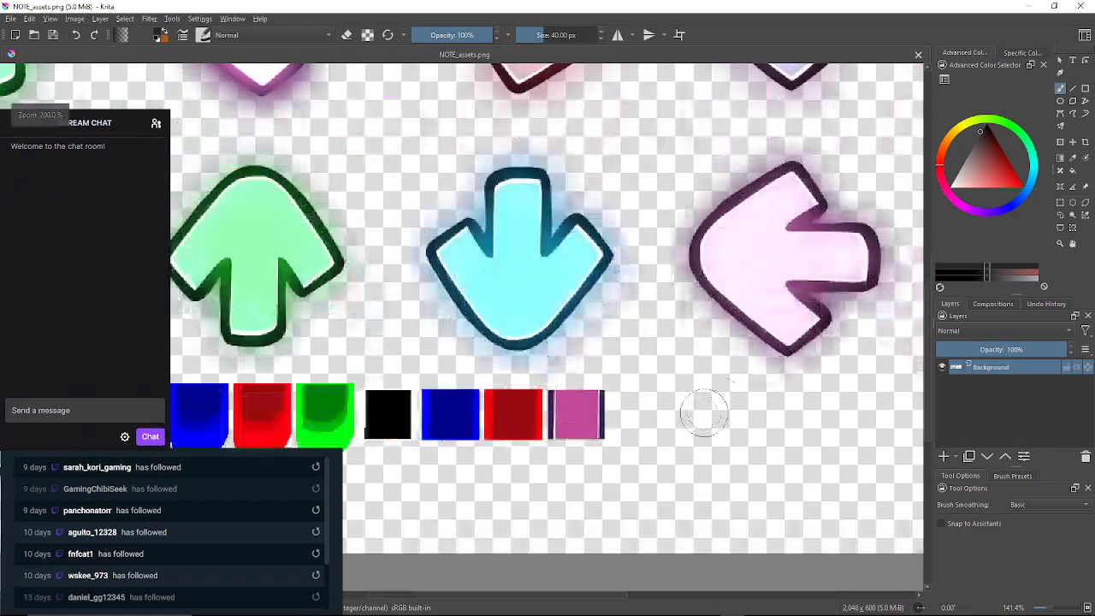
# Examine the arrow sprites and the row of hold-note colour pieces beneath them in NOTE_assets.png
pyautogui.scroll(1, 703, 412)
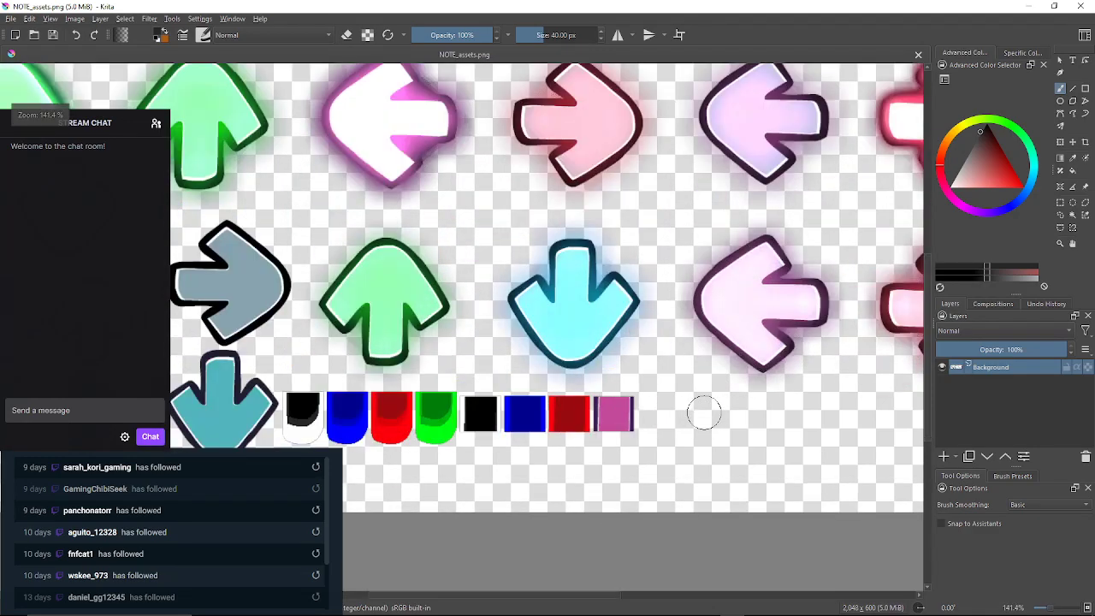
pyautogui.scroll(-2, 594, 352)
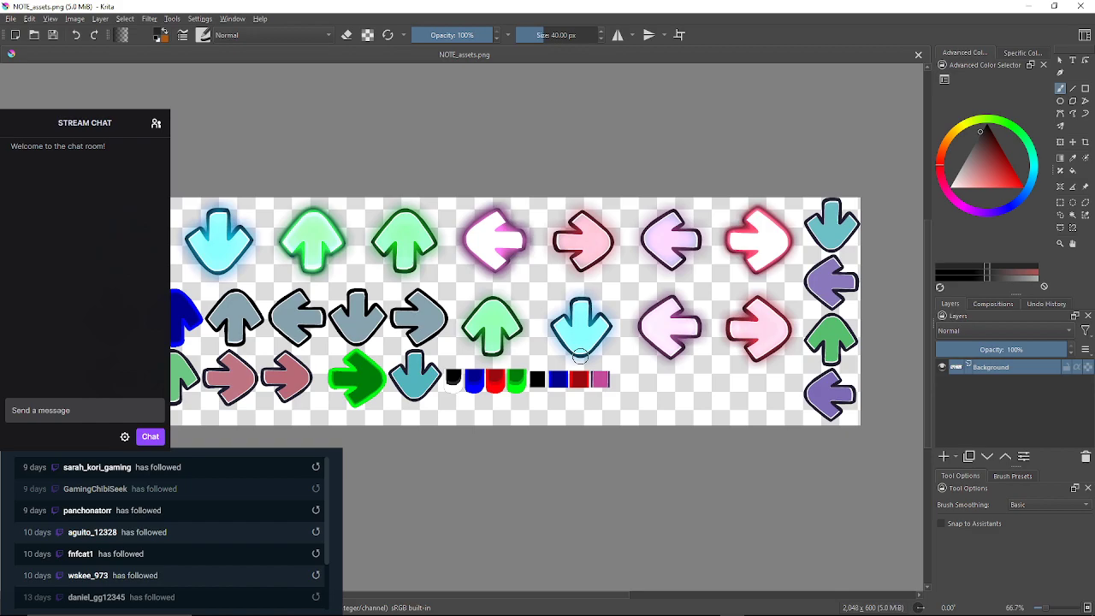
pyautogui.scroll(1, 584, 365)
pyautogui.scroll(-1, 584, 365)
pyautogui.scroll(1, 590, 369)
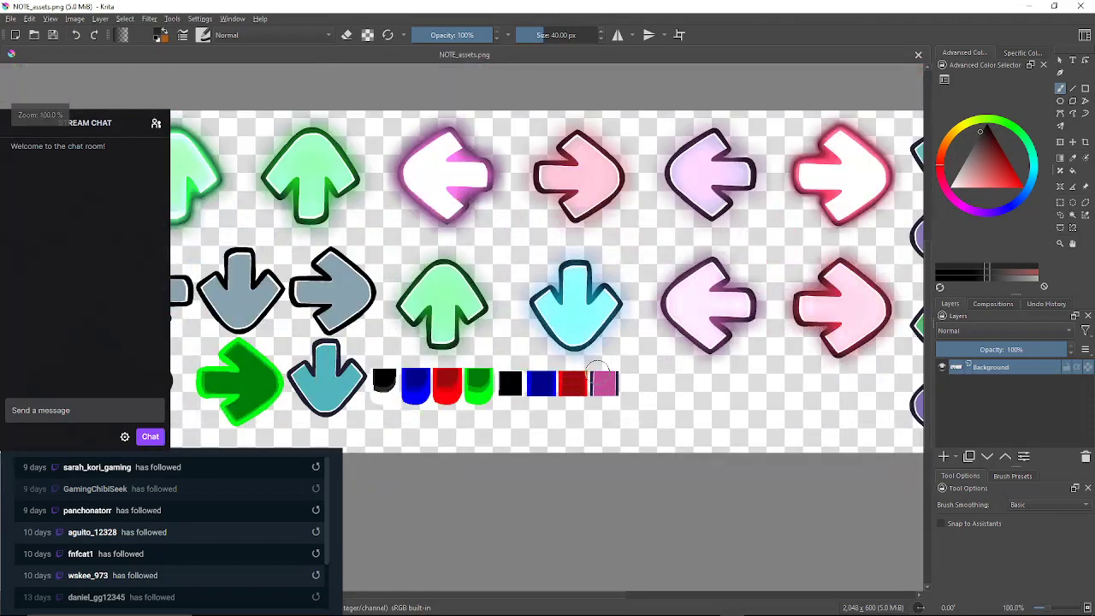
pyautogui.scroll(-1, 599, 374)
pyautogui.scroll(1, 600, 377)
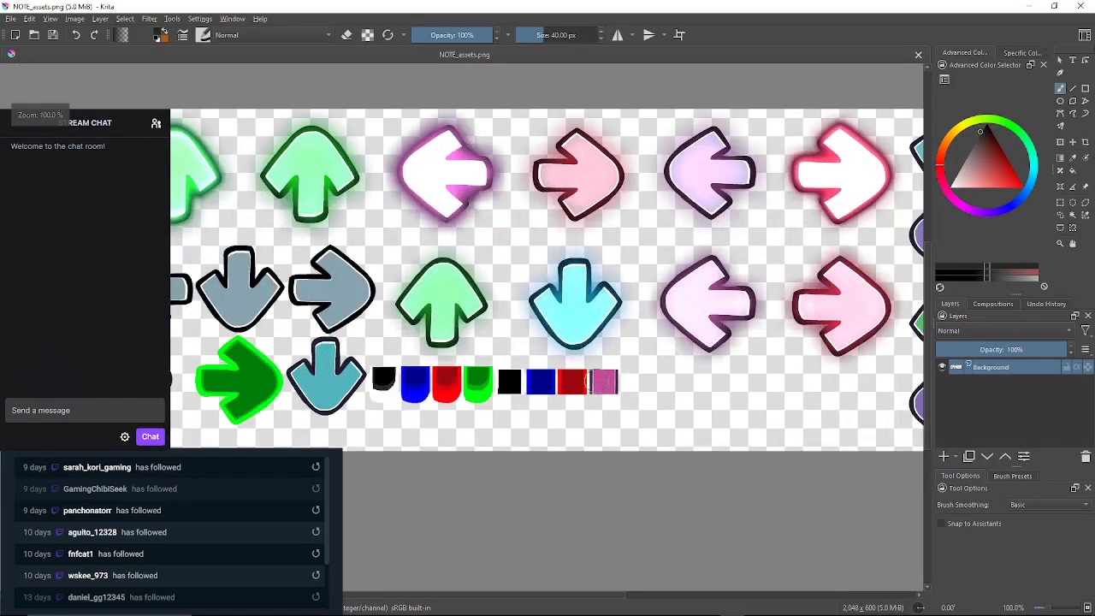
pyautogui.scroll(1, 603, 385)
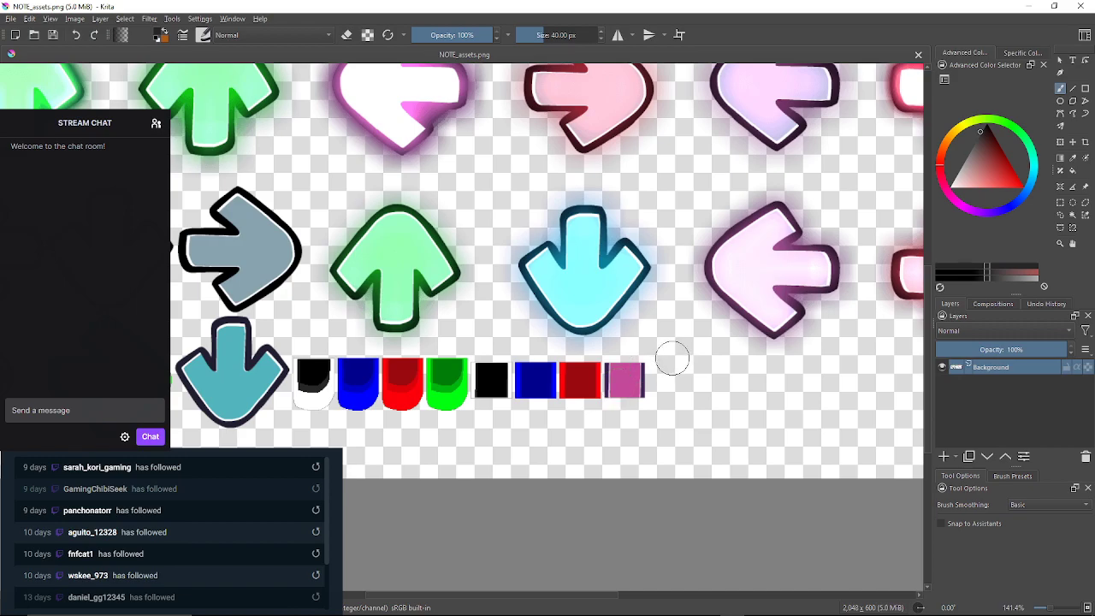
pyautogui.scroll(-1, 646, 374)
pyautogui.scroll(1, 646, 374)
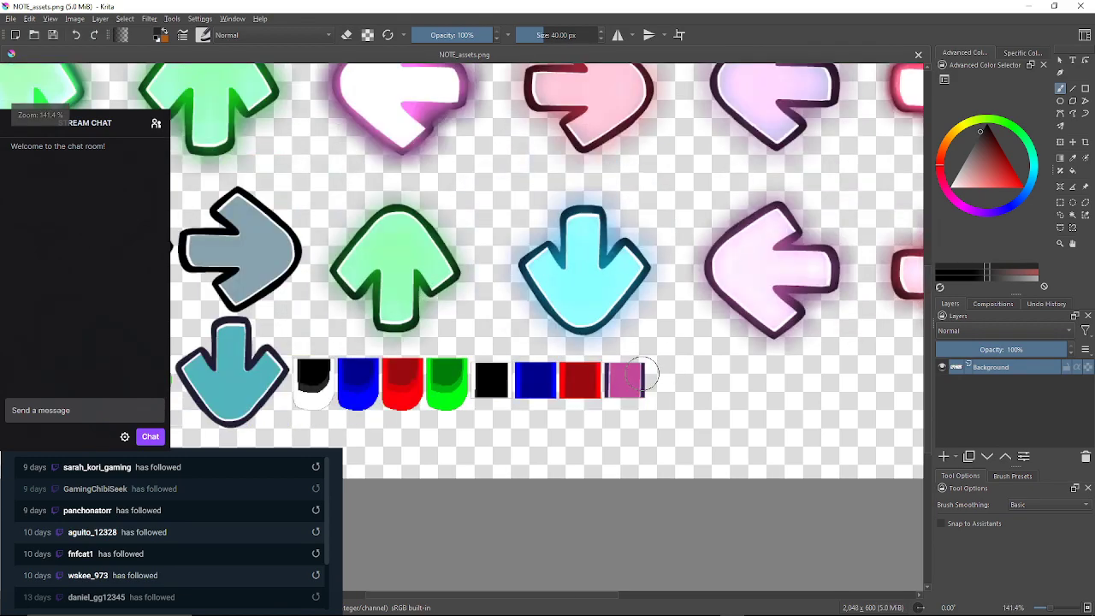
pyautogui.scroll(-1, 645, 374)
pyautogui.scroll(1, 650, 374)
pyautogui.scroll(1, 663, 372)
pyautogui.scroll(-1, 663, 372)
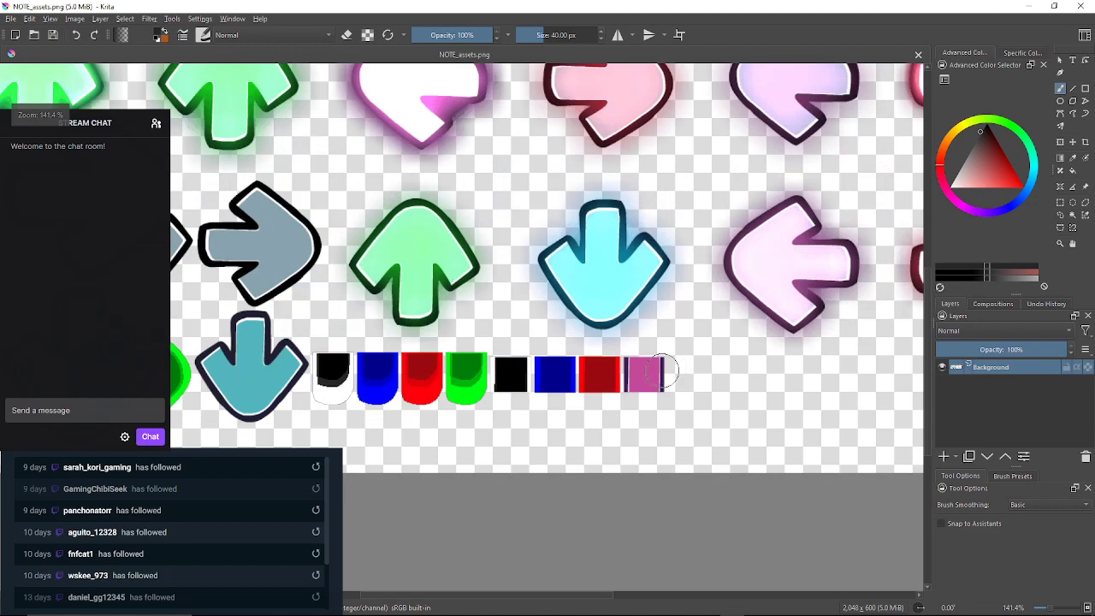
pyautogui.scroll(1, 662, 372)
pyautogui.scroll(-2, 654, 373)
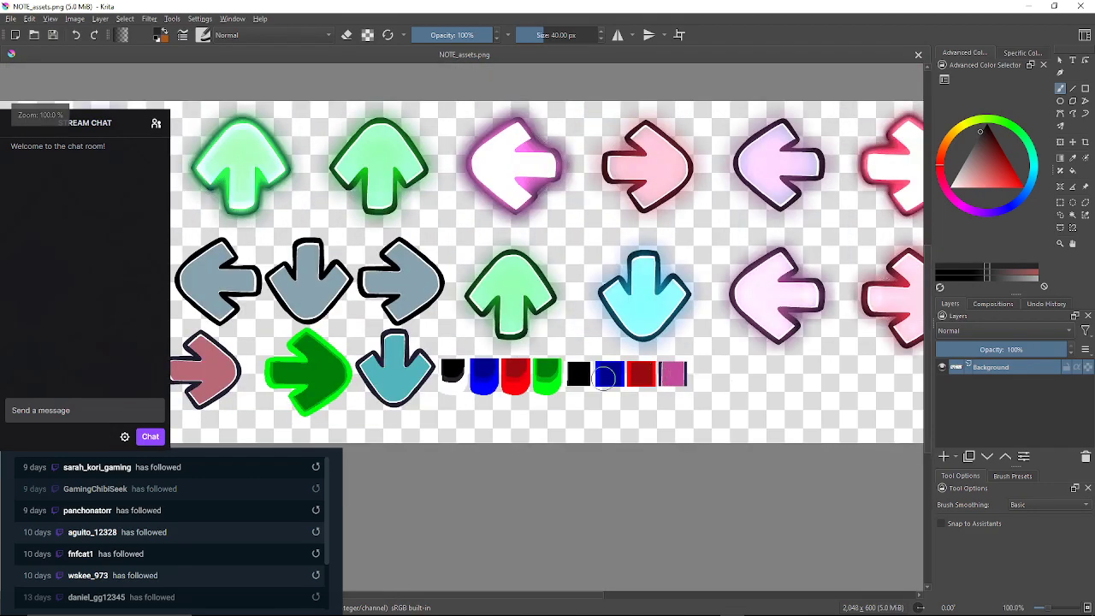
pyautogui.scroll(-3, 652, 374)
pyautogui.scroll(1, 633, 372)
pyautogui.scroll(1, 599, 371)
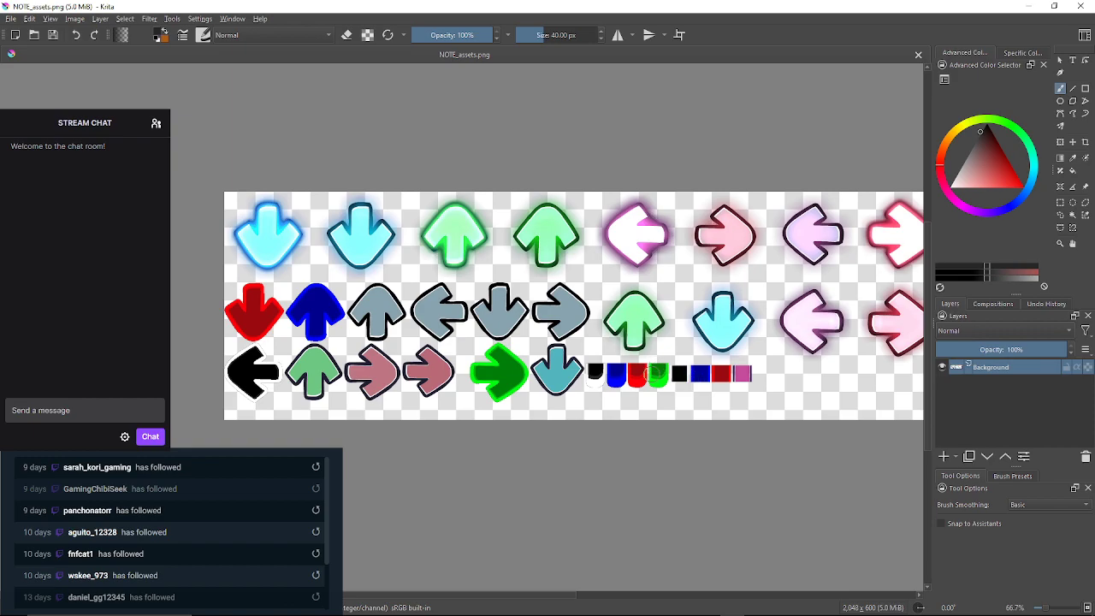
pyautogui.scroll(2, 631, 367)
pyautogui.scroll(1, 630, 370)
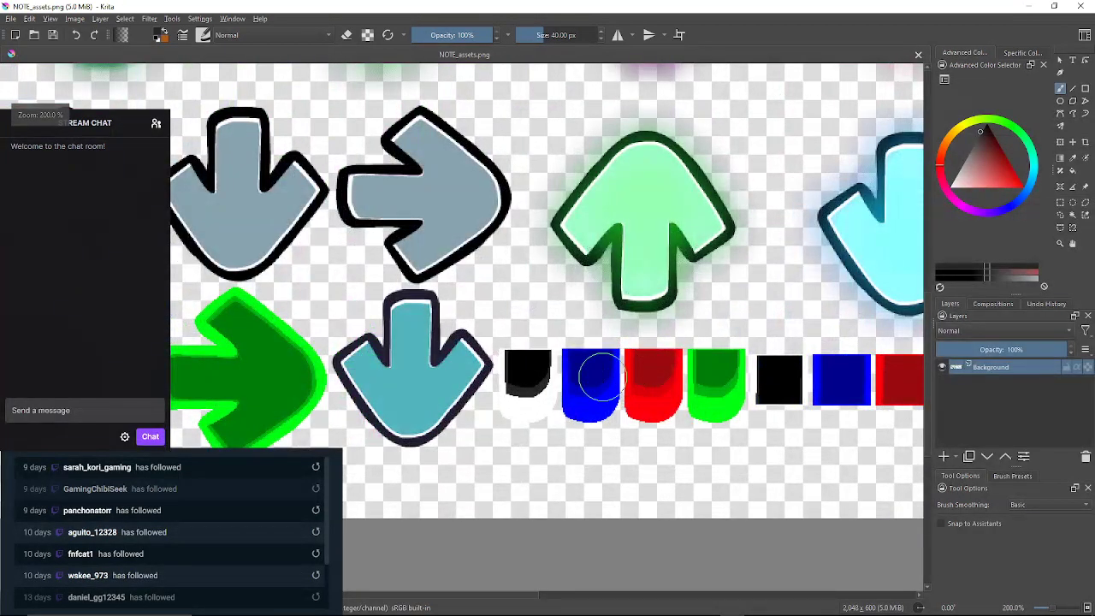
pyautogui.scroll(-1, 626, 385)
pyautogui.scroll(2, 771, 386)
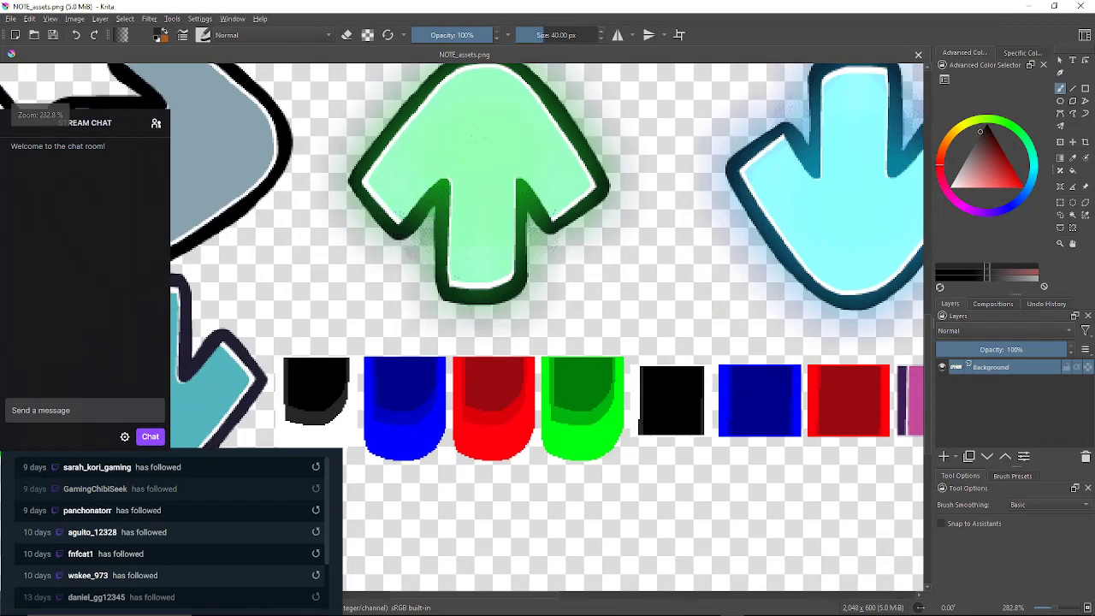
# Sample the dark green centre of the green hold-note end, paint a test stroke with it on empty canvas, and undo the stroke
pyautogui.scroll(1, 836, 394)
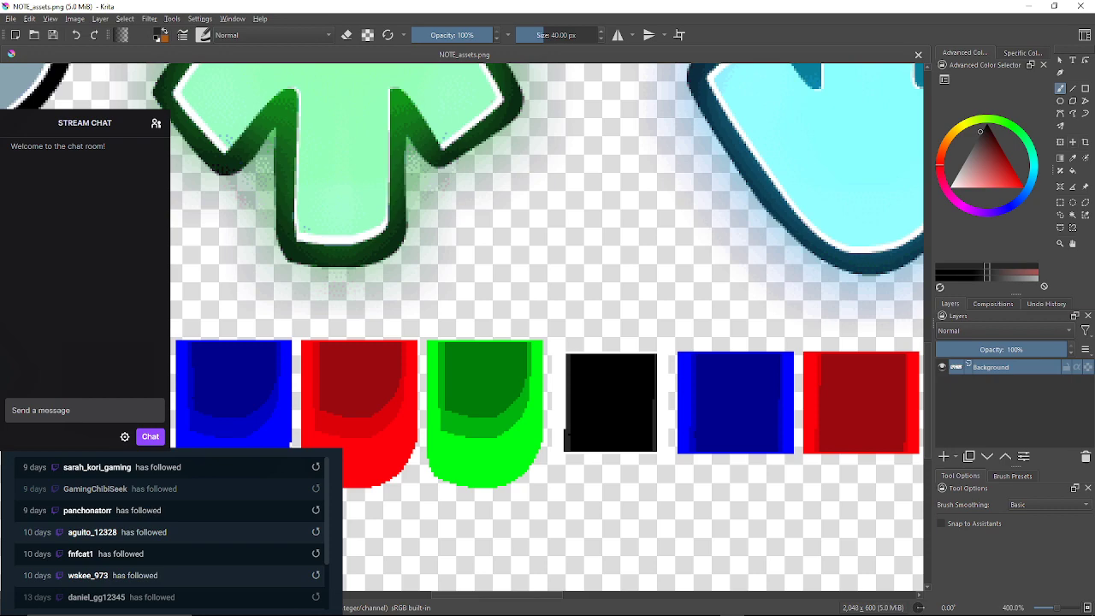
pyautogui.press('p')
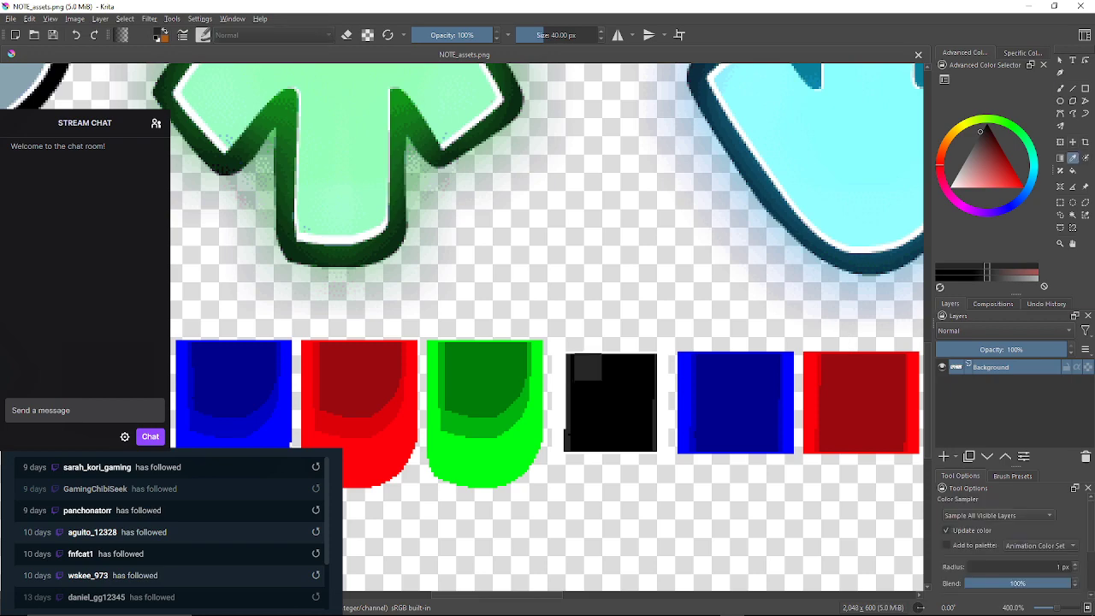
pyautogui.click(519, 400)
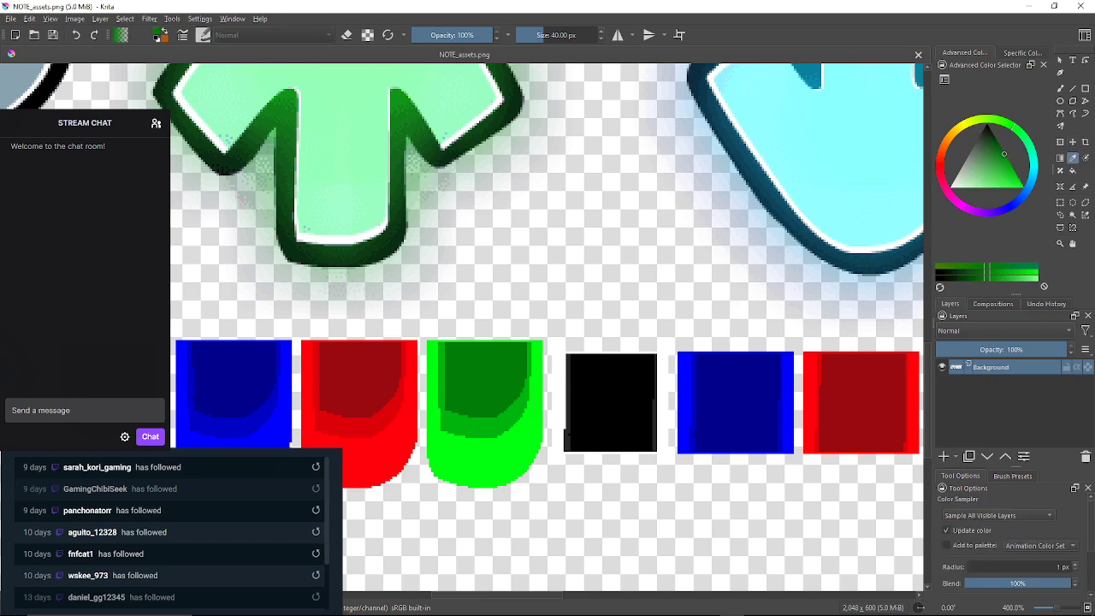
pyautogui.press('b')
pyautogui.moveTo(528, 231); pyautogui.dragTo(609, 231)
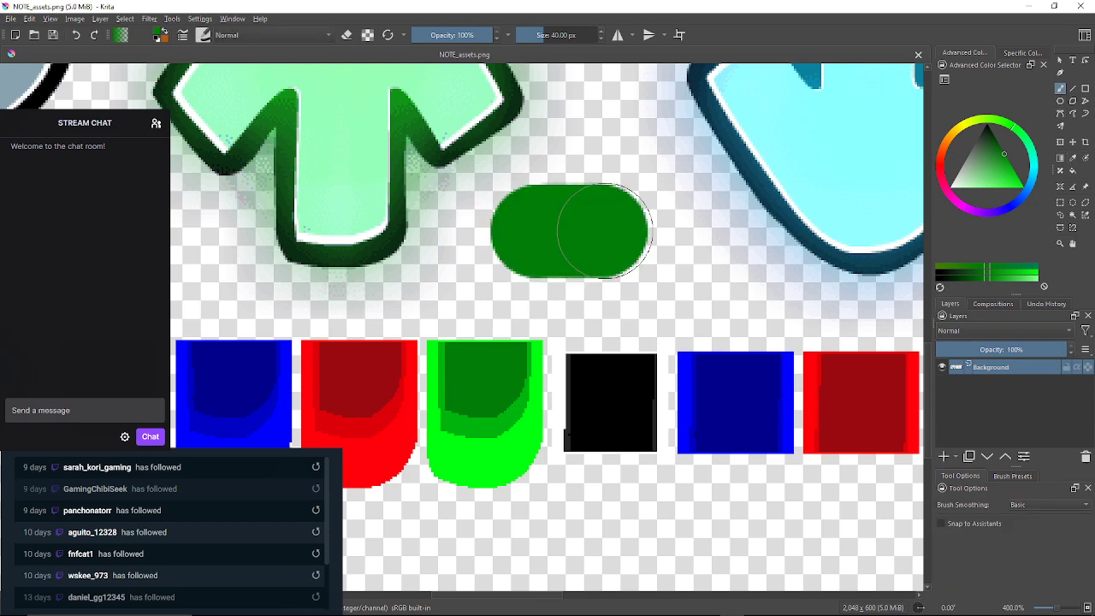
pyautogui.hotkey('ctrl', 'z')
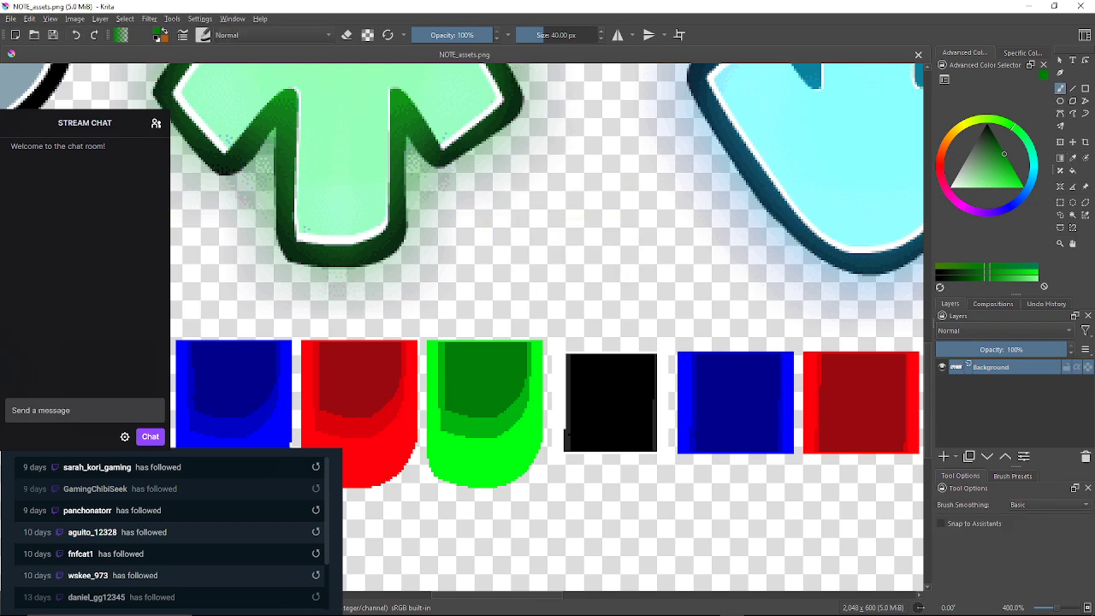
# Sample the medium green band of the green hold-note end, paint a test stroke beside the green arrow, and undo it
pyautogui.press('p')
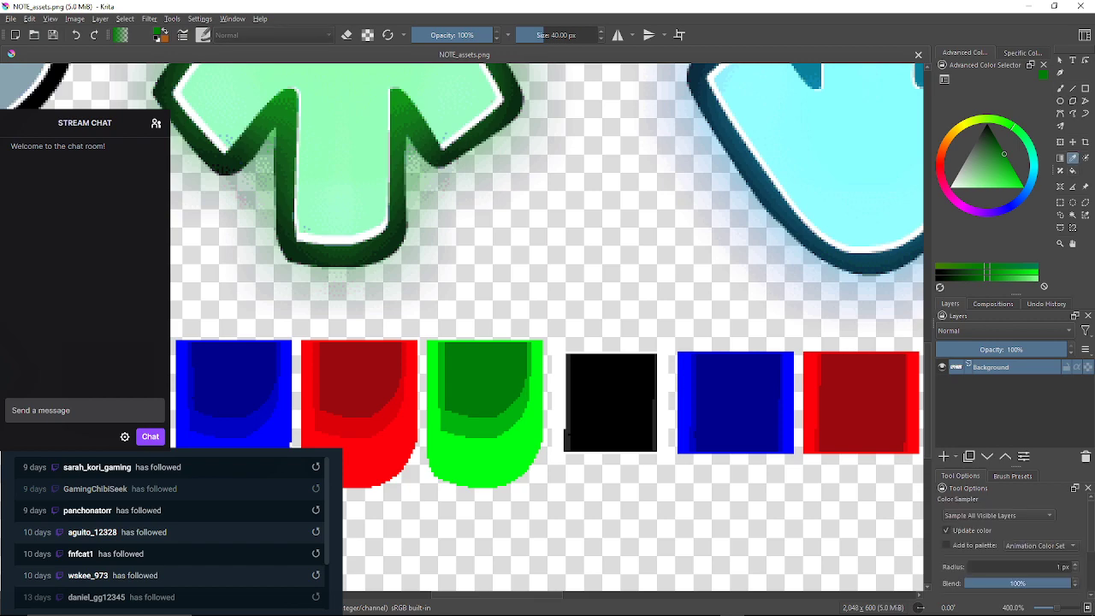
pyautogui.click(537, 455)
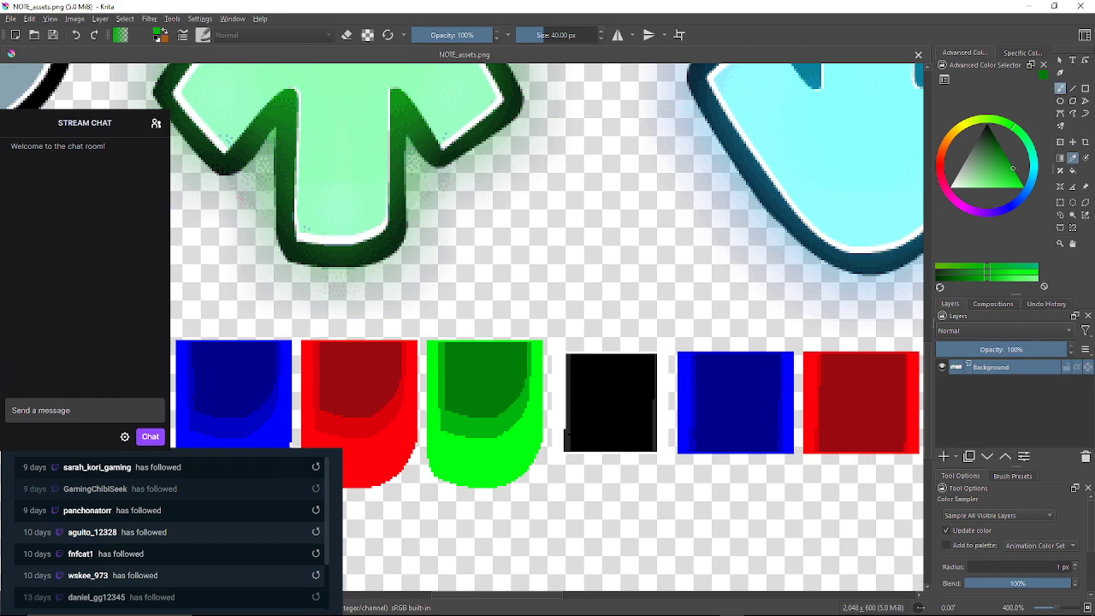
pyautogui.press('b')
pyautogui.moveTo(551, 224)
pyautogui.mouseDown()
pyautogui.moveTo(539, 225)
pyautogui.moveTo(574, 225)
pyautogui.mouseUp()
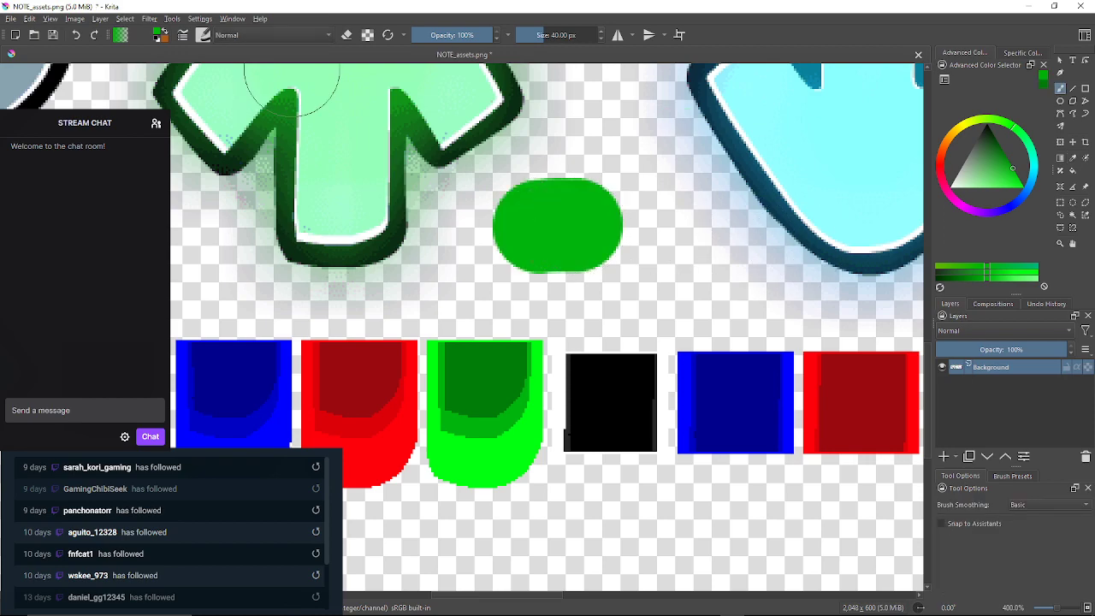
pyautogui.hotkey('ctrl', 'z')
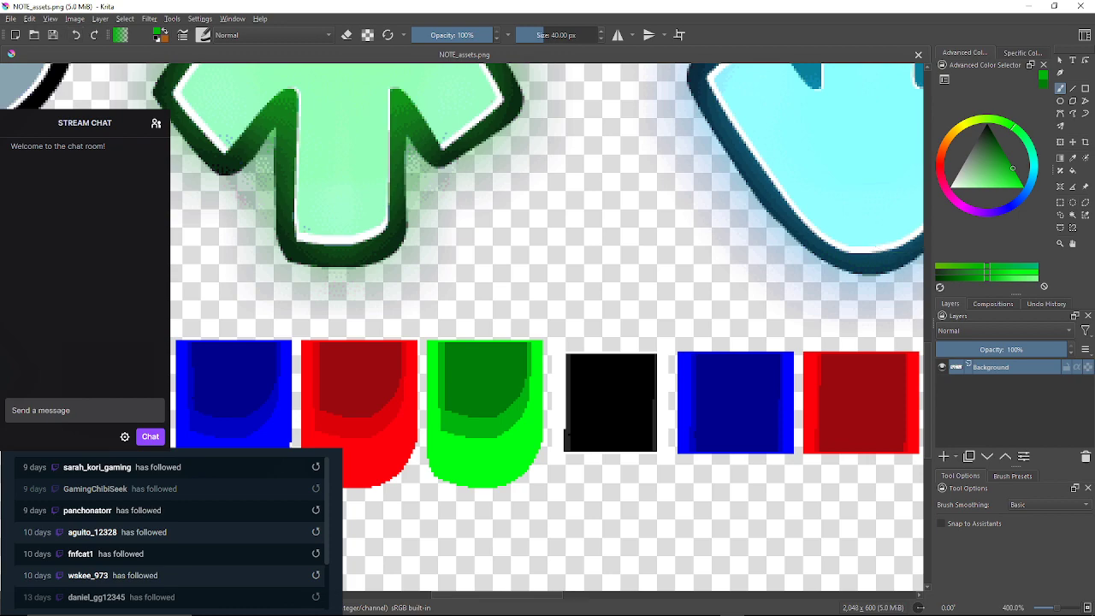
# Sample the bright green outer band of the hold-note end, paint a test stroke above the black square, and undo it
pyautogui.press('p')
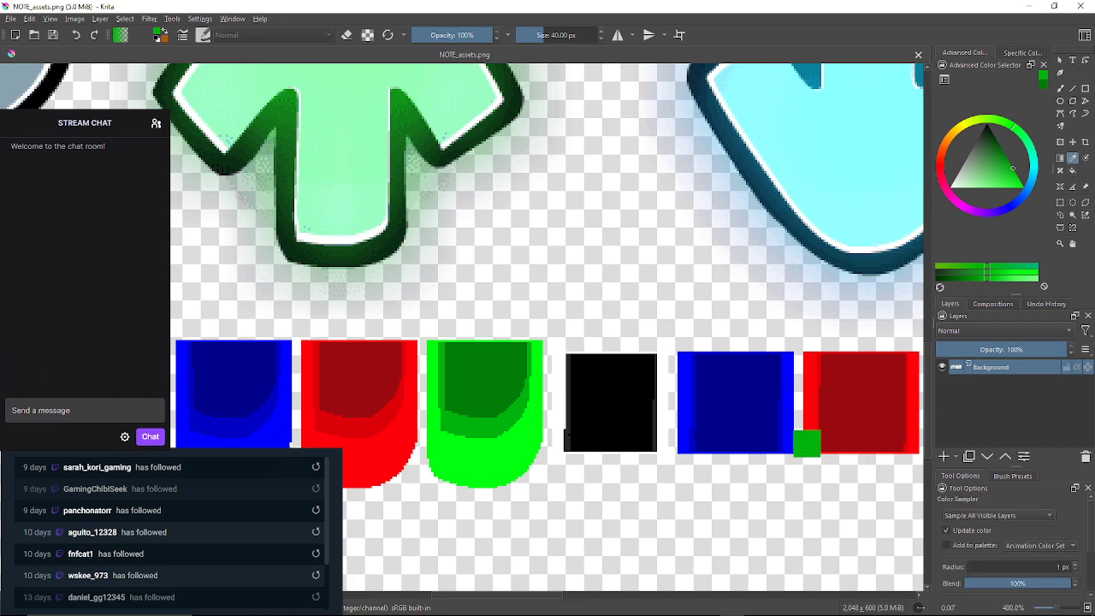
pyautogui.click(505, 492)
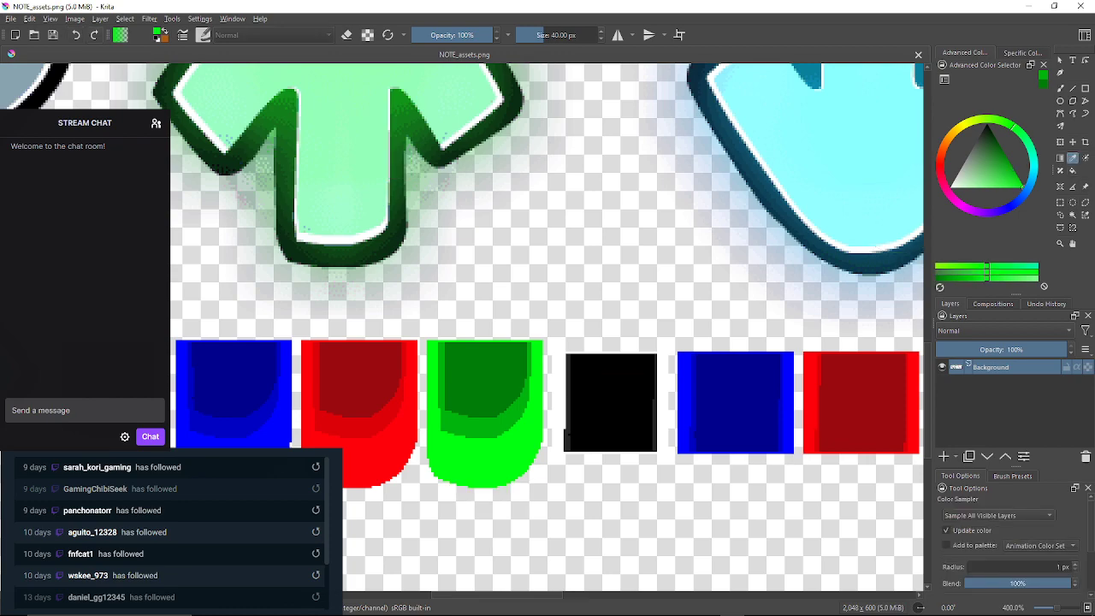
pyautogui.press('b')
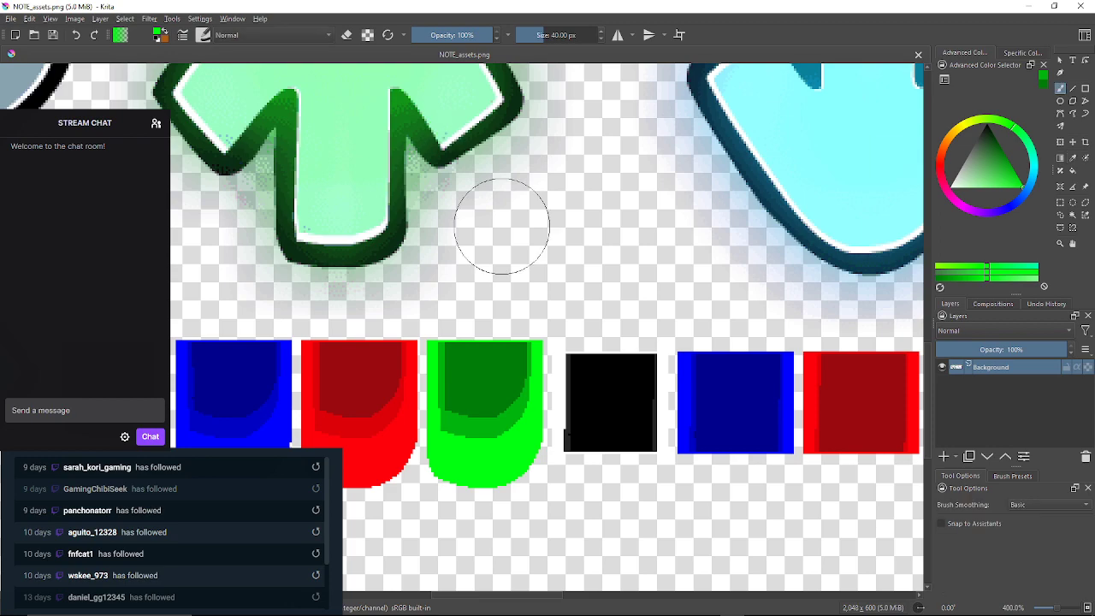
pyautogui.moveTo(530, 223); pyautogui.dragTo(565, 222)
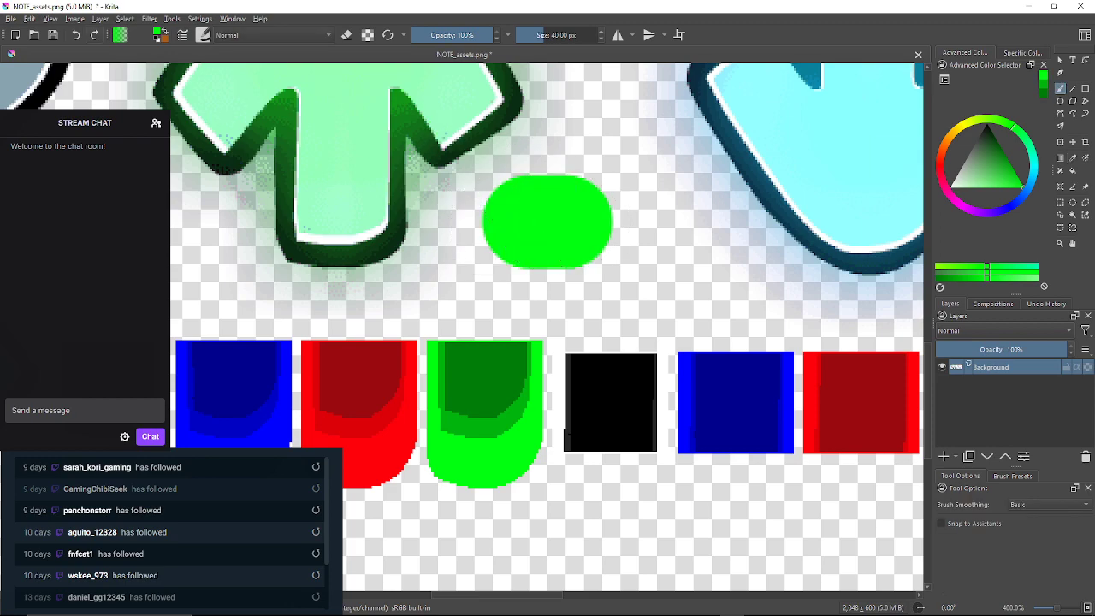
pyautogui.hotkey('ctrl', 'z')
# Fill the dark grey strips on both sides of the black hold-note square with the medium green
pyautogui.scroll(3, 722, 399)
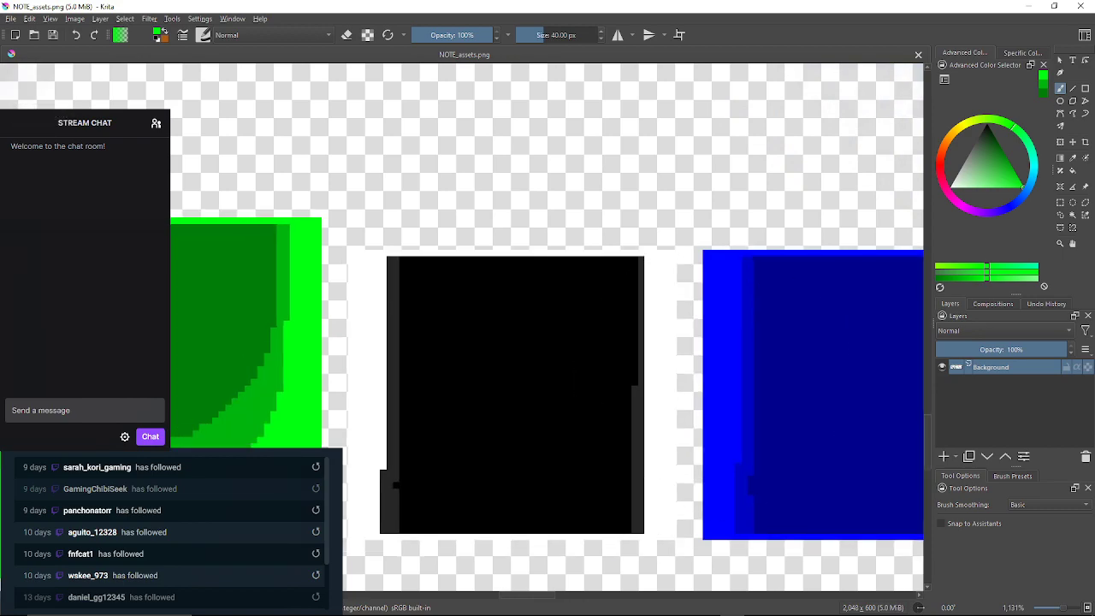
pyautogui.press('k')
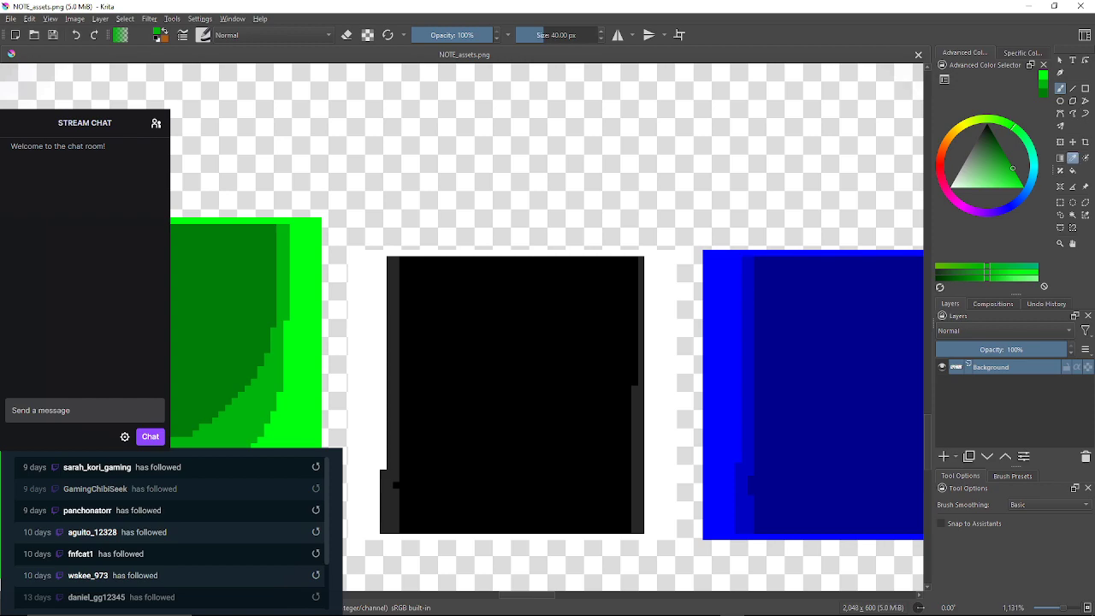
pyautogui.press('f')
pyautogui.scroll(4, 648, 251)
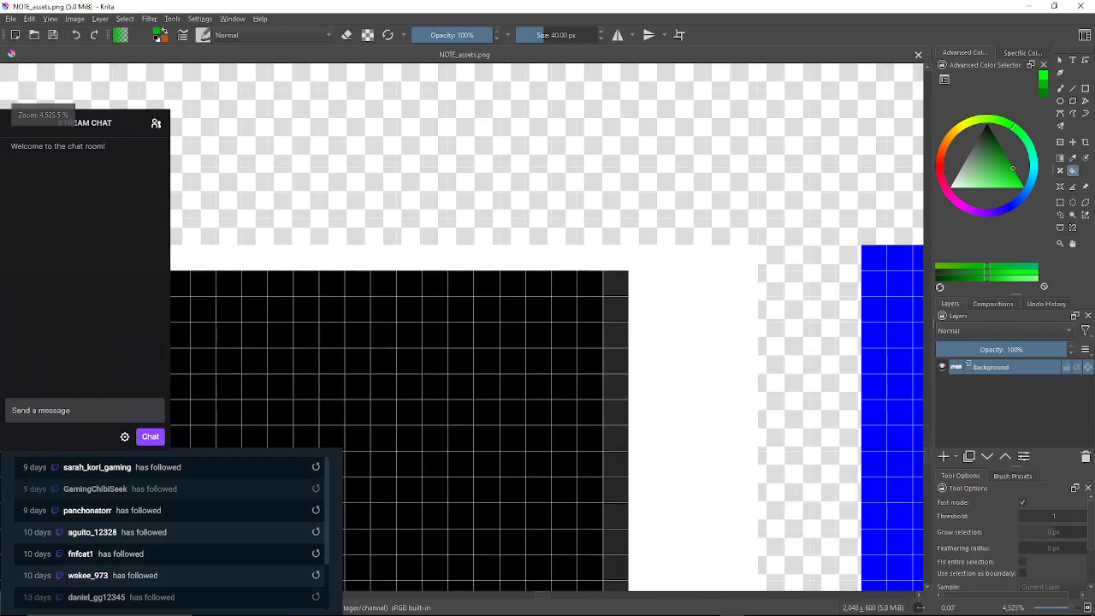
pyautogui.scroll(-4, 599, 292)
pyautogui.scroll(2, 598, 292)
pyautogui.click(603, 359)
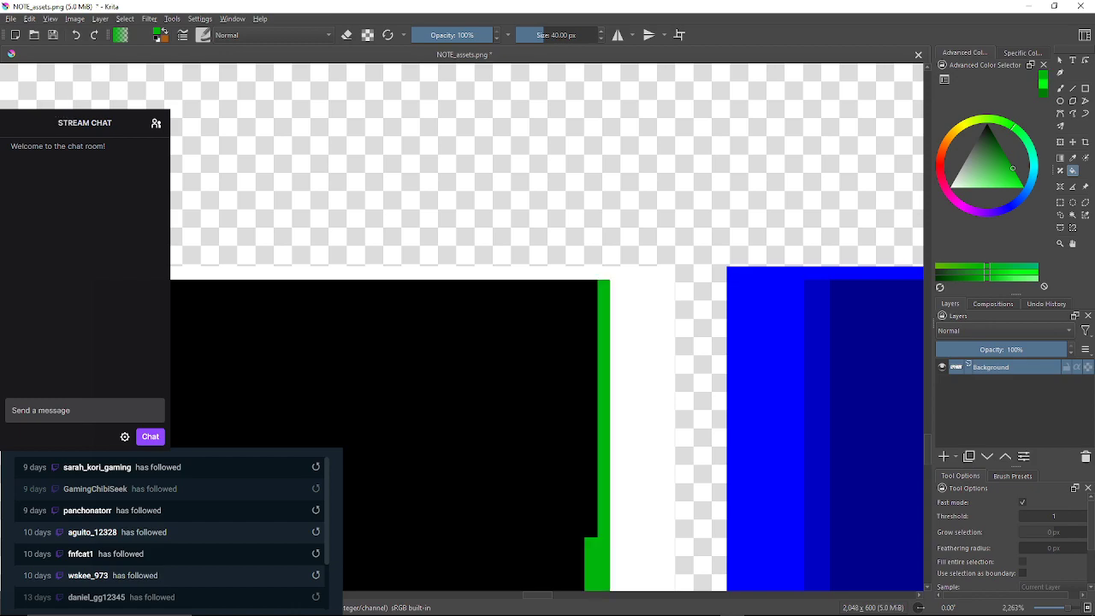
pyautogui.scroll(-3, 590, 355)
pyautogui.moveTo(431, 365); pyautogui.dragTo(510, 309)
pyautogui.scroll(2, 511, 309)
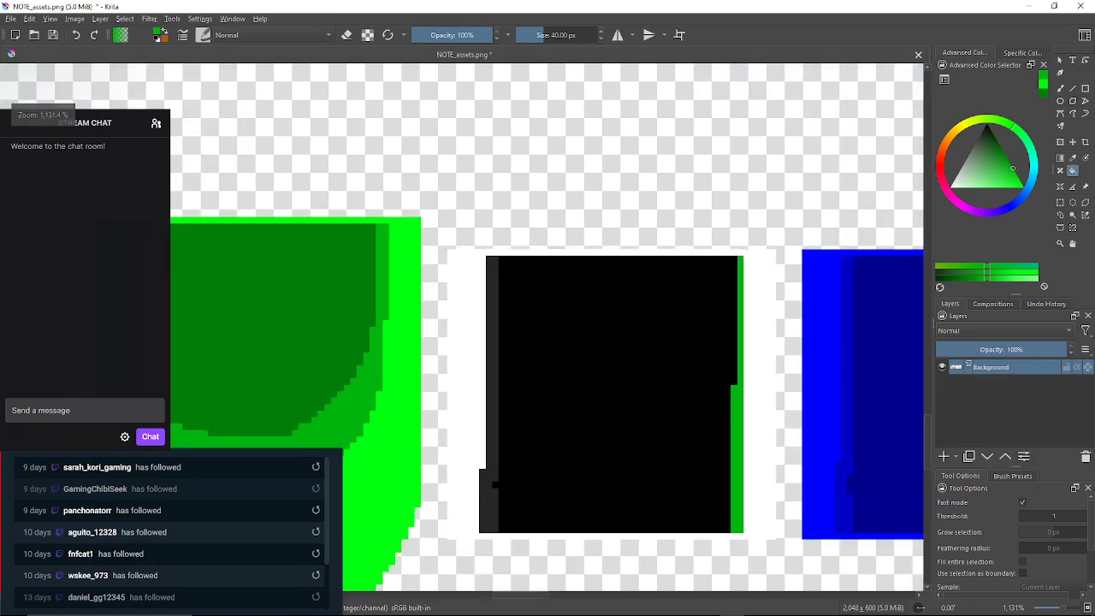
pyautogui.click(485, 367)
# Fill the white border around the black hold-note square with the recently used bright green
pyautogui.scroll(-3, 536, 367)
pyautogui.scroll(2, 536, 367)
pyautogui.click(1042, 84)
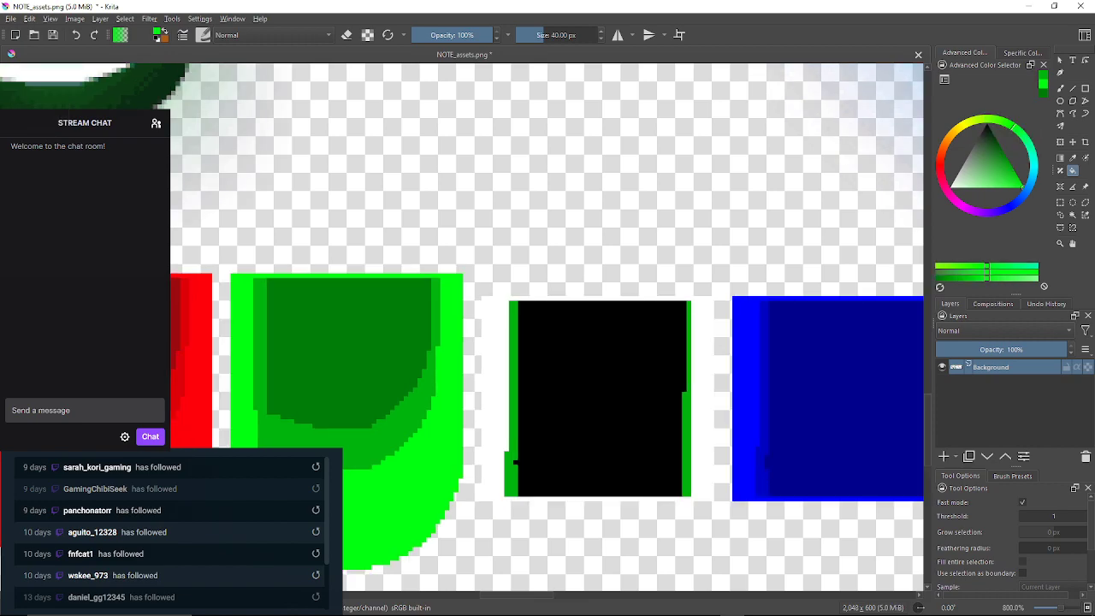
pyautogui.scroll(3, 669, 256)
pyautogui.scroll(-3, 642, 205)
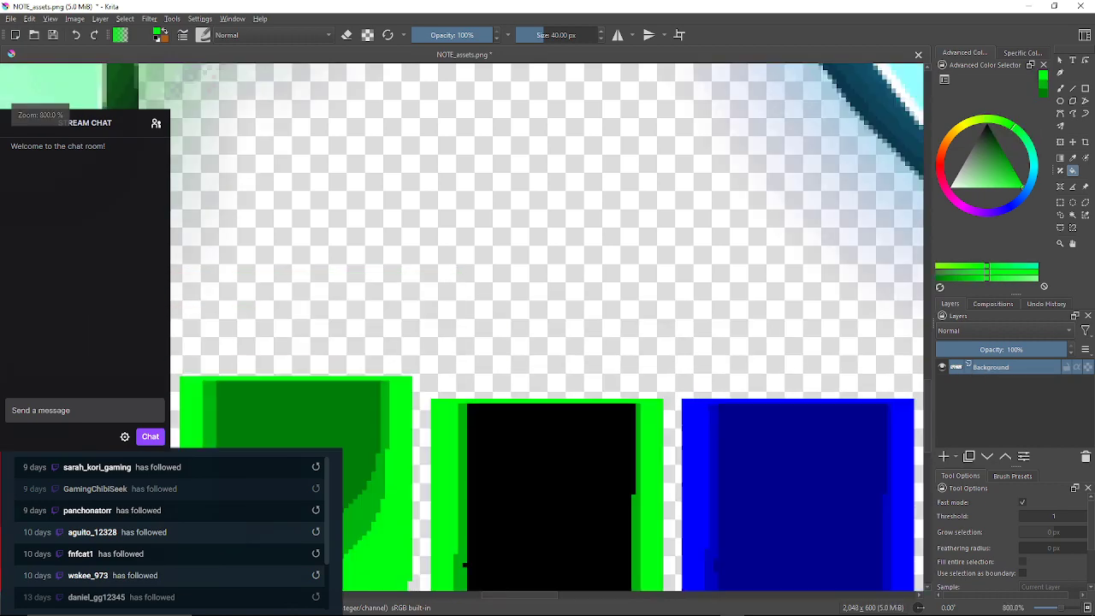
# Fill the black centre of the hold-note square with the recently used dark green
pyautogui.click(1042, 92)
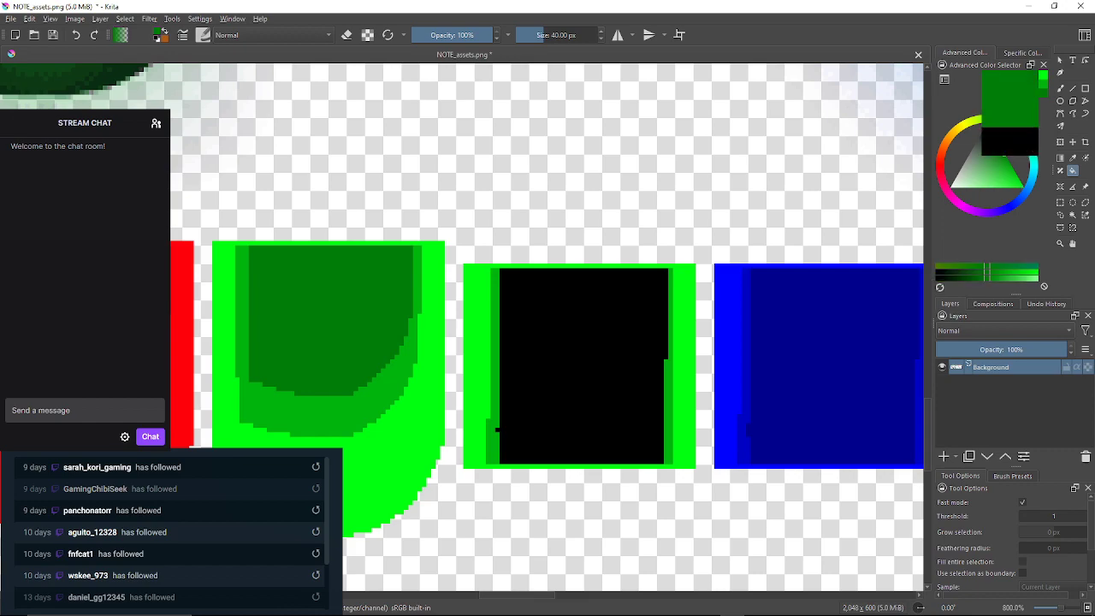
pyautogui.click(628, 355)
pyautogui.scroll(-2, 751, 325)
pyautogui.scroll(-2, 547, 325)
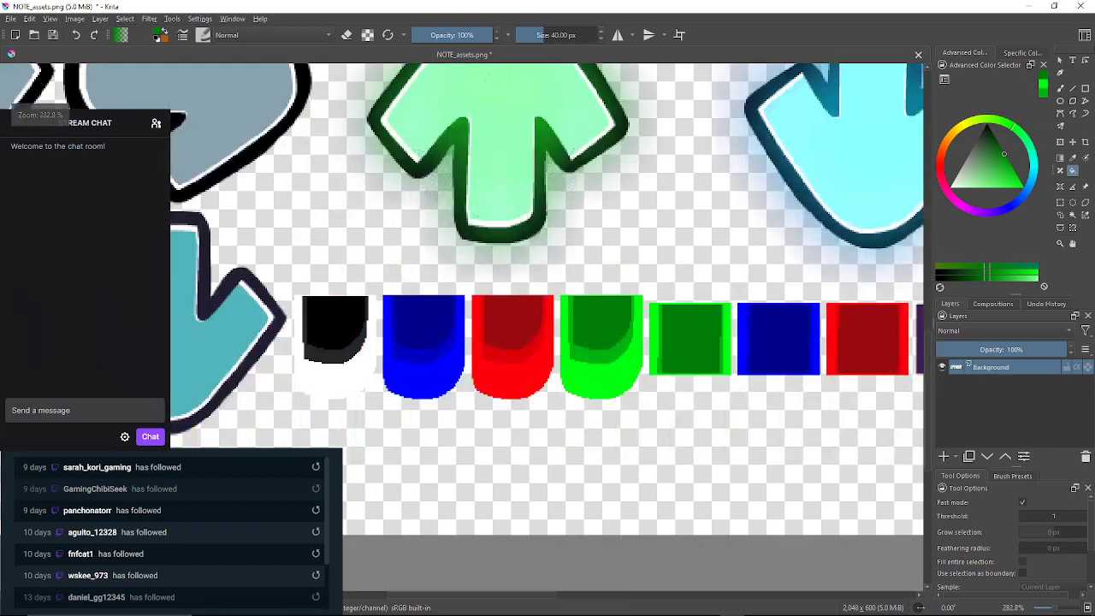
pyautogui.hscroll(5, 547, 325)
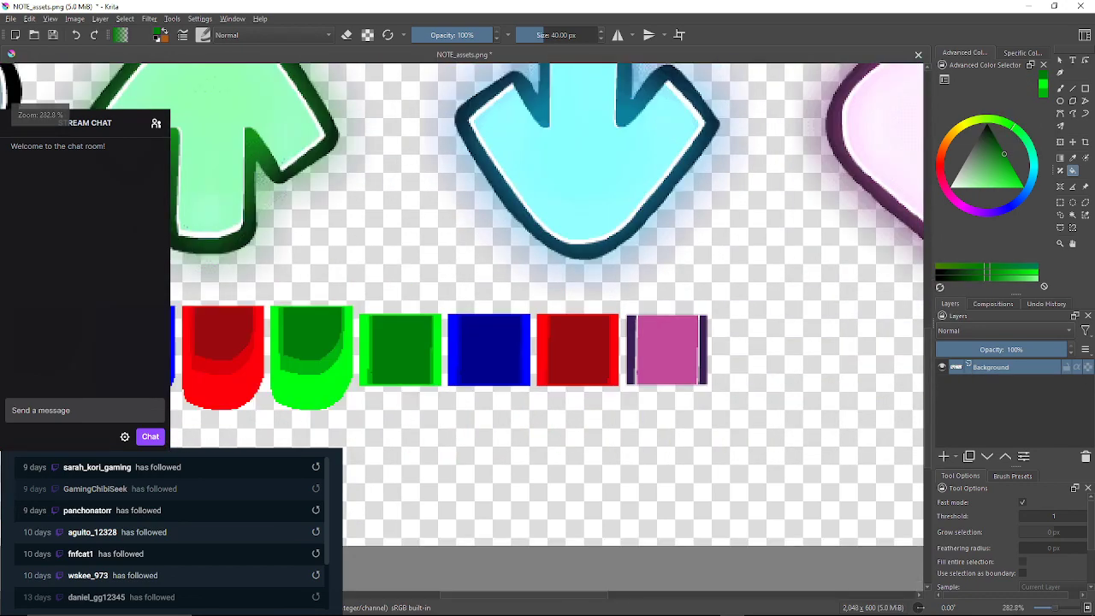
pyautogui.scroll(-5, 658, 333)
pyautogui.scroll(2, 511, 333)
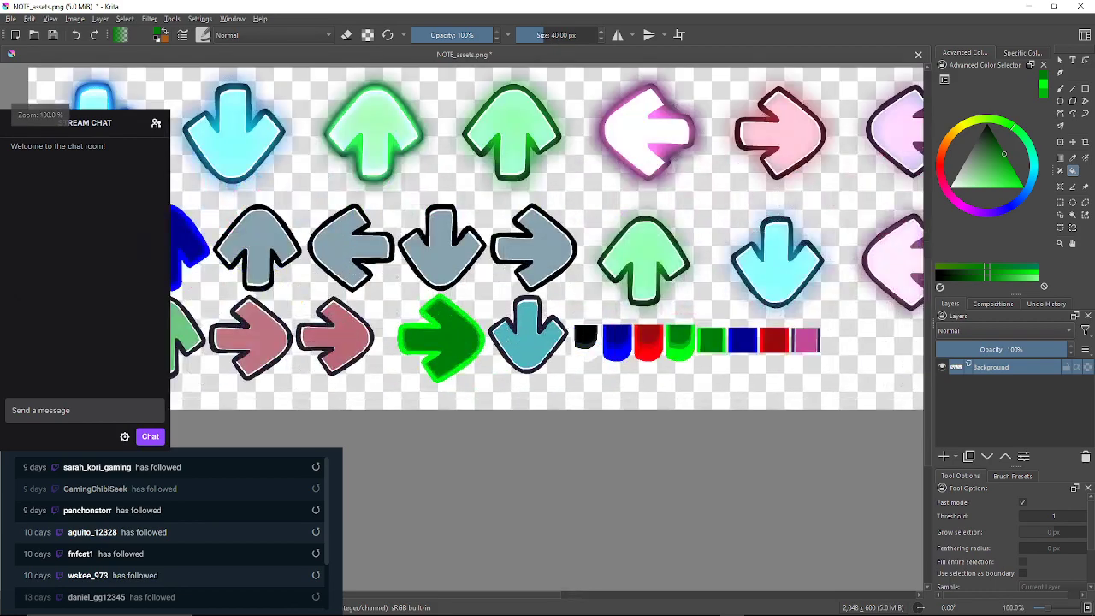
# Sample the black centre of the black-and-white hold-note end, paint a test dab above it, and undo the dab
pyautogui.scroll(4, 593, 336)
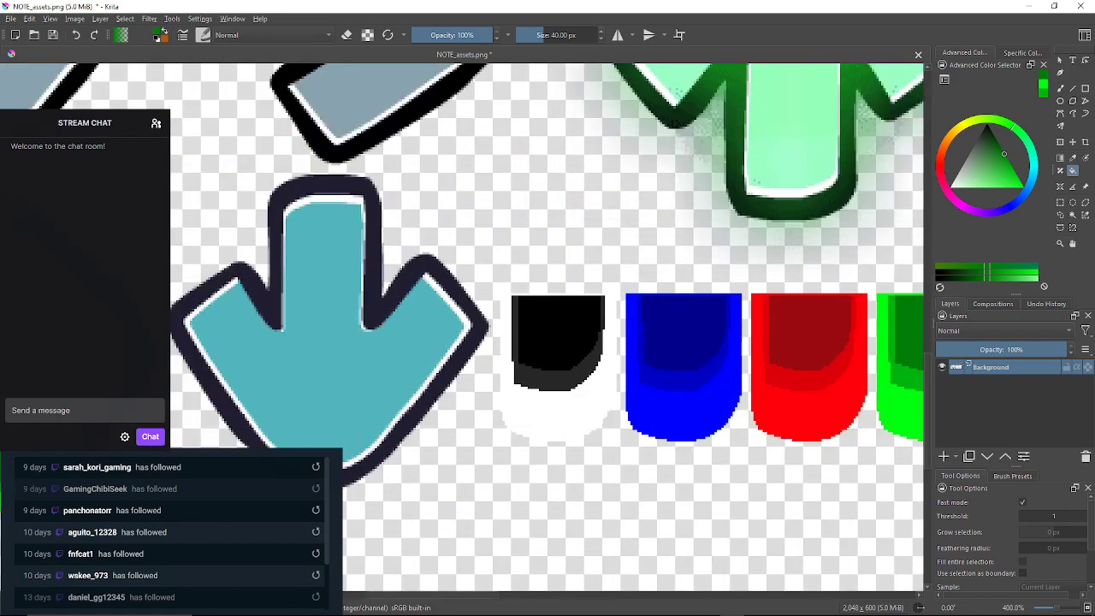
pyautogui.press('p')
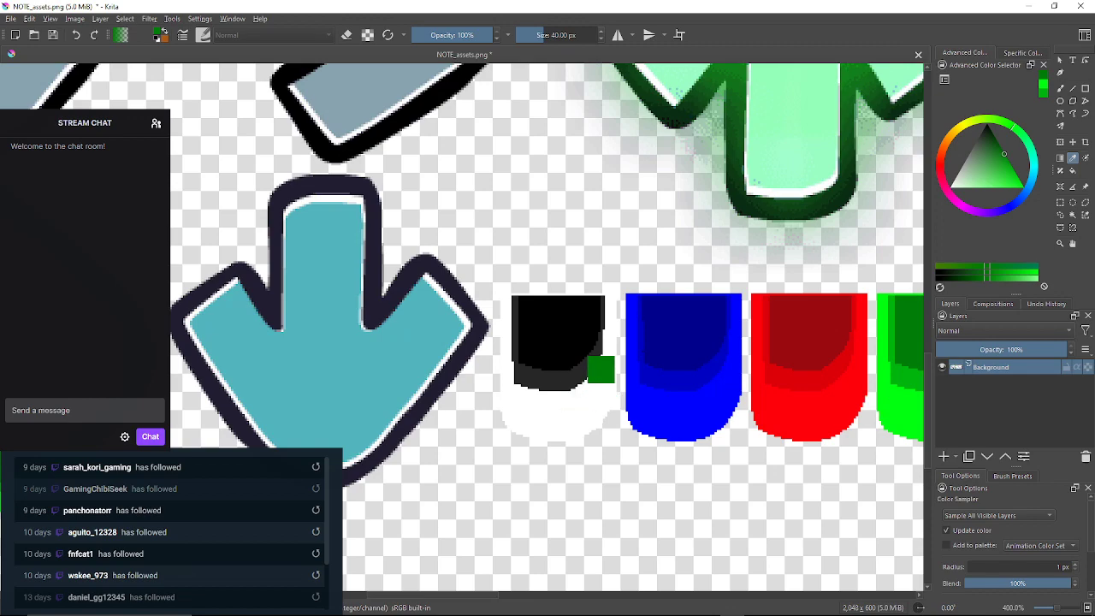
pyautogui.click(589, 357)
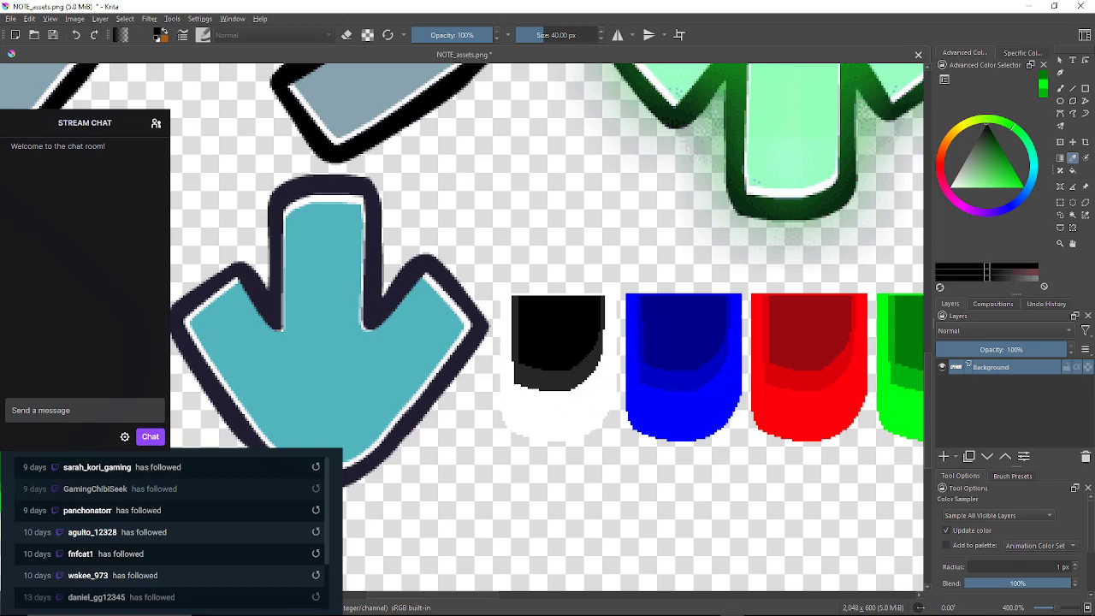
pyautogui.press('b')
pyautogui.click(551, 192)
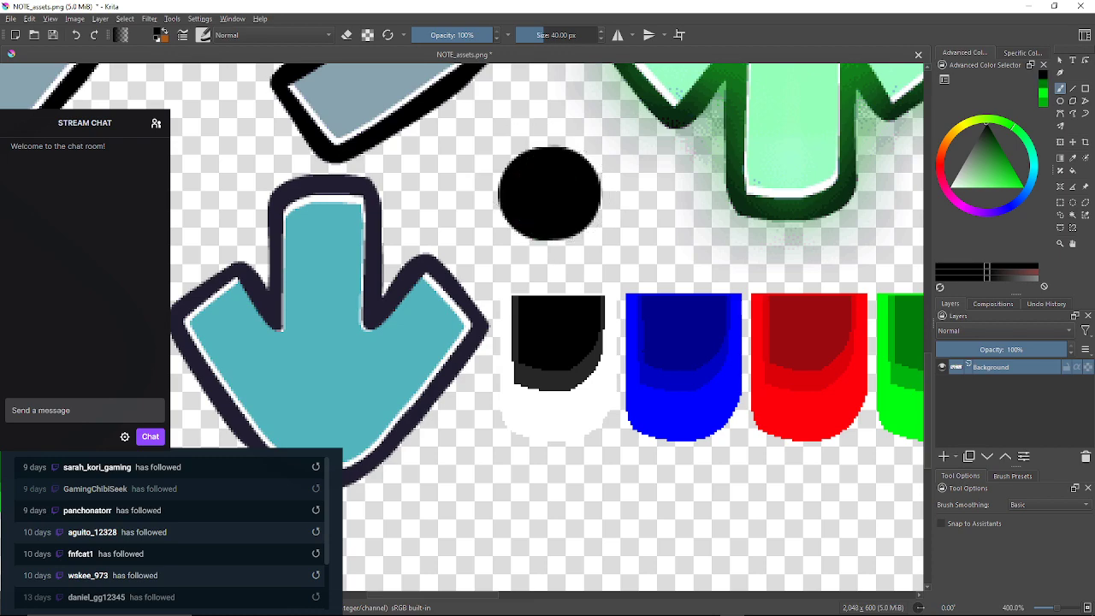
pyautogui.hotkey('ctrl', 'z')
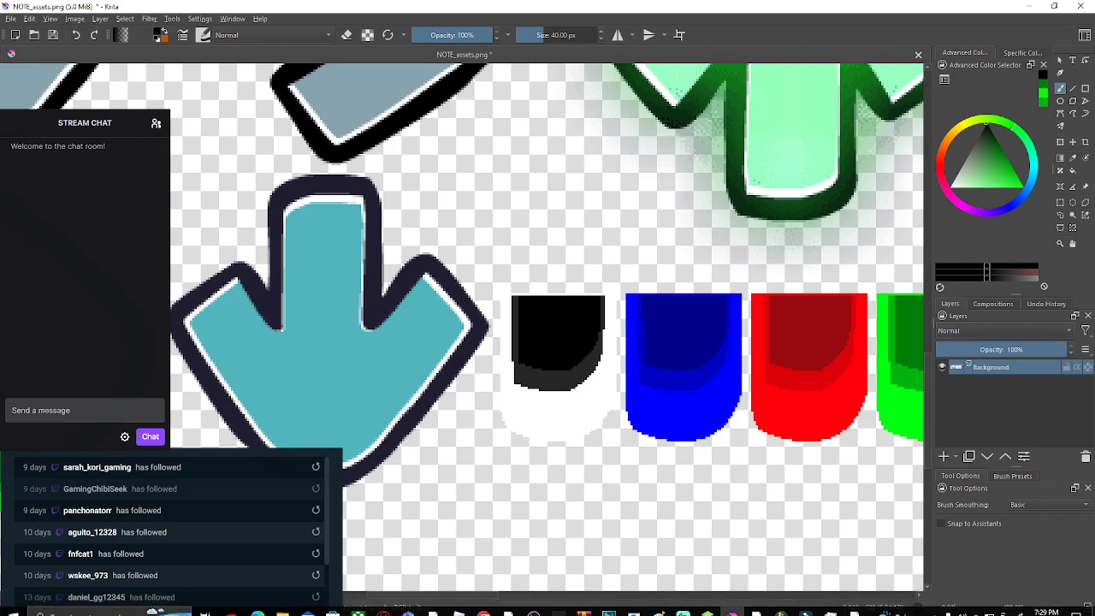
# Sample the dark grey band of the black-and-white hold-note end, paint a test stroke above it, and undo the stroke
pyautogui.press('p')
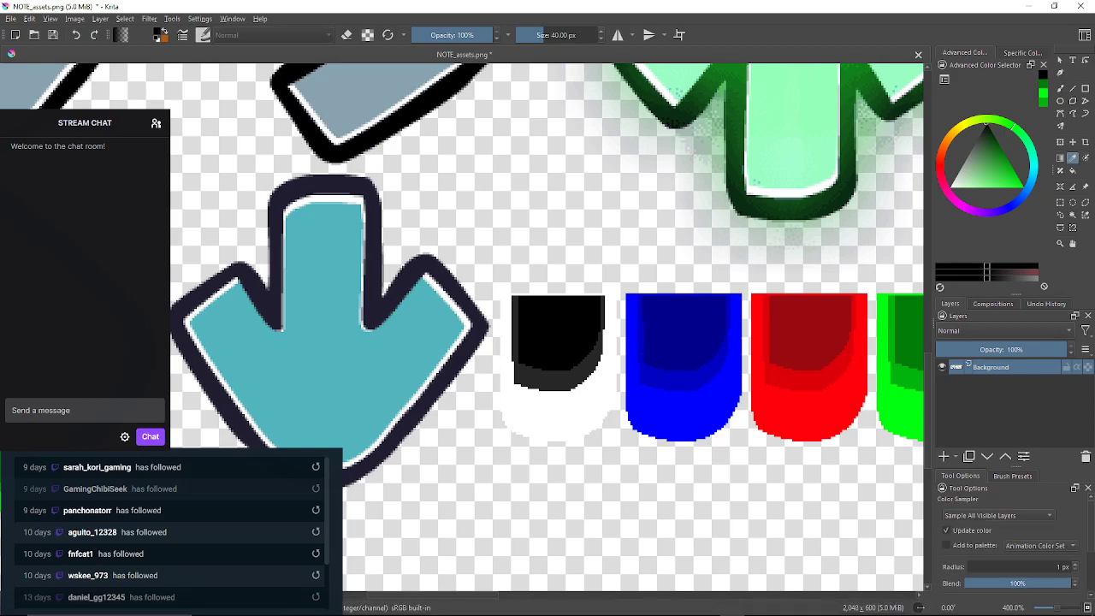
pyautogui.click(601, 408)
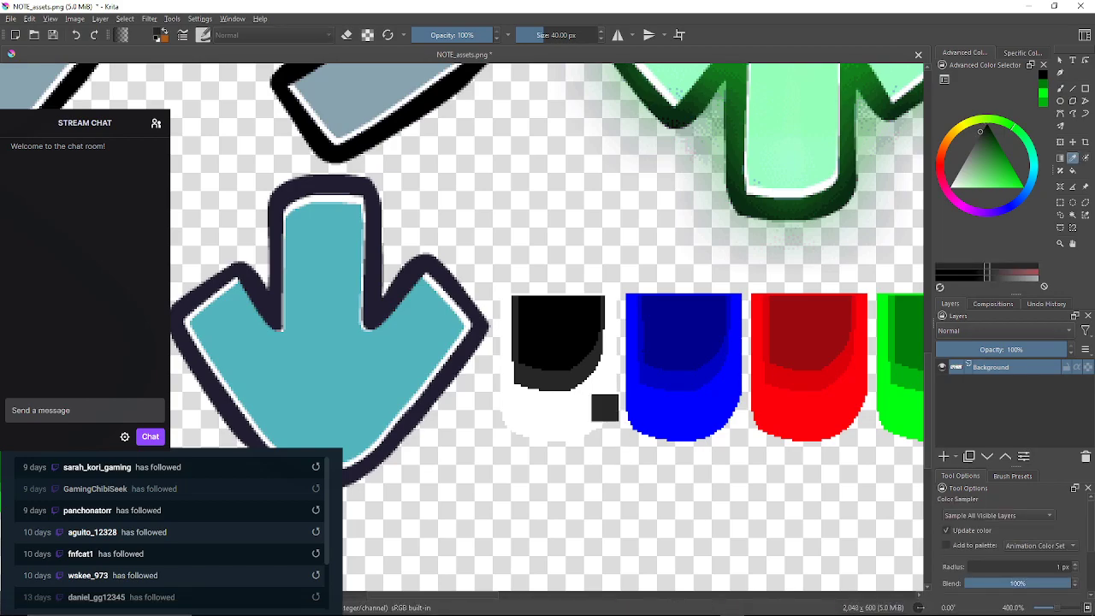
pyautogui.press('b')
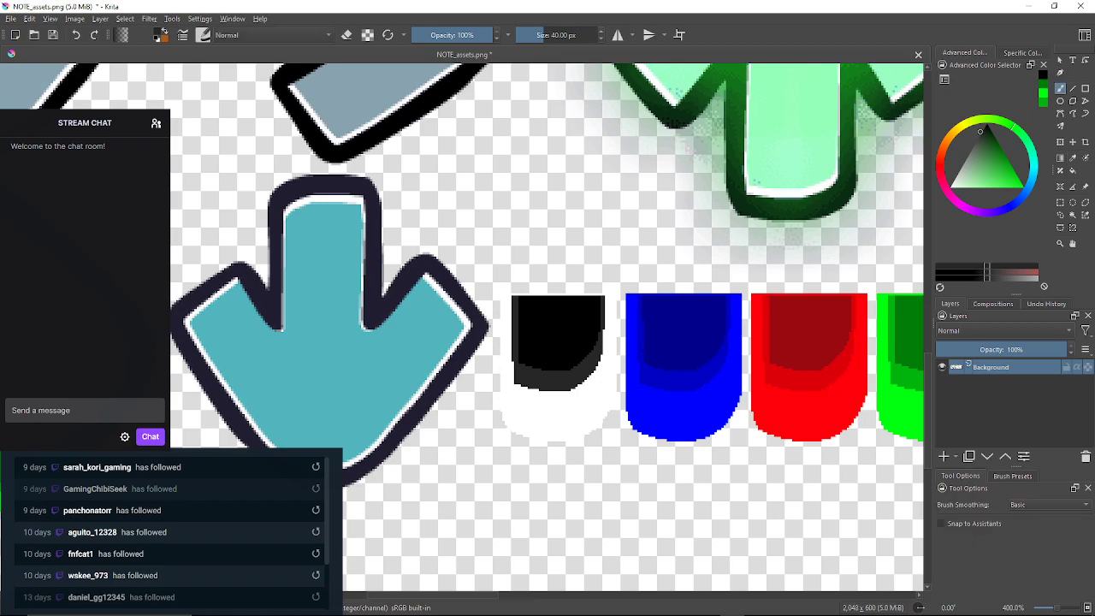
pyautogui.moveTo(491, 195); pyautogui.dragTo(544, 195)
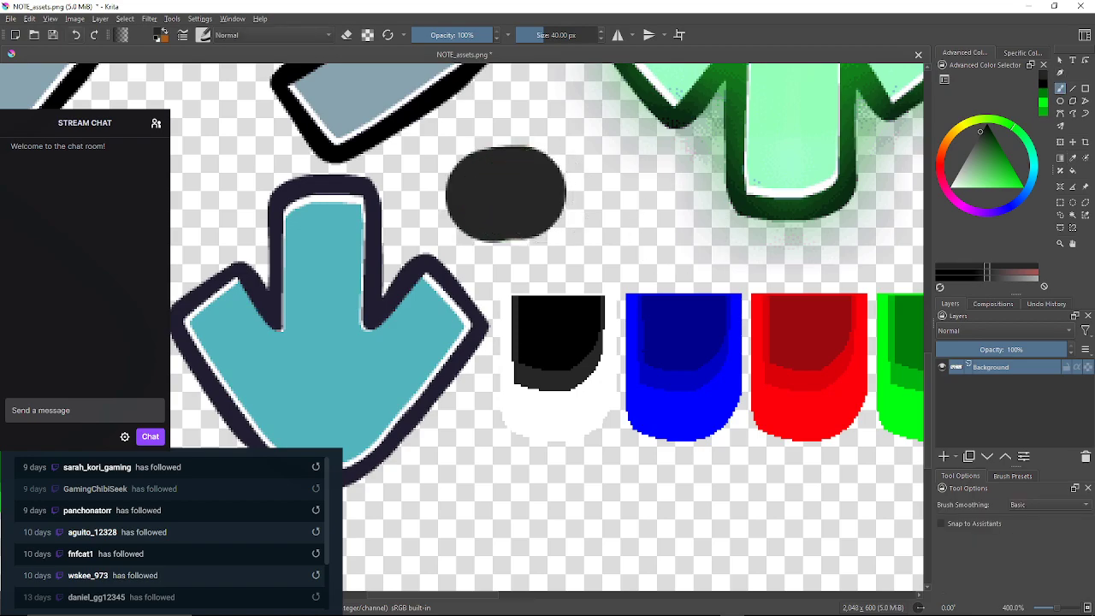
pyautogui.hotkey('ctrl', 'z')
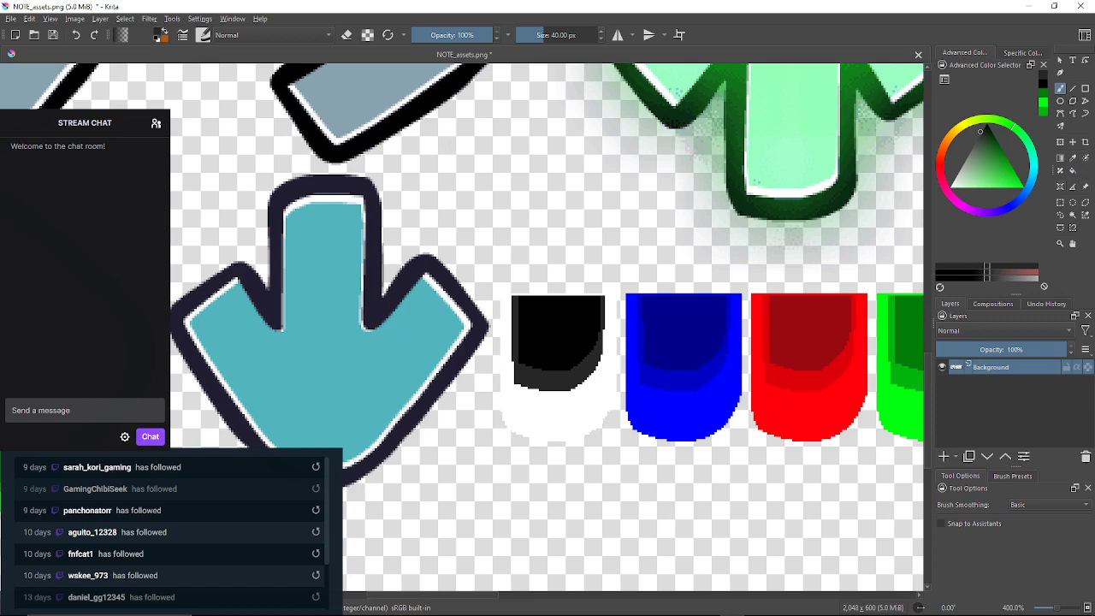
# Sample the white outer band of the black-and-white hold-note end, paint a test stroke above it, and undo the stroke
pyautogui.press('p')
pyautogui.click(598, 436)
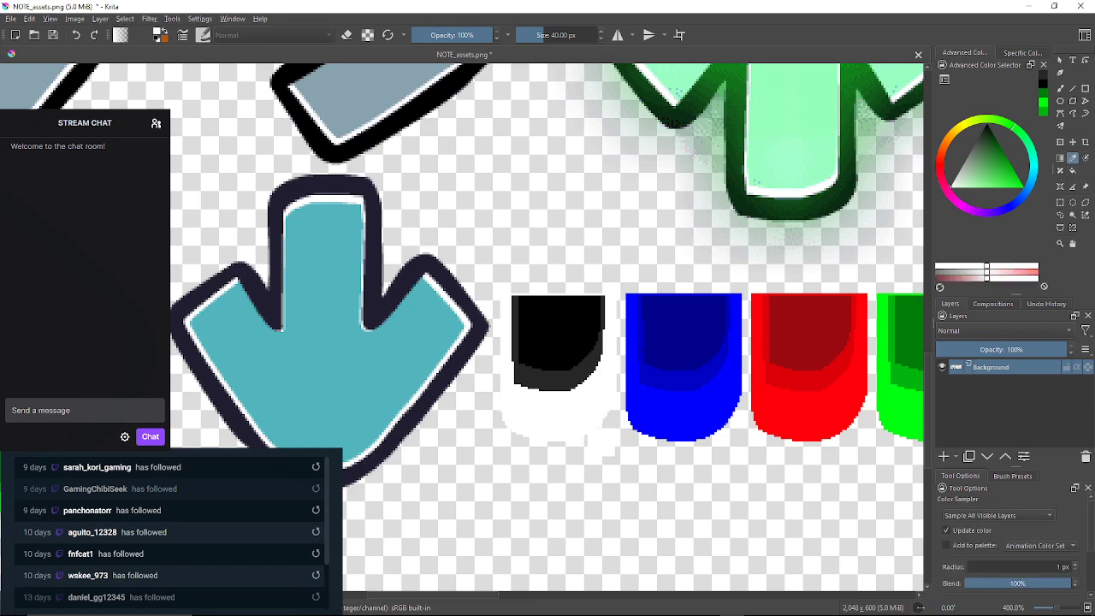
pyautogui.press('b')
pyautogui.moveTo(505, 144); pyautogui.dragTo(542, 164)
pyautogui.hotkey('ctrl', 'z')
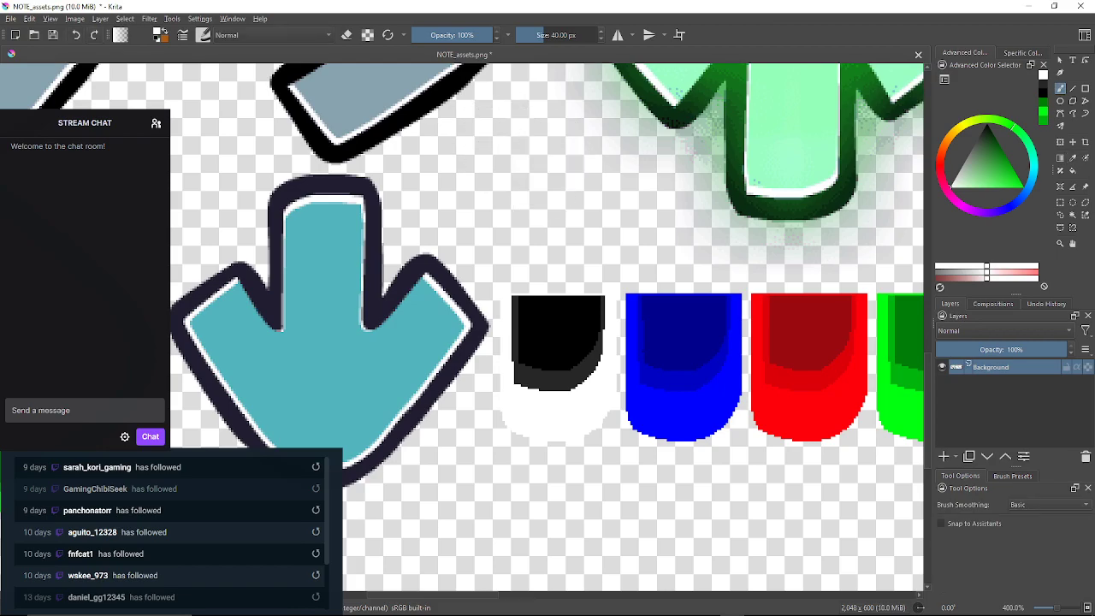
# Fill the light pixels in the upper part of the pink hold-note square's left inner strip with the recently used dark grey
pyautogui.moveTo(883, 350); pyautogui.dragTo(639, 352)
pyautogui.moveTo(919, 349); pyautogui.dragTo(691, 347)
pyautogui.moveTo(850, 349); pyautogui.dragTo(619, 349)
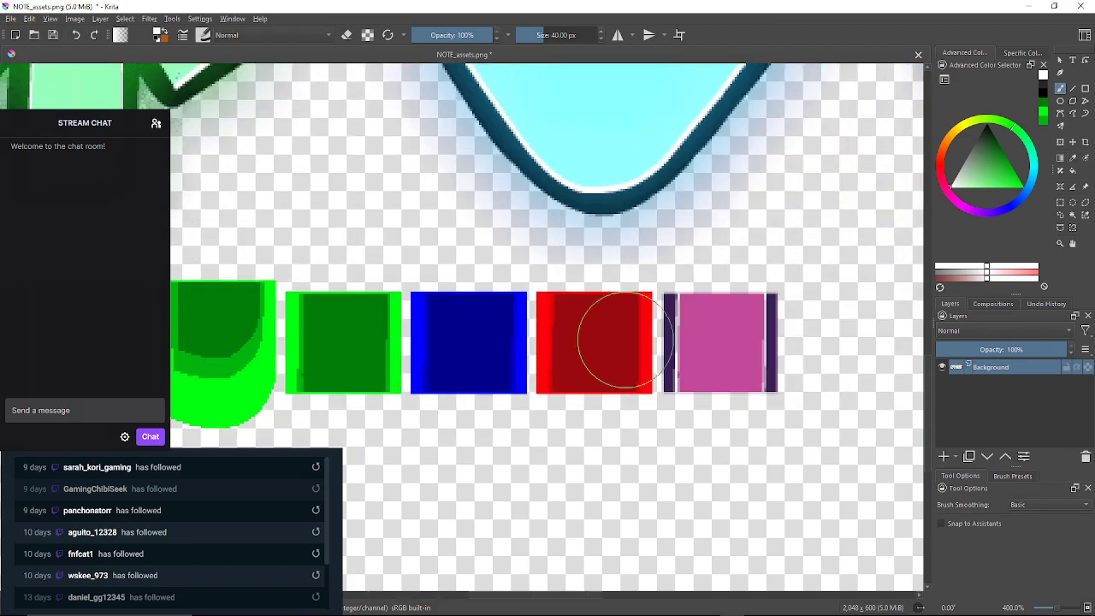
pyautogui.scroll(2, 685, 351)
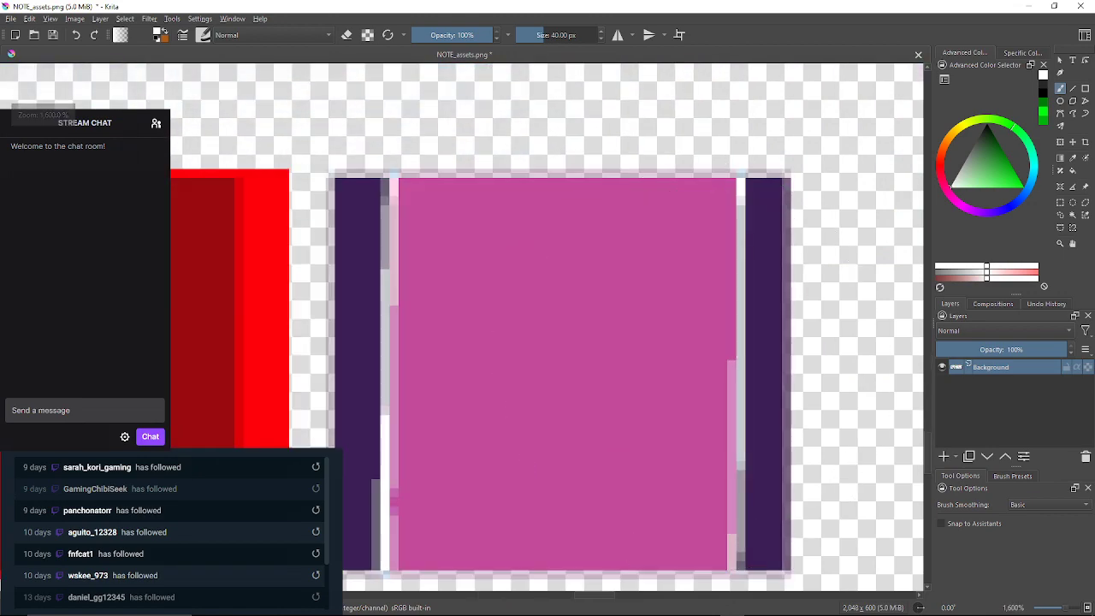
pyautogui.press('d')
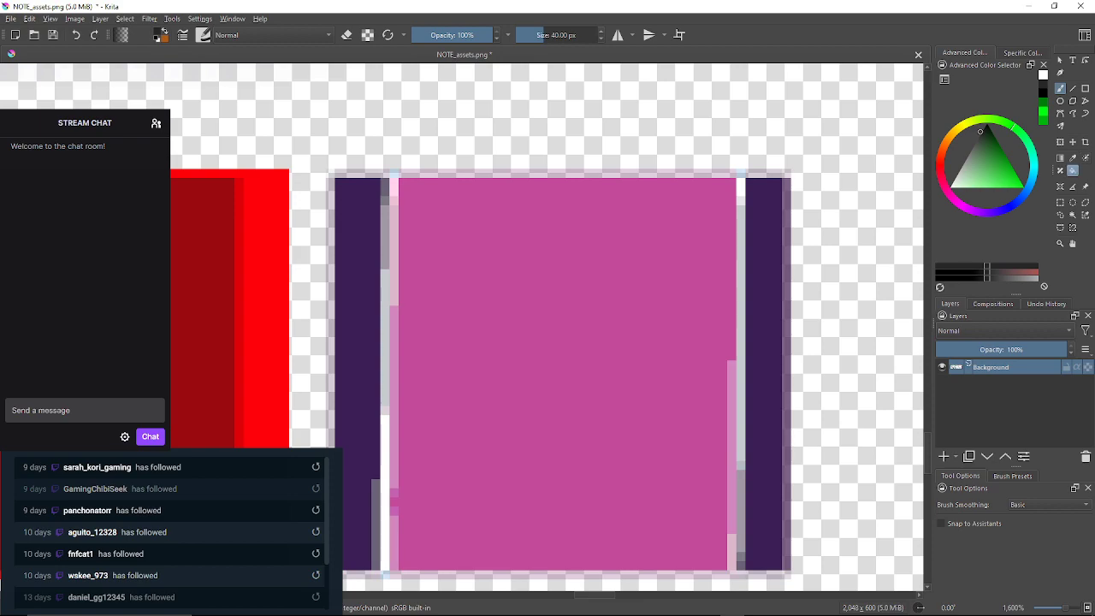
pyautogui.press('f')
pyautogui.scroll(3, 461, 215)
pyautogui.scroll(-3, 319, 216)
pyautogui.scroll(4, 243, 181)
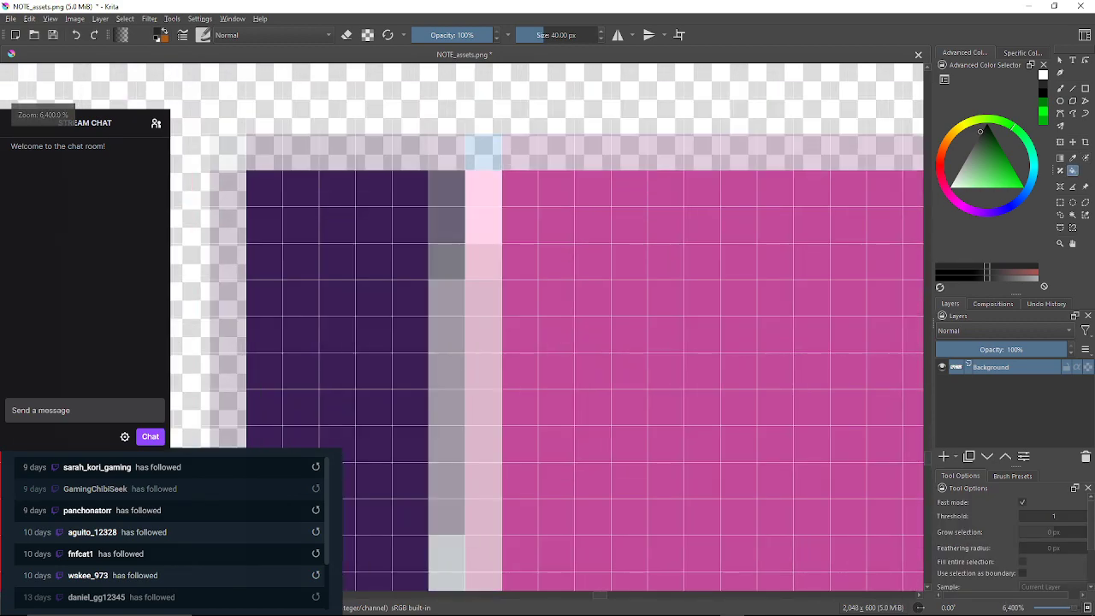
pyautogui.click(483, 207)
pyautogui.click(447, 207)
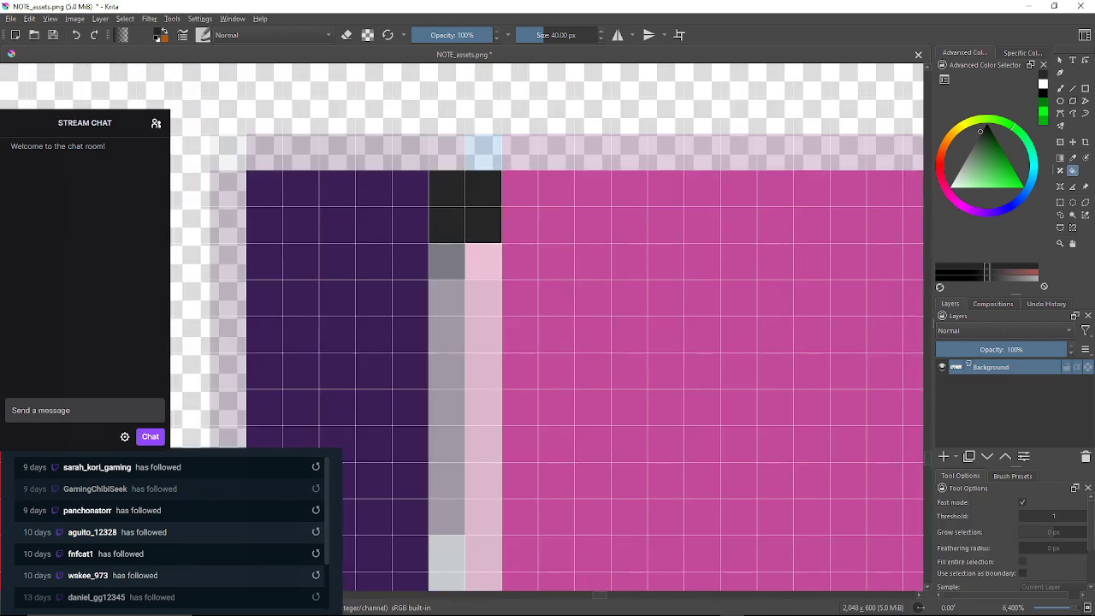
pyautogui.click(484, 261)
pyautogui.click(446, 262)
pyautogui.click(484, 385)
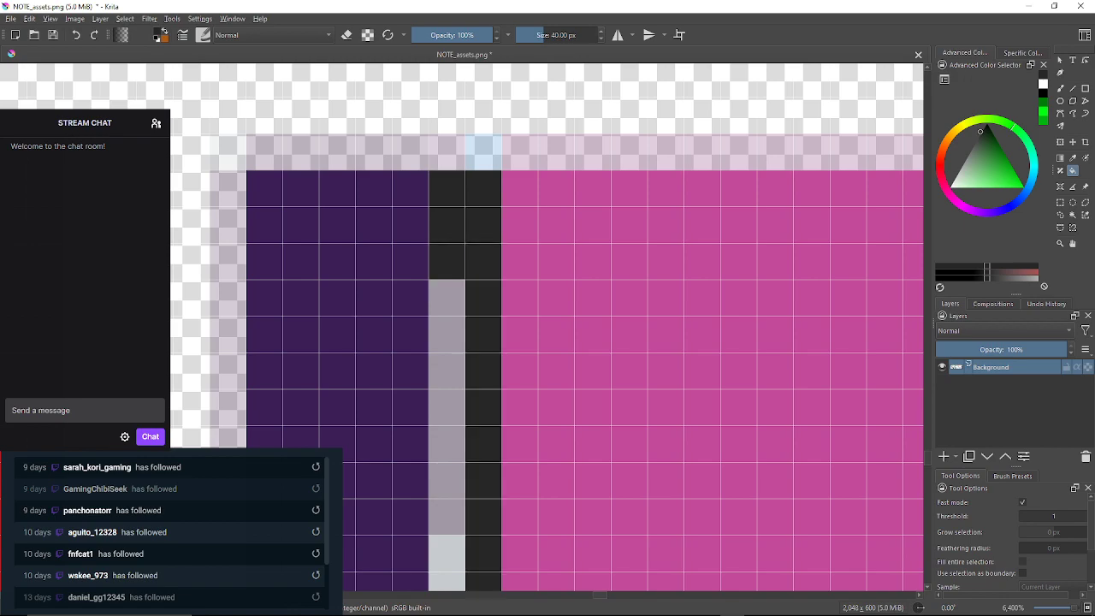
pyautogui.click(446, 385)
# Fill the light grey, pale pink and white pixels along the middle of the pink square's left inner strip with dark grey
pyautogui.scroll(-3, 446, 385)
pyautogui.moveTo(451, 398); pyautogui.dragTo(474, 259)
pyautogui.scroll(3, 475, 273)
pyautogui.scroll(-2, 474, 291)
pyautogui.scroll(2, 473, 300)
pyautogui.scroll(-2, 443, 377)
pyautogui.scroll(2, 444, 377)
pyautogui.click(445, 385)
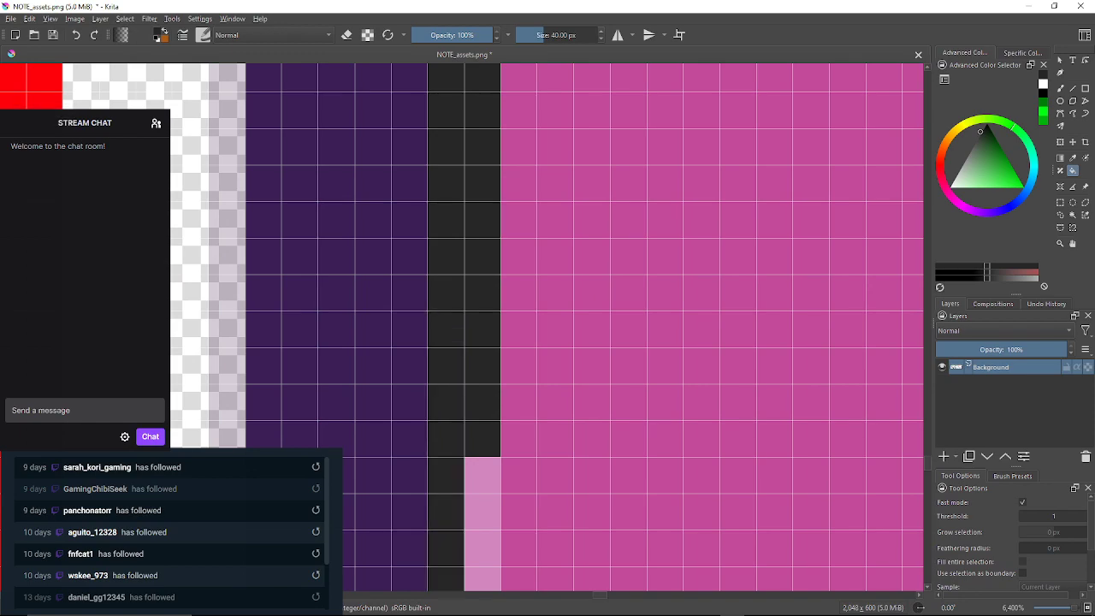
pyautogui.scroll(-3, 444, 377)
pyautogui.scroll(3, 444, 377)
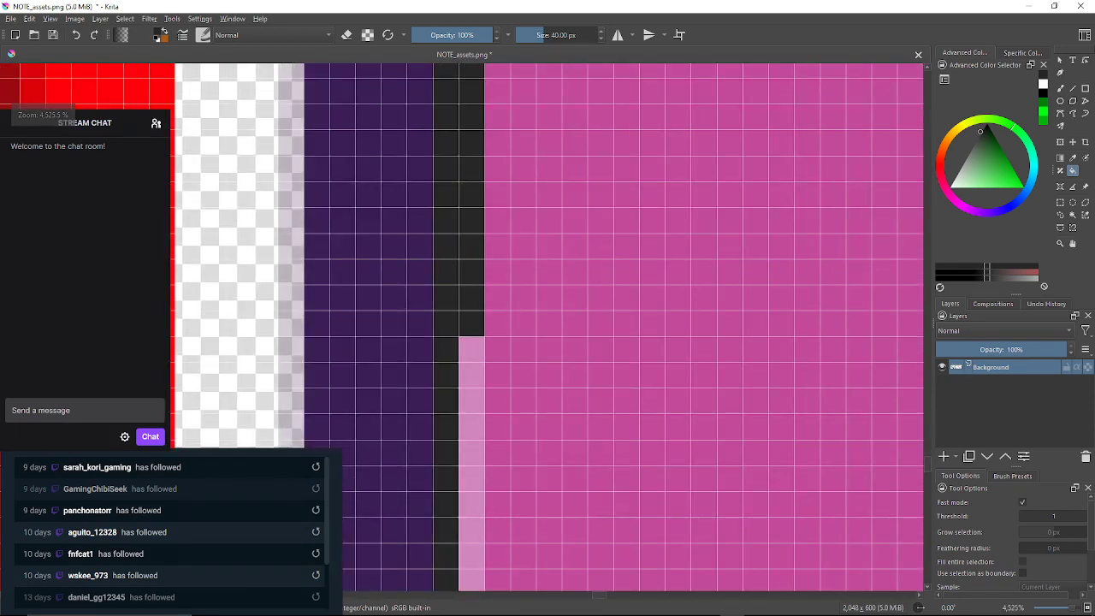
pyautogui.click(470, 462)
pyautogui.click(446, 530)
pyautogui.scroll(-1, 511, 385)
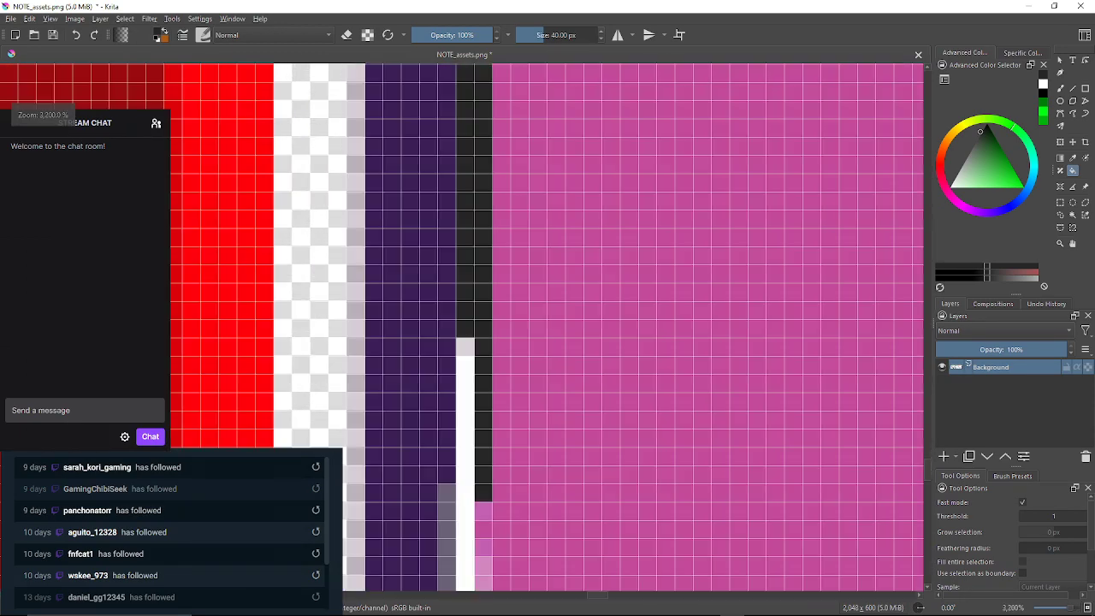
pyautogui.click(465, 346)
# Fill the remaining light and greyish pixels at the lower end of the pink square's left inner strip with dark grey
pyautogui.scroll(-3, 468, 377)
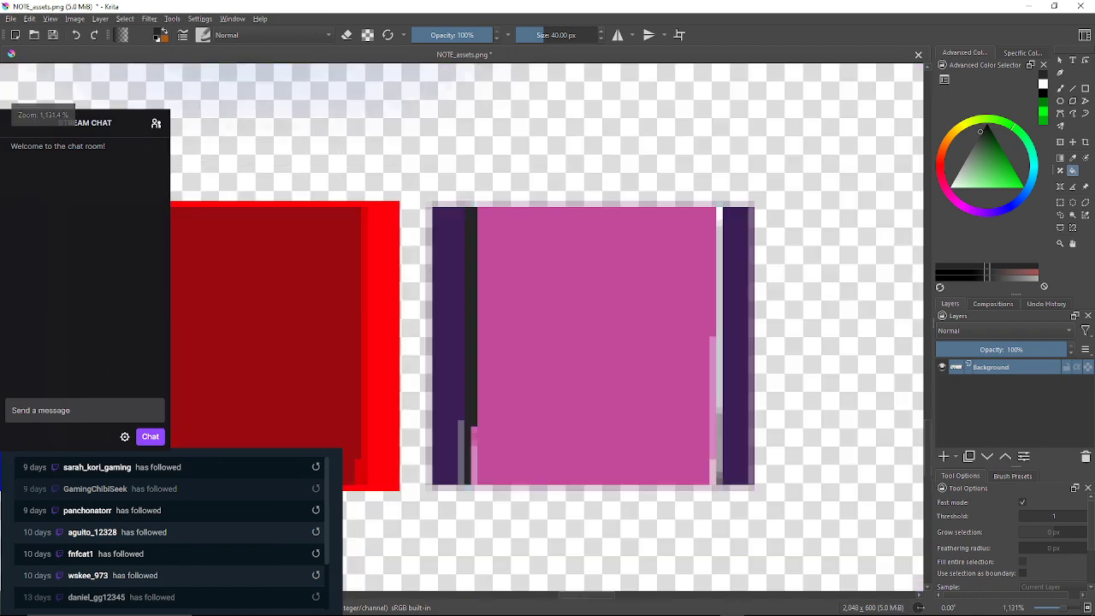
pyautogui.scroll(3, 458, 457)
pyautogui.click(504, 378)
pyautogui.click(503, 414)
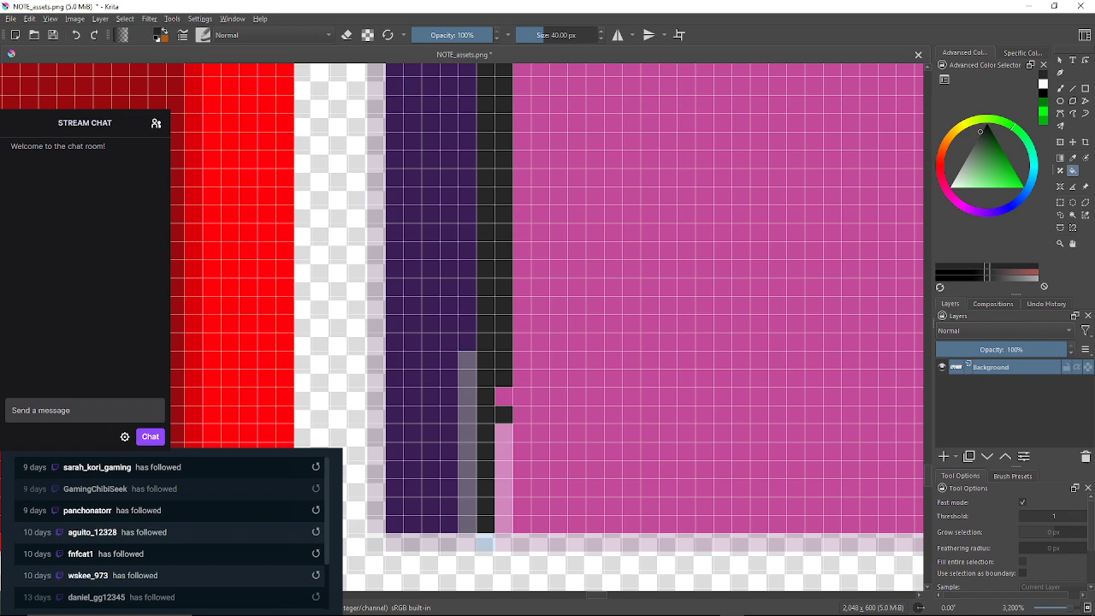
pyautogui.click(468, 442)
pyautogui.click(505, 438)
# Fill the white and light grey pixels in the upper part of the pink square's right inner strip with dark grey
pyautogui.scroll(-3, 506, 435)
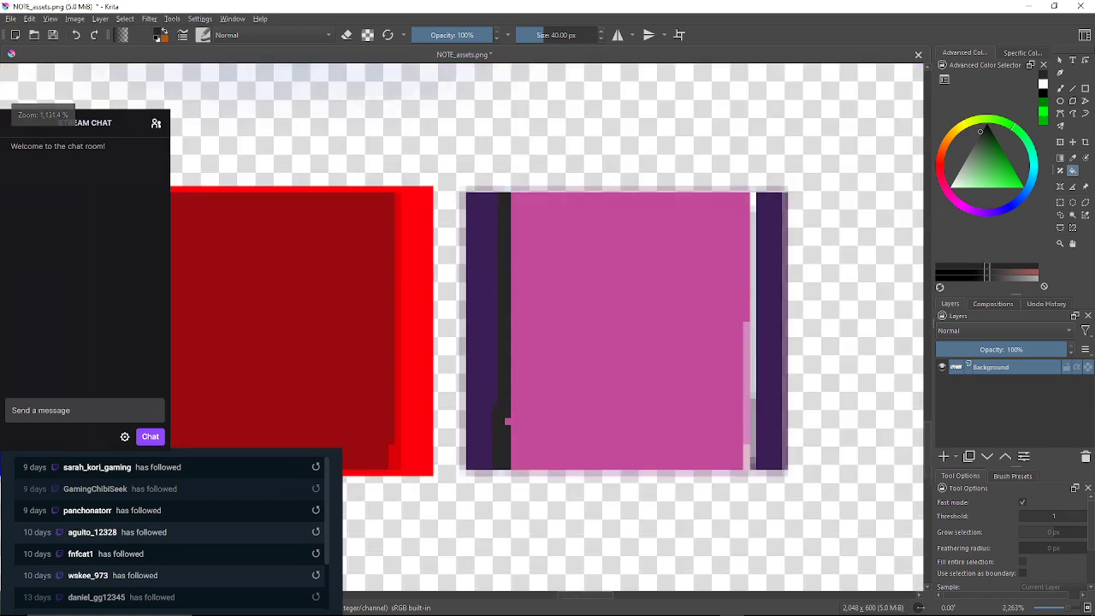
pyautogui.scroll(3, 620, 265)
pyautogui.moveTo(620, 265); pyautogui.dragTo(616, 271)
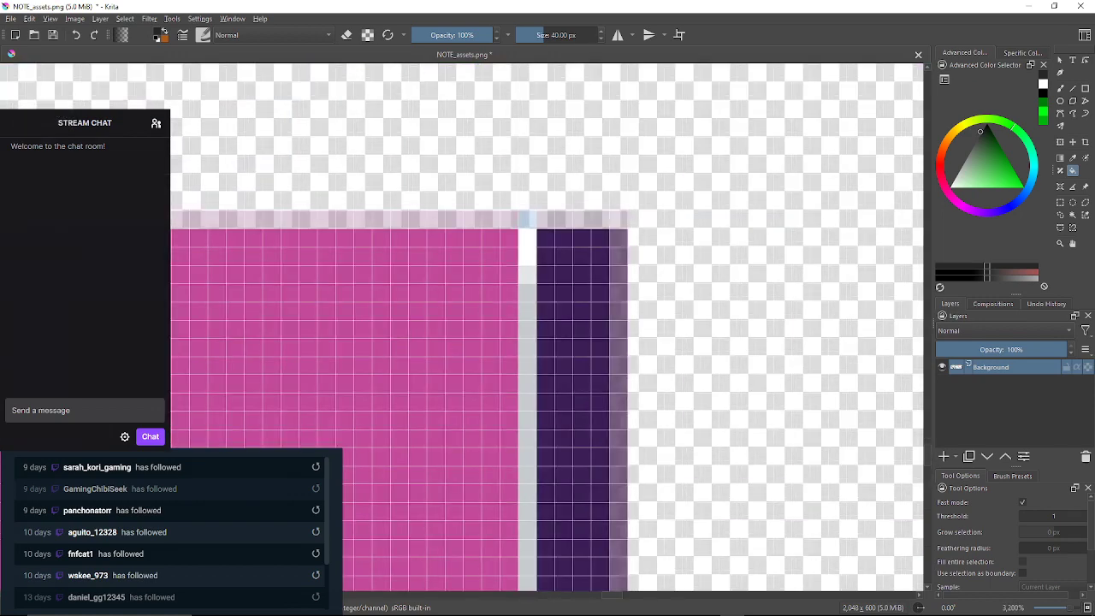
pyautogui.click(528, 247)
pyautogui.click(528, 274)
pyautogui.click(527, 385)
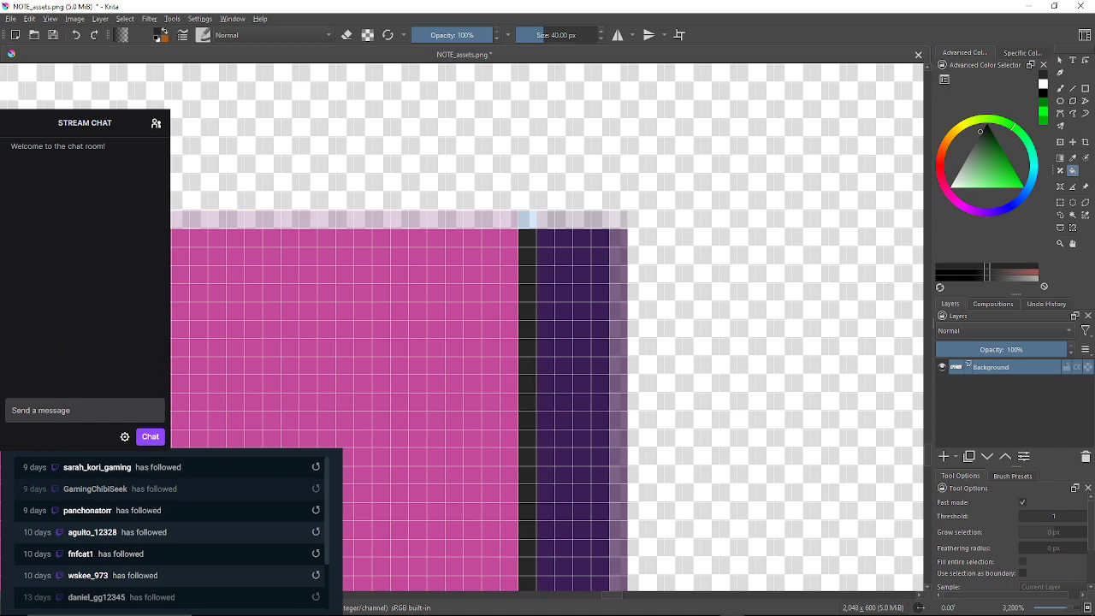
# Fill the light pink pixel column along the lower half of the pink square's right inner strip with dark grey
pyautogui.moveTo(505, 399); pyautogui.dragTo(517, 239)
pyautogui.scroll(-2, 517, 240)
pyautogui.scroll(2, 514, 391)
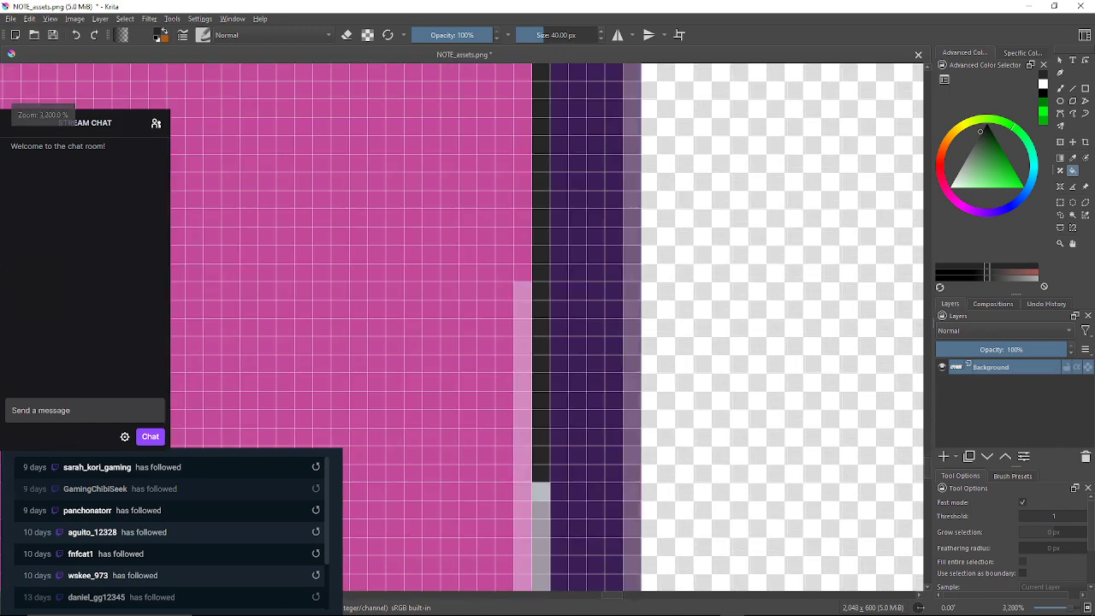
pyautogui.click(521, 375)
pyautogui.scroll(-3, 518, 372)
pyautogui.scroll(2, 517, 412)
pyautogui.moveTo(516, 413); pyautogui.dragTo(506, 366)
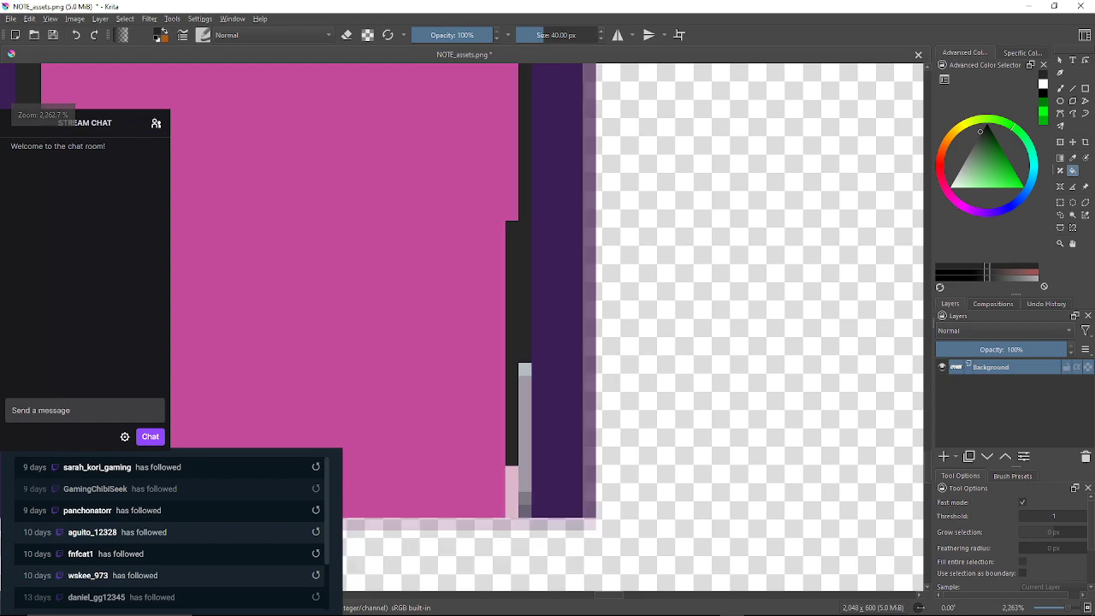
# Fill the leftover grey and pale pink pixels at the lower end of the pink square's right inner strip with dark grey
pyautogui.scroll(2, 518, 408)
pyautogui.click(531, 330)
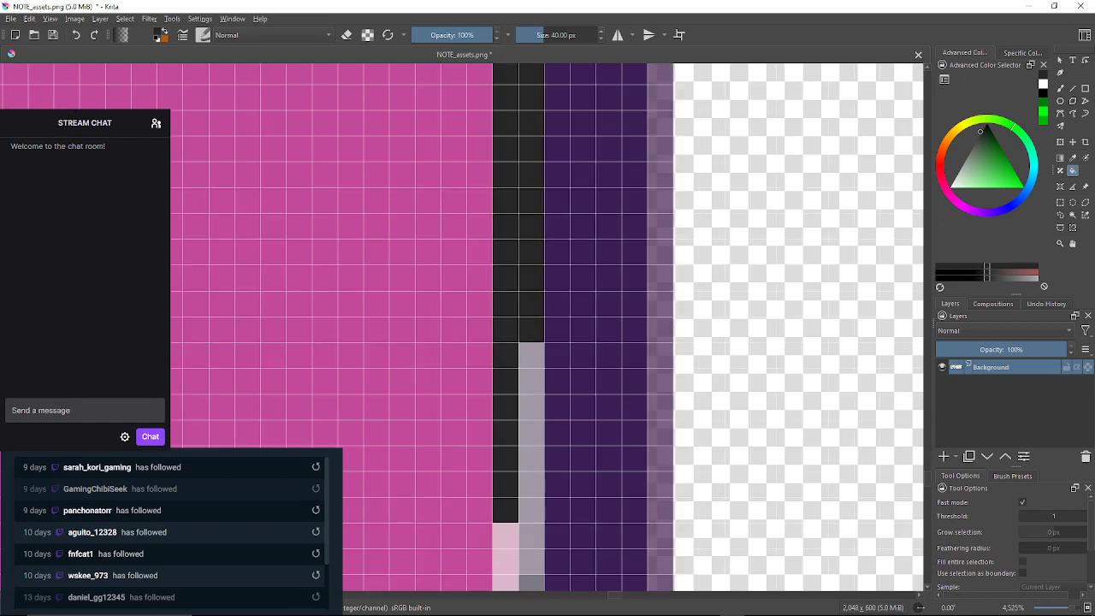
pyautogui.click(531, 411)
pyautogui.scroll(-2, 505, 415)
pyautogui.scroll(3, 499, 415)
pyautogui.click(524, 479)
pyautogui.click(562, 496)
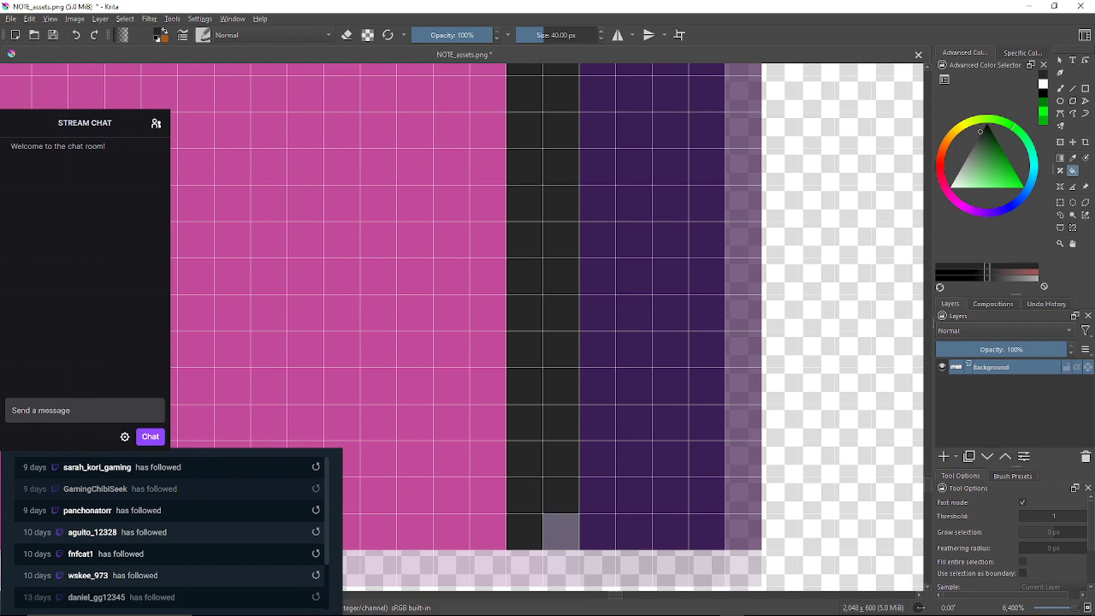
# Fill the dark purple bands on both sides of the pink hold-note square with the recently used white
pyautogui.scroll(-4, 530, 385)
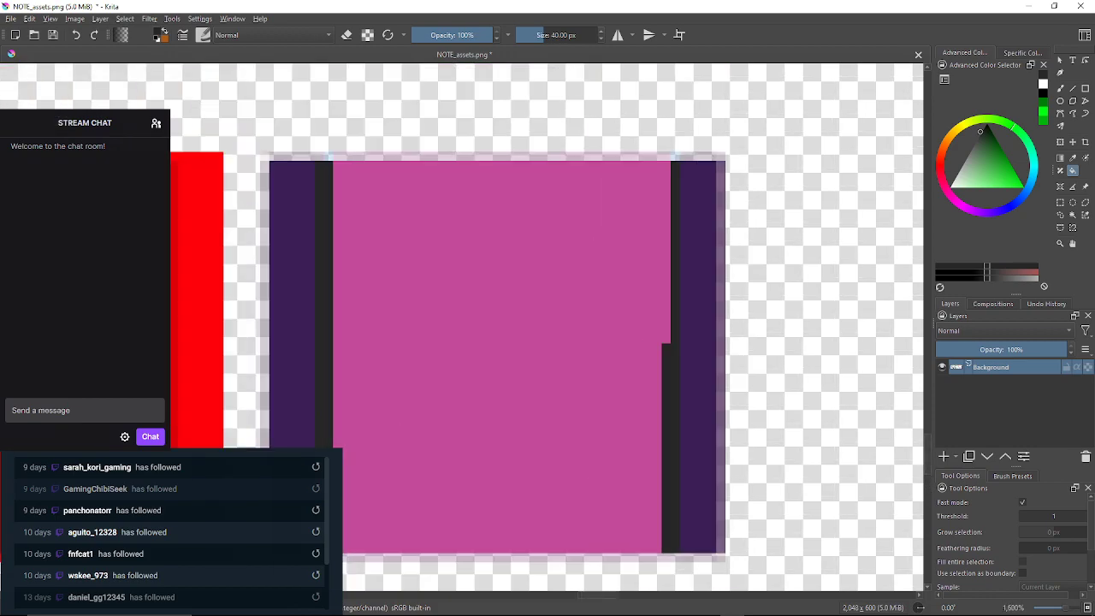
pyautogui.moveTo(514, 385); pyautogui.dragTo(553, 361)
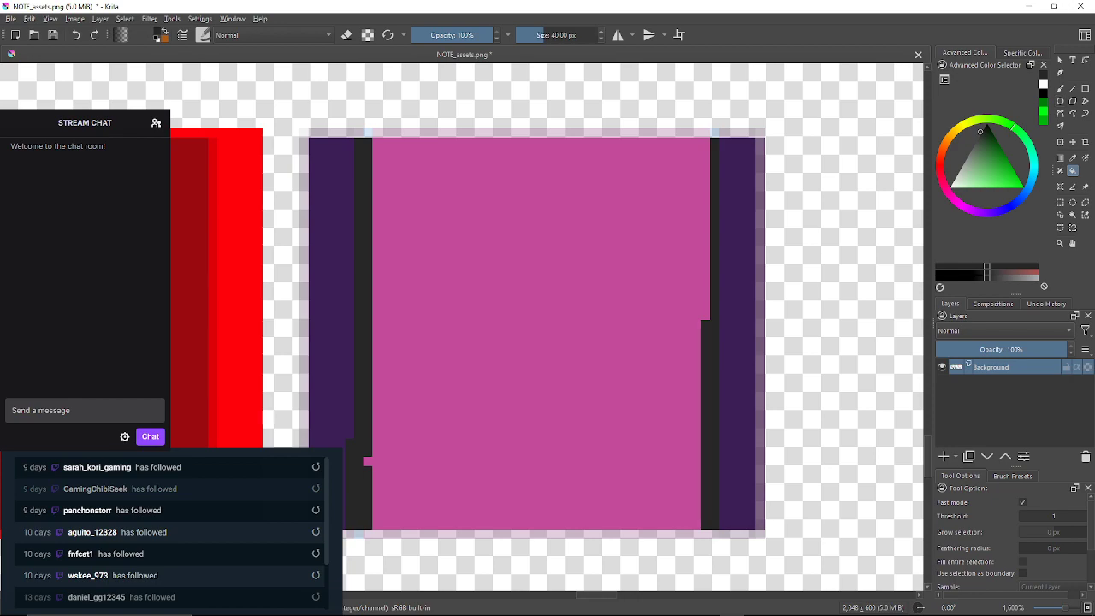
pyautogui.click(1042, 84)
pyautogui.scroll(1, 727, 350)
pyautogui.scroll(-1, 727, 351)
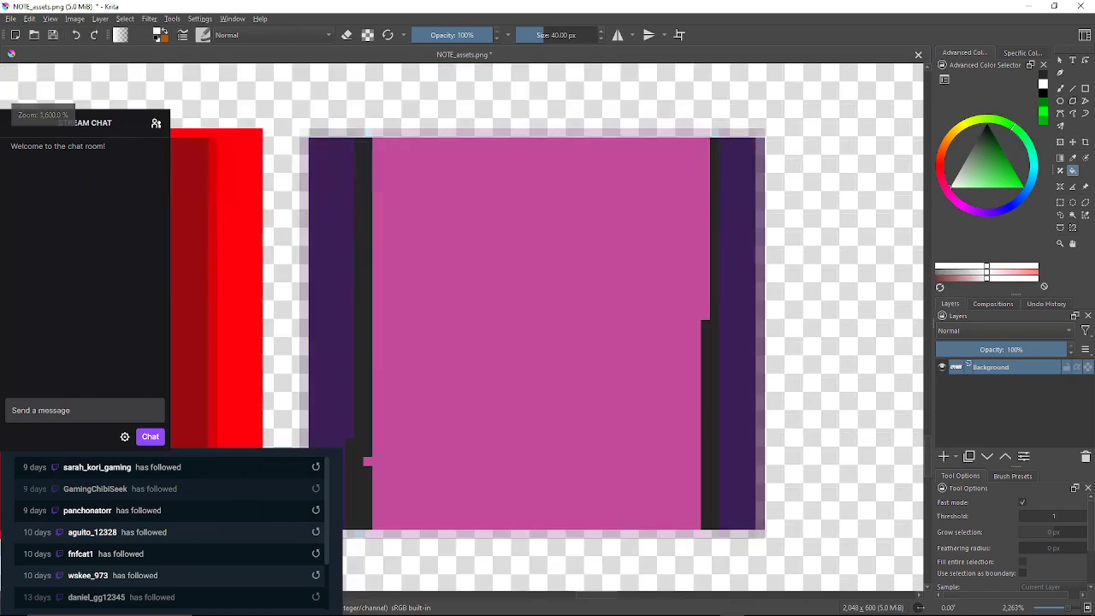
pyautogui.click(736, 350)
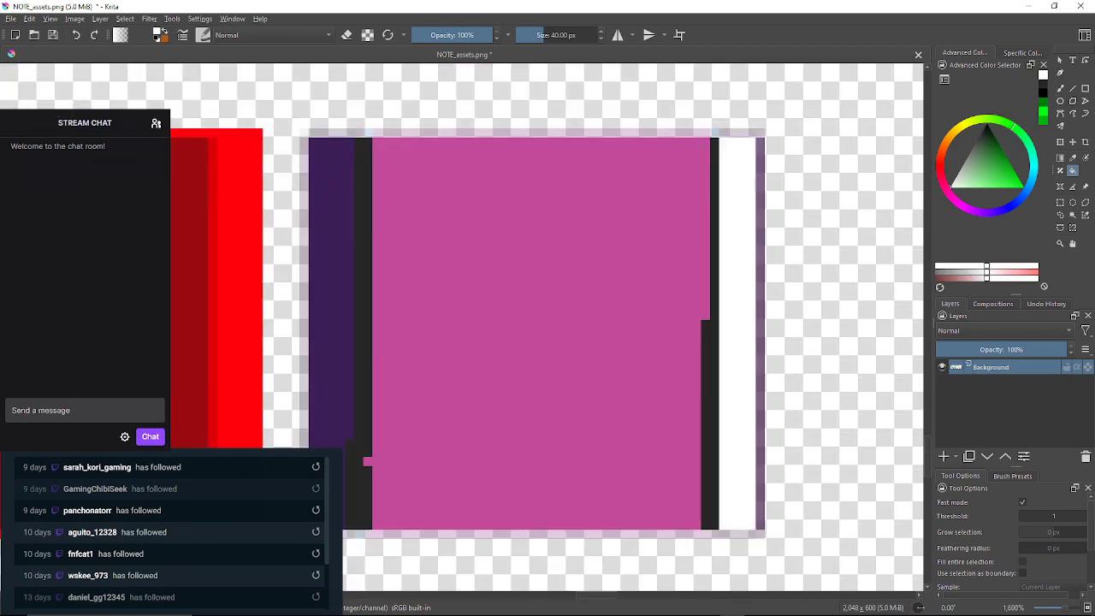
pyautogui.click(331, 329)
pyautogui.scroll(4, 787, 573)
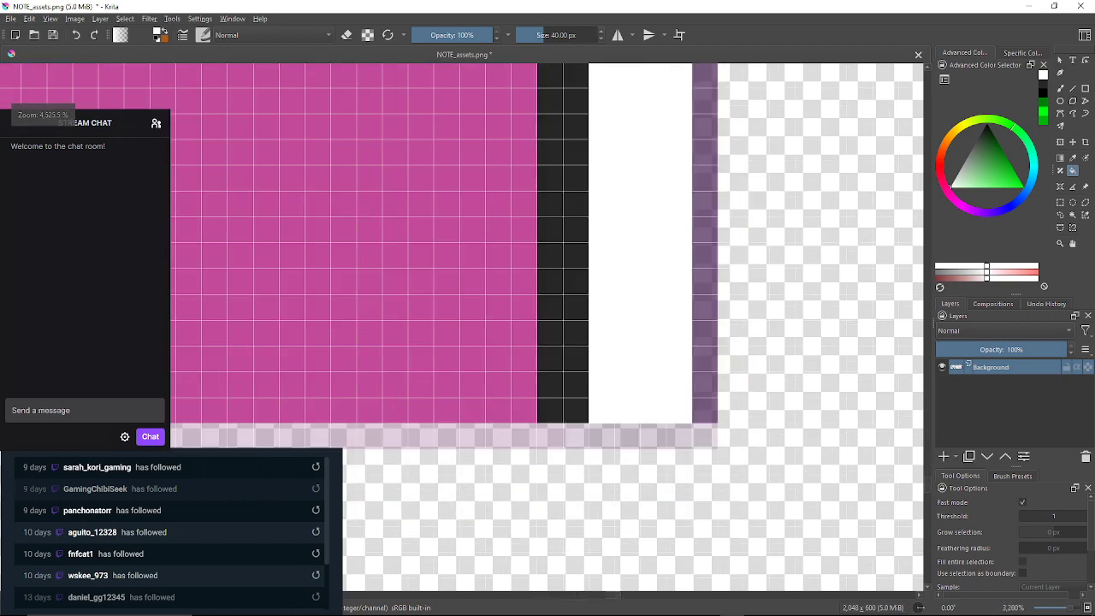
# Fill the translucent pixel row under the pink square with white, from the lower-right corner through the middle section
pyautogui.click(704, 426)
pyautogui.click(631, 426)
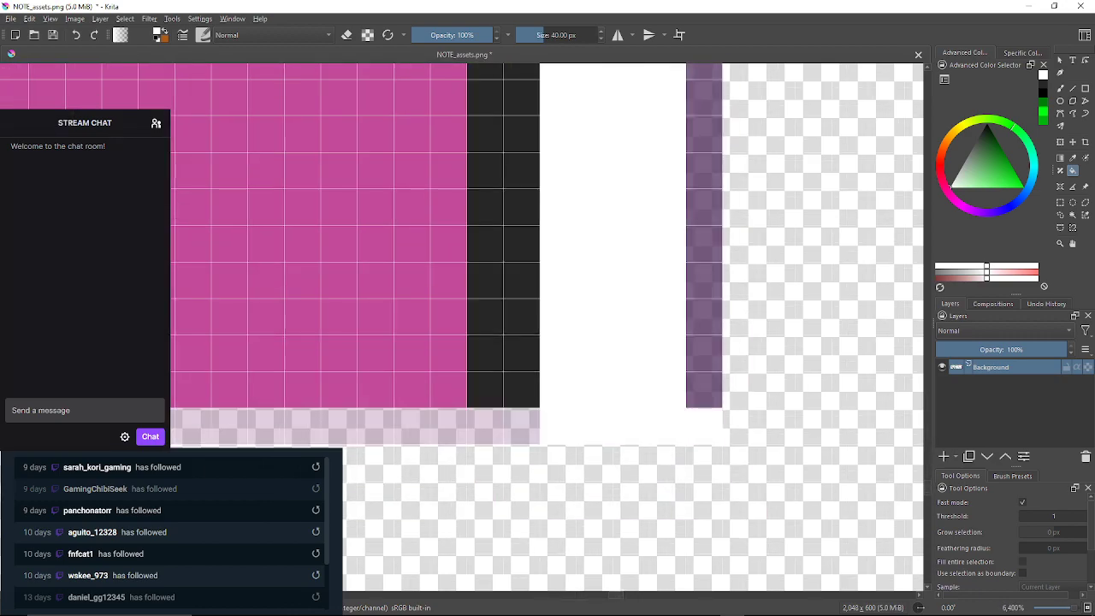
pyautogui.click(521, 425)
pyautogui.click(342, 426)
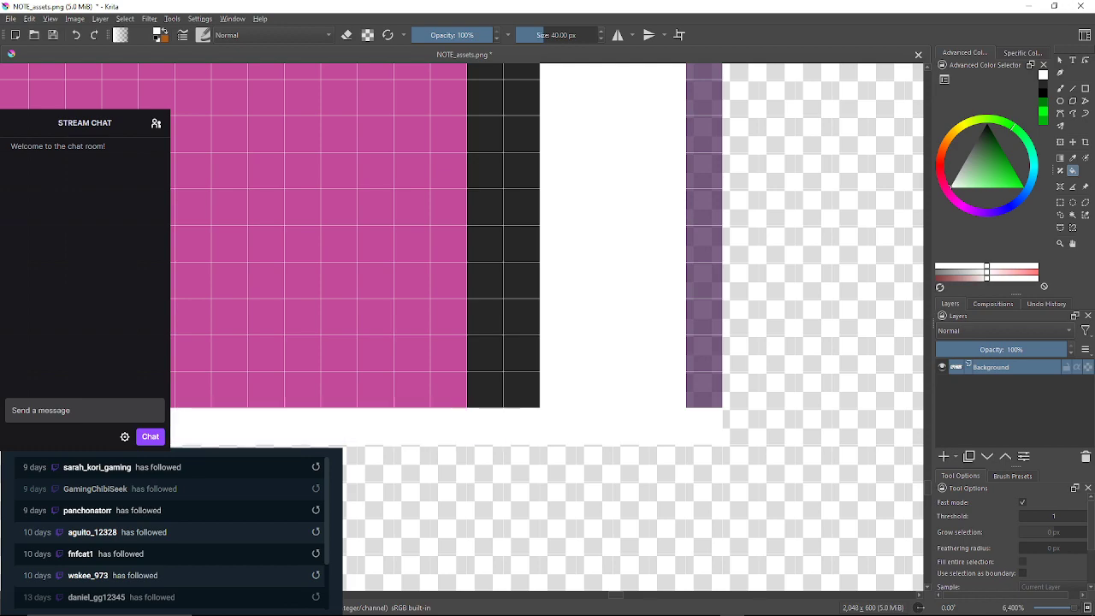
# Fill the remaining translucent pixels at the lower-left end and the pale column along the square's outer left edge with white
pyautogui.moveTo(342, 426); pyautogui.dragTo(805, 441)
pyautogui.moveTo(359, 360); pyautogui.dragTo(876, 321)
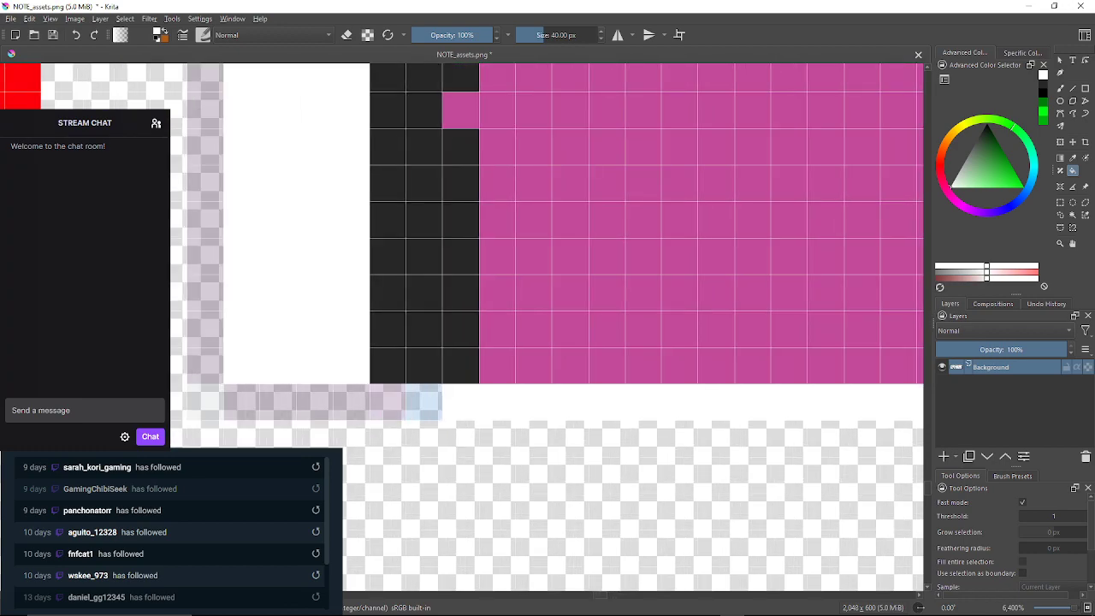
pyautogui.click(423, 402)
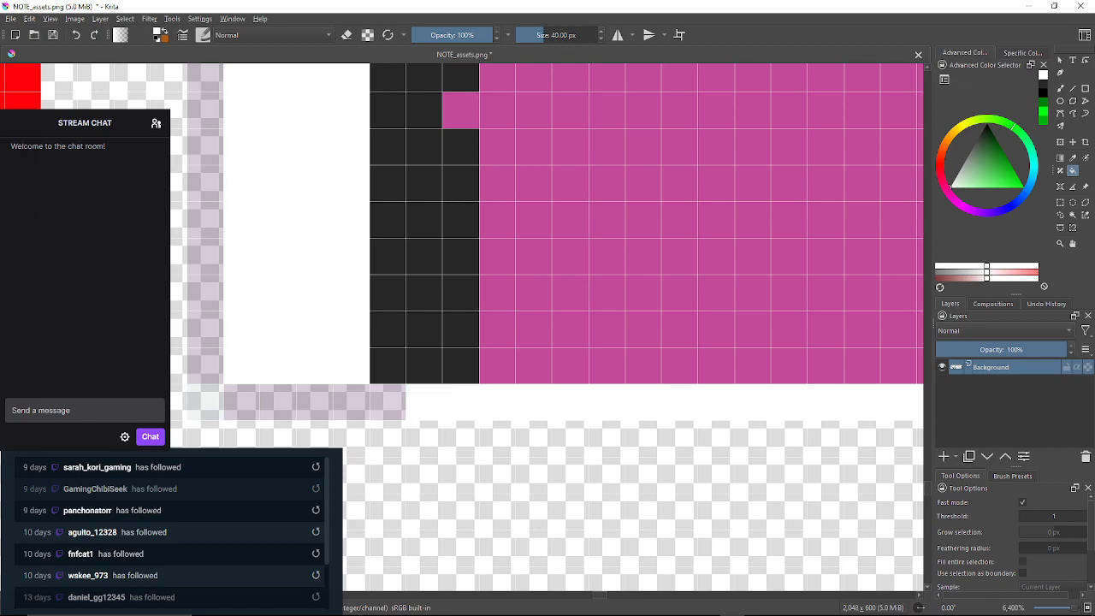
pyautogui.click(387, 402)
pyautogui.click(351, 402)
pyautogui.click(205, 402)
pyautogui.click(205, 363)
# Fill the translucent pixel row above the pink square with white, from the upper-left corner across the pink area
pyautogui.moveTo(231, 334); pyautogui.dragTo(627, 451)
pyautogui.moveTo(599, 188); pyautogui.dragTo(547, 407)
pyautogui.moveTo(581, 163); pyautogui.dragTo(502, 505)
pyautogui.moveTo(574, 180); pyautogui.dragTo(568, 496)
pyautogui.click(469, 193)
pyautogui.click(556, 192)
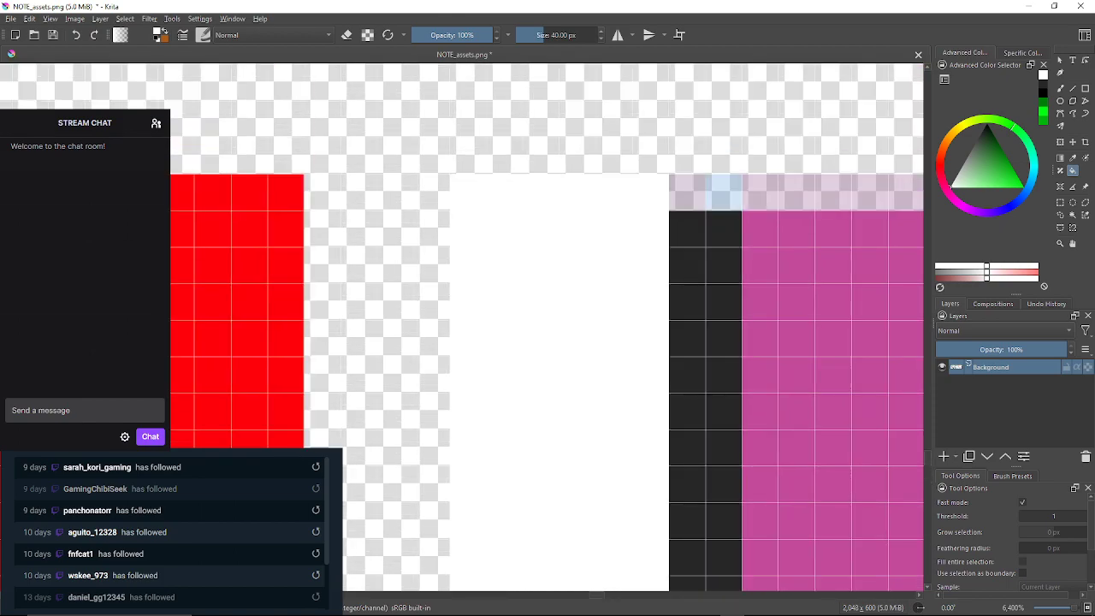
pyautogui.click(688, 192)
pyautogui.click(724, 193)
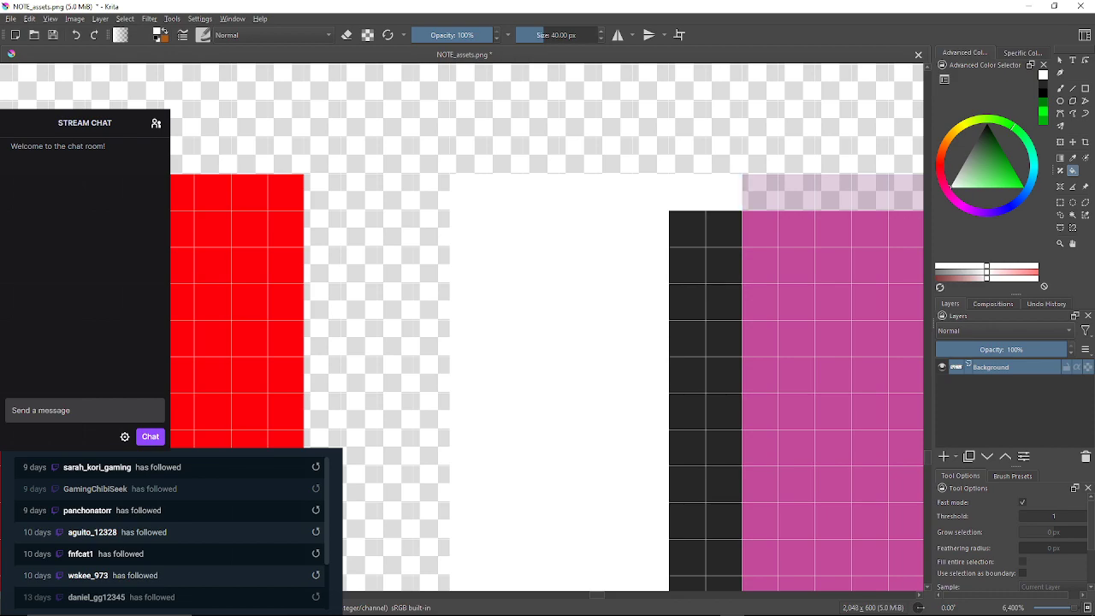
pyautogui.click(774, 192)
# Fill the remaining translucent pixels at the square's upper-right corner and the purple column down its right edge with white
pyautogui.moveTo(782, 196); pyautogui.dragTo(331, 282)
pyautogui.moveTo(795, 343); pyautogui.dragTo(351, 289)
pyautogui.click(663, 254)
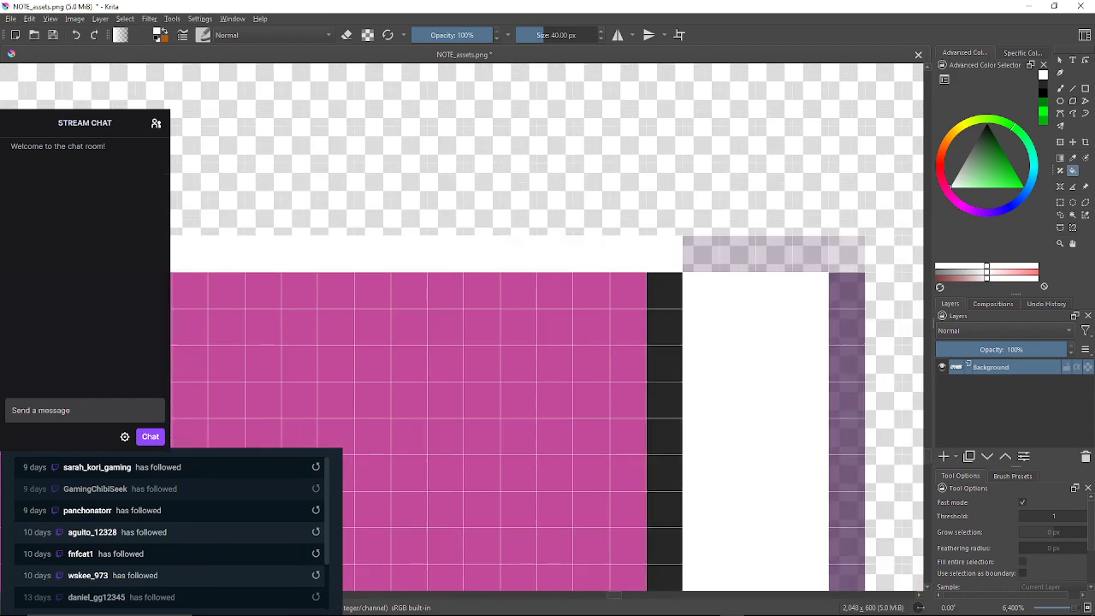
pyautogui.click(746, 255)
pyautogui.click(847, 254)
pyautogui.click(845, 410)
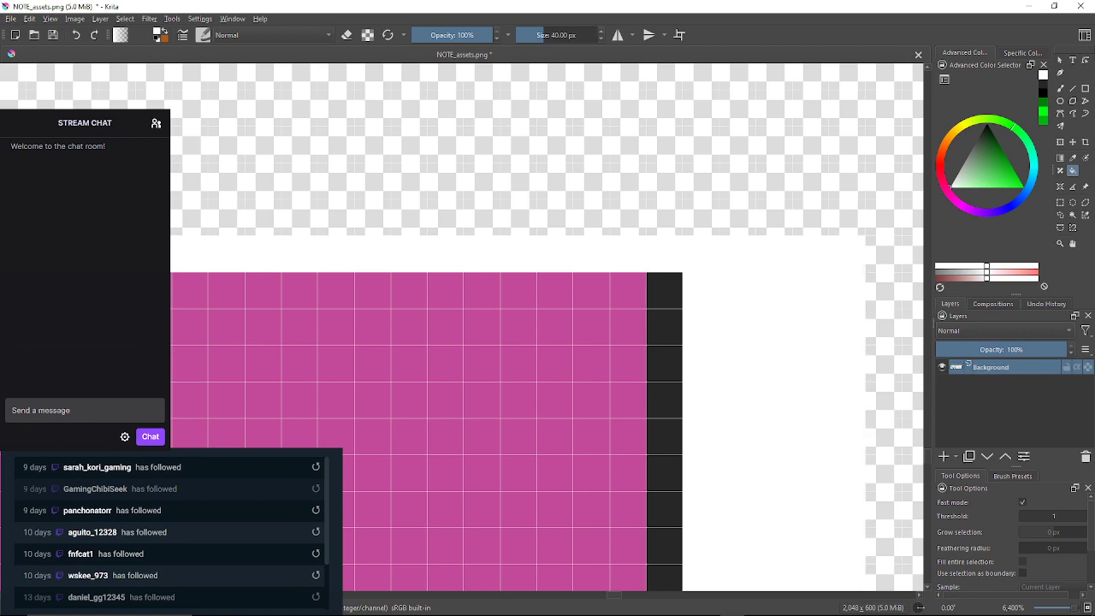
# Fill the pink centre of the square with the recently used black
pyautogui.moveTo(812, 412); pyautogui.dragTo(754, 248)
pyautogui.scroll(-3, 753, 248)
pyautogui.scroll(3, 739, 410)
pyautogui.moveTo(760, 556); pyautogui.dragTo(717, 265)
pyautogui.moveTo(721, 411); pyautogui.dragTo(683, 103)
pyautogui.scroll(-5, 652, 362)
pyautogui.moveTo(652, 363); pyautogui.dragTo(720, 453)
pyautogui.scroll(1, 680, 352)
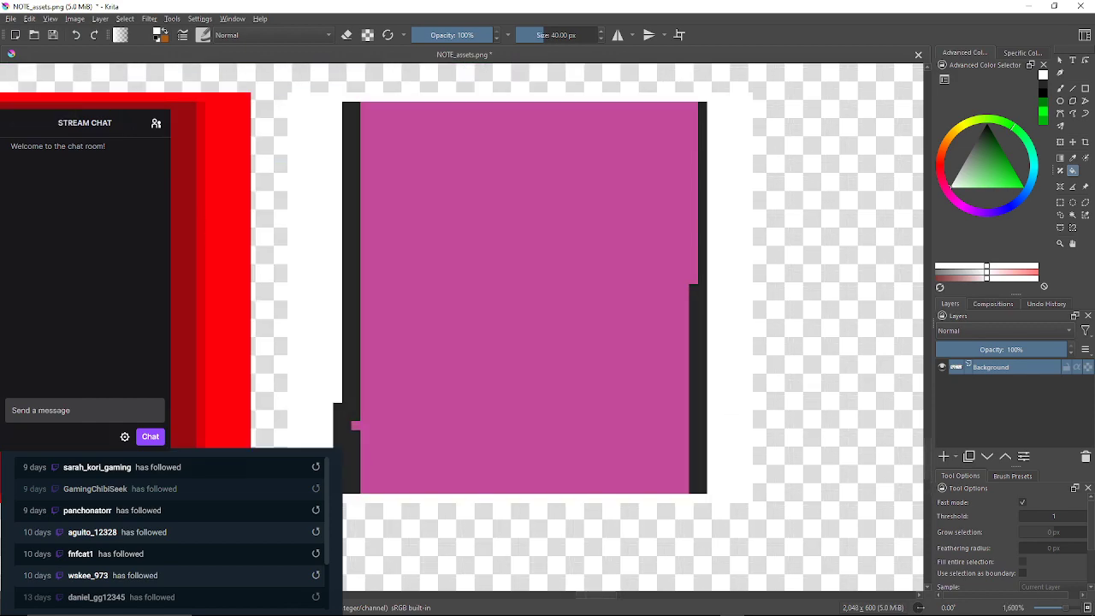
pyautogui.click(1043, 93)
pyautogui.click(513, 261)
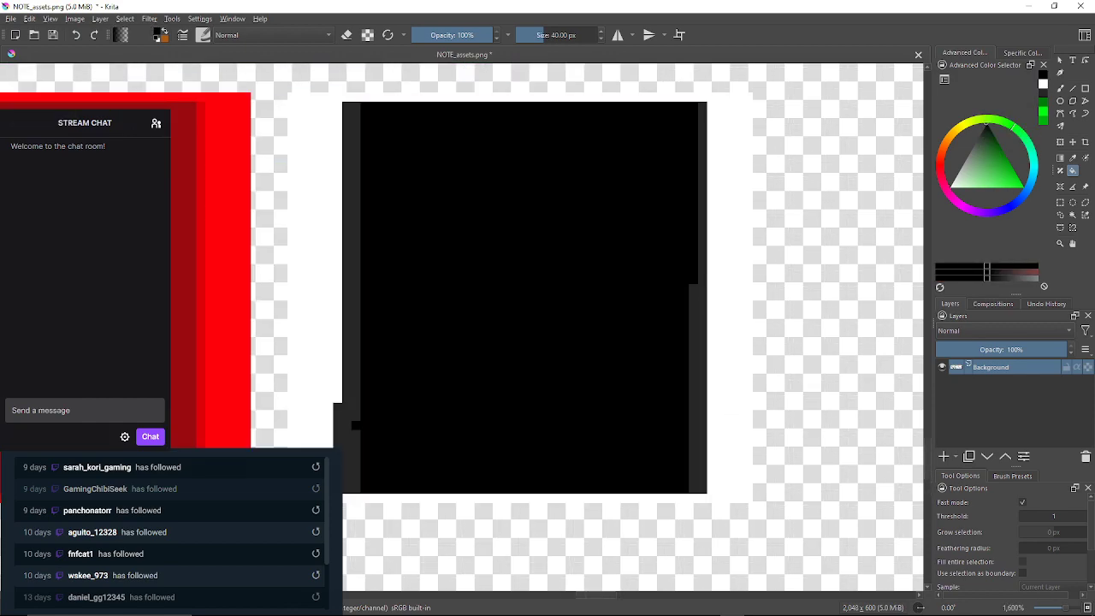
# Save the recoloured sprite sheet to NOTE_assets.png
pyautogui.scroll(-11, 513, 261)
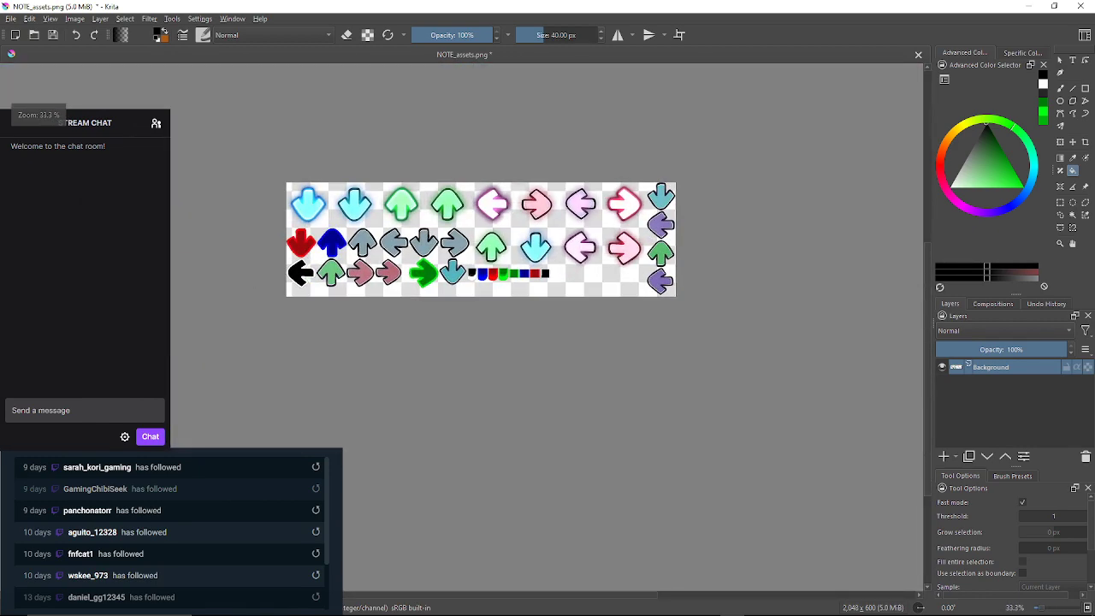
pyautogui.scroll(2, 477, 250)
pyautogui.scroll(2, 569, 274)
pyautogui.scroll(-3, 571, 271)
pyautogui.moveTo(574, 271); pyautogui.dragTo(609, 275)
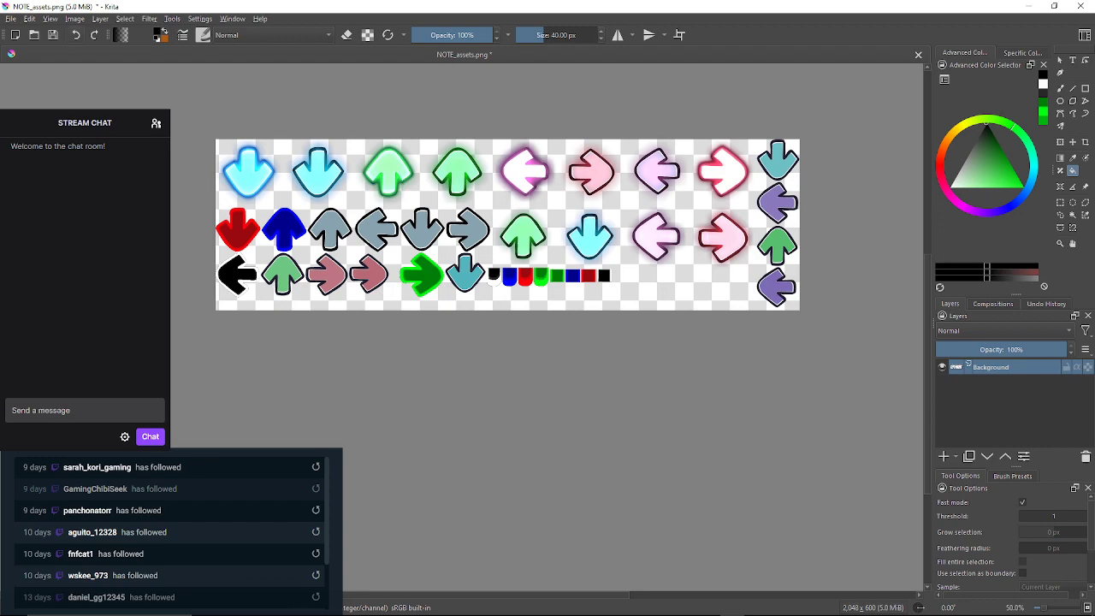
pyautogui.click(11, 19)
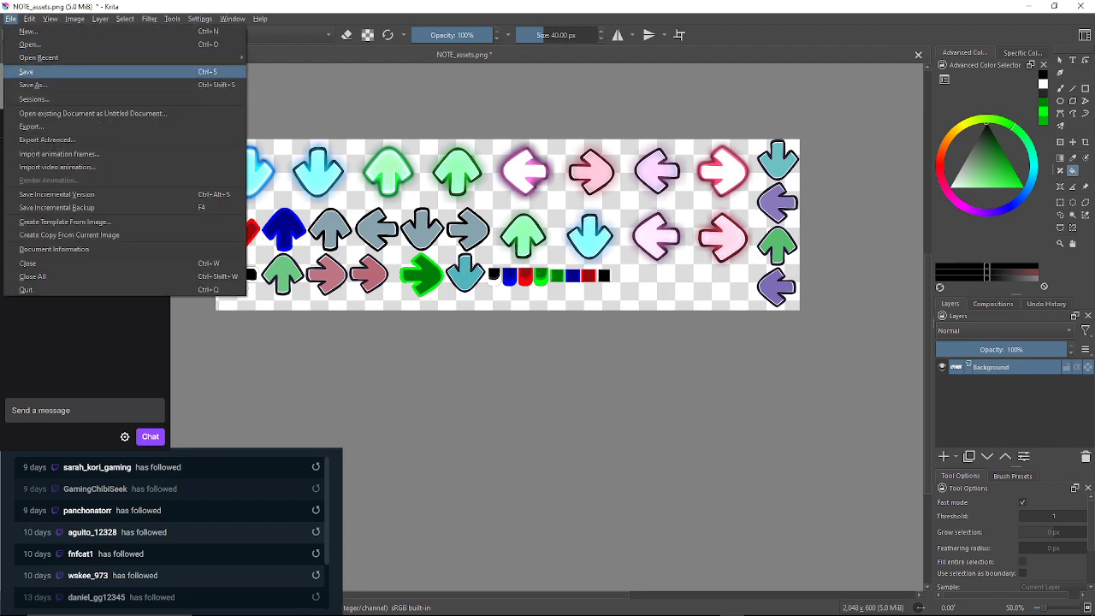
pyautogui.click(30, 72)
pyautogui.click(685, 459)
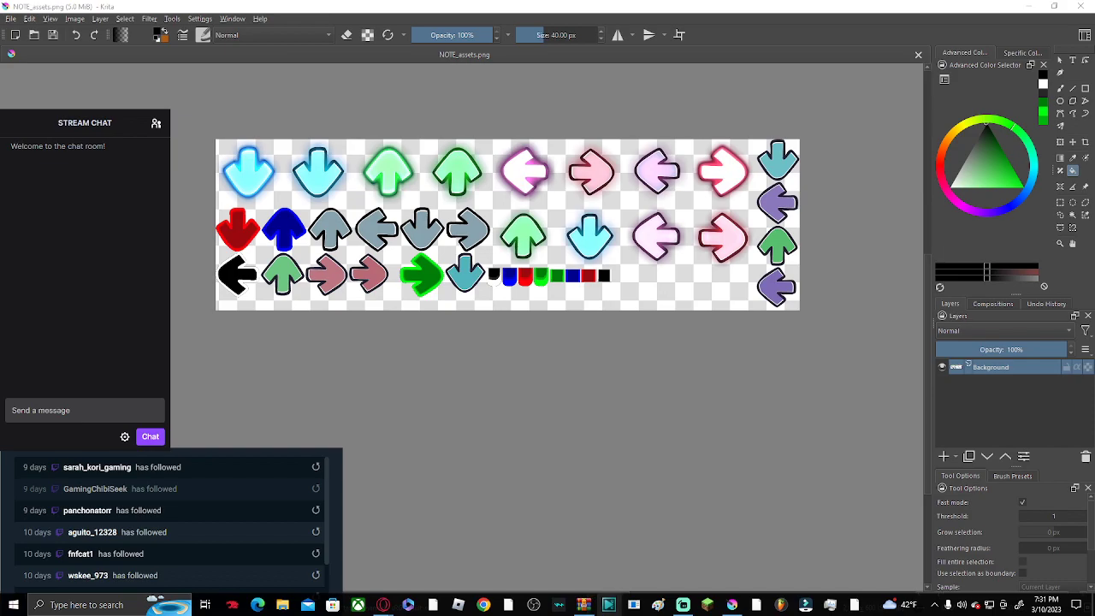
# Switch to the WinRAR window and update NOTE_assets.png in the psychengine-windows64_a5cff (1).zip archive's shared\images folder with the edited file
pyautogui.click(608, 605)
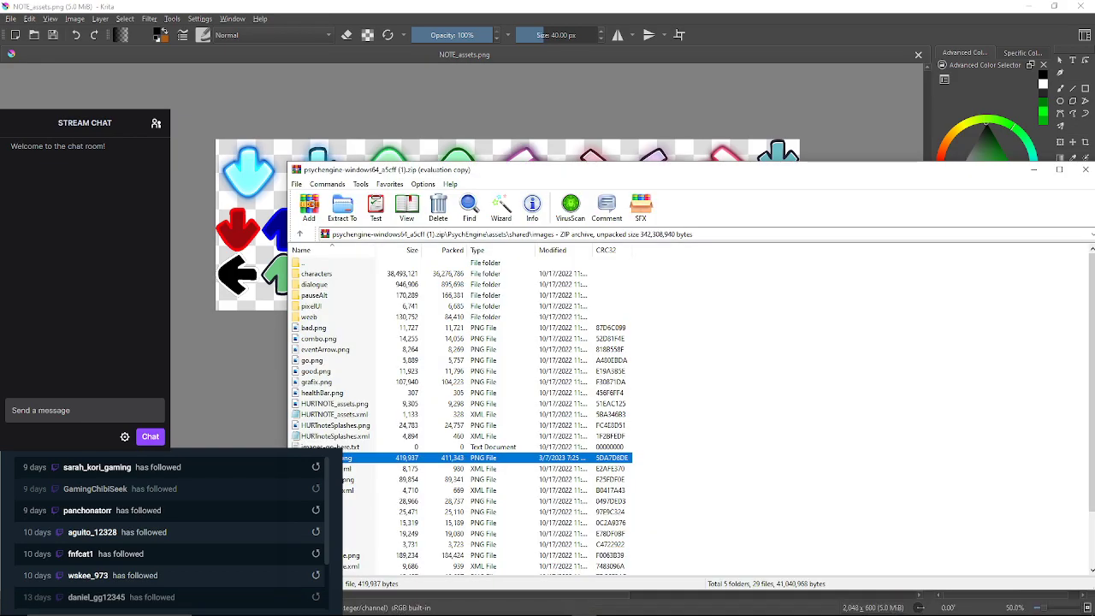
pyautogui.click(1093, 605)
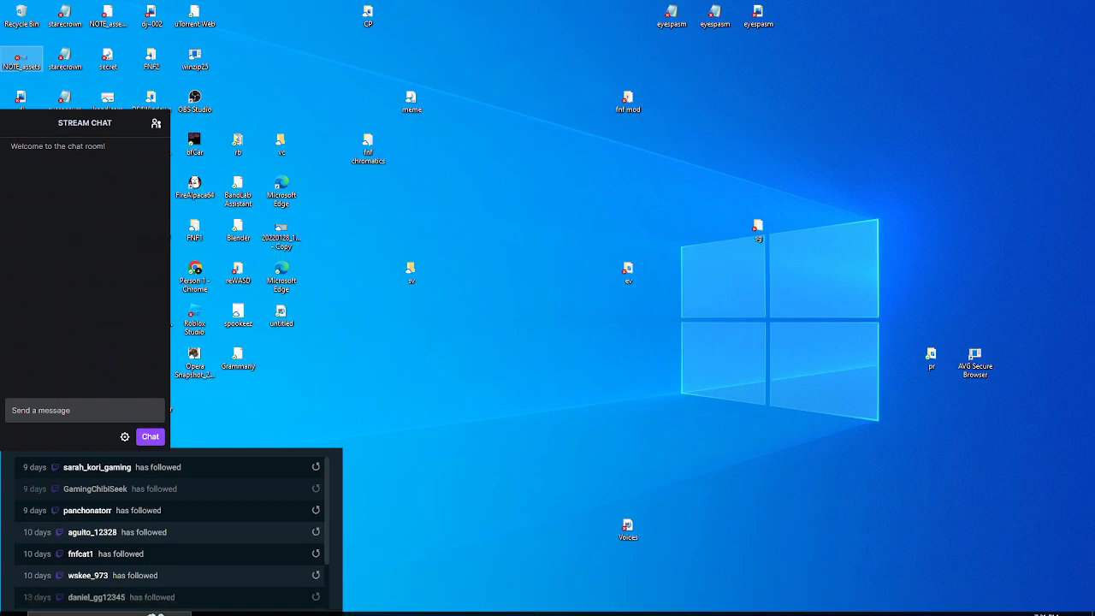
pyautogui.click(582, 611)
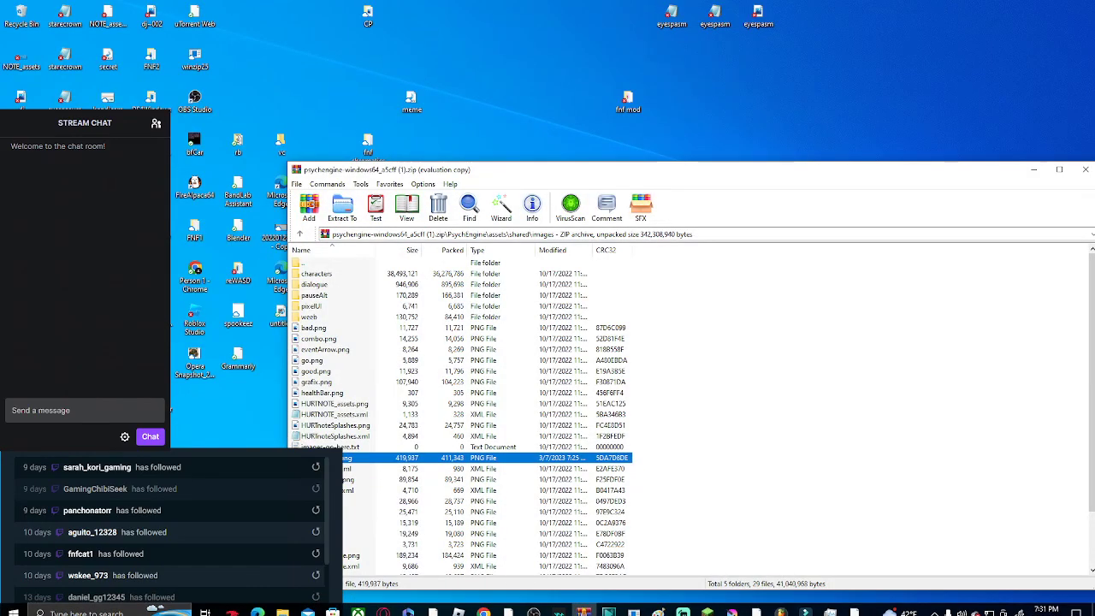
pyautogui.moveTo(584, 610); pyautogui.dragTo(693, 411)
pyautogui.click(705, 486)
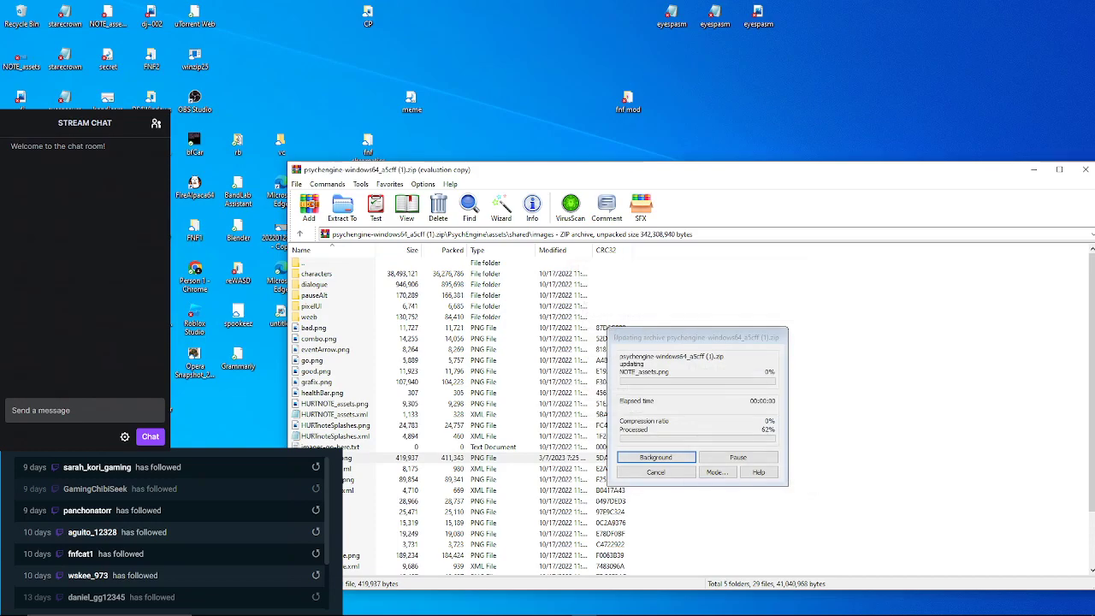
# Go up to the archive's PsychEngine folder and launch PsychEngine.exe
pyautogui.press('BackSpace')
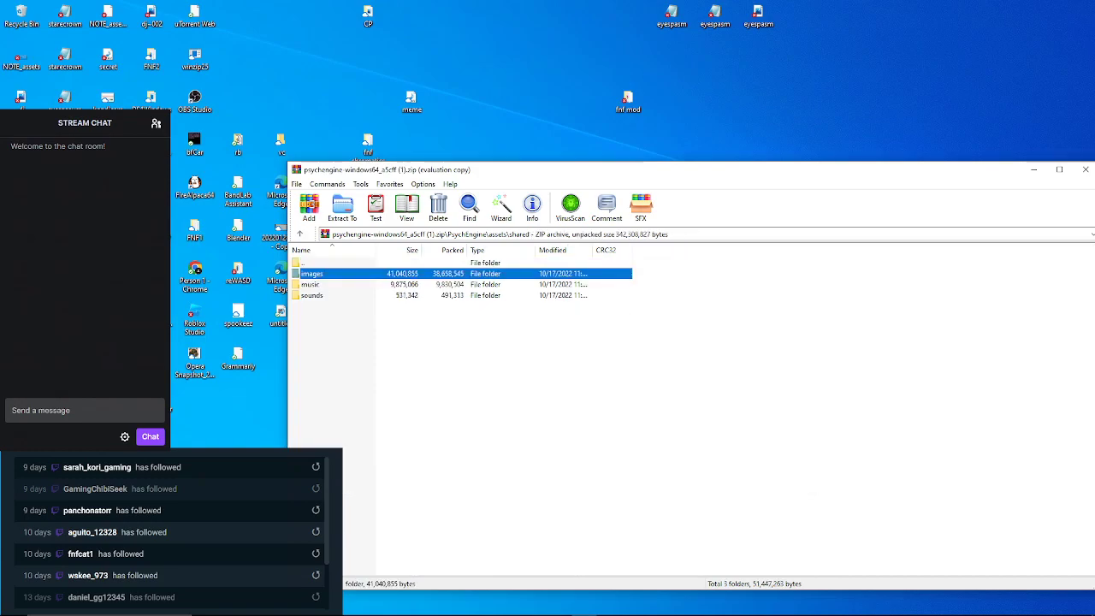
pyautogui.press('BackSpace')
pyautogui.press('BackSpace')
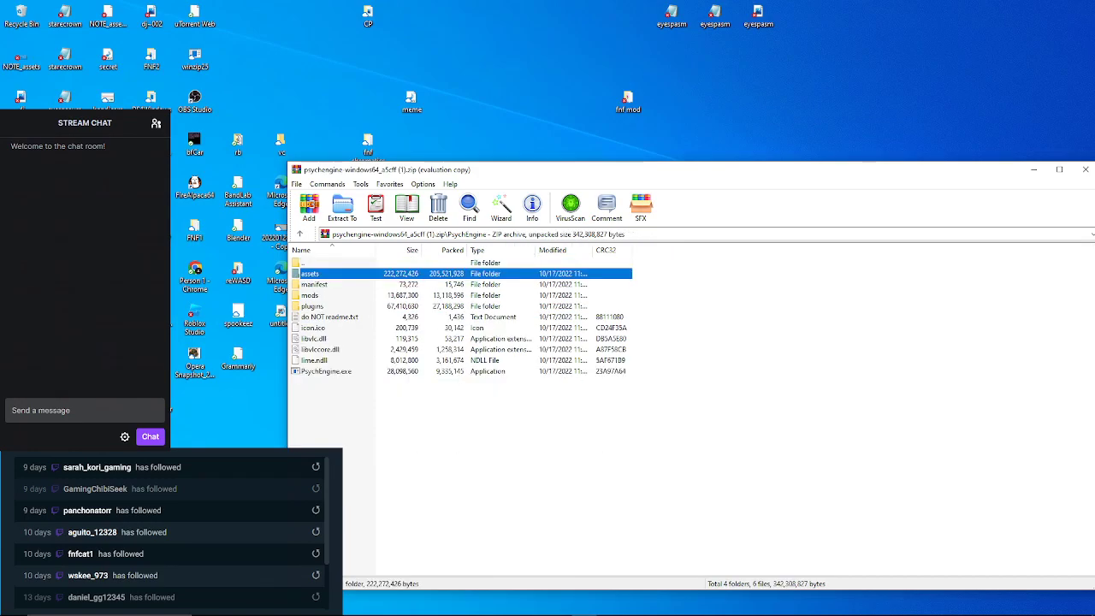
pyautogui.doubleClick(326, 372)
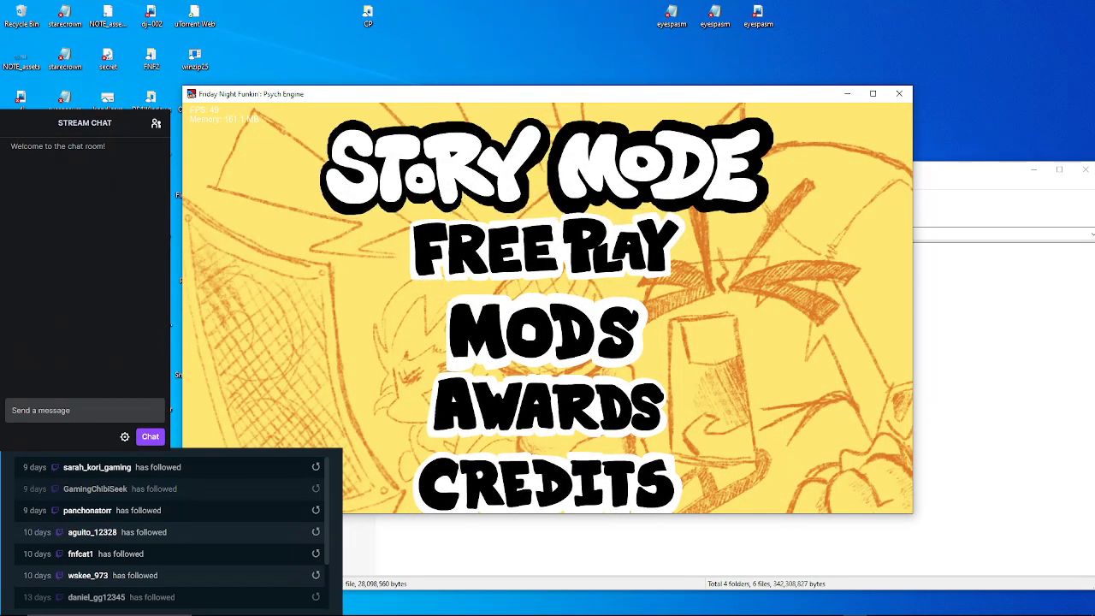
# Enter Freeplay in Psych Engine and open the Tutorial song in the chart editor
pyautogui.press('Down')
pyautogui.press('Return')
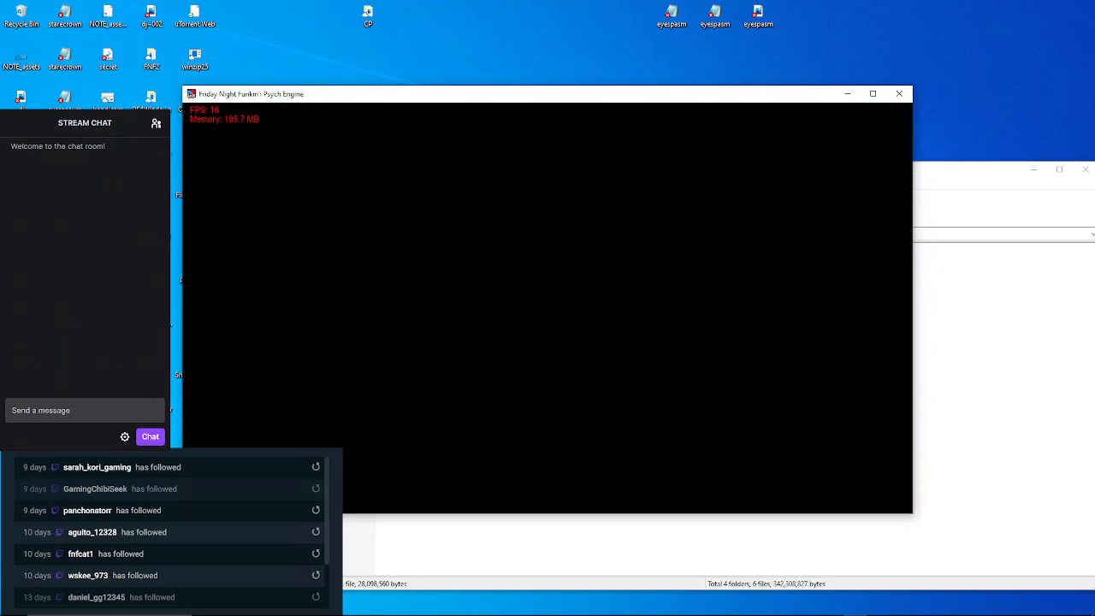
pyautogui.press('Return')
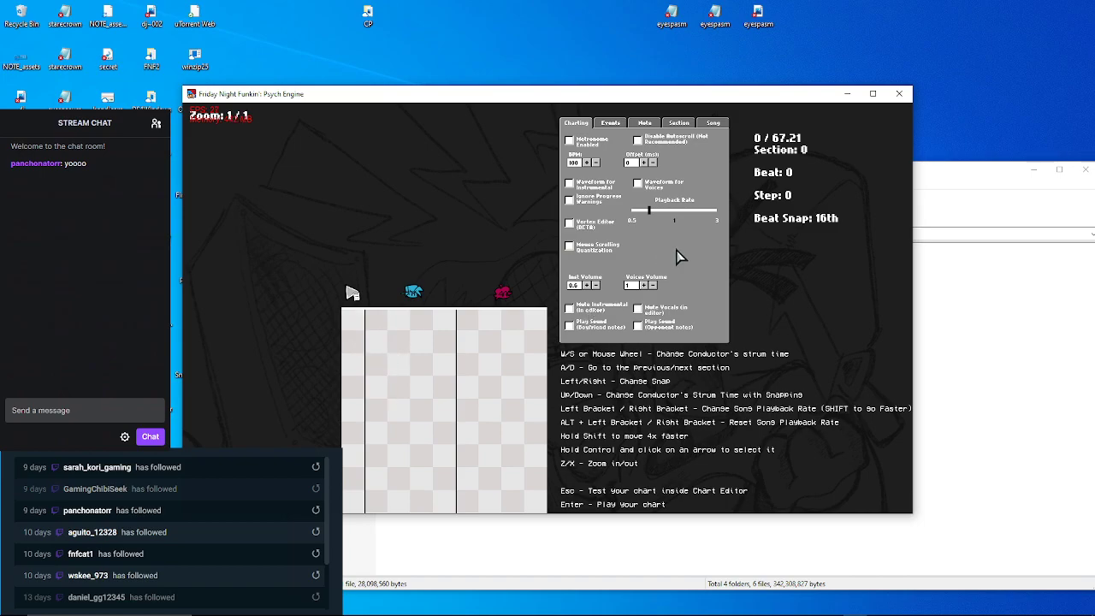
pyautogui.press('s')
pyautogui.press('d')
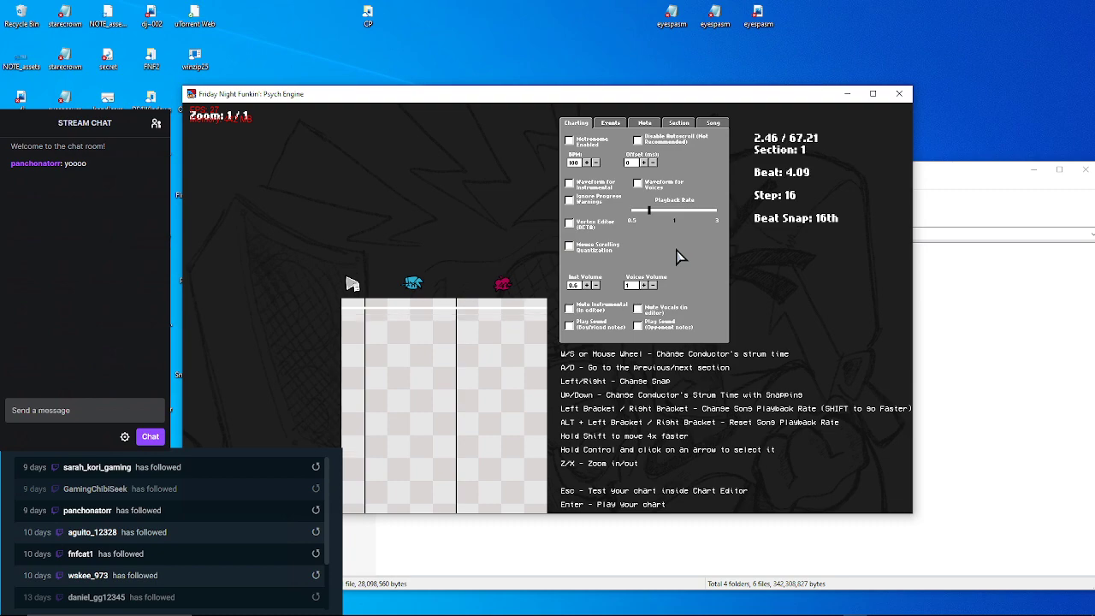
pyautogui.press('a')
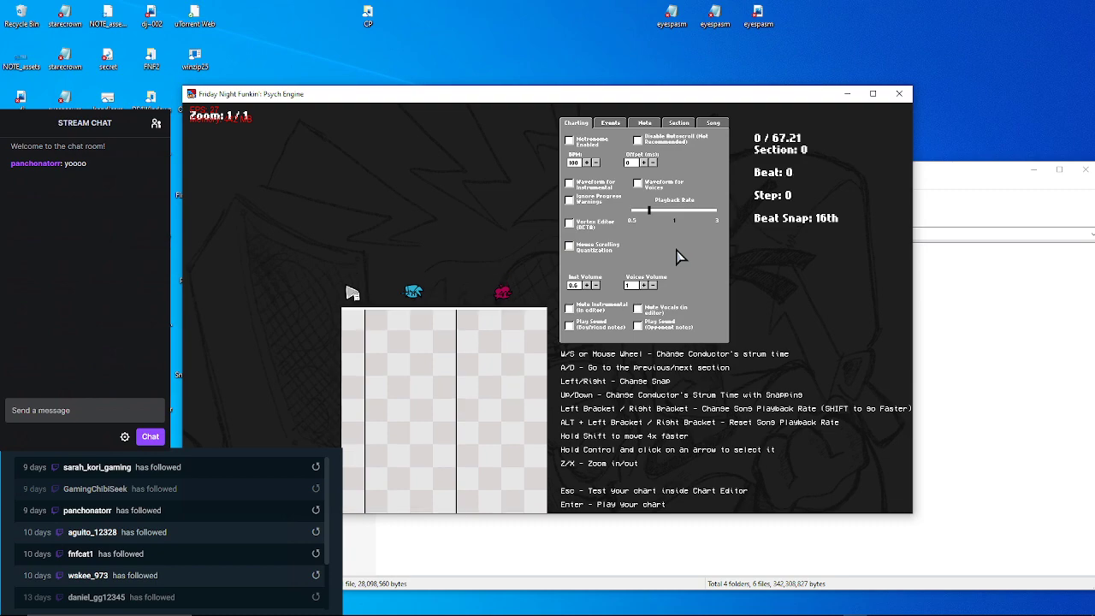
pyautogui.click(397, 320)
pyautogui.click(421, 320)
pyautogui.click(444, 320)
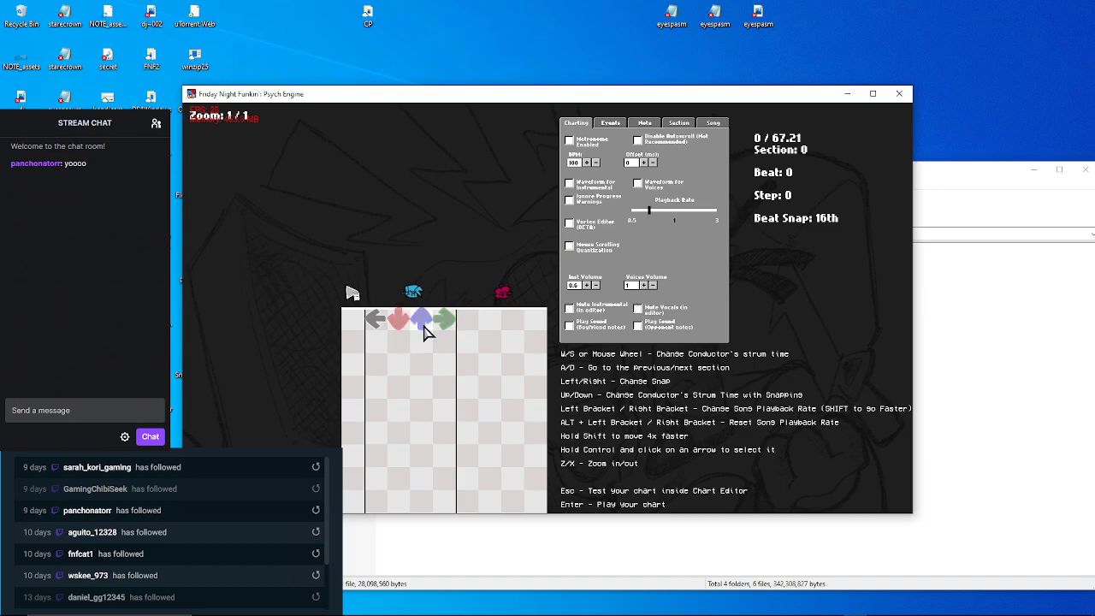
pyautogui.click(444, 319)
pyautogui.click(420, 320)
pyautogui.click(398, 322)
pyautogui.click(377, 322)
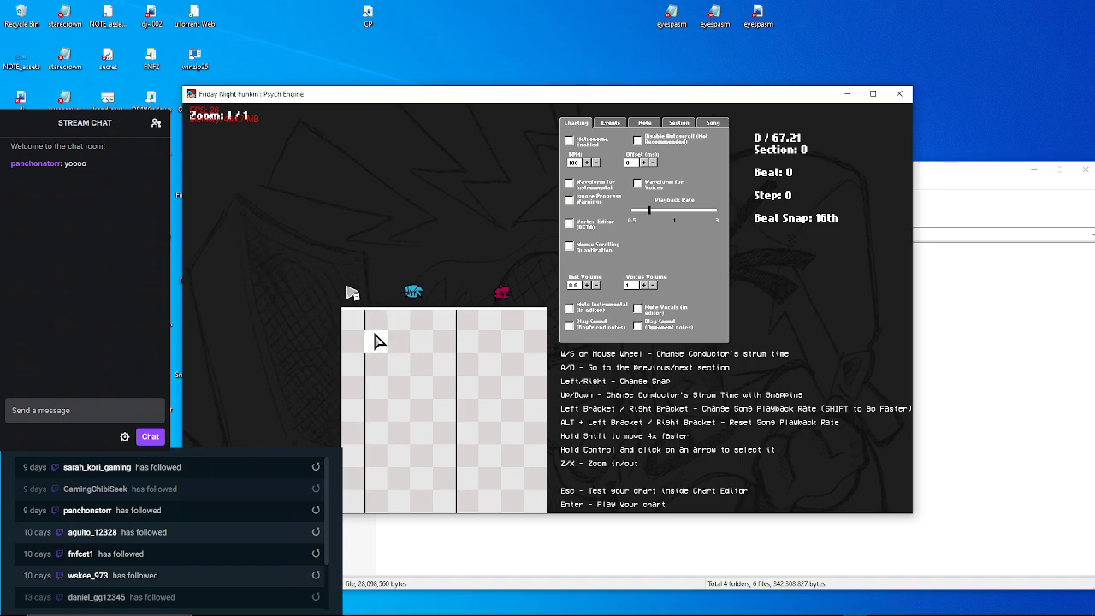
# Place left, down and up arrows in the first row of the boyfriend's grid and extend each into a long hold note
pyautogui.click(375, 320)
pyautogui.click(715, 127)
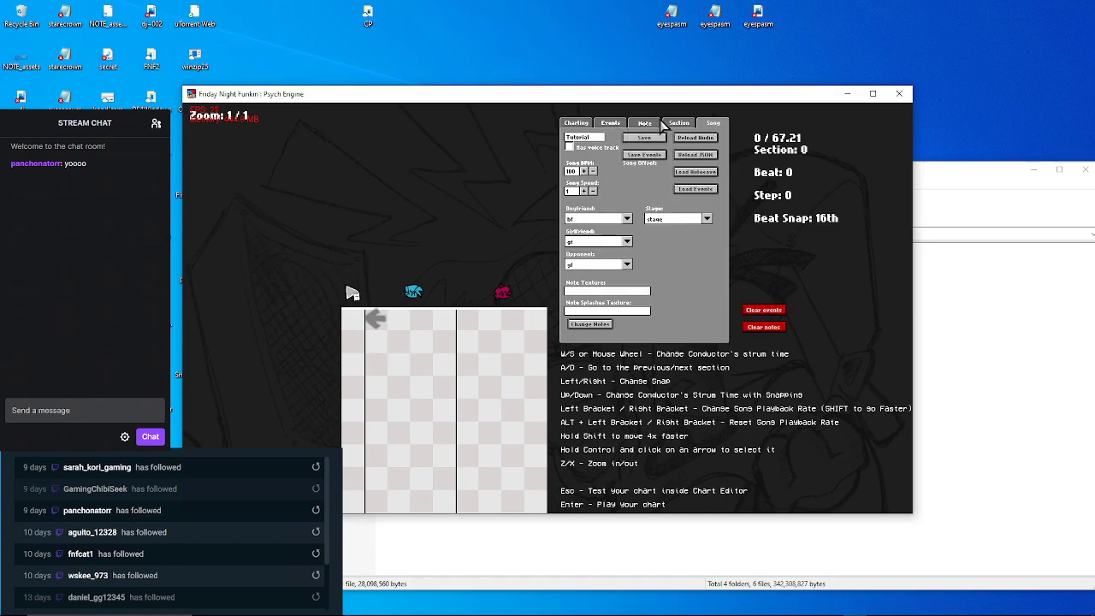
pyautogui.click(646, 124)
pyautogui.click(584, 145)
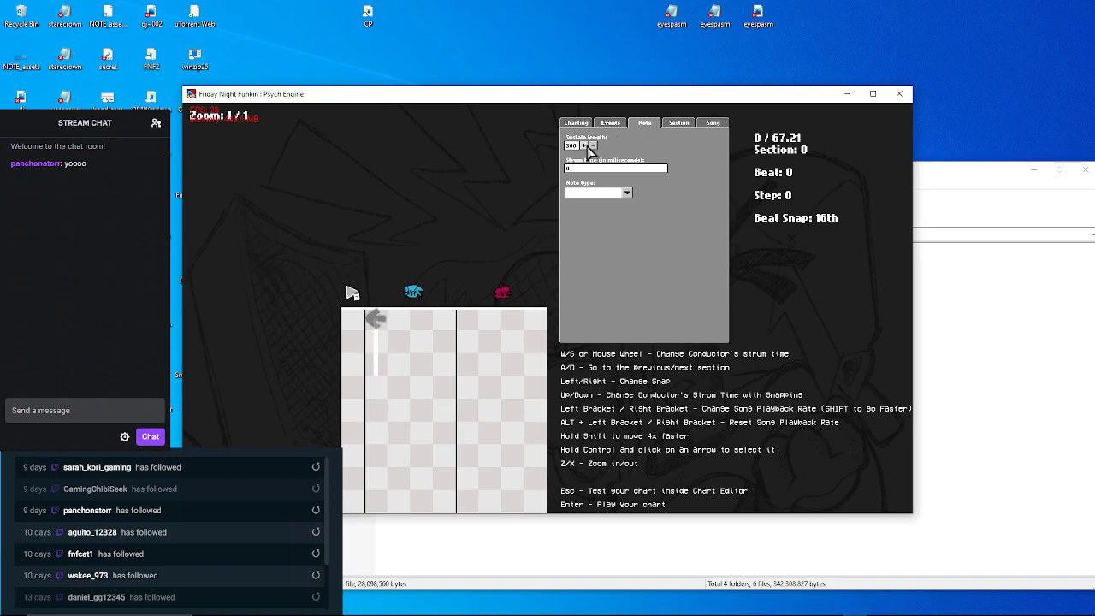
pyautogui.click(398, 319)
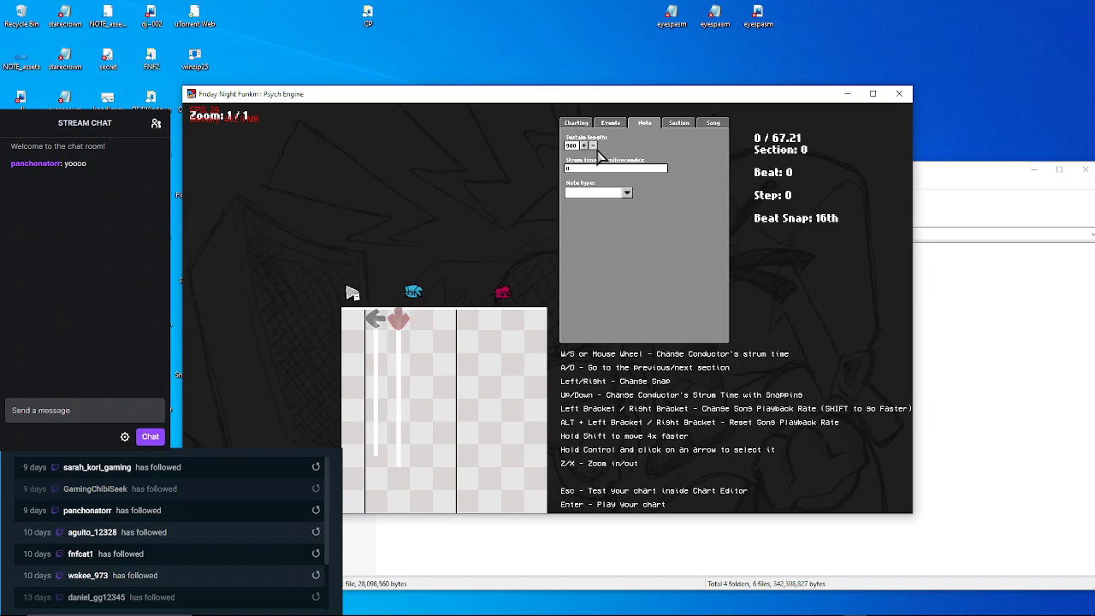
pyautogui.click(430, 328)
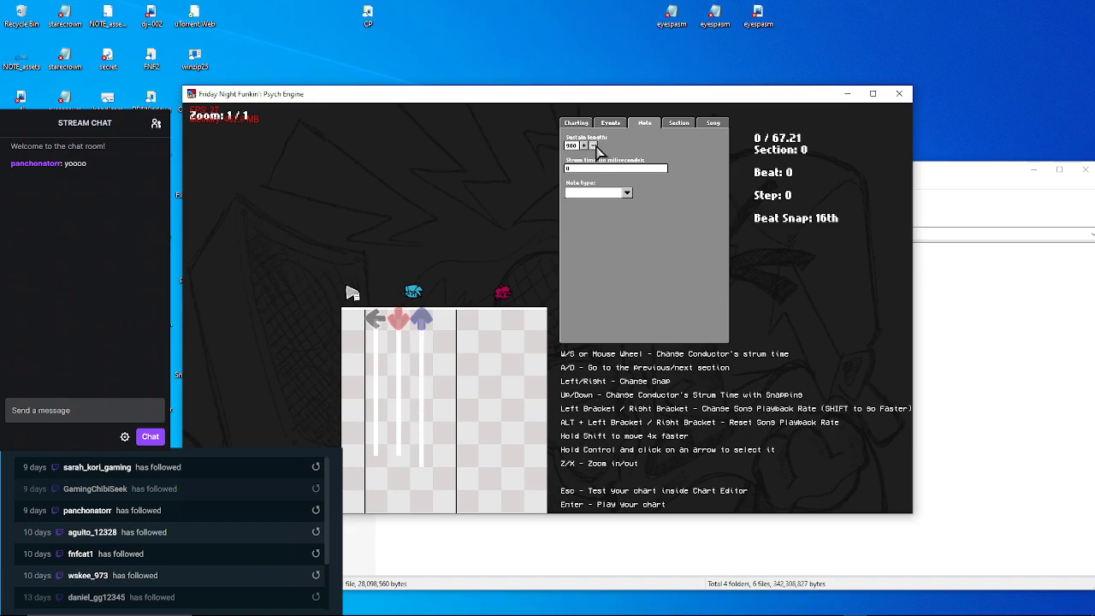
# Add a right arrow to the same row with a sustain length of 825, and play the chart
pyautogui.click(443, 321)
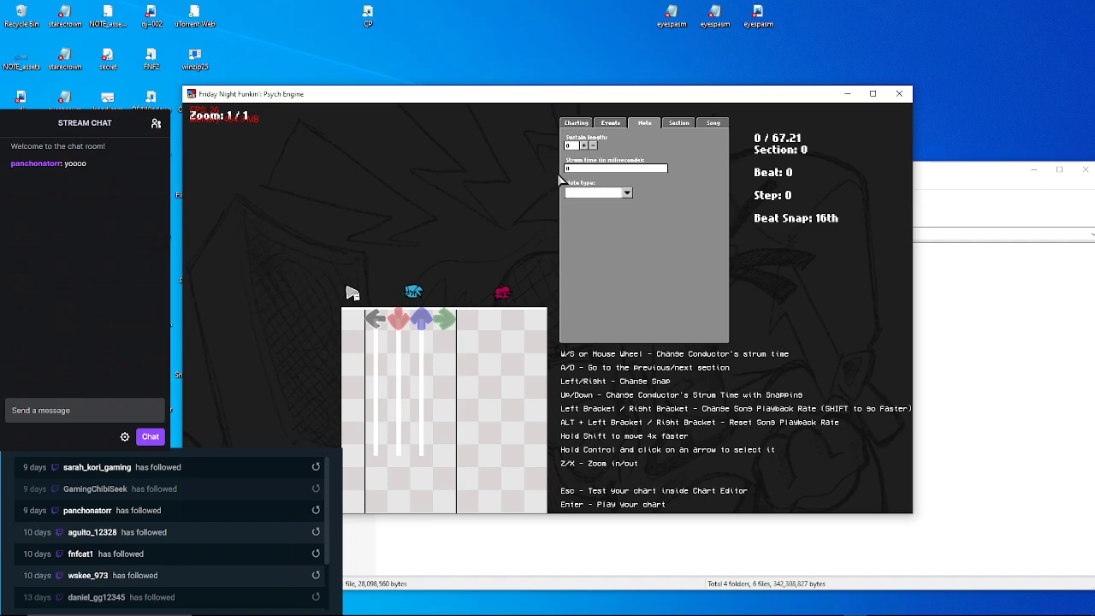
pyautogui.click(583, 147)
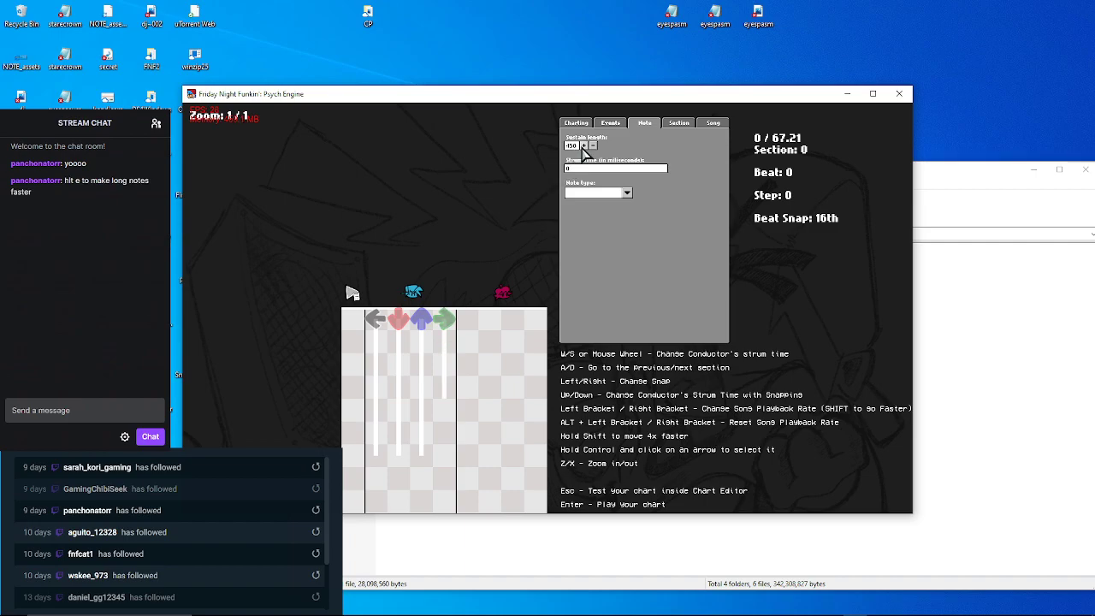
pyautogui.click(584, 147)
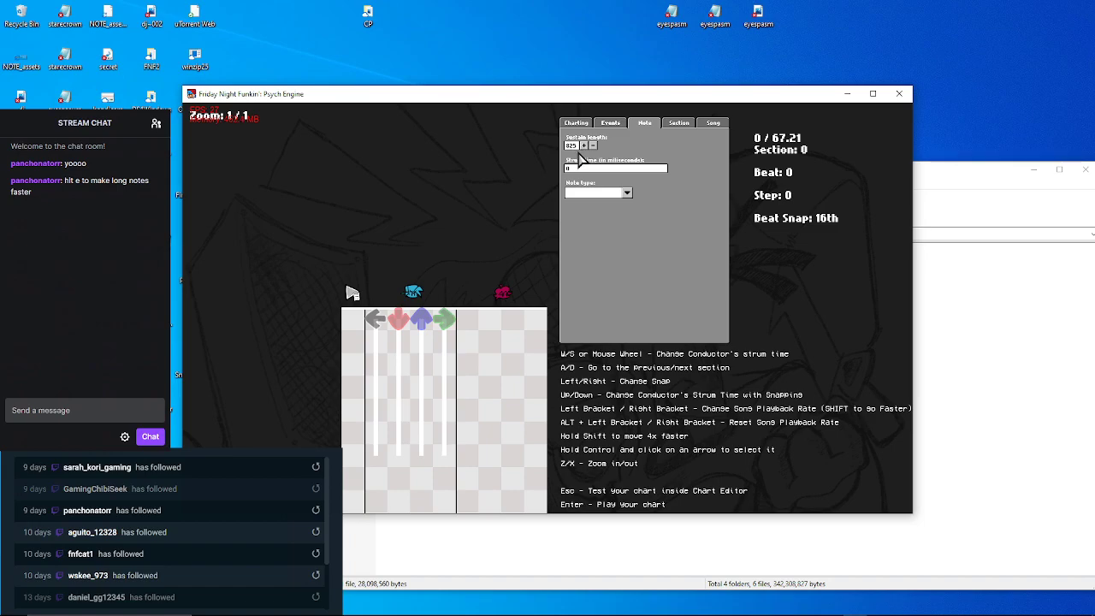
pyautogui.press('Return')
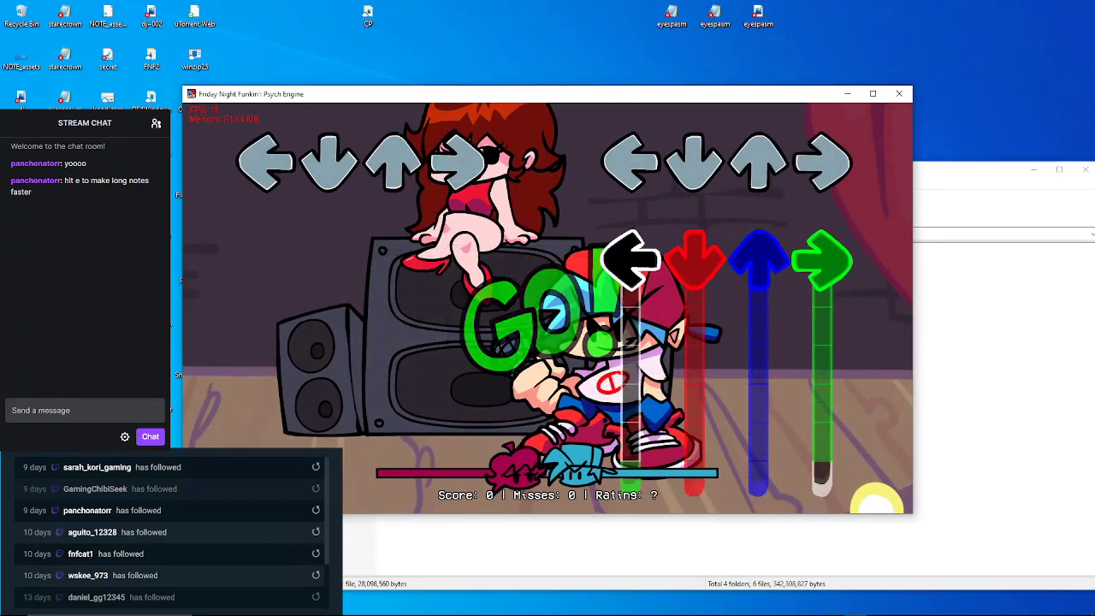
# Play the left, down, up and right hold notes in the chart test and close Psych Engine
pyautogui.press('Left')
pyautogui.press('Down')
pyautogui.press('Up')
pyautogui.press('Right')
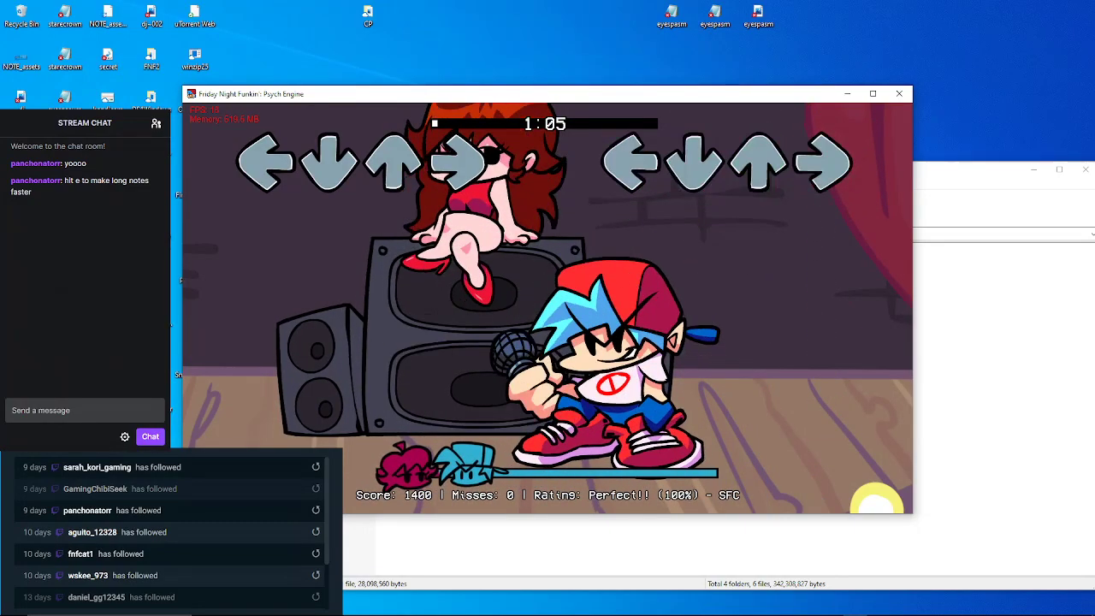
pyautogui.press('Return')
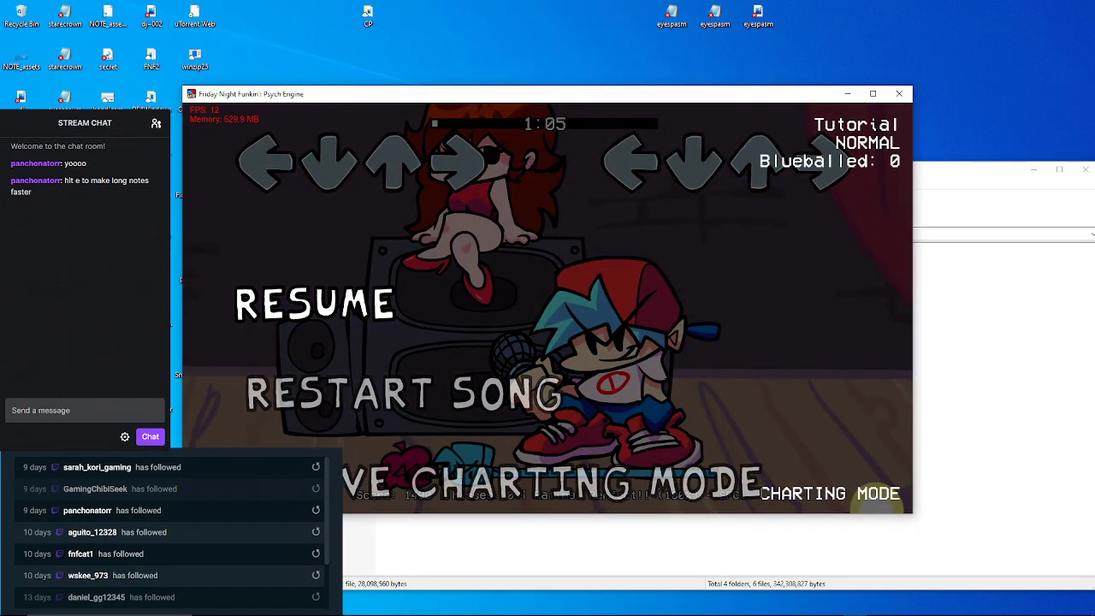
pyautogui.click(899, 94)
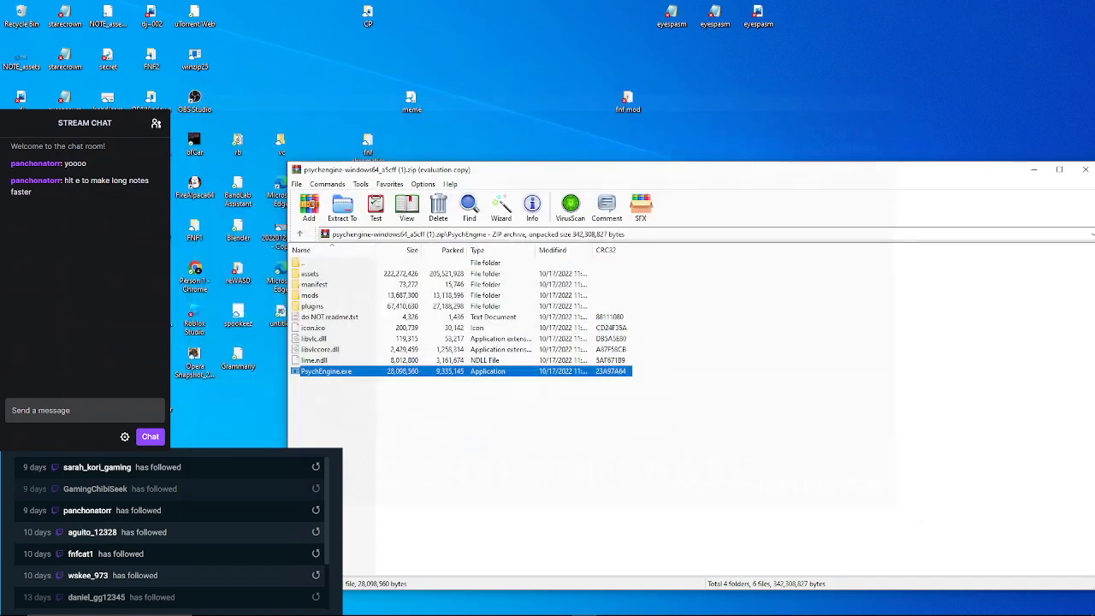
# Switch to NOTE_assets.png in Krita and fill the black-and-white hold end with mid green, a bright green edge and a dark green centre
pyautogui.moveTo(634, 609)
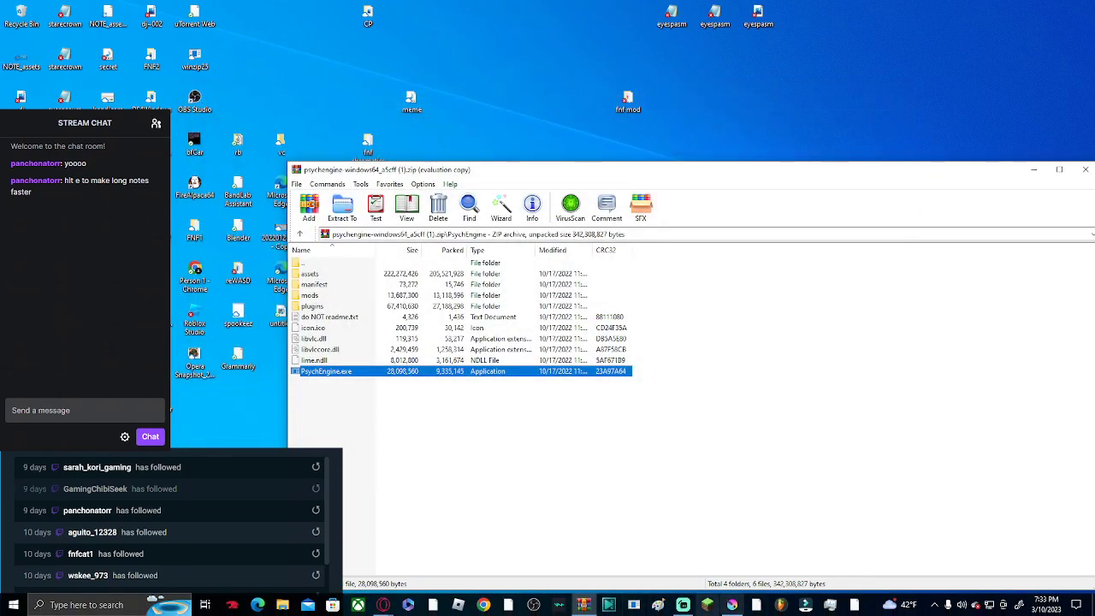
pyautogui.click(707, 605)
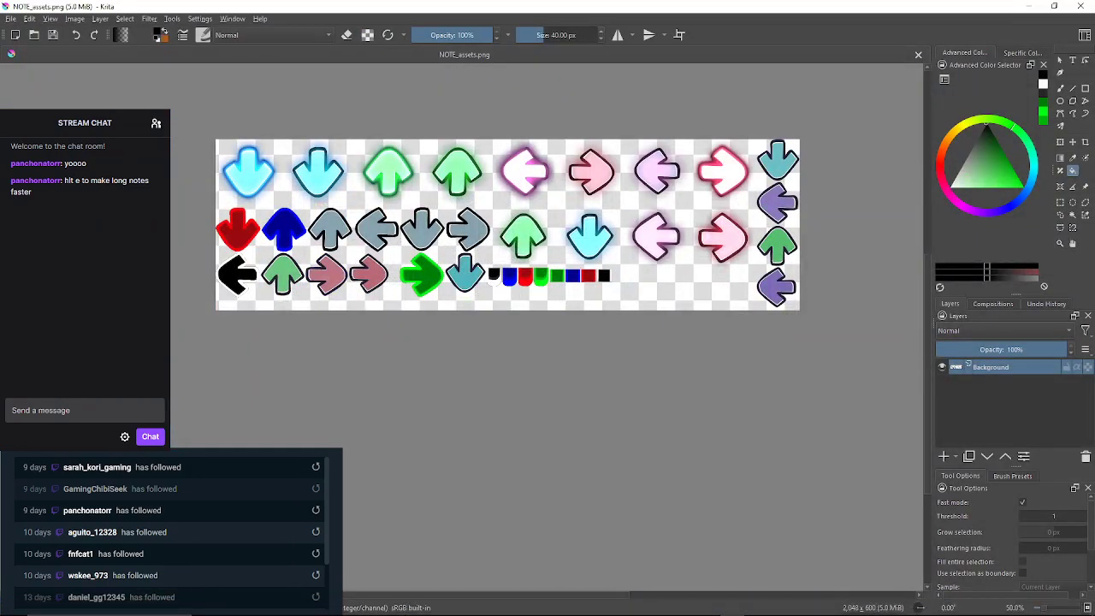
pyautogui.scroll(5, 503, 275)
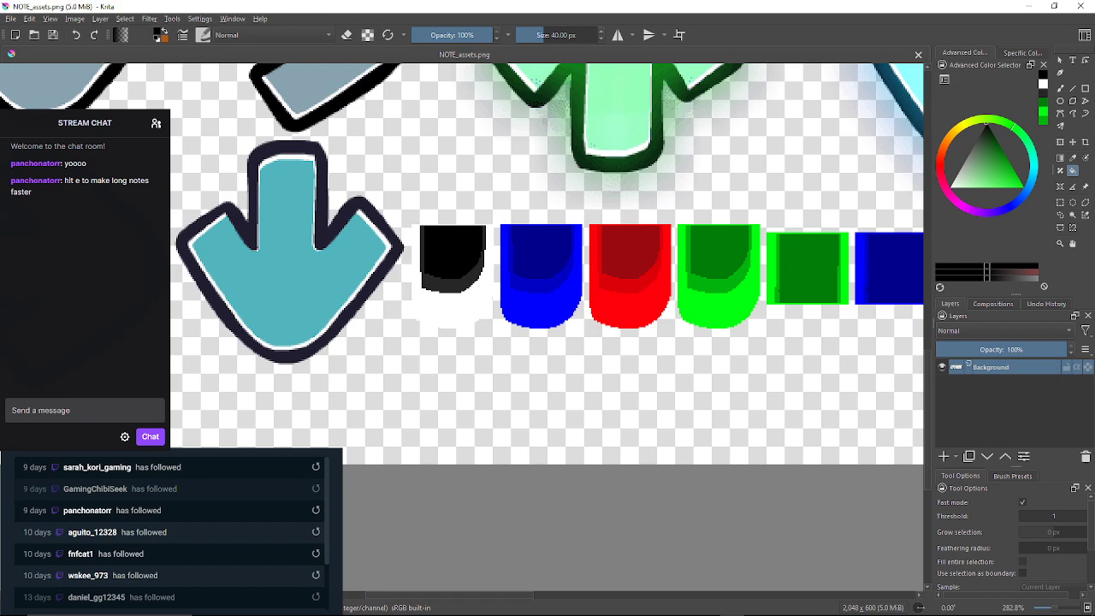
pyautogui.scroll(3, 425, 242)
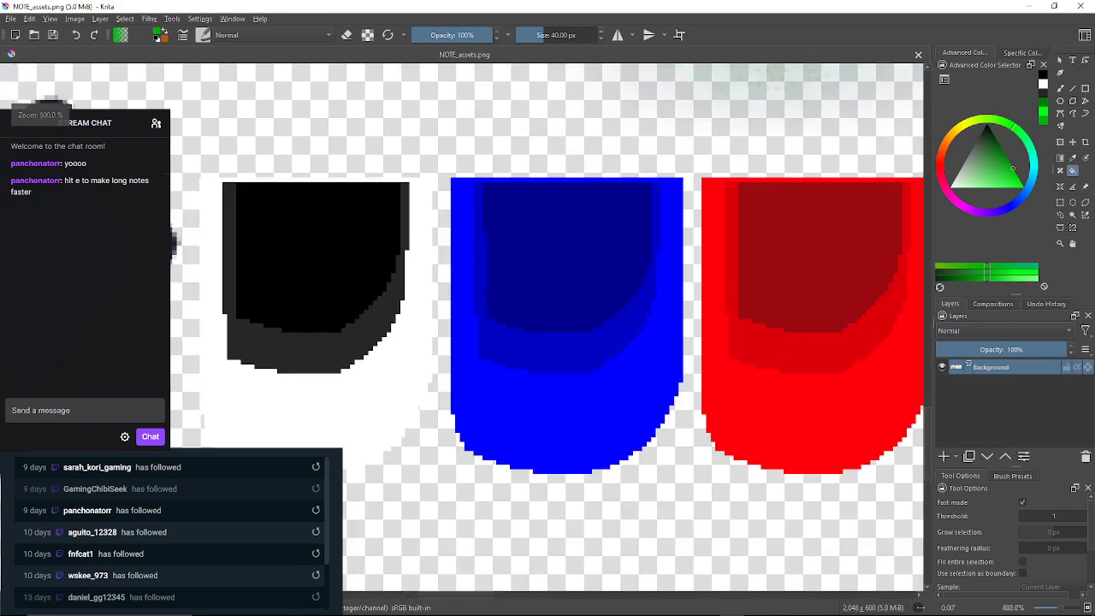
pyautogui.click(417, 250)
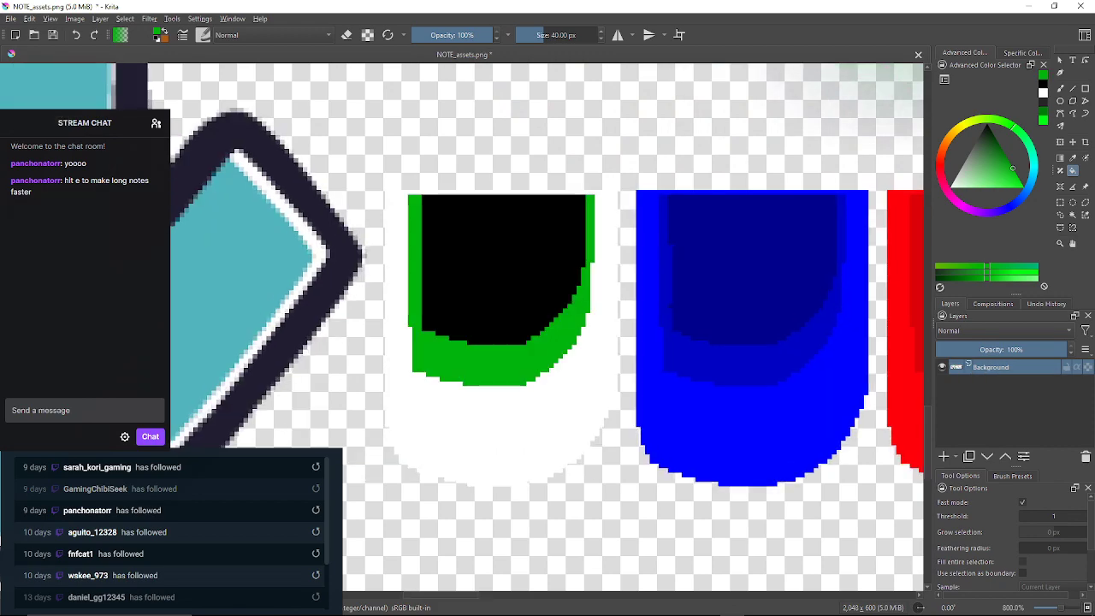
pyautogui.click(1043, 120)
pyautogui.click(513, 428)
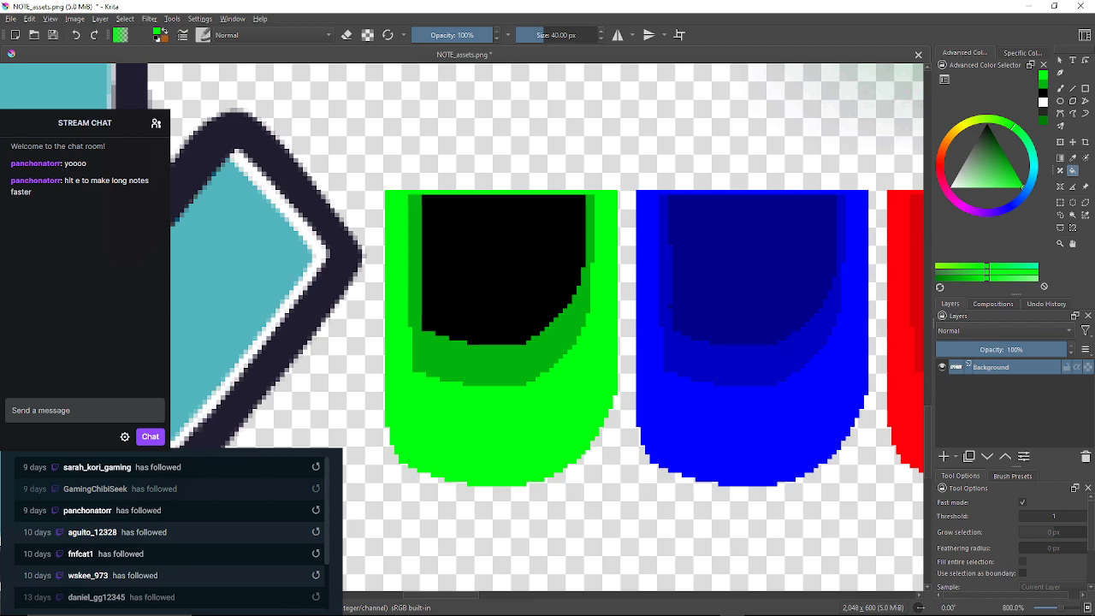
pyautogui.click(1042, 84)
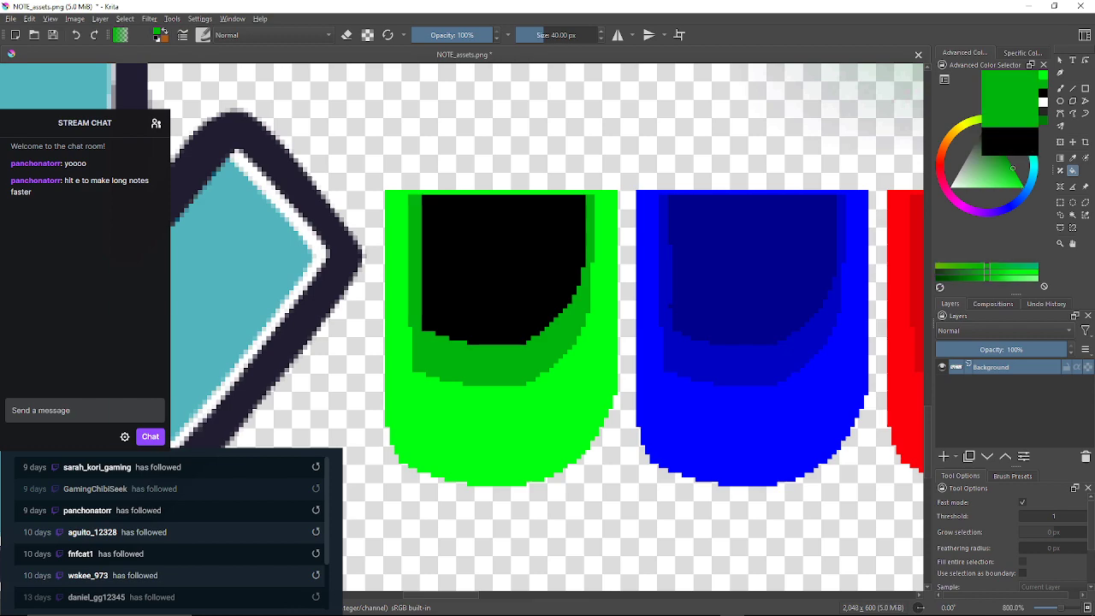
pyautogui.click(1042, 120)
pyautogui.click(532, 262)
# Fill the green hold end beside the red one with a dark grey inner band, white edge and black centre
pyautogui.scroll(-3, 595, 243)
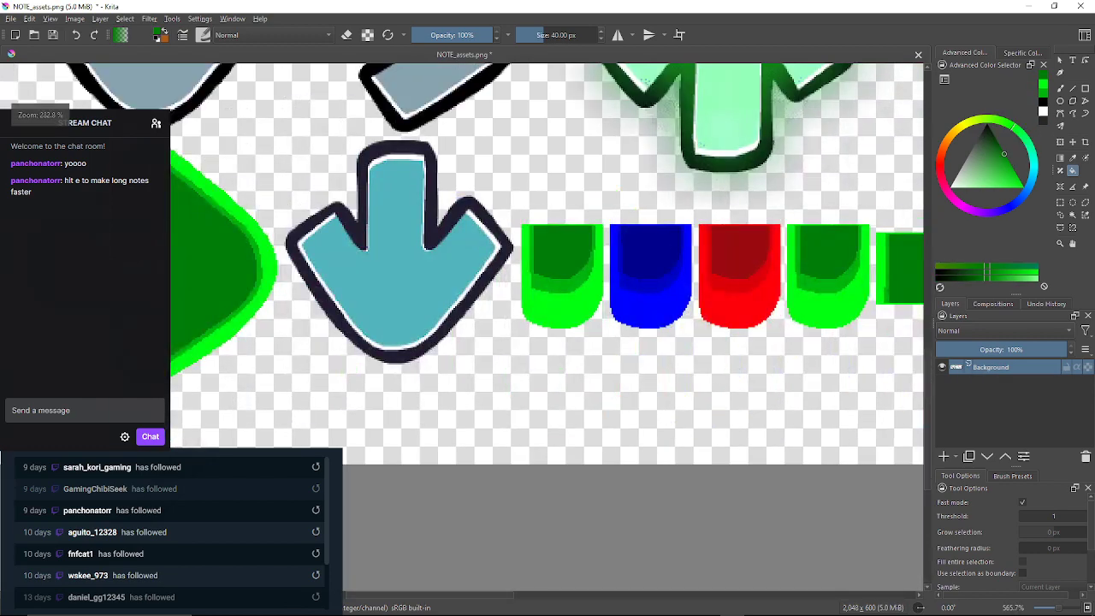
pyautogui.moveTo(820, 235); pyautogui.dragTo(588, 255)
pyautogui.scroll(2, 587, 255)
pyautogui.scroll(-1, 588, 258)
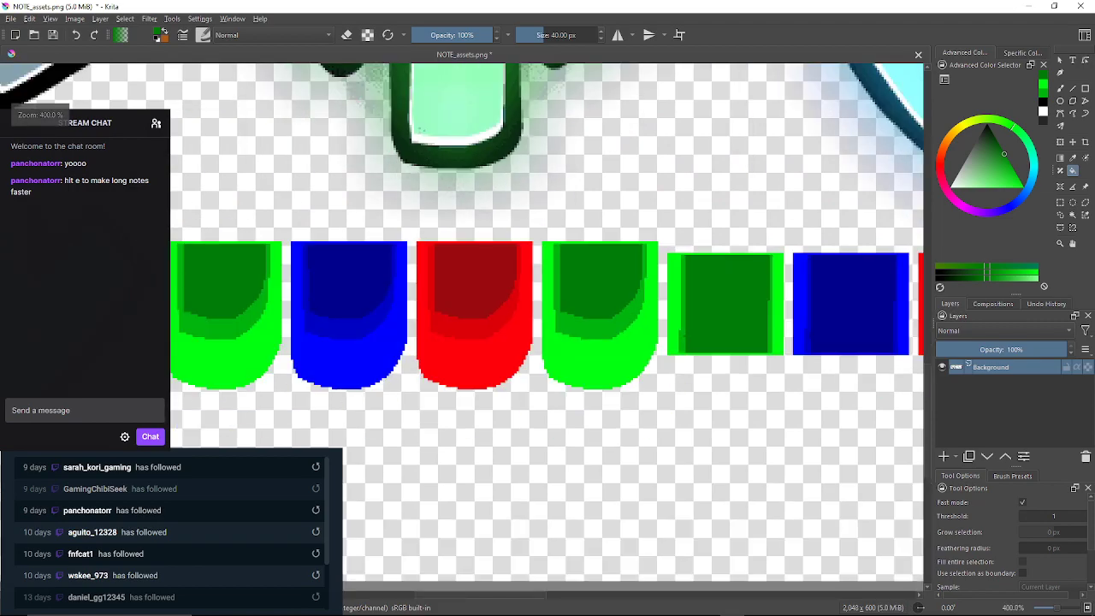
pyautogui.scroll(1, 590, 293)
pyautogui.moveTo(590, 293); pyautogui.dragTo(596, 268)
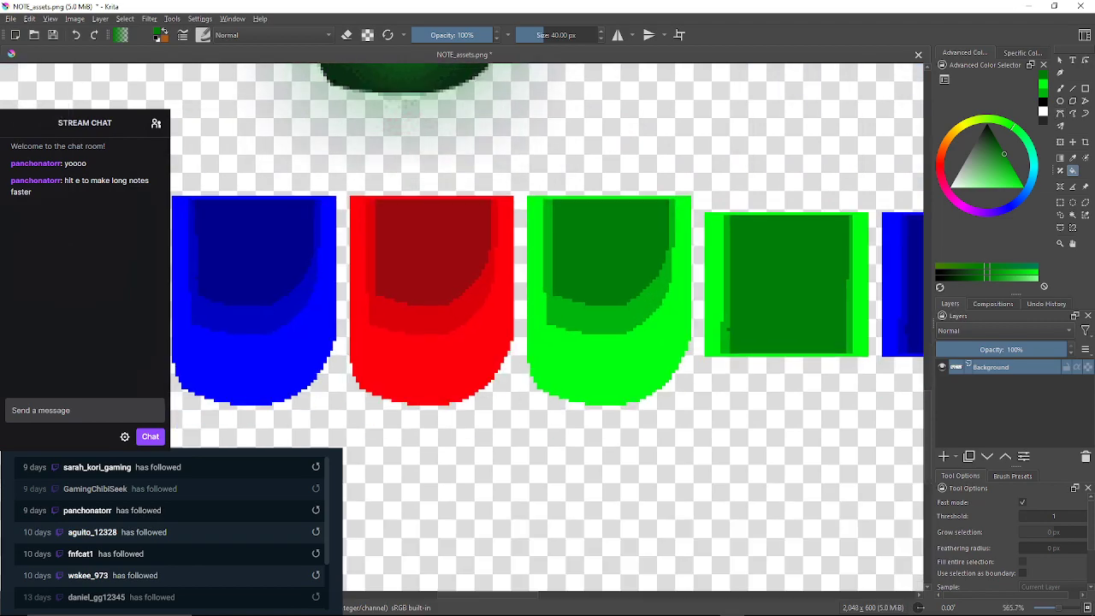
pyautogui.click(1043, 120)
pyautogui.click(604, 319)
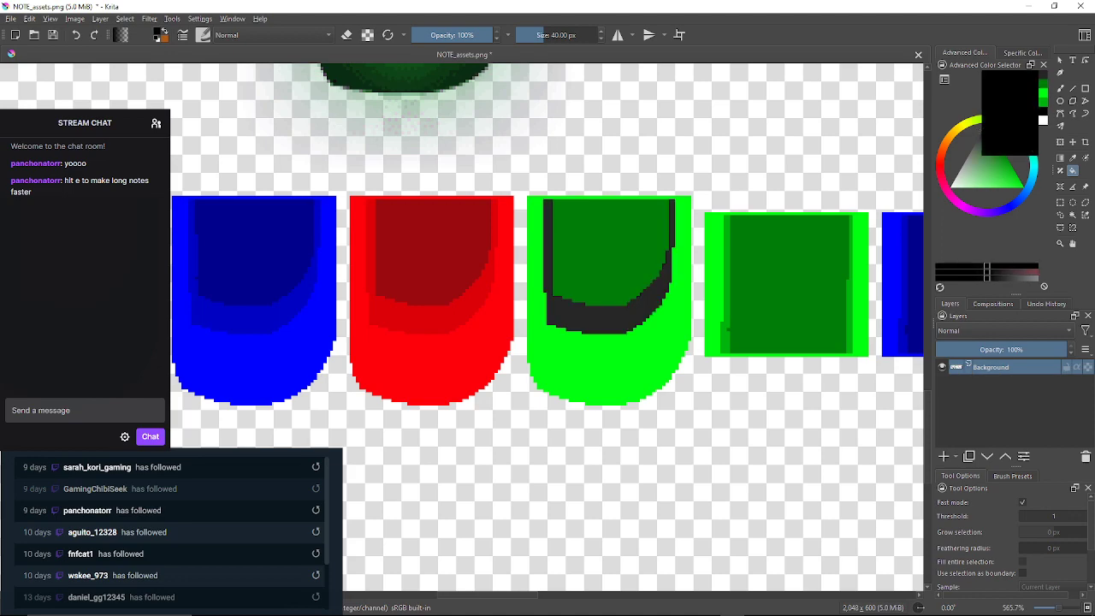
pyautogui.click(1043, 120)
pyautogui.click(607, 376)
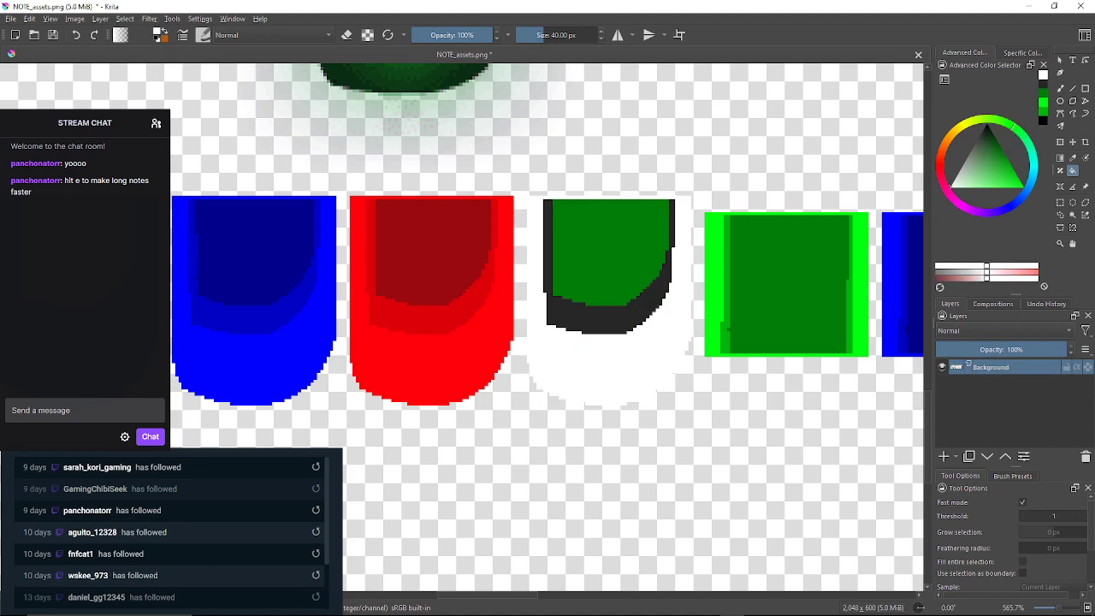
pyautogui.click(1043, 120)
pyautogui.click(584, 274)
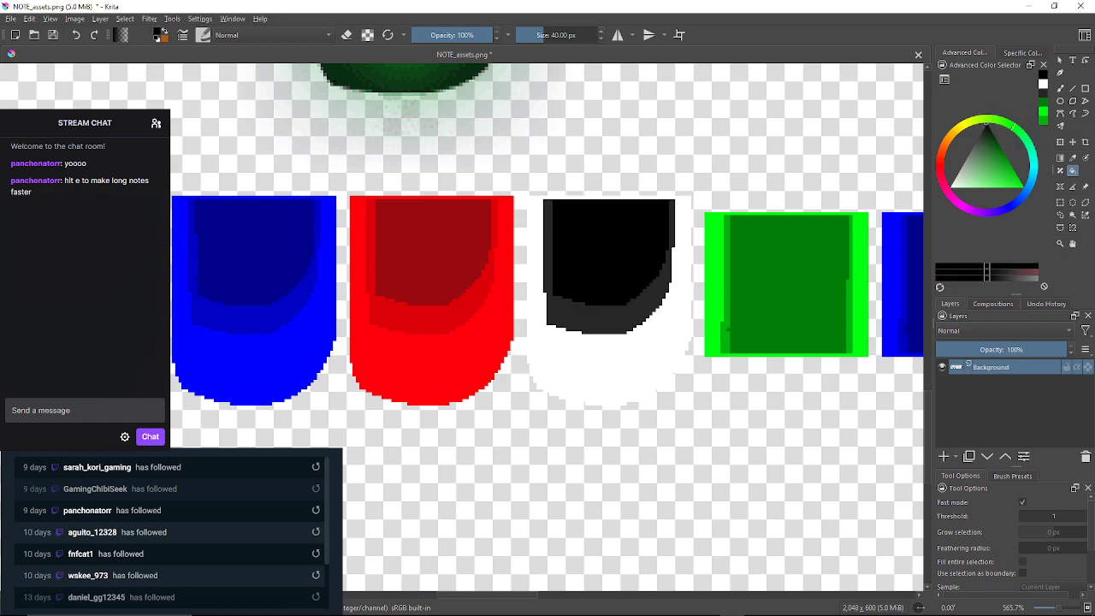
# Save NOTE_assets.png with PNG compression 3, sRGB conversion and alpha channel kept, and minimise Krita
pyautogui.scroll(-2, 584, 274)
pyautogui.hotkey('alt', 'f')
pyautogui.press('Down')
pyautogui.press('Down')
pyautogui.press('Down')
pyautogui.press('Return')
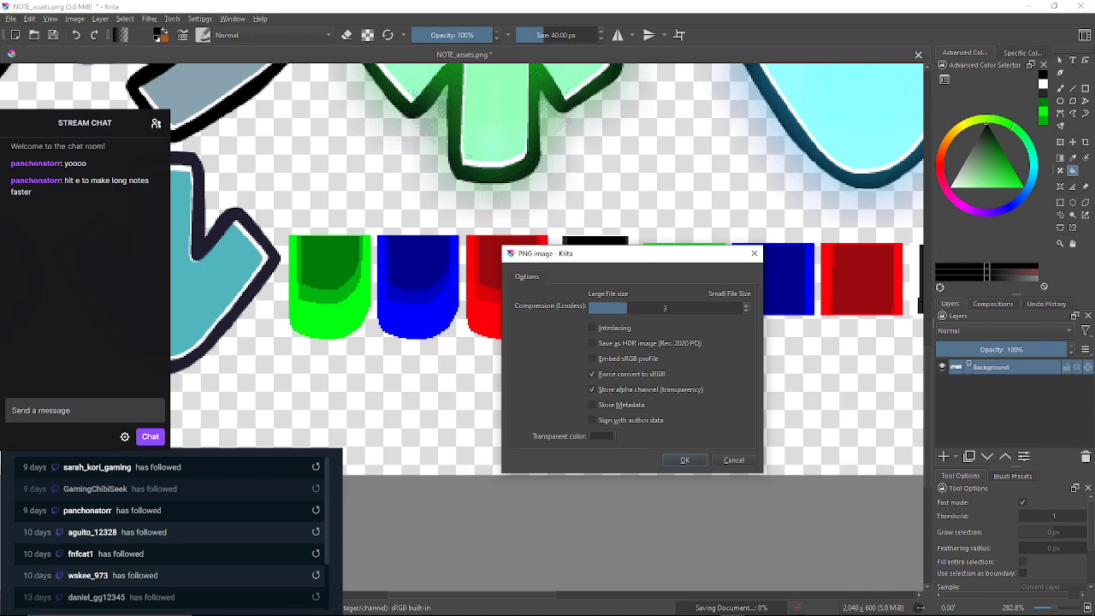
pyautogui.press('Return')
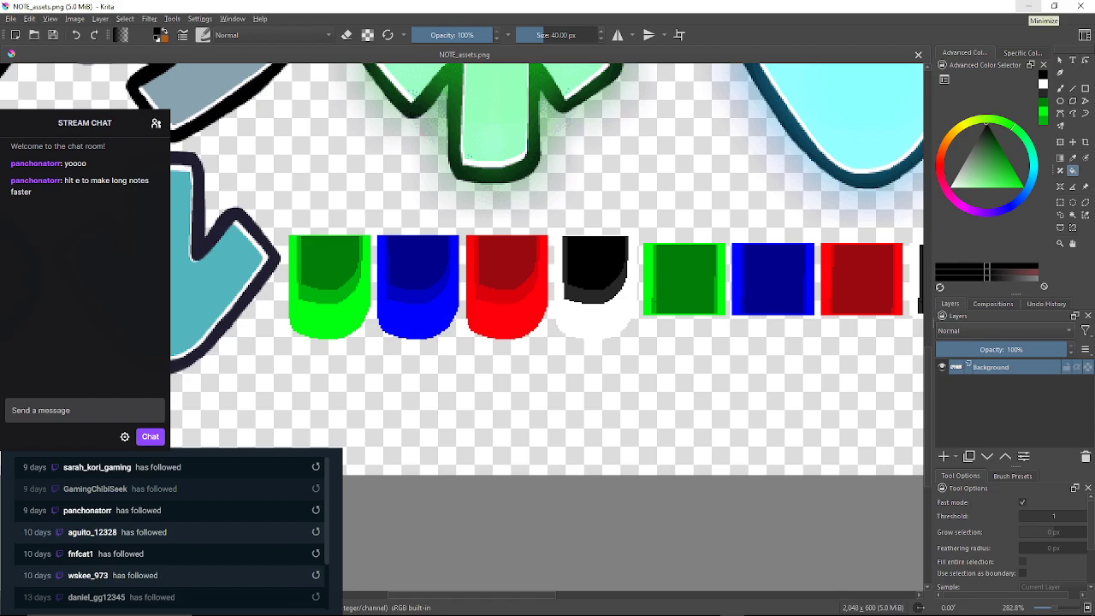
pyautogui.click(1028, 6)
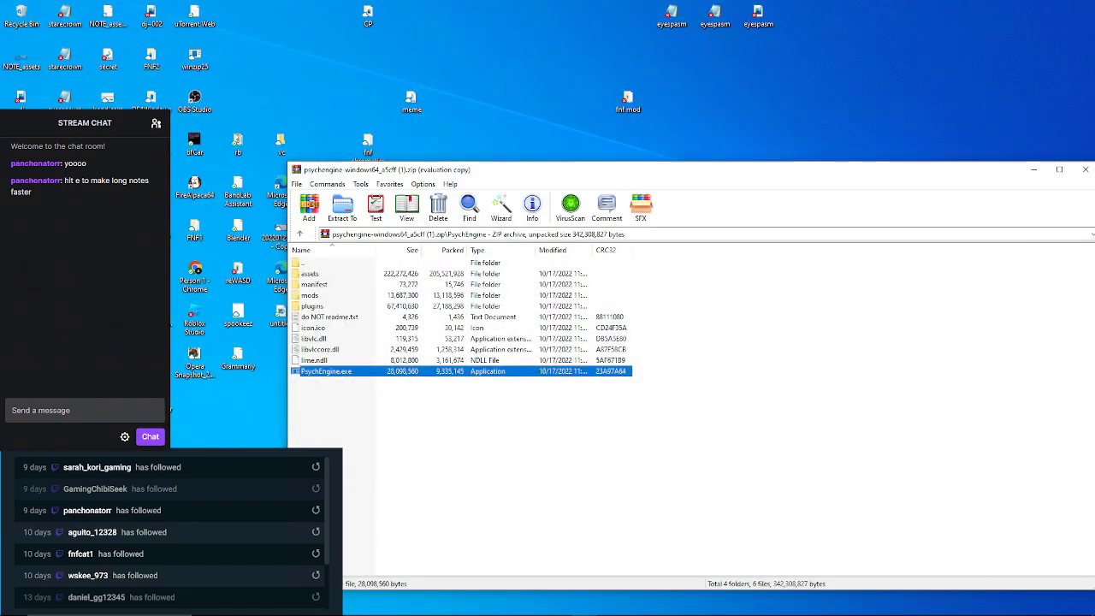
# Add NOTE_assets.png to the archive's PsychEngine folder and delete that misplaced copy
pyautogui.press('Return')
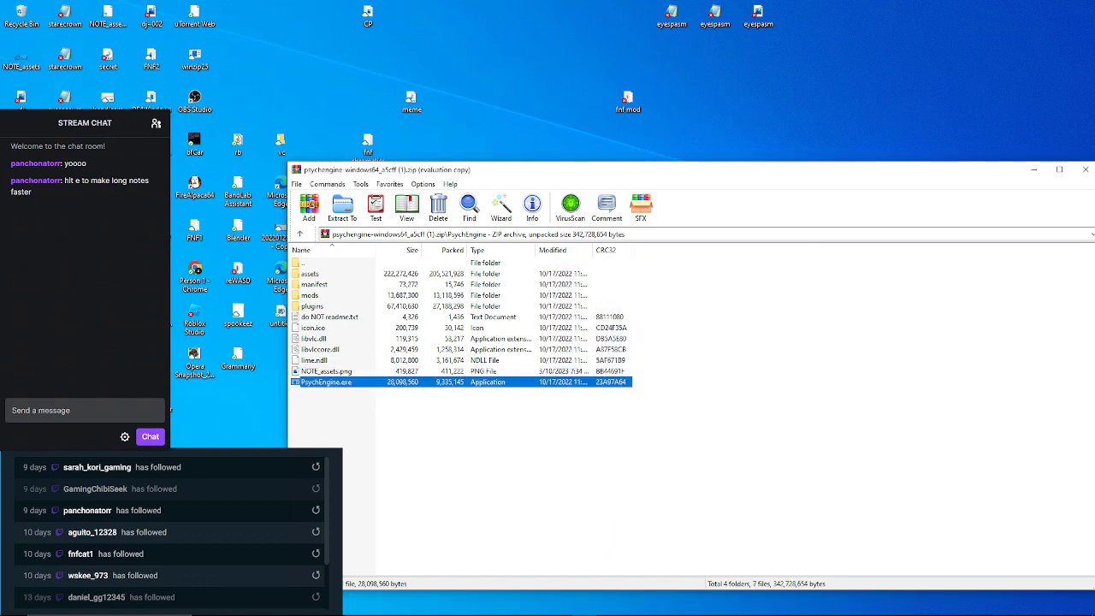
pyautogui.click(326, 371)
pyautogui.rightClick(346, 372)
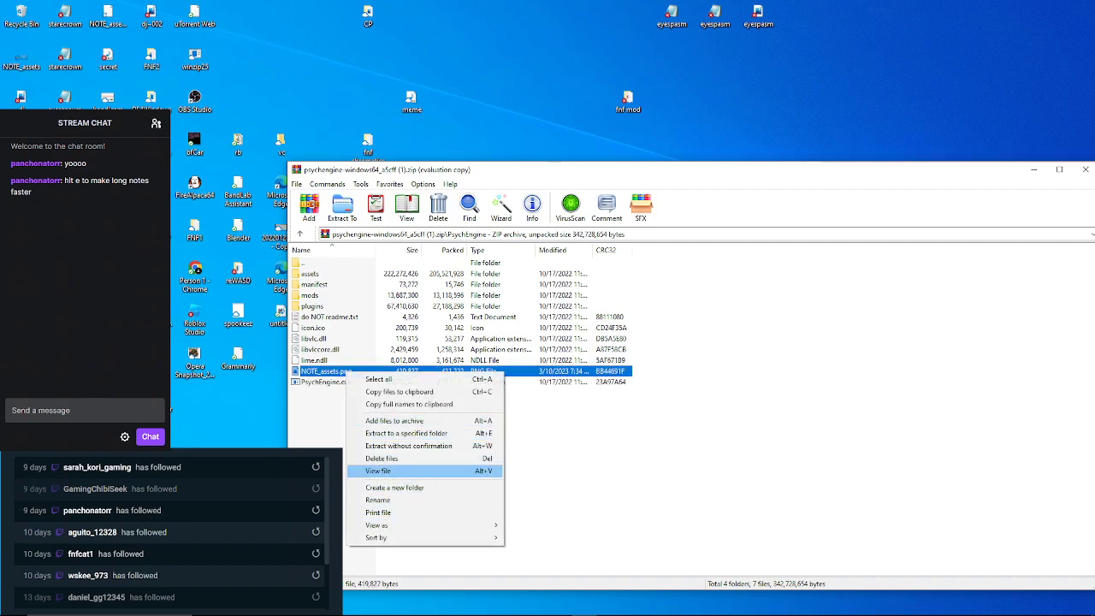
pyautogui.press('Return')
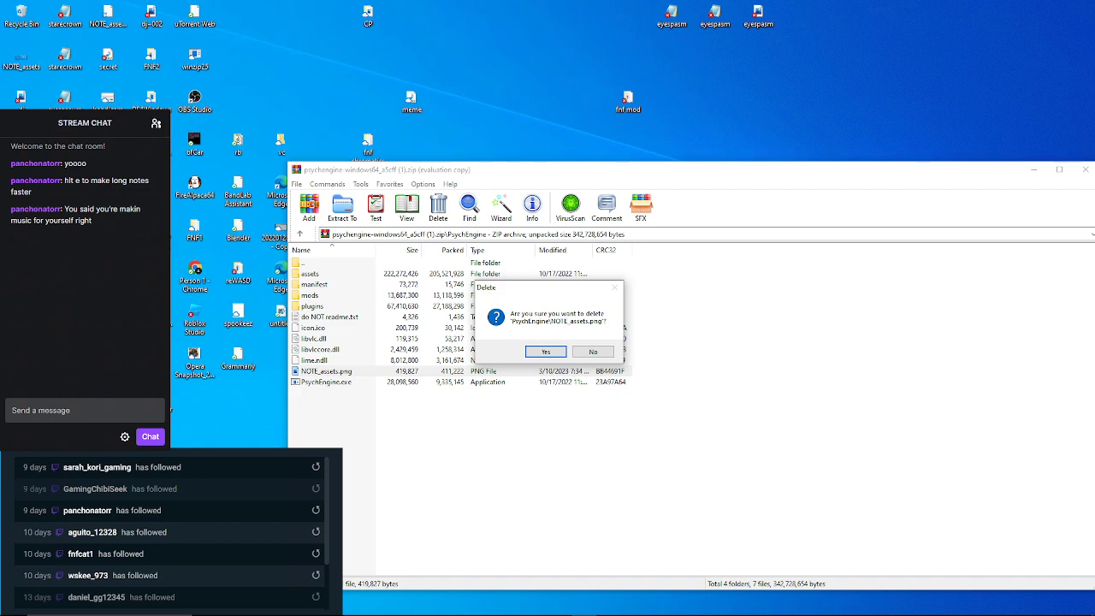
pyautogui.press('Return')
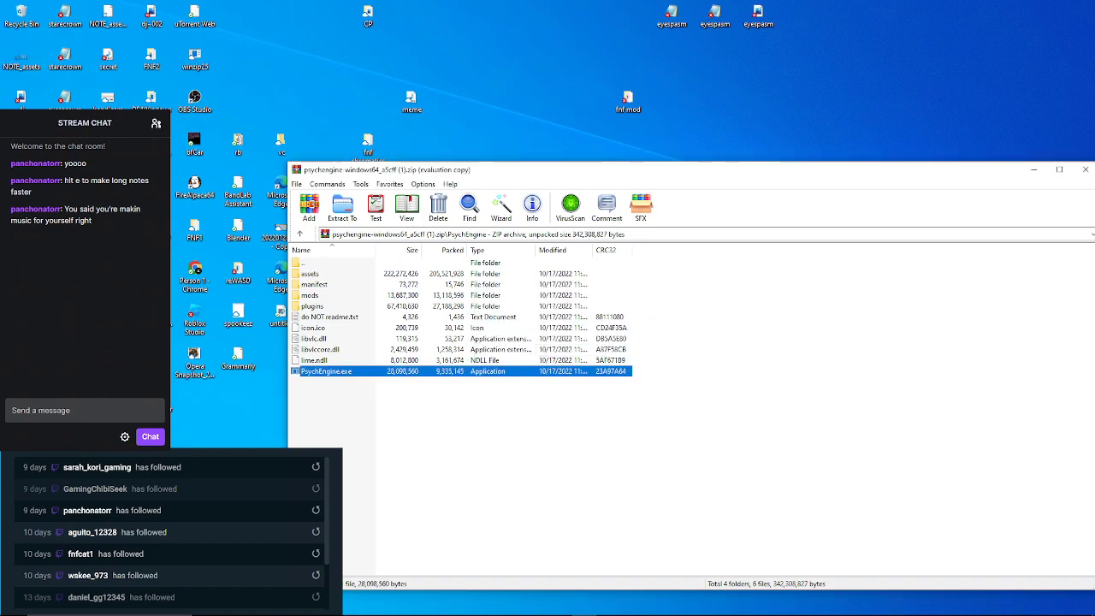
pyautogui.click(309, 273)
pyautogui.click(314, 284)
pyautogui.click(309, 274)
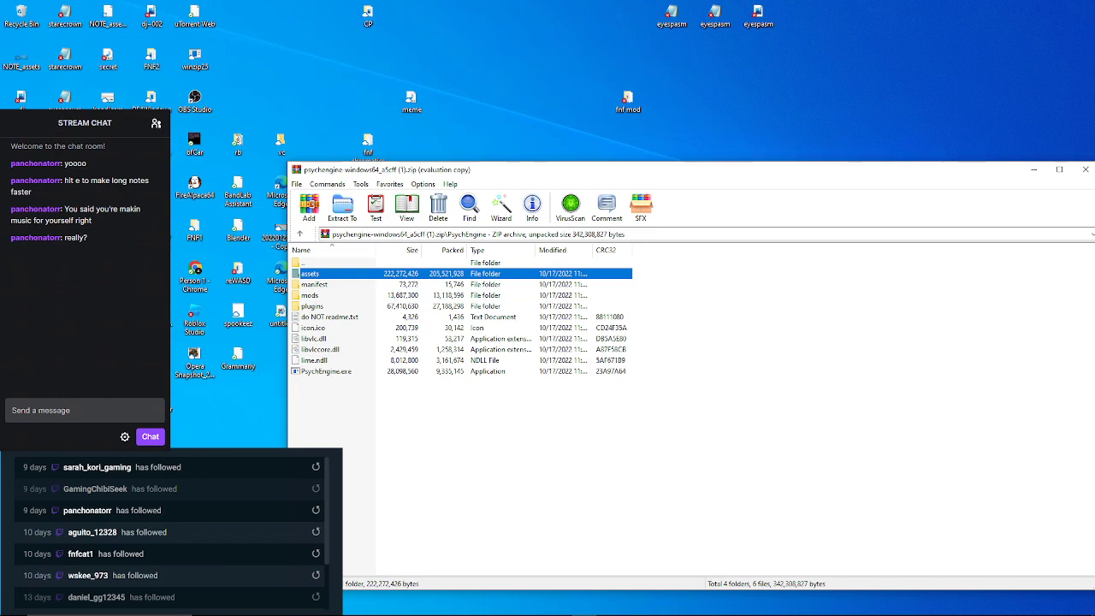
pyautogui.press('Up')
pyautogui.press('Down')
pyautogui.click(314, 285)
# Open assets\shared\images in the archive and add the recoloured NOTE_assets.png, using the add and replace files mode
pyautogui.doubleClick(310, 274)
pyautogui.click(310, 306)
pyautogui.click(312, 339)
pyautogui.click(310, 316)
pyautogui.doubleClick(311, 316)
pyautogui.click(311, 295)
pyautogui.click(310, 284)
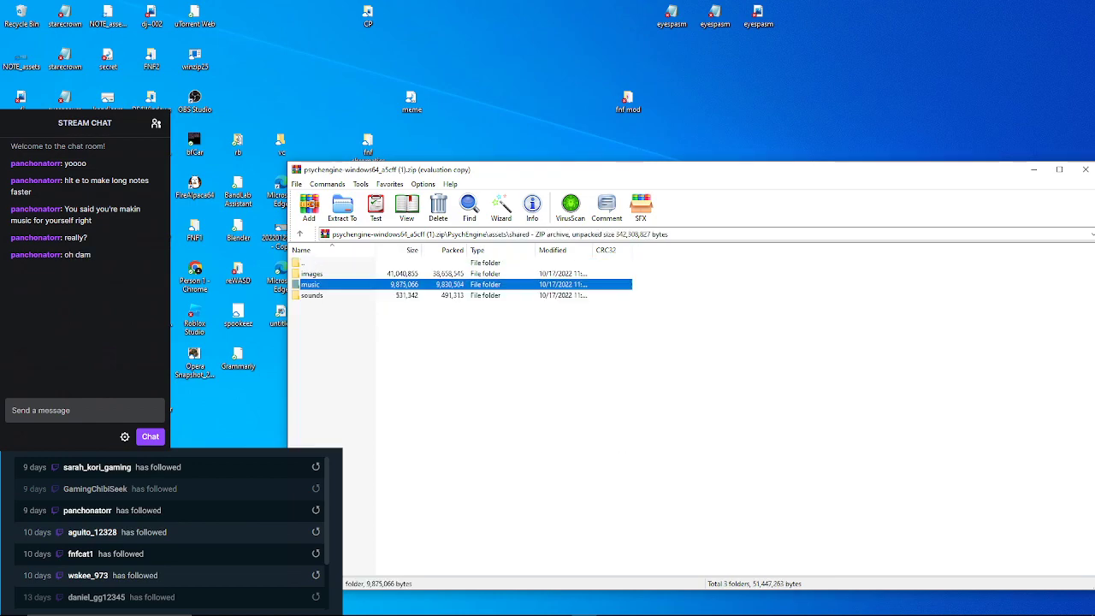
pyautogui.click(312, 274)
pyautogui.doubleClick(312, 274)
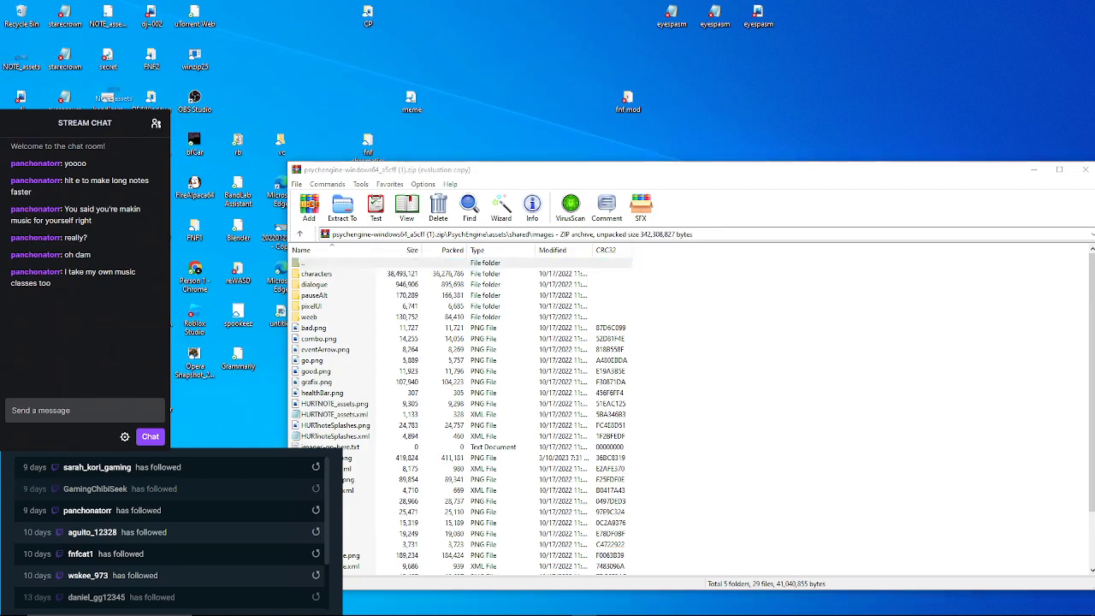
pyautogui.hotkey('alt', 'a')
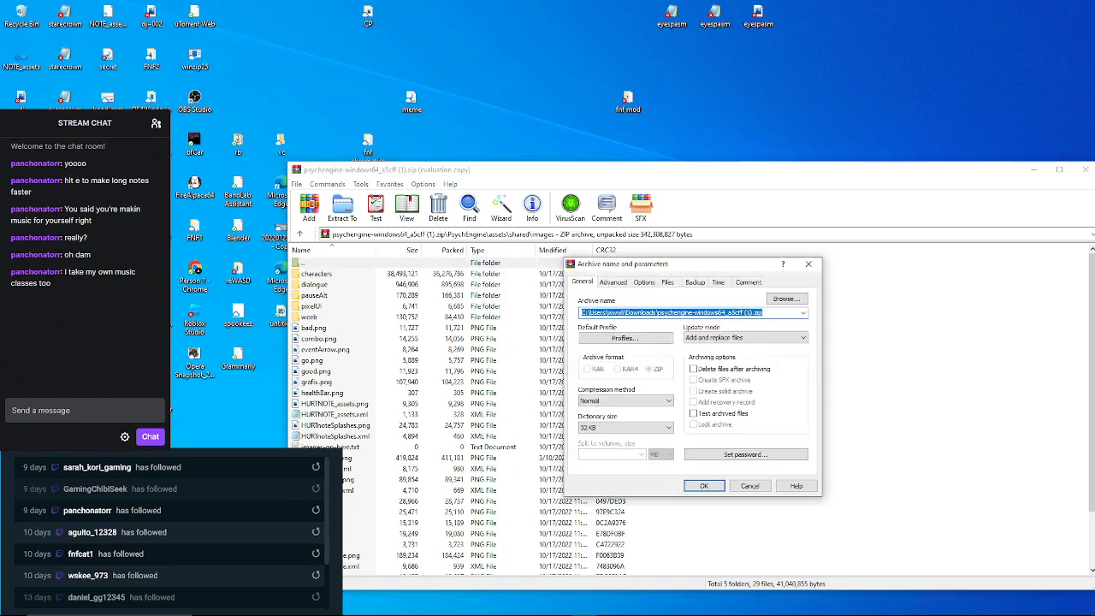
pyautogui.press('Return')
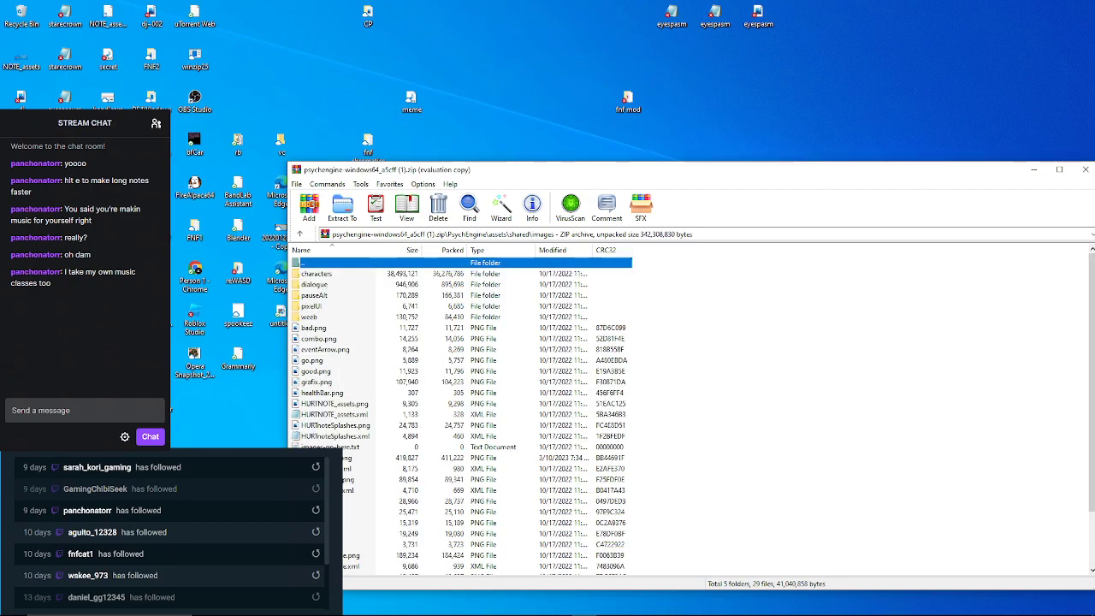
# Go back up to the archive's PsychEngine folder and clear the selection
pyautogui.press('BackSpace')
pyautogui.press('BackSpace')
pyautogui.press('BackSpace')
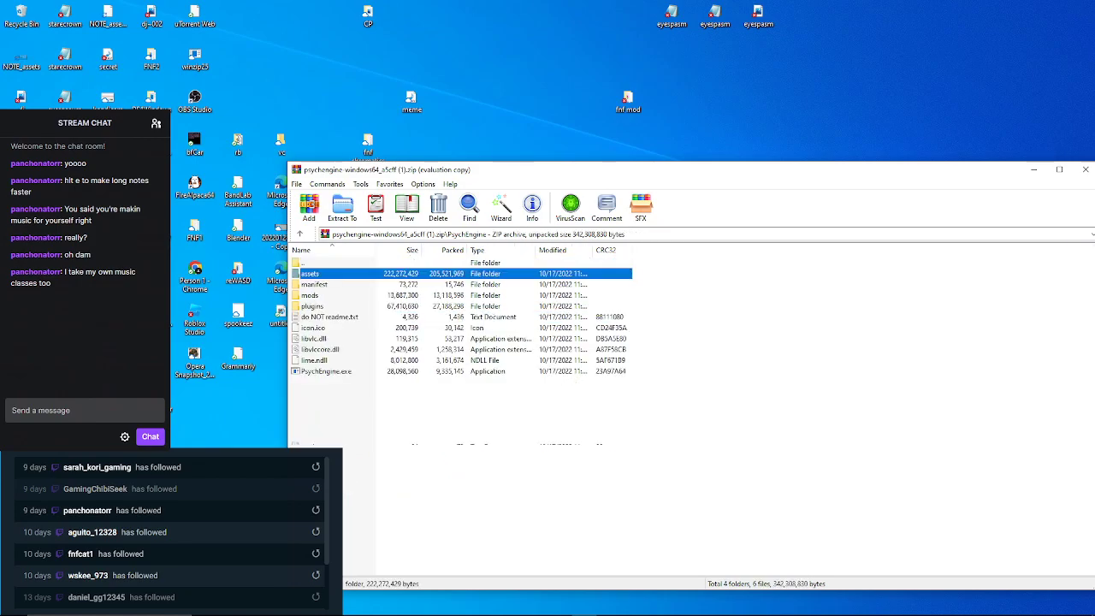
pyautogui.click(547, 461)
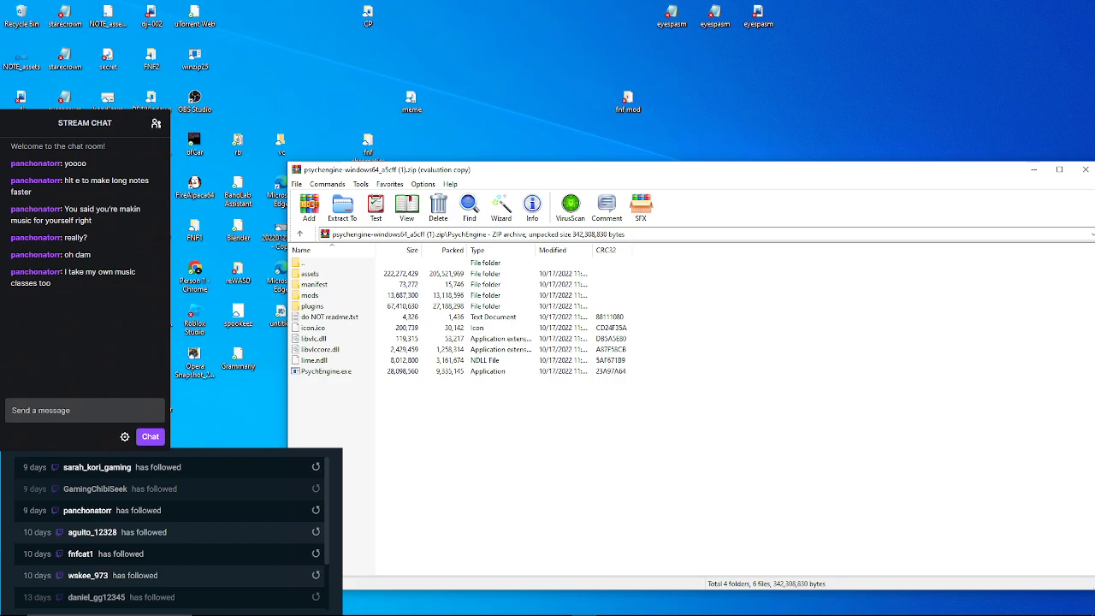
# Bring NOTE_assets.png in Krita back to the front and minimise the archive window
pyautogui.moveTo(156, 600)
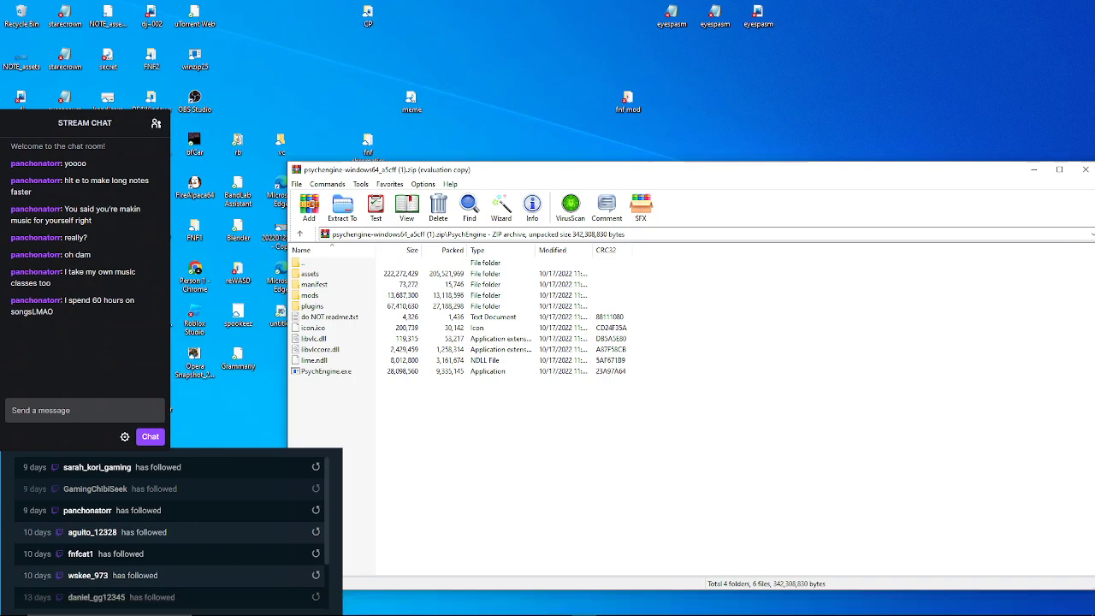
pyautogui.moveTo(732, 604)
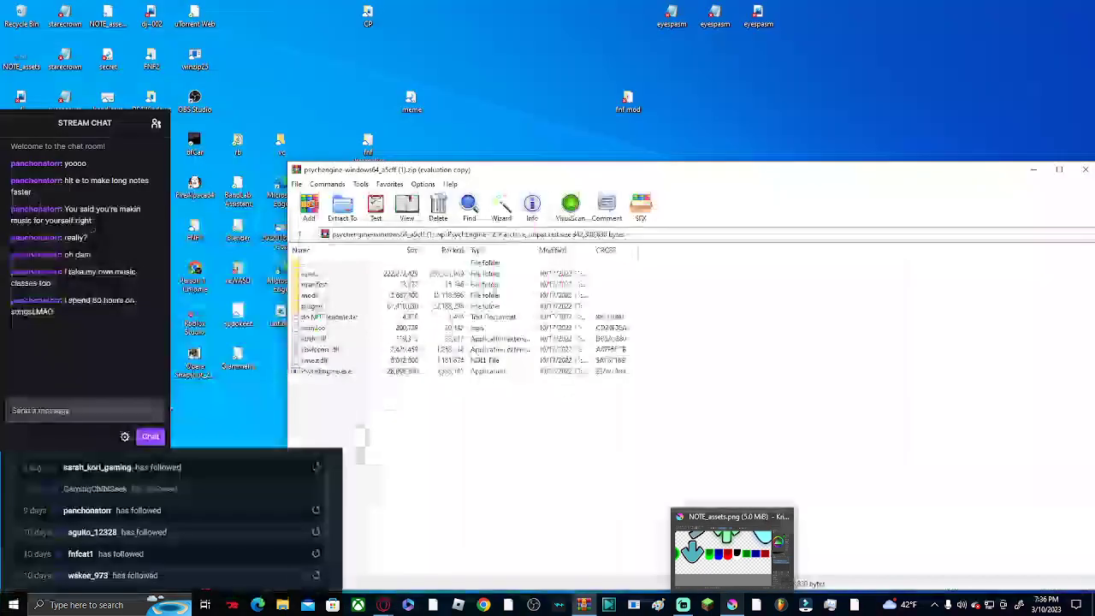
pyautogui.click(727, 551)
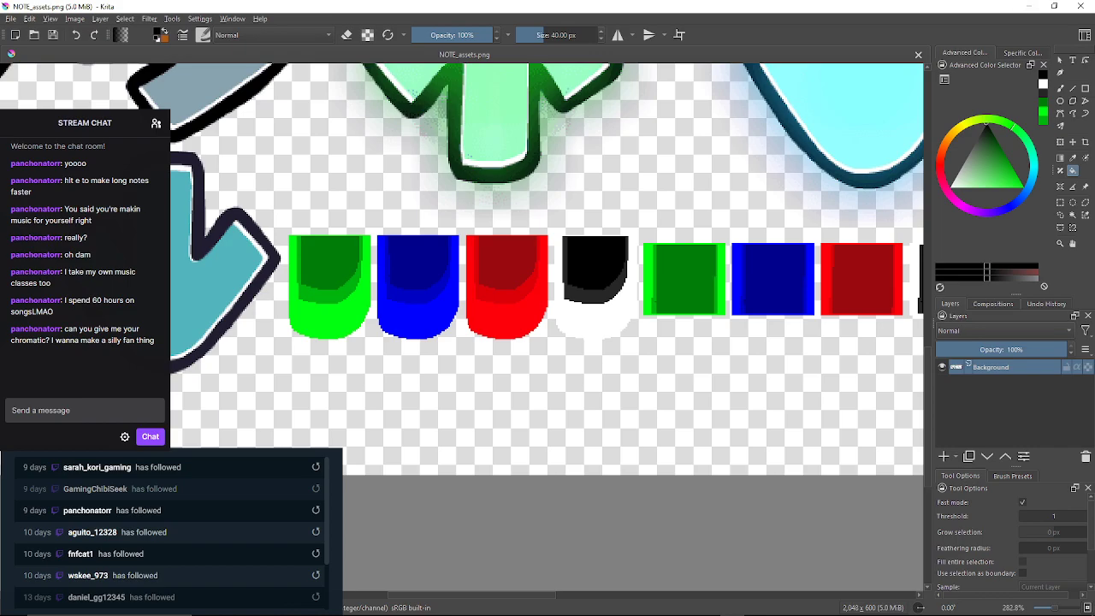
pyautogui.click(584, 609)
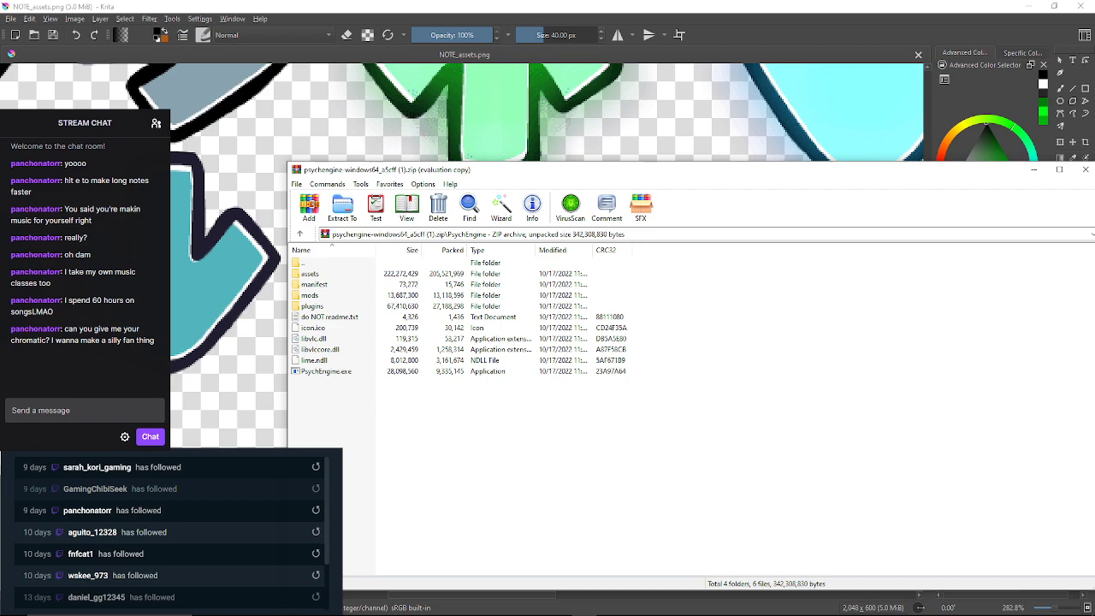
pyautogui.moveTo(584, 604)
pyautogui.click(1033, 170)
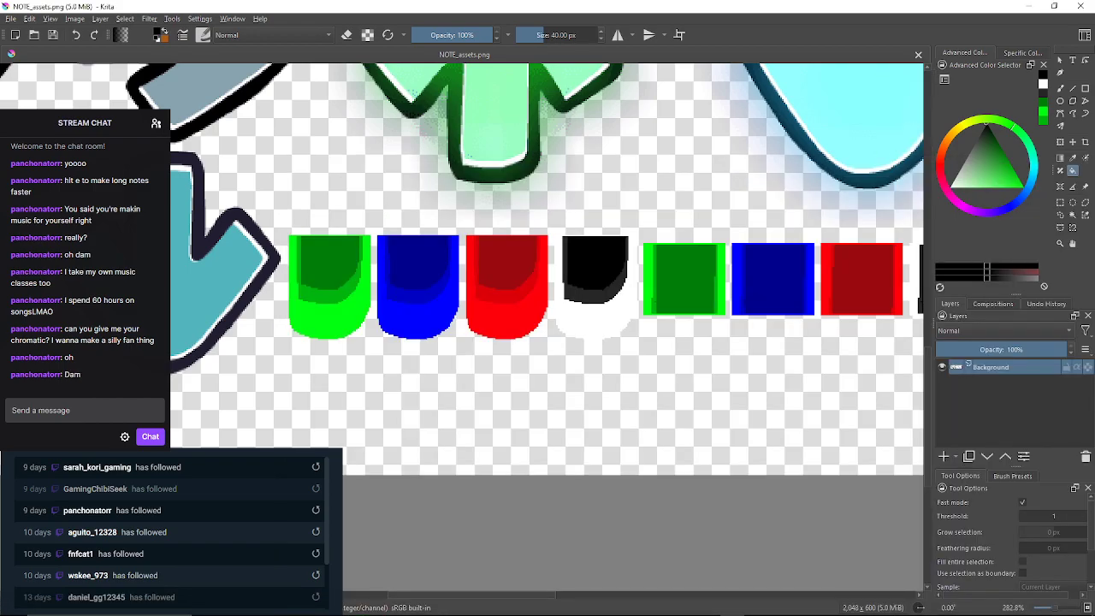
# Examine the arrow rows and hold pieces across the note sheet, comparing the recoloured pieces with the original ones
pyautogui.scroll(-4, 722, 333)
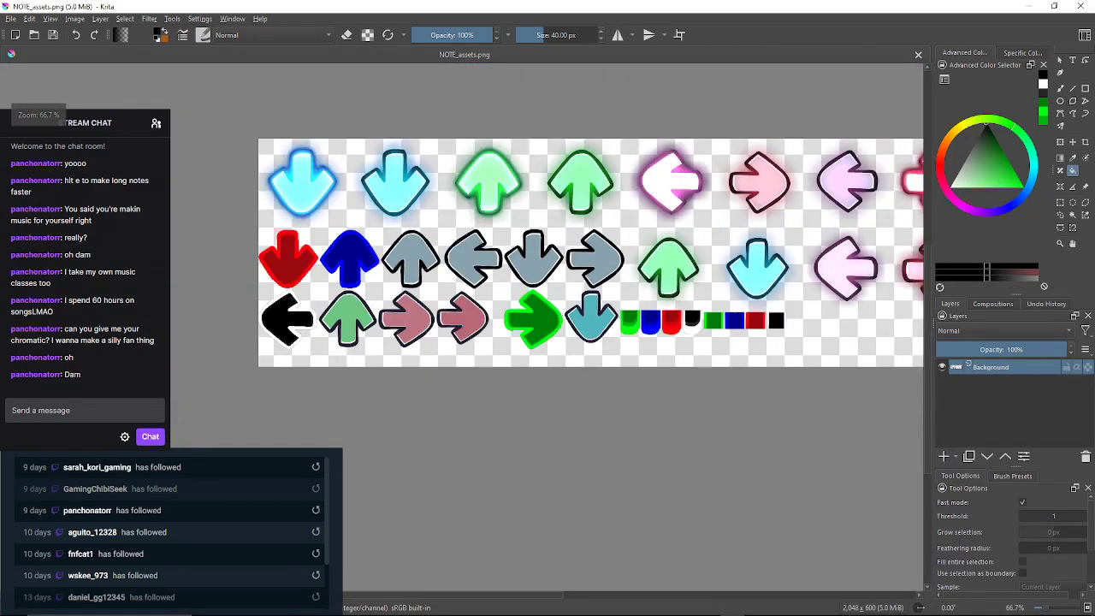
pyautogui.moveTo(723, 334); pyautogui.dragTo(737, 304)
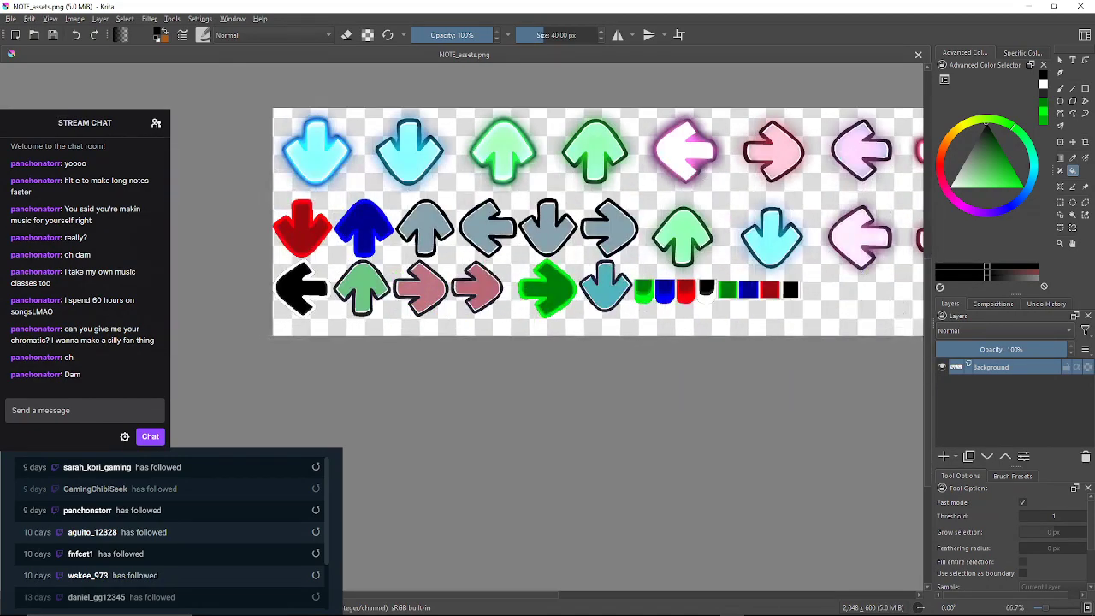
pyautogui.scroll(2, 547, 296)
pyautogui.scroll(-2, 547, 222)
pyautogui.scroll(1, 547, 222)
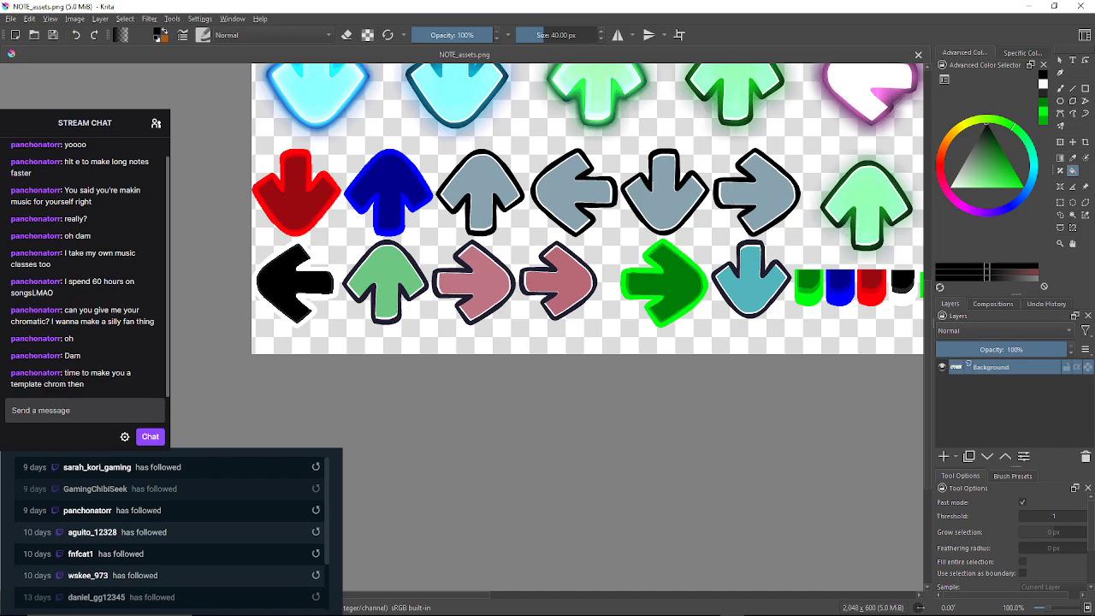
pyautogui.scroll(1, 566, 165)
pyautogui.scroll(-1, 566, 165)
pyautogui.moveTo(565, 164); pyautogui.dragTo(556, 269)
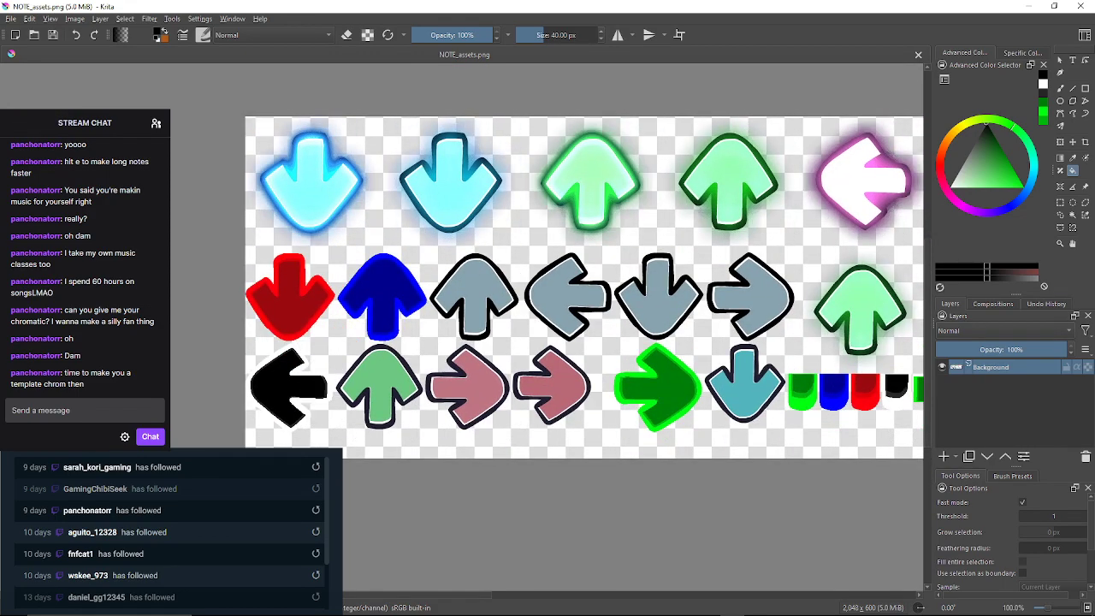
pyautogui.moveTo(821, 268); pyautogui.dragTo(787, 136)
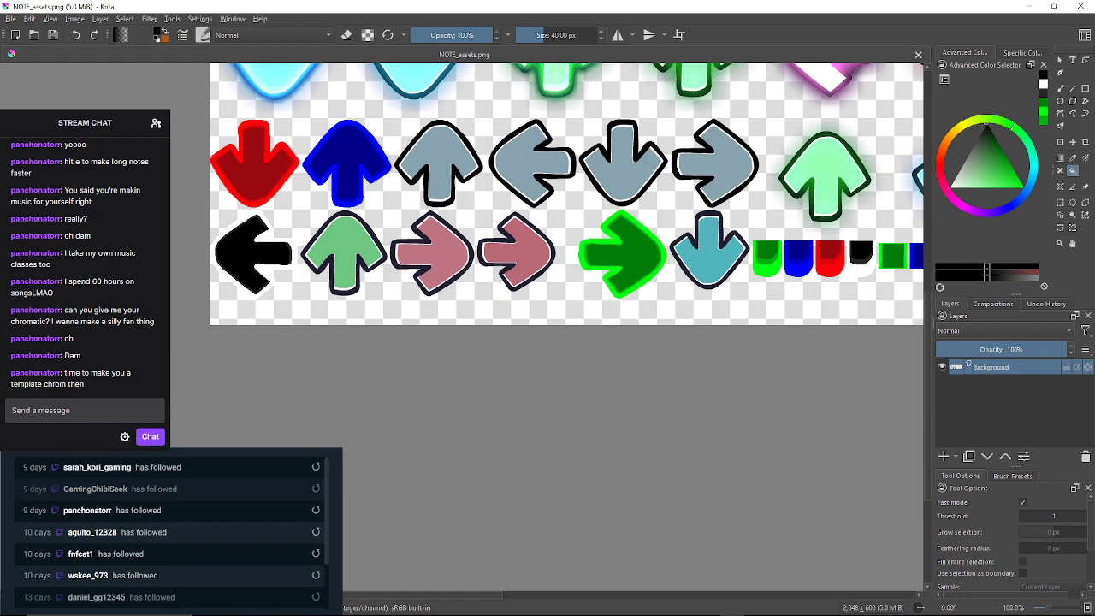
pyautogui.moveTo(395, 282); pyautogui.dragTo(483, 316)
pyautogui.scroll(1, 402, 315)
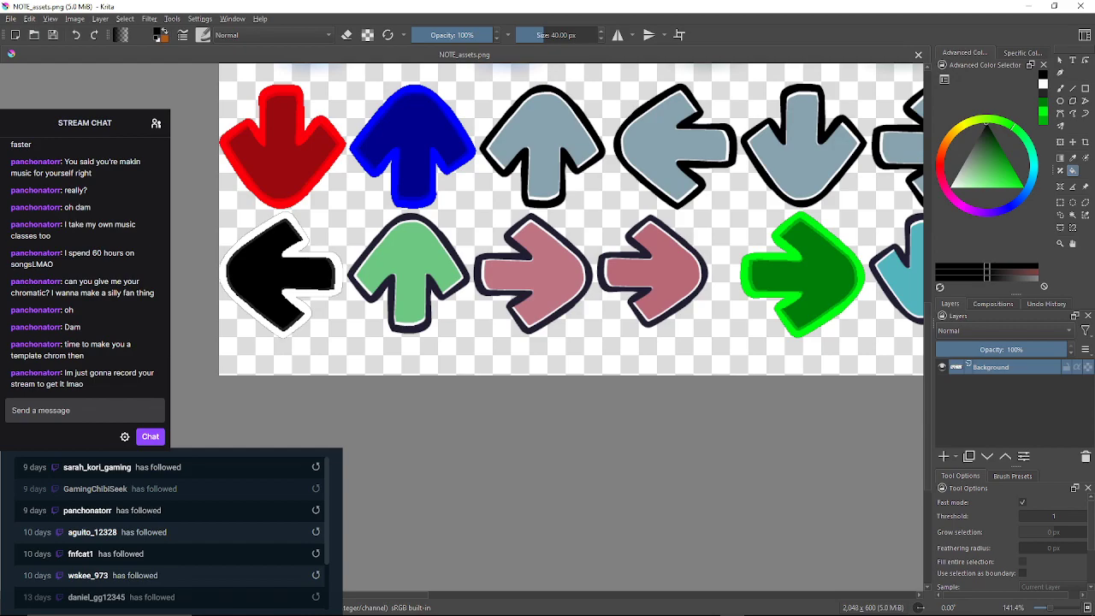
# Examine the two lower arrow rows up close, especially the green up arrow beside the black arrow
pyautogui.click(149, 18)
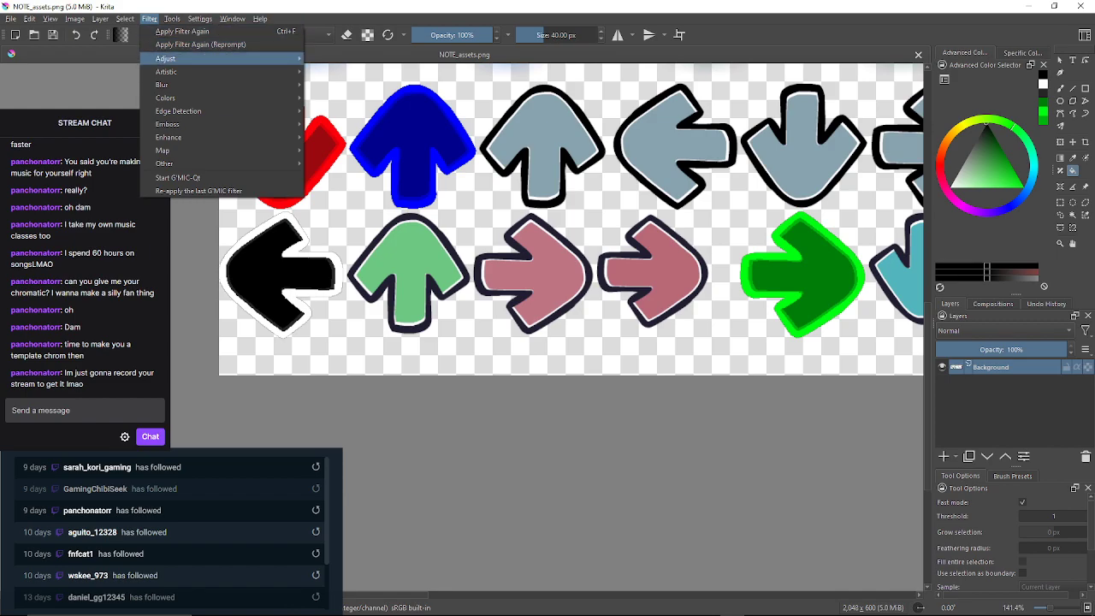
pyautogui.press('Escape')
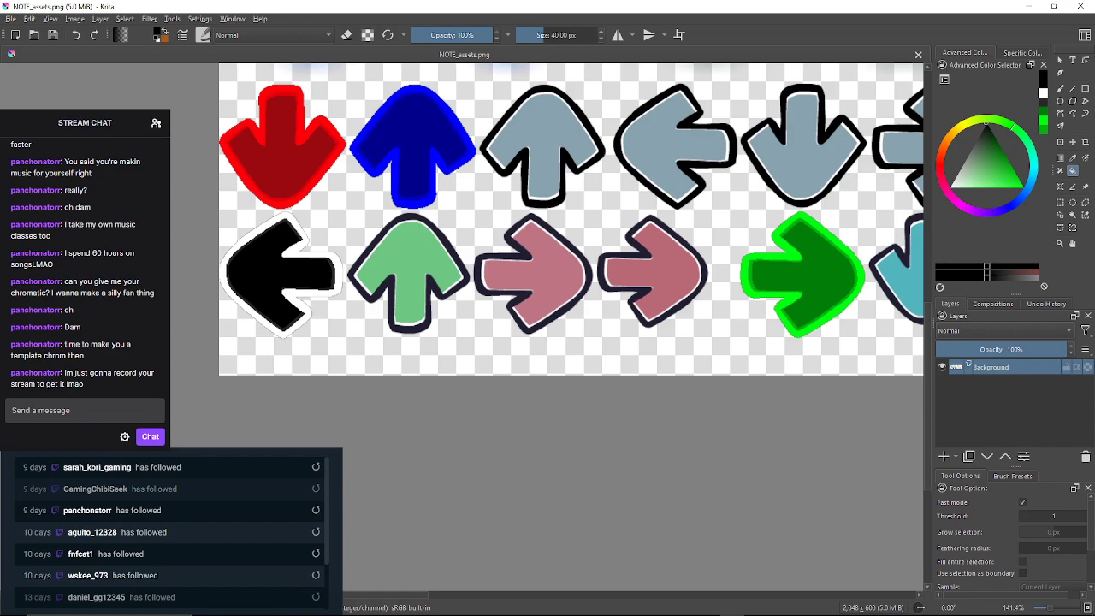
pyautogui.scroll(1, 429, 300)
pyautogui.scroll(-1, 430, 300)
pyautogui.moveTo(429, 300); pyautogui.dragTo(421, 326)
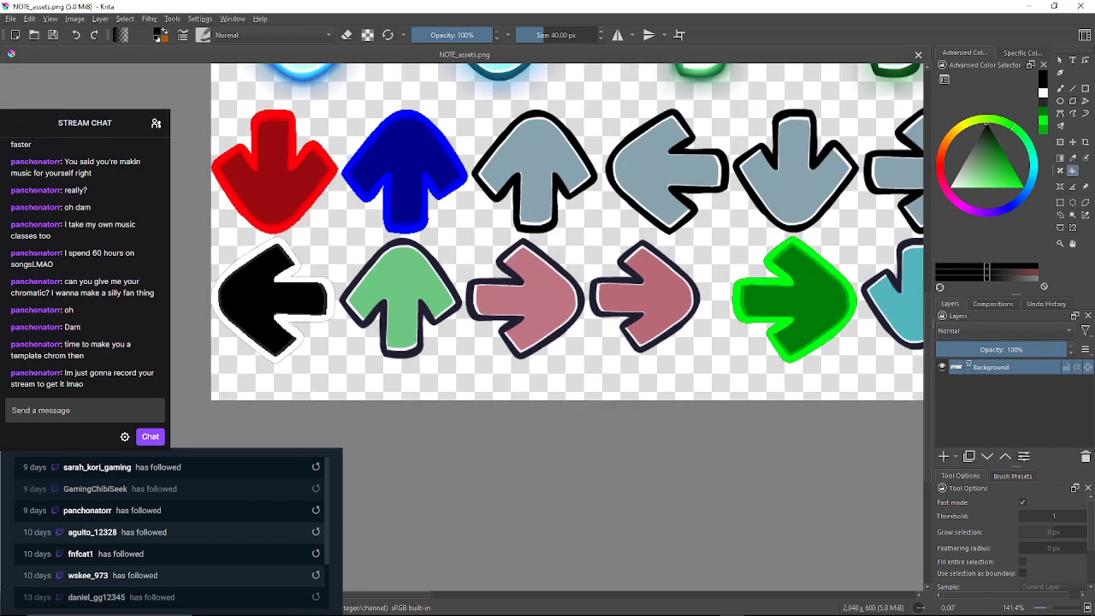
pyautogui.scroll(1, 408, 365)
pyautogui.scroll(-1, 409, 364)
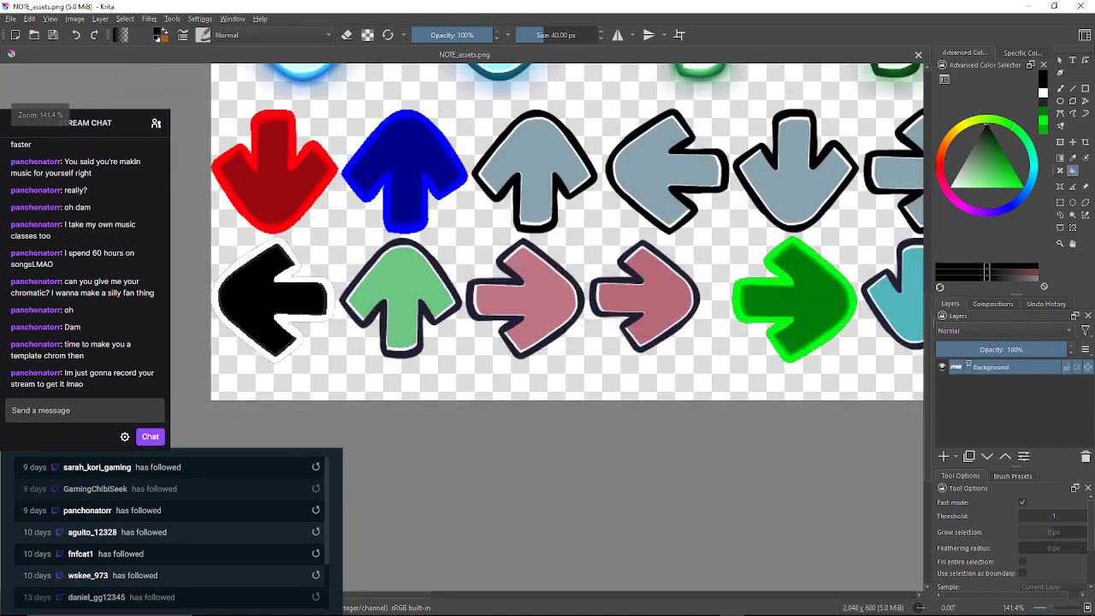
pyautogui.moveTo(408, 364); pyautogui.dragTo(409, 372)
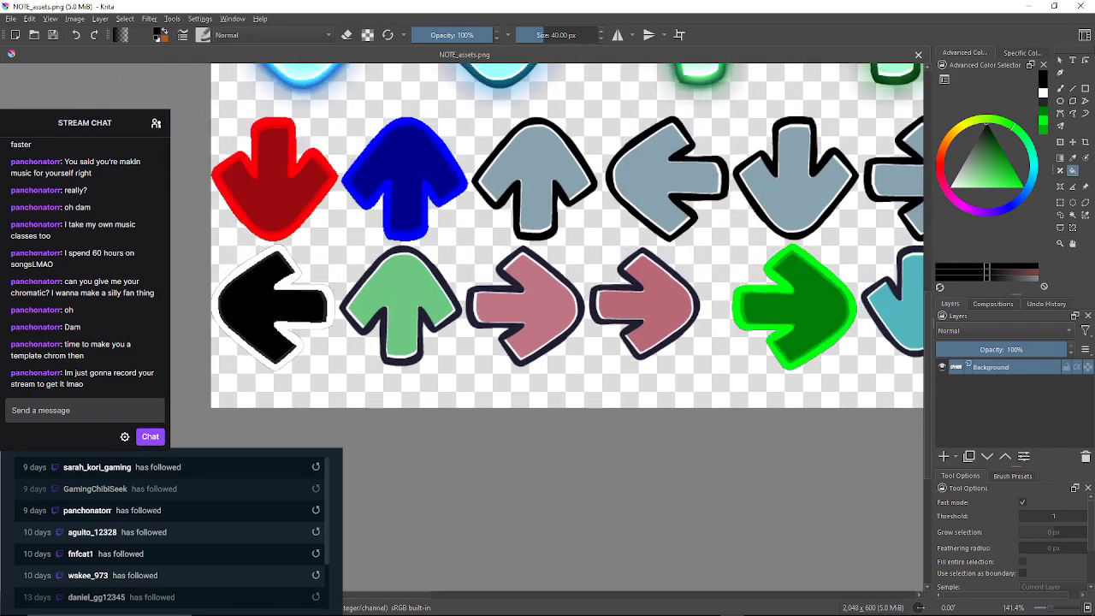
pyautogui.scroll(4, 426, 297)
pyautogui.scroll(-3, 426, 297)
pyautogui.moveTo(416, 292); pyautogui.dragTo(438, 301)
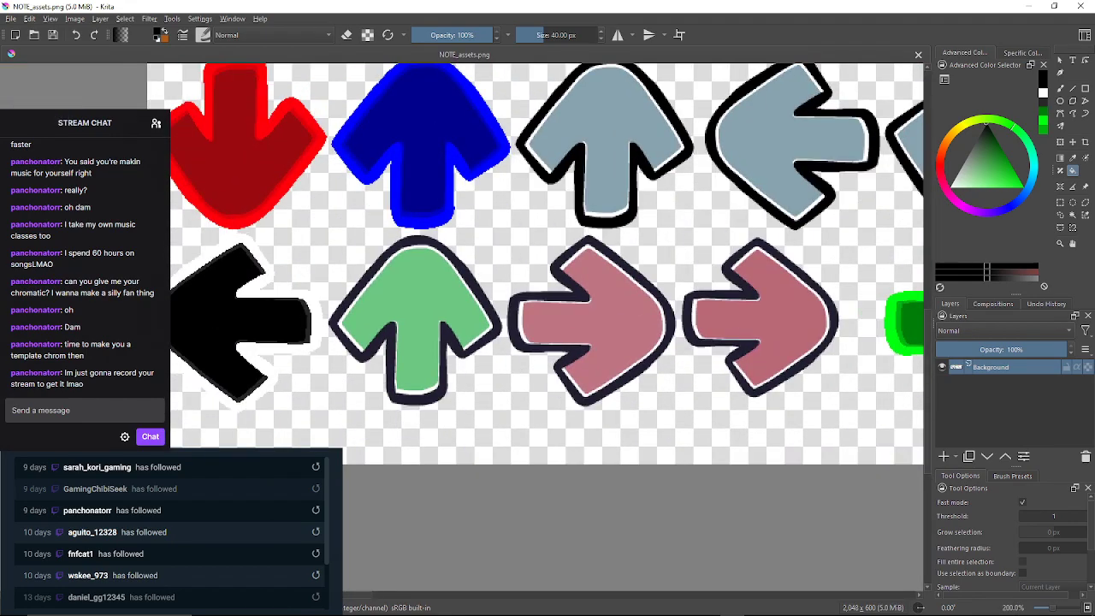
pyautogui.scroll(1, 438, 301)
pyautogui.scroll(-6, 438, 301)
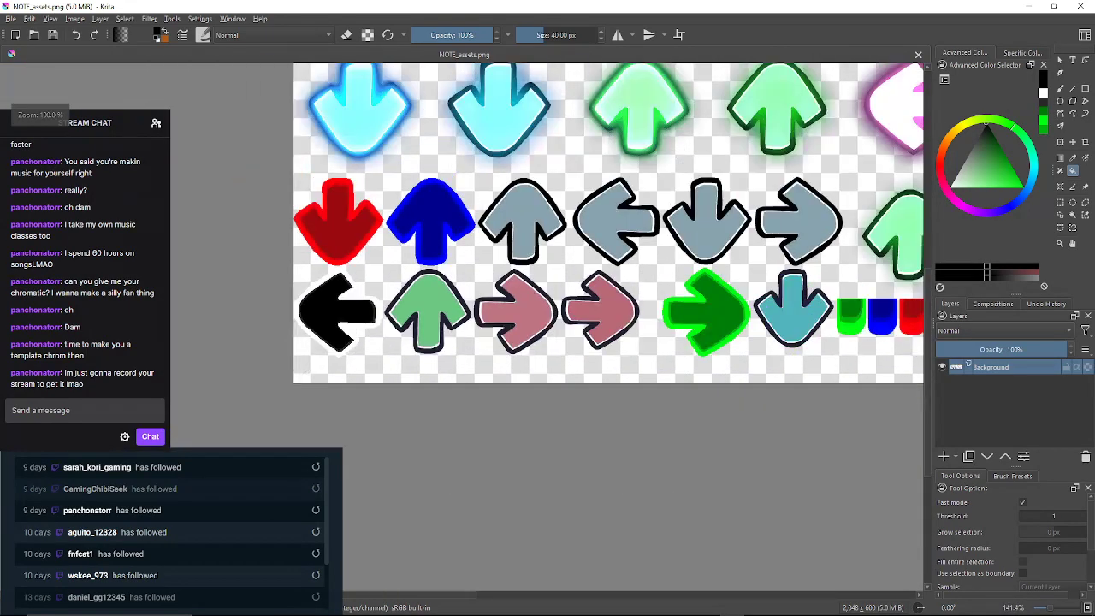
pyautogui.scroll(6, 438, 310)
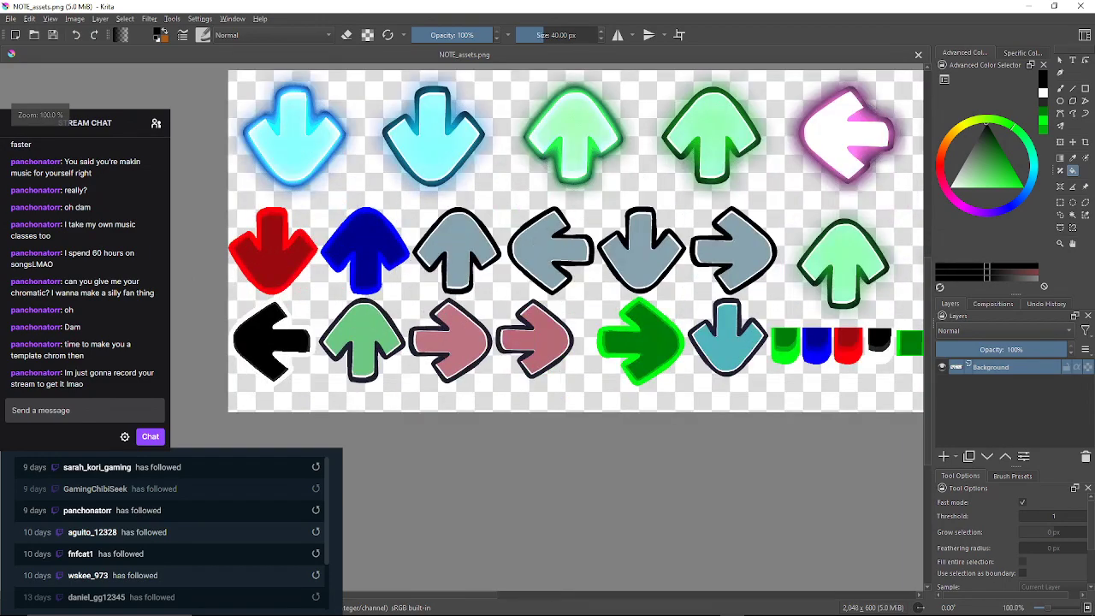
pyautogui.scroll(-2, 462, 303)
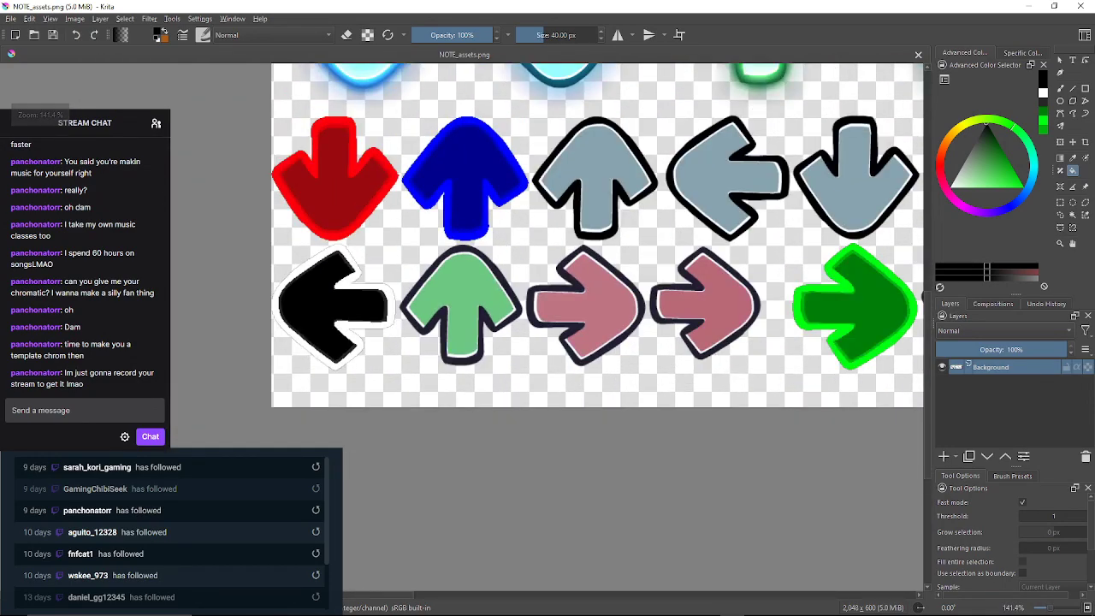
pyautogui.moveTo(462, 304); pyautogui.dragTo(449, 339)
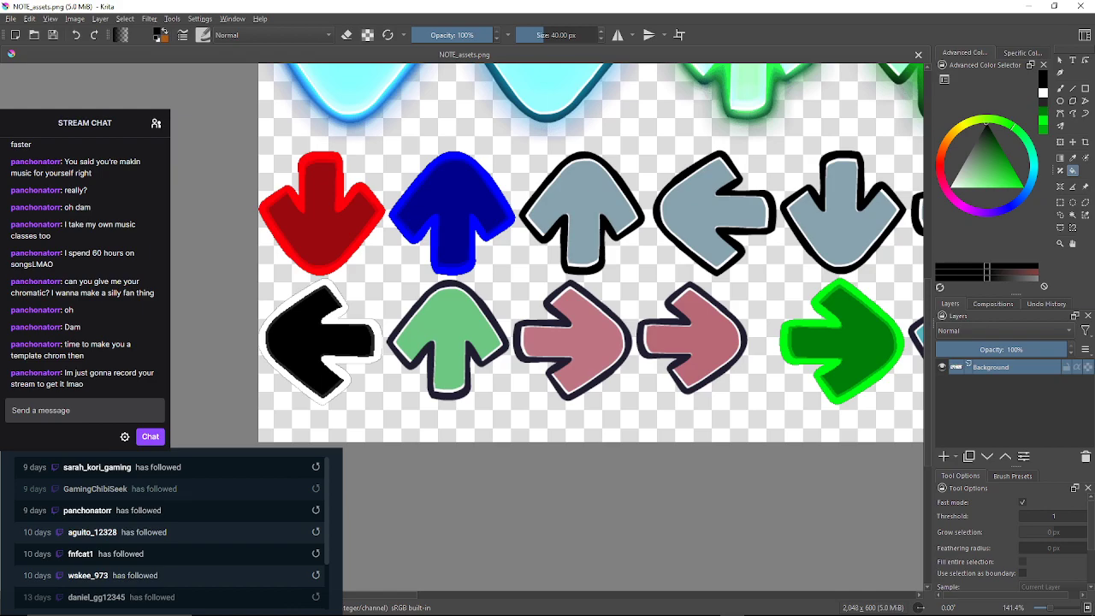
# Sample the bright blue outline of the blue up arrow, make a test dab on empty canvas and undo it
pyautogui.click(1073, 158)
pyautogui.scroll(3, 363, 316)
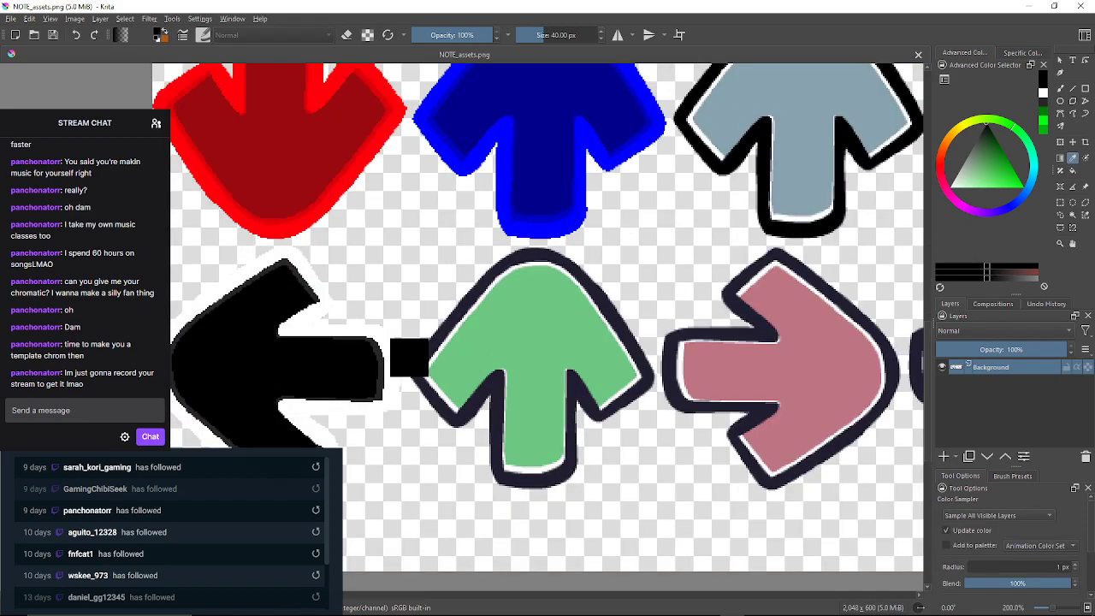
pyautogui.moveTo(470, 270); pyautogui.dragTo(436, 356)
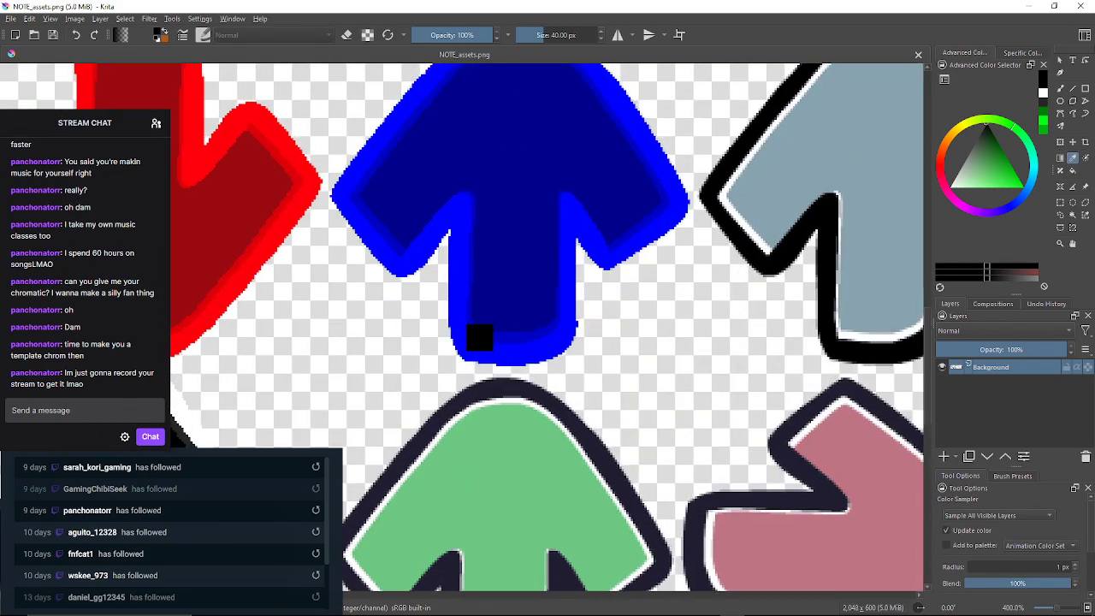
pyautogui.click(491, 325)
pyautogui.click(1060, 88)
pyautogui.click(344, 347)
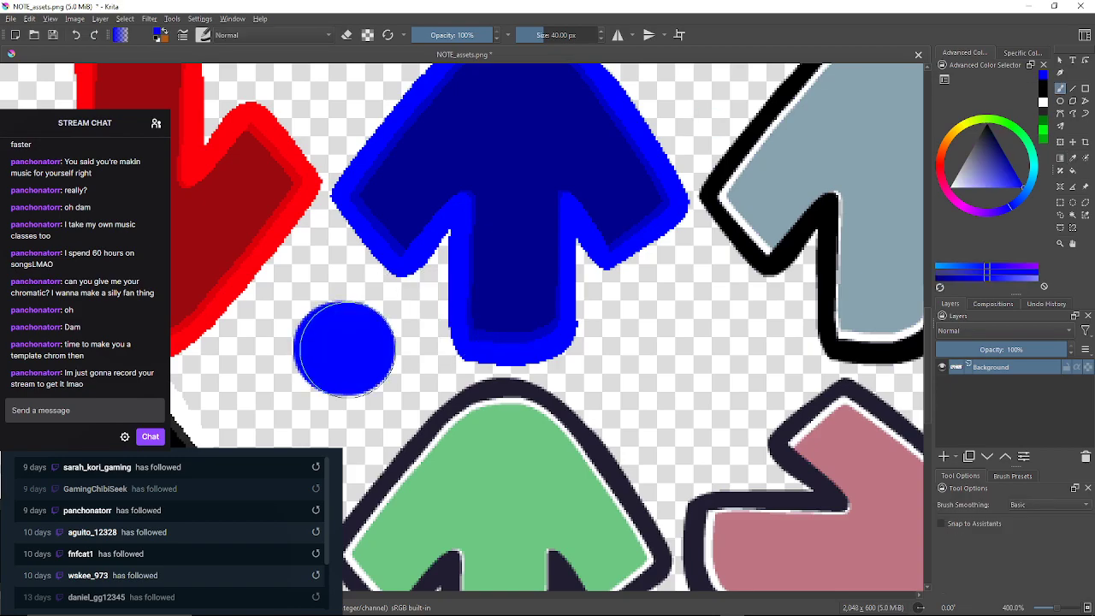
pyautogui.hotkey('ctrl', 'z')
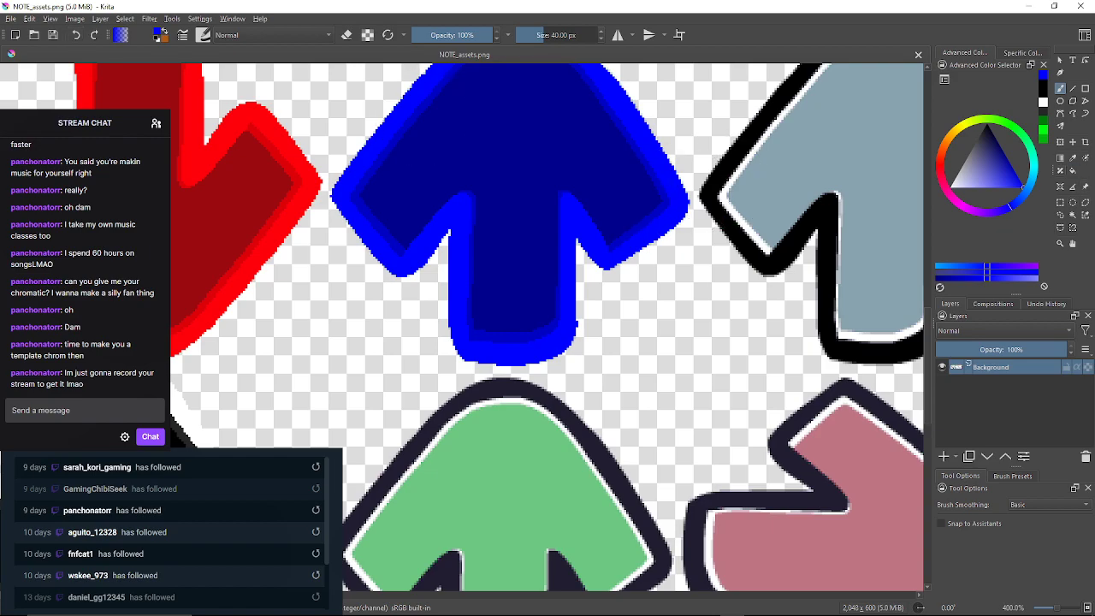
# Sample the medium blue shading inside the blue up arrow's outline, paint a short test stroke and undo it
pyautogui.click(1073, 157)
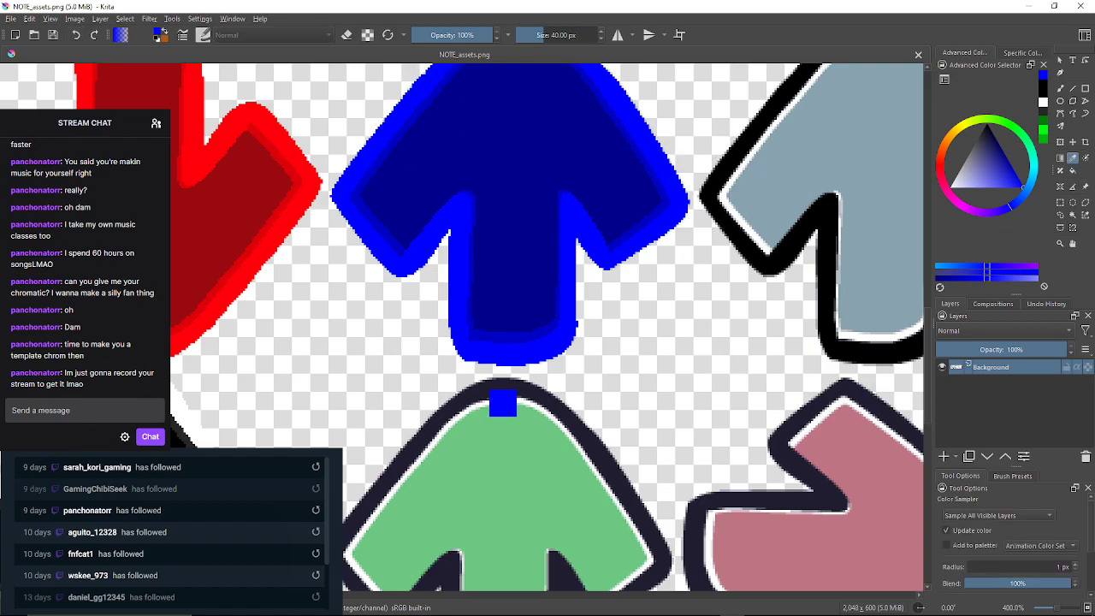
pyautogui.scroll(2, 503, 403)
pyautogui.scroll(-2, 585, 365)
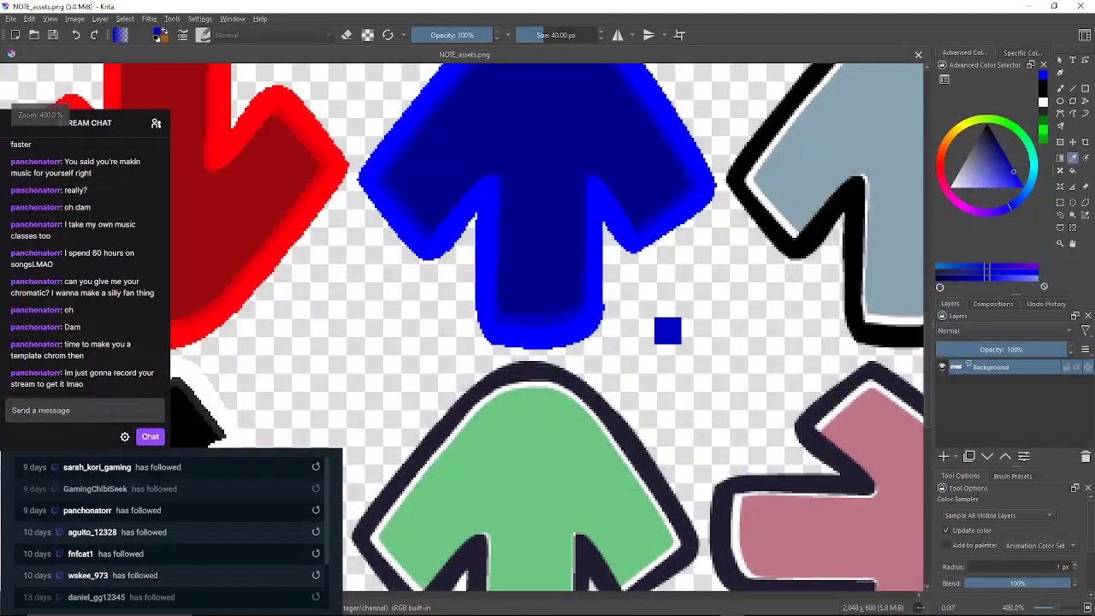
pyautogui.press('b')
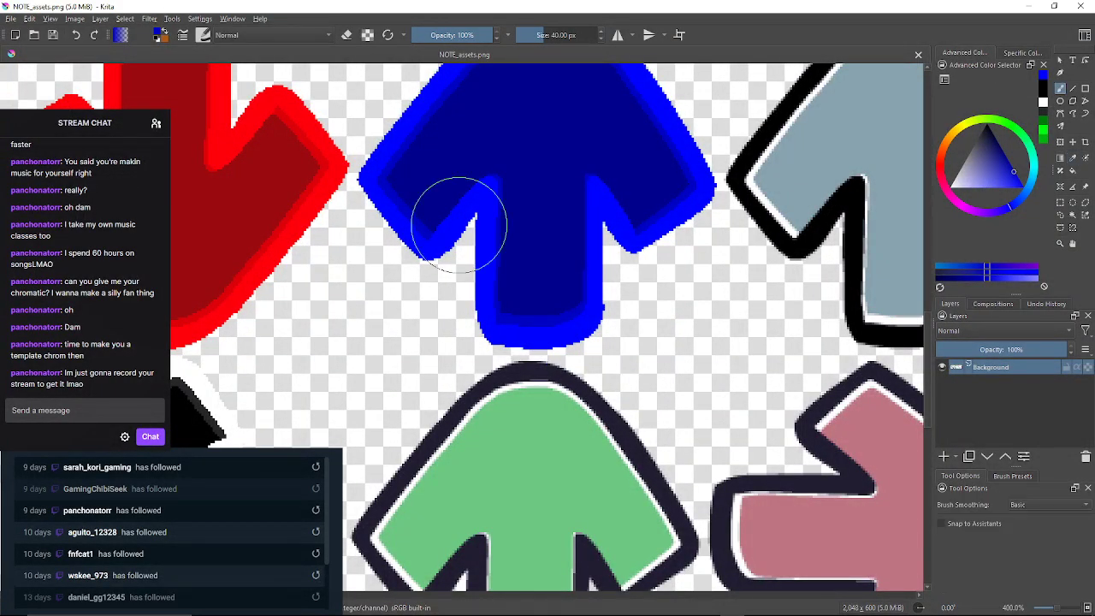
pyautogui.moveTo(329, 335); pyautogui.dragTo(346, 334)
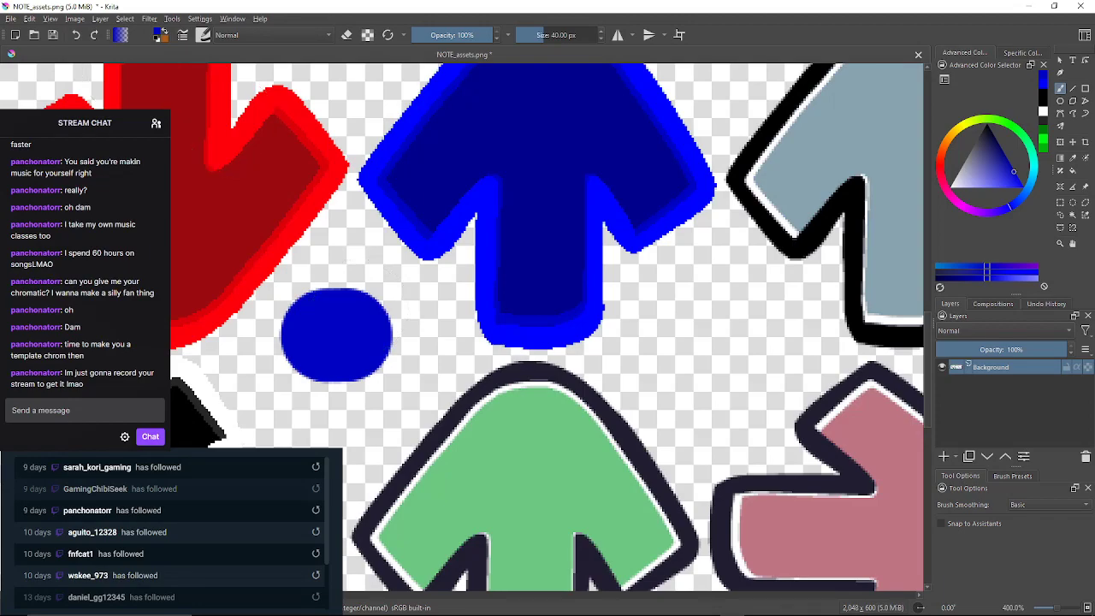
pyautogui.click(75, 34)
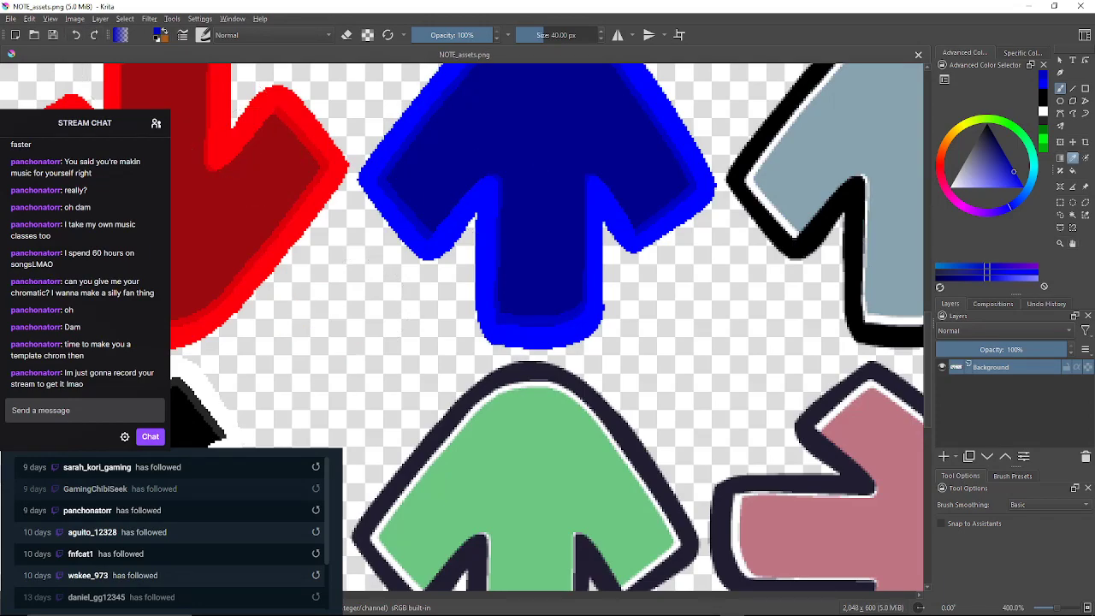
# Sample the dark blue body of the blue up arrow, paint a test stroke and undo it
pyautogui.click(1072, 158)
pyautogui.click(615, 200)
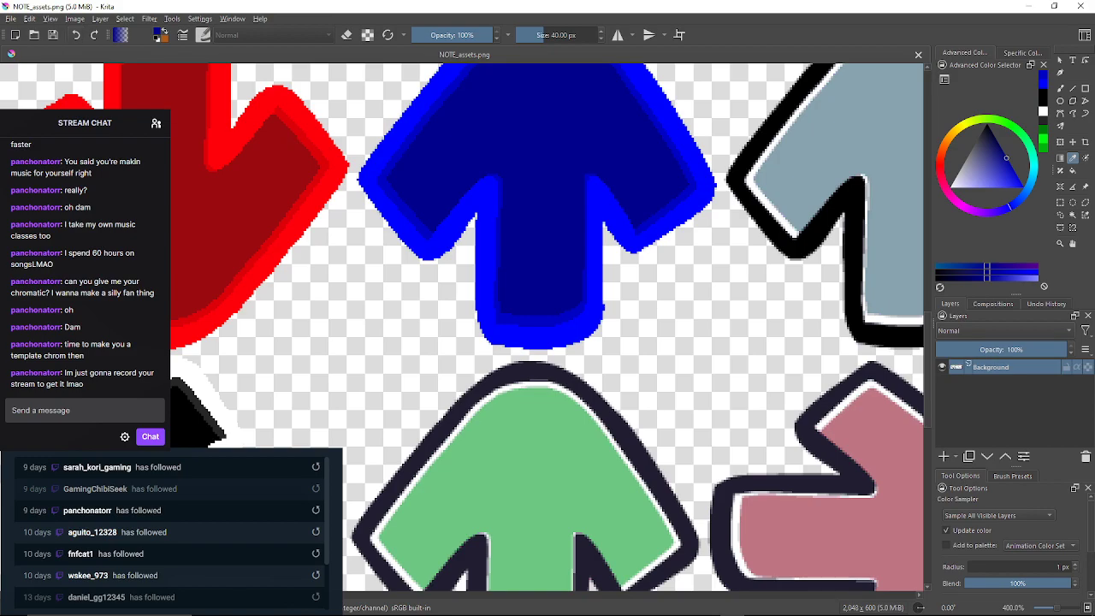
pyautogui.press('b')
pyautogui.moveTo(319, 322); pyautogui.dragTo(367, 326)
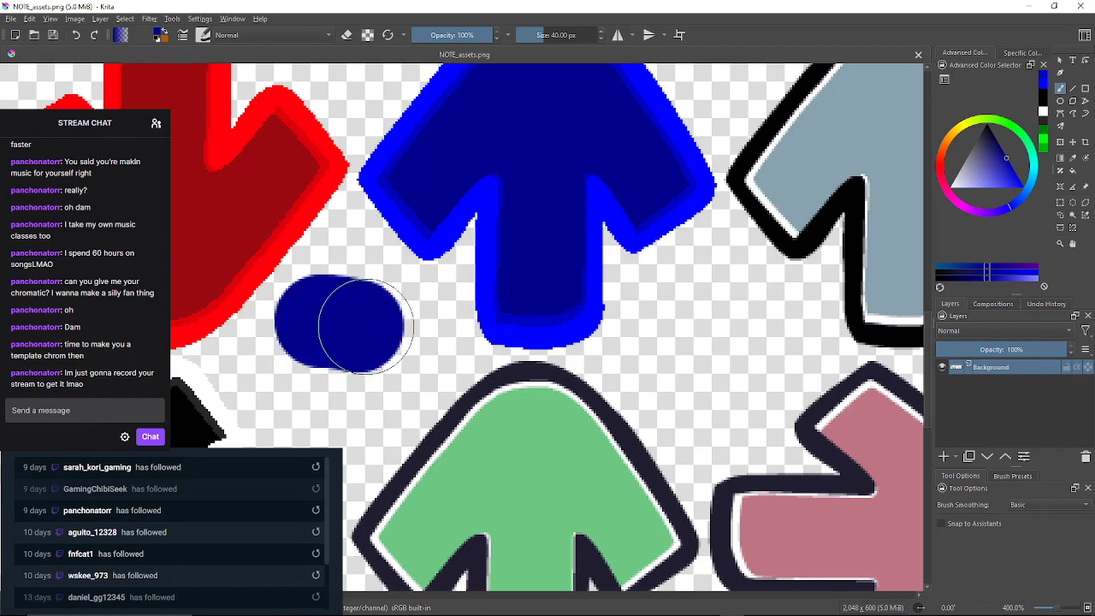
pyautogui.hotkey('ctrl', 'z')
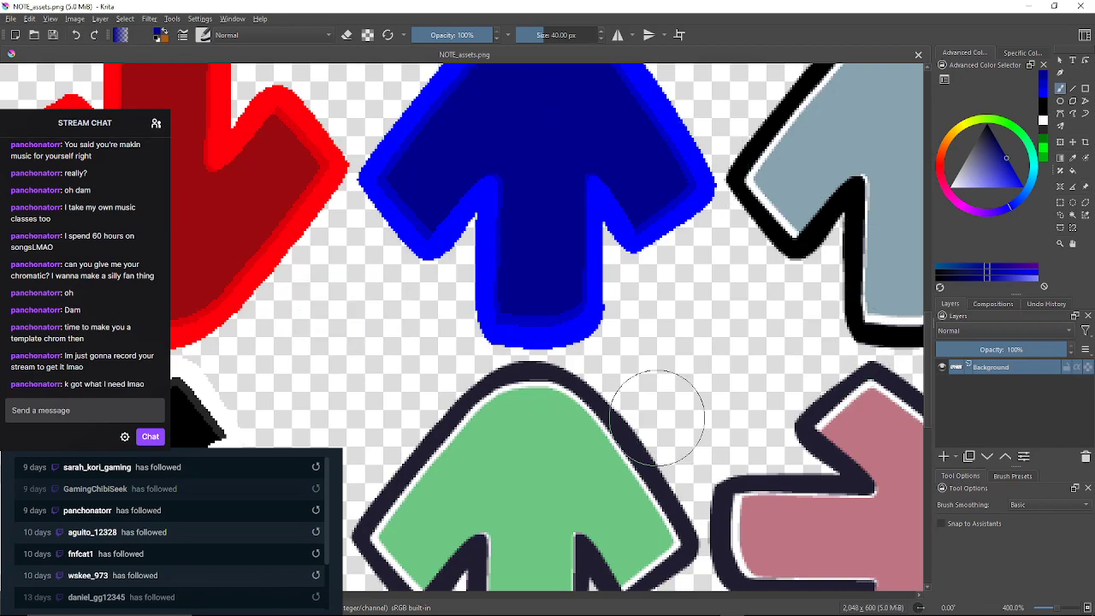
# Choose the medium blue shading colour and the Fill tool for recolouring the green up arrow's white inner line
pyautogui.moveTo(672, 403); pyautogui.dragTo(700, 346)
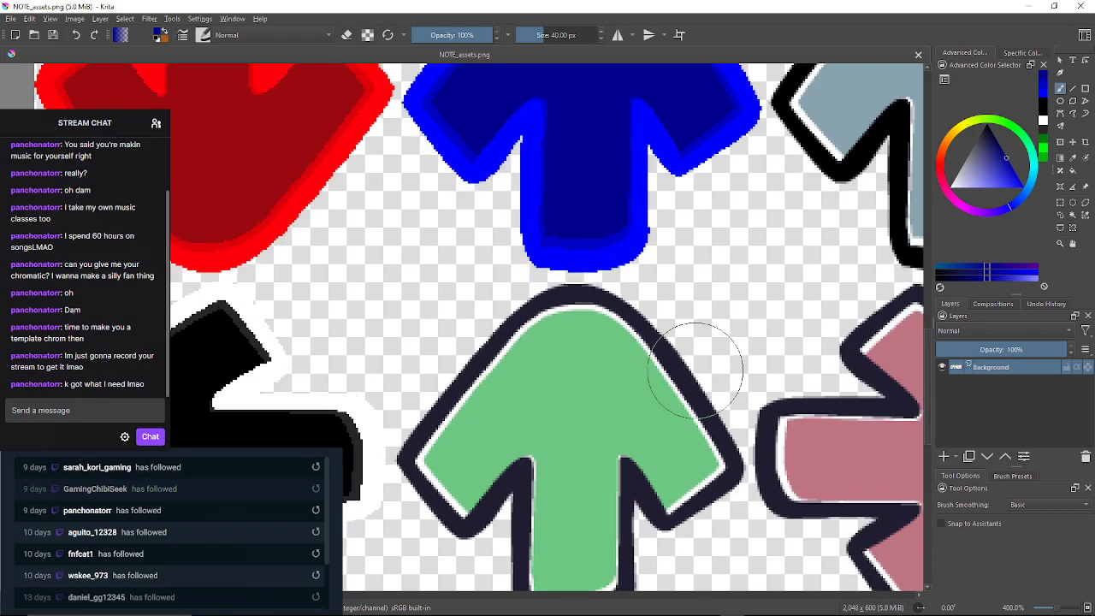
pyautogui.scroll(1, 655, 372)
pyautogui.moveTo(695, 351); pyautogui.dragTo(692, 318)
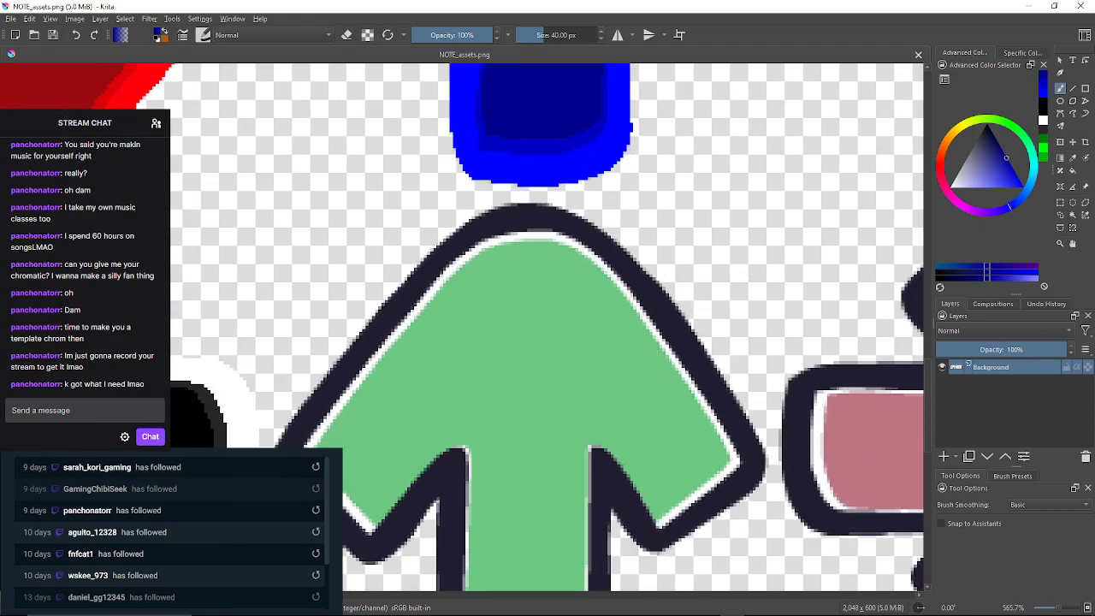
pyautogui.moveTo(777, 376)
pyautogui.mouseDown()
pyautogui.moveTo(808, 350)
pyautogui.moveTo(810, 312)
pyautogui.mouseUp()
pyautogui.scroll(-1, 809, 325)
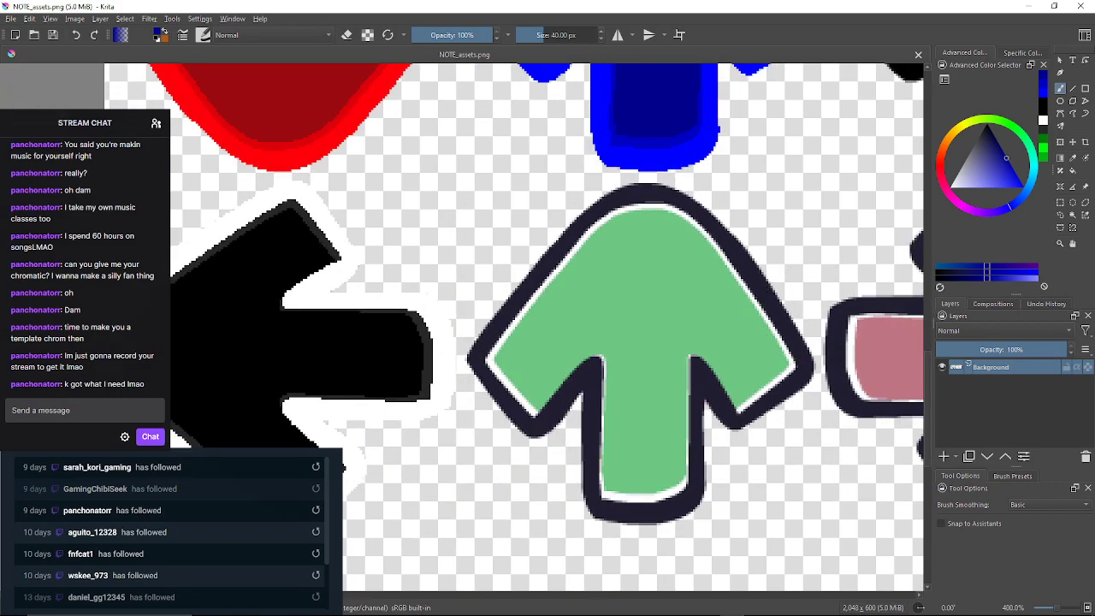
pyautogui.click(1042, 91)
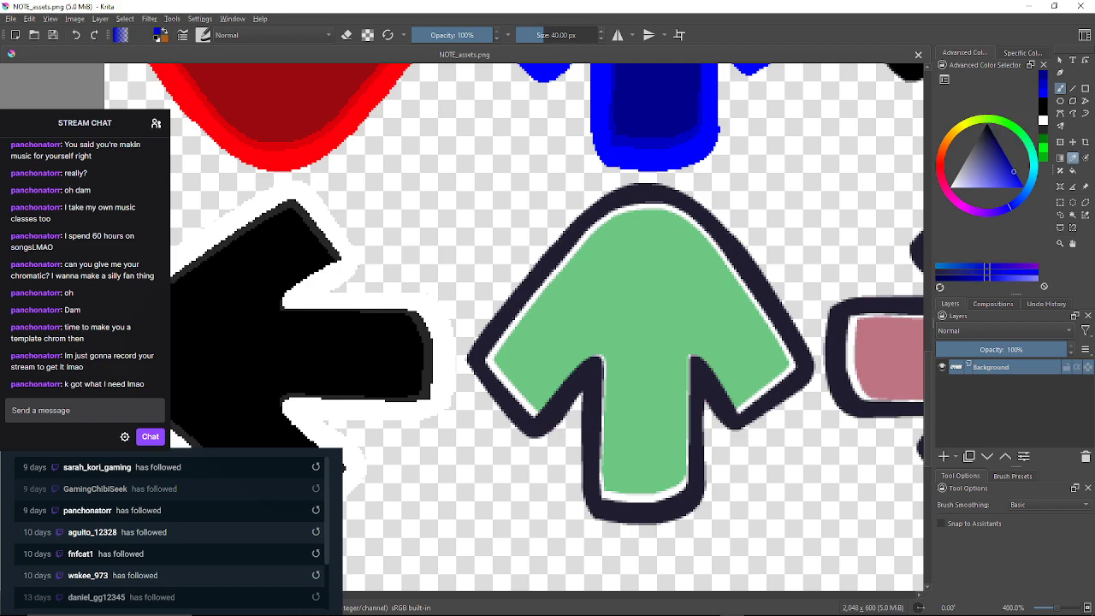
pyautogui.click(1073, 171)
pyautogui.scroll(2, 738, 365)
pyautogui.scroll(-2, 738, 364)
pyautogui.scroll(2, 560, 333)
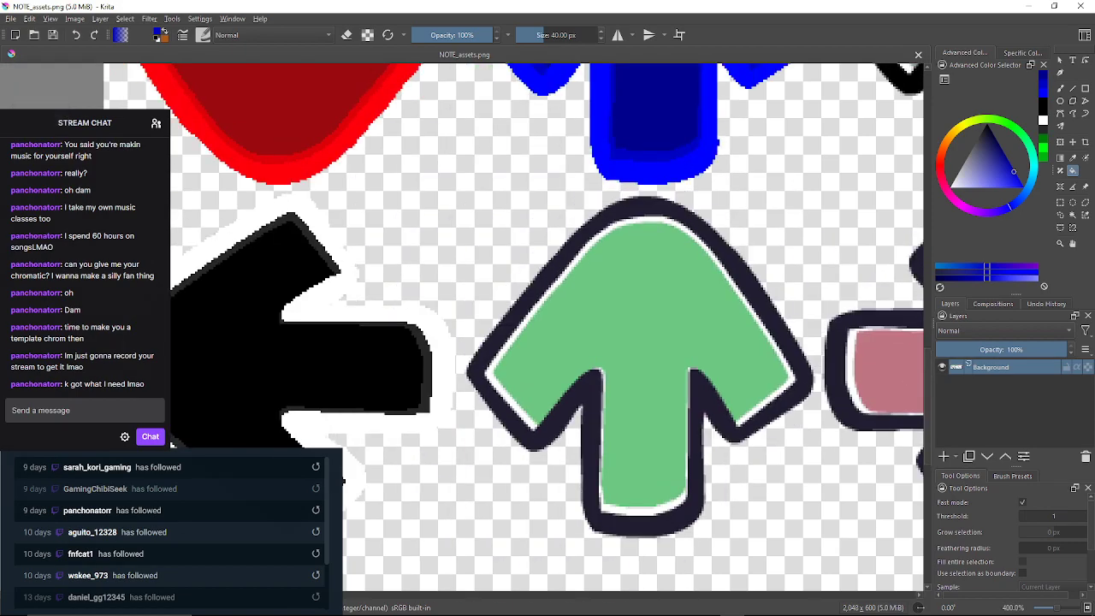
pyautogui.moveTo(561, 333); pyautogui.dragTo(595, 294)
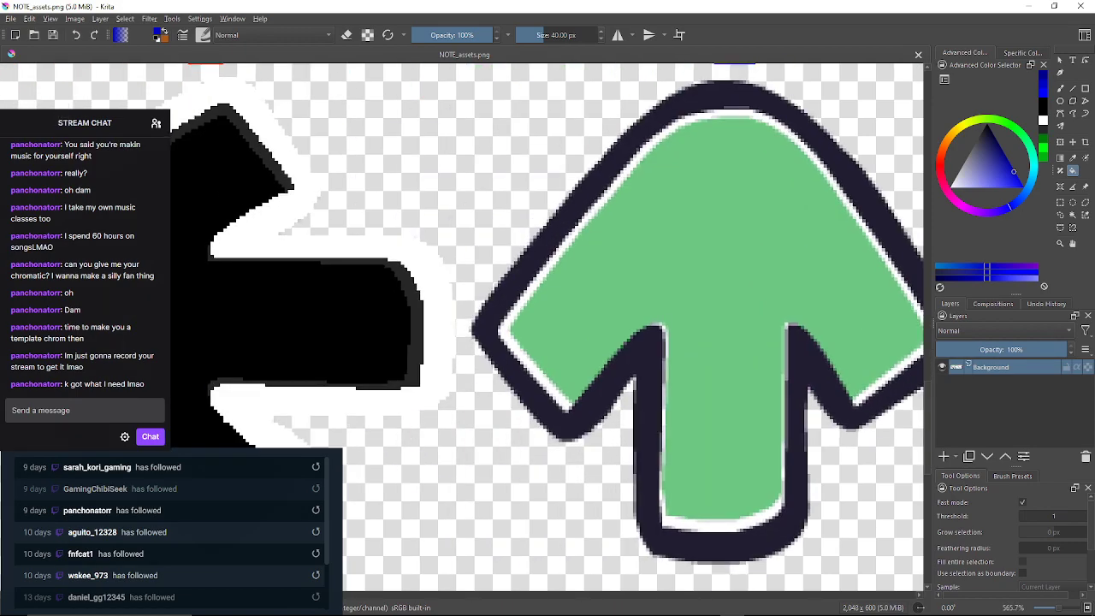
pyautogui.scroll(3, 556, 386)
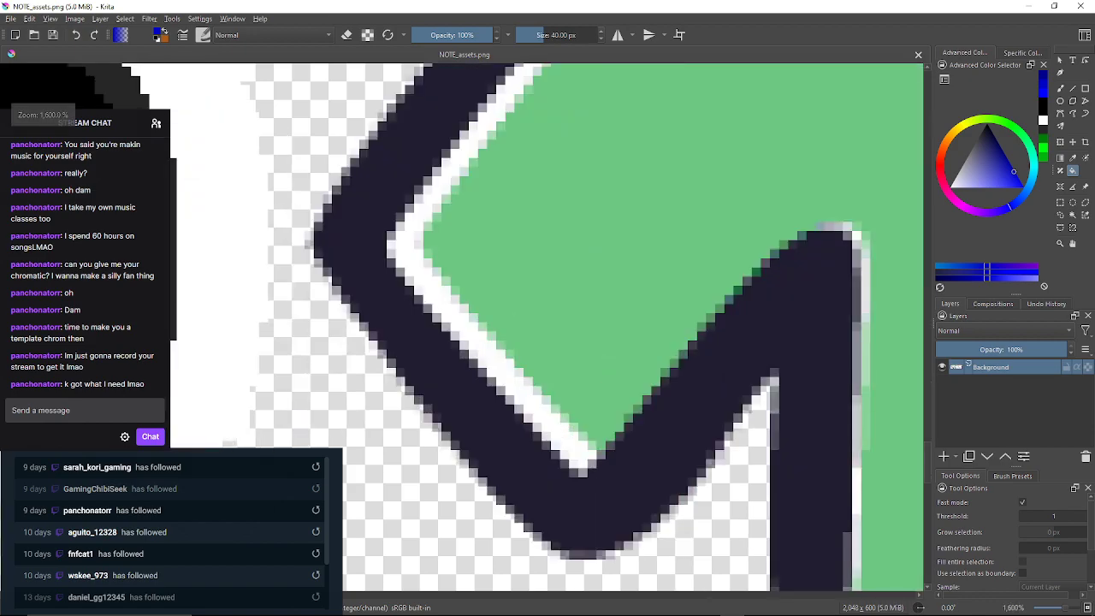
# Try filling the green up arrow's white inner line with the medium blue, and undo the fill
pyautogui.click(552, 395)
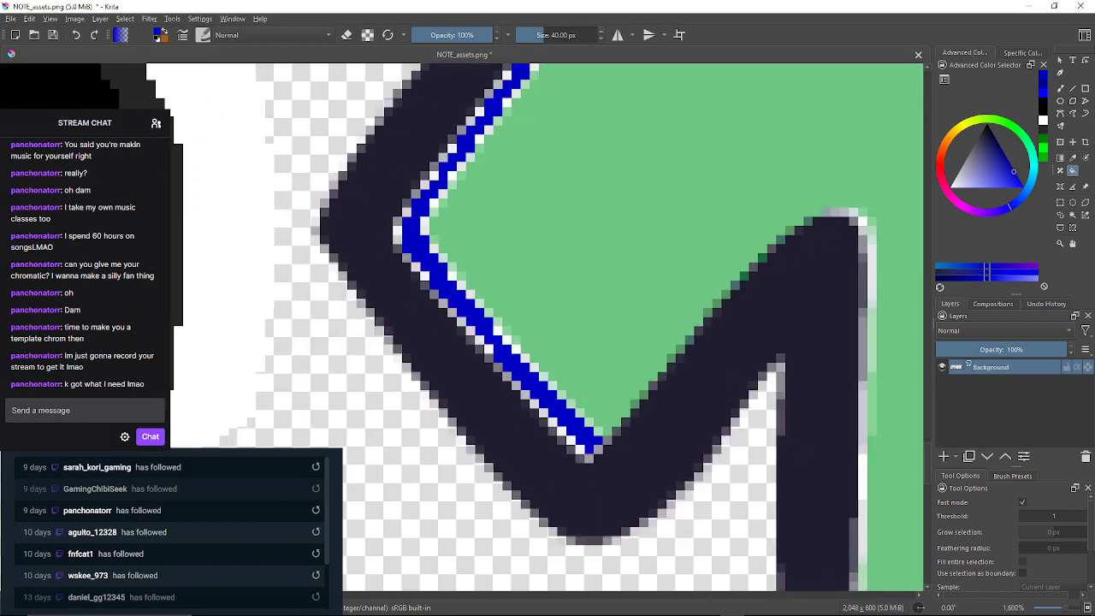
pyautogui.scroll(-5, 556, 359)
pyautogui.scroll(4, 556, 359)
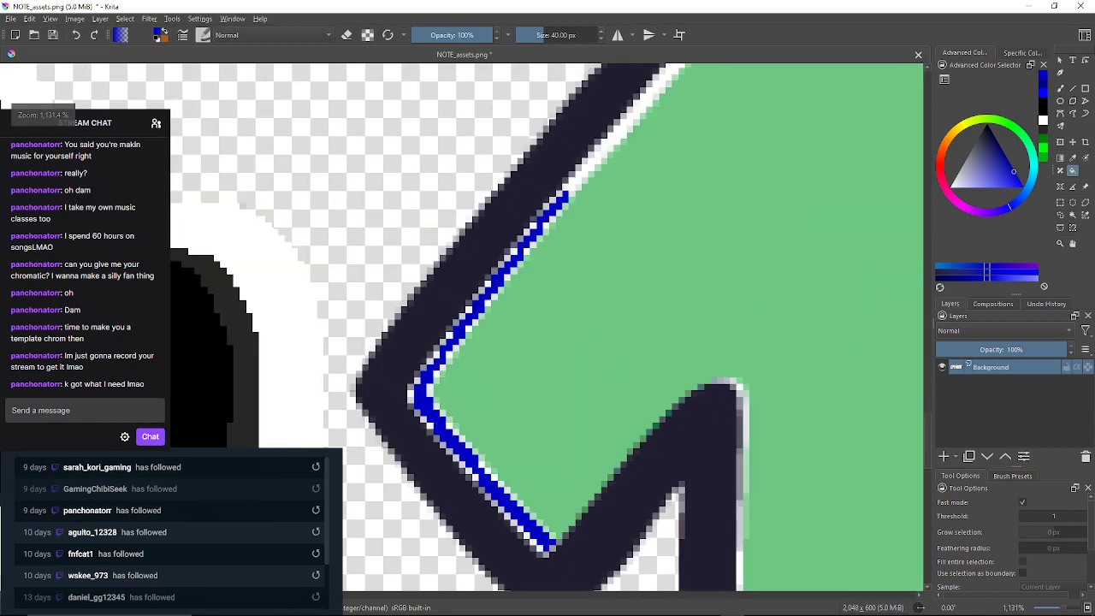
pyautogui.hotkey('ctrl', 'z')
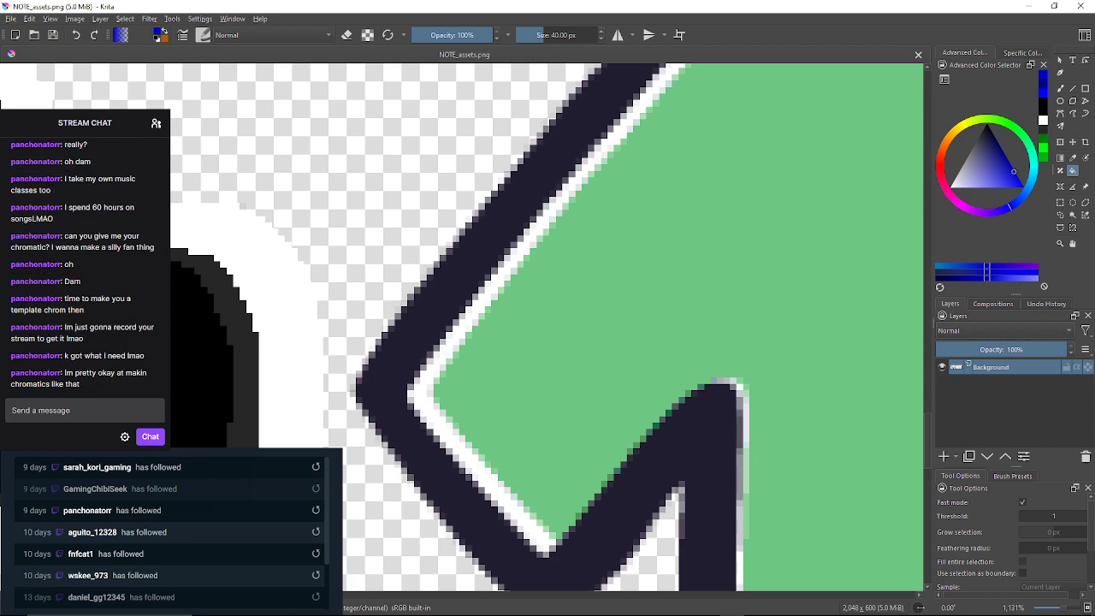
# Set the fill threshold to 39 and fill the green up arrow's white inner line around the head and along the stem's bottom with medium blue
pyautogui.moveTo(740, 456); pyautogui.dragTo(767, 356)
pyautogui.scroll(1, 752, 410)
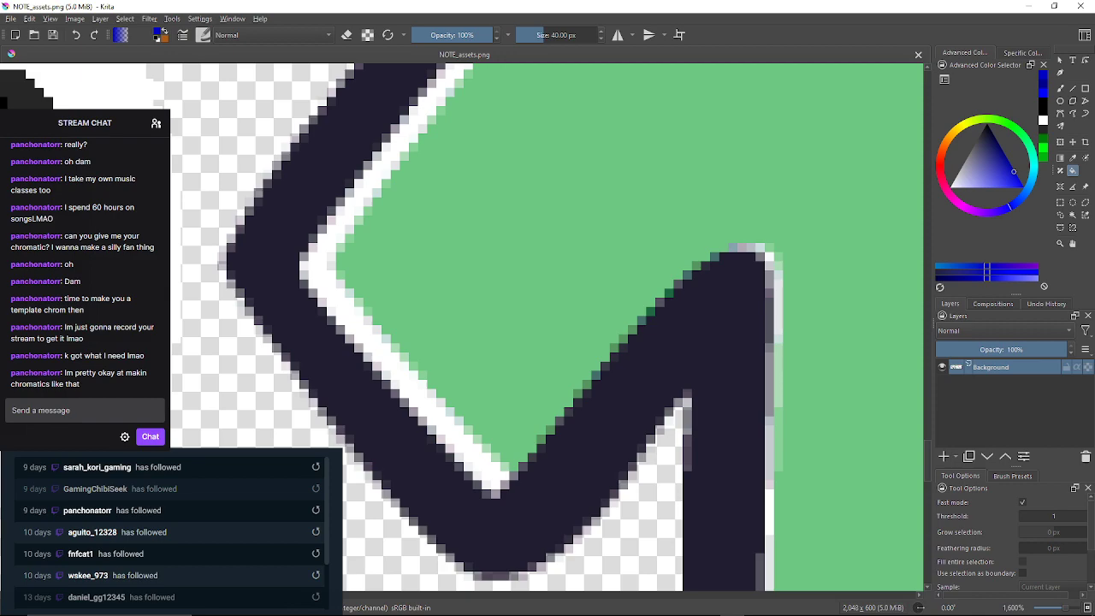
pyautogui.moveTo(1026, 516)
pyautogui.mouseDown()
pyautogui.moveTo(1055, 516)
pyautogui.moveTo(1033, 516)
pyautogui.moveTo(1045, 516)
pyautogui.mouseUp()
pyautogui.click(318, 265)
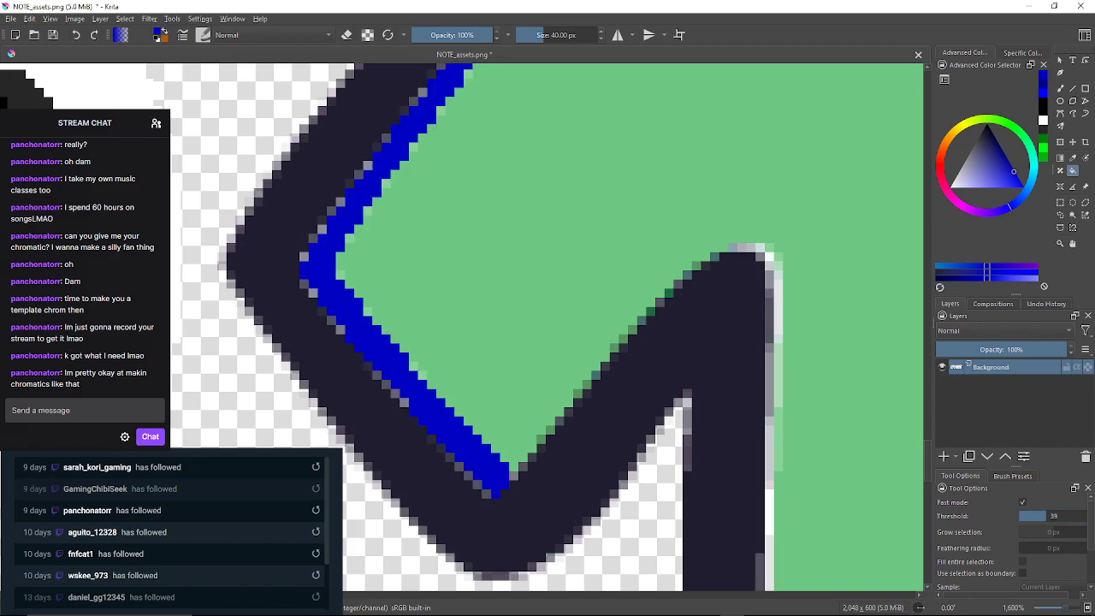
pyautogui.scroll(-5, 547, 325)
pyautogui.scroll(4, 513, 343)
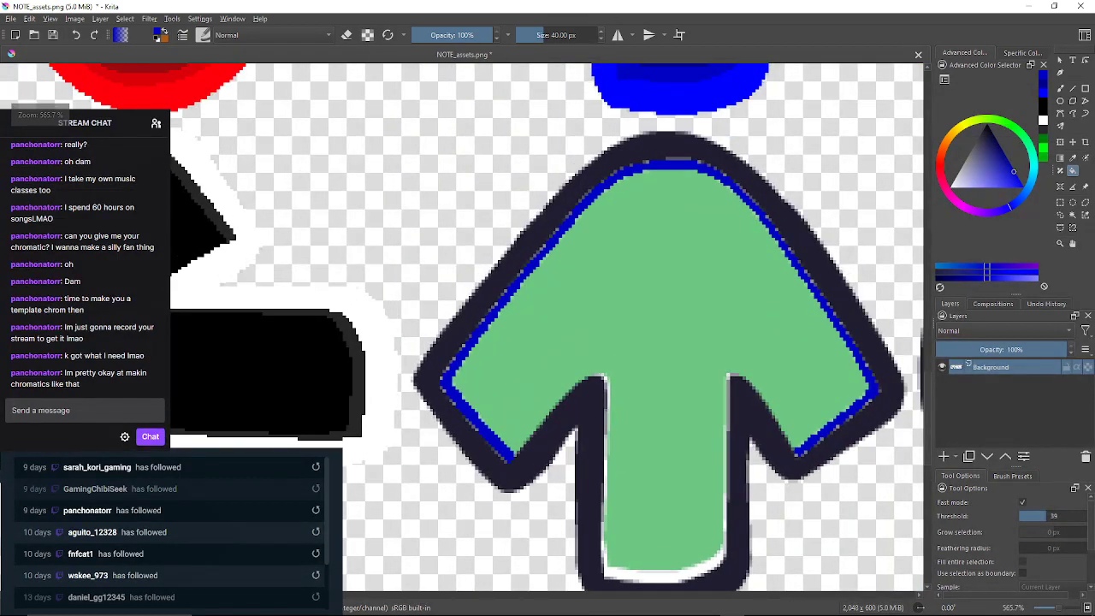
pyautogui.scroll(2, 543, 423)
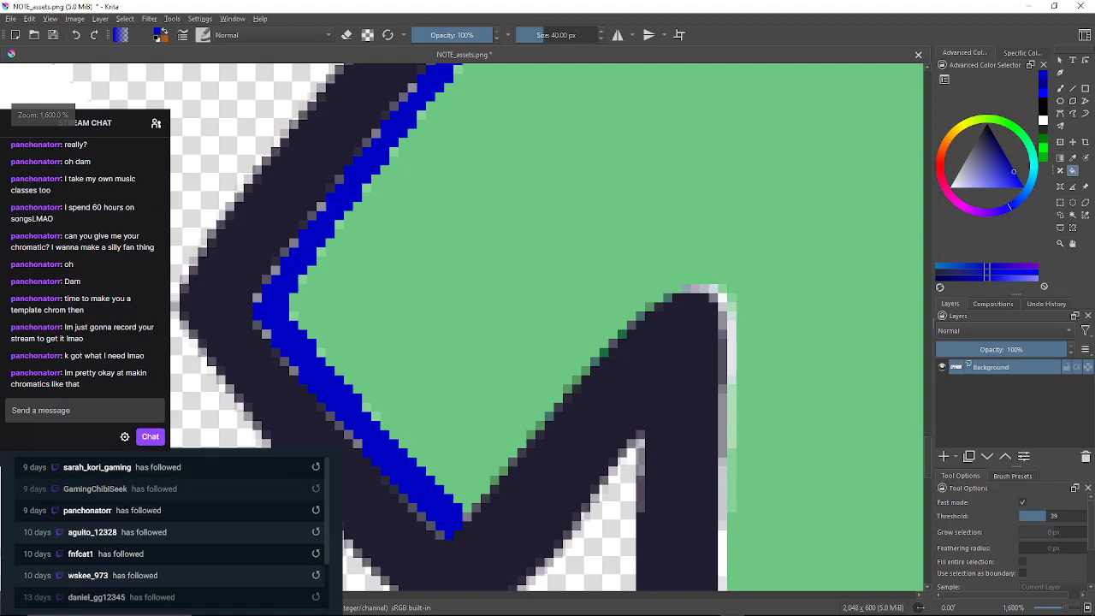
pyautogui.scroll(-4, 505, 308)
pyautogui.scroll(3, 609, 462)
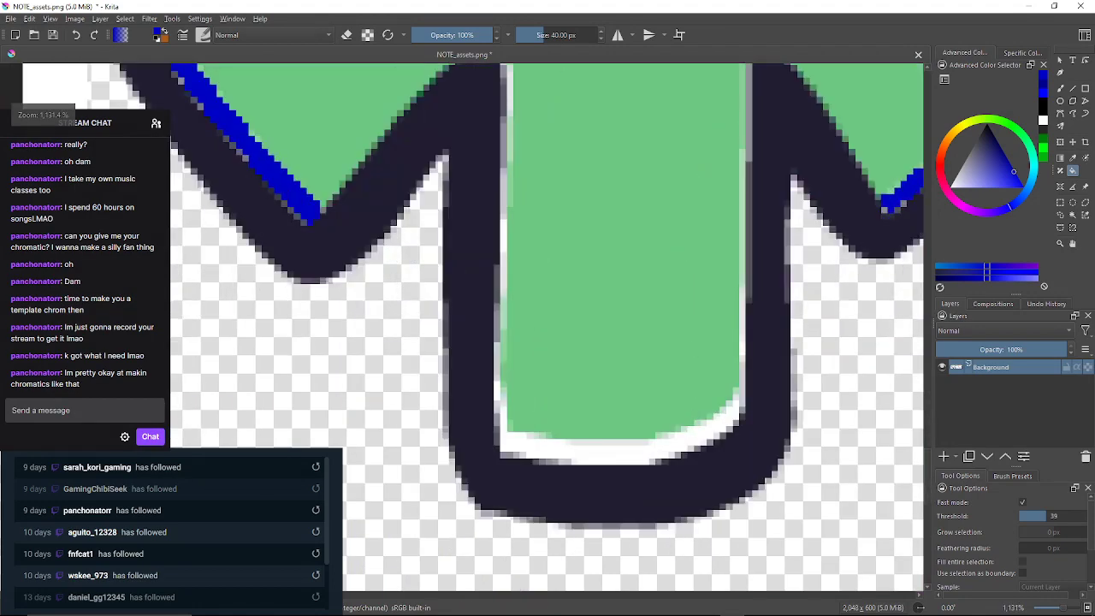
pyautogui.click(609, 454)
# Lower the fill threshold to 1 and fill the stray grey pixels around the lower tip of the left barb's blue line
pyautogui.moveTo(547, 282); pyautogui.dragTo(648, 497)
pyautogui.scroll(3, 488, 368)
pyautogui.scroll(-2, 488, 367)
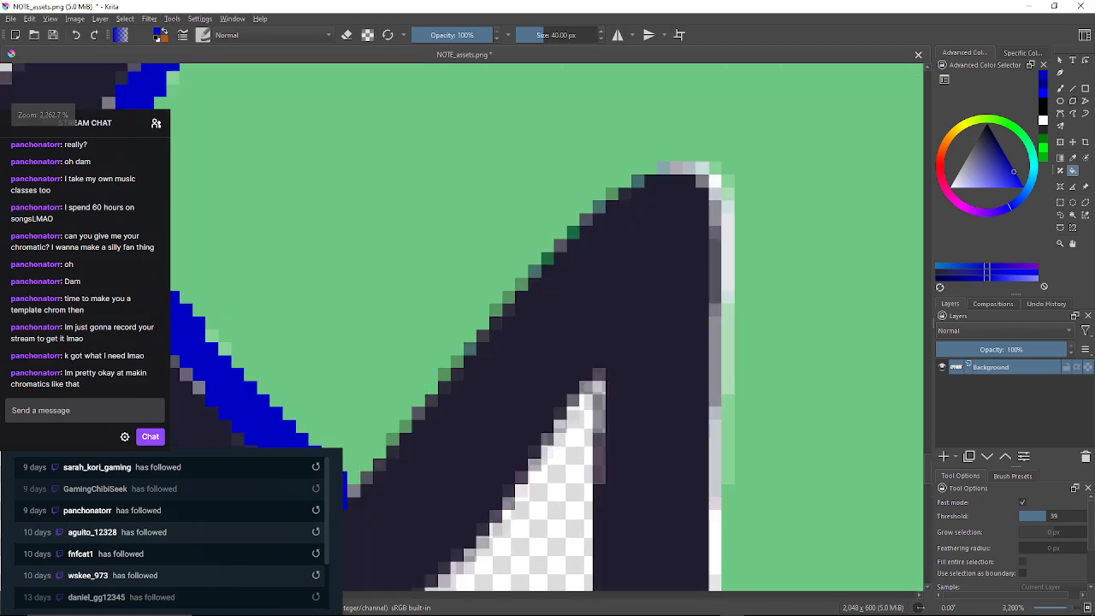
pyautogui.moveTo(375, 425); pyautogui.dragTo(485, 373)
pyautogui.scroll(2, 485, 372)
pyautogui.scroll(2, 460, 389)
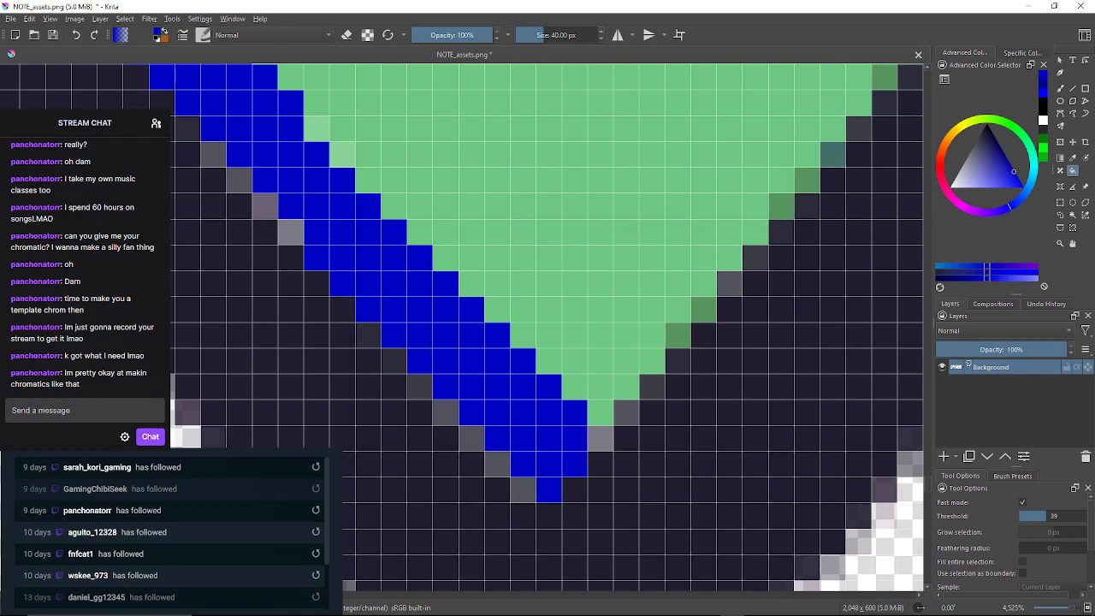
pyautogui.moveTo(1044, 515); pyautogui.dragTo(1019, 516)
pyautogui.click(600, 438)
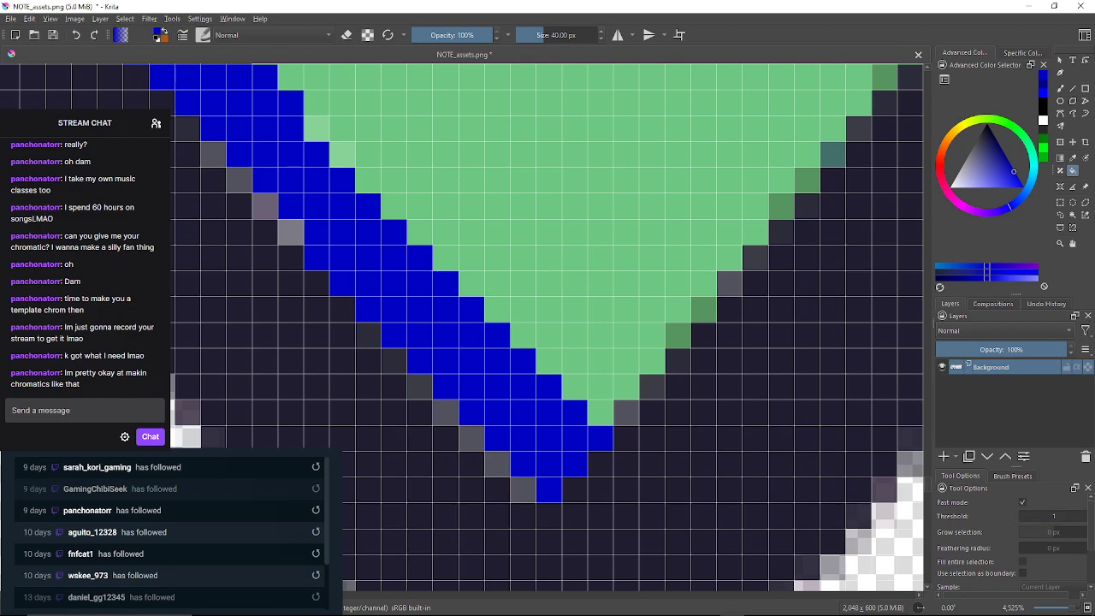
pyautogui.click(523, 490)
pyautogui.click(498, 463)
pyautogui.click(471, 437)
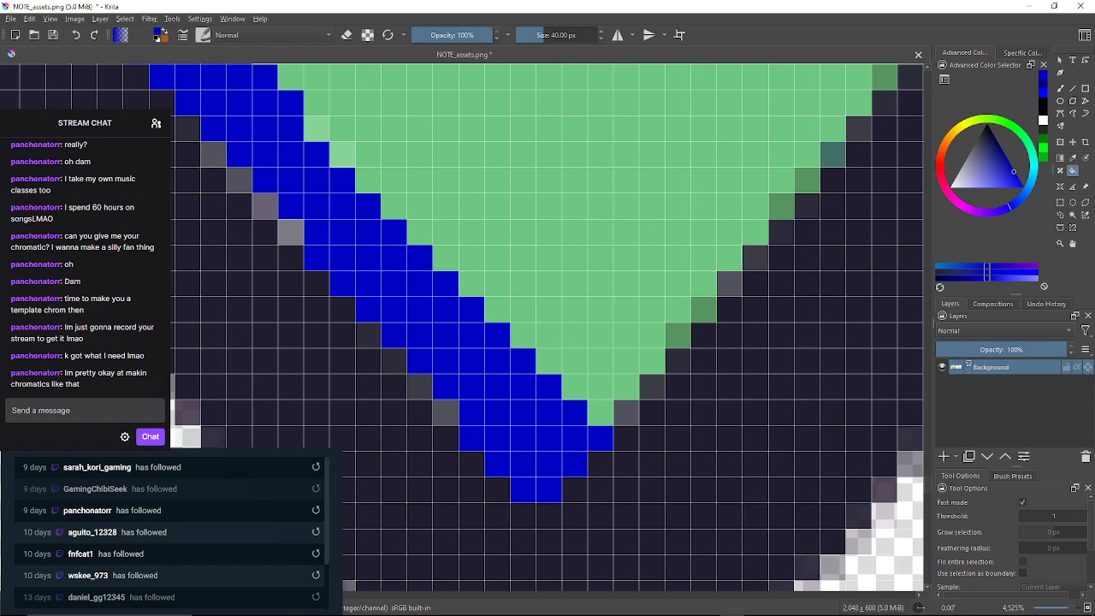
pyautogui.click(446, 412)
pyautogui.click(420, 387)
pyautogui.click(394, 361)
pyautogui.click(369, 335)
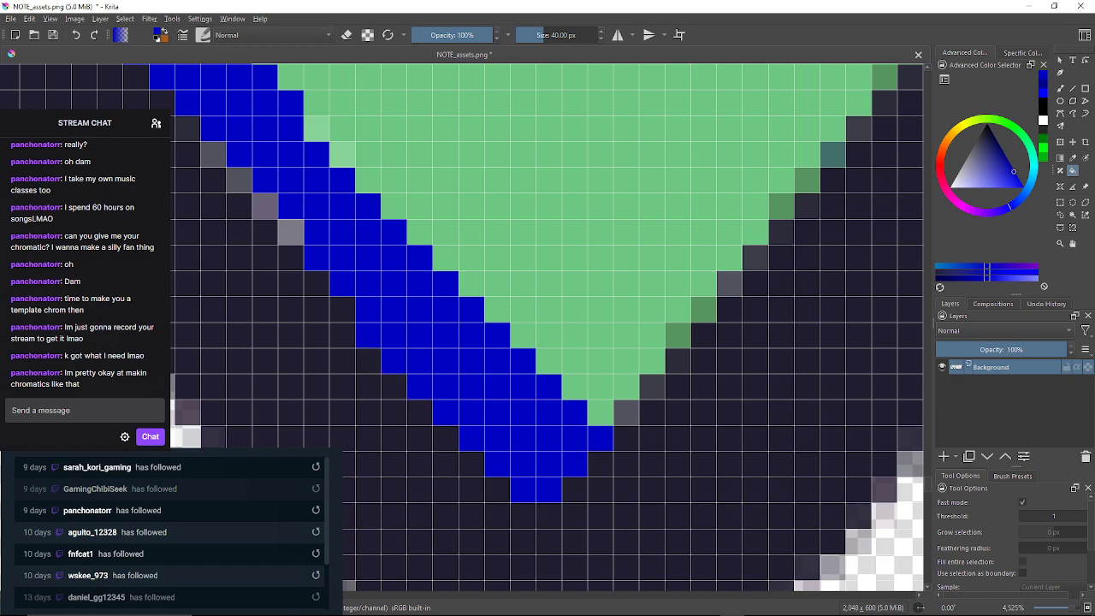
# Fill the leftover grey and pale green pixels along the left barb's lower edge with the medium blue
pyautogui.moveTo(363, 321); pyautogui.dragTo(455, 393)
pyautogui.click(381, 303)
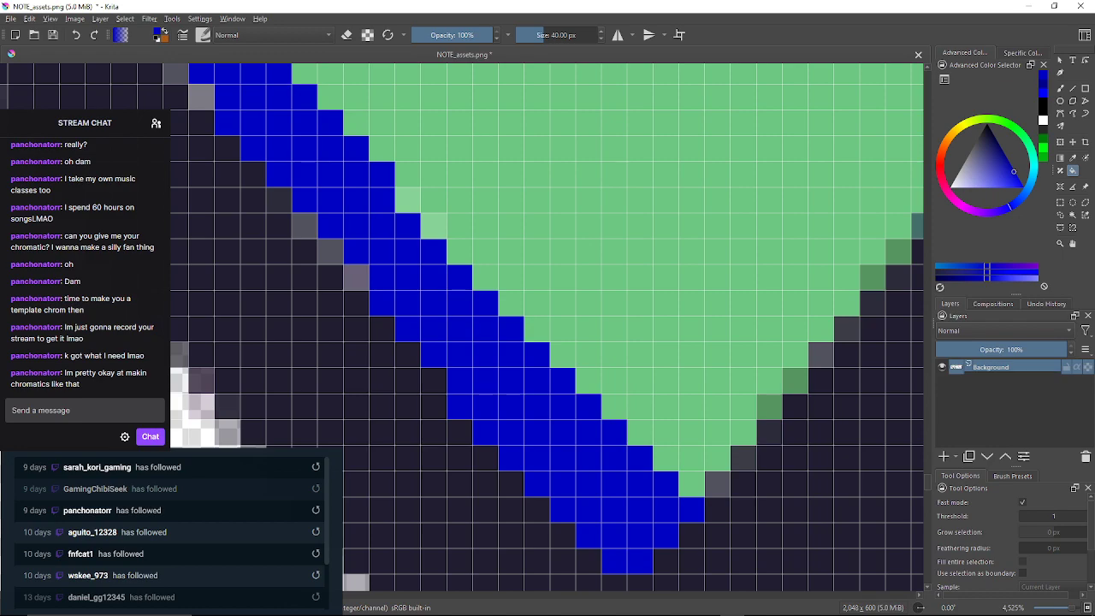
pyautogui.click(433, 226)
pyautogui.click(408, 200)
pyautogui.click(356, 277)
pyautogui.click(330, 251)
pyautogui.click(304, 226)
pyautogui.moveTo(305, 225); pyautogui.dragTo(440, 352)
pyautogui.click(338, 248)
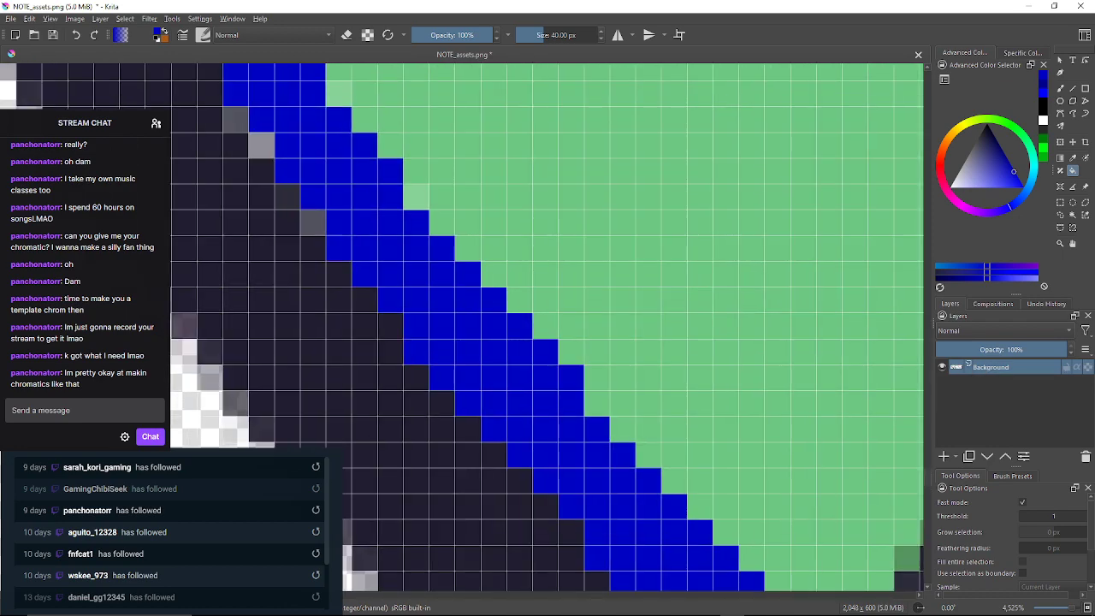
pyautogui.click(313, 222)
pyautogui.click(287, 197)
# Fill the grey and pale green fringe pixels around the arrowhead's left corner with the medium blue
pyautogui.moveTo(287, 197); pyautogui.dragTo(359, 320)
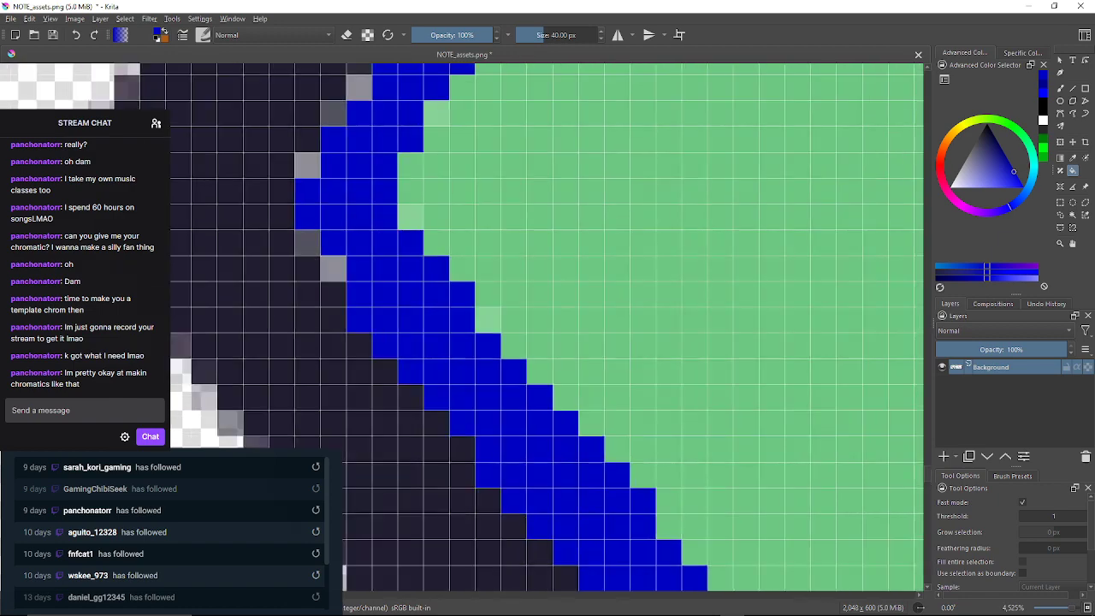
pyautogui.click(333, 268)
pyautogui.click(308, 243)
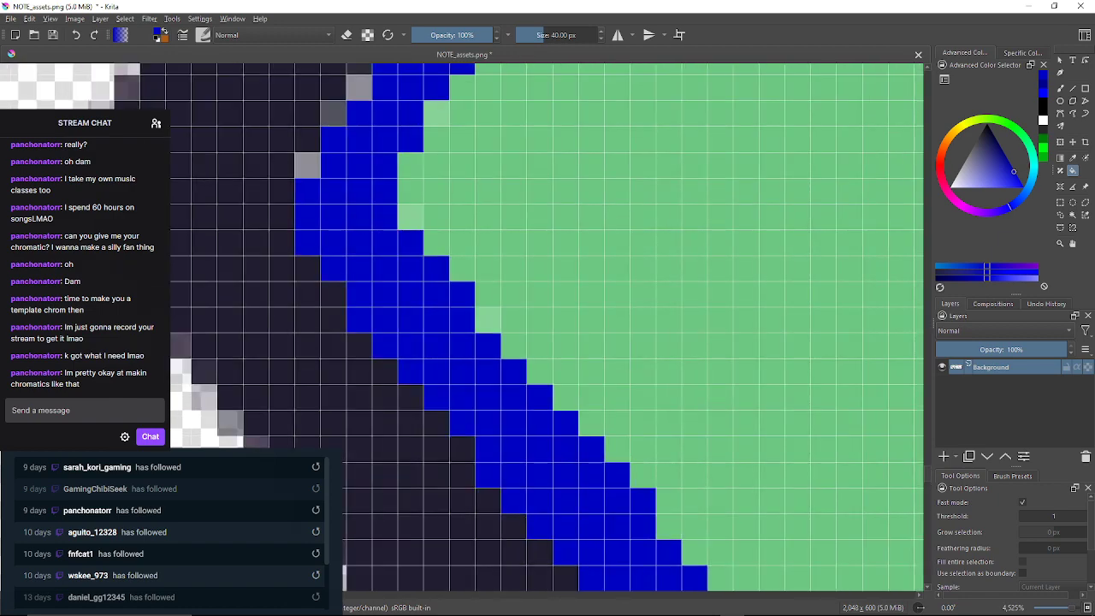
pyautogui.click(488, 320)
pyautogui.click(411, 216)
pyautogui.moveTo(410, 216); pyautogui.dragTo(414, 326)
pyautogui.click(311, 276)
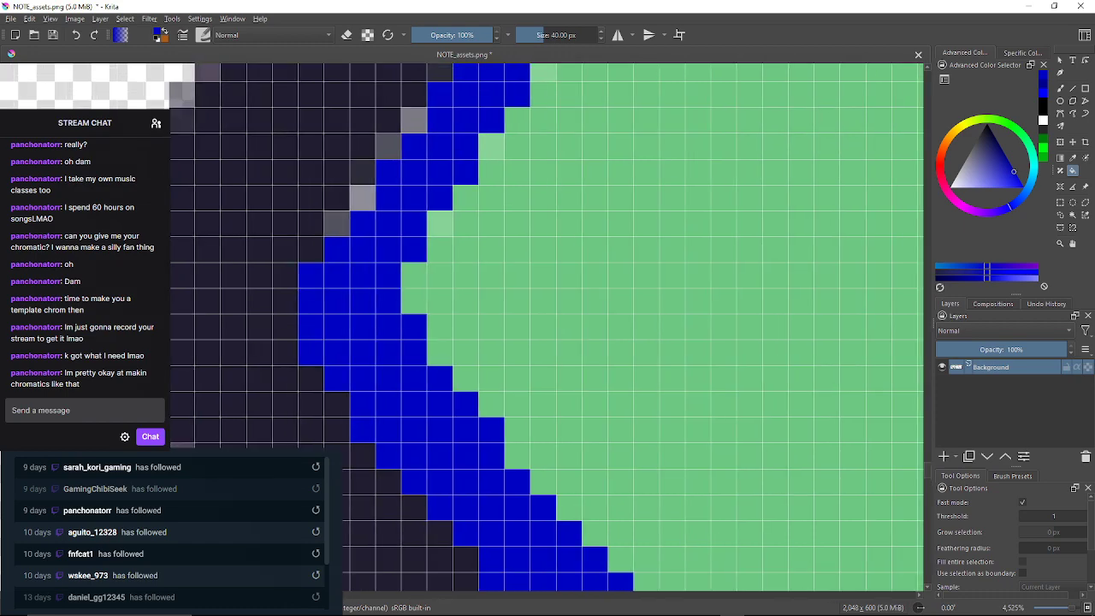
# Fill the fringe pixels on both sides of the blue line just above the arrowhead's left corner
pyautogui.click(336, 224)
pyautogui.click(362, 197)
pyautogui.click(440, 224)
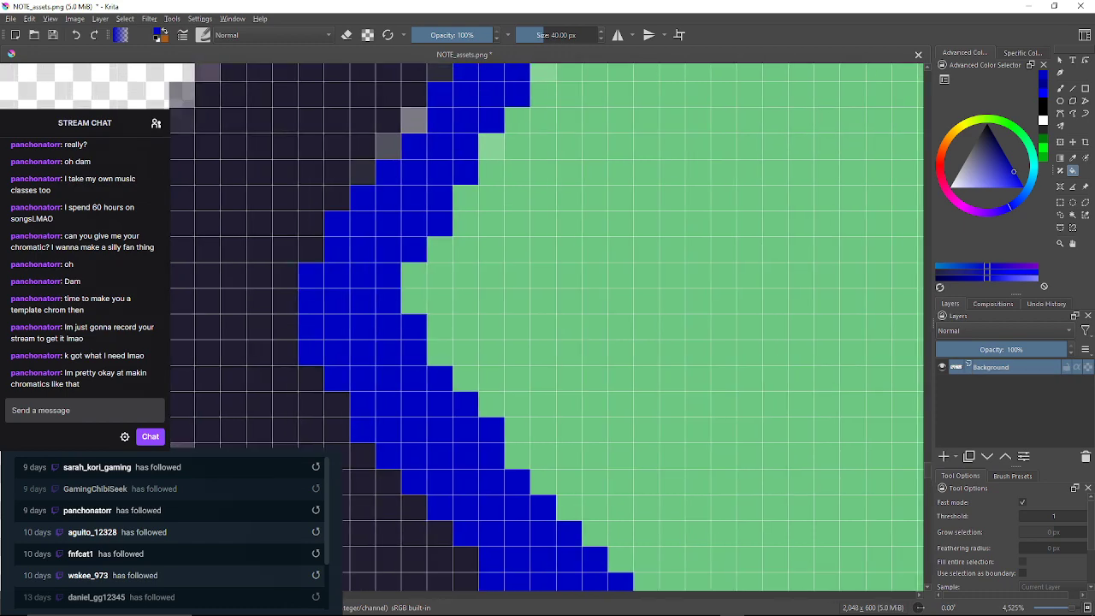
pyautogui.click(362, 172)
pyautogui.click(388, 146)
pyautogui.click(414, 120)
pyautogui.moveTo(414, 119); pyautogui.dragTo(339, 216)
pyautogui.click(416, 243)
pyautogui.click(365, 166)
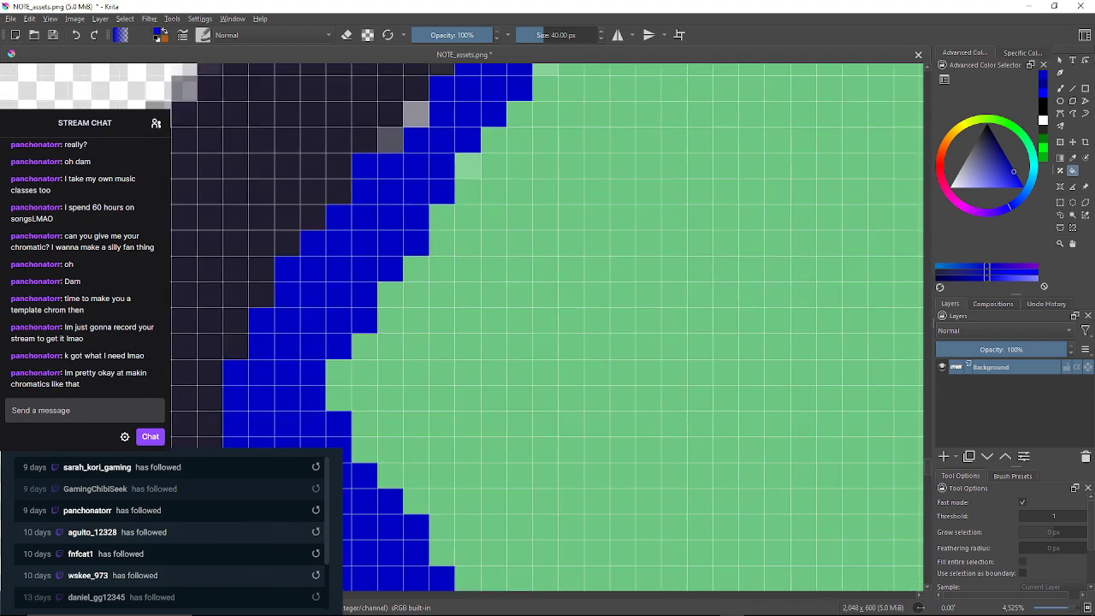
pyautogui.click(390, 140)
pyautogui.click(416, 115)
# Continue the medium blue pixel fills farther up the arrowhead's slanted left edge, covering grey and pale green pixels
pyautogui.moveTo(467, 166)
pyautogui.mouseDown()
pyautogui.moveTo(454, 232)
pyautogui.moveTo(383, 373)
pyautogui.mouseUp()
pyautogui.click(467, 185)
pyautogui.click(359, 268)
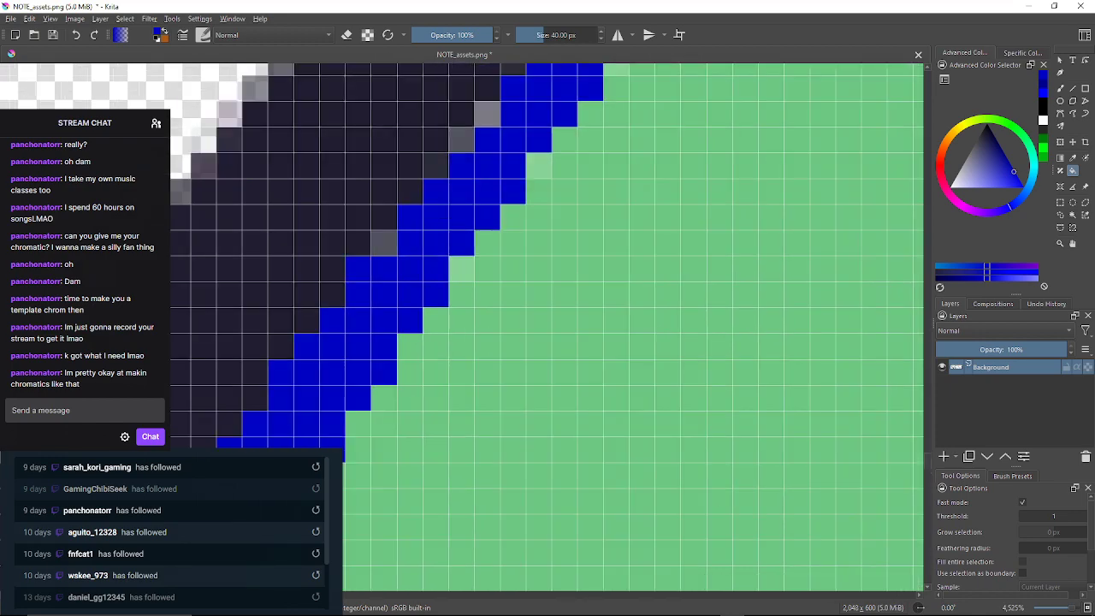
pyautogui.click(384, 243)
pyautogui.click(463, 269)
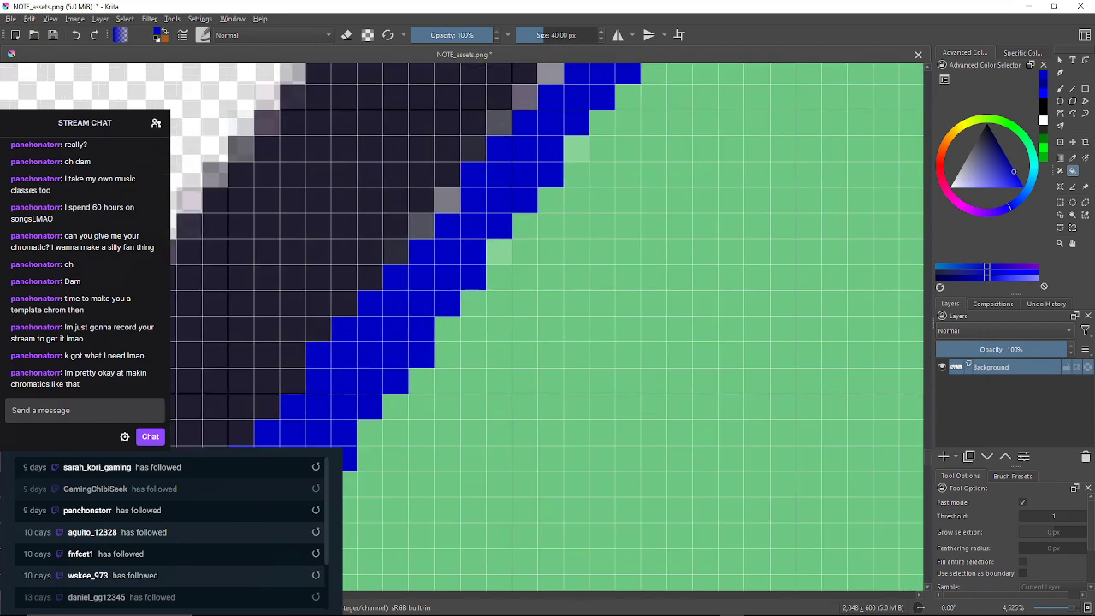
pyautogui.click(397, 251)
pyautogui.click(422, 226)
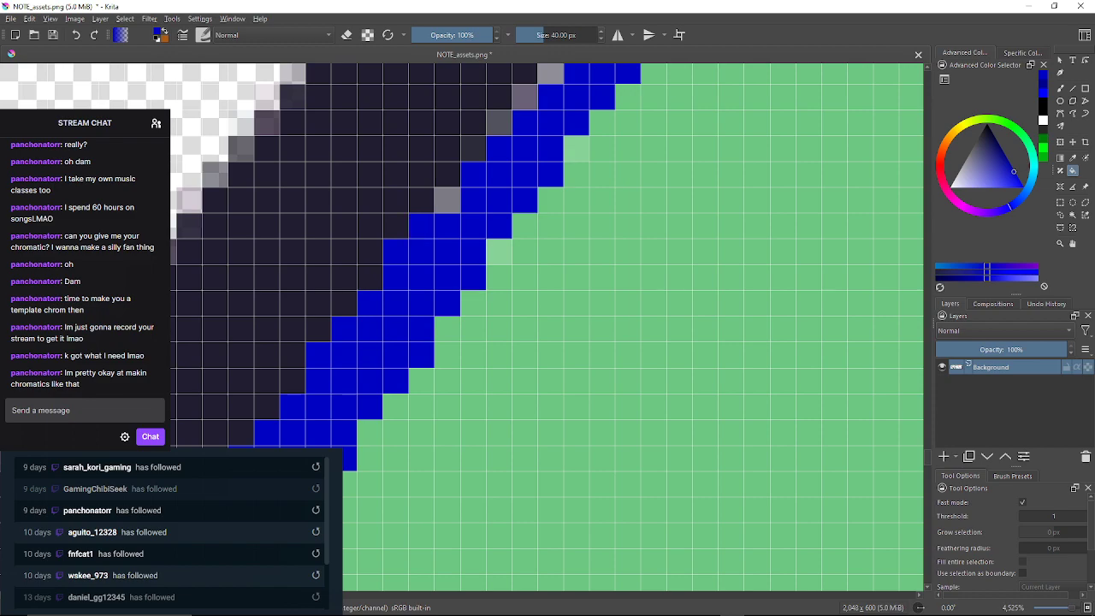
pyautogui.click(447, 200)
pyautogui.click(499, 252)
# Fill the grey and pale green fringe pixels beside the blue line midway up the arrowhead's left slant with medium blue
pyautogui.moveTo(499, 251); pyautogui.dragTo(488, 314)
pyautogui.click(463, 212)
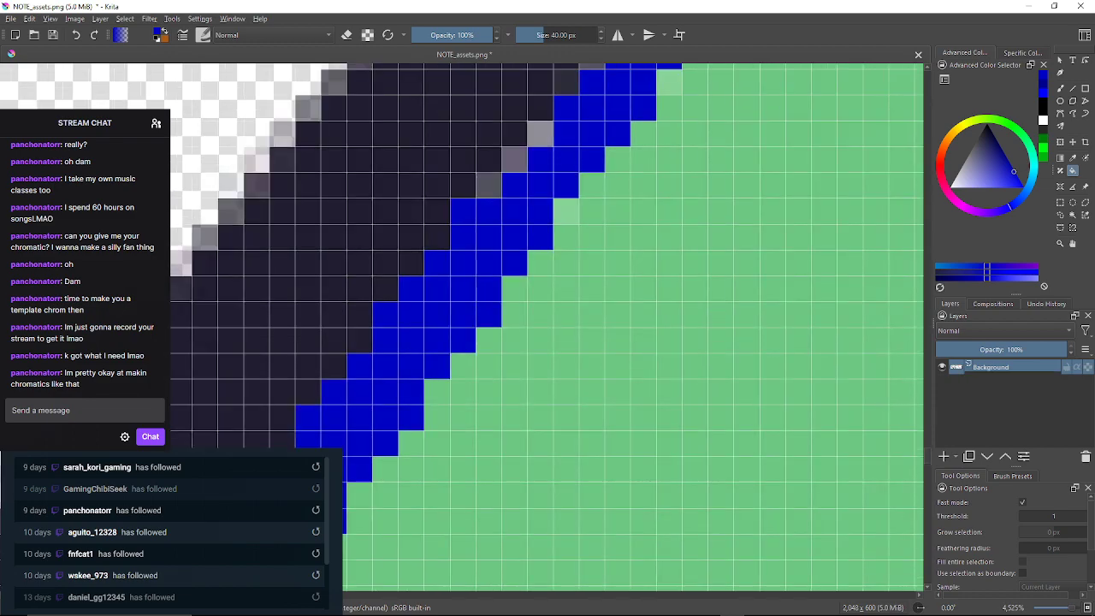
pyautogui.click(489, 185)
pyautogui.click(515, 159)
pyautogui.click(540, 134)
pyautogui.click(566, 211)
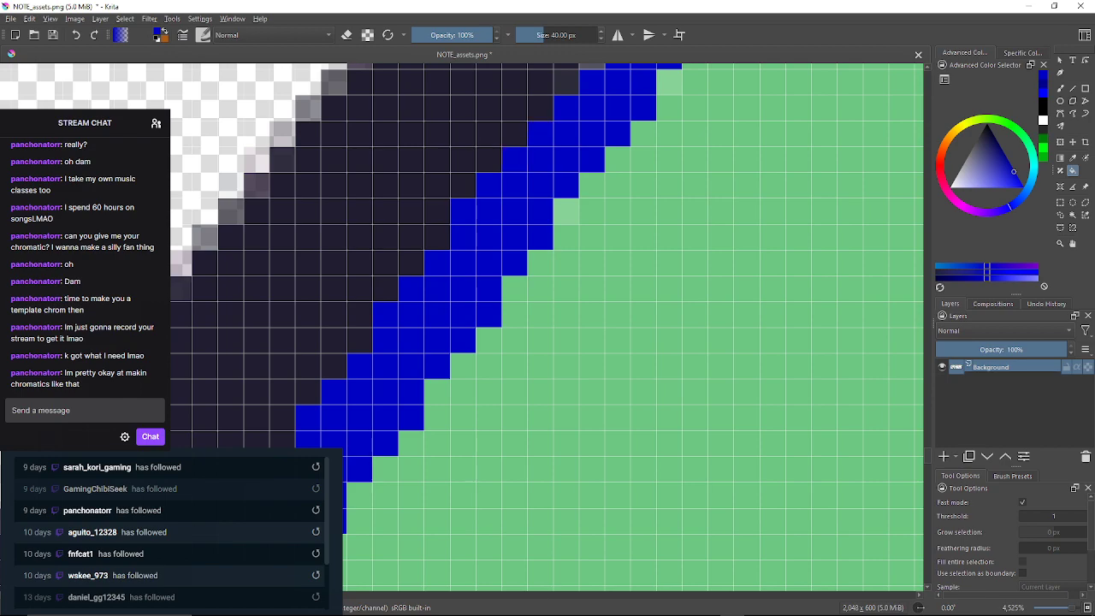
# Fill the next three dark and grey pixels above the left slant's blue line and the pale green pixel below it
pyautogui.moveTo(567, 211); pyautogui.dragTo(514, 367)
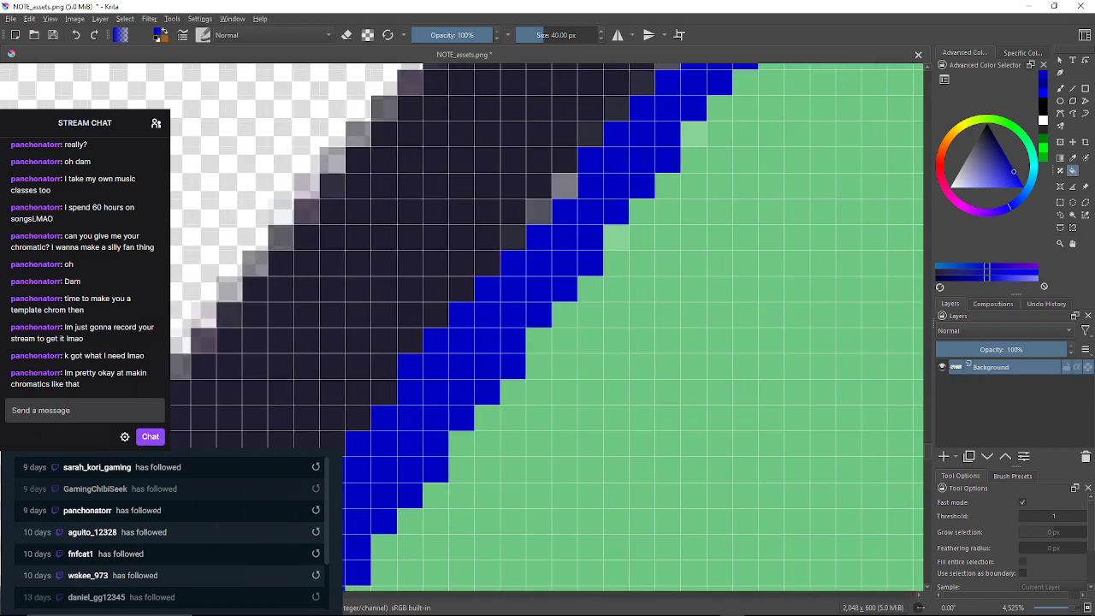
pyautogui.click(512, 236)
pyautogui.click(538, 211)
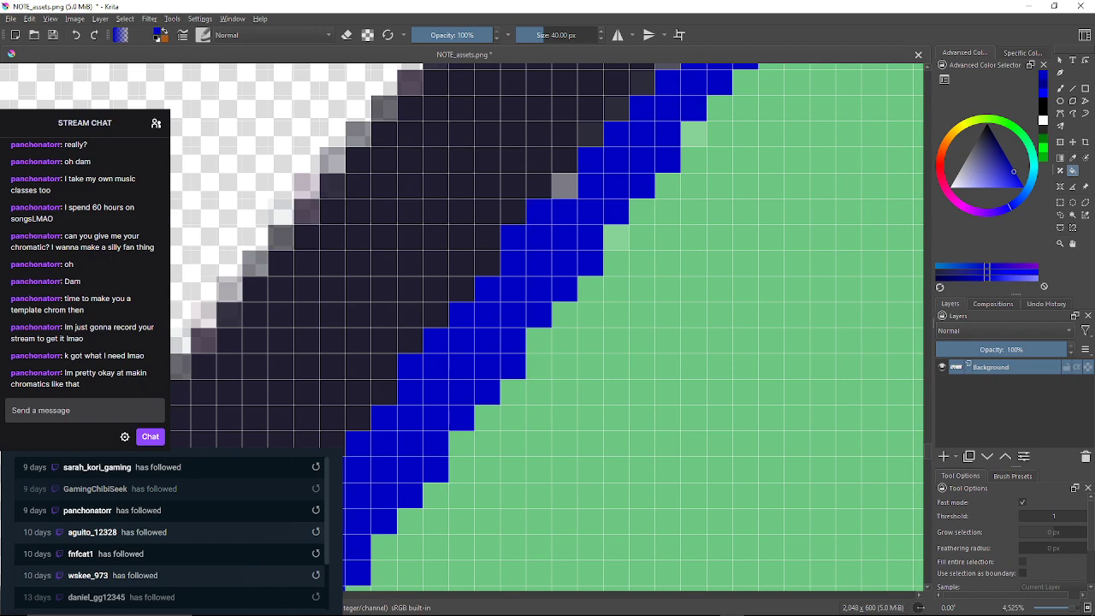
pyautogui.click(564, 186)
pyautogui.click(616, 237)
# Fill the dark grey stair-step pixels and neighbouring pale green pixel farther up the left slant, plus the two grey pixels above them
pyautogui.moveTo(616, 238); pyautogui.dragTo(601, 298)
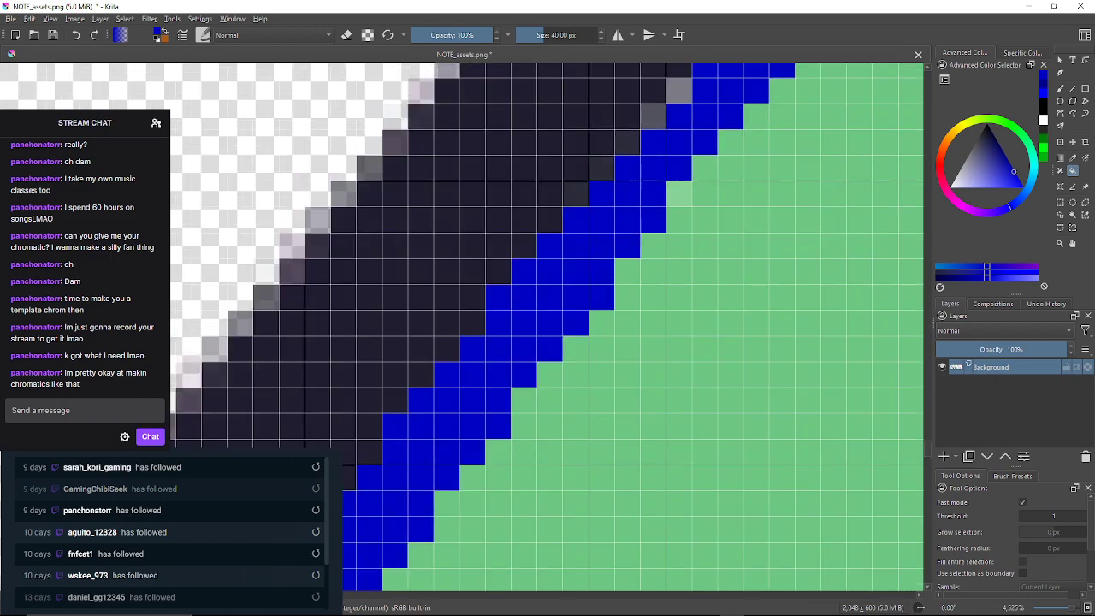
pyautogui.click(577, 195)
pyautogui.click(600, 169)
pyautogui.click(627, 143)
pyautogui.click(679, 194)
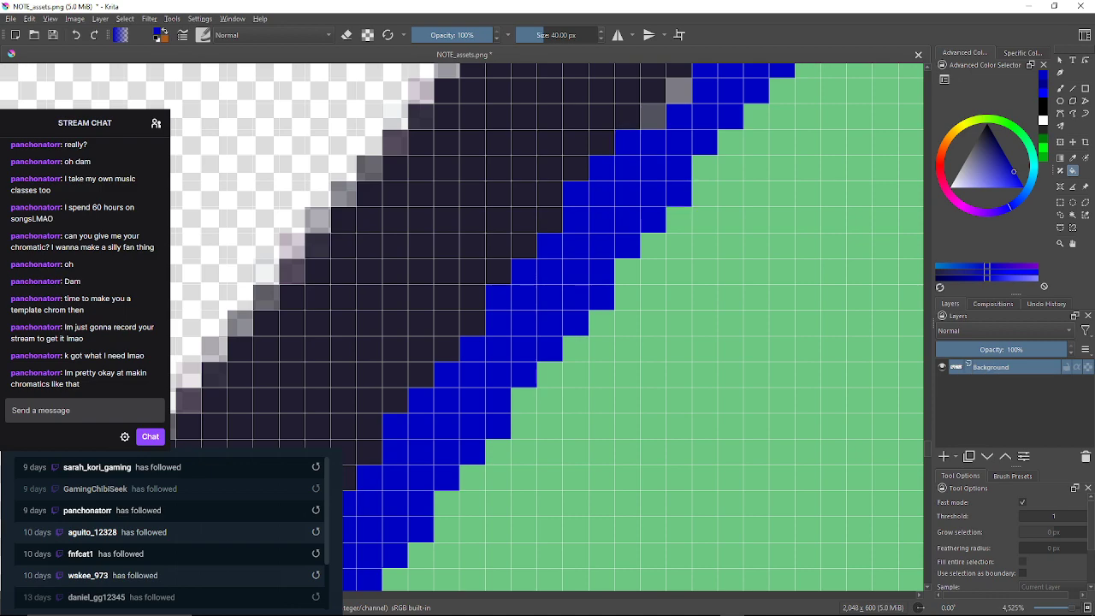
pyautogui.moveTo(679, 194); pyautogui.dragTo(711, 157)
pyautogui.click(608, 186)
pyautogui.click(633, 160)
# Fill the next dark, grey and mauve pixels along the left slant's outline side and the lower pale green pixel with medium blue
pyautogui.moveTo(634, 160); pyautogui.dragTo(562, 279)
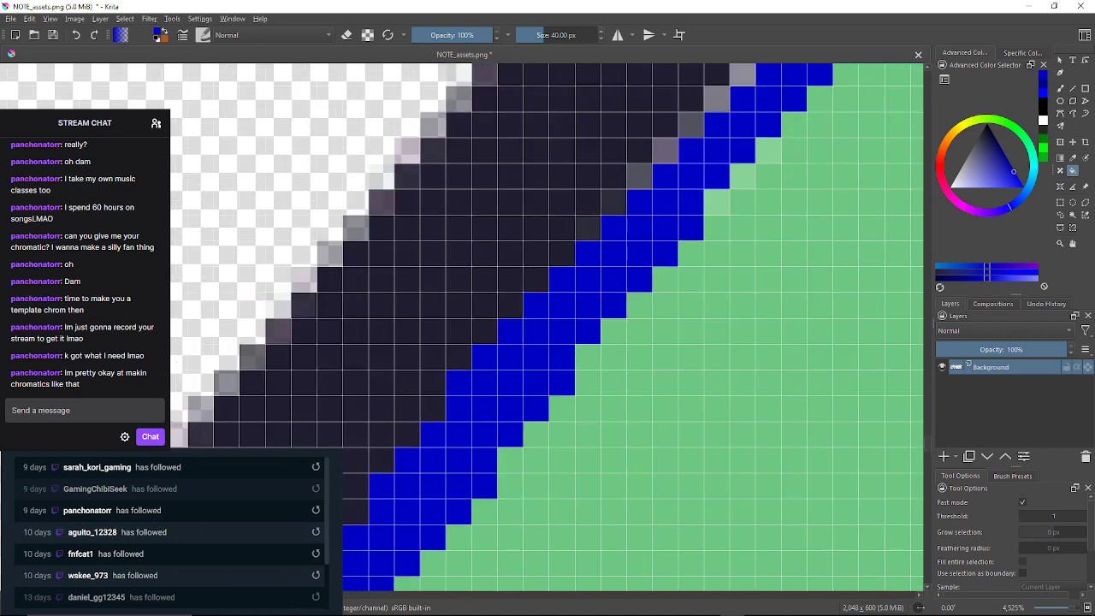
pyautogui.click(587, 228)
pyautogui.click(613, 203)
pyautogui.click(639, 177)
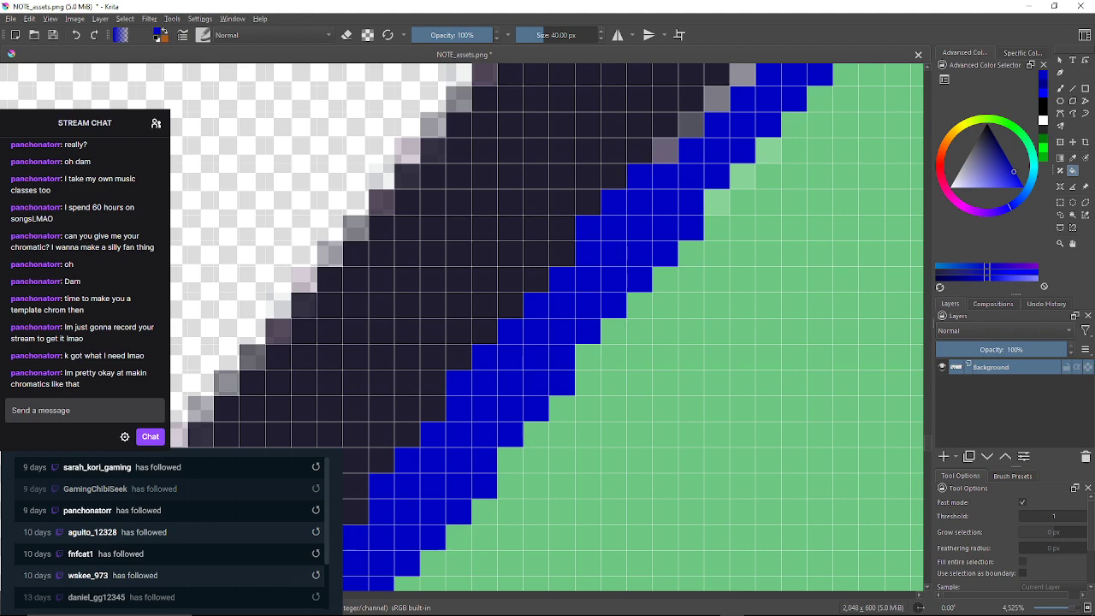
pyautogui.click(717, 202)
pyautogui.click(665, 151)
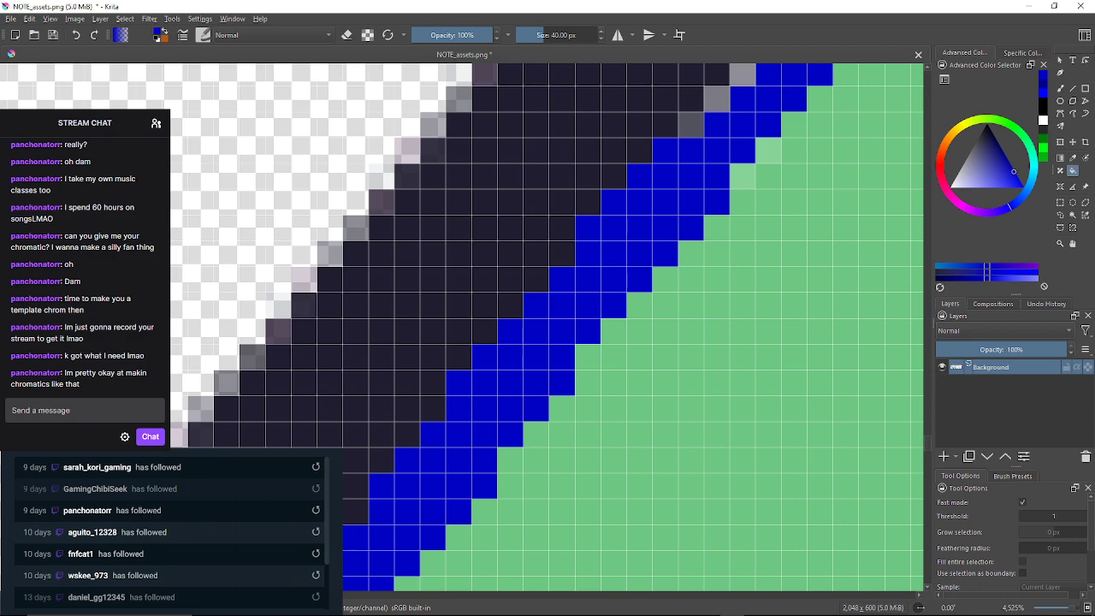
# Fill the remaining pale green pixels on this stretch of the left slant and the grey pixels on its outline side
pyautogui.click(742, 176)
pyautogui.click(691, 125)
pyautogui.click(768, 151)
pyautogui.click(716, 99)
pyautogui.moveTo(722, 96)
pyautogui.mouseDown()
pyautogui.moveTo(607, 251)
pyautogui.moveTo(625, 241)
pyautogui.mouseUp()
pyautogui.click(626, 228)
pyautogui.click(625, 217)
pyautogui.click(728, 217)
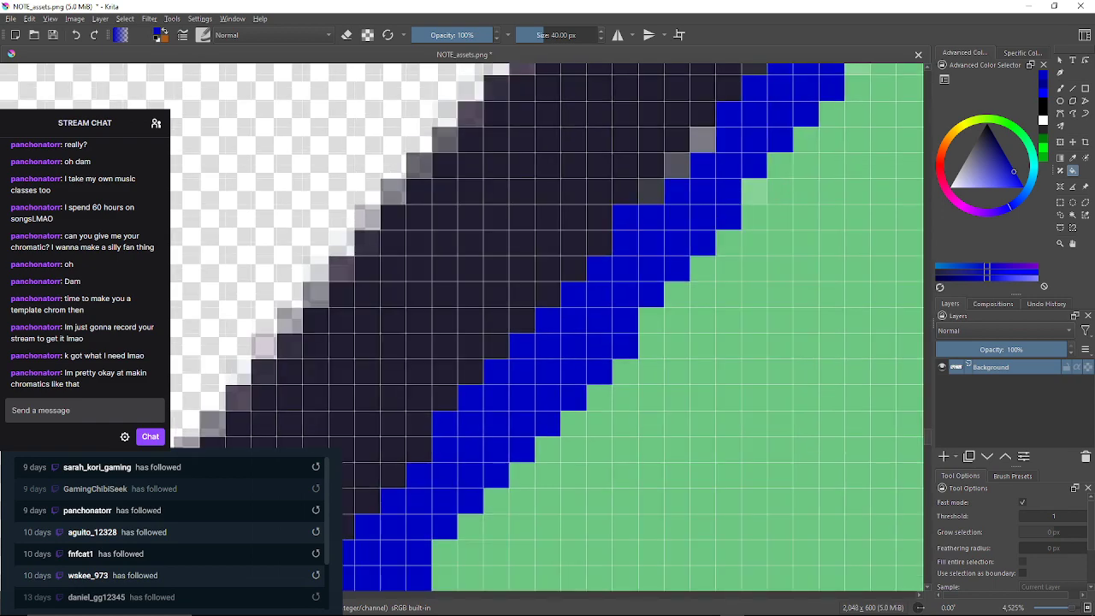
# Fill the diagonal run of three grey pixels and the pale green pixel on the upper left slant with medium blue
pyautogui.click(651, 192)
pyautogui.click(677, 165)
pyautogui.click(755, 191)
pyautogui.click(702, 140)
# Fill the dark, grey and mauve pixels above the upper left slant's blue line and the two pale green pixels below it
pyautogui.moveTo(703, 140); pyautogui.dragTo(625, 282)
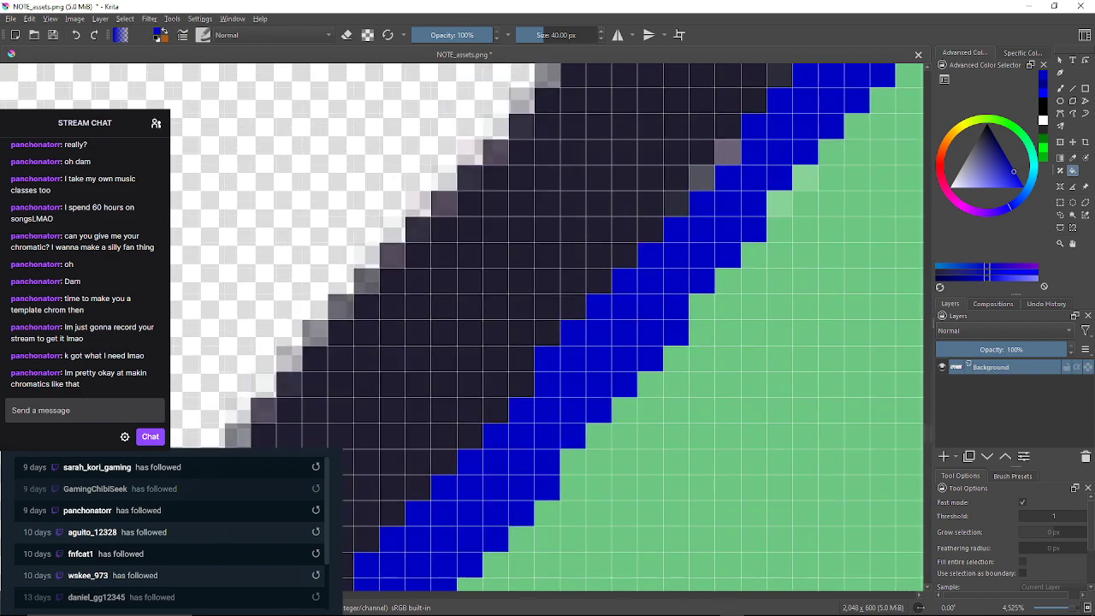
pyautogui.click(676, 205)
pyautogui.click(702, 178)
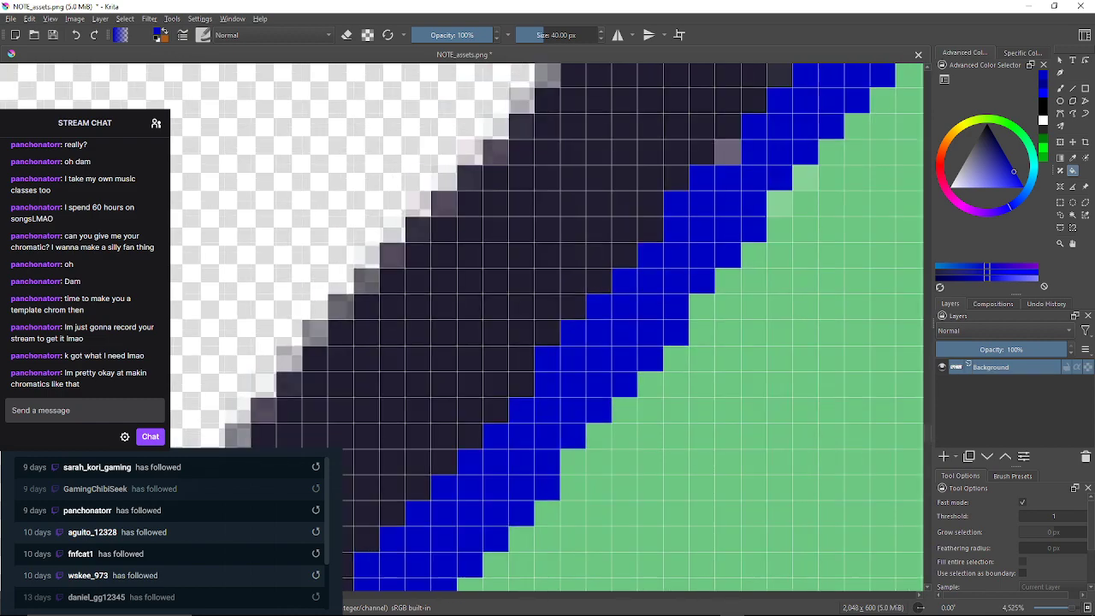
pyautogui.click(778, 203)
pyautogui.click(728, 152)
pyautogui.click(805, 178)
# Fill the diagonal run of grey pixels between the dark outline and the blue line on the upper left slant
pyautogui.moveTo(804, 178); pyautogui.dragTo(735, 295)
pyautogui.click(710, 191)
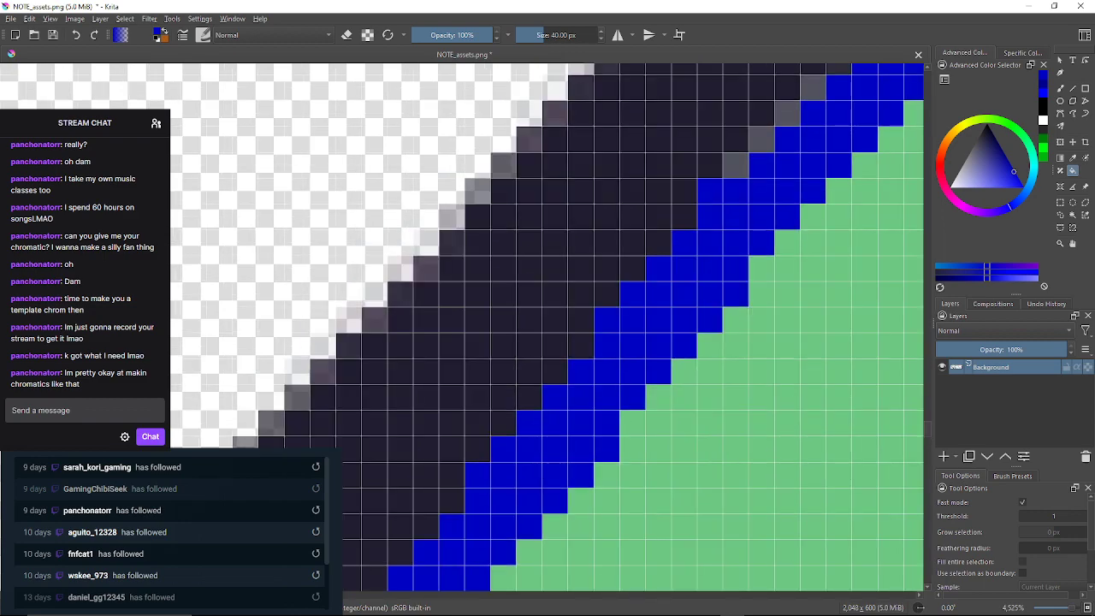
pyautogui.click(736, 164)
pyautogui.click(761, 139)
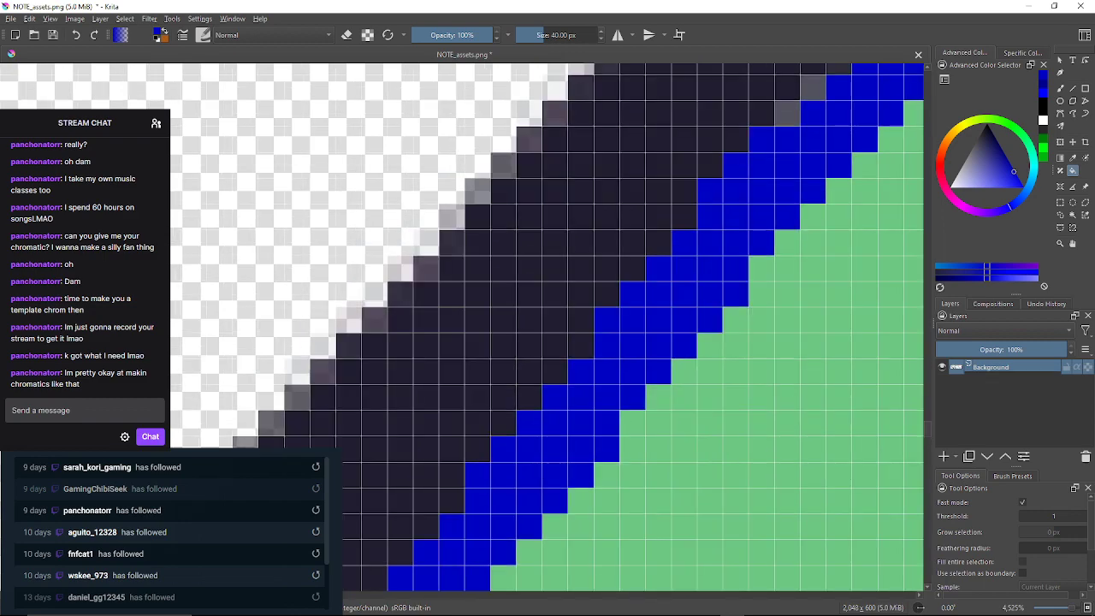
pyautogui.click(787, 113)
pyautogui.click(813, 87)
# Undo the stray blue fill of the dark outline, and fill the grey and dark fringe pixels above the line near the tip
pyautogui.moveTo(812, 87); pyautogui.dragTo(717, 221)
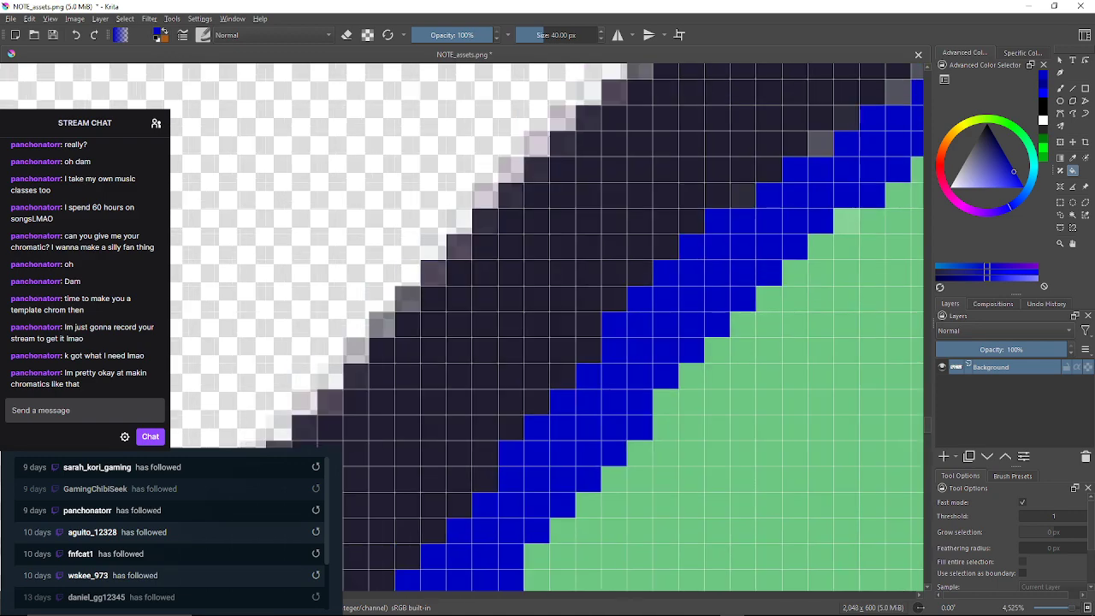
pyautogui.click(695, 209)
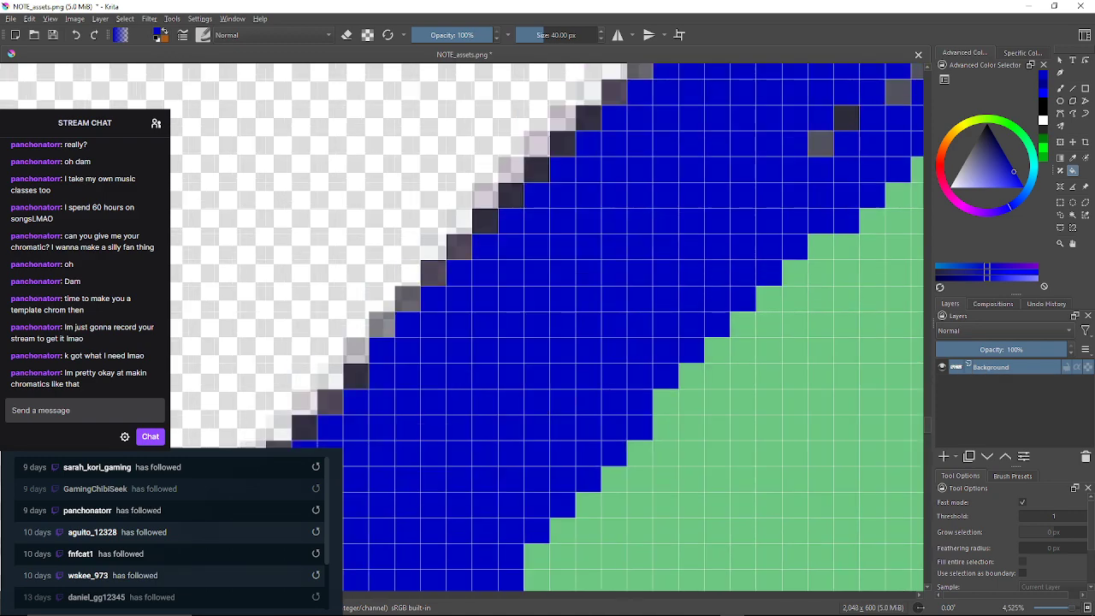
pyautogui.hotkey('ctrl', 'z')
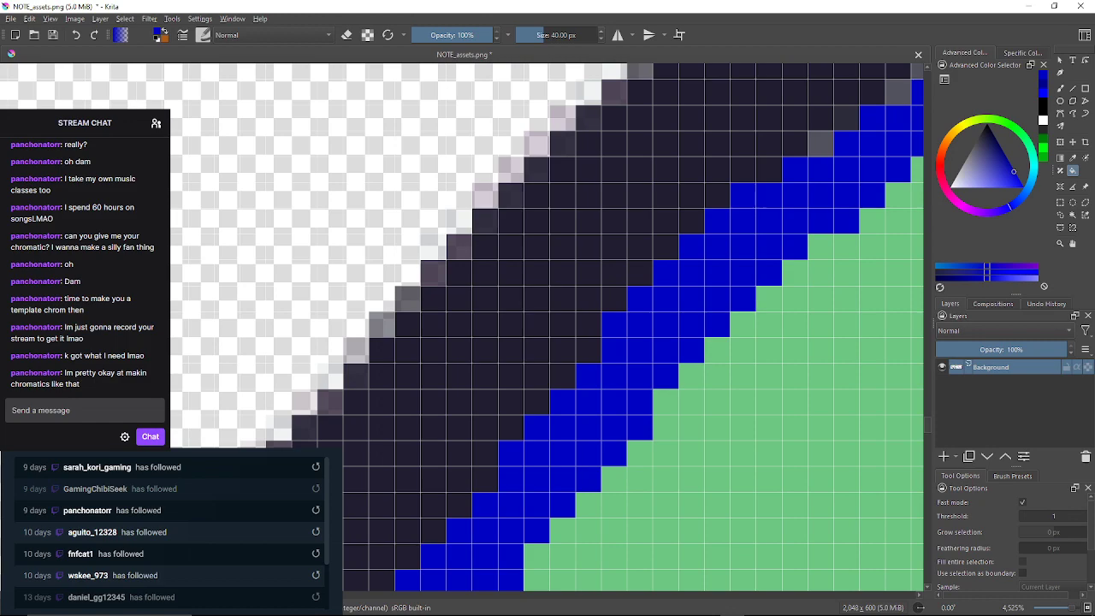
pyautogui.click(820, 144)
pyautogui.click(846, 117)
# Fill the grey and pale green fringe pixels where the left slant begins curving into the arrow tip with medium blue
pyautogui.moveTo(846, 117)
pyautogui.mouseDown()
pyautogui.moveTo(828, 168)
pyautogui.moveTo(707, 268)
pyautogui.mouseUp()
pyautogui.click(758, 243)
pyautogui.click(809, 292)
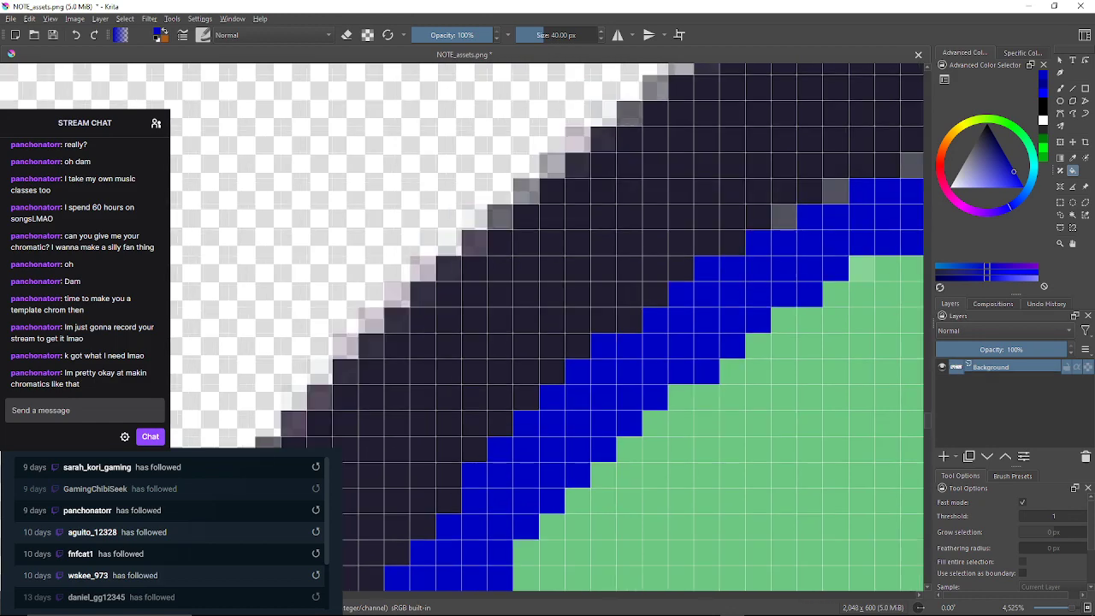
pyautogui.click(784, 217)
pyautogui.click(860, 269)
pyautogui.click(836, 191)
# Fill the grey pixels above the blue line and the pale green strip below it on the tip's left shoulder
pyautogui.moveTo(836, 191)
pyautogui.mouseDown()
pyautogui.moveTo(650, 195)
pyautogui.moveTo(585, 216)
pyautogui.mouseUp()
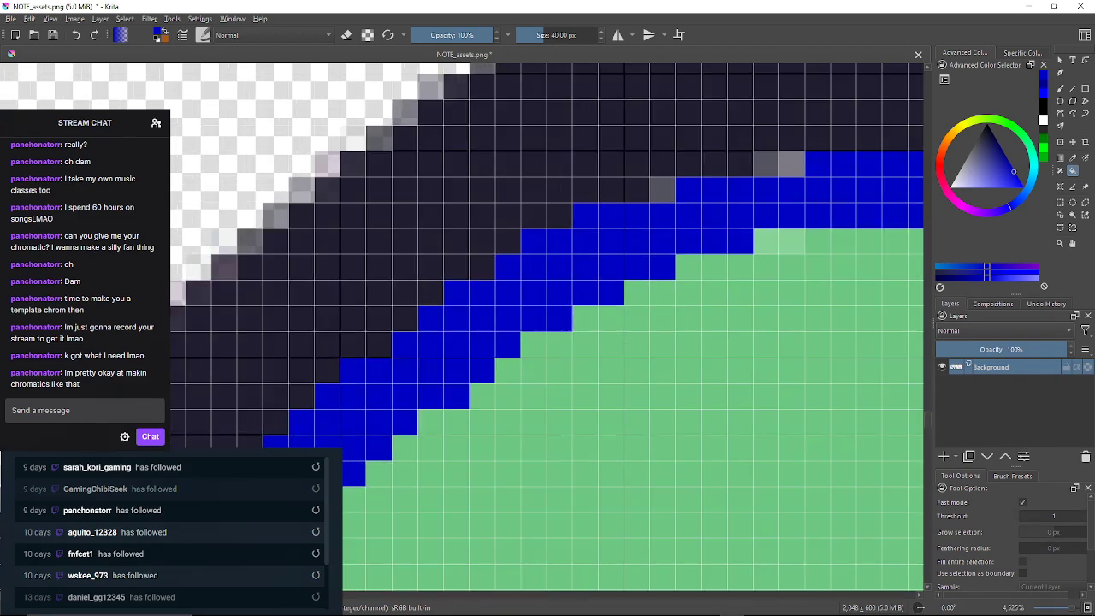
pyautogui.click(663, 190)
pyautogui.click(776, 241)
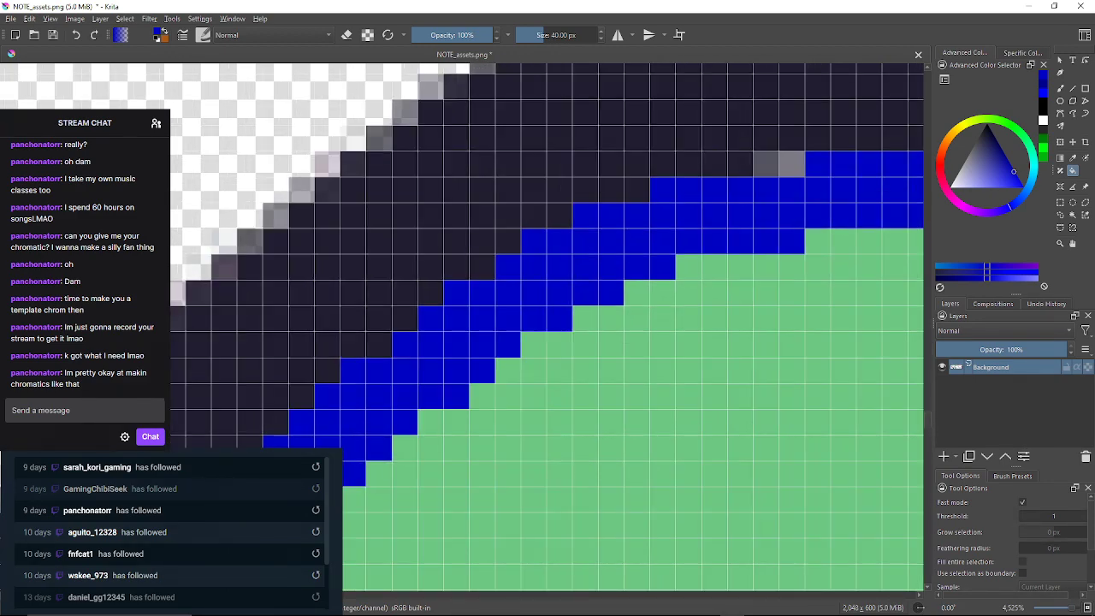
pyautogui.click(766, 164)
pyautogui.click(792, 164)
# Fill the leftover fringe pixels along the top of the rounded arrow tip and the start of its right shoulder
pyautogui.moveTo(792, 165); pyautogui.dragTo(506, 219)
pyautogui.click(751, 193)
pyautogui.moveTo(751, 192); pyautogui.dragTo(532, 205)
pyautogui.click(701, 232)
pyautogui.click(726, 232)
pyautogui.click(779, 257)
pyautogui.click(830, 283)
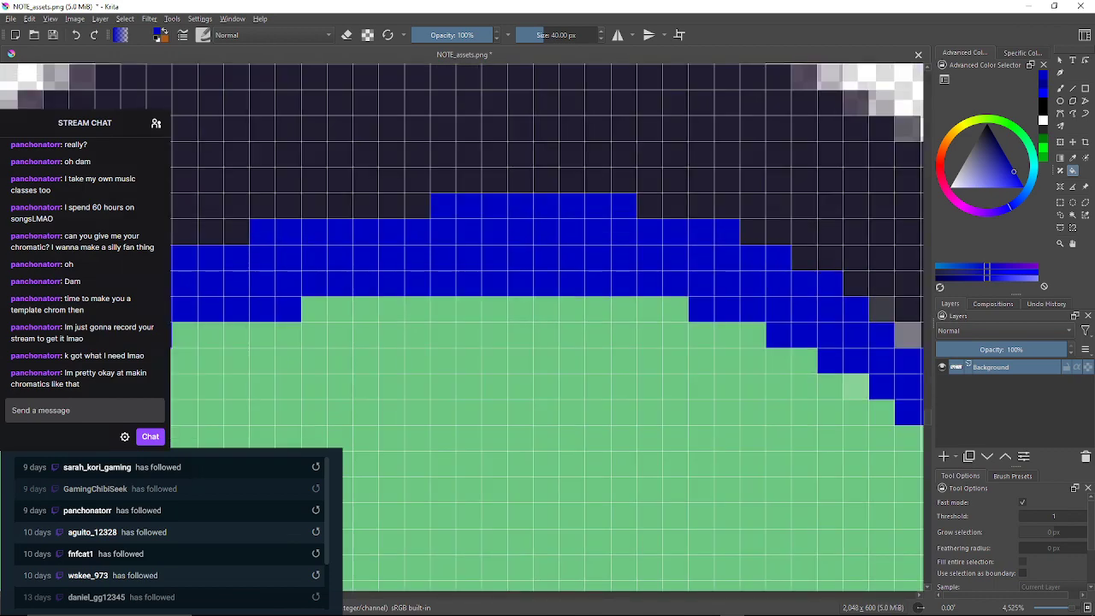
# Fill the grey and pale green fringe pixels on the tip's right shoulder where the blue line starts descending
pyautogui.moveTo(830, 283); pyautogui.dragTo(556, 224)
pyautogui.click(581, 328)
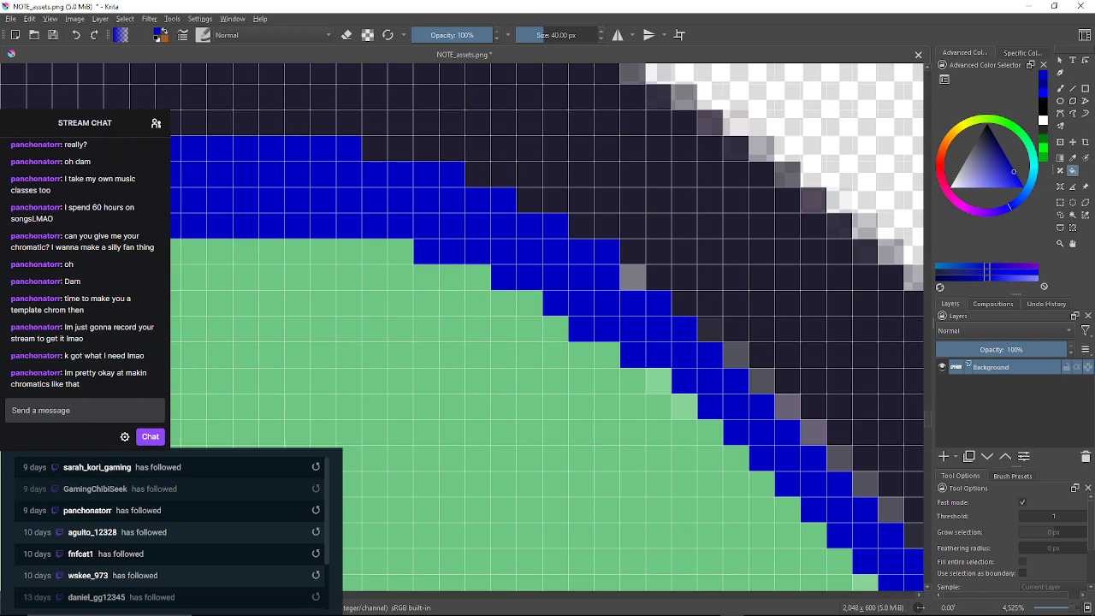
pyautogui.click(633, 277)
pyautogui.click(658, 380)
pyautogui.click(710, 331)
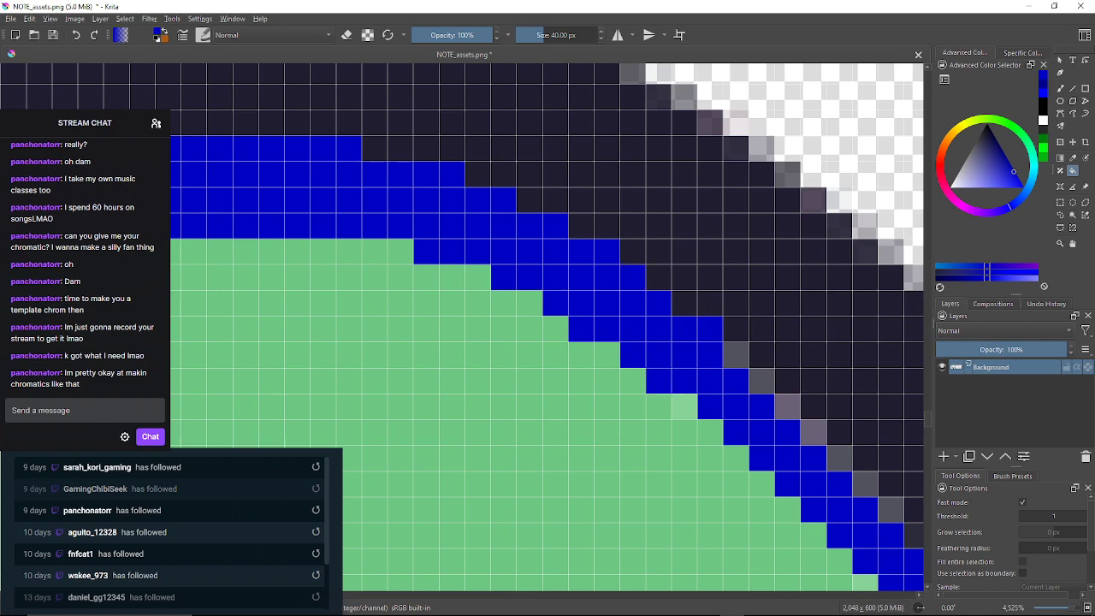
pyautogui.click(684, 406)
pyautogui.click(735, 355)
# Undo the accidental outline fill, and fill the diagonal run of mauve and grey pixels above the right slant's blue line
pyautogui.moveTo(736, 355); pyautogui.dragTo(586, 246)
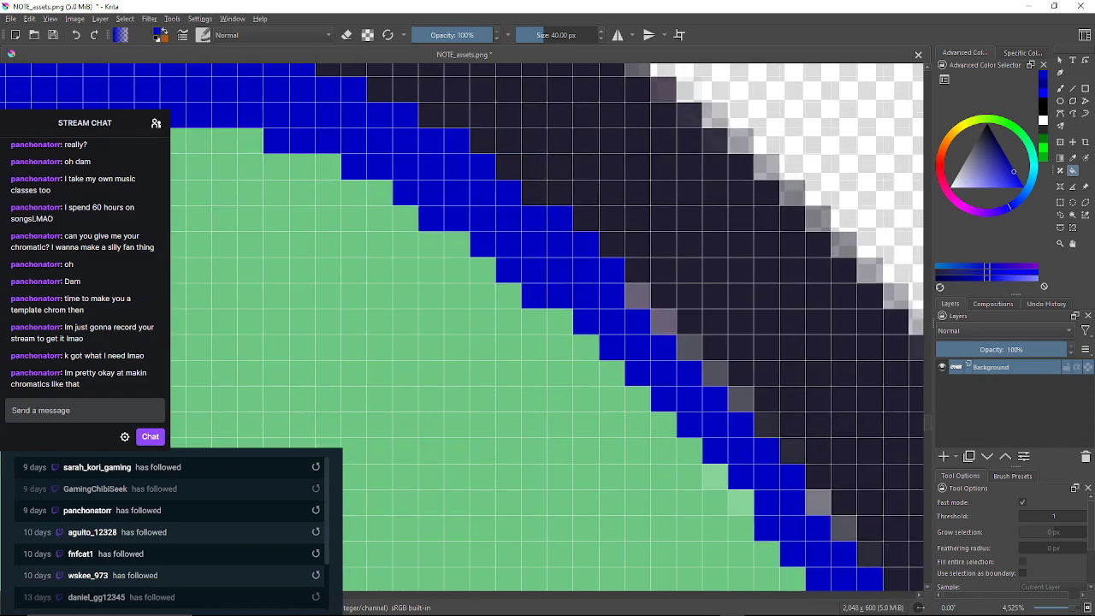
pyautogui.click(871, 451)
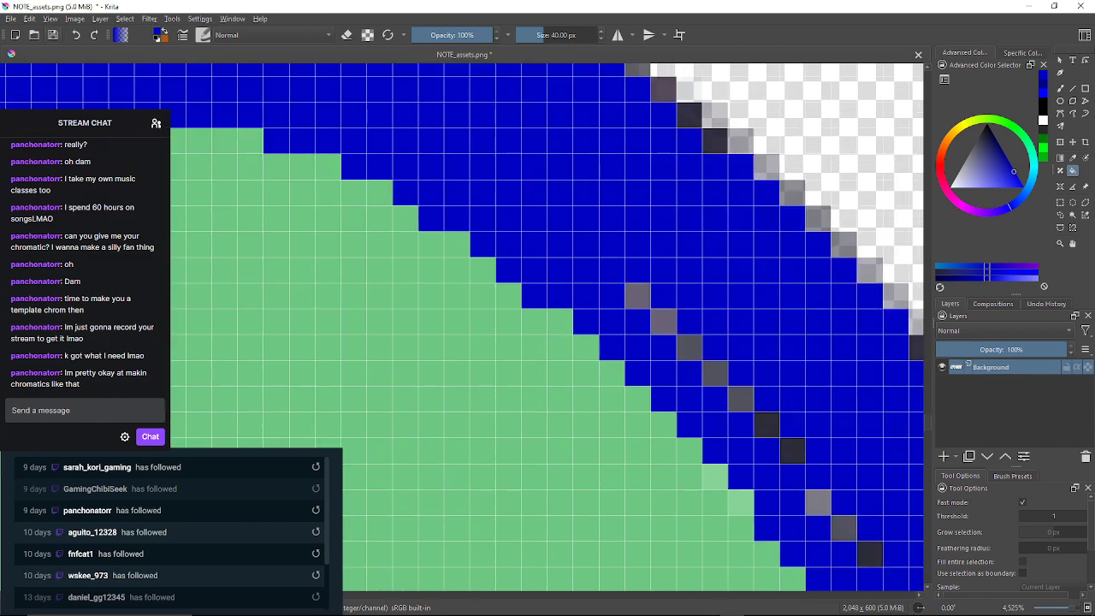
pyautogui.hotkey('ctrl', 'z')
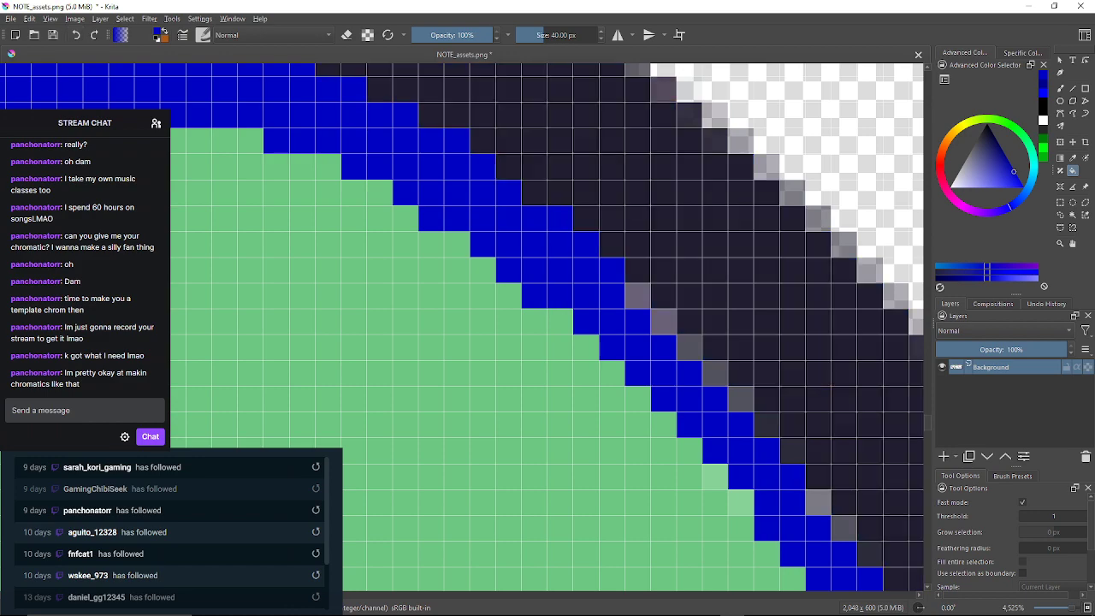
pyautogui.click(638, 296)
pyautogui.click(664, 321)
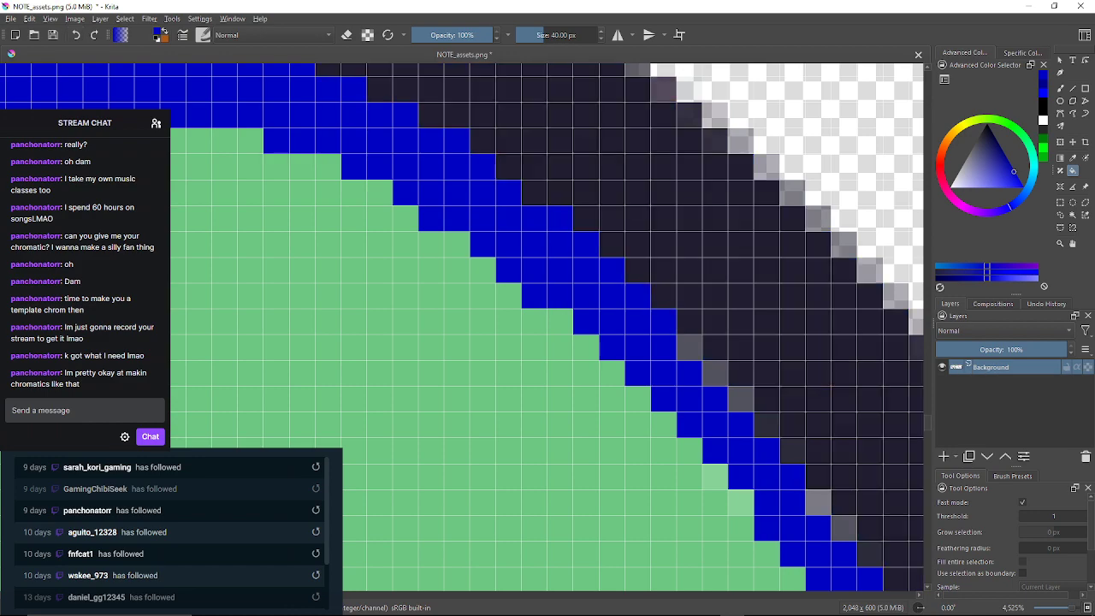
pyautogui.click(689, 347)
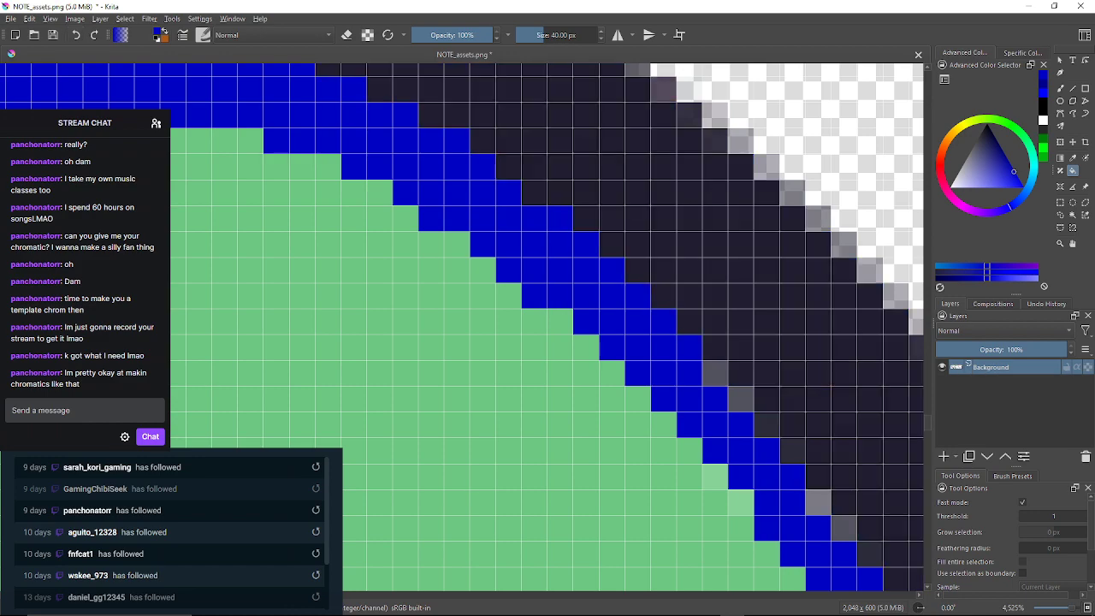
pyautogui.click(715, 373)
pyautogui.click(740, 399)
# Fill the two pale green pixels inside the upper right slant and the dark and grey pixels on its outline side
pyautogui.scroll(-1, 462, 325)
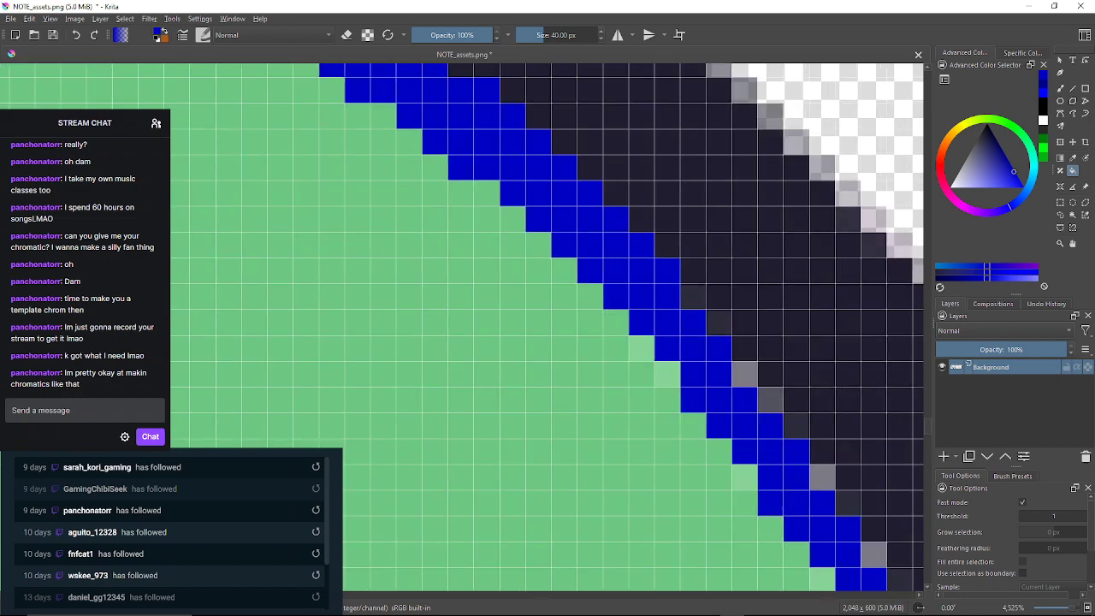
pyautogui.click(641, 347)
pyautogui.click(667, 373)
pyautogui.click(693, 297)
pyautogui.click(721, 322)
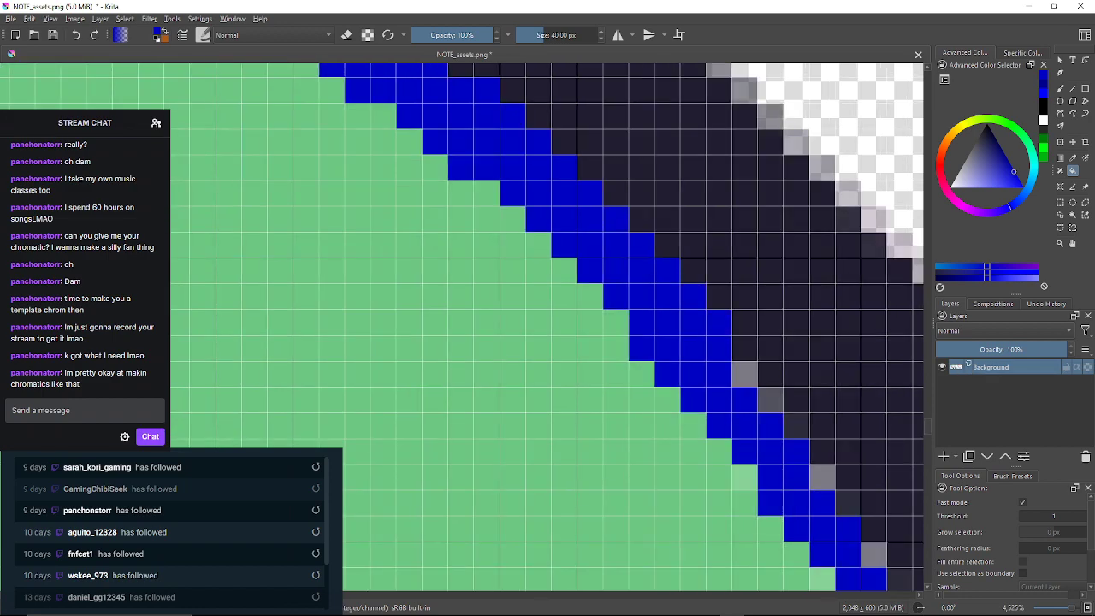
pyautogui.click(744, 374)
pyautogui.click(770, 399)
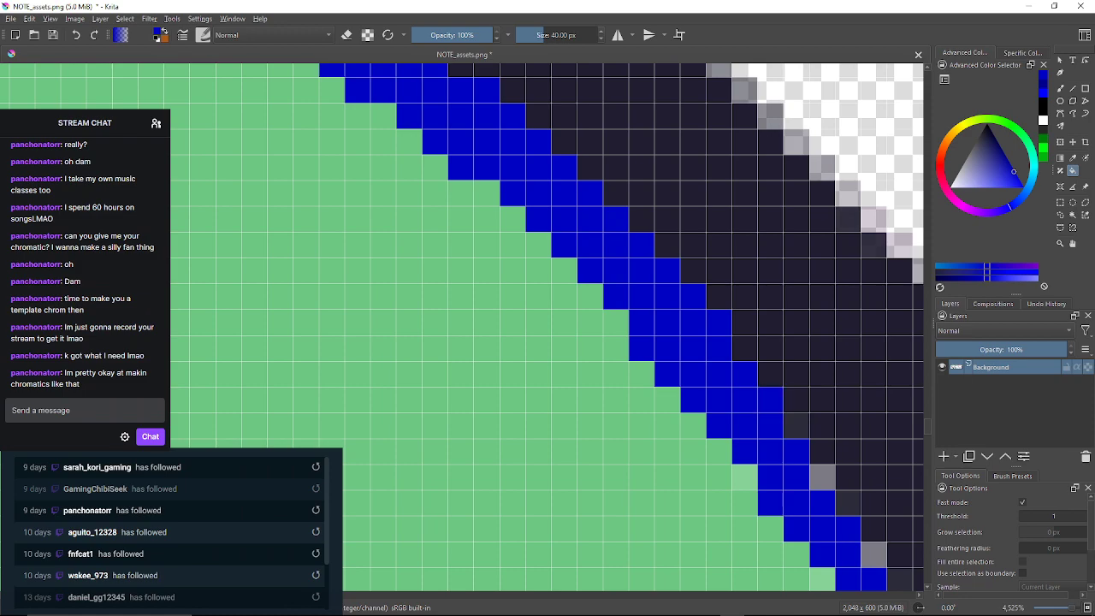
# Fill the next dark and grey fringe pixels on the outline side of the right slant with medium blue
pyautogui.scroll(-4, 769, 399)
pyautogui.click(699, 364)
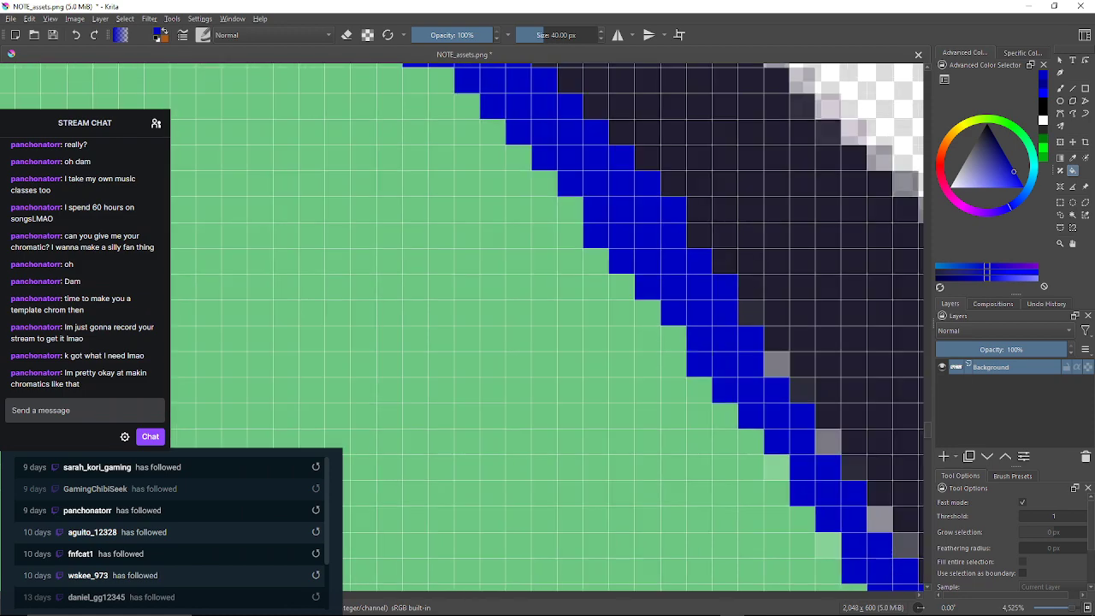
pyautogui.click(750, 312)
pyautogui.click(776, 365)
# Continue down the right slant, filling two pale green pixels inside the blue line and the dark and grey pixels outside it
pyautogui.scroll(-4, 548, 326)
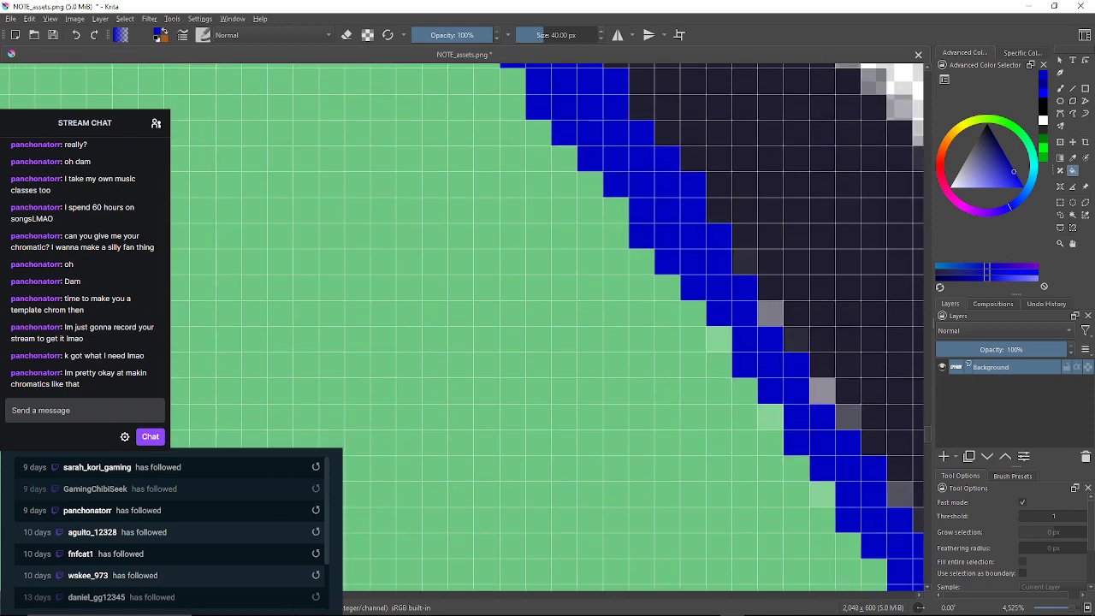
pyautogui.click(719, 339)
pyautogui.click(745, 261)
pyautogui.click(770, 313)
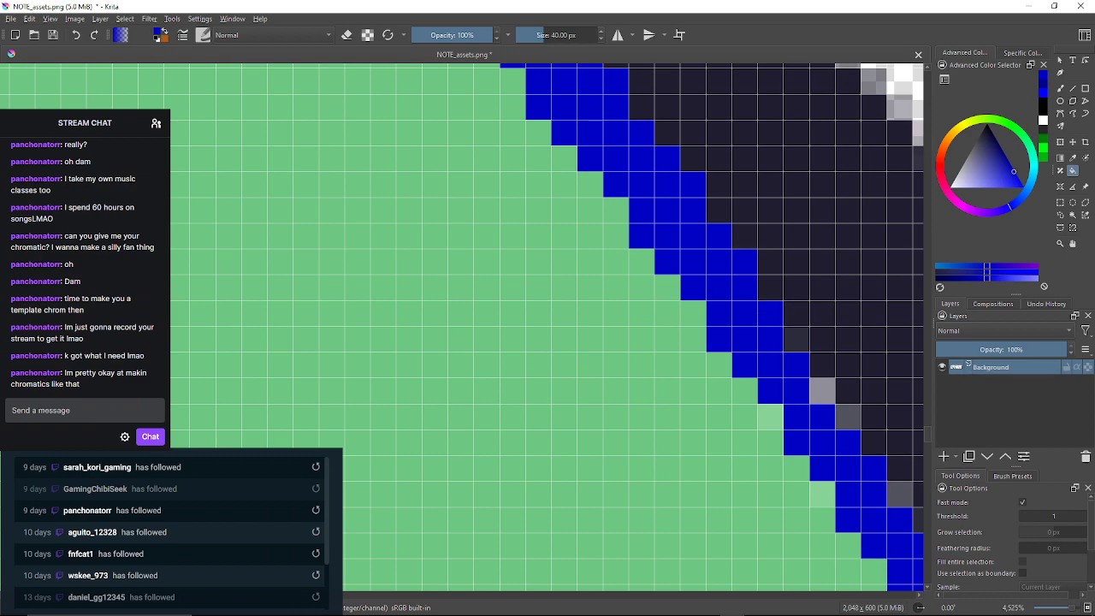
pyautogui.click(769, 417)
pyautogui.click(796, 340)
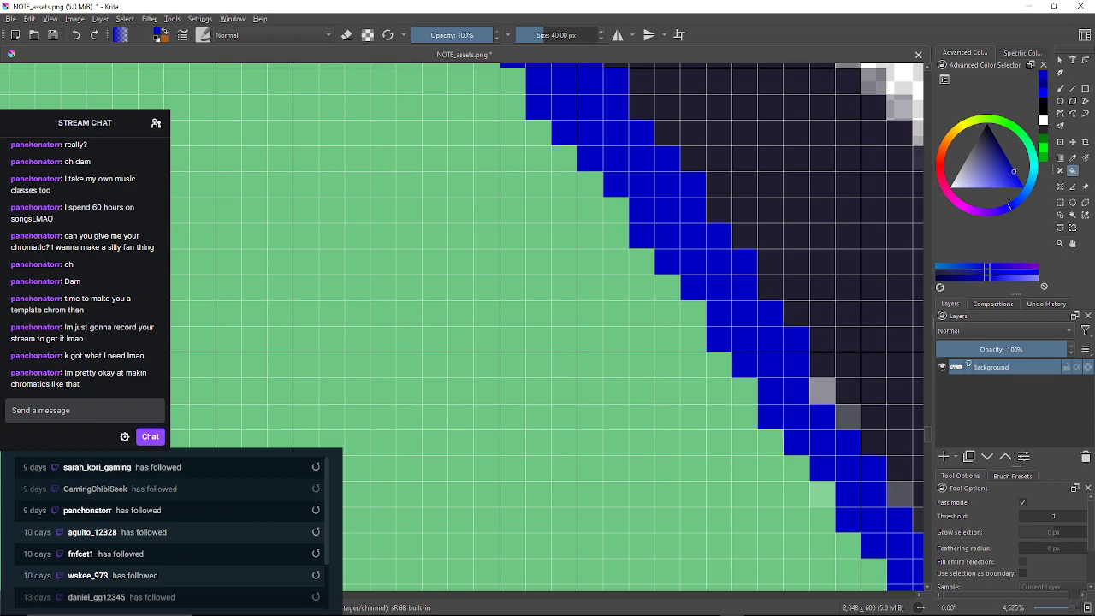
# Fill three grey pixels outside and one pale green pixel inside the right slant's blue line with medium blue
pyautogui.click(822, 391)
pyautogui.moveTo(822, 391); pyautogui.dragTo(760, 242)
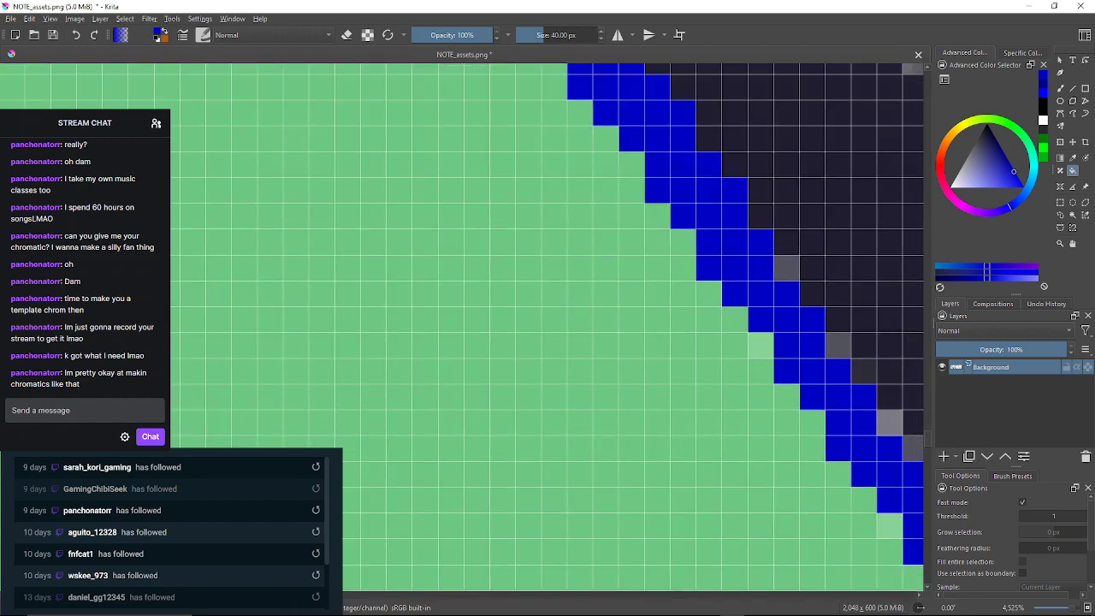
pyautogui.click(760, 345)
pyautogui.click(786, 267)
pyautogui.click(838, 345)
pyautogui.moveTo(838, 344); pyautogui.dragTo(756, 300)
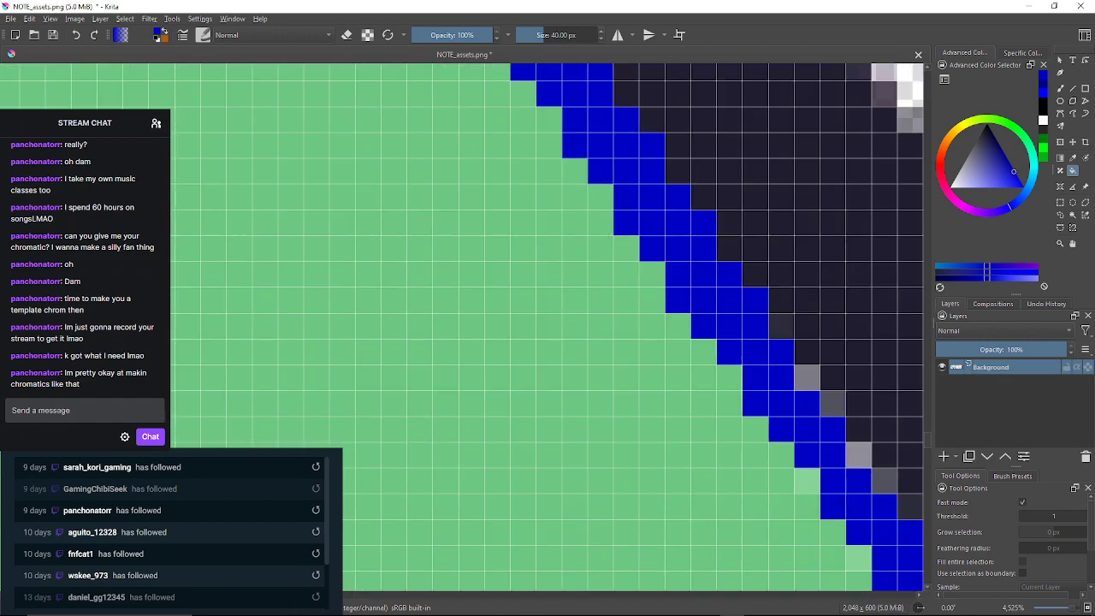
# Continue down the right slant, filling the dark and grey stair-step pixels outside and the pale green ones inside the blue line
pyautogui.click(781, 327)
pyautogui.click(807, 377)
pyautogui.click(807, 481)
pyautogui.click(833, 404)
pyautogui.moveTo(833, 404); pyautogui.dragTo(745, 332)
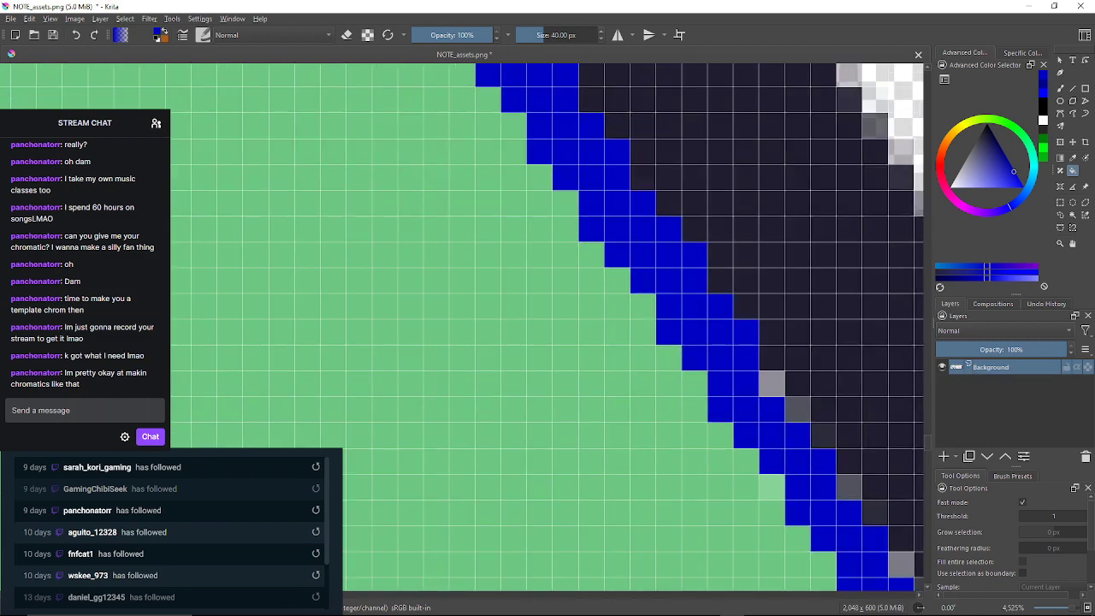
pyautogui.click(770, 384)
pyautogui.click(796, 409)
pyautogui.click(771, 486)
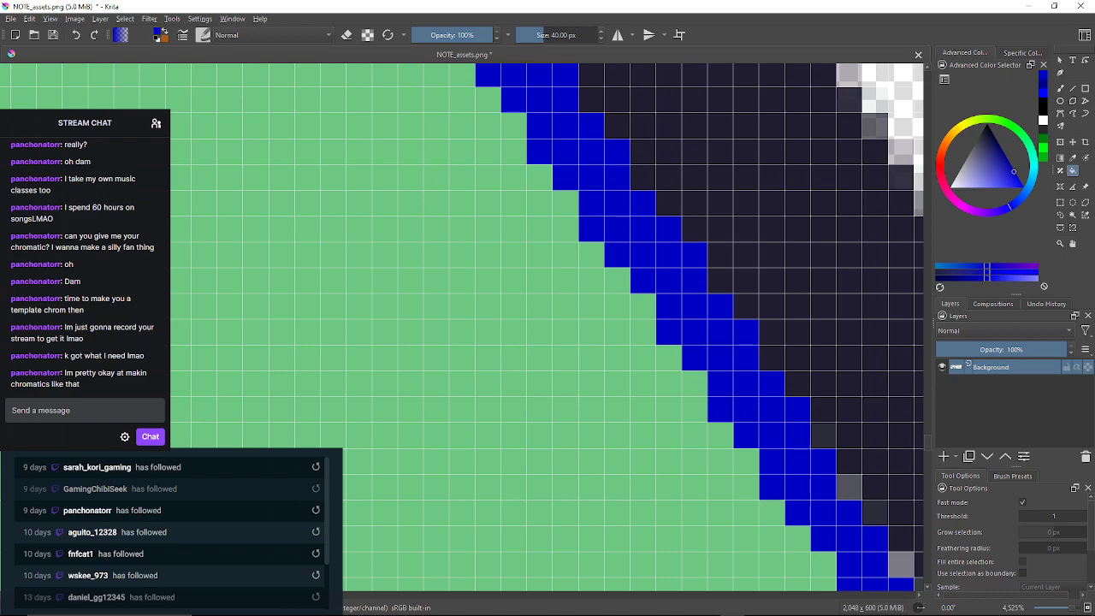
# Fill the next grey and dark fringe pixels along the outline side of the right slant with medium blue
pyautogui.moveTo(771, 487); pyautogui.dragTo(724, 412)
pyautogui.click(775, 361)
pyautogui.click(802, 413)
pyautogui.moveTo(802, 412); pyautogui.dragTo(660, 298)
pyautogui.click(686, 325)
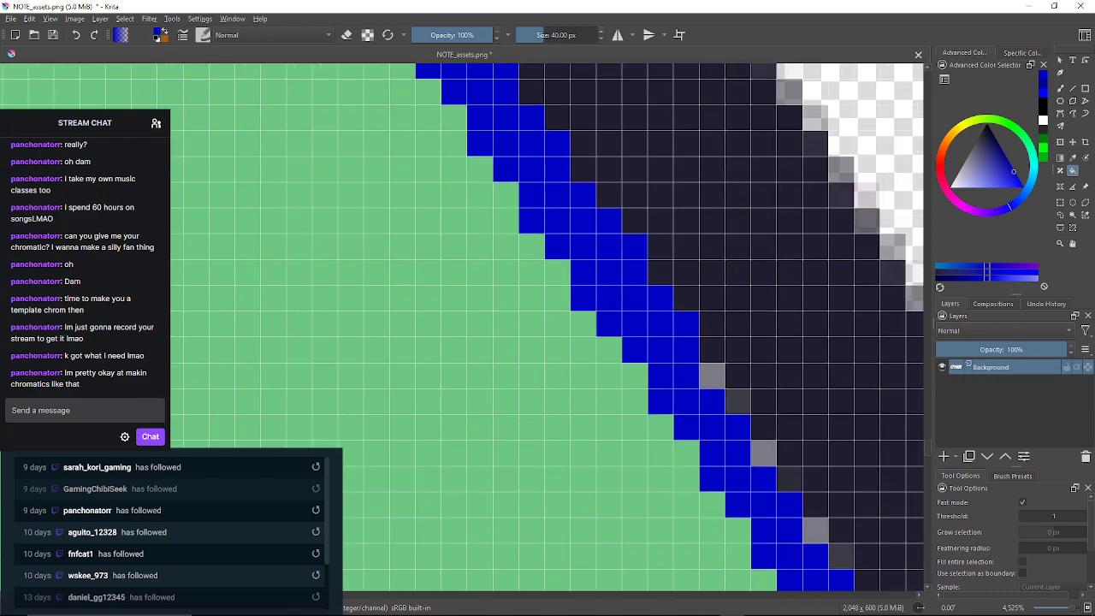
pyautogui.click(712, 375)
pyautogui.click(737, 401)
pyautogui.click(763, 452)
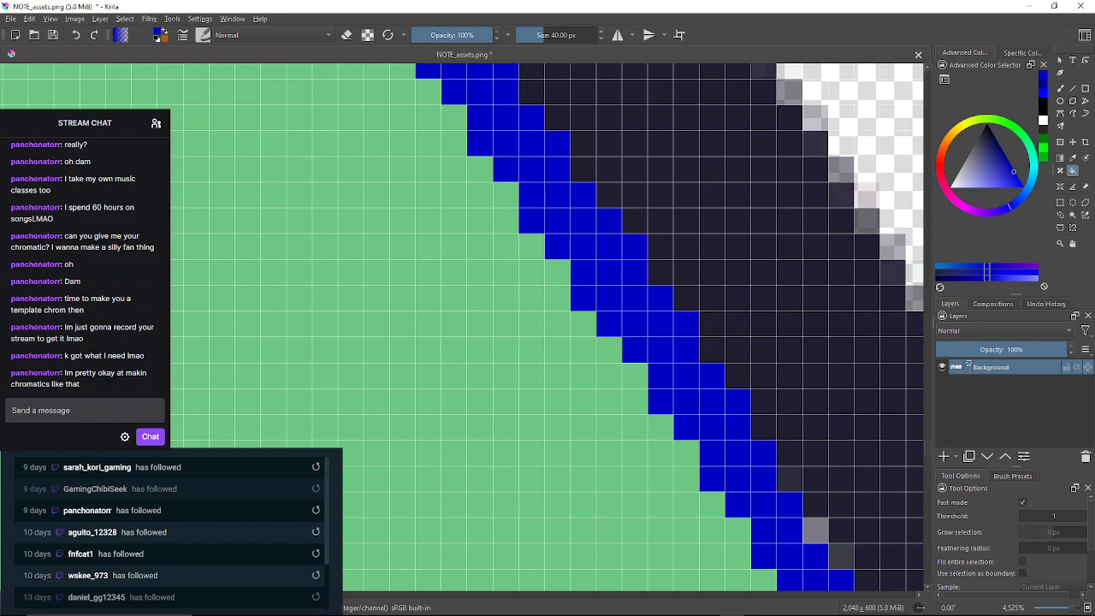
pyautogui.click(789, 478)
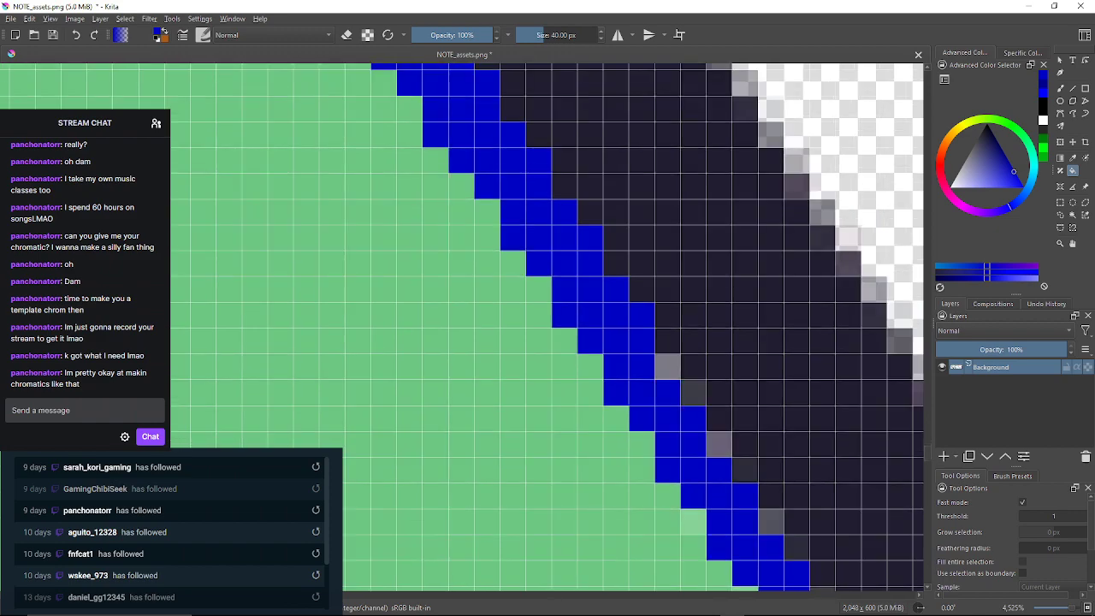
# Fill five more grey and dark outline-side pixels and two pale green inner pixels further down the right slant
pyautogui.click(668, 367)
pyautogui.click(692, 392)
pyautogui.click(720, 444)
pyautogui.click(692, 521)
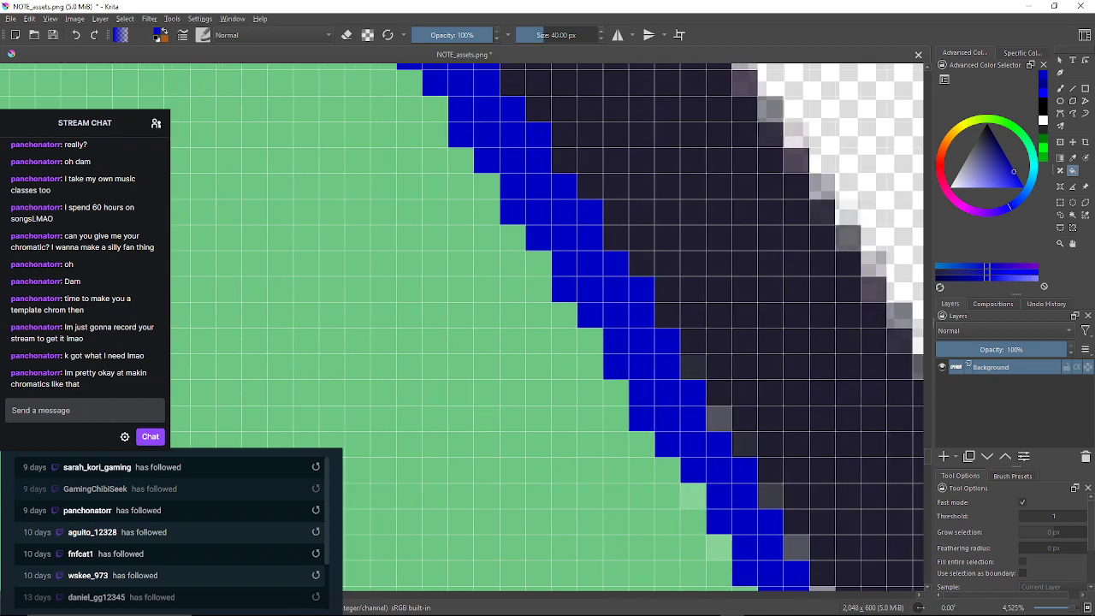
pyautogui.click(693, 367)
pyautogui.click(718, 418)
pyautogui.click(694, 496)
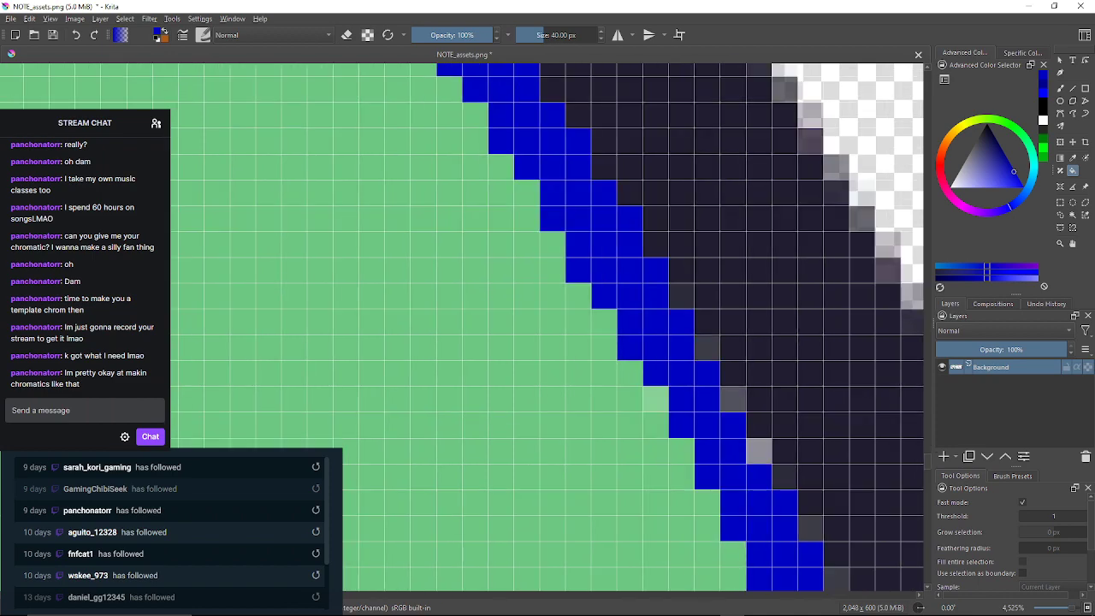
# Fill the pale green inner pixel and the neighbouring dark and grey outer pixels on the lower right slant with medium blue
pyautogui.click(662, 223)
pyautogui.click(636, 328)
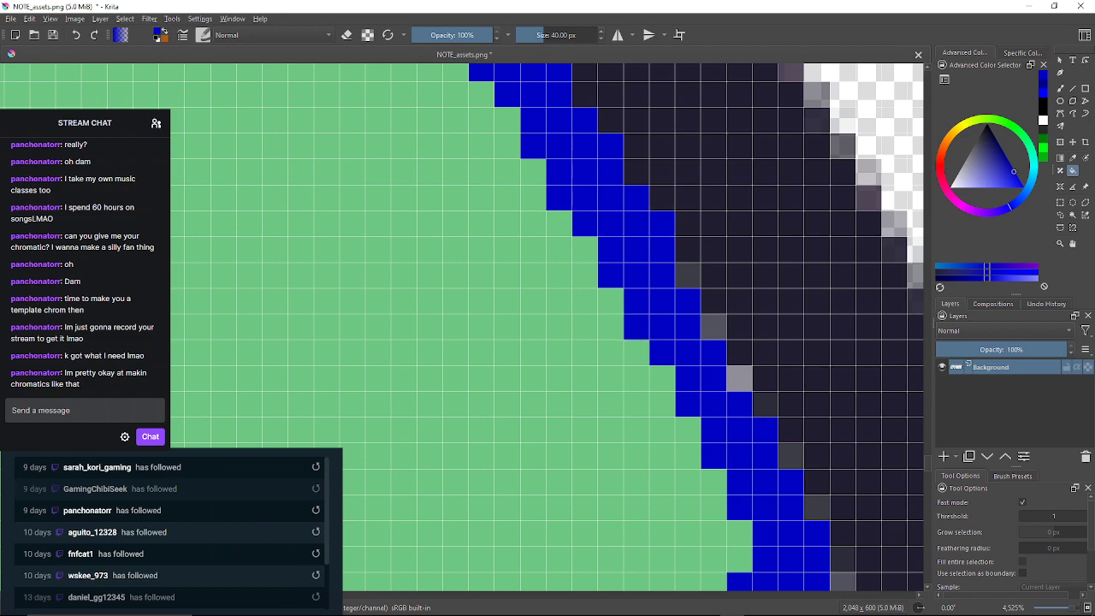
pyautogui.click(688, 274)
pyautogui.click(713, 326)
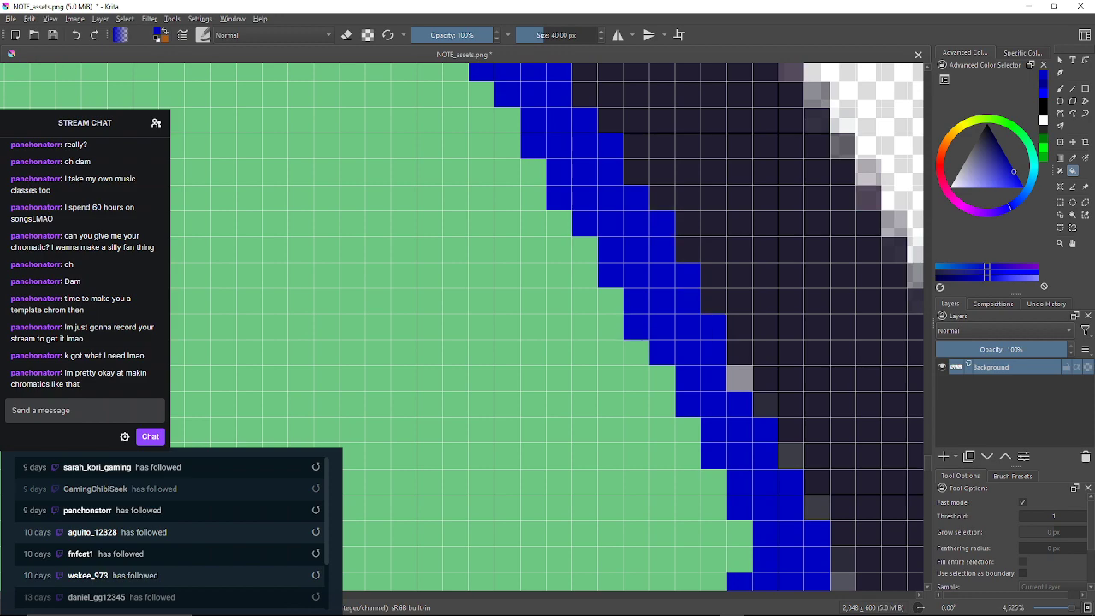
pyautogui.scroll(-2, 462, 325)
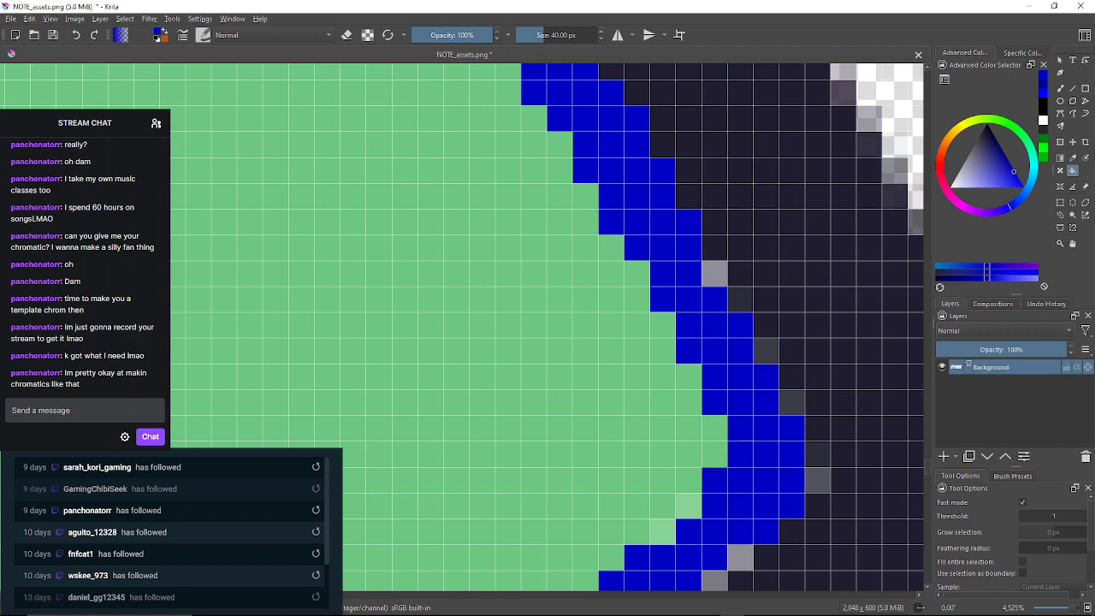
# Fill the grey and dark pixels outside the blue line down to the arrowhead's right corner
pyautogui.click(713, 274)
pyautogui.click(739, 299)
pyautogui.click(766, 351)
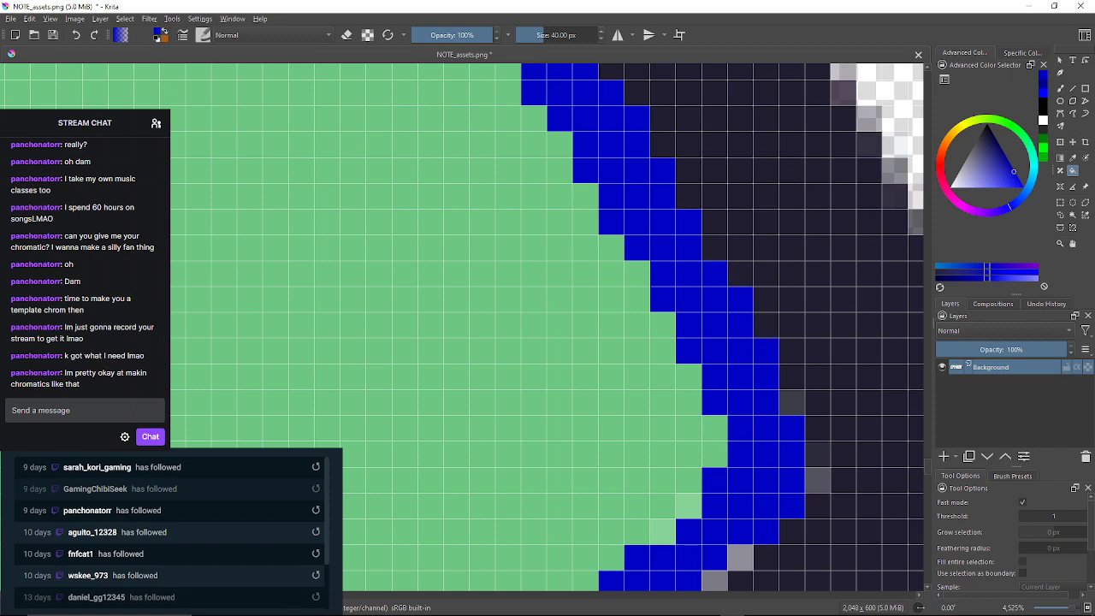
pyautogui.click(791, 403)
pyautogui.click(817, 454)
pyautogui.click(816, 479)
# Fill the pale green and grey edge pixels just below the right corner, starting the arrowhead's lower edge
pyautogui.moveTo(817, 480); pyautogui.dragTo(770, 306)
pyautogui.click(642, 332)
pyautogui.click(693, 384)
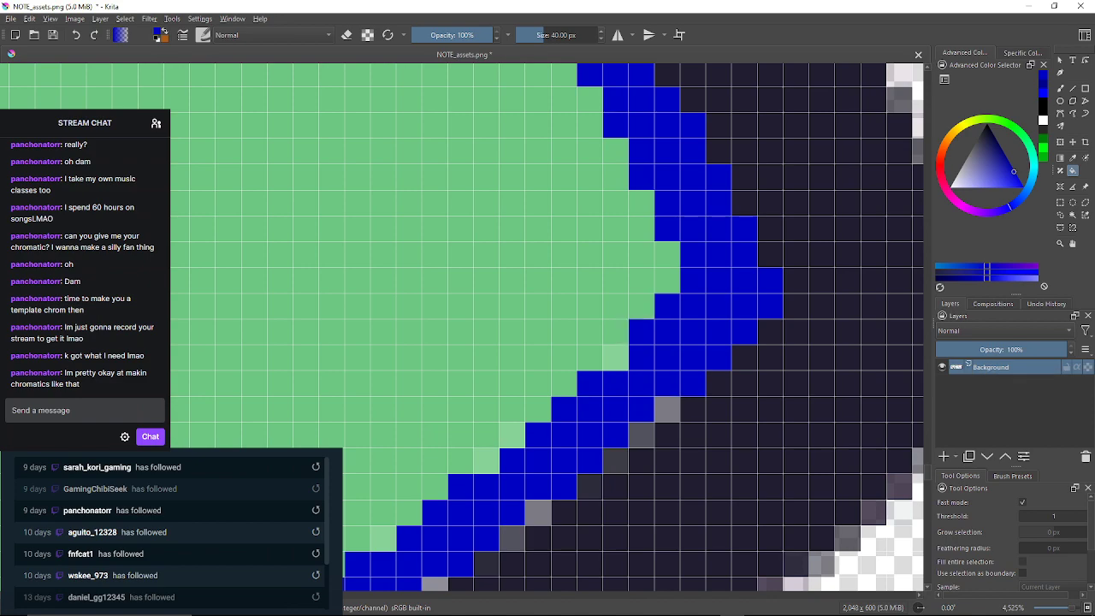
pyautogui.click(667, 409)
pyautogui.click(616, 358)
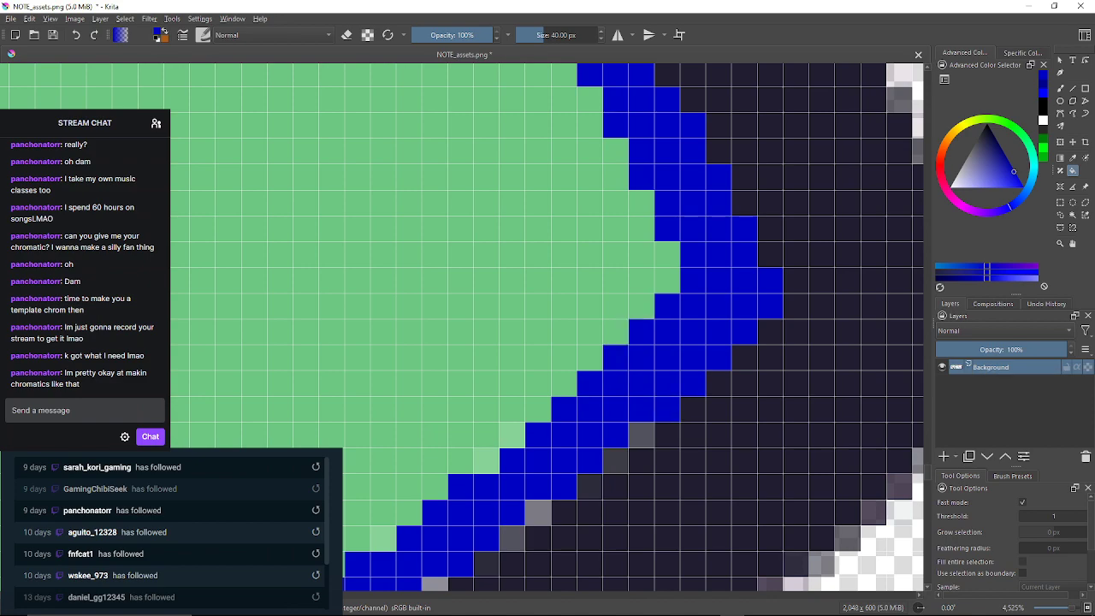
pyautogui.click(642, 435)
pyautogui.click(615, 461)
pyautogui.click(589, 488)
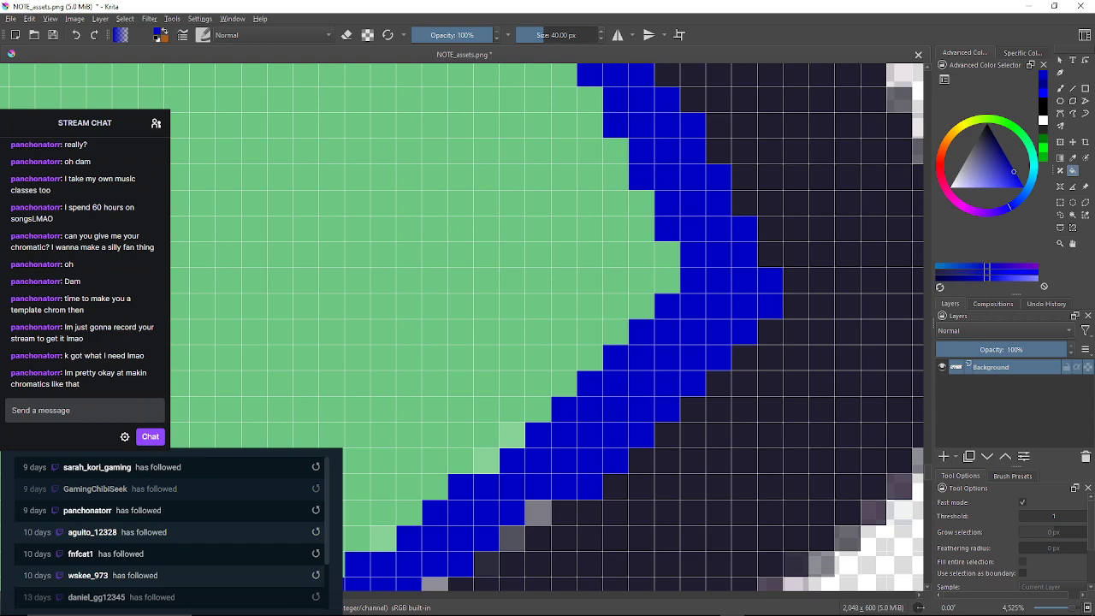
# Fill the next two pale green pixels above and two grey pixels below the lower edge's blue line
pyautogui.click(512, 434)
pyautogui.click(538, 513)
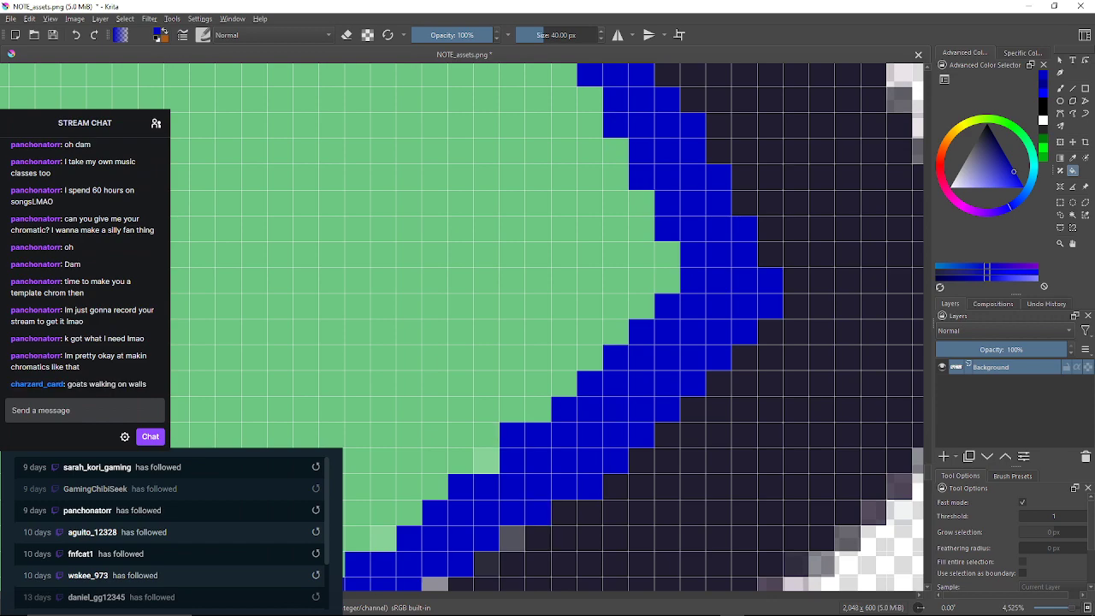
pyautogui.click(486, 461)
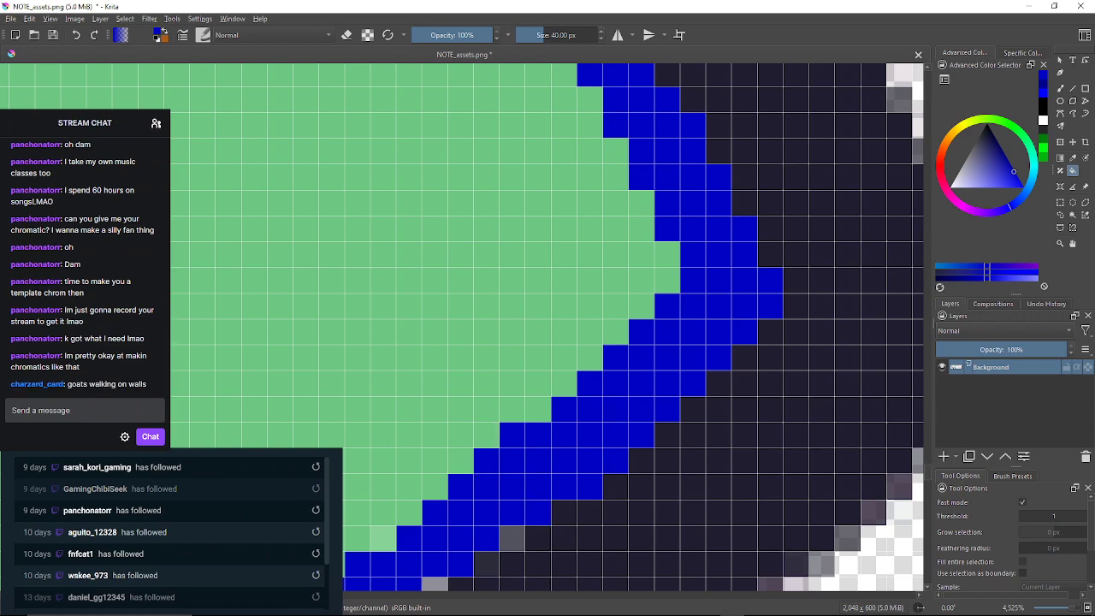
pyautogui.click(512, 538)
pyautogui.moveTo(513, 538); pyautogui.dragTo(601, 400)
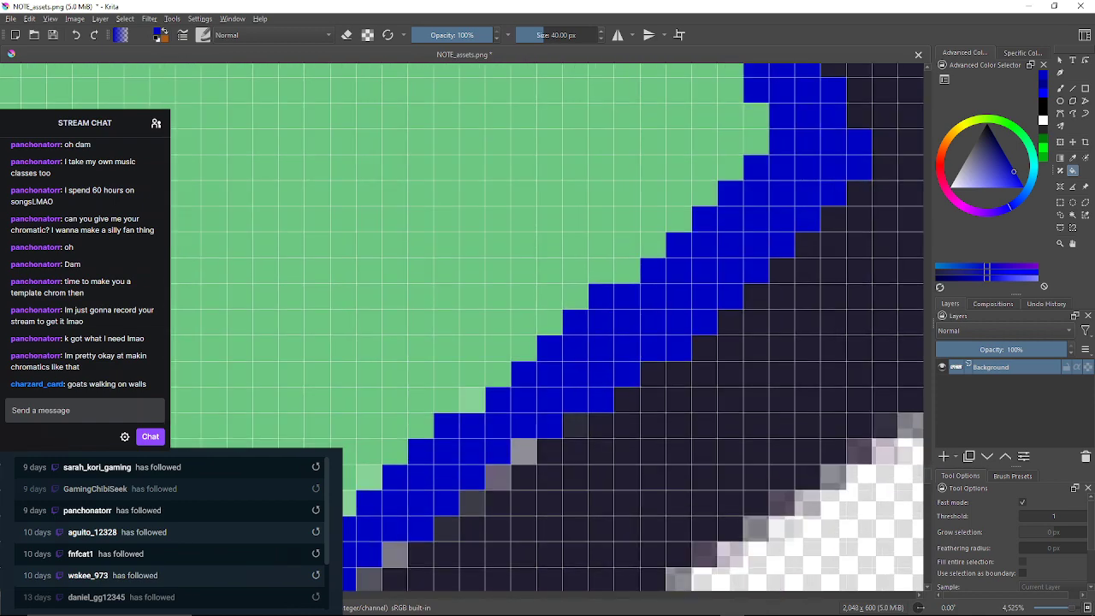
# Fill one pale green pixel inside and four dark and grey pixels outside the arrowhead's lower edge with medium blue
pyautogui.click(472, 399)
pyautogui.click(576, 426)
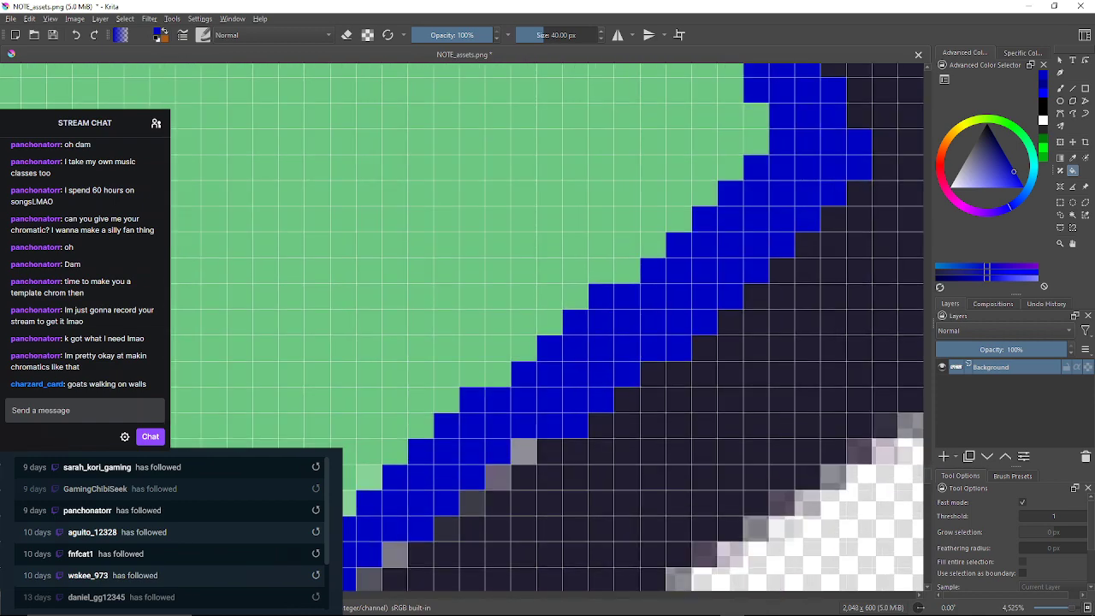
pyautogui.click(523, 452)
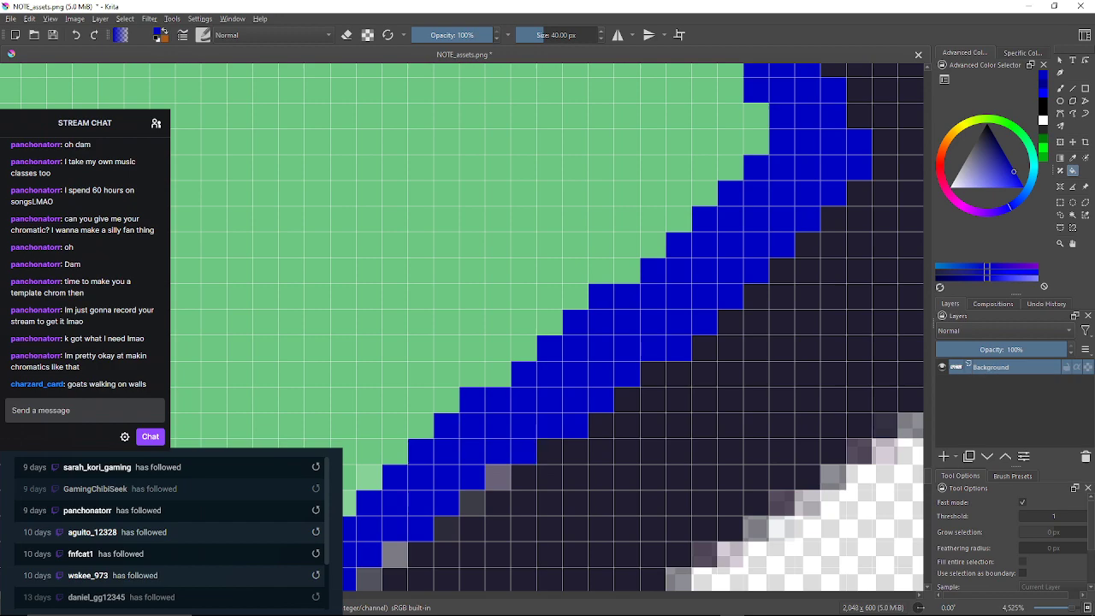
pyautogui.click(498, 477)
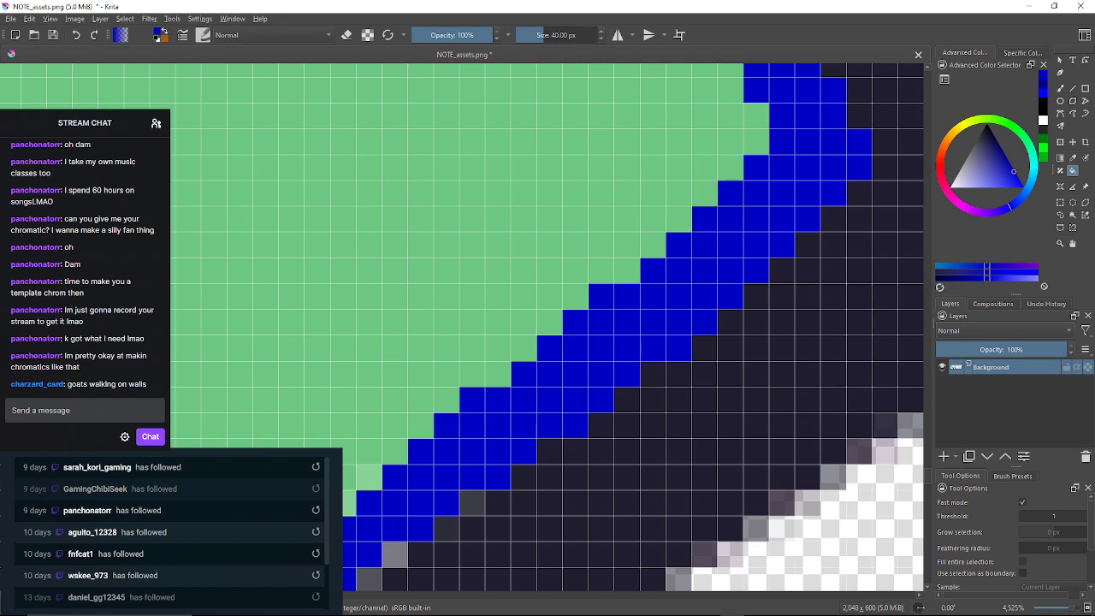
pyautogui.click(472, 503)
# Continue down the lower edge, filling two pale green inner pixels and the dark and grey outer pixels
pyautogui.moveTo(472, 503)
pyautogui.mouseDown()
pyautogui.moveTo(518, 457)
pyautogui.moveTo(541, 398)
pyautogui.mouseUp()
pyautogui.click(513, 424)
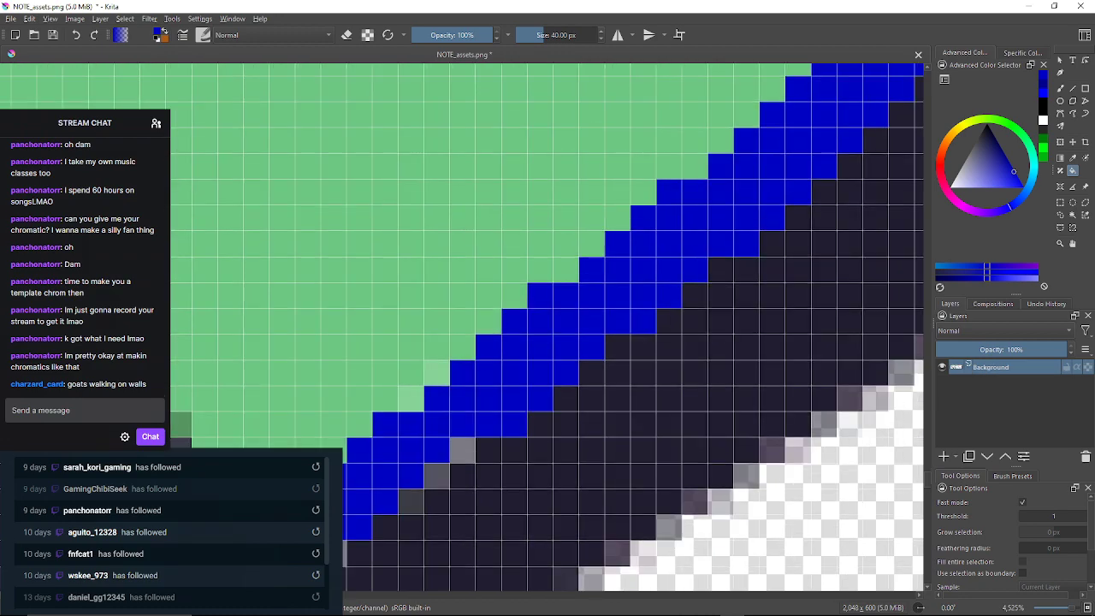
pyautogui.click(436, 373)
pyautogui.click(462, 450)
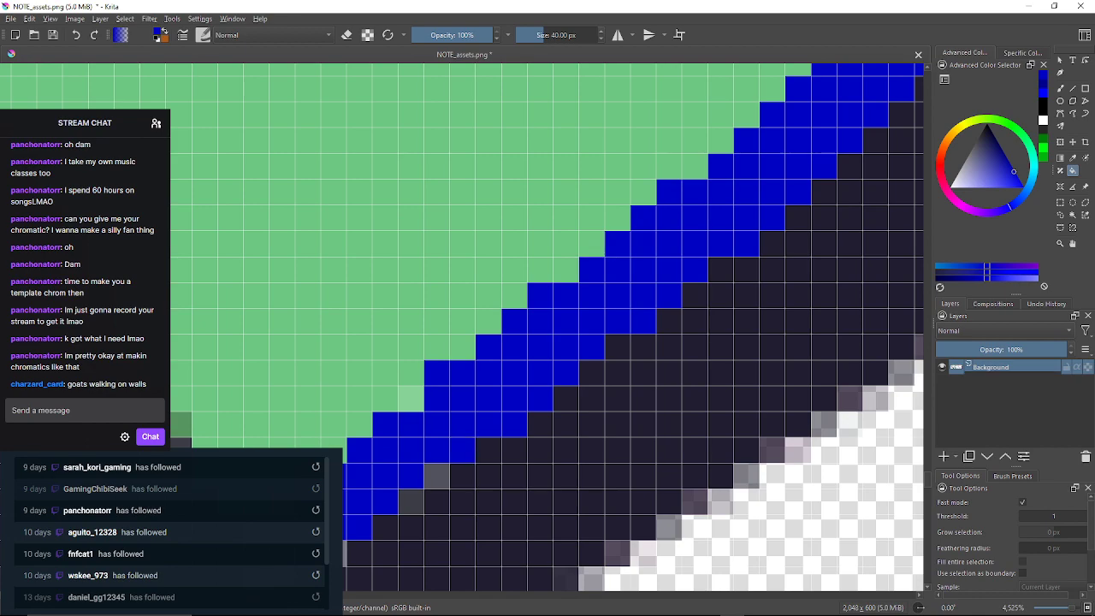
pyautogui.click(410, 398)
pyautogui.click(436, 475)
pyautogui.click(411, 502)
# Fill the pale green, grey and dark pixels around the lower tip of the right barb with medium blue
pyautogui.moveTo(513, 385); pyautogui.dragTo(698, 202)
pyautogui.click(416, 369)
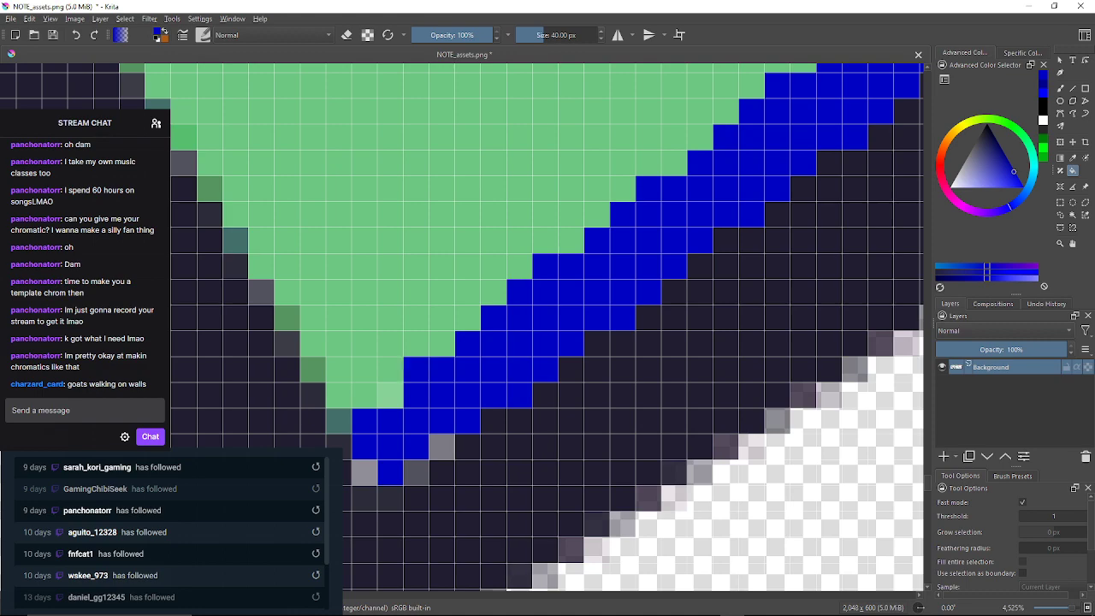
pyautogui.click(390, 395)
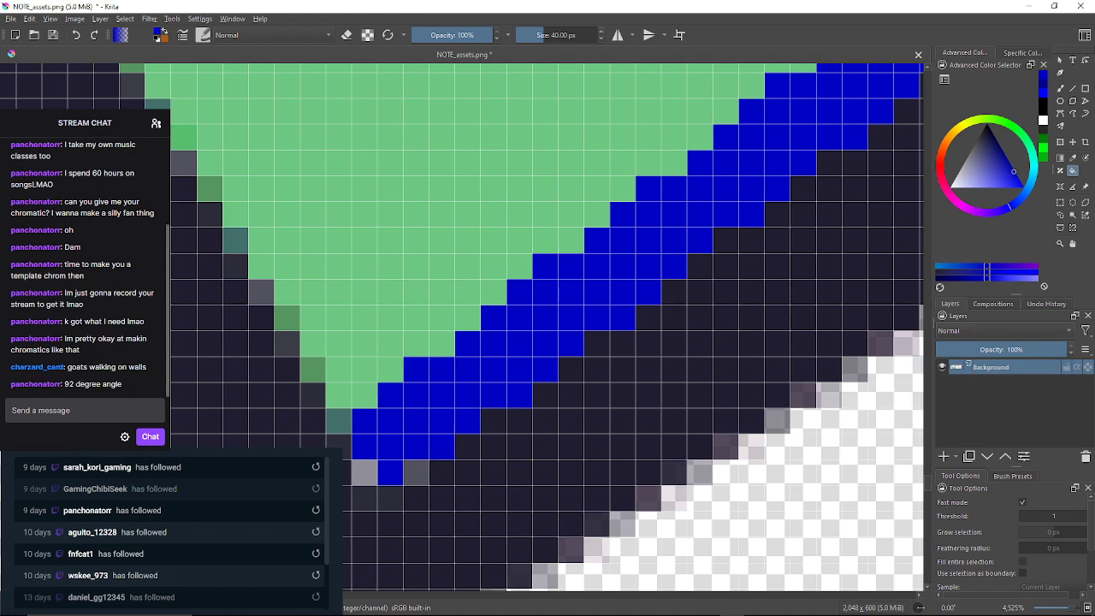
pyautogui.click(416, 472)
pyautogui.click(381, 498)
pyautogui.click(365, 472)
# Start the barb's inner edge by filling the blended green, teal and dark pixels just above the lower tip
pyautogui.moveTo(364, 473)
pyautogui.mouseDown()
pyautogui.moveTo(447, 472)
pyautogui.moveTo(429, 472)
pyautogui.moveTo(439, 498)
pyautogui.mouseUp()
pyautogui.click(421, 421)
pyautogui.click(421, 446)
pyautogui.click(414, 422)
pyautogui.click(414, 447)
pyautogui.click(388, 396)
pyautogui.click(387, 370)
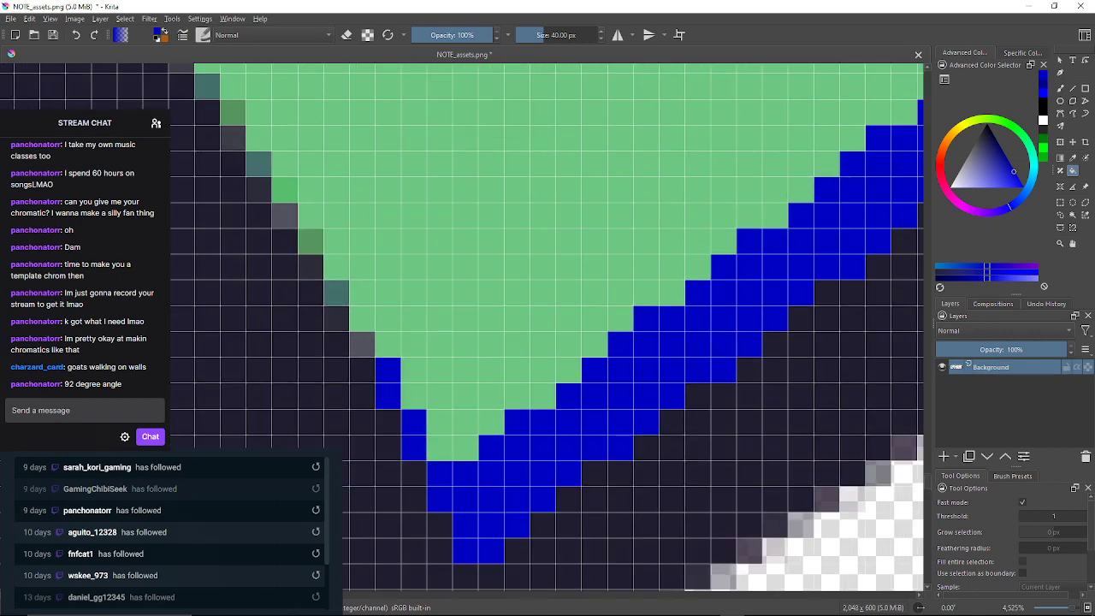
# Fill the next grey, dark, teal and muted green pixels up the barb's inner edge with medium blue
pyautogui.click(362, 344)
pyautogui.click(337, 319)
pyautogui.click(336, 294)
pyautogui.moveTo(336, 294); pyautogui.dragTo(368, 370)
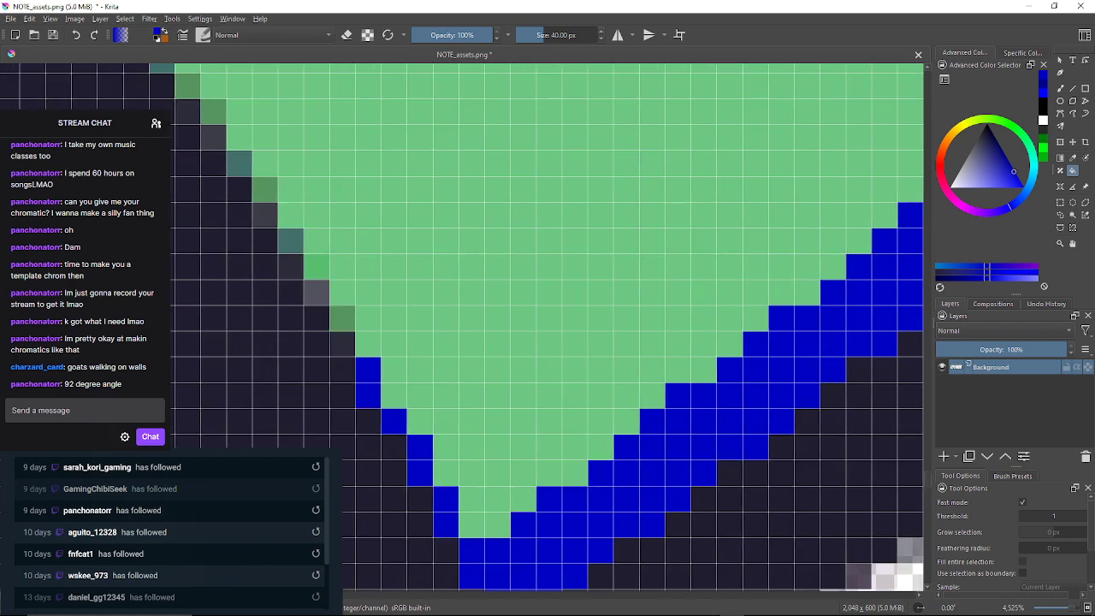
pyautogui.click(343, 344)
pyautogui.click(342, 318)
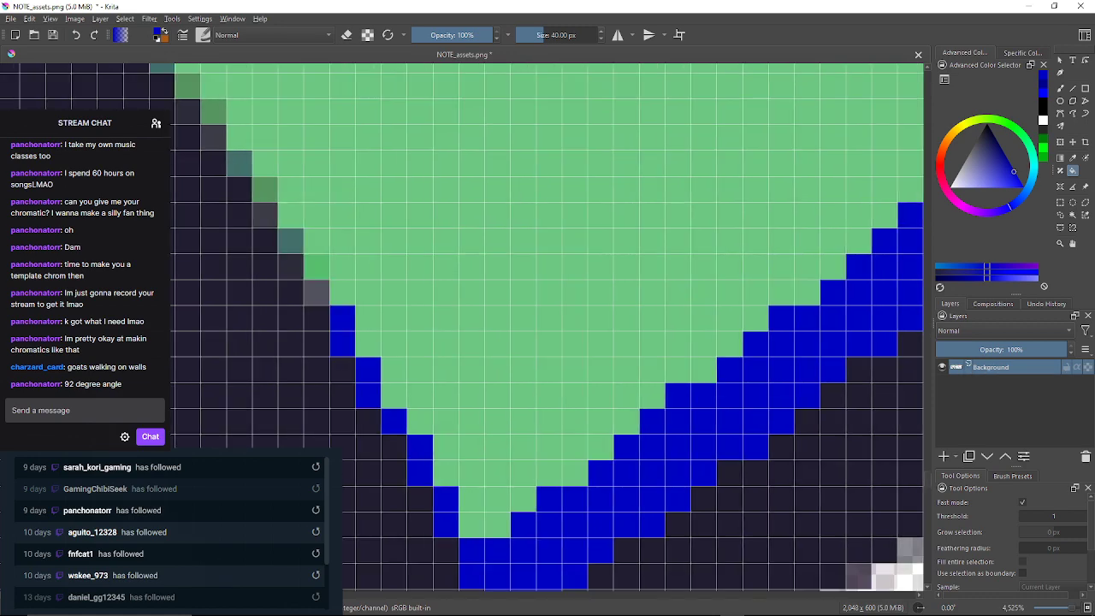
# Continue up the barb's inner edge, filling the grey, green, dark and teal transition pixels between green and outline
pyautogui.click(317, 293)
pyautogui.click(317, 267)
pyautogui.click(291, 266)
pyautogui.click(290, 240)
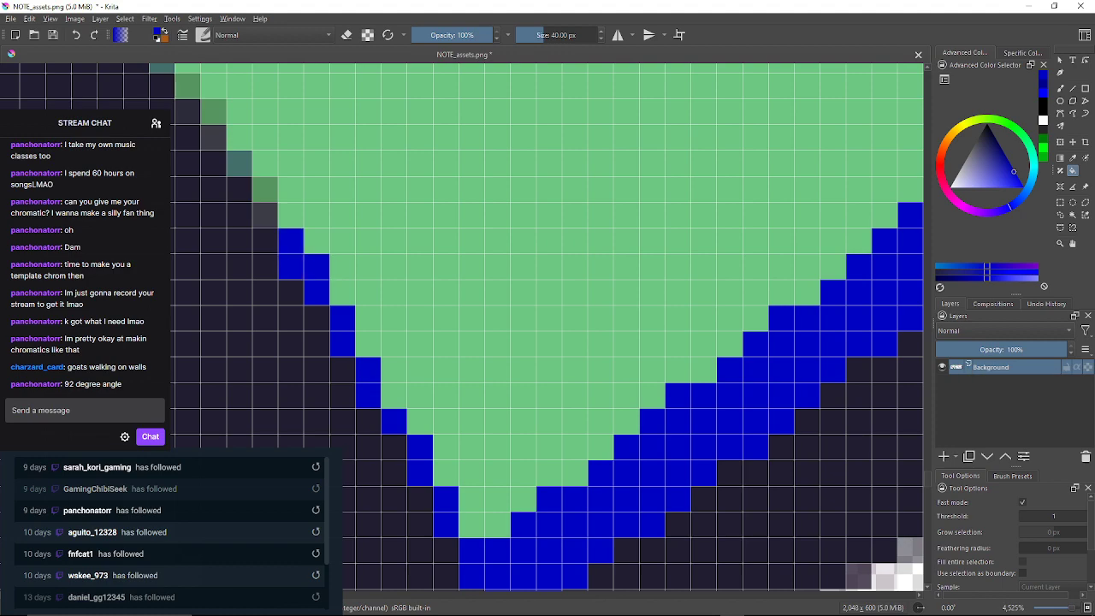
pyautogui.moveTo(291, 241); pyautogui.dragTo(335, 327)
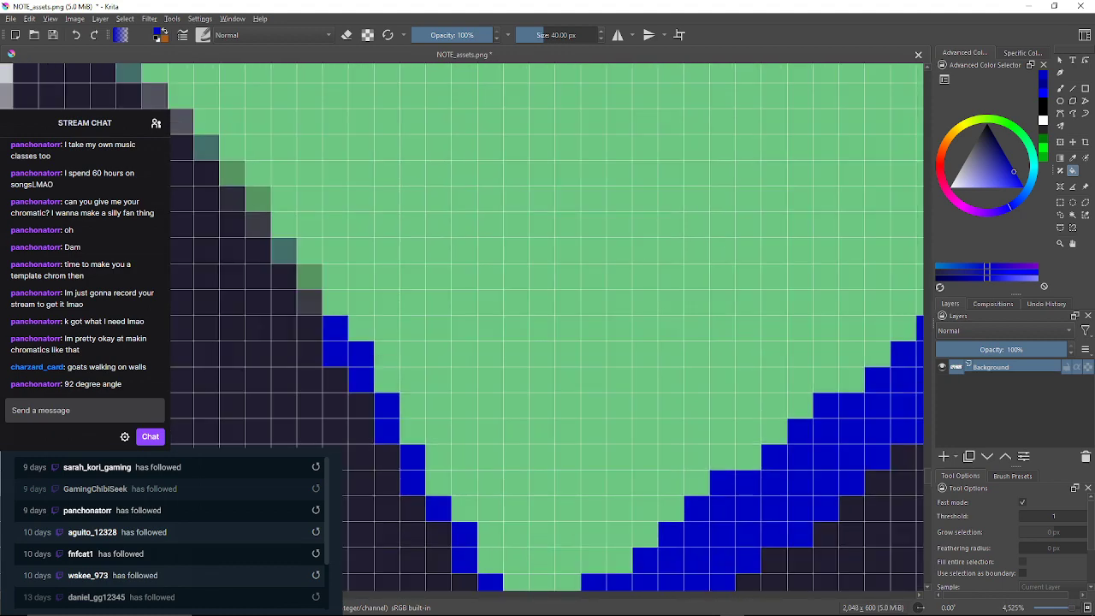
pyautogui.click(309, 302)
pyautogui.click(309, 276)
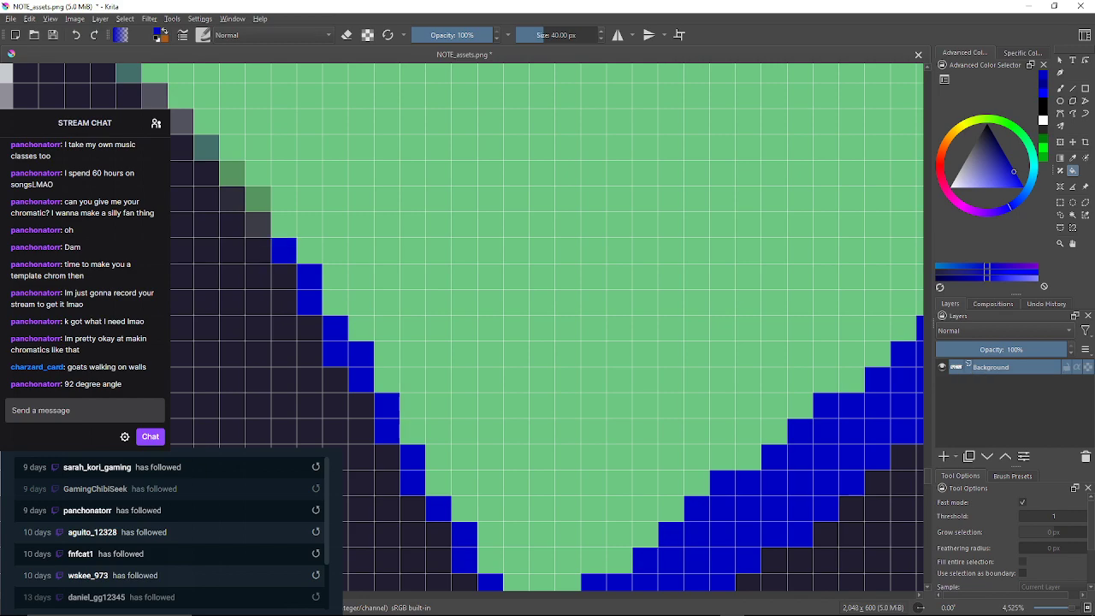
pyautogui.click(284, 250)
# Fill the upper inner edge's two pairs of dark and muted green transition pixels with medium blue
pyautogui.moveTo(284, 251); pyautogui.dragTo(332, 272)
pyautogui.click(306, 248)
pyautogui.click(306, 221)
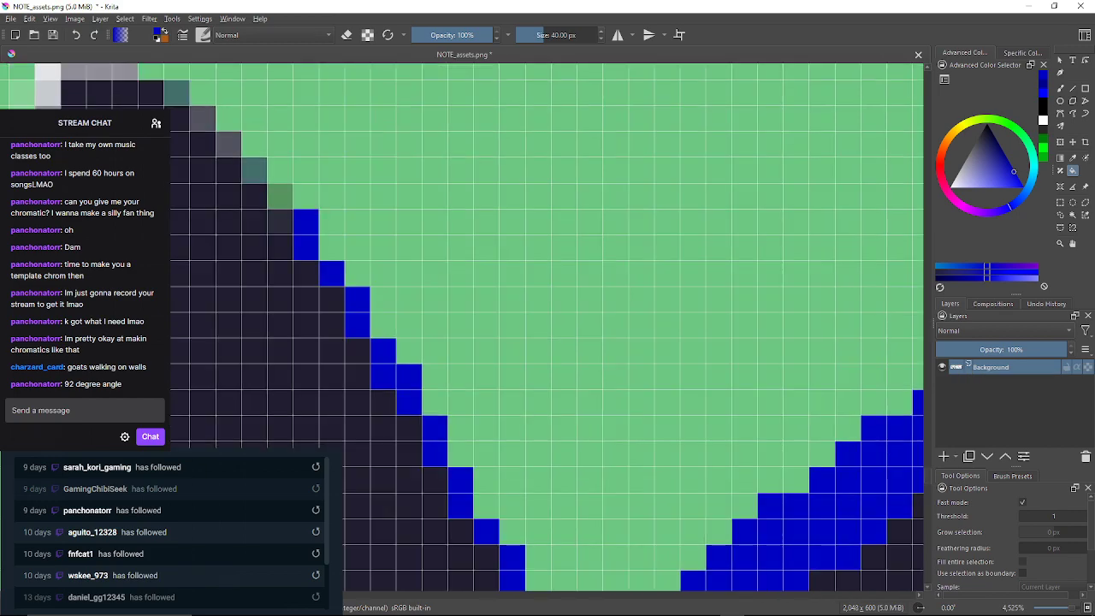
pyautogui.click(280, 222)
pyautogui.click(279, 195)
# Fill the last teal and grey diagonal pixels of the inner edge up to the flat mauve edge beside the stem
pyautogui.moveTo(279, 196); pyautogui.dragTo(335, 238)
pyautogui.click(307, 212)
pyautogui.click(283, 186)
pyautogui.click(257, 161)
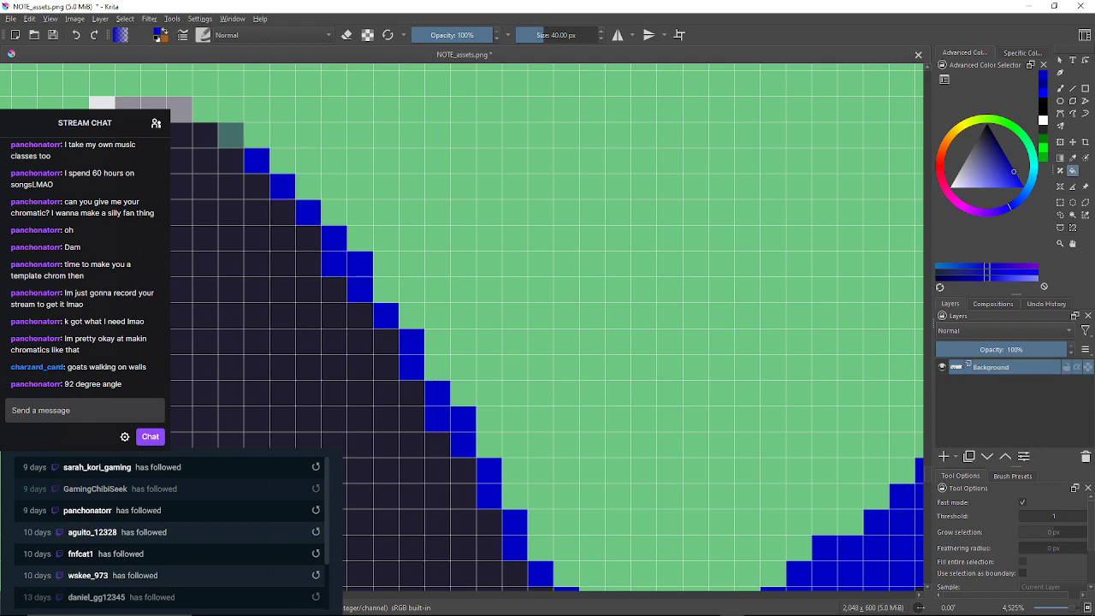
pyautogui.click(231, 135)
pyautogui.moveTo(231, 135); pyautogui.dragTo(397, 223)
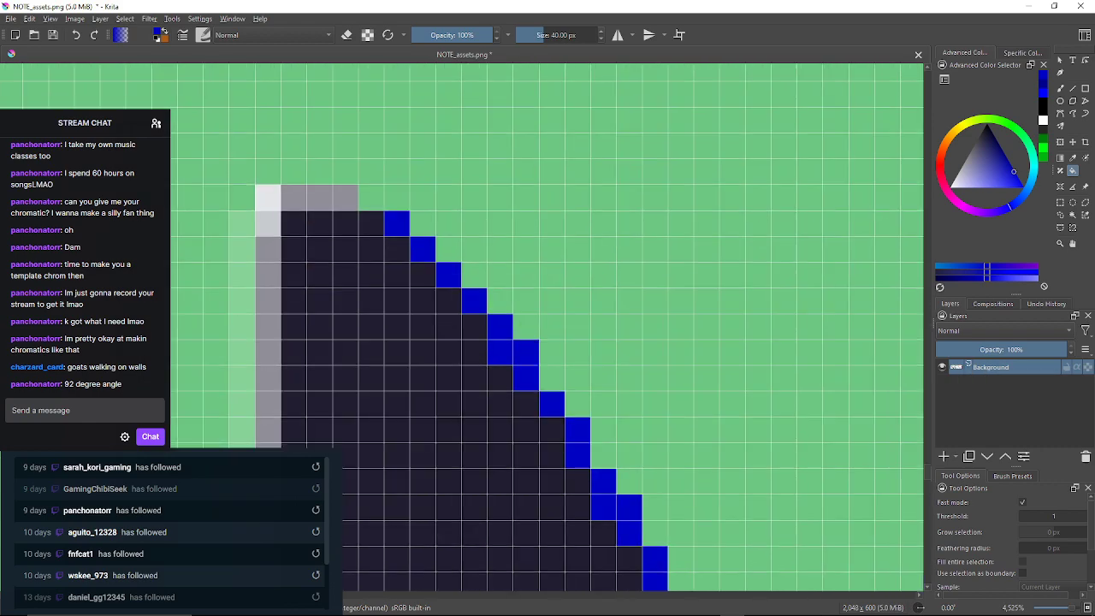
# Fill the grey and white pixels at the top of the stem's right edge, plus its upper grey and pale green columns, with medium blue
pyautogui.click(319, 197)
pyautogui.click(268, 197)
pyautogui.click(268, 224)
pyautogui.click(268, 343)
pyautogui.moveTo(267, 342); pyautogui.dragTo(332, 248)
pyautogui.click(306, 342)
# Fill the dark grey columns down the stem's right edge to the bottom curve with medium blue
pyautogui.moveTo(325, 436)
pyautogui.mouseDown()
pyautogui.moveTo(374, 316)
pyautogui.moveTo(432, 81)
pyautogui.mouseUp()
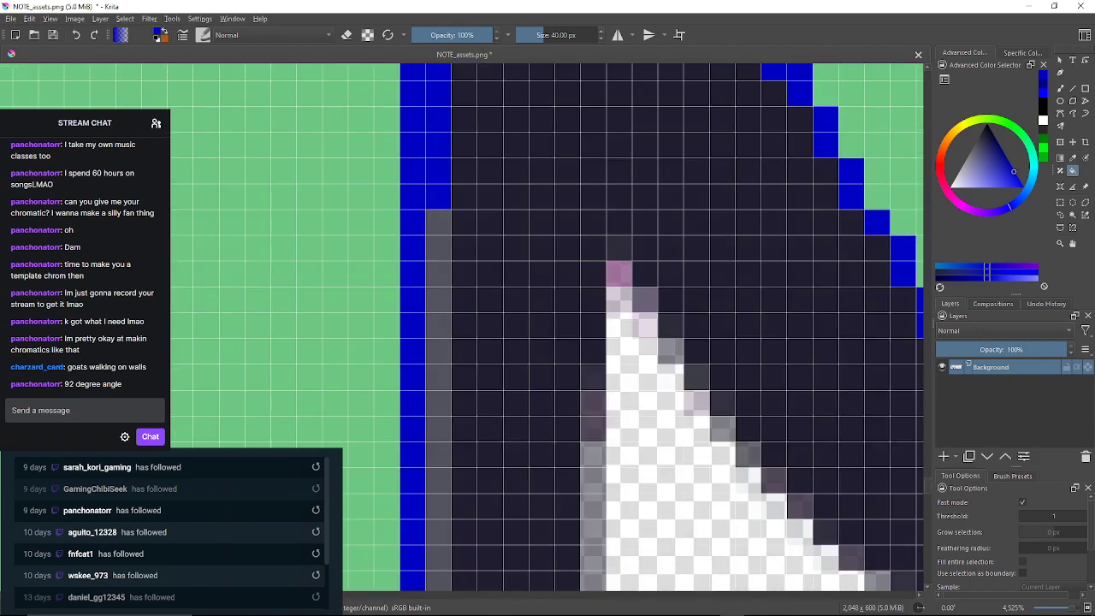
pyautogui.click(438, 428)
pyautogui.moveTo(438, 427); pyautogui.dragTo(461, 115)
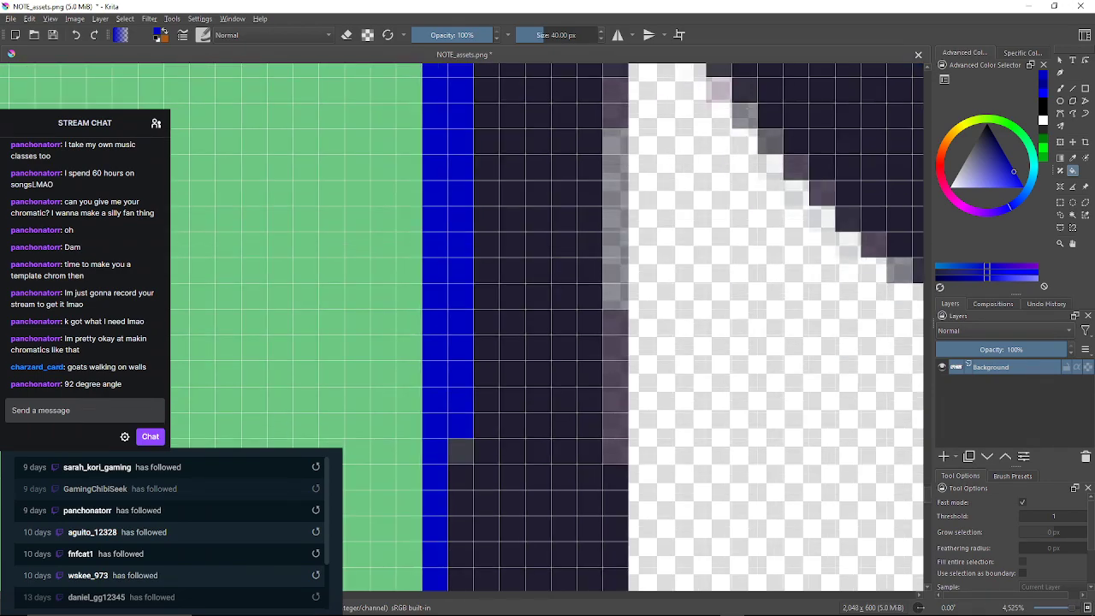
pyautogui.moveTo(460, 452); pyautogui.dragTo(487, 171)
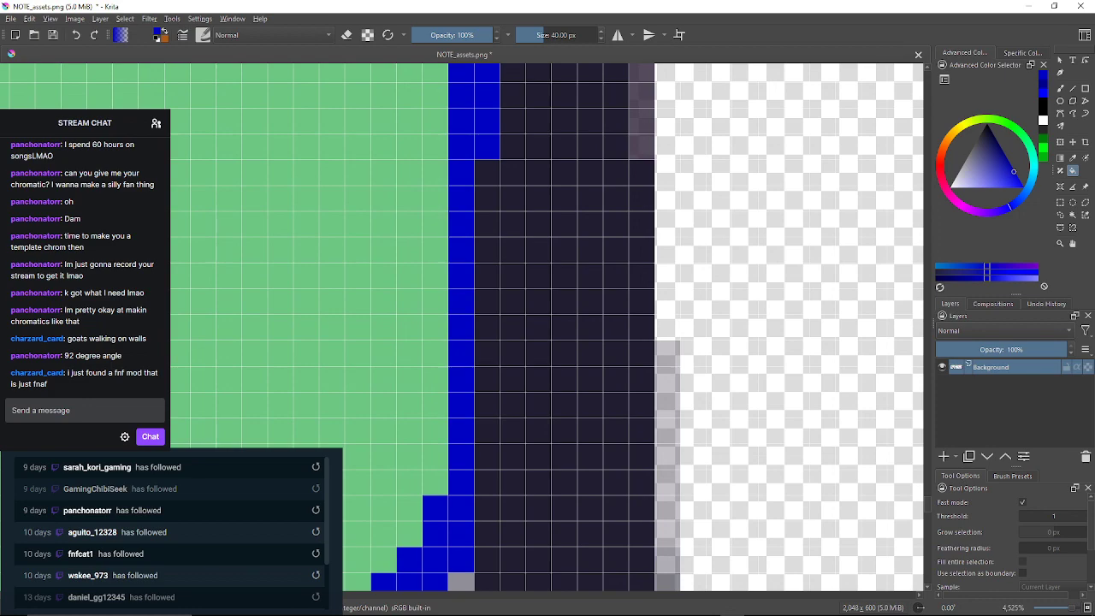
pyautogui.moveTo(466, 530); pyautogui.dragTo(480, 332)
# Fill the grey and mauve transition pixels around the stem's bottom-right curve with medium blue
pyautogui.click(474, 387)
pyautogui.click(474, 412)
pyautogui.click(449, 438)
pyautogui.click(346, 412)
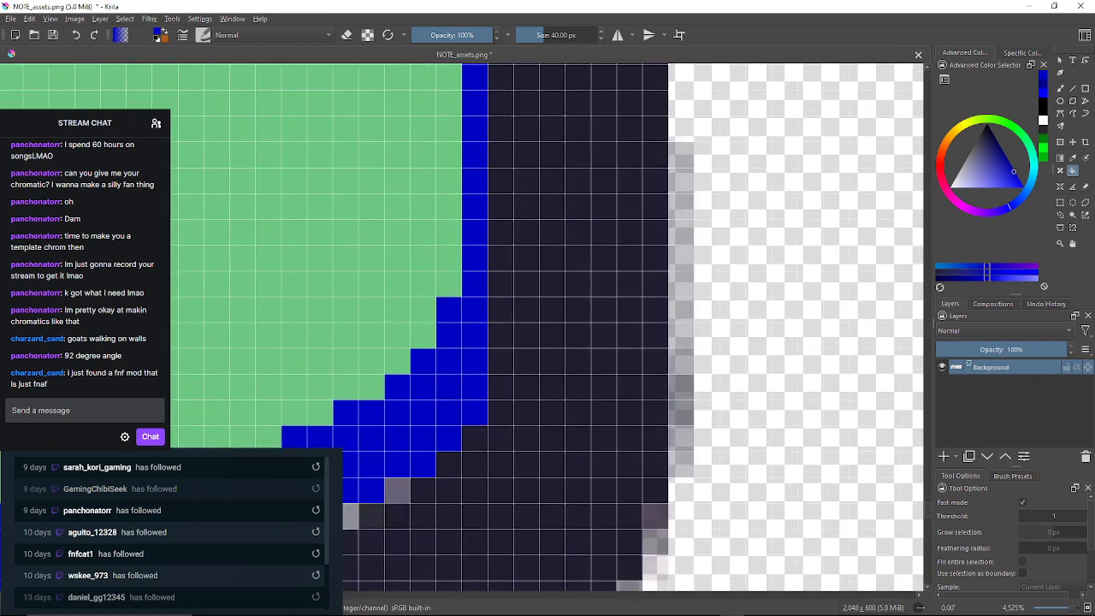
pyautogui.click(396, 490)
pyautogui.click(371, 515)
pyautogui.click(350, 516)
# Fill the remaining transition pixels from the bottom-right curve along the stem's bottom edge with medium blue
pyautogui.moveTo(351, 516)
pyautogui.mouseDown()
pyautogui.moveTo(408, 392)
pyautogui.moveTo(441, 387)
pyautogui.moveTo(470, 356)
pyautogui.mouseUp()
pyautogui.click(305, 336)
pyautogui.click(384, 412)
pyautogui.click(409, 412)
pyautogui.click(394, 382)
pyautogui.click(317, 407)
pyautogui.click(291, 407)
# Fill the grey and pale green transition pixels at the left end of the stem's bottom edge with medium blue
pyautogui.moveTo(290, 407); pyautogui.dragTo(900, 359)
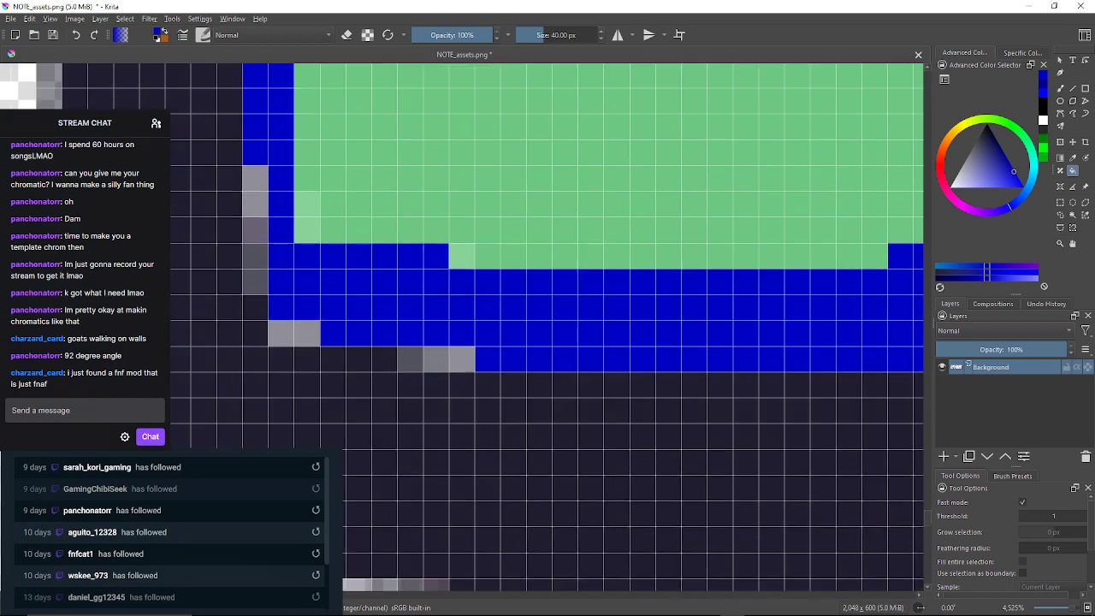
pyautogui.click(461, 359)
pyautogui.click(436, 359)
pyautogui.click(411, 360)
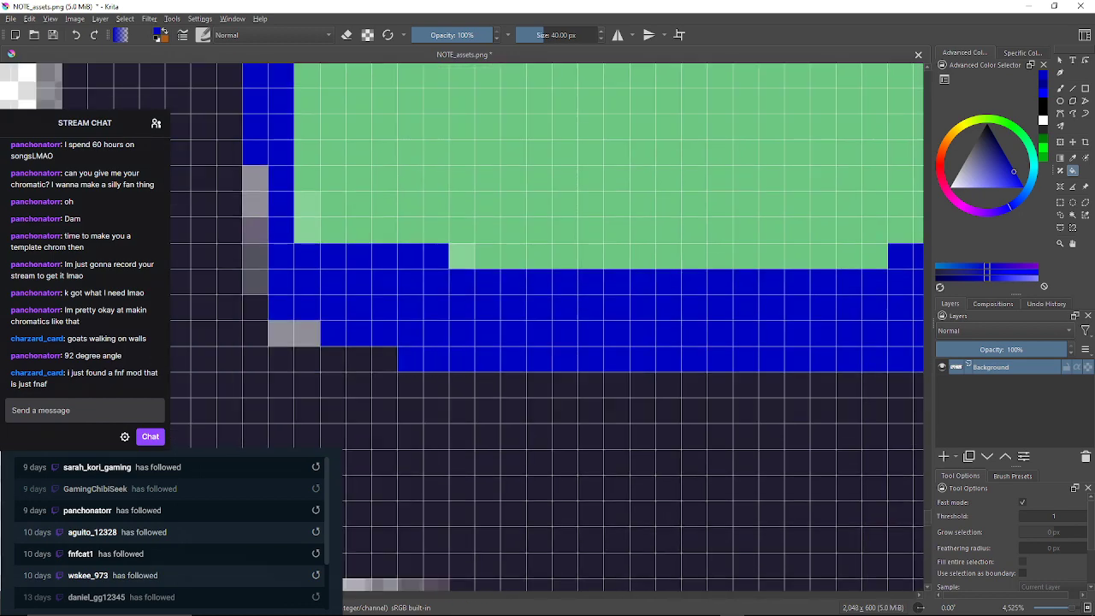
pyautogui.click(462, 257)
pyautogui.click(281, 334)
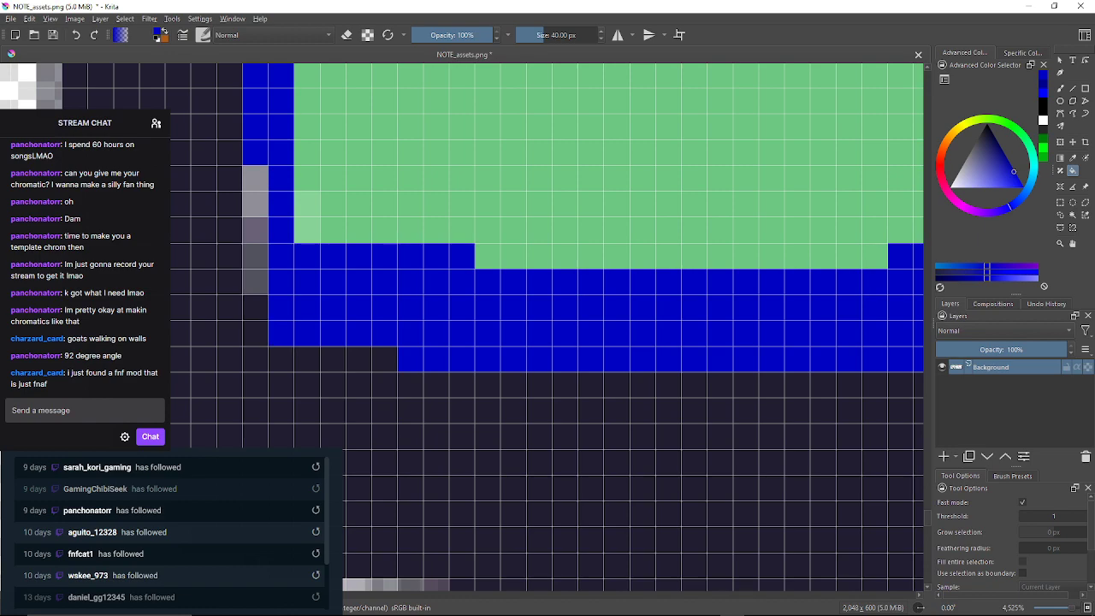
# Fill the dark grey, mauve and pale green pixels beside the stem's bottom-left corner with medium blue
pyautogui.click(256, 269)
pyautogui.click(256, 230)
pyautogui.click(307, 217)
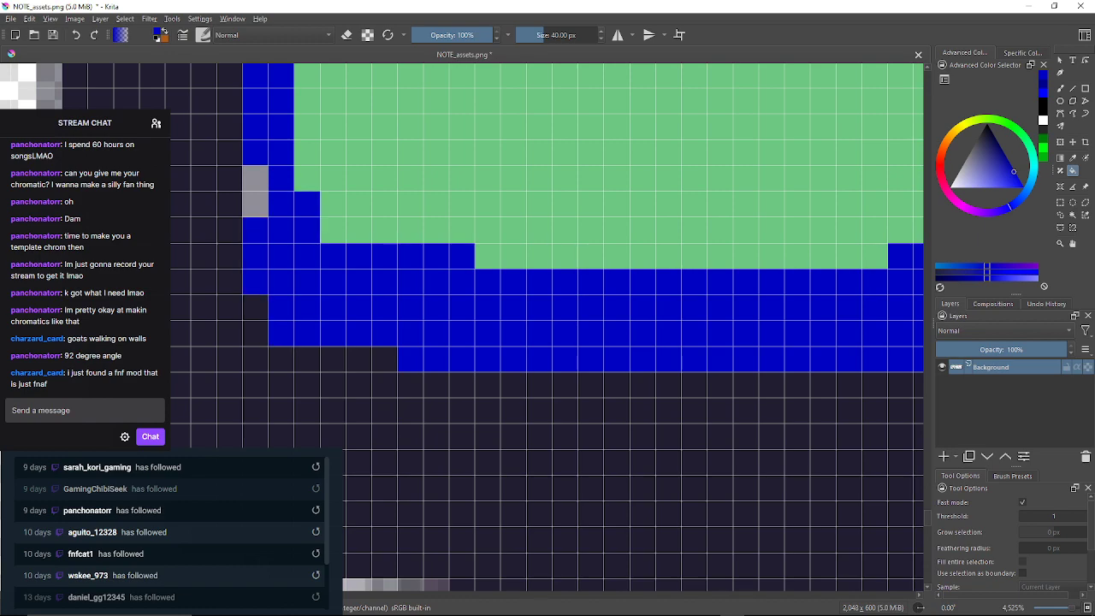
pyautogui.click(255, 191)
# Fill the pale green and grey columns along the lower part of the stem's left edge with medium blue
pyautogui.moveTo(255, 191); pyautogui.dragTo(270, 502)
pyautogui.click(294, 360)
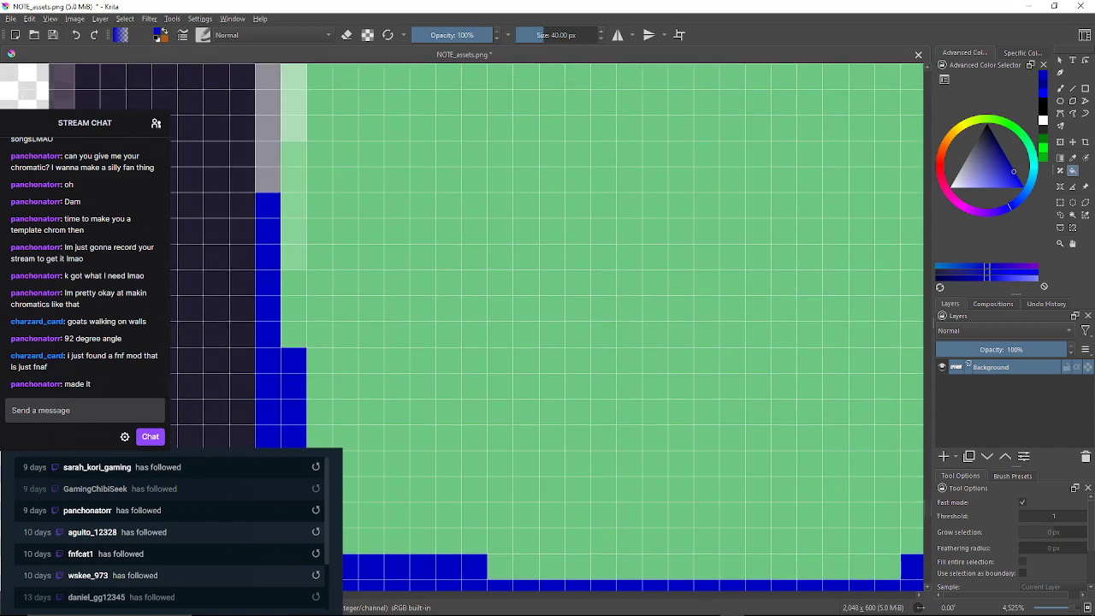
pyautogui.moveTo(293, 360); pyautogui.dragTo(274, 428)
pyautogui.click(273, 273)
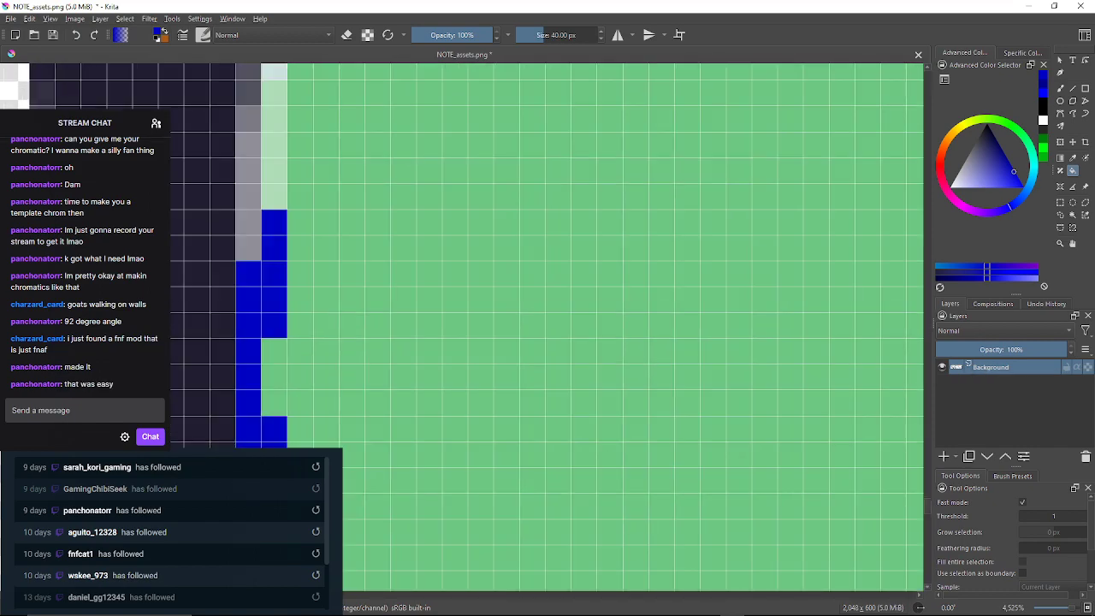
pyautogui.click(248, 196)
pyautogui.moveTo(273, 359); pyautogui.dragTo(284, 406)
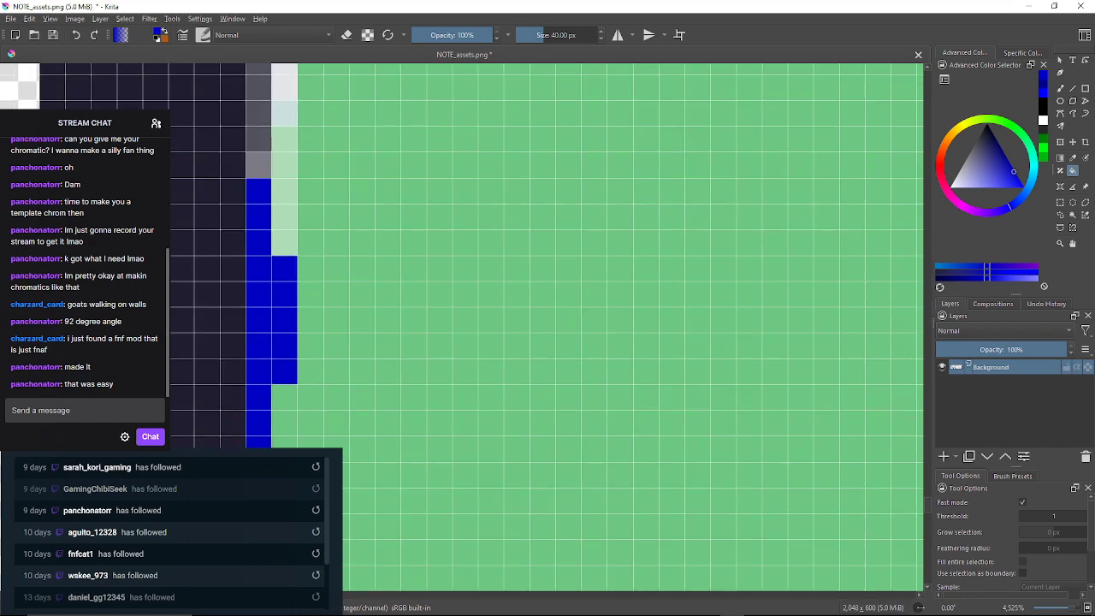
pyautogui.click(283, 197)
# Continue up the stem's left edge, filling the dark grey, pale teal and off-white pixels with medium blue
pyautogui.moveTo(284, 196); pyautogui.dragTo(271, 291)
pyautogui.click(246, 260)
pyautogui.click(246, 179)
pyautogui.click(272, 209)
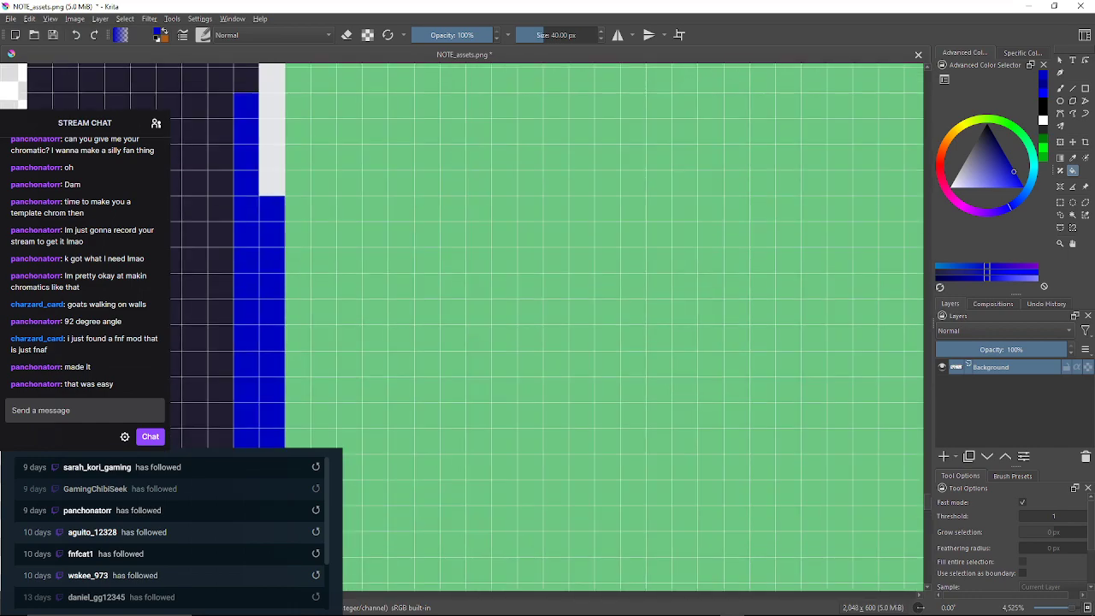
pyautogui.moveTo(272, 205); pyautogui.dragTo(265, 304)
pyautogui.click(265, 231)
# Fill the white, pinkish, light grey and pale green stretches midway up the stem's left edge with medium blue
pyautogui.moveTo(265, 129); pyautogui.dragTo(248, 284)
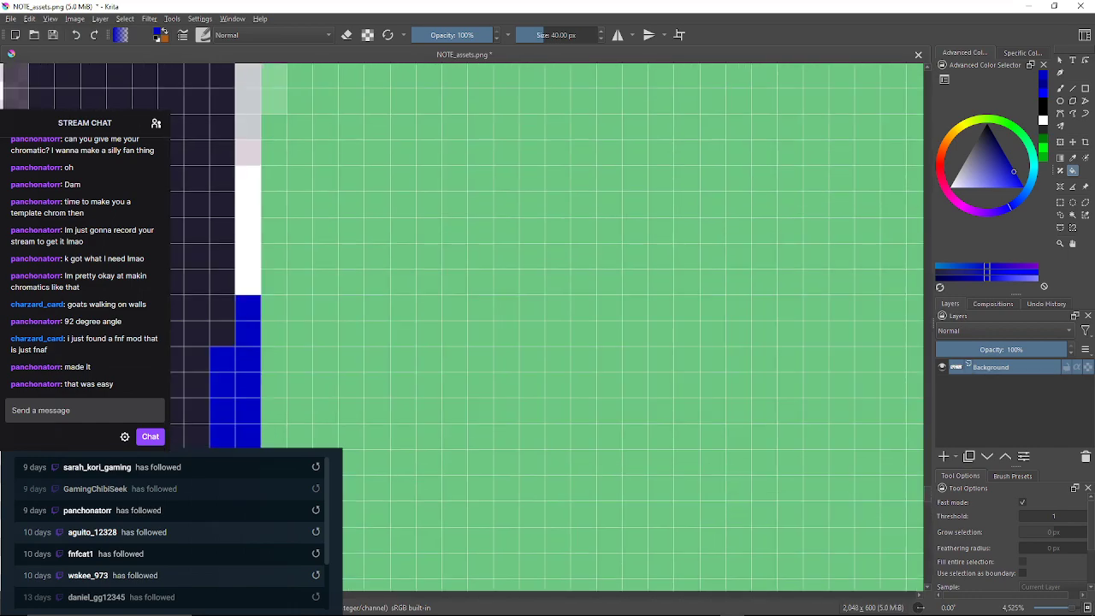
pyautogui.click(248, 235)
pyautogui.moveTo(248, 154); pyautogui.dragTo(248, 302)
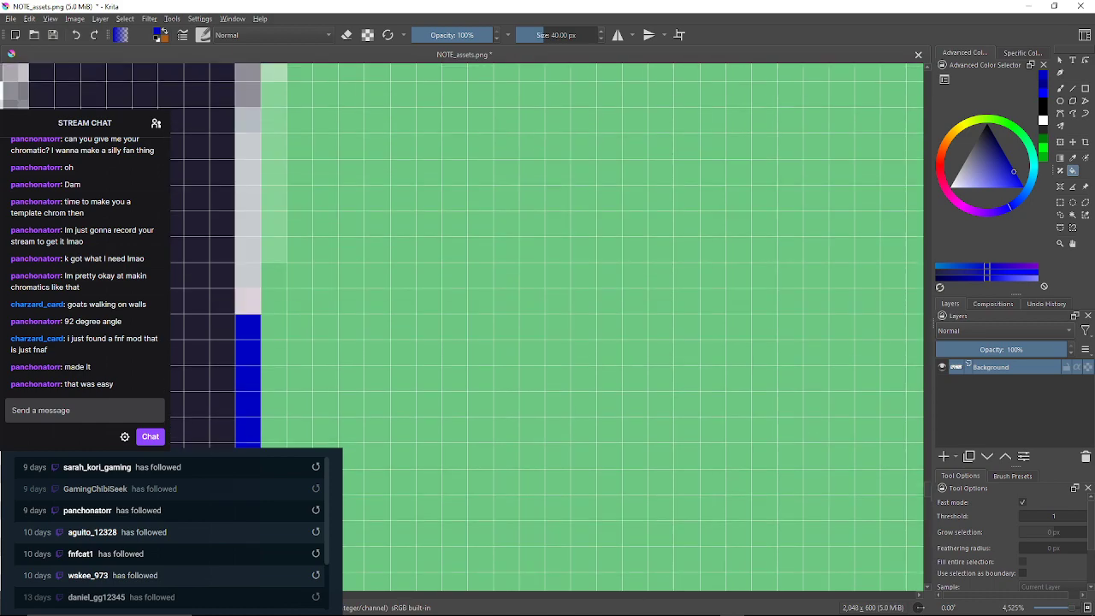
pyautogui.click(248, 302)
pyautogui.click(248, 214)
pyautogui.click(273, 179)
# Fill the next grey and pale green columns above the middle of the stem's left edge with medium blue
pyautogui.moveTo(274, 171); pyautogui.dragTo(291, 287)
pyautogui.click(265, 236)
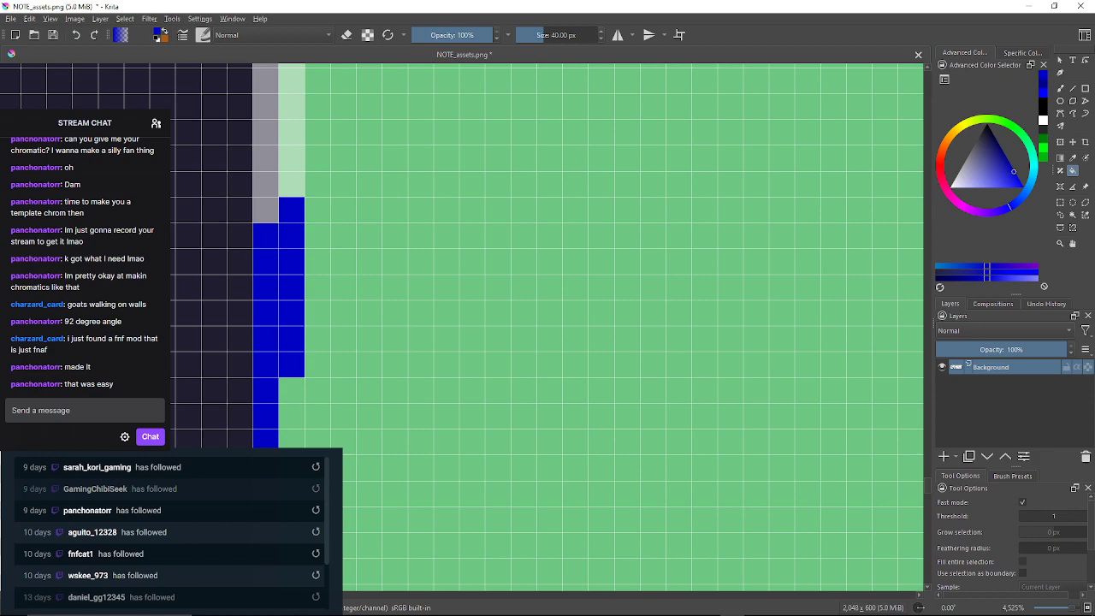
pyautogui.click(266, 205)
pyautogui.click(329, 218)
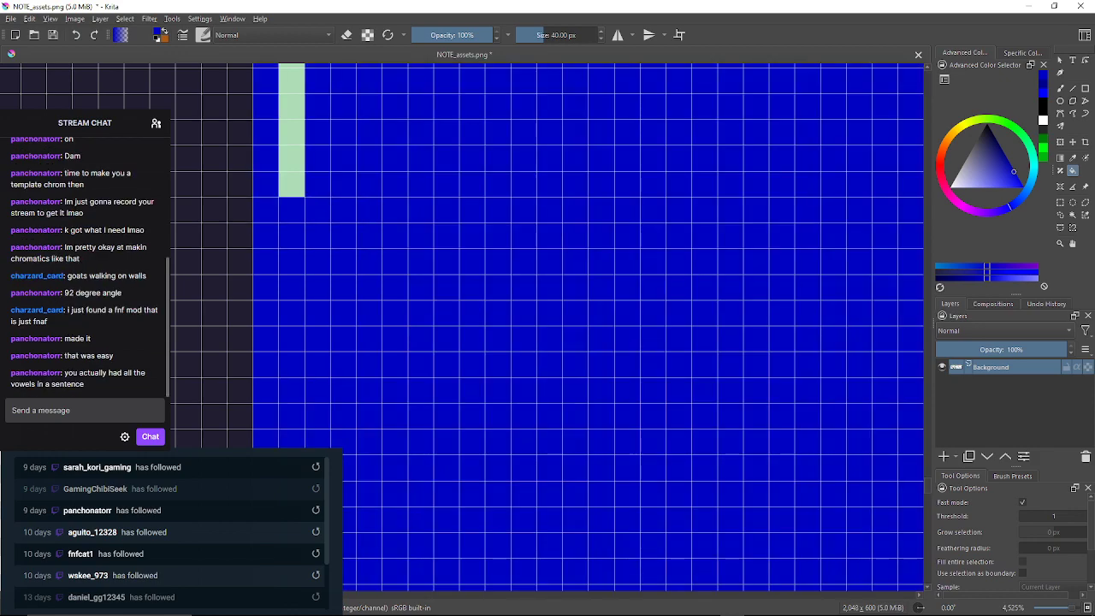
pyautogui.hotkey('ctrl', 'z')
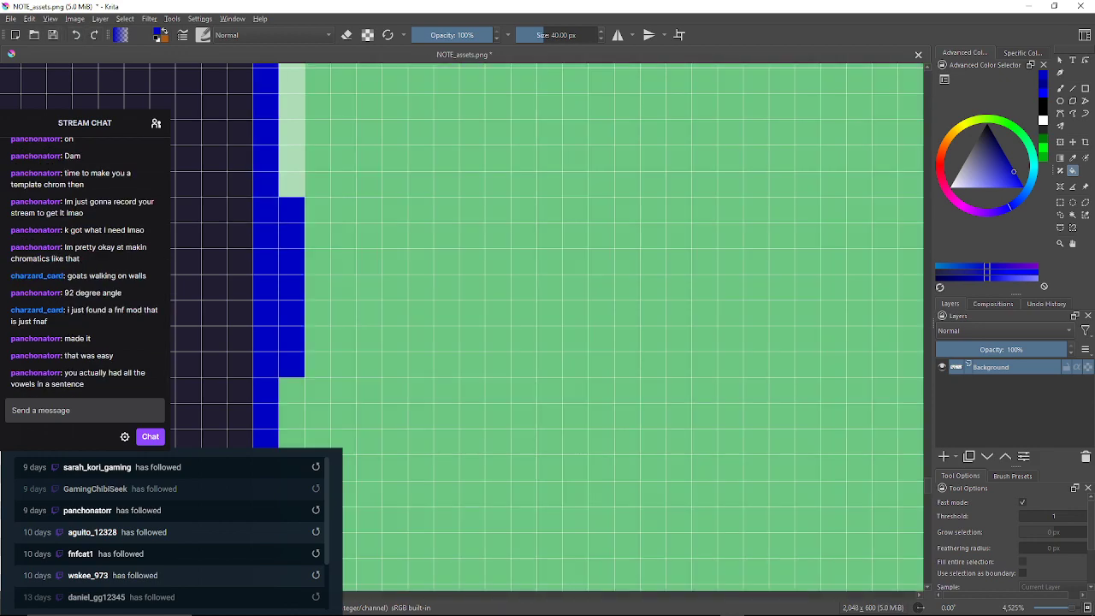
pyautogui.click(292, 154)
# Fill the grey, pale teal and off-white pixels near the top of the stem's left edge with medium blue
pyautogui.moveTo(291, 154); pyautogui.dragTo(257, 418)
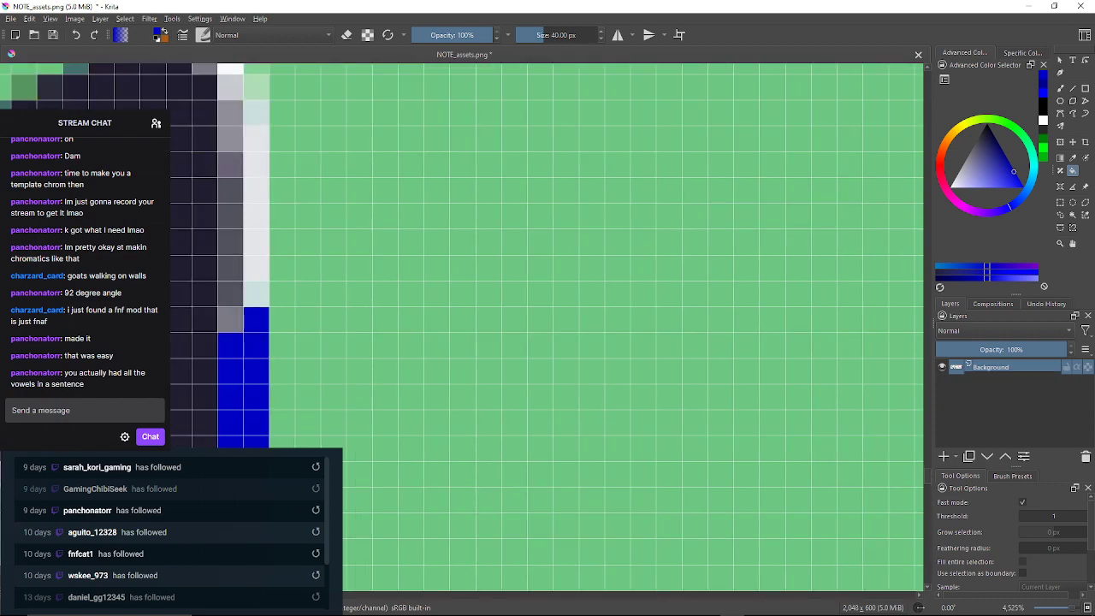
pyautogui.click(230, 320)
pyautogui.click(256, 294)
pyautogui.click(230, 267)
pyautogui.click(256, 205)
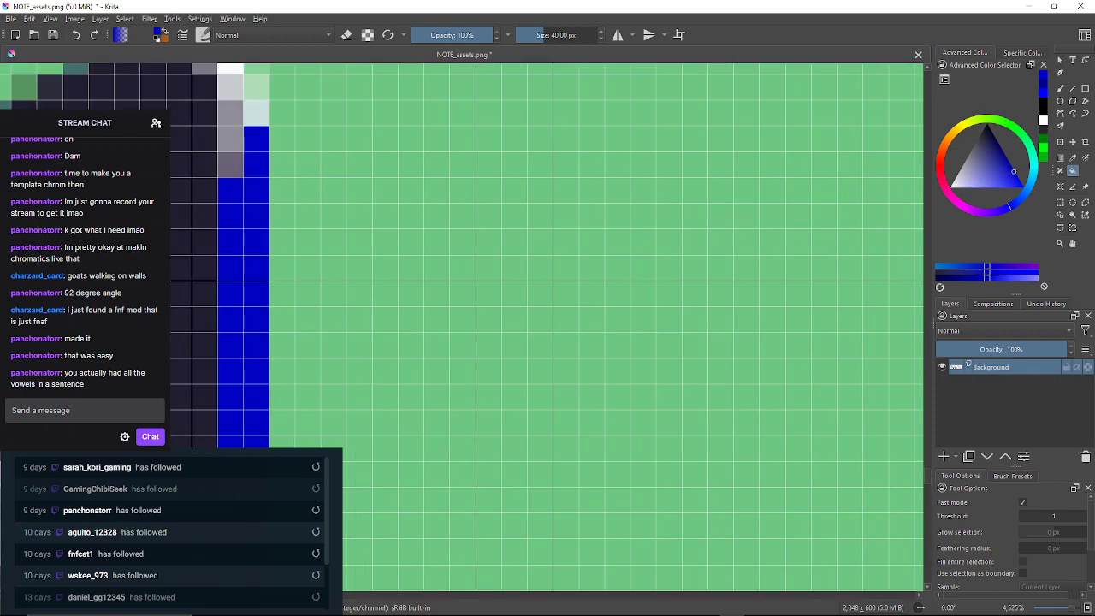
# Fill the last mauve, grey, pale teal and pale green pixels just below the stem's upper-left corner with medium blue
pyautogui.click(230, 164)
pyautogui.click(230, 126)
pyautogui.click(256, 113)
pyautogui.click(256, 88)
pyautogui.click(230, 87)
# Fill the white, grey and pale green pixels forming the stem's upper-left corner with medium blue
pyautogui.moveTo(230, 87); pyautogui.dragTo(266, 243)
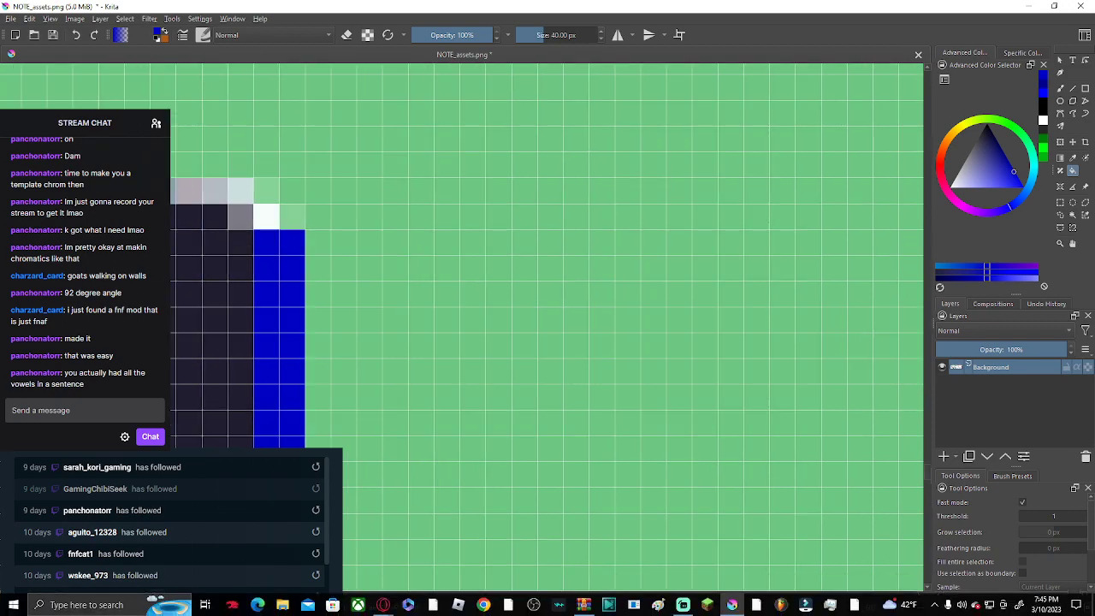
pyautogui.click(292, 216)
pyautogui.click(266, 191)
pyautogui.click(266, 217)
pyautogui.click(241, 216)
pyautogui.click(240, 191)
# Fill the flat top edge between the stem and the left barb, and the adjoining teal pixel, with medium blue
pyautogui.moveTo(241, 190); pyautogui.dragTo(379, 227)
pyautogui.click(354, 228)
pyautogui.click(328, 227)
pyautogui.click(303, 227)
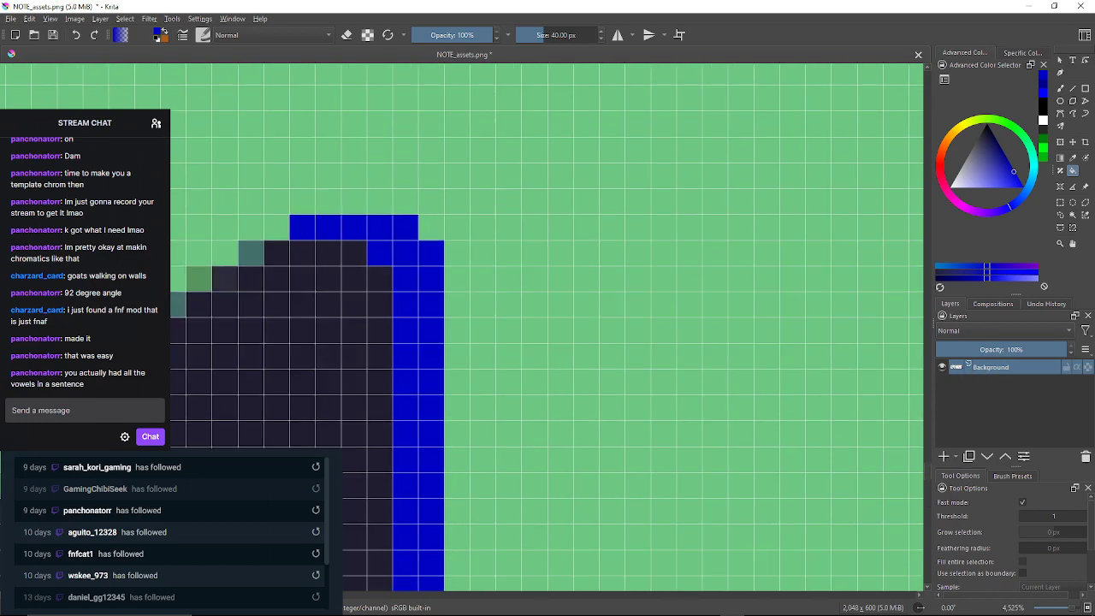
pyautogui.click(251, 253)
# Fill the first dark, muted green and teal diagonal pixels down the left barb's inner edge with medium blue
pyautogui.moveTo(250, 253); pyautogui.dragTo(406, 191)
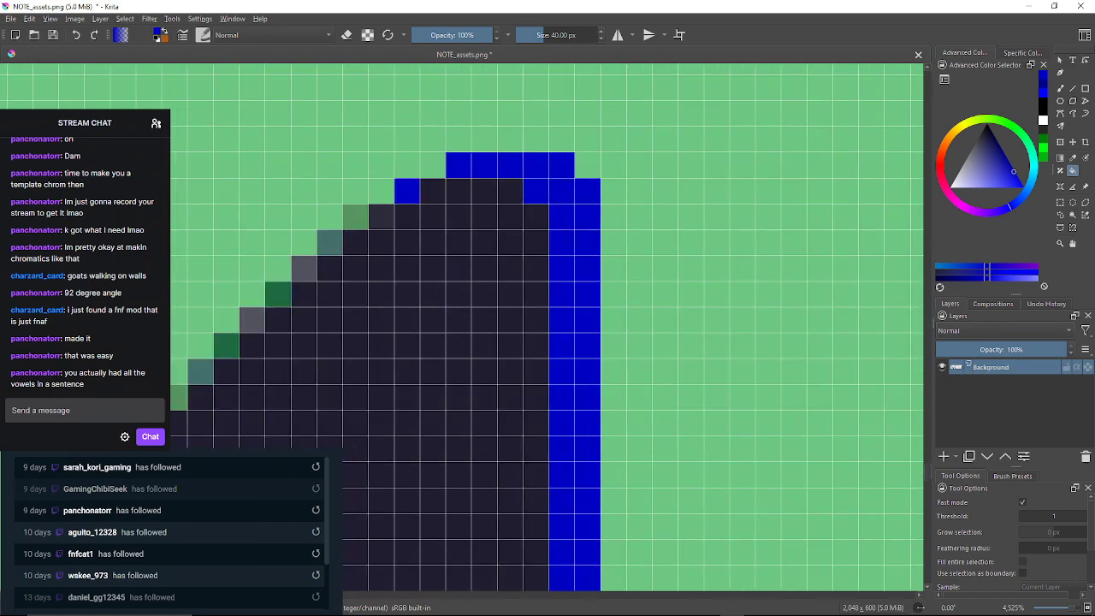
pyautogui.click(382, 216)
pyautogui.click(356, 217)
pyautogui.click(329, 243)
pyautogui.scroll(-2, 303, 337)
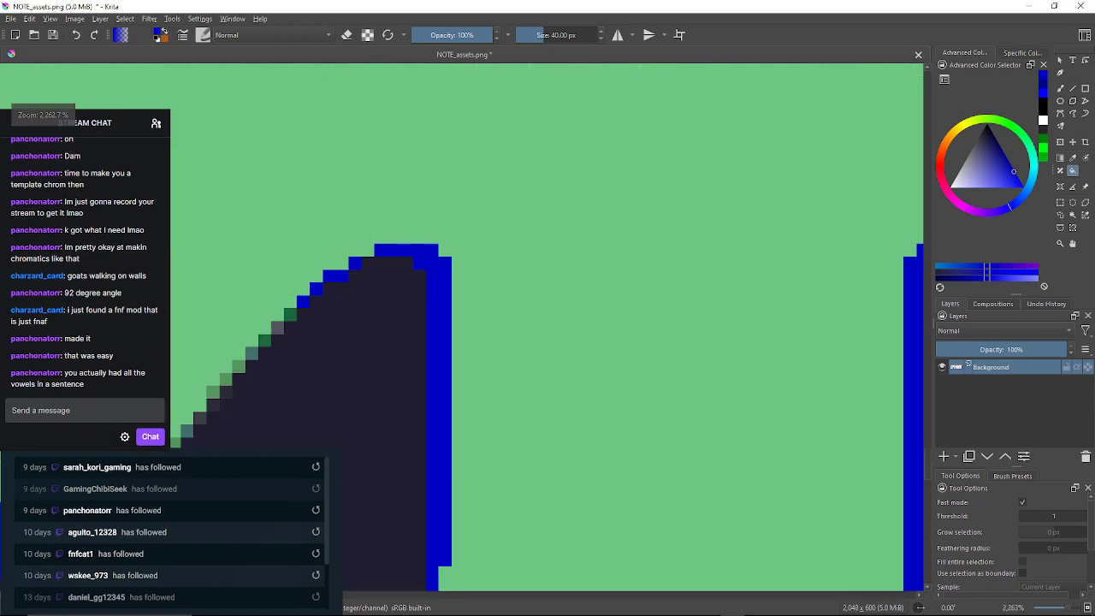
pyautogui.moveTo(303, 337); pyautogui.dragTo(527, 221)
pyautogui.scroll(-2, 453, 276)
pyautogui.scroll(2, 438, 291)
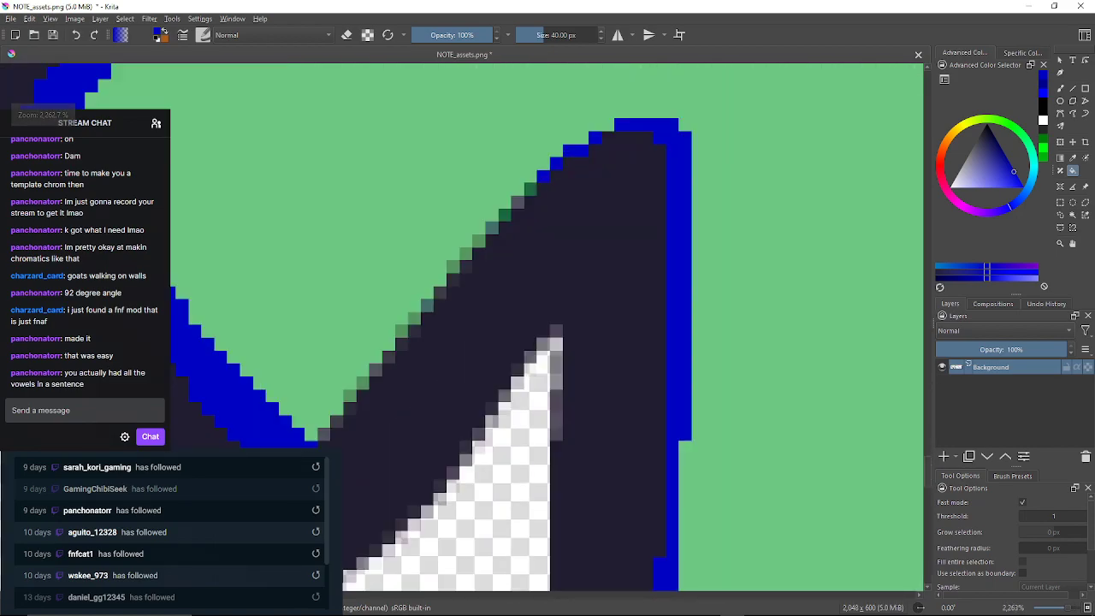
# Undo the latest blue fills on the left barb's inner edge
pyautogui.click(76, 35)
pyautogui.click(76, 35)
pyautogui.click(76, 34)
pyautogui.click(76, 35)
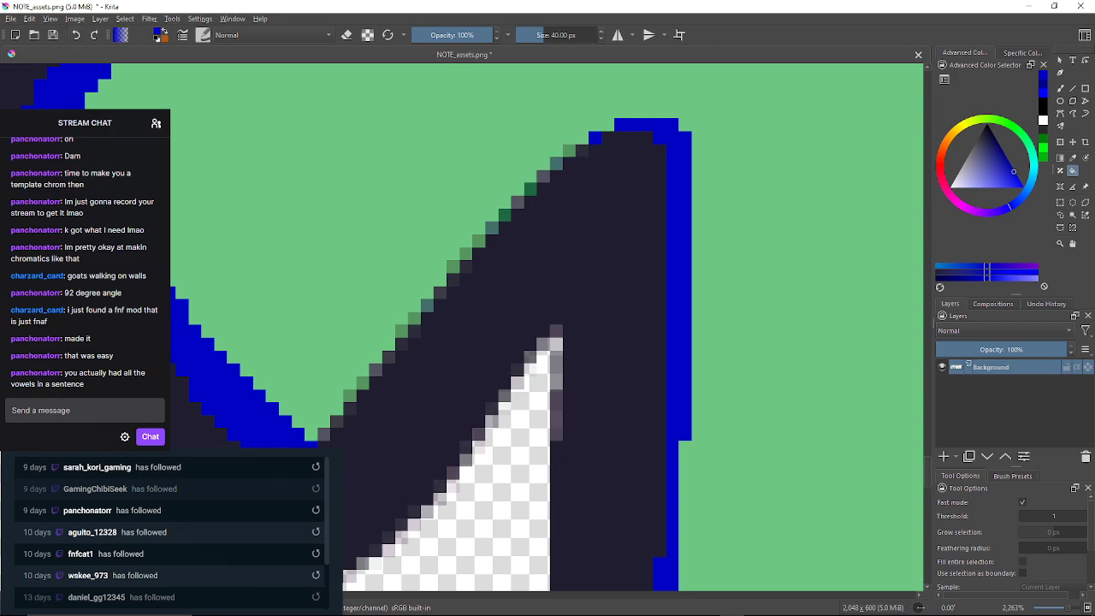
pyautogui.click(76, 35)
# Undo the blue fills back around the stem's left, bottom and right edges and the right barb's upper inner edge
pyautogui.moveTo(787, 342); pyautogui.dragTo(133, 281)
pyautogui.scroll(-4, 133, 281)
pyautogui.scroll(3, 133, 281)
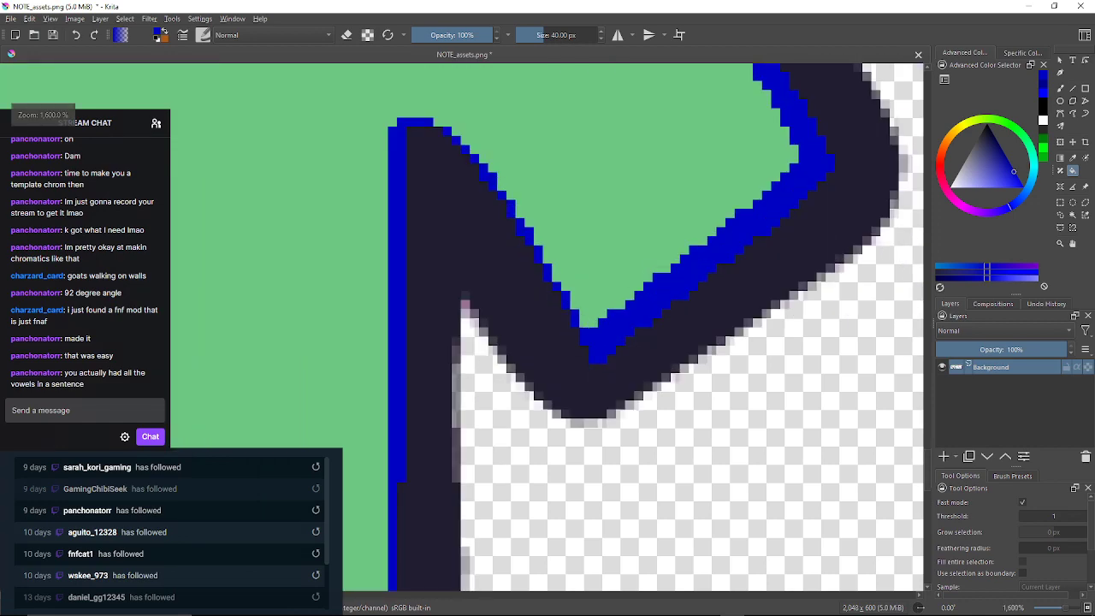
pyautogui.scroll(-1, 716, 265)
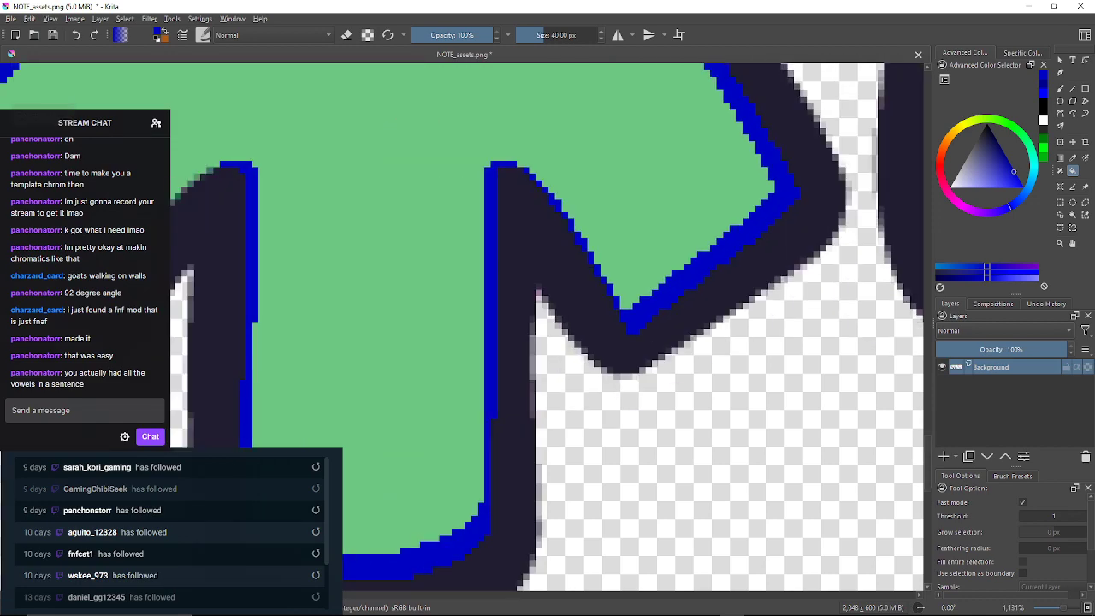
pyautogui.scroll(-2, 591, 313)
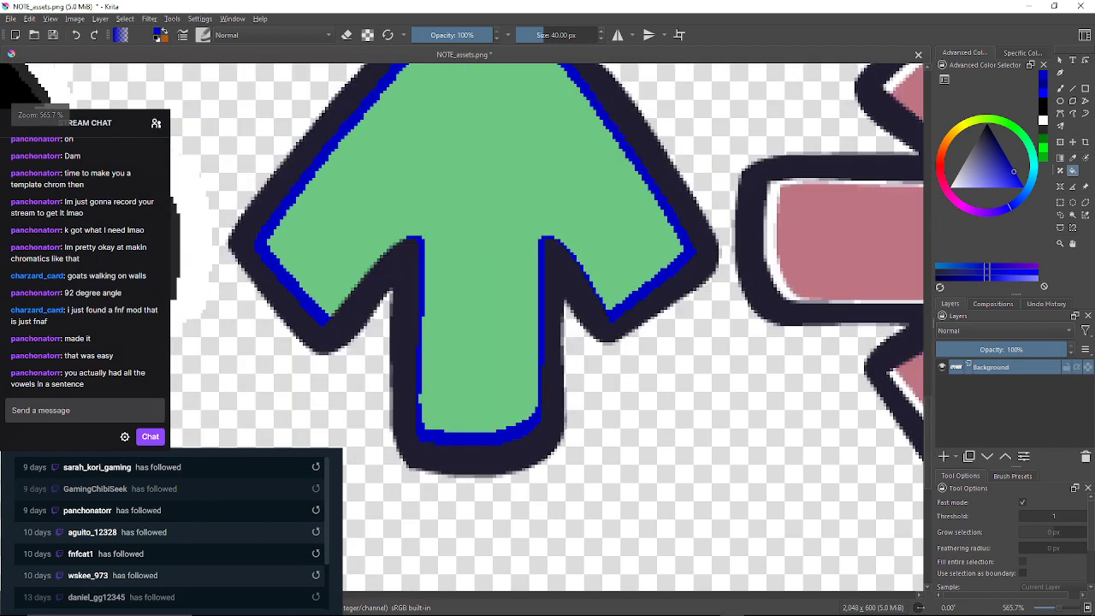
pyautogui.moveTo(592, 313); pyautogui.dragTo(570, 370)
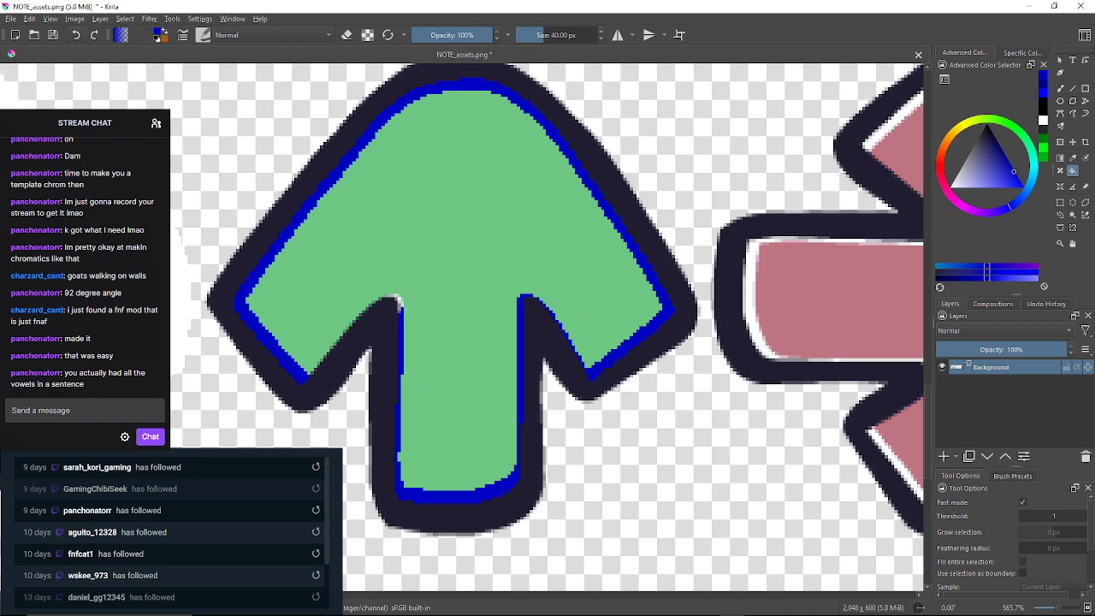
pyautogui.click(75, 35)
pyautogui.click(75, 35)
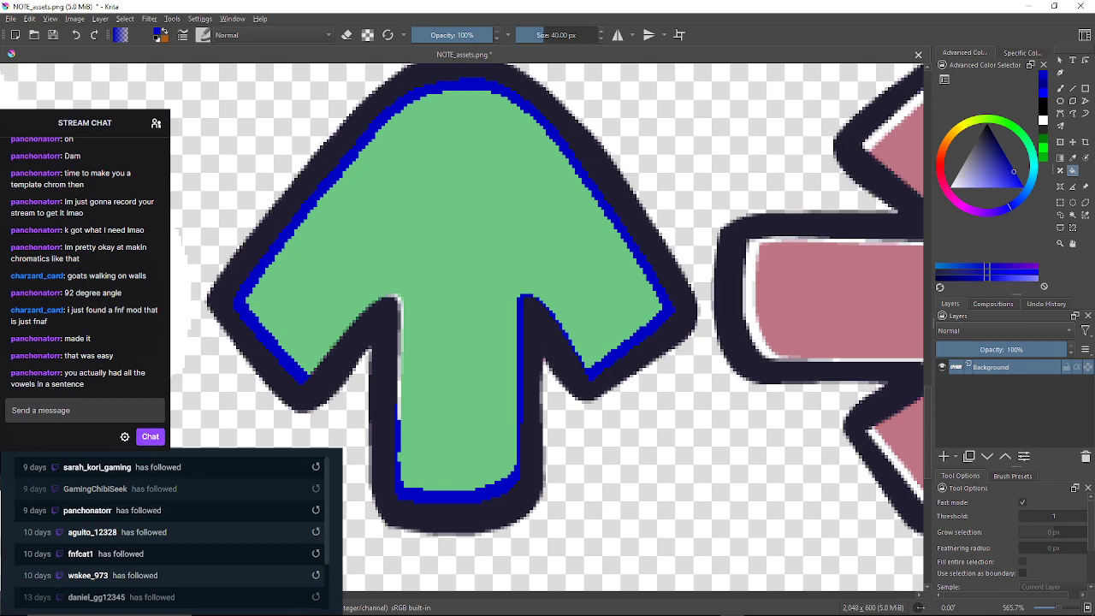
pyautogui.click(75, 35)
pyautogui.click(76, 35)
pyautogui.click(75, 35)
pyautogui.click(75, 35)
pyautogui.click(75, 35)
pyautogui.click(76, 35)
pyautogui.click(75, 35)
pyautogui.click(76, 35)
pyautogui.click(75, 35)
pyautogui.click(76, 35)
pyautogui.click(75, 35)
pyautogui.click(75, 35)
pyautogui.click(76, 35)
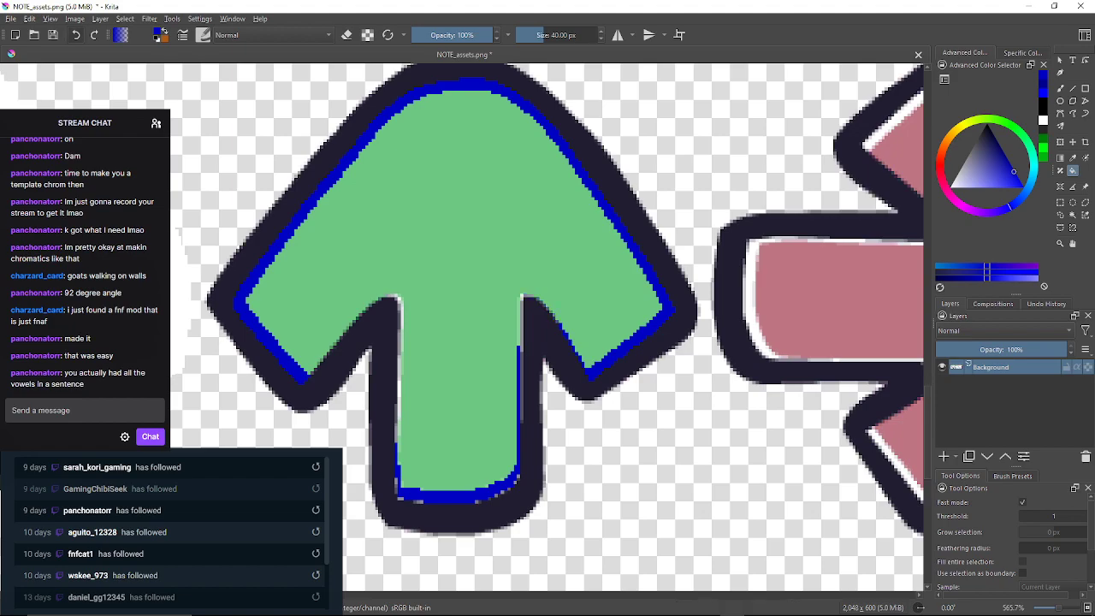
# Undo the remaining blue fills along the right barb's inner edge down to its tip
pyautogui.click(75, 35)
pyautogui.click(76, 35)
pyautogui.click(76, 35)
pyautogui.click(75, 35)
pyautogui.click(75, 35)
pyautogui.scroll(4, 529, 305)
pyautogui.scroll(-2, 526, 309)
pyautogui.scroll(2, 681, 453)
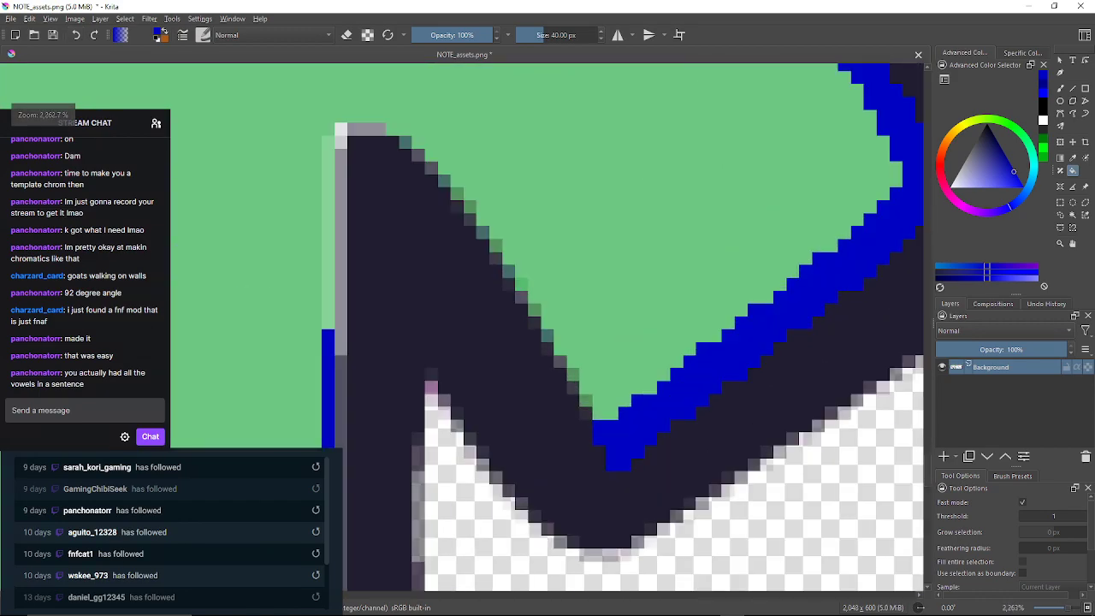
# Undo the blue pixel fills around the right barb's lower tip, restoring the two at its bottom and right side
pyautogui.click(598, 426)
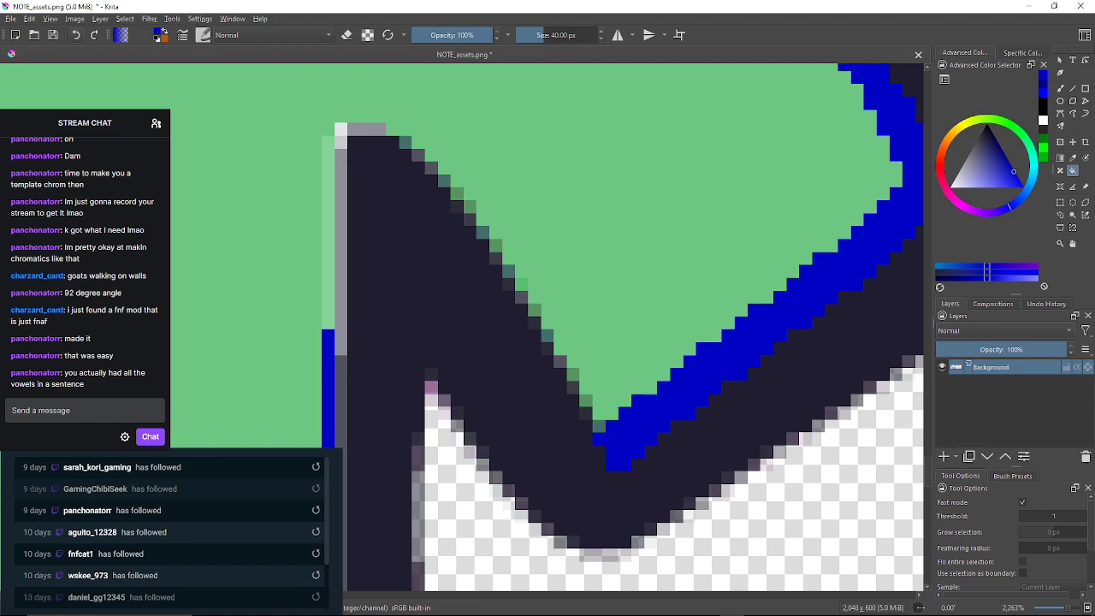
pyautogui.click(612, 451)
pyautogui.click(619, 465)
pyautogui.click(637, 451)
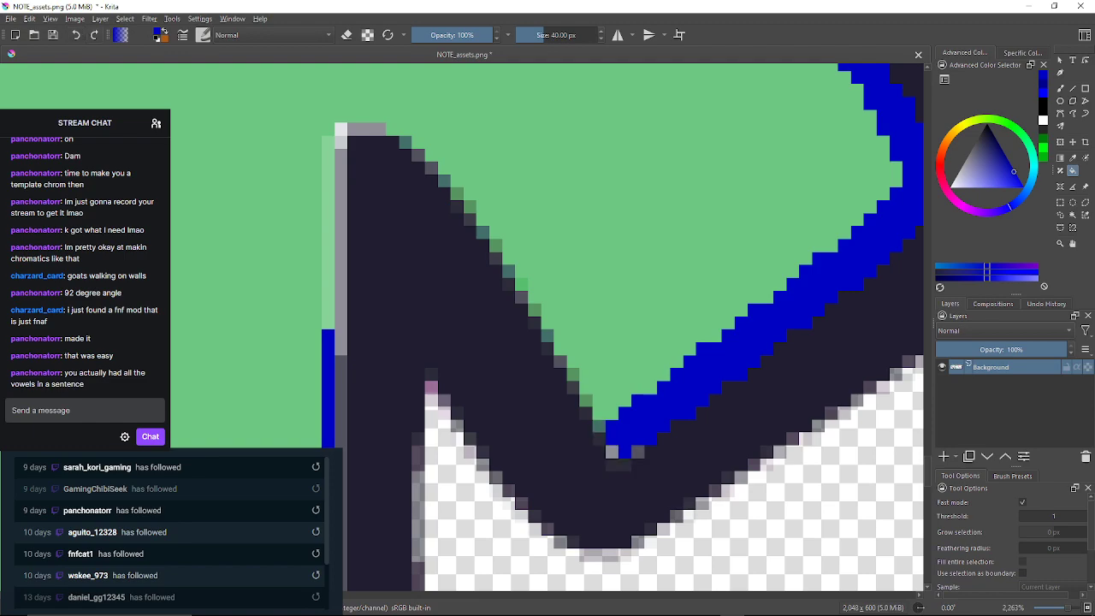
pyautogui.hotkey('ctrl', 'z')
pyautogui.hotkey('ctrl', 'z')
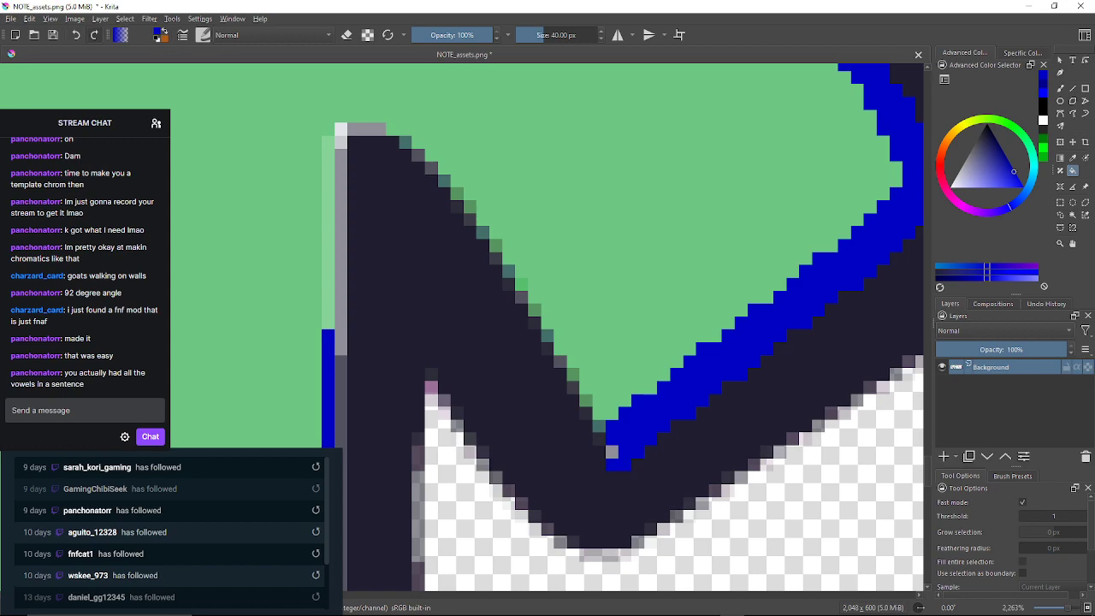
# Undo one more fill at the right barb's lower tip, then fill the pixels on the tip's inner side with medium blue
pyautogui.hotkey('ctrl', 'z')
pyautogui.click(599, 426)
pyautogui.click(599, 439)
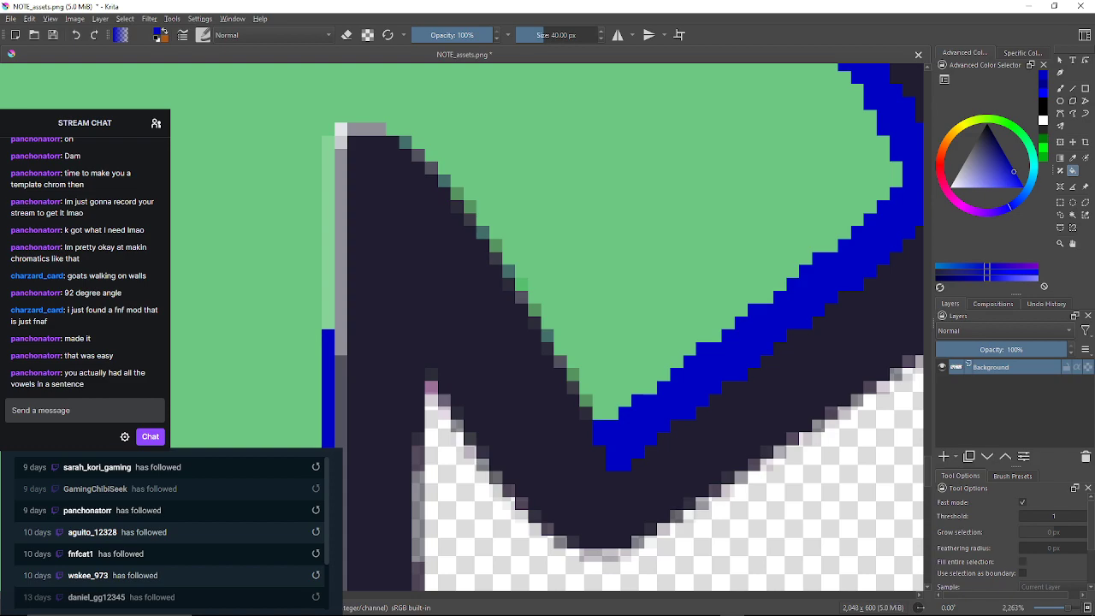
# Fill the grey, white and pale green pixels across the right notch's top and down the upper part of the stem's right edge with medium blue
pyautogui.scroll(-2, 137, 171)
pyautogui.scroll(4, 137, 171)
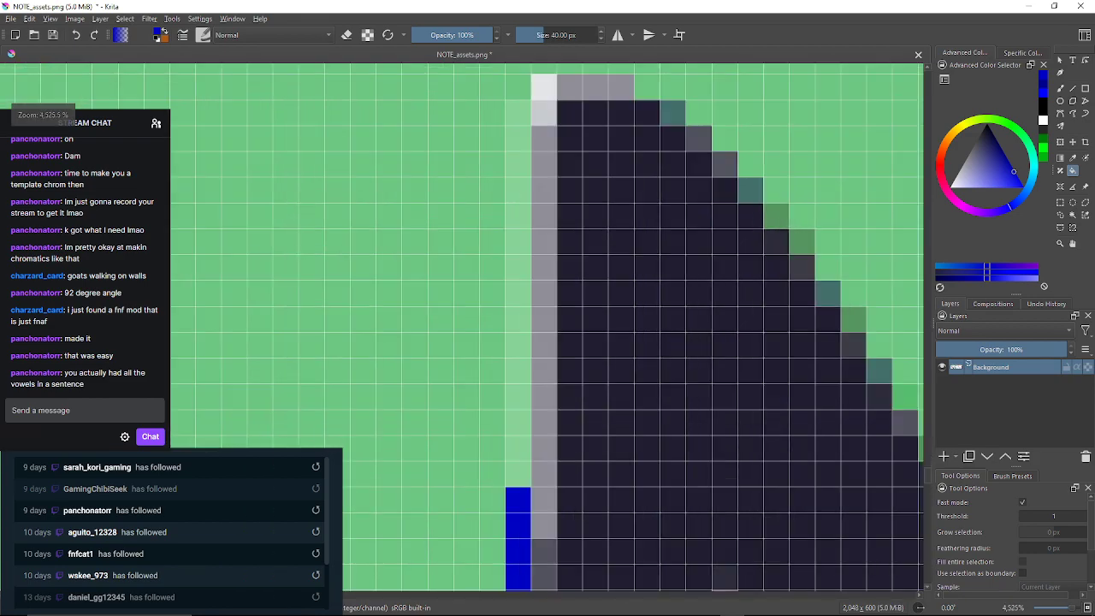
pyautogui.scroll(2, 548, 325)
pyautogui.click(582, 220)
pyautogui.click(531, 221)
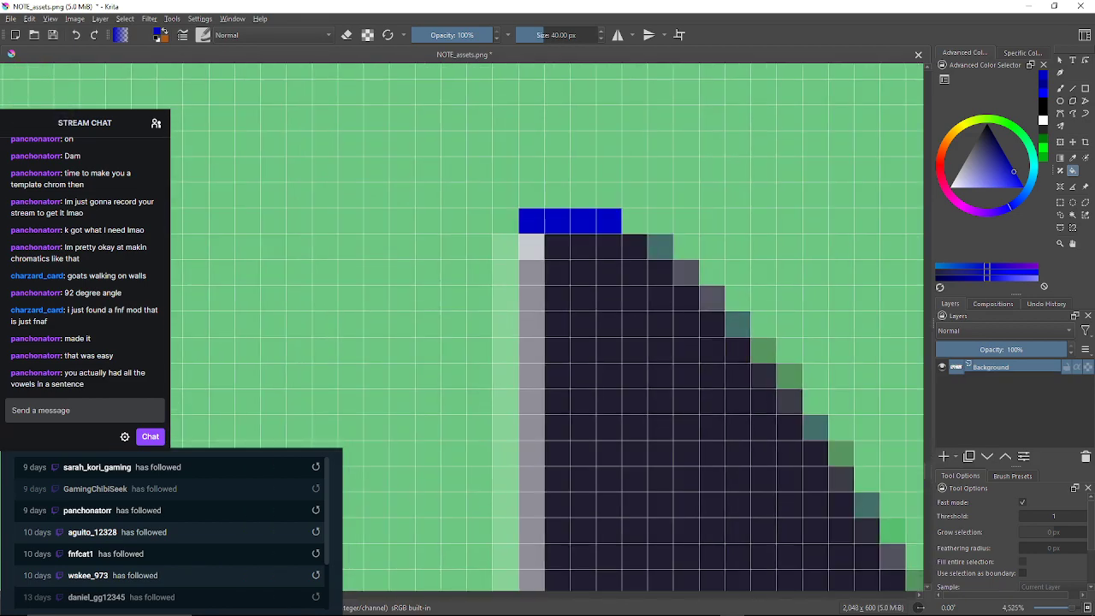
pyautogui.click(531, 247)
pyautogui.moveTo(506, 246); pyautogui.dragTo(507, 590)
pyautogui.moveTo(531, 260); pyautogui.dragTo(531, 590)
pyautogui.scroll(-3, 547, 325)
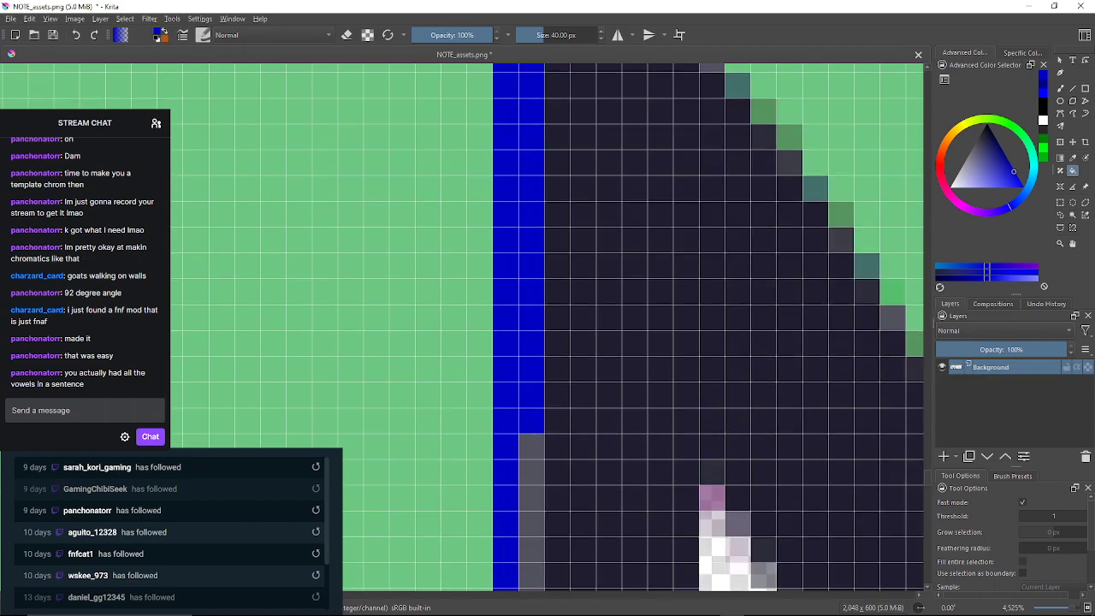
# Fill the remaining dark grey pixels down the lower part of the stem's right edge with medium blue
pyautogui.moveTo(531, 496); pyautogui.dragTo(540, 348)
pyautogui.click(540, 393)
pyautogui.moveTo(541, 565)
pyautogui.mouseDown()
pyautogui.moveTo(541, 307)
pyautogui.moveTo(558, 100)
pyautogui.mouseUp()
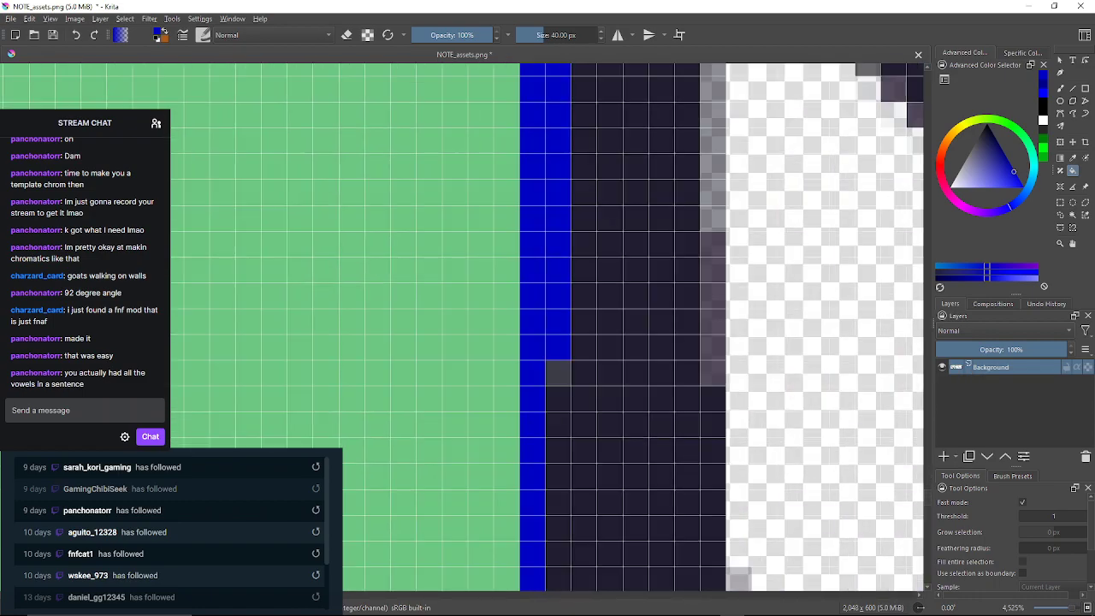
pyautogui.moveTo(558, 373); pyautogui.dragTo(548, 322)
pyautogui.click(548, 322)
# Fill the grey pixels on the outside of the stem's lower right corner with medium blue
pyautogui.moveTo(549, 547); pyautogui.dragTo(585, 137)
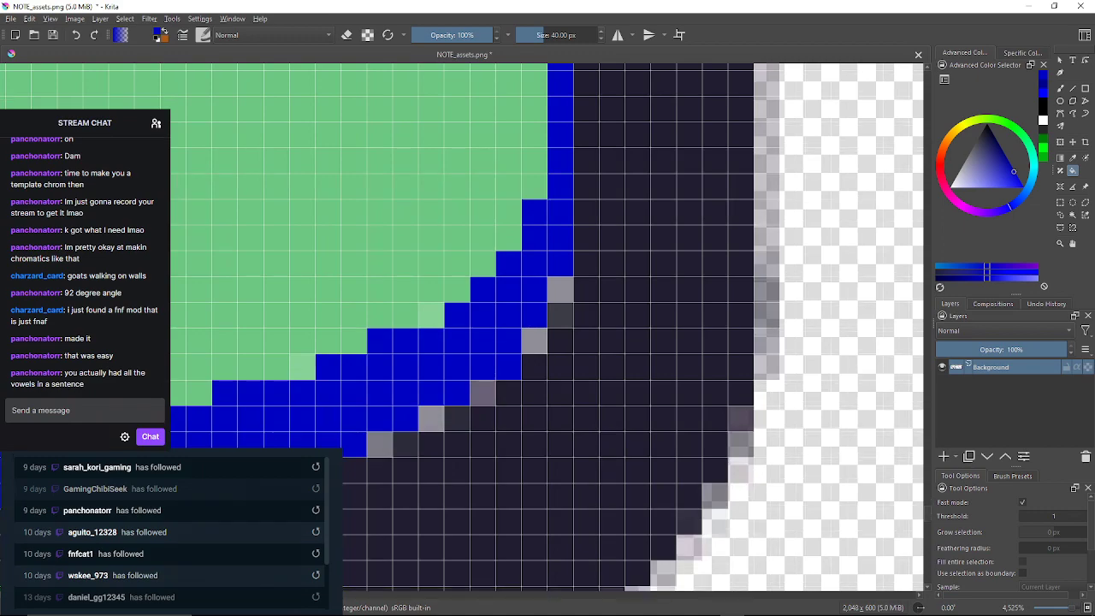
pyautogui.click(590, 137)
pyautogui.hotkey('ctrl', 'z')
pyautogui.click(560, 315)
pyautogui.click(535, 341)
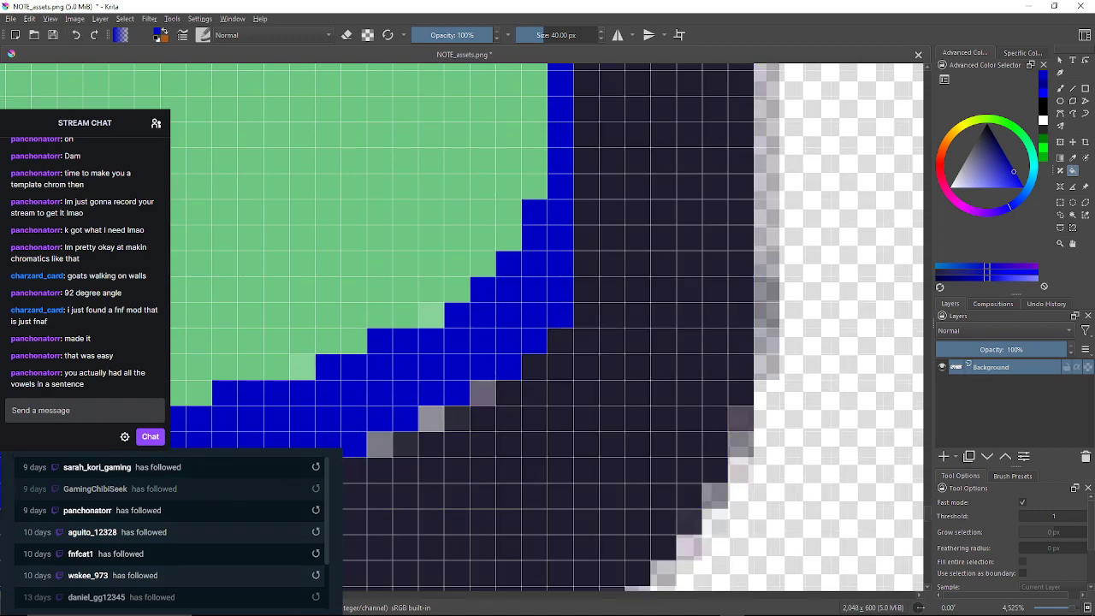
# Fill the pale green and grey pixels where the lower right corner curves into the stem's bottom edge with medium blue
pyautogui.click(431, 314)
pyautogui.click(482, 393)
pyautogui.click(457, 418)
pyautogui.click(431, 418)
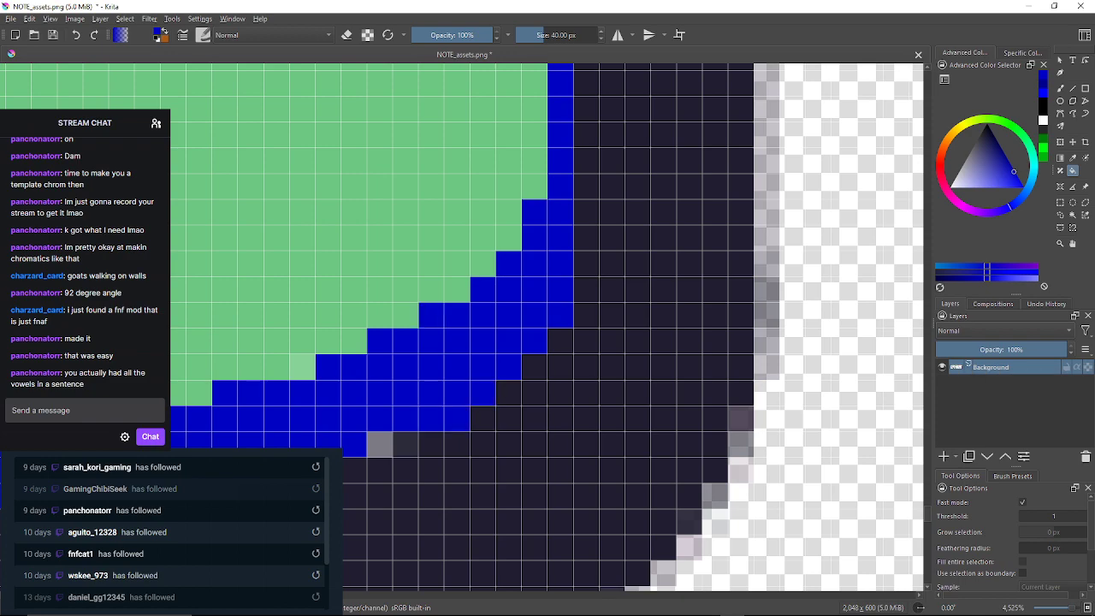
pyautogui.moveTo(431, 418); pyautogui.dragTo(516, 369)
pyautogui.click(463, 395)
pyautogui.click(490, 395)
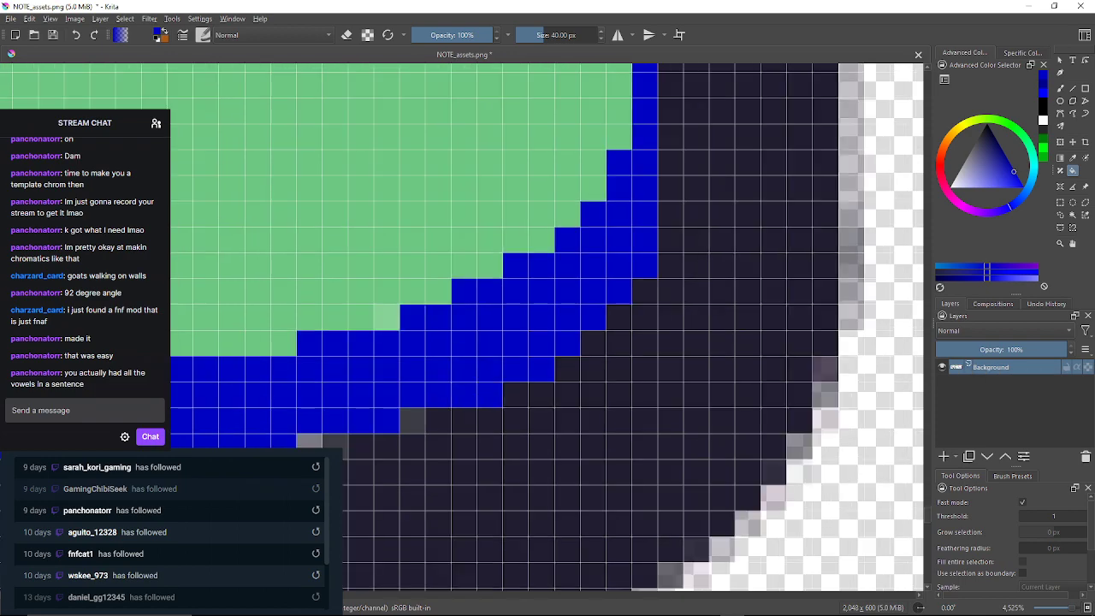
# Fill the leftover pale green and grey pixels along the right half of the stem's bottom edge with medium blue
pyautogui.click(387, 317)
pyautogui.click(412, 420)
pyautogui.moveTo(412, 420); pyautogui.dragTo(577, 291)
pyautogui.click(501, 318)
pyautogui.click(475, 318)
# Fill the two grey pixels and the pale green pixel on the bottom edge near the stem's lower left corner with medium blue
pyautogui.moveTo(475, 318); pyautogui.dragTo(876, 317)
pyautogui.moveTo(435, 317); pyautogui.dragTo(623, 317)
pyautogui.click(622, 316)
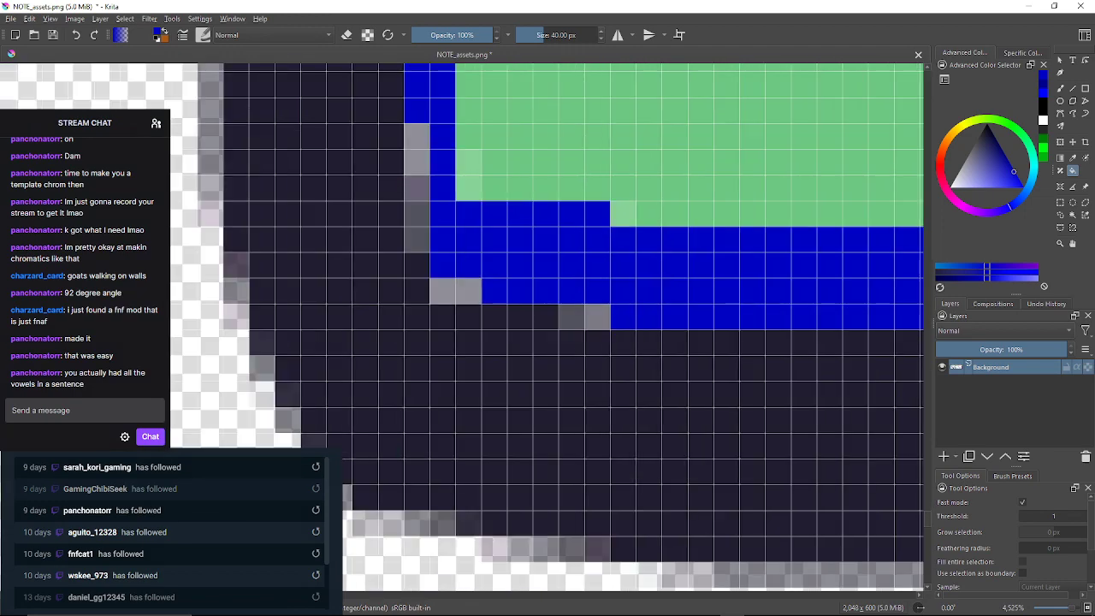
pyautogui.click(571, 316)
pyautogui.click(597, 317)
pyautogui.click(623, 214)
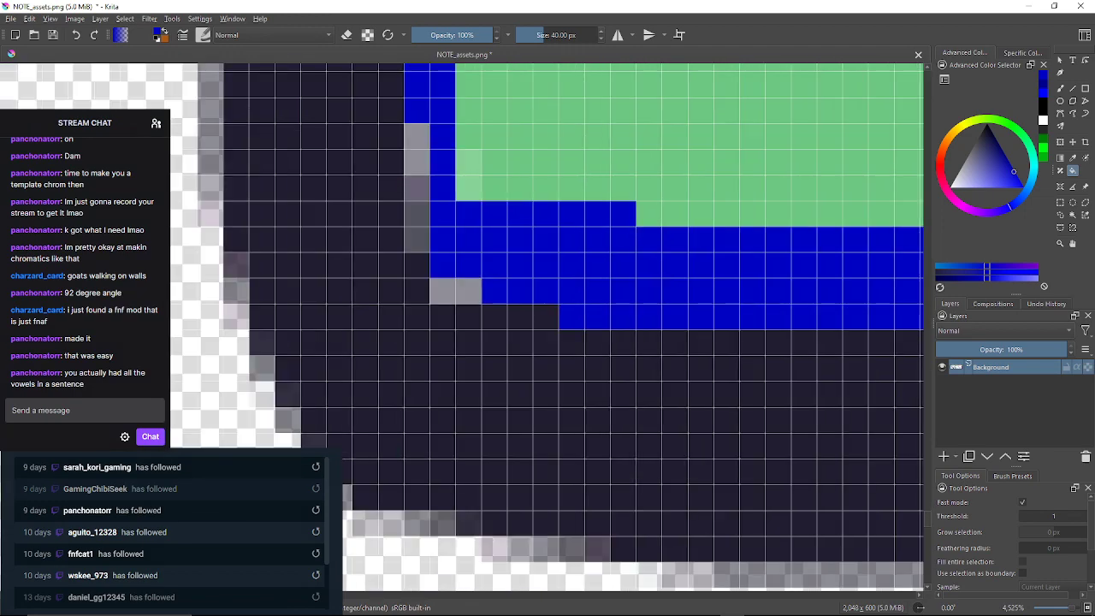
# Fill the grey and pale green pixels around the stem's lower left corner with medium blue
pyautogui.click(455, 290)
pyautogui.moveTo(442, 273); pyautogui.dragTo(520, 393)
pyautogui.click(494, 345)
pyautogui.click(495, 307)
pyautogui.click(546, 294)
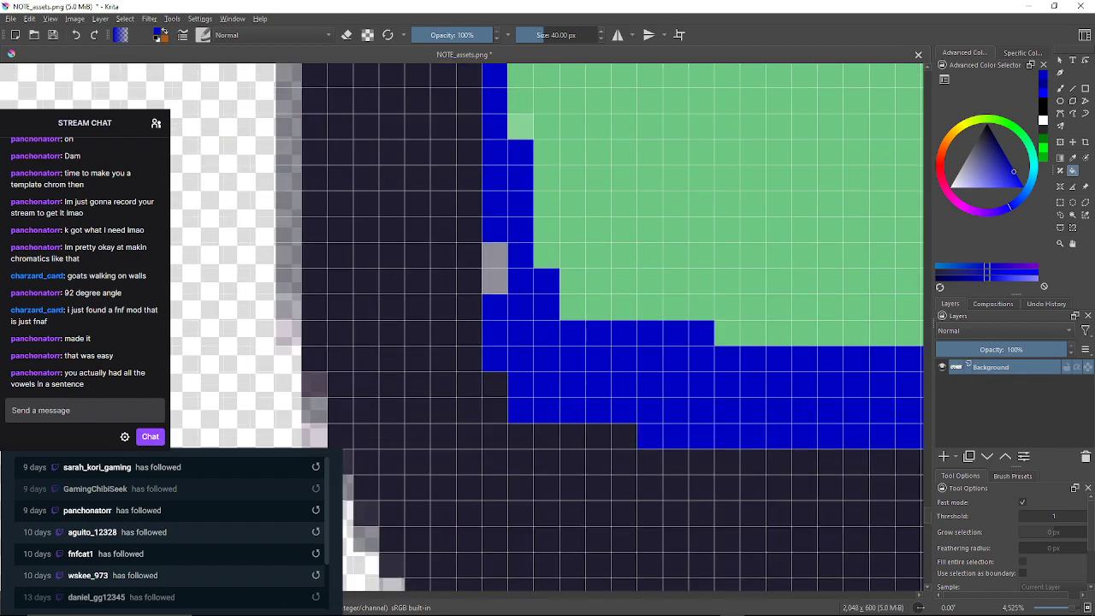
# Fill the grey and pale green pixels on the stem's left edge just above the lower left corner with medium blue
pyautogui.click(494, 268)
pyautogui.moveTo(505, 257); pyautogui.dragTo(516, 309)
pyautogui.moveTo(531, 179)
pyautogui.mouseDown()
pyautogui.moveTo(552, 278)
pyautogui.moveTo(546, 475)
pyautogui.mouseUp()
pyautogui.click(552, 279)
pyautogui.click(546, 321)
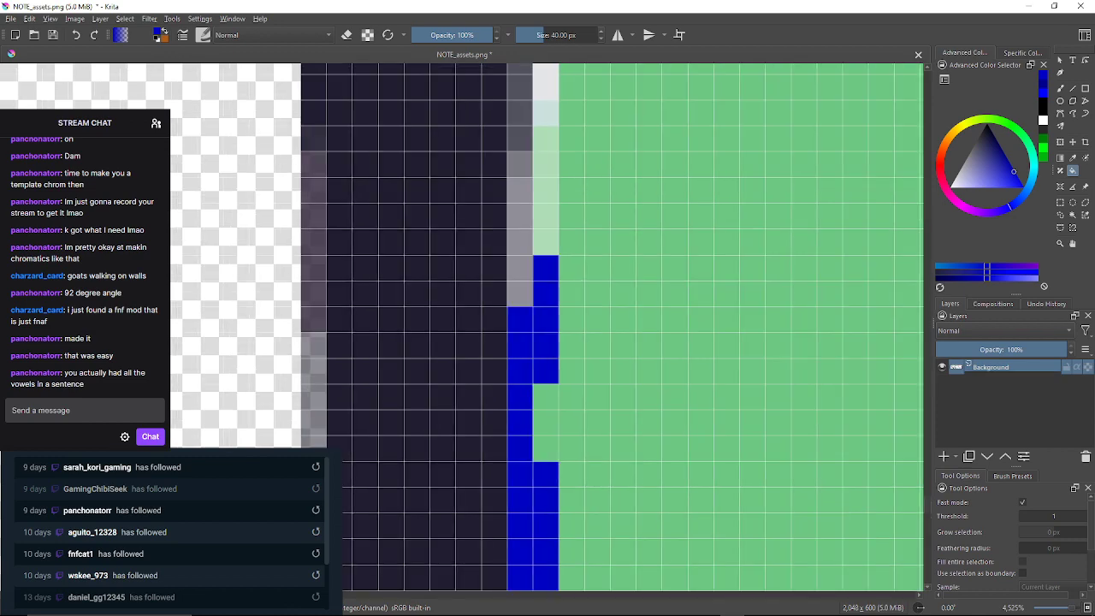
# Continue the medium blue fill through the grey, white and pale green pixels up the lower half of the stem's left edge
pyautogui.click(519, 241)
pyautogui.moveTo(519, 242); pyautogui.dragTo(514, 322)
pyautogui.click(545, 194)
pyautogui.click(513, 247)
pyautogui.click(513, 213)
pyautogui.moveTo(513, 212)
pyautogui.mouseDown()
pyautogui.moveTo(514, 319)
pyautogui.moveTo(539, 309)
pyautogui.mouseUp()
pyautogui.click(538, 302)
pyautogui.click(539, 256)
pyautogui.moveTo(539, 257); pyautogui.dragTo(502, 401)
pyautogui.click(503, 231)
pyautogui.moveTo(502, 231); pyautogui.dragTo(486, 392)
pyautogui.click(487, 305)
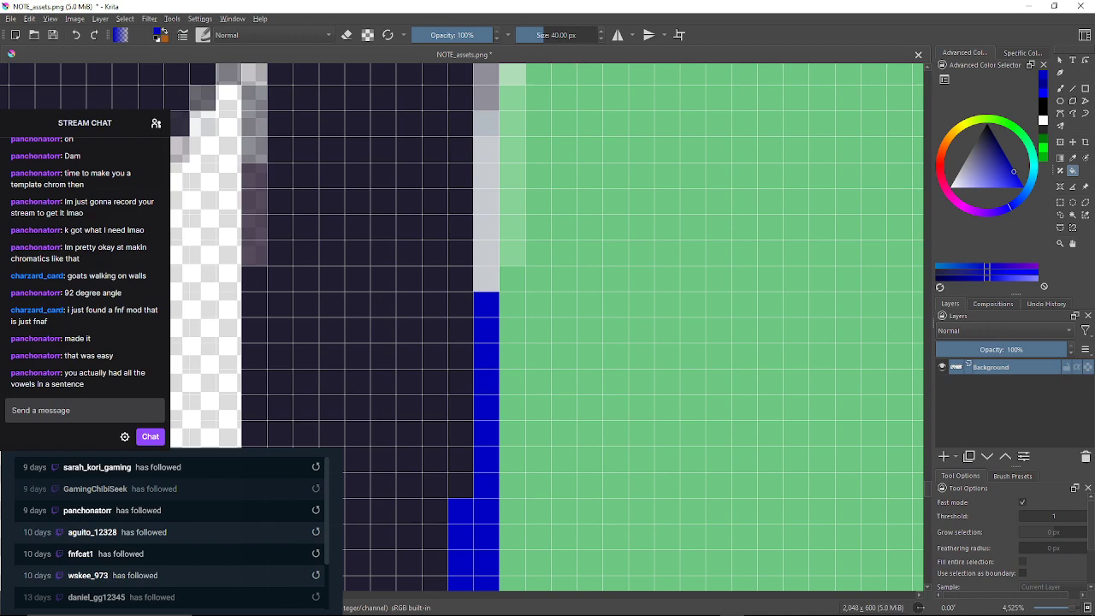
# Fill the light grey and pale green pixels up the upper half of the stem's left edge with medium blue
pyautogui.click(487, 214)
pyautogui.click(512, 179)
pyautogui.moveTo(512, 179); pyautogui.dragTo(510, 324)
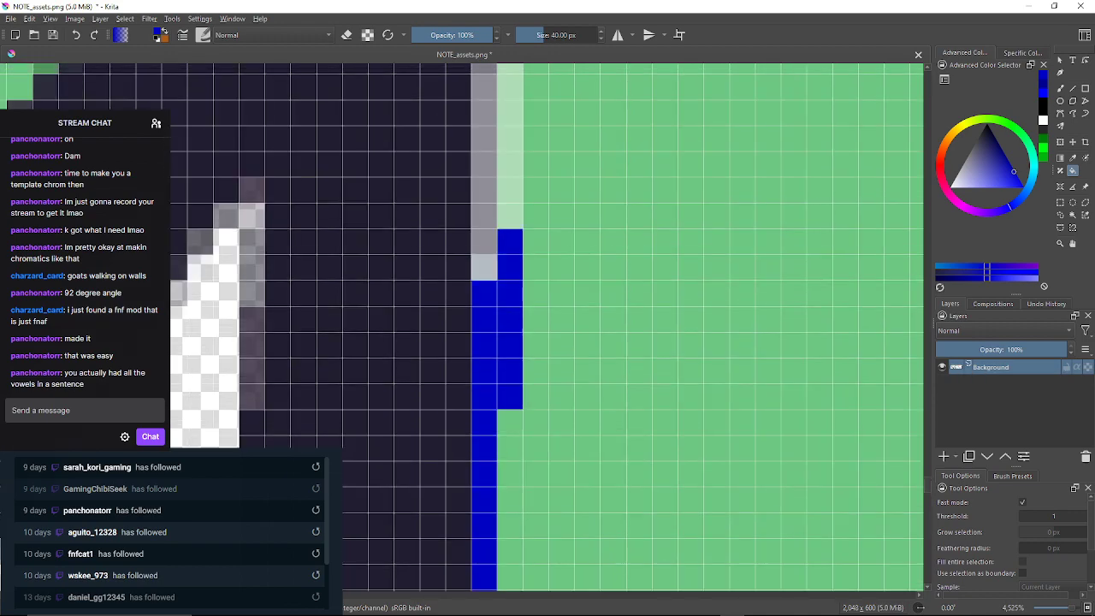
pyautogui.click(484, 268)
pyautogui.click(484, 188)
pyautogui.click(509, 162)
pyautogui.moveTo(509, 163); pyautogui.dragTo(510, 386)
pyautogui.click(484, 286)
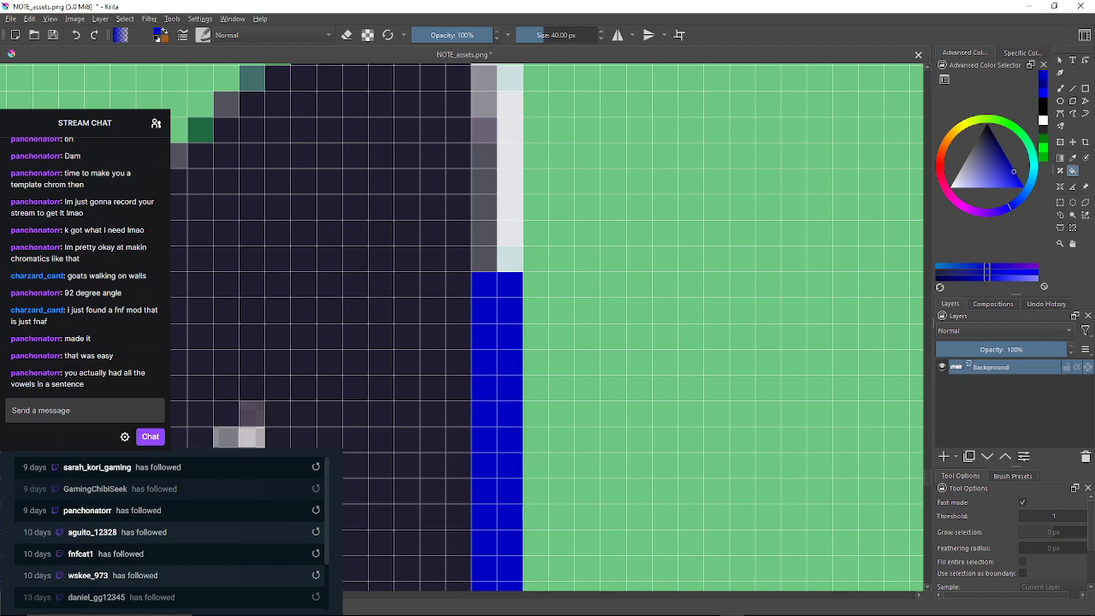
# Fill the grey and white pixels on the stem's left edge just below the left notch's rounded top with medium blue
pyautogui.click(510, 259)
pyautogui.click(485, 207)
pyautogui.click(510, 188)
pyautogui.scroll(2, 509, 222)
pyautogui.click(484, 278)
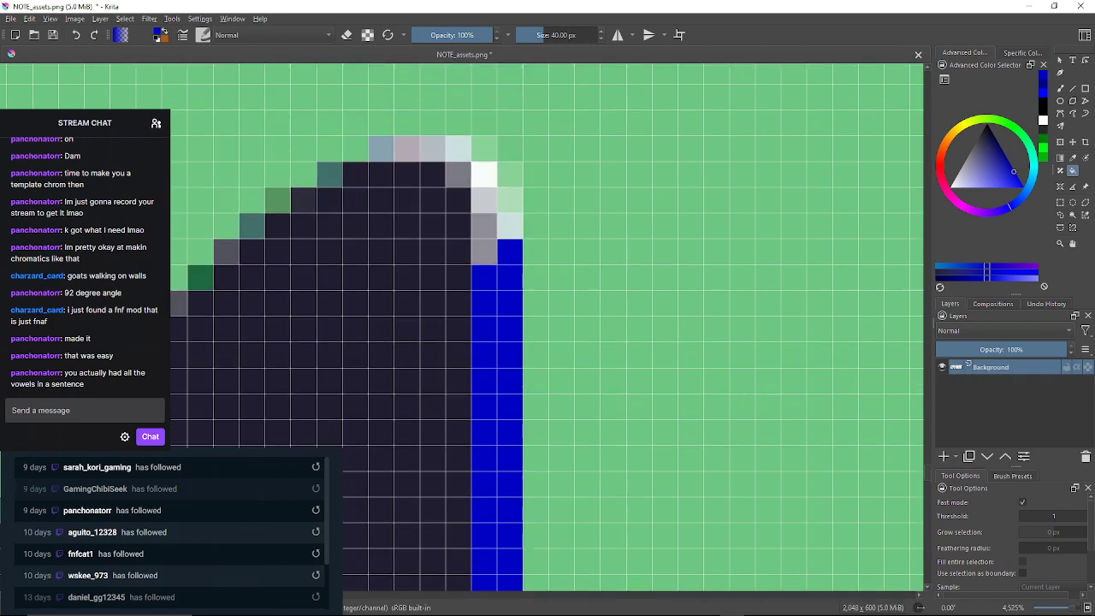
# Fill the last four pixel rows at the top of the stem's left edge with medium blue
pyautogui.click(484, 226)
pyautogui.click(510, 225)
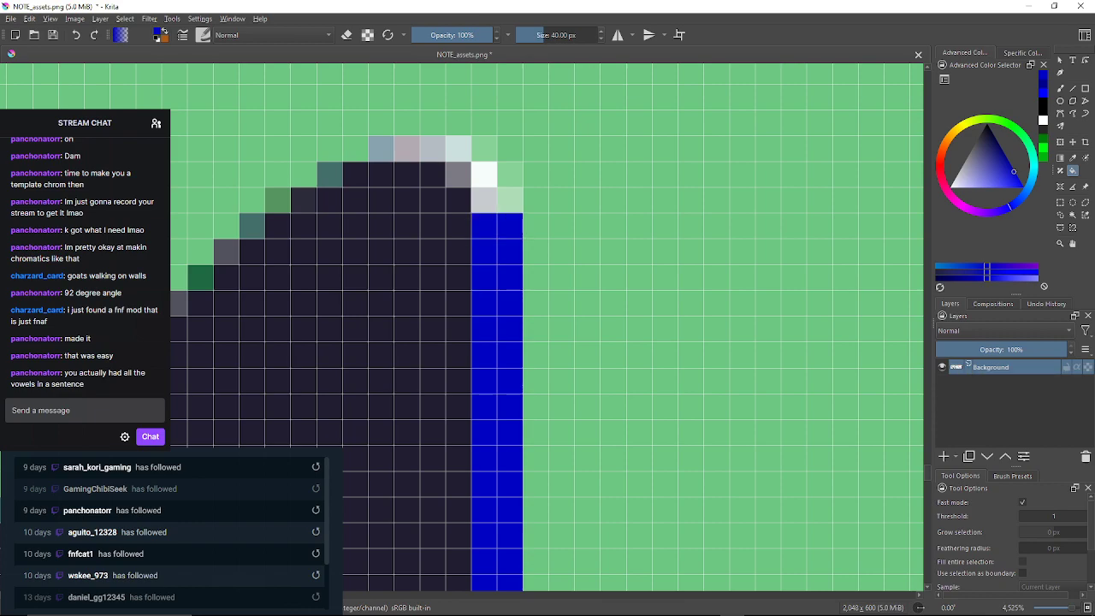
pyautogui.click(510, 200)
pyautogui.click(484, 200)
pyautogui.click(510, 174)
pyautogui.click(484, 174)
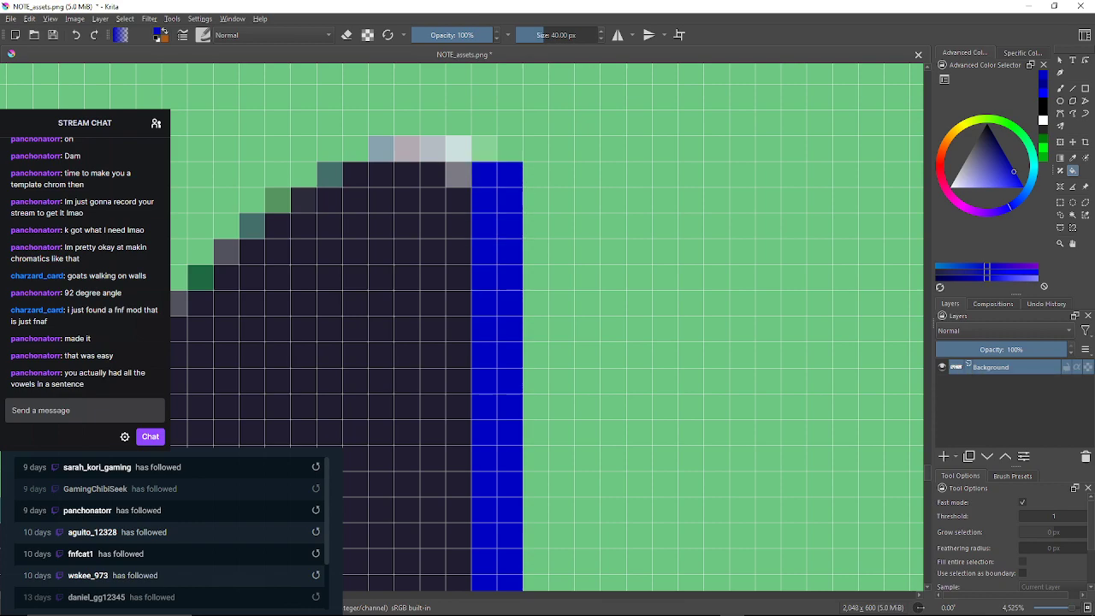
# Fill the pale and grey pixels capping the rounded top of the left notch with medium blue
pyautogui.click(484, 149)
pyautogui.click(458, 174)
pyautogui.click(459, 149)
pyautogui.click(433, 149)
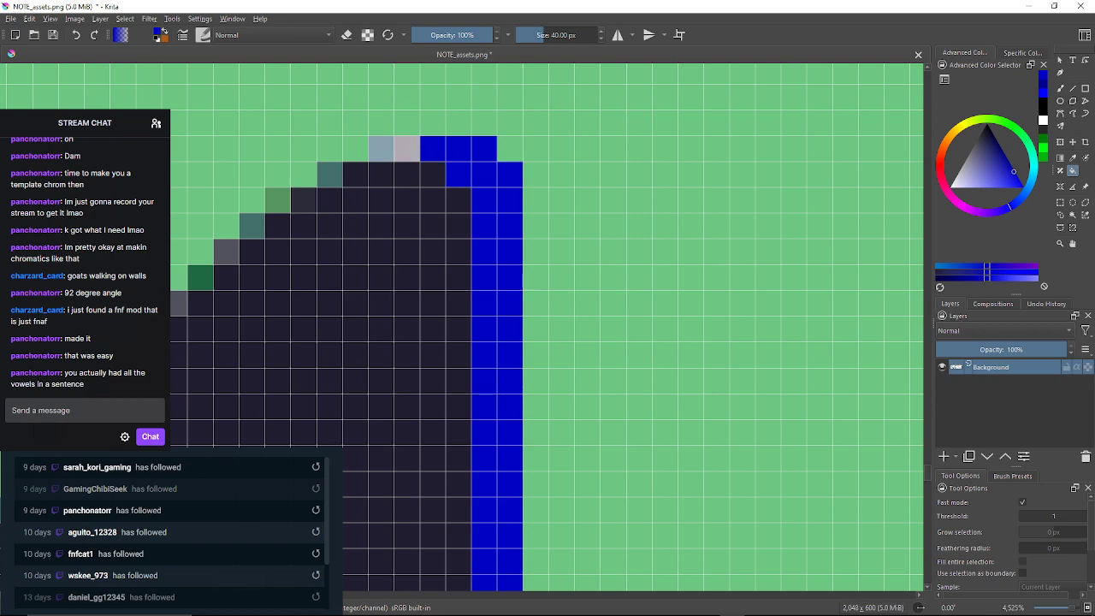
pyautogui.click(407, 149)
pyautogui.click(381, 149)
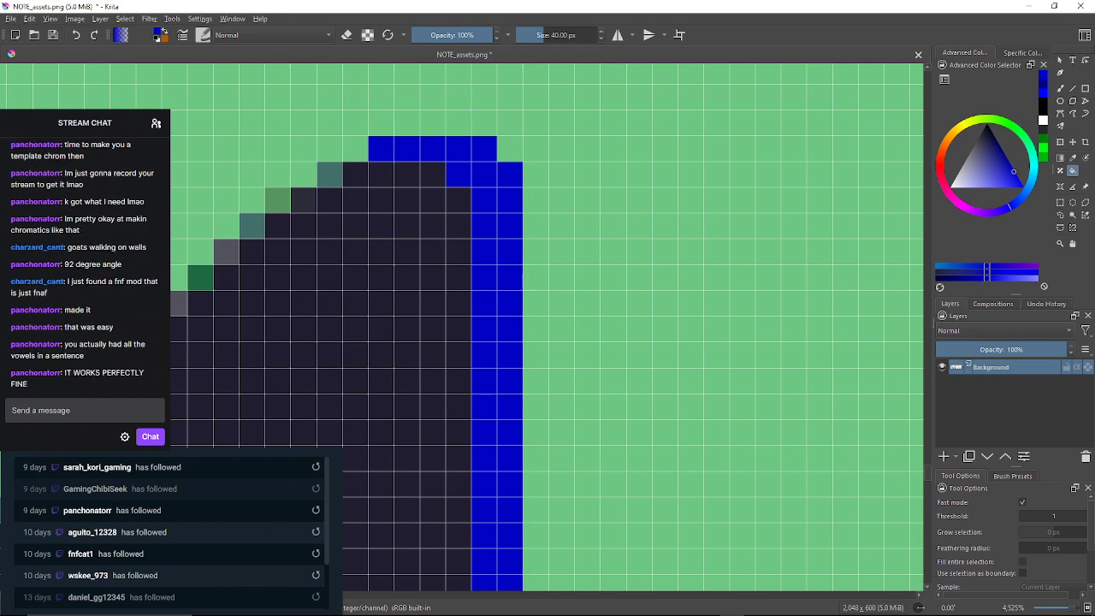
pyautogui.click(330, 174)
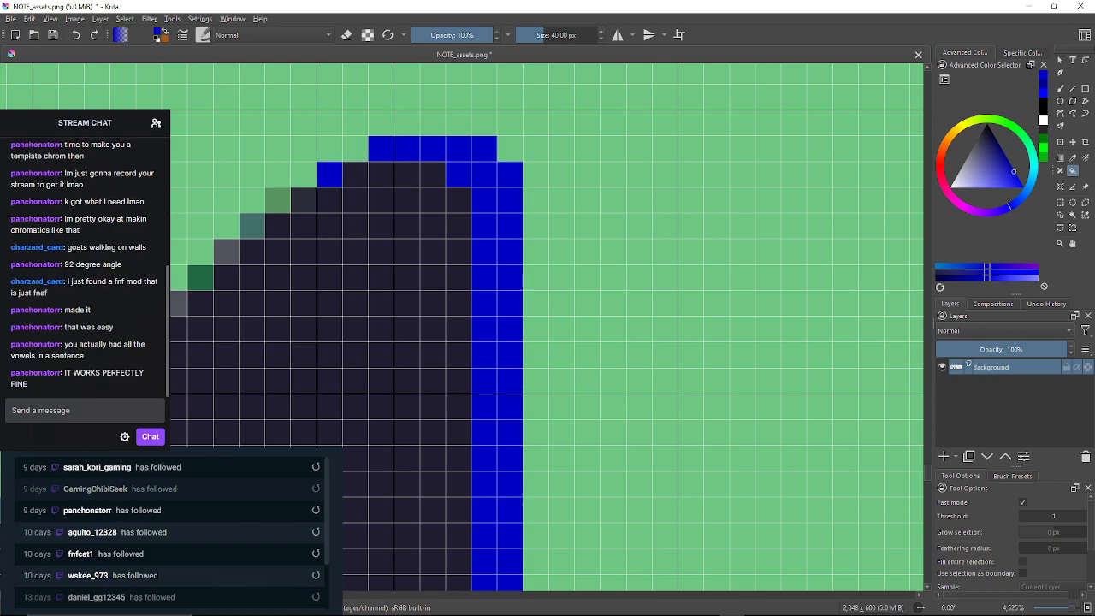
pyautogui.click(304, 200)
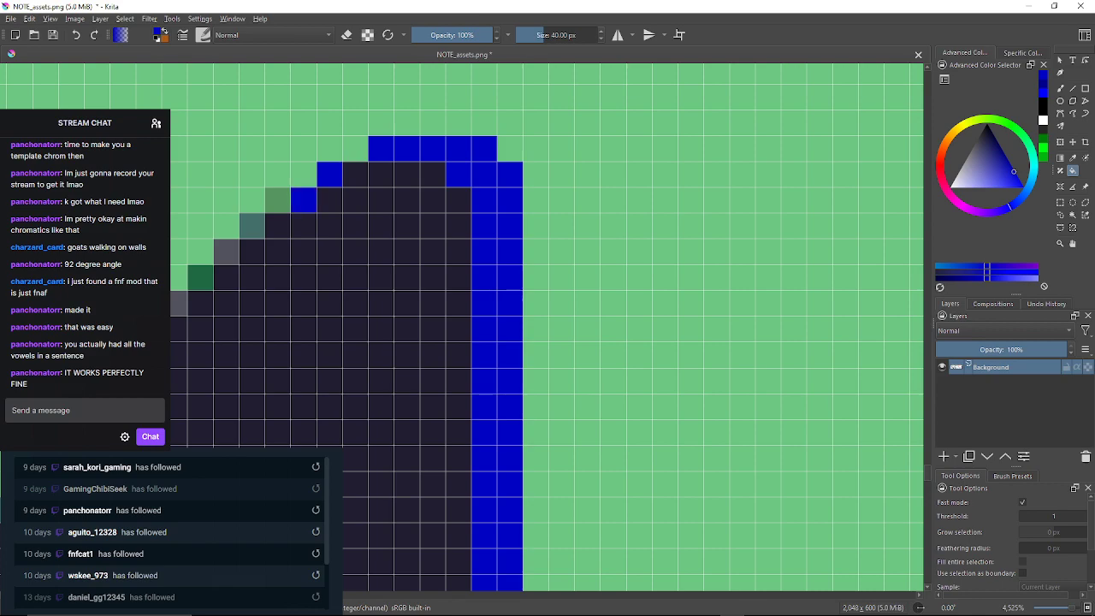
pyautogui.click(75, 34)
pyautogui.click(75, 35)
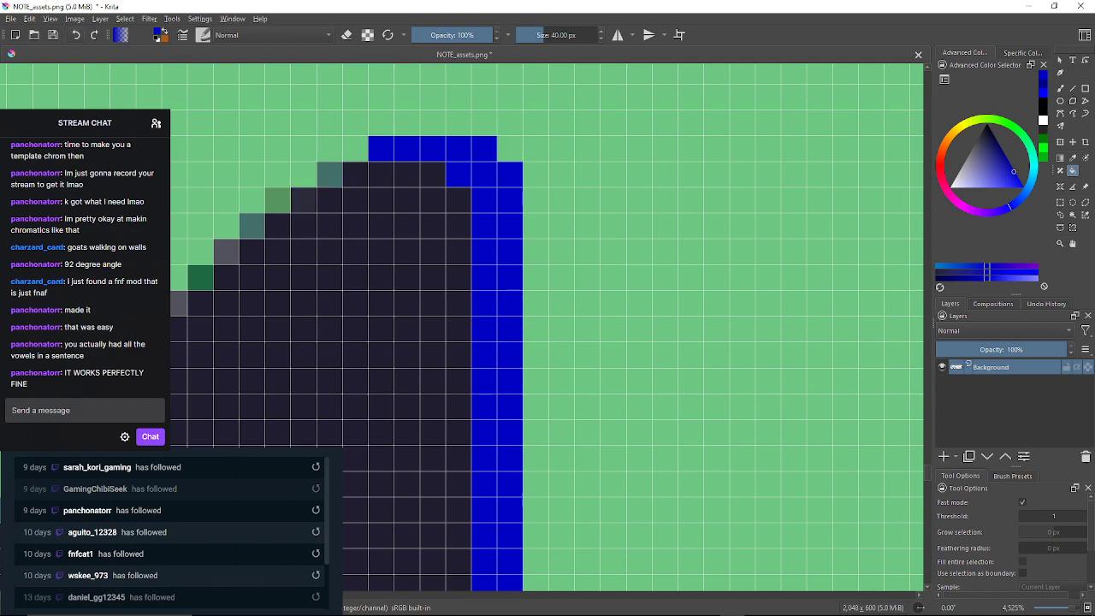
# Try filling the green up arrow's dark outline with the bright blue of the finished blue arrow, and undo it
pyautogui.scroll(-8, 261, 282)
pyautogui.moveTo(261, 283); pyautogui.dragTo(305, 352)
pyautogui.scroll(-1, 276, 351)
pyautogui.scroll(1, 277, 351)
pyautogui.scroll(1, 269, 367)
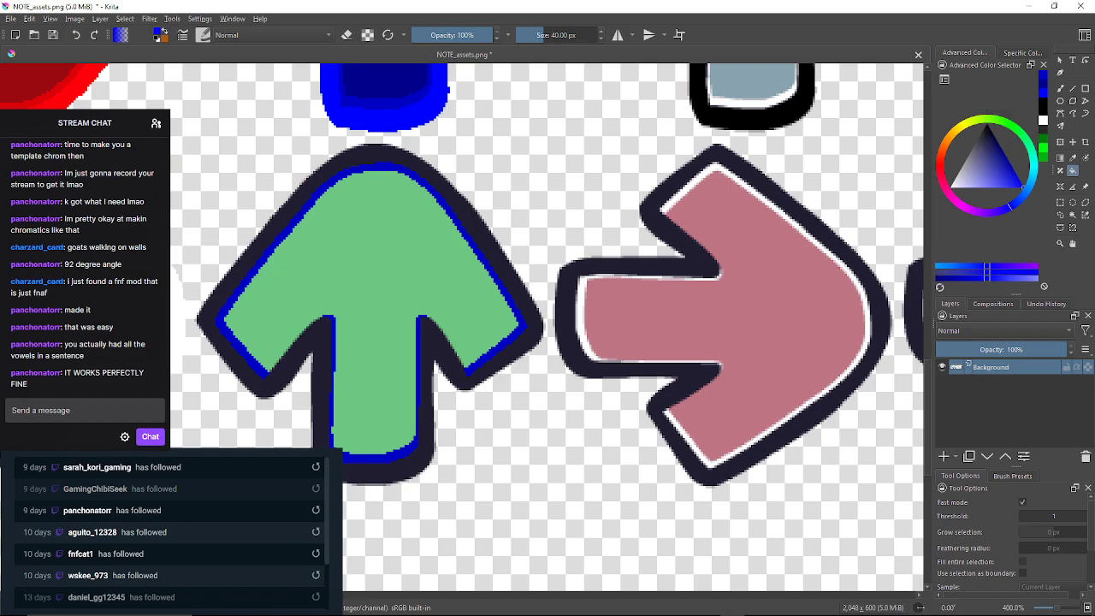
pyautogui.scroll(3, 308, 86)
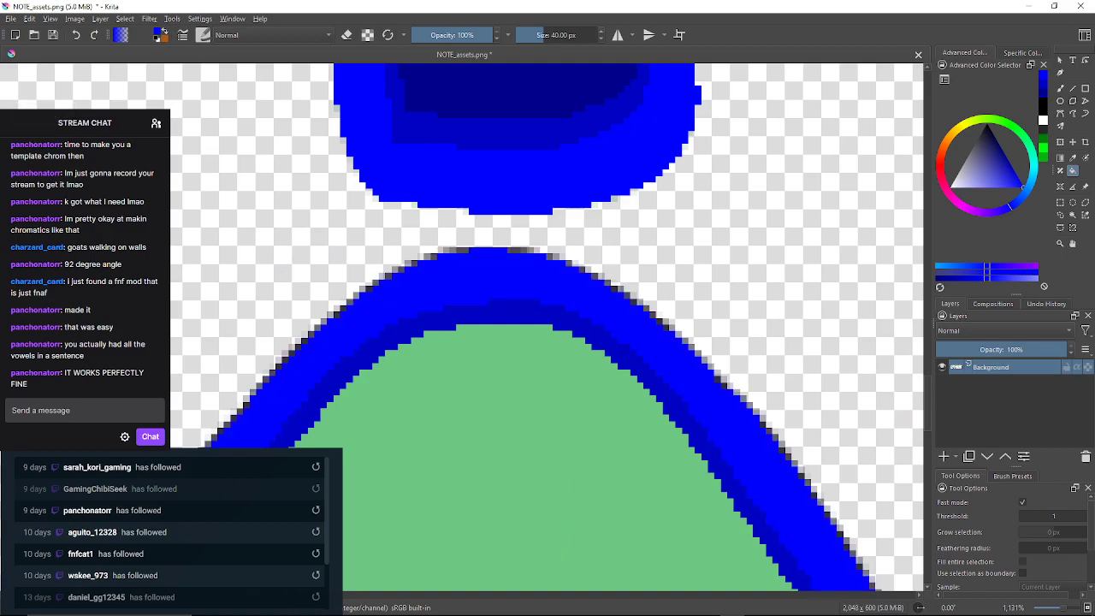
pyautogui.scroll(-3, 491, 156)
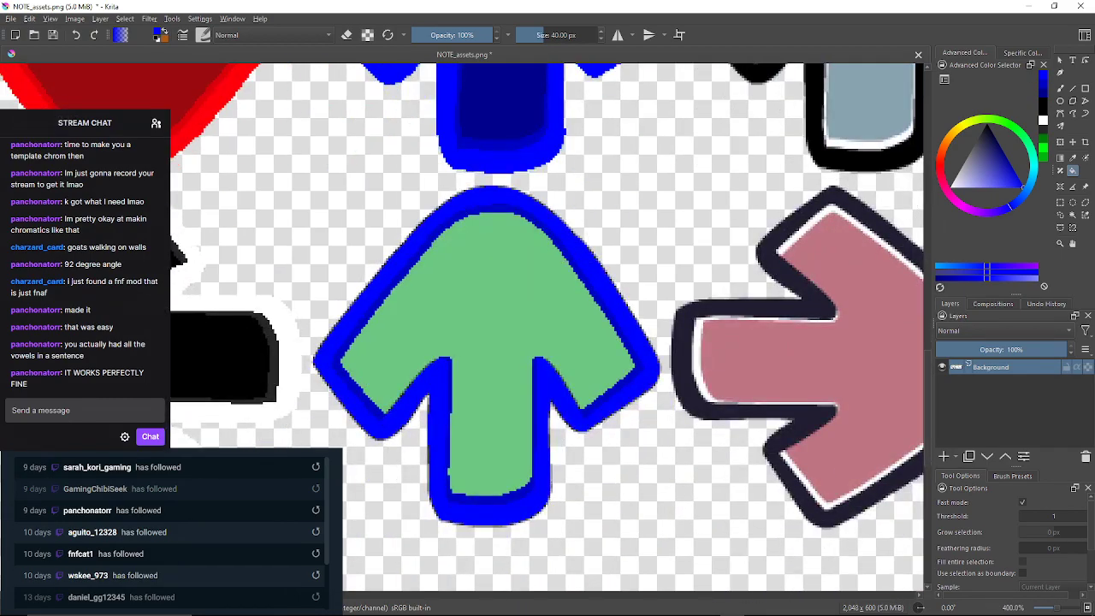
pyautogui.scroll(2, 513, 77)
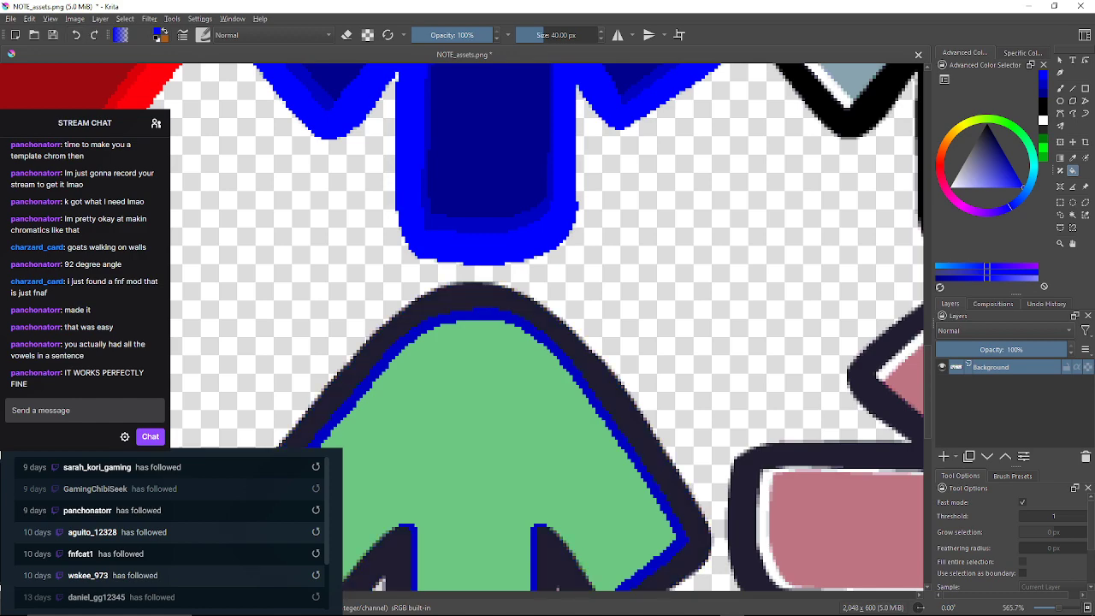
# Raise the fill threshold to 46 and fill the green up arrow's dark outline with bright blue
pyautogui.click(1050, 516)
pyautogui.click(695, 524)
pyautogui.moveTo(694, 524); pyautogui.dragTo(718, 367)
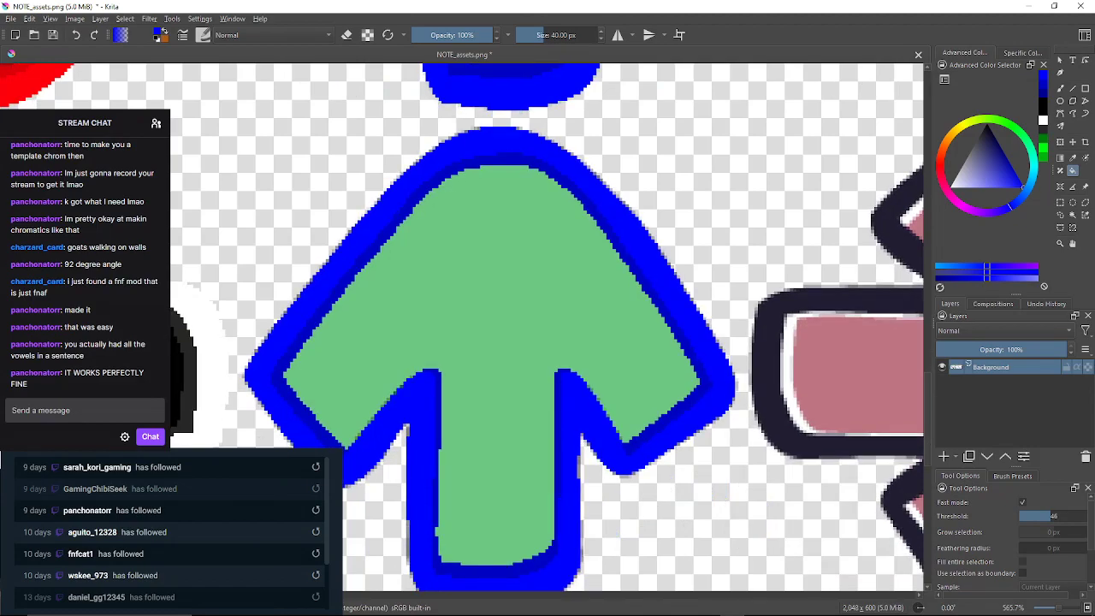
# Set the fill threshold to 1 and fill the gray fringe pixels along the up arrow's top edge with blue
pyautogui.click(1031, 515)
pyautogui.scroll(7, 513, 137)
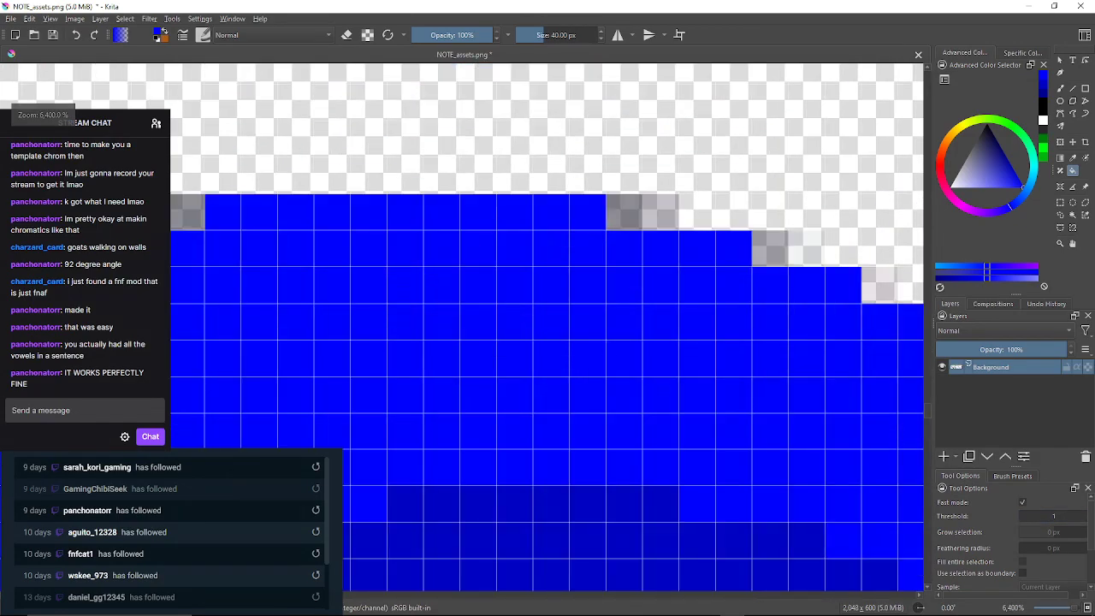
pyautogui.click(514, 246)
pyautogui.moveTo(551, 246); pyautogui.dragTo(464, 220)
pyautogui.click(464, 219)
pyautogui.click(538, 255)
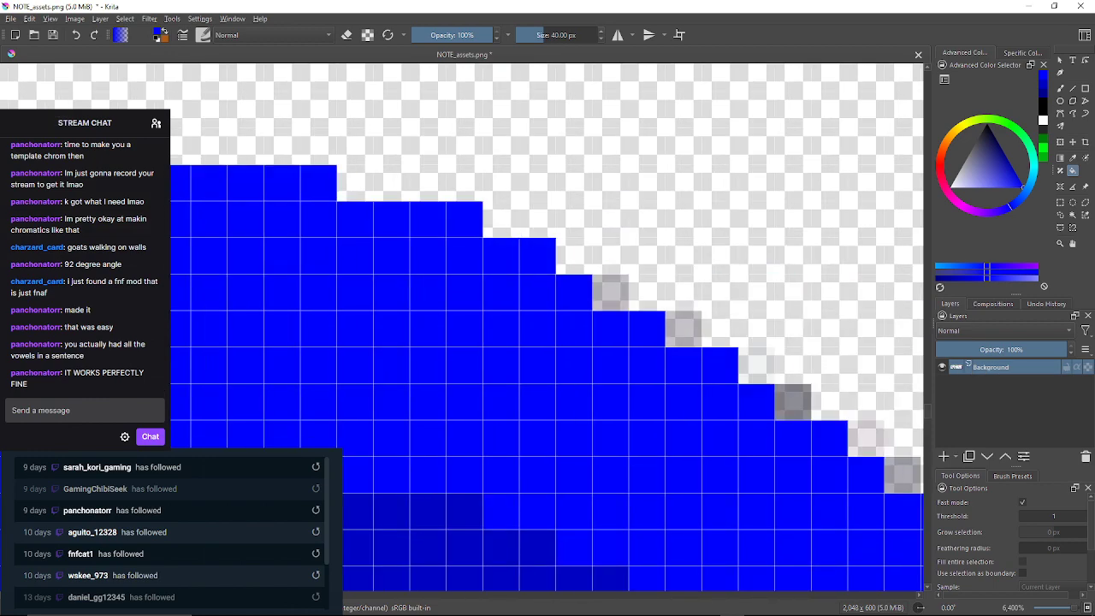
# Fill the gray fringe pixels with blue around the curve where the arrow's top edge bends into its right slope
pyautogui.click(610, 293)
pyautogui.moveTo(629, 299); pyautogui.dragTo(437, 257)
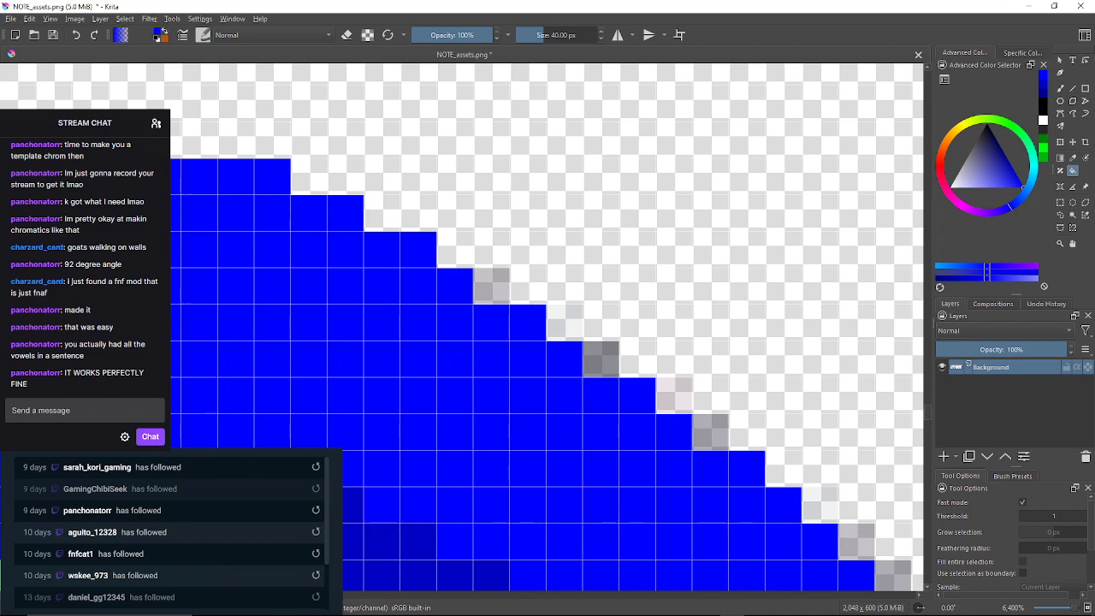
pyautogui.click(490, 286)
pyautogui.click(565, 322)
pyautogui.click(600, 359)
pyautogui.moveTo(602, 360); pyautogui.dragTo(467, 305)
pyautogui.click(539, 340)
pyautogui.click(576, 378)
pyautogui.moveTo(576, 378); pyautogui.dragTo(369, 225)
pyautogui.click(476, 298)
pyautogui.click(513, 334)
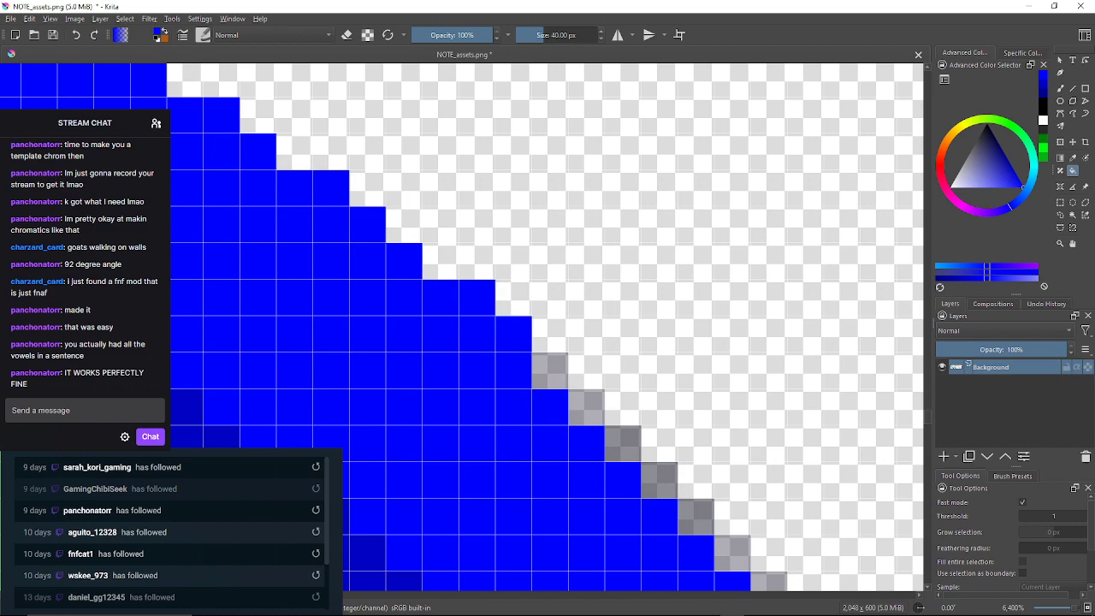
pyautogui.click(550, 371)
pyautogui.click(586, 407)
pyautogui.click(623, 443)
# Fill the gray fringe pixels with blue along the upper stretch of the arrowhead's right slope
pyautogui.moveTo(622, 443); pyautogui.dragTo(516, 286)
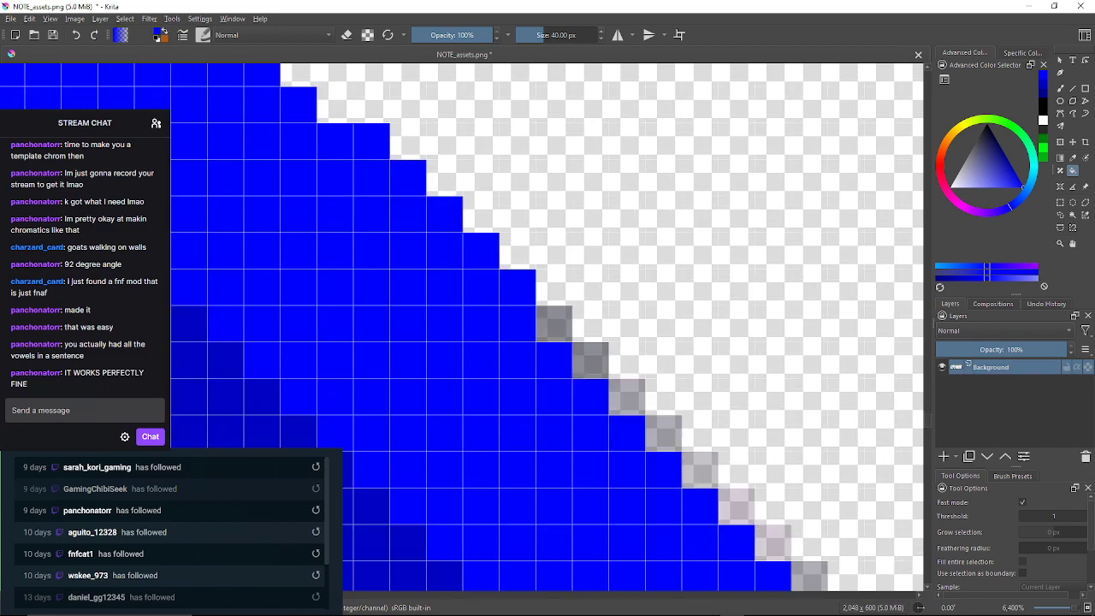
pyautogui.click(554, 323)
pyautogui.click(590, 361)
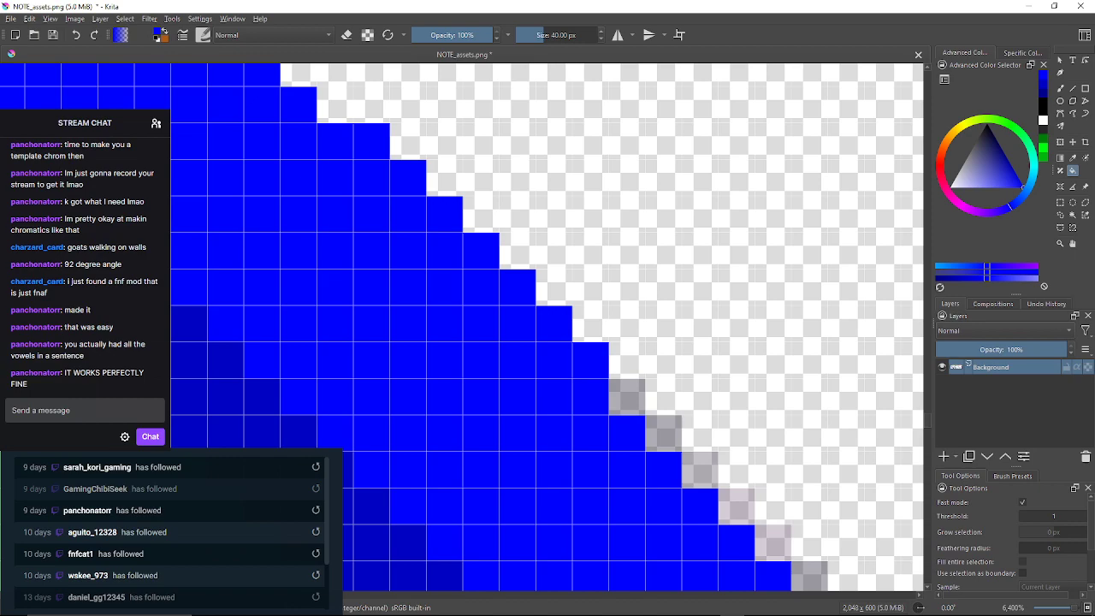
pyautogui.click(628, 397)
pyautogui.moveTo(628, 397); pyautogui.dragTo(495, 271)
pyautogui.click(530, 306)
pyautogui.click(567, 342)
pyautogui.click(603, 380)
pyautogui.moveTo(603, 379); pyautogui.dragTo(513, 241)
pyautogui.click(550, 277)
pyautogui.click(586, 315)
pyautogui.click(623, 351)
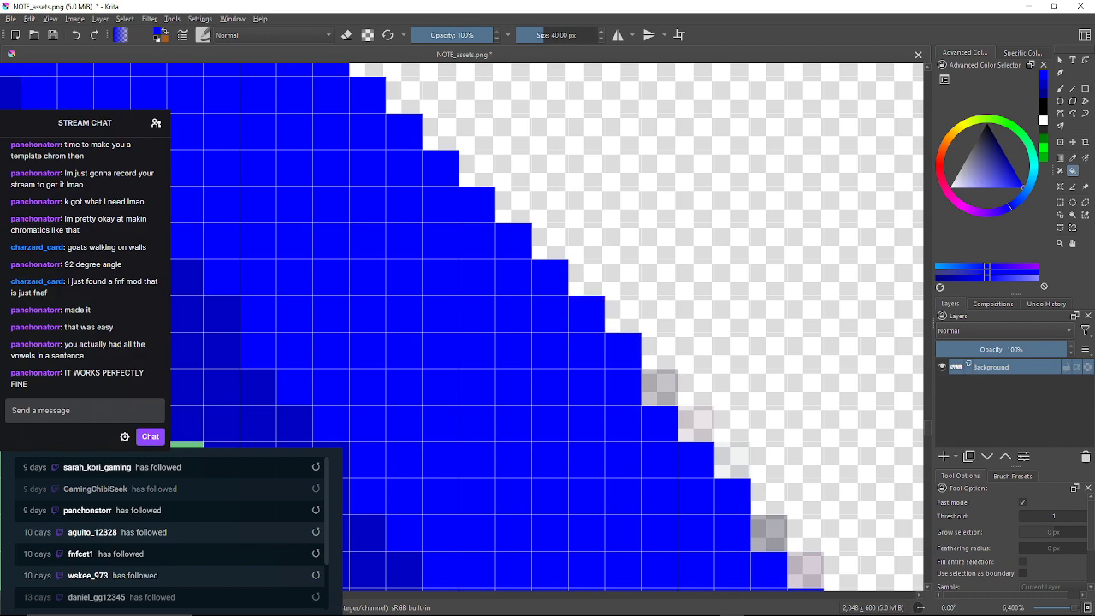
pyautogui.click(660, 386)
pyautogui.click(695, 423)
# Fill the gray fringe pixels with blue where the arrowhead's right slope steepens near its middle
pyautogui.moveTo(696, 423); pyautogui.dragTo(601, 336)
pyautogui.click(636, 369)
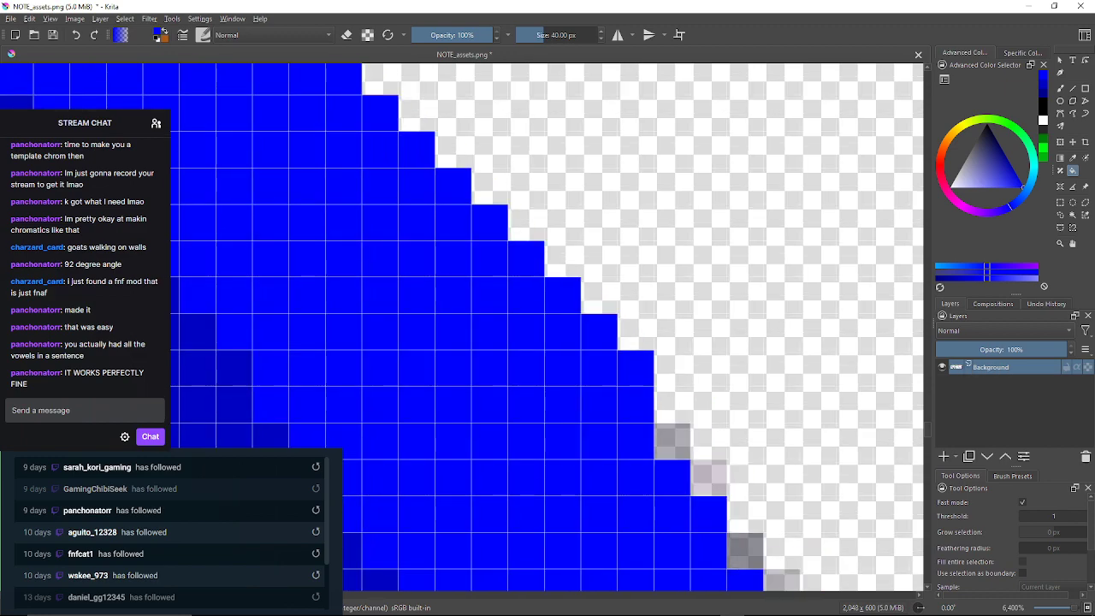
pyautogui.click(672, 441)
pyautogui.moveTo(672, 442)
pyautogui.mouseDown()
pyautogui.moveTo(638, 404)
pyautogui.moveTo(597, 319)
pyautogui.mouseUp()
pyautogui.click(634, 356)
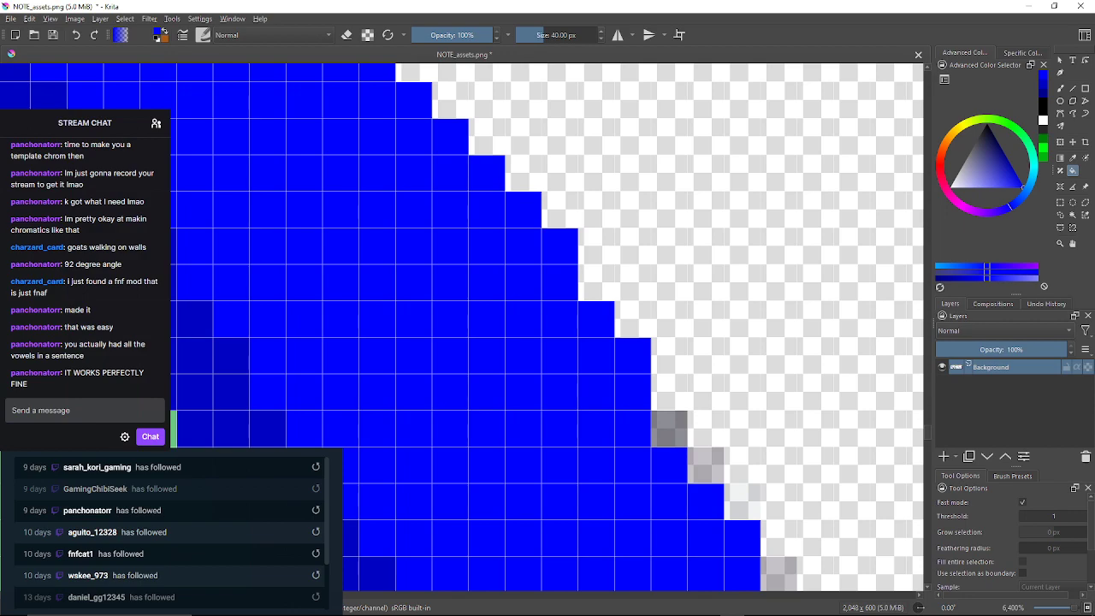
pyautogui.click(669, 428)
pyautogui.moveTo(669, 429); pyautogui.dragTo(557, 292)
pyautogui.click(593, 328)
pyautogui.moveTo(593, 327); pyautogui.dragTo(500, 191)
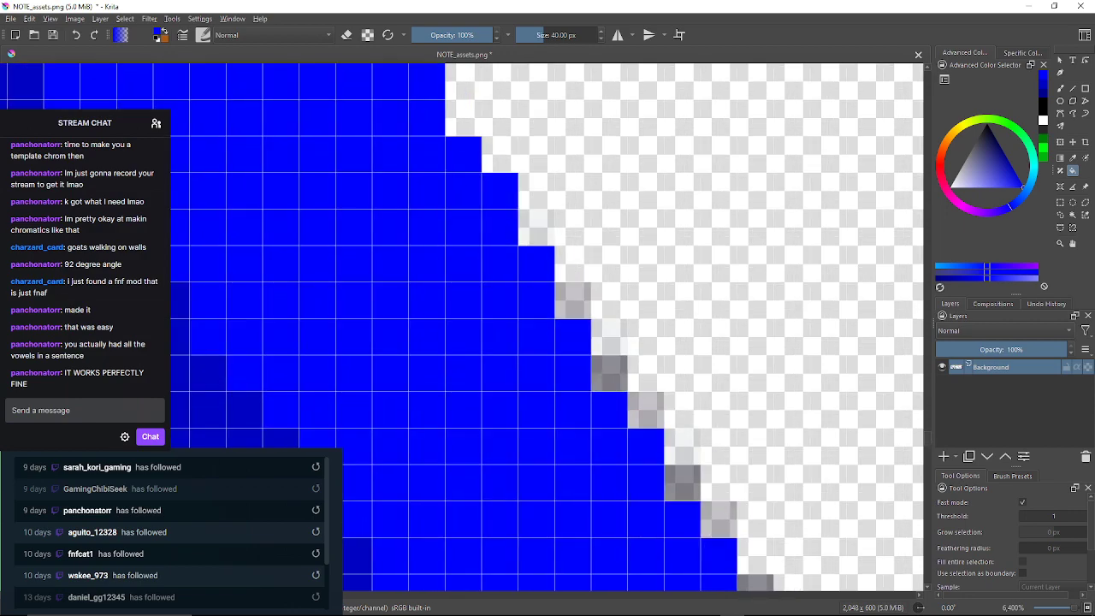
pyautogui.click(573, 301)
pyautogui.click(609, 373)
pyautogui.click(646, 410)
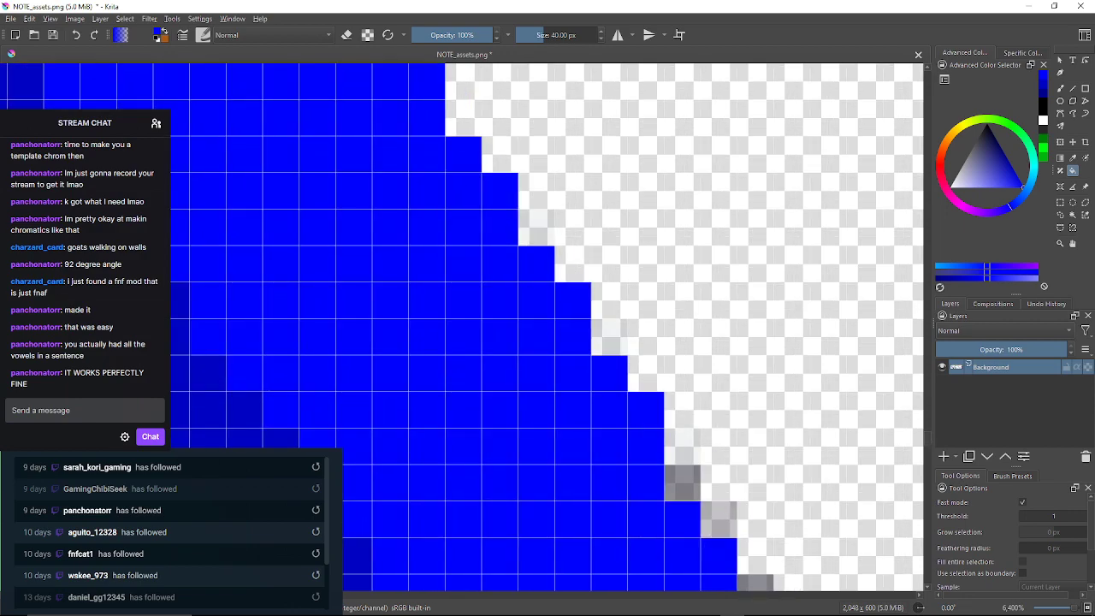
pyautogui.click(683, 483)
# Fill the gray fringe pixels with blue just below the middle of the arrowhead's right slope
pyautogui.moveTo(683, 462); pyautogui.dragTo(578, 298)
pyautogui.click(577, 284)
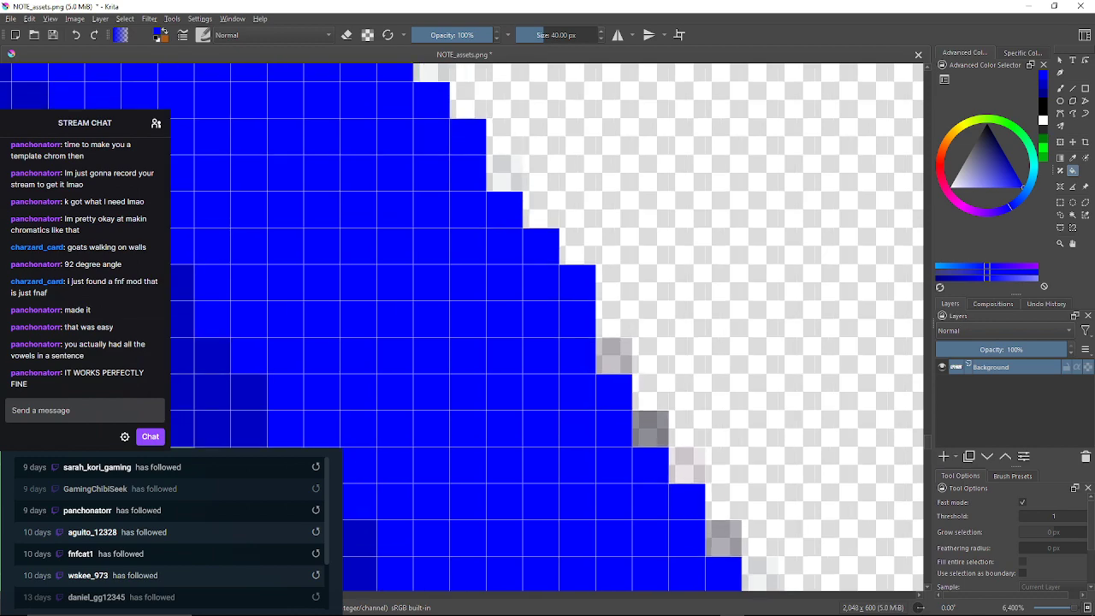
pyautogui.click(614, 356)
pyautogui.click(650, 428)
pyautogui.moveTo(658, 436)
pyautogui.mouseDown()
pyautogui.moveTo(592, 405)
pyautogui.moveTo(552, 328)
pyautogui.mouseUp()
pyautogui.click(580, 357)
pyautogui.click(618, 431)
pyautogui.moveTo(631, 452); pyautogui.dragTo(500, 273)
pyautogui.click(524, 325)
pyautogui.click(561, 362)
# Fill the gray fringe pixels with blue along the lower stretch of the arrowhead's right slope
pyautogui.moveTo(588, 420); pyautogui.dragTo(553, 338)
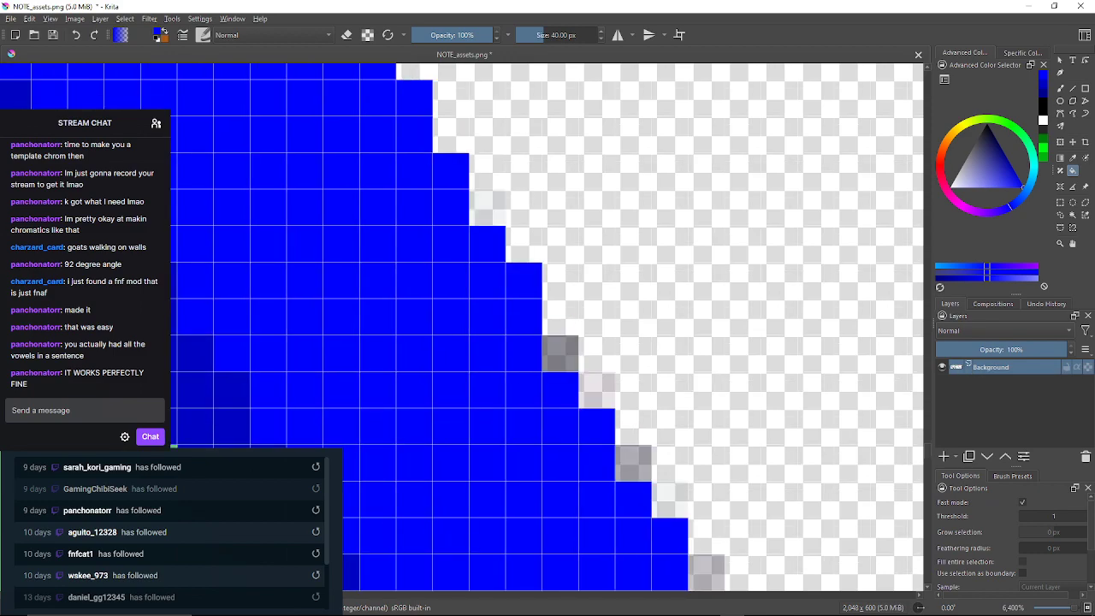
pyautogui.click(488, 207)
pyautogui.click(560, 355)
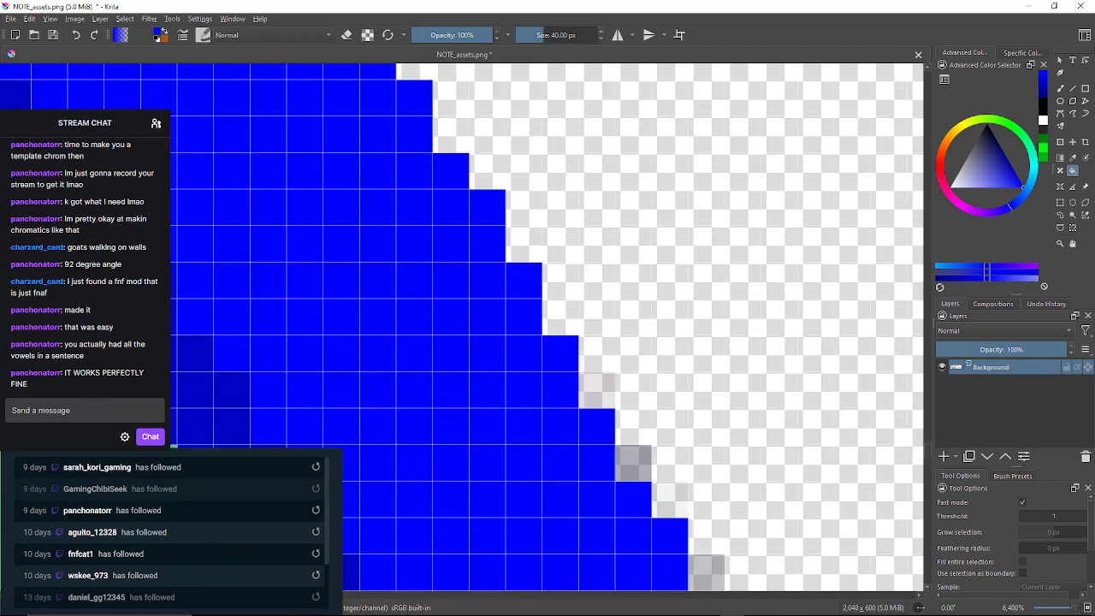
pyautogui.click(597, 390)
pyautogui.click(633, 463)
pyautogui.moveTo(648, 480); pyautogui.dragTo(434, 263)
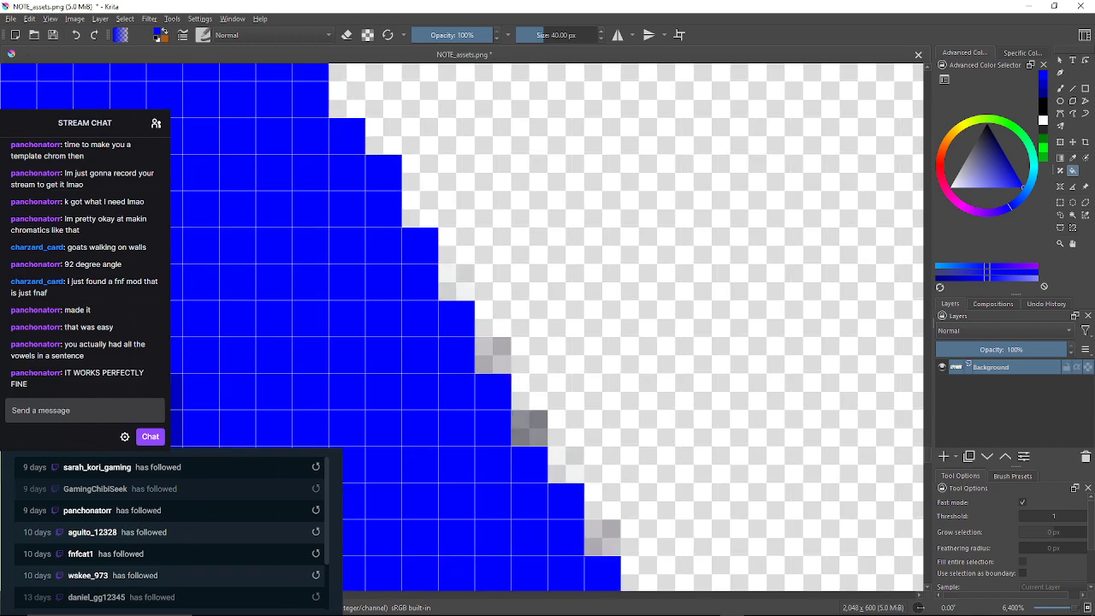
pyautogui.click(493, 355)
pyautogui.click(530, 427)
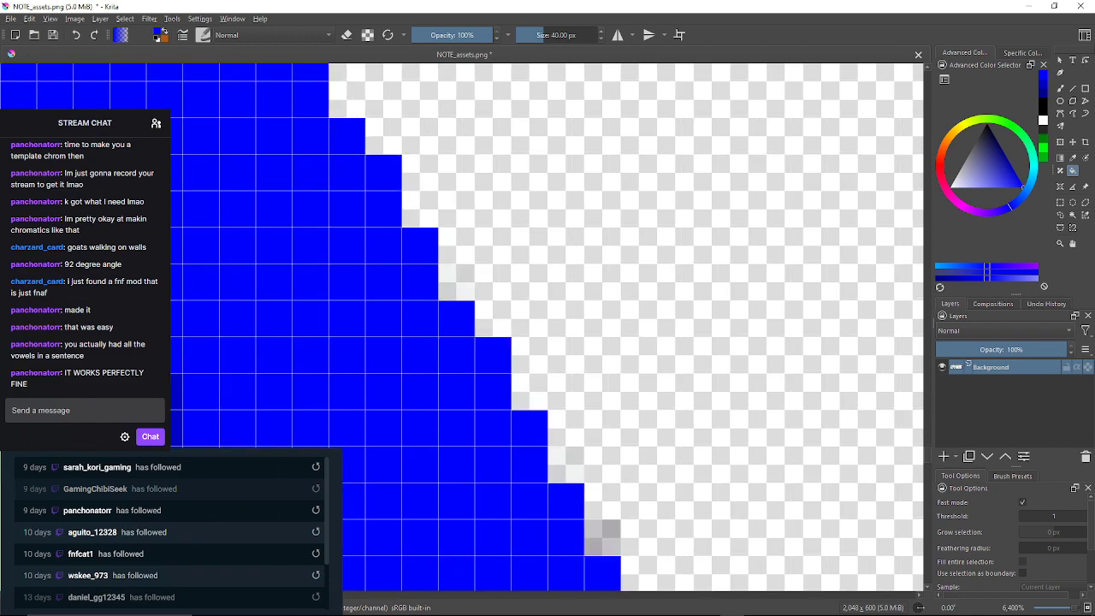
pyautogui.moveTo(544, 452); pyautogui.dragTo(487, 315)
pyautogui.click(508, 327)
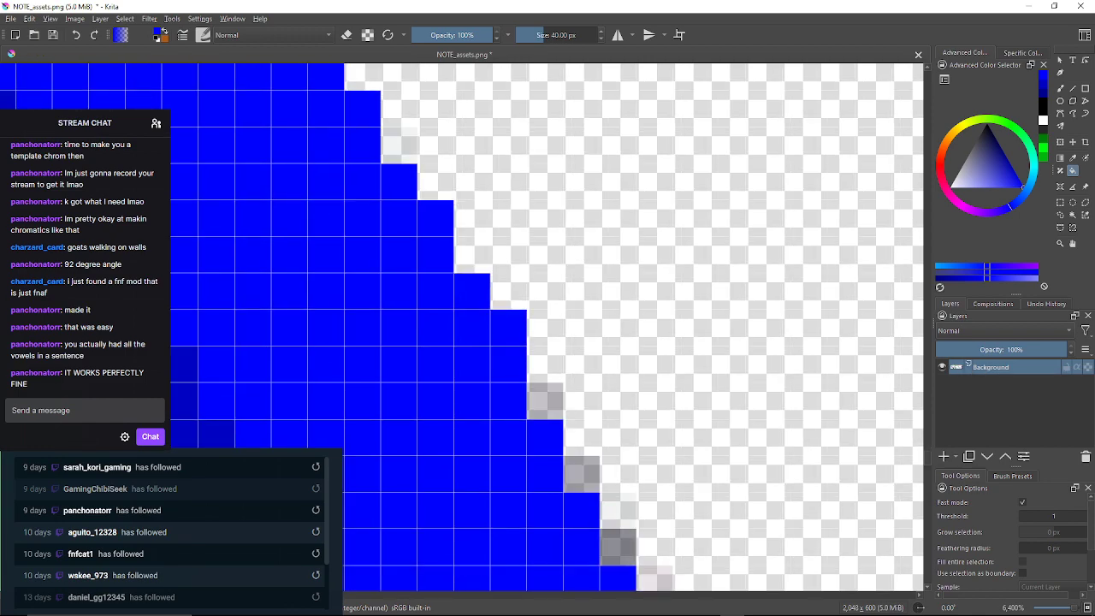
pyautogui.click(545, 402)
# Fill the last gray fringe pixels of the right slope with blue, just above the arrowhead's right corner
pyautogui.moveTo(582, 474)
pyautogui.mouseDown()
pyautogui.moveTo(530, 317)
pyautogui.moveTo(425, 78)
pyautogui.mouseUp()
pyautogui.click(529, 316)
pyautogui.click(537, 261)
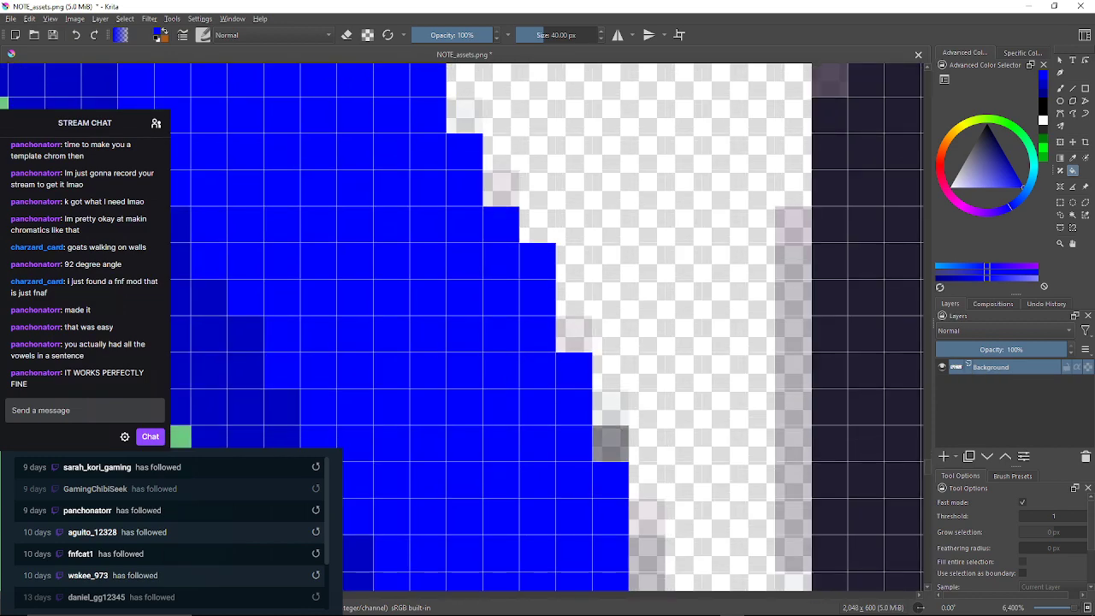
pyautogui.click(500, 187)
pyautogui.click(574, 334)
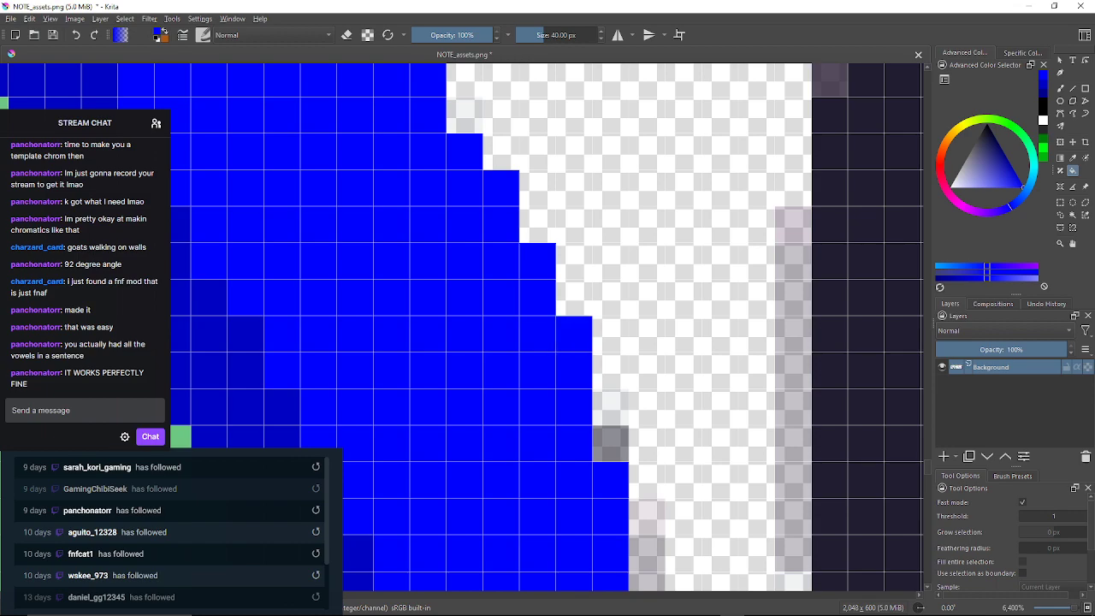
pyautogui.click(611, 407)
pyautogui.click(610, 443)
# Fill the gray fringe pixels with blue around the arrowhead's right corner and directly beneath it
pyautogui.moveTo(610, 443); pyautogui.dragTo(513, 197)
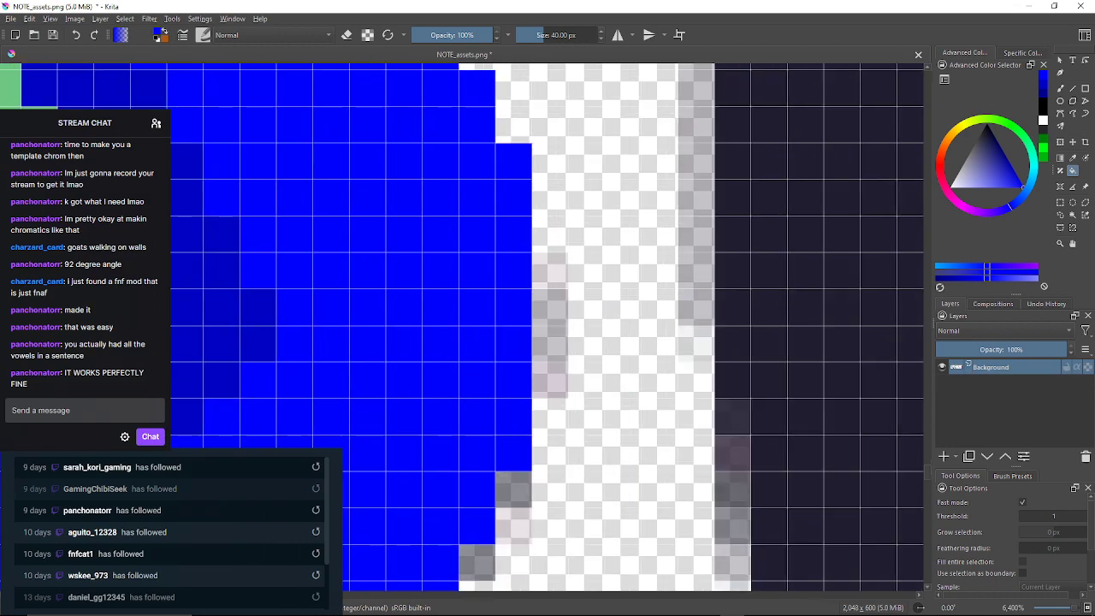
pyautogui.click(550, 271)
pyautogui.click(550, 312)
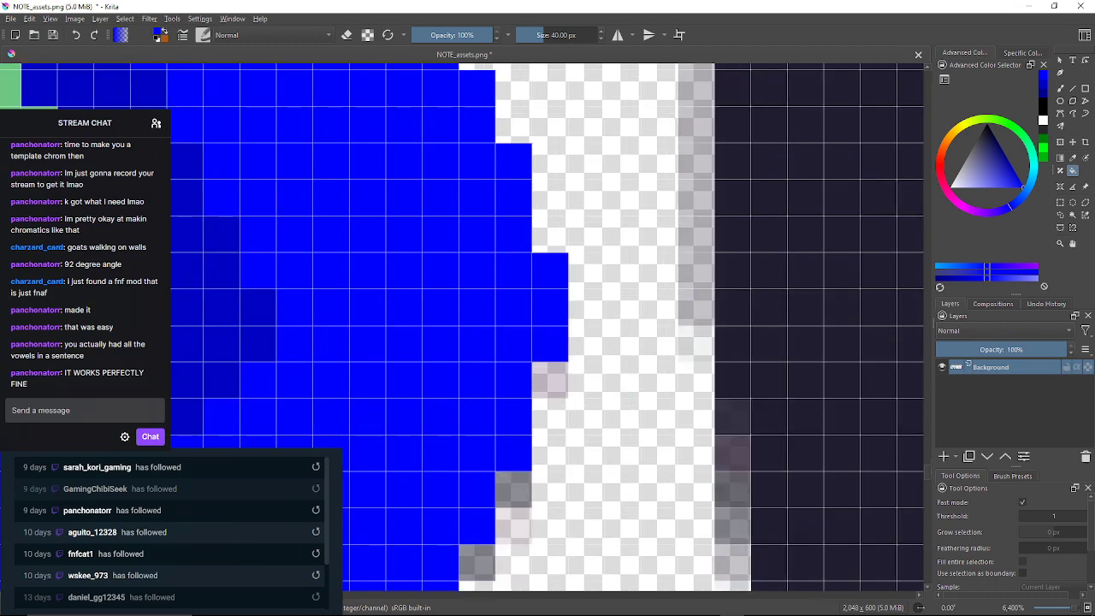
pyautogui.click(550, 380)
pyautogui.moveTo(513, 453); pyautogui.dragTo(524, 313)
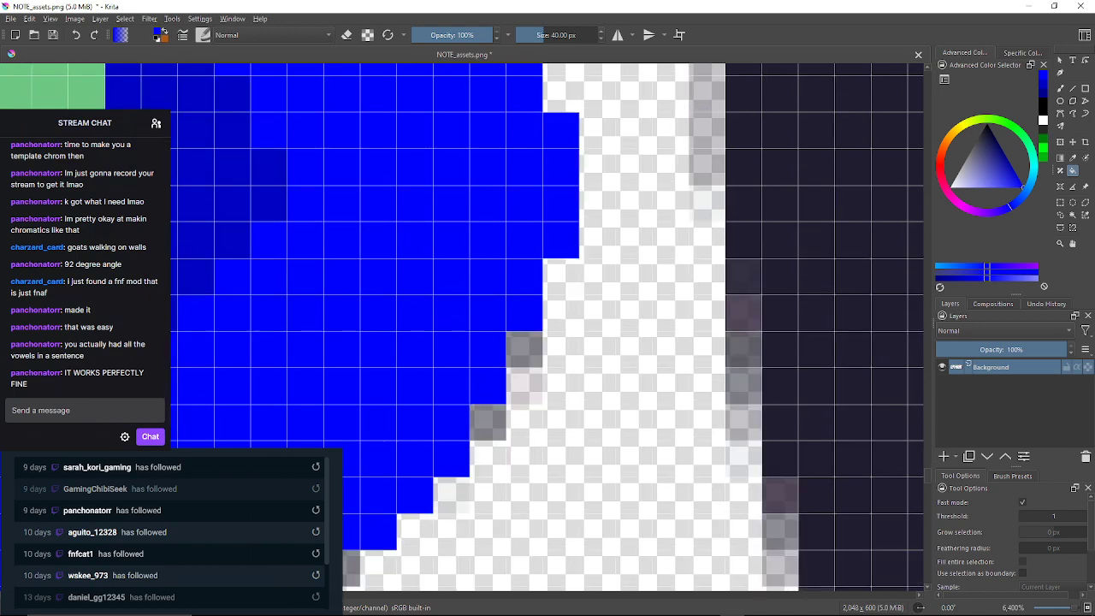
pyautogui.click(525, 350)
pyautogui.click(524, 386)
pyautogui.click(487, 423)
# Fill the gray fringe pixels with blue along the outer part of the right wing's underside
pyautogui.moveTo(487, 422); pyautogui.dragTo(613, 195)
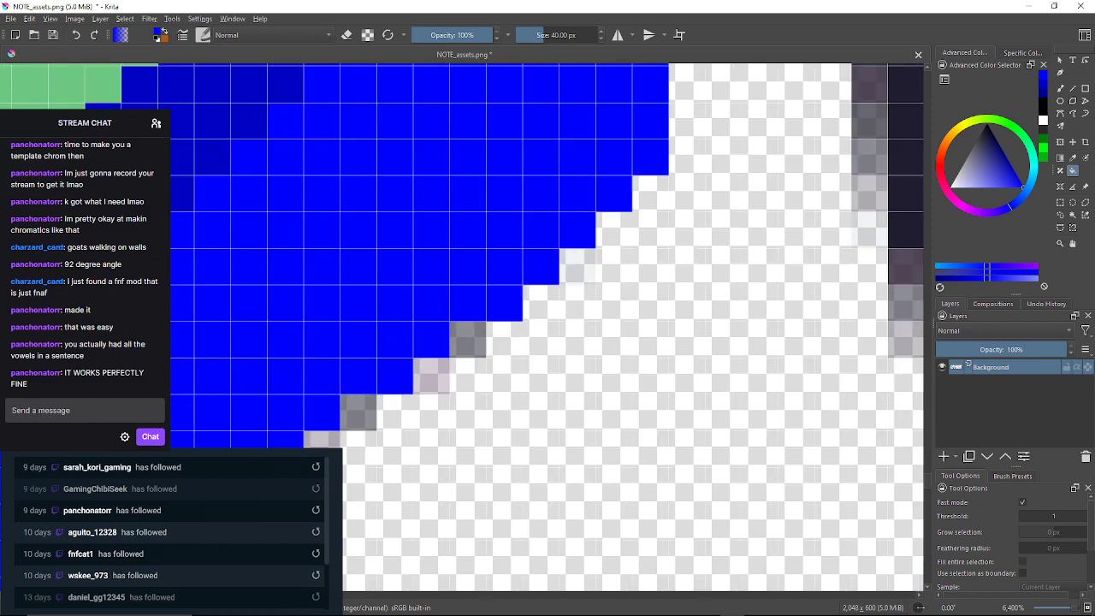
pyautogui.click(469, 340)
pyautogui.click(432, 377)
pyautogui.moveTo(432, 378); pyautogui.dragTo(504, 321)
pyautogui.click(429, 356)
pyautogui.click(393, 392)
pyautogui.moveTo(393, 393); pyautogui.dragTo(459, 314)
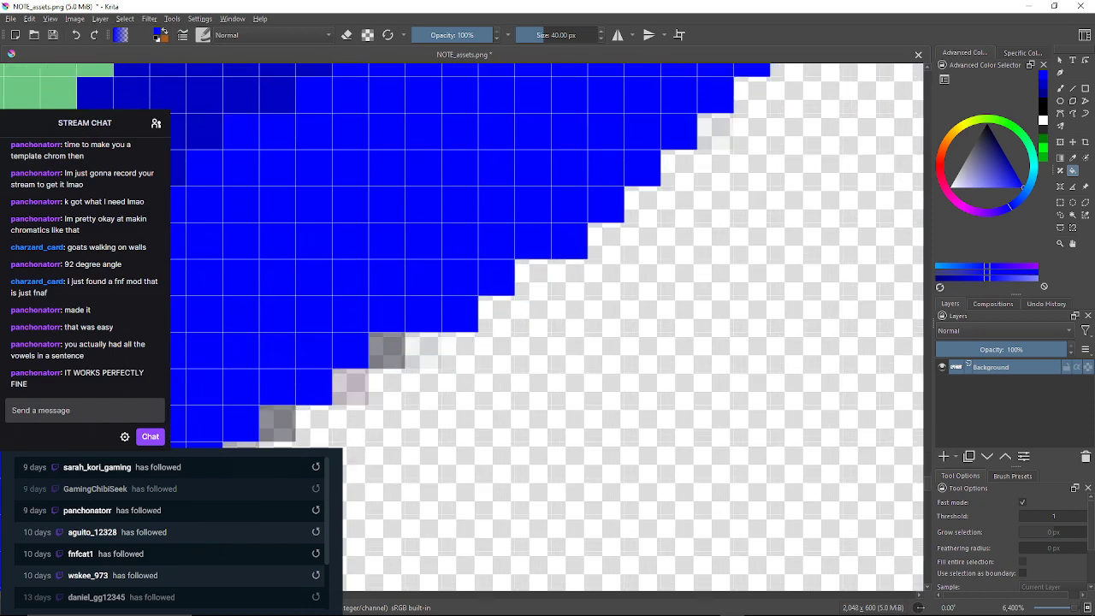
pyautogui.click(386, 351)
pyautogui.click(422, 351)
pyautogui.click(350, 386)
# Fill the gray fringe pixels with blue along the right wing's underside as it descends to the wing's lower tip
pyautogui.moveTo(350, 386); pyautogui.dragTo(507, 273)
pyautogui.click(436, 310)
pyautogui.click(398, 346)
pyautogui.click(326, 382)
pyautogui.moveTo(326, 382); pyautogui.dragTo(664, 170)
pyautogui.click(628, 207)
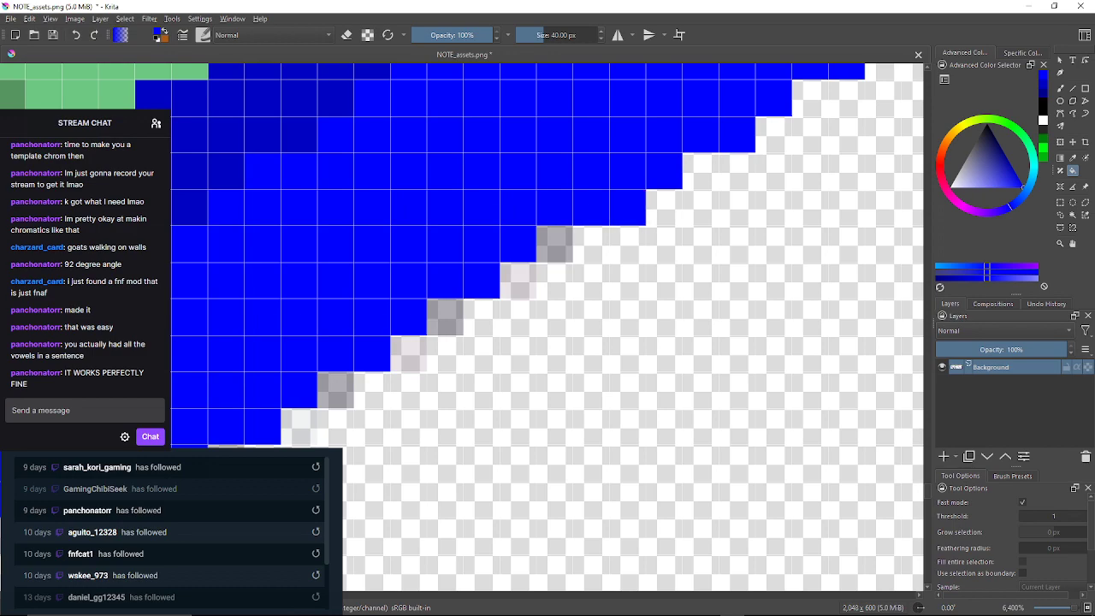
pyautogui.click(554, 243)
pyautogui.click(518, 280)
pyautogui.click(444, 316)
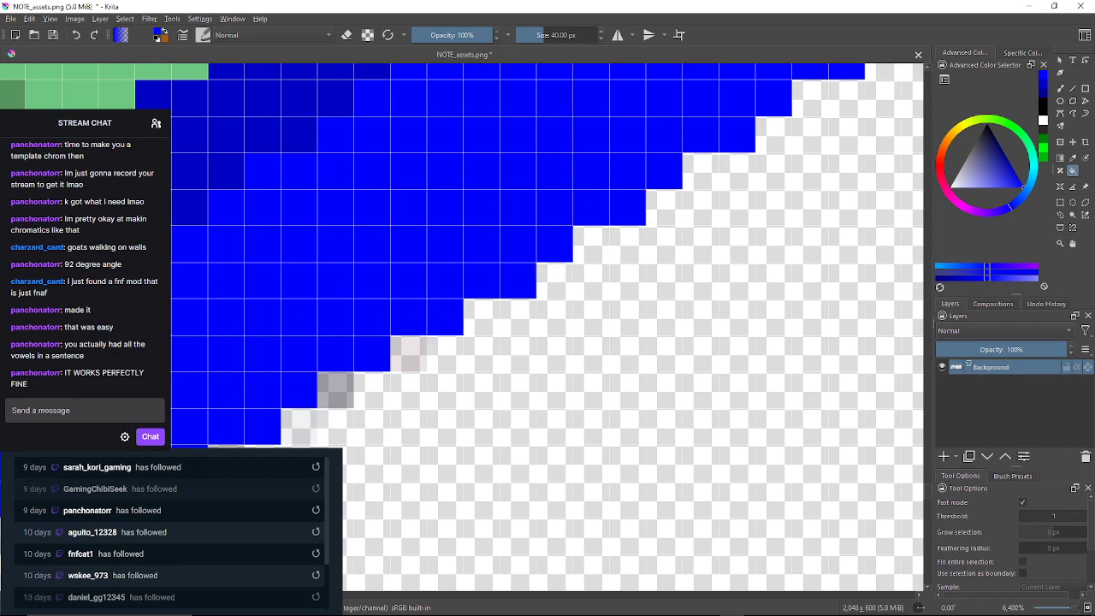
# Fill the gray fringe pixels with blue around both sides of the right wing's lower tip
pyautogui.scroll(-2, 547, 325)
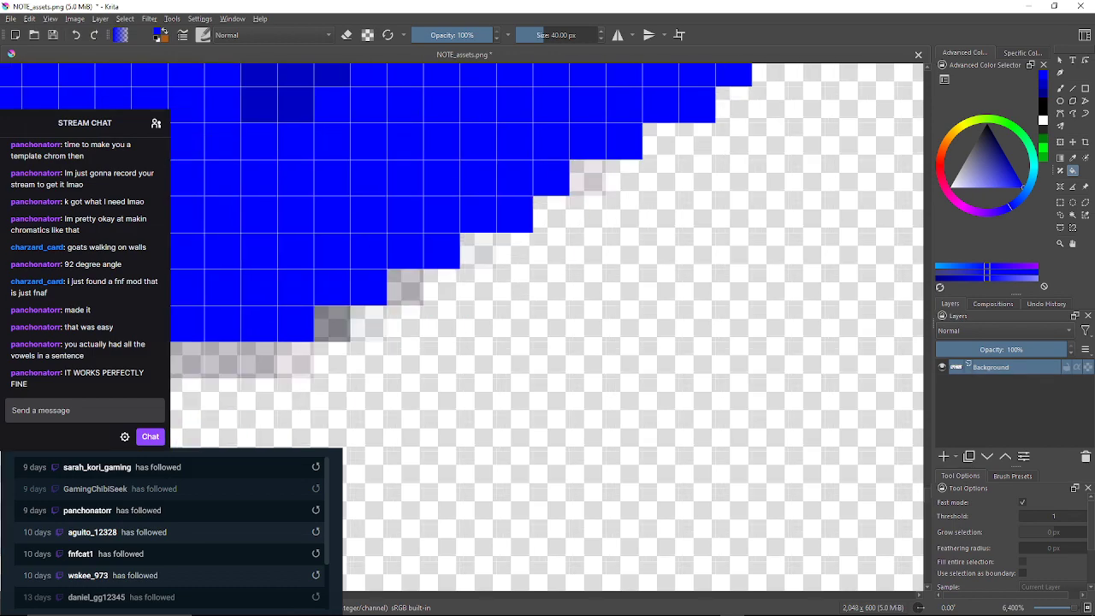
pyautogui.click(406, 287)
pyautogui.click(332, 323)
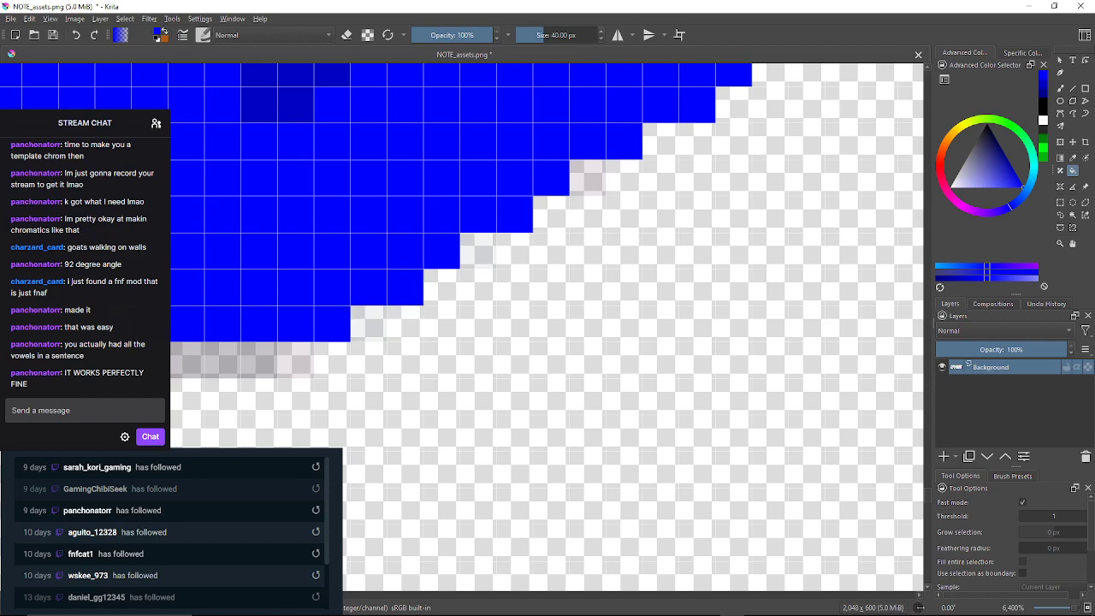
pyautogui.click(296, 360)
pyautogui.click(241, 360)
pyautogui.moveTo(241, 360); pyautogui.dragTo(523, 300)
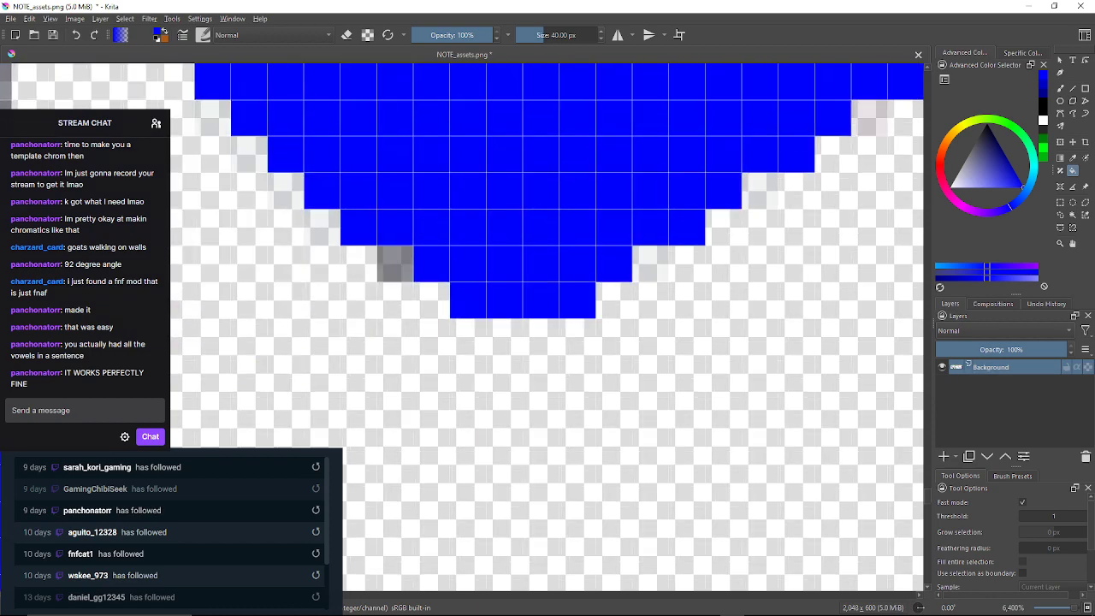
pyautogui.click(395, 264)
# Fill the gray and pinkish fringe pixels with blue in the notch between the right wing and the arrow's shaft
pyautogui.moveTo(395, 264); pyautogui.dragTo(668, 473)
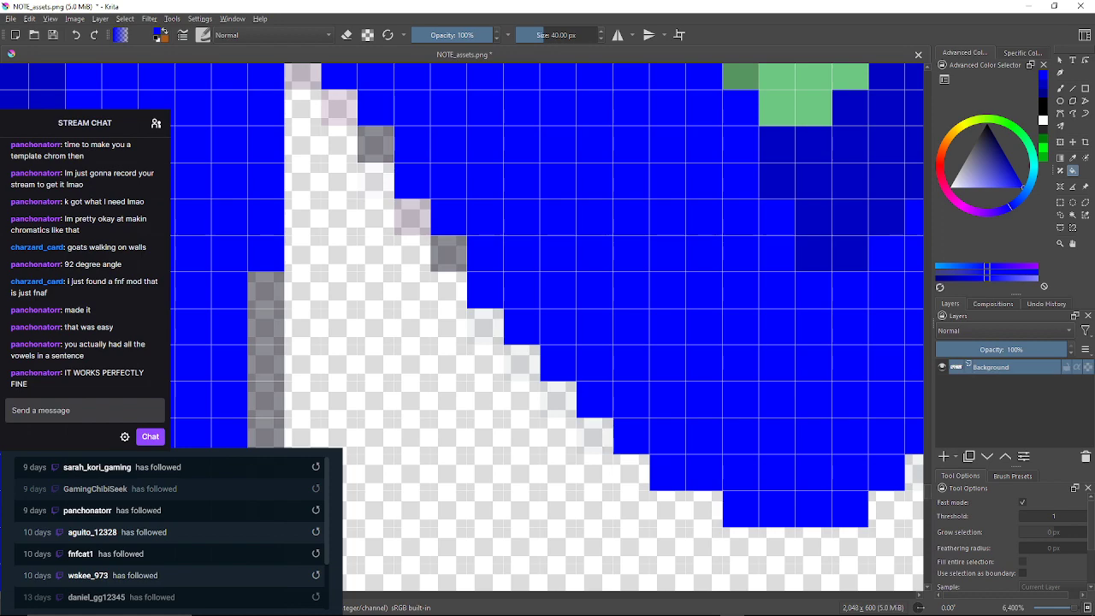
pyautogui.click(412, 216)
pyautogui.click(448, 253)
pyautogui.moveTo(448, 253); pyautogui.dragTo(513, 323)
pyautogui.click(441, 214)
pyautogui.click(368, 104)
pyautogui.click(368, 141)
pyautogui.click(406, 177)
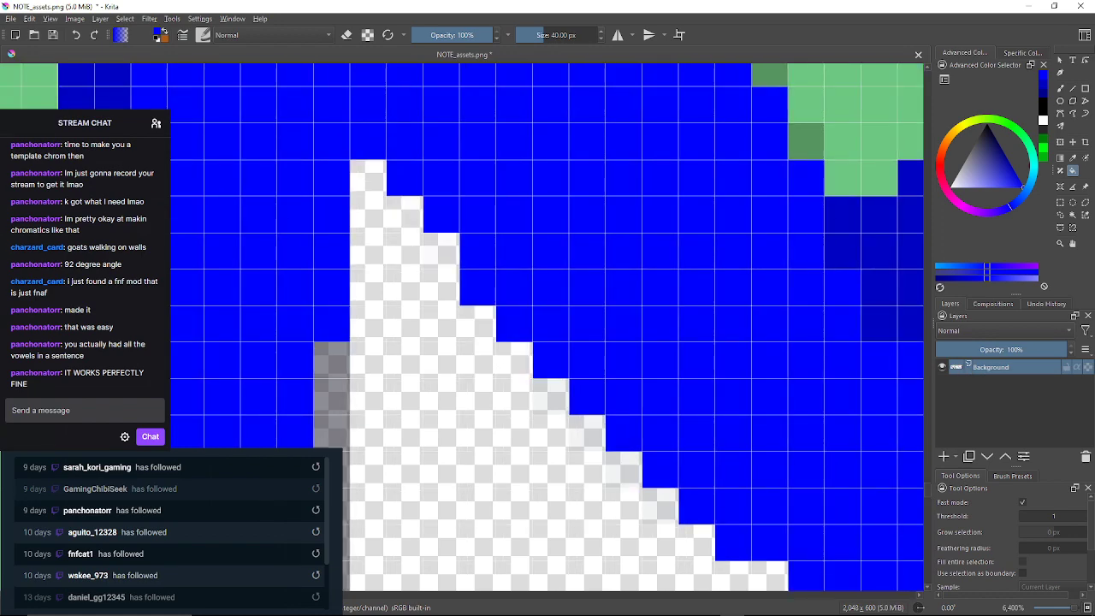
# Fill the gray fringe strips with blue down the right edge of the arrow's shaft
pyautogui.click(331, 402)
pyautogui.moveTo(331, 402); pyautogui.dragTo(356, 177)
pyautogui.moveTo(356, 445)
pyautogui.mouseDown()
pyautogui.moveTo(331, 258)
pyautogui.moveTo(387, 88)
pyautogui.mouseUp()
pyautogui.moveTo(424, 566)
pyautogui.mouseDown()
pyautogui.moveTo(471, 444)
pyautogui.moveTo(471, 160)
pyautogui.mouseUp()
pyautogui.click(471, 445)
pyautogui.click(472, 320)
pyautogui.click(472, 368)
pyautogui.click(473, 429)
pyautogui.click(472, 466)
# Fill the remaining fringe pixels with blue down the shaft's right edge to the start of its rounded lower-right corner
pyautogui.moveTo(472, 466); pyautogui.dragTo(502, 205)
pyautogui.click(466, 315)
pyautogui.click(467, 351)
pyautogui.click(430, 388)
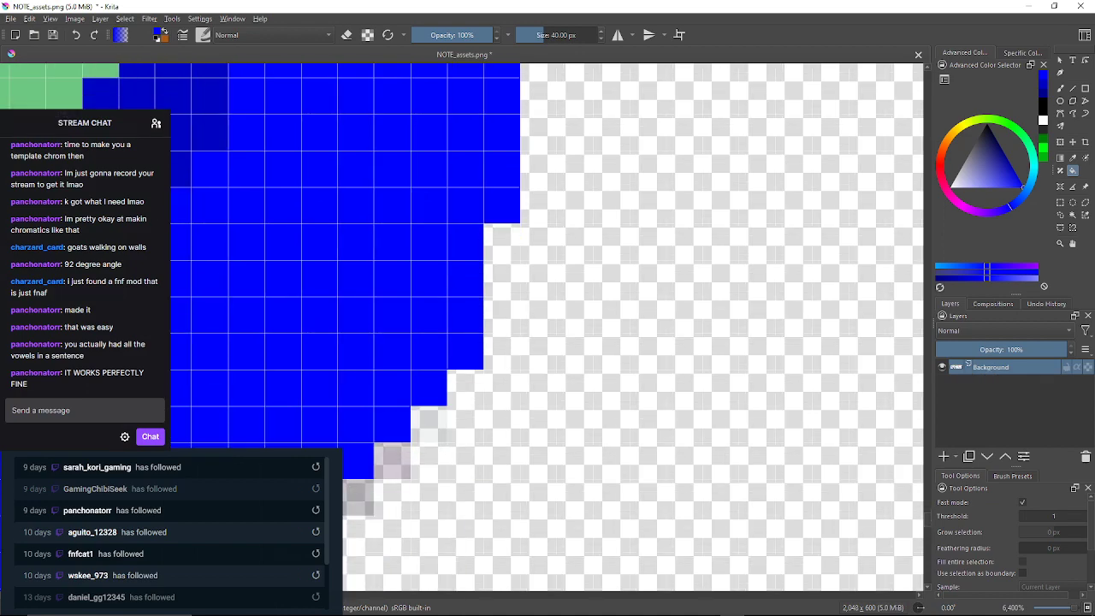
pyautogui.moveTo(430, 389); pyautogui.dragTo(522, 279)
pyautogui.click(520, 316)
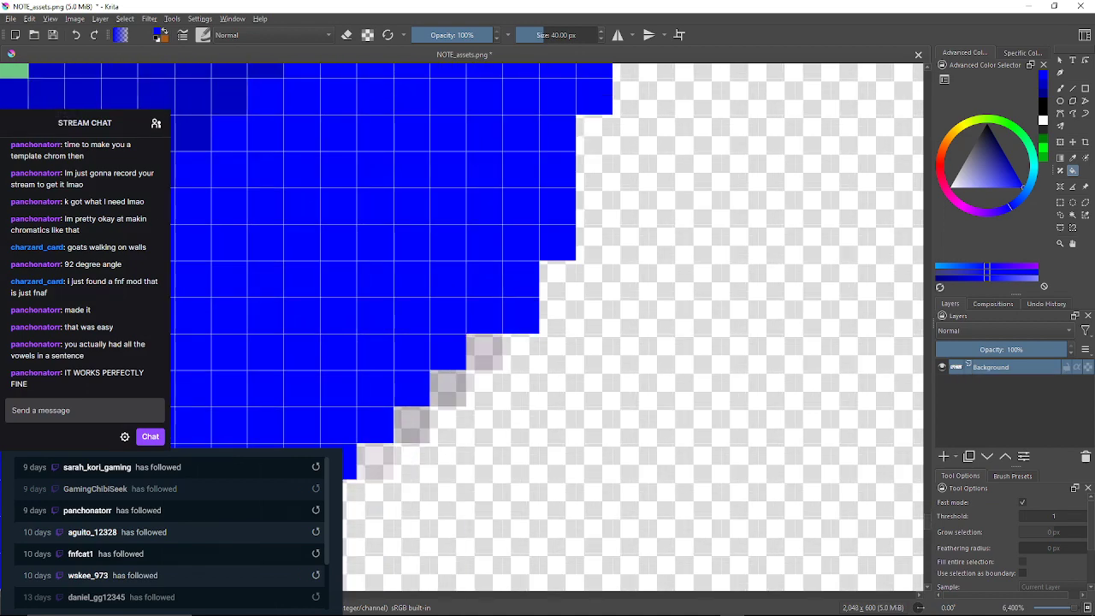
# Fill the gray diagonal fringe pixels with blue on the shaft's lower-right corner, undoing the fill that floods the transparent background
pyautogui.click(485, 351)
pyautogui.click(448, 389)
pyautogui.click(440, 425)
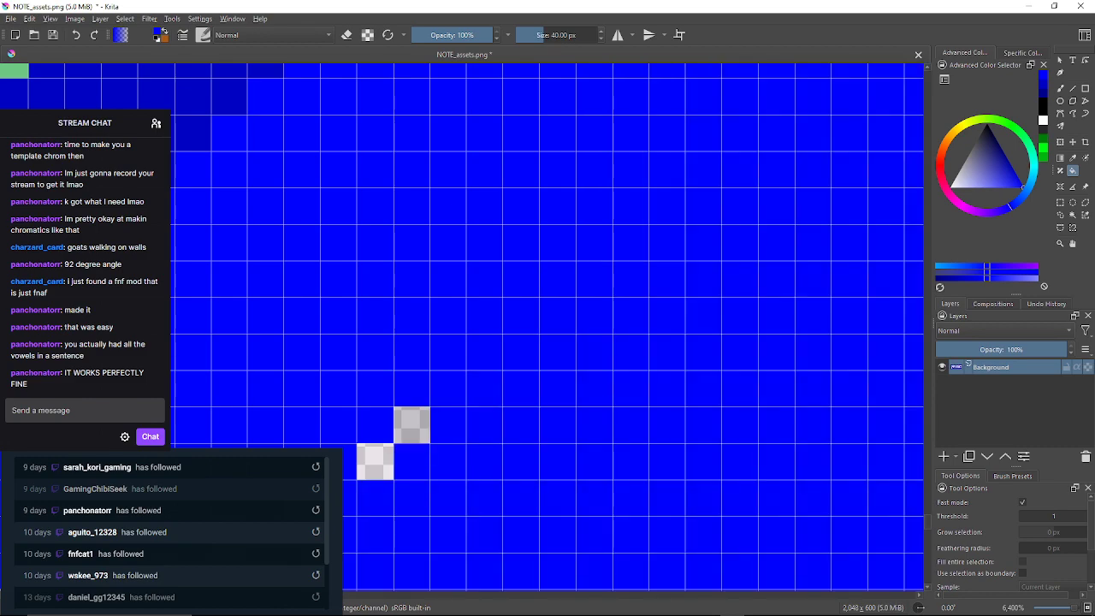
pyautogui.click(75, 34)
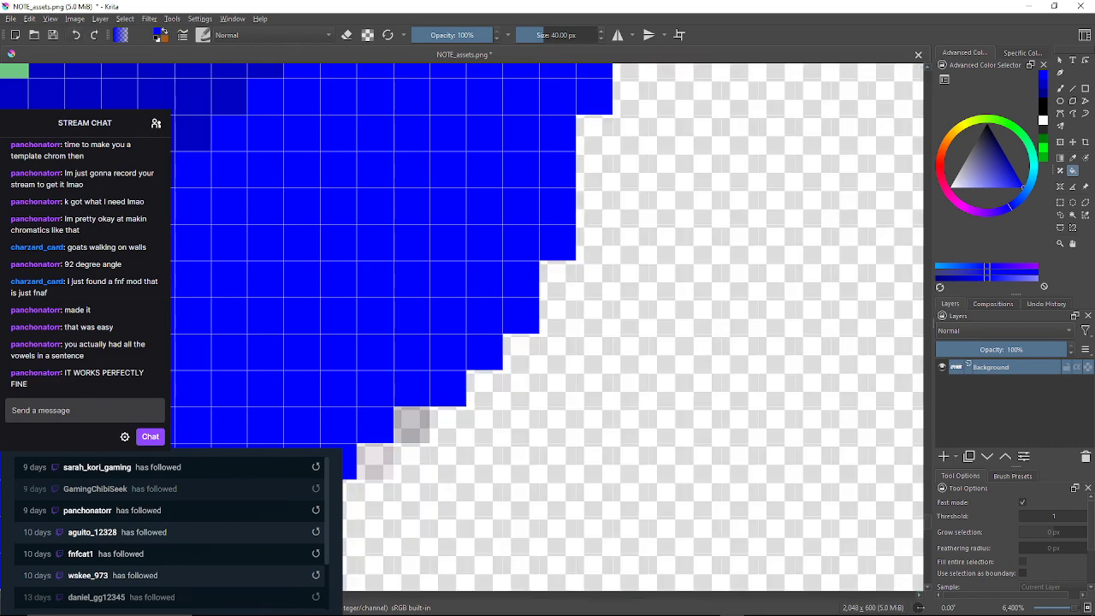
pyautogui.click(411, 425)
pyautogui.click(374, 462)
# Continue filling fringe pixels blue where the lower-right corner curves toward the shaft's base, undoing the fills that flood the background
pyautogui.moveTo(374, 462); pyautogui.dragTo(526, 321)
pyautogui.click(453, 356)
pyautogui.click(561, 359)
pyautogui.click(380, 394)
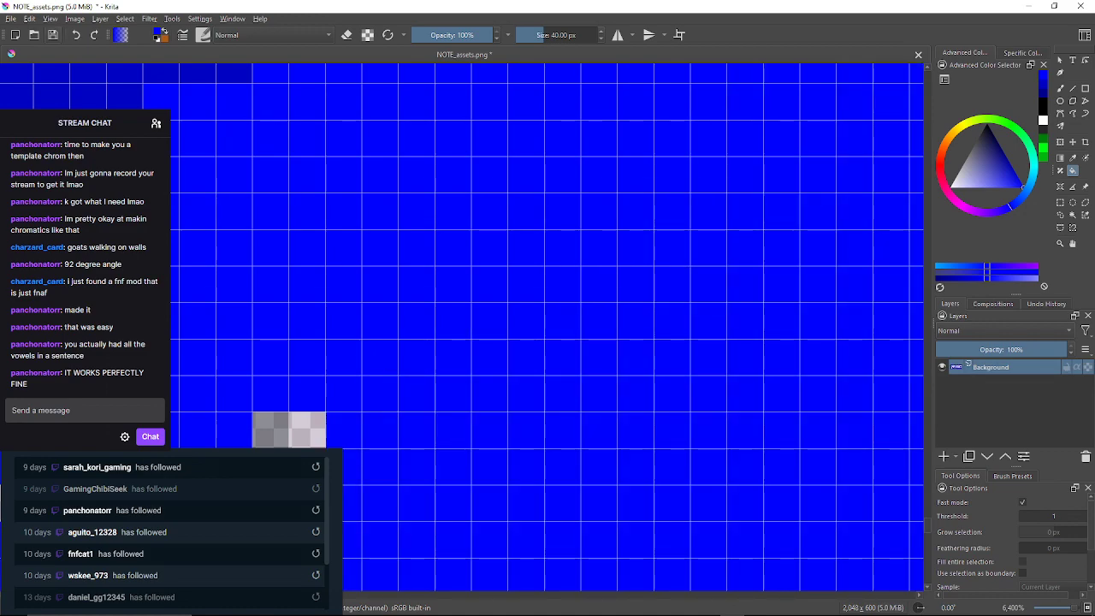
pyautogui.click(75, 34)
pyautogui.click(76, 34)
pyautogui.click(379, 393)
# Fill the gray fringe pixels with blue where the lower-right curve flattens into the shaft's bottom edge
pyautogui.moveTo(379, 393); pyautogui.dragTo(473, 235)
pyautogui.click(402, 271)
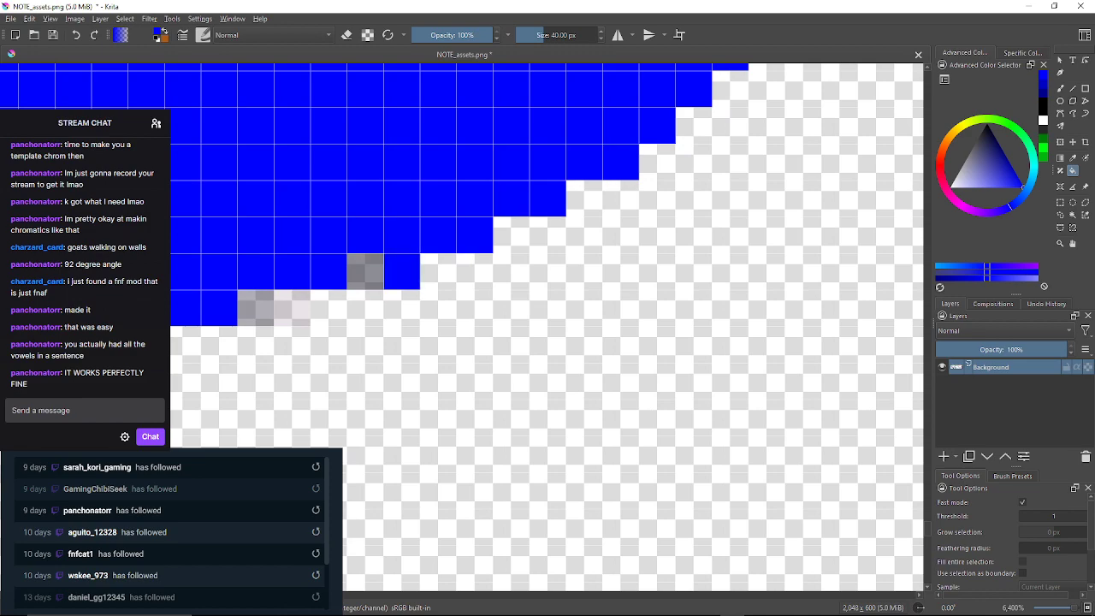
pyautogui.click(366, 272)
pyautogui.click(292, 308)
pyautogui.click(257, 308)
pyautogui.moveTo(257, 308); pyautogui.dragTo(619, 289)
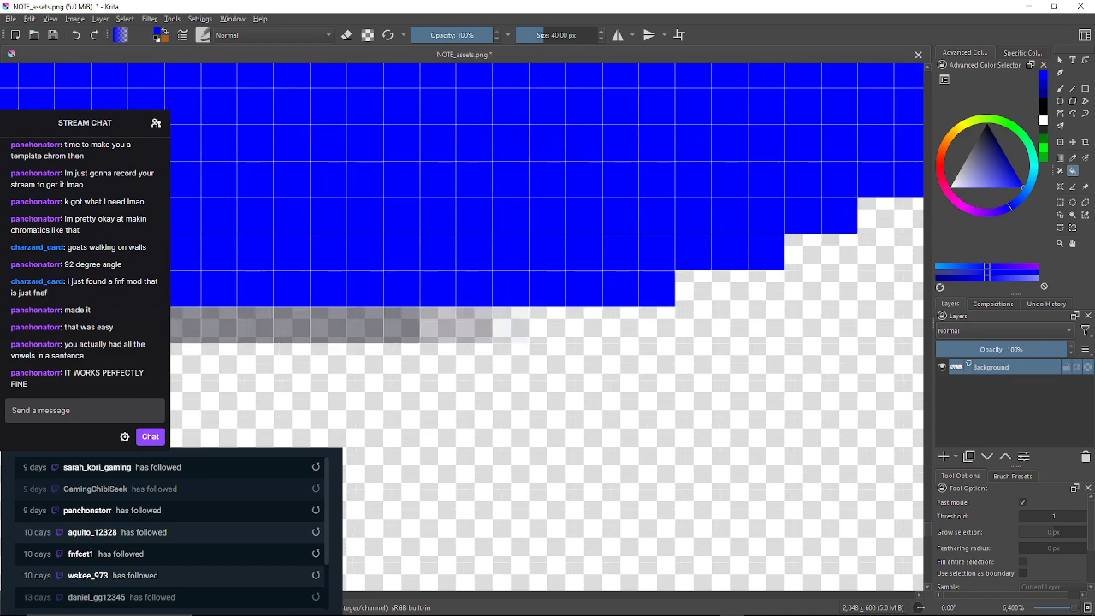
# Fill the long gray fringe strip and its lighter end pixels with blue along the shaft's bottom edge
pyautogui.click(456, 325)
pyautogui.click(368, 325)
pyautogui.moveTo(368, 325)
pyautogui.mouseDown()
pyautogui.moveTo(622, 295)
pyautogui.moveTo(815, 296)
pyautogui.mouseUp()
pyautogui.click(375, 295)
pyautogui.click(338, 295)
pyautogui.click(301, 295)
pyautogui.moveTo(301, 295); pyautogui.dragTo(532, 366)
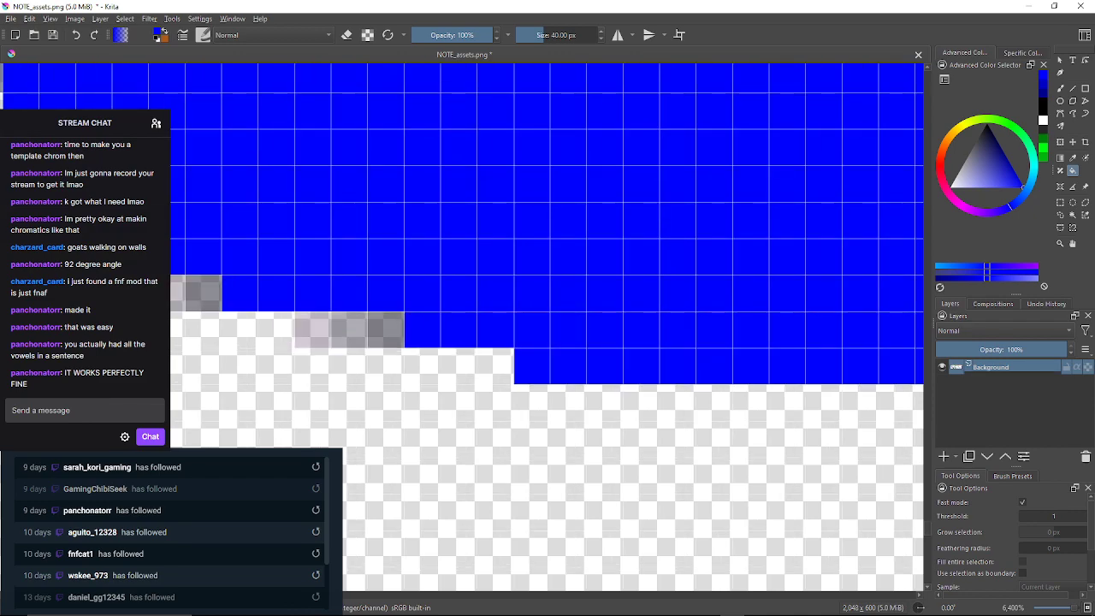
# Fill the stepped gray and pinkish fringe pixels with blue from the bottom edge up to the shaft's lower-left corner
pyautogui.click(386, 330)
pyautogui.click(349, 330)
pyautogui.click(313, 330)
pyautogui.click(204, 292)
pyautogui.moveTo(204, 292); pyautogui.dragTo(372, 333)
pyautogui.click(335, 333)
pyautogui.click(262, 297)
# Fill the gray and pinkish fringe pixels with blue around the shaft's rounded lower-left corner
pyautogui.moveTo(261, 297); pyautogui.dragTo(356, 372)
pyautogui.click(320, 335)
pyautogui.moveTo(320, 334); pyautogui.dragTo(368, 400)
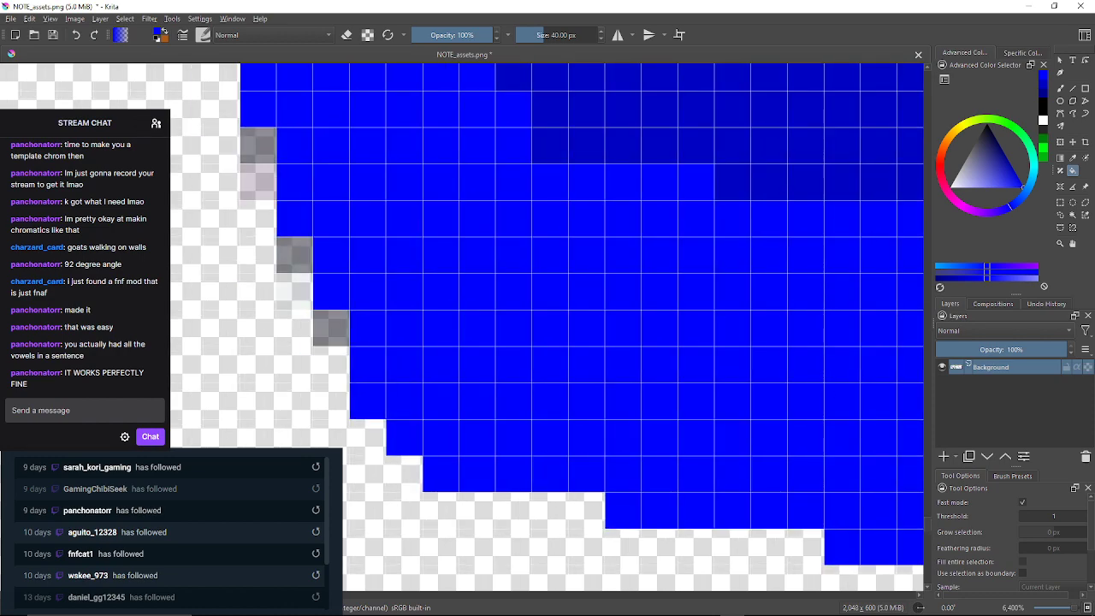
pyautogui.click(331, 328)
pyautogui.click(295, 255)
pyautogui.moveTo(295, 255); pyautogui.dragTo(354, 296)
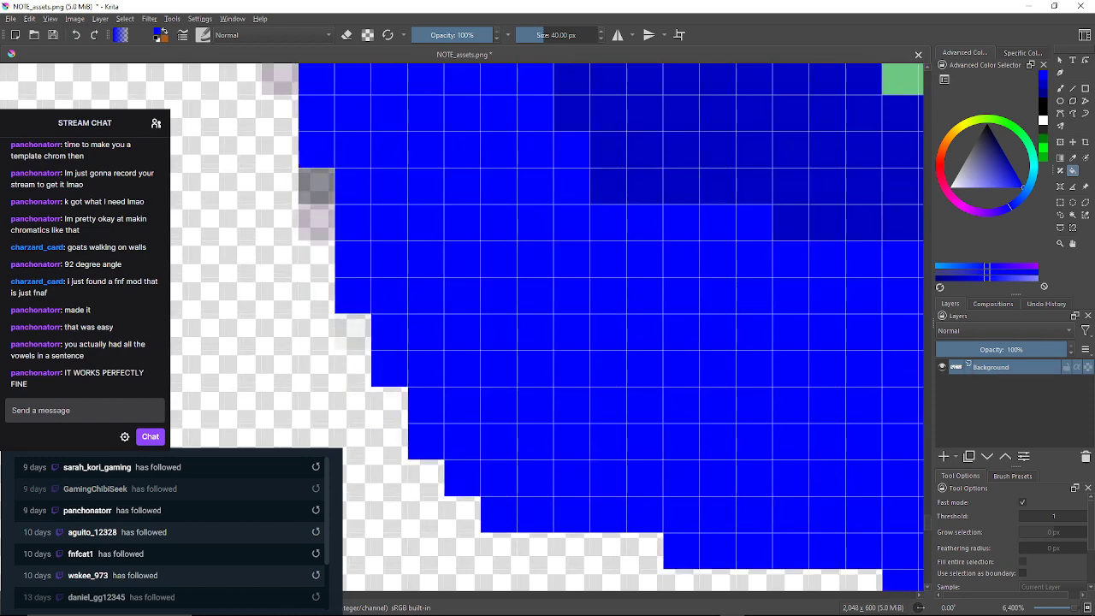
pyautogui.click(353, 332)
pyautogui.click(316, 186)
pyautogui.click(317, 223)
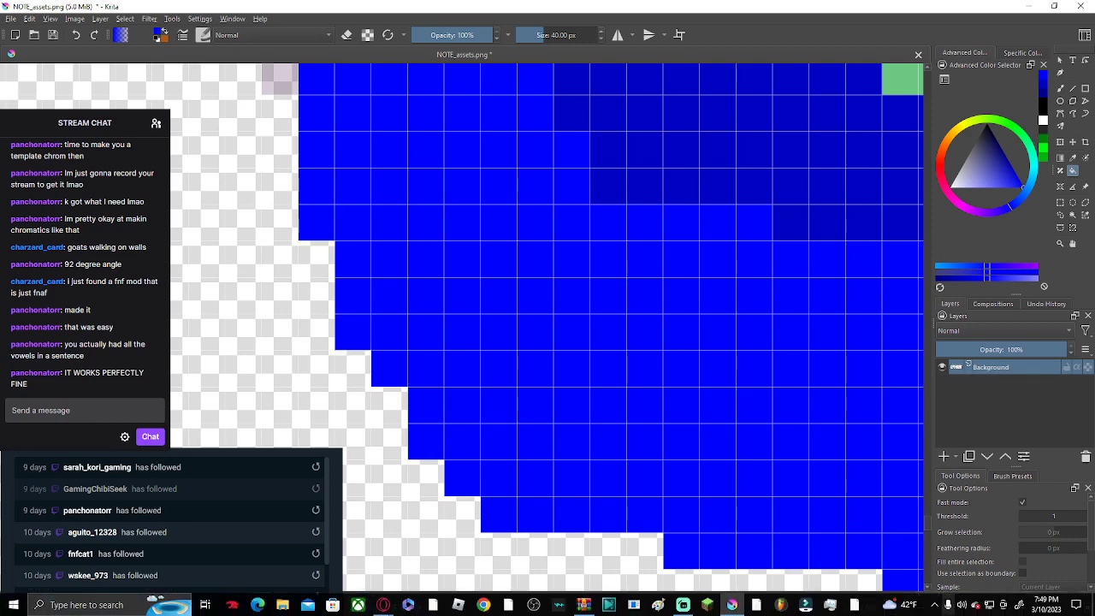
# Fill the gray and pinkish fringe strips with blue up the left edge of the arrow's shaft
pyautogui.moveTo(280, 79); pyautogui.dragTo(343, 238)
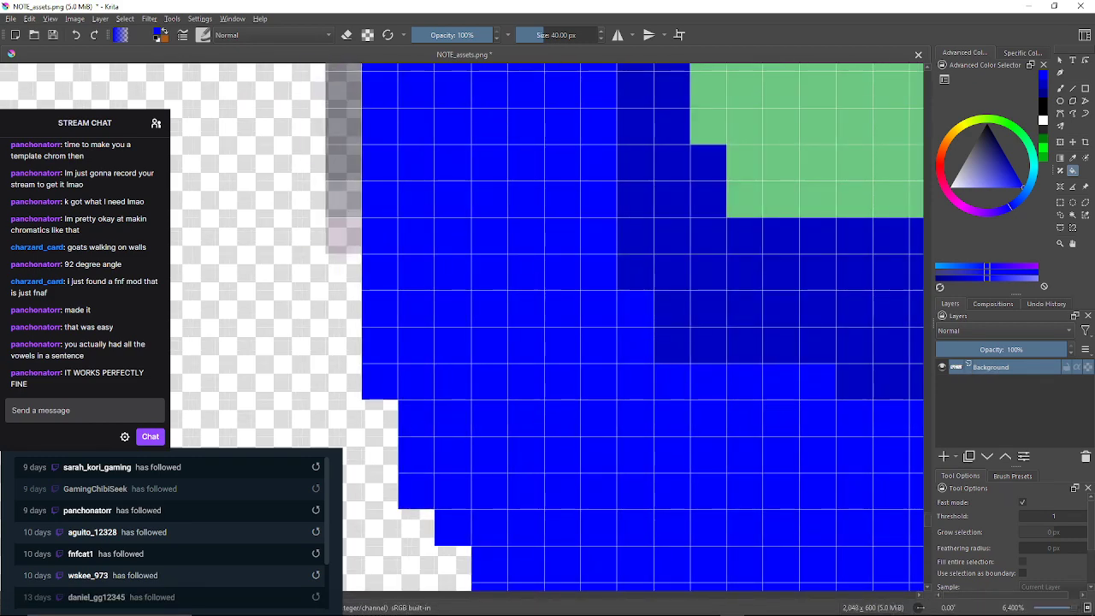
pyautogui.click(343, 236)
pyautogui.click(343, 199)
pyautogui.click(343, 137)
pyautogui.moveTo(343, 99); pyautogui.dragTo(442, 578)
pyautogui.moveTo(419, 119); pyautogui.dragTo(357, 496)
pyautogui.moveTo(368, 94); pyautogui.dragTo(404, 578)
# Fill the gray fringe pixels with blue at the top of the notch between the shaft and the left wing
pyautogui.click(414, 239)
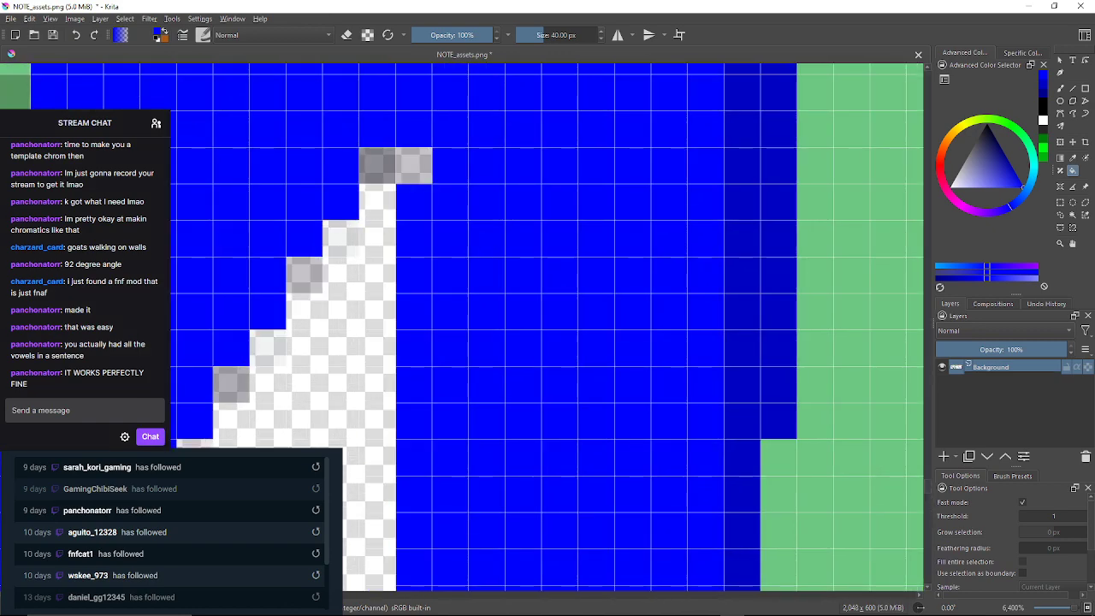
pyautogui.click(414, 165)
pyautogui.click(377, 166)
pyautogui.click(341, 238)
pyautogui.click(304, 275)
# Fill the fringe pixels with blue along the upper stretch of the left wing's underside, just below the notch
pyautogui.moveTo(282, 321); pyautogui.dragTo(416, 216)
pyautogui.click(402, 242)
pyautogui.click(365, 279)
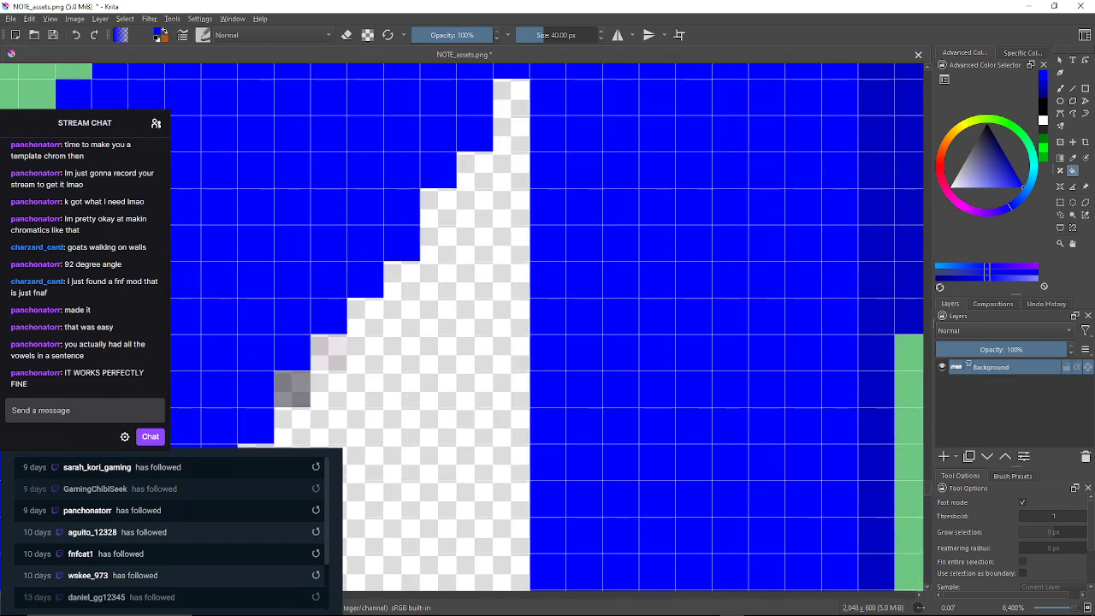
pyautogui.moveTo(329, 352); pyautogui.dragTo(384, 280)
pyautogui.click(384, 280)
pyautogui.click(348, 315)
# Fill the gray and pinkish diagonal fringe pixels with blue along the middle stretch of the left wing's underside
pyautogui.moveTo(333, 342); pyautogui.dragTo(416, 232)
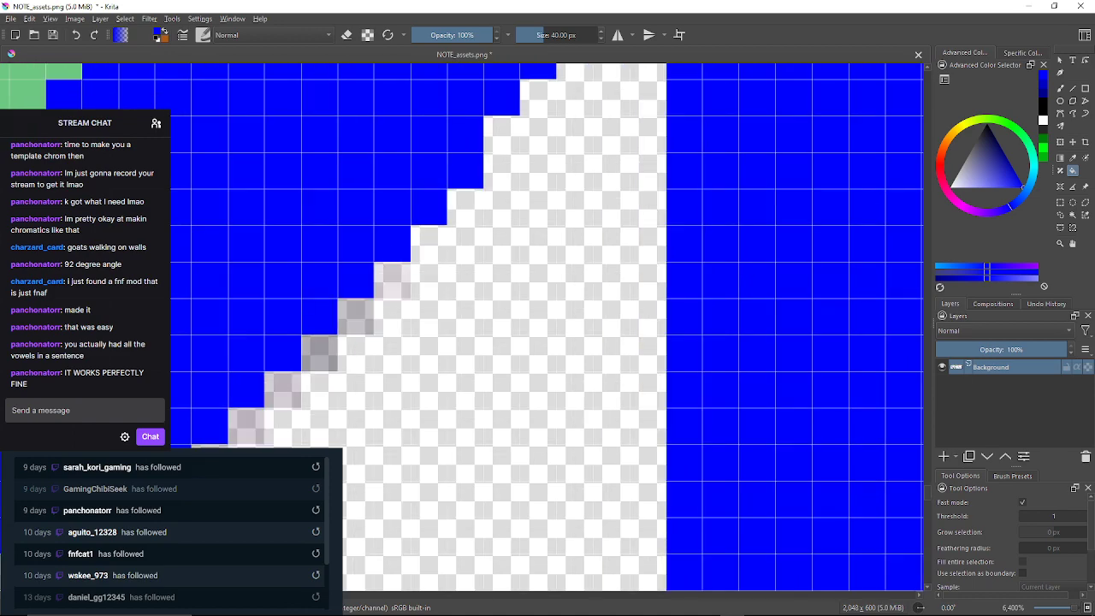
pyautogui.moveTo(385, 282); pyautogui.dragTo(403, 261)
pyautogui.click(409, 258)
pyautogui.click(374, 295)
pyautogui.click(338, 331)
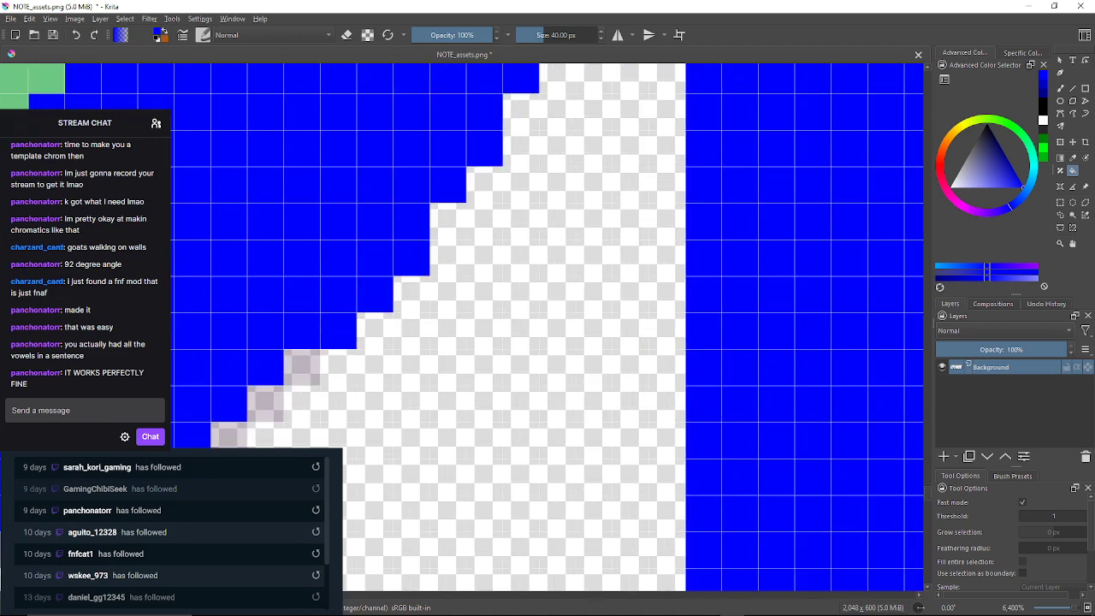
pyautogui.click(301, 366)
# Fill the fringe pixels with blue along the last stretch of the left wing's underside down to its lower tip
pyautogui.moveTo(301, 366); pyautogui.dragTo(366, 224)
pyautogui.click(328, 263)
pyautogui.click(292, 299)
pyautogui.moveTo(292, 299); pyautogui.dragTo(355, 275)
pyautogui.click(284, 313)
pyautogui.moveTo(284, 313); pyautogui.dragTo(407, 259)
pyautogui.click(372, 294)
pyautogui.click(300, 330)
pyautogui.click(262, 331)
# Fill the fringe pixels with blue around the bottom of the left wing's lower tip
pyautogui.moveTo(263, 331); pyautogui.dragTo(514, 308)
pyautogui.click(368, 309)
pyautogui.click(332, 309)
pyautogui.click(295, 272)
pyautogui.click(259, 236)
# Fill the gray and pinkish fringe pixels with blue on the left wing's outer edge rising from its lower tip
pyautogui.moveTo(258, 236)
pyautogui.mouseDown()
pyautogui.moveTo(376, 325)
pyautogui.moveTo(460, 350)
pyautogui.moveTo(610, 453)
pyautogui.mouseUp()
pyautogui.click(389, 231)
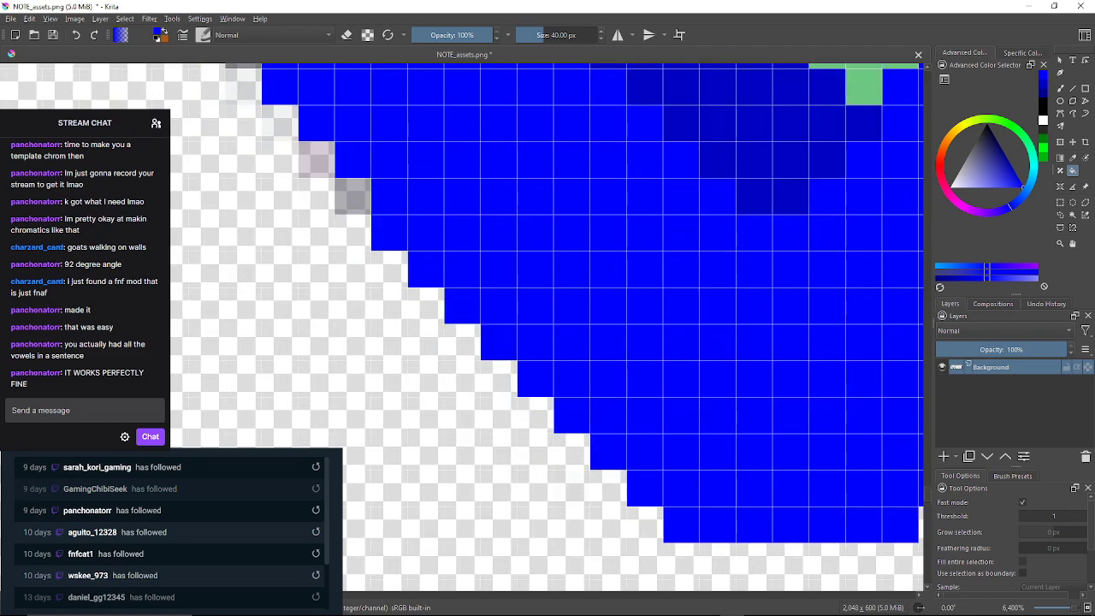
pyautogui.click(353, 197)
pyautogui.moveTo(352, 197); pyautogui.dragTo(413, 329)
pyautogui.click(339, 220)
pyautogui.click(303, 182)
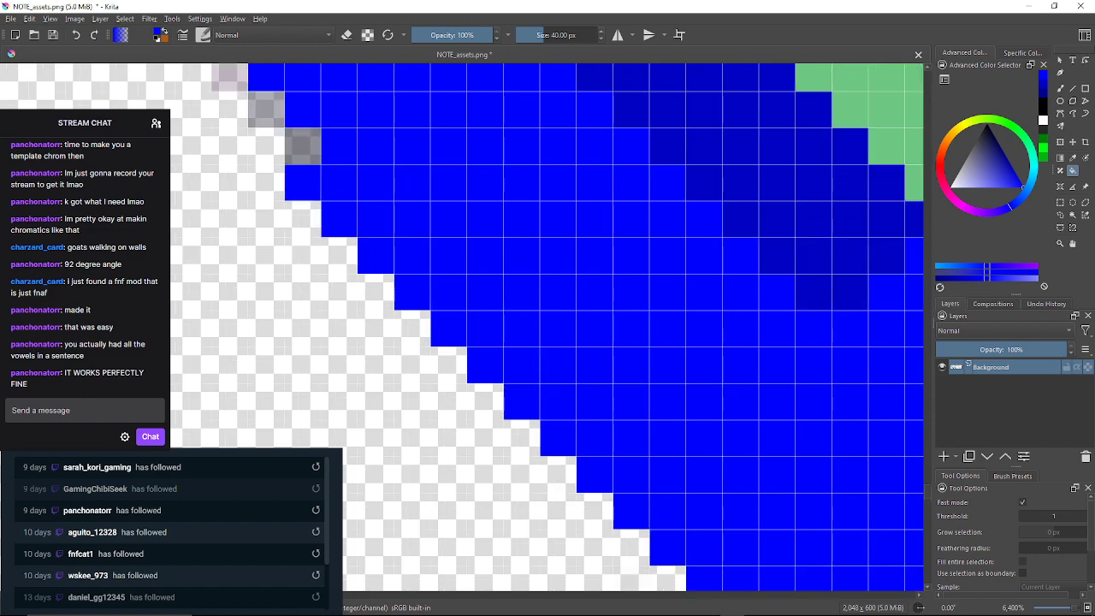
pyautogui.click(303, 146)
# Fill the next diagonal run of fringe pixels with blue farther up the left wing's lower outer edge
pyautogui.moveTo(303, 146); pyautogui.dragTo(390, 292)
pyautogui.click(353, 255)
pyautogui.click(317, 219)
pyautogui.click(280, 182)
pyautogui.click(244, 109)
# Fill the light and dark gray fringe pixels with blue along the middle of the left wing's lower outer edge
pyautogui.moveTo(243, 110)
pyautogui.mouseDown()
pyautogui.moveTo(285, 201)
pyautogui.moveTo(504, 439)
pyautogui.mouseUp()
pyautogui.click(466, 402)
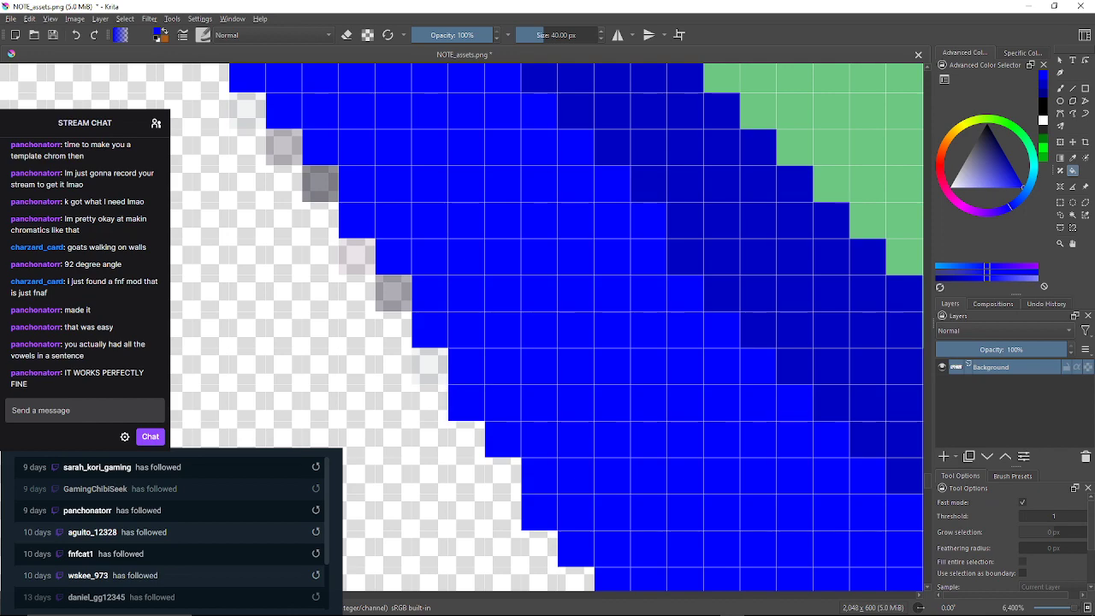
pyautogui.click(394, 293)
pyautogui.click(356, 256)
pyautogui.click(320, 183)
# Fill the remaining gray fringe pixels with blue on the lower outer edge as it nears the left wing's outermost point
pyautogui.moveTo(320, 183); pyautogui.dragTo(484, 321)
pyautogui.click(448, 286)
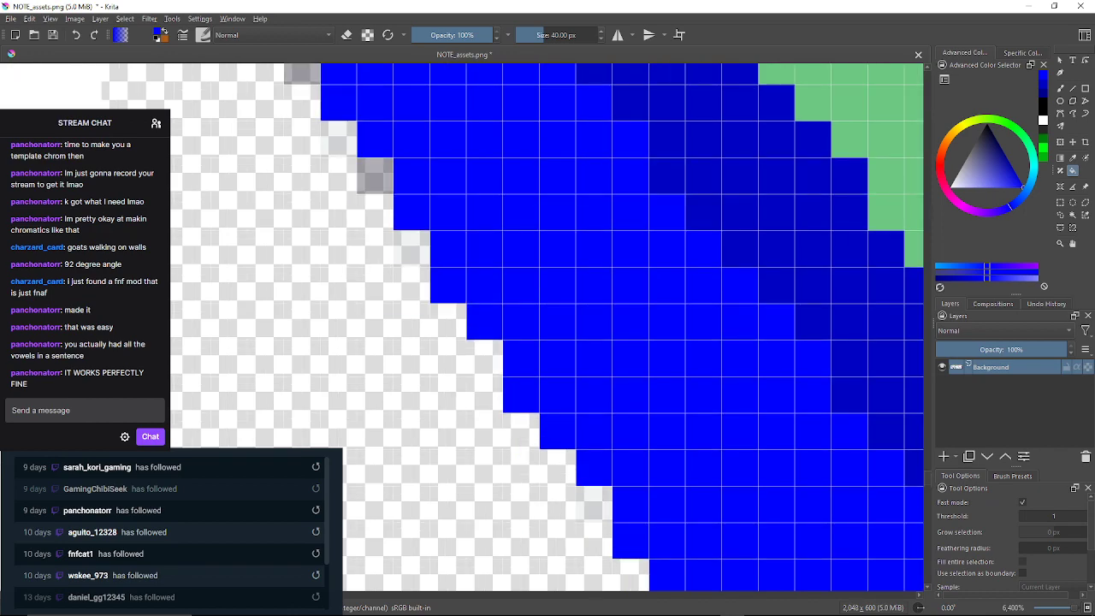
pyautogui.click(375, 175)
pyautogui.click(413, 248)
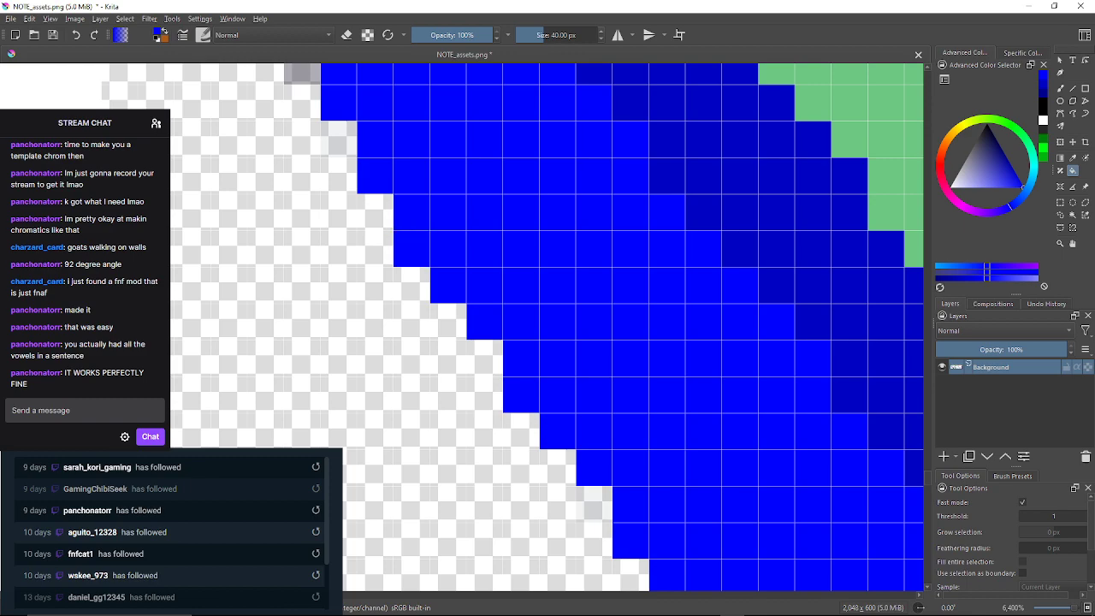
pyautogui.moveTo(402, 236); pyautogui.dragTo(569, 386)
pyautogui.click(505, 291)
pyautogui.click(470, 218)
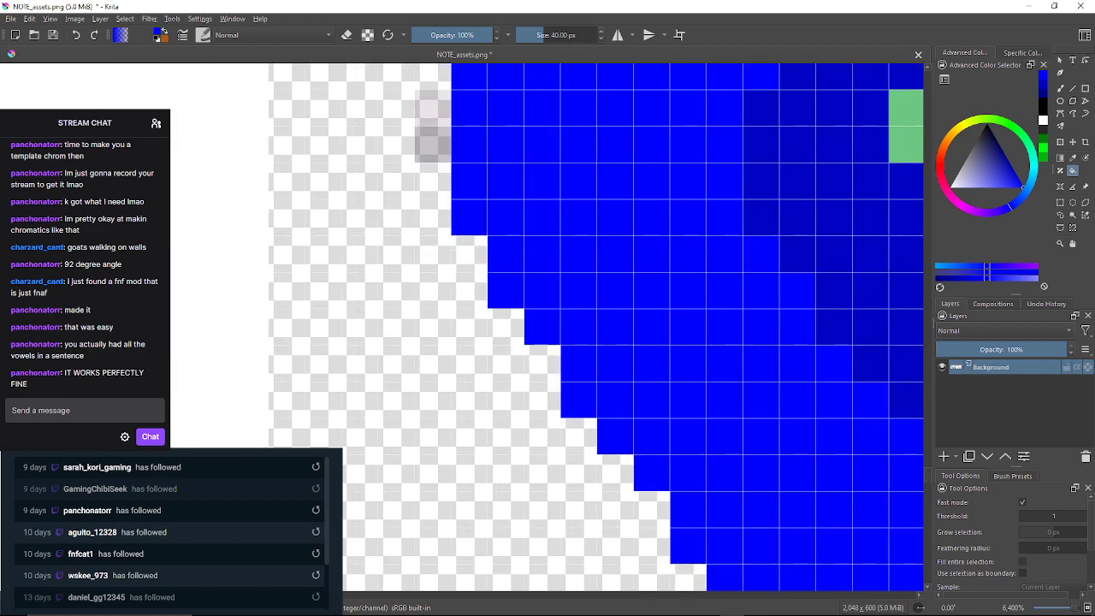
# Fill the gray and pinkish fringe pixels with blue around the left wing's outermost point
pyautogui.moveTo(458, 189); pyautogui.dragTo(507, 280)
pyautogui.click(483, 235)
pyautogui.click(483, 198)
pyautogui.click(518, 126)
# Fill the fringe pixels with blue at the start of the left wing's upper edge, just above its outermost point
pyautogui.moveTo(519, 125); pyautogui.dragTo(440, 350)
pyautogui.moveTo(478, 277); pyautogui.dragTo(452, 324)
pyautogui.click(452, 324)
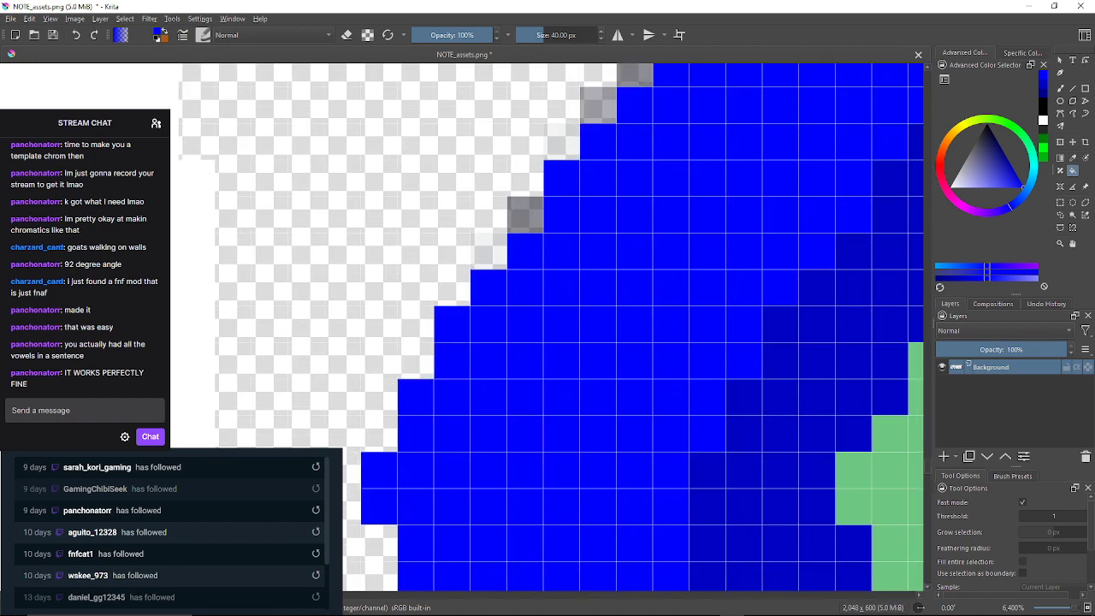
pyautogui.click(525, 215)
pyautogui.click(489, 251)
# Fill the next gray and pinkish fringe pixels with blue up the left wing's upper diagonal edge
pyautogui.moveTo(490, 251); pyautogui.dragTo(393, 389)
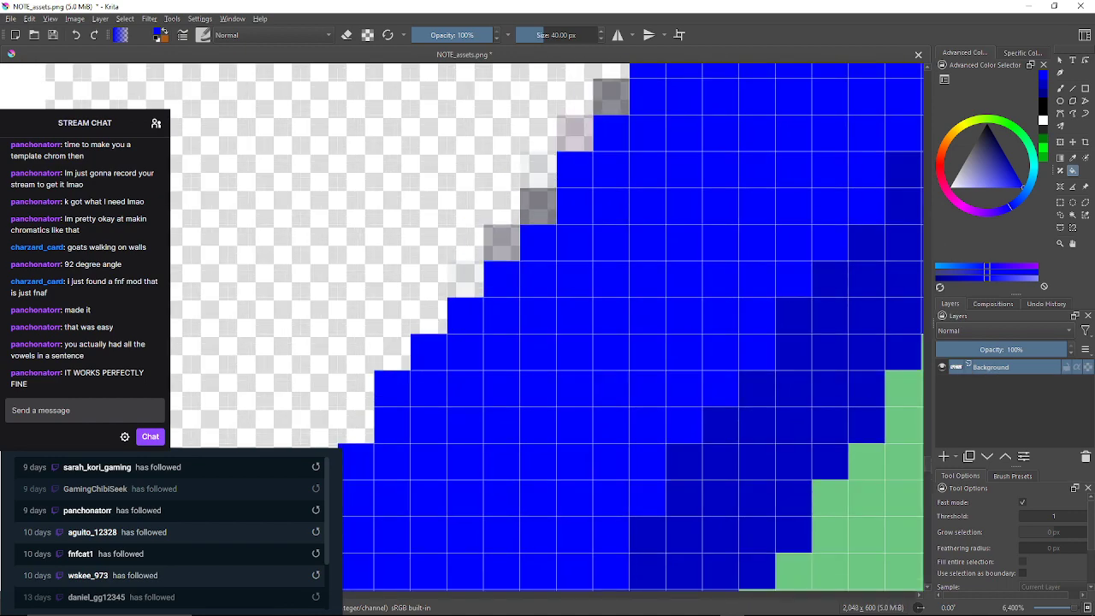
pyautogui.click(466, 279)
pyautogui.click(502, 243)
pyautogui.click(538, 205)
pyautogui.moveTo(539, 205); pyautogui.dragTo(550, 266)
pyautogui.click(513, 303)
pyautogui.click(549, 266)
pyautogui.click(476, 338)
# Fill the light, pinkish and dark gray fringe pixels with blue on the following steps of the left wing's upper edge
pyautogui.moveTo(476, 339); pyautogui.dragTo(365, 473)
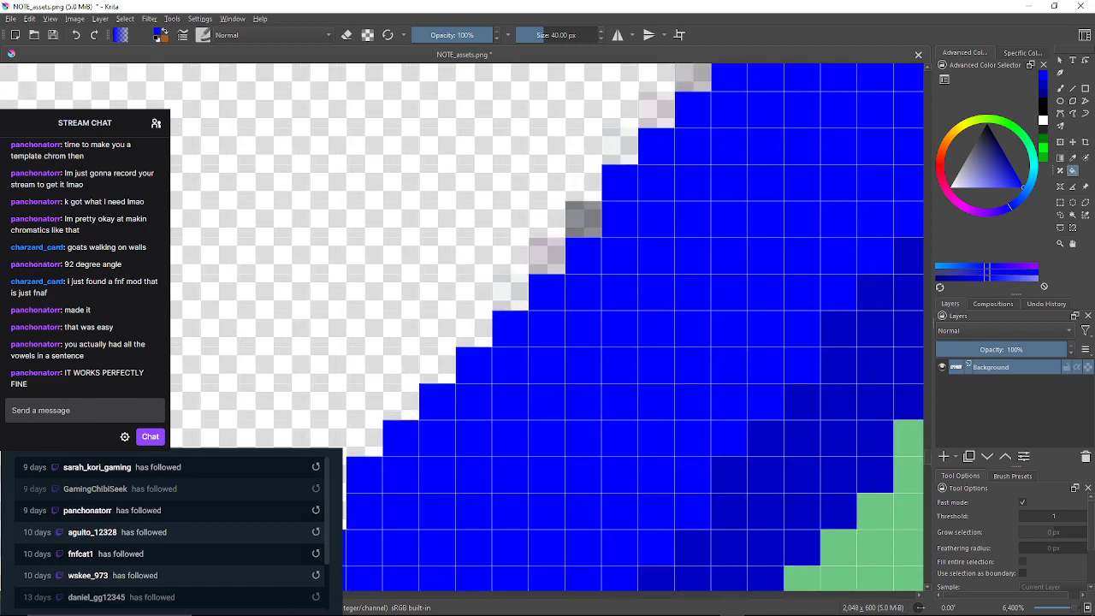
pyautogui.click(511, 292)
pyautogui.click(547, 256)
pyautogui.click(583, 219)
# Fill more fringe pixels blue farther up the left wing's upper edge and undo the fill that floods the transparent background
pyautogui.moveTo(583, 219); pyautogui.dragTo(403, 398)
pyautogui.click(475, 289)
pyautogui.click(512, 252)
pyautogui.click(527, 220)
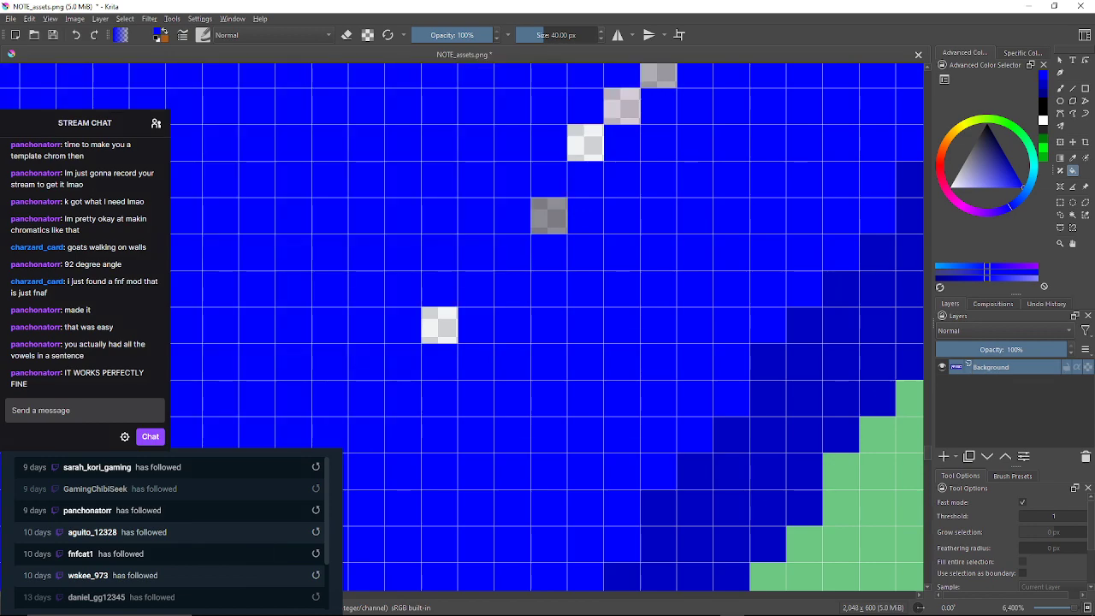
pyautogui.click(76, 34)
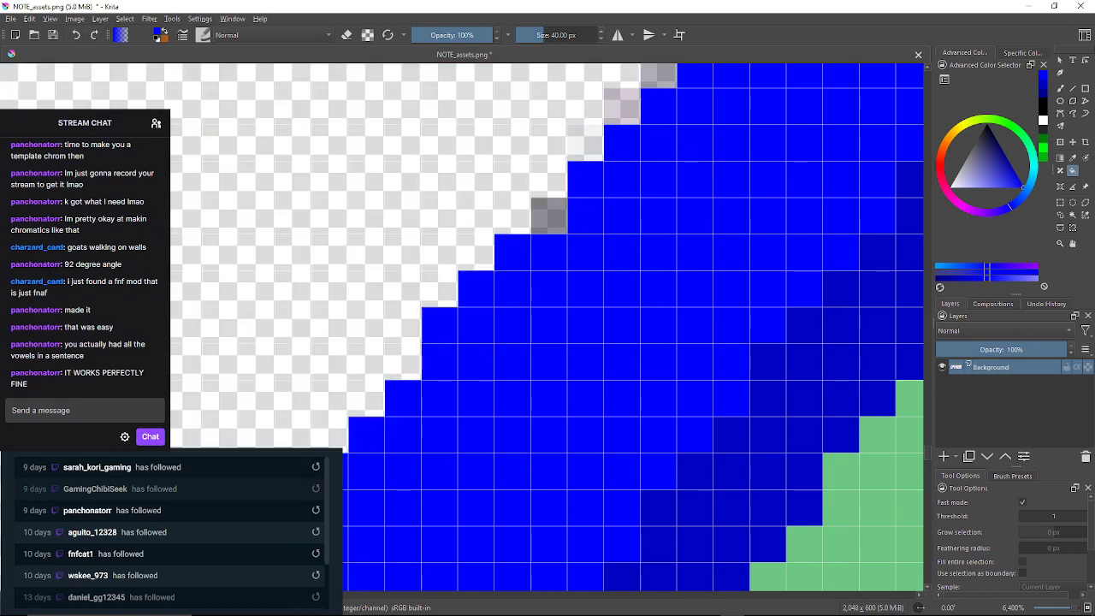
# Continue filling the upper edge's fringe pixels with blue toward the arrow's top, undoing every fill that floods the transparent background
pyautogui.click(76, 34)
pyautogui.click(77, 34)
pyautogui.click(76, 34)
pyautogui.click(76, 35)
pyautogui.hotkey('ctrl', 'shift', 'z')
pyautogui.hotkey('ctrl', 'shift', 'z')
pyautogui.hotkey('ctrl', 'shift', 'z')
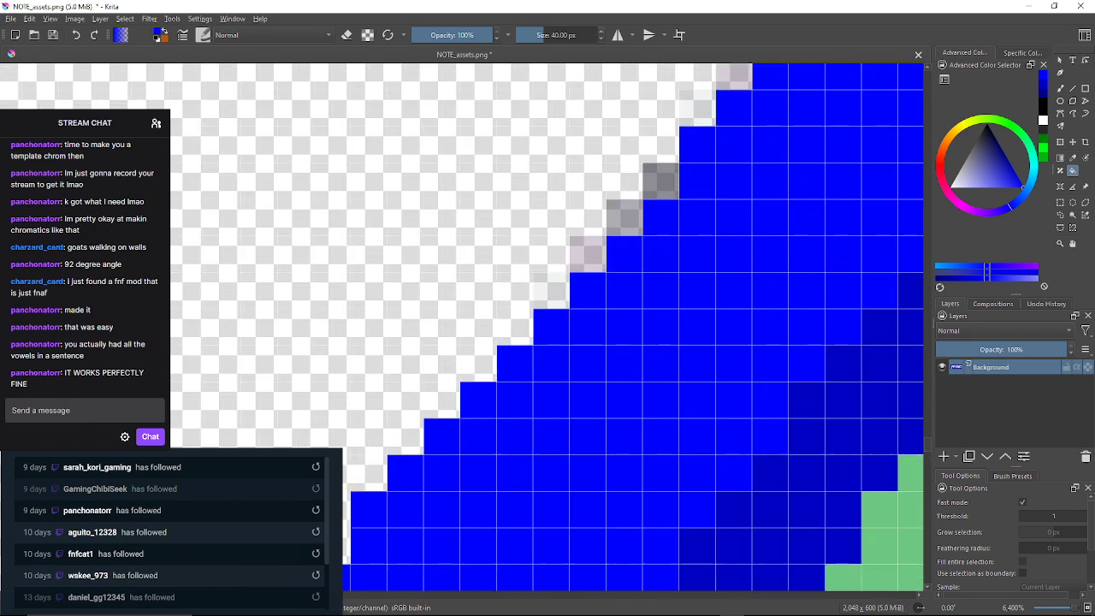
pyautogui.click(77, 34)
pyautogui.hotkey('ctrl', 'shift', 'z')
pyautogui.hotkey('ctrl', 'shift', 'z')
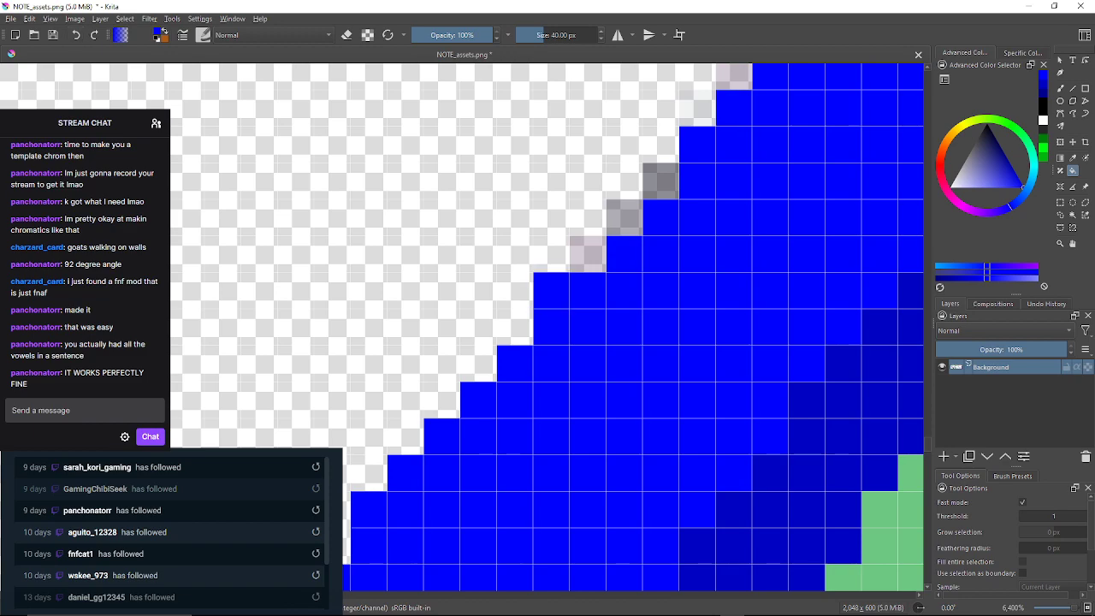
pyautogui.hotkey('ctrl', 'shift', 'z')
pyautogui.hotkey('ctrl', 'shift', 'z')
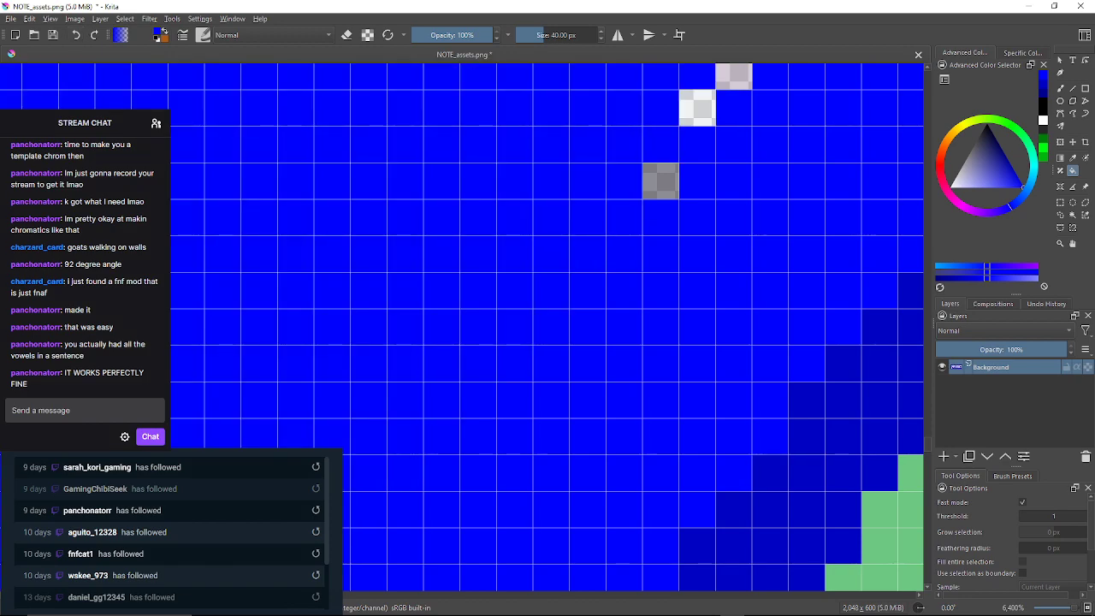
pyautogui.click(76, 35)
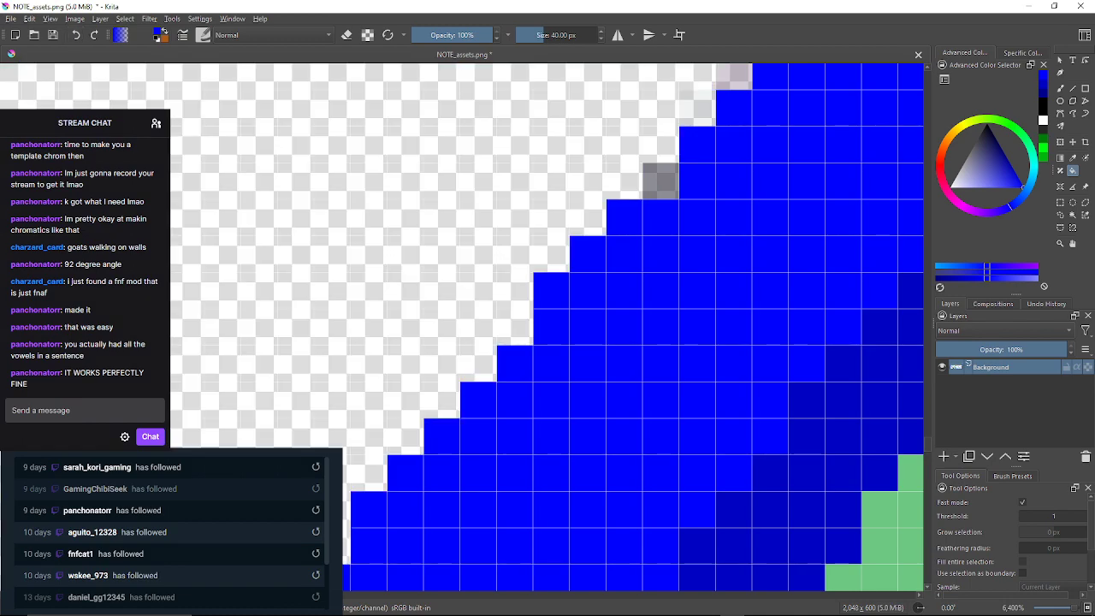
# Fill the next gray and light fringe pixels blue along the left wing's upper edge, undoing the last two stray fills
pyautogui.click(660, 181)
pyautogui.click(697, 109)
pyautogui.moveTo(697, 109)
pyautogui.mouseDown()
pyautogui.moveTo(661, 146)
pyautogui.moveTo(630, 219)
pyautogui.mouseUp()
pyautogui.click(667, 184)
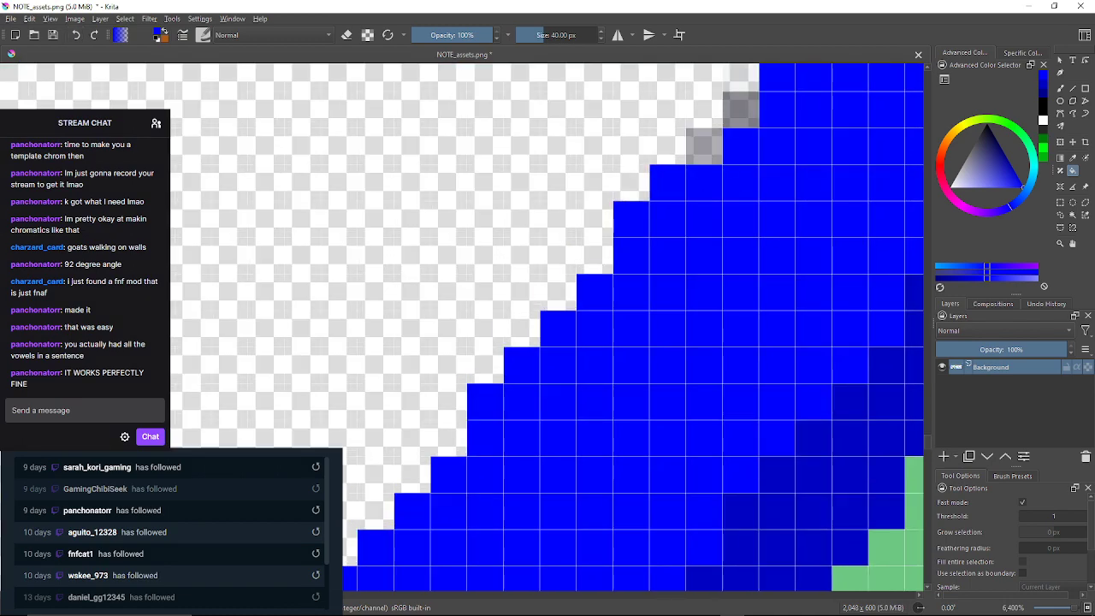
pyautogui.hotkey('ctrl', 'z')
pyautogui.hotkey('ctrl', 'z')
pyautogui.scroll(2, 633, 326)
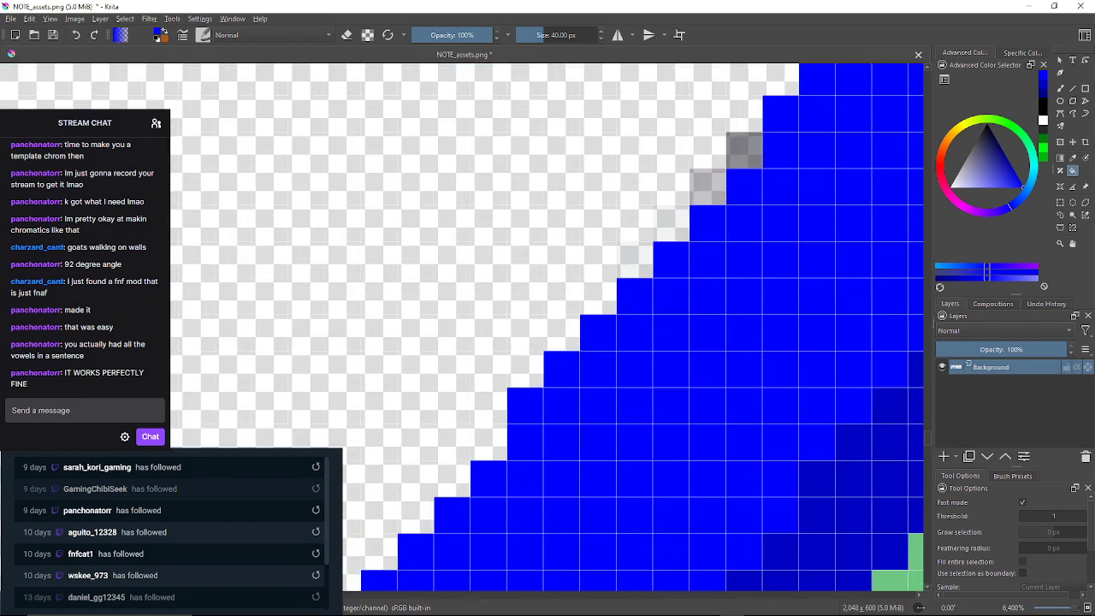
# Fill the light and gray pixels on the following edge steps blue, undoing the fill that floods the transparent background
pyautogui.click(634, 260)
pyautogui.click(650, 218)
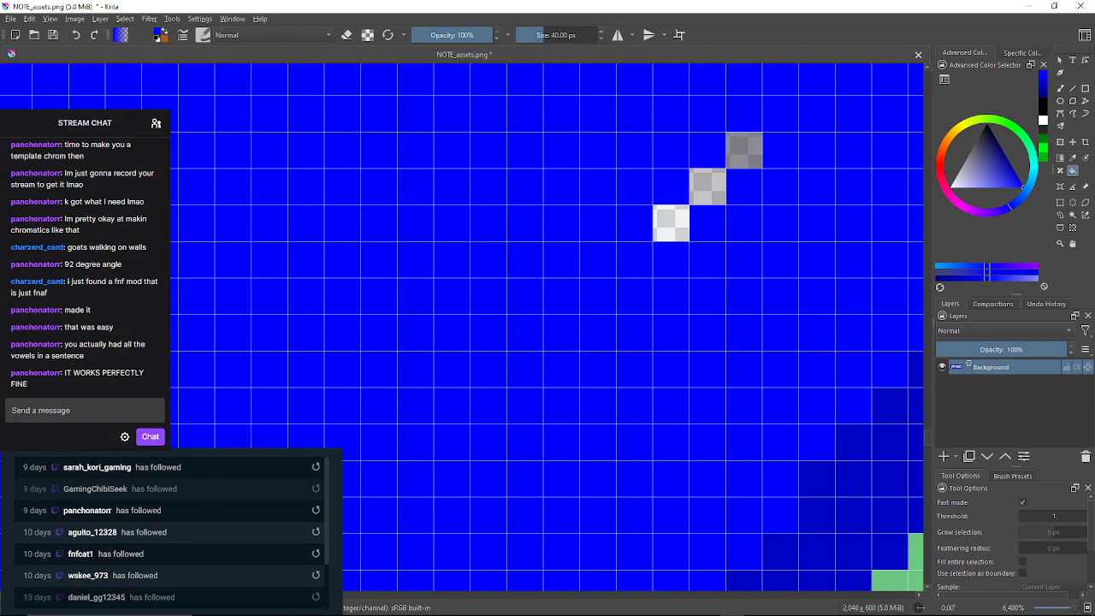
pyautogui.click(76, 35)
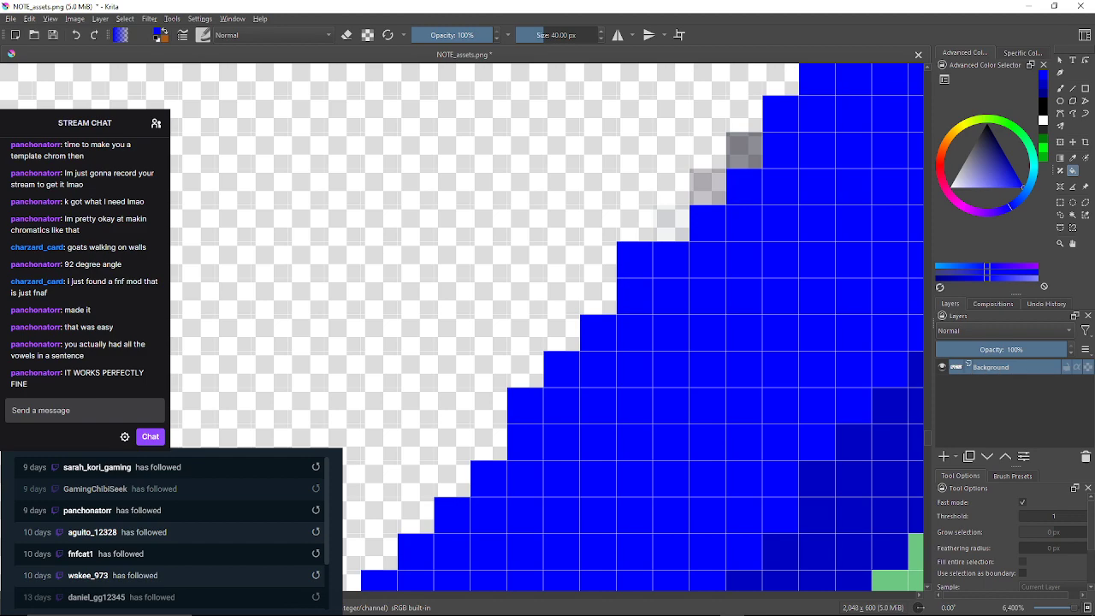
pyautogui.click(670, 224)
pyautogui.click(708, 187)
pyautogui.click(744, 150)
# Fill the remaining pinkish and near-white fringe pixels blue on the next stretch of the left wing's upper edge
pyautogui.scroll(-5, 744, 151)
pyautogui.scroll(-5, 633, 325)
pyautogui.scroll(5, 632, 325)
pyautogui.scroll(2, 550, 175)
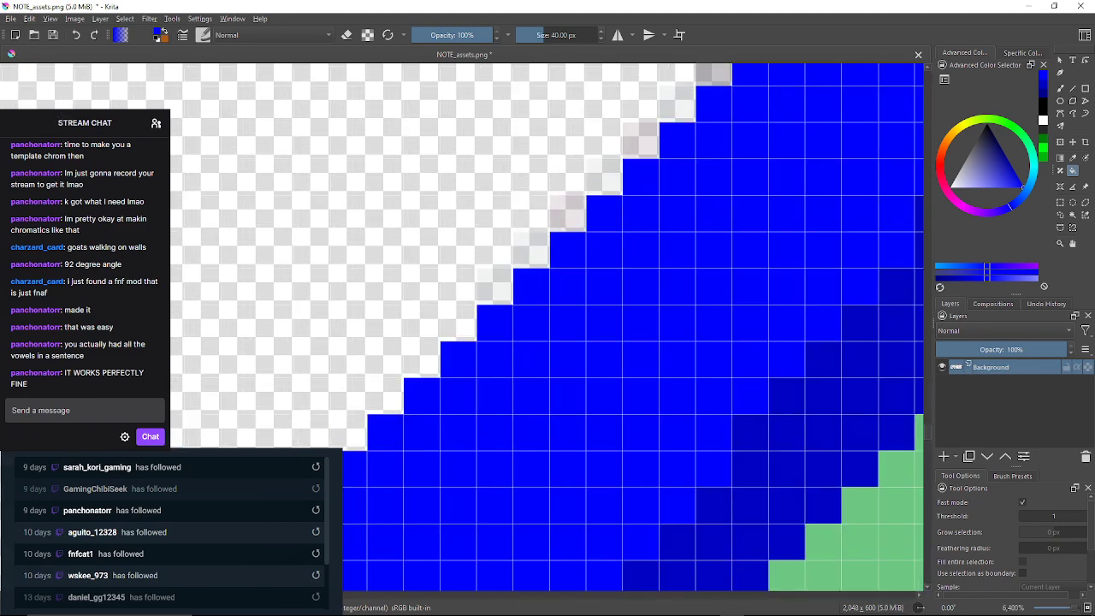
pyautogui.click(568, 214)
pyautogui.click(532, 250)
pyautogui.click(494, 287)
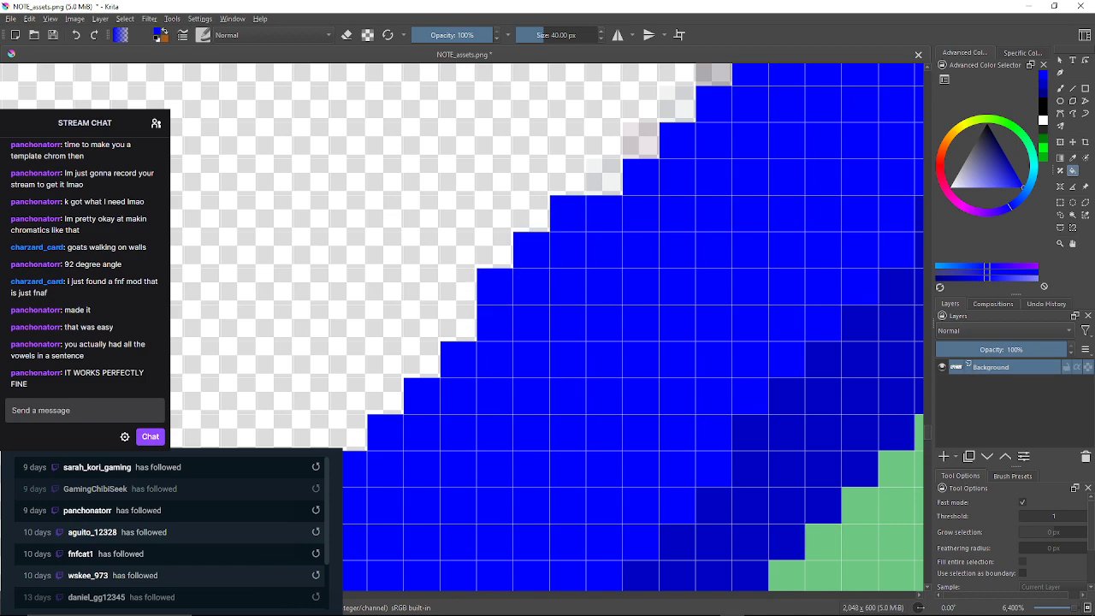
pyautogui.click(604, 177)
pyautogui.scroll(3, 606, 178)
pyautogui.click(574, 201)
# Fill the faint, gray and pinkish fringe pixels blue farther up the arrow's left diagonal edge
pyautogui.scroll(4, 560, 155)
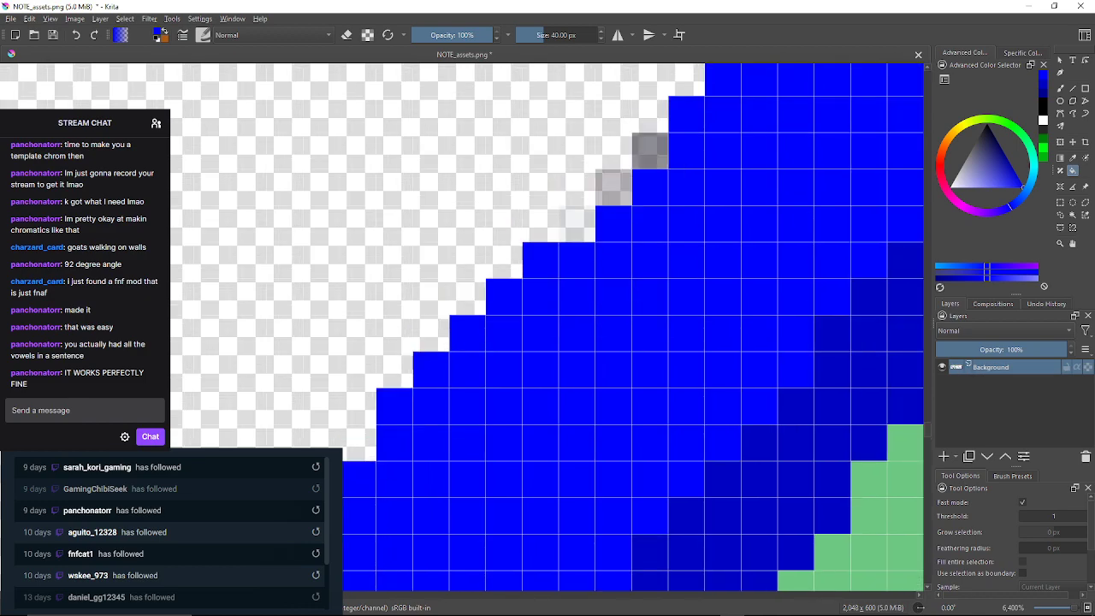
pyautogui.click(552, 265)
pyautogui.click(588, 229)
pyautogui.click(625, 194)
pyautogui.moveTo(633, 184); pyautogui.dragTo(494, 346)
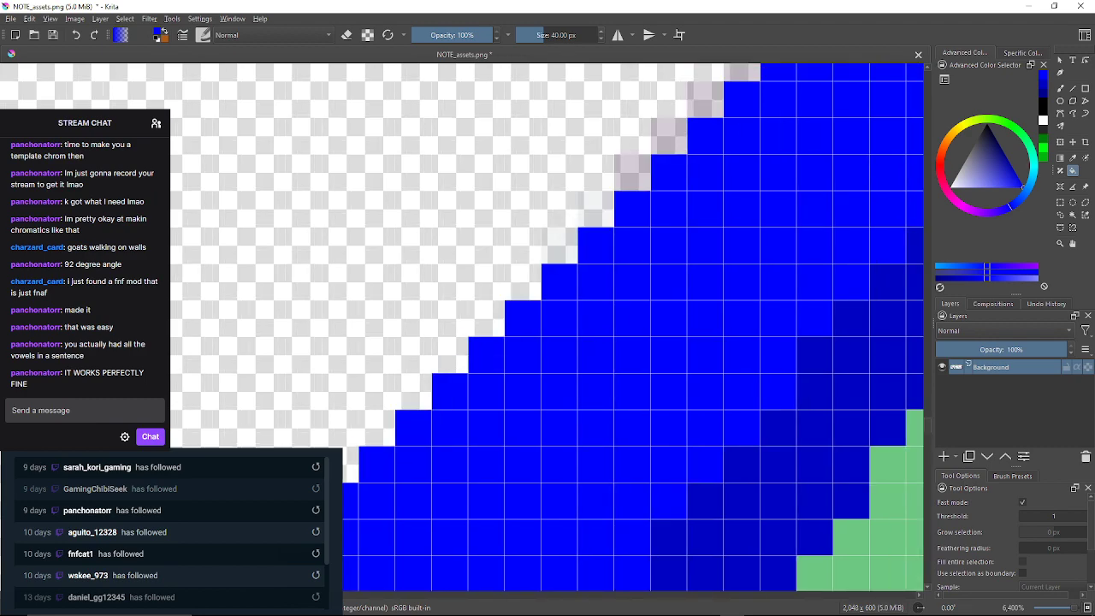
pyautogui.click(595, 209)
pyautogui.click(632, 173)
pyautogui.click(669, 136)
# Continue up the left diagonal edge, filling the pinkish, light and dark gray fringe pixels blue
pyautogui.moveTo(668, 136); pyautogui.dragTo(565, 285)
pyautogui.click(602, 249)
pyautogui.click(639, 212)
pyautogui.moveTo(640, 210); pyautogui.dragTo(367, 374)
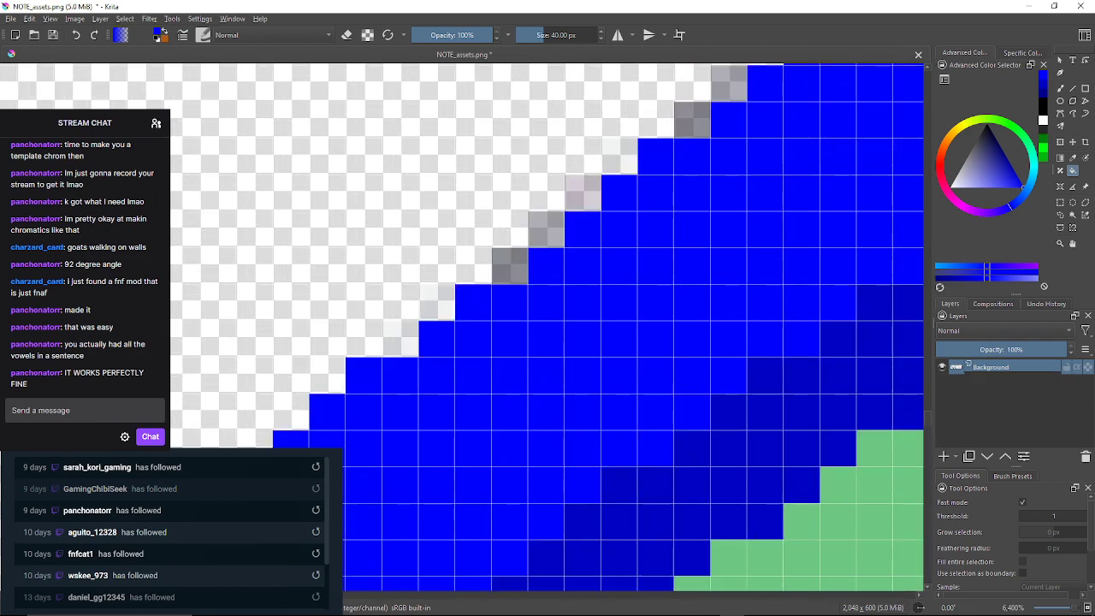
pyautogui.click(436, 302)
pyautogui.click(400, 339)
pyautogui.click(509, 265)
pyautogui.click(546, 229)
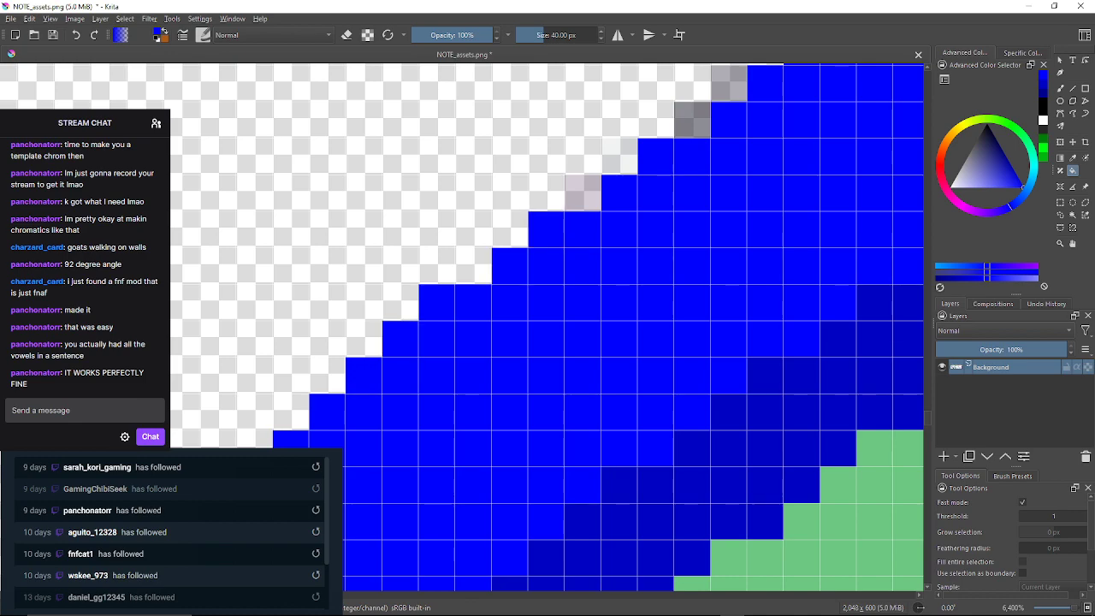
# Fill the fringe pixels blue where the left diagonal edge begins to flatten, undoing the fill that floods the background
pyautogui.moveTo(545, 229); pyautogui.dragTo(504, 313)
pyautogui.click(540, 277)
pyautogui.moveTo(540, 276); pyautogui.dragTo(482, 350)
pyautogui.click(519, 314)
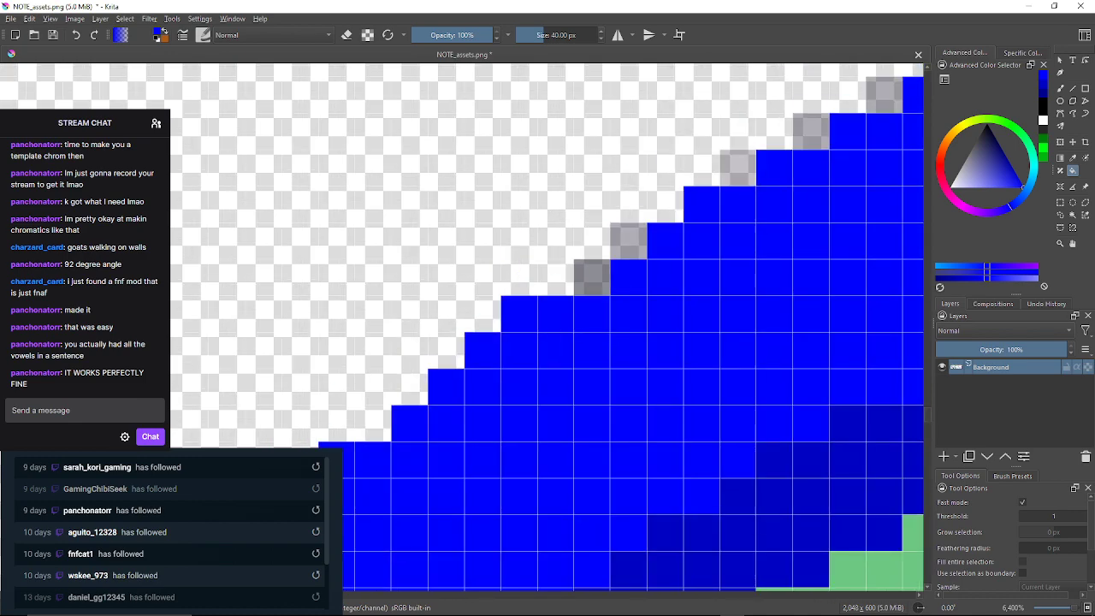
pyautogui.click(556, 277)
pyautogui.click(76, 35)
pyautogui.click(592, 277)
pyautogui.click(629, 241)
# Fill the last gray and pinkish fringe pixels blue along the arrow's rounded top
pyautogui.moveTo(738, 167)
pyautogui.mouseDown()
pyautogui.moveTo(637, 259)
pyautogui.moveTo(450, 378)
pyautogui.mouseUp()
pyautogui.click(450, 380)
pyautogui.click(522, 343)
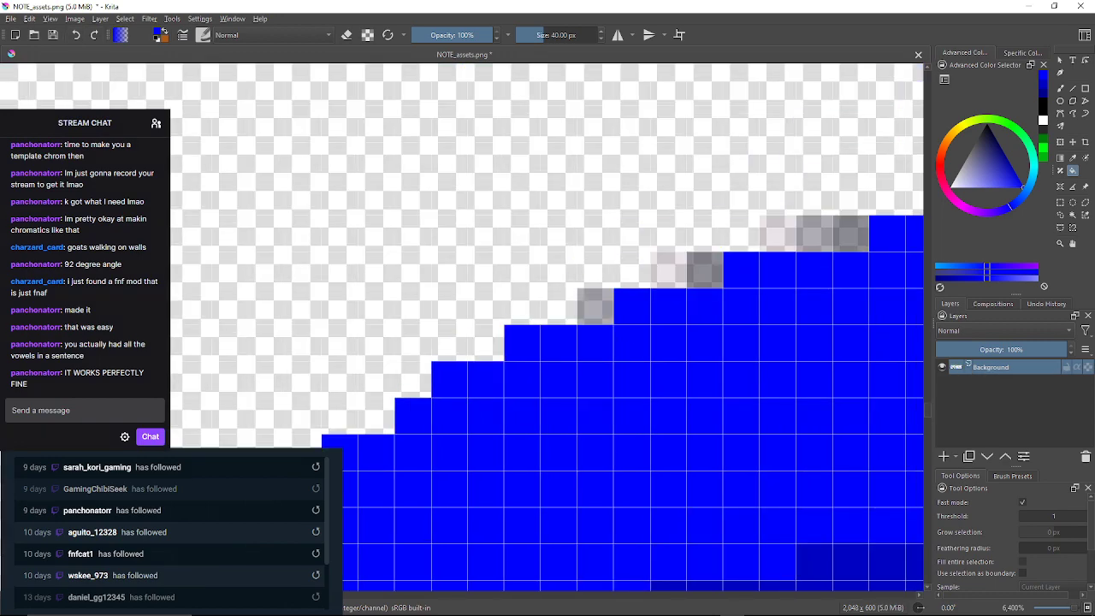
pyautogui.click(595, 306)
pyautogui.click(669, 269)
pyautogui.click(705, 270)
pyautogui.moveTo(711, 267); pyautogui.dragTo(549, 336)
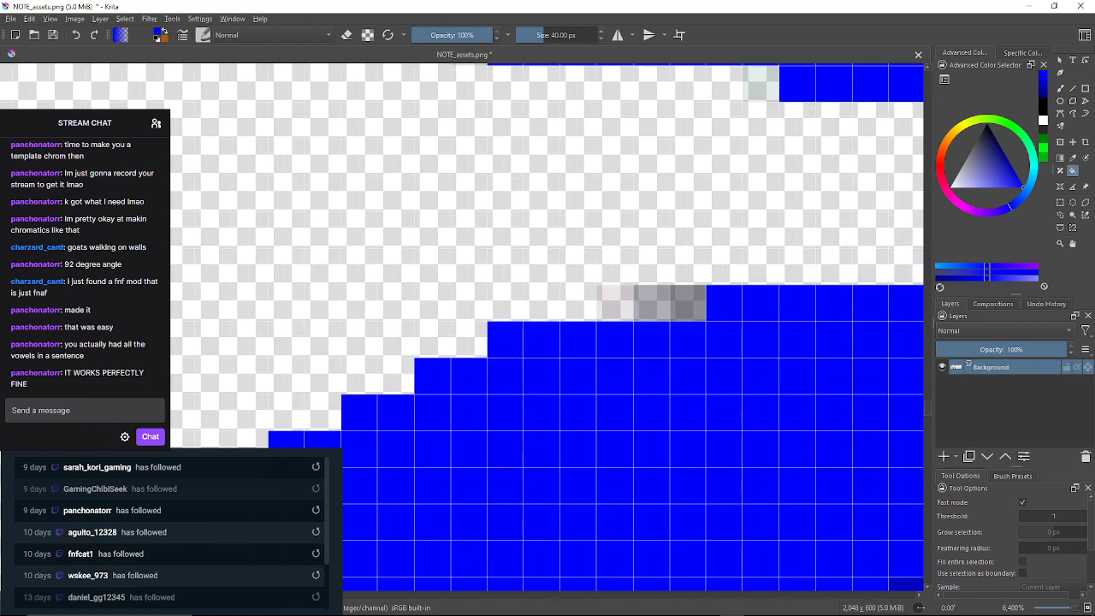
pyautogui.click(615, 303)
pyautogui.click(652, 303)
pyautogui.moveTo(688, 303); pyautogui.dragTo(446, 318)
pyautogui.click(629, 315)
# Pick the dark blue from the color history and fill the up arrow's green interior with it
pyautogui.scroll(-9, 447, 318)
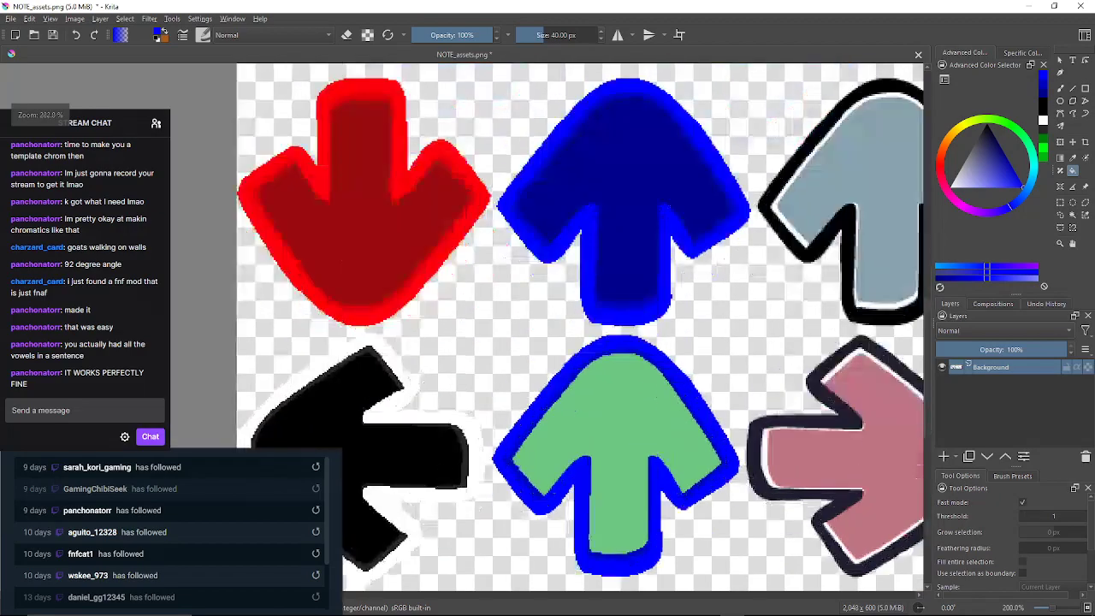
pyautogui.scroll(2, 641, 394)
pyautogui.moveTo(641, 395); pyautogui.dragTo(716, 261)
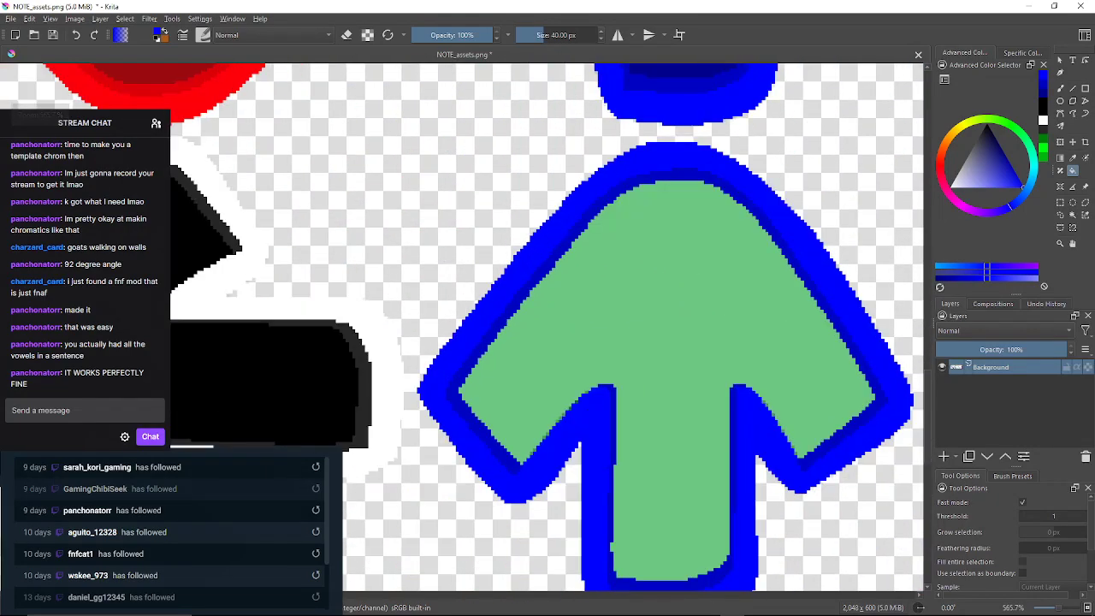
pyautogui.click(1042, 92)
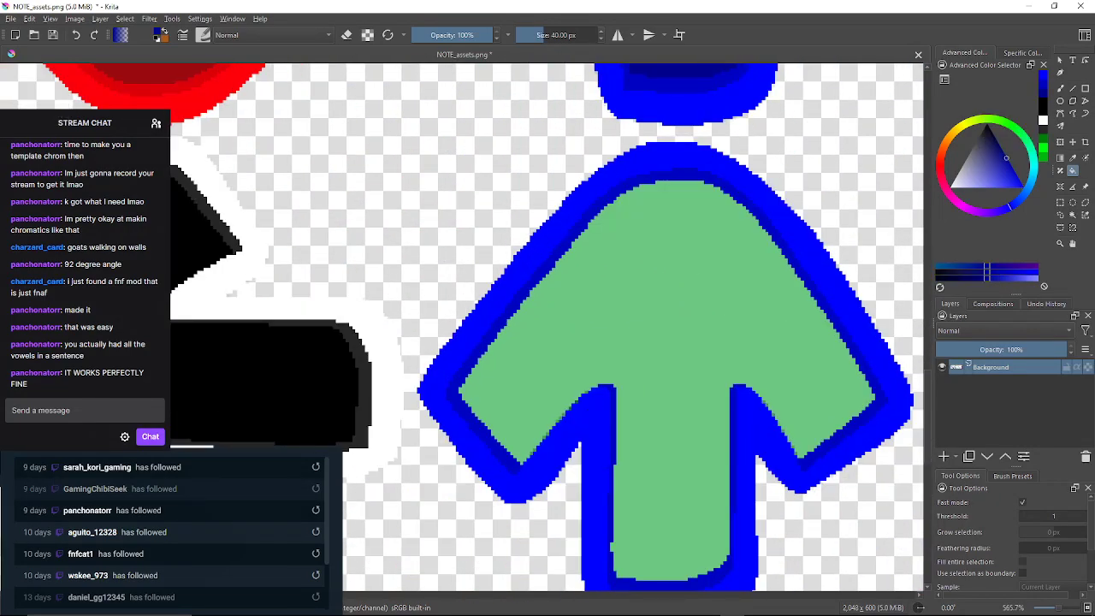
pyautogui.click(719, 282)
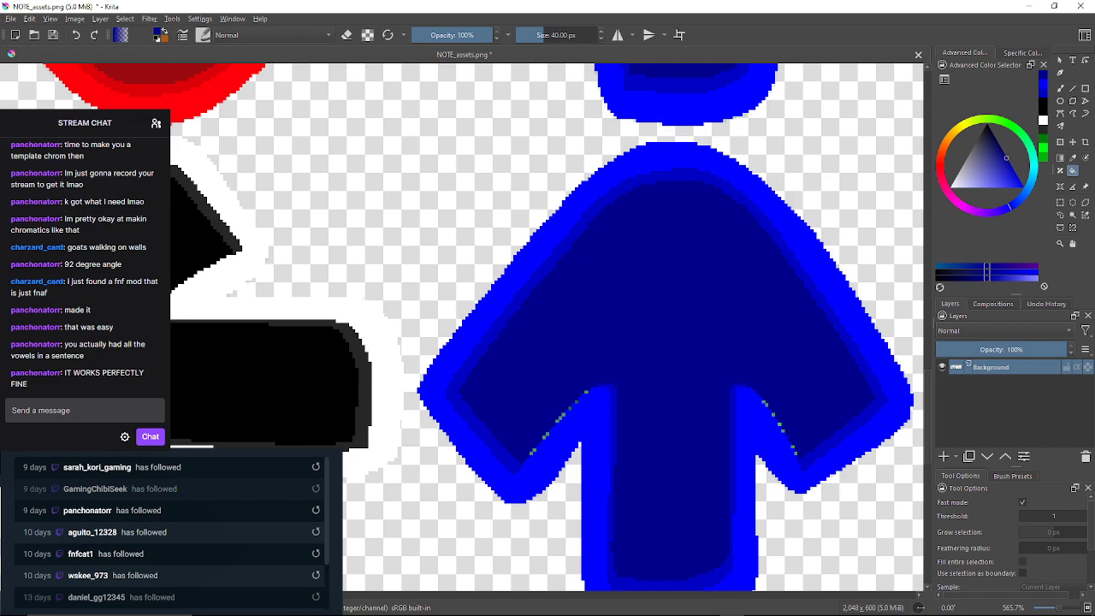
# Fill the leftover green pixels along the right wing's inner edge with dark blue
pyautogui.scroll(4, 778, 400)
pyautogui.moveTo(866, 539); pyautogui.dragTo(734, 271)
pyautogui.scroll(3, 734, 271)
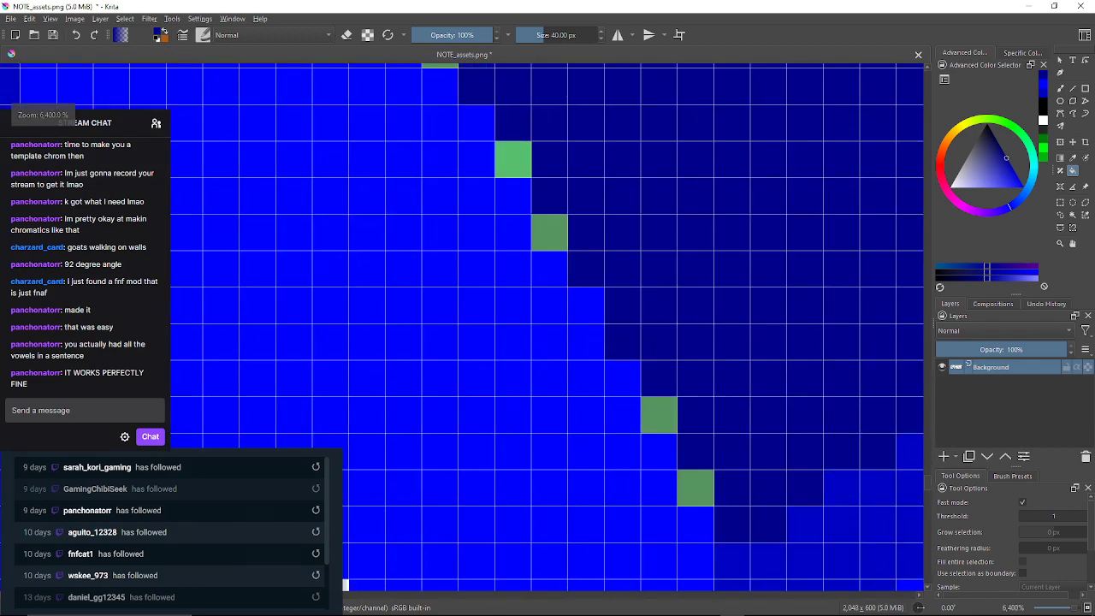
pyautogui.click(695, 487)
pyautogui.click(658, 416)
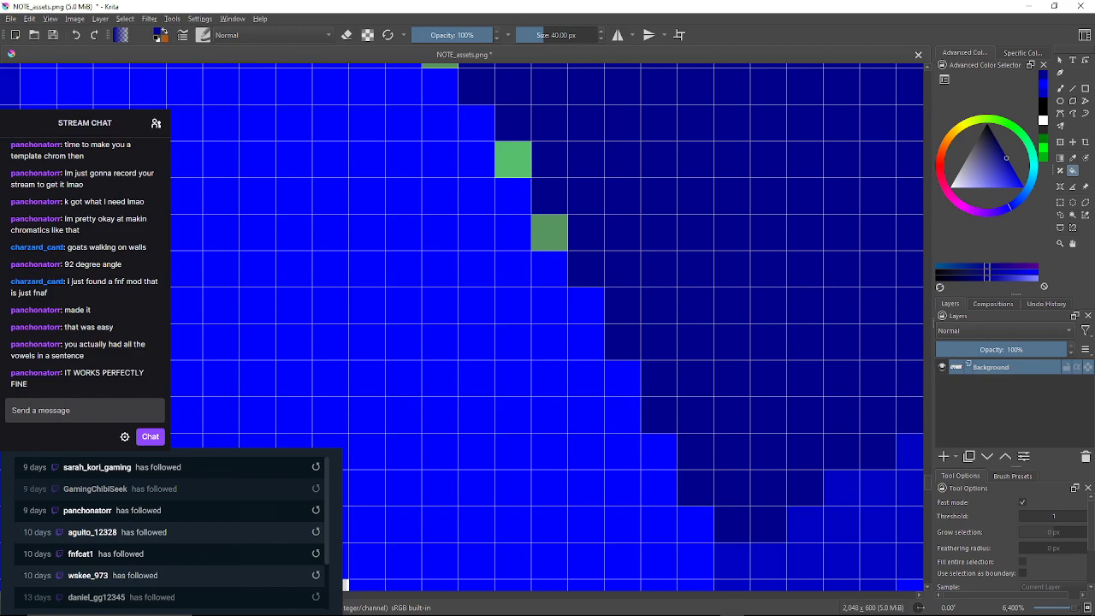
pyautogui.click(549, 232)
pyautogui.click(512, 159)
pyautogui.moveTo(512, 159); pyautogui.dragTo(703, 497)
pyautogui.click(629, 388)
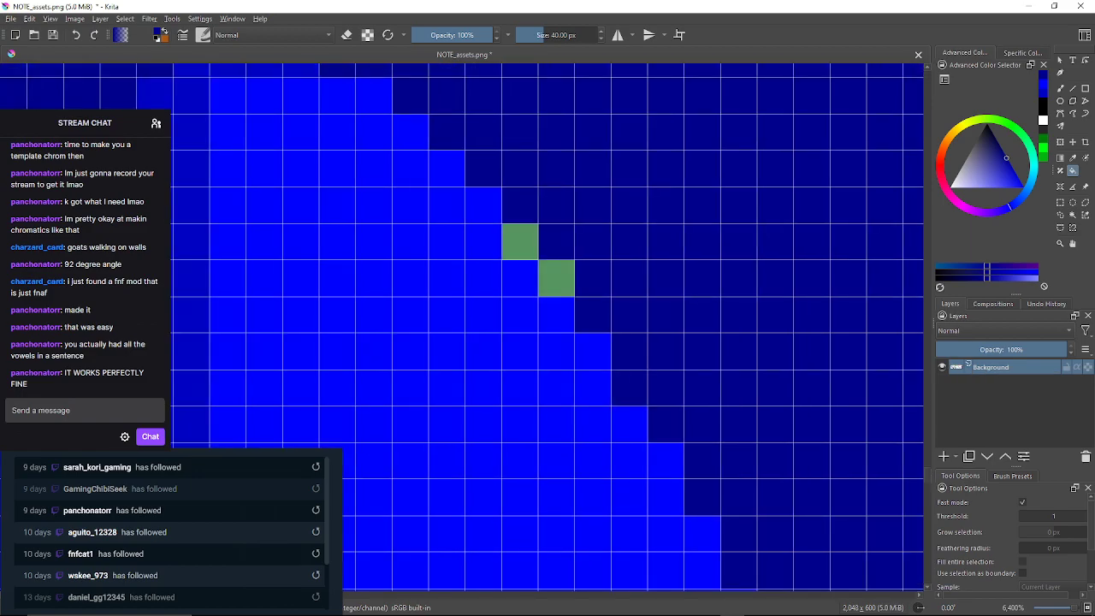
pyautogui.click(555, 279)
pyautogui.click(520, 242)
# Fill the leftover light and dark green pixels along the left wing's inner edge with dark blue
pyautogui.scroll(-6, 520, 242)
pyautogui.scroll(-3, 513, 256)
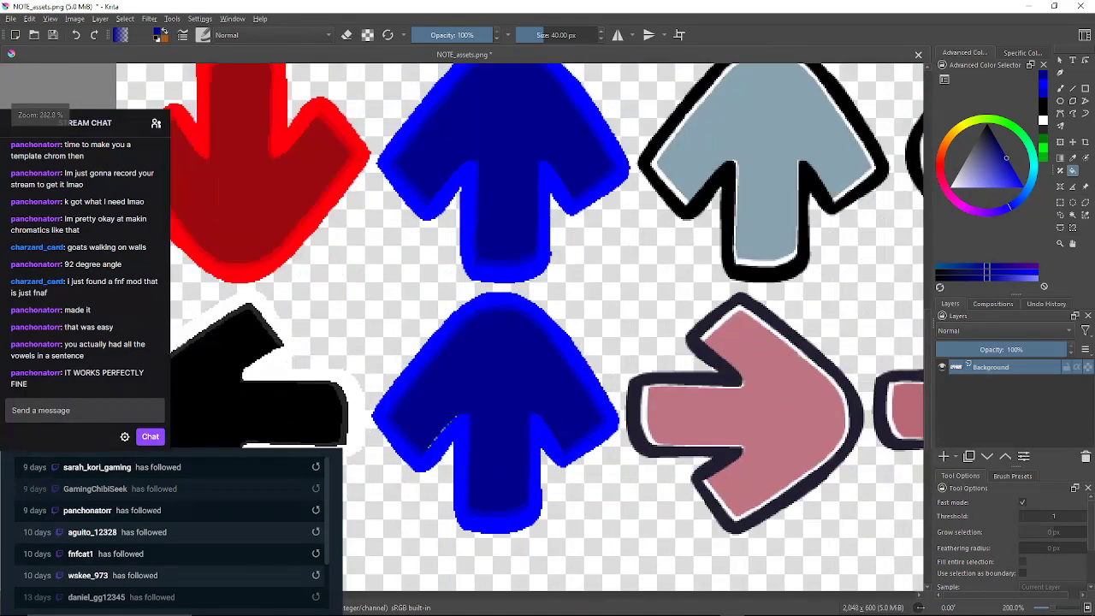
pyautogui.scroll(8, 299, 406)
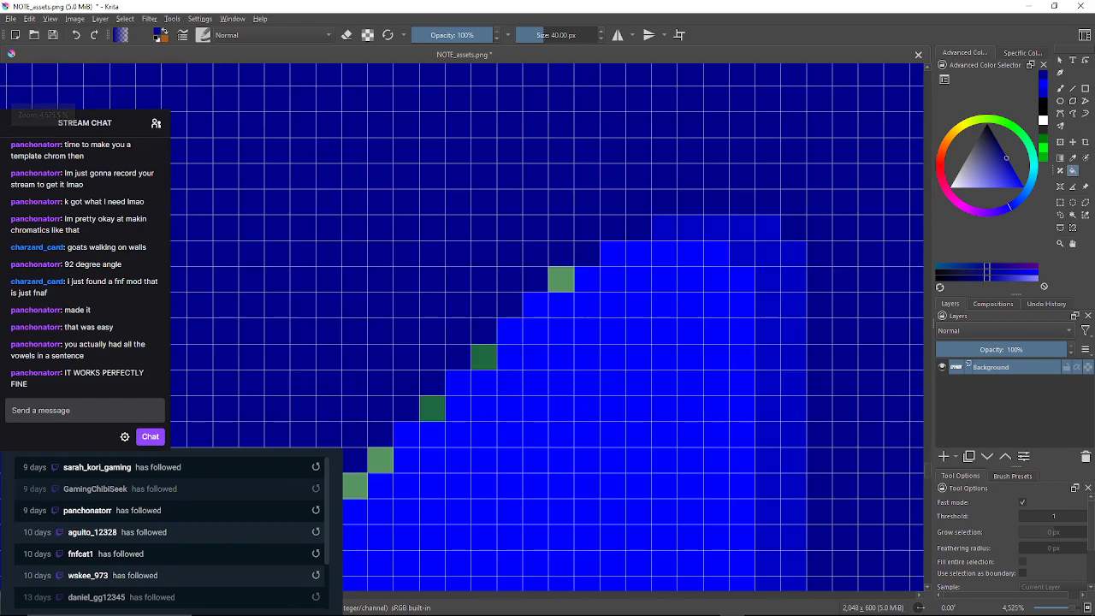
pyautogui.click(561, 279)
pyautogui.click(483, 356)
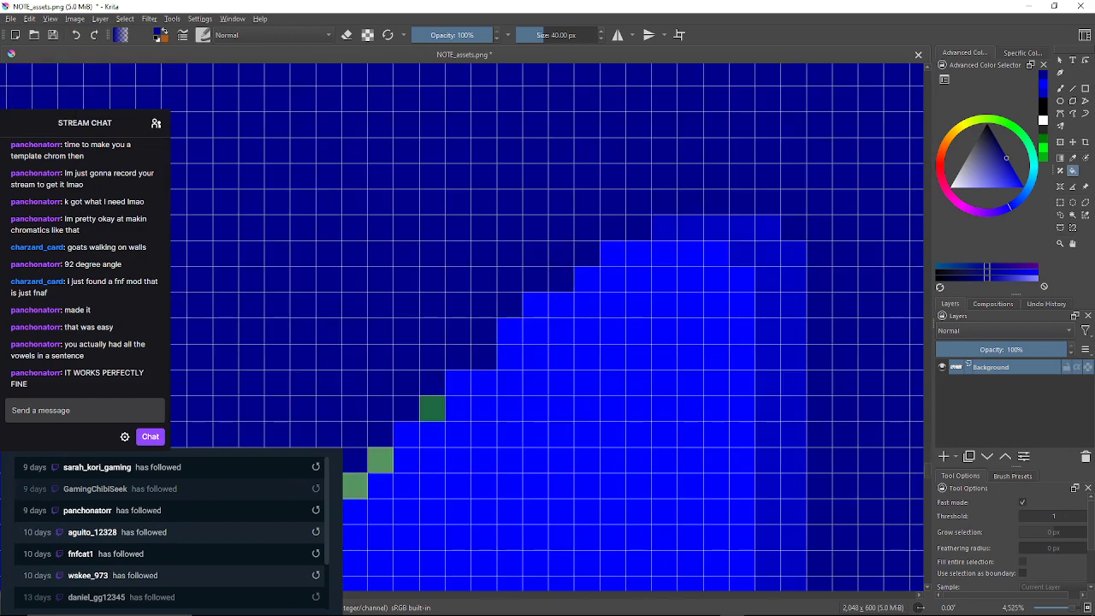
pyautogui.click(432, 409)
pyautogui.moveTo(432, 409); pyautogui.dragTo(502, 326)
pyautogui.click(477, 352)
pyautogui.click(451, 379)
pyautogui.click(426, 404)
pyautogui.moveTo(426, 405); pyautogui.dragTo(599, 256)
pyautogui.click(521, 359)
pyautogui.click(496, 385)
pyautogui.moveTo(496, 385); pyautogui.dragTo(597, 243)
pyautogui.click(518, 345)
pyautogui.click(492, 372)
pyautogui.scroll(-8, 492, 371)
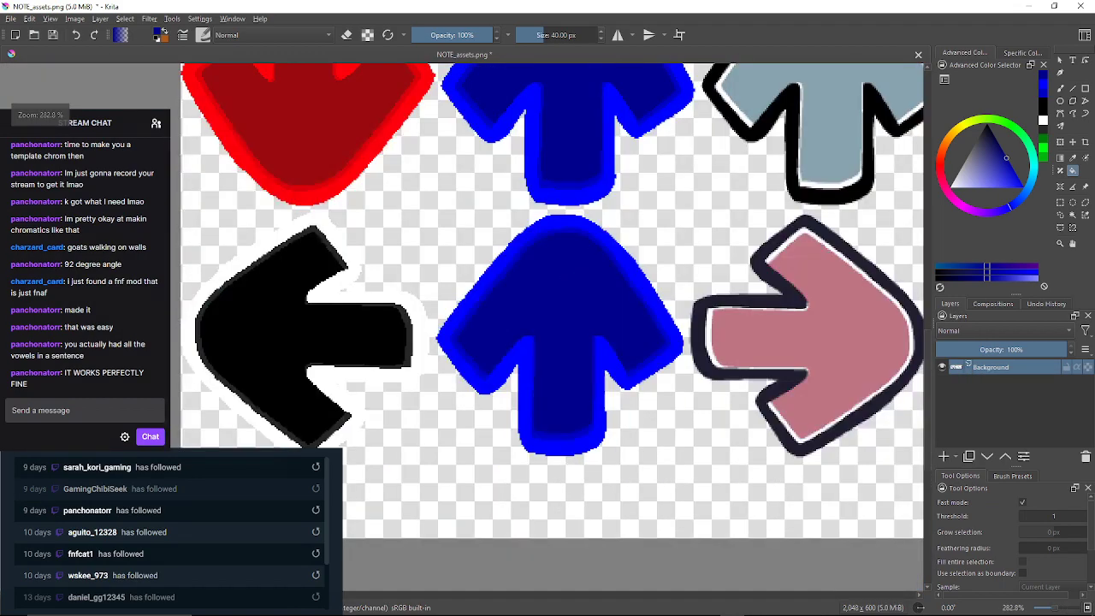
# Choose bright green from the color history for the pink right arrows and set the fill threshold to 46
pyautogui.scroll(-6, 547, 300)
pyautogui.scroll(4, 547, 299)
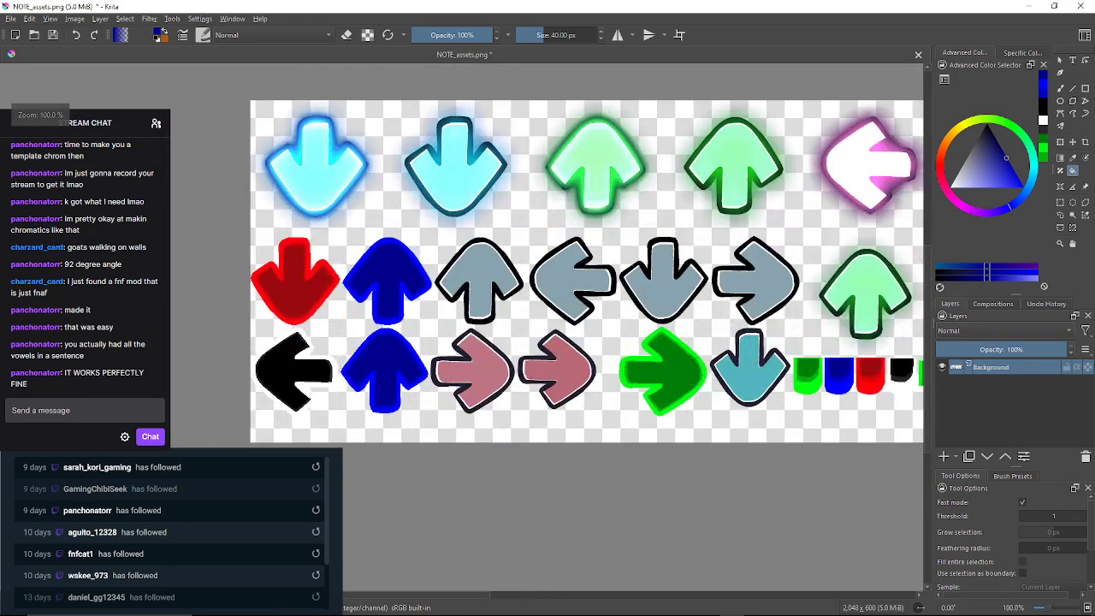
pyautogui.scroll(-3, 548, 300)
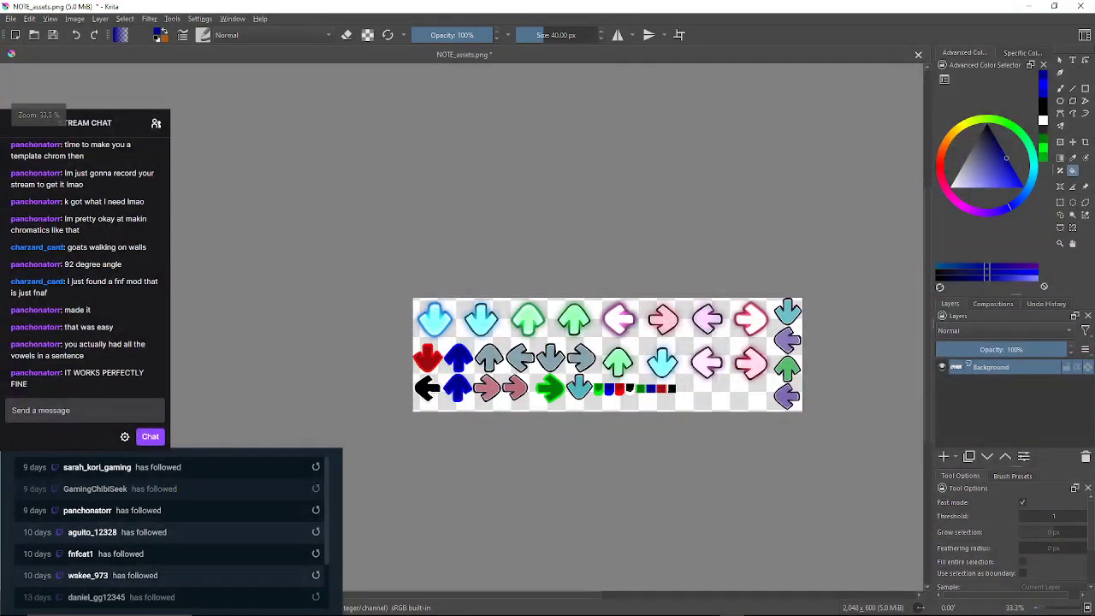
pyautogui.scroll(3, 469, 376)
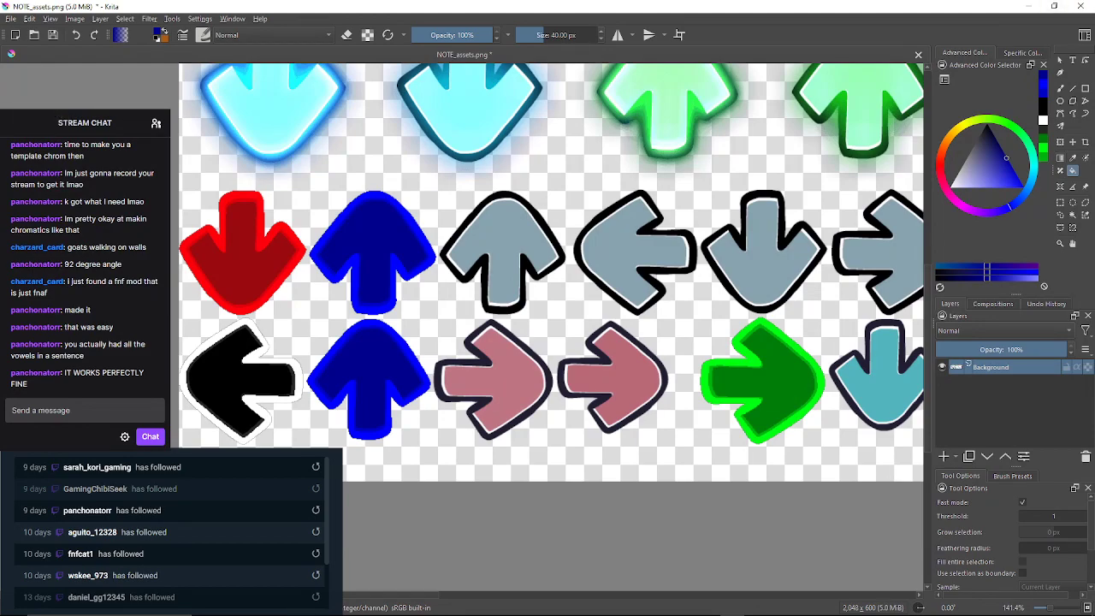
pyautogui.scroll(2, 509, 421)
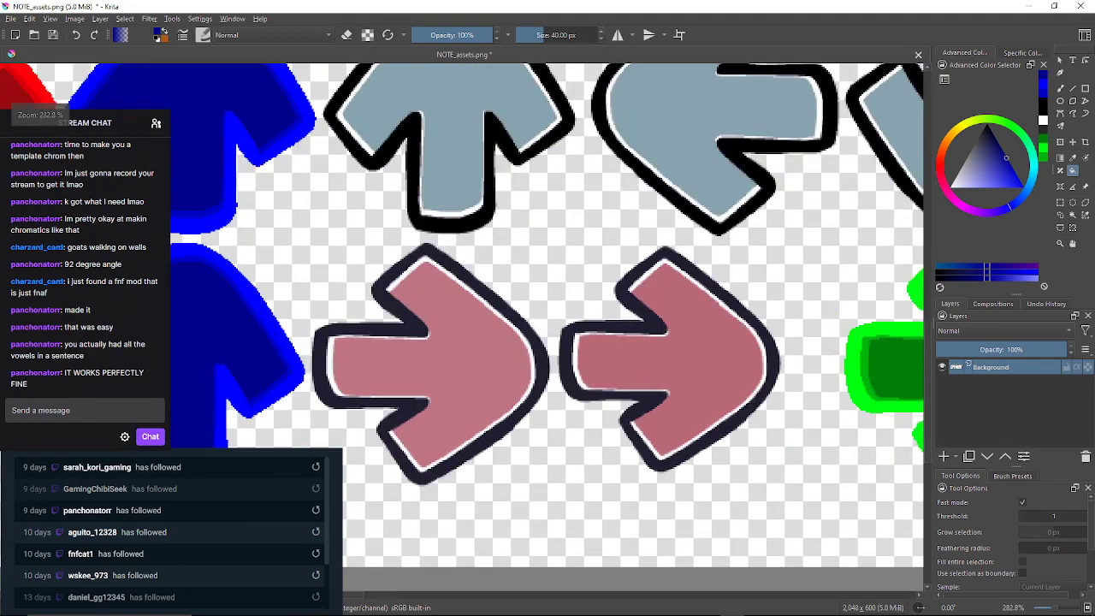
pyautogui.moveTo(509, 421); pyautogui.dragTo(544, 398)
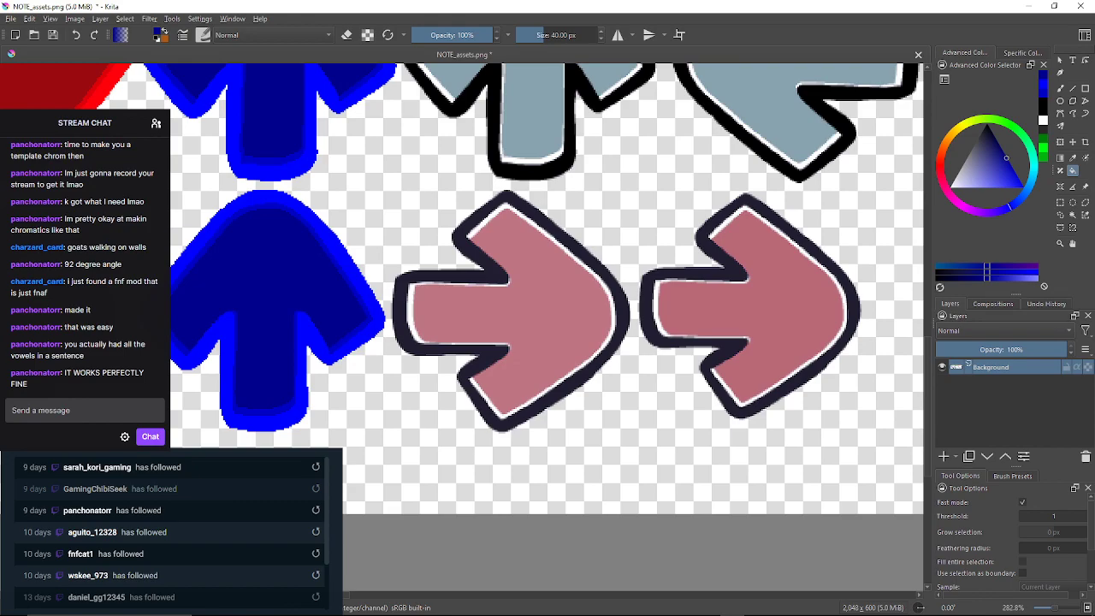
pyautogui.click(1042, 148)
pyautogui.scroll(1, 261, 440)
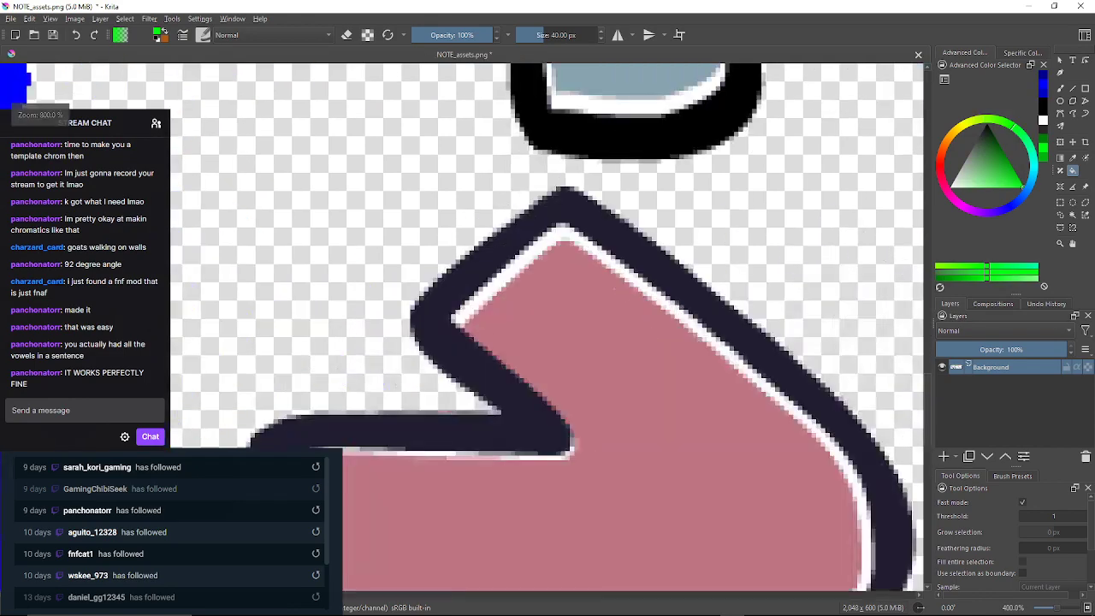
pyautogui.click(1050, 516)
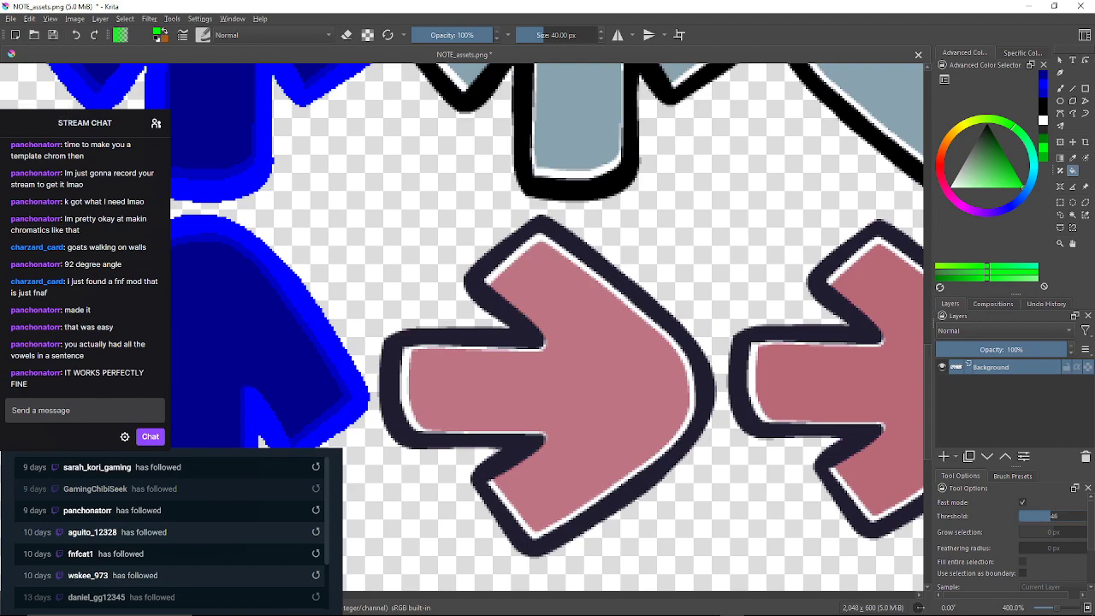
# Fill the first pink right arrow's white inner outline with bright green around both the head and the shaft
pyautogui.scroll(3, 419, 274)
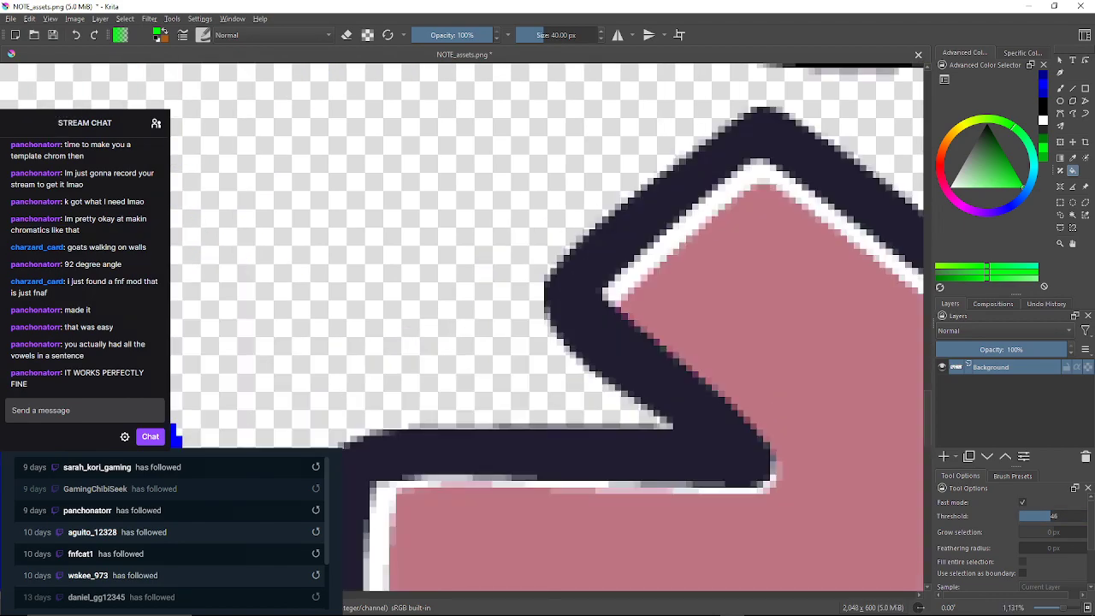
pyautogui.click(657, 255)
pyautogui.scroll(-3, 638, 358)
pyautogui.scroll(2, 564, 342)
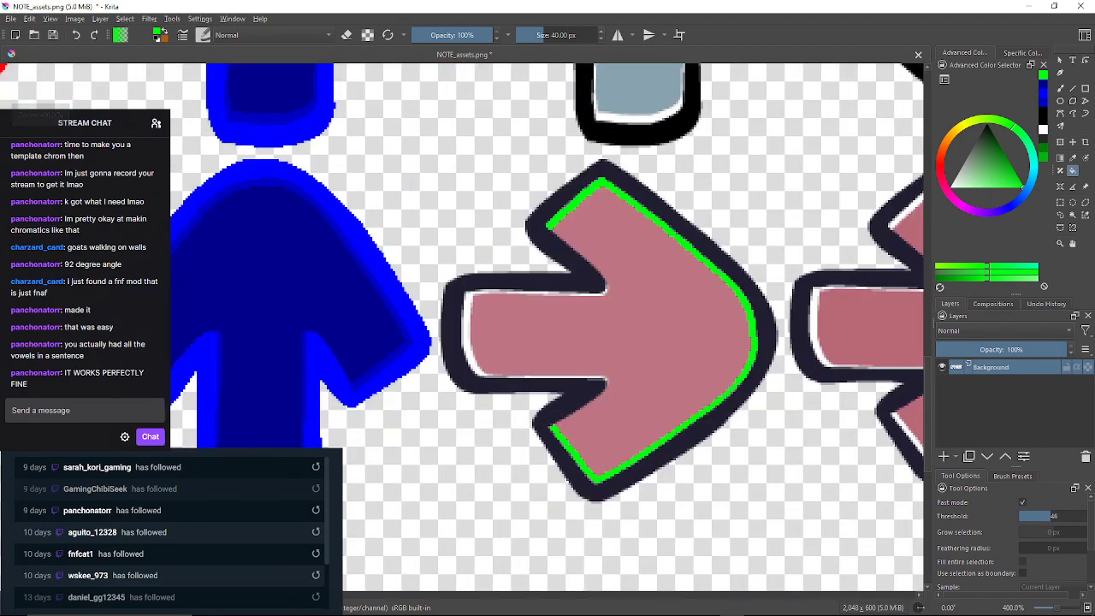
pyautogui.moveTo(564, 342); pyautogui.dragTo(610, 316)
pyautogui.click(484, 282)
pyautogui.scroll(-2, 564, 342)
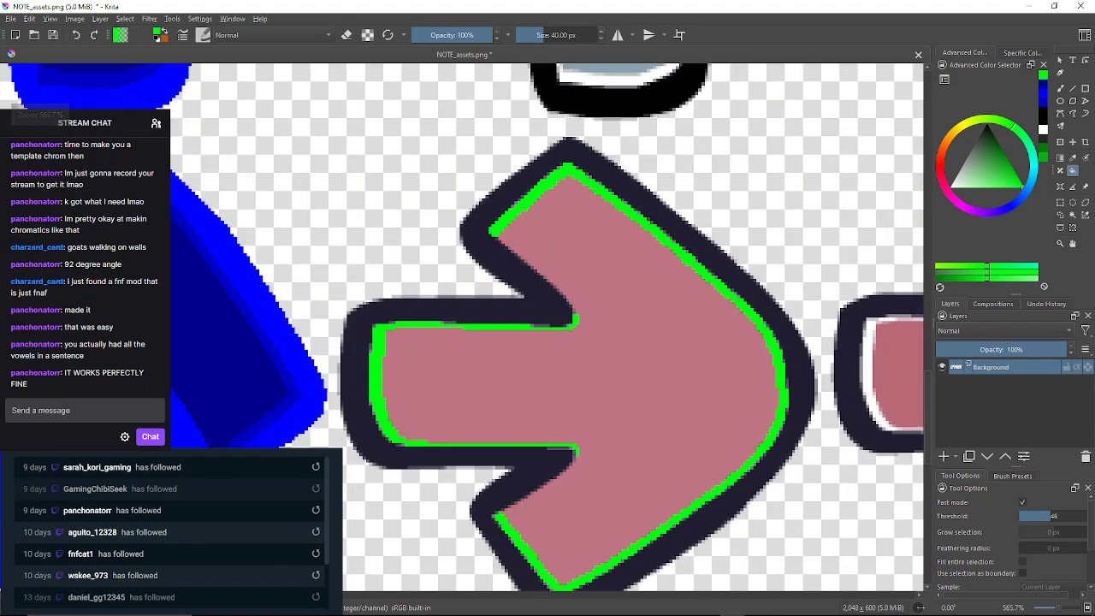
pyautogui.scroll(6, 513, 192)
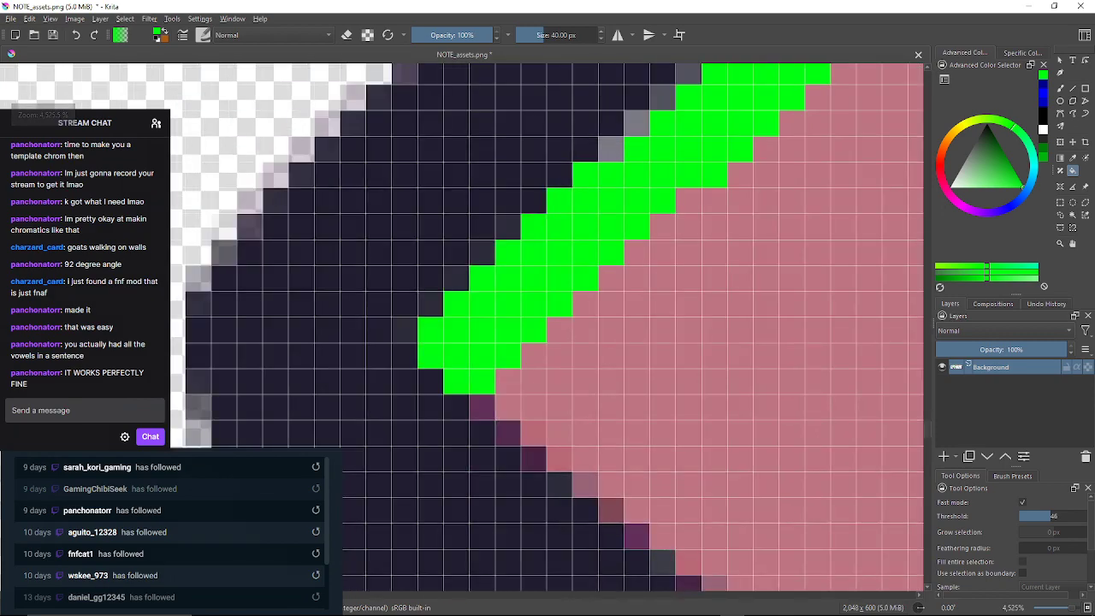
# Set the fill threshold to 1, fill the dark gray pixels at the upper wing's left corner with bright green, and undo the stray border fill
pyautogui.scroll(1, 454, 382)
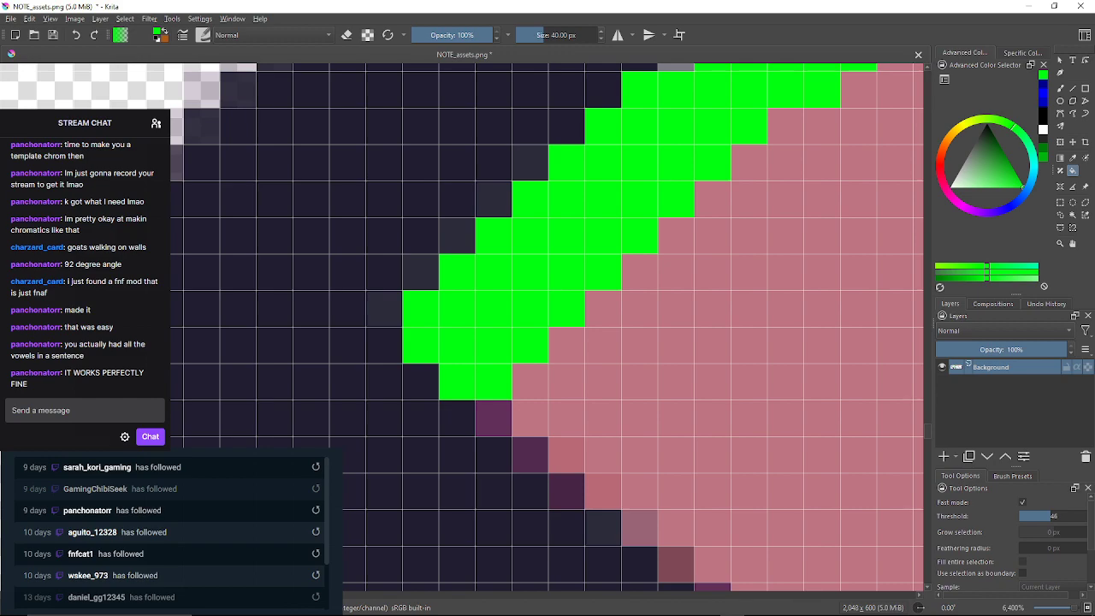
pyautogui.moveTo(1048, 516); pyautogui.dragTo(1016, 515)
pyautogui.click(384, 309)
pyautogui.click(355, 306)
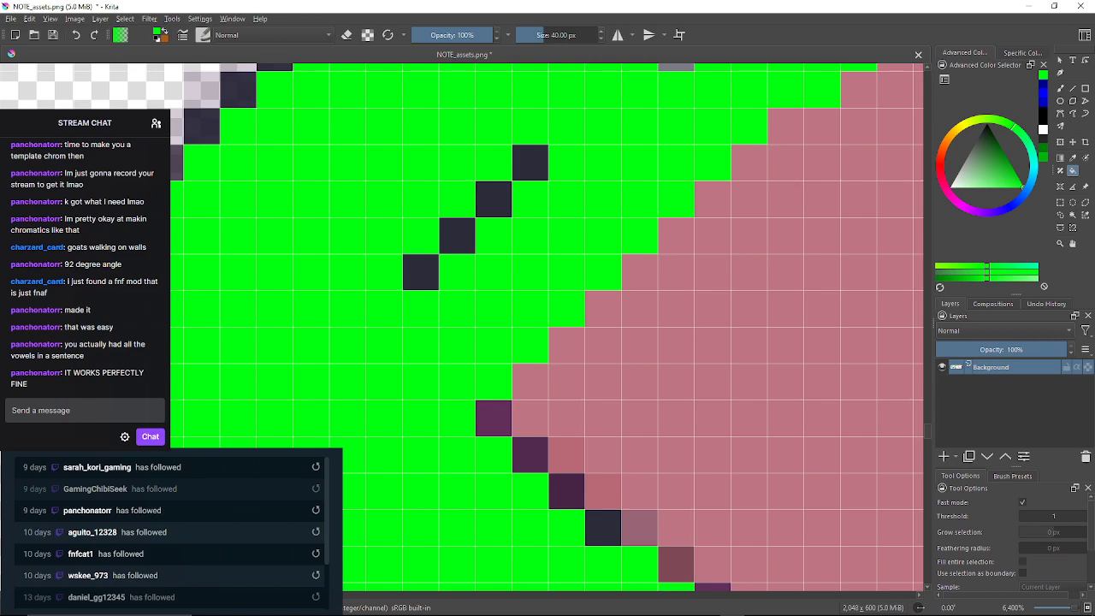
pyautogui.hotkey('ctrl', 'z')
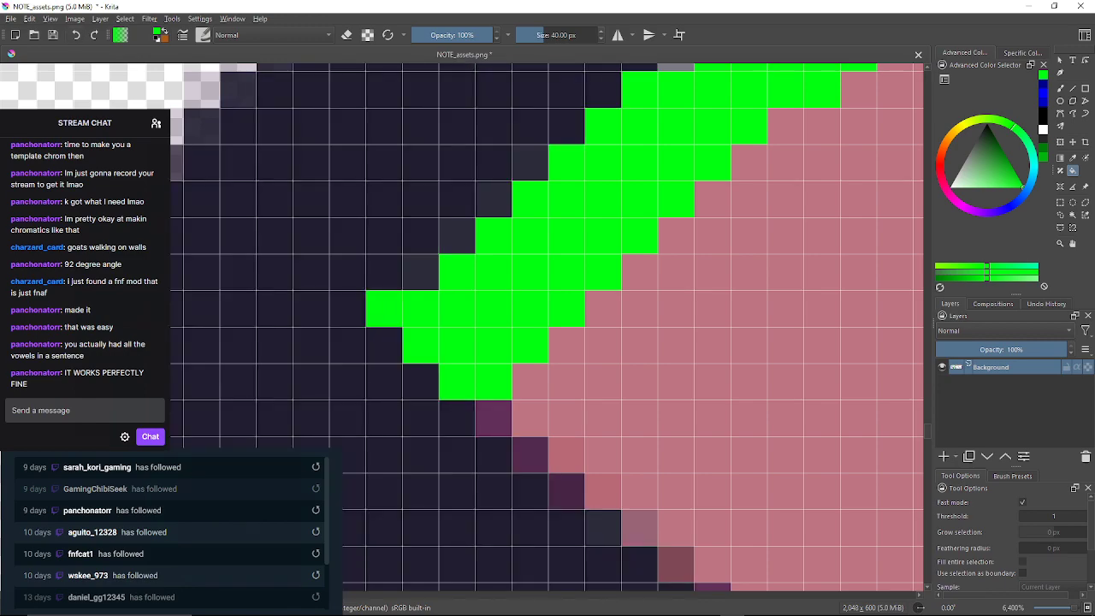
pyautogui.click(420, 271)
pyautogui.click(457, 236)
pyautogui.click(494, 197)
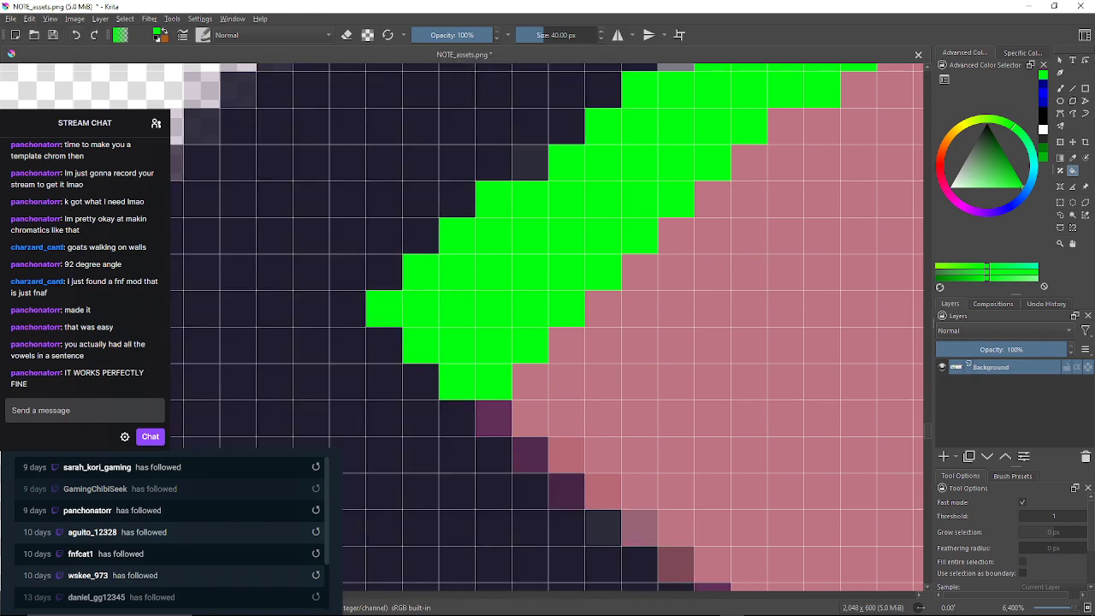
# Fill the gray pixels outside the green outline on the upper wing's left edge, just above its corner, with bright green
pyautogui.moveTo(494, 198); pyautogui.dragTo(431, 288)
pyautogui.click(468, 252)
pyautogui.moveTo(469, 253); pyautogui.dragTo(336, 343)
pyautogui.click(483, 235)
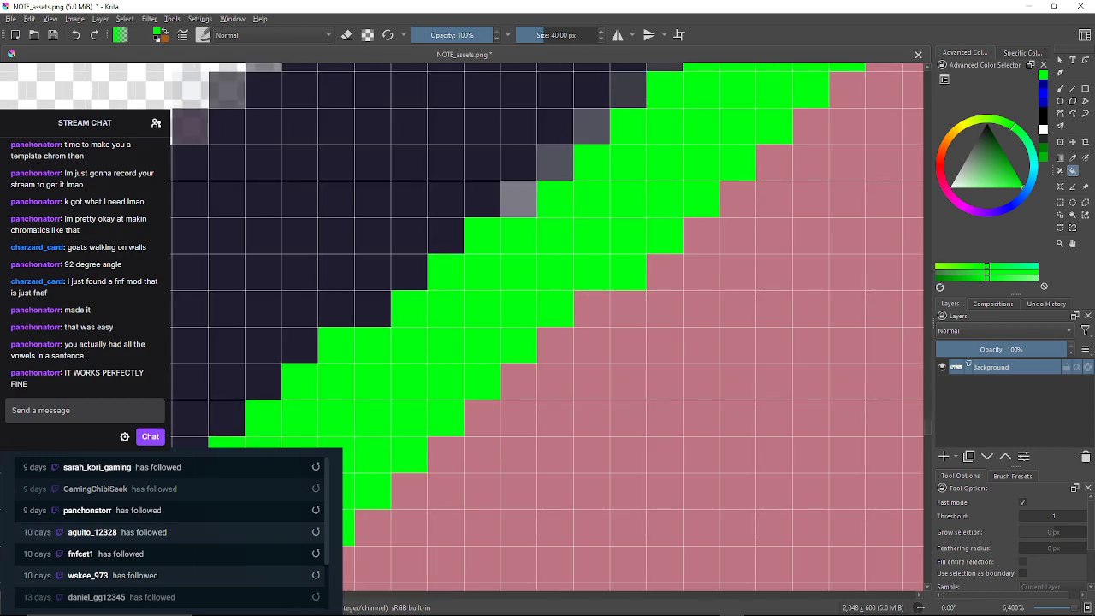
pyautogui.click(518, 199)
pyautogui.click(555, 162)
# Fill the stepped gray pixels midway up the upper wing's left edge with bright green
pyautogui.moveTo(555, 163); pyautogui.dragTo(477, 273)
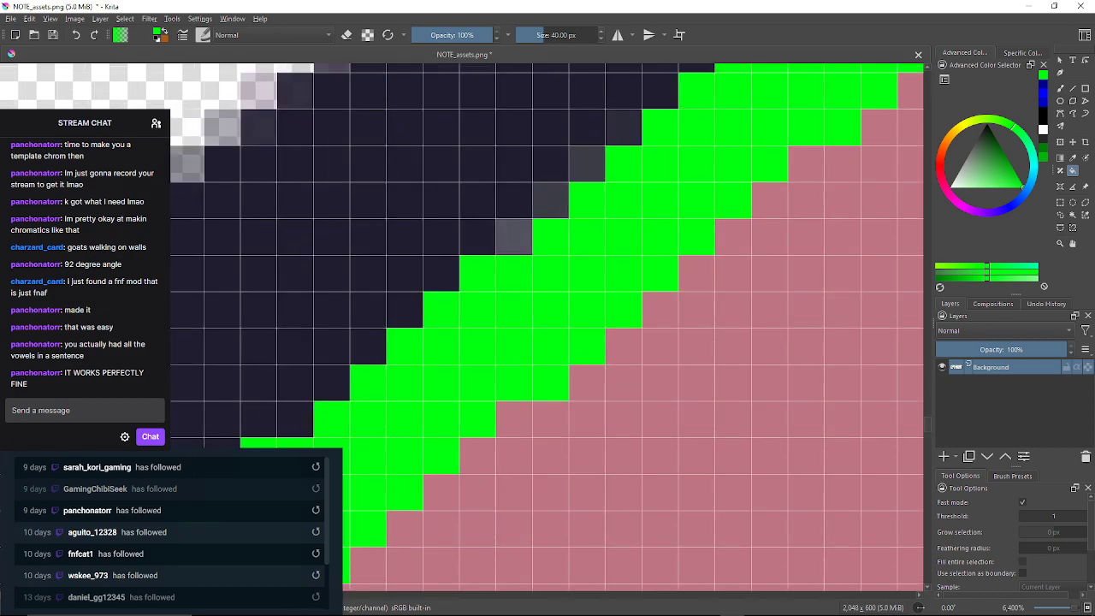
pyautogui.click(514, 236)
pyautogui.click(550, 200)
pyautogui.click(586, 164)
pyautogui.click(622, 127)
pyautogui.moveTo(622, 127)
pyautogui.mouseDown()
pyautogui.moveTo(470, 295)
pyautogui.moveTo(394, 354)
pyautogui.mouseUp()
pyautogui.click(541, 244)
pyautogui.click(578, 208)
# Fill the gray pixels on both sides of the upper wing's rounded peak with bright green
pyautogui.moveTo(578, 208); pyautogui.dragTo(523, 251)
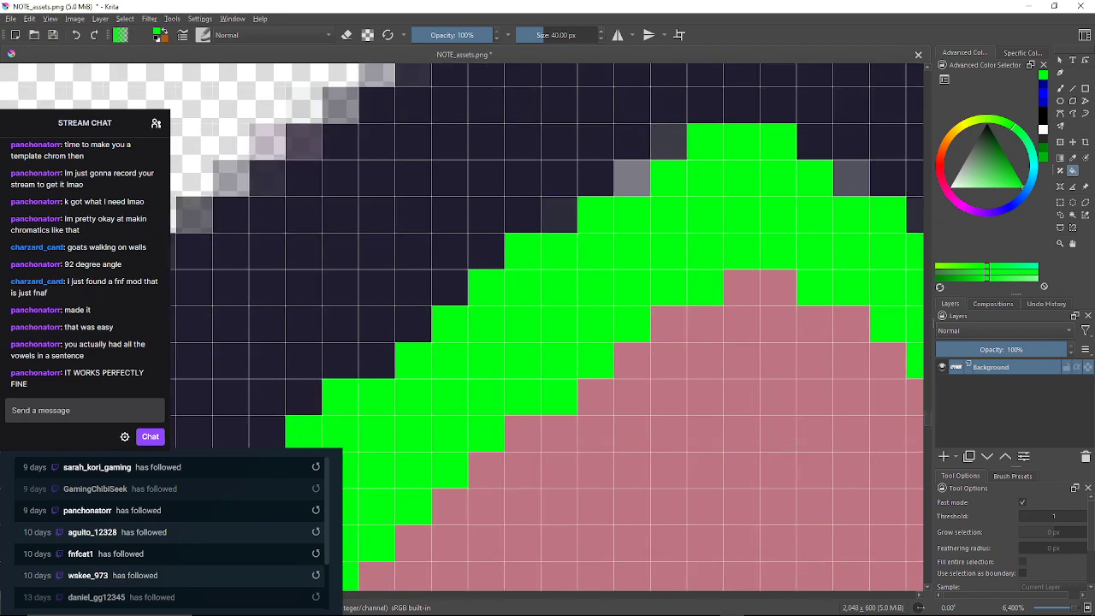
pyautogui.click(560, 213)
pyautogui.click(632, 178)
pyautogui.click(669, 142)
pyautogui.moveTo(669, 141)
pyautogui.mouseDown()
pyautogui.moveTo(525, 177)
pyautogui.moveTo(465, 178)
pyautogui.mouseUp()
pyautogui.click(647, 214)
# Fill the gray pixels where the arrowhead's upper outer edge starts descending from the peak with bright green
pyautogui.moveTo(648, 214); pyautogui.dragTo(548, 169)
pyautogui.click(621, 206)
pyautogui.click(658, 243)
pyautogui.click(694, 280)
pyautogui.moveTo(694, 280)
pyautogui.mouseDown()
pyautogui.moveTo(506, 224)
pyautogui.moveTo(425, 183)
pyautogui.mouseUp()
pyautogui.click(498, 220)
pyautogui.click(535, 255)
pyautogui.moveTo(571, 293); pyautogui.dragTo(492, 257)
pyautogui.click(566, 292)
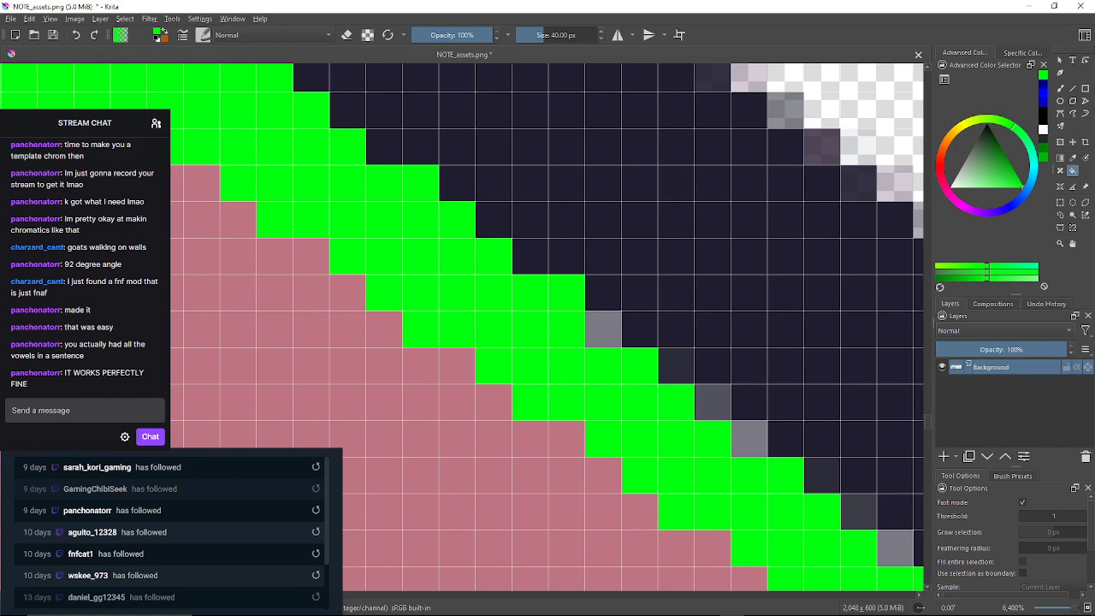
# Fill the next gray pixels down the first stretch of the arrowhead's upper outer edge with bright green
pyautogui.click(603, 329)
pyautogui.moveTo(603, 329); pyautogui.dragTo(499, 268)
pyautogui.click(572, 304)
pyautogui.click(608, 340)
pyautogui.click(645, 377)
pyautogui.moveTo(645, 378); pyautogui.dragTo(488, 201)
pyautogui.click(561, 239)
pyautogui.click(598, 275)
pyautogui.click(634, 310)
# Fill more gray pixels down the arrowhead's upper outer edge with bright green and undo the accidental fill of the dark border
pyautogui.moveTo(635, 310); pyautogui.dragTo(496, 191)
pyautogui.click(606, 265)
pyautogui.click(641, 301)
pyautogui.moveTo(641, 301); pyautogui.dragTo(422, 197)
pyautogui.click(531, 270)
pyautogui.click(568, 271)
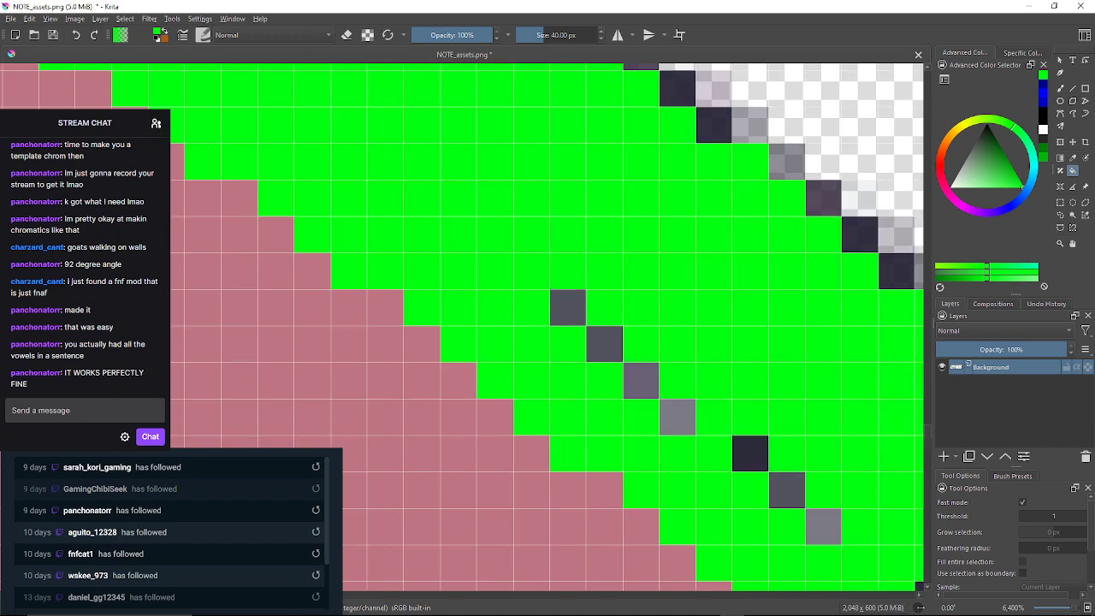
pyautogui.hotkey('ctrl', 'z')
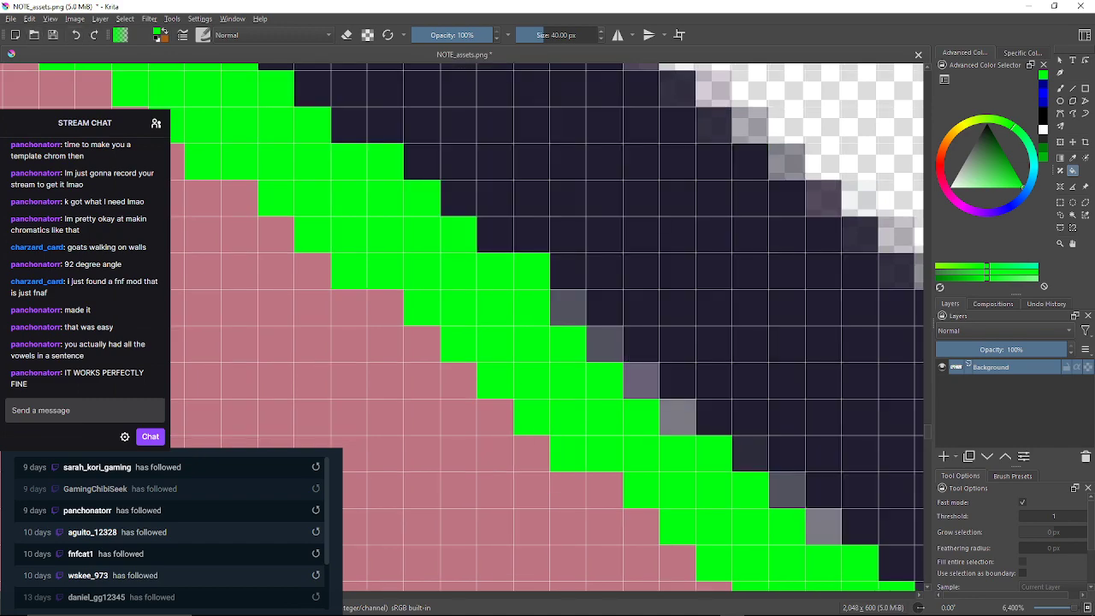
# Fill the diagonal run of light and dark gray pixels approaching the middle of the arrowhead's upper outer edge with bright green
pyautogui.click(568, 308)
pyautogui.click(605, 343)
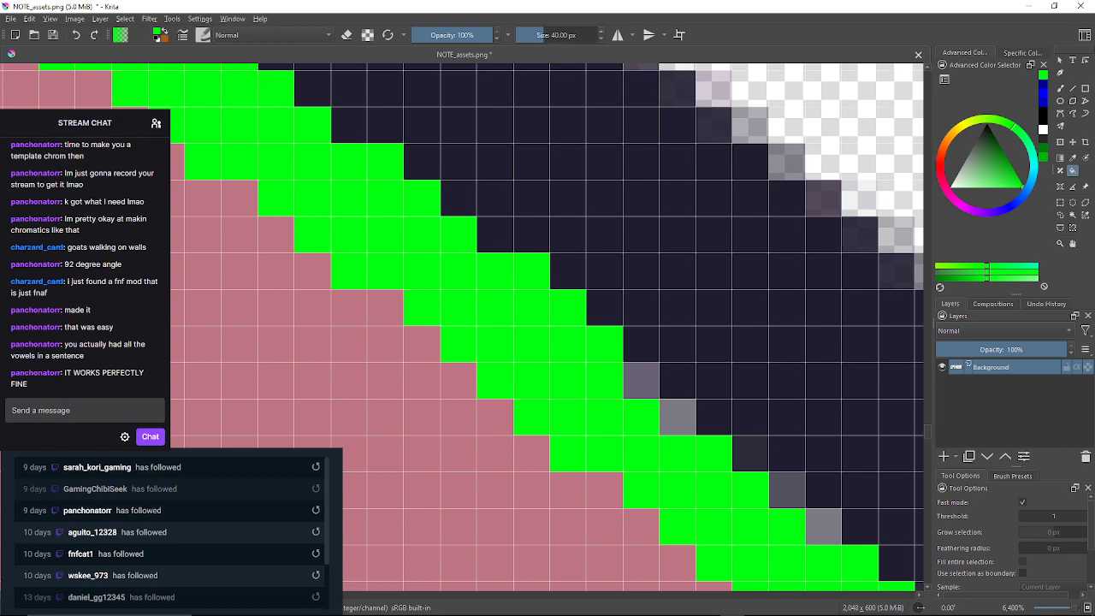
pyautogui.click(641, 379)
pyautogui.click(677, 417)
pyautogui.click(751, 453)
pyautogui.moveTo(751, 453); pyautogui.dragTo(523, 319)
pyautogui.click(559, 356)
pyautogui.click(596, 392)
# Fill the gray pixels around the middle of the arrowhead's upper outer edge with bright green
pyautogui.moveTo(596, 392); pyautogui.dragTo(365, 232)
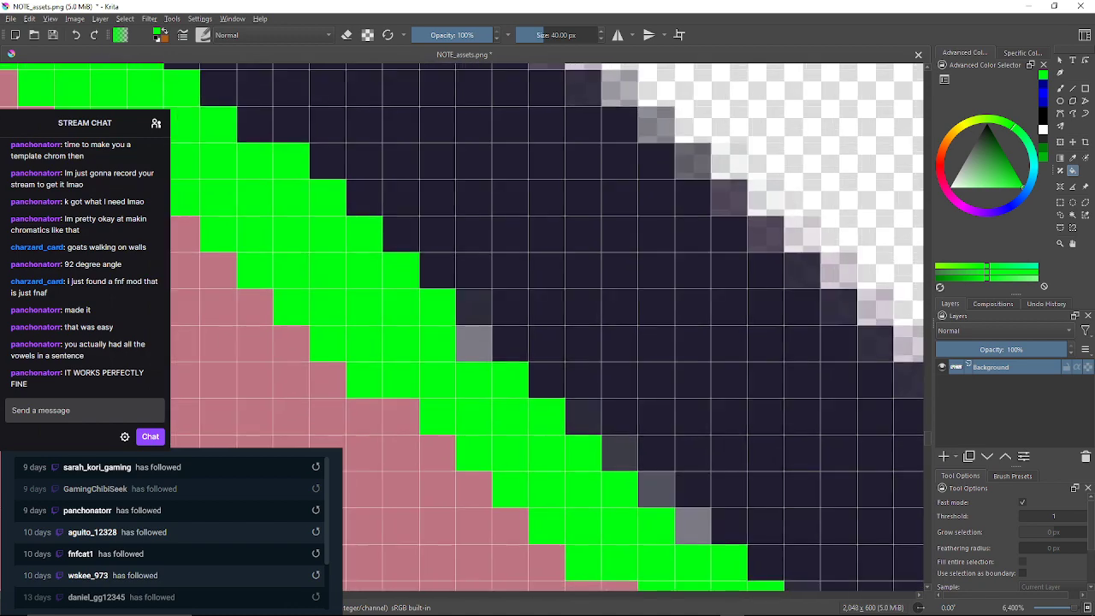
pyautogui.click(474, 307)
pyautogui.click(474, 343)
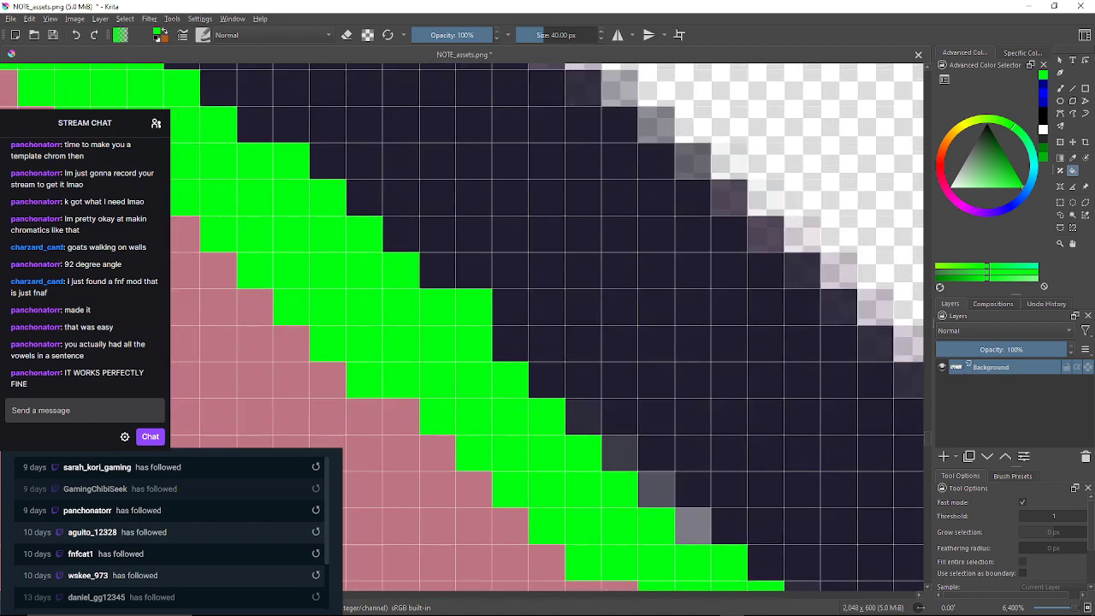
pyautogui.click(583, 416)
pyautogui.click(620, 453)
pyautogui.click(656, 489)
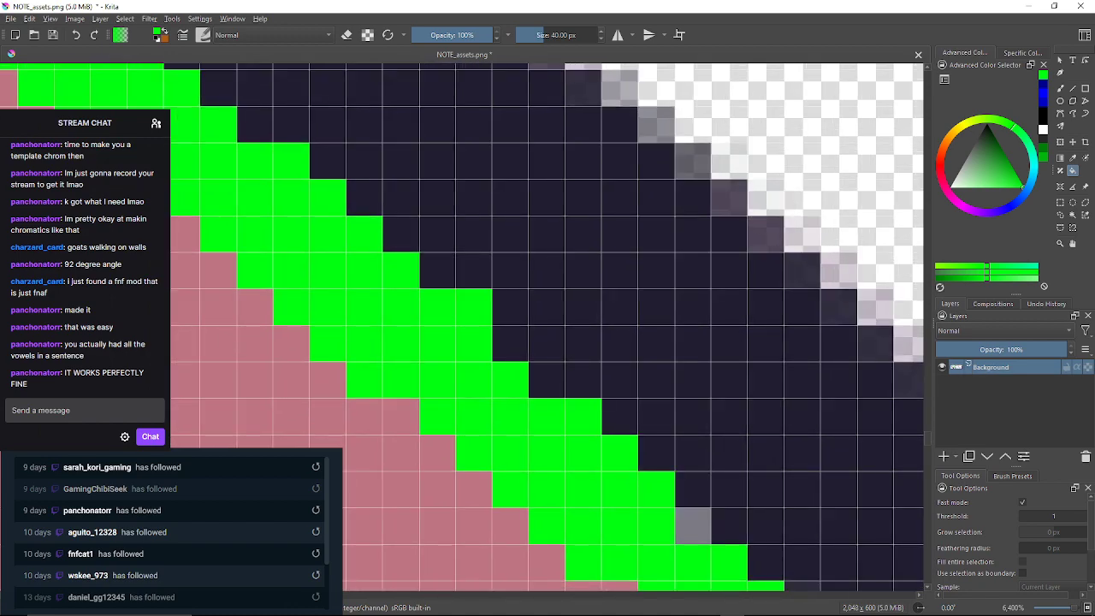
pyautogui.click(692, 525)
# Fill the gray pixels along the lower half of the arrowhead's upper outer edge with bright green
pyautogui.moveTo(693, 525)
pyautogui.mouseDown()
pyautogui.moveTo(521, 299)
pyautogui.moveTo(529, 316)
pyautogui.mouseUp()
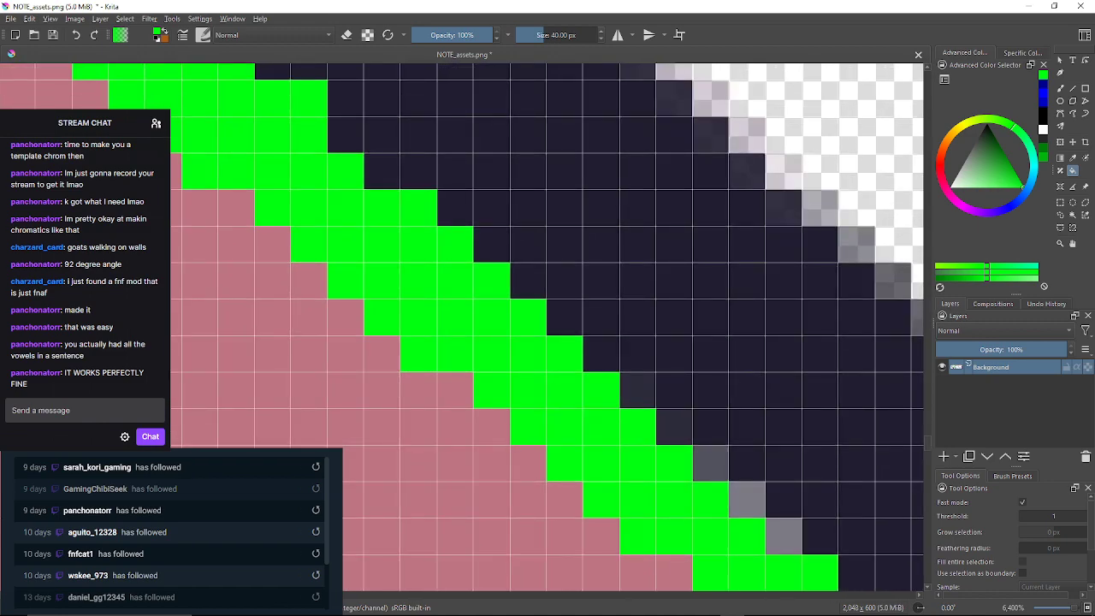
pyautogui.click(638, 391)
pyautogui.click(674, 427)
pyautogui.click(710, 463)
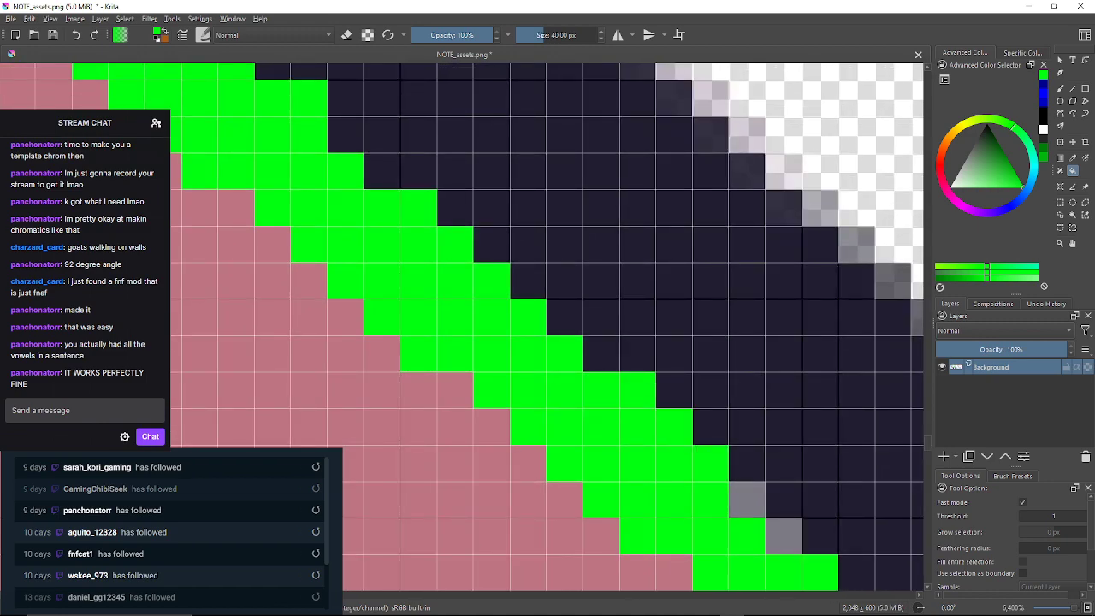
pyautogui.click(747, 500)
pyautogui.click(783, 535)
pyautogui.moveTo(784, 536); pyautogui.dragTo(525, 267)
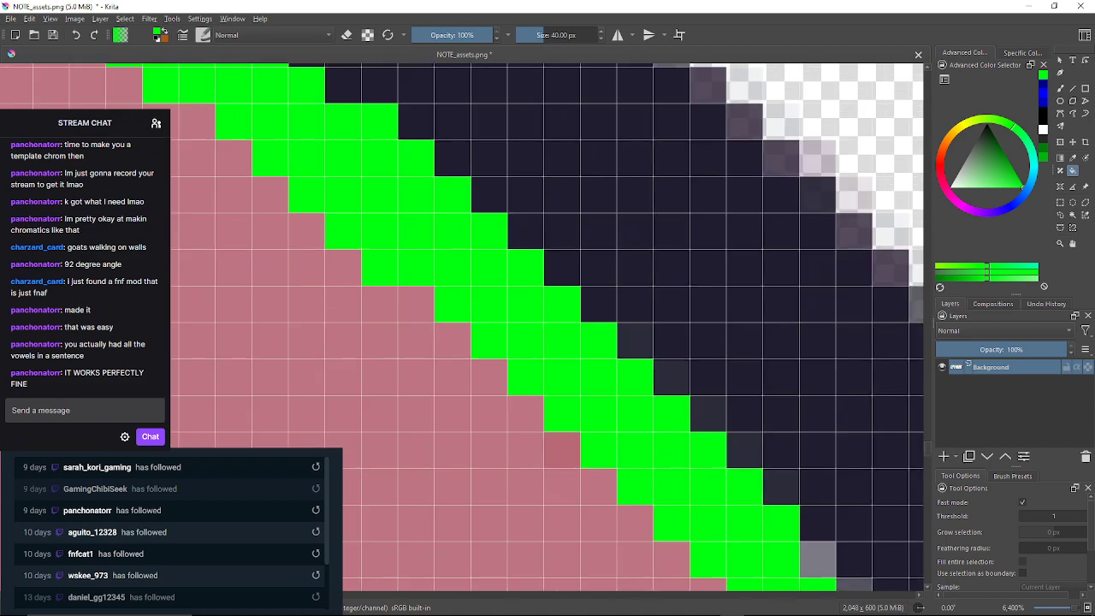
pyautogui.click(635, 340)
pyautogui.click(672, 377)
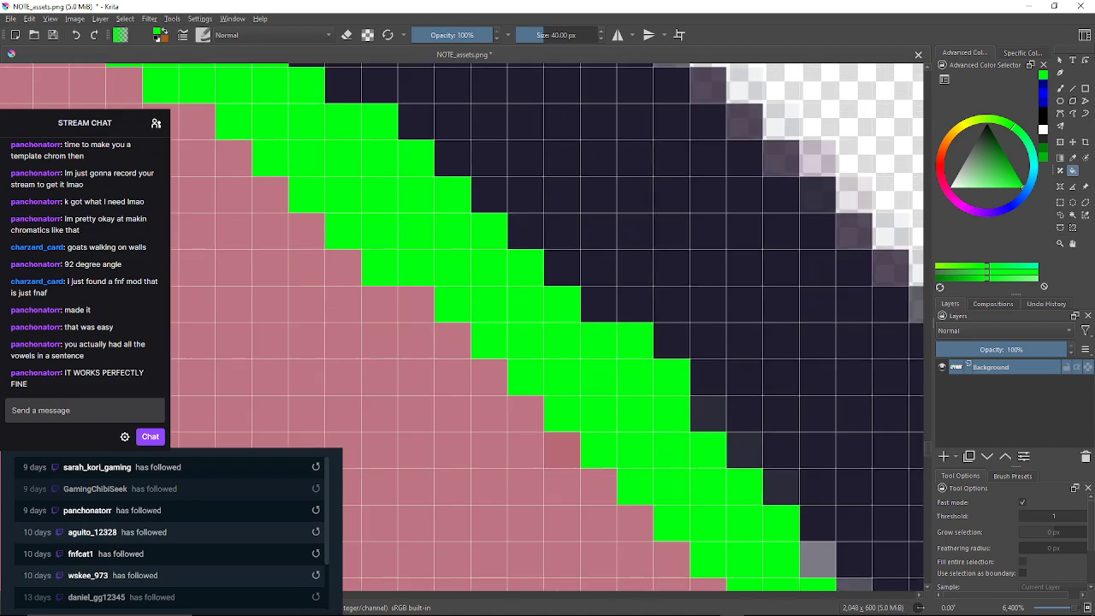
pyautogui.click(562, 450)
pyautogui.click(708, 414)
# Fill the gray pixels where the arrowhead's upper outer edge steepens toward the tip with bright green
pyautogui.moveTo(708, 414); pyautogui.dragTo(564, 295)
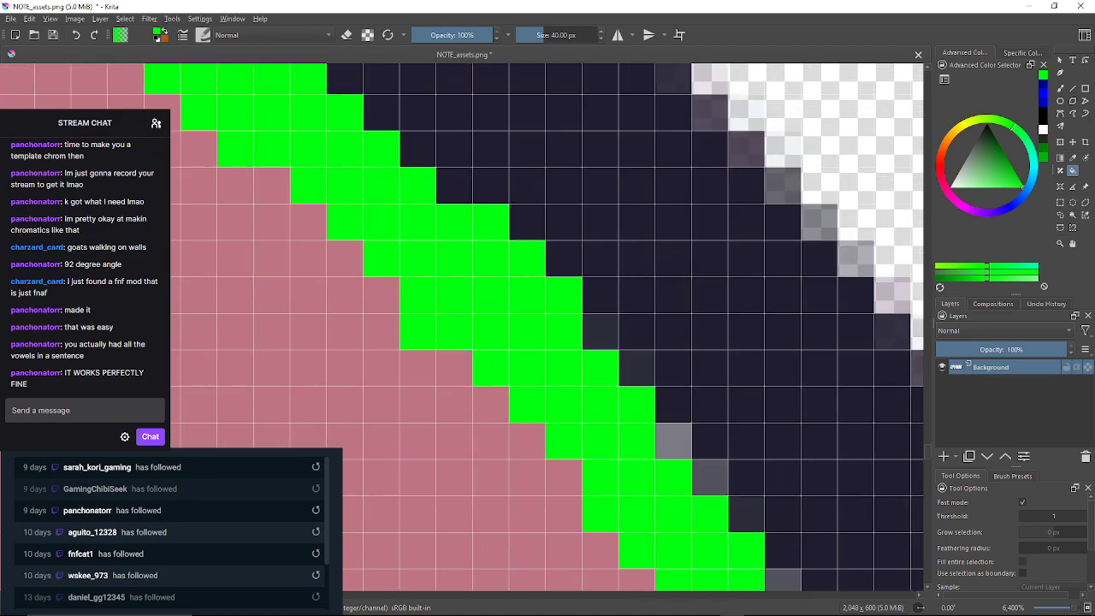
pyautogui.click(601, 332)
pyautogui.click(636, 368)
pyautogui.click(673, 441)
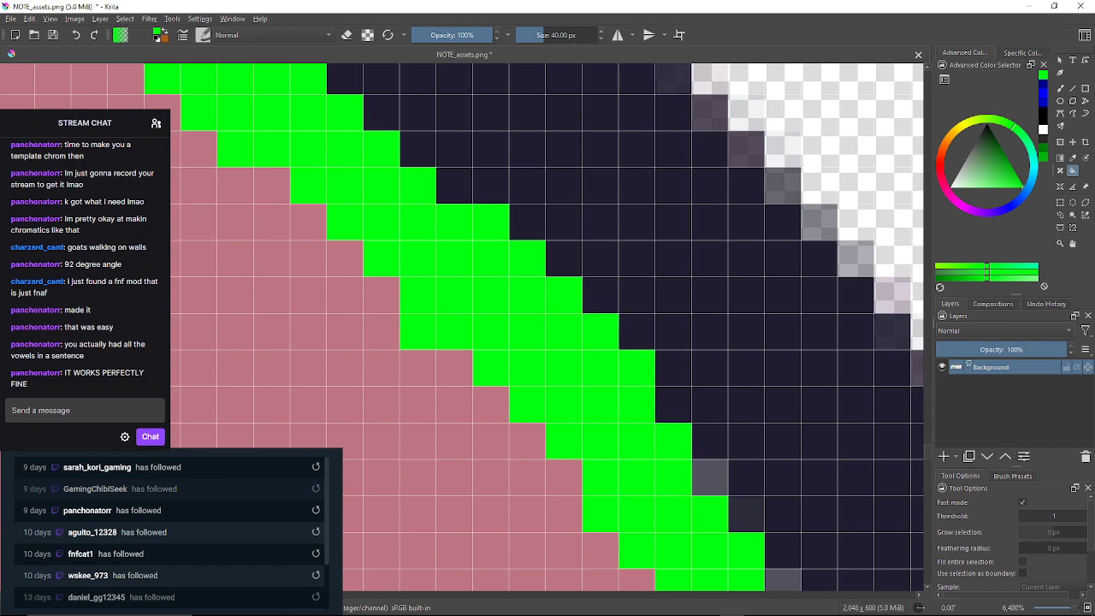
pyautogui.click(710, 477)
pyautogui.moveTo(709, 477); pyautogui.dragTo(610, 361)
pyautogui.click(647, 397)
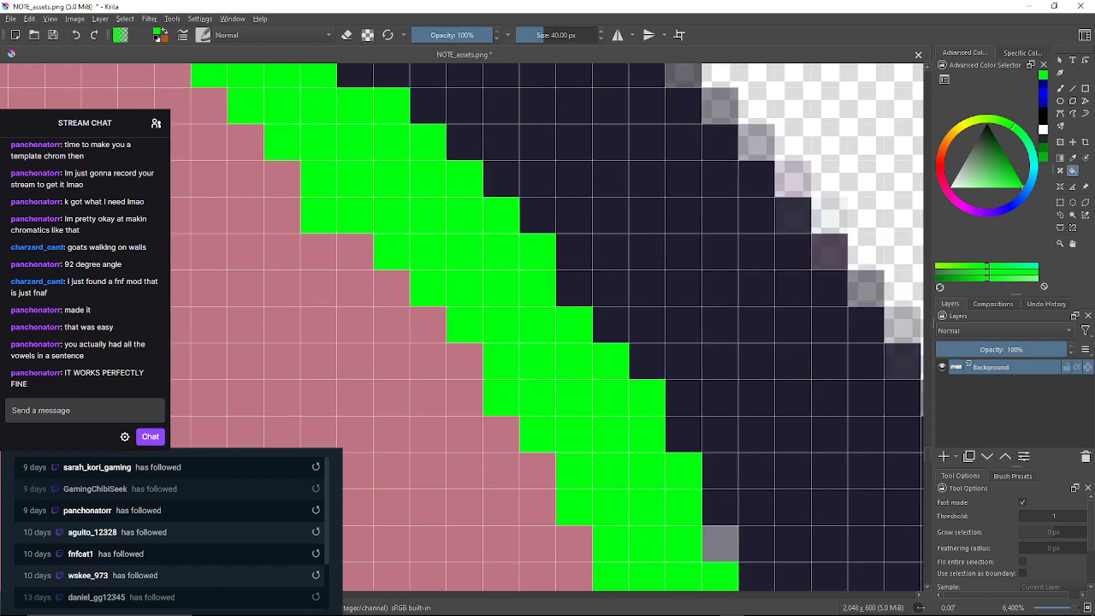
# Fill the gray pixels just above the arrowhead's tip with bright green, undoing the accidental fill of the dark border
pyautogui.click(684, 471)
pyautogui.moveTo(684, 470); pyautogui.dragTo(591, 337)
pyautogui.click(628, 411)
pyautogui.click(663, 482)
pyautogui.moveTo(664, 482); pyautogui.dragTo(559, 265)
pyautogui.click(654, 376)
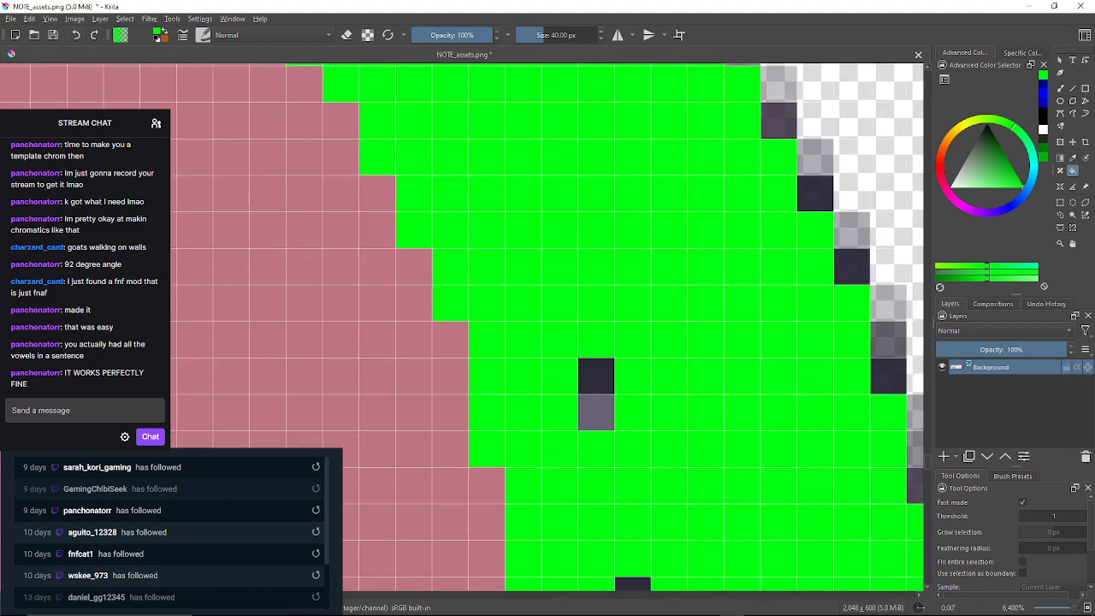
pyautogui.click(76, 35)
pyautogui.click(596, 376)
pyautogui.click(596, 412)
# Fill the vertical gray pixels beside the outline at the arrowhead's rounded tip with bright green
pyautogui.moveTo(596, 413); pyautogui.dragTo(505, 158)
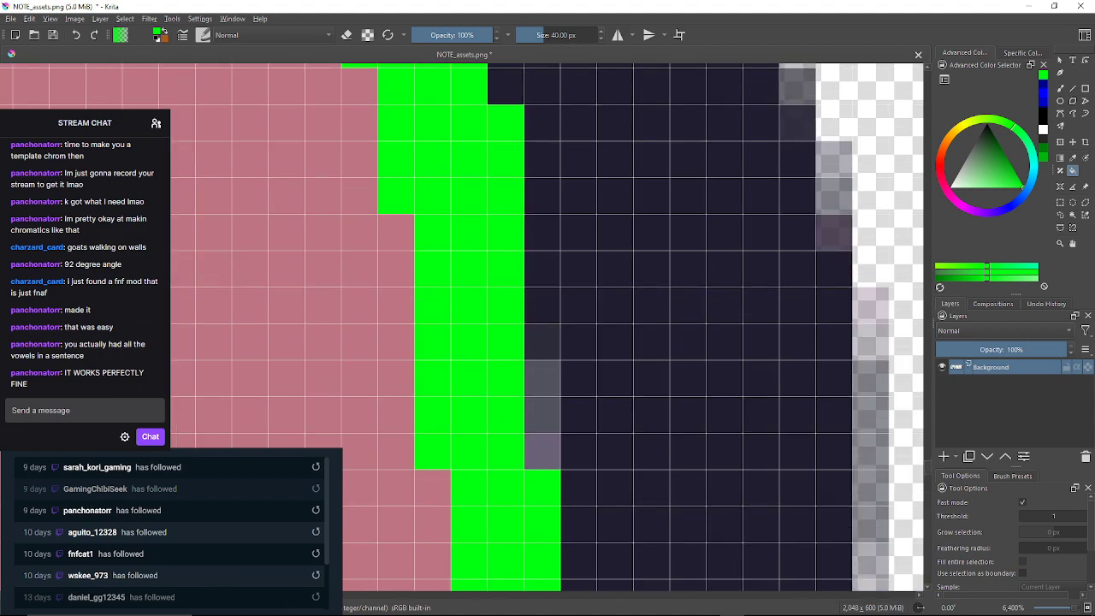
pyautogui.click(542, 342)
pyautogui.click(543, 390)
pyautogui.click(542, 451)
pyautogui.moveTo(542, 451)
pyautogui.mouseDown()
pyautogui.moveTo(530, 308)
pyautogui.moveTo(551, 252)
pyautogui.mouseUp()
pyautogui.click(551, 351)
pyautogui.click(551, 314)
# Fill the gray pixels just below the arrowhead's tip, where the outline turns down-left, with bright green
pyautogui.moveTo(551, 314); pyautogui.dragTo(576, 206)
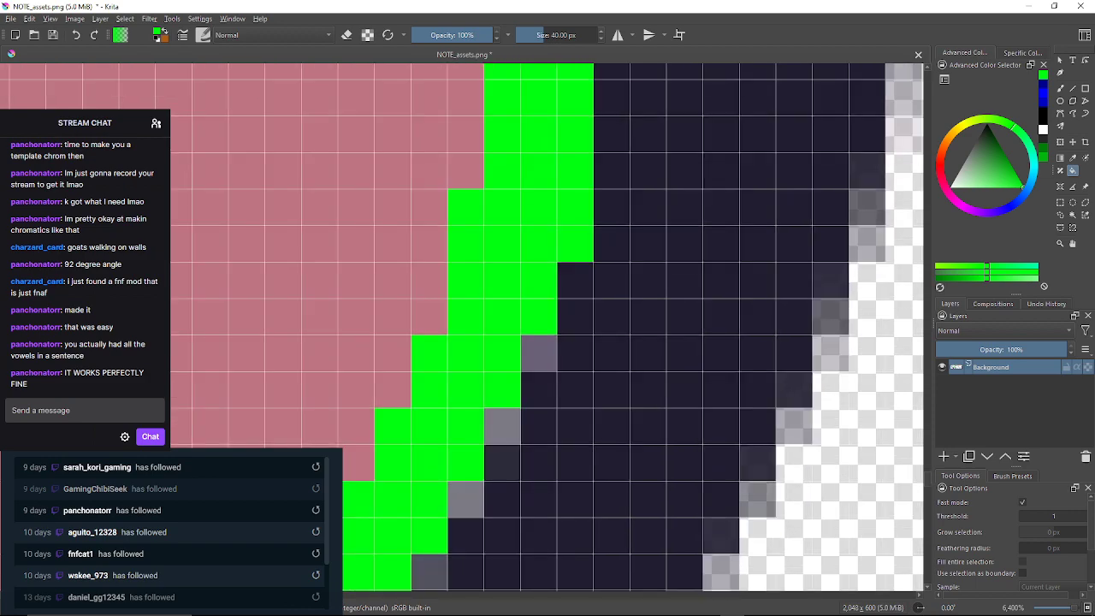
pyautogui.click(539, 353)
pyautogui.click(503, 425)
pyautogui.click(503, 462)
pyautogui.moveTo(503, 462); pyautogui.dragTo(588, 274)
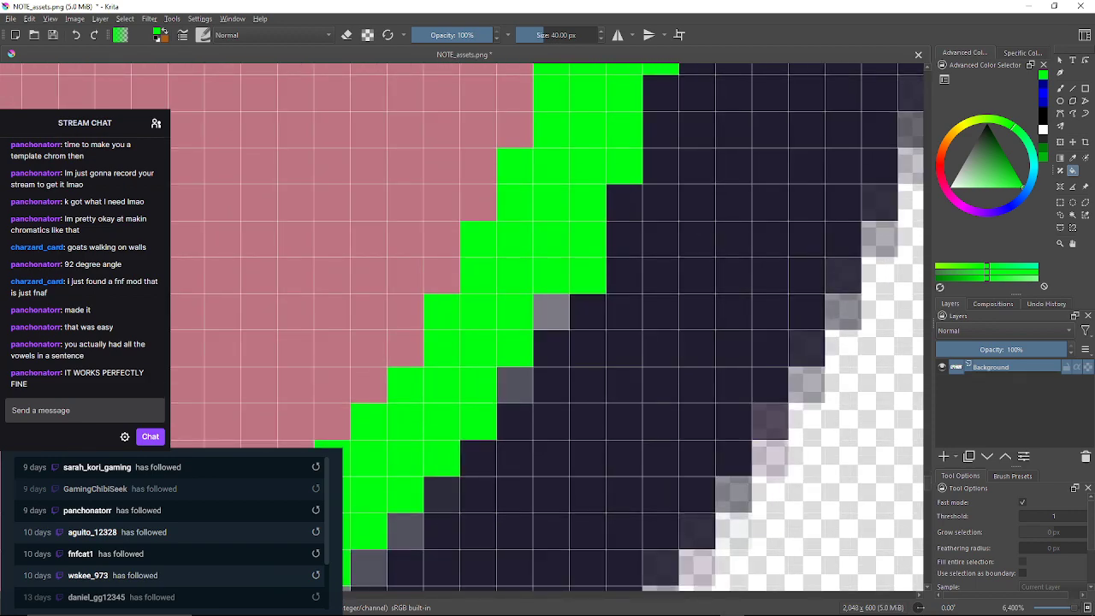
pyautogui.click(550, 312)
pyautogui.click(514, 385)
# Fill the stepped gray pixels along the first diagonal stretch of the arrowhead's lower outer edge with bright green
pyautogui.moveTo(514, 385); pyautogui.dragTo(663, 182)
pyautogui.click(590, 293)
pyautogui.click(517, 364)
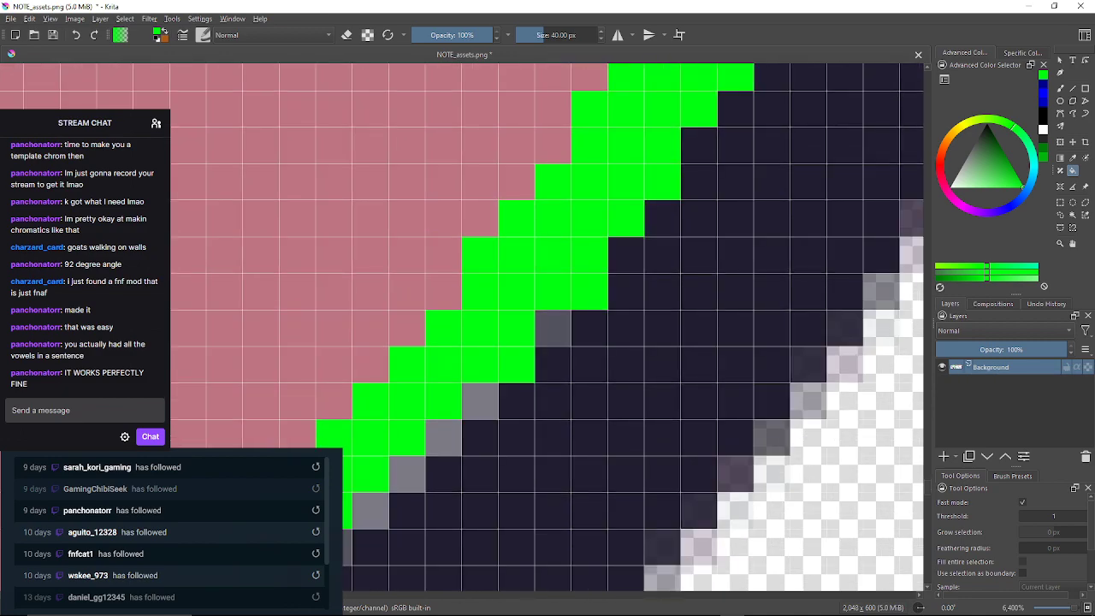
pyautogui.click(552, 329)
pyautogui.click(480, 402)
pyautogui.click(443, 438)
pyautogui.click(407, 474)
pyautogui.click(370, 510)
pyautogui.moveTo(370, 510); pyautogui.dragTo(482, 294)
pyautogui.click(411, 368)
pyautogui.click(445, 330)
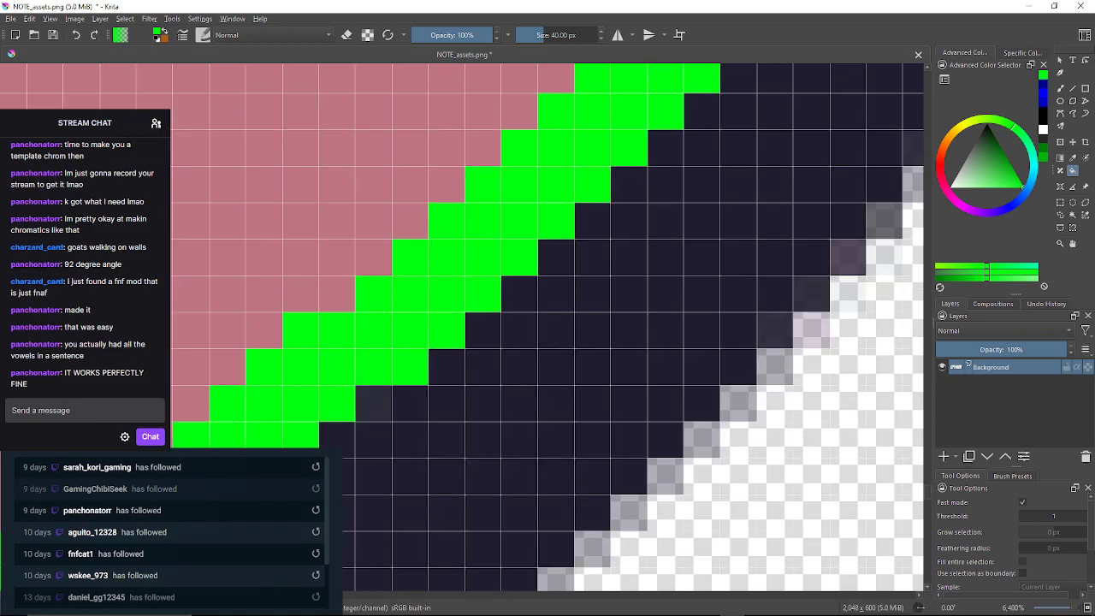
# Fill the scattered gray pixels on the next stretch down-left of the arrowhead's lower outer edge with bright green
pyautogui.moveTo(446, 330); pyautogui.dragTo(730, 194)
pyautogui.click(548, 341)
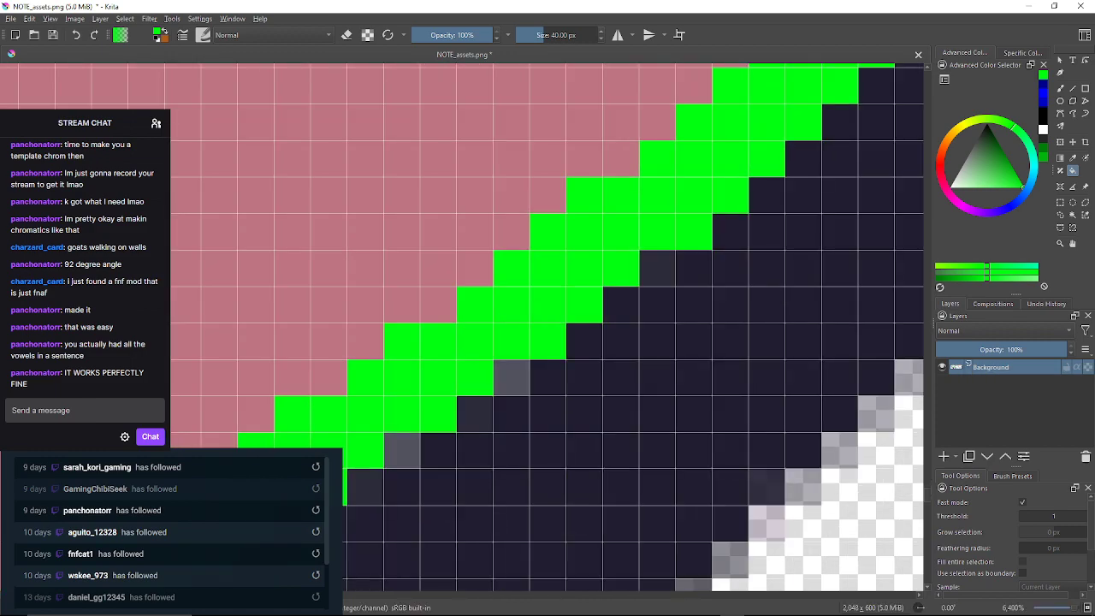
pyautogui.click(657, 268)
pyautogui.click(511, 378)
pyautogui.click(402, 450)
pyautogui.click(475, 414)
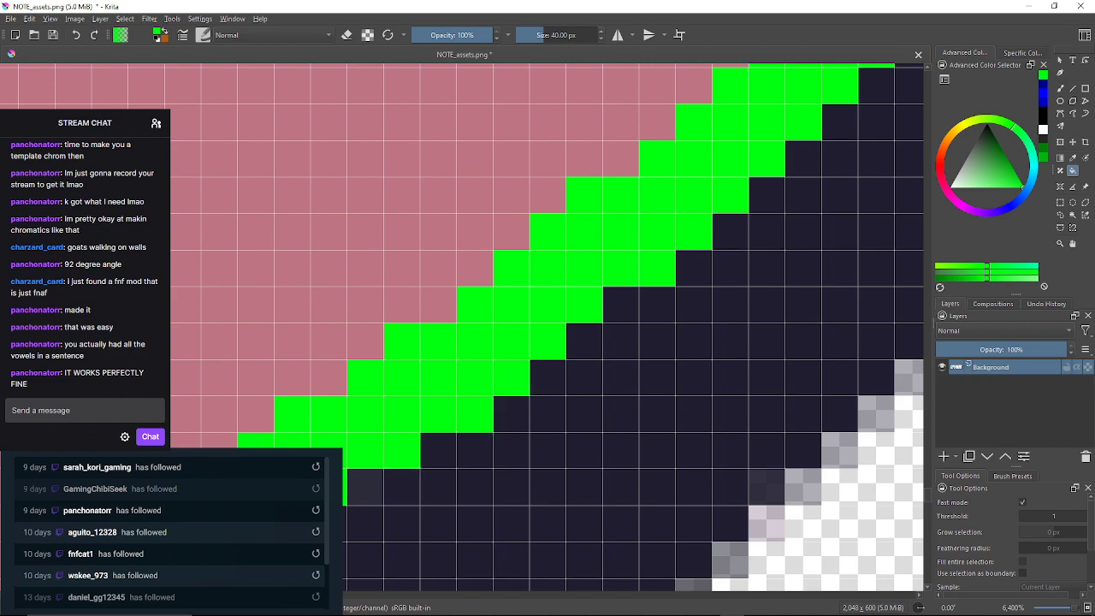
pyautogui.moveTo(474, 414); pyautogui.dragTo(624, 308)
pyautogui.click(443, 417)
pyautogui.moveTo(443, 417); pyautogui.dragTo(463, 383)
pyautogui.click(536, 349)
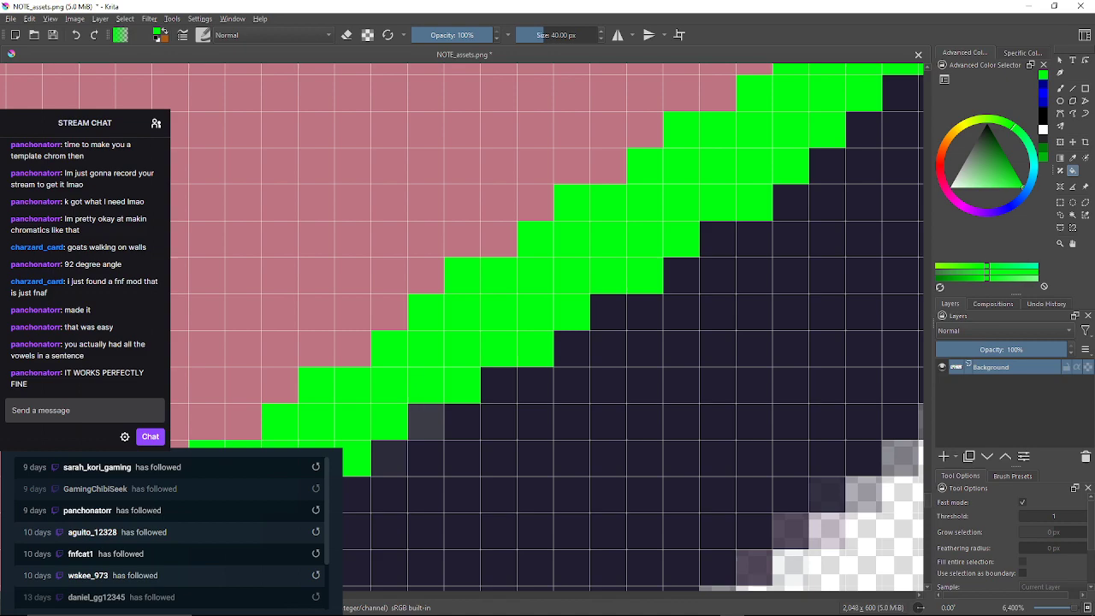
# Fill the dark and light gray pixels toward the middle of the arrowhead's lower outer edge with bright green
pyautogui.click(426, 422)
pyautogui.click(389, 458)
pyautogui.moveTo(389, 459); pyautogui.dragTo(587, 333)
pyautogui.click(514, 370)
pyautogui.click(478, 405)
pyautogui.click(405, 441)
pyautogui.click(369, 478)
pyautogui.moveTo(368, 478); pyautogui.dragTo(623, 348)
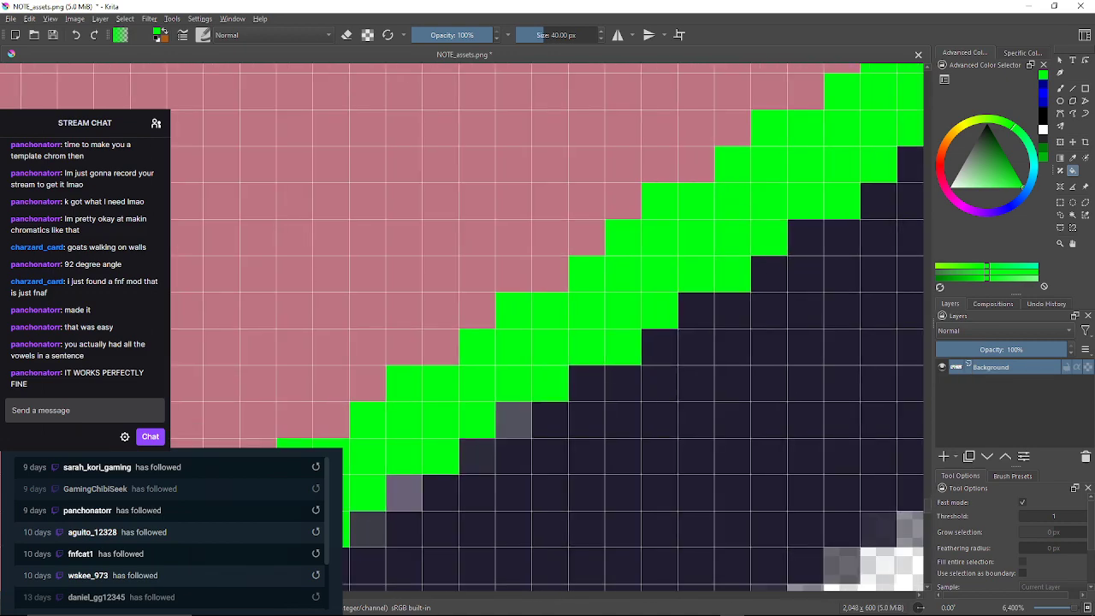
pyautogui.click(513, 420)
pyautogui.click(404, 492)
# Fill the gray pixels just past the middle of the arrowhead's lower outer edge with bright green
pyautogui.moveTo(403, 493); pyautogui.dragTo(510, 399)
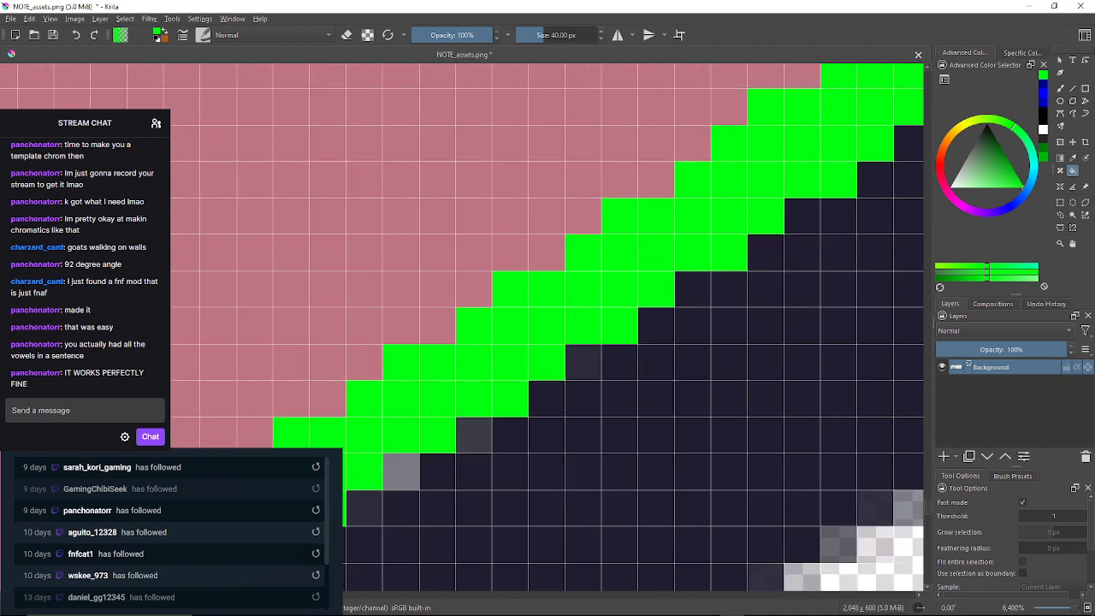
pyautogui.click(583, 362)
pyautogui.moveTo(583, 362); pyautogui.dragTo(614, 301)
pyautogui.click(504, 374)
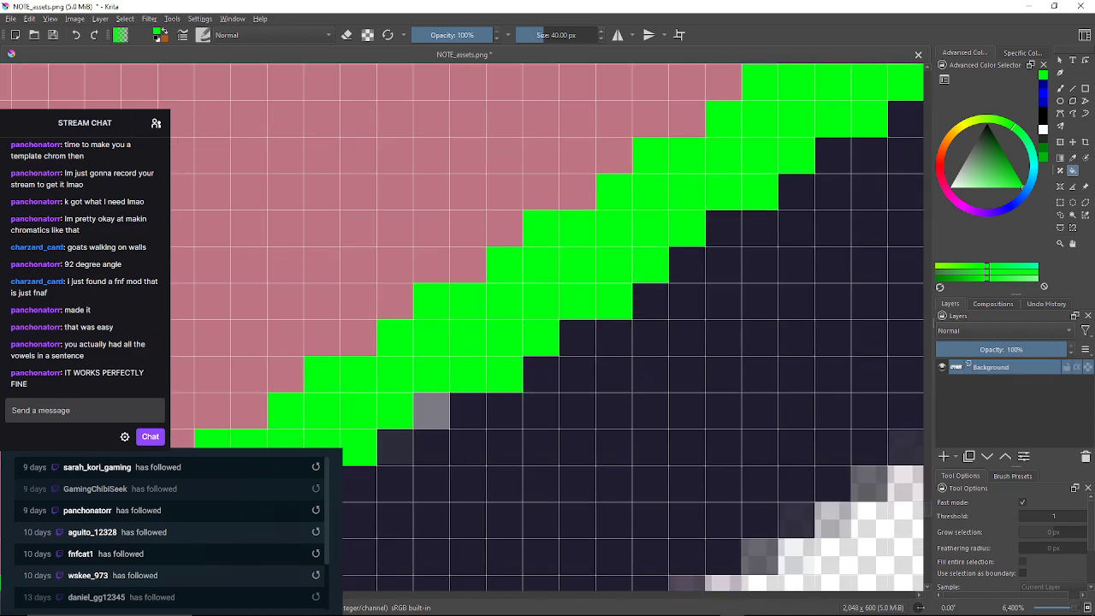
pyautogui.moveTo(505, 374); pyautogui.dragTo(567, 346)
pyautogui.click(493, 383)
pyautogui.click(383, 457)
pyautogui.moveTo(383, 457); pyautogui.dragTo(550, 356)
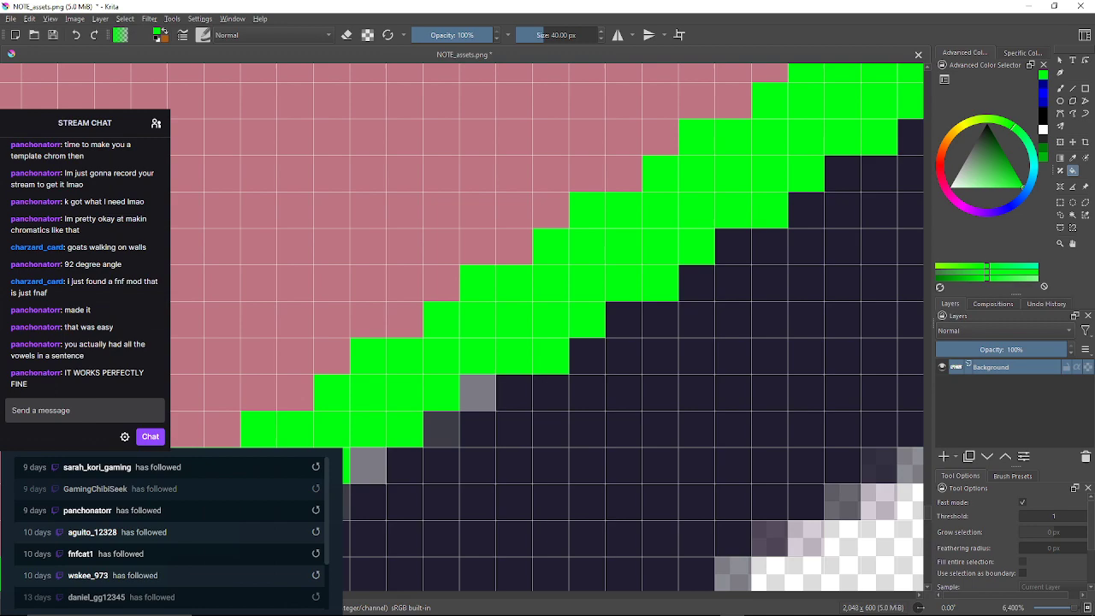
# Fill the stepped gray pixels farther down-left along the arrowhead's lower outer edge with bright green
pyautogui.click(477, 392)
pyautogui.click(441, 429)
pyautogui.moveTo(442, 430); pyautogui.dragTo(510, 368)
pyautogui.click(436, 404)
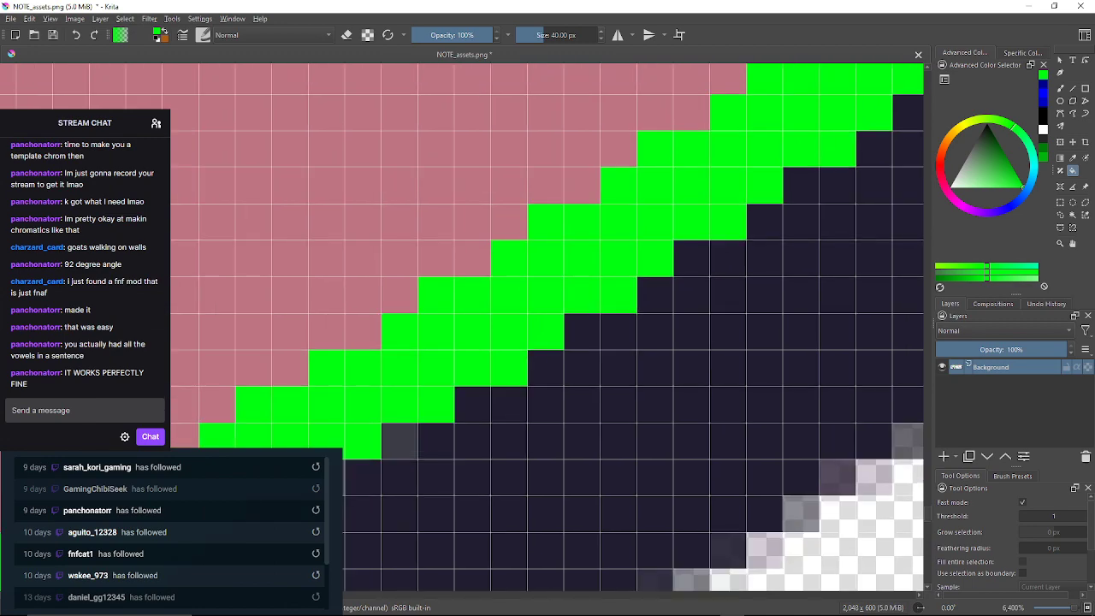
pyautogui.click(400, 441)
pyautogui.moveTo(400, 441); pyautogui.dragTo(590, 331)
pyautogui.click(518, 367)
pyautogui.click(445, 404)
# Fill the last gray pixels on the lower outer edge, up to the arrowhead's bottom corner, with bright green
pyautogui.moveTo(445, 405); pyautogui.dragTo(627, 315)
pyautogui.click(519, 387)
pyautogui.click(591, 350)
pyautogui.click(445, 423)
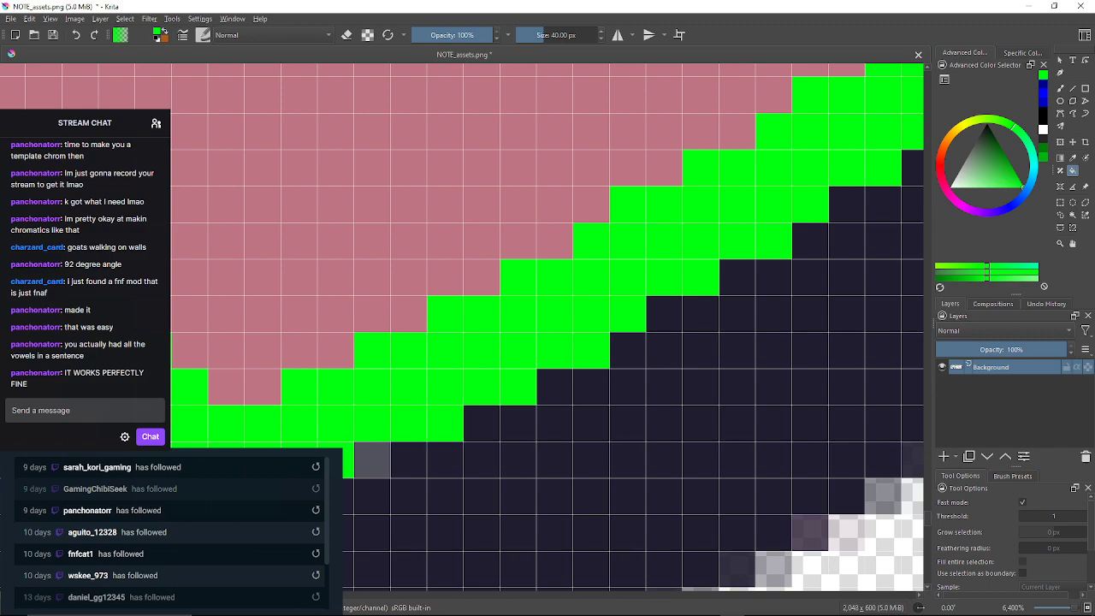
pyautogui.moveTo(446, 423); pyautogui.dragTo(654, 322)
pyautogui.click(506, 395)
pyautogui.click(414, 432)
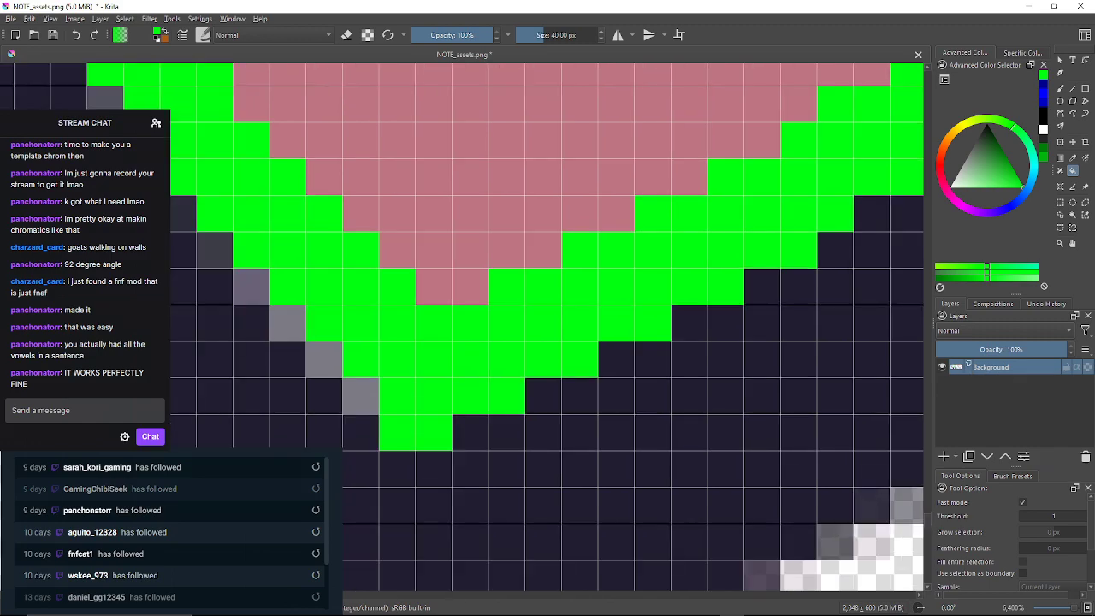
# Fill the diagonal run of gray pixels going up-left from the arrowhead's bottom corner with bright green
pyautogui.click(361, 396)
pyautogui.click(324, 359)
pyautogui.moveTo(324, 359); pyautogui.dragTo(429, 398)
pyautogui.click(393, 363)
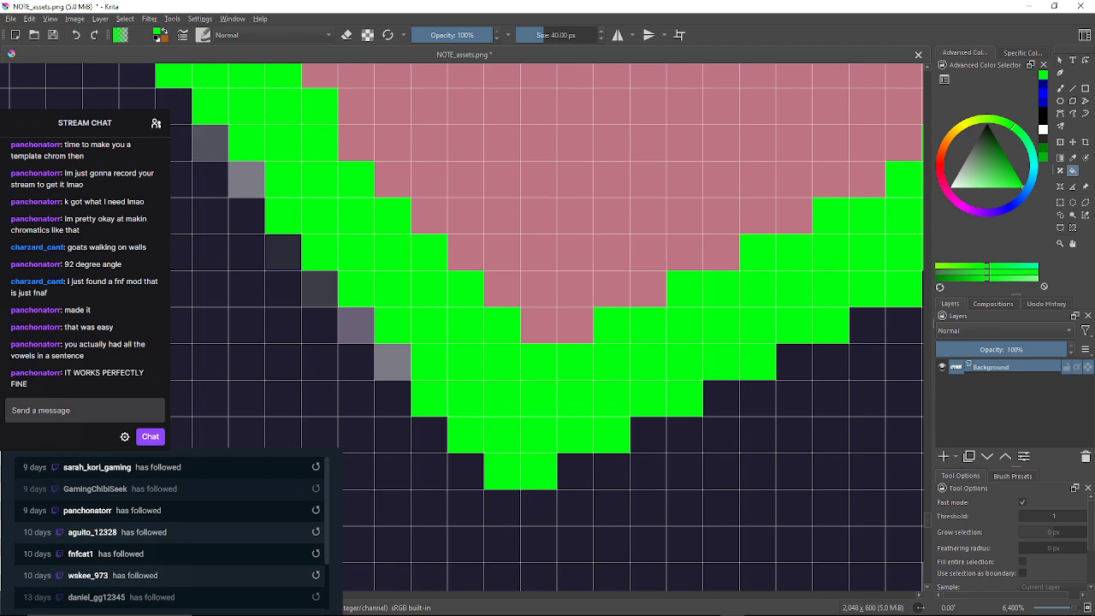
pyautogui.click(357, 326)
pyautogui.click(320, 289)
pyautogui.click(283, 251)
pyautogui.moveTo(283, 251); pyautogui.dragTo(458, 364)
pyautogui.click(422, 292)
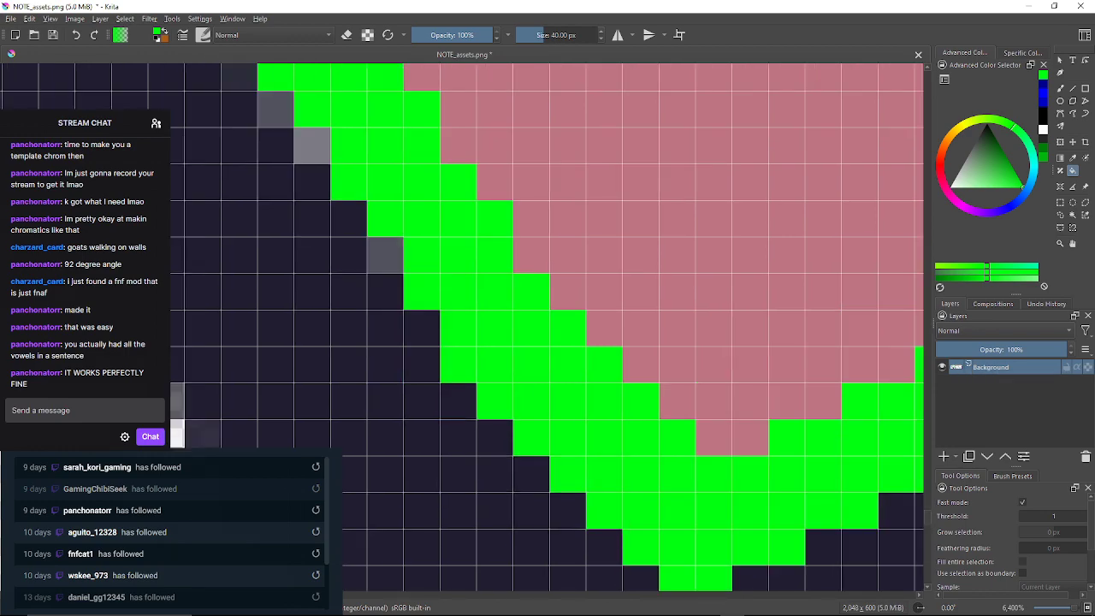
# Fill the gray pixels along the middle of the lower wing's left edge with bright green
pyautogui.click(385, 255)
pyautogui.click(312, 145)
pyautogui.click(276, 109)
pyautogui.moveTo(276, 108); pyautogui.dragTo(423, 301)
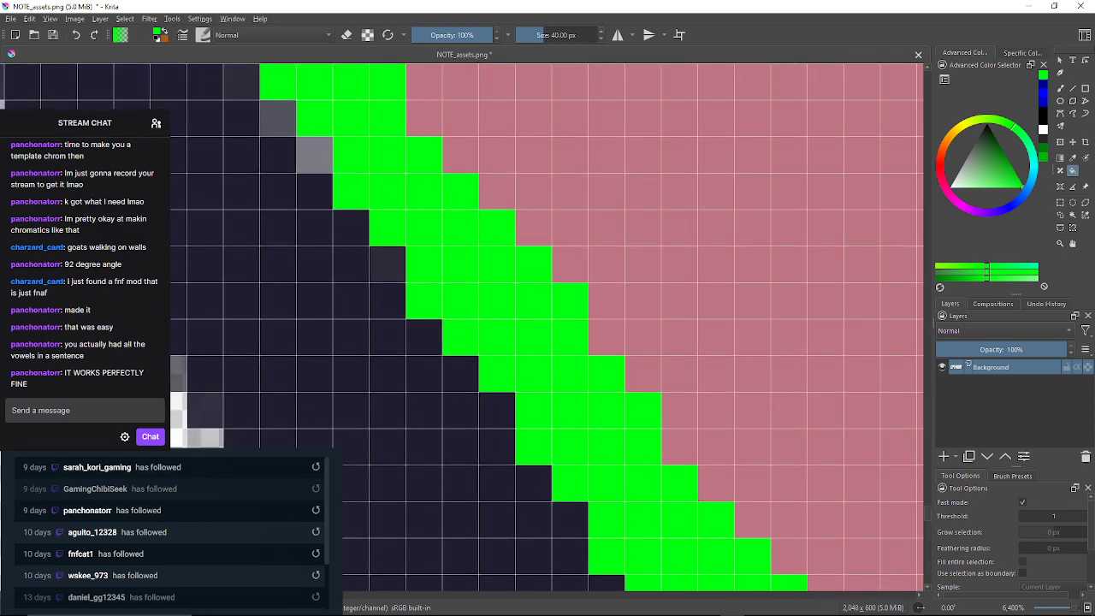
pyautogui.click(388, 265)
pyautogui.click(315, 155)
pyautogui.click(278, 118)
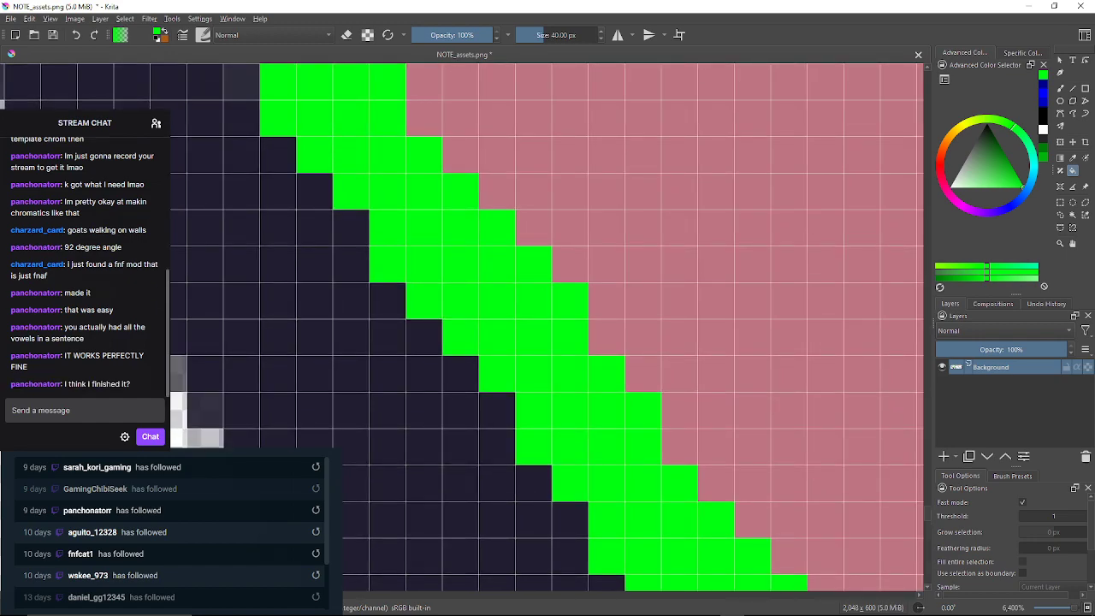
pyautogui.moveTo(278, 118); pyautogui.dragTo(356, 228)
pyautogui.click(320, 192)
pyautogui.moveTo(320, 192); pyautogui.dragTo(437, 332)
pyautogui.click(364, 222)
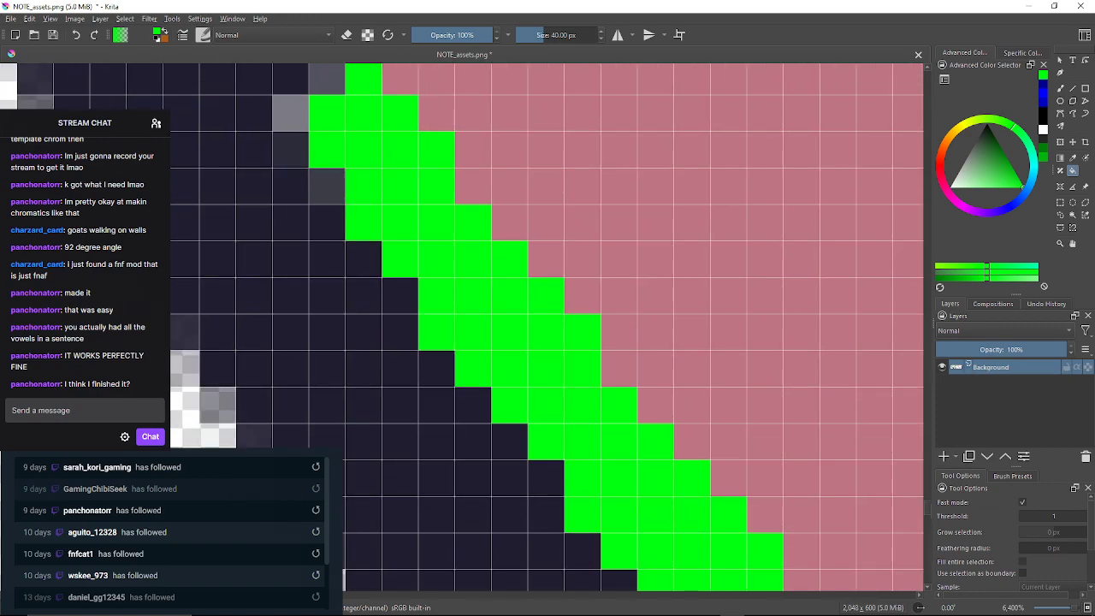
# Fill the gray pixels at the upper end of the lower wing's left edge with bright green
pyautogui.click(327, 186)
pyautogui.click(291, 150)
pyautogui.click(291, 113)
pyautogui.moveTo(290, 113); pyautogui.dragTo(319, 206)
pyautogui.click(354, 168)
# Fill the gray pixels at the inner corner where the lower wing meets the shaft with bright green
pyautogui.moveTo(458, 190); pyautogui.dragTo(272, 337)
pyautogui.scroll(-9, 286, 336)
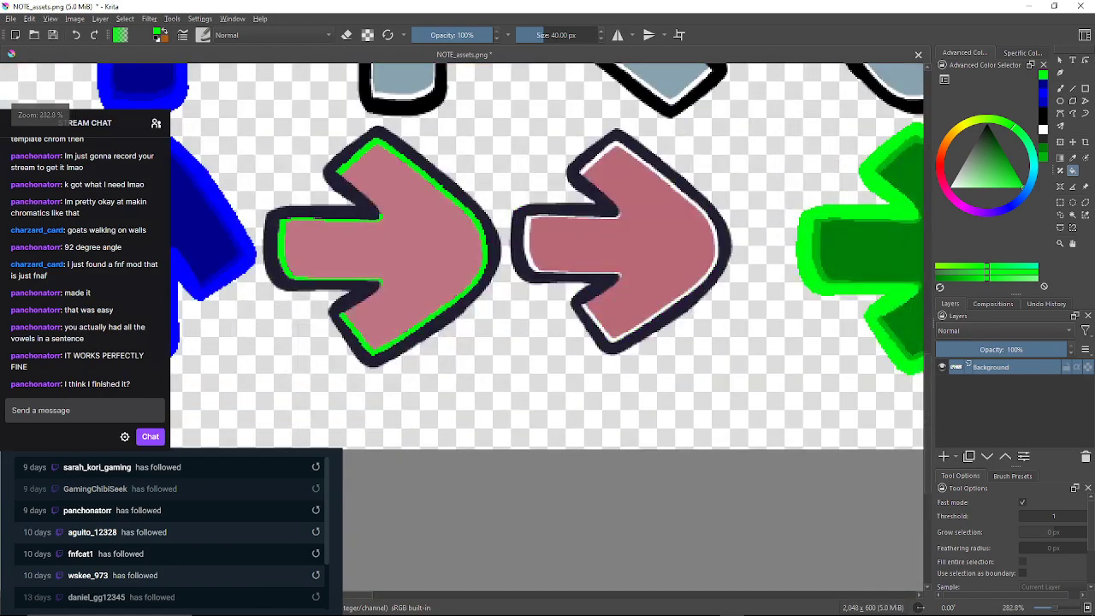
pyautogui.scroll(8, 373, 277)
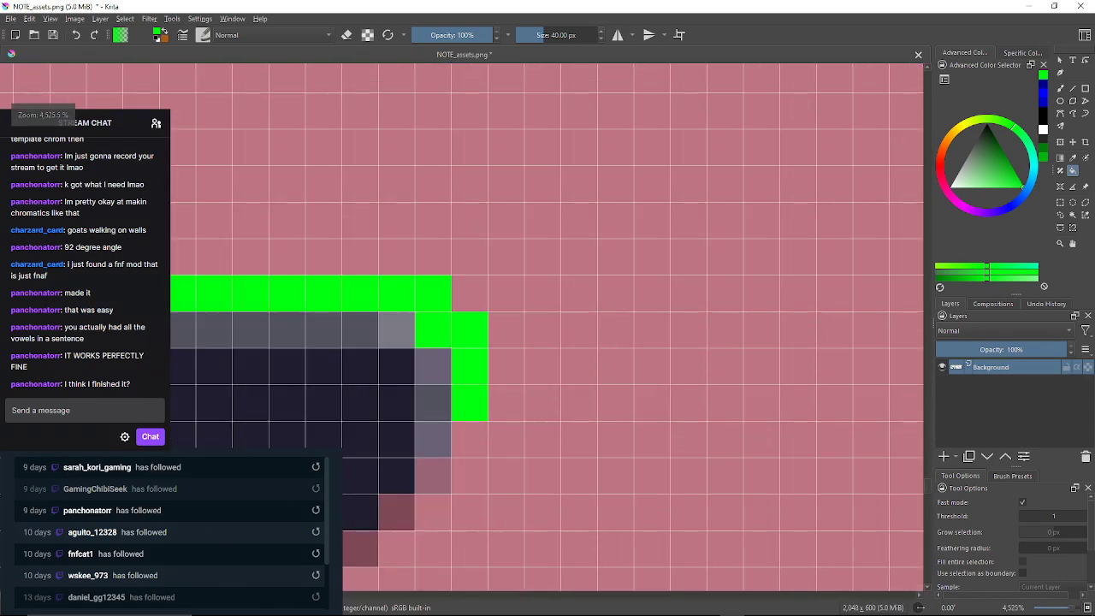
pyautogui.moveTo(432, 385); pyautogui.dragTo(427, 323)
pyautogui.click(428, 376)
pyautogui.click(427, 340)
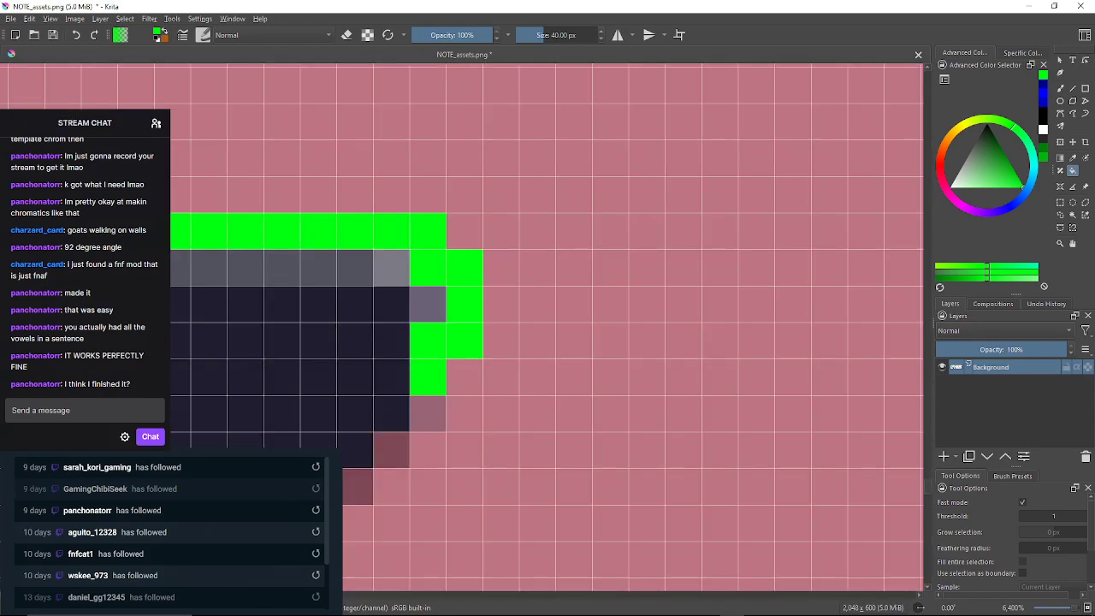
pyautogui.click(428, 305)
pyautogui.click(391, 268)
# Fill the gray strip along the underside of the arrow's shaft with bright green
pyautogui.click(342, 267)
pyautogui.moveTo(317, 268)
pyautogui.mouseDown()
pyautogui.moveTo(506, 248)
pyautogui.moveTo(898, 302)
pyautogui.mouseUp()
pyautogui.moveTo(282, 286); pyautogui.dragTo(873, 318)
pyautogui.click(466, 311)
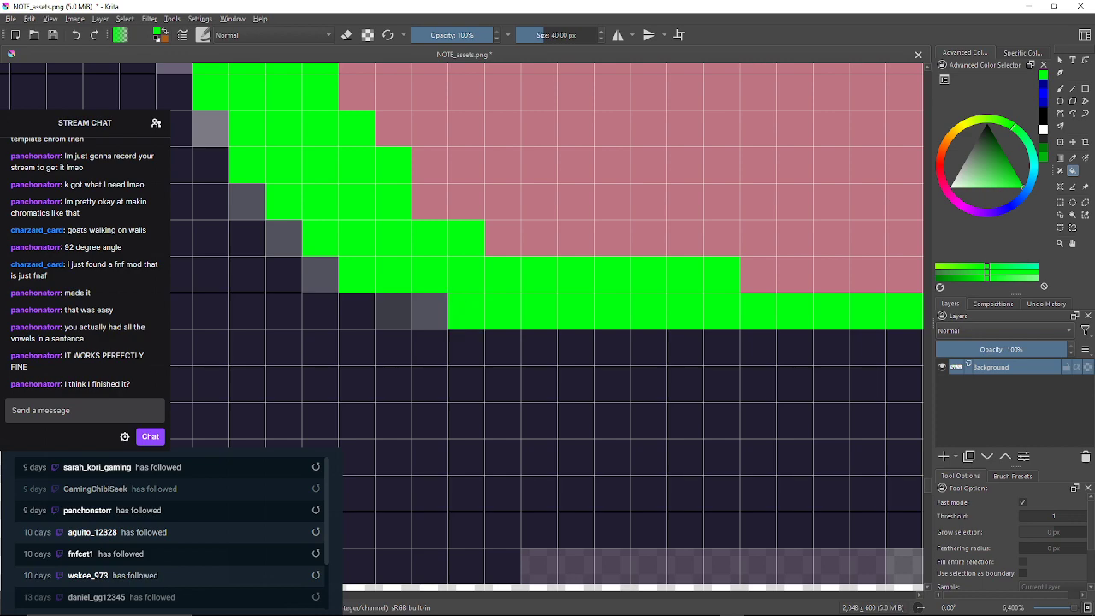
pyautogui.click(394, 311)
pyautogui.click(430, 311)
# Fill the gray pixels around the shaft's rounded lower-left corner with bright green, undoing the accidental fill of the dark border
pyautogui.click(319, 275)
pyautogui.click(283, 238)
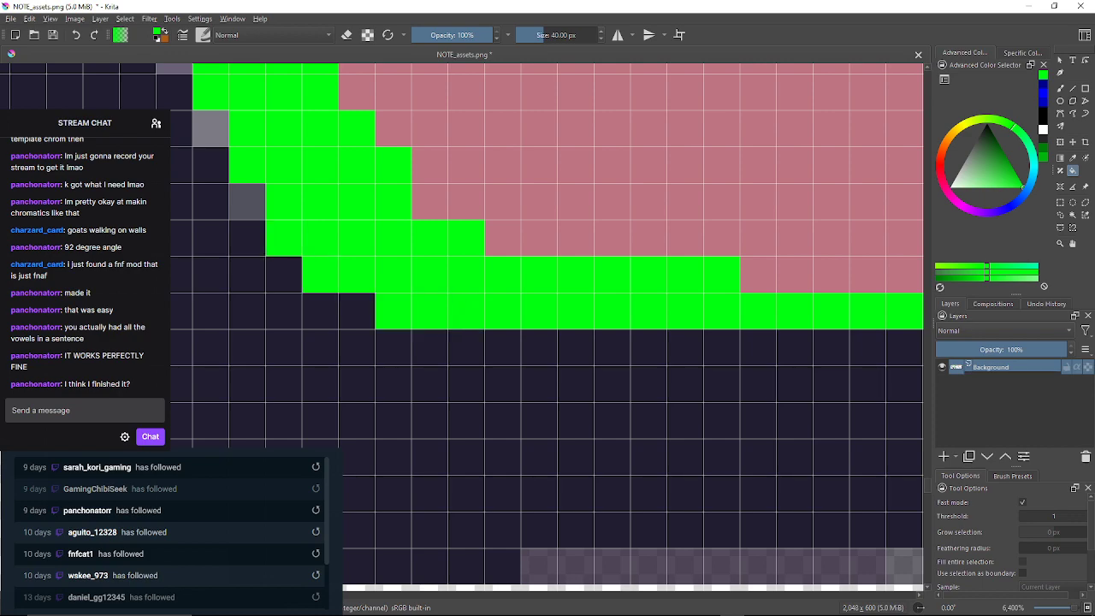
pyautogui.click(247, 202)
pyautogui.click(210, 128)
pyautogui.moveTo(210, 128)
pyautogui.mouseDown()
pyautogui.moveTo(240, 202)
pyautogui.moveTo(335, 317)
pyautogui.mouseUp()
pyautogui.click(292, 275)
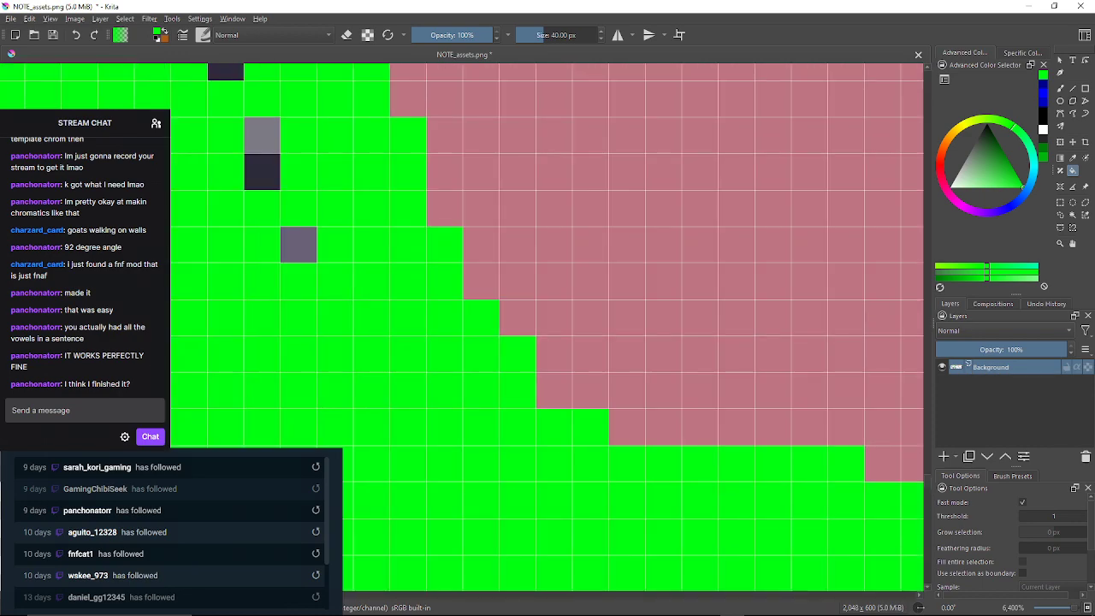
pyautogui.click(76, 35)
# Fill the gray and dark leftover pixels on the lower part of the shaft's left end with bright green
pyautogui.click(298, 245)
pyautogui.click(262, 171)
pyautogui.click(262, 135)
pyautogui.moveTo(262, 135); pyautogui.dragTo(328, 293)
pyautogui.click(291, 220)
pyautogui.click(292, 185)
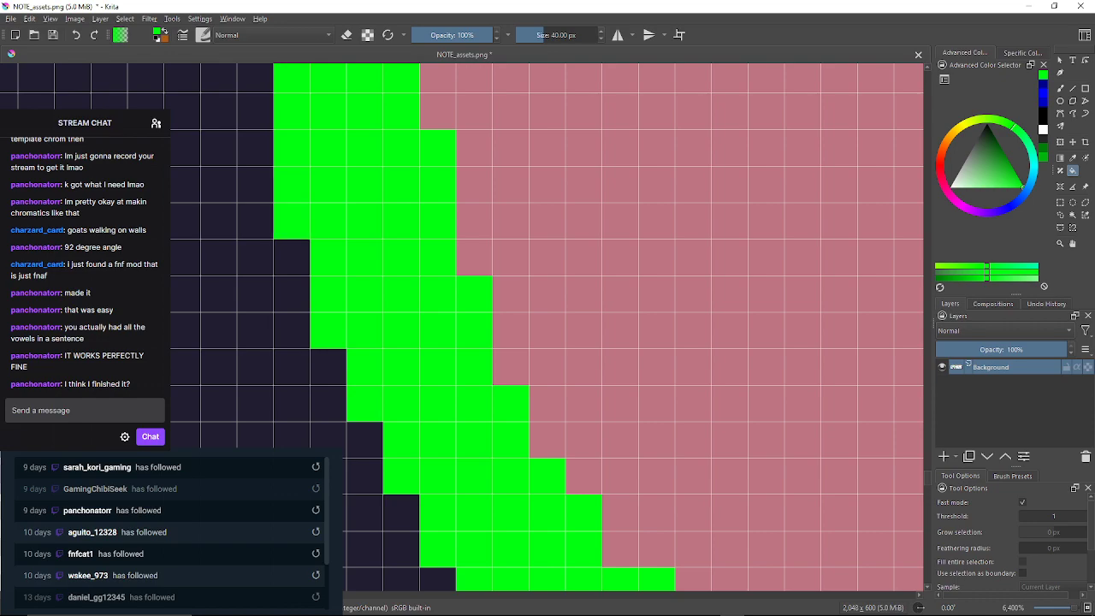
# Fill the gray pixels on the upper part of the shaft's left end, up to its top corner, with bright green
pyautogui.moveTo(291, 184); pyautogui.dragTo(389, 377)
pyautogui.moveTo(376, 146)
pyautogui.mouseDown()
pyautogui.moveTo(340, 344)
pyautogui.moveTo(398, 510)
pyautogui.mouseUp()
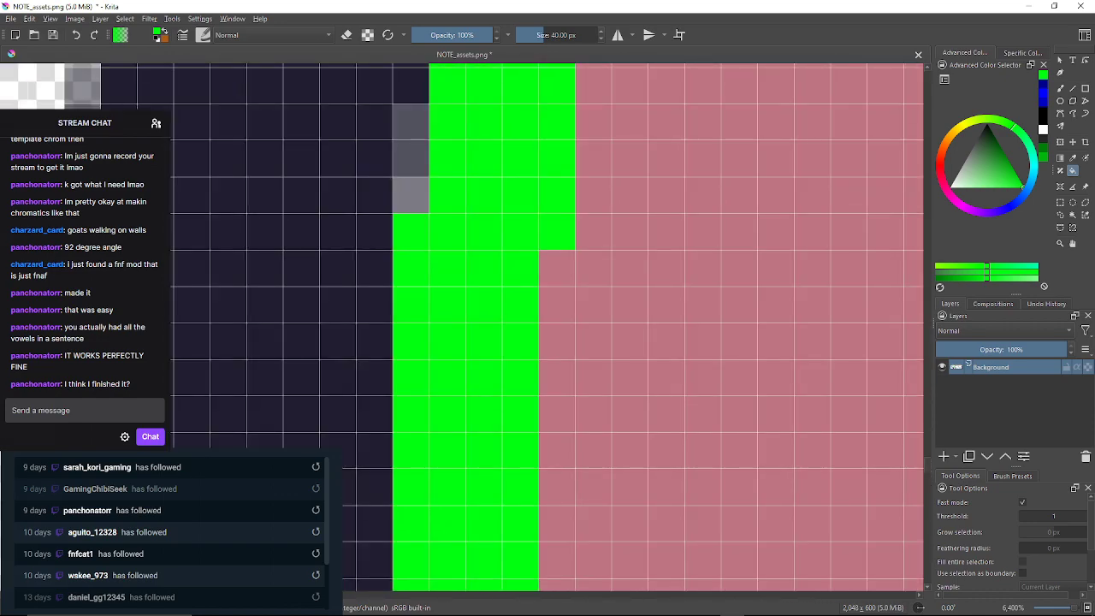
pyautogui.click(410, 195)
pyautogui.click(410, 146)
pyautogui.moveTo(410, 145); pyautogui.dragTo(318, 451)
pyautogui.click(353, 209)
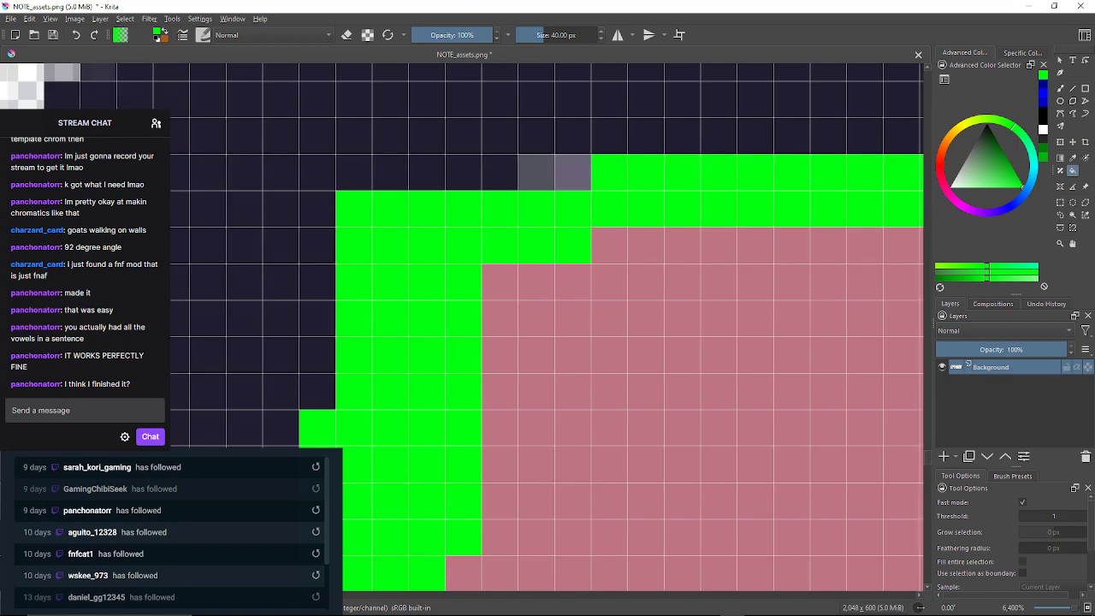
# Fill the gray pixels along the left half of the shaft's top edge with bright green
pyautogui.click(536, 173)
pyautogui.click(573, 173)
pyautogui.moveTo(573, 173); pyautogui.dragTo(7, 202)
pyautogui.click(628, 202)
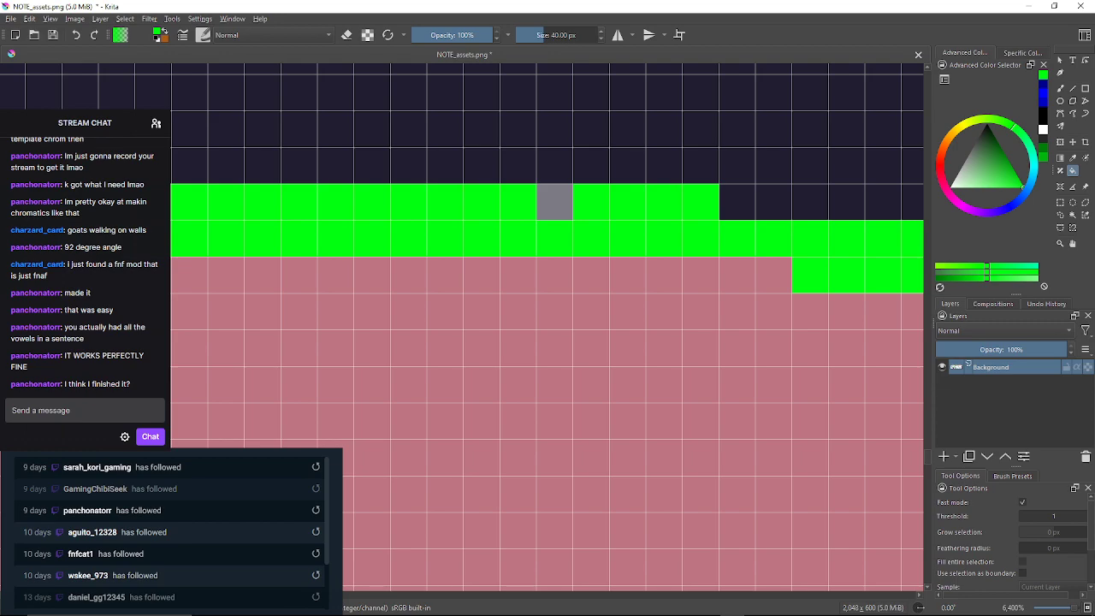
pyautogui.click(554, 202)
# Fill the gray pixels along the right part of the shaft's top edge, near the upper wing, with bright green
pyautogui.moveTo(556, 202); pyautogui.dragTo(7, 182)
pyautogui.moveTo(590, 192); pyautogui.dragTo(245, 202)
pyautogui.click(459, 227)
pyautogui.click(569, 226)
pyautogui.moveTo(569, 226); pyautogui.dragTo(170, 238)
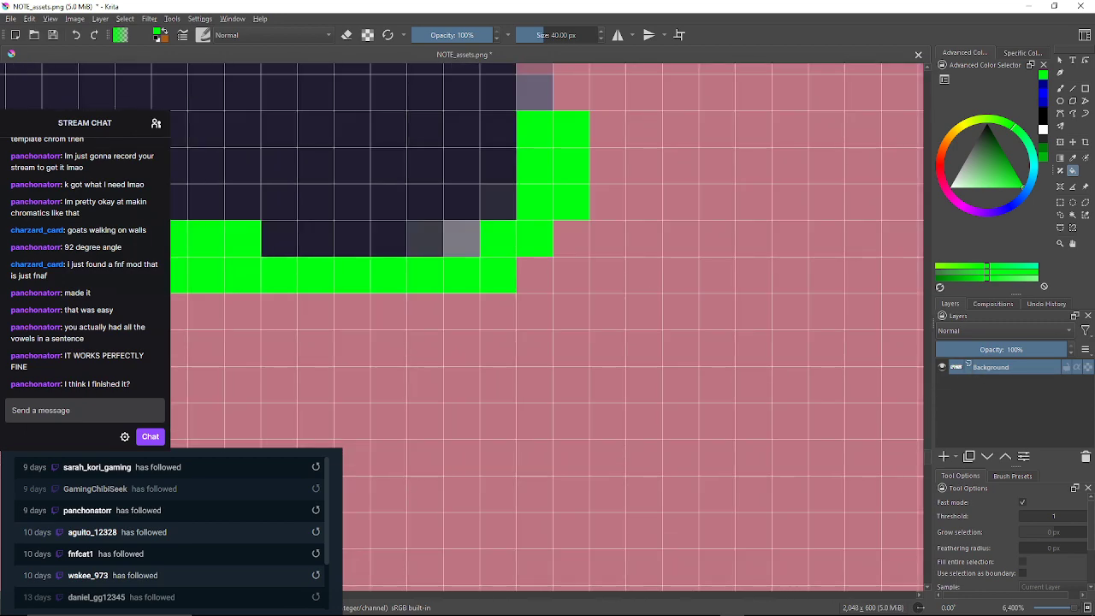
pyautogui.click(425, 238)
pyautogui.click(462, 238)
# Fill the grayish pixels above the inner corner between the shaft and the upper wing with bright green
pyautogui.moveTo(462, 238); pyautogui.dragTo(455, 311)
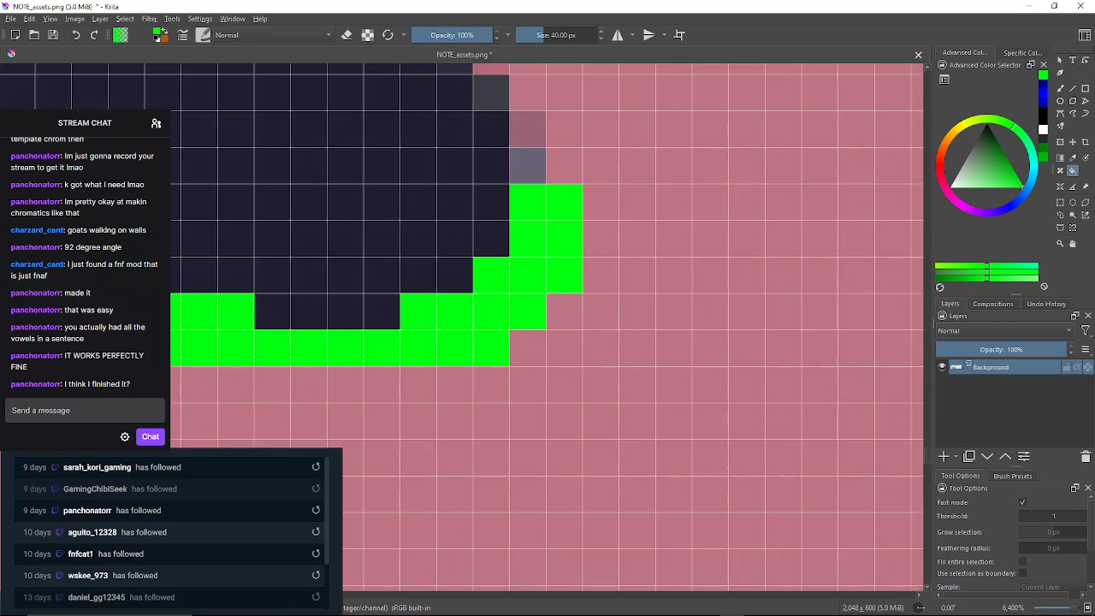
pyautogui.click(527, 166)
pyautogui.scroll(-6, 527, 167)
pyautogui.scroll(4, 534, 206)
pyautogui.moveTo(534, 206); pyautogui.dragTo(528, 344)
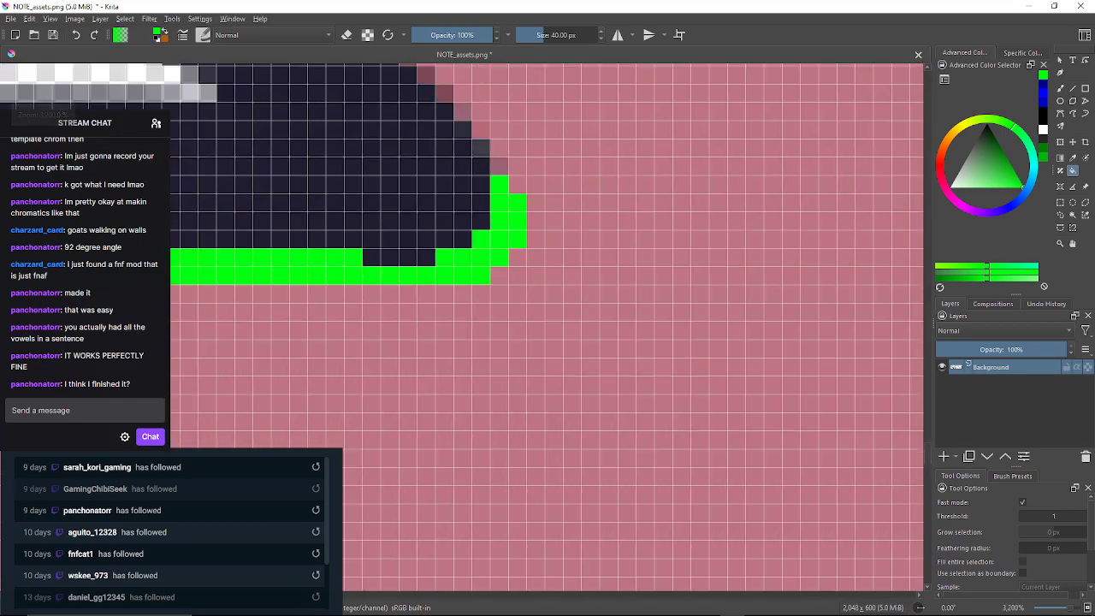
pyautogui.click(500, 166)
# Set the fill threshold to 38 and fill the pink arrow's dark outer border with the darker green
pyautogui.scroll(-9, 499, 165)
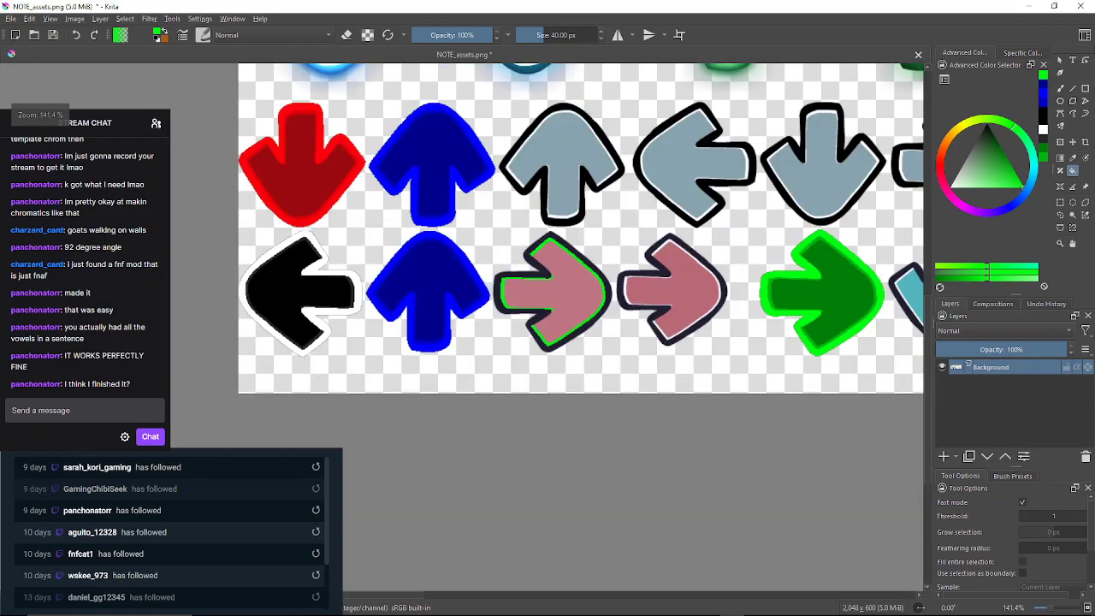
pyautogui.scroll(-1, 499, 166)
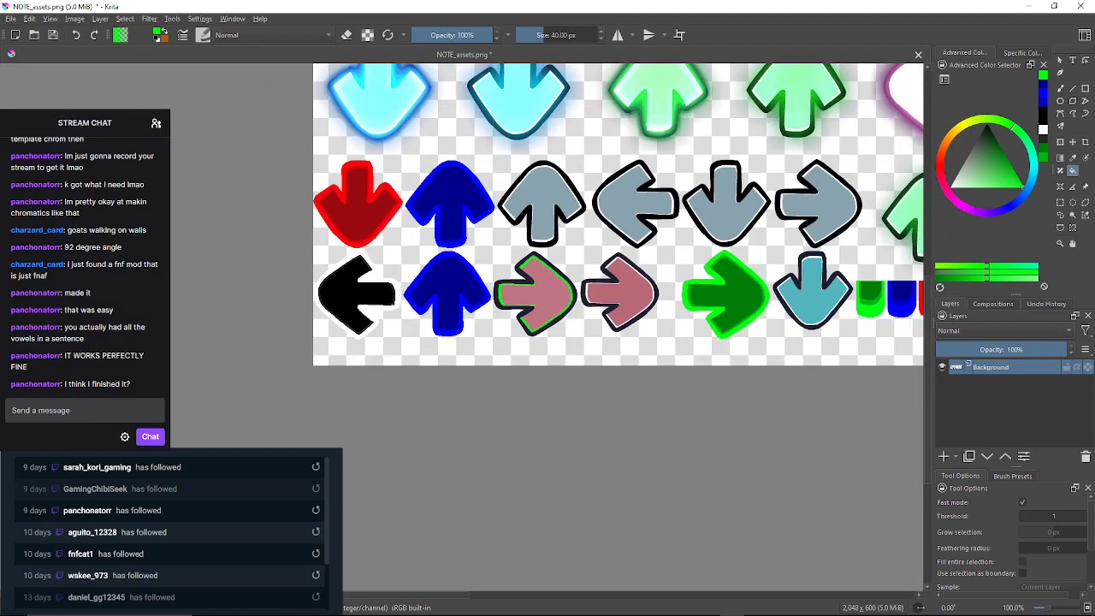
pyautogui.scroll(6, 509, 280)
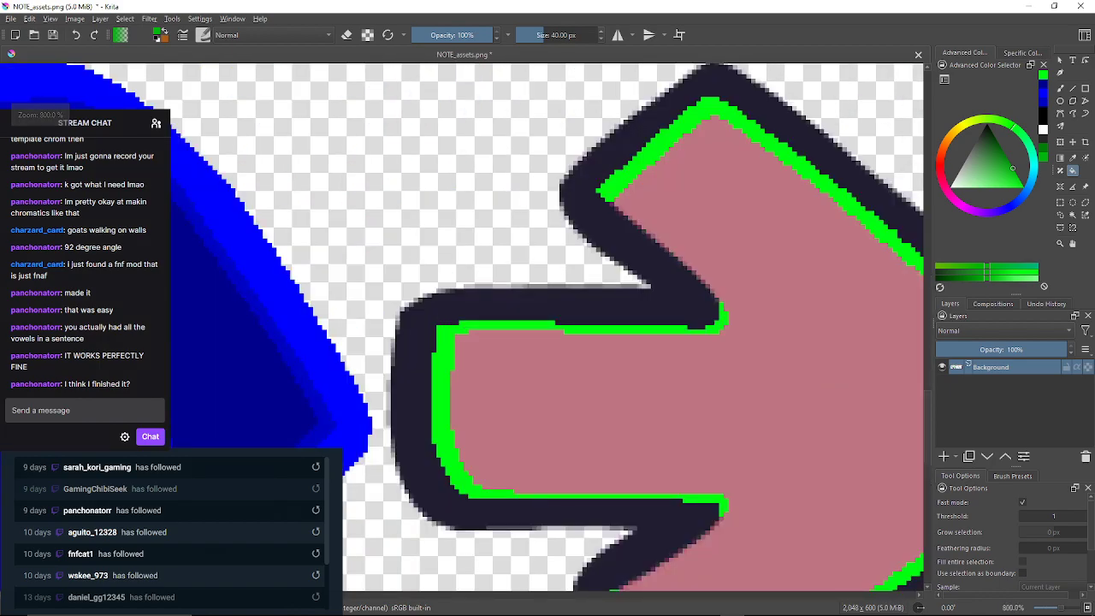
pyautogui.hscroll(2, 547, 325)
pyautogui.scroll(-1, 547, 325)
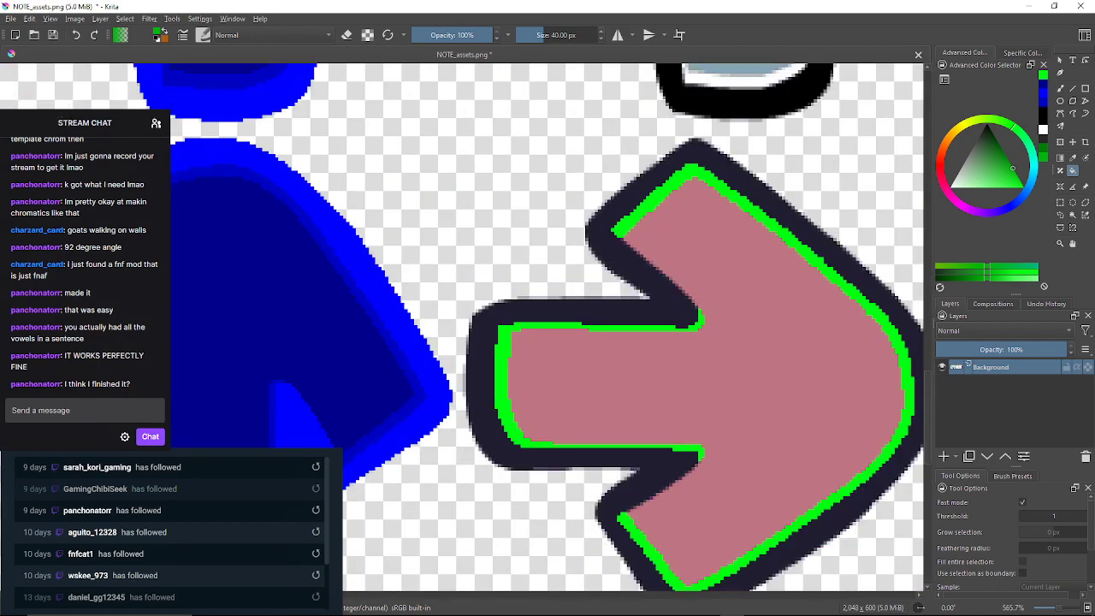
pyautogui.click(1044, 515)
pyautogui.click(842, 503)
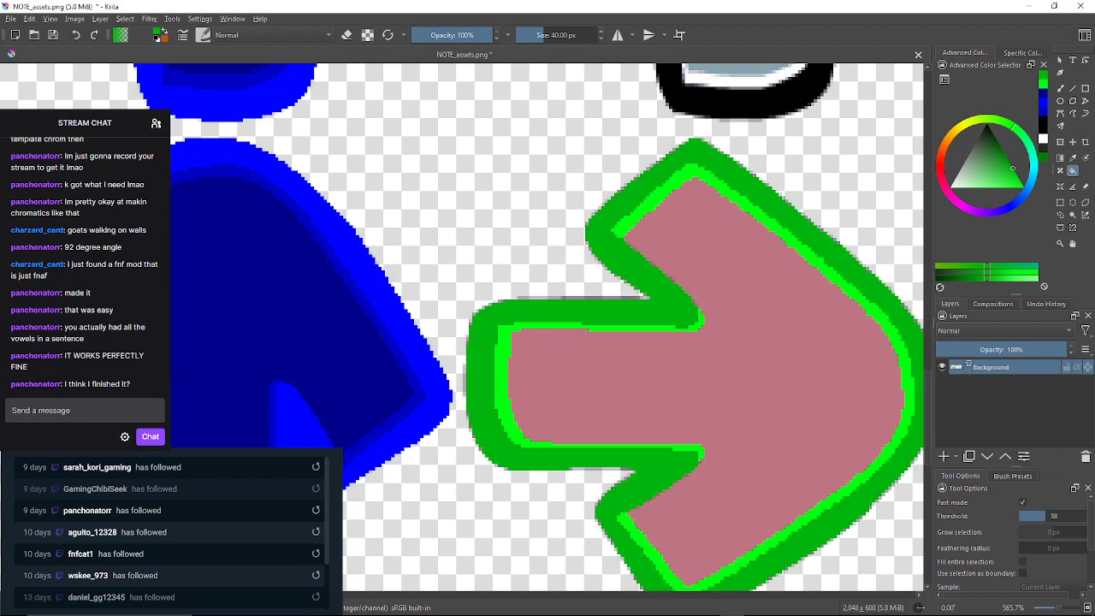
# Set the fill threshold to 1 and fill the gray pixels outside the border at the arrow's tip with darker green
pyautogui.moveTo(650, 342); pyautogui.dragTo(601, 379)
pyautogui.click(1021, 516)
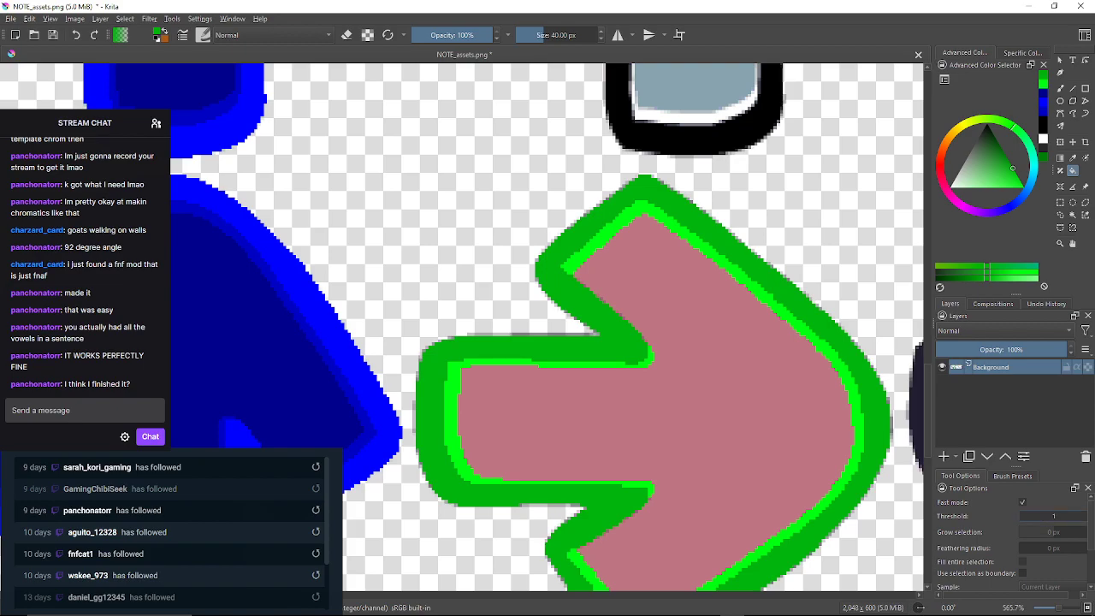
pyautogui.scroll(5, 898, 423)
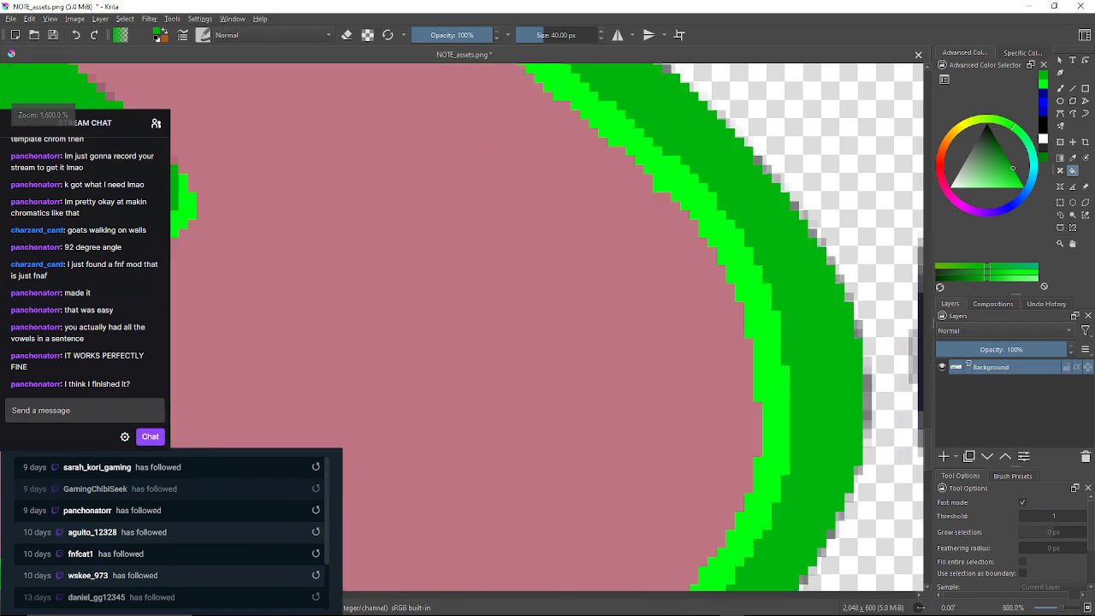
pyautogui.moveTo(898, 423)
pyautogui.mouseDown()
pyautogui.moveTo(821, 440)
pyautogui.moveTo(622, 409)
pyautogui.mouseUp()
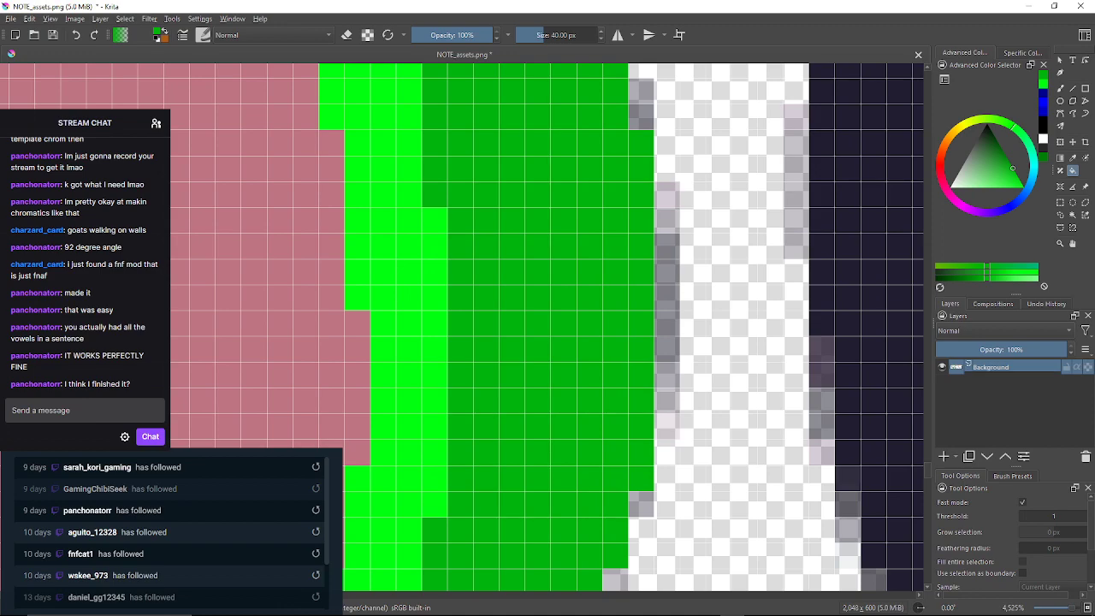
pyautogui.click(666, 194)
pyautogui.moveTo(666, 244); pyautogui.dragTo(666, 350)
pyautogui.click(667, 221)
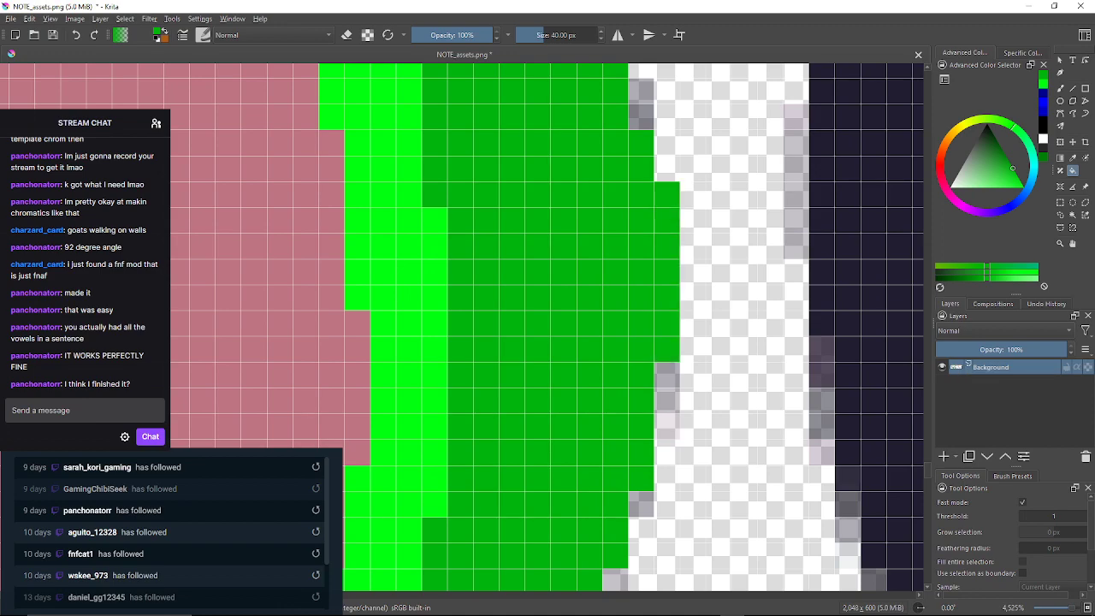
pyautogui.click(667, 374)
pyautogui.click(667, 401)
pyautogui.click(668, 426)
pyautogui.moveTo(667, 426); pyautogui.dragTo(691, 285)
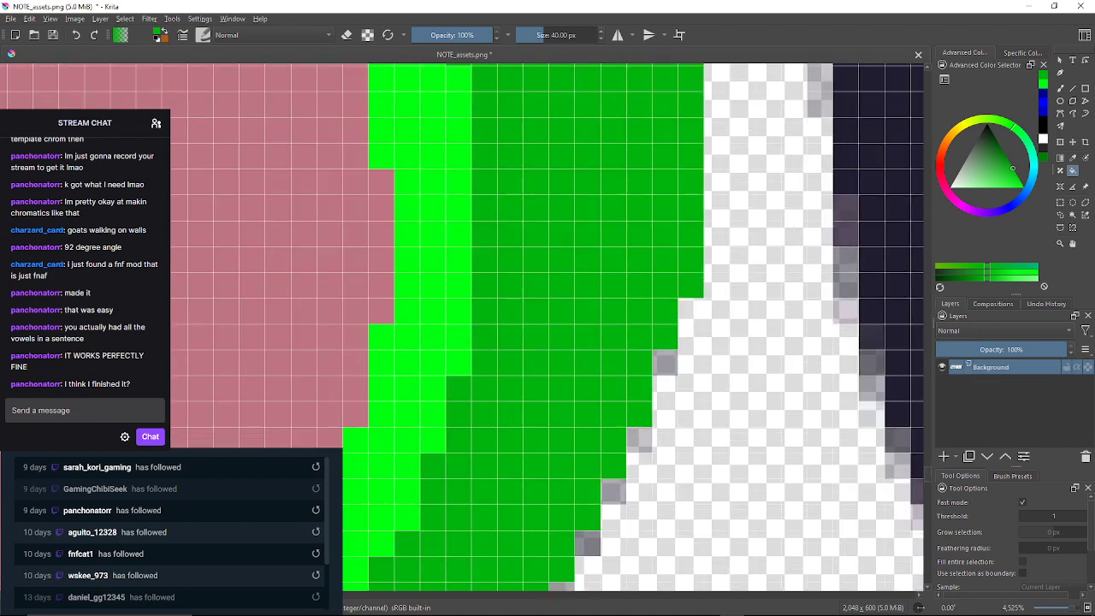
# Fill the gray pixels outside the border just below the arrow's tip with darker green
pyautogui.click(666, 363)
pyautogui.click(640, 440)
pyautogui.moveTo(640, 439); pyautogui.dragTo(664, 290)
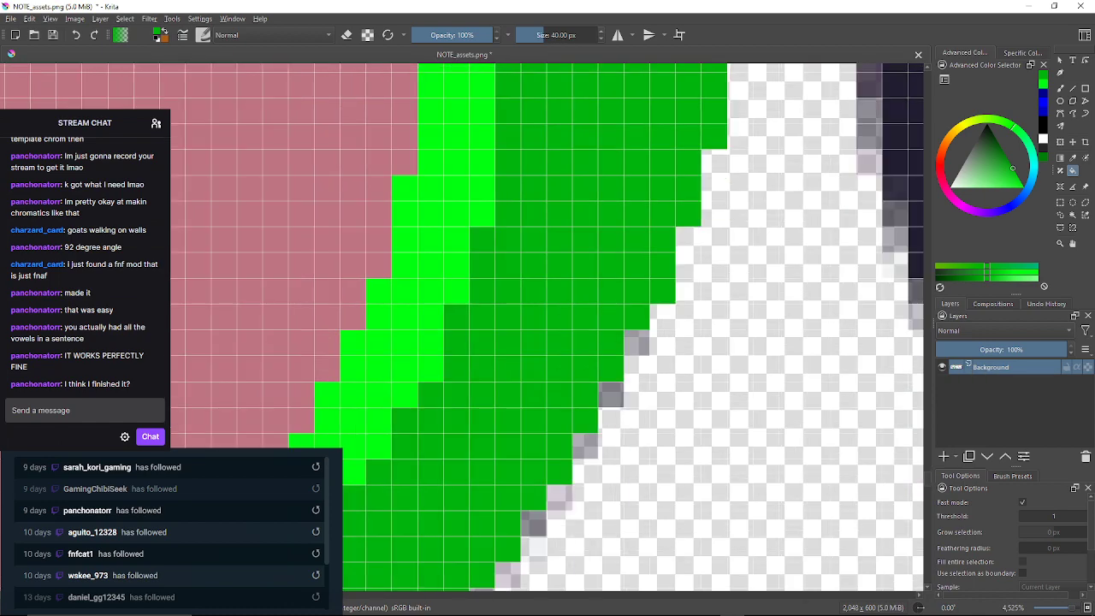
pyautogui.click(637, 343)
pyautogui.click(611, 394)
pyautogui.moveTo(611, 394); pyautogui.dragTo(588, 351)
pyautogui.click(614, 324)
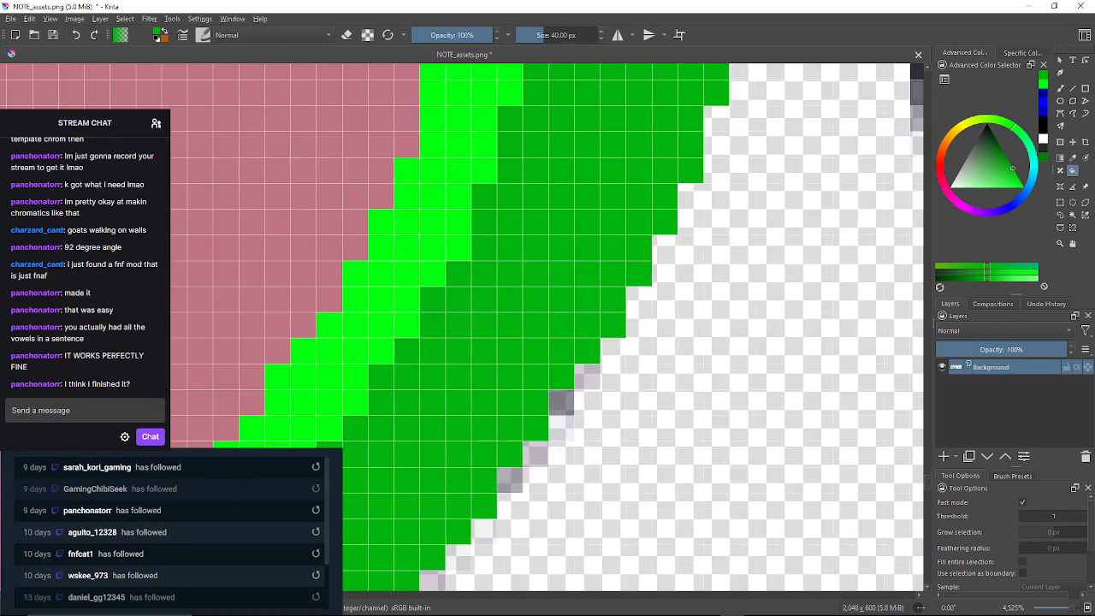
# Fill the gray pixels where the border curves from the tip into the lower diagonal with darker green
pyautogui.click(587, 376)
pyautogui.click(561, 402)
pyautogui.moveTo(561, 402); pyautogui.dragTo(596, 274)
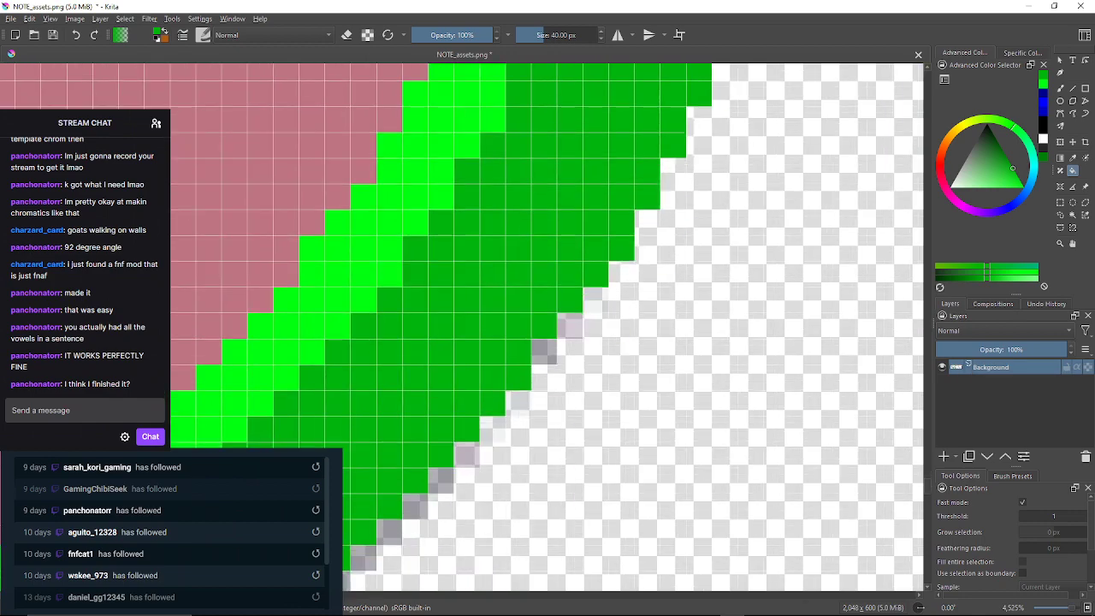
pyautogui.click(570, 326)
pyautogui.click(544, 351)
pyautogui.moveTo(544, 351); pyautogui.dragTo(620, 198)
pyautogui.click(571, 276)
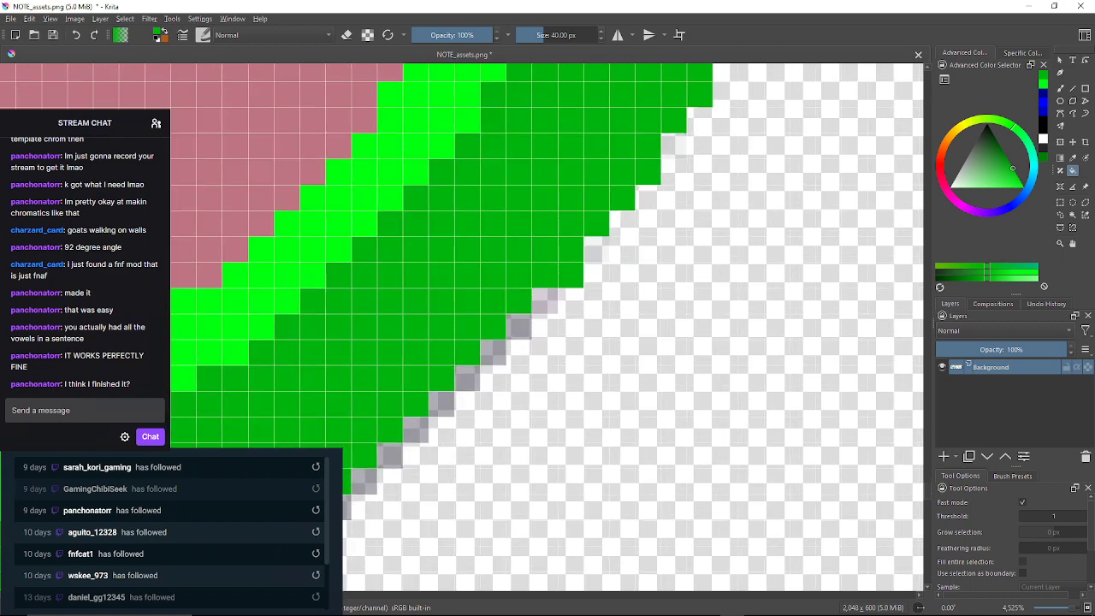
# Fill the run of gray stair-step pixels along the upper part of the arrowhead's lower diagonal with darker green
pyautogui.click(546, 302)
pyautogui.click(520, 326)
pyautogui.click(493, 352)
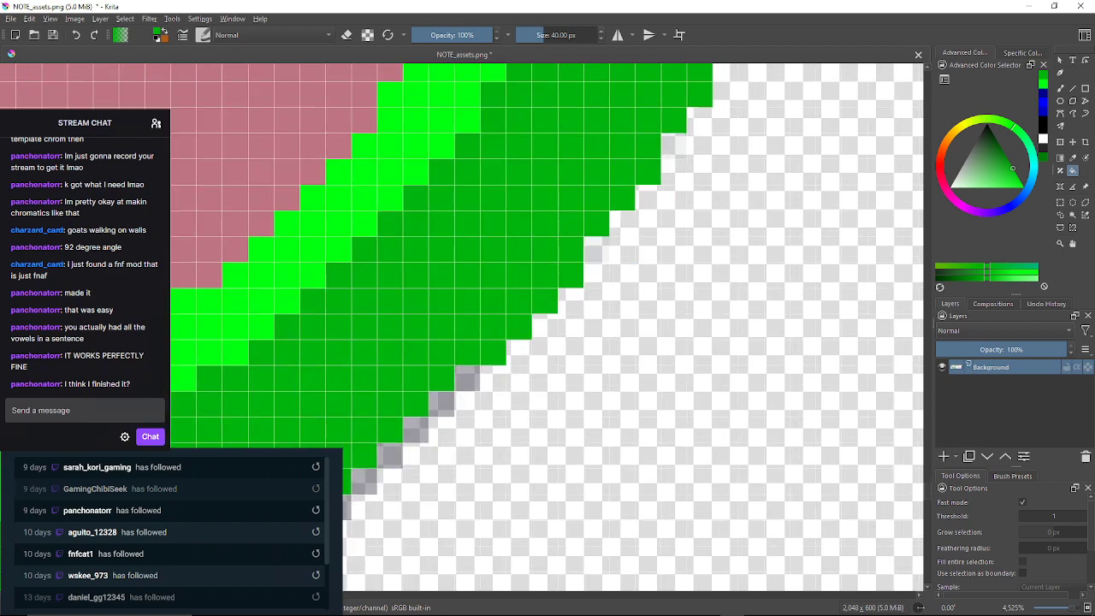
pyautogui.click(467, 378)
pyautogui.click(441, 403)
pyautogui.moveTo(440, 406); pyautogui.dragTo(524, 303)
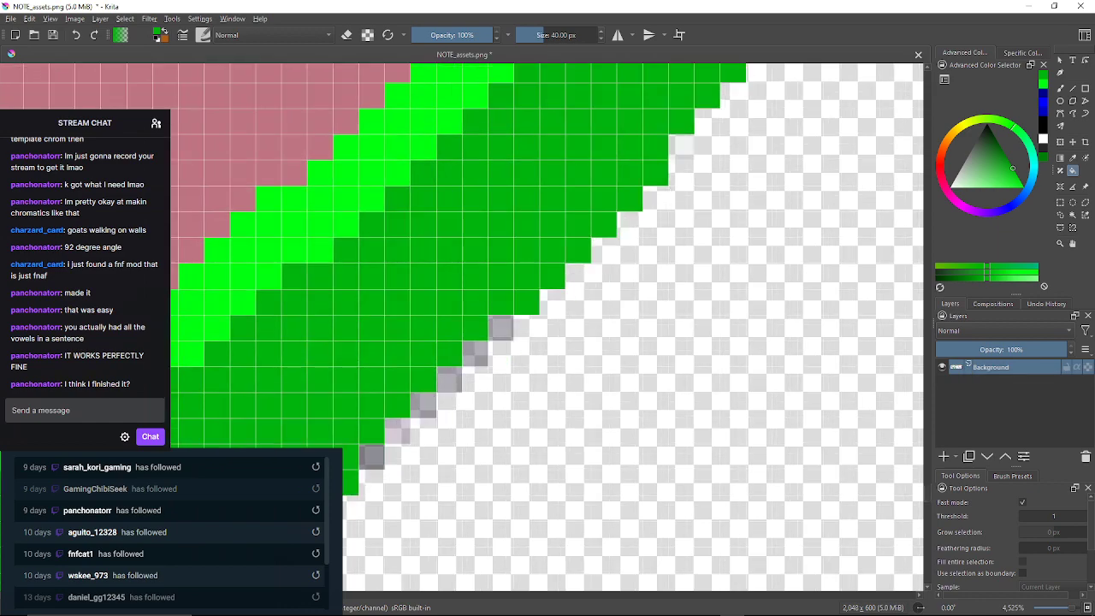
# Continue filling the gray stair-step pixels down the arrowhead's lower diagonal edge with darker green
pyautogui.click(500, 328)
pyautogui.click(475, 353)
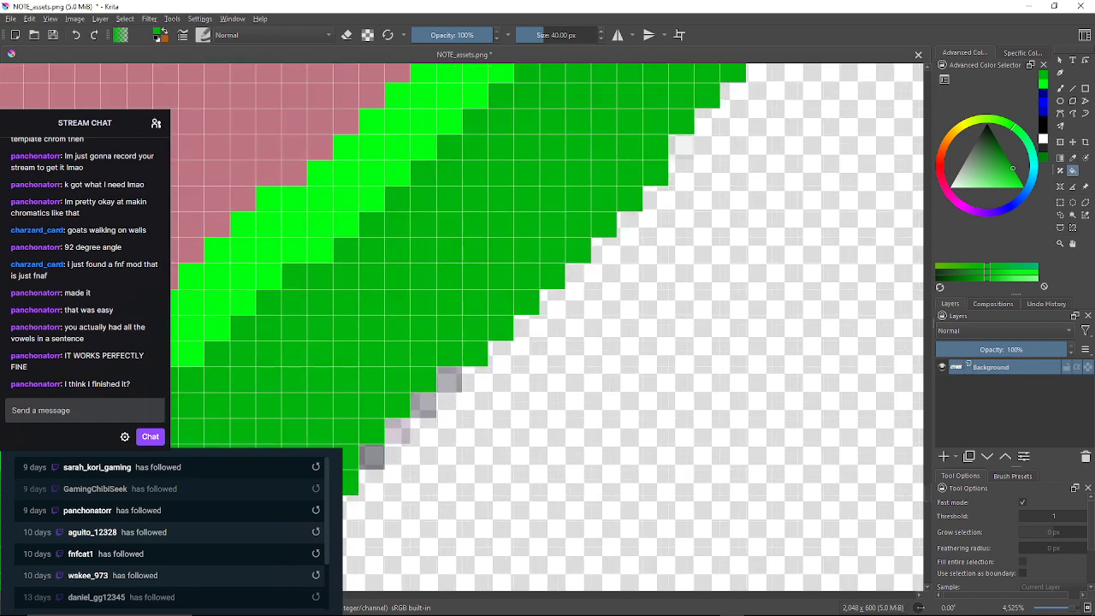
pyautogui.click(449, 379)
pyautogui.click(423, 404)
pyautogui.moveTo(423, 406); pyautogui.dragTo(492, 290)
pyautogui.click(466, 314)
pyautogui.click(441, 340)
# Fill the gray and pinkish pixels around the middle of the arrowhead's lower diagonal with darker green
pyautogui.moveTo(439, 341); pyautogui.dragTo(502, 306)
pyautogui.click(451, 356)
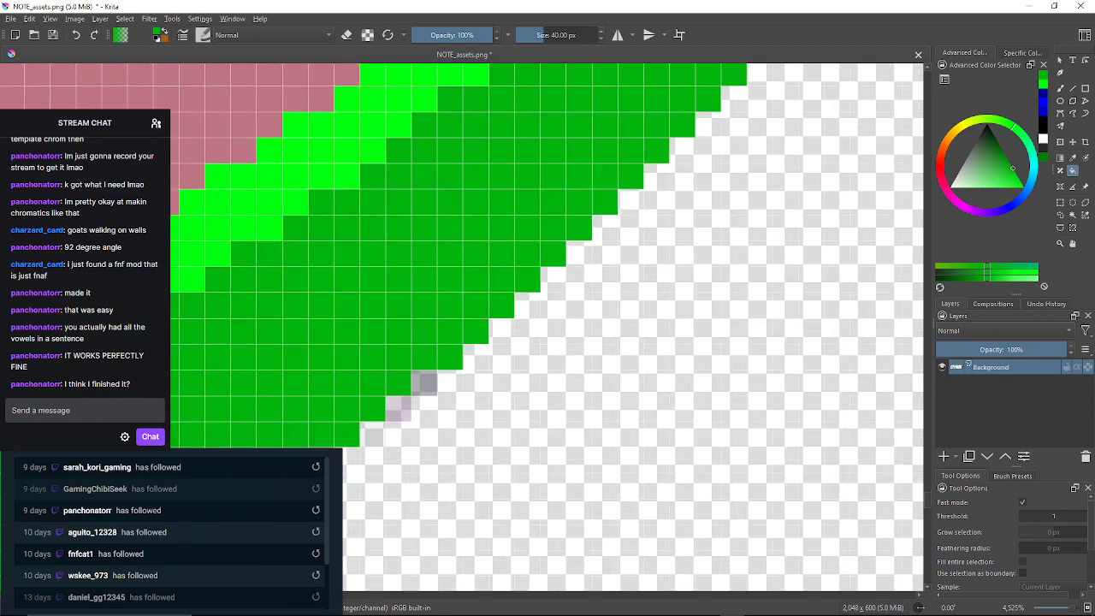
pyautogui.click(424, 383)
pyautogui.click(397, 408)
pyautogui.moveTo(398, 410)
pyautogui.mouseDown()
pyautogui.moveTo(370, 385)
pyautogui.moveTo(509, 268)
pyautogui.mouseUp()
pyautogui.click(449, 328)
pyautogui.click(421, 354)
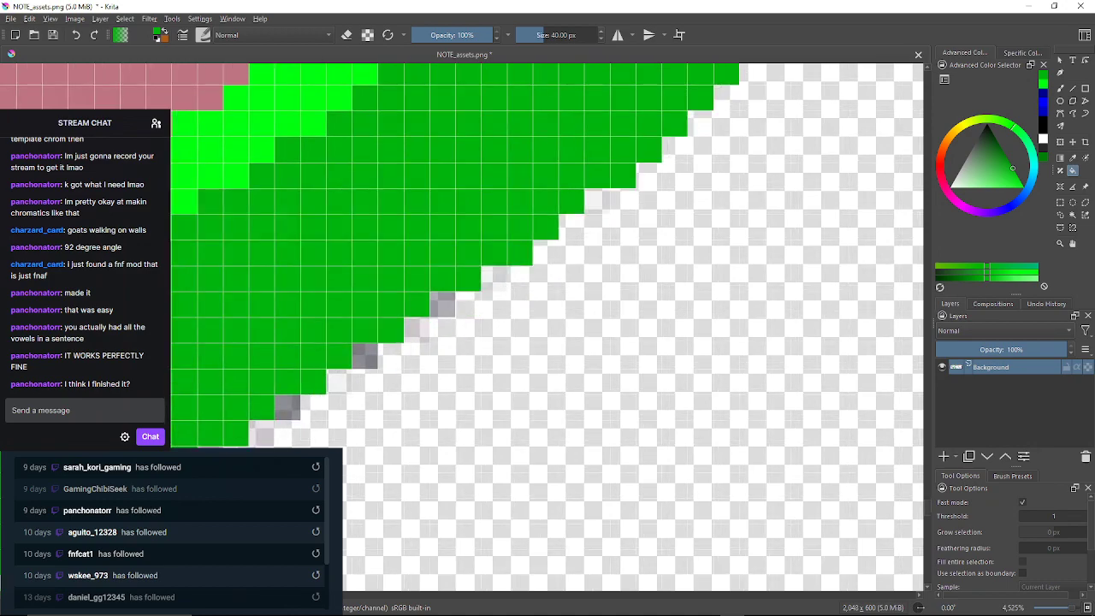
# Fill the gray pixels just past the middle of the lower diagonal, toward the lower wing, with darker green
pyautogui.click(442, 304)
pyautogui.click(417, 330)
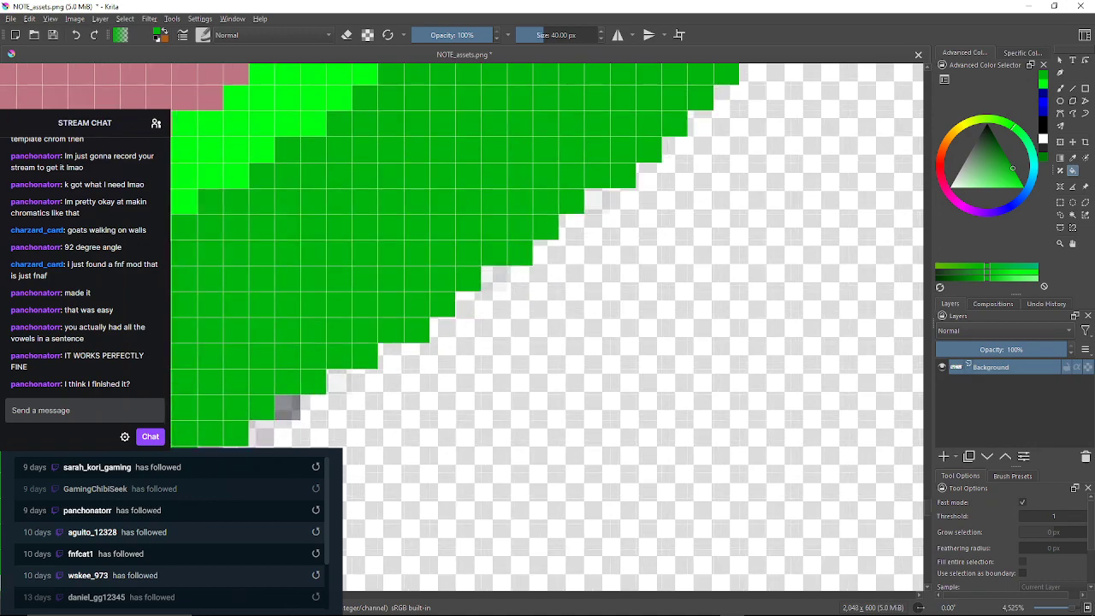
pyautogui.scroll(-1, 366, 342)
pyautogui.click(365, 322)
pyautogui.click(339, 349)
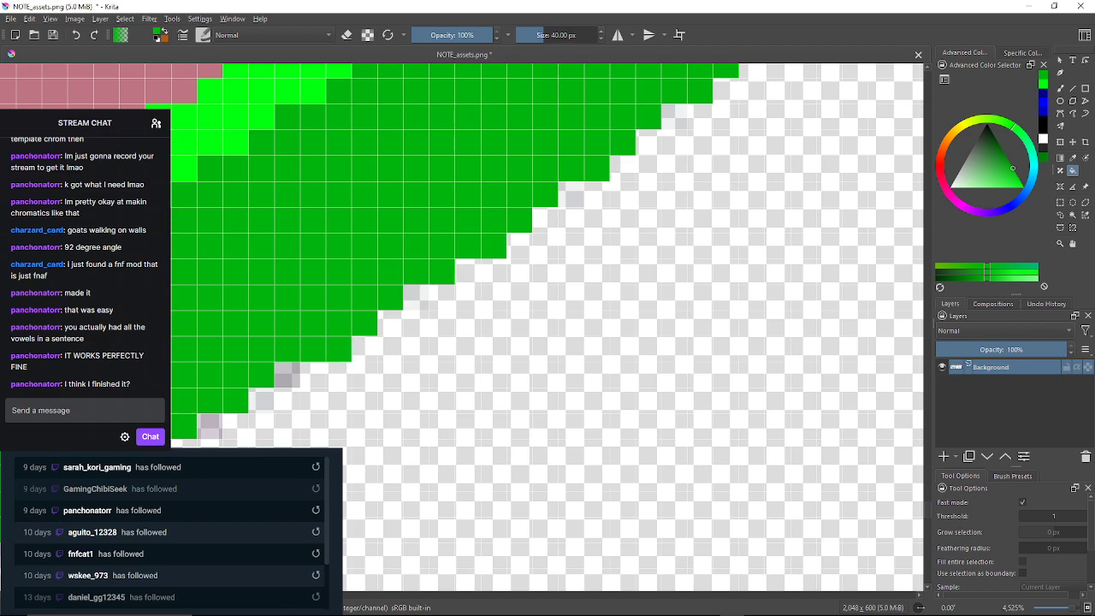
pyautogui.click(287, 374)
pyautogui.moveTo(286, 374); pyautogui.dragTo(379, 295)
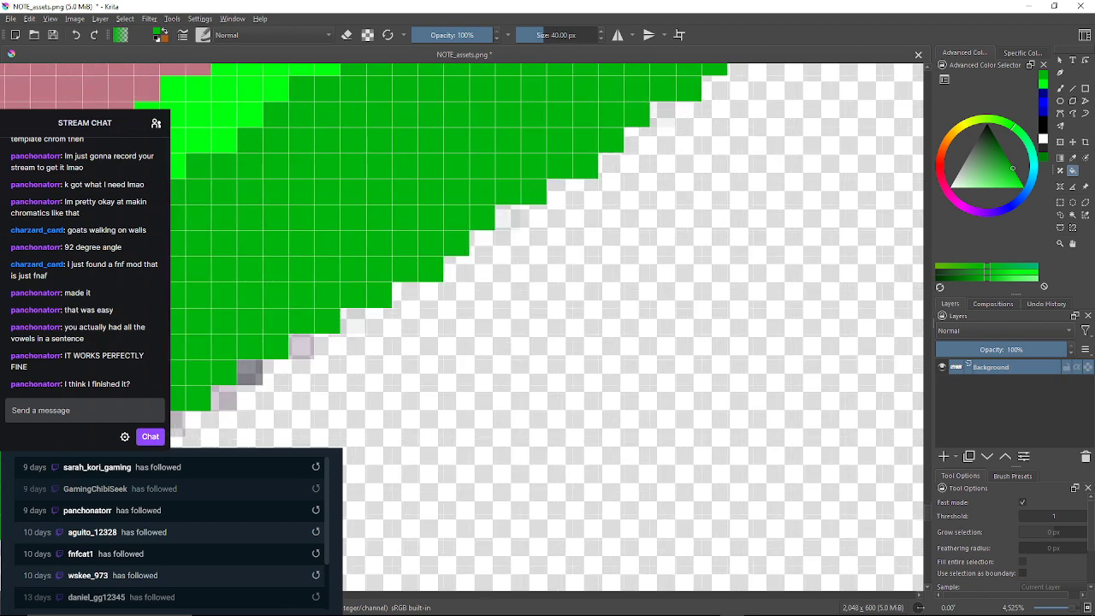
# Fill the gray pixels and two skipped pale pixels on the diagonal's lower half with darker green, undoing the stray background fill
pyautogui.click(301, 346)
pyautogui.click(249, 372)
pyautogui.moveTo(250, 373); pyautogui.dragTo(387, 269)
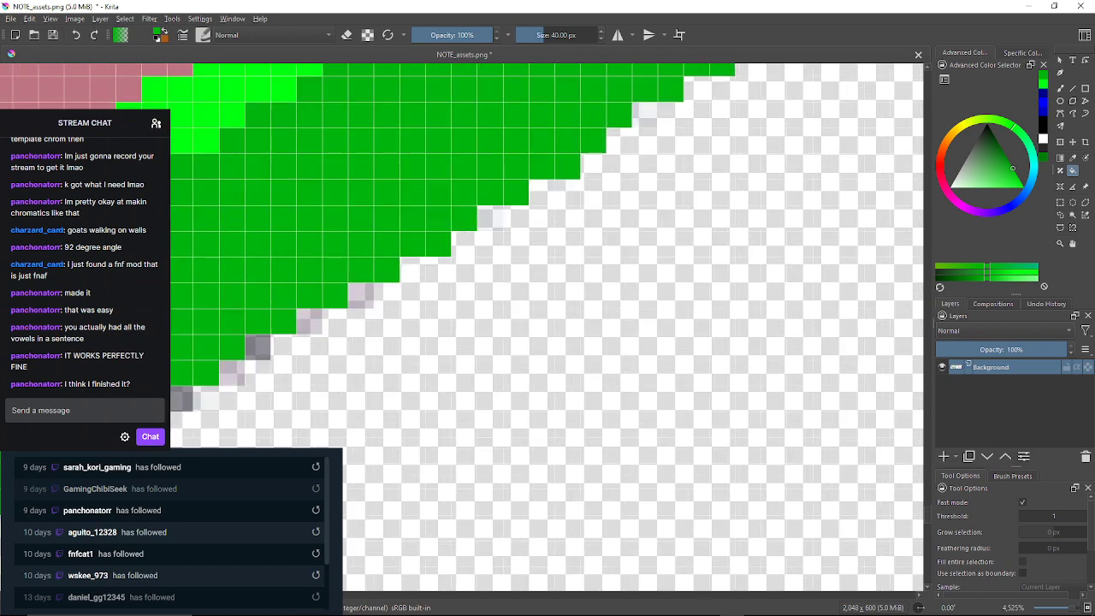
pyautogui.click(360, 296)
pyautogui.click(308, 322)
pyautogui.click(342, 325)
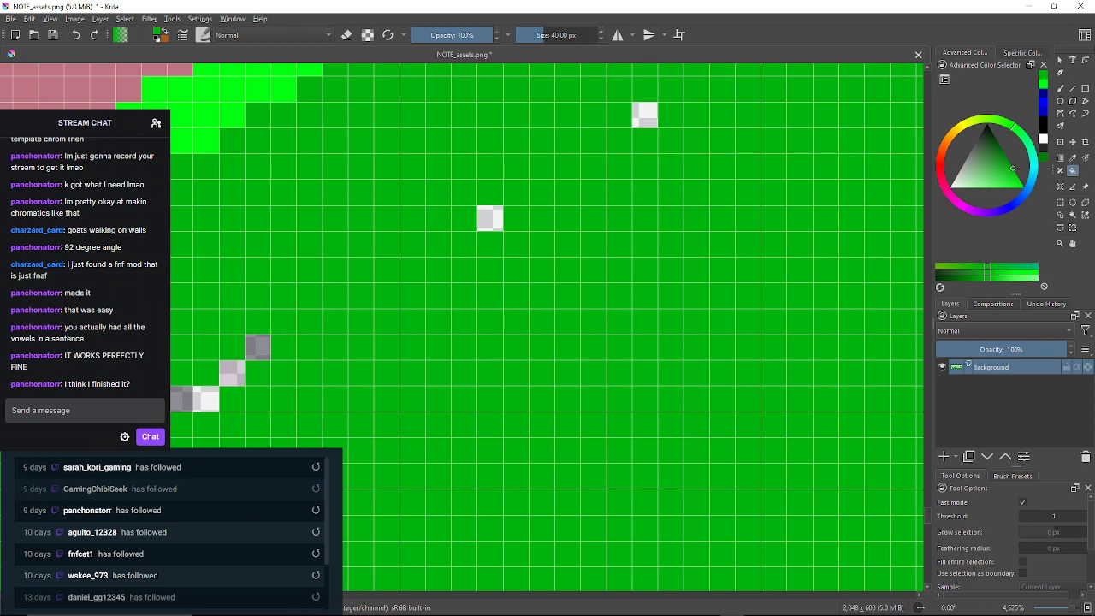
pyautogui.hotkey('ctrl', 'z')
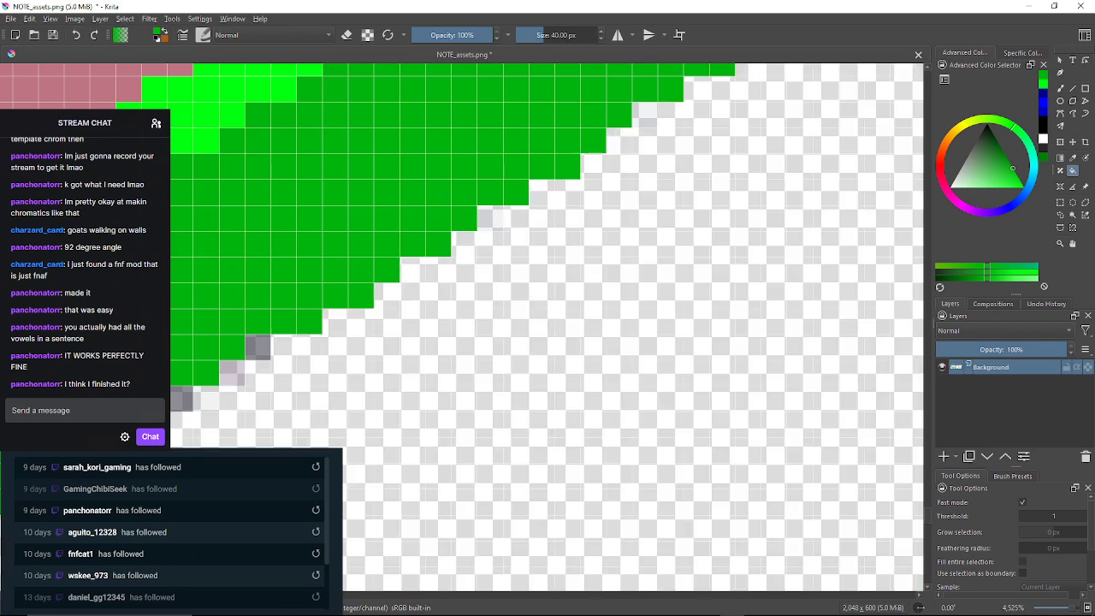
pyautogui.click(645, 116)
pyautogui.click(490, 218)
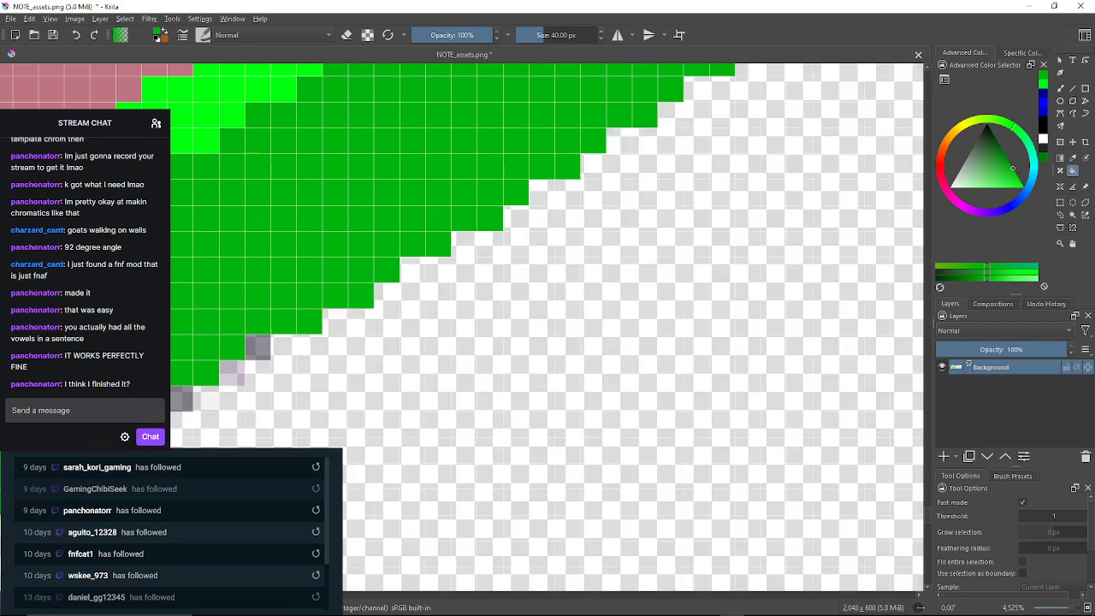
pyautogui.moveTo(394, 317); pyautogui.dragTo(446, 260)
pyautogui.click(333, 285)
pyautogui.click(309, 289)
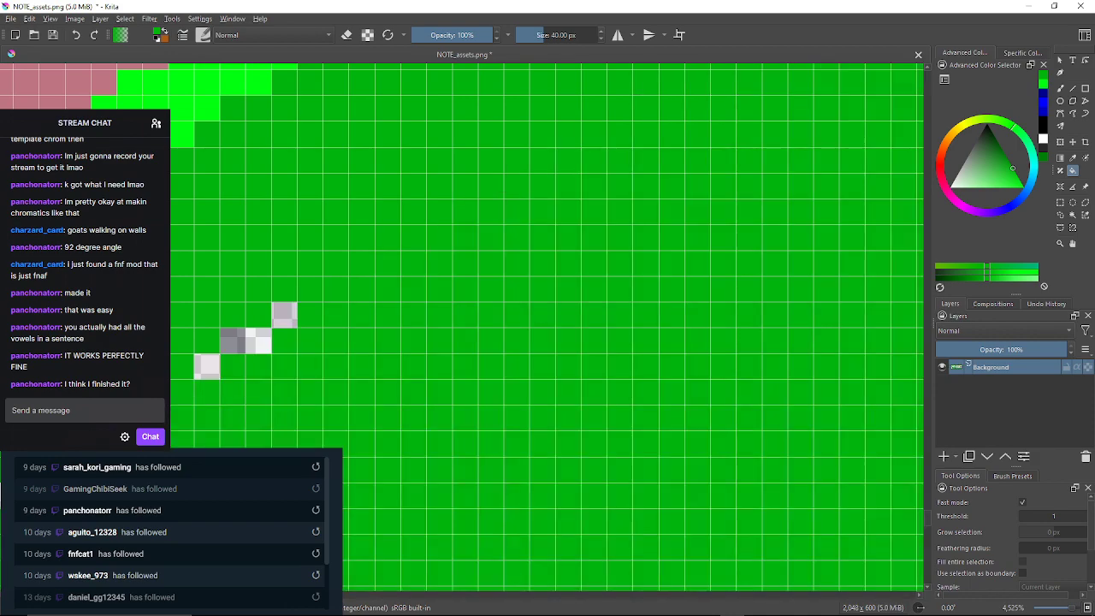
pyautogui.click(75, 35)
pyautogui.click(75, 34)
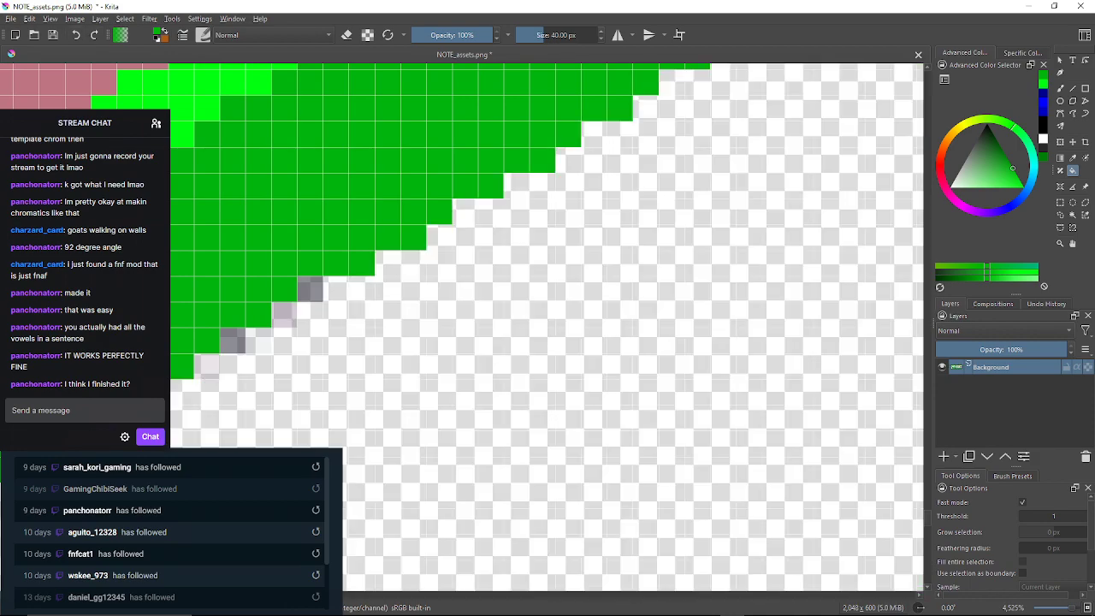
# Fill the dark gray pixel and its grayish neighbors on the lower diagonal with darker green, undoing the stray background fill
pyautogui.click(310, 289)
pyautogui.click(304, 310)
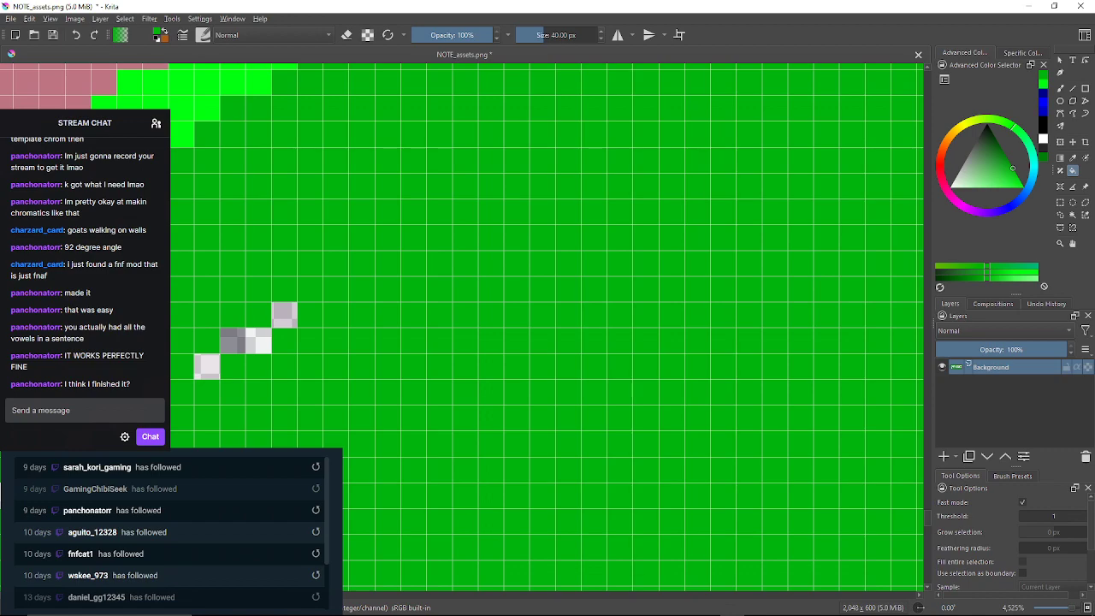
pyautogui.click(259, 341)
pyautogui.click(76, 35)
pyautogui.click(75, 35)
pyautogui.click(284, 315)
pyautogui.click(259, 340)
pyautogui.click(232, 340)
# Fill the gray and pale pixels along the lower wing's outer edge with darker green
pyautogui.moveTo(233, 340); pyautogui.dragTo(330, 193)
pyautogui.click(304, 218)
pyautogui.click(253, 244)
pyautogui.click(201, 270)
pyautogui.moveTo(201, 270); pyautogui.dragTo(404, 243)
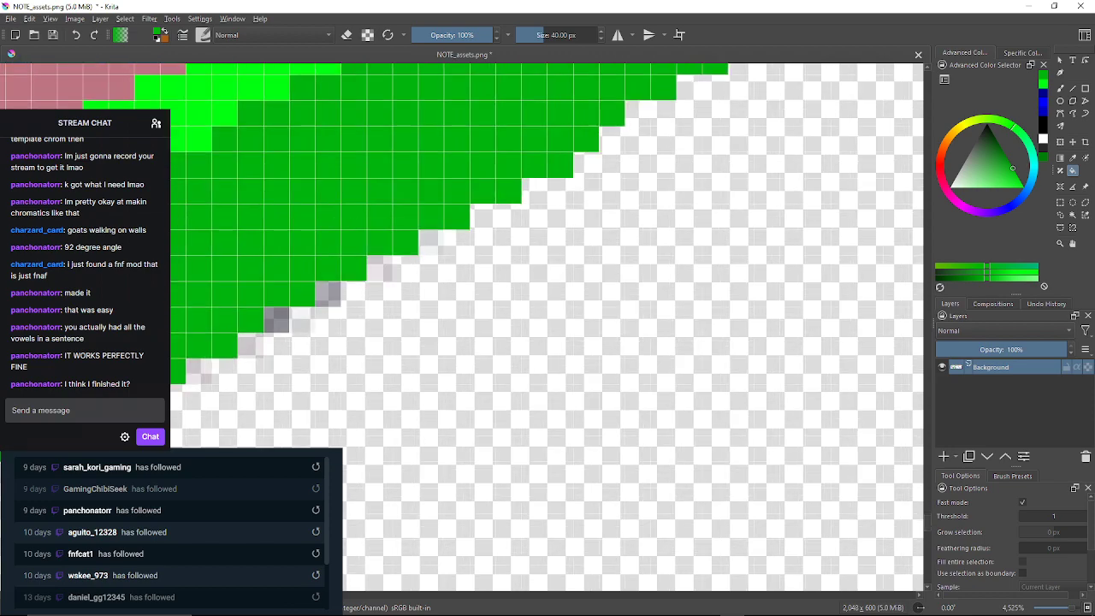
pyautogui.click(431, 243)
pyautogui.click(380, 269)
pyautogui.click(328, 294)
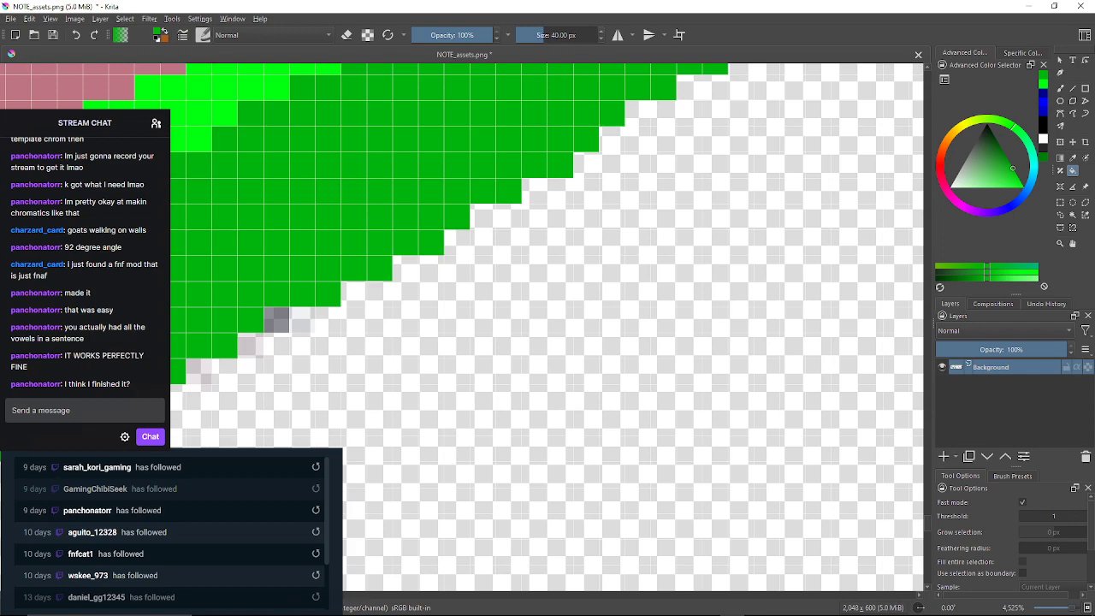
# Fill more gray and pale pixels down the lower wing's outer edge with darker green, undoing the stray background fill
pyautogui.click(276, 320)
pyautogui.moveTo(277, 320); pyautogui.dragTo(268, 331)
pyautogui.click(269, 357)
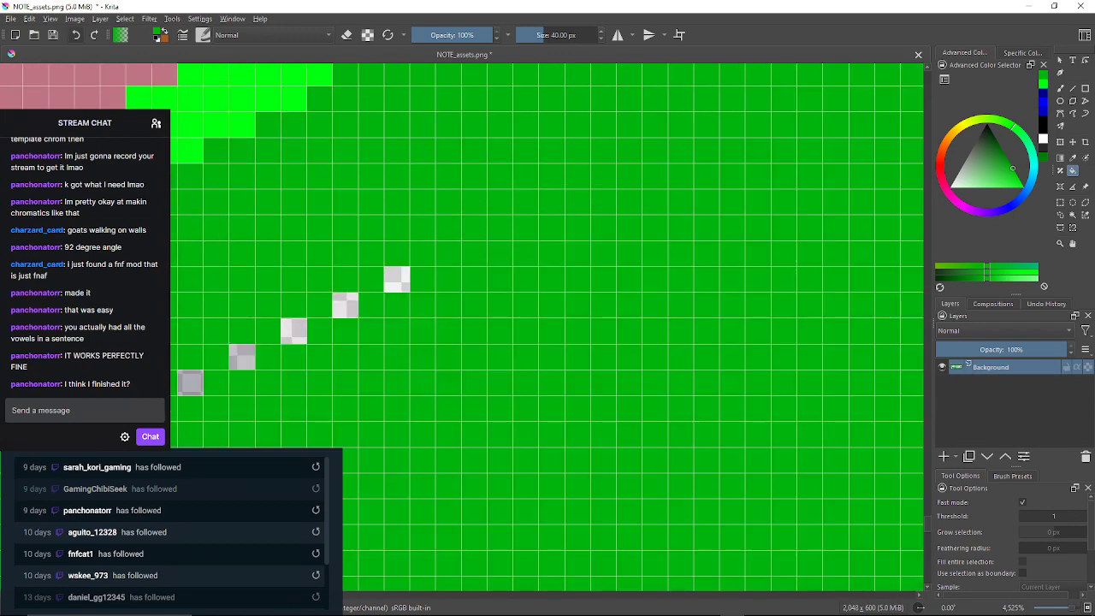
pyautogui.click(76, 35)
pyautogui.click(397, 278)
pyautogui.click(345, 306)
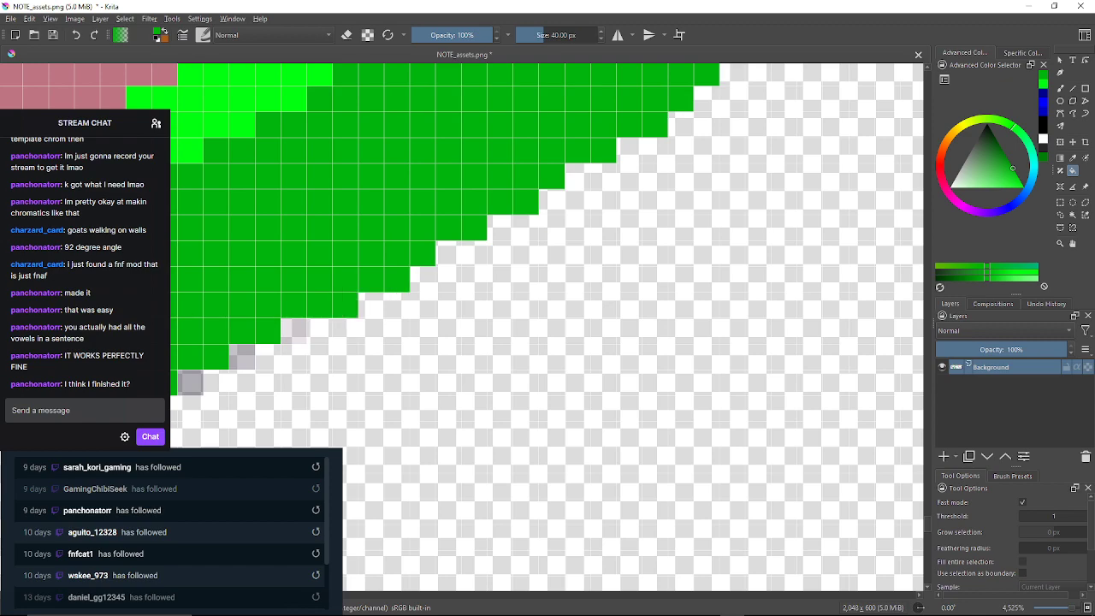
pyautogui.click(293, 331)
# Fill the last gray pixels on the lower wing's outer edge and those around its bottom corner with darker green
pyautogui.moveTo(242, 357); pyautogui.dragTo(259, 320)
pyautogui.click(259, 321)
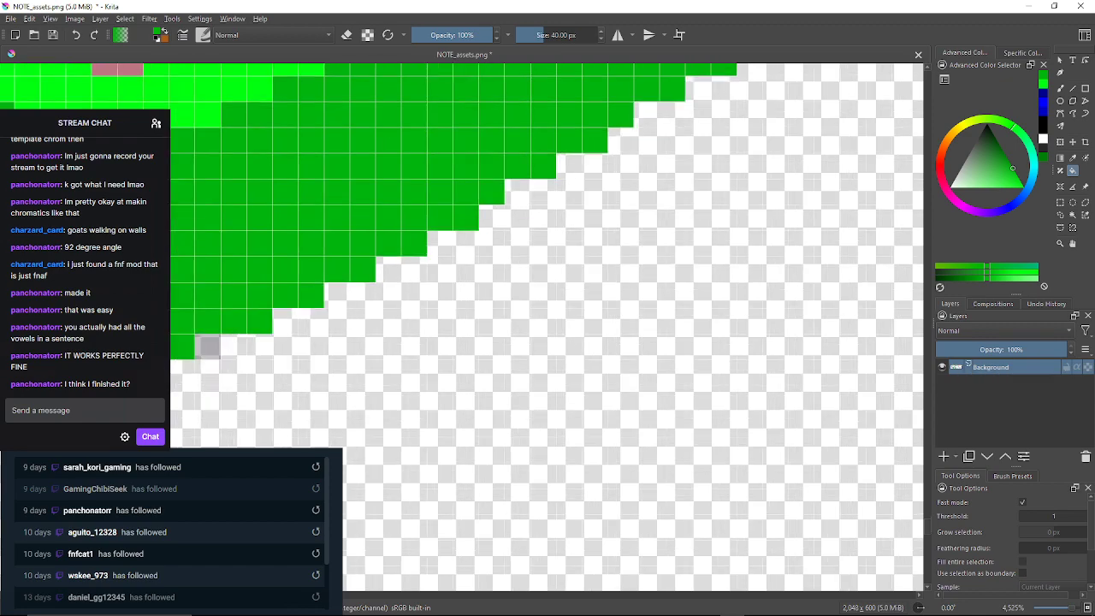
pyautogui.click(208, 346)
pyautogui.moveTo(207, 346)
pyautogui.mouseDown()
pyautogui.moveTo(484, 269)
pyautogui.moveTo(562, 269)
pyautogui.mouseUp()
pyautogui.click(394, 322)
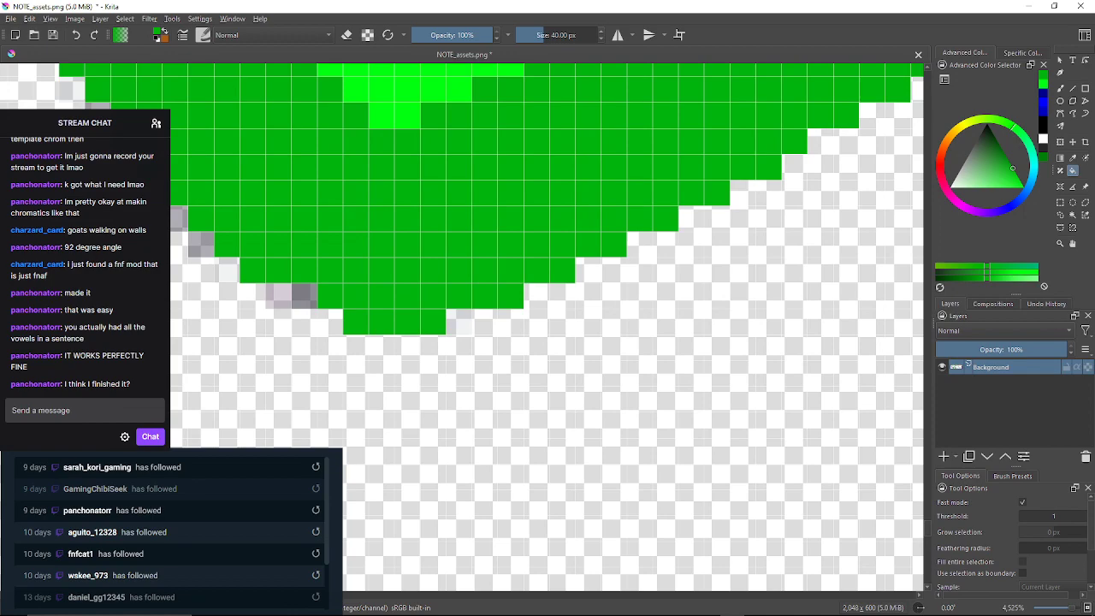
pyautogui.click(279, 296)
pyautogui.click(305, 296)
# Fill the gray pixels on the lower wing's rear edge, just above its bottom corner, with darker green
pyautogui.moveTo(304, 296); pyautogui.dragTo(393, 328)
pyautogui.click(315, 302)
pyautogui.click(289, 277)
pyautogui.click(263, 251)
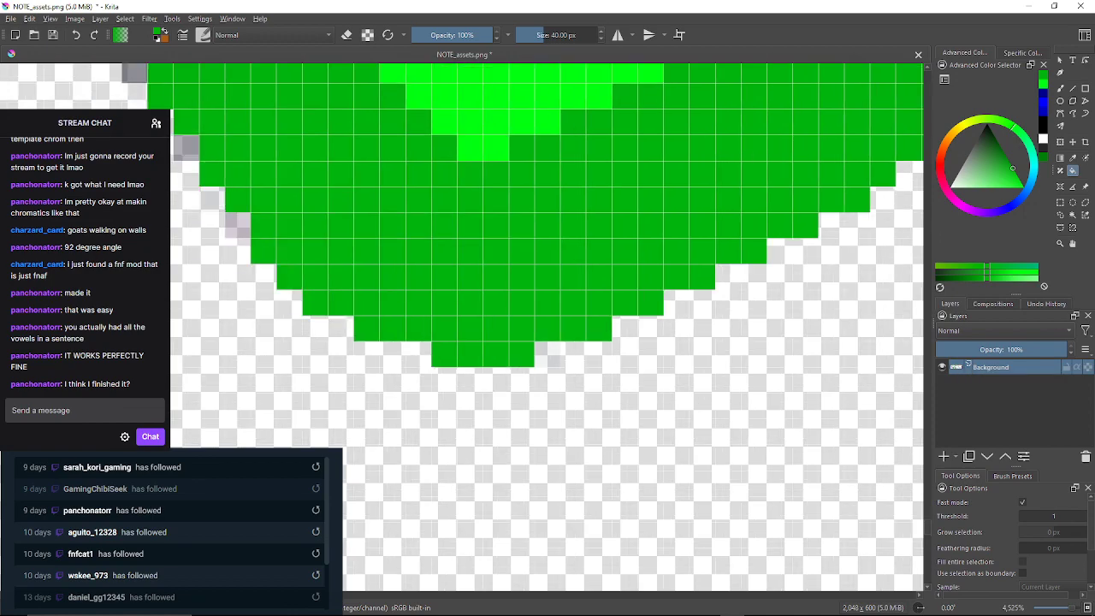
pyautogui.moveTo(263, 251); pyautogui.dragTo(340, 324)
pyautogui.click(314, 296)
pyautogui.click(289, 271)
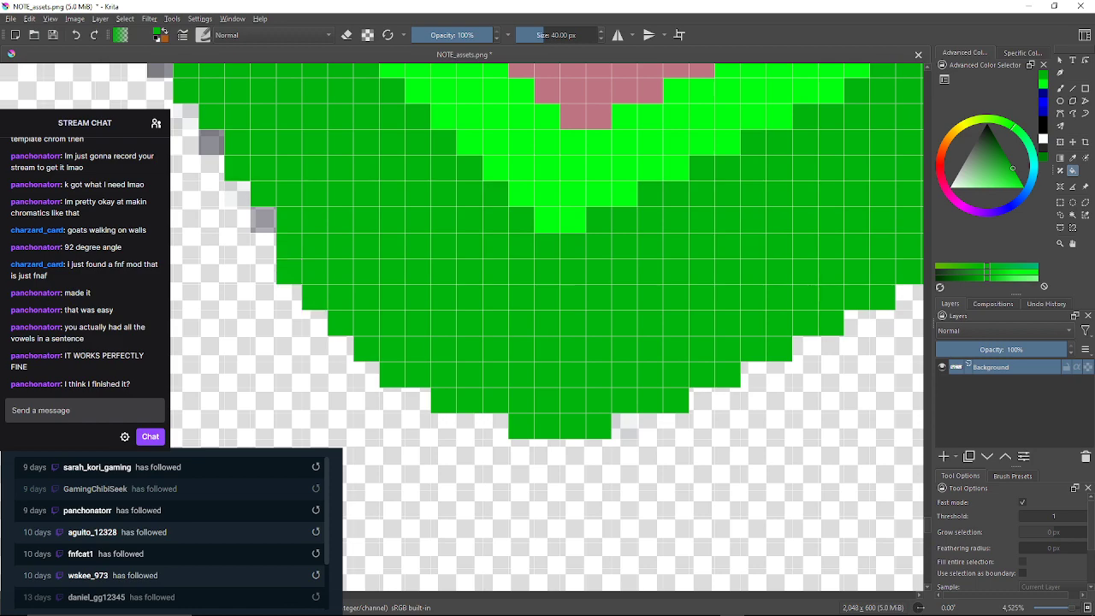
# Fill the gray pixels along the lower part of the lower wing's rear edge with darker green
pyautogui.click(263, 220)
pyautogui.moveTo(263, 220); pyautogui.dragTo(352, 344)
pyautogui.click(326, 318)
pyautogui.click(300, 267)
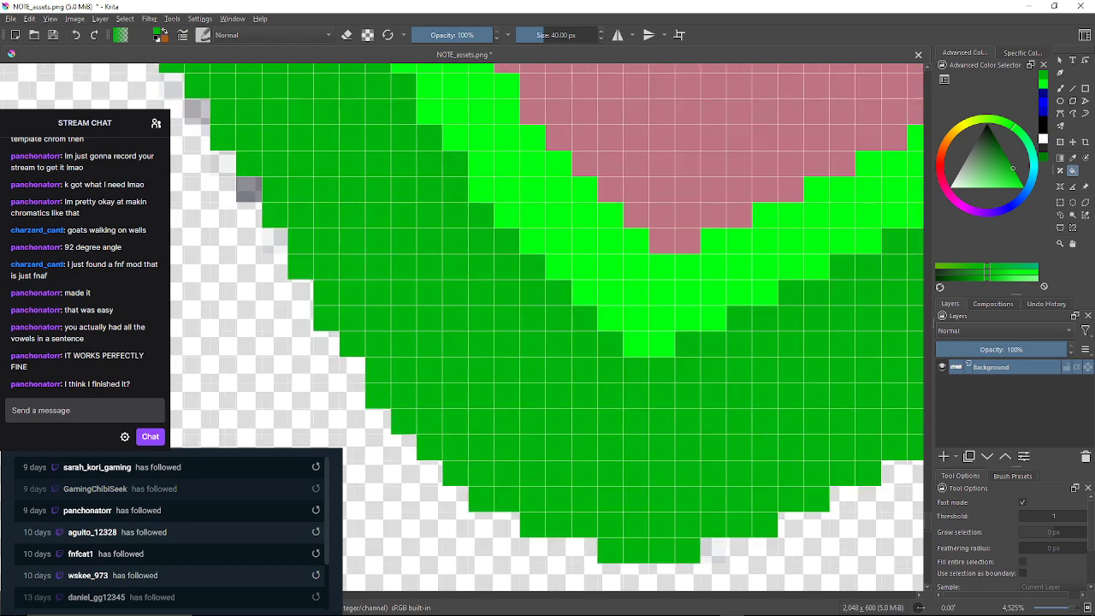
pyautogui.click(275, 241)
pyautogui.click(249, 189)
# Fill the gray and pale pixels around the middle of the lower wing's rear edge with darker green
pyautogui.moveTo(248, 189); pyautogui.dragTo(317, 239)
pyautogui.click(292, 214)
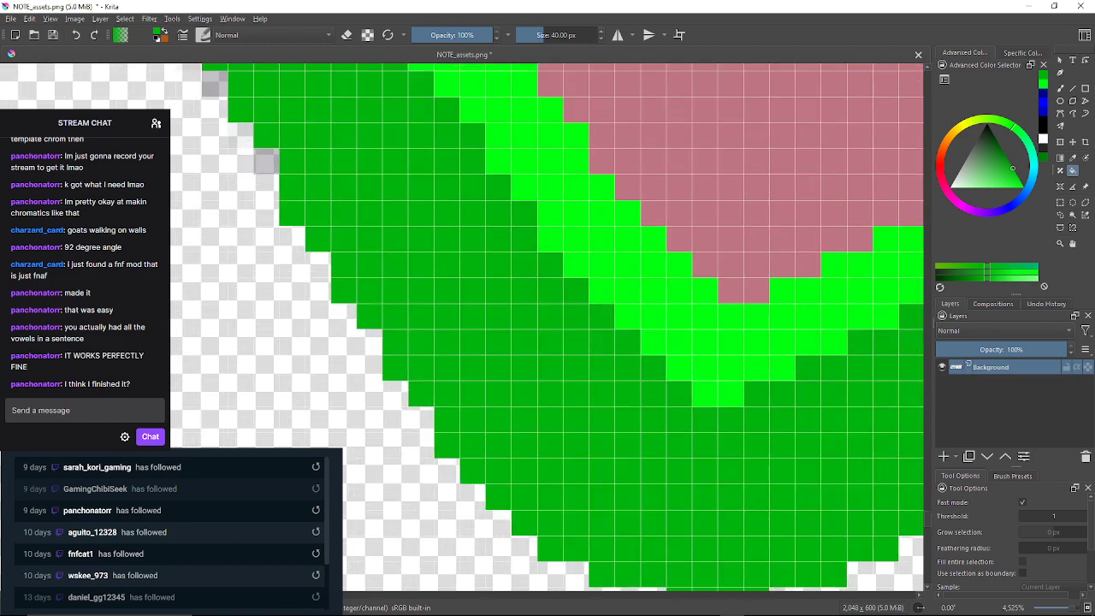
pyautogui.click(266, 161)
pyautogui.moveTo(265, 161); pyautogui.dragTo(329, 217)
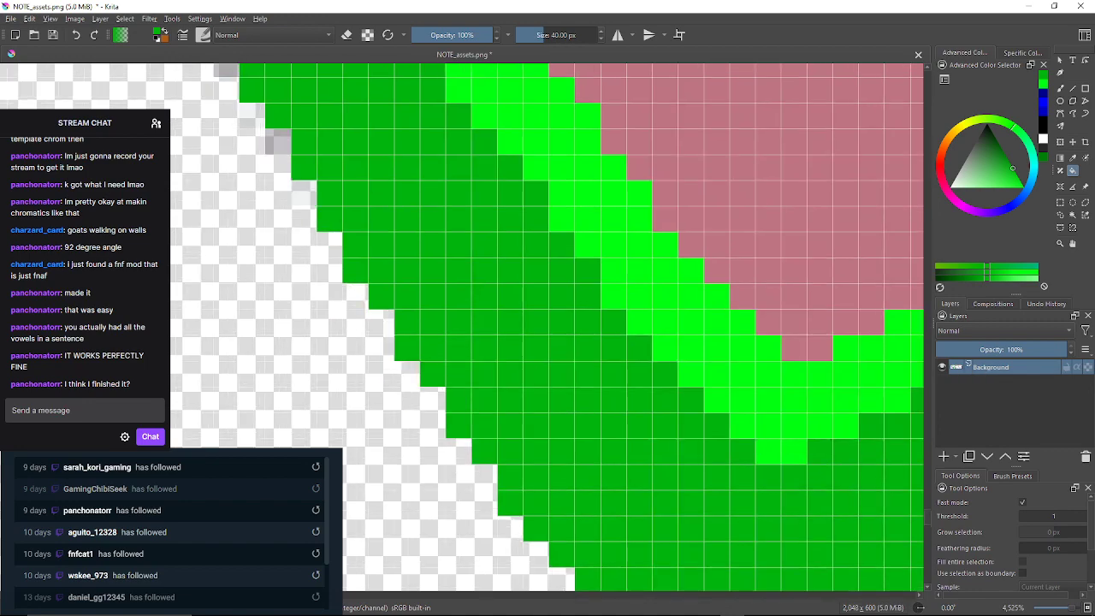
pyautogui.click(304, 194)
pyautogui.click(278, 142)
# Fill the cluster of gray pixels farther up the lower wing's rear edge with darker green
pyautogui.moveTo(278, 142); pyautogui.dragTo(366, 281)
pyautogui.click(341, 255)
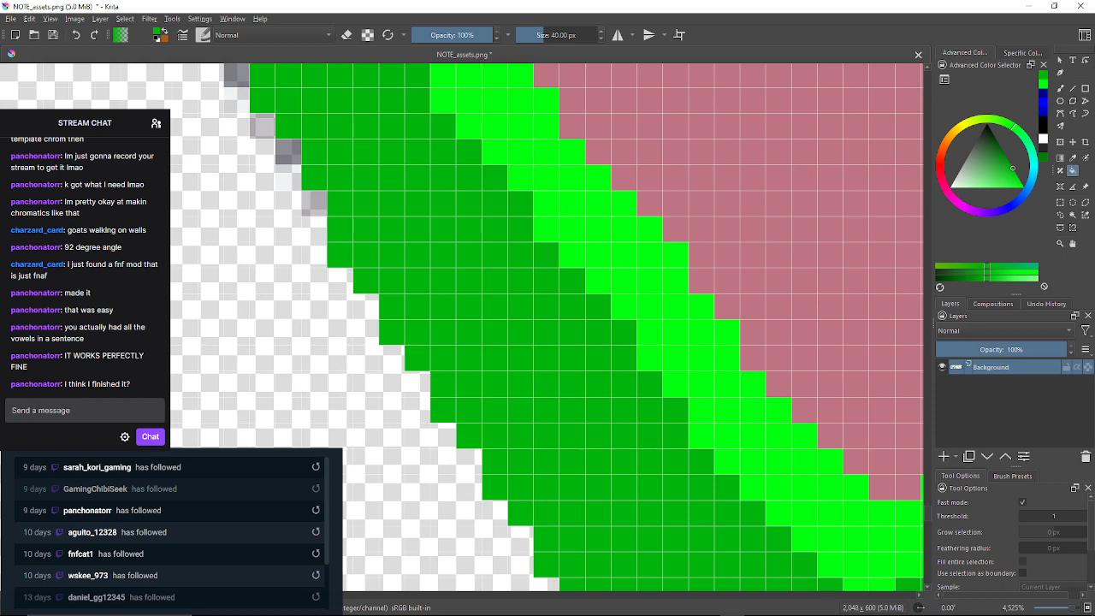
pyautogui.click(314, 203)
pyautogui.click(288, 151)
pyautogui.click(288, 178)
pyautogui.click(262, 126)
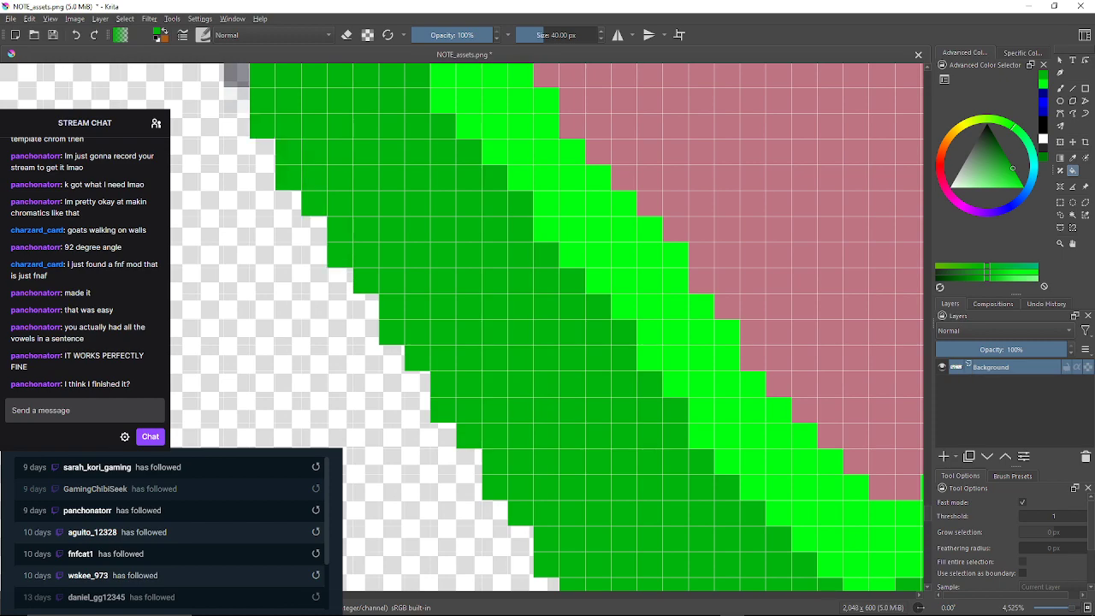
# Fill the gray pixels at the top of the lower wing's rear edge and around its rounded corner with darker green
pyautogui.moveTo(261, 126); pyautogui.dragTo(381, 278)
pyautogui.click(356, 226)
pyautogui.click(331, 201)
pyautogui.click(303, 147)
pyautogui.moveTo(304, 147); pyautogui.dragTo(373, 250)
pyautogui.moveTo(349, 99); pyautogui.dragTo(373, 265)
pyautogui.click(372, 265)
pyautogui.click(398, 239)
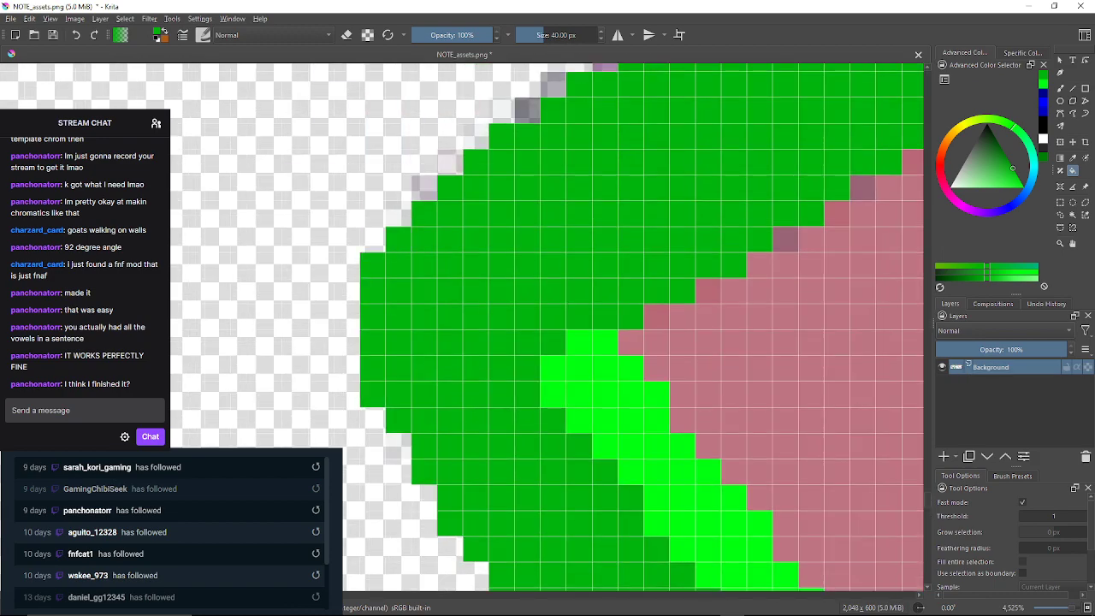
# Fill the gray pixels along the start of the lower wing's inner edge, above its rounded corner, with darker green
pyautogui.click(424, 188)
pyautogui.click(450, 163)
pyautogui.click(477, 136)
pyautogui.click(528, 111)
# Fill the grayish and purple pixels on the lower wing's inner edge up to the shaft corner with darker green
pyautogui.moveTo(528, 110)
pyautogui.mouseDown()
pyautogui.moveTo(474, 176)
pyautogui.moveTo(375, 238)
pyautogui.mouseUp()
pyautogui.click(448, 175)
pyautogui.click(426, 210)
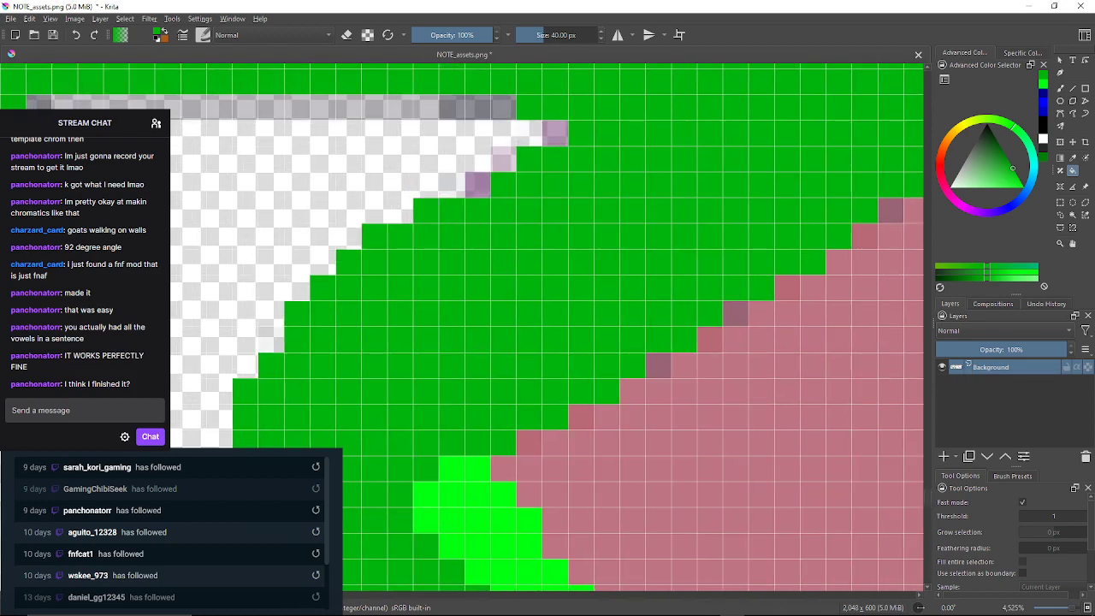
pyautogui.click(477, 185)
pyautogui.click(503, 159)
pyautogui.click(555, 133)
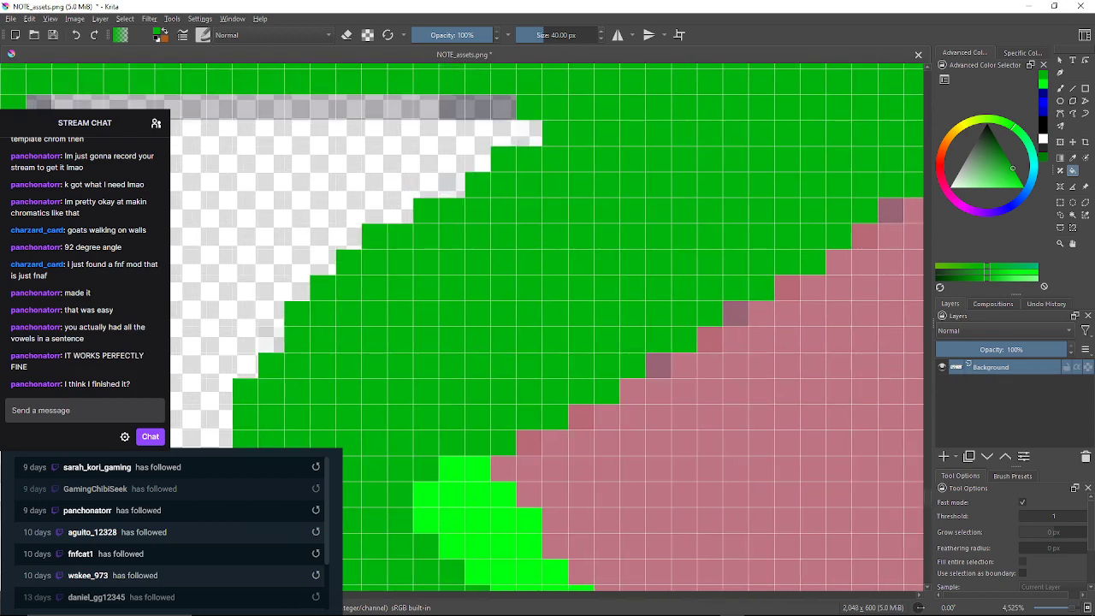
# Fill the gray pixel runs along the shaft's lower edge with darker green, from the wing junction toward the shaft's rear end
pyautogui.click(503, 108)
pyautogui.click(426, 108)
pyautogui.moveTo(426, 108)
pyautogui.mouseDown()
pyautogui.moveTo(636, 159)
pyautogui.moveTo(804, 159)
pyautogui.mouseUp()
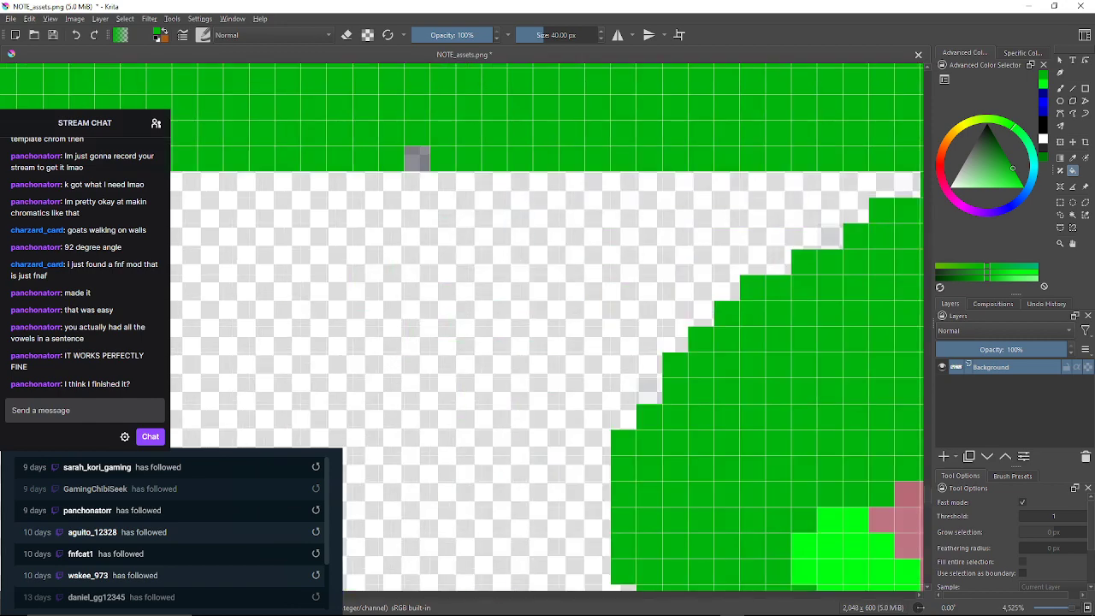
pyautogui.click(418, 159)
pyautogui.moveTo(417, 160); pyautogui.dragTo(923, 211)
pyautogui.click(489, 210)
# Fill the gray pixels around the shaft's rounded lower rear corner with darker green
pyautogui.click(413, 185)
pyautogui.moveTo(412, 185); pyautogui.dragTo(563, 424)
pyautogui.click(435, 295)
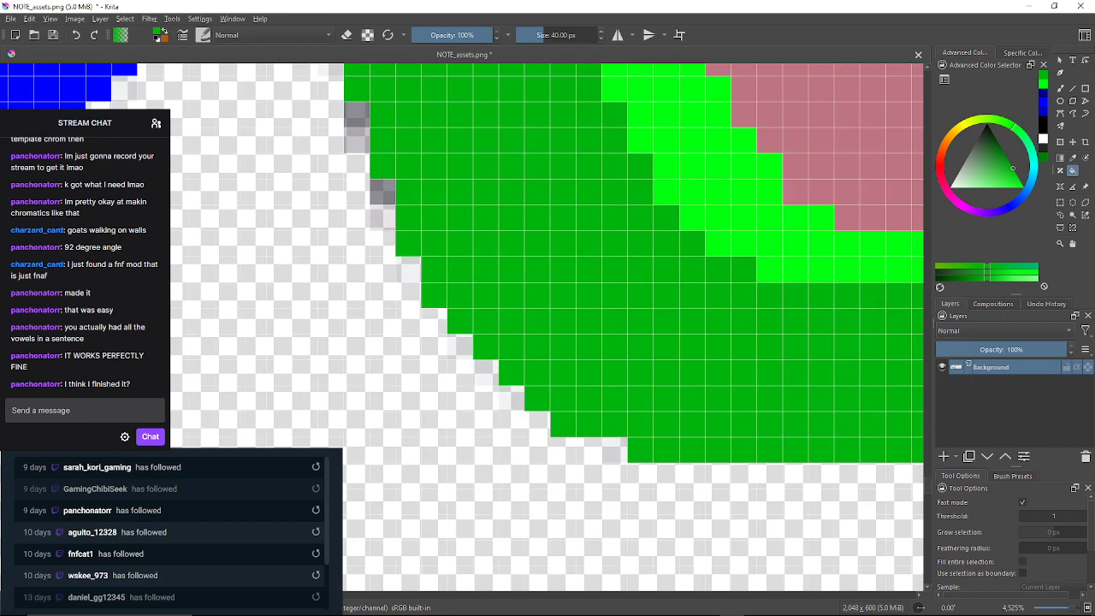
pyautogui.click(382, 191)
pyautogui.click(383, 217)
pyautogui.moveTo(383, 217); pyautogui.dragTo(389, 313)
pyautogui.click(365, 236)
# Fill the gray pixels along the lower part of the shaft's rear end with darker green
pyautogui.moveTo(364, 236); pyautogui.dragTo(377, 441)
pyautogui.click(352, 171)
pyautogui.click(352, 283)
pyautogui.moveTo(351, 283)
pyautogui.mouseDown()
pyautogui.moveTo(421, 599)
pyautogui.moveTo(428, 586)
pyautogui.mouseUp()
pyautogui.click(428, 329)
pyautogui.moveTo(427, 329); pyautogui.dragTo(399, 474)
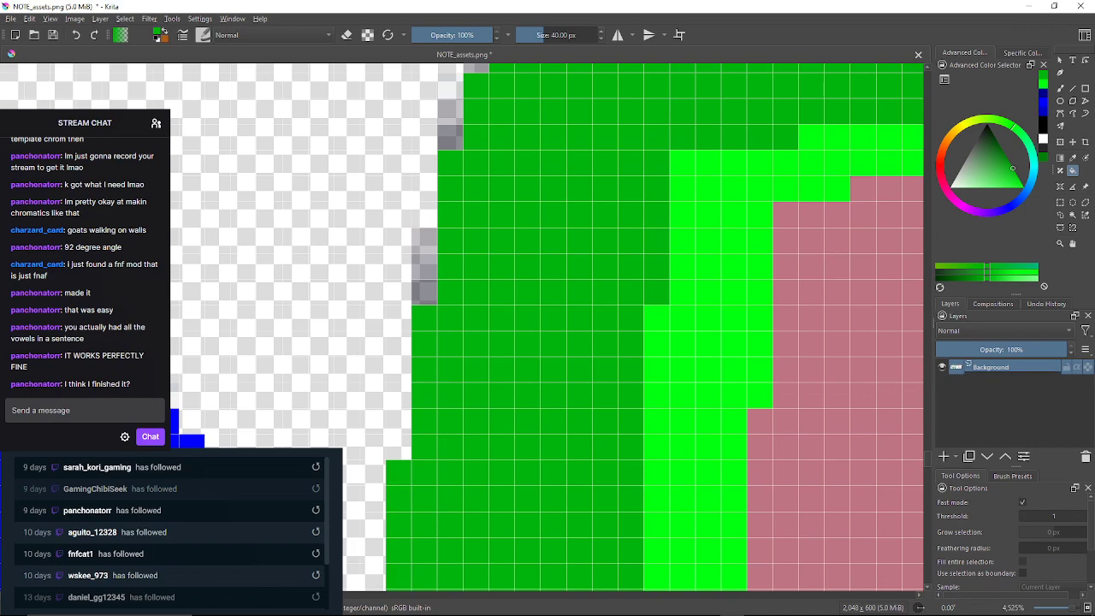
# Fill the two gray pixel clusters on the upper part of the shaft's rear end with darker green
pyautogui.click(425, 292)
pyautogui.click(424, 267)
pyautogui.click(424, 241)
pyautogui.moveTo(424, 240); pyautogui.dragTo(417, 342)
pyautogui.click(442, 240)
pyautogui.click(442, 216)
pyautogui.click(443, 188)
# Fill the gray pixels around the shaft's rounded upper rear corner with darker green, leaving the transparent background unfilled
pyautogui.moveTo(468, 163); pyautogui.dragTo(422, 266)
pyautogui.click(423, 266)
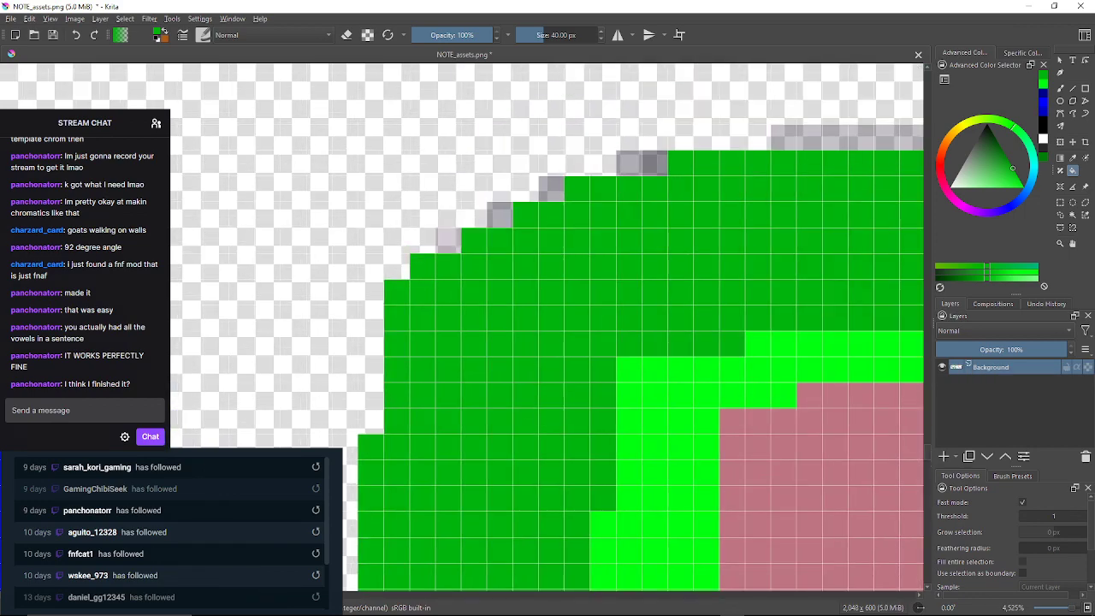
pyautogui.click(447, 240)
pyautogui.click(475, 218)
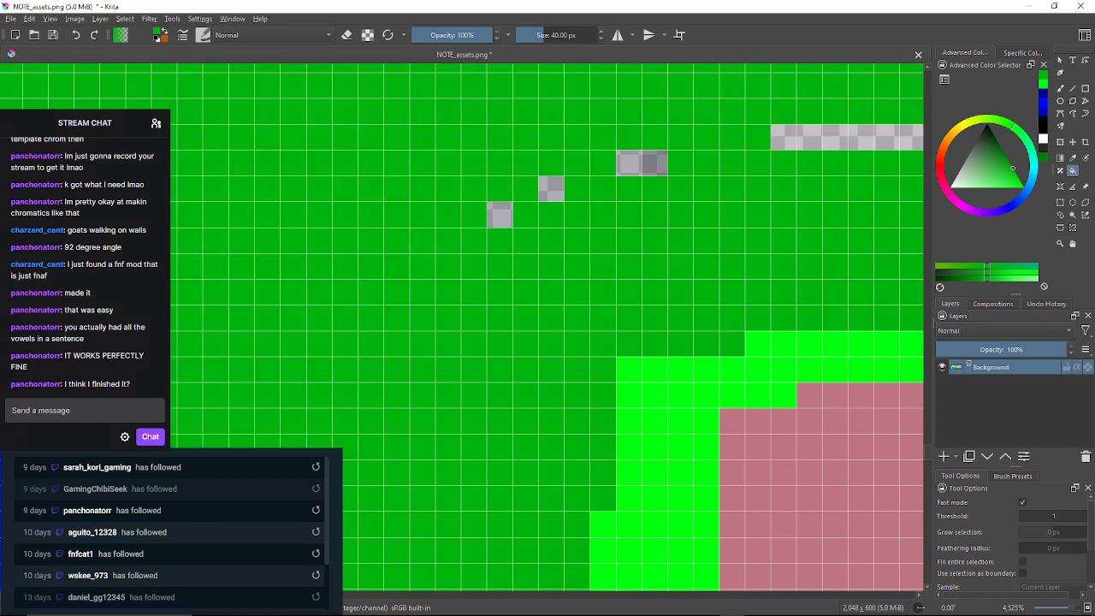
pyautogui.hotkey('ctrl', 'z')
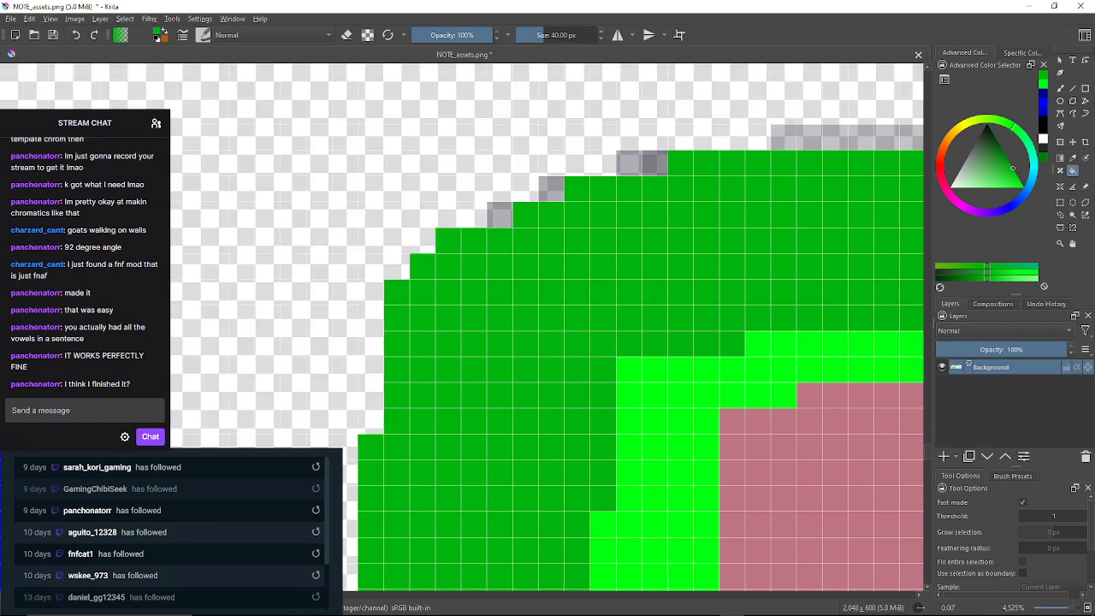
pyautogui.click(500, 215)
pyautogui.click(551, 189)
pyautogui.click(630, 162)
pyautogui.click(654, 163)
# Fill the gray pixel runs along the shaft's upper edge with darker green, toward the upper wing
pyautogui.moveTo(654, 162); pyautogui.dragTo(406, 204)
pyautogui.click(537, 180)
pyautogui.moveTo(873, 180); pyautogui.dragTo(485, 244)
pyautogui.click(485, 245)
pyautogui.click(513, 245)
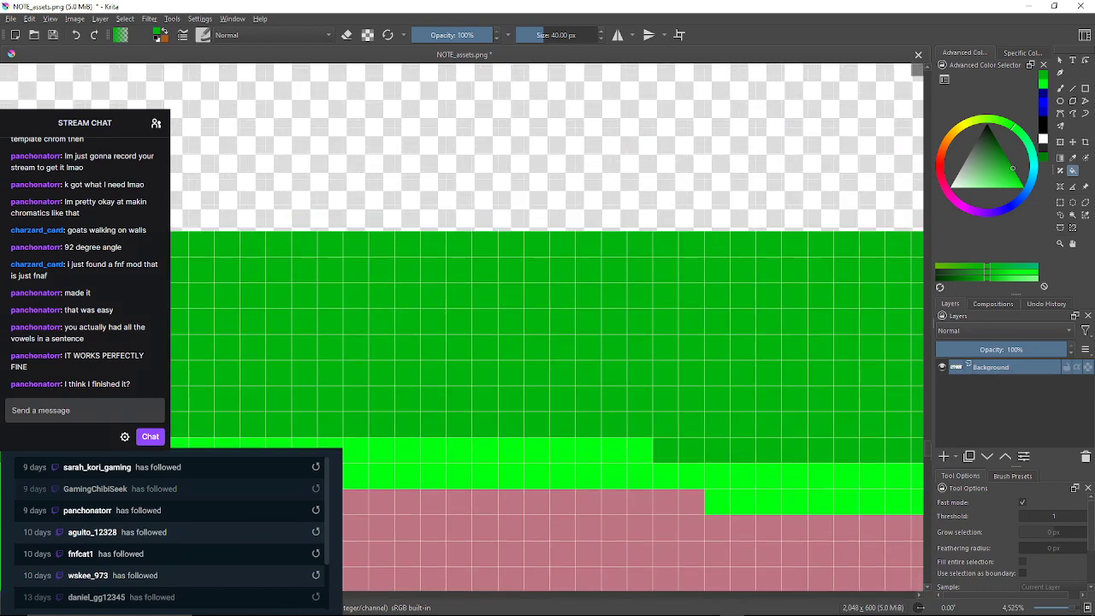
pyautogui.moveTo(881, 243); pyautogui.dragTo(222, 247)
pyautogui.click(510, 248)
pyautogui.click(535, 248)
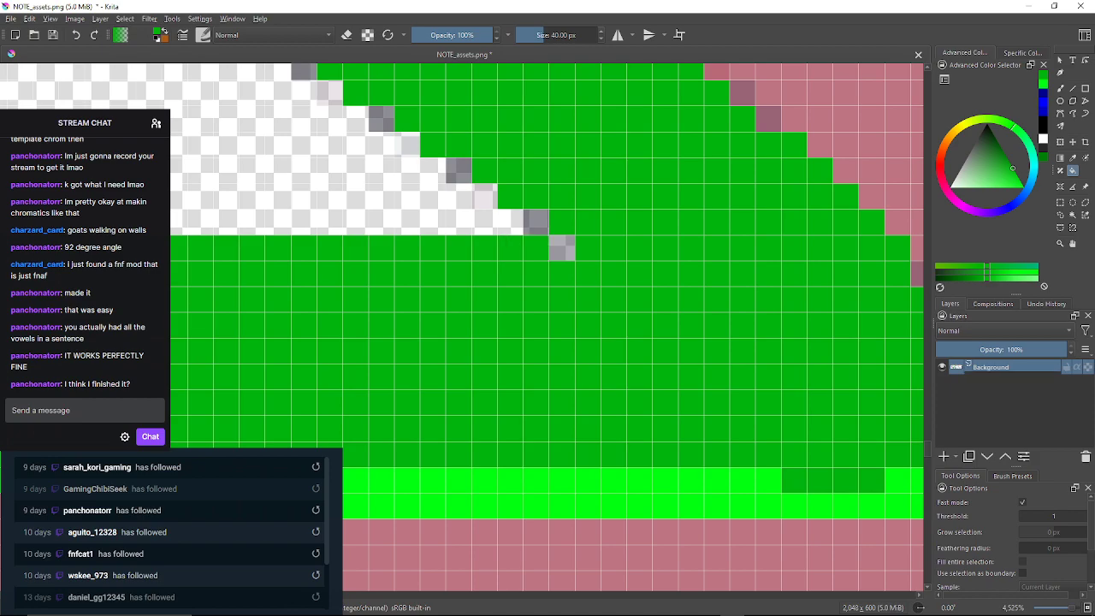
# Fill the gray and pale pixels from the shaft corner up the start of the upper wing's inner edge with darker green
pyautogui.click(562, 248)
pyautogui.click(536, 221)
pyautogui.click(484, 196)
pyautogui.click(460, 171)
pyautogui.click(407, 145)
pyautogui.moveTo(407, 144); pyautogui.dragTo(481, 262)
pyautogui.click(456, 236)
pyautogui.click(404, 210)
pyautogui.click(379, 185)
# Fill the diagonal run of purple-gray pixels midway up the upper wing's inner edge with darker green
pyautogui.moveTo(379, 185); pyautogui.dragTo(446, 270)
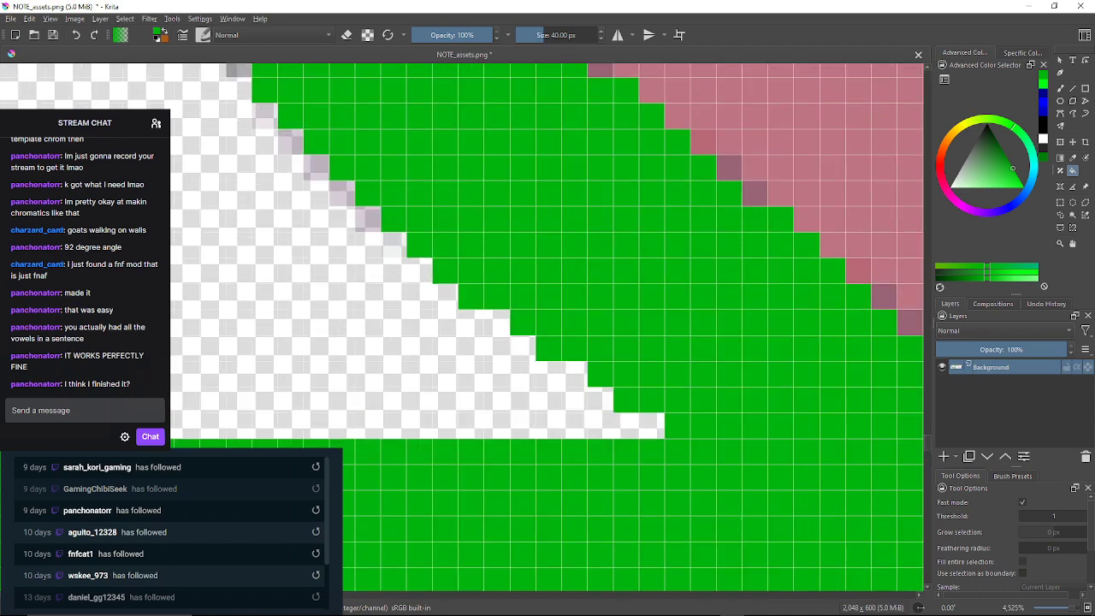
pyautogui.click(368, 219)
pyautogui.click(342, 193)
pyautogui.click(316, 168)
pyautogui.click(291, 141)
# Fill the gray pixels at the end of the upper wing's inner edge, just before its rounded corner, with darker green
pyautogui.moveTo(290, 141); pyautogui.dragTo(407, 266)
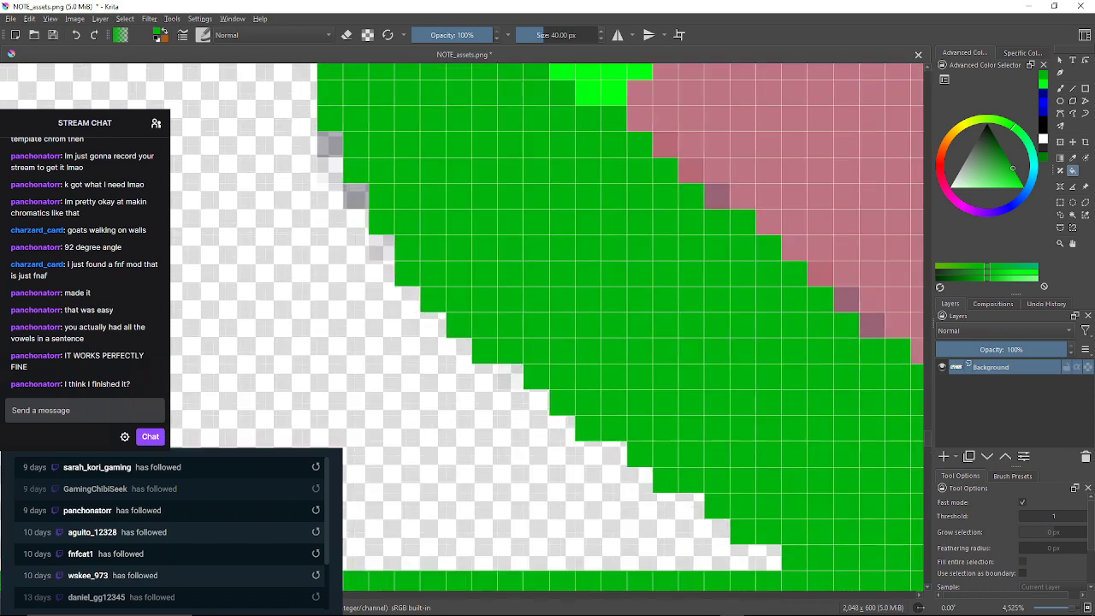
pyautogui.click(381, 248)
pyautogui.click(355, 196)
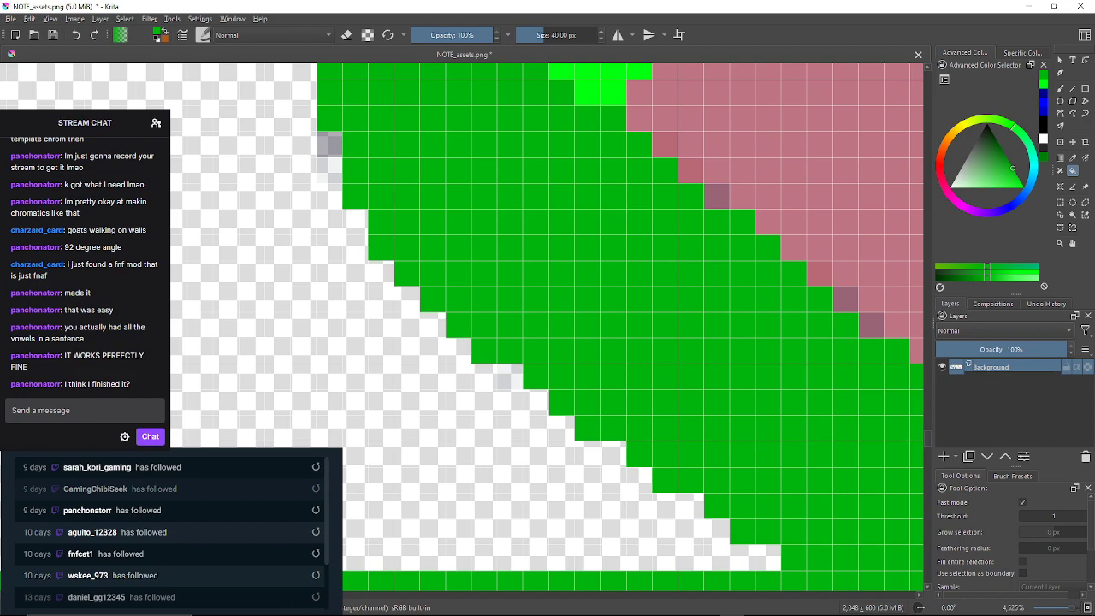
pyautogui.click(329, 146)
pyautogui.click(329, 172)
# Fill the pale and grayish pixels around the upper wing's rounded corner and the start of its rear edge with darker green
pyautogui.moveTo(329, 171)
pyautogui.mouseDown()
pyautogui.moveTo(385, 342)
pyautogui.moveTo(382, 362)
pyautogui.mouseUp()
pyautogui.click(383, 181)
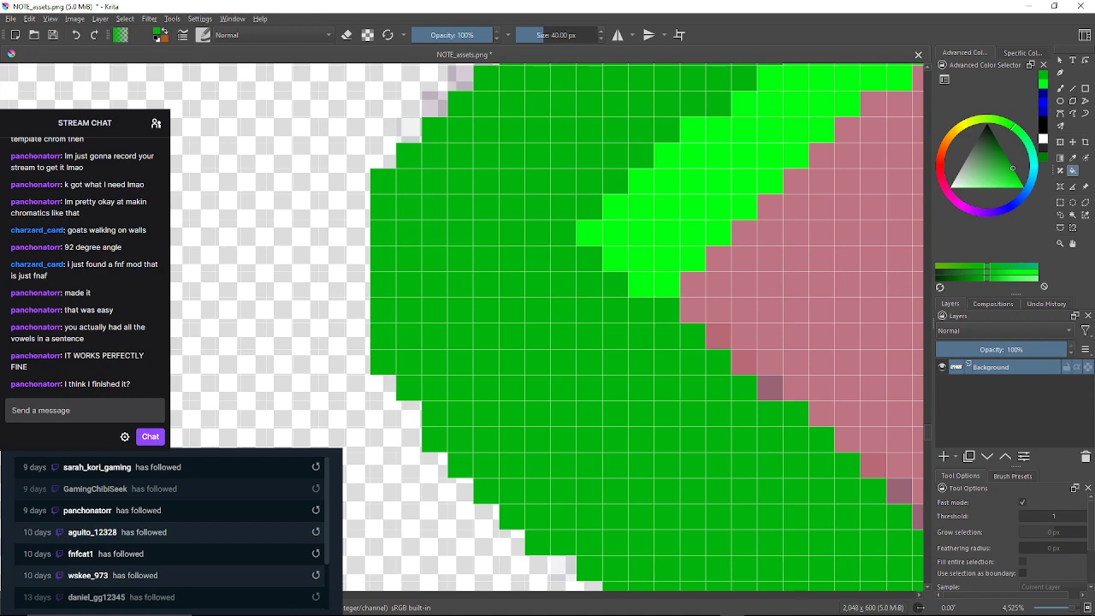
pyautogui.click(409, 130)
pyautogui.click(435, 104)
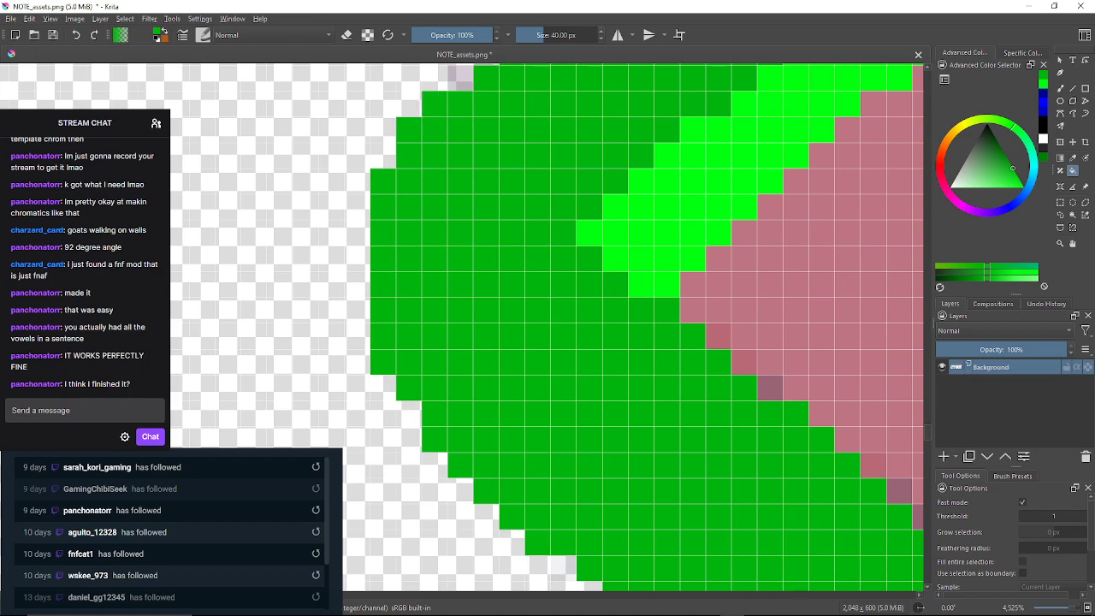
pyautogui.moveTo(434, 104); pyautogui.dragTo(432, 218)
pyautogui.click(457, 191)
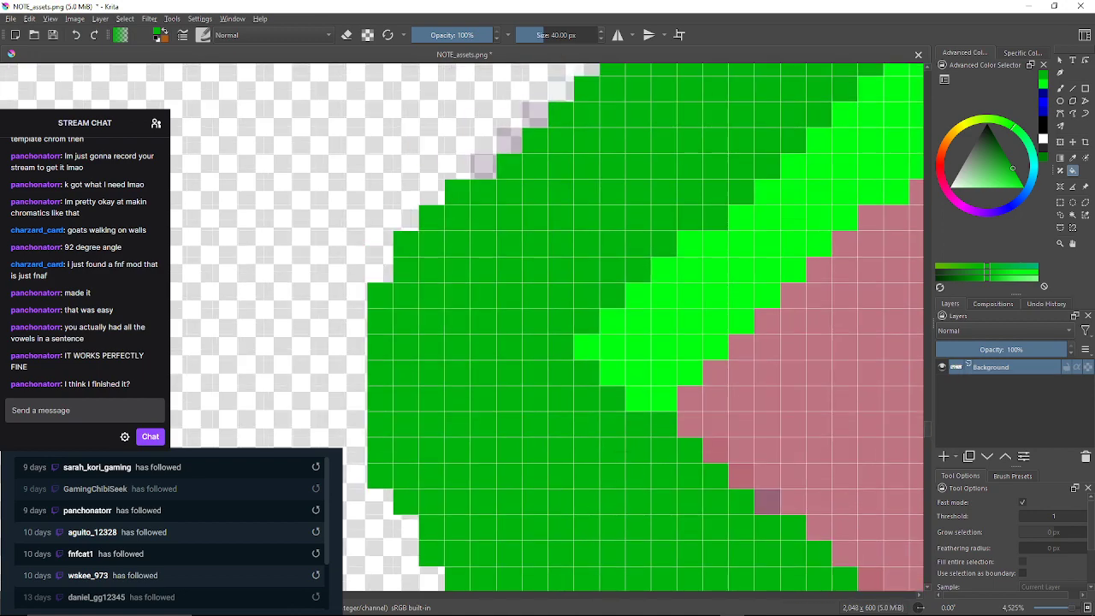
# Fill the diagonal run of pale purple pixels low on the upper wing's rear edge with darker green
pyautogui.click(483, 166)
pyautogui.click(510, 140)
pyautogui.click(535, 115)
pyautogui.moveTo(547, 104); pyautogui.dragTo(425, 323)
pyautogui.click(438, 308)
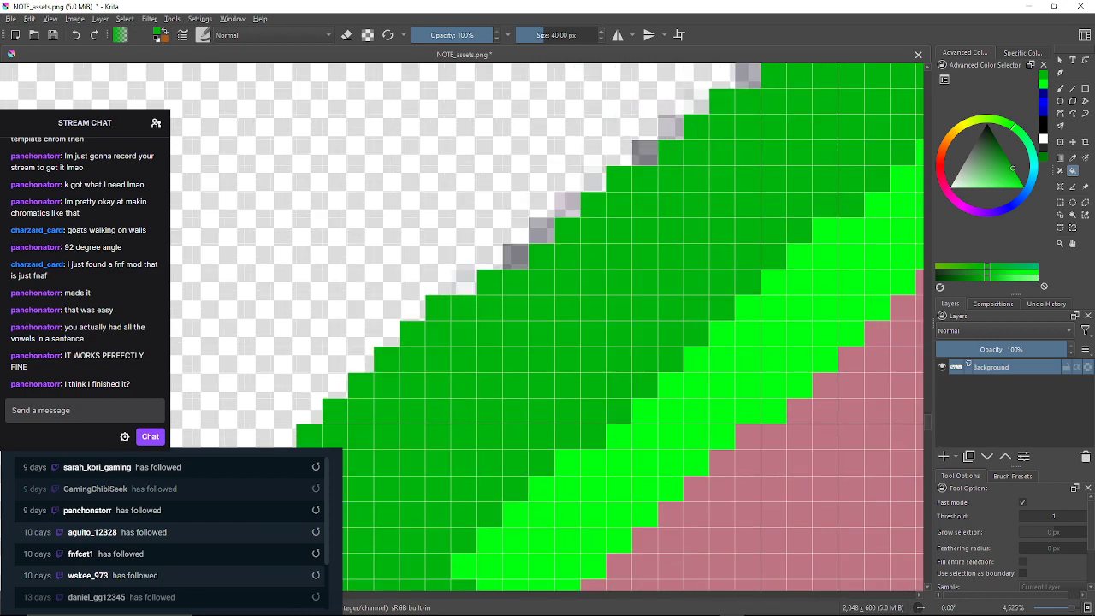
# Fill the gray and pale pixels along the middle of the upper wing's rear edge with darker green
pyautogui.click(463, 282)
pyautogui.click(515, 256)
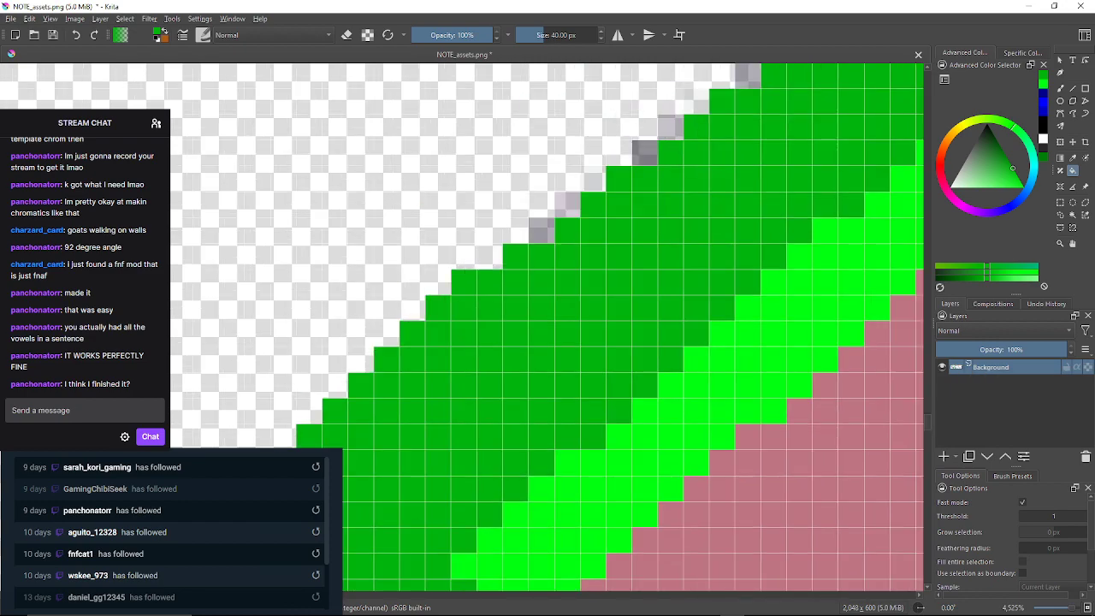
pyautogui.click(542, 230)
pyautogui.click(567, 204)
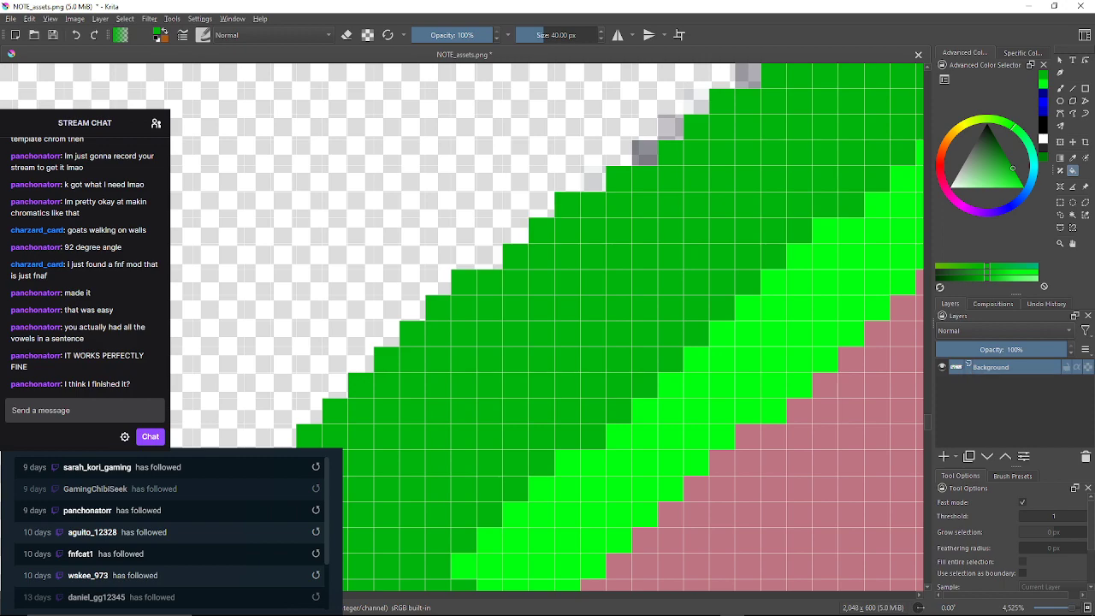
pyautogui.click(593, 179)
pyautogui.click(644, 153)
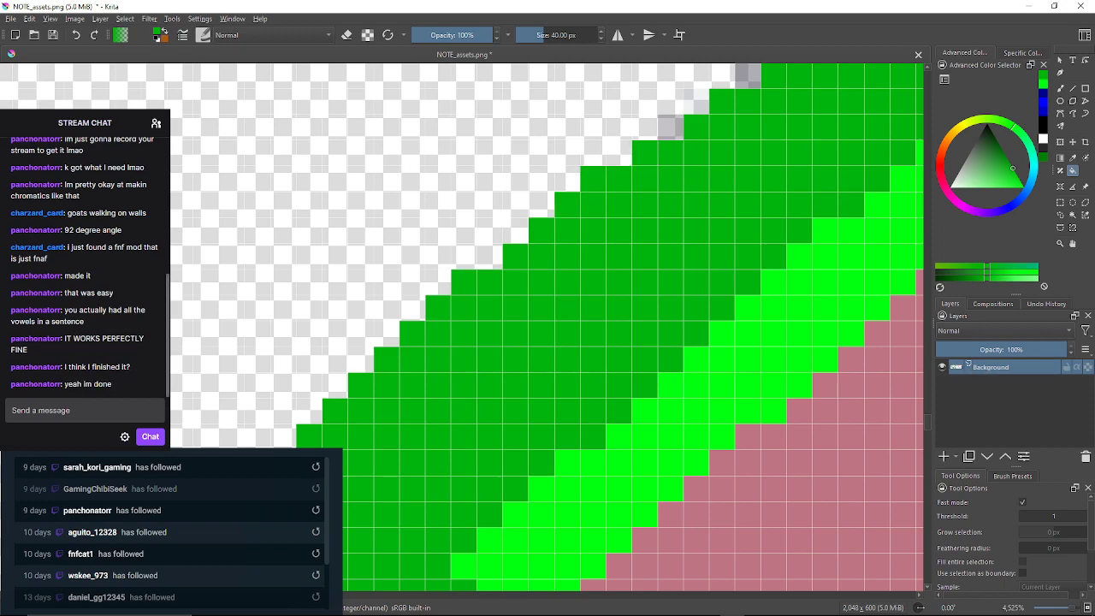
# Fill the next gray and purple-gray pixels farther up the upper wing's rear edge with darker green
pyautogui.moveTo(644, 153); pyautogui.dragTo(539, 244)
pyautogui.click(630, 170)
pyautogui.click(565, 219)
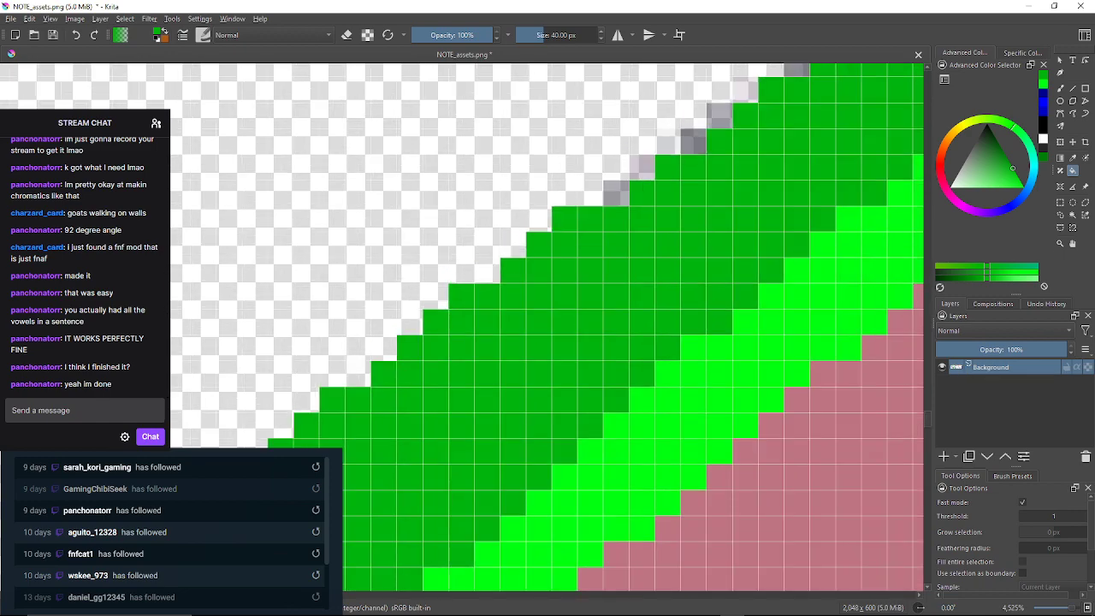
pyautogui.click(616, 193)
pyautogui.click(642, 167)
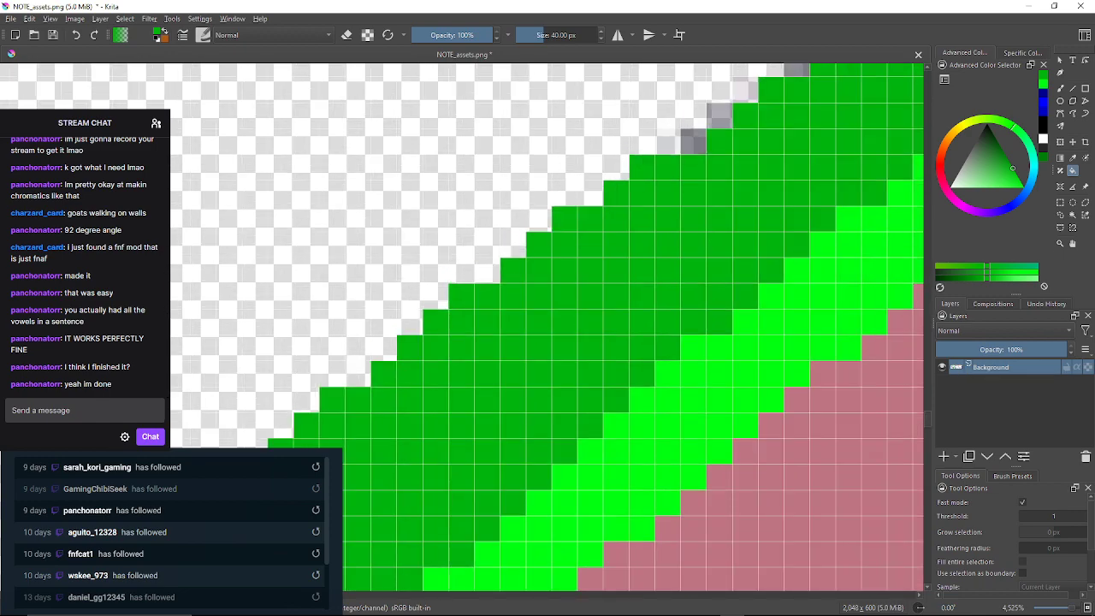
pyautogui.click(694, 142)
pyautogui.click(719, 116)
# Fill the remaining gray pixels on the upper wing's rear edge up to its peak with darker green
pyautogui.moveTo(719, 116); pyautogui.dragTo(648, 195)
pyautogui.click(674, 169)
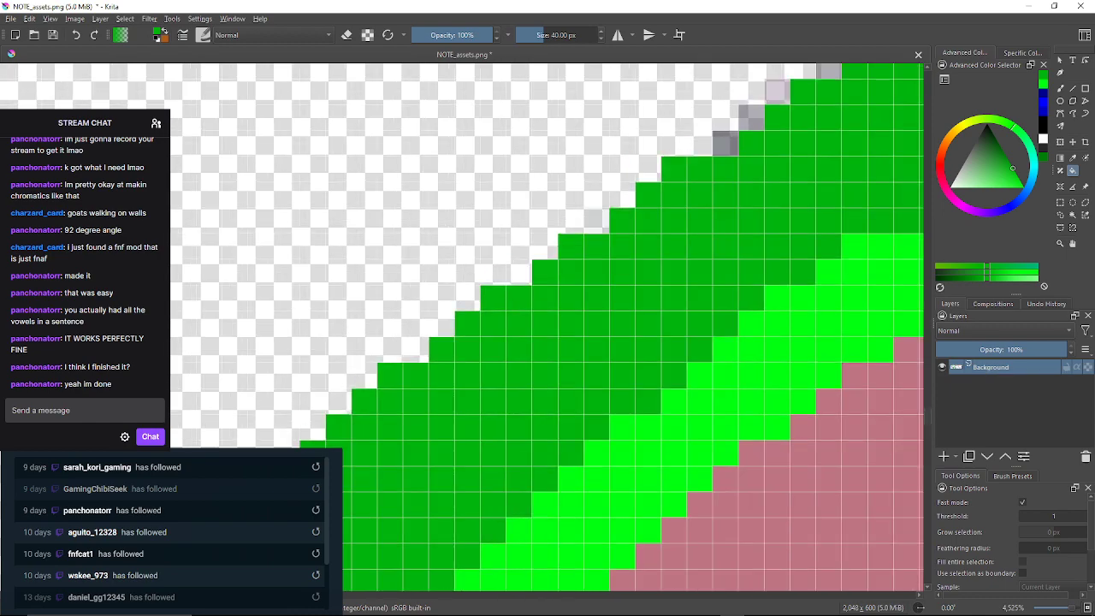
pyautogui.click(725, 143)
pyautogui.click(751, 117)
pyautogui.click(776, 91)
pyautogui.moveTo(777, 92); pyautogui.dragTo(687, 149)
pyautogui.click(738, 125)
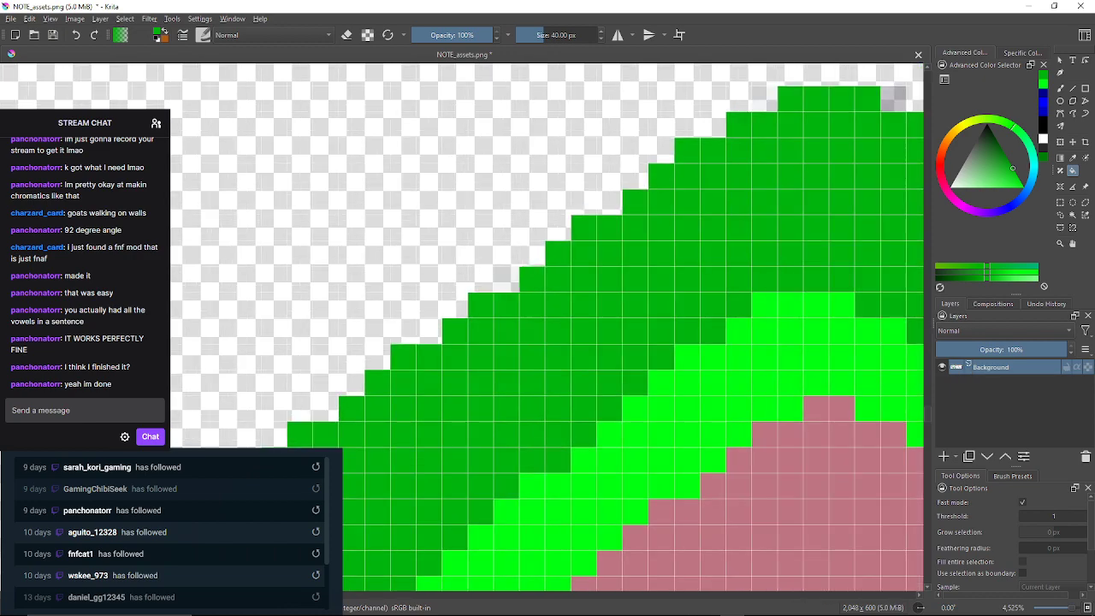
# Fill the gray pixels beside the upper wing's peak and at the top of its front edge with darker green
pyautogui.moveTo(738, 125); pyautogui.dragTo(584, 209)
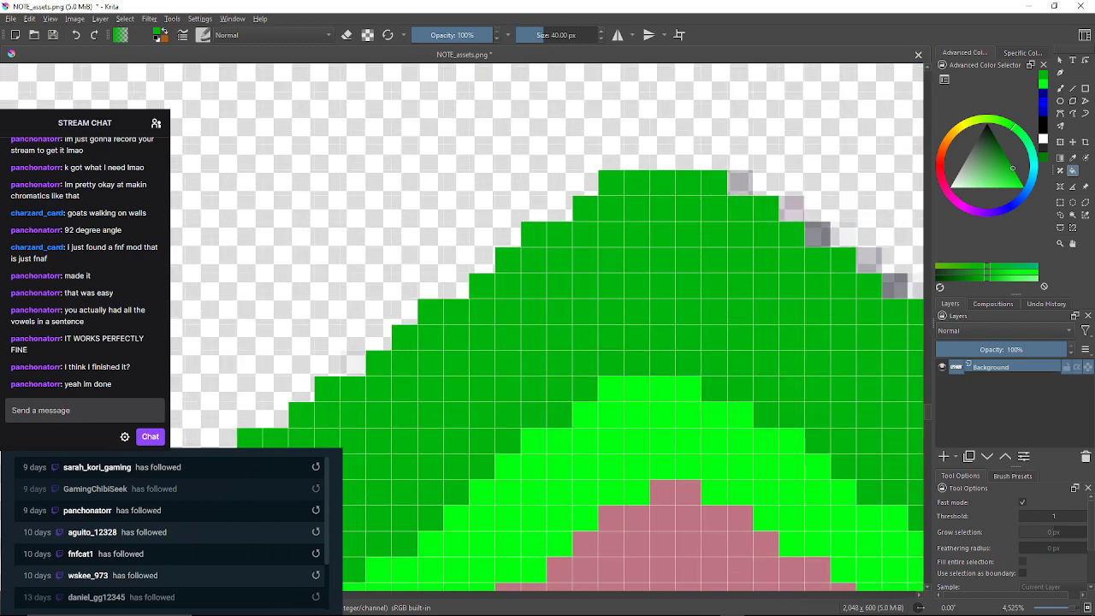
pyautogui.click(740, 183)
pyautogui.click(792, 208)
pyautogui.moveTo(792, 209); pyautogui.dragTo(719, 196)
pyautogui.click(745, 220)
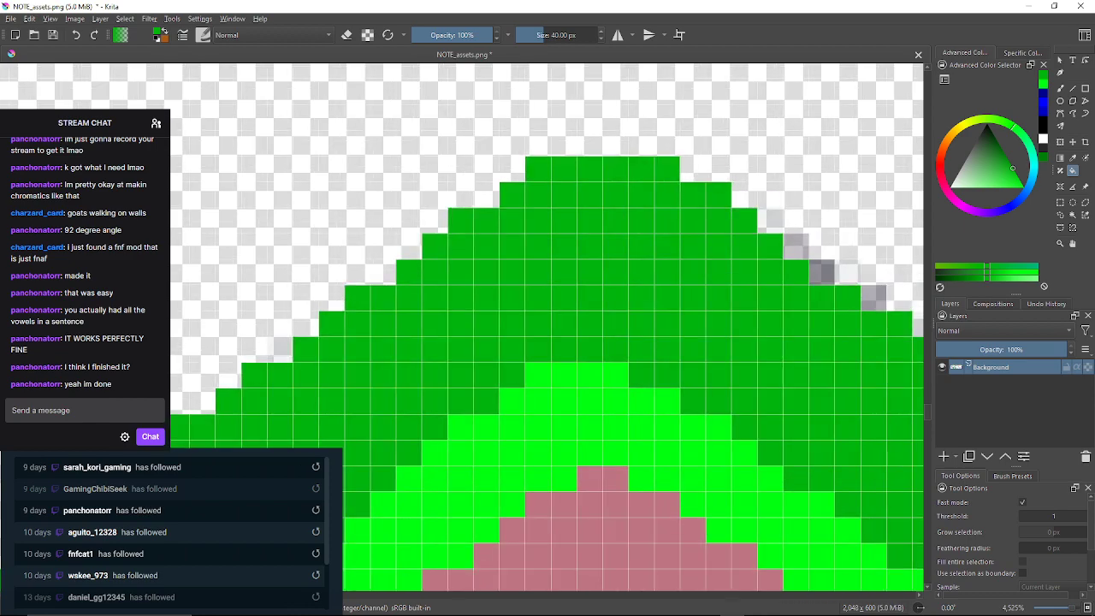
pyautogui.click(795, 246)
pyautogui.click(821, 272)
# Fill the gray pixels on the upper wing's front edge a little below the peak with darker green
pyautogui.moveTo(821, 272); pyautogui.dragTo(657, 263)
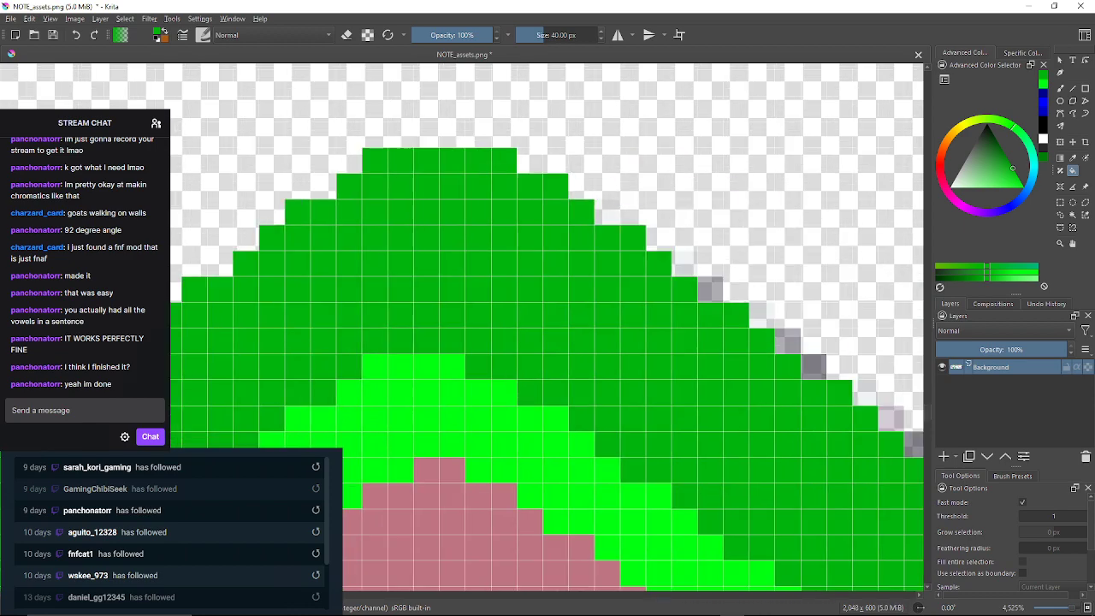
pyautogui.click(710, 289)
pyautogui.click(788, 340)
pyautogui.click(762, 314)
pyautogui.click(814, 367)
pyautogui.moveTo(814, 366); pyautogui.dragTo(789, 356)
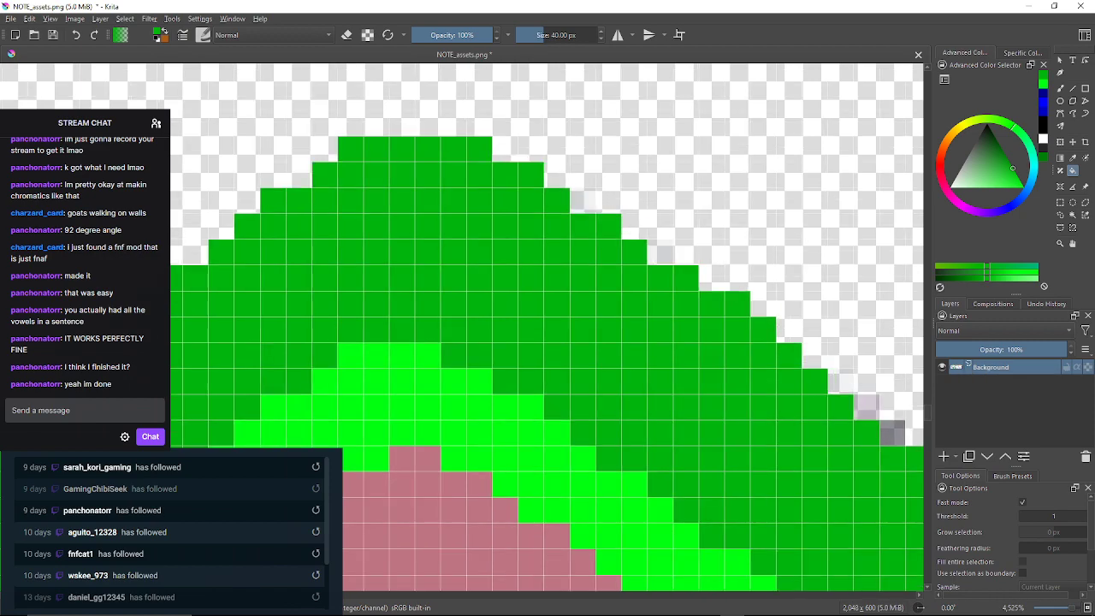
pyautogui.click(660, 252)
# Fill the next purple-gray and dark gray pixels farther down the upper wing's front edge with darker green
pyautogui.moveTo(660, 252); pyautogui.dragTo(471, 204)
pyautogui.moveTo(513, 342); pyautogui.dragTo(497, 284)
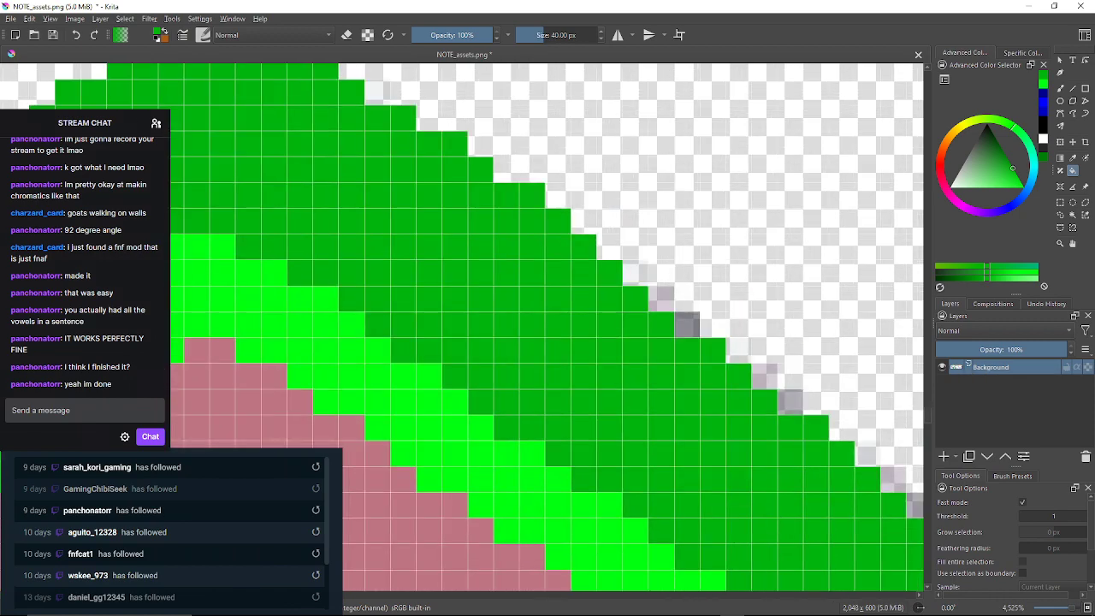
pyautogui.click(661, 299)
pyautogui.click(687, 325)
pyautogui.moveTo(688, 325)
pyautogui.mouseDown()
pyautogui.moveTo(726, 348)
pyautogui.moveTo(579, 255)
pyautogui.mouseUp()
pyautogui.click(674, 293)
pyautogui.click(700, 318)
# Fill the following diagonal run of four grayish pixels on the upper wing's front edge with darker green
pyautogui.click(683, 332)
pyautogui.click(708, 359)
pyautogui.click(735, 384)
pyautogui.click(759, 411)
# Fill the two gray pixel runs along the middle of the upper wing's front edge with darker green at 6,400% zoom
pyautogui.moveTo(760, 411); pyautogui.dragTo(545, 266)
pyautogui.scroll(1, 722, 375)
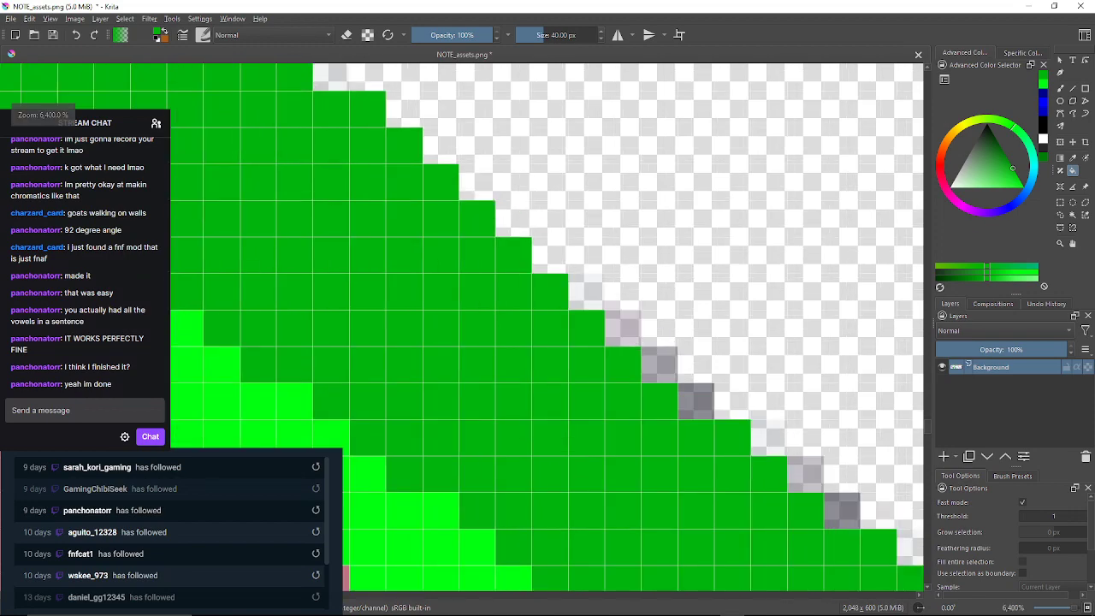
pyautogui.click(587, 291)
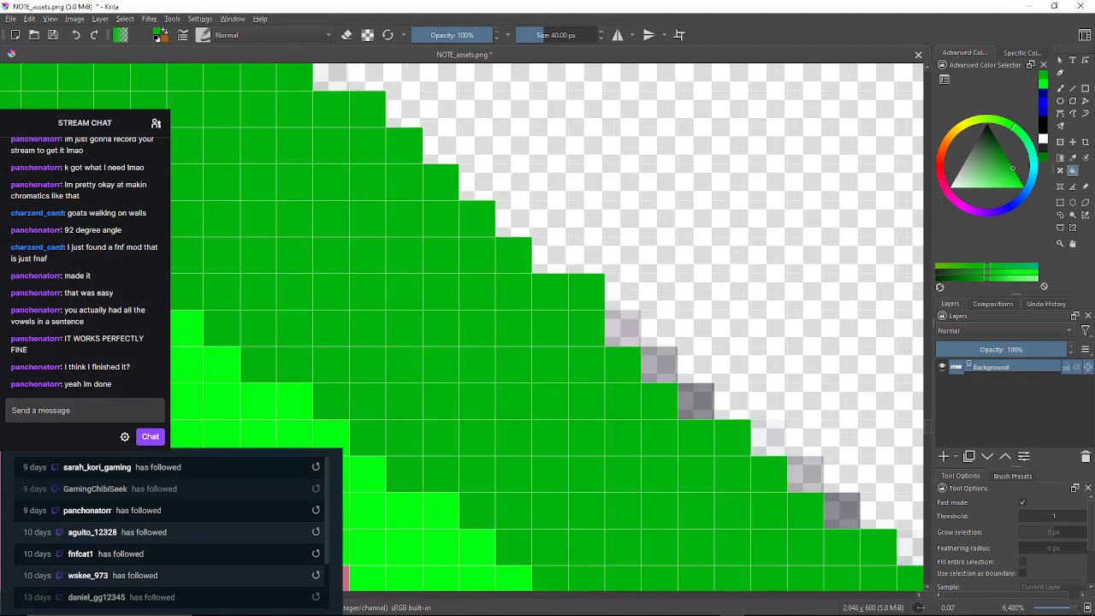
pyautogui.click(623, 329)
pyautogui.click(658, 364)
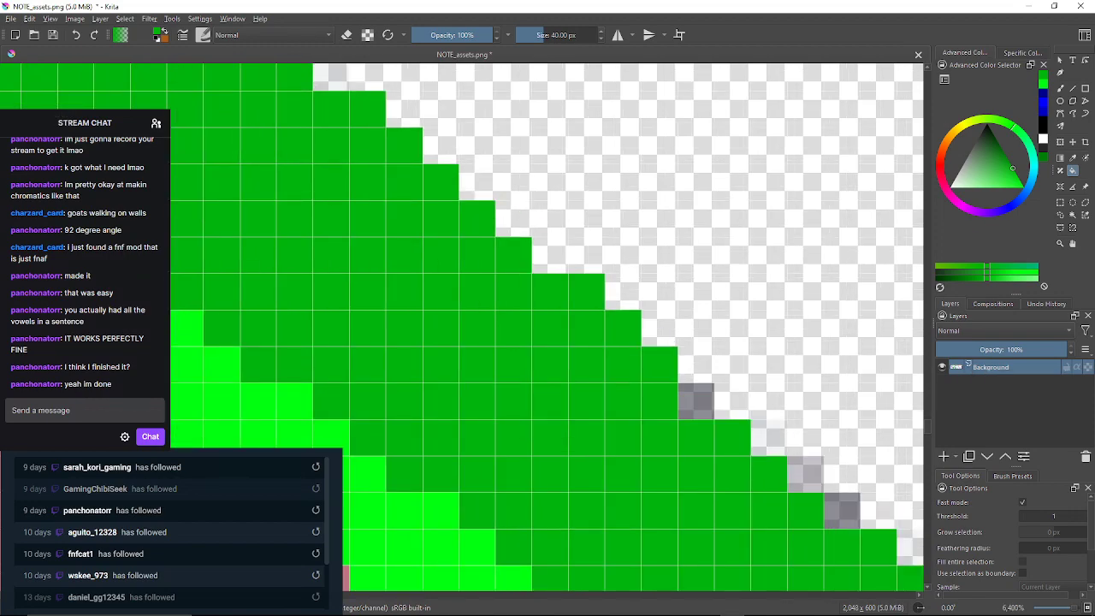
pyautogui.click(696, 400)
pyautogui.click(768, 438)
pyautogui.click(804, 473)
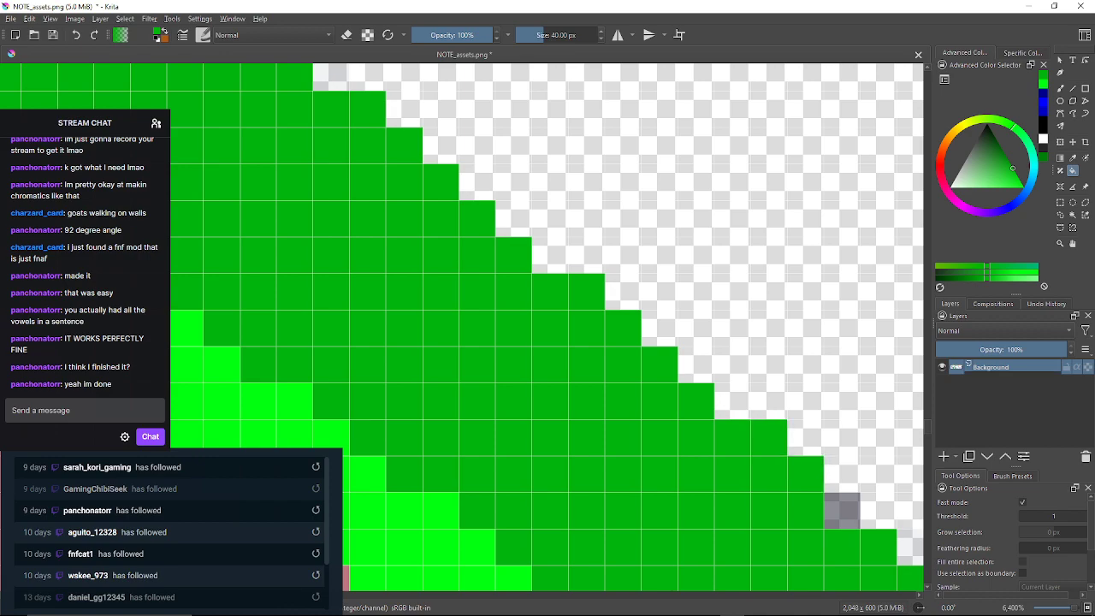
pyautogui.click(841, 511)
# Fill the four-pixel diagonal run from pale to dark gray past the middle of the upper wing's front edge with darker green
pyautogui.moveTo(841, 511)
pyautogui.mouseDown()
pyautogui.moveTo(690, 420)
pyautogui.moveTo(646, 375)
pyautogui.mouseUp()
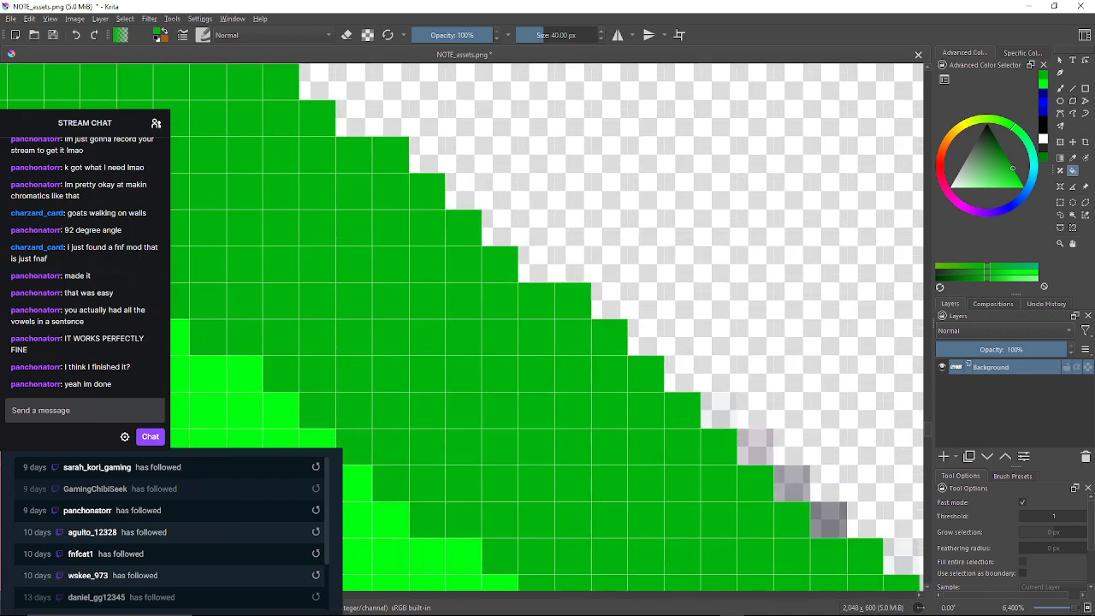
pyautogui.click(718, 410)
pyautogui.click(757, 446)
pyautogui.click(792, 483)
pyautogui.click(829, 521)
# Fill the run of pale gray and pinkish pixels closer to the arrow's tip on the upper front edge with darker green
pyautogui.moveTo(829, 520); pyautogui.dragTo(554, 314)
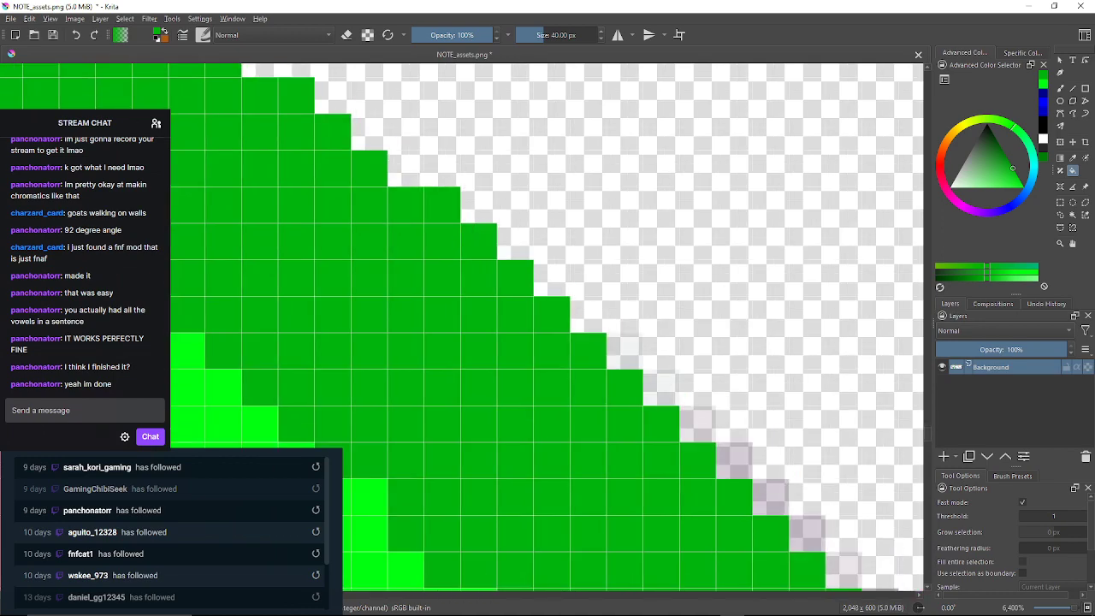
pyautogui.click(625, 351)
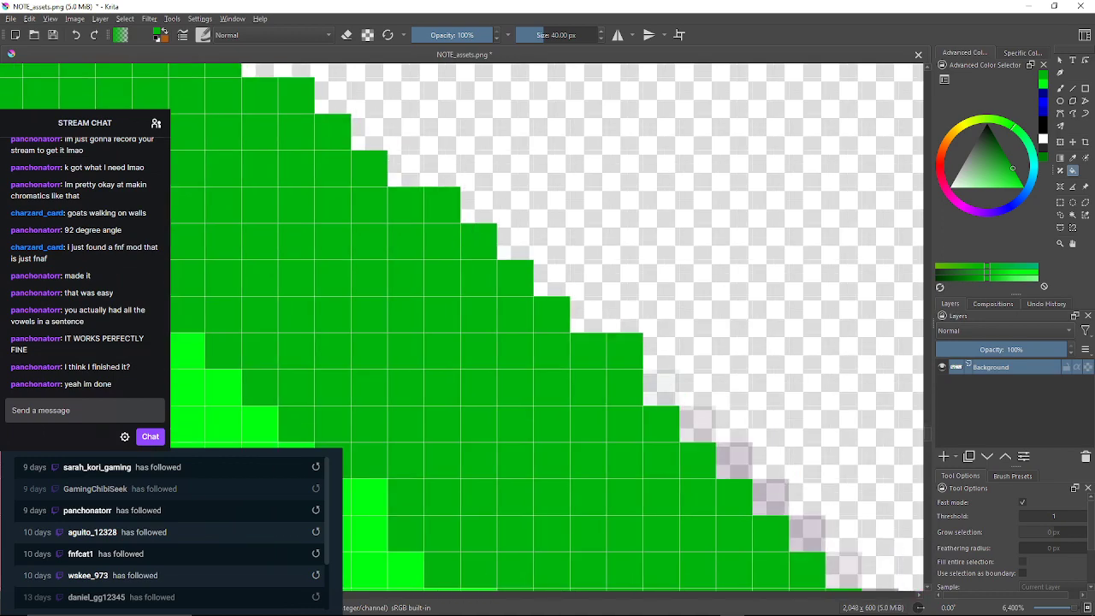
pyautogui.click(662, 386)
pyautogui.click(698, 425)
pyautogui.click(734, 460)
pyautogui.click(772, 496)
# Fill the next pale gray and pinkish pixels down the right arrow's front edge with darker green
pyautogui.moveTo(842, 569)
pyautogui.mouseDown()
pyautogui.moveTo(845, 488)
pyautogui.moveTo(693, 351)
pyautogui.mouseUp()
pyautogui.click(845, 488)
pyautogui.click(809, 454)
pyautogui.moveTo(853, 521); pyautogui.dragTo(714, 425)
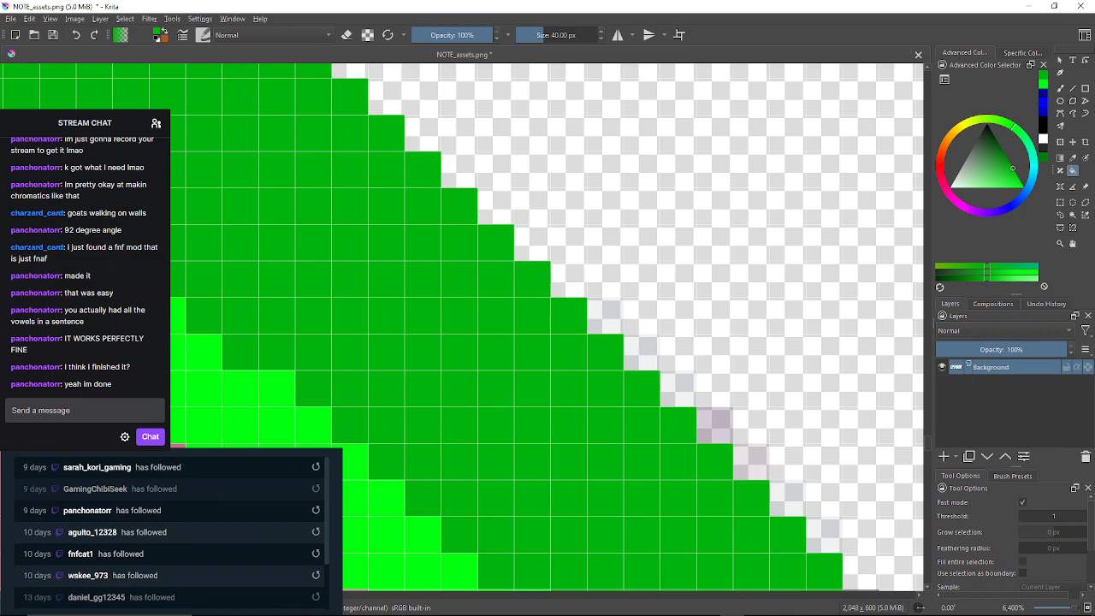
pyautogui.click(642, 352)
pyautogui.click(716, 424)
pyautogui.click(678, 389)
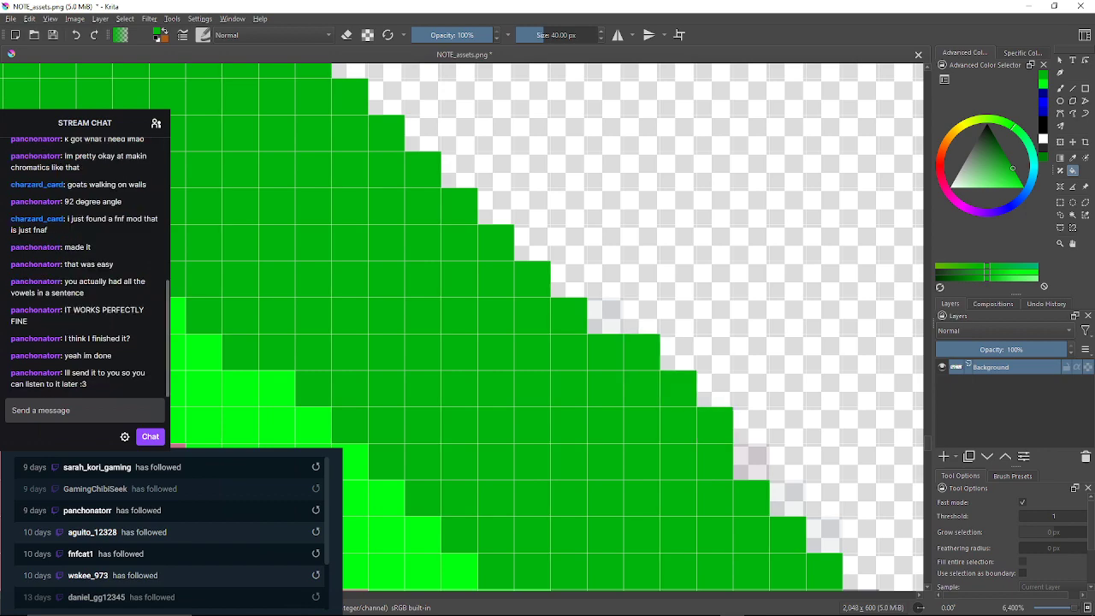
# Fill the pinkish pixel and the two pale gray pixels below it on the front edge with darker green
pyautogui.moveTo(751, 462); pyautogui.dragTo(693, 378)
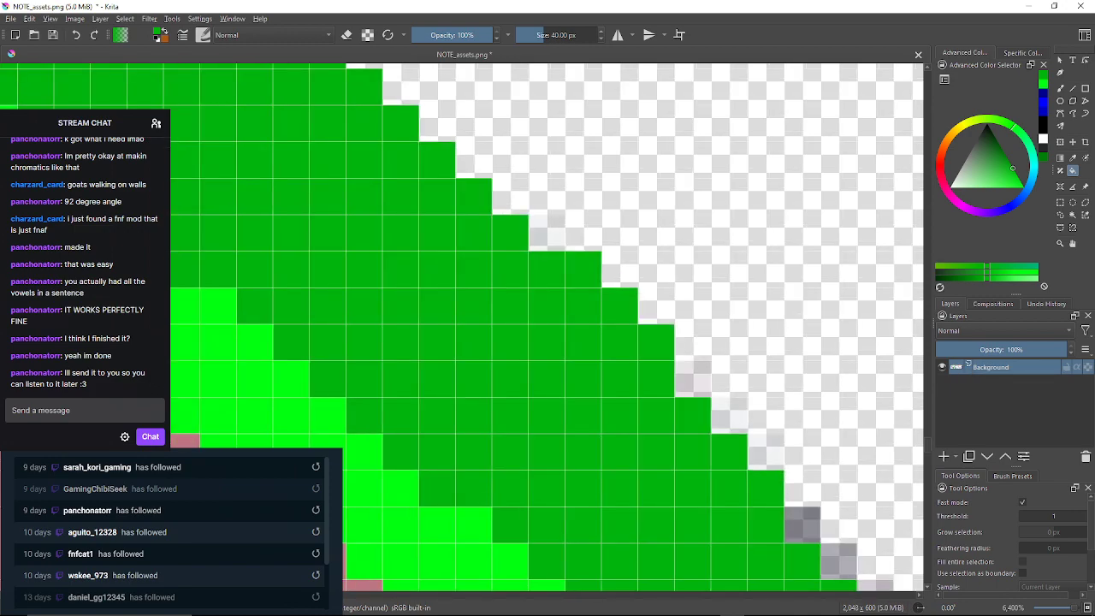
pyautogui.click(693, 378)
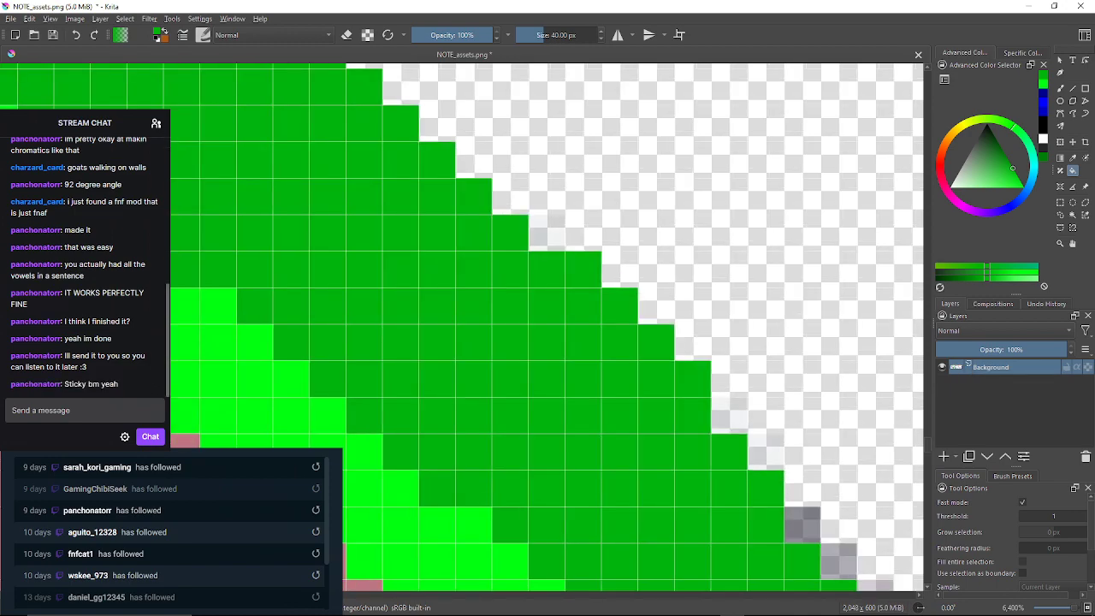
pyautogui.moveTo(731, 414); pyautogui.dragTo(630, 326)
pyautogui.click(630, 326)
pyautogui.click(667, 363)
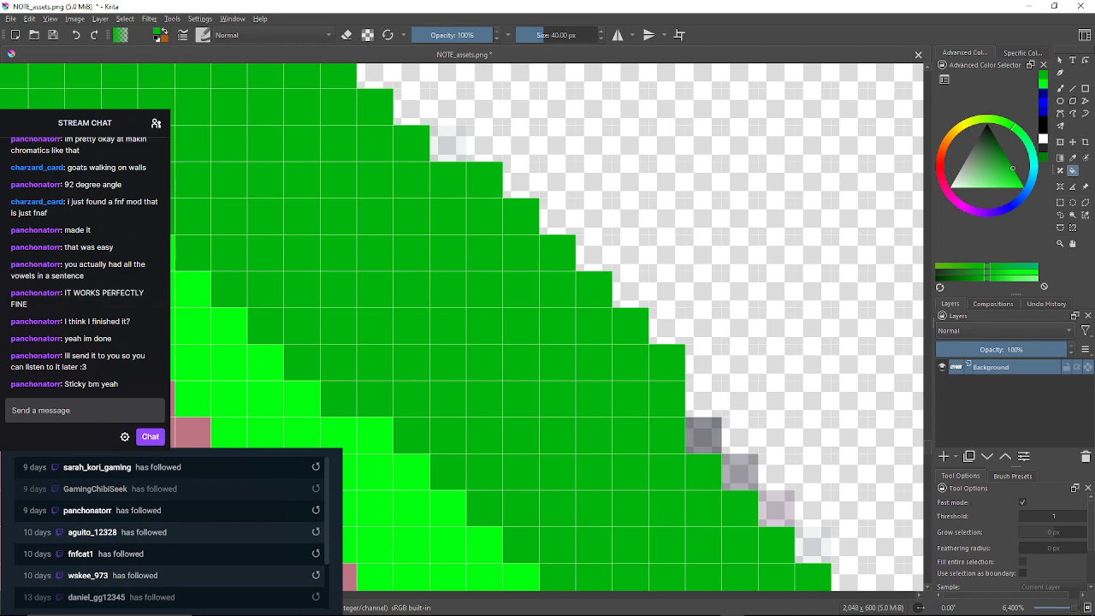
# Fill the diagonal run from dark gray to pale pixels where the front edge steepens with darker green
pyautogui.click(704, 435)
pyautogui.click(740, 471)
pyautogui.click(776, 508)
pyautogui.moveTo(775, 508); pyautogui.dragTo(602, 250)
pyautogui.click(639, 285)
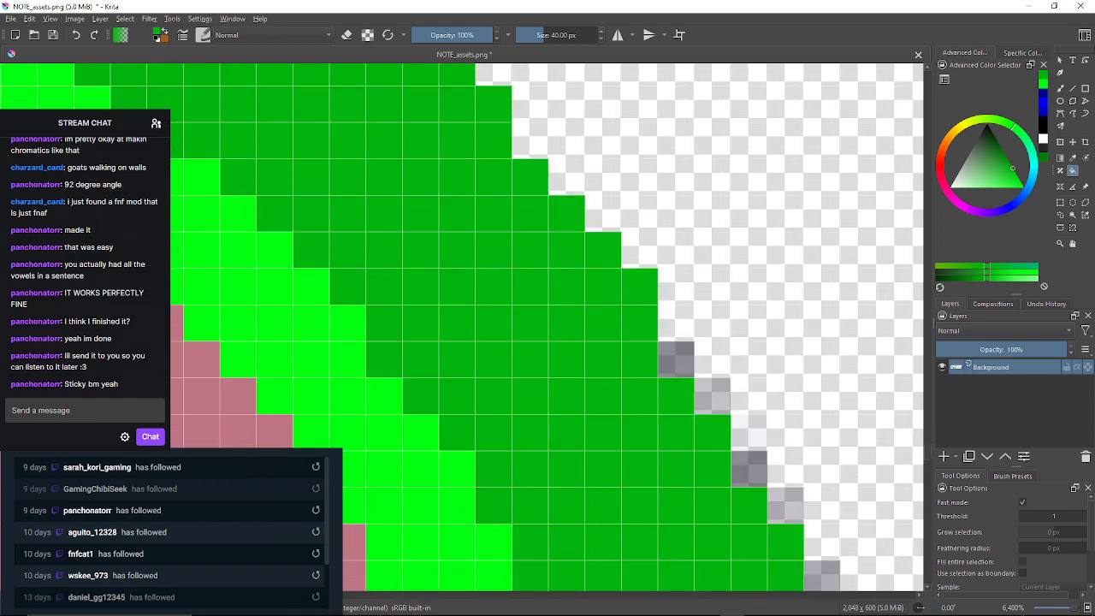
# Fill the two pairs of gray pixels on the steep part of the front edge with darker green
pyautogui.click(676, 359)
pyautogui.click(713, 395)
pyautogui.click(749, 469)
pyautogui.click(785, 505)
# Fill the last gray pixels down to the arrow's tip on the front edge with darker green
pyautogui.moveTo(786, 504); pyautogui.dragTo(654, 321)
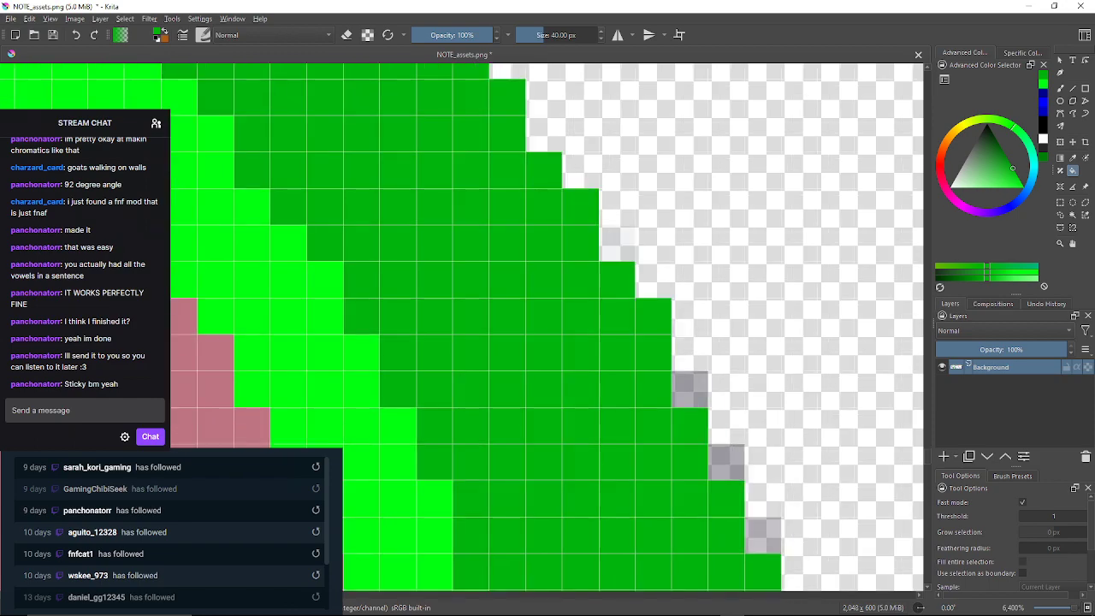
pyautogui.click(689, 389)
pyautogui.click(726, 462)
pyautogui.moveTo(726, 462); pyautogui.dragTo(645, 323)
pyautogui.click(681, 396)
pyautogui.moveTo(718, 506)
pyautogui.mouseDown()
pyautogui.moveTo(675, 309)
pyautogui.moveTo(587, 116)
pyautogui.moveTo(578, 67)
pyautogui.mouseUp()
pyautogui.click(676, 309)
pyautogui.click(676, 344)
# Fill the pink interior of the green-outlined right arrow with a dark green
pyautogui.scroll(-4, 462, 325)
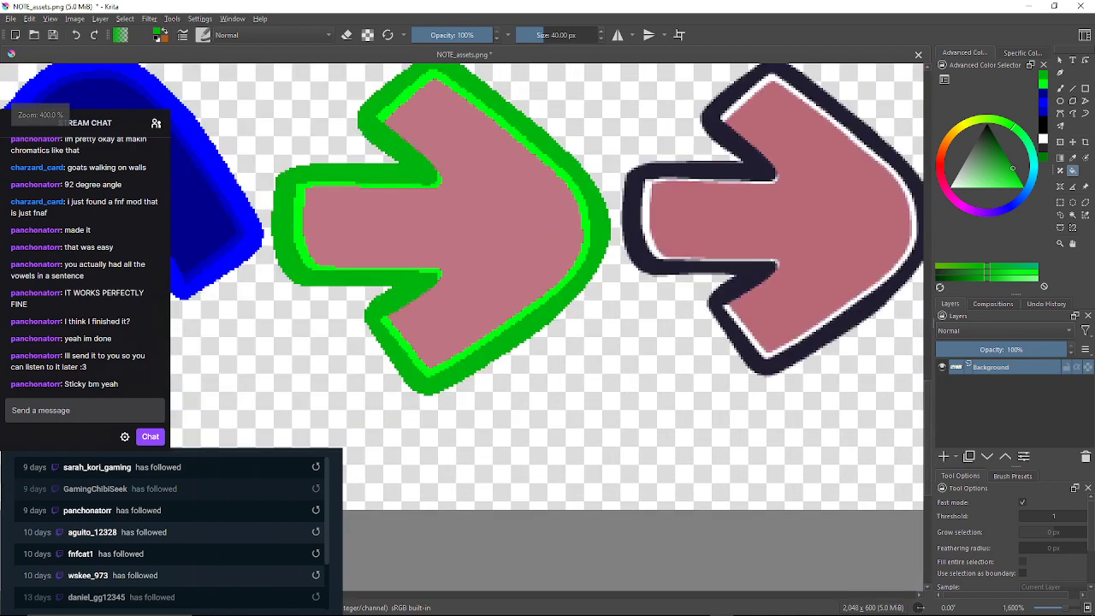
pyautogui.moveTo(479, 256); pyautogui.dragTo(569, 372)
pyautogui.scroll(2, 532, 266)
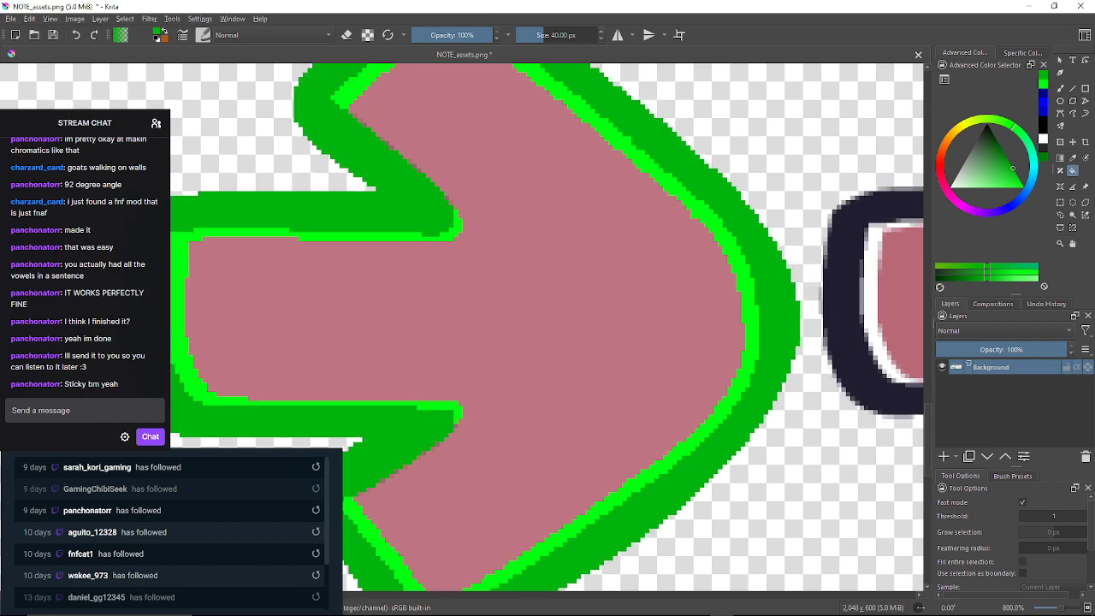
pyautogui.scroll(1, 667, 282)
pyautogui.scroll(-1, 668, 283)
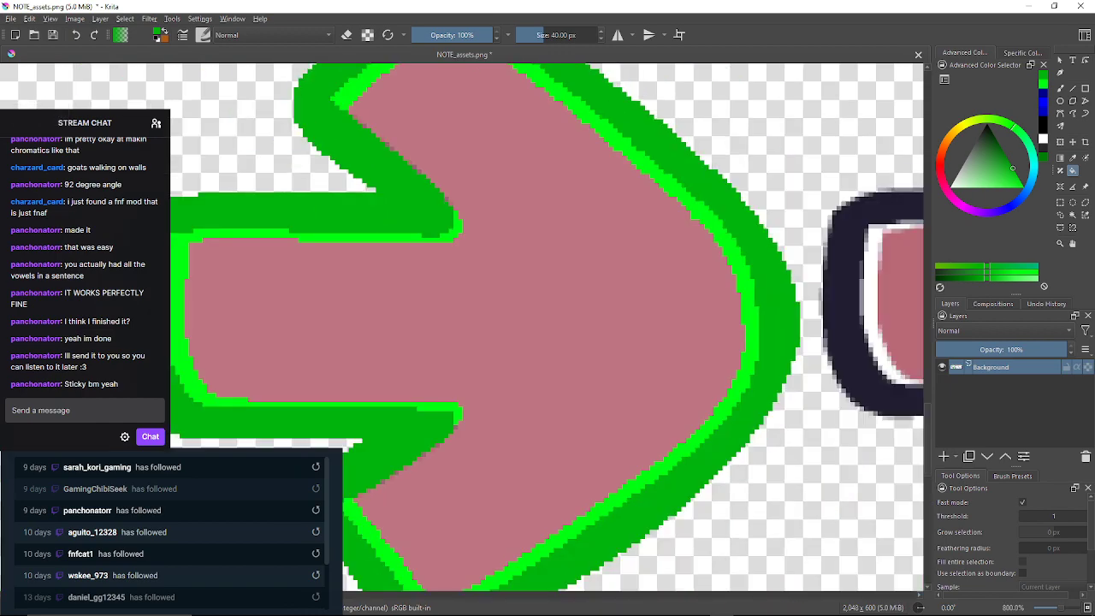
pyautogui.click(1004, 154)
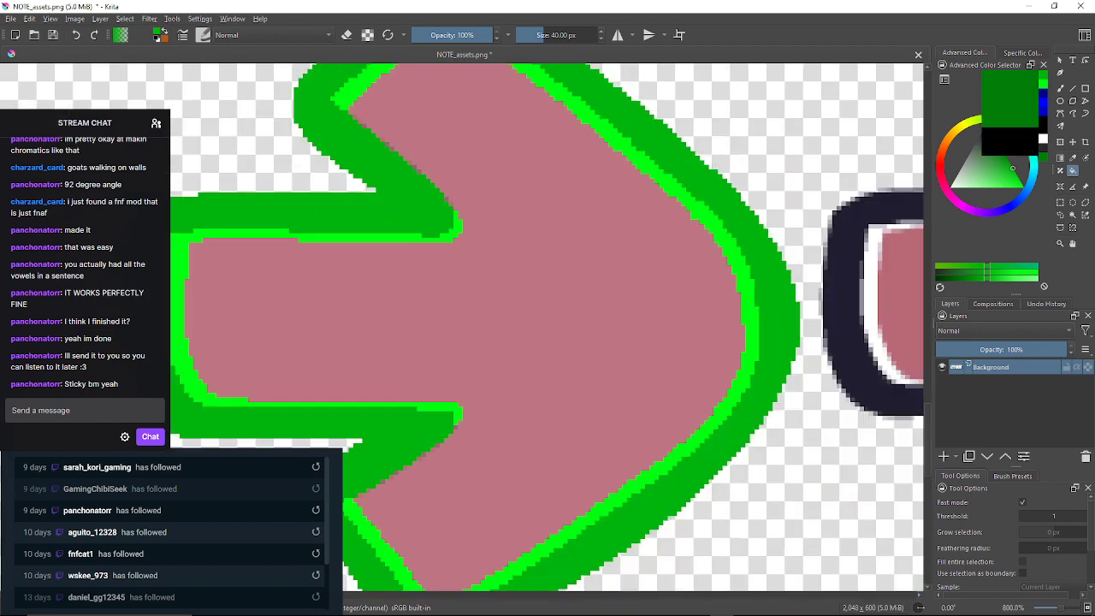
pyautogui.click(530, 308)
pyautogui.moveTo(530, 308); pyautogui.dragTo(595, 281)
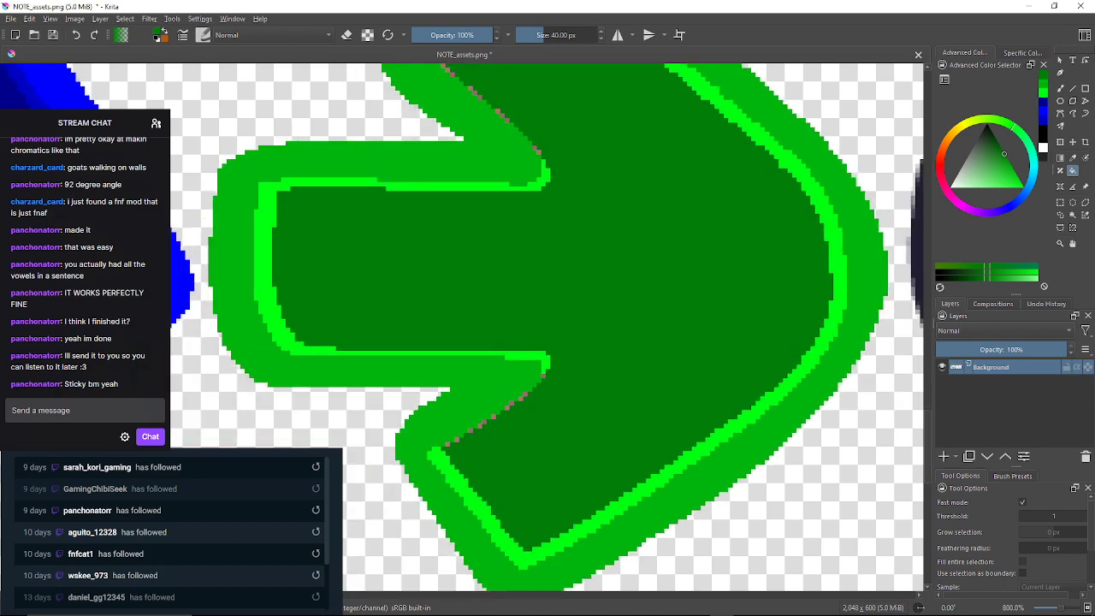
# Fill the leftover pink pixels along the outer part of the lower wing's inner edge with dark green
pyautogui.scroll(6, 479, 171)
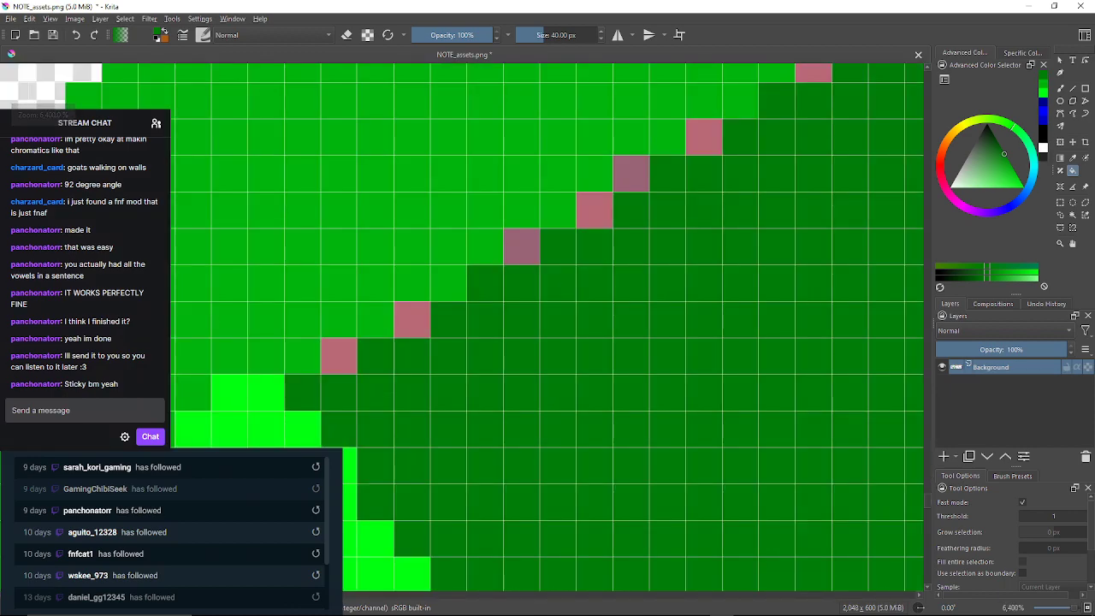
pyautogui.click(339, 356)
pyautogui.click(412, 320)
pyautogui.click(522, 246)
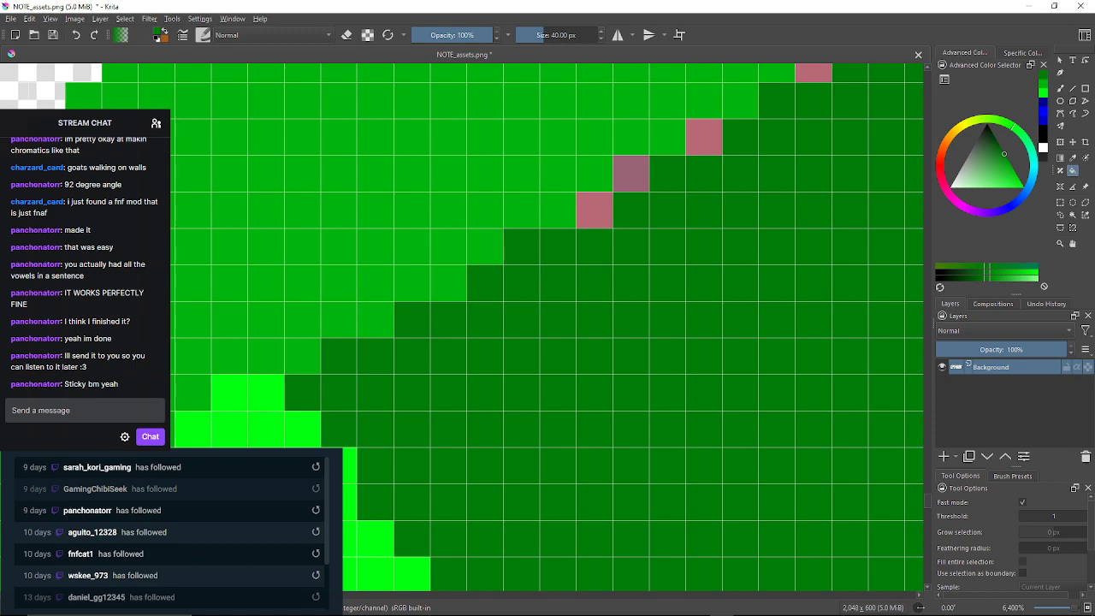
pyautogui.click(594, 210)
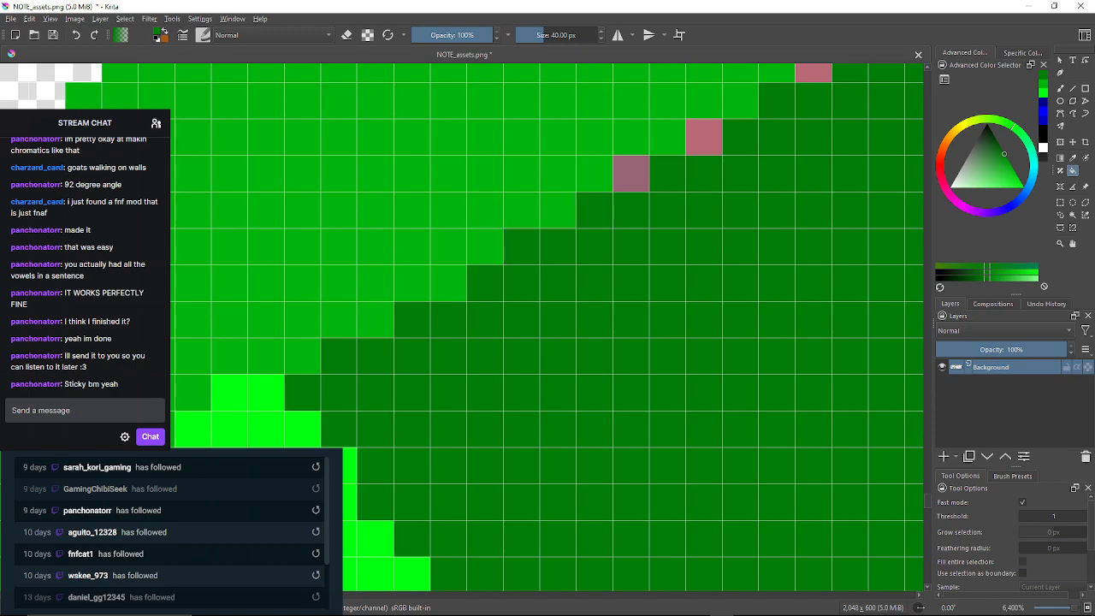
pyautogui.click(631, 173)
pyautogui.click(703, 137)
# Fill the remaining pink pixels up to the lower notch, where the wing meets the shaft, with dark green
pyautogui.moveTo(704, 137); pyautogui.dragTo(576, 249)
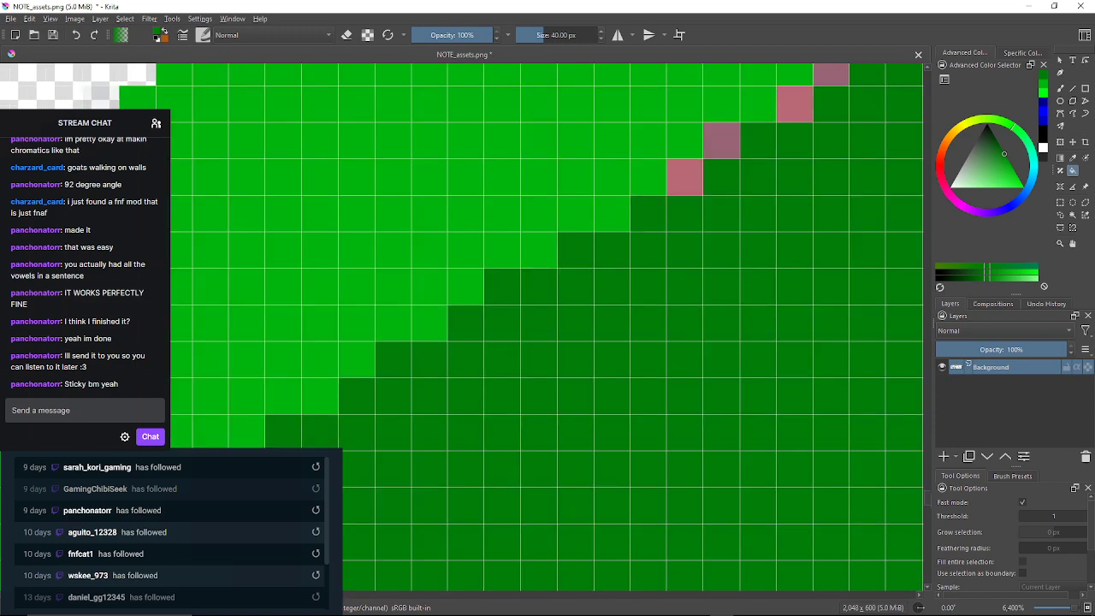
pyautogui.click(684, 177)
pyautogui.click(721, 139)
pyautogui.moveTo(721, 139); pyautogui.dragTo(585, 222)
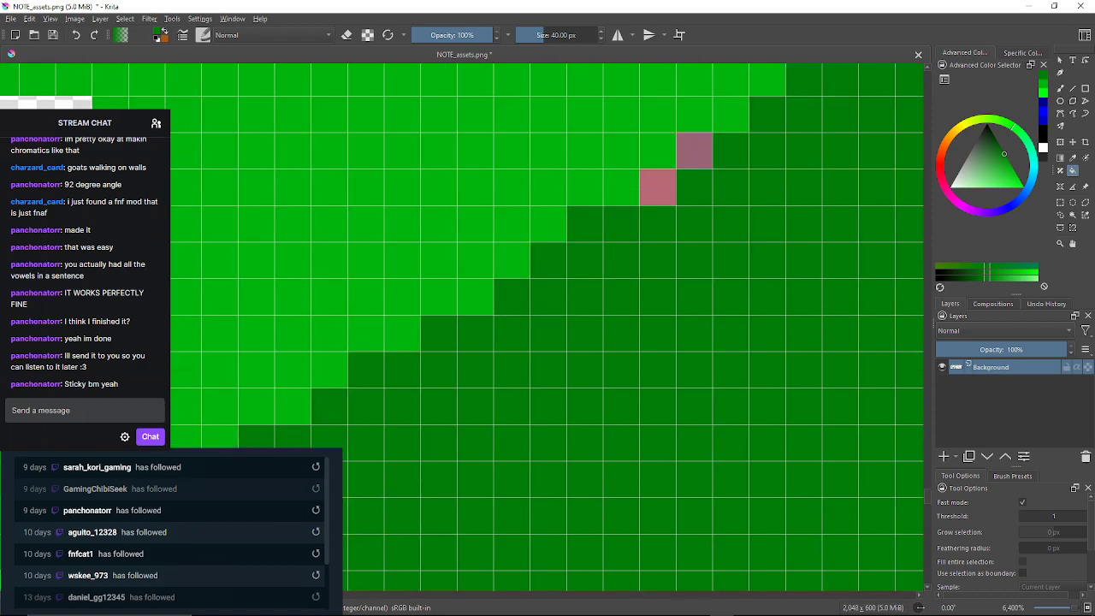
pyautogui.click(657, 187)
pyautogui.click(694, 151)
pyautogui.moveTo(694, 151); pyautogui.dragTo(459, 343)
pyautogui.click(605, 197)
# Fill the leftover pink pixels from the upper notch along the upper wing's inner edge with dark green
pyautogui.scroll(-4, 605, 198)
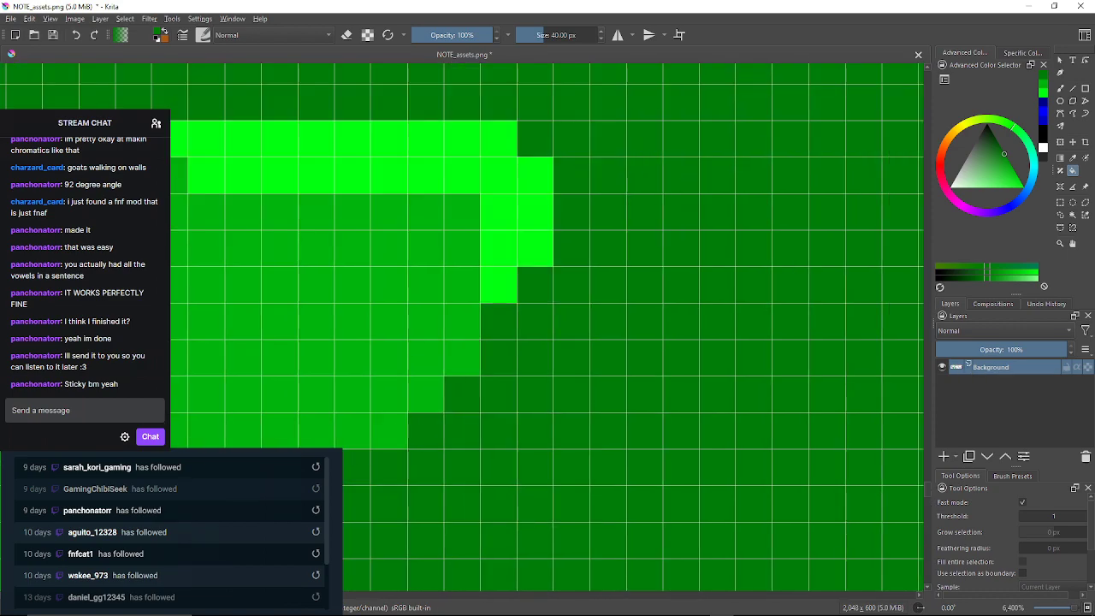
pyautogui.scroll(4, 684, 176)
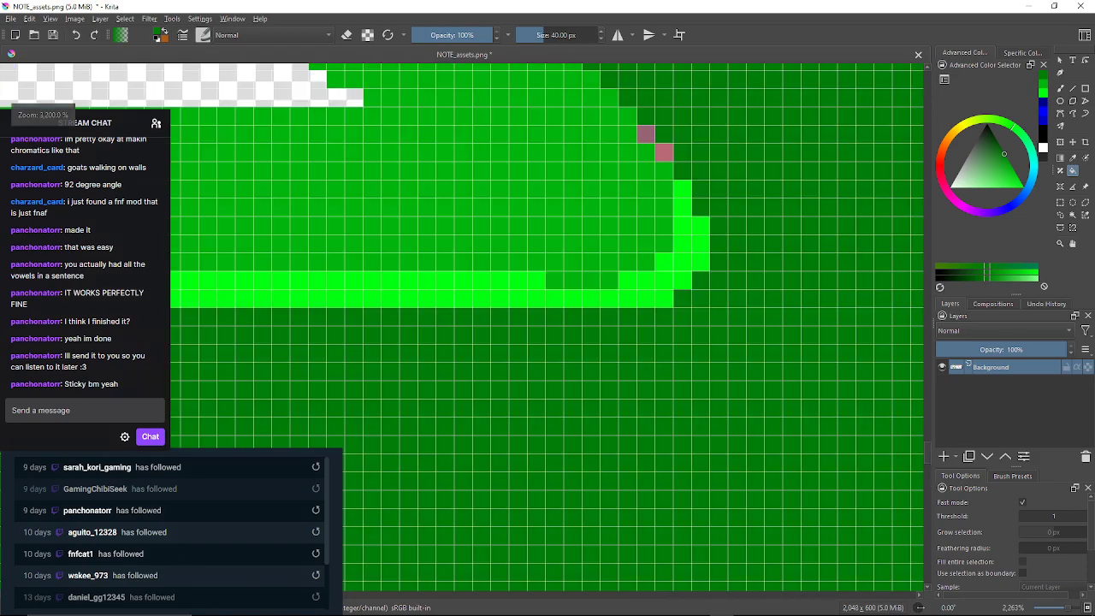
pyautogui.click(640, 261)
pyautogui.click(603, 224)
pyautogui.moveTo(603, 224)
pyautogui.mouseDown()
pyautogui.moveTo(615, 360)
pyautogui.moveTo(651, 418)
pyautogui.mouseUp()
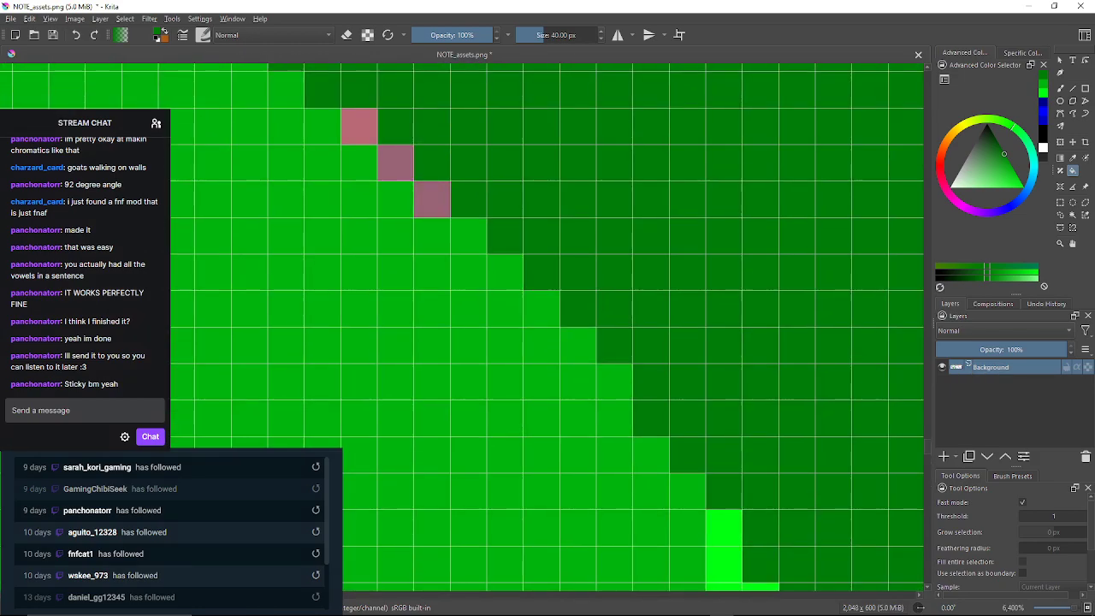
pyautogui.click(432, 198)
pyautogui.click(395, 162)
pyautogui.click(359, 126)
pyautogui.moveTo(360, 125); pyautogui.dragTo(589, 407)
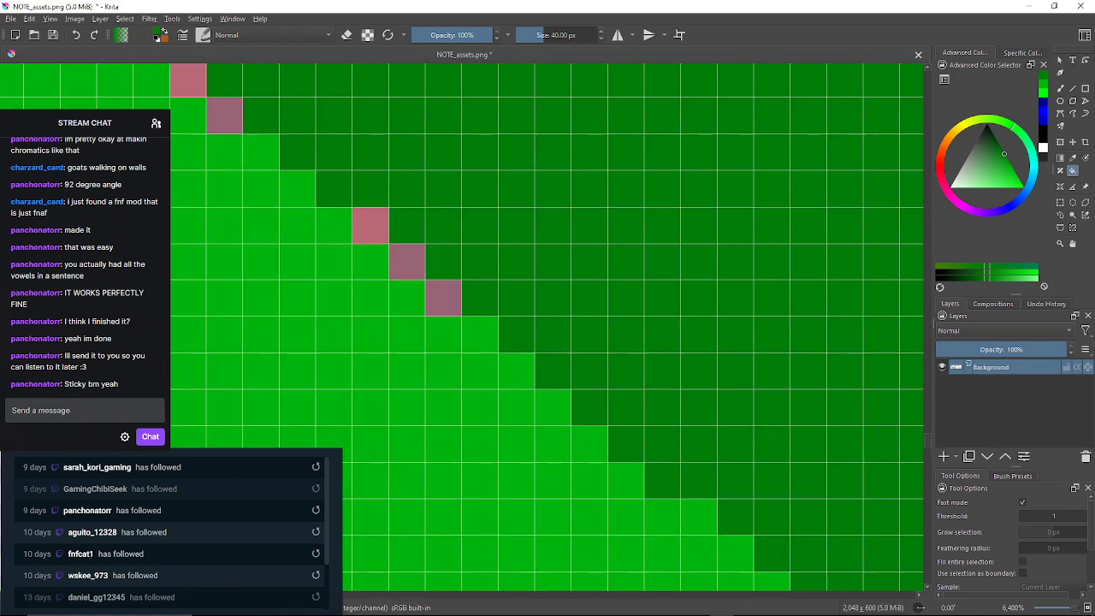
# Fill the remaining pink pixels toward the outer end of the upper wing's inner edge with dark green, keeping the document open
pyautogui.click(443, 298)
pyautogui.click(407, 262)
pyautogui.click(370, 226)
pyautogui.hotkey('ctrl', 'w')
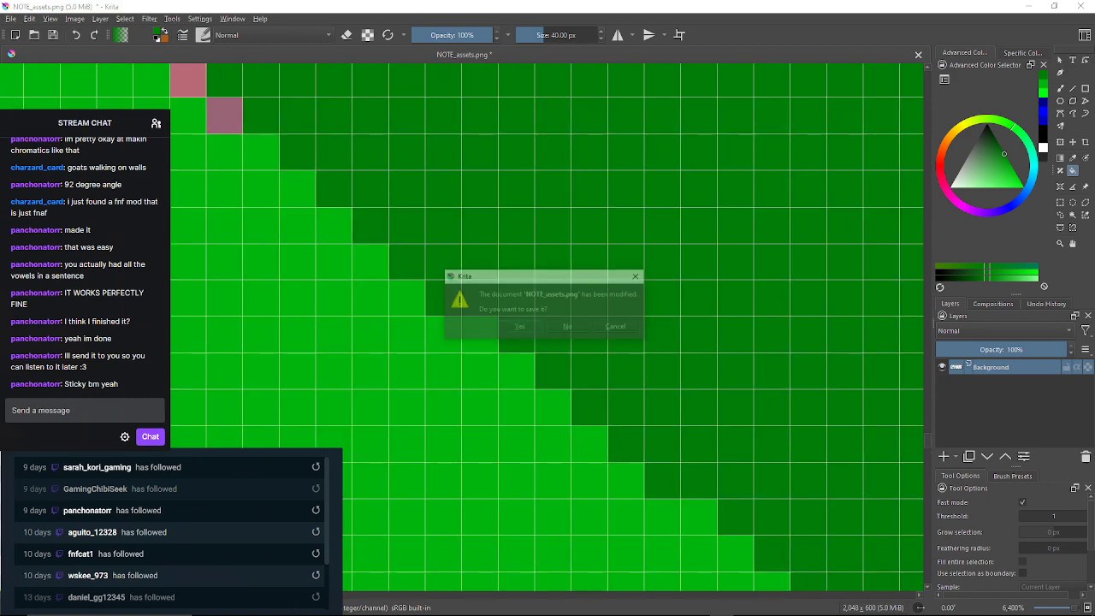
pyautogui.click(639, 276)
pyautogui.moveTo(479, 248); pyautogui.dragTo(730, 405)
pyautogui.click(475, 272)
pyautogui.click(438, 236)
# Set the fill threshold to 44 and fill the white inner outline around the next pink right arrow's shaft with bright green
pyautogui.scroll(-7, 438, 236)
pyautogui.scroll(-3, 438, 236)
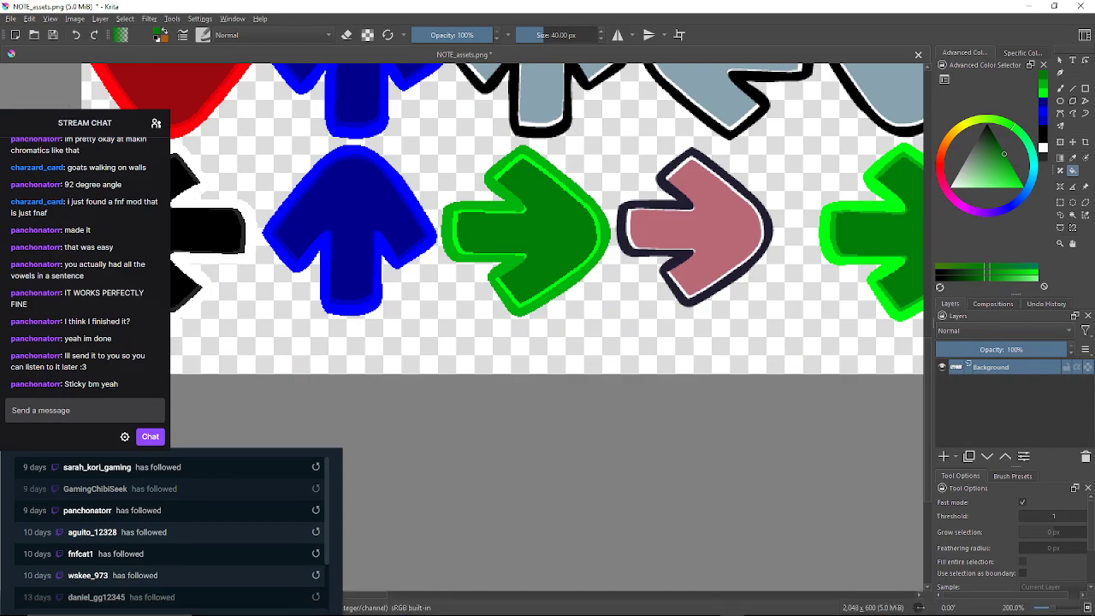
pyautogui.scroll(2, 812, 231)
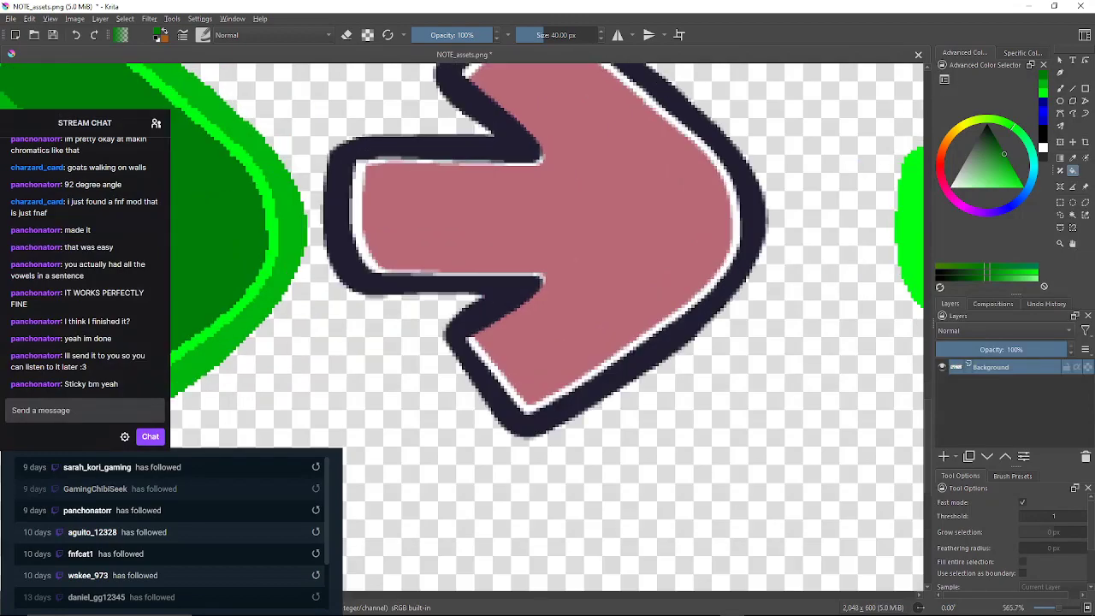
pyautogui.scroll(-1, 638, 205)
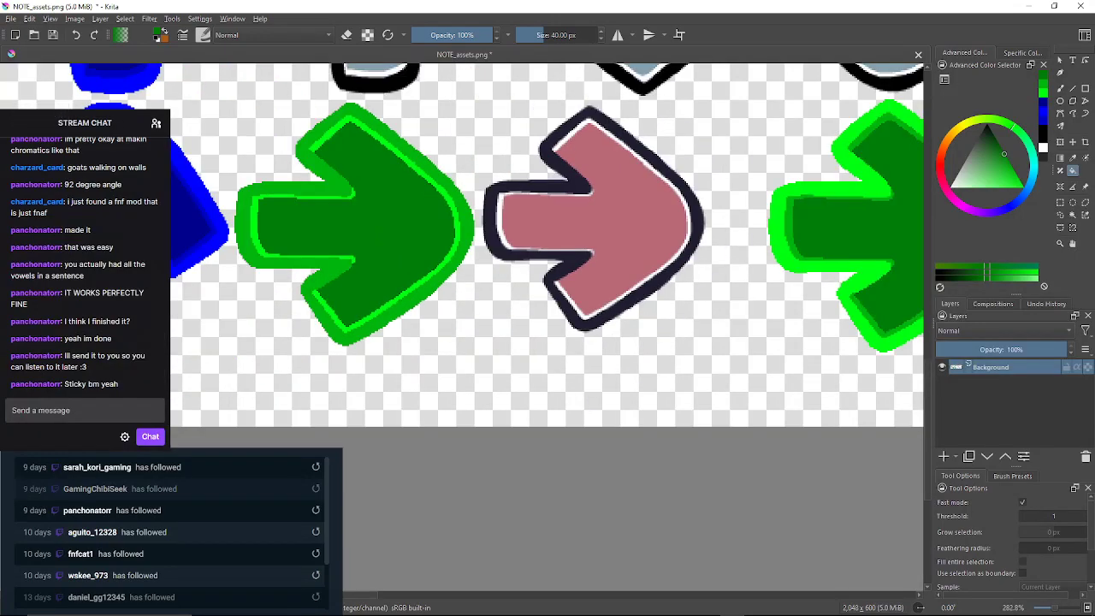
pyautogui.scroll(1, 608, 220)
pyautogui.moveTo(625, 172); pyautogui.dragTo(541, 209)
pyautogui.scroll(1, 471, 250)
pyautogui.scroll(-1, 471, 250)
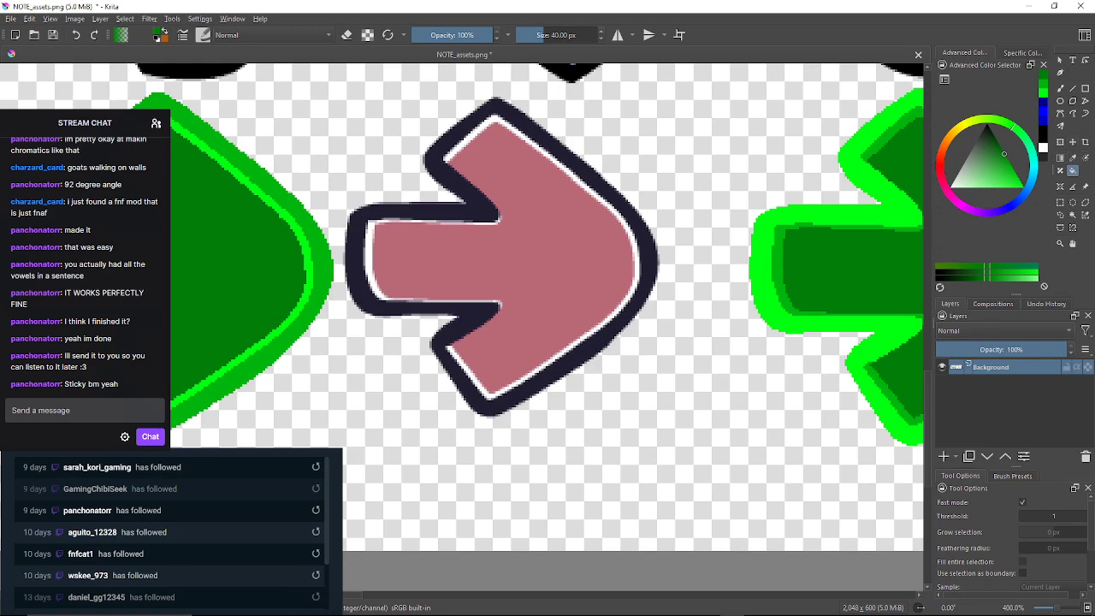
pyautogui.click(1042, 92)
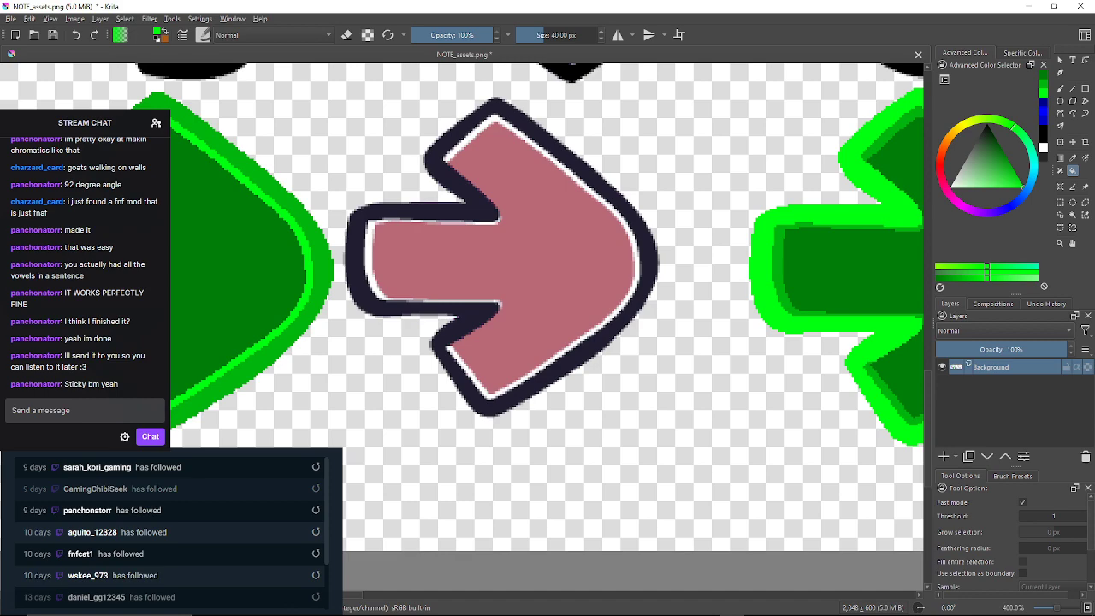
pyautogui.moveTo(1058, 515); pyautogui.dragTo(1048, 516)
pyautogui.scroll(3, 359, 267)
pyautogui.click(365, 263)
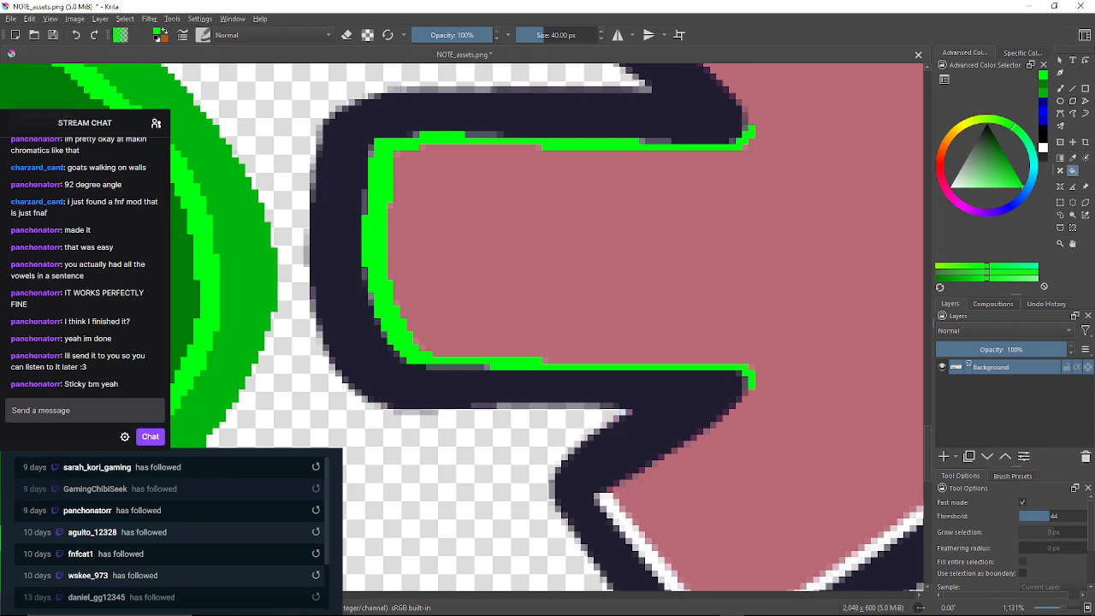
# Fill the white inner outline of the same arrow's upper wing and front edge with bright green
pyautogui.moveTo(650, 188); pyautogui.dragTo(390, 451)
pyautogui.click(404, 172)
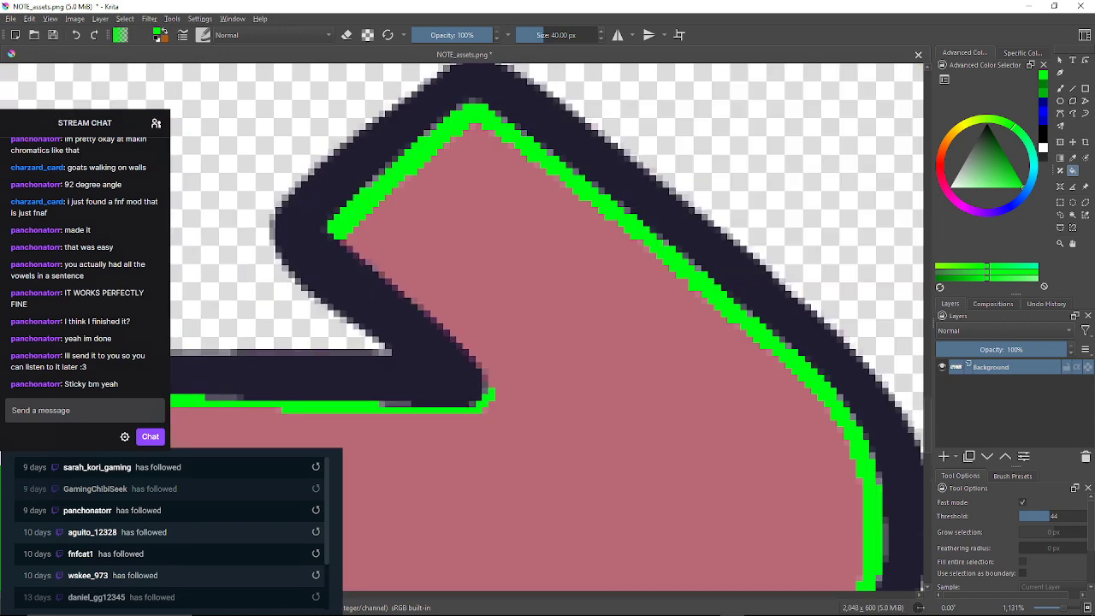
pyautogui.moveTo(530, 359); pyautogui.dragTo(621, 249)
# Set the fill threshold back to 1 and fill the four blended pixels at the upper notch's corner with bright green
pyautogui.moveTo(1045, 516); pyautogui.dragTo(1018, 515)
pyautogui.scroll(6, 566, 257)
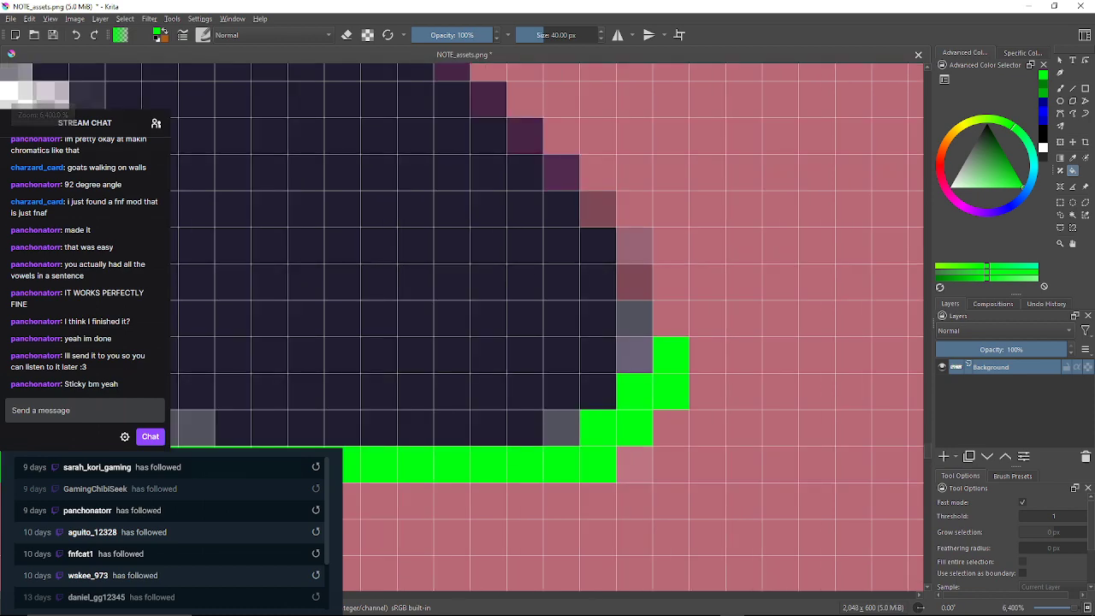
pyautogui.click(635, 244)
pyautogui.click(634, 282)
pyautogui.click(634, 319)
pyautogui.click(634, 354)
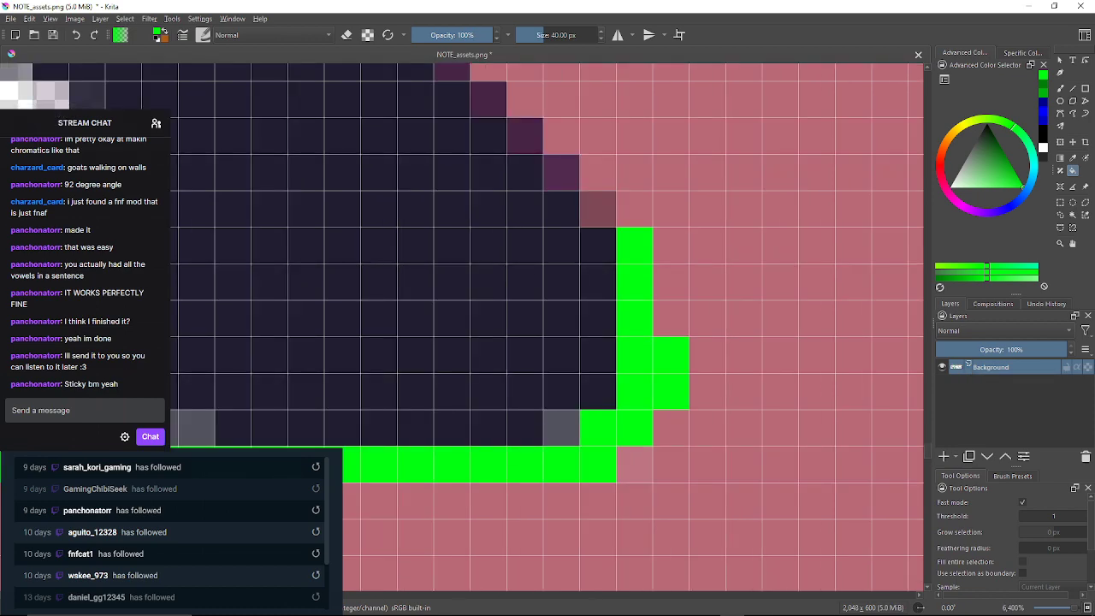
# Undo a bright green fill of the dark outline, and fill the gray and pinkish pixels below the notch corner instead
pyautogui.click(384, 256)
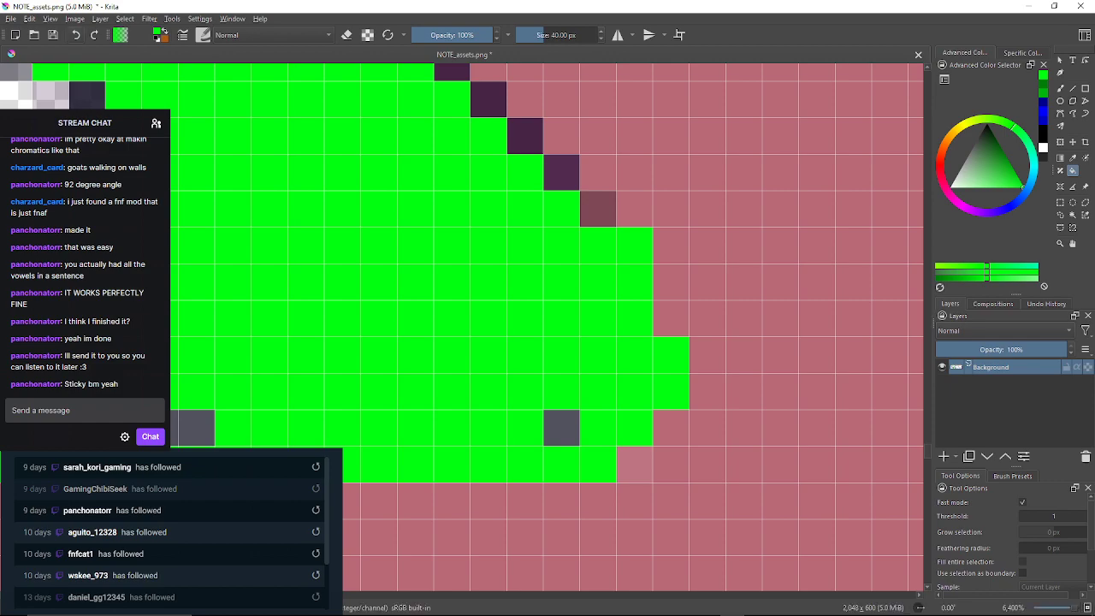
pyautogui.hotkey('ctrl', 'z')
pyautogui.click(561, 428)
pyautogui.click(634, 464)
# Fill the gray blended pixels along the upper edge of the arrow's shaft with bright green
pyautogui.moveTo(633, 464)
pyautogui.mouseDown()
pyautogui.moveTo(763, 243)
pyautogui.moveTo(822, 250)
pyautogui.mouseUp()
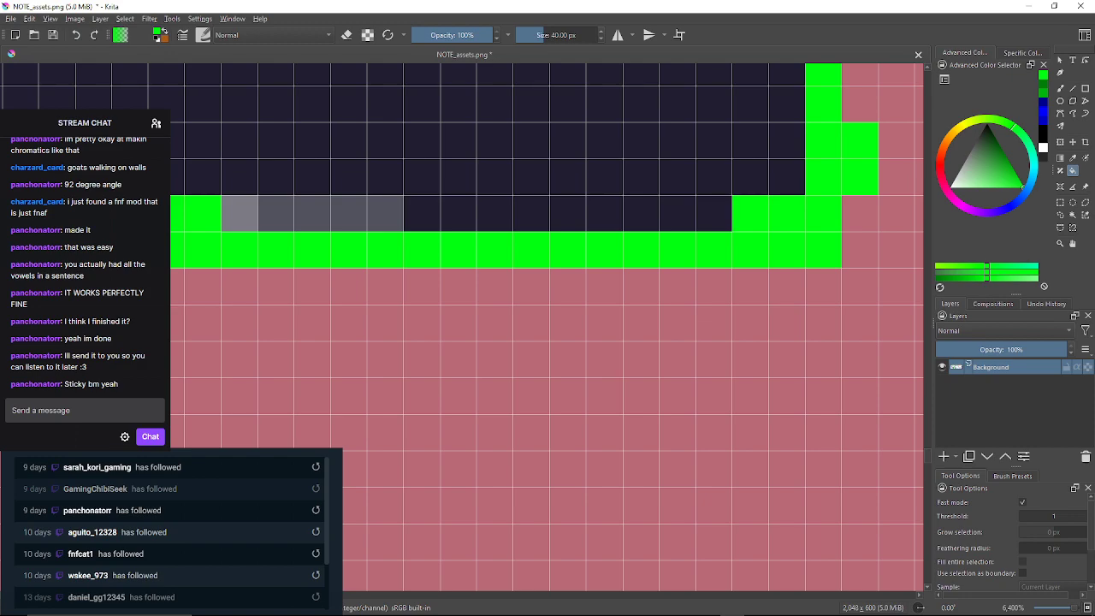
pyautogui.click(313, 214)
pyautogui.click(240, 213)
pyautogui.moveTo(240, 214)
pyautogui.mouseDown()
pyautogui.moveTo(388, 236)
pyautogui.moveTo(778, 230)
pyautogui.moveTo(1008, 250)
pyautogui.mouseUp()
pyautogui.click(534, 289)
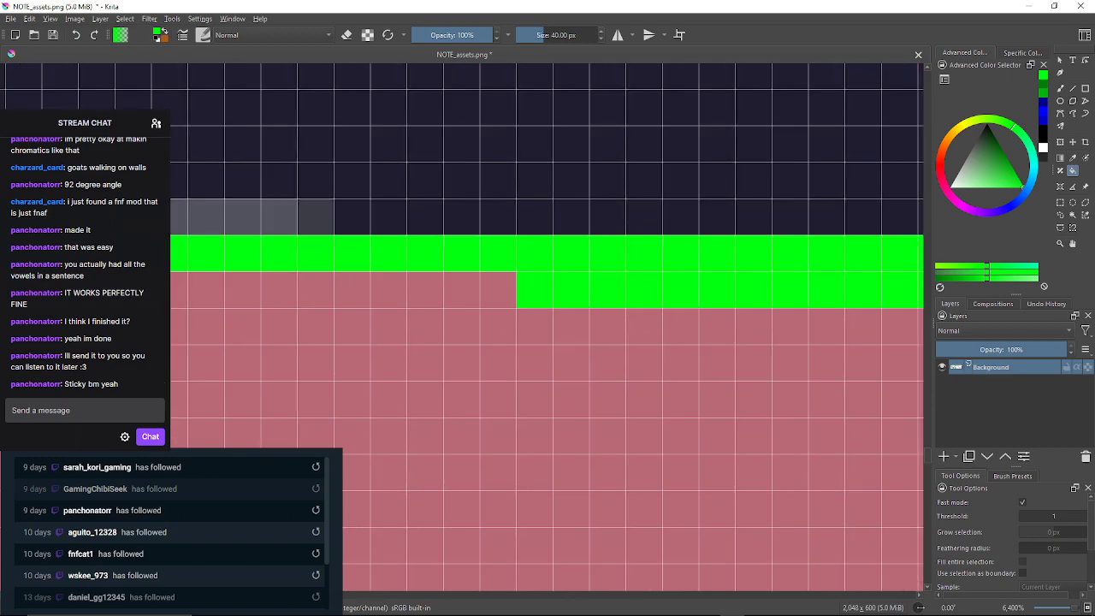
pyautogui.click(316, 217)
pyautogui.click(231, 216)
pyautogui.moveTo(427, 385); pyautogui.dragTo(856, 387)
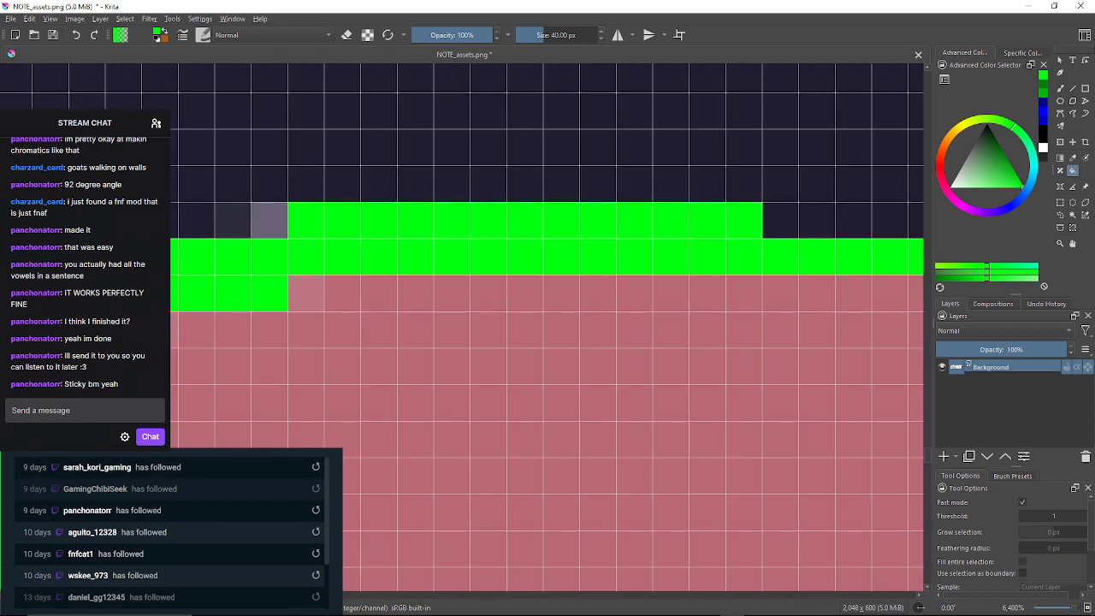
pyautogui.click(269, 219)
pyautogui.click(232, 220)
# Fill the remaining blended pixels around the shaft's upper rear corner with bright green
pyautogui.click(306, 292)
pyautogui.moveTo(306, 292); pyautogui.dragTo(569, 254)
pyautogui.click(278, 253)
pyautogui.click(278, 290)
pyautogui.click(425, 290)
pyautogui.moveTo(419, 428)
pyautogui.mouseDown()
pyautogui.moveTo(456, 249)
pyautogui.moveTo(510, 157)
pyautogui.mouseUp()
pyautogui.click(332, 293)
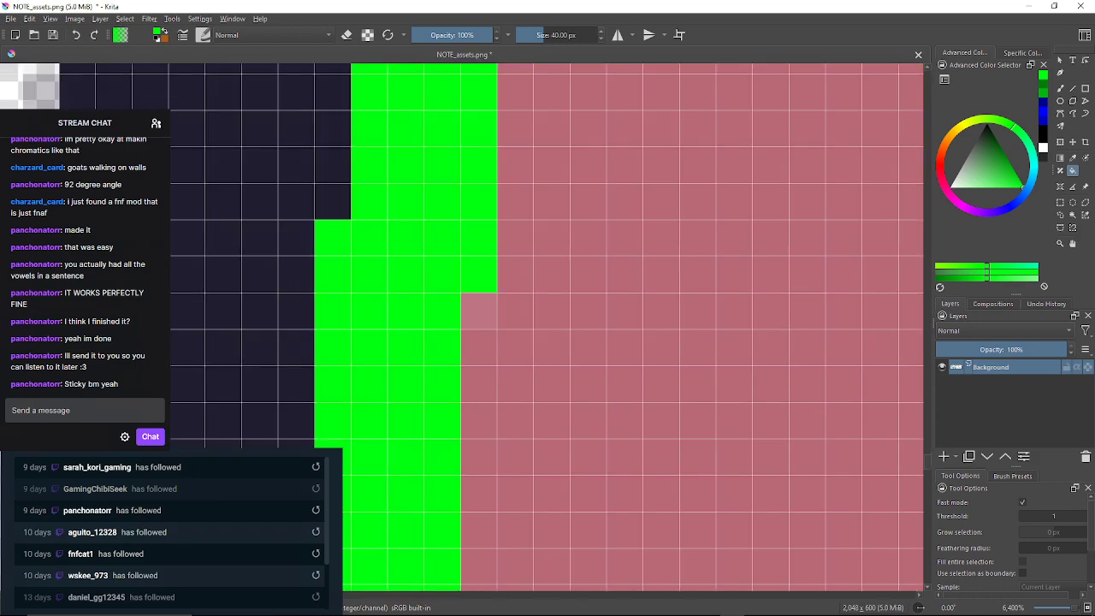
pyautogui.click(479, 311)
pyautogui.moveTo(473, 411); pyautogui.dragTo(538, 138)
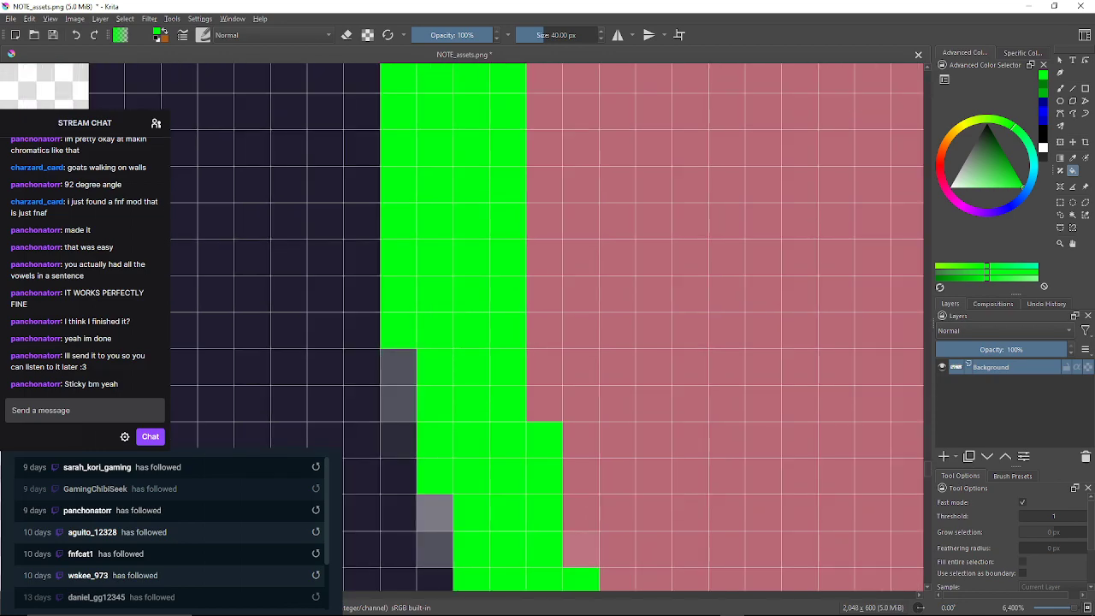
# Fill the gray pixels stepping down the outer side of the shaft's lower rear curve with bright green
pyautogui.click(398, 384)
pyautogui.click(397, 439)
pyautogui.moveTo(400, 449); pyautogui.dragTo(398, 322)
pyautogui.click(432, 387)
pyautogui.click(433, 423)
pyautogui.moveTo(435, 428); pyautogui.dragTo(414, 307)
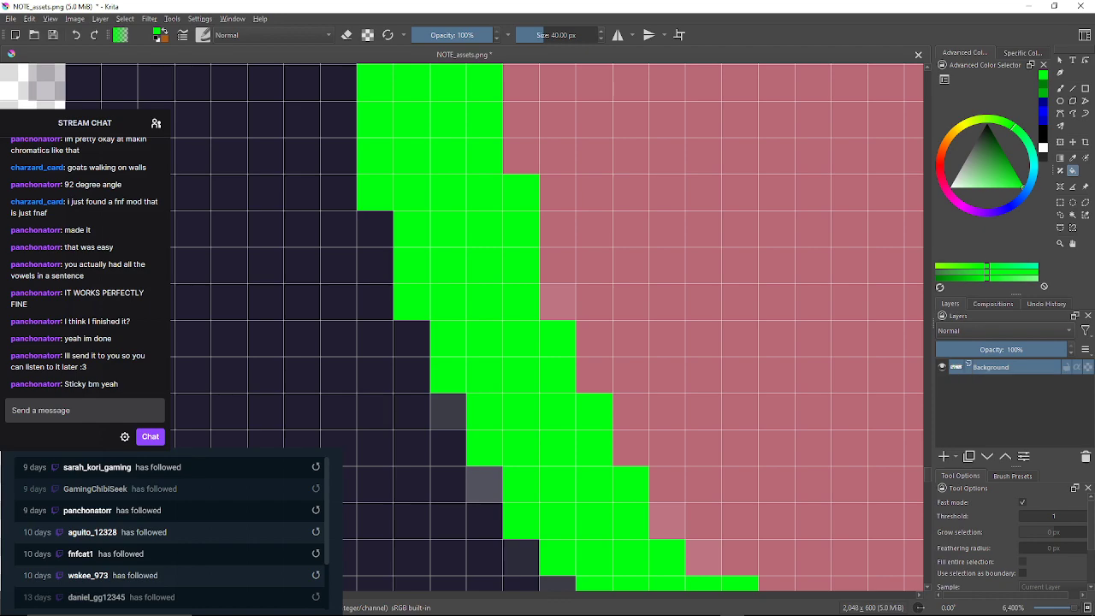
pyautogui.click(448, 412)
pyautogui.click(484, 484)
pyautogui.moveTo(485, 486); pyautogui.dragTo(422, 336)
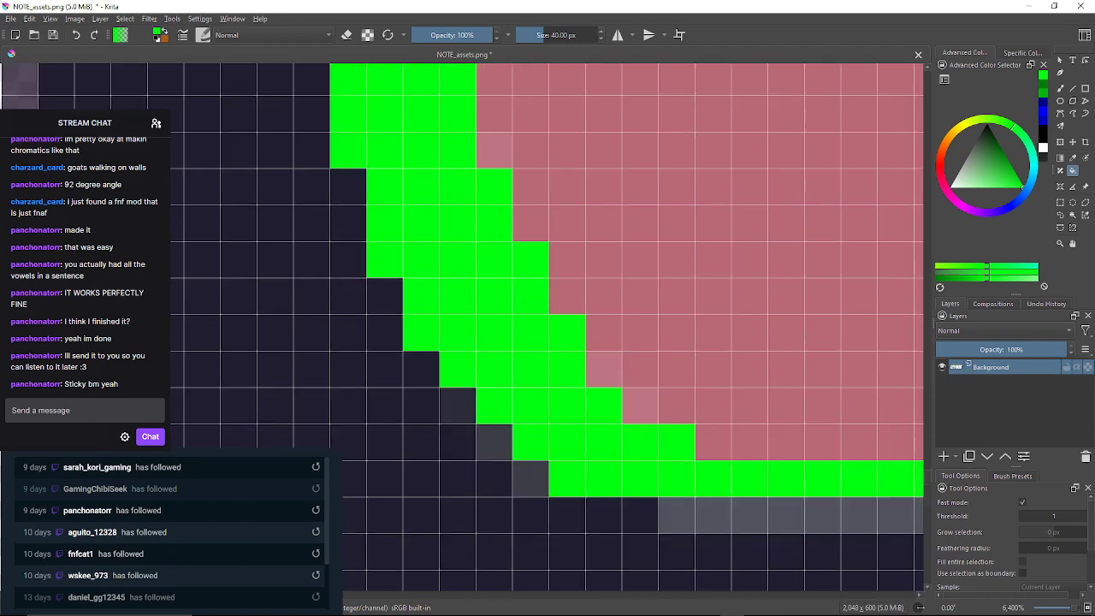
pyautogui.click(457, 406)
pyautogui.click(495, 442)
pyautogui.click(530, 479)
# Fill the gray strip below the shaft's lower rear corner and the lighter pink pixels inside its curve with bright green
pyautogui.moveTo(530, 479); pyautogui.dragTo(327, 344)
pyautogui.click(598, 380)
pyautogui.click(436, 271)
pyautogui.click(400, 234)
pyautogui.moveTo(400, 234); pyautogui.dragTo(443, 351)
pyautogui.click(333, 134)
pyautogui.moveTo(333, 133); pyautogui.dragTo(331, 373)
# Fill the leftover gray and lighter pink pixels along the shaft's lower edge with bright green
pyautogui.moveTo(275, 150); pyautogui.dragTo(307, 321)
pyautogui.scroll(-4, 307, 320)
pyautogui.scroll(3, 428, 470)
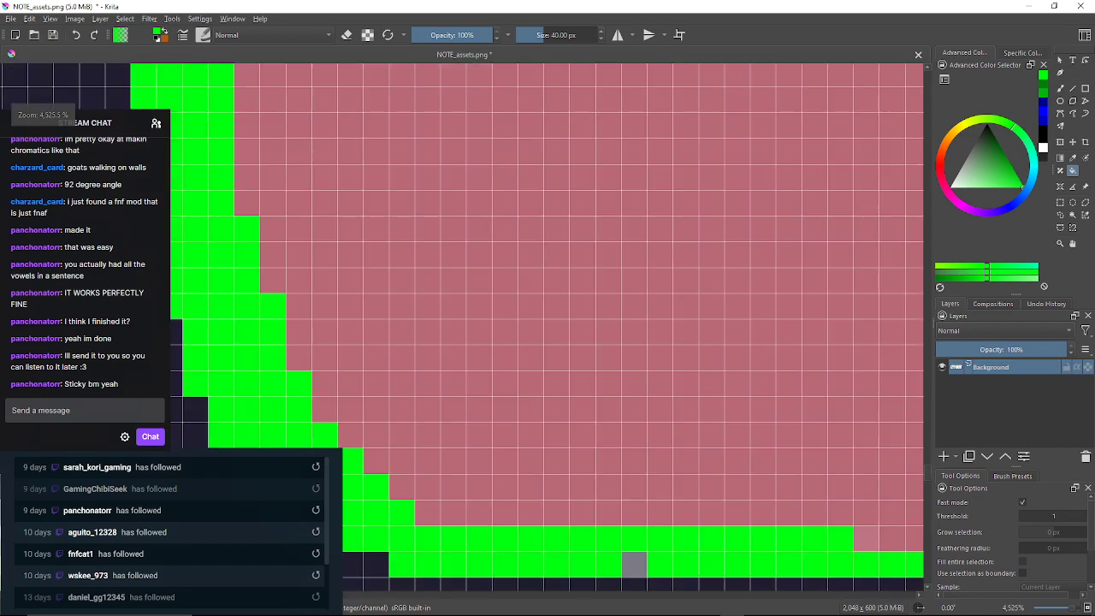
pyautogui.click(553, 357)
pyautogui.moveTo(553, 357); pyautogui.dragTo(266, 347)
pyautogui.click(593, 311)
pyautogui.moveTo(593, 311); pyautogui.dragTo(347, 295)
pyautogui.moveTo(618, 325); pyautogui.dragTo(351, 303)
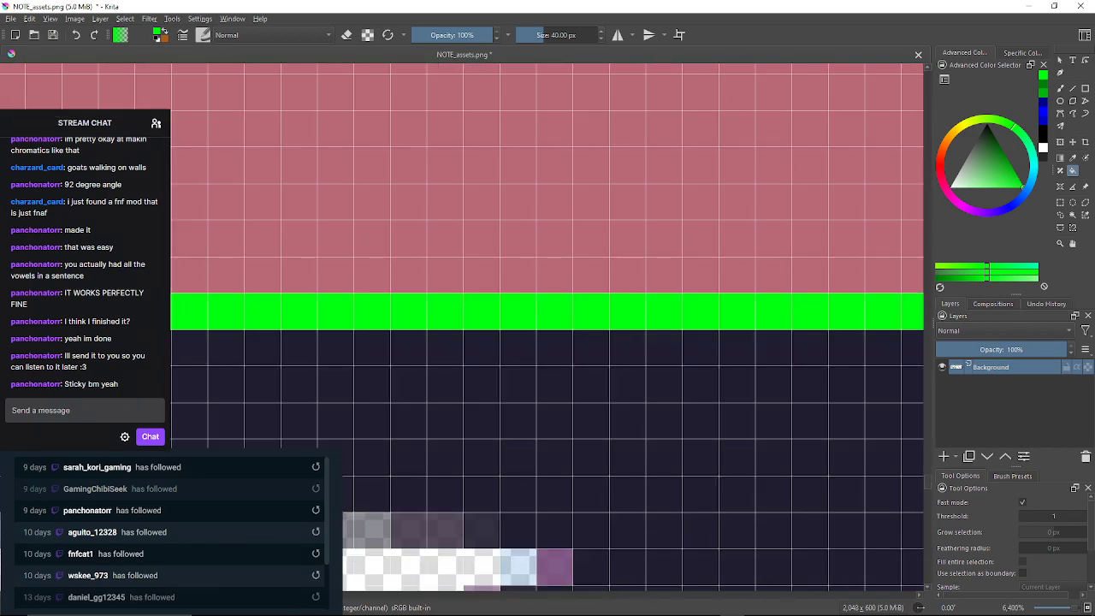
# Fill the blended pixels around the corner of the arrow's lower notch with bright green
pyautogui.moveTo(650, 316); pyautogui.dragTo(347, 306)
pyautogui.click(652, 302)
pyautogui.click(579, 337)
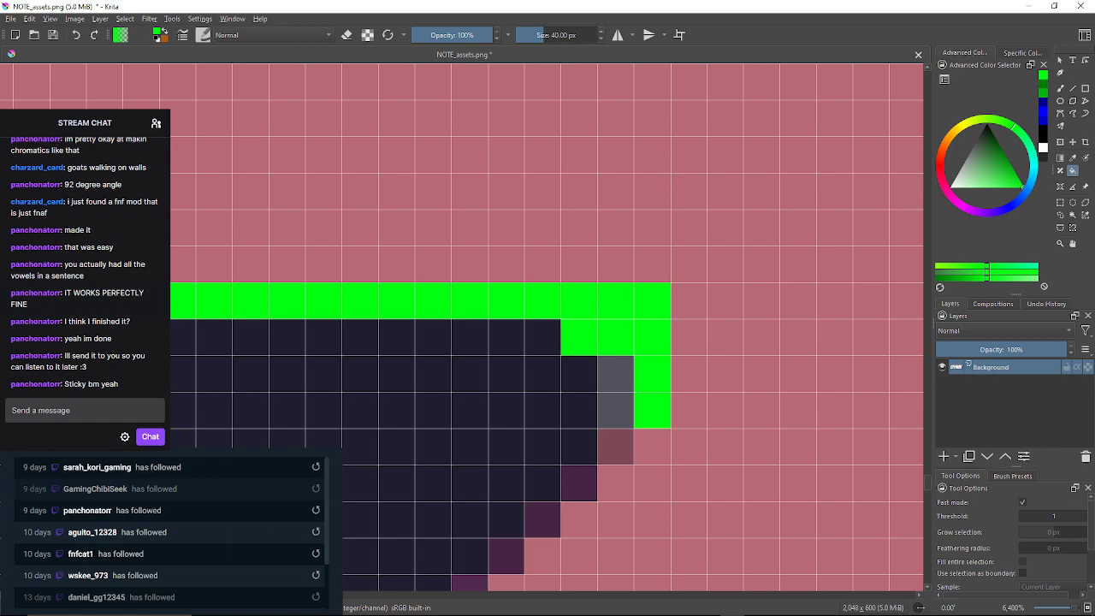
pyautogui.click(618, 392)
pyautogui.scroll(-3, 631, 401)
pyautogui.scroll(2, 632, 400)
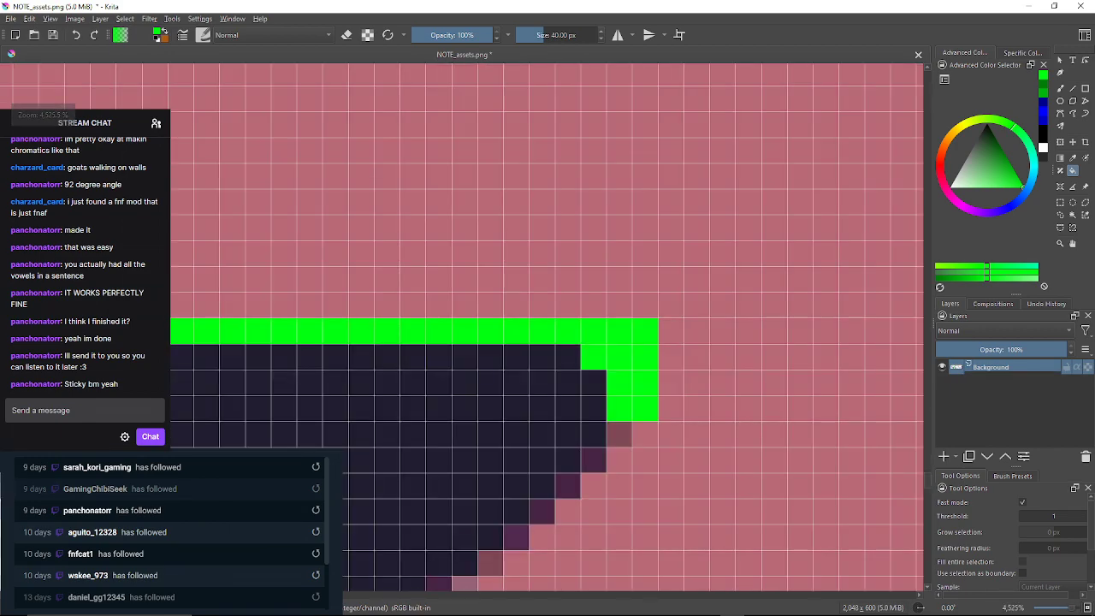
pyautogui.click(619, 434)
# Fill the gray pixels outside the lower part of the upper wing's rear edge with bright green
pyautogui.scroll(-8, 619, 434)
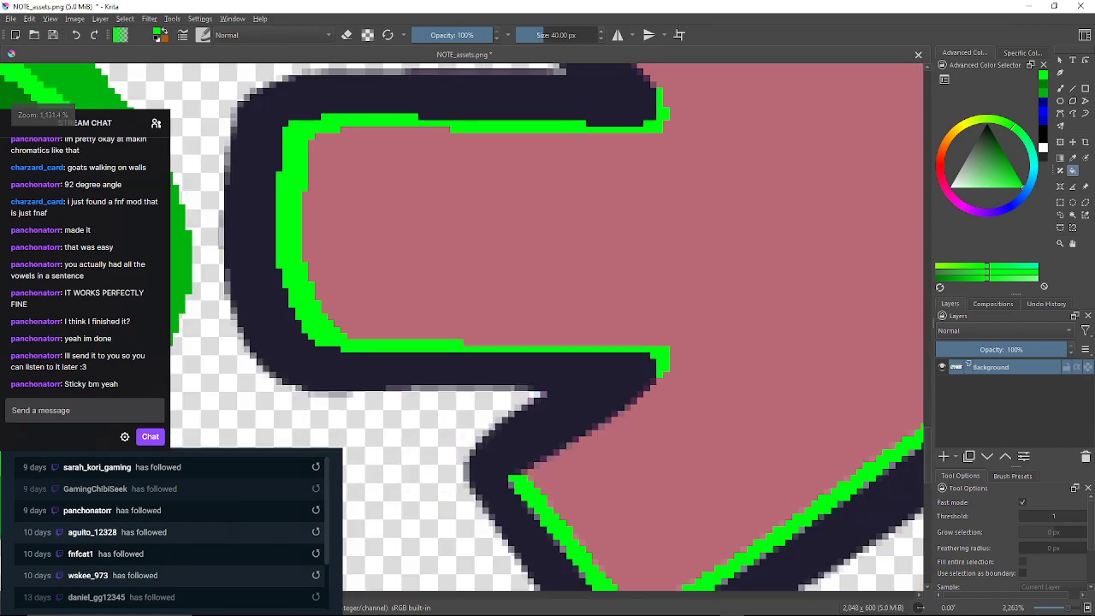
pyautogui.scroll(8, 624, 393)
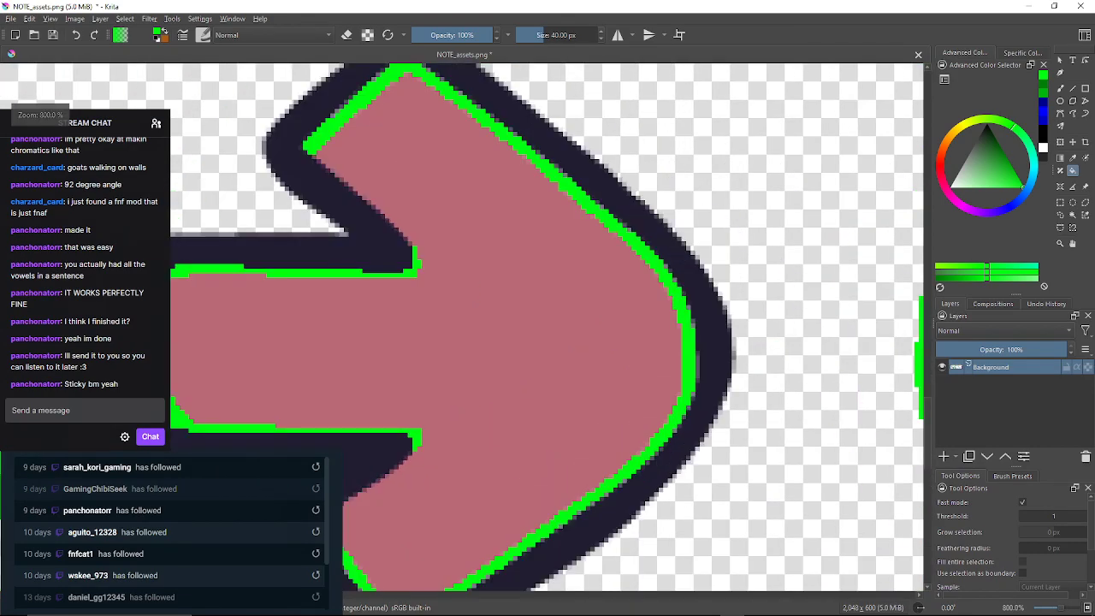
pyautogui.scroll(1, 397, 128)
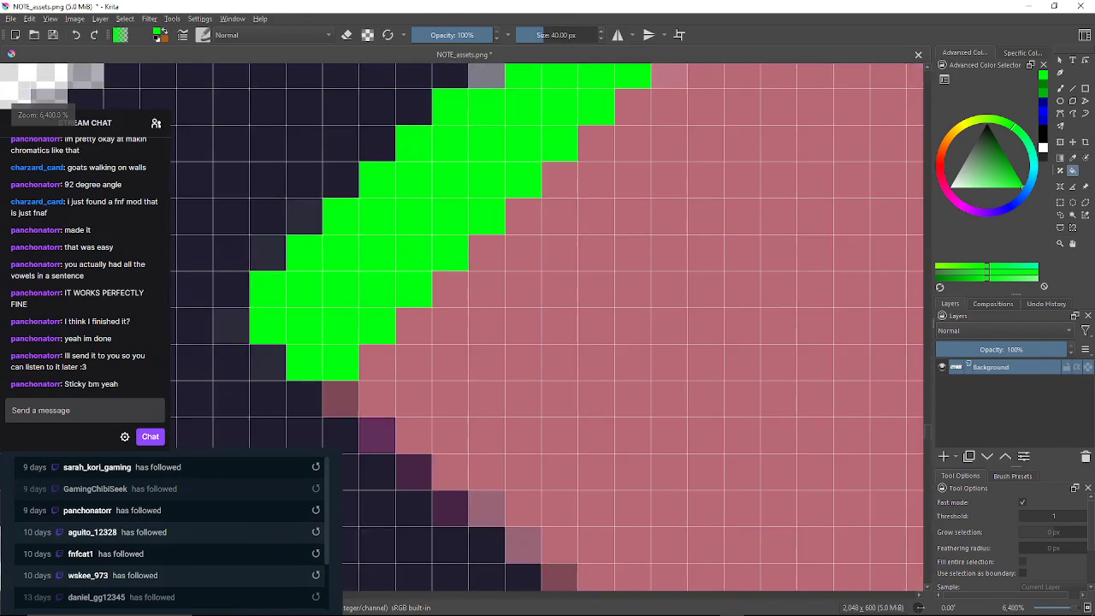
pyautogui.moveTo(267, 361); pyautogui.dragTo(365, 311)
pyautogui.click(365, 311)
pyautogui.click(329, 274)
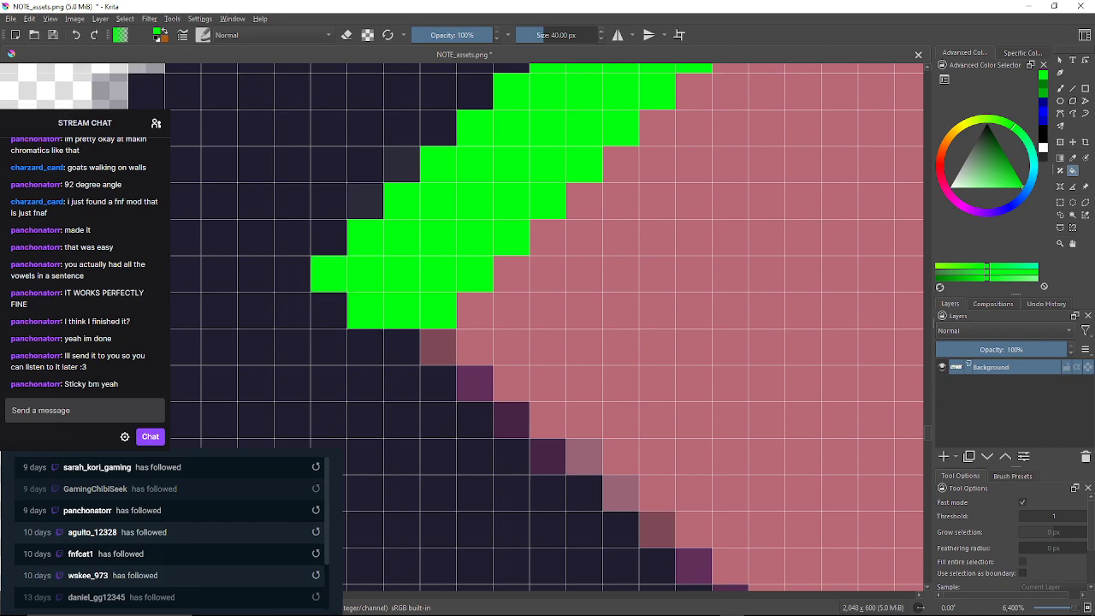
pyautogui.click(366, 201)
pyautogui.click(401, 164)
pyautogui.moveTo(402, 164); pyautogui.dragTo(329, 325)
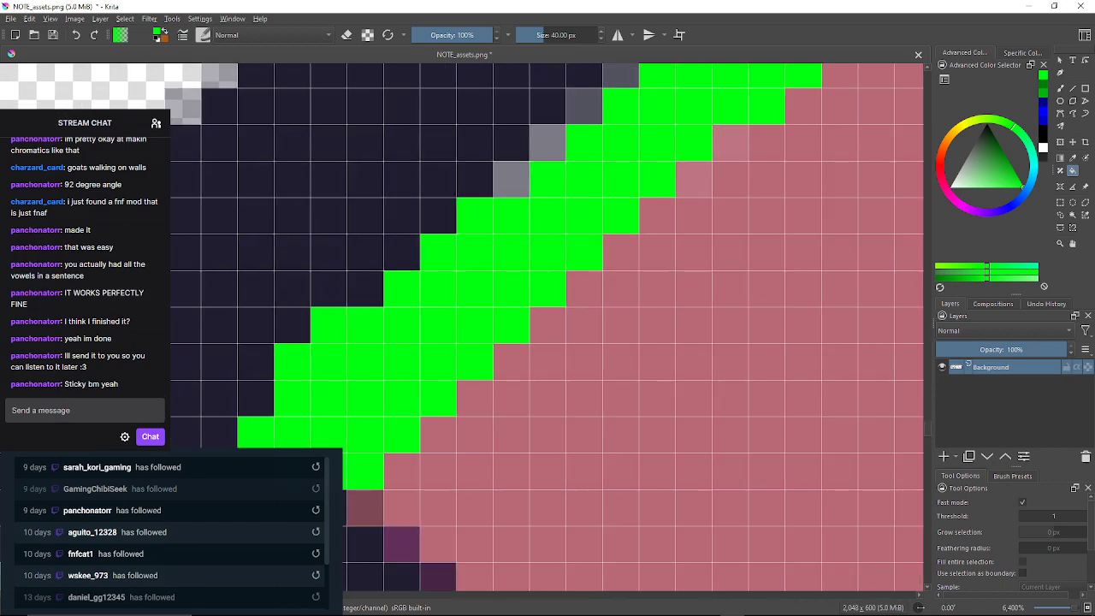
pyautogui.click(511, 179)
pyautogui.click(547, 143)
pyautogui.click(584, 106)
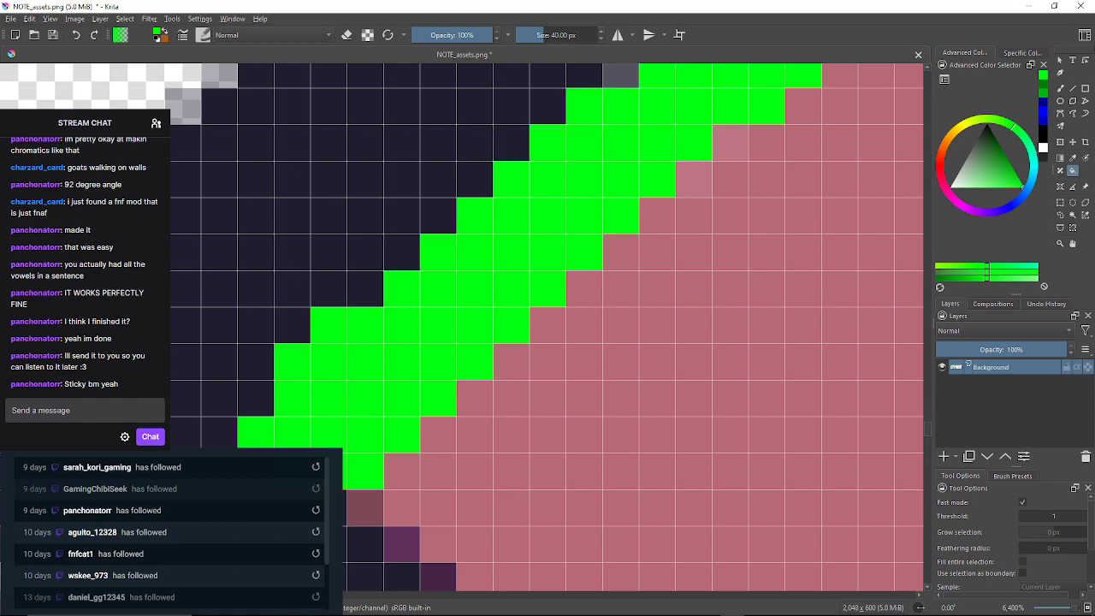
# Fill the gray pixels outside the middle stretch of the upper wing's rear edge with bright green
pyautogui.moveTo(585, 106); pyautogui.dragTo(528, 175)
pyautogui.click(564, 139)
pyautogui.click(600, 103)
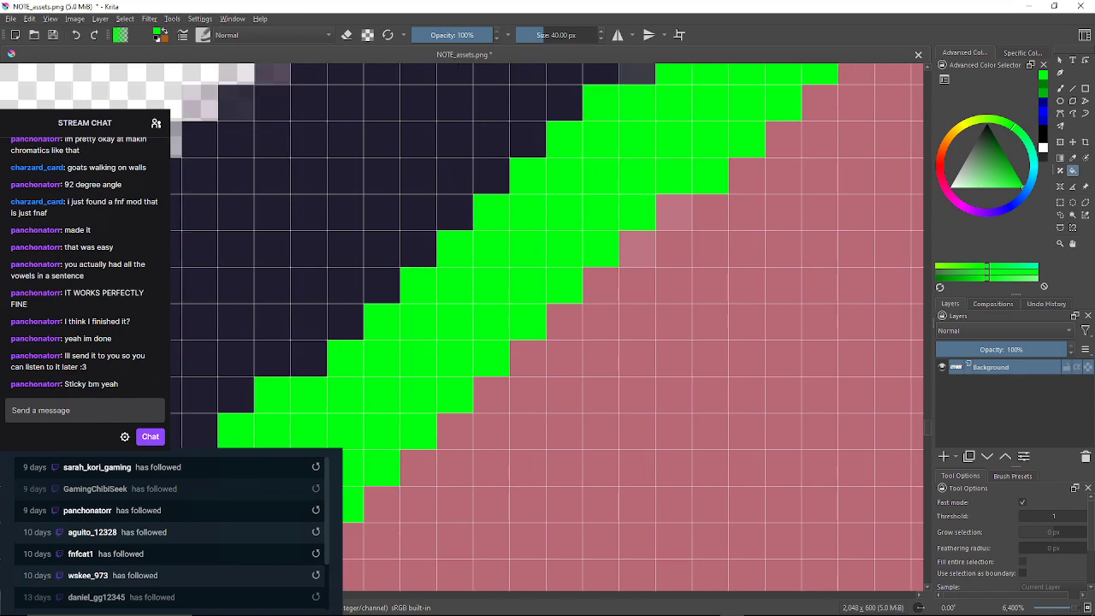
pyautogui.click(637, 74)
pyautogui.moveTo(637, 74); pyautogui.dragTo(506, 269)
pyautogui.click(543, 225)
pyautogui.click(653, 152)
pyautogui.click(689, 116)
pyautogui.moveTo(689, 117)
pyautogui.mouseDown()
pyautogui.moveTo(615, 176)
pyautogui.moveTo(605, 235)
pyautogui.mouseUp()
pyautogui.click(641, 199)
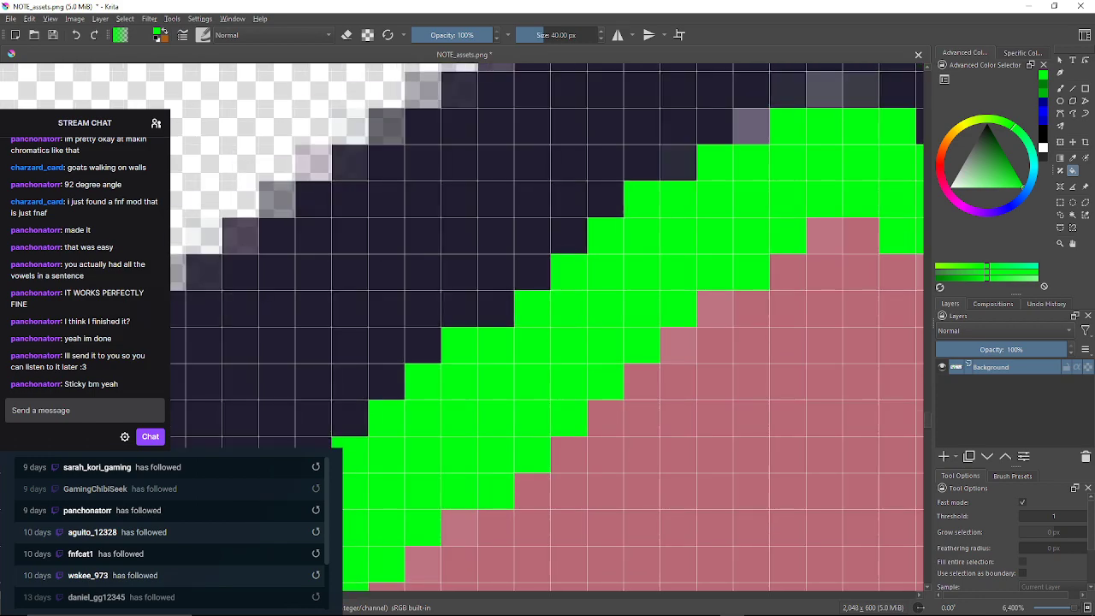
# Fill the gray pixels leading up to and across the upper wing's tip with bright green
pyautogui.click(677, 163)
pyautogui.moveTo(677, 163); pyautogui.dragTo(572, 235)
pyautogui.click(645, 198)
pyautogui.click(681, 162)
pyautogui.click(717, 163)
pyautogui.click(754, 162)
# Fill the gray pixels just past the upper wing's tip, at the start of its front edge, with bright green
pyautogui.moveTo(755, 163); pyautogui.dragTo(603, 171)
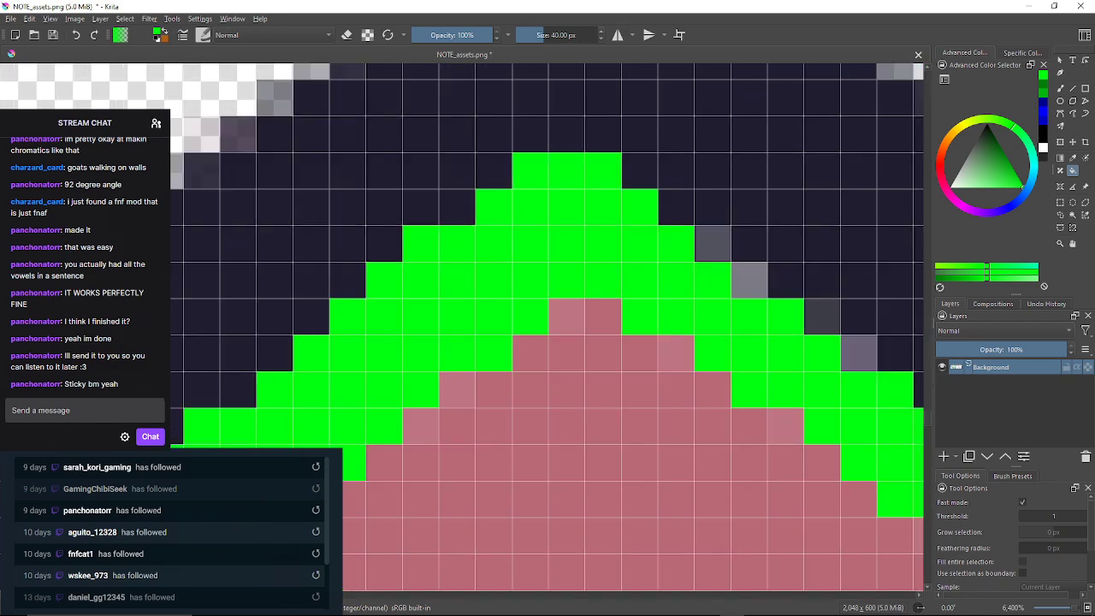
pyautogui.click(712, 243)
pyautogui.click(750, 281)
pyautogui.moveTo(749, 281); pyautogui.dragTo(609, 210)
pyautogui.click(680, 245)
pyautogui.click(718, 282)
# Undo a misplaced bright green fill, and fill the gray pixels along the first part of the upper front edge instead
pyautogui.moveTo(718, 282); pyautogui.dragTo(499, 234)
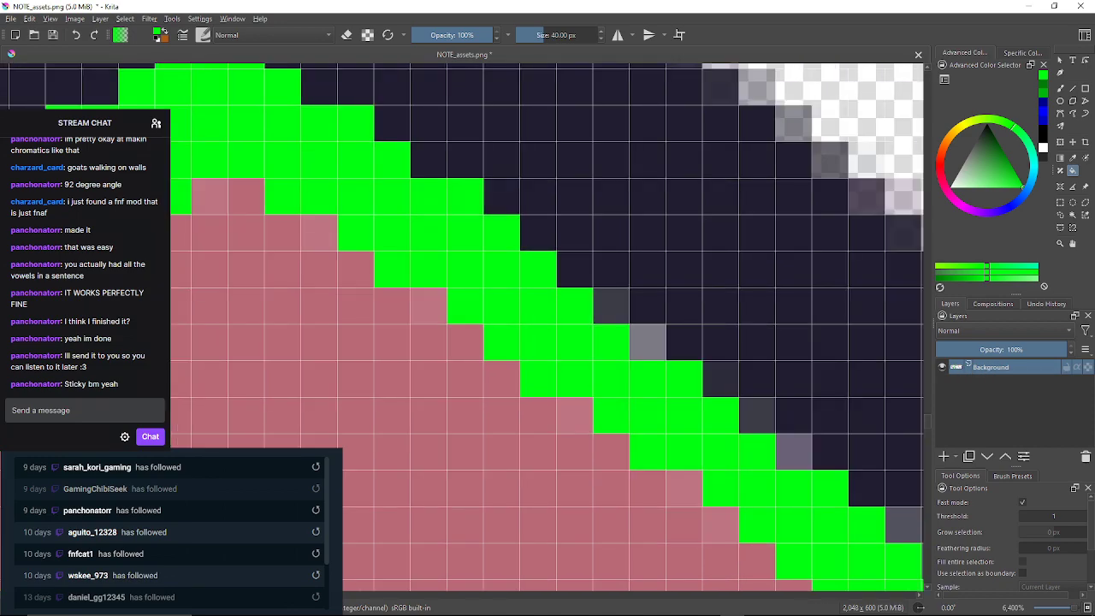
pyautogui.click(643, 301)
pyautogui.hotkey('ctrl', 'z')
pyautogui.click(610, 306)
pyautogui.click(647, 342)
pyautogui.moveTo(648, 342); pyautogui.dragTo(527, 242)
pyautogui.click(599, 278)
pyautogui.click(636, 314)
pyautogui.click(672, 350)
# Fill the gray pixels farther down the upper front edge's diagonal steps with bright green
pyautogui.moveTo(673, 351); pyautogui.dragTo(438, 212)
pyautogui.click(549, 285)
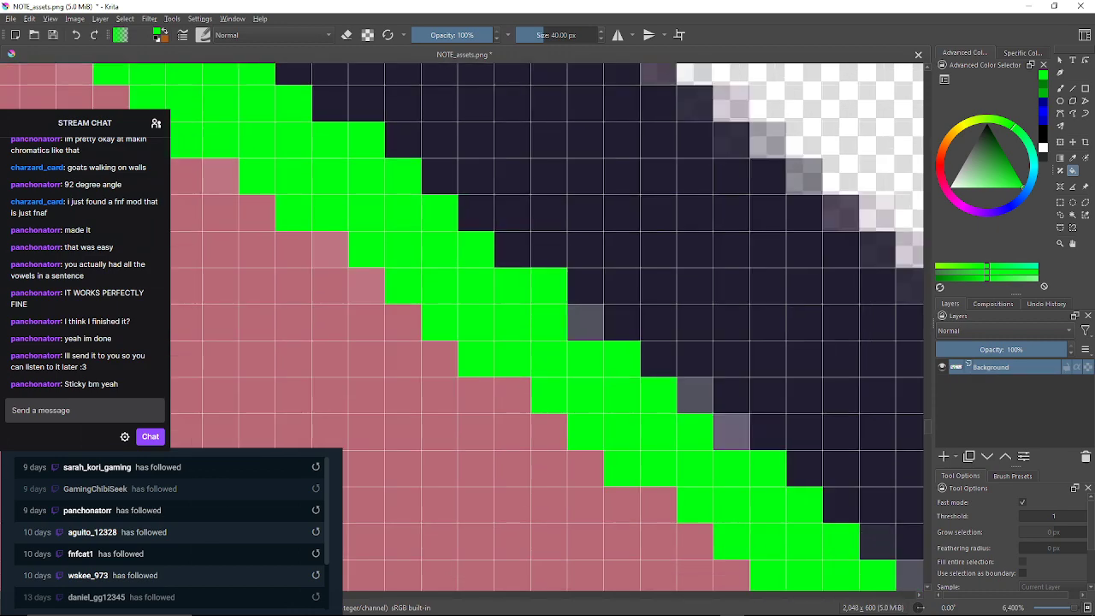
pyautogui.click(585, 322)
pyautogui.moveTo(585, 322); pyautogui.dragTo(527, 285)
pyautogui.click(638, 361)
pyautogui.click(674, 398)
# Fill the blended pixels on the outer steps along the middle of the upper front edge with bright green
pyautogui.moveTo(673, 398)
pyautogui.mouseDown()
pyautogui.moveTo(488, 300)
pyautogui.moveTo(387, 228)
pyautogui.mouseUp()
pyautogui.click(459, 410)
pyautogui.click(496, 445)
pyautogui.click(532, 335)
pyautogui.click(570, 373)
pyautogui.click(606, 409)
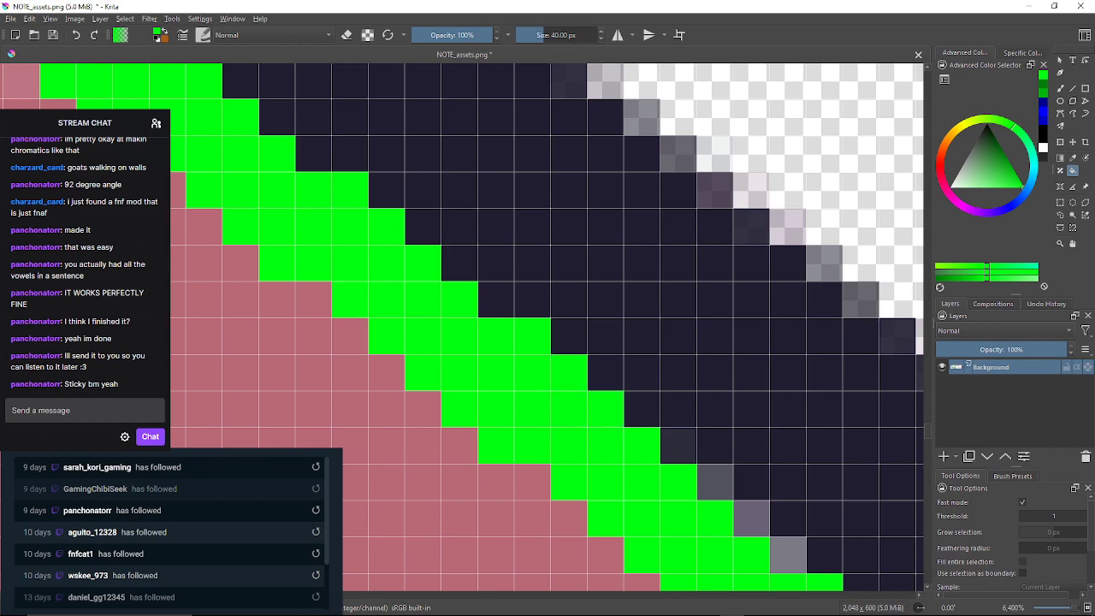
pyautogui.moveTo(606, 408); pyautogui.dragTo(554, 347)
pyautogui.click(591, 347)
pyautogui.click(626, 383)
pyautogui.click(663, 420)
pyautogui.click(700, 457)
# Fill the blended pixels on both sides of the next diagonal stretch of the front edge with bright green
pyautogui.moveTo(699, 457); pyautogui.dragTo(485, 273)
pyautogui.click(486, 418)
pyautogui.click(521, 454)
pyautogui.click(668, 416)
pyautogui.click(703, 453)
pyautogui.moveTo(703, 454); pyautogui.dragTo(562, 325)
pyautogui.click(599, 362)
pyautogui.click(635, 399)
pyautogui.click(562, 472)
# Fill the gray and lighter pink pixels on the lower stretch of the front edge's diagonal with bright green
pyautogui.moveTo(562, 472); pyautogui.dragTo(454, 384)
pyautogui.click(634, 382)
pyautogui.click(670, 420)
pyautogui.moveTo(671, 419); pyautogui.dragTo(524, 315)
pyautogui.click(488, 424)
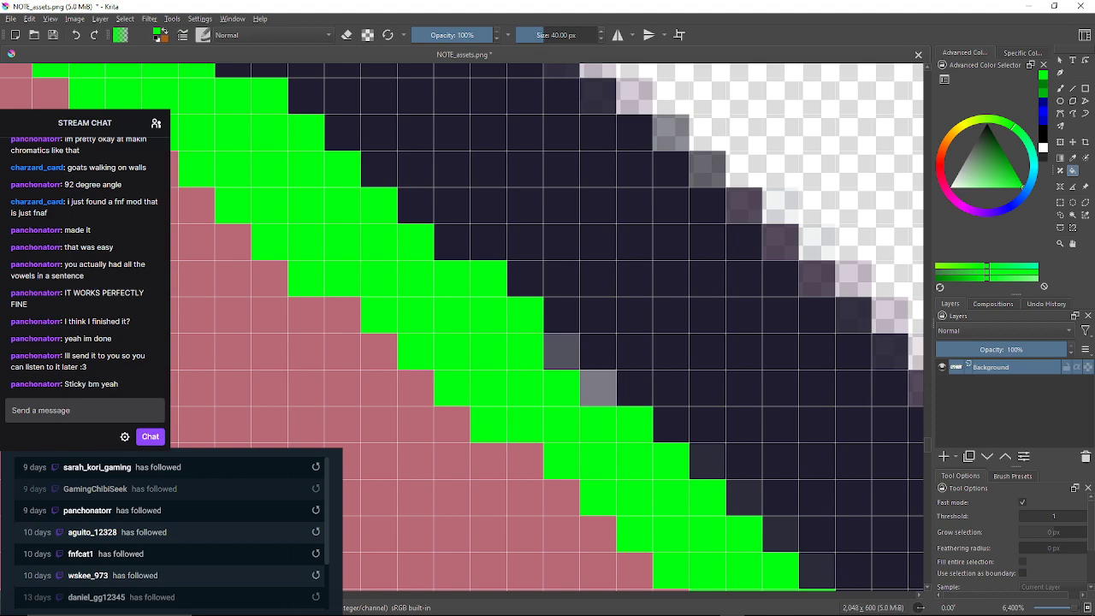
pyautogui.click(562, 351)
pyautogui.click(598, 388)
# Fill the four dark gray pixels where the front edge's diagonal approaches the arrow's point with bright green
pyautogui.moveTo(598, 389); pyautogui.dragTo(468, 239)
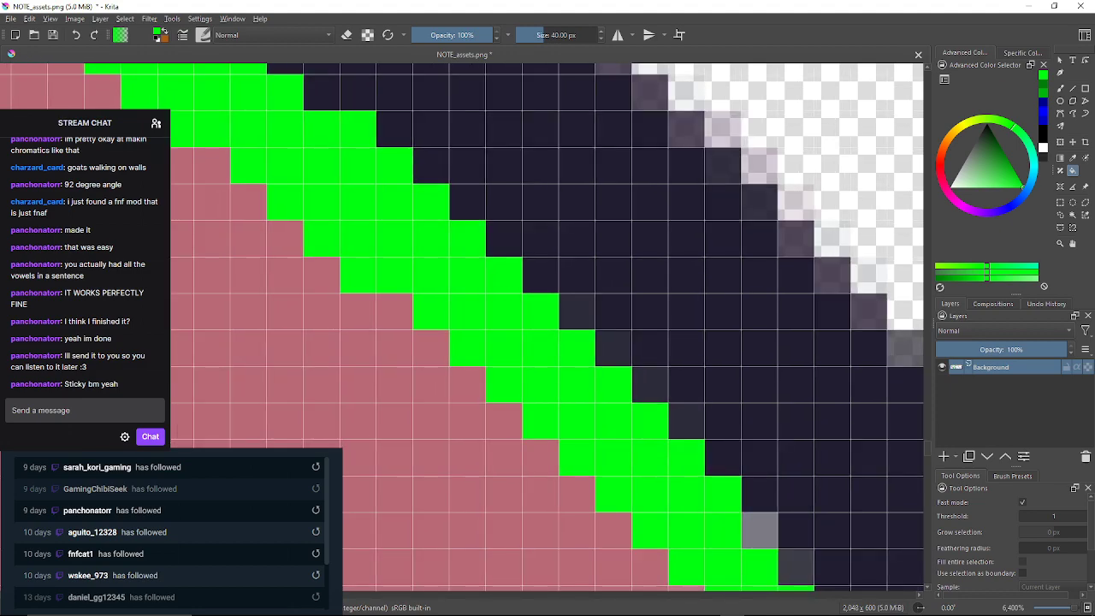
pyautogui.click(576, 310)
pyautogui.click(613, 348)
pyautogui.click(650, 384)
pyautogui.click(686, 421)
# Fill the gray and lighter pink pixels where the front edge steepens toward the arrow's point with bright green
pyautogui.moveTo(686, 421); pyautogui.dragTo(446, 222)
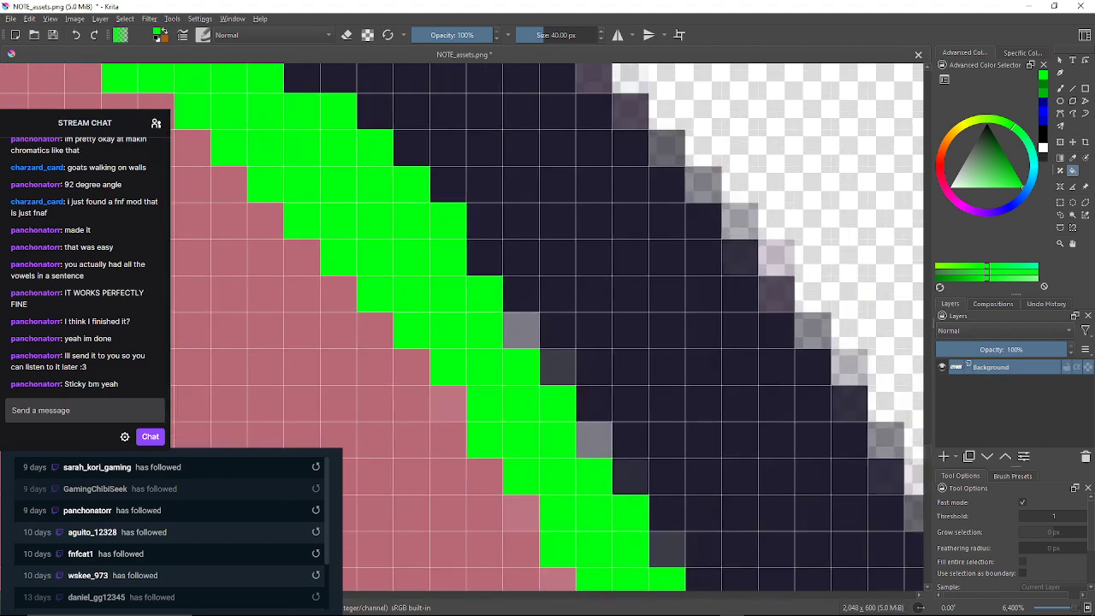
pyautogui.click(448, 402)
pyautogui.click(521, 329)
pyautogui.click(557, 366)
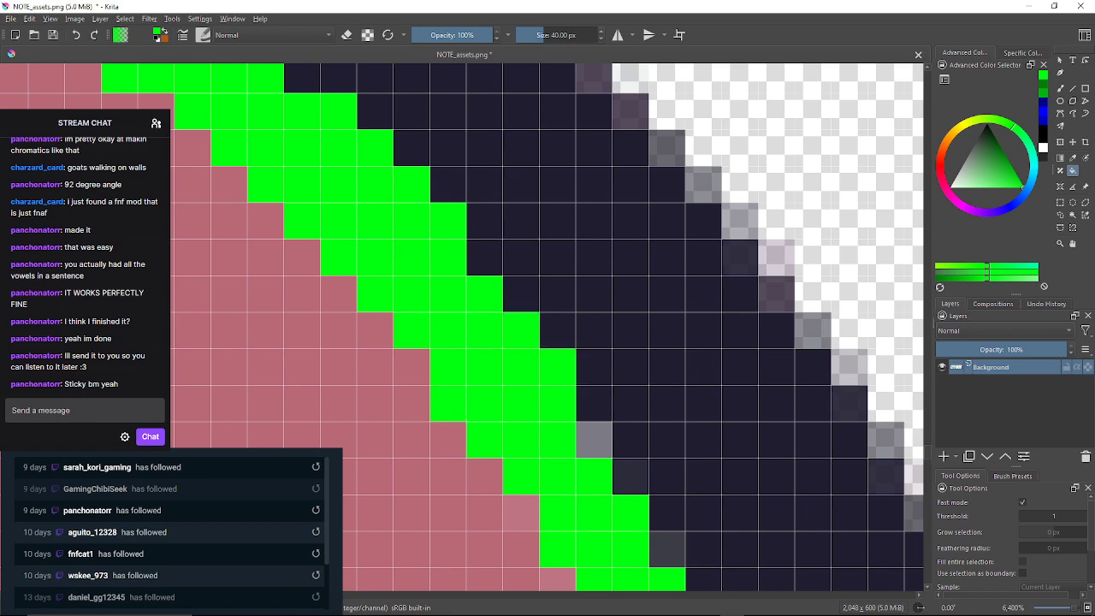
pyautogui.click(522, 513)
pyautogui.click(593, 440)
pyautogui.moveTo(593, 440); pyautogui.dragTo(523, 289)
pyautogui.click(560, 326)
pyautogui.click(486, 435)
pyautogui.click(595, 399)
# Fill the gray and lighter pink pixels beside the nearly vertical outline just above the arrow's point with bright green
pyautogui.moveTo(596, 399); pyautogui.dragTo(548, 256)
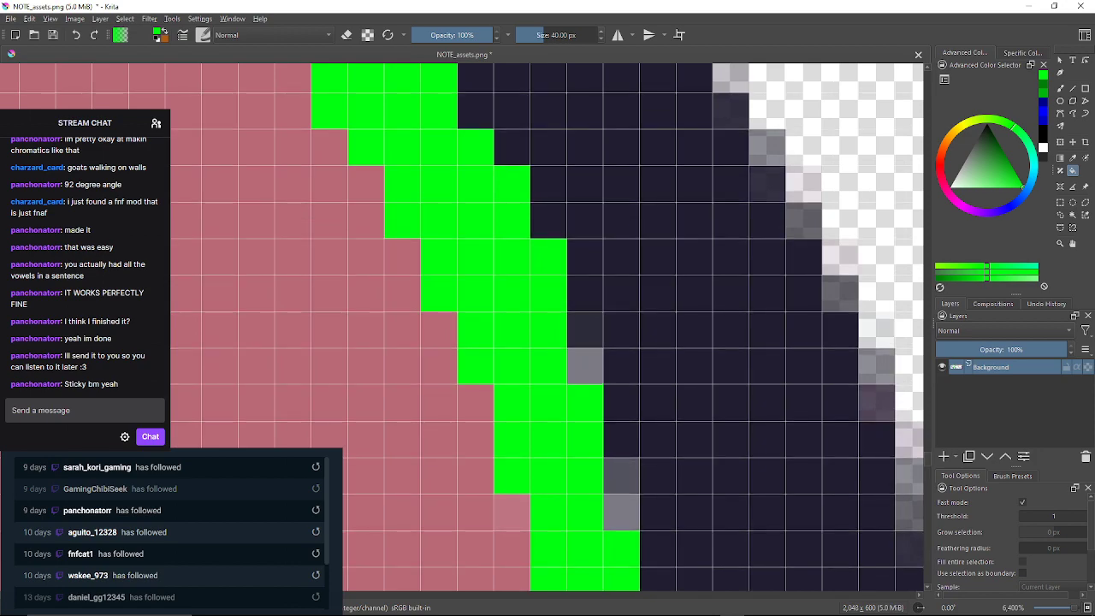
pyautogui.click(585, 330)
pyautogui.click(585, 366)
pyautogui.moveTo(585, 366); pyautogui.dragTo(561, 221)
pyautogui.click(487, 367)
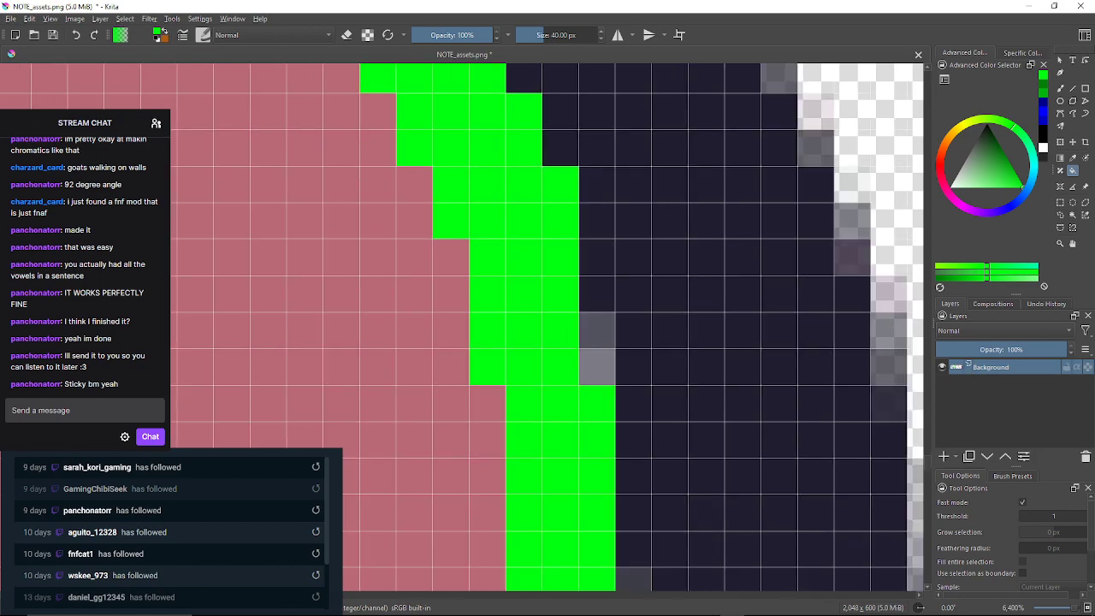
pyautogui.click(597, 330)
pyautogui.click(597, 366)
pyautogui.moveTo(597, 366); pyautogui.dragTo(600, 89)
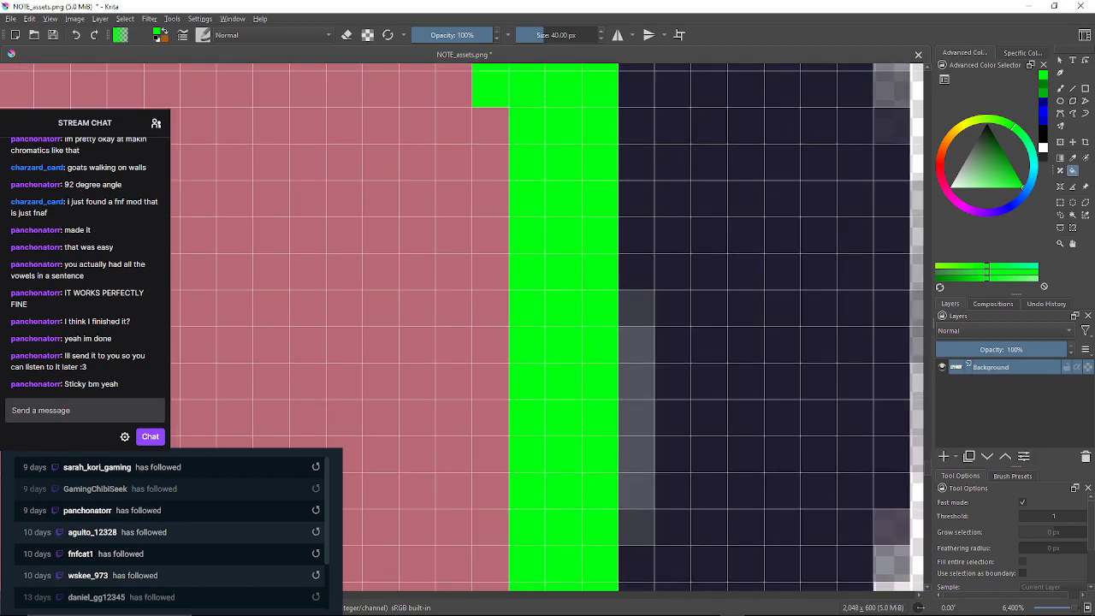
# Fill the gray pixels beside the vertical outline at the arrow's point and the blended pixels just below it with bright green
pyautogui.click(637, 309)
pyautogui.click(636, 368)
pyautogui.click(637, 527)
pyautogui.moveTo(636, 526)
pyautogui.mouseDown()
pyautogui.moveTo(556, 283)
pyautogui.moveTo(578, 240)
pyautogui.mouseUp()
pyautogui.click(543, 349)
pyautogui.click(542, 385)
pyautogui.click(432, 349)
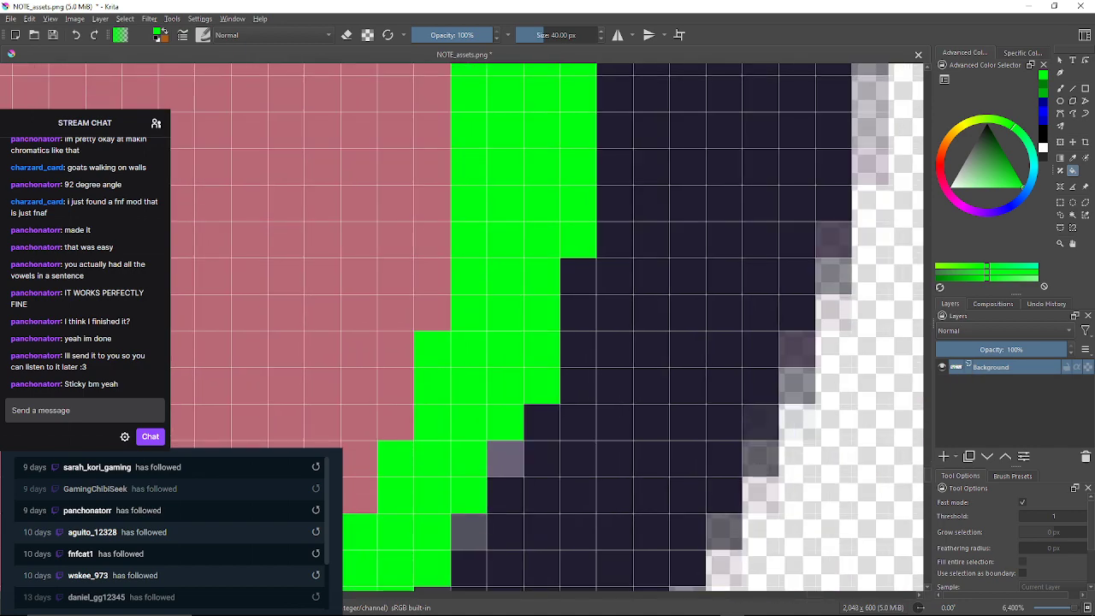
# Fill the gray and lighter pink pixels where the outline curves away below the arrow's point with bright green
pyautogui.click(505, 459)
pyautogui.moveTo(505, 459); pyautogui.dragTo(548, 351)
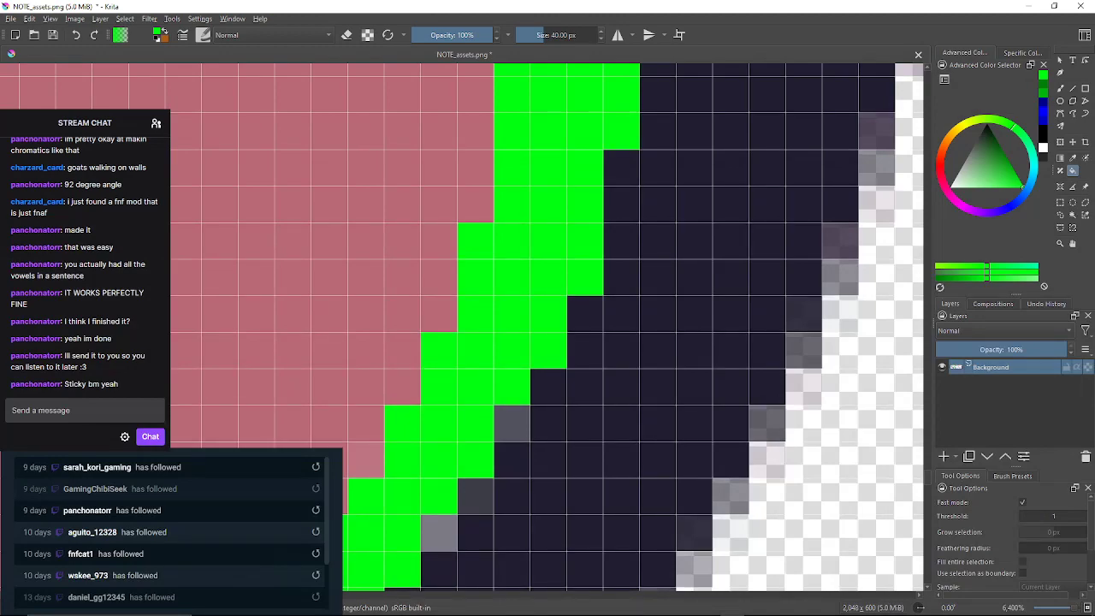
pyautogui.click(512, 424)
pyautogui.click(476, 496)
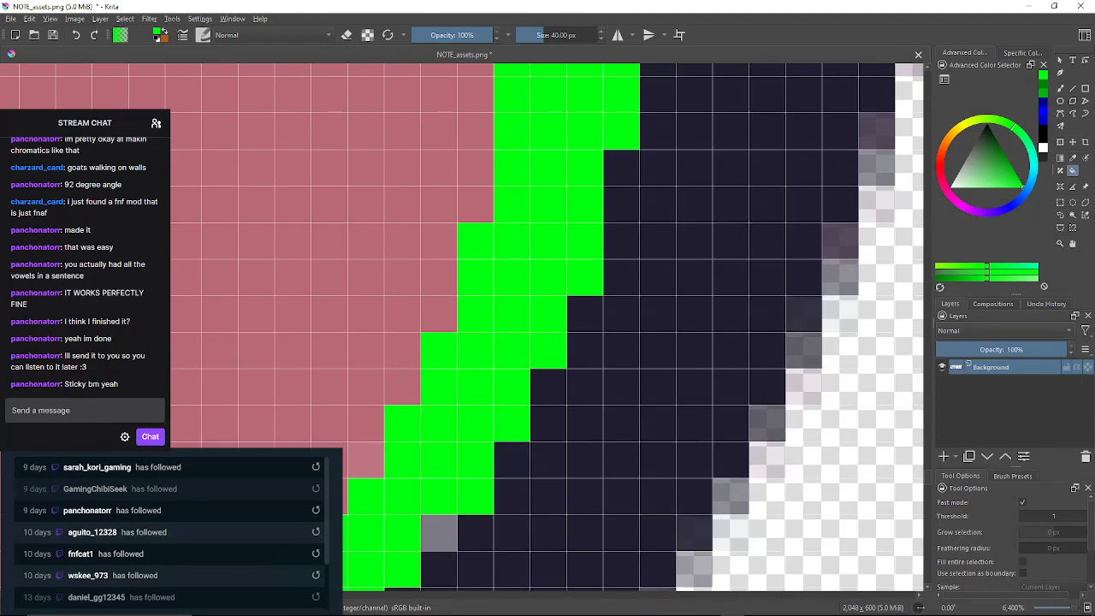
pyautogui.click(440, 533)
pyautogui.click(367, 462)
pyautogui.moveTo(366, 461)
pyautogui.mouseDown()
pyautogui.moveTo(390, 505)
pyautogui.moveTo(404, 453)
pyautogui.mouseUp()
# Fill the stepped run of gray pixels outside the outline on the upper stretch of the lower front edge with bright green
pyautogui.click(551, 414)
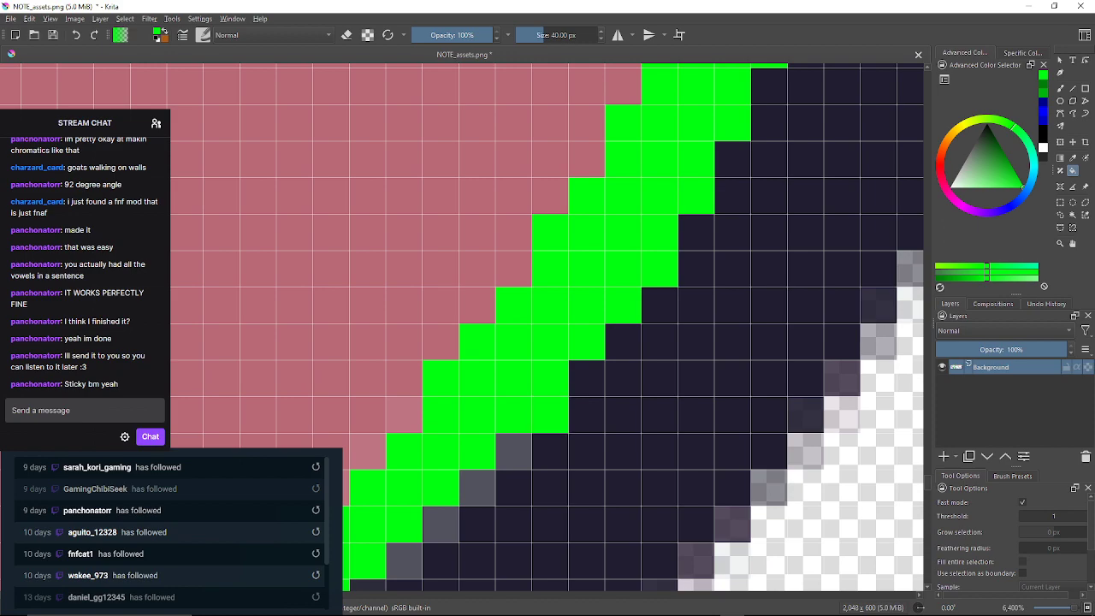
pyautogui.click(513, 452)
pyautogui.click(477, 488)
pyautogui.click(441, 524)
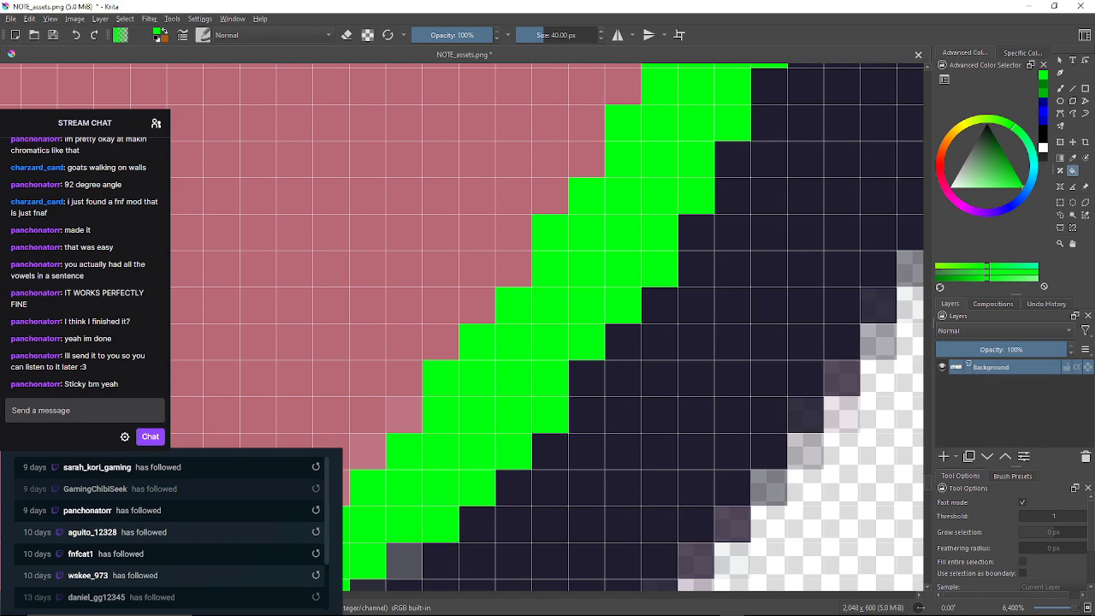
pyautogui.hotkey('ctrl', 'z')
pyautogui.hotkey('ctrl', 'z')
pyautogui.hotkey('ctrl', 'z')
pyautogui.hotkey('ctrl', 'z')
pyautogui.hotkey('ctrl', 'z')
pyautogui.hotkey('ctrl', 'z')
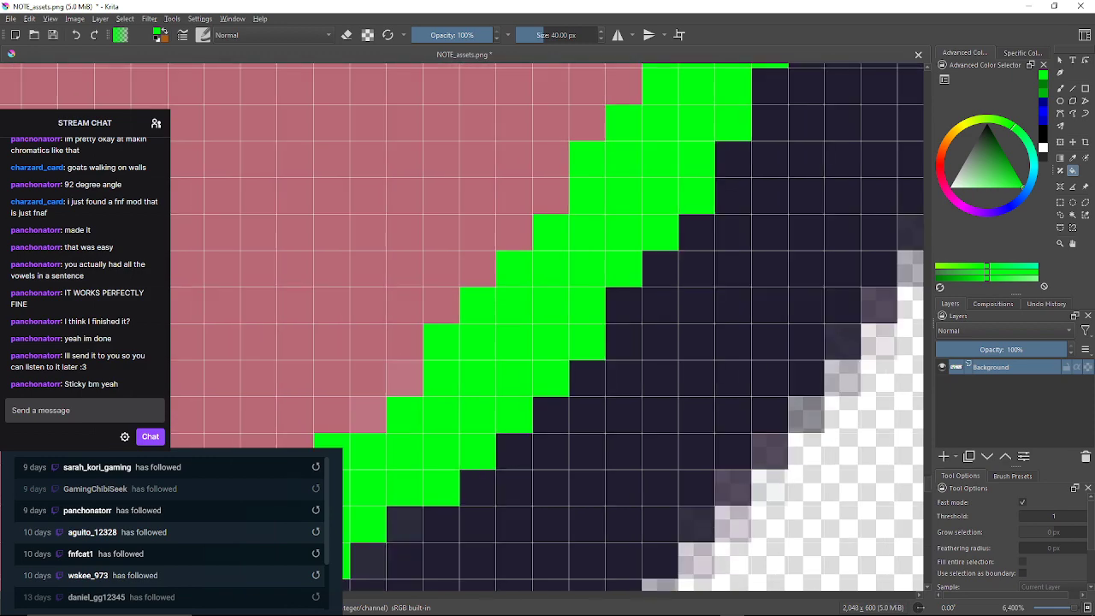
# Fill the lighter pink pixels and the two dark gray pixels further down the lower front edge's outline with bright green
pyautogui.click(406, 378)
pyautogui.click(368, 414)
pyautogui.moveTo(368, 414); pyautogui.dragTo(499, 222)
pyautogui.click(390, 442)
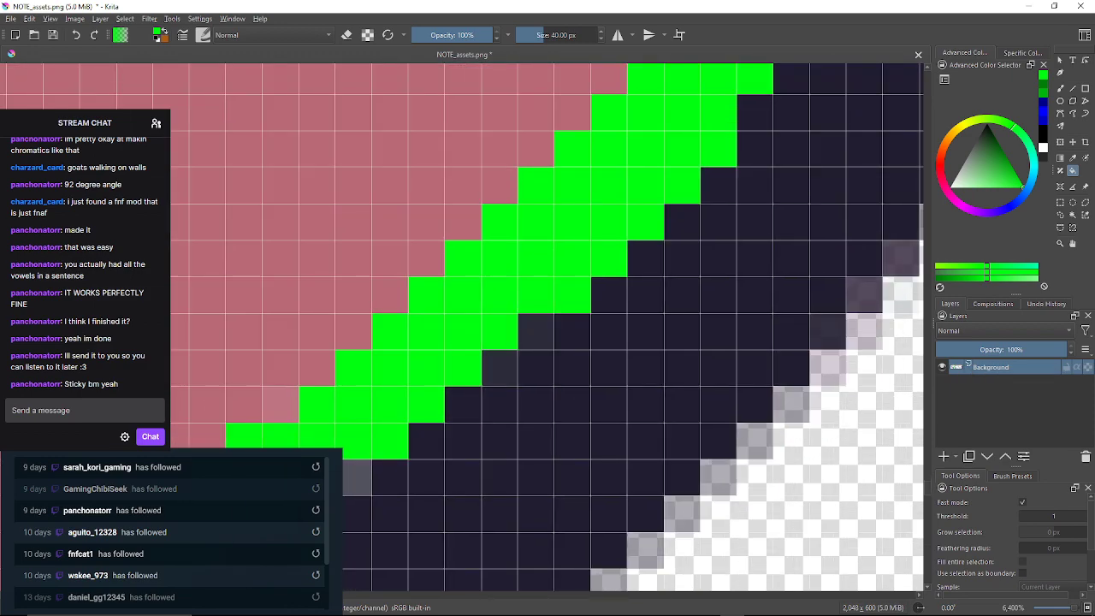
pyautogui.click(499, 368)
pyautogui.click(537, 331)
pyautogui.moveTo(536, 331); pyautogui.dragTo(639, 282)
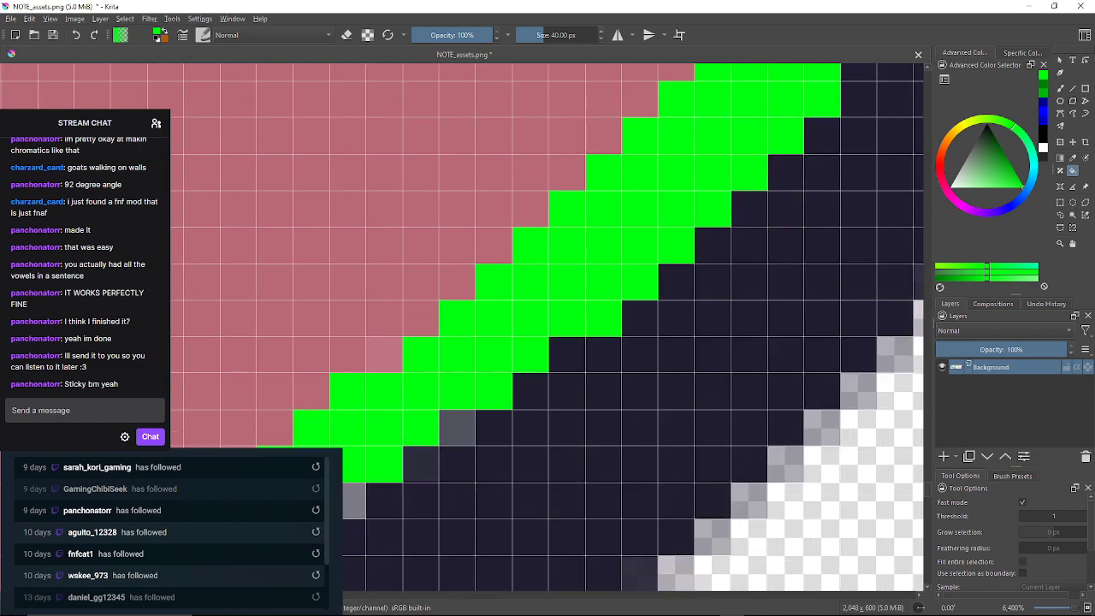
# Fill the gray and lighter pink pixels on both sides of the outline around the middle of the lower front edge with bright green
pyautogui.click(456, 428)
pyautogui.click(384, 355)
pyautogui.click(421, 463)
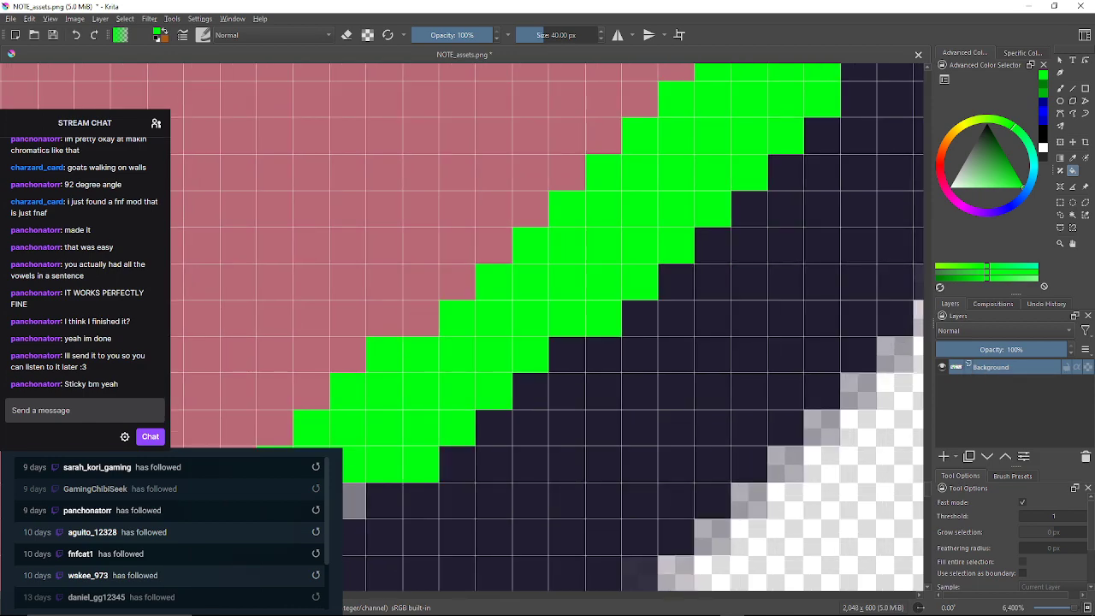
pyautogui.moveTo(421, 464); pyautogui.dragTo(457, 331)
pyautogui.click(384, 369)
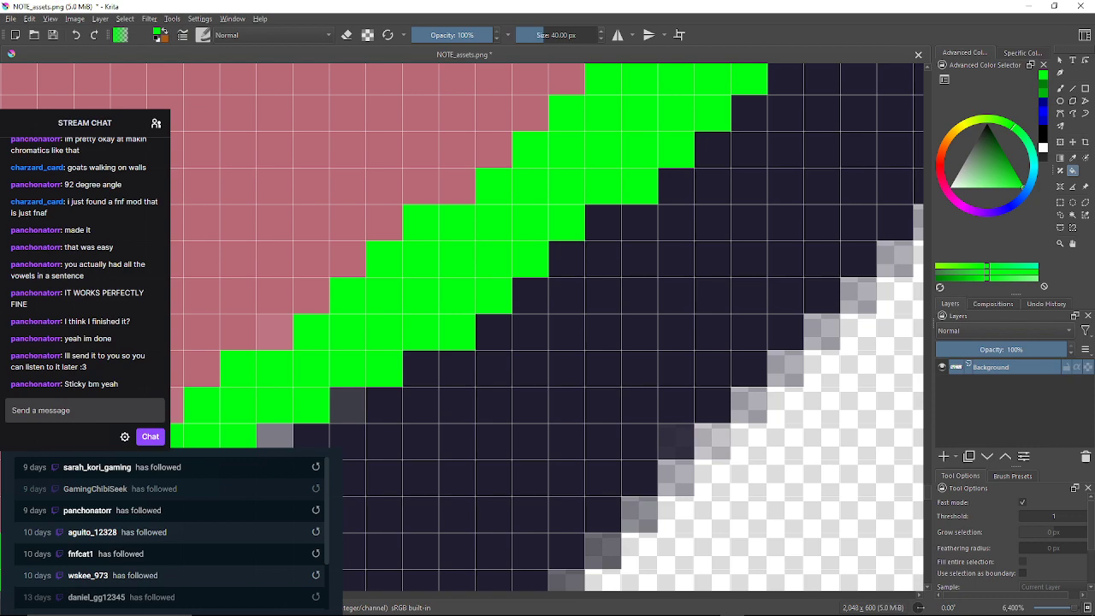
pyautogui.click(348, 405)
pyautogui.click(275, 331)
# Fill the three gray pixels and the lighter pink pixel just past the middle of the lower front edge with bright green
pyautogui.moveTo(275, 331); pyautogui.dragTo(390, 191)
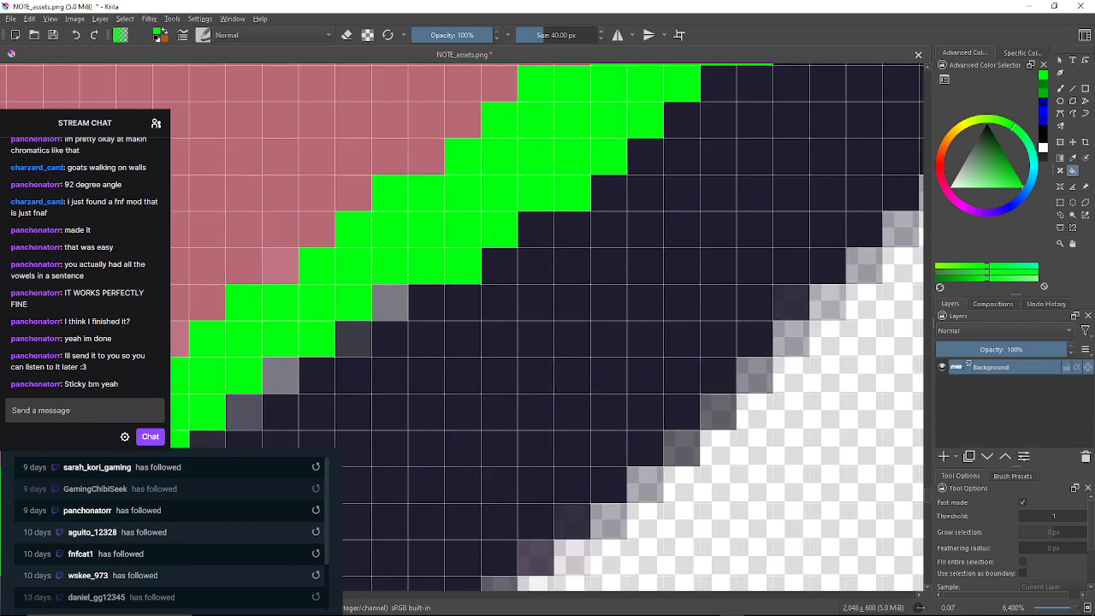
pyautogui.click(390, 302)
pyautogui.click(354, 338)
pyautogui.click(279, 266)
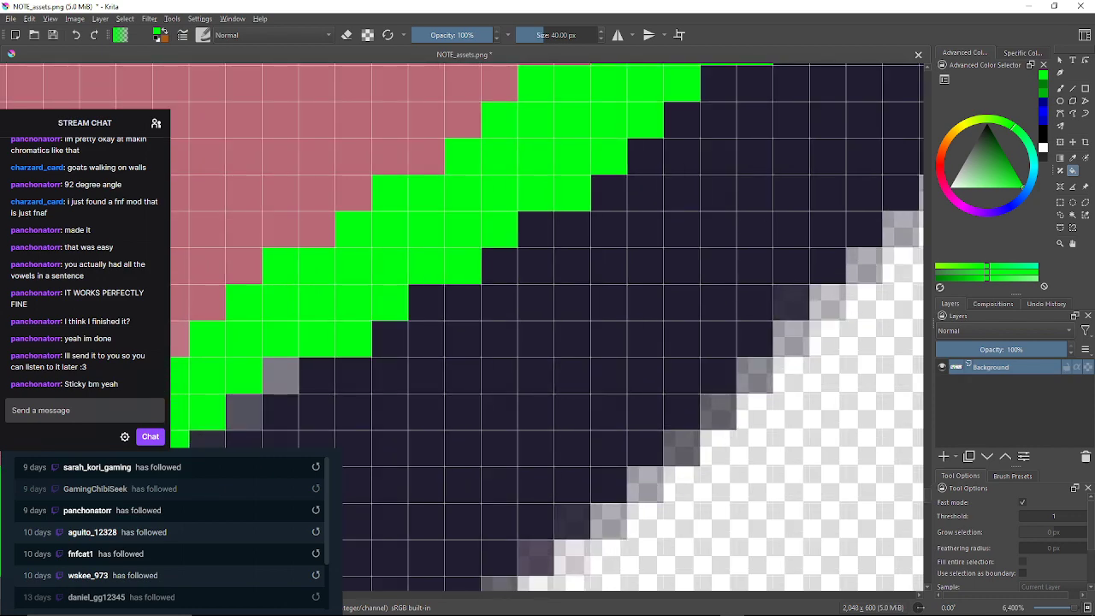
pyautogui.click(281, 375)
pyautogui.moveTo(281, 376); pyautogui.dragTo(417, 327)
pyautogui.click(483, 372)
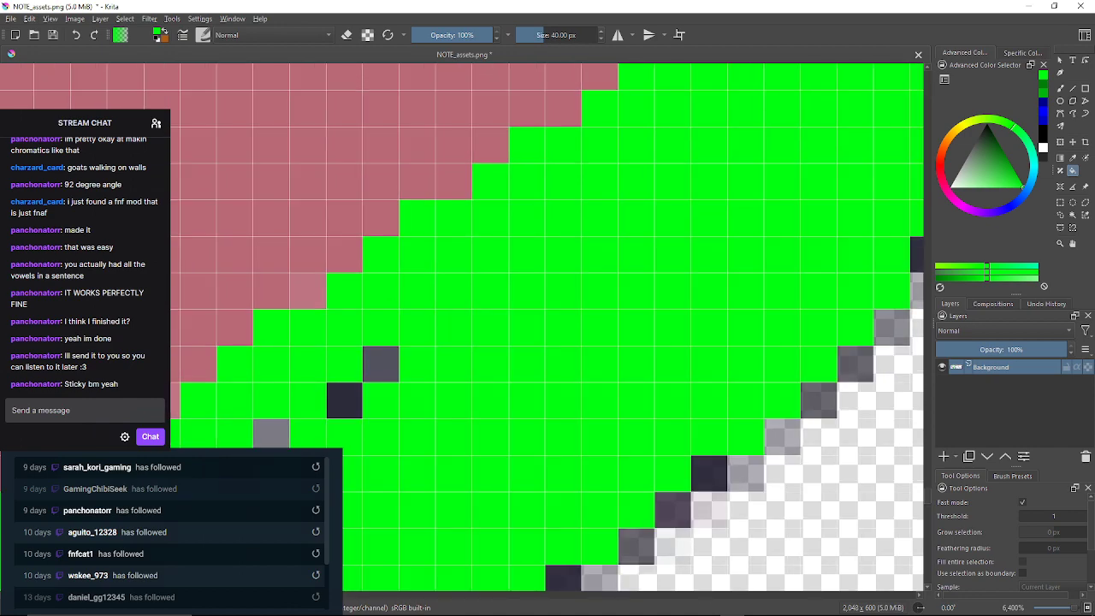
pyautogui.click(76, 35)
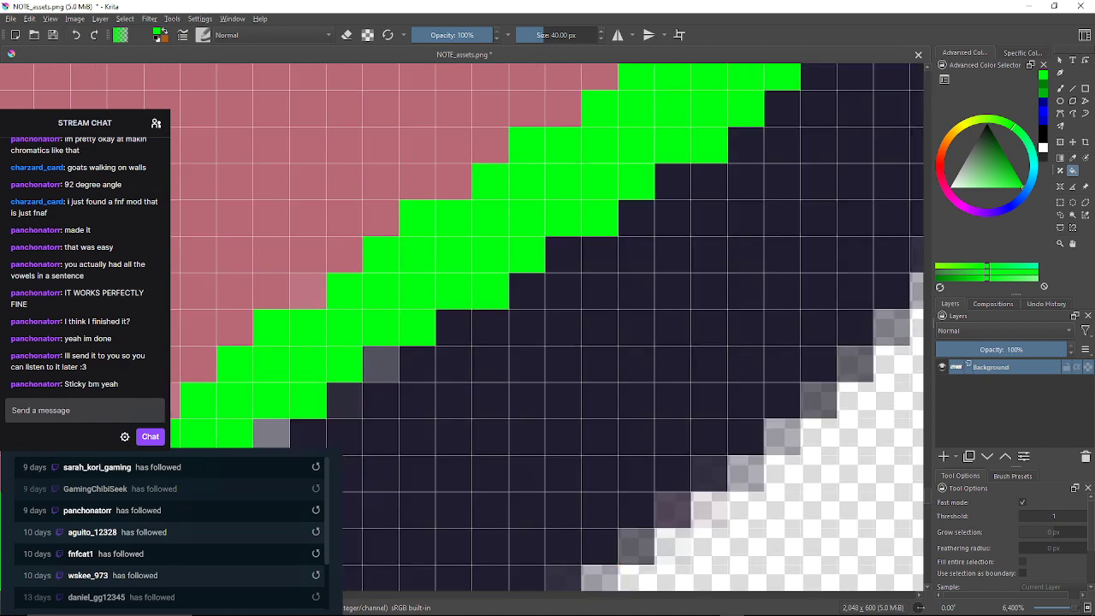
# Fill the two gray pixels and the lighter pink pixel on the next stretch of the lower front edge's outline with bright green
pyautogui.click(381, 365)
pyautogui.click(307, 291)
pyautogui.click(345, 400)
pyautogui.moveTo(344, 400); pyautogui.dragTo(445, 304)
pyautogui.click(372, 340)
pyautogui.click(462, 380)
pyautogui.click(261, 305)
pyautogui.click(76, 34)
pyautogui.click(76, 34)
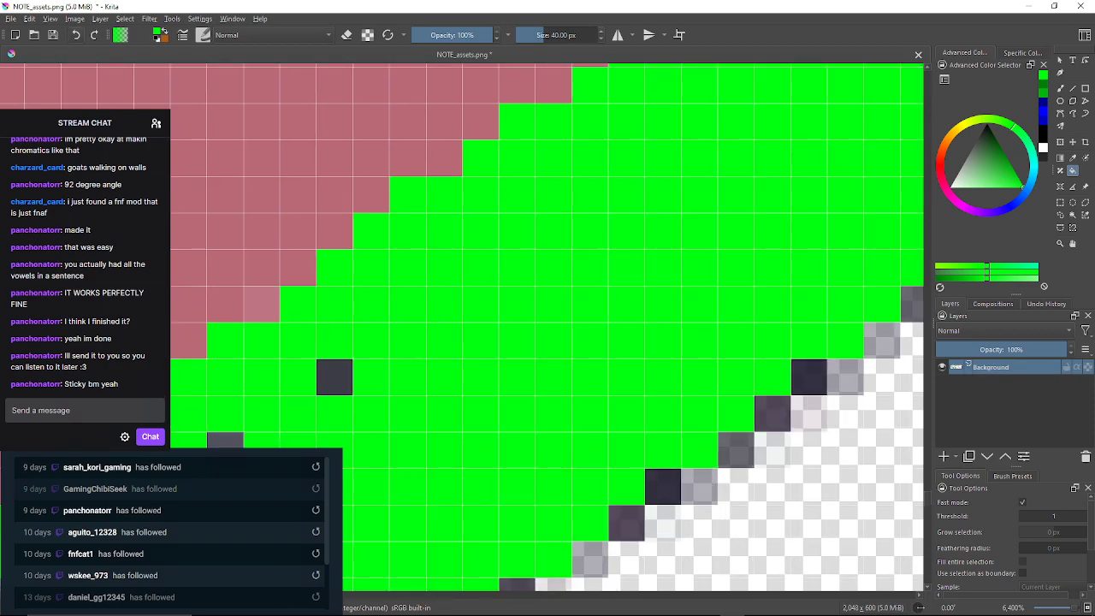
pyautogui.click(76, 34)
# Fill the remaining lighter pink pixels and the neighboring gray pixels along the lower front edge's outline with bright green
pyautogui.click(261, 304)
pyautogui.moveTo(261, 304); pyautogui.dragTo(367, 197)
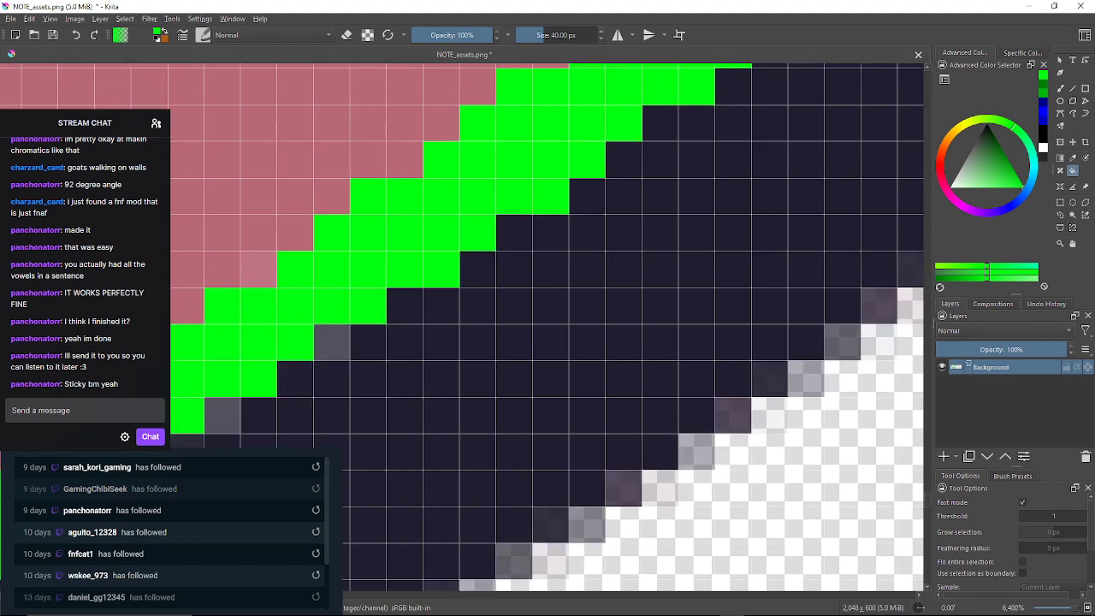
pyautogui.click(333, 342)
pyautogui.moveTo(259, 269); pyautogui.dragTo(267, 306)
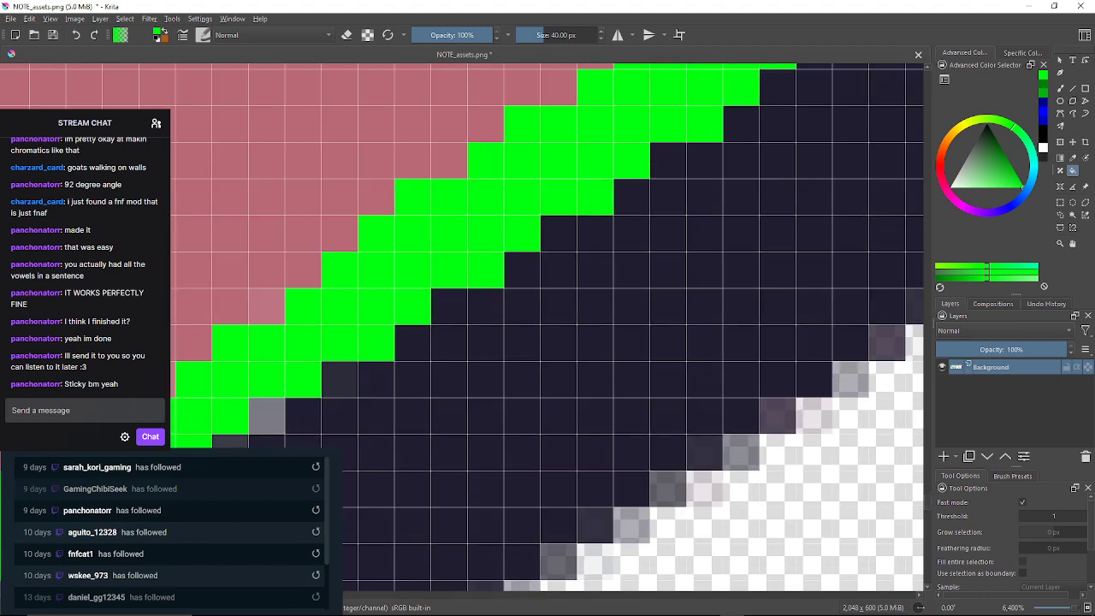
pyautogui.click(341, 380)
pyautogui.click(266, 305)
pyautogui.click(267, 415)
# Continue down the lower front edge, filling the blended pixels on both sides of the outline with bright green
pyautogui.moveTo(267, 416); pyautogui.dragTo(409, 302)
pyautogui.click(373, 338)
pyautogui.click(299, 266)
pyautogui.click(263, 412)
pyautogui.moveTo(263, 413); pyautogui.dragTo(411, 295)
pyautogui.click(337, 330)
pyautogui.click(337, 221)
# Fill the gray and lighter pink pixels on the lower third of the lower front edge's outline with bright green
pyautogui.click(301, 368)
pyautogui.click(226, 294)
pyautogui.click(227, 404)
pyautogui.moveTo(227, 404); pyautogui.dragTo(375, 323)
pyautogui.click(338, 360)
pyautogui.click(266, 287)
pyautogui.click(266, 396)
# Fill the two dark gray pixels, the light gray pixel and the lighter pink pixels approaching the arrow's bottom corner with bright green
pyautogui.moveTo(266, 396); pyautogui.dragTo(478, 293)
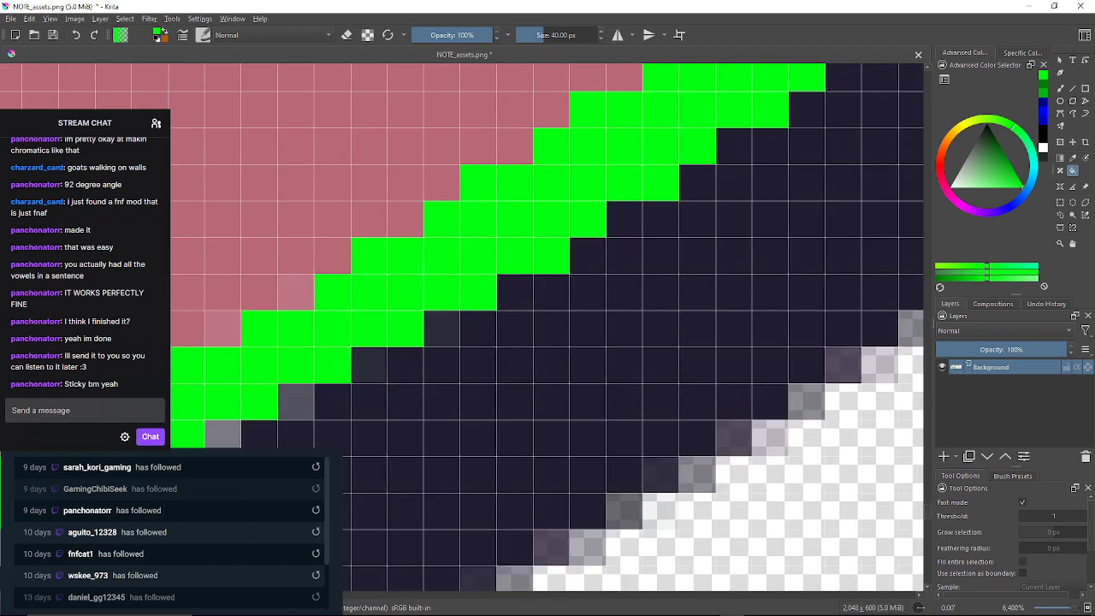
pyautogui.click(441, 327)
pyautogui.click(368, 365)
pyautogui.moveTo(295, 293); pyautogui.dragTo(341, 278)
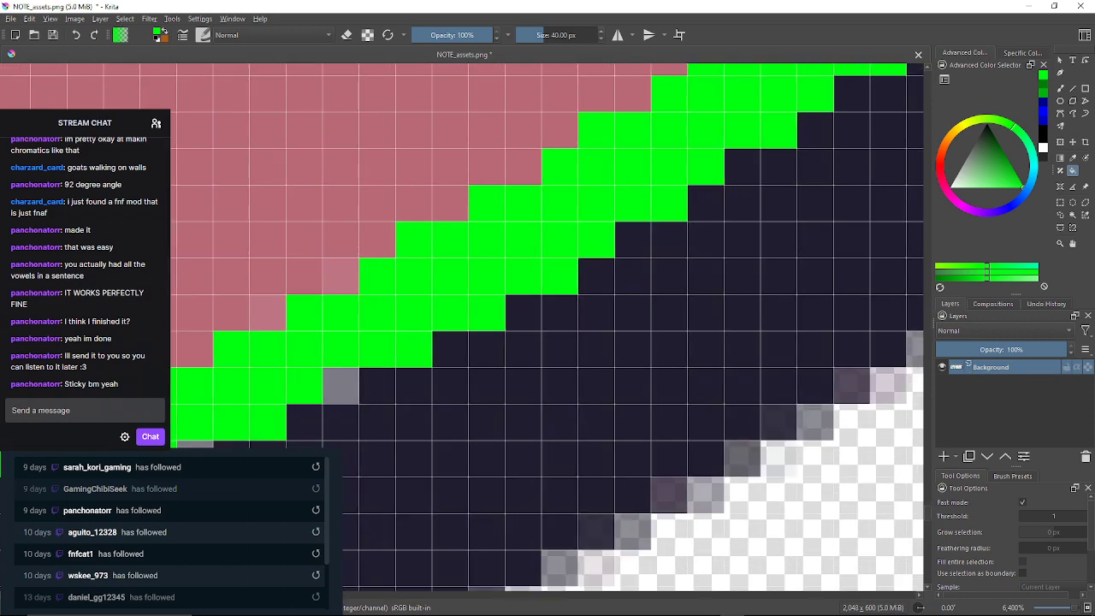
pyautogui.click(340, 276)
pyautogui.click(340, 387)
# Fill the gray and lighter pink pixels directly beside the arrow's bottom corner with bright green
pyautogui.moveTo(340, 387); pyautogui.dragTo(409, 338)
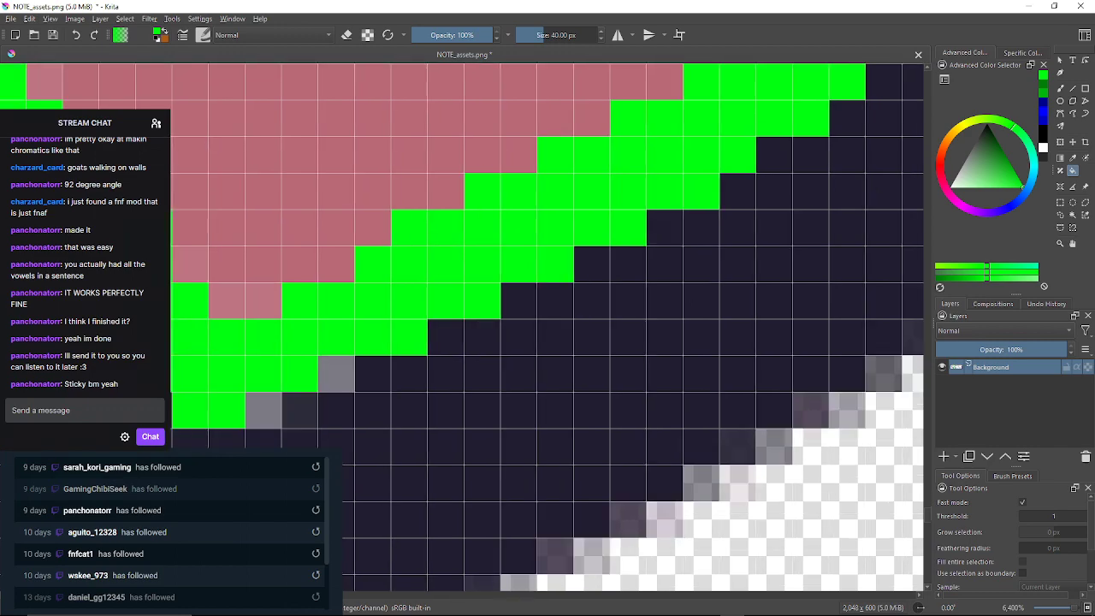
pyautogui.click(336, 373)
pyautogui.click(260, 301)
pyautogui.click(263, 410)
pyautogui.click(299, 410)
# Fill the blended pixels around the bottom corner and the start of the lower wing's back edge with bright green
pyautogui.moveTo(299, 411)
pyautogui.mouseDown()
pyautogui.moveTo(458, 356)
pyautogui.moveTo(501, 404)
pyautogui.mouseUp()
pyautogui.click(392, 258)
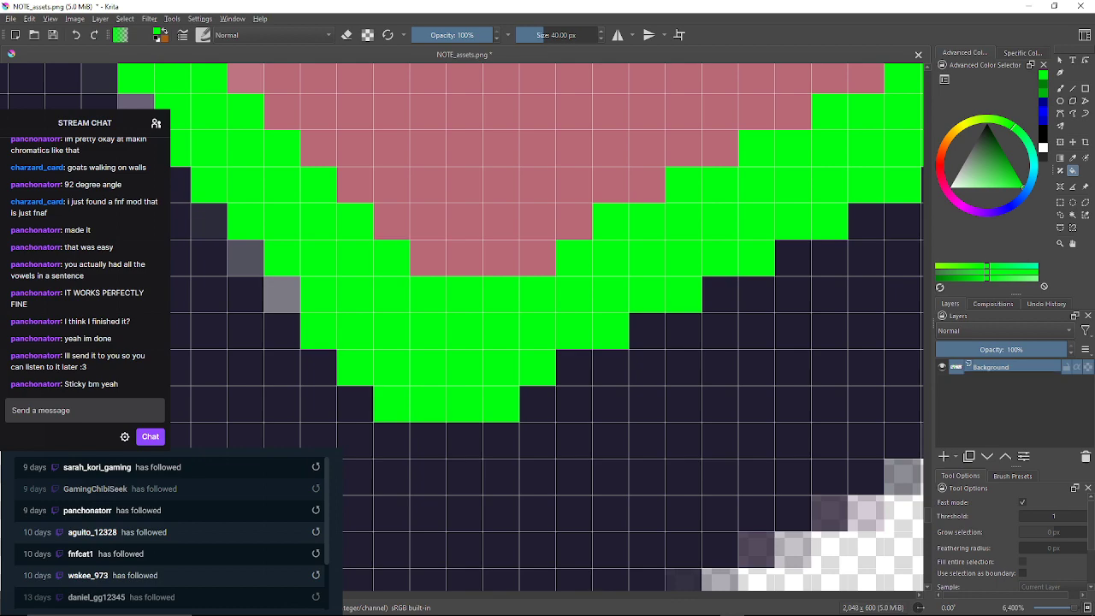
pyautogui.click(282, 294)
pyautogui.click(245, 258)
pyautogui.moveTo(246, 258); pyautogui.dragTo(272, 316)
pyautogui.click(235, 281)
pyautogui.moveTo(235, 280); pyautogui.dragTo(319, 352)
pyautogui.click(354, 206)
pyautogui.click(244, 242)
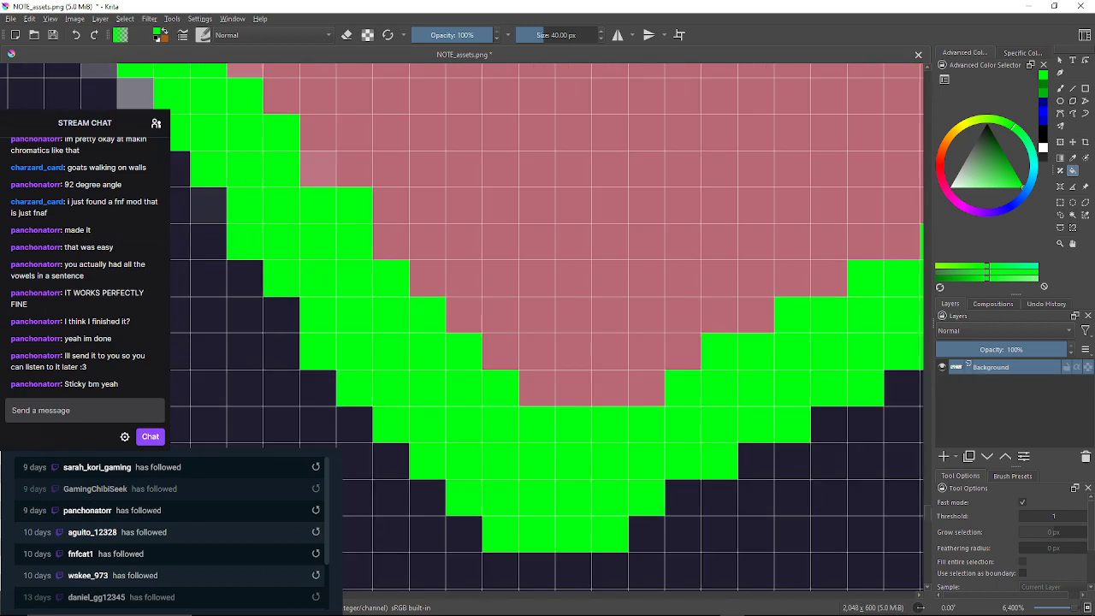
# Fill the lighter pink and gray pixels along the middle of the lower wing's back edge with bright green
pyautogui.click(319, 170)
pyautogui.moveTo(319, 171); pyautogui.dragTo(368, 252)
pyautogui.click(257, 286)
pyautogui.moveTo(258, 287)
pyautogui.mouseDown()
pyautogui.moveTo(291, 342)
pyautogui.moveTo(329, 369)
pyautogui.mouseUp()
pyautogui.click(365, 223)
pyautogui.click(254, 260)
pyautogui.click(328, 186)
pyautogui.click(219, 224)
# Fill the gray and lighter pink pixels on the upper stretch of the lower wing's back edge with bright green
pyautogui.moveTo(219, 224); pyautogui.dragTo(360, 361)
pyautogui.click(325, 322)
pyautogui.moveTo(325, 323); pyautogui.dragTo(358, 365)
pyautogui.click(286, 255)
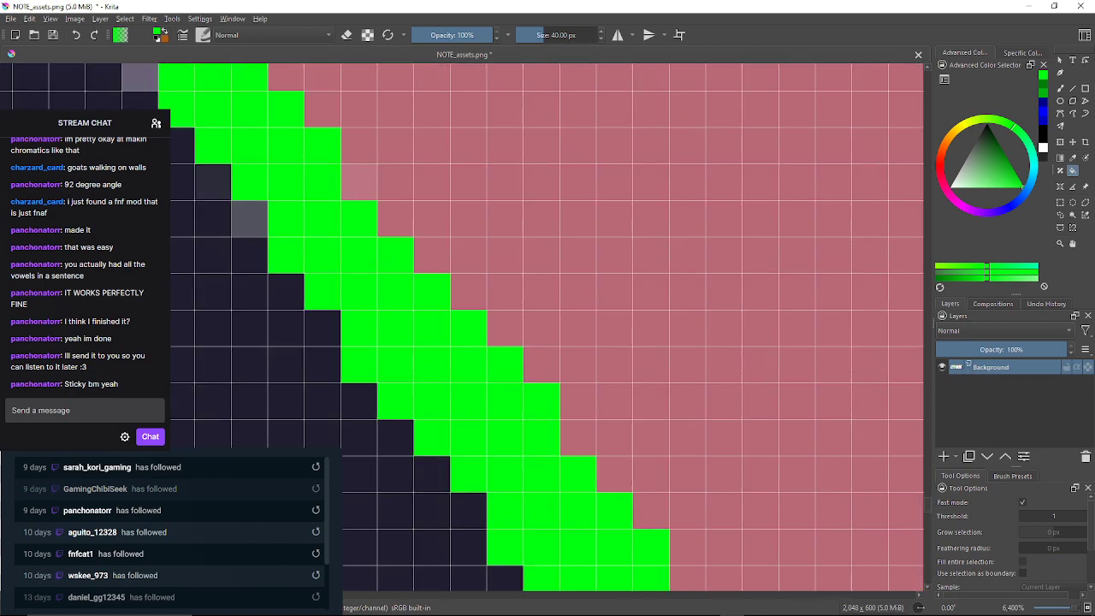
pyautogui.click(250, 219)
pyautogui.click(360, 182)
# Fill the gray pixels and the brownish pixel at the upper end of the lower wing's back edge with bright green
pyautogui.moveTo(360, 182); pyautogui.dragTo(456, 323)
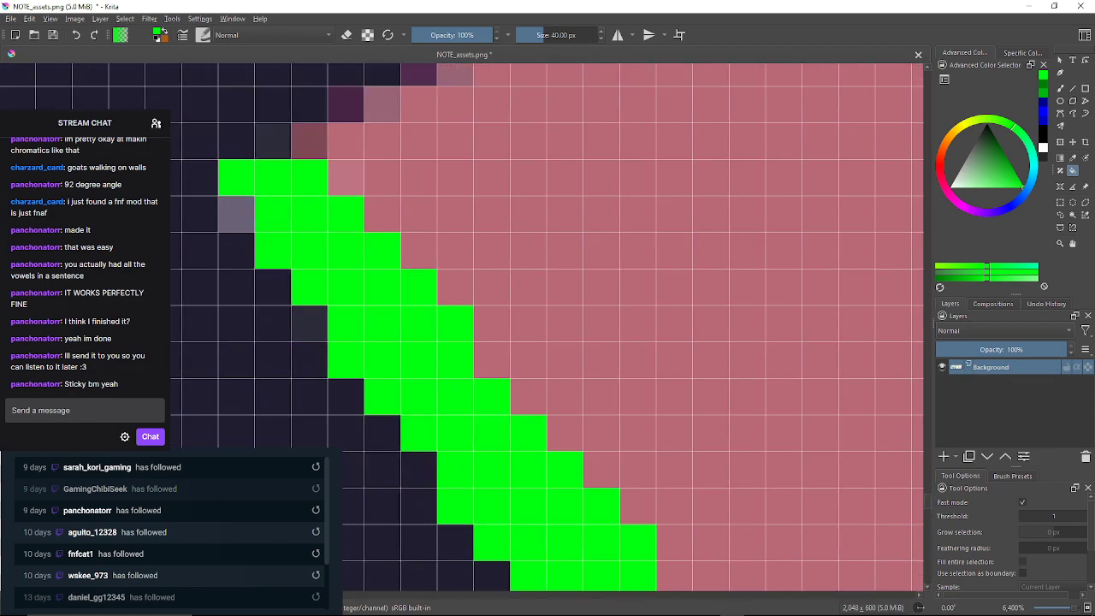
pyautogui.click(309, 323)
pyautogui.click(237, 214)
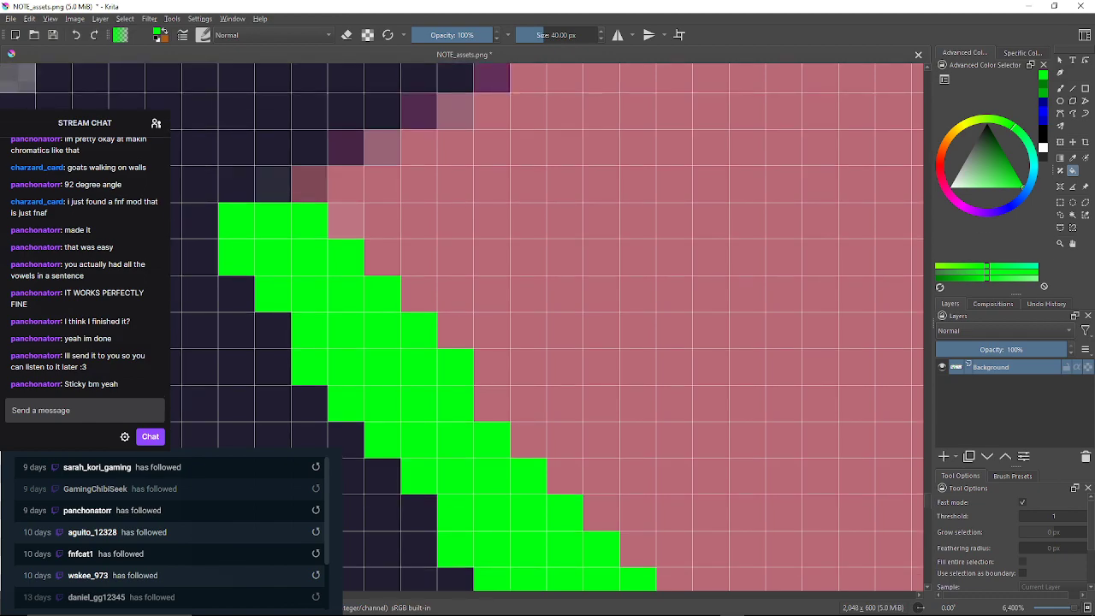
pyautogui.click(273, 185)
pyautogui.click(309, 185)
# Set the fill threshold to 48 and fill the pink arrow's dark outer outline with the medium green
pyautogui.scroll(-8, 346, 221)
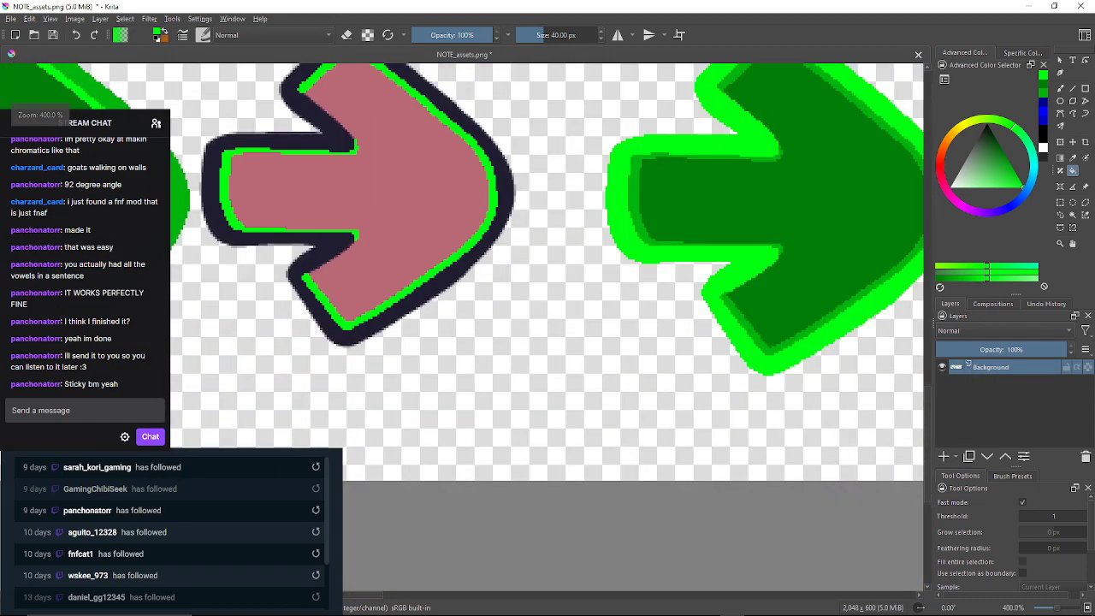
pyautogui.moveTo(346, 221); pyautogui.dragTo(337, 247)
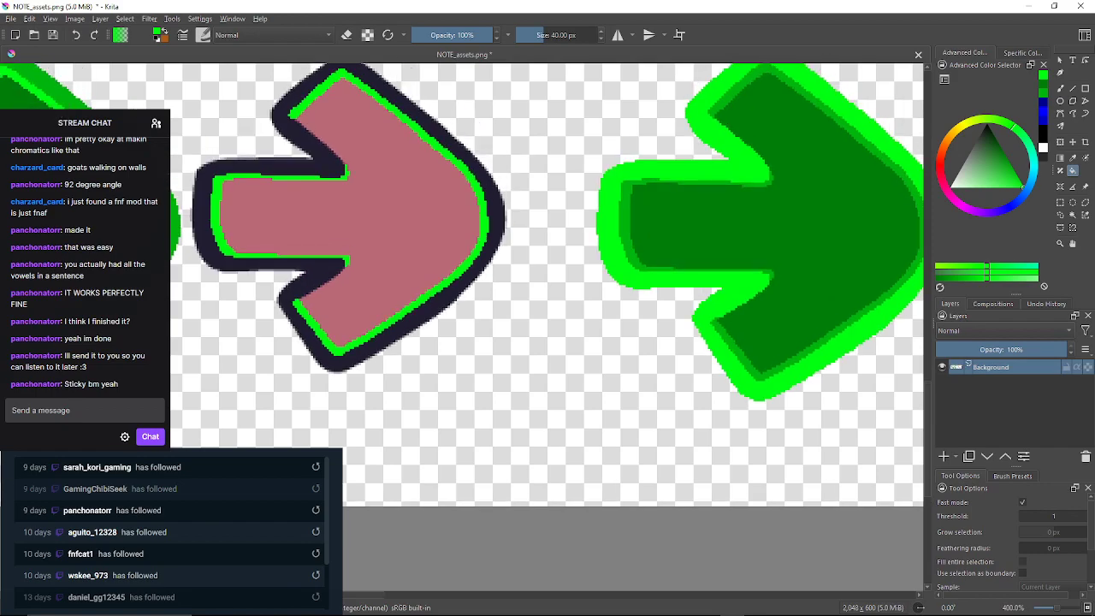
pyautogui.scroll(1, 461, 282)
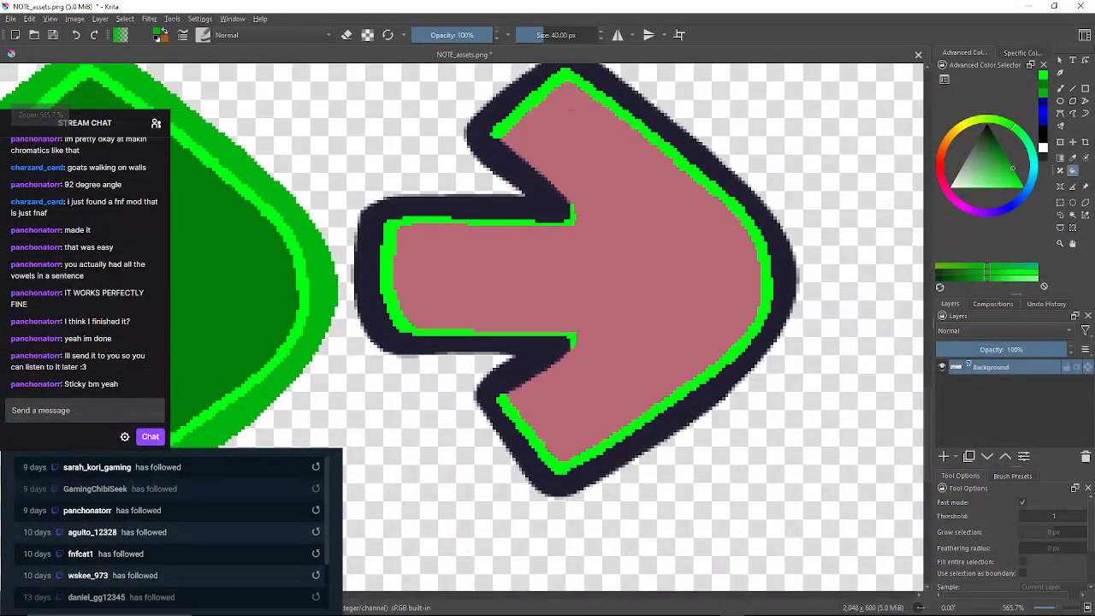
pyautogui.click(1051, 516)
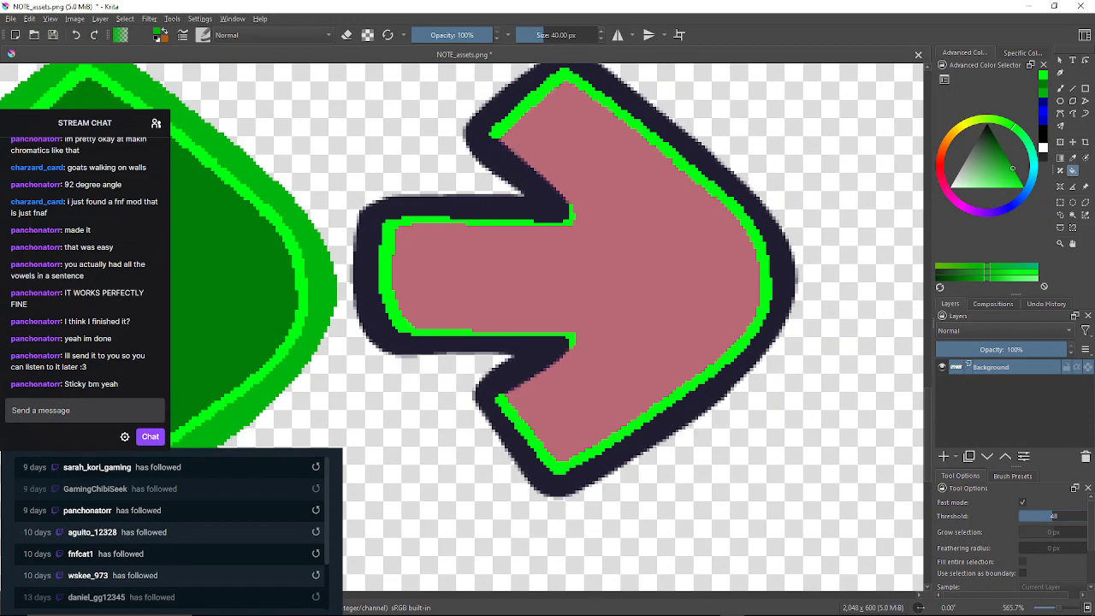
pyautogui.click(369, 273)
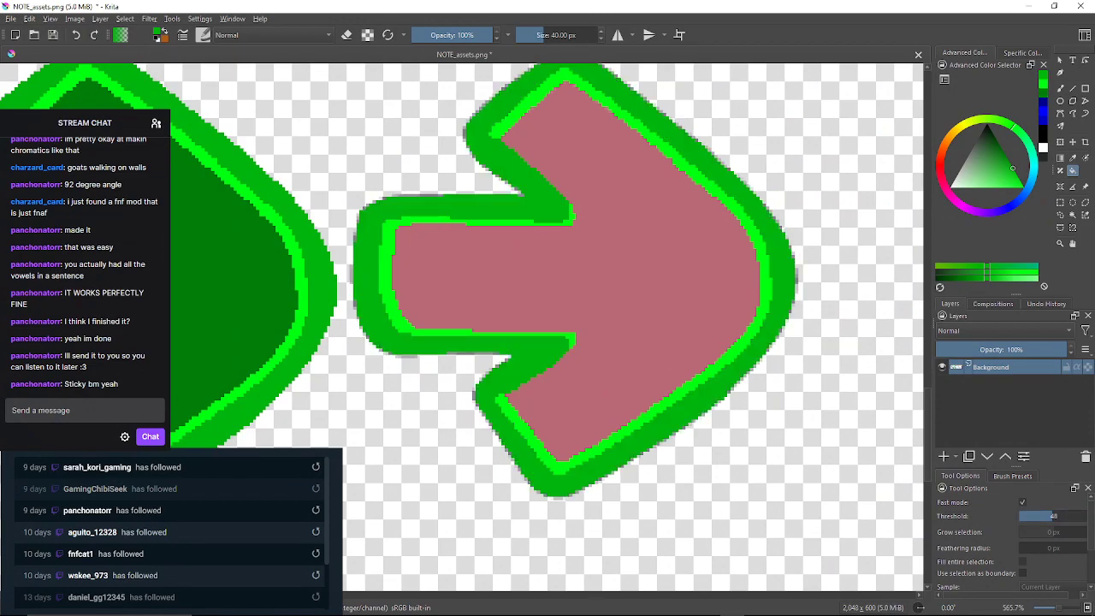
pyautogui.moveTo(564, 282); pyautogui.dragTo(381, 325)
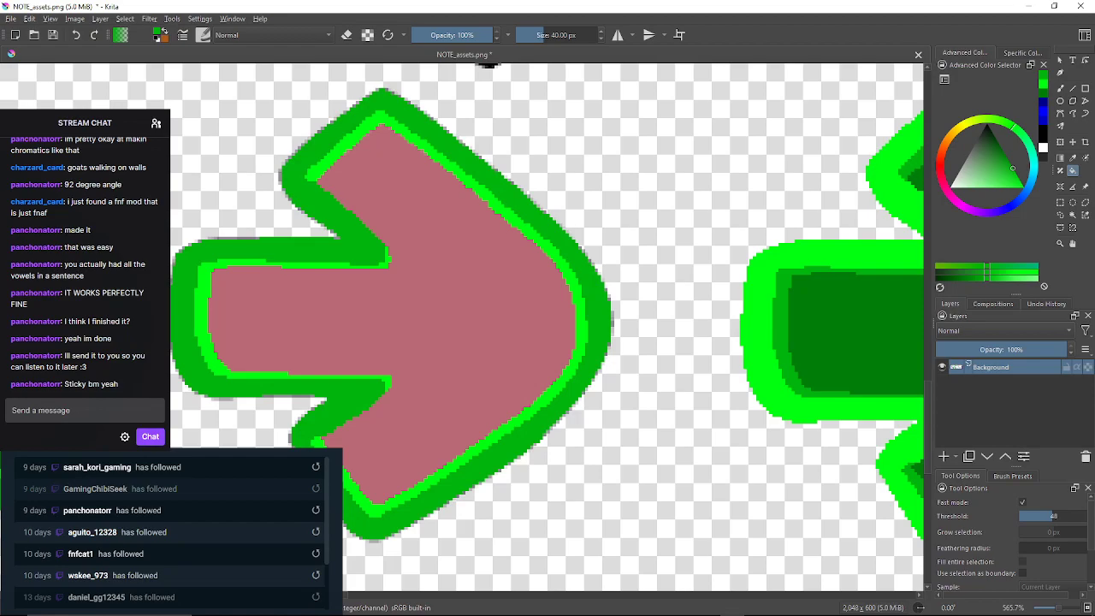
# Set the fill threshold to 1 and fill the semi-transparent gray pixels outside the arrow's point with medium green
pyautogui.click(1020, 515)
pyautogui.scroll(7, 603, 321)
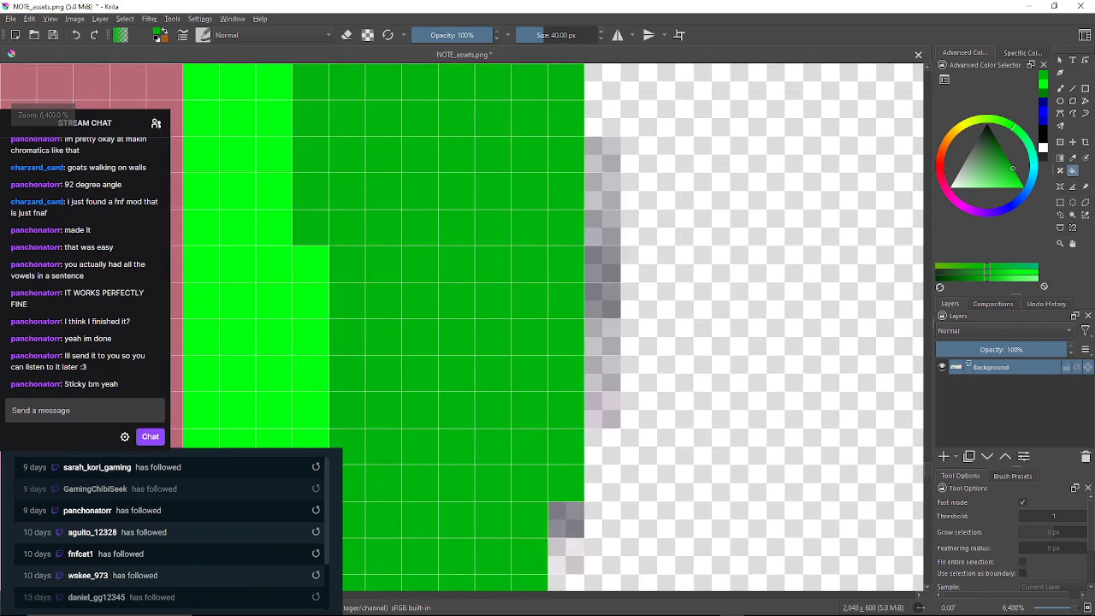
pyautogui.click(603, 172)
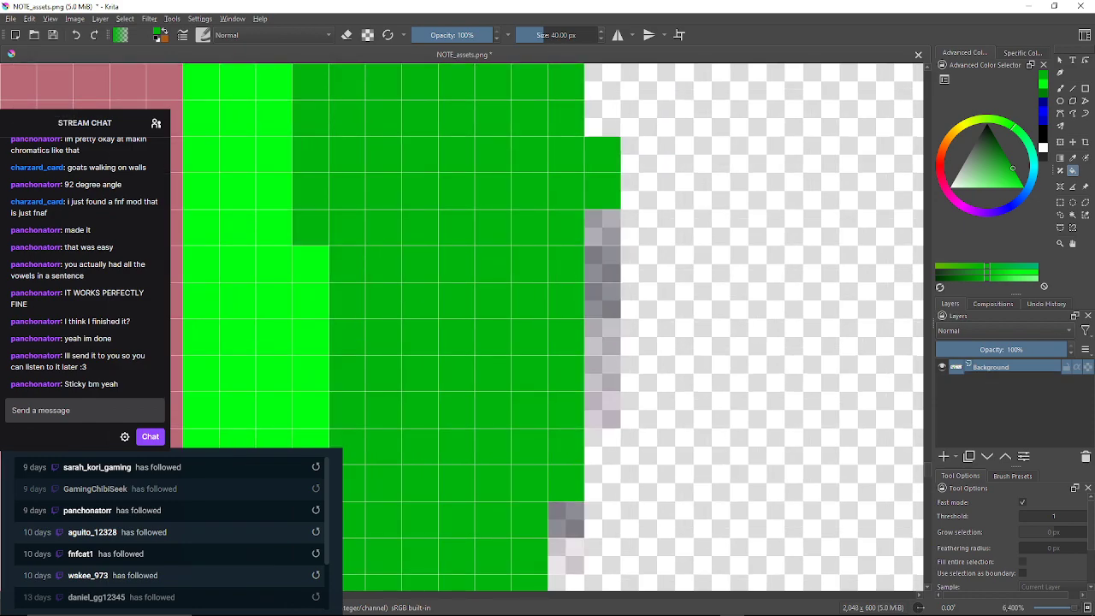
pyautogui.click(602, 228)
pyautogui.click(603, 276)
pyautogui.click(602, 352)
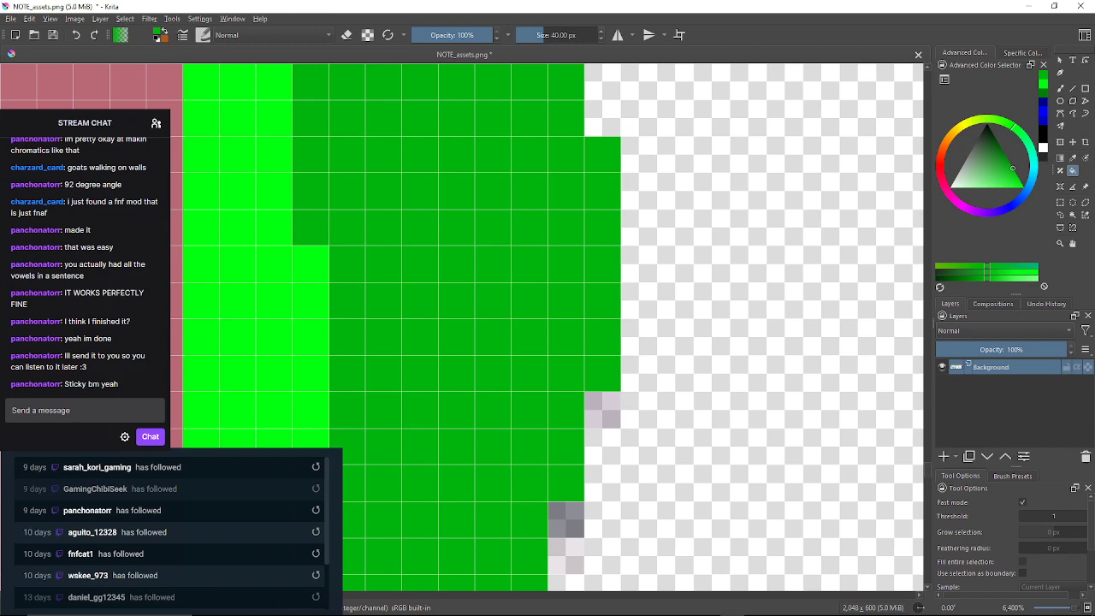
pyautogui.click(602, 410)
# Fill the semi-transparent gray pixels on the outer edge just below the arrow's point with medium green
pyautogui.scroll(-3, 602, 410)
pyautogui.click(575, 384)
pyautogui.click(576, 420)
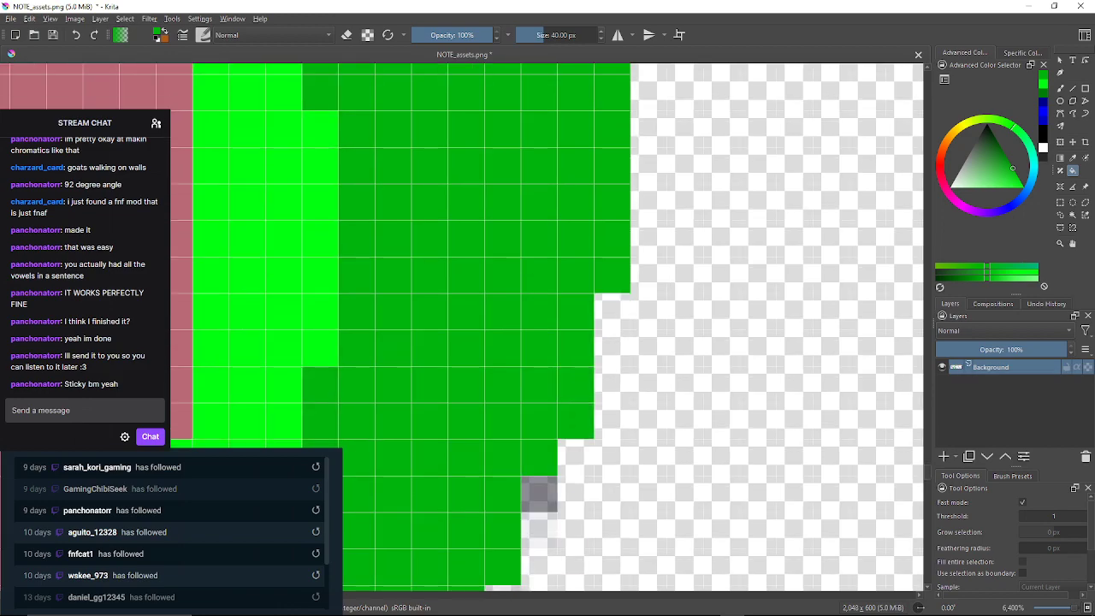
pyautogui.click(539, 493)
pyautogui.scroll(-3, 539, 493)
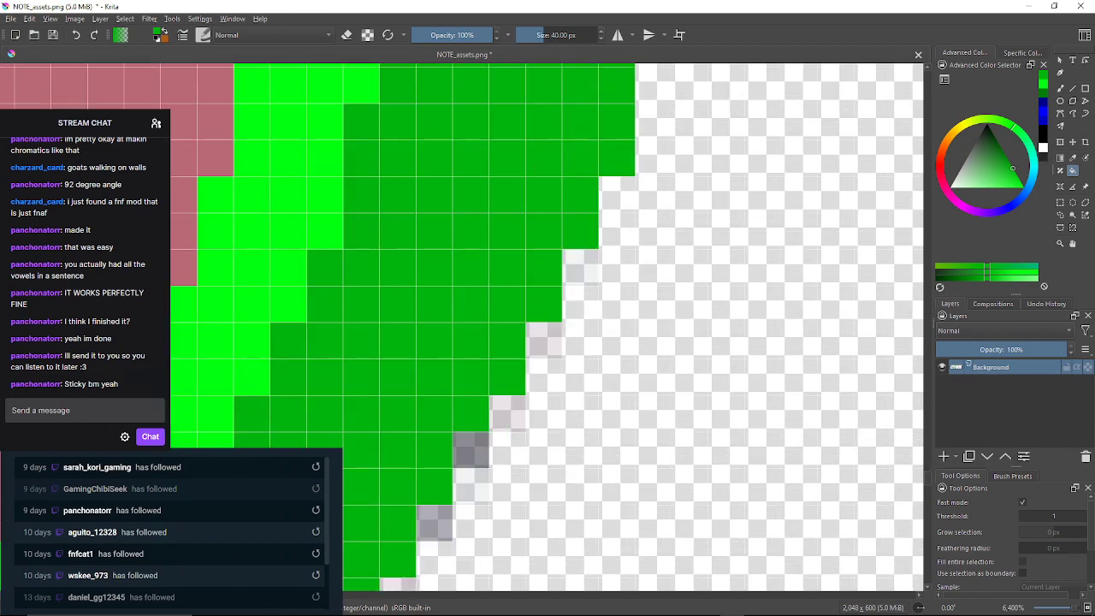
# Fill the grey semi-transparent pixels along the steep upper part of the green shape's lower-right edge with dark green
pyautogui.click(544, 340)
pyautogui.click(580, 267)
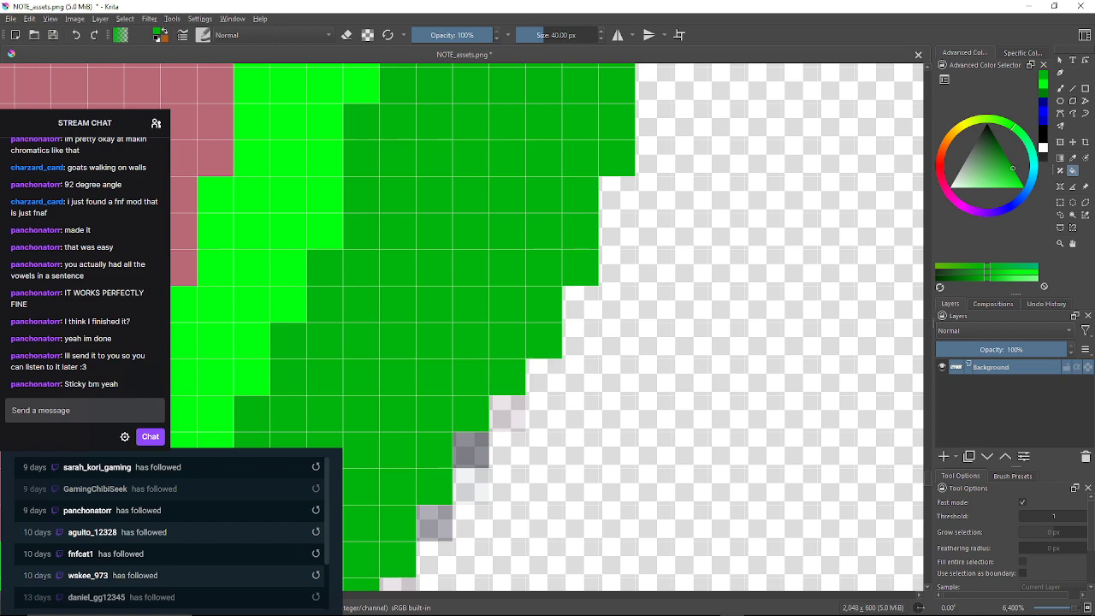
pyautogui.click(508, 415)
pyautogui.click(471, 450)
pyautogui.scroll(-2, 462, 325)
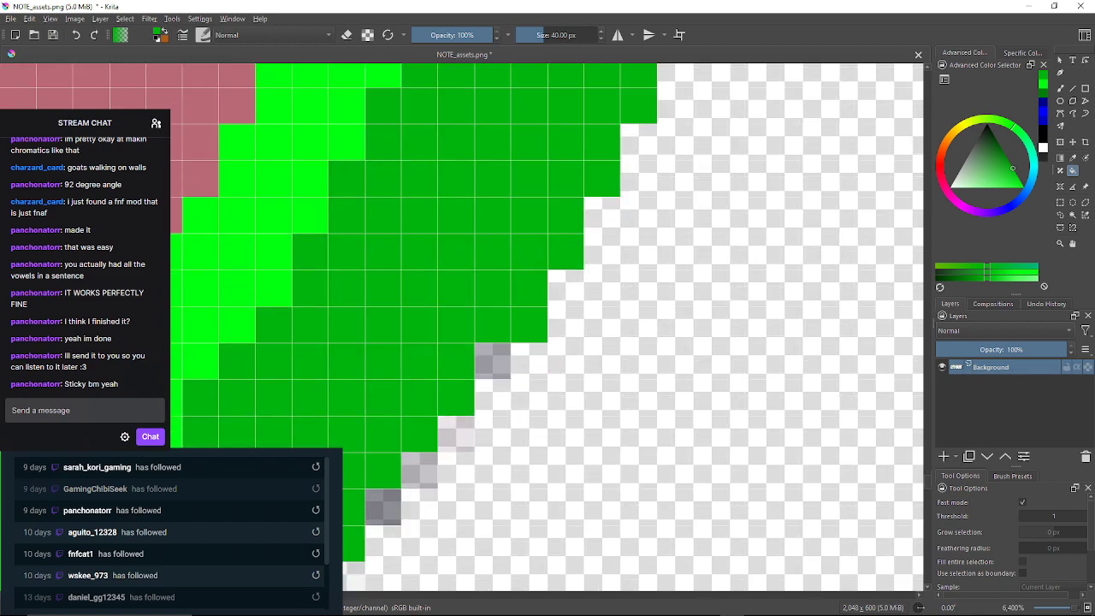
pyautogui.click(492, 361)
pyautogui.moveTo(492, 361); pyautogui.dragTo(516, 254)
pyautogui.click(479, 328)
pyautogui.click(442, 364)
pyautogui.moveTo(442, 365); pyautogui.dragTo(489, 292)
pyautogui.click(453, 328)
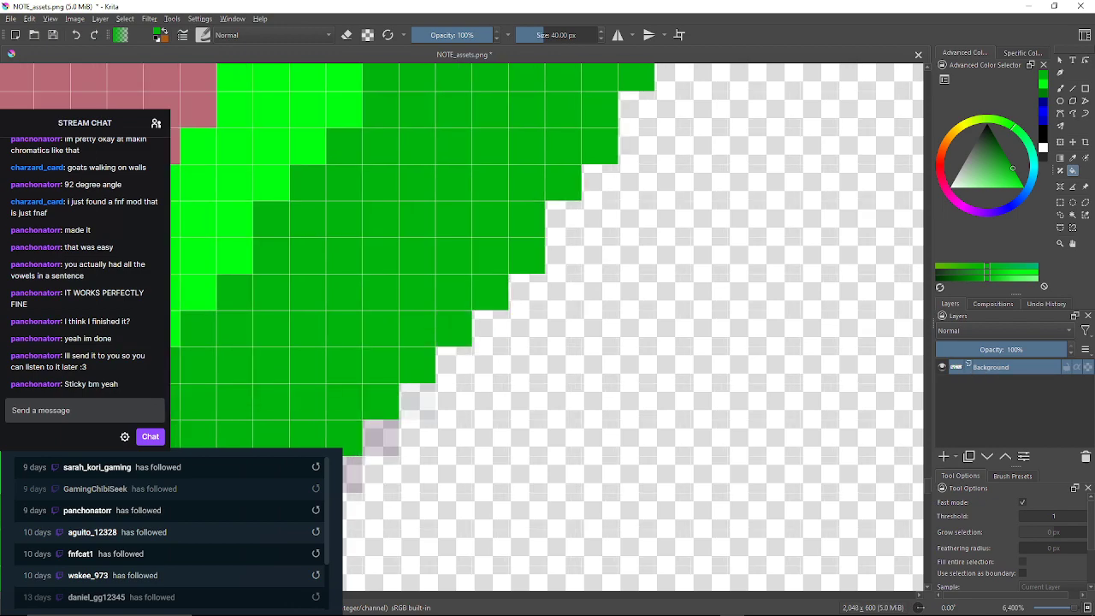
pyautogui.moveTo(453, 329); pyautogui.dragTo(432, 290)
pyautogui.click(433, 323)
pyautogui.click(397, 361)
pyautogui.click(360, 397)
pyautogui.moveTo(360, 397); pyautogui.dragTo(451, 295)
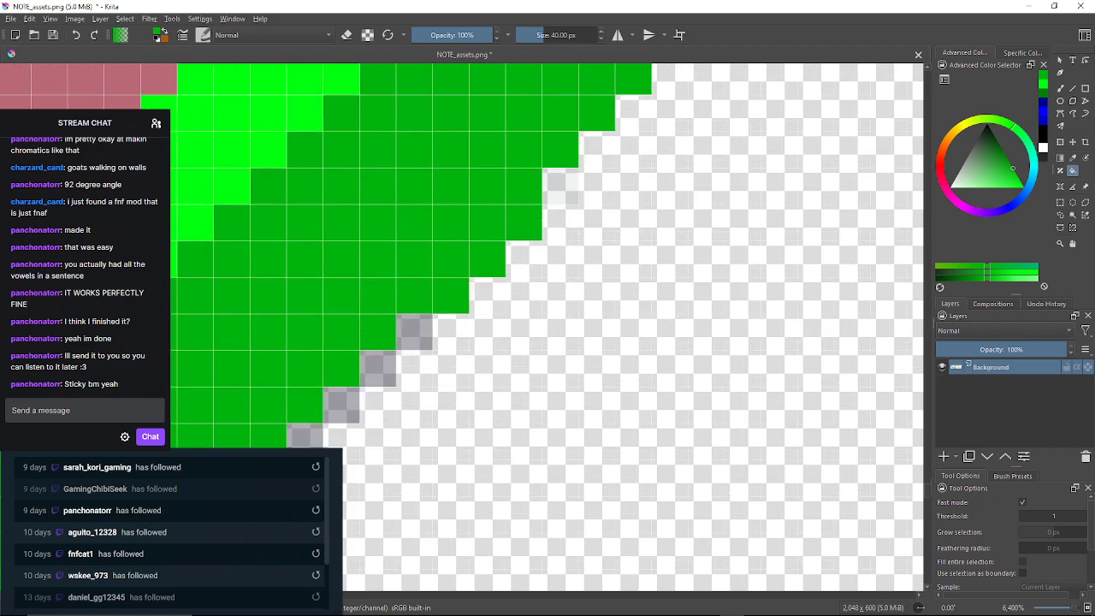
# Fill the grey fringe pixels along the 45-degree staircase section of the lower-right edge with the same dark green
pyautogui.click(414, 334)
pyautogui.click(378, 368)
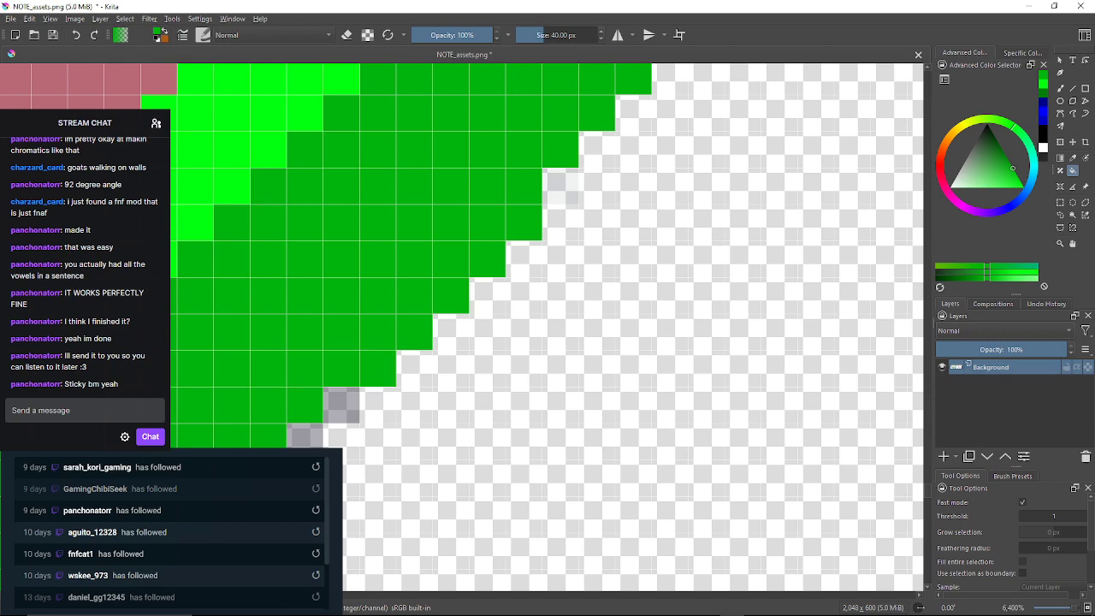
pyautogui.click(341, 405)
pyautogui.moveTo(341, 404); pyautogui.dragTo(419, 277)
pyautogui.click(382, 315)
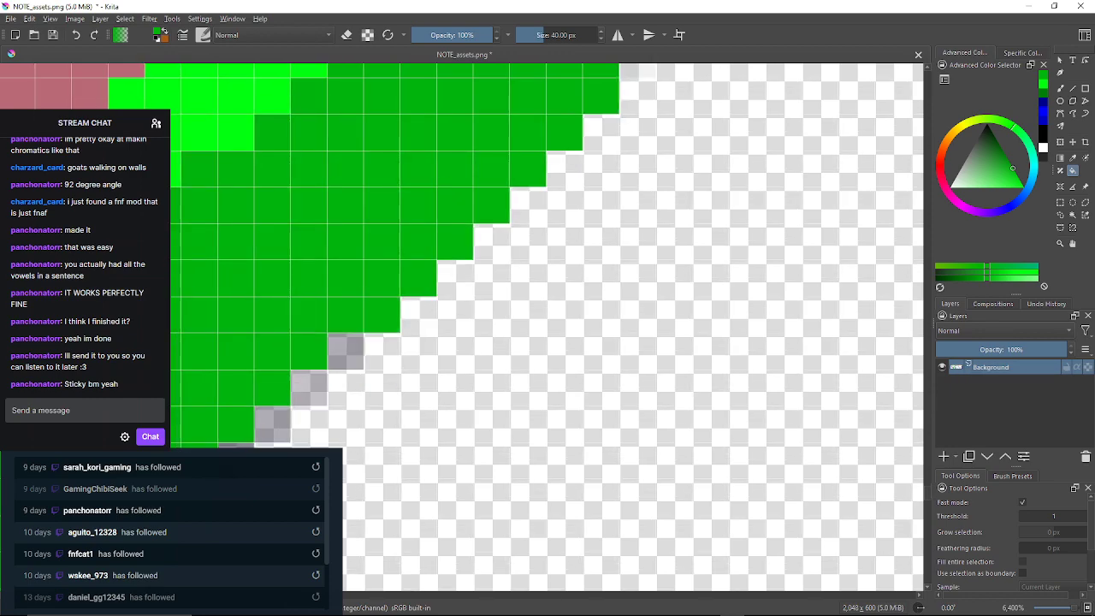
pyautogui.click(346, 352)
pyautogui.click(309, 388)
pyautogui.moveTo(309, 387); pyautogui.dragTo(391, 297)
pyautogui.click(354, 333)
pyautogui.click(317, 371)
pyautogui.moveTo(318, 370)
pyautogui.mouseDown()
pyautogui.moveTo(398, 313)
pyautogui.moveTo(482, 219)
pyautogui.mouseUp()
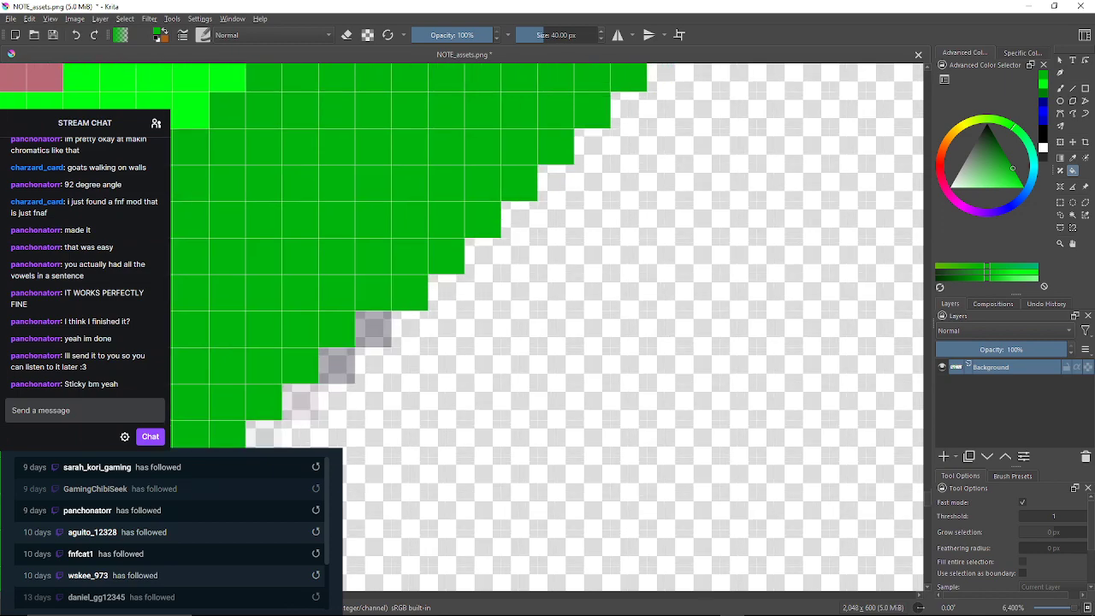
pyautogui.click(372, 329)
pyautogui.click(336, 365)
pyautogui.moveTo(337, 365); pyautogui.dragTo(471, 291)
pyautogui.click(435, 329)
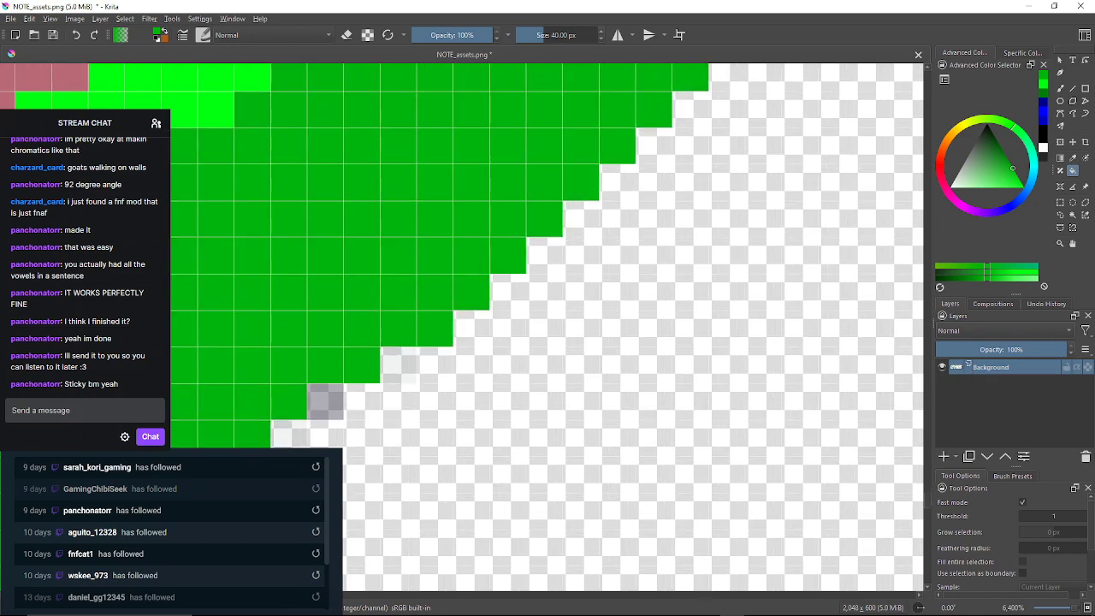
# Fill the fringe pixels where the lower-right edge becomes shallower with dark green, and undo the accidental fill of the transparent background
pyautogui.click(325, 402)
pyautogui.moveTo(325, 401); pyautogui.dragTo(492, 190)
pyautogui.click(383, 265)
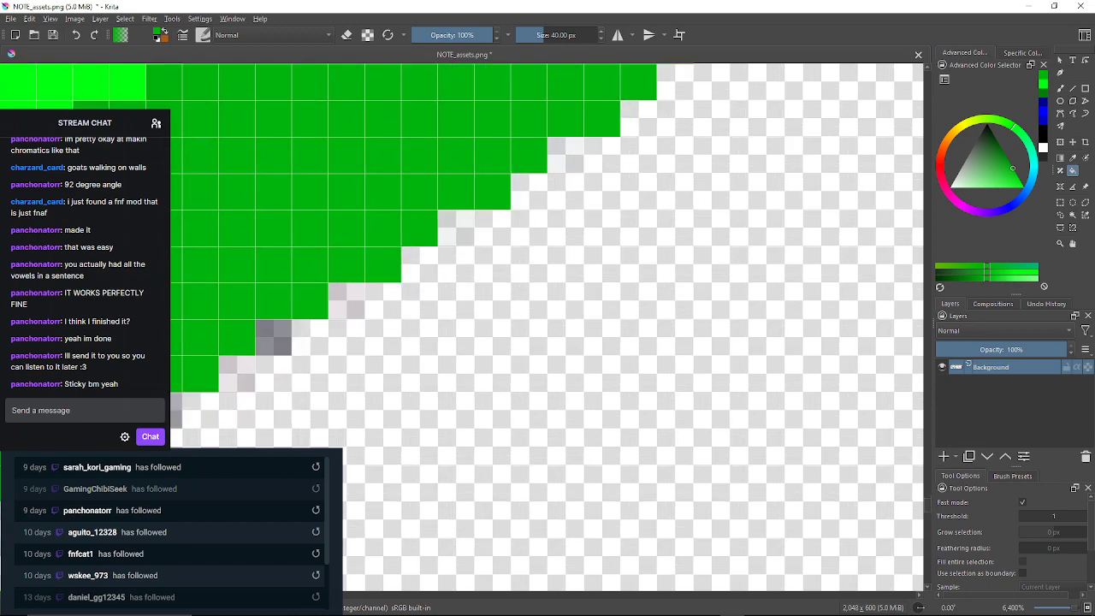
pyautogui.click(348, 301)
pyautogui.click(274, 337)
pyautogui.moveTo(273, 337); pyautogui.dragTo(438, 231)
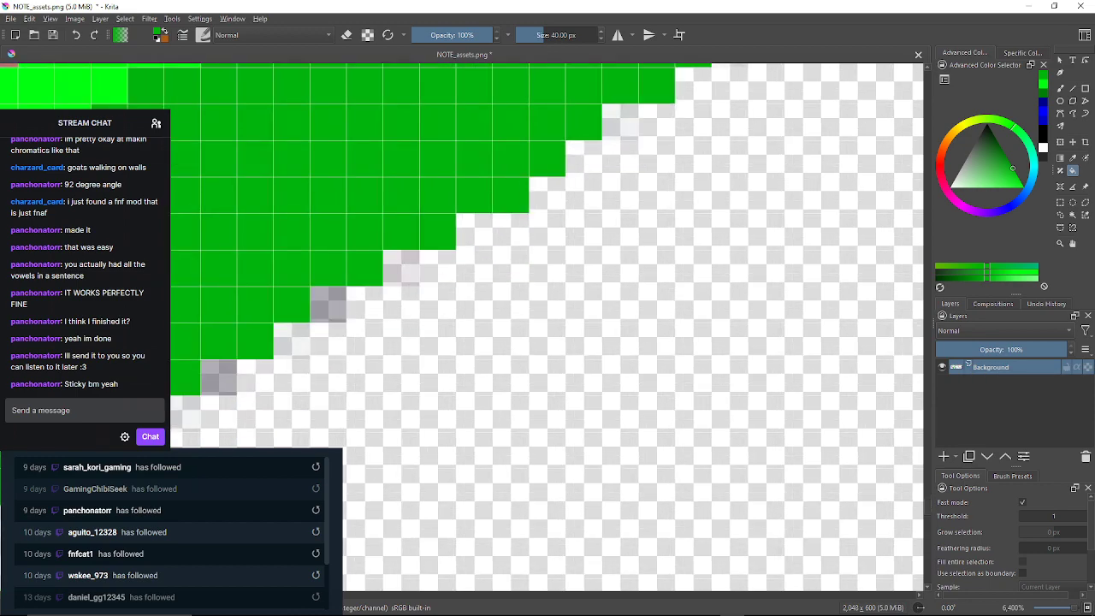
pyautogui.click(401, 268)
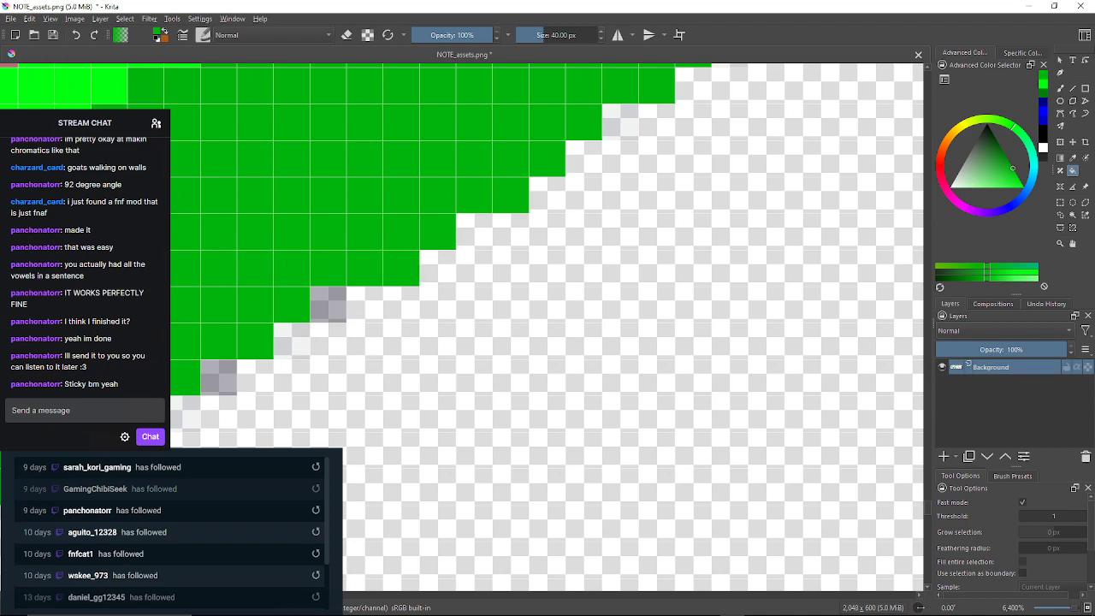
pyautogui.click(329, 304)
pyautogui.click(219, 377)
pyautogui.moveTo(219, 377); pyautogui.dragTo(381, 283)
pyautogui.click(344, 321)
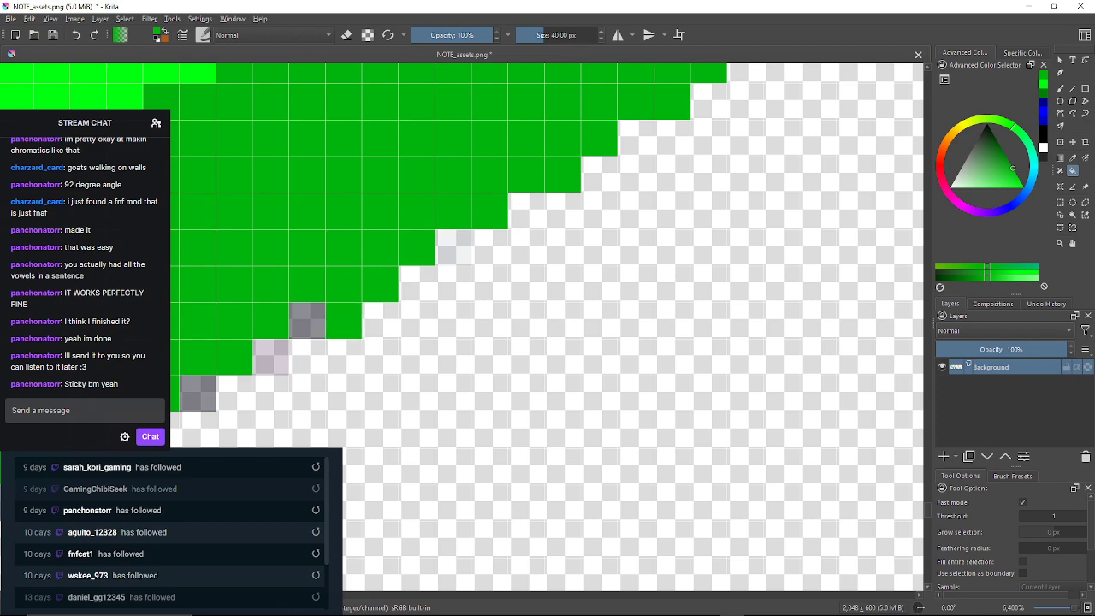
pyautogui.click(308, 321)
pyautogui.click(270, 356)
pyautogui.moveTo(264, 361); pyautogui.dragTo(342, 293)
pyautogui.click(277, 325)
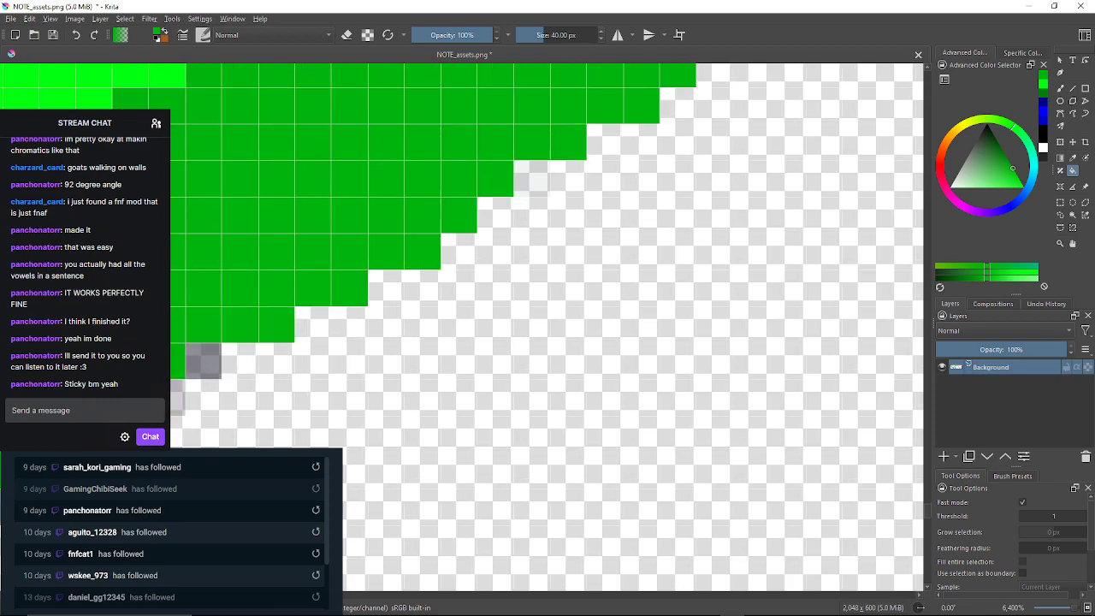
pyautogui.moveTo(205, 360); pyautogui.dragTo(251, 296)
pyautogui.click(249, 297)
pyautogui.click(238, 332)
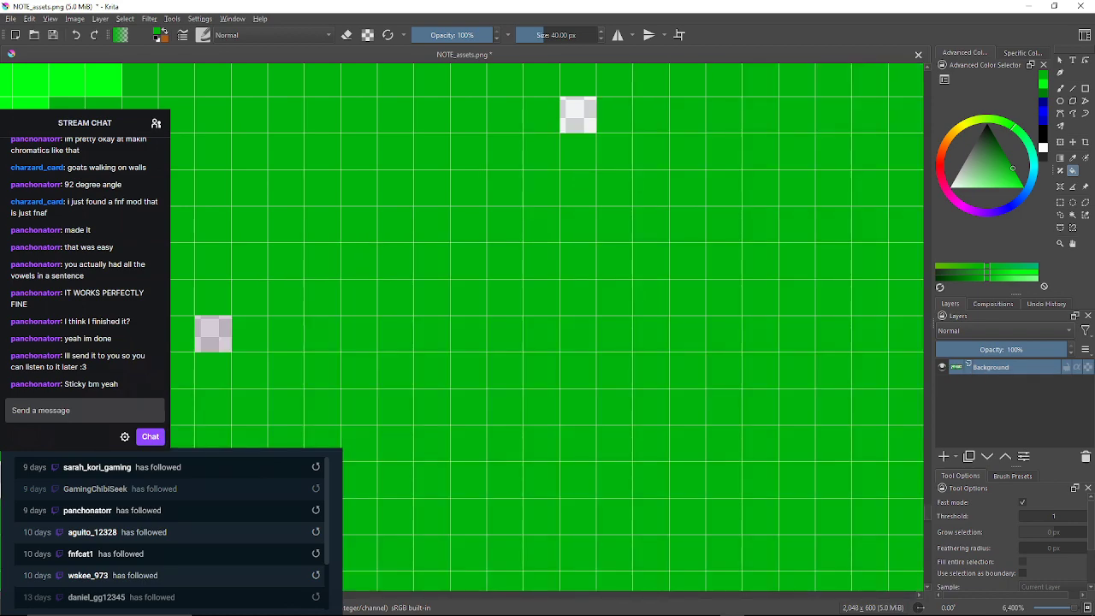
pyautogui.click(76, 35)
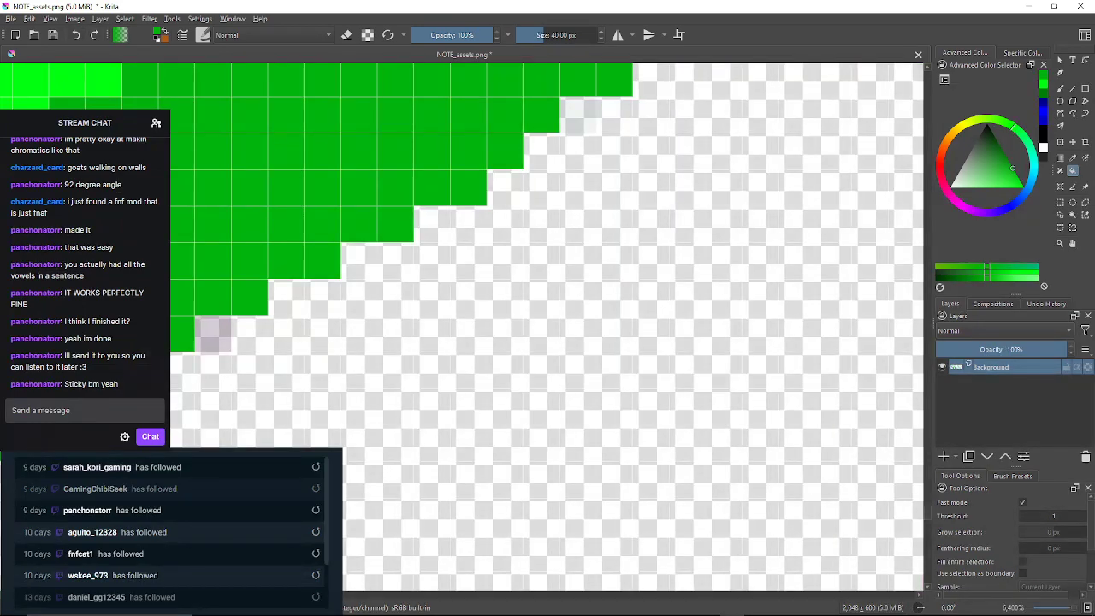
# Fill the leftover grey pixels farther down the shallow lower-right edge with dark green
pyautogui.click(578, 115)
pyautogui.click(213, 334)
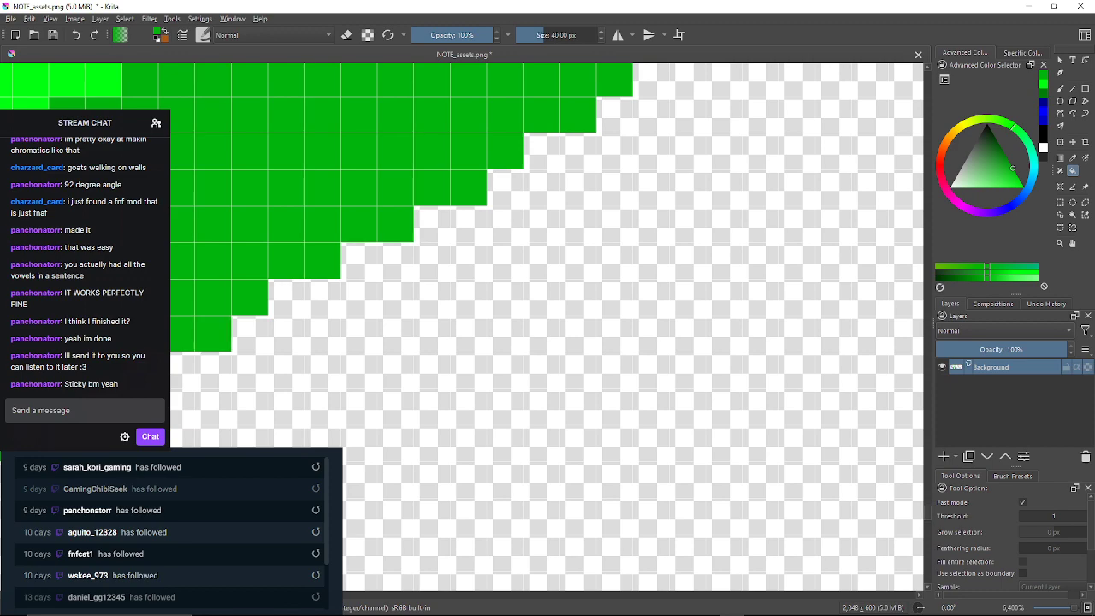
pyautogui.moveTo(213, 334)
pyautogui.mouseDown()
pyautogui.moveTo(379, 284)
pyautogui.moveTo(406, 257)
pyautogui.mouseUp()
pyautogui.click(333, 293)
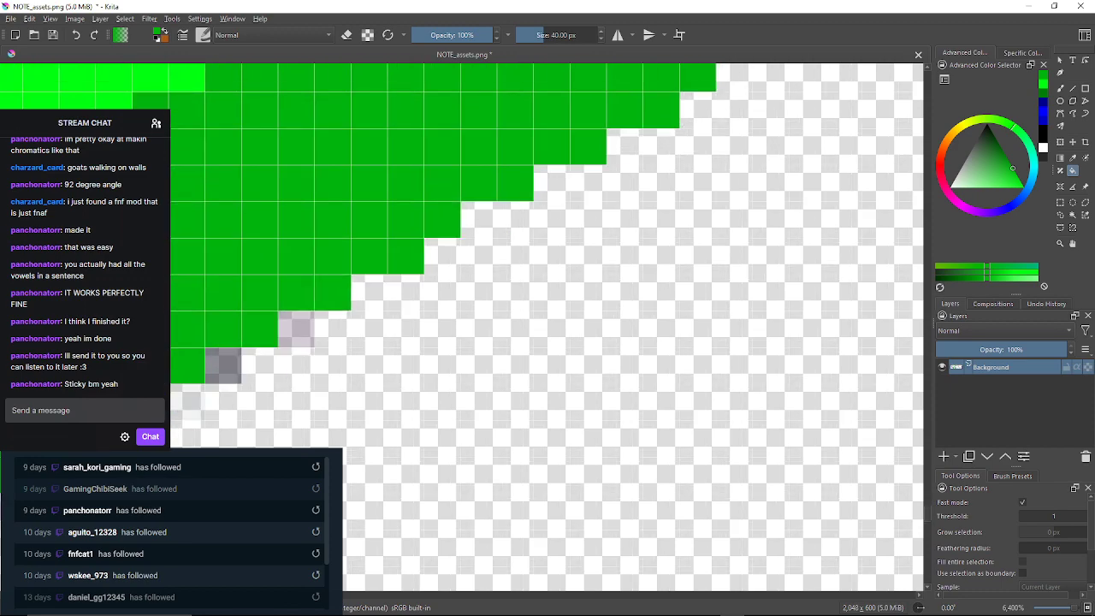
pyautogui.click(296, 329)
pyautogui.click(223, 365)
pyautogui.moveTo(223, 365)
pyautogui.mouseDown()
pyautogui.moveTo(458, 293)
pyautogui.moveTo(447, 295)
pyautogui.mouseUp()
pyautogui.click(338, 368)
pyautogui.click(266, 404)
pyautogui.moveTo(266, 405); pyautogui.dragTo(345, 335)
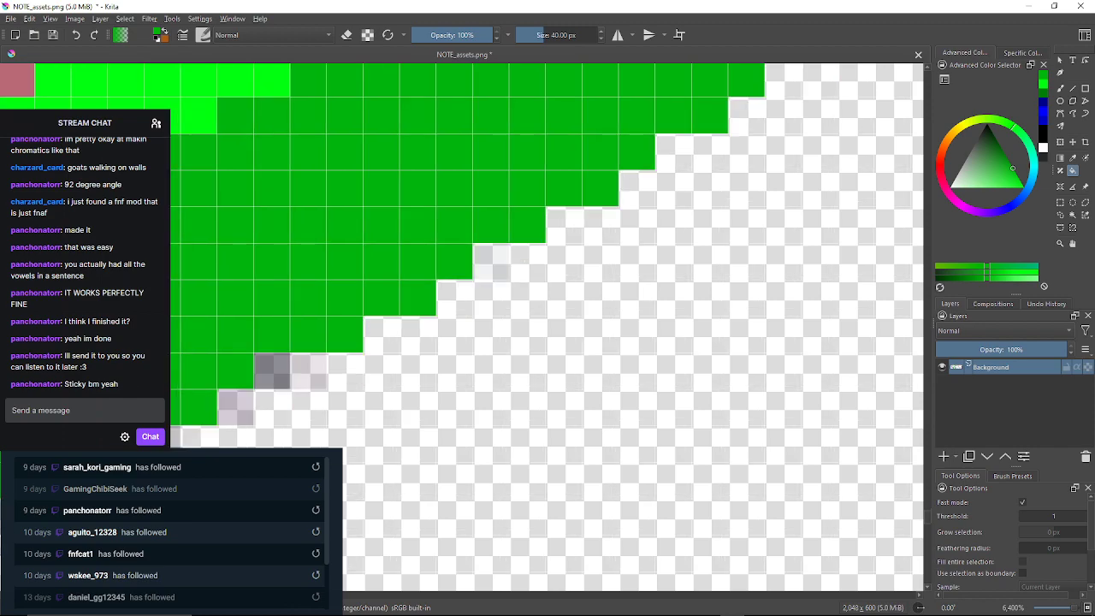
pyautogui.click(272, 370)
pyautogui.click(235, 407)
pyautogui.click(308, 370)
pyautogui.moveTo(308, 370); pyautogui.dragTo(342, 367)
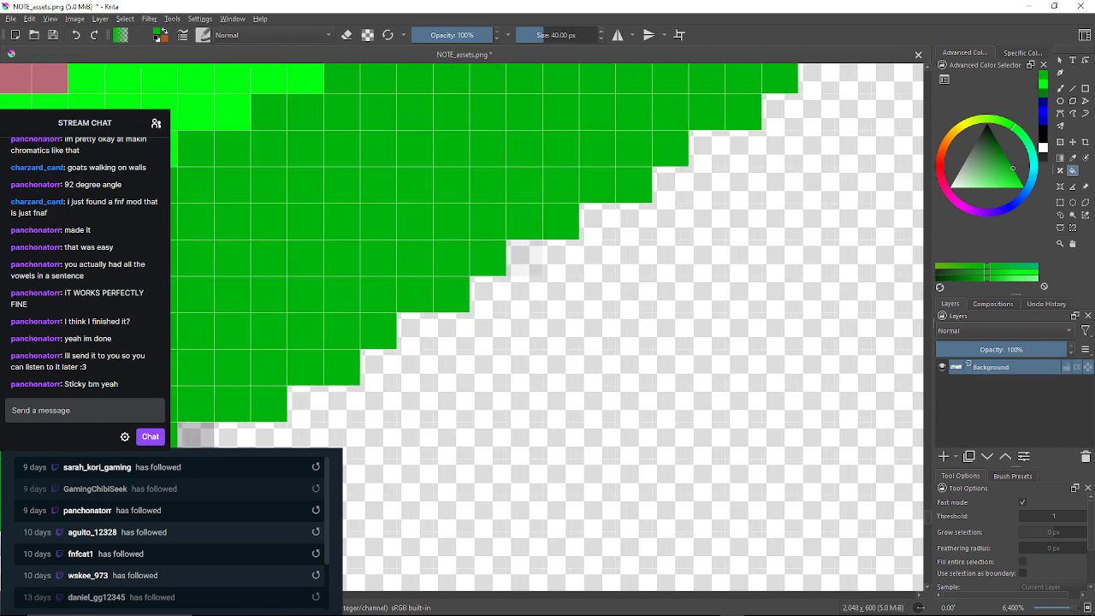
# Fill the last fringe pixels of the lower-right edge down to the bottom tip dark green, undoing the stray background fill
pyautogui.click(525, 259)
pyautogui.moveTo(269, 404); pyautogui.dragTo(451, 294)
pyautogui.click(378, 331)
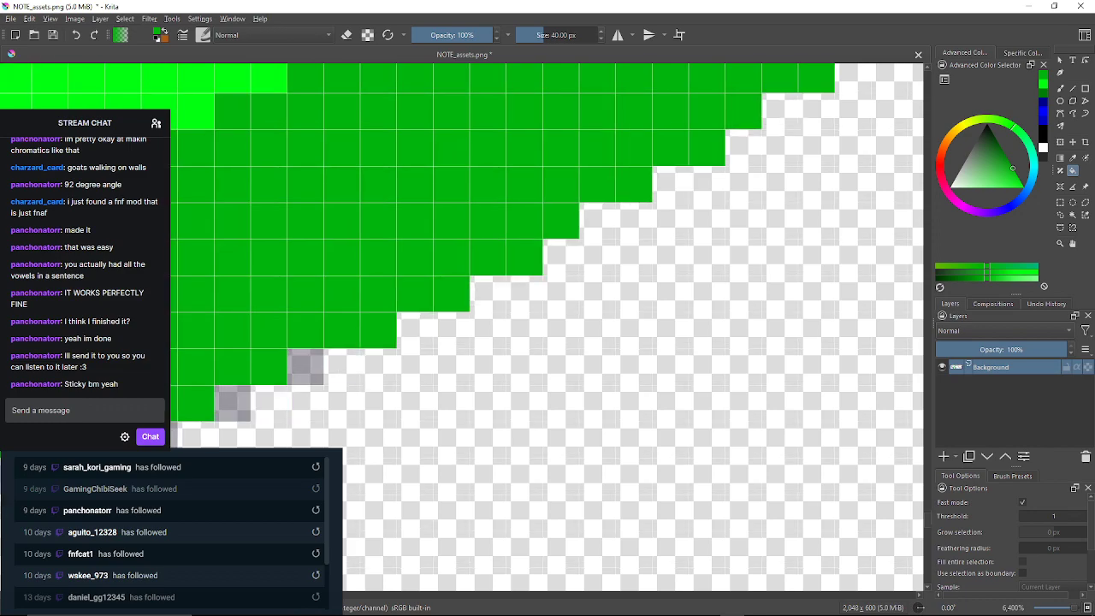
pyautogui.click(306, 366)
pyautogui.moveTo(232, 402); pyautogui.dragTo(299, 333)
pyautogui.click(299, 333)
pyautogui.click(257, 368)
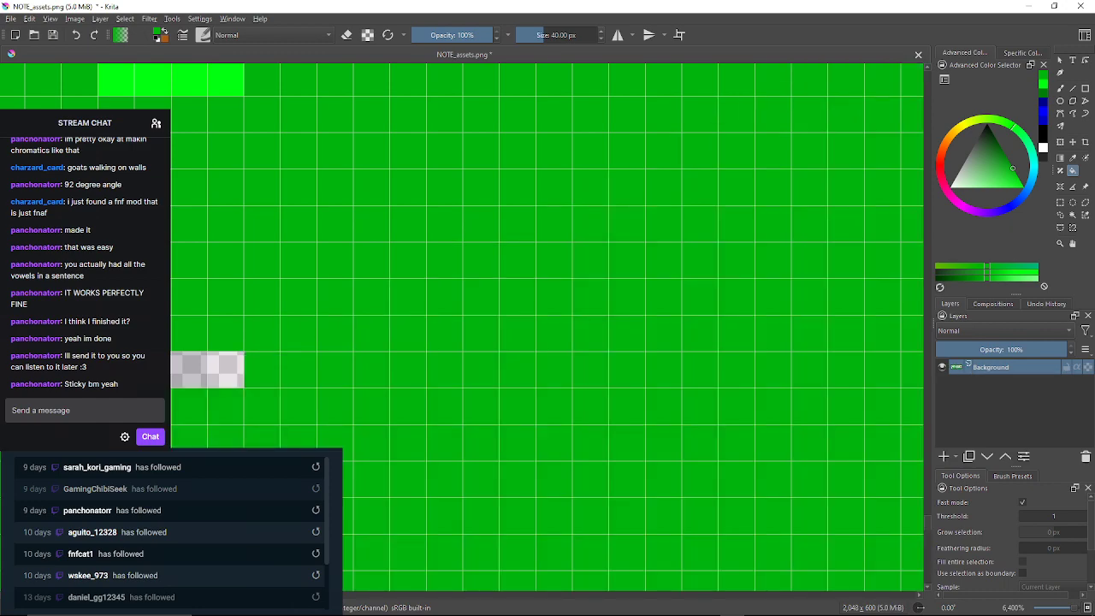
pyautogui.click(76, 34)
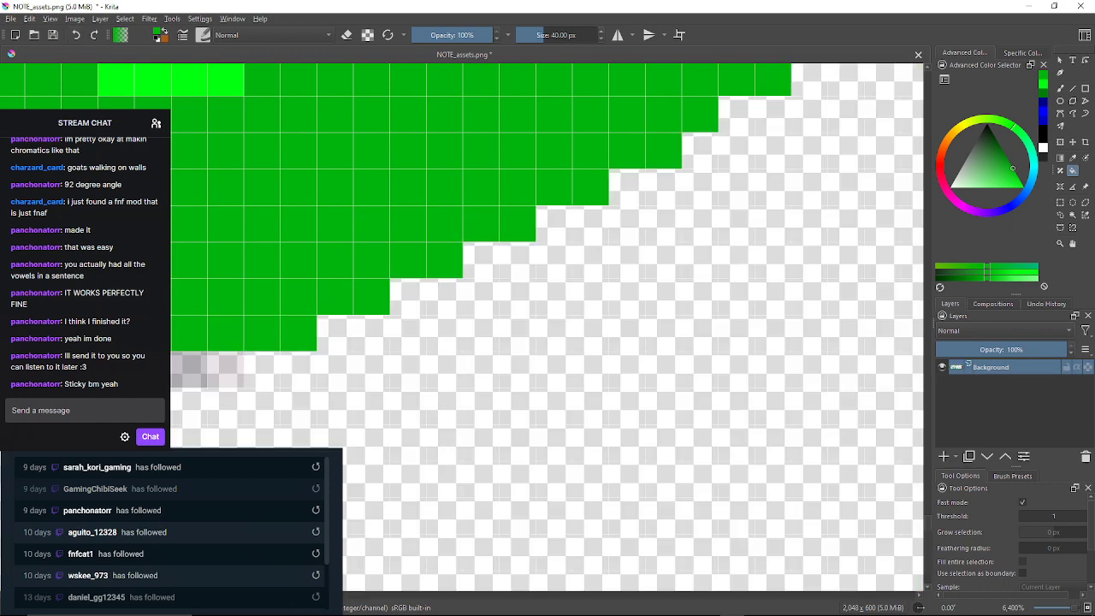
pyautogui.moveTo(214, 368); pyautogui.dragTo(299, 361)
pyautogui.click(238, 326)
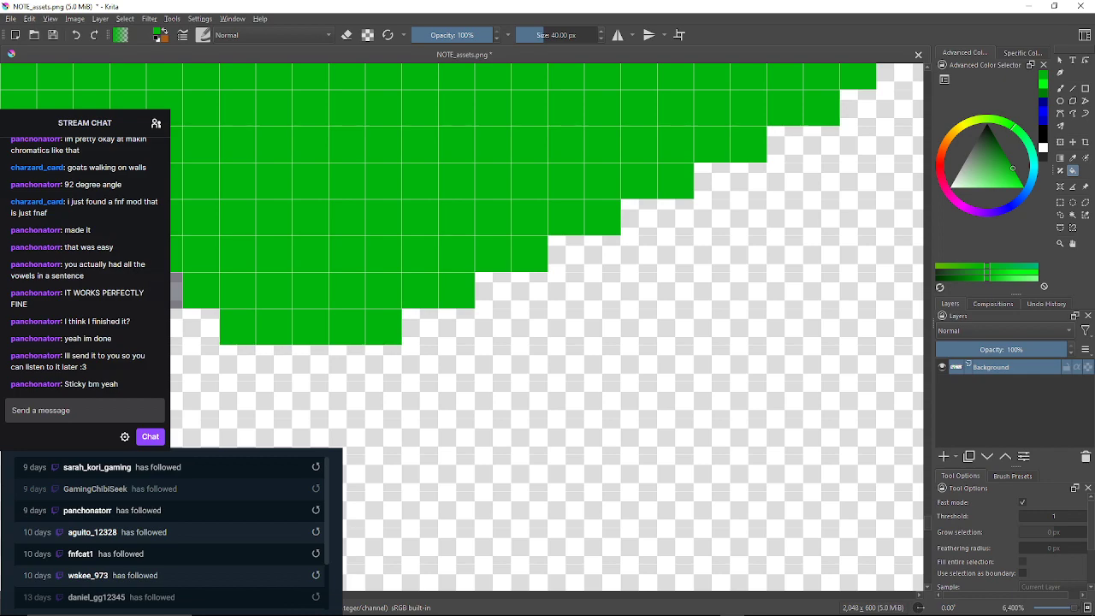
# Fill the grey fringe pixels left of the bottom tip and up the first part of the lower-left edge with dark green
pyautogui.moveTo(238, 329); pyautogui.dragTo(402, 368)
pyautogui.click(326, 331)
pyautogui.click(254, 294)
pyautogui.moveTo(254, 294); pyautogui.dragTo(445, 357)
pyautogui.click(335, 248)
pyautogui.click(299, 211)
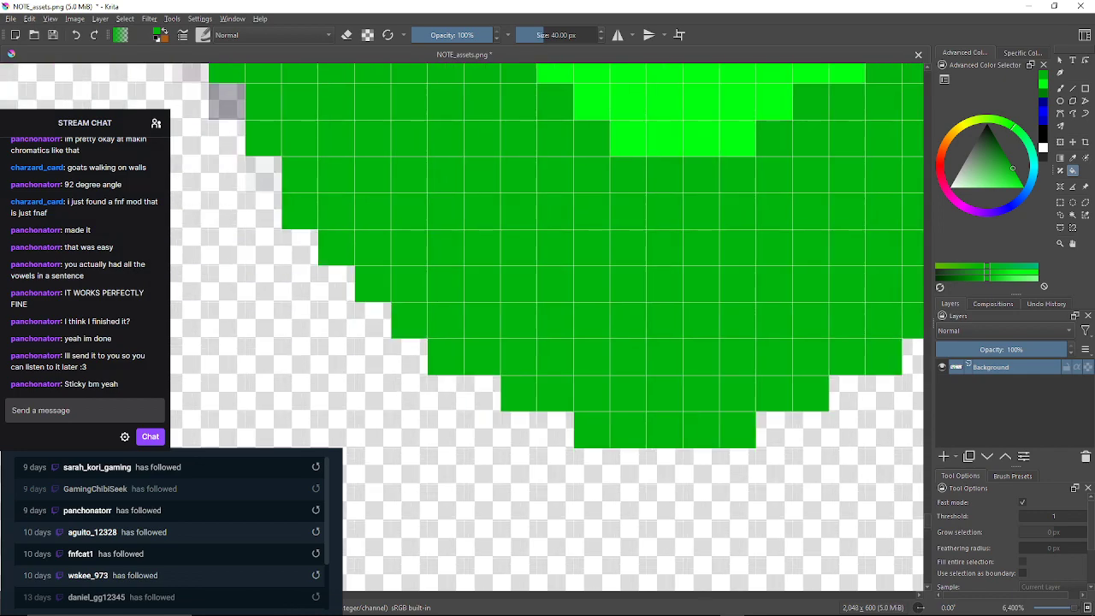
pyautogui.moveTo(300, 211); pyautogui.dragTo(387, 293)
pyautogui.click(351, 255)
pyautogui.click(314, 182)
pyautogui.moveTo(314, 182); pyautogui.dragTo(375, 266)
pyautogui.click(340, 229)
# Fill the grey pixels along the steeper middle section of the lower-left edge with dark green
pyautogui.moveTo(340, 229); pyautogui.dragTo(368, 290)
pyautogui.click(330, 218)
pyautogui.click(293, 143)
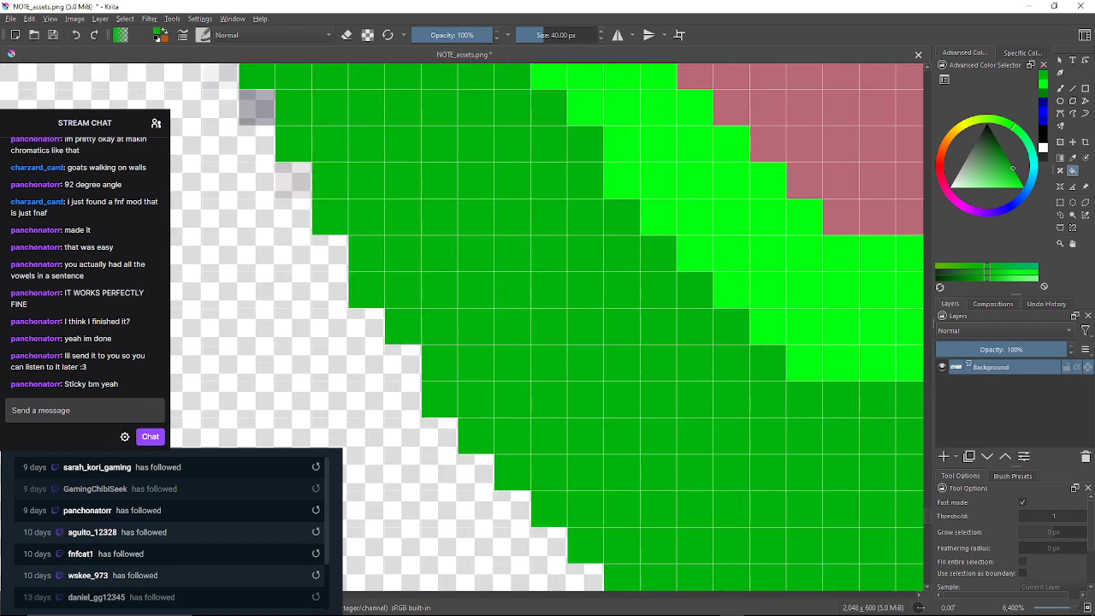
pyautogui.click(293, 180)
pyautogui.moveTo(293, 180); pyautogui.dragTo(375, 285)
pyautogui.click(338, 212)
pyautogui.click(303, 175)
pyautogui.moveTo(303, 175); pyautogui.dragTo(291, 202)
pyautogui.click(329, 239)
pyautogui.click(292, 202)
pyautogui.click(255, 166)
pyautogui.click(255, 130)
# Fill the fringe pixels on the upper end of the lower-left edge and the shape's left side with dark green
pyautogui.moveTo(254, 130)
pyautogui.mouseDown()
pyautogui.moveTo(356, 292)
pyautogui.moveTo(396, 313)
pyautogui.mouseUp()
pyautogui.click(360, 276)
pyautogui.click(323, 202)
pyautogui.click(287, 166)
pyautogui.moveTo(288, 166); pyautogui.dragTo(352, 273)
pyautogui.click(315, 200)
pyautogui.click(279, 163)
pyautogui.click(279, 122)
pyautogui.moveTo(278, 121); pyautogui.dragTo(328, 420)
pyautogui.click(327, 317)
# Fill the grey, purple and pale blue pixels along the upper-left edge, up to the junction with the green area above, with dark green
pyautogui.moveTo(327, 318)
pyautogui.mouseDown()
pyautogui.moveTo(334, 257)
pyautogui.moveTo(318, 347)
pyautogui.mouseUp()
pyautogui.click(354, 274)
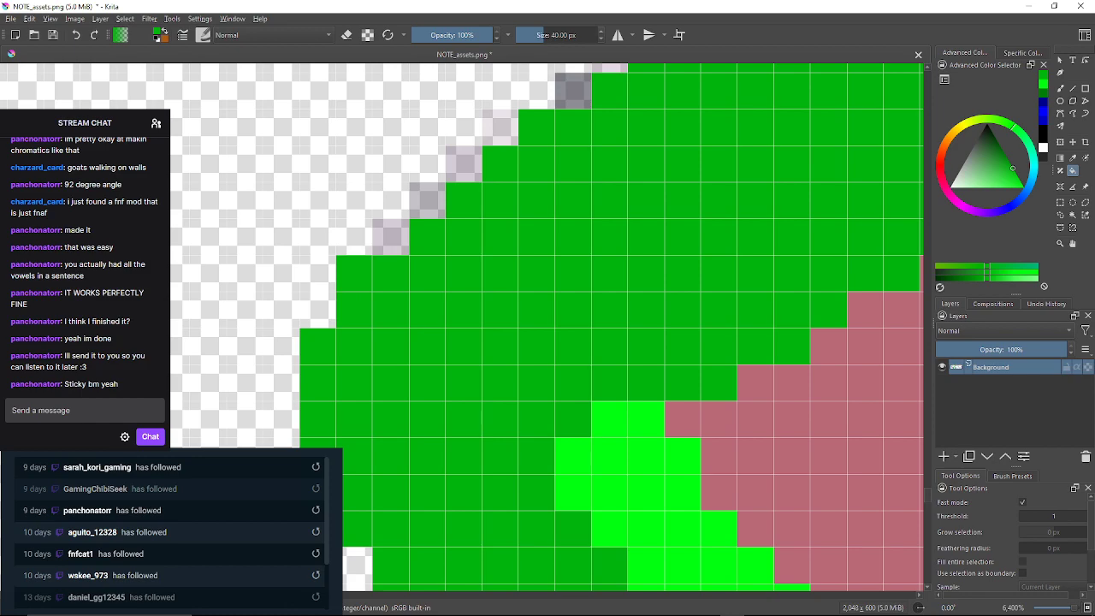
pyautogui.click(390, 236)
pyautogui.click(428, 200)
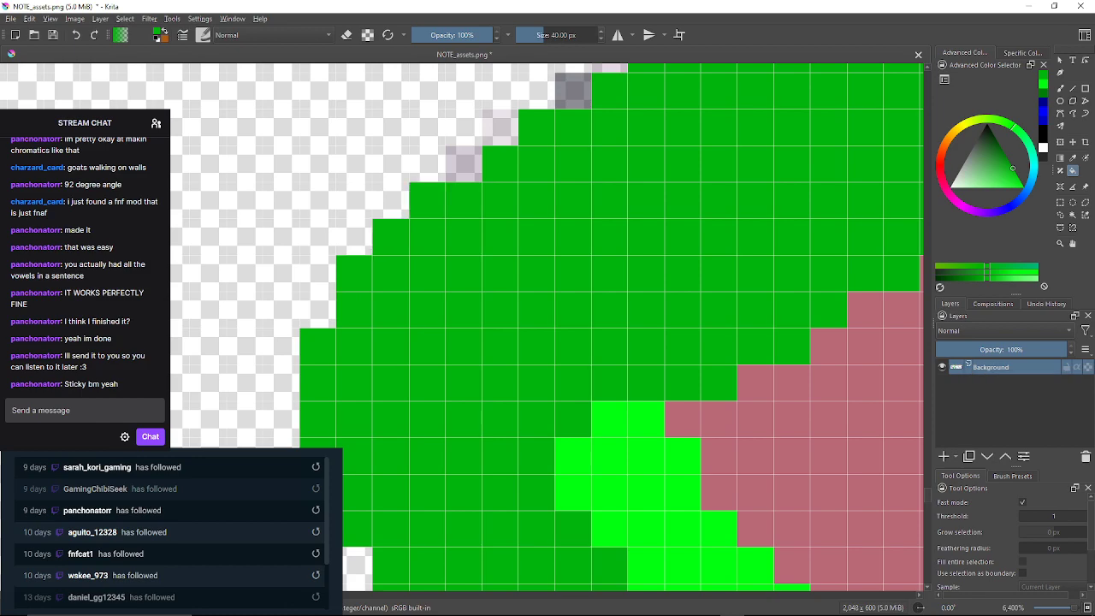
pyautogui.click(464, 164)
pyautogui.click(500, 127)
pyautogui.click(573, 91)
pyautogui.moveTo(573, 91); pyautogui.dragTo(361, 270)
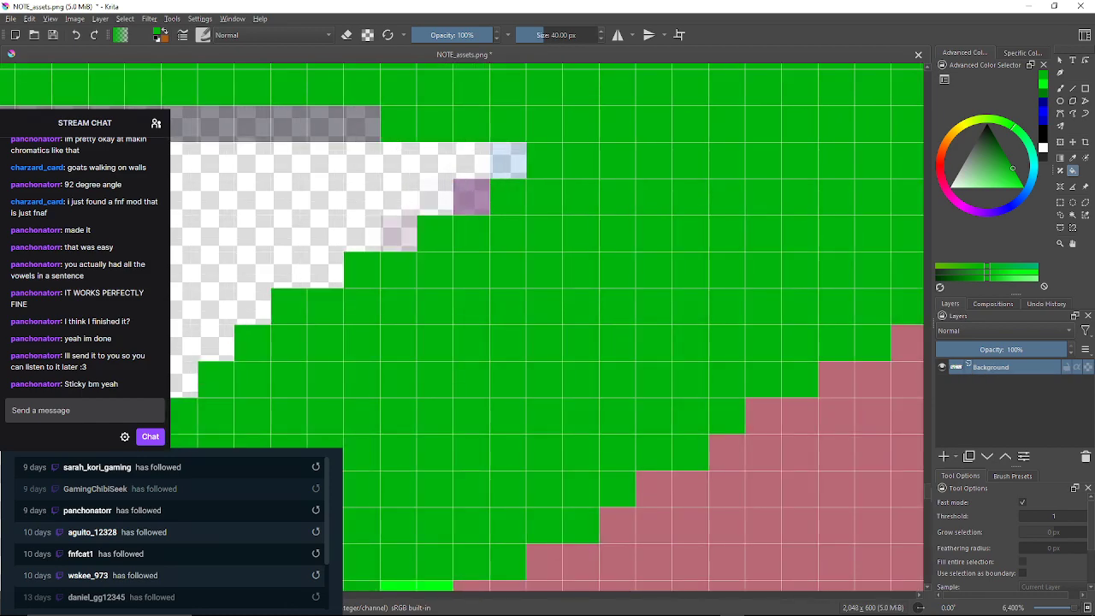
pyautogui.click(397, 232)
pyautogui.click(472, 197)
pyautogui.click(508, 160)
# Fill the grey pixel strip under the flat bottom edge of the adjoining green shape with dark green
pyautogui.scroll(-10, 548, 325)
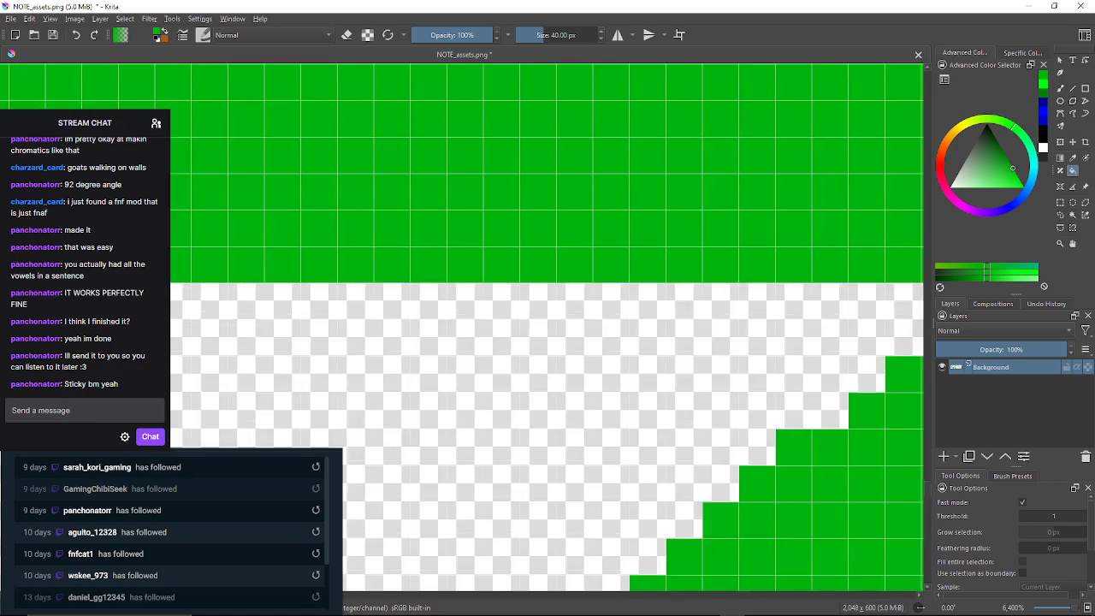
pyautogui.moveTo(661, 316); pyautogui.dragTo(752, 317)
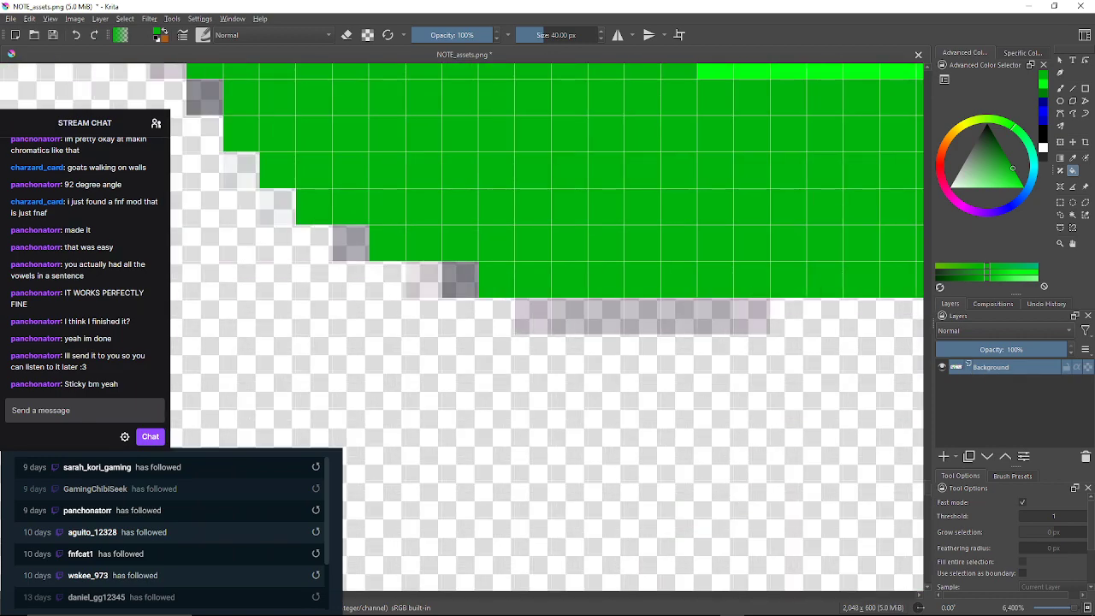
pyautogui.click(753, 317)
pyautogui.click(697, 317)
pyautogui.click(533, 316)
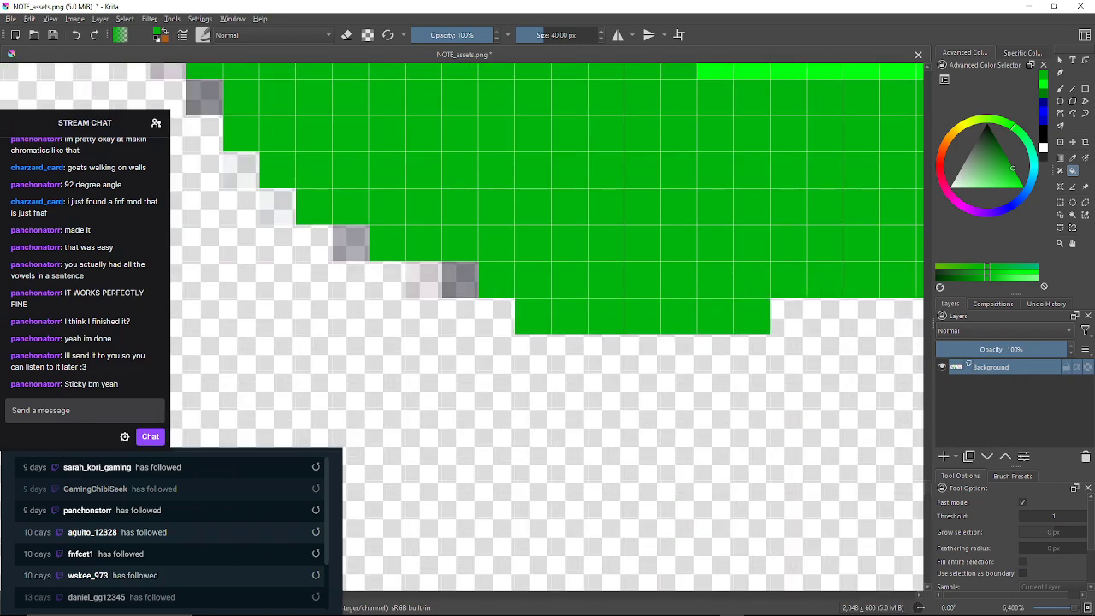
# Fill the fringe pixels on the adjoining shape's lower-left curve, just beside its flat bottom, with dark green
pyautogui.click(459, 279)
pyautogui.click(423, 279)
pyautogui.click(350, 243)
pyautogui.moveTo(350, 243); pyautogui.dragTo(483, 343)
pyautogui.click(409, 307)
pyautogui.click(373, 270)
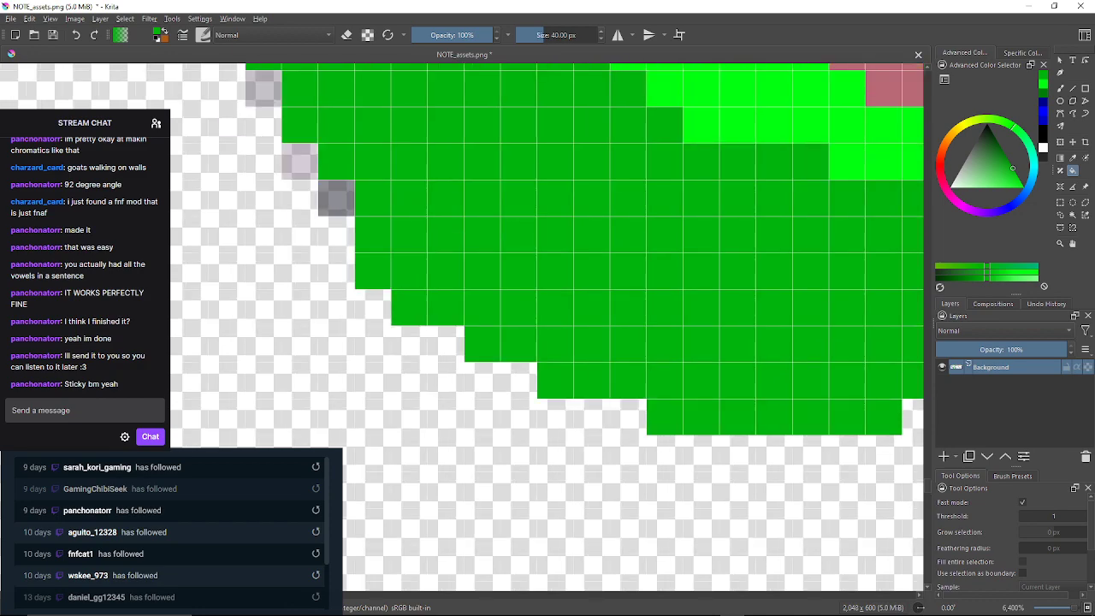
pyautogui.click(337, 198)
pyautogui.moveTo(336, 198); pyautogui.dragTo(434, 287)
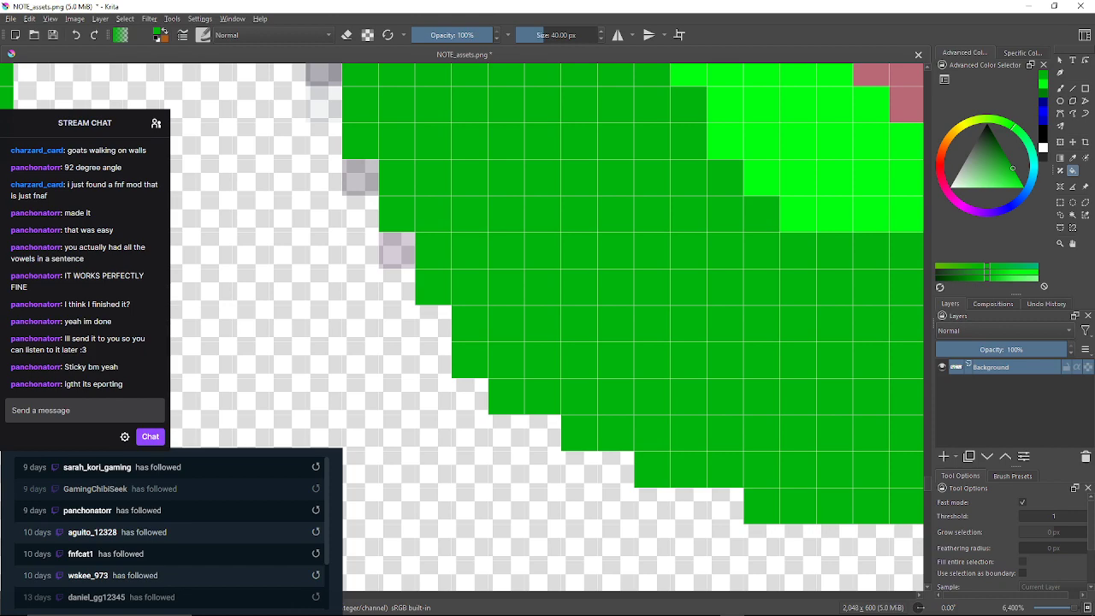
# Fill the grey fringe pixels on the steep upper part of the adjoining shape's lower-left curve with dark green
pyautogui.click(397, 251)
pyautogui.click(360, 178)
pyautogui.moveTo(360, 178)
pyautogui.mouseDown()
pyautogui.moveTo(443, 184)
pyautogui.moveTo(513, 266)
pyautogui.mouseUp()
pyautogui.click(444, 221)
pyautogui.click(445, 184)
pyautogui.click(476, 155)
pyautogui.click(476, 101)
# Fill the grey fringe pixels up the adjoining shape's vertical left side, above its lower-left curve, with dark green
pyautogui.moveTo(476, 101); pyautogui.dragTo(458, 450)
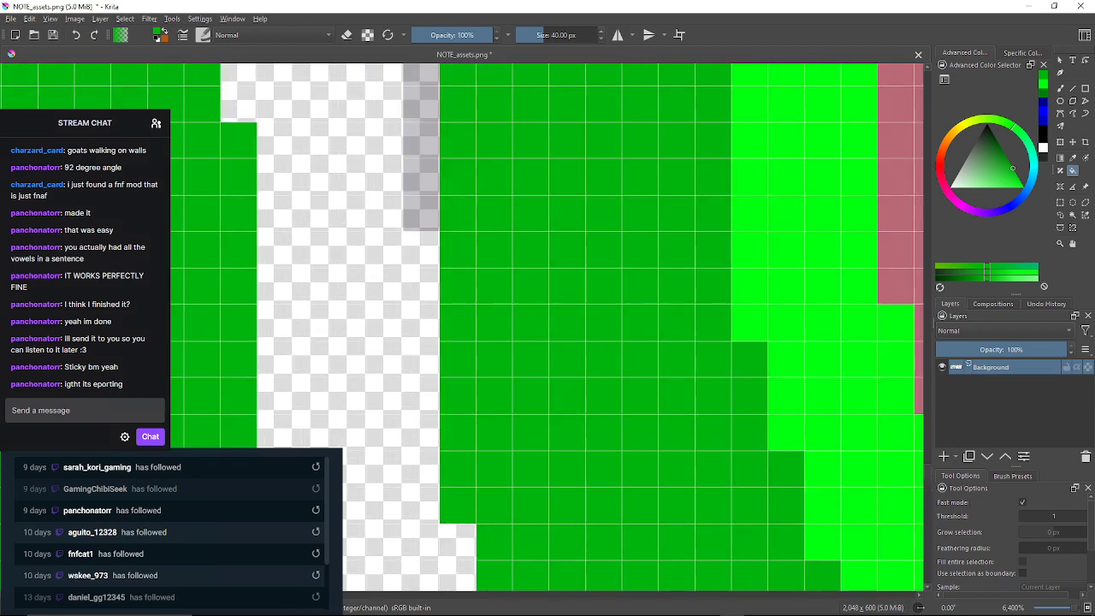
pyautogui.click(421, 184)
pyautogui.moveTo(421, 183); pyautogui.dragTo(453, 380)
pyautogui.click(454, 225)
pyautogui.moveTo(453, 225); pyautogui.dragTo(437, 460)
pyautogui.click(474, 150)
pyautogui.moveTo(474, 150); pyautogui.dragTo(474, 285)
pyautogui.click(473, 231)
pyautogui.click(474, 195)
pyautogui.moveTo(474, 195); pyautogui.dragTo(426, 308)
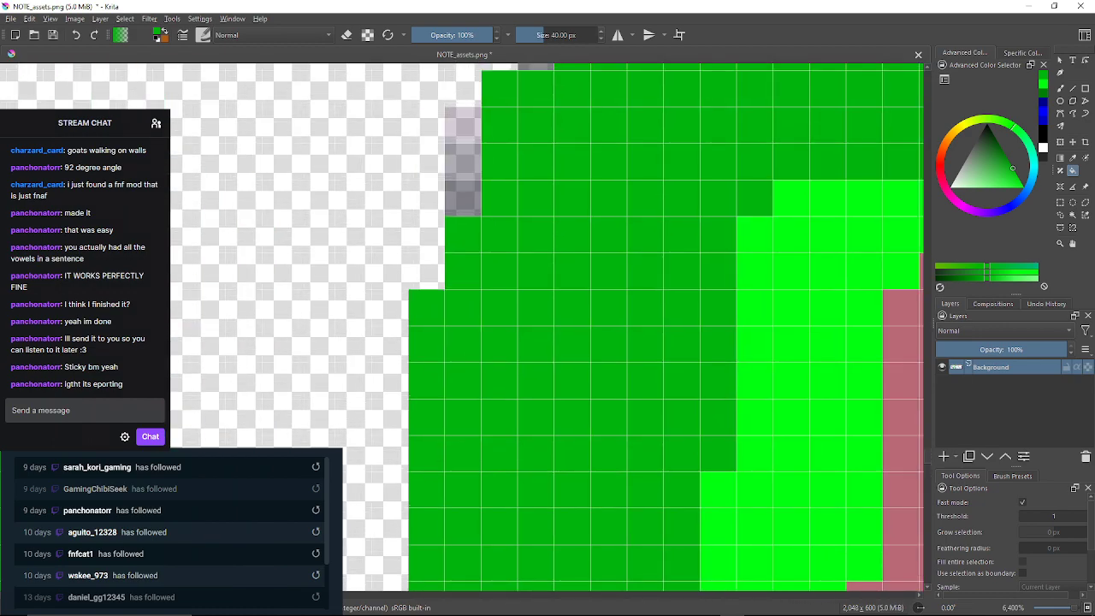
# Fill the purple and grey fringe pixels at the upper end of the adjoining shape's left side with dark green
pyautogui.click(463, 161)
pyautogui.click(463, 198)
pyautogui.moveTo(463, 198); pyautogui.dragTo(377, 276)
pyautogui.click(414, 164)
pyautogui.click(450, 128)
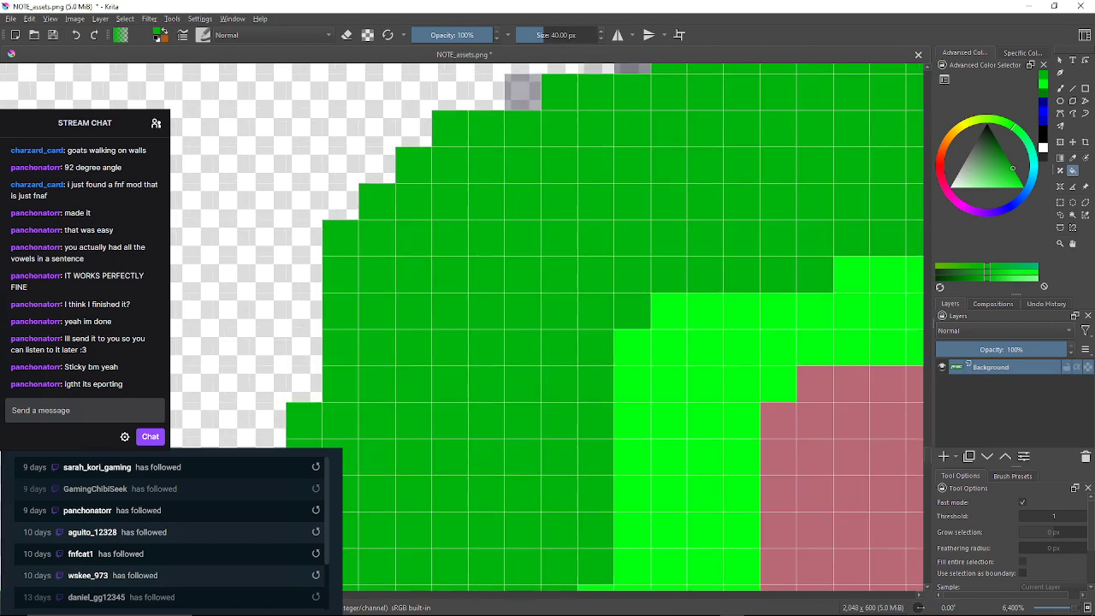
# Fill the grey and pale fringe pixels around the adjoining shape's rounded upper-left corner with dark green
pyautogui.click(495, 93)
pyautogui.click(76, 34)
pyautogui.click(522, 92)
pyautogui.moveTo(523, 91); pyautogui.dragTo(437, 176)
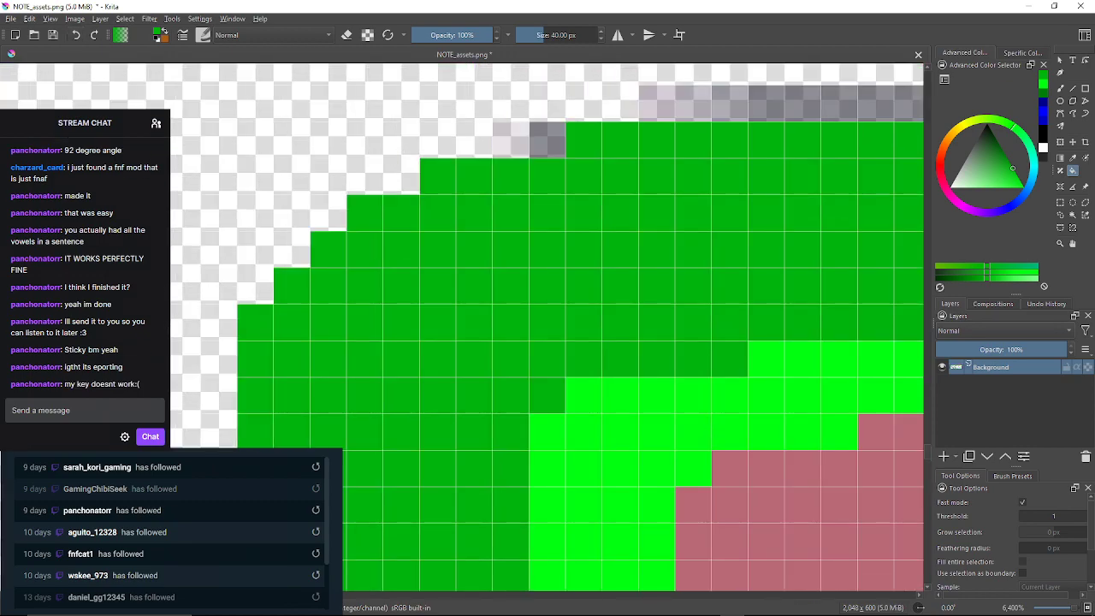
pyautogui.click(510, 140)
pyautogui.click(547, 139)
pyautogui.moveTo(547, 139); pyautogui.dragTo(473, 163)
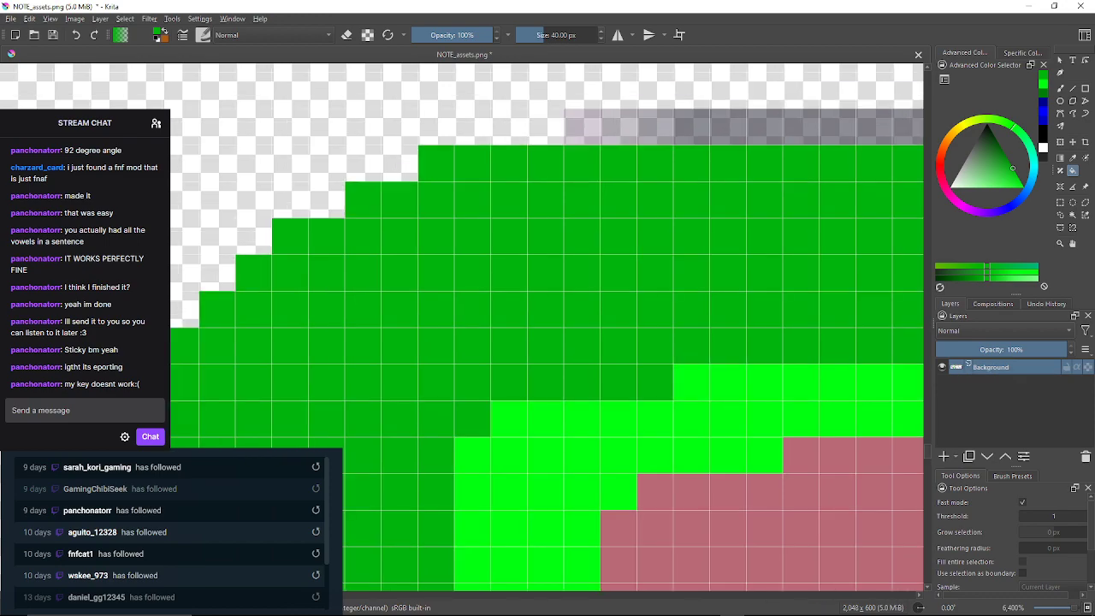
pyautogui.click(544, 128)
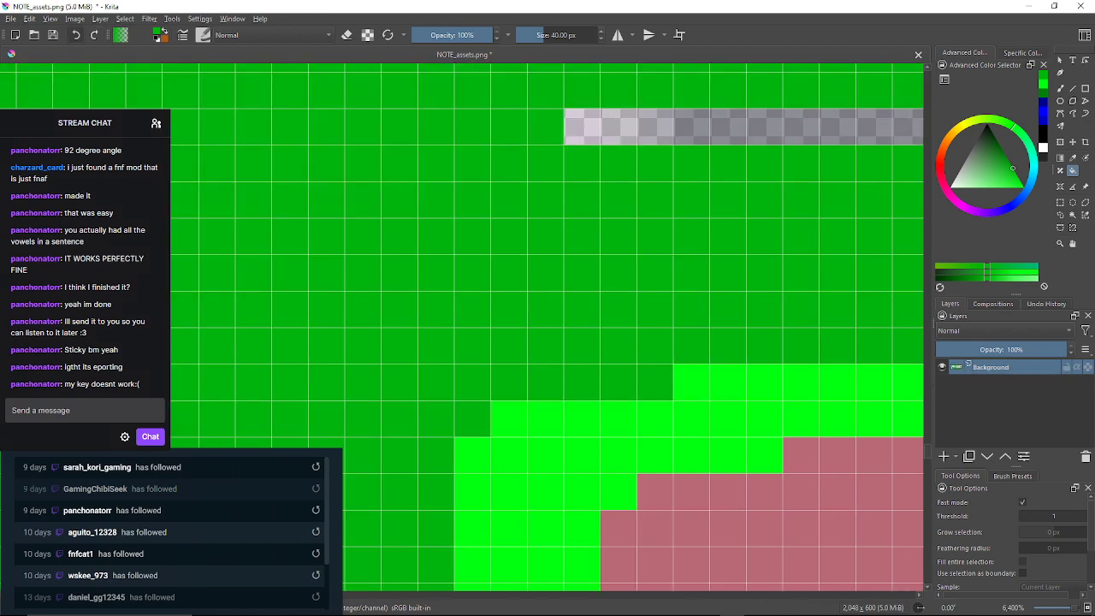
pyautogui.hotkey('ctrl', 'z')
pyautogui.click(546, 127)
pyautogui.hotkey('ctrl', 'z')
# Fill the purple and grey fringe strip along the adjoining shape's flat top edge with dark green
pyautogui.click(583, 127)
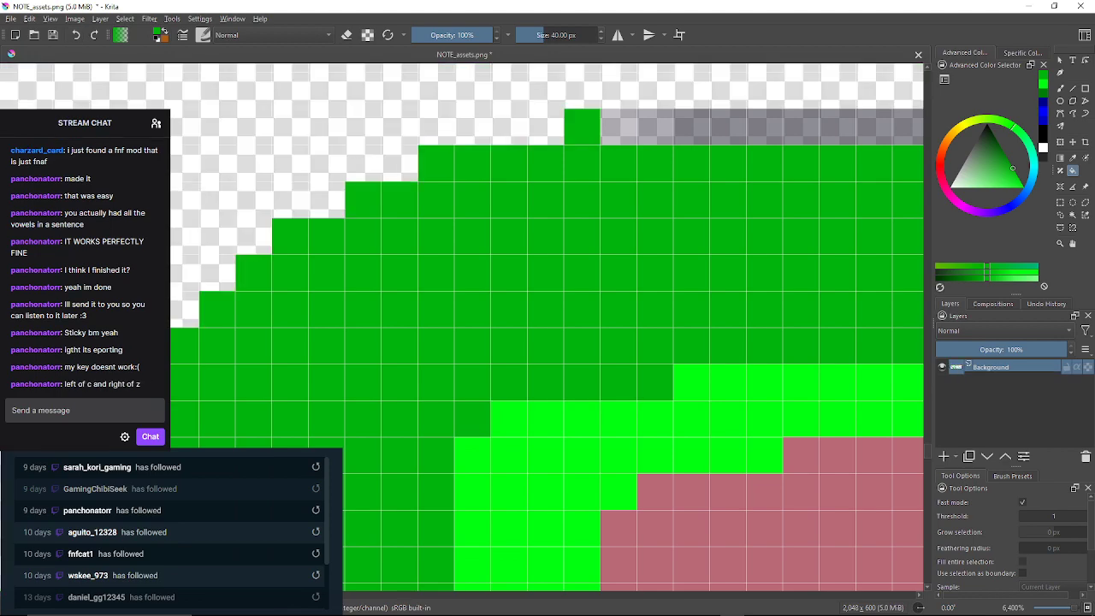
pyautogui.click(620, 127)
pyautogui.click(655, 128)
pyautogui.moveTo(689, 128); pyautogui.dragTo(616, 147)
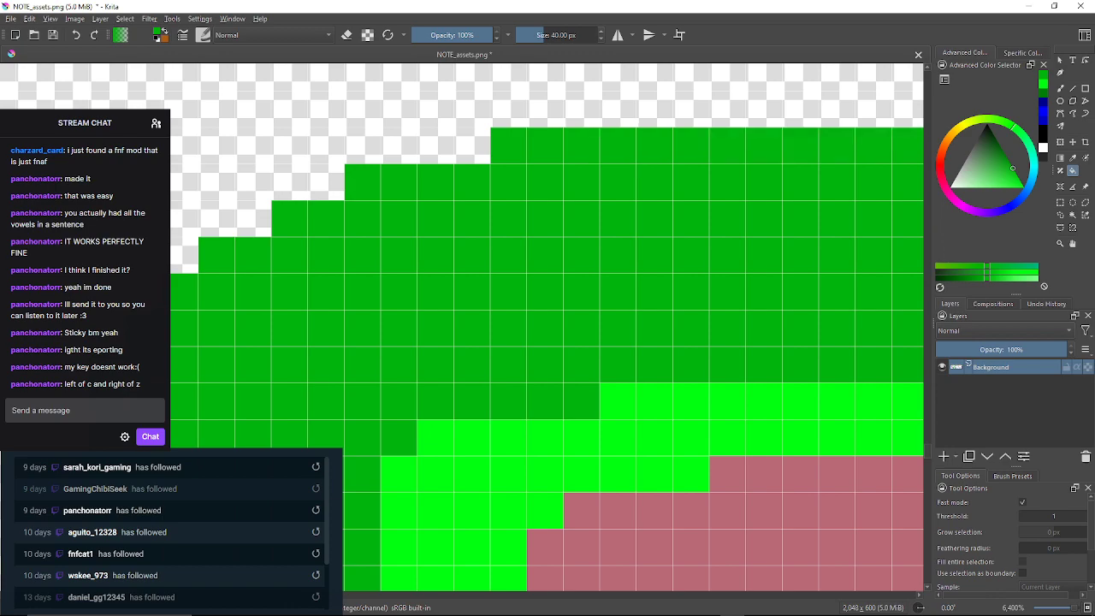
# Fill the grey and purple fringe pixels where the flat top edge meets the diagonal edge above it with dark green
pyautogui.moveTo(532, 148); pyautogui.dragTo(432, 172)
pyautogui.scroll(-1, 433, 173)
pyautogui.moveTo(761, 181); pyautogui.dragTo(431, 181)
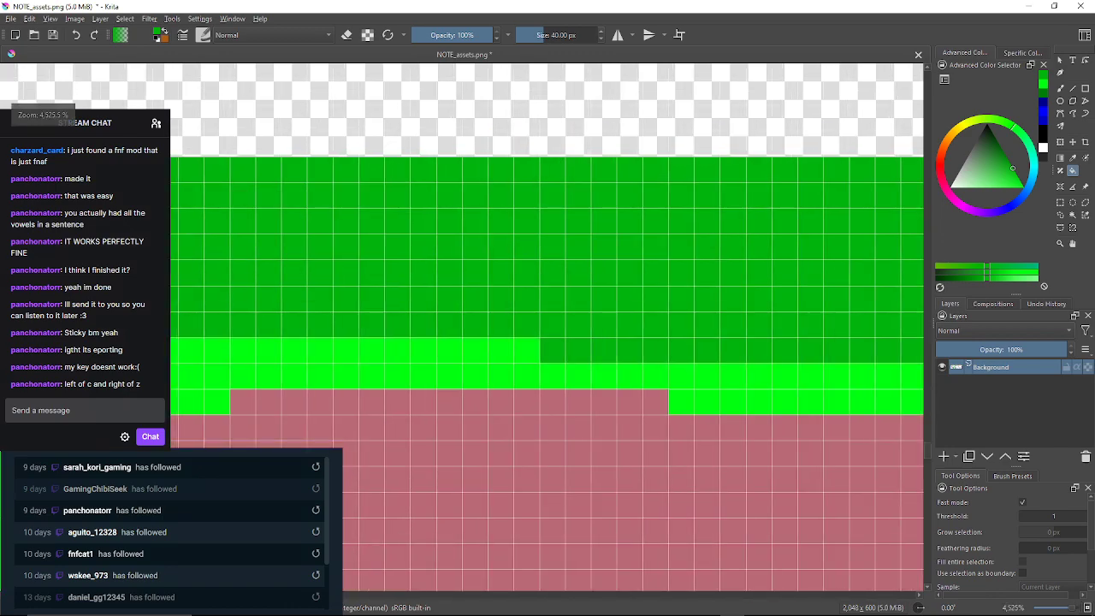
pyautogui.scroll(1, 691, 188)
pyautogui.moveTo(547, 205); pyautogui.dragTo(298, 215)
pyautogui.moveTo(736, 206); pyautogui.dragTo(363, 199)
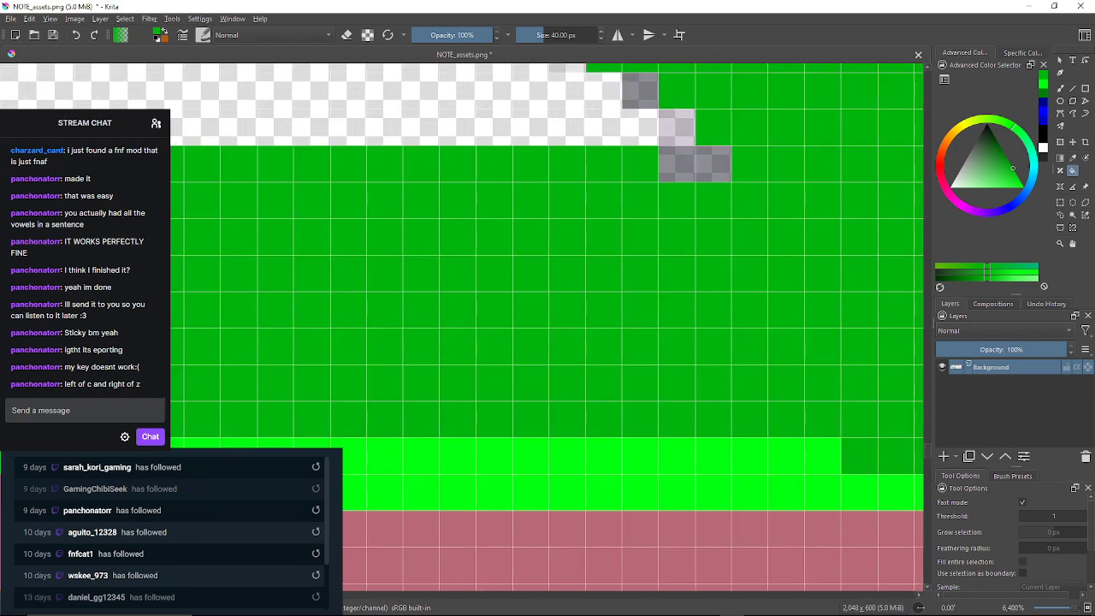
pyautogui.click(692, 163)
pyautogui.click(676, 127)
pyautogui.moveTo(676, 127); pyautogui.dragTo(716, 266)
pyautogui.click(680, 228)
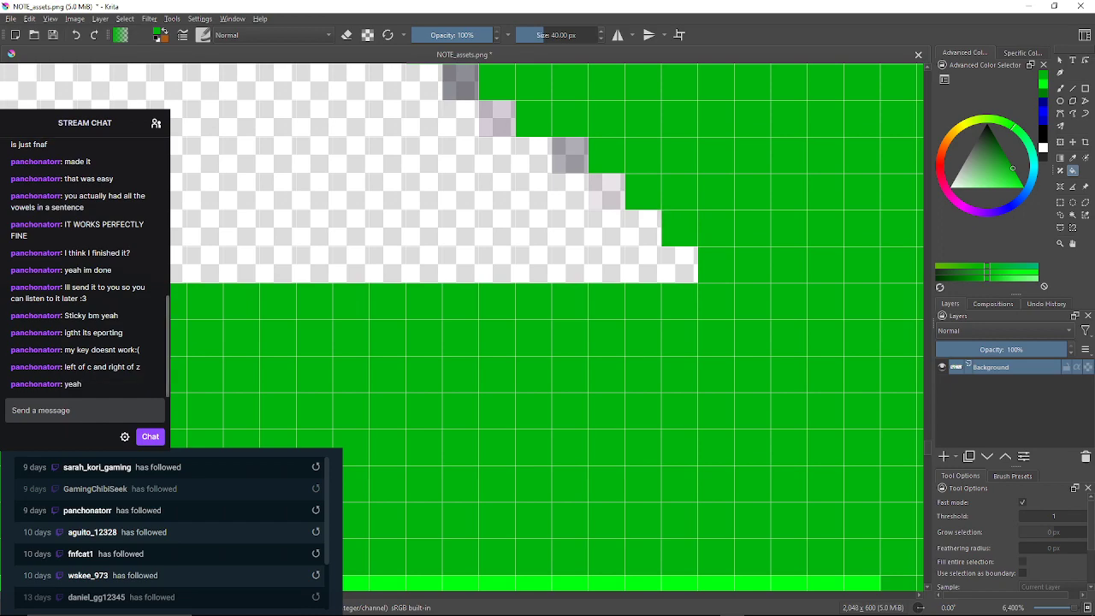
# Fill the grey and purple fringe pixels on the lower part of the diagonal edge rising up and left from that junction with dark green
pyautogui.click(607, 192)
pyautogui.click(569, 156)
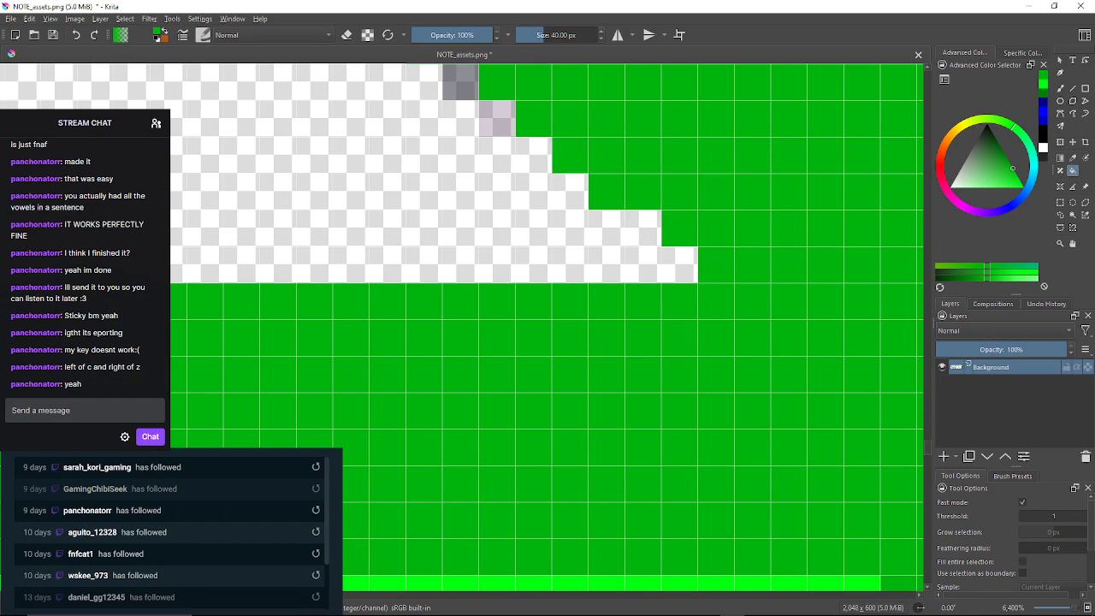
pyautogui.click(497, 119)
pyautogui.click(460, 83)
pyautogui.moveTo(461, 83); pyautogui.dragTo(595, 168)
pyautogui.click(522, 131)
pyautogui.click(486, 94)
pyautogui.moveTo(486, 94); pyautogui.dragTo(500, 120)
pyautogui.click(463, 83)
# Fill the fringe pixels on the upper part of the same lower-left diagonal edge, where it gets steeper, with dark green
pyautogui.moveTo(463, 84); pyautogui.dragTo(610, 282)
pyautogui.click(500, 173)
pyautogui.click(464, 136)
pyautogui.moveTo(463, 137); pyautogui.dragTo(502, 192)
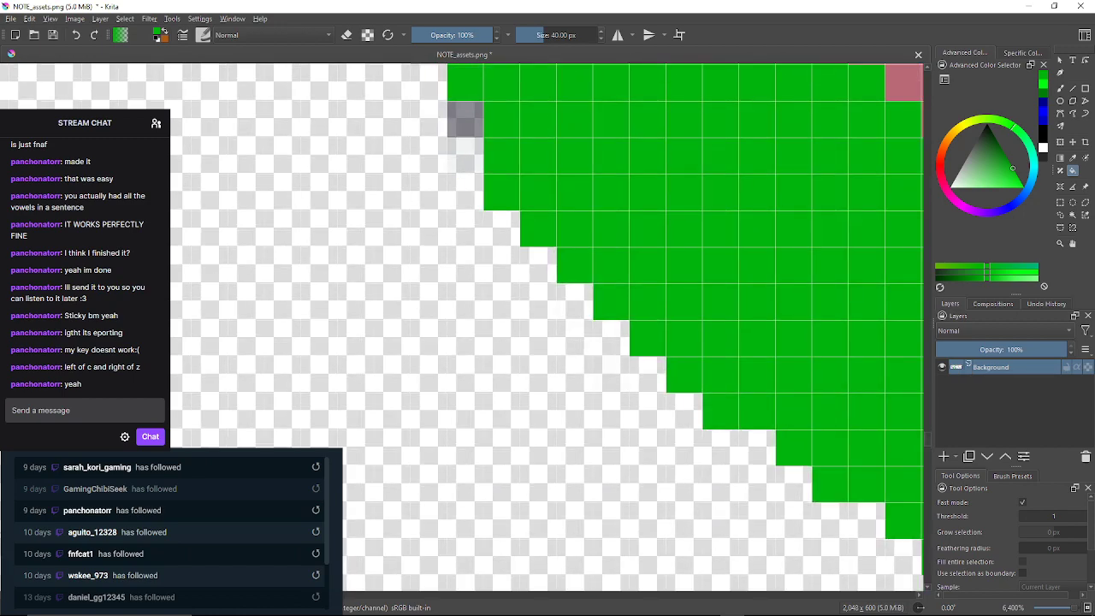
pyautogui.click(465, 156)
pyautogui.click(465, 120)
# Fill the fringe pixels on the short vertical edge at the pointed shape's left corner with dark green
pyautogui.moveTo(465, 120); pyautogui.dragTo(491, 234)
pyautogui.click(455, 161)
pyautogui.click(455, 120)
pyautogui.moveTo(455, 119); pyautogui.dragTo(472, 238)
pyautogui.click(470, 134)
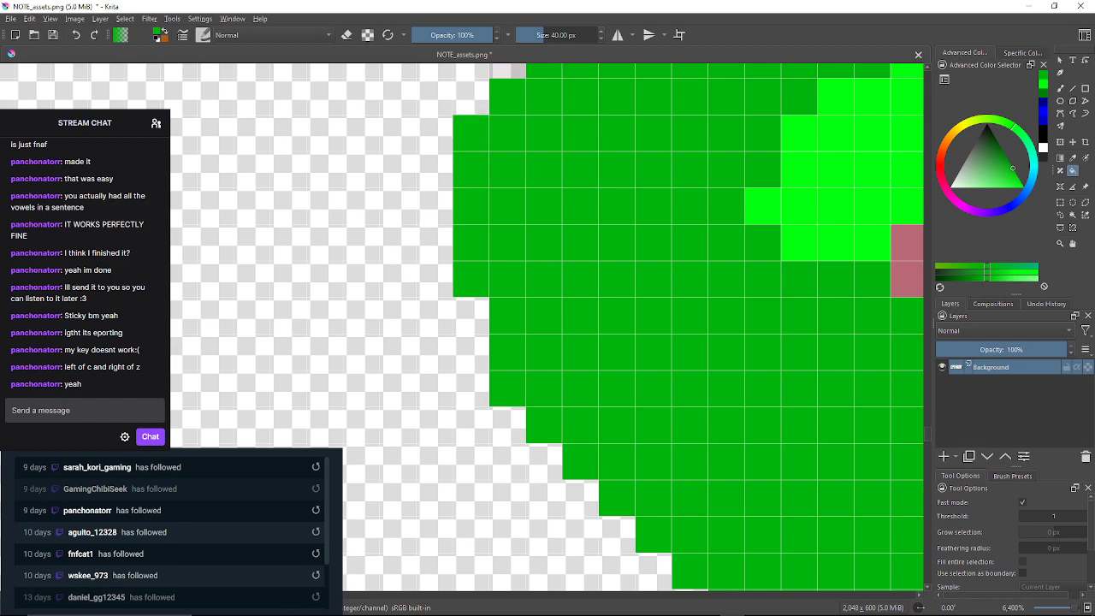
# Fill the fringe pixels just above the left corner, at the start of the upper-left diagonal edge, with dark green
pyautogui.moveTo(470, 134); pyautogui.dragTo(405, 277)
pyautogui.click(441, 203)
pyautogui.click(477, 168)
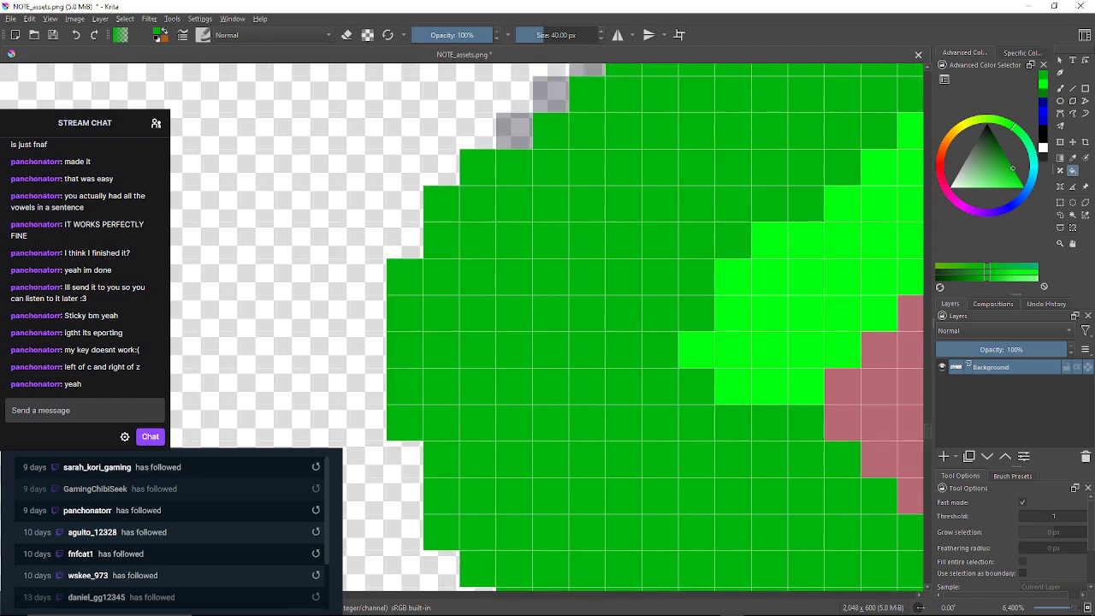
pyautogui.click(513, 130)
pyautogui.moveTo(513, 130); pyautogui.dragTo(490, 236)
pyautogui.click(527, 200)
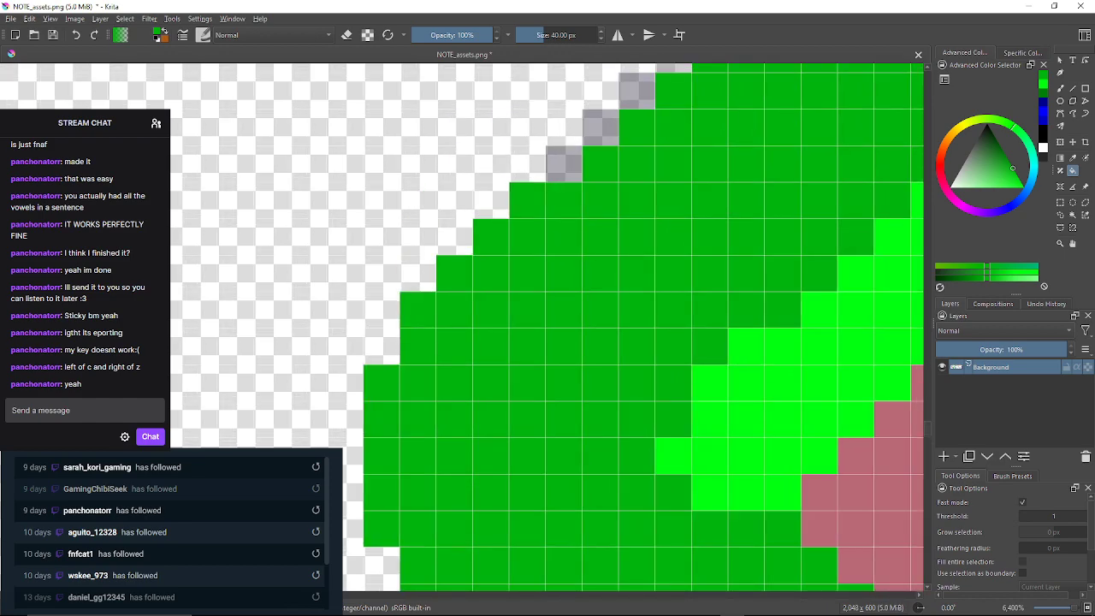
# Fill the grey and pale fringe pixels along the lower half of the upper-left diagonal edge with dark green
pyautogui.click(564, 164)
pyautogui.moveTo(565, 164); pyautogui.dragTo(587, 200)
pyautogui.click(623, 162)
pyautogui.click(658, 127)
pyautogui.moveTo(658, 127); pyautogui.dragTo(608, 172)
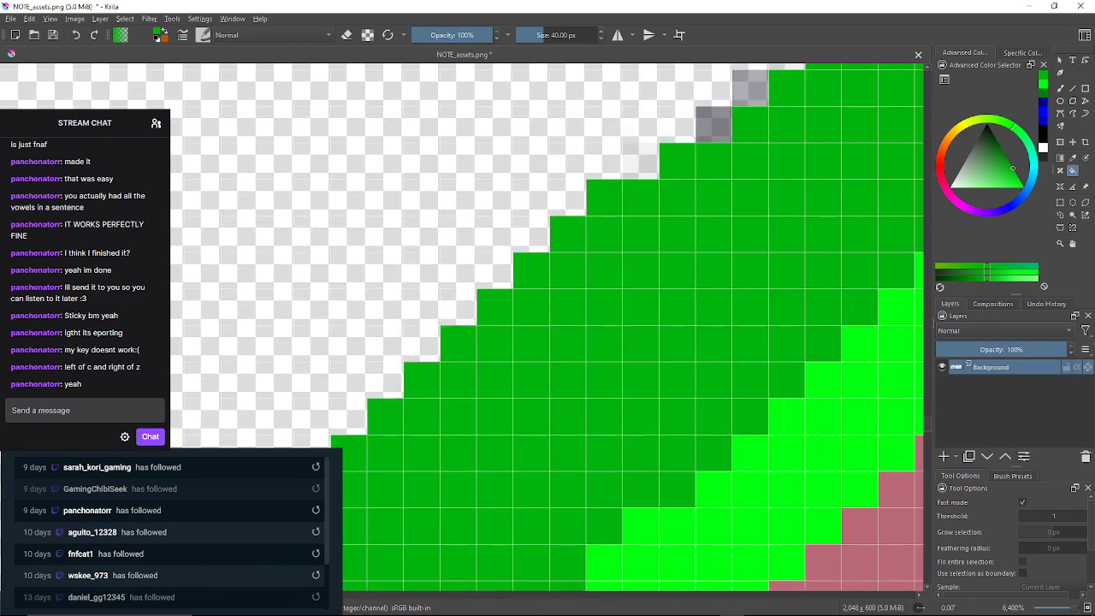
pyautogui.click(641, 161)
pyautogui.moveTo(713, 125); pyautogui.dragTo(691, 171)
pyautogui.click(691, 170)
pyautogui.click(727, 133)
pyautogui.moveTo(727, 134); pyautogui.dragTo(456, 318)
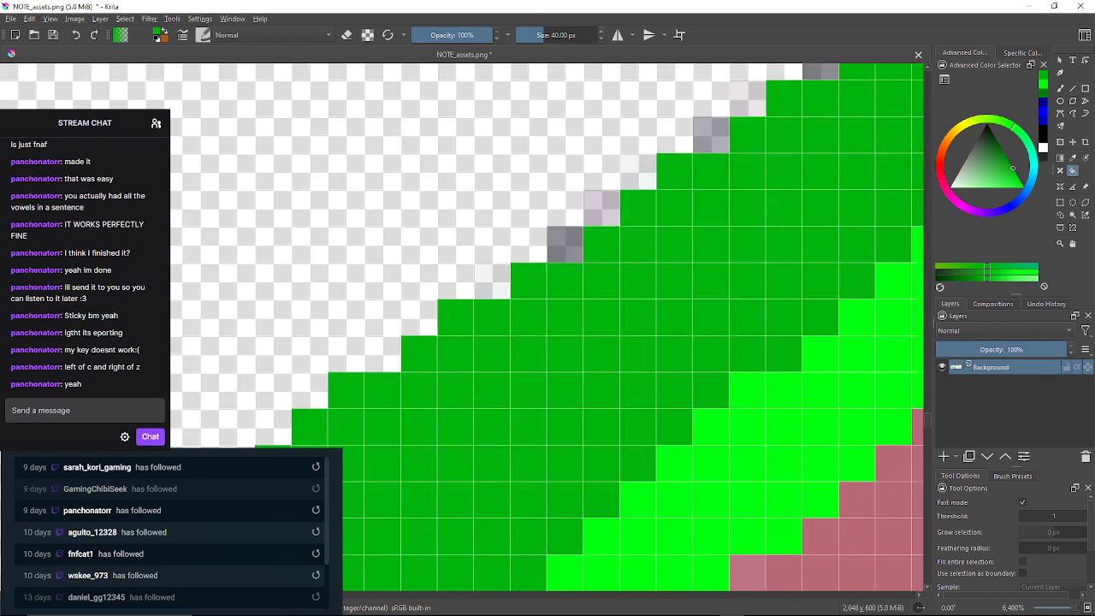
# Fill the pale and grey fringe pixels along the upper middle of the upper-left diagonal edge with dark green
pyautogui.moveTo(566, 244); pyautogui.dragTo(643, 212)
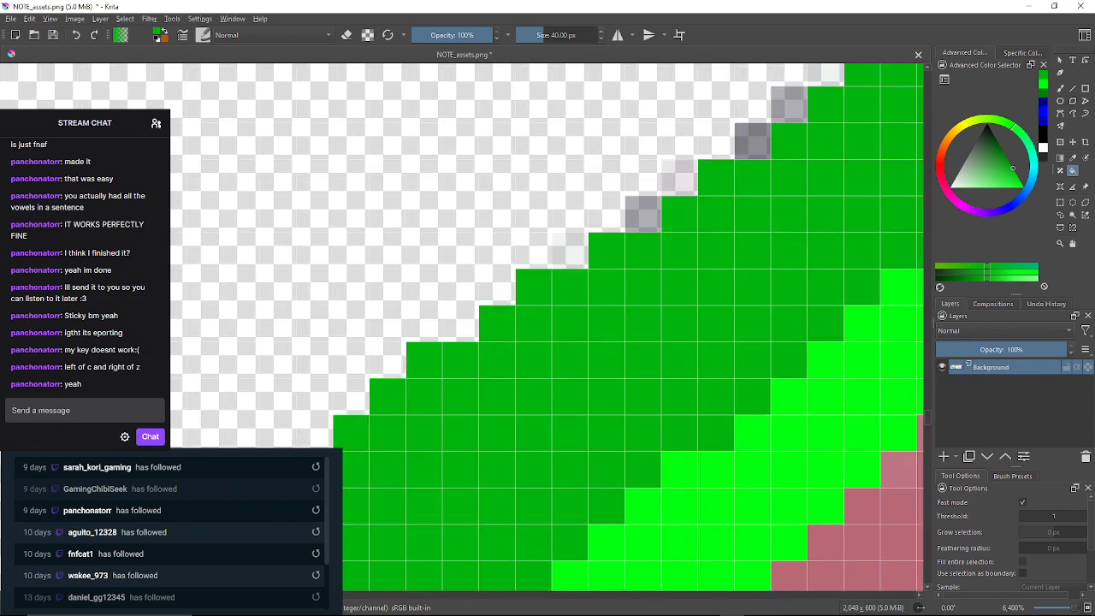
pyautogui.click(570, 250)
pyautogui.click(616, 215)
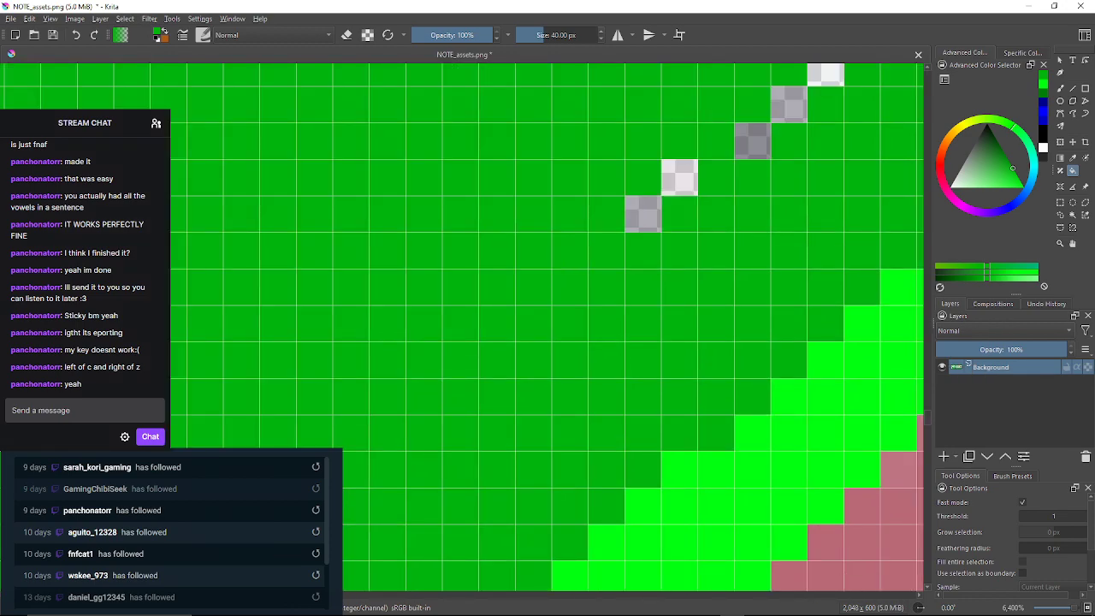
pyautogui.hotkey('ctrl', 'z')
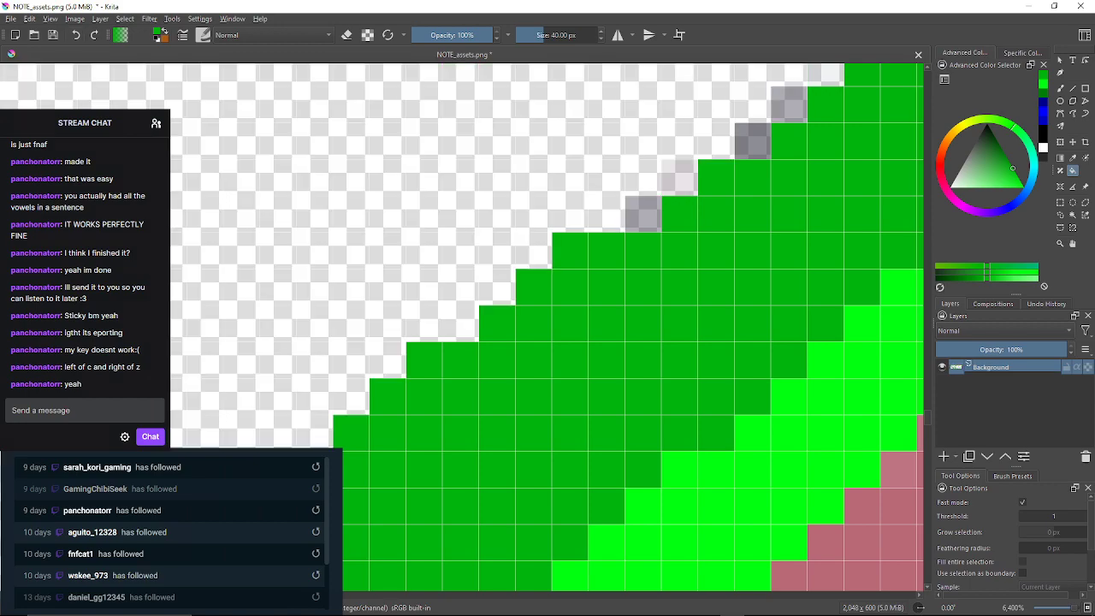
pyautogui.click(643, 213)
pyautogui.click(679, 178)
pyautogui.click(752, 141)
pyautogui.moveTo(752, 141); pyautogui.dragTo(631, 279)
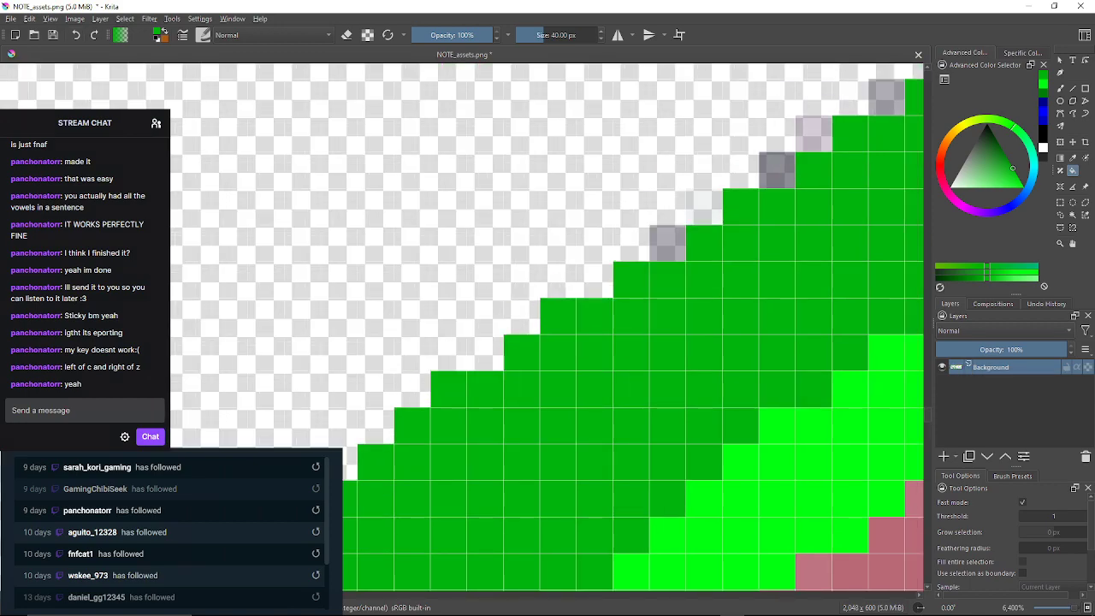
# Fill the remaining grey, pale and purple fringe pixels on the upper-left diagonal edge, up to the peak, with dark green
pyautogui.click(667, 243)
pyautogui.click(704, 207)
pyautogui.click(743, 171)
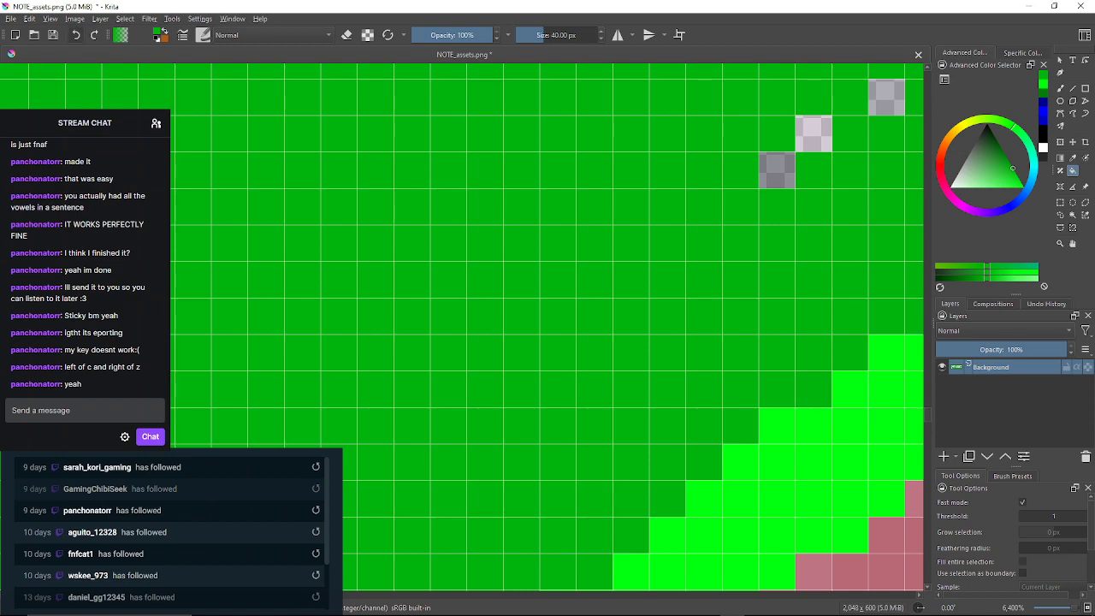
pyautogui.click(76, 34)
pyautogui.click(777, 169)
pyautogui.click(814, 134)
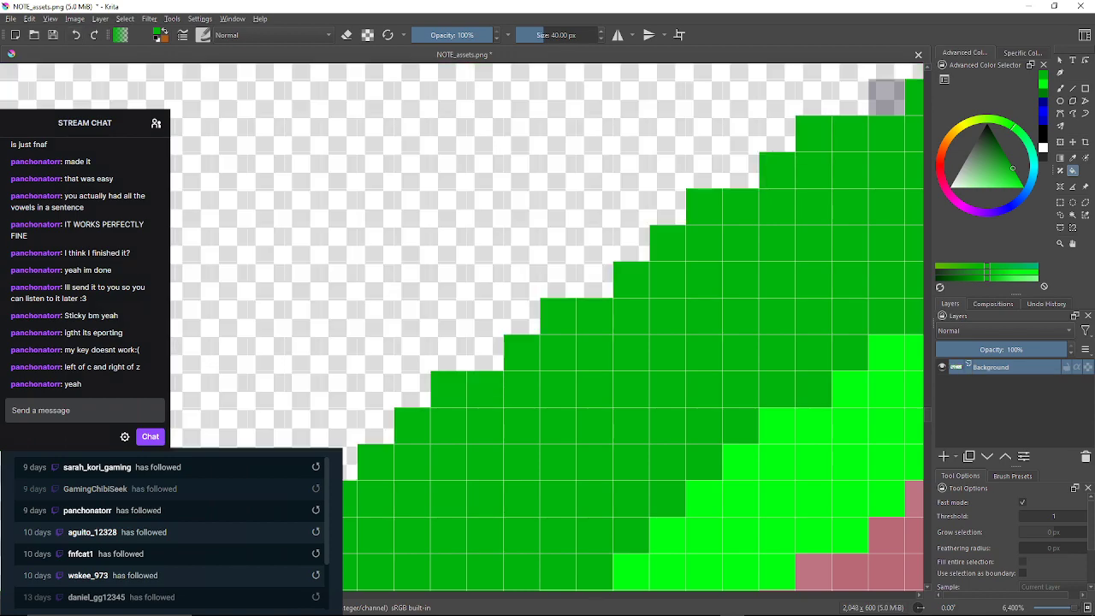
pyautogui.moveTo(814, 133); pyautogui.dragTo(734, 197)
pyautogui.click(807, 162)
# Fill the fringe pixels on the peak and the first steps down its right side with dark green
pyautogui.moveTo(806, 162); pyautogui.dragTo(488, 173)
pyautogui.click(597, 173)
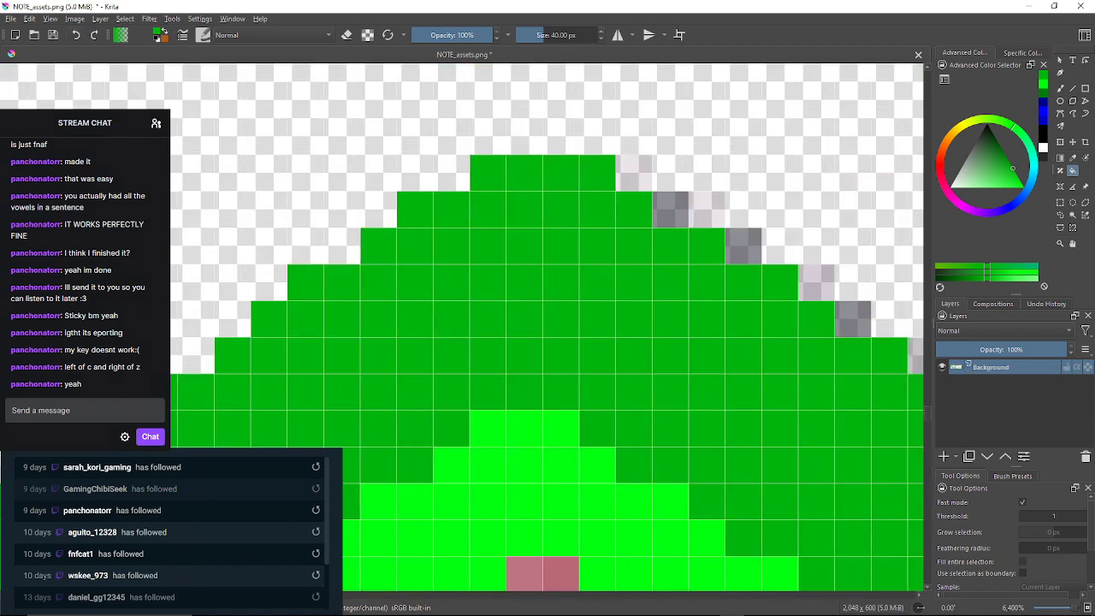
pyautogui.click(670, 209)
pyautogui.click(744, 245)
pyautogui.click(706, 209)
pyautogui.click(634, 173)
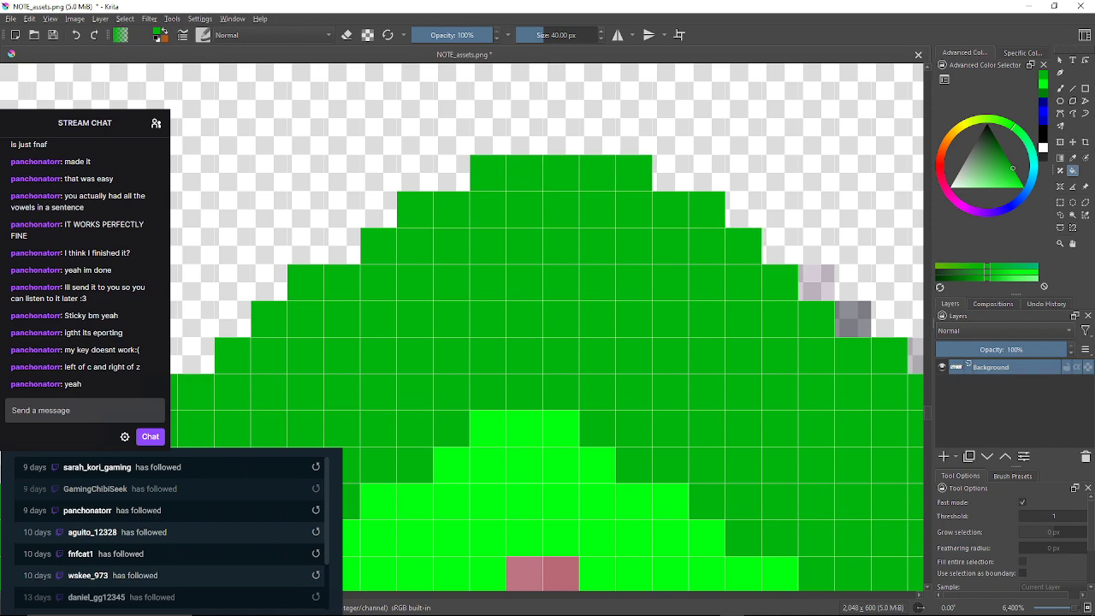
# Fill the purple and grey fringe pixels on the upper-right diagonal edge a few steps below the peak with dark green
pyautogui.click(816, 283)
pyautogui.click(853, 319)
pyautogui.moveTo(853, 318); pyautogui.dragTo(600, 278)
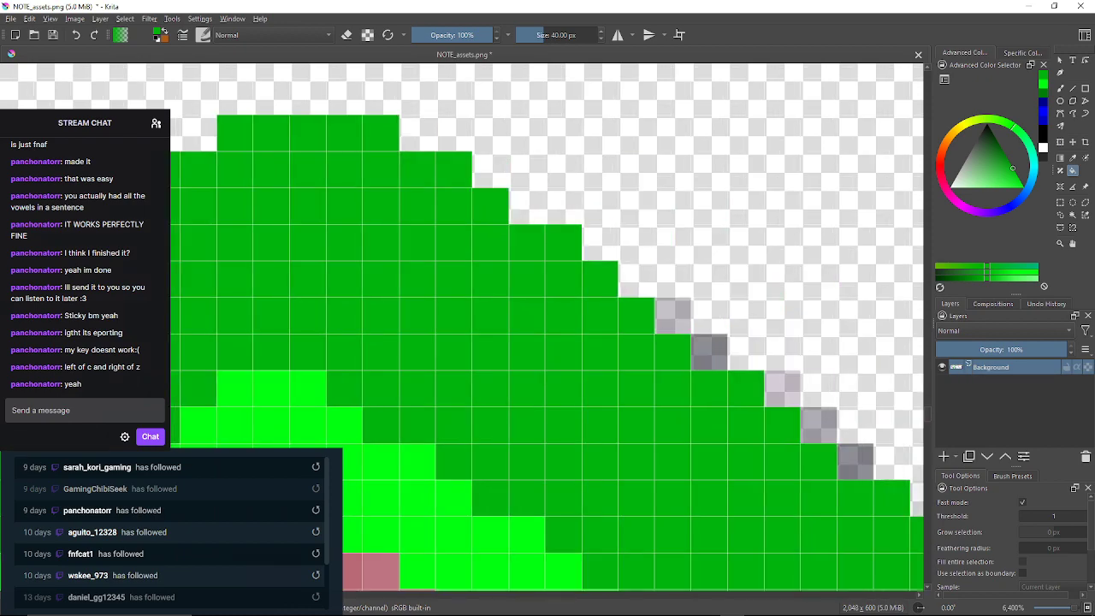
pyautogui.click(673, 313)
pyautogui.click(709, 350)
pyautogui.moveTo(710, 351); pyautogui.dragTo(591, 277)
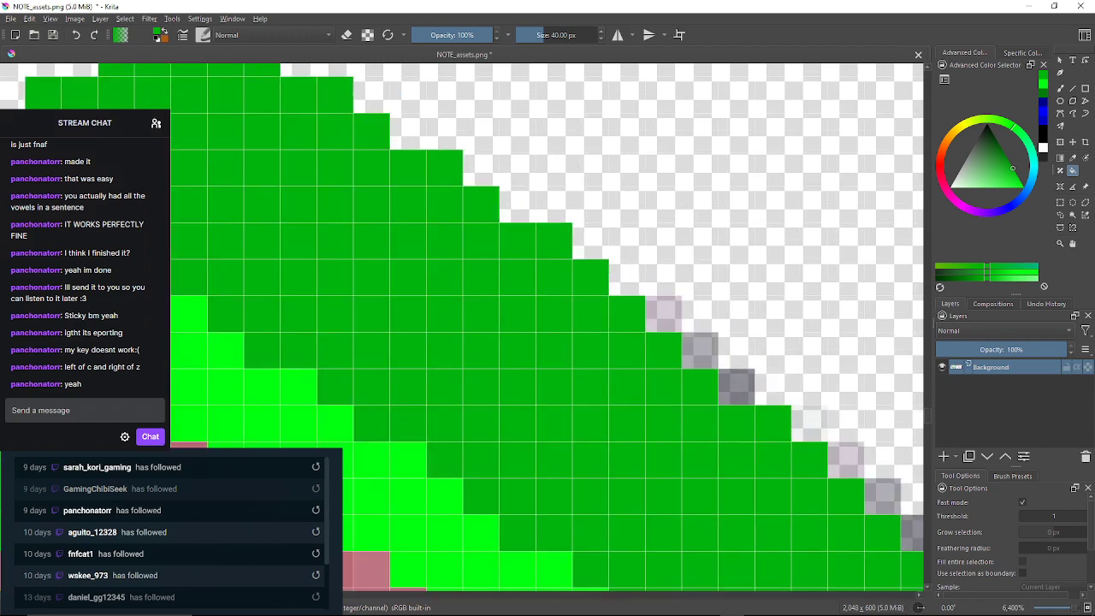
# Fill the next purple and grey fringe pixels down the upper part of the upper-right diagonal edge with dark green
pyautogui.click(663, 313)
pyautogui.click(700, 351)
pyautogui.click(736, 387)
pyautogui.moveTo(736, 387); pyautogui.dragTo(540, 261)
pyautogui.click(650, 334)
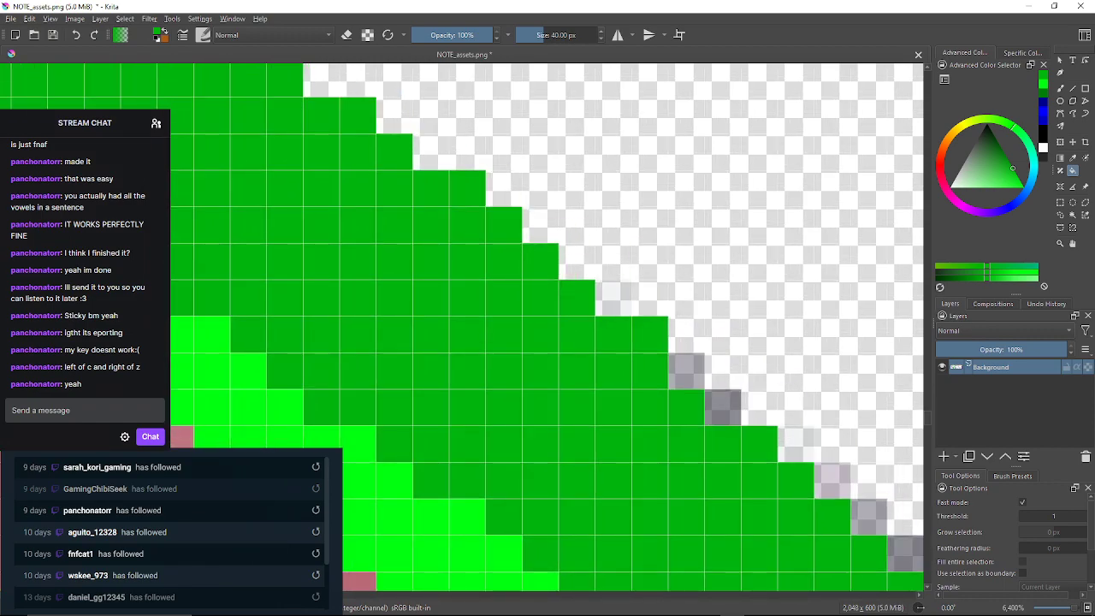
pyautogui.click(686, 369)
pyautogui.click(723, 407)
# Continue filling the pale, purple and grey fringe pixels down the middle of the upper-right diagonal edge with dark green
pyautogui.moveTo(723, 407); pyautogui.dragTo(626, 260)
pyautogui.click(734, 332)
pyautogui.click(772, 368)
pyautogui.click(807, 405)
pyautogui.moveTo(807, 406); pyautogui.dragTo(537, 281)
pyautogui.click(610, 316)
pyautogui.click(646, 352)
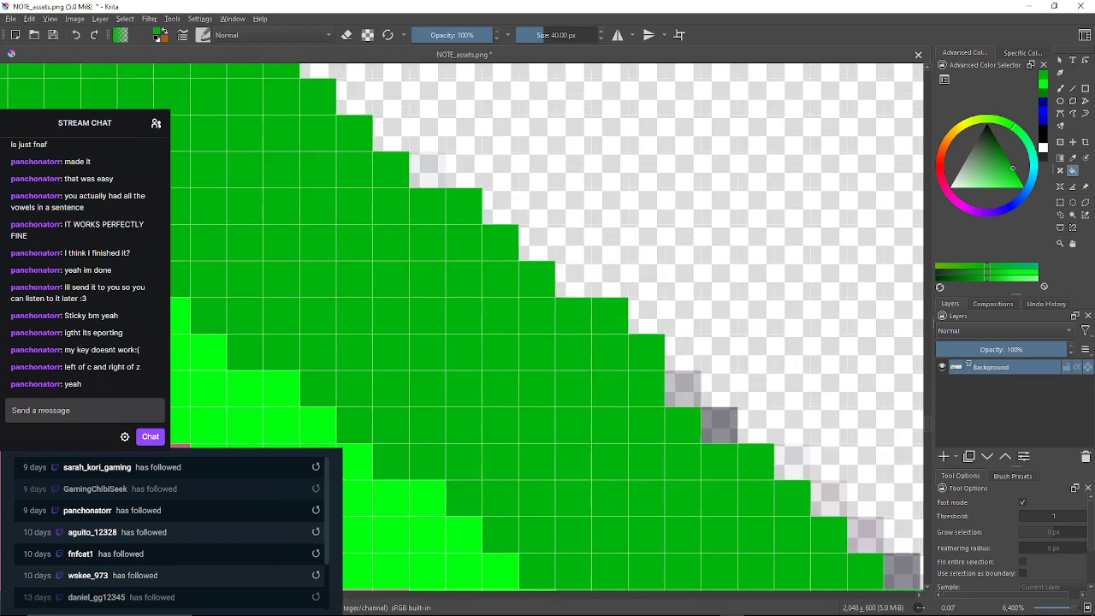
pyautogui.click(683, 389)
pyautogui.click(719, 425)
# Fill the purple and grey fringe pixels just past the middle of the upper-right diagonal edge with dark green
pyautogui.moveTo(719, 425); pyautogui.dragTo(499, 144)
pyautogui.click(572, 189)
pyautogui.click(609, 226)
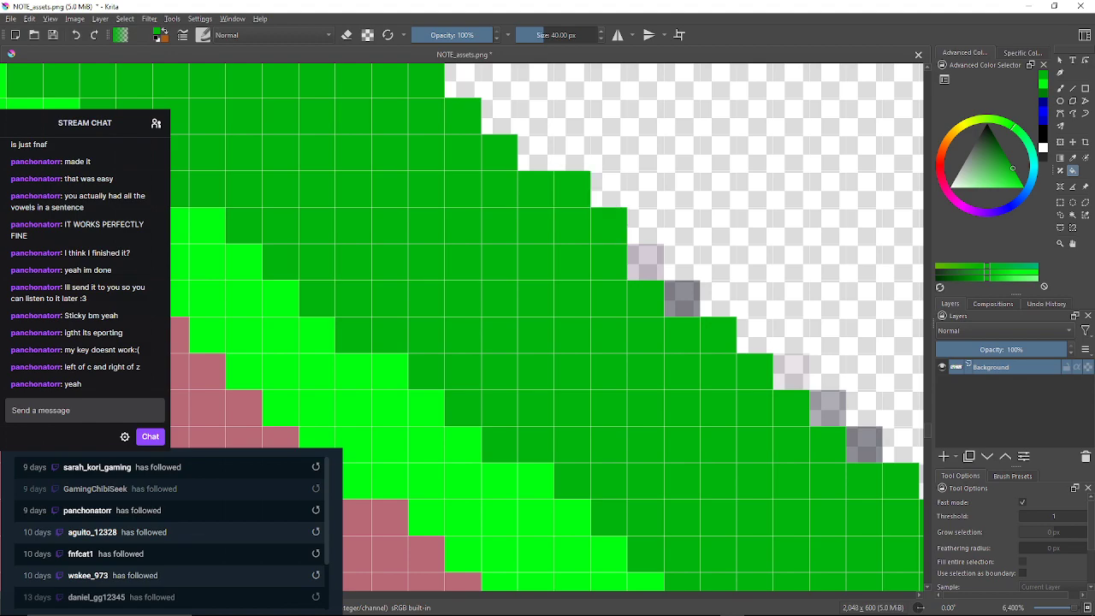
pyautogui.click(646, 262)
pyautogui.moveTo(645, 262); pyautogui.dragTo(633, 282)
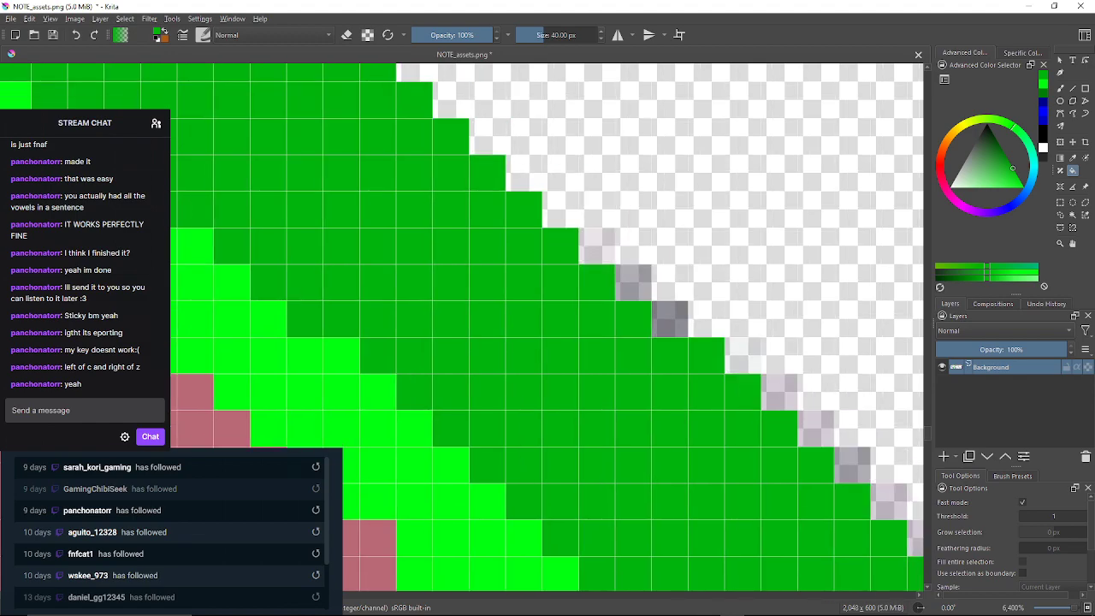
pyautogui.click(597, 246)
pyautogui.click(633, 282)
pyautogui.click(669, 319)
# Fill the pale pixel, two purple pixels and grey pixel farther down the upper-right diagonal edge with dark green
pyautogui.moveTo(670, 319); pyautogui.dragTo(505, 226)
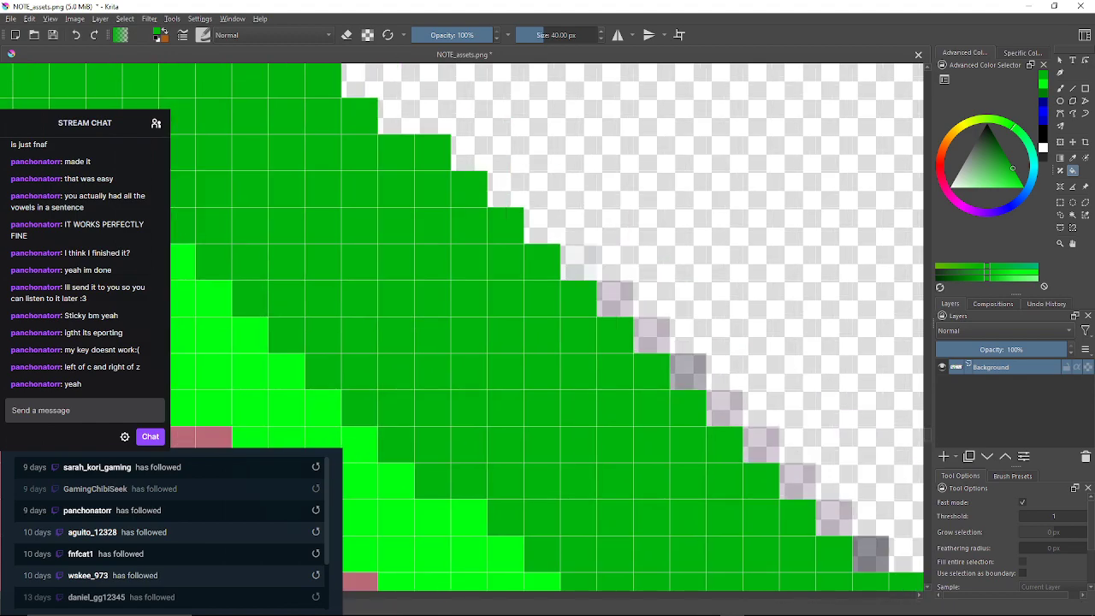
pyautogui.click(616, 298)
pyautogui.click(579, 262)
pyautogui.click(652, 335)
pyautogui.click(689, 371)
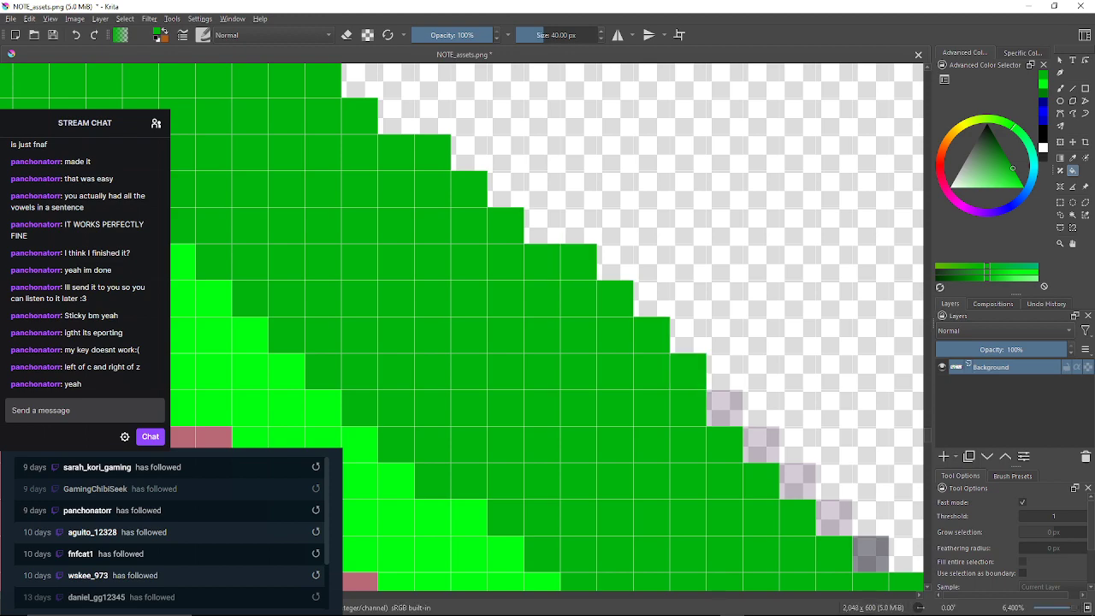
# Fill the consecutive purple fringe pixels and the grey one below them on the upper-right diagonal edge with dark green
pyautogui.click(725, 408)
pyautogui.click(761, 444)
pyautogui.moveTo(761, 444); pyautogui.dragTo(610, 312)
pyautogui.click(646, 349)
pyautogui.click(683, 385)
pyautogui.click(719, 422)
pyautogui.moveTo(719, 421); pyautogui.dragTo(489, 249)
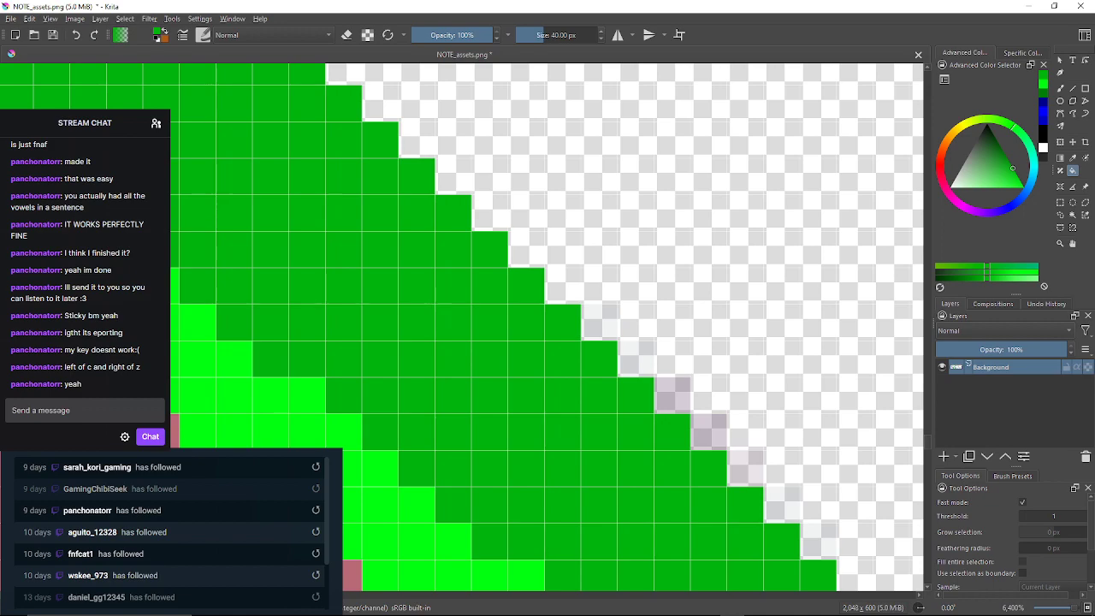
# Fill the two pale fringe pixels and the first purple one below them on the upper-right diagonal edge with dark green
pyautogui.click(599, 322)
pyautogui.click(672, 395)
pyautogui.click(635, 359)
# Fill the next two purple and two pale fringe pixels on the upper-right edge with dark green, undoing any fill that floods the background
pyautogui.moveTo(636, 359); pyautogui.dragTo(578, 226)
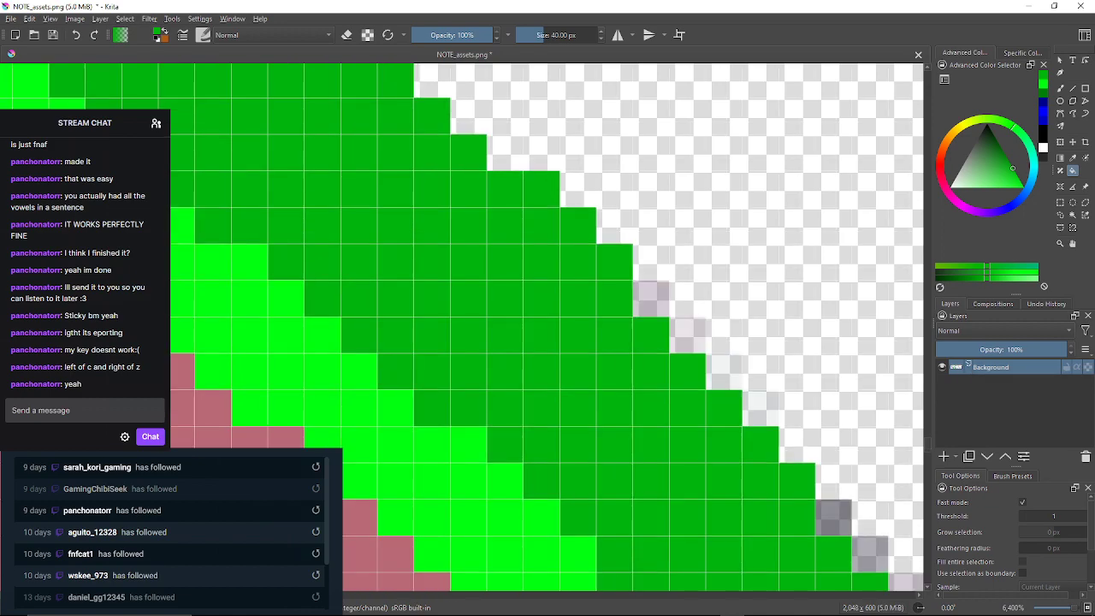
pyautogui.click(678, 298)
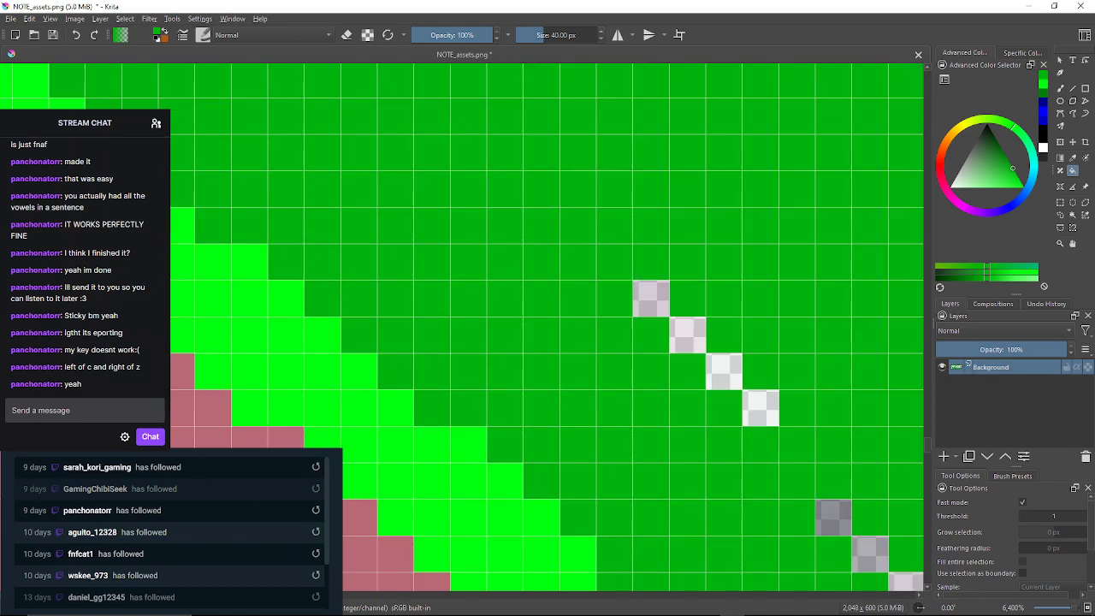
pyautogui.hotkey('ctrl', 'z')
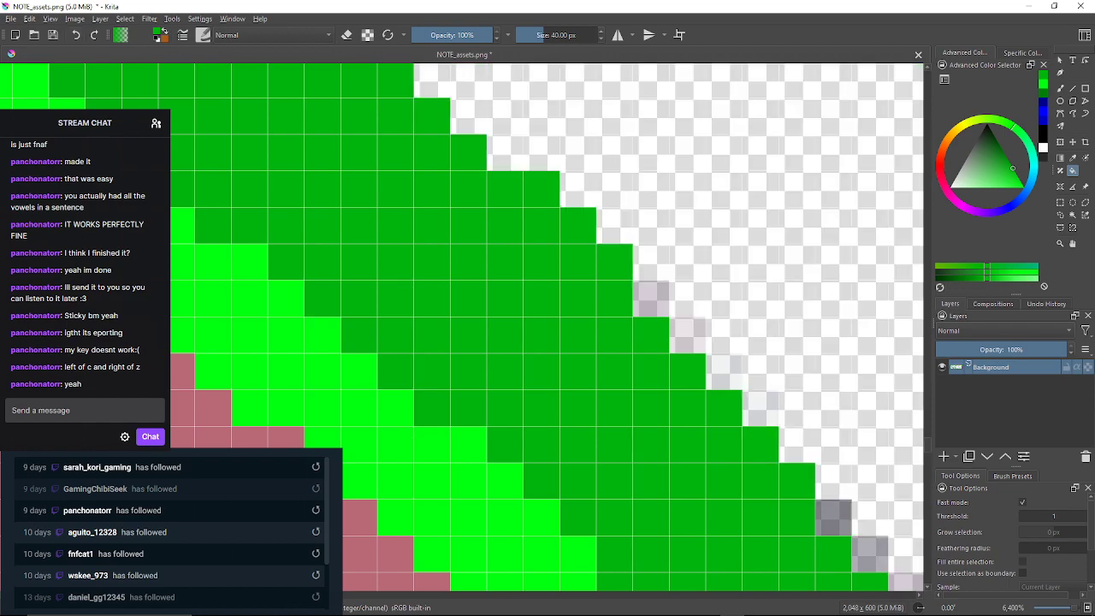
pyautogui.click(650, 298)
pyautogui.click(689, 335)
pyautogui.click(723, 371)
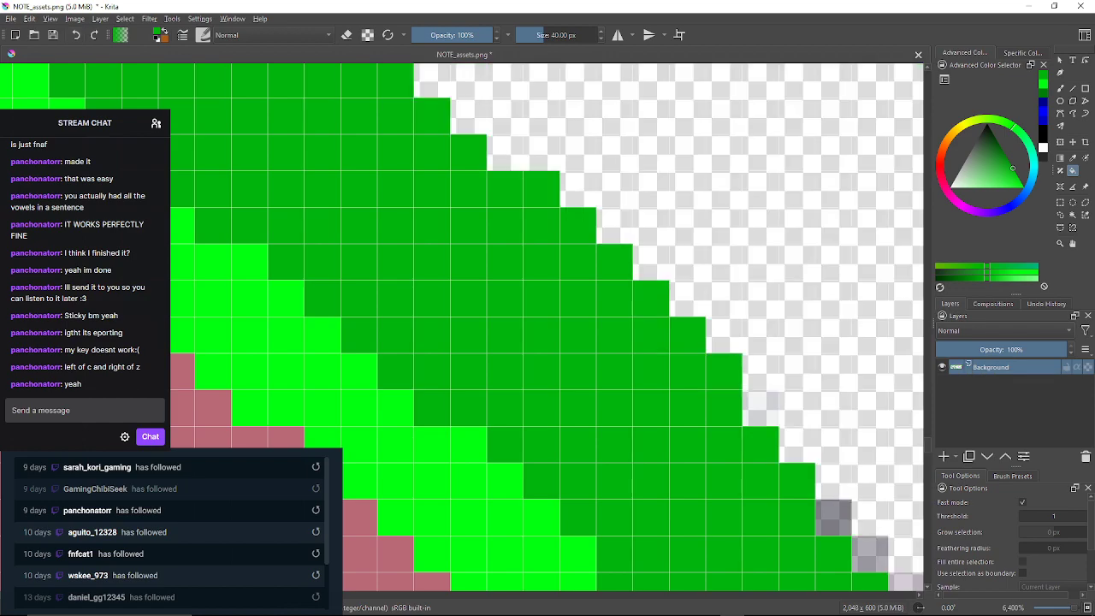
pyautogui.click(760, 408)
pyautogui.click(797, 445)
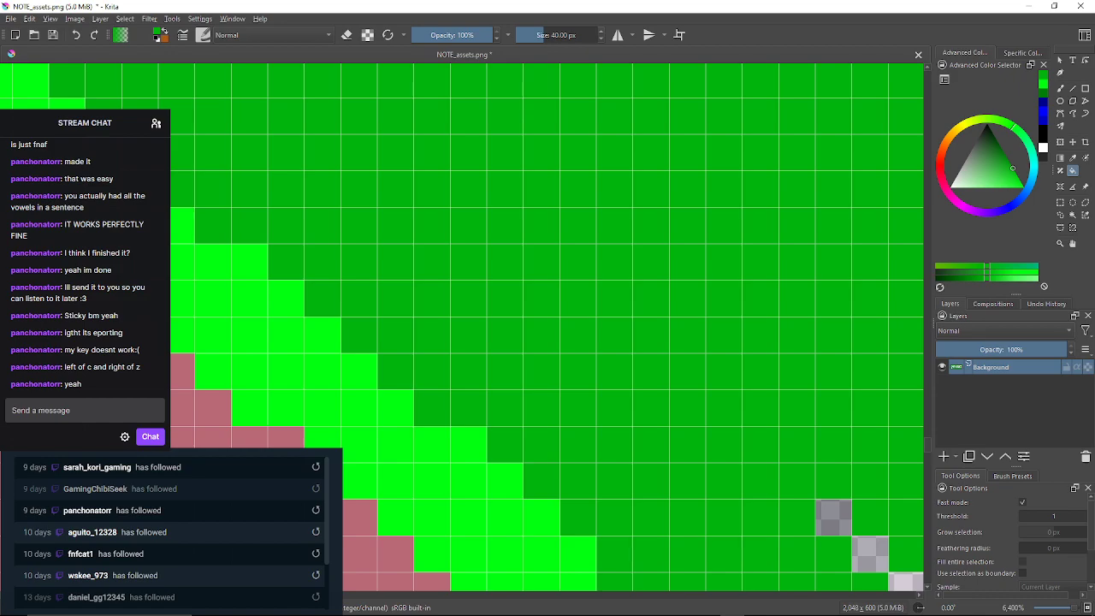
pyautogui.click(76, 35)
# Fill the run of grey and purple fringe pixels on the steepening lower part of the upper-right edge with dark green
pyautogui.moveTo(684, 410); pyautogui.dragTo(412, 160)
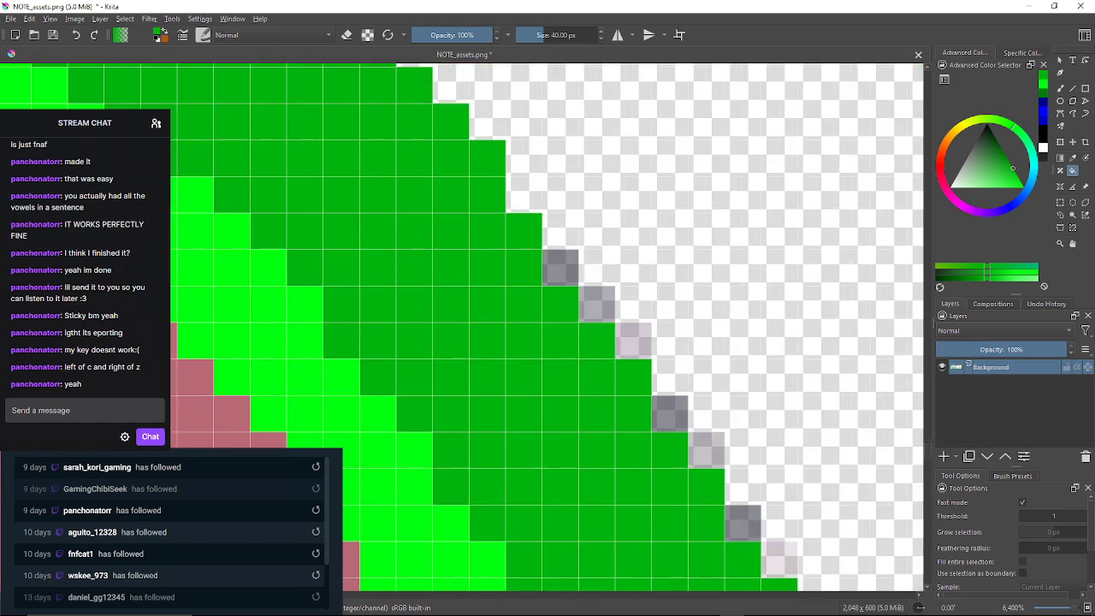
pyautogui.click(560, 268)
pyautogui.click(597, 304)
pyautogui.click(633, 340)
pyautogui.click(670, 414)
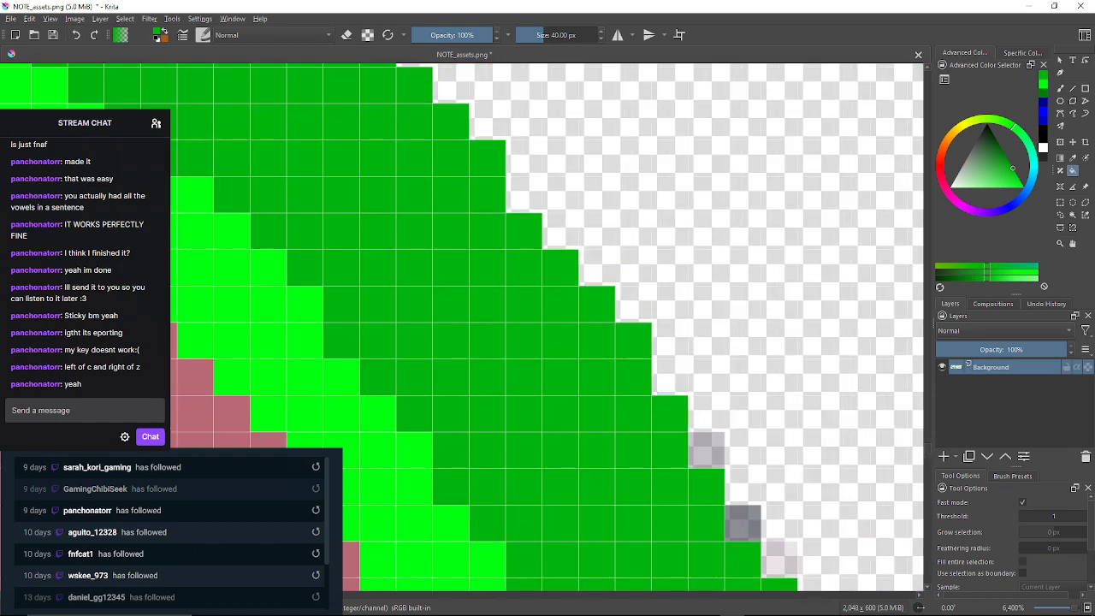
pyautogui.moveTo(689, 436); pyautogui.dragTo(575, 236)
pyautogui.click(594, 249)
pyautogui.click(630, 322)
# Fill the two pale purple fringe pixels on the steep stretch approaching the arrow's tip with dark green, undoing the stray background fill
pyautogui.moveTo(684, 364); pyautogui.dragTo(615, 319)
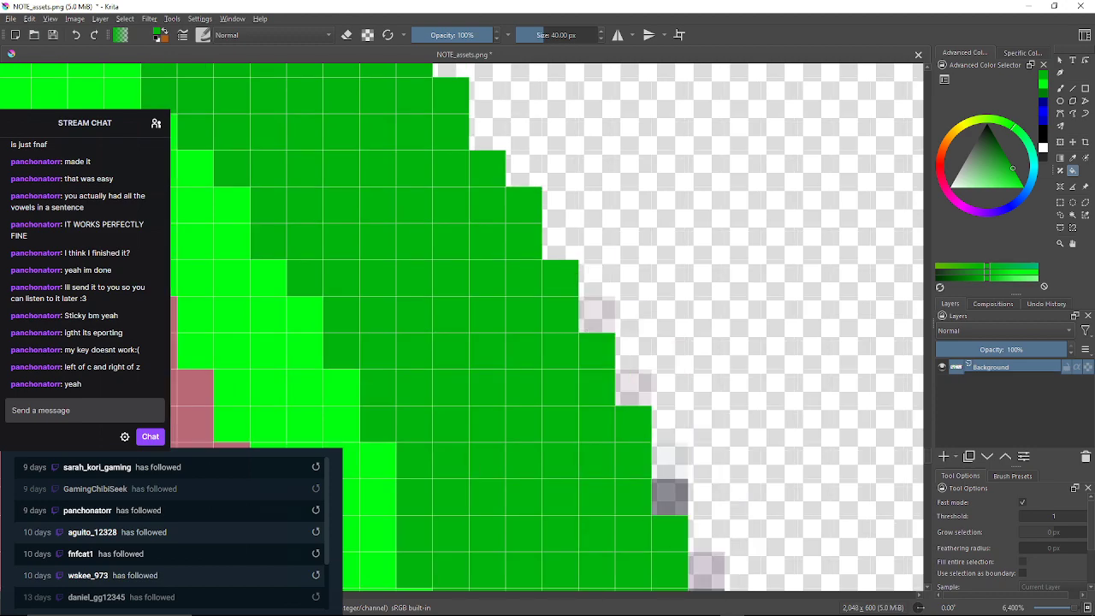
pyautogui.click(620, 316)
pyautogui.hotkey('ctrl', 'z')
pyautogui.click(597, 315)
pyautogui.click(633, 388)
# Fill the remaining pale, grey and purple fringe pixels beside the arrow's tip with dark green
pyautogui.moveTo(659, 428); pyautogui.dragTo(557, 302)
pyautogui.click(568, 334)
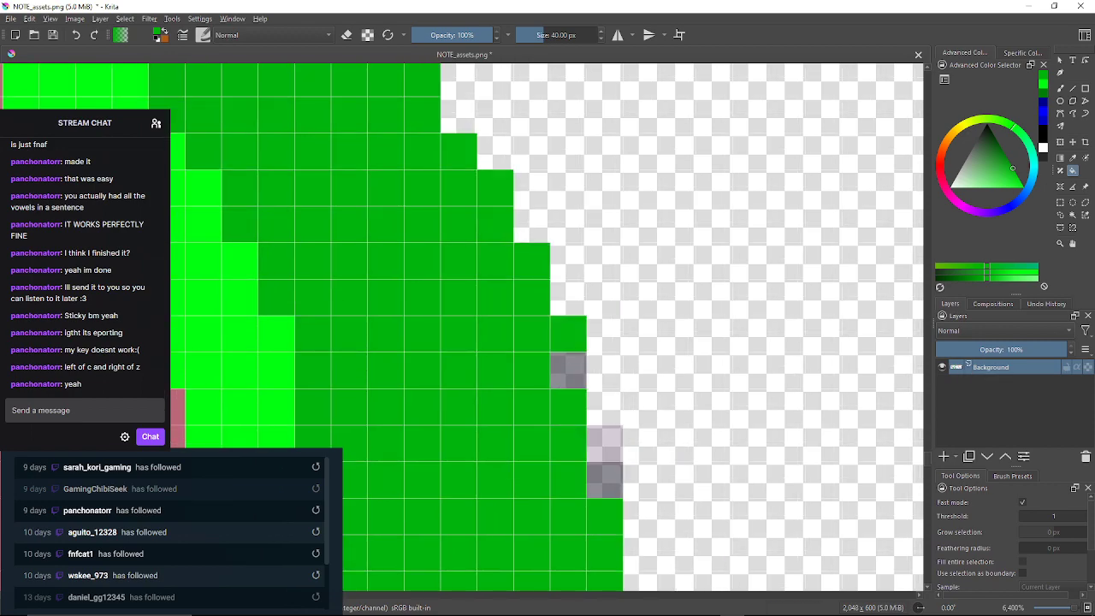
pyautogui.click(568, 371)
pyautogui.moveTo(598, 453); pyautogui.dragTo(526, 111)
pyautogui.click(634, 366)
pyautogui.click(634, 402)
# Fill the arrow's pink interior with the darker green sampled from the interior of the neighbouring green arrow
pyautogui.scroll(-10, 622, 317)
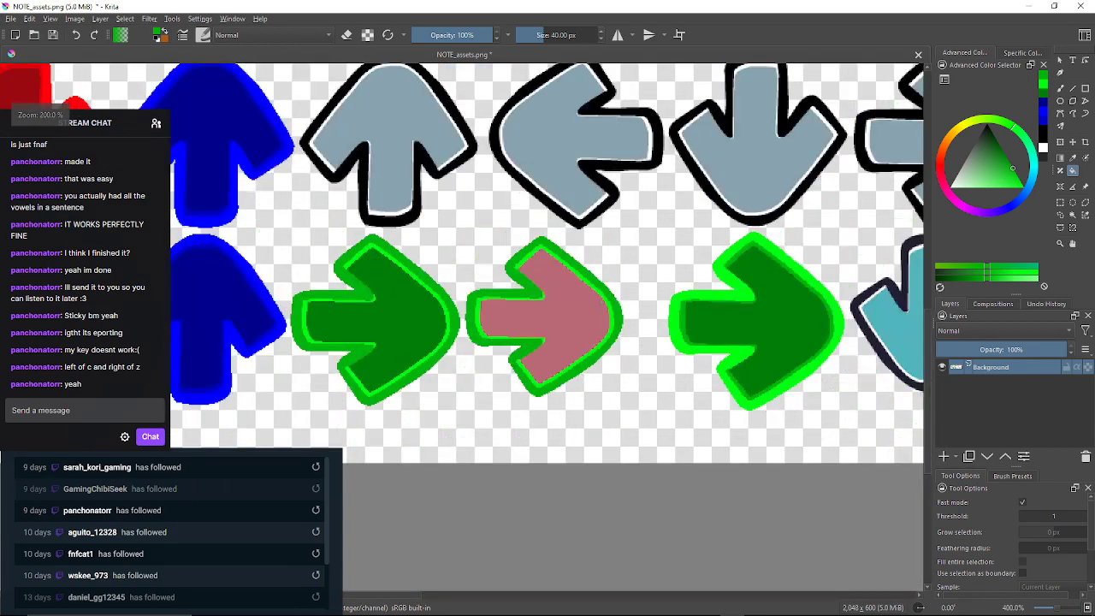
pyautogui.scroll(3, 548, 325)
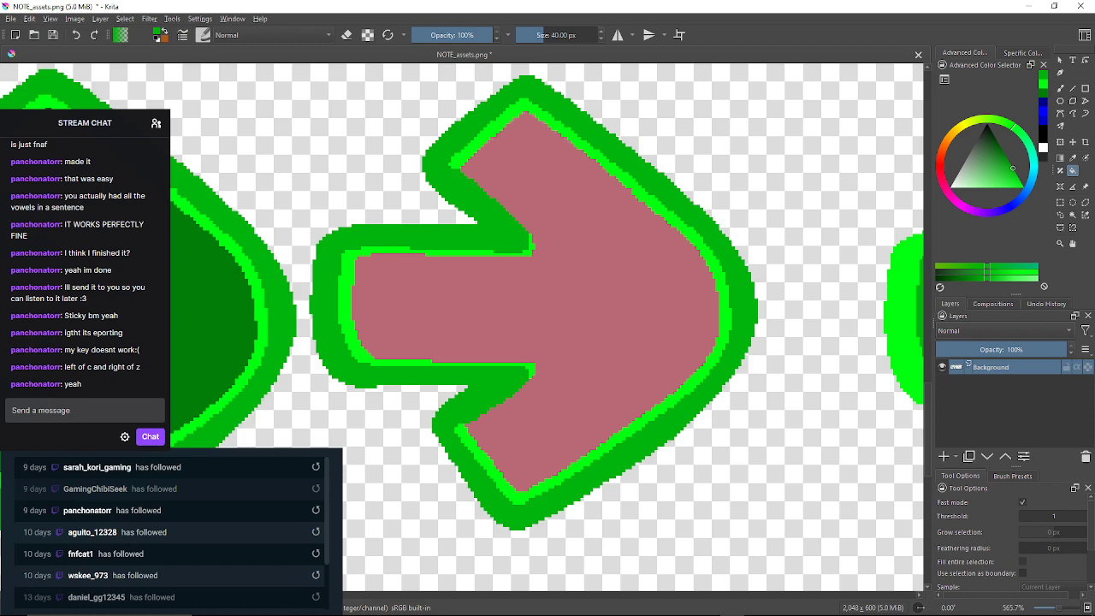
pyautogui.keyDown('ctrl'); pyautogui.click(219, 312); pyautogui.keyUp('ctrl')
pyautogui.click(513, 307)
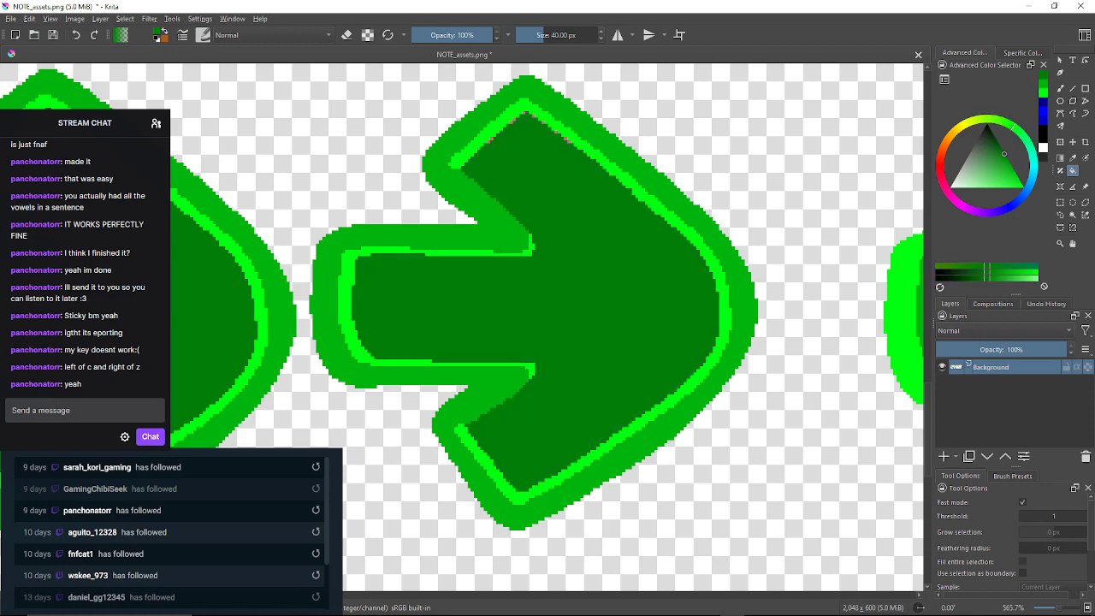
# Fill the leftover pink pixels around the interior's upper corner with the same darker green
pyautogui.moveTo(531, 291); pyautogui.dragTo(501, 338)
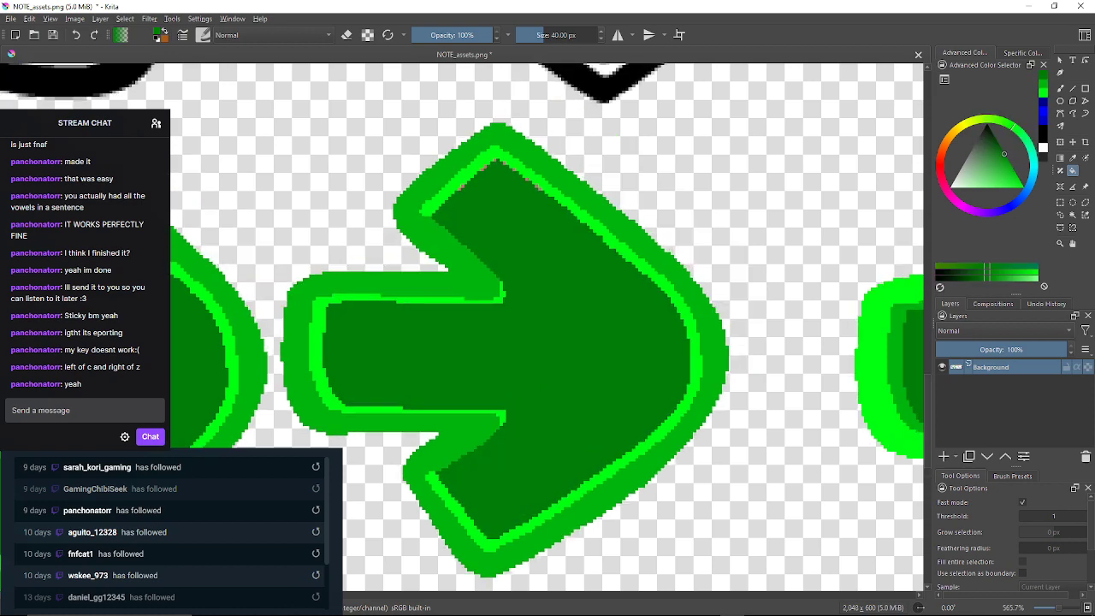
pyautogui.scroll(10, 498, 165)
pyautogui.click(450, 148)
pyautogui.moveTo(450, 148); pyautogui.dragTo(184, 406)
pyautogui.click(402, 224)
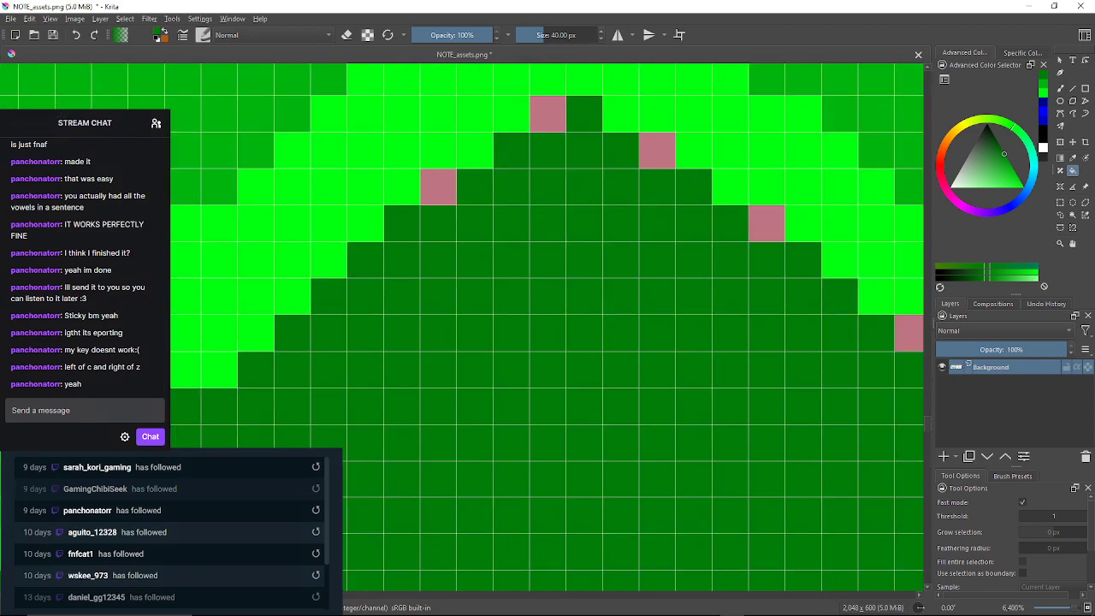
pyautogui.click(438, 187)
pyautogui.click(547, 115)
pyautogui.click(657, 151)
pyautogui.click(766, 224)
# Fill the last stray pink pixels farther down the interior's upper-right edge with the darker green
pyautogui.moveTo(767, 224); pyautogui.dragTo(644, 177)
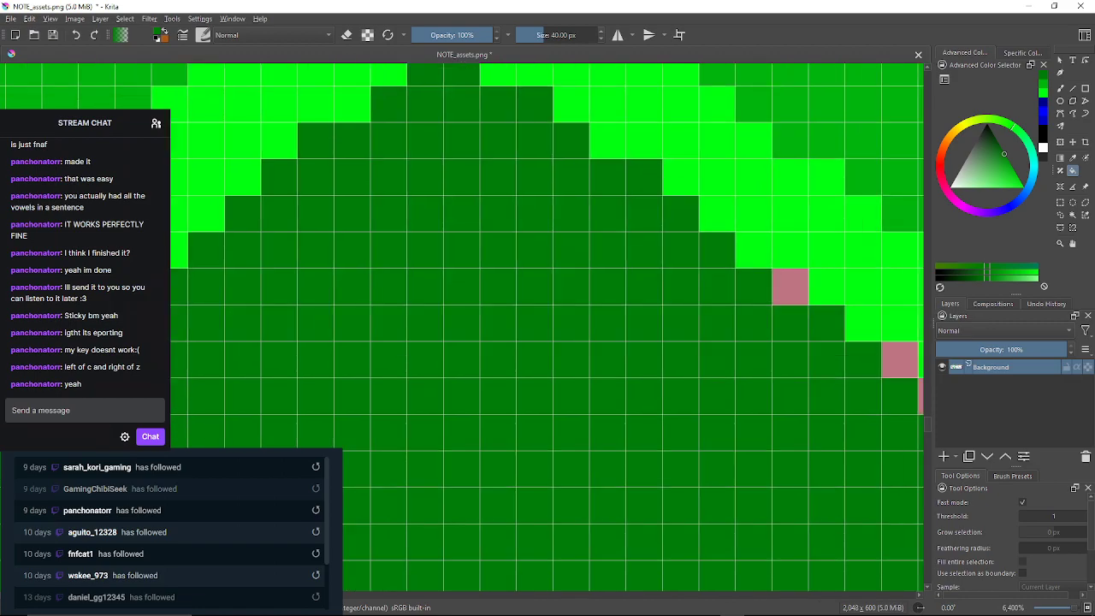
pyautogui.moveTo(790, 287); pyautogui.dragTo(614, 229)
pyautogui.click(614, 229)
pyautogui.click(723, 301)
# Look over the sprite sheet, checking the green arrows, the teal down arrow and the coloured hold-note pieces
pyautogui.scroll(-6, 724, 301)
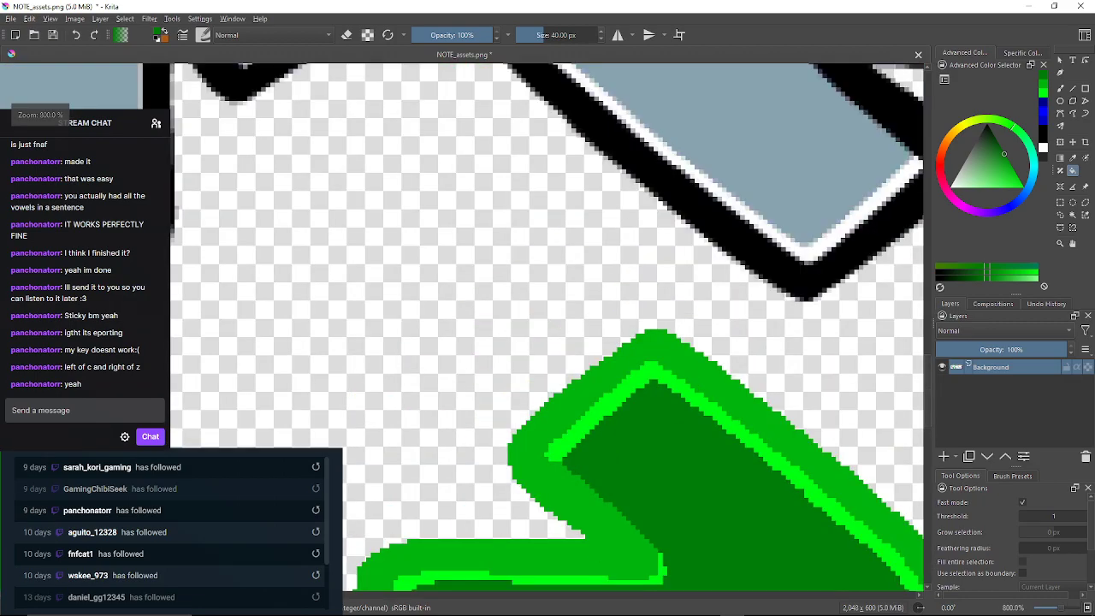
pyautogui.scroll(-6, 723, 301)
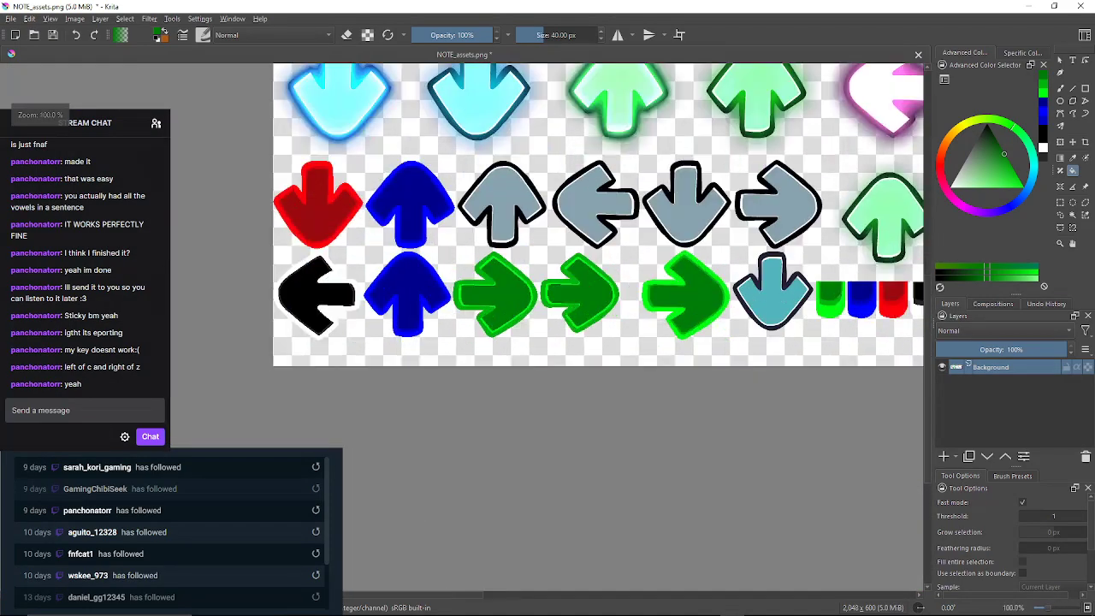
pyautogui.moveTo(724, 322); pyautogui.dragTo(515, 301)
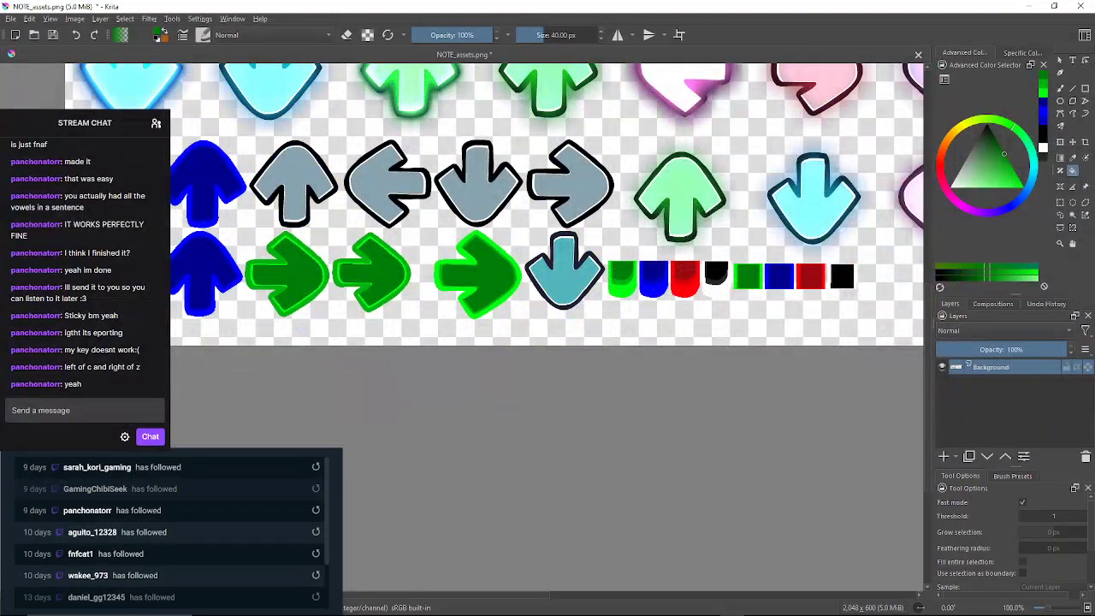
pyautogui.scroll(2, 578, 281)
pyautogui.scroll(-4, 577, 280)
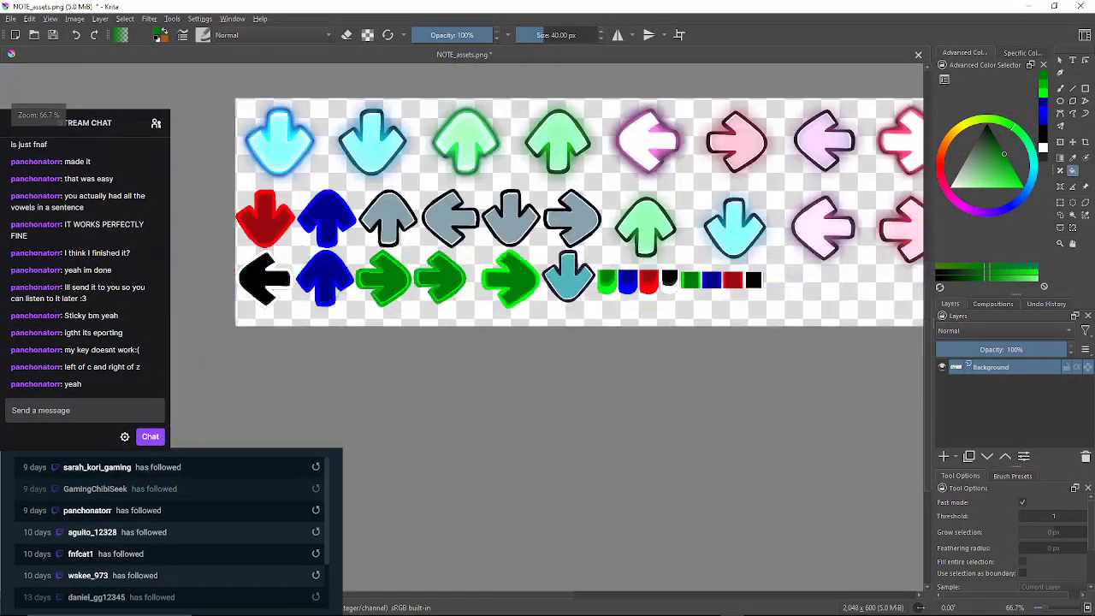
pyautogui.scroll(6, 576, 283)
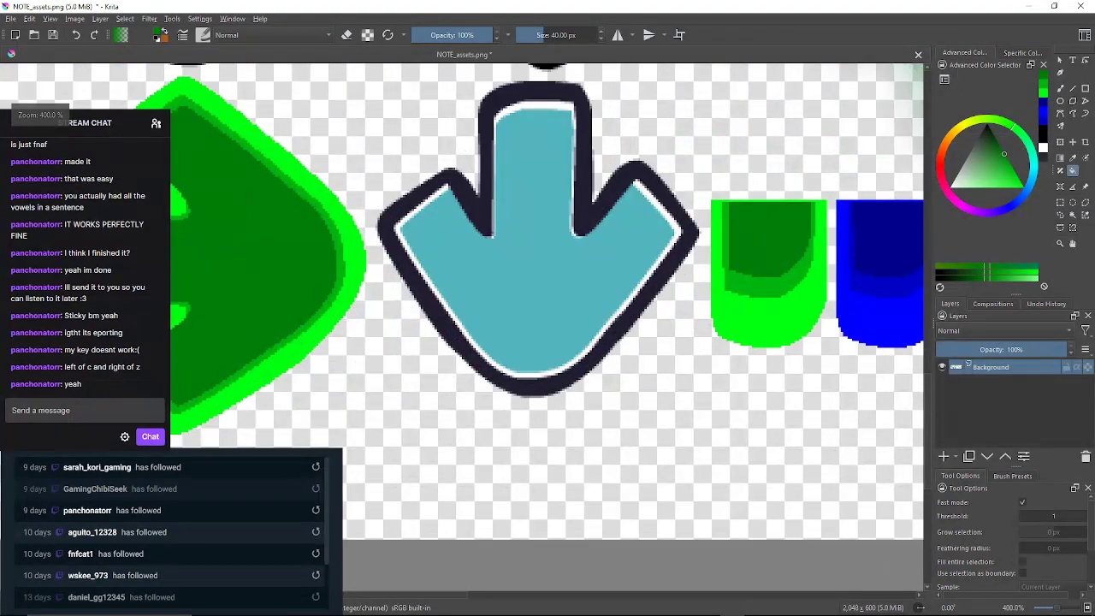
pyautogui.scroll(-6, 575, 283)
pyautogui.scroll(6, 590, 291)
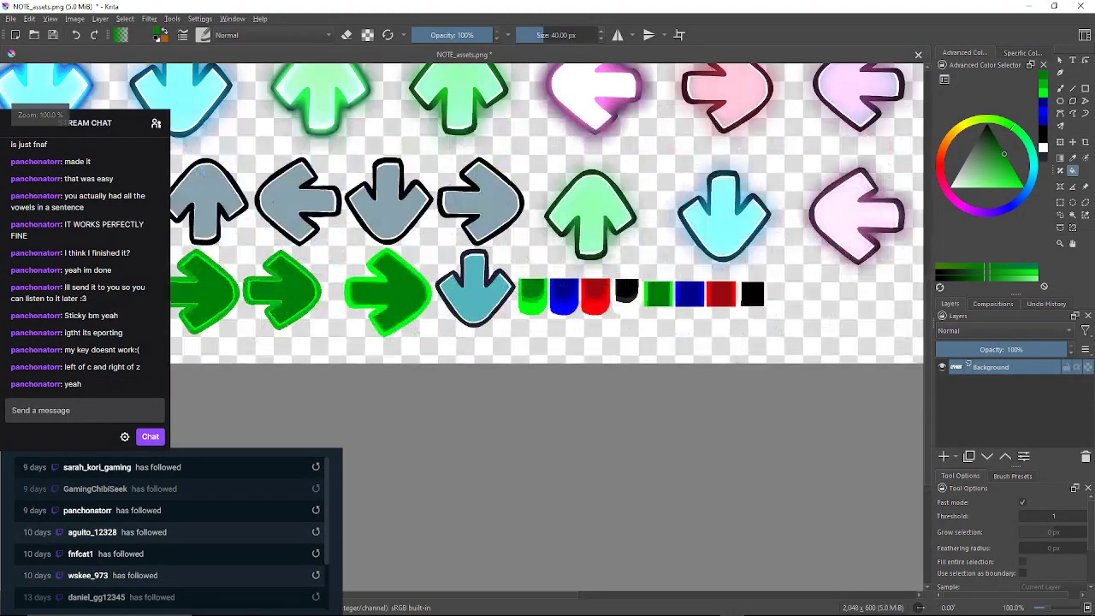
pyautogui.scroll(-1, 590, 291)
pyautogui.scroll(1, 590, 290)
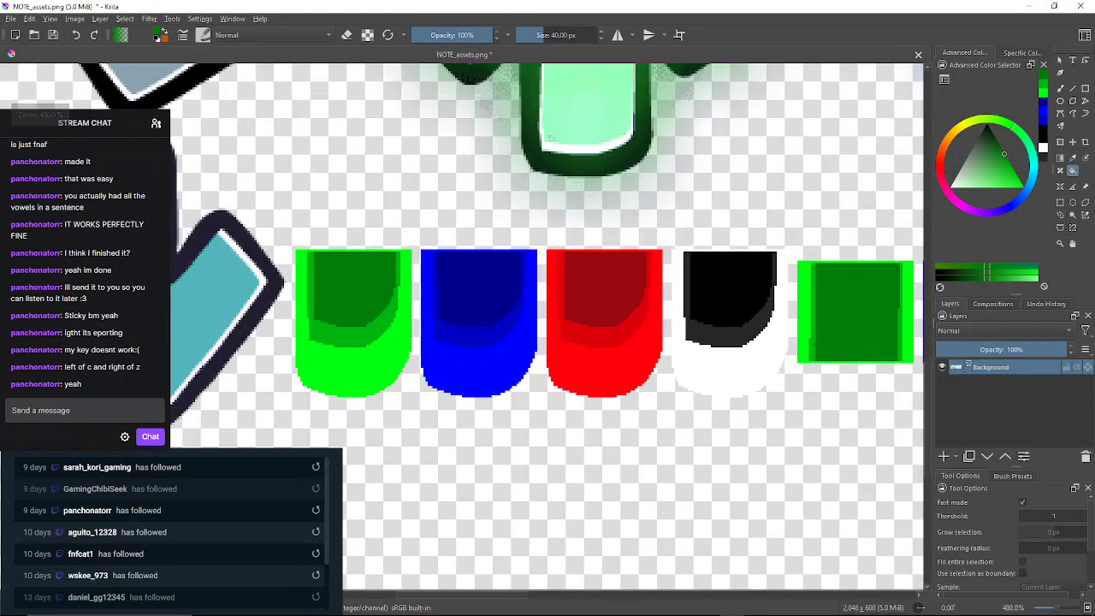
# Add the dark red from the red hold-note end's centre to the recent colours using a brush dab on empty canvas that is undone
pyautogui.press('p')
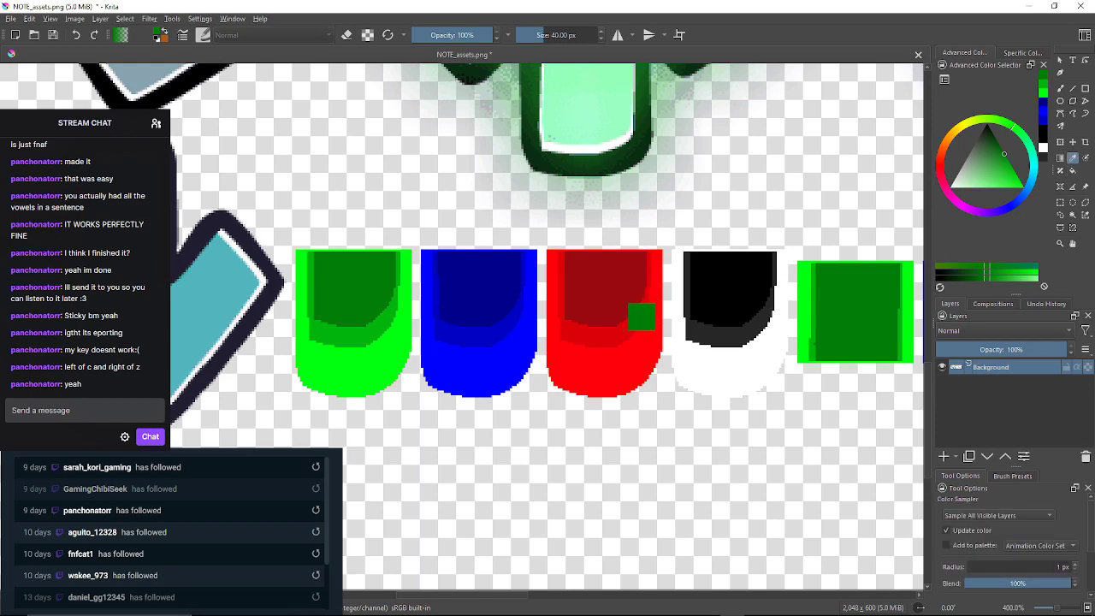
pyautogui.click(644, 317)
pyautogui.hotkey('ctrl', 'z')
pyautogui.press('b')
pyautogui.click(806, 154)
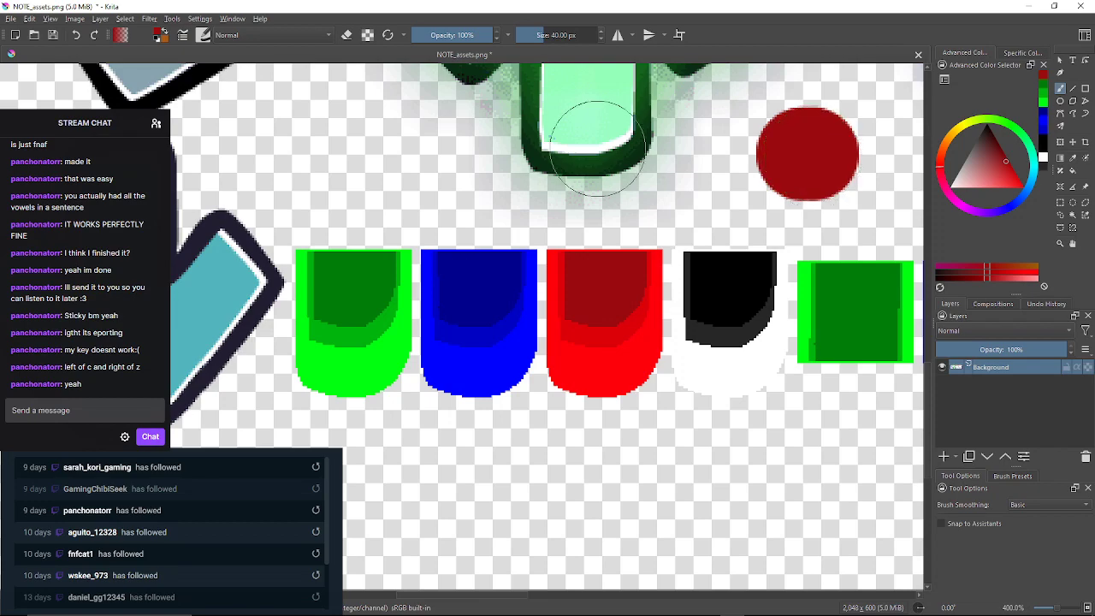
pyautogui.hotkey('ctrl', 'z')
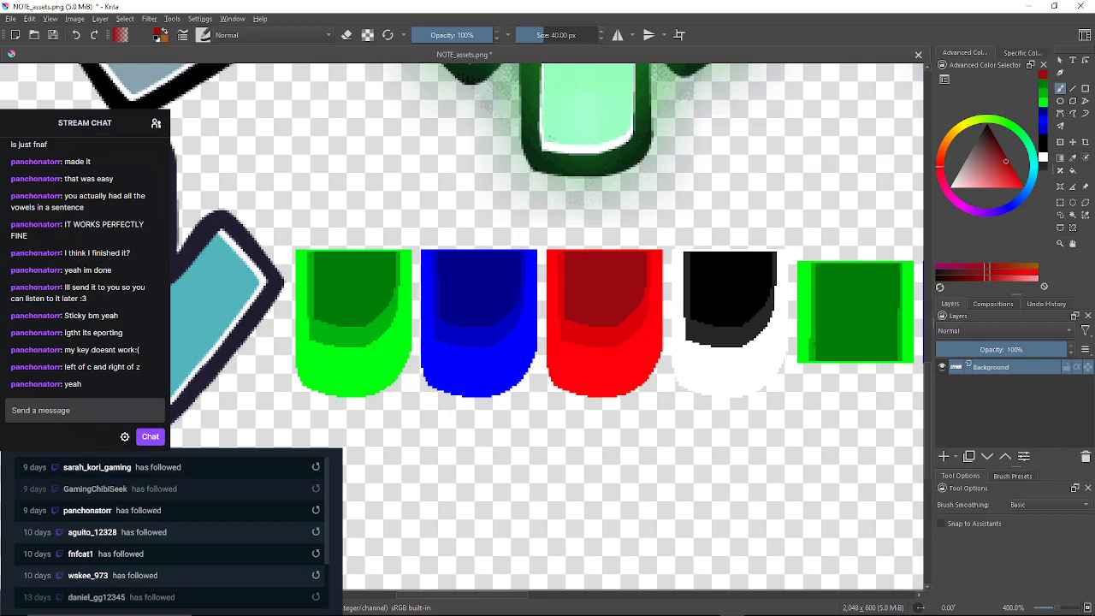
# Add the medium red from the red hold-note end's middle band to the recent colours using a brush dab that is undone
pyautogui.press('p')
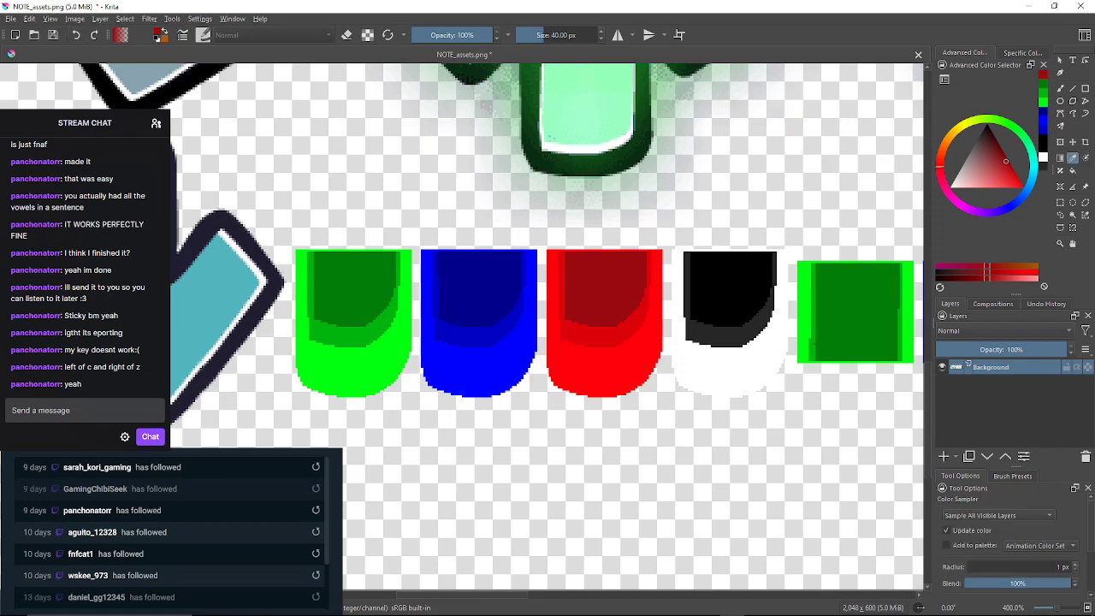
pyautogui.click(643, 367)
pyautogui.press('b')
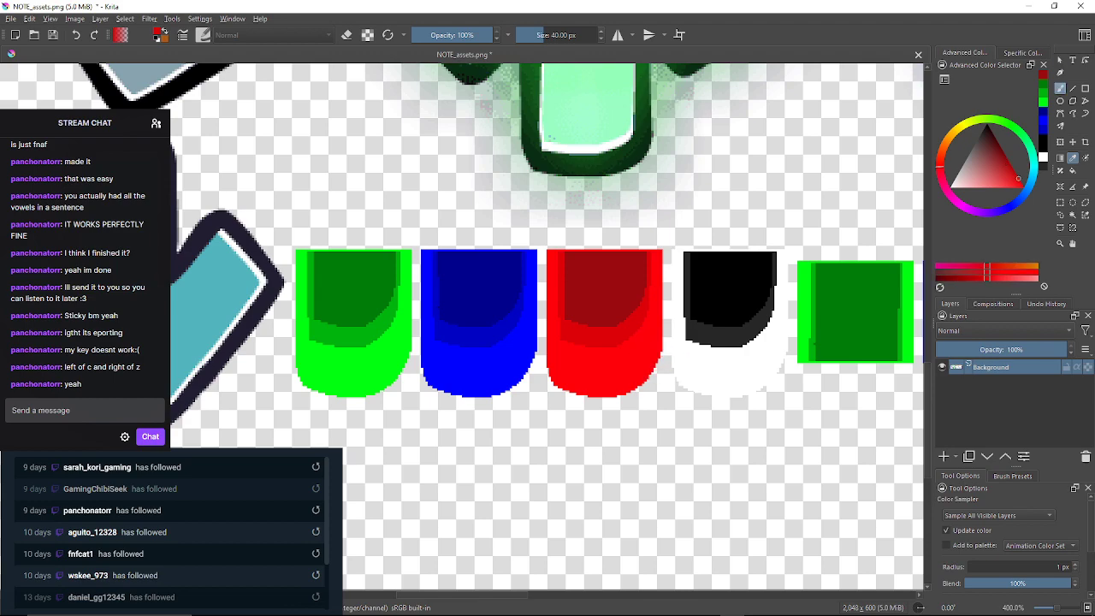
pyautogui.click(816, 157)
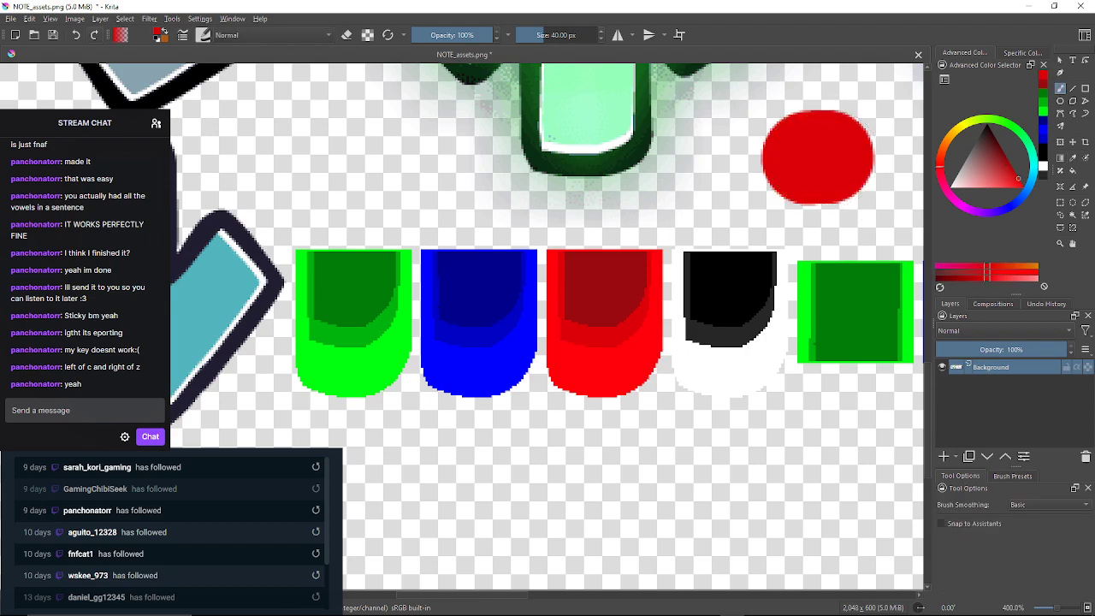
pyautogui.hotkey('ctrl', 'z')
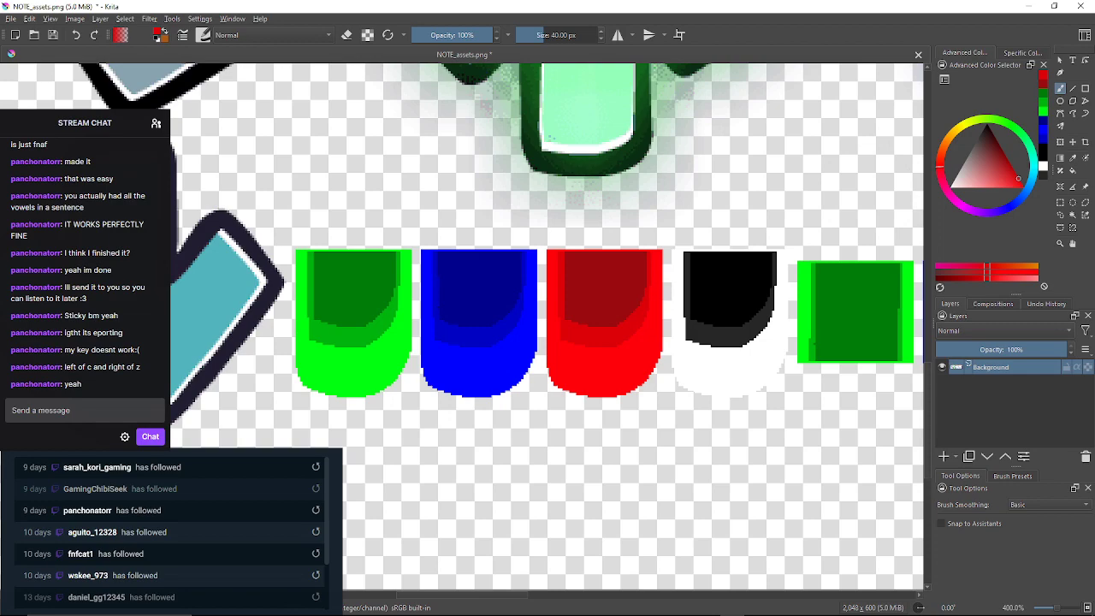
# Add the bright red from the red hold-note end's outer band to the recent colours using a brush stroke that is undone
pyautogui.press('p')
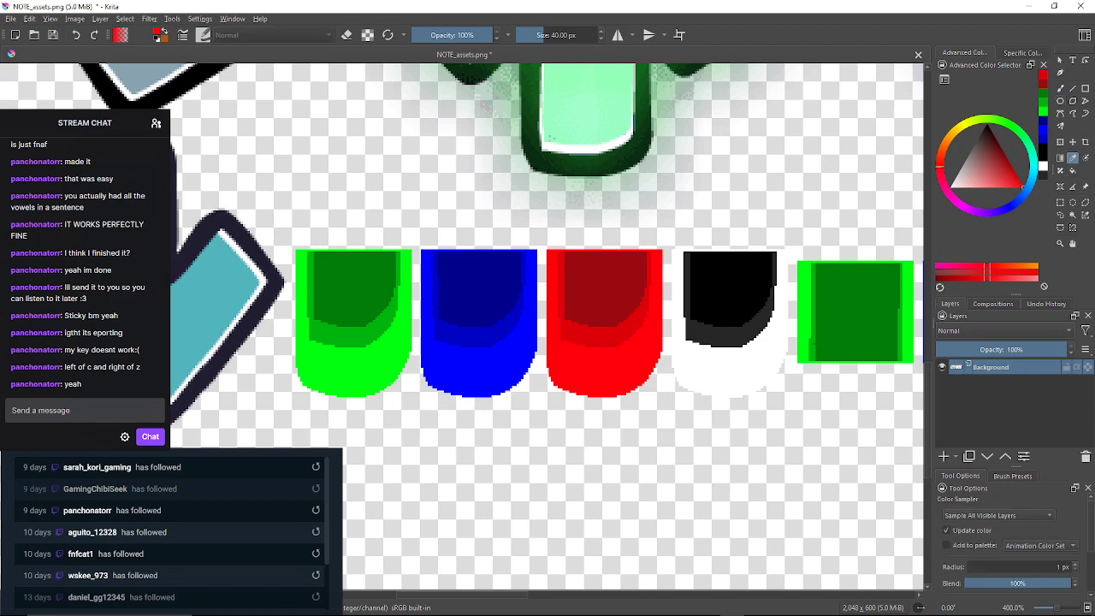
pyautogui.press('b')
pyautogui.moveTo(817, 137); pyautogui.dragTo(766, 147)
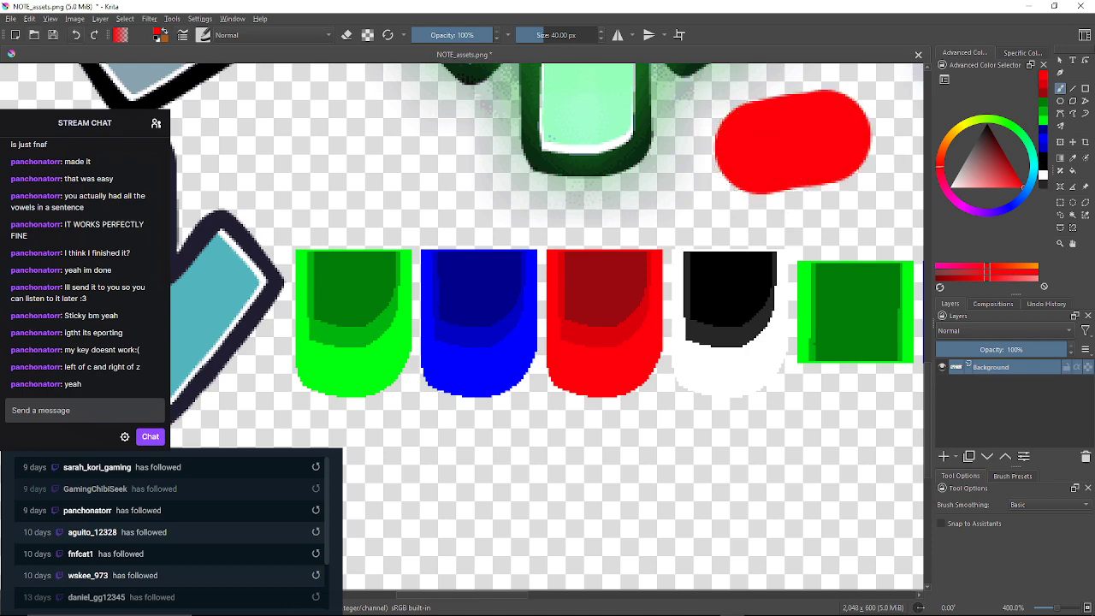
pyautogui.hotkey('ctrl', 'z')
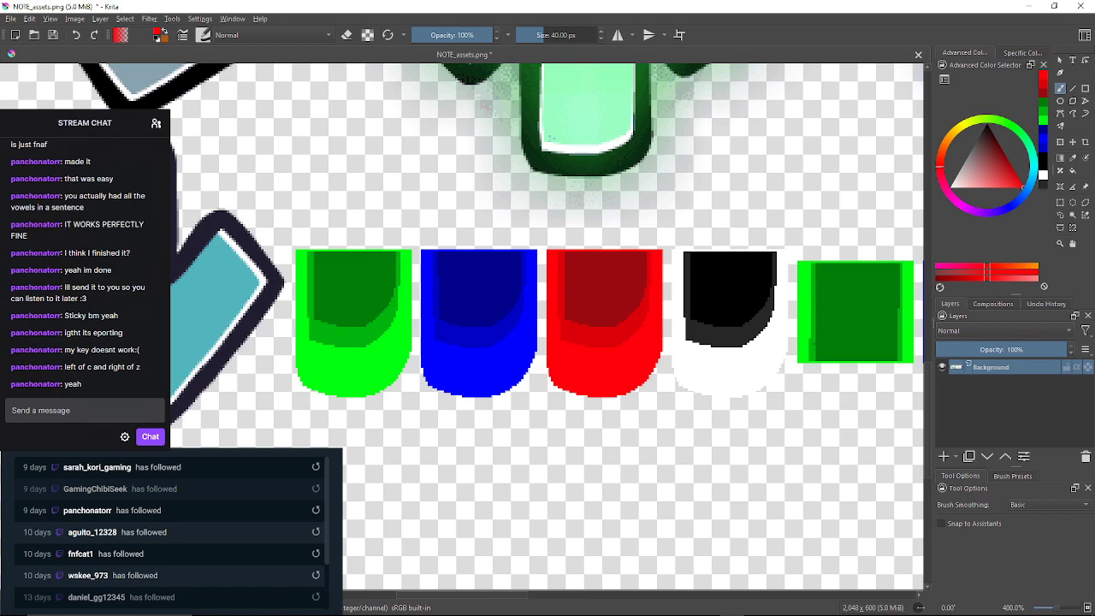
# Choose the medium red as the painting colour and activate the Fill tool for the teal down arrow
pyautogui.scroll(-1, 665, 208)
pyautogui.moveTo(665, 208); pyautogui.dragTo(862, 235)
pyautogui.scroll(1, 486, 247)
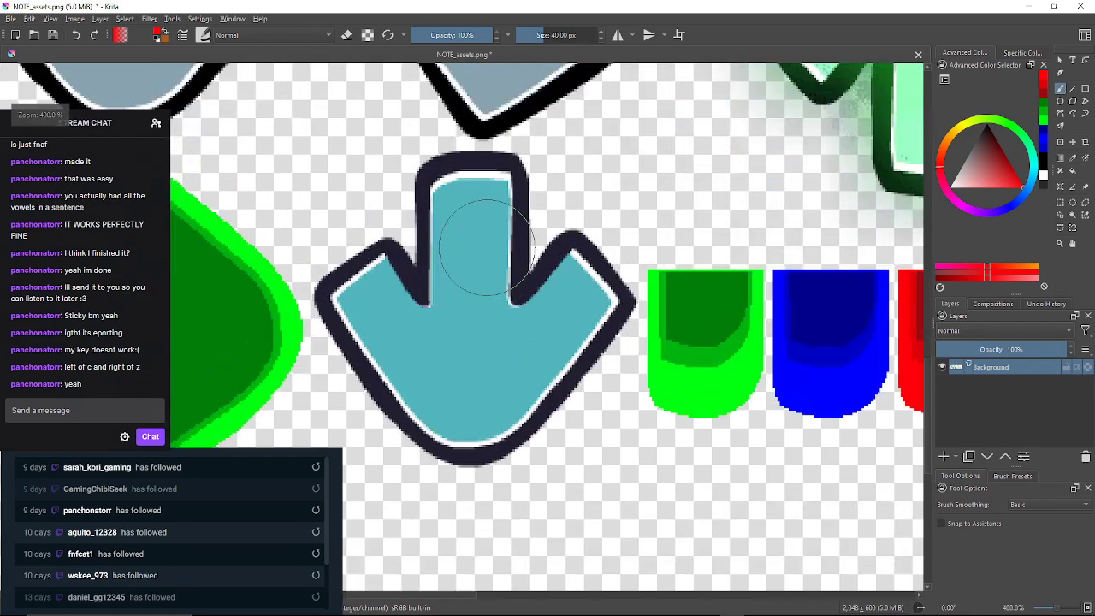
pyautogui.moveTo(486, 247); pyautogui.dragTo(538, 237)
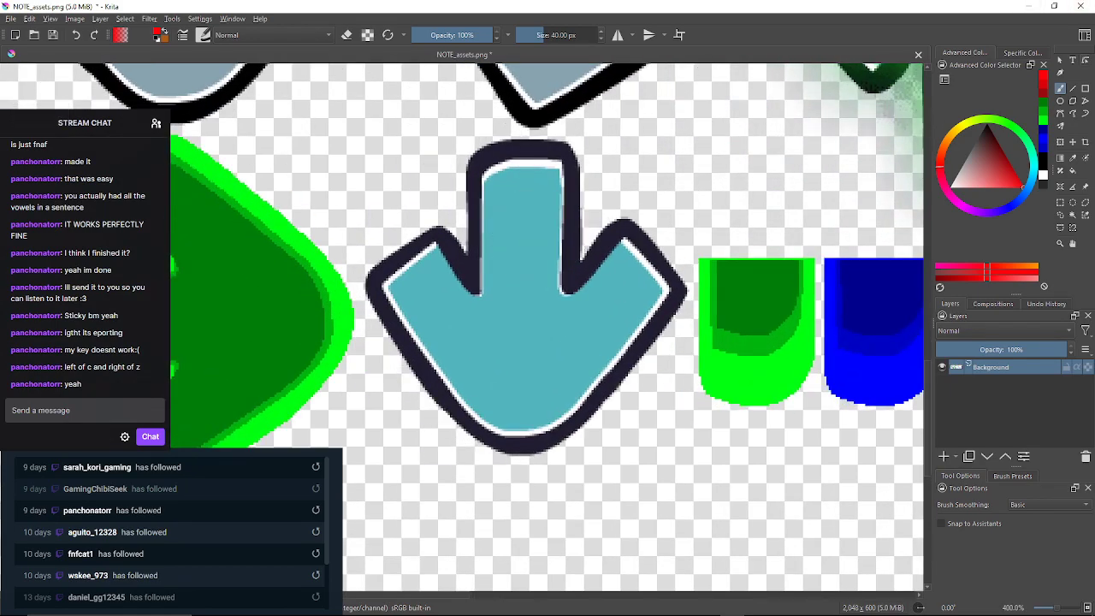
pyautogui.click(1018, 179)
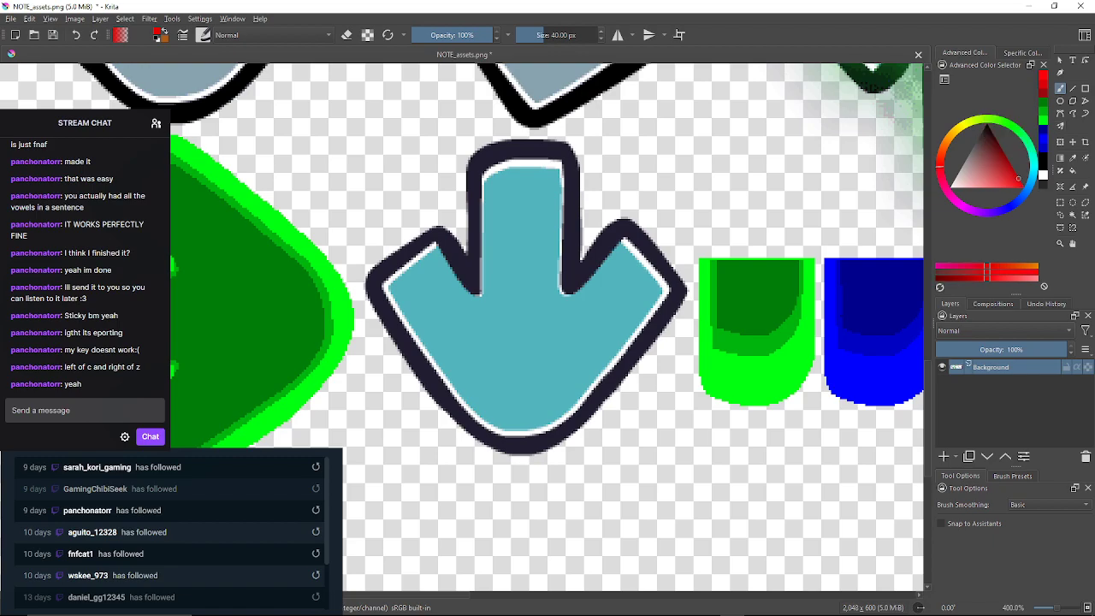
pyautogui.click(1073, 171)
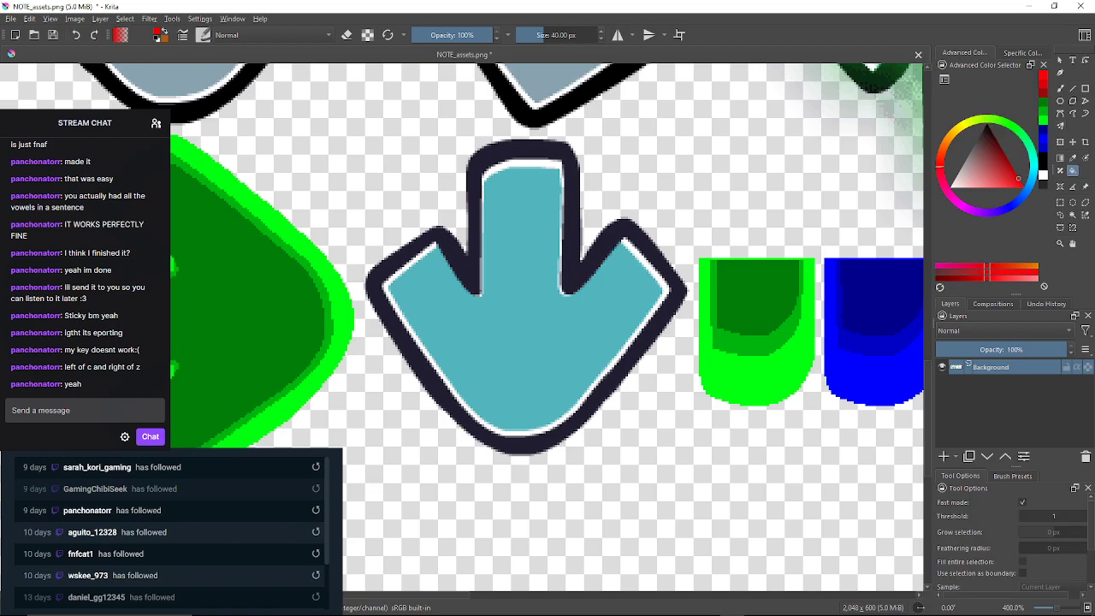
# Try flood-filling the teal down arrow's body with medium red at thresholds of 52 and 45, undoing each fill
pyautogui.moveTo(1043, 516); pyautogui.dragTo(1060, 517)
pyautogui.click(547, 317)
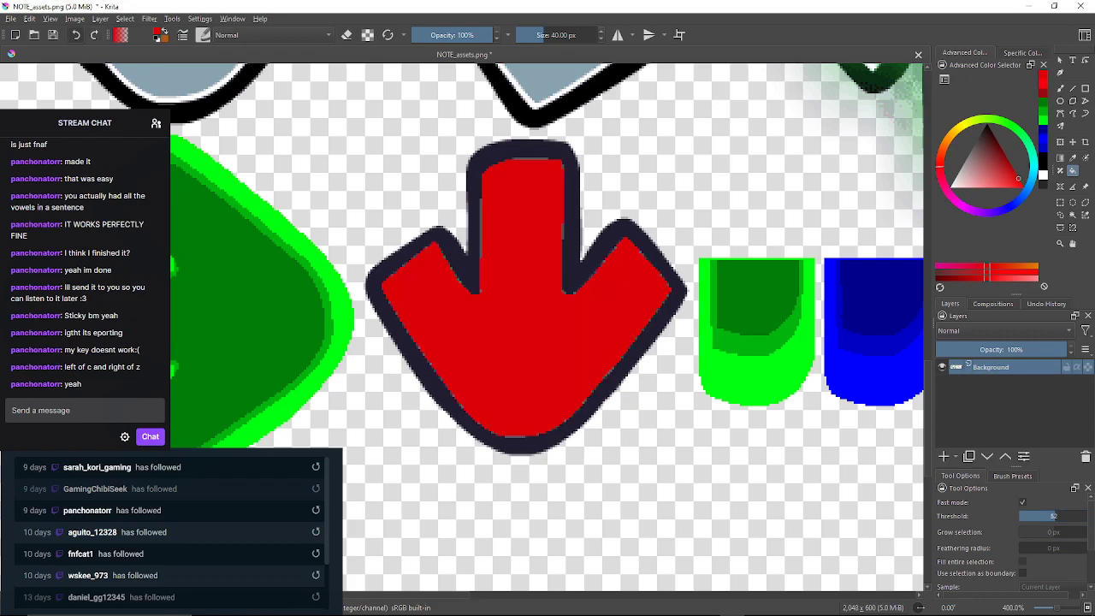
pyautogui.hotkey('ctrl', 'z')
pyautogui.moveTo(1054, 516); pyautogui.dragTo(1044, 517)
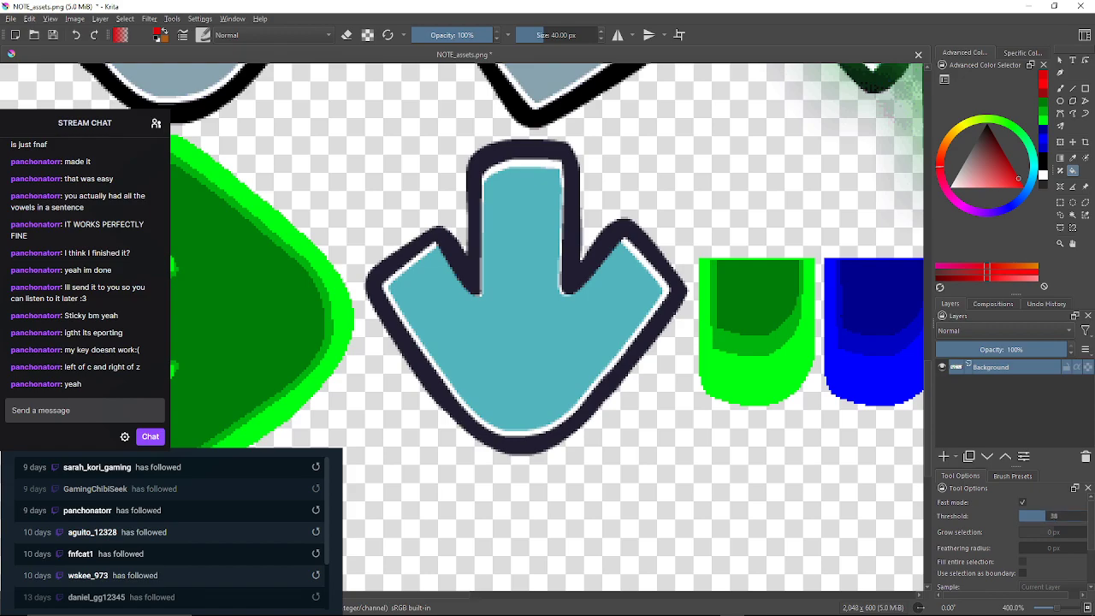
pyautogui.click(526, 342)
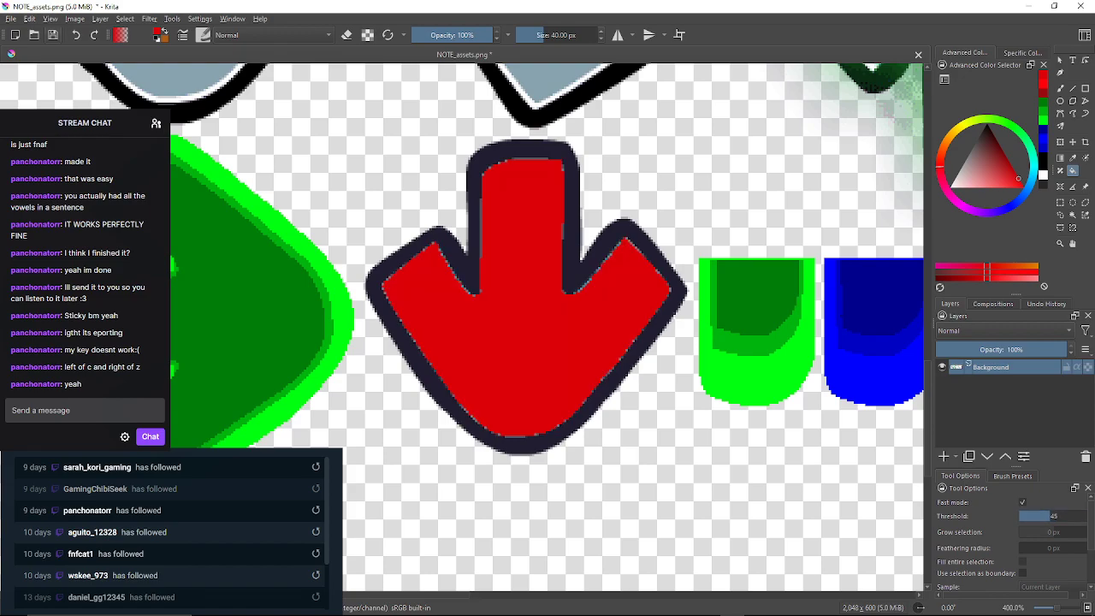
pyautogui.click(75, 35)
pyautogui.scroll(6, 505, 200)
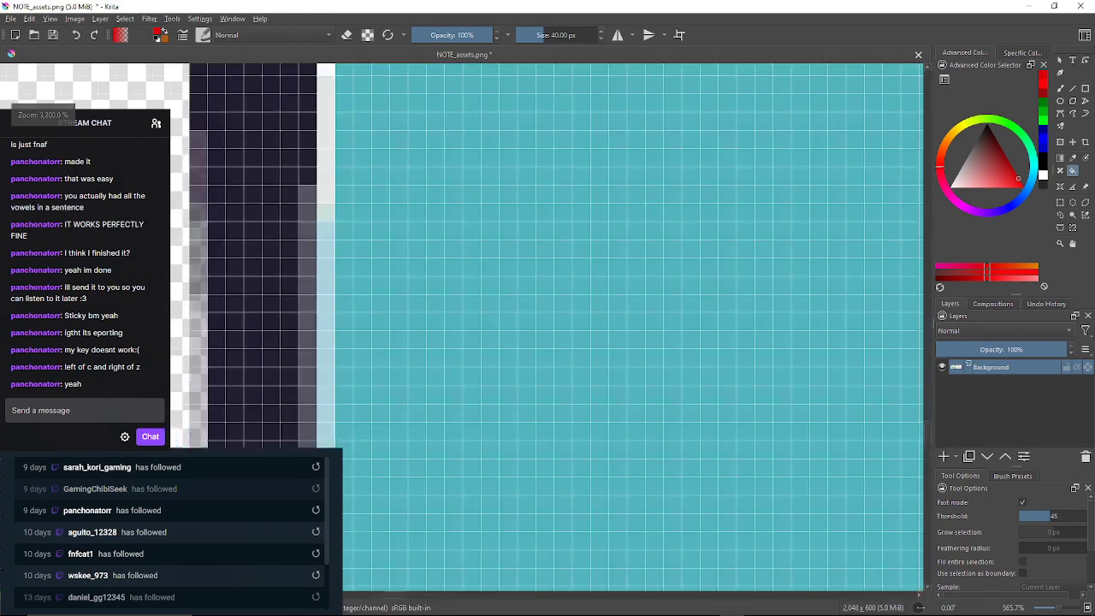
pyautogui.click(599, 342)
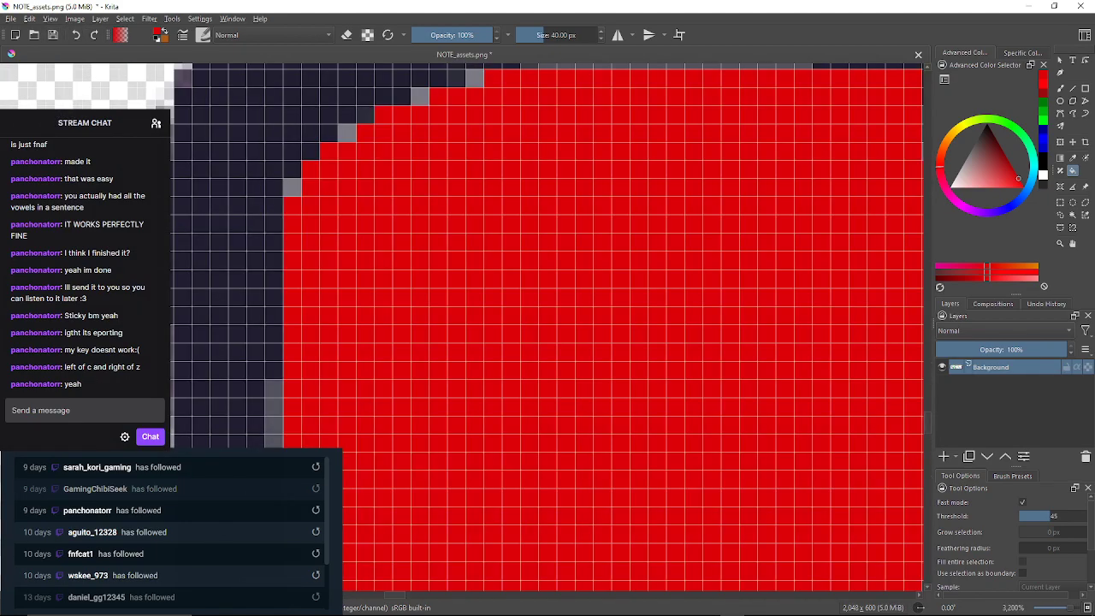
pyautogui.scroll(-3, 548, 325)
pyautogui.hotkey('ctrl', 'z')
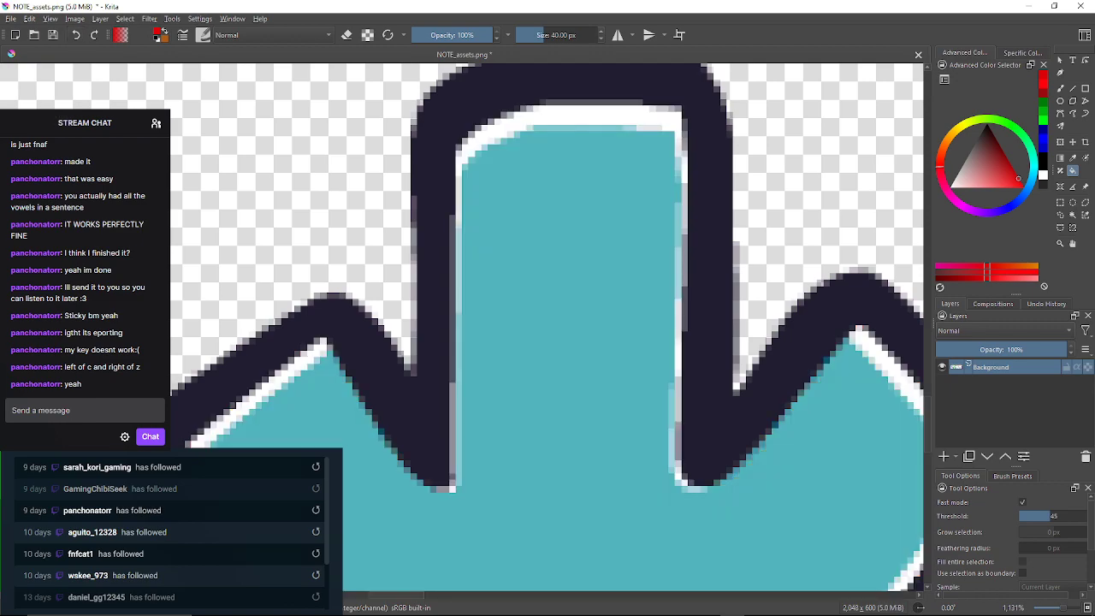
# Set the fill threshold to 37 and fill the white inner outline sections of the down arrow with medium red
pyautogui.click(1043, 515)
pyautogui.click(590, 116)
pyautogui.scroll(-3, 667, 363)
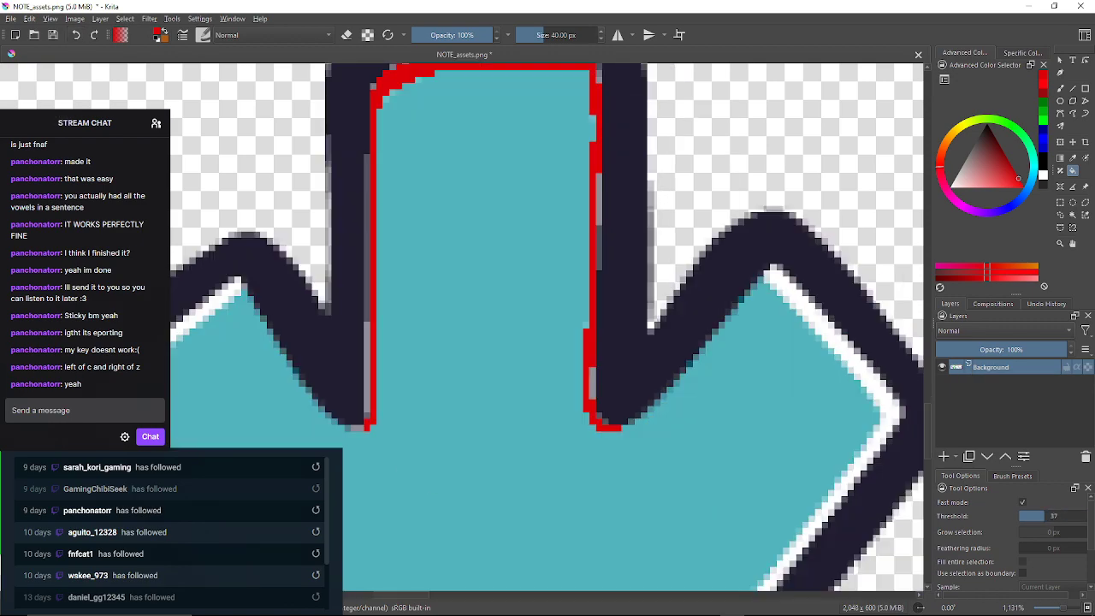
pyautogui.scroll(3, 667, 364)
pyautogui.click(710, 363)
pyautogui.moveTo(333, 391); pyautogui.dragTo(562, 427)
pyautogui.scroll(-2, 562, 427)
pyautogui.scroll(1, 562, 427)
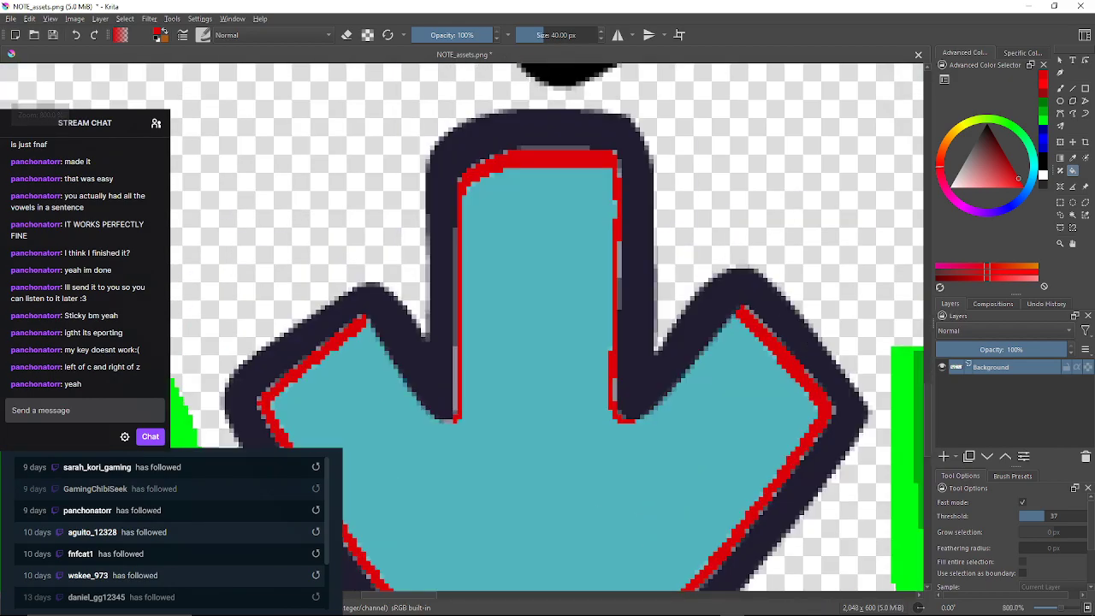
# Set the fill threshold to 1 and fill the stray grey pixels along the stem's left edge and left notch with red
pyautogui.moveTo(1041, 516); pyautogui.dragTo(1018, 516)
pyautogui.scroll(5, 447, 432)
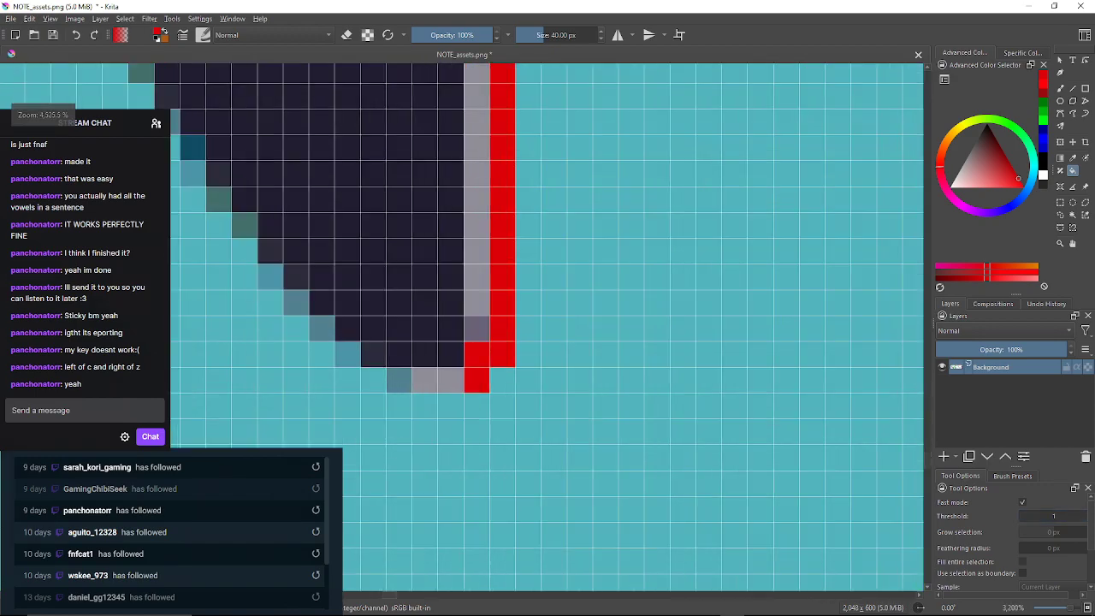
pyautogui.scroll(1, 422, 389)
pyautogui.click(400, 380)
pyautogui.click(426, 380)
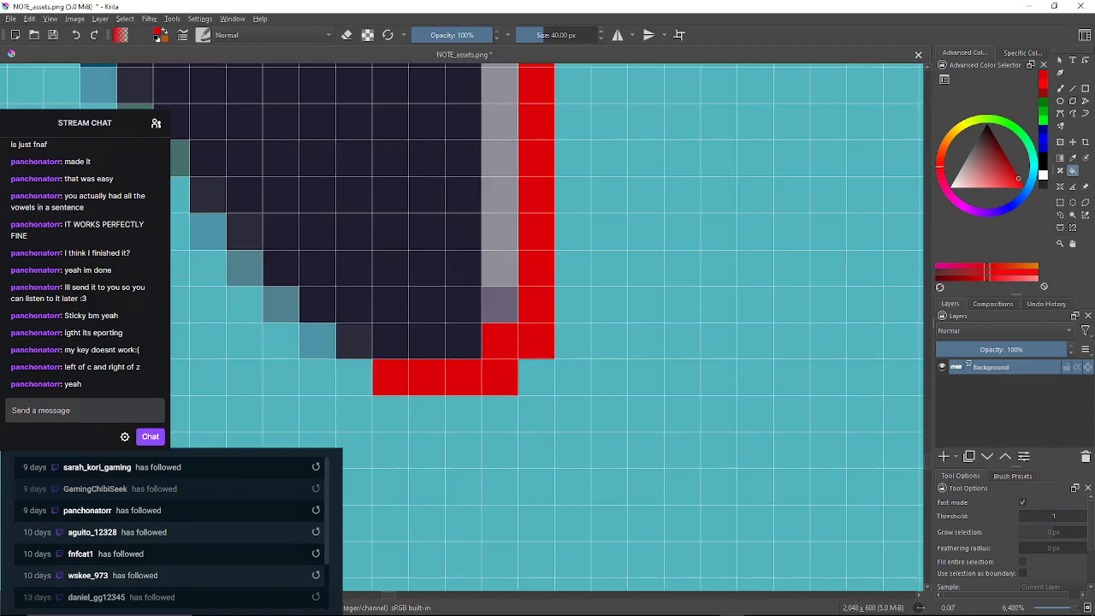
pyautogui.click(500, 305)
pyautogui.click(501, 248)
pyautogui.moveTo(500, 214); pyautogui.dragTo(542, 542)
pyautogui.click(529, 206)
pyautogui.moveTo(528, 205); pyautogui.dragTo(437, 553)
pyautogui.click(453, 267)
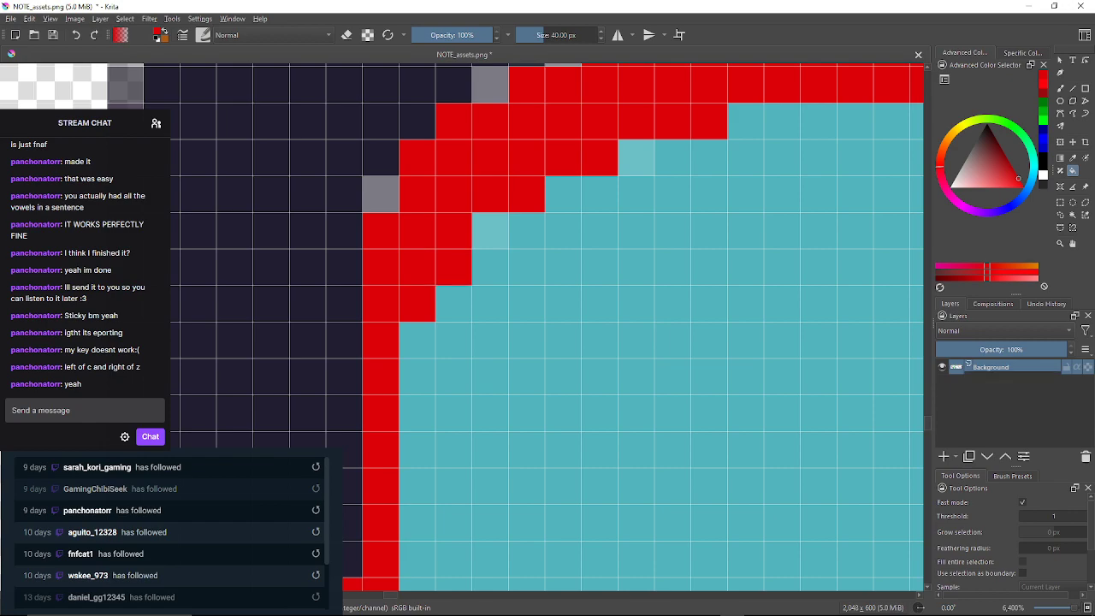
# Fill the stray grey and pale teal pixels around the stem's rounded top-left corner with medium red
pyautogui.click(382, 195)
pyautogui.click(490, 231)
pyautogui.click(490, 85)
pyautogui.moveTo(495, 94); pyautogui.dragTo(390, 233)
pyautogui.click(458, 188)
pyautogui.click(423, 187)
pyautogui.click(531, 297)
pyautogui.click(531, 150)
# Fill the remaining off-colour pixels along the stem's top edge with medium red
pyautogui.moveTo(547, 152); pyautogui.dragTo(376, 207)
pyautogui.click(471, 169)
pyautogui.click(434, 169)
pyautogui.moveTo(571, 135); pyautogui.dragTo(482, 144)
pyautogui.click(491, 141)
pyautogui.click(528, 142)
pyautogui.moveTo(633, 145); pyautogui.dragTo(228, 151)
# Fill the grey pixels at the stem's top-right corner with medium red, undoing the accidental fill of the dark outline
pyautogui.moveTo(873, 184); pyautogui.dragTo(523, 184)
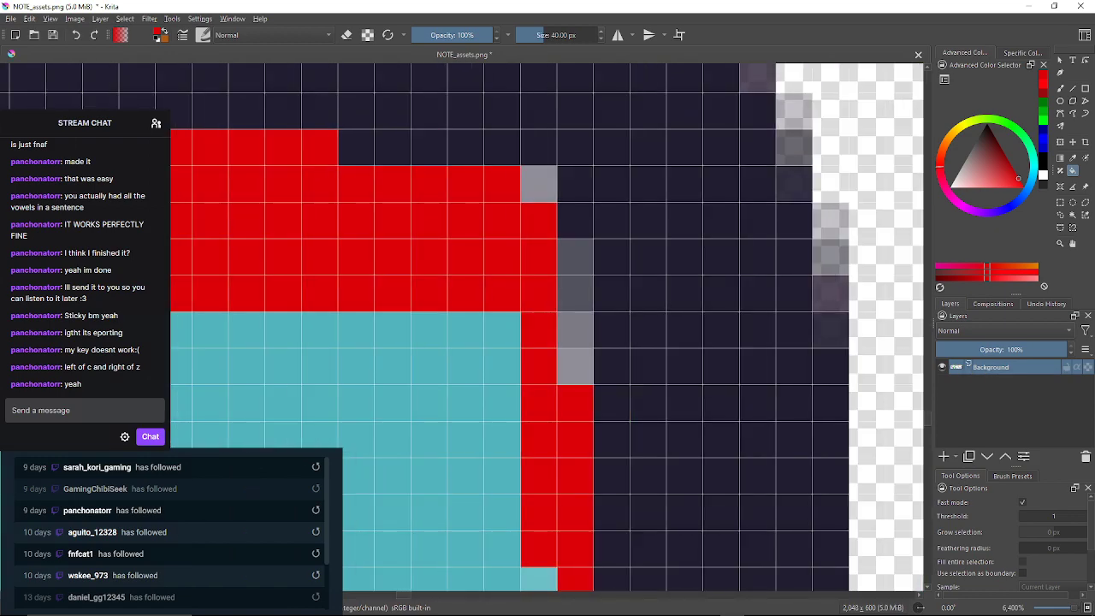
pyautogui.click(612, 221)
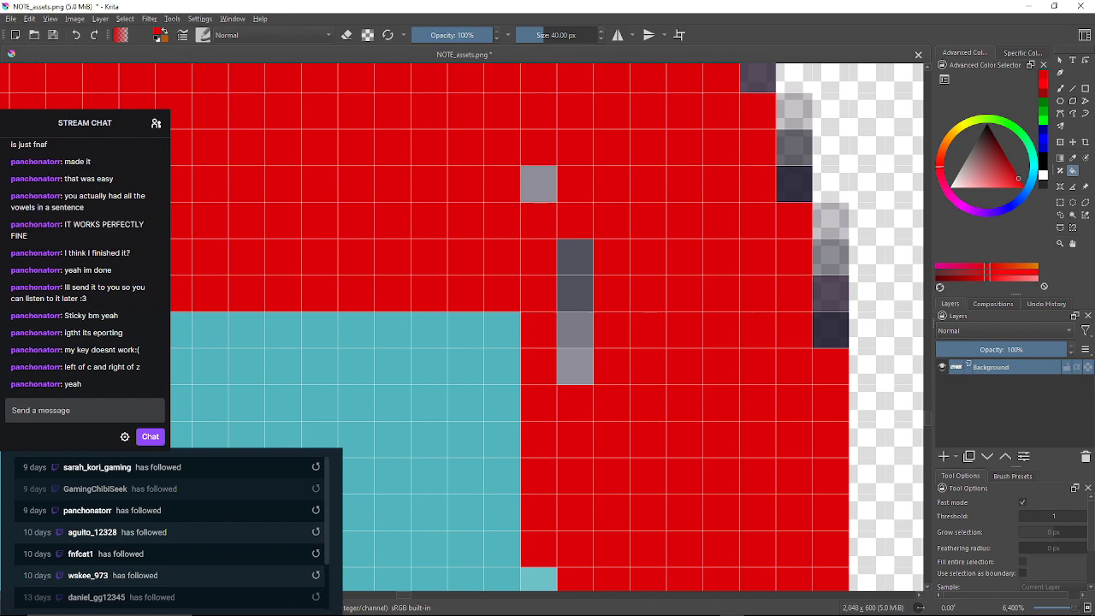
pyautogui.hotkey('ctrl', 'z')
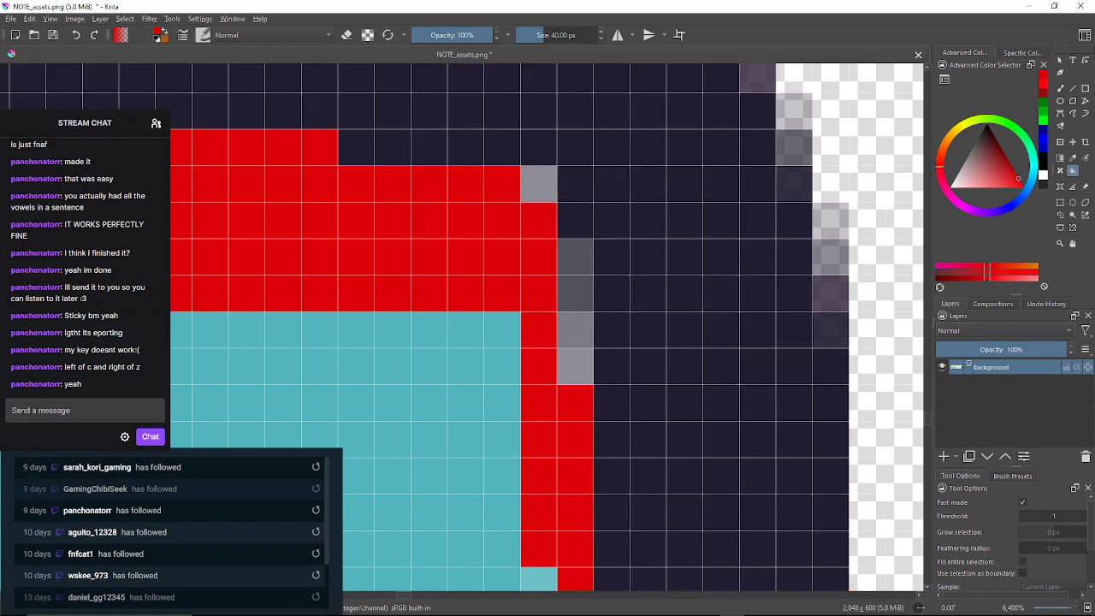
pyautogui.click(539, 184)
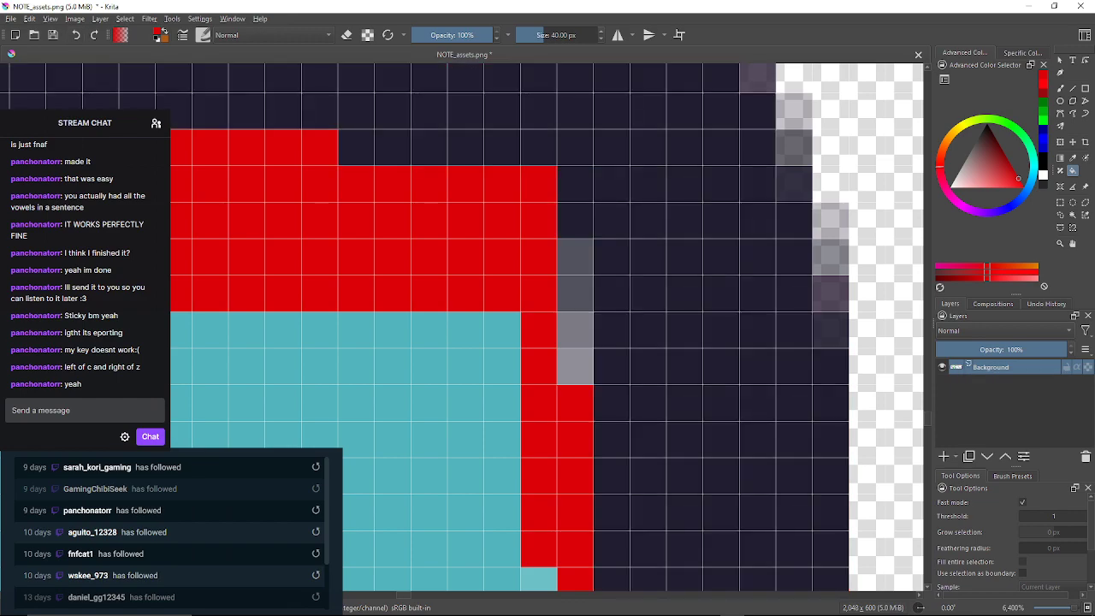
pyautogui.click(574, 276)
pyautogui.click(575, 330)
pyautogui.click(574, 366)
pyautogui.scroll(-3, 425, 326)
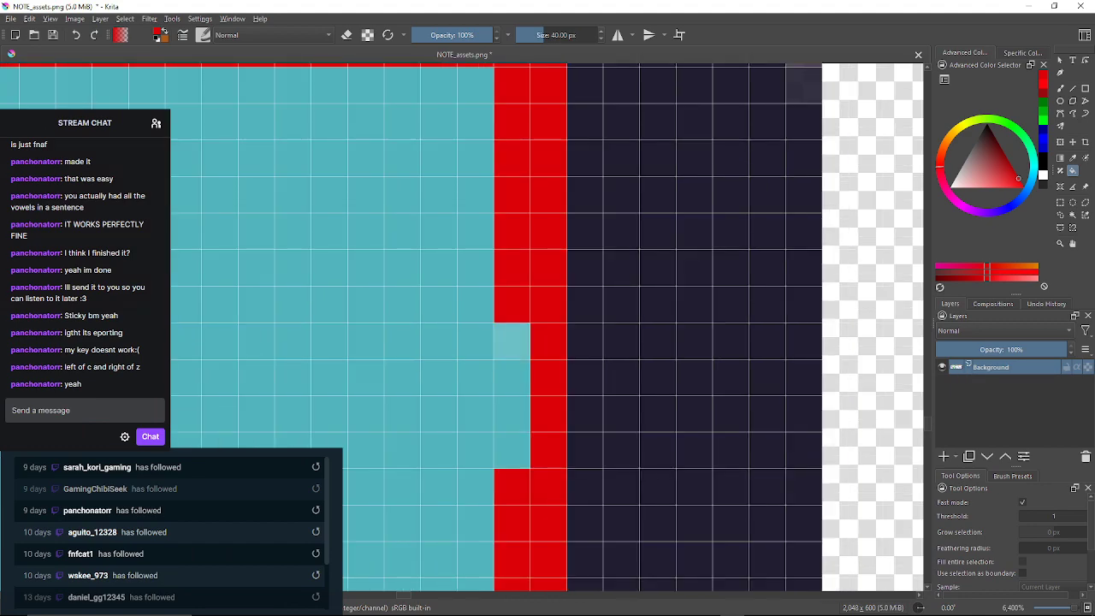
# Fill the pale teal pixel and the grey pixel columns along the stem's right edge with medium red
pyautogui.click(511, 340)
pyautogui.moveTo(512, 461); pyautogui.dragTo(480, 133)
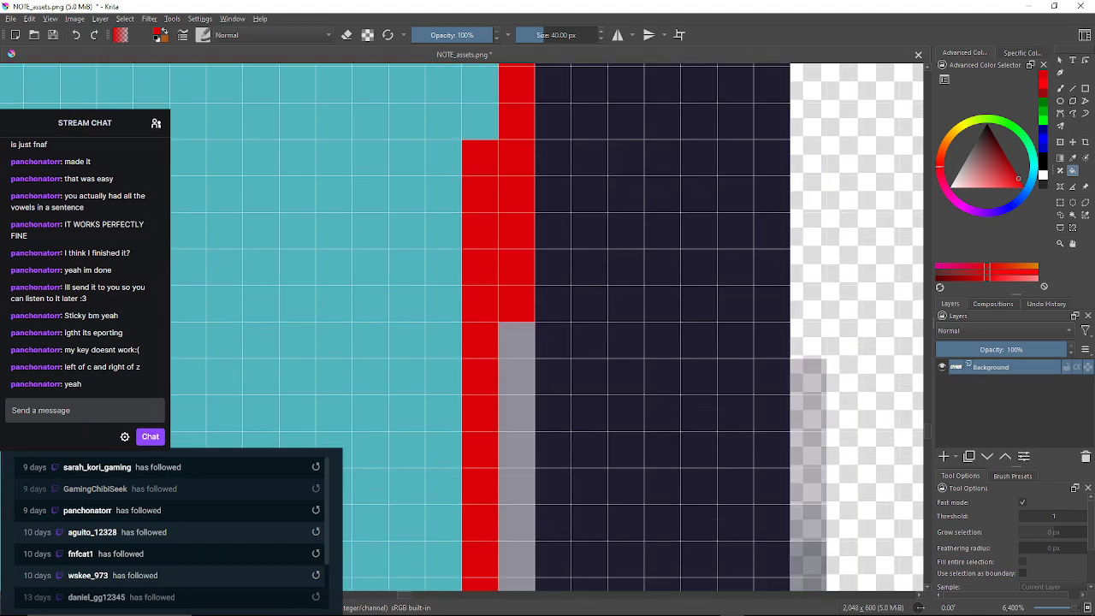
pyautogui.click(517, 454)
pyautogui.moveTo(517, 479); pyautogui.dragTo(489, 142)
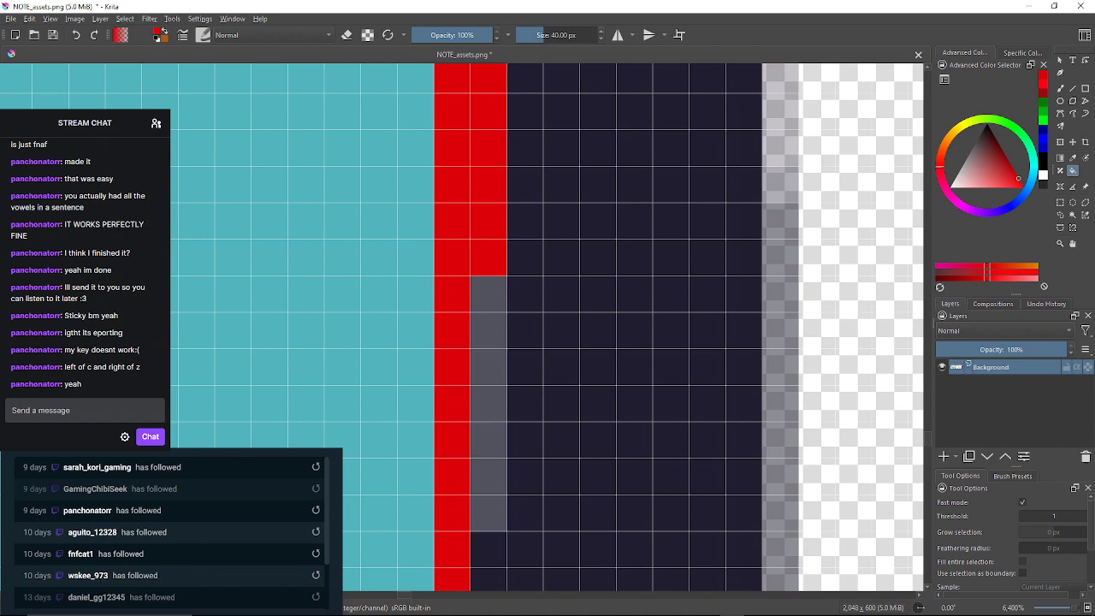
pyautogui.click(488, 385)
pyautogui.moveTo(489, 428); pyautogui.dragTo(503, 165)
# Fill the stray pixels at the lower end of the stem's right edge and around the right notch with medium red
pyautogui.moveTo(483, 479); pyautogui.dragTo(488, 159)
pyautogui.click(437, 259)
pyautogui.moveTo(468, 462); pyautogui.dragTo(481, 318)
pyautogui.click(484, 419)
pyautogui.moveTo(484, 436); pyautogui.dragTo(507, 196)
pyautogui.click(581, 422)
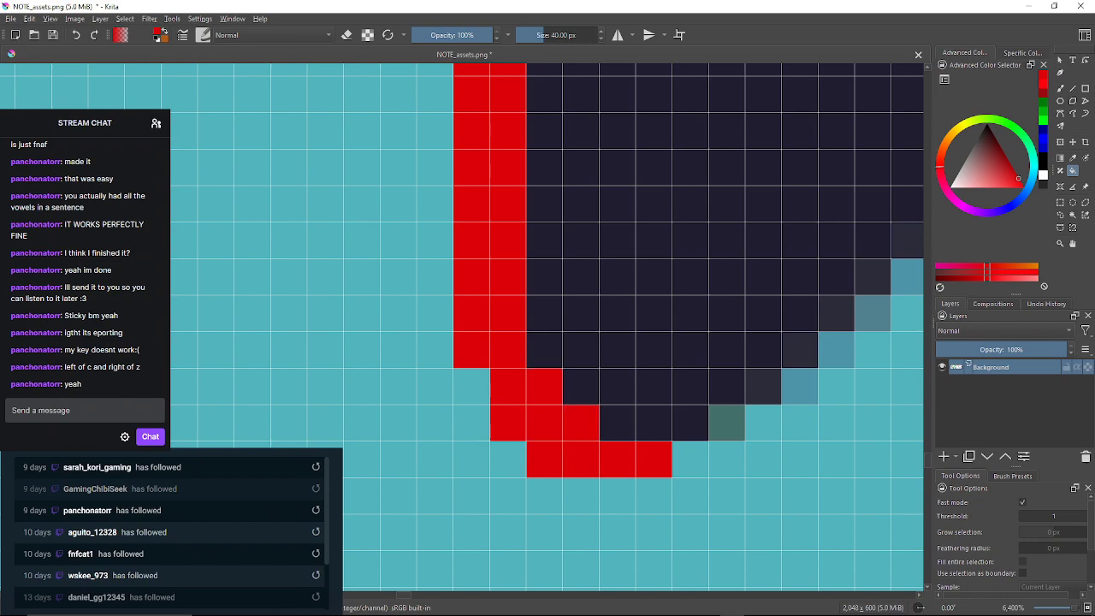
# Fill the dark grey and grey pixels around the upper tip of the right barb's inner outline with medium red
pyautogui.scroll(-4, 581, 423)
pyautogui.scroll(3, 571, 469)
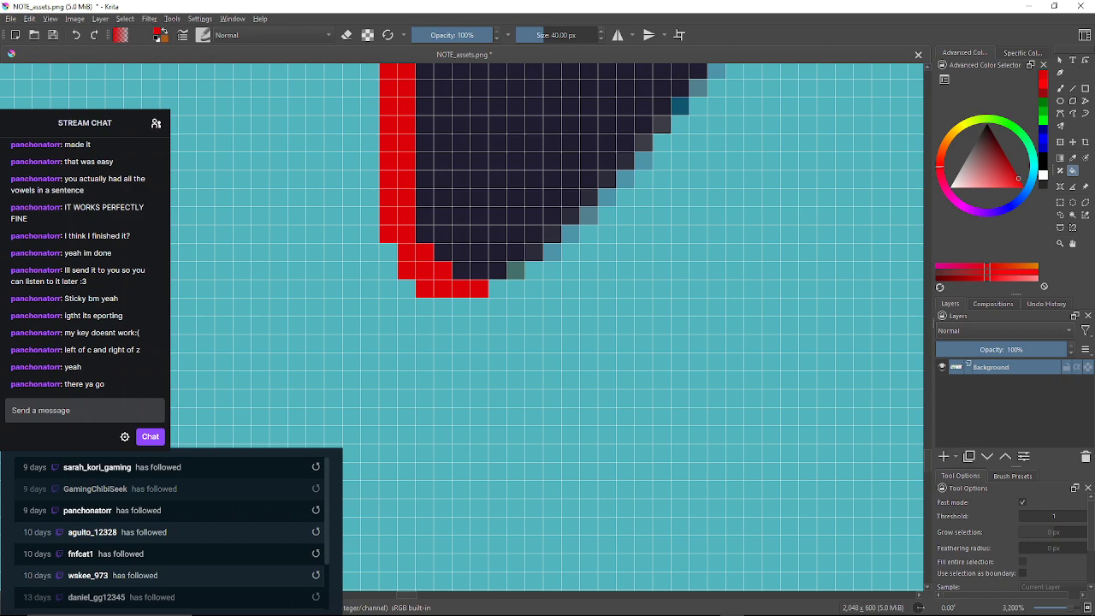
pyautogui.scroll(-3, 663, 296)
pyautogui.scroll(2, 663, 297)
pyautogui.scroll(-3, 663, 296)
pyautogui.scroll(2, 801, 270)
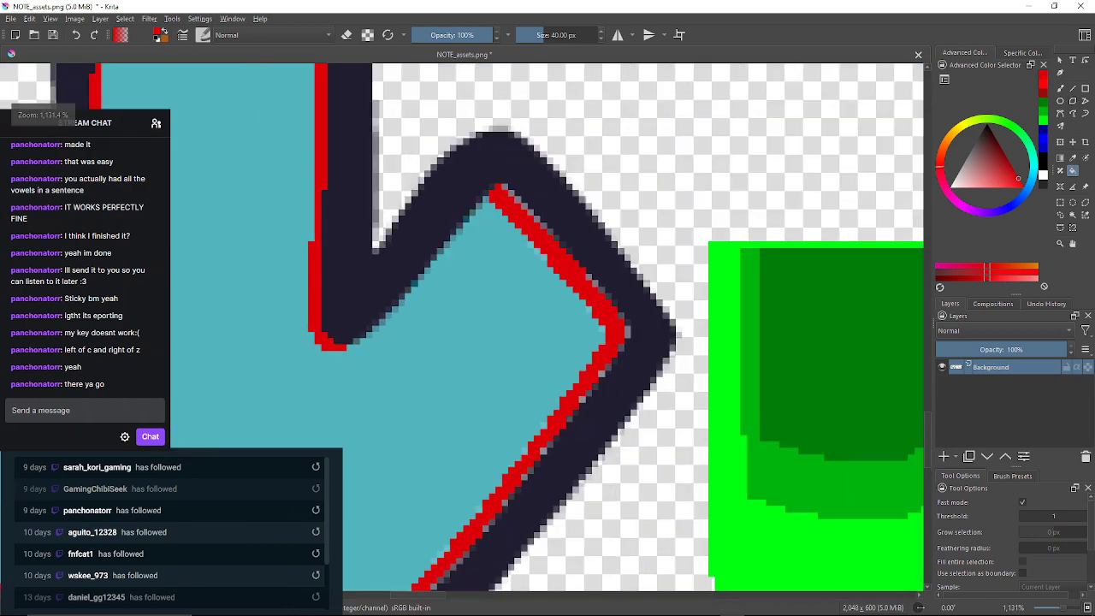
pyautogui.scroll(-2, 475, 368)
pyautogui.scroll(3, 499, 284)
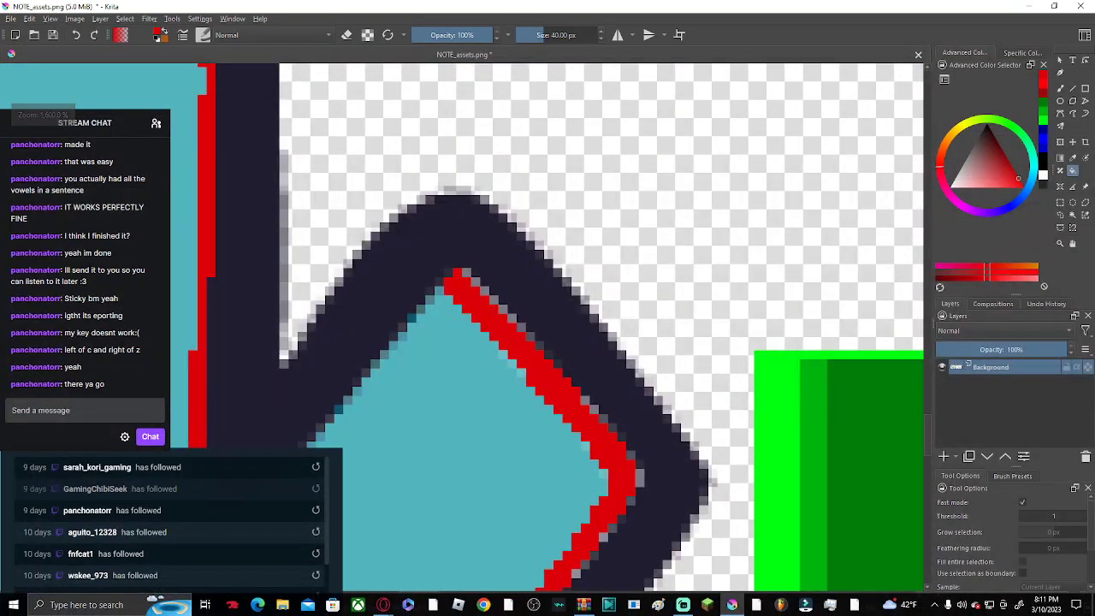
pyautogui.scroll(2, 478, 288)
pyautogui.moveTo(477, 288); pyautogui.dragTo(539, 362)
pyautogui.click(389, 388)
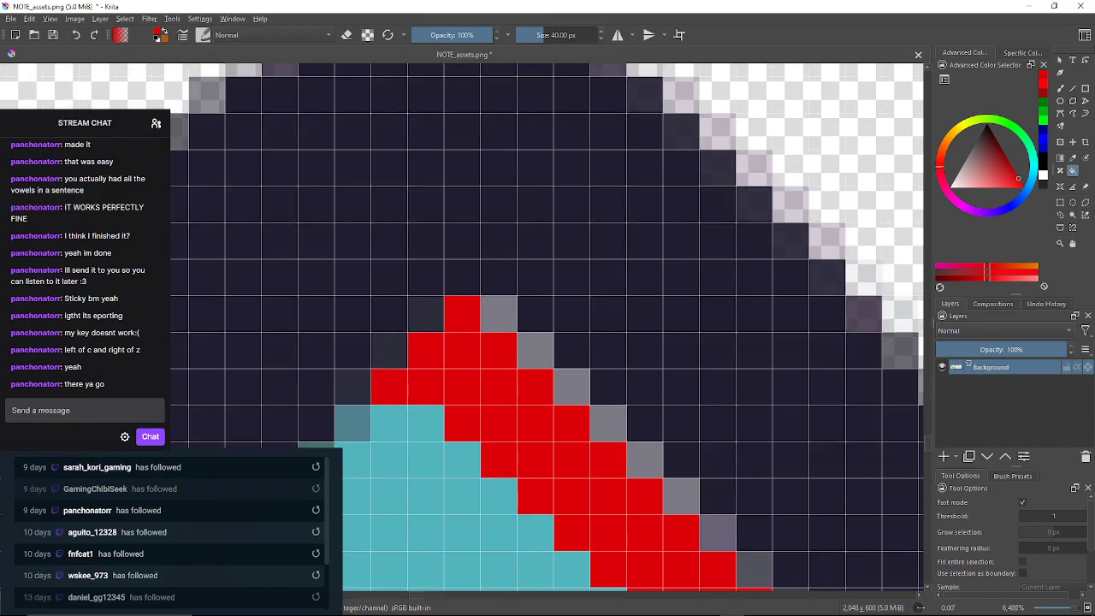
pyautogui.click(390, 351)
pyautogui.click(426, 314)
pyautogui.click(499, 314)
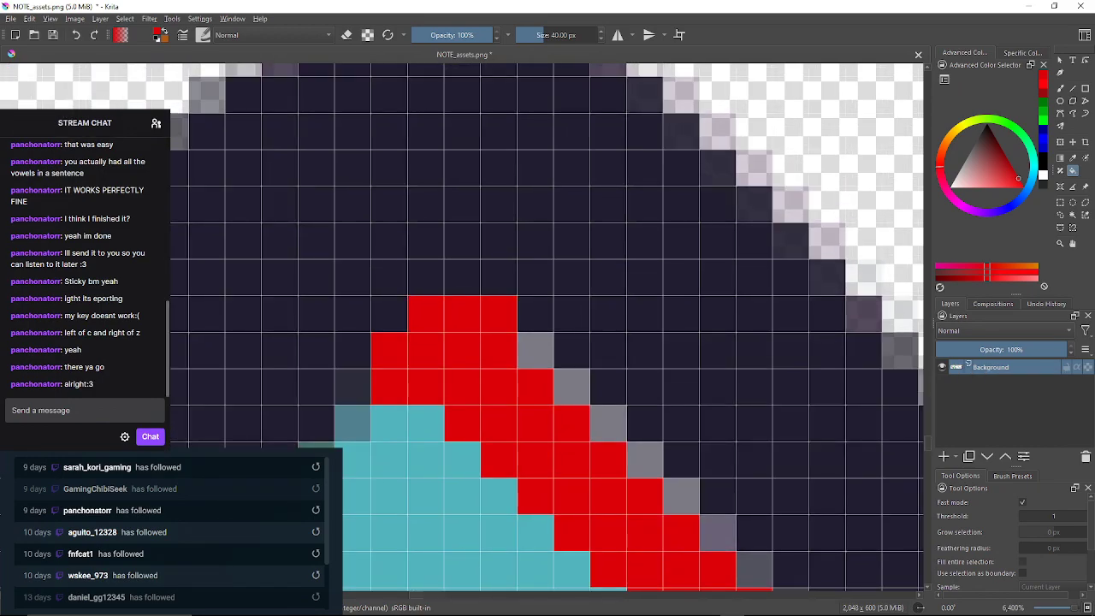
# Fill the grey pixels along the upper stretch of the right barb's outer slanted edge with medium red
pyautogui.click(535, 351)
pyautogui.moveTo(537, 352); pyautogui.dragTo(505, 313)
pyautogui.click(541, 348)
pyautogui.click(577, 384)
pyautogui.moveTo(576, 385); pyautogui.dragTo(531, 327)
pyautogui.click(568, 363)
pyautogui.click(603, 400)
pyautogui.click(640, 436)
pyautogui.moveTo(639, 436); pyautogui.dragTo(586, 364)
pyautogui.click(622, 402)
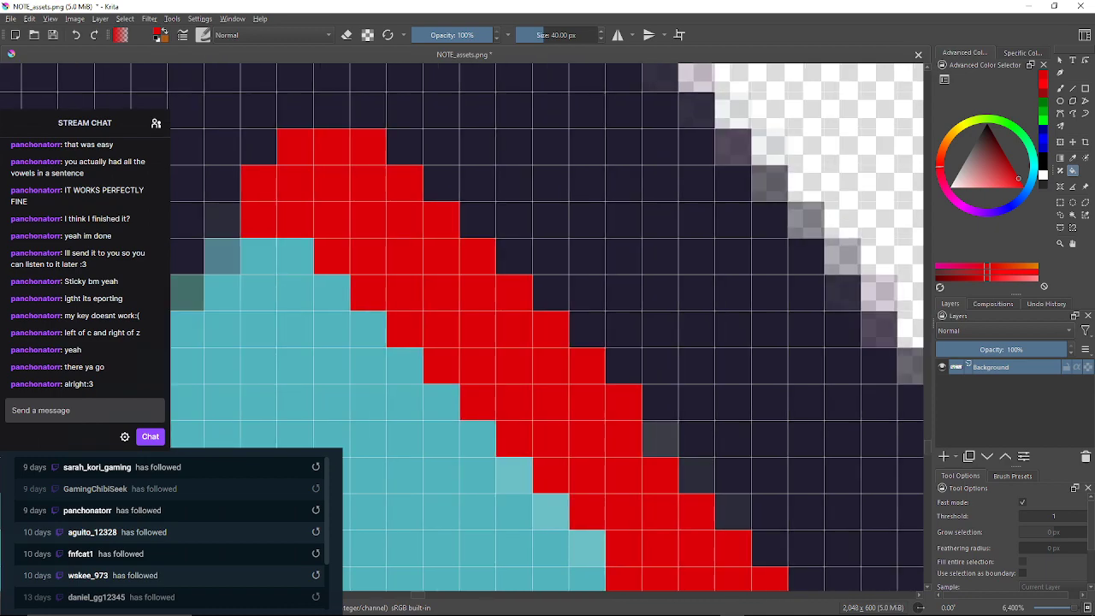
pyautogui.click(660, 438)
pyautogui.moveTo(659, 439); pyautogui.dragTo(511, 260)
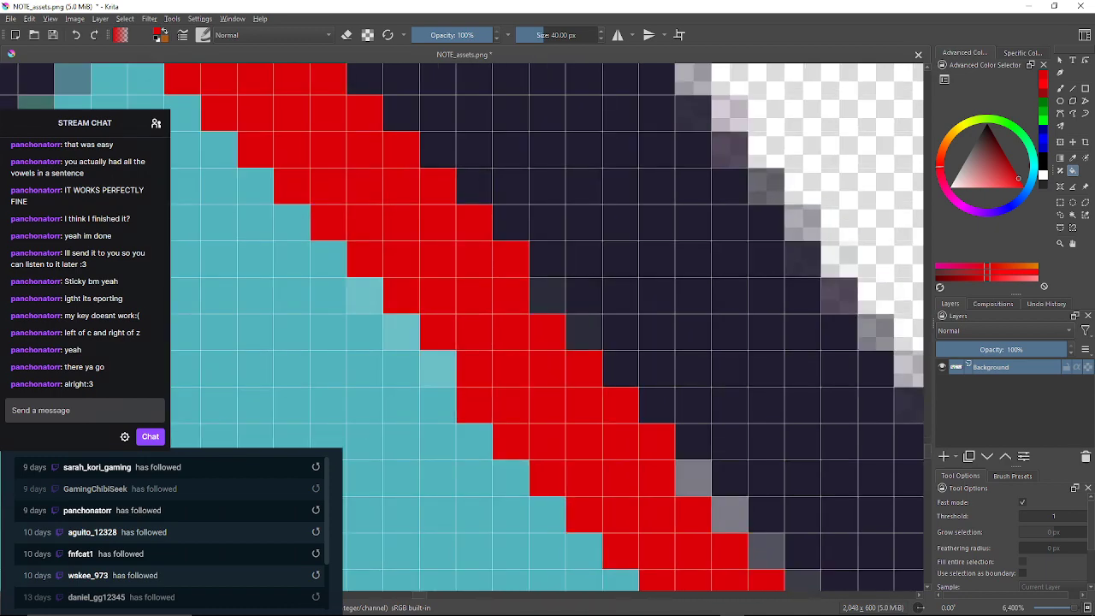
# Fill the pale teal and grey pixels on both sides of the red outline midway down the right barb's slanted edge
pyautogui.click(364, 296)
pyautogui.click(402, 332)
pyautogui.click(438, 368)
pyautogui.click(548, 296)
pyautogui.click(583, 332)
pyautogui.moveTo(693, 478); pyautogui.dragTo(546, 286)
pyautogui.click(597, 349)
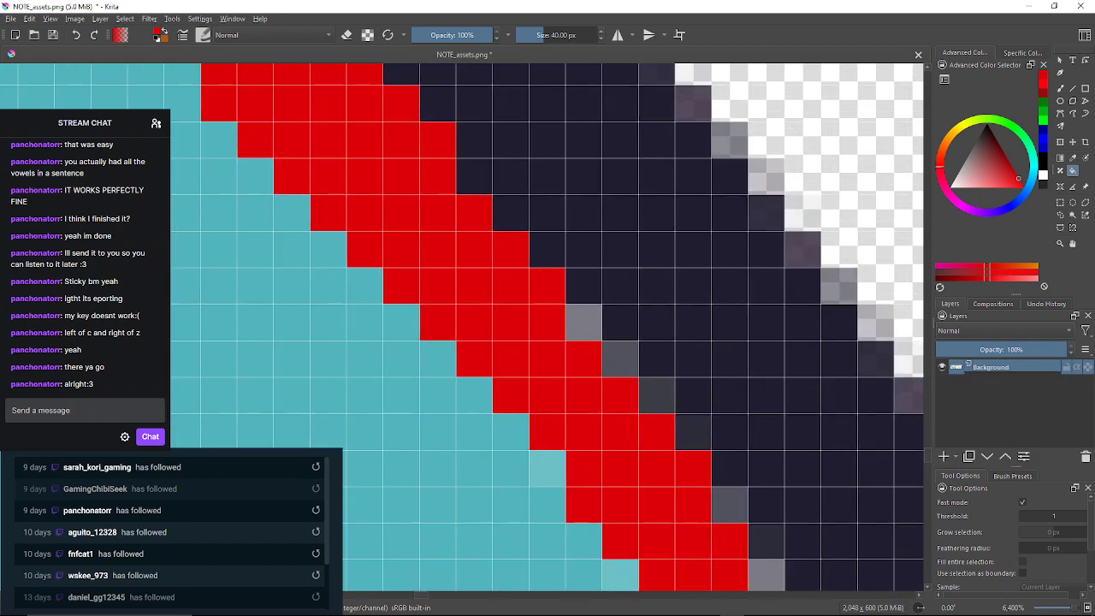
# Fill the leftover grey and pale teal pixels on the slanted edge's last stretch and at the right barb's corner with medium red
pyautogui.click(584, 323)
pyautogui.click(547, 468)
pyautogui.click(620, 359)
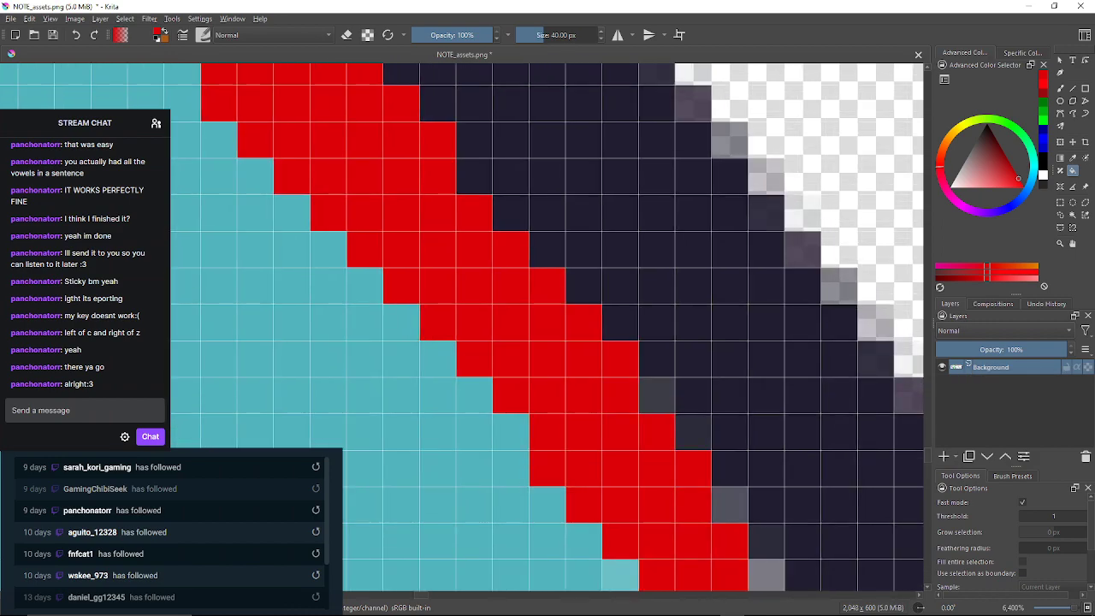
pyautogui.click(657, 395)
pyautogui.moveTo(657, 395); pyautogui.dragTo(569, 254)
pyautogui.click(533, 437)
pyautogui.click(606, 291)
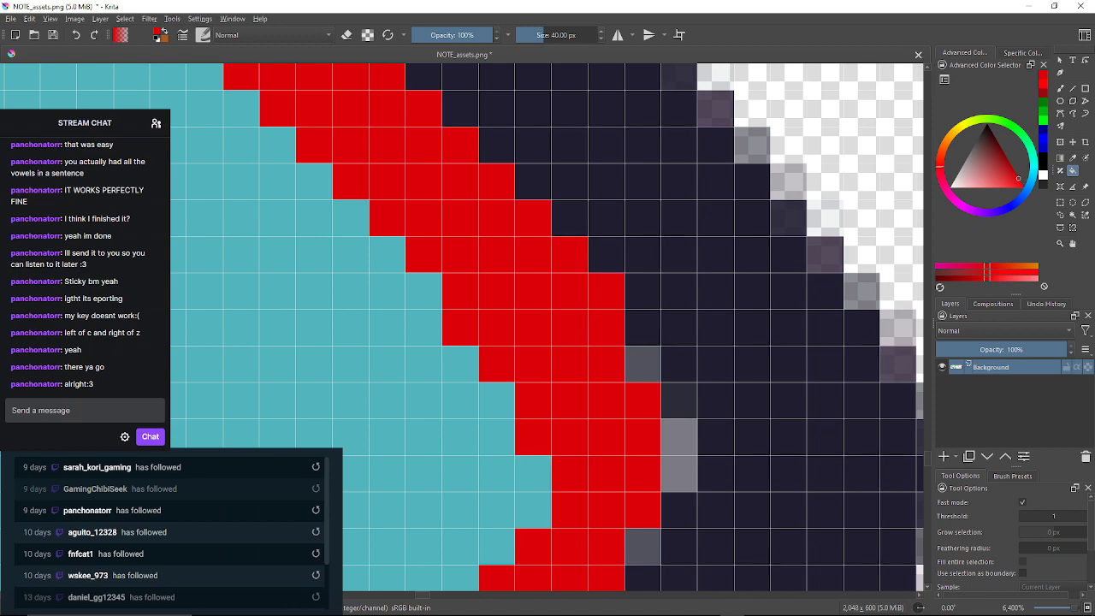
pyautogui.click(643, 363)
pyautogui.click(679, 400)
pyautogui.click(678, 437)
# Fill the grey pixels just below the right barb's corner, on the outer side of the outline, with medium red
pyautogui.moveTo(678, 437); pyautogui.dragTo(646, 249)
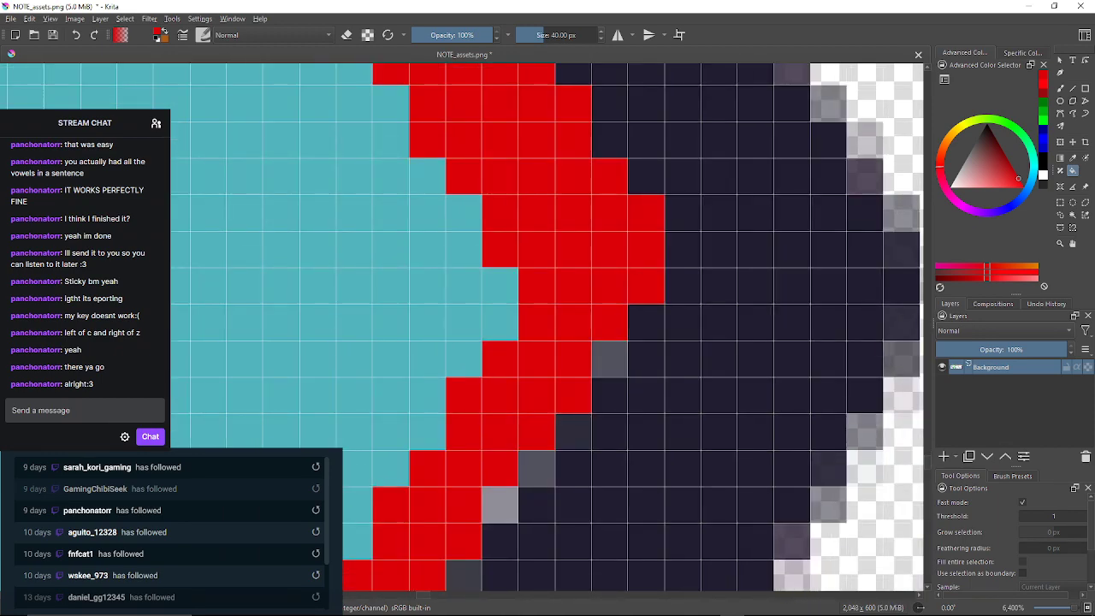
pyautogui.click(609, 359)
pyautogui.click(573, 432)
pyautogui.click(536, 469)
# Fill the grey pixels along the outer side of the lower right slanted edge's first stretch with medium red
pyautogui.moveTo(536, 468); pyautogui.dragTo(592, 336)
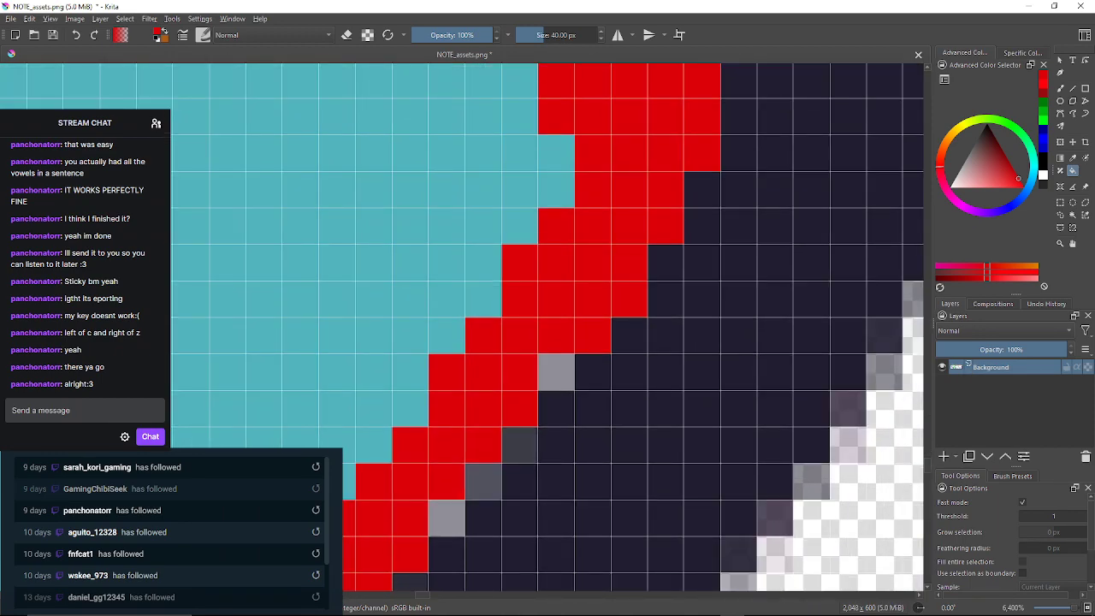
pyautogui.click(556, 372)
pyautogui.click(519, 445)
pyautogui.click(484, 481)
pyautogui.click(447, 518)
pyautogui.moveTo(446, 517); pyautogui.dragTo(558, 306)
pyautogui.click(520, 380)
pyautogui.click(484, 416)
# Fill the next outer grey pixels and the pale teal inner pixels on the upper part of the lower right slanted edge with medium red
pyautogui.moveTo(484, 415); pyautogui.dragTo(569, 283)
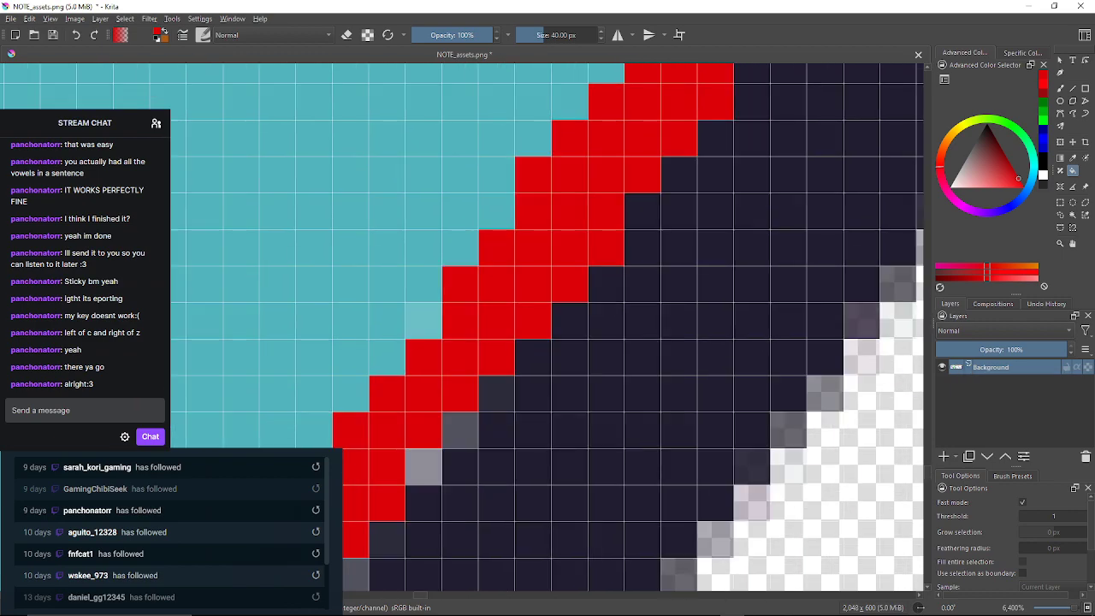
pyautogui.click(496, 394)
pyautogui.click(459, 430)
pyautogui.click(424, 467)
pyautogui.moveTo(424, 467); pyautogui.dragTo(564, 270)
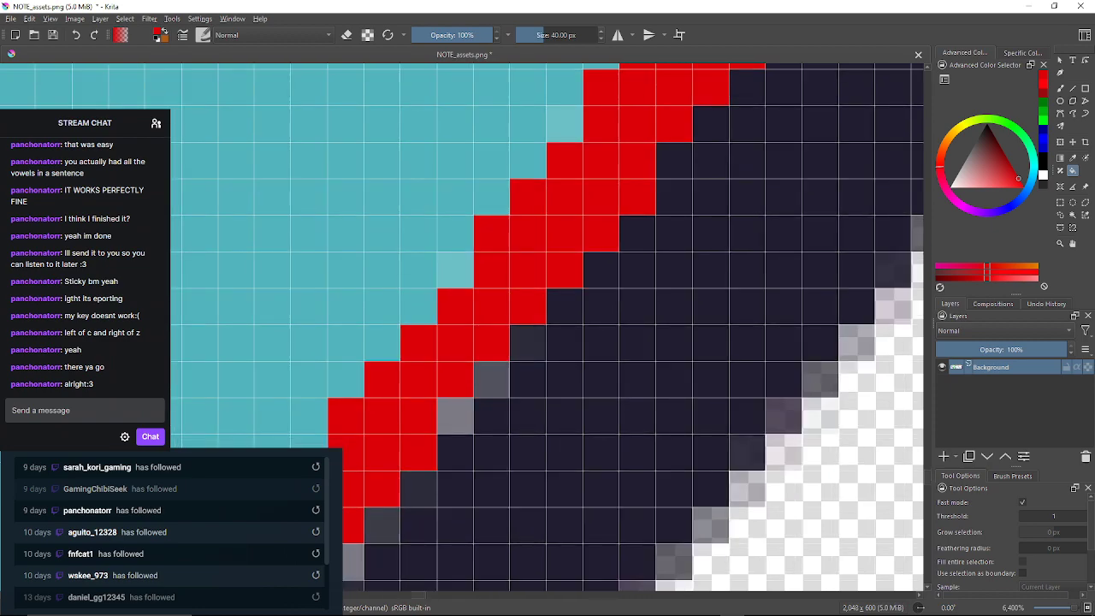
pyautogui.click(455, 270)
pyautogui.moveTo(455, 270); pyautogui.dragTo(381, 456)
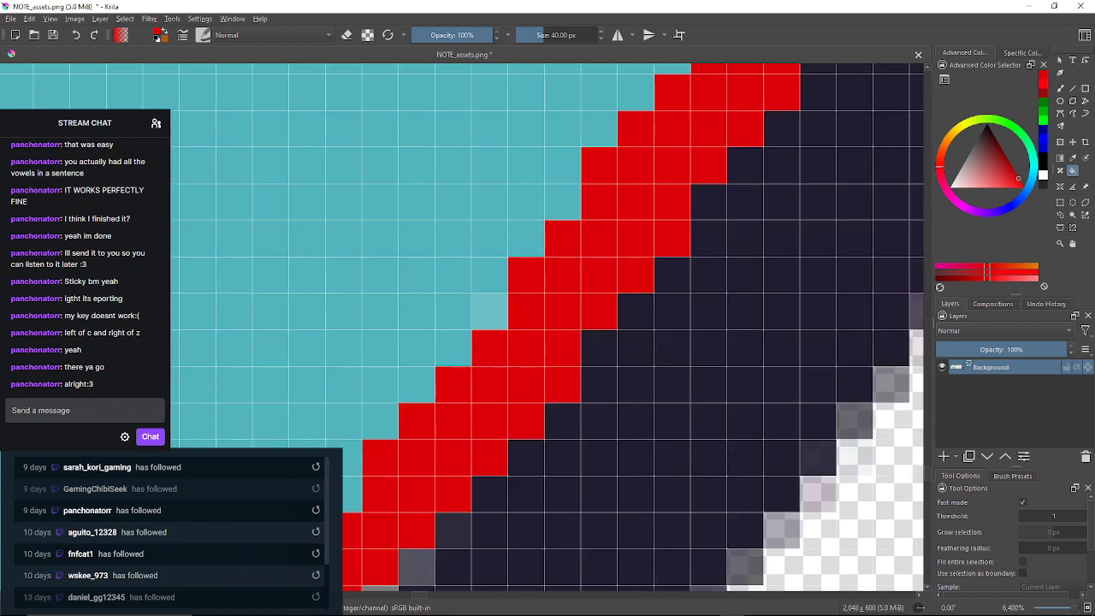
pyautogui.click(489, 311)
# Fill the diagonal runs of grey pixels on the outer side of the lower right slanted edge, above its middle, with medium red
pyautogui.moveTo(453, 445); pyautogui.dragTo(602, 198)
pyautogui.click(603, 283)
pyautogui.click(566, 320)
pyautogui.click(529, 356)
pyautogui.moveTo(529, 356); pyautogui.dragTo(564, 279)
pyautogui.click(529, 354)
pyautogui.click(492, 390)
pyautogui.click(455, 426)
pyautogui.click(455, 462)
# Fill the grey outer pixels and pale teal inner pixels approaching the middle of the lower right slanted edge with medium red
pyautogui.moveTo(455, 463); pyautogui.dragTo(525, 360)
pyautogui.click(490, 396)
pyautogui.click(454, 432)
pyautogui.click(380, 358)
pyautogui.click(417, 468)
pyautogui.moveTo(417, 469); pyautogui.dragTo(565, 256)
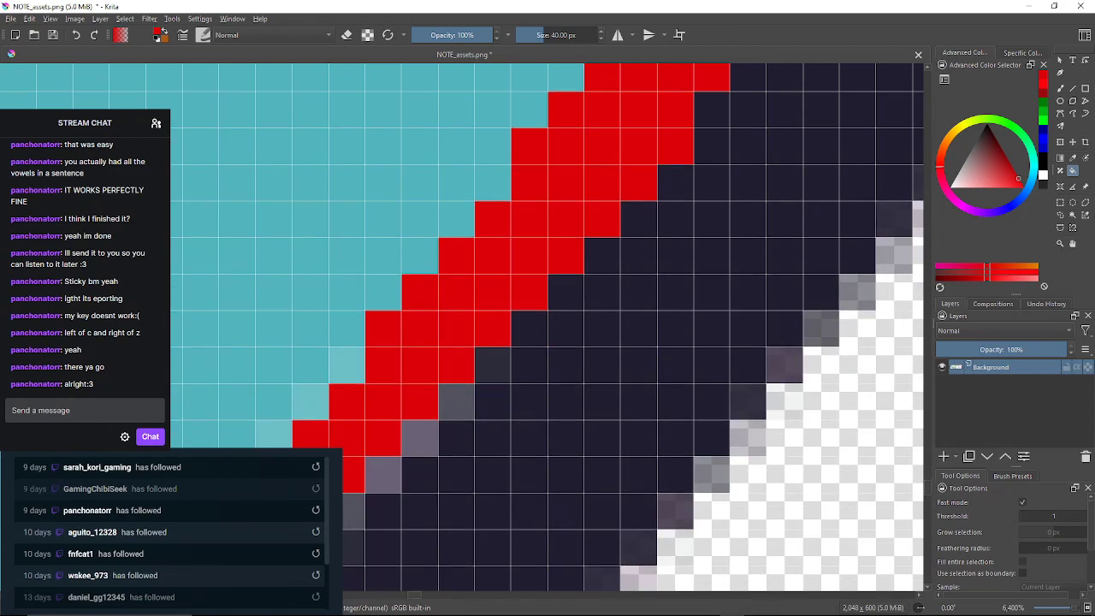
pyautogui.click(493, 365)
pyautogui.click(456, 402)
pyautogui.click(420, 437)
pyautogui.click(348, 365)
pyautogui.click(384, 475)
# Fill the grey and pale teal pixels on both sides of the outline midway down the lower right slanted edge with medium red
pyautogui.moveTo(383, 475); pyautogui.dragTo(507, 355)
pyautogui.click(471, 392)
pyautogui.click(434, 282)
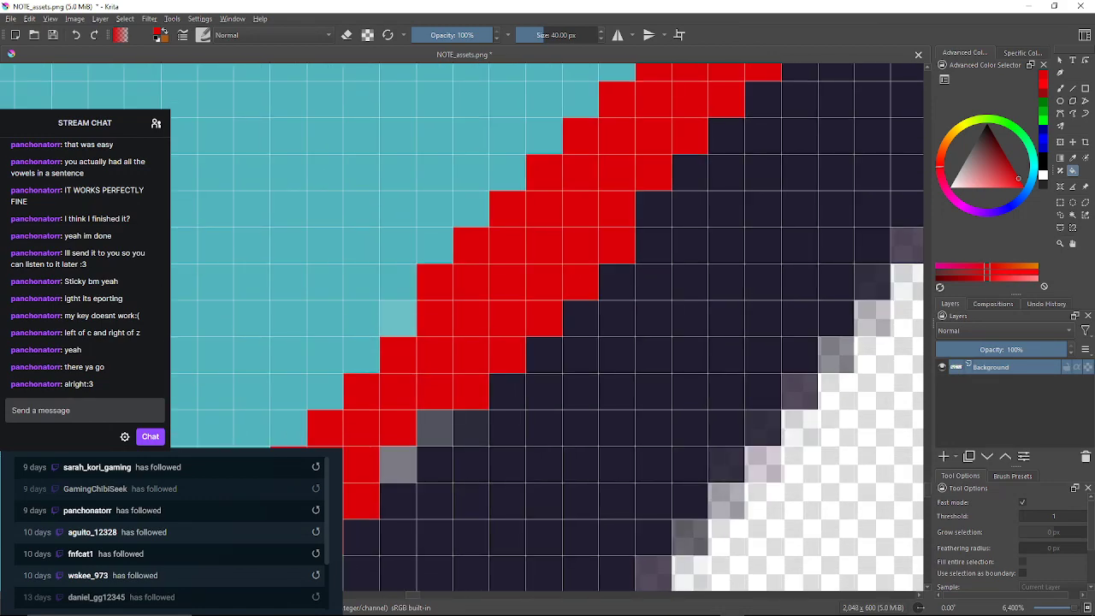
pyautogui.click(470, 428)
pyautogui.click(435, 427)
pyautogui.click(398, 318)
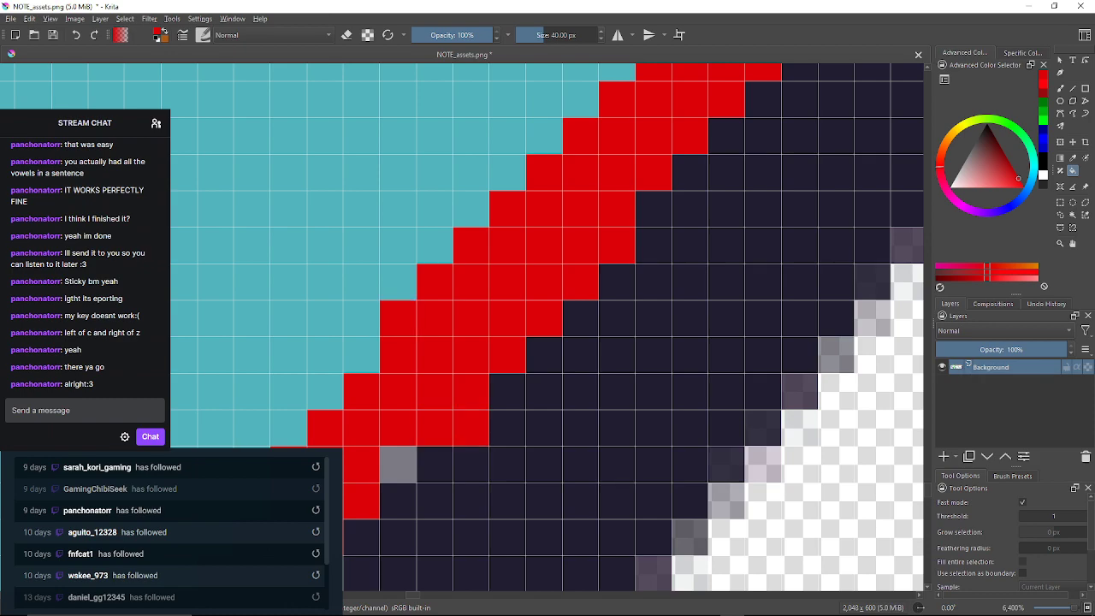
# Fill the dark grey outer pixels and the pale teal inner pixel just past the lower right slanted edge's middle with medium red
pyautogui.moveTo(398, 319); pyautogui.dragTo(440, 274)
pyautogui.click(439, 420)
pyautogui.moveTo(440, 420); pyautogui.dragTo(569, 334)
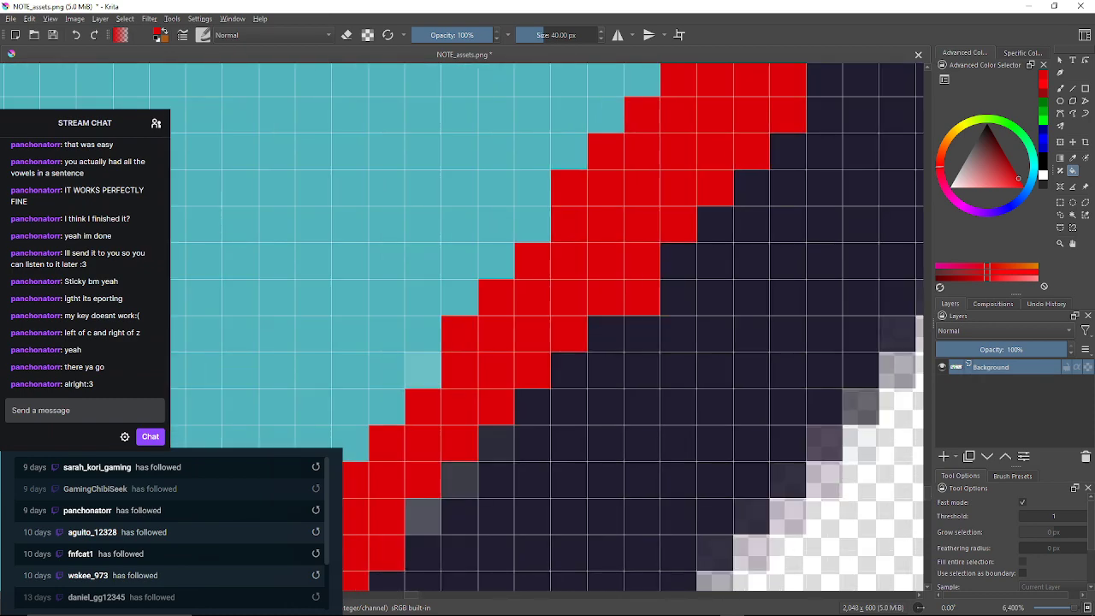
pyautogui.click(496, 443)
pyautogui.click(422, 371)
pyautogui.click(460, 480)
pyautogui.click(423, 517)
# Fill the grey and pale teal pixels bordering the outline on the lower stretch of the lower right slanted edge with medium red
pyautogui.moveTo(423, 517); pyautogui.dragTo(591, 331)
pyautogui.click(517, 440)
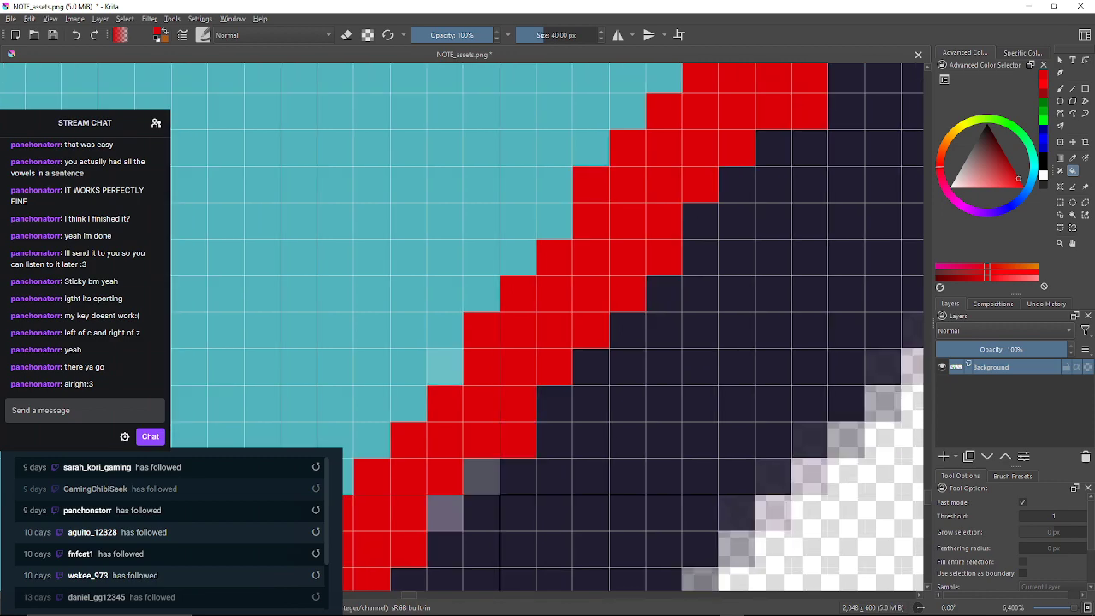
pyautogui.click(445, 367)
pyautogui.click(480, 477)
pyautogui.click(444, 513)
pyautogui.moveTo(445, 514); pyautogui.dragTo(687, 279)
pyautogui.click(615, 389)
pyautogui.click(578, 425)
pyautogui.click(542, 461)
pyautogui.click(505, 498)
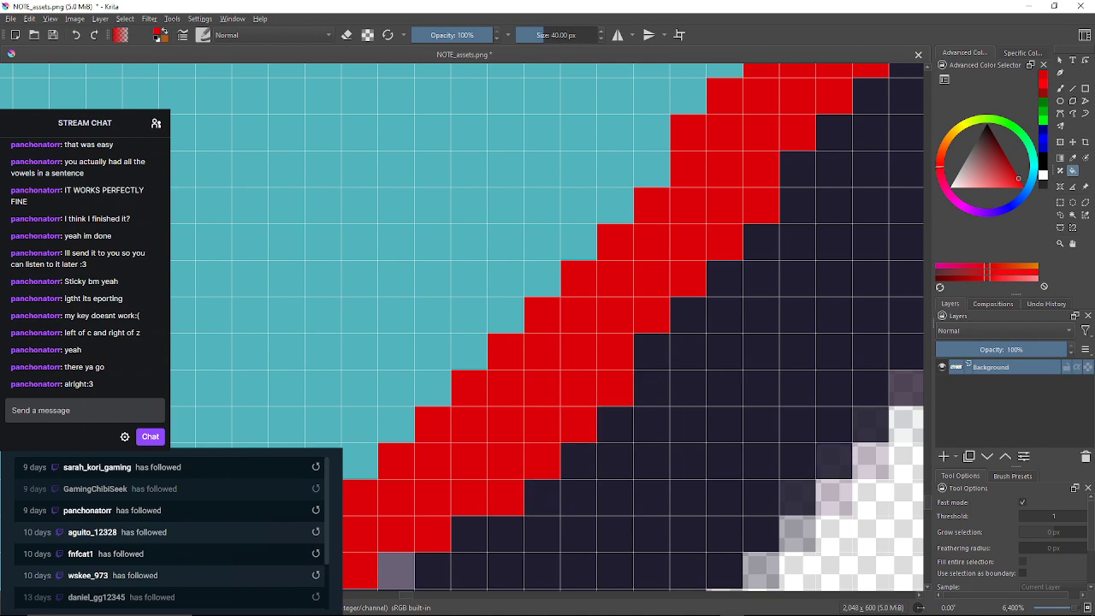
# Fill the grey pixels on the outer side of the lower right slanted edge where it starts to flatten with medium red
pyautogui.moveTo(506, 498); pyautogui.dragTo(623, 366)
pyautogui.click(514, 439)
pyautogui.moveTo(513, 439); pyautogui.dragTo(574, 393)
pyautogui.click(539, 429)
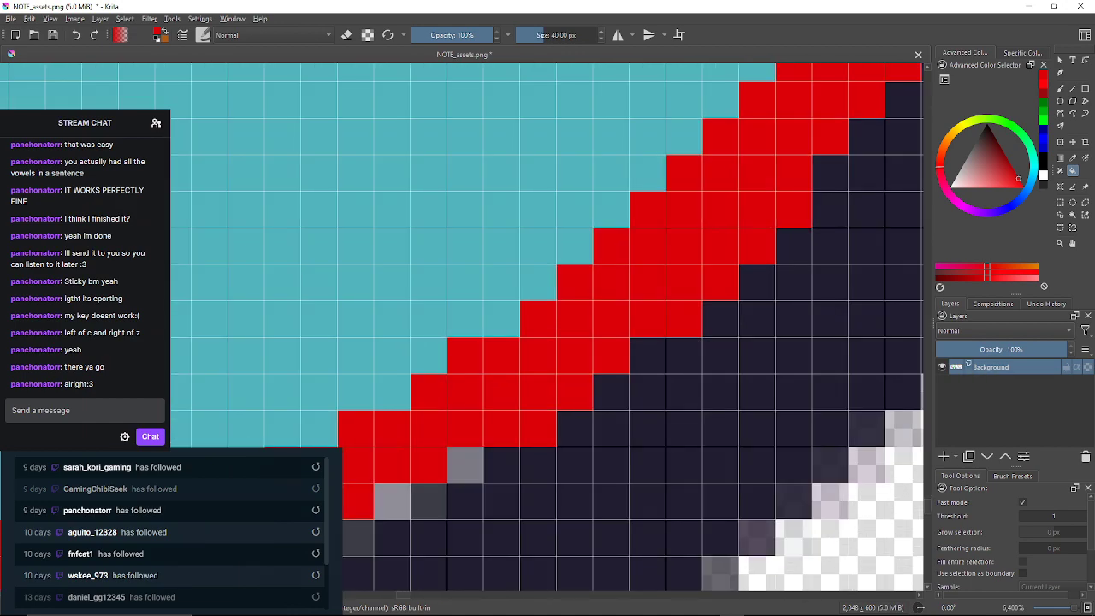
pyautogui.click(464, 466)
pyautogui.click(430, 502)
pyautogui.click(393, 502)
# Fill the dark grey and grey pixels beneath the outline just right of the arrow's bottom tip with medium red
pyautogui.moveTo(393, 502); pyautogui.dragTo(509, 447)
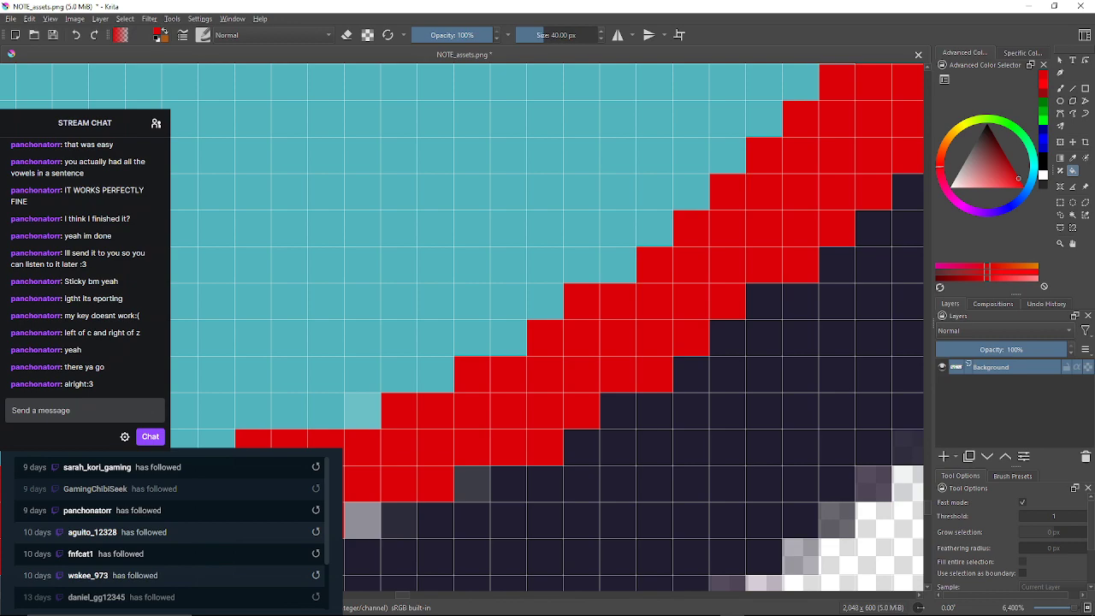
pyautogui.click(472, 484)
pyautogui.click(398, 520)
pyautogui.click(362, 521)
pyautogui.moveTo(362, 520); pyautogui.dragTo(599, 416)
pyautogui.click(490, 455)
pyautogui.click(454, 455)
# Fill the grey strip and the dark grey pixel beneath the flat outline of the arrow's bottom tip with medium red
pyautogui.moveTo(453, 455); pyautogui.dragTo(749, 402)
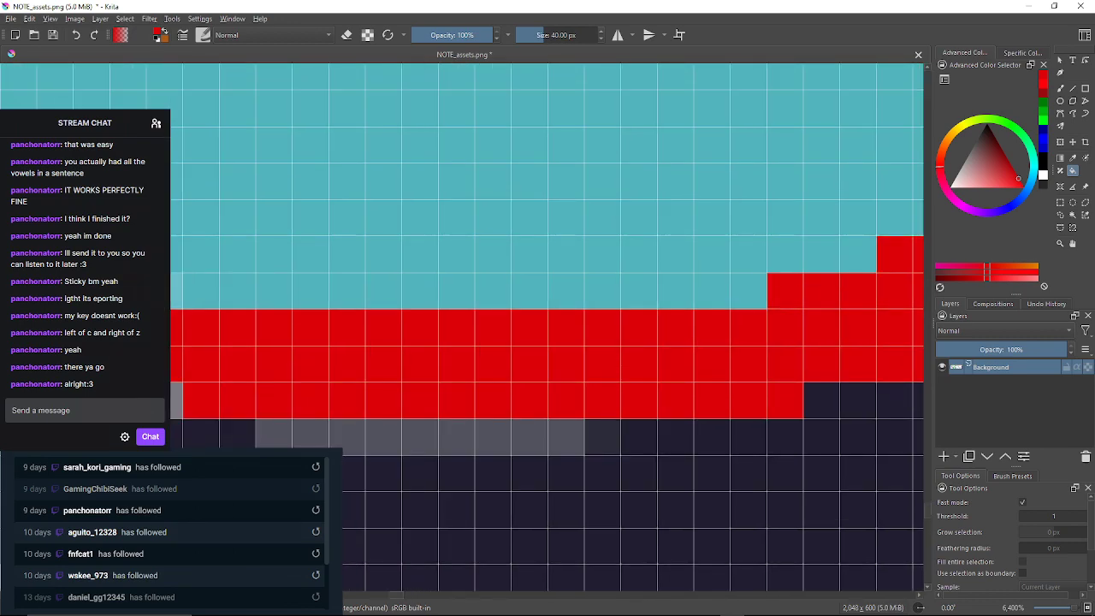
pyautogui.click(602, 437)
pyautogui.click(560, 437)
# Fill the grey outer and pale teal inner pixels just left of the bottom tip, where the outline starts rising, with medium red
pyautogui.moveTo(560, 437); pyautogui.dragTo(814, 425)
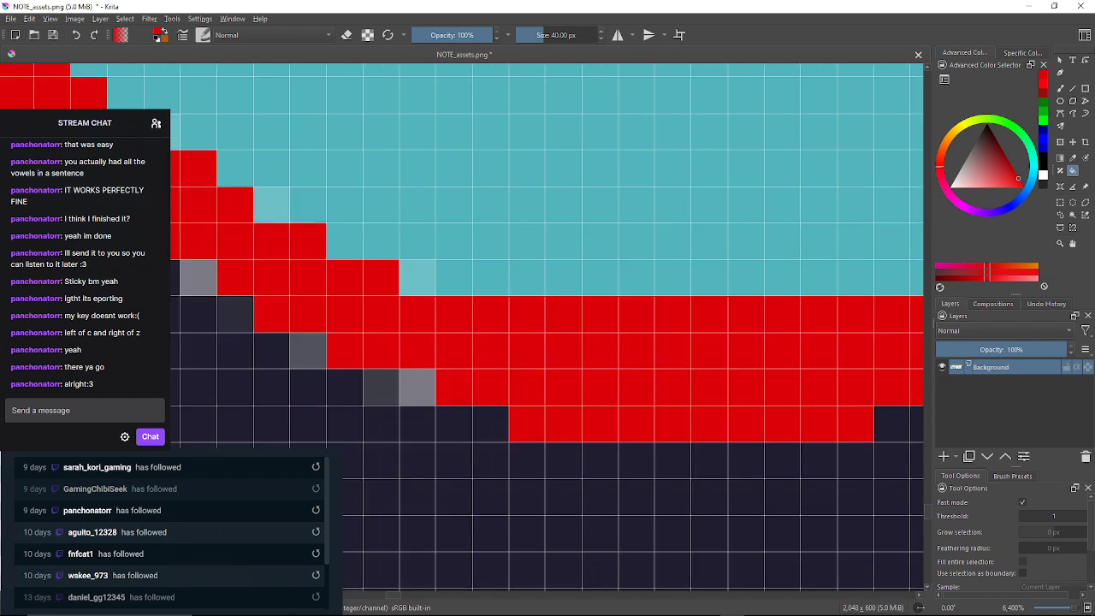
pyautogui.click(418, 388)
pyautogui.click(417, 278)
pyautogui.click(381, 387)
pyautogui.click(307, 351)
pyautogui.moveTo(307, 351); pyautogui.dragTo(496, 411)
pyautogui.click(422, 374)
pyautogui.click(458, 265)
pyautogui.click(385, 339)
# Fill the grey outer pixels and the pale teal inner pixel on the lower left slanted edge's first stretch with medium red
pyautogui.moveTo(385, 339); pyautogui.dragTo(524, 413)
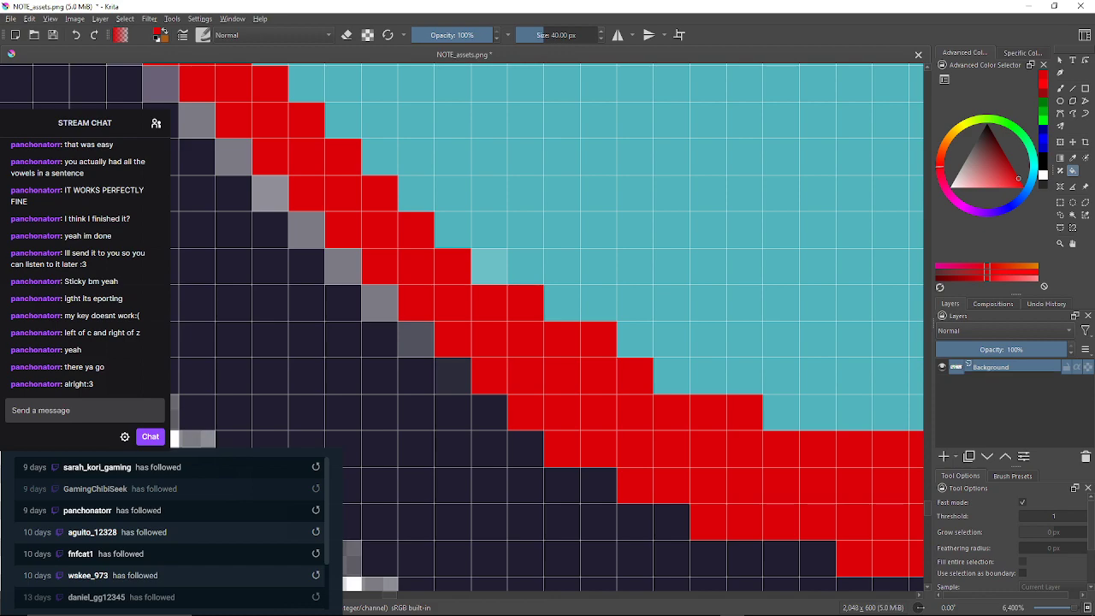
pyautogui.click(453, 376)
pyautogui.click(416, 339)
pyautogui.click(489, 267)
pyautogui.click(379, 303)
pyautogui.click(343, 267)
# Fill the next diagonal run of grey pixels on the outer side of the lower left slanted edge with medium red
pyautogui.moveTo(343, 267); pyautogui.dragTo(446, 400)
pyautogui.click(409, 362)
pyautogui.click(373, 326)
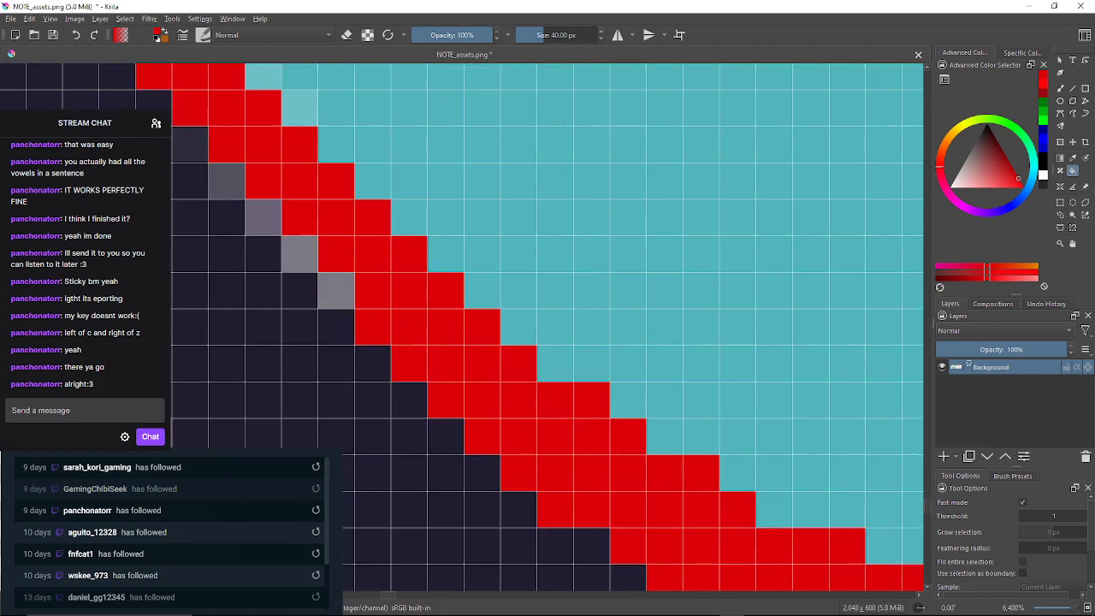
pyautogui.click(337, 291)
pyautogui.click(300, 253)
pyautogui.click(263, 218)
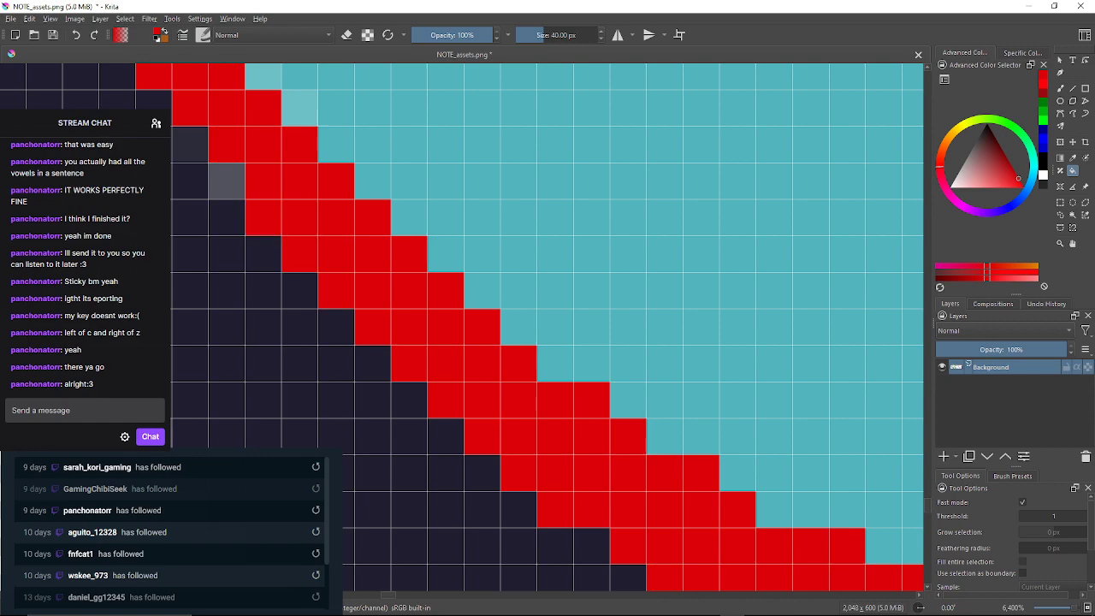
# Fill the pale teal inner pixels and grey outer pixels where the lower left slanted edge becomes steeper with medium red
pyautogui.moveTo(264, 217); pyautogui.dragTo(296, 334)
pyautogui.click(331, 226)
pyautogui.click(222, 263)
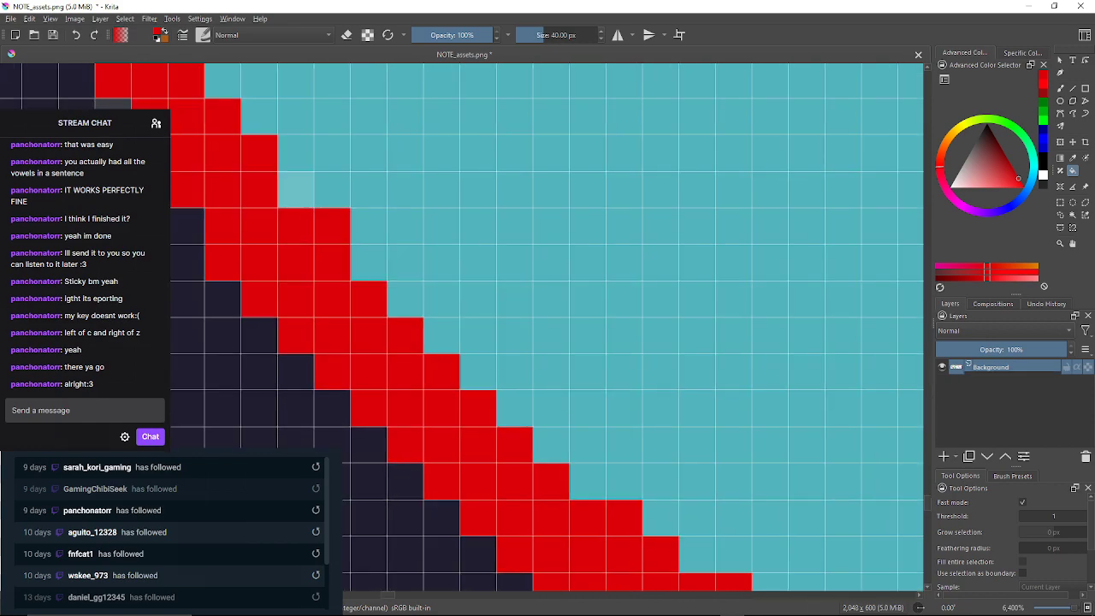
pyautogui.click(296, 189)
pyautogui.moveTo(296, 189); pyautogui.dragTo(327, 180)
pyautogui.click(289, 289)
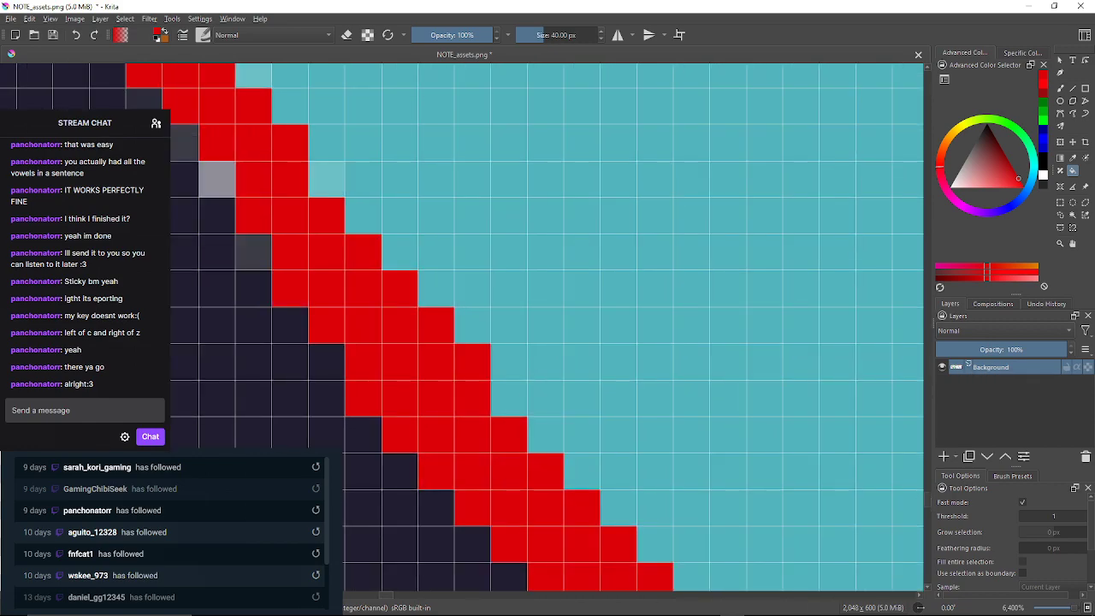
pyautogui.click(253, 251)
pyautogui.click(327, 180)
pyautogui.click(216, 179)
# Fill the grey and pale teal pixels beside the outline on the next steeper stretch of the lower left slanted edge with medium red
pyautogui.moveTo(216, 179); pyautogui.dragTo(395, 314)
pyautogui.click(432, 206)
pyautogui.moveTo(432, 206); pyautogui.dragTo(430, 211)
pyautogui.click(356, 283)
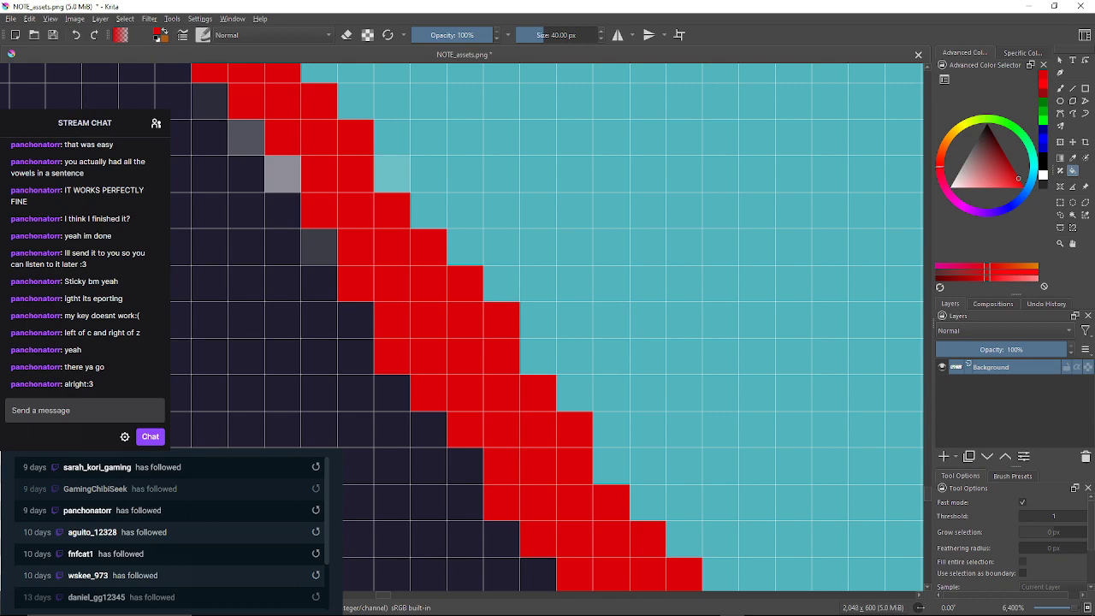
pyautogui.click(319, 247)
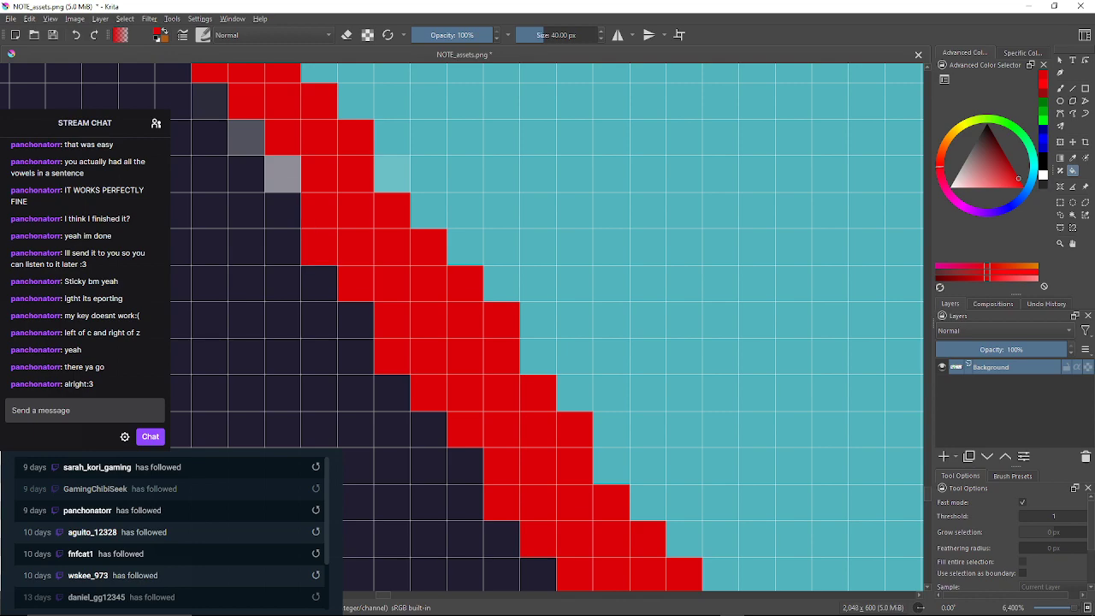
pyautogui.click(392, 175)
pyautogui.click(282, 174)
# Continue up the lower left slanted edge, filling its grey outer pixels and pale teal inner pixels with medium red
pyautogui.moveTo(282, 174); pyautogui.dragTo(405, 324)
pyautogui.click(368, 287)
pyautogui.click(406, 178)
pyautogui.click(333, 251)
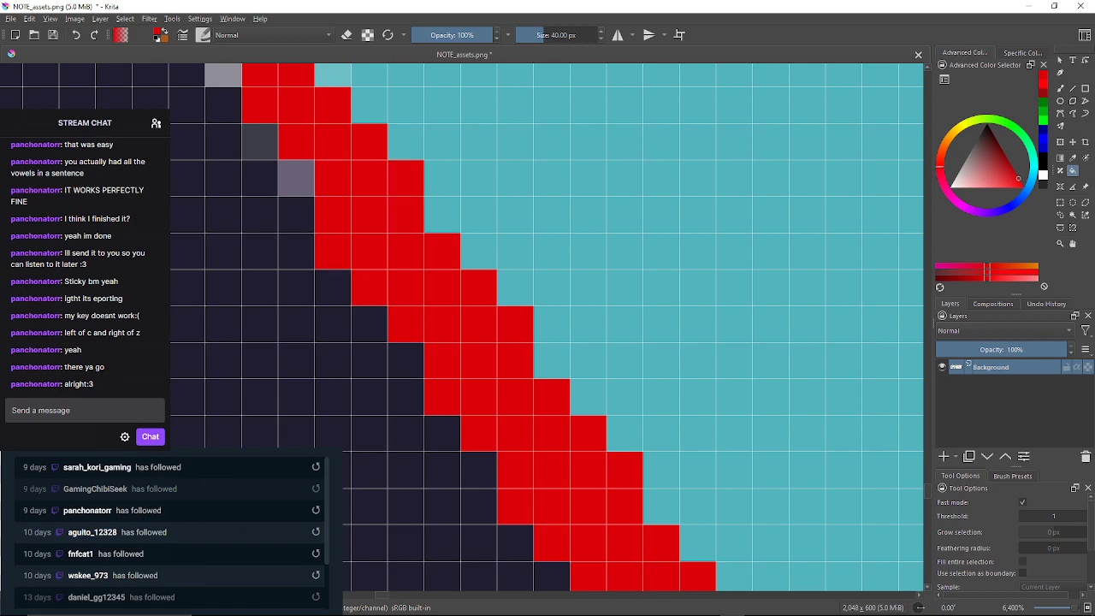
pyautogui.click(296, 178)
pyautogui.moveTo(296, 178); pyautogui.dragTo(372, 266)
pyautogui.click(336, 229)
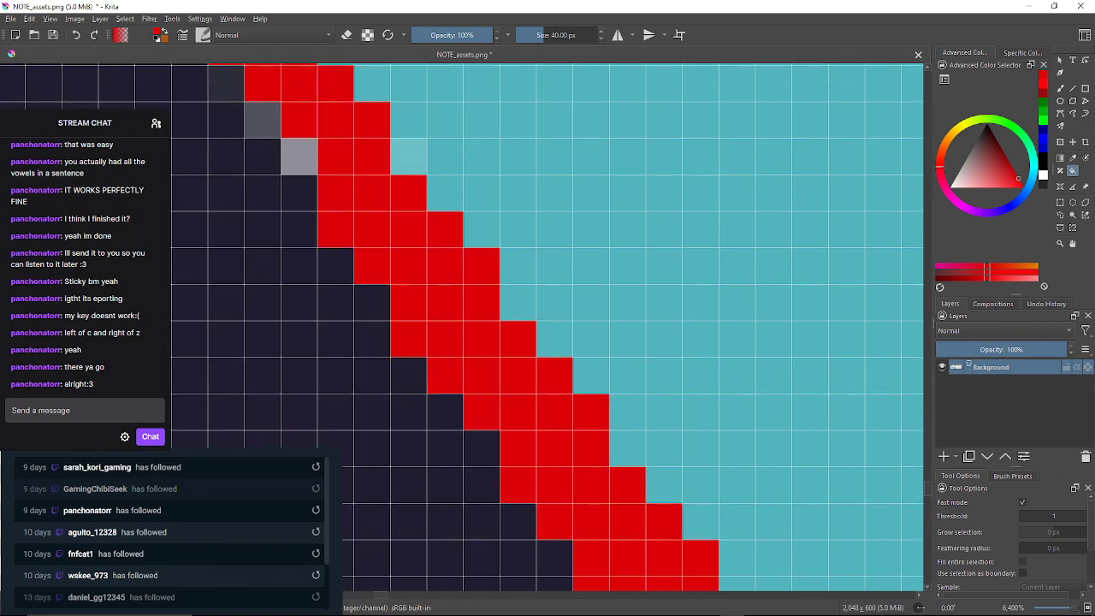
pyautogui.click(409, 156)
pyautogui.click(298, 157)
# Fill the grey outer pixels and the pale teal inner pixel farther up the steep lower left slanted edge with medium red
pyautogui.moveTo(298, 157); pyautogui.dragTo(349, 230)
pyautogui.click(313, 193)
pyautogui.click(276, 156)
pyautogui.moveTo(277, 156); pyautogui.dragTo(421, 374)
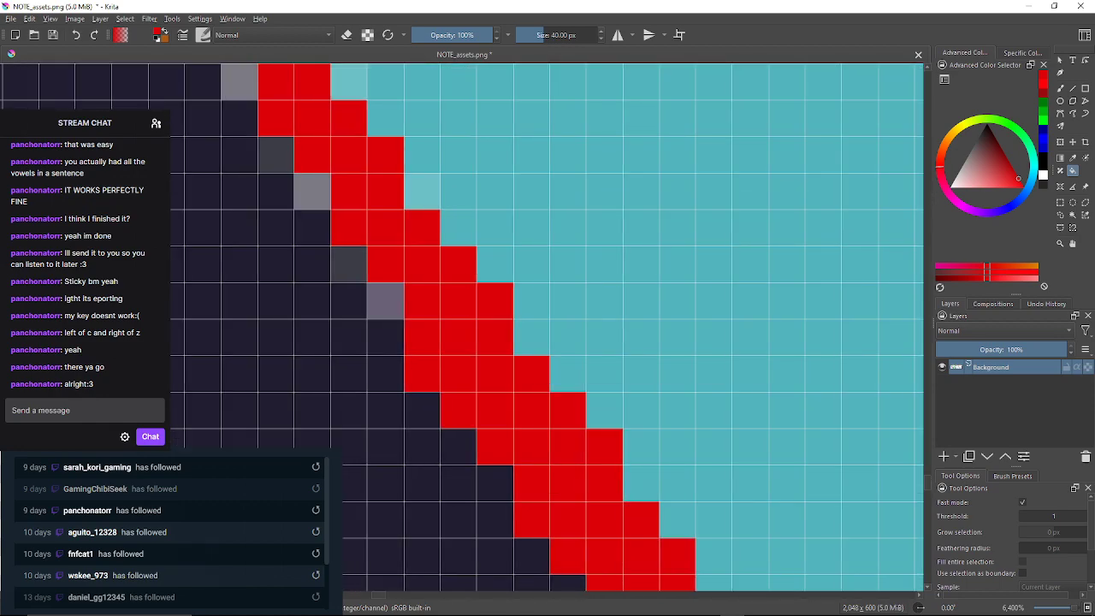
pyautogui.click(385, 301)
pyautogui.click(422, 190)
pyautogui.click(349, 264)
pyautogui.click(312, 191)
pyautogui.click(277, 155)
# Fill the grey and pale teal pixels on both sides of the outline along the lower left slanted edge's next higher stretch
pyautogui.moveTo(276, 155); pyautogui.dragTo(412, 331)
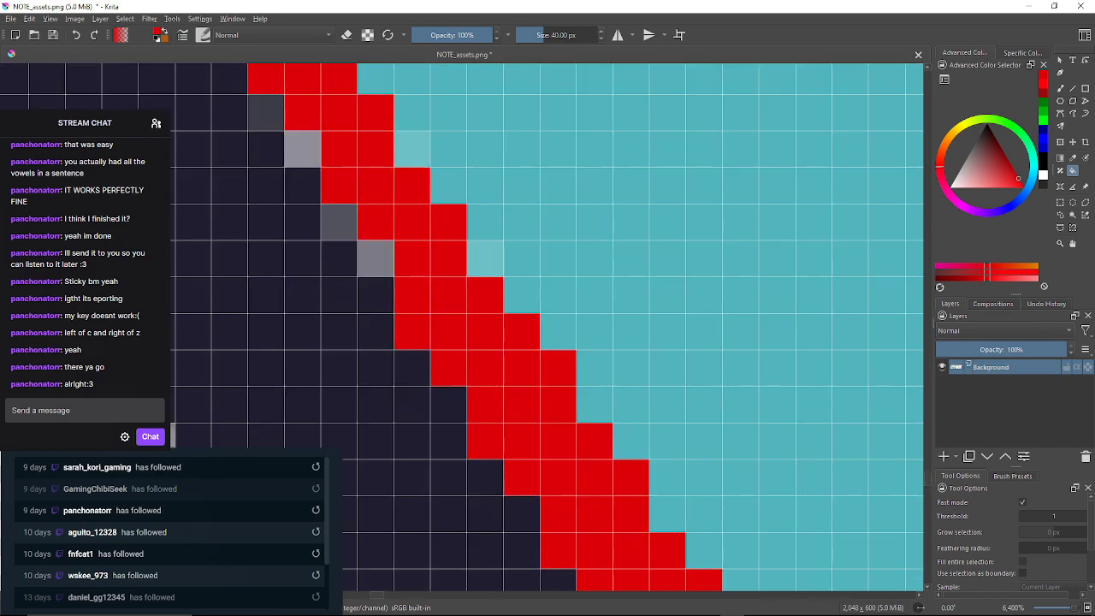
pyautogui.click(484, 259)
pyautogui.click(375, 258)
pyautogui.click(338, 221)
pyautogui.click(412, 149)
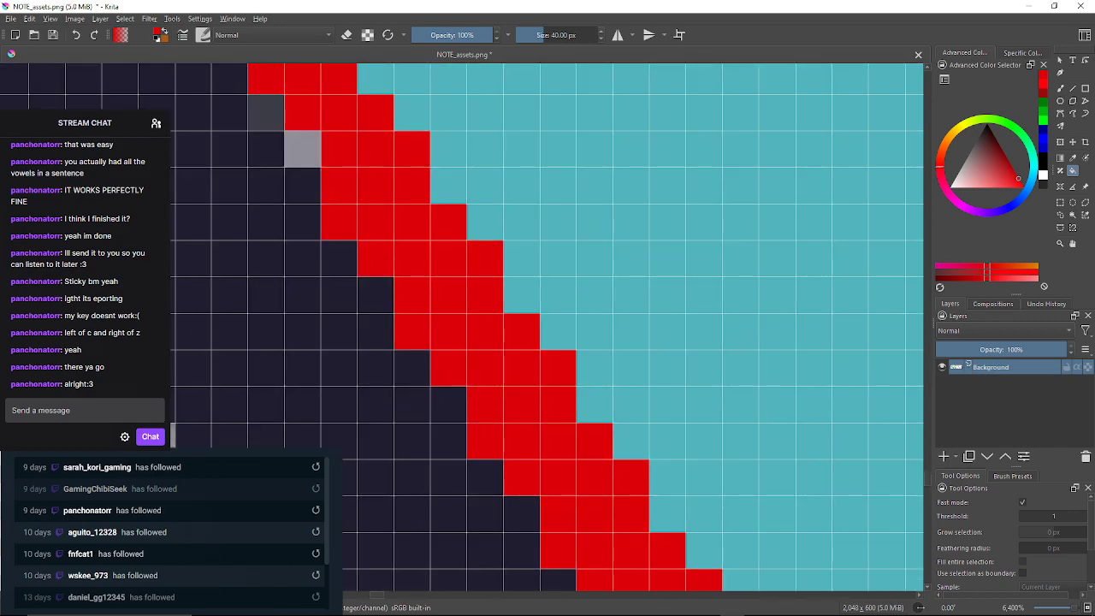
pyautogui.hotkey('ctrl', 'z')
pyautogui.hotkey('ctrl', 'z')
pyautogui.click(296, 229)
pyautogui.click(369, 156)
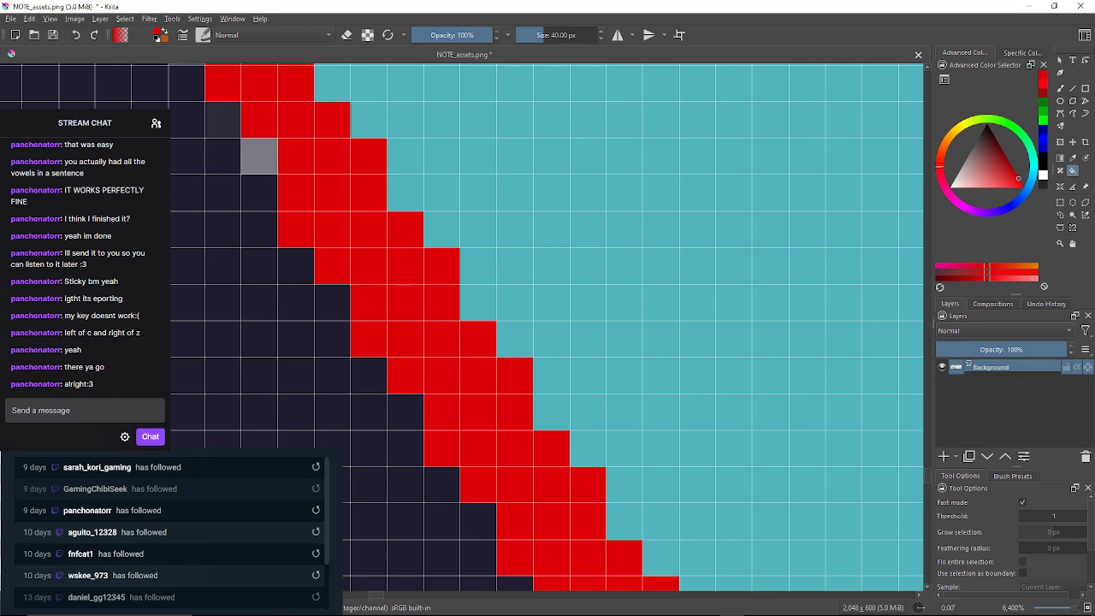
pyautogui.click(259, 157)
# Fill the next grey pixels on the outer side of the lower left slanted edge, above the cleaned stretch, with medium red
pyautogui.moveTo(259, 157); pyautogui.dragTo(349, 316)
pyautogui.click(312, 279)
pyautogui.click(276, 207)
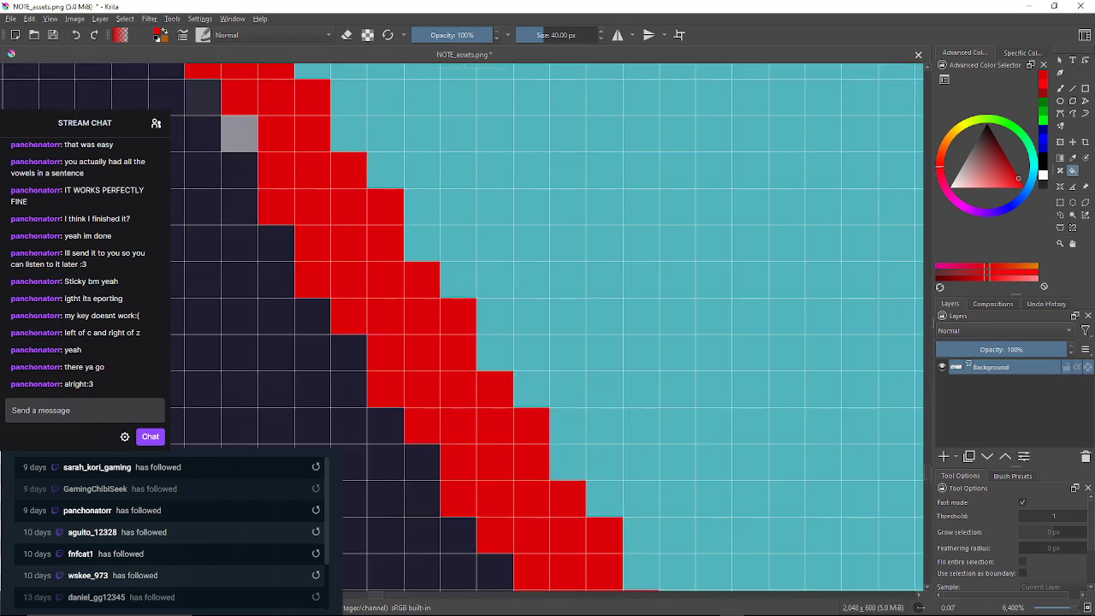
pyautogui.hotkey('ctrl', 'z')
pyautogui.click(283, 206)
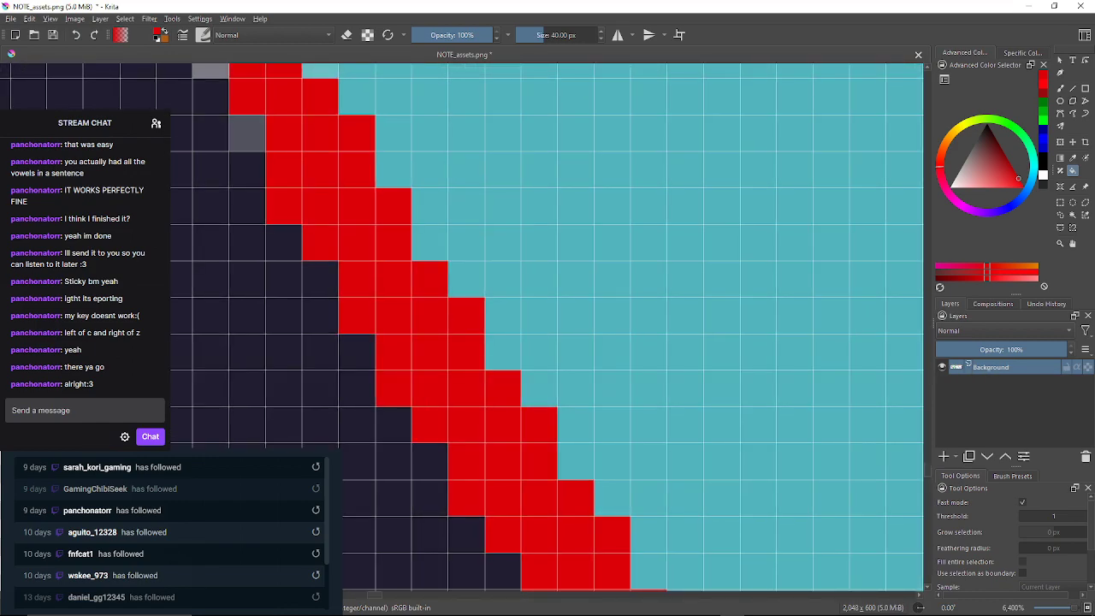
# Fill the remaining grey outer pixels and the pale teal inner pixel near the upper part of the lower left slanted edge with medium red
pyautogui.click(247, 133)
pyautogui.moveTo(247, 132); pyautogui.dragTo(360, 309)
pyautogui.click(433, 236)
pyautogui.click(324, 235)
# Fill the blended grey and pale teal pixels on both sides of the outline up to the arrow's left corner with medium red
pyautogui.moveTo(323, 235); pyautogui.dragTo(377, 318)
pyautogui.click(340, 245)
pyautogui.click(414, 156)
pyautogui.click(305, 172)
pyautogui.click(305, 99)
pyautogui.moveTo(304, 100); pyautogui.dragTo(222, 373)
pyautogui.click(296, 299)
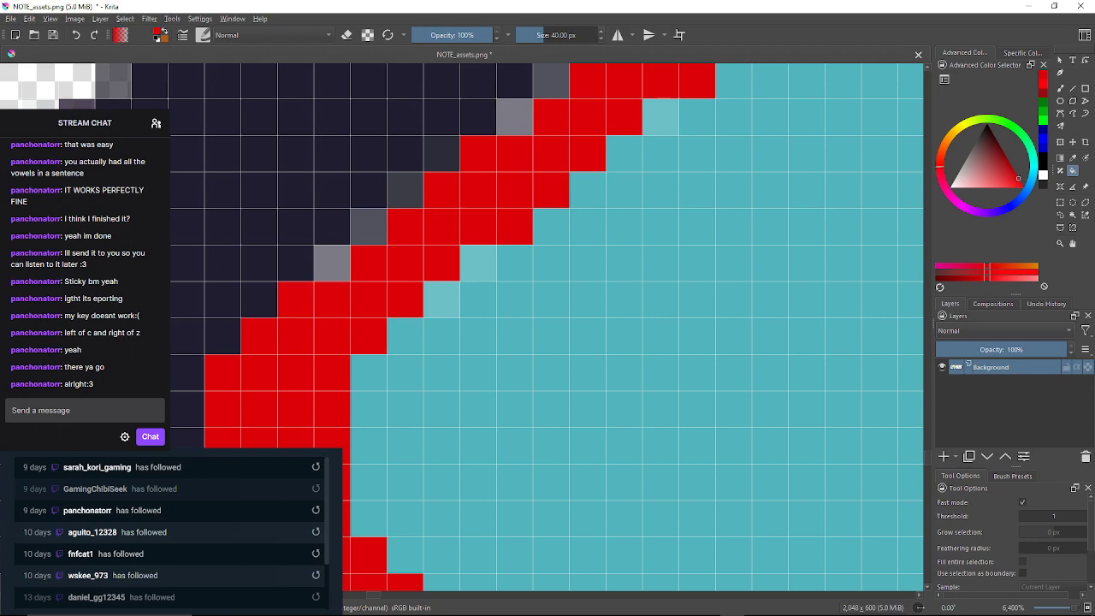
# Fill the grey outer and pale teal inner pixels along the upper left slanted edge just above the left corner with medium red
pyautogui.click(442, 299)
pyautogui.click(333, 264)
pyautogui.click(370, 225)
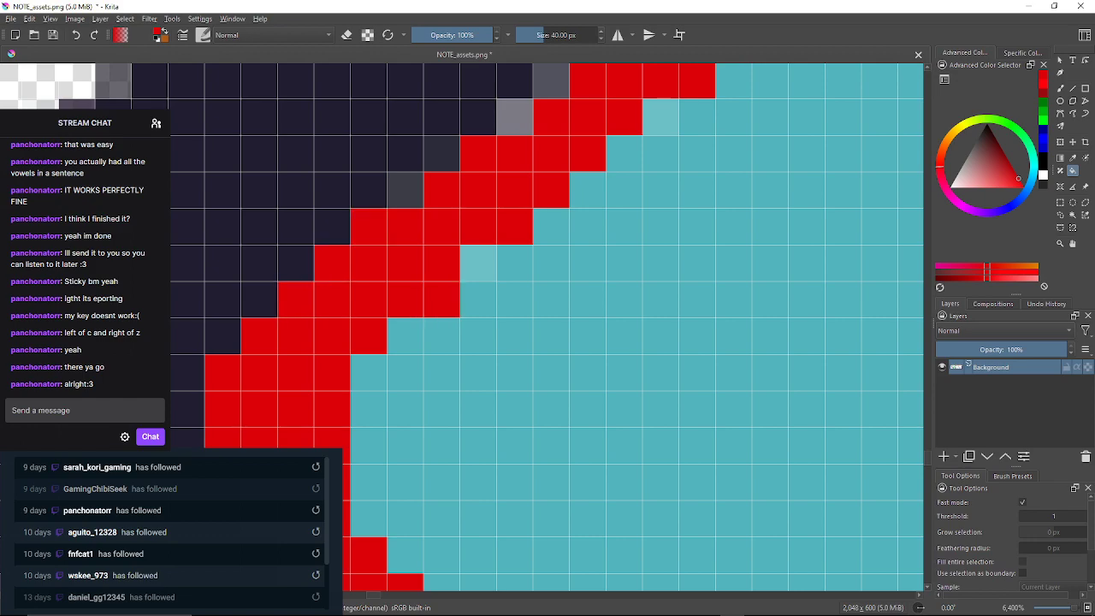
pyautogui.click(479, 263)
pyautogui.click(406, 189)
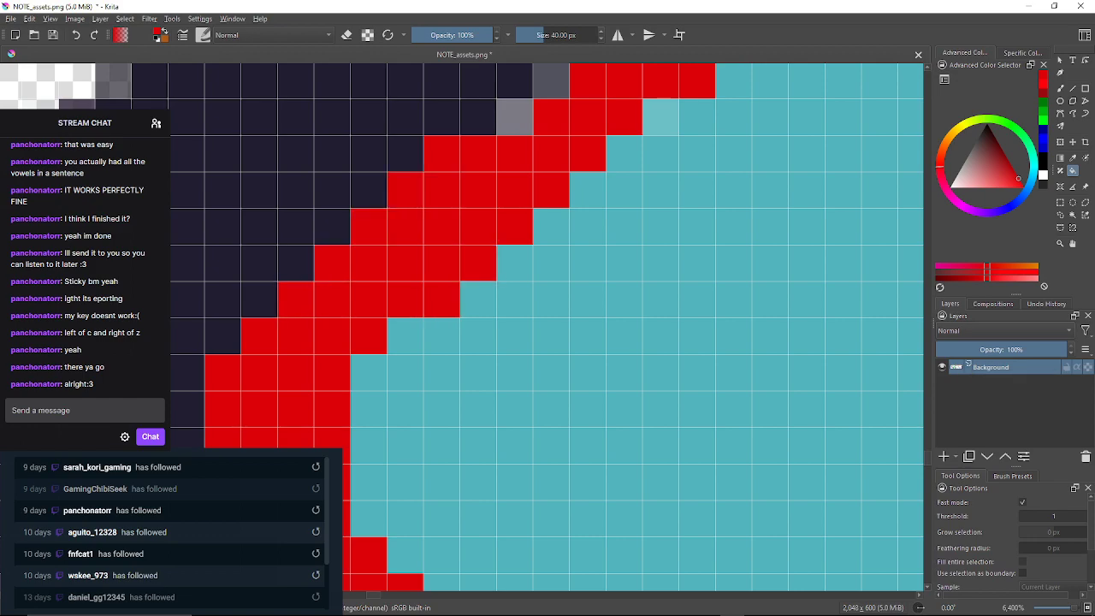
pyautogui.click(442, 153)
# Continue up the upper left slanted edge, filling the next grey outer pixels and the pale teal inner pixel with medium red
pyautogui.moveTo(441, 153); pyautogui.dragTo(395, 232)
pyautogui.click(468, 197)
pyautogui.click(506, 160)
pyautogui.click(541, 124)
pyautogui.click(614, 197)
# Fill the grey outer pixels farther up the upper left slanted edge with medium red
pyautogui.moveTo(614, 196); pyautogui.dragTo(557, 279)
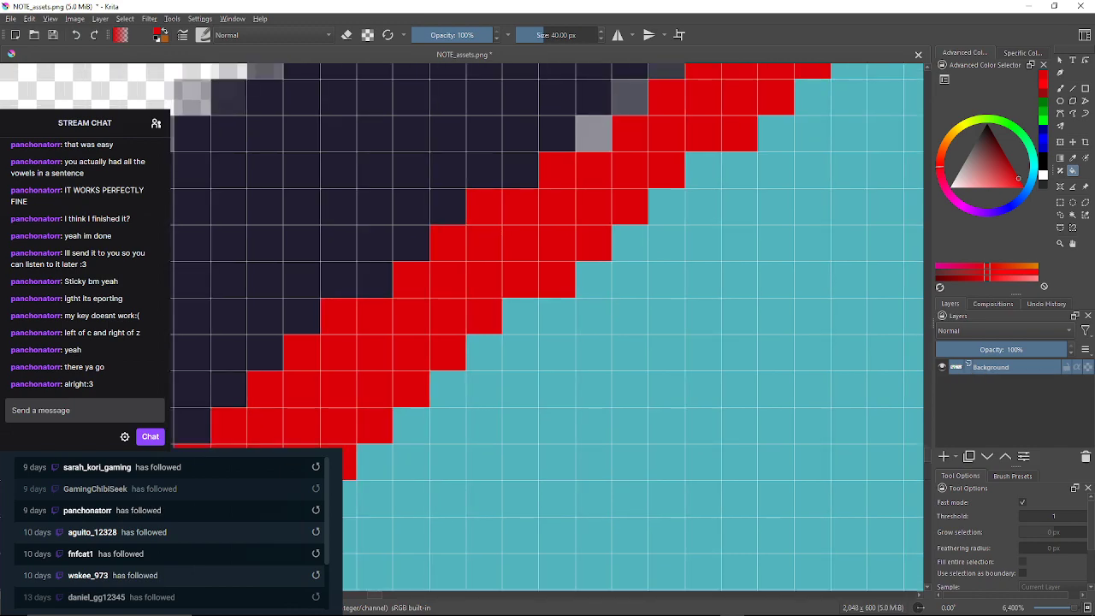
pyautogui.click(594, 133)
pyautogui.click(630, 97)
pyautogui.moveTo(629, 97); pyautogui.dragTo(565, 188)
pyautogui.click(601, 152)
# Fill the last grey pixels of the upper left slanted edge and those around its peak with medium red
pyautogui.moveTo(601, 153); pyautogui.dragTo(420, 264)
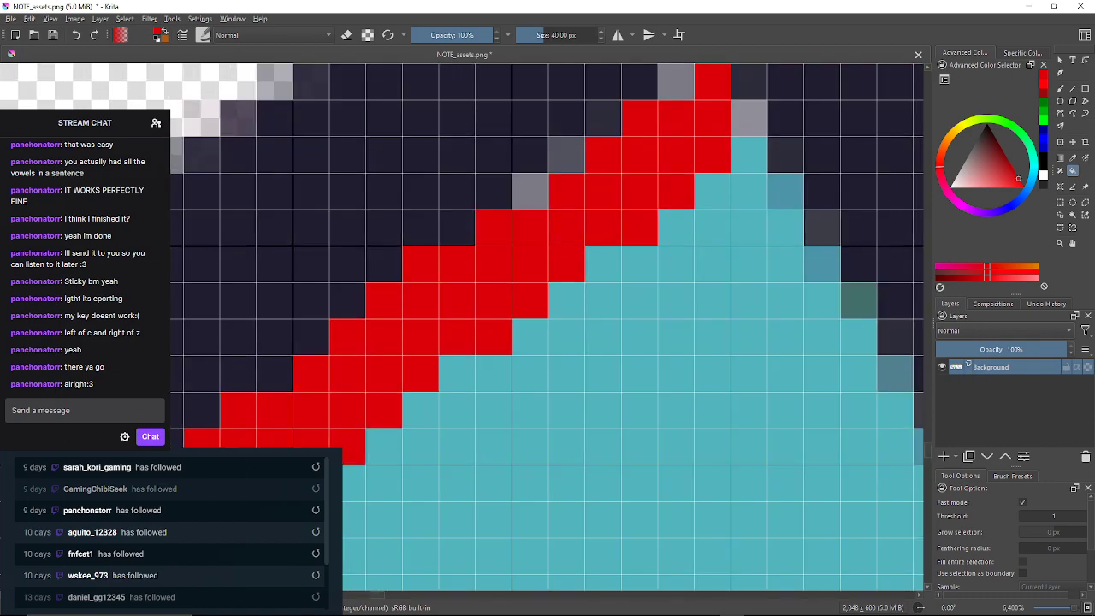
pyautogui.click(530, 192)
pyautogui.click(567, 156)
pyautogui.click(603, 119)
pyautogui.moveTo(603, 118); pyautogui.dragTo(500, 202)
pyautogui.click(573, 164)
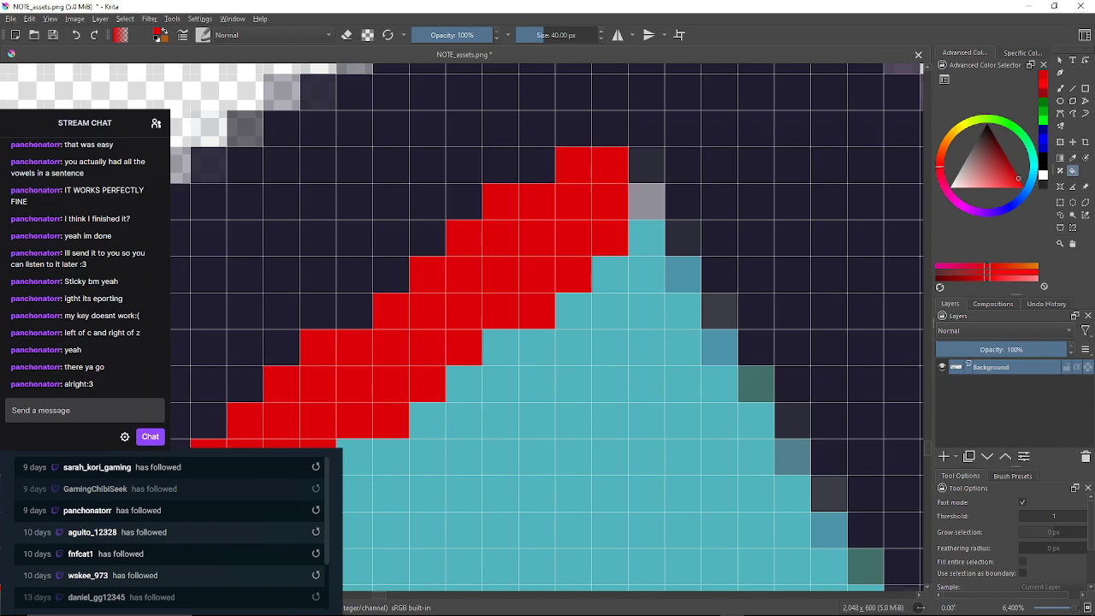
pyautogui.click(647, 165)
pyautogui.click(647, 201)
# Change the fill colour to fully saturated bright red for the down arrow's outer outline
pyautogui.scroll(-6, 648, 201)
pyautogui.scroll(-3, 647, 201)
pyautogui.moveTo(647, 201); pyautogui.dragTo(593, 225)
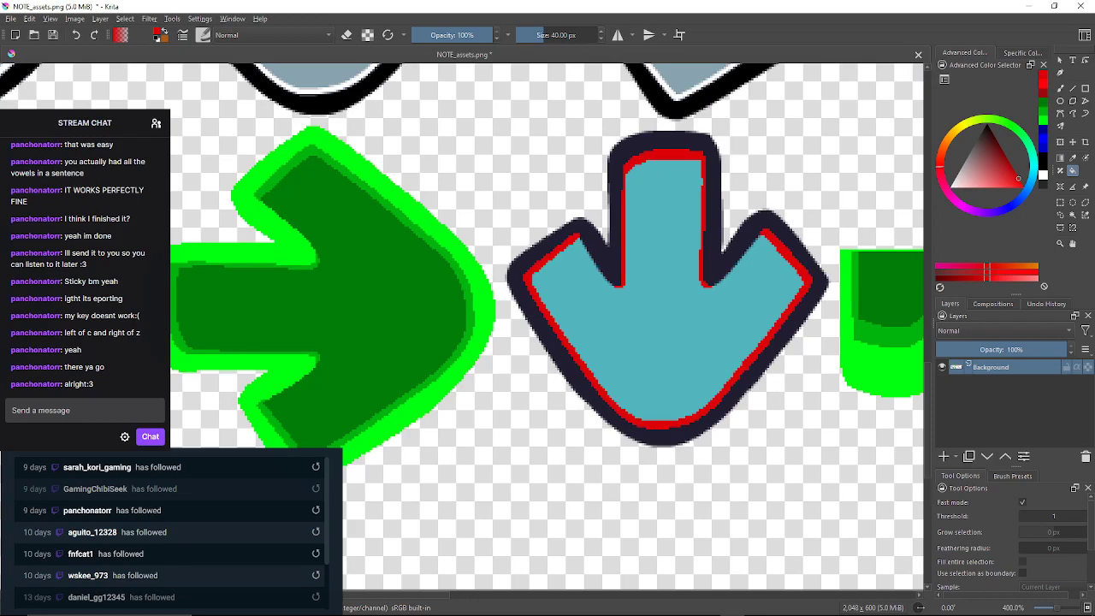
pyautogui.click(1023, 187)
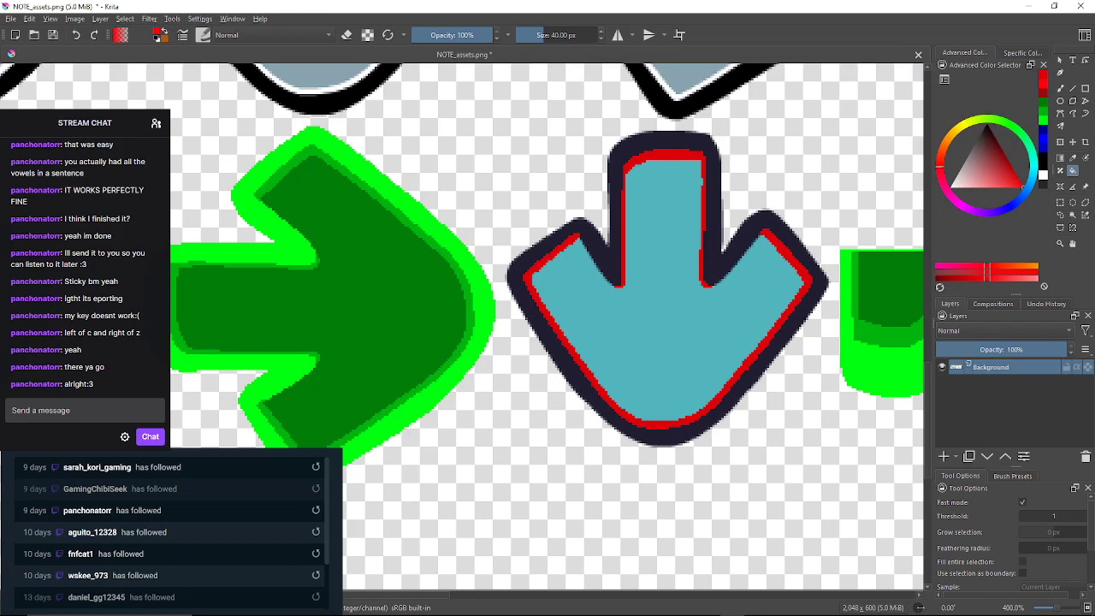
# Set the fill threshold to 50 and fill the down arrow's dark outer outline with bright red
pyautogui.click(1053, 516)
pyautogui.scroll(3, 693, 164)
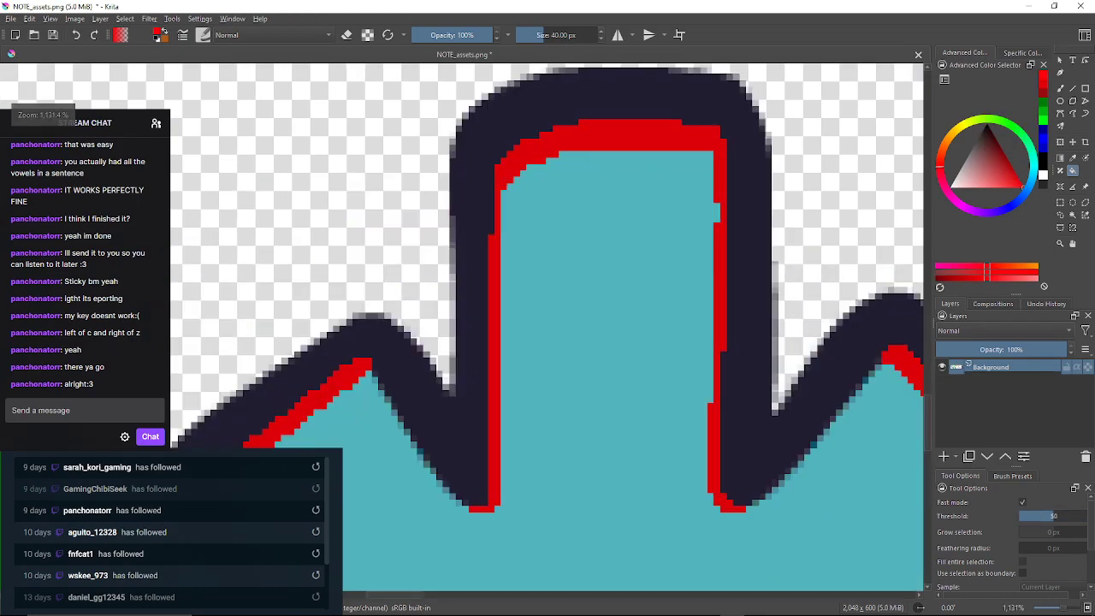
pyautogui.click(743, 160)
pyautogui.scroll(-2, 676, 102)
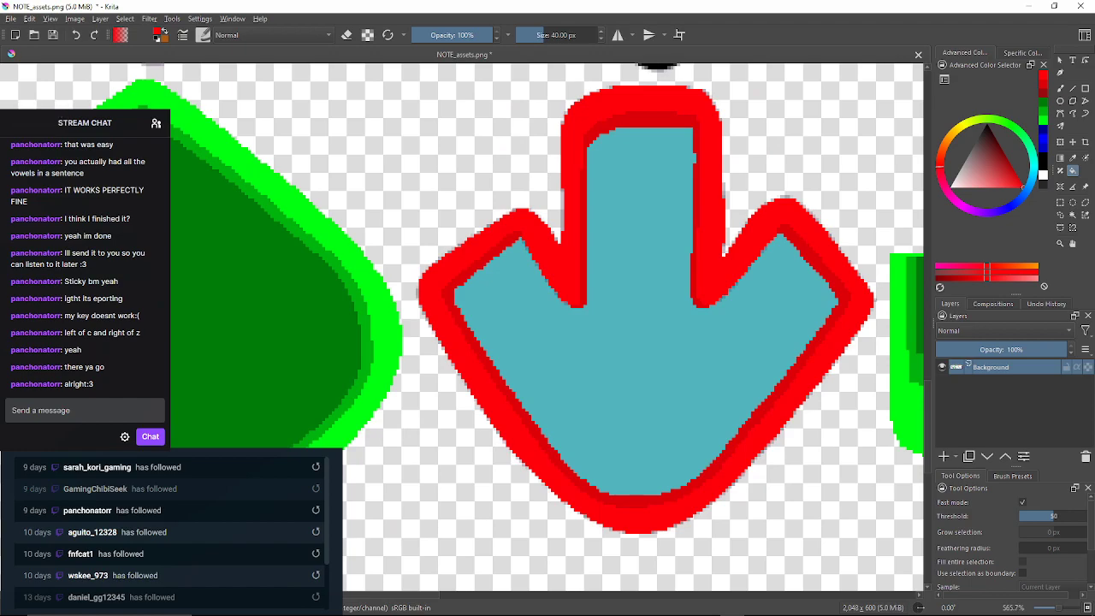
# Set the fill threshold to 1 and fill the semi-transparent grey pixels around the shaft's upper right curve with bright red
pyautogui.click(1019, 516)
pyautogui.scroll(6, 660, 63)
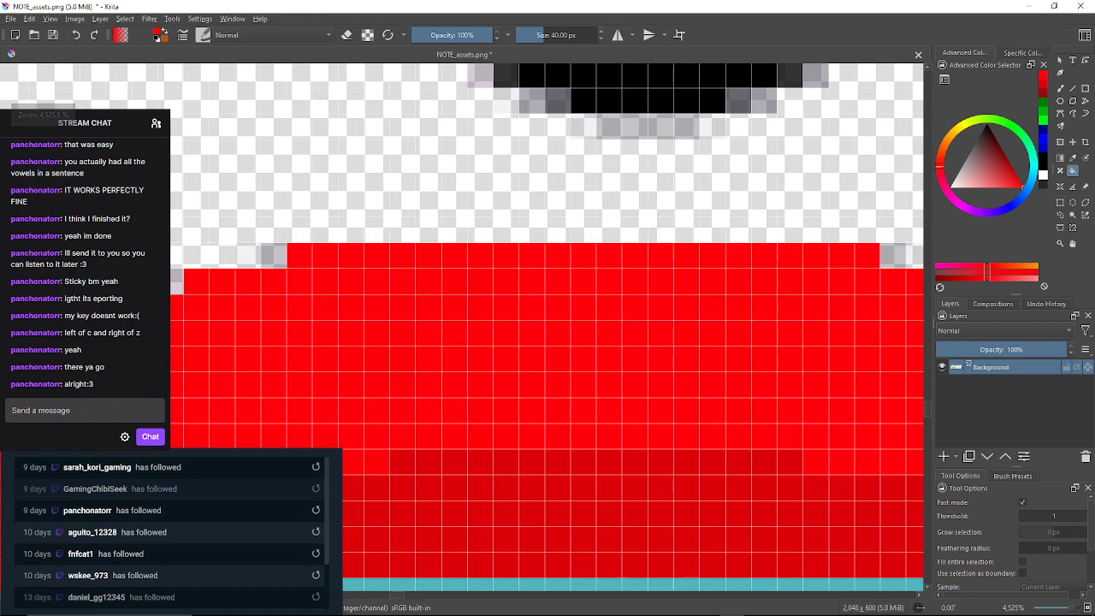
pyautogui.moveTo(851, 278); pyautogui.dragTo(526, 261)
pyautogui.scroll(1, 735, 272)
pyautogui.click(585, 229)
pyautogui.moveTo(590, 229); pyautogui.dragTo(557, 230)
pyautogui.click(733, 267)
pyautogui.click(771, 304)
pyautogui.moveTo(771, 306); pyautogui.dragTo(665, 223)
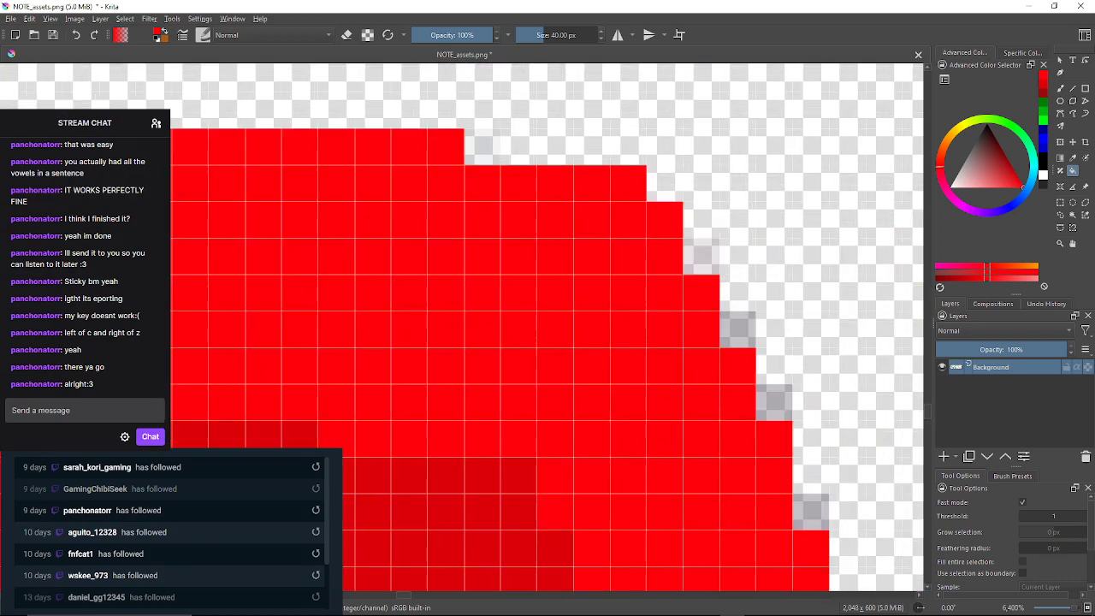
pyautogui.click(703, 256)
pyautogui.click(738, 328)
pyautogui.click(482, 147)
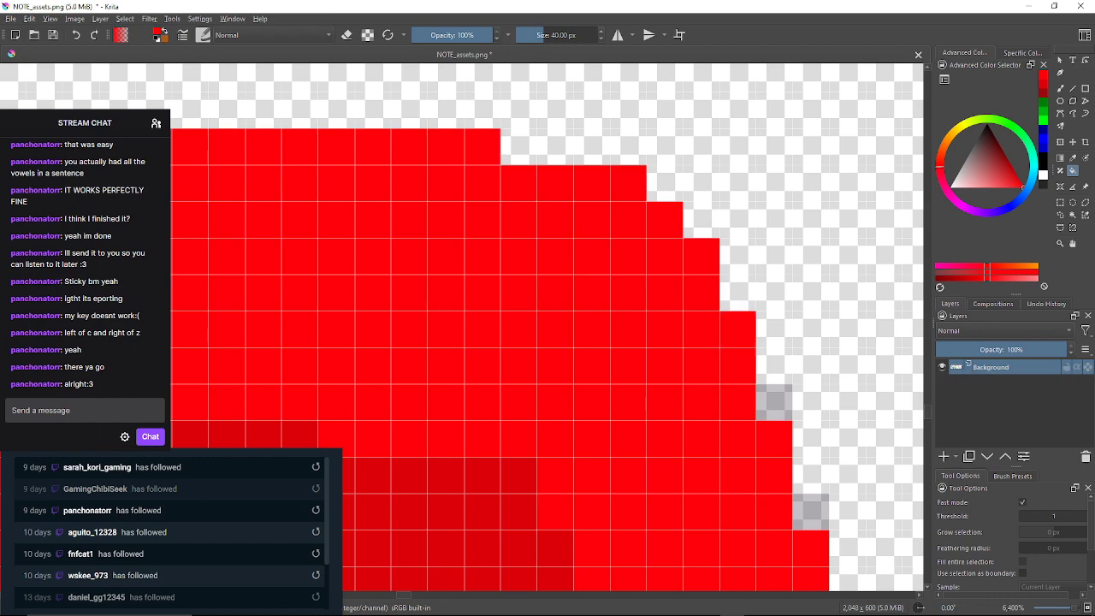
# Undo the bright red edge pixel fills and the bright red fill of the down arrow's outer outline
pyautogui.hotkey('ctrl', 'z')
pyautogui.hotkey('ctrl', 'z')
pyautogui.hotkey('ctrl', 'z')
pyautogui.hotkey('ctrl', 'z')
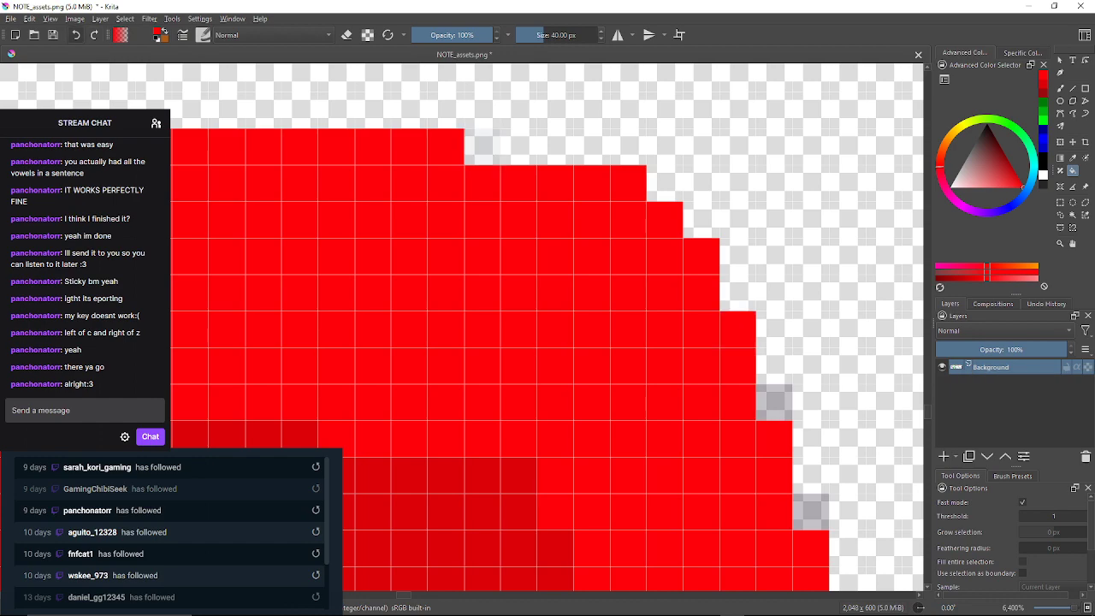
pyautogui.hotkey('ctrl', 'z')
pyautogui.hotkey('ctrl', 'z')
pyautogui.hotkey('ctrl', 'z')
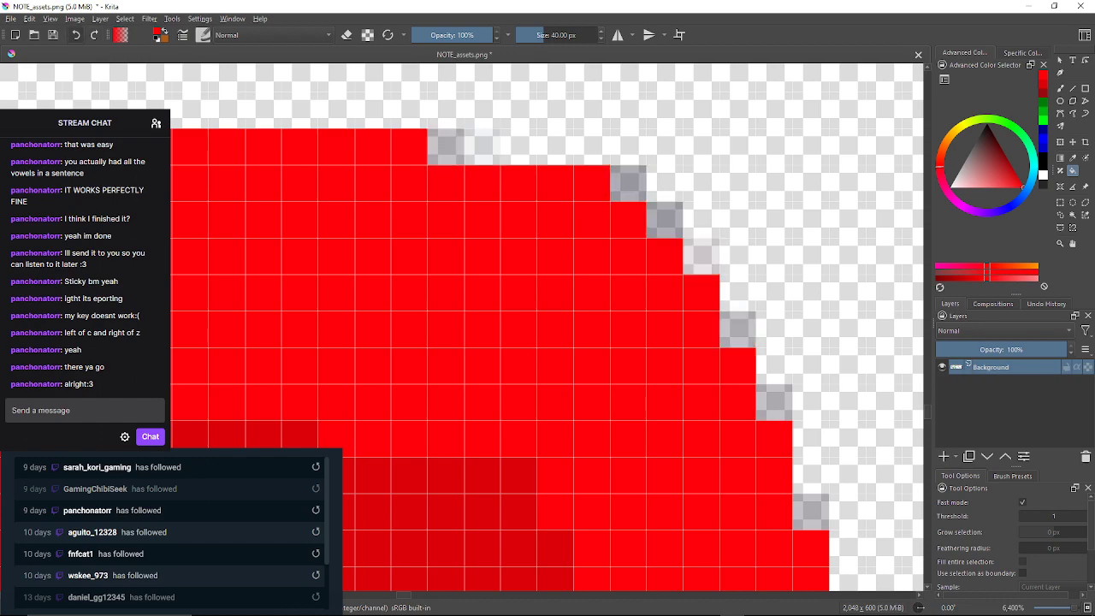
pyautogui.press('-')
pyautogui.press('-')
pyautogui.press('-')
pyautogui.moveTo(513, 342); pyautogui.dragTo(518, 343)
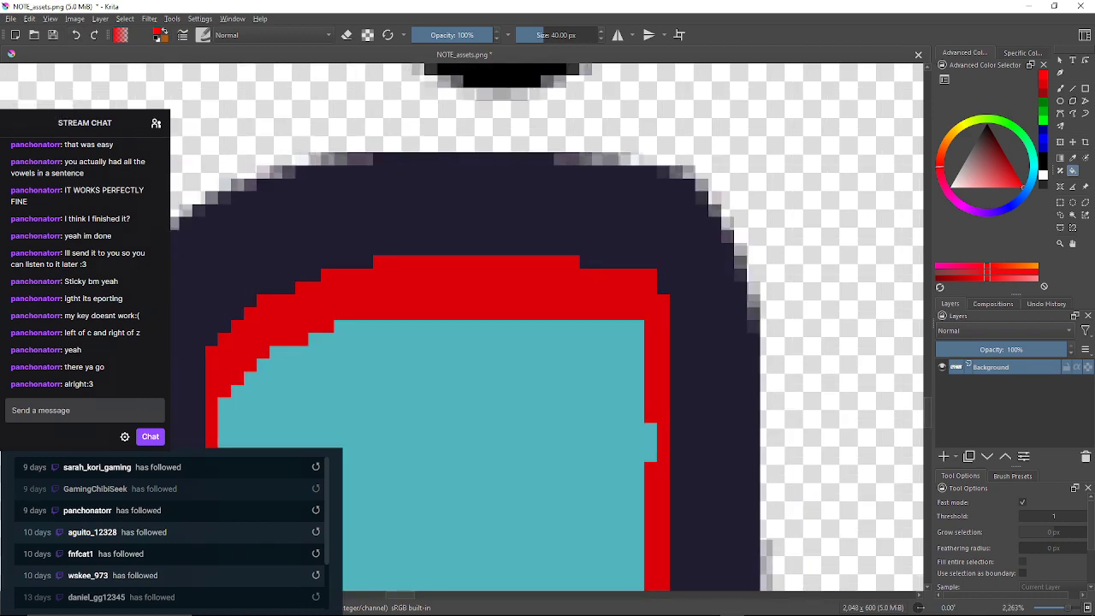
# Try filling the dark outer outline with bright red at fill thresholds 53 and 64, undoing each attempt
pyautogui.click(1055, 516)
pyautogui.click(712, 368)
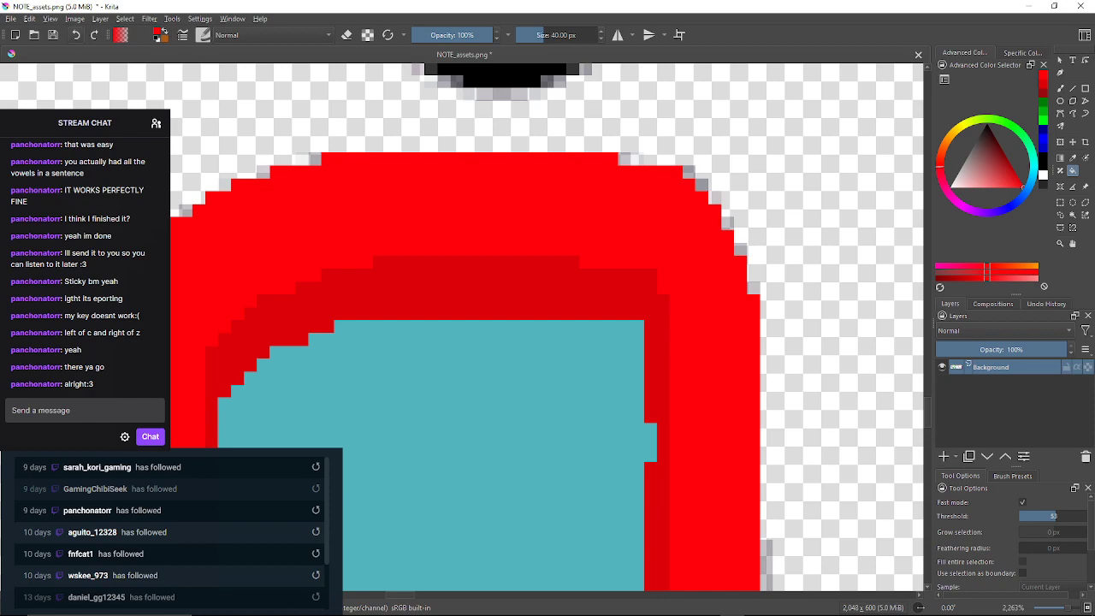
pyautogui.hotkey('ctrl', 'z')
pyautogui.click(1063, 516)
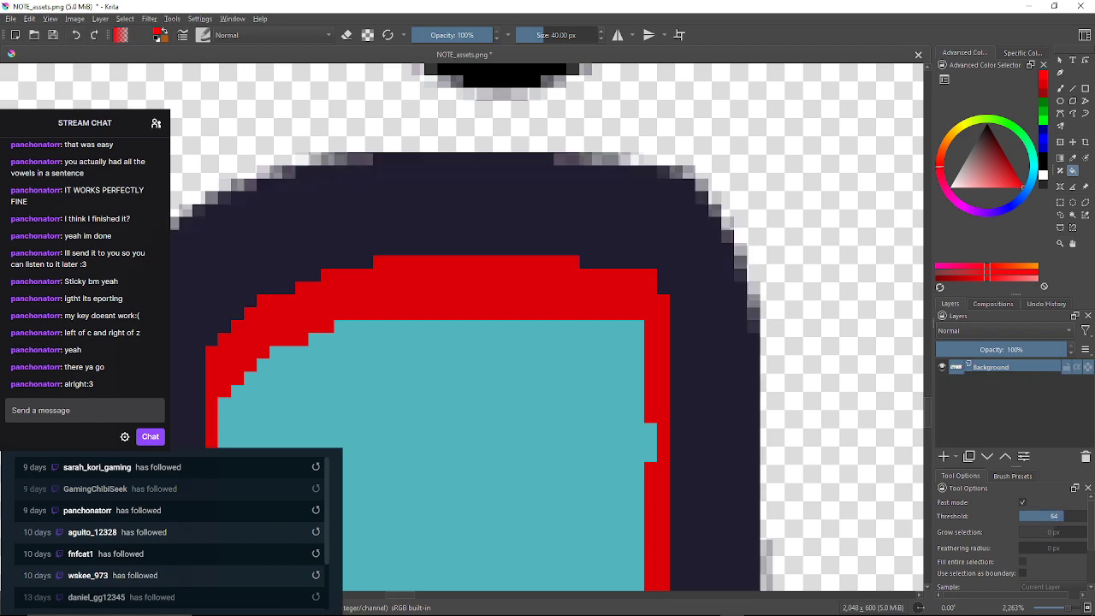
pyautogui.click(712, 376)
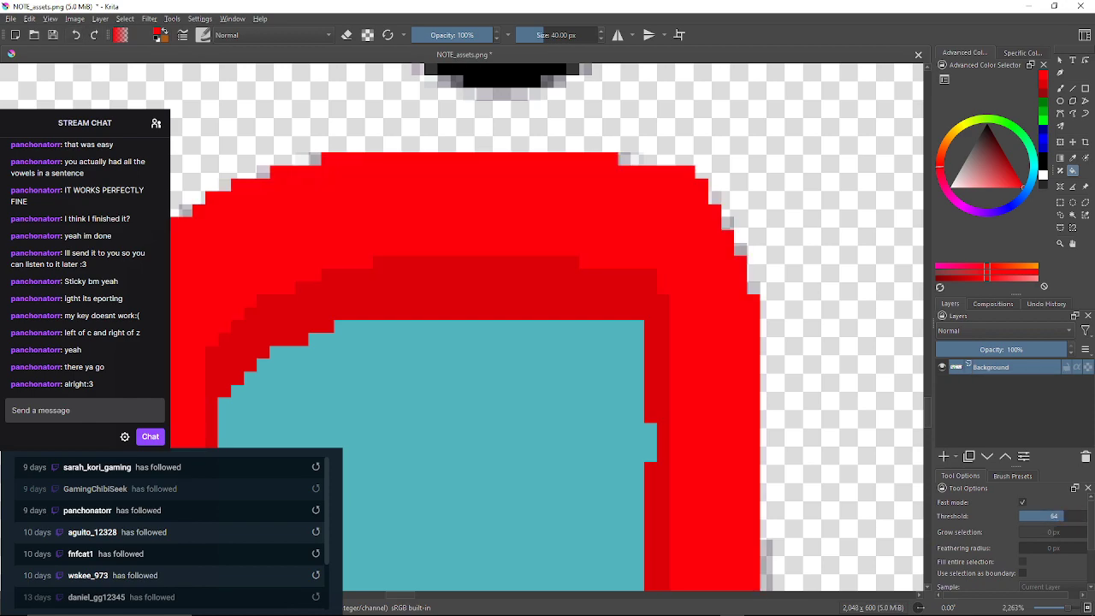
pyautogui.hotkey('ctrl', 'z')
# Try the bright red outline fill at threshold 72 and at lower values down to 59, undoing each attempt
pyautogui.click(1069, 516)
pyautogui.click(712, 377)
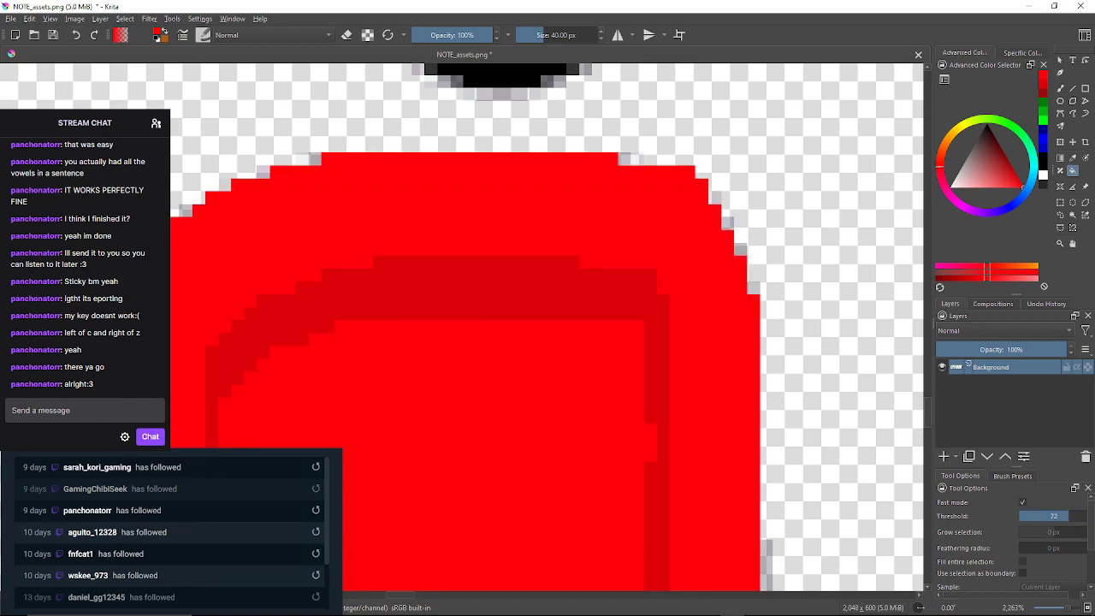
pyautogui.click(76, 34)
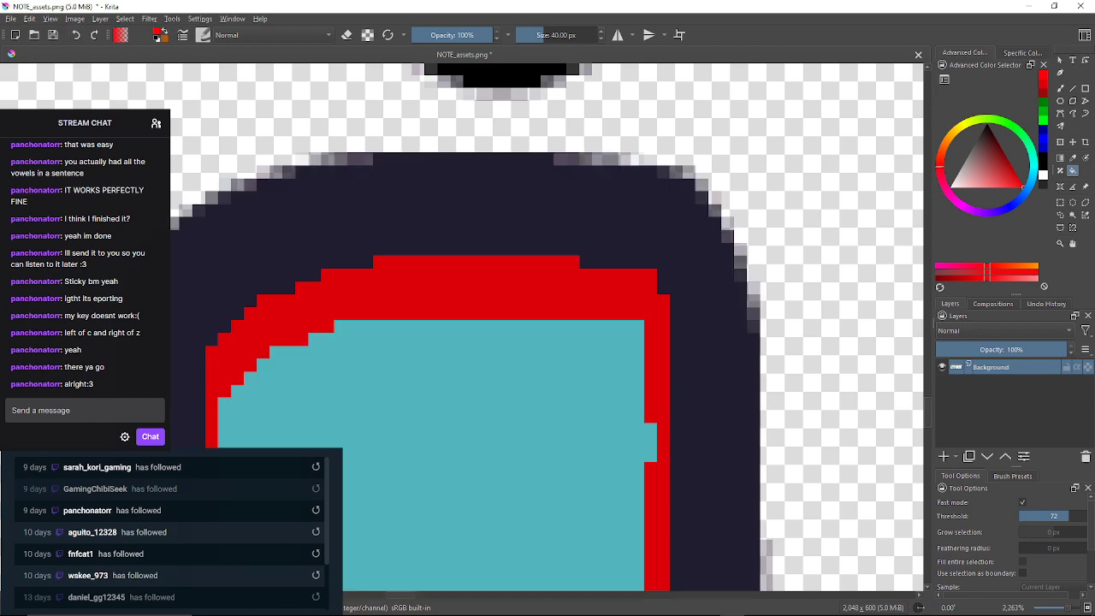
pyautogui.click(1064, 516)
pyautogui.click(712, 376)
pyautogui.click(75, 35)
pyautogui.click(1058, 516)
pyautogui.click(487, 213)
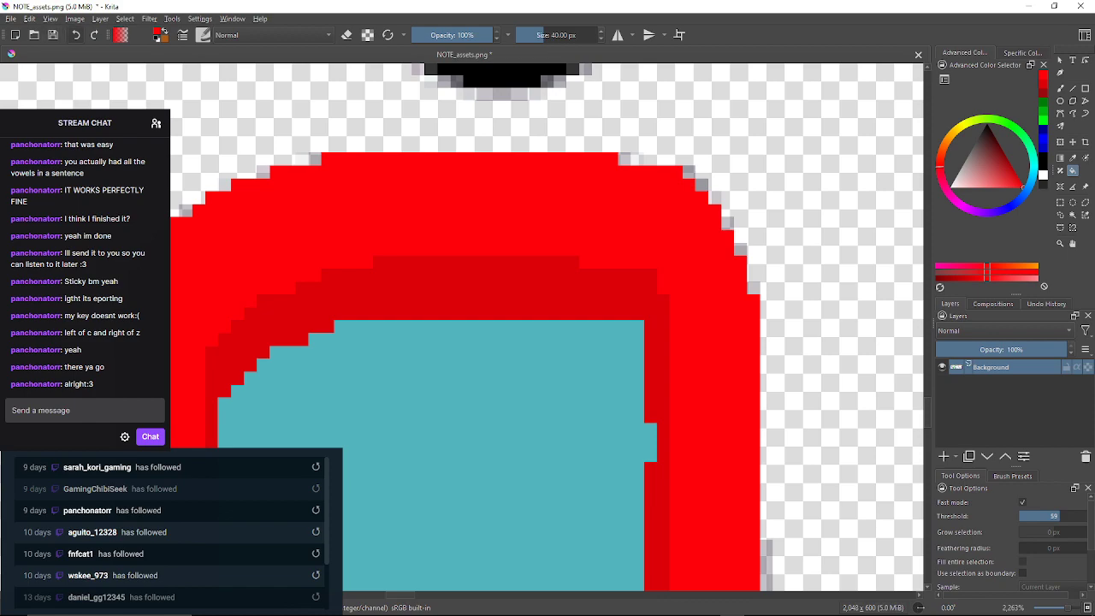
pyautogui.hotkey('ctrl', 'z')
# Raise the fill threshold to 60, fill the dark outer outline with bright red, and undo that fill
pyautogui.moveTo(1002, 594); pyautogui.dragTo(1018, 594)
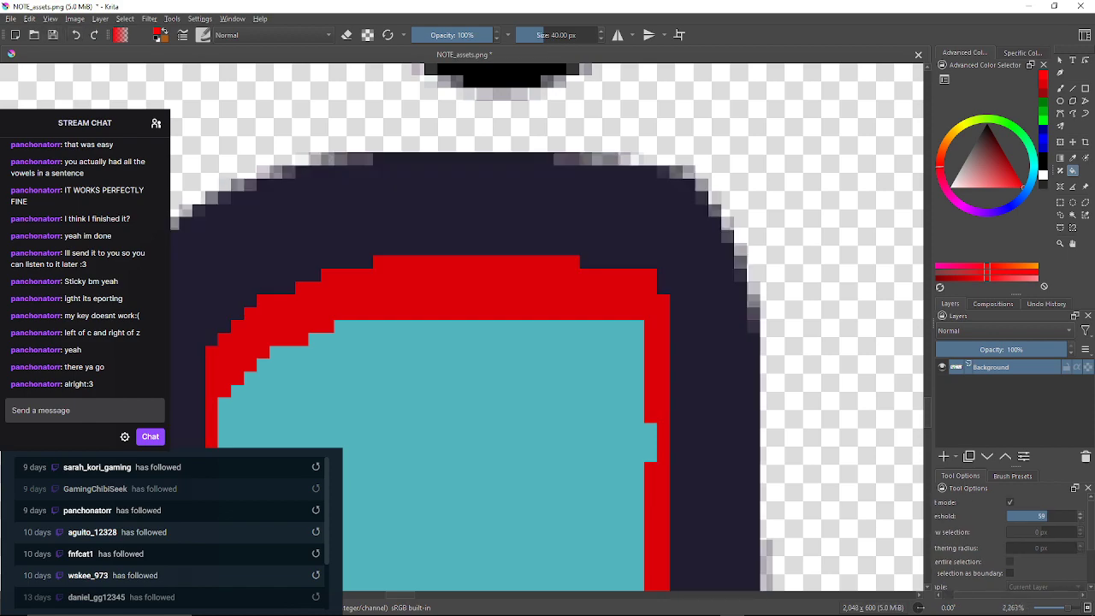
pyautogui.click(1079, 512)
pyautogui.click(715, 376)
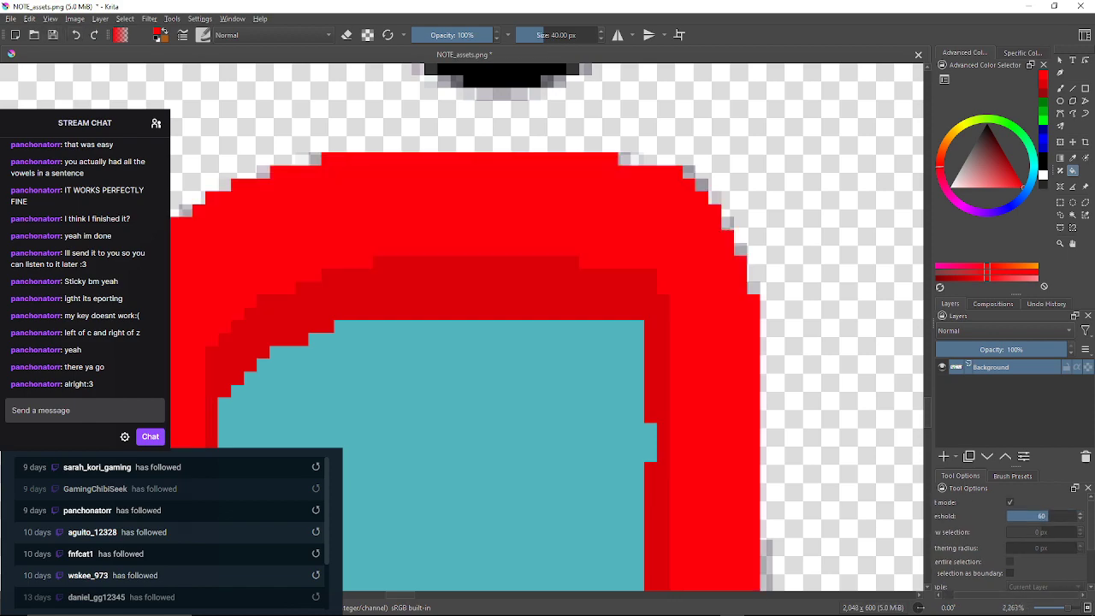
pyautogui.click(74, 18)
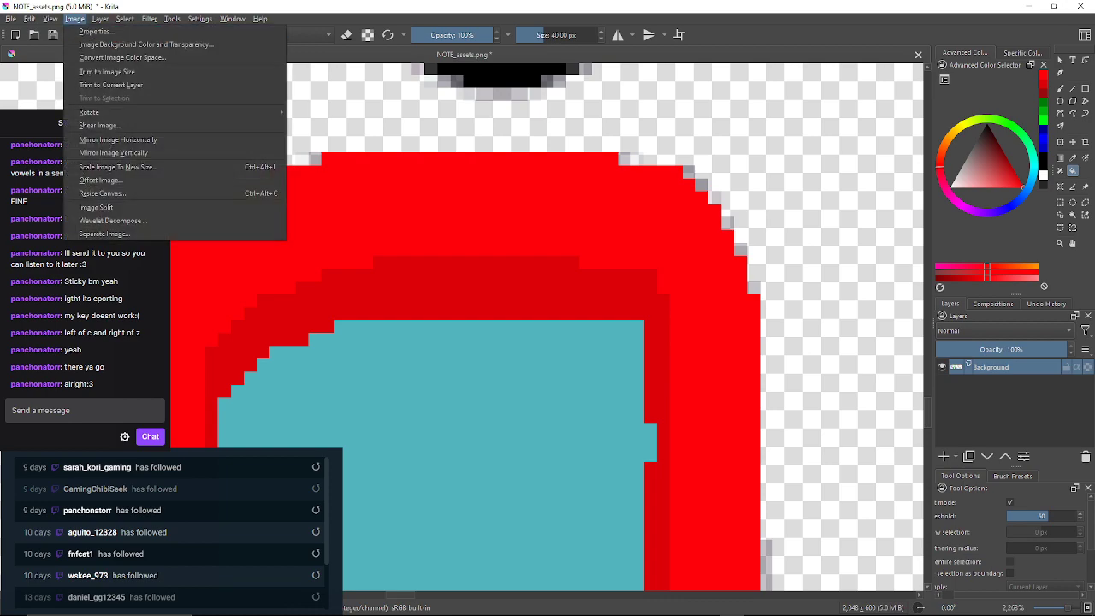
pyautogui.click(74, 18)
pyautogui.click(75, 35)
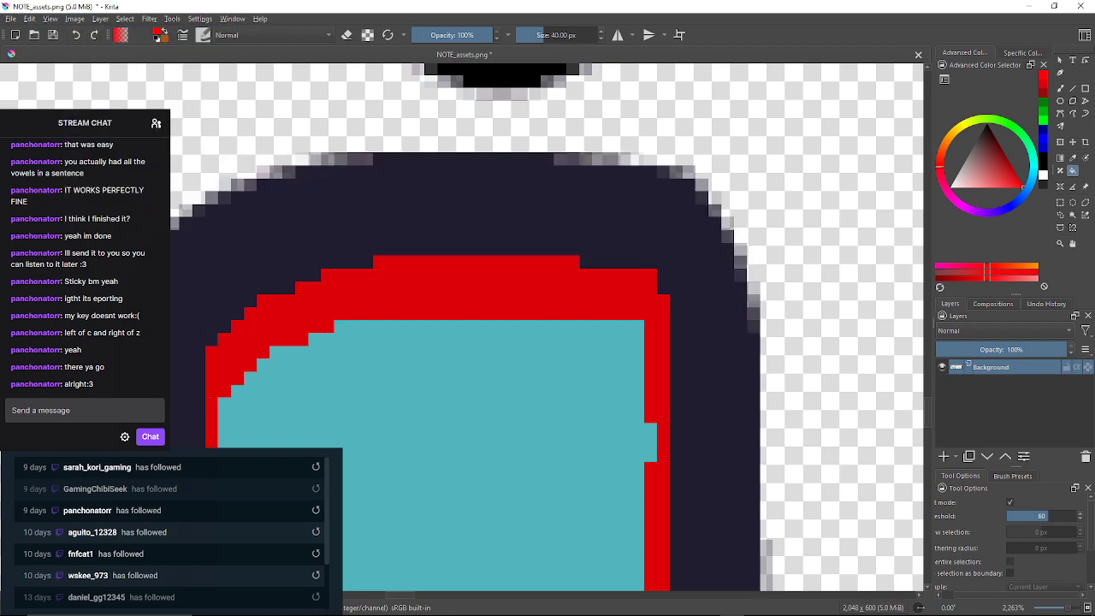
# Test the bright red outline fill at thresholds 61 and 62, undoing each fill
pyautogui.click(1080, 513)
pyautogui.click(715, 376)
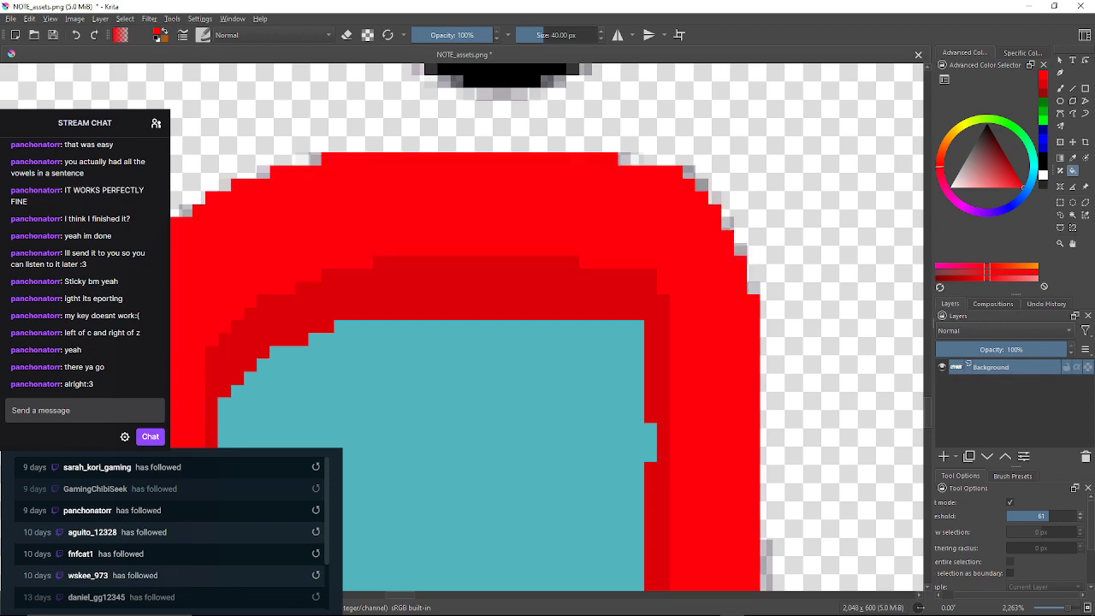
pyautogui.hotkey('ctrl', 'z')
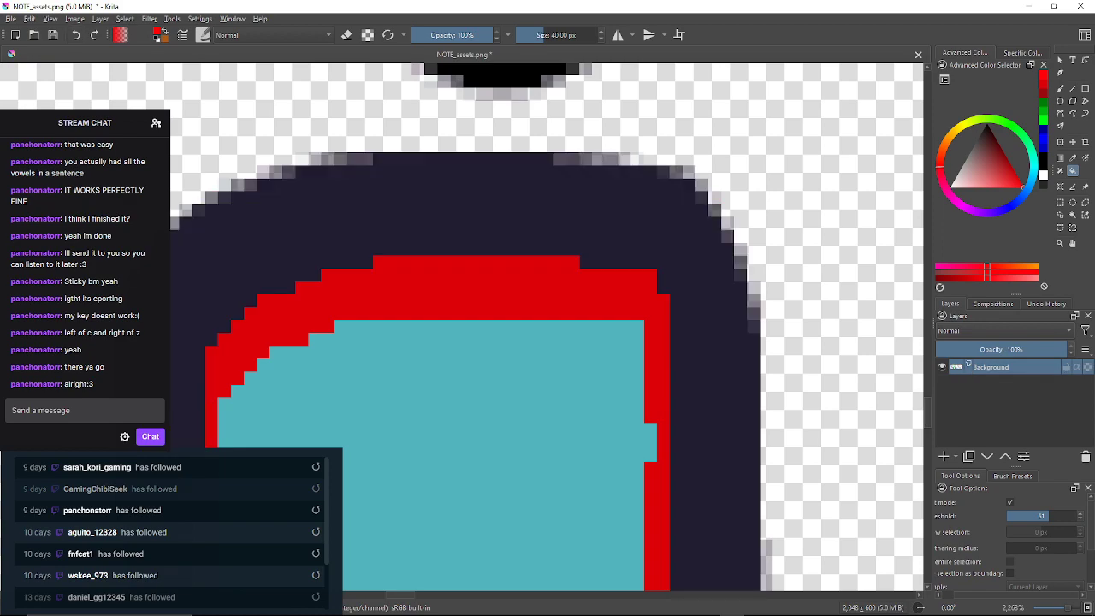
pyautogui.click(1080, 513)
pyautogui.click(715, 376)
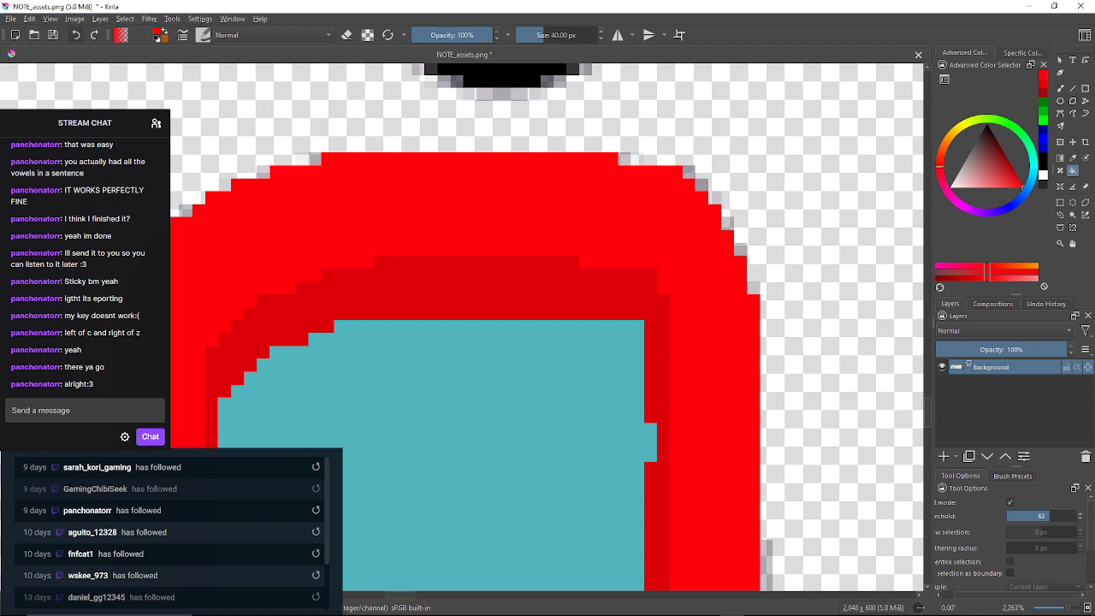
pyautogui.hotkey('ctrl', 'z')
# Test the bright red outline fill at thresholds 63 and 64, undoing each fill
pyautogui.click(1080, 514)
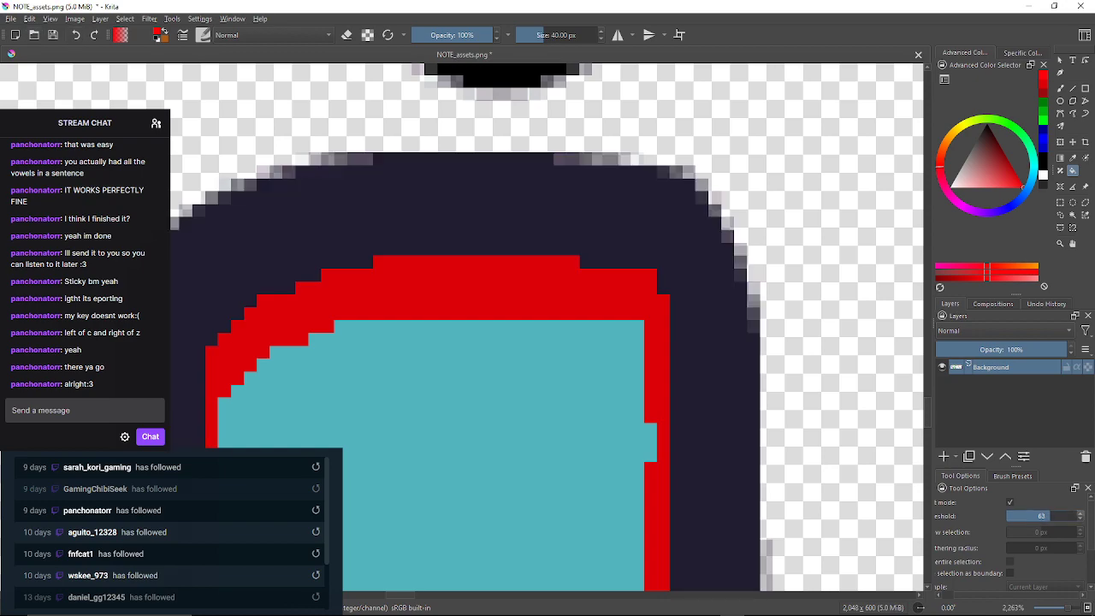
pyautogui.click(716, 376)
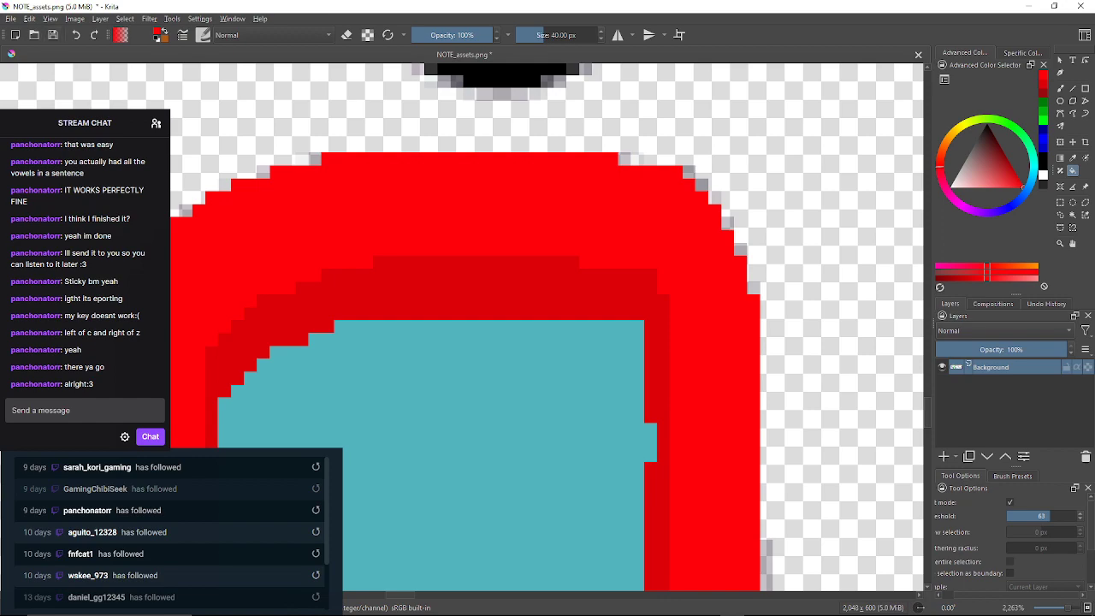
pyautogui.hotkey('ctrl', 'z')
pyautogui.click(1080, 513)
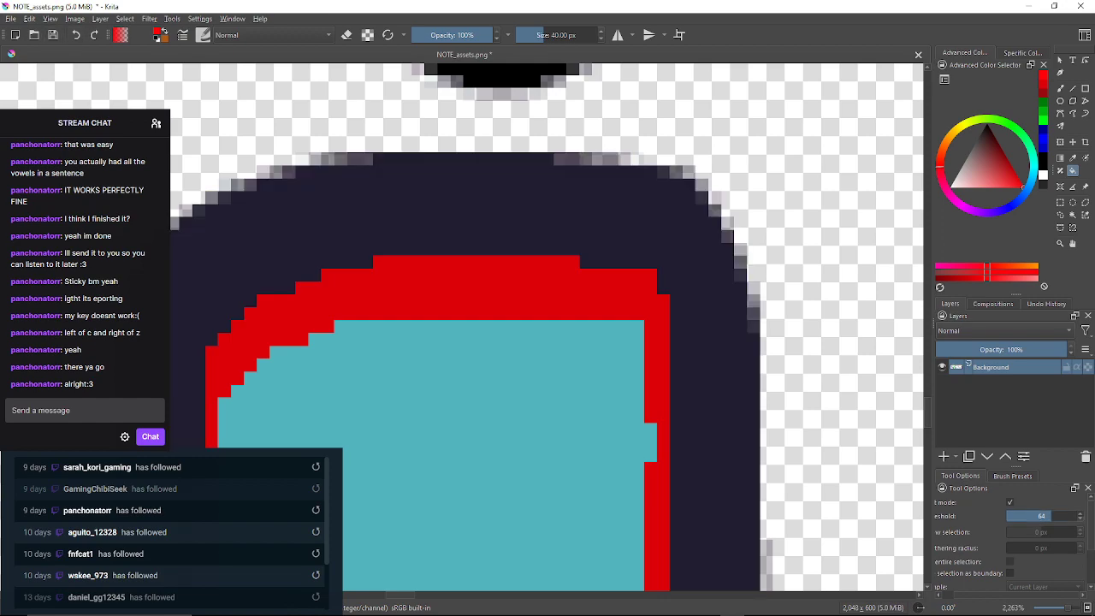
pyautogui.click(715, 376)
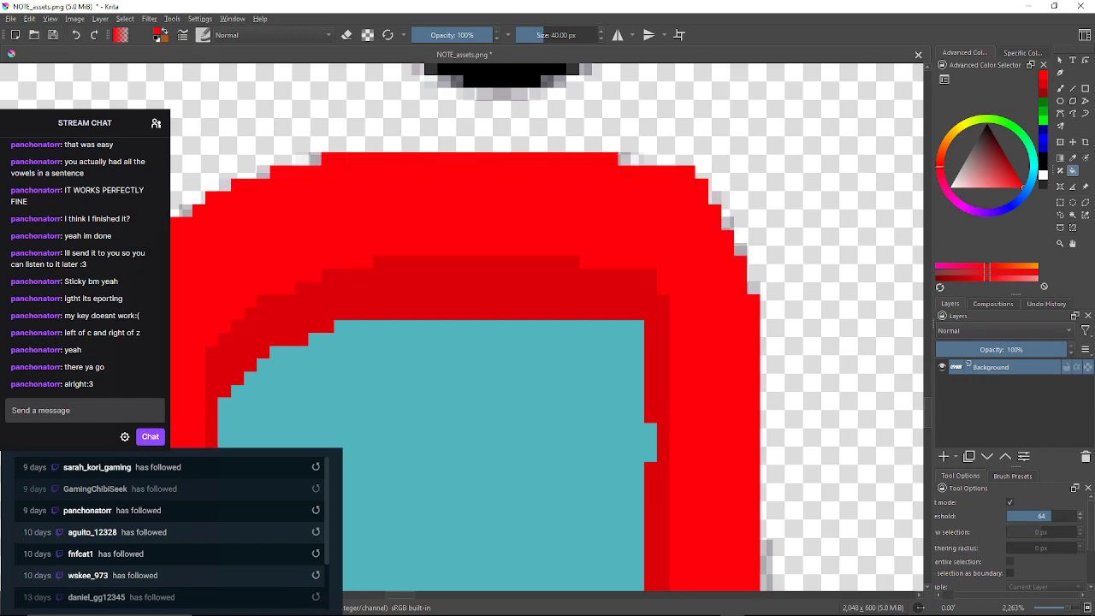
pyautogui.click(75, 34)
# Try the bright red outline fill at threshold 65 and undo it
pyautogui.click(1080, 513)
pyautogui.click(715, 376)
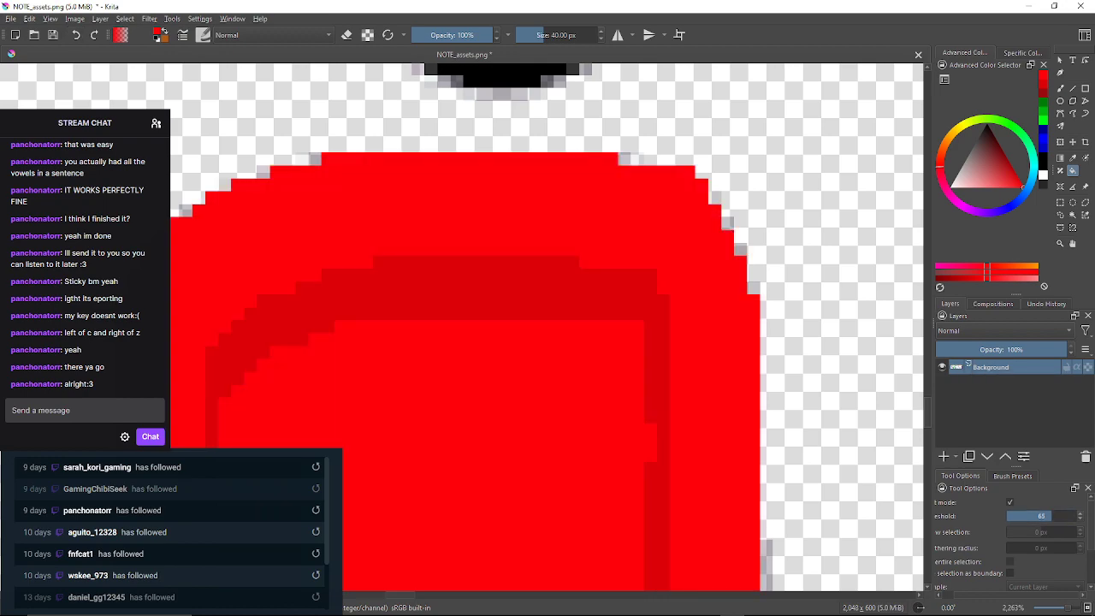
pyautogui.click(75, 34)
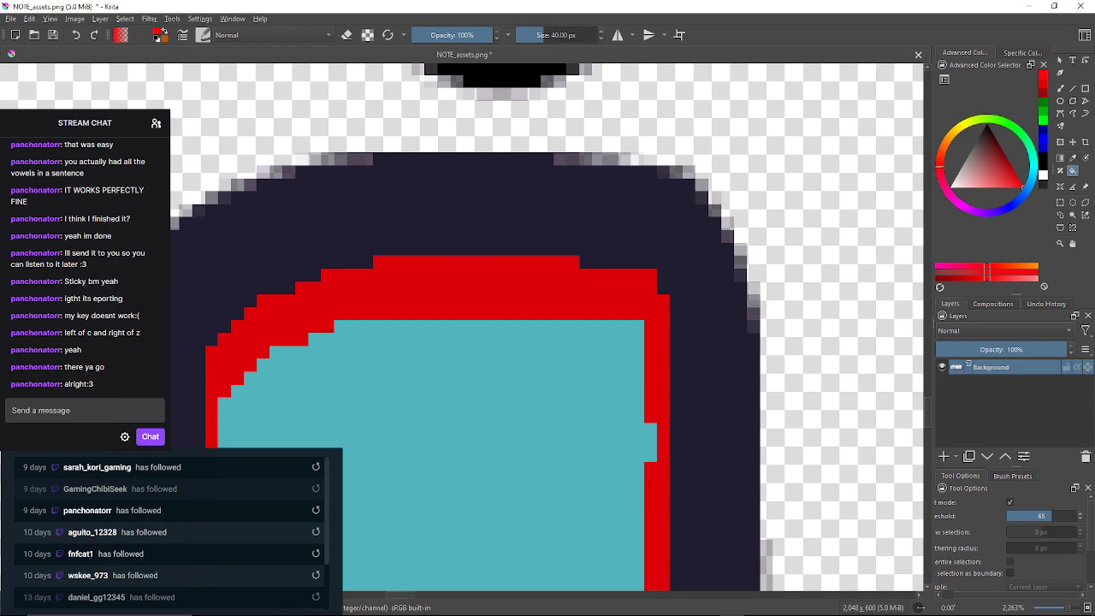
# Raise the fill threshold slightly, fill the dark outer outline with bright red, and set the threshold to 1
pyautogui.click(1080, 518)
pyautogui.click(715, 377)
pyautogui.click(1011, 516)
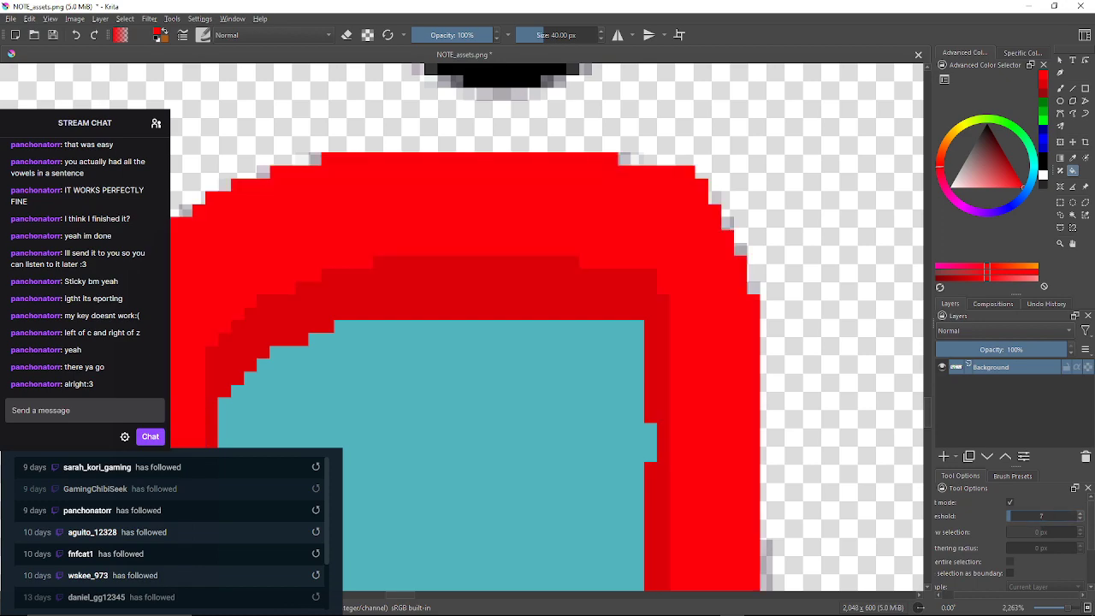
pyautogui.click(1007, 515)
# Fill leftover grey pixels along the shaft's top edge with bright red and undo the stray background fill
pyautogui.hotkey('ctrl', '+')
pyautogui.hotkey('ctrl', '+')
pyautogui.hotkey('ctrl', '+')
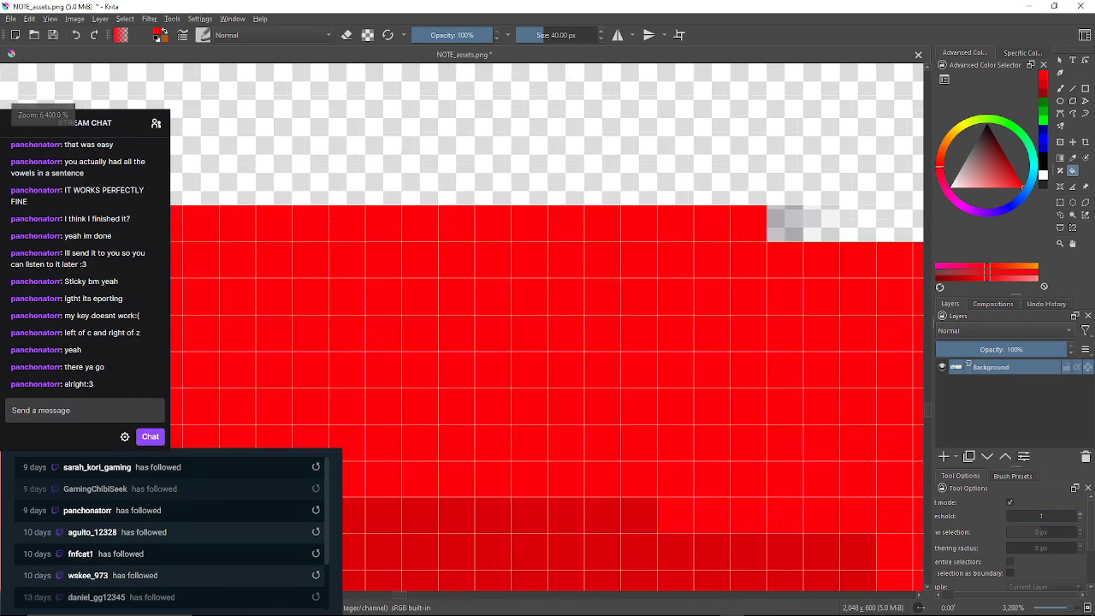
pyautogui.click(508, 231)
pyautogui.click(544, 232)
pyautogui.moveTo(548, 235); pyautogui.dragTo(373, 200)
pyautogui.click(587, 282)
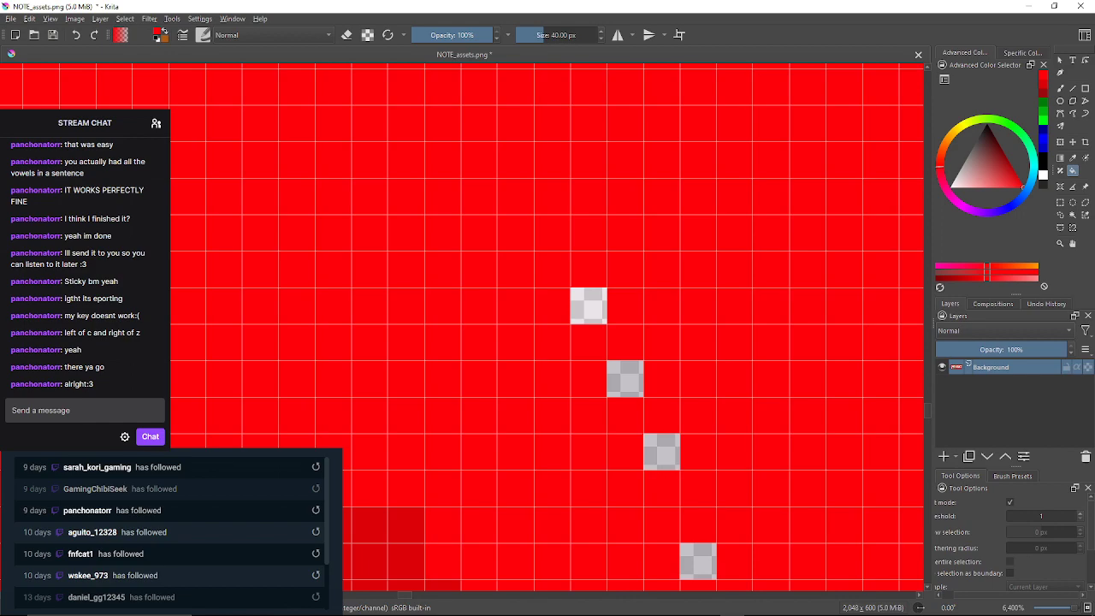
pyautogui.click(75, 34)
# Fill the single grey pixels on the shaft's rounded top-right corner with bright red
pyautogui.click(588, 306)
pyautogui.click(625, 378)
pyautogui.moveTo(625, 379); pyautogui.dragTo(560, 321)
pyautogui.click(596, 392)
pyautogui.click(633, 503)
# Fill the grey strip and leftover pixels down the shaft's right side with bright red
pyautogui.moveTo(633, 503); pyautogui.dragTo(581, 356)
pyautogui.moveTo(581, 402); pyautogui.dragTo(524, 56)
pyautogui.moveTo(560, 552); pyautogui.dragTo(512, 81)
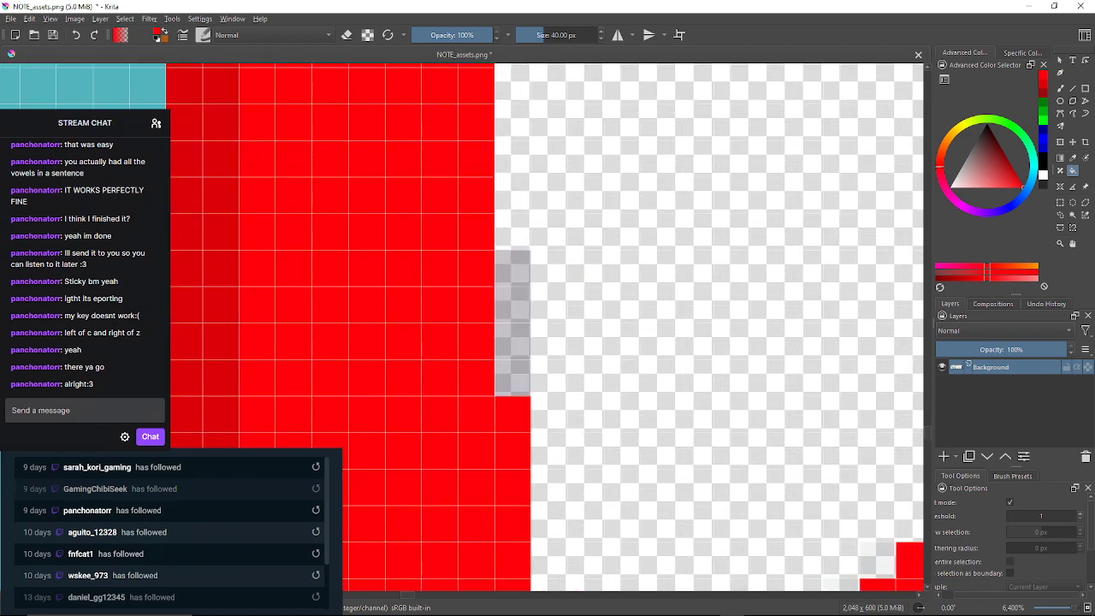
pyautogui.click(512, 329)
pyautogui.moveTo(512, 513); pyautogui.dragTo(517, 90)
pyautogui.moveTo(519, 565); pyautogui.dragTo(551, 379)
pyautogui.click(548, 407)
pyautogui.click(548, 461)
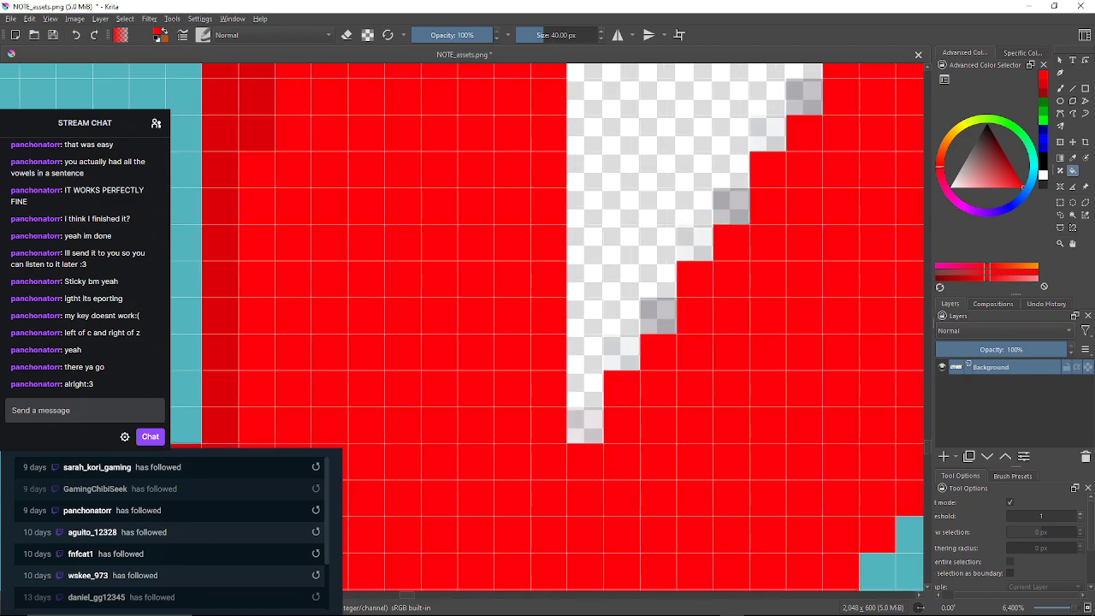
# Fill the grey pixels at the bottom of the notch between the shaft and the right barb with bright red
pyautogui.click(585, 425)
pyautogui.moveTo(584, 425); pyautogui.dragTo(573, 439)
pyautogui.click(609, 365)
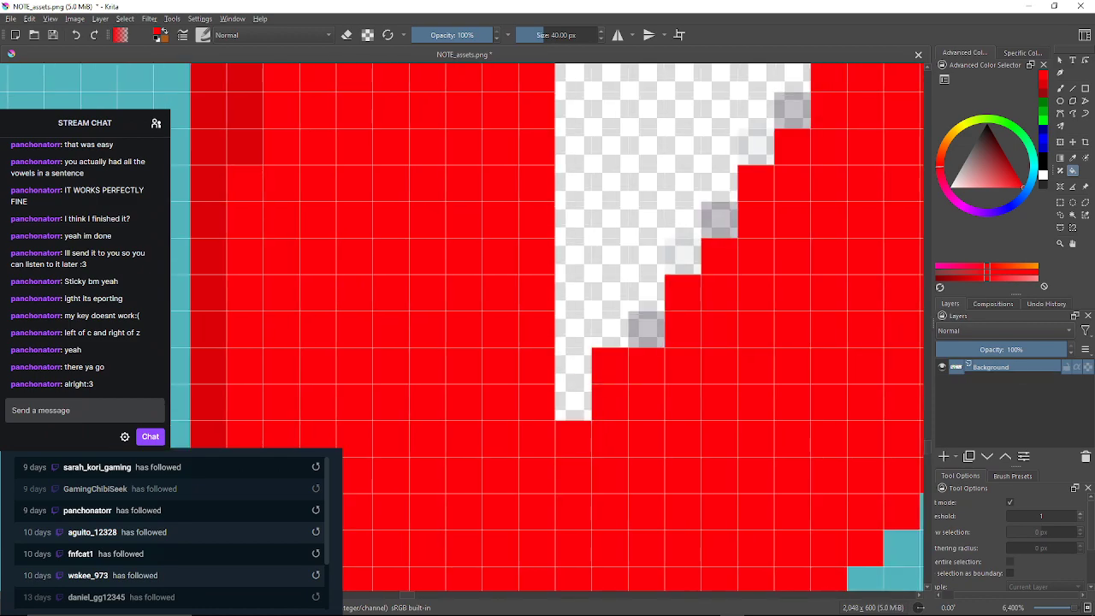
pyautogui.click(646, 329)
pyautogui.moveTo(659, 307); pyautogui.dragTo(488, 442)
pyautogui.click(511, 391)
pyautogui.click(548, 354)
# Fill the grey stair-step pixels further up the right barb's inner edge with bright red
pyautogui.moveTo(549, 354); pyautogui.dragTo(484, 427)
pyautogui.click(520, 355)
pyautogui.click(557, 318)
pyautogui.moveTo(557, 318); pyautogui.dragTo(480, 435)
pyautogui.click(553, 326)
pyautogui.click(589, 289)
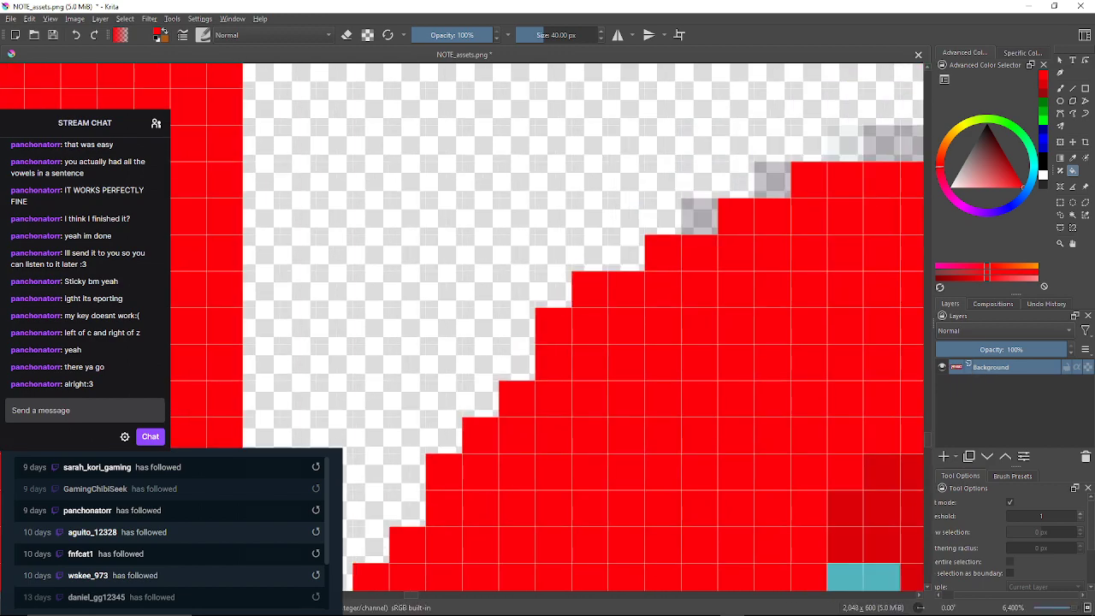
pyautogui.click(628, 250)
pyautogui.click(700, 215)
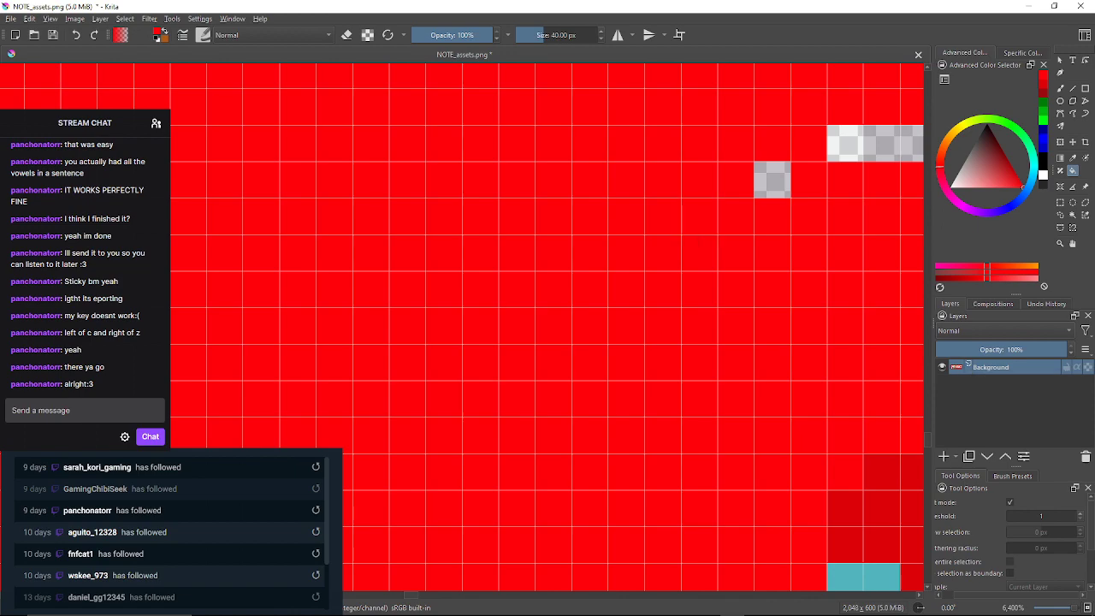
pyautogui.hotkey('ctrl', 'z')
pyautogui.hotkey('ctrl', 'z')
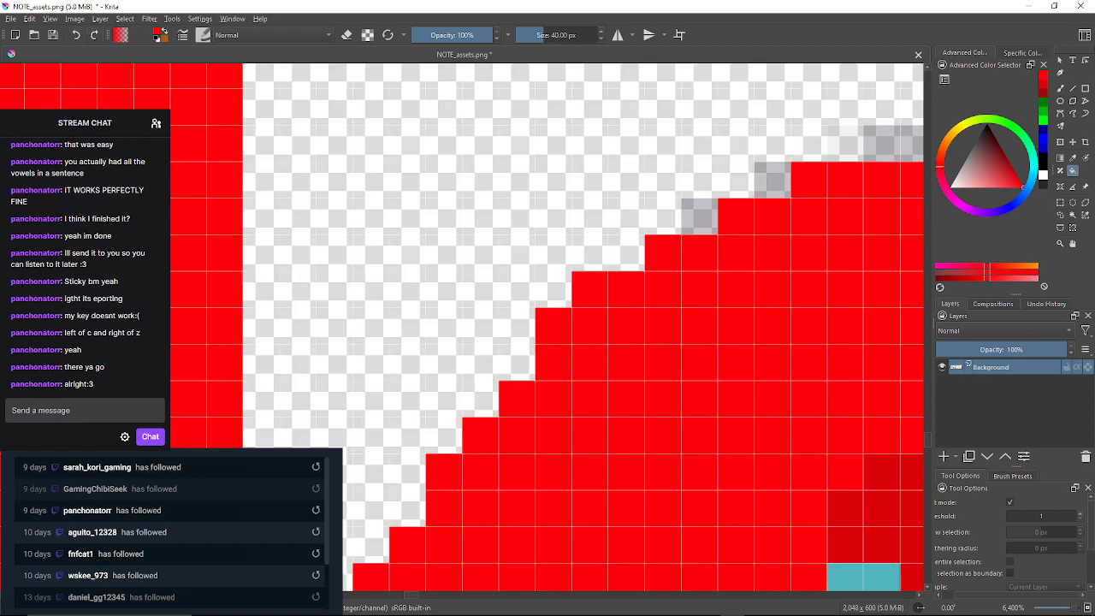
# Fill the remaining grey pixels on the barb's upper inner edge and across its rounded top with bright red
pyautogui.click(699, 216)
pyautogui.click(773, 180)
pyautogui.moveTo(772, 180); pyautogui.dragTo(585, 274)
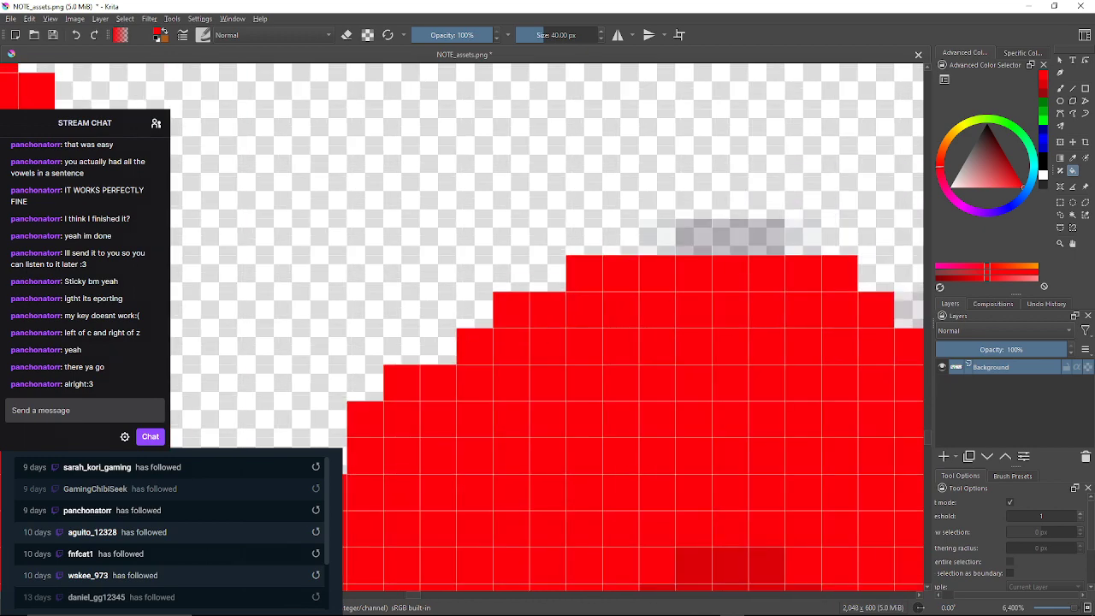
pyautogui.click(657, 237)
pyautogui.click(723, 237)
pyautogui.click(803, 237)
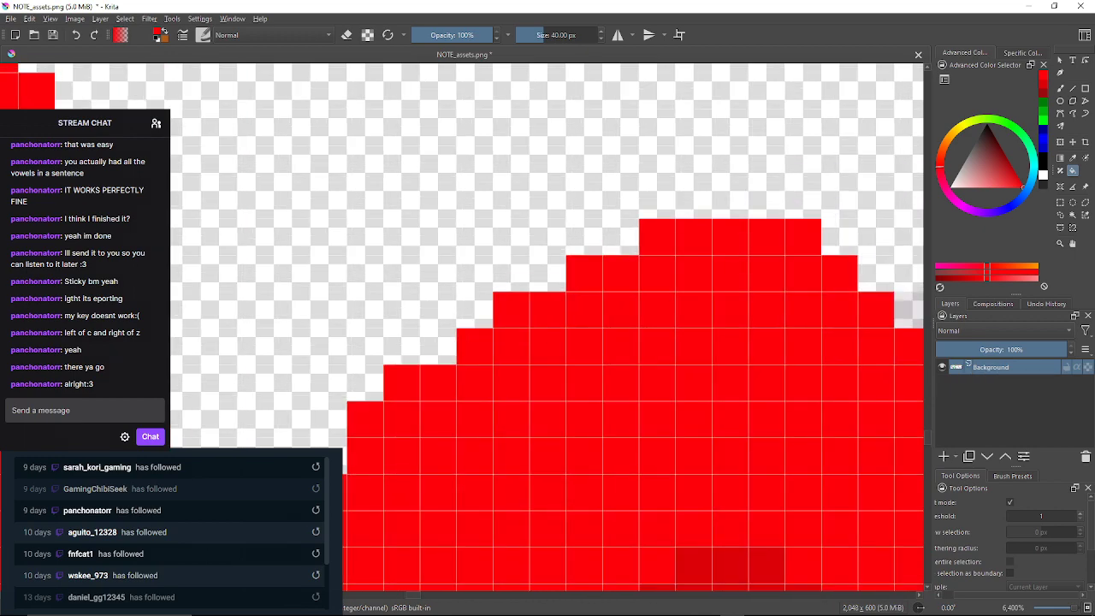
# Fill the grey pixels along the upper part of the right barb's outer slope with bright red
pyautogui.moveTo(804, 237); pyautogui.dragTo(533, 184)
pyautogui.click(642, 258)
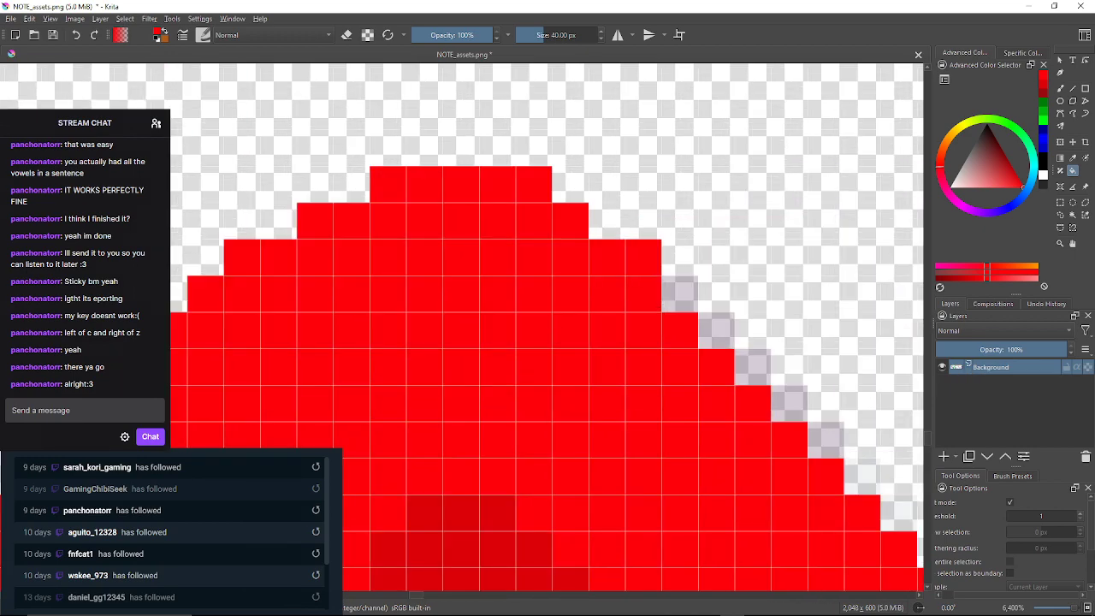
pyautogui.click(680, 294)
pyautogui.click(716, 329)
pyautogui.click(753, 367)
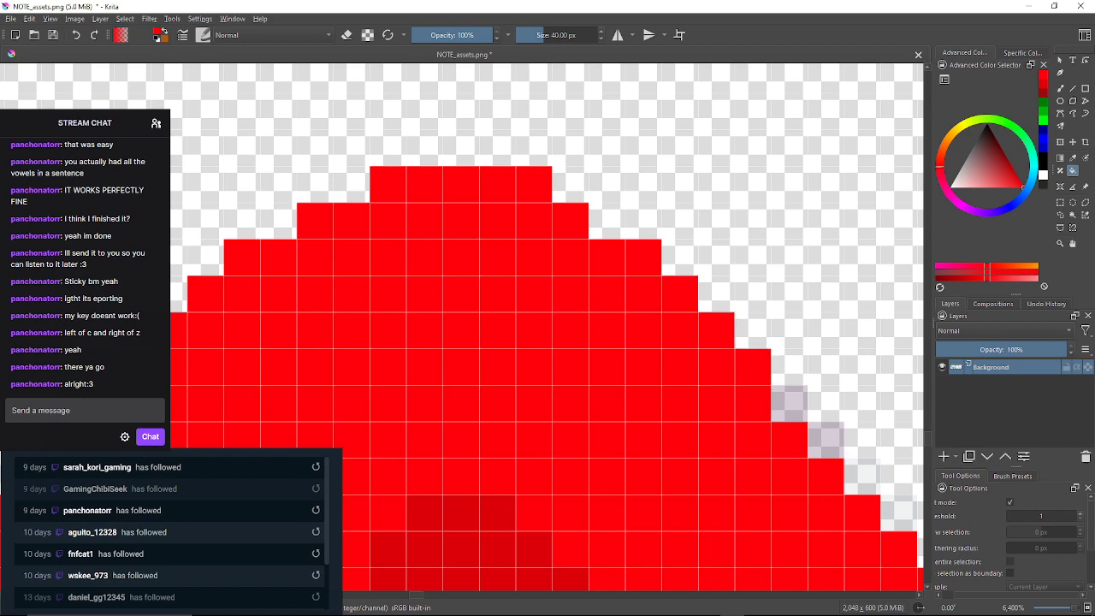
pyautogui.moveTo(821, 539); pyautogui.dragTo(760, 455)
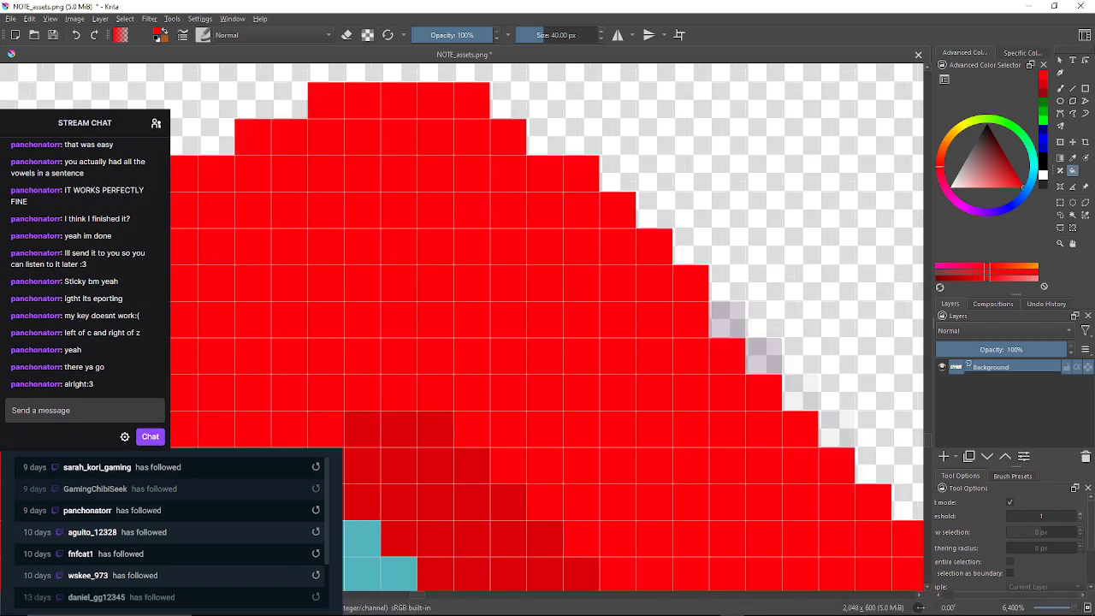
pyautogui.click(727, 320)
pyautogui.click(764, 356)
# Fill the faint pixels along the lower part of the right barb's outer slope with bright red
pyautogui.moveTo(764, 356); pyautogui.dragTo(569, 221)
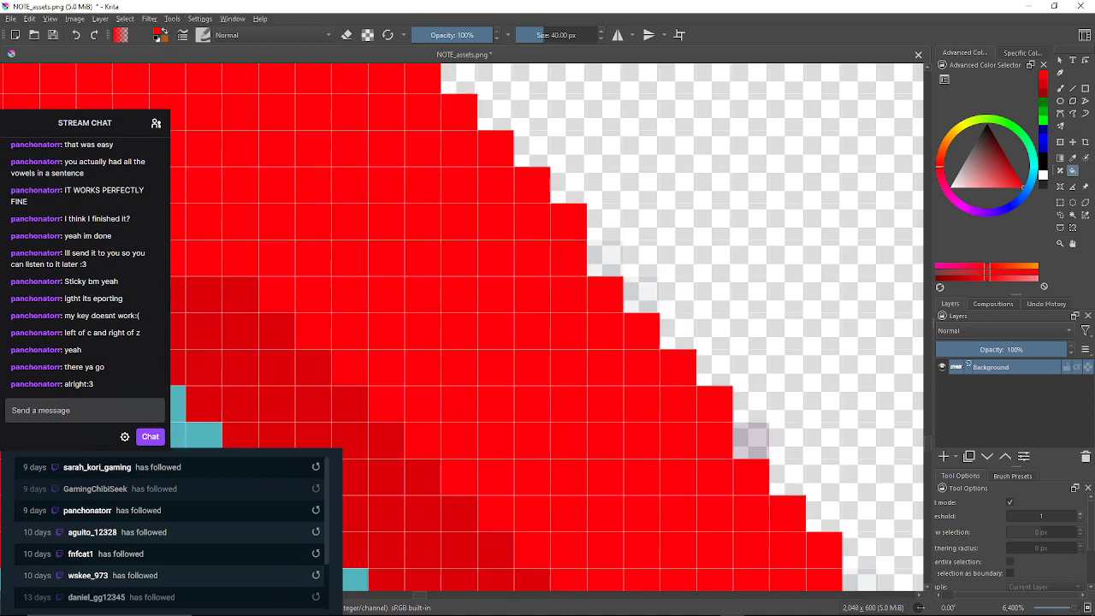
pyautogui.click(641, 294)
pyautogui.click(751, 441)
pyautogui.moveTo(751, 441); pyautogui.dragTo(416, 106)
pyautogui.click(599, 359)
pyautogui.click(635, 396)
pyautogui.click(708, 506)
# Fill the grey pixels leading to and on the arrowhead's far-right corner with bright red
pyautogui.moveTo(708, 507); pyautogui.dragTo(651, 466)
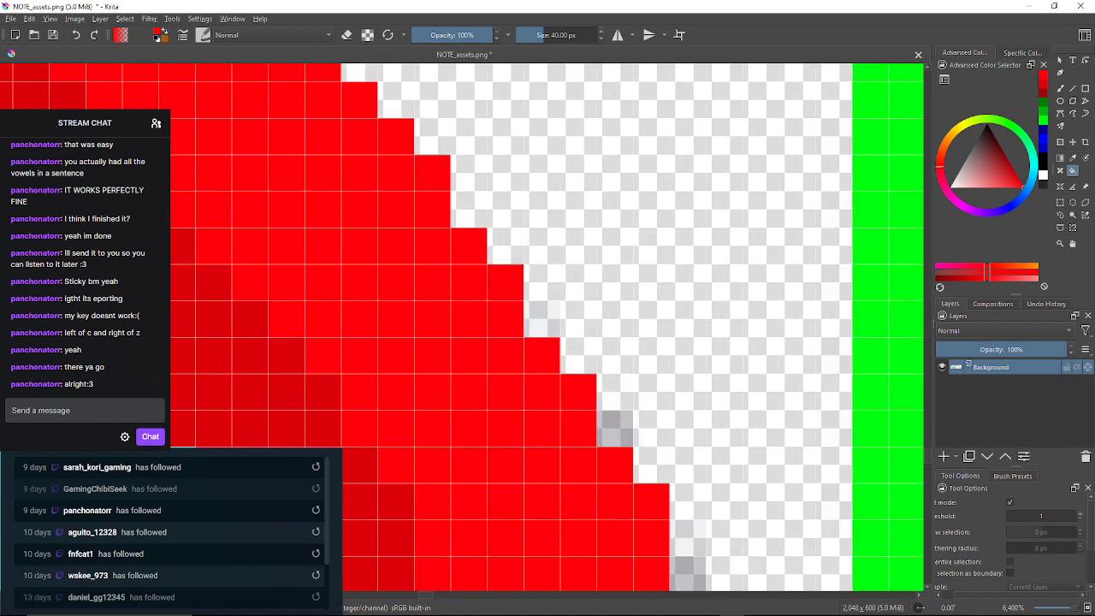
pyautogui.click(541, 319)
pyautogui.click(614, 428)
pyautogui.moveTo(614, 428); pyautogui.dragTo(482, 180)
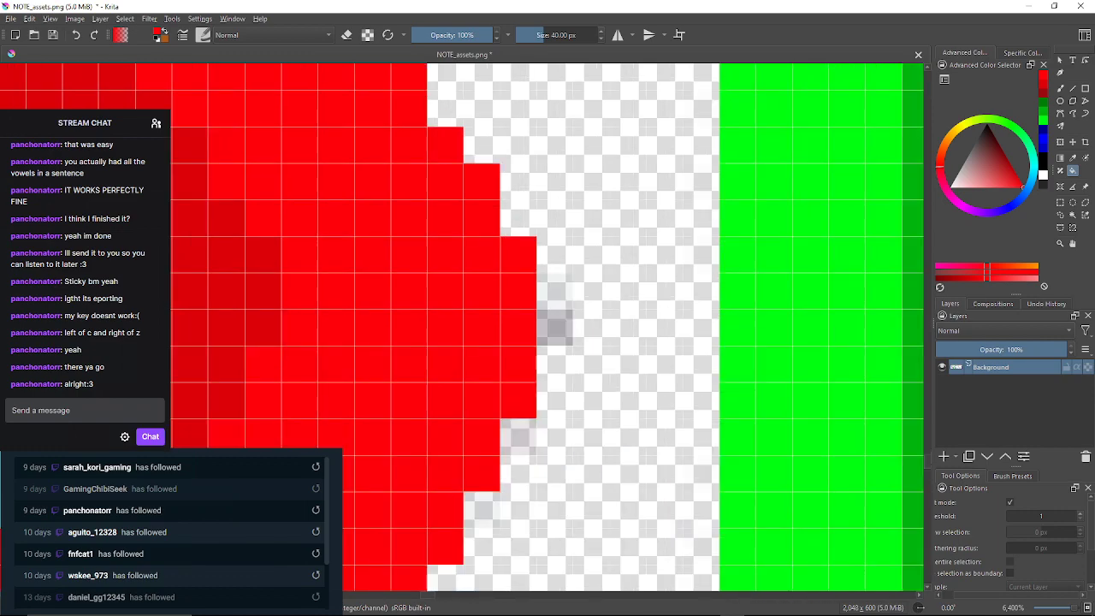
pyautogui.click(554, 327)
pyautogui.click(554, 290)
# Fill the grey pixels just below the arrowhead's right corner with bright red, undoing the stray background fill
pyautogui.moveTo(517, 438); pyautogui.dragTo(548, 366)
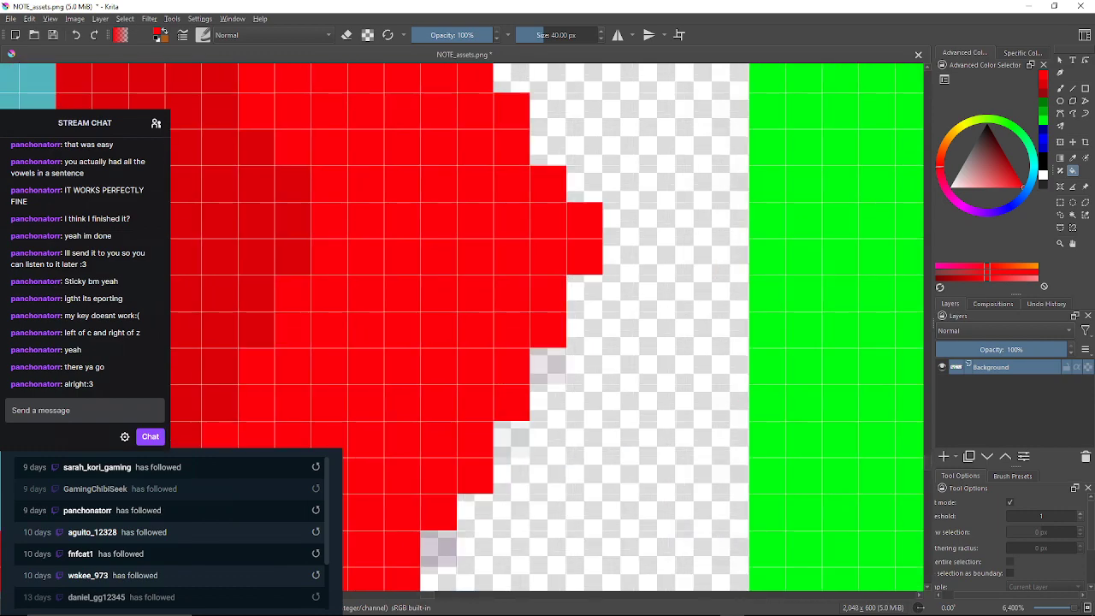
pyautogui.click(548, 366)
pyautogui.click(511, 440)
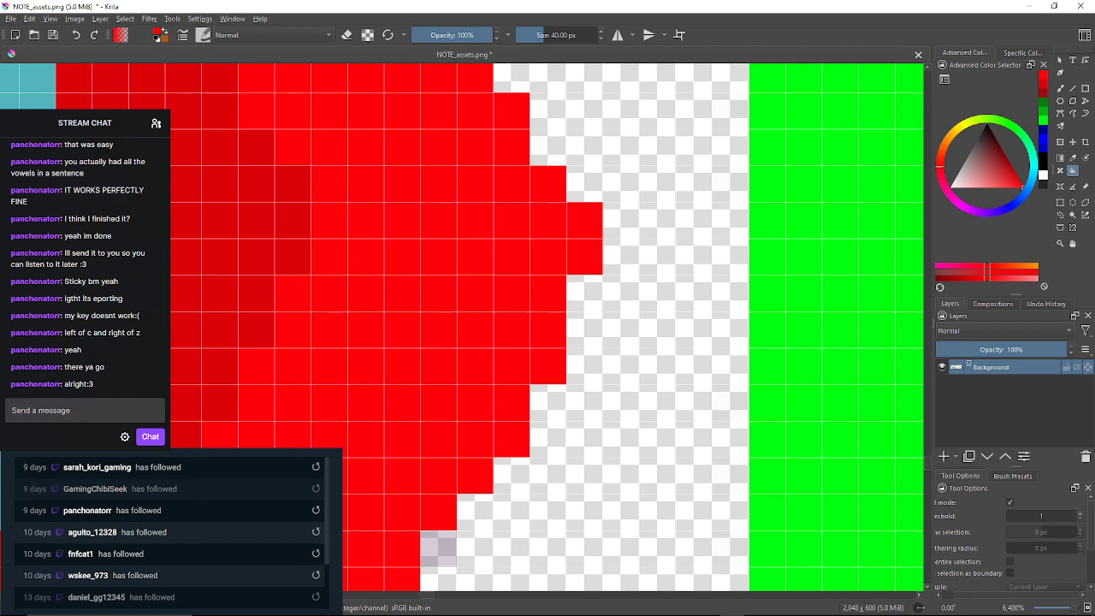
pyautogui.click(467, 544)
pyautogui.moveTo(467, 544); pyautogui.dragTo(475, 499)
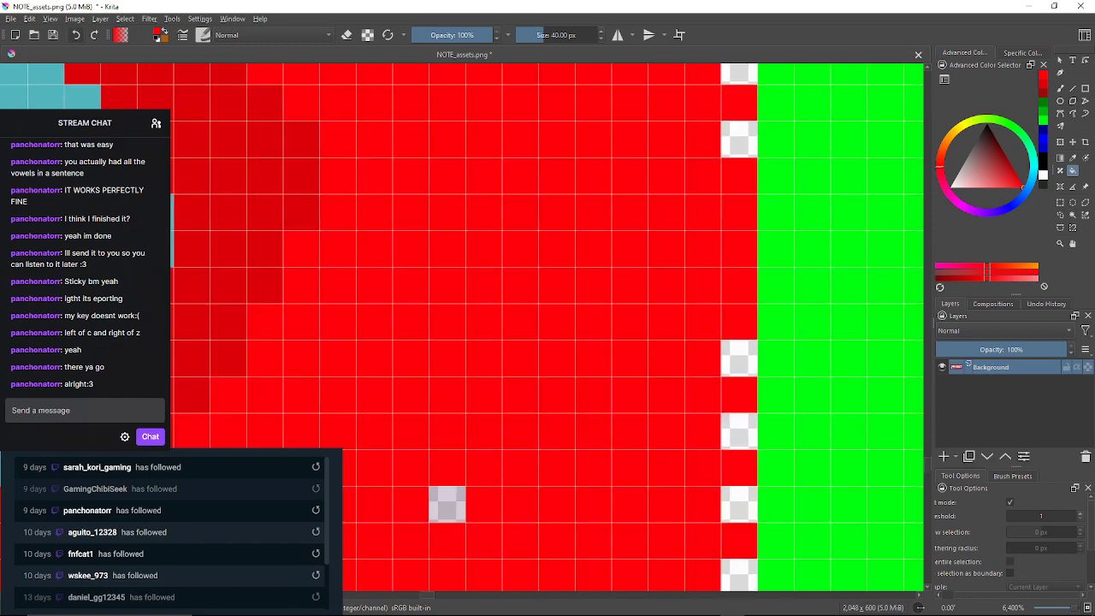
pyautogui.click(75, 34)
pyautogui.click(447, 505)
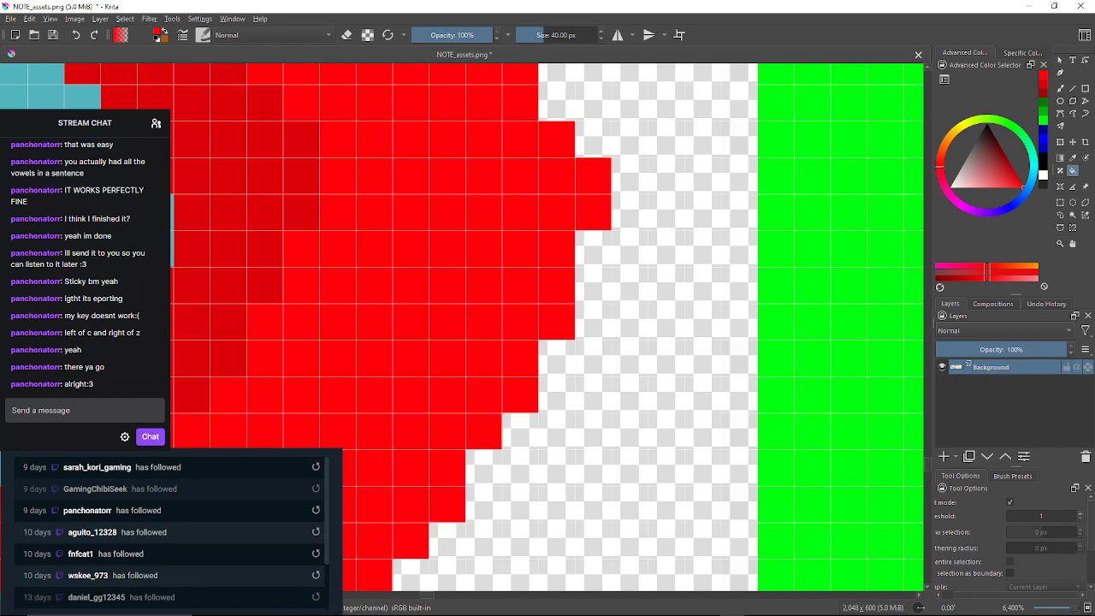
# Fill the faint pixels along the top stretch of the arrowhead's lower-right diagonal with bright red
pyautogui.moveTo(447, 504); pyautogui.dragTo(534, 295)
pyautogui.moveTo(462, 405); pyautogui.dragTo(499, 431)
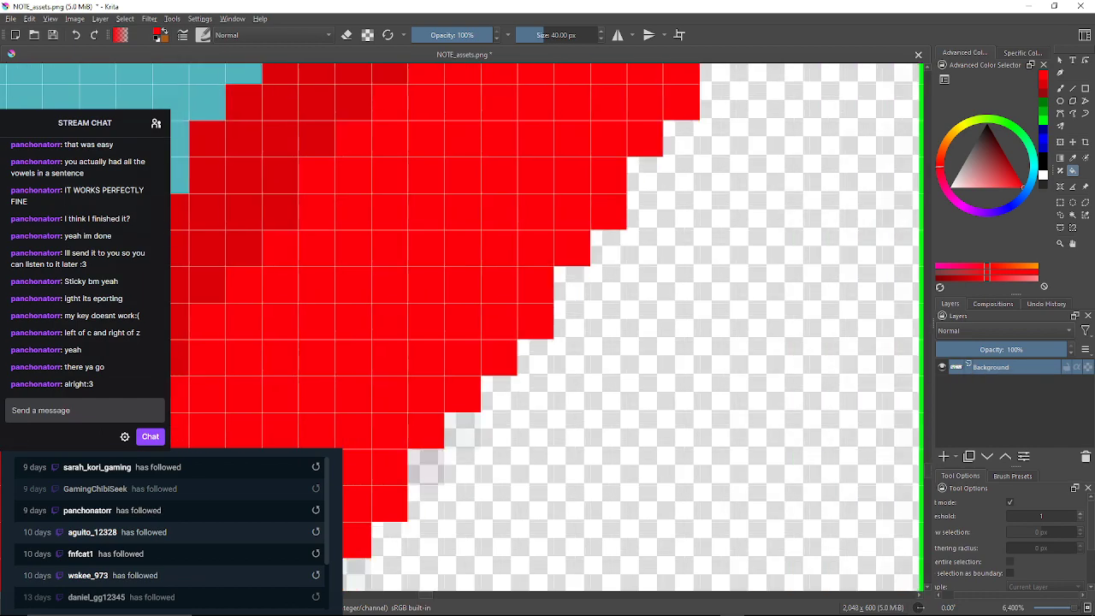
pyautogui.moveTo(426, 467)
pyautogui.mouseDown()
pyautogui.moveTo(397, 450)
pyautogui.moveTo(505, 318)
pyautogui.mouseUp()
pyautogui.click(433, 414)
pyautogui.click(397, 449)
pyautogui.click(431, 427)
pyautogui.click(395, 464)
# Fill the next grey stair-step pixels down the arrowhead's lower-right diagonal with bright red
pyautogui.moveTo(395, 463); pyautogui.dragTo(422, 383)
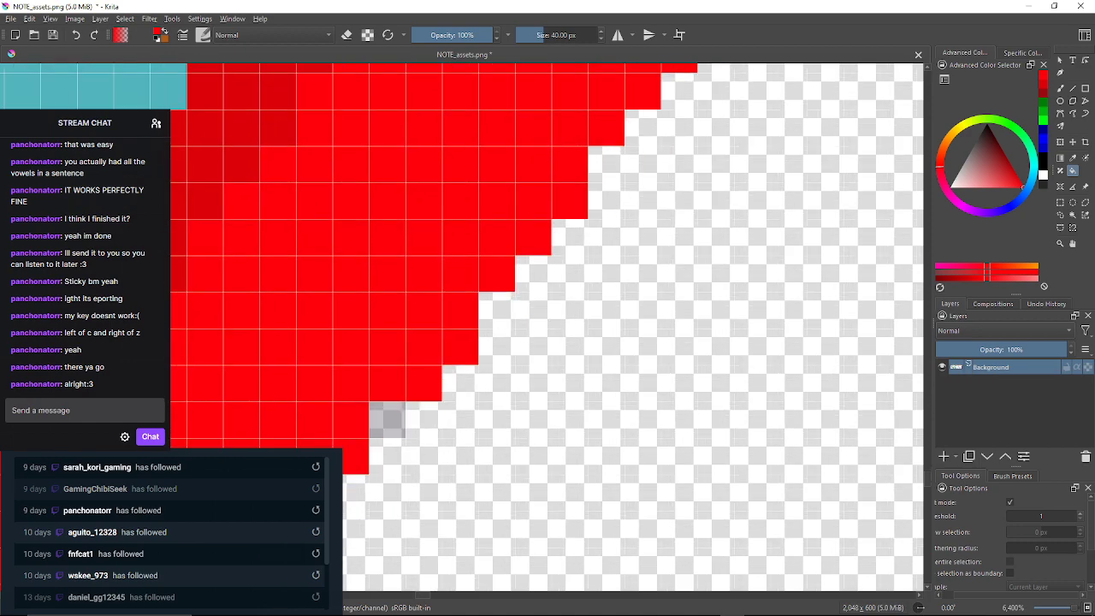
pyautogui.click(387, 419)
pyautogui.moveTo(387, 419); pyautogui.dragTo(390, 383)
pyautogui.click(390, 422)
pyautogui.moveTo(390, 423); pyautogui.dragTo(468, 328)
pyautogui.click(432, 363)
pyautogui.click(395, 400)
# Fill the leftover edge pixels around the middle of the lower-right diagonal with bright red
pyautogui.moveTo(396, 400); pyautogui.dragTo(500, 238)
pyautogui.moveTo(354, 421); pyautogui.dragTo(455, 343)
pyautogui.click(518, 315)
pyautogui.click(420, 379)
pyautogui.moveTo(419, 379); pyautogui.dragTo(514, 241)
pyautogui.click(404, 389)
pyautogui.click(440, 352)
pyautogui.click(367, 424)
pyautogui.moveTo(367, 424); pyautogui.dragTo(431, 330)
pyautogui.click(394, 366)
# Fill the grey edge pixels just past the middle of the lower-right diagonal with bright red
pyautogui.moveTo(395, 366); pyautogui.dragTo(491, 262)
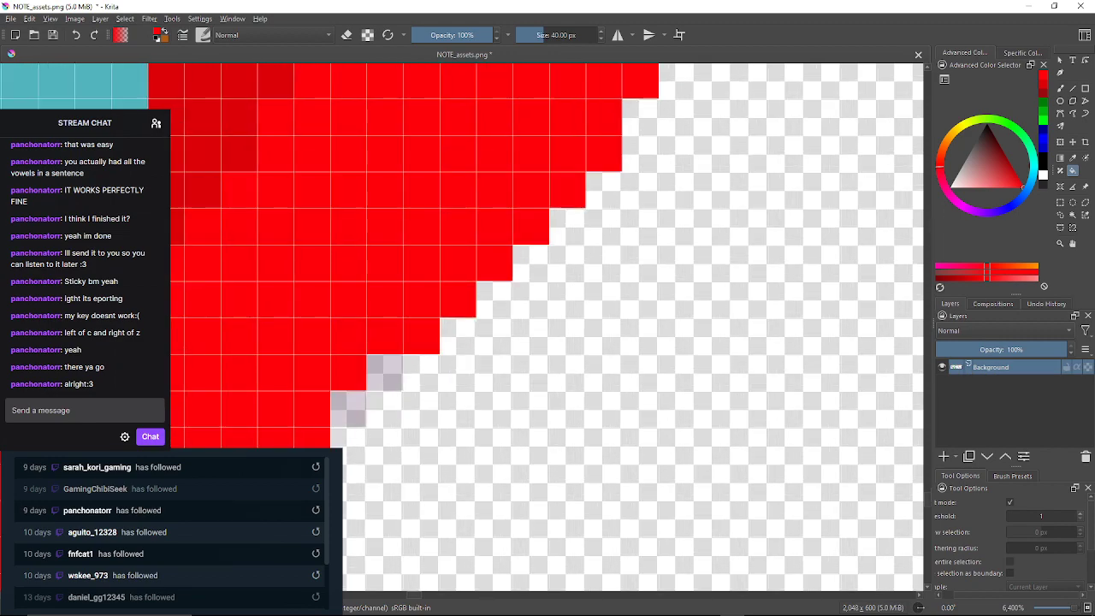
pyautogui.click(384, 373)
pyautogui.click(348, 409)
pyautogui.moveTo(348, 409); pyautogui.dragTo(424, 346)
pyautogui.click(423, 382)
pyautogui.click(386, 419)
# Fill the grey pixels along the lower stretch of the lower-right diagonal with bright red
pyautogui.moveTo(385, 419); pyautogui.dragTo(535, 269)
pyautogui.click(426, 378)
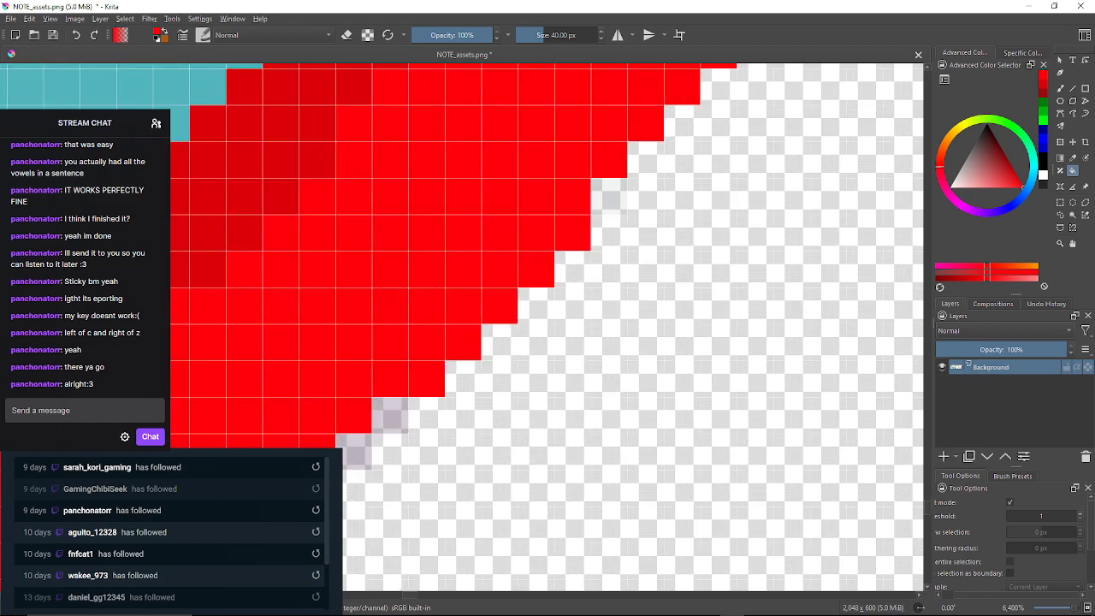
pyautogui.click(390, 415)
pyautogui.click(353, 452)
pyautogui.moveTo(353, 452); pyautogui.dragTo(438, 317)
pyautogui.moveTo(254, 462); pyautogui.dragTo(484, 295)
pyautogui.click(400, 369)
pyautogui.click(376, 369)
# Fill the last grey pixels of the lower-right diagonal near the arrow's bottom point with bright red
pyautogui.moveTo(376, 370); pyautogui.dragTo(452, 309)
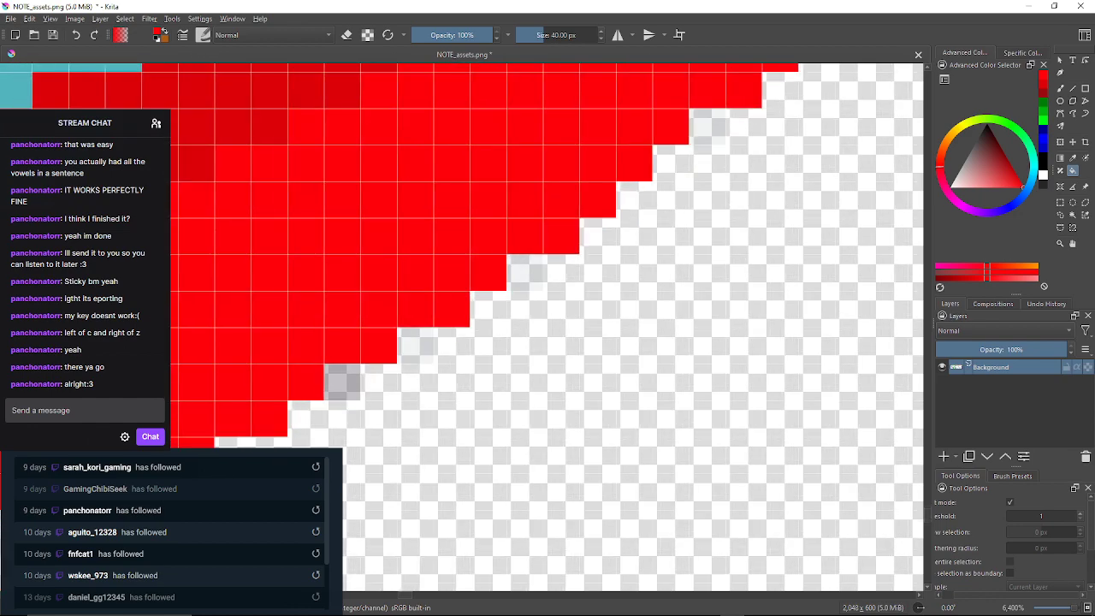
pyautogui.click(342, 381)
pyautogui.click(525, 273)
pyautogui.moveTo(525, 273)
pyautogui.mouseDown()
pyautogui.moveTo(603, 206)
pyautogui.moveTo(789, 133)
pyautogui.mouseUp()
pyautogui.click(388, 354)
# Fill the grey pixels on both sides of the arrow's rounded bottom point with bright red
pyautogui.moveTo(387, 355); pyautogui.dragTo(405, 350)
pyautogui.click(259, 386)
pyautogui.moveTo(259, 386); pyautogui.dragTo(832, 365)
pyautogui.click(431, 366)
pyautogui.click(322, 329)
pyautogui.moveTo(323, 329); pyautogui.dragTo(421, 354)
pyautogui.click(311, 318)
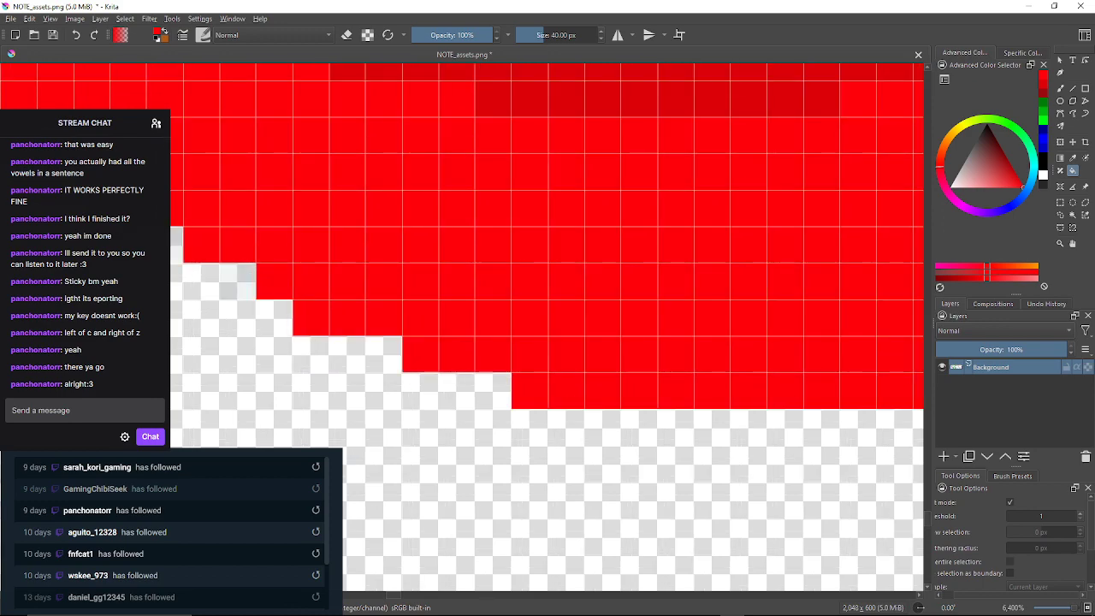
# Fill the grey pixels at the bottom end of the arrowhead's lower-left diagonal with bright red
pyautogui.click(238, 281)
pyautogui.moveTo(238, 282); pyautogui.dragTo(301, 291)
pyautogui.click(227, 254)
pyautogui.moveTo(227, 254); pyautogui.dragTo(393, 316)
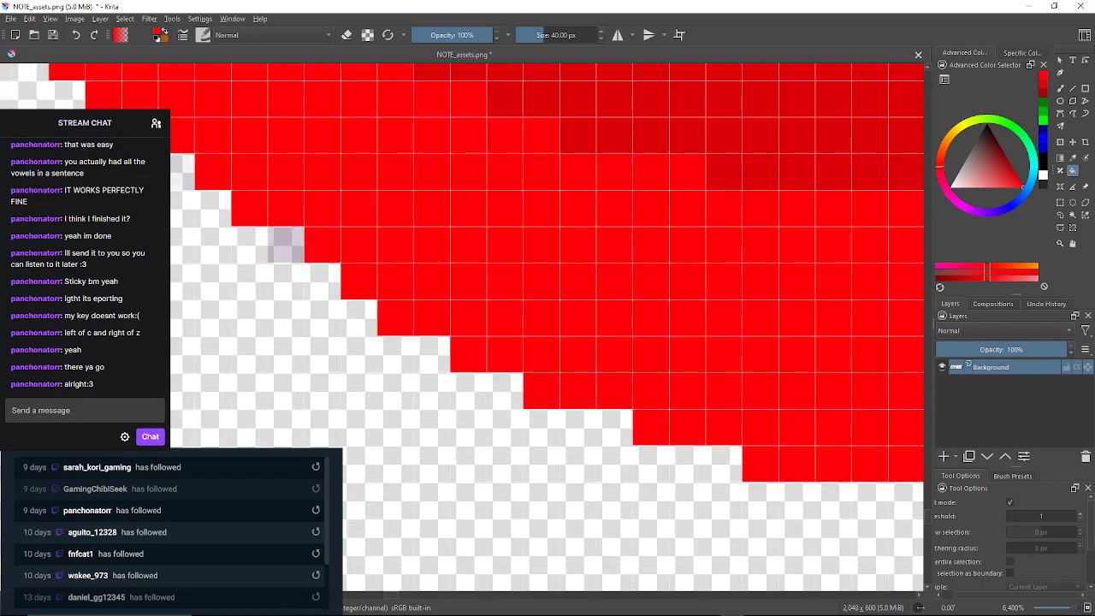
pyautogui.click(287, 245)
# Fill the run of grey stair-step pixels up the lower-left diagonal with bright red, undoing the stray background fill
pyautogui.moveTo(288, 244); pyautogui.dragTo(561, 498)
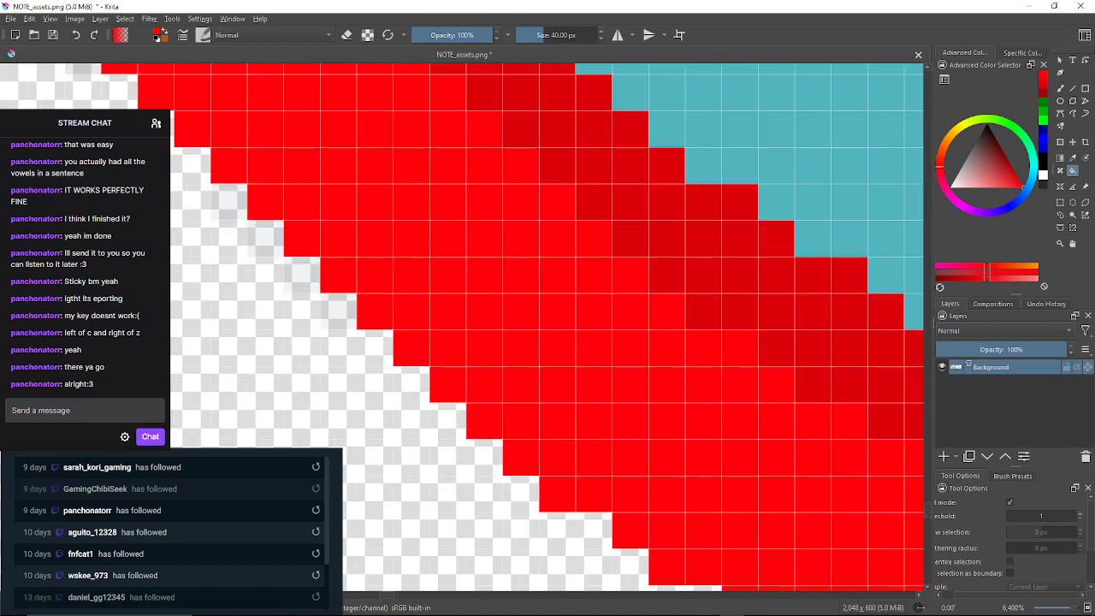
pyautogui.click(339, 312)
pyautogui.click(302, 275)
pyautogui.click(266, 239)
pyautogui.moveTo(230, 203); pyautogui.dragTo(395, 345)
pyautogui.click(269, 237)
pyautogui.click(359, 309)
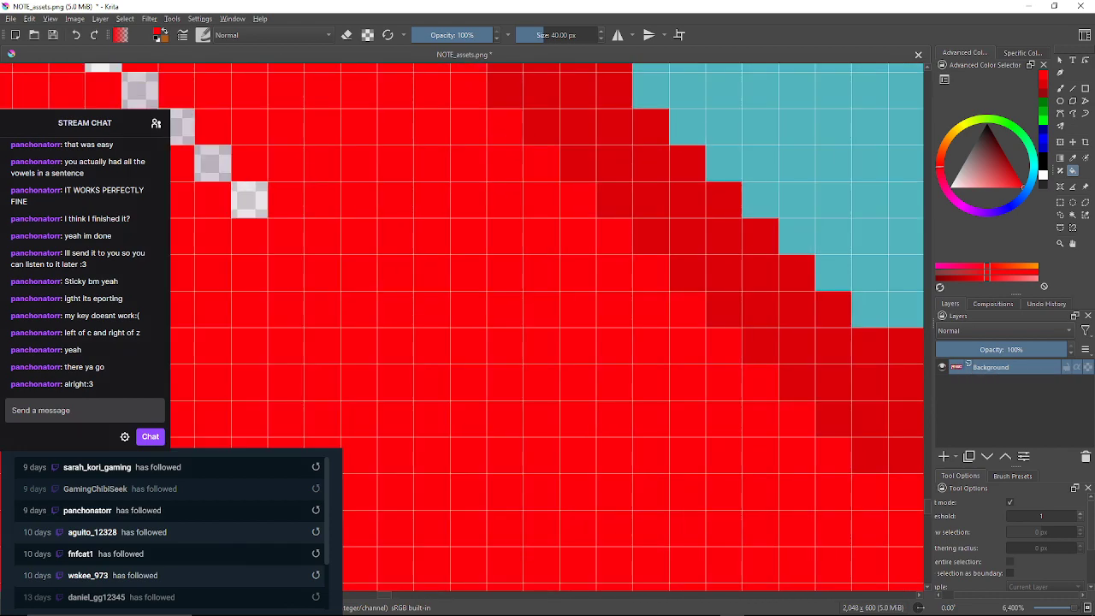
pyautogui.hotkey('ctrl', 'z')
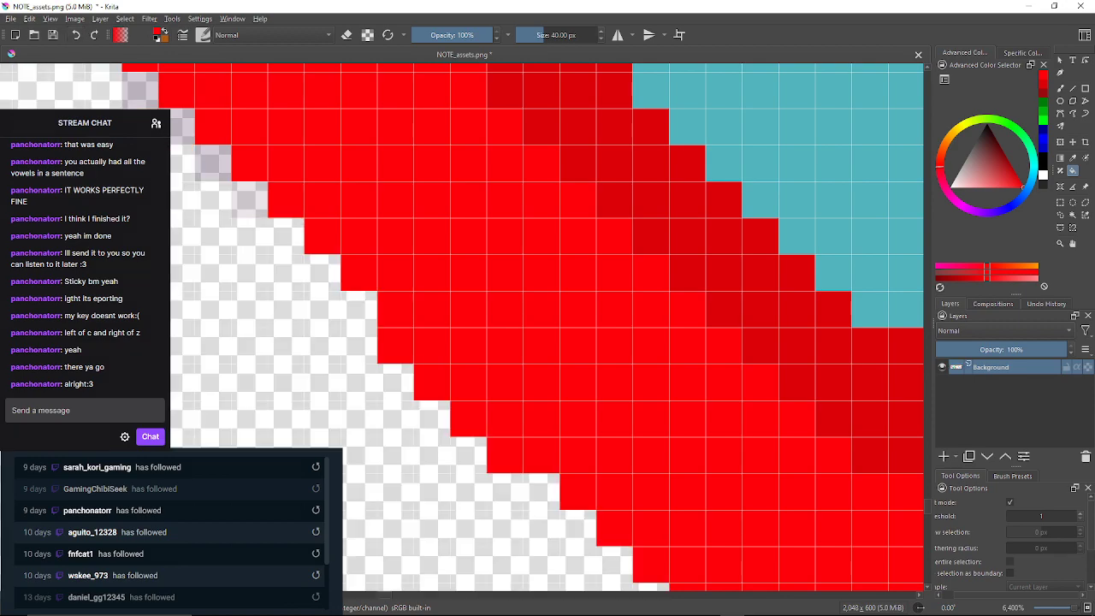
# Fill the next four grey stair-step pixels up the lower-left diagonal with bright red
pyautogui.click(249, 199)
pyautogui.click(213, 162)
pyautogui.moveTo(213, 162); pyautogui.dragTo(285, 205)
pyautogui.click(248, 168)
pyautogui.click(211, 132)
# Fill the next grey stair-step pixels up the arrowhead's lower-left diagonal with bright red
pyautogui.moveTo(211, 132); pyautogui.dragTo(306, 213)
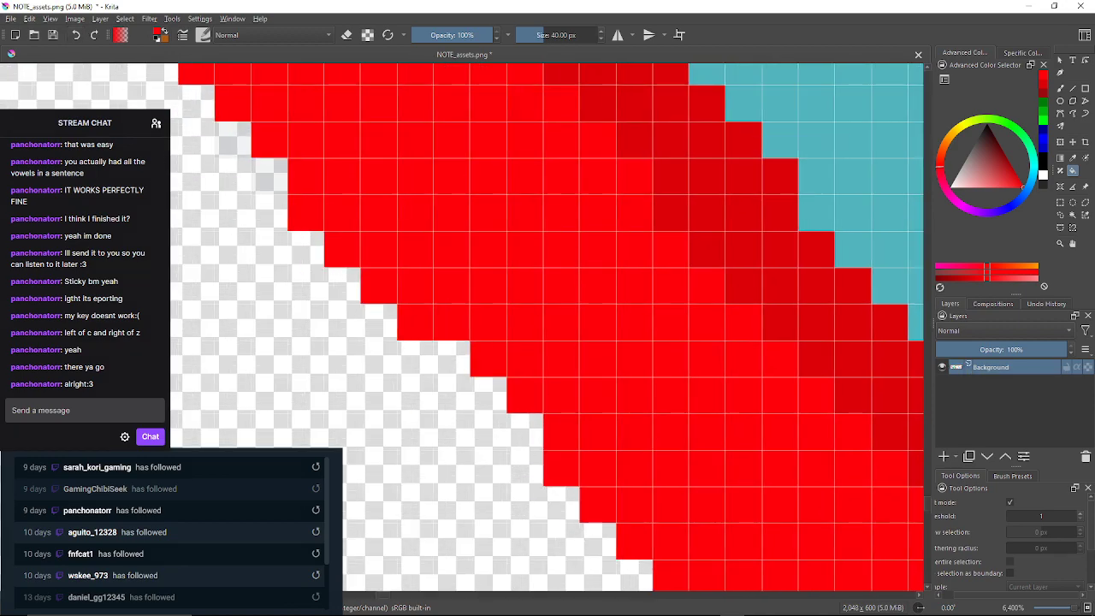
pyautogui.click(268, 176)
pyautogui.click(232, 139)
pyautogui.moveTo(231, 140); pyautogui.dragTo(260, 128)
pyautogui.click(334, 200)
pyautogui.moveTo(334, 200); pyautogui.dragTo(314, 176)
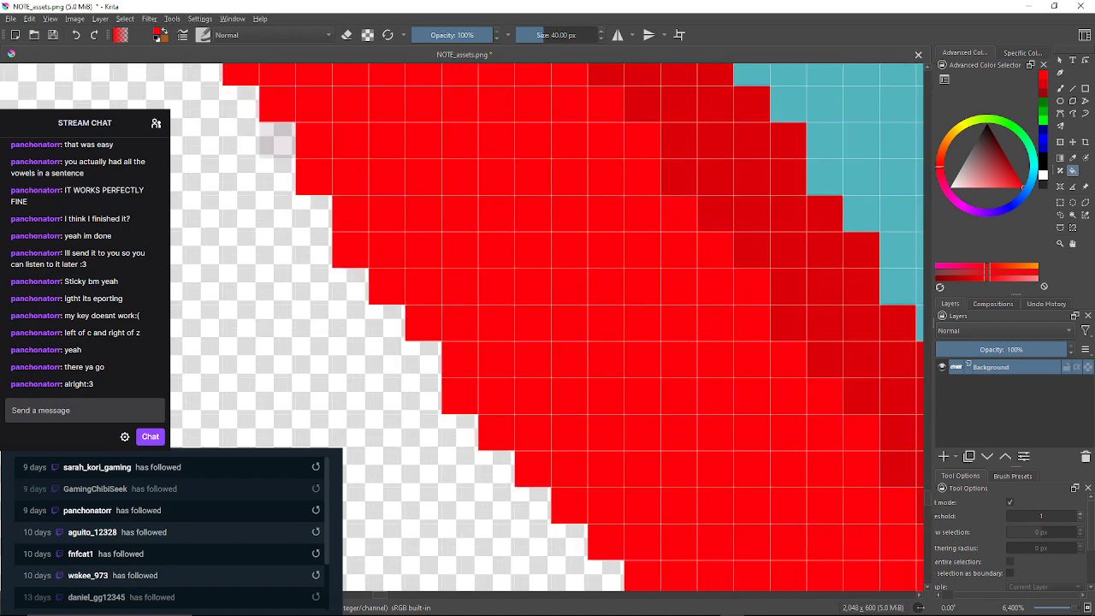
pyautogui.moveTo(275, 140); pyautogui.dragTo(313, 204)
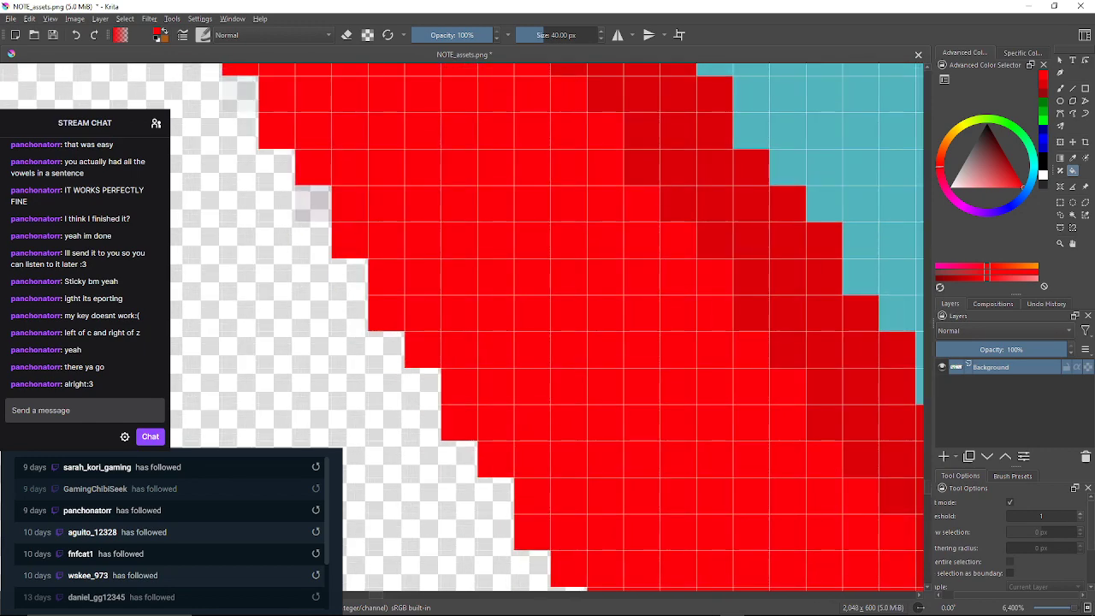
# Undo the stray background fill and fill the following grey edge pixels further up the lower-left diagonal with bright red
pyautogui.click(291, 248)
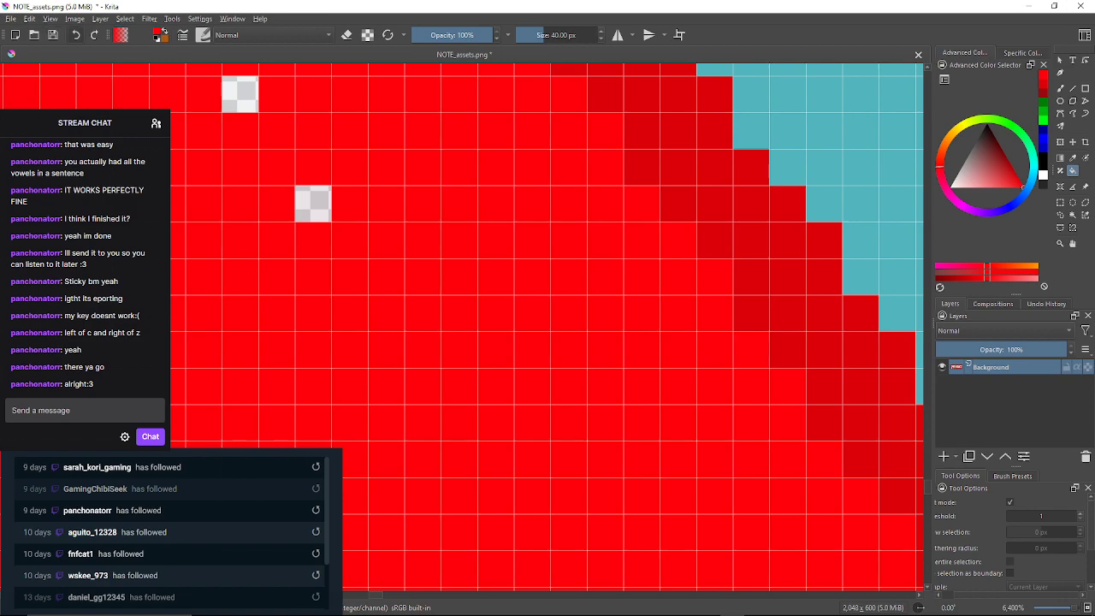
pyautogui.hotkey('ctrl', 'z')
pyautogui.click(241, 94)
pyautogui.moveTo(240, 94); pyautogui.dragTo(314, 272)
pyautogui.click(277, 198)
pyautogui.moveTo(277, 198); pyautogui.dragTo(385, 274)
pyautogui.click(313, 164)
pyautogui.moveTo(313, 164); pyautogui.dragTo(418, 354)
pyautogui.click(307, 171)
pyautogui.moveTo(307, 171); pyautogui.dragTo(494, 519)
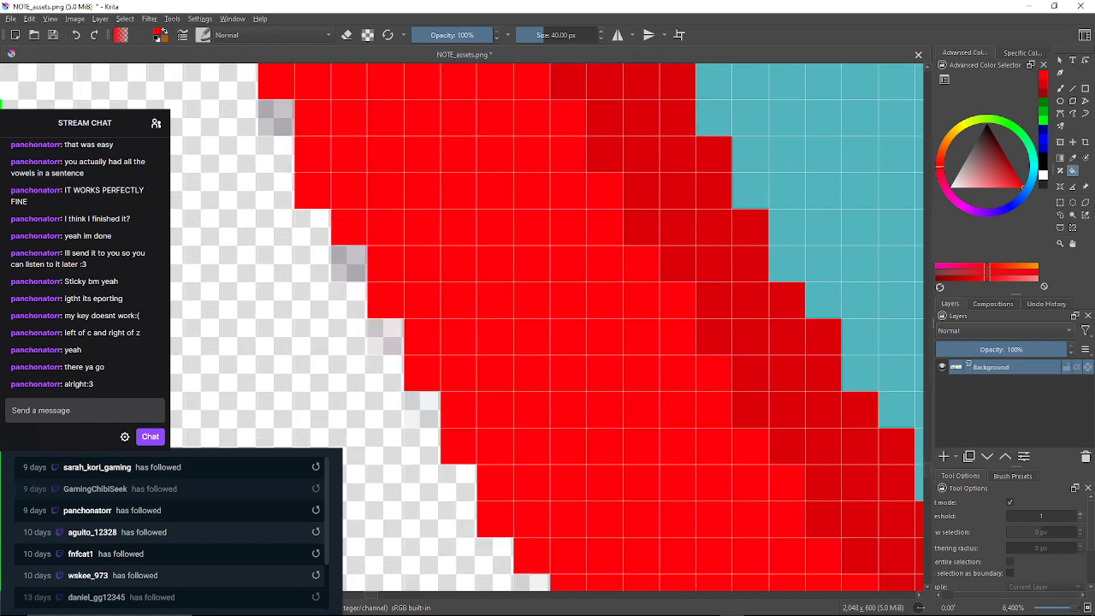
# Fill the grey edge pixels on the upper end of the lower-left diagonal, just below the arrowhead's left corner, with bright red
pyautogui.click(385, 337)
pyautogui.click(421, 410)
pyautogui.click(349, 263)
pyautogui.moveTo(349, 263); pyautogui.dragTo(425, 384)
pyautogui.click(352, 237)
pyautogui.click(314, 165)
pyautogui.moveTo(314, 165); pyautogui.dragTo(299, 354)
# Fill the grey edge pixels around the arrowhead's left corner with bright red
pyautogui.click(266, 190)
pyautogui.moveTo(265, 190); pyautogui.dragTo(269, 204)
pyautogui.click(268, 258)
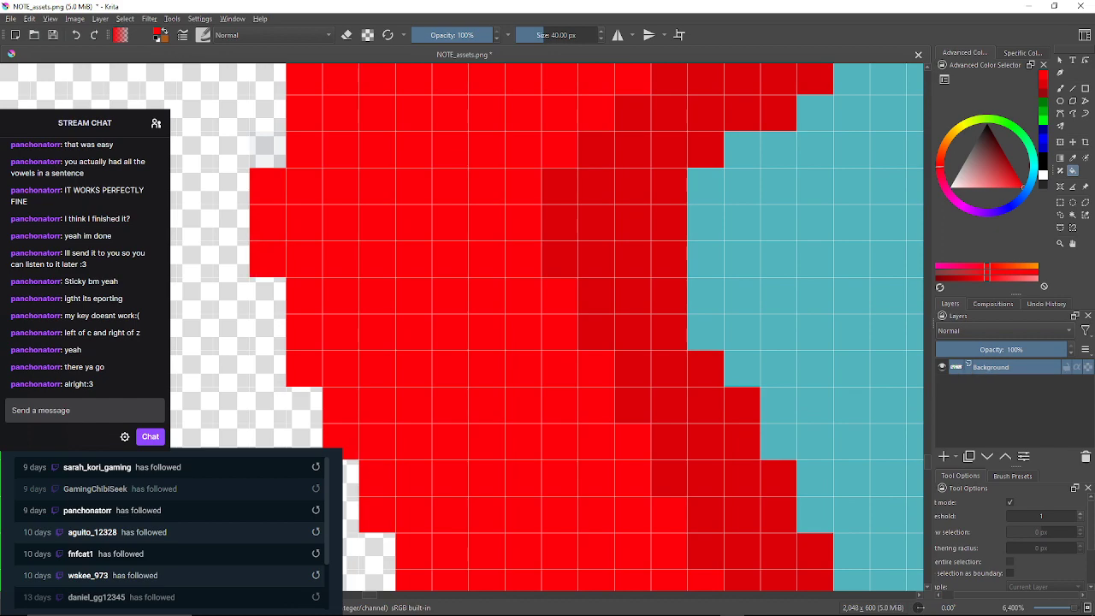
pyautogui.moveTo(268, 258); pyautogui.dragTo(270, 414)
pyautogui.click(269, 306)
pyautogui.moveTo(269, 305); pyautogui.dragTo(267, 345)
pyautogui.click(304, 236)
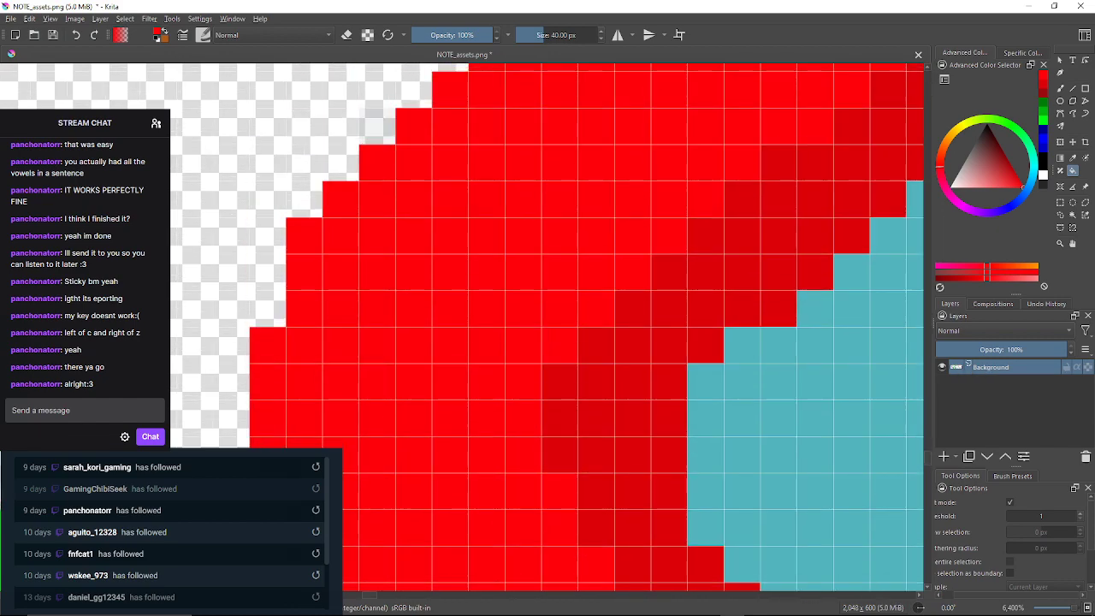
# Fill the grey stair-step pixels on the lower part of the left wing's upper edge with bright red
pyautogui.moveTo(325, 201); pyautogui.dragTo(304, 276)
pyautogui.click(355, 201)
pyautogui.moveTo(393, 163); pyautogui.dragTo(371, 201)
pyautogui.click(479, 130)
pyautogui.moveTo(516, 94); pyautogui.dragTo(443, 151)
pyautogui.click(444, 150)
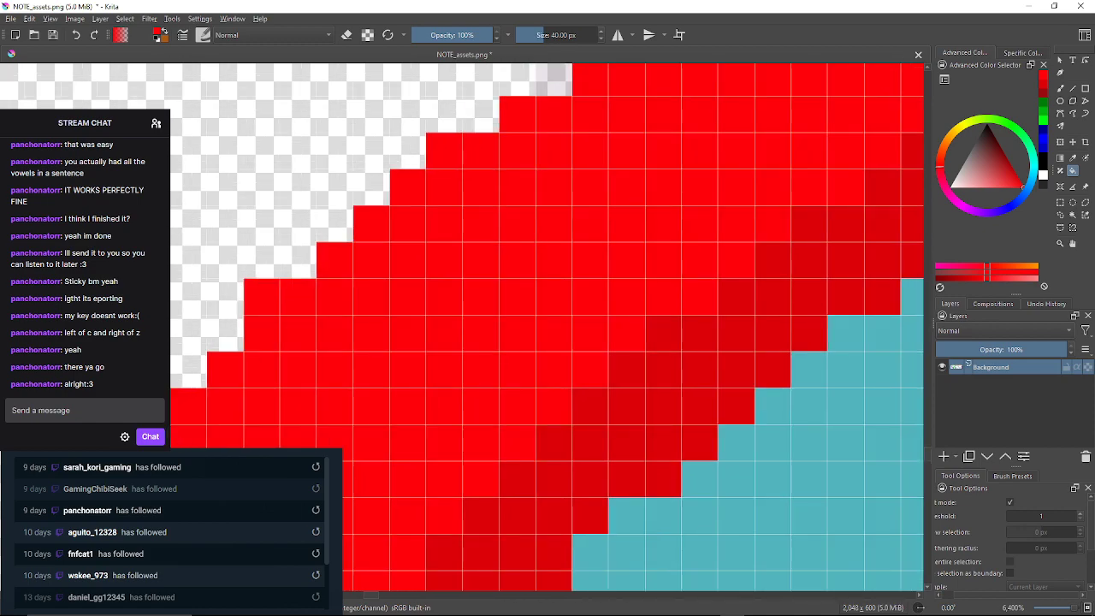
# Fill the grey stair-step pixels along the middle of the left wing's upper edge with bright red
pyautogui.moveTo(530, 98); pyautogui.dragTo(410, 203)
pyautogui.click(433, 183)
pyautogui.moveTo(542, 111); pyautogui.dragTo(469, 157)
pyautogui.click(469, 157)
pyautogui.moveTo(580, 84); pyautogui.dragTo(459, 163)
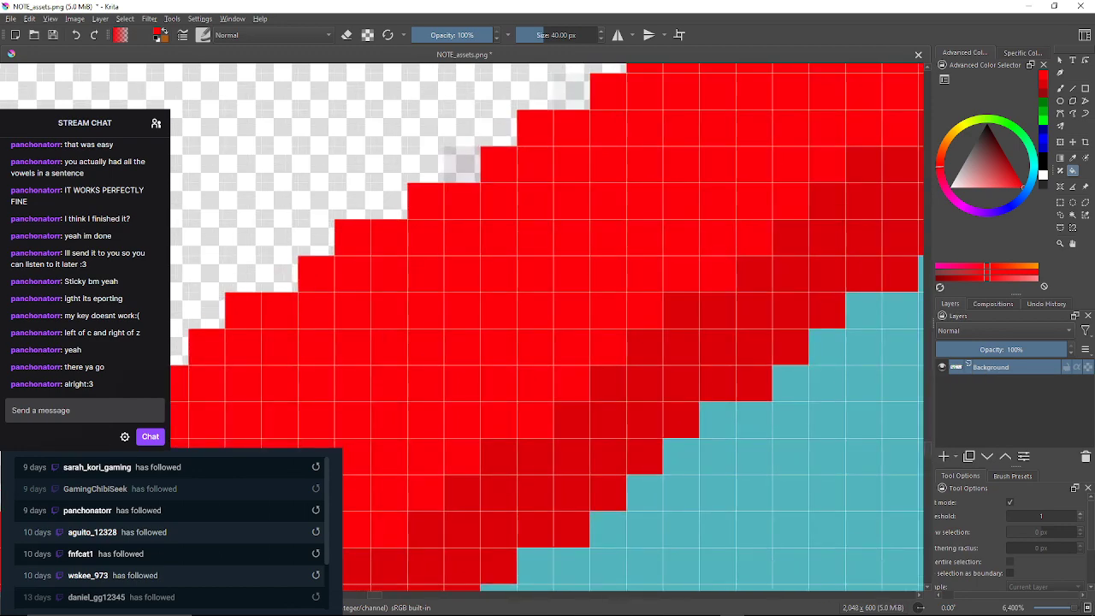
# Fill the remaining grey stair-step pixels up to the left wing's rounded tip with bright red
pyautogui.click(459, 163)
pyautogui.moveTo(568, 89); pyautogui.dragTo(443, 152)
pyautogui.click(443, 152)
pyautogui.moveTo(552, 80); pyautogui.dragTo(426, 199)
pyautogui.click(426, 200)
pyautogui.click(447, 183)
# Fill the diagonal run of four grey pixels beside the left wing's tip with bright red, undoing the stray background fill
pyautogui.moveTo(633, 231); pyautogui.dragTo(468, 259)
pyautogui.click(537, 176)
pyautogui.click(577, 180)
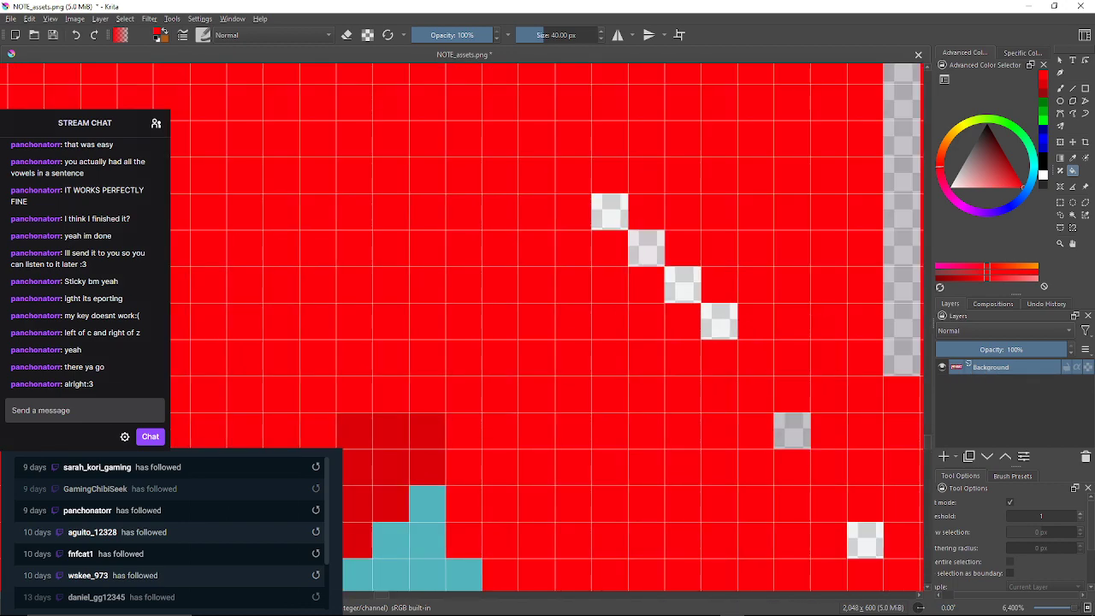
pyautogui.hotkey('ctrl', 'z')
pyautogui.click(609, 212)
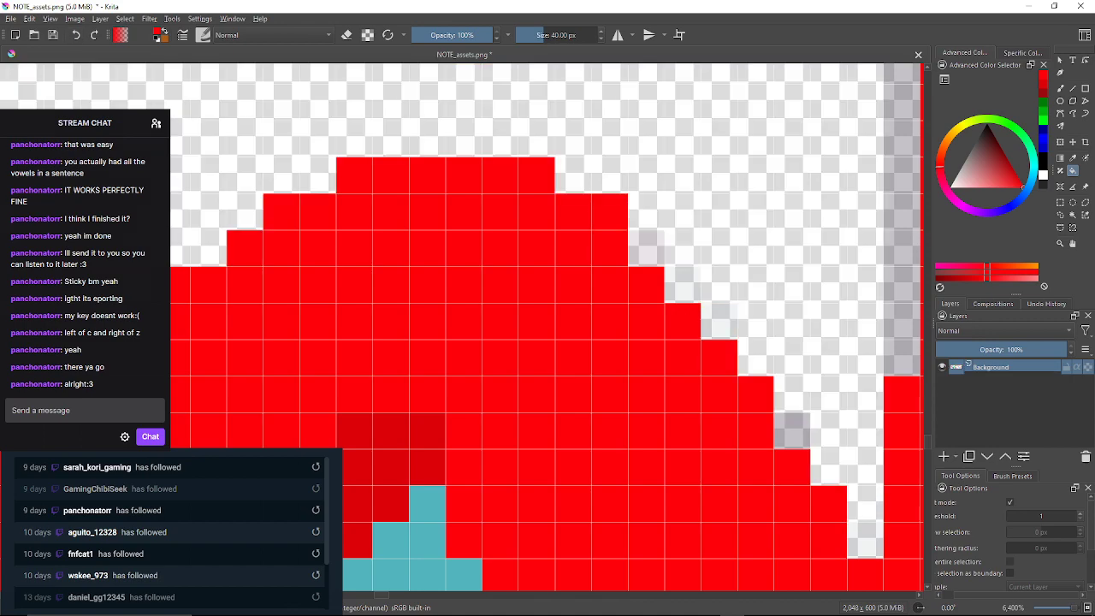
pyautogui.click(646, 248)
pyautogui.click(683, 285)
pyautogui.click(719, 322)
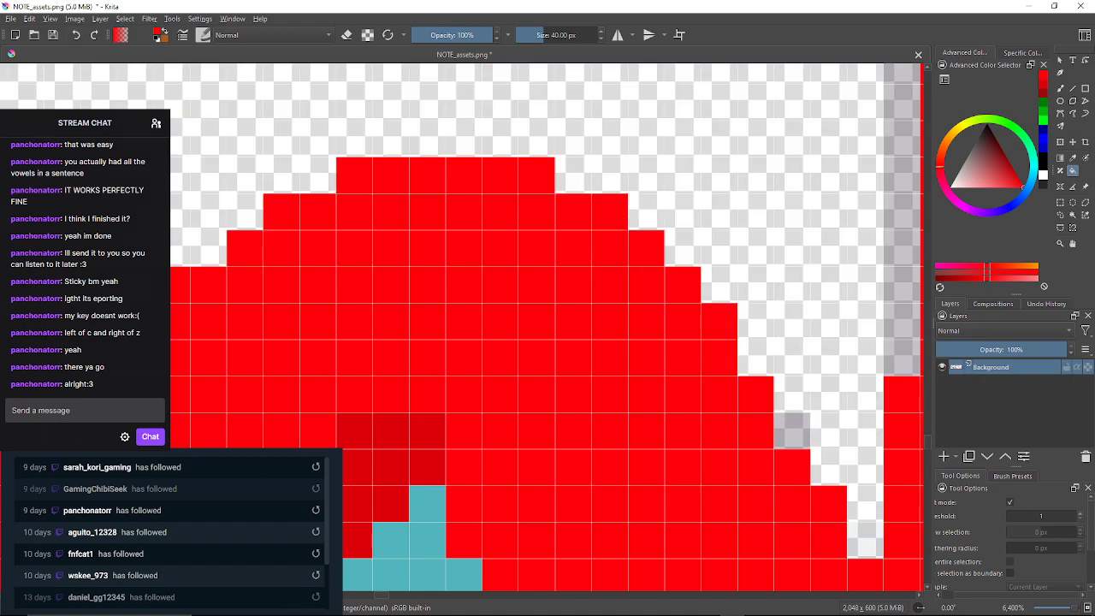
# Undo the accidental background fill and fill the two grey pixels leading down to the notch beside the shaft with bright red
pyautogui.moveTo(788, 399); pyautogui.dragTo(711, 363)
pyautogui.click(713, 362)
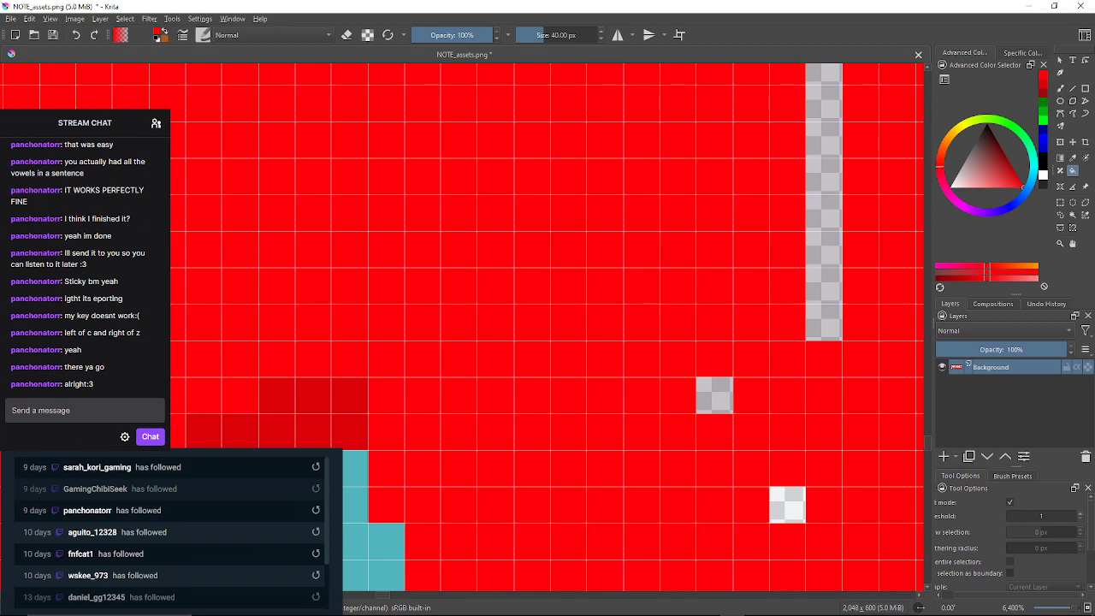
pyautogui.click(76, 34)
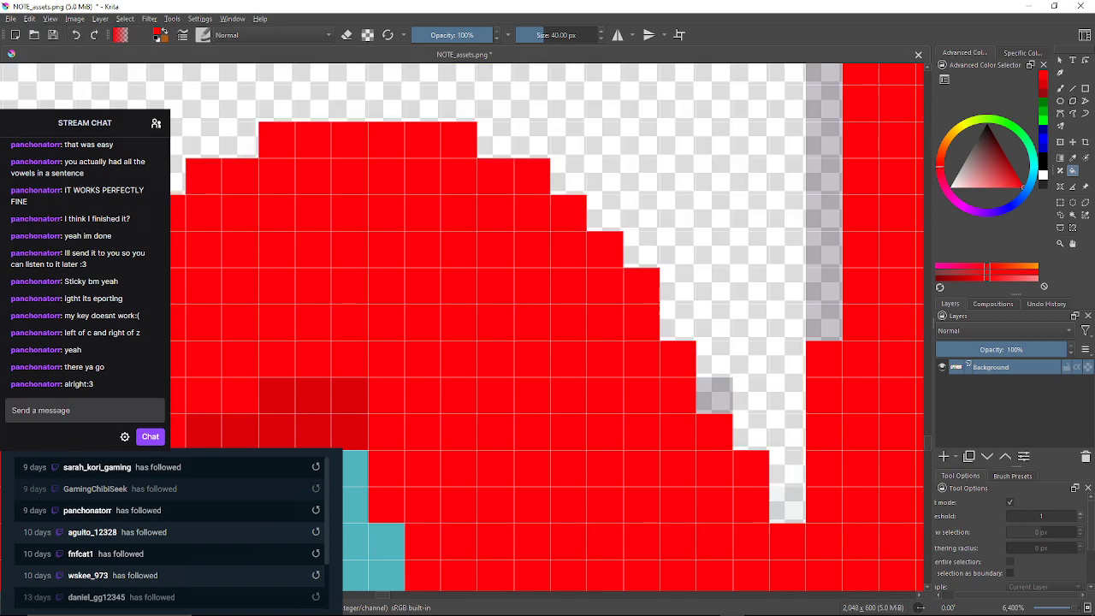
pyautogui.click(715, 395)
pyautogui.click(787, 505)
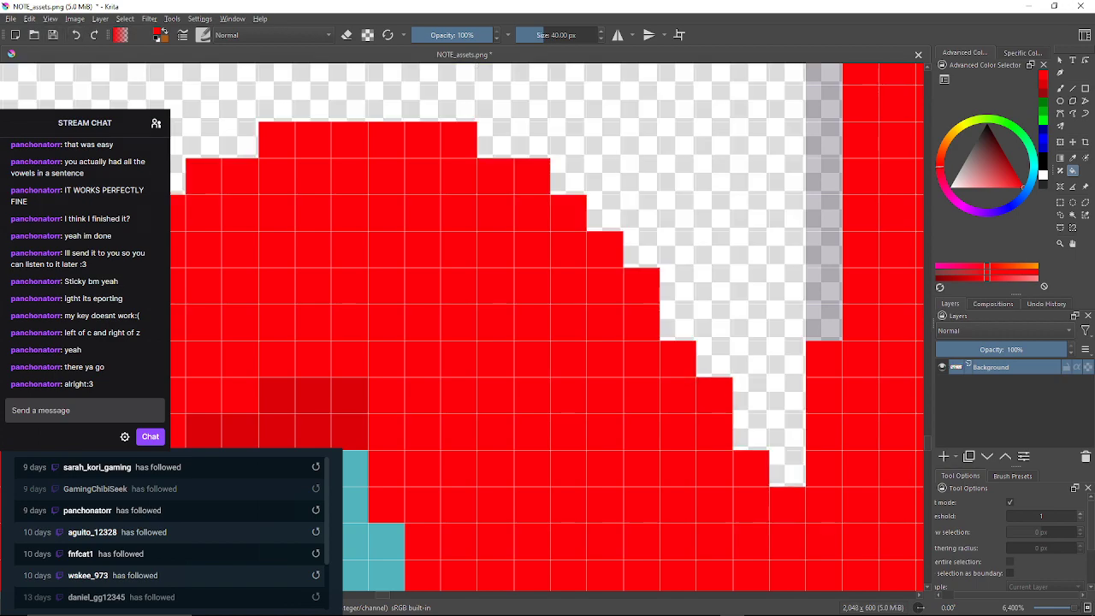
# Fill the grey pixel strip along the left edge of the arrow's shaft with bright red
pyautogui.click(824, 273)
pyautogui.moveTo(823, 274); pyautogui.dragTo(775, 526)
pyautogui.moveTo(775, 342); pyautogui.dragTo(723, 512)
pyautogui.moveTo(722, 214); pyautogui.dragTo(705, 522)
pyautogui.moveTo(710, 197); pyautogui.dragTo(631, 531)
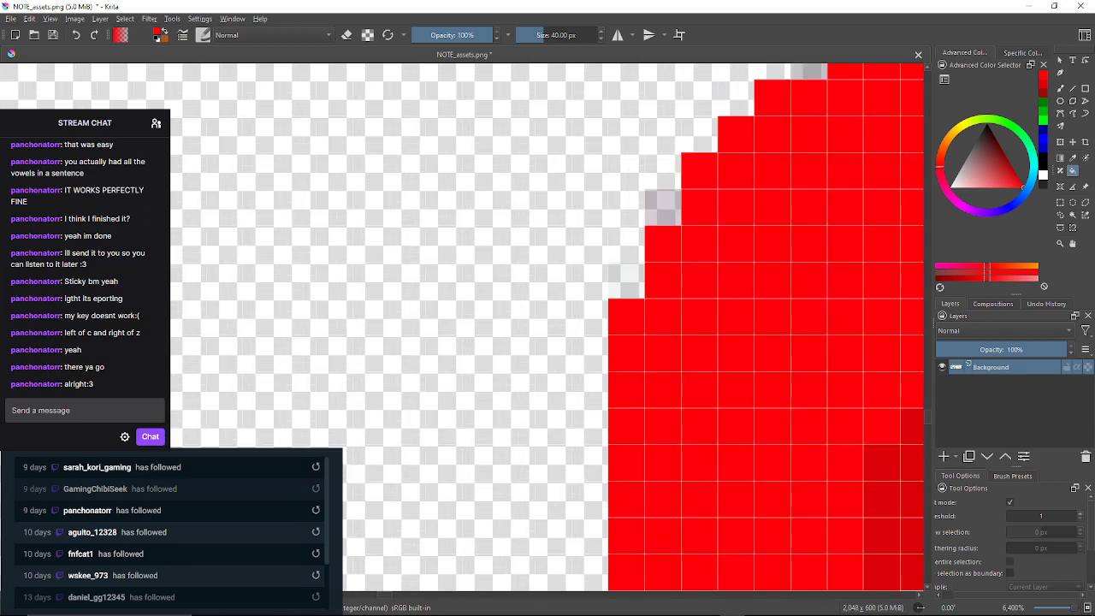
# Fill the grey pixels on the lower part of the shaft's rounded upper-left corner with bright red
pyautogui.click(626, 281)
pyautogui.click(663, 207)
pyautogui.moveTo(710, 256); pyautogui.dragTo(552, 385)
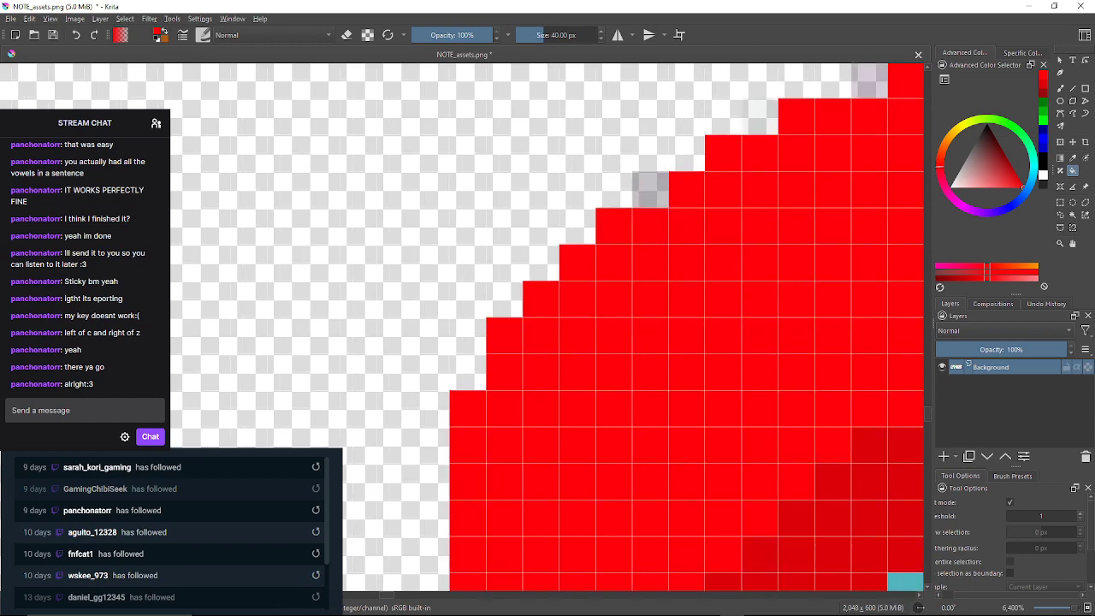
pyautogui.click(650, 189)
pyautogui.moveTo(650, 189); pyautogui.dragTo(480, 292)
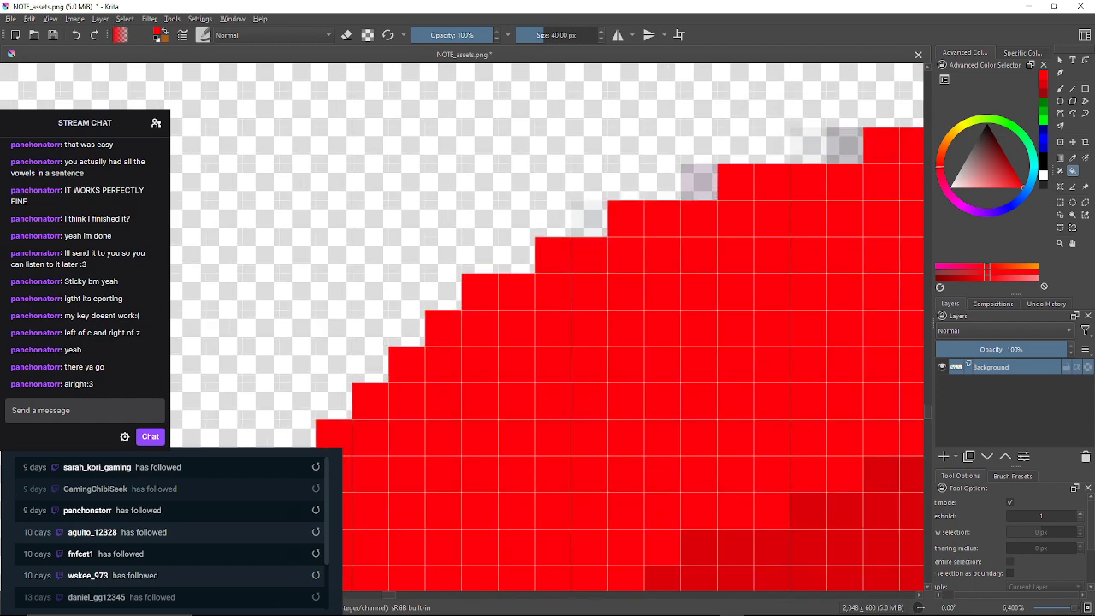
# Fill the grey pixels where the shaft's rounded upper-left corner meets its top edge with bright red
pyautogui.click(590, 219)
pyautogui.click(700, 181)
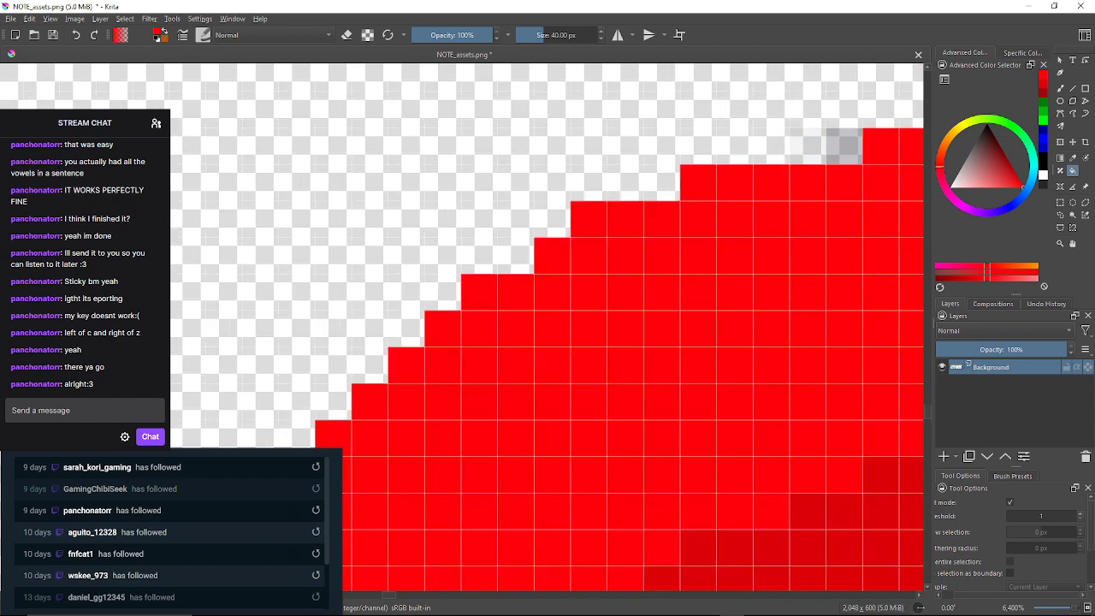
pyautogui.moveTo(700, 182); pyautogui.dragTo(524, 195)
pyautogui.click(671, 162)
pyautogui.moveTo(670, 162); pyautogui.dragTo(191, 190)
pyautogui.moveTo(821, 193); pyautogui.dragTo(171, 193)
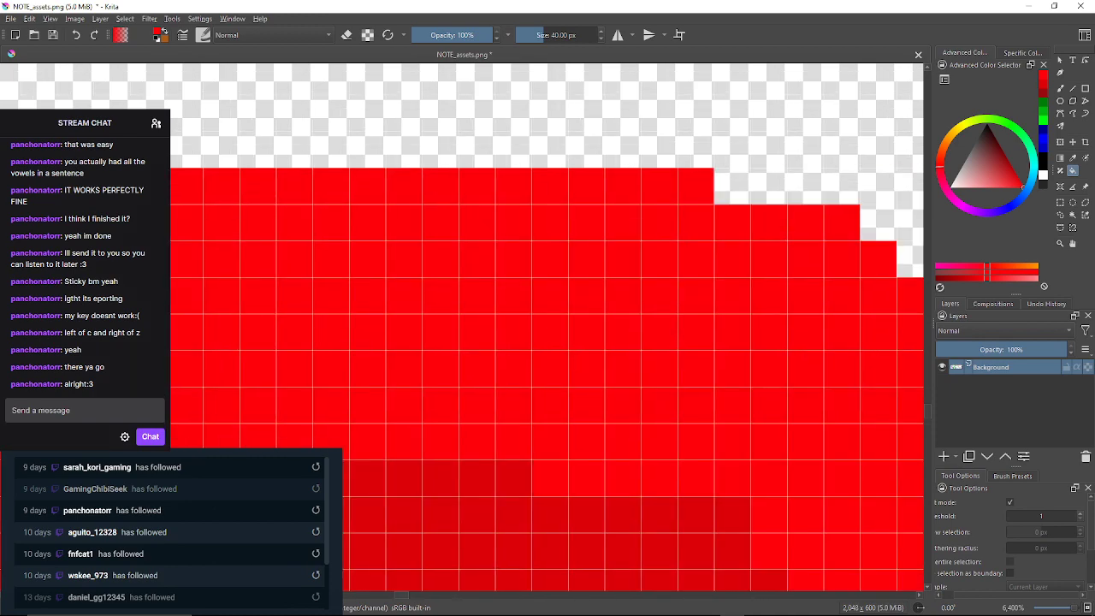
# Fill the down arrow's teal interior with dark red
pyautogui.scroll(-8, 513, 308)
pyautogui.moveTo(471, 346); pyautogui.dragTo(519, 221)
pyautogui.scroll(1, 480, 388)
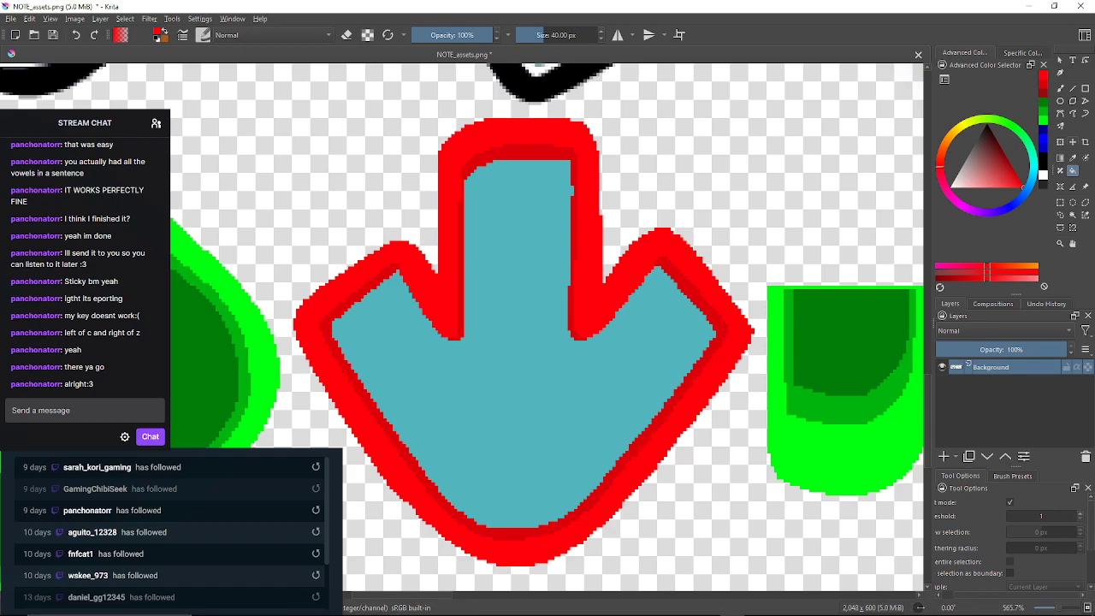
pyautogui.click(1042, 92)
pyautogui.click(565, 342)
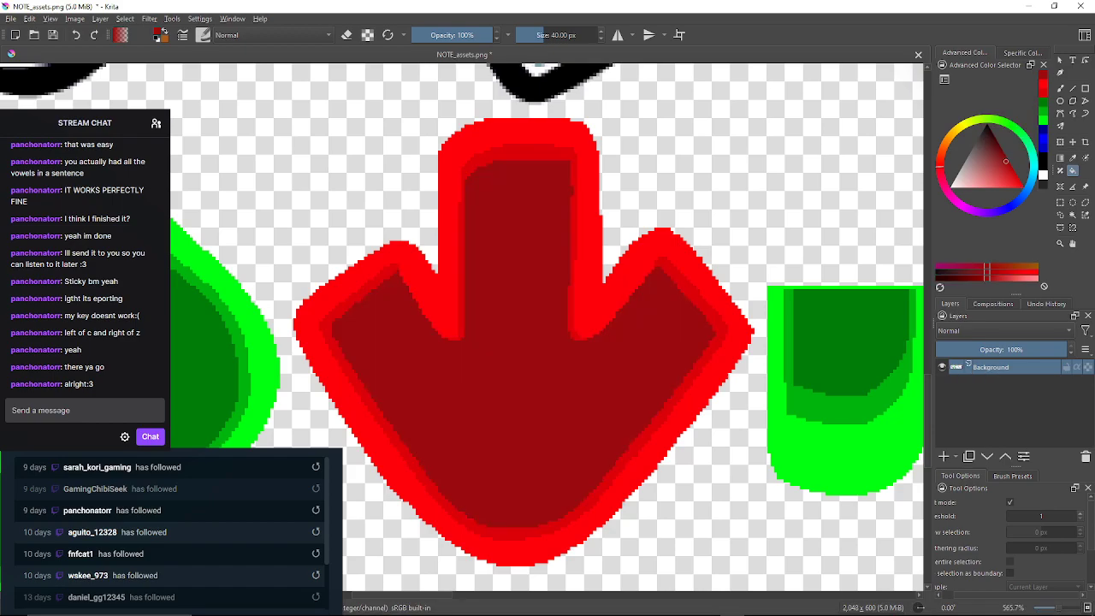
# Set the foreground colour to dark grey for recolouring the lowest purple left arrow at the sheet's right edge
pyautogui.scroll(-3, 547, 342)
pyautogui.scroll(-4, 547, 342)
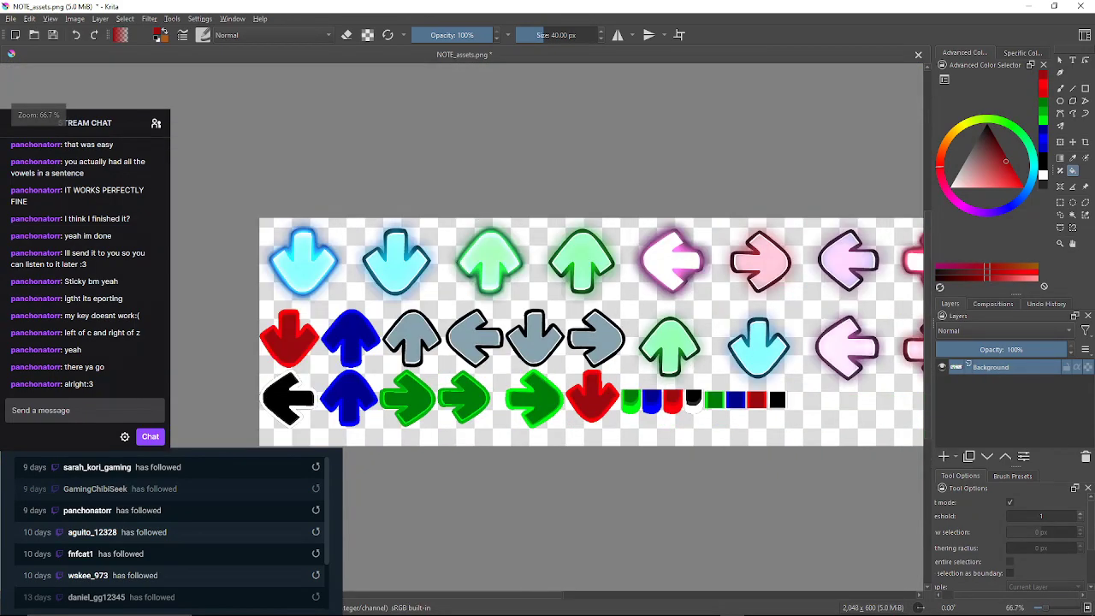
pyautogui.moveTo(547, 343); pyautogui.dragTo(597, 319)
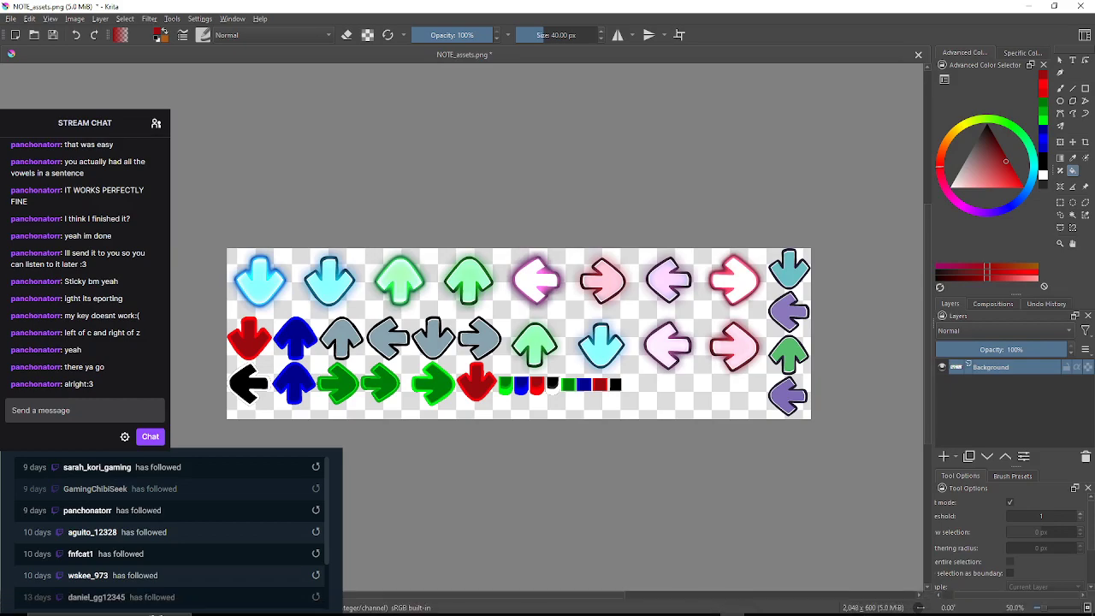
pyautogui.scroll(3, 774, 408)
pyautogui.moveTo(791, 389); pyautogui.dragTo(660, 400)
pyautogui.scroll(3, 662, 399)
pyautogui.scroll(-2, 660, 403)
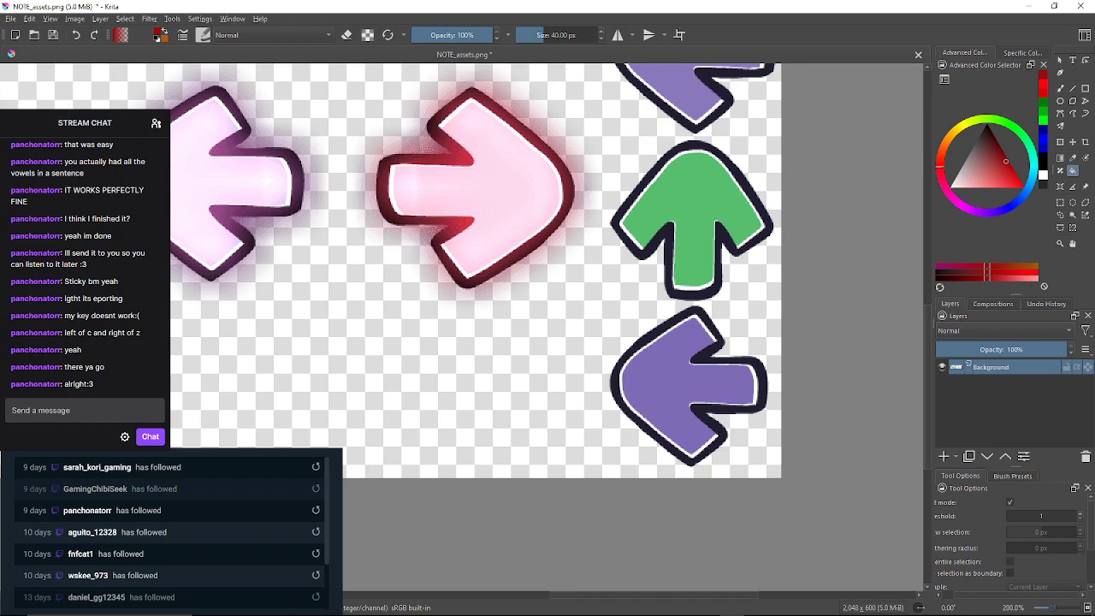
pyautogui.press('d')
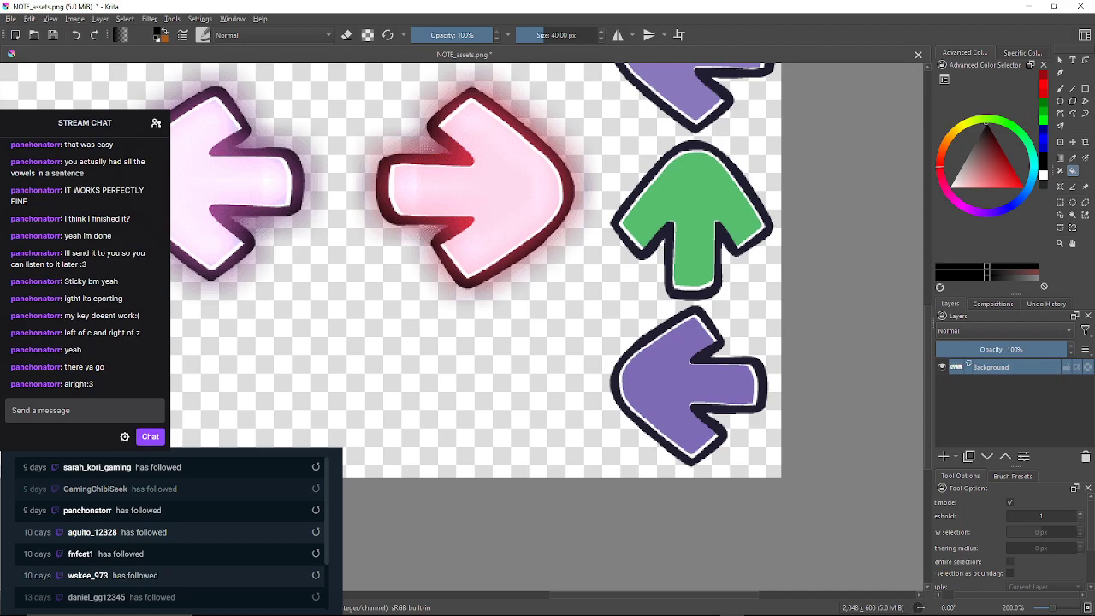
pyautogui.press('l')
pyautogui.scroll(3, 760, 320)
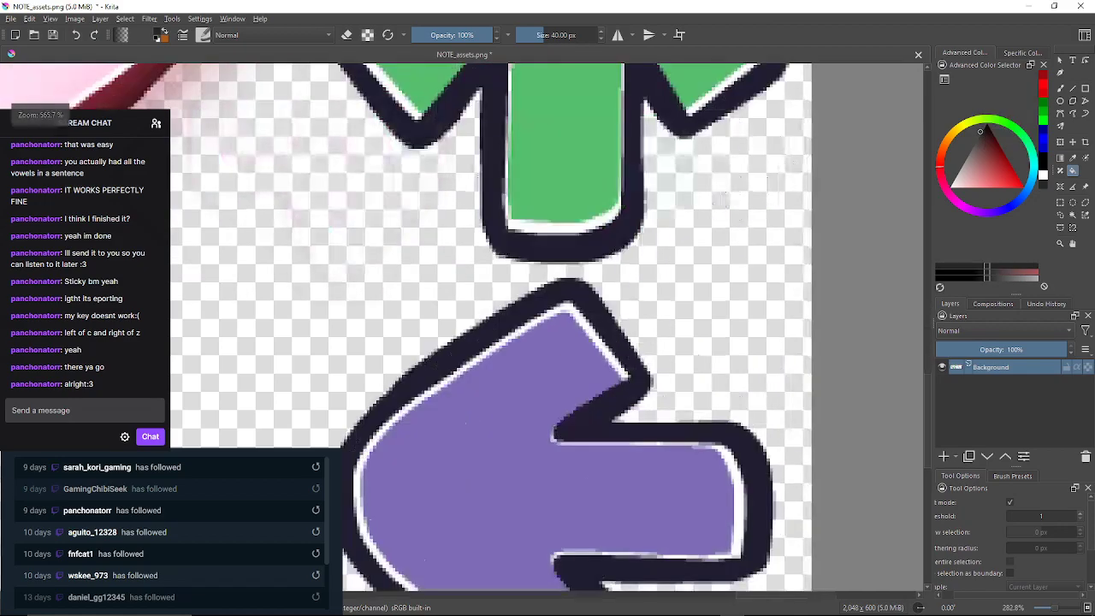
pyautogui.moveTo(759, 320); pyautogui.dragTo(821, 281)
pyautogui.scroll(3, 676, 300)
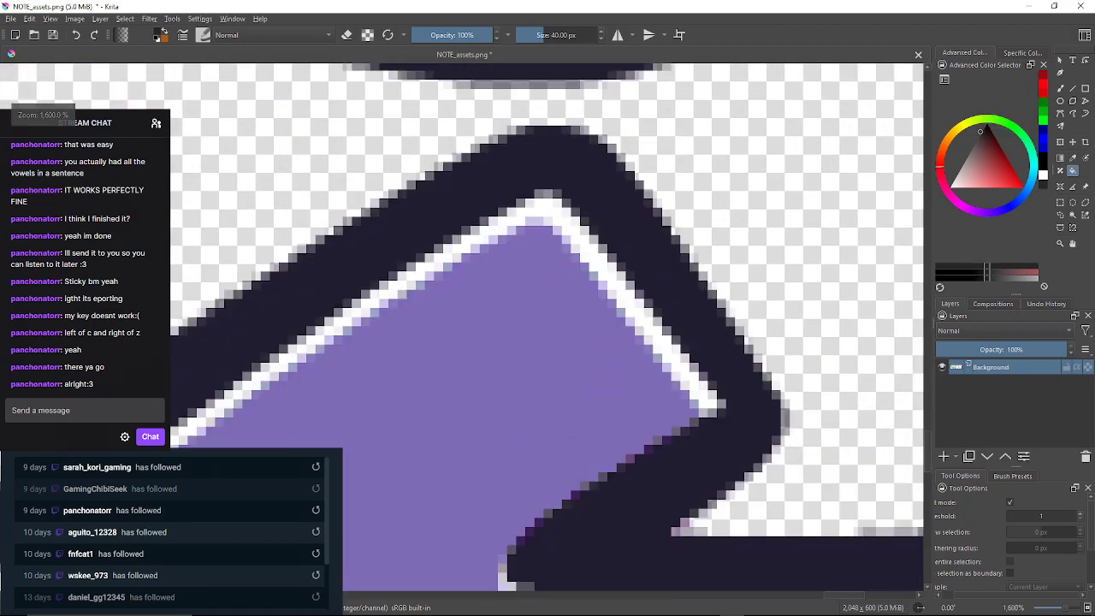
pyautogui.scroll(-3, 667, 305)
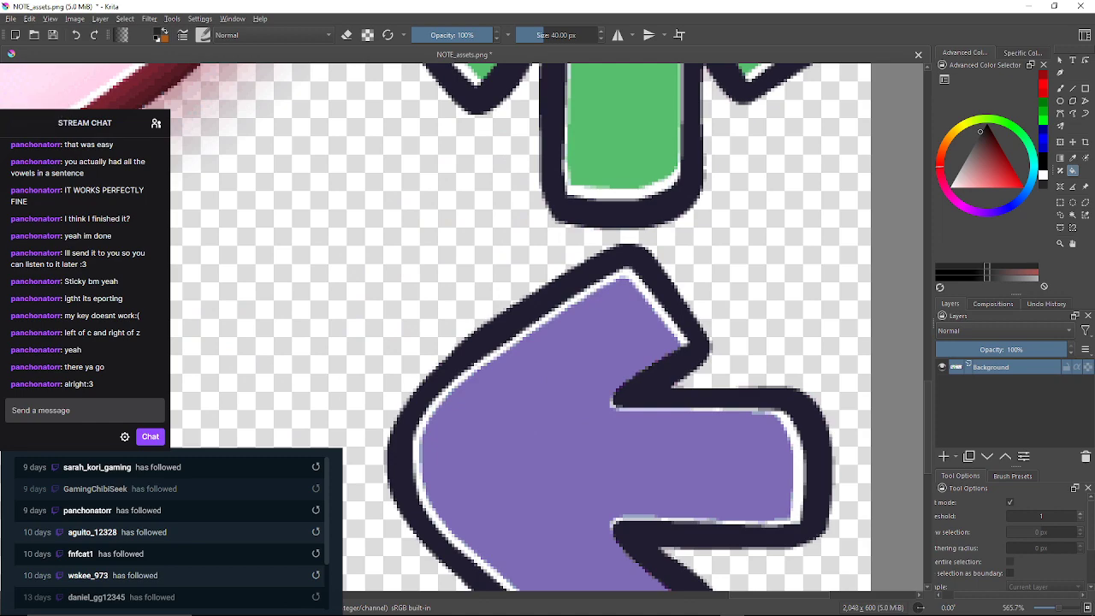
# Try filling the white inner outline of the purple arrow's head with dark grey at a fill threshold of 50
pyautogui.click(1041, 516)
pyautogui.click(657, 307)
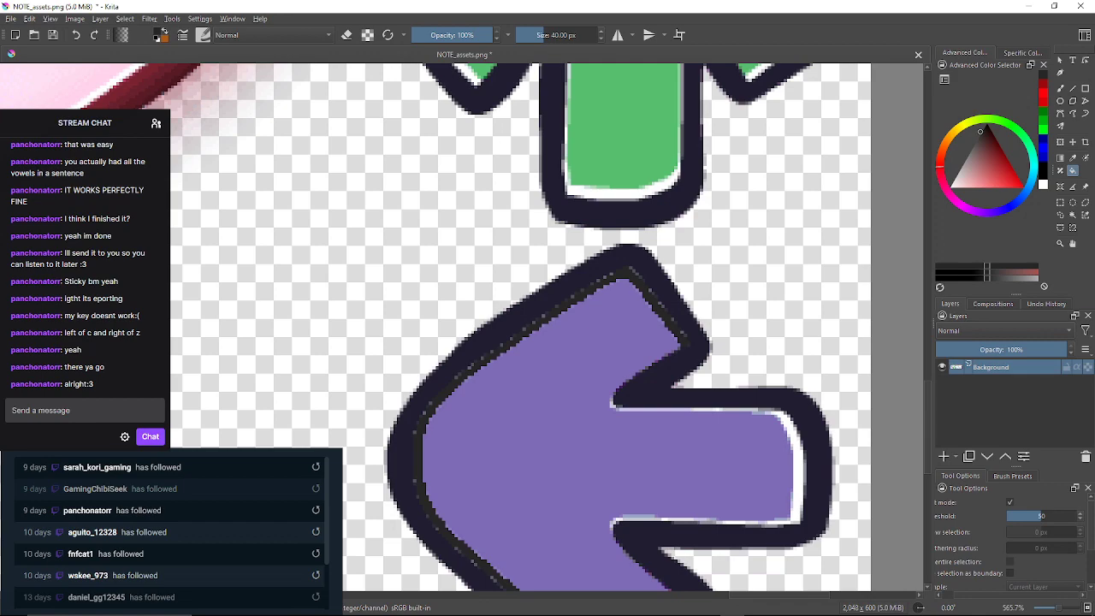
pyautogui.moveTo(612, 479); pyautogui.dragTo(672, 227)
pyautogui.click(75, 36)
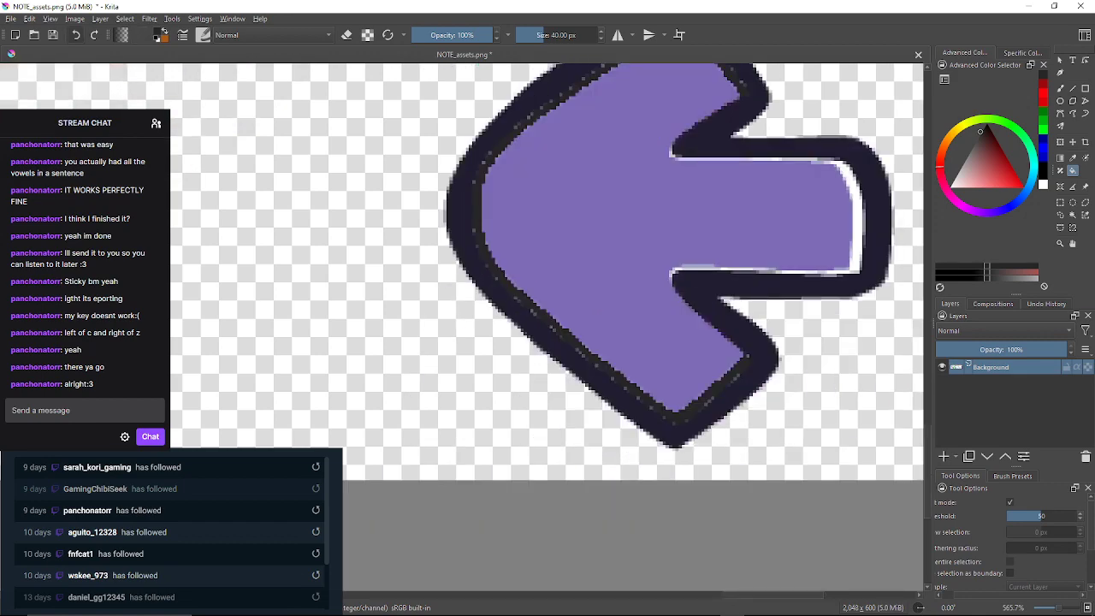
pyautogui.click(572, 336)
pyautogui.click(75, 35)
pyautogui.click(75, 35)
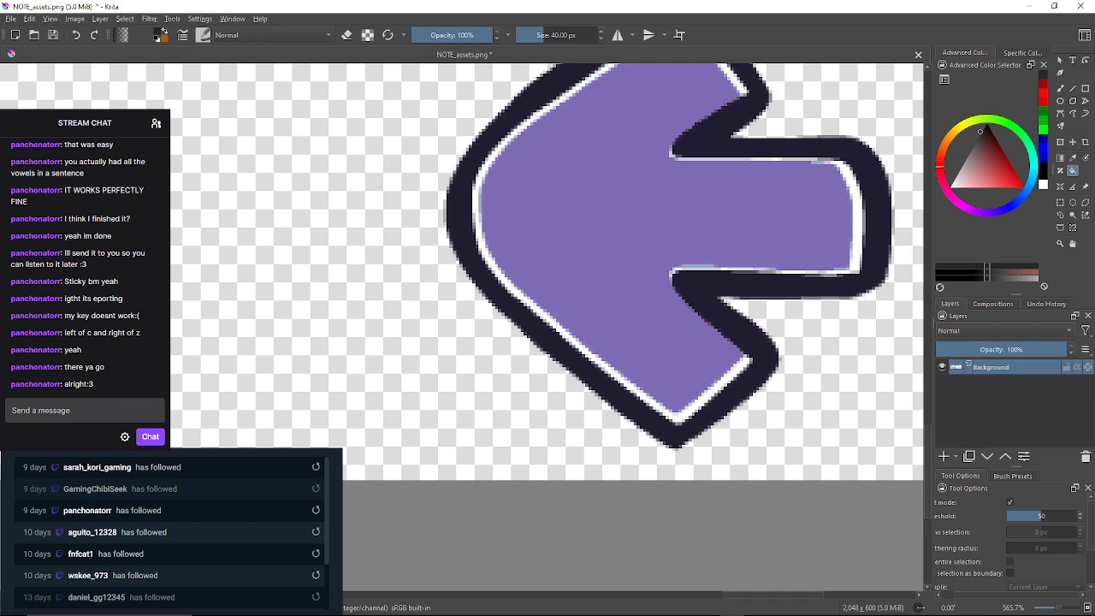
# Fill the white inner outline around the purple arrow's shaft with dark grey, using a fill threshold of 57
pyautogui.click(857, 216)
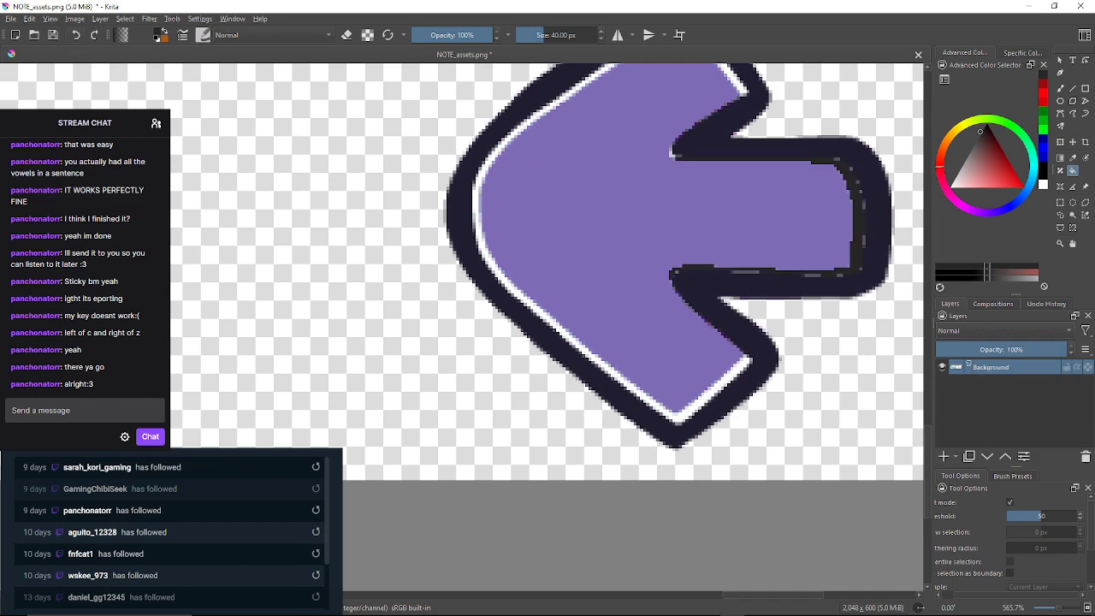
pyautogui.hotkey('ctrl', 'z')
pyautogui.click(1046, 516)
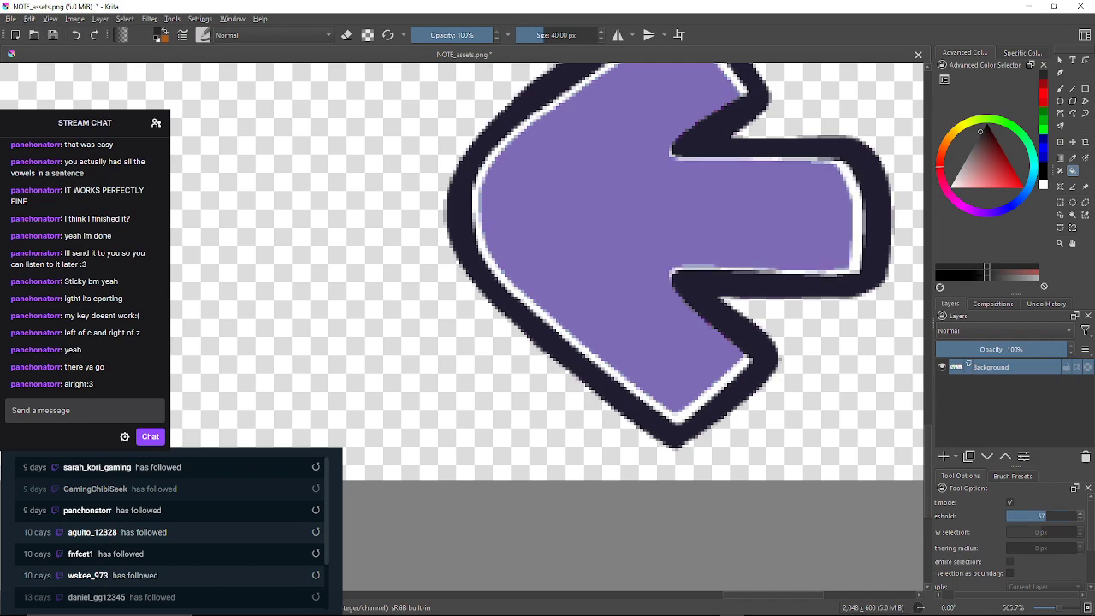
pyautogui.click(856, 216)
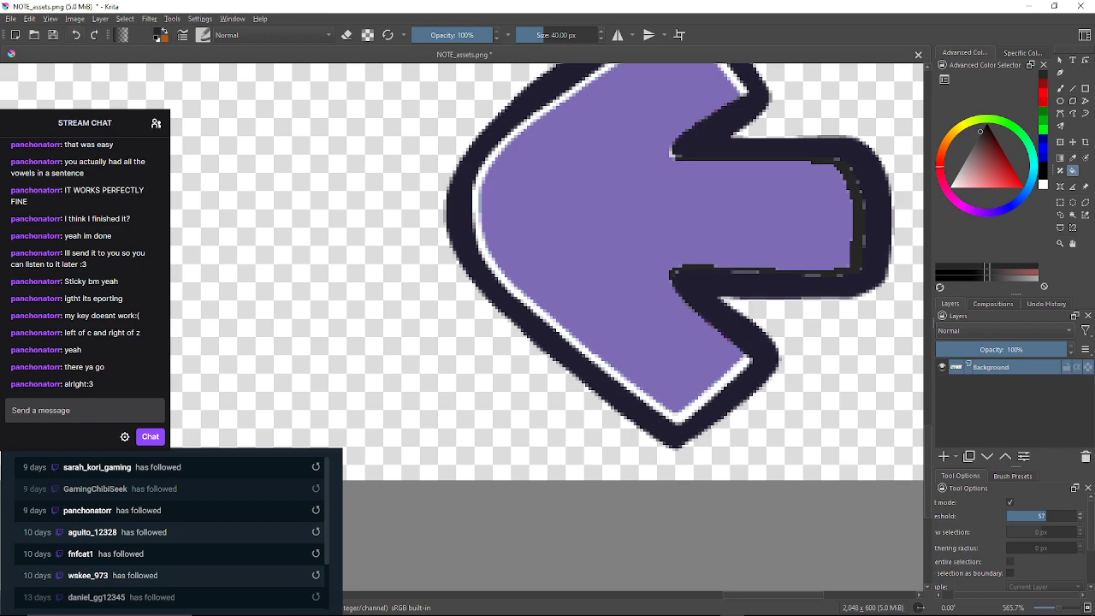
# Undo the shaft outline fill and try refilling the white inner outline with dark grey at a fill threshold of 72
pyautogui.click(75, 34)
pyautogui.click(1049, 515)
pyautogui.click(856, 216)
pyautogui.hotkey('ctrl', 'z')
pyautogui.click(1052, 516)
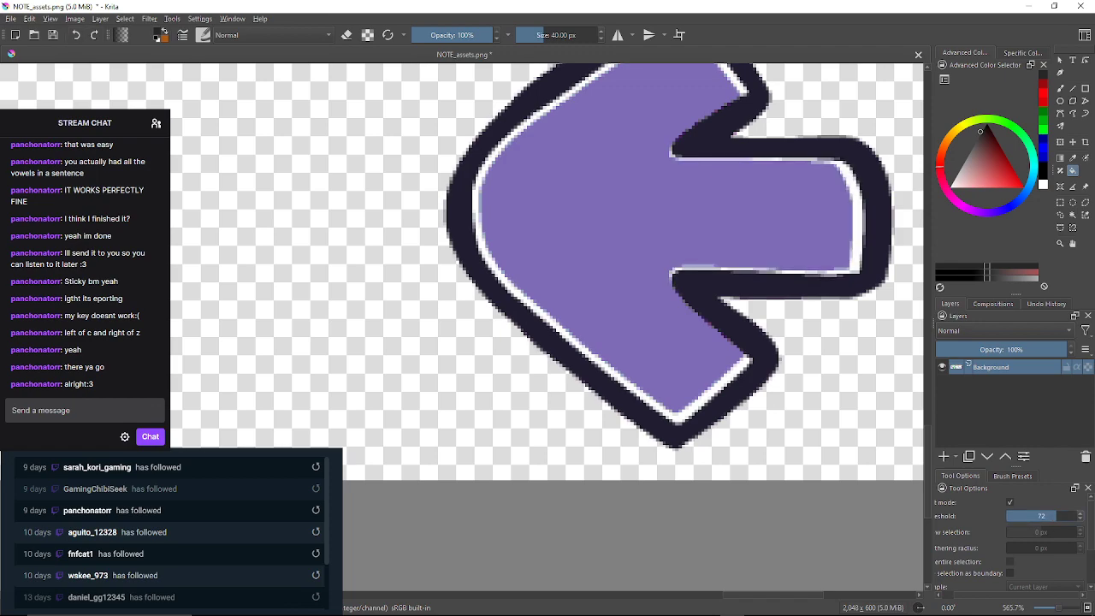
pyautogui.click(857, 215)
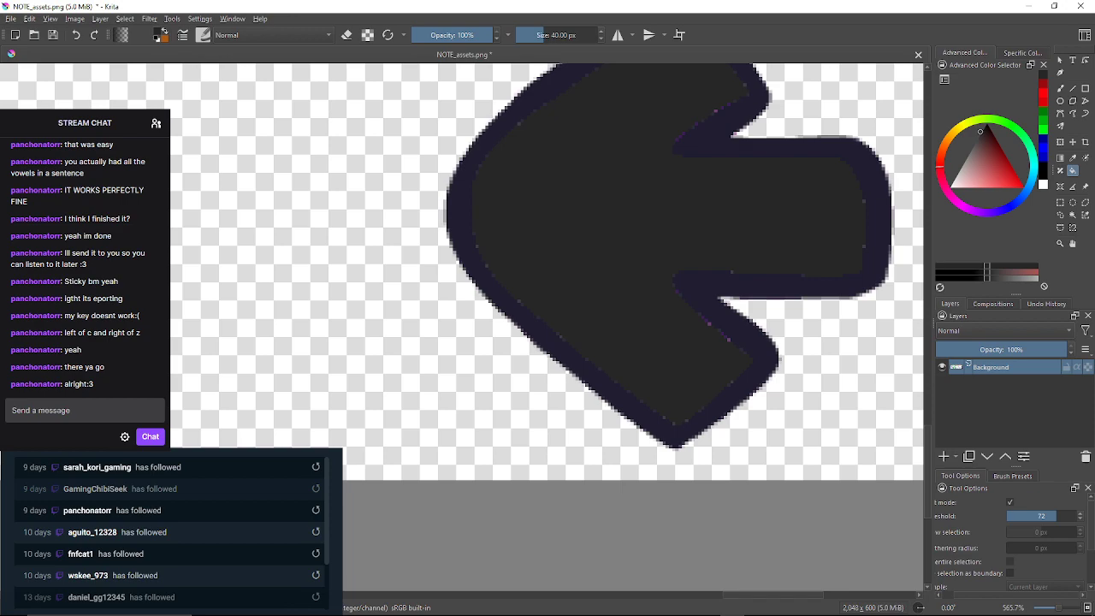
pyautogui.hotkey('ctrl', 'z')
# Try filling the shaft's white inner outline with dark grey at fill thresholds of 67 and 63, undoing each attempt
pyautogui.click(1053, 516)
pyautogui.click(857, 215)
pyautogui.hotkey('ctrl', 'z')
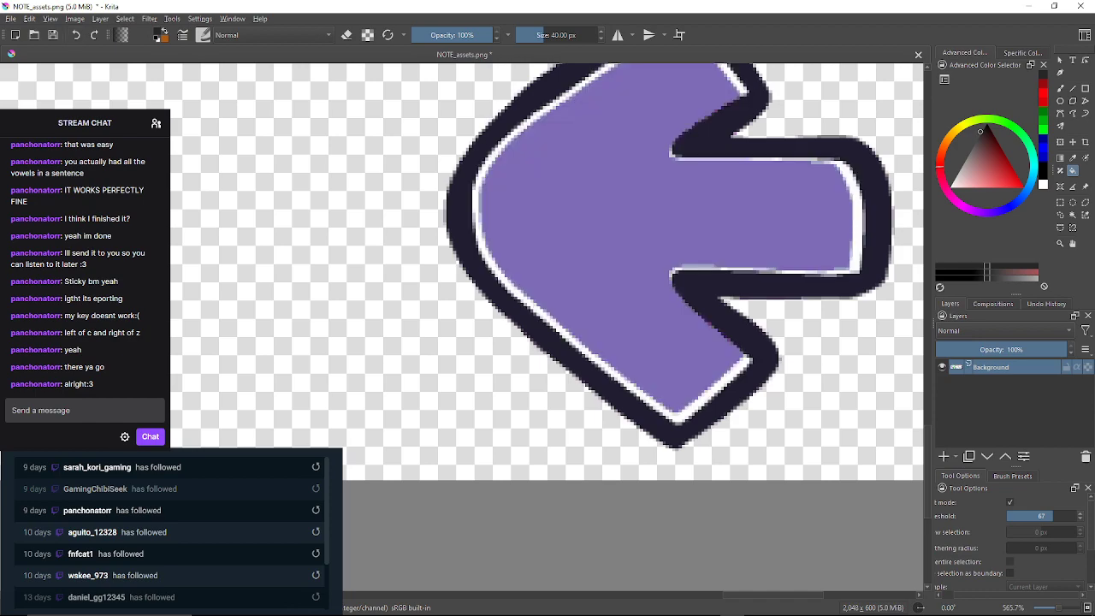
pyautogui.click(1050, 515)
pyautogui.click(856, 215)
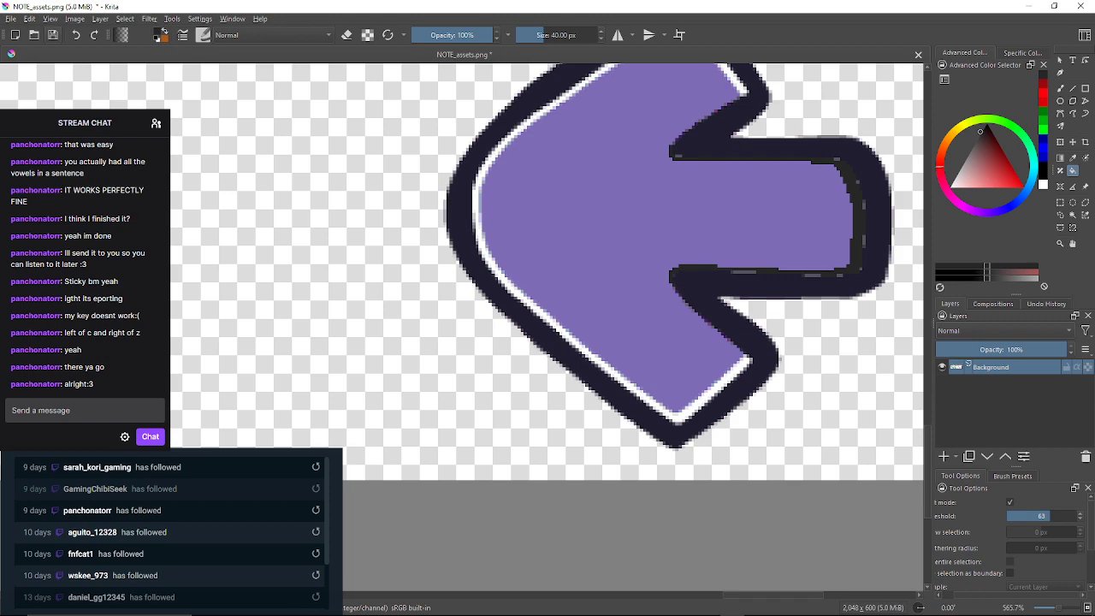
pyautogui.hotkey('ctrl', 'z')
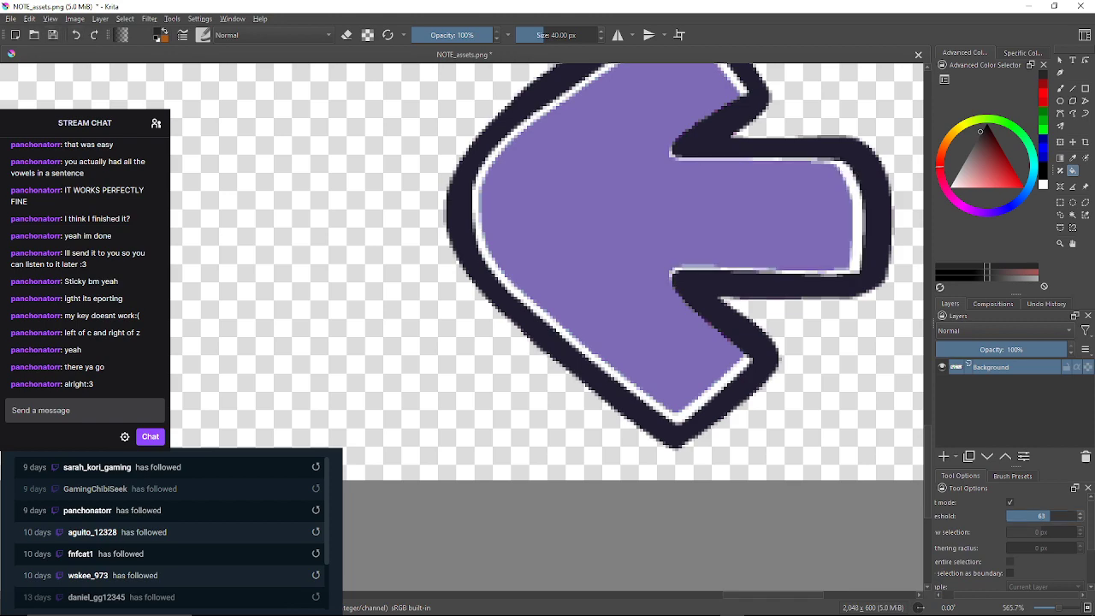
pyautogui.click(857, 216)
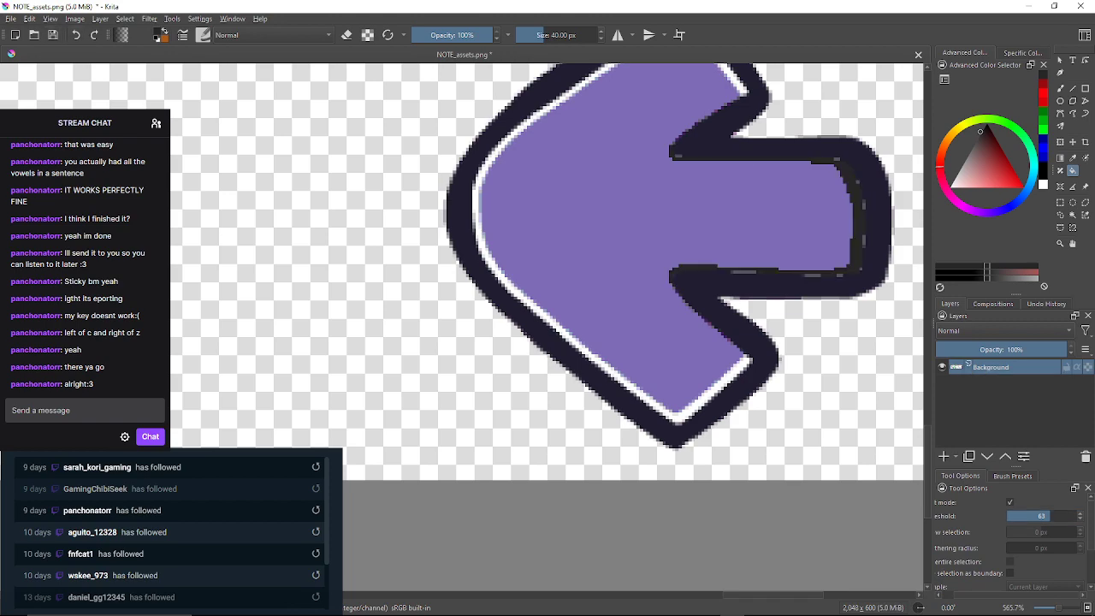
pyautogui.hotkey('ctrl', 'z')
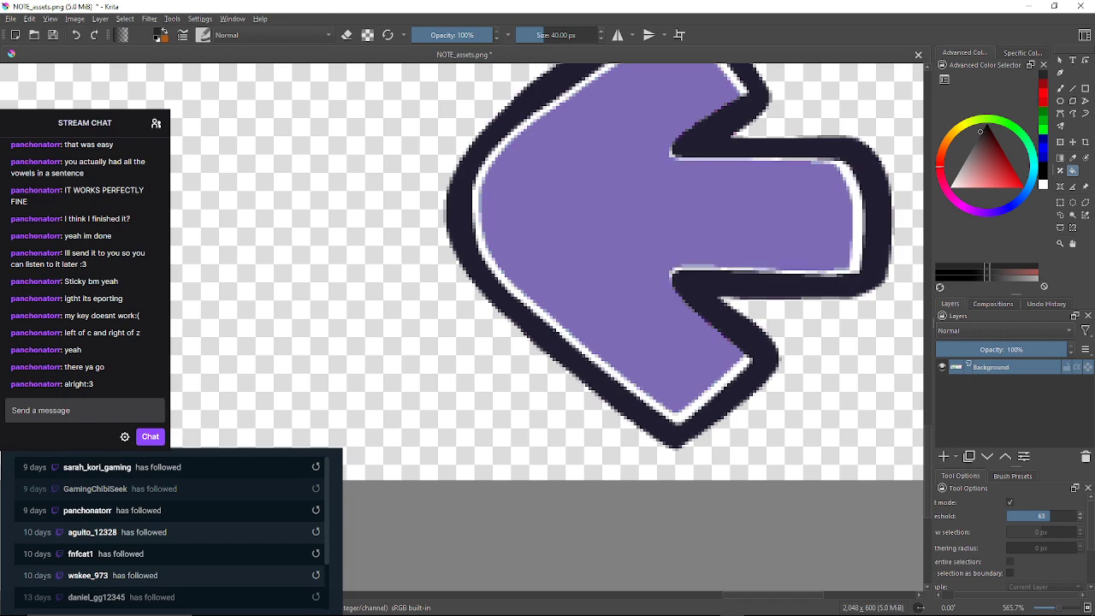
# Try the dark grey outline fill at thresholds of 64, 65 and 66, undoing each attempt
pyautogui.click(1079, 512)
pyautogui.click(857, 216)
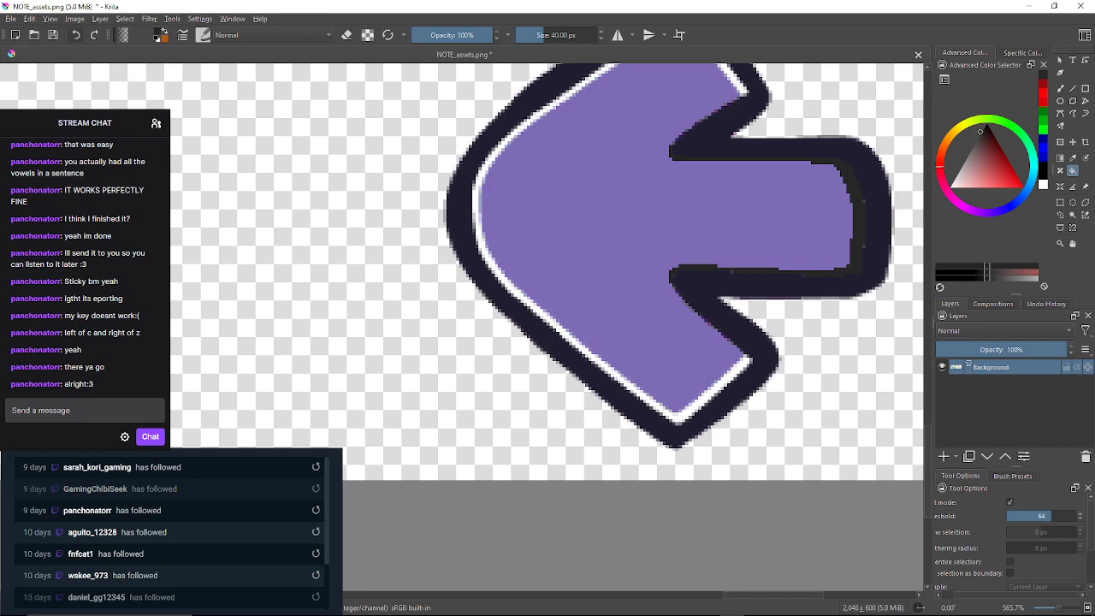
pyautogui.hotkey('ctrl', 'z')
pyautogui.click(1080, 513)
pyautogui.click(857, 218)
pyautogui.hotkey('ctrl', 'z')
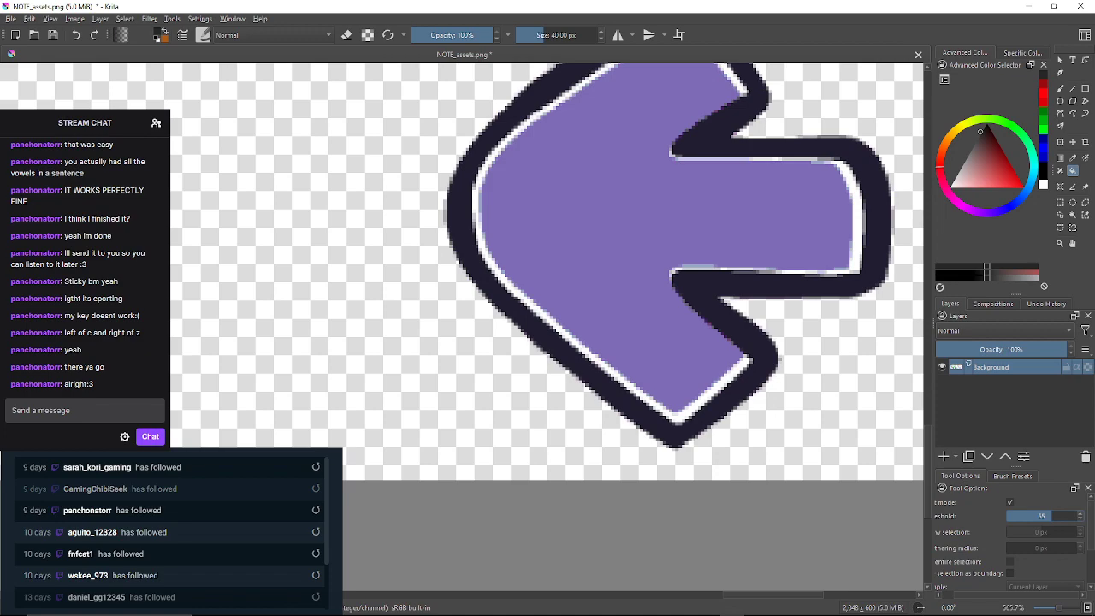
pyautogui.click(1080, 513)
pyautogui.click(857, 218)
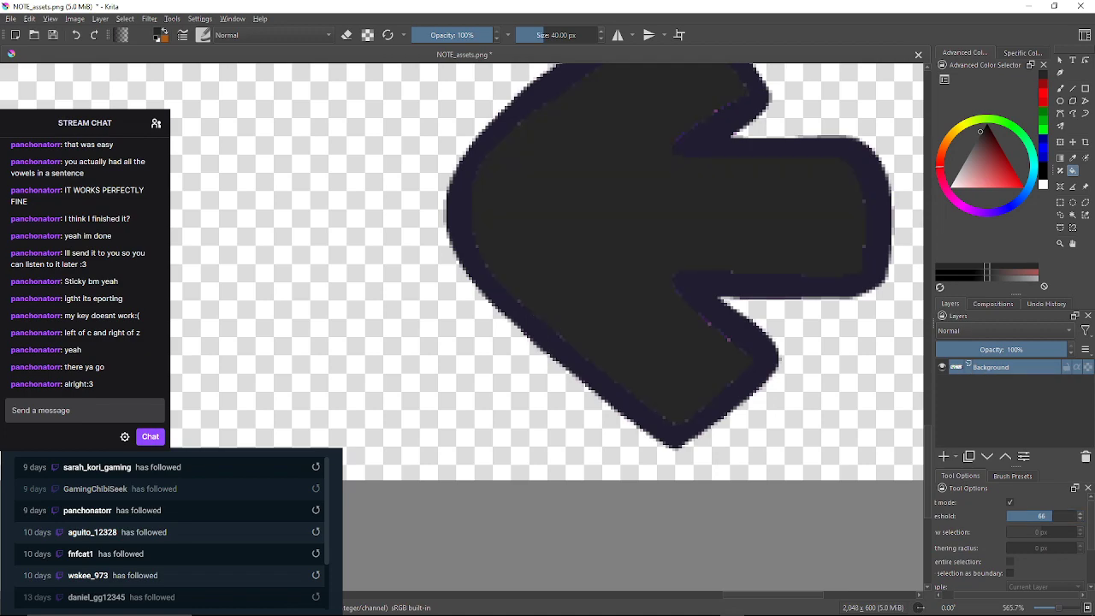
pyautogui.click(76, 34)
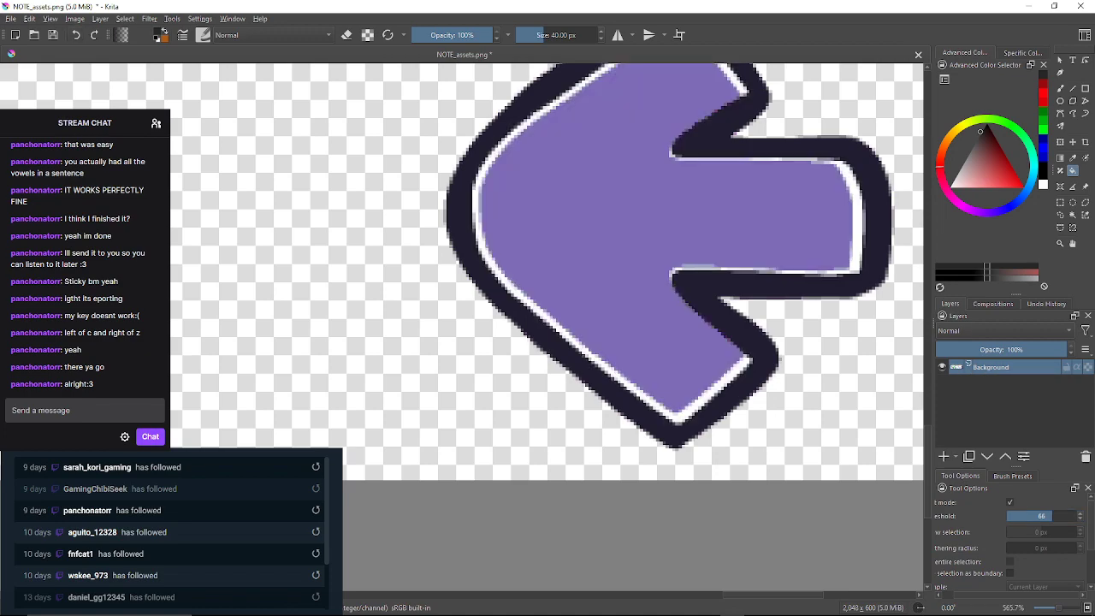
# Fill the purple arrow's white inner outline with dark grey at a fill threshold of 65
pyautogui.click(1081, 518)
pyautogui.click(856, 218)
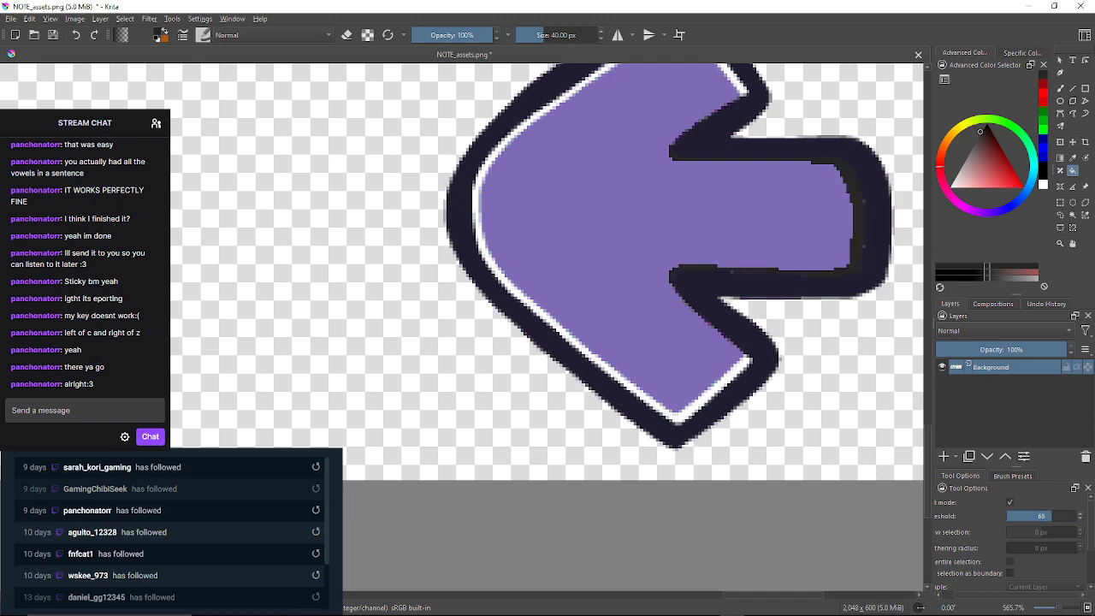
pyautogui.scroll(1, 633, 282)
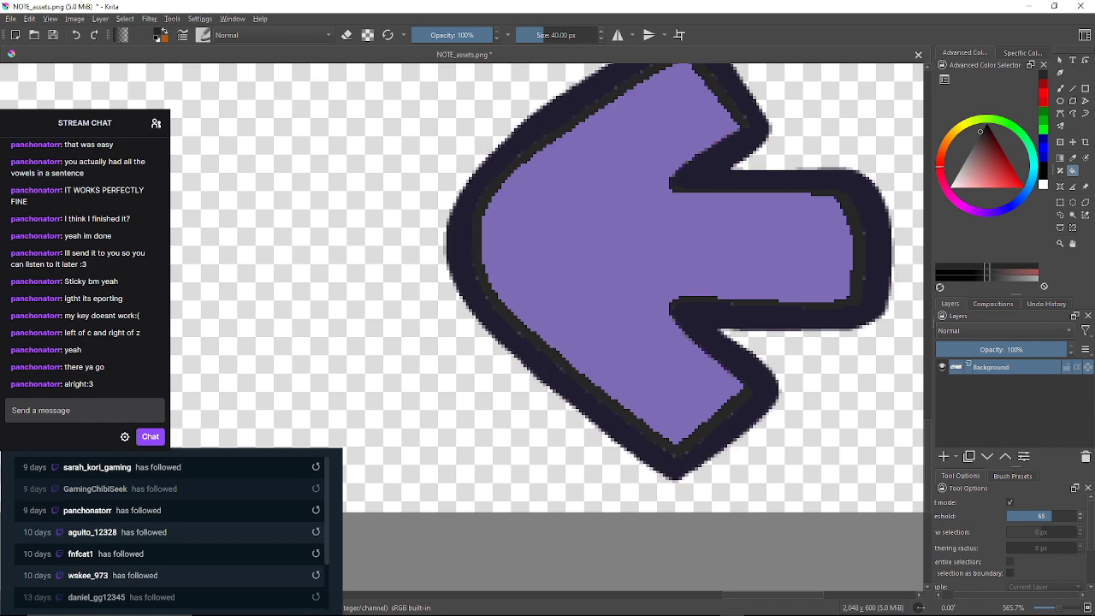
# Set the fill threshold to 1 and fill the off-colour pixels left in the outline around the arrow's shaft with dark grey
pyautogui.write('1')
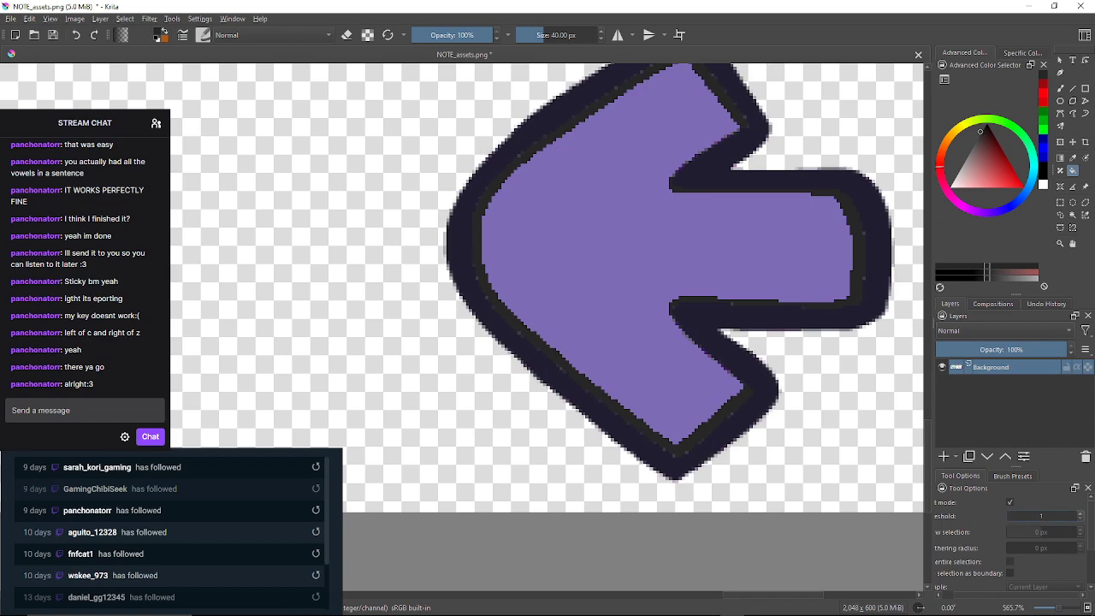
pyautogui.scroll(3, 812, 153)
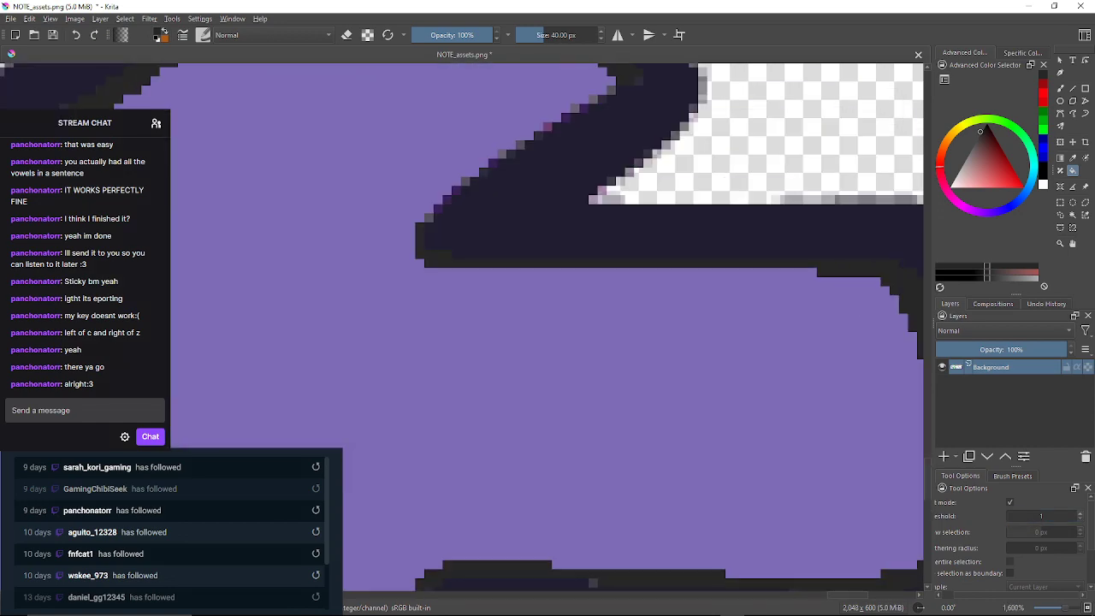
pyautogui.scroll(2, 466, 169)
pyautogui.moveTo(769, 377); pyautogui.dragTo(462, 242)
pyautogui.moveTo(727, 342); pyautogui.dragTo(319, 249)
pyautogui.moveTo(461, 342); pyautogui.dragTo(374, 160)
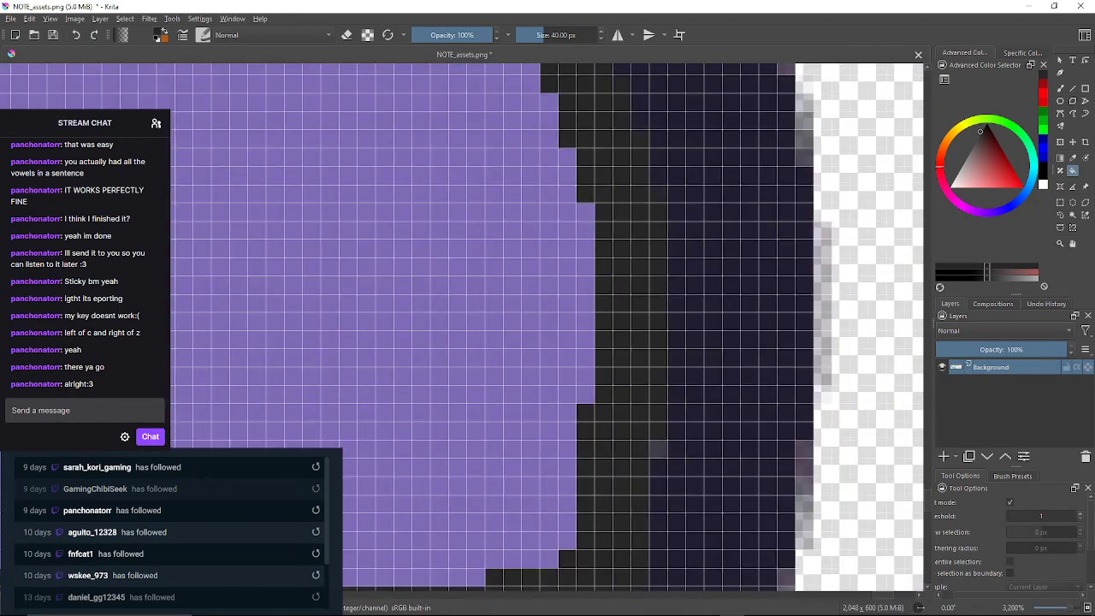
pyautogui.click(658, 449)
pyautogui.moveTo(659, 449); pyautogui.dragTo(848, 217)
pyautogui.click(502, 381)
pyautogui.moveTo(502, 381); pyautogui.dragTo(764, 360)
pyautogui.moveTo(479, 359); pyautogui.dragTo(769, 353)
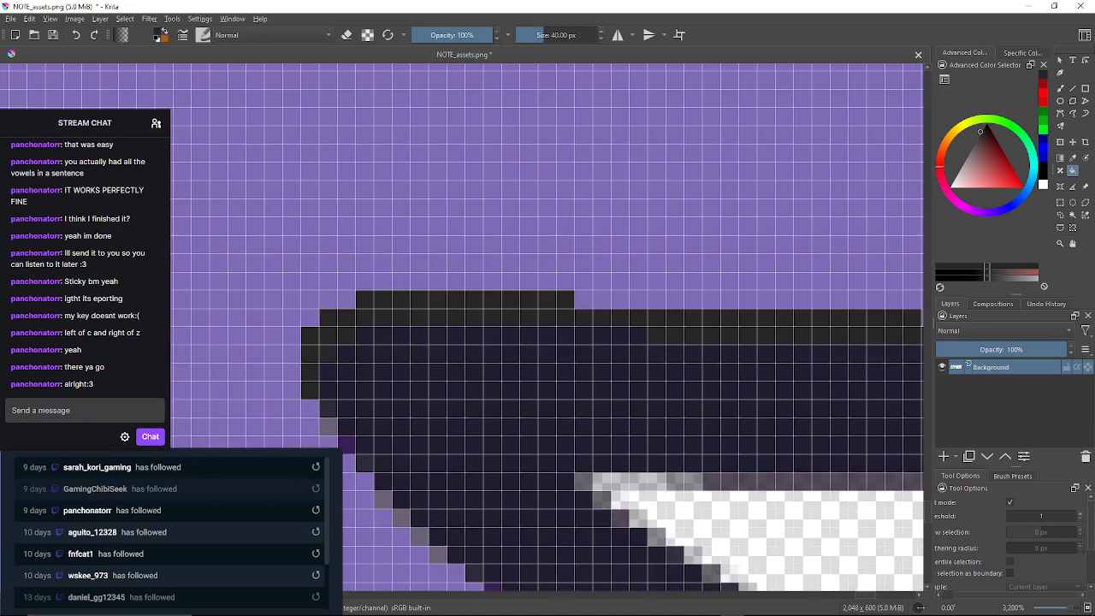
pyautogui.moveTo(334, 400); pyautogui.dragTo(479, 322)
# Fill the off-colour pixels along the short lower-right edge of the arrowhead's inner outline, down to its bottom point, with dark grey
pyautogui.scroll(-4, 479, 323)
pyautogui.scroll(6, 530, 447)
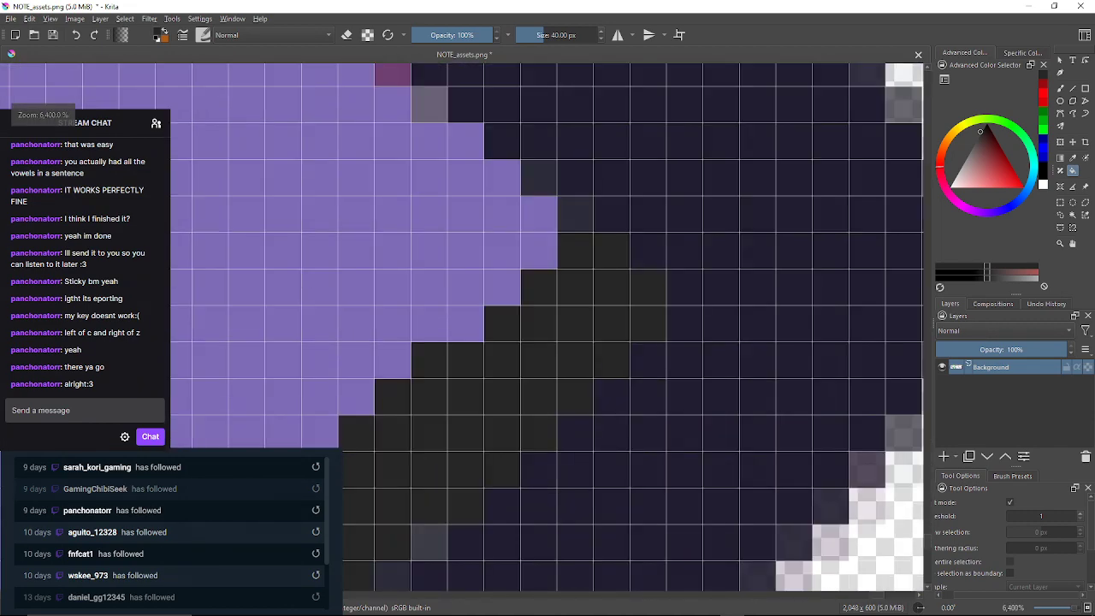
pyautogui.moveTo(513, 359); pyautogui.dragTo(619, 214)
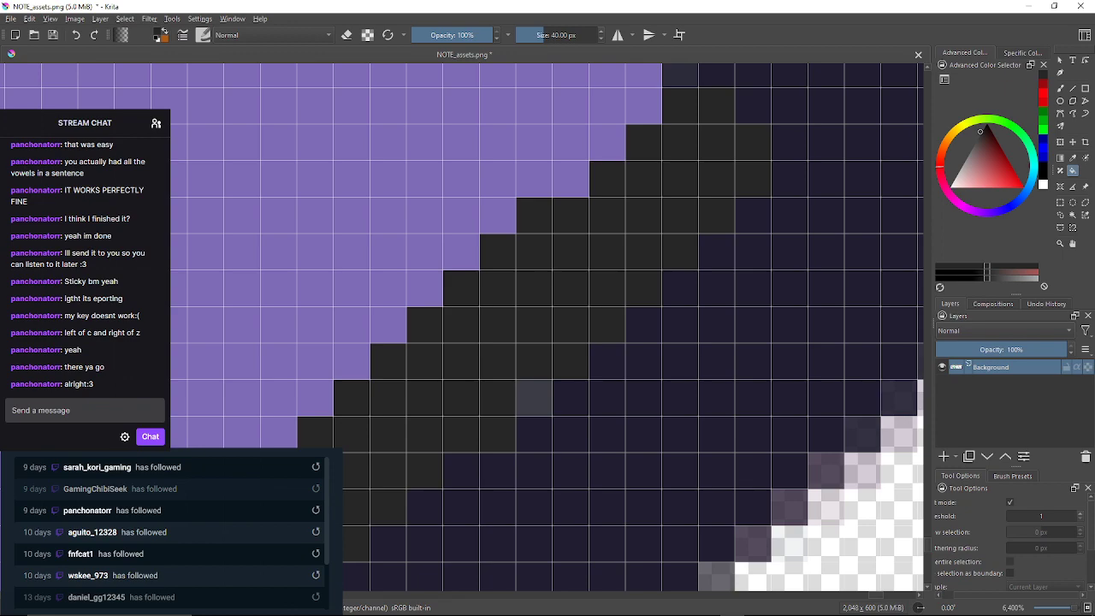
pyautogui.click(534, 398)
pyautogui.moveTo(533, 398); pyautogui.dragTo(820, 165)
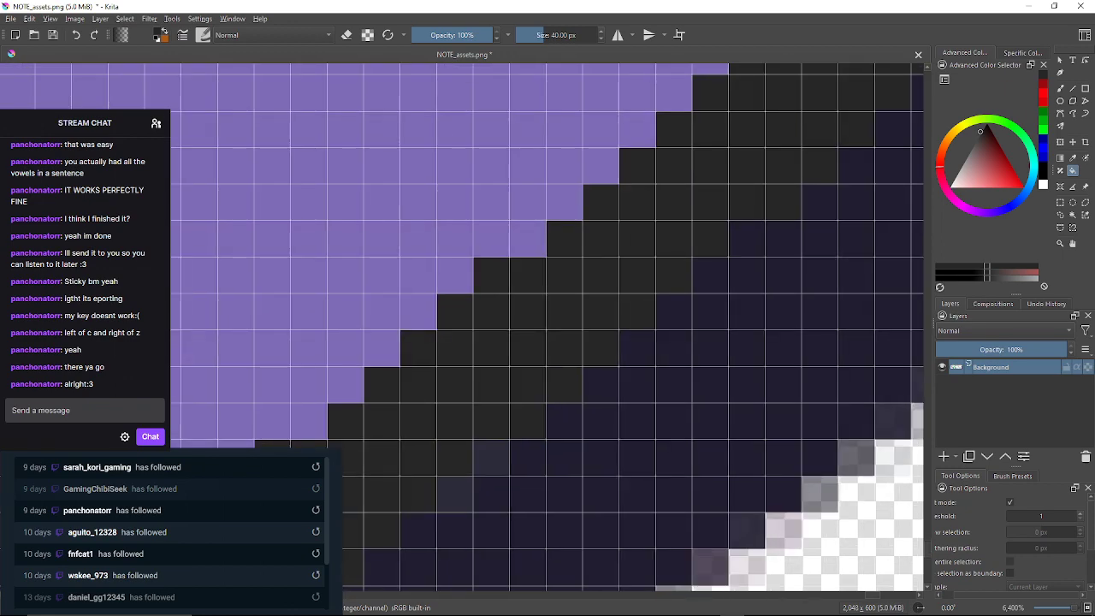
pyautogui.click(455, 494)
pyautogui.moveTo(455, 494); pyautogui.dragTo(606, 389)
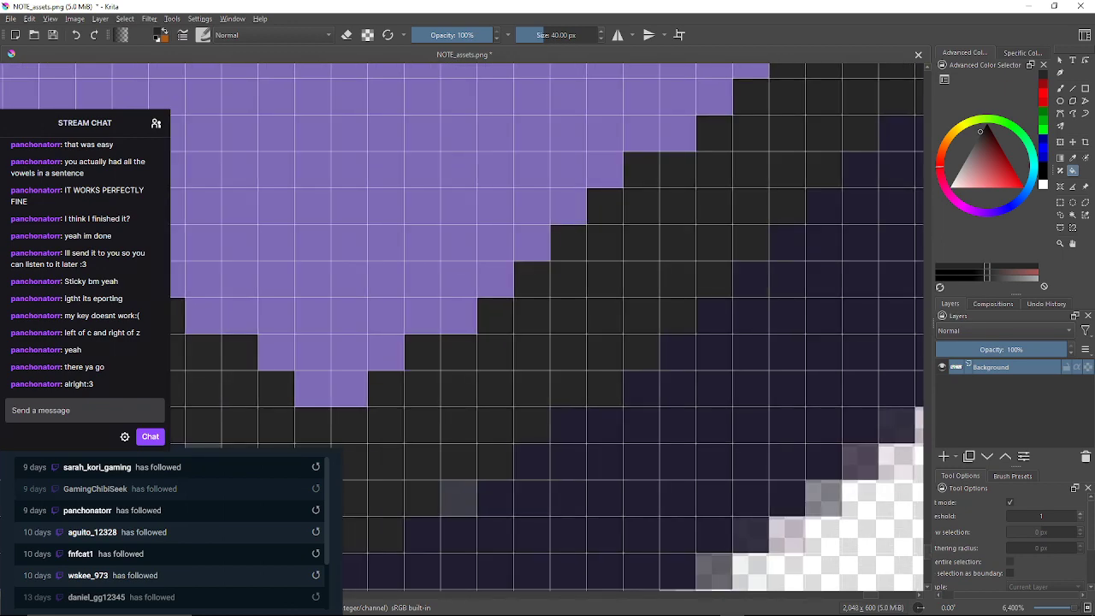
pyautogui.click(458, 498)
pyautogui.moveTo(459, 498); pyautogui.dragTo(605, 403)
pyautogui.click(460, 440)
pyautogui.click(350, 367)
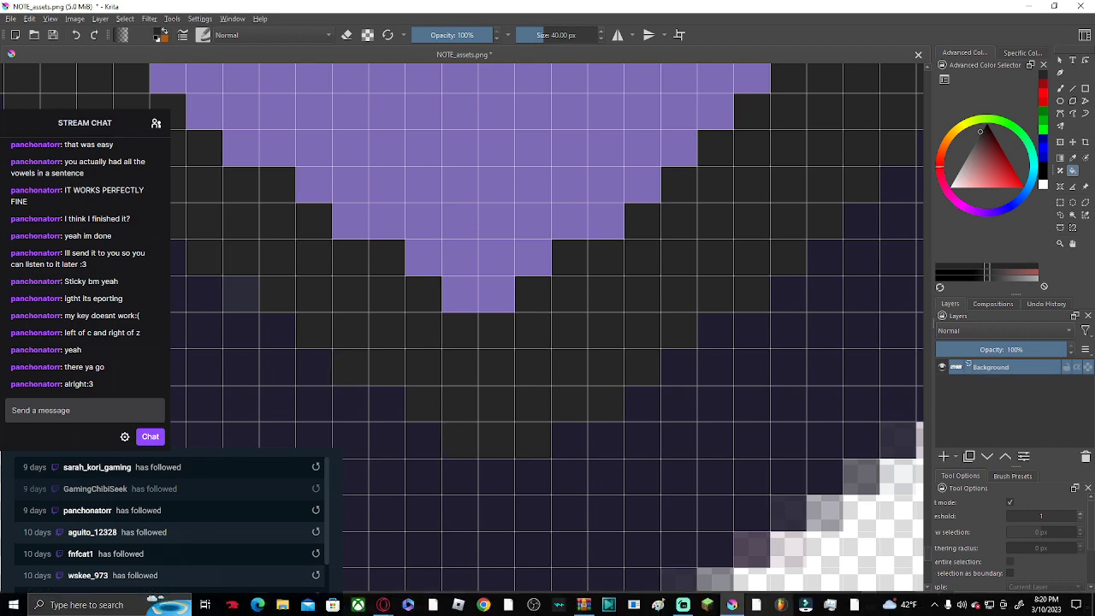
# Fill the off-colour pixels along the arrowhead's long lower-left inner outline, starting from the bottom point, with dark grey
pyautogui.click(241, 293)
pyautogui.moveTo(240, 293); pyautogui.dragTo(507, 410)
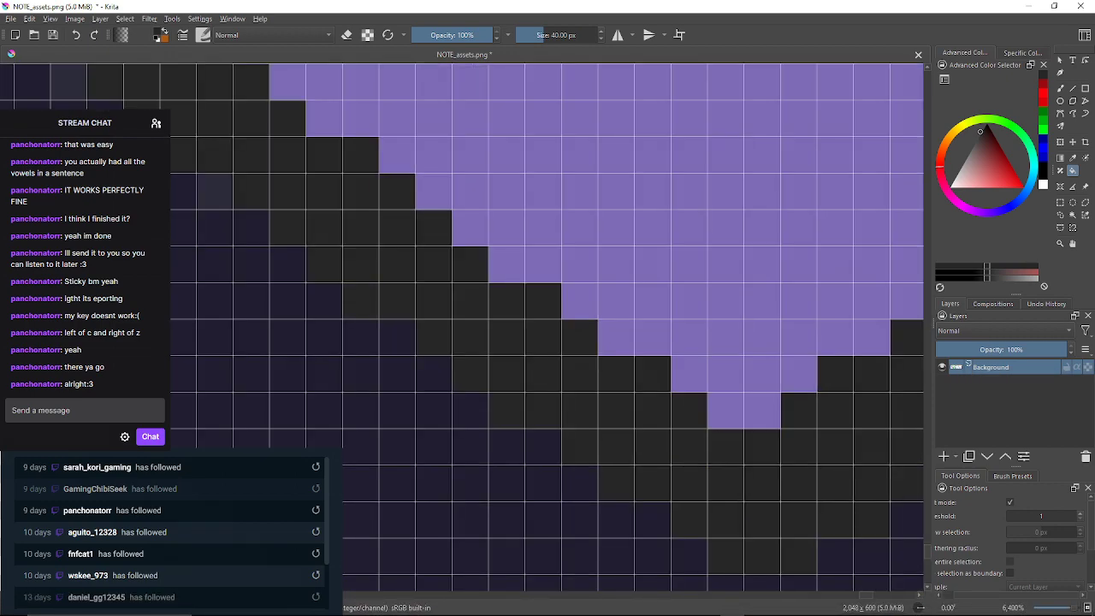
pyautogui.click(215, 192)
pyautogui.moveTo(215, 192); pyautogui.dragTo(507, 401)
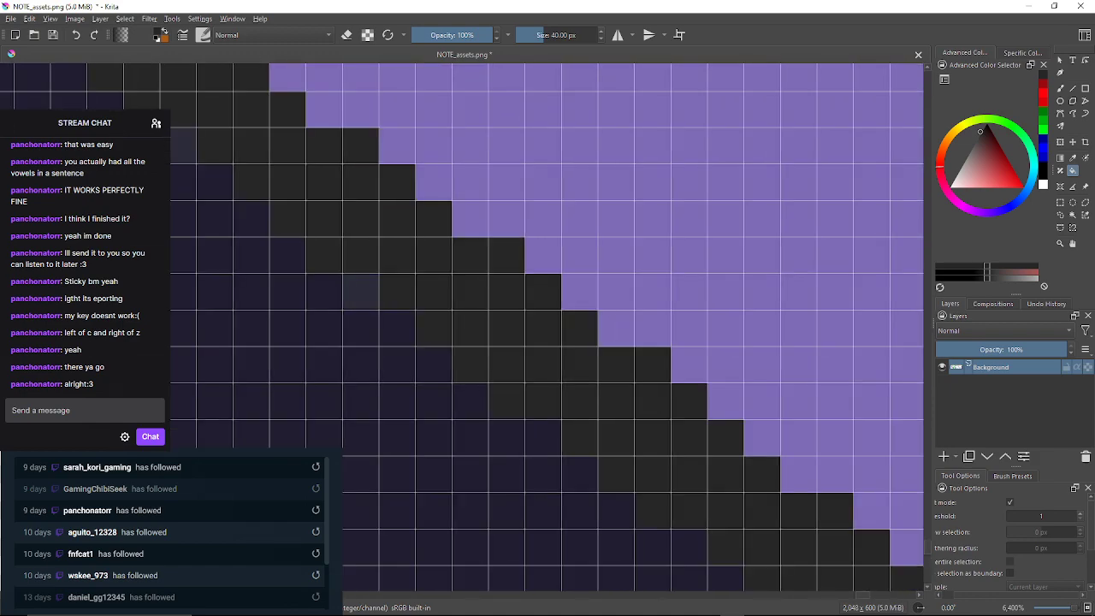
pyautogui.click(178, 147)
pyautogui.moveTo(178, 146); pyautogui.dragTo(371, 281)
pyautogui.click(226, 170)
pyautogui.moveTo(226, 170); pyautogui.dragTo(526, 423)
pyautogui.click(234, 166)
pyautogui.click(197, 130)
pyautogui.moveTo(196, 130); pyautogui.dragTo(500, 368)
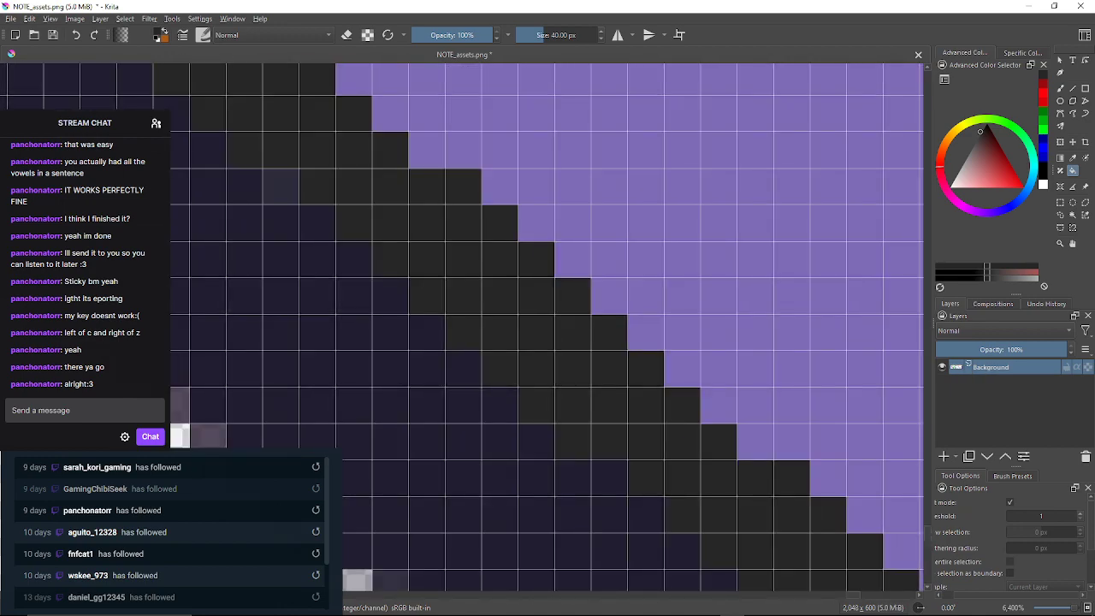
pyautogui.moveTo(368, 240); pyautogui.dragTo(498, 383)
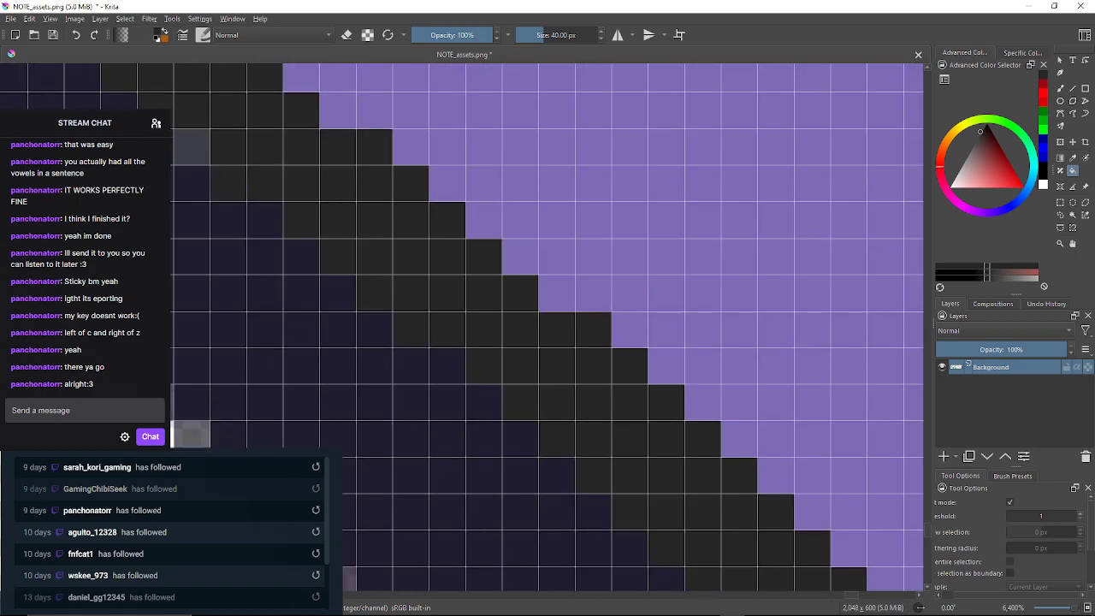
# Fill the remaining off-colour pixels of the lower-left inner outline up to the arrow's rounded left tip with dark grey
pyautogui.click(192, 147)
pyautogui.moveTo(193, 146); pyautogui.dragTo(564, 547)
pyautogui.click(200, 146)
pyautogui.moveTo(201, 145); pyautogui.dragTo(355, 381)
pyautogui.click(244, 163)
pyautogui.moveTo(244, 163); pyautogui.dragTo(292, 272)
pyautogui.click(256, 125)
pyautogui.moveTo(256, 126); pyautogui.dragTo(265, 417)
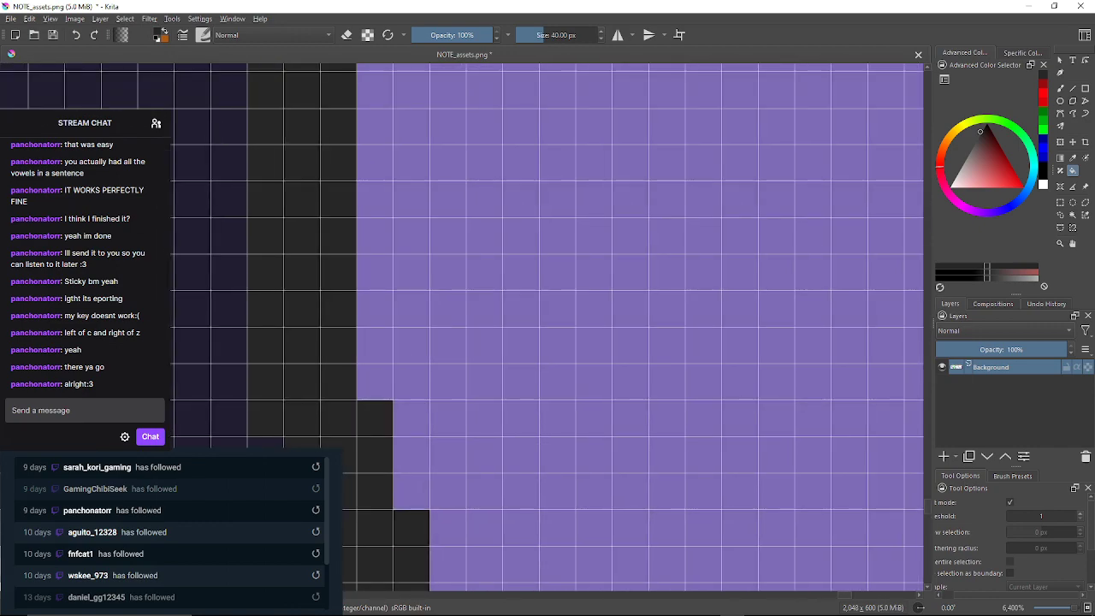
# Clean up the inner outline just above the rounded left tip by filling its off-colour pixel with dark grey
pyautogui.moveTo(282, 189); pyautogui.dragTo(329, 435)
pyautogui.moveTo(368, 223); pyautogui.dragTo(296, 395)
pyautogui.click(278, 180)
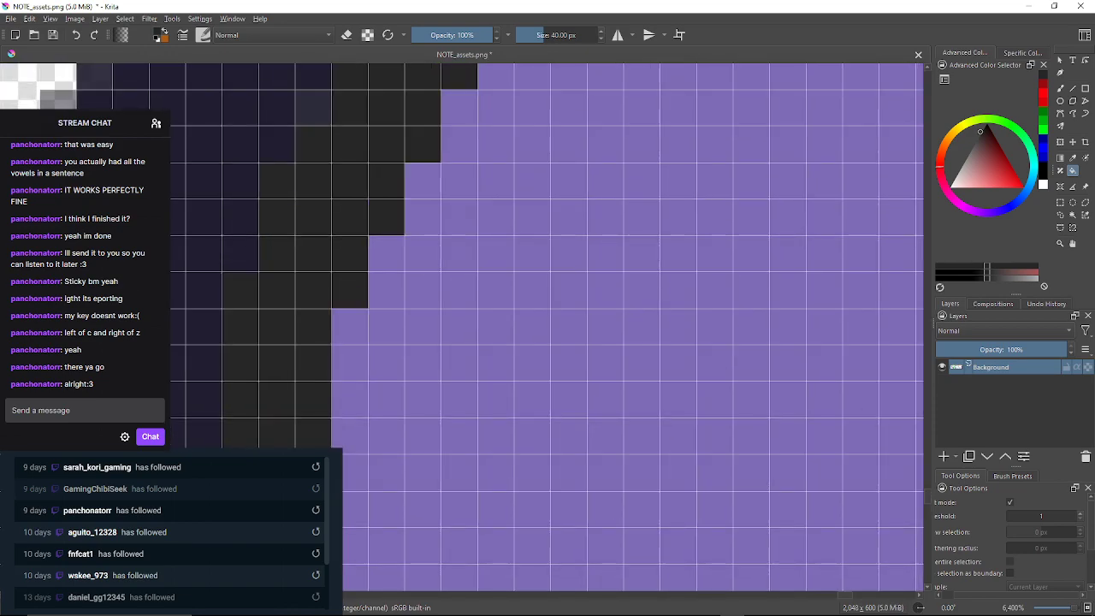
pyautogui.moveTo(277, 181); pyautogui.dragTo(248, 285)
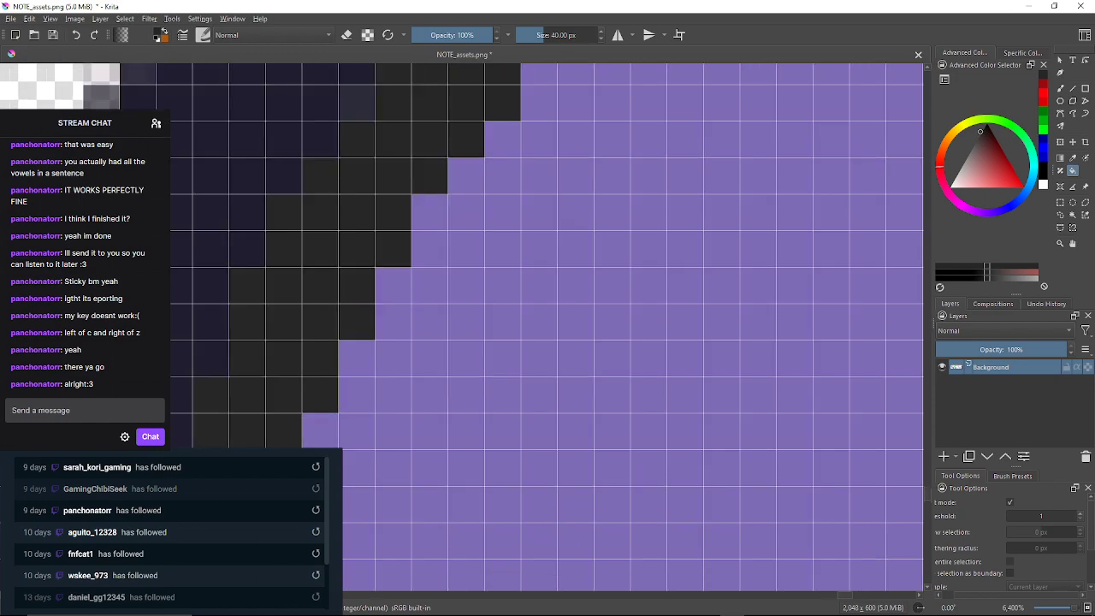
pyautogui.moveTo(444, 206); pyautogui.dragTo(227, 435)
pyautogui.moveTo(462, 171); pyautogui.dragTo(310, 322)
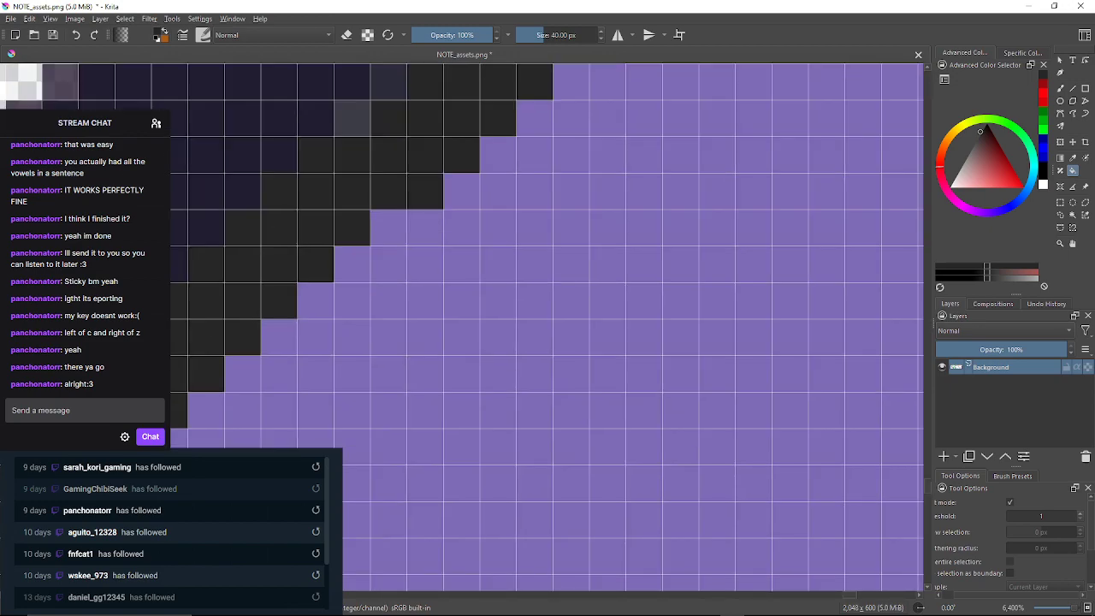
# Fill the off-colour pixels along the lower part of the arrowhead's upper-left inner outline with dark grey
pyautogui.click(353, 119)
pyautogui.click(389, 82)
pyautogui.moveTo(388, 81); pyautogui.dragTo(354, 165)
pyautogui.moveTo(458, 131); pyautogui.dragTo(358, 197)
pyautogui.click(421, 175)
pyautogui.moveTo(684, 162); pyautogui.dragTo(313, 358)
pyautogui.click(425, 100)
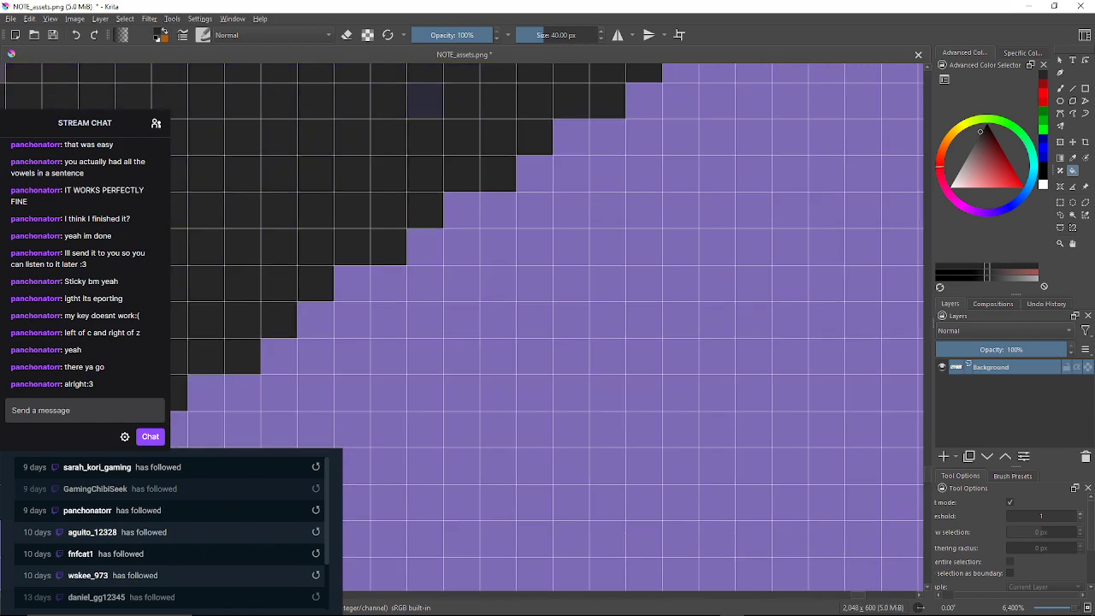
pyautogui.moveTo(425, 100); pyautogui.dragTo(240, 333)
# Fill the off-colour pixels along the rest of the upper-left inner outline, towards the arrowhead's top point, with dark grey
pyautogui.click(535, 135)
pyautogui.moveTo(569, 115); pyautogui.dragTo(453, 190)
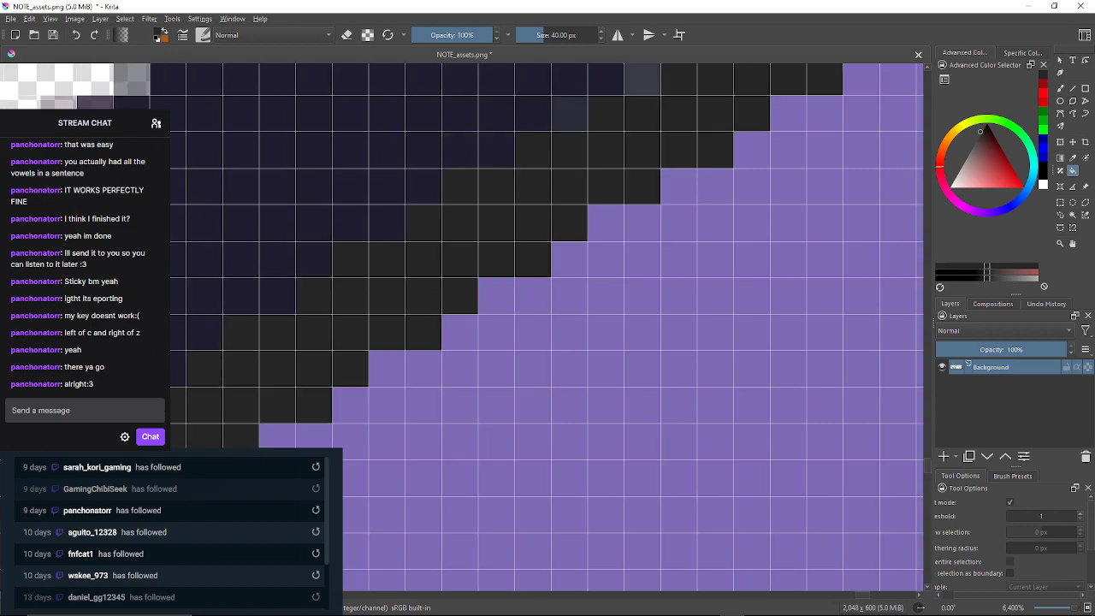
pyautogui.moveTo(547, 145); pyautogui.dragTo(452, 204)
pyautogui.click(546, 136)
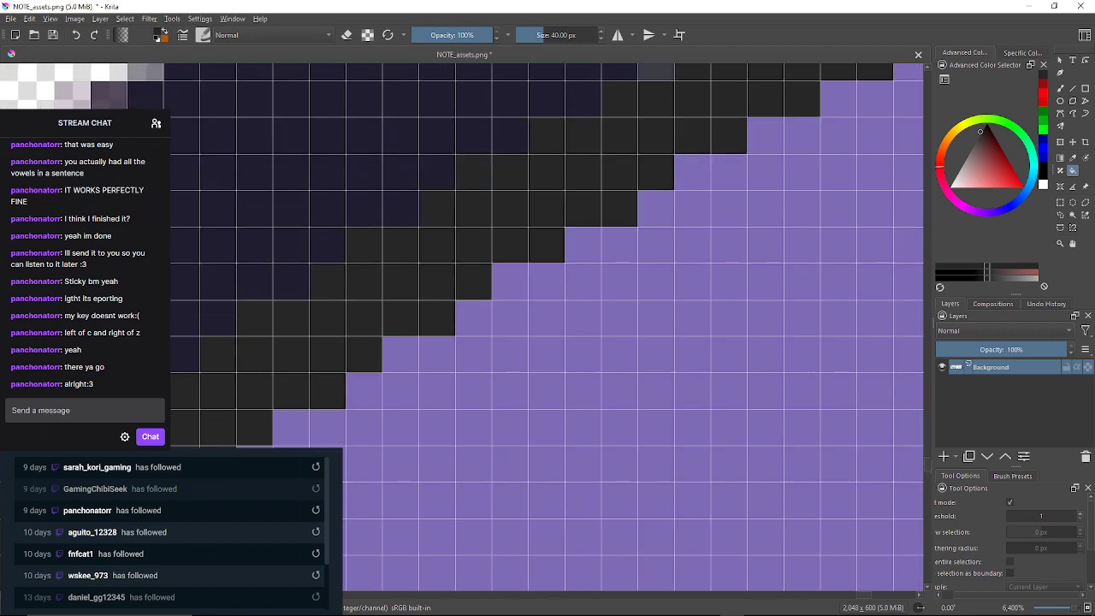
pyautogui.moveTo(590, 111); pyautogui.dragTo(537, 168)
pyautogui.click(603, 119)
pyautogui.moveTo(602, 119); pyautogui.dragTo(153, 303)
# Fill the off-colour pixels along the short upper-right edge of the arrowhead's inner outline with dark grey and check the whole arrow
pyautogui.click(700, 229)
pyautogui.click(736, 266)
pyautogui.moveTo(737, 266); pyautogui.dragTo(555, 161)
pyautogui.click(665, 306)
pyautogui.click(701, 342)
pyautogui.moveTo(701, 342); pyautogui.dragTo(495, 142)
pyautogui.click(713, 434)
pyautogui.moveTo(713, 435); pyautogui.dragTo(564, 253)
pyautogui.click(674, 400)
pyautogui.moveTo(674, 401); pyautogui.dragTo(707, 310)
pyautogui.click(662, 402)
pyautogui.scroll(-6, 647, 344)
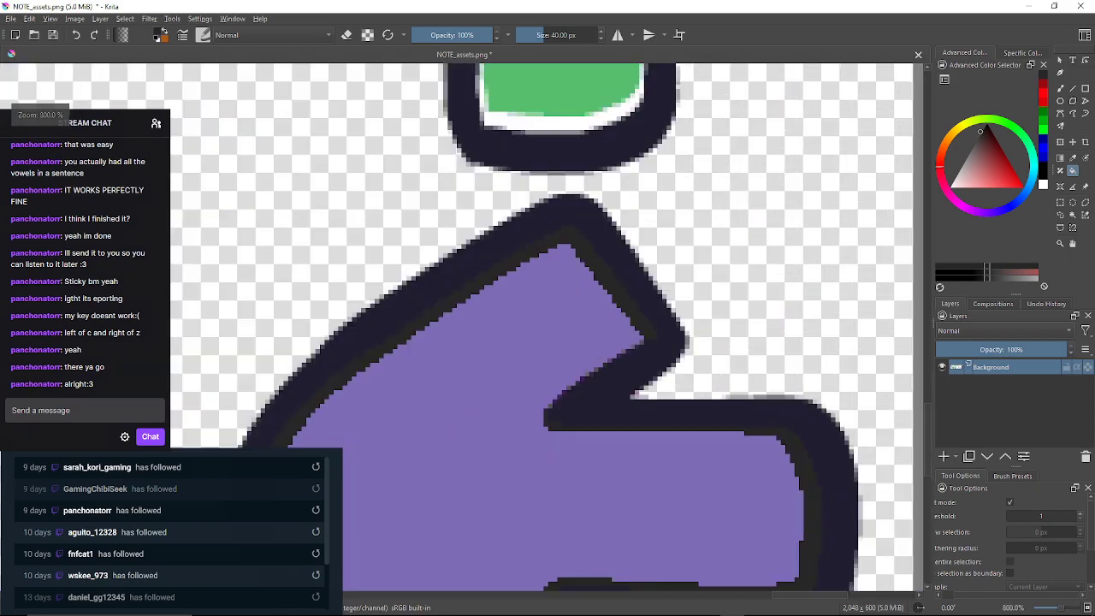
pyautogui.moveTo(648, 343); pyautogui.dragTo(619, 119)
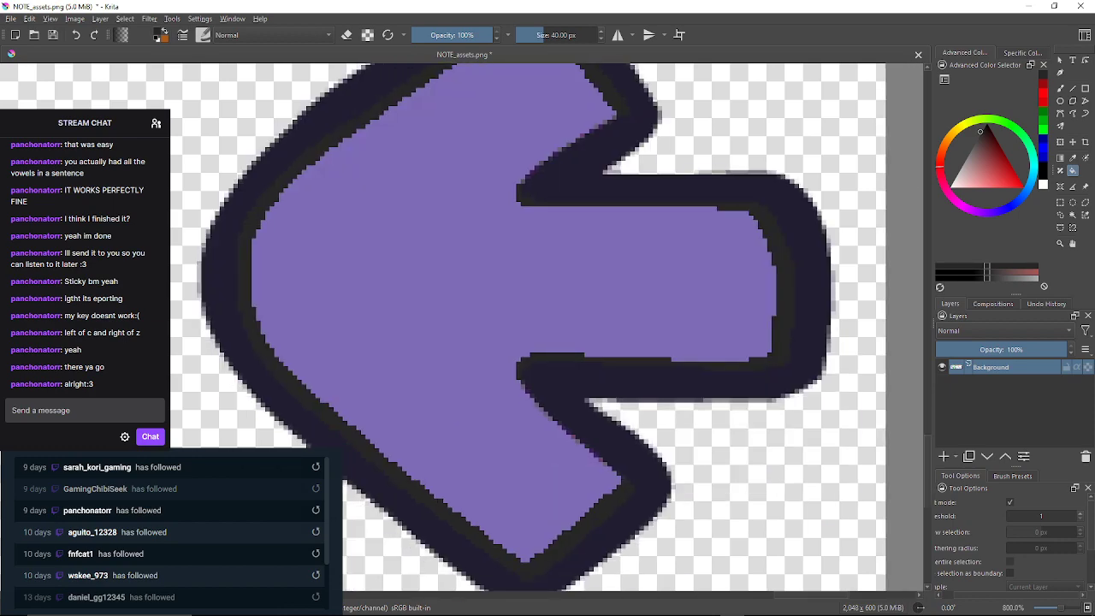
# Set the foreground colour to white and try filling the arrow with it at a fill threshold of 64
pyautogui.click(1042, 184)
pyautogui.click(1041, 517)
pyautogui.moveTo(1041, 517); pyautogui.dragTo(1054, 517)
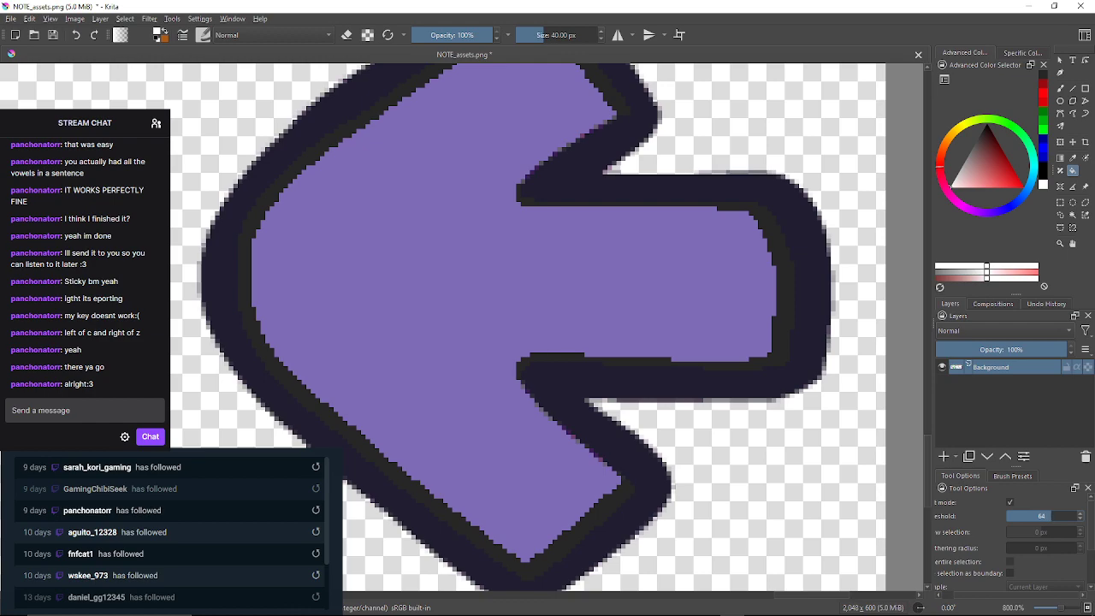
pyautogui.click(616, 295)
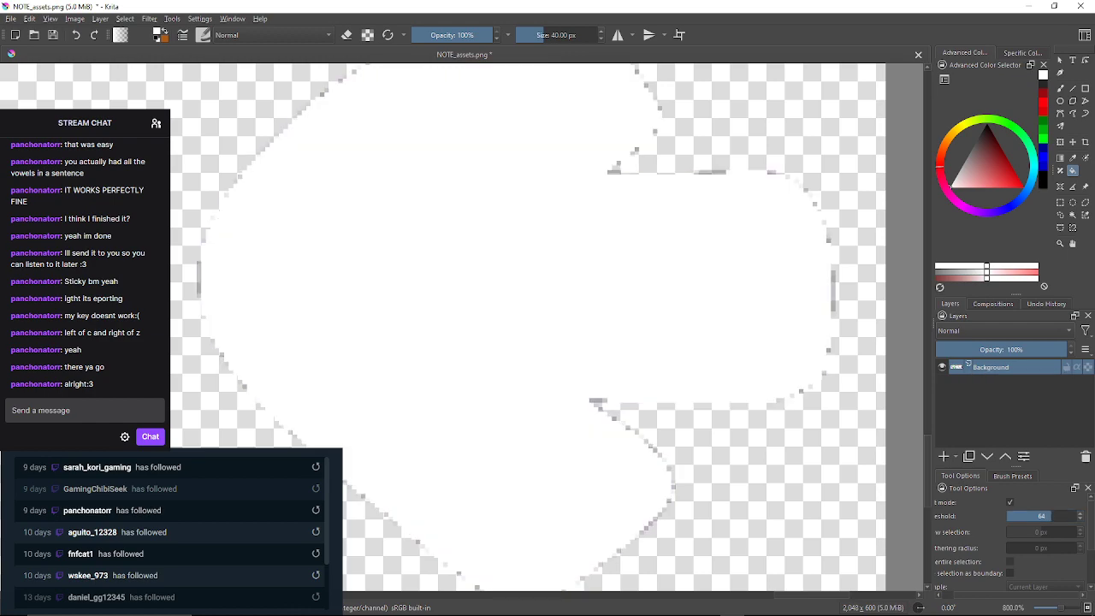
pyautogui.click(76, 35)
# Try filling the arrow with white at fill thresholds of 50 and 30, undoing each fill
pyautogui.click(1041, 517)
pyautogui.click(616, 295)
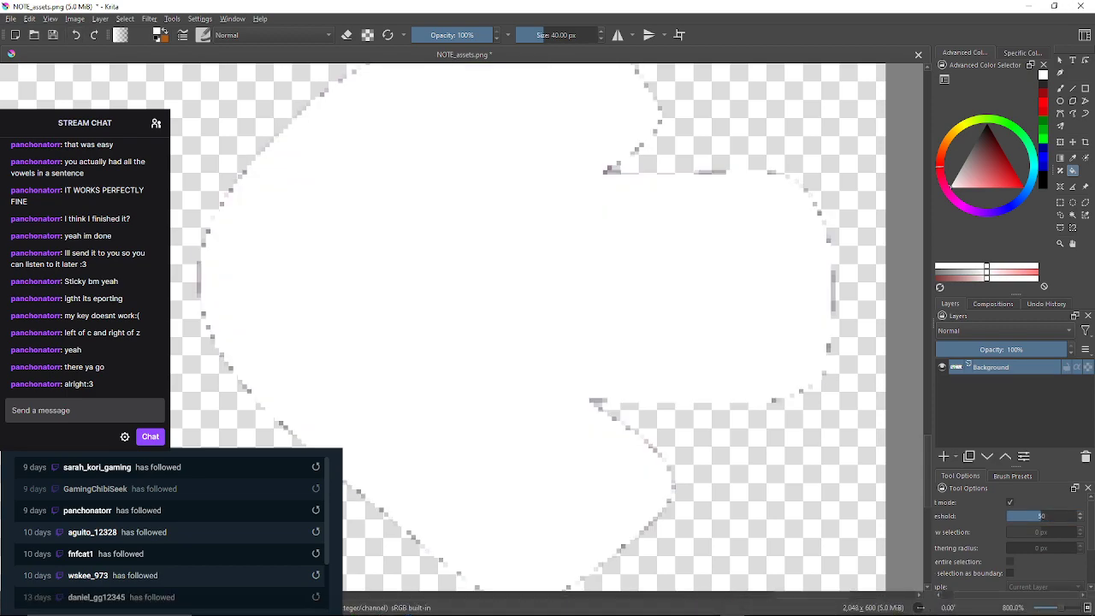
pyautogui.click(75, 35)
pyautogui.click(1027, 516)
pyautogui.click(804, 295)
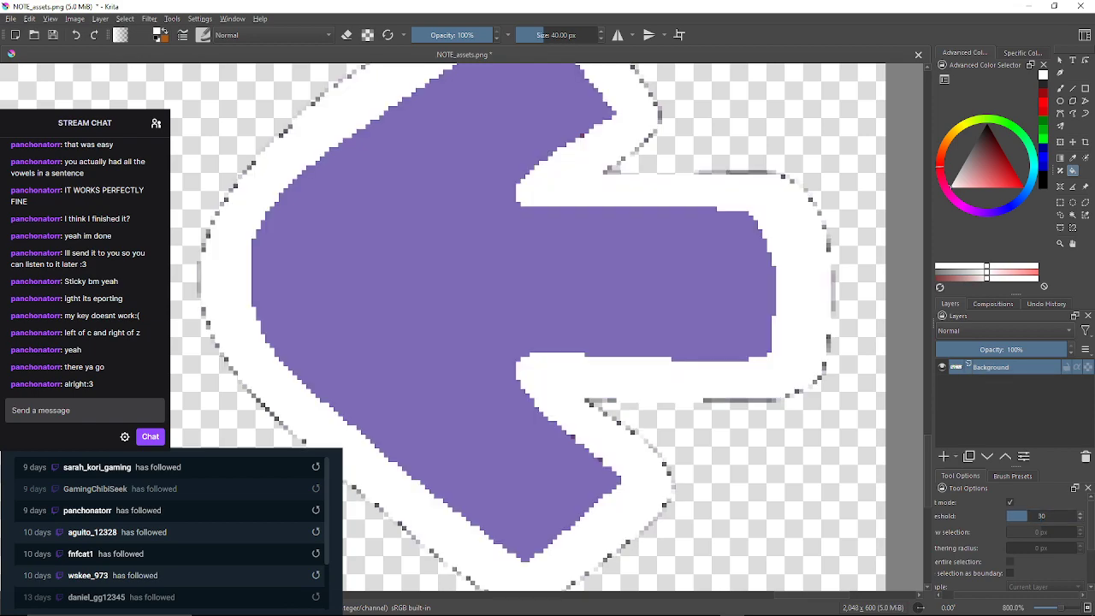
pyautogui.hotkey('ctrl', 'z')
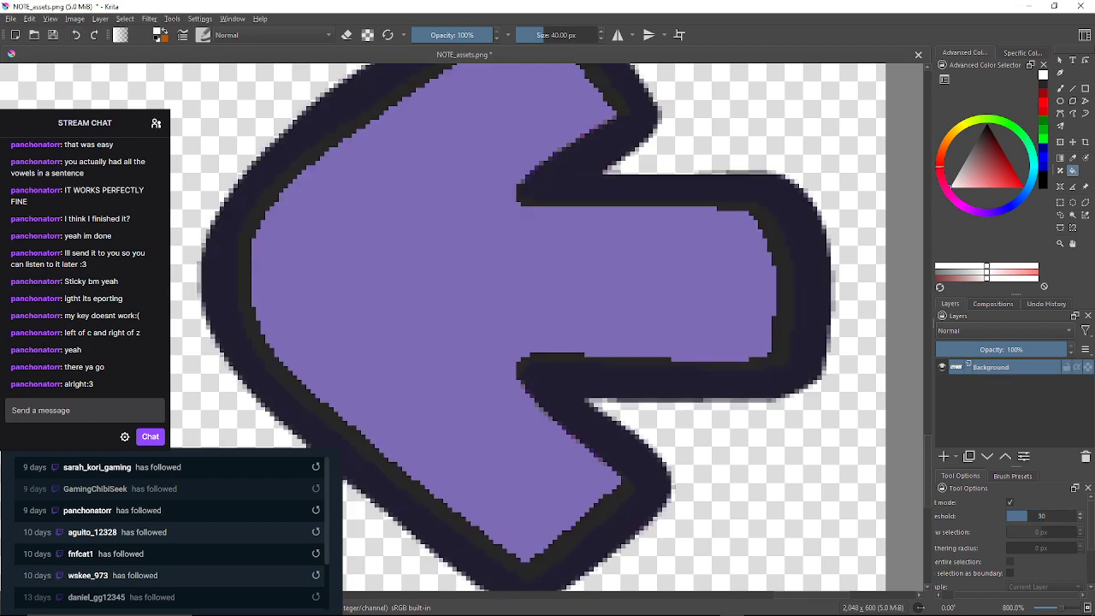
# Try white fills on the arrow's dark outline with the threshold raised to 45, compare before and after, and undo them
pyautogui.click(1034, 516)
pyautogui.click(804, 308)
pyautogui.hotkey('ctrl', 'z')
pyautogui.click(1037, 516)
pyautogui.click(804, 308)
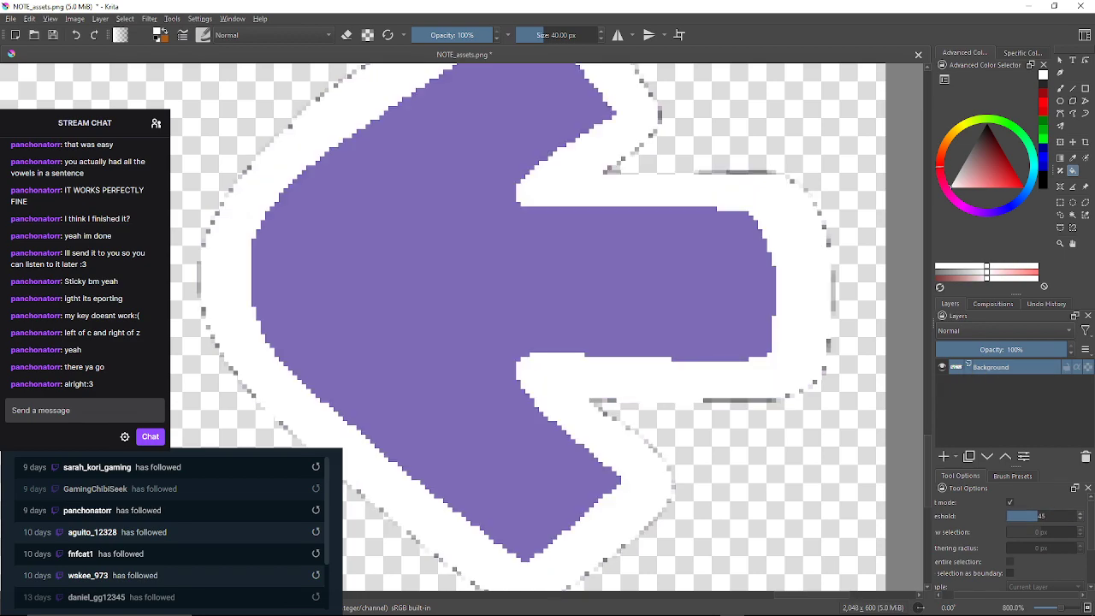
pyautogui.hotkey('ctrl', 'z')
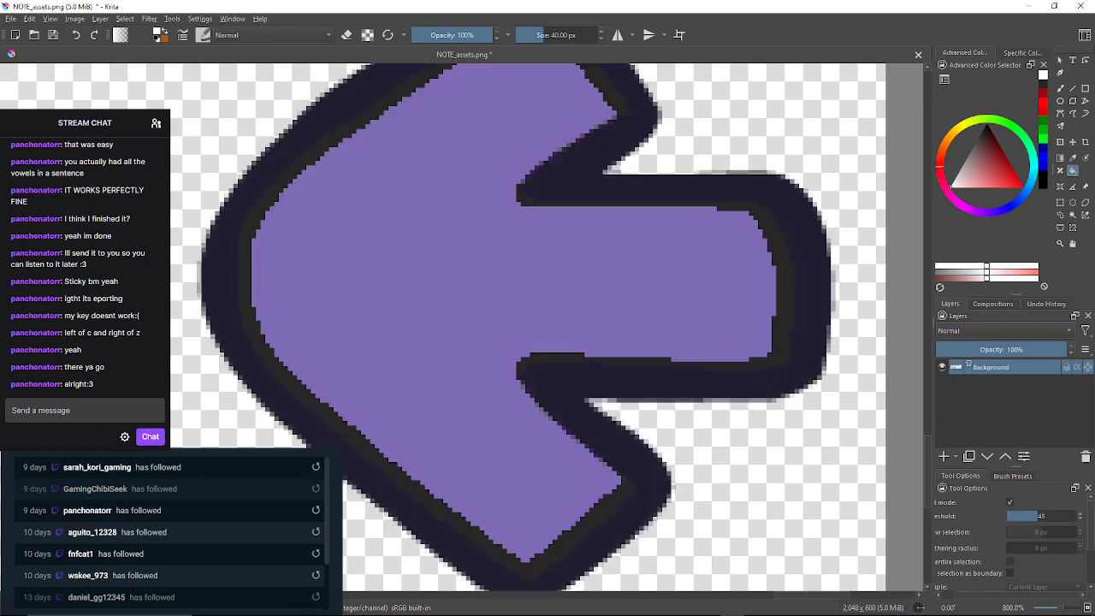
pyautogui.hotkey('ctrl', 'shift', 'z')
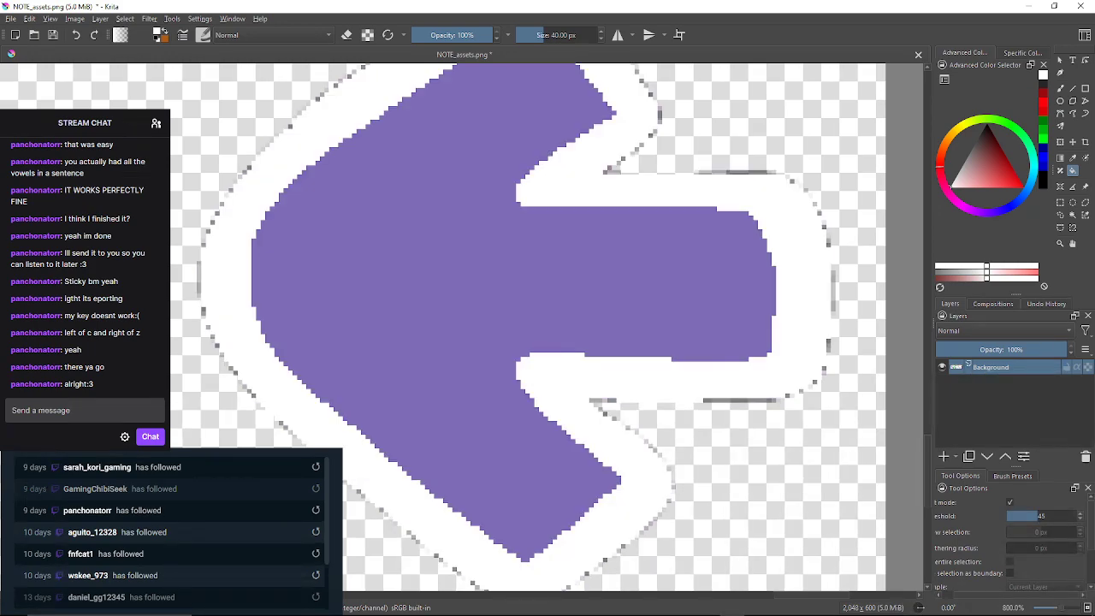
pyautogui.hotkey('ctrl', 'z')
# Try filling the dark outline with white while lowering the threshold one unit at a time to 42, undoing each fill
pyautogui.click(1080, 519)
pyautogui.click(811, 295)
pyautogui.hotkey('ctrl', 'z')
pyautogui.click(1080, 519)
pyautogui.click(811, 295)
pyautogui.click(75, 34)
pyautogui.click(1081, 519)
pyautogui.click(809, 368)
pyautogui.click(75, 34)
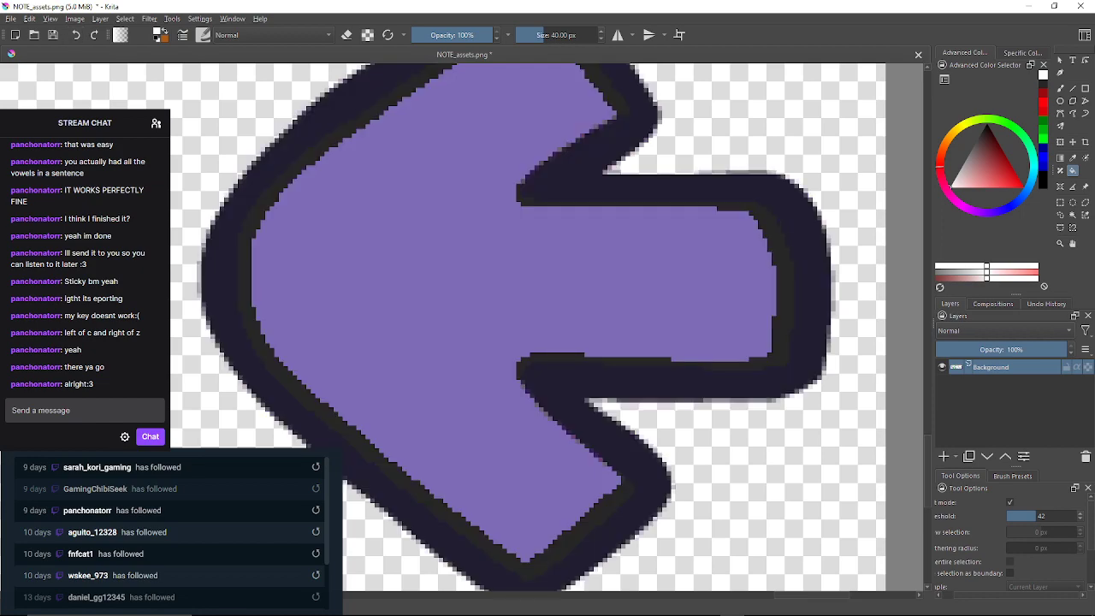
# Try filling the arrow's dark outline with white at thresholds of 41 and 40, undoing each fill
pyautogui.click(1081, 519)
pyautogui.click(808, 368)
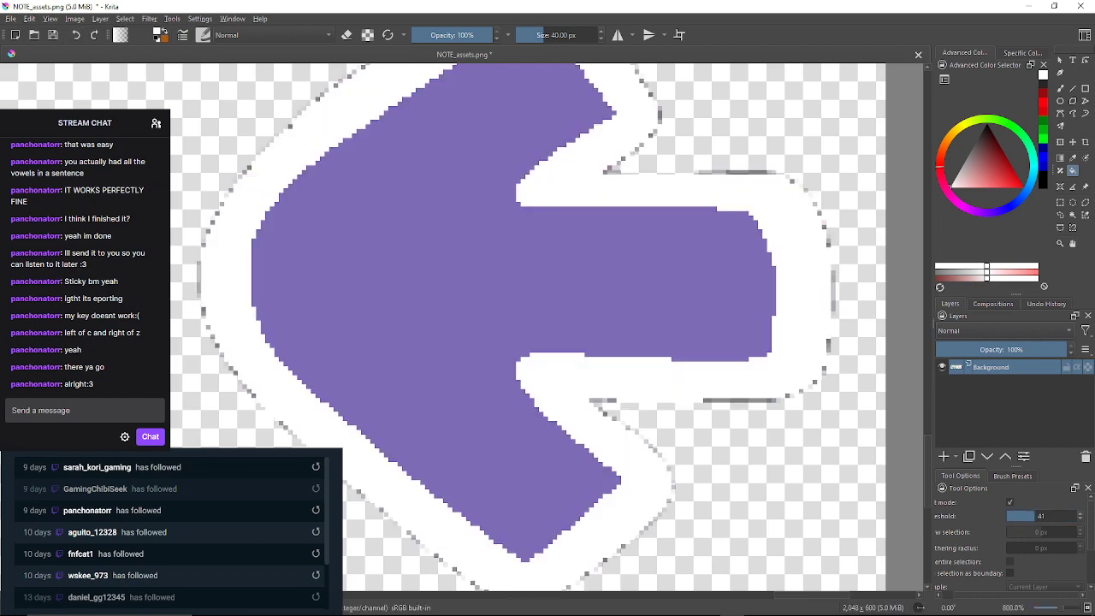
pyautogui.click(75, 35)
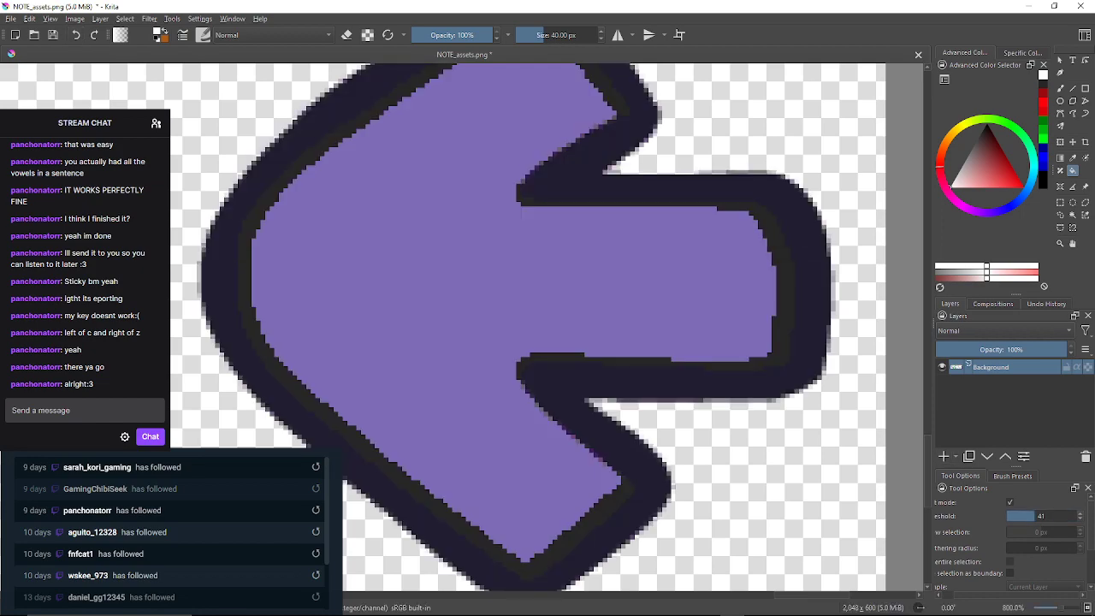
pyautogui.click(1081, 519)
pyautogui.click(808, 368)
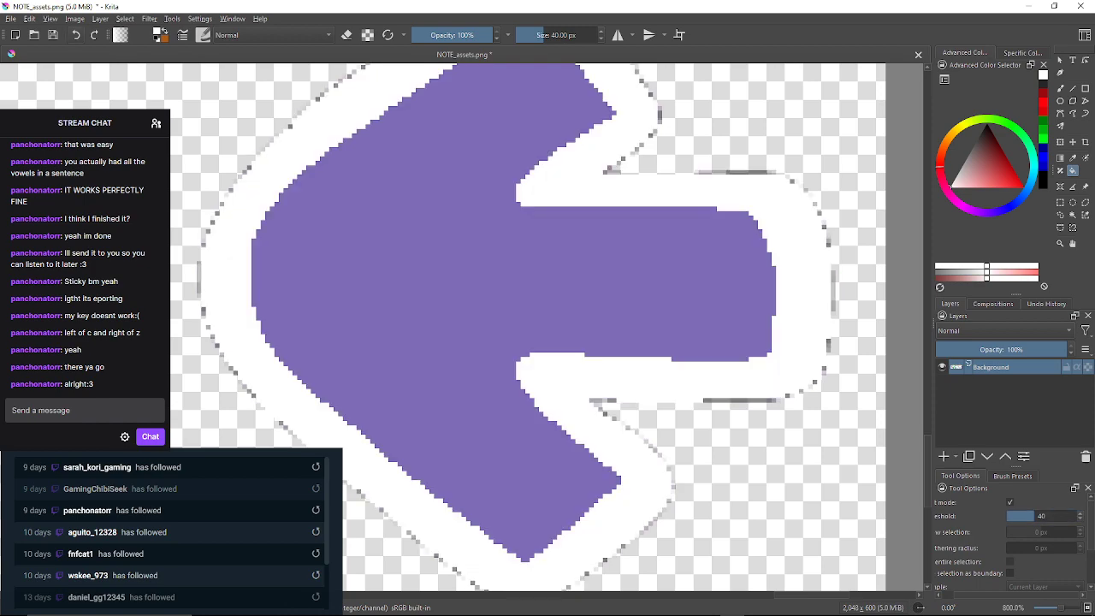
pyautogui.hotkey('ctrl', 'z')
# Try filling the arrow's dark outline with white at thresholds of 39 and 38, undoing each fill
pyautogui.click(1081, 520)
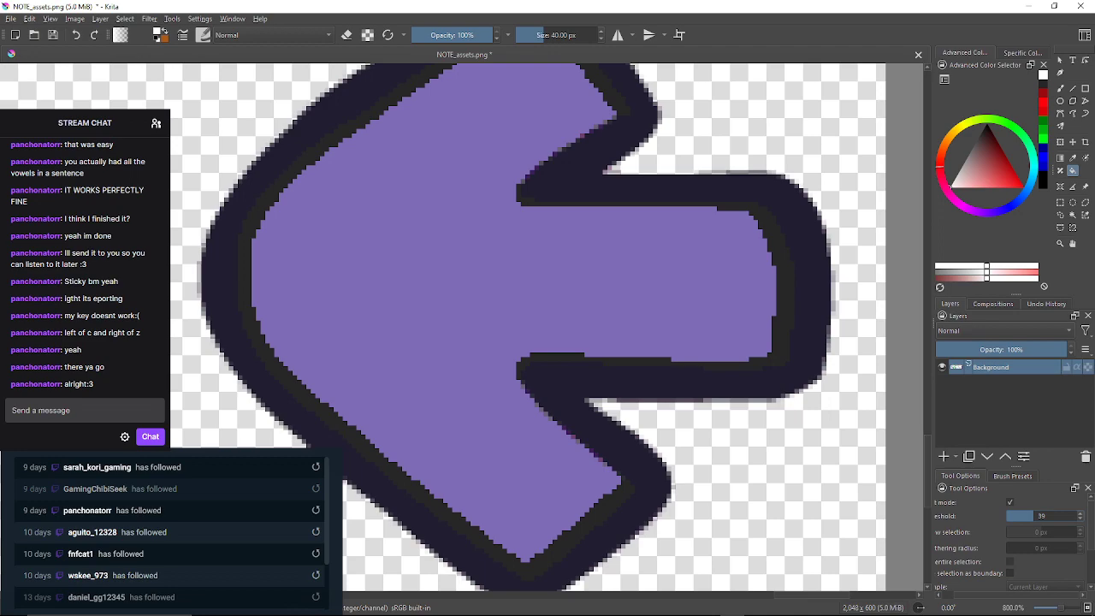
pyautogui.click(809, 368)
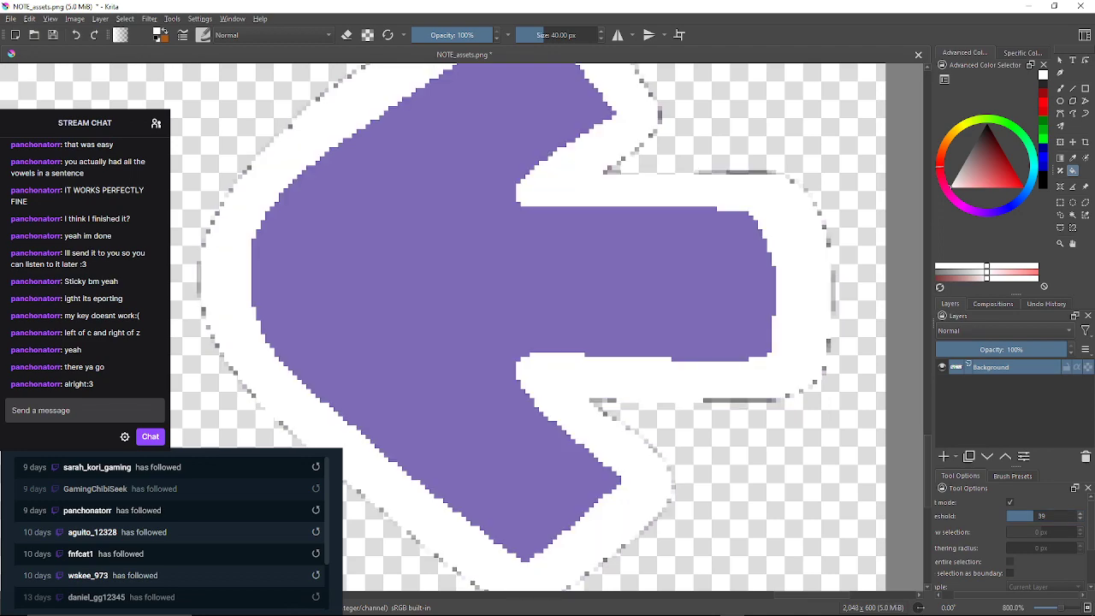
pyautogui.click(855, 368)
pyautogui.click(75, 35)
pyautogui.click(75, 35)
pyautogui.click(1080, 519)
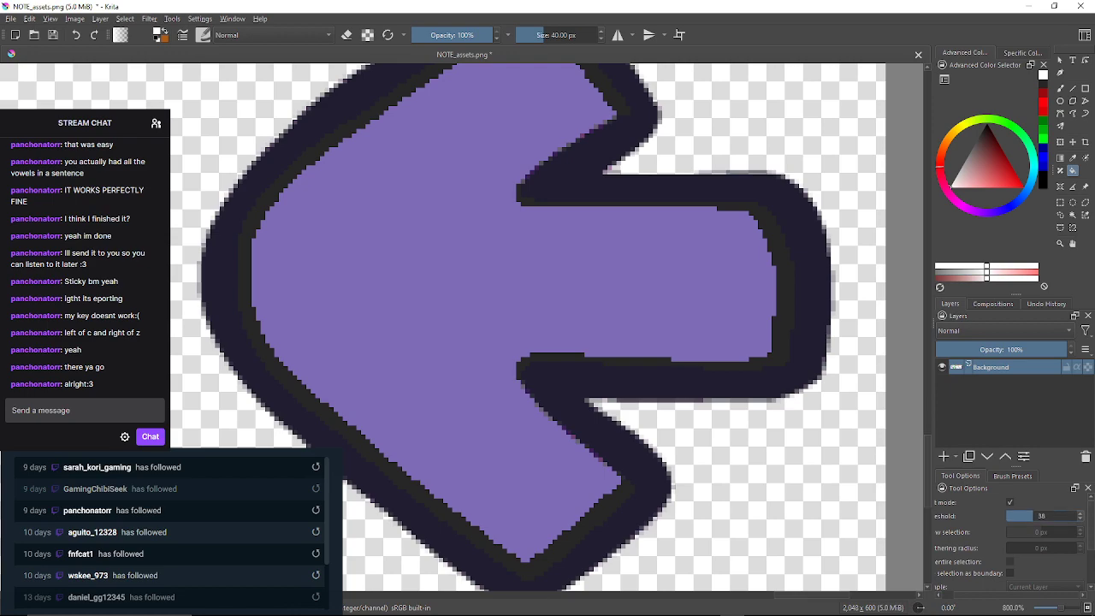
pyautogui.click(808, 368)
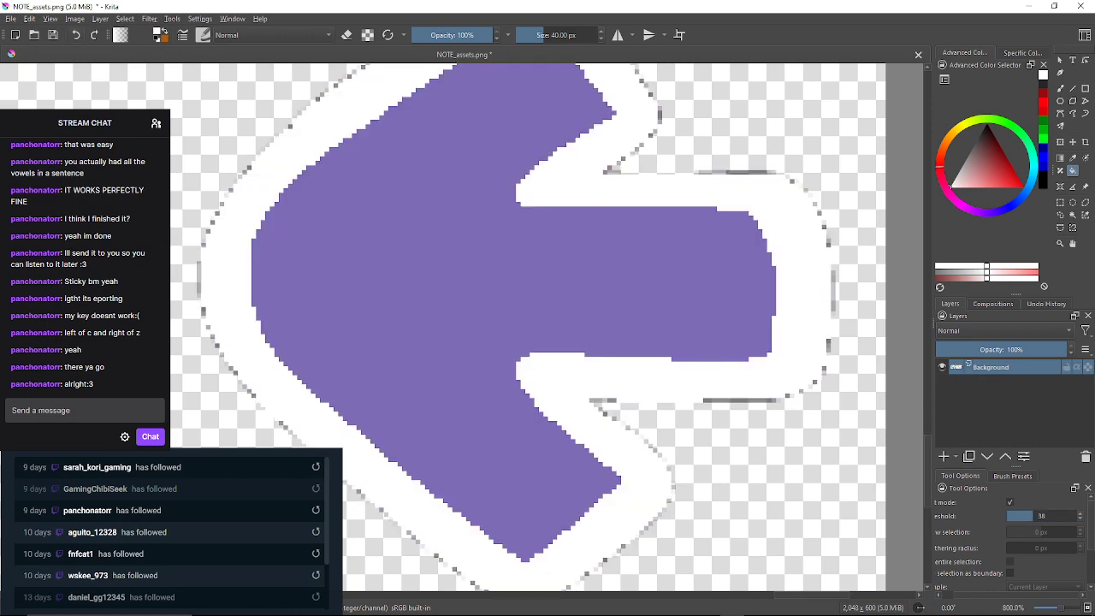
pyautogui.click(75, 35)
# Try filling the arrow's dark outline with white at thresholds of 36 and 35, undoing each fill
pyautogui.click(1080, 519)
pyautogui.click(1081, 519)
pyautogui.click(808, 368)
pyautogui.click(75, 35)
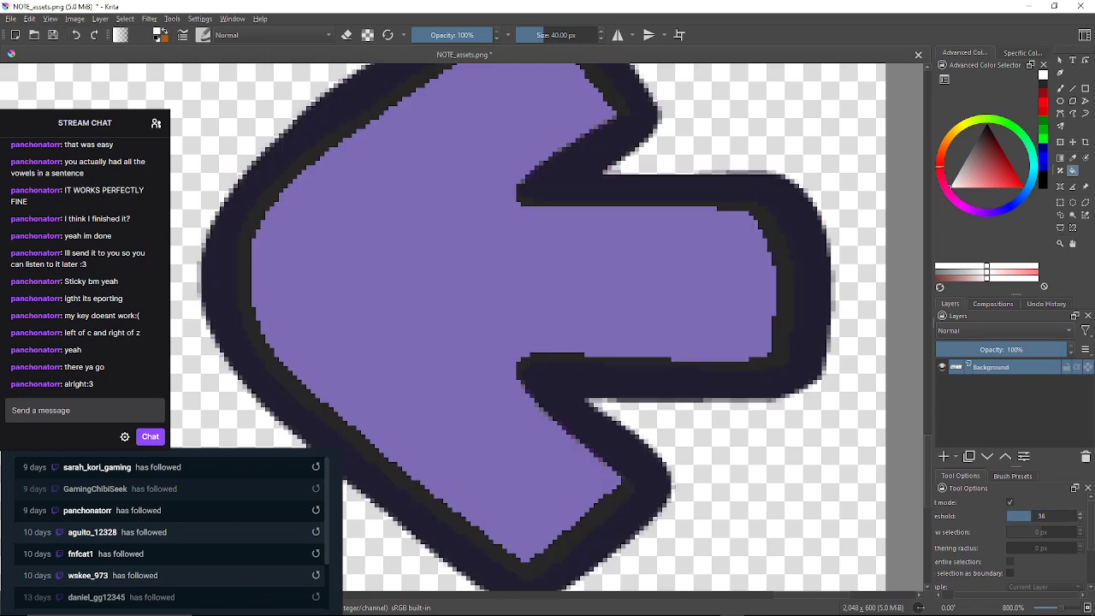
pyautogui.click(1081, 519)
pyautogui.click(809, 368)
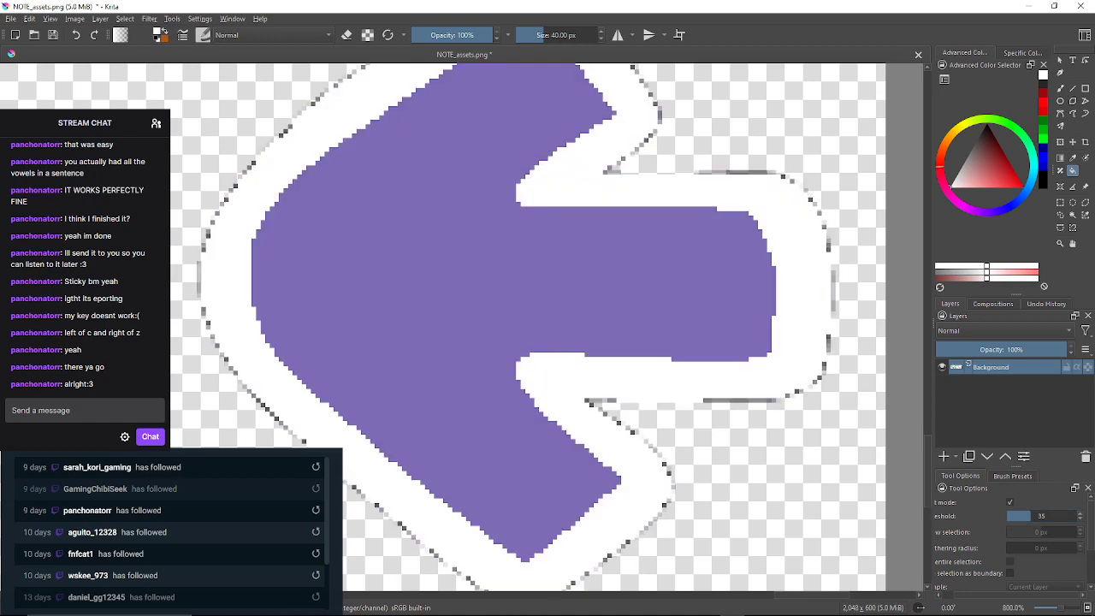
pyautogui.click(75, 35)
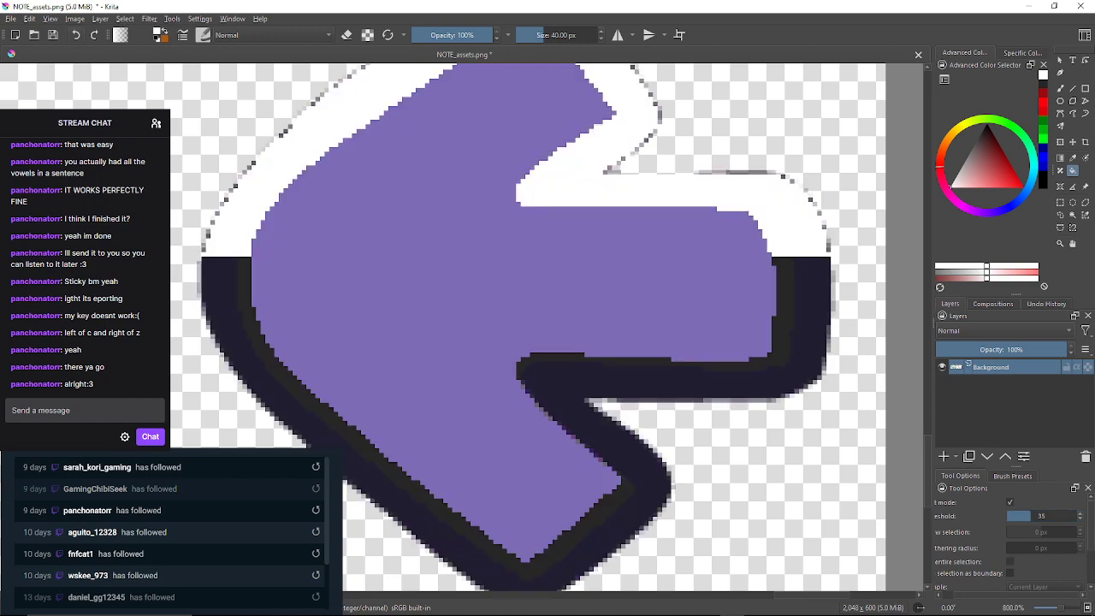
# Try white fills of the dark outline at thresholds of 34 and 33, compare the latter before and after, and undo them
pyautogui.click(1080, 519)
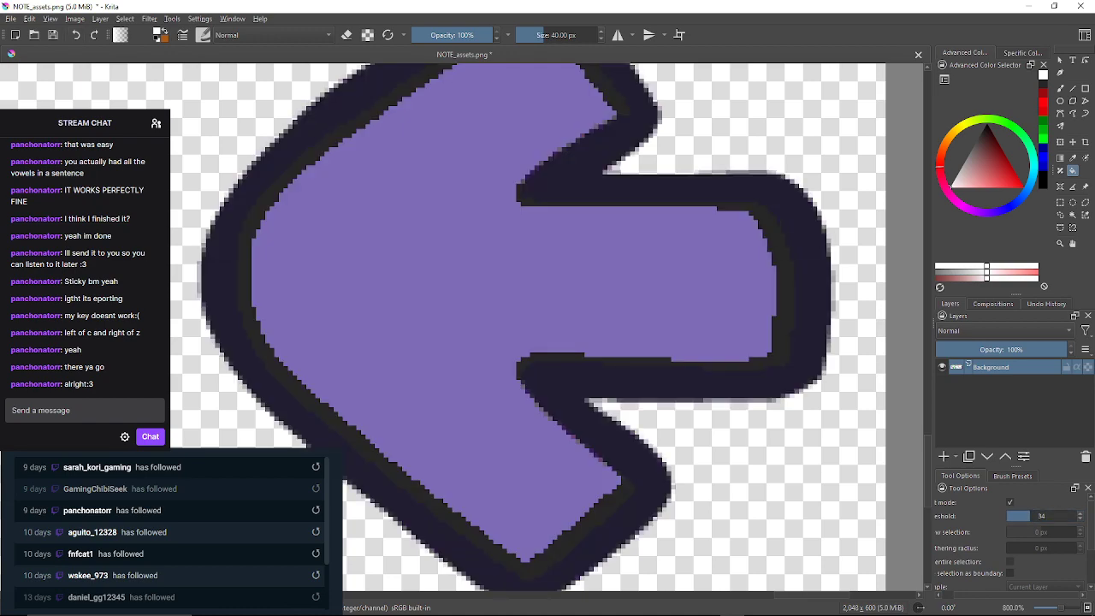
pyautogui.click(808, 368)
pyautogui.click(75, 35)
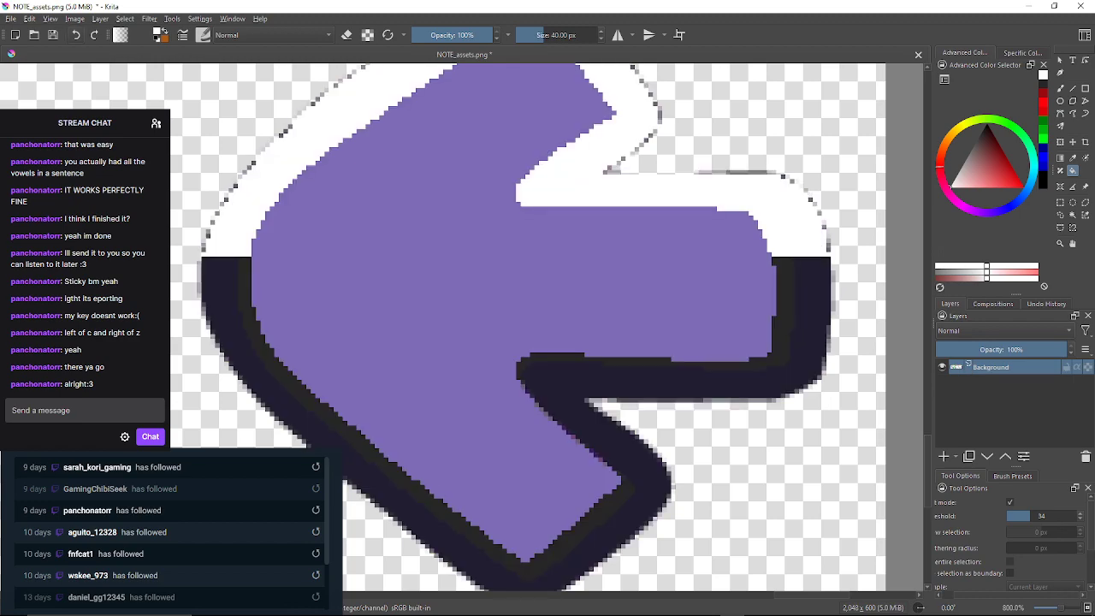
pyautogui.click(1080, 519)
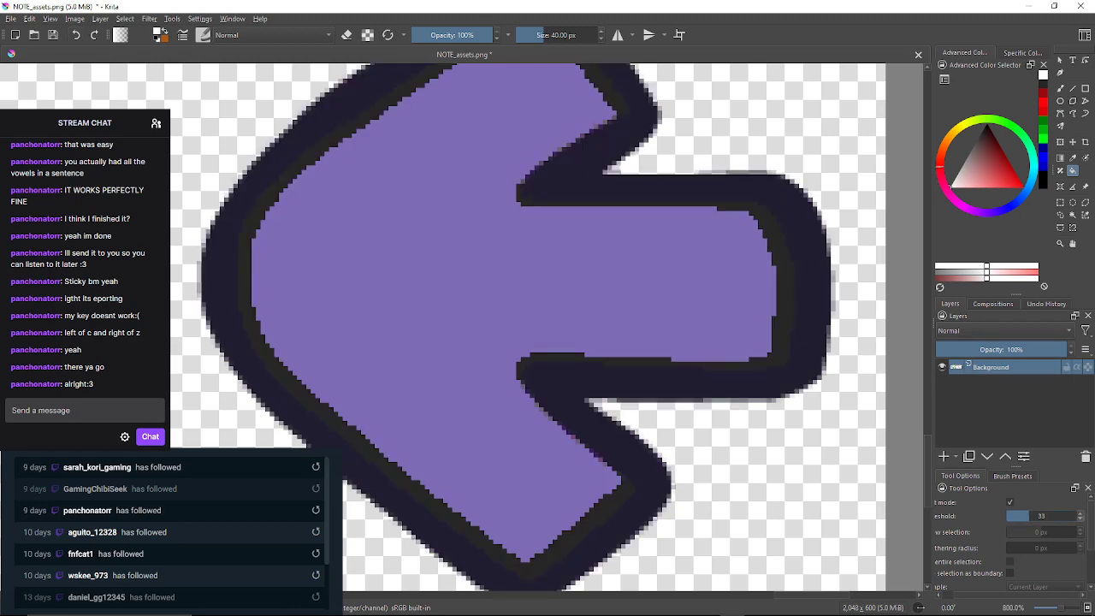
pyautogui.click(808, 364)
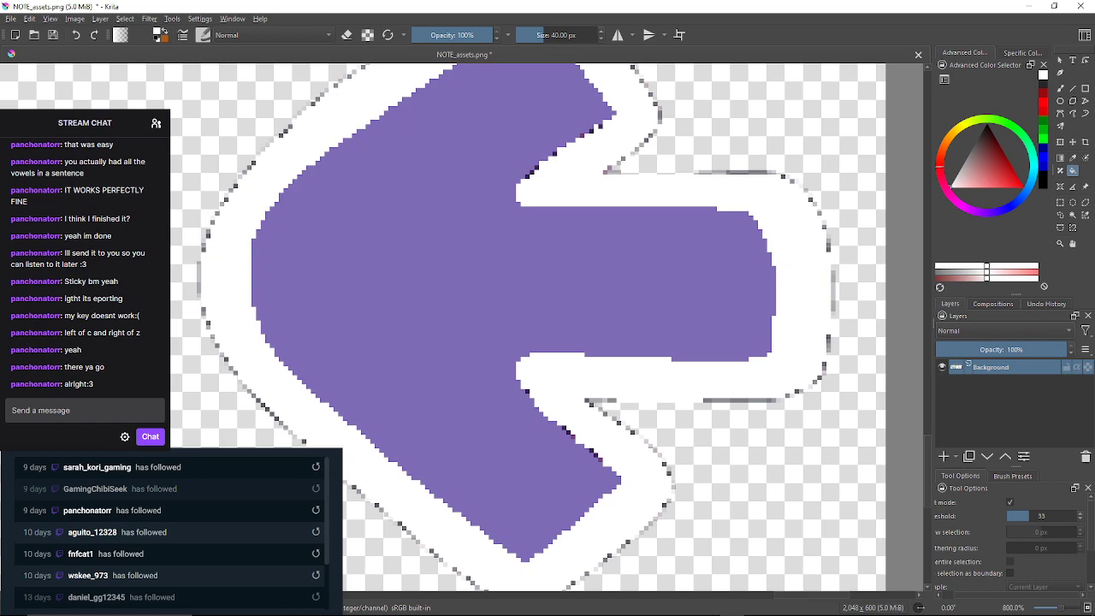
pyautogui.click(76, 35)
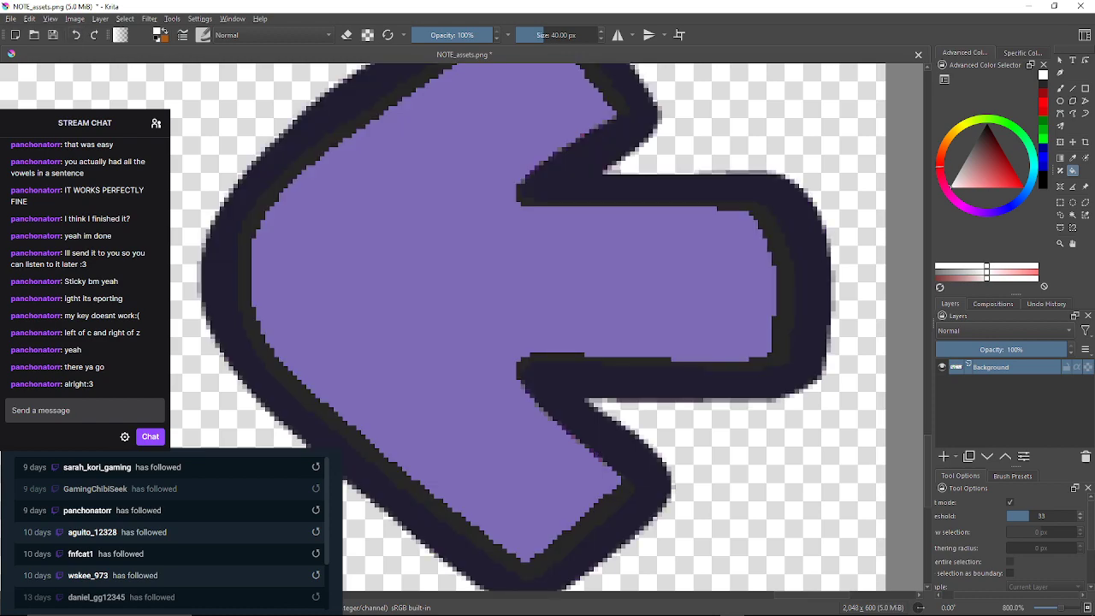
pyautogui.hotkey('ctrl', 'shift', 'z')
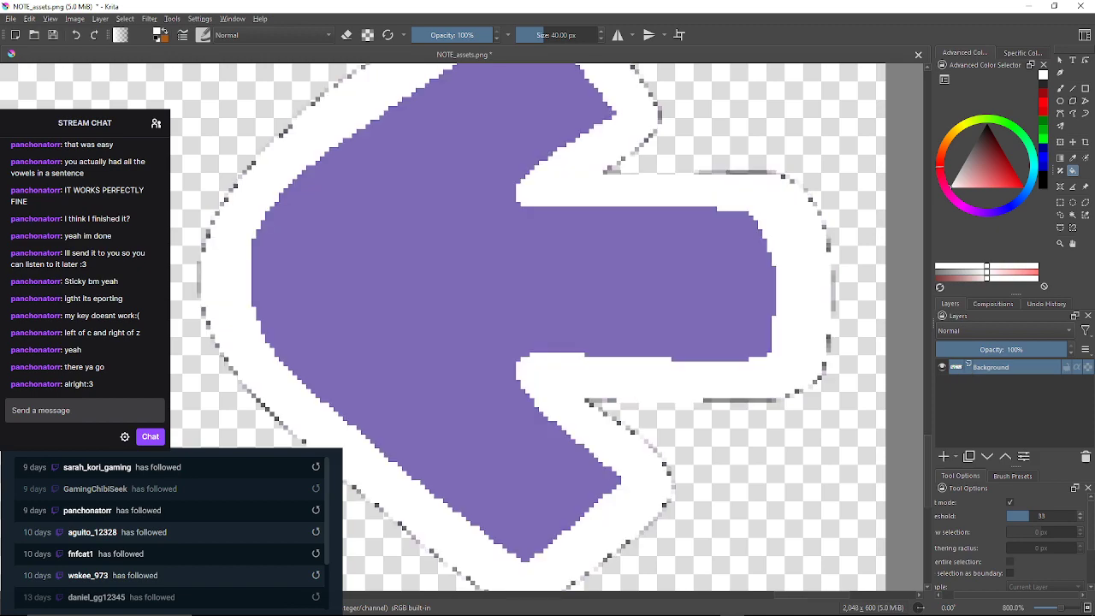
pyautogui.click(75, 35)
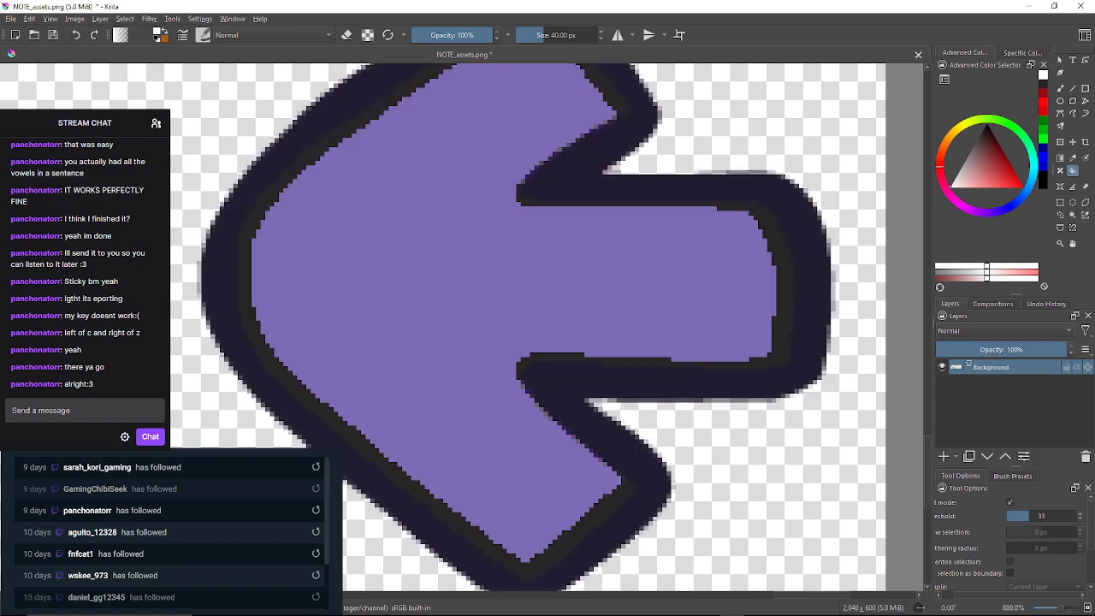
# Try filling the arrow's dark outline with white at thresholds of 32 and 31, undoing each fill
pyautogui.click(1080, 518)
pyautogui.click(804, 299)
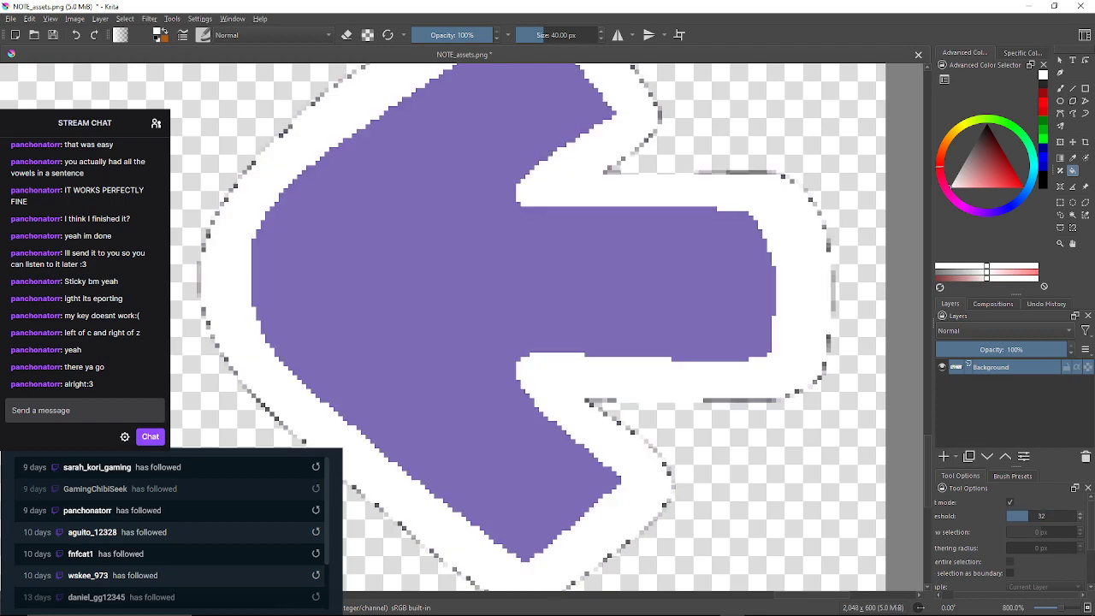
pyautogui.click(75, 35)
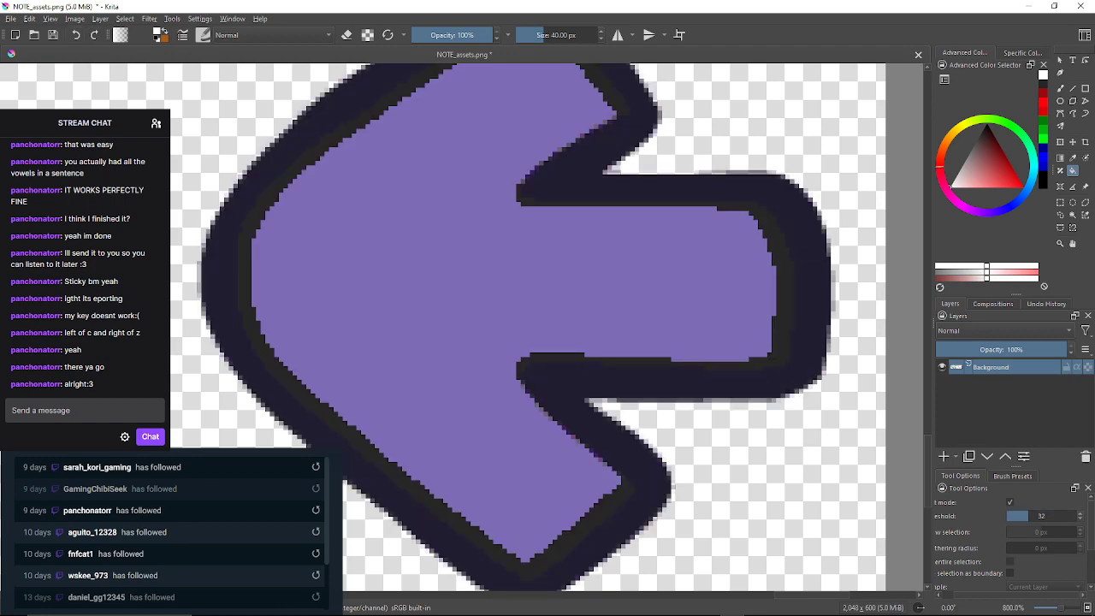
pyautogui.click(1081, 519)
pyautogui.click(804, 299)
pyautogui.click(75, 35)
# Try filling the arrow's dark outline with white at thresholds of 30 and 26, undoing each fill
pyautogui.click(1080, 520)
pyautogui.click(804, 299)
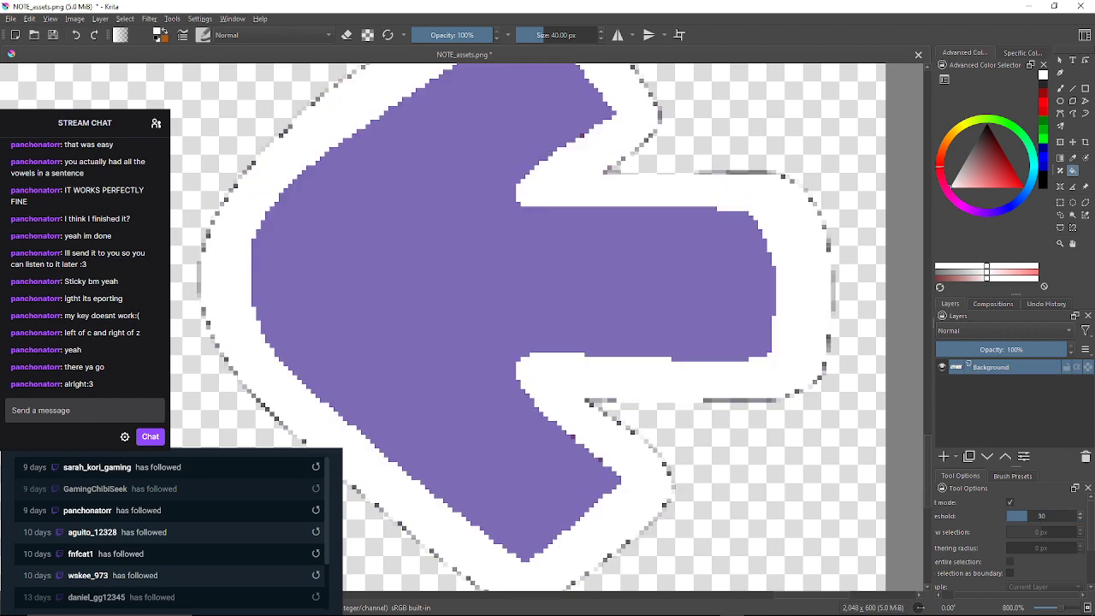
pyautogui.click(75, 35)
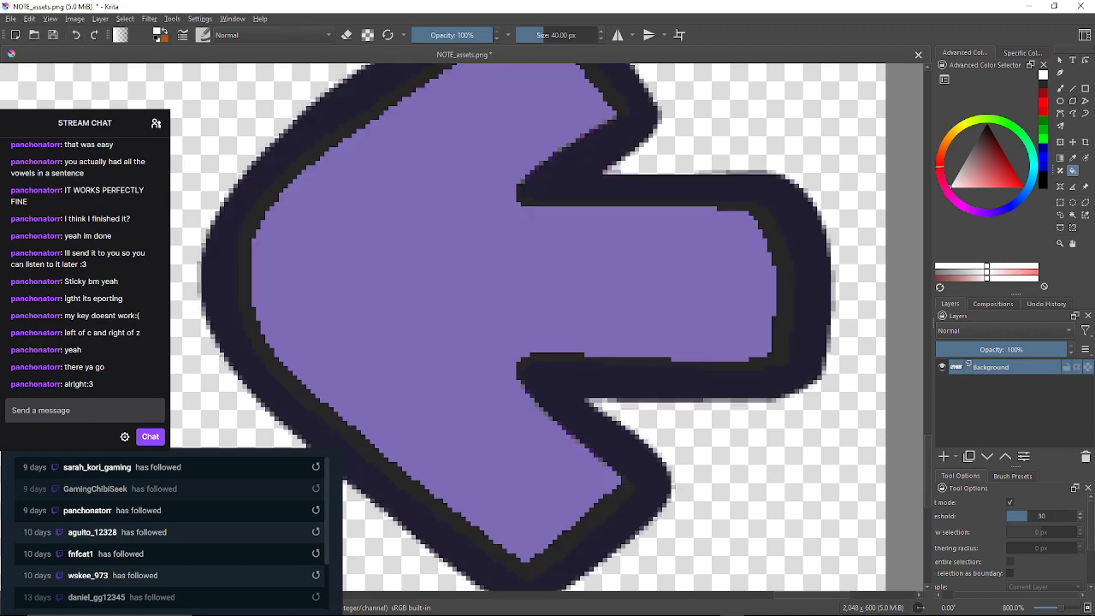
pyautogui.moveTo(1030, 515); pyautogui.dragTo(1024, 516)
pyautogui.click(804, 300)
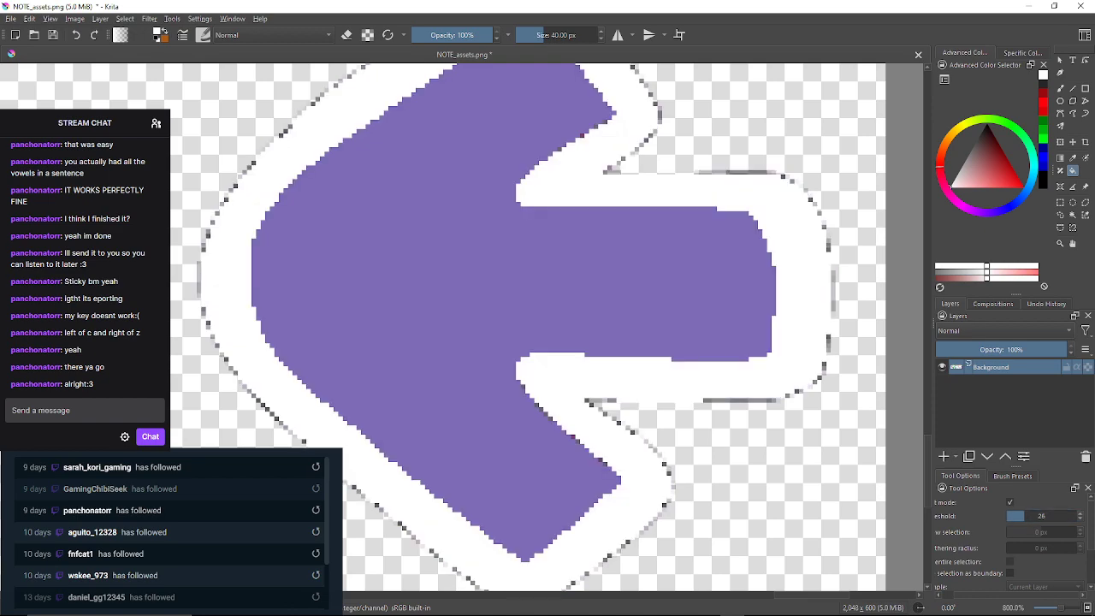
pyautogui.click(76, 35)
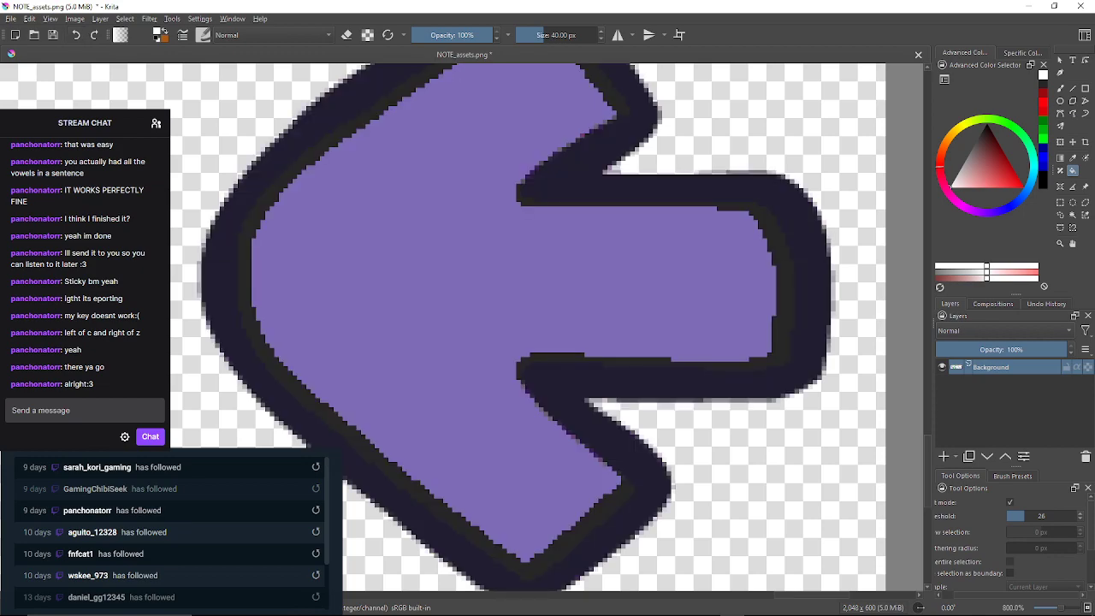
# Try filling the arrow's dark outline band white with the fill threshold at 11 and slightly higher, undoing each fill
pyautogui.moveTo(1024, 516); pyautogui.dragTo(1013, 516)
pyautogui.click(808, 308)
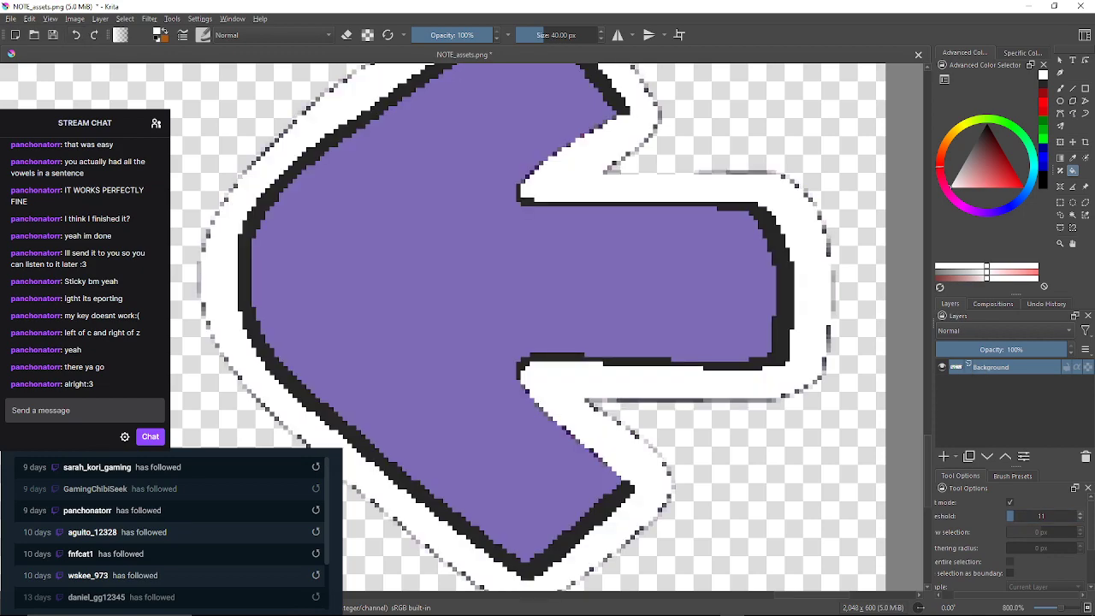
pyautogui.click(75, 35)
pyautogui.click(1080, 512)
pyautogui.click(807, 308)
pyautogui.click(75, 35)
# Try filling the arrow's dark outline white with the fill threshold at 20 and 18, undoing each fill
pyautogui.click(1020, 515)
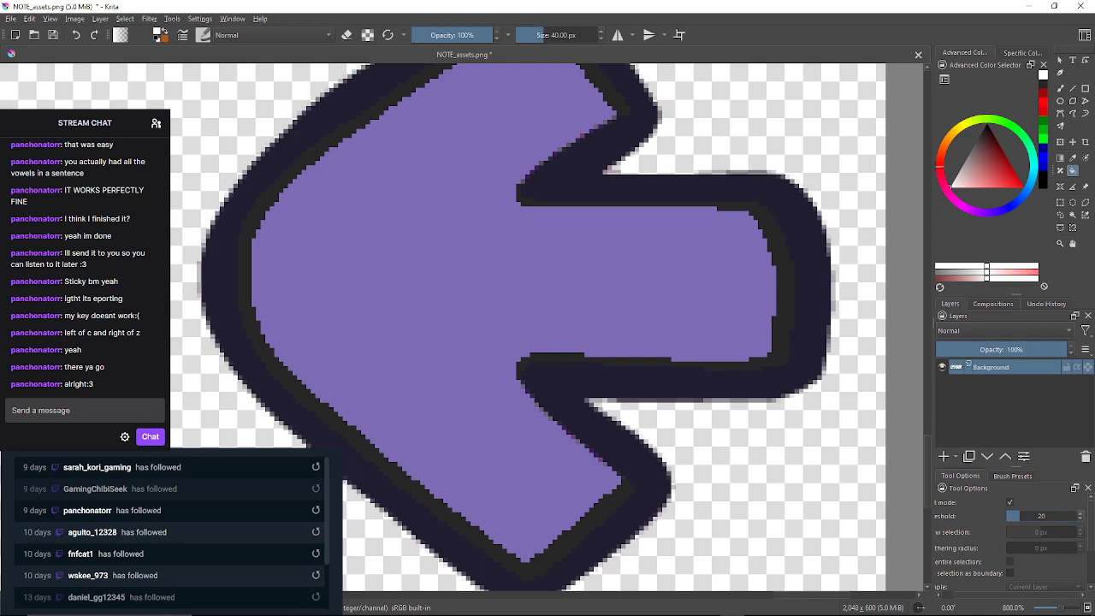
pyautogui.click(806, 310)
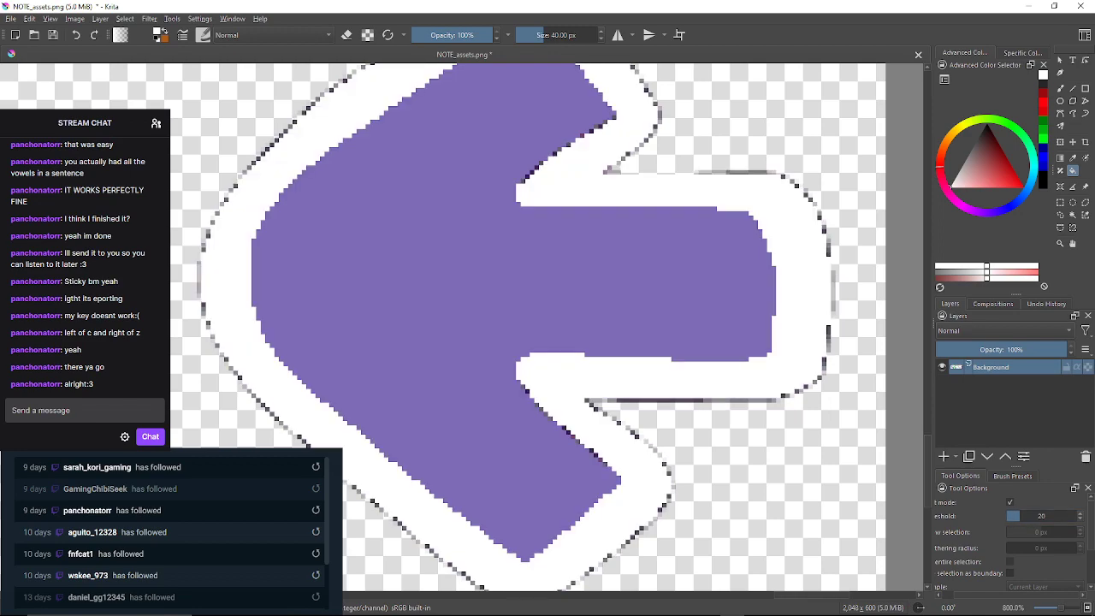
pyautogui.click(75, 35)
pyautogui.click(1079, 519)
pyautogui.click(805, 310)
pyautogui.click(75, 35)
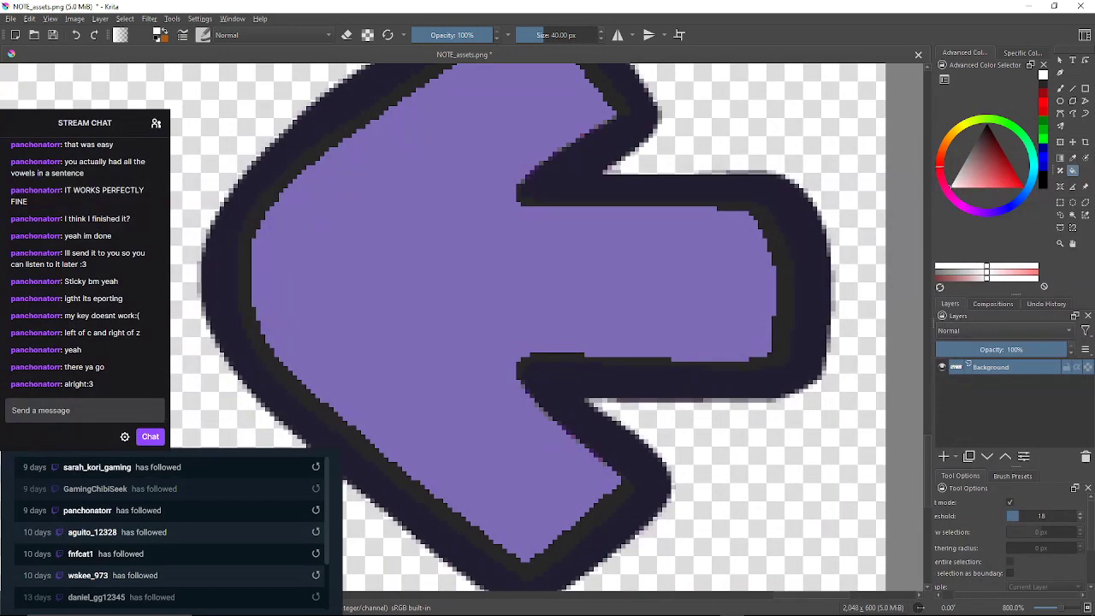
# Try filling the arrow's dark outline white with the fill threshold at 16 and 15, undoing each fill
pyautogui.click(1080, 519)
pyautogui.click(1080, 520)
pyautogui.click(805, 314)
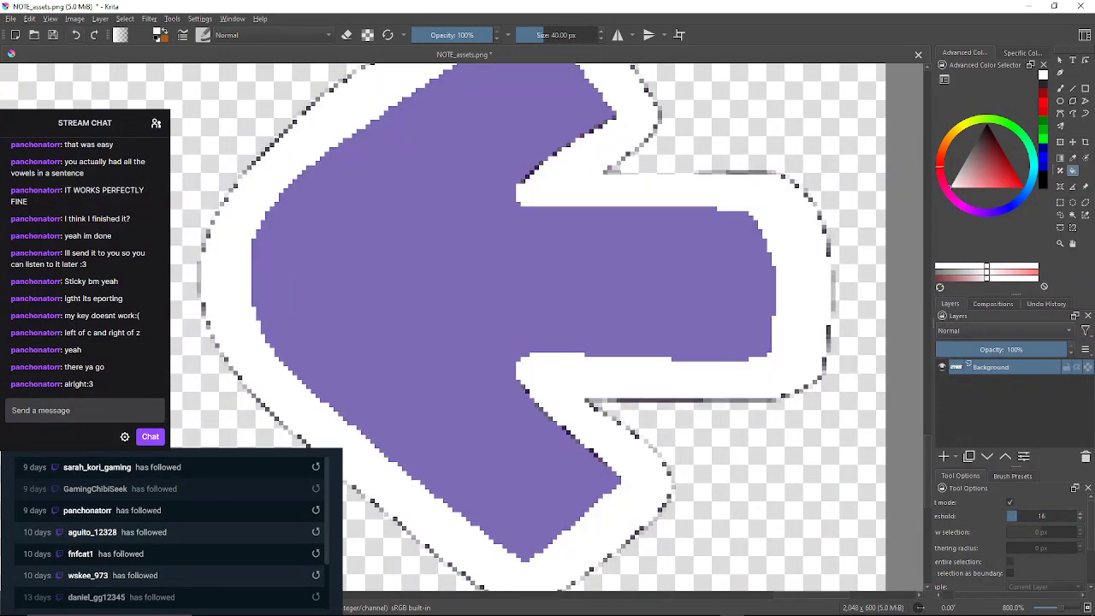
pyautogui.click(75, 35)
pyautogui.click(1079, 520)
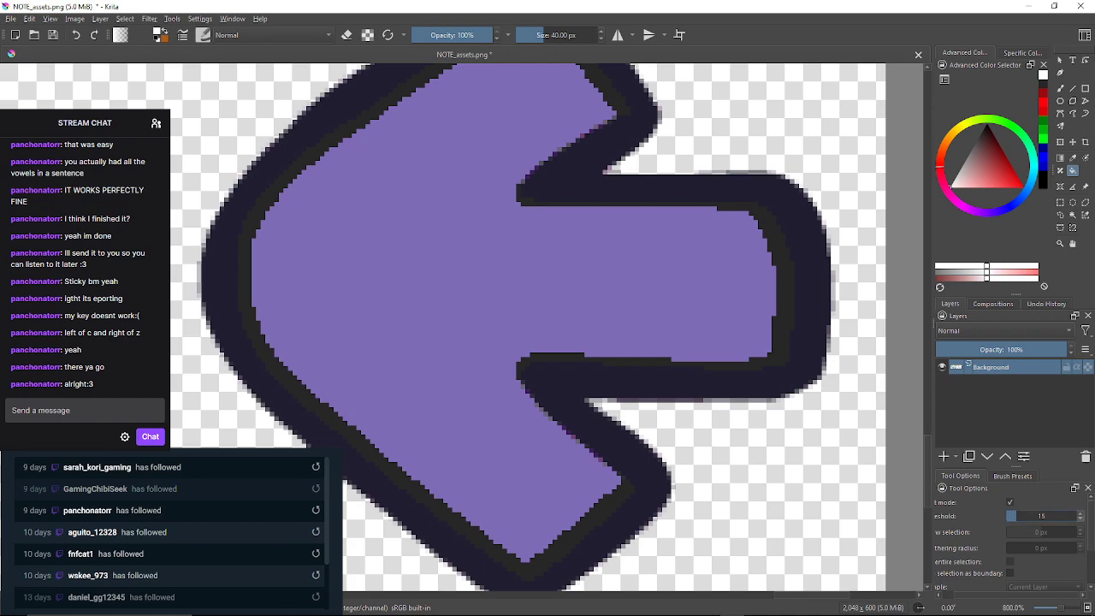
pyautogui.click(806, 313)
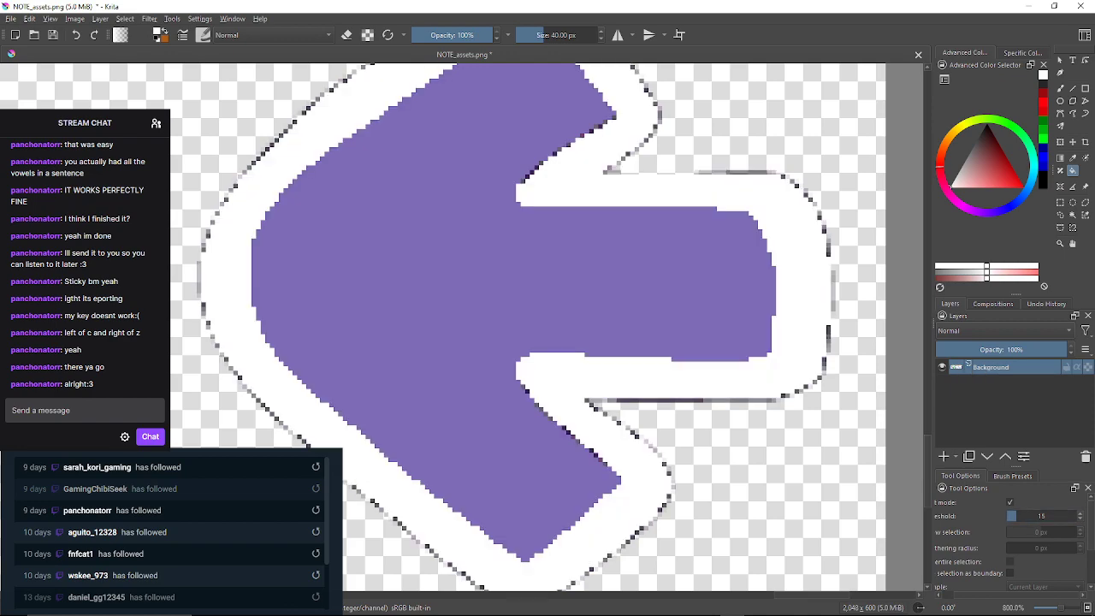
pyautogui.click(75, 35)
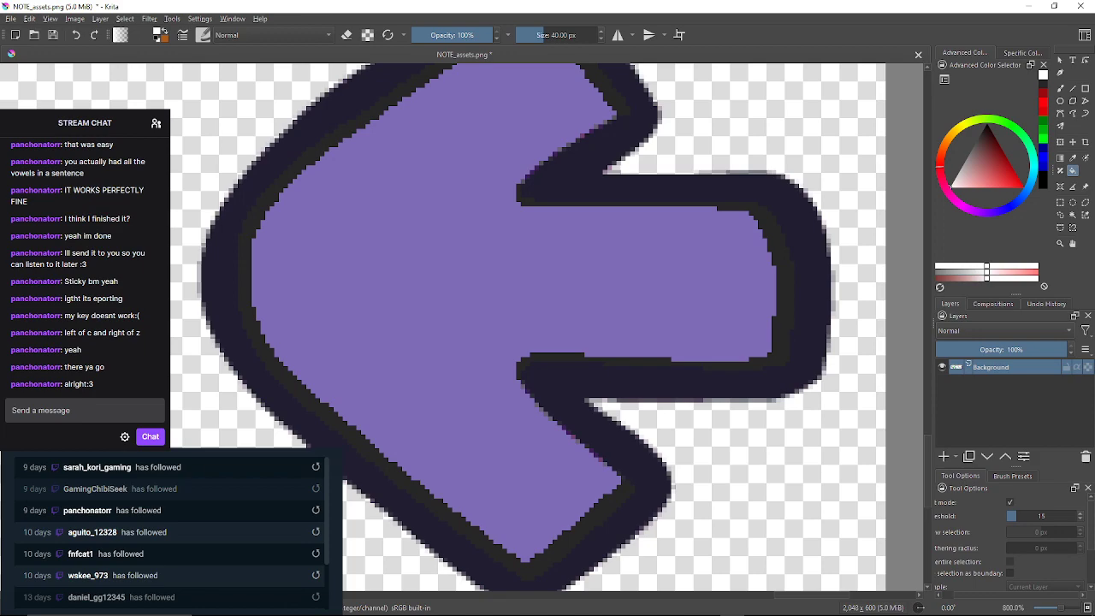
# Try filling the arrow's dark outline white with the fill threshold at 12 and 13, undoing each fill
pyautogui.click(1080, 519)
pyautogui.click(1079, 519)
pyautogui.click(1079, 519)
pyautogui.click(806, 313)
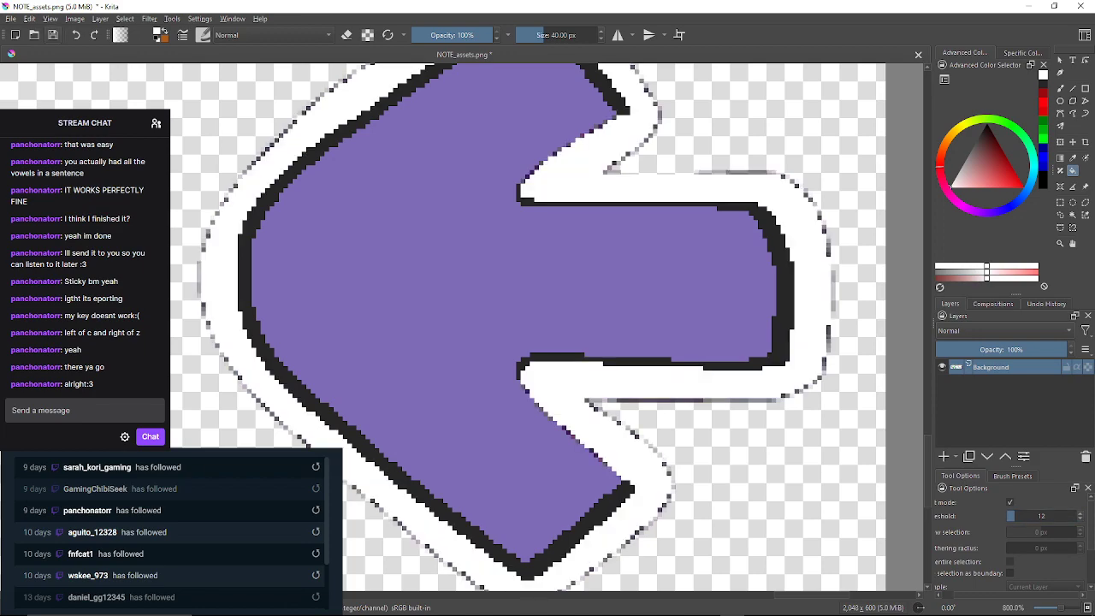
pyautogui.click(75, 35)
pyautogui.click(1079, 514)
pyautogui.click(805, 313)
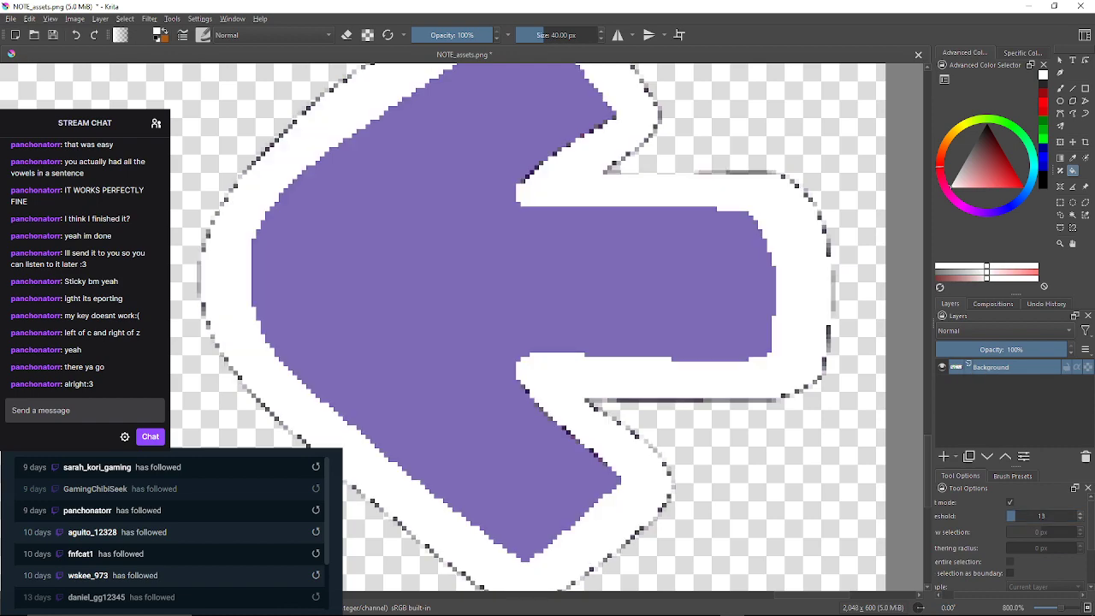
pyautogui.click(76, 35)
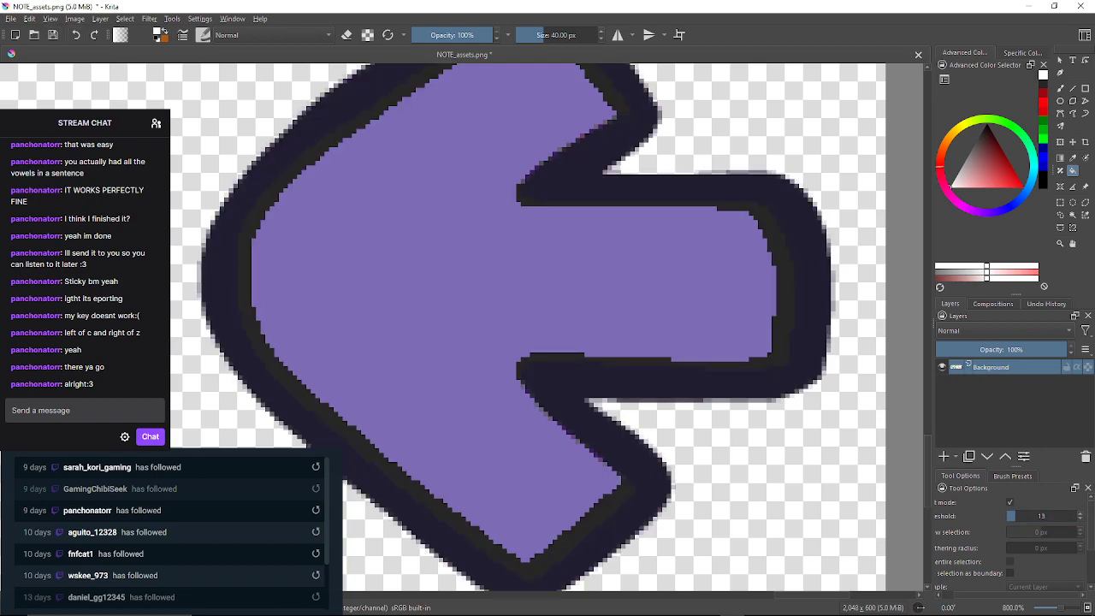
# Set the fill threshold to 12 and fill the arrow's outer outline band white, leaving the thin inner black line
pyautogui.click(1080, 519)
pyautogui.click(806, 313)
# Set the fill threshold to 1 and fill leftover grey pixels at the arrow's leftmost edge white, undoing the fill that spills into the background
pyautogui.click(1008, 516)
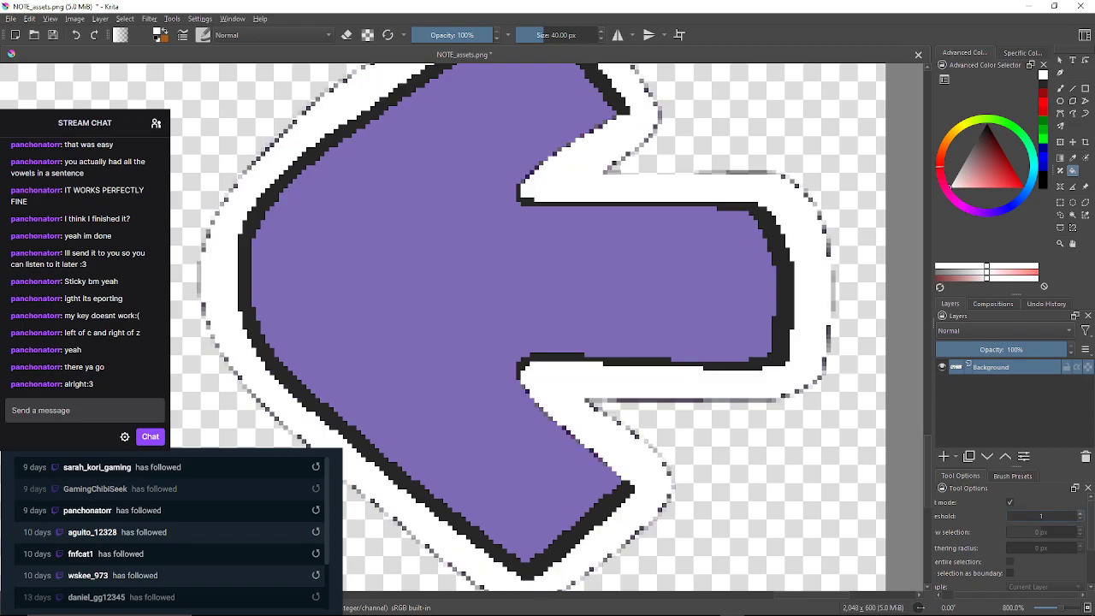
pyautogui.scroll(5, 246, 334)
pyautogui.moveTo(246, 333); pyautogui.dragTo(732, 543)
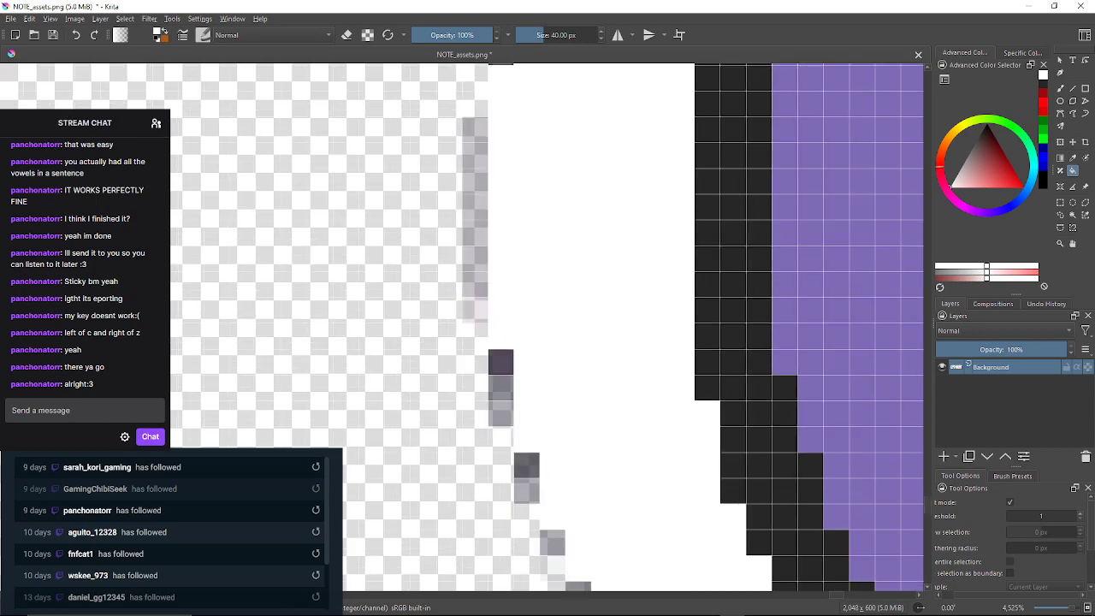
pyautogui.moveTo(476, 310); pyautogui.dragTo(447, 368)
pyautogui.scroll(1, 466, 279)
pyautogui.click(447, 366)
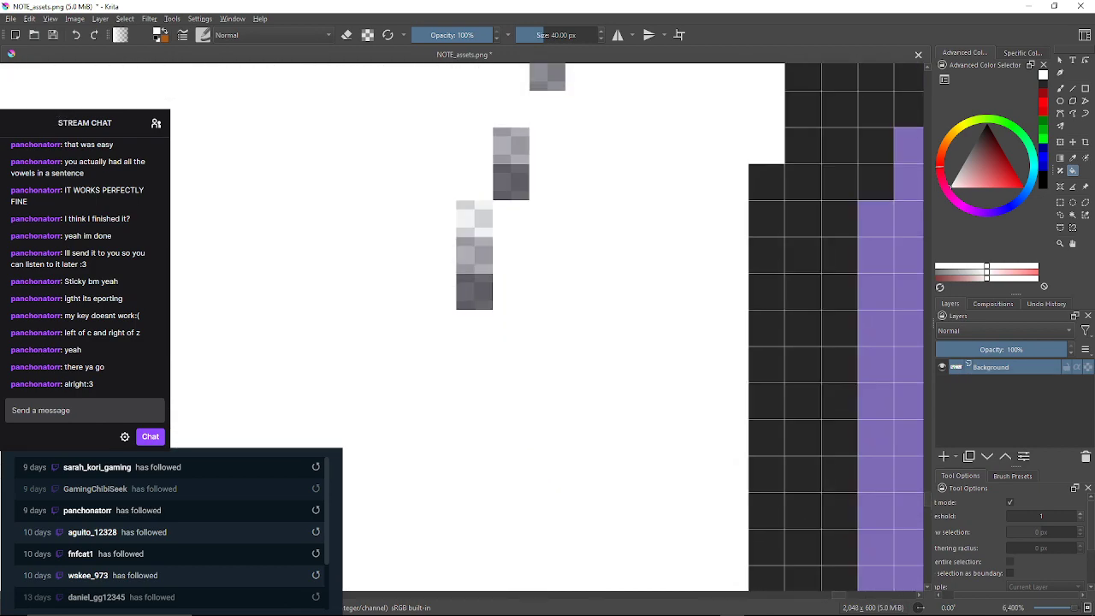
pyautogui.click(76, 35)
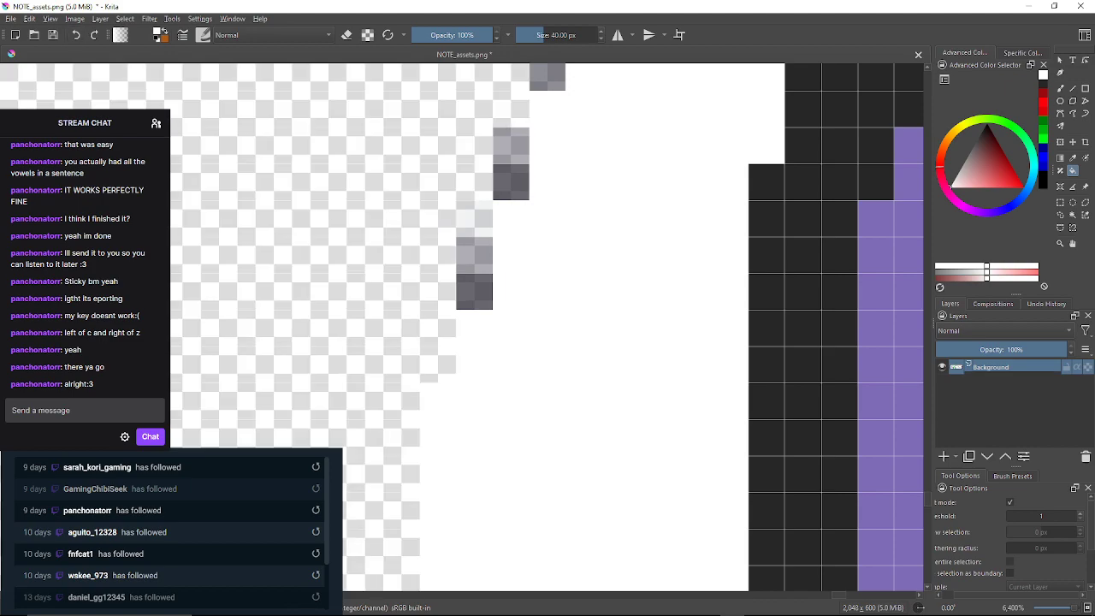
# Fill the leftover grey edge pixels white one by one along the outline's curve just above the arrow's leftmost edge
pyautogui.click(473, 291)
pyautogui.click(474, 255)
pyautogui.click(474, 219)
pyautogui.click(510, 182)
pyautogui.click(511, 147)
pyautogui.moveTo(511, 146); pyautogui.dragTo(457, 280)
pyautogui.click(494, 205)
pyautogui.click(504, 175)
pyautogui.moveTo(504, 175); pyautogui.dragTo(478, 234)
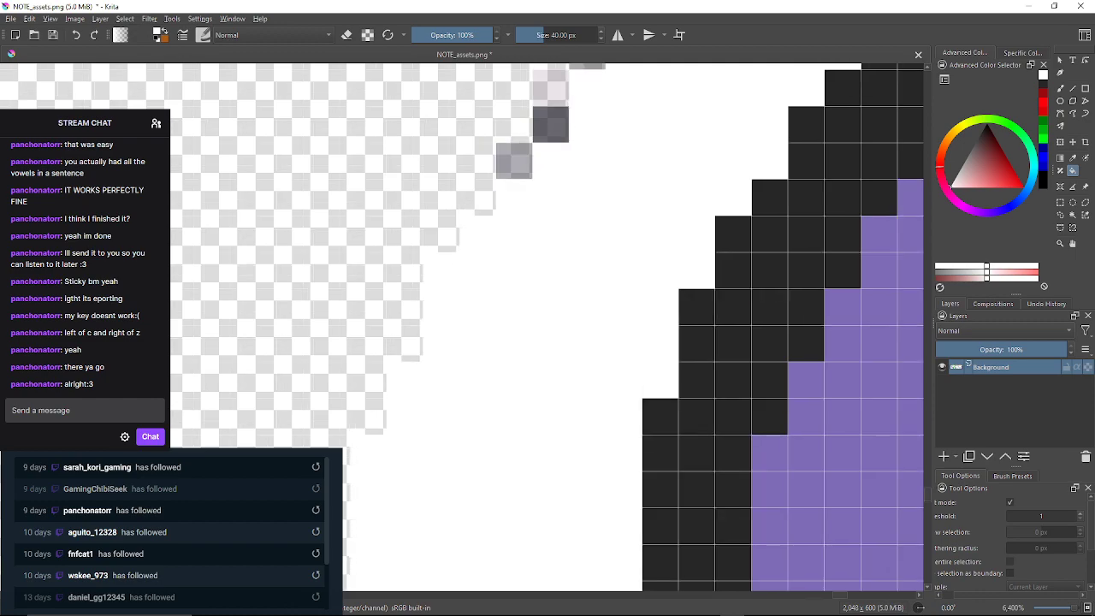
pyautogui.click(514, 160)
pyautogui.moveTo(514, 161); pyautogui.dragTo(479, 213)
pyautogui.click(517, 176)
pyautogui.click(516, 139)
pyautogui.moveTo(516, 140); pyautogui.dragTo(478, 189)
pyautogui.click(517, 152)
pyautogui.click(552, 116)
pyautogui.moveTo(552, 116); pyautogui.dragTo(500, 215)
pyautogui.click(537, 144)
pyautogui.click(573, 106)
# Fill the semi-transparent grey edge pixels white along the lower part of the outline's upper-left diagonal
pyautogui.moveTo(573, 106); pyautogui.dragTo(663, 106)
pyautogui.click(626, 142)
pyautogui.moveTo(626, 142); pyautogui.dragTo(661, 138)
pyautogui.click(642, 152)
pyautogui.click(676, 115)
pyautogui.click(642, 115)
pyautogui.click(660, 177)
pyautogui.click(624, 176)
pyautogui.click(660, 141)
pyautogui.click(697, 141)
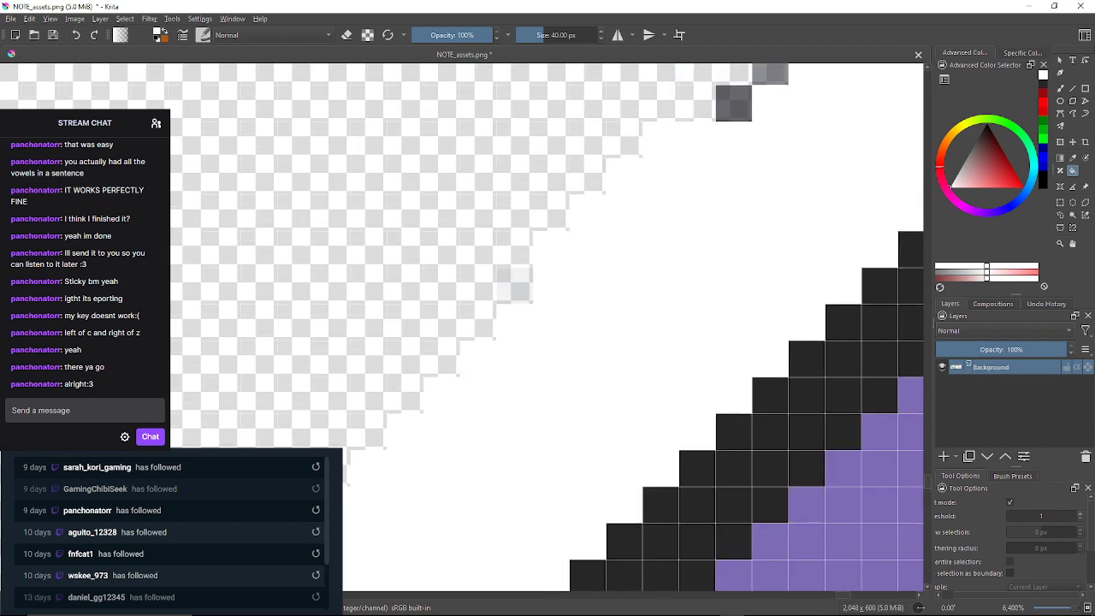
pyautogui.click(733, 103)
pyautogui.moveTo(733, 103); pyautogui.dragTo(645, 178)
pyautogui.click(682, 140)
pyautogui.click(718, 105)
pyautogui.moveTo(719, 104); pyautogui.dragTo(651, 190)
pyautogui.click(652, 152)
pyautogui.click(688, 117)
pyautogui.click(724, 117)
pyautogui.moveTo(725, 116); pyautogui.dragTo(610, 196)
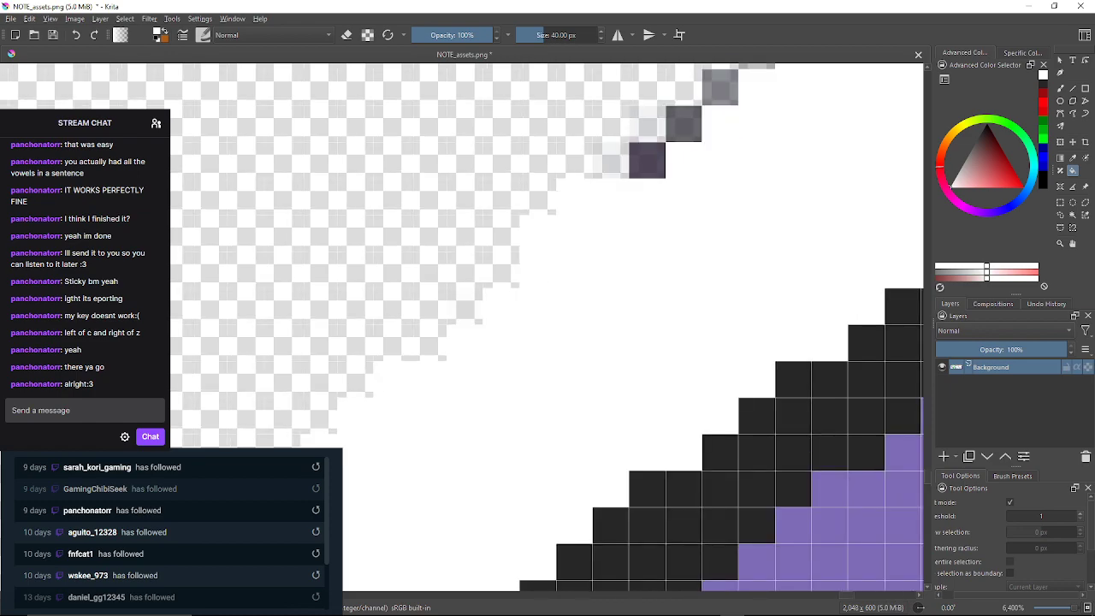
pyautogui.click(647, 161)
pyautogui.click(611, 161)
pyautogui.click(683, 124)
pyautogui.click(648, 124)
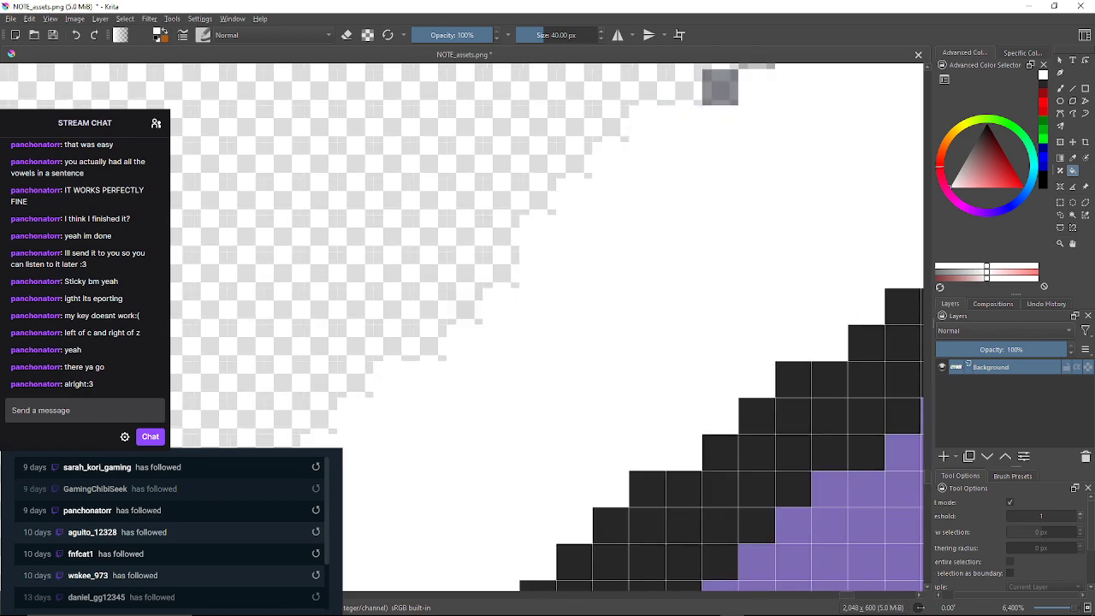
pyautogui.click(719, 87)
pyautogui.moveTo(720, 88); pyautogui.dragTo(626, 191)
# Try filling the next edge pixels on the upper-left diagonal white, and undo both fills
pyautogui.click(663, 155)
pyautogui.click(627, 155)
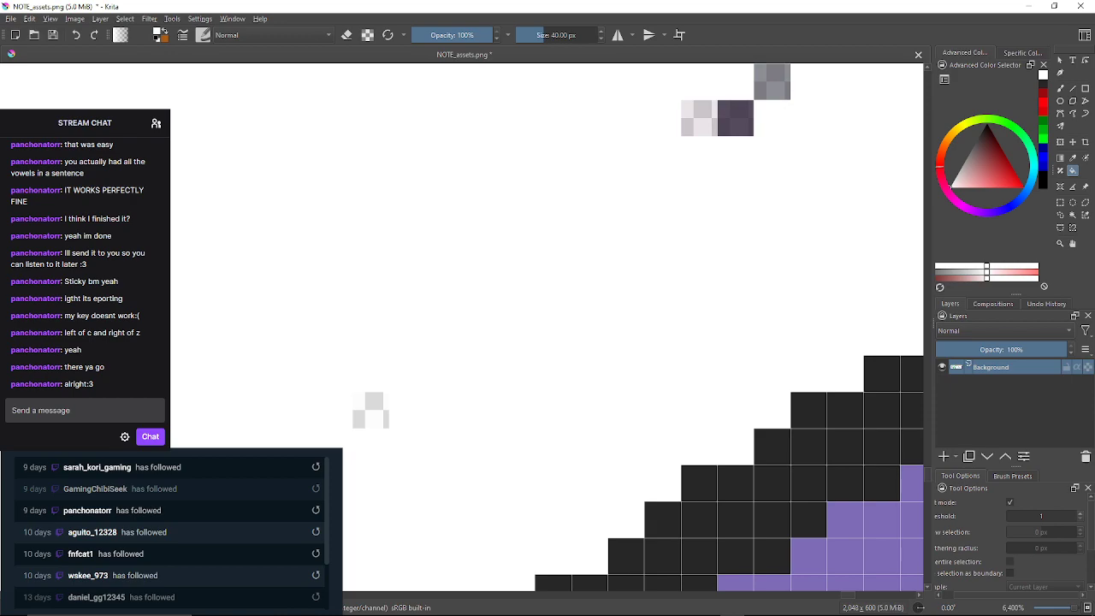
pyautogui.hotkey('ctrl', 'z')
pyautogui.hotkey('ctrl', 'z')
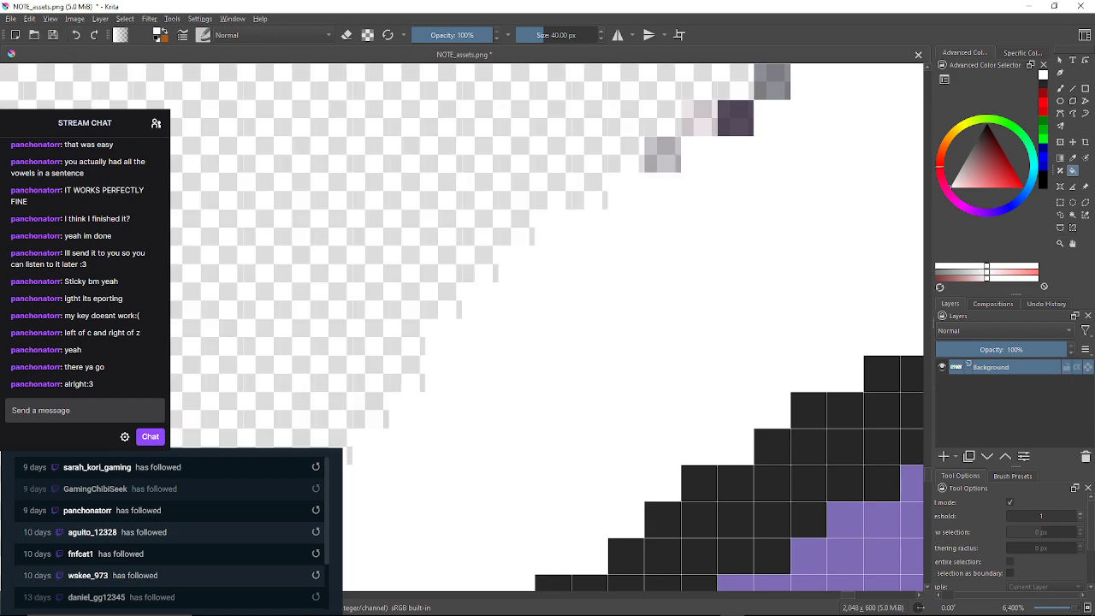
# Fill the missed edge pixel and the next grey and purple-tinted pixels along the upper-left diagonal white
pyautogui.click(372, 411)
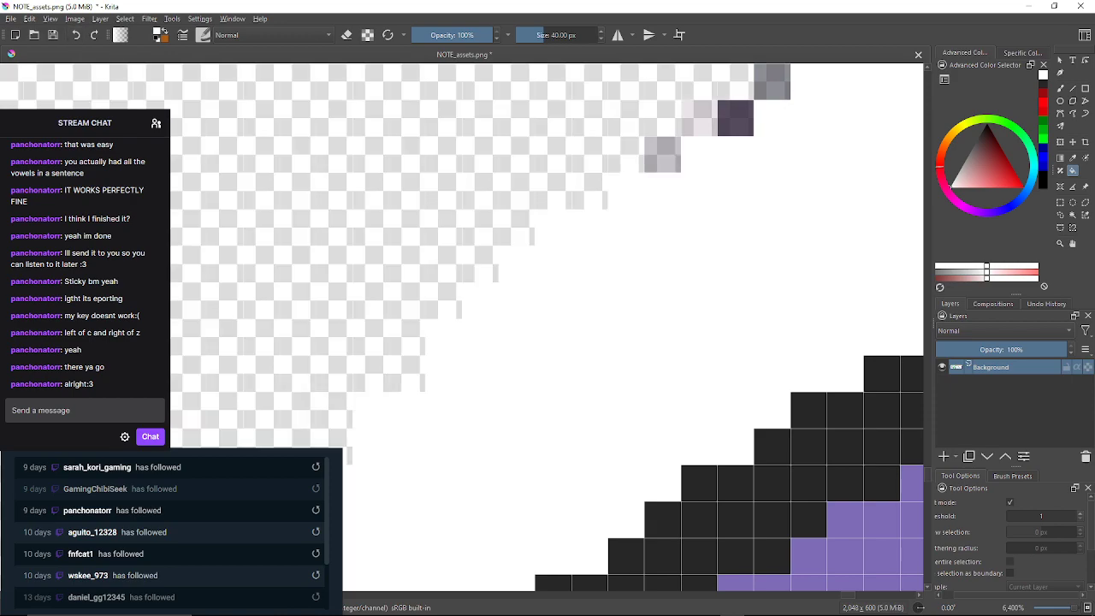
pyautogui.click(663, 153)
pyautogui.click(700, 118)
pyautogui.click(735, 118)
pyautogui.moveTo(736, 118); pyautogui.dragTo(659, 264)
pyautogui.click(695, 228)
pyautogui.click(731, 191)
pyautogui.click(768, 190)
pyautogui.moveTo(769, 190); pyautogui.dragTo(600, 253)
pyautogui.click(705, 214)
pyautogui.click(669, 214)
pyautogui.click(709, 180)
pyautogui.click(746, 179)
pyautogui.moveTo(746, 179); pyautogui.dragTo(646, 247)
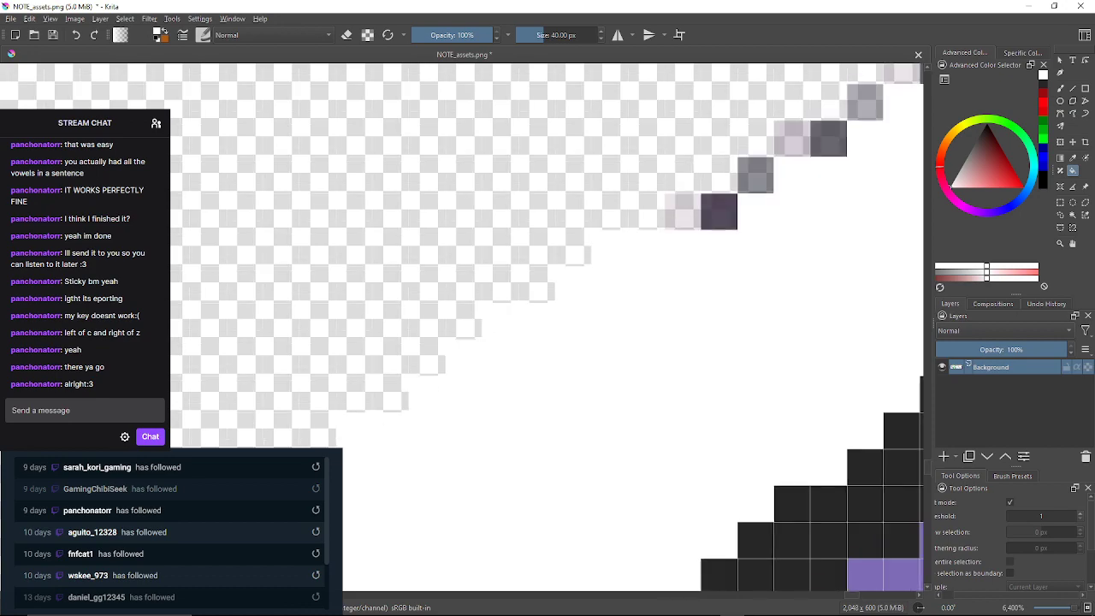
pyautogui.click(682, 211)
pyautogui.click(718, 211)
pyautogui.moveTo(719, 211); pyautogui.dragTo(664, 243)
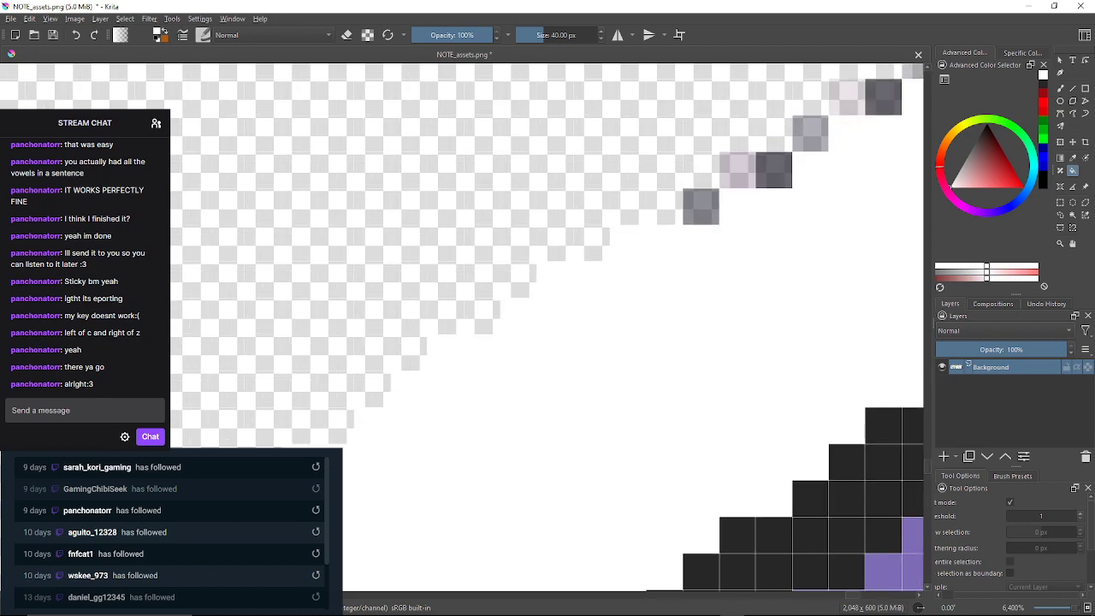
# Continue filling the stair-stepped grey fringe pixels white along the middle of the outline's upper-left diagonal
pyautogui.click(700, 206)
pyautogui.click(737, 171)
pyautogui.click(774, 170)
pyautogui.moveTo(774, 170); pyautogui.dragTo(686, 236)
pyautogui.click(722, 199)
pyautogui.click(760, 162)
pyautogui.click(796, 162)
pyautogui.moveTo(796, 162); pyautogui.dragTo(685, 246)
pyautogui.click(721, 211)
pyautogui.click(758, 211)
pyautogui.moveTo(758, 210); pyautogui.dragTo(719, 243)
pyautogui.click(755, 206)
pyautogui.click(791, 170)
pyautogui.click(828, 169)
pyautogui.moveTo(828, 169); pyautogui.dragTo(658, 236)
pyautogui.click(695, 200)
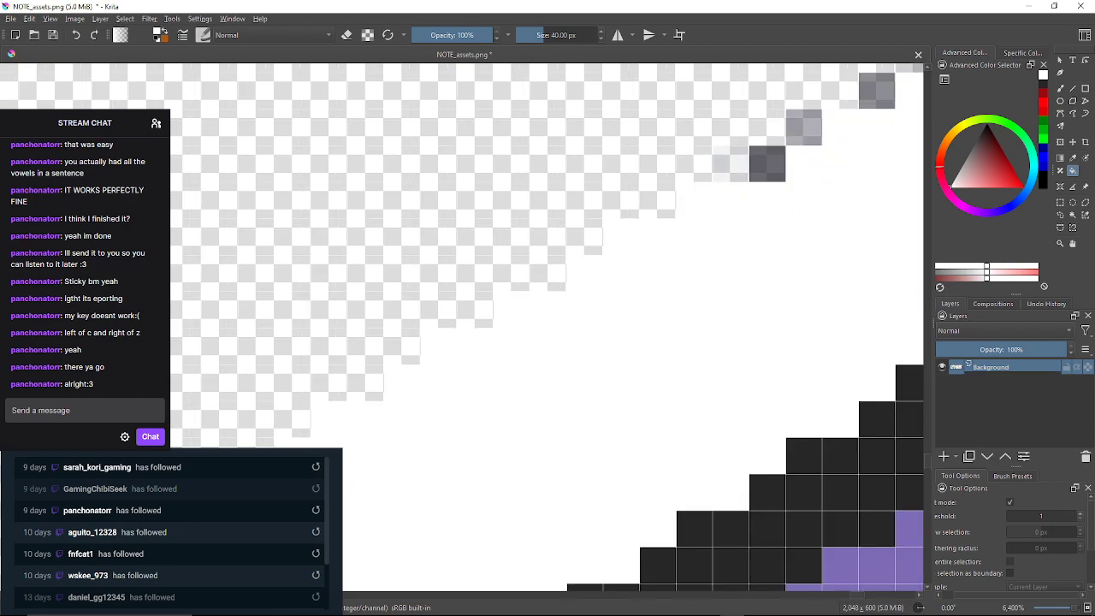
pyautogui.click(730, 163)
pyautogui.click(767, 164)
pyautogui.click(804, 127)
pyautogui.moveTo(804, 127); pyautogui.dragTo(744, 183)
pyautogui.click(817, 147)
pyautogui.moveTo(817, 147); pyautogui.dragTo(760, 189)
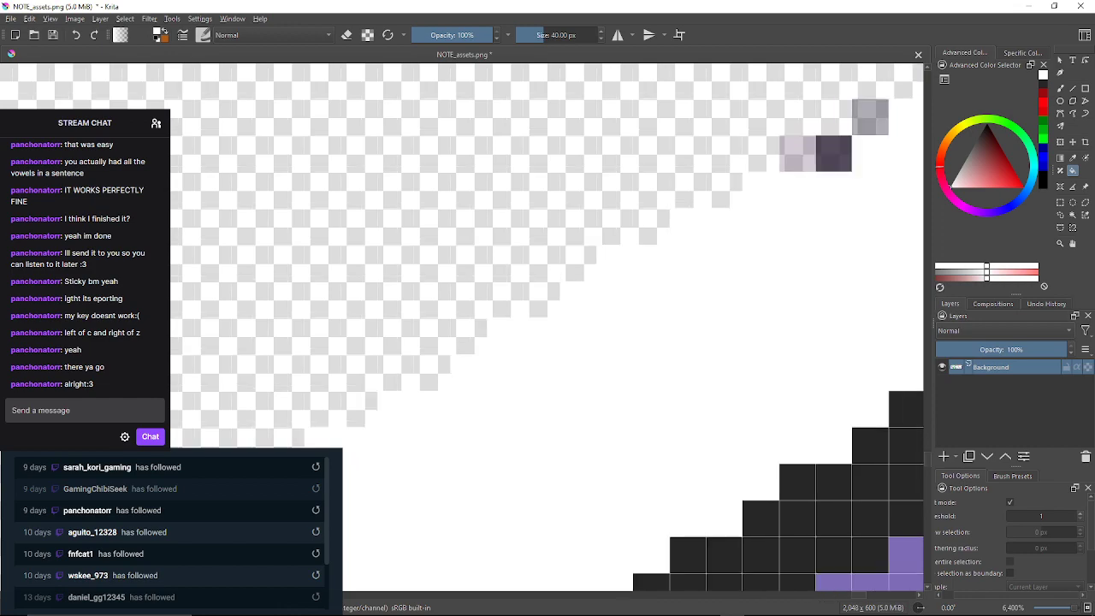
# Fill the remaining grey fringe pixels white on the upper end of the diagonal, approaching the arrow's top tip
pyautogui.click(797, 154)
pyautogui.click(834, 154)
pyautogui.moveTo(834, 154); pyautogui.dragTo(644, 235)
pyautogui.click(681, 198)
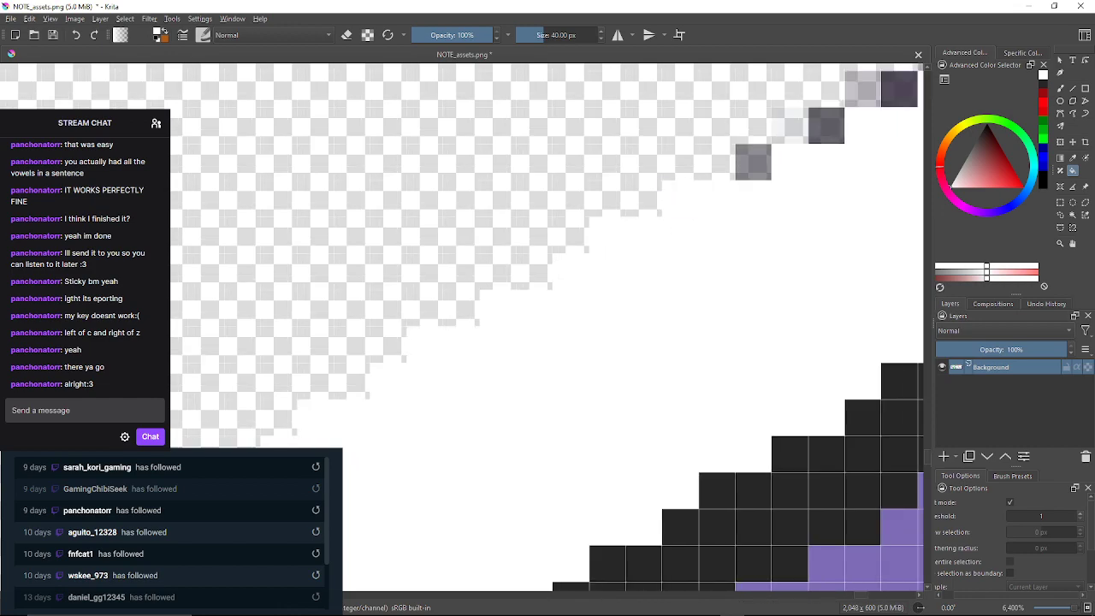
pyautogui.click(753, 162)
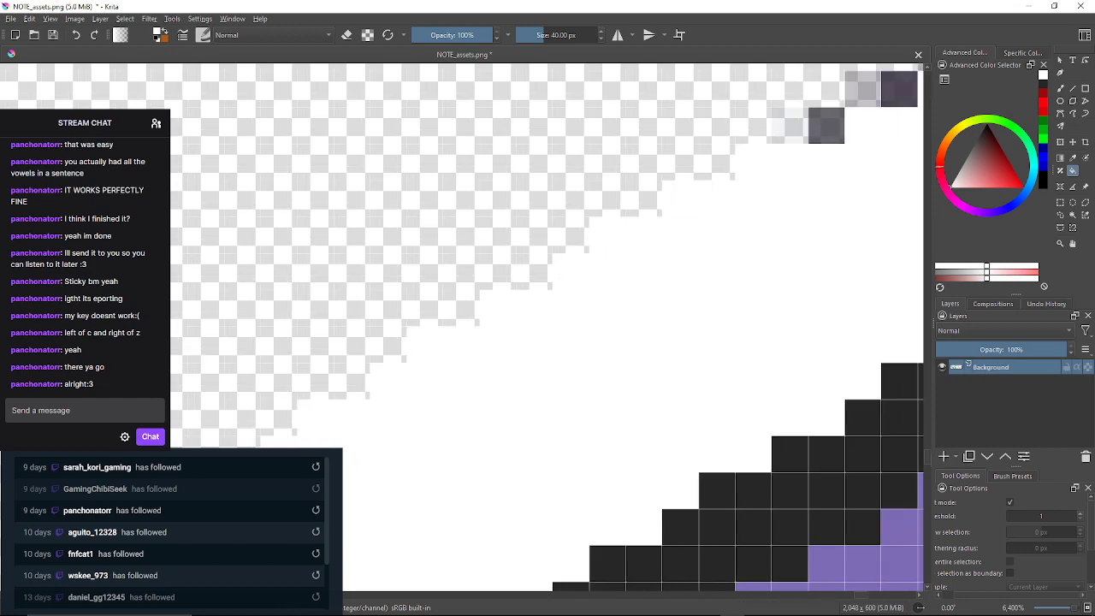
pyautogui.click(791, 125)
pyautogui.click(827, 125)
pyautogui.moveTo(826, 125); pyautogui.dragTo(709, 226)
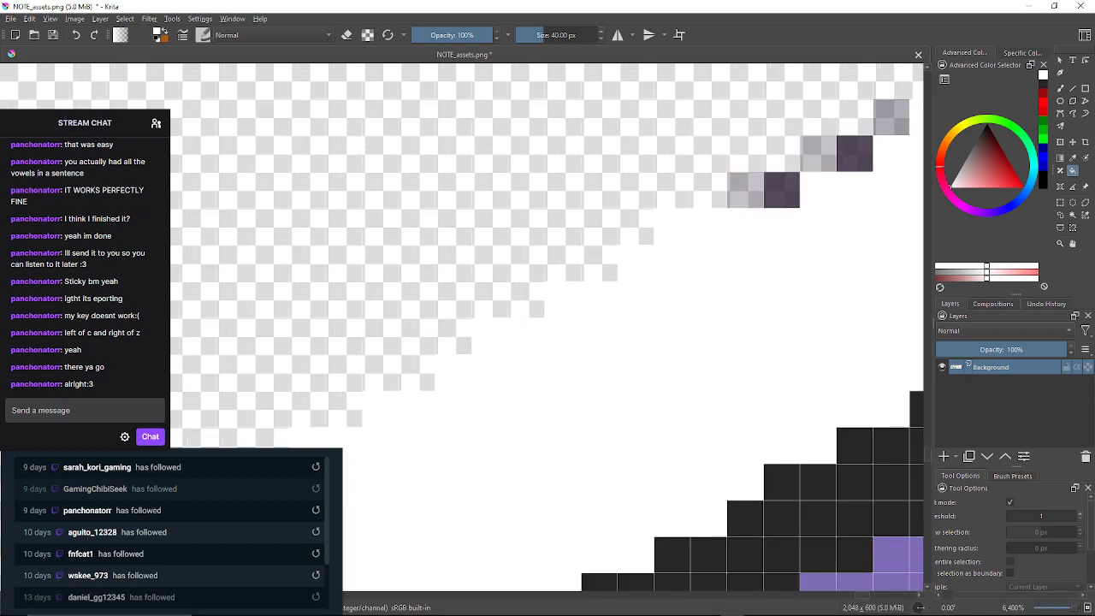
pyautogui.click(745, 190)
pyautogui.click(782, 190)
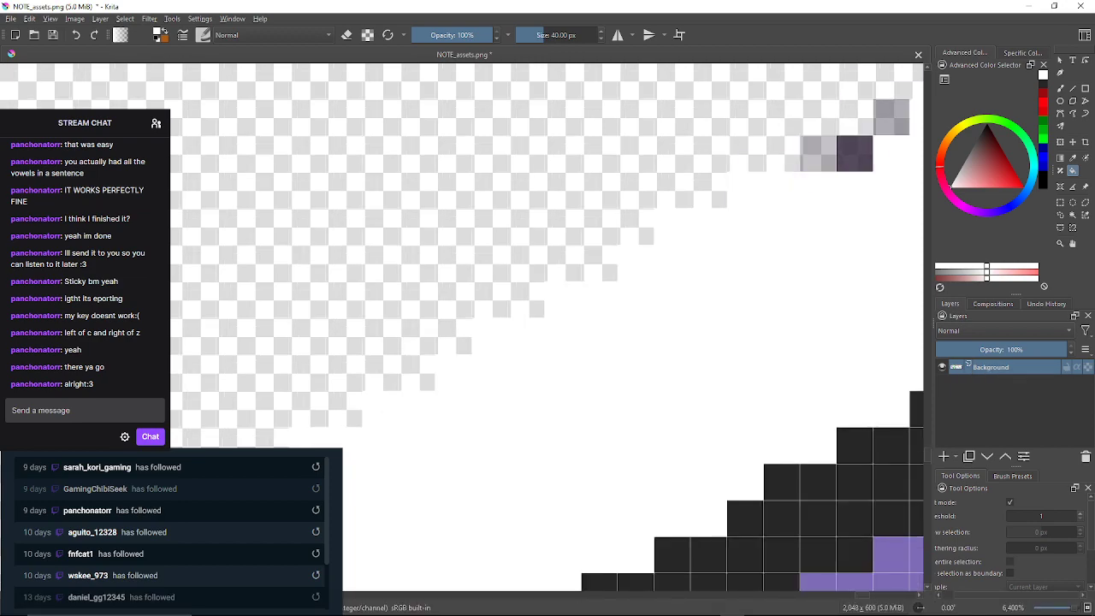
pyautogui.click(818, 154)
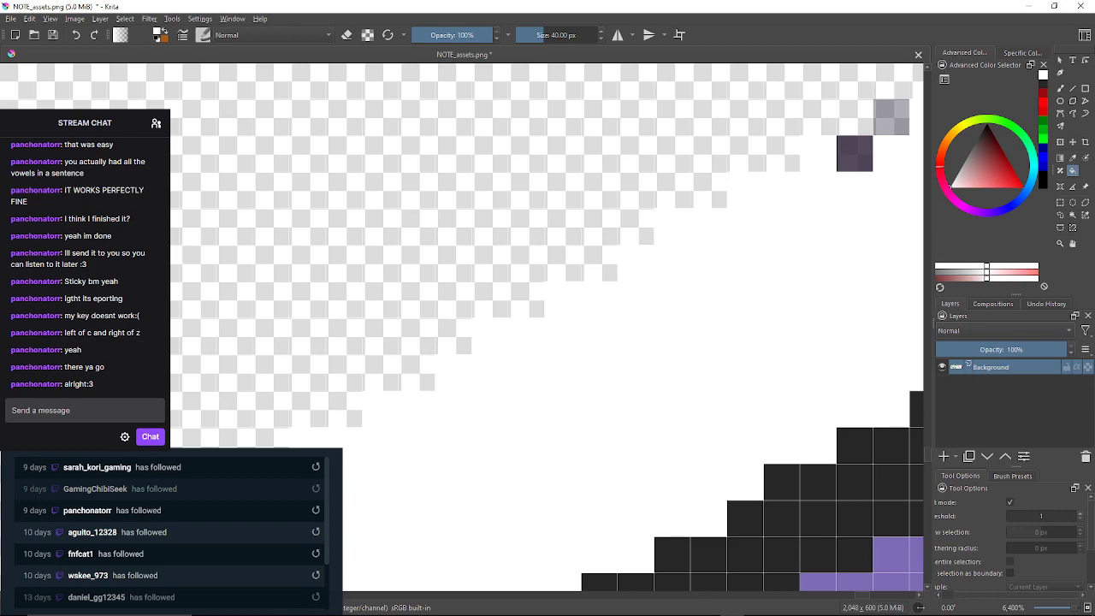
pyautogui.click(855, 153)
pyautogui.moveTo(855, 153); pyautogui.dragTo(742, 260)
pyautogui.click(779, 224)
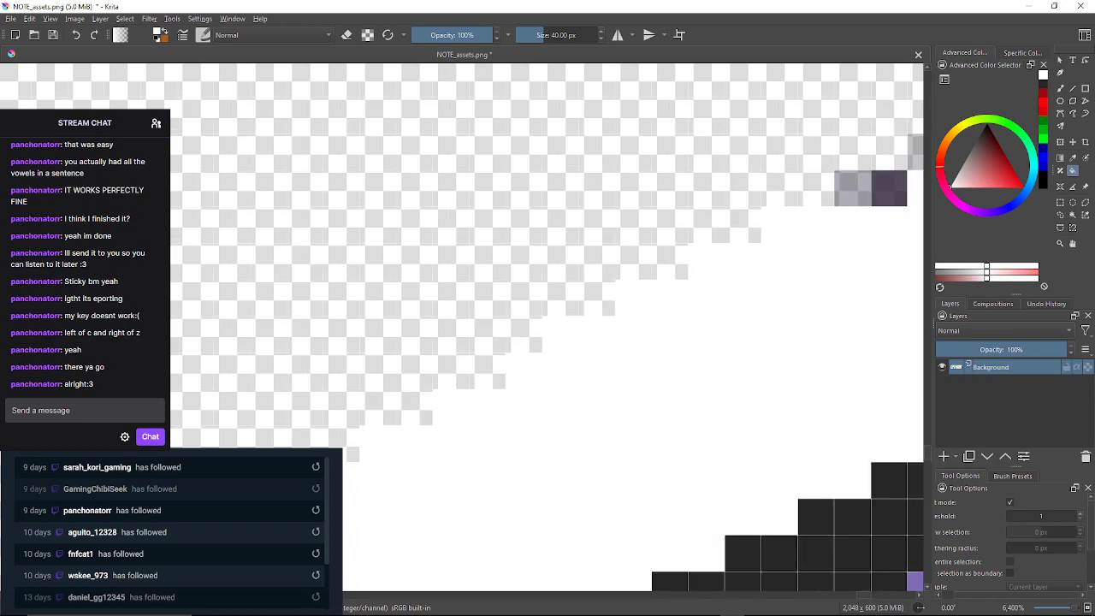
pyautogui.click(853, 188)
pyautogui.click(889, 188)
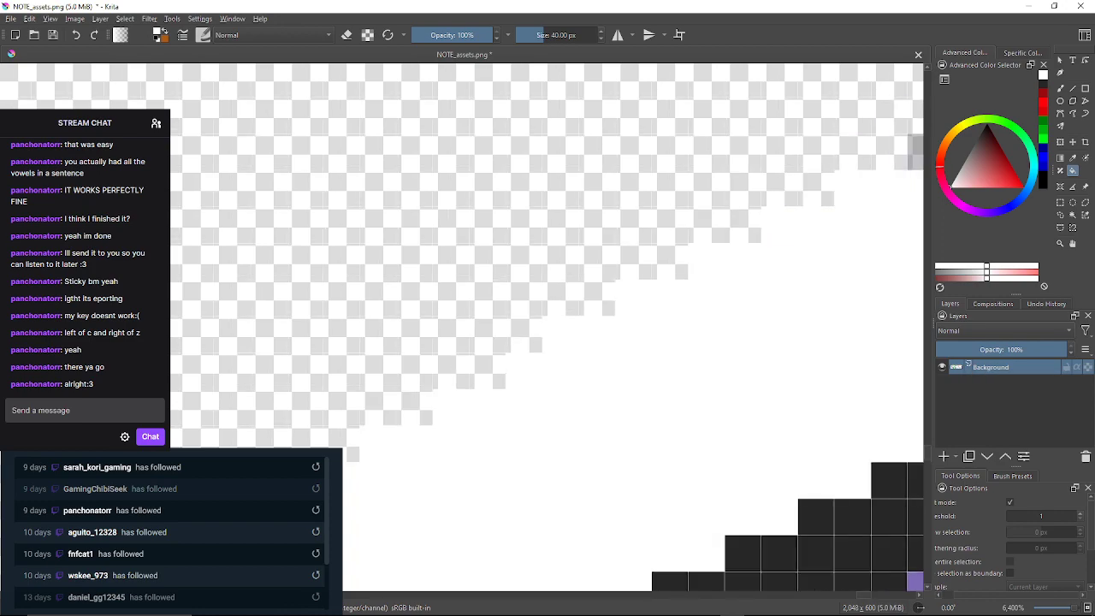
pyautogui.moveTo(889, 189); pyautogui.dragTo(756, 250)
# Fill the remaining grey fringe pixels white around the rounded top tip of the arrowhead's upper barb
pyautogui.click(792, 214)
pyautogui.moveTo(828, 213); pyautogui.dragTo(565, 232)
pyautogui.click(792, 220)
pyautogui.click(782, 233)
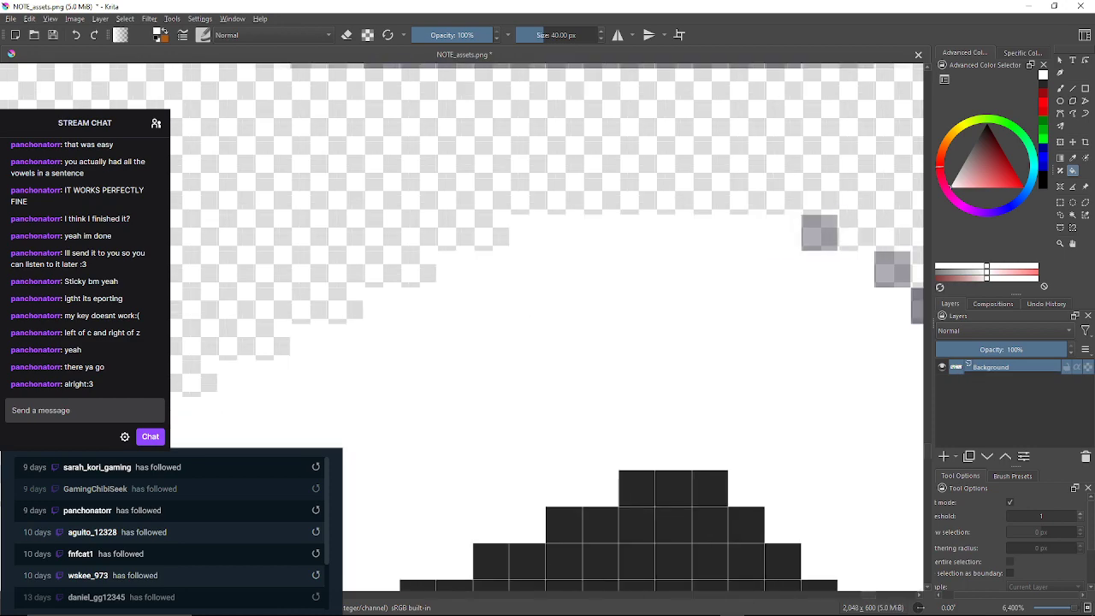
pyautogui.click(820, 233)
pyautogui.moveTo(819, 233); pyautogui.dragTo(709, 242)
pyautogui.click(782, 278)
pyautogui.moveTo(782, 278); pyautogui.dragTo(708, 255)
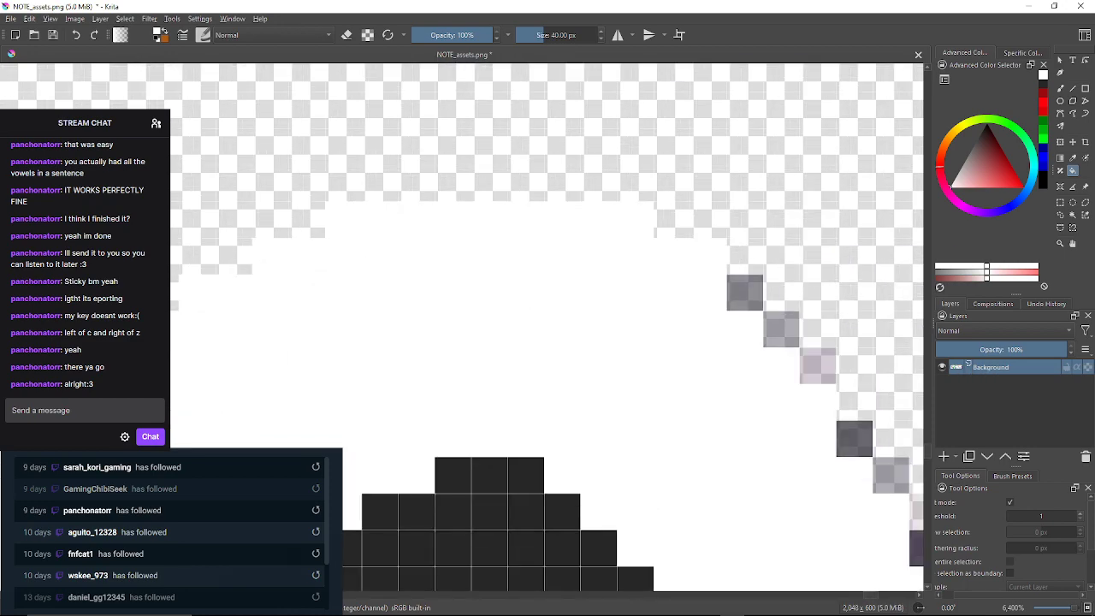
# Fill the grey and pink-tinted fringe pixels white where the outline starts descending to the right of the top tip
pyautogui.click(745, 292)
pyautogui.click(781, 329)
pyautogui.click(818, 366)
pyautogui.moveTo(818, 366); pyautogui.dragTo(727, 288)
pyautogui.click(762, 360)
pyautogui.click(800, 396)
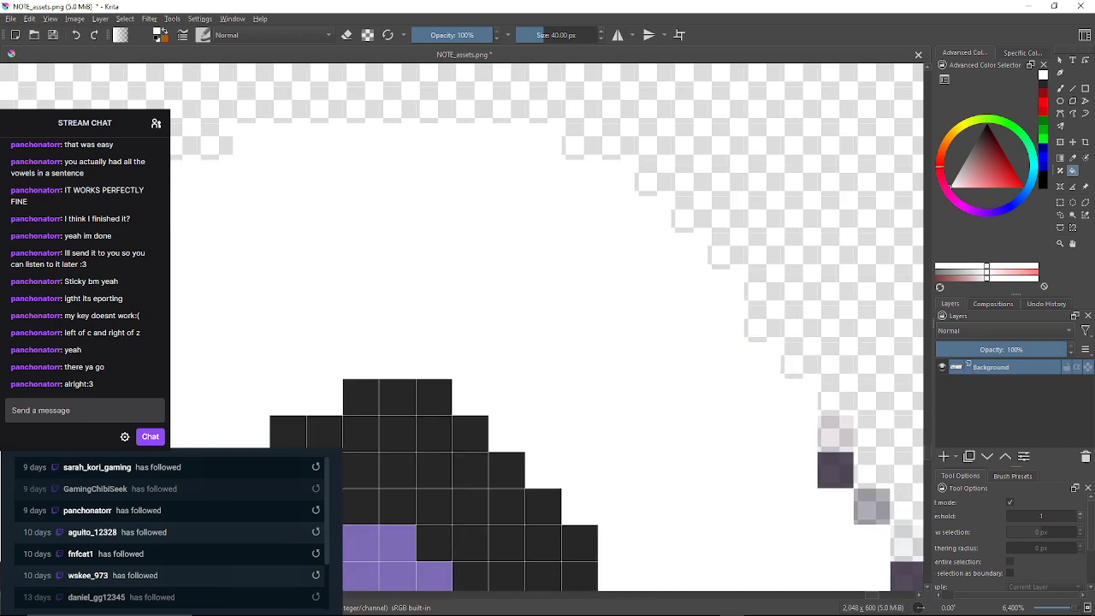
pyautogui.moveTo(800, 397); pyautogui.dragTo(737, 292)
pyautogui.click(772, 330)
pyautogui.click(771, 366)
# Continue filling the fringe pixels white down the upper barb's right slope, and undo the accidental fill of the transparent background
pyautogui.moveTo(771, 366); pyautogui.dragTo(711, 253)
pyautogui.click(748, 291)
pyautogui.click(784, 362)
pyautogui.click(784, 327)
pyautogui.moveTo(785, 326); pyautogui.dragTo(750, 247)
pyautogui.click(787, 320)
pyautogui.click(821, 330)
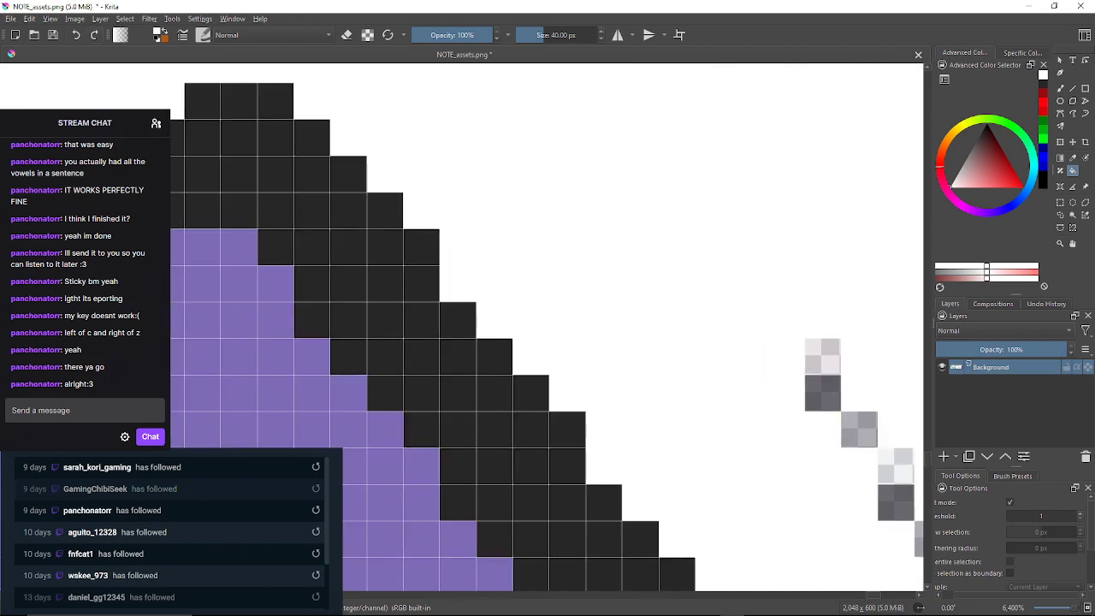
pyautogui.hotkey('ctrl', 'z')
# Fill the missed pale pixel and the next dark and light grey fringe pixels white on the barb's right slope
pyautogui.click(822, 356)
pyautogui.click(822, 393)
pyautogui.moveTo(822, 393); pyautogui.dragTo(703, 328)
pyautogui.click(740, 366)
pyautogui.moveTo(740, 366); pyautogui.dragTo(652, 314)
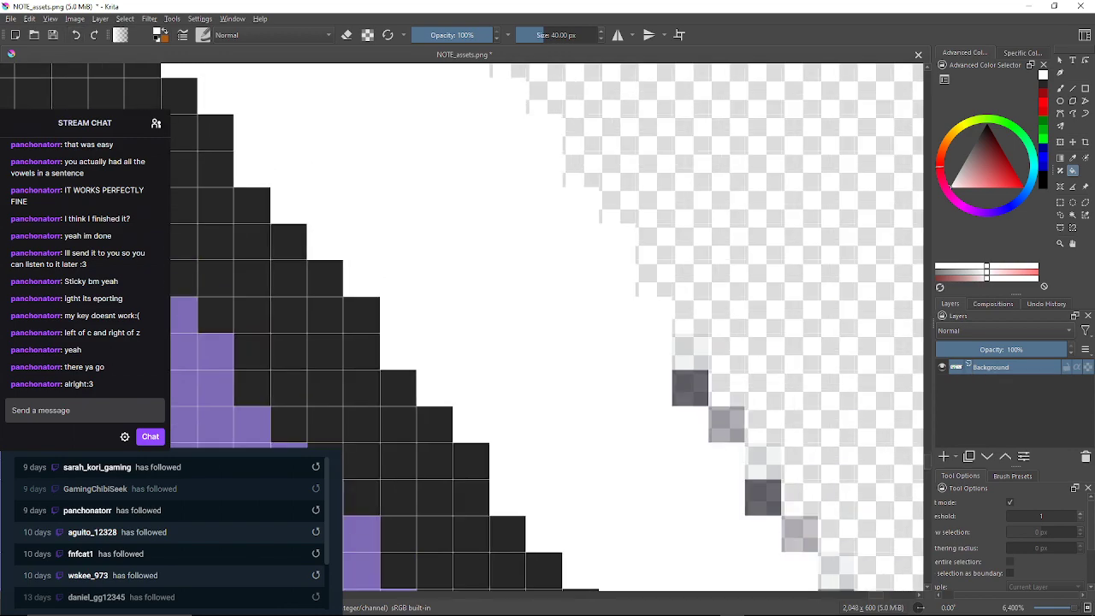
pyautogui.click(690, 351)
pyautogui.click(690, 388)
pyautogui.moveTo(690, 387); pyautogui.dragTo(636, 310)
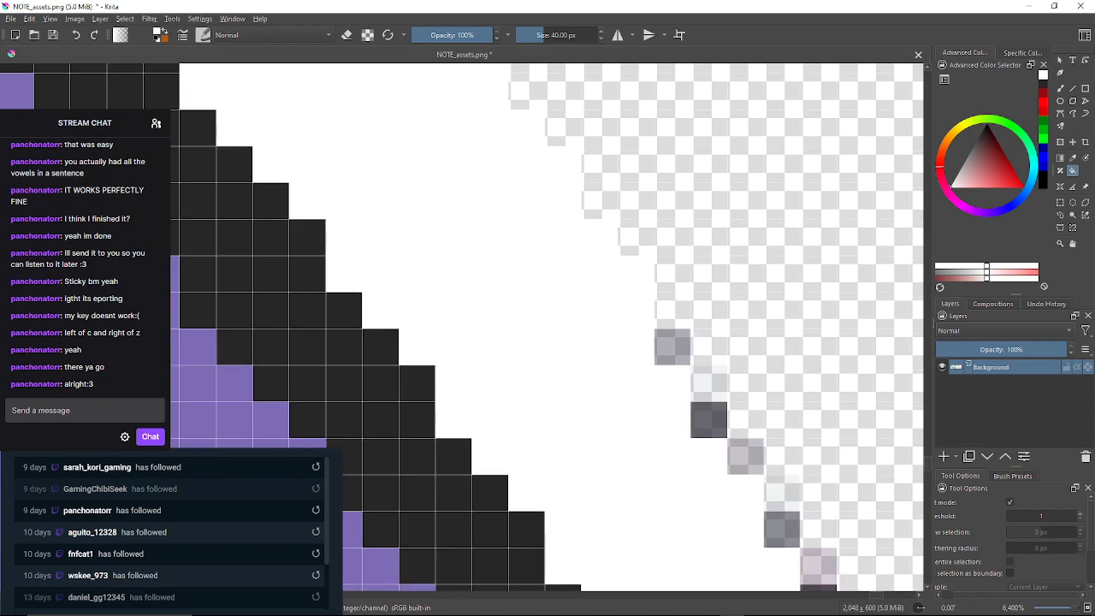
# Fill the next grey and pale stair-step pixels white along the middle of the upper barb's right slope
pyautogui.click(672, 346)
pyautogui.click(709, 384)
pyautogui.click(709, 419)
pyautogui.moveTo(709, 419); pyautogui.dragTo(639, 311)
pyautogui.click(675, 349)
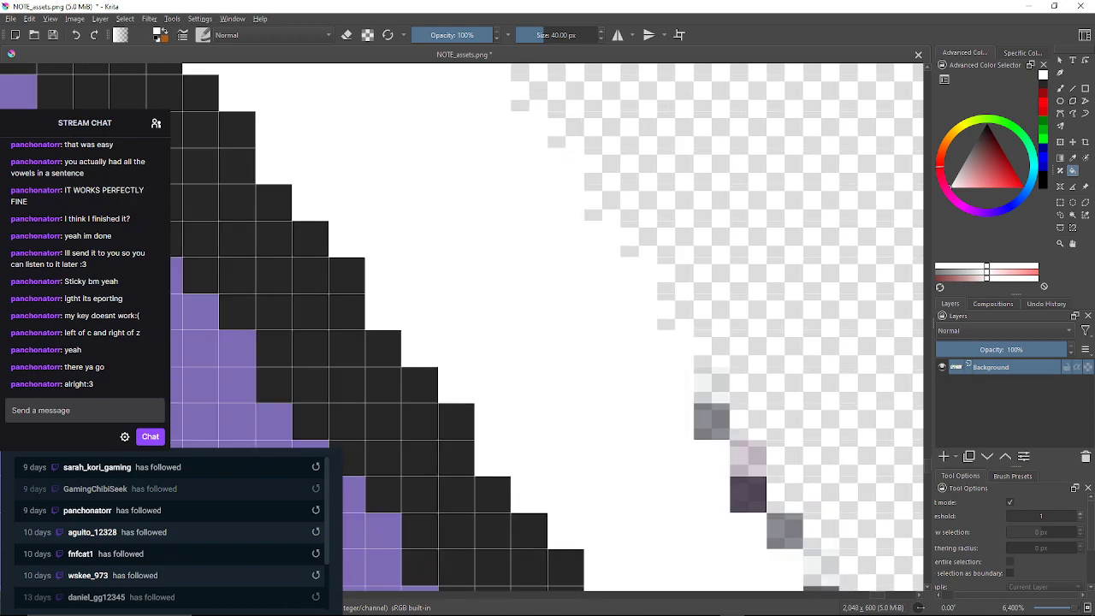
# Fill the grey and purple-tinted fringe pixels white on the lower part of the right slope, approaching the barb's right corner
pyautogui.moveTo(712, 385); pyautogui.dragTo(684, 289)
pyautogui.click(684, 289)
pyautogui.click(684, 325)
pyautogui.click(721, 362)
pyautogui.click(720, 399)
pyautogui.moveTo(720, 398); pyautogui.dragTo(655, 313)
pyautogui.click(691, 349)
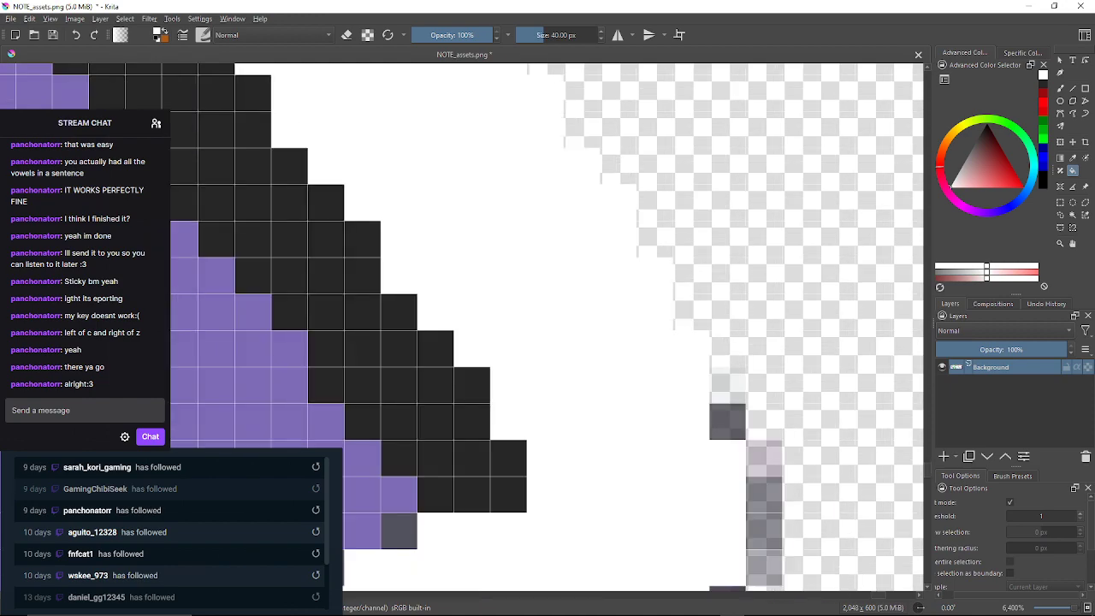
# Undo the accidental background fill, and fill the dark, pale and stacked grey pixels at the upper barb's right corner white
pyautogui.click(727, 422)
pyautogui.click(760, 428)
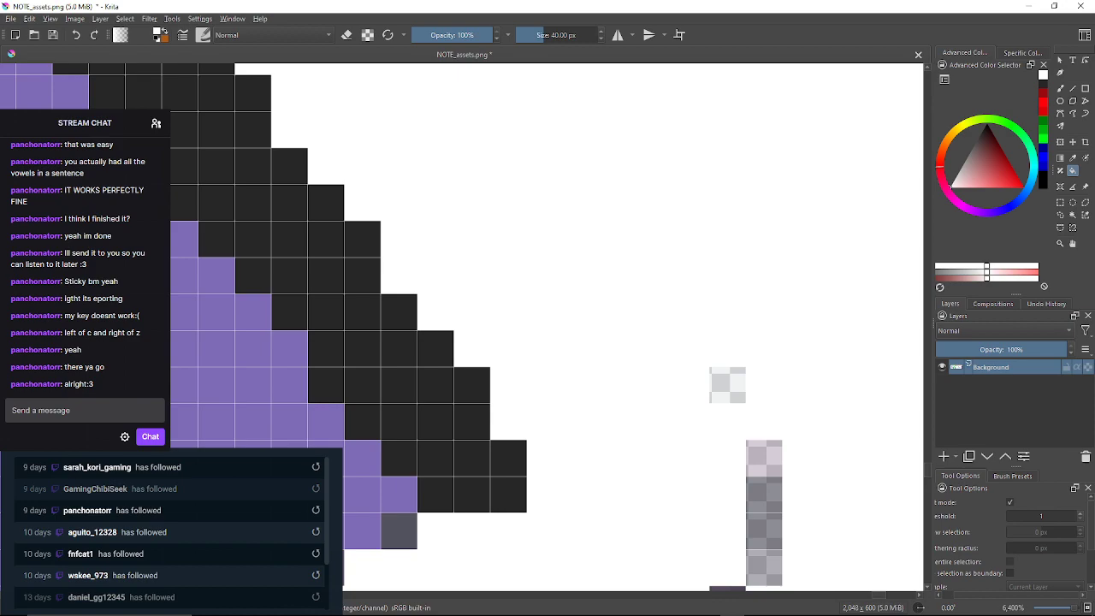
pyautogui.hotkey('ctrl', 'z')
pyautogui.click(727, 385)
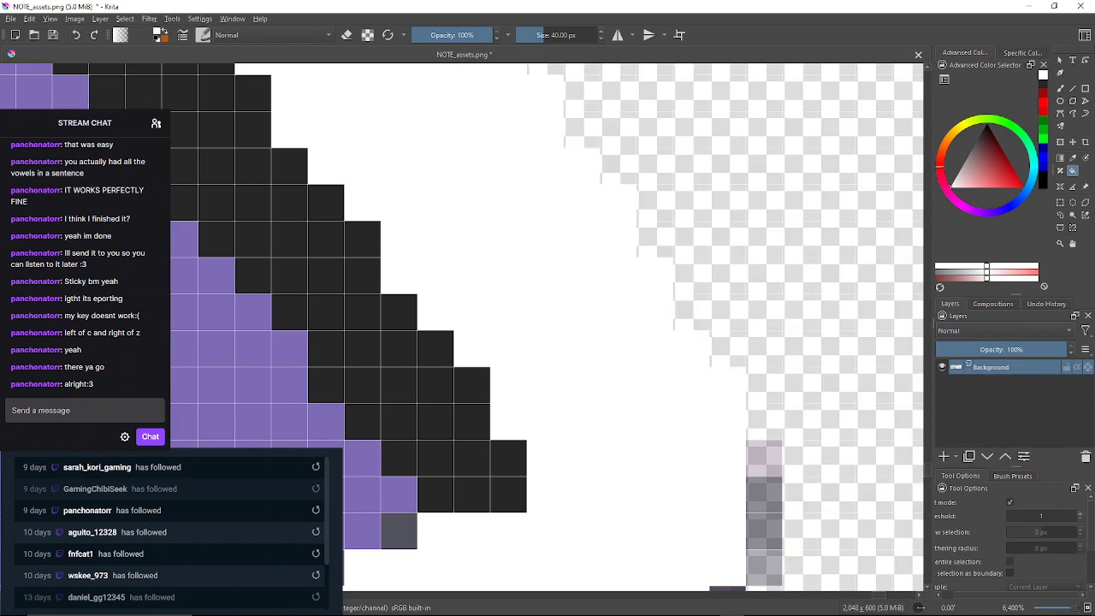
pyautogui.click(764, 459)
pyautogui.click(765, 498)
pyautogui.moveTo(764, 513); pyautogui.dragTo(731, 359)
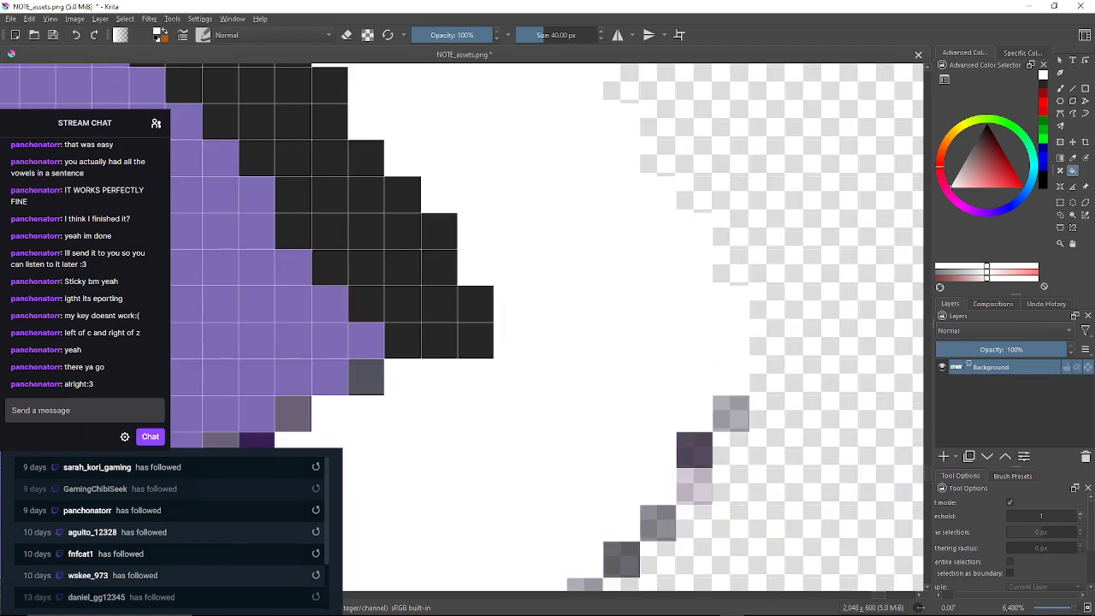
# Fill the grey and purple fringe pixels white along the diagonal running down-left from the upper barb's right corner
pyautogui.click(732, 414)
pyautogui.click(694, 450)
pyautogui.moveTo(694, 449); pyautogui.dragTo(703, 377)
pyautogui.click(667, 448)
pyautogui.click(629, 485)
pyautogui.moveTo(629, 485); pyautogui.dragTo(668, 369)
pyautogui.click(595, 441)
pyautogui.click(560, 477)
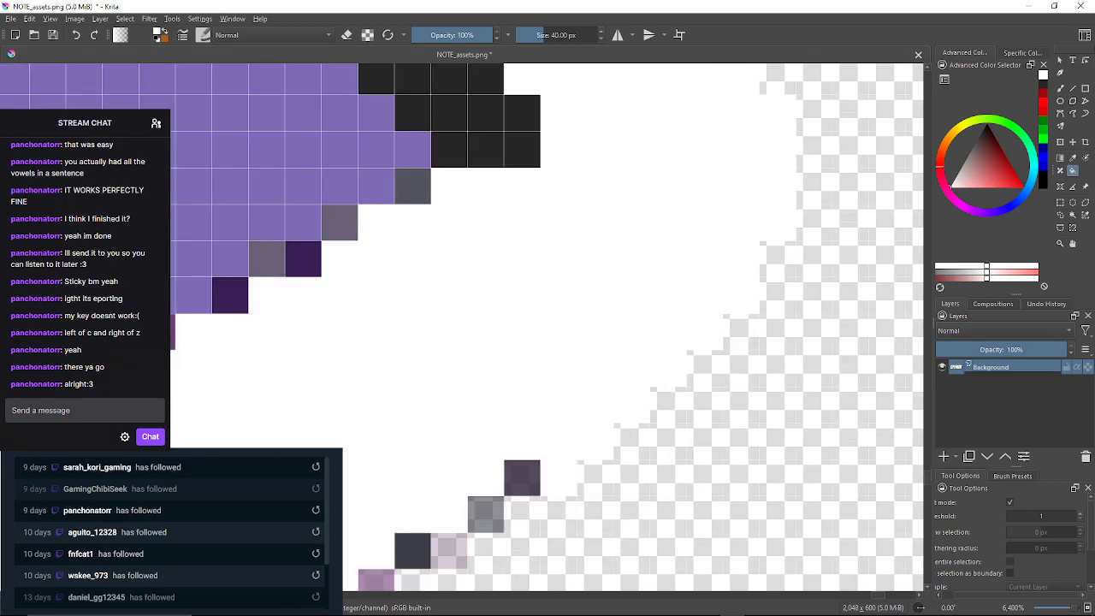
# Fill the remaining dark, grey and purple pixels white on the lower end of that diagonal, just above the shaft
pyautogui.click(521, 477)
pyautogui.moveTo(521, 477); pyautogui.dragTo(538, 366)
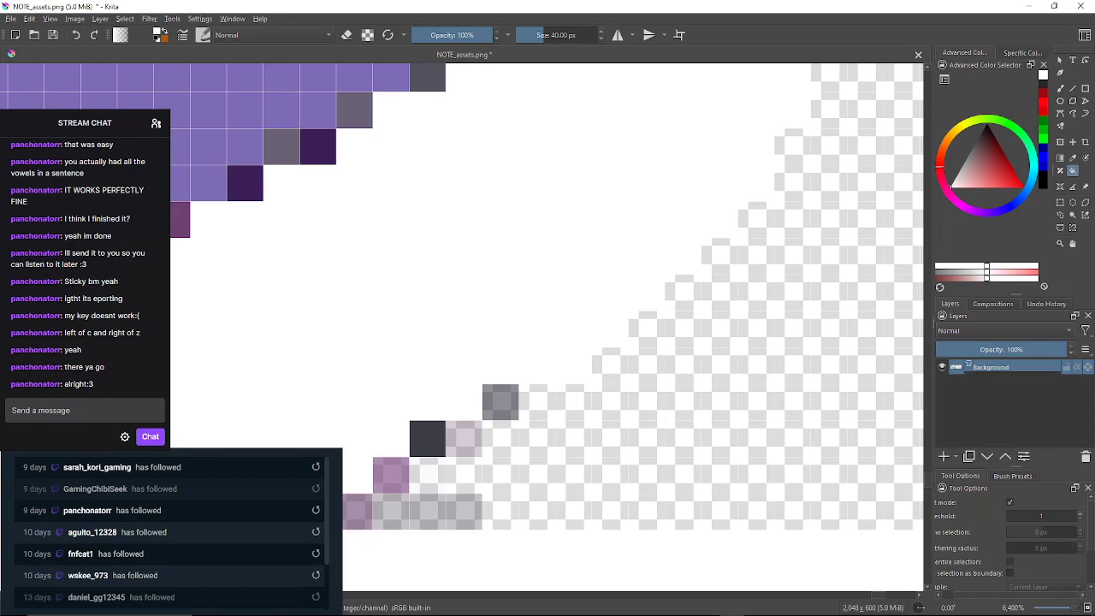
pyautogui.click(502, 402)
pyautogui.click(463, 438)
pyautogui.click(429, 440)
pyautogui.moveTo(428, 440); pyautogui.dragTo(450, 409)
pyautogui.click(412, 445)
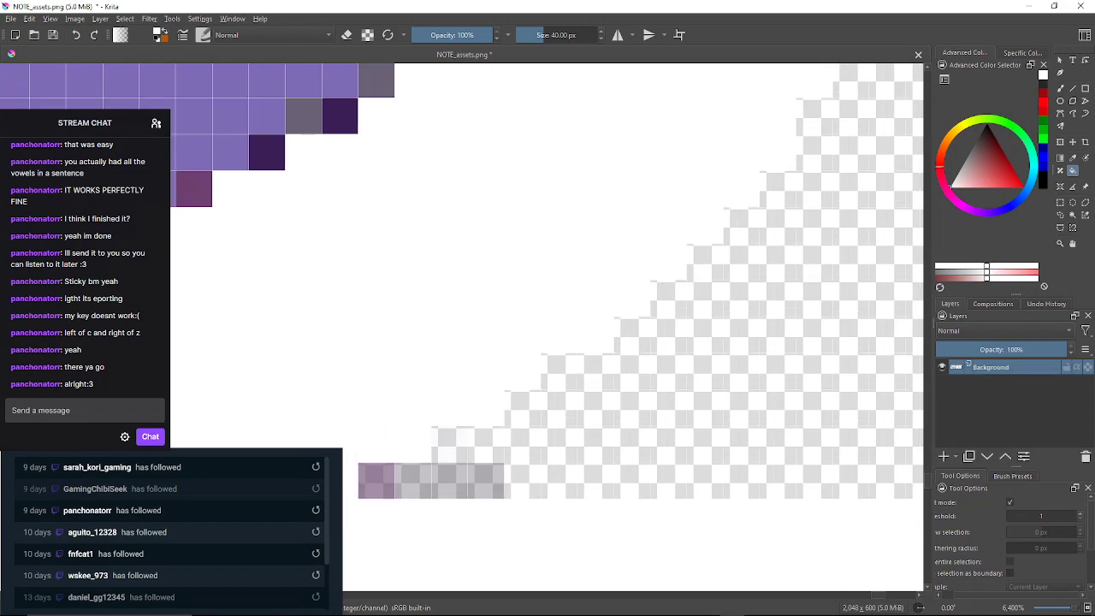
# Fill the purple and grey pixel row white where the upper barb meets the shaft, and undo the accidental background fill
pyautogui.click(376, 481)
pyautogui.click(449, 481)
pyautogui.moveTo(479, 481)
pyautogui.mouseDown()
pyautogui.moveTo(378, 395)
pyautogui.moveTo(248, 312)
pyautogui.mouseUp()
pyautogui.moveTo(513, 325); pyautogui.dragTo(581, 308)
pyautogui.click(427, 291)
pyautogui.moveTo(342, 273)
pyautogui.mouseDown()
pyautogui.moveTo(479, 318)
pyautogui.moveTo(596, 301)
pyautogui.mouseUp()
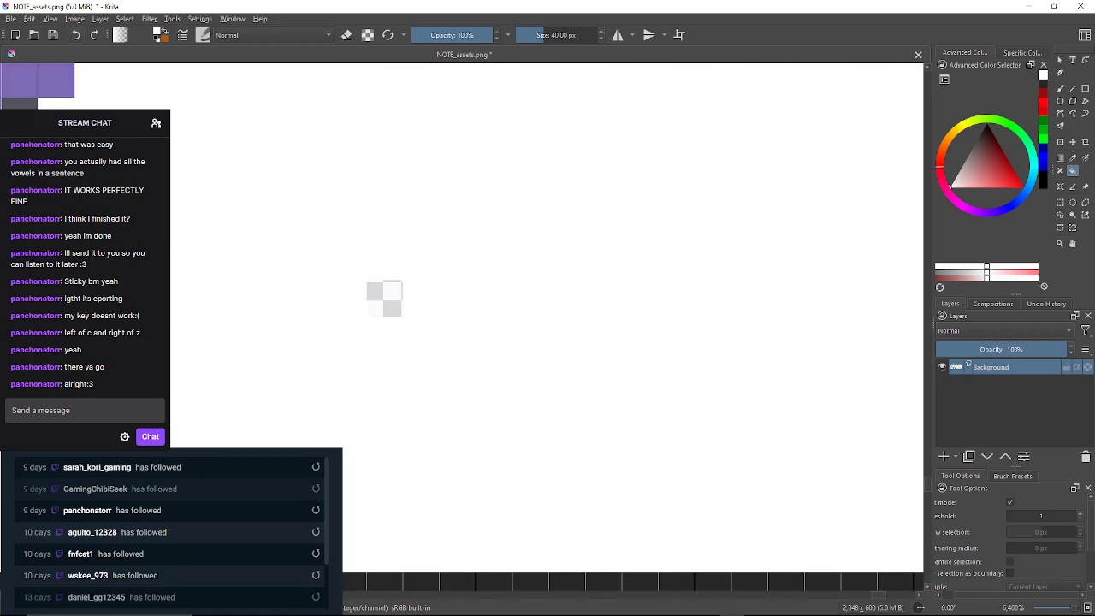
pyautogui.hotkey('ctrl', 'z')
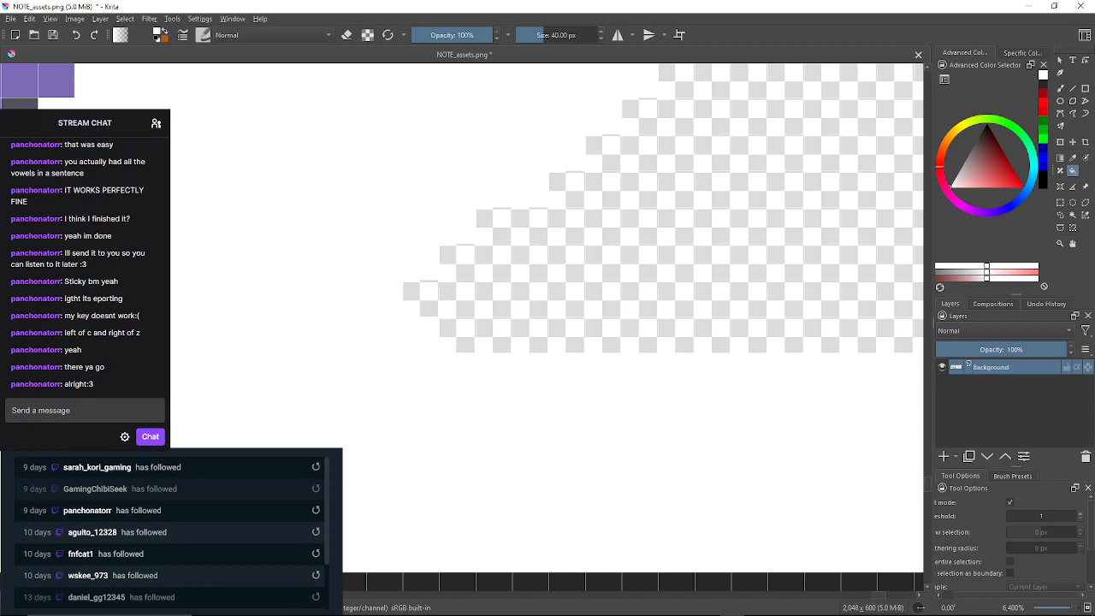
# Fill the grey fringe strips and the first tinted corner pixels white along the shaft's top edge
pyautogui.moveTo(752, 360); pyautogui.dragTo(223, 247)
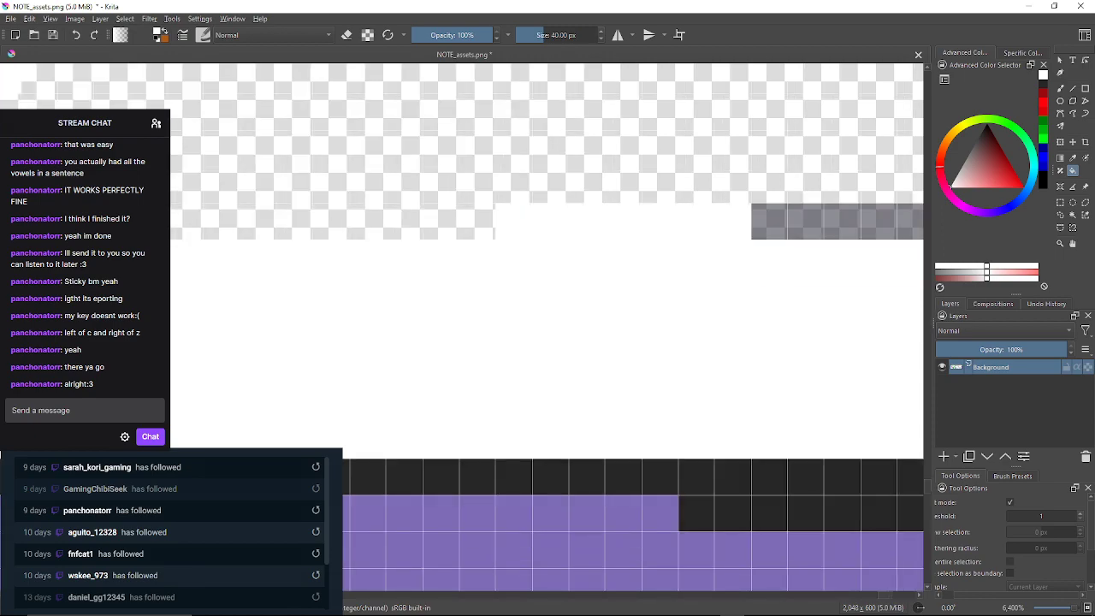
pyautogui.moveTo(752, 256); pyautogui.dragTo(634, 277)
pyautogui.click(753, 242)
pyautogui.moveTo(770, 257); pyautogui.dragTo(461, 252)
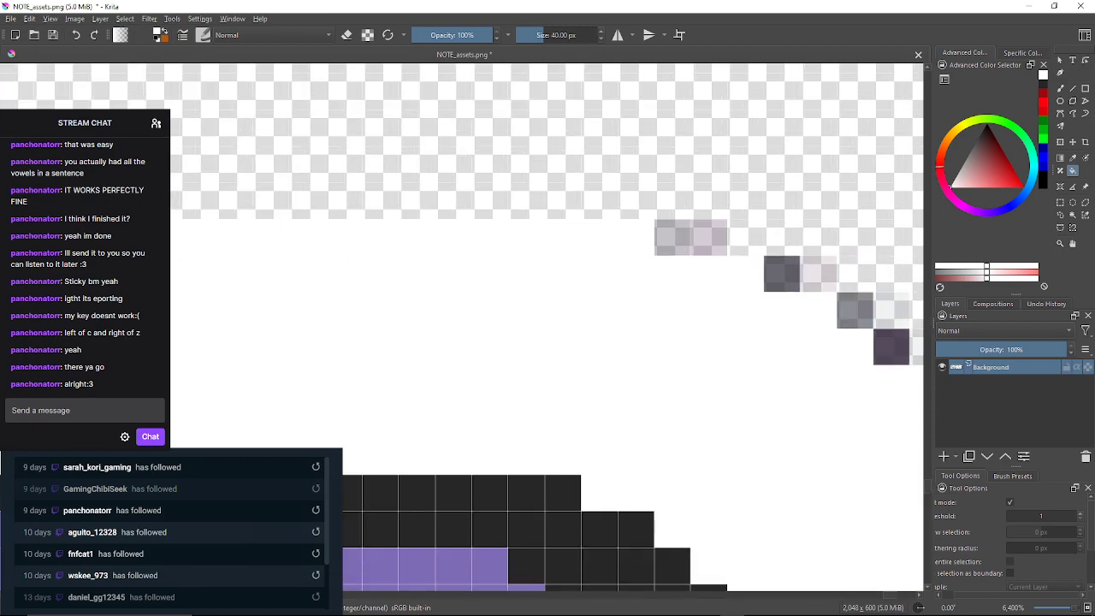
pyautogui.click(672, 238)
pyautogui.click(709, 237)
pyautogui.moveTo(727, 256); pyautogui.dragTo(605, 227)
pyautogui.click(660, 244)
pyautogui.click(696, 244)
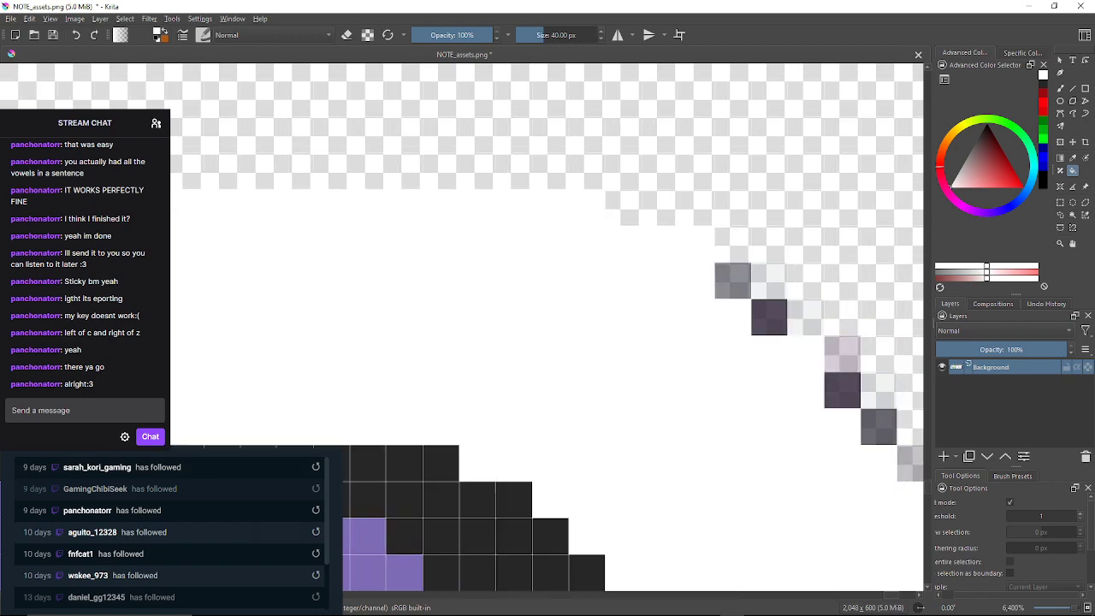
# Fill the grey and purple-tinted stair-step pixels white around the shaft's rounded upper-right corner
pyautogui.moveTo(718, 257); pyautogui.dragTo(670, 247)
pyautogui.click(684, 271)
pyautogui.click(720, 306)
pyautogui.click(720, 271)
pyautogui.click(758, 306)
pyautogui.click(794, 344)
pyautogui.click(794, 380)
pyautogui.moveTo(824, 385); pyautogui.dragTo(665, 285)
pyautogui.click(671, 281)
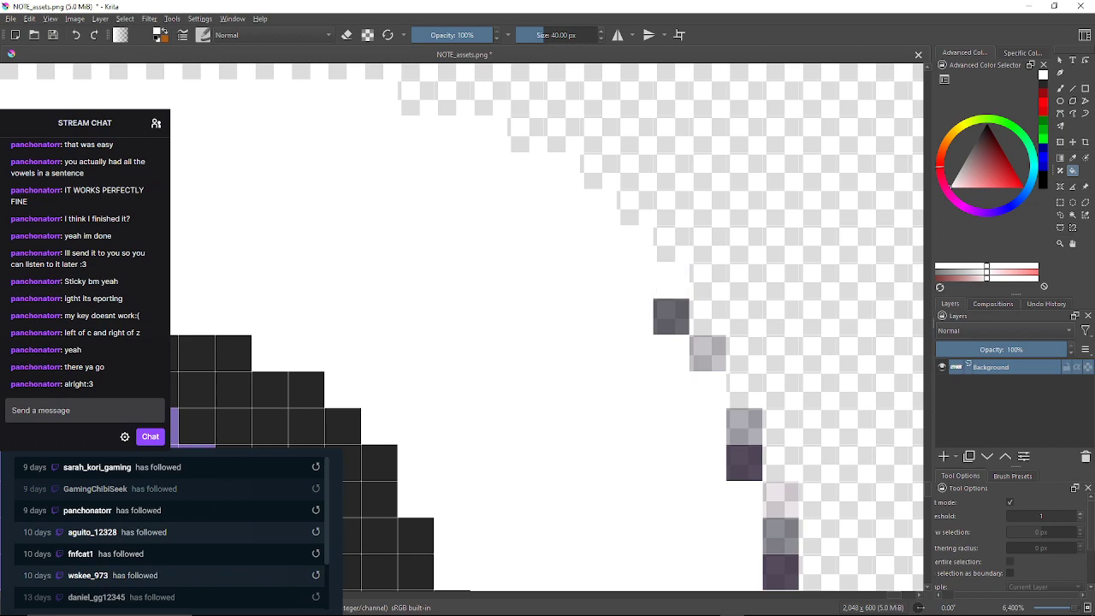
# Fill the dark grey, light grey and purple pixels white where the shaft's upper-right corner steepens
pyautogui.click(670, 316)
pyautogui.click(707, 353)
pyautogui.moveTo(719, 368); pyautogui.dragTo(656, 295)
pyautogui.click(683, 354)
pyautogui.click(683, 390)
pyautogui.moveTo(719, 426); pyautogui.dragTo(605, 295)
pyautogui.click(604, 295)
pyautogui.click(604, 331)
pyautogui.click(603, 368)
# Fill the stacked grey and dark purple fringe pixels white at the upper part of the shaft's right end
pyautogui.moveTo(641, 405); pyautogui.dragTo(603, 306)
pyautogui.click(604, 306)
pyautogui.click(604, 343)
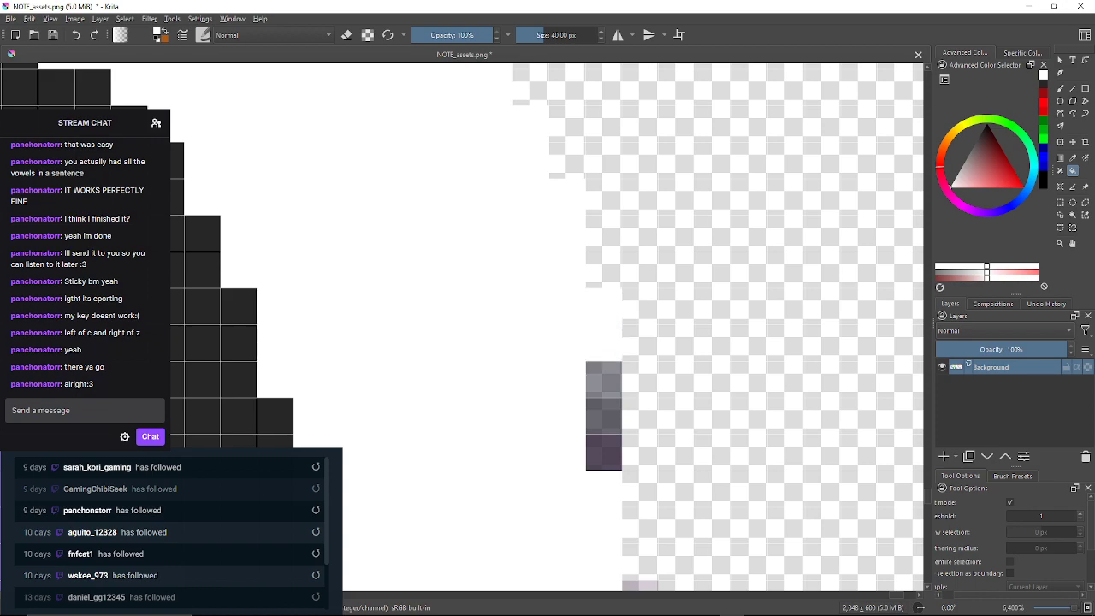
pyautogui.click(604, 380)
pyautogui.click(604, 417)
pyautogui.click(604, 451)
pyautogui.moveTo(604, 451); pyautogui.dragTo(536, 171)
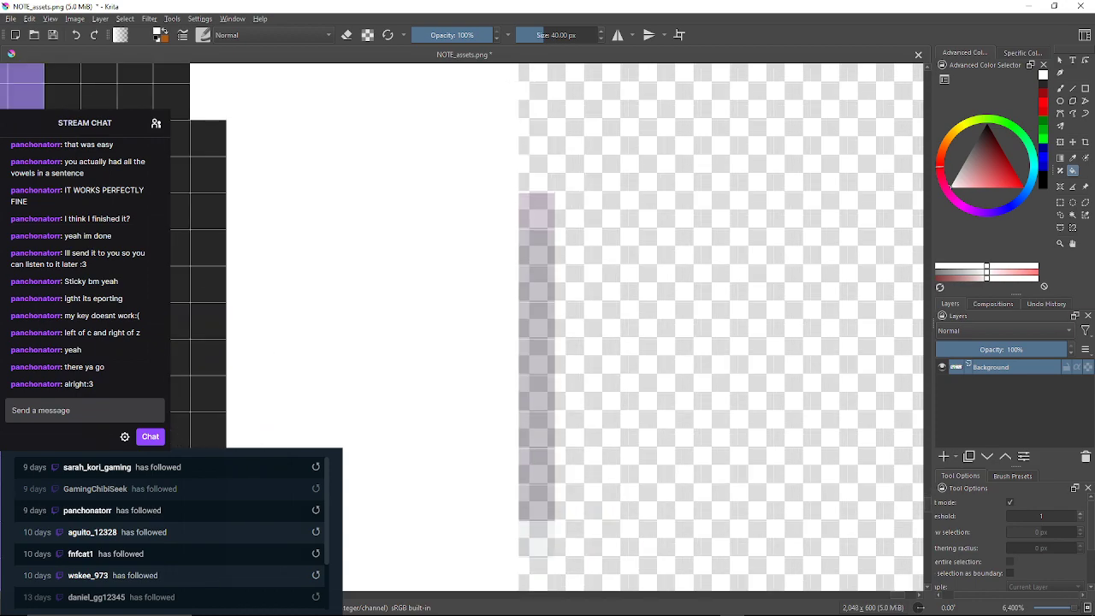
# Fill the purple-tinted pixel and the long grey fringe strip white along the shaft's vertical right end
pyautogui.click(537, 211)
pyautogui.moveTo(536, 229)
pyautogui.mouseDown()
pyautogui.moveTo(536, 505)
pyautogui.moveTo(536, 266)
pyautogui.moveTo(544, 274)
pyautogui.mouseUp()
pyautogui.click(544, 275)
pyautogui.click(507, 392)
pyautogui.click(507, 456)
pyautogui.moveTo(507, 456); pyautogui.dragTo(526, 322)
pyautogui.click(526, 358)
pyautogui.click(526, 395)
pyautogui.click(526, 431)
# Fill the remaining stacked fringe pixels white at the lower part of the shaft's right end
pyautogui.moveTo(526, 431); pyautogui.dragTo(549, 300)
pyautogui.click(513, 374)
pyautogui.click(513, 410)
pyautogui.click(513, 447)
pyautogui.click(513, 483)
# Fill the stair-stepped fringe pixels white around the shaft's rounded lower-right corner
pyautogui.moveTo(513, 484); pyautogui.dragTo(518, 233)
pyautogui.click(483, 269)
pyautogui.click(446, 305)
pyautogui.click(411, 341)
pyautogui.click(374, 340)
pyautogui.moveTo(373, 340); pyautogui.dragTo(445, 326)
pyautogui.click(408, 363)
pyautogui.click(371, 363)
pyautogui.click(334, 400)
pyautogui.click(262, 400)
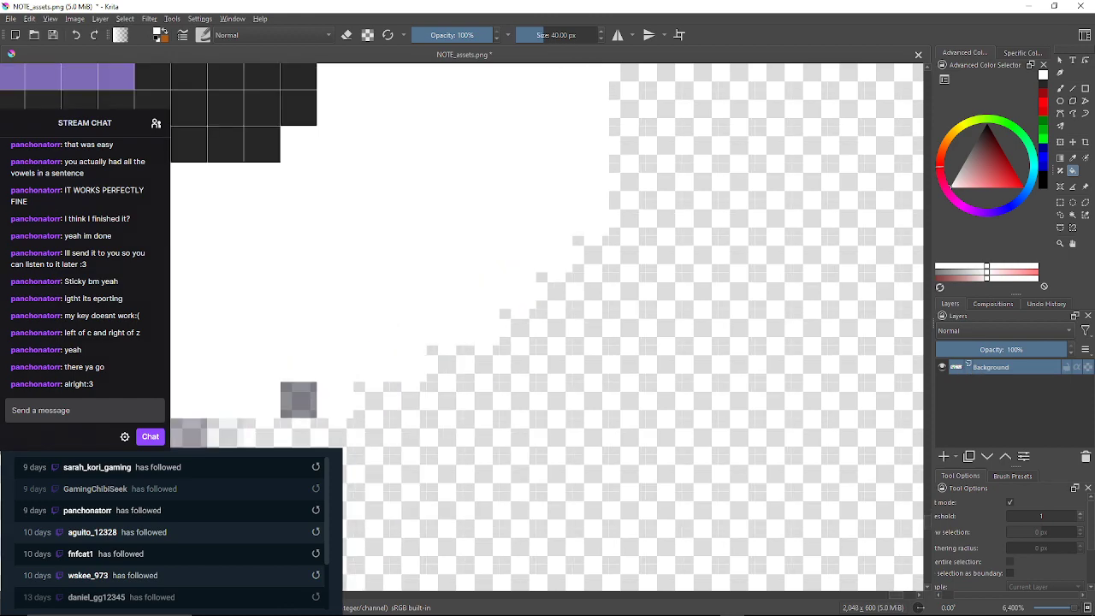
# Fill the leftover grey pixel and the grey fringe strips white along the shaft's bottom edge
pyautogui.click(298, 400)
pyautogui.moveTo(299, 400); pyautogui.dragTo(573, 319)
pyautogui.click(464, 356)
pyautogui.click(427, 355)
pyautogui.moveTo(426, 356); pyautogui.dragTo(671, 363)
pyautogui.click(744, 362)
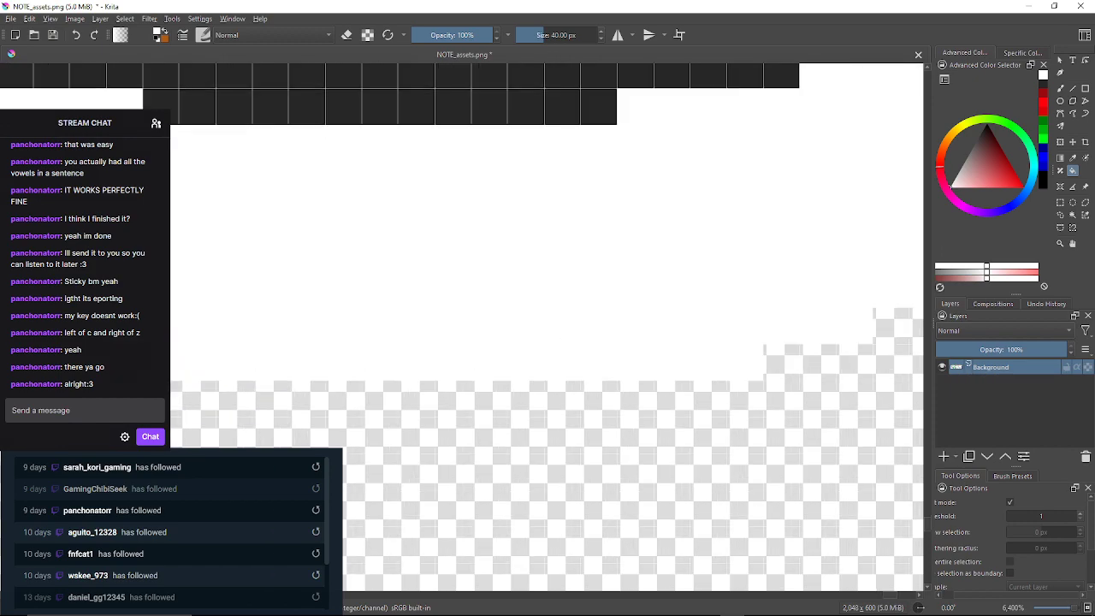
pyautogui.moveTo(479, 363); pyautogui.dragTo(693, 338)
pyautogui.click(321, 339)
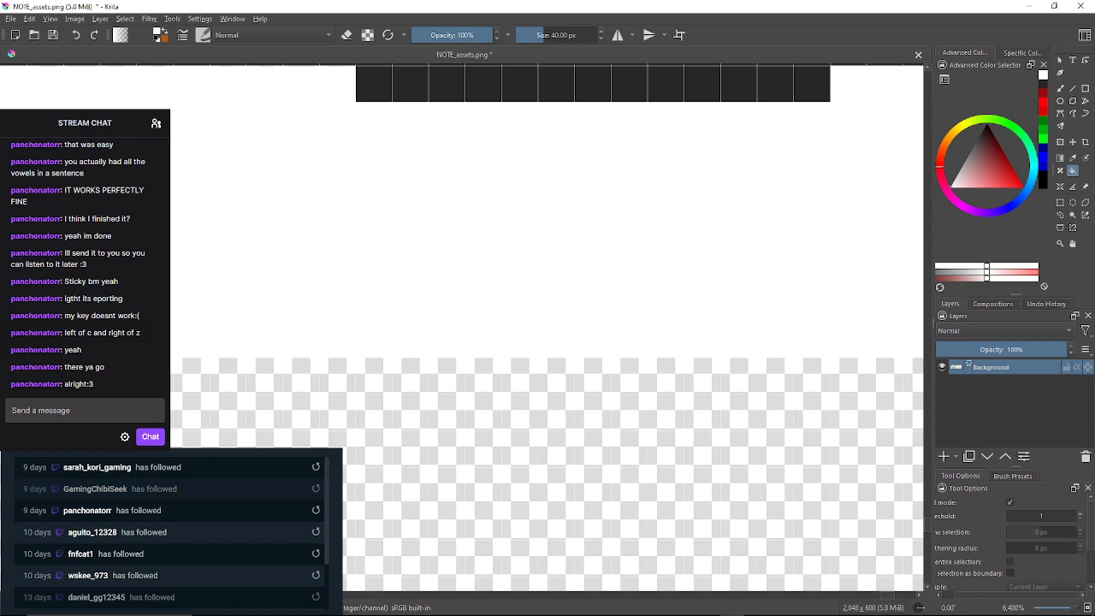
pyautogui.moveTo(321, 339); pyautogui.dragTo(562, 327)
pyautogui.moveTo(231, 333)
pyautogui.mouseDown()
pyautogui.moveTo(485, 323)
pyautogui.moveTo(810, 336)
pyautogui.mouseUp()
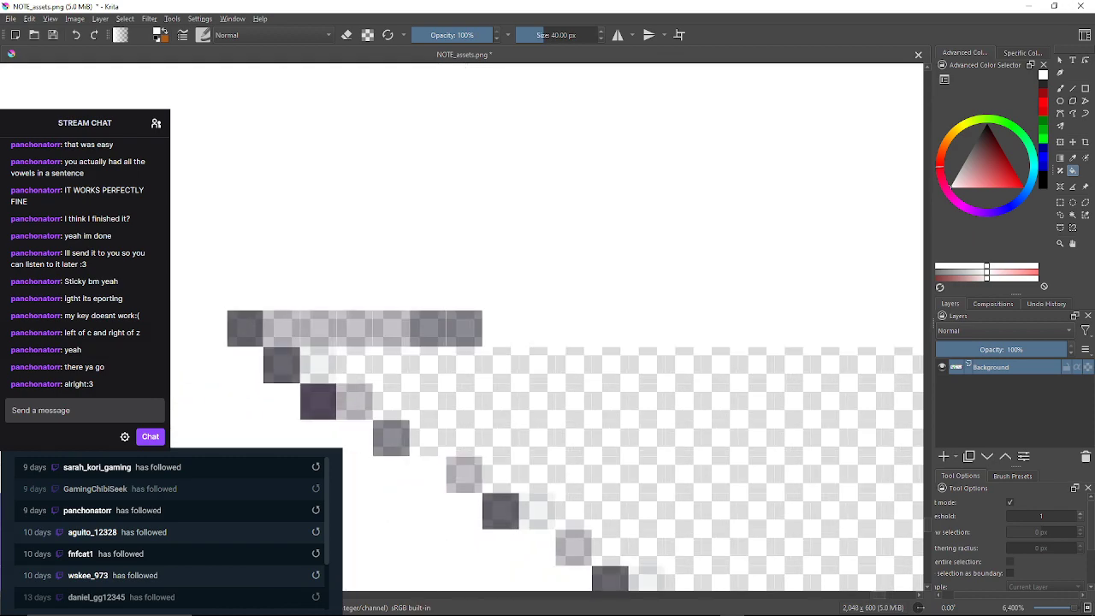
# Fill the grey fringe row white where the shaft meets the lower barb, plus the first dark pixels of the barb's diagonal
pyautogui.click(446, 328)
pyautogui.click(336, 329)
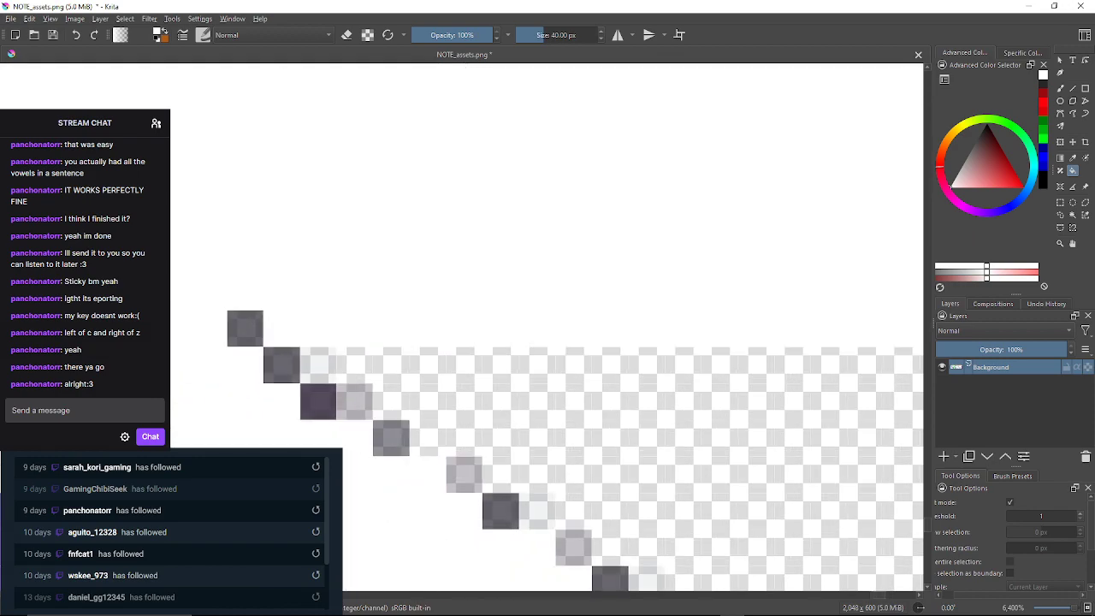
pyautogui.moveTo(244, 328); pyautogui.dragTo(319, 401)
pyautogui.click(354, 401)
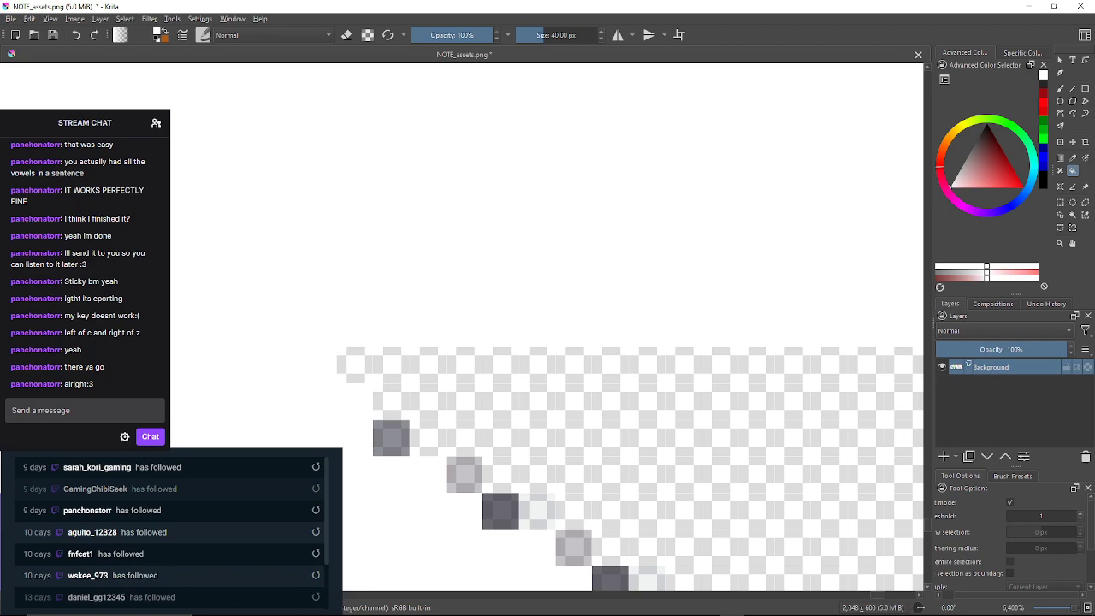
pyautogui.moveTo(391, 437); pyautogui.dragTo(360, 397)
pyautogui.click(360, 398)
pyautogui.moveTo(445, 428); pyautogui.dragTo(379, 412)
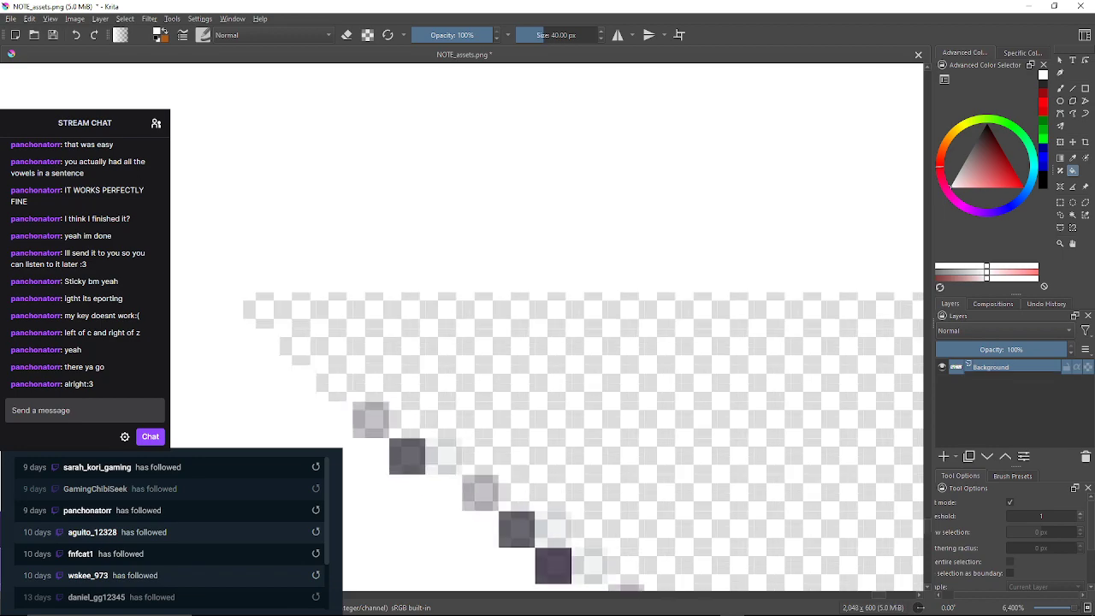
# Fill the next light and dark grey fringe pixels white along the lower barb's down-right diagonal
pyautogui.click(371, 419)
pyautogui.click(407, 457)
pyautogui.moveTo(444, 457); pyautogui.dragTo(313, 363)
pyautogui.click(313, 363)
pyautogui.click(349, 399)
pyautogui.click(423, 434)
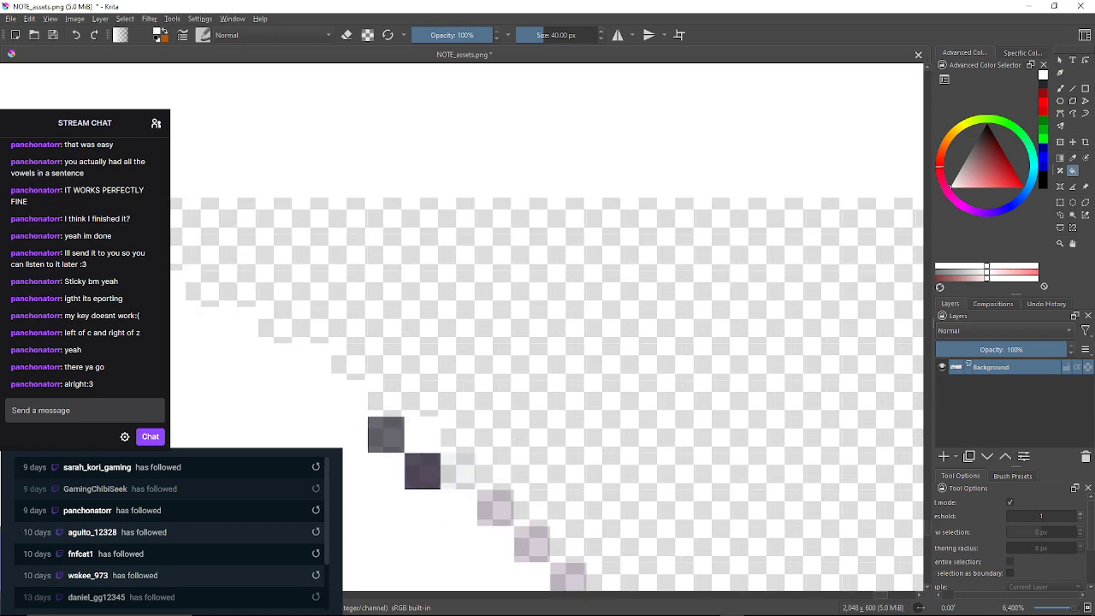
# Fill the dark grey and dark purple pixels and the adjacent pale pixel white further down the lower barb's diagonal
pyautogui.click(386, 434)
pyautogui.click(422, 470)
pyautogui.moveTo(458, 471); pyautogui.dragTo(428, 444)
pyautogui.click(429, 445)
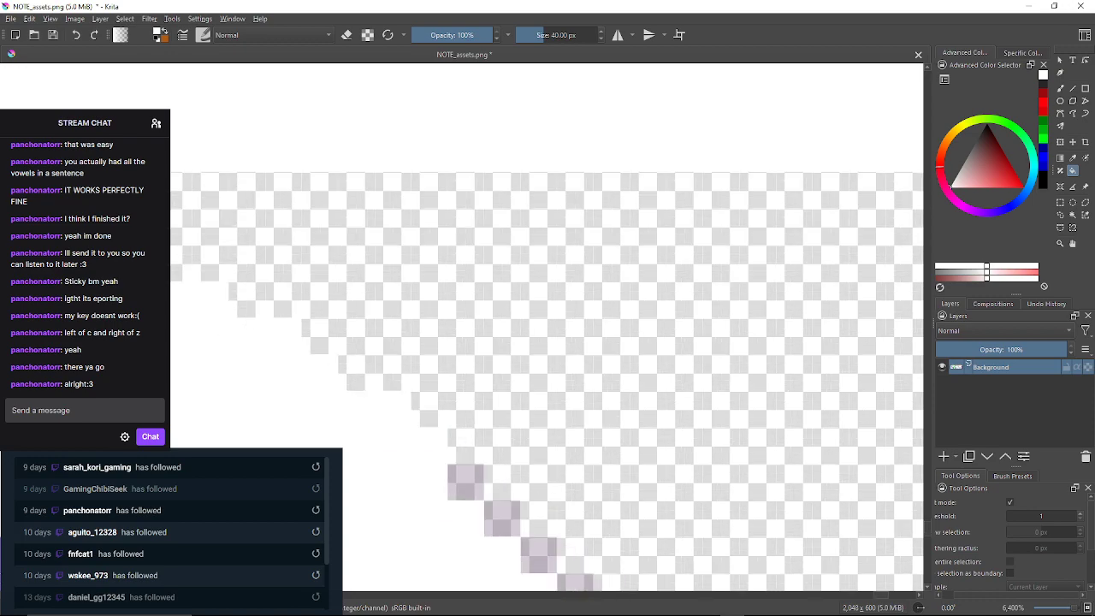
# Fill the pale purple fringe pixels white one after another down the lower barb's down-right diagonal
pyautogui.click(466, 482)
pyautogui.moveTo(502, 518); pyautogui.dragTo(430, 389)
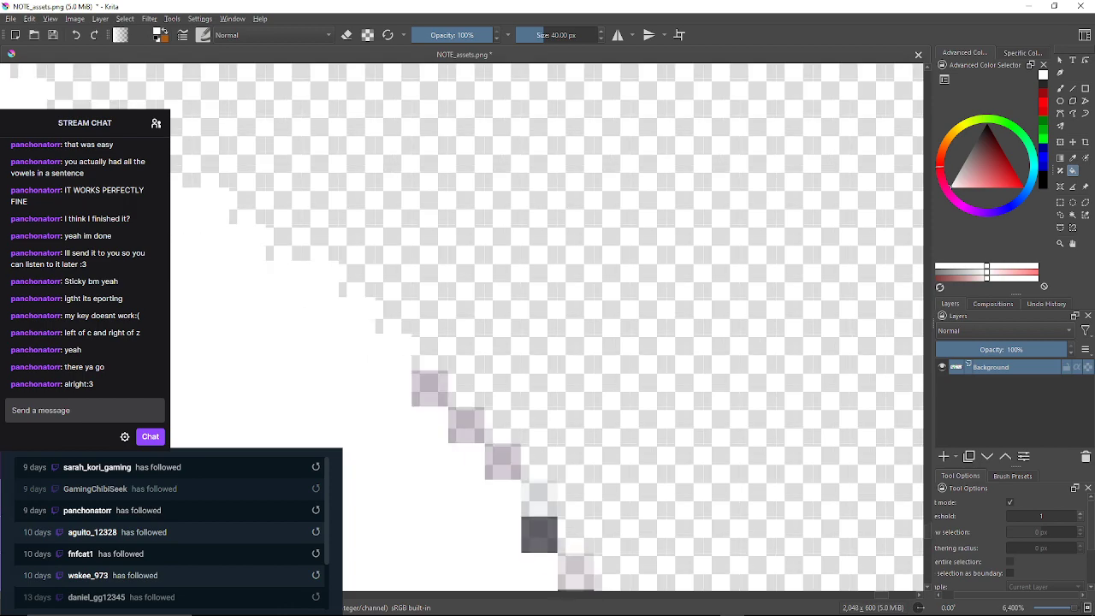
pyautogui.click(429, 388)
pyautogui.click(466, 425)
pyautogui.click(503, 461)
pyautogui.moveTo(539, 498); pyautogui.dragTo(459, 379)
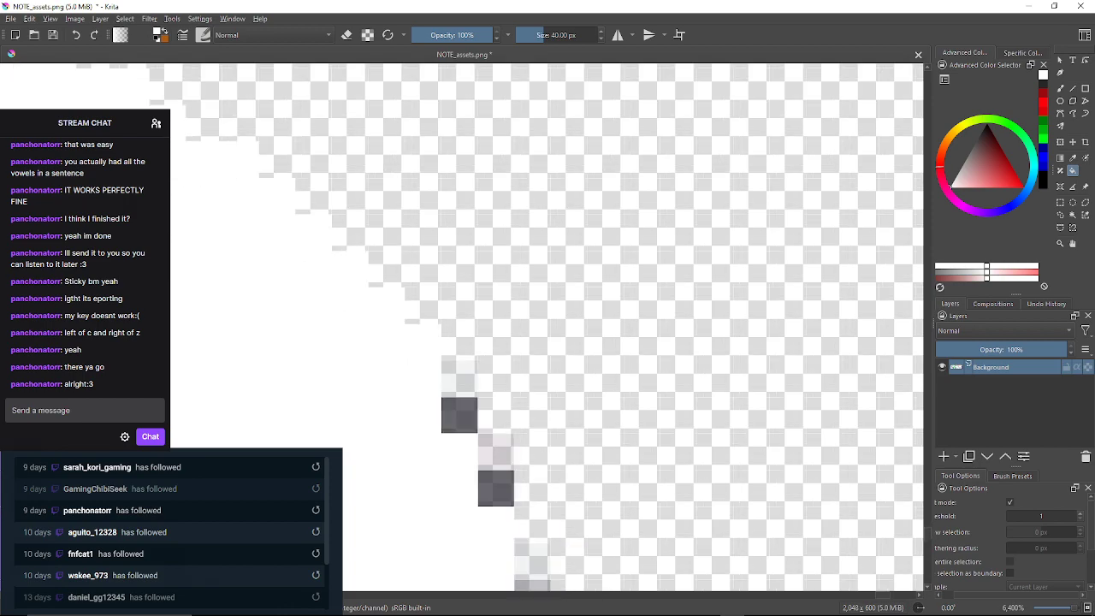
# Fill the pale grey pixel and the two dark grey pixels white where the lower barb's diagonal steepens
pyautogui.click(459, 378)
pyautogui.click(459, 415)
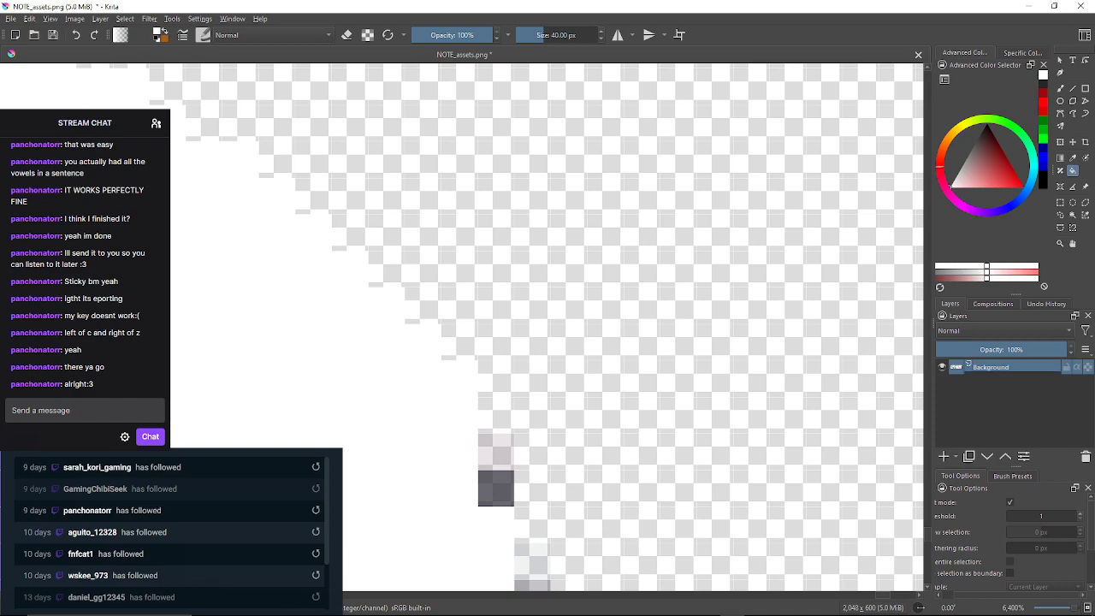
pyautogui.click(496, 488)
pyautogui.moveTo(498, 491); pyautogui.dragTo(425, 353)
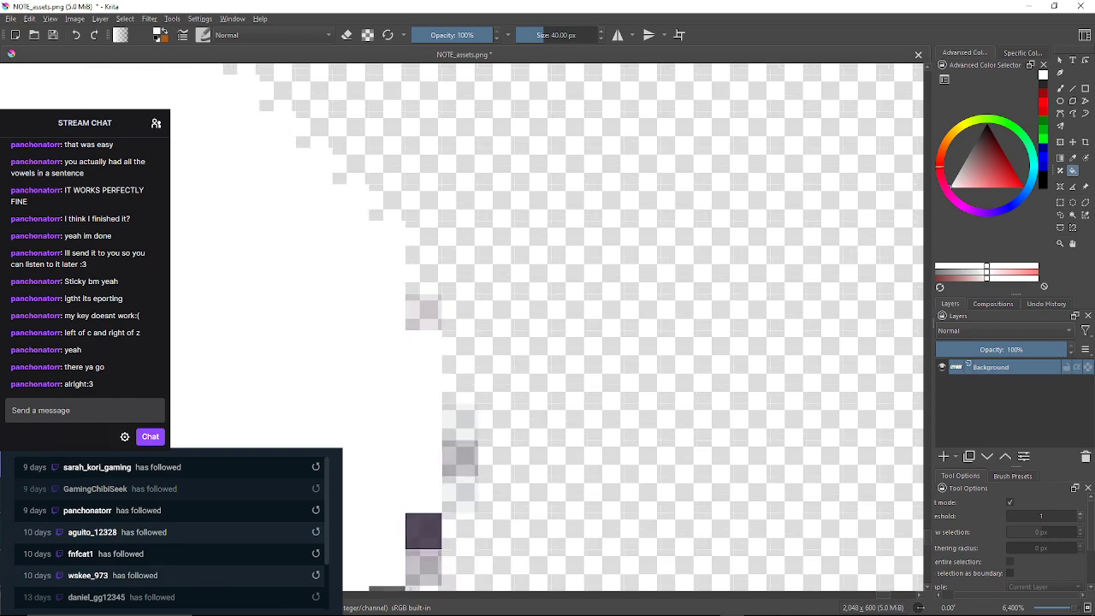
# Fill the pale pink pixel and the grey fringe pixels white at the lower barb's outermost right corner
pyautogui.click(424, 311)
pyautogui.click(460, 421)
pyautogui.click(461, 457)
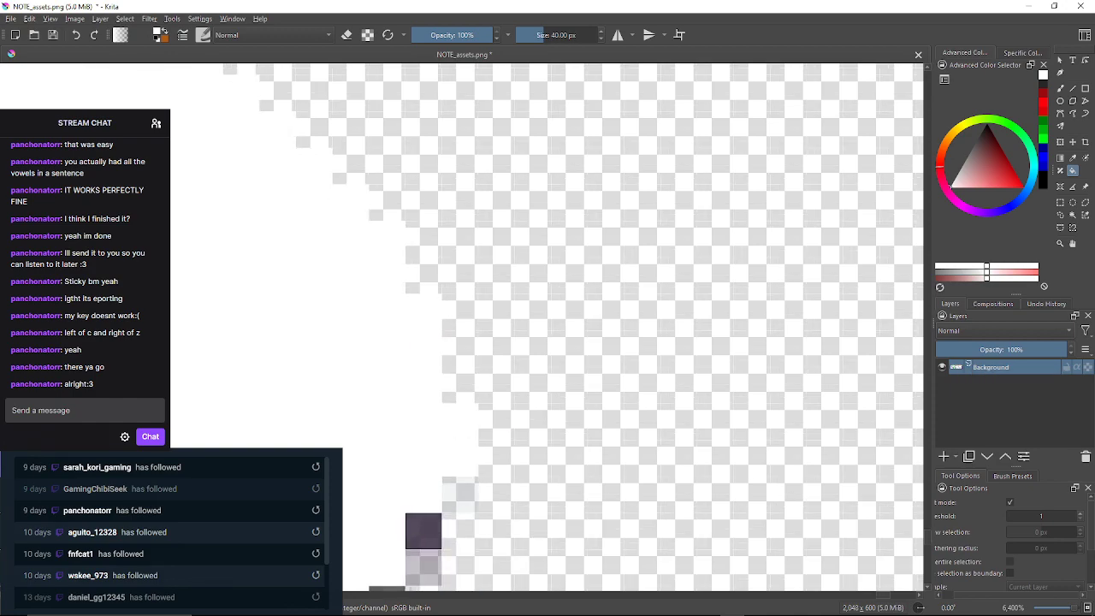
pyautogui.click(460, 494)
pyautogui.moveTo(462, 496); pyautogui.dragTo(465, 390)
# Fill the dark purple, grey and dark grey pixels white where the outline turns down-left below the barb's corner
pyautogui.click(426, 425)
pyautogui.click(426, 462)
pyautogui.moveTo(427, 464); pyautogui.dragTo(440, 386)
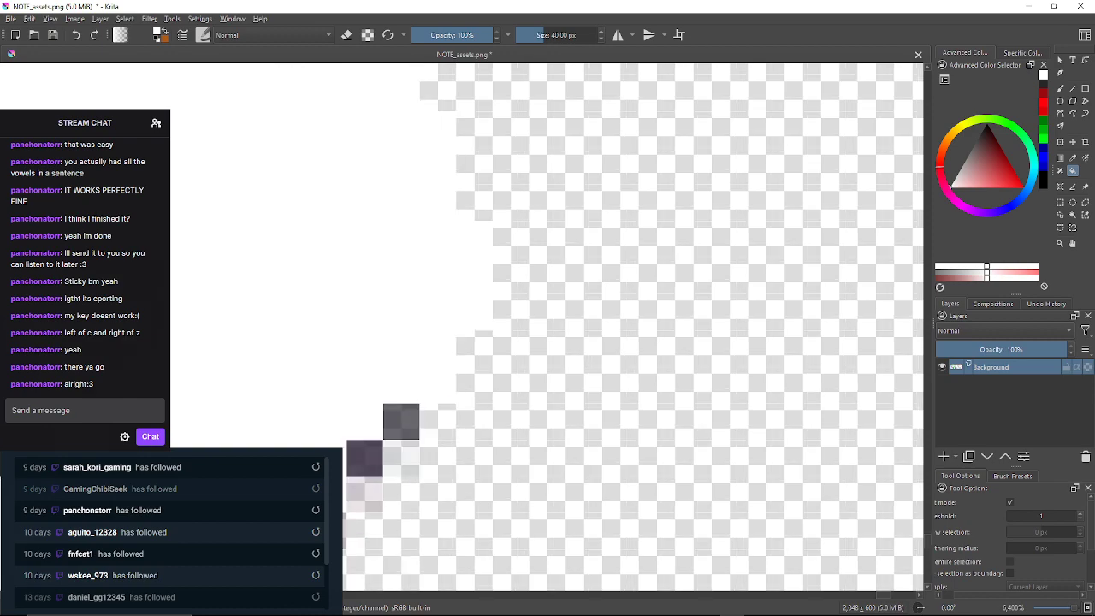
pyautogui.click(401, 422)
pyautogui.click(365, 459)
pyautogui.moveTo(366, 460); pyautogui.dragTo(434, 302)
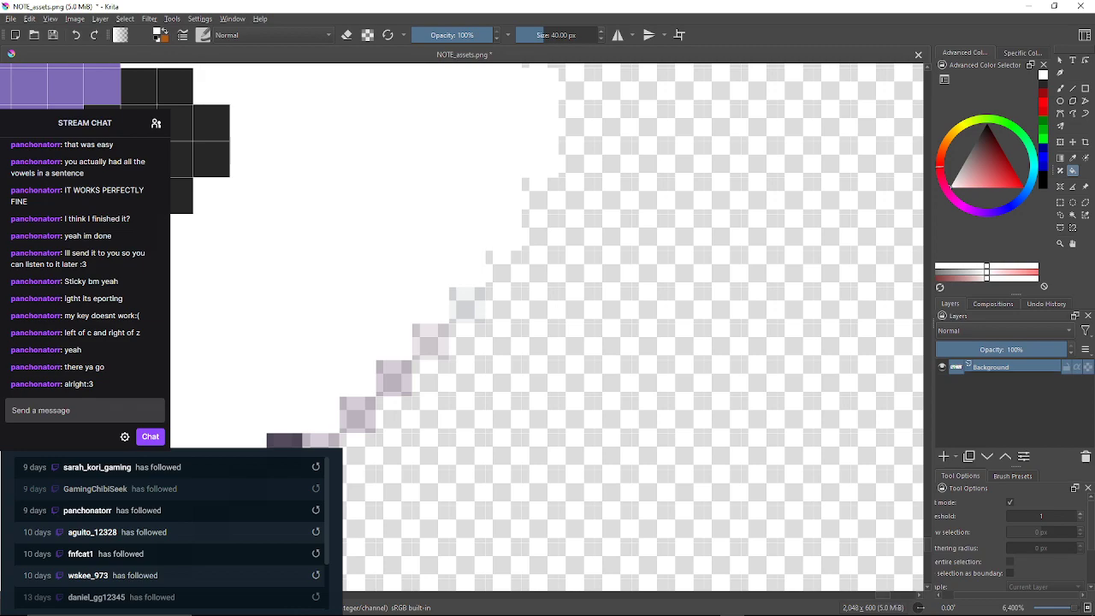
# Fill the pale grey pixel and the three pale purple pixels white along the barb's down-left edge
pyautogui.click(467, 306)
pyautogui.click(430, 341)
pyautogui.click(395, 378)
pyautogui.click(358, 414)
pyautogui.moveTo(357, 416); pyautogui.dragTo(430, 325)
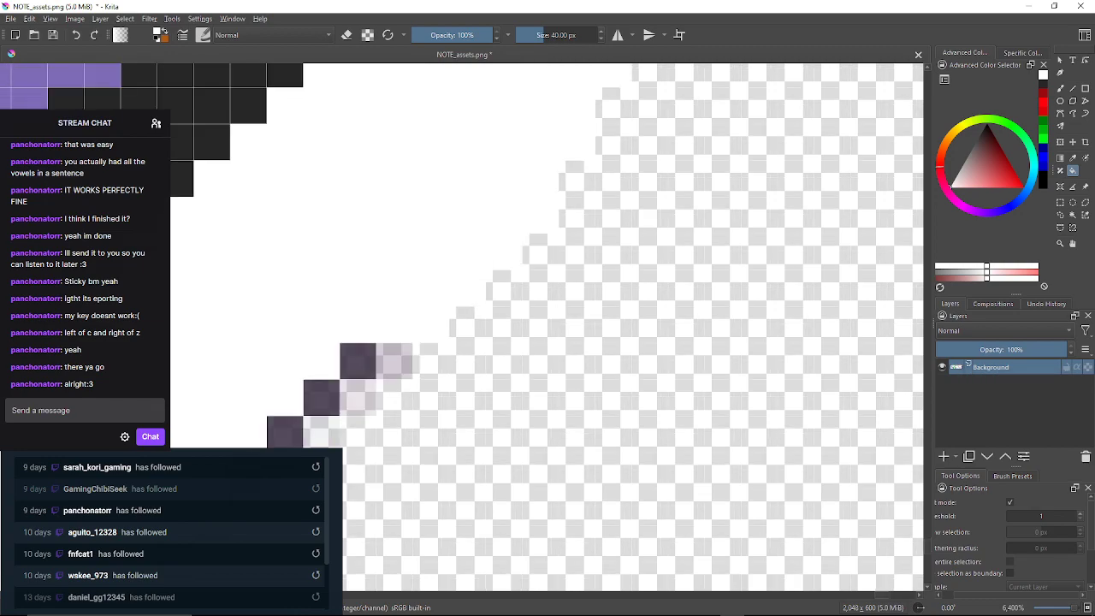
# Fill the next two dark purple pixels and the pale pixels beside them white on the down-left edge
pyautogui.click(395, 361)
pyautogui.click(357, 361)
pyautogui.click(358, 398)
pyautogui.click(322, 397)
pyautogui.moveTo(324, 399); pyautogui.dragTo(405, 291)
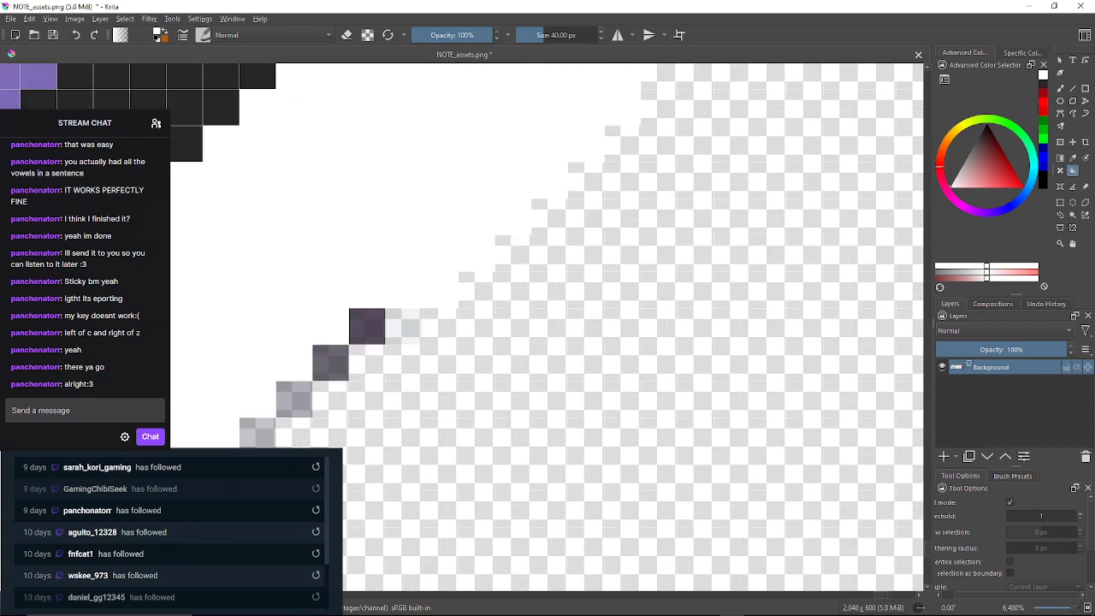
# Fill the pale grey, dark purple, dark grey and light grey pixels white further down the down-left edge
pyautogui.click(403, 326)
pyautogui.click(367, 326)
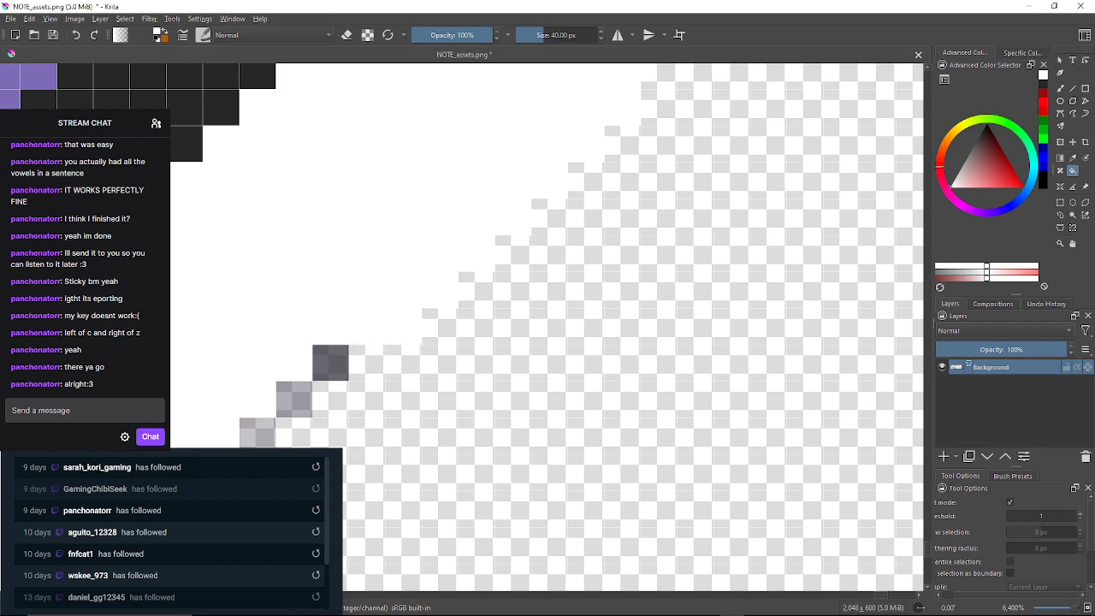
pyautogui.click(330, 363)
pyautogui.moveTo(330, 363); pyautogui.dragTo(371, 313)
pyautogui.click(334, 349)
pyautogui.moveTo(334, 349); pyautogui.dragTo(379, 343)
# Fill the following run of fringe pixels white, continuing down-left along the barb's underside
pyautogui.click(379, 342)
pyautogui.click(343, 378)
pyautogui.click(306, 378)
pyautogui.moveTo(307, 378); pyautogui.dragTo(378, 290)
pyautogui.click(343, 327)
pyautogui.click(306, 363)
# Fill the next four fringe pixels white in the staircase of the barb's down-left edge
pyautogui.moveTo(306, 362); pyautogui.dragTo(402, 298)
pyautogui.click(365, 335)
pyautogui.click(328, 335)
pyautogui.moveTo(327, 334); pyautogui.dragTo(421, 288)
pyautogui.click(384, 325)
pyautogui.click(347, 361)
pyautogui.moveTo(347, 361); pyautogui.dragTo(414, 299)
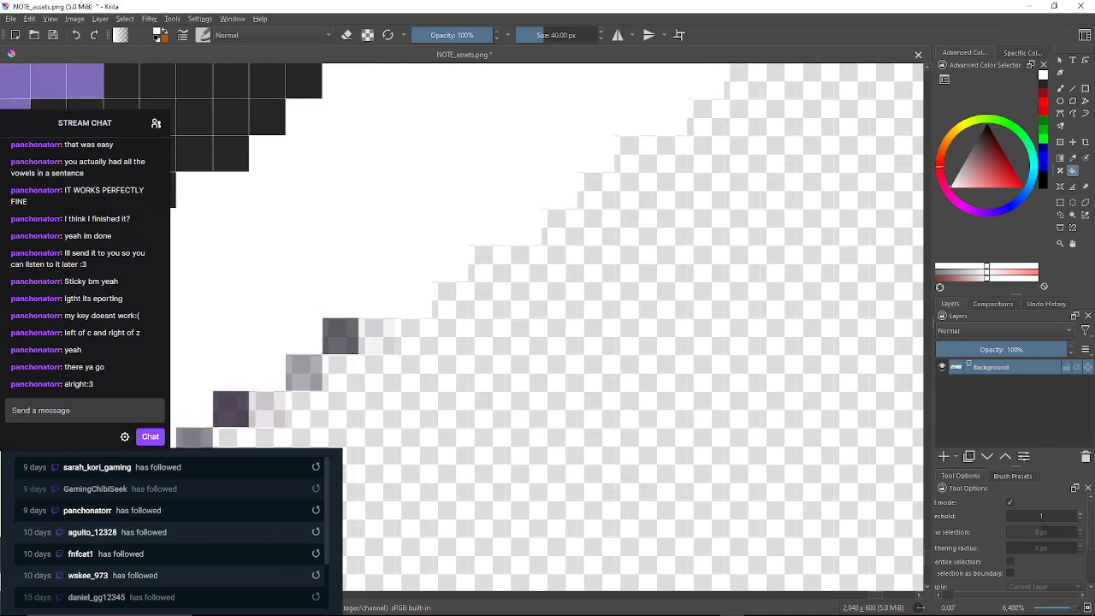
# Fill the pale and dark grey pair, the grey pixel, and the pale pink and dark purple pair white
pyautogui.click(376, 335)
pyautogui.click(341, 336)
pyautogui.moveTo(340, 336); pyautogui.dragTo(388, 301)
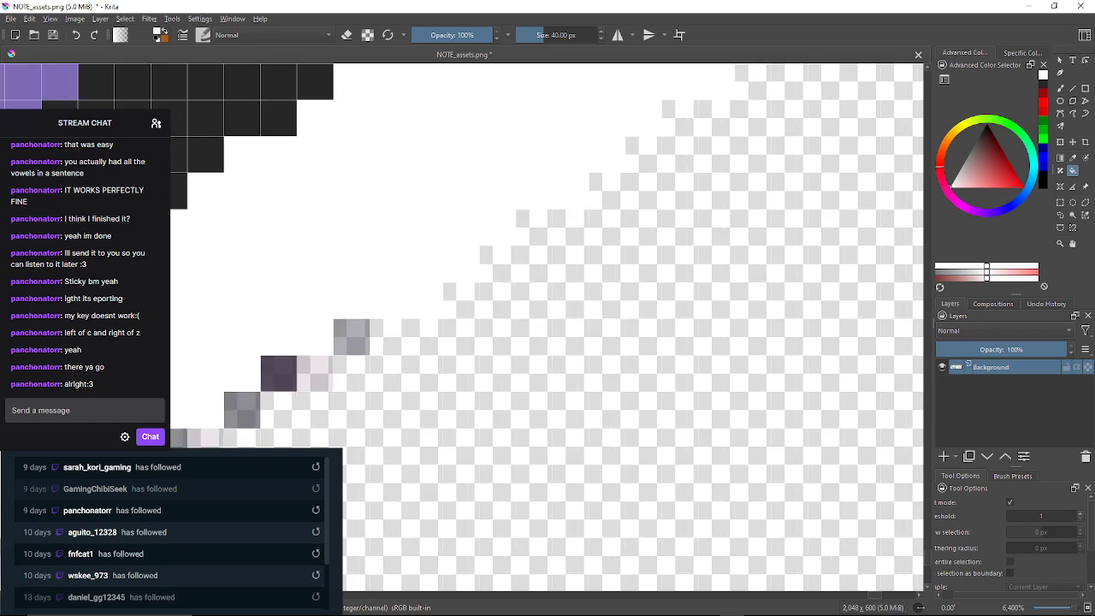
pyautogui.click(351, 338)
pyautogui.click(314, 374)
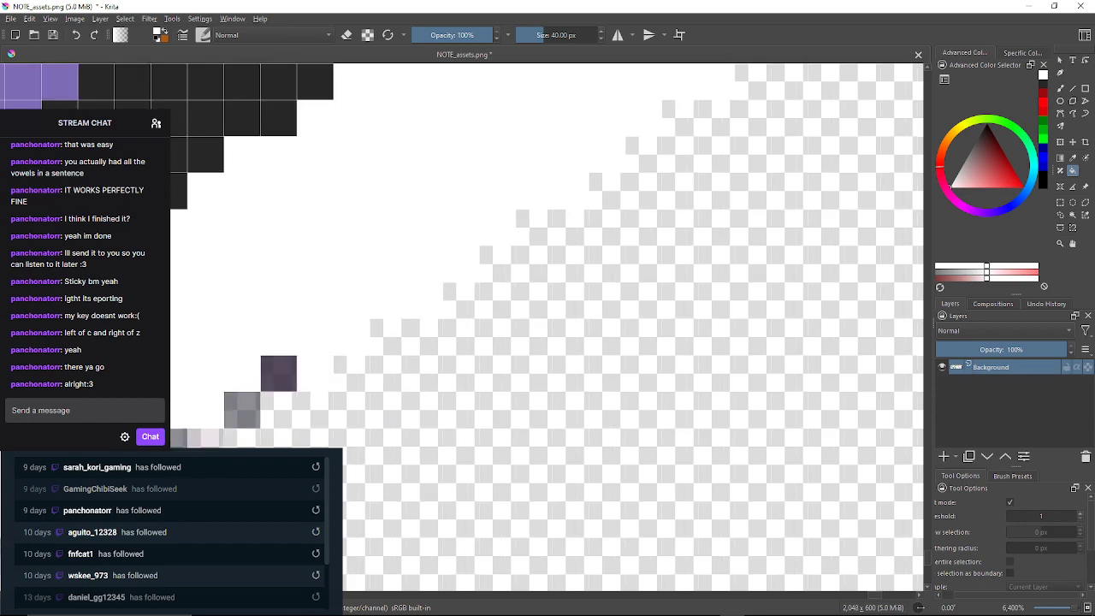
pyautogui.click(279, 373)
# Fill the next grey and pale fringe pixels white toward the arrow's bottom tip, undoing the stray background fill
pyautogui.moveTo(278, 374); pyautogui.dragTo(354, 315)
pyautogui.click(317, 350)
pyautogui.click(280, 387)
pyautogui.click(245, 387)
pyautogui.moveTo(244, 387); pyautogui.dragTo(348, 326)
pyautogui.click(336, 359)
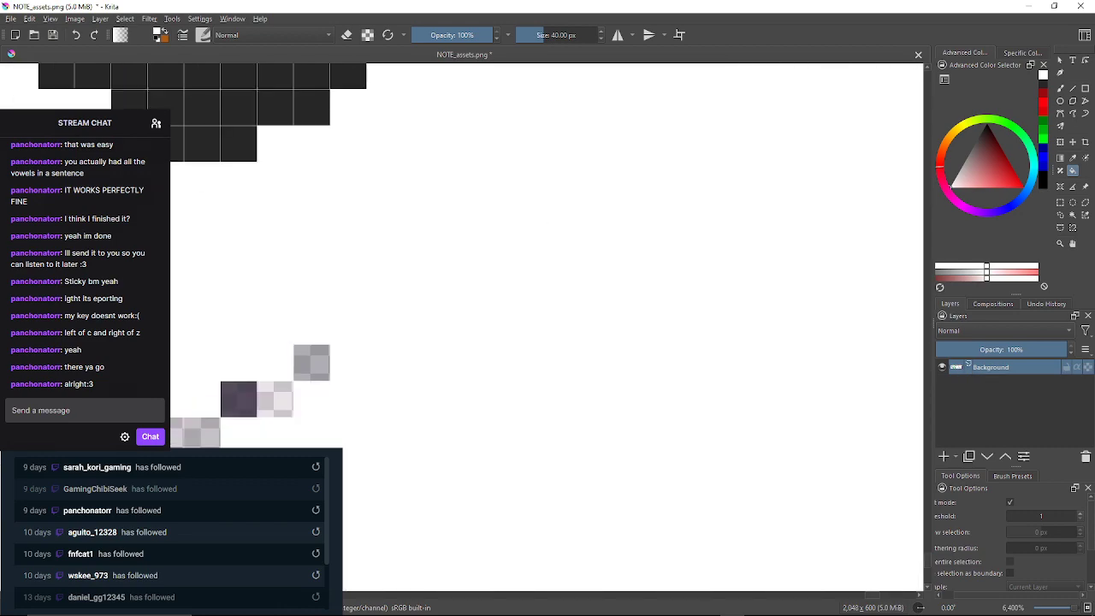
pyautogui.hotkey('ctrl', 'z')
# Fill the grey, pale pink, dark purple and pale grey pixels white up to the arrow's bottom tip
pyautogui.click(311, 363)
pyautogui.click(275, 400)
pyautogui.click(239, 399)
pyautogui.moveTo(238, 399); pyautogui.dragTo(343, 297)
pyautogui.click(307, 333)
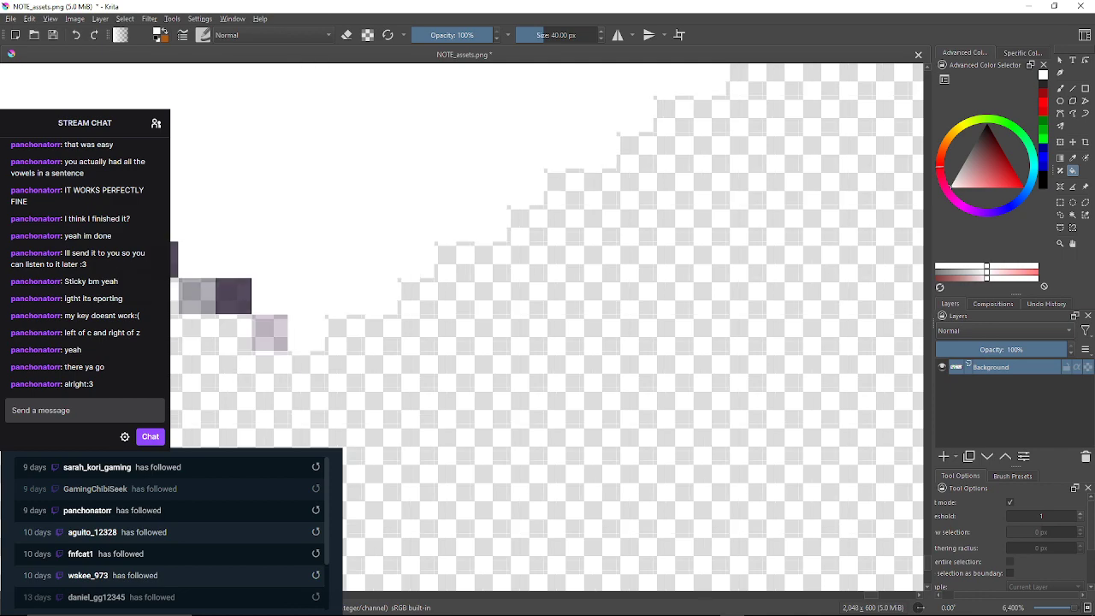
# Fill the pale purple, grey and dark purple pixels white where the outline starts rising up-left from the bottom tip
pyautogui.click(270, 332)
pyautogui.click(197, 296)
pyautogui.click(233, 296)
pyautogui.moveTo(232, 296); pyautogui.dragTo(336, 317)
pyautogui.click(263, 280)
pyautogui.moveTo(264, 280); pyautogui.dragTo(407, 327)
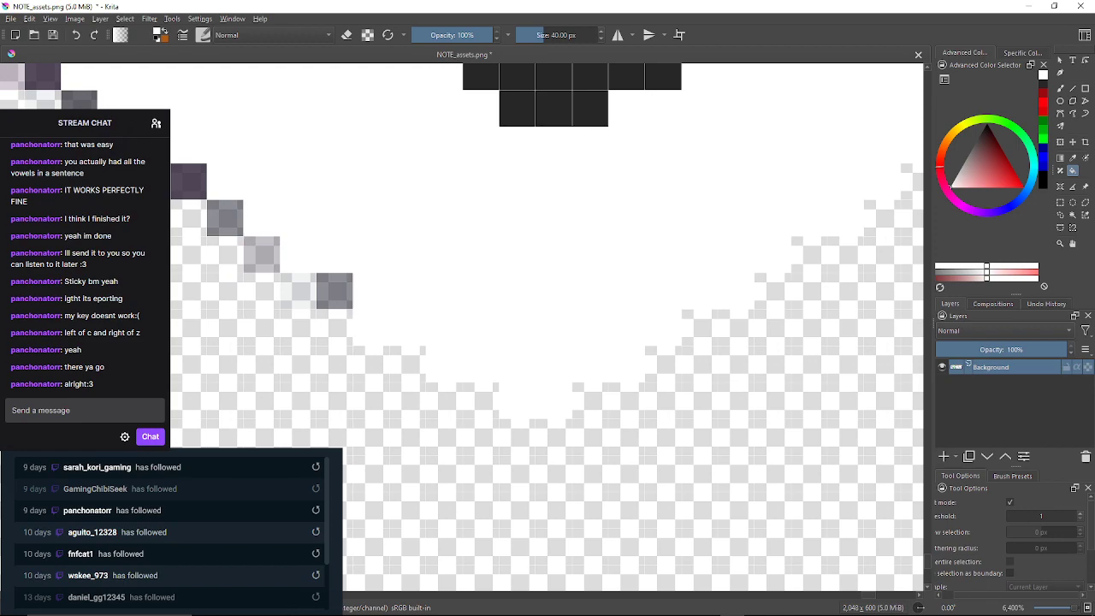
# Fill the grey, pale and light purple-grey pixels white just up-left of the bottom tip, undoing the stray background fill
pyautogui.click(335, 291)
pyautogui.click(298, 291)
pyautogui.click(261, 255)
pyautogui.click(229, 260)
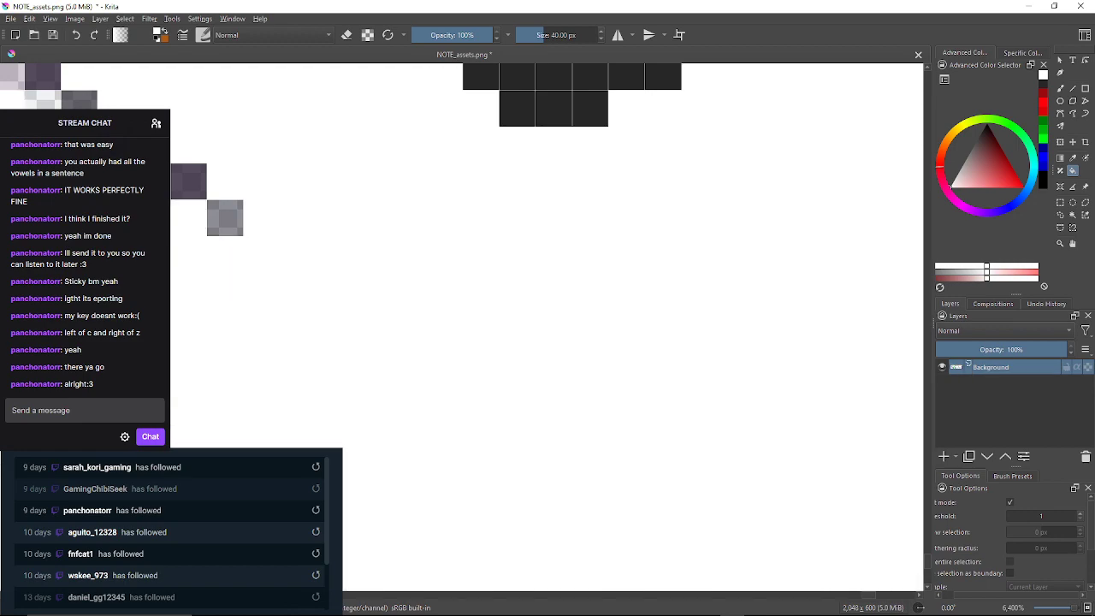
pyautogui.hotkey('ctrl', 'z')
# Fill the grey and dark purple pixels and the next fringe pixels white up the arrowhead's lower-left edge
pyautogui.moveTo(229, 260); pyautogui.dragTo(368, 320)
pyautogui.click(291, 242)
pyautogui.click(254, 205)
pyautogui.moveTo(254, 206); pyautogui.dragTo(367, 315)
pyautogui.click(330, 277)
pyautogui.click(294, 242)
# Fill the following grey and pale pink fringe pixels white along the arrowhead's lower-left diagonal
pyautogui.moveTo(294, 241); pyautogui.dragTo(361, 266)
pyautogui.click(289, 229)
pyautogui.click(253, 192)
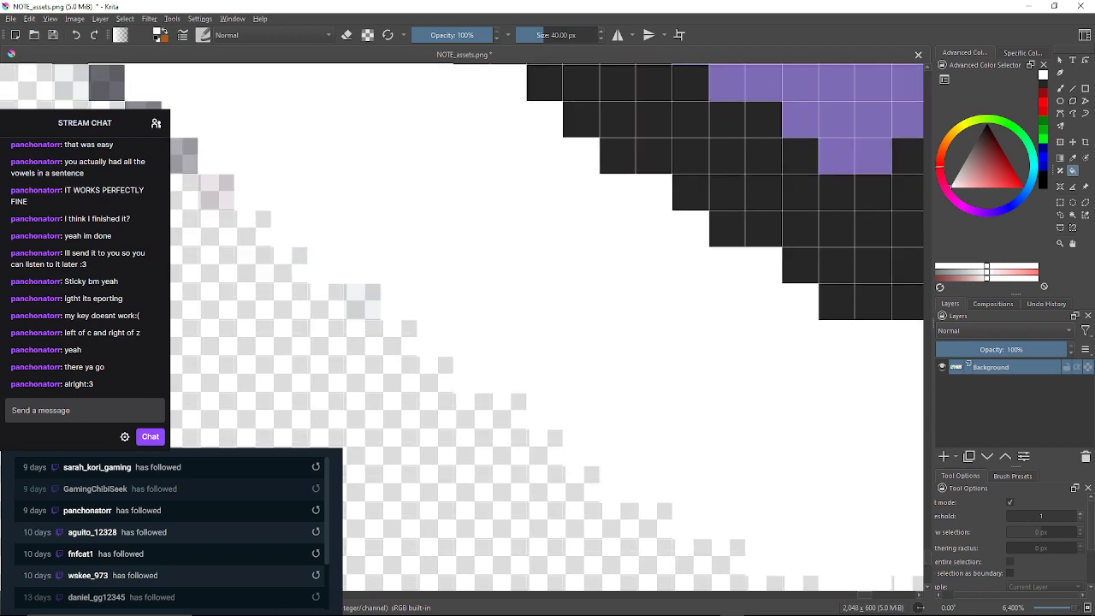
pyautogui.moveTo(252, 192); pyautogui.dragTo(284, 174)
pyautogui.click(322, 212)
pyautogui.click(286, 176)
pyautogui.click(248, 139)
pyautogui.click(213, 102)
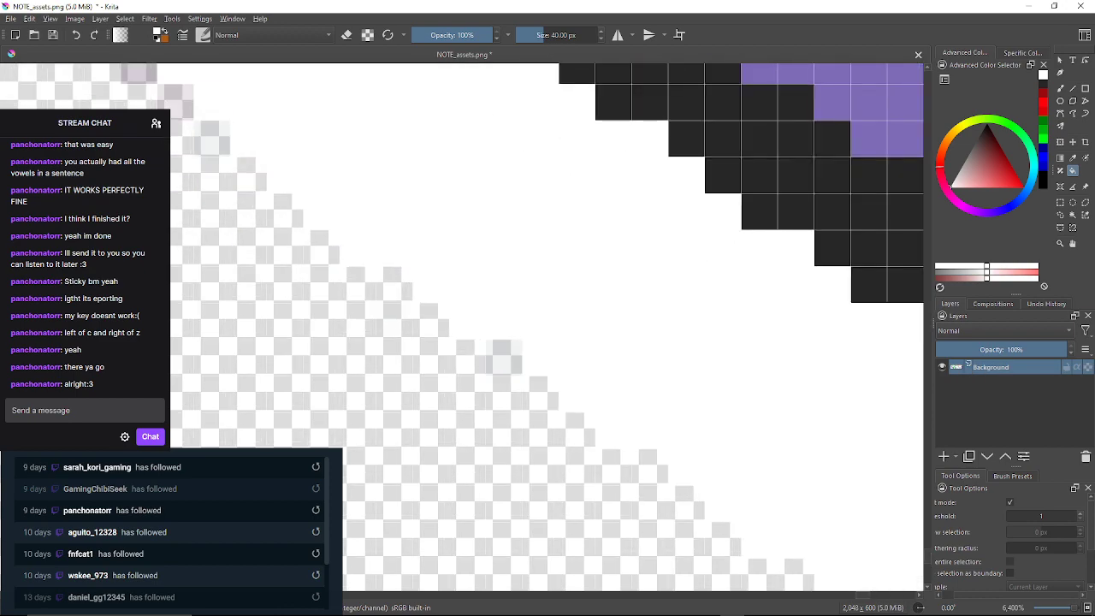
# Fill the pale purple, grey and dark grey pixels white further up the lower-left diagonal
pyautogui.click(175, 102)
pyautogui.moveTo(175, 102); pyautogui.dragTo(372, 247)
pyautogui.click(336, 210)
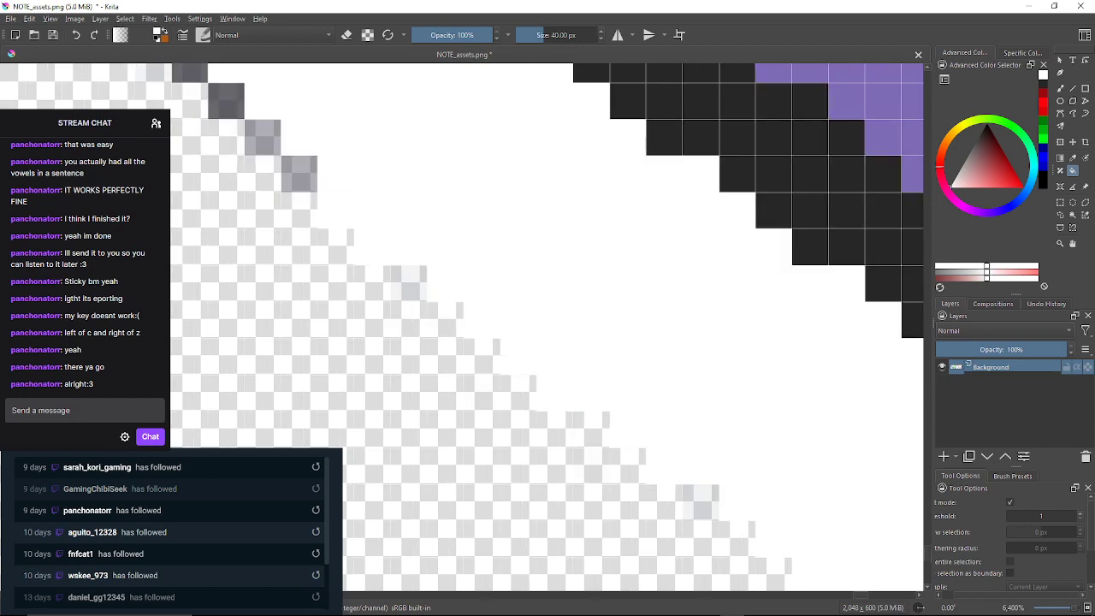
pyautogui.moveTo(299, 173); pyautogui.dragTo(352, 276)
pyautogui.click(351, 276)
pyautogui.click(315, 239)
pyautogui.click(279, 203)
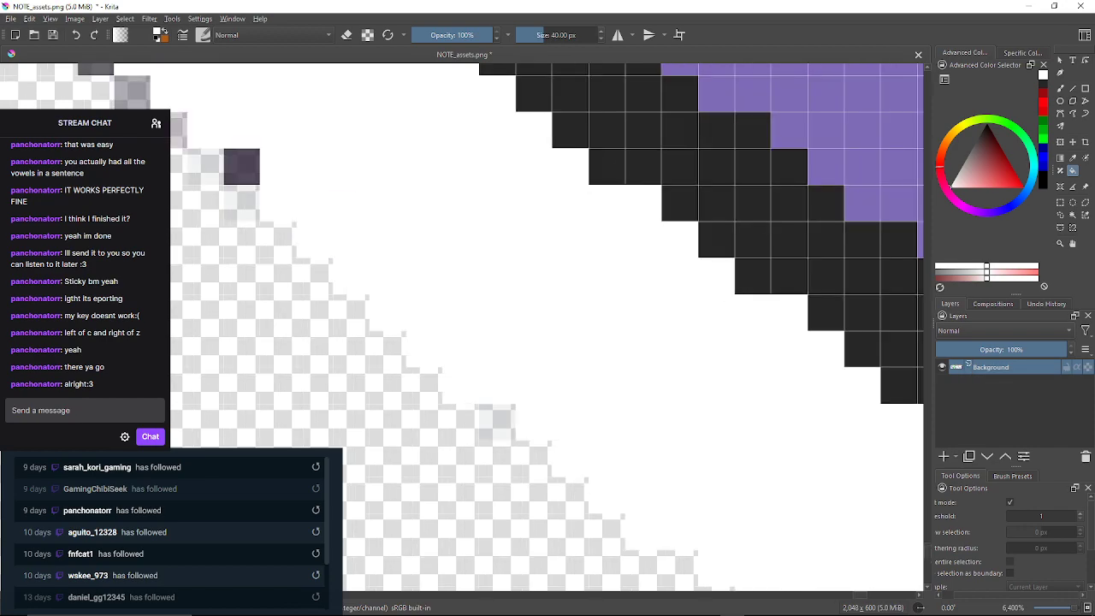
# Fill the dark purple and pale pair, then the grey, dark grey and dark purple pixels white on the diagonal
pyautogui.click(241, 166)
pyautogui.click(205, 166)
pyautogui.moveTo(205, 166)
pyautogui.mouseDown()
pyautogui.moveTo(308, 254)
pyautogui.moveTo(399, 286)
pyautogui.mouseUp()
pyautogui.click(325, 212)
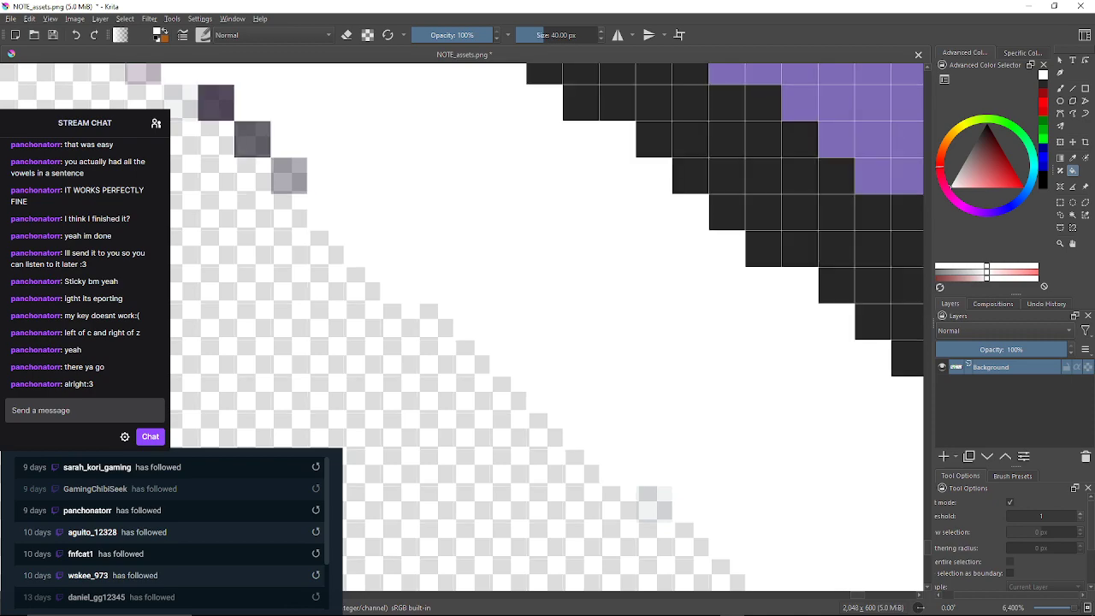
pyautogui.click(289, 175)
pyautogui.click(252, 139)
pyautogui.click(215, 103)
pyautogui.moveTo(215, 103)
pyautogui.mouseDown()
pyautogui.moveTo(271, 188)
pyautogui.moveTo(449, 299)
pyautogui.mouseUp()
# Fill the next fringe pixels white up-left, including the dark grey pixel, its pale neighbour and the pale pink one
pyautogui.click(412, 300)
pyautogui.click(377, 262)
pyautogui.click(339, 226)
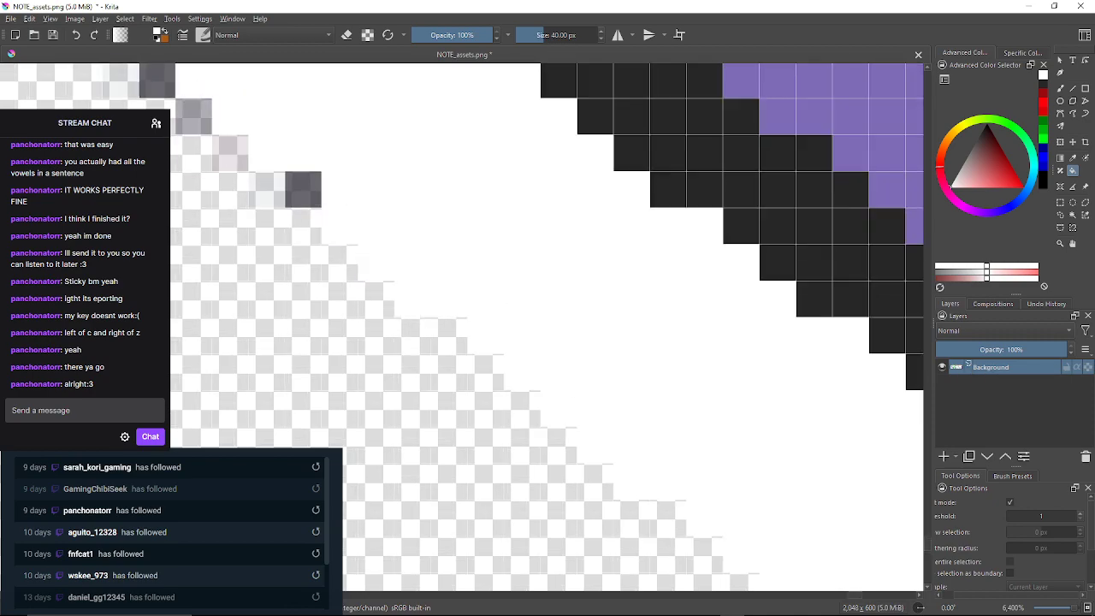
pyautogui.click(303, 189)
pyautogui.click(267, 189)
pyautogui.click(231, 152)
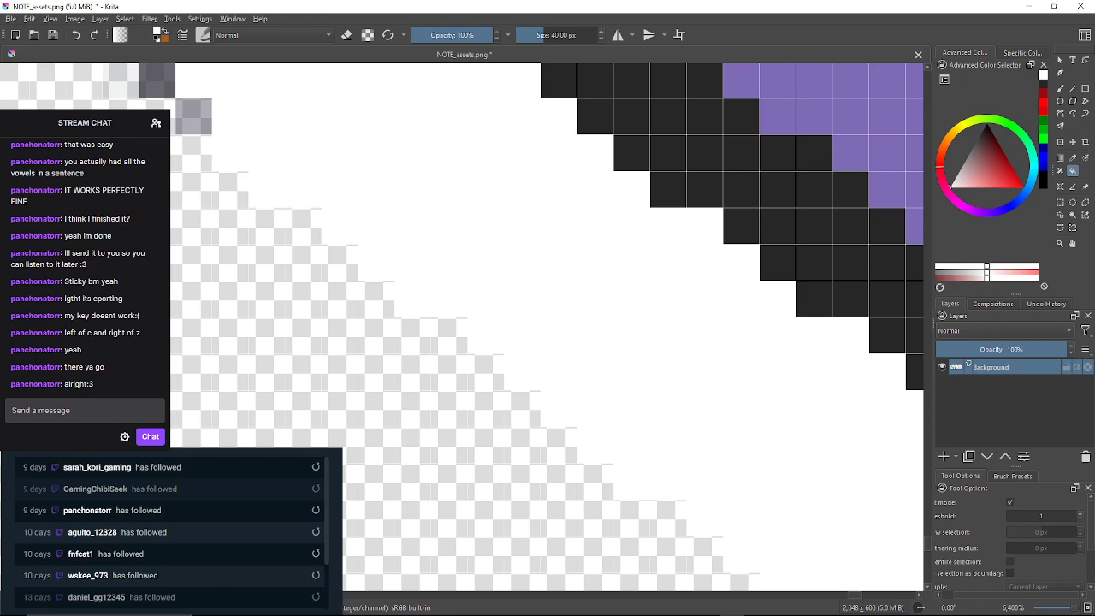
# Fill the next grey pixel and the dark purple pixels white up the lower-left diagonal
pyautogui.moveTo(231, 153); pyautogui.dragTo(308, 202)
pyautogui.click(272, 167)
pyautogui.moveTo(272, 167); pyautogui.dragTo(381, 233)
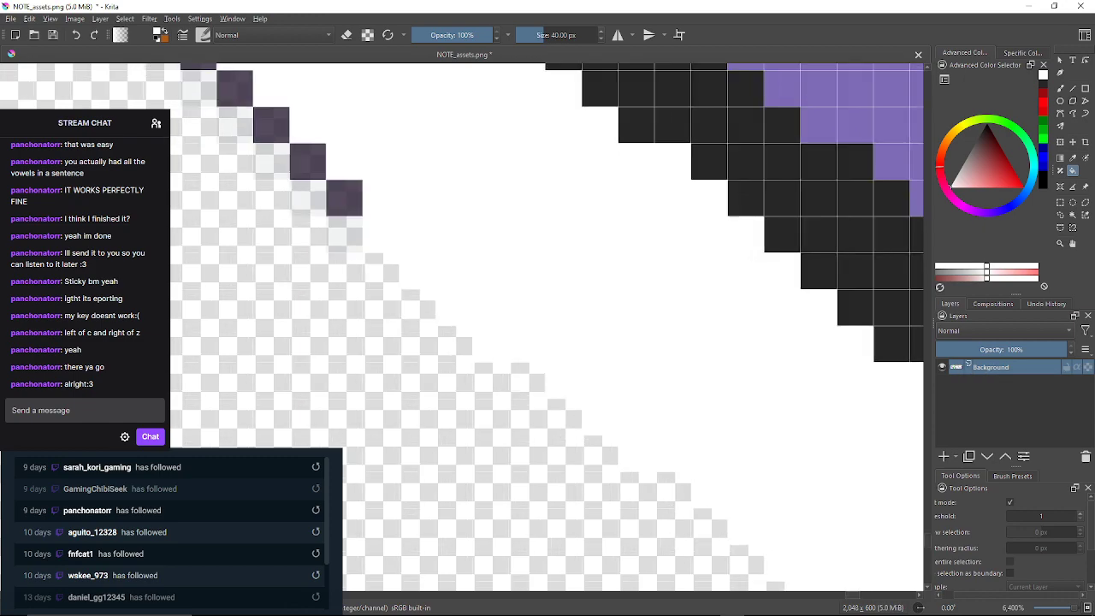
pyautogui.click(341, 197)
pyautogui.click(304, 159)
pyautogui.moveTo(305, 160); pyautogui.dragTo(398, 249)
pyautogui.click(361, 214)
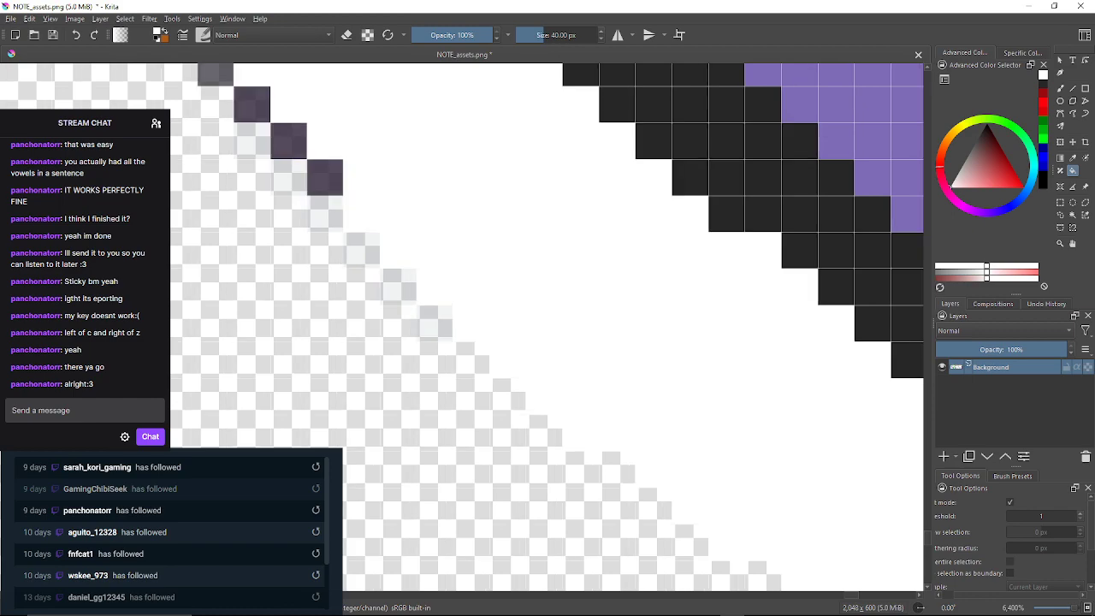
# Fill the dark purple pixel and the four pale grey pixels white beneath the lower-left diagonal
pyautogui.click(325, 178)
pyautogui.click(325, 214)
pyautogui.click(361, 251)
pyautogui.click(399, 287)
pyautogui.click(435, 323)
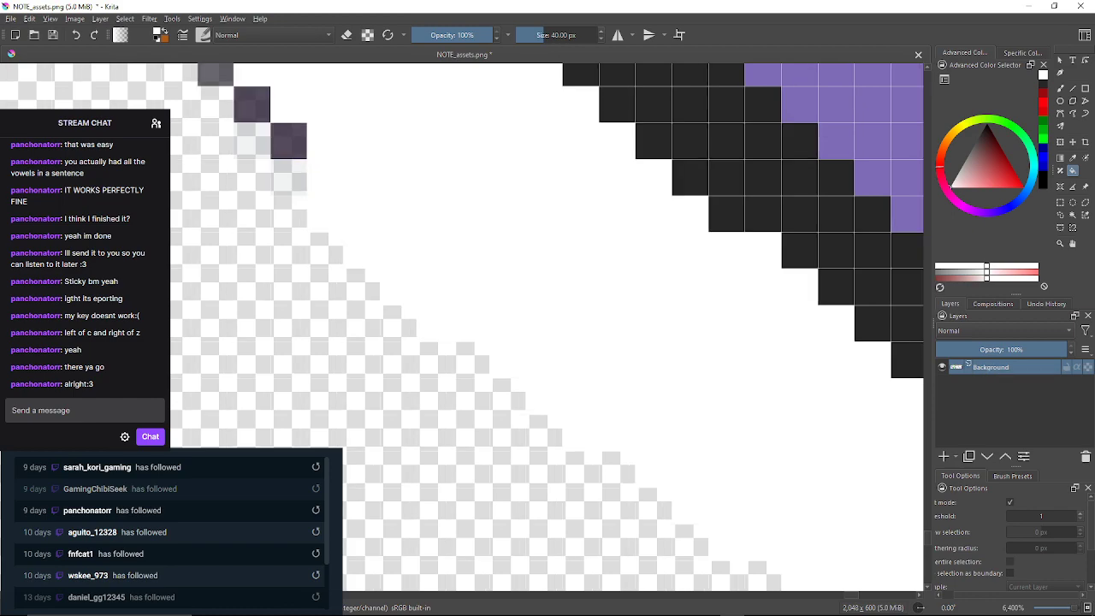
# Fill the next dark purple pixels and the pale pixels below them white on the lower-left edge
pyautogui.moveTo(435, 324); pyautogui.dragTo(404, 339)
pyautogui.click(331, 267)
pyautogui.click(331, 230)
pyautogui.click(294, 230)
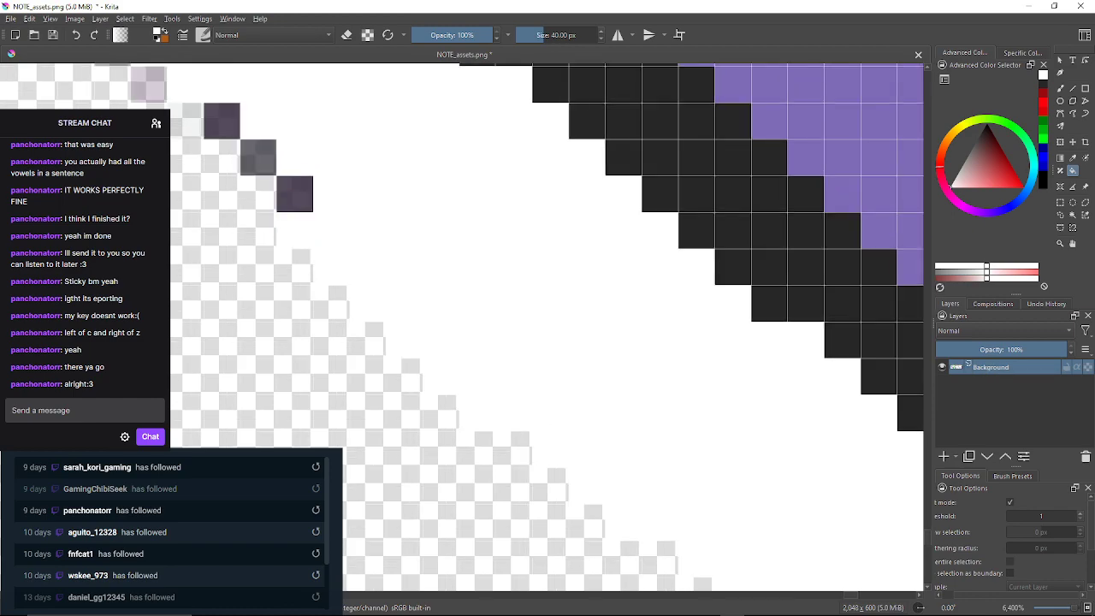
pyautogui.click(295, 194)
pyautogui.click(259, 194)
pyautogui.click(258, 158)
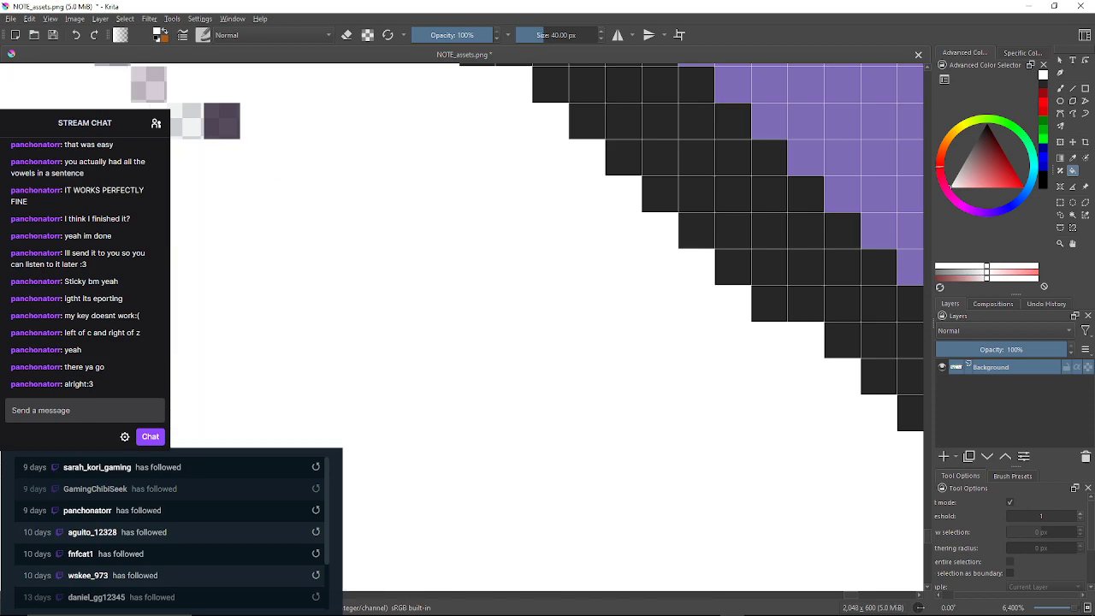
pyautogui.hotkey('ctrl', 'z')
pyautogui.hotkey('ctrl', 'z')
pyautogui.hotkey('ctrl', 'z')
pyautogui.hotkey('ctrl', 'z')
pyautogui.hotkey('ctrl', 'z')
pyautogui.hotkey('ctrl', 'z')
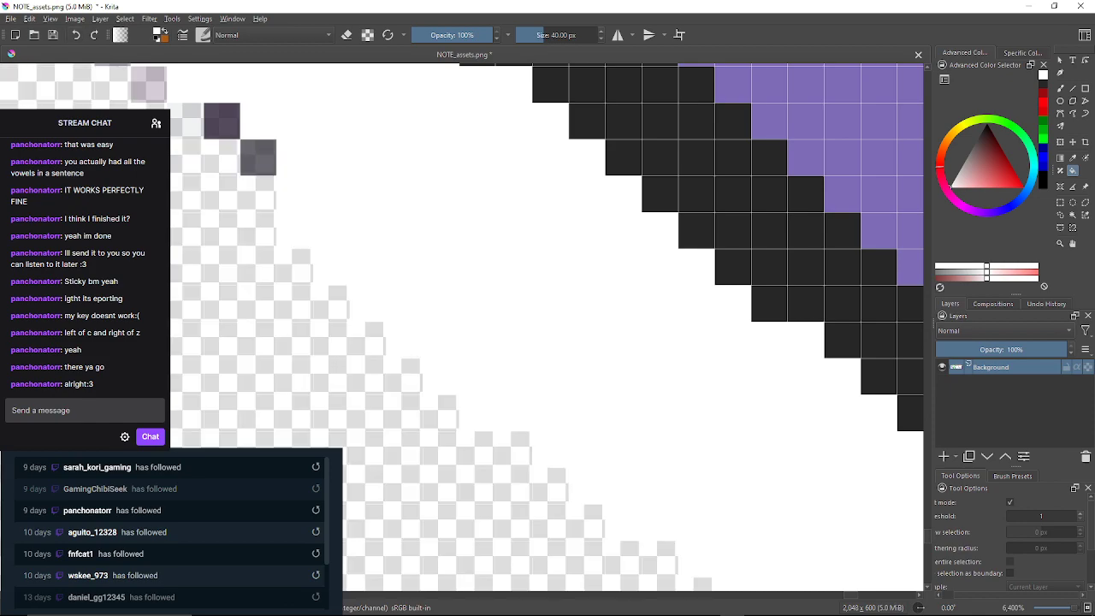
# Fill the dark grey, dark purple, pale purple and grey pixels white, continuing up the lower-left edge
pyautogui.hotkey('ctrl', 'z')
pyautogui.hotkey('ctrl', 'z')
pyautogui.hotkey('ctrl', 'z')
pyautogui.hotkey('ctrl', 'z')
pyautogui.hotkey('ctrl', 'z')
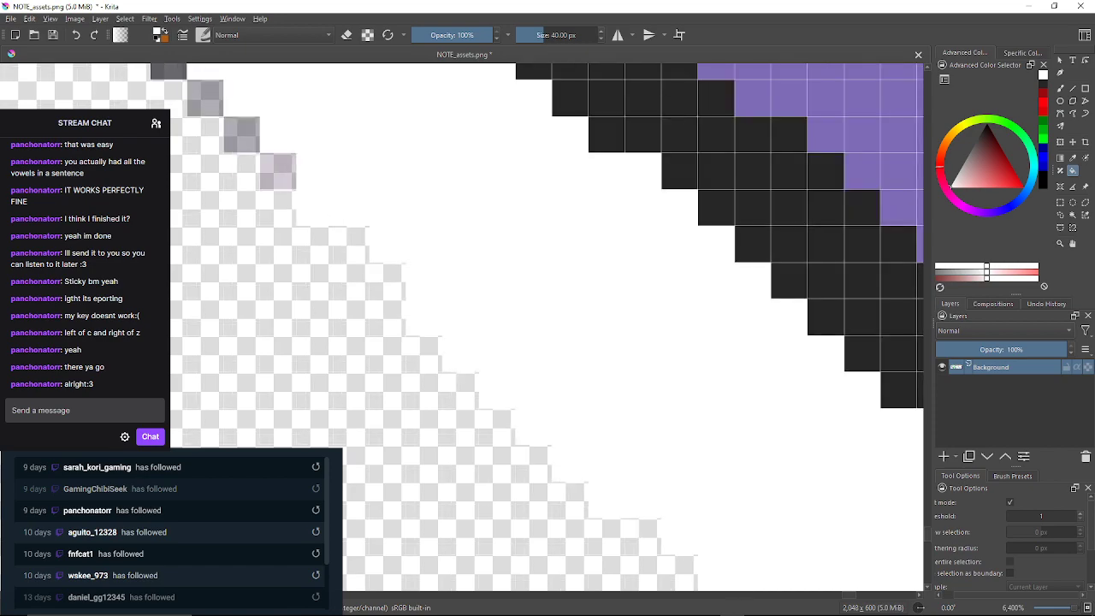
pyautogui.hotkey('ctrl', 'z')
pyautogui.hotkey('ctrl', 'z')
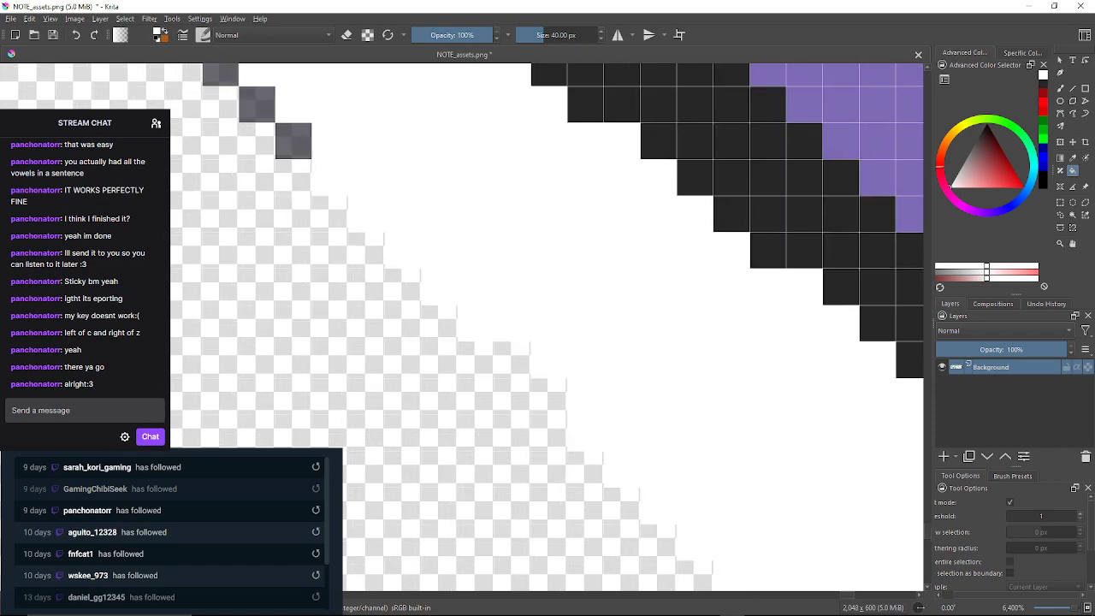
# Fill the dark grey pixel white on the lower-left edge and review the whole arrow
pyautogui.click(337, 177)
pyautogui.click(299, 140)
pyautogui.scroll(-5, 289, 124)
pyautogui.scroll(-6, 294, 118)
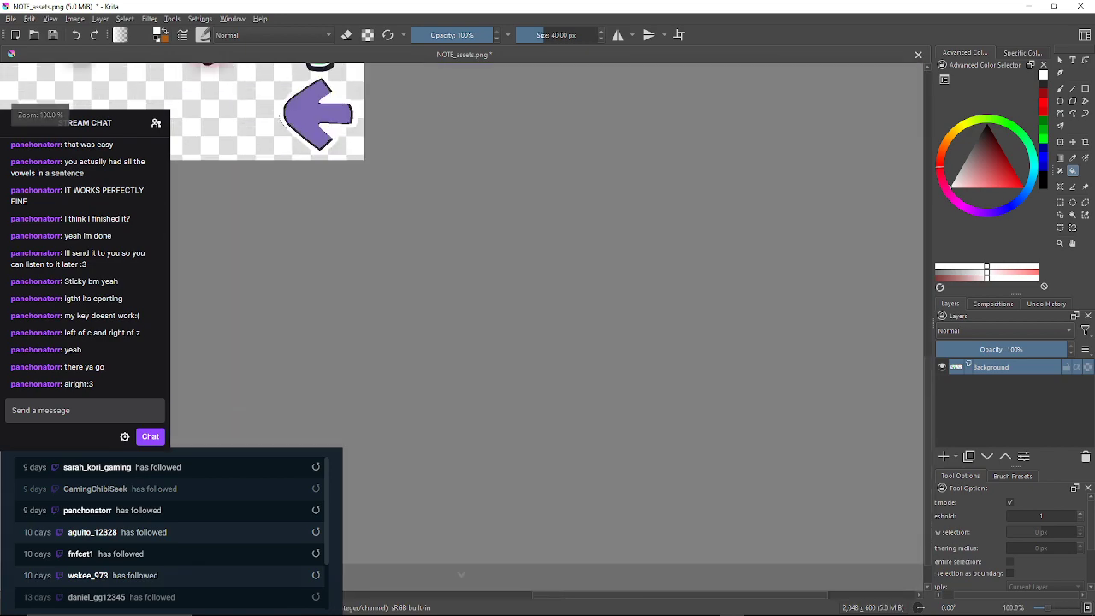
pyautogui.scroll(11, 291, 121)
pyautogui.moveTo(286, 139); pyautogui.dragTo(332, 321)
# Fill the remaining dark grey and following fringe pixels white further up-left along the arrowhead's lower-left edge
pyautogui.click(314, 219)
pyautogui.click(277, 182)
pyautogui.click(241, 146)
pyautogui.moveTo(241, 146); pyautogui.dragTo(314, 232)
pyautogui.click(277, 195)
pyautogui.click(241, 159)
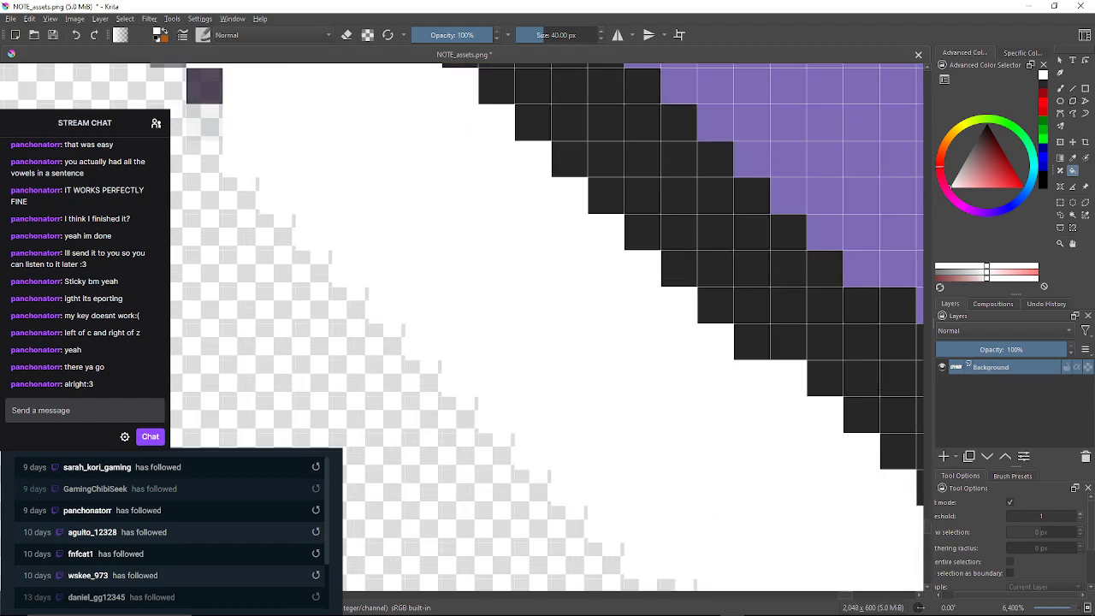
# Fill the dark purple and pale fringe pixels white further up-left along the arrowhead's lower-left edge
pyautogui.moveTo(226, 144); pyautogui.dragTo(338, 266)
pyautogui.click(316, 244)
pyautogui.click(317, 209)
pyautogui.click(278, 172)
pyautogui.moveTo(256, 147); pyautogui.dragTo(319, 225)
pyautogui.click(305, 213)
pyautogui.click(269, 141)
# Fill the next pairs of grey fringe pixels white where the lower-left edge steepens toward the arrow's tip
pyautogui.moveTo(261, 133); pyautogui.dragTo(320, 241)
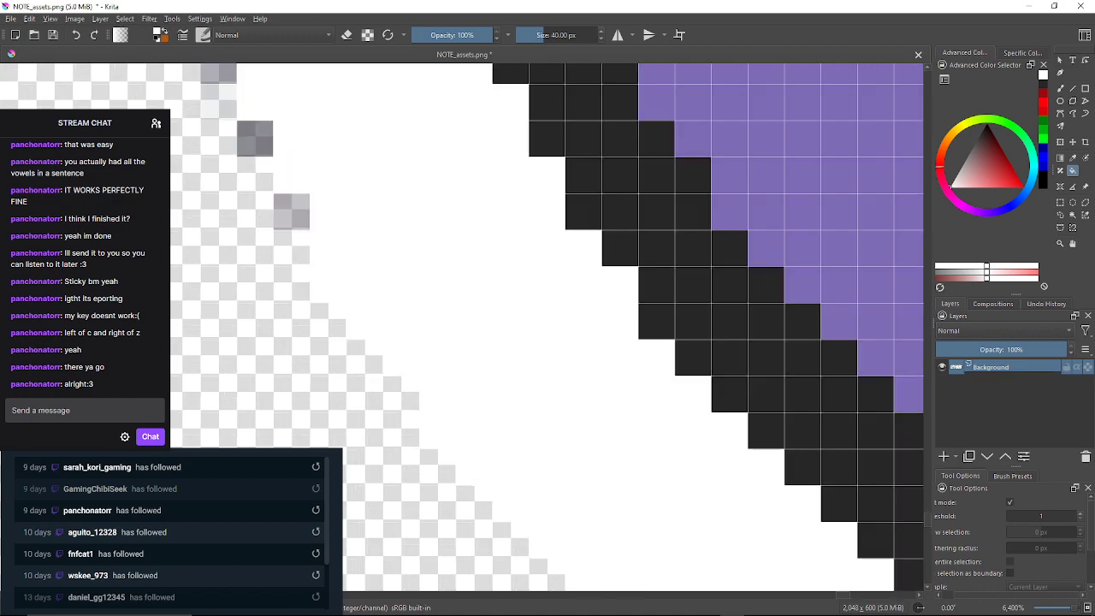
pyautogui.click(291, 212)
pyautogui.click(255, 139)
pyautogui.moveTo(244, 124); pyautogui.dragTo(428, 256)
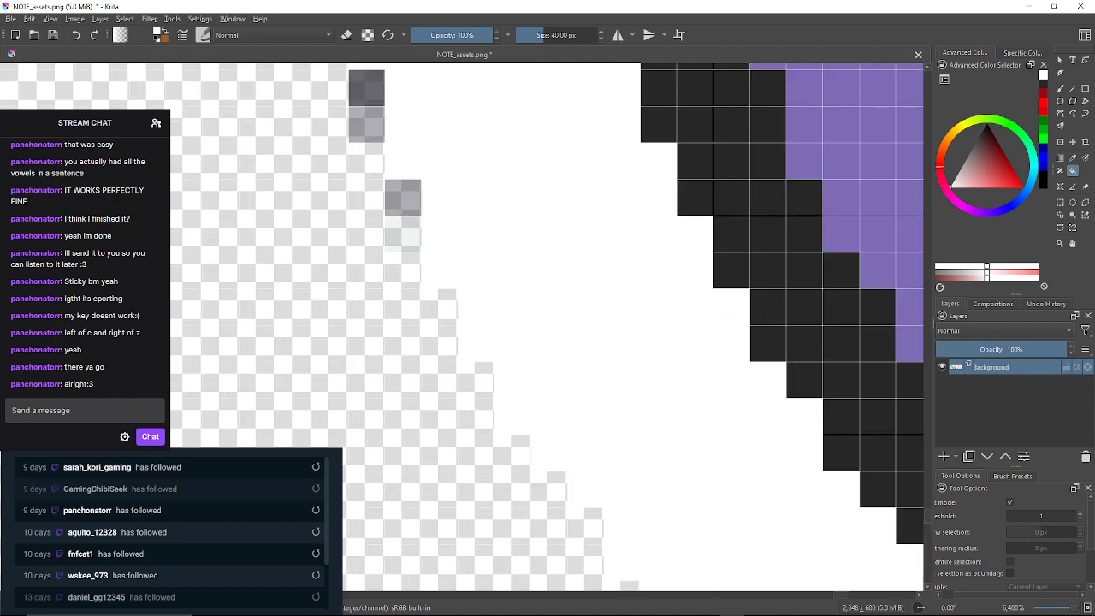
pyautogui.click(404, 234)
pyautogui.click(404, 196)
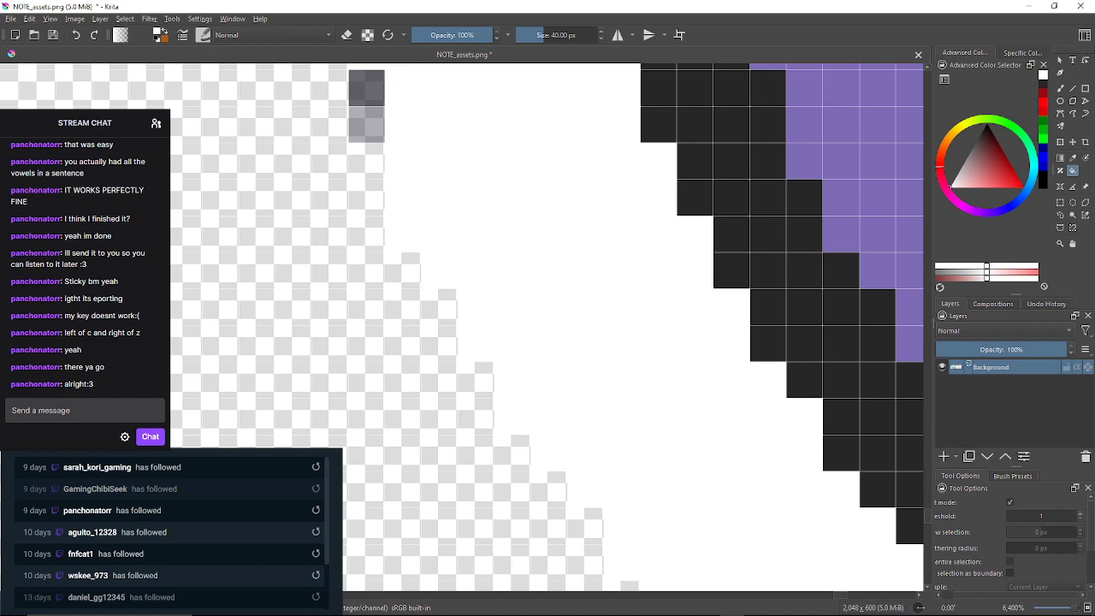
pyautogui.click(366, 125)
pyautogui.click(366, 89)
# Fill the remaining stacked dark purple and grey pixels white near the arrow's tip and review the whole arrow
pyautogui.moveTo(363, 85); pyautogui.dragTo(434, 247)
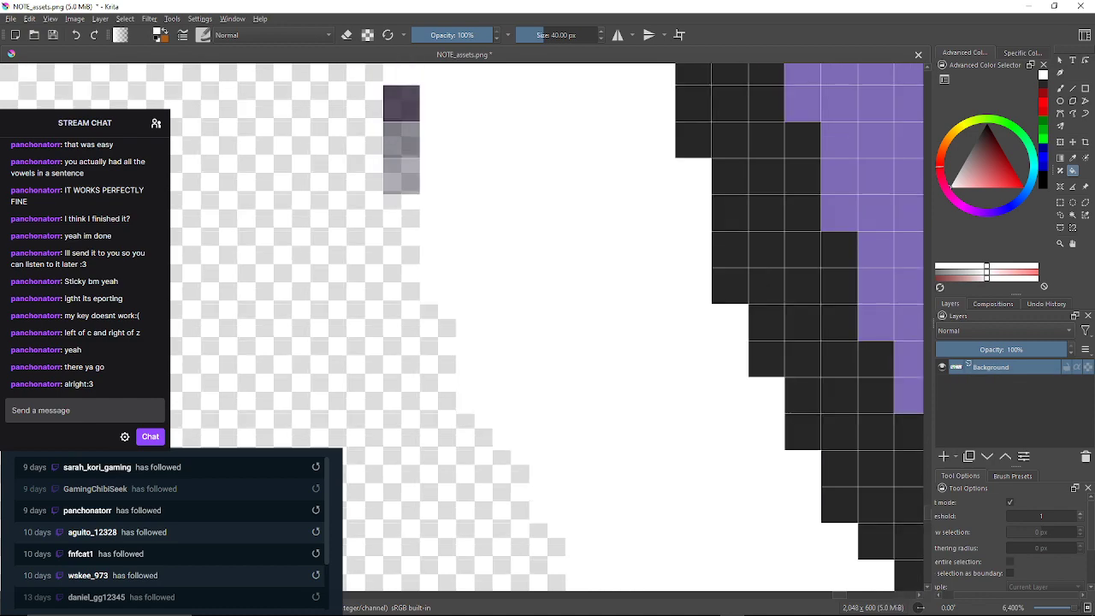
pyautogui.click(401, 177)
pyautogui.click(401, 104)
pyautogui.click(401, 139)
pyautogui.moveTo(401, 140); pyautogui.dragTo(469, 459)
pyautogui.moveTo(486, 313); pyautogui.dragTo(484, 460)
pyautogui.scroll(-9, 485, 458)
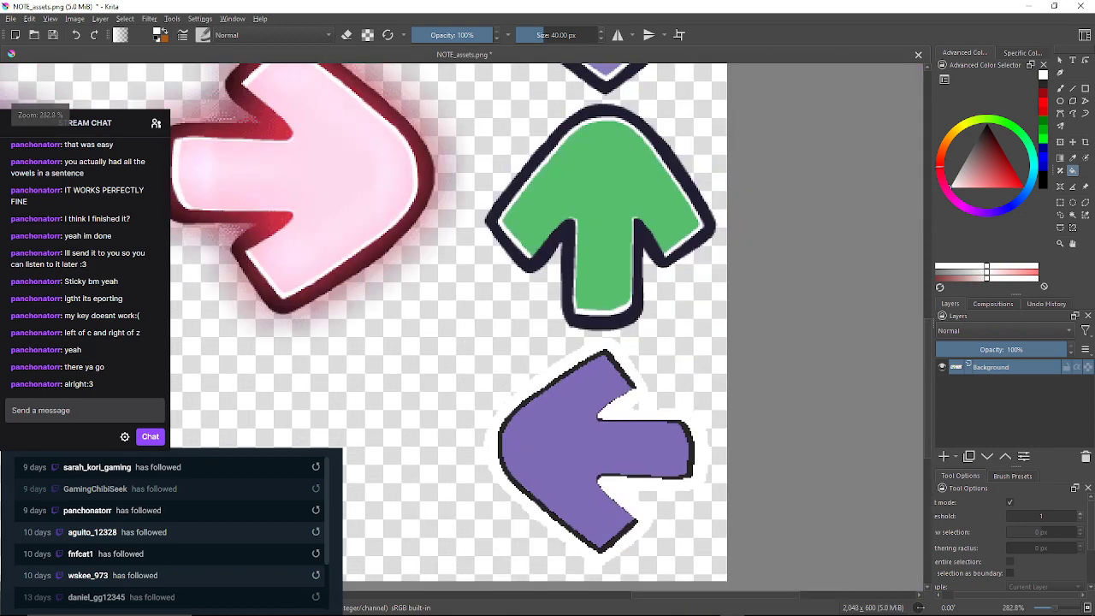
# Fill the arrow's purple body with black
pyautogui.scroll(4, 590, 471)
pyautogui.scroll(-2, 589, 472)
pyautogui.scroll(2, 589, 471)
pyautogui.scroll(1, 590, 472)
pyautogui.scroll(-1, 589, 471)
pyautogui.scroll(2, 589, 472)
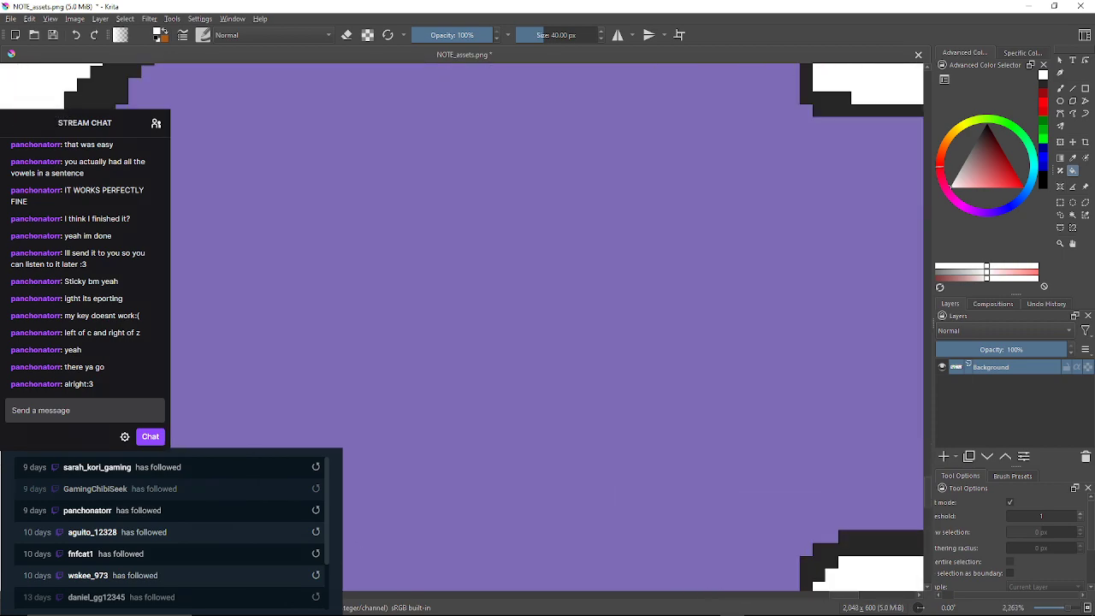
pyautogui.click(1043, 180)
pyautogui.click(585, 292)
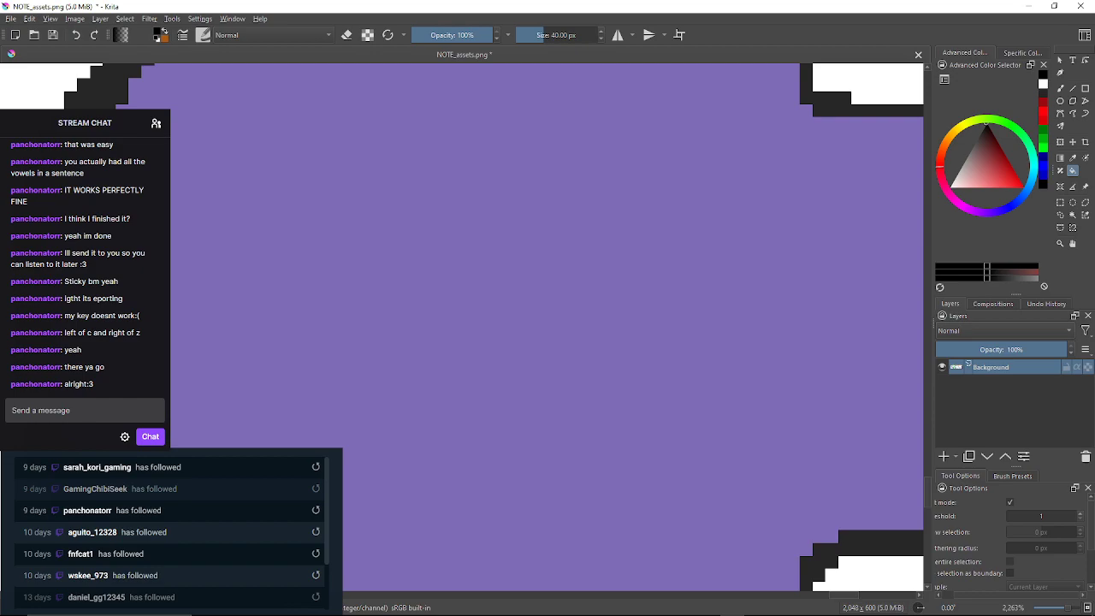
pyautogui.scroll(-5, 585, 293)
pyautogui.scroll(1, 580, 294)
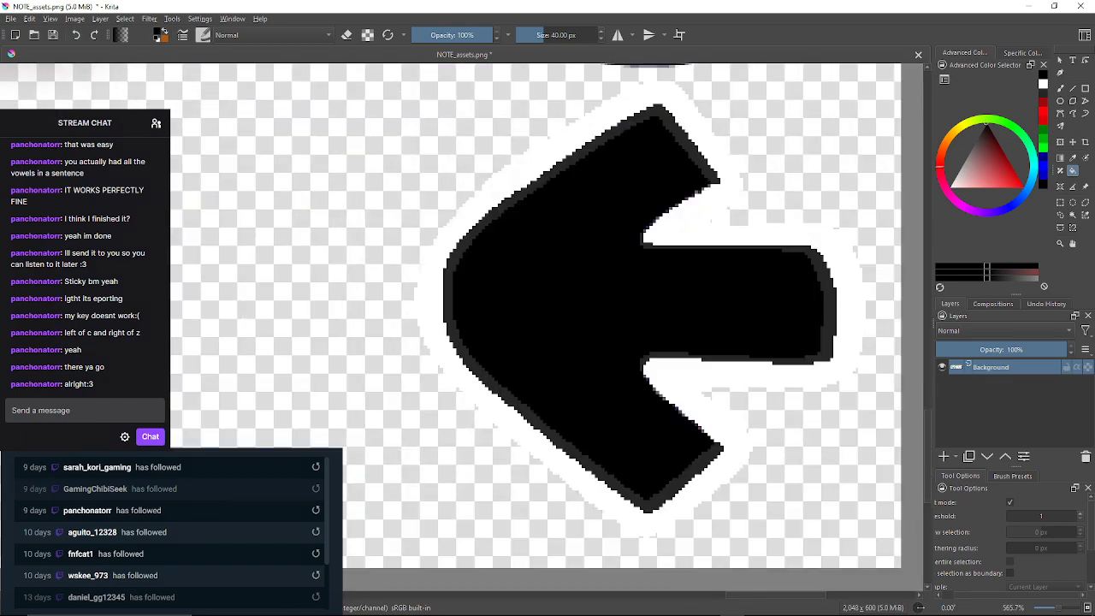
# Fill the leftover grey, purple and magenta pixels black along the outer part of the upper notch's edge
pyautogui.scroll(6, 680, 214)
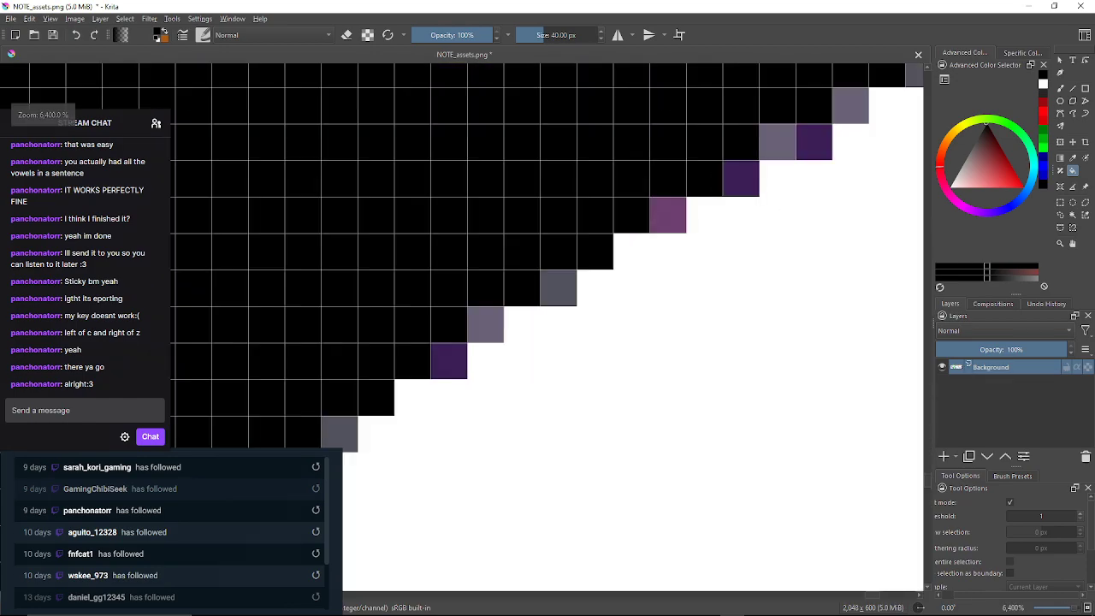
pyautogui.moveTo(680, 213); pyautogui.dragTo(400, 423)
pyautogui.click(642, 278)
pyautogui.click(570, 314)
pyautogui.click(532, 351)
pyautogui.click(497, 351)
pyautogui.moveTo(497, 352); pyautogui.dragTo(563, 297)
pyautogui.click(526, 333)
pyautogui.click(453, 369)
# Fill the next grey and dark purple pixels black, continuing inward along the upper notch's edge
pyautogui.moveTo(453, 369); pyautogui.dragTo(558, 235)
pyautogui.scroll(-1, 558, 234)
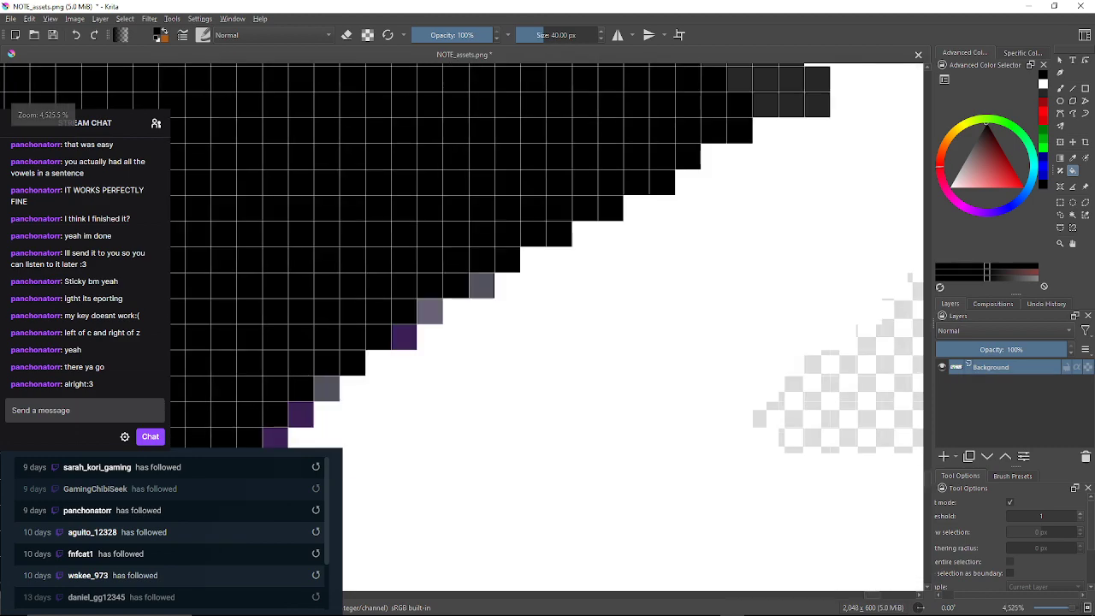
pyautogui.scroll(1, 477, 292)
pyautogui.click(482, 283)
pyautogui.click(410, 320)
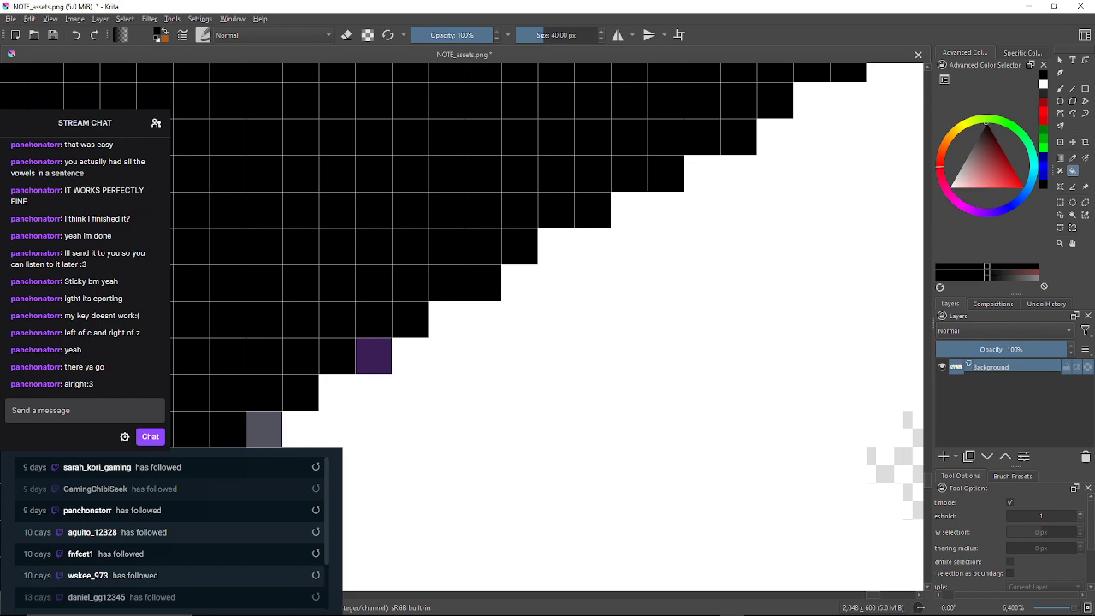
pyautogui.click(374, 356)
# Fill the last grey and dark purple pixels black at the inner corner of the upper notch
pyautogui.moveTo(374, 356); pyautogui.dragTo(589, 184)
pyautogui.click(480, 257)
pyautogui.click(442, 293)
pyautogui.click(406, 329)
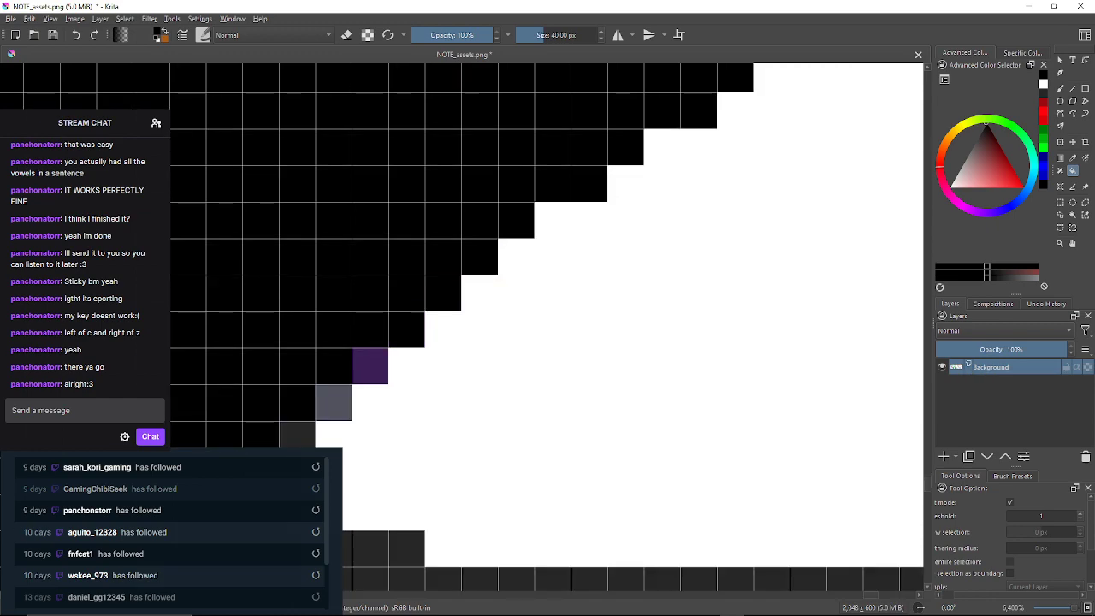
pyautogui.click(369, 366)
pyautogui.scroll(-4, 462, 290)
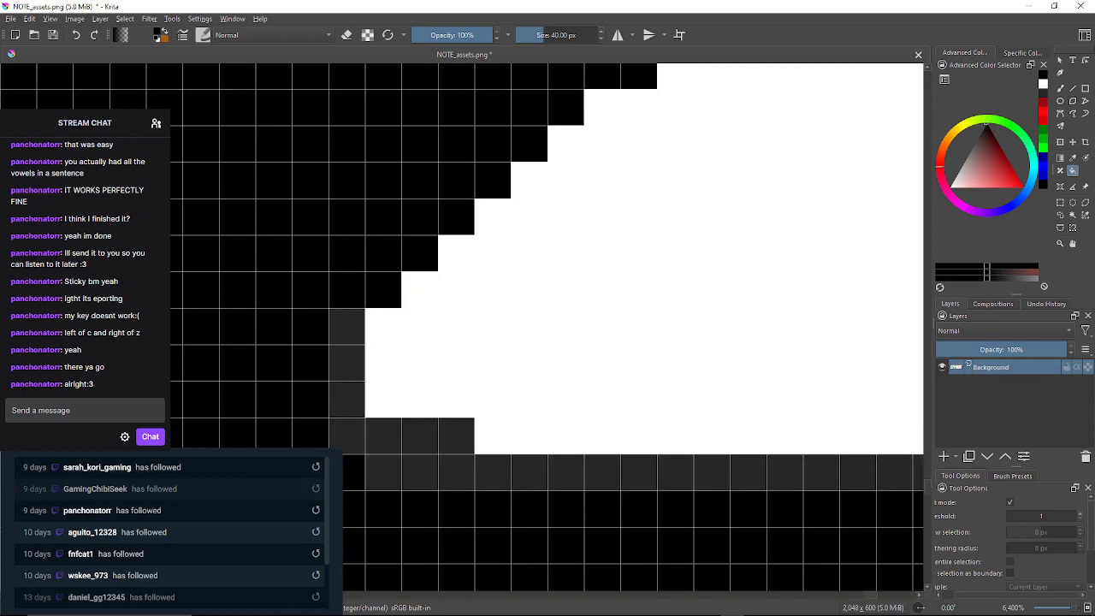
pyautogui.scroll(-4, 462, 325)
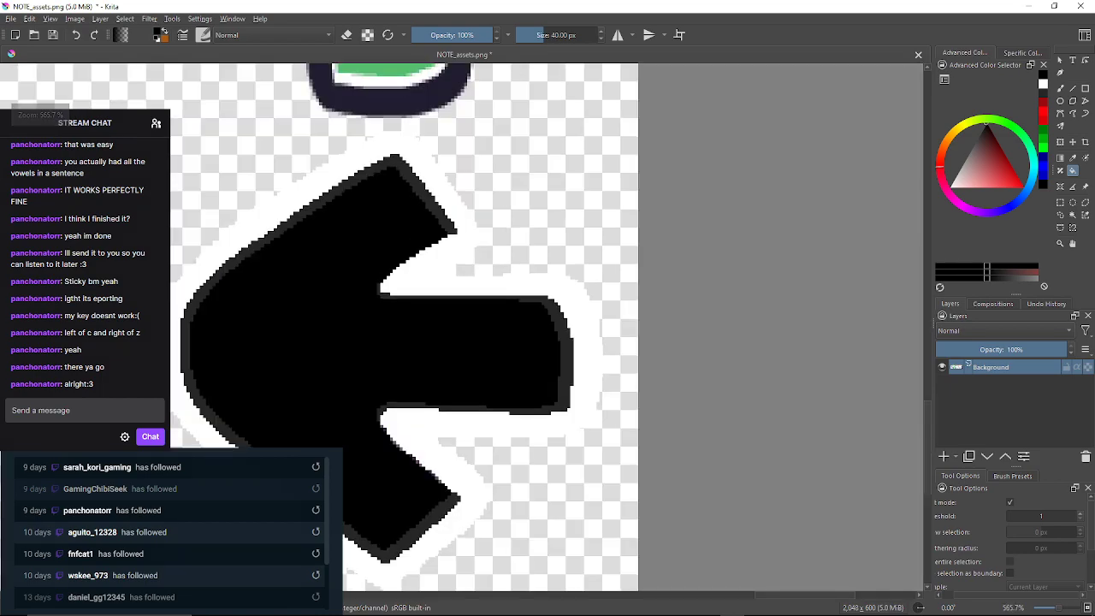
# Fill the leftover purple and grey pixels black along the inner part of the lower notch's edge
pyautogui.scroll(1, 462, 325)
pyautogui.scroll(4, 462, 325)
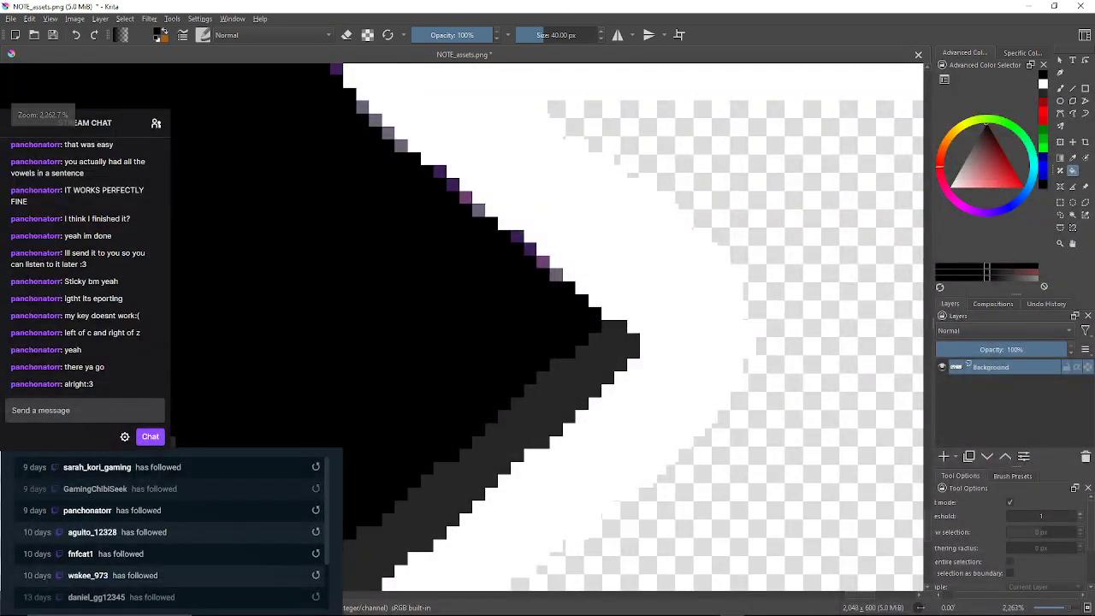
pyautogui.click(357, 271)
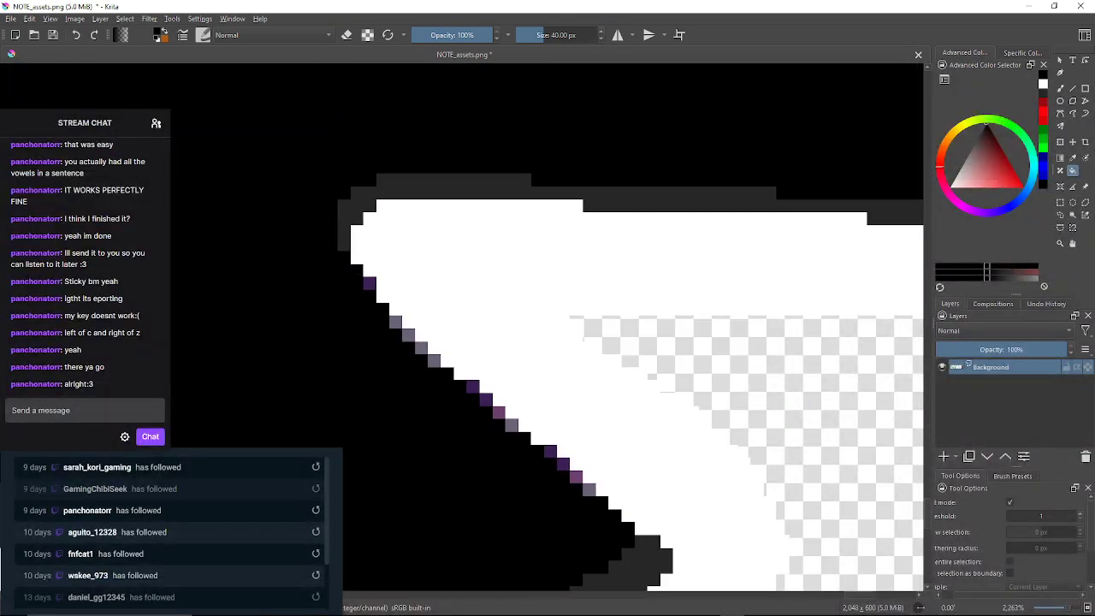
pyautogui.click(395, 322)
pyautogui.scroll(3, 411, 338)
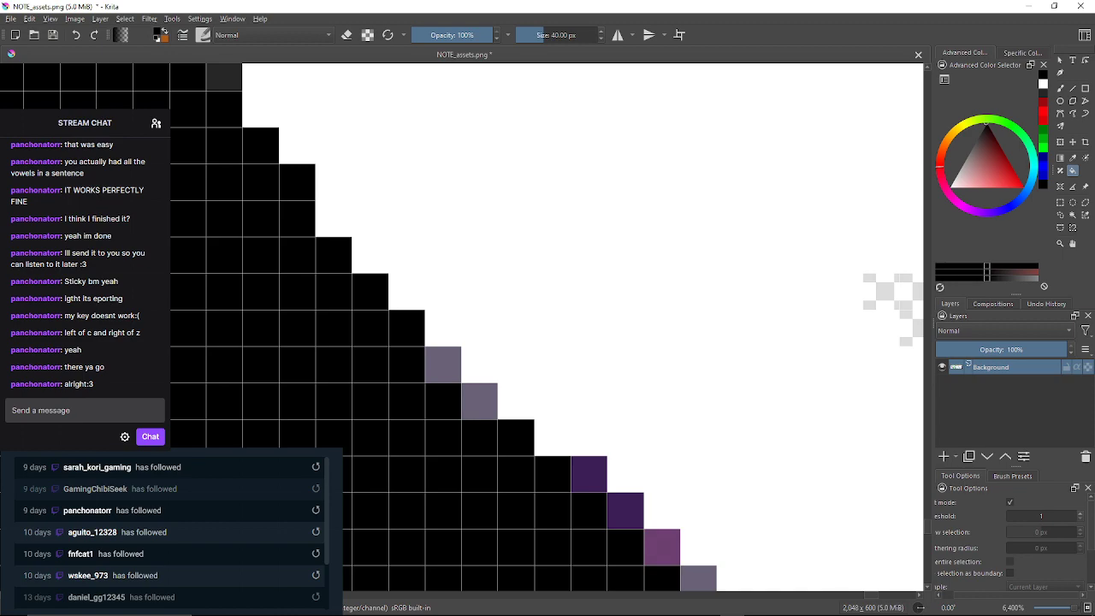
pyautogui.moveTo(410, 325); pyautogui.dragTo(355, 246)
pyautogui.click(387, 286)
pyautogui.click(424, 323)
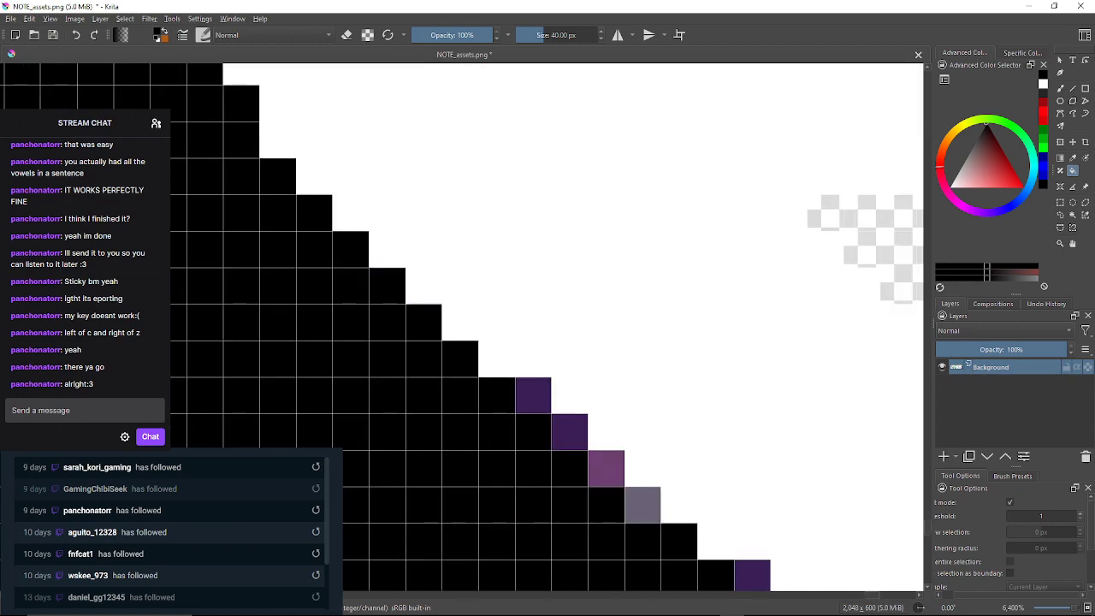
# Fill the two dark purple pixels and the magenta and grey pixels below them black midway along the lower notch's edge
pyautogui.moveTo(454, 350); pyautogui.dragTo(346, 254)
pyautogui.click(426, 297)
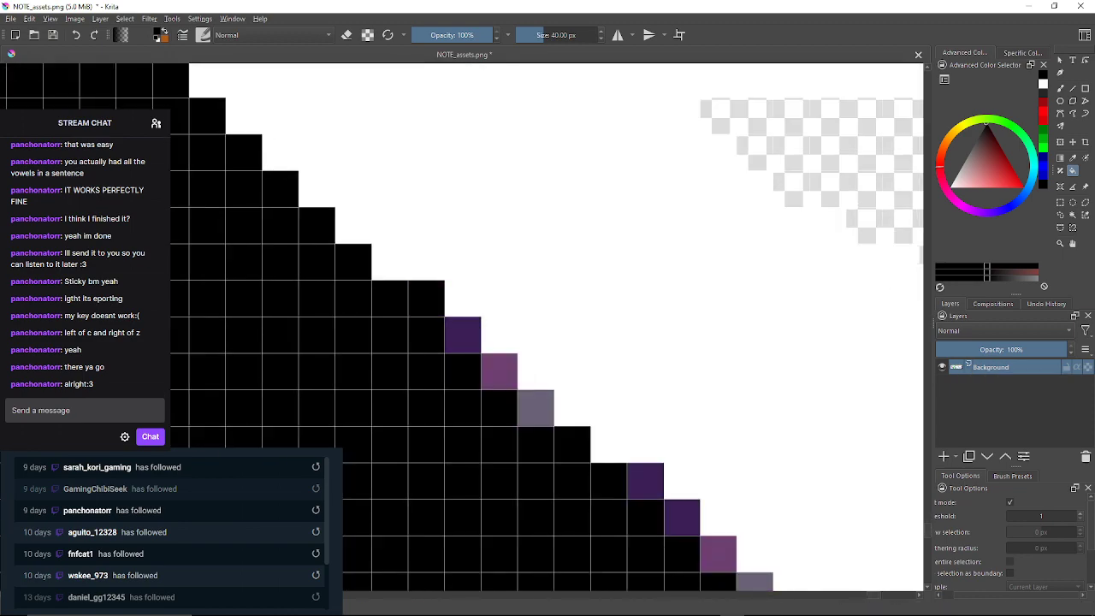
pyautogui.click(462, 335)
pyautogui.click(499, 372)
pyautogui.click(535, 407)
# Fill the remaining dark purple, magenta and grey pixels black near the lower barb's outer corner
pyautogui.moveTo(536, 407); pyautogui.dragTo(326, 271)
pyautogui.click(435, 344)
pyautogui.click(472, 382)
pyautogui.click(508, 417)
# Review the whole sprite sheet with the recoloured black arrow among the other arrows
pyautogui.press('-')
pyautogui.press('-')
pyautogui.press('-')
pyautogui.press('-')
pyautogui.press('-')
pyautogui.press('-')
pyautogui.press('-')
pyautogui.press('-')
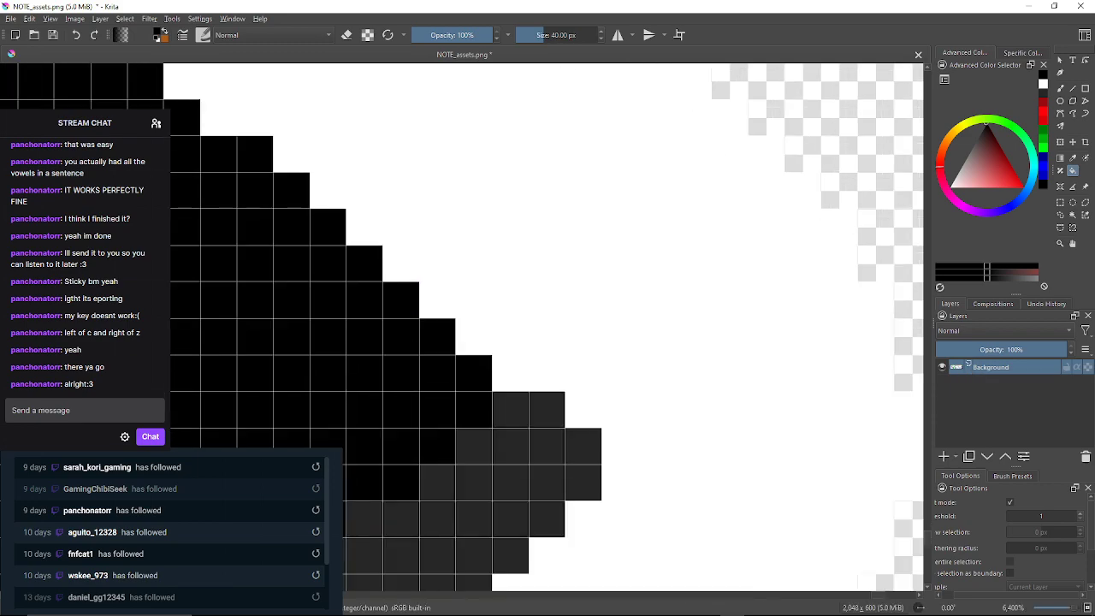
pyautogui.press('-')
pyautogui.press('-')
pyautogui.press('-')
pyautogui.press('-')
pyautogui.press('-')
pyautogui.press('-')
pyautogui.press('-')
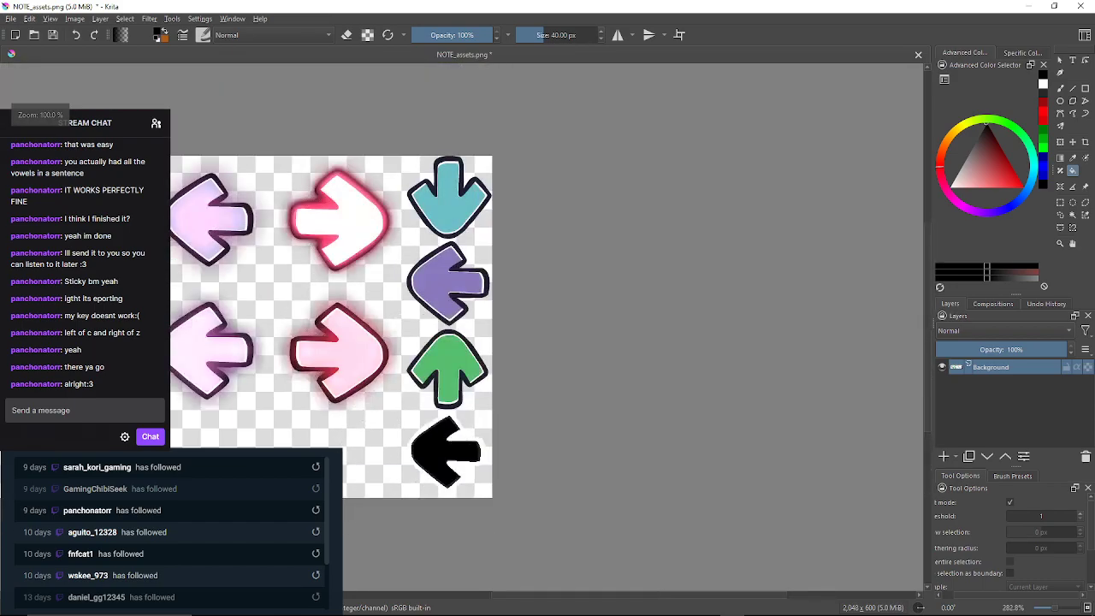
pyautogui.moveTo(508, 418); pyautogui.dragTo(584, 394)
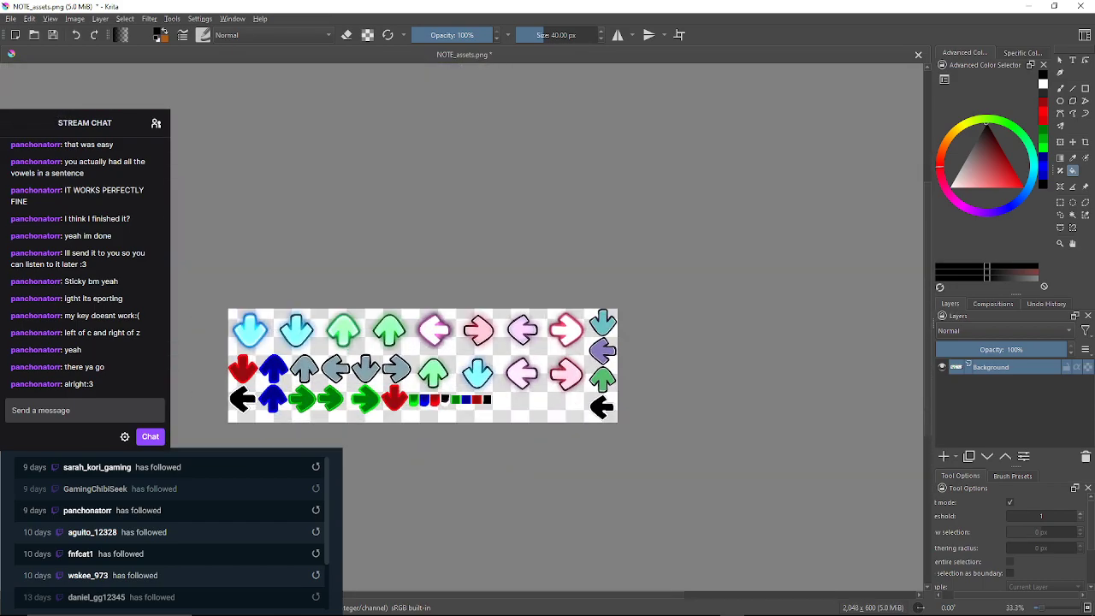
pyautogui.press('+')
pyautogui.press('+')
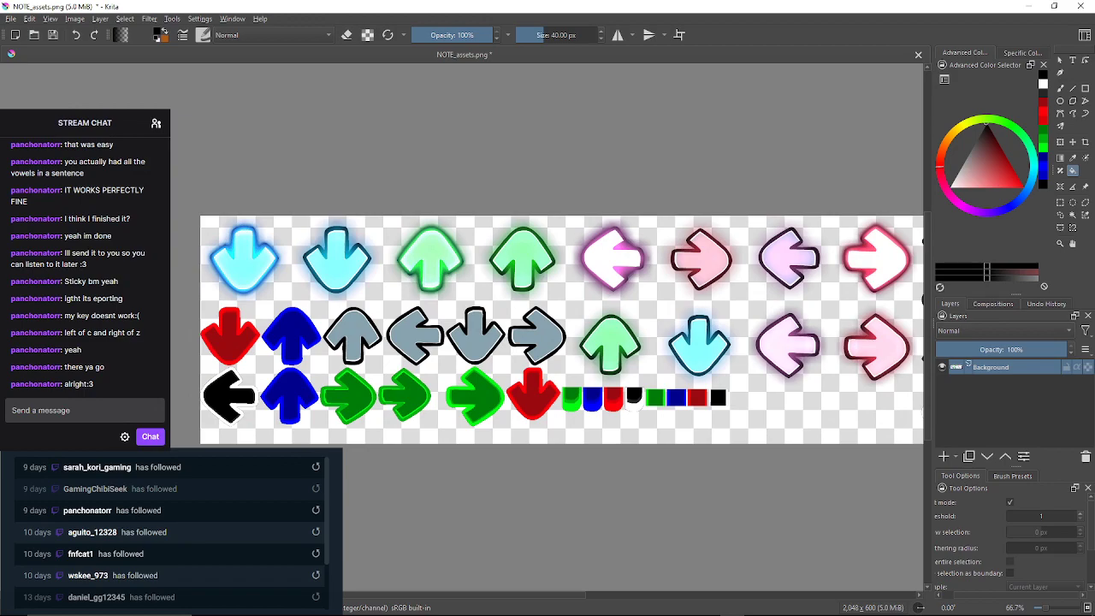
pyautogui.moveTo(664, 356); pyautogui.dragTo(532, 358)
# Examine the glowing arrows and the column of solid arrows more closely
pyautogui.scroll(2, 532, 359)
pyautogui.scroll(3, 463, 356)
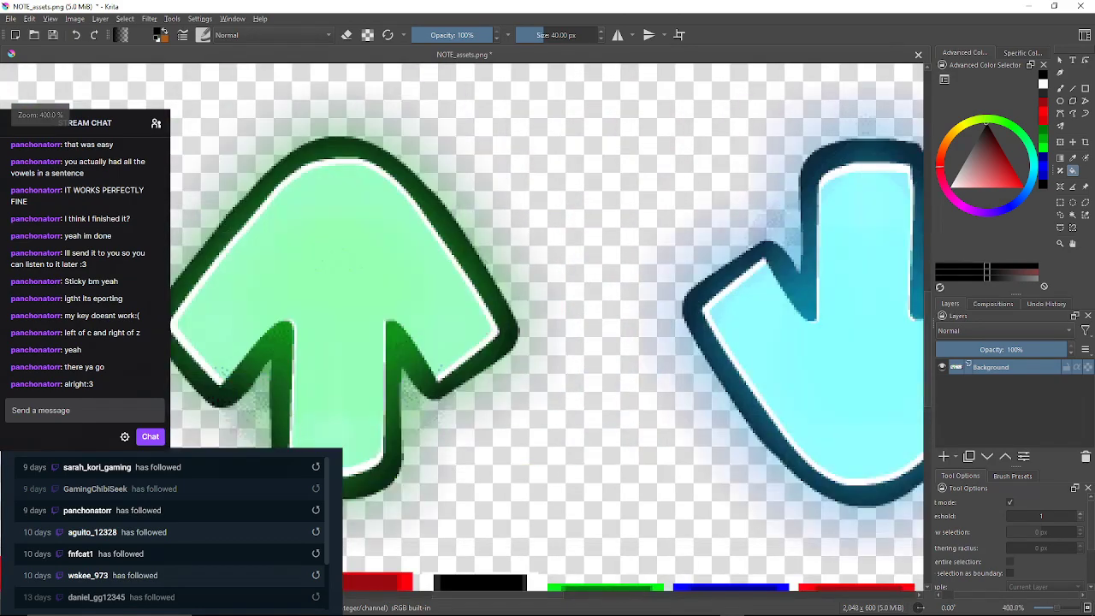
pyautogui.scroll(-2, 463, 355)
pyautogui.moveTo(457, 350)
pyautogui.mouseDown()
pyautogui.moveTo(517, 361)
pyautogui.moveTo(797, 474)
pyautogui.moveTo(618, 384)
pyautogui.moveTo(442, 352)
pyautogui.mouseUp()
pyautogui.scroll(3, 515, 360)
pyautogui.scroll(-6, 803, 438)
pyautogui.scroll(2, 744, 351)
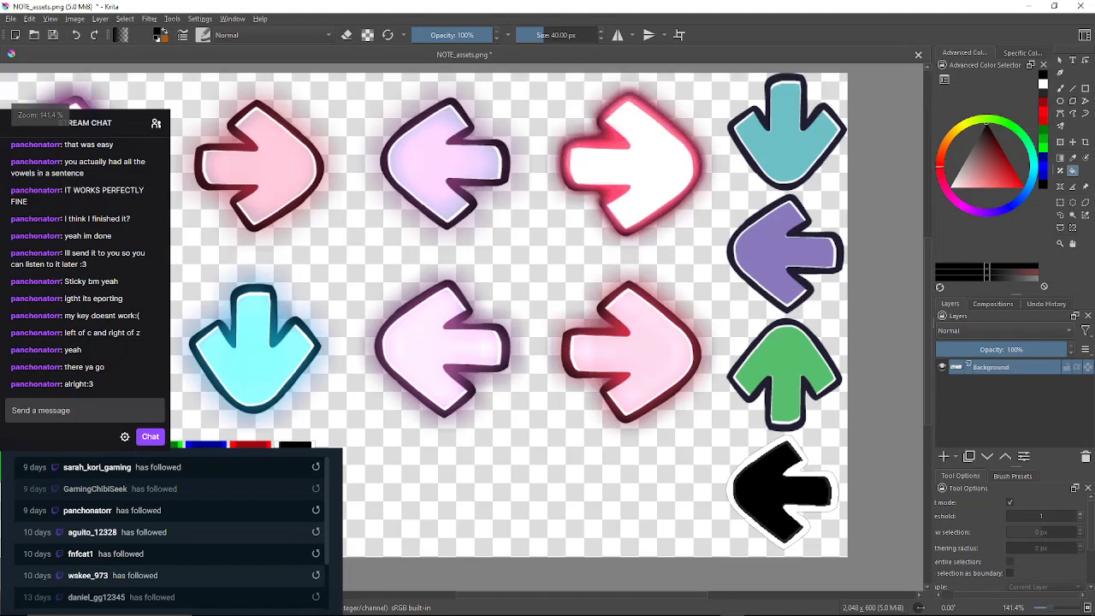
pyautogui.scroll(-5, 740, 376)
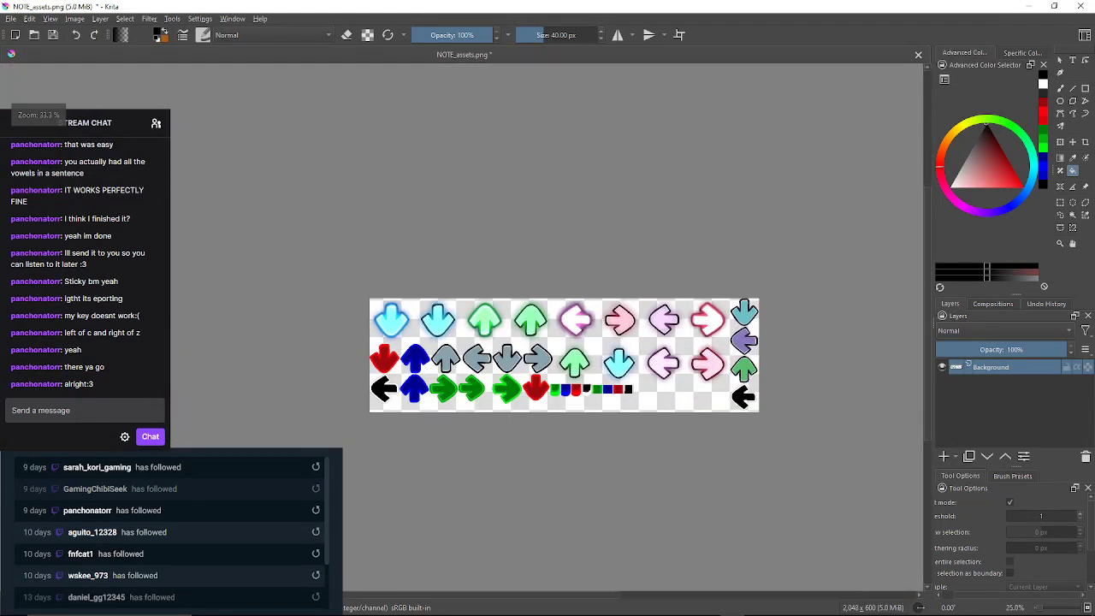
pyautogui.scroll(2, 796, 377)
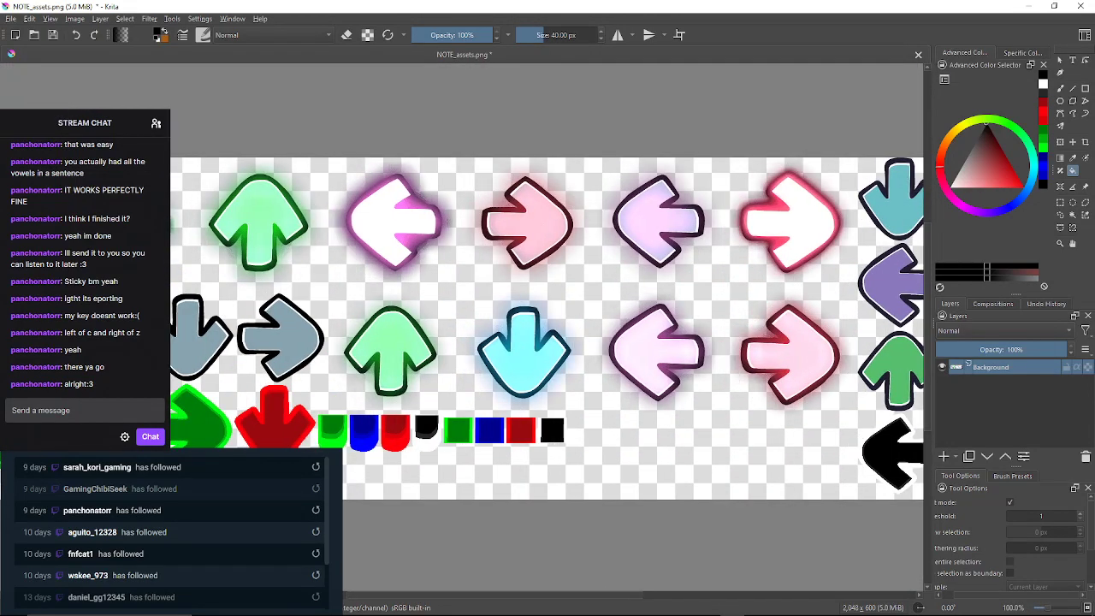
pyautogui.scroll(-1, 796, 376)
pyautogui.scroll(-1, 796, 376)
pyautogui.scroll(-1, 796, 377)
pyautogui.scroll(3, 795, 376)
pyautogui.scroll(-1, 795, 376)
pyautogui.moveTo(796, 376); pyautogui.dragTo(839, 375)
pyautogui.scroll(3, 855, 368)
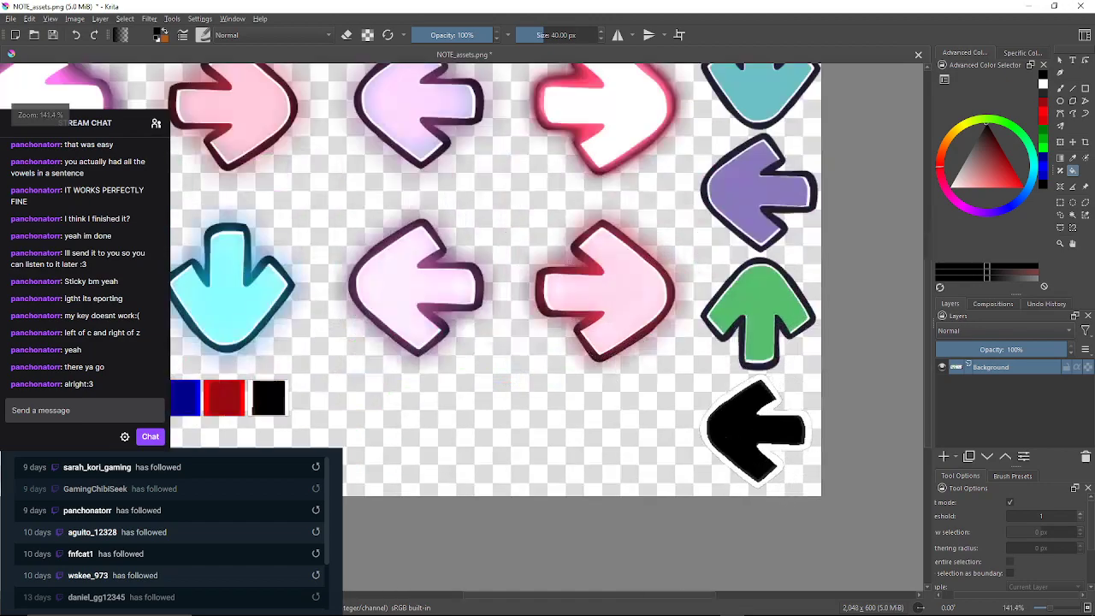
pyautogui.scroll(-2, 497, 280)
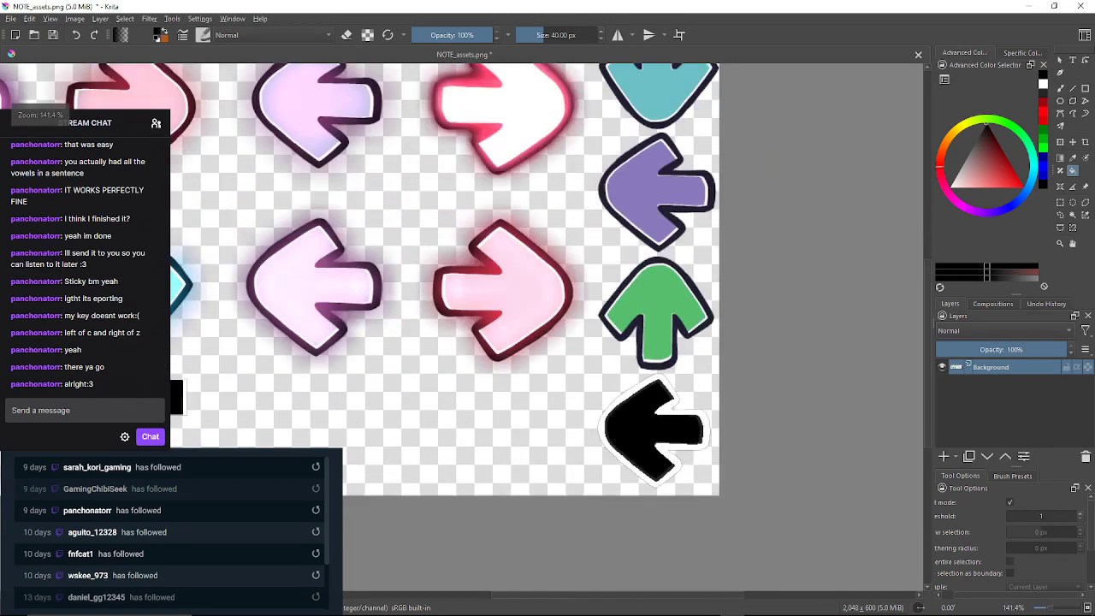
pyautogui.scroll(-2, 689, 363)
pyautogui.scroll(6, 691, 358)
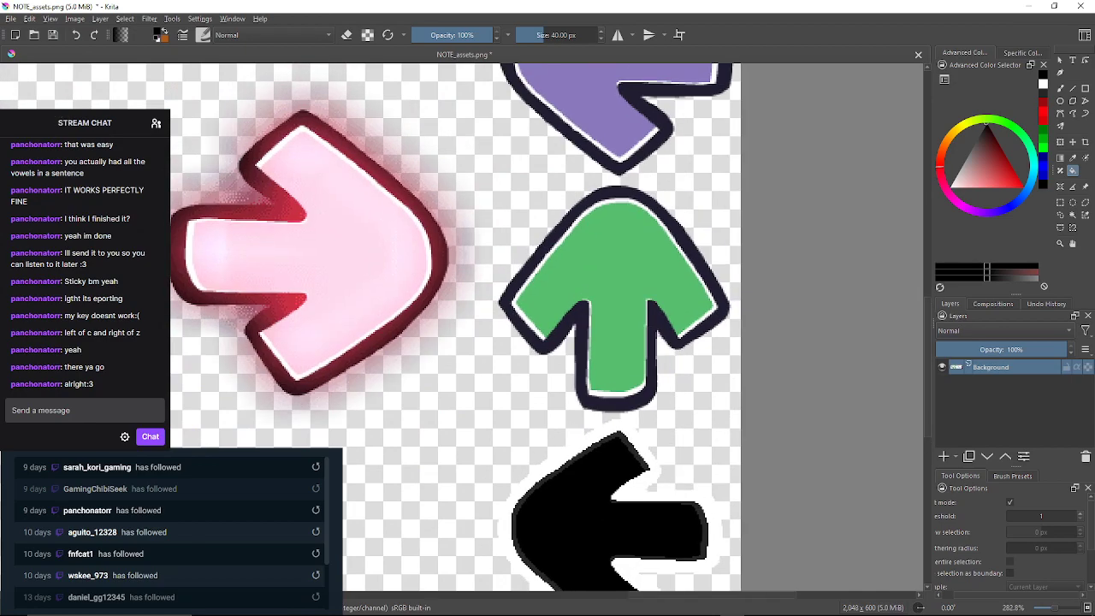
# Choose dark blue as the fill colour and set the fill threshold to 58
pyautogui.click(1043, 167)
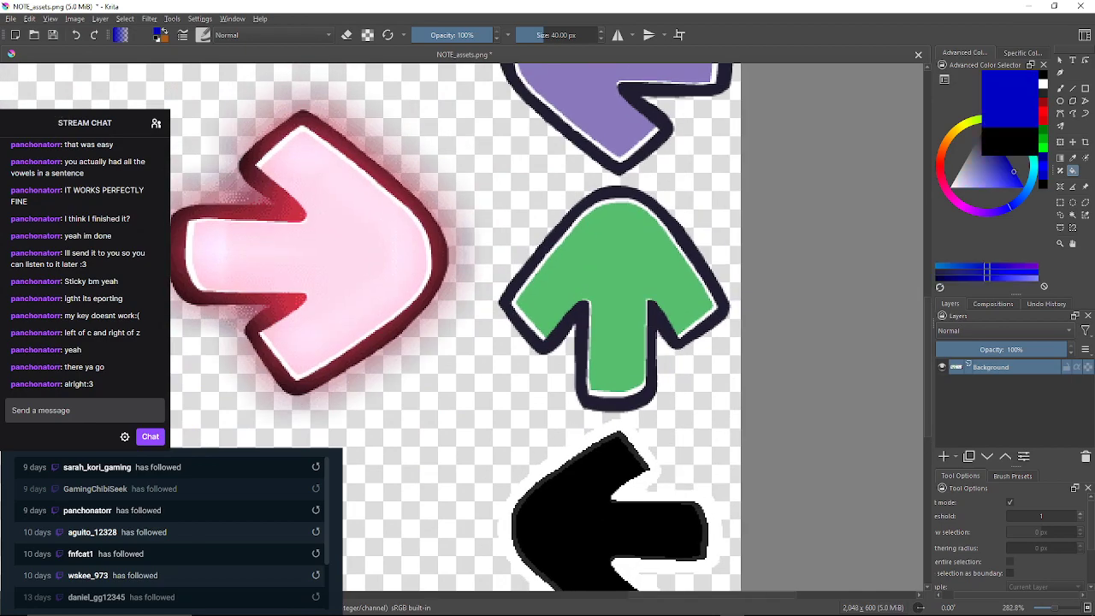
pyautogui.scroll(3, 616, 325)
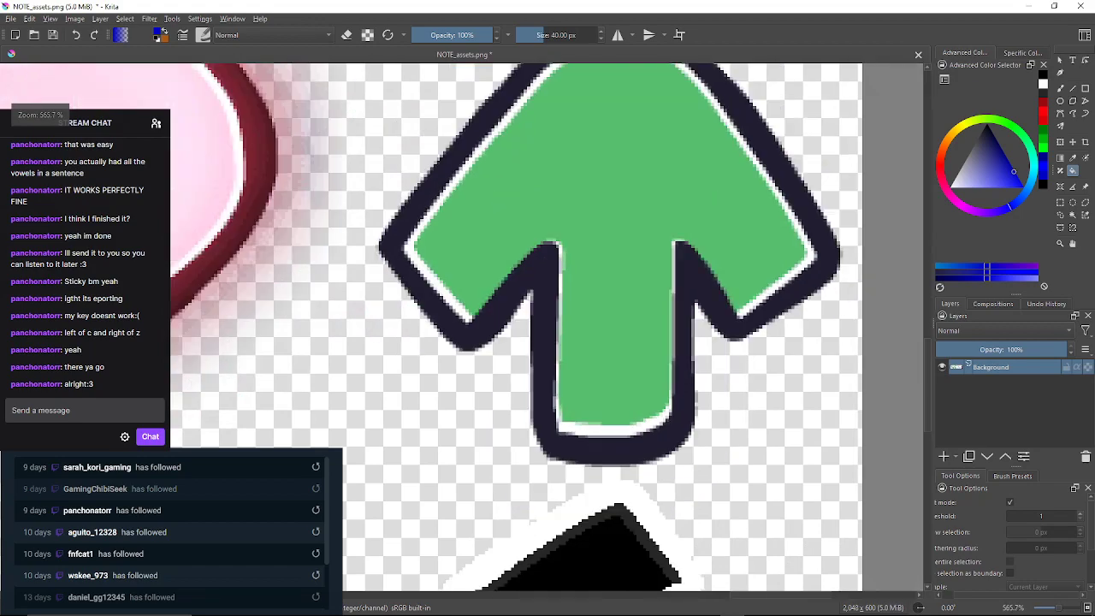
pyautogui.click(1047, 515)
pyautogui.moveTo(154, 609)
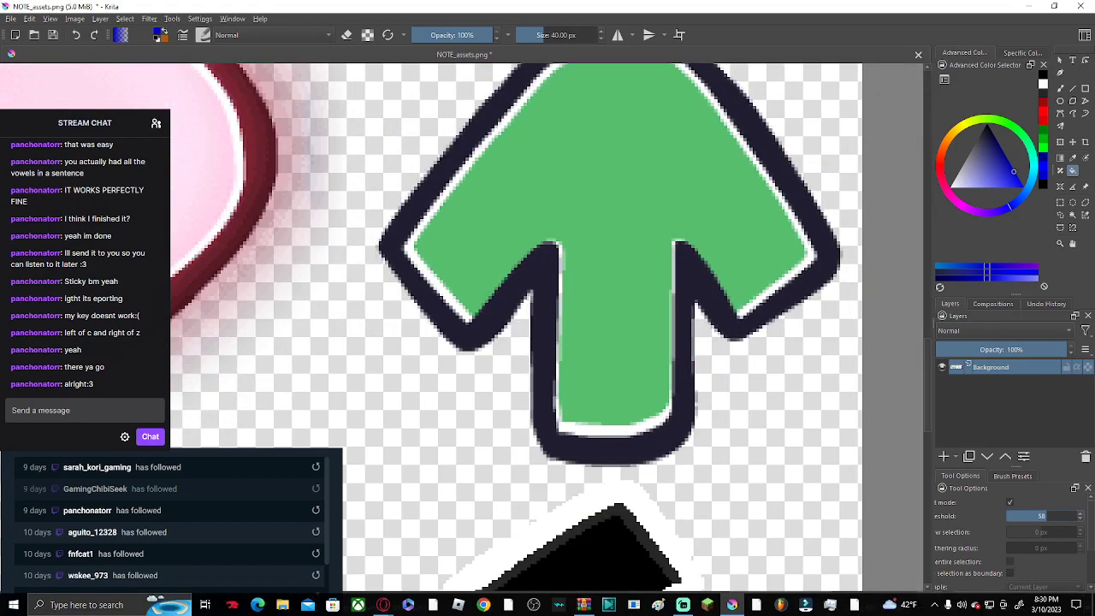
# Try filling the white line around the green arrow's stem with dark blue, and undo the fill
pyautogui.click(560, 359)
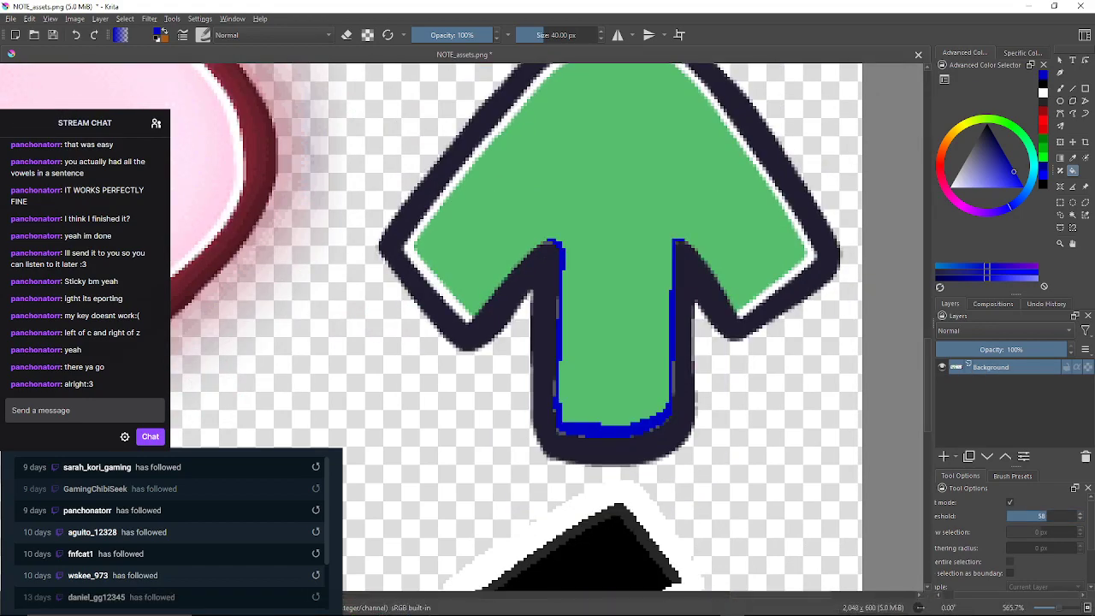
pyautogui.hotkey('ctrl', 'z')
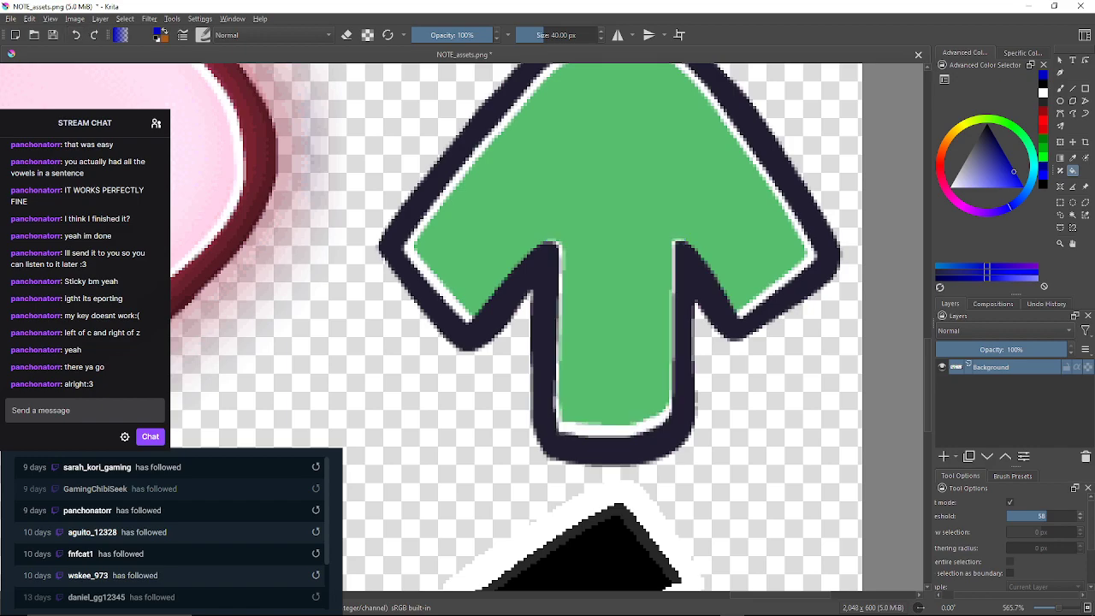
# Try filling the white line inside the green arrow with dark blue at thresholds 62 and 60, undoing each fill
pyautogui.scroll(3, 1042, 515)
pyautogui.click(612, 257)
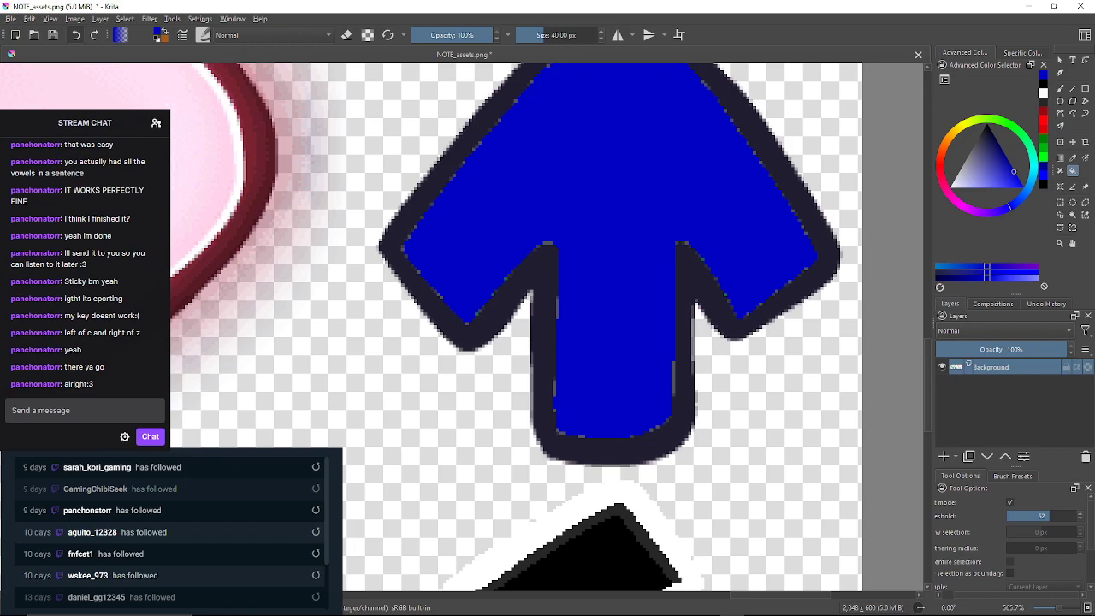
pyautogui.hotkey('ctrl', 'z')
pyautogui.scroll(-2, 1042, 515)
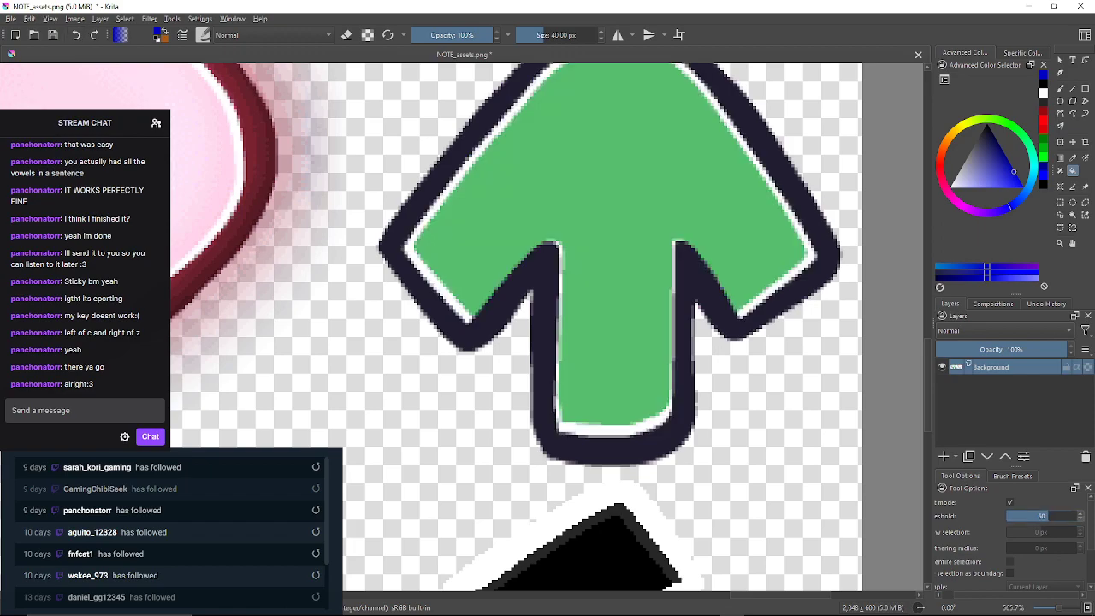
pyautogui.click(620, 430)
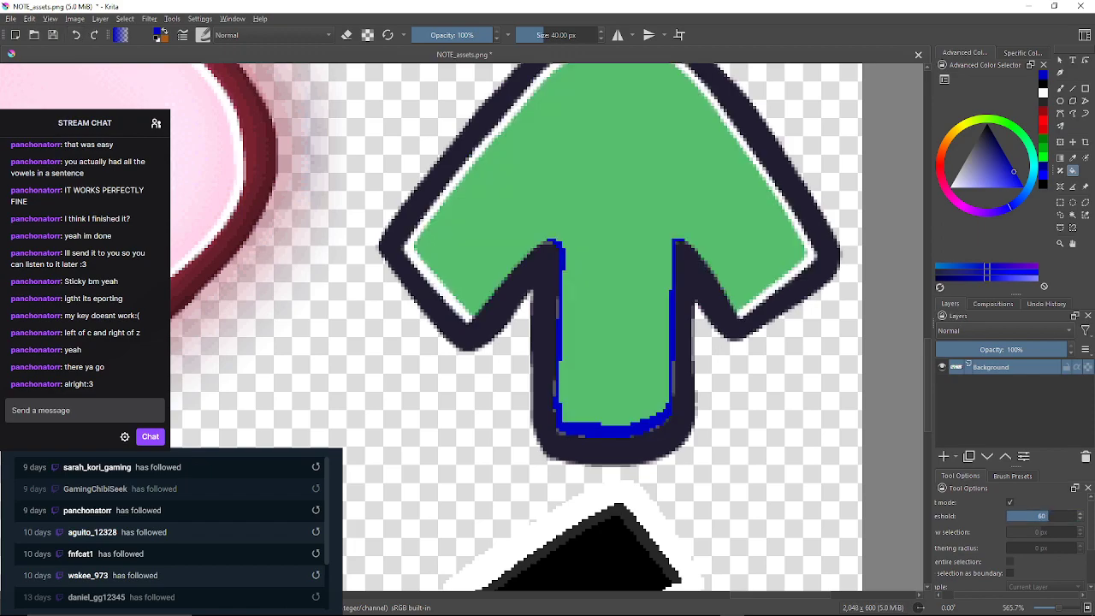
pyautogui.hotkey('ctrl', 'z')
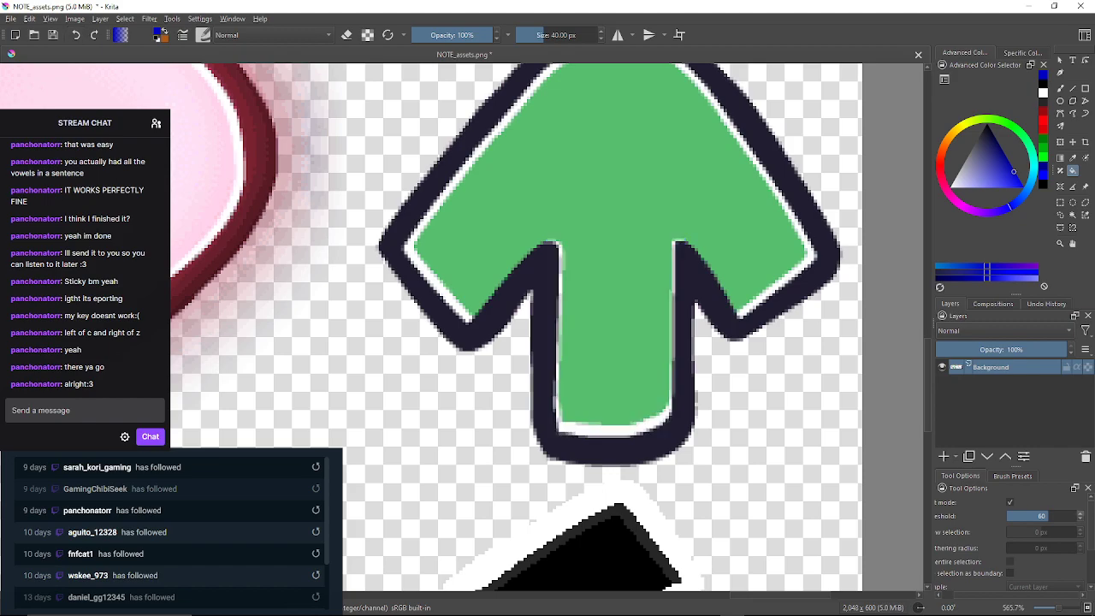
# Test the dark blue fill on the green arrow at thresholds 61 and 62, undoing both fills
pyautogui.hotkey('ctrl', 'shift', 'z')
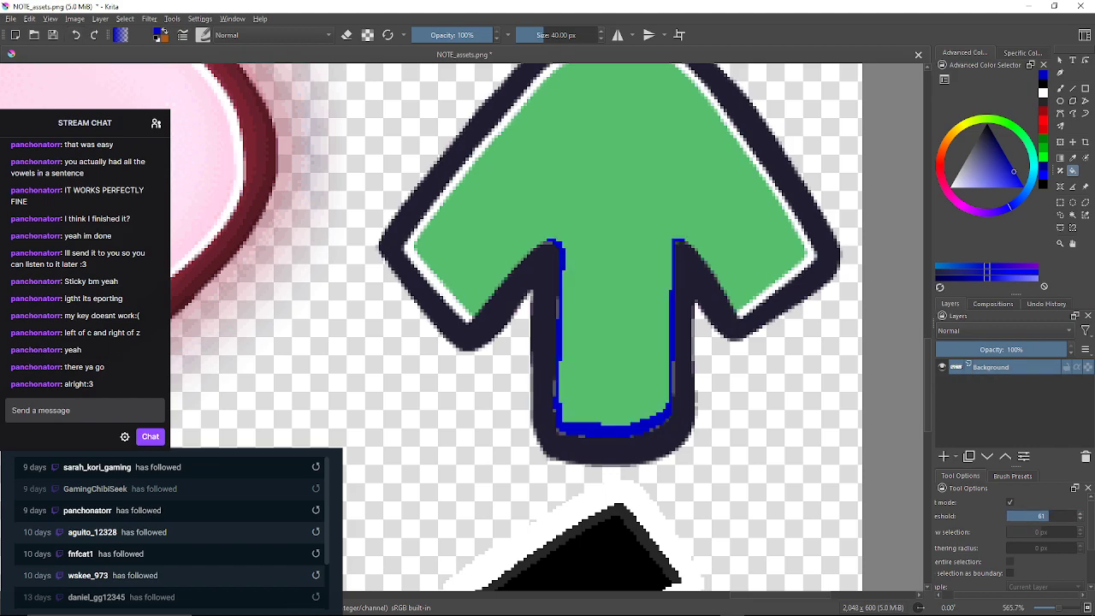
pyautogui.hotkey('ctrl', 'z')
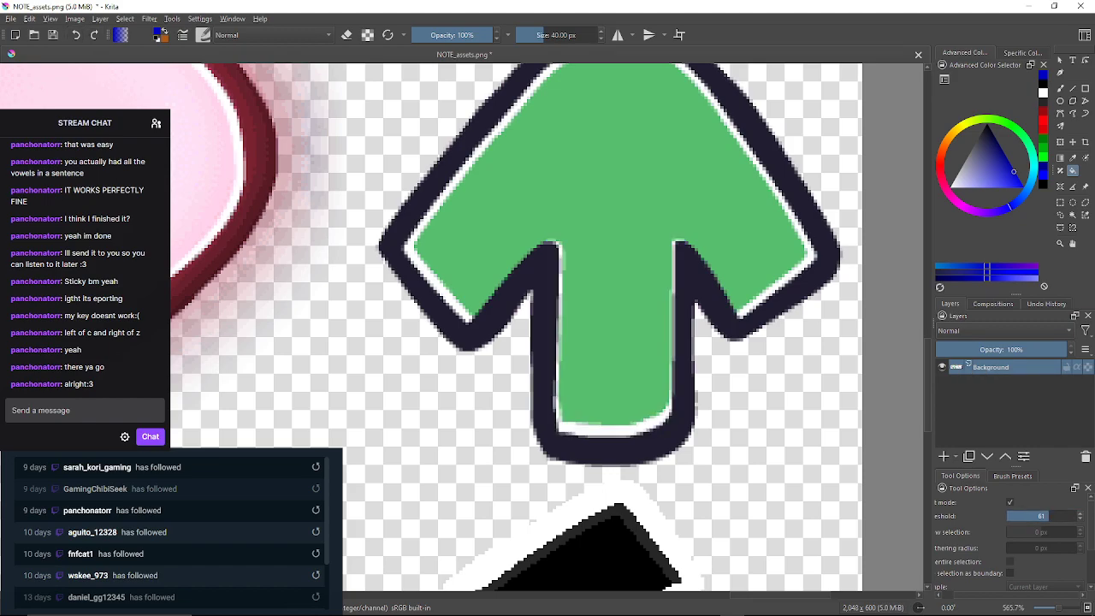
pyautogui.click(1080, 513)
pyautogui.hotkey('ctrl', 'shift', 'z')
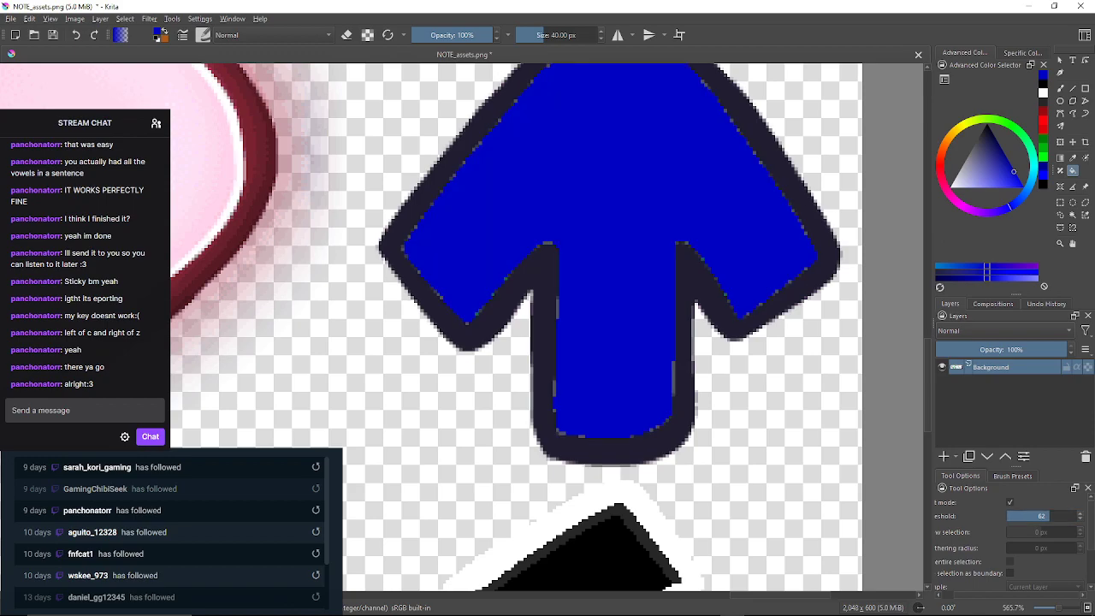
pyautogui.hotkey('ctrl', 'z')
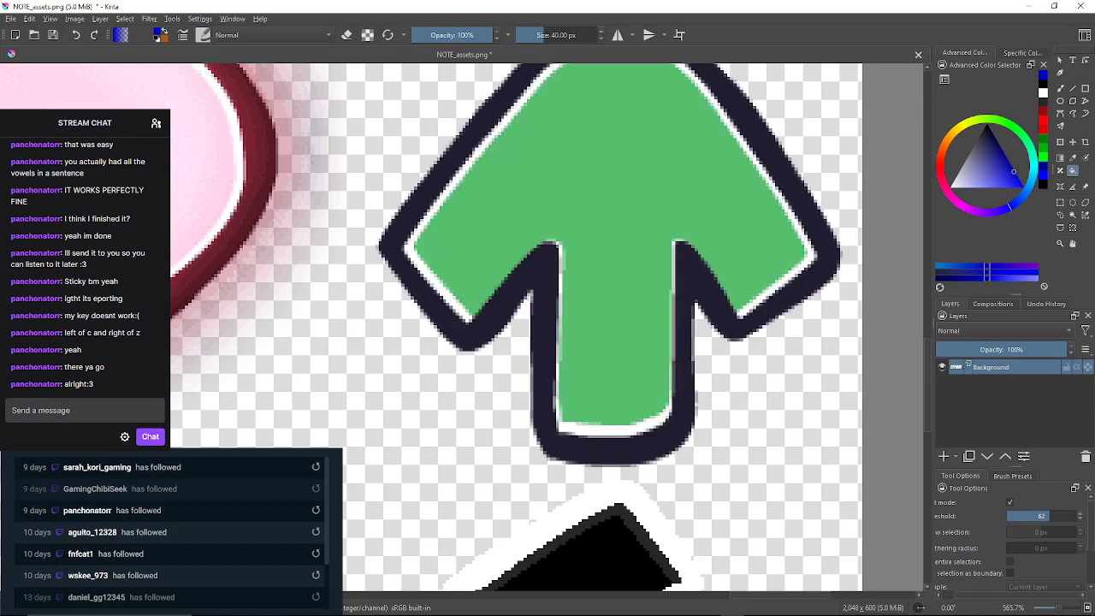
# Set the fill threshold to 61 and fill the white lines around the green arrow's stem and head with dark blue
pyautogui.click(1080, 519)
pyautogui.click(613, 429)
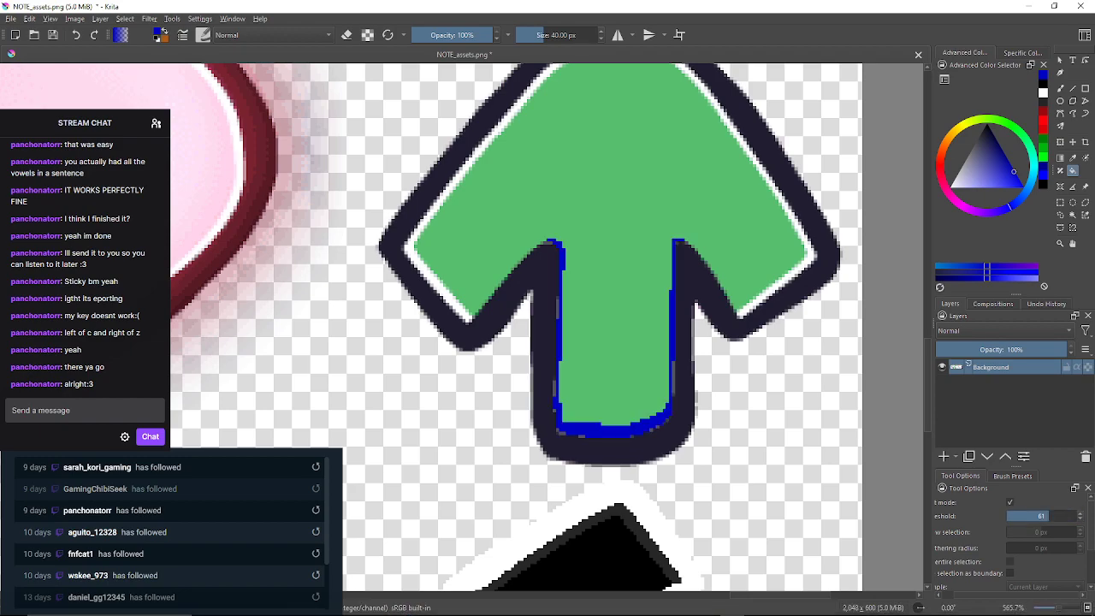
pyautogui.click(439, 285)
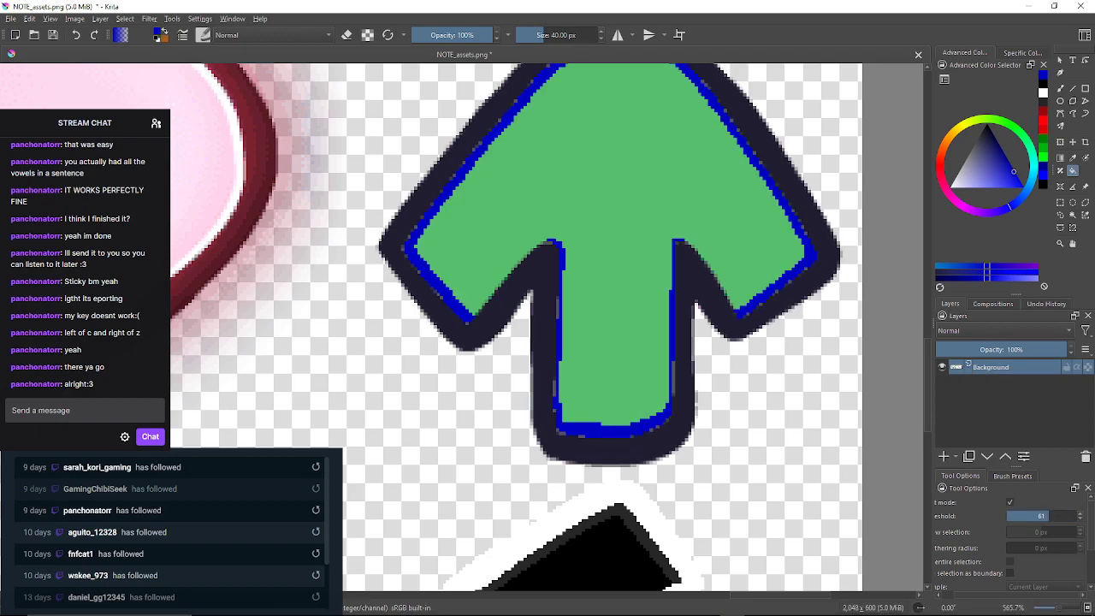
# Set the fill threshold to 1 and fill the grey pixels at the inner corner left of the stem with dark blue
pyautogui.write('25')
pyautogui.press('Return')
pyautogui.moveTo(552, 248); pyautogui.dragTo(575, 421)
pyautogui.scroll(7, 575, 421)
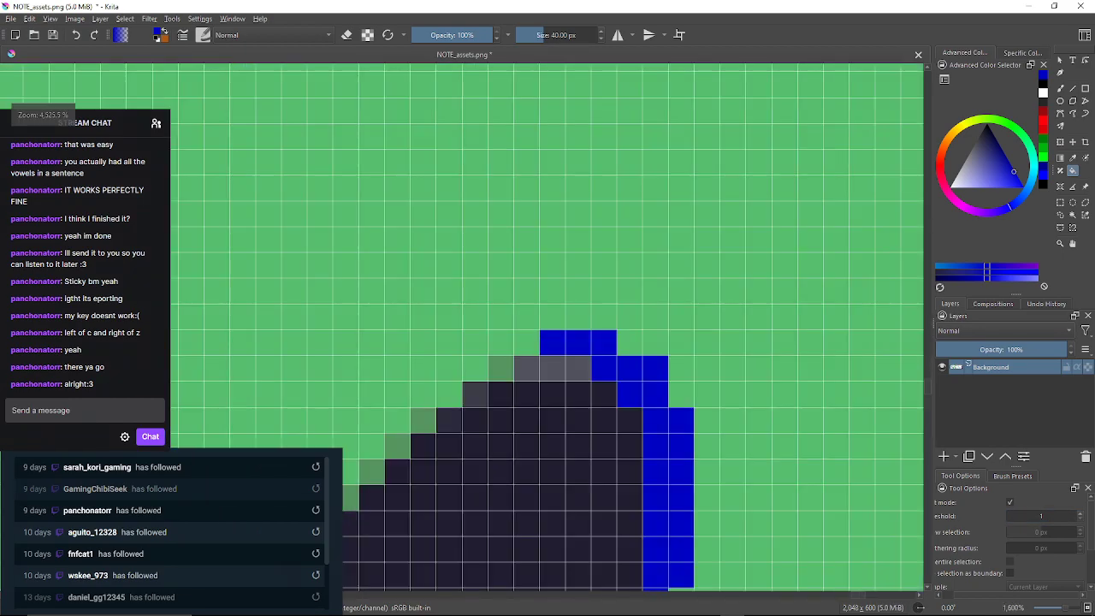
pyautogui.click(472, 351)
pyautogui.click(545, 351)
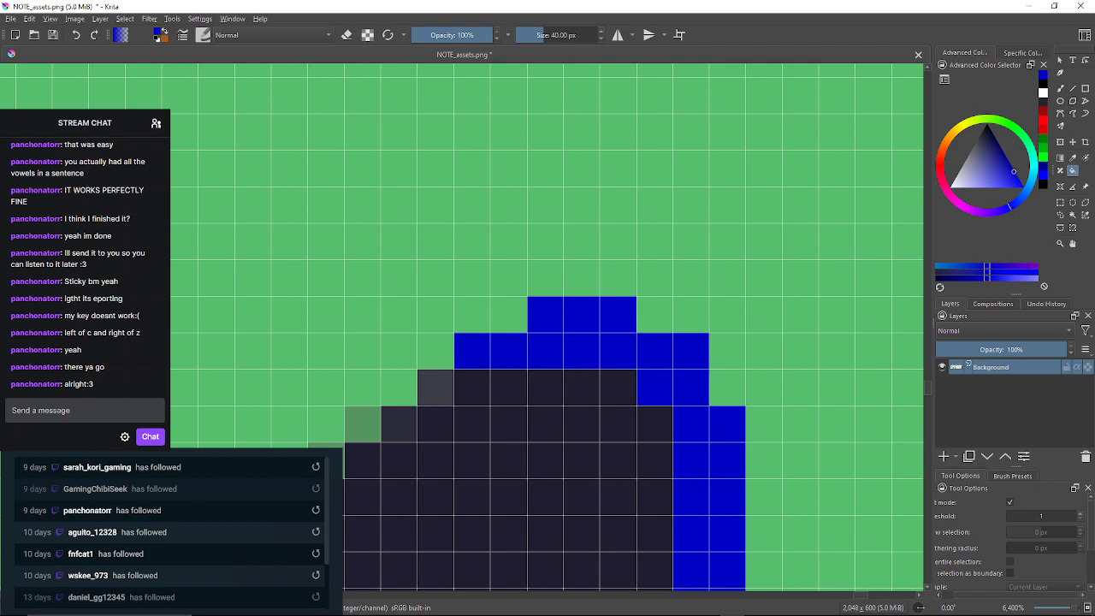
# Fill the leftover grey pixels down the left edge of the arrow's stem with dark blue
pyautogui.moveTo(641, 547)
pyautogui.mouseDown()
pyautogui.moveTo(495, 306)
pyautogui.moveTo(443, 91)
pyautogui.mouseUp()
pyautogui.moveTo(457, 516); pyautogui.dragTo(499, 374)
pyautogui.click(499, 374)
pyautogui.click(499, 412)
pyautogui.moveTo(500, 413); pyautogui.dragTo(518, 129)
pyautogui.moveTo(505, 505)
pyautogui.mouseDown()
pyautogui.moveTo(513, 162)
pyautogui.moveTo(491, 327)
pyautogui.moveTo(484, 272)
pyautogui.mouseUp()
pyautogui.moveTo(463, 478); pyautogui.dragTo(475, 360)
pyautogui.click(472, 361)
pyautogui.click(472, 411)
pyautogui.moveTo(472, 427)
pyautogui.mouseDown()
pyautogui.moveTo(498, 123)
pyautogui.moveTo(503, 347)
pyautogui.moveTo(484, 202)
pyautogui.mouseUp()
# Fill the leftover grey pixels around the stem's lower-left corner and bottom edge with dark blue
pyautogui.click(498, 421)
pyautogui.click(520, 421)
pyautogui.click(520, 458)
pyautogui.click(575, 458)
pyautogui.moveTo(575, 457); pyautogui.dragTo(301, 407)
pyautogui.click(520, 444)
pyautogui.moveTo(821, 428)
pyautogui.mouseDown()
pyautogui.moveTo(509, 354)
pyautogui.moveTo(259, 272)
pyautogui.mouseUp()
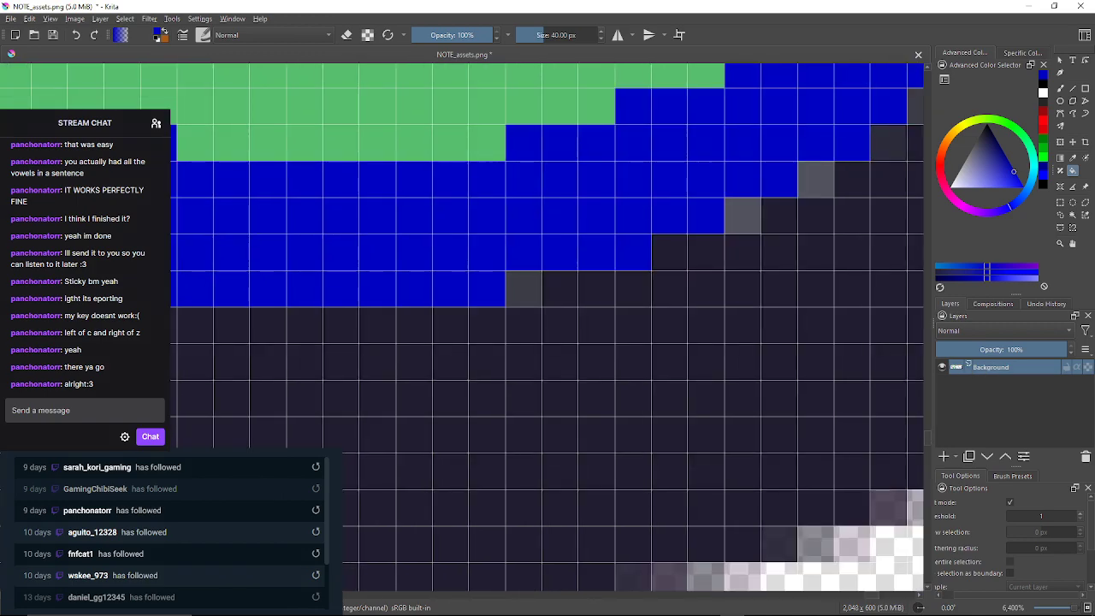
# Fill the grey pixels along the stem's lower-right curve with dark blue
pyautogui.click(524, 289)
pyautogui.moveTo(524, 290)
pyautogui.mouseDown()
pyautogui.moveTo(477, 318)
pyautogui.moveTo(211, 398)
pyautogui.mouseUp()
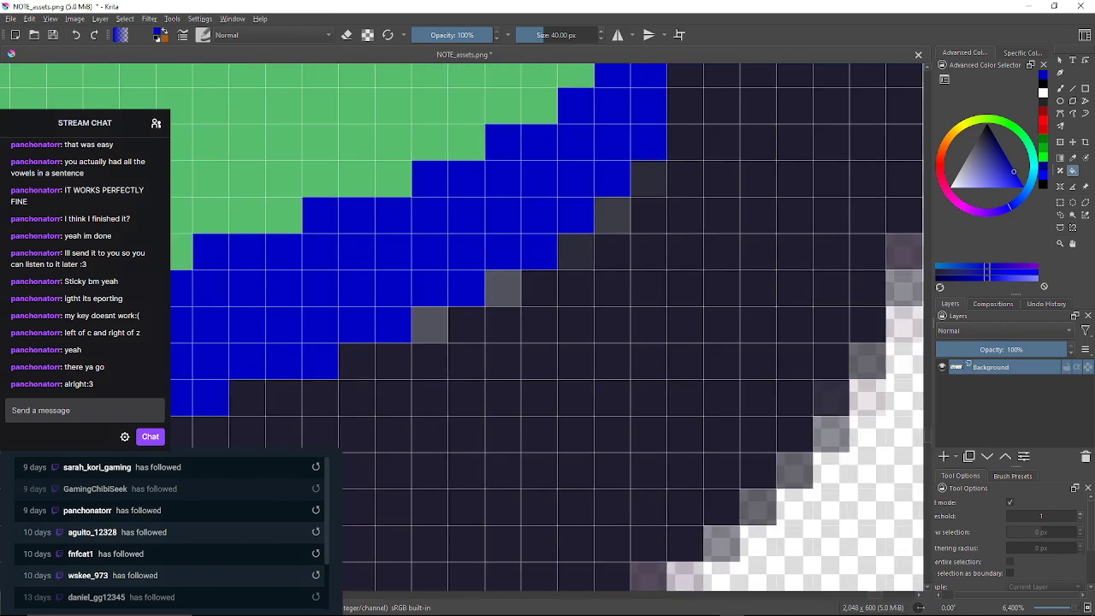
pyautogui.click(429, 325)
pyautogui.click(502, 288)
pyautogui.click(575, 252)
pyautogui.click(612, 214)
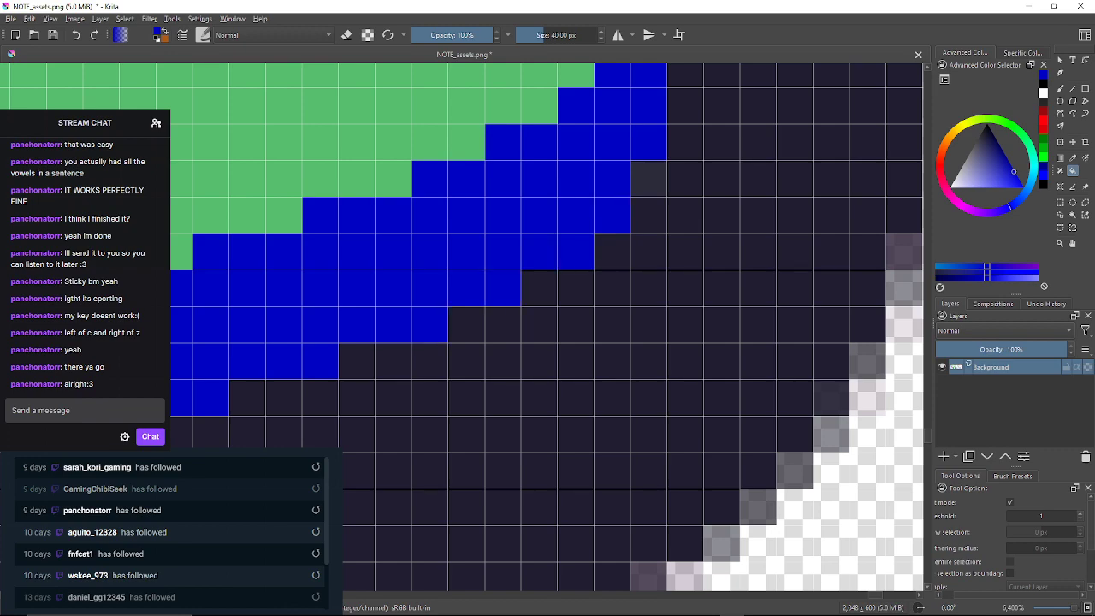
pyautogui.click(648, 179)
# Fill the grey pixels up the stem's right edge and at the inner corner above it with dark blue
pyautogui.moveTo(649, 178); pyautogui.dragTo(474, 532)
pyautogui.click(512, 240)
pyautogui.click(512, 202)
pyautogui.moveTo(512, 188); pyautogui.dragTo(429, 570)
pyautogui.moveTo(445, 282); pyautogui.dragTo(445, 536)
pyautogui.scroll(5, 548, 325)
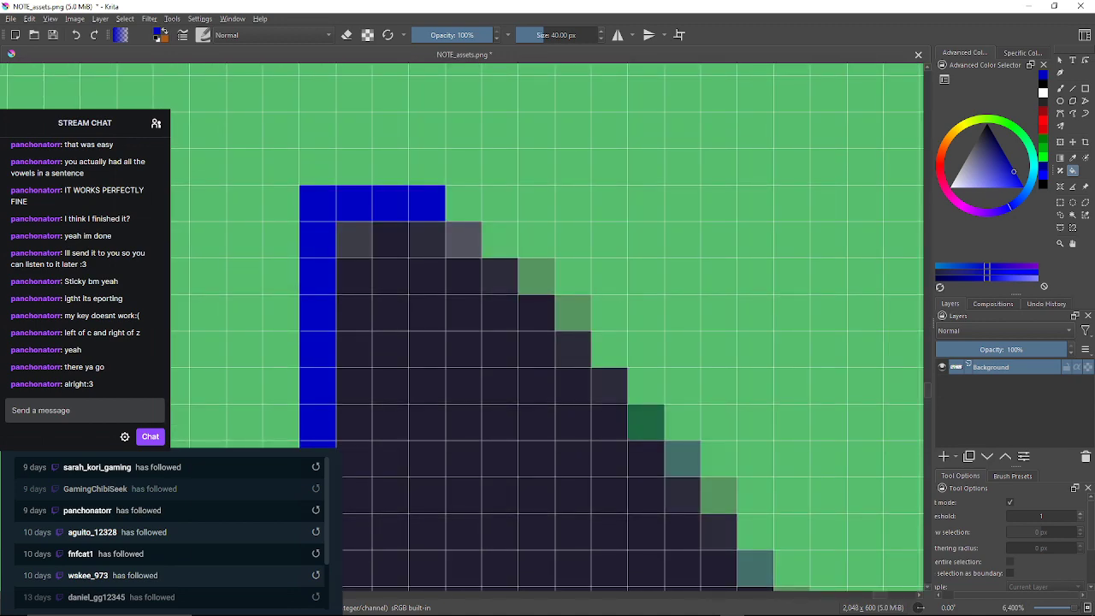
pyautogui.click(354, 240)
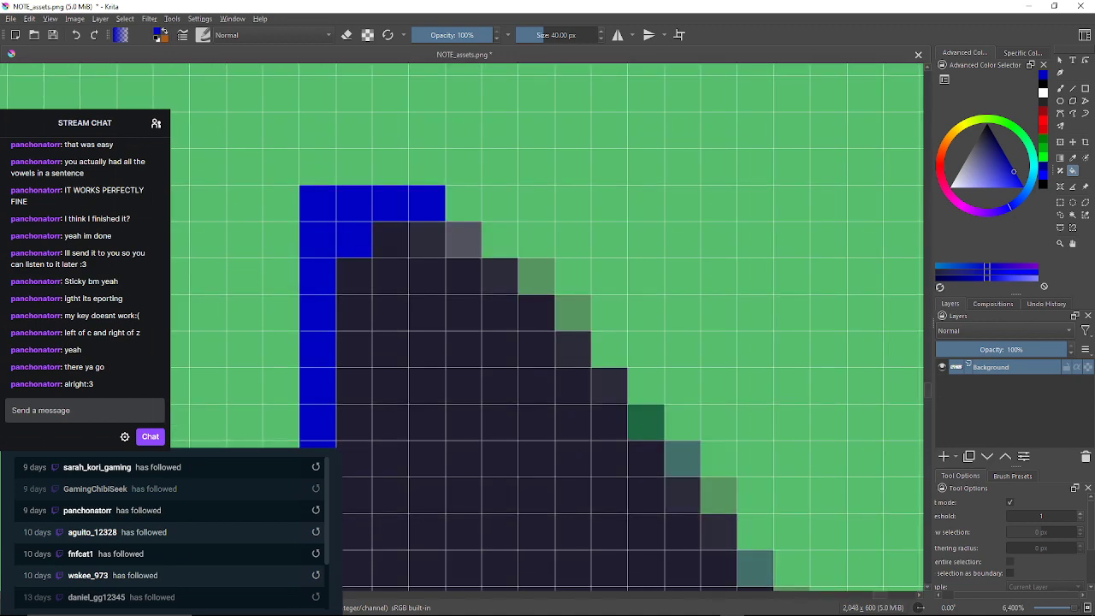
pyautogui.click(426, 240)
pyautogui.click(463, 240)
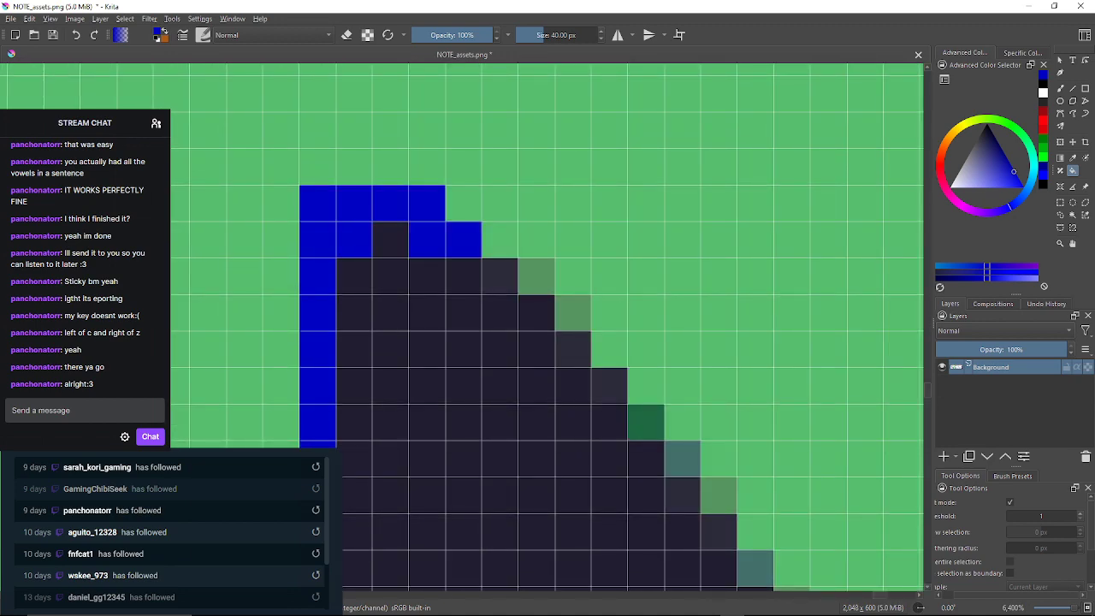
# Fill the grey pixels at the lower tip of the arrowhead's right wing with dark blue
pyautogui.scroll(-9, 443, 296)
pyautogui.scroll(7, 449, 307)
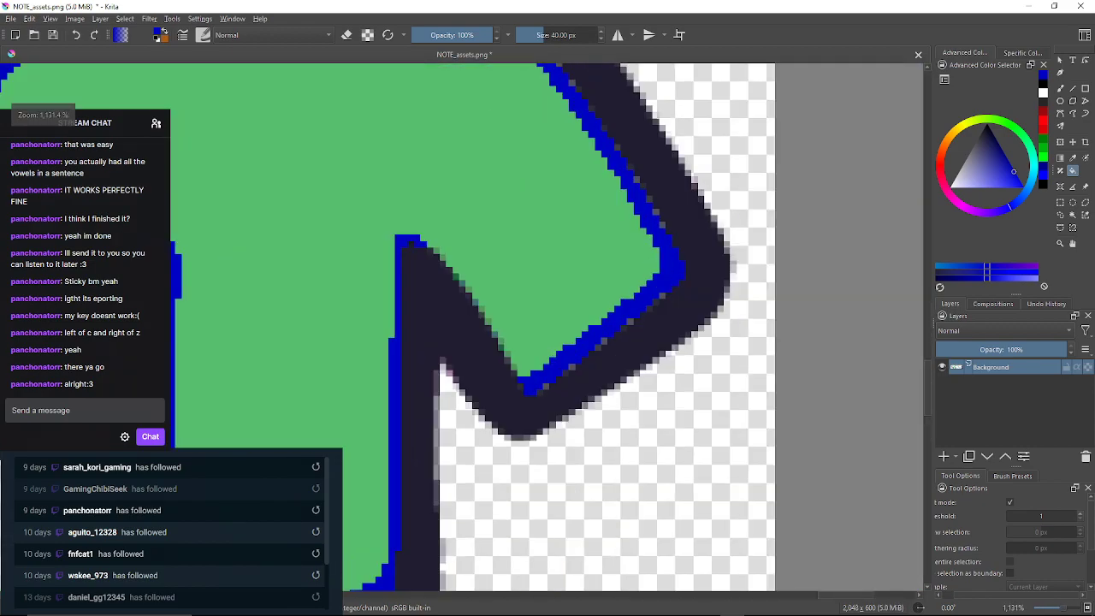
pyautogui.scroll(-8, 461, 325)
pyautogui.scroll(3, 462, 325)
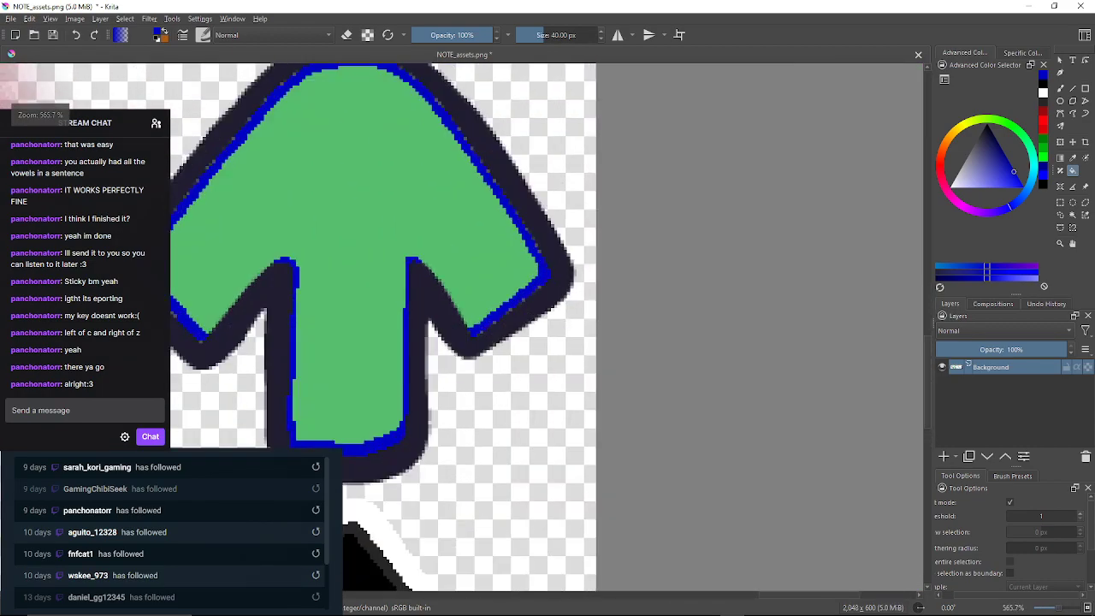
pyautogui.scroll(7, 479, 323)
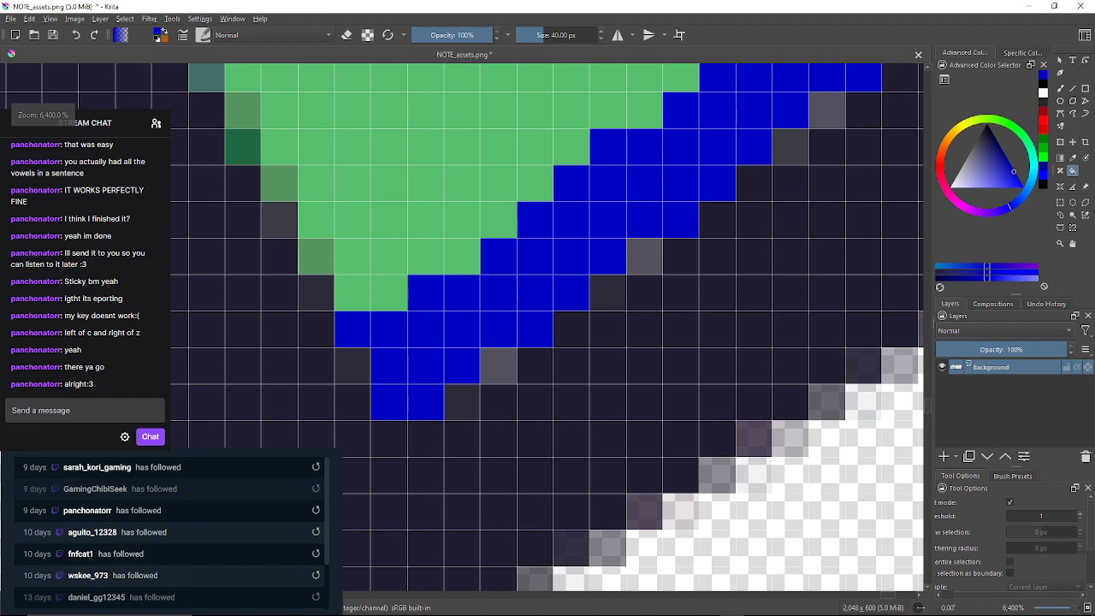
pyautogui.click(462, 402)
pyautogui.click(498, 366)
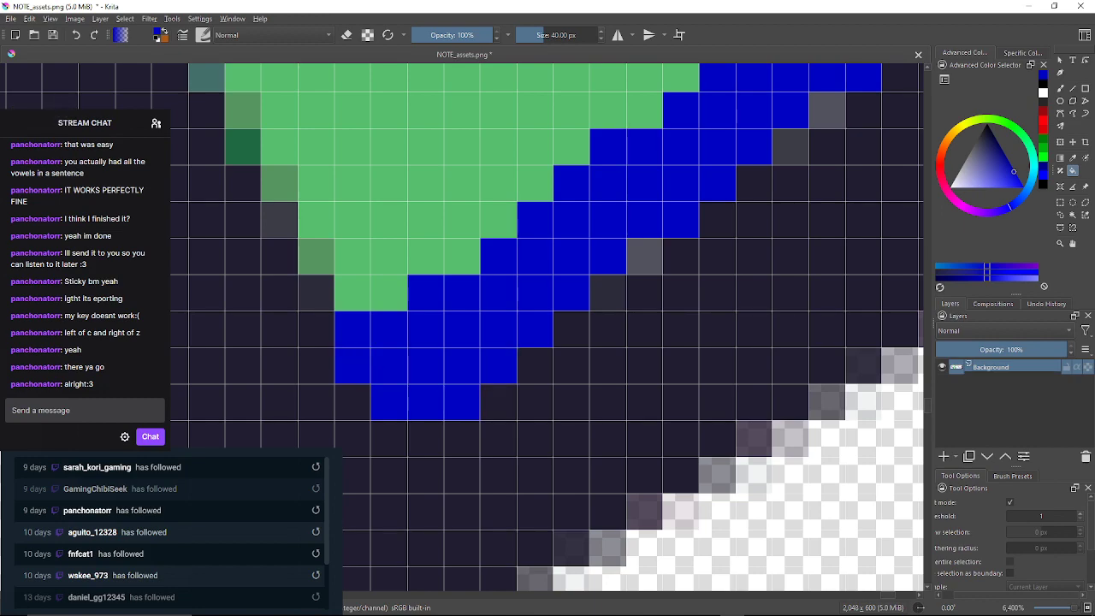
pyautogui.click(607, 293)
pyautogui.click(645, 256)
# Fill the grey pixels along the lower edge of the right wing, up towards its outer corner, with dark blue
pyautogui.moveTo(736, 197); pyautogui.dragTo(458, 331)
pyautogui.click(513, 280)
pyautogui.click(549, 244)
pyautogui.moveTo(663, 167); pyautogui.dragTo(507, 274)
pyautogui.click(503, 280)
pyautogui.click(539, 243)
pyautogui.moveTo(649, 169); pyautogui.dragTo(509, 303)
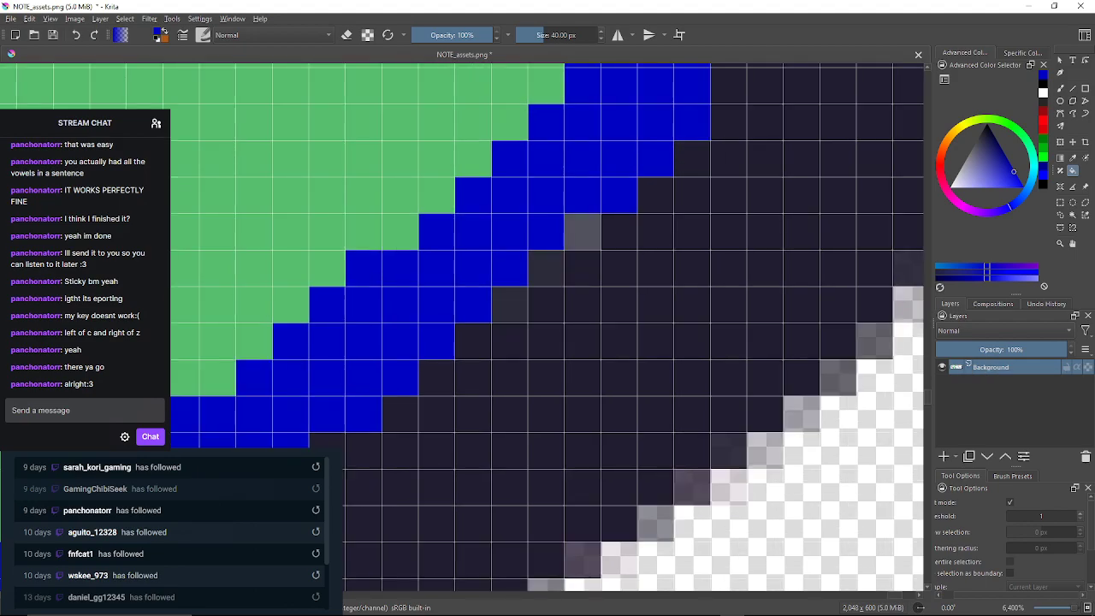
pyautogui.click(509, 305)
pyautogui.click(546, 268)
pyautogui.click(582, 232)
# Fill the first grey pixel above the right wing's outer corner with dark blue
pyautogui.moveTo(657, 159); pyautogui.dragTo(407, 341)
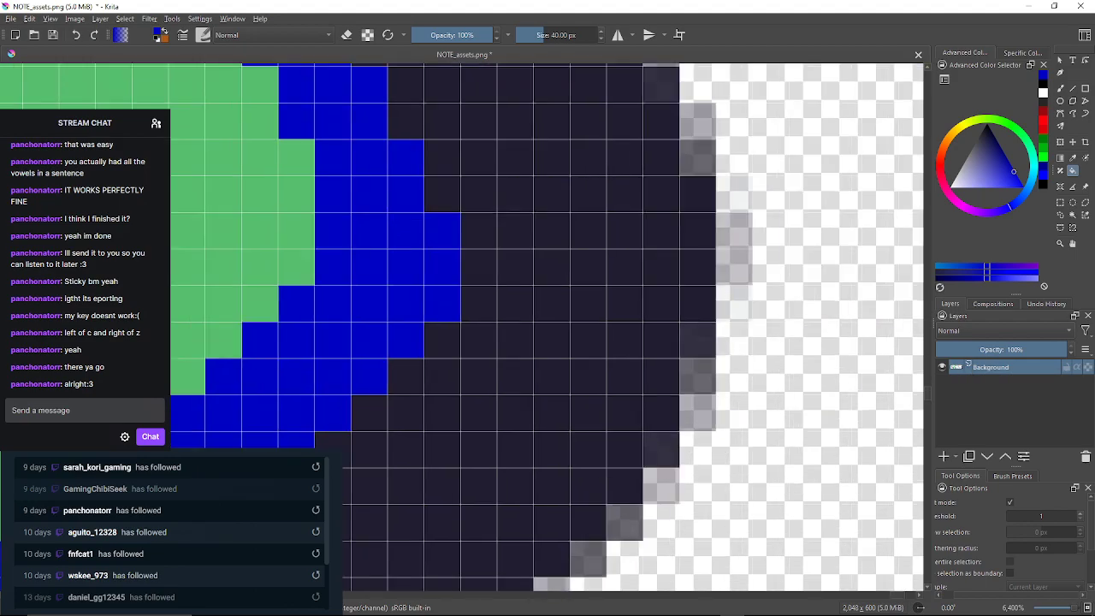
pyautogui.moveTo(659, 128); pyautogui.dragTo(407, 305)
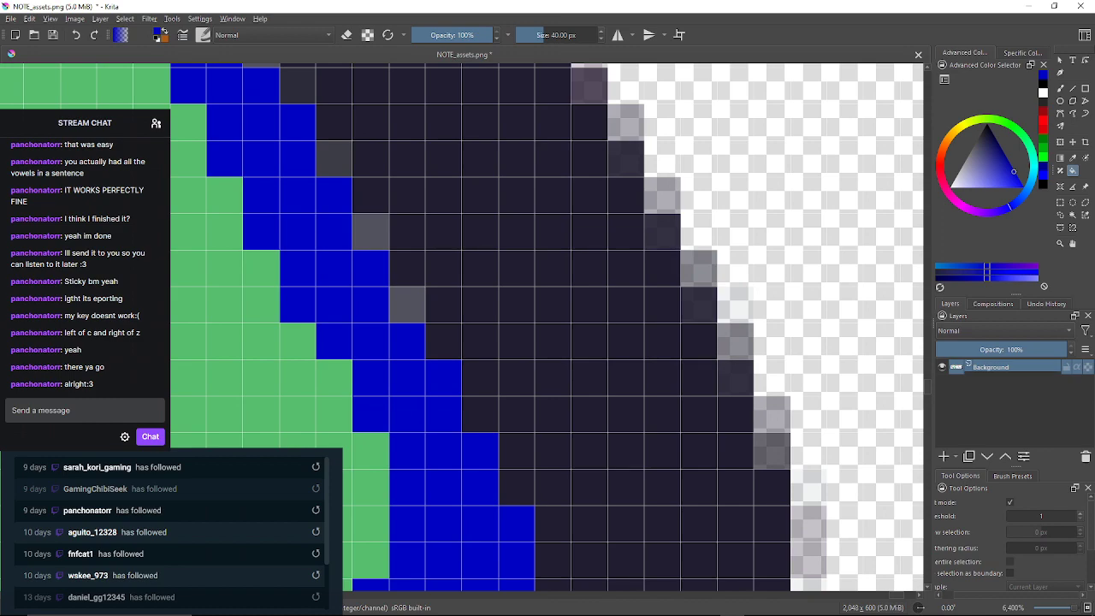
pyautogui.click(407, 304)
pyautogui.click(445, 269)
pyautogui.click(335, 158)
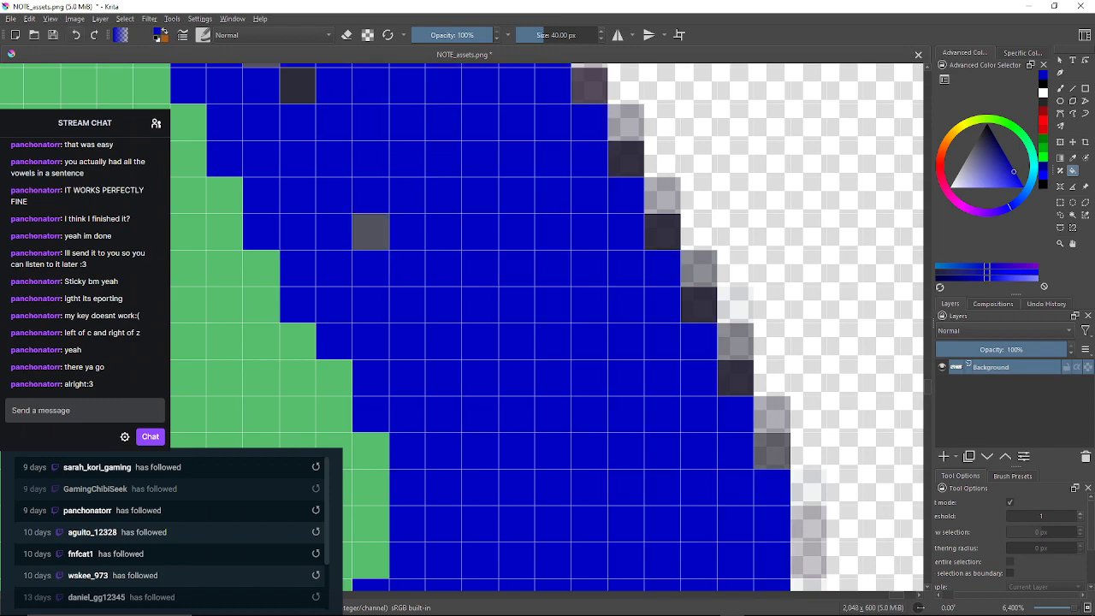
pyautogui.click(75, 35)
pyautogui.click(75, 35)
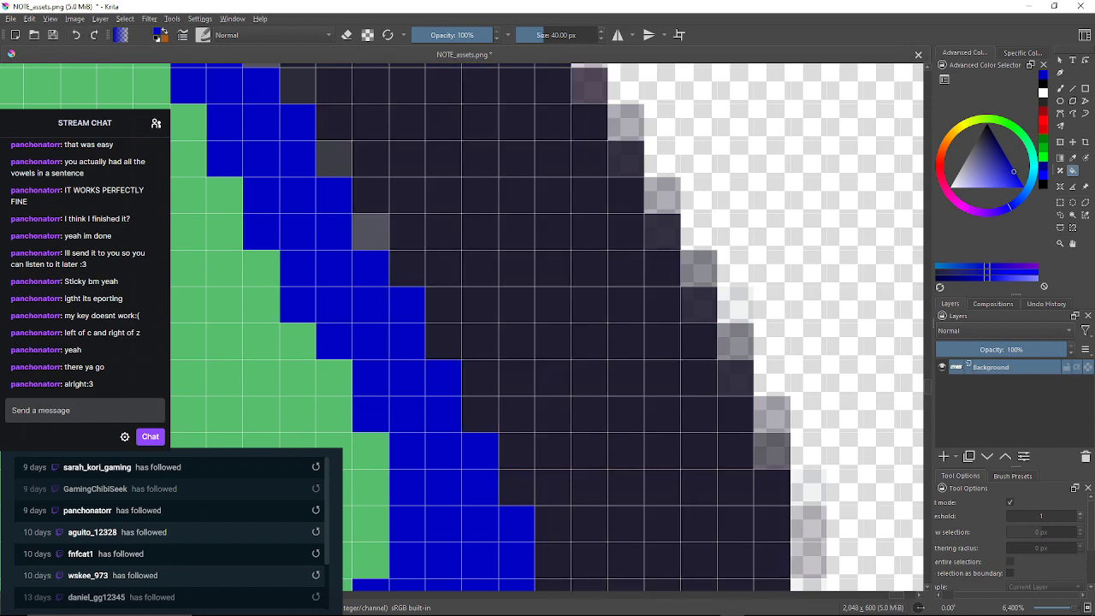
# Fill the grey pixels along the lower stretch of the arrowhead's right slanted edge with dark blue
pyautogui.click(372, 231)
pyautogui.click(334, 158)
pyautogui.moveTo(334, 159); pyautogui.dragTo(345, 260)
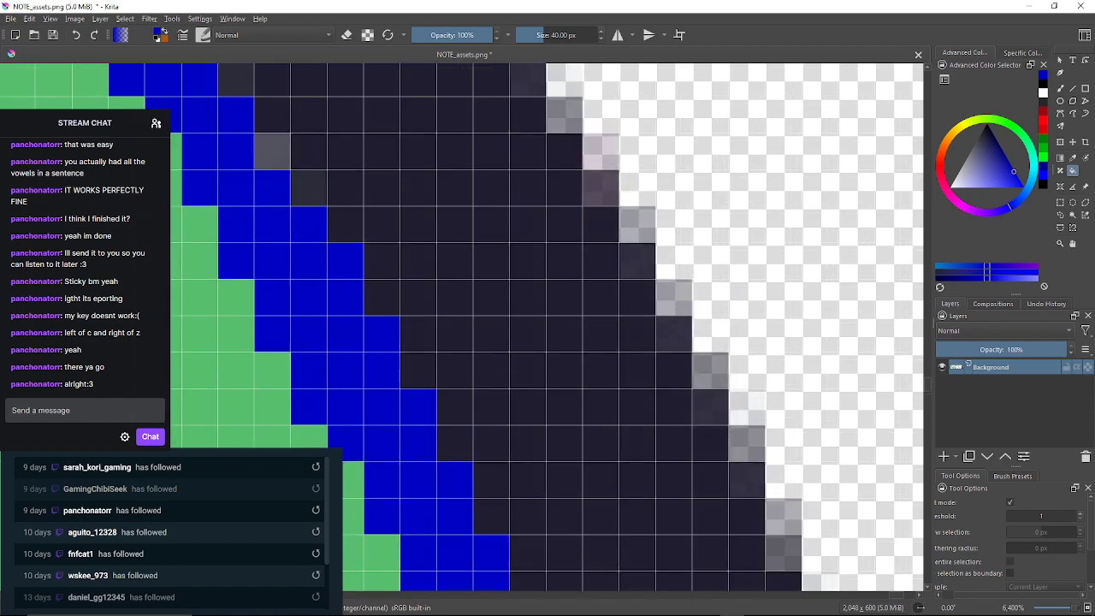
pyautogui.click(308, 187)
pyautogui.click(272, 151)
pyautogui.moveTo(272, 152); pyautogui.dragTo(334, 274)
pyautogui.click(297, 200)
pyautogui.moveTo(298, 201)
pyautogui.mouseDown()
pyautogui.moveTo(305, 218)
pyautogui.moveTo(401, 293)
pyautogui.mouseUp()
pyautogui.click(327, 183)
pyautogui.moveTo(327, 183); pyautogui.dragTo(403, 340)
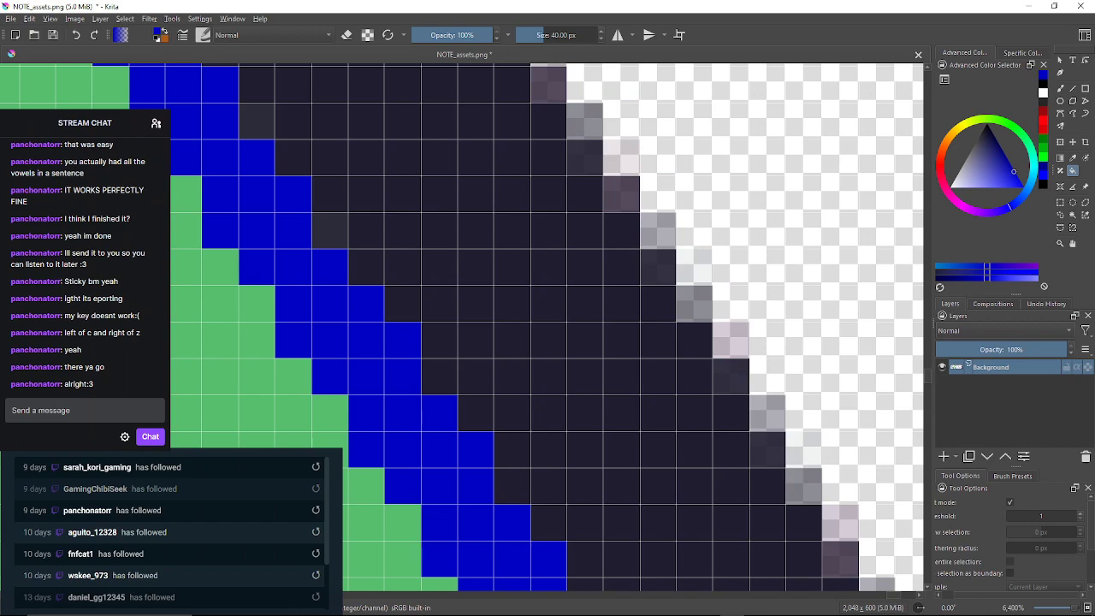
pyautogui.click(329, 231)
pyautogui.click(257, 120)
# Fill the grey pixels along the middle stretch of the arrowhead's right slanted edge with dark blue
pyautogui.moveTo(257, 120)
pyautogui.mouseDown()
pyautogui.moveTo(311, 253)
pyautogui.moveTo(389, 372)
pyautogui.mouseUp()
pyautogui.click(315, 262)
pyautogui.click(279, 227)
pyautogui.moveTo(279, 227); pyautogui.dragTo(344, 343)
pyautogui.click(270, 233)
pyautogui.click(198, 124)
pyautogui.moveTo(197, 124)
pyautogui.mouseDown()
pyautogui.moveTo(248, 206)
pyautogui.moveTo(391, 321)
pyautogui.moveTo(427, 370)
pyautogui.mouseUp()
pyautogui.click(354, 262)
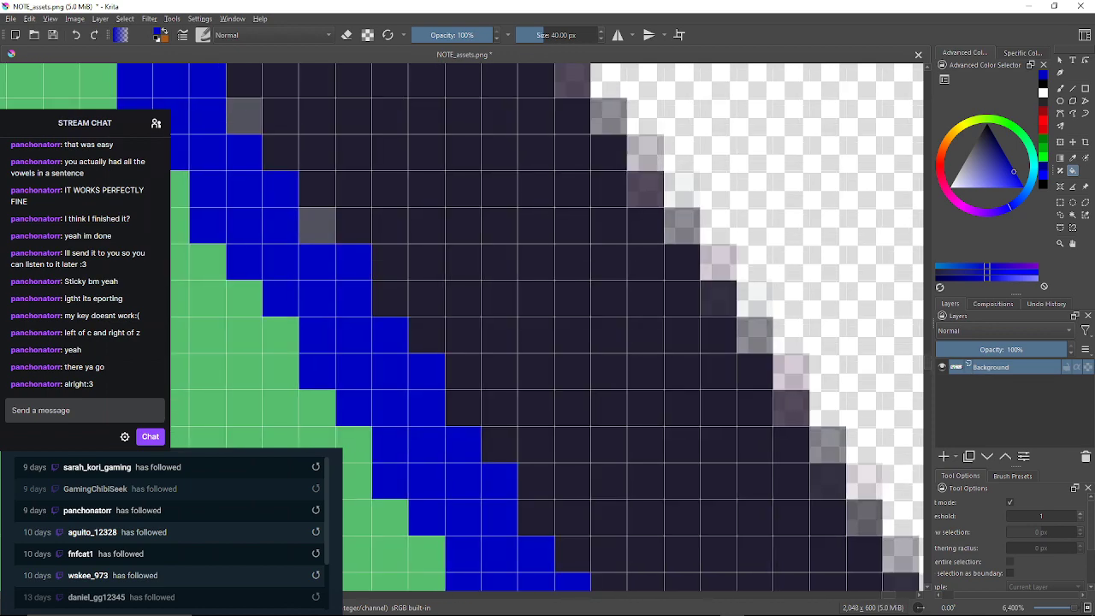
pyautogui.click(317, 225)
pyautogui.moveTo(318, 225); pyautogui.dragTo(362, 350)
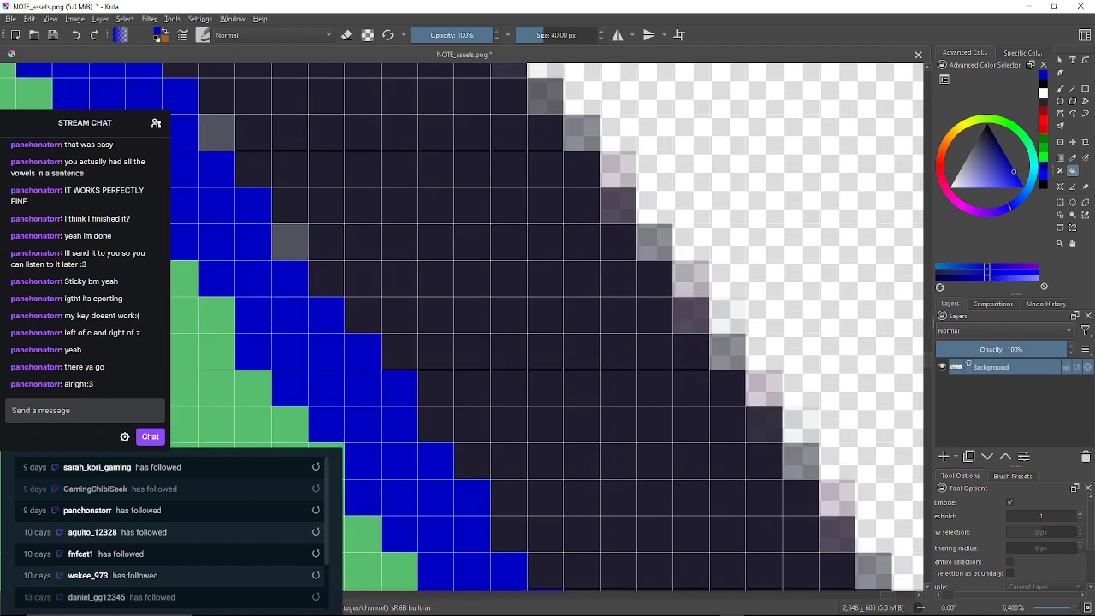
pyautogui.click(290, 242)
pyautogui.click(217, 133)
pyautogui.moveTo(216, 132); pyautogui.dragTo(426, 308)
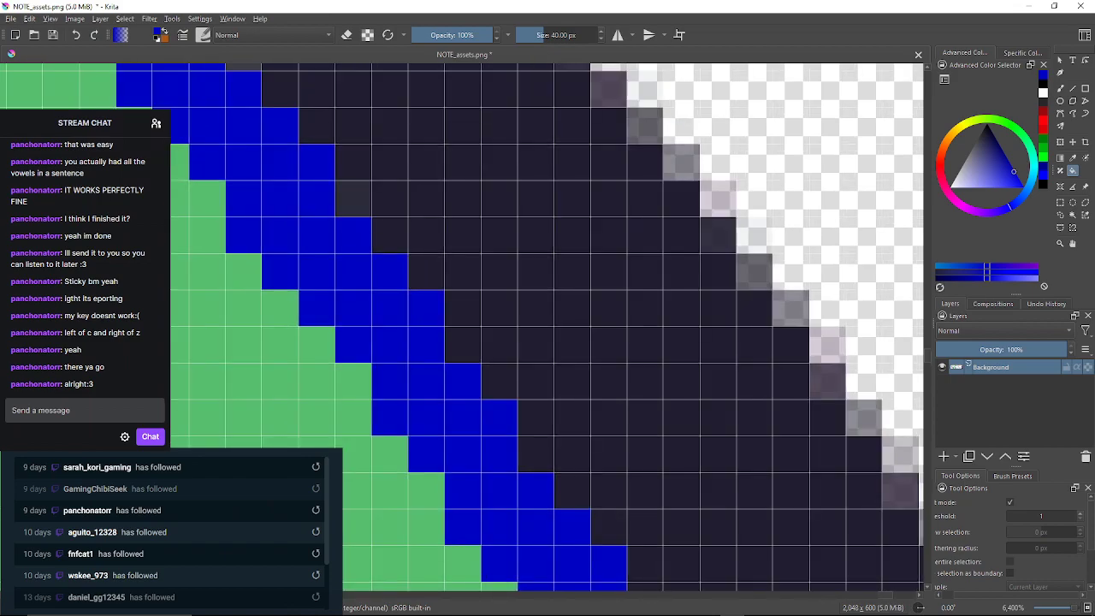
# Fill the grey pixels along the upper stretch of the arrowhead's right slanted edge with dark blue
pyautogui.click(353, 199)
pyautogui.moveTo(353, 199); pyautogui.dragTo(437, 448)
pyautogui.click(364, 340)
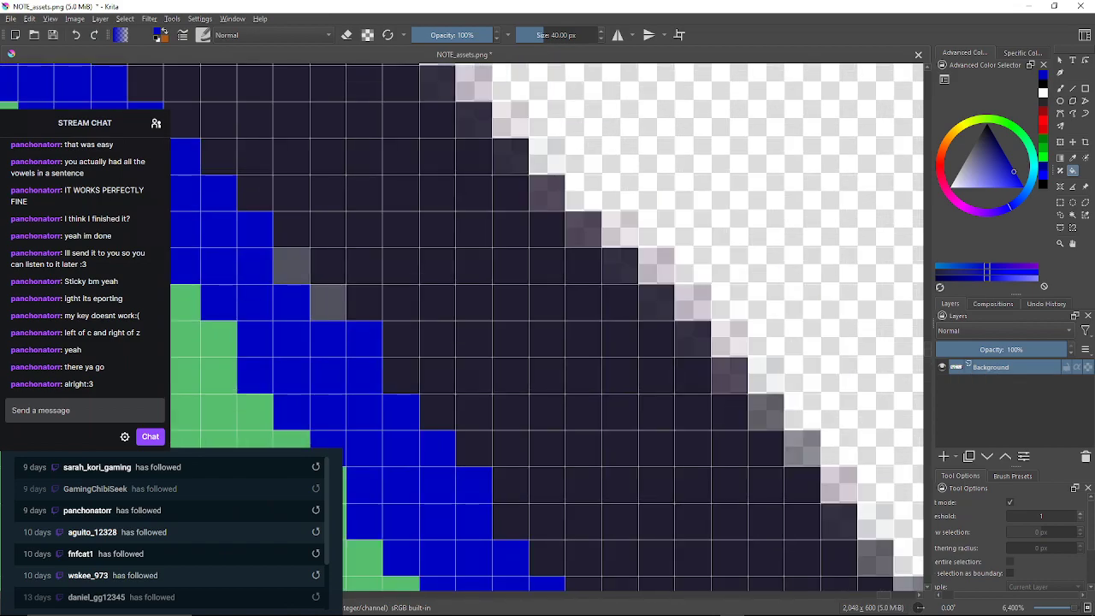
pyautogui.click(327, 302)
pyautogui.click(291, 266)
pyautogui.moveTo(273, 226); pyautogui.dragTo(601, 515)
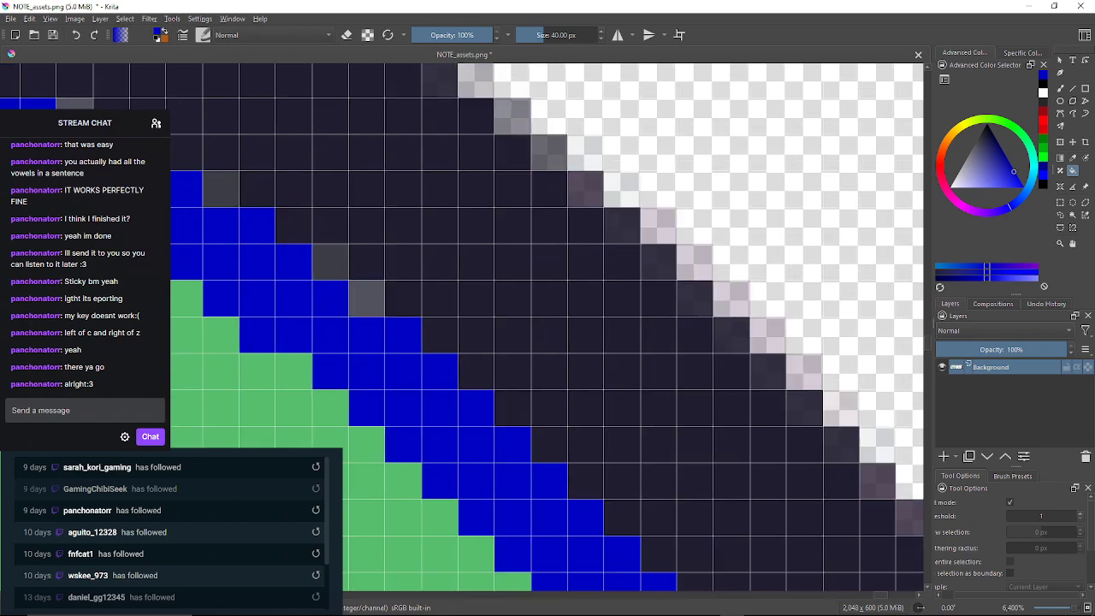
# Fill the grey pixels where the right slanted edge curves into the arrow's rounded tip with dark blue
pyautogui.click(366, 299)
pyautogui.click(330, 261)
pyautogui.moveTo(330, 262); pyautogui.dragTo(421, 306)
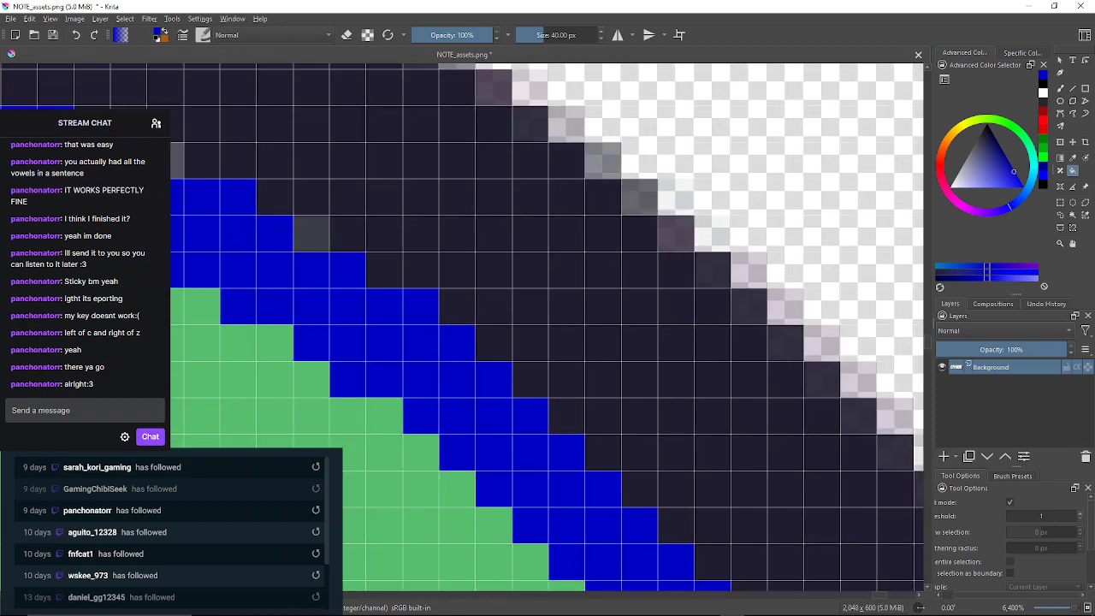
pyautogui.click(311, 233)
pyautogui.moveTo(311, 233); pyautogui.dragTo(557, 323)
pyautogui.click(410, 251)
pyautogui.moveTo(410, 251)
pyautogui.mouseDown()
pyautogui.moveTo(632, 303)
pyautogui.moveTo(873, 316)
pyautogui.moveTo(937, 300)
pyautogui.mouseUp()
# Fill the grey pixels along the left shoulder of the arrow's rounded tip with dark blue
pyautogui.click(317, 264)
pyautogui.moveTo(317, 264); pyautogui.dragTo(518, 190)
pyautogui.click(333, 227)
pyautogui.moveTo(333, 227); pyautogui.dragTo(574, 136)
pyautogui.click(355, 248)
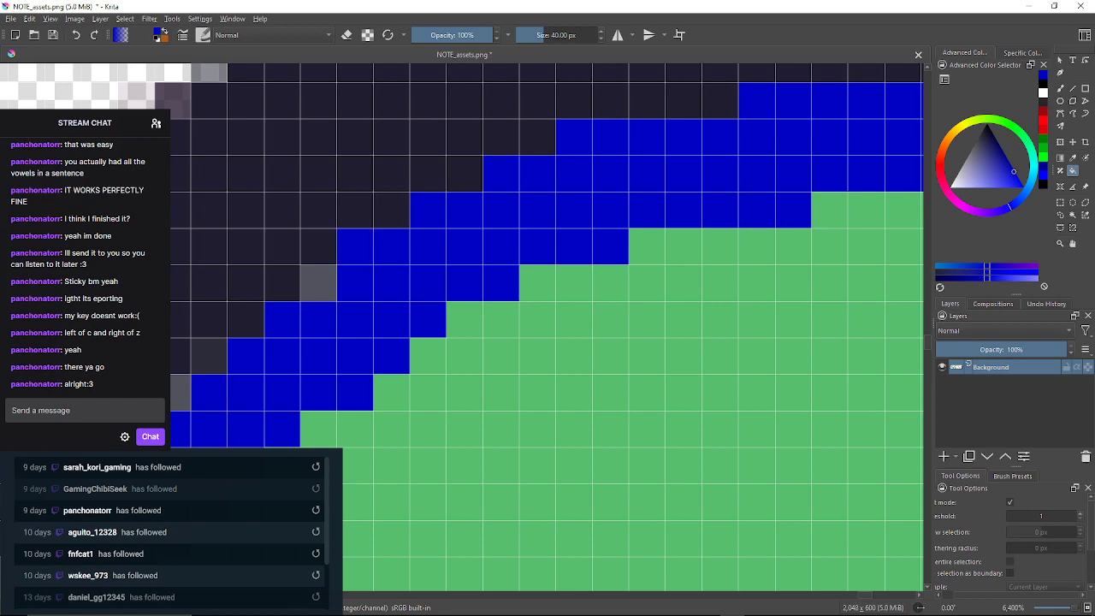
pyautogui.click(319, 282)
pyautogui.moveTo(319, 282); pyautogui.dragTo(413, 203)
# Fill the grey pixels along the top stretch of the arrowhead's left slanted edge with dark blue
pyautogui.click(304, 277)
pyautogui.click(267, 313)
pyautogui.moveTo(267, 313)
pyautogui.mouseDown()
pyautogui.moveTo(395, 240)
pyautogui.moveTo(478, 112)
pyautogui.mouseUp()
pyautogui.click(294, 294)
pyautogui.click(257, 331)
pyautogui.moveTo(257, 331)
pyautogui.mouseDown()
pyautogui.moveTo(334, 214)
pyautogui.moveTo(404, 162)
pyautogui.mouseUp()
pyautogui.click(258, 345)
pyautogui.click(221, 382)
pyautogui.moveTo(222, 382)
pyautogui.mouseDown()
pyautogui.moveTo(269, 375)
pyautogui.moveTo(365, 273)
pyautogui.moveTo(430, 177)
pyautogui.mouseUp()
# Fill the grey pixels along the upper-middle stretch of the arrowhead's left slanted edge with dark blue
pyautogui.click(283, 360)
pyautogui.click(248, 397)
pyautogui.moveTo(248, 397); pyautogui.dragTo(349, 285)
pyautogui.click(276, 357)
pyautogui.moveTo(276, 357)
pyautogui.mouseDown()
pyautogui.moveTo(329, 257)
pyautogui.moveTo(414, 189)
pyautogui.mouseUp()
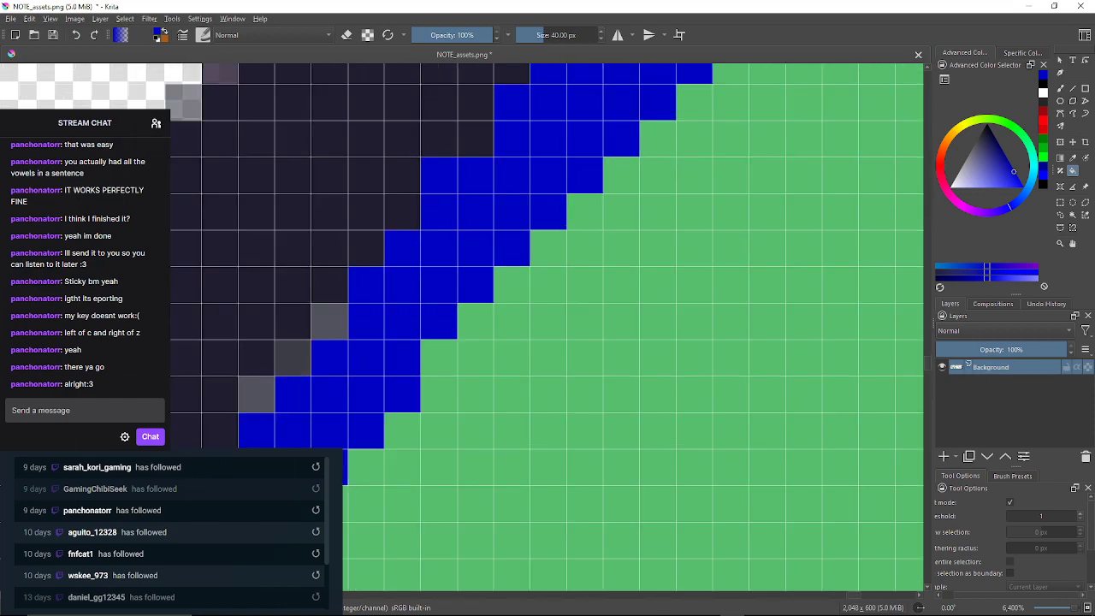
pyautogui.click(330, 322)
pyautogui.click(294, 358)
pyautogui.click(256, 394)
pyautogui.moveTo(256, 393); pyautogui.dragTo(406, 187)
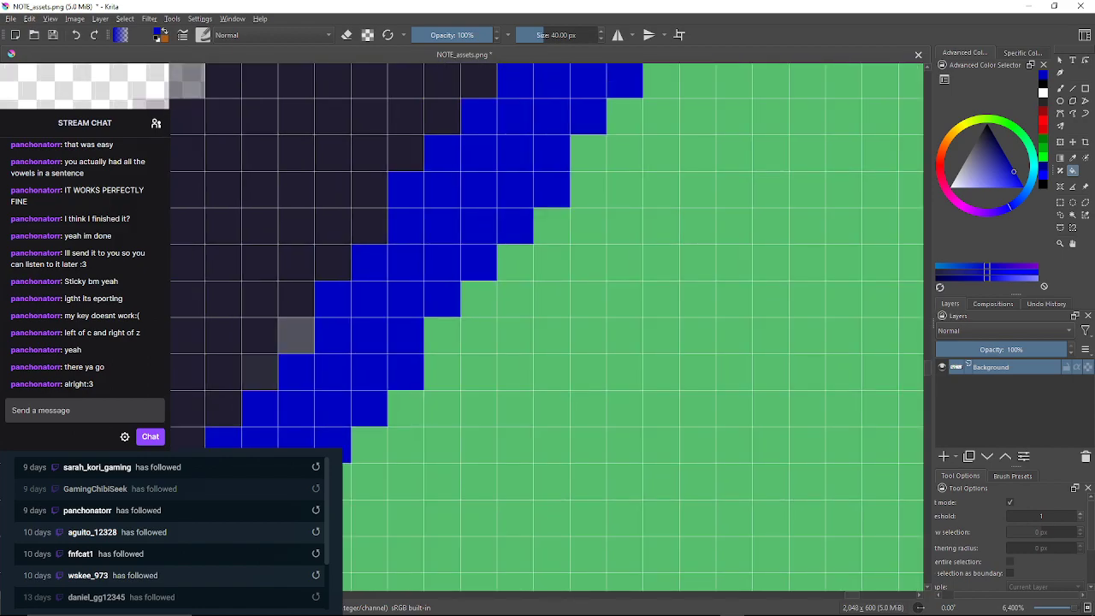
# Fill the grey pixels along the middle stretch of the arrowhead's left slanted edge with dark blue
pyautogui.click(296, 335)
pyautogui.click(259, 371)
pyautogui.moveTo(259, 371)
pyautogui.mouseDown()
pyautogui.moveTo(343, 259)
pyautogui.moveTo(345, 227)
pyautogui.mouseUp()
pyautogui.click(274, 337)
pyautogui.click(237, 373)
pyautogui.moveTo(237, 373)
pyautogui.mouseDown()
pyautogui.moveTo(313, 280)
pyautogui.moveTo(388, 216)
pyautogui.mouseUp()
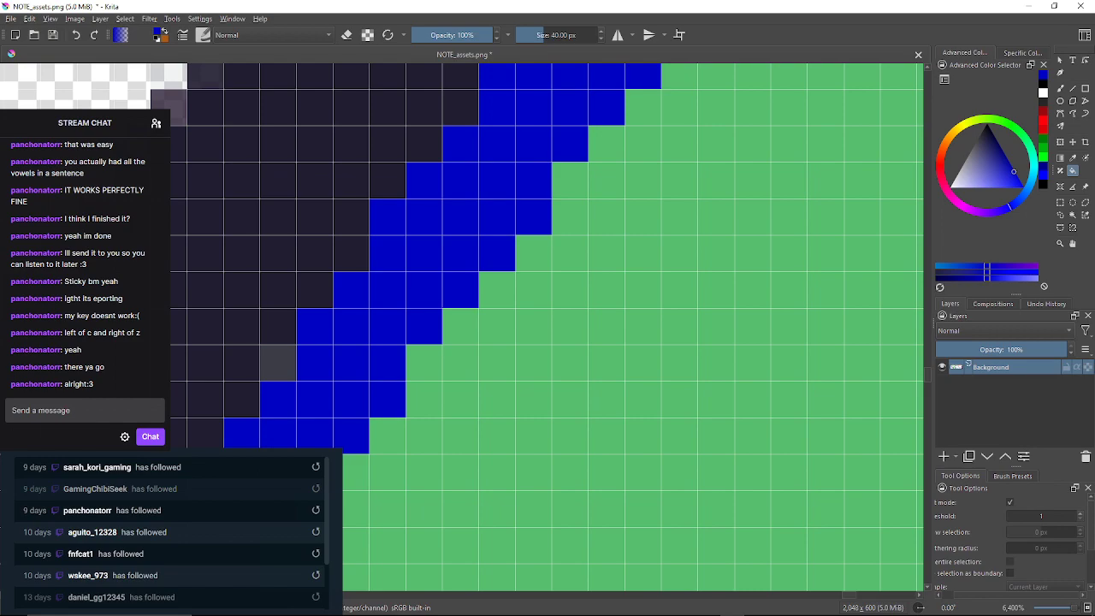
pyautogui.click(278, 363)
pyautogui.moveTo(278, 362); pyautogui.dragTo(345, 246)
# Fill the grey pixels along the lower stretch of the arrowhead's left slanted edge with dark blue, undoing the one misplaced fill
pyautogui.click(236, 392)
pyautogui.moveTo(236, 392)
pyautogui.mouseDown()
pyautogui.moveTo(289, 346)
pyautogui.moveTo(376, 229)
pyautogui.mouseUp()
pyautogui.click(267, 344)
pyautogui.hotkey('ctrl', 'z')
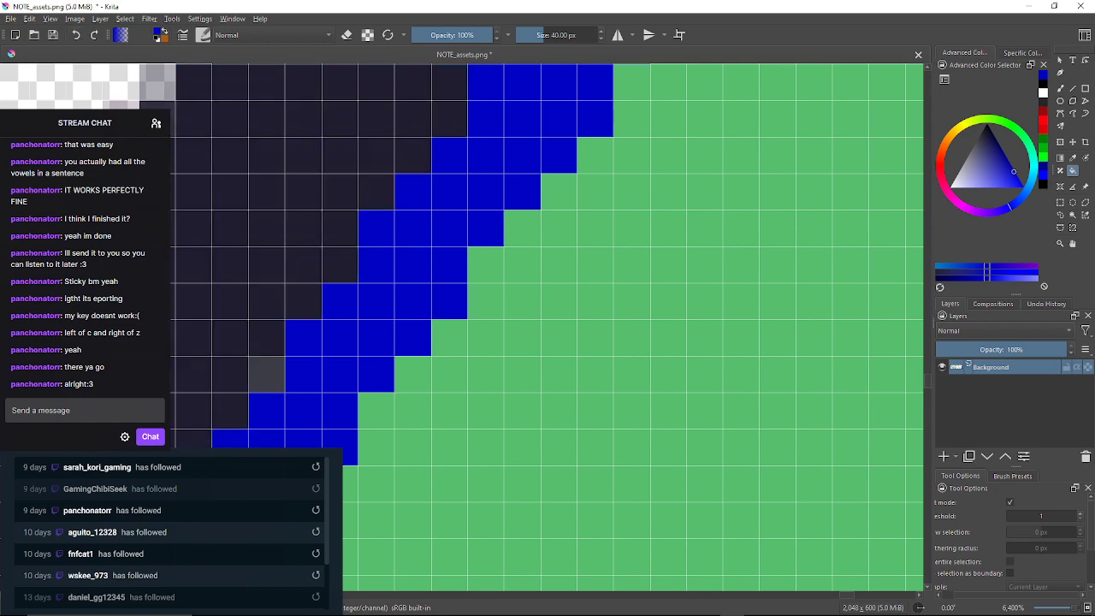
pyautogui.click(267, 374)
pyautogui.moveTo(267, 373); pyautogui.dragTo(388, 234)
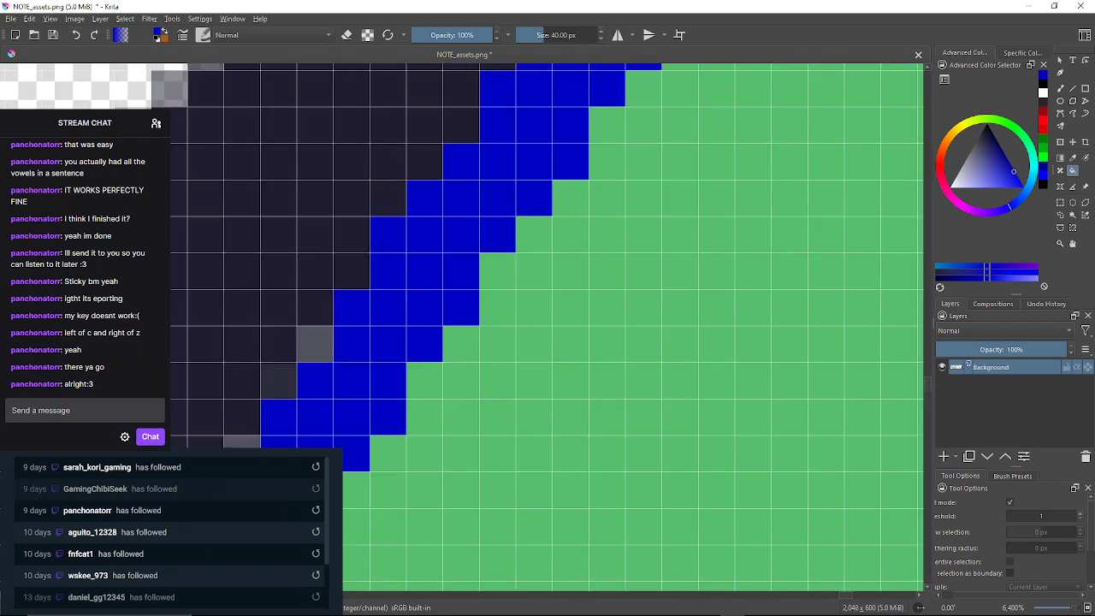
pyautogui.click(315, 343)
pyautogui.click(279, 380)
pyautogui.moveTo(279, 381); pyautogui.dragTo(320, 298)
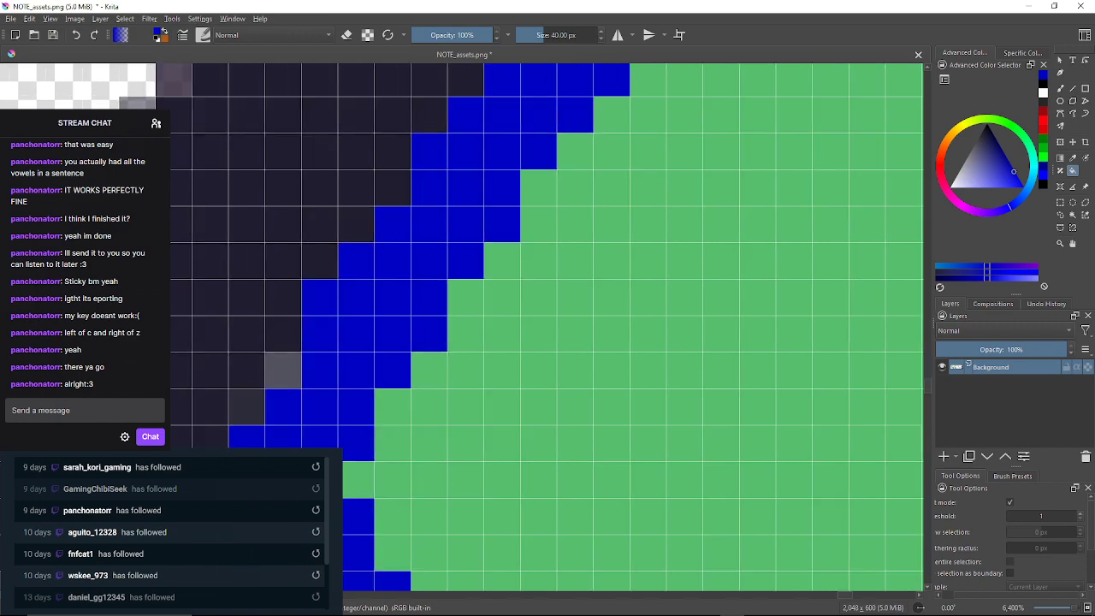
# Fill the grey pixels around the left wing's outer corner with dark blue
pyautogui.click(284, 370)
pyautogui.moveTo(283, 370); pyautogui.dragTo(353, 266)
pyautogui.click(317, 302)
pyautogui.click(281, 374)
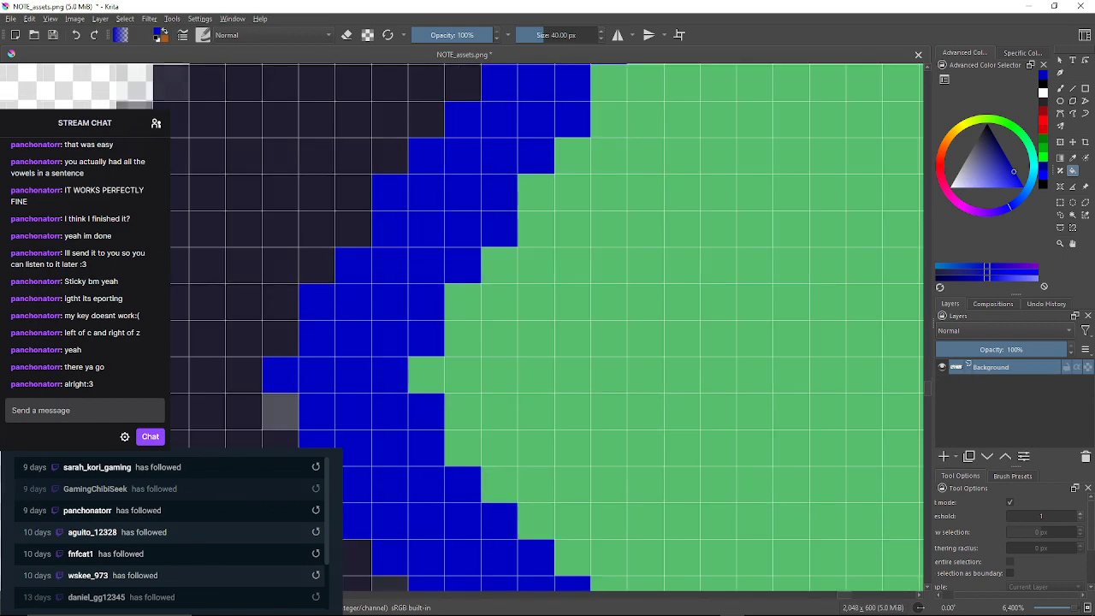
pyautogui.moveTo(280, 374); pyautogui.dragTo(316, 306)
pyautogui.click(317, 343)
pyautogui.click(352, 416)
pyautogui.moveTo(353, 416); pyautogui.dragTo(303, 285)
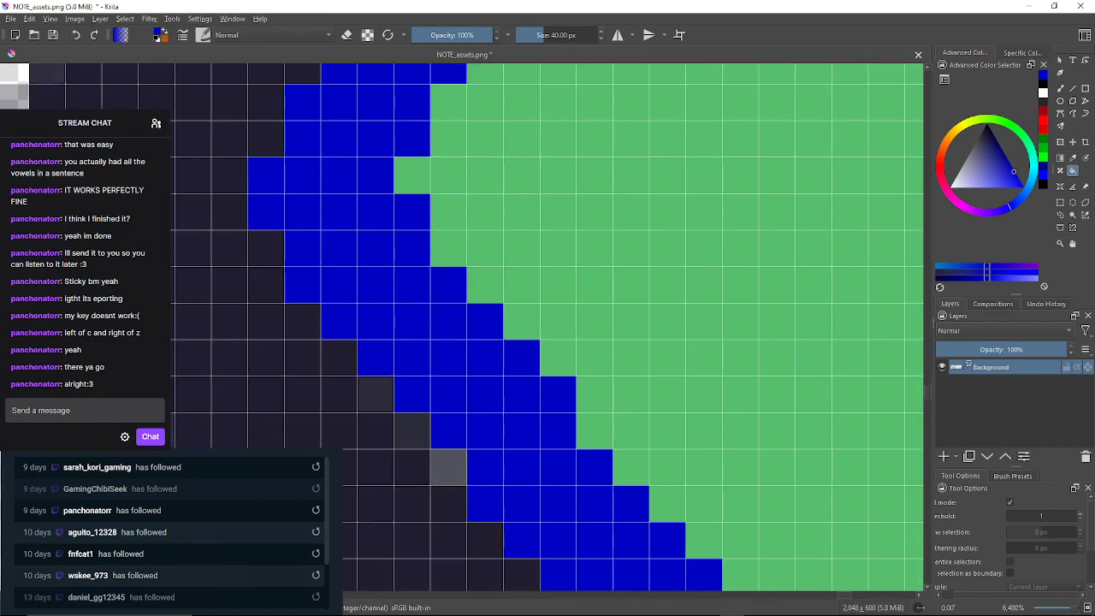
# Fill the grey pixels along the upper part of the left wing's lower edge with dark blue
pyautogui.click(377, 393)
pyautogui.click(412, 429)
pyautogui.click(448, 467)
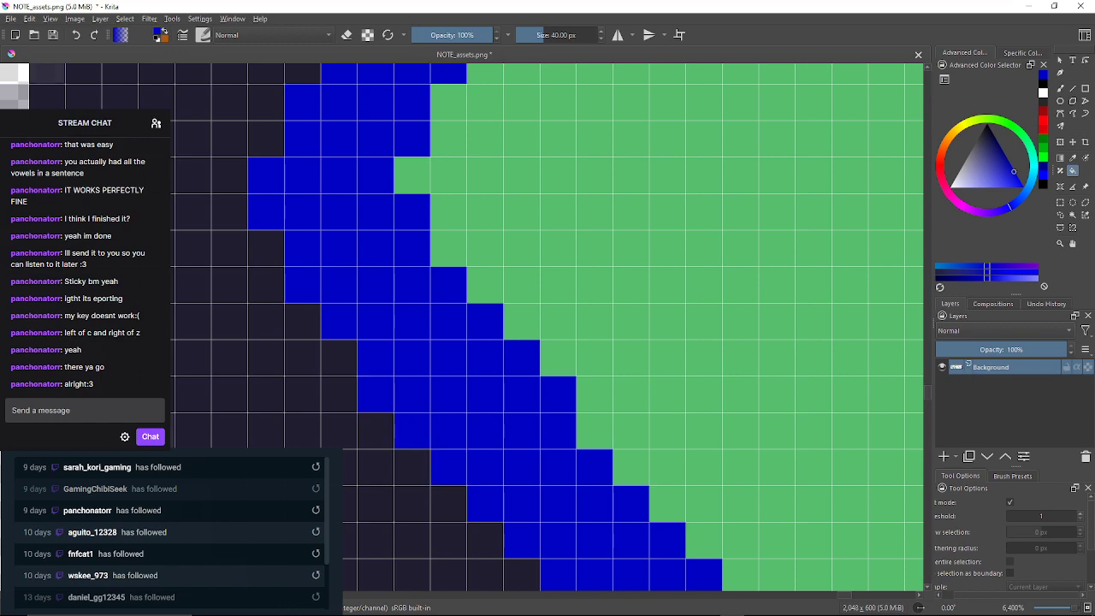
pyautogui.moveTo(448, 467); pyautogui.dragTo(381, 338)
pyautogui.moveTo(454, 449); pyautogui.dragTo(456, 429)
pyautogui.click(456, 429)
pyautogui.click(493, 465)
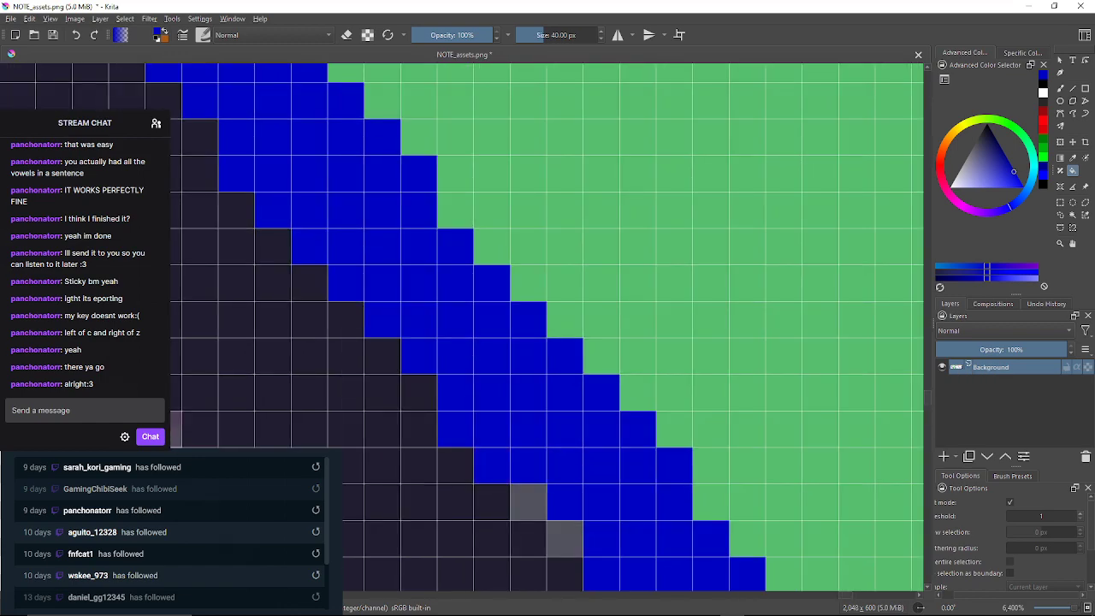
# Fill the remaining grey pixels along the left wing's lower edge, down to its bottom point, with dark blue
pyautogui.moveTo(513, 488); pyautogui.dragTo(479, 416)
pyautogui.click(494, 431)
pyautogui.click(530, 467)
pyautogui.moveTo(530, 467)
pyautogui.mouseDown()
pyautogui.moveTo(417, 314)
pyautogui.moveTo(258, 165)
pyautogui.mouseUp()
pyautogui.click(549, 456)
pyautogui.moveTo(593, 369); pyautogui.dragTo(397, 398)
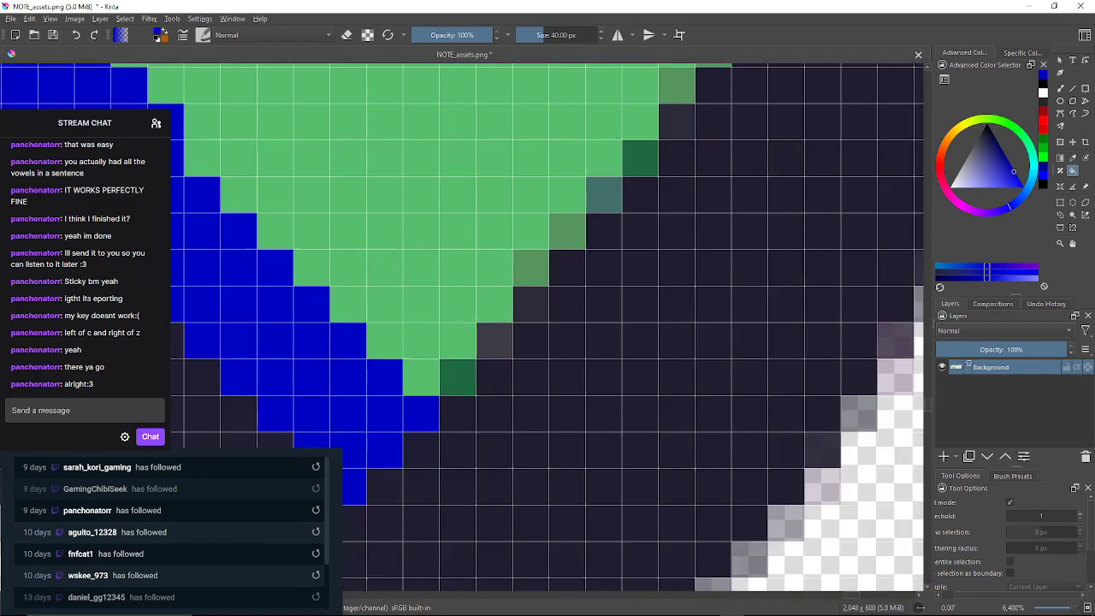
# Choose a fully saturated bright blue as the fill colour and raise the fill threshold to 51
pyautogui.scroll(-6, 397, 399)
pyautogui.scroll(-3, 457, 315)
pyautogui.moveTo(505, 315); pyautogui.dragTo(513, 368)
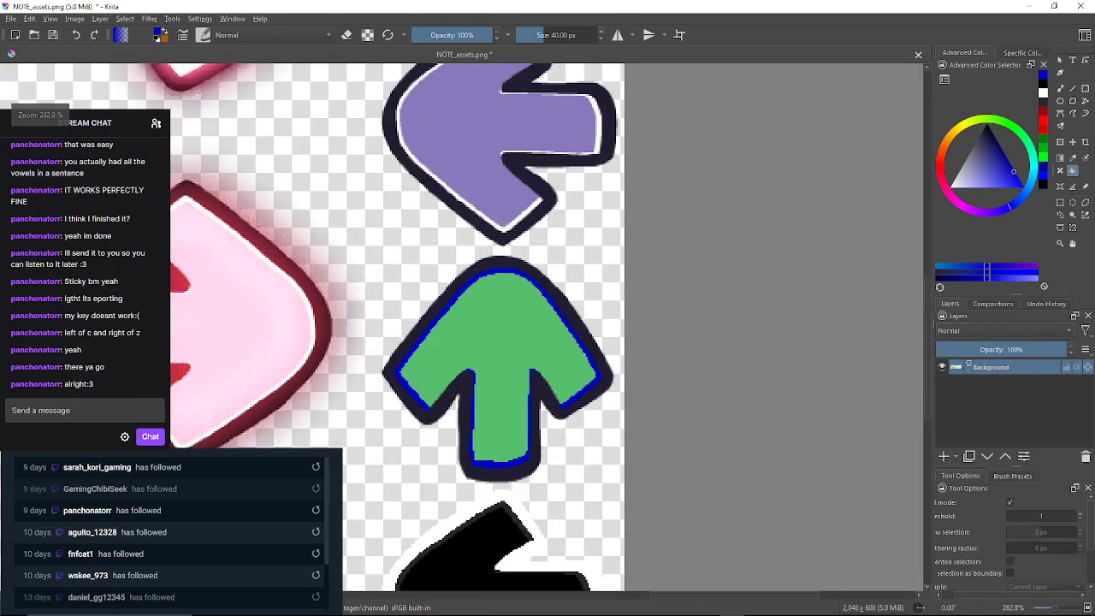
pyautogui.scroll(2, 525, 368)
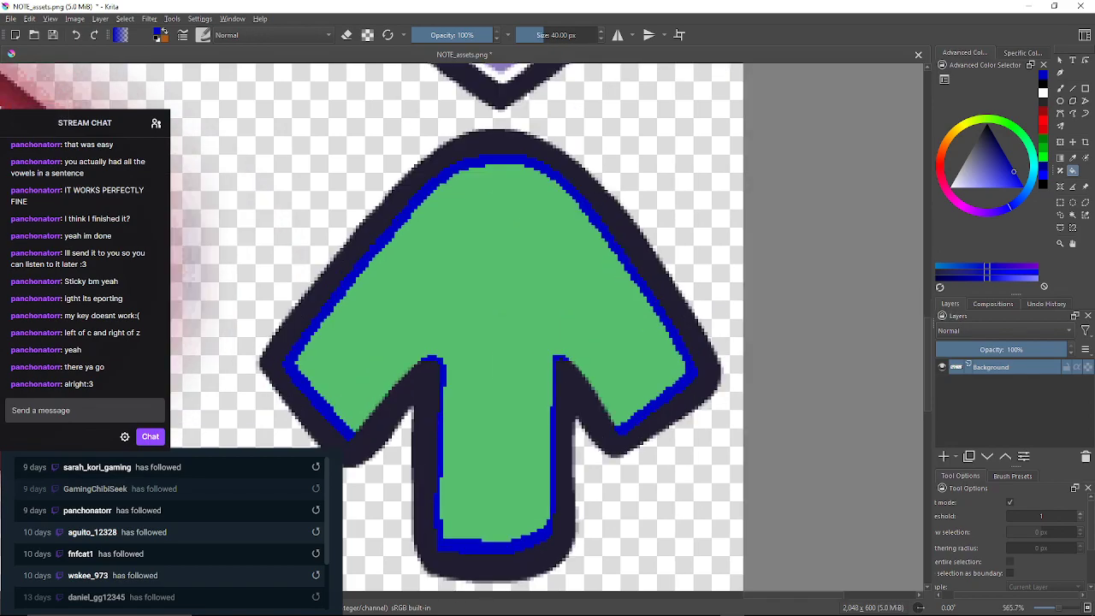
pyautogui.click(1023, 186)
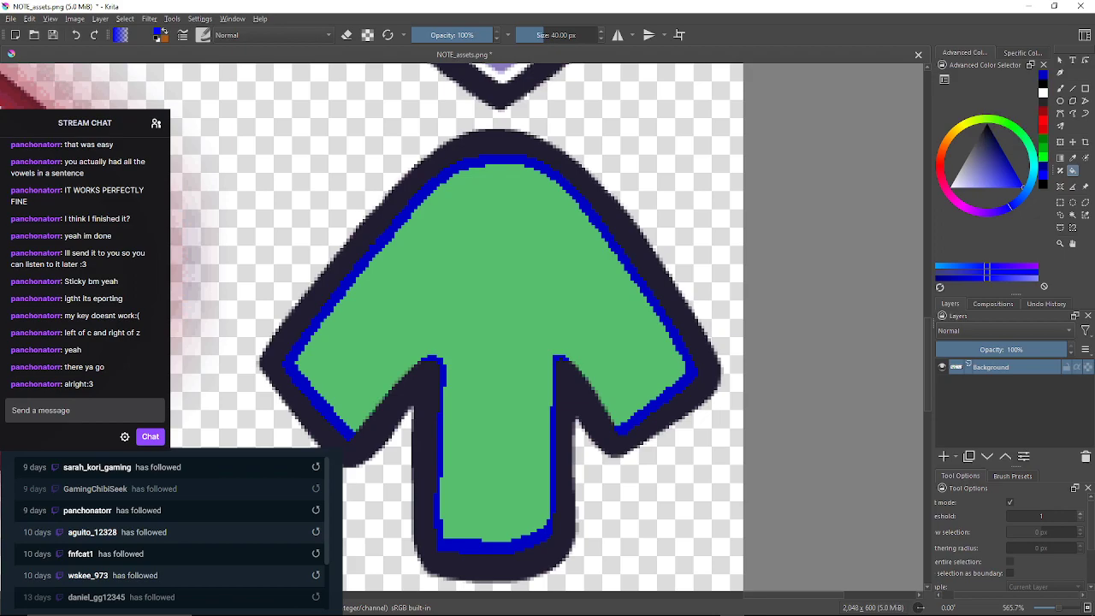
pyautogui.click(1042, 516)
# Try filling the green arrow's dark outer outline with bright blue at threshold 51, and undo the fill
pyautogui.scroll(2, 513, 562)
pyautogui.click(513, 562)
pyautogui.moveTo(513, 562); pyautogui.dragTo(565, 531)
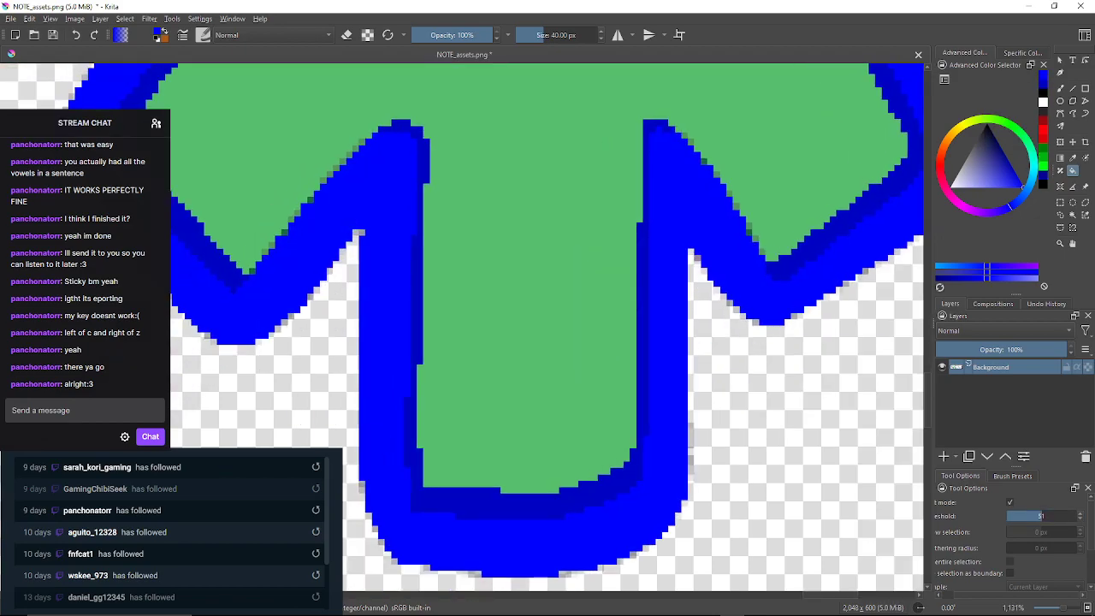
pyautogui.scroll(-2, 565, 531)
pyautogui.scroll(1, 564, 533)
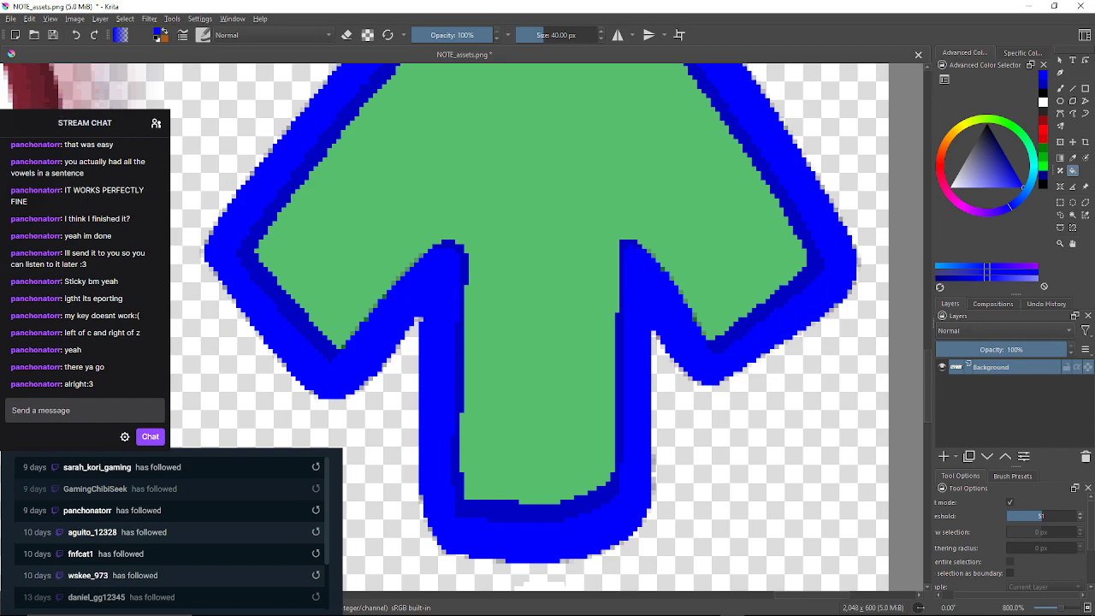
pyautogui.hotkey('ctrl', 'z')
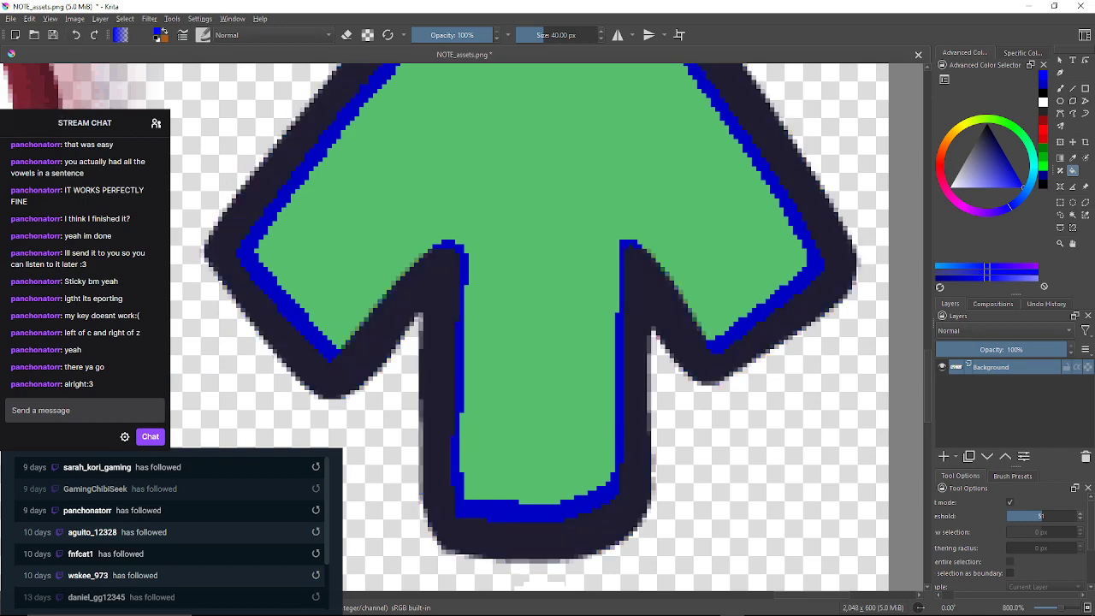
# Try the bright blue outline fill at thresholds 60 and 68, undoing each fill
pyautogui.click(1048, 516)
pyautogui.click(590, 530)
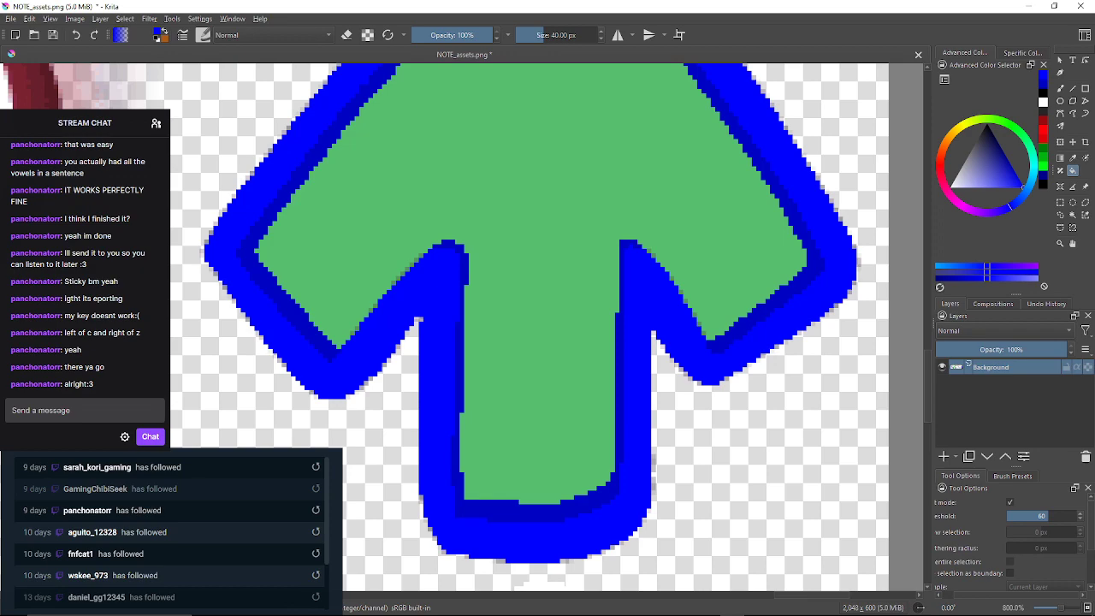
pyautogui.hotkey('ctrl', 'z')
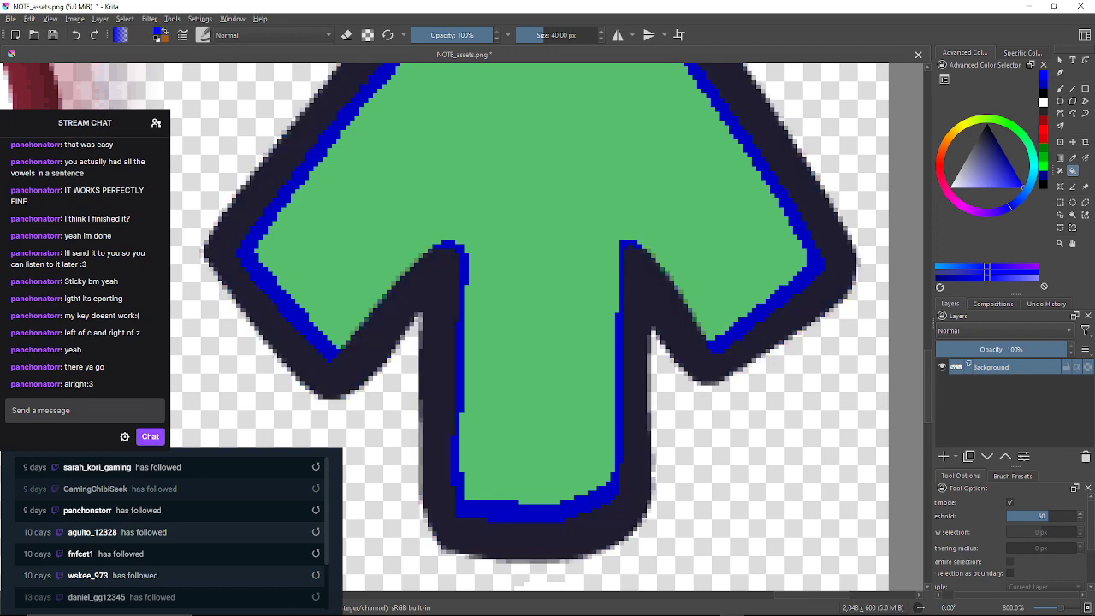
pyautogui.click(1053, 516)
pyautogui.click(590, 534)
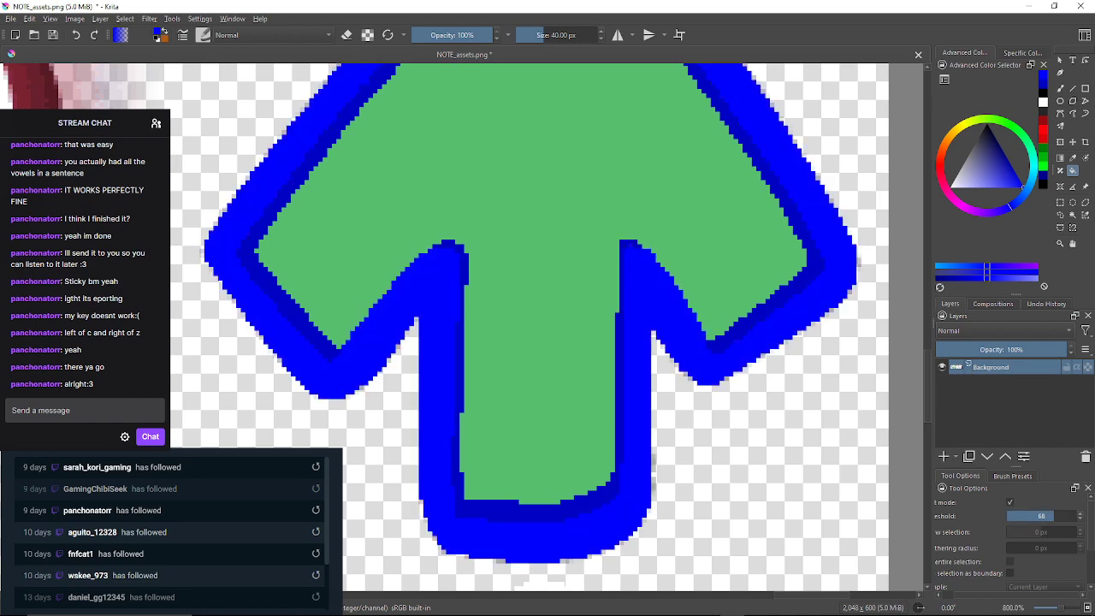
pyautogui.hotkey('ctrl', 'z')
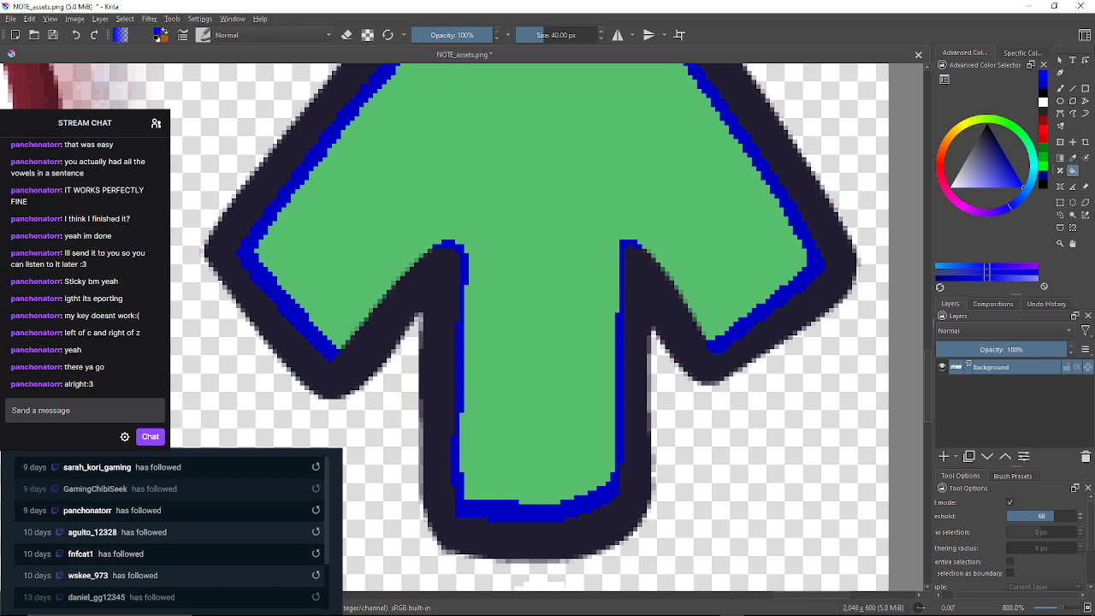
# Try the bright blue outline fill at thresholds 75 and 77, undoing each fill
pyautogui.click(1057, 516)
pyautogui.click(591, 535)
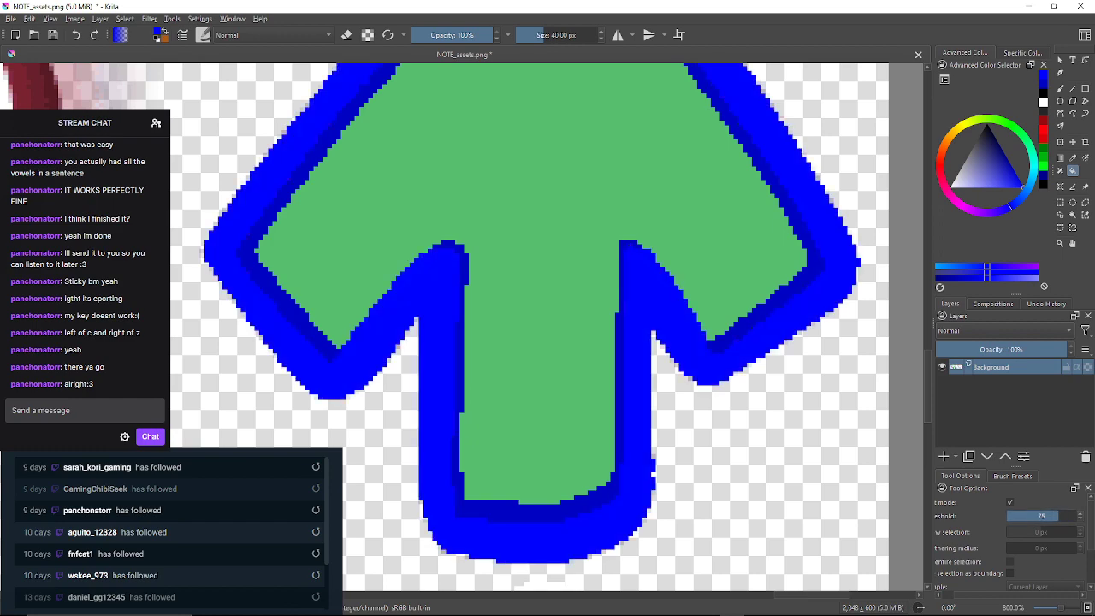
pyautogui.scroll(3, 581, 589)
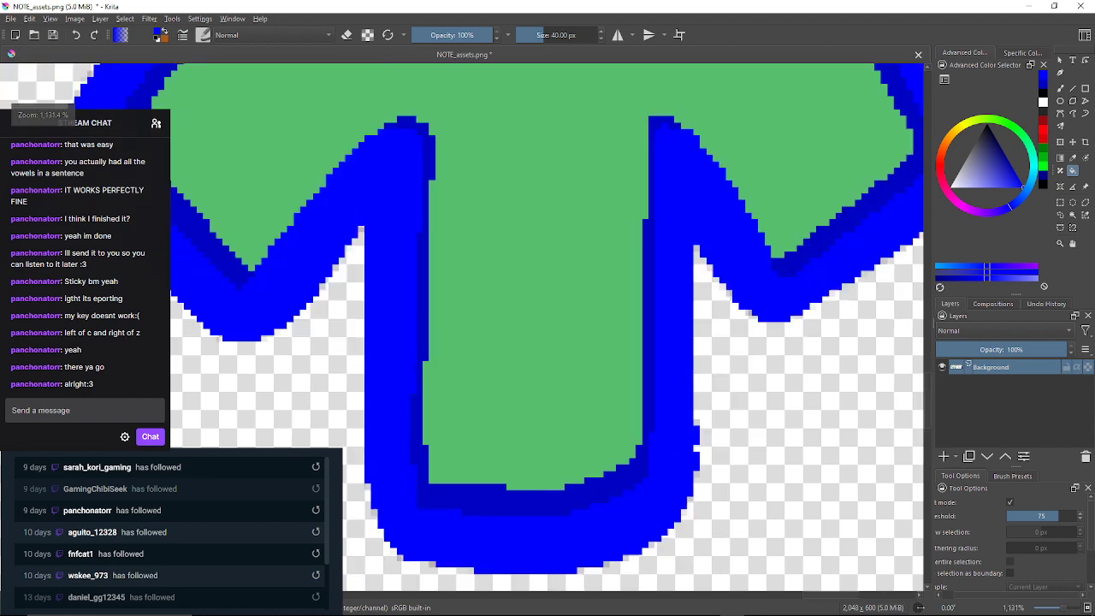
pyautogui.hotkey('ctrl', 'z')
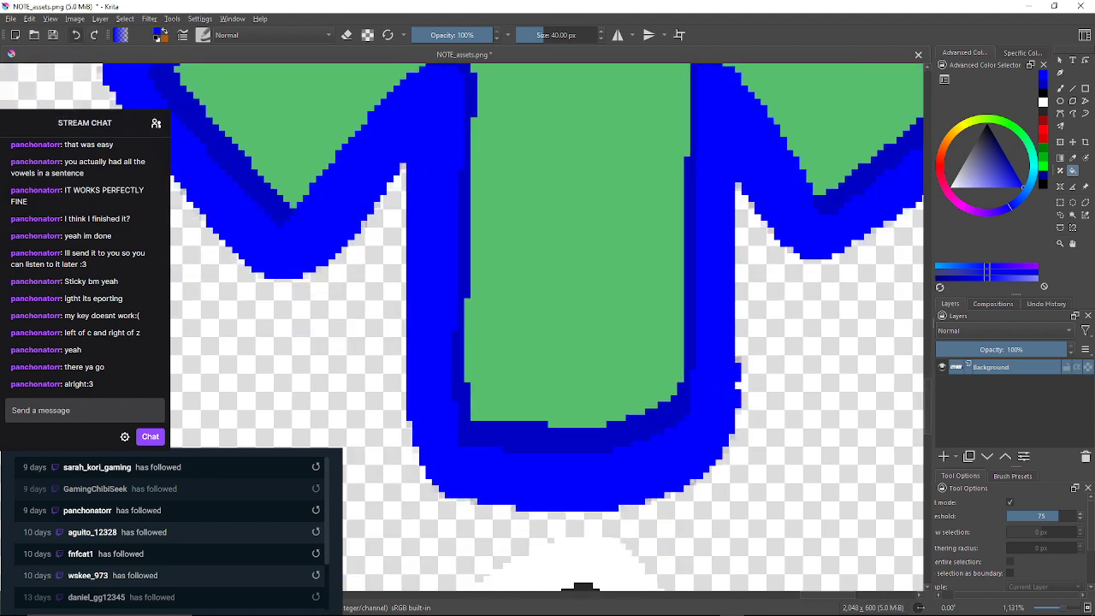
pyautogui.click(1060, 516)
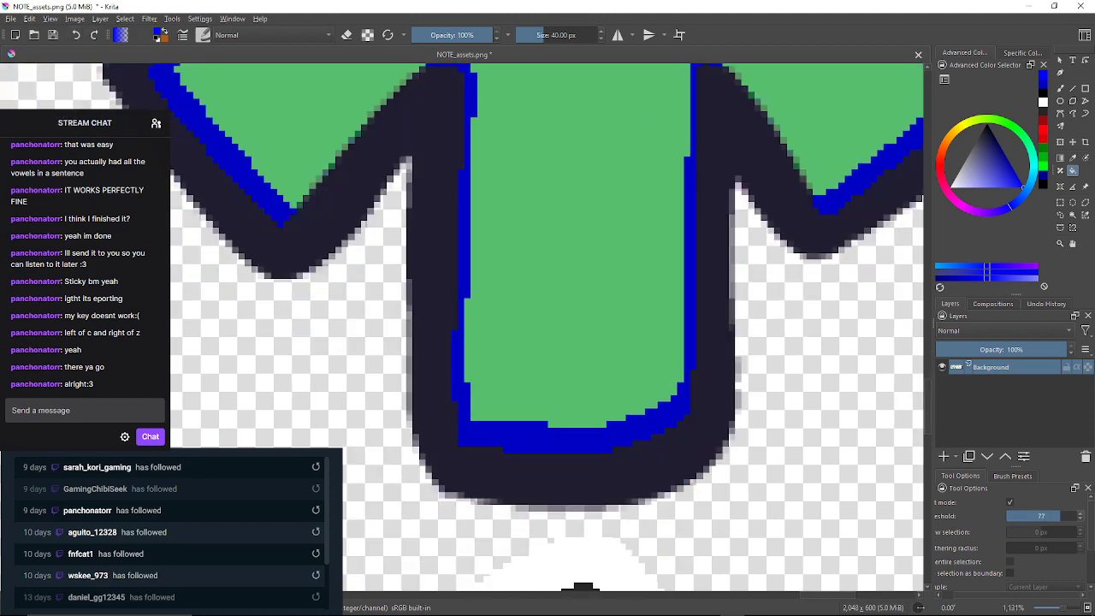
pyautogui.click(703, 441)
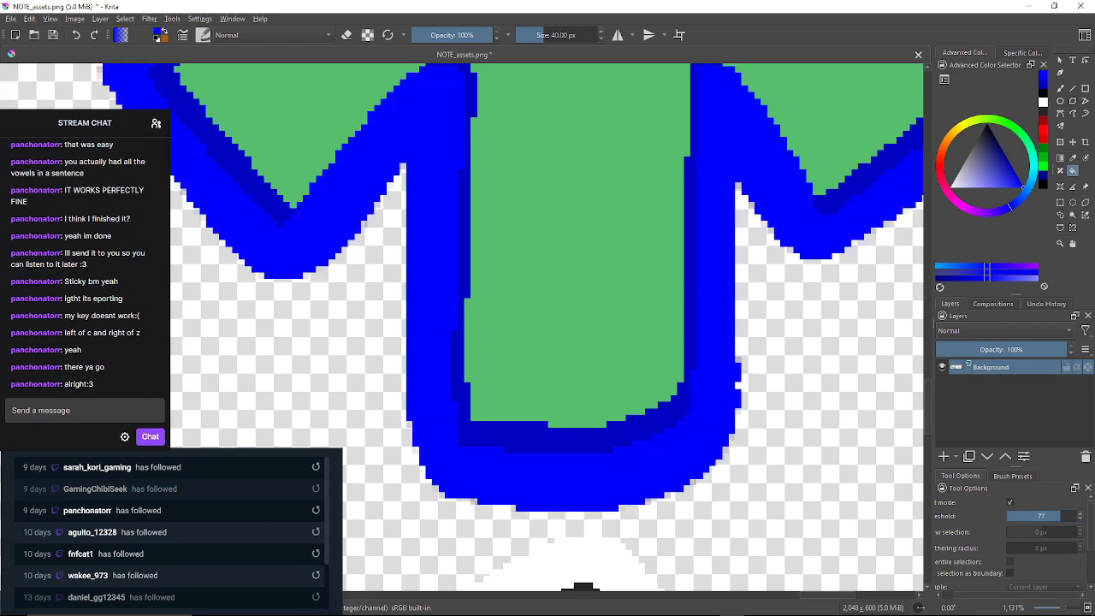
pyautogui.hotkey('ctrl', 'z')
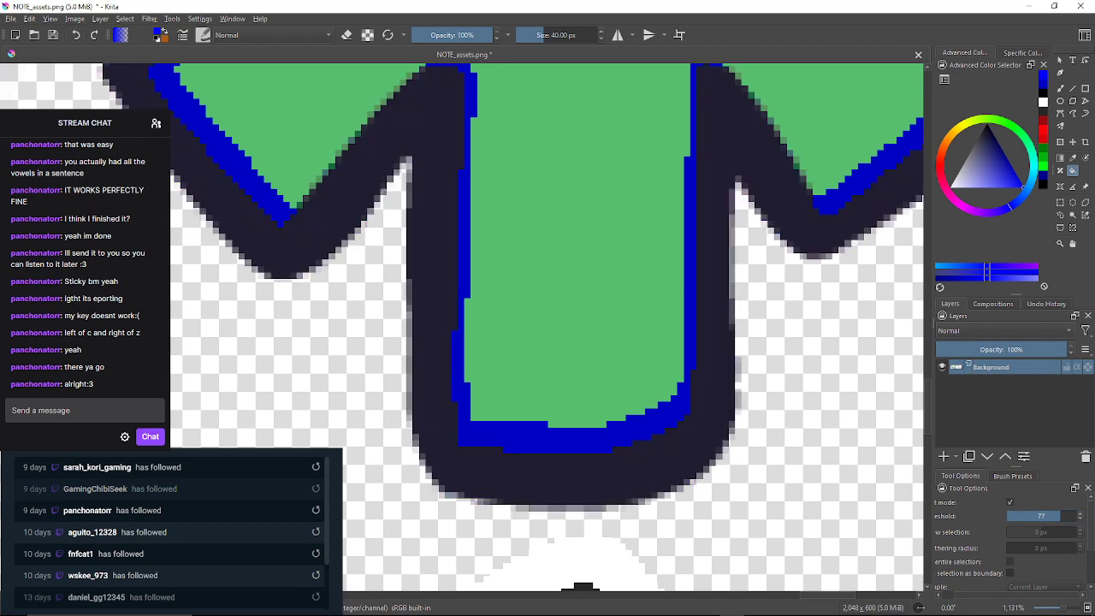
# Try the bright blue outline fill at threshold 84, inspect the stem and left wing edges, and undo it
pyautogui.click(1065, 516)
pyautogui.click(703, 441)
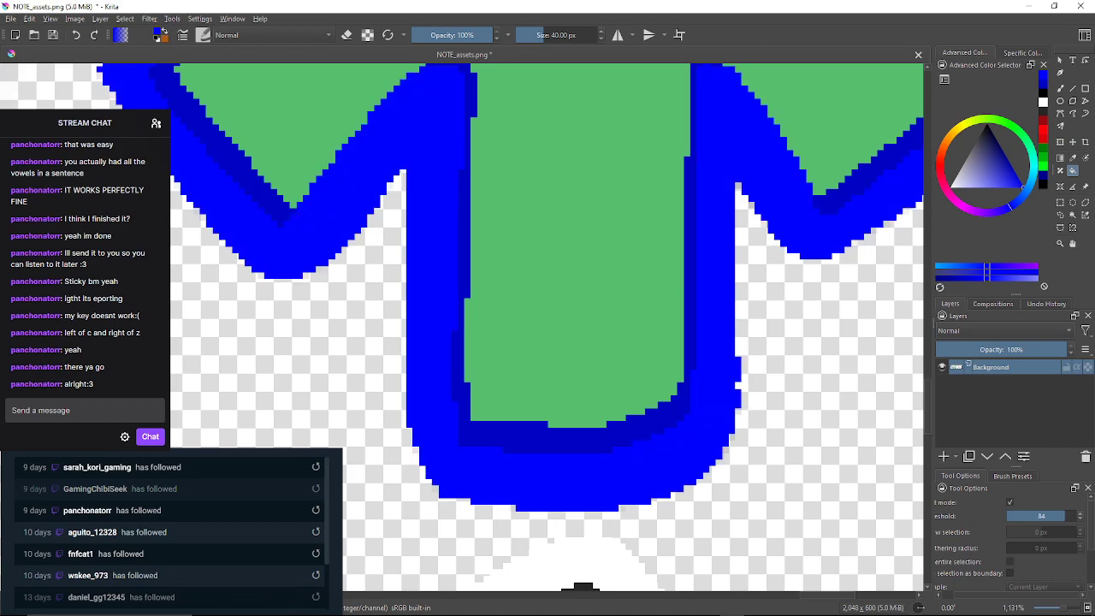
pyautogui.scroll(1, 630, 473)
pyautogui.moveTo(630, 472); pyautogui.dragTo(732, 490)
pyautogui.scroll(-2, 730, 490)
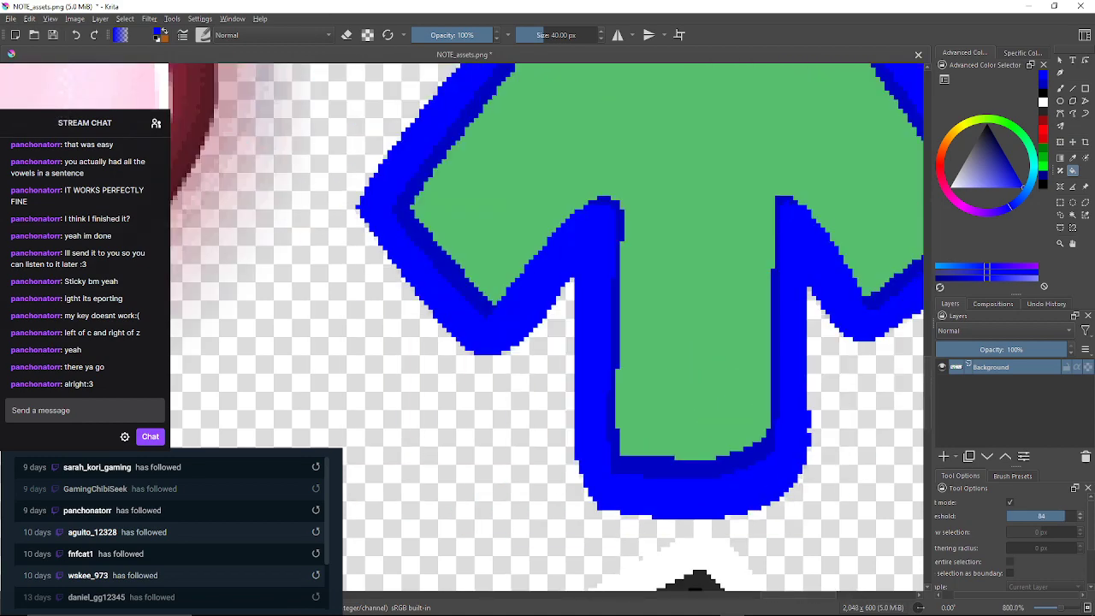
pyautogui.click(75, 35)
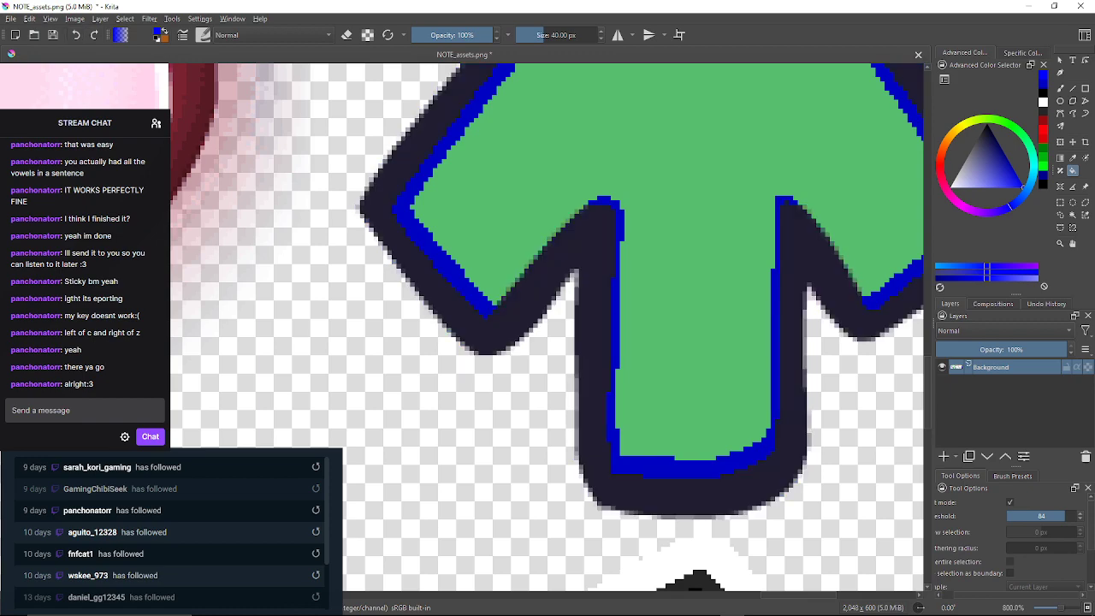
# Raise the fill threshold to 90 and fill the green arrow's dark outline with bright blue
pyautogui.click(1069, 515)
pyautogui.click(791, 410)
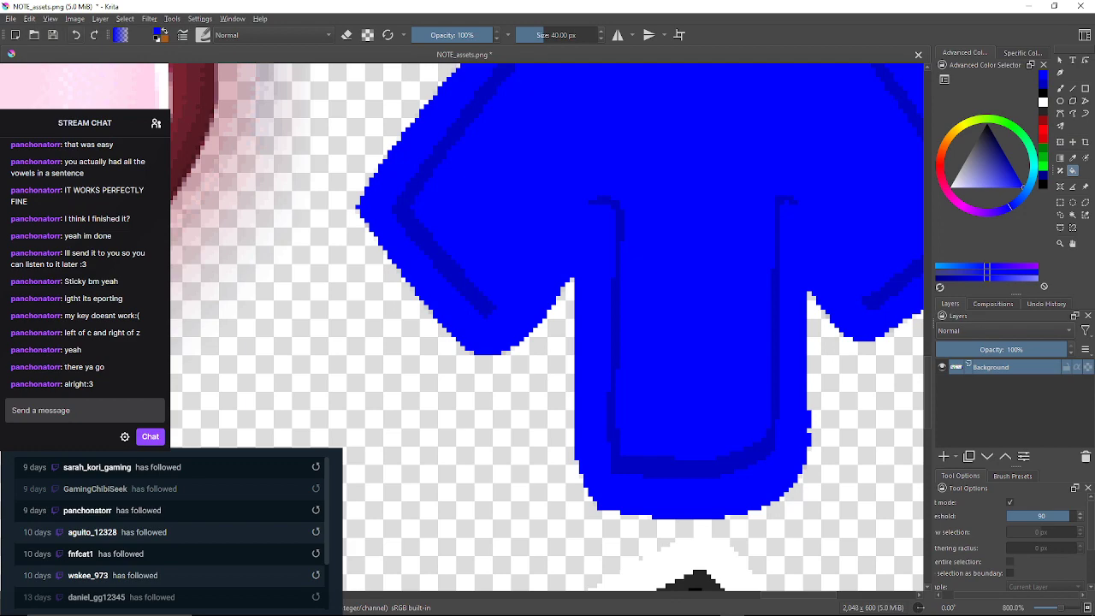
# Undo the last fill, try the bright blue outline fill at threshold 87, and undo it
pyautogui.click(76, 35)
pyautogui.click(1080, 518)
pyautogui.click(1079, 518)
pyautogui.click(1079, 518)
pyautogui.click(743, 377)
pyautogui.click(76, 35)
# Lower the fill threshold to 82, try the bright blue outline fill, and undo it
pyautogui.click(1079, 518)
pyautogui.click(1079, 519)
pyautogui.click(1080, 519)
pyautogui.click(1080, 519)
pyautogui.click(1079, 518)
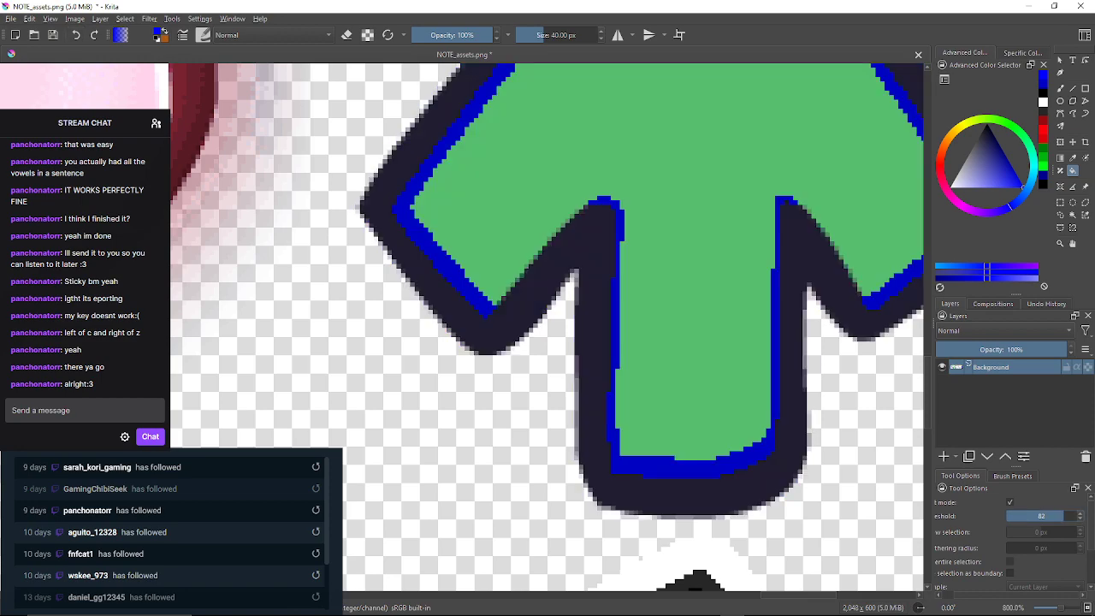
pyautogui.click(787, 402)
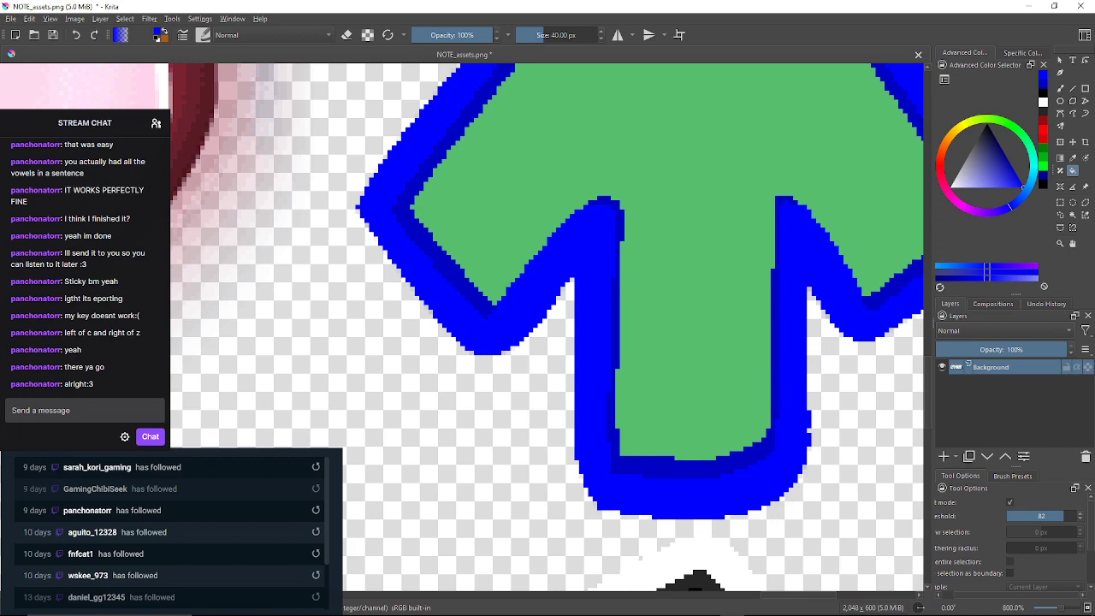
pyautogui.hotkey('ctrl', 'z')
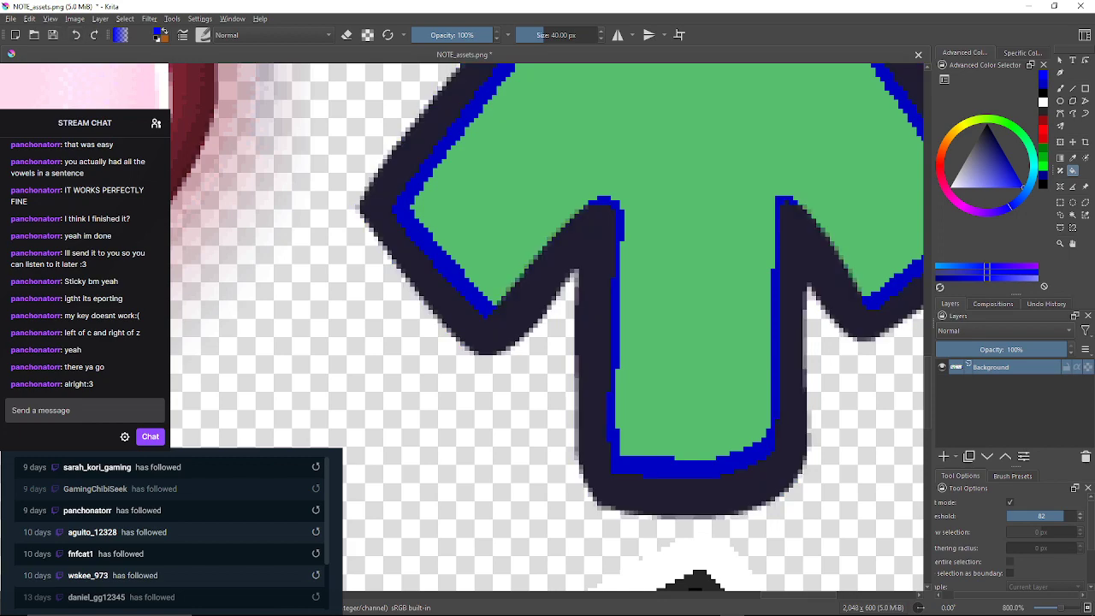
# Try the bright blue outline fill at thresholds 83, 84 and 85, undoing each fill
pyautogui.click(1079, 513)
pyautogui.click(787, 402)
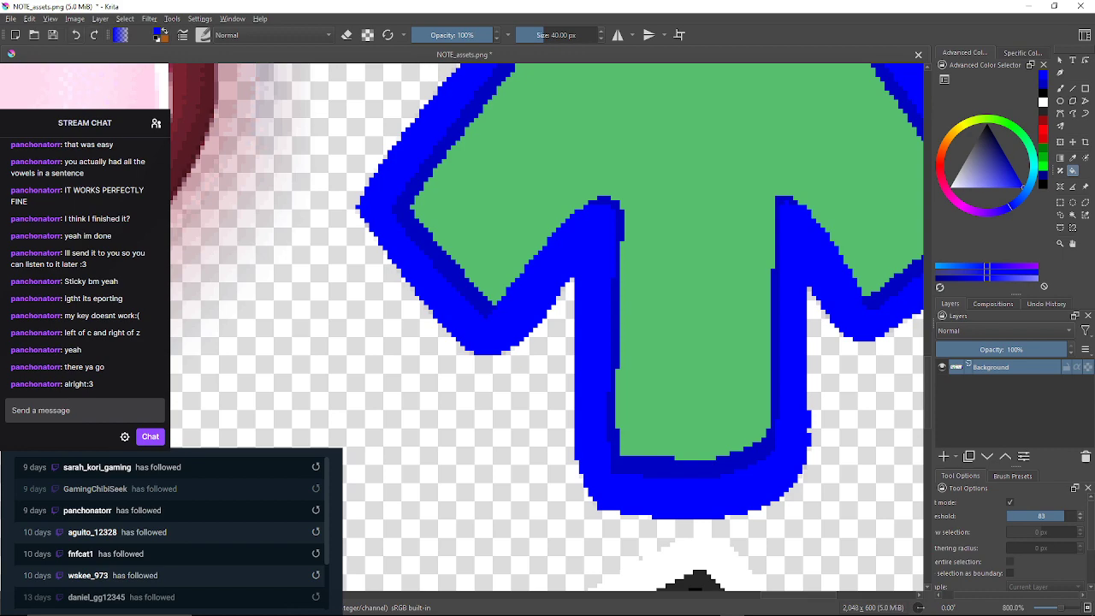
pyautogui.hotkey('ctrl', 'z')
pyautogui.click(1079, 513)
pyautogui.click(787, 402)
pyautogui.hotkey('ctrl', 'z')
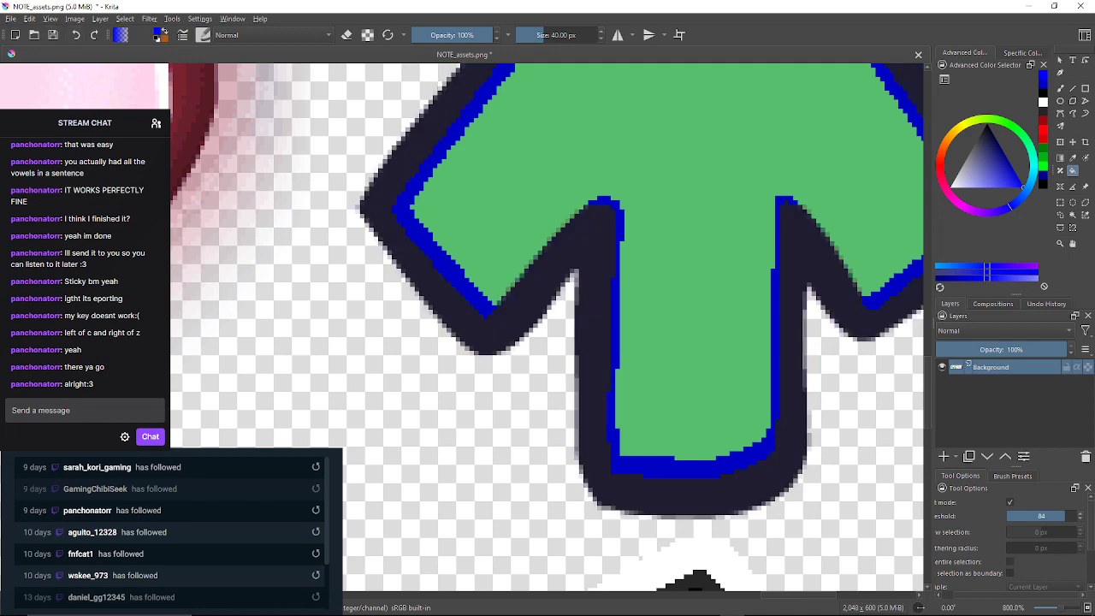
pyautogui.click(1079, 513)
pyautogui.click(787, 402)
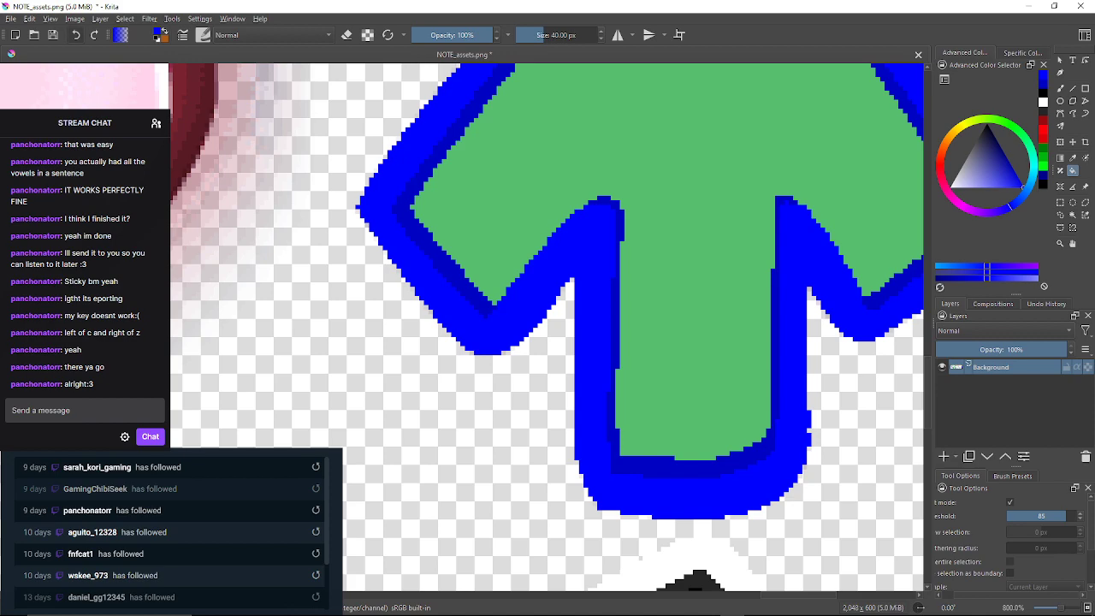
pyautogui.hotkey('ctrl', 'z')
# Try the bright blue outline fill at thresholds 86 and 87, undoing each fill
pyautogui.click(1080, 513)
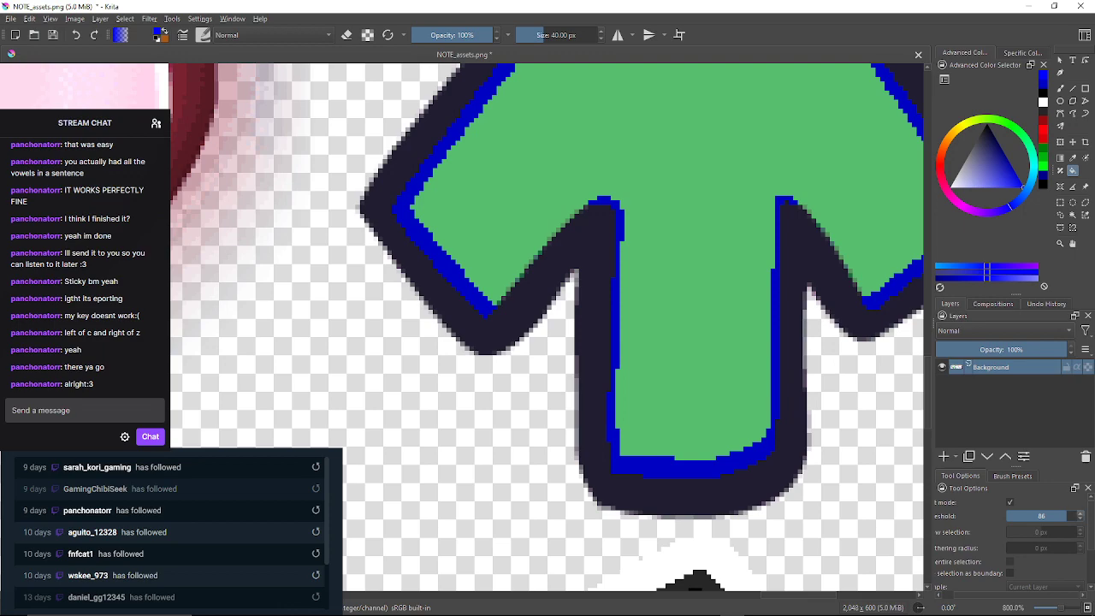
pyautogui.click(788, 406)
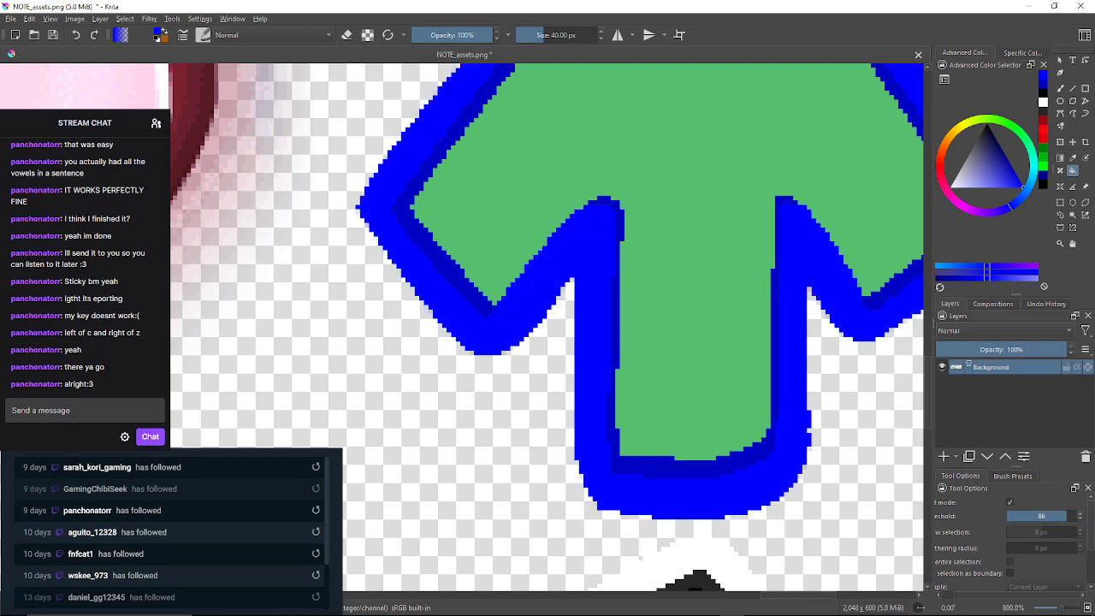
pyautogui.hotkey('ctrl', 'z')
pyautogui.click(1079, 512)
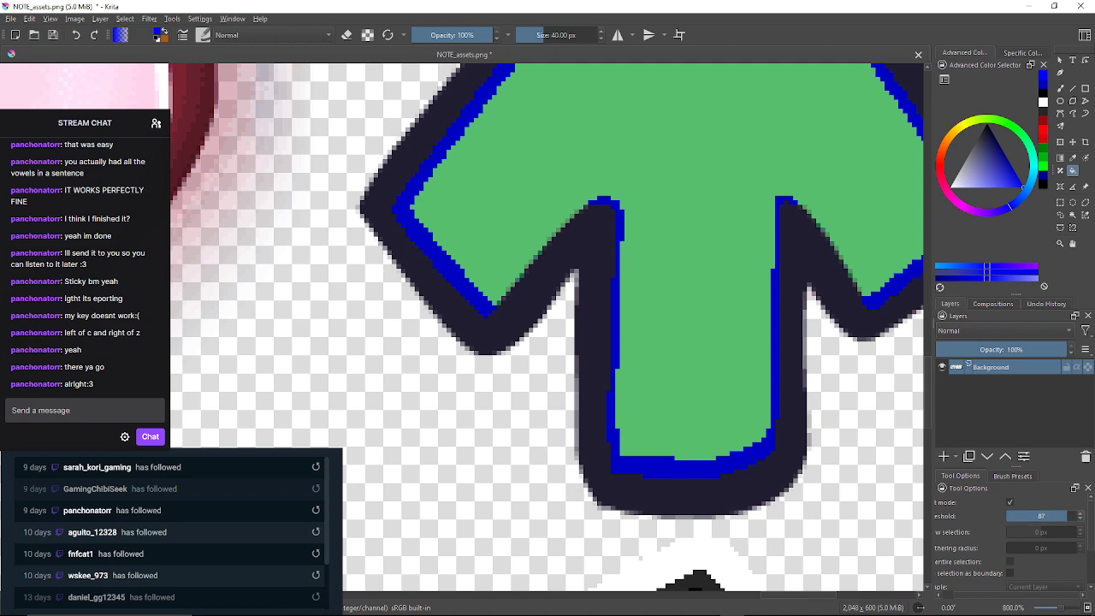
pyautogui.click(788, 406)
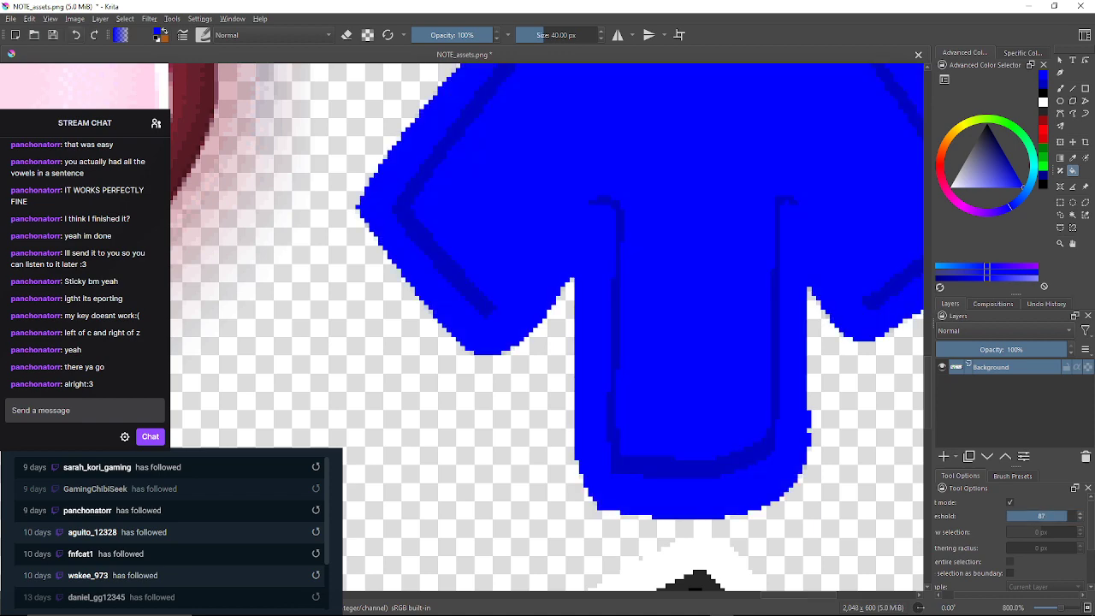
pyautogui.hotkey('ctrl', 'z')
# Fill the green arrow's dark outline with bright blue at threshold 86, and set the fill threshold to 1
pyautogui.click(1080, 518)
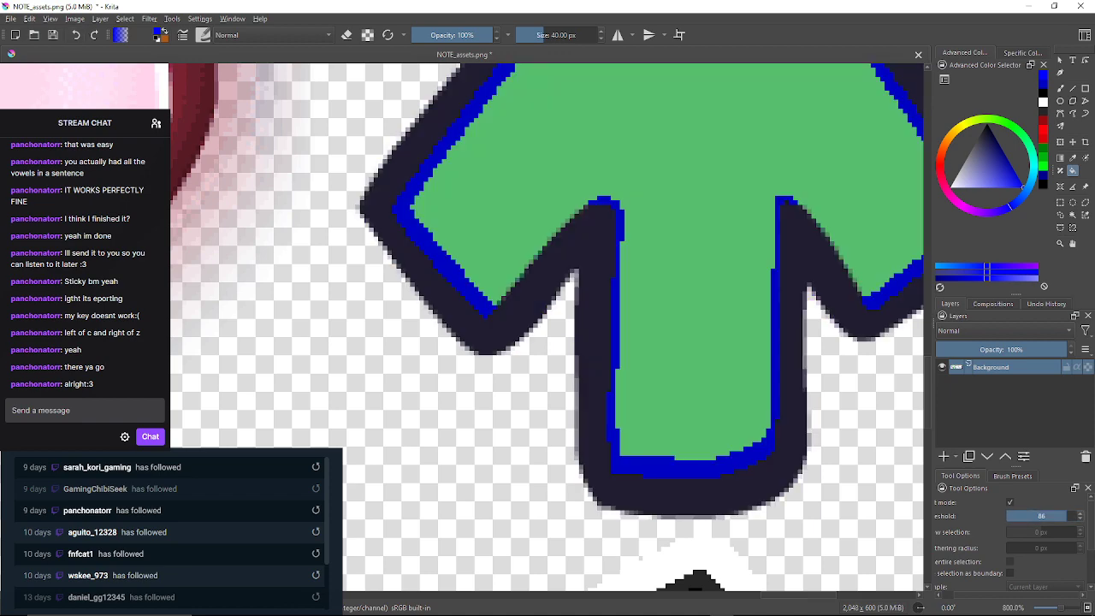
pyautogui.click(788, 406)
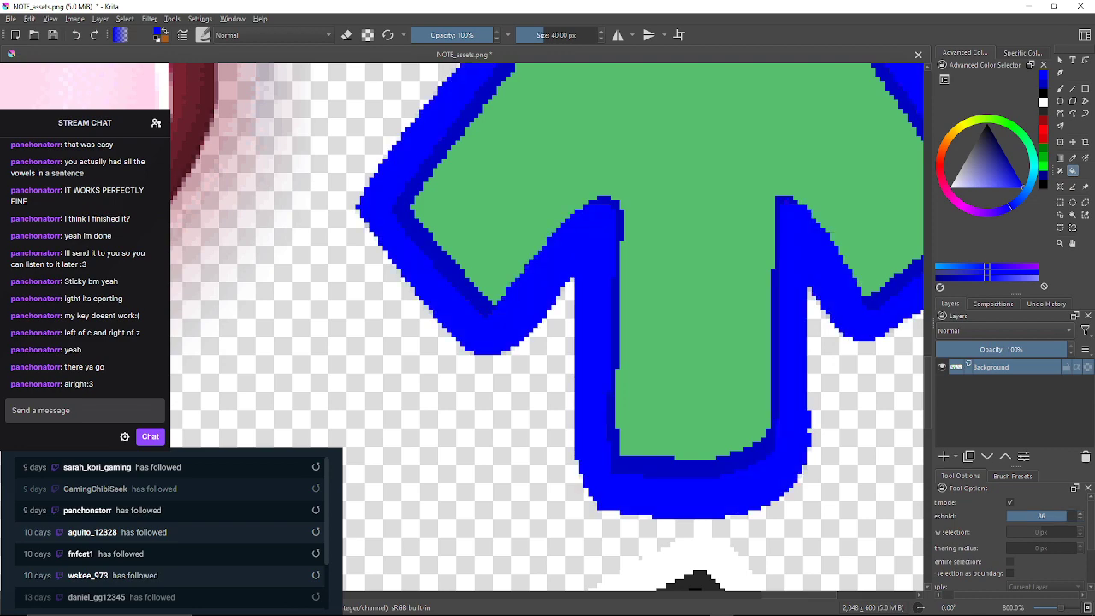
pyautogui.write('1')
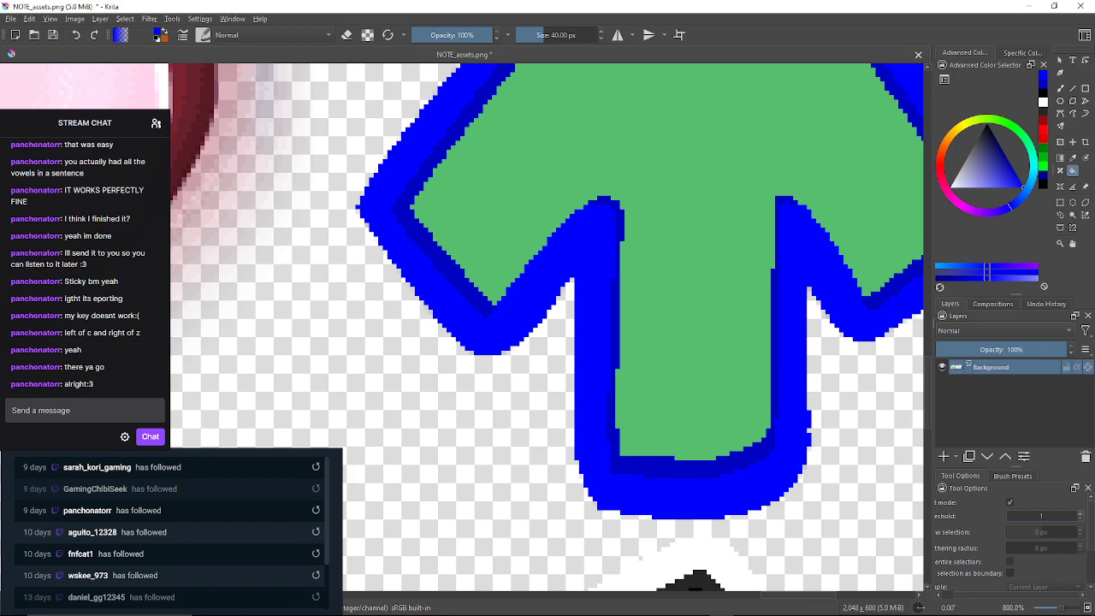
# Fill the leftover pale pixels along the upper part of the arrowhead's right outer edge with bright blue, undoing any background fill
pyautogui.scroll(5, 633, 330)
pyautogui.scroll(3, 732, 295)
pyautogui.moveTo(733, 295); pyautogui.dragTo(76, 183)
pyautogui.click(544, 269)
pyautogui.click(655, 341)
pyautogui.moveTo(597, 258); pyautogui.dragTo(469, 134)
pyautogui.click(672, 327)
pyautogui.click(709, 365)
pyautogui.moveTo(709, 364); pyautogui.dragTo(537, 277)
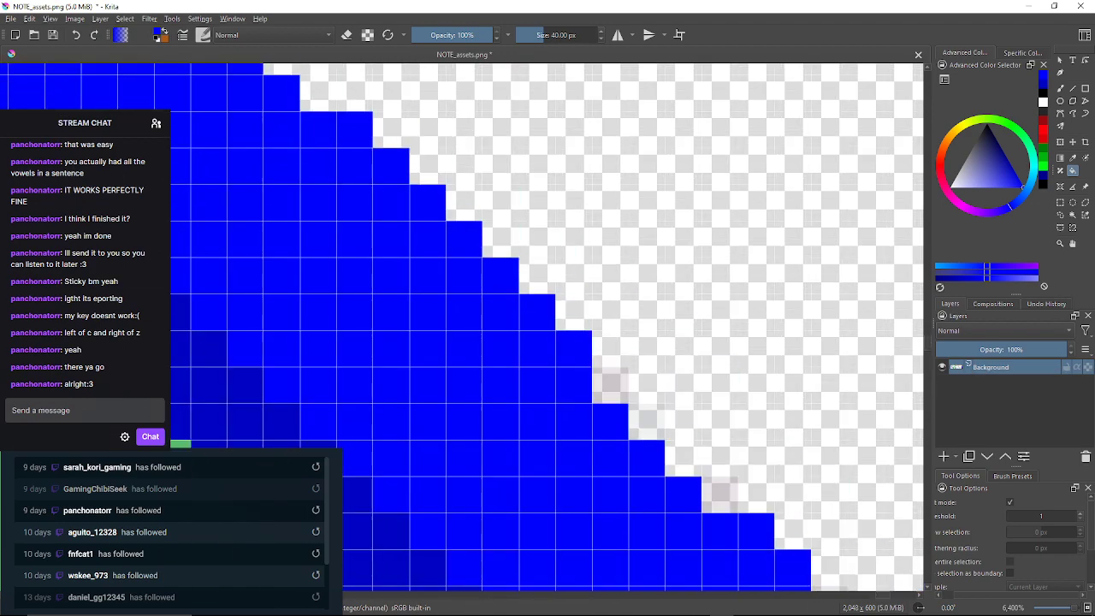
pyautogui.click(611, 385)
pyautogui.click(648, 421)
pyautogui.click(683, 458)
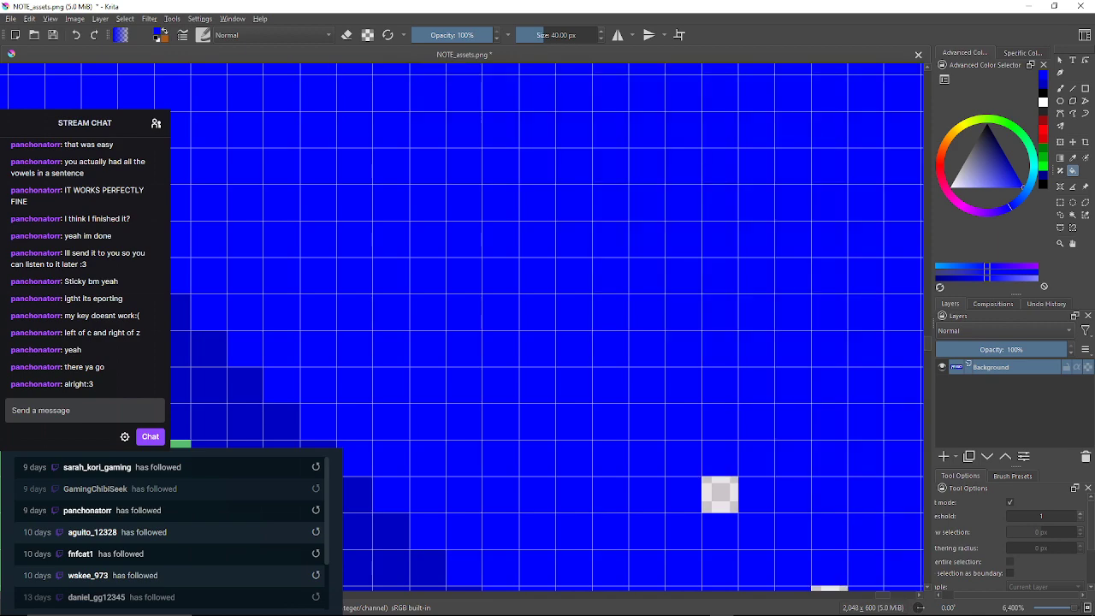
pyautogui.hotkey('ctrl', 'z')
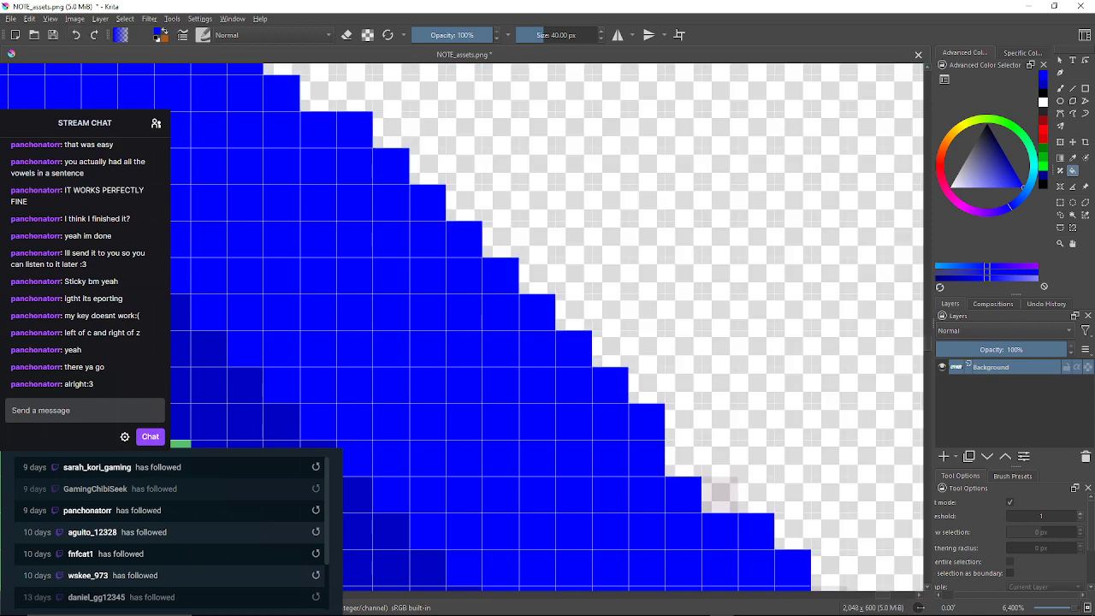
# Fill the next stray pale pixels farther down the arrowhead's right slanted edge with bright blue, undoing accidental background fills
pyautogui.click(720, 494)
pyautogui.moveTo(720, 495); pyautogui.dragTo(523, 287)
pyautogui.click(633, 397)
pyautogui.click(670, 432)
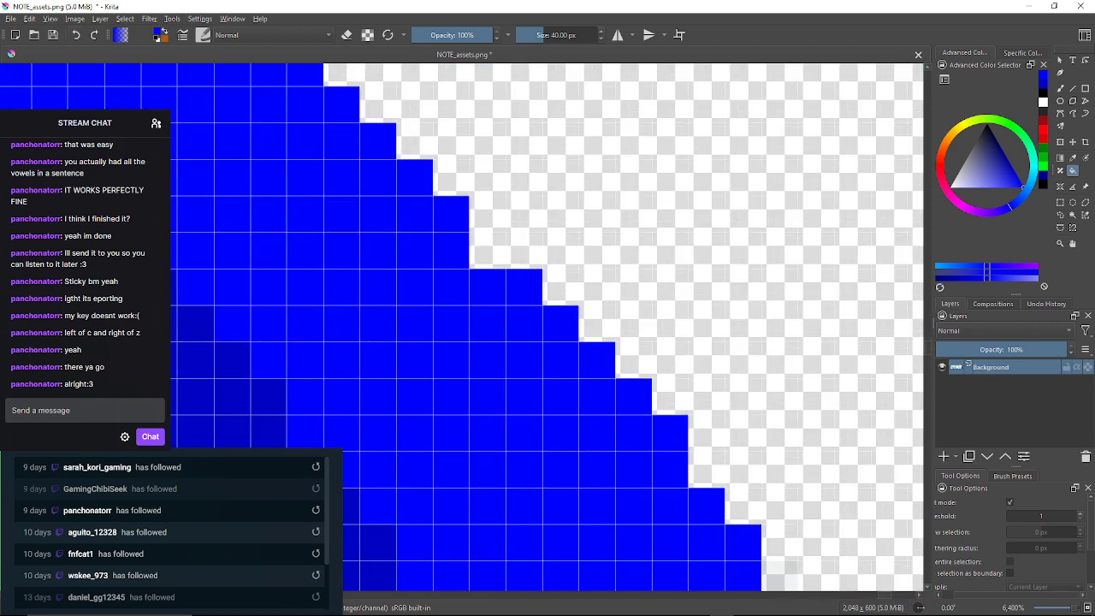
pyautogui.click(779, 552)
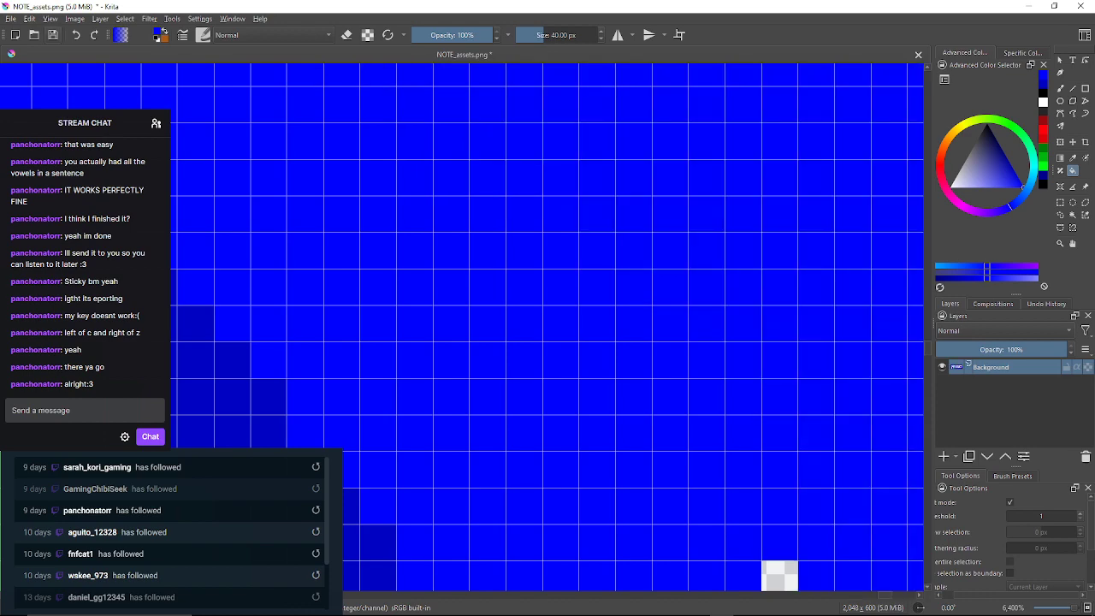
pyautogui.hotkey('ctrl', 'z')
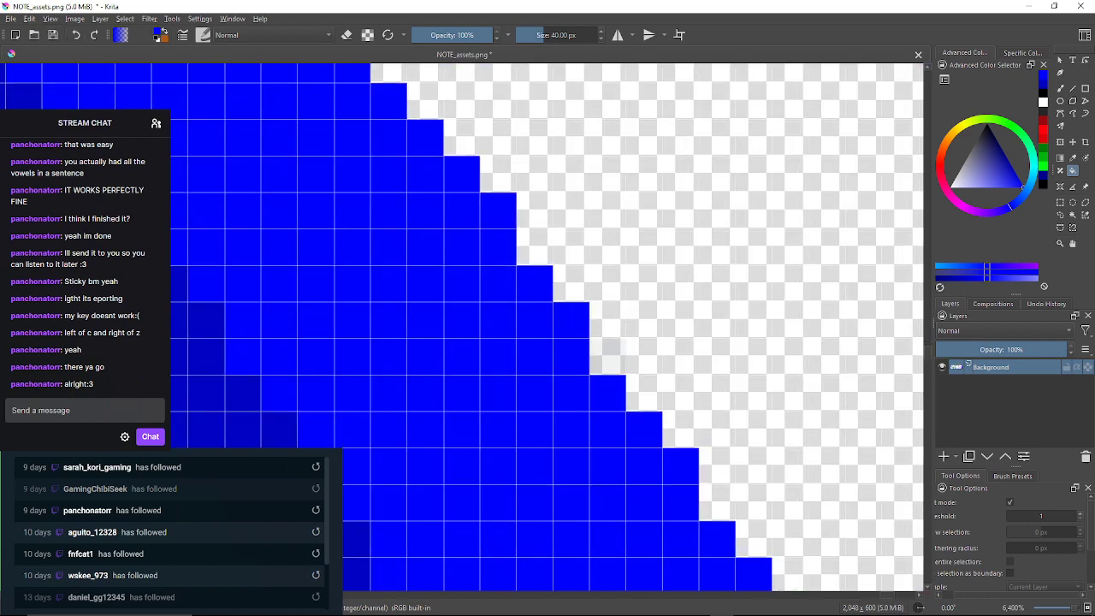
pyautogui.hotkey('ctrl', 'shift', 'z')
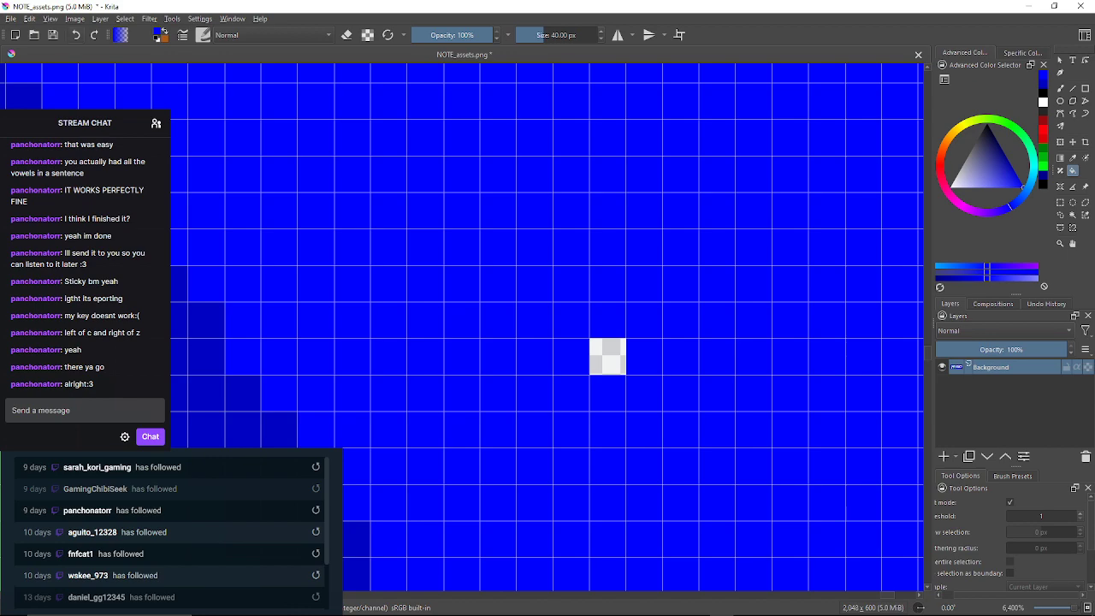
pyautogui.hotkey('ctrl', 'z')
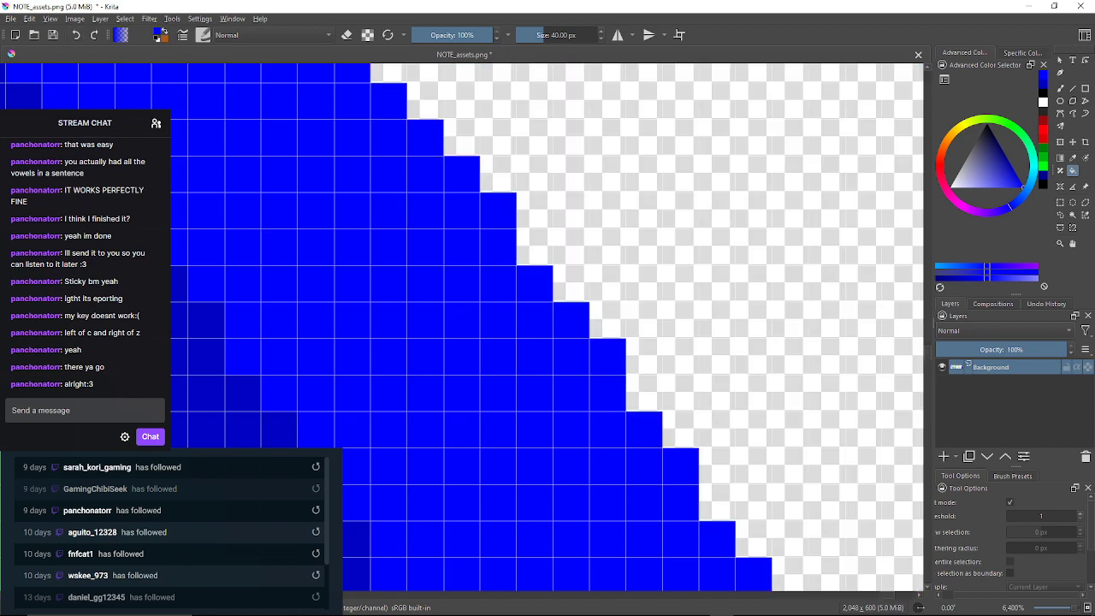
# Turn the faint grey pixels along the lower stretch of the arrowhead's right slanted edge bright blue
pyautogui.hscroll(-3, 462, 325)
pyautogui.moveTo(677, 356); pyautogui.dragTo(655, 301)
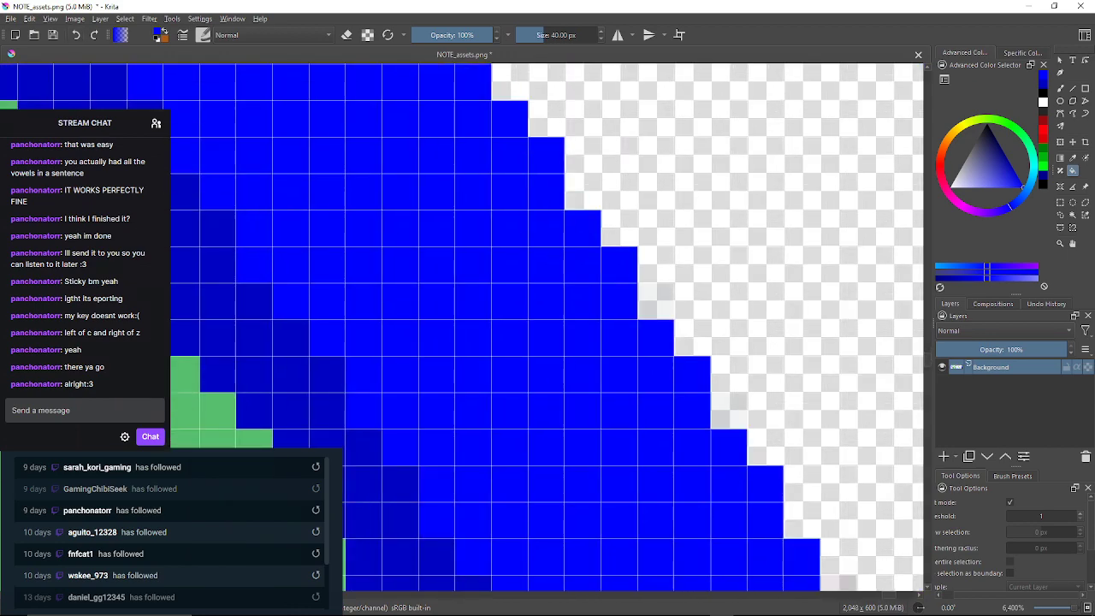
pyautogui.click(656, 302)
pyautogui.click(729, 411)
pyautogui.moveTo(728, 410); pyautogui.dragTo(613, 301)
pyautogui.click(723, 483)
pyautogui.moveTo(723, 483)
pyautogui.mouseDown()
pyautogui.moveTo(708, 377)
pyautogui.moveTo(596, 291)
pyautogui.mouseUp()
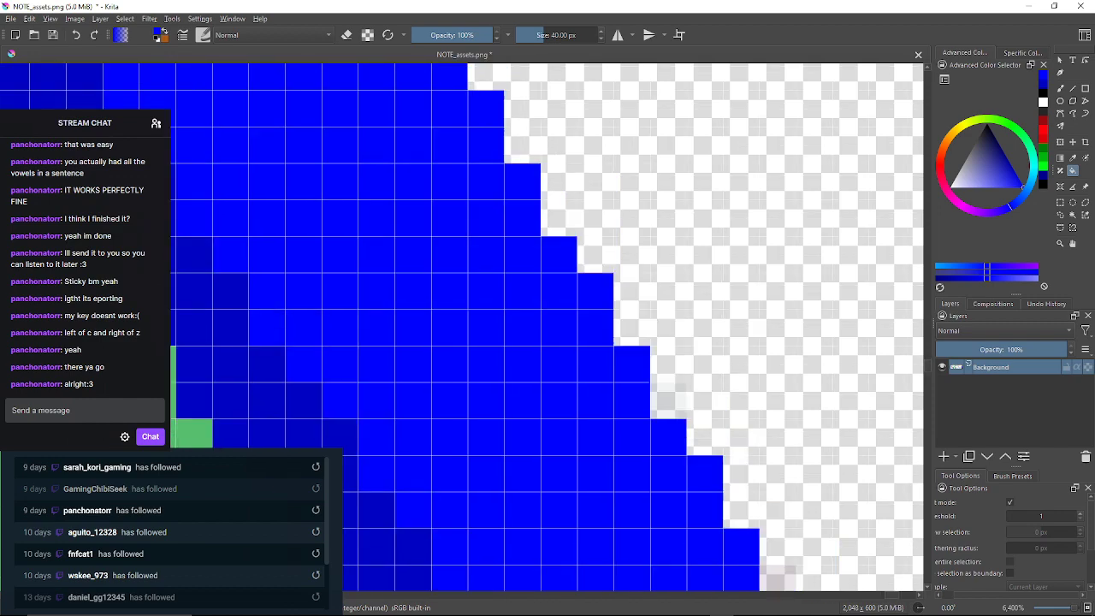
pyautogui.click(668, 400)
pyautogui.moveTo(668, 400); pyautogui.dragTo(573, 246)
pyautogui.click(683, 427)
pyautogui.moveTo(682, 426); pyautogui.dragTo(599, 375)
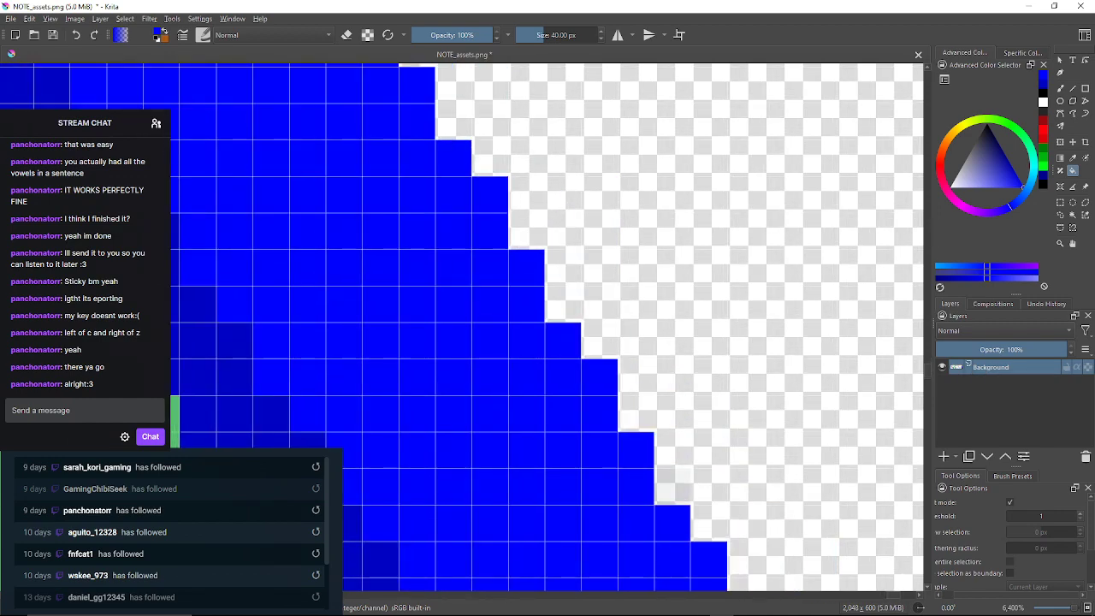
# Fill the remaining pale pixels on the outer edge leading around the right wing's tip with bright blue
pyautogui.moveTo(673, 486); pyautogui.dragTo(432, 184)
pyautogui.click(541, 367)
pyautogui.moveTo(541, 367); pyautogui.dragTo(462, 153)
pyautogui.moveTo(590, 479); pyautogui.dragTo(485, 191)
pyautogui.click(613, 377)
pyautogui.moveTo(613, 376); pyautogui.dragTo(616, 198)
pyautogui.click(616, 308)
pyautogui.moveTo(616, 308); pyautogui.dragTo(765, 96)
# Fill the pale leftover pixels along the right wing's lower slanted edge with bright blue
pyautogui.moveTo(508, 460); pyautogui.dragTo(577, 405)
pyautogui.click(577, 404)
pyautogui.click(468, 477)
pyautogui.moveTo(468, 477); pyautogui.dragTo(707, 321)
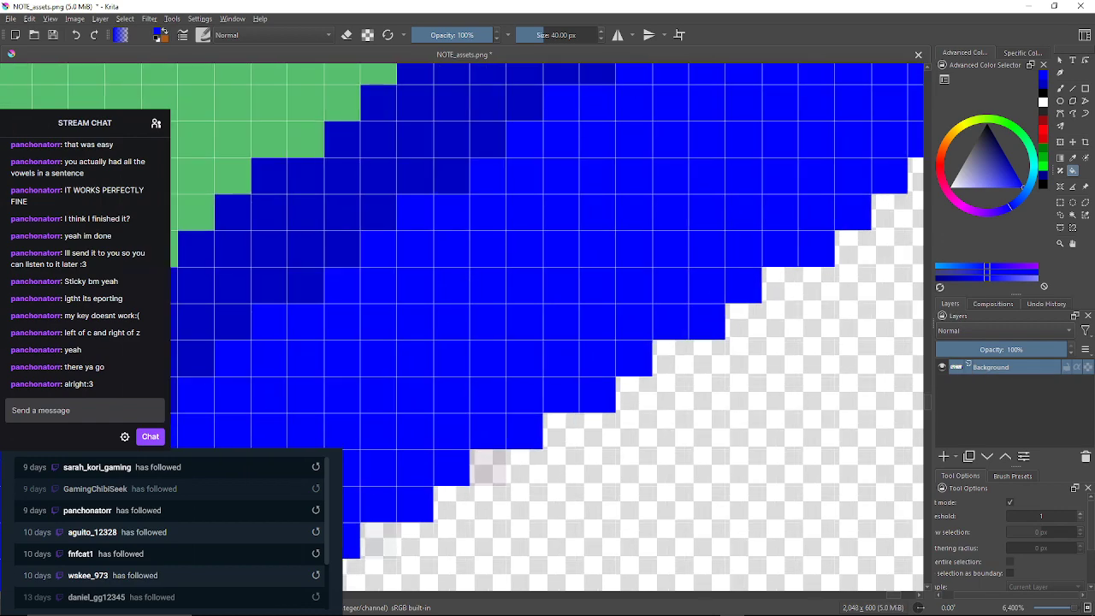
pyautogui.click(488, 468)
pyautogui.moveTo(487, 468); pyautogui.dragTo(600, 419)
pyautogui.click(491, 491)
pyautogui.moveTo(491, 492); pyautogui.dragTo(677, 373)
# Fill the pale pixels at the right wing's rounded lower corner with bright blue, and undo the stray background fill
pyautogui.click(569, 446)
pyautogui.moveTo(569, 446); pyautogui.dragTo(568, 440)
pyautogui.click(495, 478)
pyautogui.moveTo(495, 477); pyautogui.dragTo(774, 285)
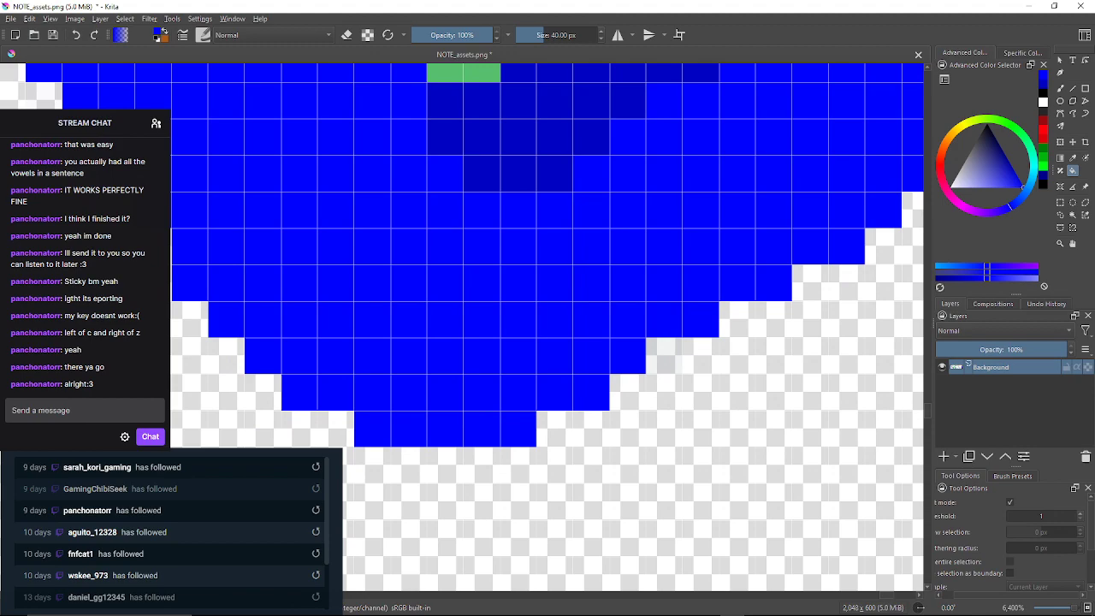
pyautogui.click(663, 356)
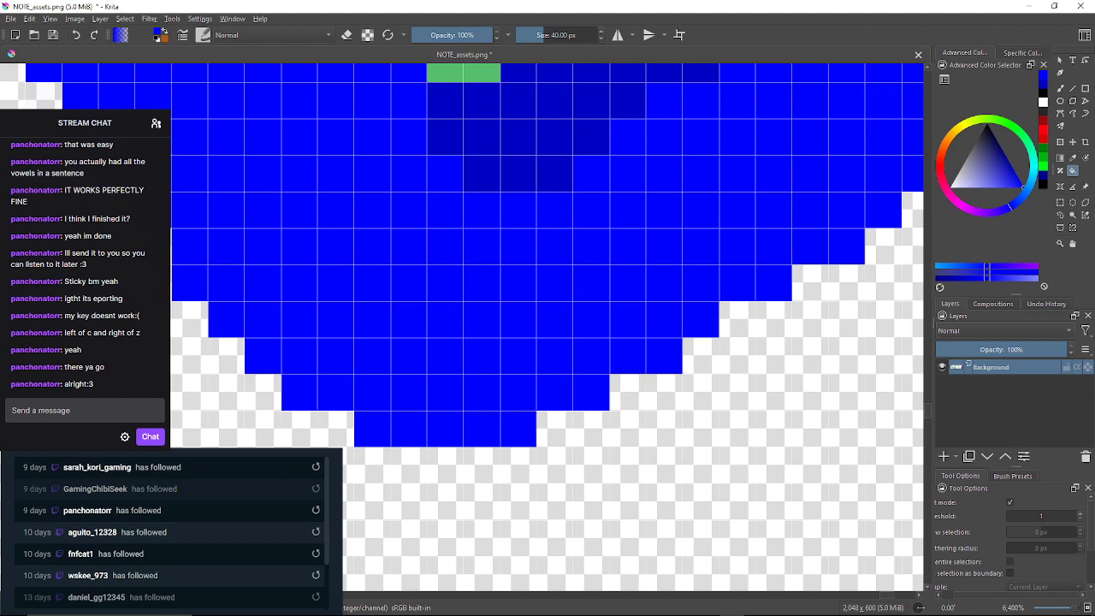
pyautogui.click(703, 389)
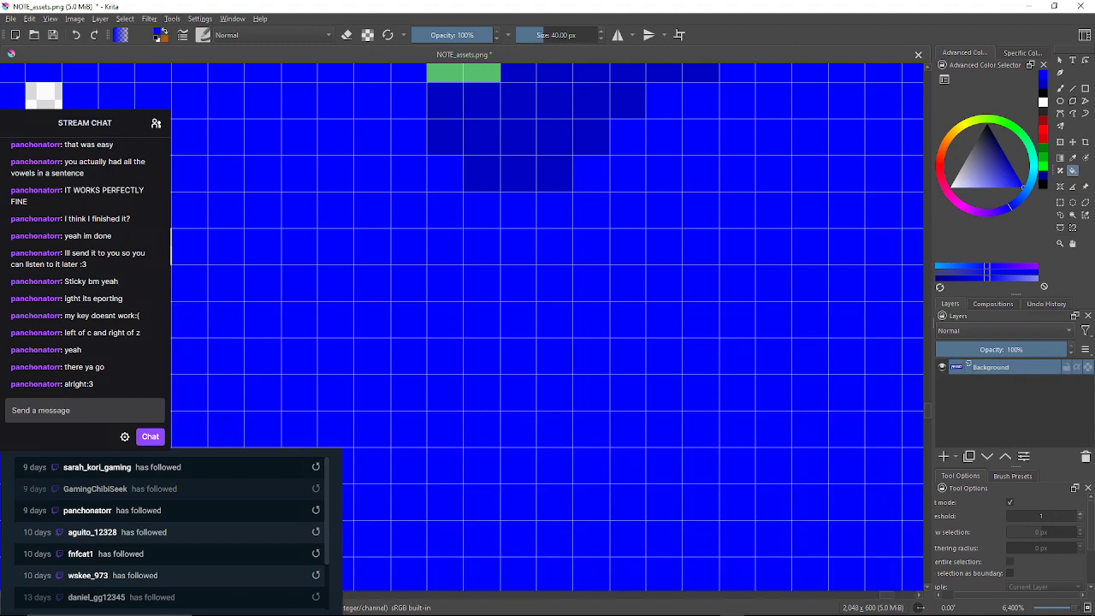
pyautogui.hotkey('ctrl', 'z')
# Fill the pale pixels in the notch between the right wing and the stem with bright blue
pyautogui.moveTo(427, 274)
pyautogui.mouseDown()
pyautogui.moveTo(596, 287)
pyautogui.moveTo(628, 313)
pyautogui.mouseUp()
pyautogui.click(352, 286)
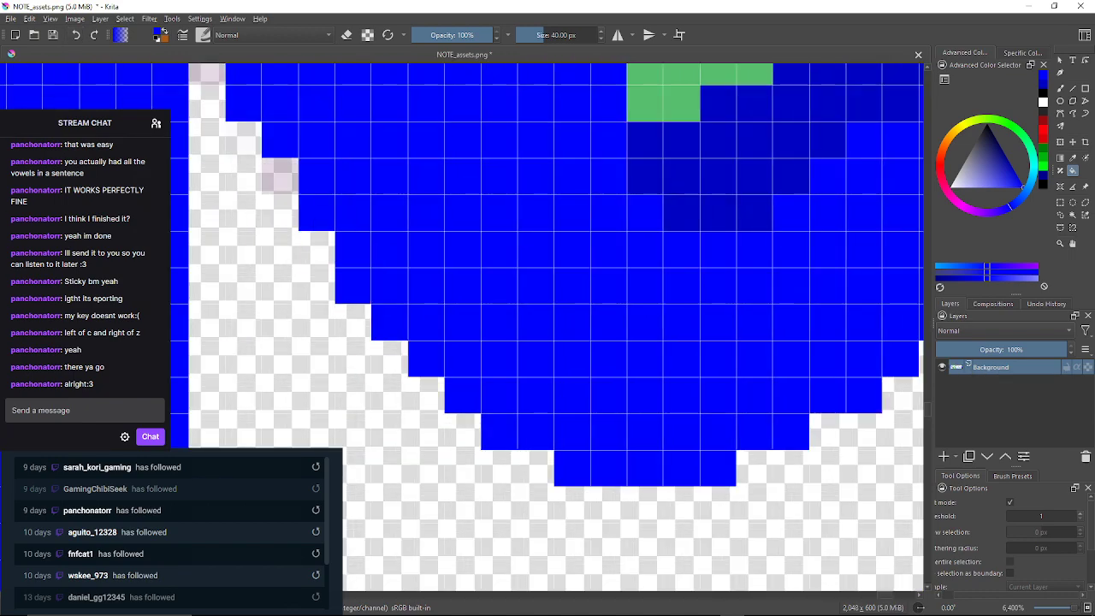
pyautogui.click(280, 176)
pyautogui.moveTo(280, 176); pyautogui.dragTo(403, 337)
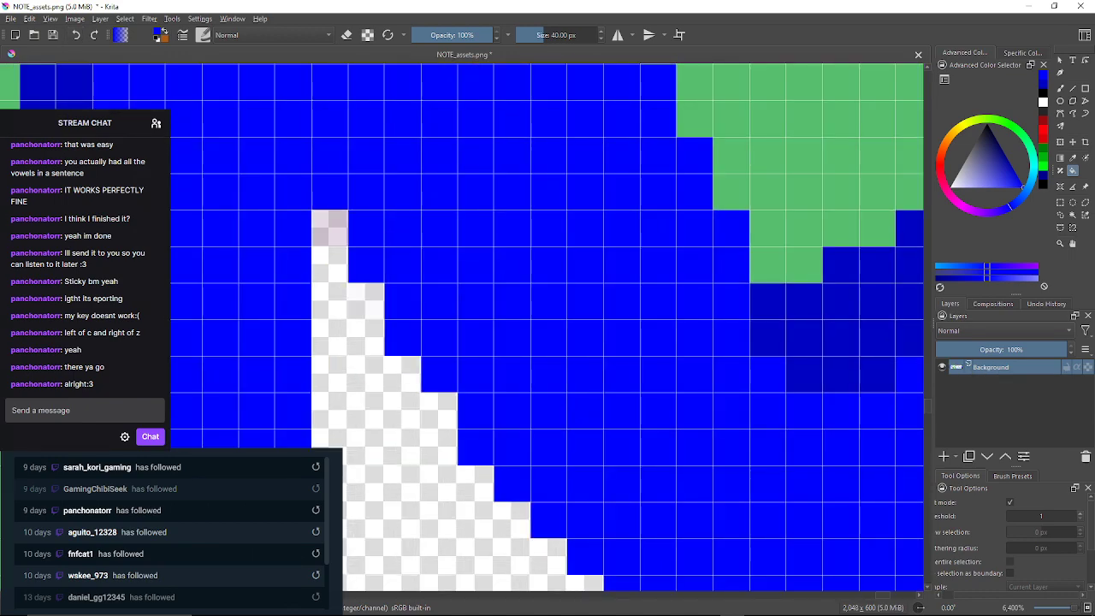
pyautogui.click(329, 228)
# Fill the pale pixels along the stem's right edge and lower-right corner with bright blue, undoing the background fill
pyautogui.moveTo(368, 479)
pyautogui.mouseDown()
pyautogui.moveTo(426, 265)
pyautogui.moveTo(442, 99)
pyautogui.mouseUp()
pyautogui.moveTo(385, 428); pyautogui.dragTo(433, 236)
pyautogui.moveTo(462, 513); pyautogui.dragTo(468, 165)
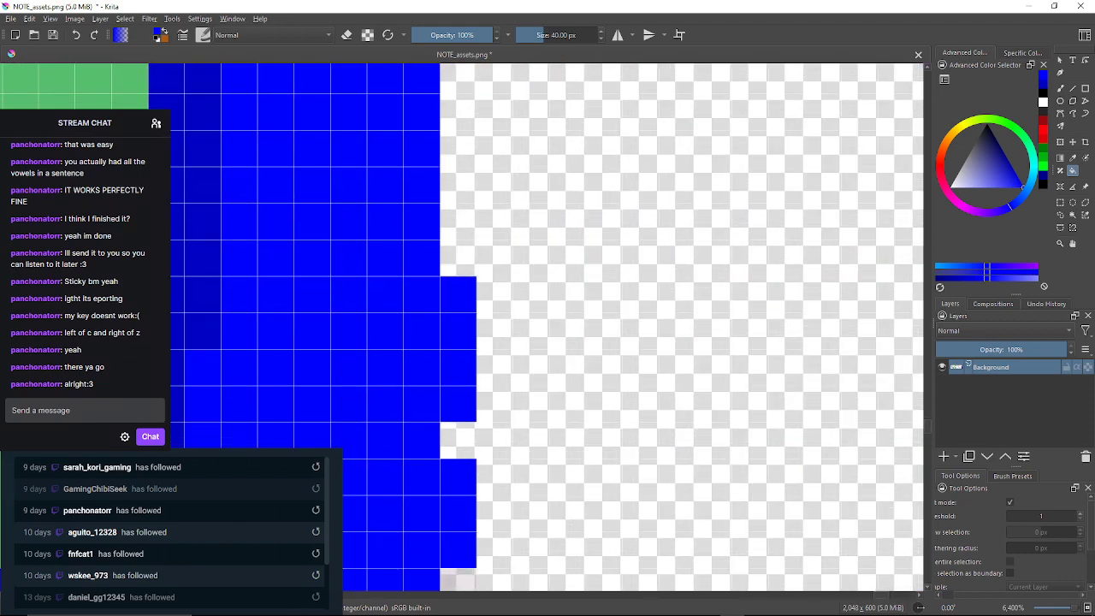
pyautogui.click(459, 441)
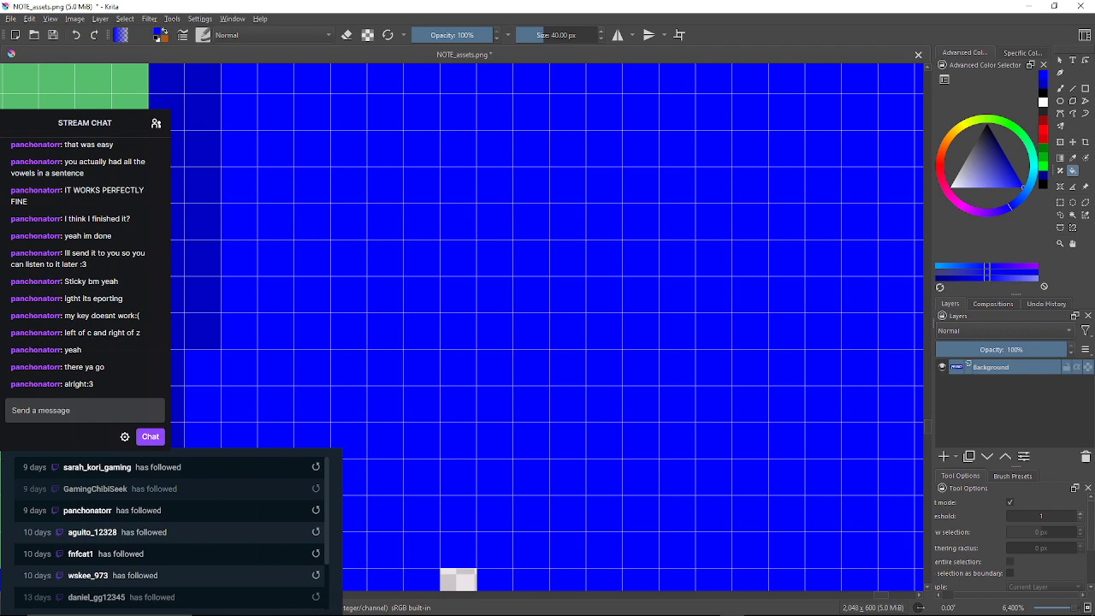
pyautogui.hotkey('ctrl', 'z')
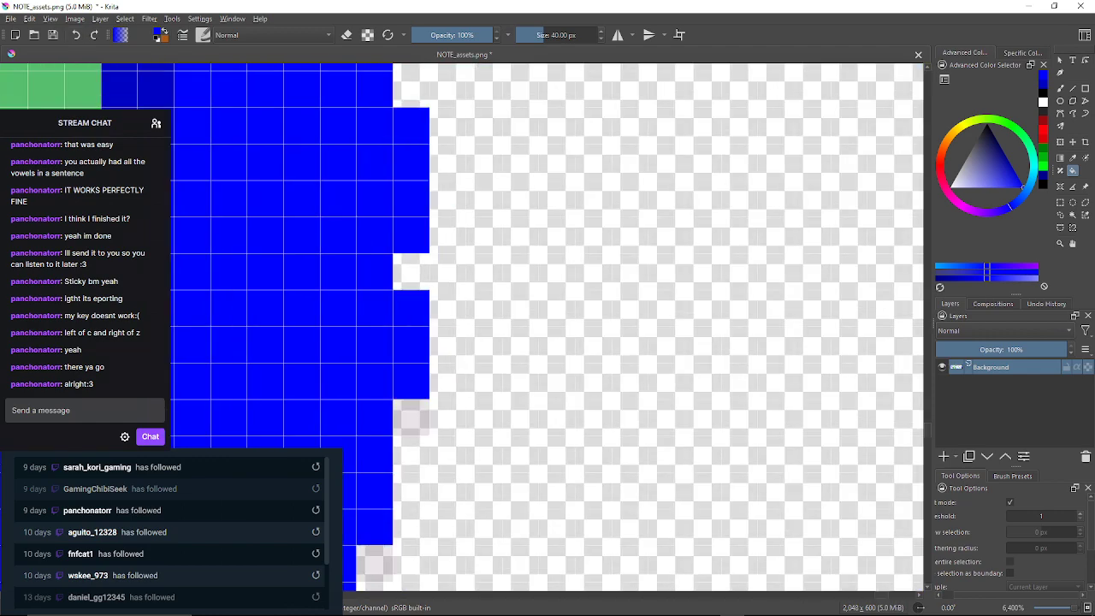
pyautogui.scroll(-4, 548, 325)
pyautogui.click(435, 316)
pyautogui.click(398, 390)
pyautogui.moveTo(397, 390)
pyautogui.mouseDown()
pyautogui.moveTo(550, 266)
pyautogui.moveTo(746, 140)
pyautogui.mouseUp()
# Fill the leftover pale pixels along the stem's bottom edge and lower-left corner with bright blue
pyautogui.moveTo(359, 368)
pyautogui.mouseDown()
pyautogui.moveTo(637, 277)
pyautogui.moveTo(809, 258)
pyautogui.mouseUp()
pyautogui.click(611, 357)
pyautogui.moveTo(410, 363)
pyautogui.mouseDown()
pyautogui.moveTo(793, 370)
pyautogui.moveTo(848, 360)
pyautogui.mouseUp()
pyautogui.click(390, 354)
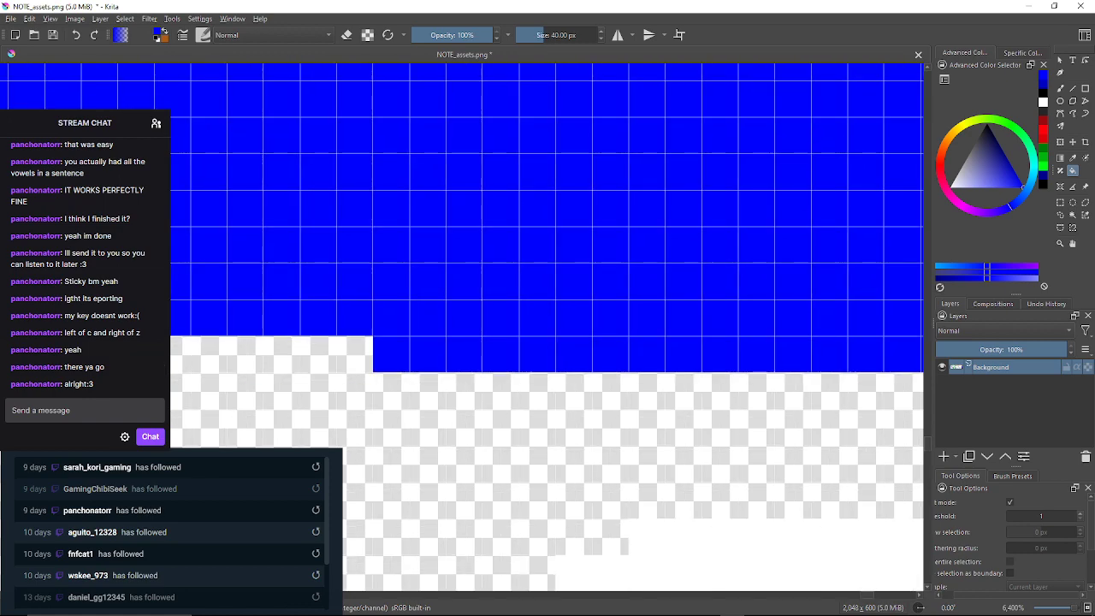
pyautogui.moveTo(391, 354); pyautogui.dragTo(771, 410)
pyautogui.click(333, 300)
pyautogui.moveTo(333, 300)
pyautogui.mouseDown()
pyautogui.moveTo(406, 373)
pyautogui.moveTo(467, 463)
pyautogui.mouseUp()
pyautogui.click(359, 243)
pyautogui.moveTo(359, 242)
pyautogui.mouseDown()
pyautogui.moveTo(379, 331)
pyautogui.moveTo(417, 395)
pyautogui.moveTo(436, 495)
pyautogui.moveTo(436, 586)
pyautogui.mouseUp()
# Fill the pale pixels between the left notch and the left wing's rounded lower tip with bright blue, undoing the background fill
pyautogui.moveTo(547, 171)
pyautogui.mouseDown()
pyautogui.moveTo(528, 274)
pyautogui.moveTo(567, 414)
pyautogui.moveTo(550, 540)
pyautogui.mouseUp()
pyautogui.moveTo(556, 103)
pyautogui.mouseDown()
pyautogui.moveTo(549, 320)
pyautogui.moveTo(476, 563)
pyautogui.mouseUp()
pyautogui.moveTo(513, 171)
pyautogui.mouseDown()
pyautogui.moveTo(504, 353)
pyautogui.moveTo(546, 575)
pyautogui.moveTo(576, 572)
pyautogui.moveTo(780, 453)
pyautogui.mouseUp()
pyautogui.click(503, 312)
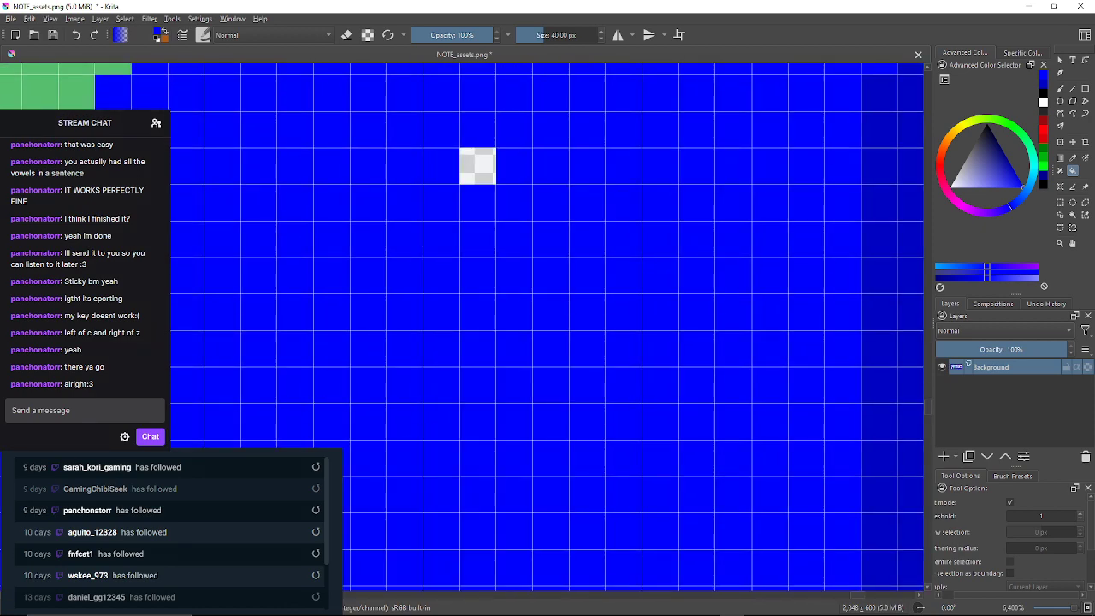
pyautogui.hotkey('ctrl', 'z')
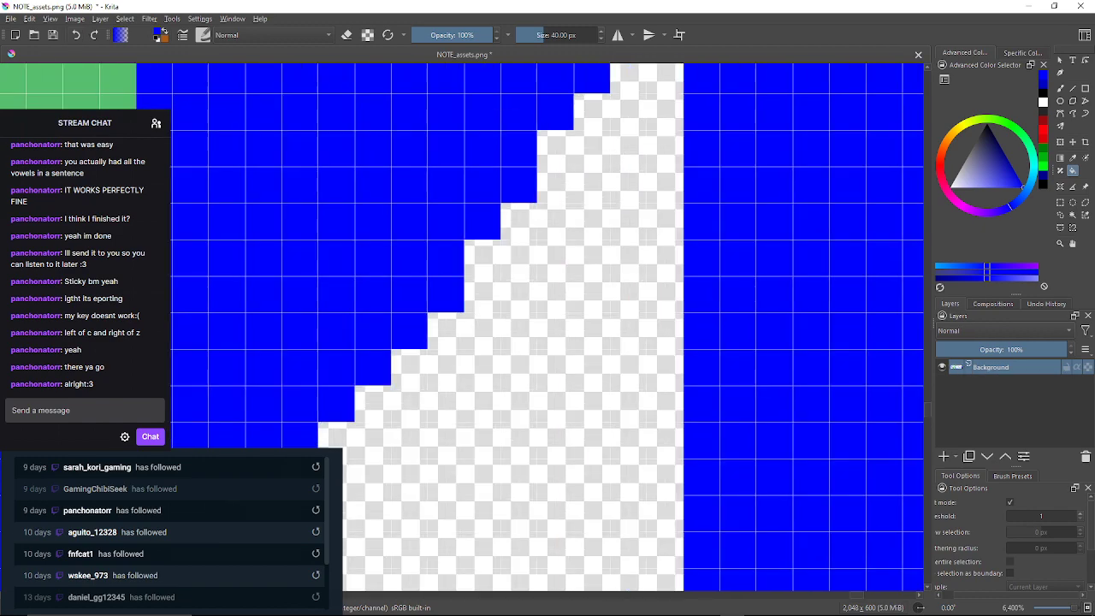
pyautogui.moveTo(359, 487)
pyautogui.mouseDown()
pyautogui.moveTo(455, 419)
pyautogui.moveTo(507, 400)
pyautogui.mouseUp()
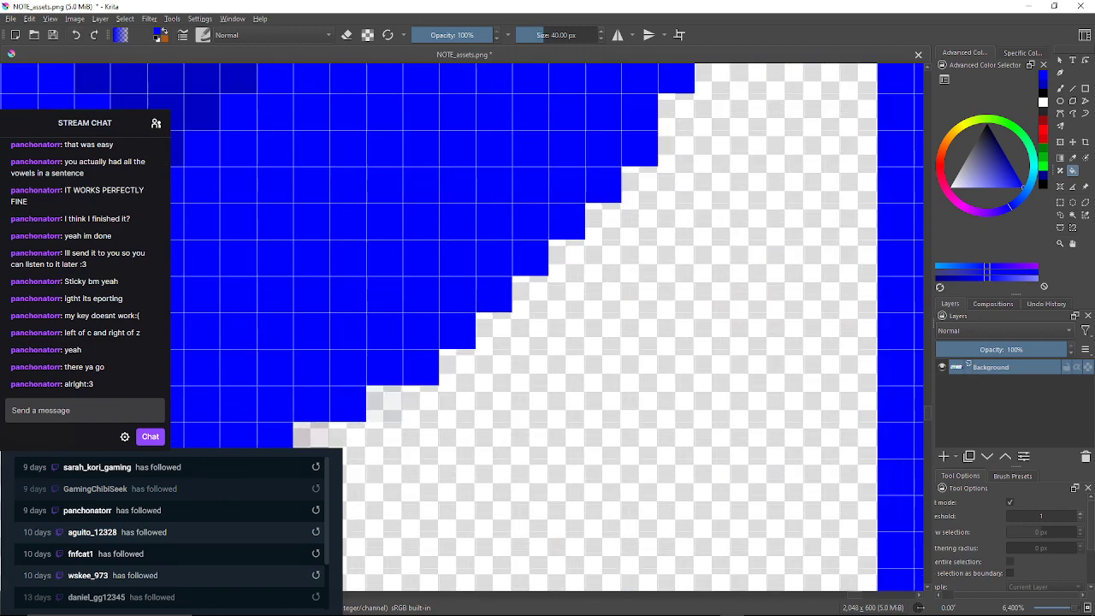
pyautogui.click(384, 403)
pyautogui.moveTo(384, 404); pyautogui.dragTo(425, 318)
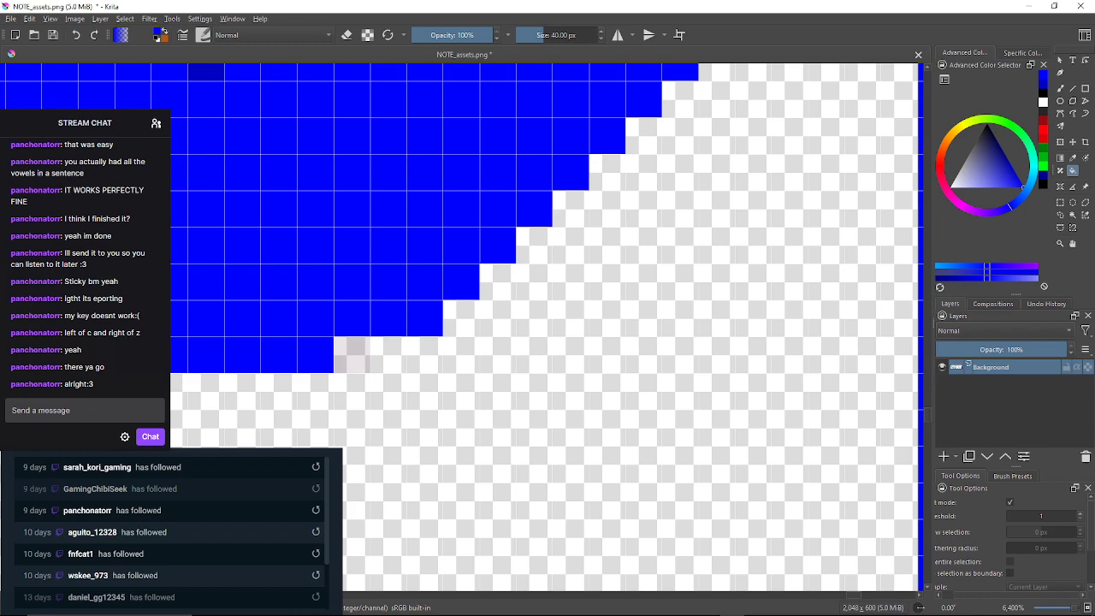
pyautogui.click(352, 354)
pyautogui.moveTo(352, 354); pyautogui.dragTo(655, 328)
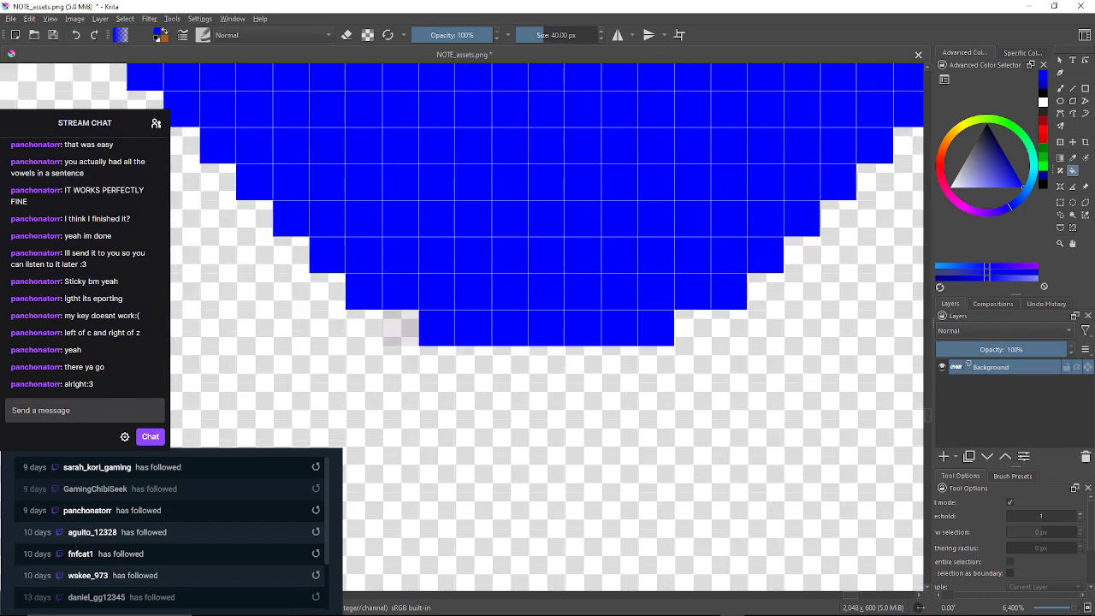
pyautogui.click(400, 328)
pyautogui.moveTo(400, 328); pyautogui.dragTo(457, 392)
# Fill the pale pixels along the left wing's lower-left edge with bright blue, and undo the last two stray fills
pyautogui.moveTo(410, 316); pyautogui.dragTo(642, 537)
pyautogui.click(360, 284)
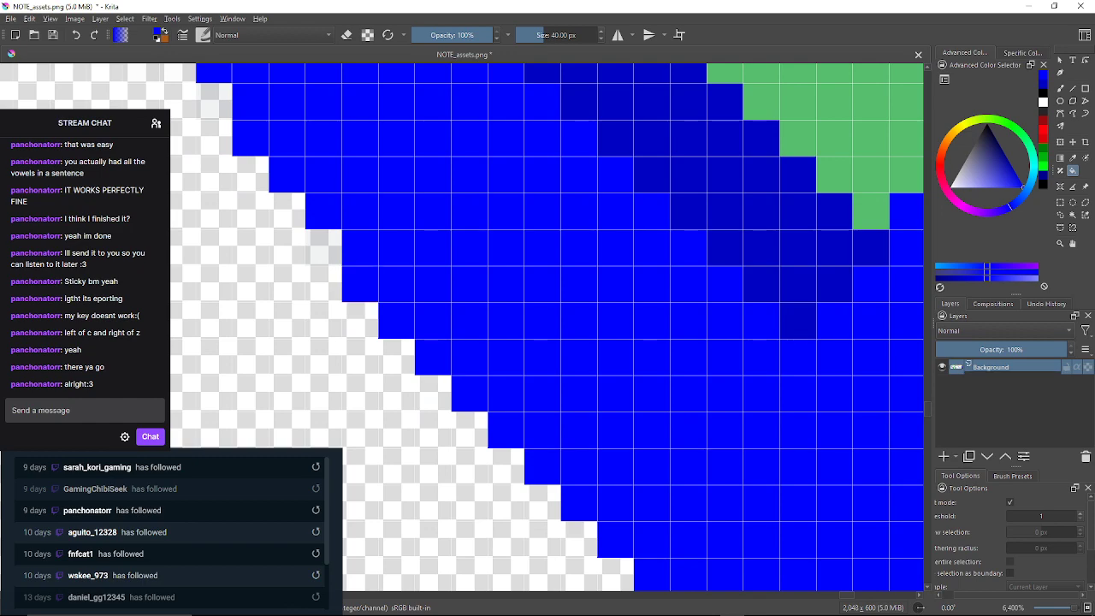
pyautogui.click(324, 248)
pyautogui.moveTo(290, 214); pyautogui.dragTo(425, 343)
pyautogui.click(348, 229)
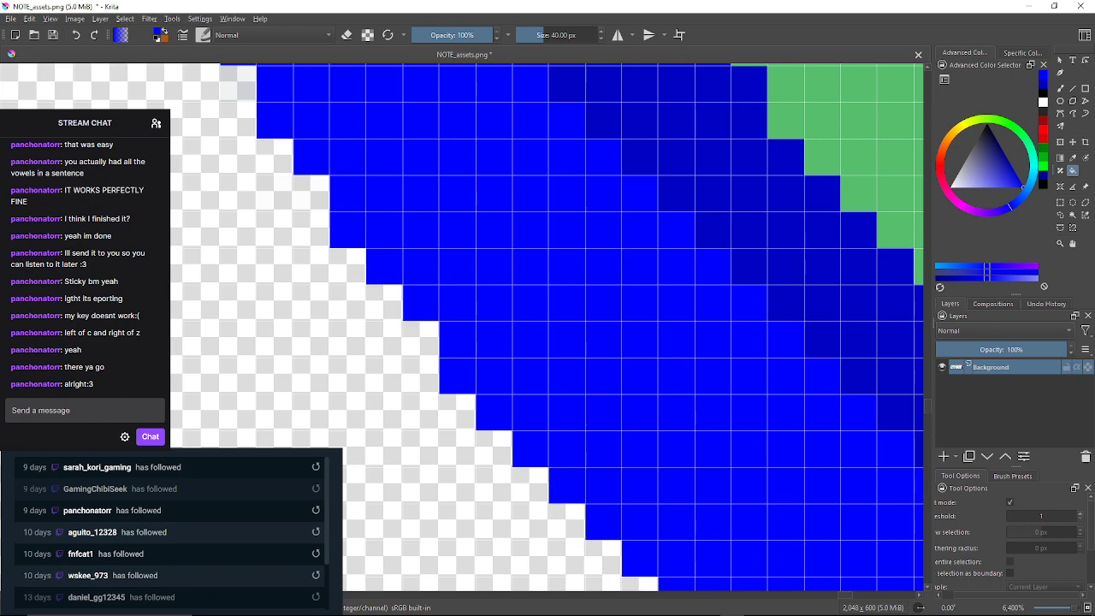
pyautogui.click(308, 194)
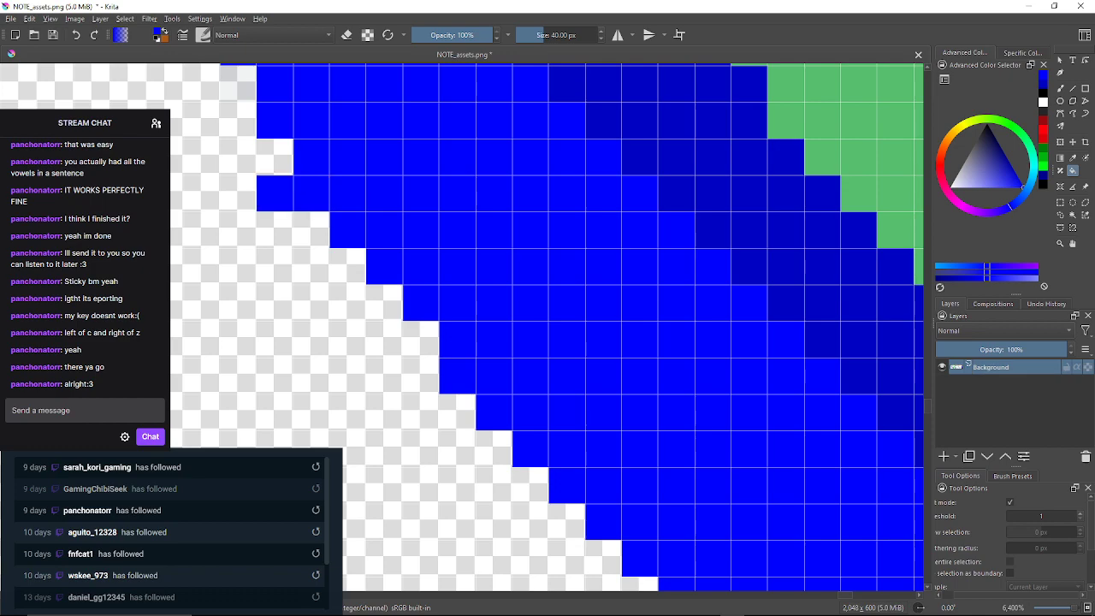
pyautogui.click(275, 157)
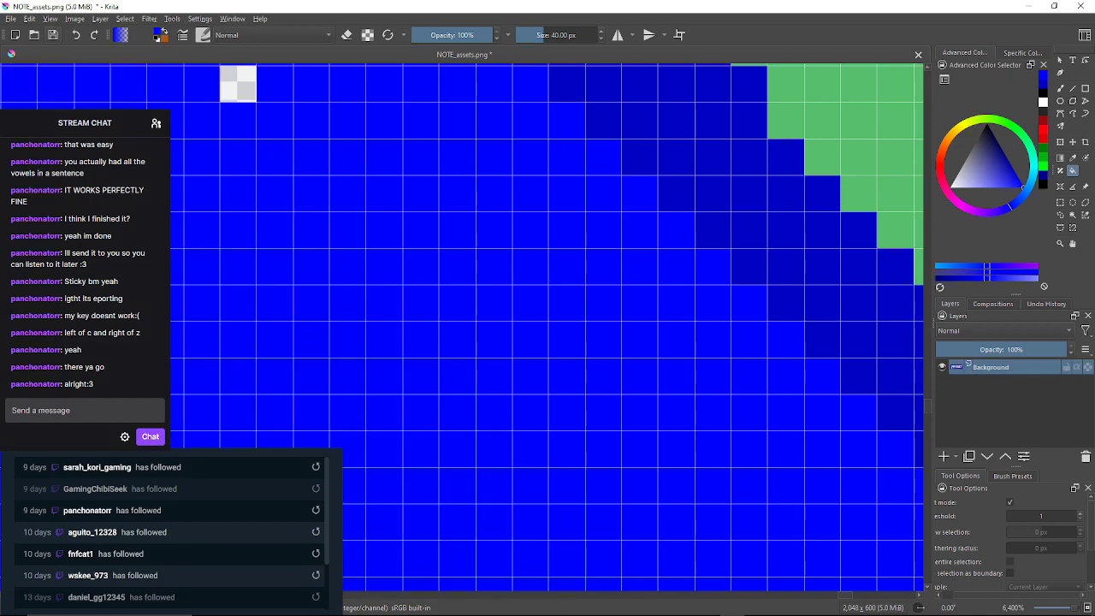
pyautogui.click(76, 36)
pyautogui.click(76, 35)
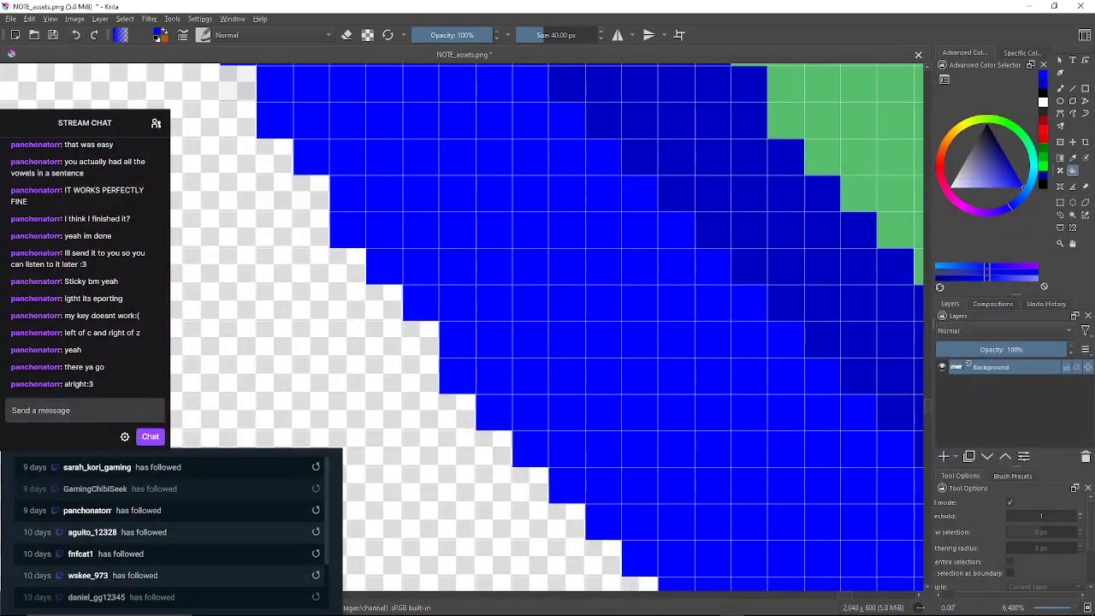
# Fill the pale pixels further up to the left wing's outer corner with bright blue, and undo the background fill
pyautogui.moveTo(239, 84)
pyautogui.mouseDown()
pyautogui.moveTo(313, 210)
pyautogui.moveTo(386, 275)
pyautogui.mouseUp()
pyautogui.click(245, 106)
pyautogui.click(276, 129)
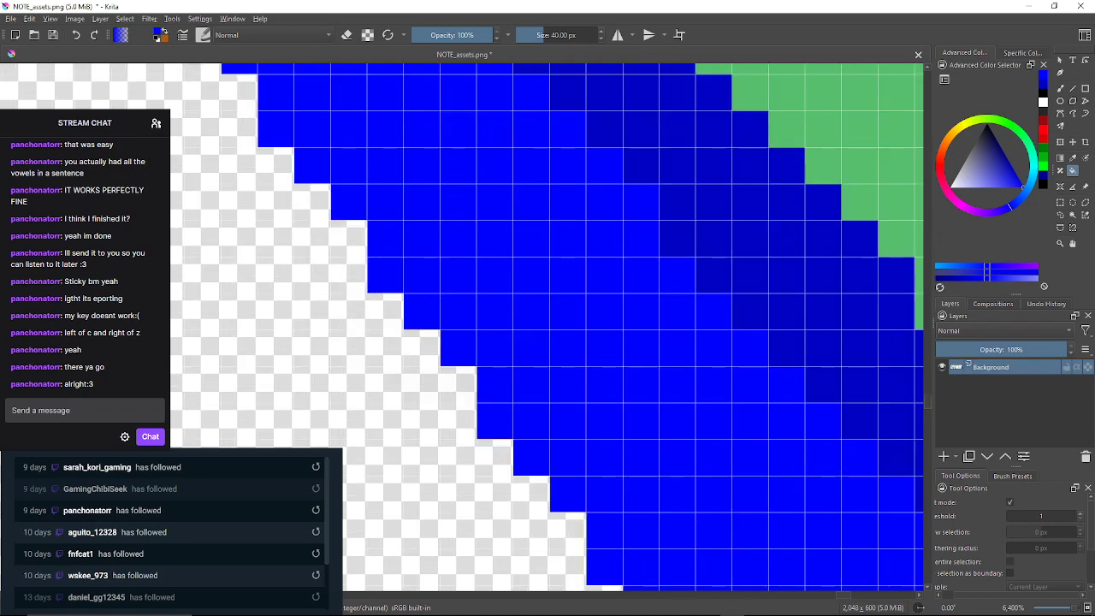
pyautogui.moveTo(275, 129); pyautogui.dragTo(349, 209)
pyautogui.click(277, 99)
pyautogui.moveTo(277, 99)
pyautogui.mouseDown()
pyautogui.moveTo(270, 187)
pyautogui.moveTo(433, 264)
pyautogui.mouseUp()
pyautogui.click(359, 152)
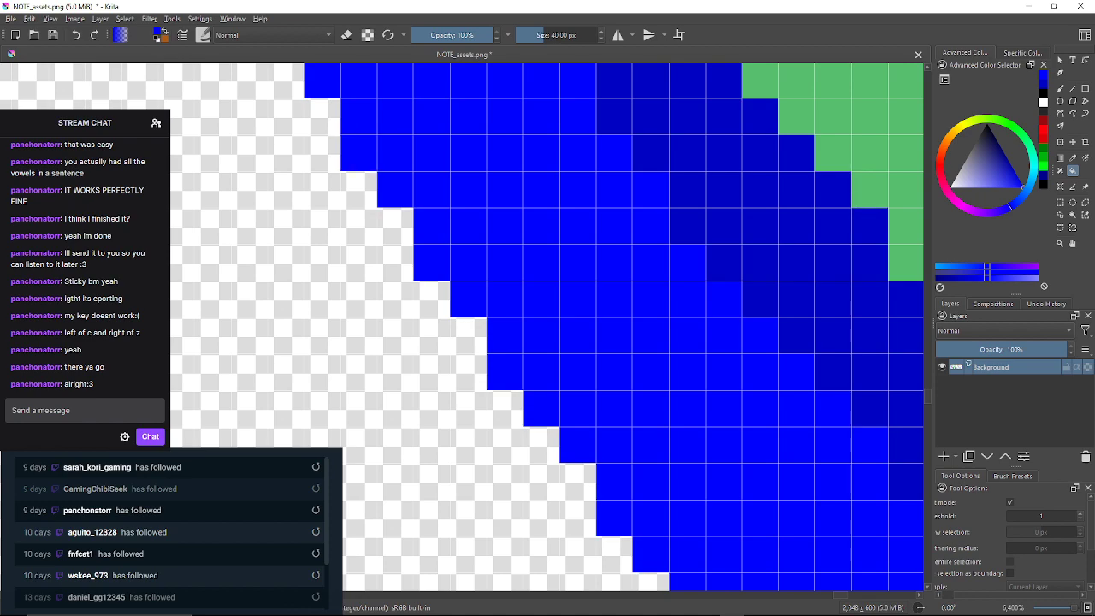
pyautogui.moveTo(359, 152); pyautogui.dragTo(409, 255)
pyautogui.click(335, 147)
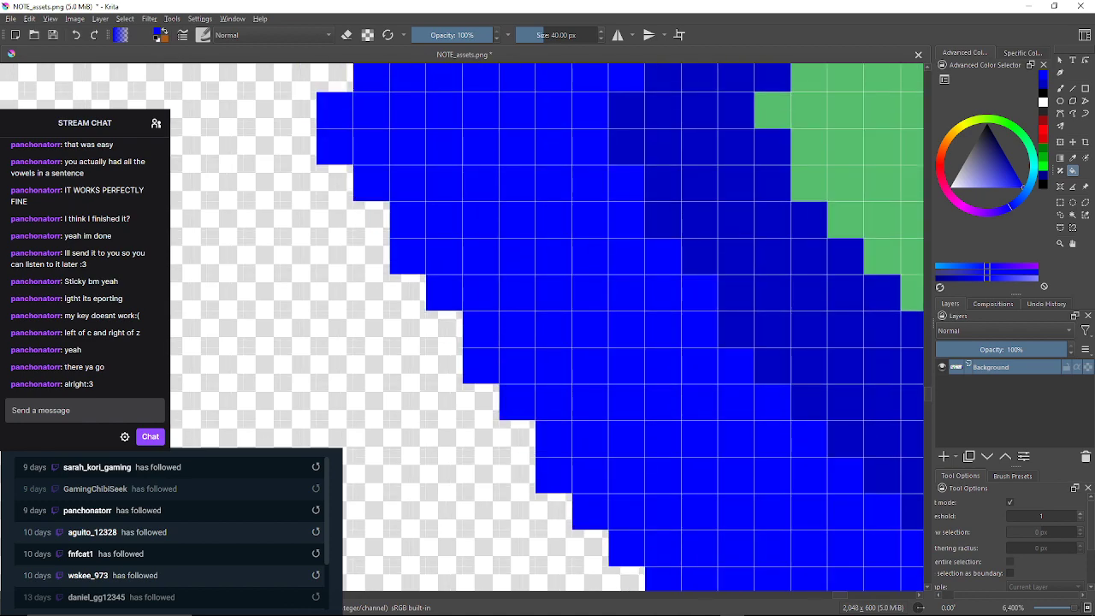
pyautogui.moveTo(335, 147); pyautogui.dragTo(307, 264)
pyautogui.click(306, 295)
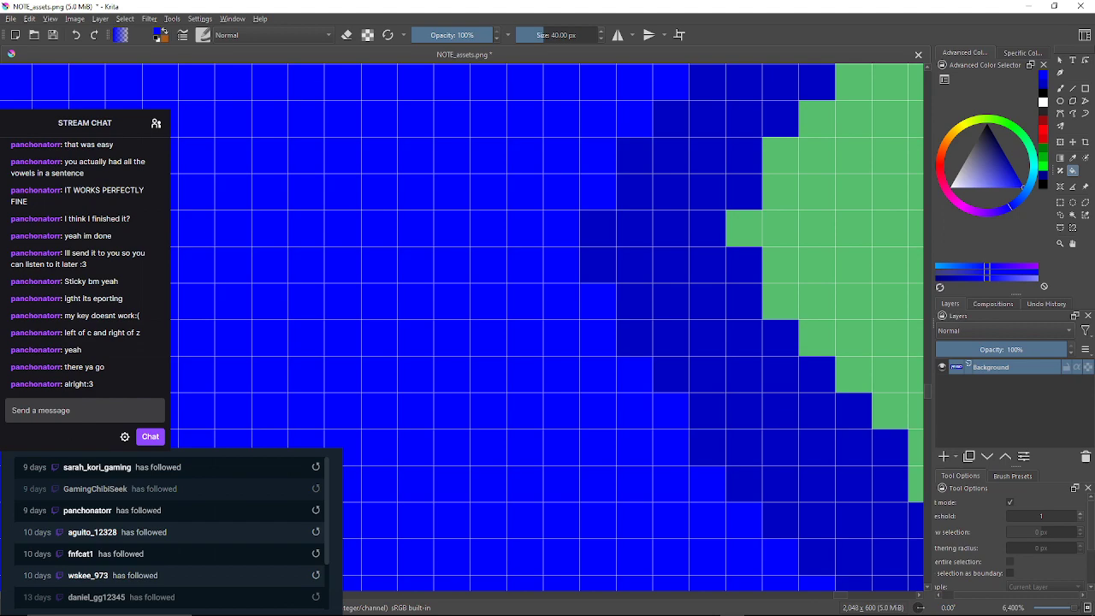
pyautogui.hotkey('ctrl', 'z')
# Fill the pale pixels along the lower half of the arrowhead's left slope with bright blue
pyautogui.moveTo(306, 295); pyautogui.dragTo(174, 575)
pyautogui.click(247, 326)
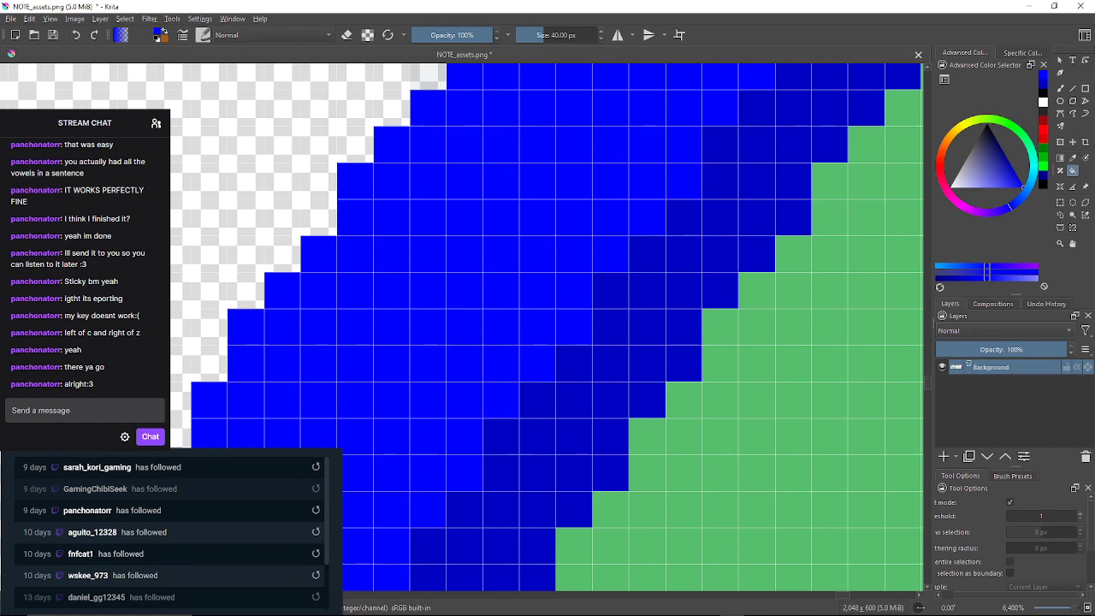
pyautogui.moveTo(247, 326); pyautogui.dragTo(317, 450)
pyautogui.click(500, 197)
pyautogui.moveTo(500, 197)
pyautogui.mouseDown()
pyautogui.moveTo(450, 267)
pyautogui.moveTo(410, 355)
pyautogui.mouseUp()
pyautogui.click(557, 173)
pyautogui.click(592, 136)
pyautogui.moveTo(593, 136)
pyautogui.mouseDown()
pyautogui.moveTo(571, 180)
pyautogui.moveTo(416, 364)
pyautogui.mouseUp()
pyautogui.click(561, 182)
pyautogui.moveTo(561, 182); pyautogui.dragTo(478, 360)
pyautogui.click(588, 212)
pyautogui.moveTo(587, 212); pyautogui.dragTo(460, 359)
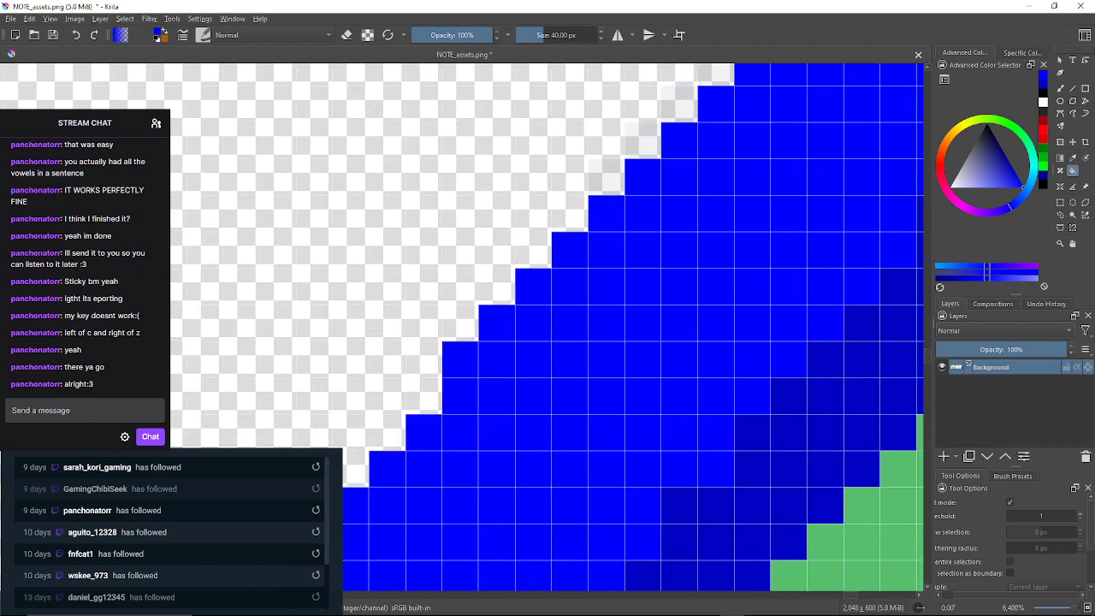
# Fill the pale step pixels midway up the arrowhead's left slope with bright blue, undoing the fill that floods the background
pyautogui.click(605, 177)
pyautogui.click(642, 141)
pyautogui.moveTo(642, 141)
pyautogui.mouseDown()
pyautogui.moveTo(606, 165)
pyautogui.moveTo(560, 265)
pyautogui.mouseUp()
pyautogui.click(570, 200)
pyautogui.click(607, 163)
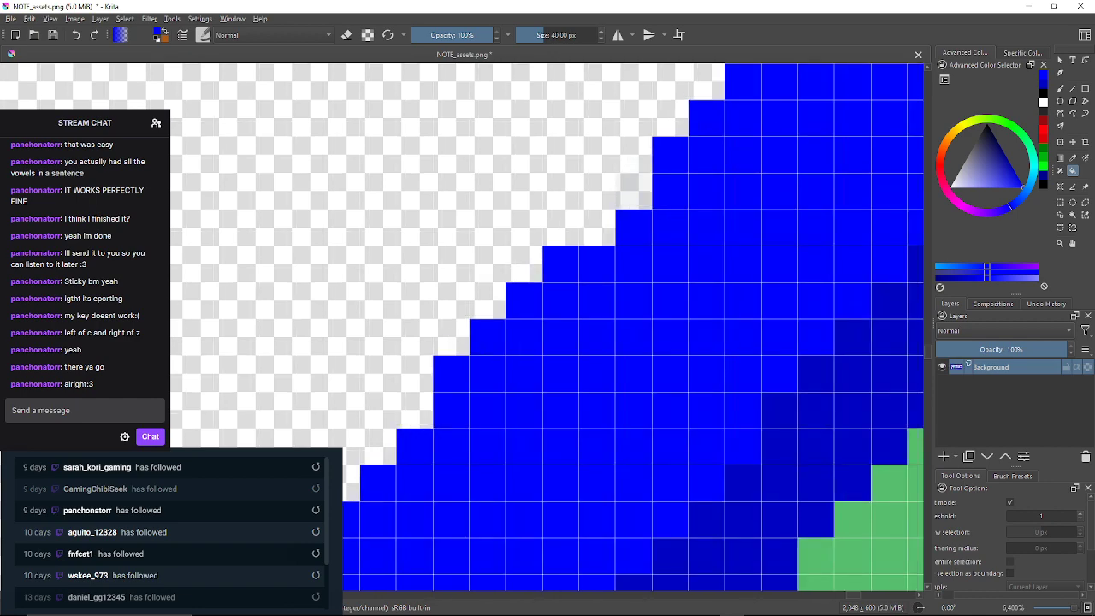
pyautogui.click(597, 227)
pyautogui.click(633, 192)
pyautogui.hotkey('ctrl', 'z')
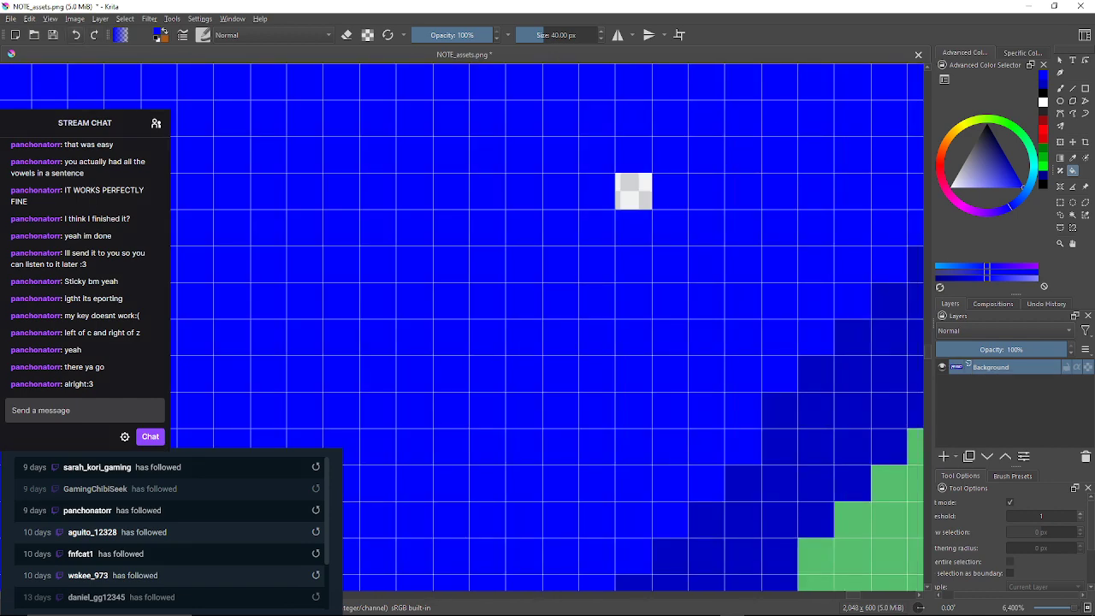
pyautogui.hotkey('ctrl', 'z')
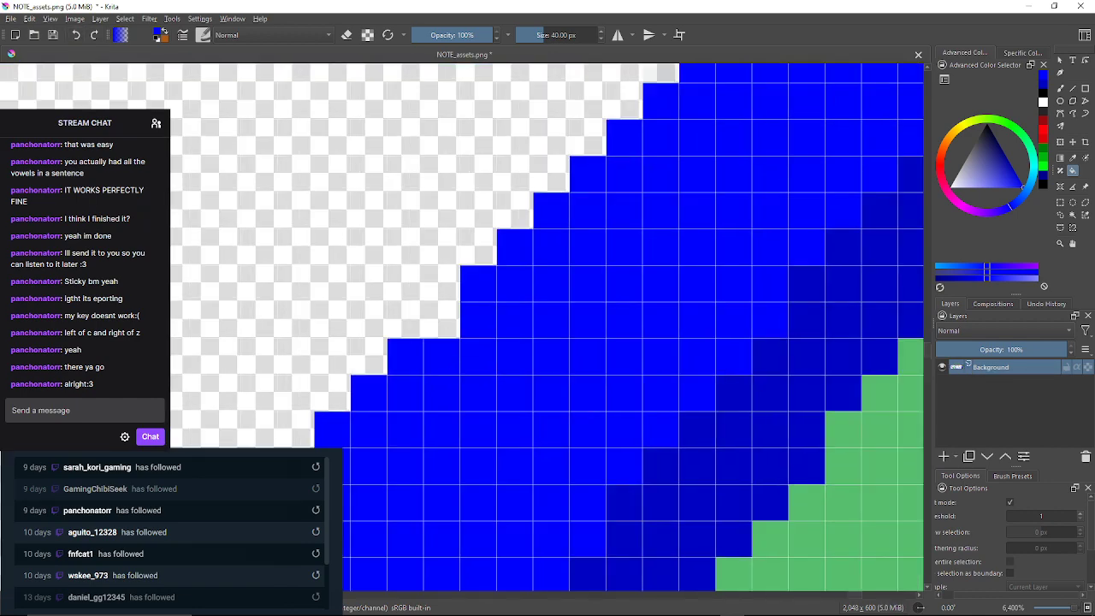
# Fill the remaining pale pixels along the upper left slope up to the arrowhead's rounded tip with bright blue
pyautogui.moveTo(633, 257); pyautogui.dragTo(437, 380)
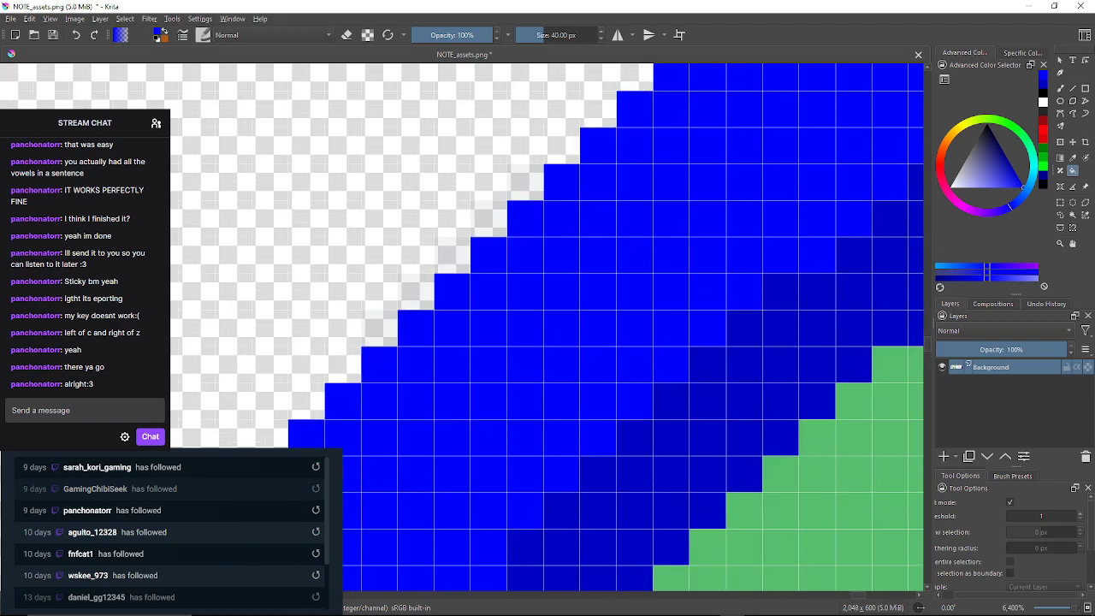
pyautogui.click(416, 292)
pyautogui.click(451, 255)
pyautogui.click(489, 219)
pyautogui.click(525, 182)
pyautogui.moveTo(525, 182); pyautogui.dragTo(488, 316)
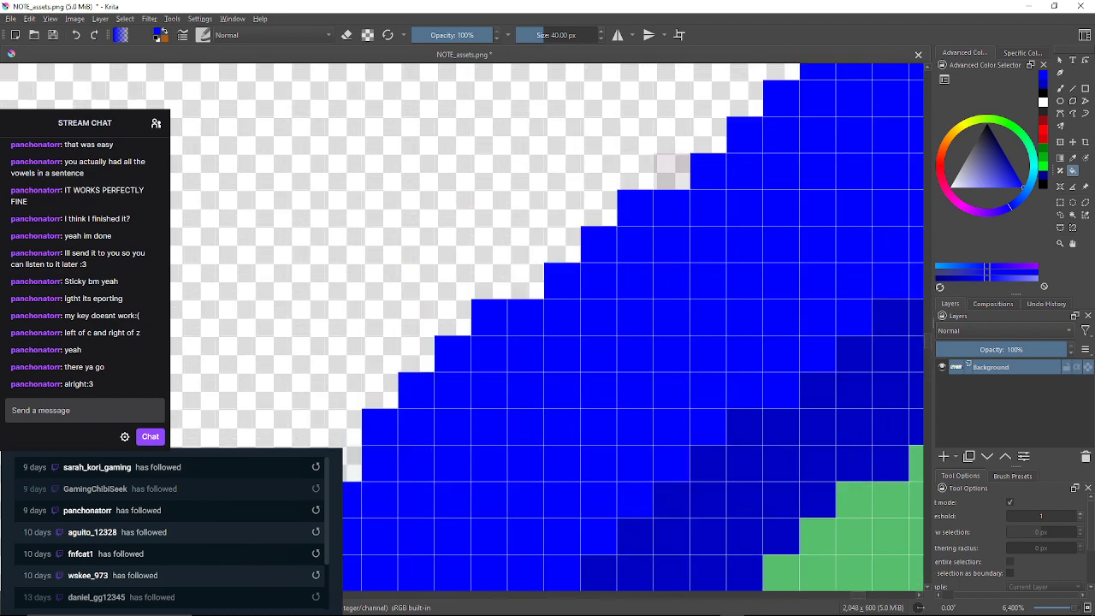
pyautogui.moveTo(671, 171); pyautogui.dragTo(491, 316)
pyautogui.click(554, 261)
pyautogui.moveTo(684, 222); pyautogui.dragTo(458, 325)
pyautogui.moveTo(753, 248); pyautogui.dragTo(220, 392)
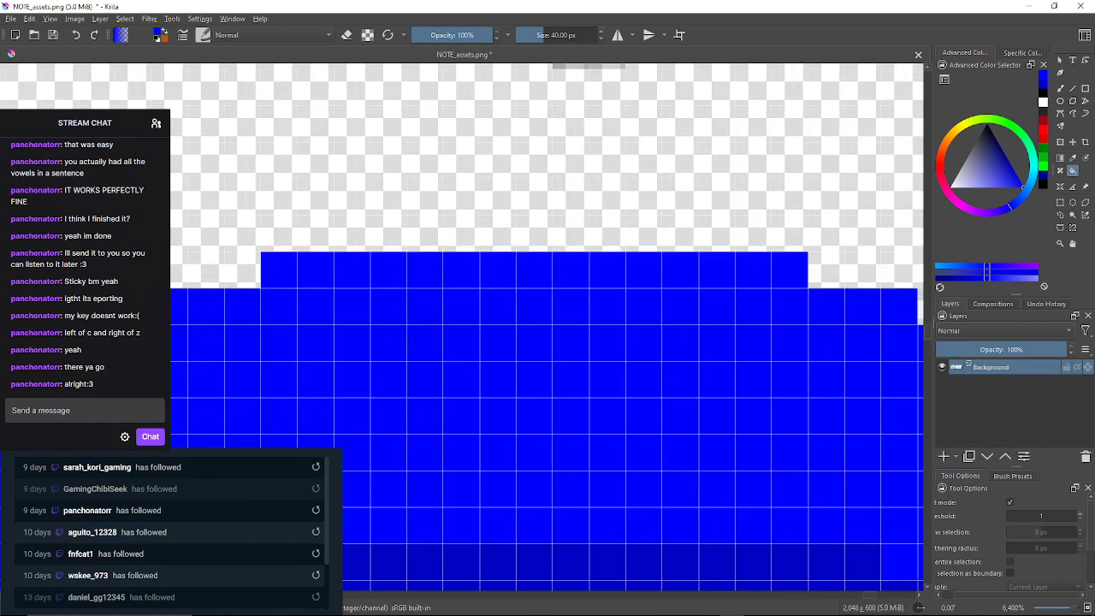
pyautogui.moveTo(533, 320); pyautogui.dragTo(440, 334)
# Pick a dark blue and fill the green interior of the up arrow in the rightmost column with it
pyautogui.scroll(-11, 441, 334)
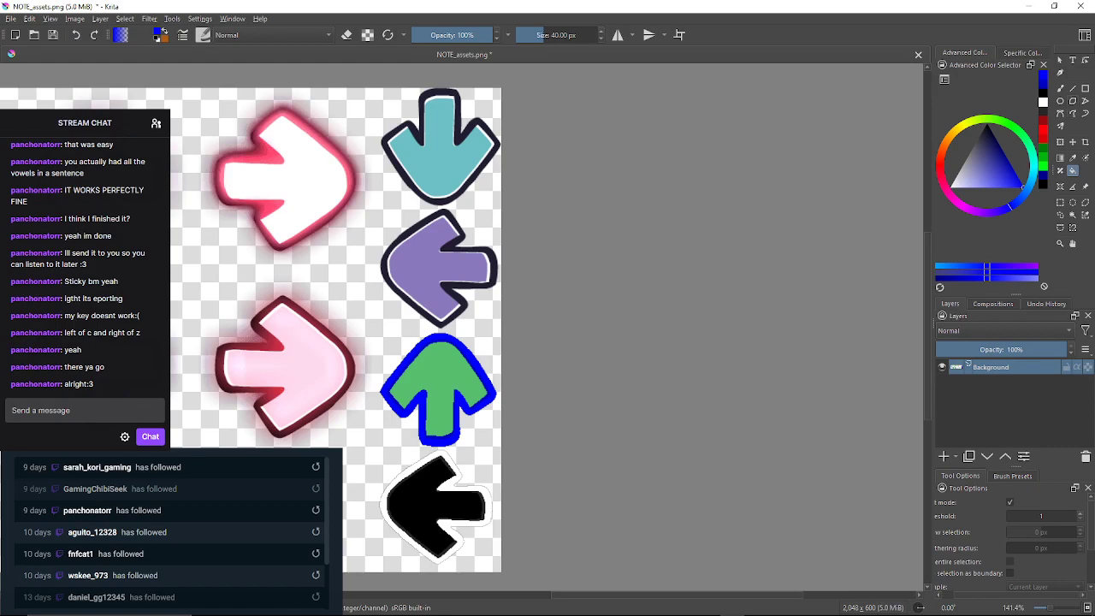
pyautogui.click(1006, 158)
pyautogui.scroll(3, 435, 363)
pyautogui.click(434, 363)
pyautogui.moveTo(434, 363); pyautogui.dragTo(463, 291)
pyautogui.scroll(4, 477, 284)
pyautogui.scroll(-3, 475, 342)
pyautogui.moveTo(475, 342); pyautogui.dragTo(504, 245)
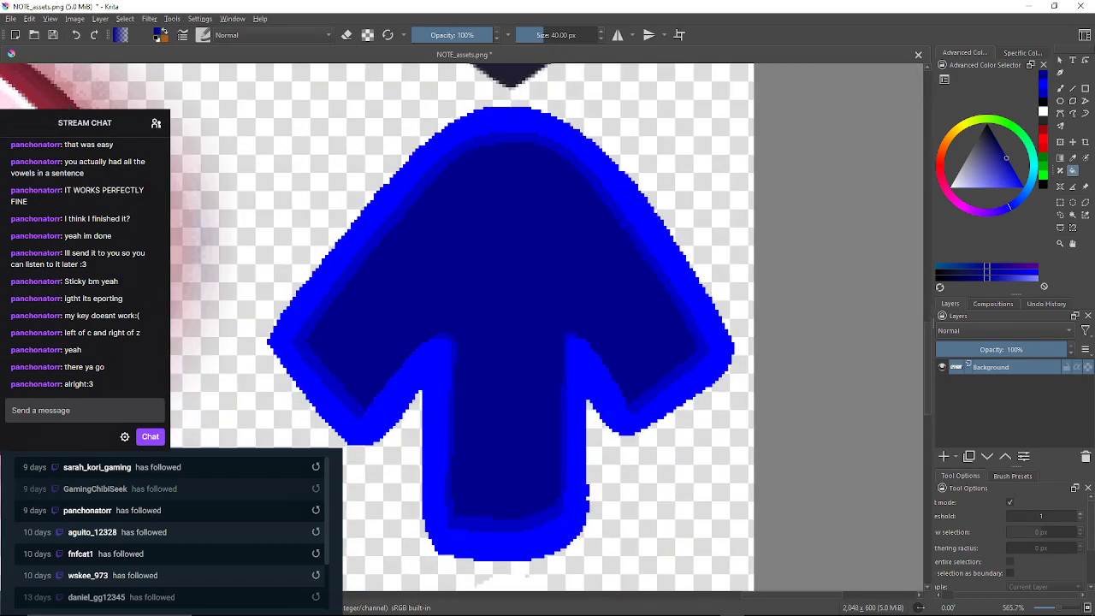
# Examine the recoloured blue up arrow against the other arrows across the whole sheet
pyautogui.scroll(-4, 481, 288)
pyautogui.scroll(-5, 479, 283)
pyautogui.scroll(3, 477, 283)
pyautogui.moveTo(477, 283); pyautogui.dragTo(571, 326)
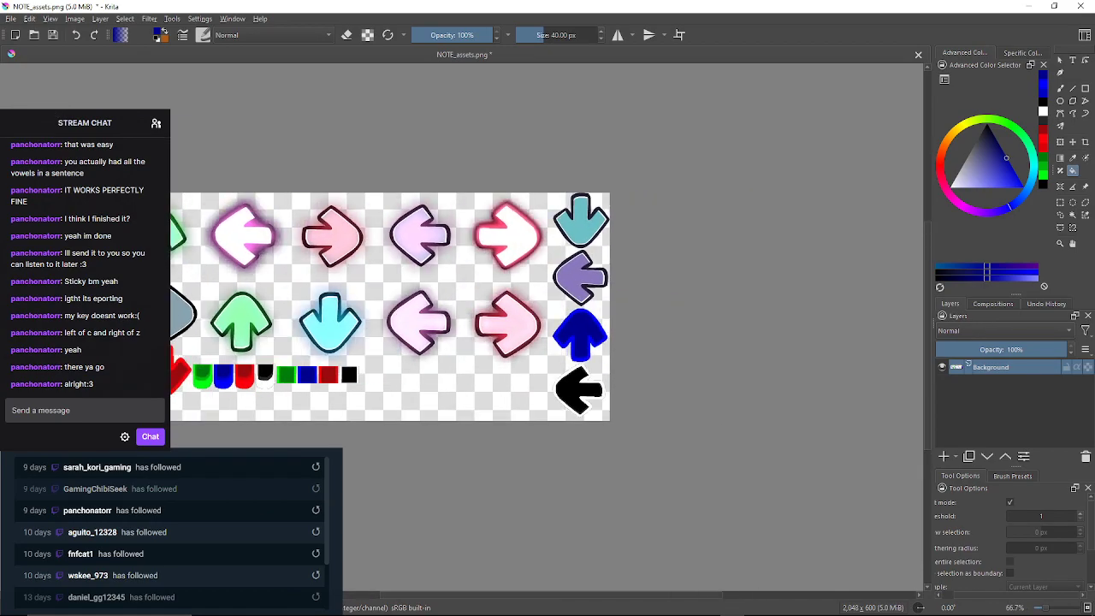
pyautogui.scroll(-3, 567, 302)
pyautogui.scroll(1, 567, 302)
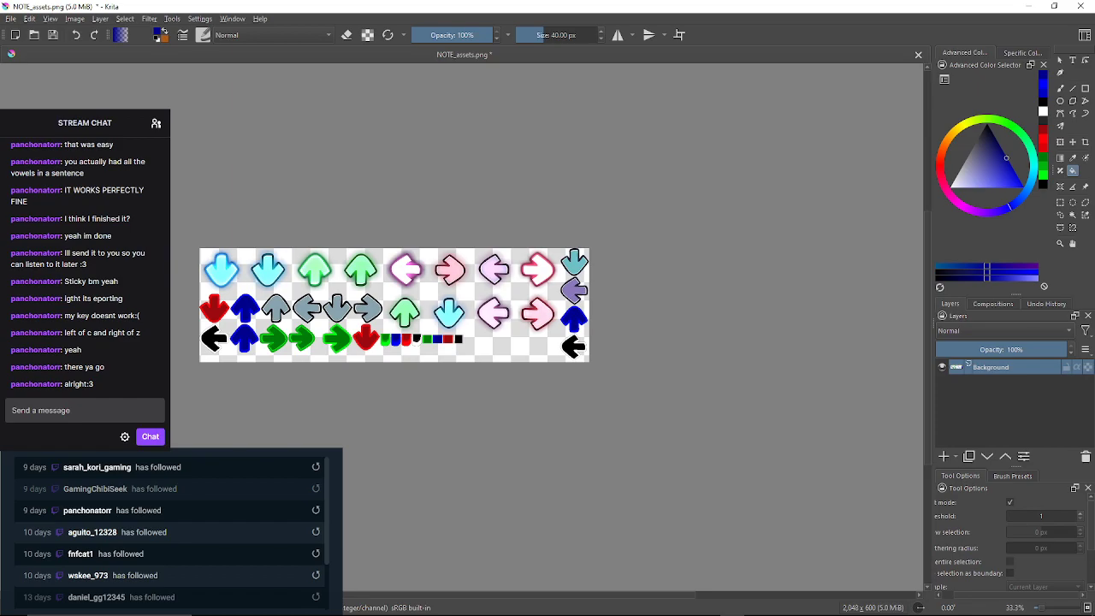
pyautogui.scroll(2, 504, 304)
pyautogui.moveTo(504, 304); pyautogui.dragTo(643, 271)
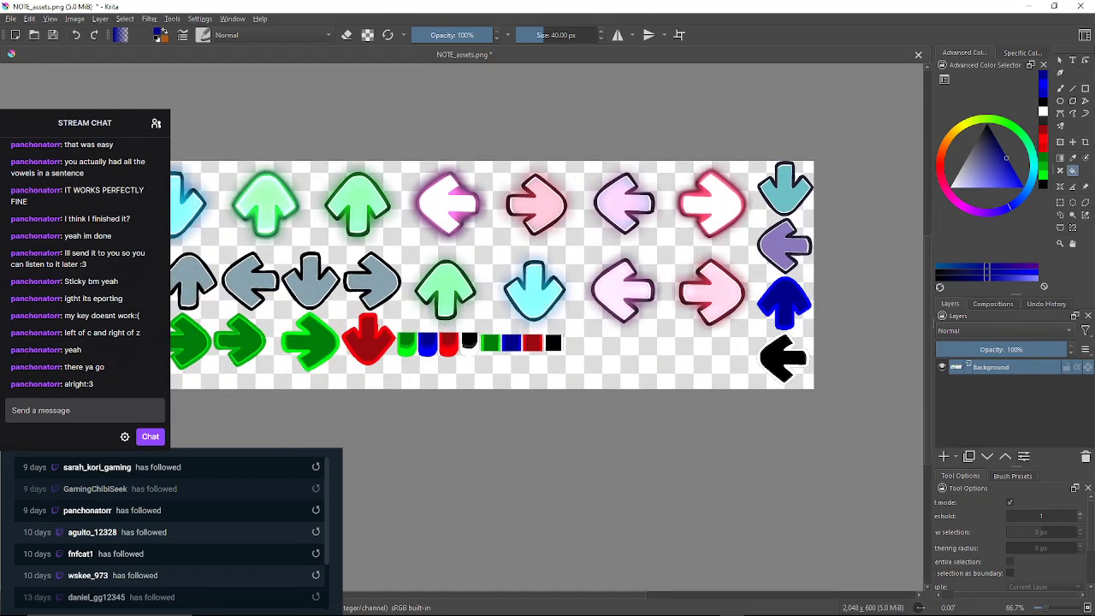
pyautogui.scroll(4, 640, 267)
pyautogui.scroll(-7, 640, 267)
pyautogui.scroll(5, 723, 245)
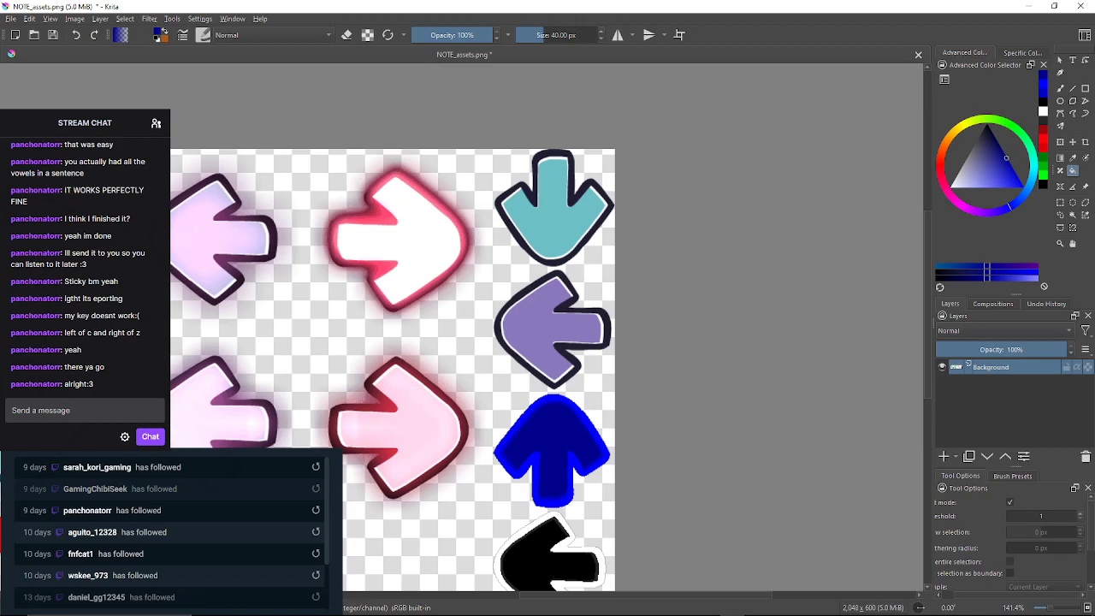
pyautogui.scroll(-3, 440, 334)
pyautogui.scroll(2, 440, 333)
pyautogui.scroll(-2, 441, 334)
pyautogui.scroll(1, 441, 334)
pyautogui.scroll(-1, 441, 334)
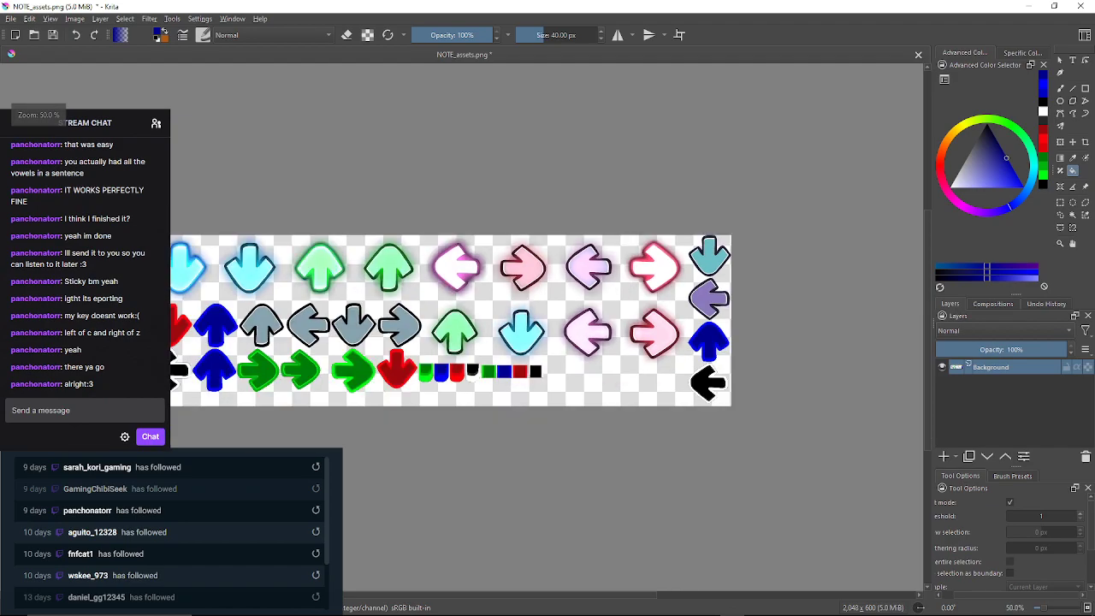
pyautogui.scroll(1, 162, 471)
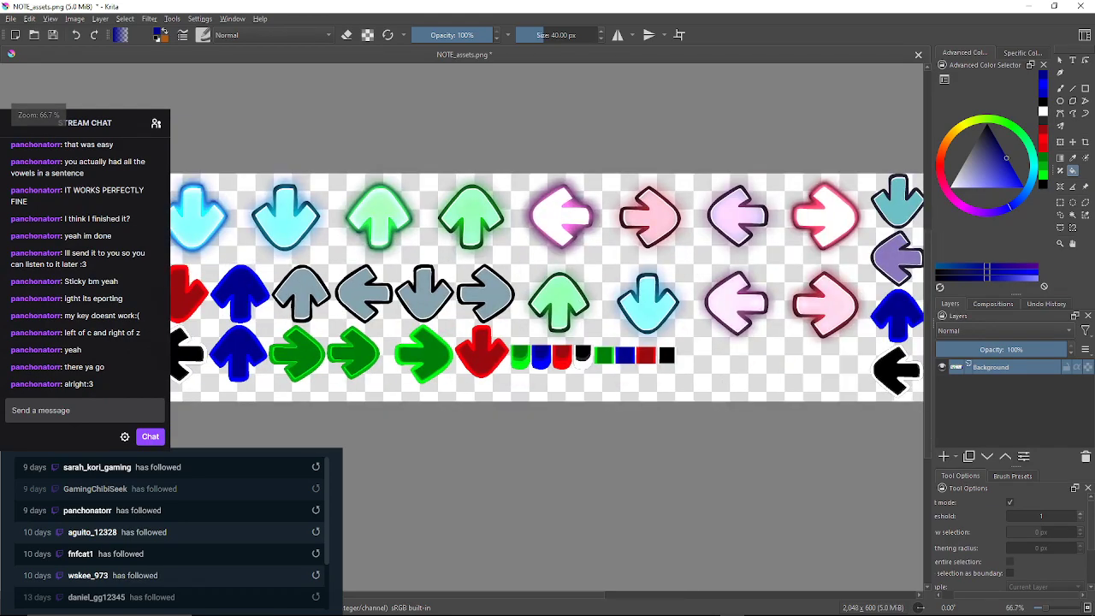
pyautogui.scroll(-1, 162, 470)
pyautogui.scroll(1, 162, 471)
pyautogui.moveTo(898, 237); pyautogui.dragTo(764, 262)
pyautogui.scroll(3, 832, 262)
pyautogui.moveTo(832, 261); pyautogui.dragTo(843, 300)
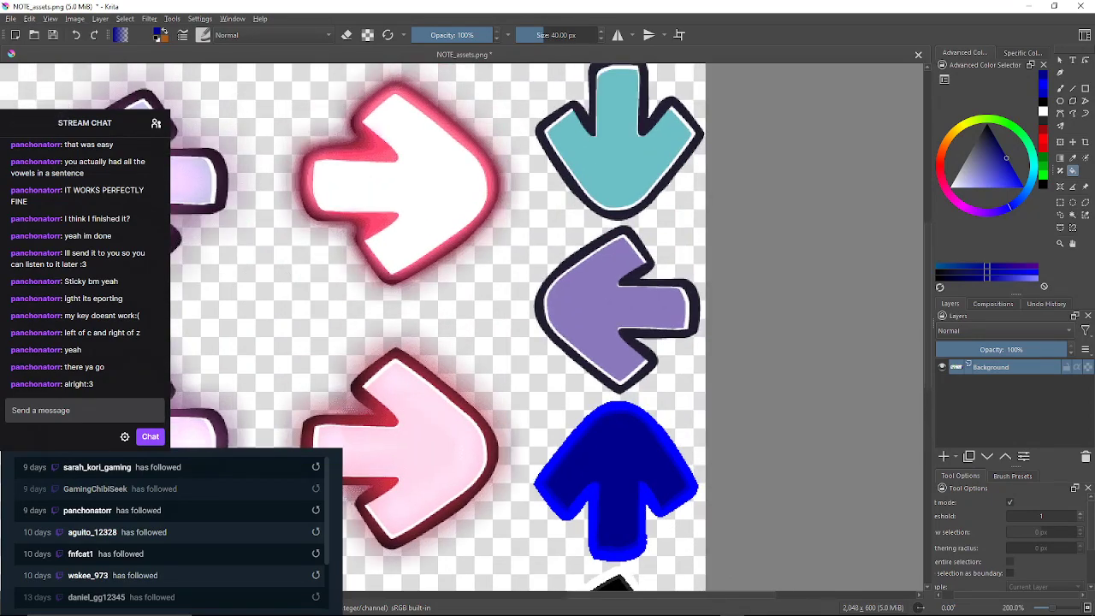
# Fill the white inner line of the purple left arrow with a very dark grey, using a fill threshold of 45
pyautogui.click(1043, 102)
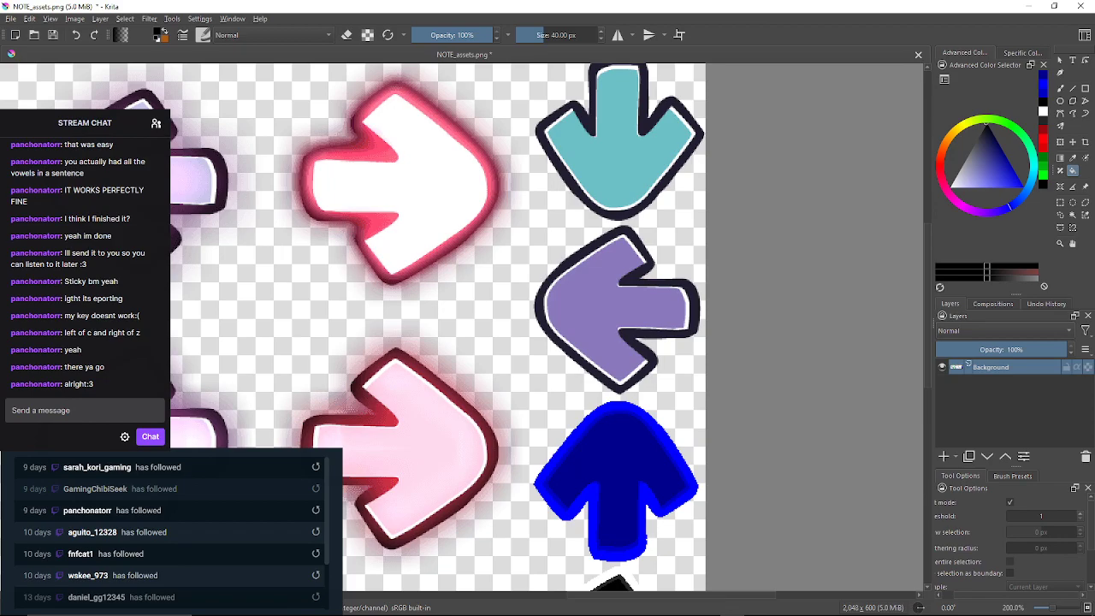
pyautogui.click(980, 132)
pyautogui.scroll(3, 561, 267)
pyautogui.scroll(-1, 560, 267)
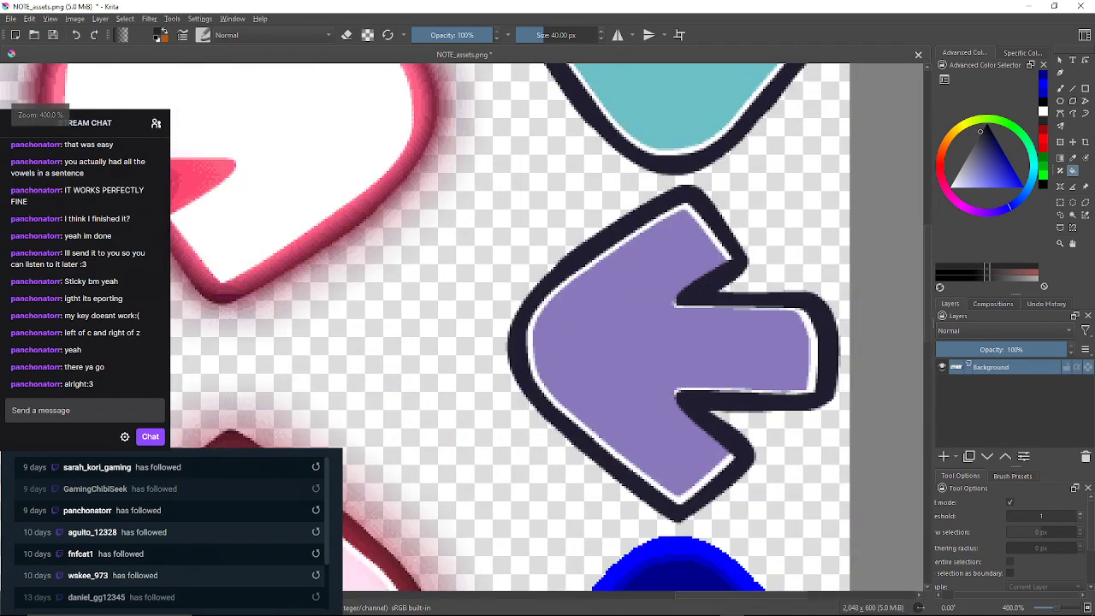
pyautogui.click(1037, 516)
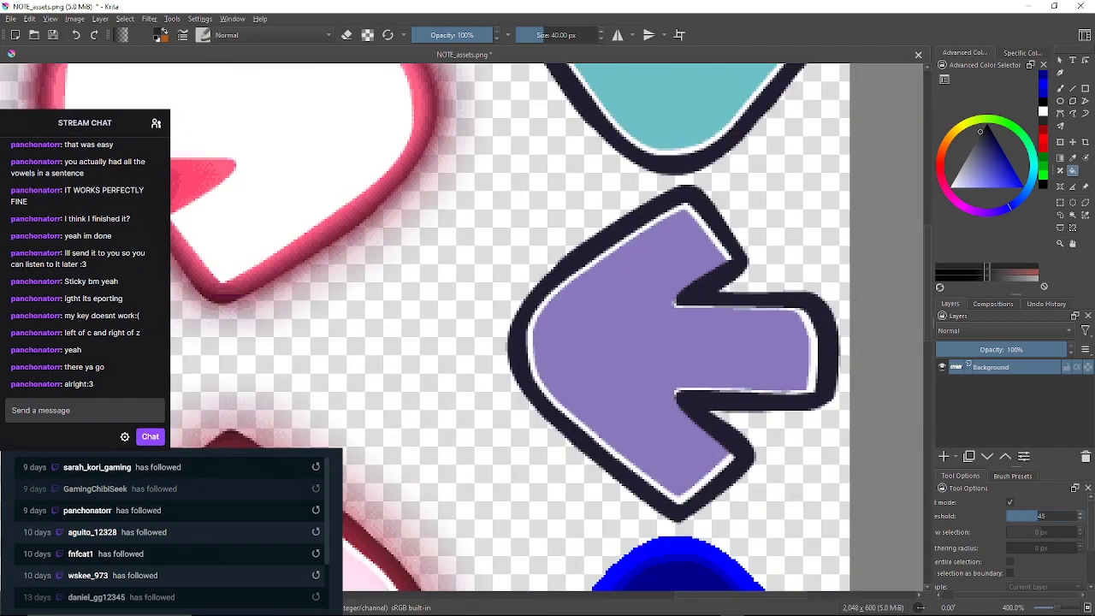
pyautogui.scroll(4, 544, 347)
pyautogui.scroll(-1, 544, 346)
pyautogui.click(508, 346)
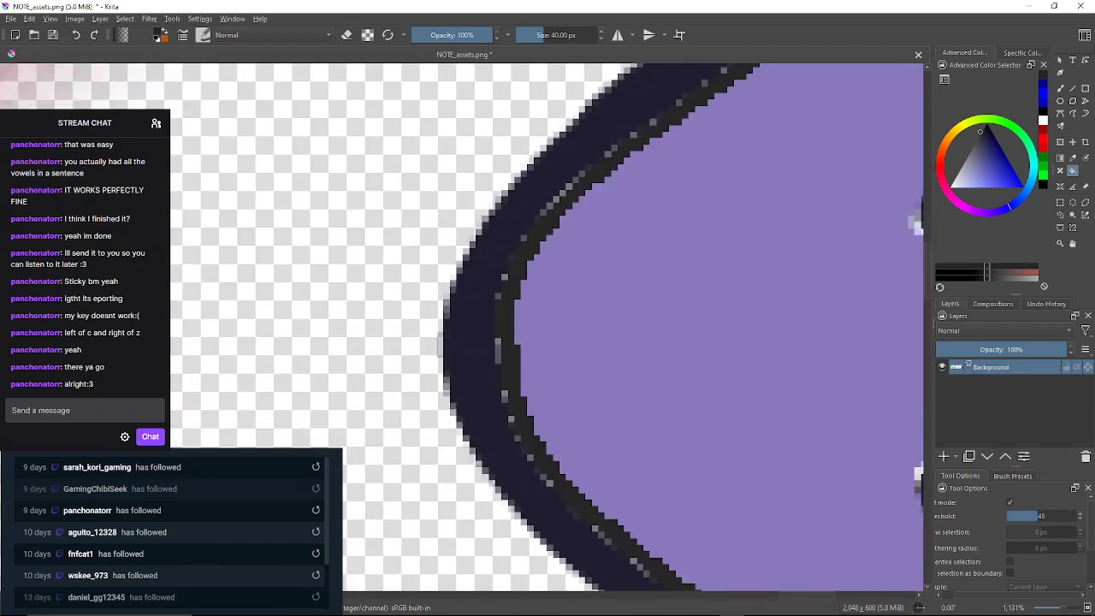
# Undo the dark grey fill and try filling the left arrow's white inner line with a fill threshold of 58
pyautogui.scroll(-4, 543, 346)
pyautogui.scroll(2, 544, 347)
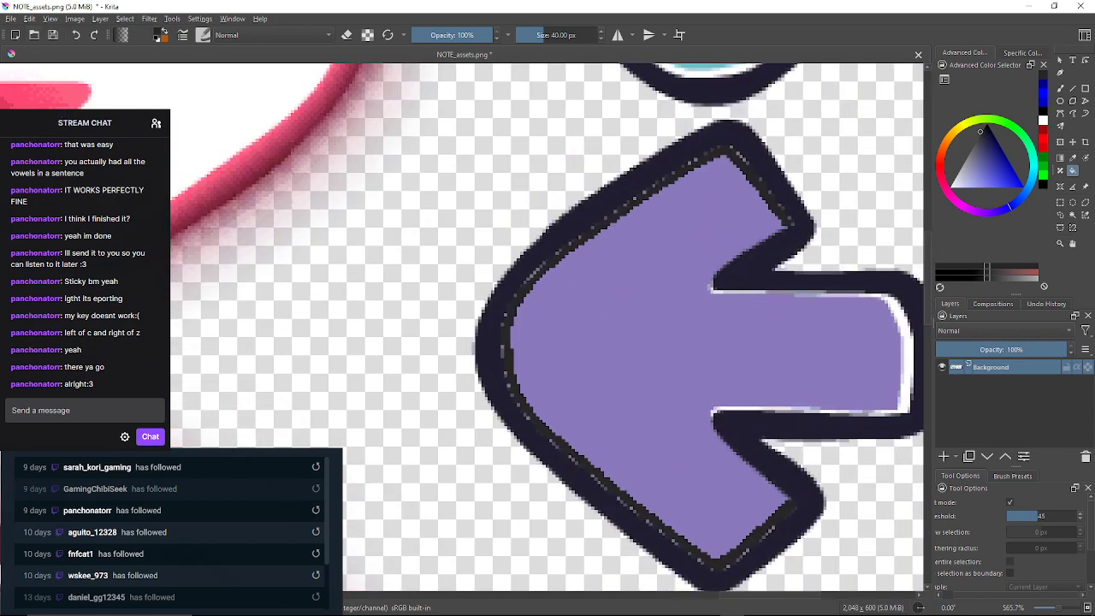
pyautogui.click(76, 34)
pyautogui.click(1048, 516)
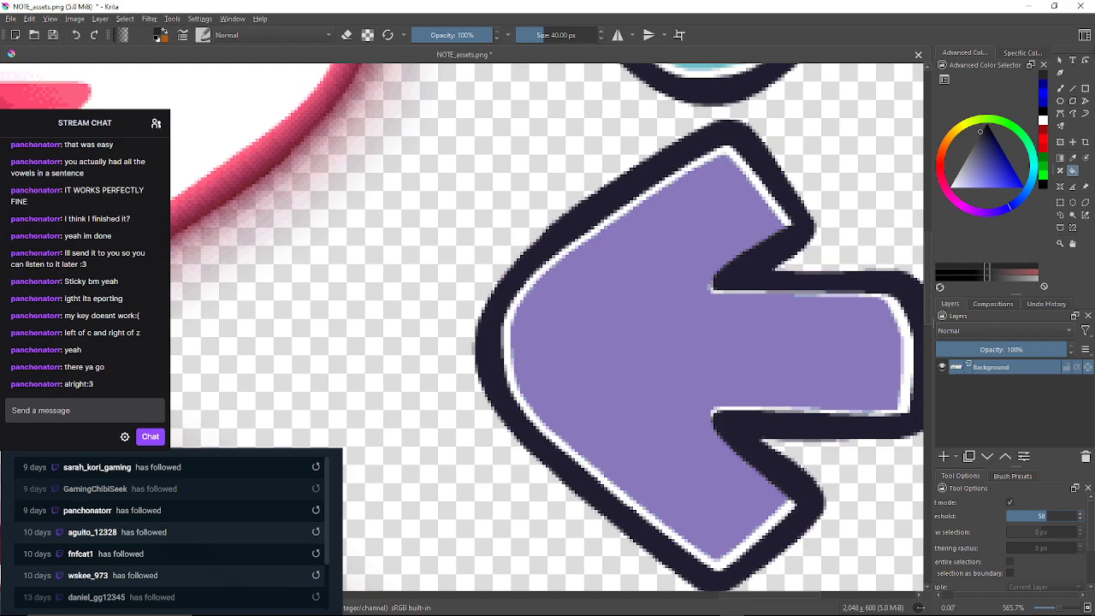
pyautogui.click(507, 346)
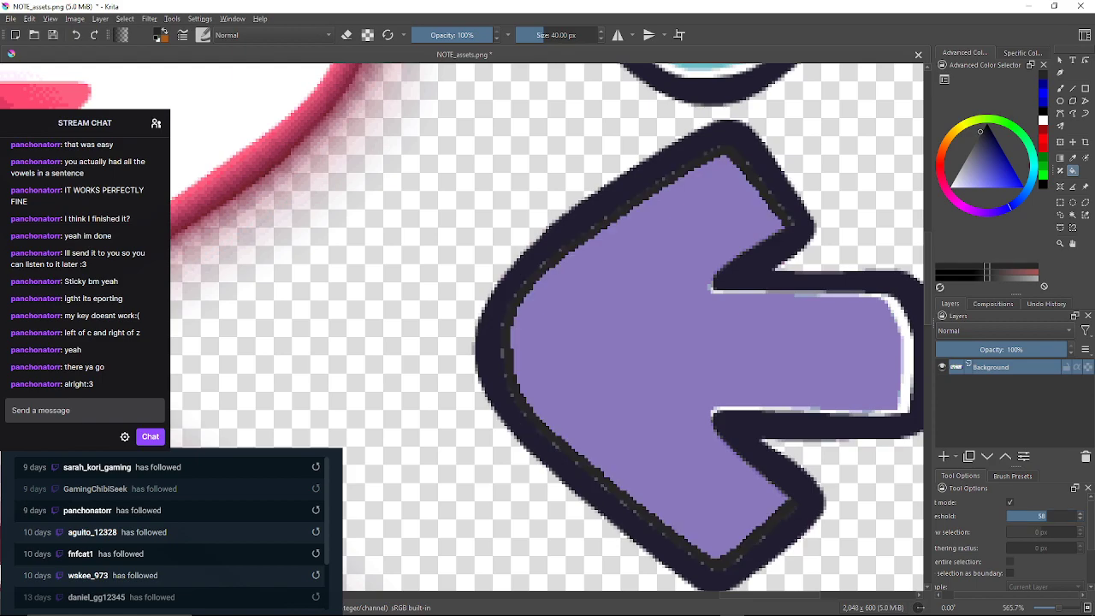
pyautogui.click(75, 34)
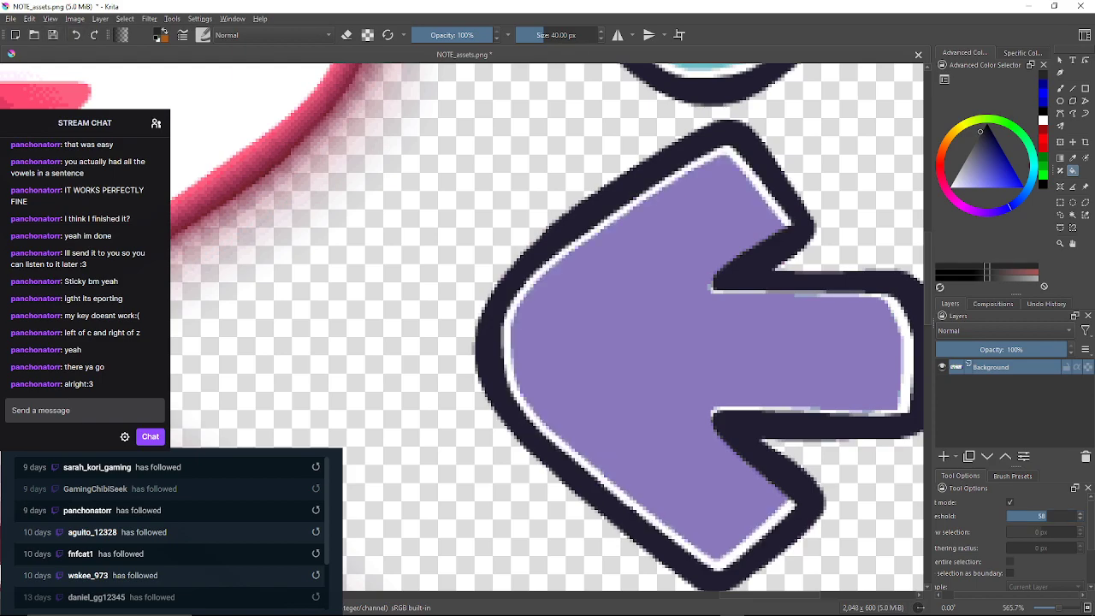
# Try the dark grey fill on the left arrow at thresholds of 61 and 60, undoing each attempt
pyautogui.click(1050, 516)
pyautogui.click(507, 346)
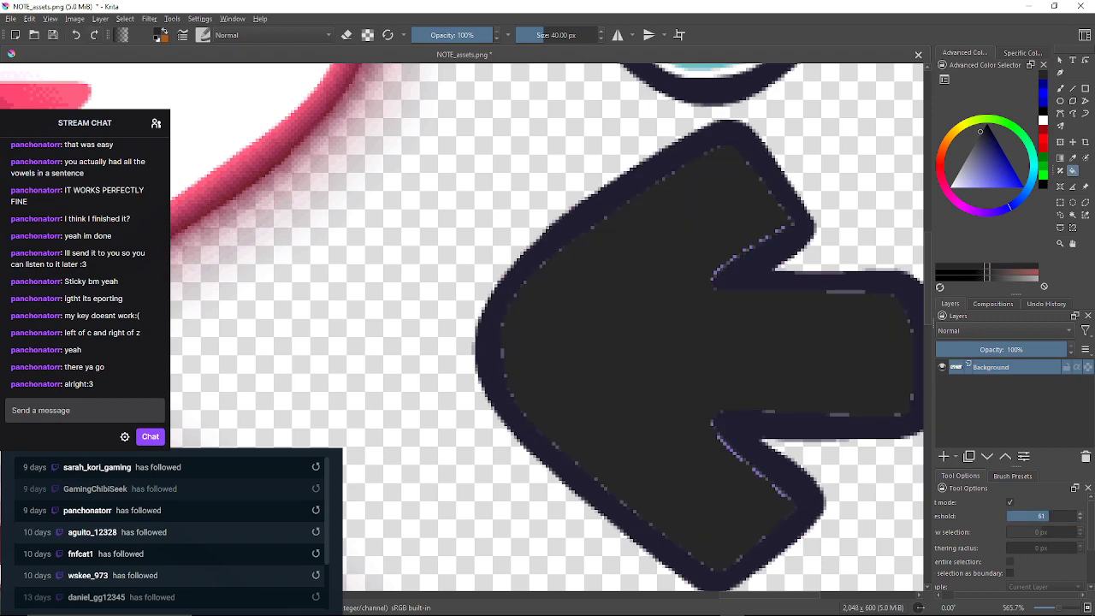
pyautogui.click(76, 34)
pyautogui.click(1080, 520)
pyautogui.click(736, 352)
pyautogui.click(75, 34)
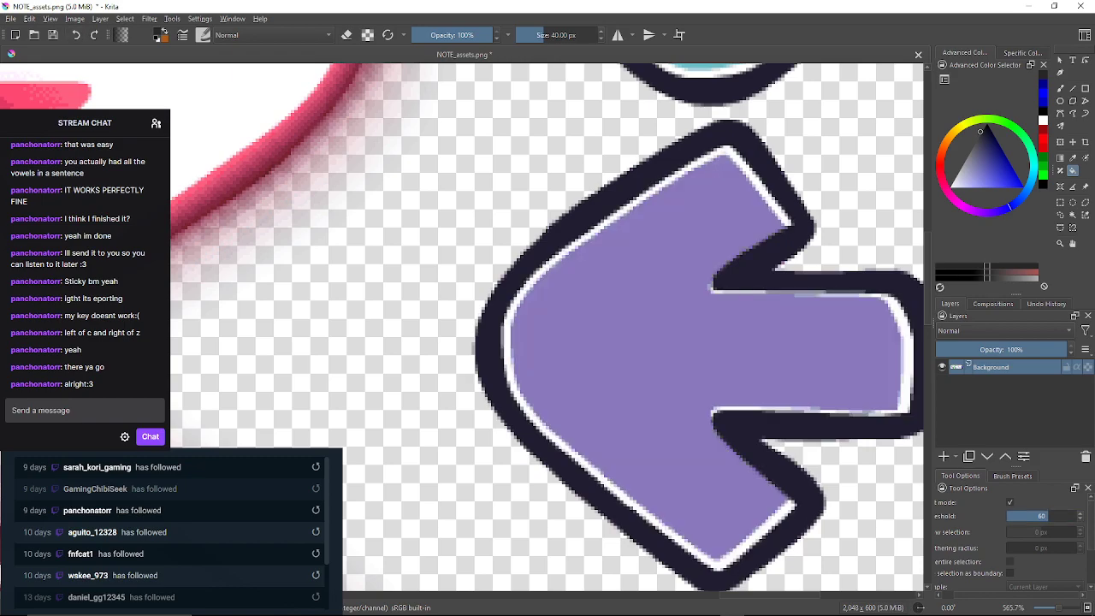
# Try filling the white inner line with dark grey at a threshold of 57, and undo it
pyautogui.click(1080, 520)
pyautogui.click(1079, 519)
pyautogui.click(1080, 520)
pyautogui.click(777, 517)
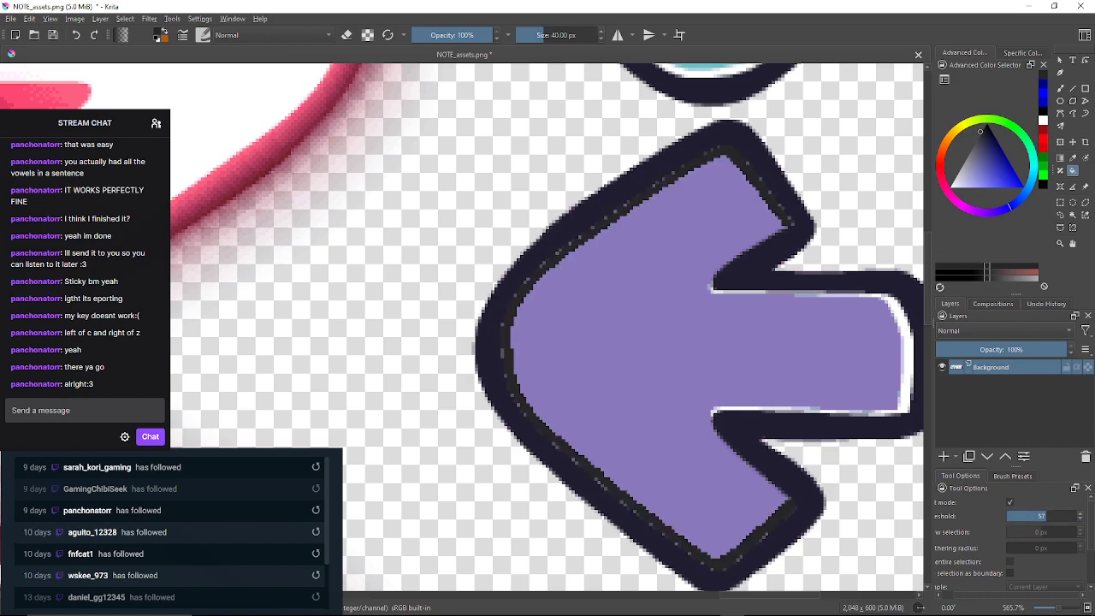
pyautogui.click(75, 34)
# Try dark grey fills around the left arrow at thresholds of 58 and 59, undoing all of them
pyautogui.click(1079, 513)
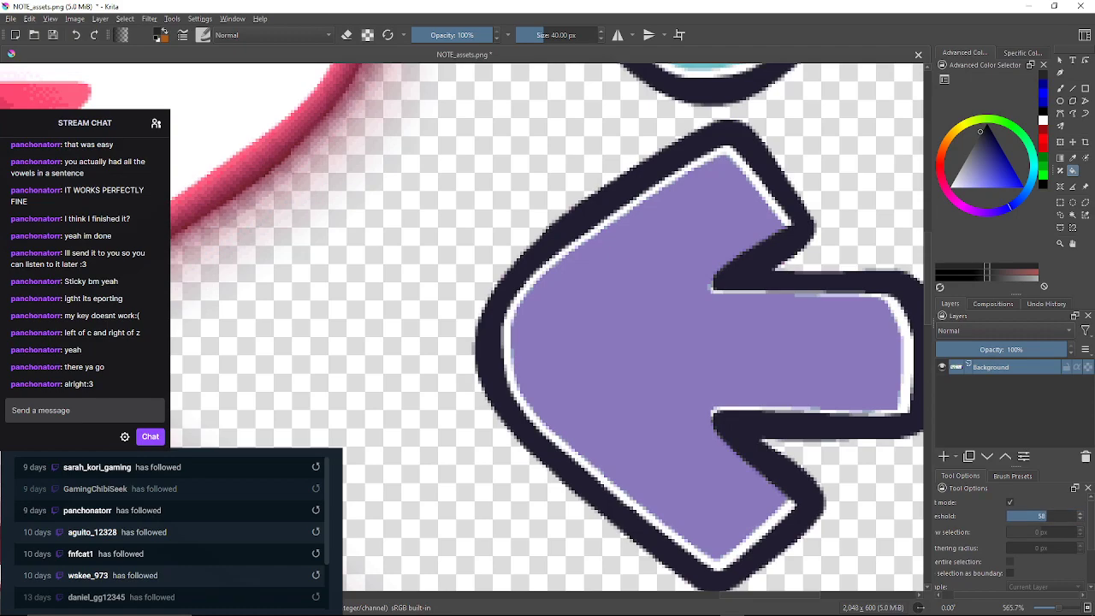
pyautogui.click(777, 516)
pyautogui.click(845, 517)
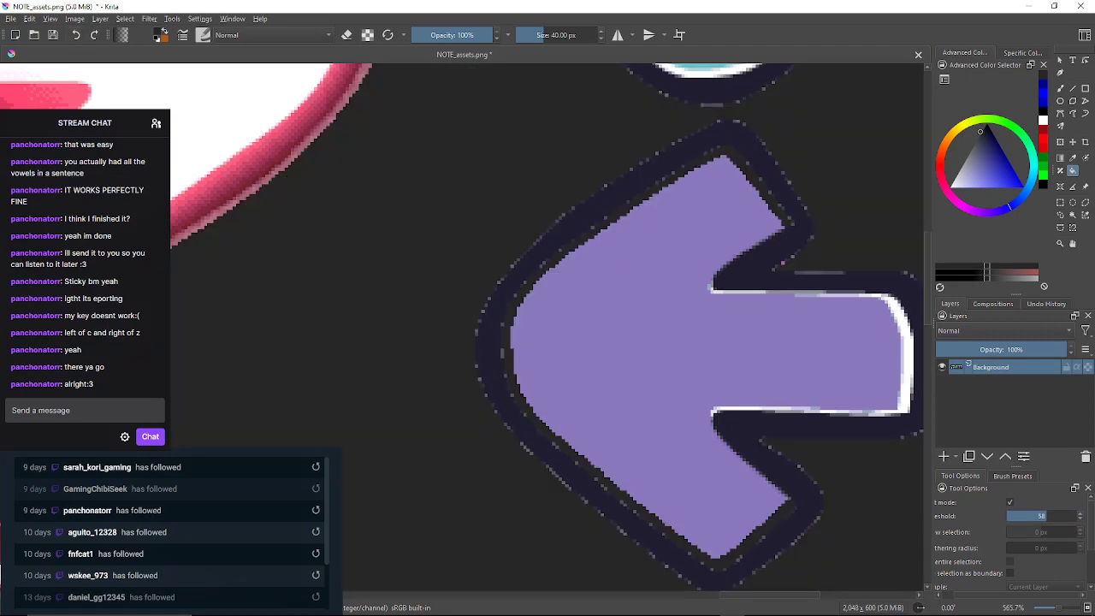
pyautogui.click(76, 34)
pyautogui.click(76, 34)
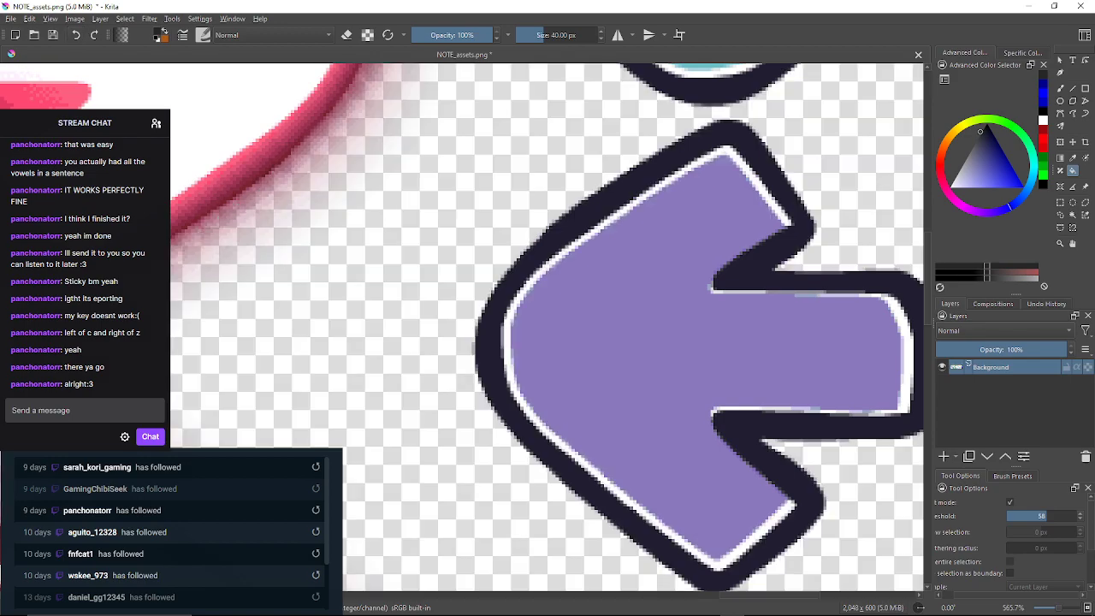
pyautogui.click(1080, 513)
pyautogui.click(906, 364)
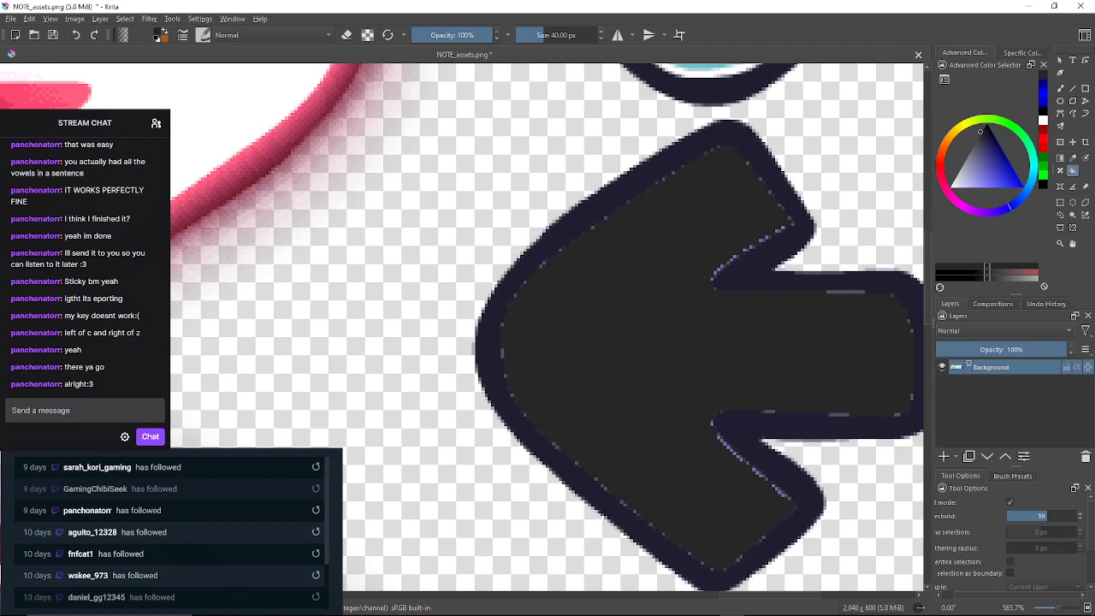
pyautogui.hotkey('ctrl', 'z')
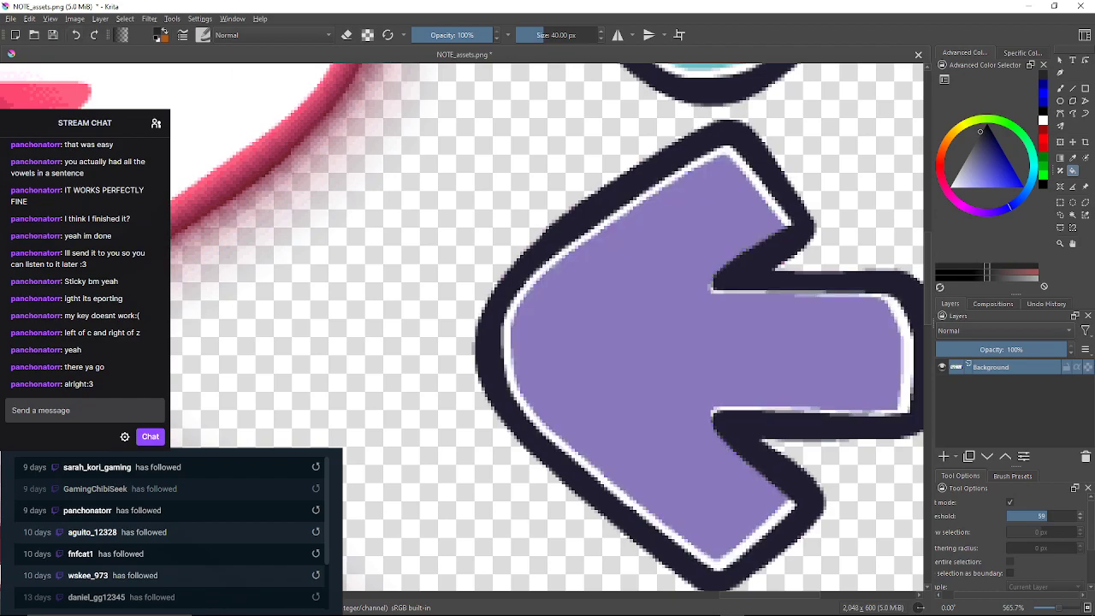
# Fill the left arrow's white inner line with dark grey at a threshold of 58, keeping the interior purple
pyautogui.click(1079, 518)
pyautogui.click(758, 533)
pyautogui.click(757, 533)
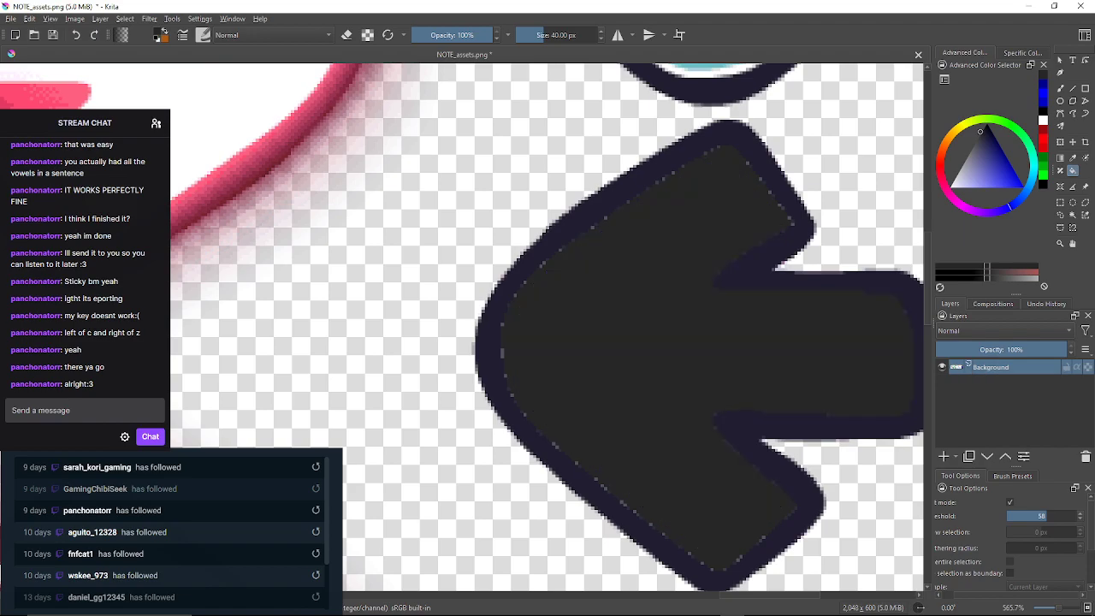
pyautogui.click(75, 35)
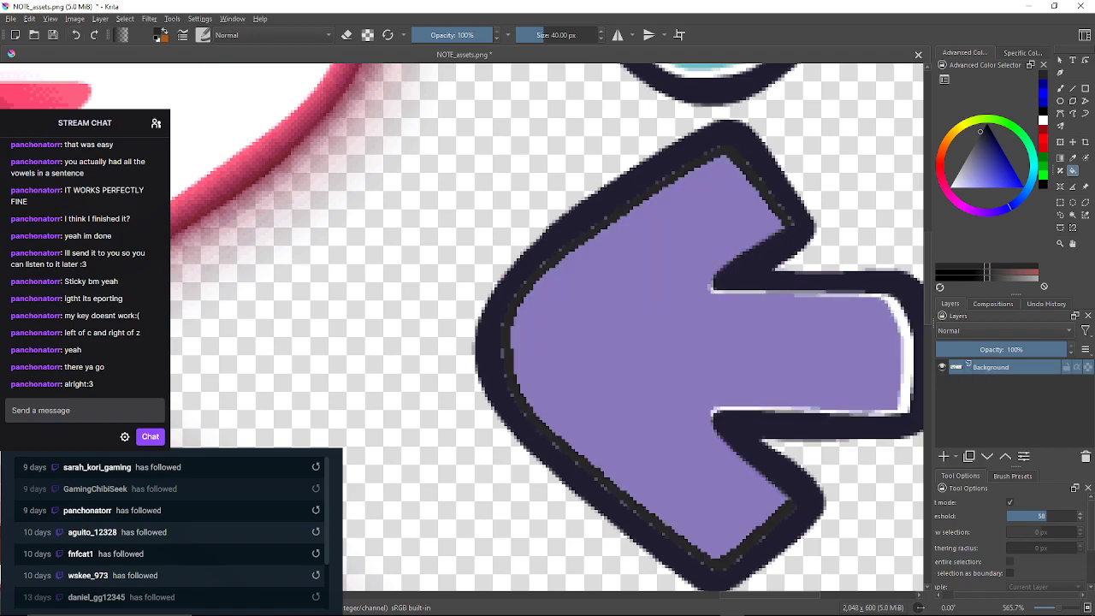
# Lower the fill threshold to 1 and fill the leftover grey pixels along the tail's upper edge with dark grey
pyautogui.scroll(3, 785, 364)
pyautogui.moveTo(785, 364); pyautogui.dragTo(236, 339)
pyautogui.click(590, 334)
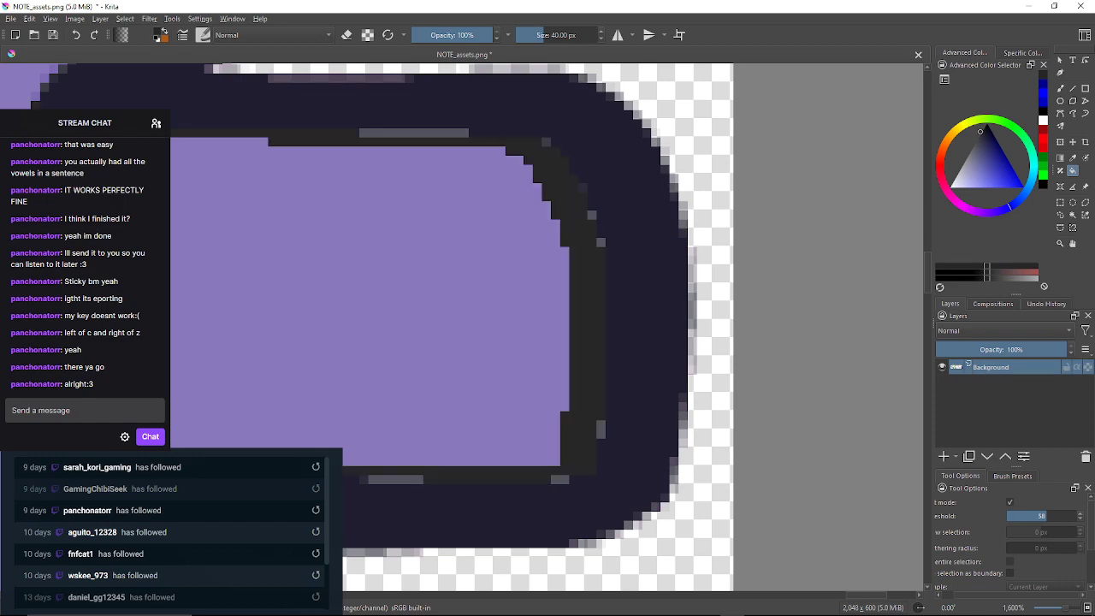
pyautogui.scroll(-4, 590, 334)
pyautogui.moveTo(1030, 516); pyautogui.dragTo(1004, 516)
pyautogui.scroll(8, 457, 264)
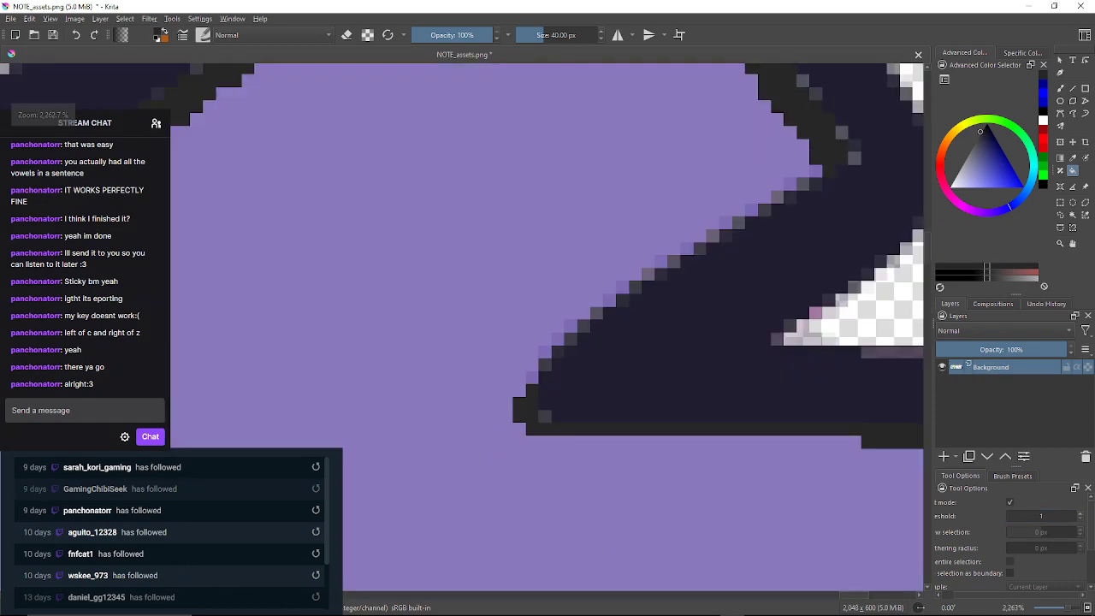
pyautogui.scroll(-3, 525, 432)
pyautogui.moveTo(525, 433); pyautogui.dragTo(174, 325)
pyautogui.scroll(1, 587, 355)
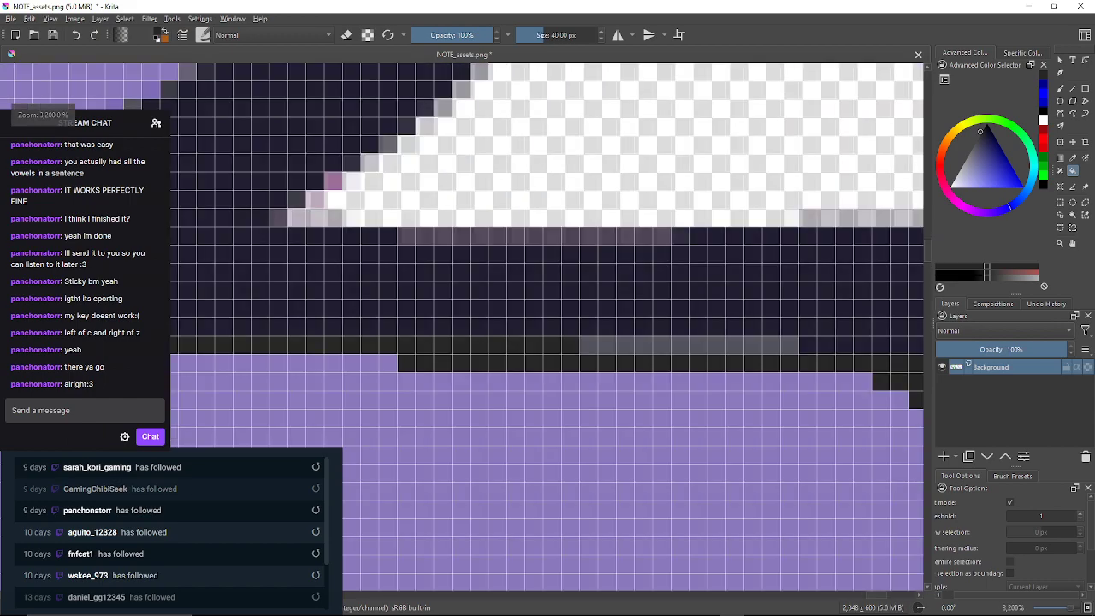
pyautogui.click(593, 346)
pyautogui.moveTo(593, 349); pyautogui.dragTo(250, 332)
# Fill the stray lighter pixels around the tail's rounded upper right corner with dark grey
pyautogui.scroll(1, 735, 473)
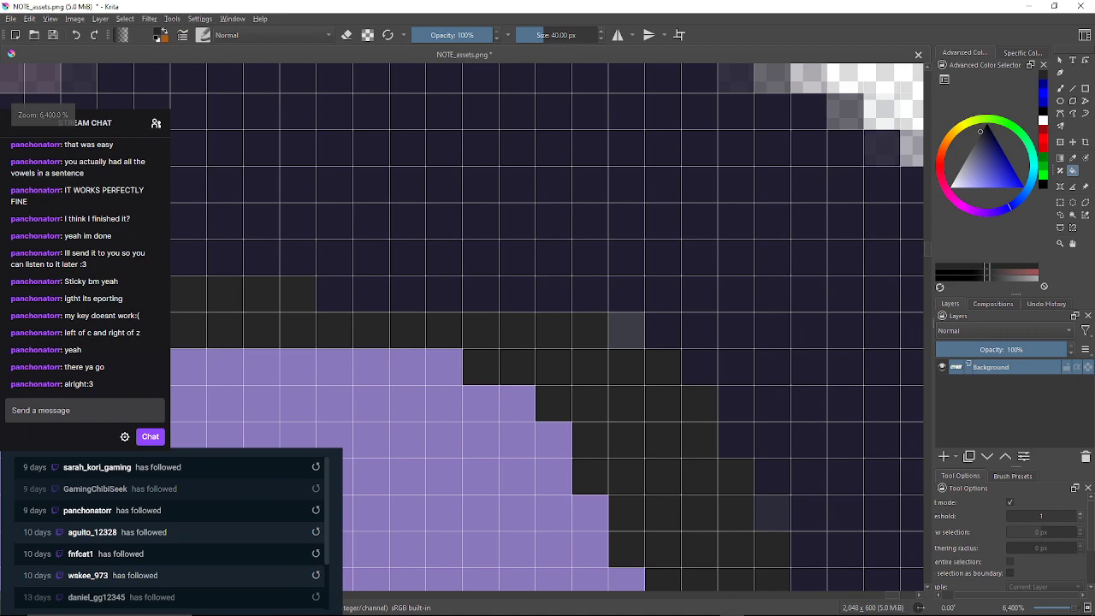
pyautogui.scroll(1, 736, 473)
pyautogui.click(636, 407)
pyautogui.moveTo(636, 407); pyautogui.dragTo(540, 290)
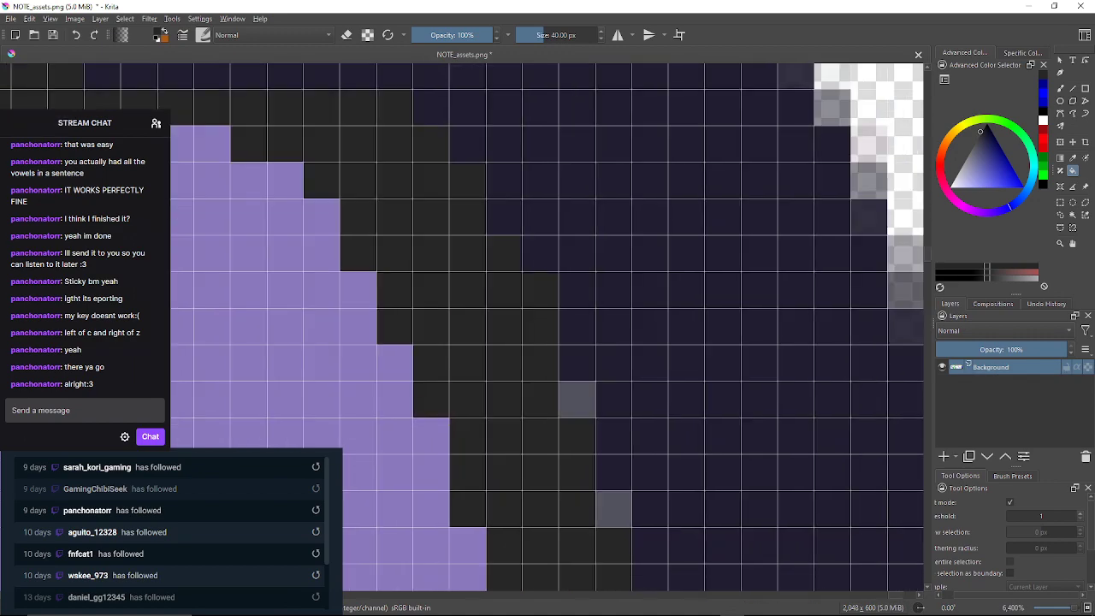
pyautogui.click(577, 400)
pyautogui.moveTo(578, 400); pyautogui.dragTo(510, 238)
pyautogui.click(546, 348)
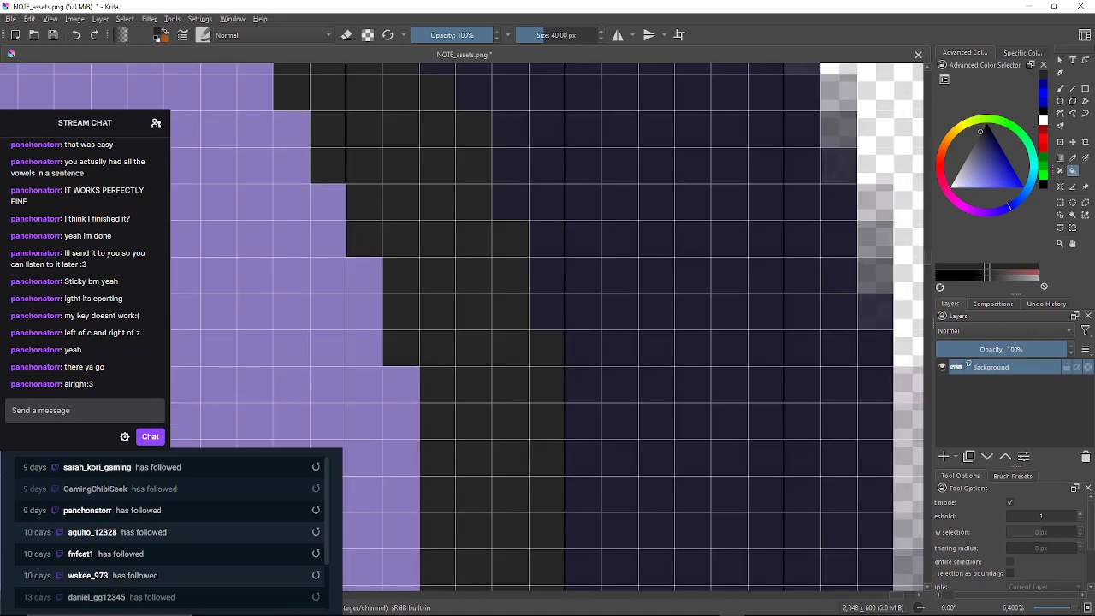
# Fill the remaining lighter pixels down the right end of the tail with dark grey
pyautogui.moveTo(546, 349); pyautogui.dragTo(535, 107)
pyautogui.moveTo(547, 428); pyautogui.dragTo(530, 197)
pyautogui.moveTo(517, 548); pyautogui.dragTo(559, 360)
pyautogui.click(559, 417)
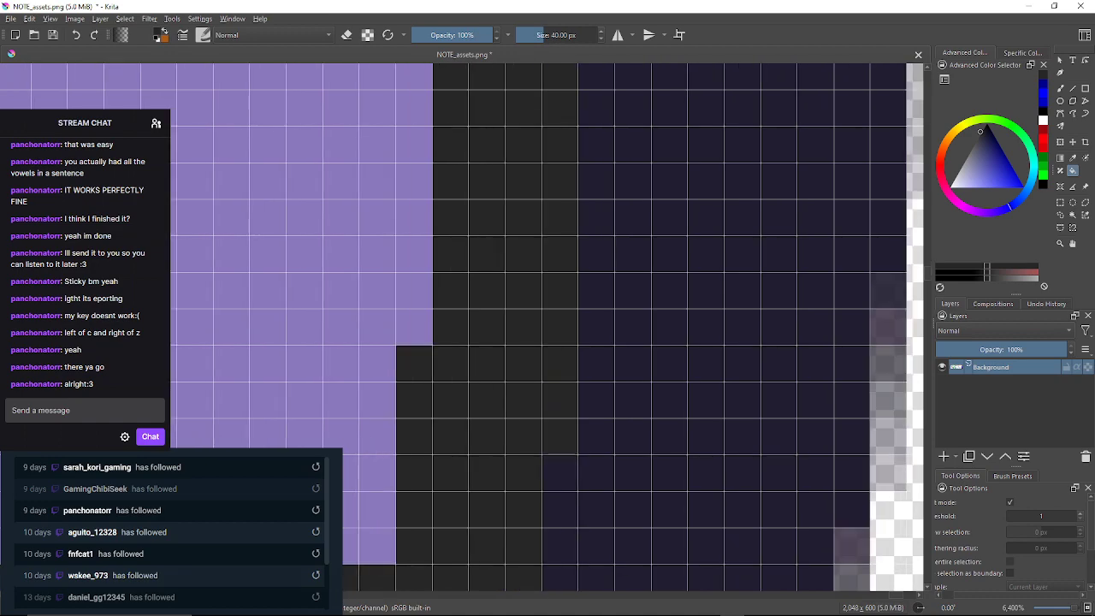
pyautogui.moveTo(560, 427); pyautogui.dragTo(611, 222)
# Fill the leftover grey pixels along the tail's lower edge with dark grey, working towards the arrowhead
pyautogui.click(447, 415)
pyautogui.moveTo(447, 415)
pyautogui.mouseDown()
pyautogui.moveTo(721, 381)
pyautogui.moveTo(803, 393)
pyautogui.mouseUp()
pyautogui.moveTo(256, 393); pyautogui.dragTo(552, 433)
pyautogui.click(441, 432)
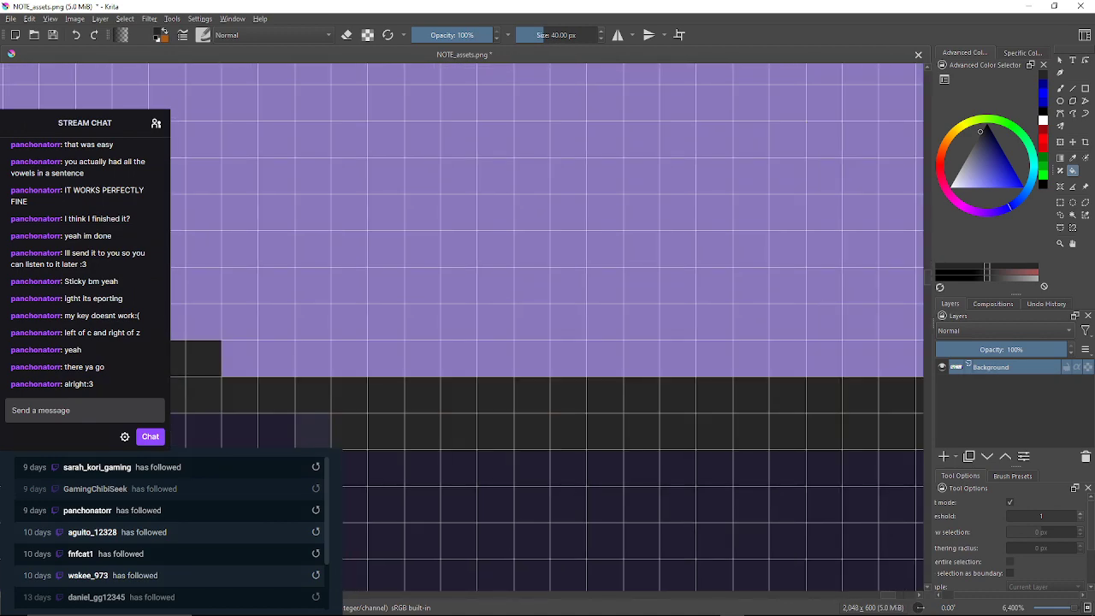
pyautogui.moveTo(440, 432); pyautogui.dragTo(610, 435)
pyautogui.moveTo(393, 419); pyautogui.dragTo(601, 423)
pyautogui.moveTo(282, 411); pyautogui.dragTo(601, 421)
pyautogui.click(352, 410)
pyautogui.click(279, 411)
pyautogui.moveTo(279, 411); pyautogui.dragTo(898, 388)
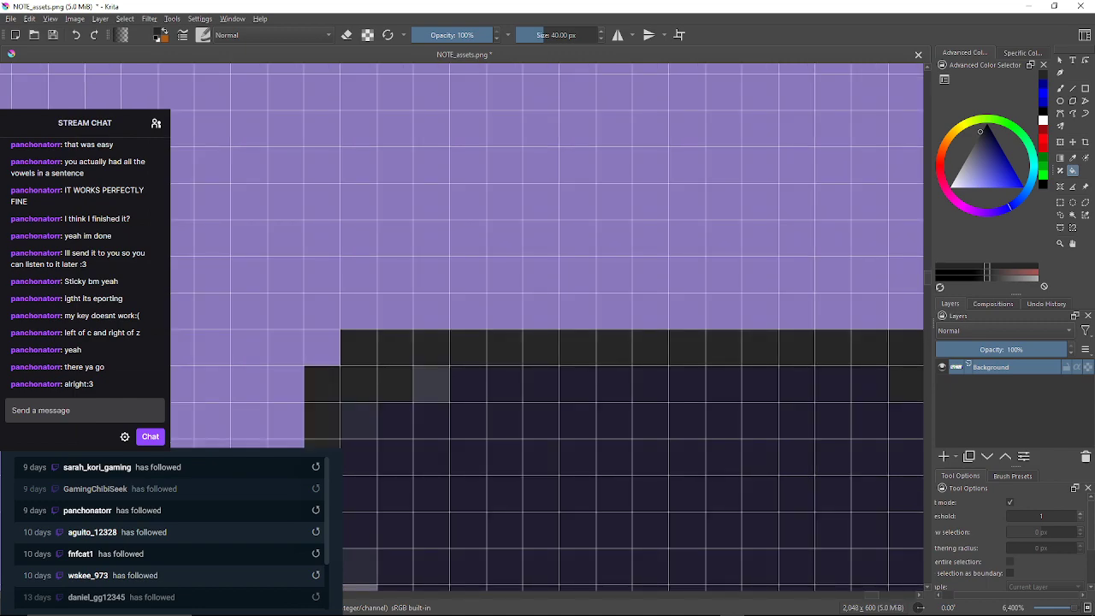
# Fill the off-colour pixels at the inner corner where the tail meets the lower arrowhead wing with dark grey
pyautogui.click(430, 384)
pyautogui.moveTo(430, 385); pyautogui.dragTo(503, 304)
pyautogui.click(393, 413)
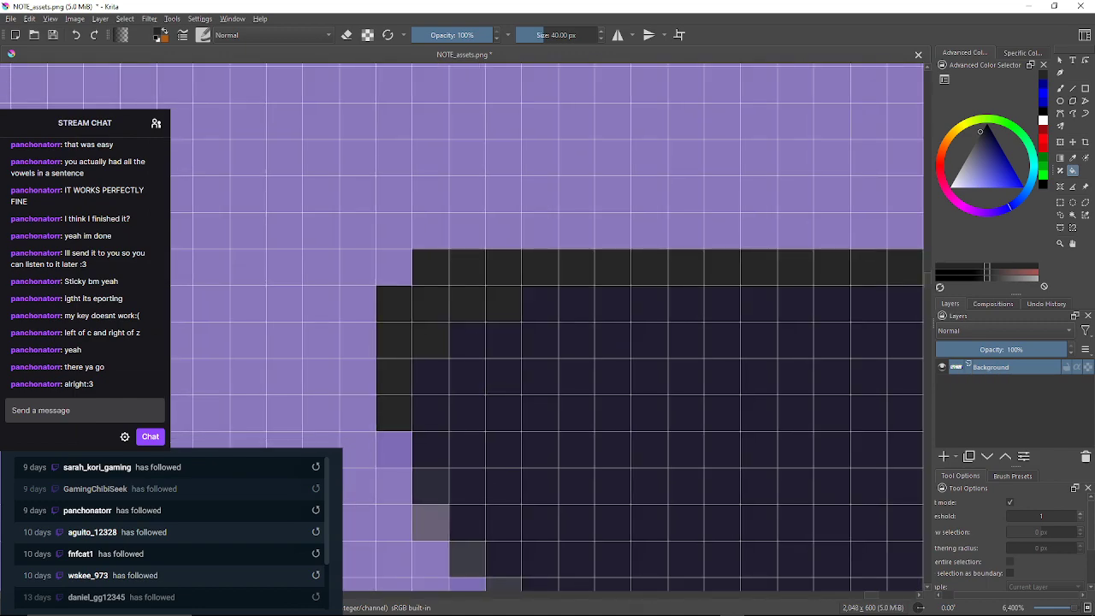
pyautogui.click(394, 450)
# Fill the leftover pixels on the outer edge just below the lower wing's tip with dark grey
pyautogui.scroll(-5, 455, 454)
pyautogui.moveTo(545, 502); pyautogui.dragTo(523, 355)
pyautogui.scroll(5, 647, 513)
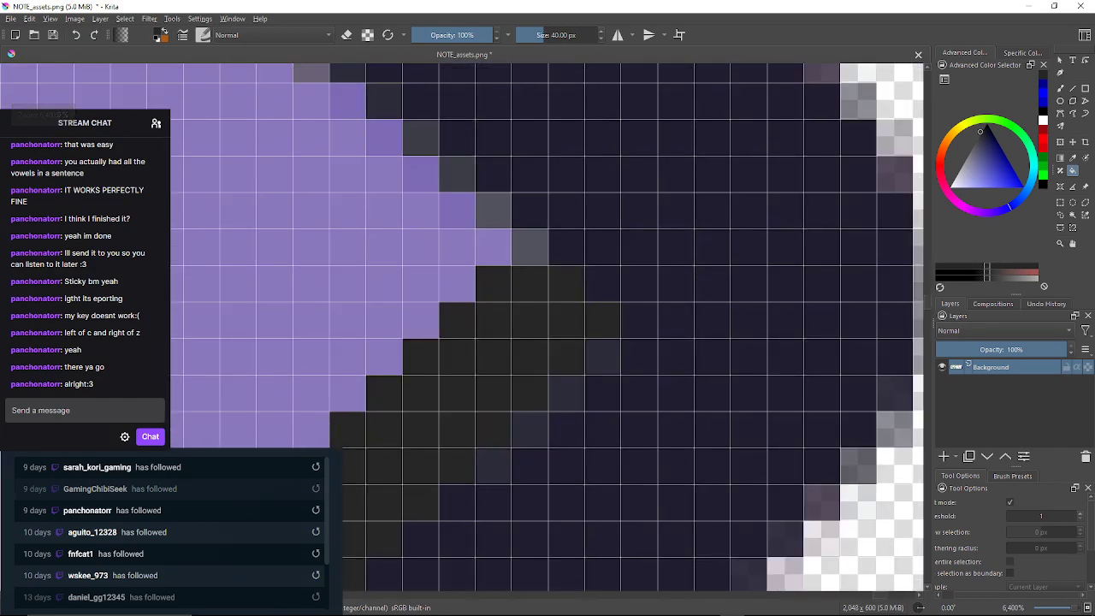
pyautogui.click(493, 466)
pyautogui.moveTo(493, 466)
pyautogui.mouseDown()
pyautogui.moveTo(600, 297)
pyautogui.moveTo(690, 227)
pyautogui.mouseUp()
pyautogui.click(434, 446)
pyautogui.click(398, 483)
pyautogui.moveTo(399, 483)
pyautogui.mouseDown()
pyautogui.moveTo(444, 433)
pyautogui.moveTo(603, 323)
pyautogui.mouseUp()
# Fill the remaining grey pixels along the lower wing's outer edge down to the arrowhead's bottom point
pyautogui.click(407, 469)
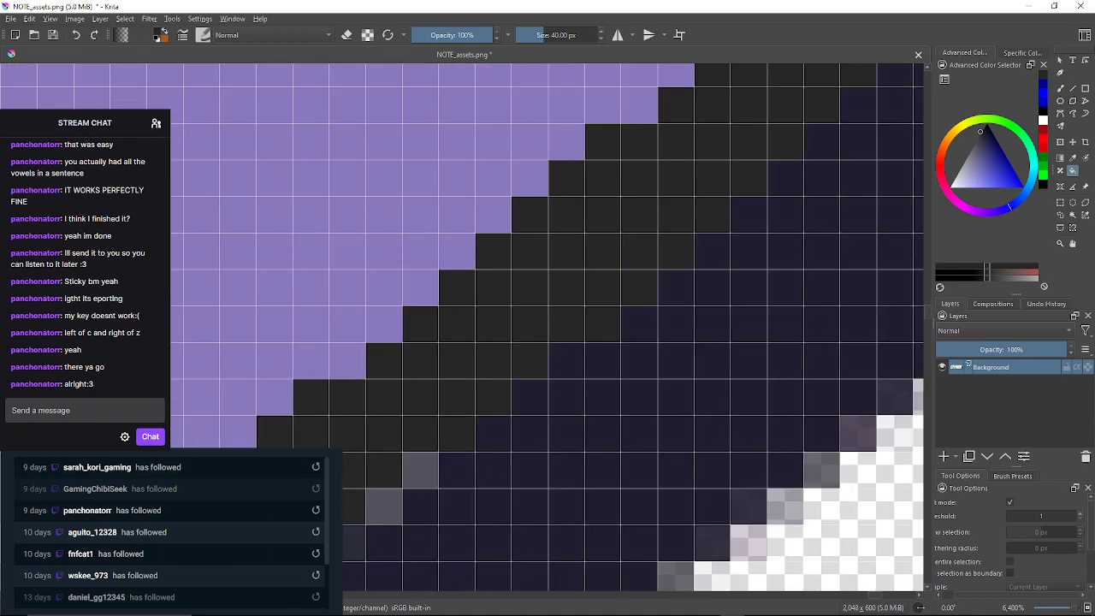
pyautogui.click(420, 470)
pyautogui.moveTo(420, 469); pyautogui.dragTo(469, 375)
pyautogui.click(433, 412)
pyautogui.moveTo(432, 413); pyautogui.dragTo(622, 360)
pyautogui.click(481, 469)
pyautogui.moveTo(481, 470); pyautogui.dragTo(575, 443)
pyautogui.click(425, 443)
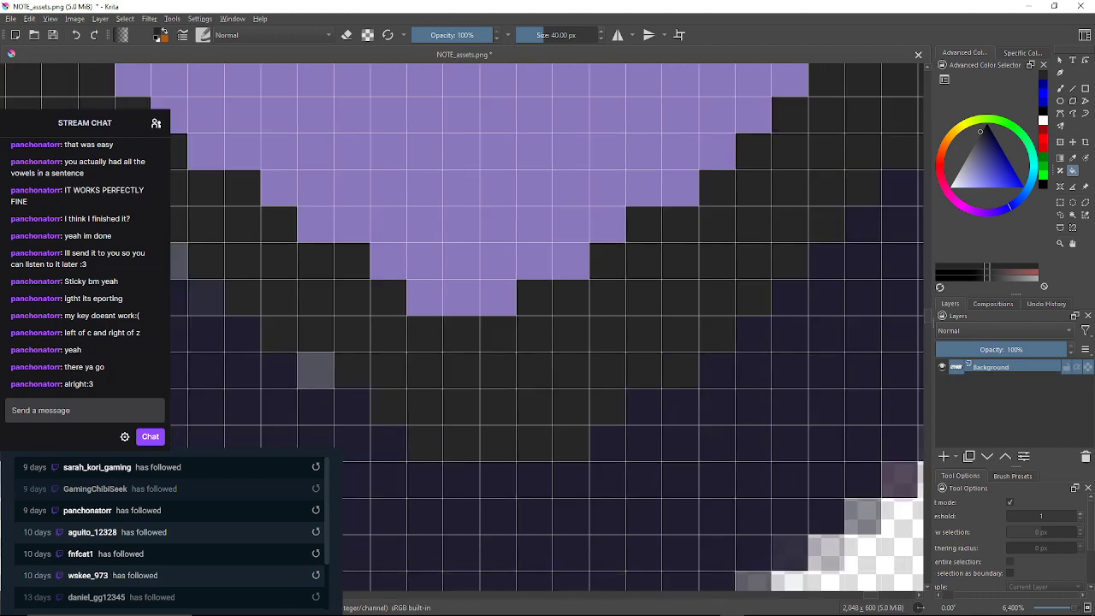
# Fill the grey pixels just left of the bottom point and at the start of the lower left slope with dark grey
pyautogui.click(315, 370)
pyautogui.moveTo(316, 370); pyautogui.dragTo(512, 410)
pyautogui.click(366, 299)
pyautogui.moveTo(366, 300); pyautogui.dragTo(532, 395)
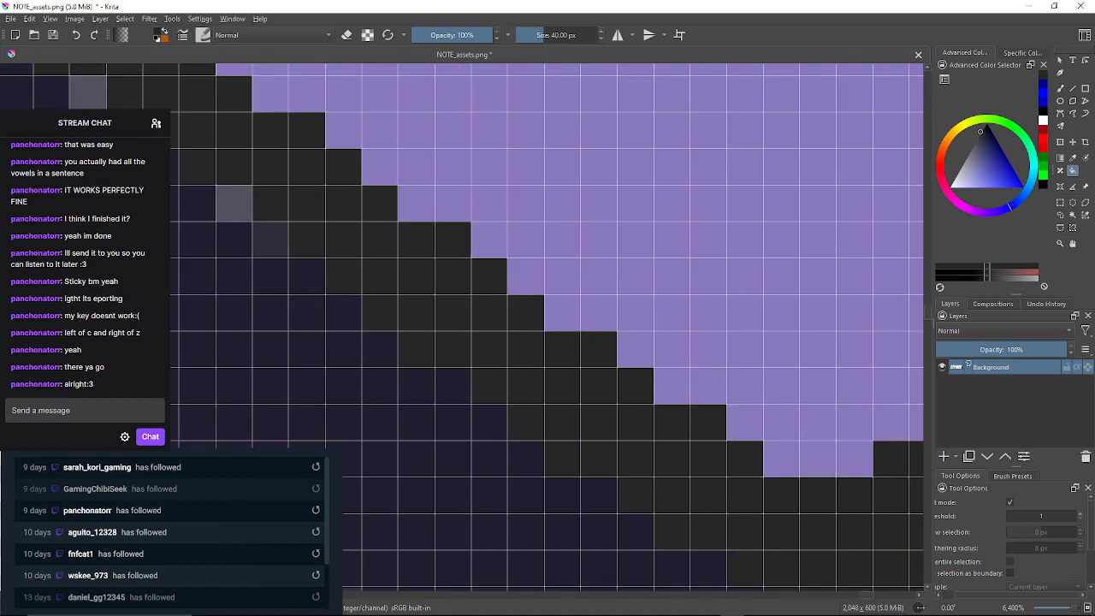
pyautogui.click(233, 203)
pyautogui.moveTo(234, 203)
pyautogui.mouseDown()
pyautogui.moveTo(393, 321)
pyautogui.moveTo(449, 385)
pyautogui.mouseUp()
pyautogui.click(303, 274)
pyautogui.moveTo(303, 274); pyautogui.dragTo(430, 356)
# Continue filling the stray grey pixels along the middle of the arrowhead's lower left slope with dark grey
pyautogui.click(286, 248)
pyautogui.click(249, 213)
pyautogui.moveTo(249, 212); pyautogui.dragTo(386, 268)
pyautogui.click(314, 231)
pyautogui.click(277, 195)
pyautogui.click(240, 158)
pyautogui.moveTo(241, 158)
pyautogui.mouseDown()
pyautogui.moveTo(385, 240)
pyautogui.moveTo(471, 325)
pyautogui.moveTo(486, 323)
pyautogui.mouseUp()
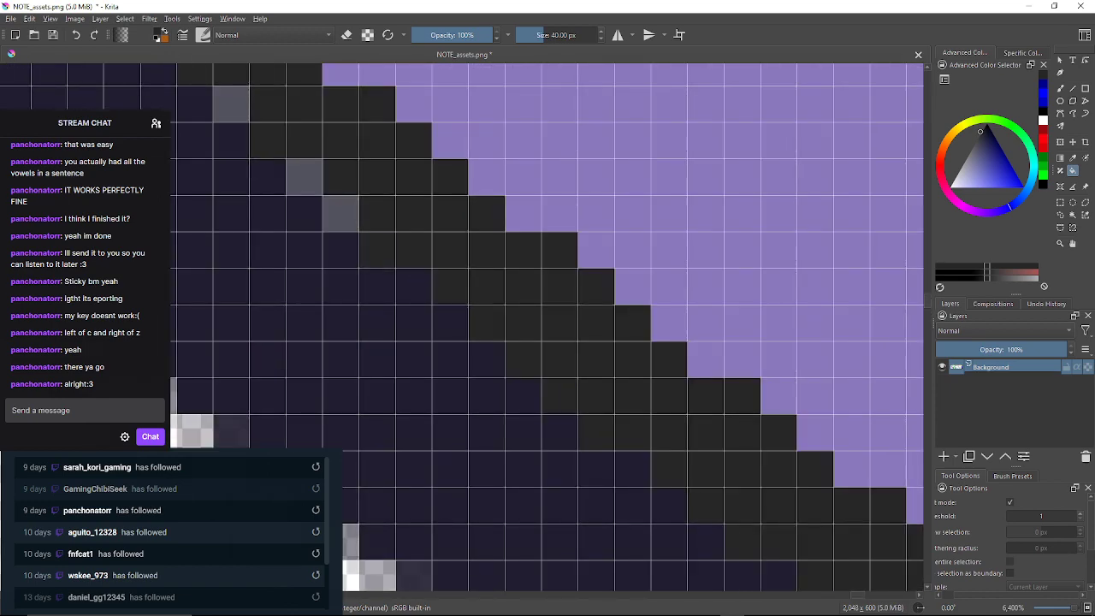
pyautogui.click(341, 213)
pyautogui.moveTo(340, 213); pyautogui.dragTo(428, 264)
pyautogui.click(392, 226)
pyautogui.moveTo(391, 227)
pyautogui.mouseDown()
pyautogui.moveTo(483, 367)
pyautogui.moveTo(534, 409)
pyautogui.mouseUp()
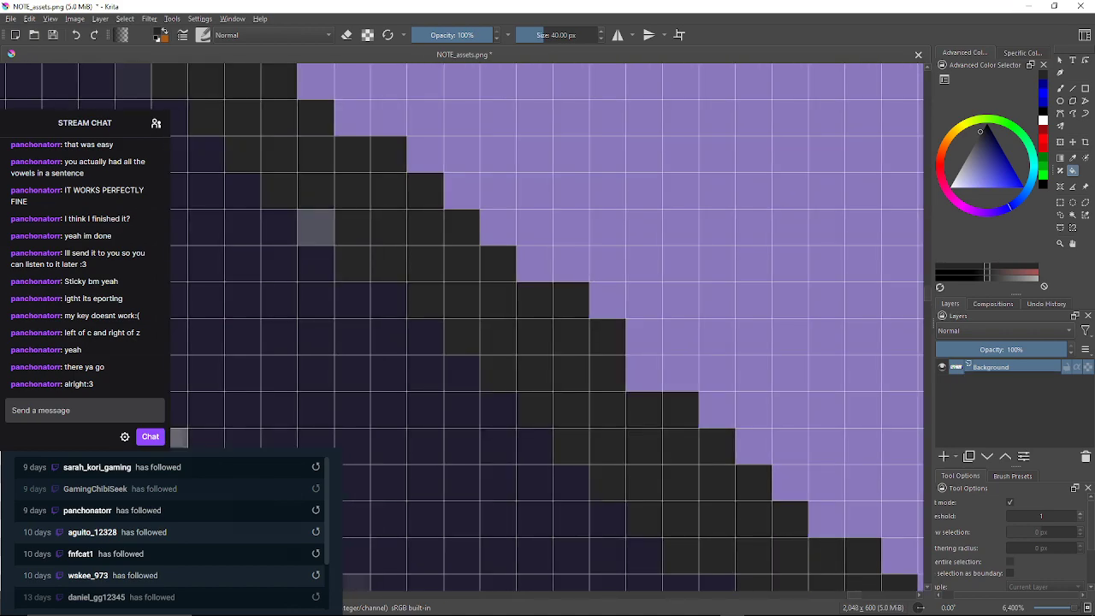
# Fill the remaining lighter pixels on the upper part of the lower left slope with dark grey
pyautogui.moveTo(316, 227); pyautogui.dragTo(417, 249)
pyautogui.click(418, 250)
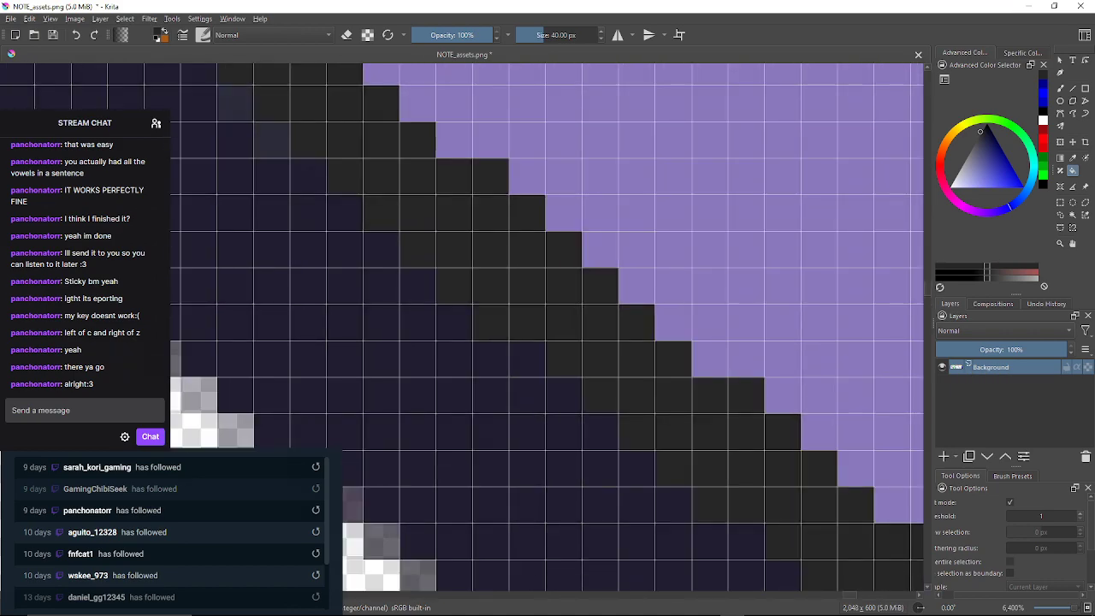
pyautogui.click(236, 104)
pyautogui.moveTo(235, 105); pyautogui.dragTo(633, 432)
pyautogui.moveTo(325, 142); pyautogui.dragTo(420, 229)
pyautogui.moveTo(327, 117); pyautogui.dragTo(391, 223)
pyautogui.click(392, 222)
pyautogui.click(355, 186)
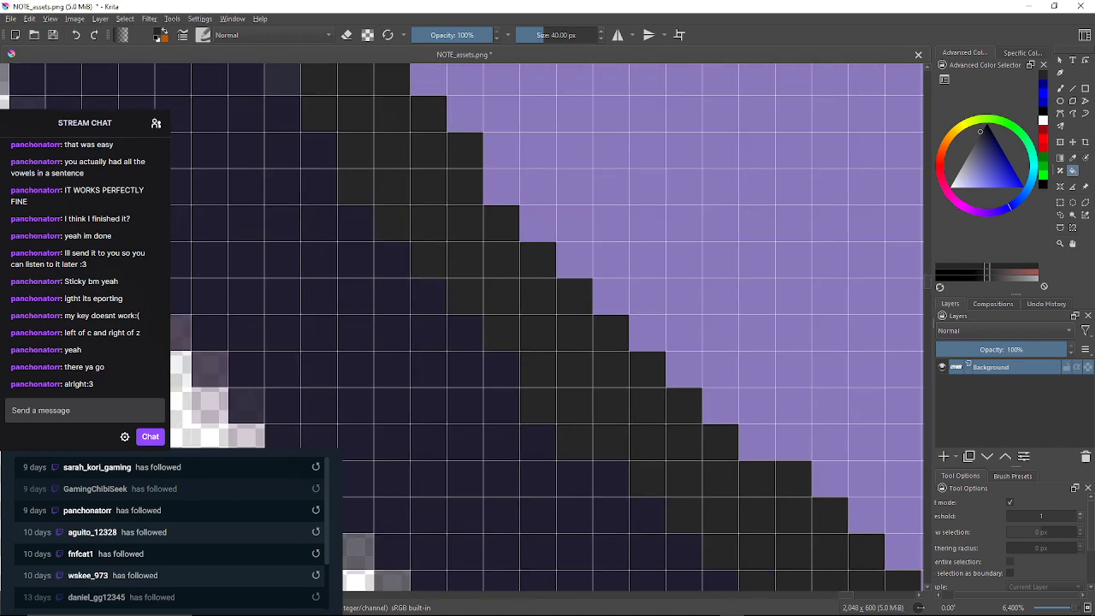
pyautogui.moveTo(355, 187); pyautogui.dragTo(456, 371)
pyautogui.click(345, 189)
pyautogui.moveTo(344, 189); pyautogui.dragTo(400, 241)
# Fill the lighter stray pixels around the inner line at the arrowhead's rounded left tip with dark grey
pyautogui.moveTo(365, 95); pyautogui.dragTo(390, 422)
pyautogui.click(373, 233)
pyautogui.click(353, 244)
pyautogui.moveTo(354, 244); pyautogui.dragTo(392, 521)
pyautogui.click(391, 256)
pyautogui.moveTo(391, 257); pyautogui.dragTo(275, 527)
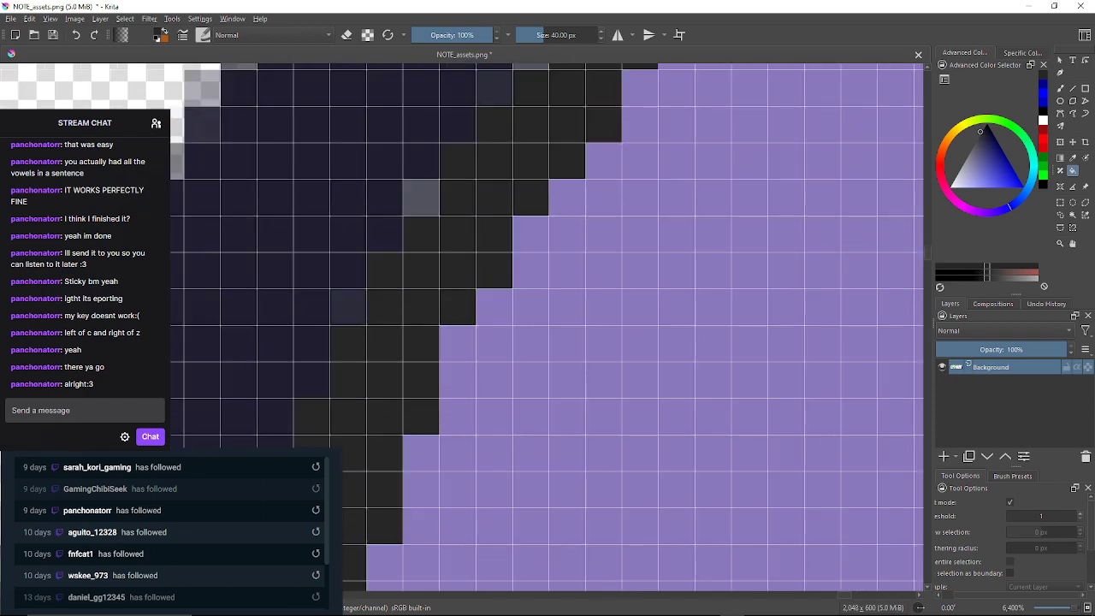
pyautogui.click(420, 197)
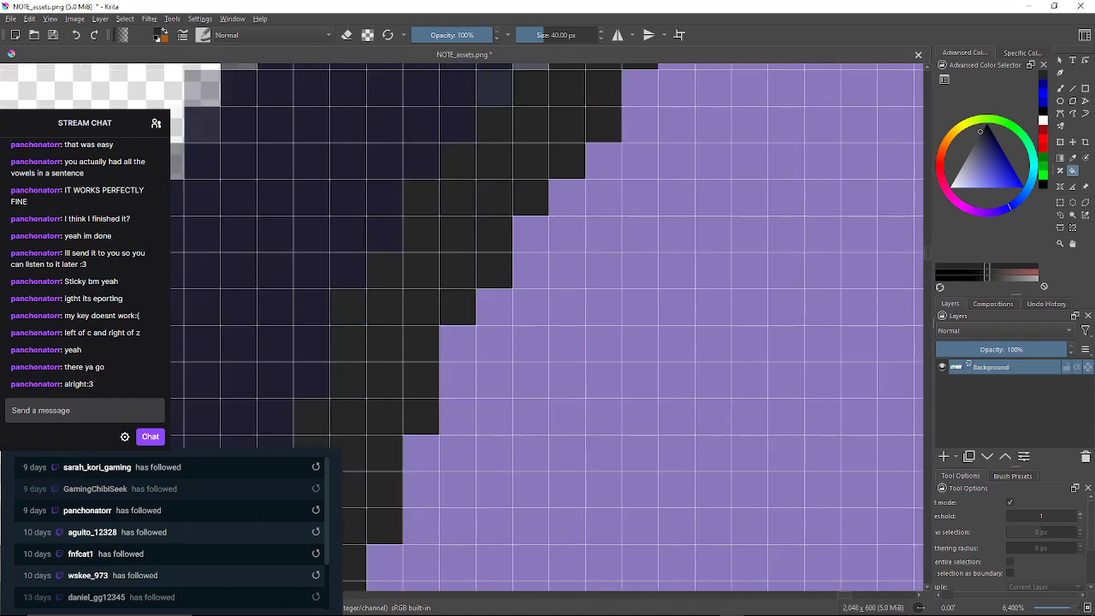
pyautogui.moveTo(421, 197); pyautogui.dragTo(335, 312)
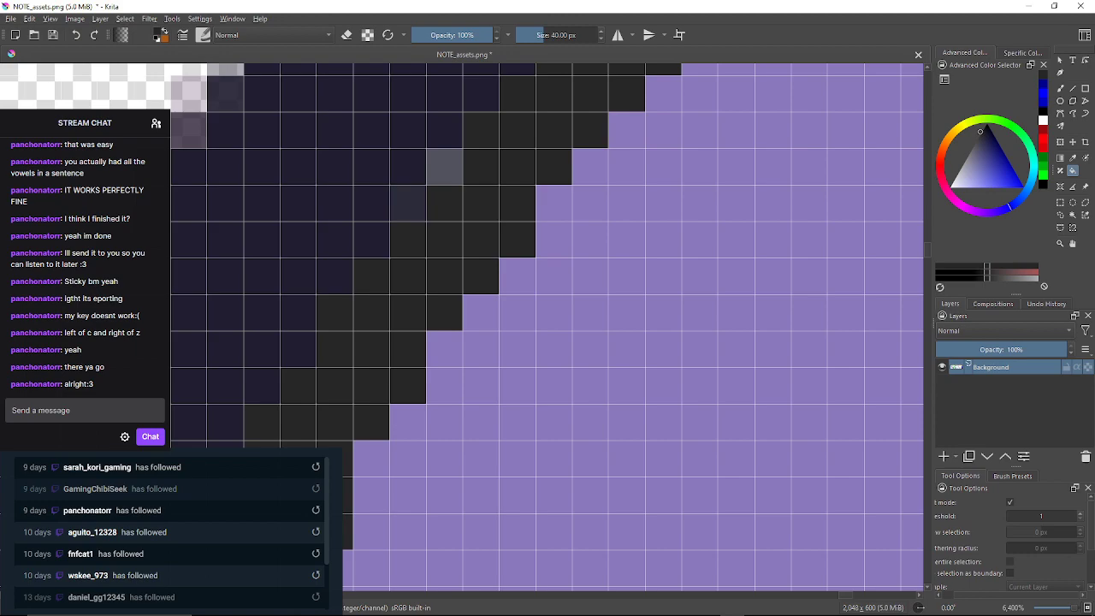
# Fill the grey pixels at the start of the arrowhead's upper left slope with dark grey
pyautogui.click(408, 203)
pyautogui.click(444, 167)
pyautogui.moveTo(444, 167)
pyautogui.mouseDown()
pyautogui.moveTo(338, 368)
pyautogui.moveTo(304, 368)
pyautogui.mouseUp()
pyautogui.click(488, 185)
pyautogui.click(523, 149)
pyautogui.moveTo(523, 149); pyautogui.dragTo(473, 221)
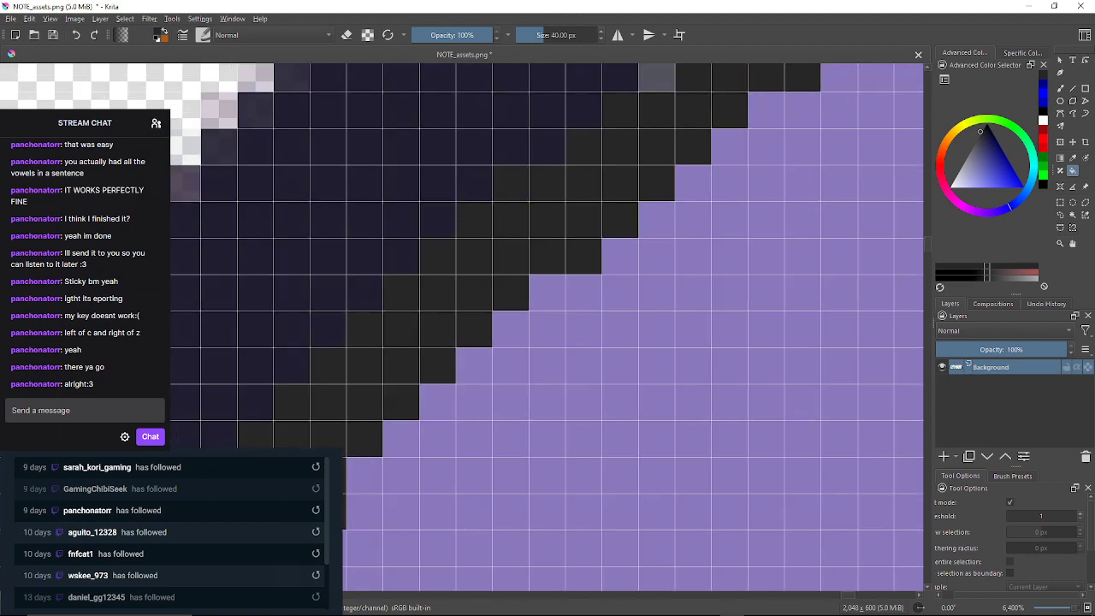
# Continue filling the stray lighter pixels along the lower part of the upper left slope with dark grey
pyautogui.moveTo(620, 110); pyautogui.dragTo(498, 272)
pyautogui.click(535, 235)
pyautogui.moveTo(535, 235)
pyautogui.mouseDown()
pyautogui.moveTo(410, 355)
pyautogui.moveTo(518, 288)
pyautogui.moveTo(425, 359)
pyautogui.mouseUp()
pyautogui.click(555, 247)
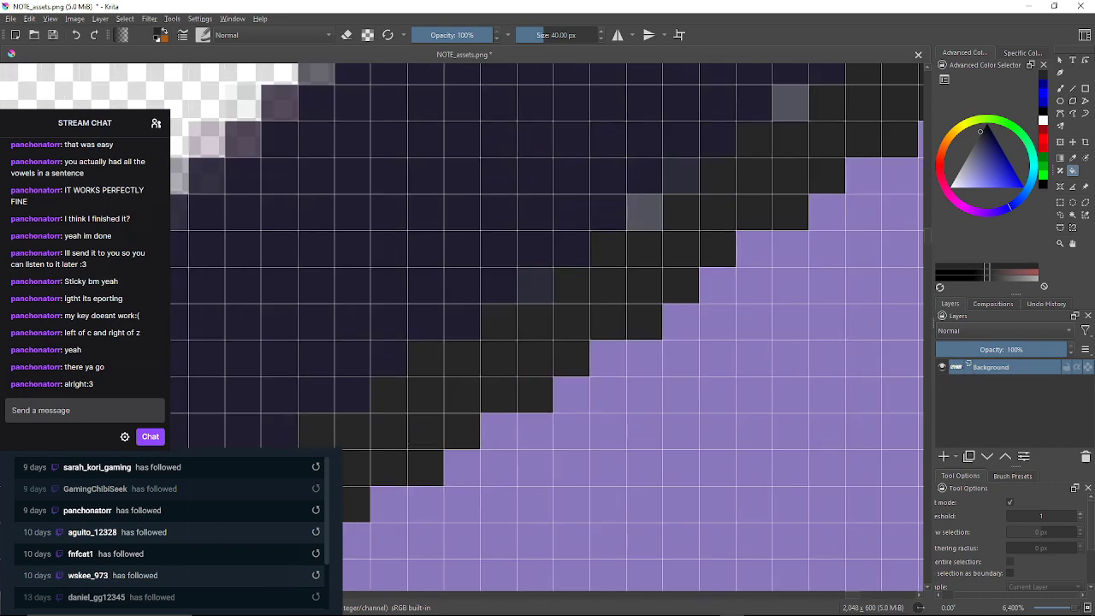
pyautogui.click(645, 213)
pyautogui.moveTo(645, 212); pyautogui.dragTo(579, 284)
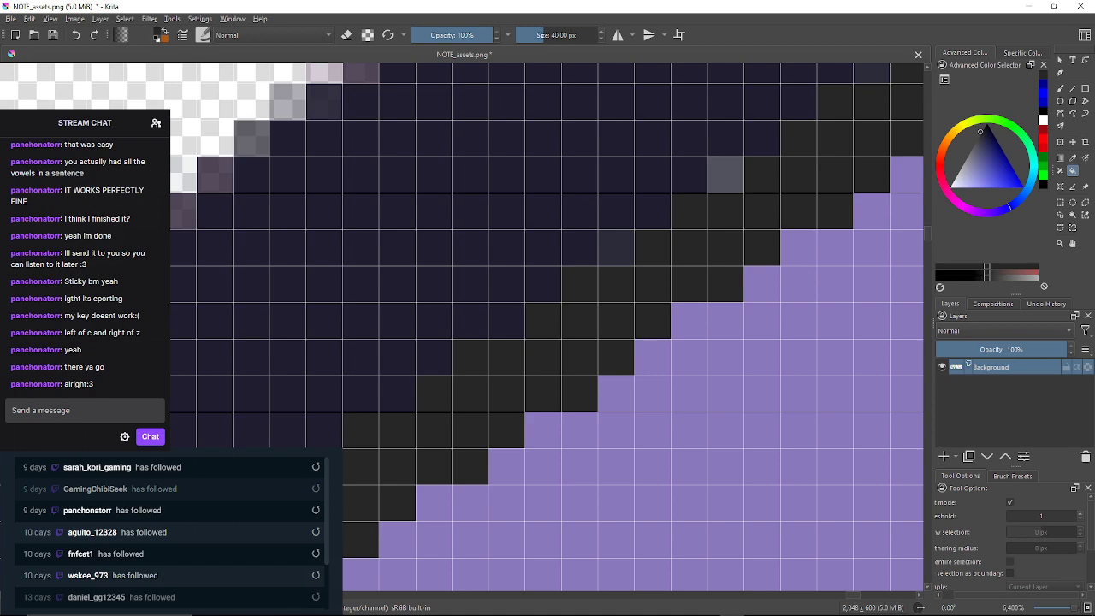
# Fill the grey pixels along the middle of the arrowhead's upper left slope with dark grey
pyautogui.moveTo(725, 174)
pyautogui.mouseDown()
pyautogui.moveTo(653, 245)
pyautogui.moveTo(436, 366)
pyautogui.mouseUp()
pyautogui.click(637, 254)
pyautogui.moveTo(581, 256); pyautogui.dragTo(595, 244)
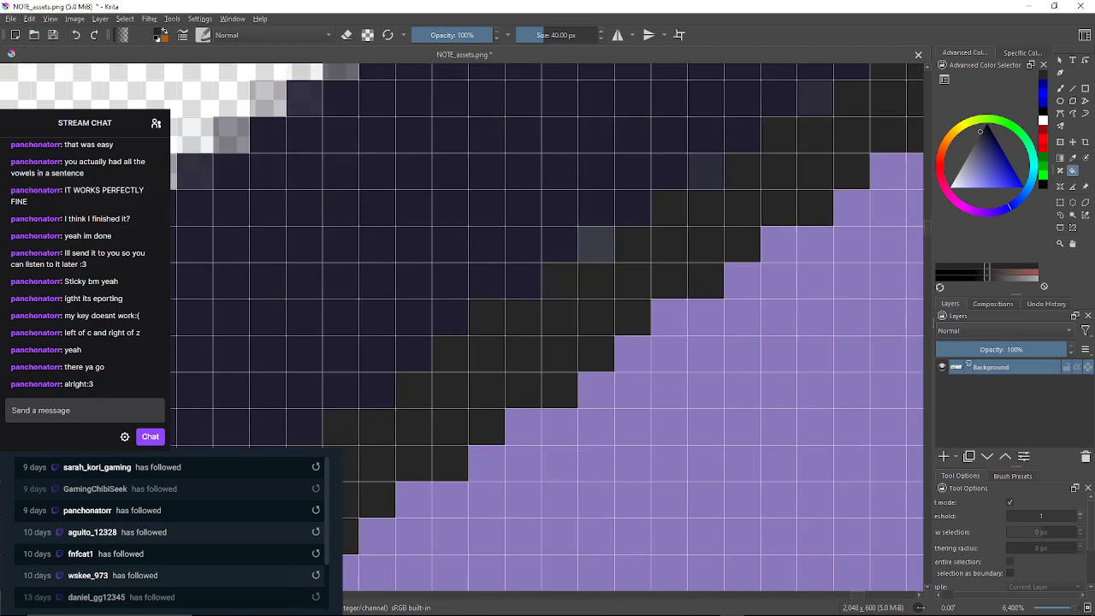
pyautogui.click(596, 245)
pyautogui.moveTo(706, 171); pyautogui.dragTo(591, 249)
pyautogui.click(620, 239)
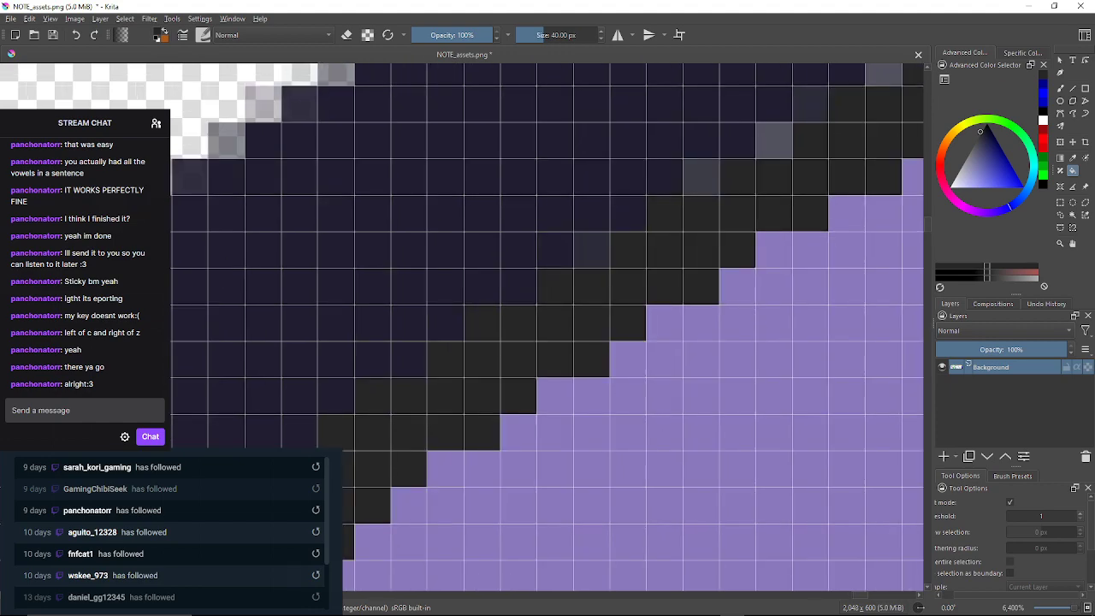
# Fill the lighter pixels just above the middle of the upper left slope with dark grey
pyautogui.moveTo(702, 177); pyautogui.dragTo(590, 268)
pyautogui.click(591, 269)
pyautogui.moveTo(663, 232); pyautogui.dragTo(578, 291)
pyautogui.click(578, 291)
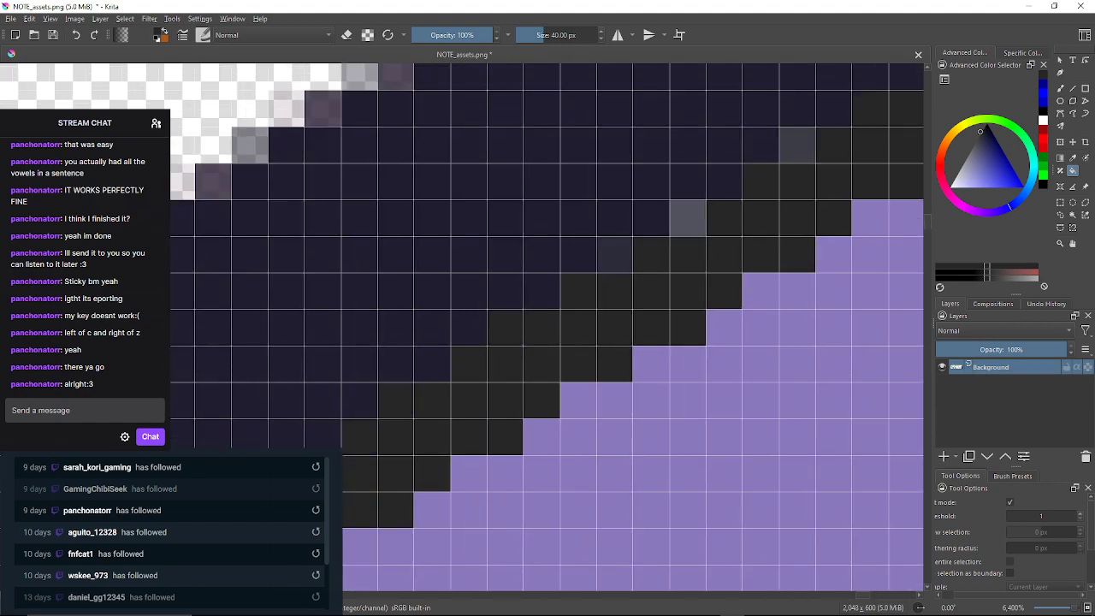
pyautogui.click(615, 254)
pyautogui.moveTo(688, 218); pyautogui.dragTo(570, 279)
pyautogui.click(571, 279)
# Fill the remaining grey pixels on the last stretch of the upper left slope below the arrowhead's top point
pyautogui.click(680, 207)
pyautogui.moveTo(680, 207); pyautogui.dragTo(438, 320)
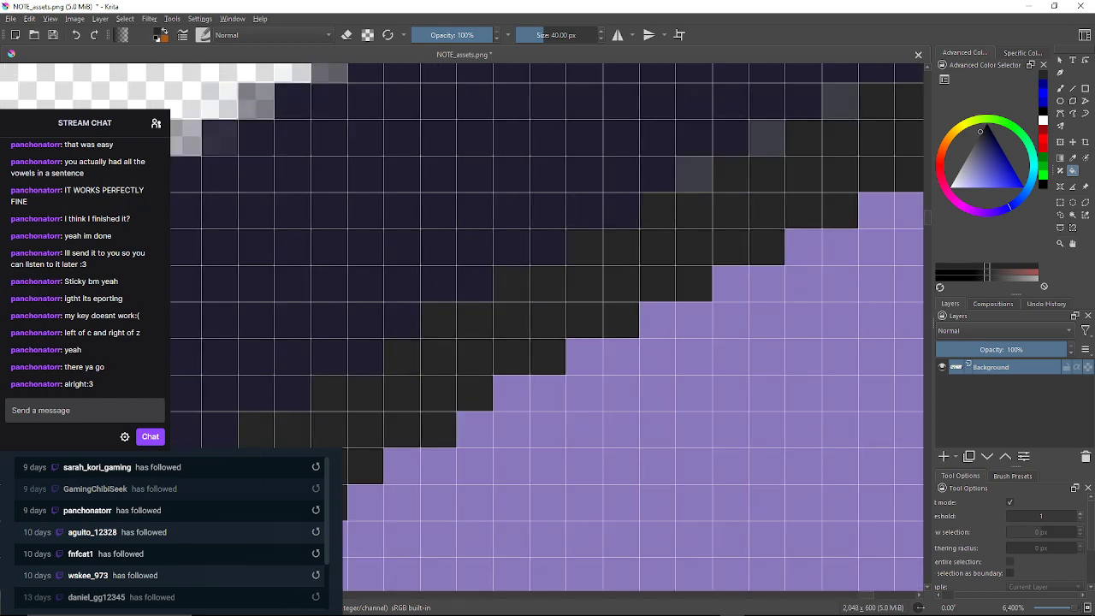
pyautogui.click(694, 173)
pyautogui.click(767, 137)
pyautogui.click(840, 101)
# Fill the stray pixels at the arrowhead's top point and the start of the upper wing's outer edge with dark grey
pyautogui.moveTo(840, 101)
pyautogui.mouseDown()
pyautogui.moveTo(803, 129)
pyautogui.moveTo(539, 222)
pyautogui.moveTo(385, 124)
pyautogui.moveTo(351, 72)
pyautogui.mouseUp()
pyautogui.click(680, 255)
pyautogui.moveTo(825, 437); pyautogui.dragTo(714, 308)
pyautogui.click(714, 308)
pyautogui.moveTo(823, 453)
pyautogui.mouseDown()
pyautogui.moveTo(764, 405)
pyautogui.moveTo(729, 347)
pyautogui.mouseUp()
pyautogui.click(729, 347)
# Fill the remaining off-colour pixels down the upper wing's outer edge to its right corner with dark grey
pyautogui.moveTo(838, 492)
pyautogui.mouseDown()
pyautogui.moveTo(710, 380)
pyautogui.moveTo(691, 326)
pyautogui.mouseUp()
pyautogui.click(691, 326)
pyautogui.moveTo(800, 473); pyautogui.dragTo(635, 291)
pyautogui.click(635, 291)
pyautogui.click(671, 327)
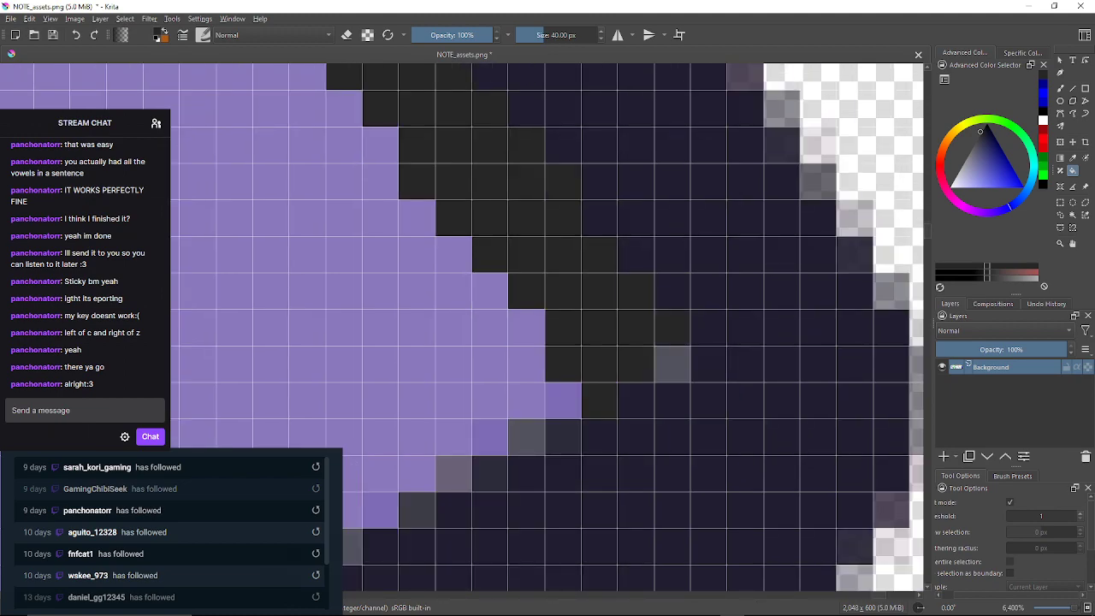
pyautogui.click(671, 363)
pyautogui.scroll(-2, 672, 363)
pyautogui.scroll(2, 657, 379)
pyautogui.click(577, 384)
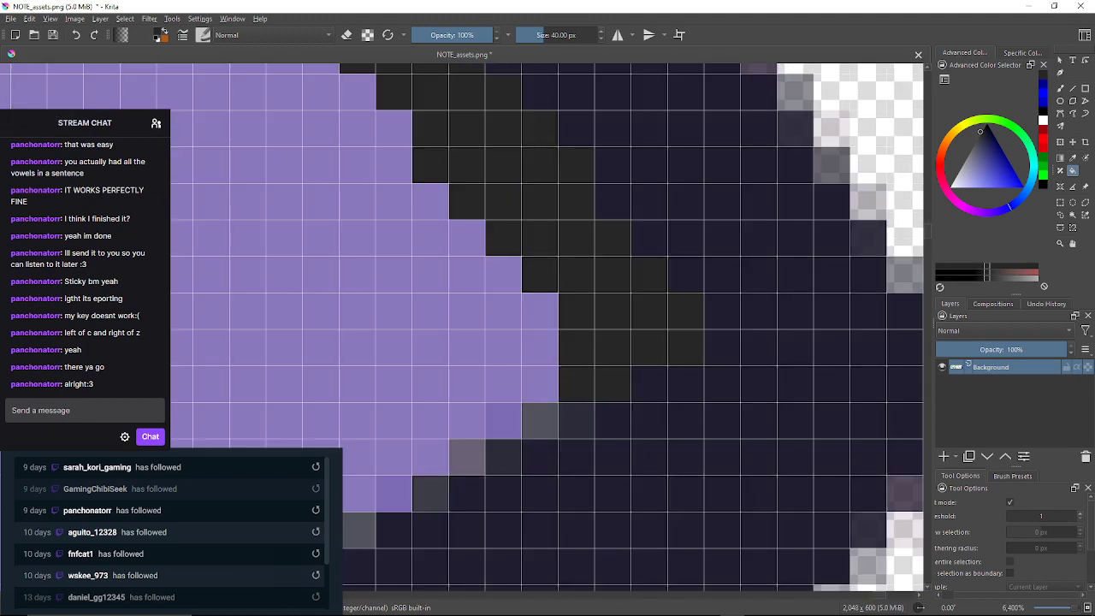
# Check the purple arrow's cleaned inner line as a whole and swap the colours so white is the foreground colour
pyautogui.scroll(-5, 632, 387)
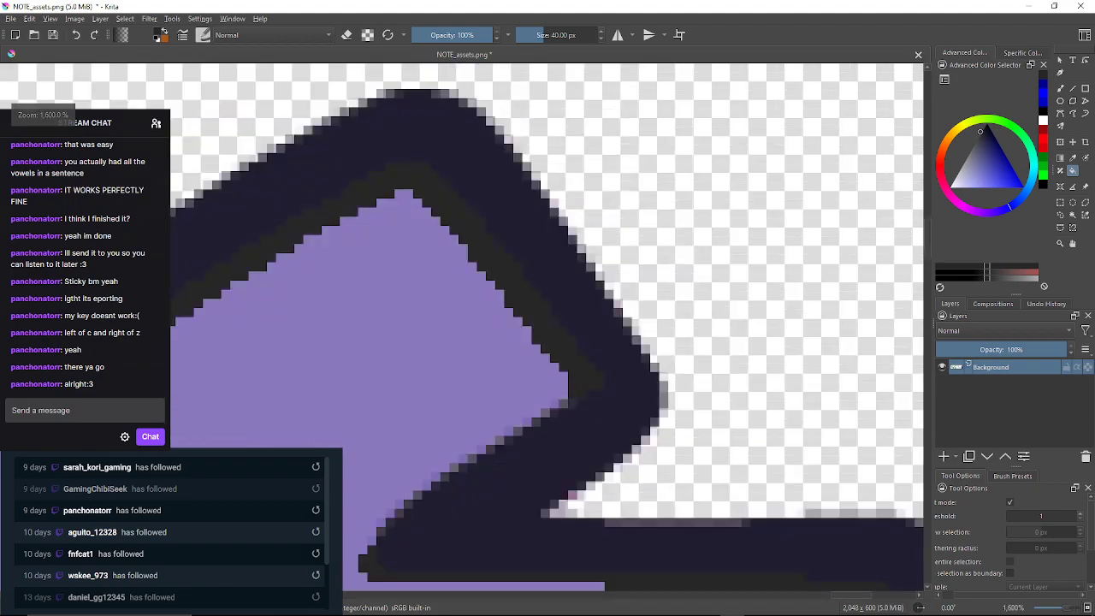
pyautogui.scroll(4, 632, 387)
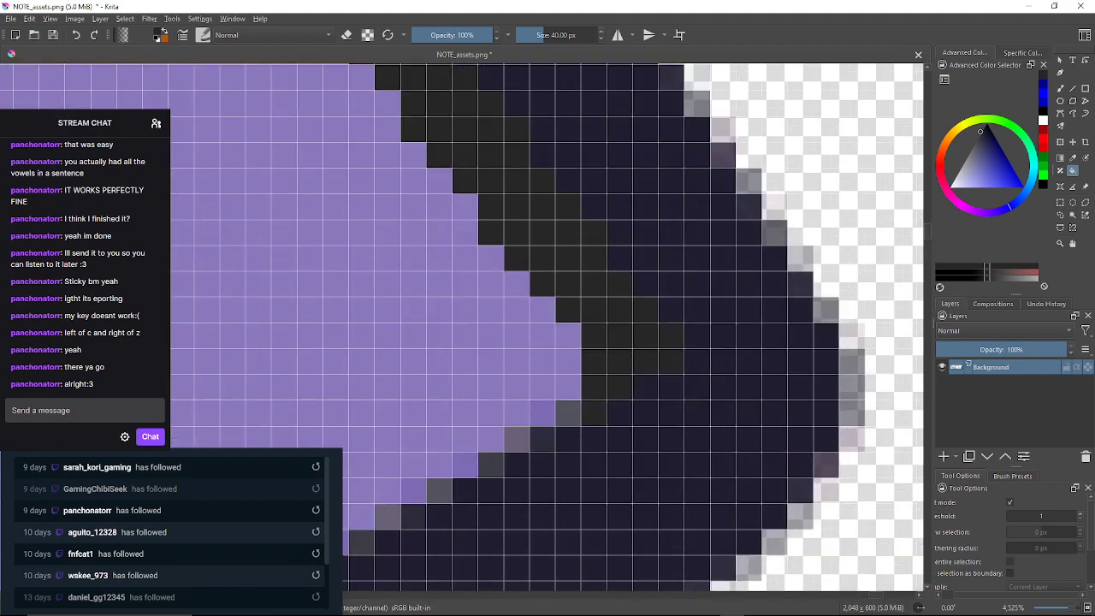
pyautogui.scroll(-4, 633, 388)
pyautogui.scroll(3, 461, 436)
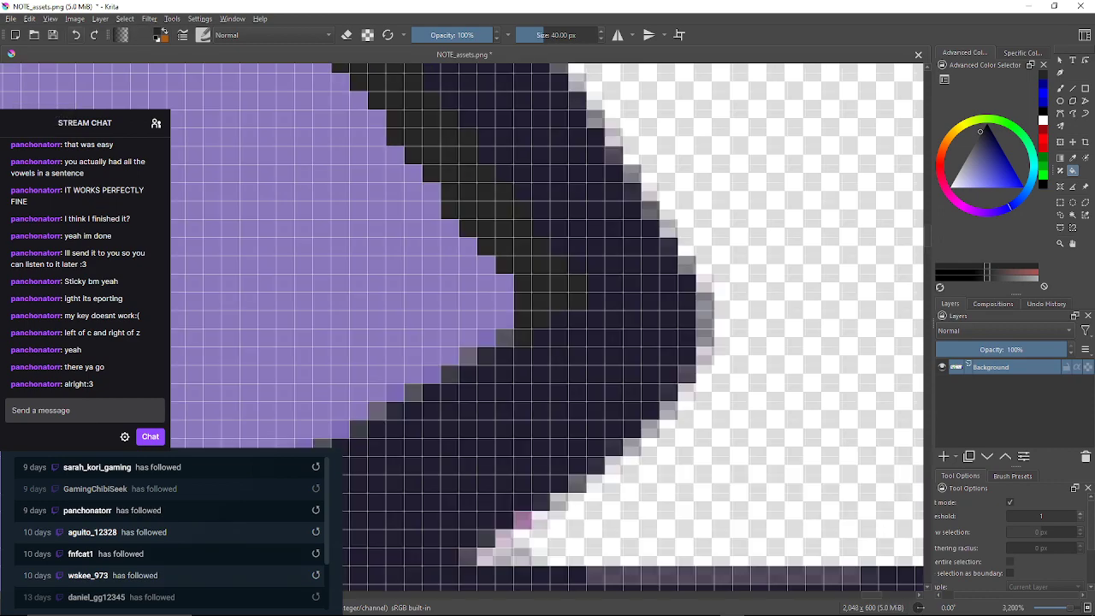
pyautogui.scroll(-4, 522, 319)
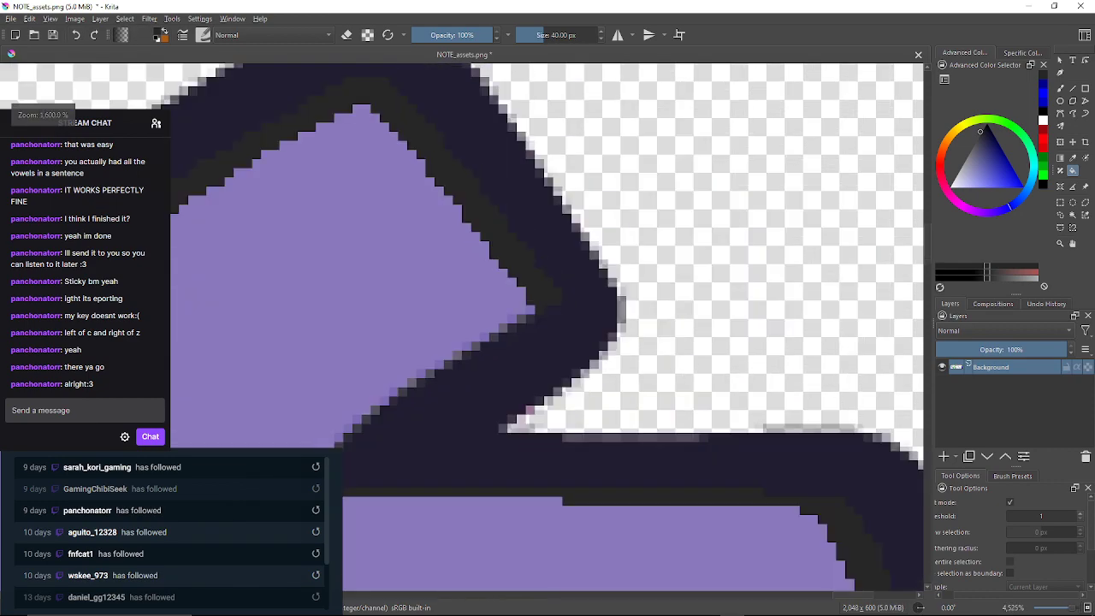
pyautogui.scroll(-4, 532, 275)
pyautogui.scroll(2, 566, 315)
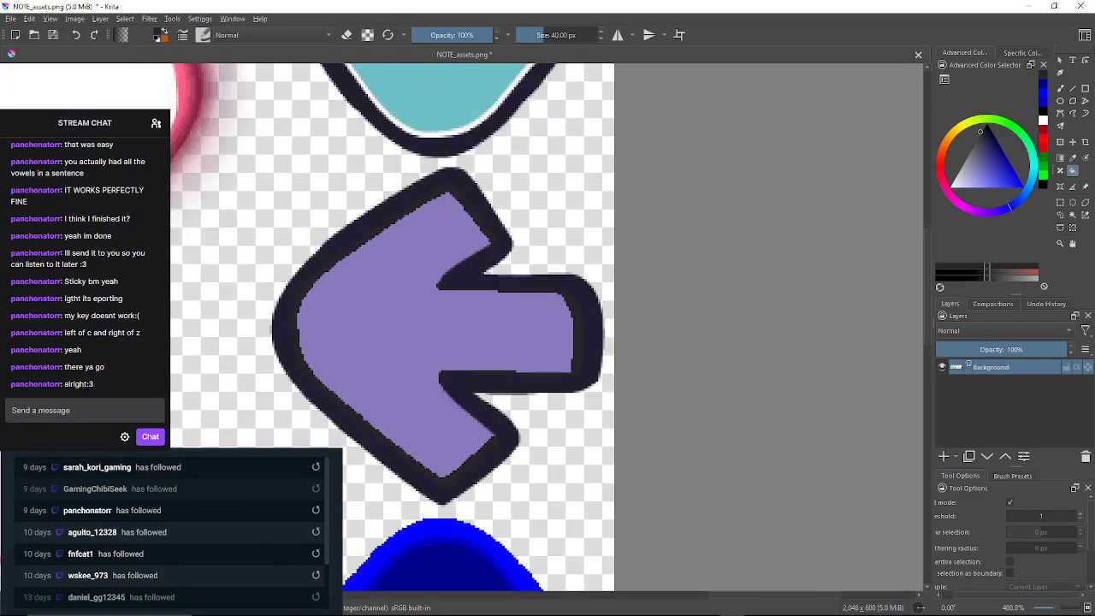
pyautogui.press('x')
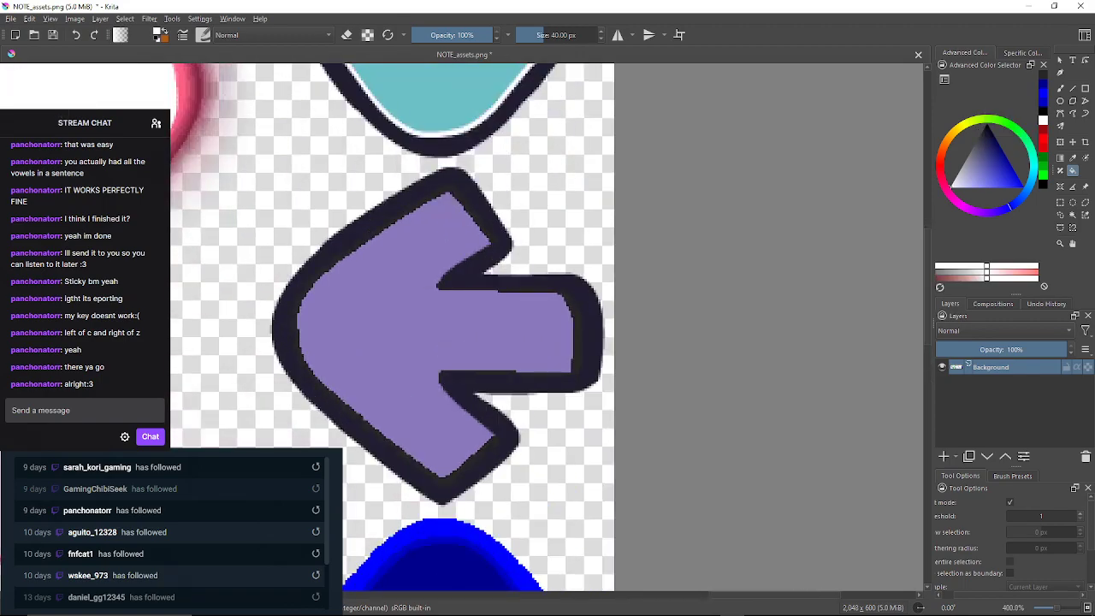
# Try a white fill on the purple arrow with a threshold of 51, and undo it
pyautogui.click(1042, 515)
pyautogui.scroll(4, 462, 325)
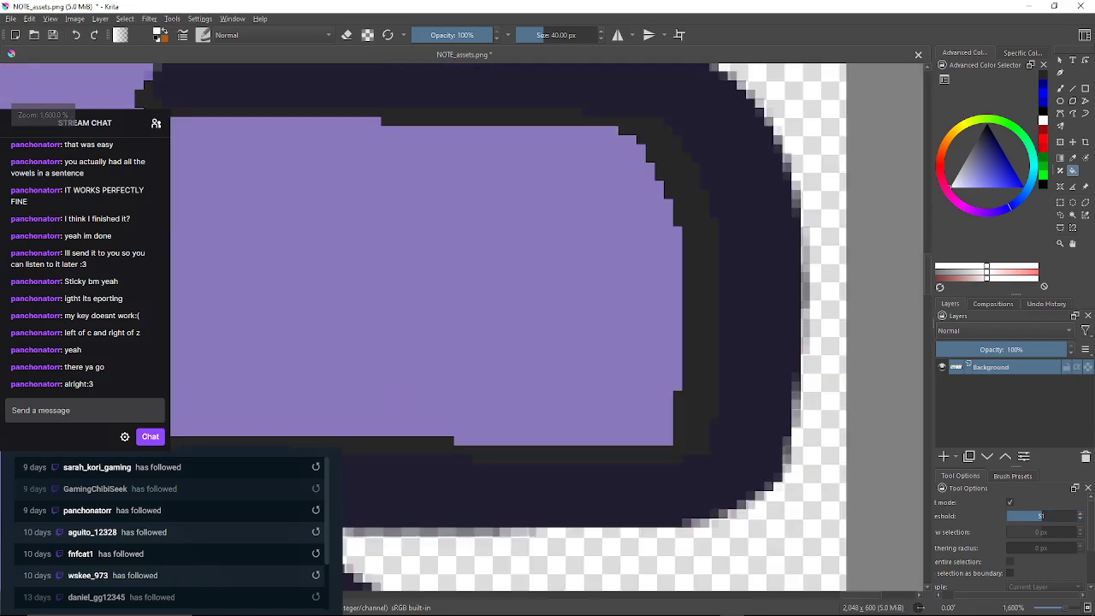
pyautogui.click(462, 326)
pyautogui.scroll(-5, 685, 368)
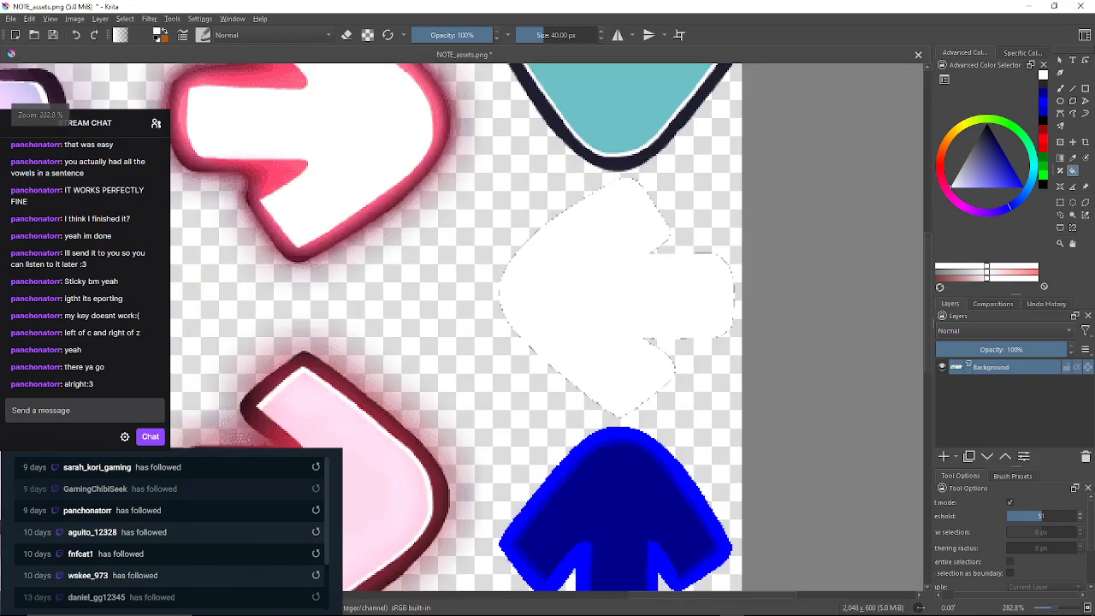
pyautogui.hotkey('ctrl', 'z')
pyautogui.scroll(1, 736, 291)
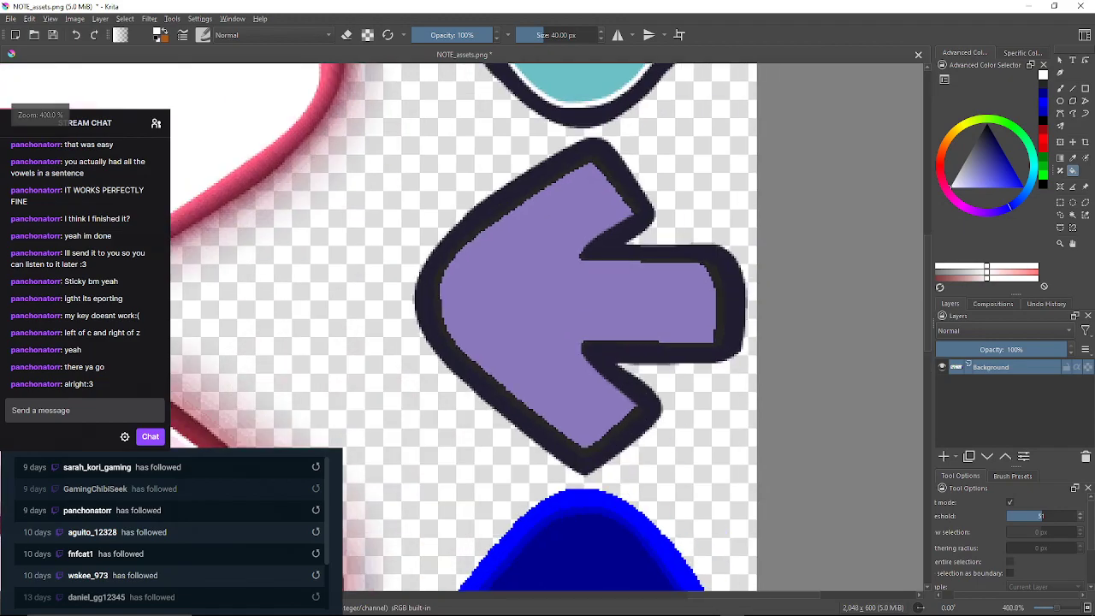
# Try filling the purple arrow's dark outline with white at thresholds of 49 and 47, undoing each fill
pyautogui.doubleClick(1080, 518)
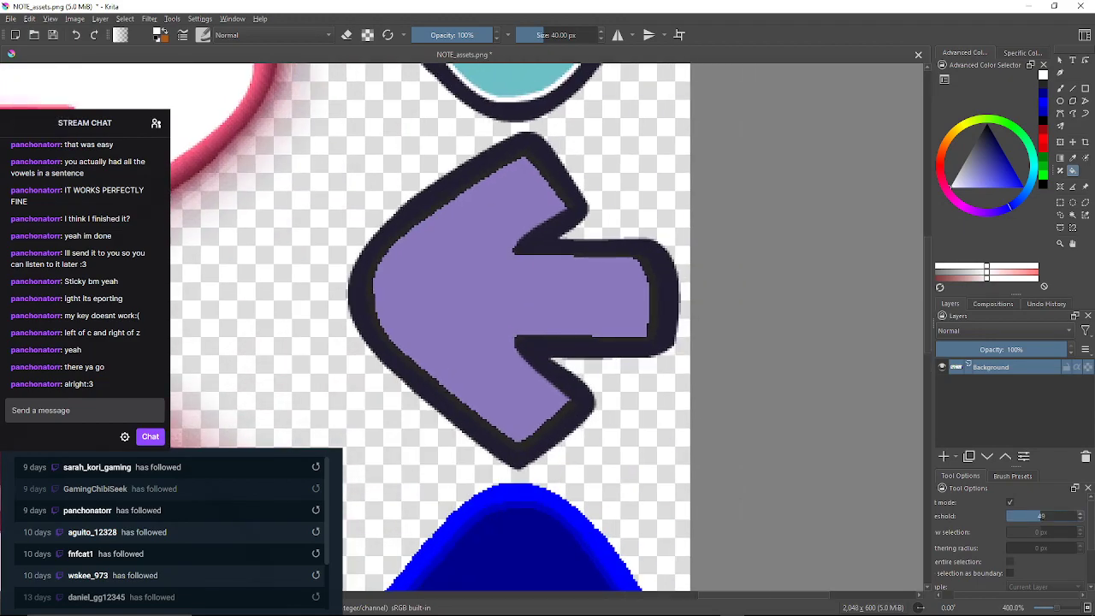
pyautogui.click(650, 295)
pyautogui.scroll(1, 667, 300)
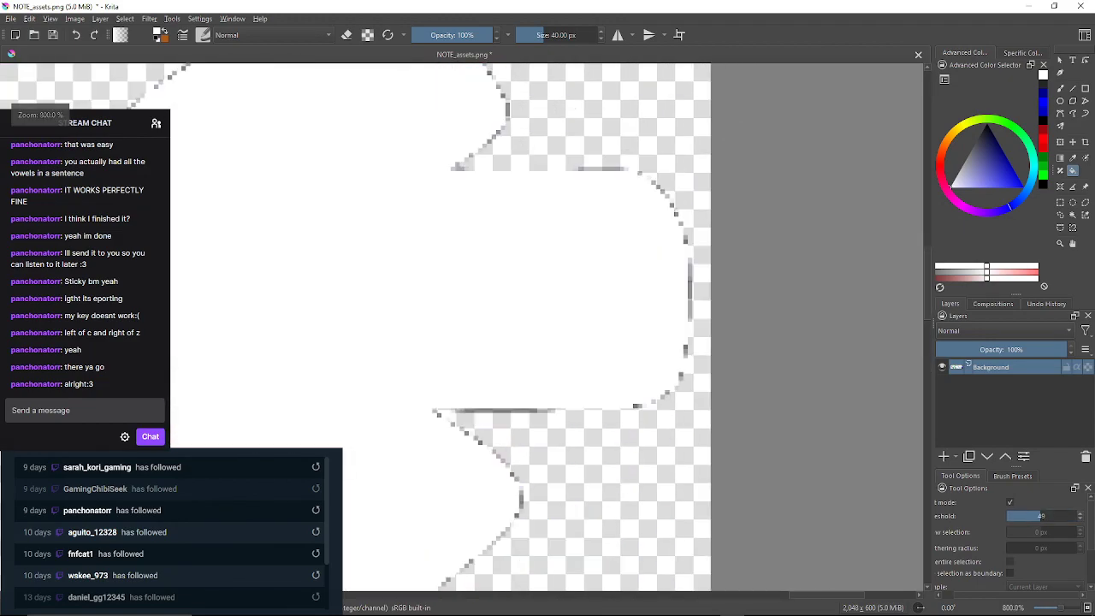
pyautogui.hotkey('ctrl', 'z')
pyautogui.doubleClick(1081, 518)
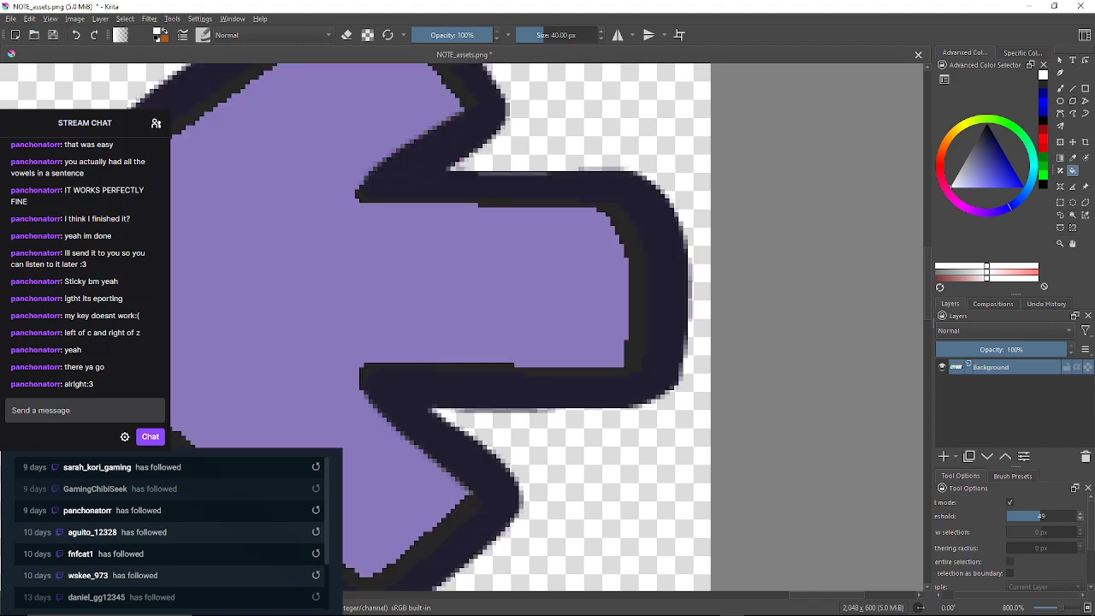
pyautogui.click(650, 295)
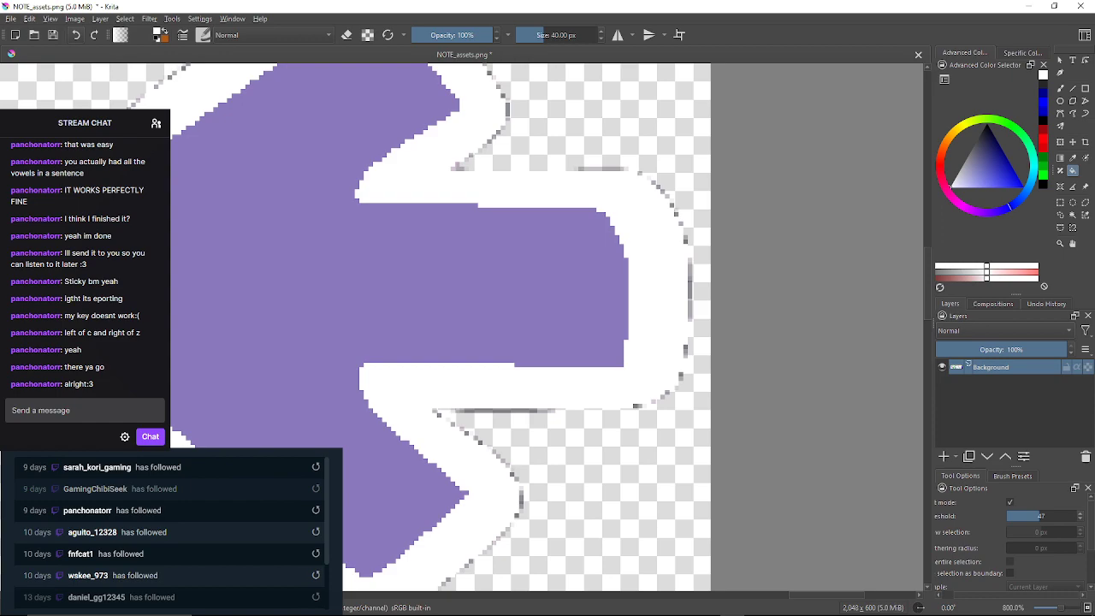
pyautogui.hotkey('ctrl', 'z')
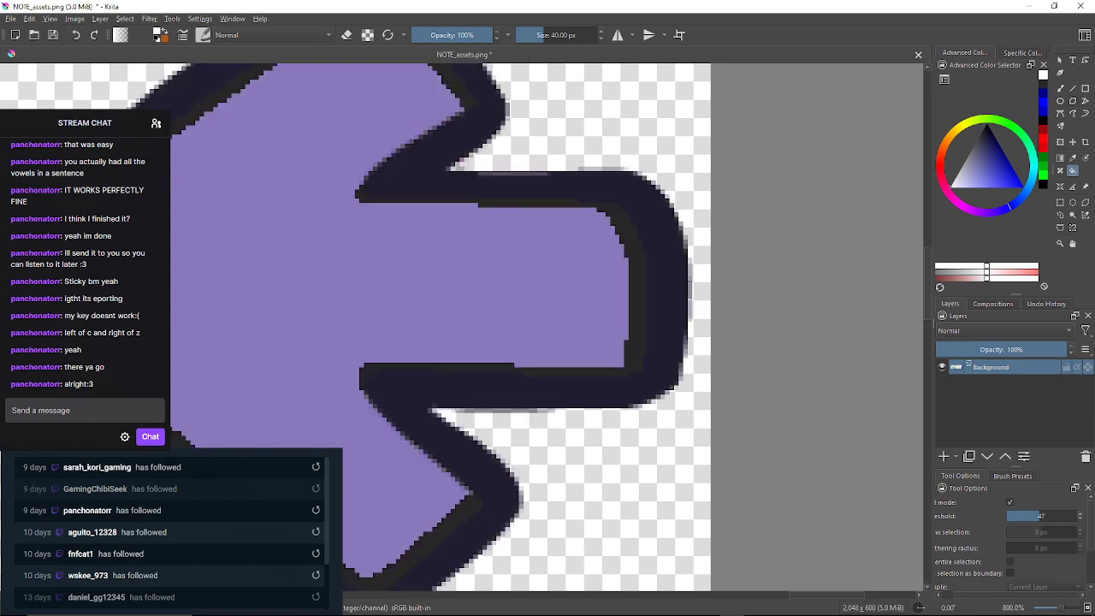
# Test further white fills on the outline while lowering the threshold to 42, undoing each fill
pyautogui.tripleClick(1080, 518)
pyautogui.click(650, 296)
pyautogui.click(76, 35)
pyautogui.doubleClick(1080, 518)
pyautogui.click(650, 295)
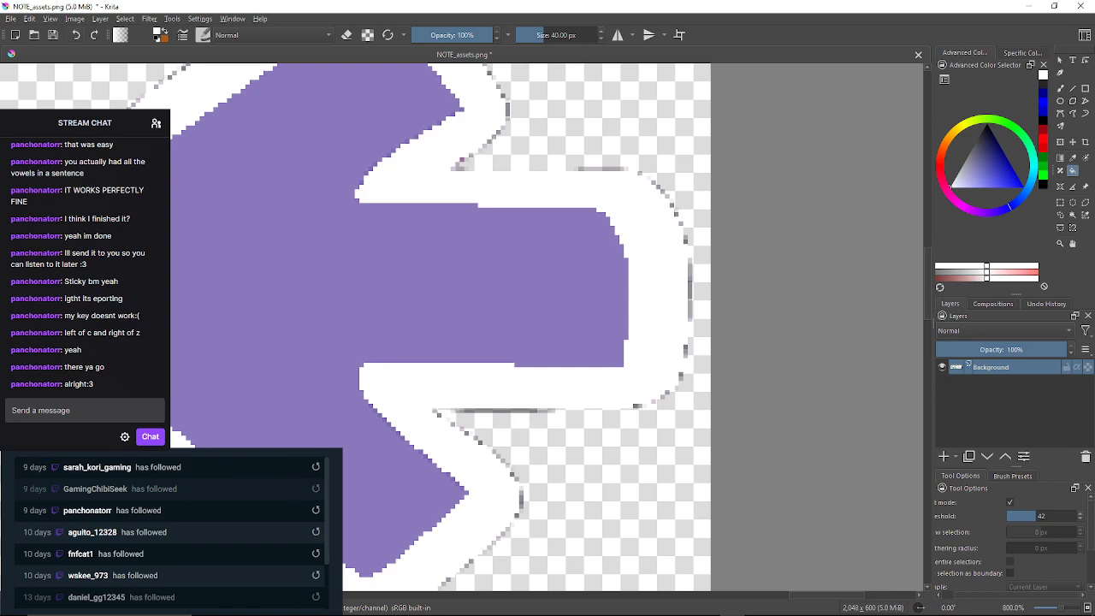
pyautogui.hotkey('ctrl', 'z')
# Lower the fill threshold to 39 and fill the purple arrow's dark outline with white
pyautogui.tripleClick(1080, 519)
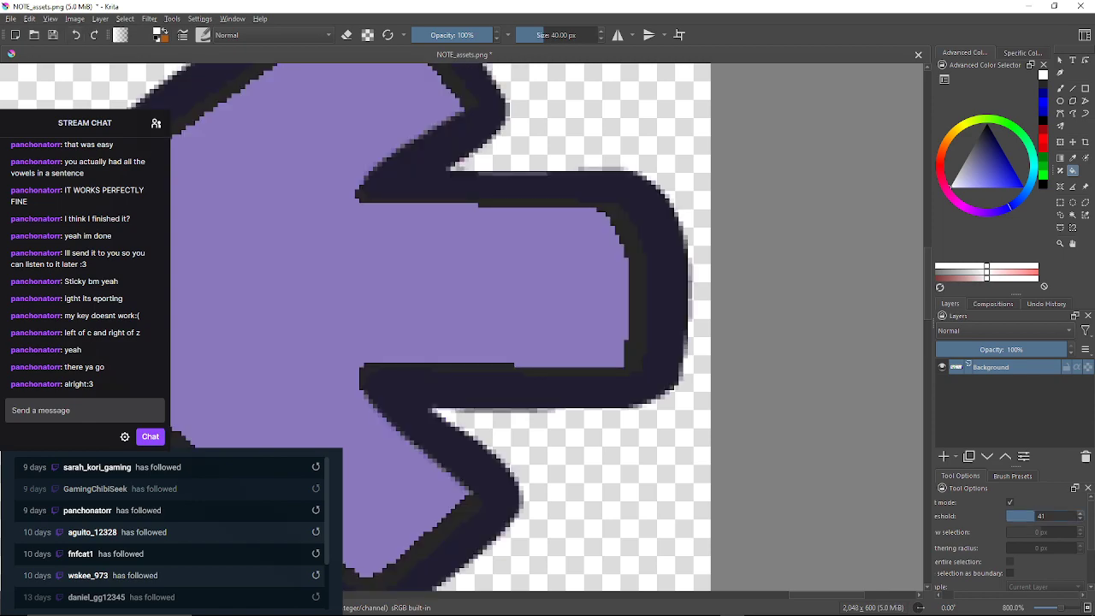
pyautogui.click(655, 295)
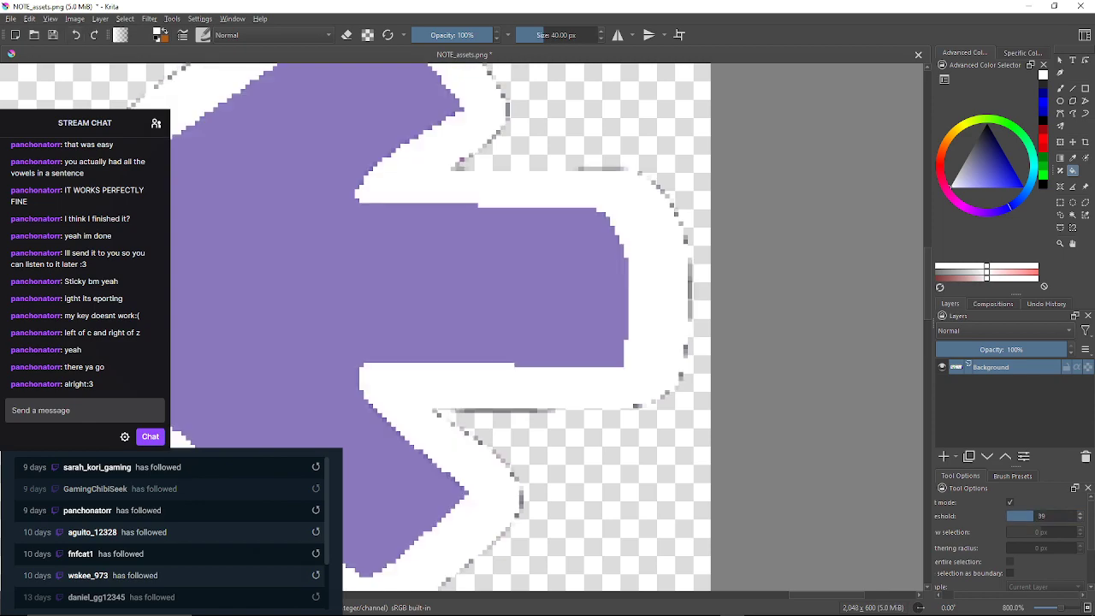
# Undo the white outline fill and retry it on the dark outline with the fill threshold set to 36
pyautogui.hotkey('ctrl', 'z')
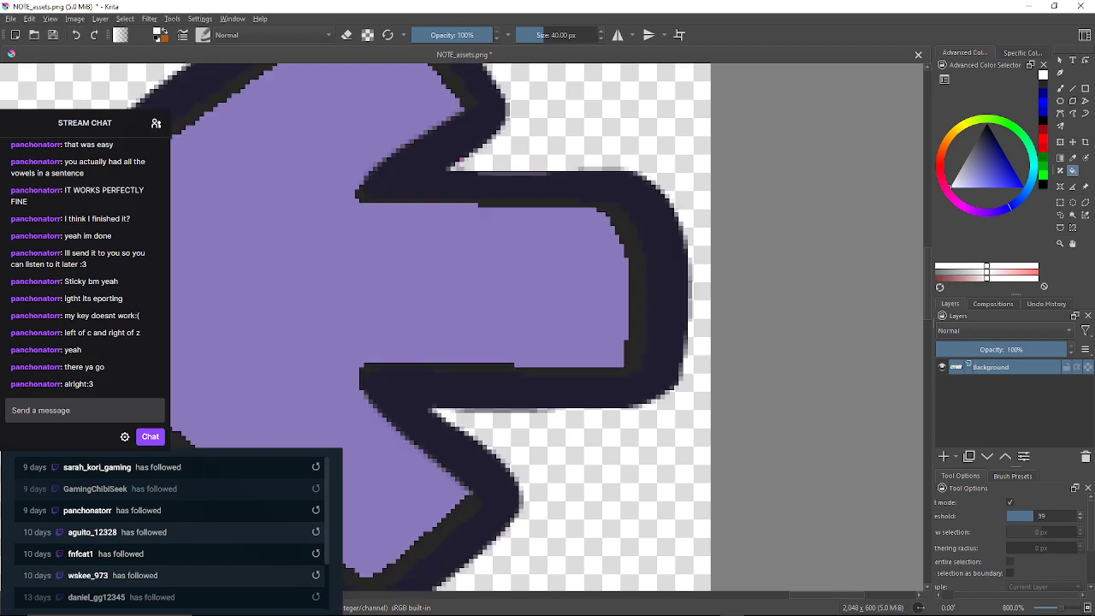
pyautogui.tripleClick(1080, 519)
pyautogui.click(656, 308)
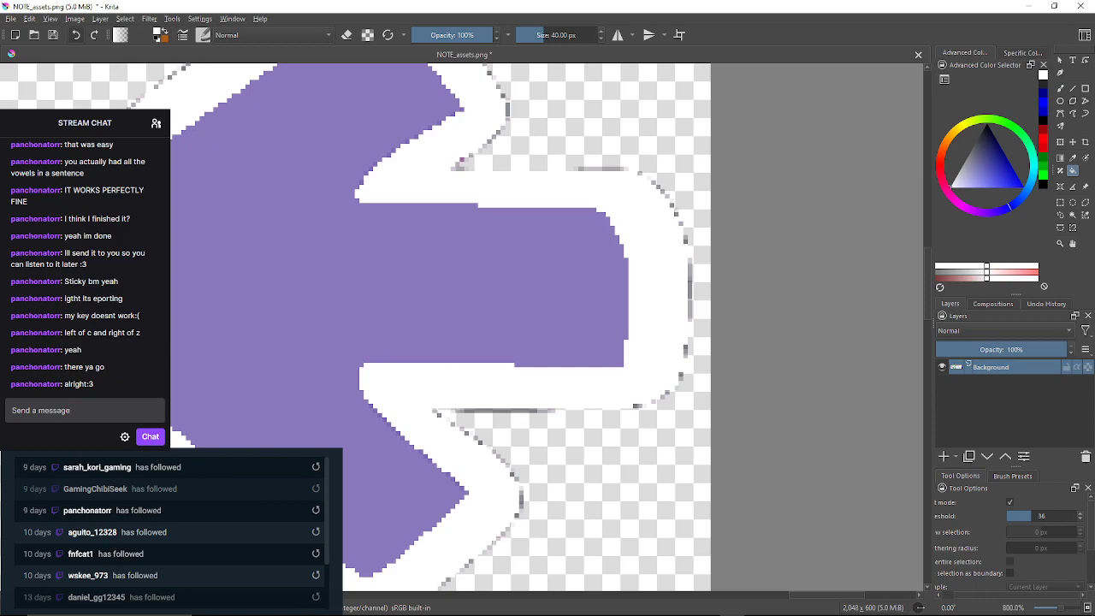
pyautogui.hotkey('ctrl', 'z')
# Try filling the dark outline white with the fill threshold lowered to 32
pyautogui.doubleClick(1081, 519)
pyautogui.doubleClick(1081, 519)
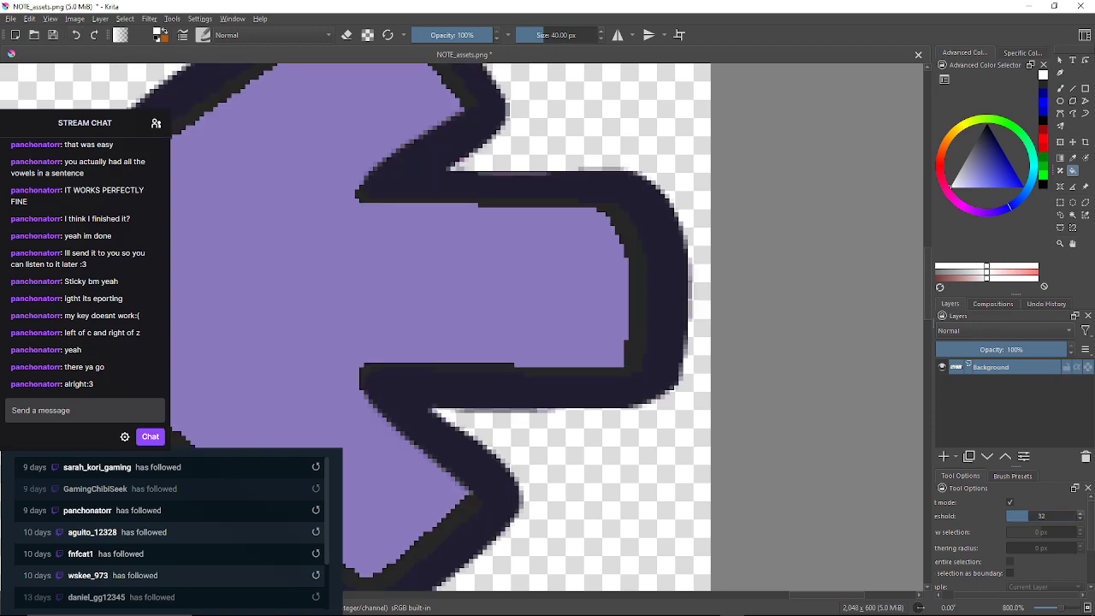
pyautogui.click(658, 317)
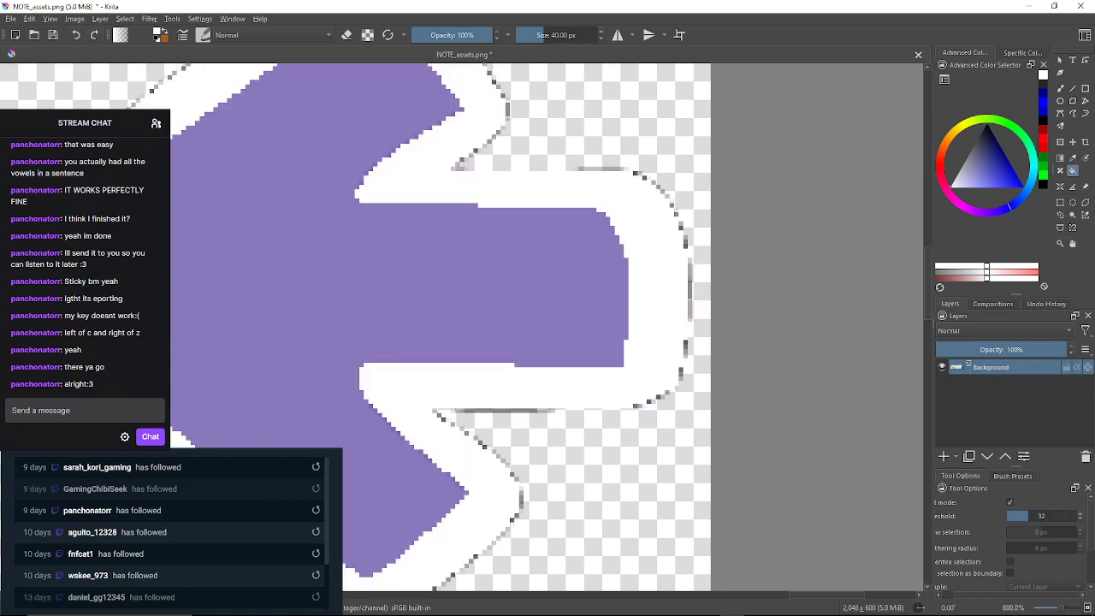
pyautogui.hotkey('ctrl', 'z')
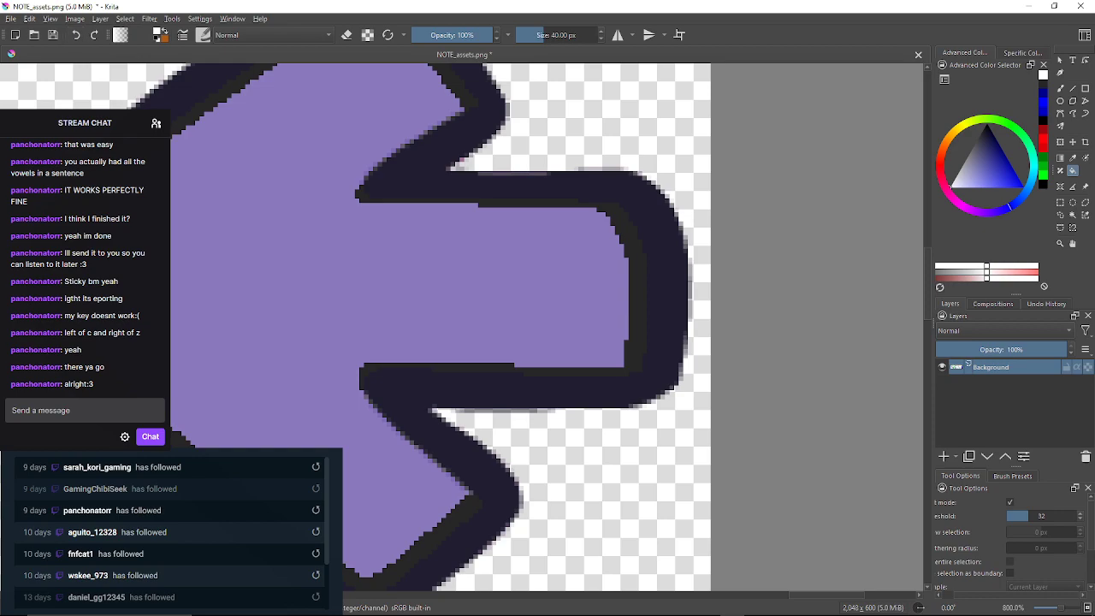
# Try filling the dark outline white with the fill threshold at 29
pyautogui.tripleClick(1080, 519)
pyautogui.click(658, 316)
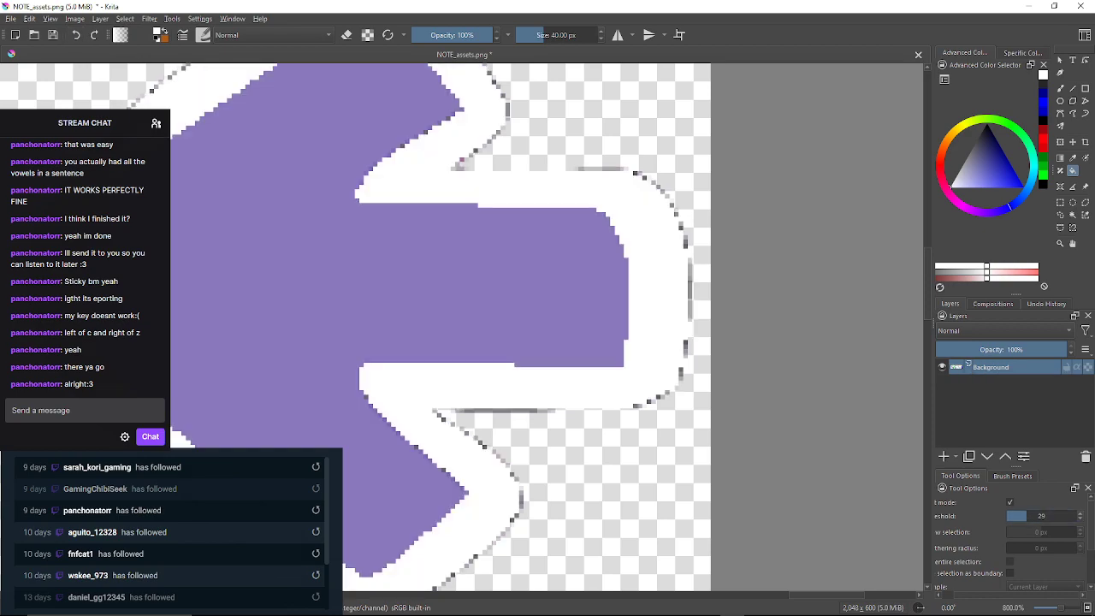
pyautogui.click(75, 35)
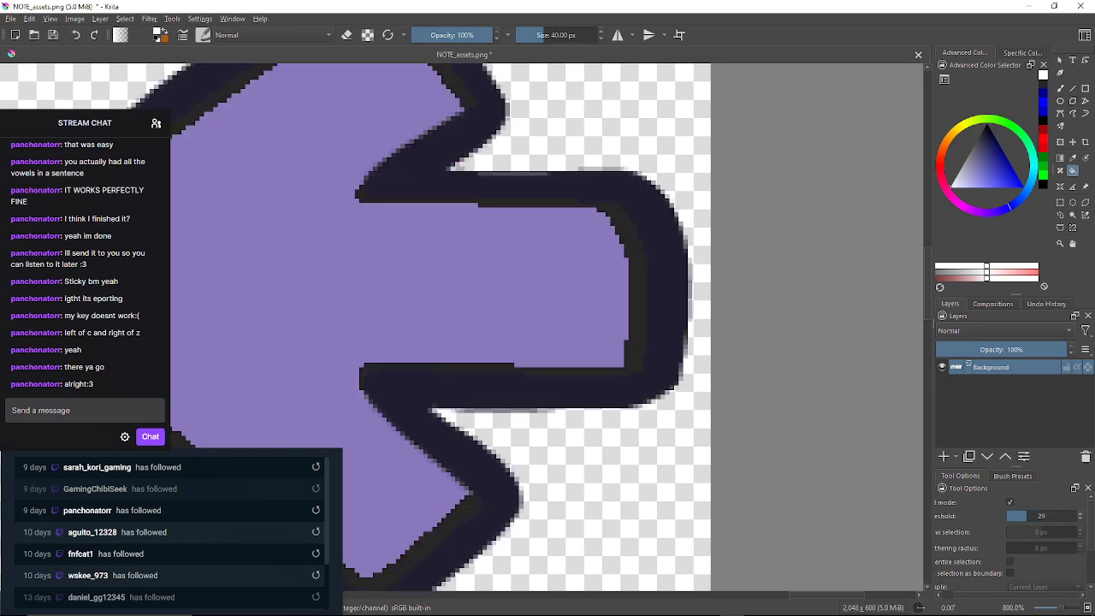
# Try the white fill on the dark outline at progressively lower thresholds, down to 21
pyautogui.click(1081, 519)
pyautogui.click(1080, 519)
pyautogui.click(1080, 519)
pyautogui.click(1080, 519)
pyautogui.click(658, 317)
pyautogui.click(75, 34)
pyautogui.click(1080, 519)
pyautogui.click(1080, 520)
pyautogui.click(1080, 519)
pyautogui.click(1080, 519)
pyautogui.click(657, 316)
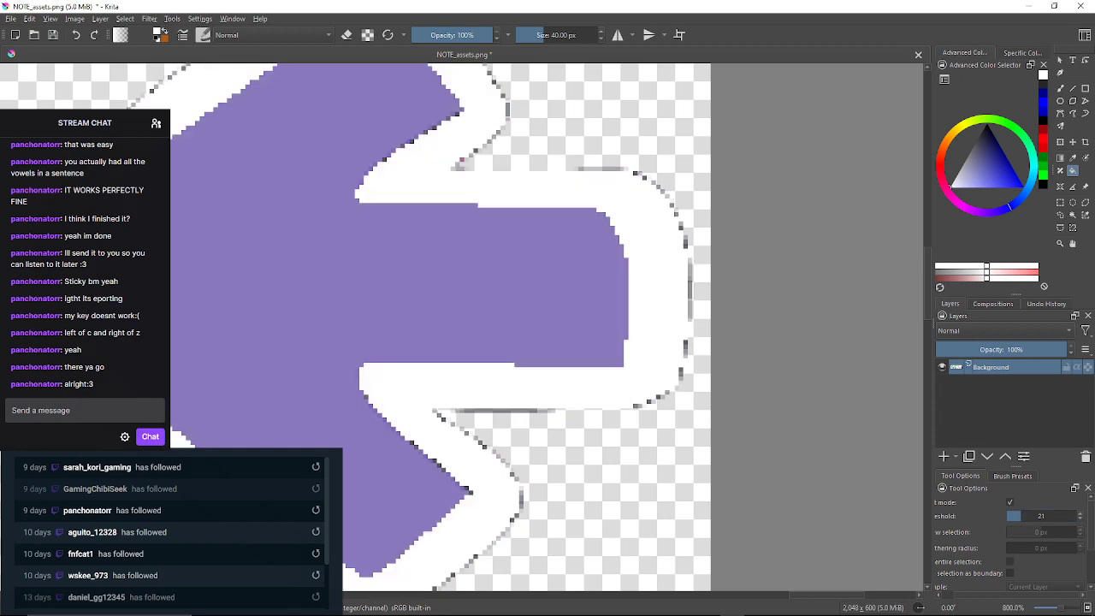
pyautogui.click(75, 35)
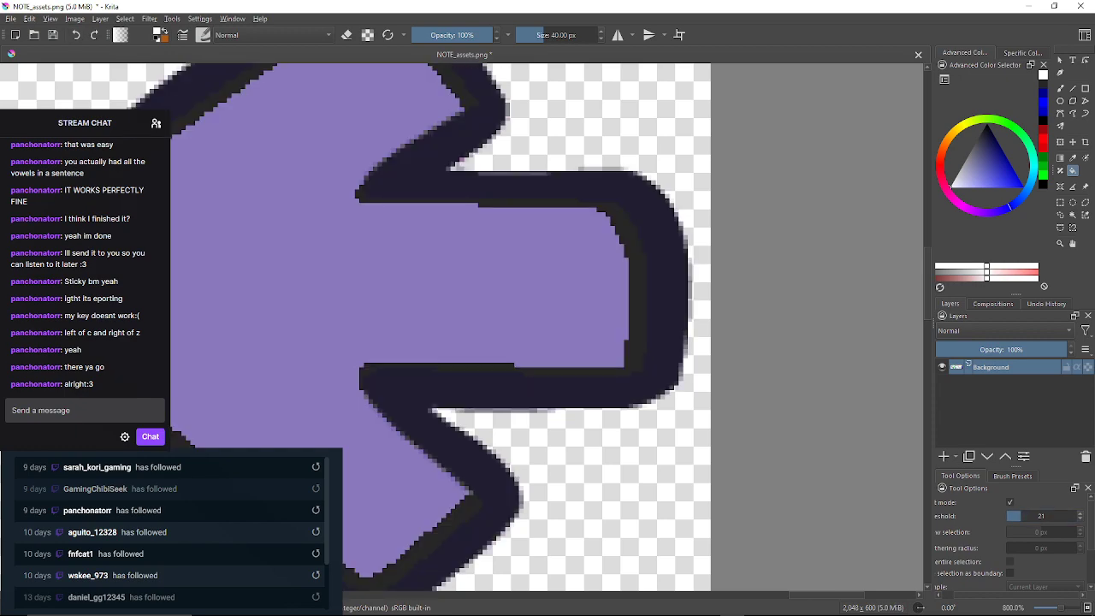
# Try filling the dark outline white with the fill threshold at 17
pyautogui.click(1080, 519)
pyautogui.click(1080, 519)
pyautogui.click(1080, 520)
pyautogui.click(1081, 519)
pyautogui.click(658, 317)
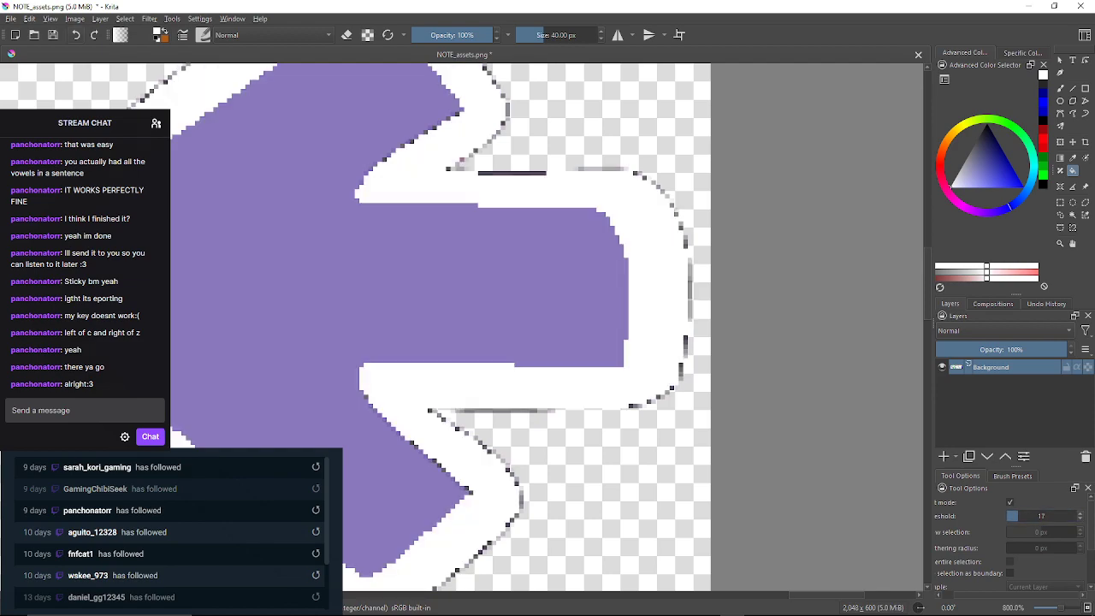
pyautogui.hotkey('ctrl', 'z')
# Compare white fills of the dark outline at thresholds of 12 and 13, undoing each one
pyautogui.click(1080, 519)
pyautogui.click(1080, 519)
pyautogui.click(1080, 519)
pyautogui.click(1081, 519)
pyautogui.click(658, 316)
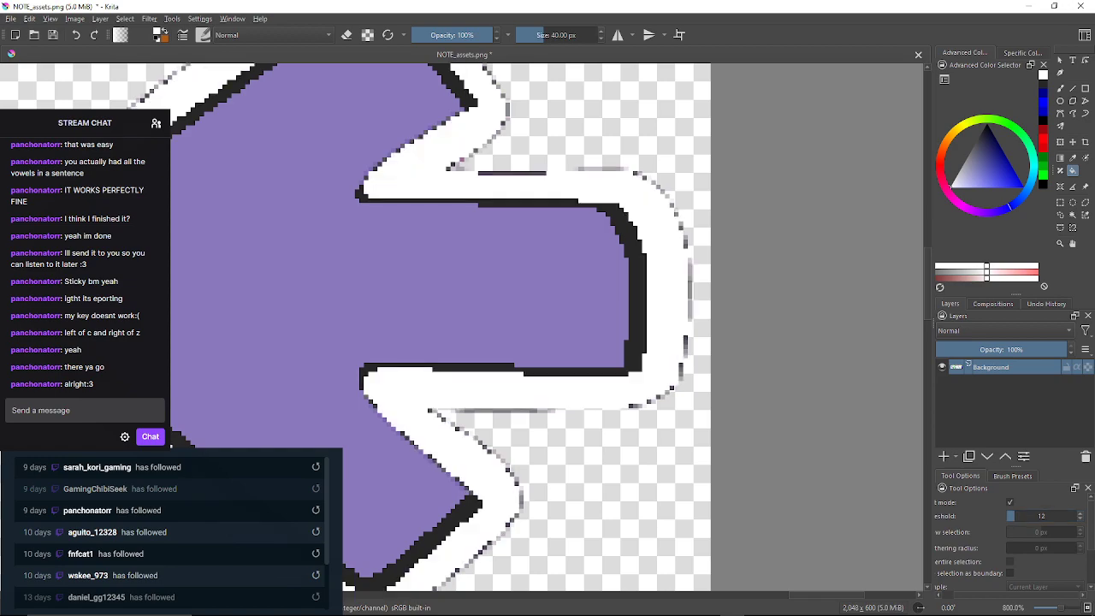
pyautogui.hotkey('ctrl', 'z')
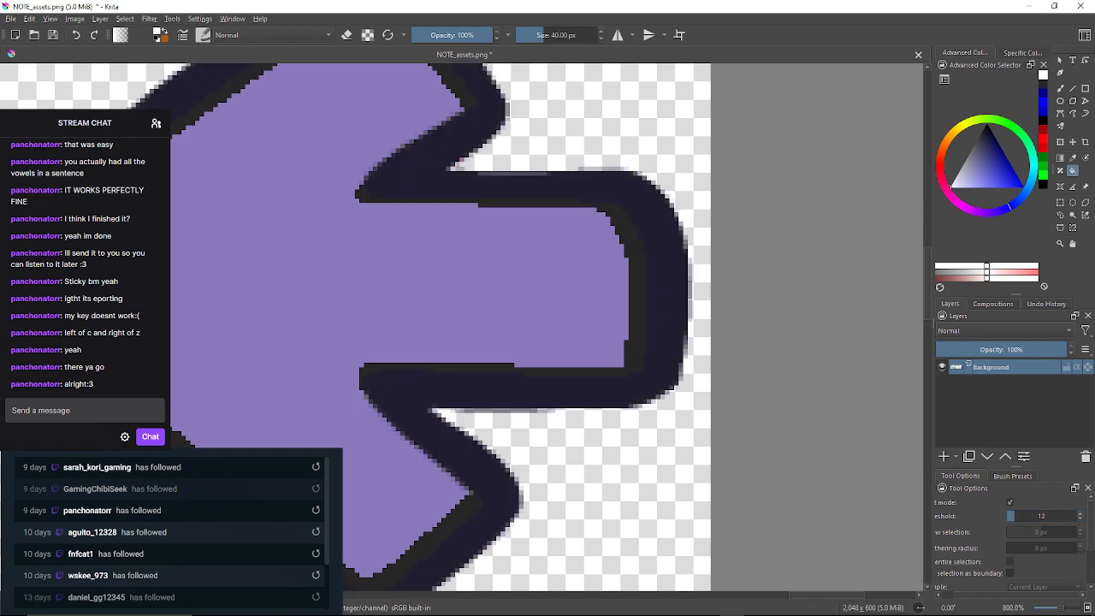
pyautogui.click(1081, 513)
pyautogui.click(658, 316)
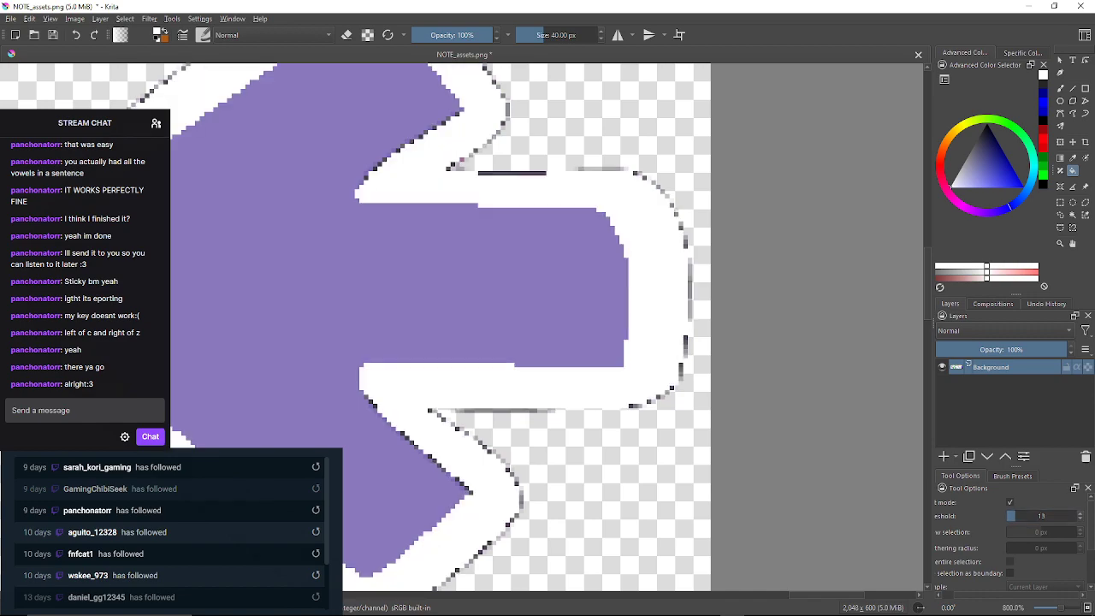
pyautogui.hotkey('ctrl', 'z')
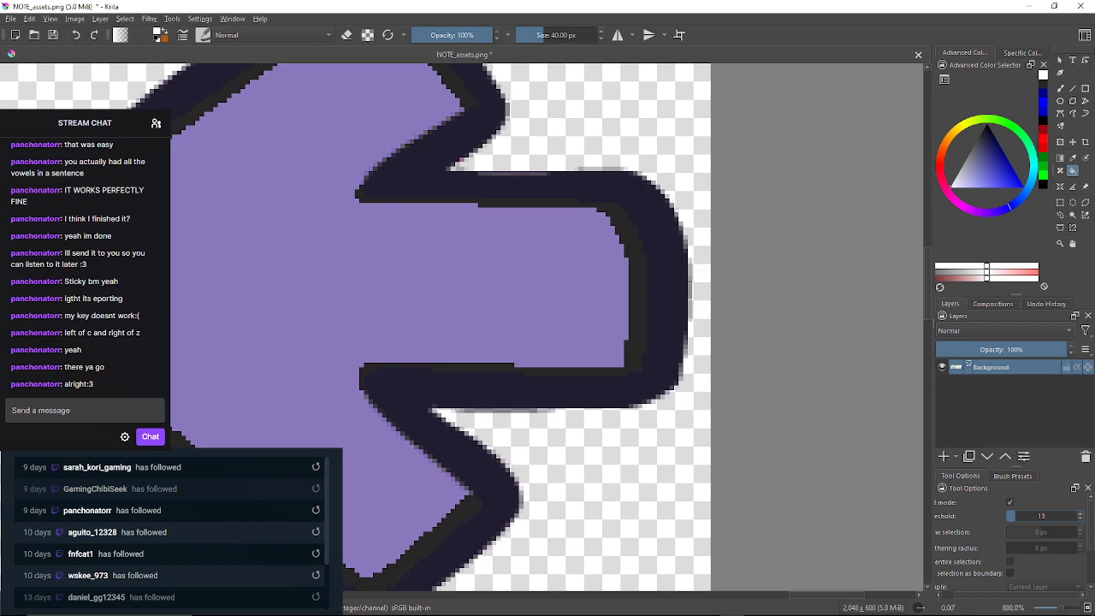
# Set the fill threshold to 12 and fill the purple shape's dark outer outline white
pyautogui.click(1080, 519)
pyautogui.click(658, 317)
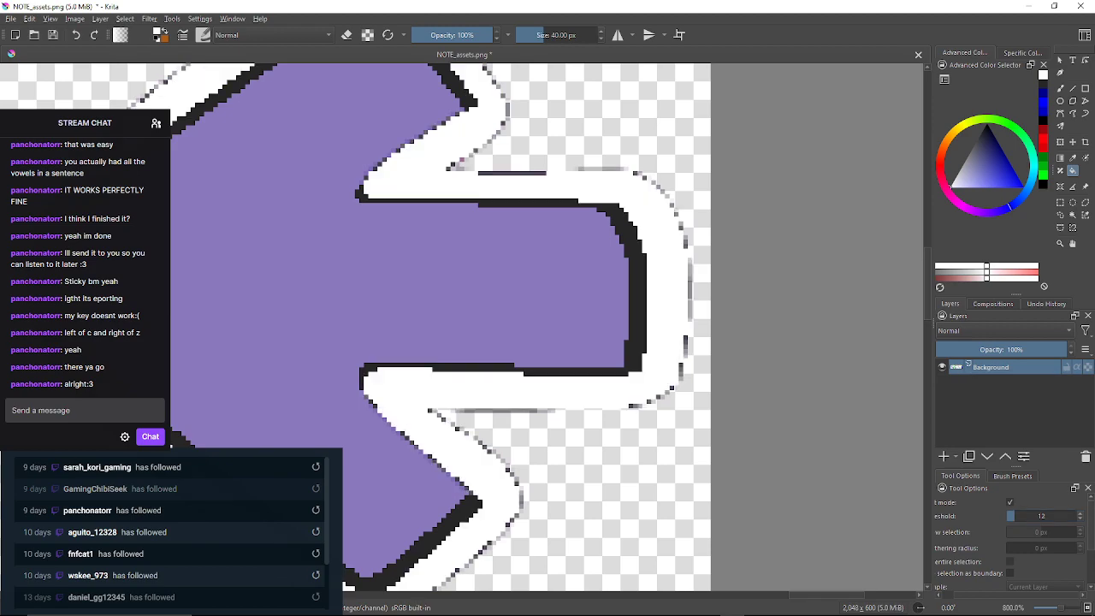
# Set the fill threshold to 1 and fill the faded leftover pixels beside the white outline's left edge white
pyautogui.click(1008, 515)
pyautogui.scroll(2, 462, 325)
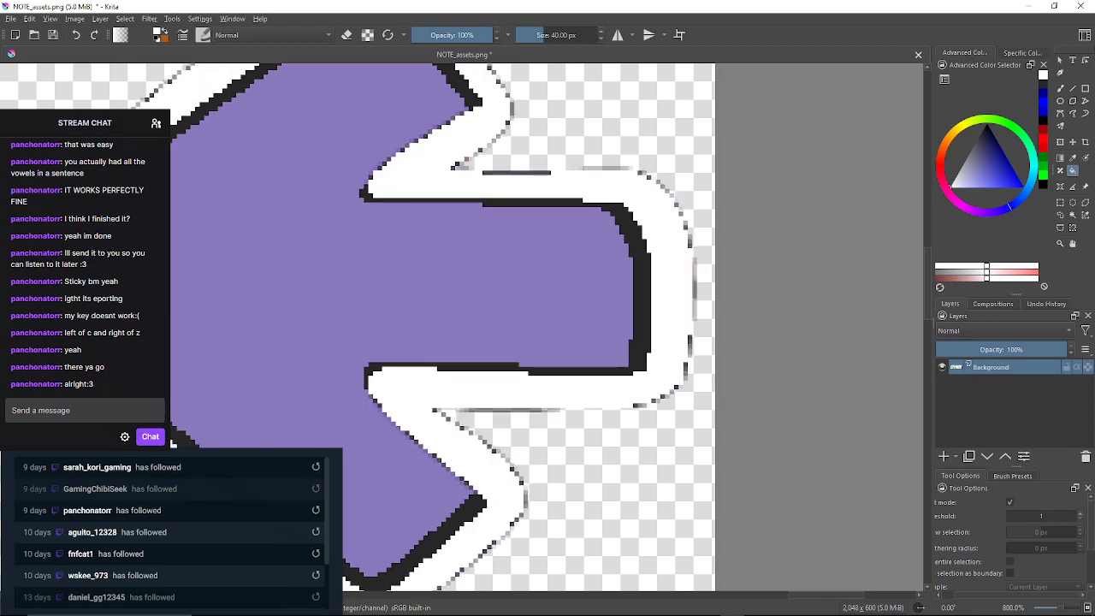
pyautogui.scroll(2, 633, 325)
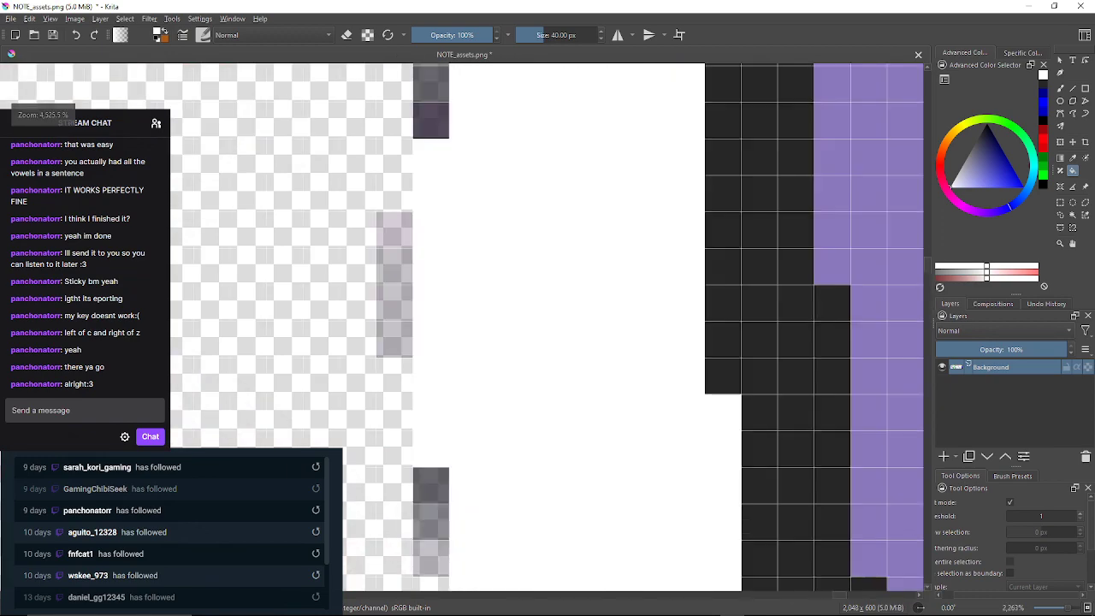
pyautogui.scroll(2, 633, 325)
pyautogui.click(487, 314)
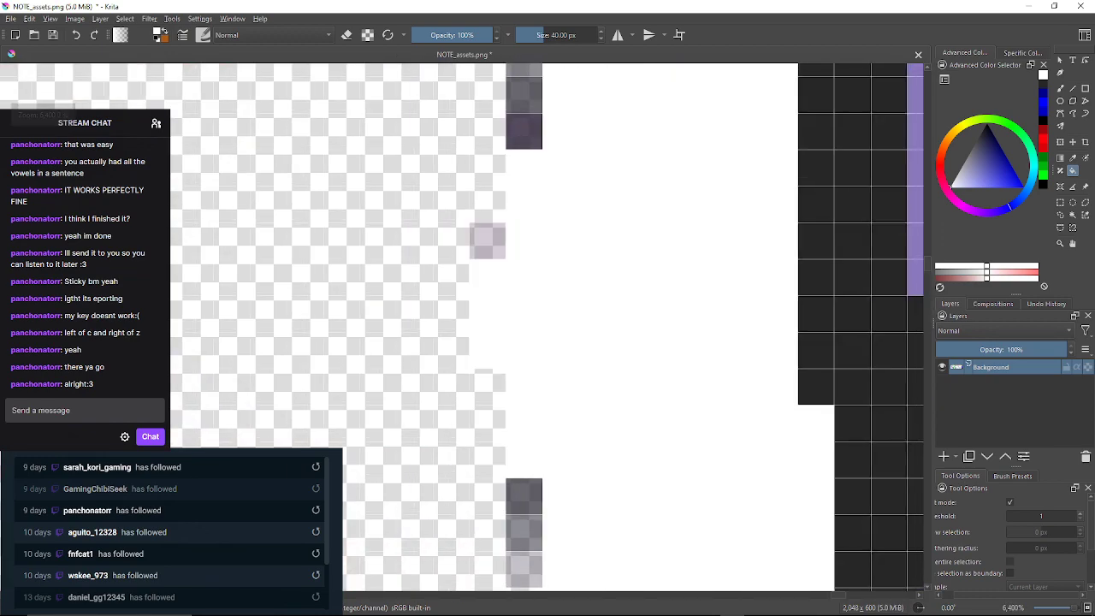
pyautogui.click(445, 300)
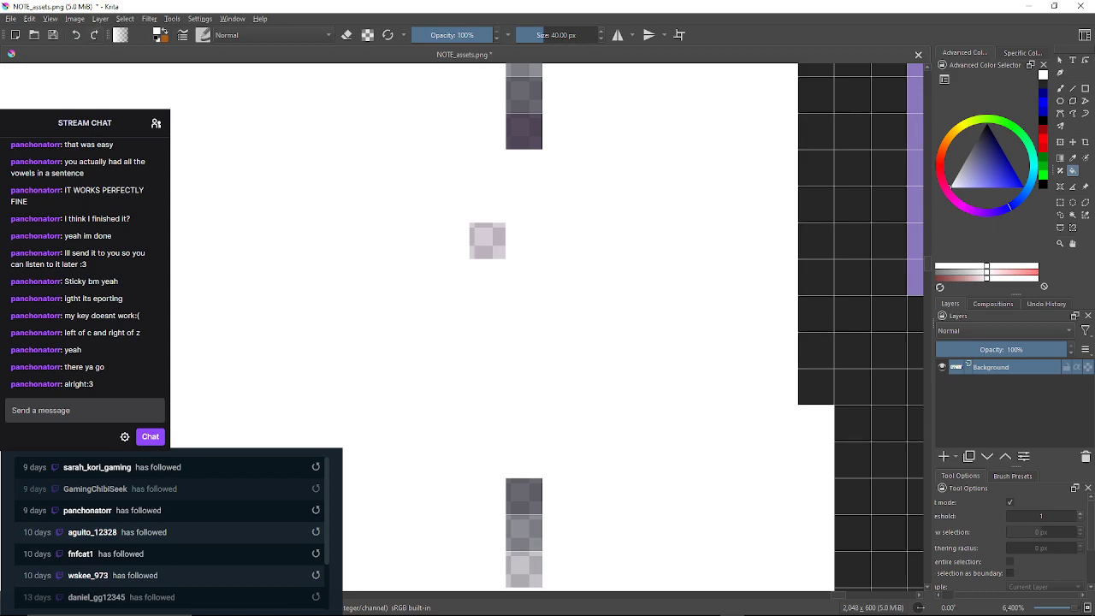
pyautogui.click(75, 34)
# Fill the leftover grey and purple pixels white up the steep part of the outline's outer left edge
pyautogui.click(487, 241)
pyautogui.moveTo(524, 130); pyautogui.dragTo(524, 171)
pyautogui.click(524, 171)
pyautogui.click(523, 134)
pyautogui.click(524, 98)
pyautogui.moveTo(524, 98); pyautogui.dragTo(522, 204)
pyautogui.click(496, 171)
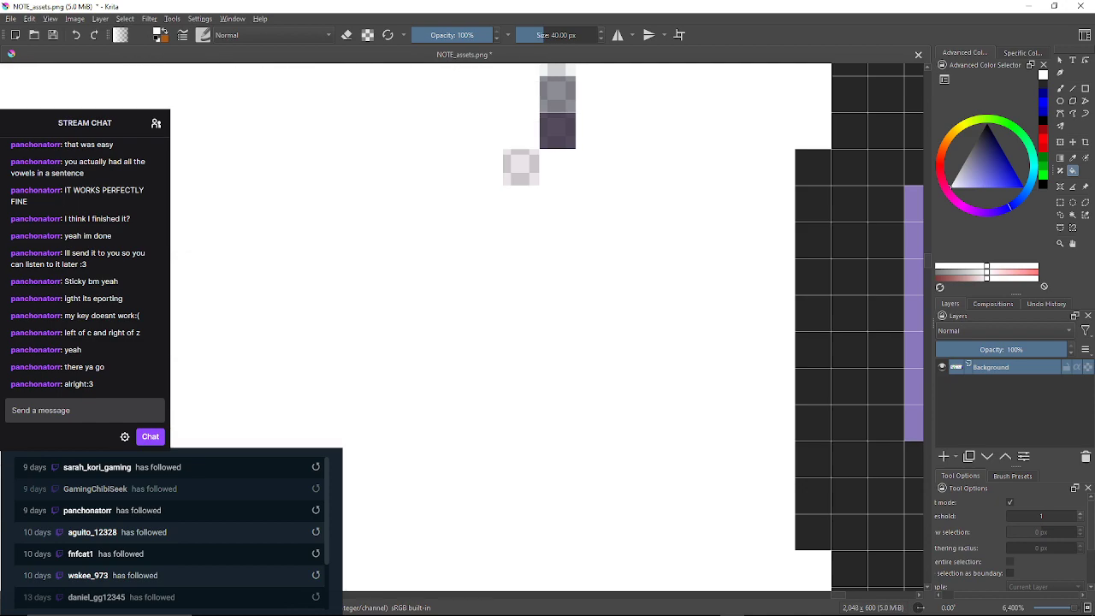
pyautogui.hotkey('ctrl', 'z')
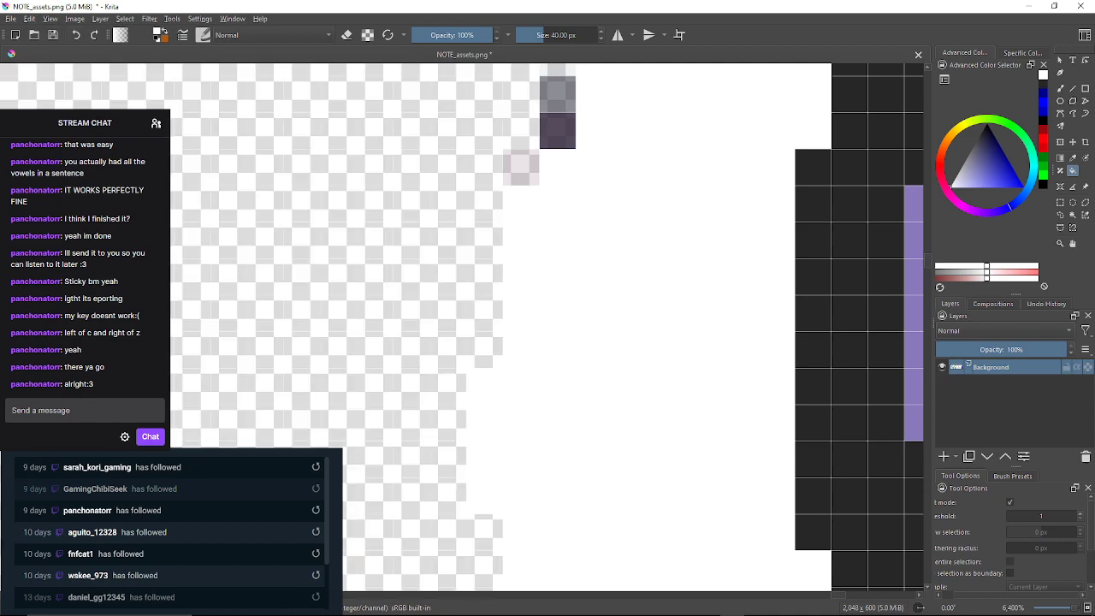
pyautogui.click(521, 167)
pyautogui.click(558, 130)
pyautogui.click(557, 94)
pyautogui.moveTo(557, 94); pyautogui.dragTo(516, 221)
pyautogui.click(515, 184)
pyautogui.click(551, 149)
# Fill the stray shaded pixels white where the outline's left edge bends toward the upper right
pyautogui.moveTo(551, 149); pyautogui.dragTo(522, 228)
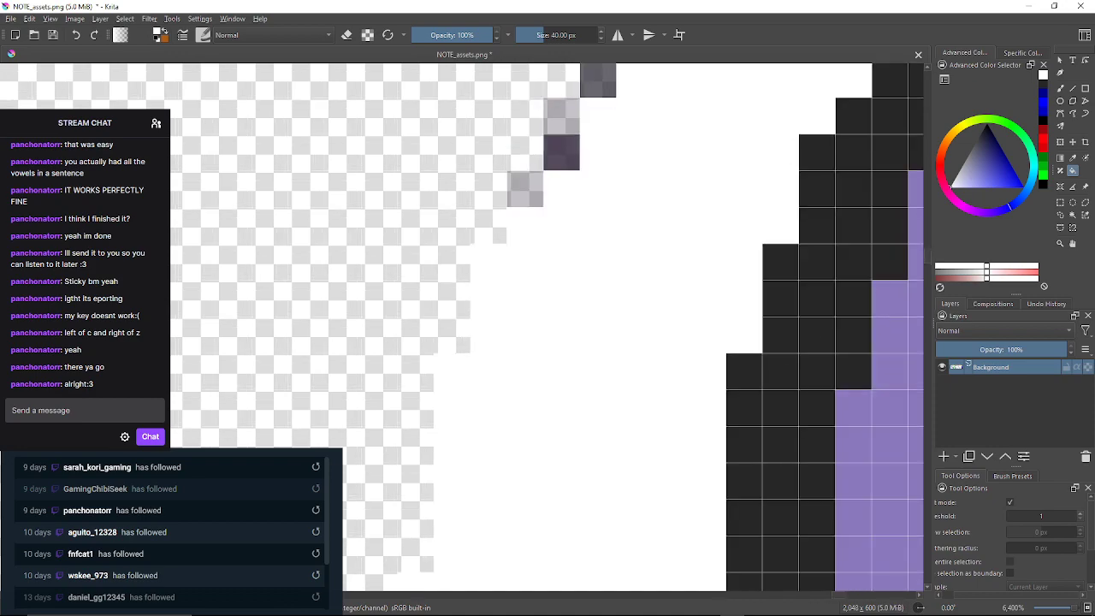
pyautogui.click(522, 191)
pyautogui.click(559, 154)
pyautogui.click(560, 118)
pyautogui.moveTo(559, 117); pyautogui.dragTo(532, 171)
pyautogui.click(569, 136)
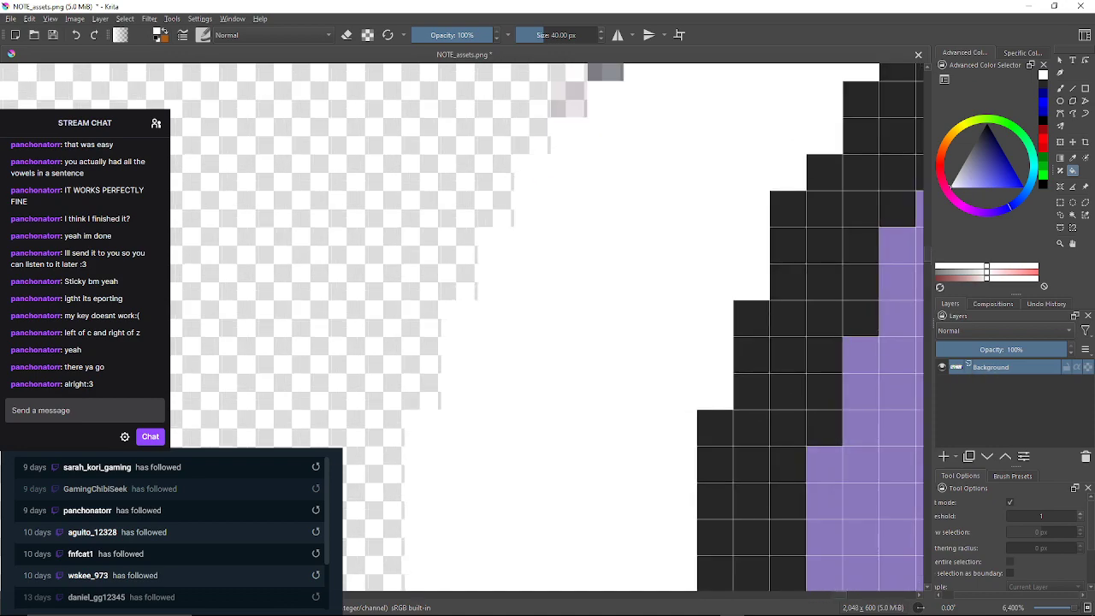
pyautogui.moveTo(568, 136); pyautogui.dragTo(540, 228)
pyautogui.click(539, 190)
pyautogui.click(577, 154)
pyautogui.moveTo(576, 154); pyautogui.dragTo(551, 214)
pyautogui.click(554, 156)
pyautogui.click(592, 118)
# Fill the dark and faded edge pixels white along the lower part of the outline's upper-left diagonal
pyautogui.moveTo(592, 118); pyautogui.dragTo(565, 184)
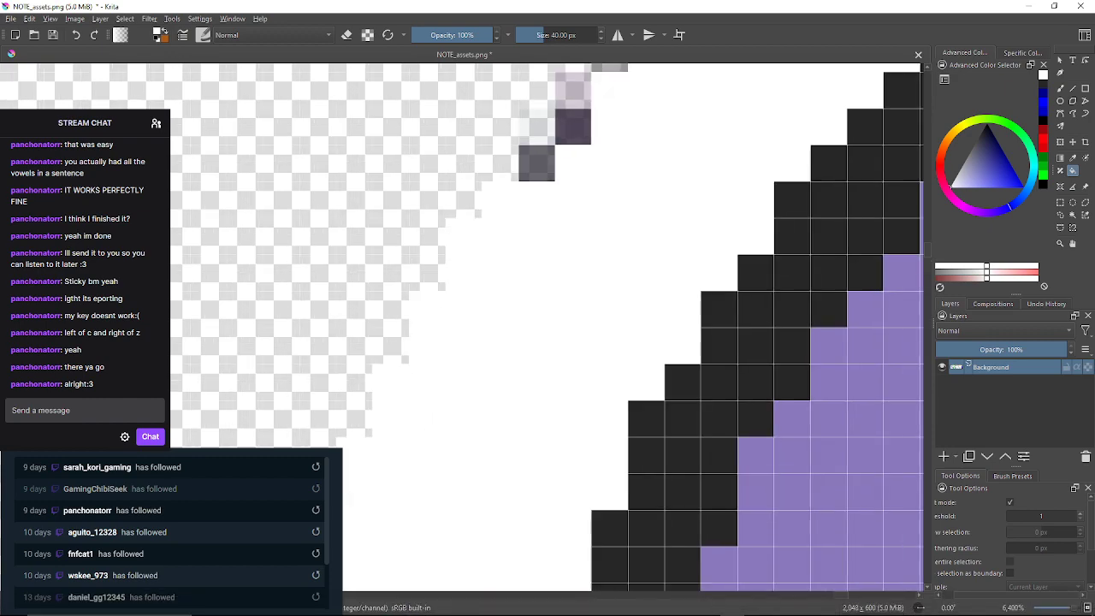
pyautogui.click(536, 162)
pyautogui.click(537, 127)
pyautogui.click(573, 127)
pyautogui.click(573, 89)
pyautogui.moveTo(573, 90); pyautogui.dragTo(447, 338)
pyautogui.click(483, 301)
pyautogui.click(520, 266)
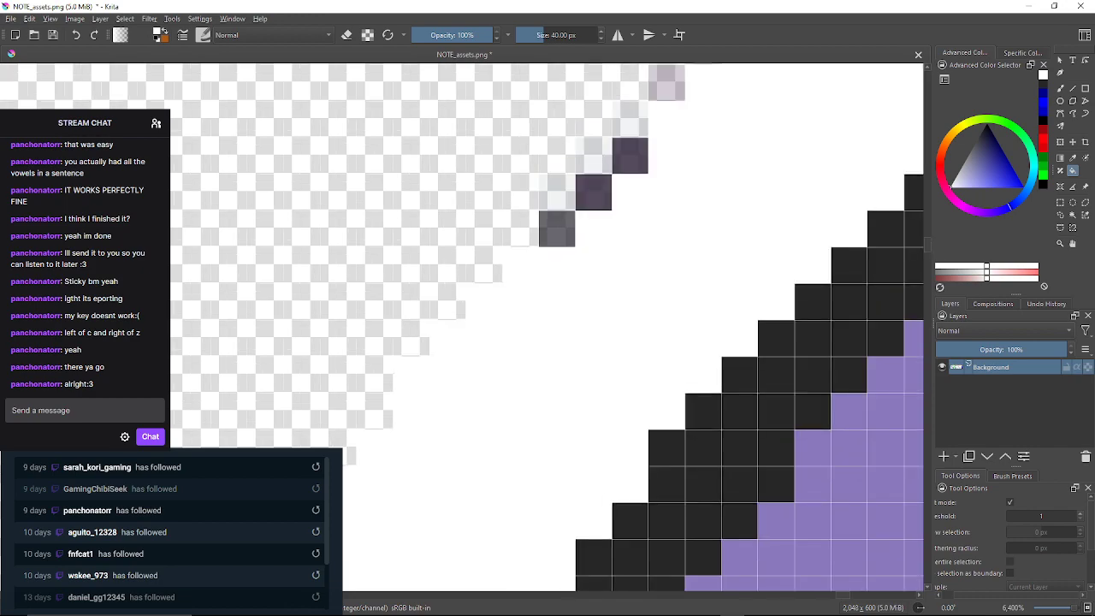
pyautogui.click(557, 228)
pyautogui.click(593, 192)
pyautogui.click(557, 191)
pyautogui.click(630, 154)
pyautogui.click(593, 154)
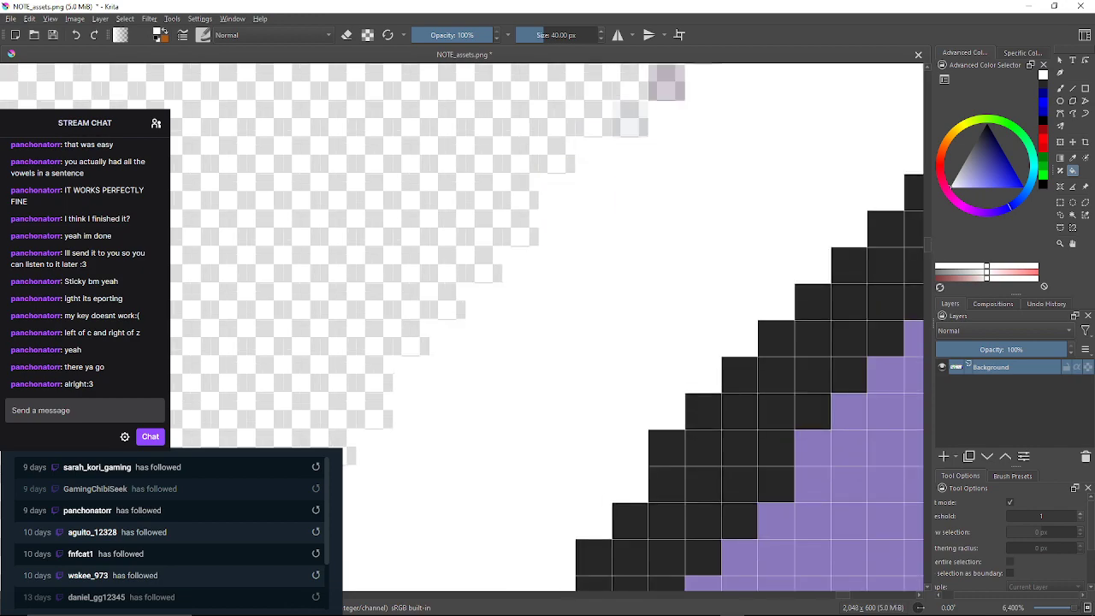
pyautogui.moveTo(631, 120); pyautogui.dragTo(578, 229)
pyautogui.click(588, 190)
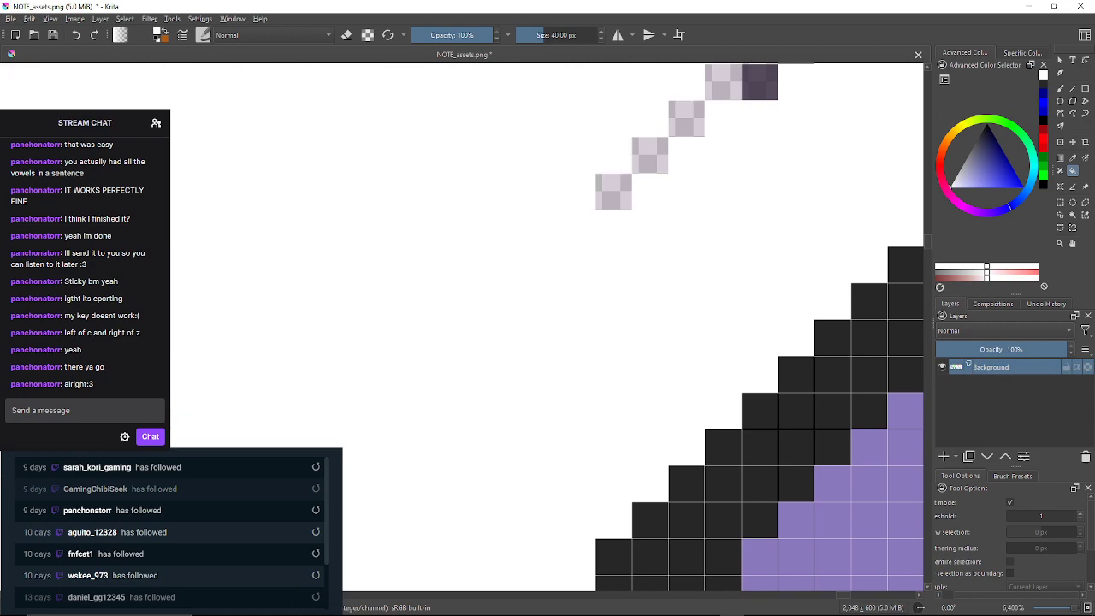
pyautogui.click(75, 34)
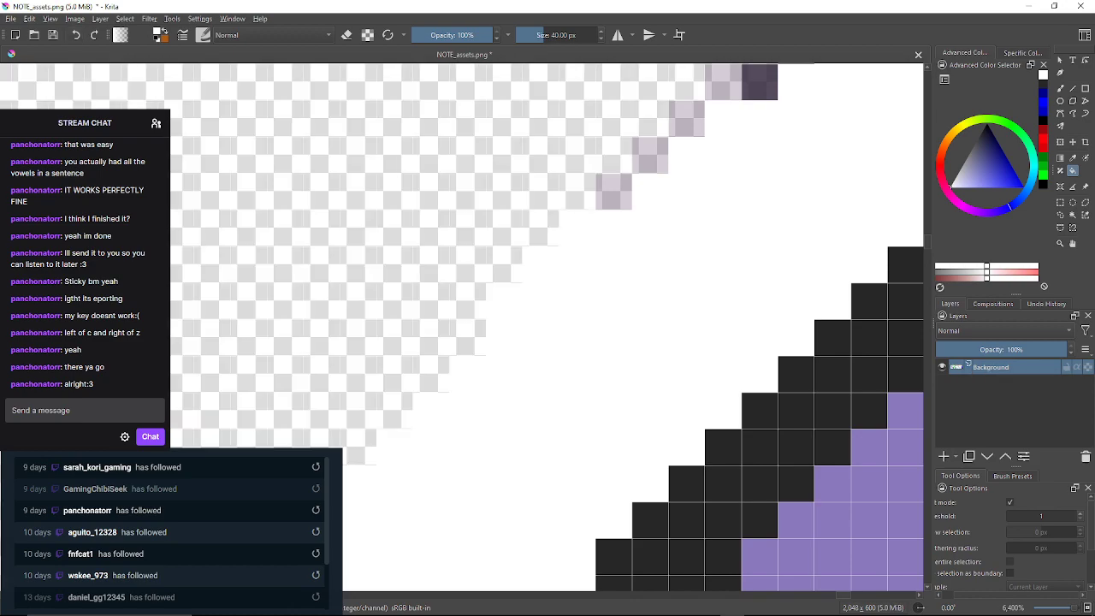
# Fill the stair-stepped pinkish and dark edge pixels white along the middle of the upper-left diagonal
pyautogui.click(613, 192)
pyautogui.click(591, 185)
pyautogui.moveTo(590, 185)
pyautogui.mouseDown()
pyautogui.moveTo(662, 97)
pyautogui.moveTo(588, 239)
pyautogui.mouseUp()
pyautogui.click(75, 34)
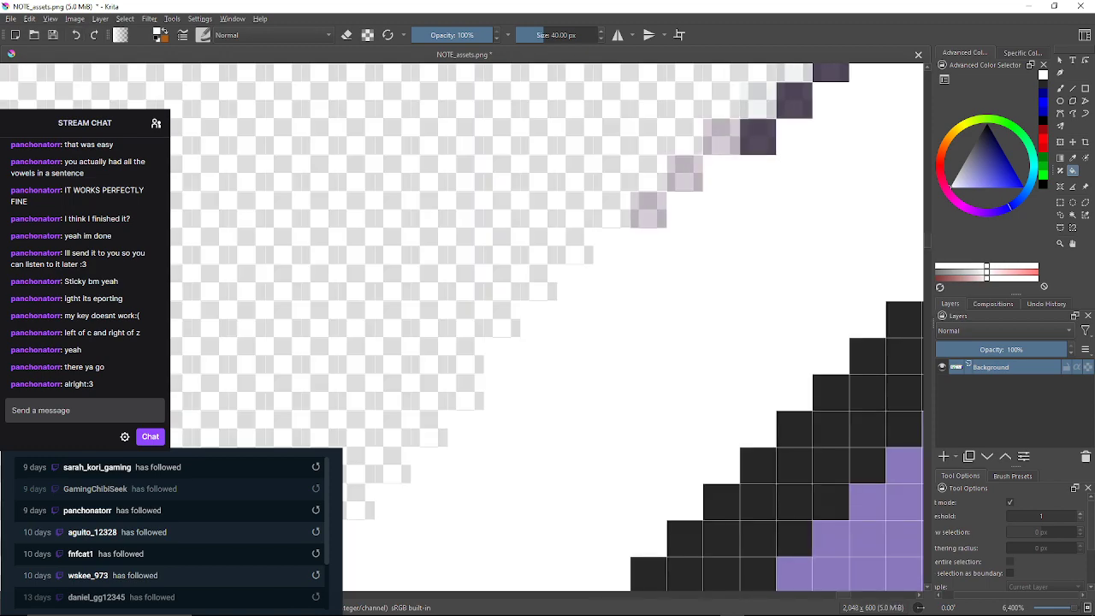
pyautogui.click(648, 210)
pyautogui.click(685, 173)
pyautogui.click(721, 137)
pyautogui.click(757, 137)
pyautogui.moveTo(758, 137); pyautogui.dragTo(711, 172)
pyautogui.click(712, 135)
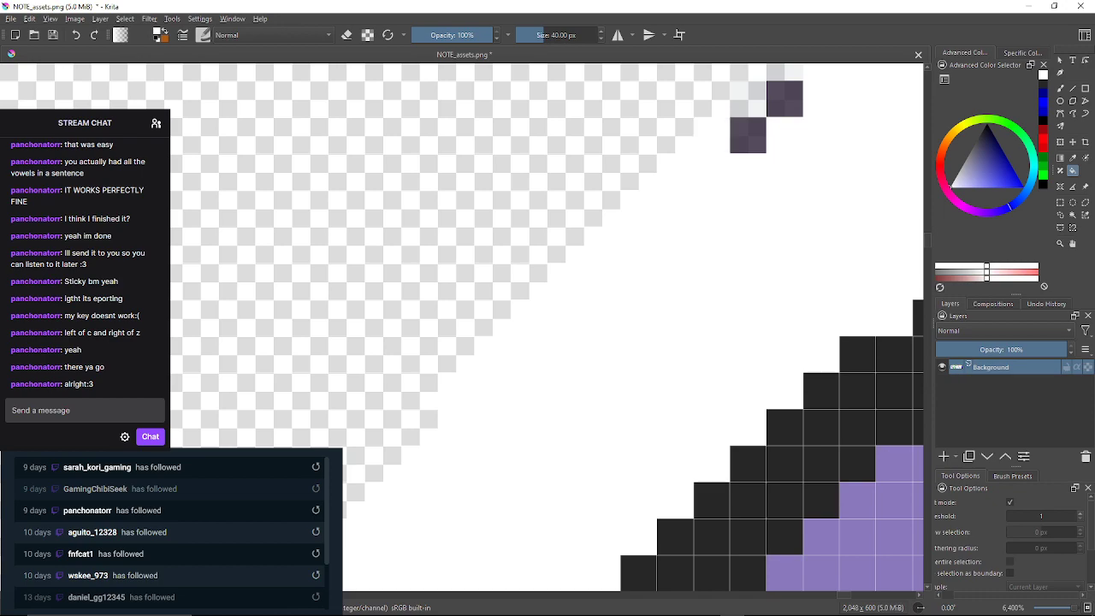
pyautogui.click(748, 135)
pyautogui.moveTo(747, 136); pyautogui.dragTo(652, 218)
pyautogui.click(688, 182)
pyautogui.click(653, 182)
pyautogui.click(689, 147)
# Fill the leftover grey and purple edge pixels white along the upper part of the upper-left diagonal
pyautogui.moveTo(689, 146); pyautogui.dragTo(623, 232)
pyautogui.click(658, 195)
pyautogui.click(695, 158)
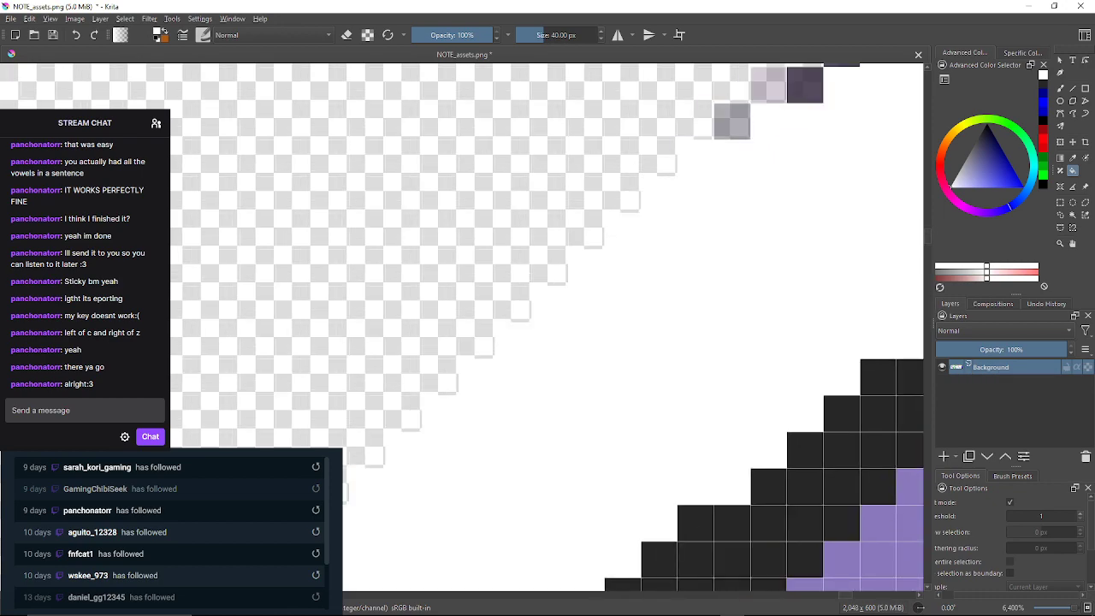
pyautogui.click(732, 121)
pyautogui.moveTo(732, 121); pyautogui.dragTo(658, 202)
pyautogui.click(695, 165)
pyautogui.click(730, 165)
pyautogui.click(730, 129)
pyautogui.click(768, 129)
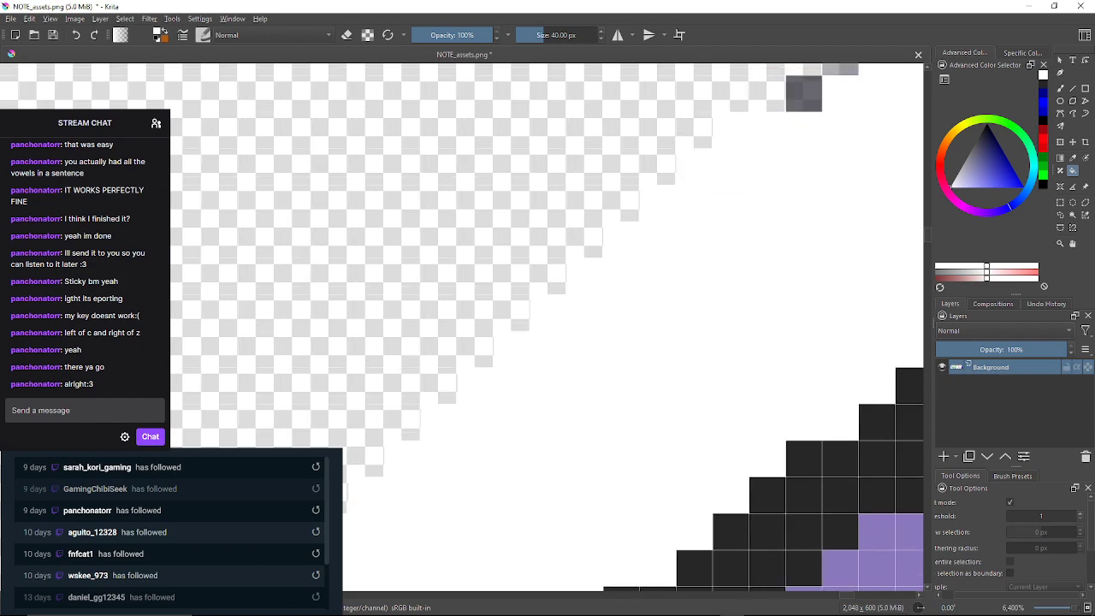
pyautogui.moveTo(768, 129); pyautogui.dragTo(676, 261)
pyautogui.click(709, 223)
pyautogui.click(747, 188)
pyautogui.click(784, 151)
# Fill the dark and grey edge pixels white where the upper-left diagonal begins to flatten toward the top
pyautogui.moveTo(783, 150)
pyautogui.mouseDown()
pyautogui.moveTo(743, 159)
pyautogui.moveTo(720, 204)
pyautogui.moveTo(671, 245)
pyautogui.mouseUp()
pyautogui.click(664, 221)
pyautogui.click(700, 221)
pyautogui.click(736, 186)
pyautogui.click(709, 209)
pyautogui.click(745, 209)
pyautogui.moveTo(745, 209); pyautogui.dragTo(688, 268)
pyautogui.click(725, 231)
pyautogui.click(761, 193)
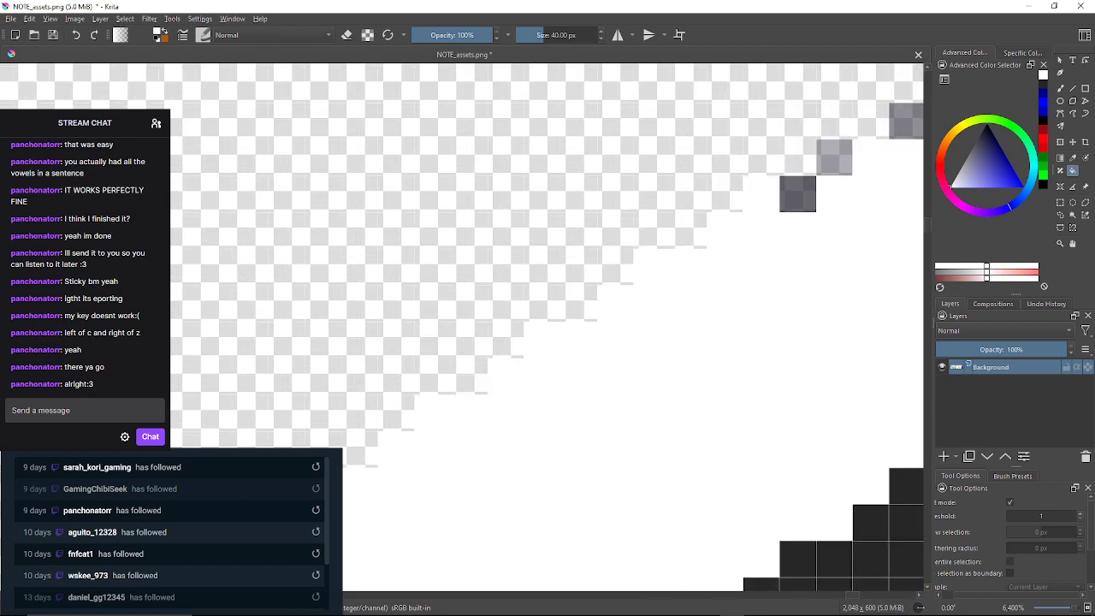
# Fill the grey and faded stair-step pixels white at the start of the shallower upper-left slope
pyautogui.click(798, 194)
pyautogui.moveTo(797, 193); pyautogui.dragTo(809, 222)
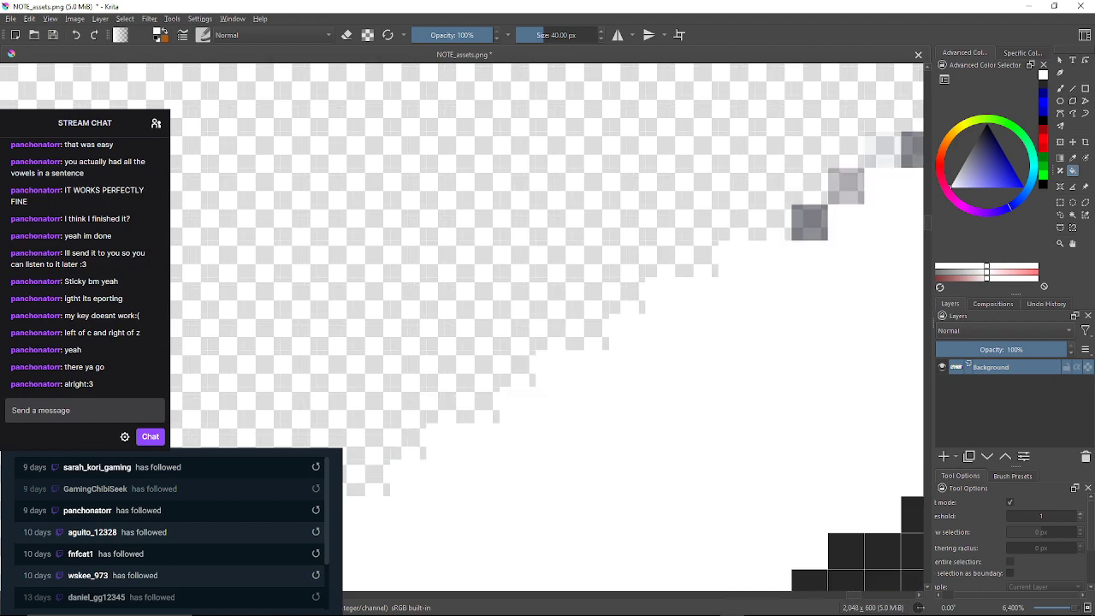
pyautogui.click(809, 222)
pyautogui.click(846, 185)
pyautogui.moveTo(846, 186); pyautogui.dragTo(713, 245)
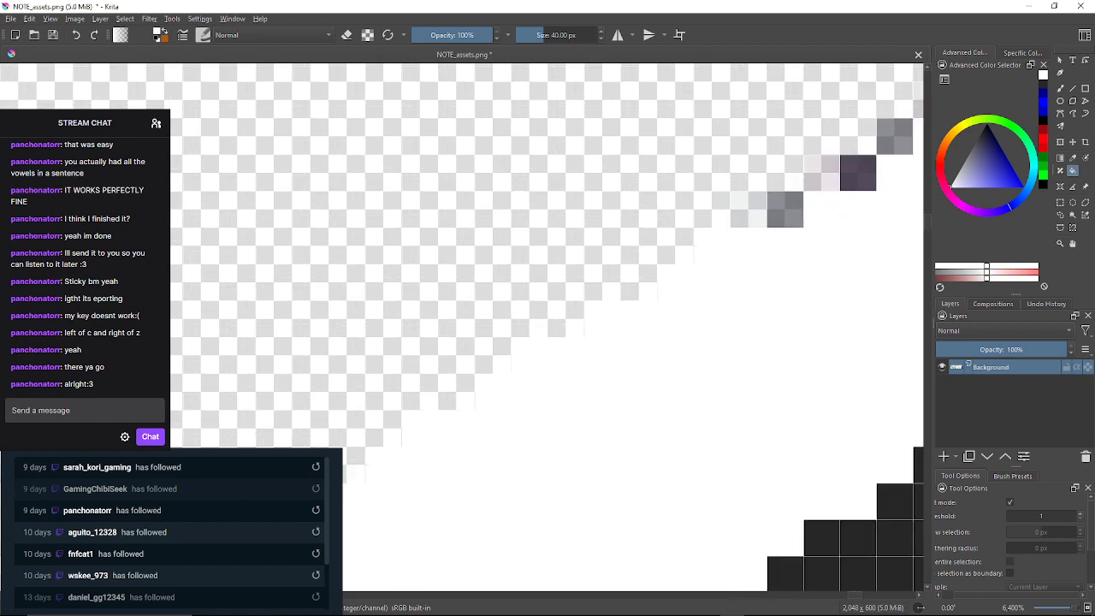
pyautogui.click(750, 210)
pyautogui.click(785, 208)
pyautogui.click(822, 173)
# Fill the next dark purple and grey edge pixels white along the lower part of the shallow upper-left slope
pyautogui.moveTo(822, 173); pyautogui.dragTo(830, 155)
pyautogui.click(756, 227)
pyautogui.click(794, 192)
pyautogui.moveTo(794, 192); pyautogui.dragTo(722, 220)
pyautogui.click(758, 183)
pyautogui.click(794, 183)
# Fill the pinkish and dark edge pixels white along the middle of the shallow upper-left slope
pyautogui.moveTo(793, 183); pyautogui.dragTo(711, 221)
pyautogui.click(750, 184)
pyautogui.click(785, 185)
pyautogui.moveTo(785, 185); pyautogui.dragTo(792, 193)
pyautogui.click(756, 194)
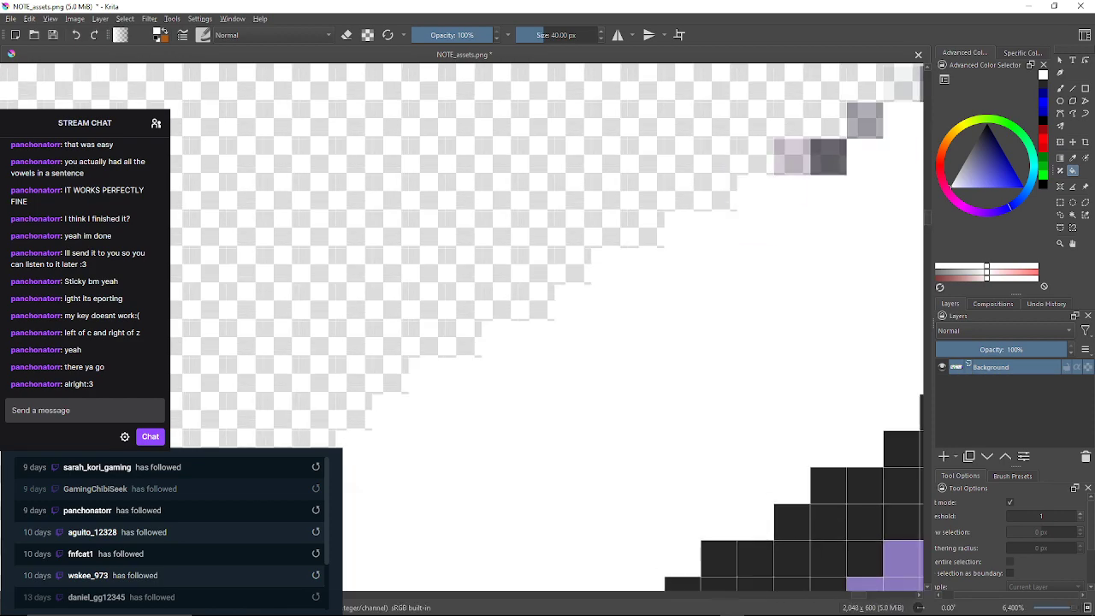
pyautogui.click(794, 157)
pyautogui.click(827, 157)
pyautogui.moveTo(828, 156); pyautogui.dragTo(709, 227)
pyautogui.click(745, 189)
pyautogui.click(755, 157)
pyautogui.hotkey('ctrl', 'z')
pyautogui.hotkey('ctrl', 'z')
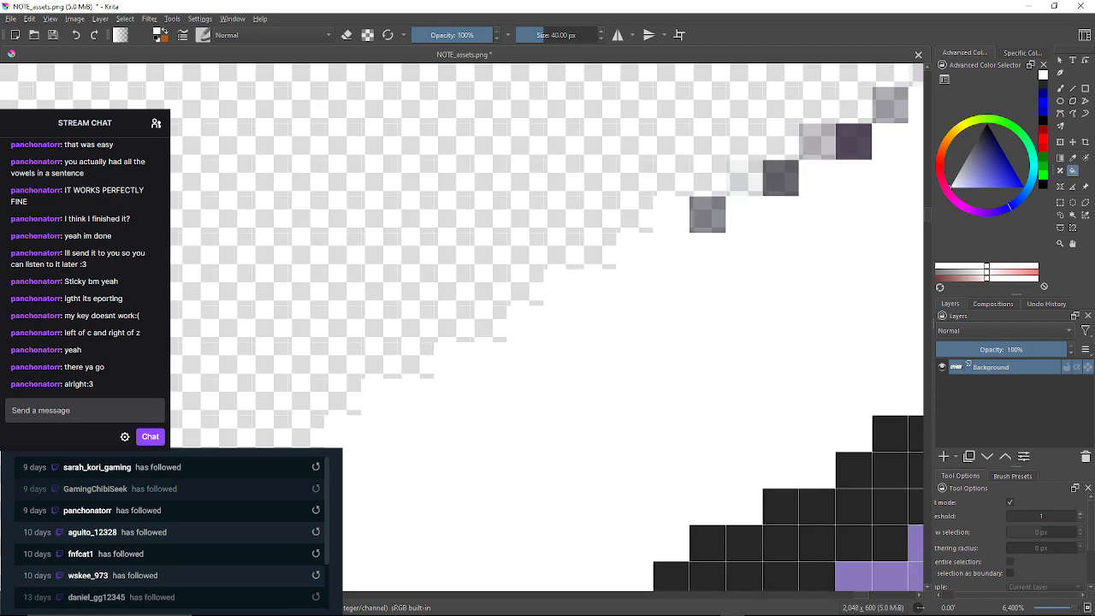
# Fill the grey, dark and purple edge pixels white along the upper part of the shallow upper-left slope
pyautogui.click(707, 214)
pyautogui.click(743, 177)
pyautogui.moveTo(744, 177); pyautogui.dragTo(723, 210)
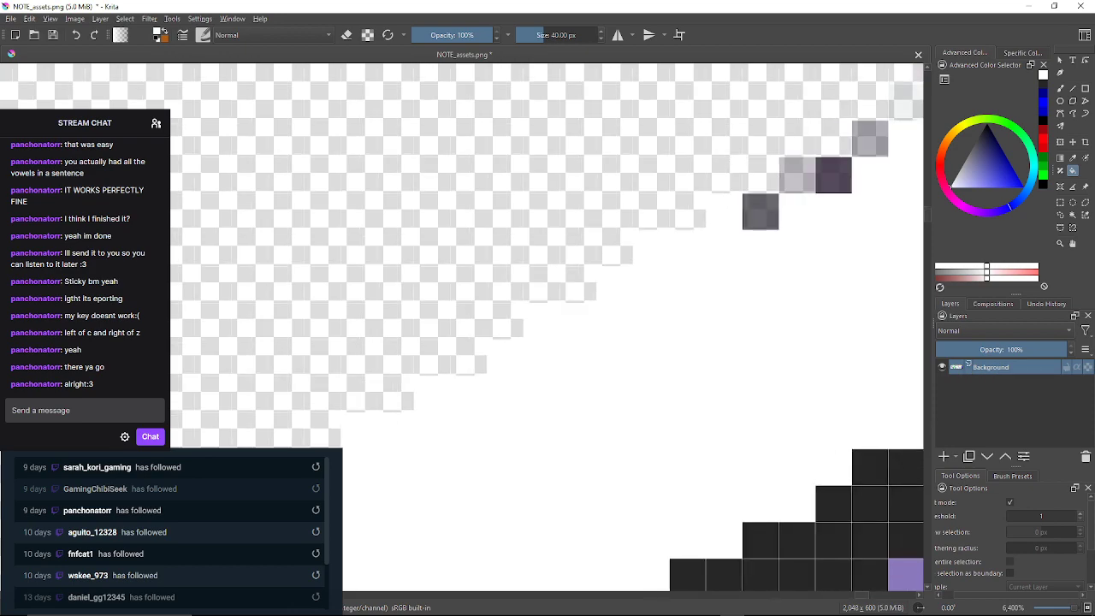
pyautogui.click(761, 211)
pyautogui.click(797, 176)
pyautogui.click(833, 174)
pyautogui.click(870, 139)
pyautogui.moveTo(870, 138); pyautogui.dragTo(727, 211)
pyautogui.click(801, 175)
pyautogui.click(764, 175)
# Fill the last grey edge pixels white just before the outline's flat top, undoing the accidental fill of the transparent background
pyautogui.moveTo(765, 175); pyautogui.dragTo(688, 221)
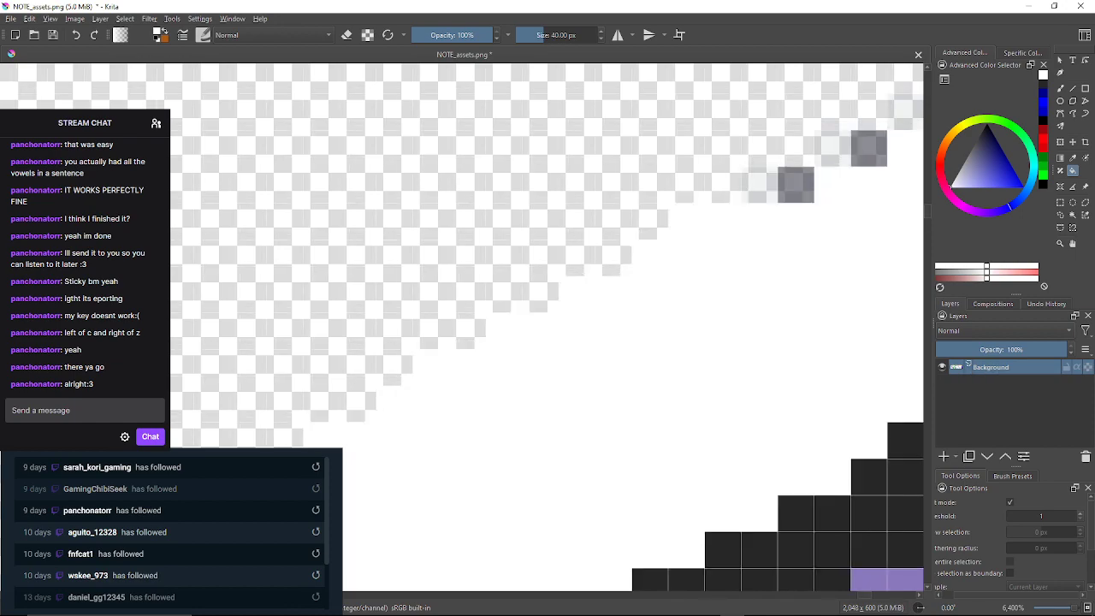
pyautogui.click(760, 185)
pyautogui.moveTo(759, 185); pyautogui.dragTo(735, 190)
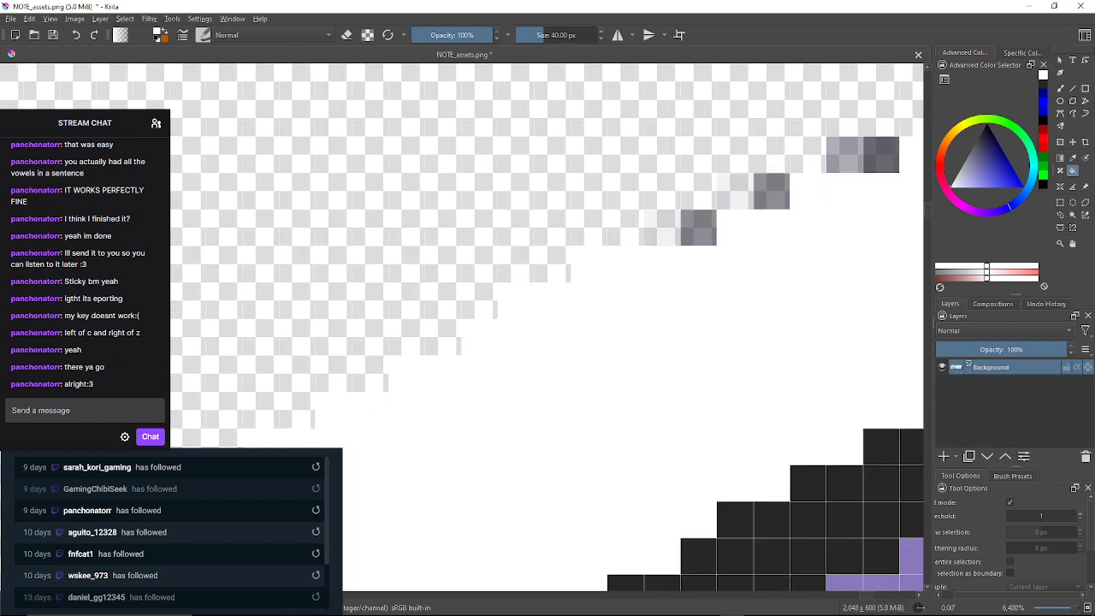
pyautogui.click(698, 227)
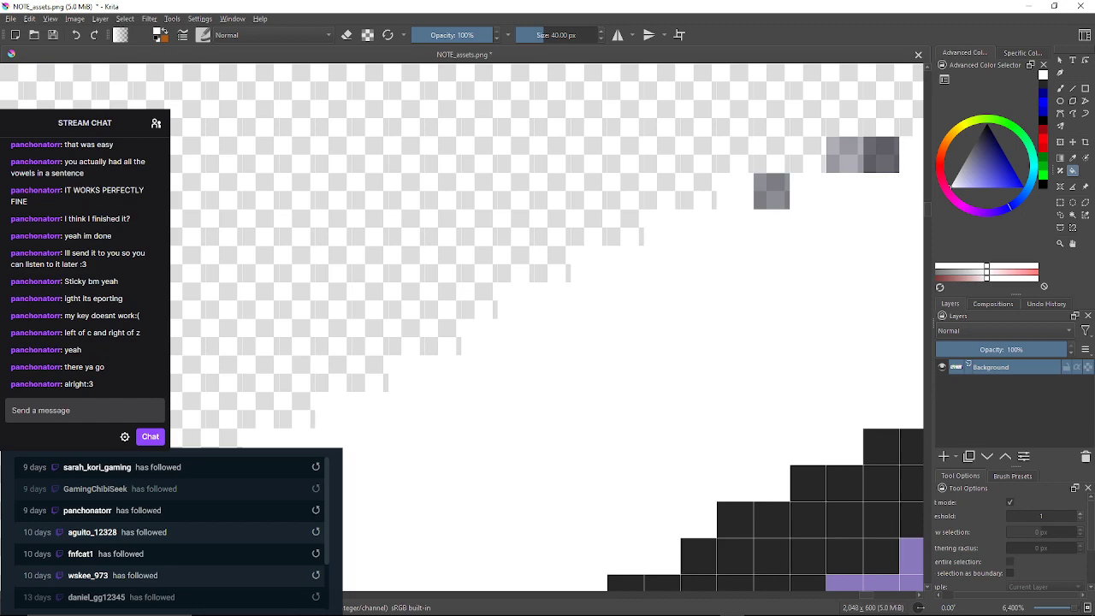
pyautogui.click(771, 192)
pyautogui.moveTo(772, 191); pyautogui.dragTo(722, 221)
pyautogui.click(761, 184)
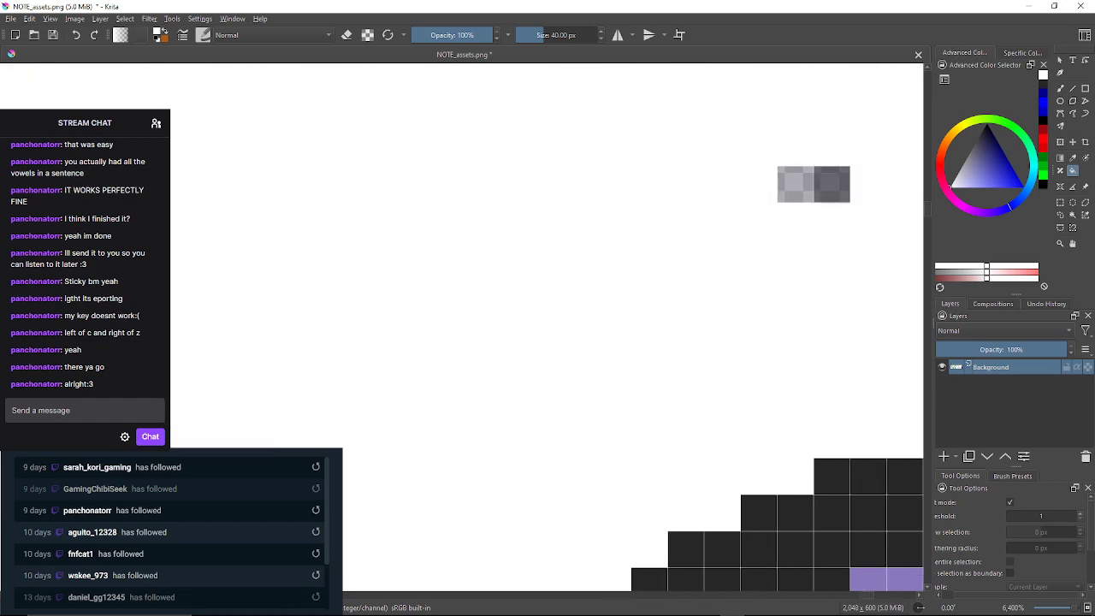
pyautogui.click(75, 35)
pyautogui.click(795, 185)
pyautogui.click(831, 184)
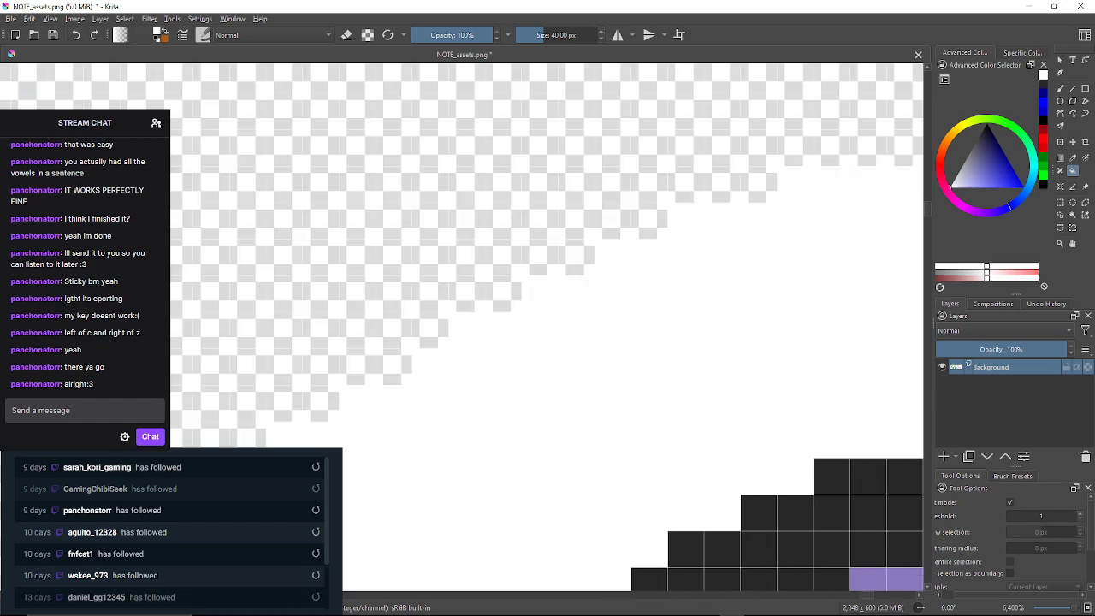
# Fill the leftover edge pixels white across the outline's flat top and where it begins to descend on the right
pyautogui.moveTo(831, 185); pyautogui.dragTo(610, 210)
pyautogui.click(793, 210)
pyautogui.click(829, 209)
pyautogui.click(865, 210)
pyautogui.moveTo(866, 210); pyautogui.dragTo(705, 199)
pyautogui.click(743, 235)
pyautogui.click(779, 235)
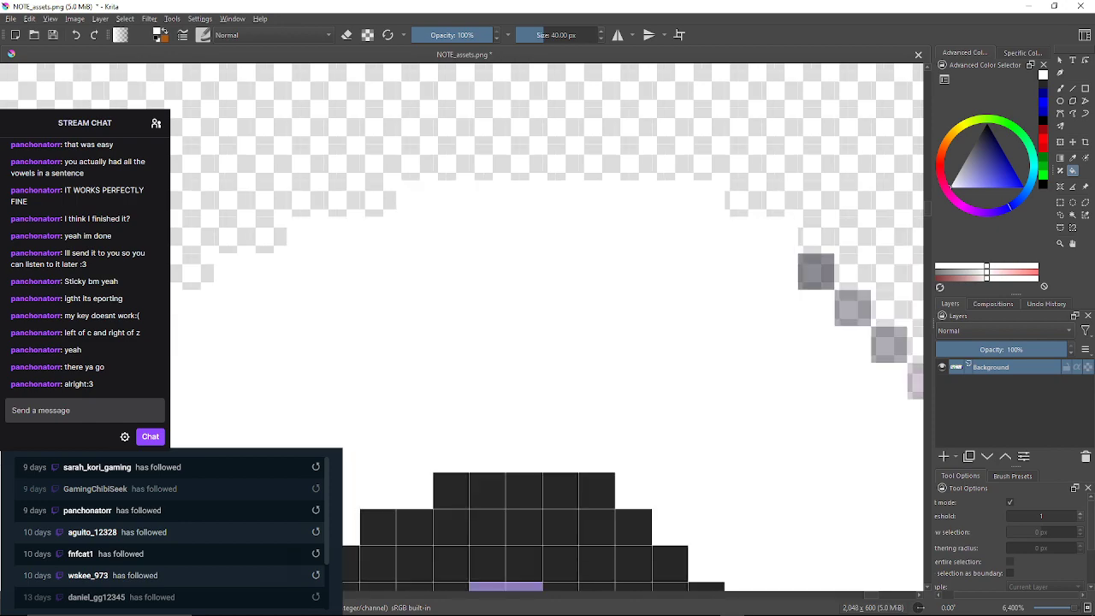
# Fill the grey and pinkish edge pixels white at the start of the upper-right diagonal
pyautogui.click(816, 271)
pyautogui.click(853, 308)
pyautogui.moveTo(853, 308); pyautogui.dragTo(693, 282)
pyautogui.click(729, 318)
pyautogui.click(765, 355)
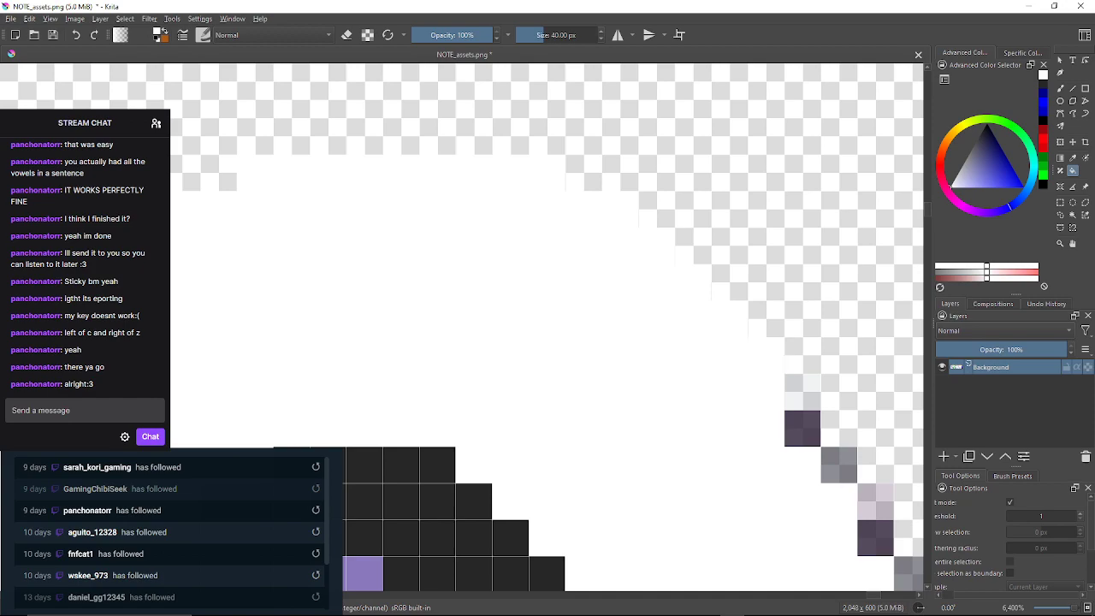
# Fill the dark purple and faded edge pixels white along the upper part of the upper-right diagonal
pyautogui.moveTo(765, 355); pyautogui.dragTo(754, 334)
pyautogui.click(790, 407)
pyautogui.click(790, 372)
pyautogui.moveTo(790, 372); pyautogui.dragTo(712, 305)
pyautogui.click(747, 376)
pyautogui.moveTo(747, 376); pyautogui.dragTo(638, 278)
pyautogui.click(711, 389)
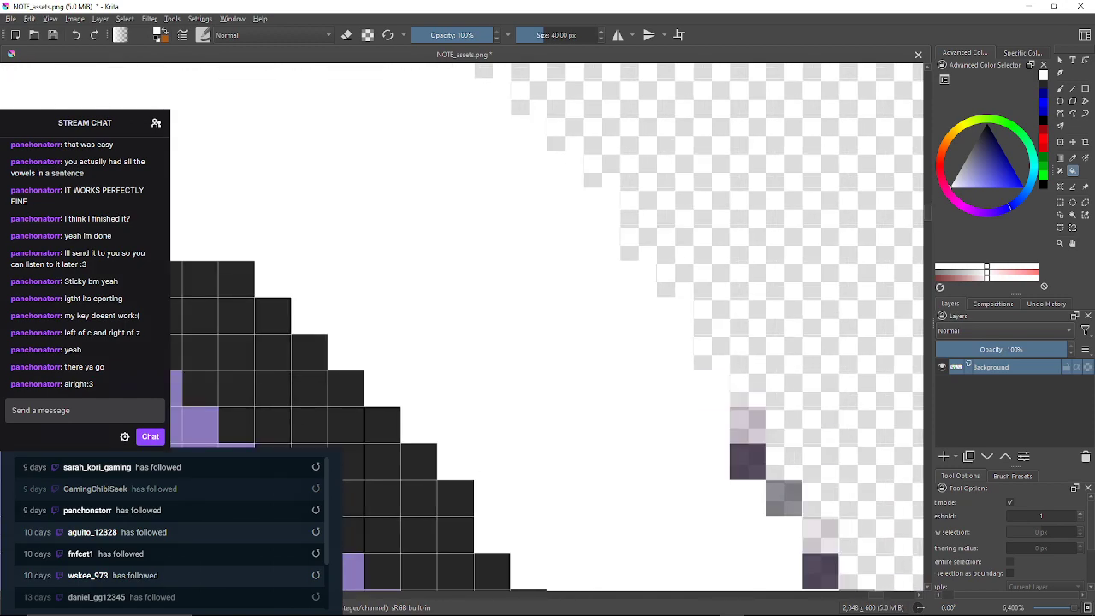
# Fill the stair-stepped pinkish, dark and grey edge pixels white along the middle of the upper-right diagonal
pyautogui.moveTo(710, 389); pyautogui.dragTo(622, 276)
pyautogui.click(696, 386)
pyautogui.click(732, 422)
pyautogui.click(732, 459)
pyautogui.moveTo(733, 459); pyautogui.dragTo(662, 380)
pyautogui.click(699, 418)
pyautogui.click(735, 454)
pyautogui.click(736, 490)
pyautogui.moveTo(735, 490); pyautogui.dragTo(635, 366)
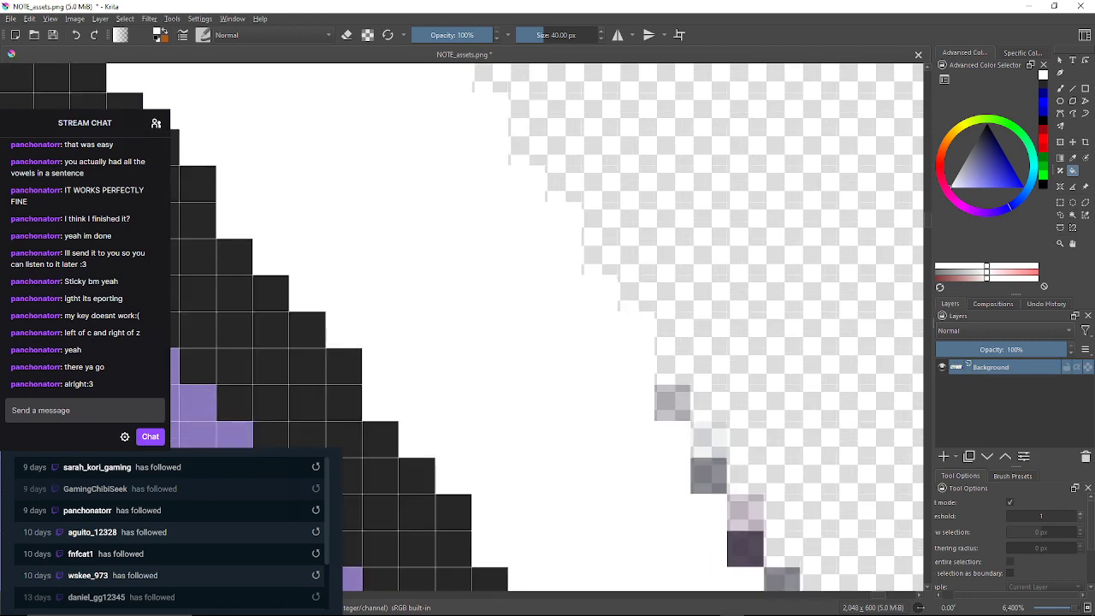
# Fill the grey, faded and dark purple edge pixels white along the lower part of the upper-right diagonal
pyautogui.click(673, 402)
pyautogui.click(709, 439)
pyautogui.click(709, 476)
pyautogui.moveTo(709, 476); pyautogui.dragTo(650, 357)
pyautogui.click(688, 394)
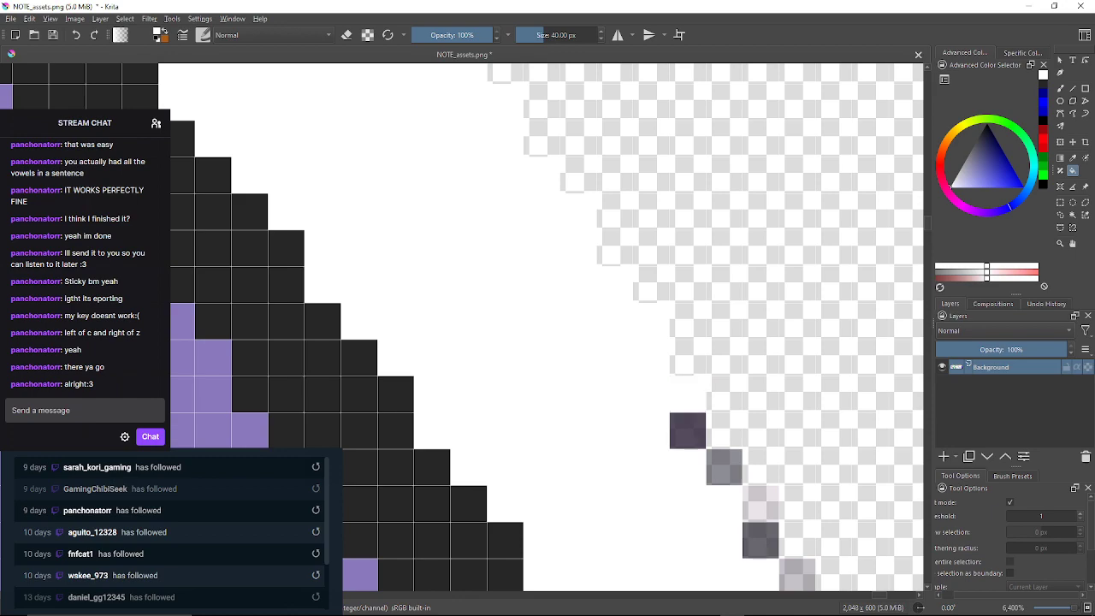
pyautogui.click(688, 431)
pyautogui.moveTo(687, 431); pyautogui.dragTo(594, 330)
pyautogui.click(629, 366)
pyautogui.click(666, 402)
pyautogui.click(665, 438)
# Fill the grey and pinkish edge pixels white near the outline's right corner, undoing the accidental fill of the transparent background
pyautogui.moveTo(665, 438); pyautogui.dragTo(639, 352)
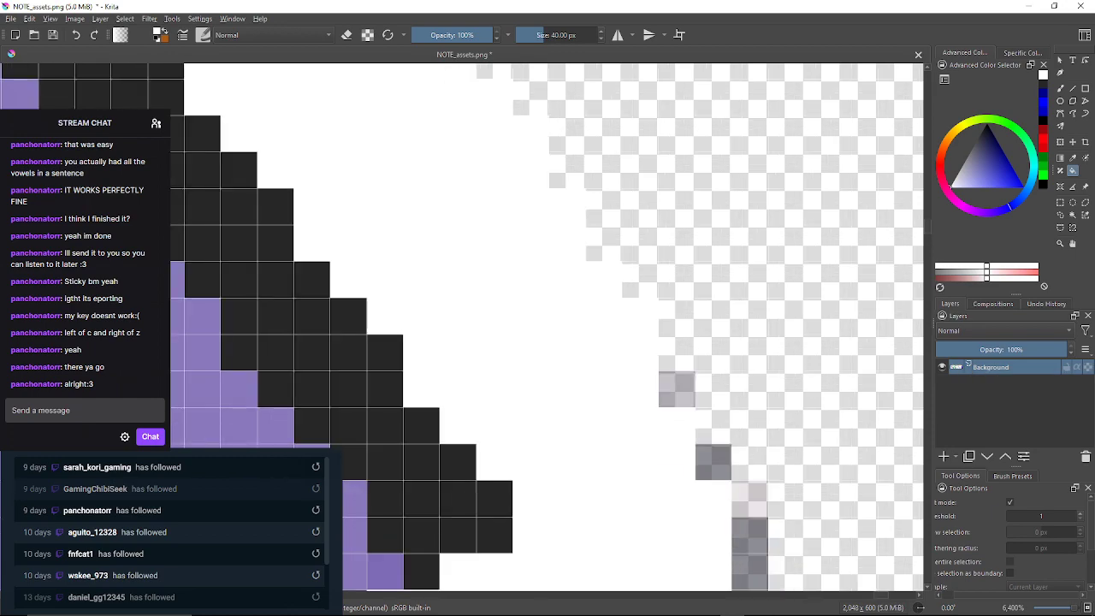
pyautogui.click(676, 389)
pyautogui.click(713, 426)
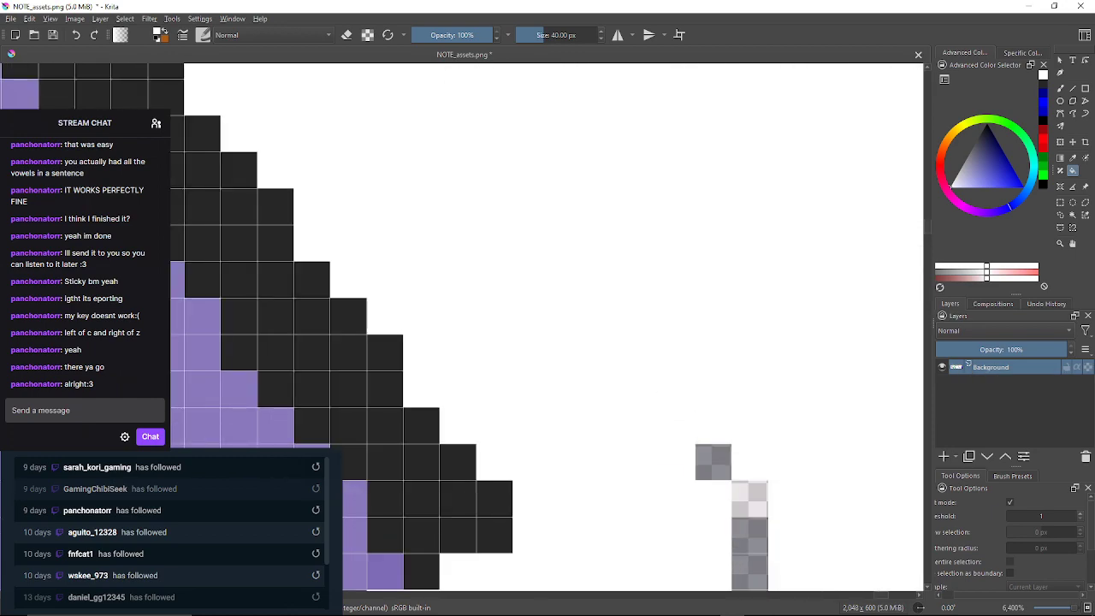
pyautogui.hotkey('ctrl', 'z')
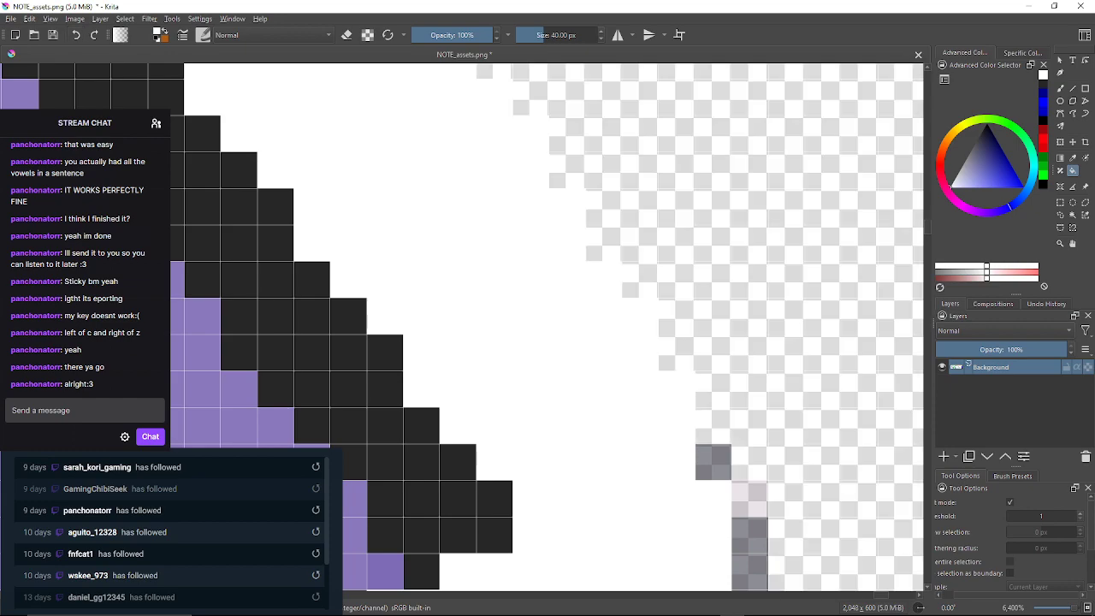
pyautogui.click(714, 462)
pyautogui.moveTo(713, 462); pyautogui.dragTo(646, 394)
pyautogui.click(683, 430)
pyautogui.click(682, 466)
# Fill the pinkish, dark and grey edge pixels white where the outline turns back down and to the left
pyautogui.moveTo(682, 466); pyautogui.dragTo(614, 265)
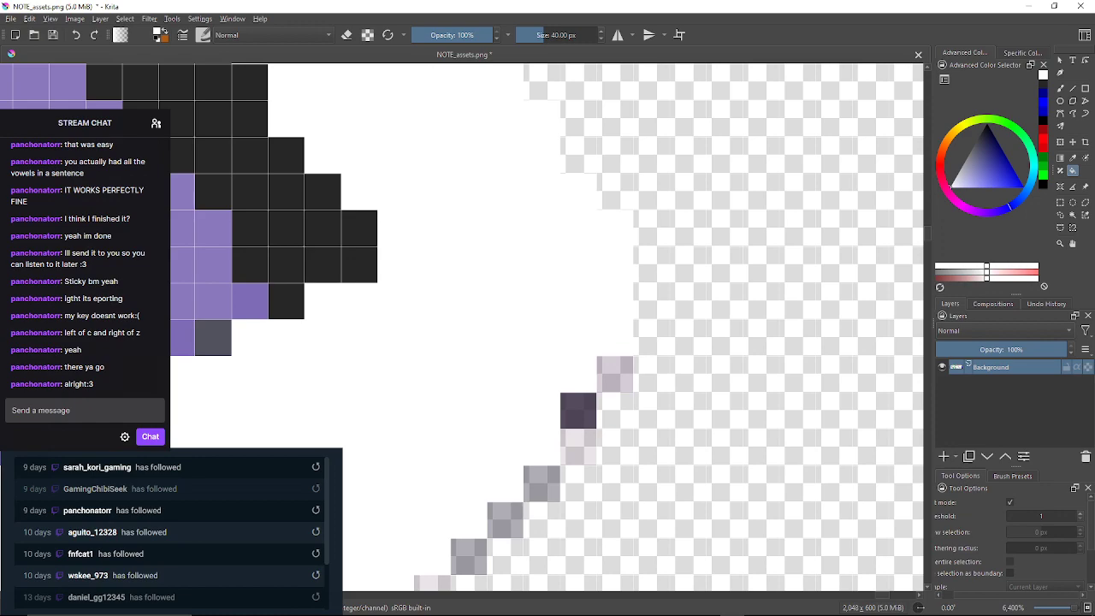
pyautogui.click(615, 374)
pyautogui.click(578, 411)
pyautogui.click(579, 447)
pyautogui.moveTo(579, 448); pyautogui.dragTo(608, 361)
pyautogui.click(572, 397)
pyautogui.click(534, 433)
pyautogui.click(498, 471)
# Fill the shaded stair-step pixels white along the middle of the lower-right diagonal
pyautogui.moveTo(498, 470); pyautogui.dragTo(555, 389)
pyautogui.click(518, 426)
pyautogui.click(483, 462)
pyautogui.click(444, 462)
pyautogui.moveTo(445, 462); pyautogui.dragTo(484, 398)
pyautogui.click(448, 434)
pyautogui.click(412, 471)
pyautogui.click(377, 470)
# Fill the remaining pinkish and grey pixels white at the bottom of the lower-right diagonal, in the notch's inner corner
pyautogui.moveTo(376, 470); pyautogui.dragTo(460, 407)
pyautogui.click(422, 440)
pyautogui.click(386, 442)
pyautogui.moveTo(386, 443); pyautogui.dragTo(470, 389)
pyautogui.click(433, 427)
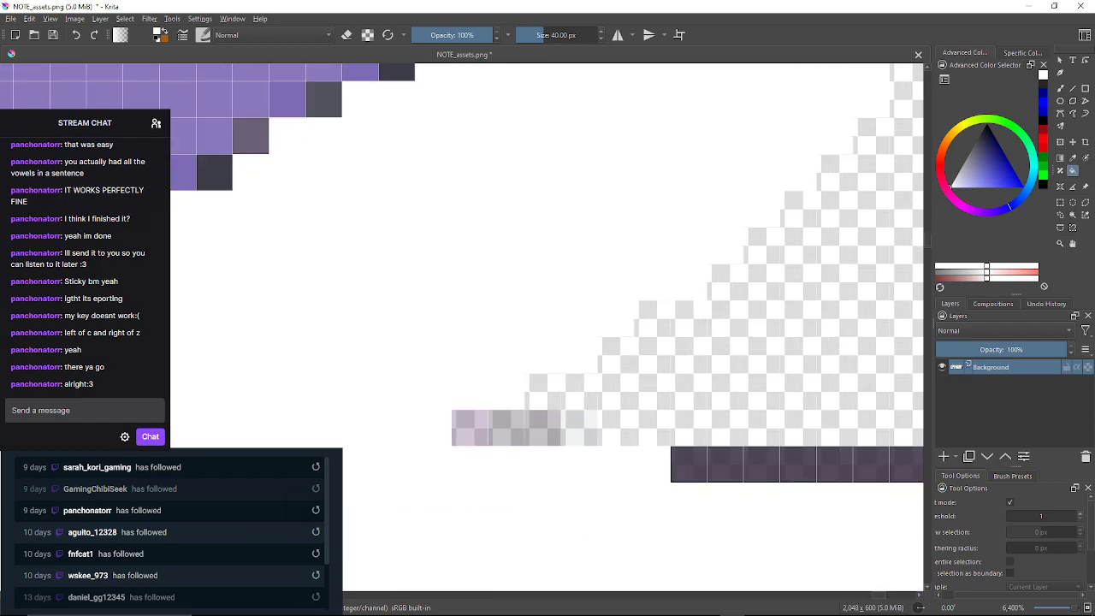
pyautogui.click(470, 428)
pyautogui.click(507, 428)
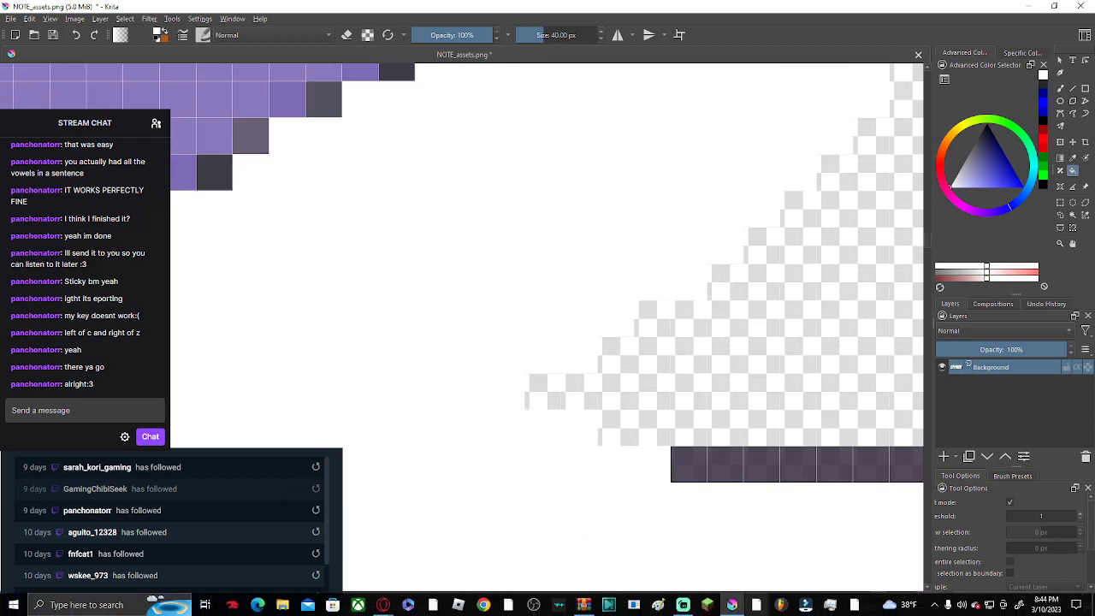
# Fill the dark and grey edge rows white along the flat top of the shape's right-hand section and its first descending pixels
pyautogui.click(761, 465)
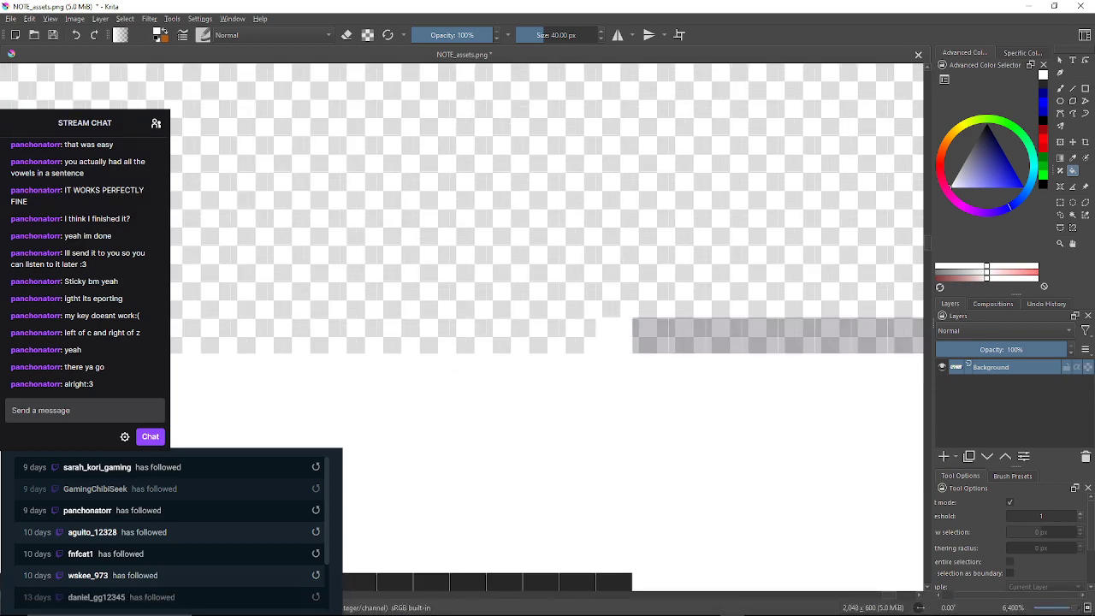
pyautogui.click(615, 367)
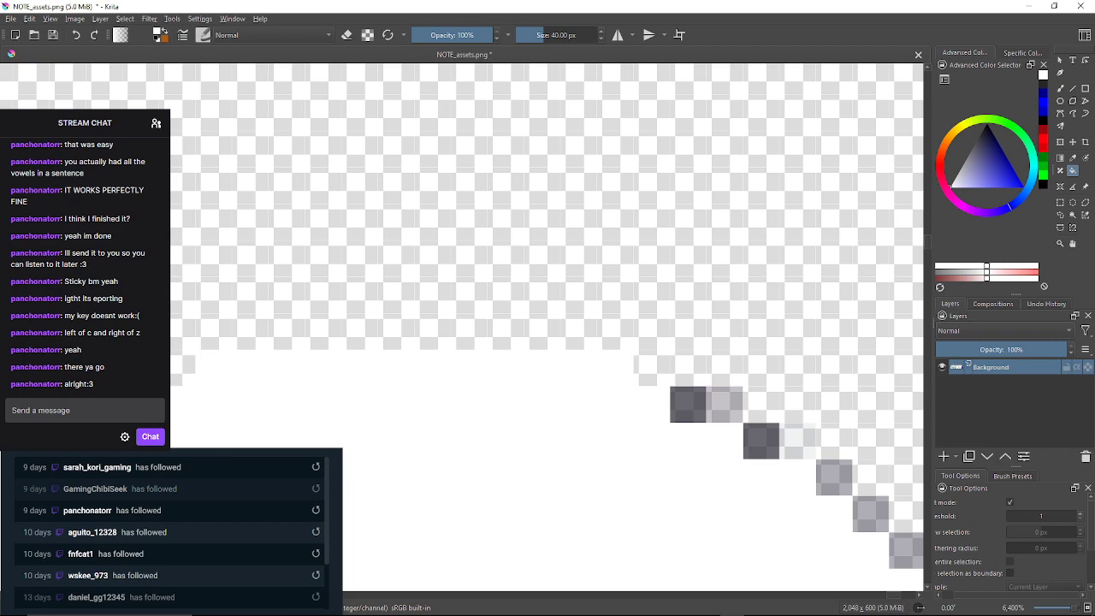
pyautogui.click(687, 405)
pyautogui.click(725, 405)
pyautogui.moveTo(724, 404); pyautogui.dragTo(530, 303)
pyautogui.click(567, 339)
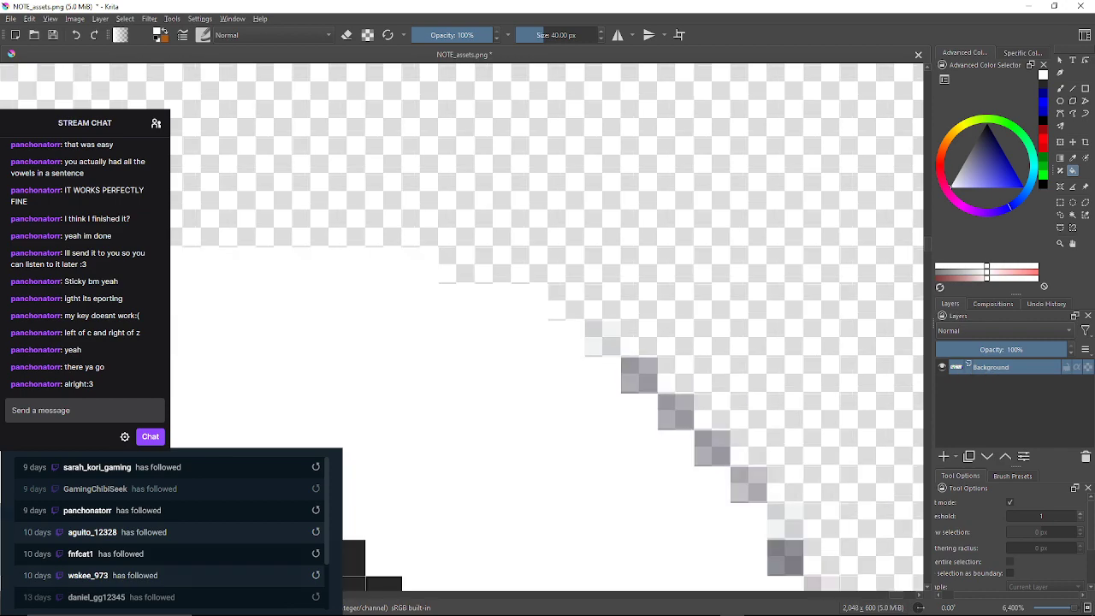
# Fill the faded and grey diagonal edge pixels white along the right-hand section's upper-right curve
pyautogui.click(603, 339)
pyautogui.click(640, 374)
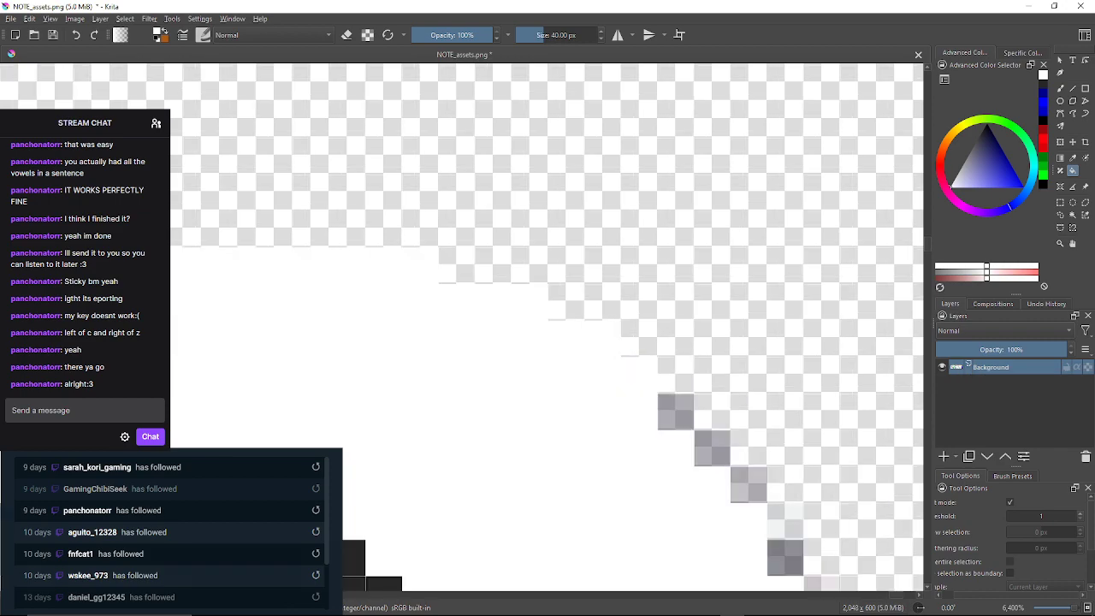
pyautogui.click(676, 412)
pyautogui.click(712, 448)
pyautogui.click(749, 485)
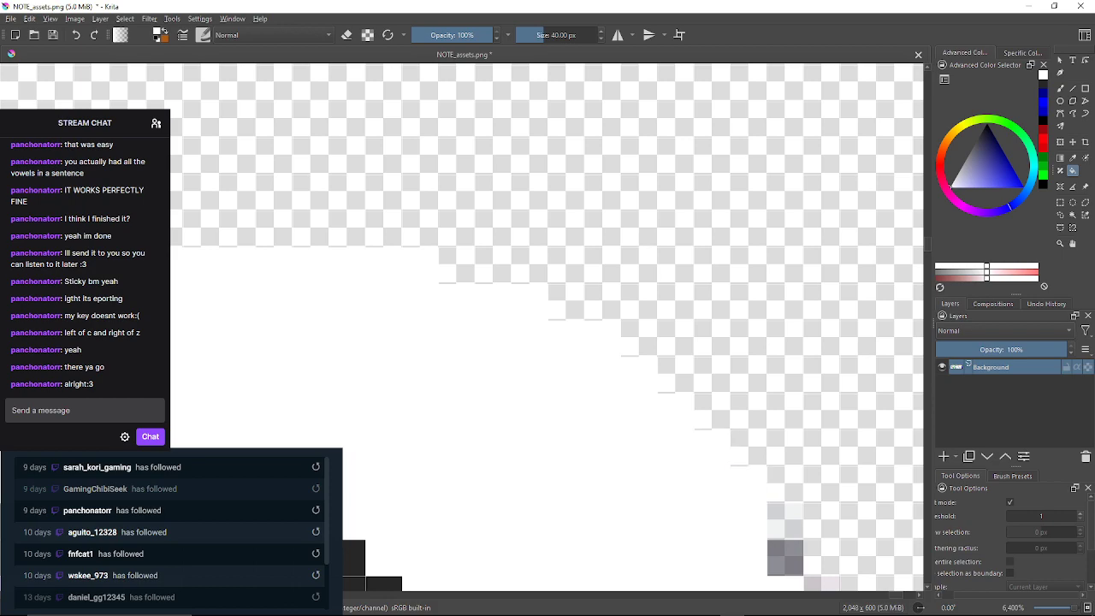
# Fill the grey and pinkish edge pixels white where the right-hand section's curve steepens toward vertical
pyautogui.moveTo(748, 484); pyautogui.dragTo(712, 435)
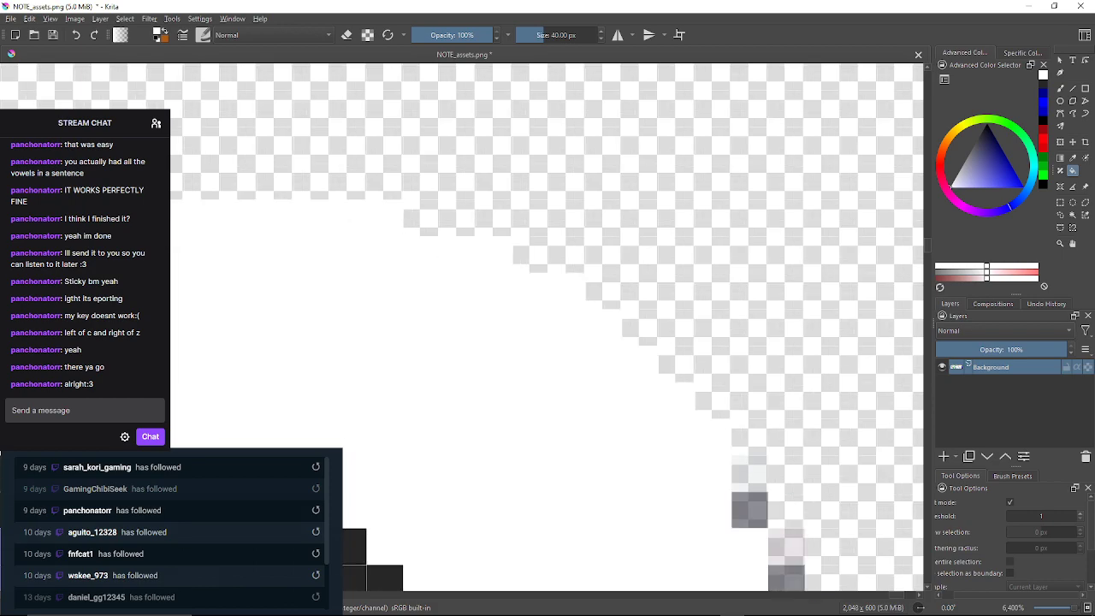
pyautogui.click(749, 474)
pyautogui.click(749, 510)
pyautogui.moveTo(749, 509); pyautogui.dragTo(646, 347)
pyautogui.click(681, 382)
pyautogui.moveTo(681, 382); pyautogui.dragTo(665, 326)
pyautogui.click(665, 399)
pyautogui.click(665, 434)
# Fill the grey edge pixels white where the right-hand section's upper curve meets its vertical right end
pyautogui.moveTo(666, 434); pyautogui.dragTo(659, 349)
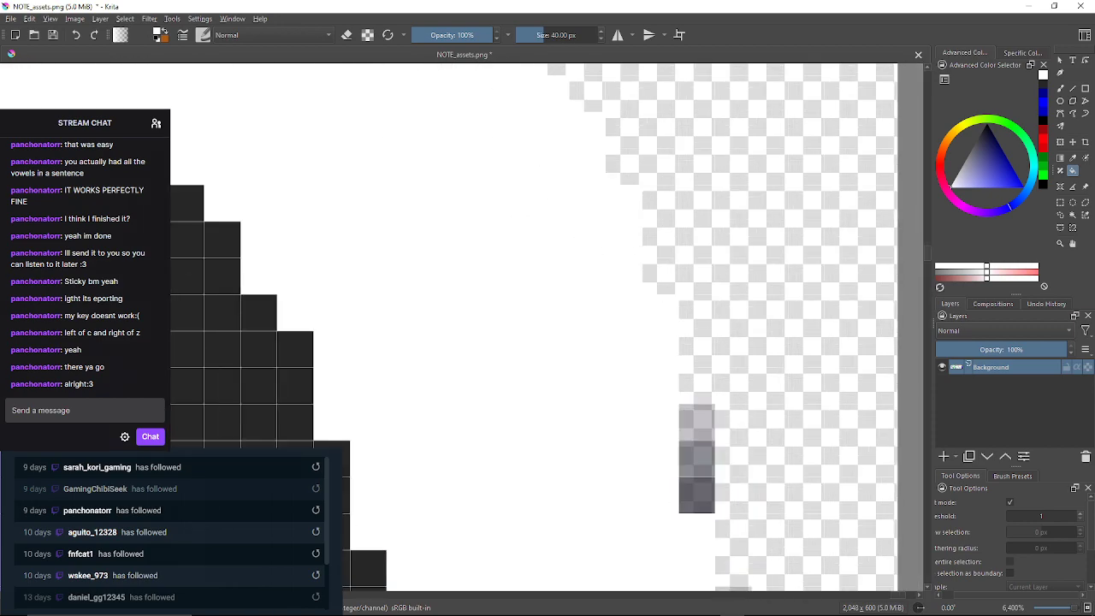
pyautogui.click(696, 423)
pyautogui.click(696, 494)
pyautogui.click(696, 459)
pyautogui.moveTo(696, 459); pyautogui.dragTo(648, 193)
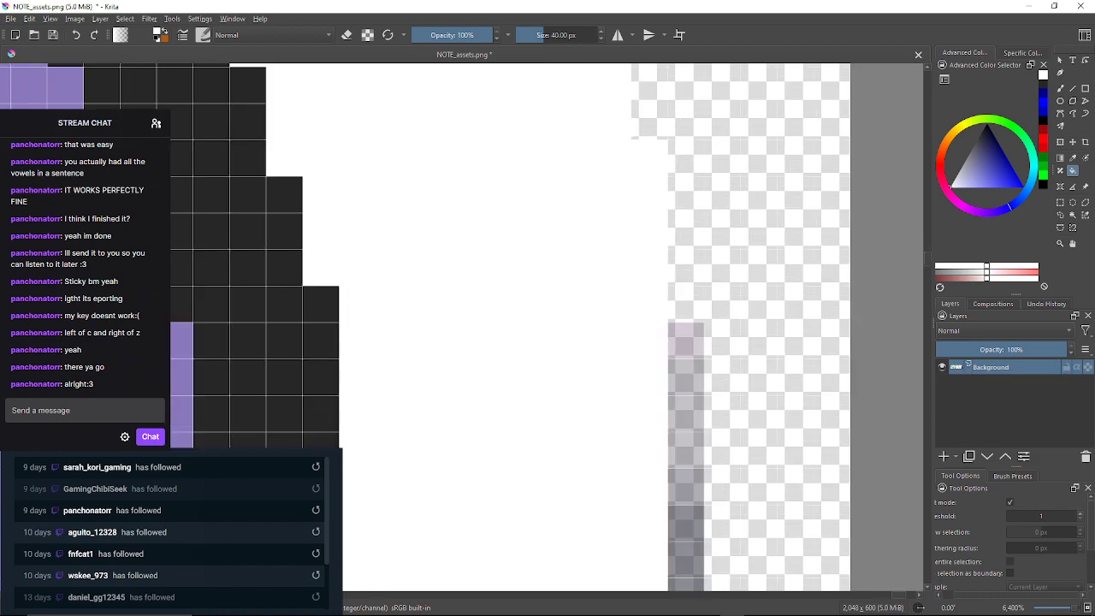
# Fill the pinkish and grey edge pixels white along the upper part of the right-hand section's vertical end
pyautogui.click(686, 340)
pyautogui.click(686, 413)
pyautogui.moveTo(685, 413); pyautogui.dragTo(685, 284)
pyautogui.click(684, 448)
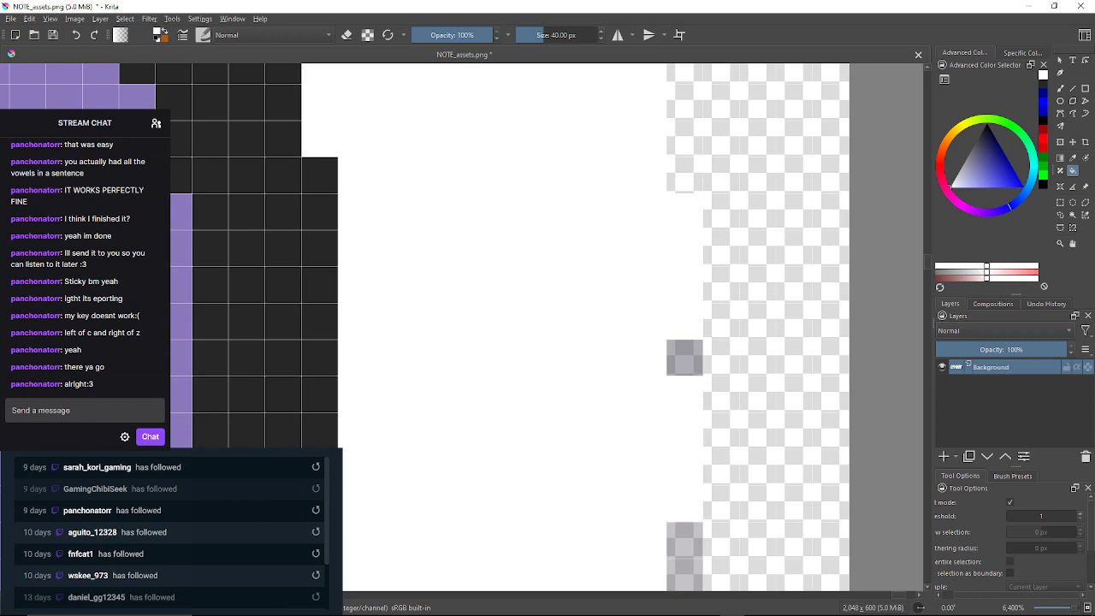
pyautogui.click(685, 358)
# Fill the faded edge pixels white down the lower part of the right-hand section's vertical end, where it starts curving inward
pyautogui.moveTo(684, 552); pyautogui.dragTo(665, 435)
pyautogui.click(665, 457)
pyautogui.moveTo(665, 565); pyautogui.dragTo(662, 403)
pyautogui.click(662, 410)
pyautogui.moveTo(662, 513); pyautogui.dragTo(688, 402)
pyautogui.click(651, 417)
pyautogui.click(651, 454)
pyautogui.moveTo(651, 491); pyautogui.dragTo(629, 356)
pyautogui.click(629, 356)
pyautogui.click(629, 392)
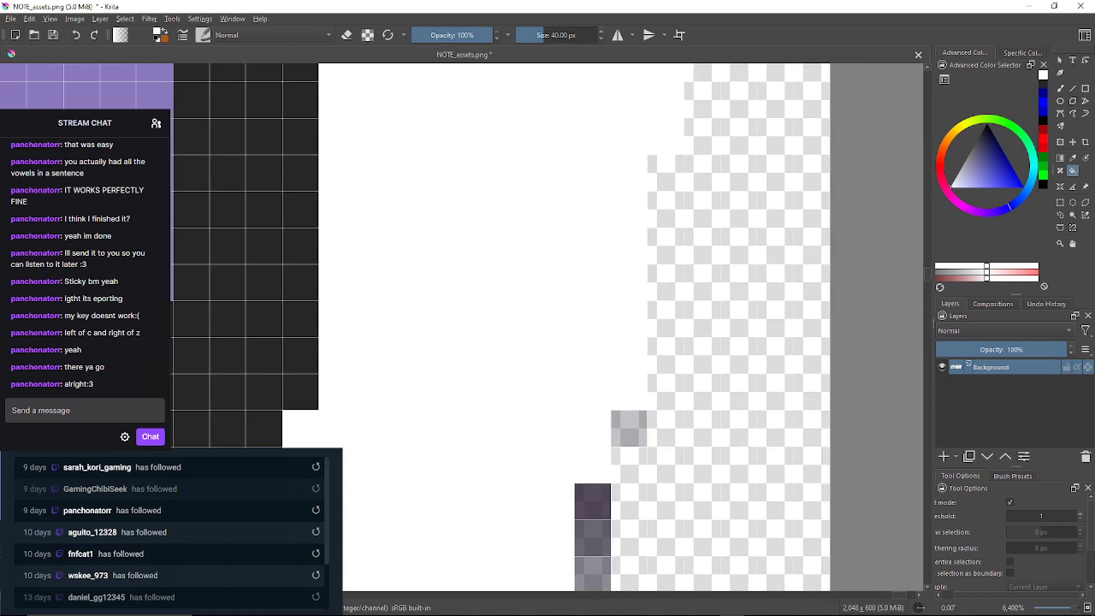
# Fill the grey, dark and pale edge pixels white around the right-hand section's lower-right curve
pyautogui.click(631, 428)
pyautogui.moveTo(630, 466); pyautogui.dragTo(643, 257)
pyautogui.click(605, 291)
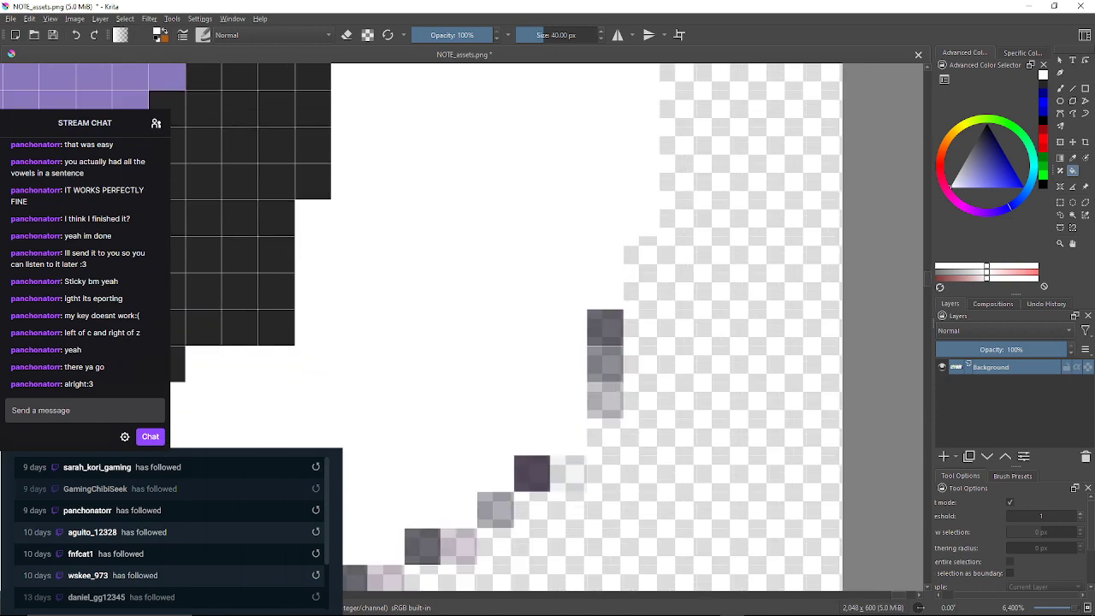
pyautogui.click(605, 327)
pyautogui.click(604, 365)
pyautogui.moveTo(604, 401); pyautogui.dragTo(638, 285)
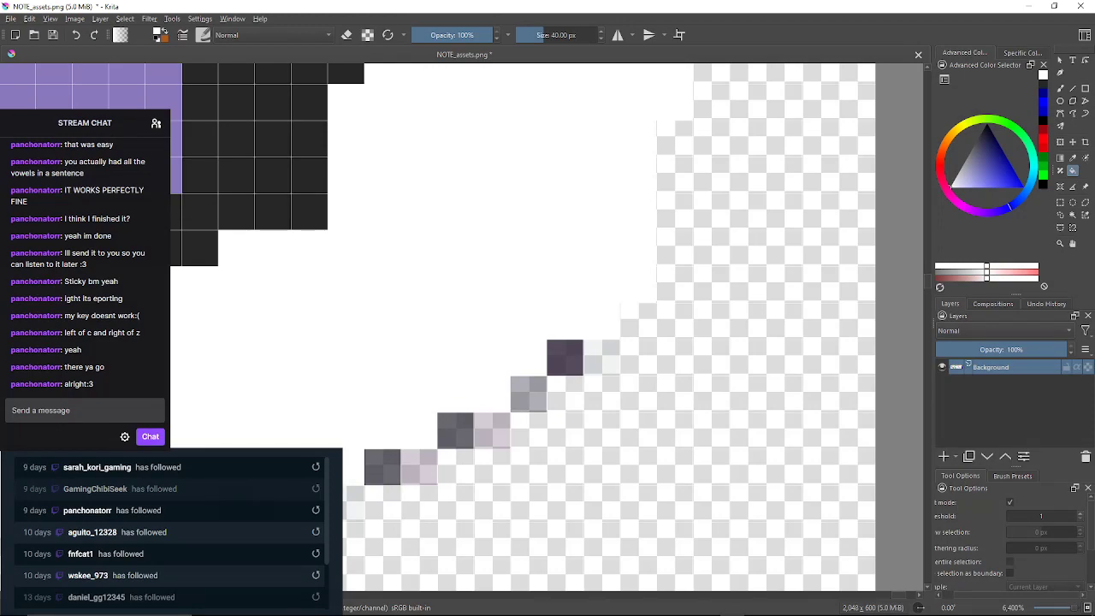
pyautogui.click(601, 358)
pyautogui.click(564, 357)
pyautogui.click(527, 394)
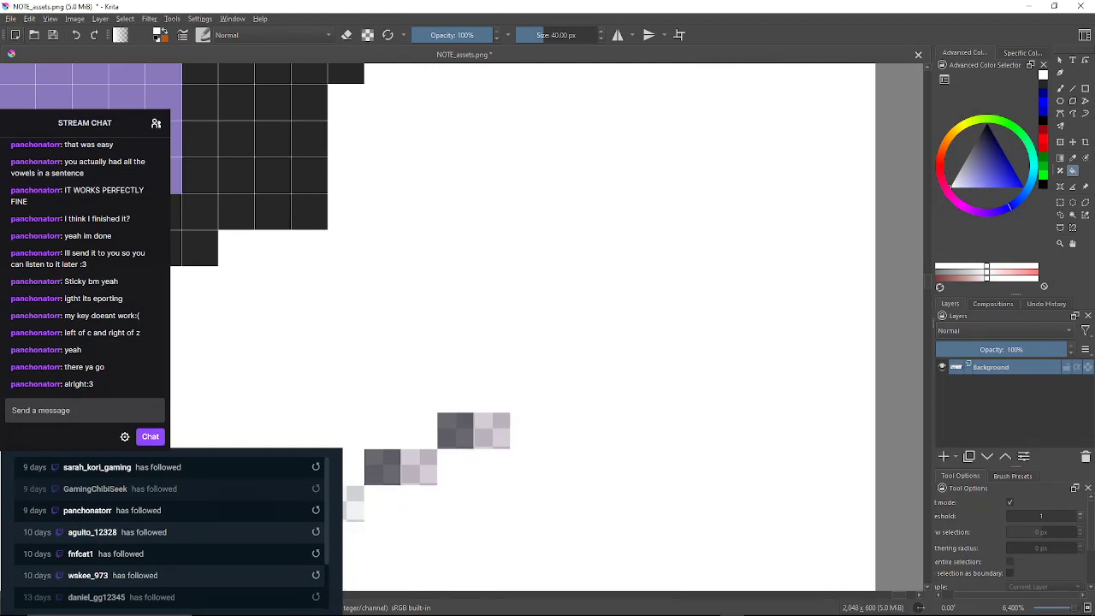
pyautogui.hotkey('ctrl', 'z')
pyautogui.hotkey('ctrl', 'z')
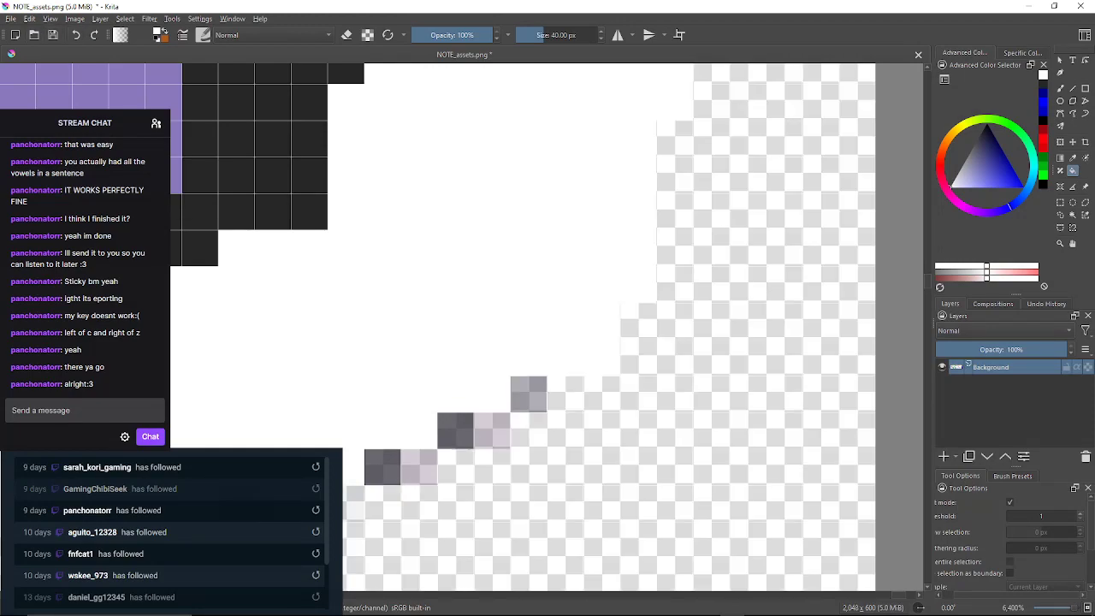
# Fill the grey, dark and pinkish edge pixels white where the lower-right curve flattens into the right-hand section's underside
pyautogui.click(528, 394)
pyautogui.click(492, 431)
pyautogui.moveTo(493, 431); pyautogui.dragTo(576, 386)
pyautogui.click(501, 422)
pyautogui.click(465, 423)
pyautogui.click(429, 460)
pyautogui.moveTo(428, 460); pyautogui.dragTo(516, 428)
pyautogui.click(443, 428)
pyautogui.click(406, 428)
# Fill the grey edge row white along the flat underside of the right-hand section, back toward the inner corner
pyautogui.moveTo(406, 428)
pyautogui.mouseDown()
pyautogui.moveTo(603, 346)
pyautogui.moveTo(920, 322)
pyautogui.mouseUp()
pyautogui.moveTo(308, 357); pyautogui.dragTo(400, 356)
pyautogui.click(391, 356)
pyautogui.click(350, 356)
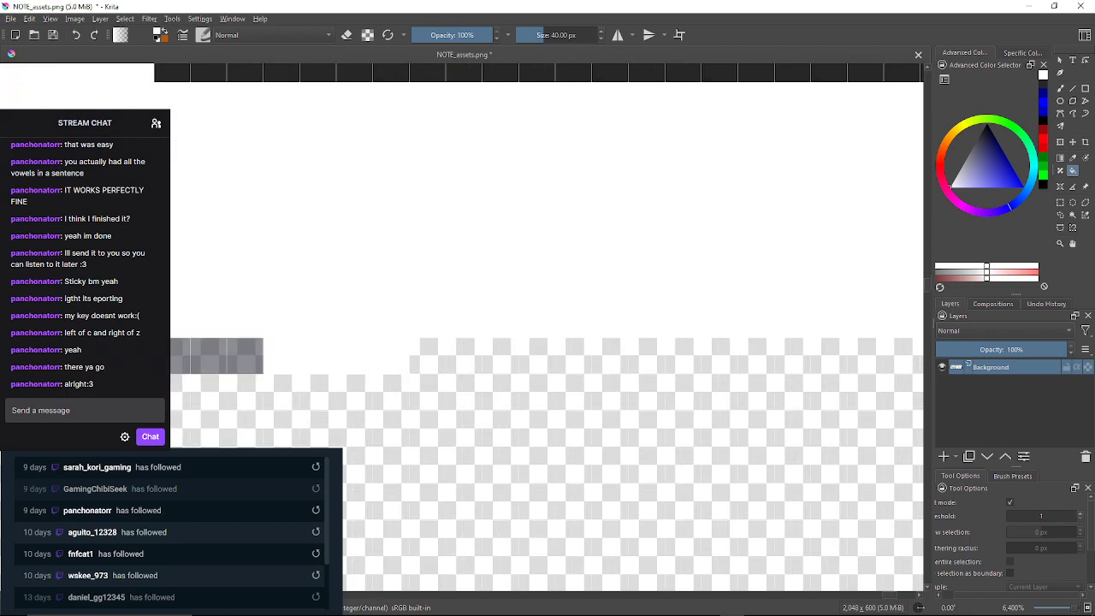
pyautogui.click(245, 356)
pyautogui.moveTo(245, 356); pyautogui.dragTo(890, 378)
pyautogui.click(307, 377)
pyautogui.click(270, 378)
pyautogui.click(234, 377)
pyautogui.moveTo(234, 377); pyautogui.dragTo(490, 395)
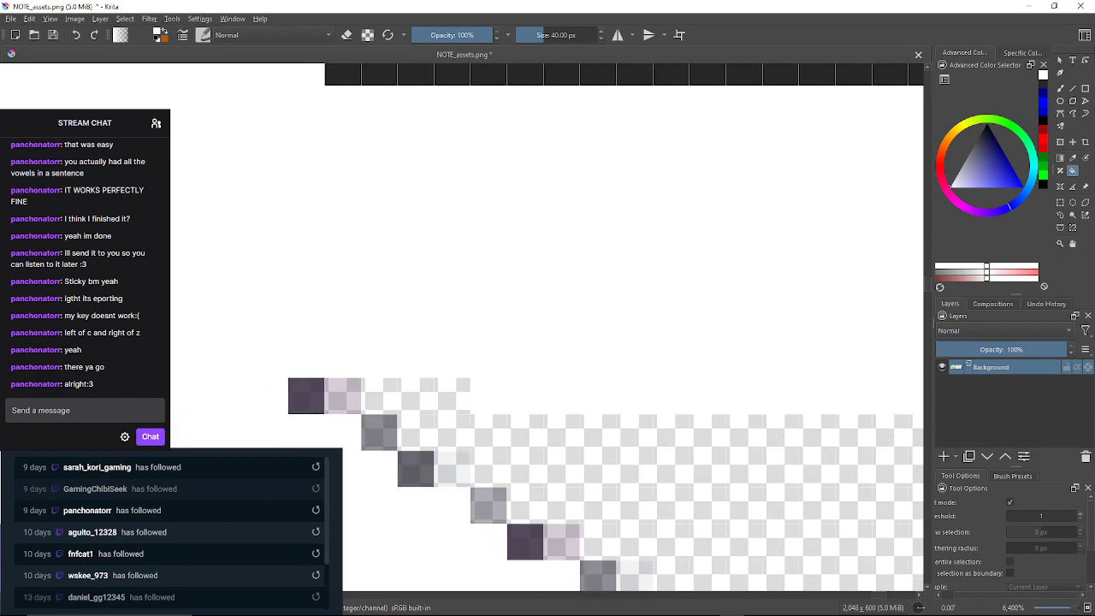
# Fill the dark, pinkish and grey pixels white in the lower inner corner and at the start of the descending diagonal
pyautogui.click(343, 396)
pyautogui.click(306, 395)
pyautogui.moveTo(412, 530); pyautogui.dragTo(386, 437)
pyautogui.click(352, 339)
pyautogui.click(389, 374)
pyautogui.click(462, 412)
pyautogui.click(426, 375)
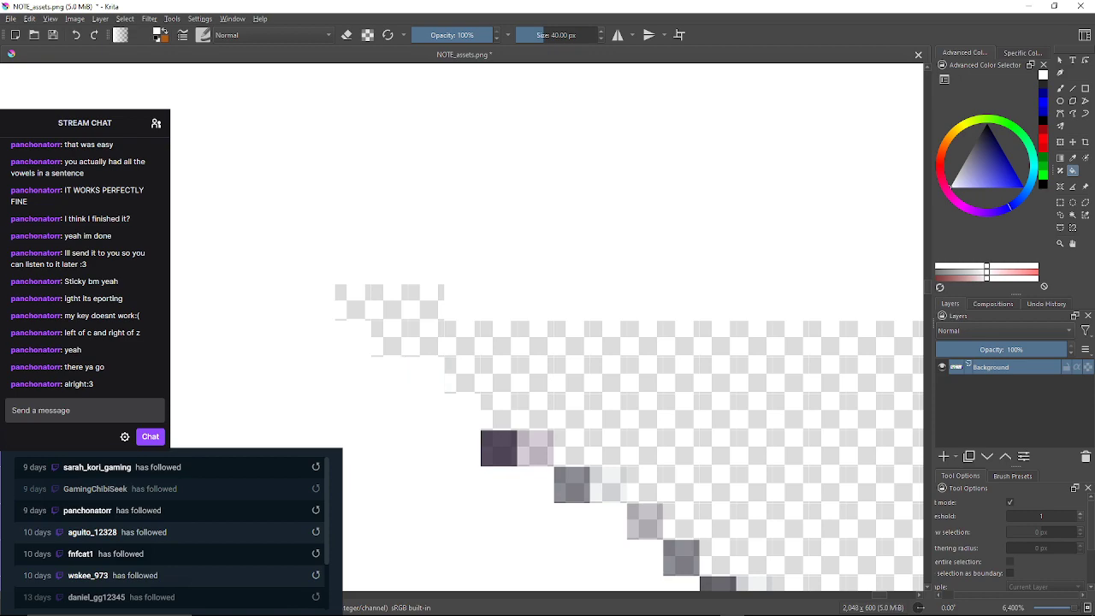
# Fill the dark, grey and pale staircase pixels white along the middle of the diagonal descending from the inner corner
pyautogui.click(499, 448)
pyautogui.click(536, 448)
pyautogui.moveTo(536, 448); pyautogui.dragTo(497, 406)
pyautogui.click(534, 443)
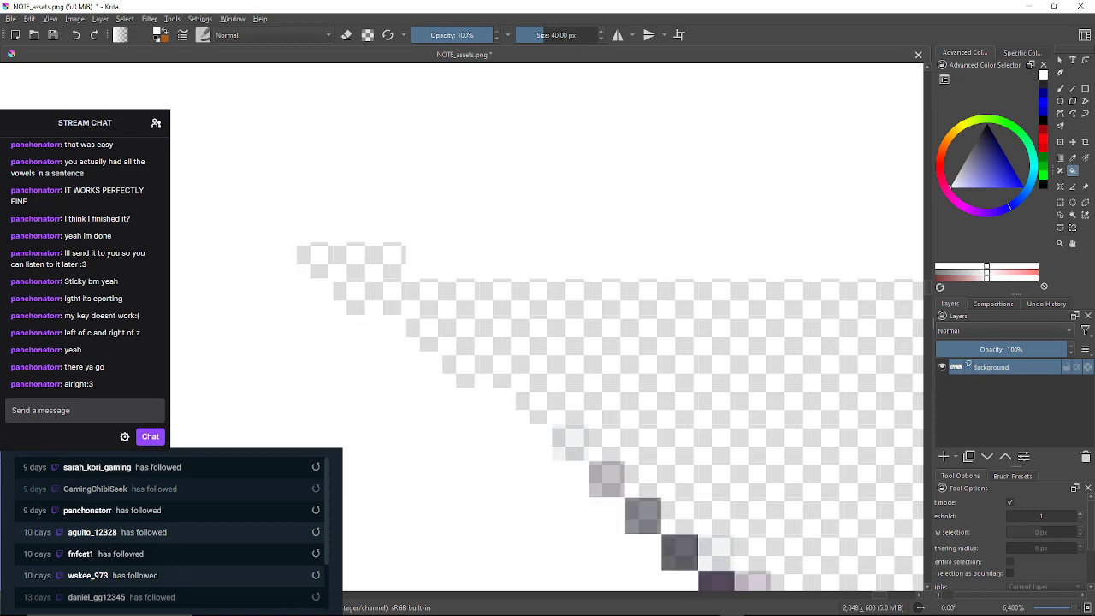
pyautogui.click(570, 443)
pyautogui.moveTo(570, 443); pyautogui.dragTo(498, 383)
pyautogui.click(535, 419)
pyautogui.click(571, 455)
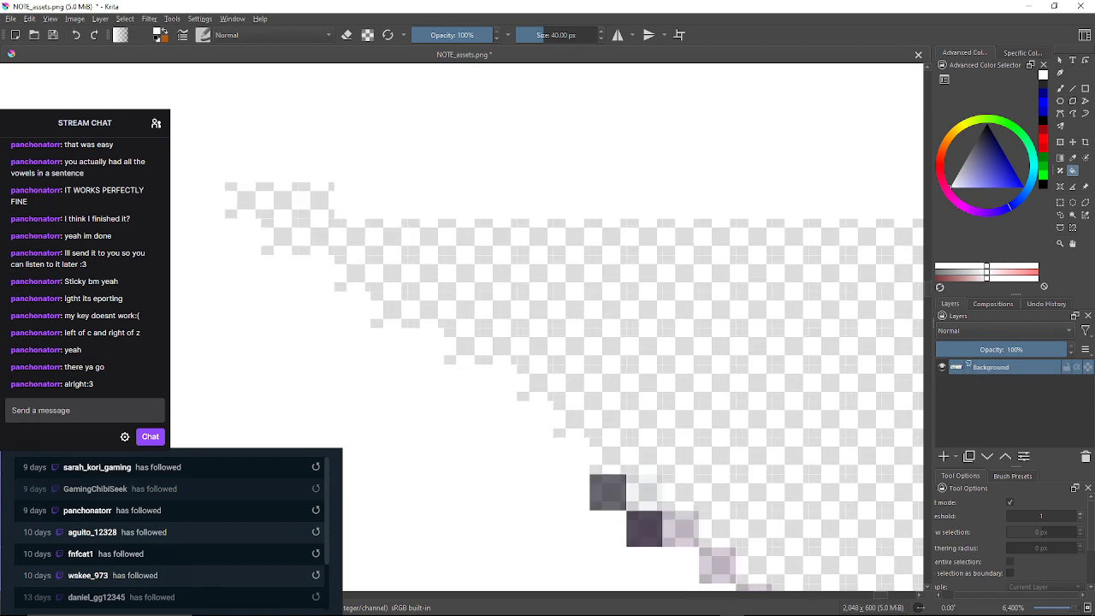
# Fill the dark, pinkish and pale staircase pixels white along the lower stretch of the descending diagonal
pyautogui.click(608, 493)
pyautogui.click(644, 493)
pyautogui.click(644, 528)
pyautogui.click(681, 529)
pyautogui.moveTo(680, 529); pyautogui.dragTo(576, 421)
pyautogui.click(613, 457)
pyautogui.click(648, 495)
pyautogui.click(684, 530)
# Fill the pale, grey and dark edge pixels white where the descending diagonal steepens toward the lower arm's rounded end
pyautogui.moveTo(684, 530); pyautogui.dragTo(600, 398)
pyautogui.click(601, 434)
pyautogui.click(637, 472)
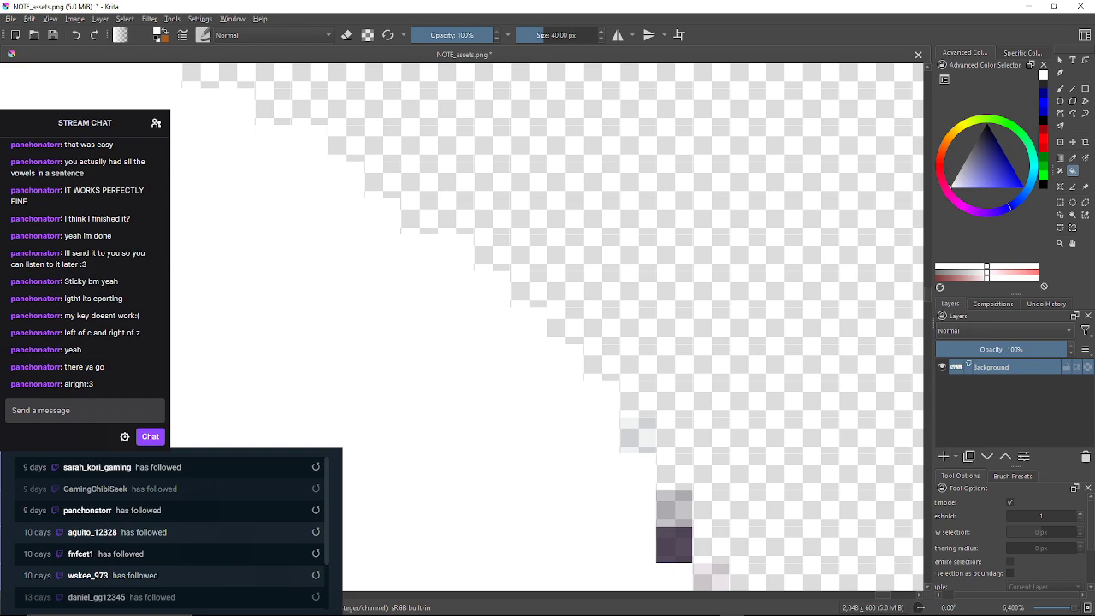
pyautogui.moveTo(637, 472); pyautogui.dragTo(584, 433)
pyautogui.click(621, 468)
pyautogui.click(621, 504)
pyautogui.moveTo(621, 504); pyautogui.dragTo(524, 351)
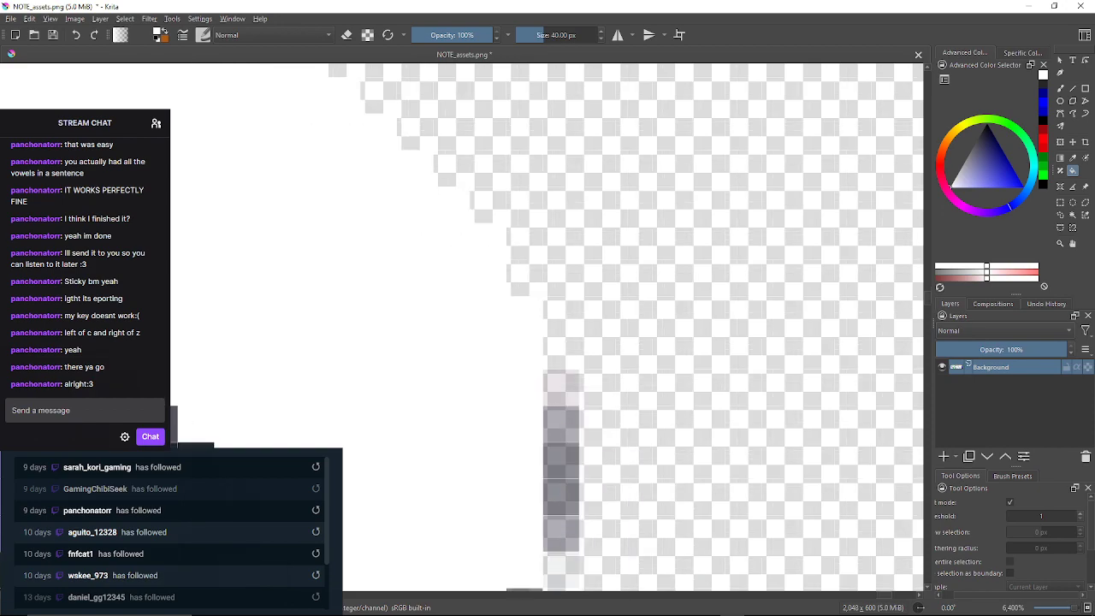
# Fill the column of pinkish and grey edge pixels white on the vertical side of the lower arm's rounded end
pyautogui.click(561, 387)
pyautogui.click(561, 424)
pyautogui.click(561, 460)
pyautogui.click(561, 497)
pyautogui.click(561, 533)
pyautogui.moveTo(561, 533); pyautogui.dragTo(549, 370)
pyautogui.click(549, 406)
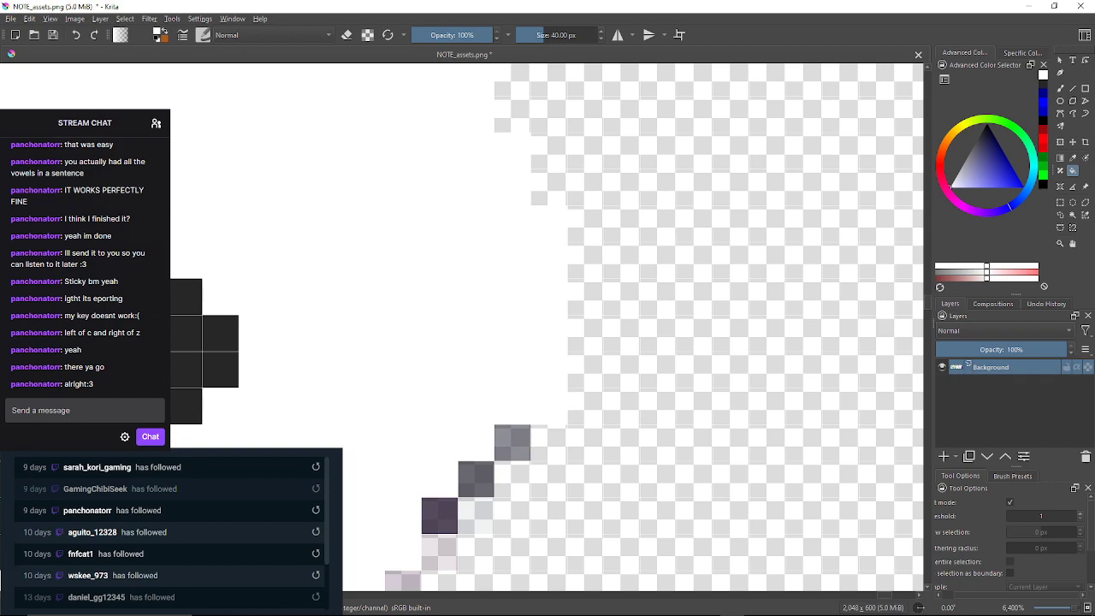
# Fill the grey, dark and pale edge pixels white where the lower arm's rounded end curves back down-left
pyautogui.click(512, 443)
pyautogui.click(475, 479)
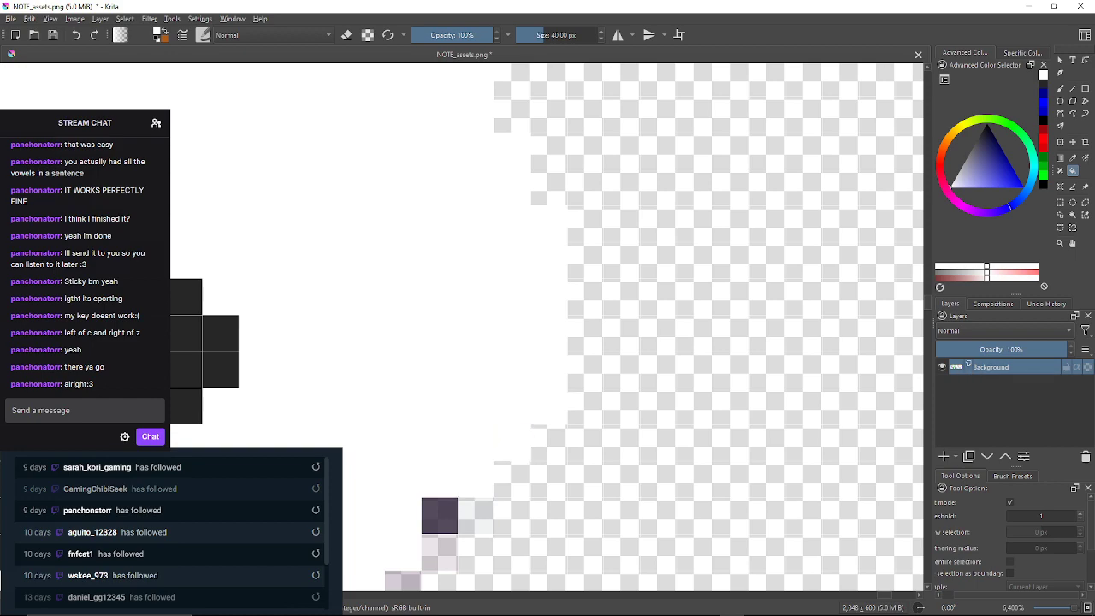
pyautogui.click(440, 516)
pyautogui.moveTo(440, 516); pyautogui.dragTo(467, 359)
pyautogui.click(467, 395)
pyautogui.click(503, 359)
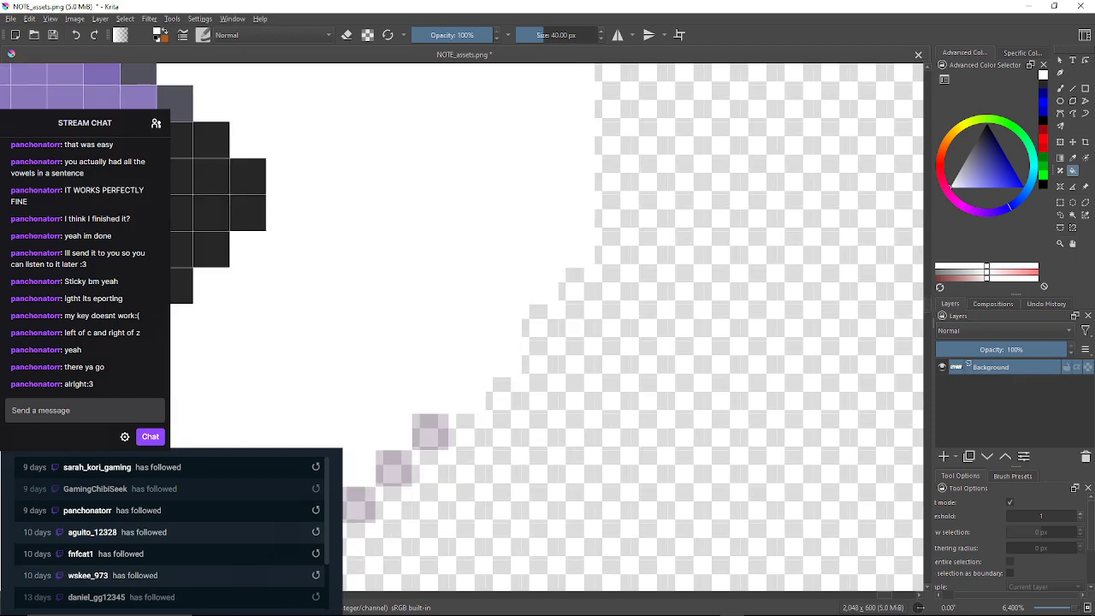
# Fill the pinkish and dark staircase pixels white along the first stretch of the lower arm's down-left diagonal
pyautogui.click(430, 431)
pyautogui.moveTo(413, 450); pyautogui.dragTo(487, 335)
pyautogui.click(422, 416)
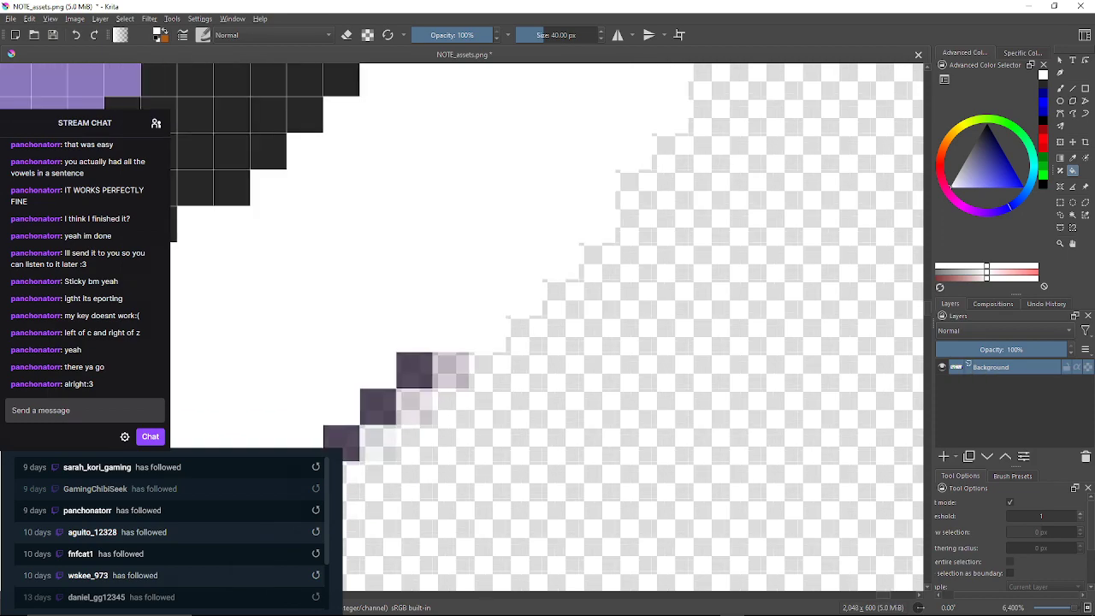
pyautogui.click(451, 369)
pyautogui.click(415, 370)
pyautogui.click(414, 408)
pyautogui.click(378, 407)
pyautogui.click(378, 443)
pyautogui.click(341, 443)
pyautogui.moveTo(342, 443); pyautogui.dragTo(451, 331)
# Fill the next dark and grey staircase pixels white along the upper-middle stretch of the lower arm's down-left diagonal
pyautogui.click(415, 369)
pyautogui.click(378, 406)
pyautogui.moveTo(374, 411); pyautogui.dragTo(443, 341)
pyautogui.click(412, 373)
pyautogui.click(376, 409)
pyautogui.moveTo(376, 409); pyautogui.dragTo(430, 356)
pyautogui.click(396, 356)
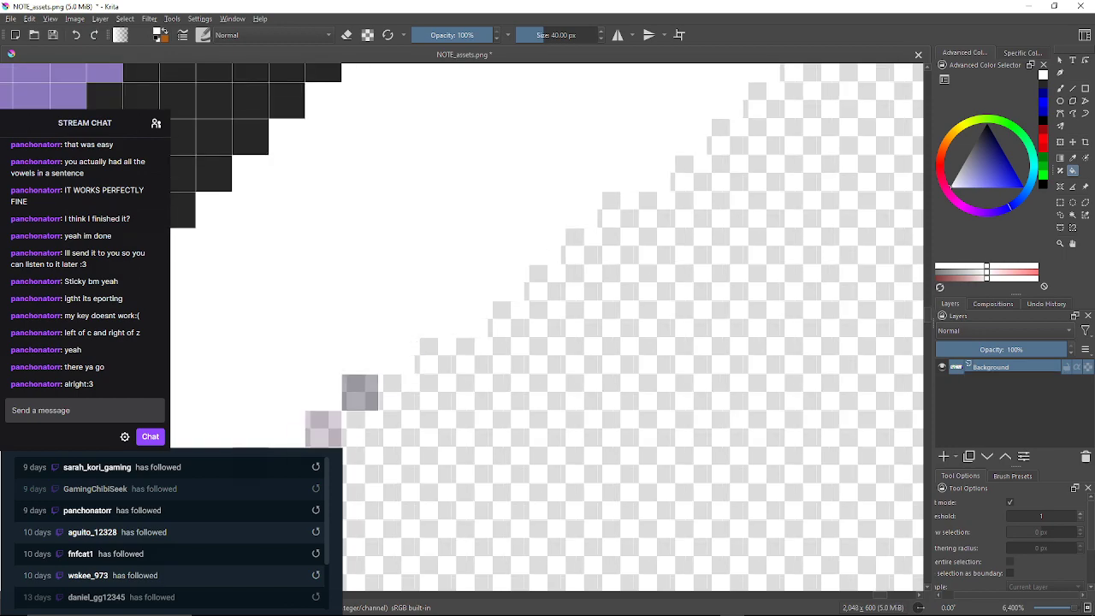
pyautogui.click(361, 392)
# Fill the pinkish, grey and dark purple pixels white along the central stretch of the lower arm's down-left diagonal
pyautogui.moveTo(360, 391); pyautogui.dragTo(425, 327)
pyautogui.click(388, 363)
pyautogui.click(351, 400)
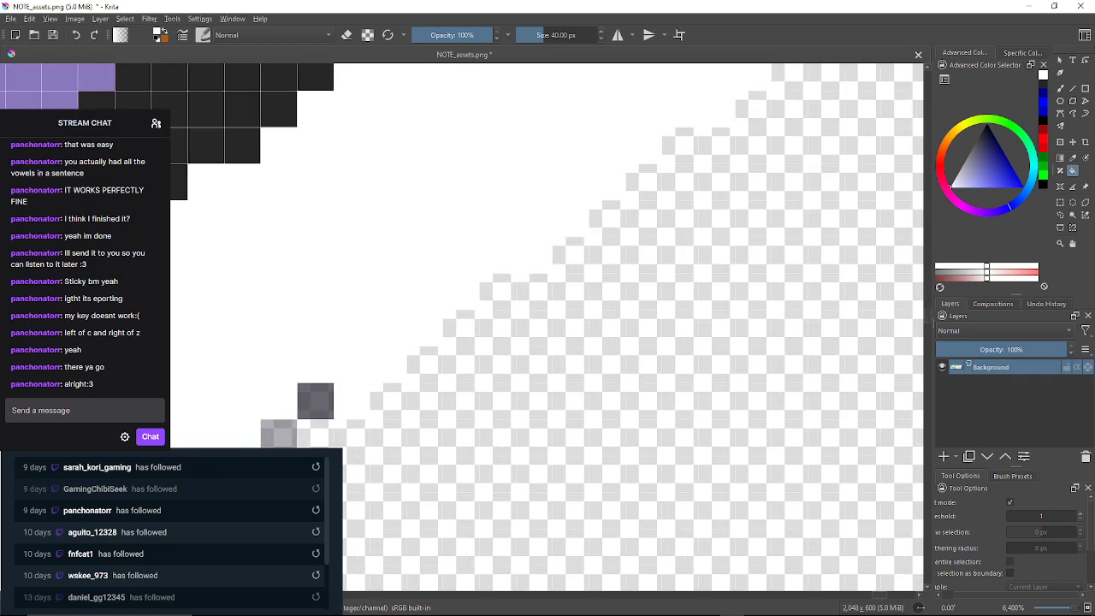
pyautogui.click(316, 401)
pyautogui.moveTo(315, 401); pyautogui.dragTo(434, 299)
pyautogui.click(399, 337)
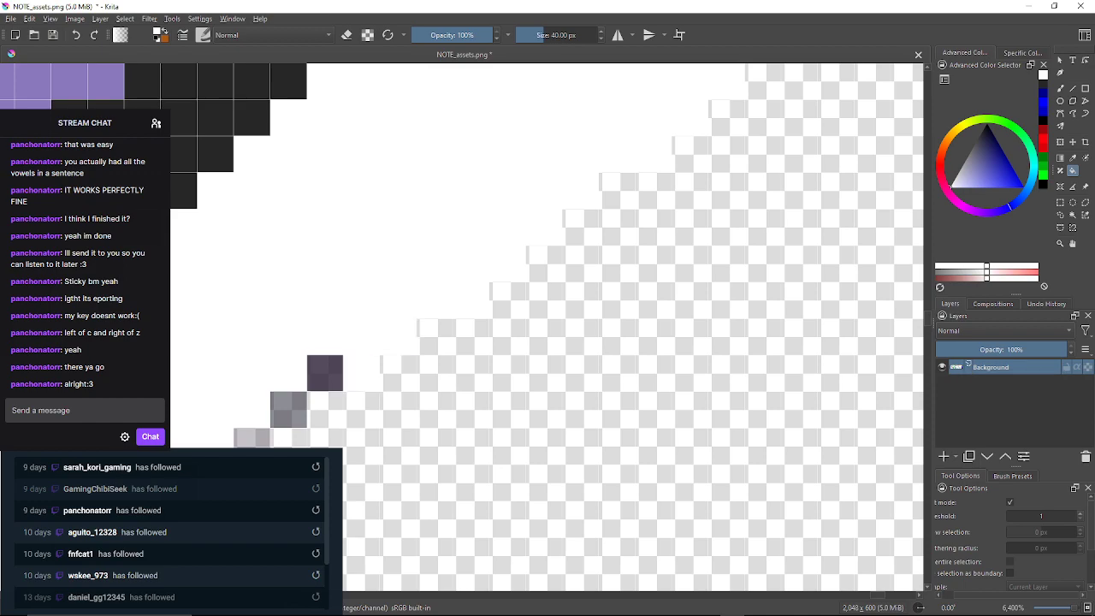
pyautogui.click(362, 373)
pyautogui.click(325, 373)
# Fill the grey, pale and pinkish edge pixels white along the down-left diagonal's gentler lower stretch
pyautogui.moveTo(325, 373); pyautogui.dragTo(435, 309)
pyautogui.click(397, 345)
pyautogui.click(360, 382)
pyautogui.moveTo(360, 382); pyautogui.dragTo(426, 341)
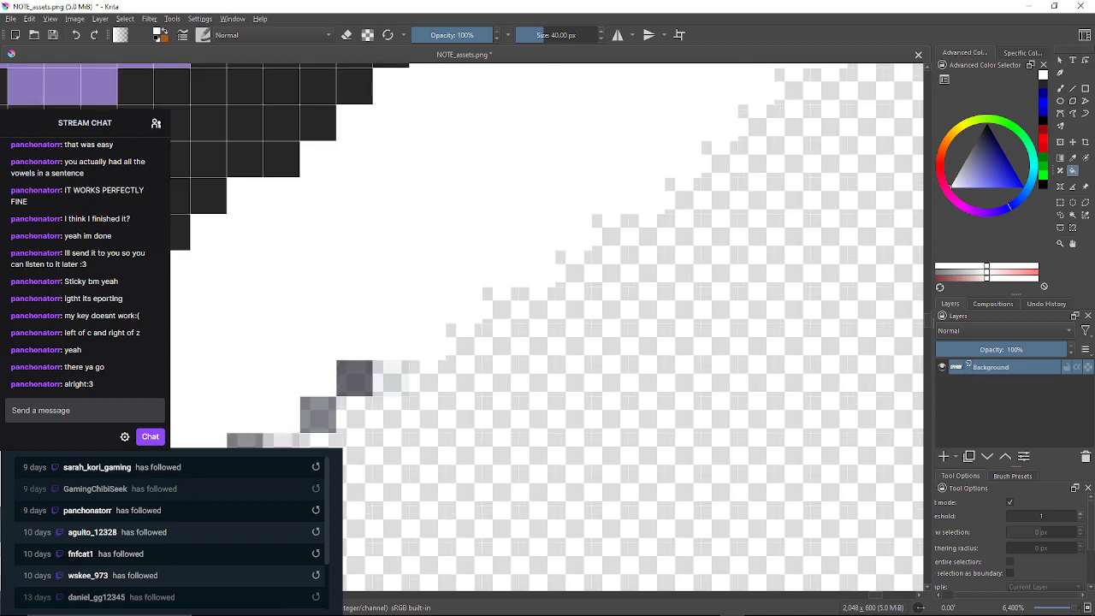
pyautogui.click(390, 378)
pyautogui.click(354, 378)
pyautogui.moveTo(354, 378); pyautogui.dragTo(423, 334)
pyautogui.click(387, 371)
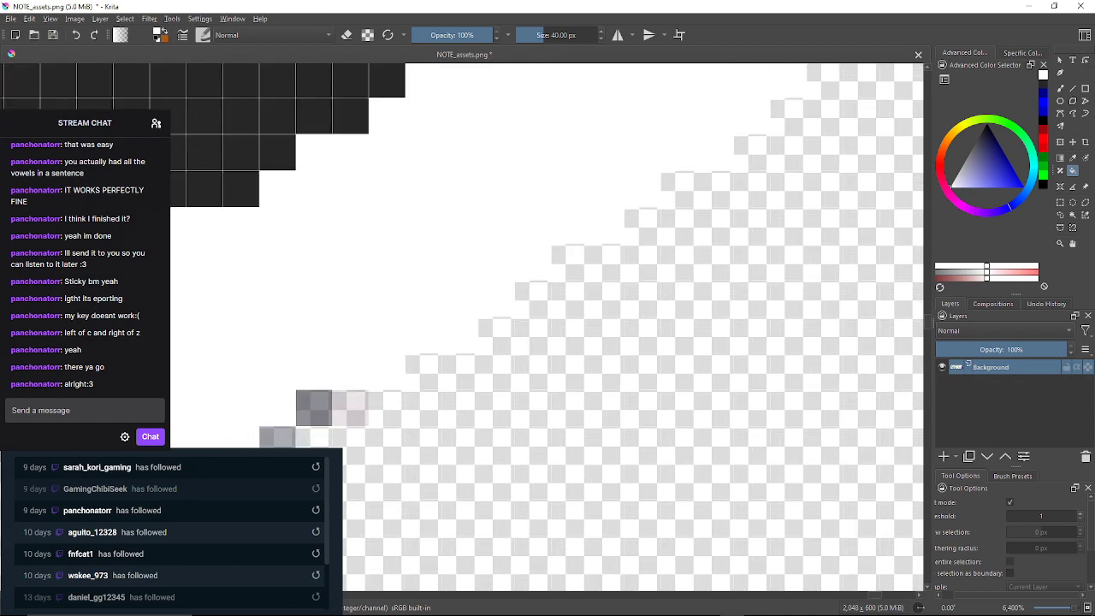
pyautogui.click(350, 408)
pyautogui.click(314, 408)
# Fill the last diagonal pixels and the grey and pinkish bottom row white at the shape's lowest point
pyautogui.moveTo(314, 408); pyautogui.dragTo(431, 317)
pyautogui.click(395, 354)
pyautogui.moveTo(396, 354); pyautogui.dragTo(493, 286)
pyautogui.click(457, 323)
pyautogui.click(421, 324)
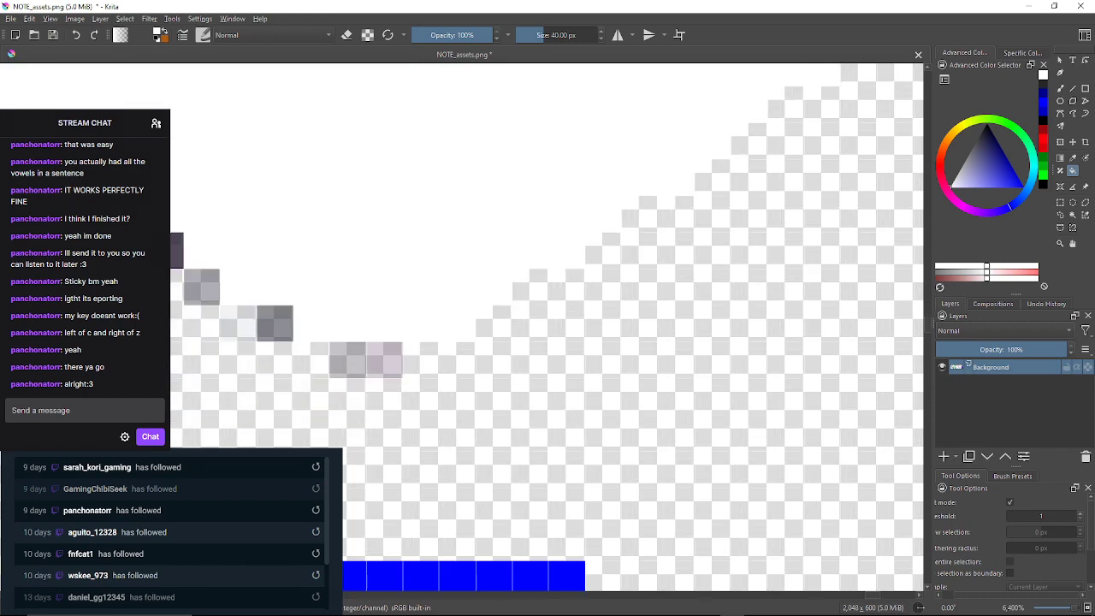
pyautogui.click(385, 359)
pyautogui.click(347, 359)
pyautogui.moveTo(347, 359); pyautogui.dragTo(463, 377)
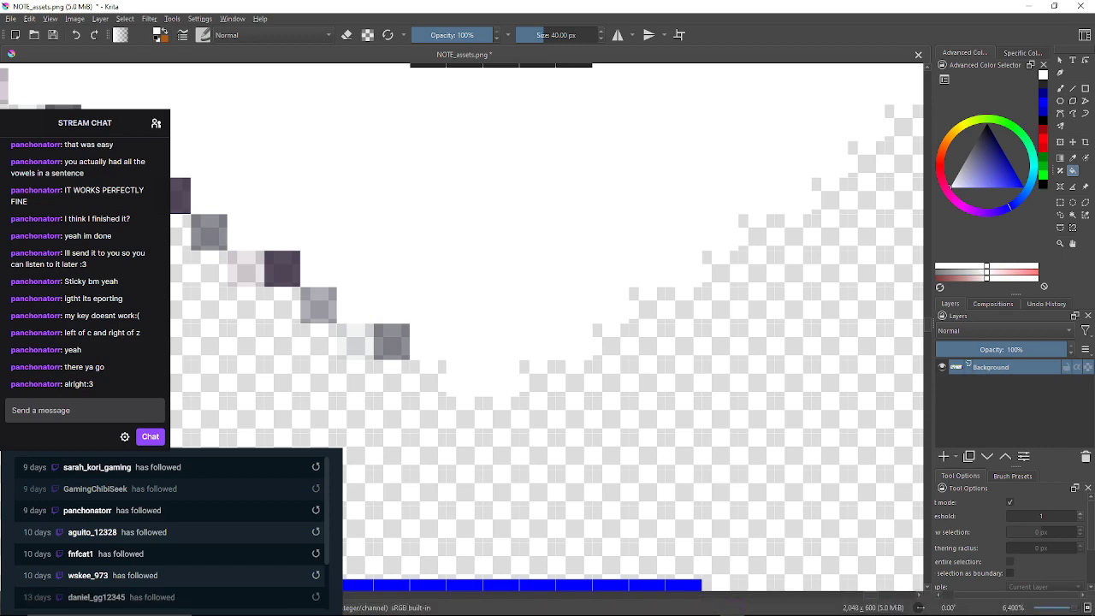
# Fill the grey, pale, dark and pinkish edge pixels white on the first rise up-left from the shape's lowest point
pyautogui.click(391, 342)
pyautogui.click(355, 342)
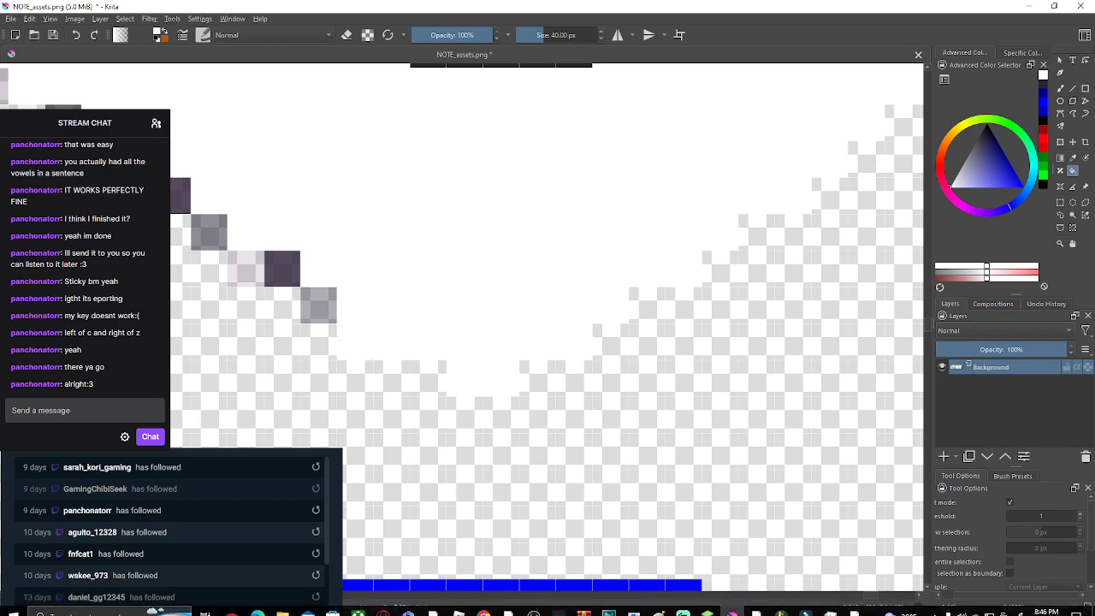
pyautogui.click(318, 305)
pyautogui.click(282, 269)
pyautogui.click(246, 269)
pyautogui.moveTo(246, 265); pyautogui.dragTo(414, 384)
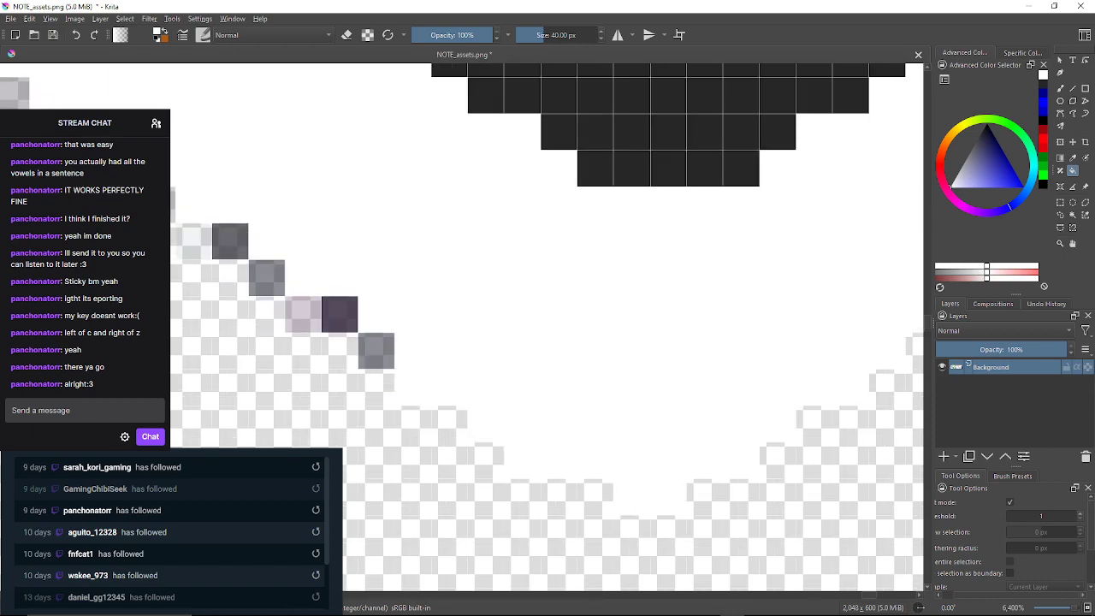
# Fill the following grey, dark purple and pinkish staircase pixels white further up the shape's lower-left diagonal
pyautogui.click(376, 351)
pyautogui.click(339, 314)
pyautogui.click(302, 315)
pyautogui.click(266, 277)
pyautogui.click(229, 241)
# Fill the remaining faded and grey pixels white on the next steps up the lower-left diagonal
pyautogui.moveTo(229, 241); pyautogui.dragTo(295, 263)
pyautogui.click(260, 263)
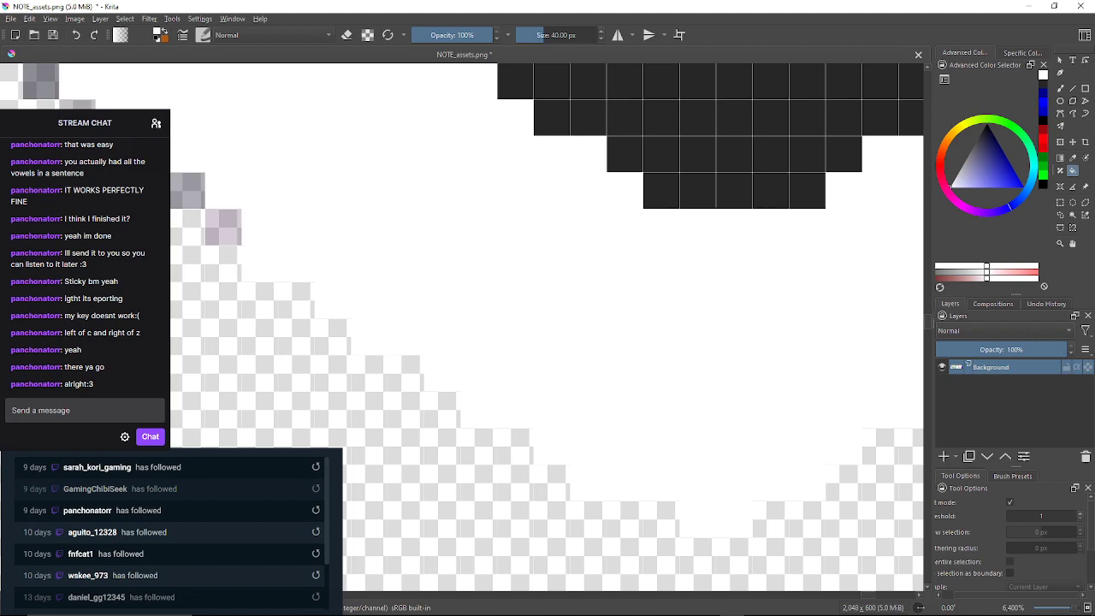
pyautogui.moveTo(513, 257); pyautogui.dragTo(598, 300)
pyautogui.click(311, 270)
pyautogui.click(274, 234)
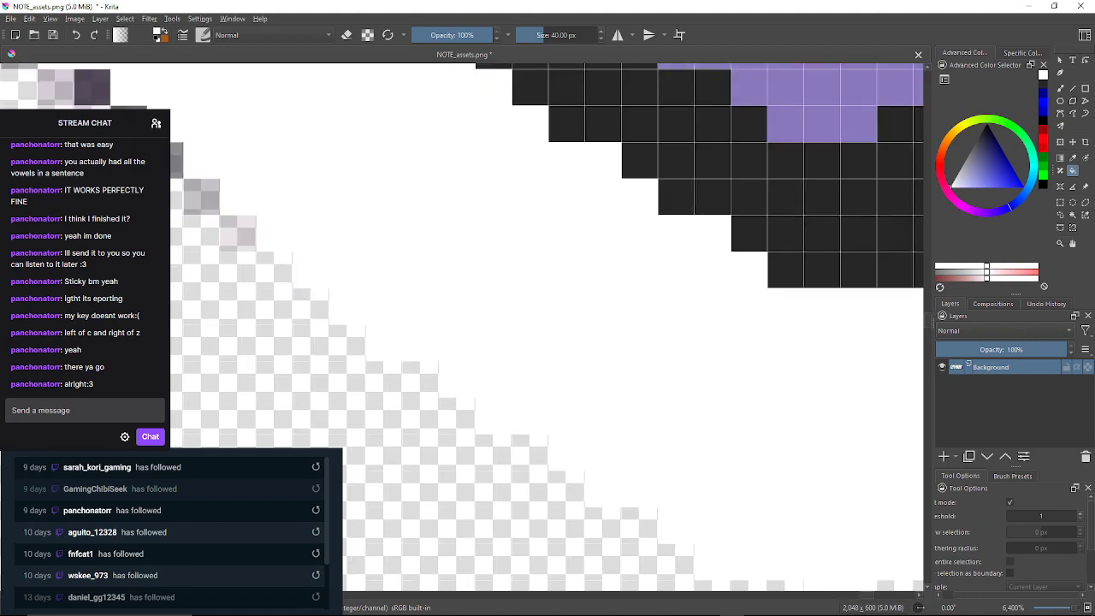
# Fill the remaining grey and pinkish edge pixels white on the next rise up the shape's lower-left diagonal
pyautogui.moveTo(513, 256); pyautogui.dragTo(513, 300)
pyautogui.click(300, 304)
pyautogui.click(263, 267)
pyautogui.moveTo(514, 256); pyautogui.dragTo(534, 287)
pyautogui.click(430, 369)
pyautogui.click(394, 369)
pyautogui.click(356, 334)
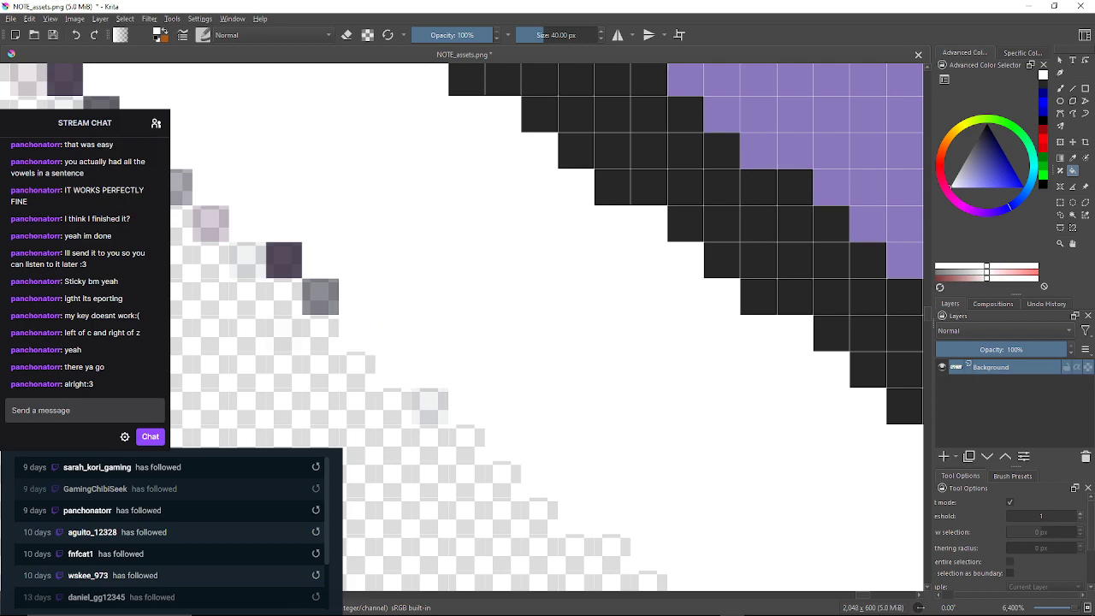
# Fill the following grey, dark purple, pale and pinkish pixels white on the lower-left diagonal
pyautogui.click(321, 297)
pyautogui.moveTo(320, 297); pyautogui.dragTo(396, 378)
pyautogui.click(359, 340)
pyautogui.click(322, 340)
pyautogui.click(286, 305)
pyautogui.moveTo(286, 304); pyautogui.dragTo(362, 384)
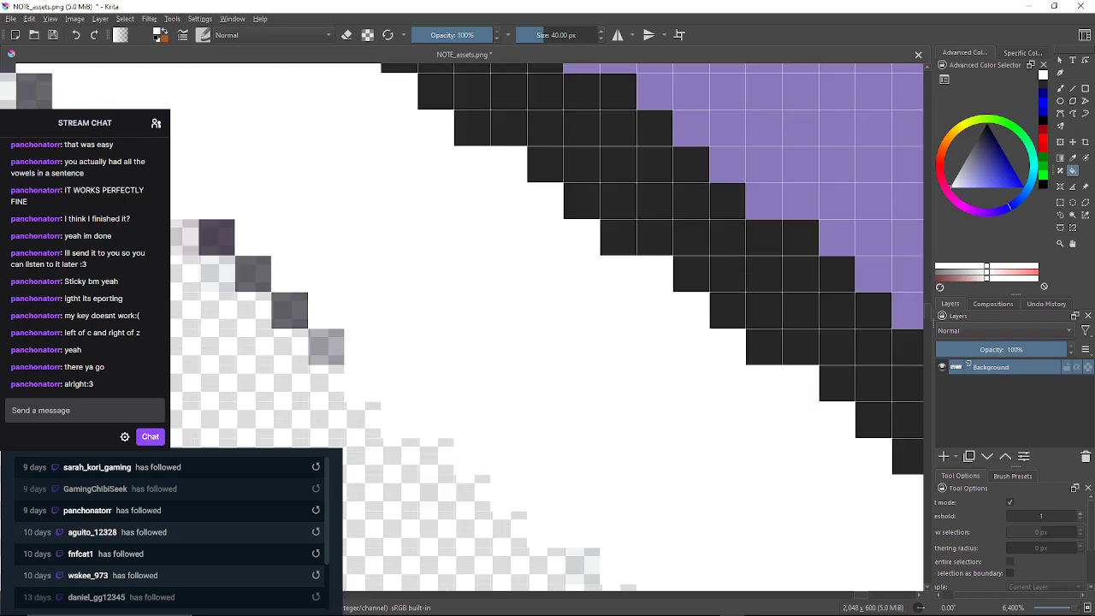
# Fill the next three grey diagonal pixels and the dark purple and pinkish pair above them white
pyautogui.click(326, 347)
pyautogui.click(289, 309)
pyautogui.click(253, 274)
pyautogui.moveTo(253, 273)
pyautogui.mouseDown()
pyautogui.moveTo(337, 318)
pyautogui.moveTo(311, 306)
pyautogui.mouseUp()
pyautogui.click(300, 280)
pyautogui.click(264, 280)
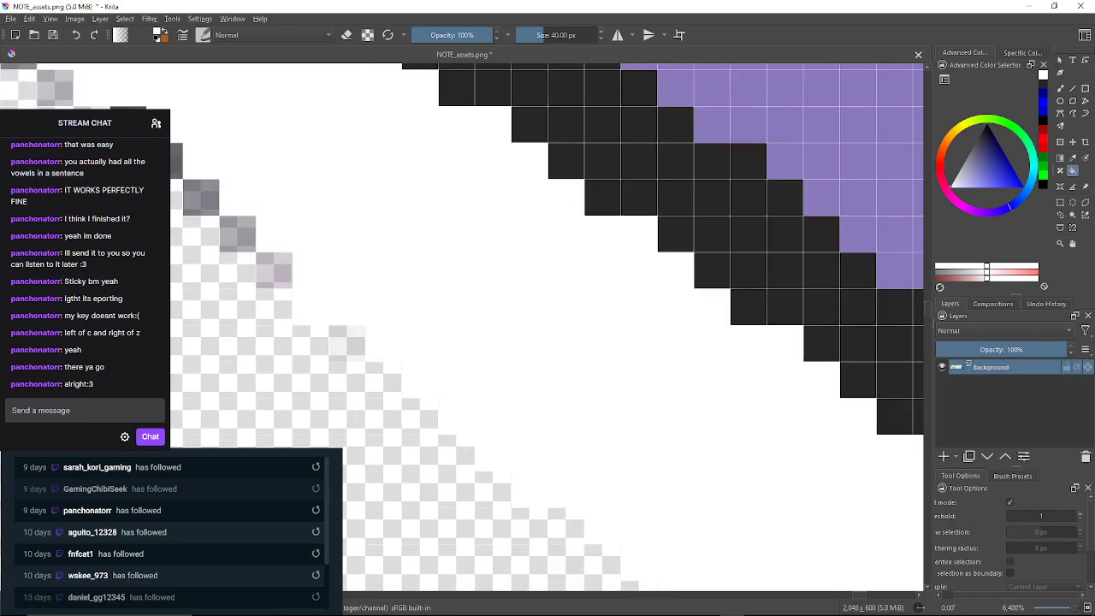
# Fill the pinkish pixel and the two grey pixels above it white on the lower-left diagonal
pyautogui.click(274, 270)
pyautogui.moveTo(273, 271); pyautogui.dragTo(350, 367)
pyautogui.click(313, 330)
pyautogui.click(277, 294)
pyautogui.moveTo(277, 294); pyautogui.dragTo(363, 346)
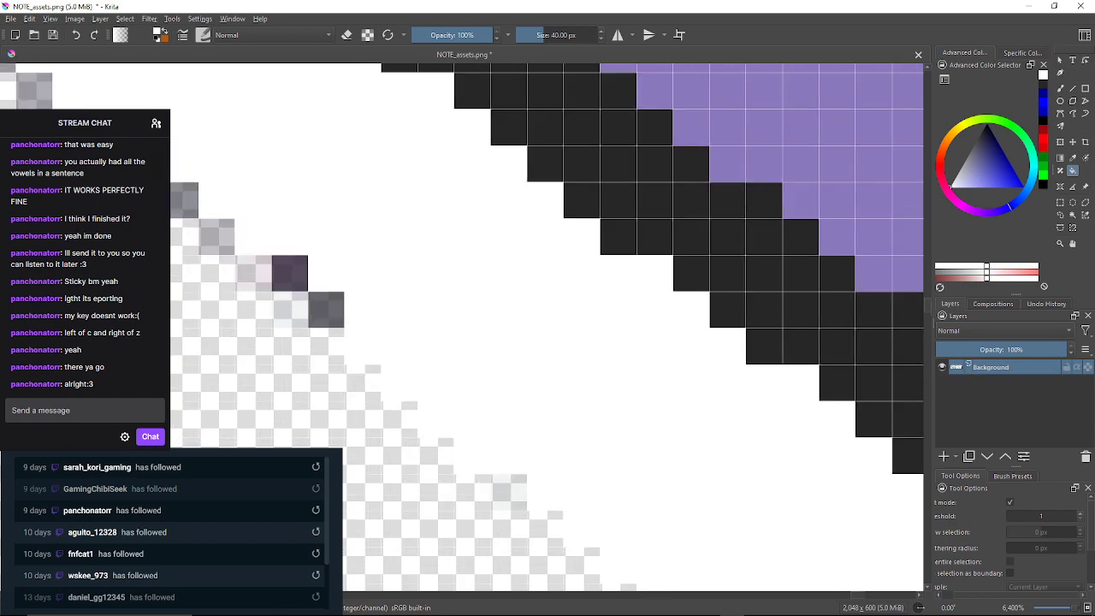
# Fill the dark grey, dark purple and pinkish pixels and the two grey ones above them white
pyautogui.click(326, 310)
pyautogui.click(289, 274)
pyautogui.click(253, 274)
pyautogui.moveTo(253, 274); pyautogui.dragTo(271, 281)
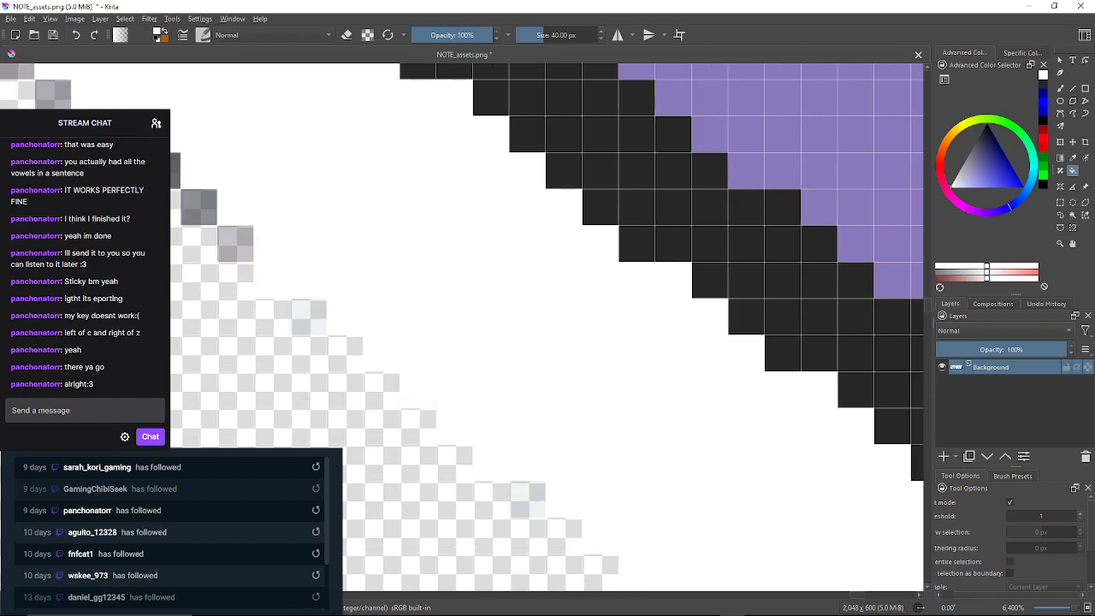
pyautogui.click(235, 244)
pyautogui.click(198, 207)
pyautogui.moveTo(198, 207); pyautogui.dragTo(340, 309)
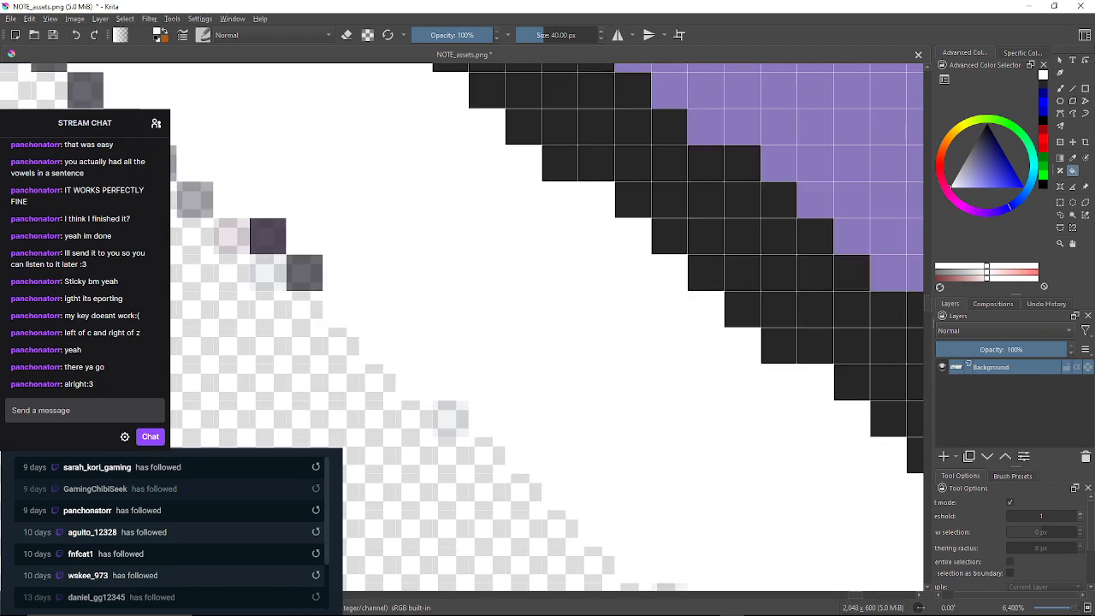
# Fill the next dark grey, dark purple, pinkish and grey staircase pixels white further up the diagonal
pyautogui.click(304, 272)
pyautogui.click(267, 237)
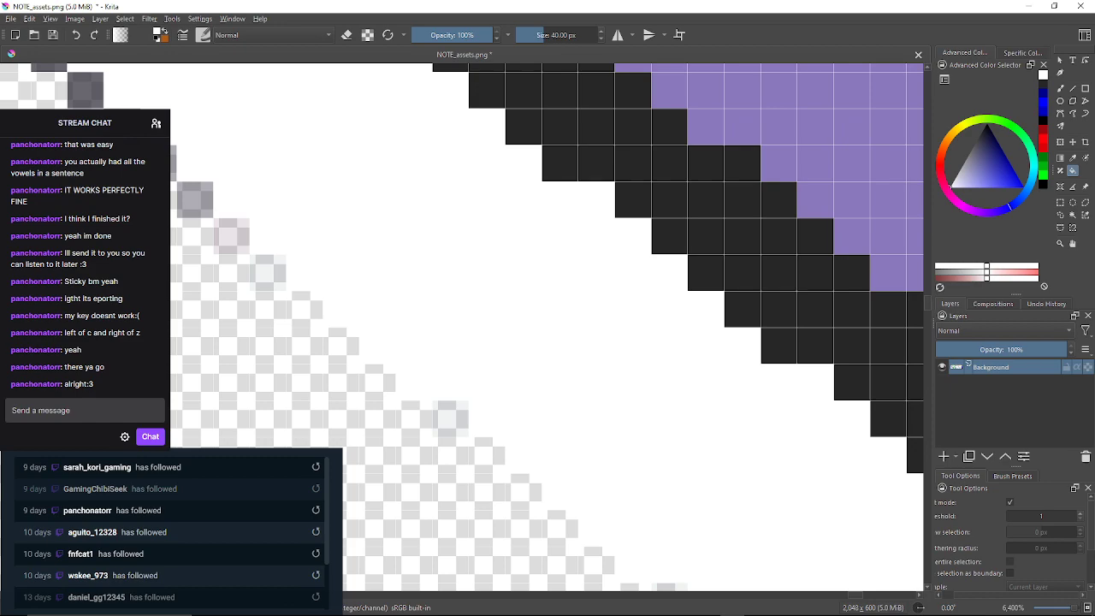
pyautogui.click(231, 236)
pyautogui.moveTo(232, 236); pyautogui.dragTo(393, 346)
pyautogui.click(356, 309)
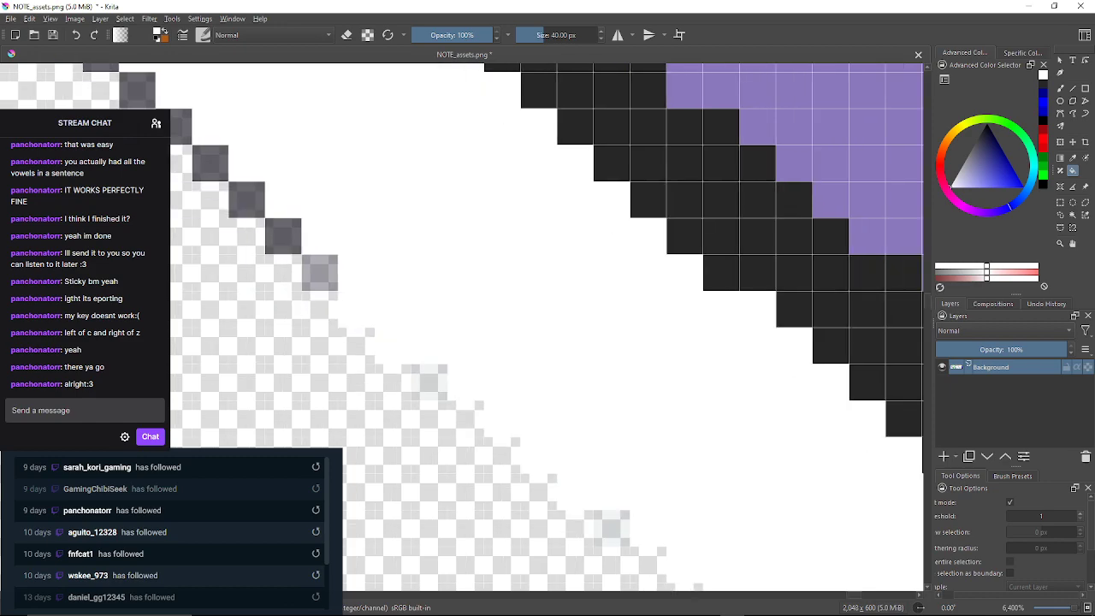
# Fill the light grey pixel and the run of dark grey diagonal pixels above it white
pyautogui.click(320, 272)
pyautogui.moveTo(320, 272); pyautogui.dragTo(295, 280)
pyautogui.click(328, 318)
pyautogui.click(291, 280)
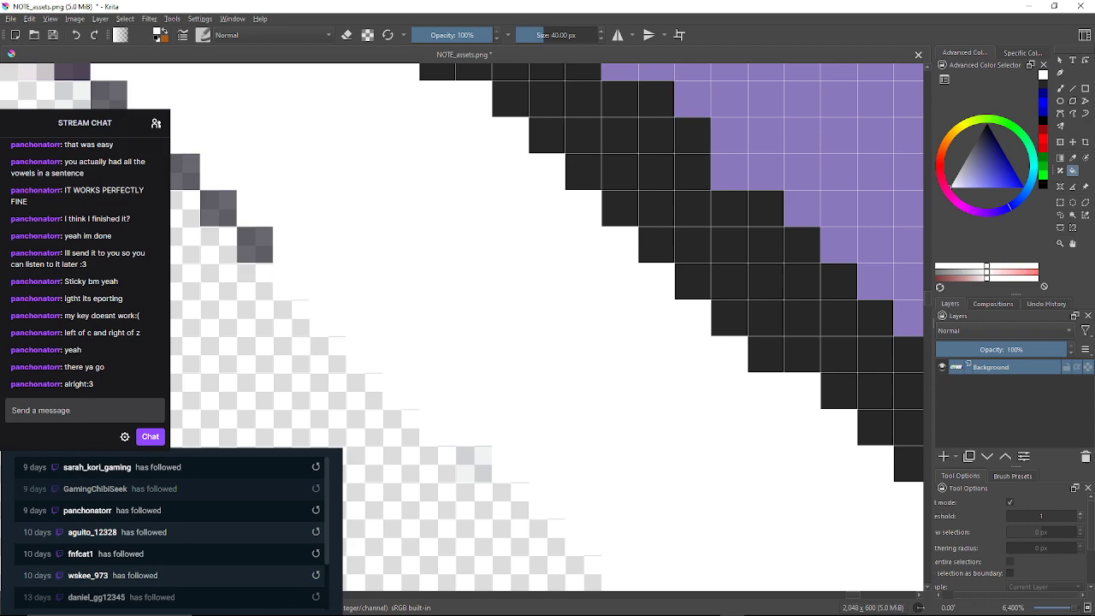
pyautogui.click(255, 245)
pyautogui.moveTo(255, 246); pyautogui.dragTo(361, 256)
# Fill the remaining dark grey pixels of the run and the dark purple and pinkish pair above white
pyautogui.click(324, 220)
pyautogui.moveTo(252, 155); pyautogui.dragTo(346, 305)
pyautogui.click(346, 306)
pyautogui.click(308, 269)
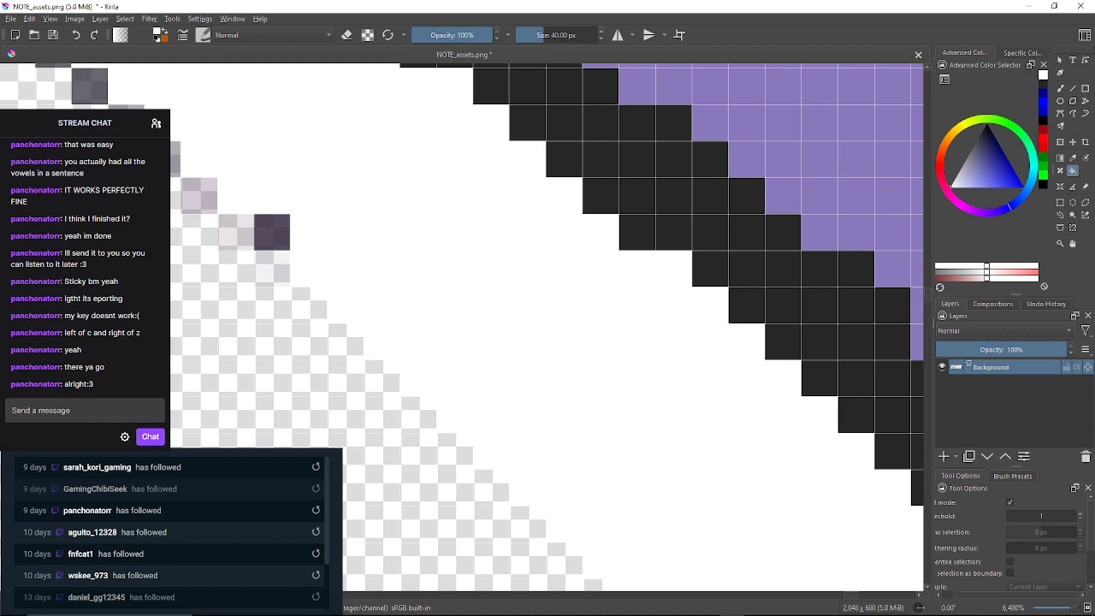
pyautogui.click(272, 232)
pyautogui.click(236, 232)
pyautogui.moveTo(236, 232); pyautogui.dragTo(314, 290)
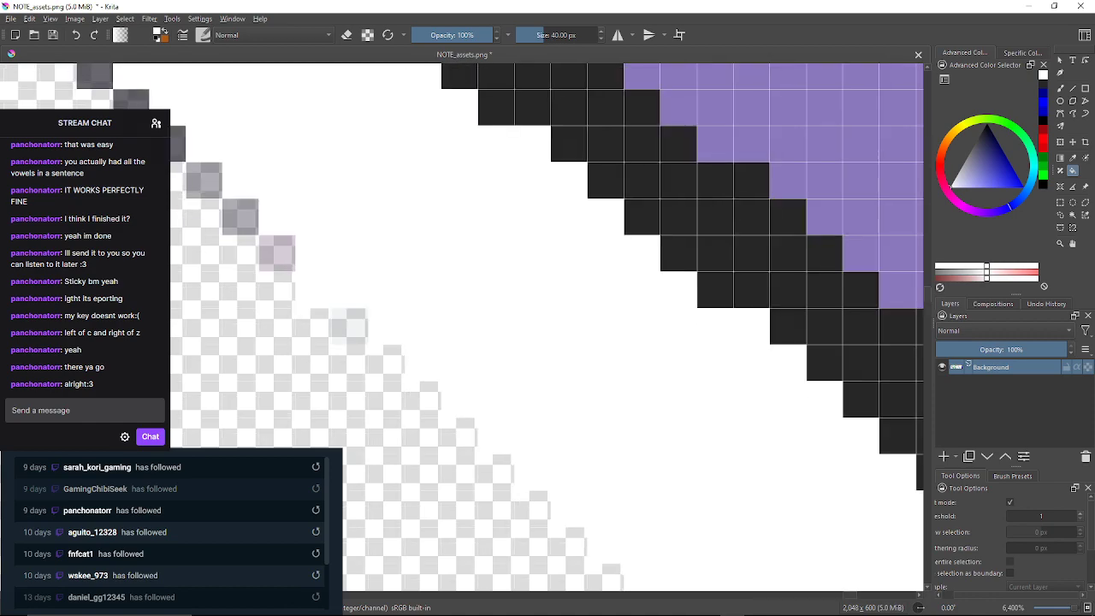
# Fill the faint pale pixel, the pinkish pixel and the two grey pixels above them white
pyautogui.click(350, 327)
pyautogui.moveTo(350, 327); pyautogui.dragTo(378, 380)
pyautogui.click(304, 305)
pyautogui.moveTo(304, 304); pyautogui.dragTo(319, 337)
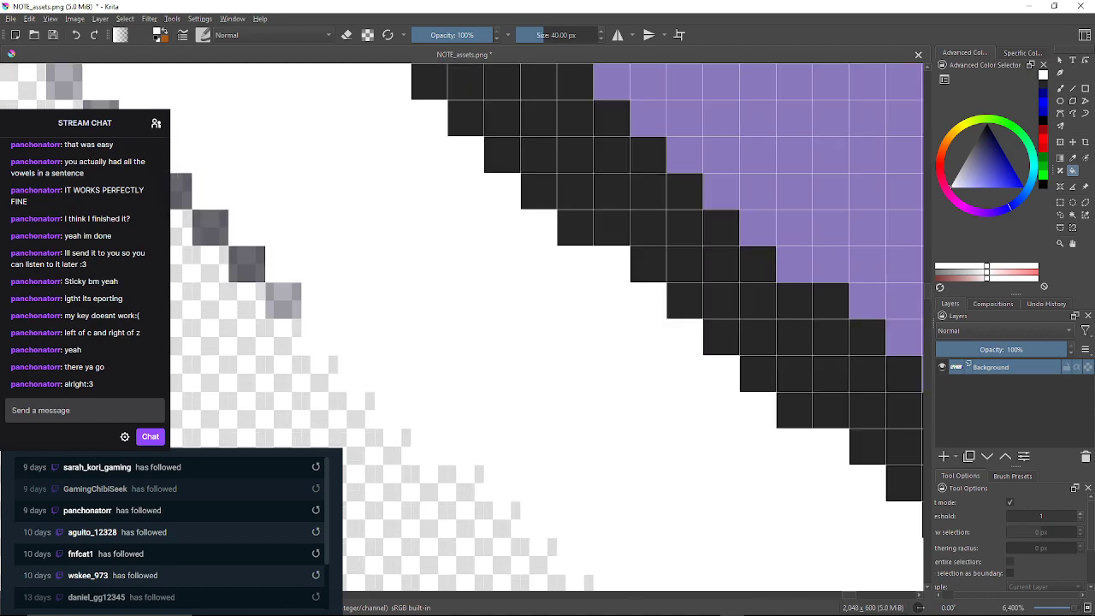
pyautogui.click(284, 303)
pyautogui.click(247, 267)
pyautogui.moveTo(247, 267); pyautogui.dragTo(376, 349)
# Fill the following dark and light grey pixels white up to where the lower-left diagonal begins to steepen
pyautogui.click(338, 313)
pyautogui.click(303, 278)
pyautogui.moveTo(302, 277); pyautogui.dragTo(457, 390)
pyautogui.click(383, 317)
pyautogui.click(347, 279)
pyautogui.click(310, 243)
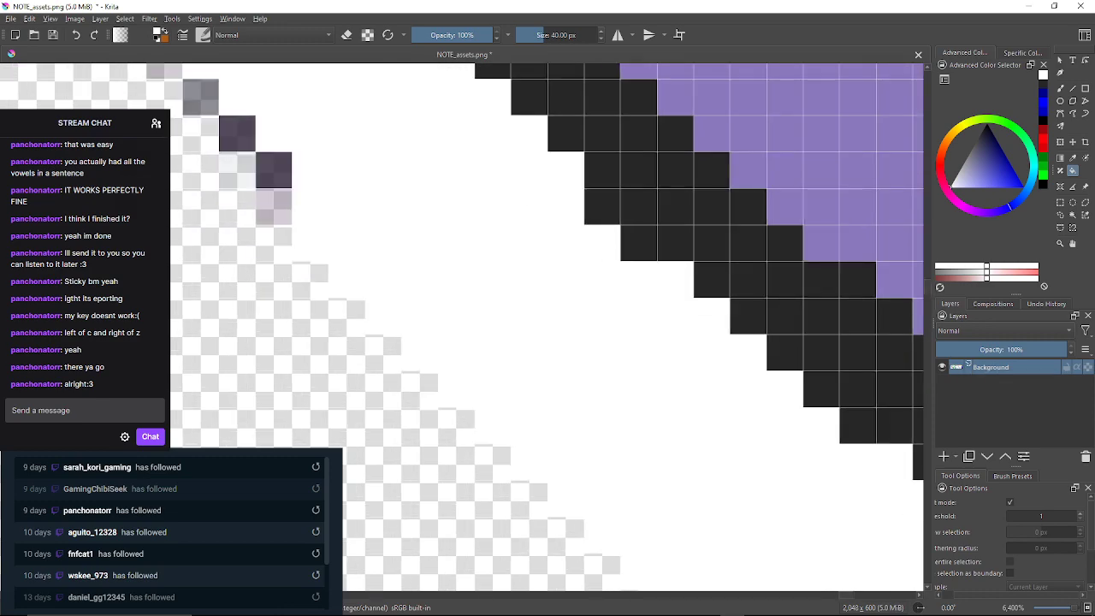
# Fill the pinkish, dark purple, pale and grey pixels white where the lower-left edge steepens
pyautogui.click(274, 207)
pyautogui.click(274, 170)
pyautogui.moveTo(274, 170); pyautogui.dragTo(318, 270)
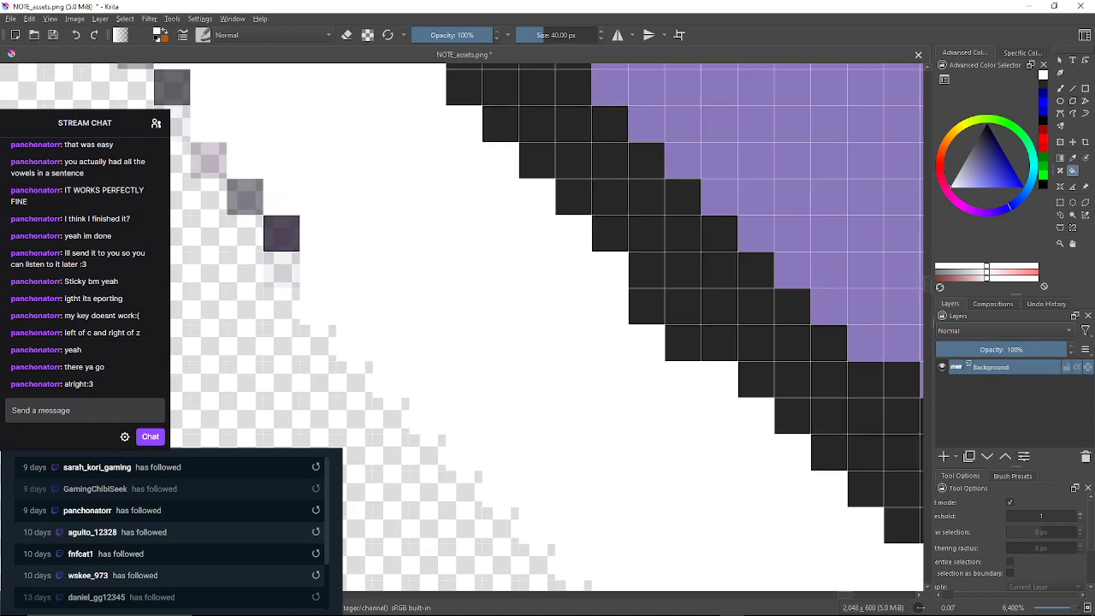
pyautogui.click(282, 269)
pyautogui.click(281, 233)
pyautogui.moveTo(282, 233); pyautogui.dragTo(333, 298)
pyautogui.click(296, 261)
pyautogui.click(260, 225)
# Fill the next pale, grey and pinkish pixels white on the steep part of the lower-left edge
pyautogui.moveTo(259, 225)
pyautogui.mouseDown()
pyautogui.moveTo(296, 282)
pyautogui.moveTo(352, 332)
pyautogui.mouseUp()
pyautogui.click(315, 295)
pyautogui.click(315, 258)
pyautogui.click(279, 222)
pyautogui.moveTo(279, 223); pyautogui.dragTo(337, 306)
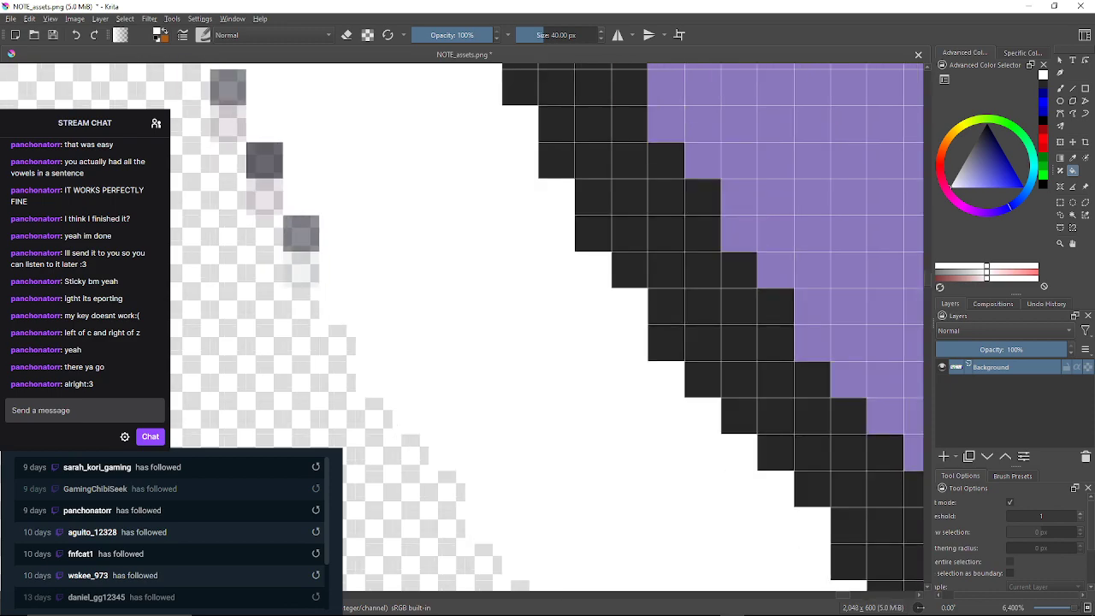
pyautogui.click(301, 270)
pyautogui.moveTo(301, 269); pyautogui.dragTo(313, 266)
# Fill the grey and pinkish pixels of the two-pixel-high steps white towards the shape's vertical side
pyautogui.click(313, 231)
pyautogui.click(277, 193)
pyautogui.click(276, 157)
pyautogui.moveTo(277, 158); pyautogui.dragTo(361, 333)
pyautogui.click(325, 261)
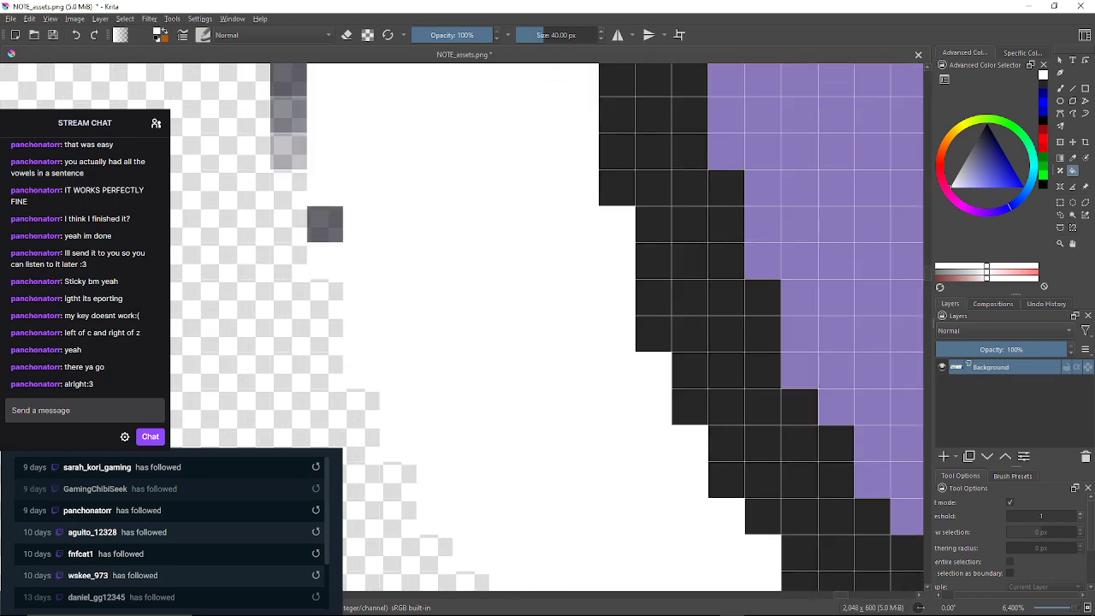
# Fill the lone dark grey pixel and the column of stacked grey pixels white on the shape's left side
pyautogui.click(325, 224)
pyautogui.moveTo(325, 224); pyautogui.dragTo(383, 336)
pyautogui.click(347, 263)
pyautogui.click(346, 226)
pyautogui.click(346, 190)
pyautogui.moveTo(346, 189); pyautogui.dragTo(445, 527)
# Switch the fill colour to black and fill the arrow's purple interior with it
pyautogui.scroll(-8, 402, 344)
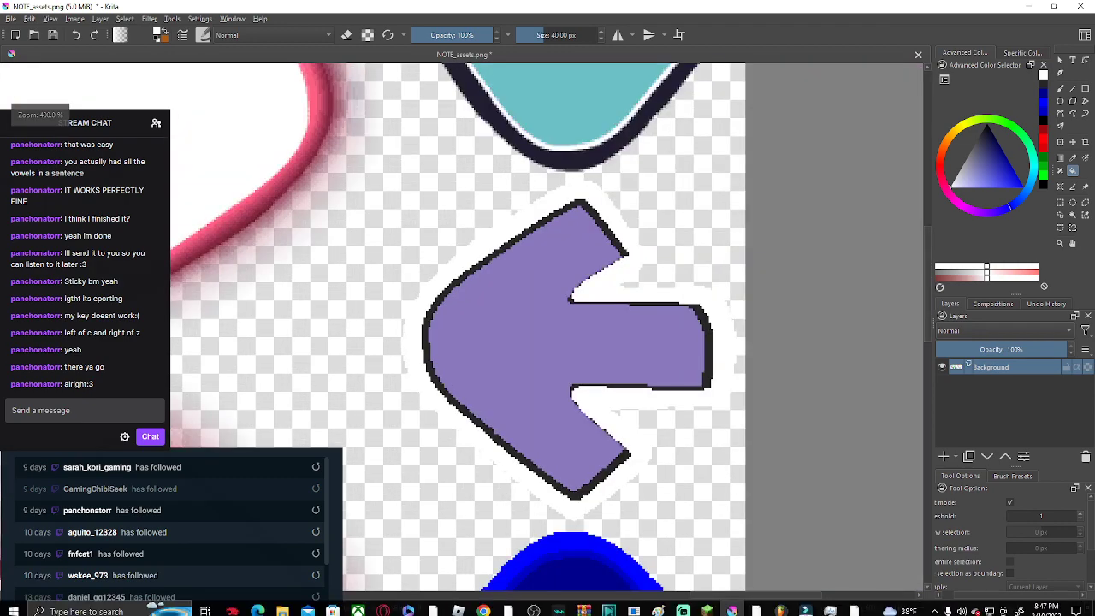
pyautogui.scroll(2, 629, 496)
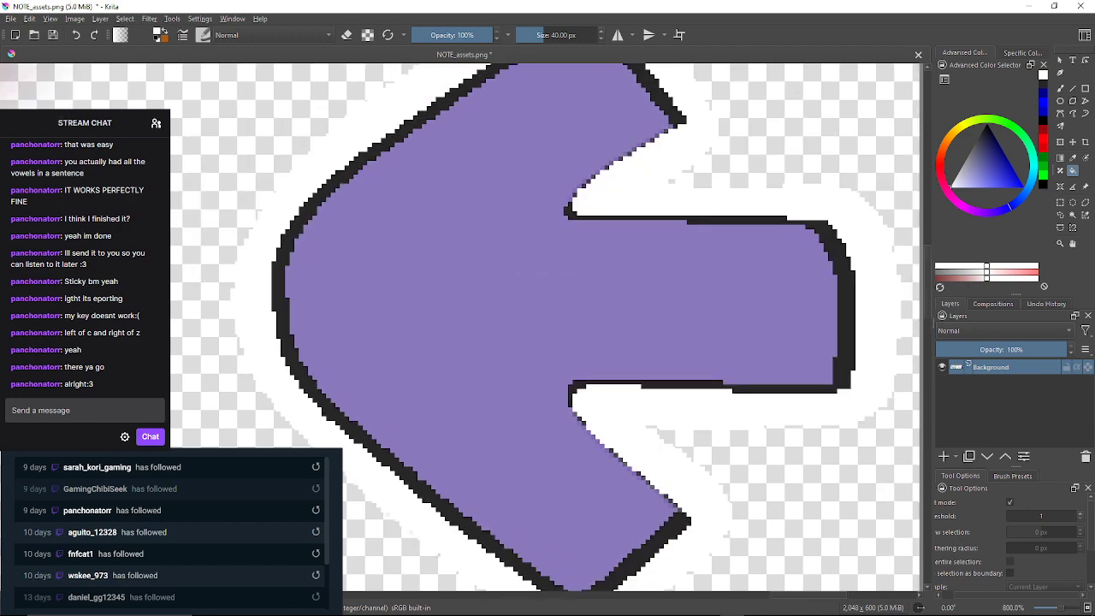
pyautogui.press('x')
pyautogui.click(556, 325)
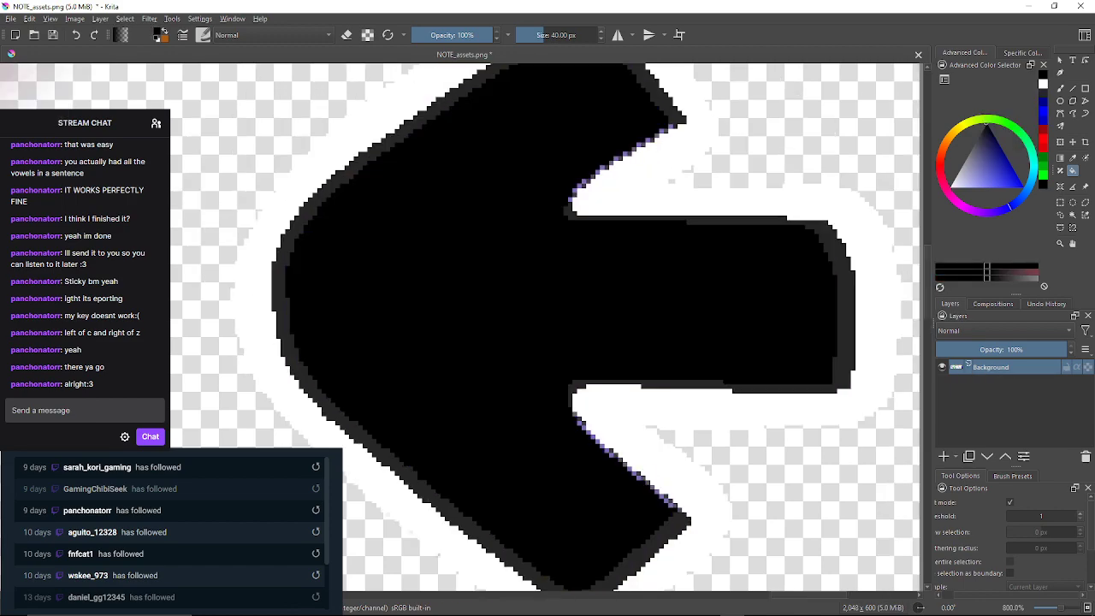
# Fill the first leftover purple and grey pixels black on the upper notch's edge, beside the upper barb's tip
pyautogui.moveTo(563, 135); pyautogui.dragTo(555, 312)
pyautogui.scroll(4, 556, 313)
pyautogui.moveTo(898, 337); pyautogui.dragTo(462, 409)
pyautogui.scroll(2, 625, 369)
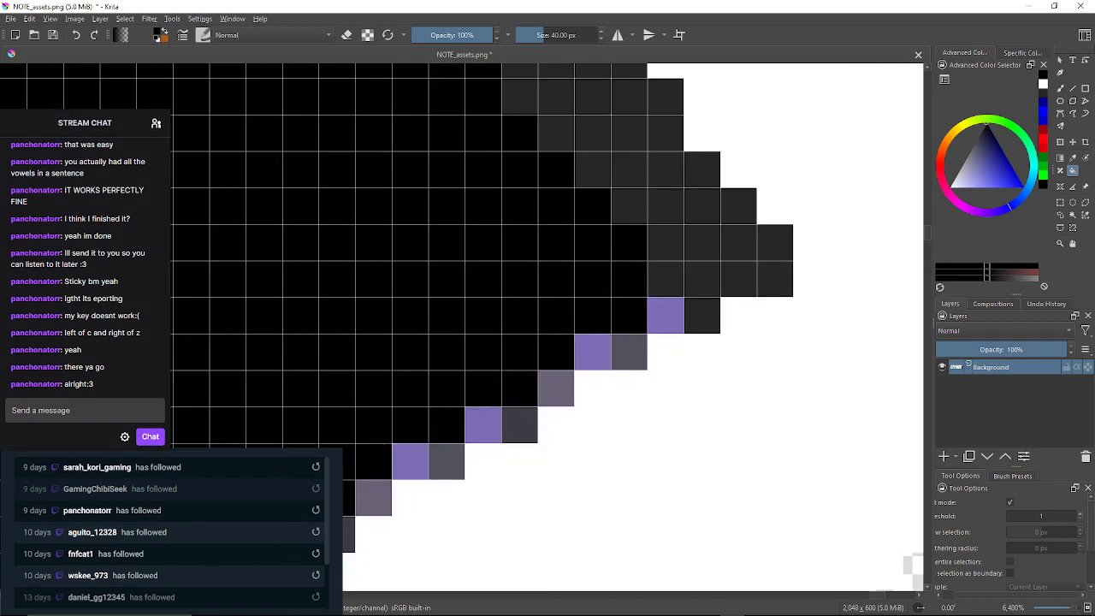
pyautogui.click(665, 314)
pyautogui.click(629, 351)
pyautogui.click(591, 352)
pyautogui.moveTo(592, 352); pyautogui.dragTo(607, 317)
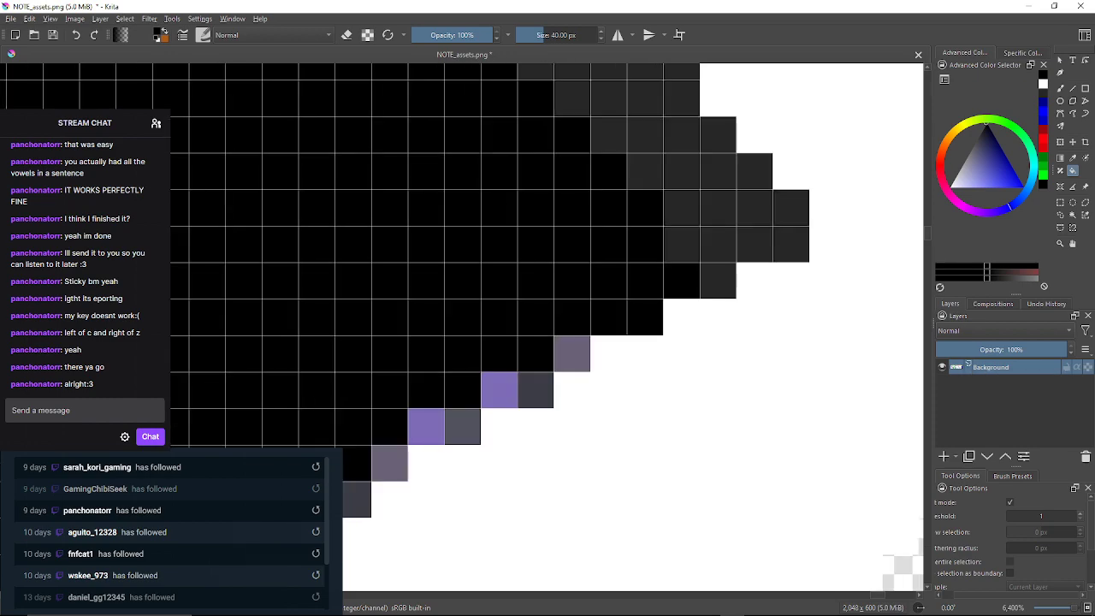
# Fill the mauve, dark grey and purple pixels black on the next steps down the upper notch's edge
pyautogui.click(571, 354)
pyautogui.click(536, 390)
pyautogui.click(500, 390)
pyautogui.moveTo(500, 390); pyautogui.dragTo(539, 300)
# Fill the following grey, purple and mauve pixels black along the middle of the upper notch's edge
pyautogui.click(501, 335)
pyautogui.click(465, 336)
pyautogui.click(428, 372)
pyautogui.click(391, 409)
pyautogui.click(355, 409)
pyautogui.moveTo(355, 409); pyautogui.dragTo(441, 330)
pyautogui.click(405, 366)
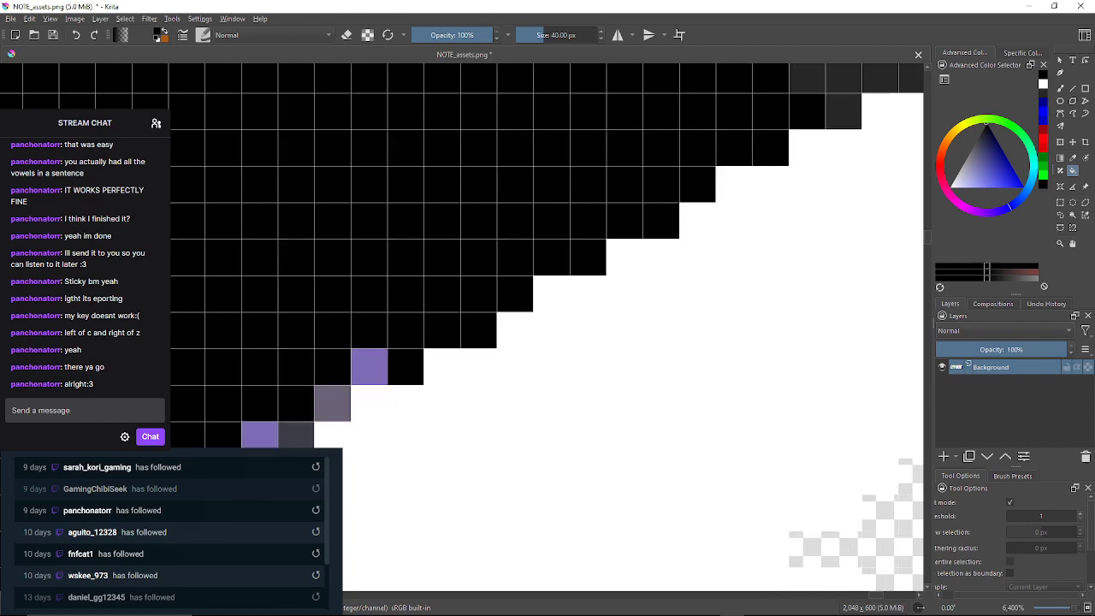
# Fill the next purple, mauve and dark grey staircase pixels black further down towards the upper notch's inner corner
pyautogui.click(369, 366)
pyautogui.moveTo(369, 366); pyautogui.dragTo(378, 320)
pyautogui.click(341, 357)
pyautogui.click(304, 393)
pyautogui.click(268, 393)
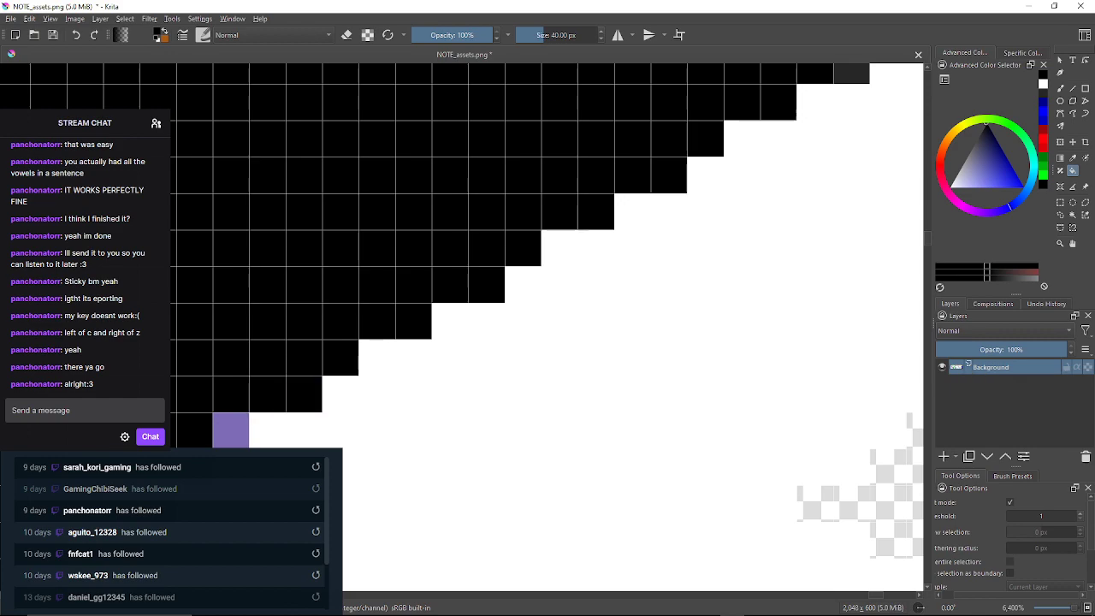
pyautogui.moveTo(268, 393); pyautogui.dragTo(362, 314)
pyautogui.click(325, 353)
pyautogui.click(287, 388)
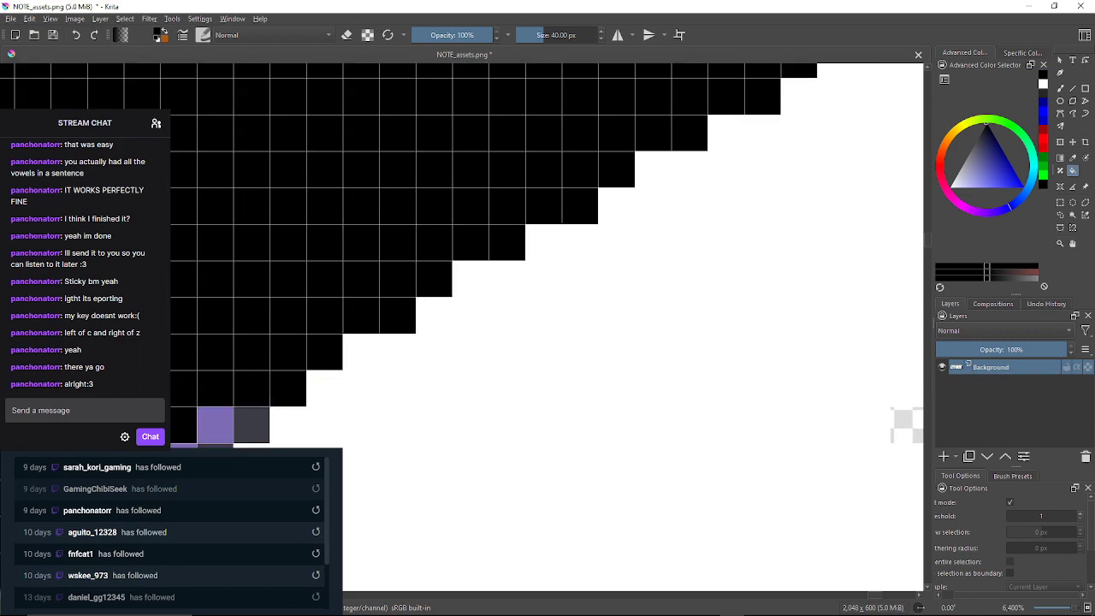
# Fill the dark grey and purple pixels black on the lower steps of the upper notch's edge
pyautogui.moveTo(287, 388); pyautogui.dragTo(385, 322)
pyautogui.click(349, 357)
pyautogui.click(312, 357)
pyautogui.click(312, 394)
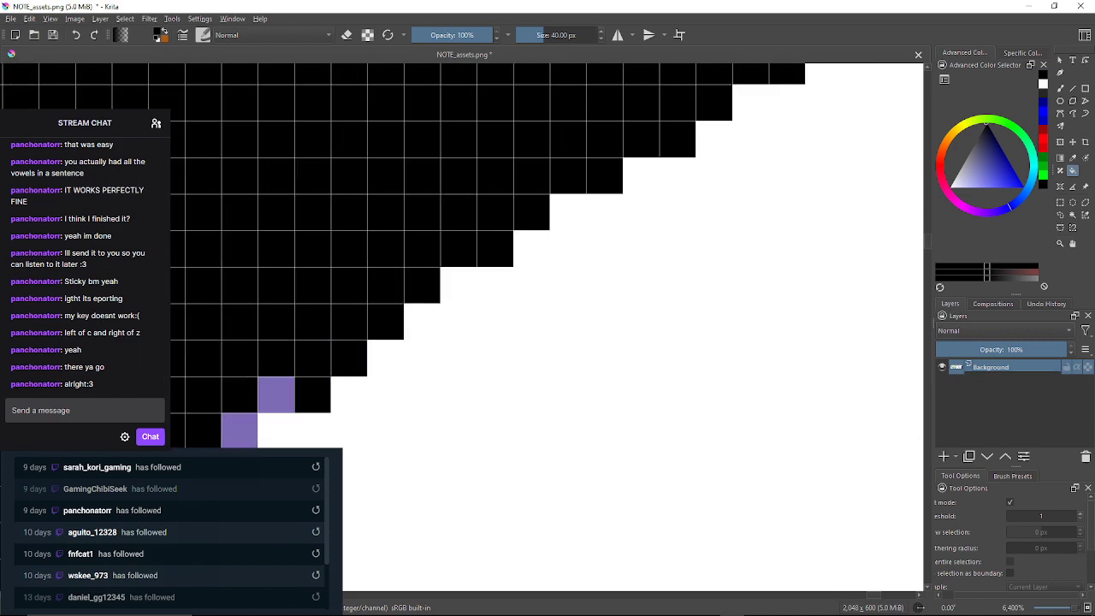
pyautogui.click(276, 395)
# Fill the last purple pixels black beside the upper notch's inner corner
pyautogui.moveTo(276, 394); pyautogui.dragTo(363, 327)
pyautogui.click(327, 364)
pyautogui.click(327, 399)
pyautogui.moveTo(326, 400); pyautogui.dragTo(365, 305)
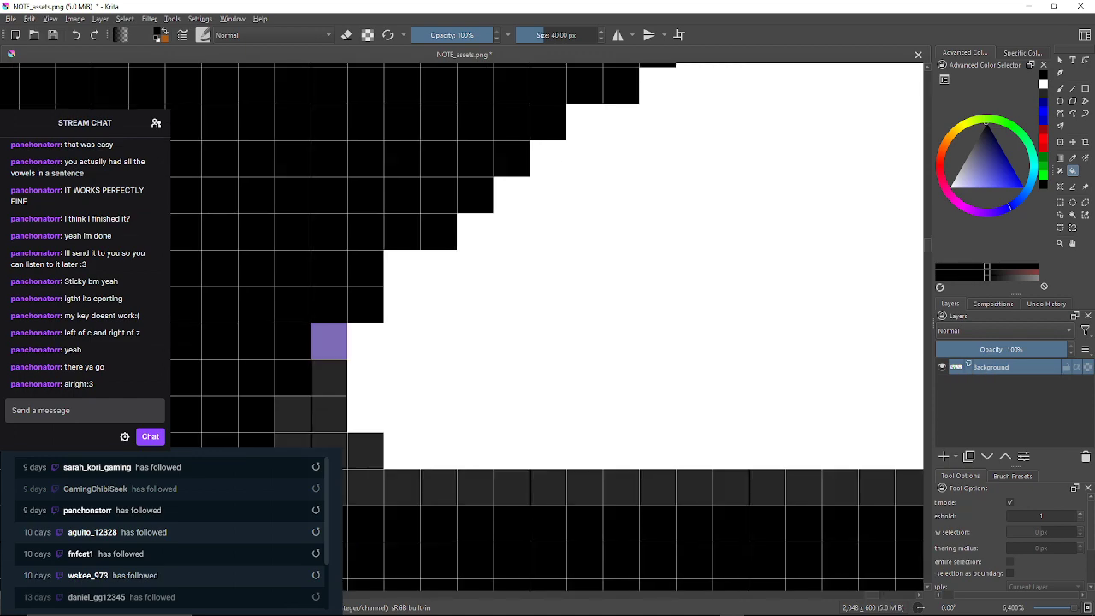
pyautogui.click(328, 341)
# Fill the mauve, dark grey and purple pixels black at the inner corner of the arrow's lower notch
pyautogui.scroll(-5, 331, 355)
pyautogui.moveTo(330, 355); pyautogui.dragTo(352, 271)
pyautogui.scroll(-5, 418, 323)
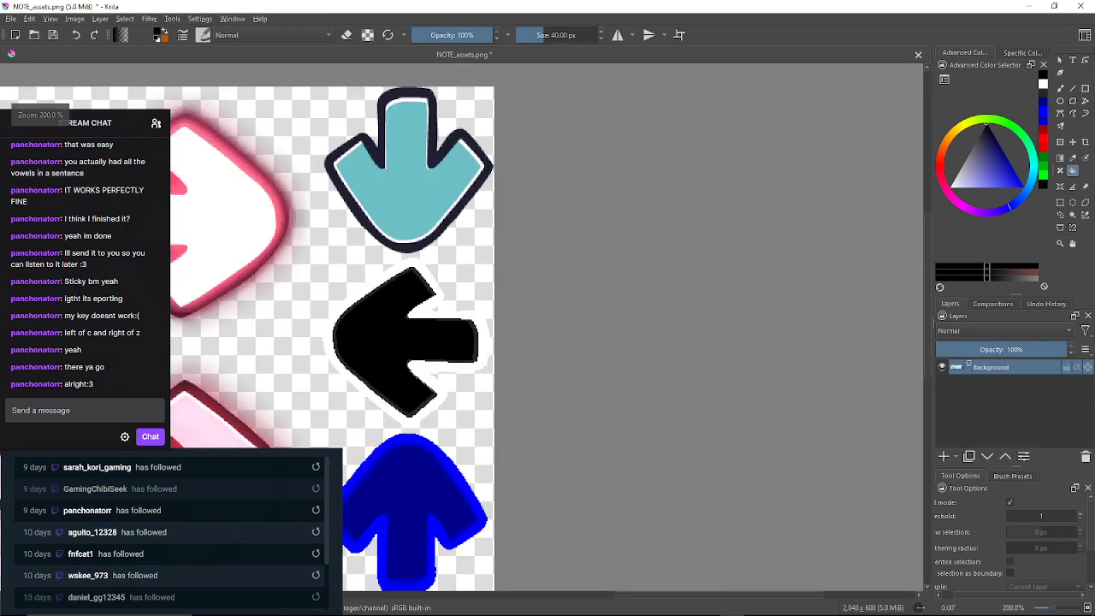
pyautogui.scroll(10, 424, 286)
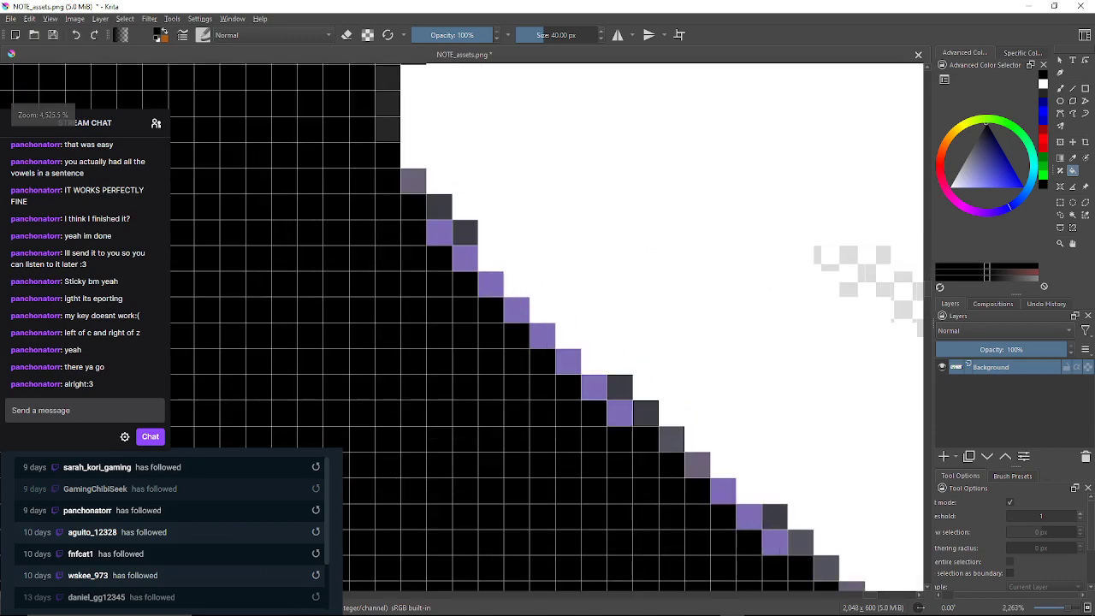
pyautogui.scroll(1, 459, 163)
pyautogui.click(394, 189)
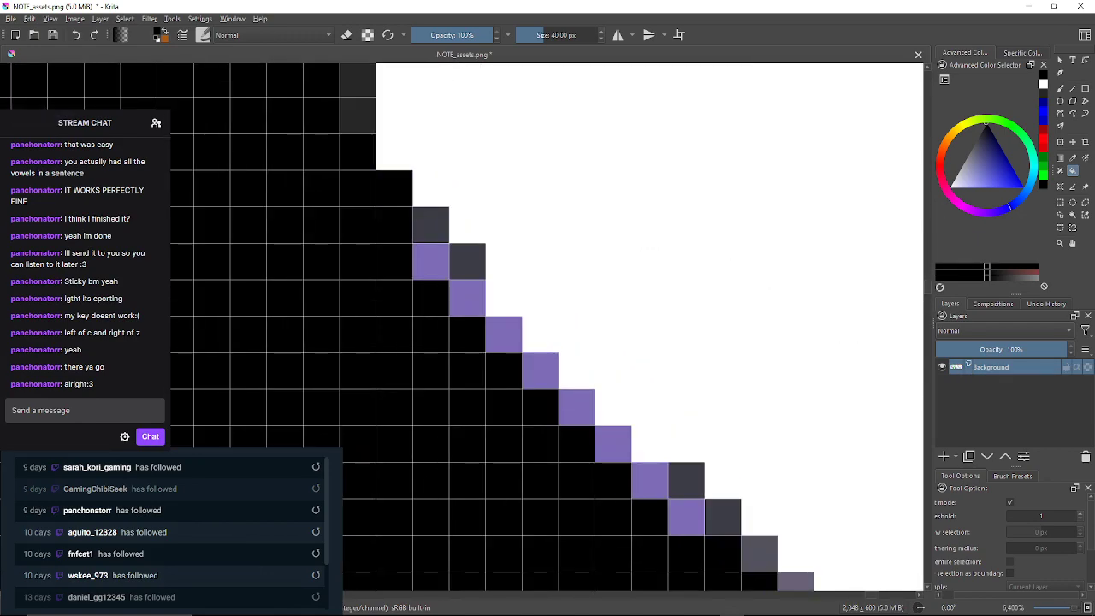
pyautogui.click(432, 225)
pyautogui.click(431, 262)
# Fill the next dark grey and purple diagonal pixels black on the upper part of the lower notch's edge
pyautogui.click(467, 262)
pyautogui.click(467, 298)
pyautogui.click(504, 334)
pyautogui.click(540, 371)
pyautogui.moveTo(540, 371); pyautogui.dragTo(423, 306)
pyautogui.click(460, 342)
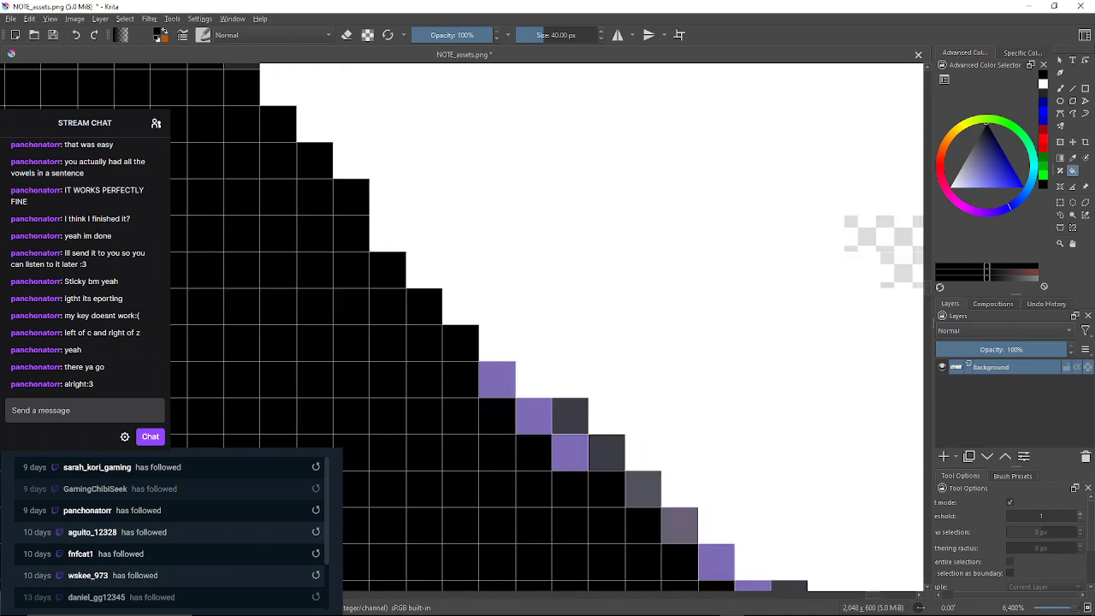
# Fill the following purple and dark grey lower-notch pixels black, undoing the stray black fill of the white outline
pyautogui.click(497, 380)
pyautogui.click(533, 417)
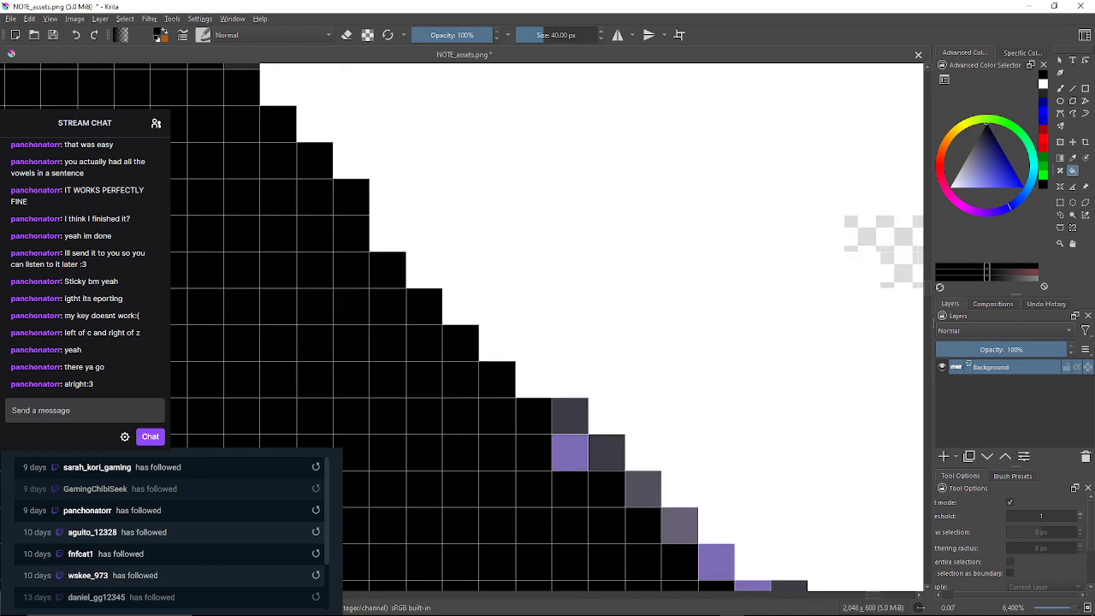
pyautogui.click(572, 381)
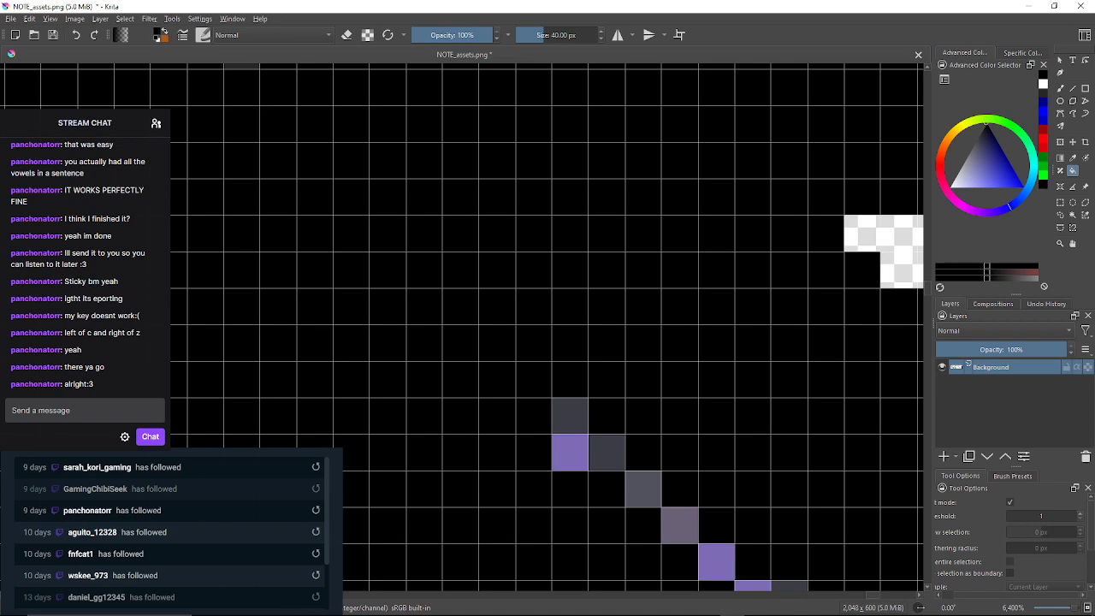
pyautogui.click(75, 34)
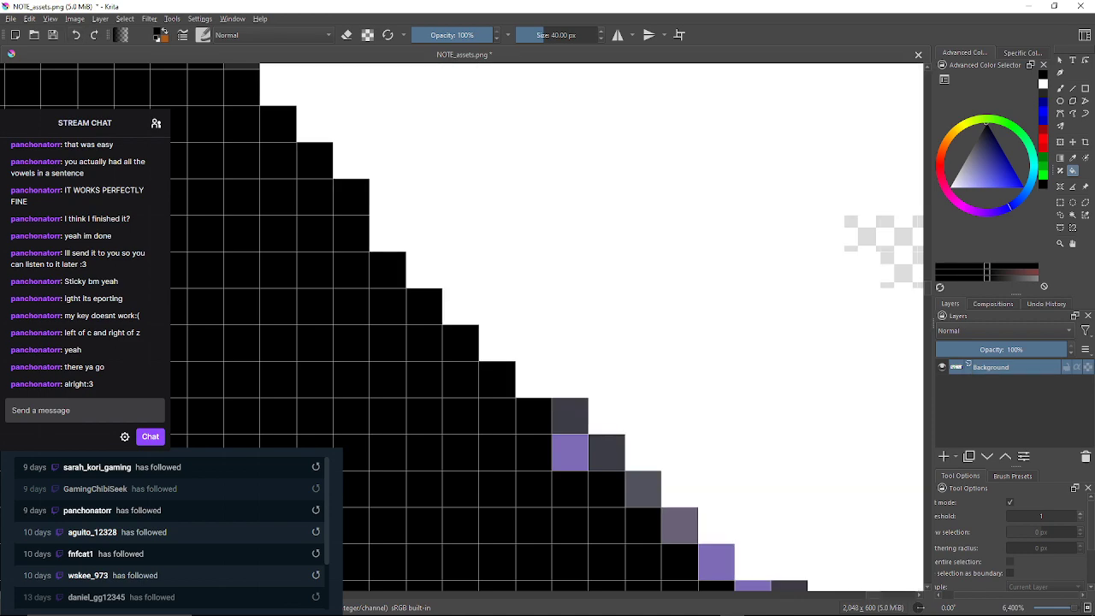
pyautogui.click(570, 415)
pyautogui.click(570, 452)
pyautogui.moveTo(569, 452); pyautogui.dragTo(468, 401)
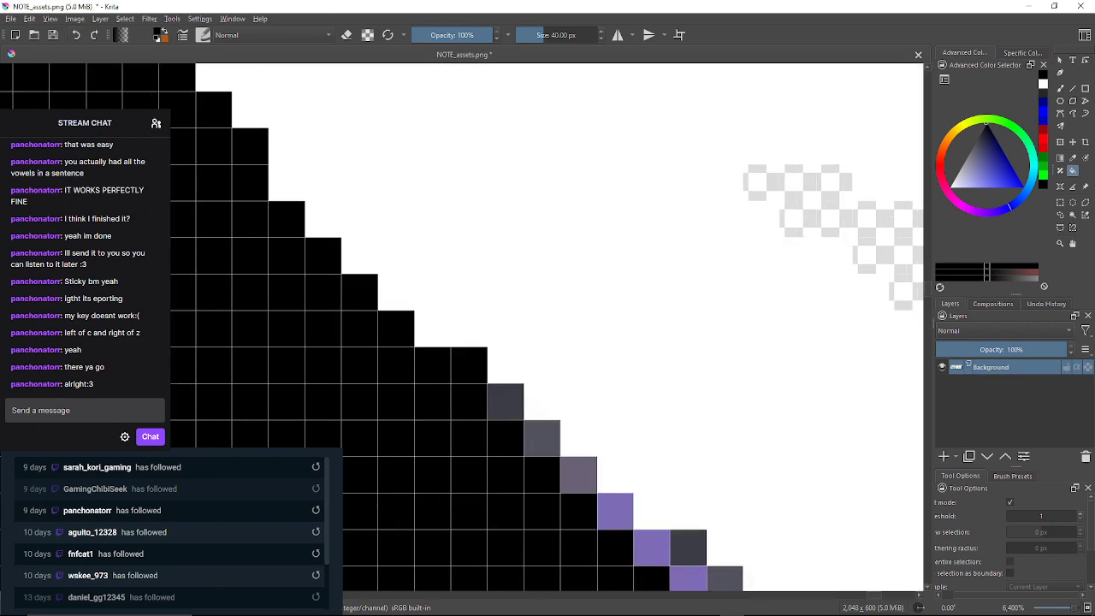
# Fill the dark grey, grey, mauve and purple pixels black along the middle of the lower notch's edge
pyautogui.click(505, 402)
pyautogui.click(543, 438)
pyautogui.click(579, 474)
pyautogui.moveTo(578, 473); pyautogui.dragTo(451, 376)
pyautogui.click(487, 412)
pyautogui.click(523, 412)
# Fill the next purple and grey pixels black further down the lower notch's edge towards the lower barb
pyautogui.click(524, 450)
pyautogui.click(560, 450)
pyautogui.moveTo(560, 450); pyautogui.dragTo(451, 375)
pyautogui.click(488, 411)
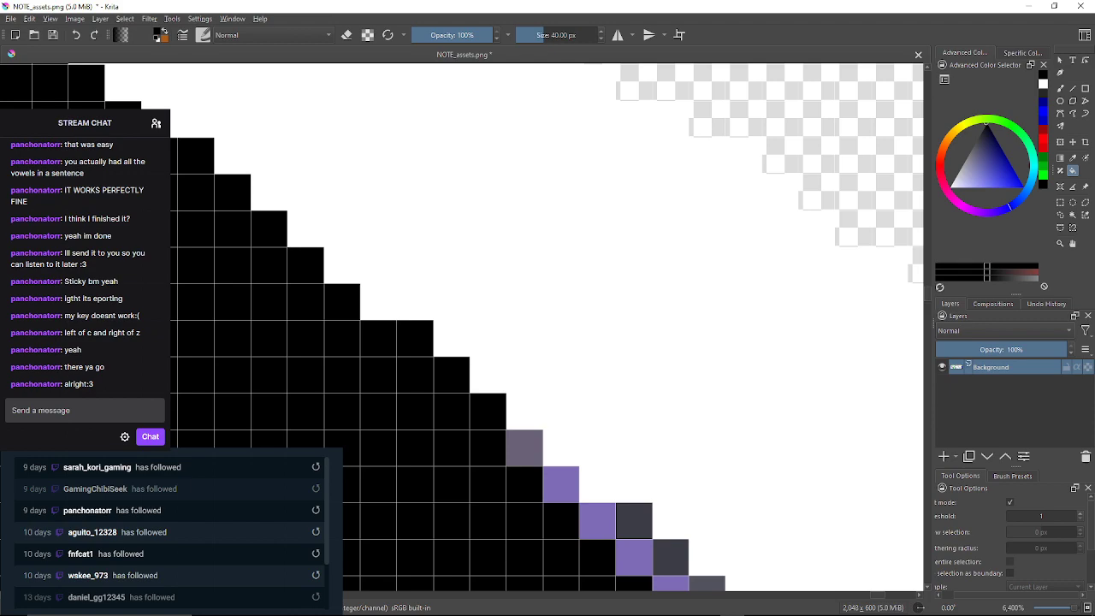
# Fill the remaining mauve, purple and dark grey edge pixels black down to the tip of the lower barb
pyautogui.click(525, 448)
pyautogui.moveTo(525, 448); pyautogui.dragTo(408, 320)
pyautogui.click(442, 356)
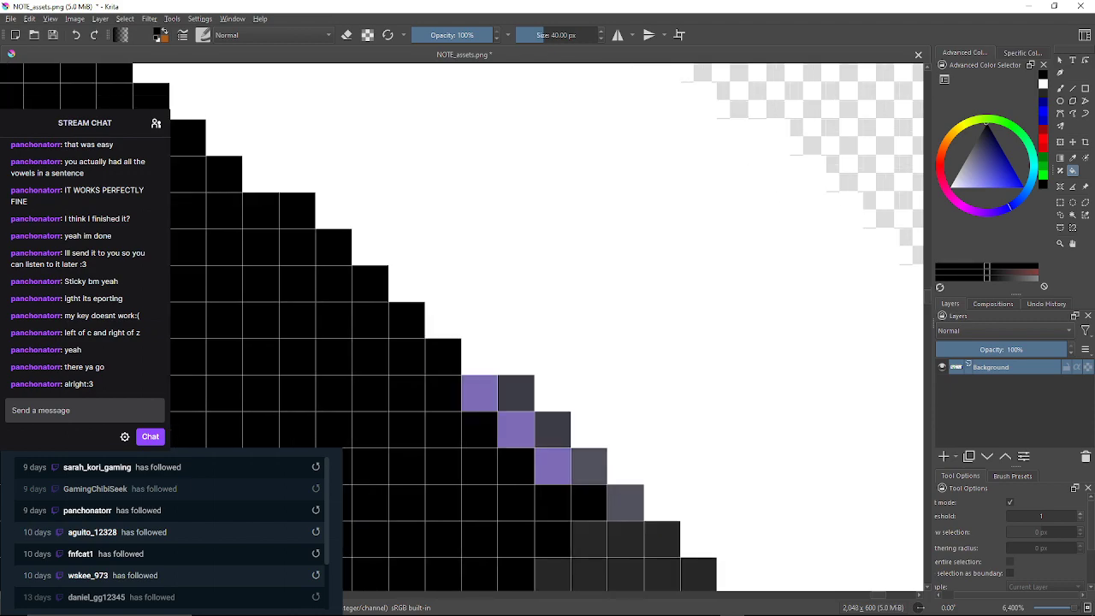
pyautogui.click(479, 394)
pyautogui.click(515, 392)
pyautogui.click(516, 430)
pyautogui.click(553, 429)
pyautogui.click(552, 465)
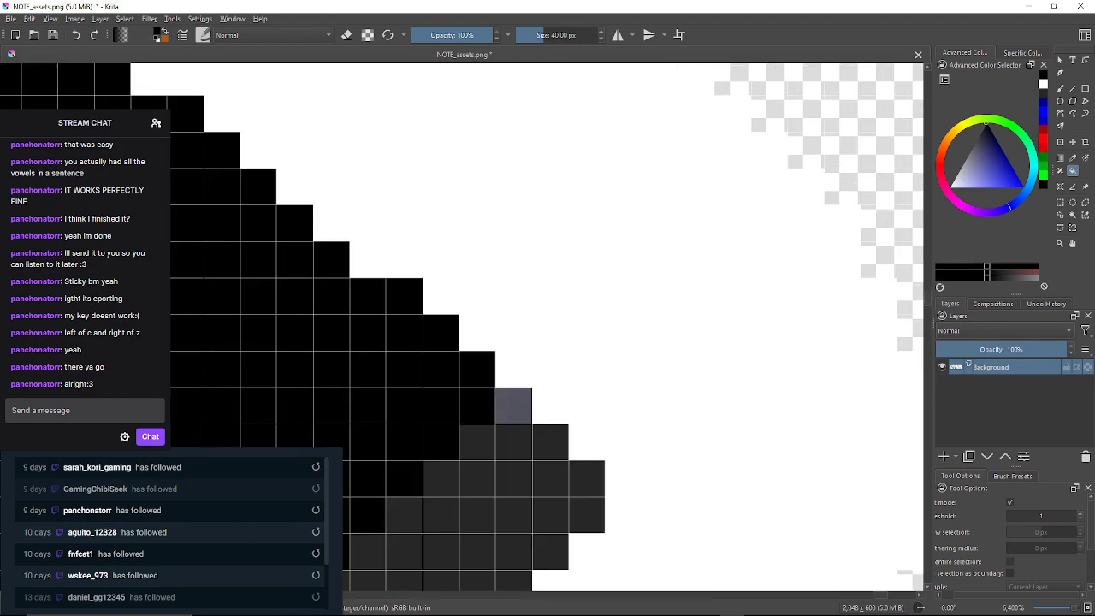
pyautogui.scroll(-10, 552, 465)
pyautogui.moveTo(552, 466); pyautogui.dragTo(590, 475)
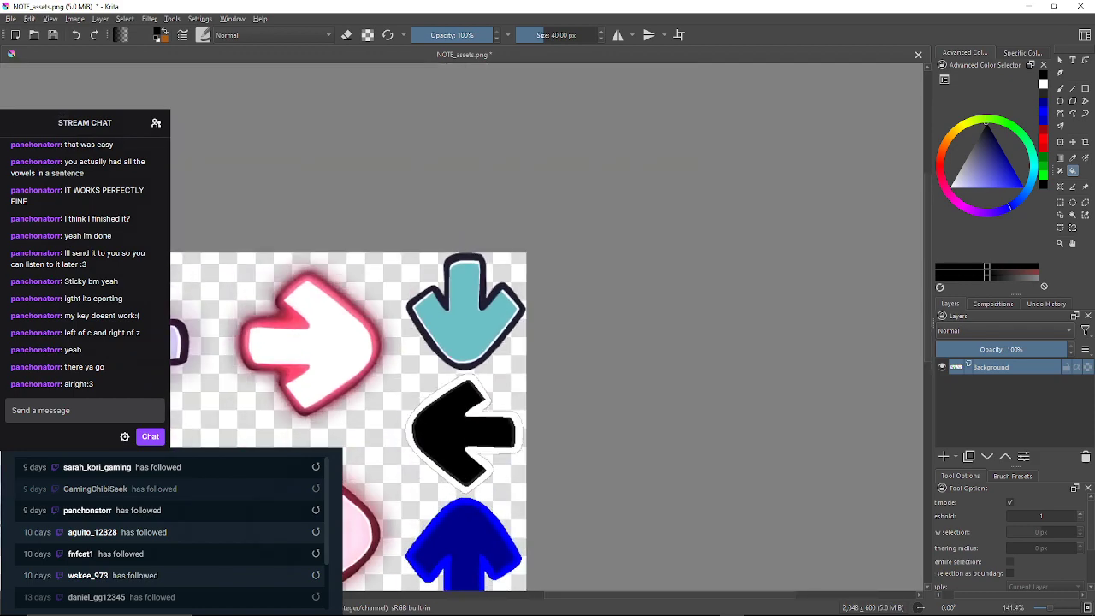
# Pick red as the fill colour for the teal down arrow and raise the fill threshold to 62
pyautogui.scroll(-6, 457, 341)
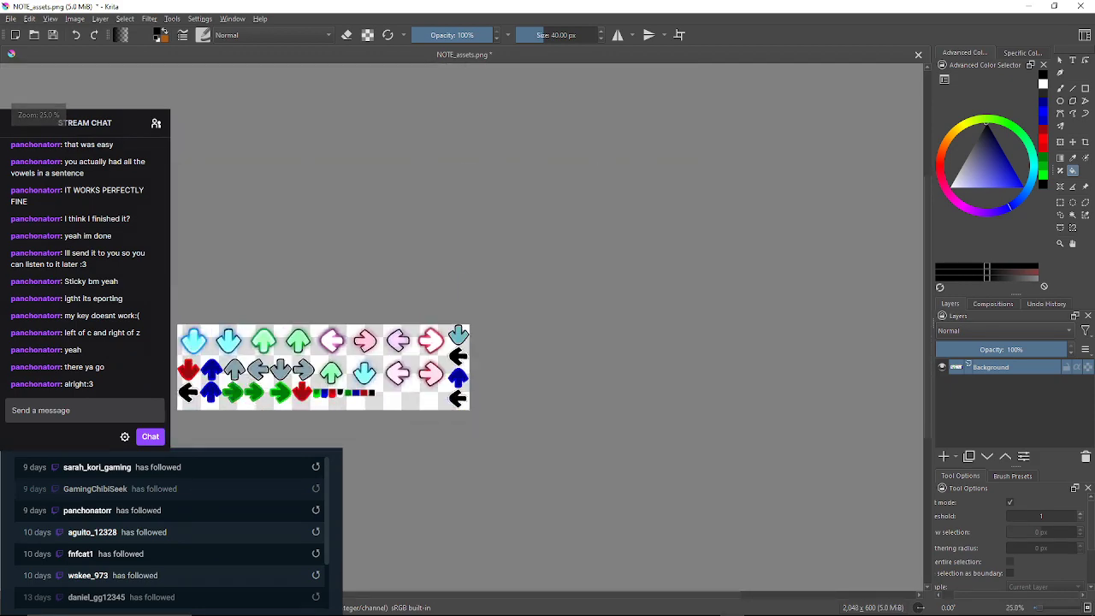
pyautogui.scroll(3, 459, 338)
pyautogui.scroll(-2, 459, 338)
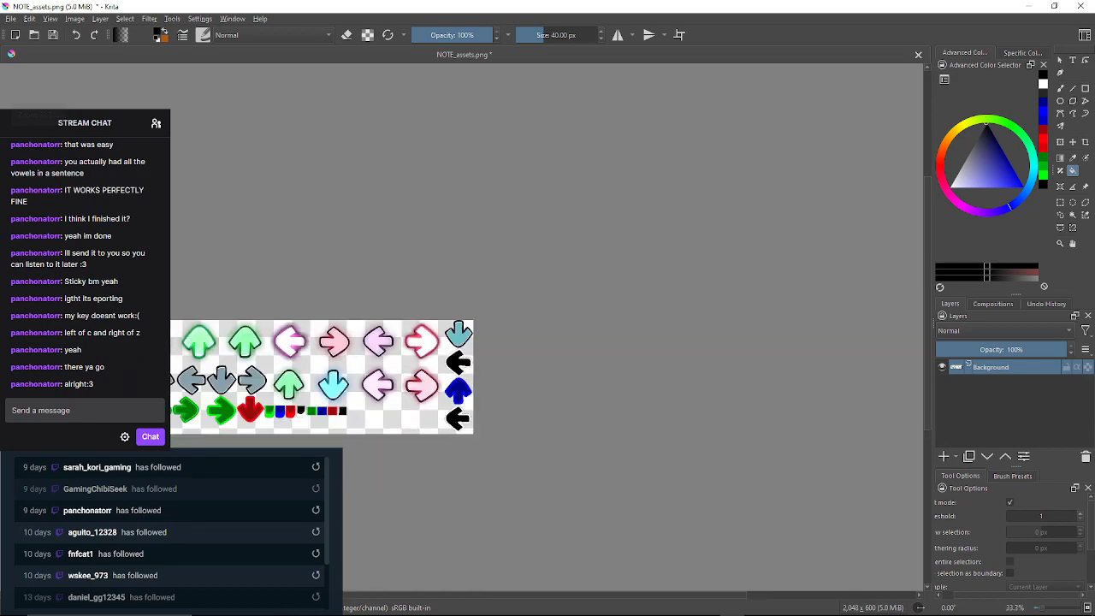
pyautogui.scroll(5, 459, 335)
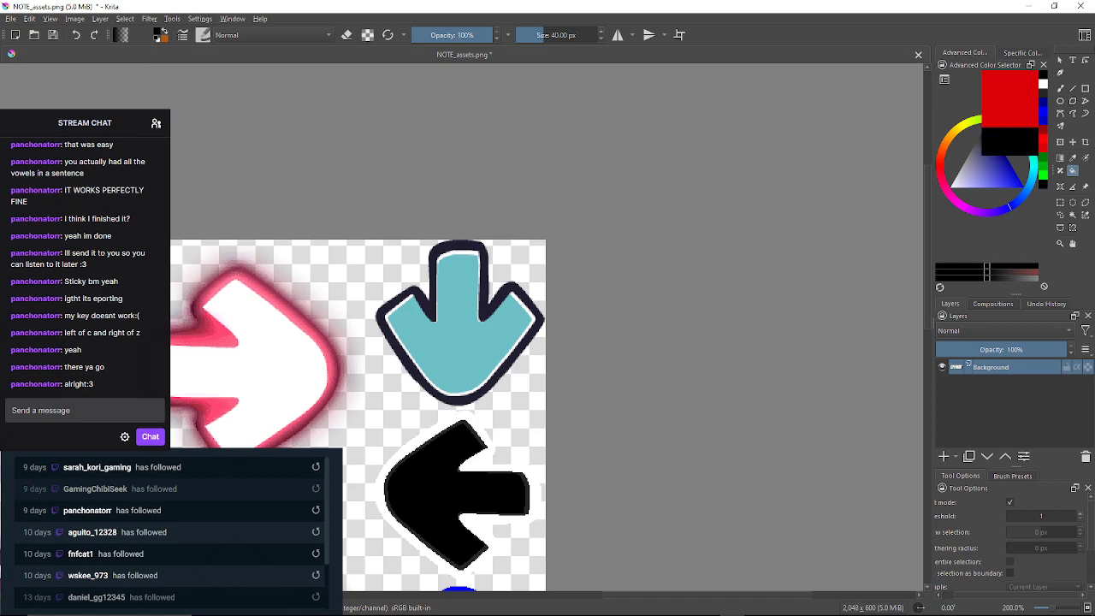
pyautogui.click(1042, 141)
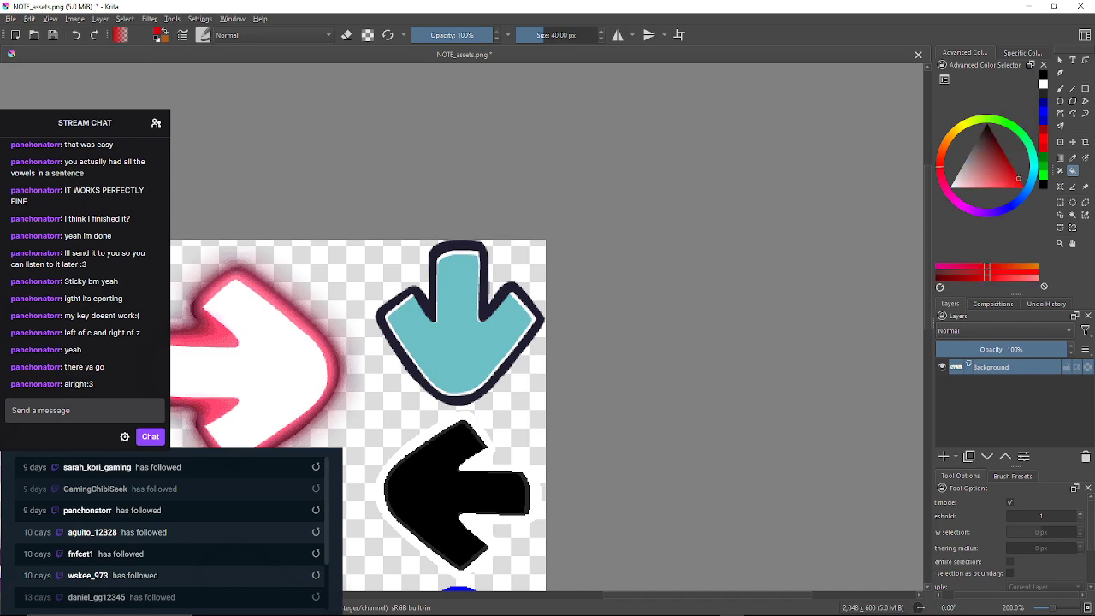
pyautogui.moveTo(1026, 516); pyautogui.dragTo(1050, 515)
pyautogui.scroll(3, 448, 271)
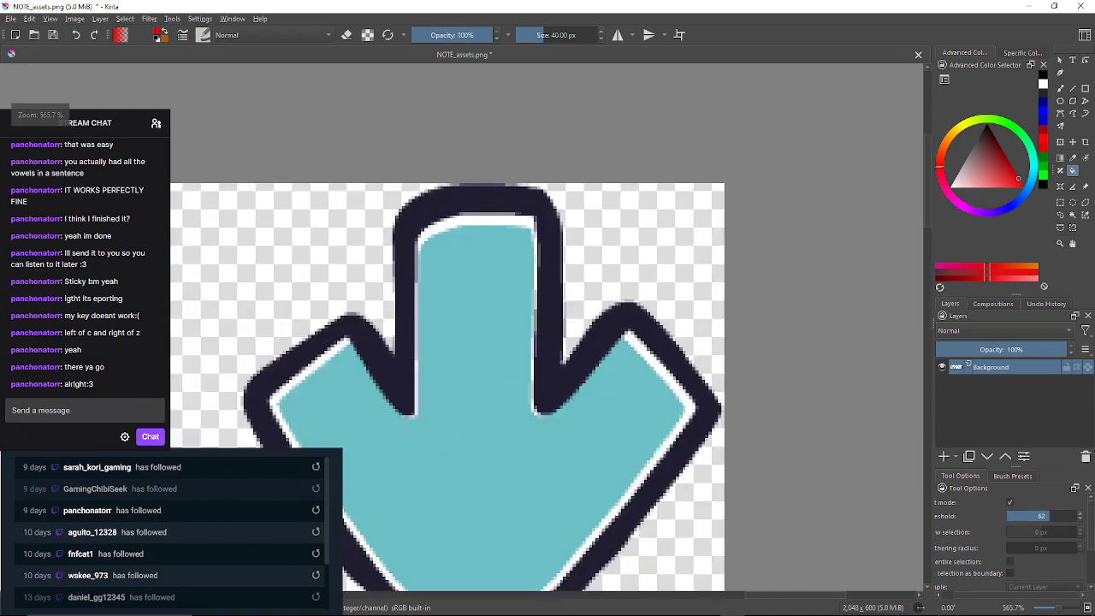
# Try filling the teal arrow's interior red at thresholds 62, 61, 55 and 43, undoing each fill
pyautogui.click(448, 271)
pyautogui.click(75, 34)
pyautogui.click(1080, 519)
pyautogui.click(503, 368)
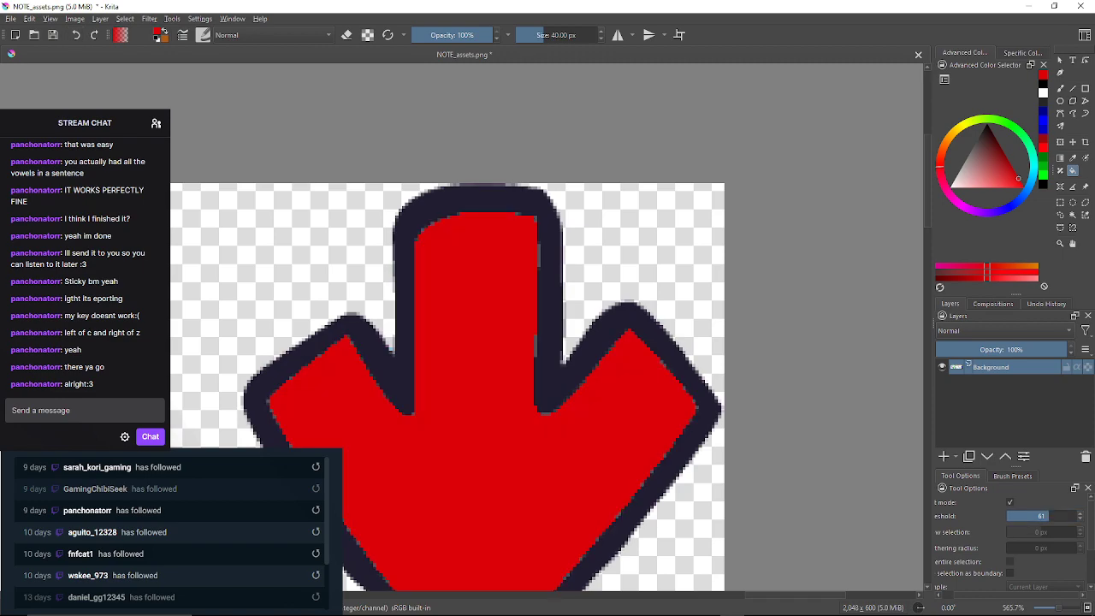
pyautogui.click(75, 34)
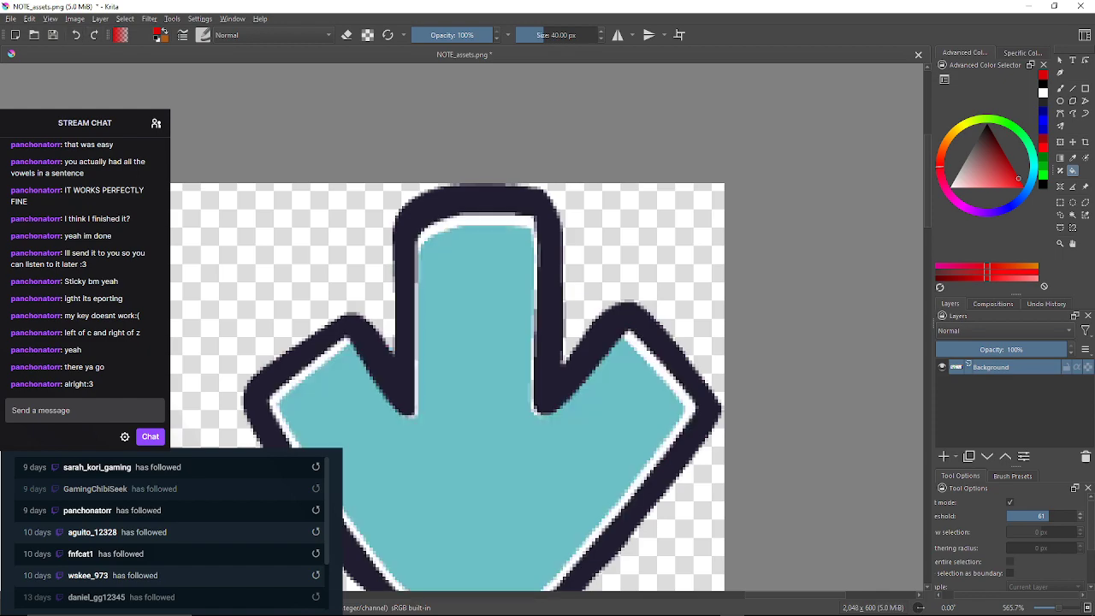
pyautogui.moveTo(1047, 515); pyautogui.dragTo(1044, 516)
pyautogui.click(502, 367)
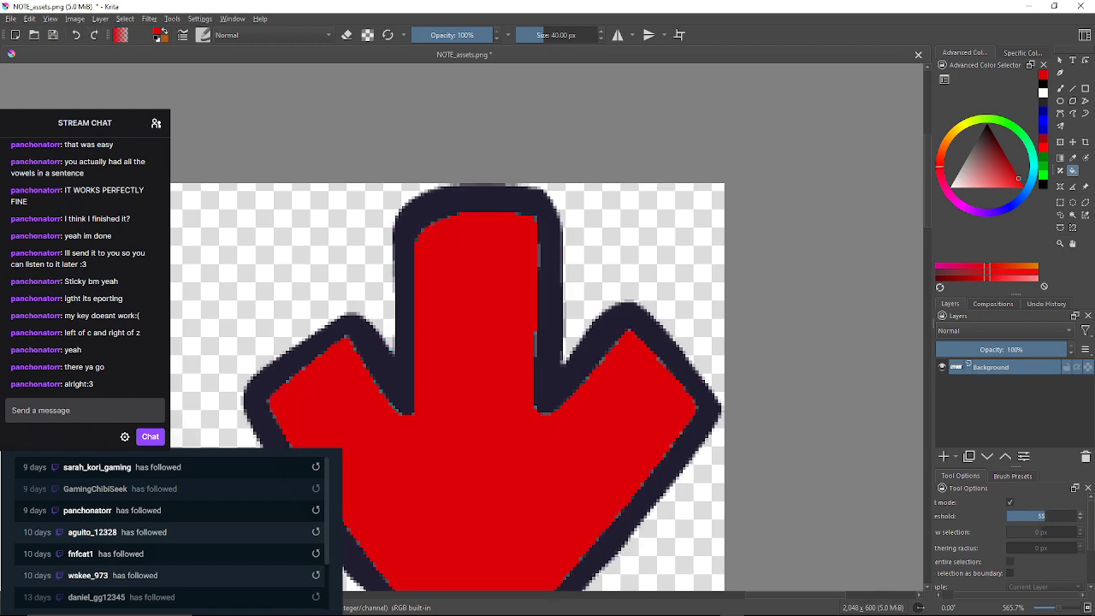
pyautogui.hotkey('ctrl', 'z')
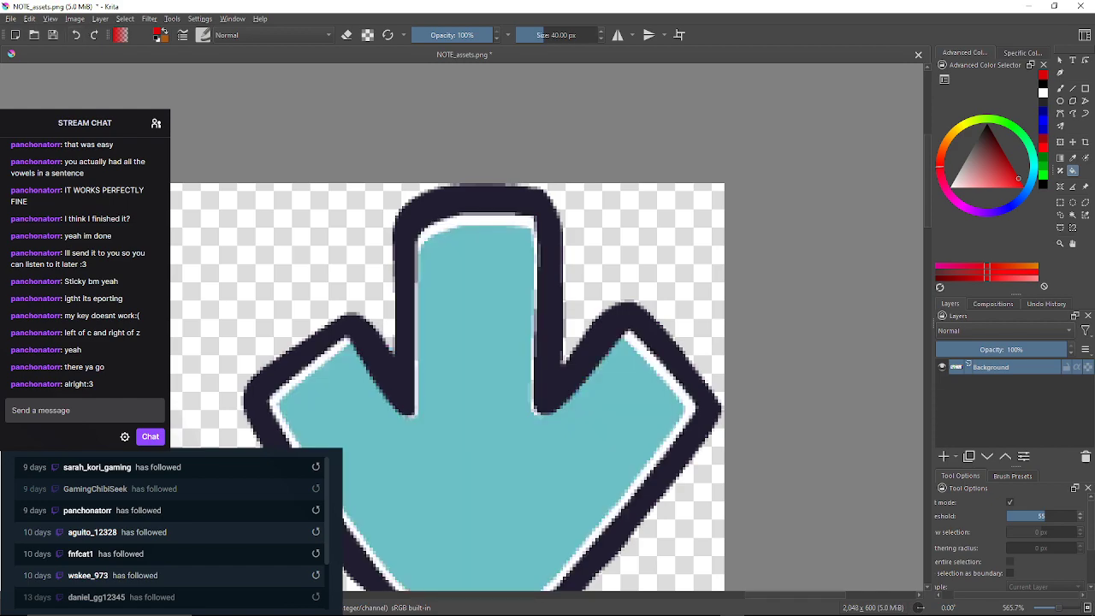
pyautogui.moveTo(1045, 516); pyautogui.dragTo(1036, 516)
pyautogui.click(504, 367)
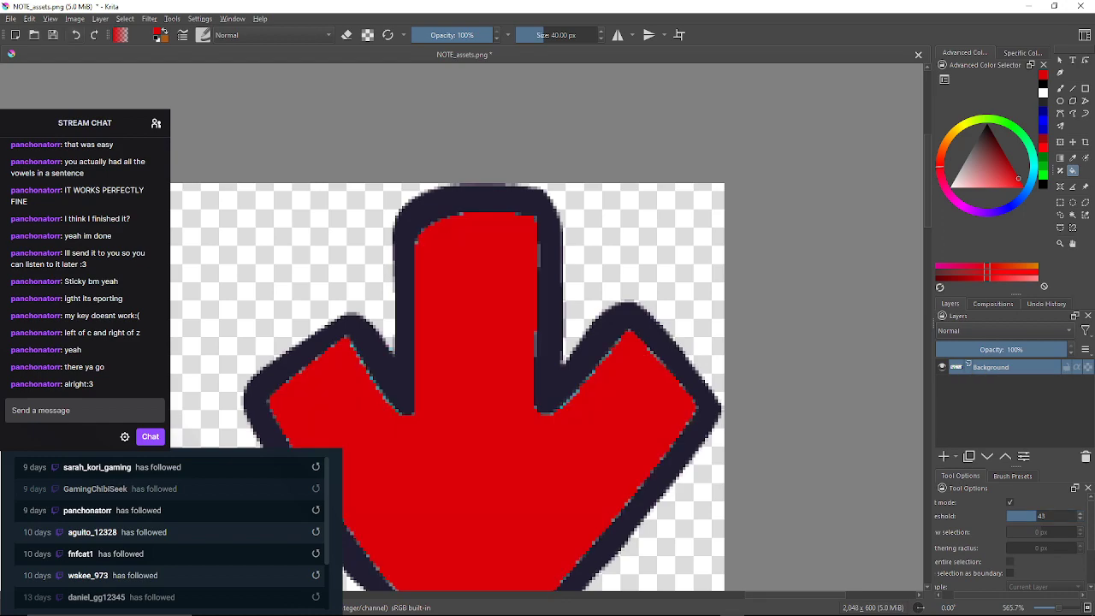
pyautogui.hotkey('ctrl', 'z')
# Try filling the white line at the top of the teal arrow's shaft red at thresholds 26 and 37, undoing each fill
pyautogui.moveTo(1046, 516); pyautogui.dragTo(1024, 516)
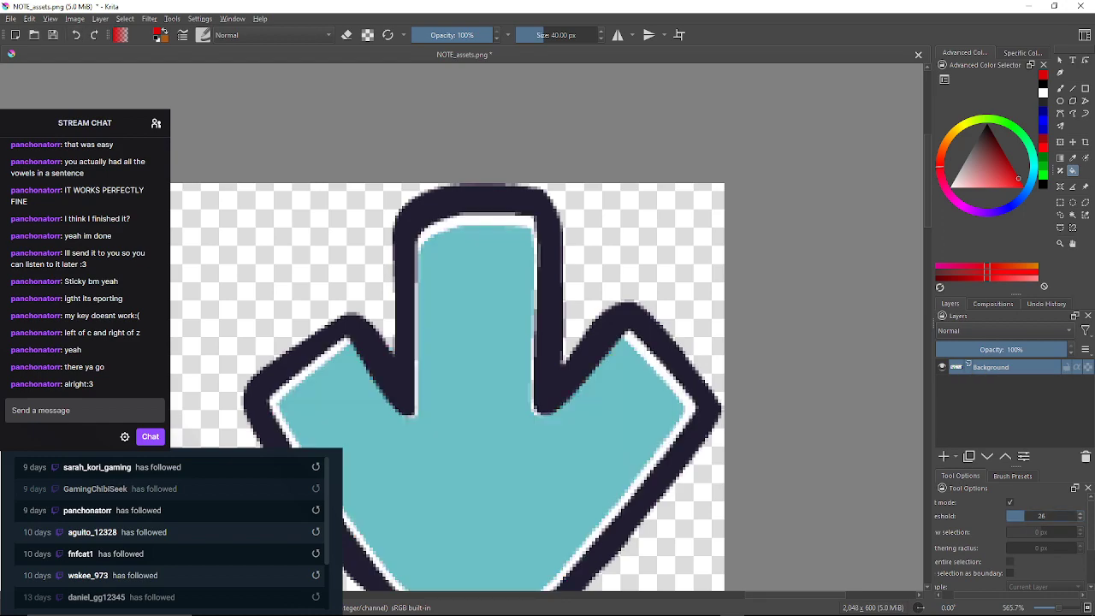
pyautogui.click(479, 224)
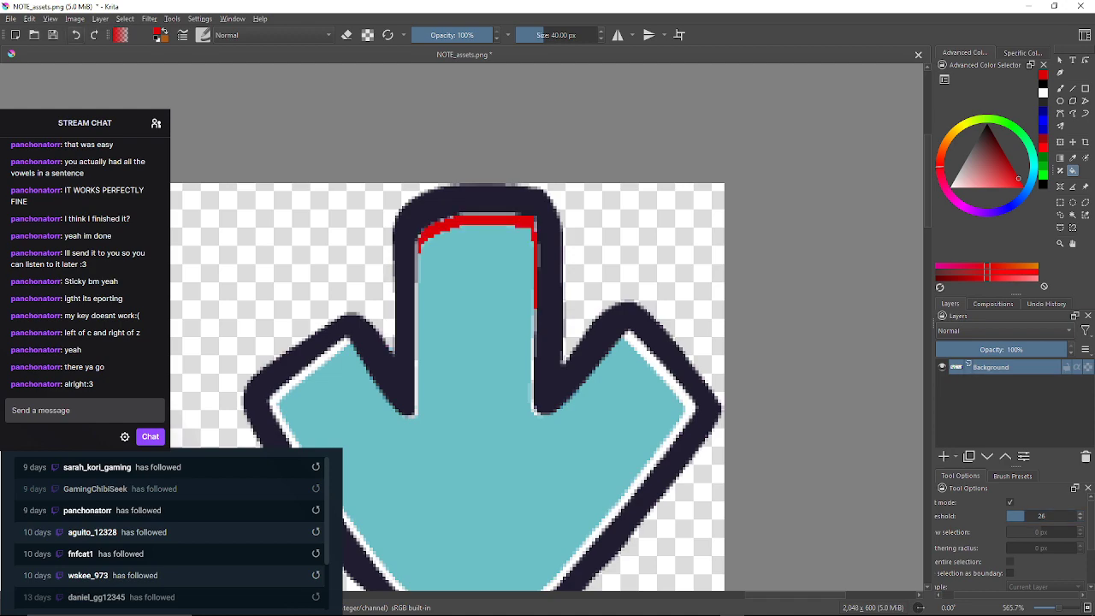
pyautogui.hotkey('ctrl', 'z')
pyautogui.click(1032, 515)
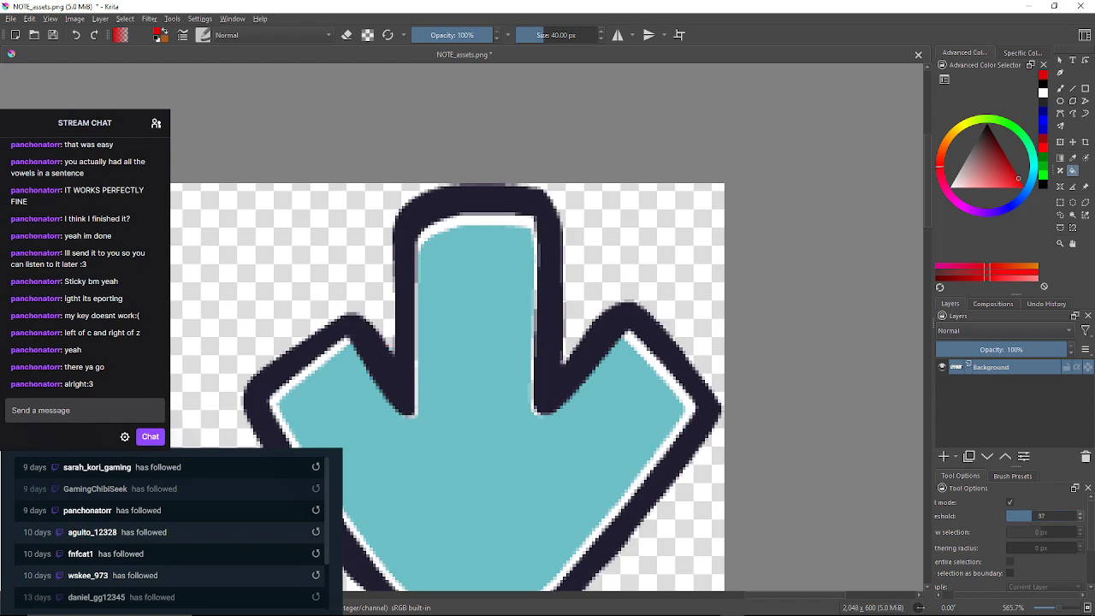
pyautogui.click(483, 220)
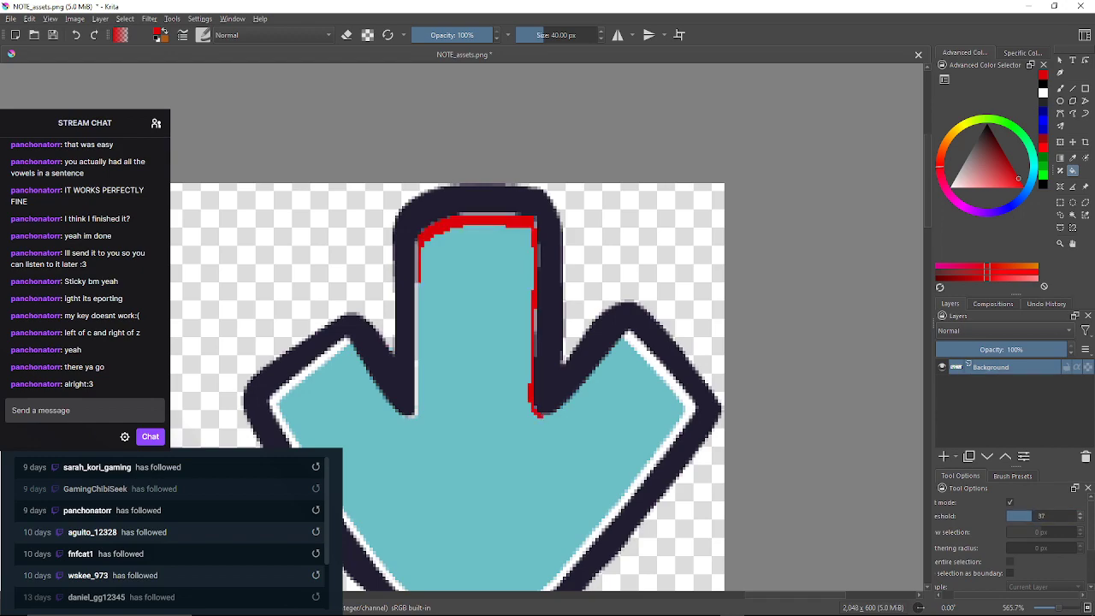
pyautogui.hotkey('ctrl', 'z')
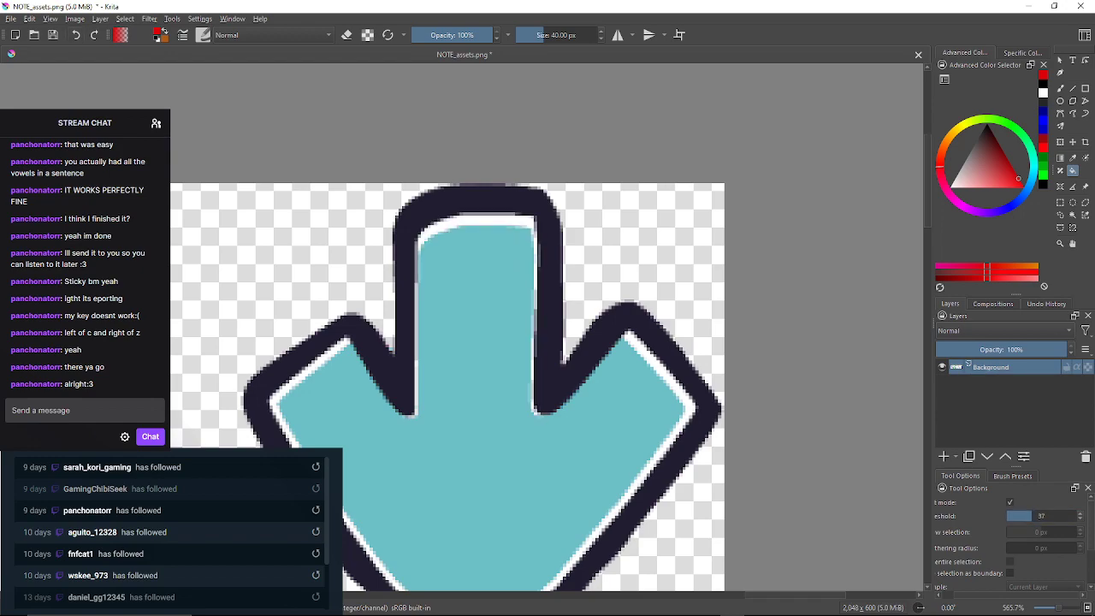
# Test red fills on the shaft's white line at thresholds 45, 44 and 43, undoing each one
pyautogui.click(1038, 516)
pyautogui.click(483, 220)
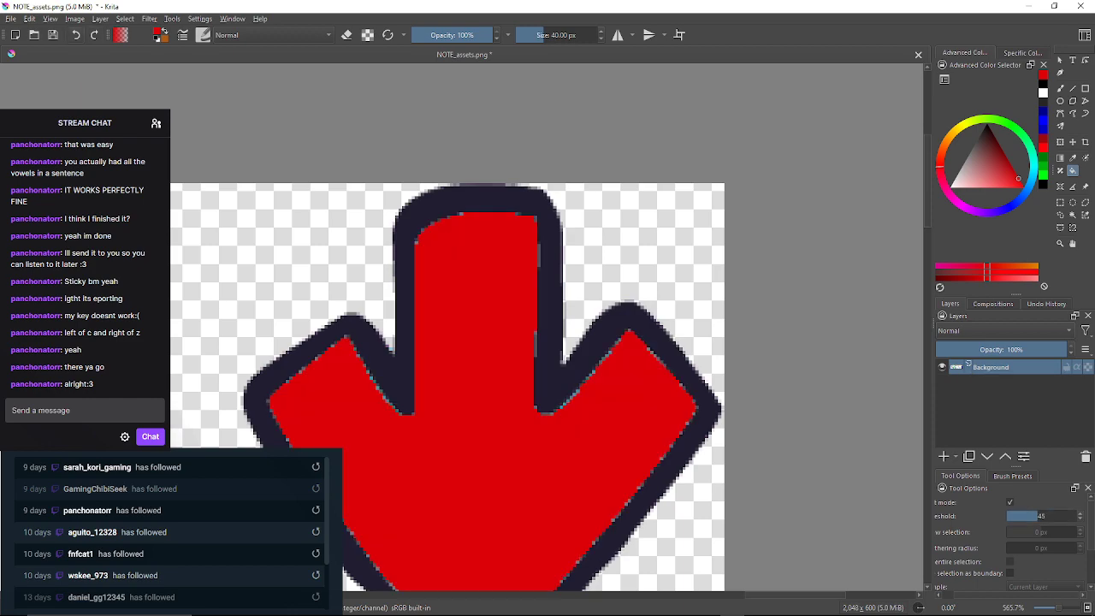
pyautogui.hotkey('ctrl', 'z')
pyautogui.click(1080, 518)
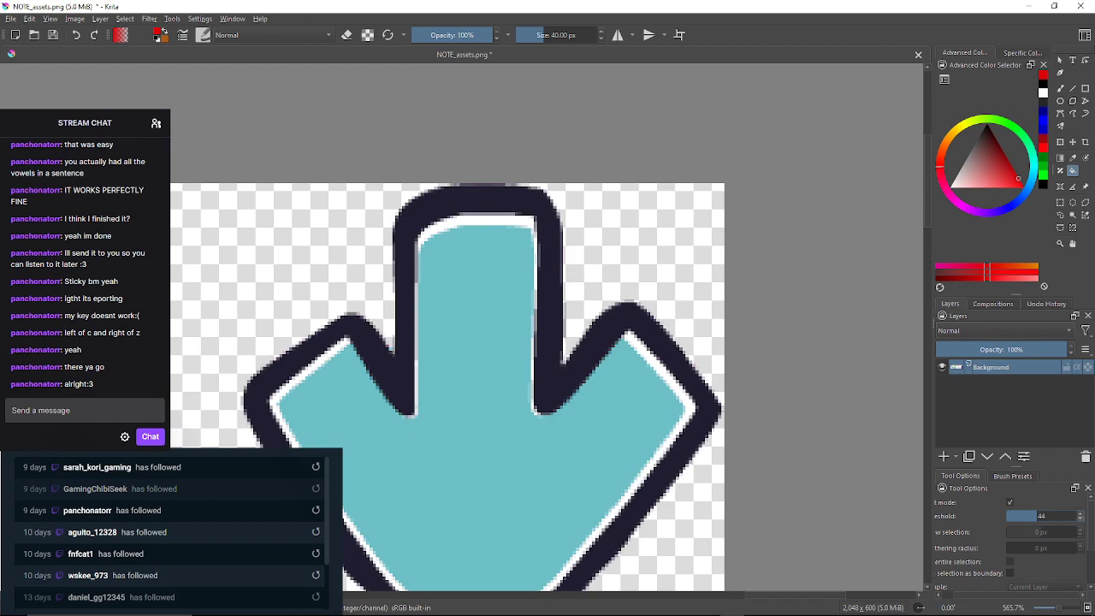
pyautogui.click(491, 221)
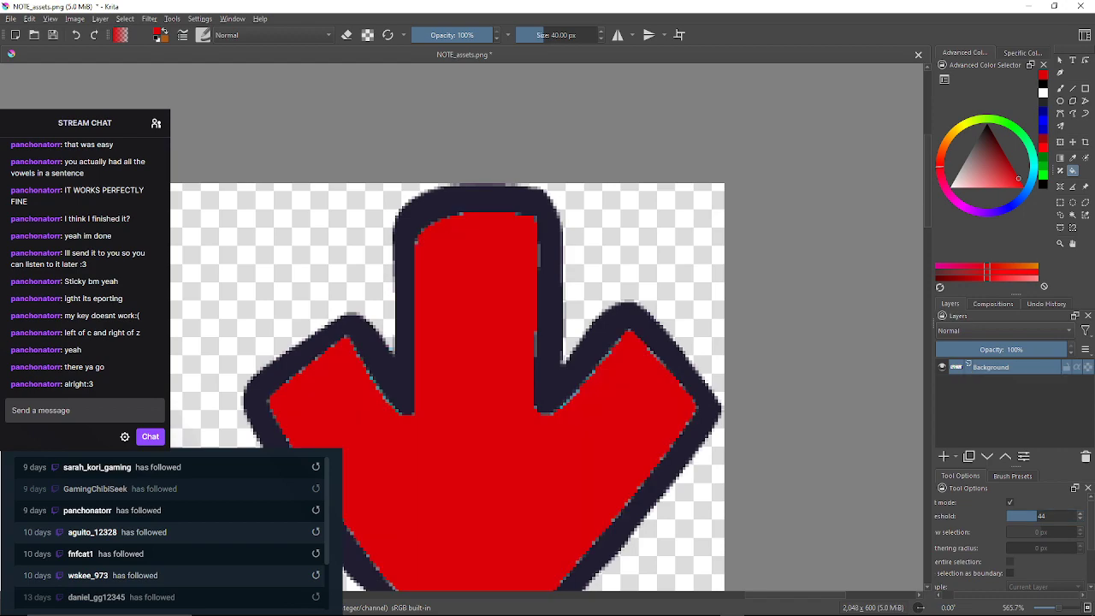
pyautogui.click(76, 35)
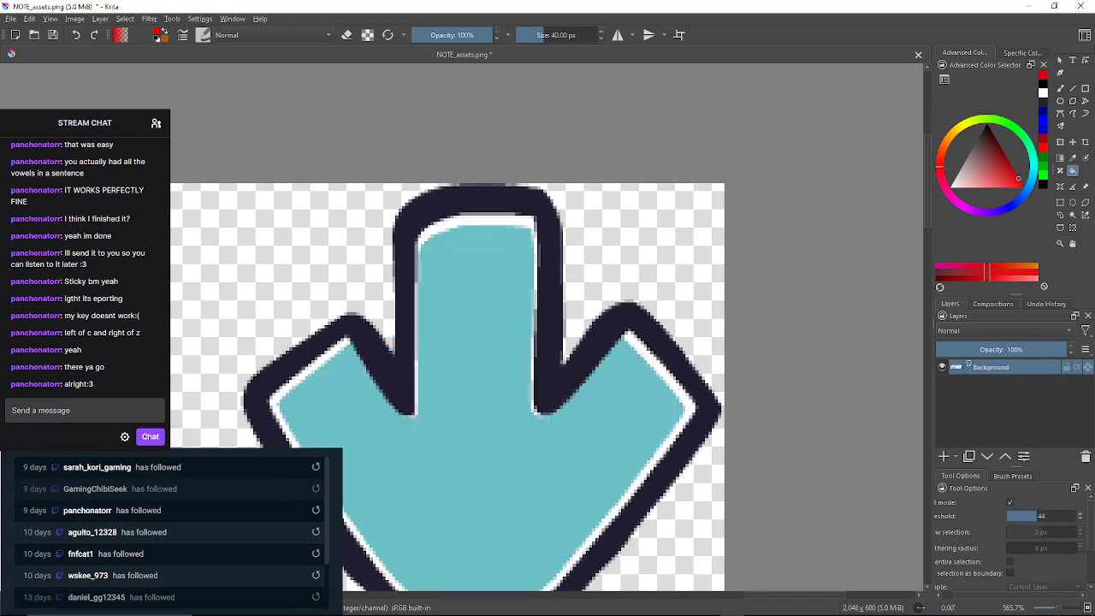
pyautogui.click(1080, 519)
pyautogui.click(492, 222)
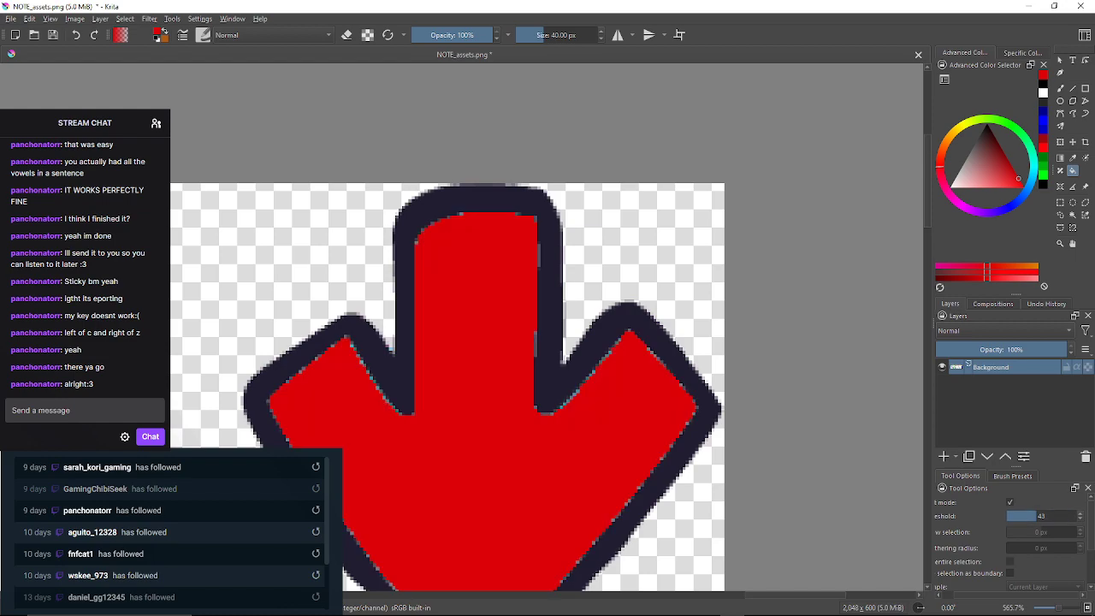
pyautogui.click(75, 35)
# Test red fills on the teal arrow's interior at thresholds 42, 41 and 40, undoing each one
pyautogui.click(1080, 519)
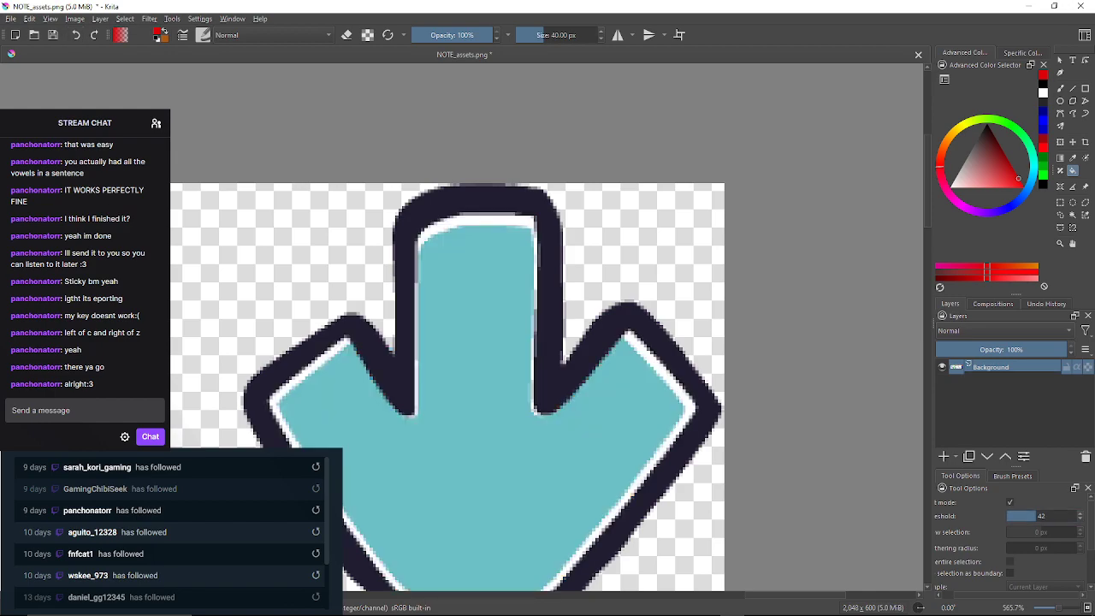
pyautogui.click(476, 282)
pyautogui.click(76, 36)
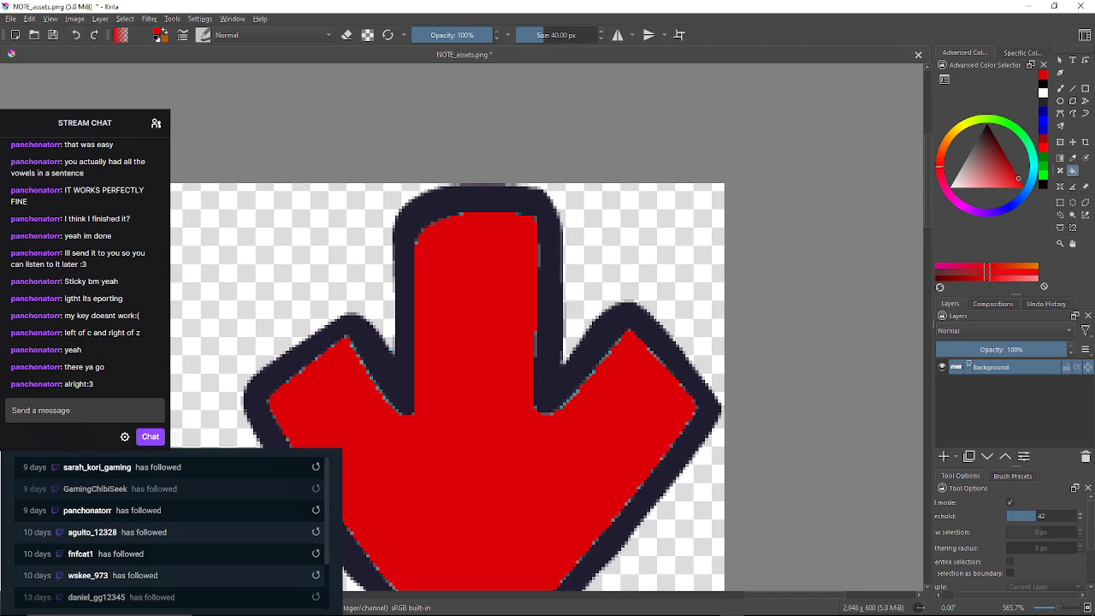
pyautogui.click(1080, 519)
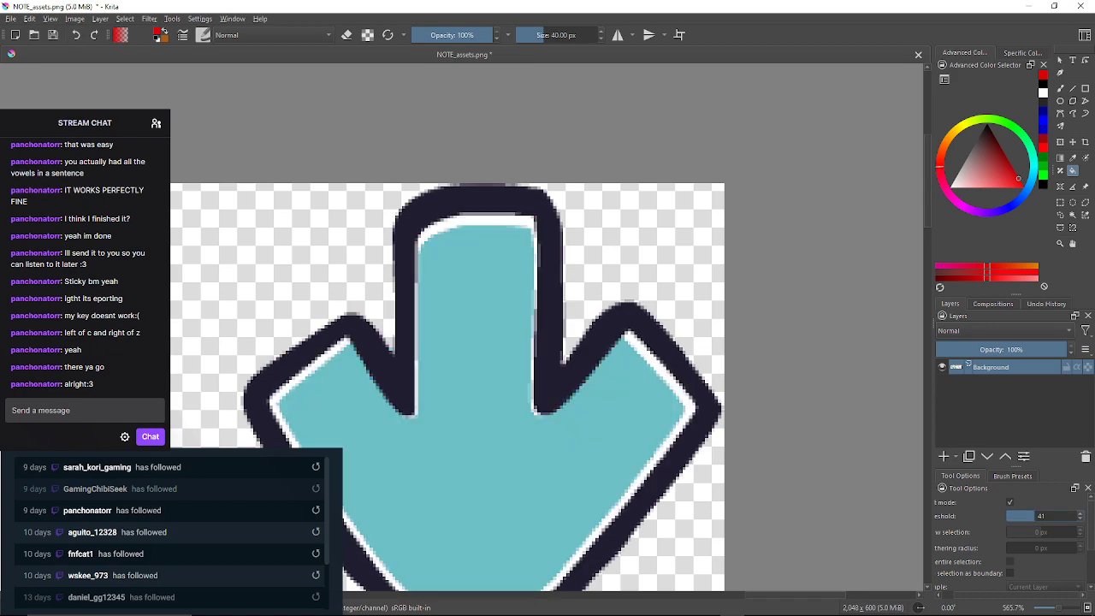
pyautogui.click(475, 283)
pyautogui.click(75, 35)
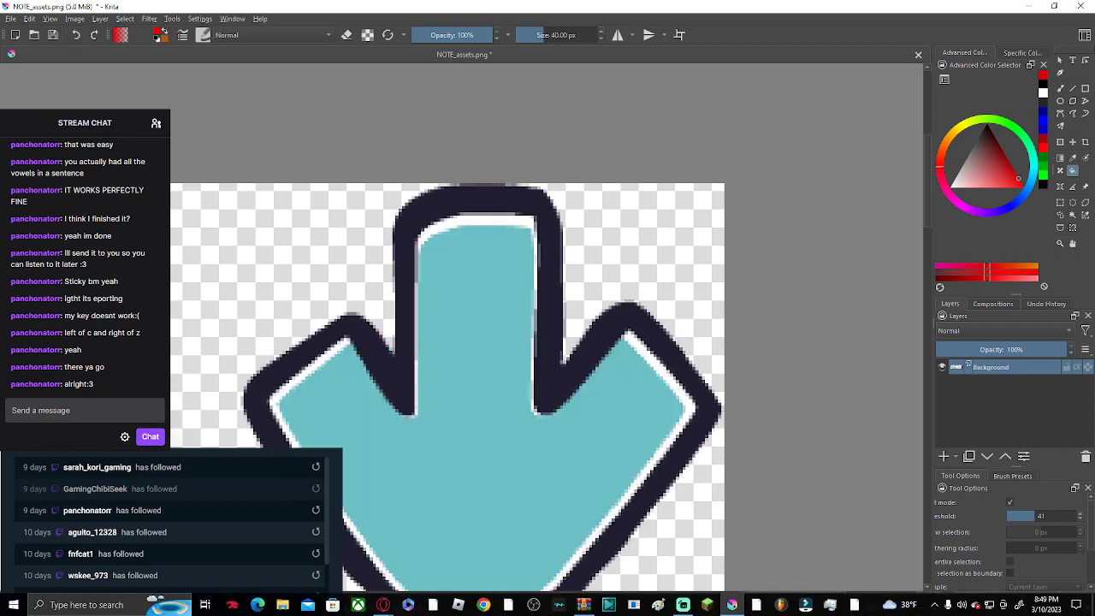
pyautogui.click(1080, 519)
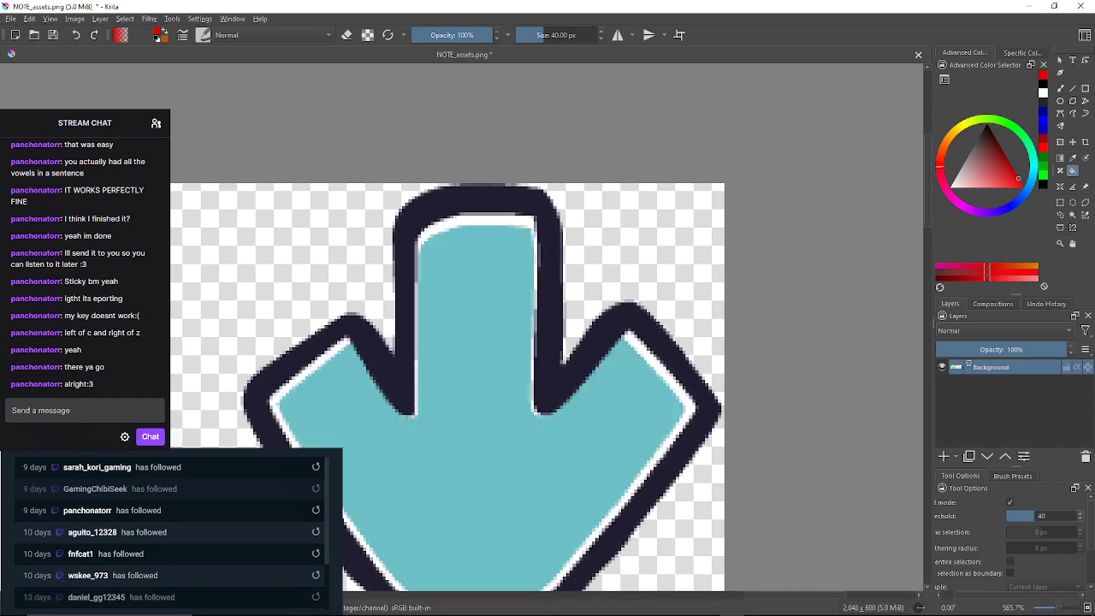
pyautogui.hotkey('ctrl', 'shift', 'z')
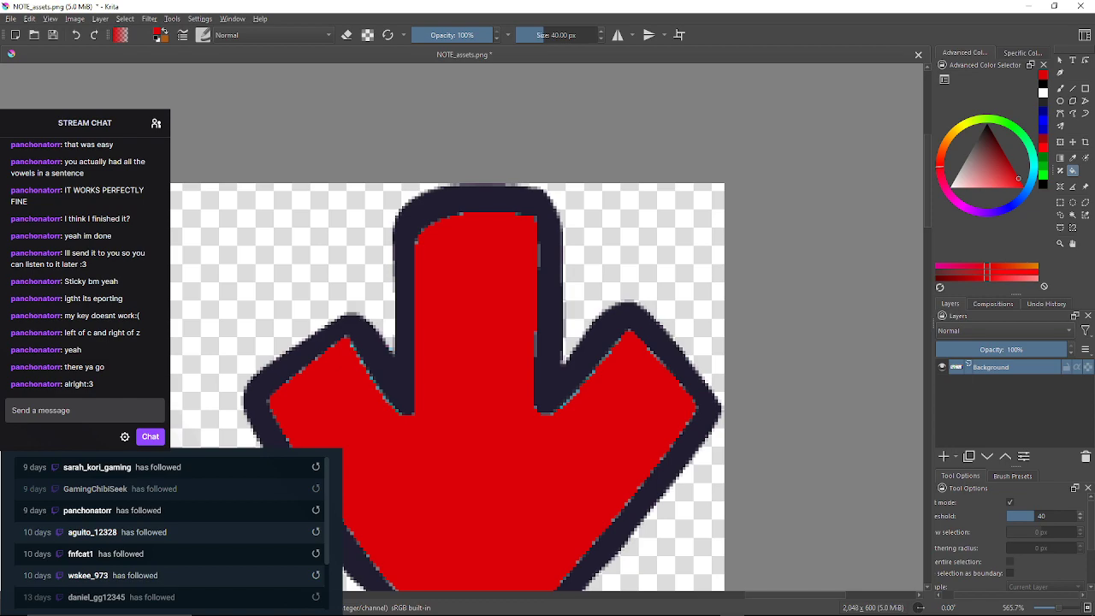
pyautogui.hotkey('ctrl', 'z')
# Compare red fills of the shaft's white line at thresholds 37 and 38, undoing both
pyautogui.scroll(-3, 1079, 518)
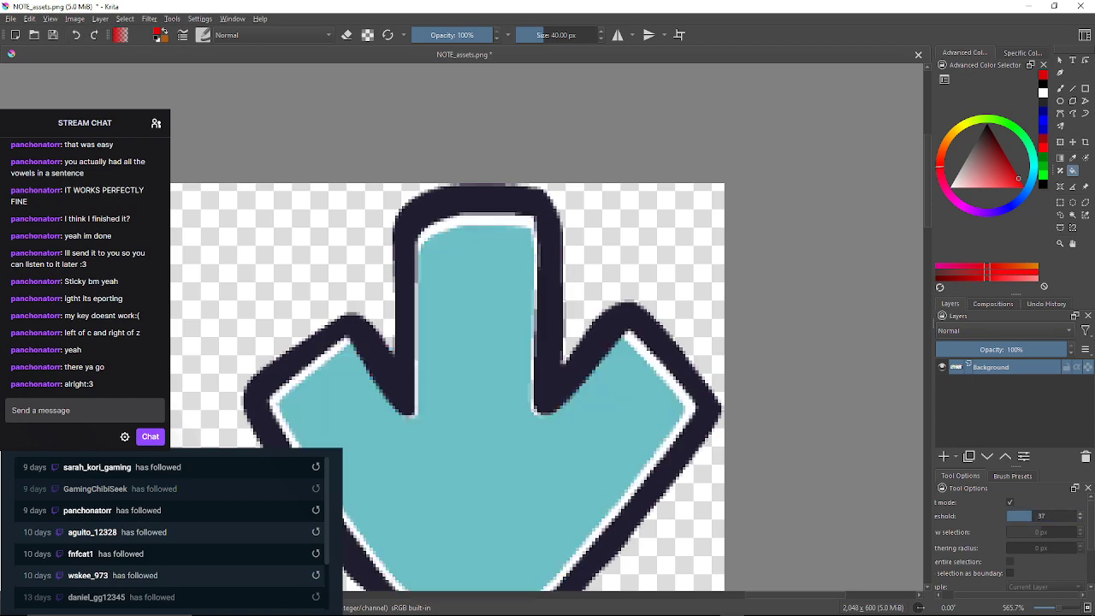
pyautogui.click(498, 220)
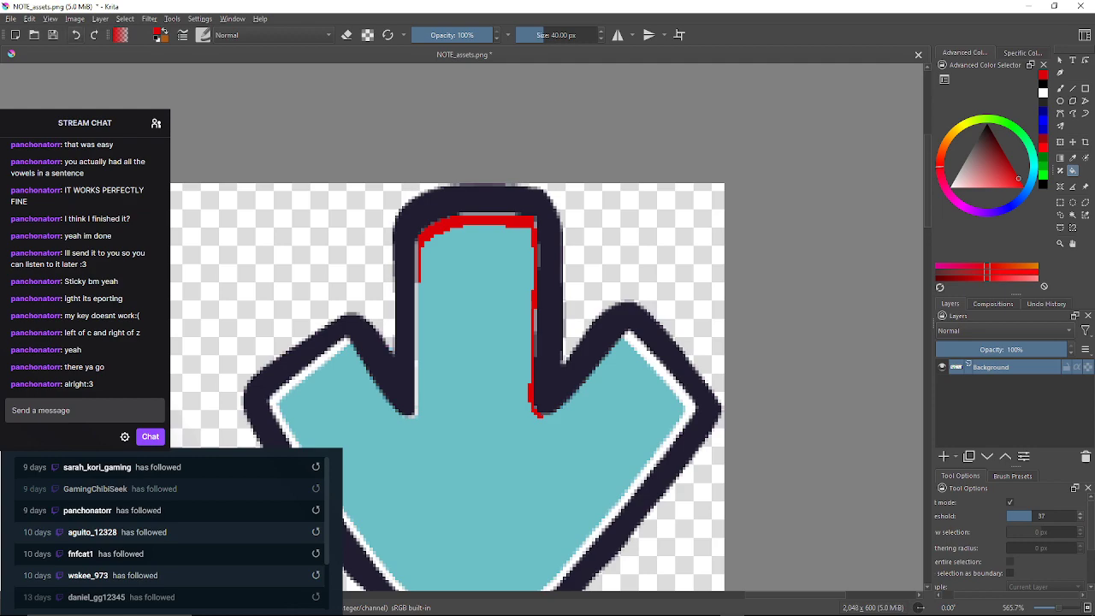
pyautogui.click(76, 35)
pyautogui.click(1079, 513)
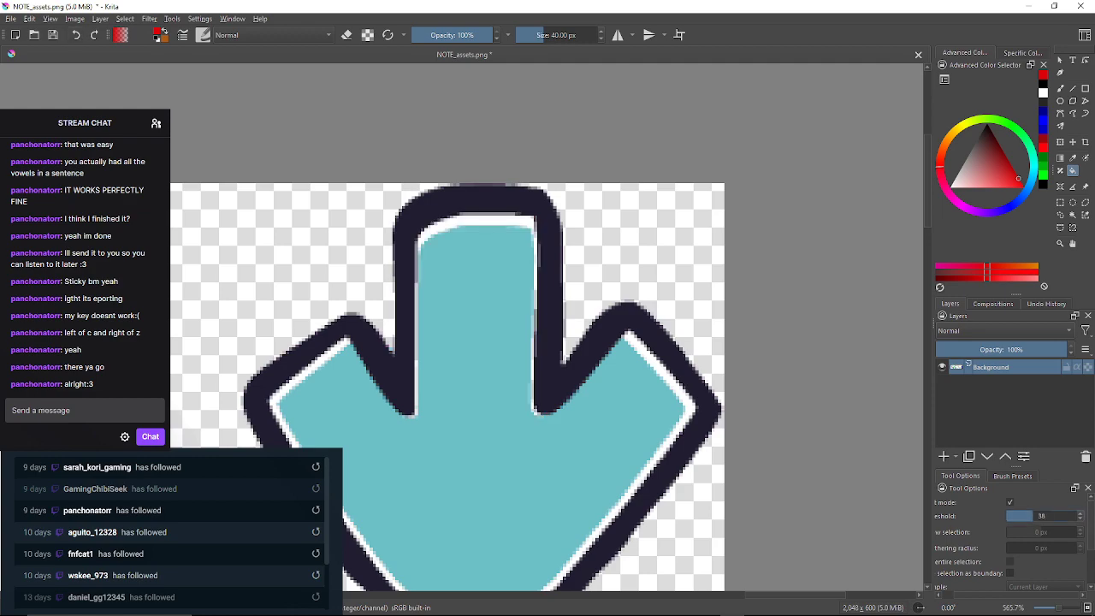
pyautogui.click(498, 221)
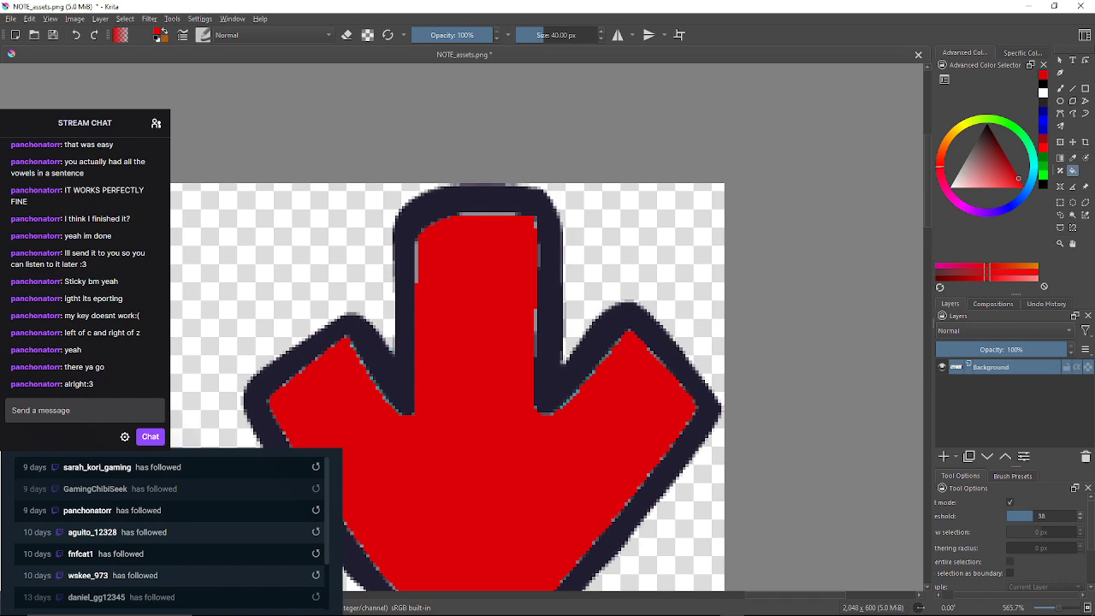
pyautogui.hotkey('ctrl', 'z')
# Fill the white line around the teal arrow's shaft red at threshold 37, and set the fill threshold to 43
pyautogui.click(1080, 518)
pyautogui.click(498, 222)
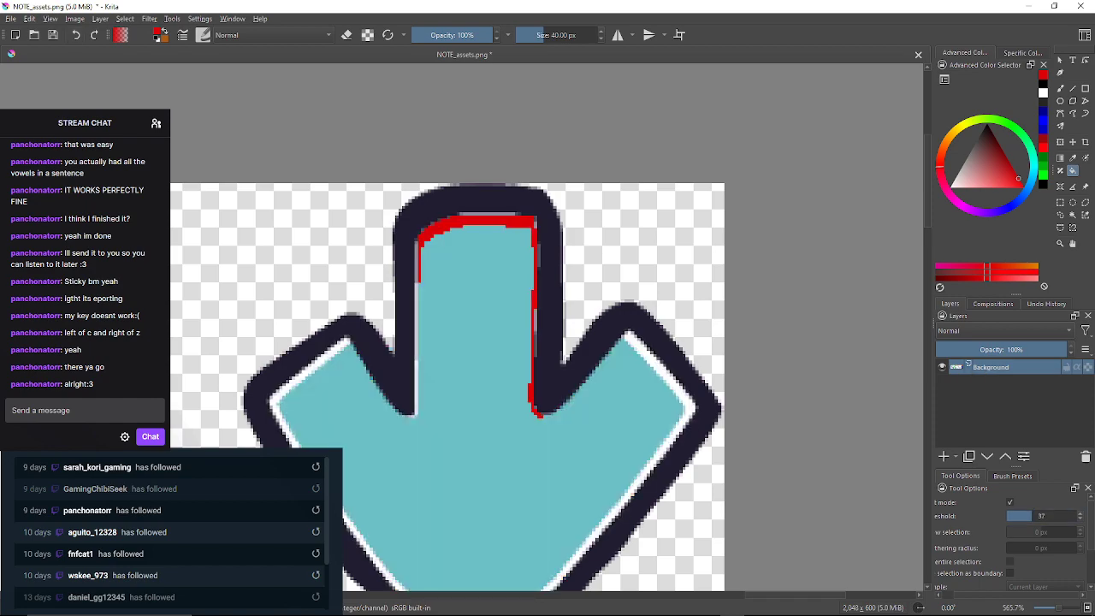
pyautogui.moveTo(1029, 516)
pyautogui.mouseDown()
pyautogui.moveTo(1004, 516)
pyautogui.moveTo(1038, 515)
pyautogui.mouseUp()
pyautogui.scroll(-2, 462, 342)
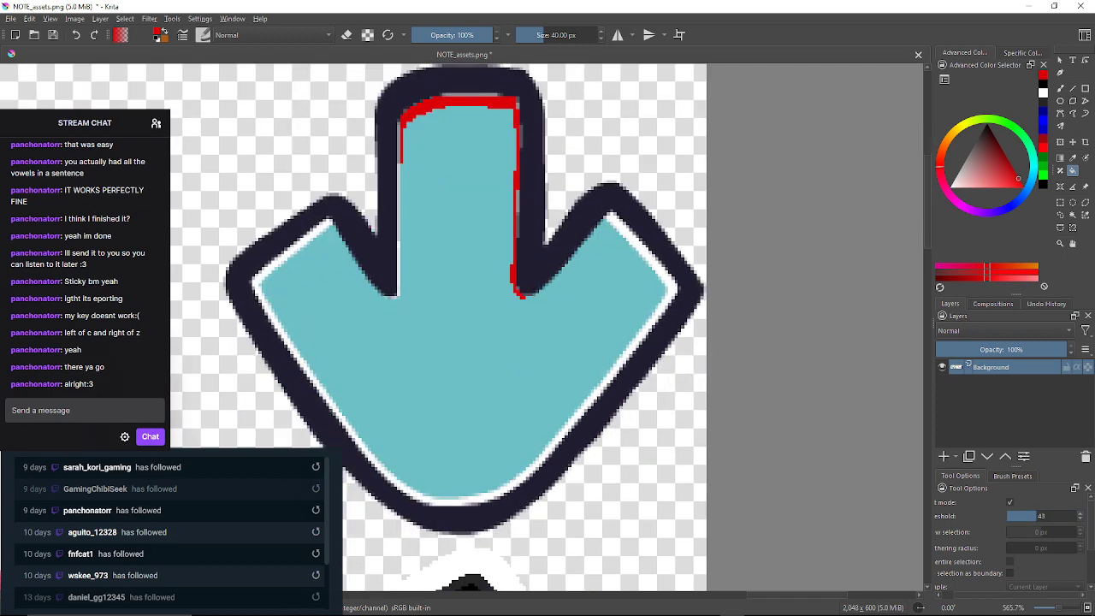
# Try a red fill of the teal interior at threshold 43, undo it, and fill the arrowhead's white outline red at threshold 31
pyautogui.click(462, 359)
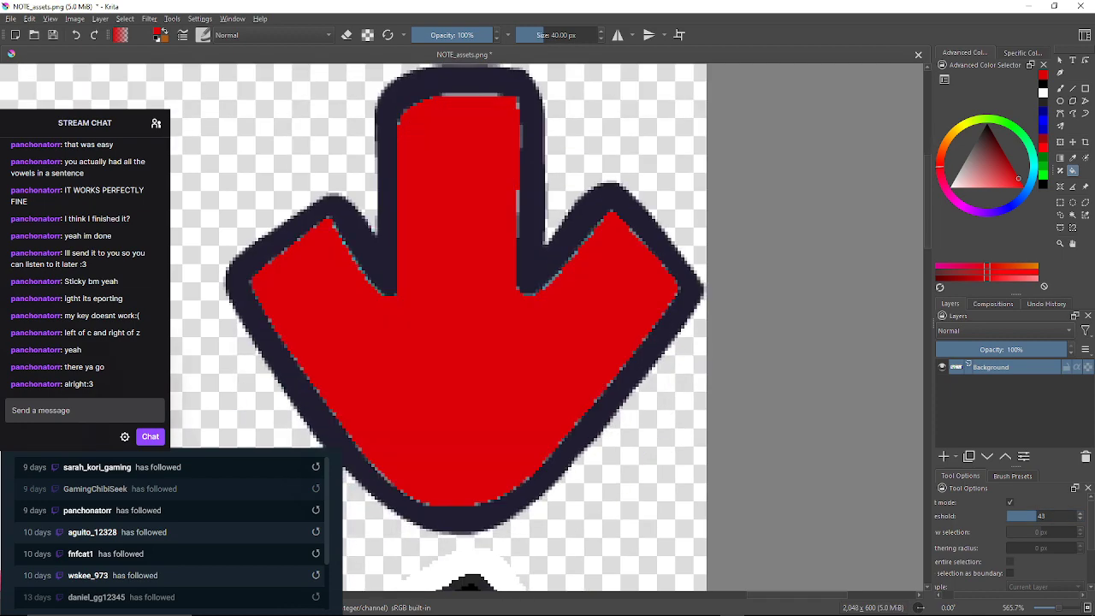
pyautogui.hotkey('ctrl', 'z')
pyautogui.moveTo(1036, 516); pyautogui.dragTo(1028, 515)
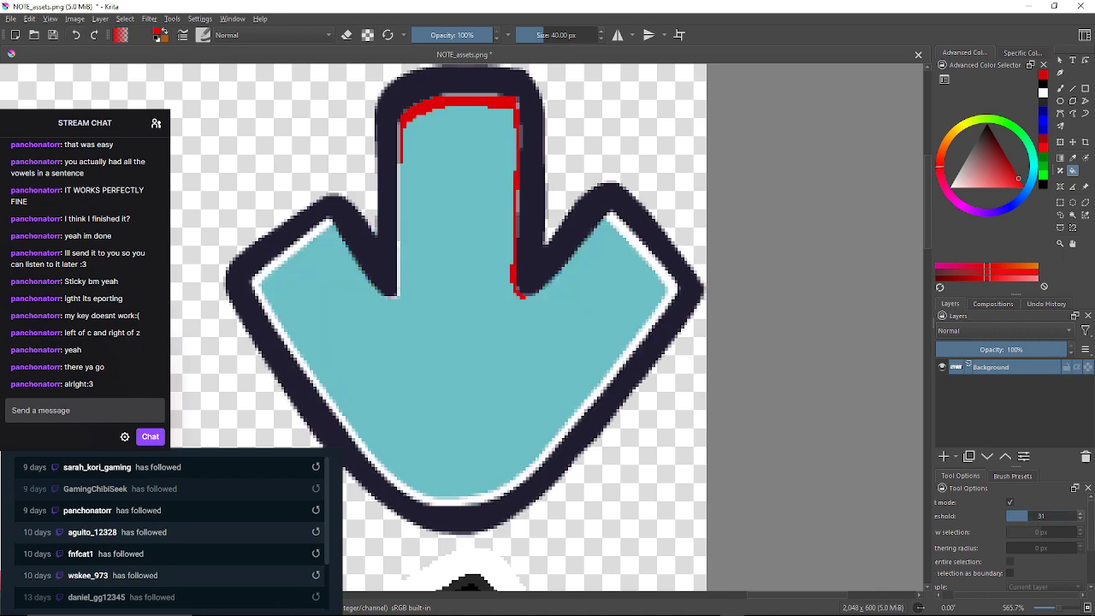
pyautogui.click(636, 340)
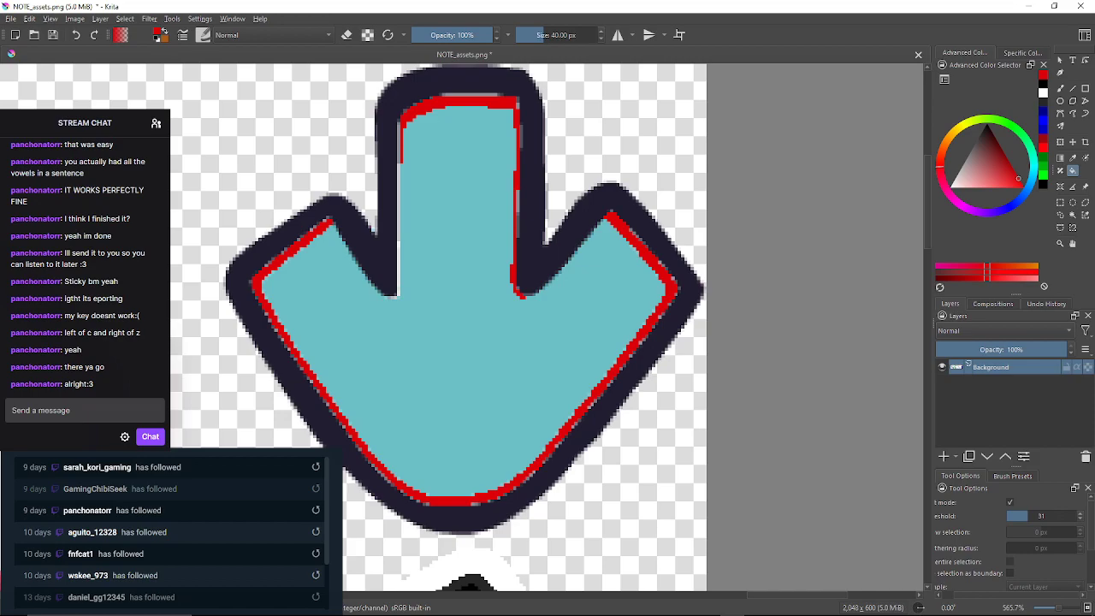
# Set the fill threshold to 1 and fill the pale pixels at the left notch corner and the lower left shaft edge red
pyautogui.click(1007, 515)
pyautogui.scroll(6, 277, 349)
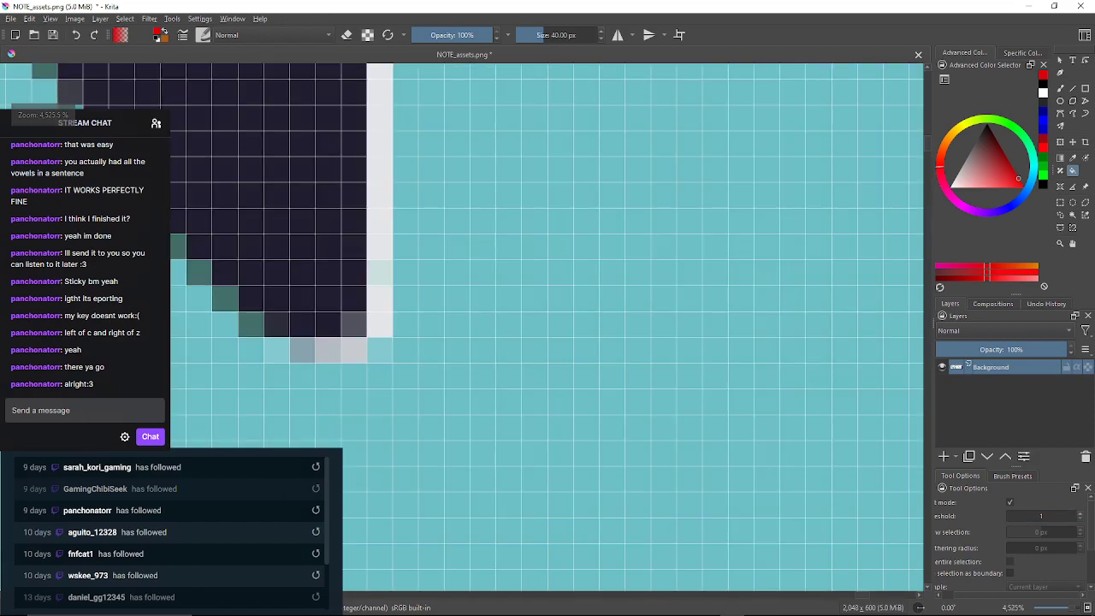
pyautogui.click(277, 350)
pyautogui.click(302, 350)
pyautogui.click(353, 350)
pyautogui.click(328, 350)
pyautogui.click(354, 324)
pyautogui.click(378, 350)
pyautogui.click(379, 324)
pyautogui.click(379, 273)
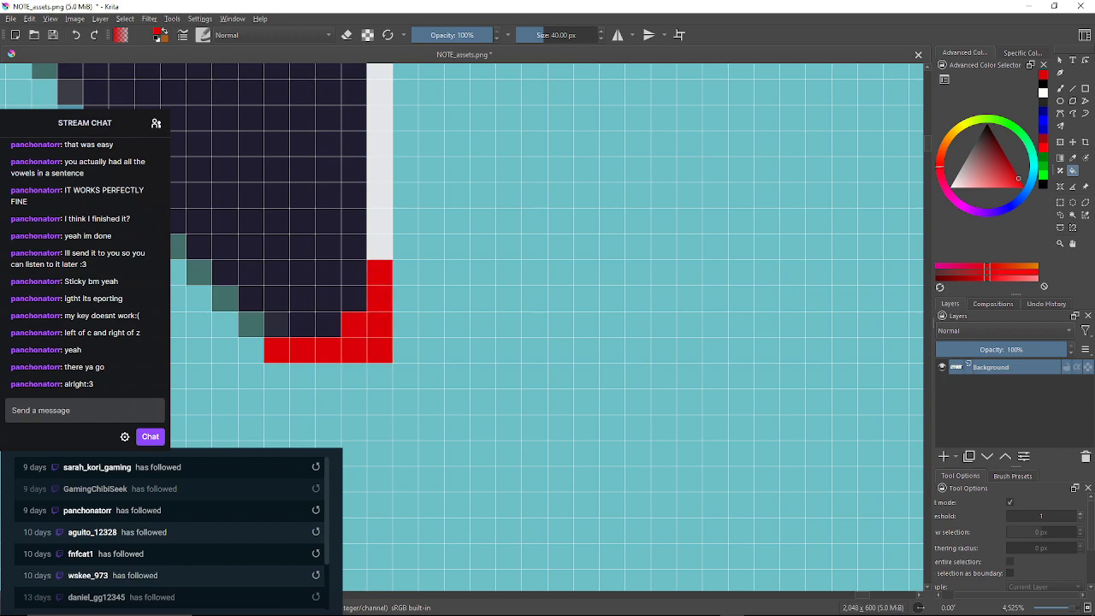
pyautogui.click(379, 248)
# Undo a trial red fill of the teal interior, and fill the white and grey pixels up the shaft's left edge red
pyautogui.scroll(3, 462, 326)
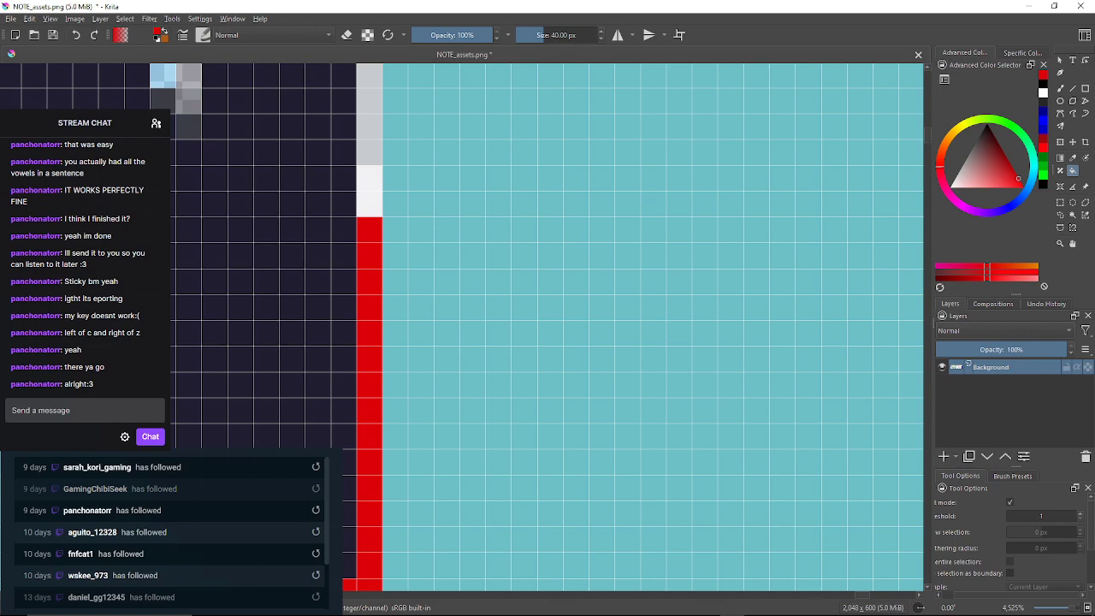
pyautogui.click(462, 326)
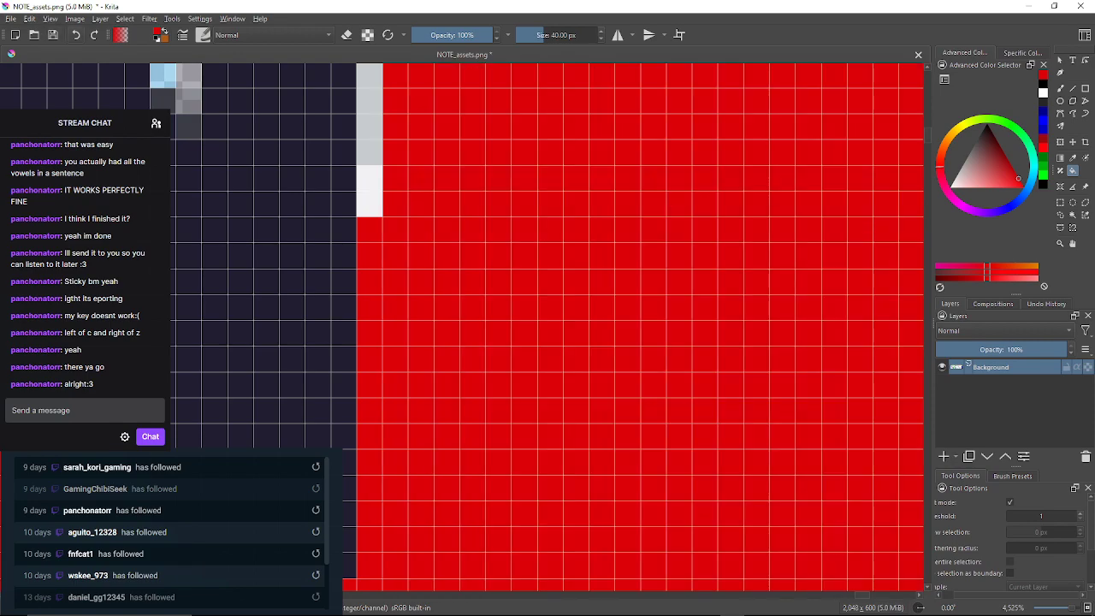
pyautogui.hotkey('ctrl', 'z')
pyautogui.click(370, 192)
pyautogui.click(369, 128)
# Fill the leftover dark and grey pixels around the shaft's rounded top-left corner red
pyautogui.moveTo(370, 128)
pyautogui.mouseDown()
pyautogui.moveTo(390, 345)
pyautogui.moveTo(384, 512)
pyautogui.mouseUp()
pyautogui.moveTo(377, 214); pyautogui.dragTo(384, 505)
pyautogui.moveTo(390, 85)
pyautogui.mouseDown()
pyautogui.moveTo(358, 193)
pyautogui.moveTo(365, 367)
pyautogui.moveTo(344, 493)
pyautogui.mouseUp()
pyautogui.click(360, 171)
pyautogui.click(328, 195)
pyautogui.click(329, 170)
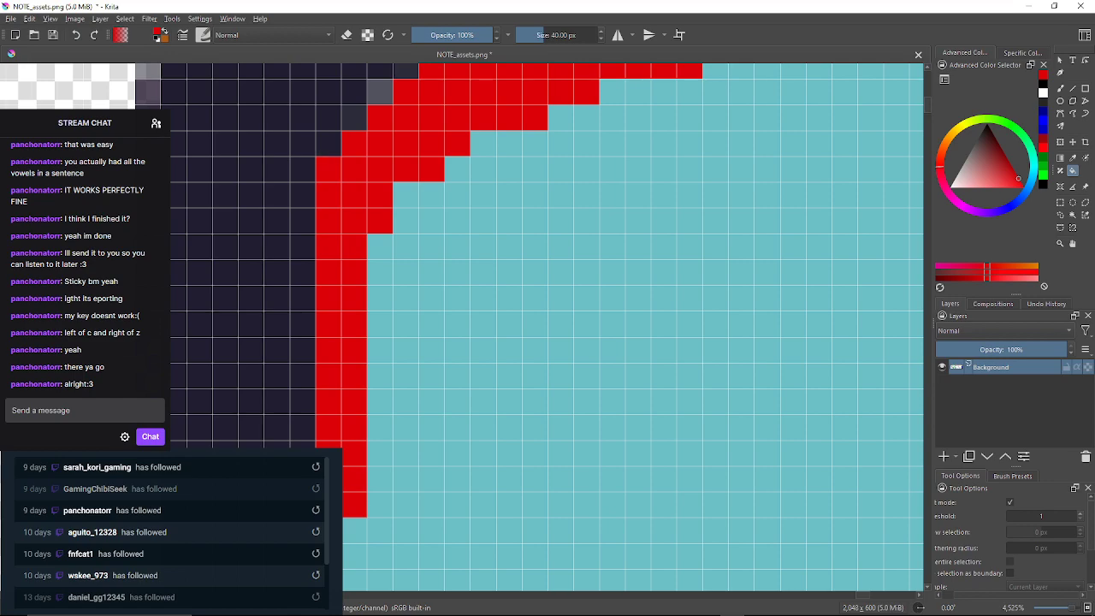
pyautogui.click(354, 118)
pyautogui.click(380, 91)
pyautogui.moveTo(380, 91); pyautogui.dragTo(313, 210)
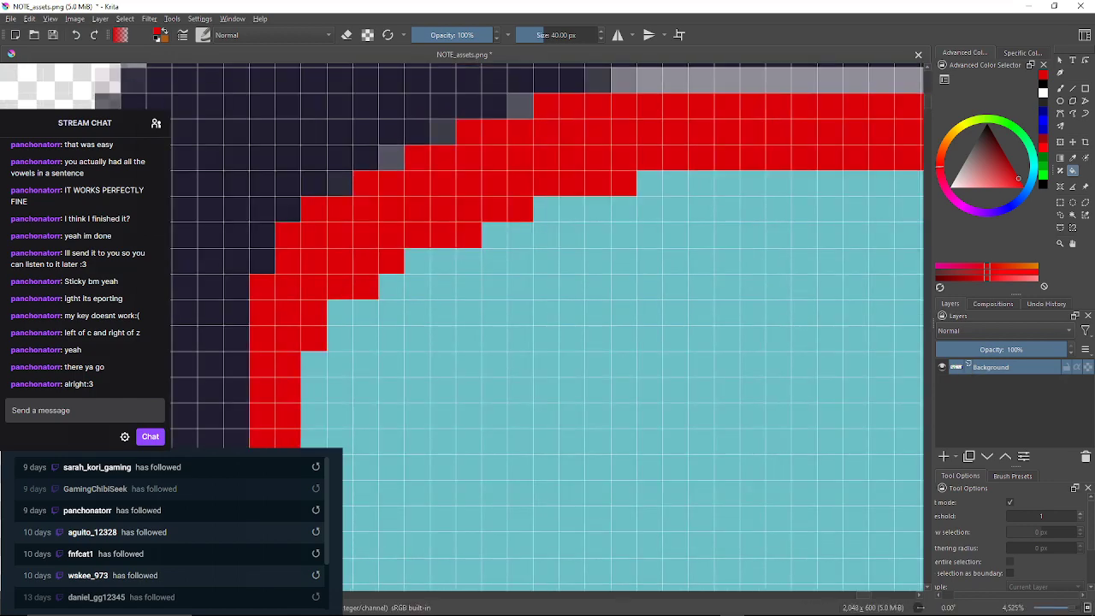
pyautogui.click(340, 184)
pyautogui.click(391, 159)
pyautogui.click(444, 131)
pyautogui.click(520, 106)
# Fill the grey strip and the dark grey end pixels along the shaft's top edge red
pyautogui.moveTo(520, 106); pyautogui.dragTo(252, 259)
pyautogui.click(330, 232)
pyautogui.click(355, 232)
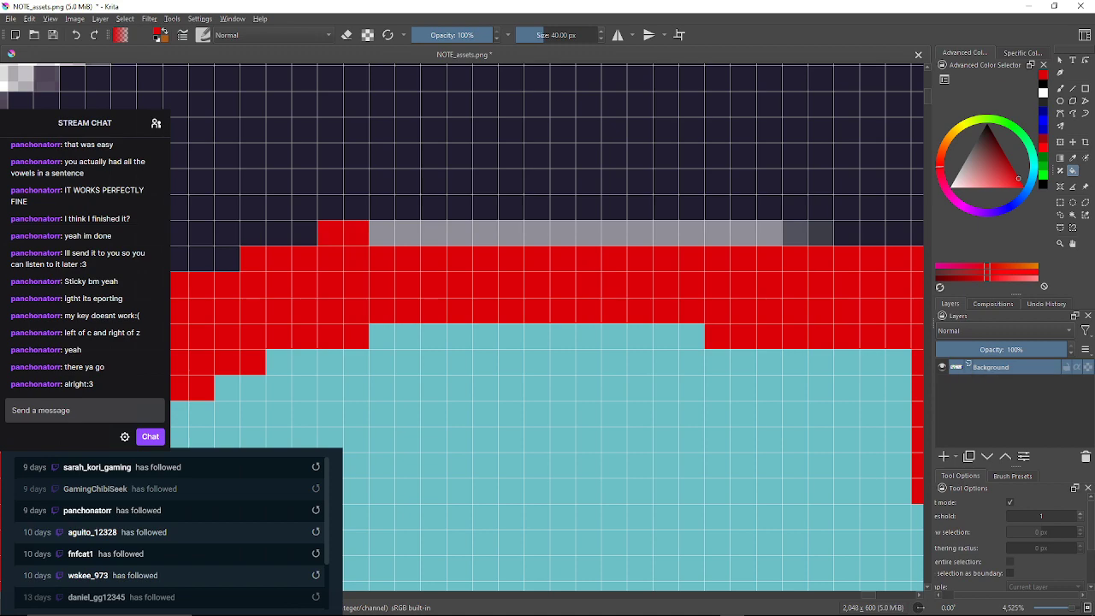
pyautogui.click(381, 233)
pyautogui.click(795, 233)
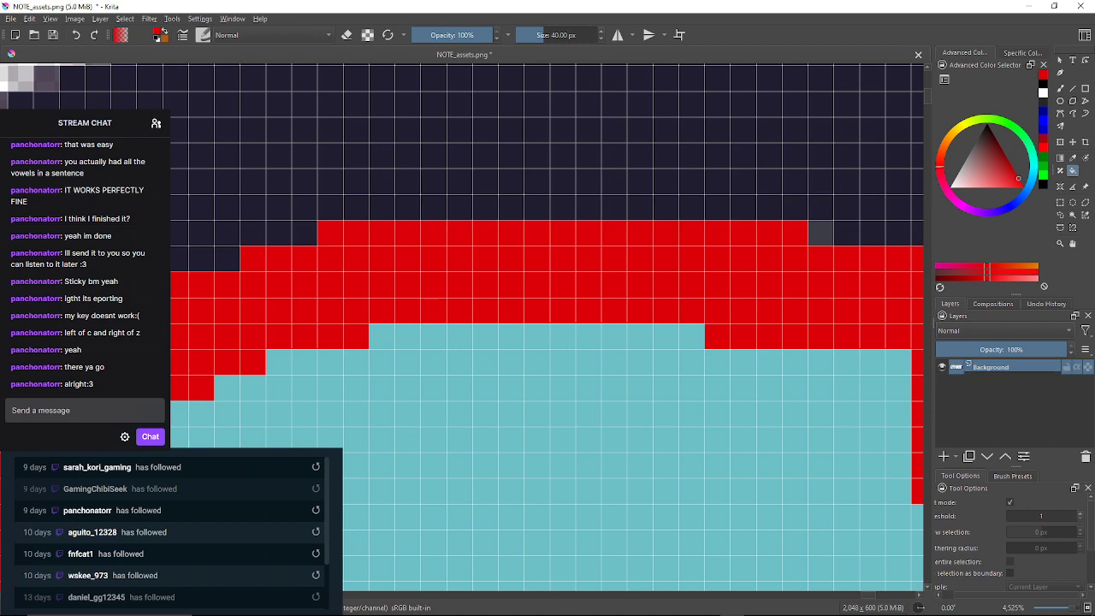
pyautogui.click(821, 233)
# Fill the grey pixels along the upper part of the shaft's right edge red
pyautogui.moveTo(821, 233); pyautogui.dragTo(561, 185)
pyautogui.click(692, 225)
pyautogui.click(691, 276)
pyautogui.moveTo(691, 276); pyautogui.dragTo(657, 208)
pyautogui.click(684, 350)
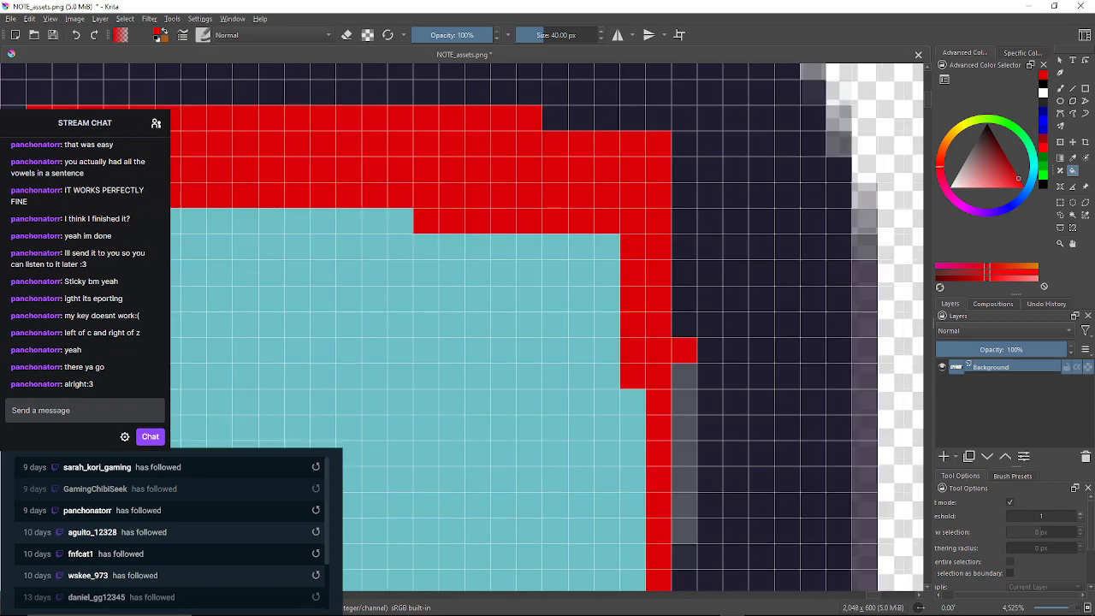
pyautogui.click(684, 376)
# Fill the leftover pixels down the shaft's lower right edge and under the right notch corner red
pyautogui.moveTo(684, 376); pyautogui.dragTo(682, 143)
pyautogui.moveTo(682, 323); pyautogui.dragTo(647, 96)
pyautogui.click(621, 496)
pyautogui.moveTo(621, 496); pyautogui.dragTo(607, 339)
pyautogui.click(607, 440)
pyautogui.click(607, 515)
pyautogui.moveTo(607, 514)
pyautogui.mouseDown()
pyautogui.moveTo(610, 139)
pyautogui.moveTo(610, 382)
pyautogui.moveTo(610, 320)
pyautogui.mouseUp()
pyautogui.click(610, 463)
pyautogui.click(687, 514)
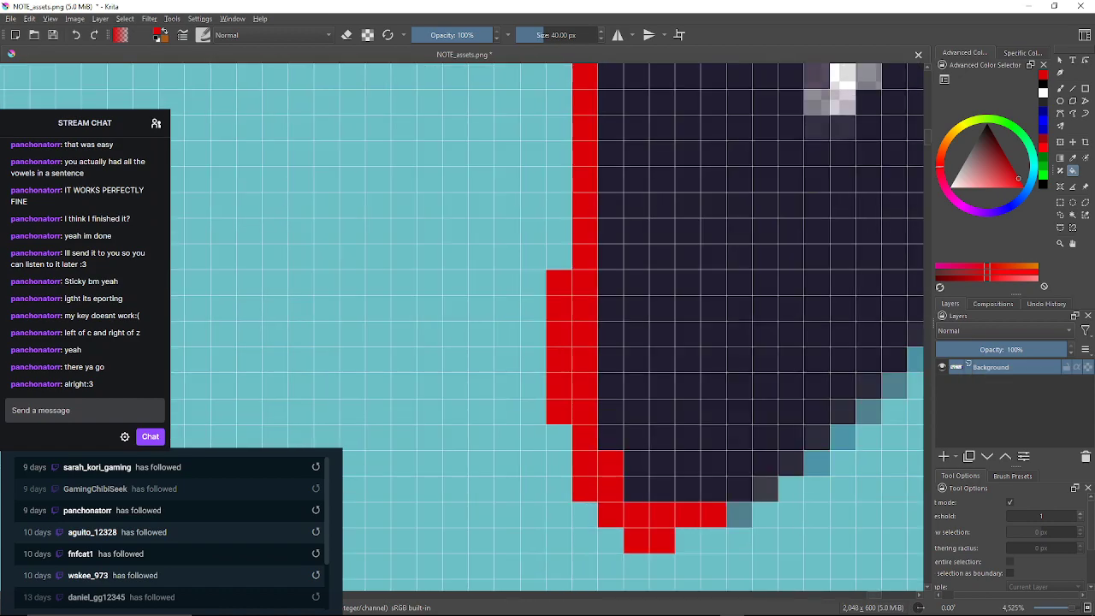
pyautogui.click(739, 514)
# Fill the two grey pixels above the peak of the arrowhead's right wing red
pyautogui.moveTo(739, 514); pyautogui.dragTo(477, 526)
pyautogui.moveTo(910, 222); pyautogui.dragTo(551, 280)
pyautogui.scroll(-3, 552, 280)
pyautogui.scroll(3, 633, 174)
pyautogui.moveTo(633, 175); pyautogui.dragTo(579, 275)
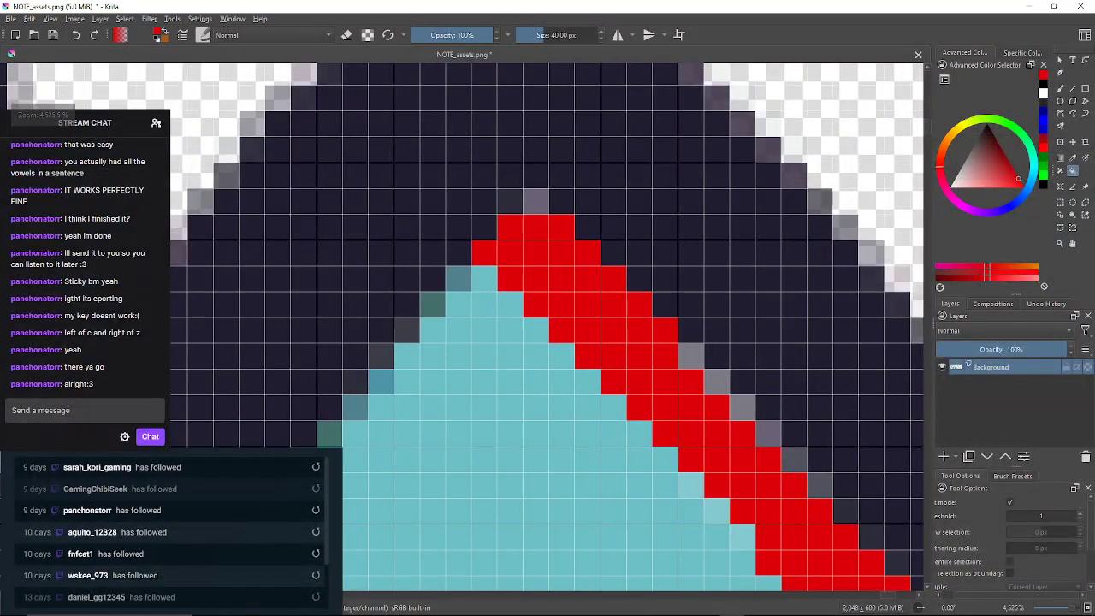
pyautogui.click(510, 201)
pyautogui.click(535, 201)
# Fill the grey and light teal pixels beside the red line just below the right wing's peak red
pyautogui.scroll(1, 565, 235)
pyautogui.moveTo(564, 235); pyautogui.dragTo(216, 83)
pyautogui.click(394, 253)
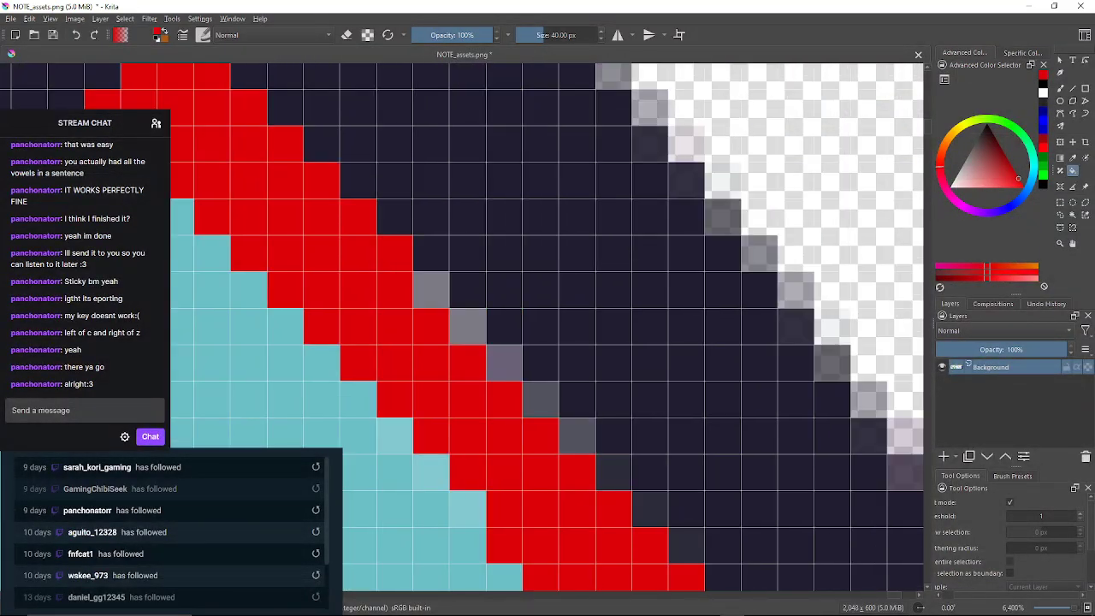
pyautogui.click(431, 289)
pyautogui.click(467, 326)
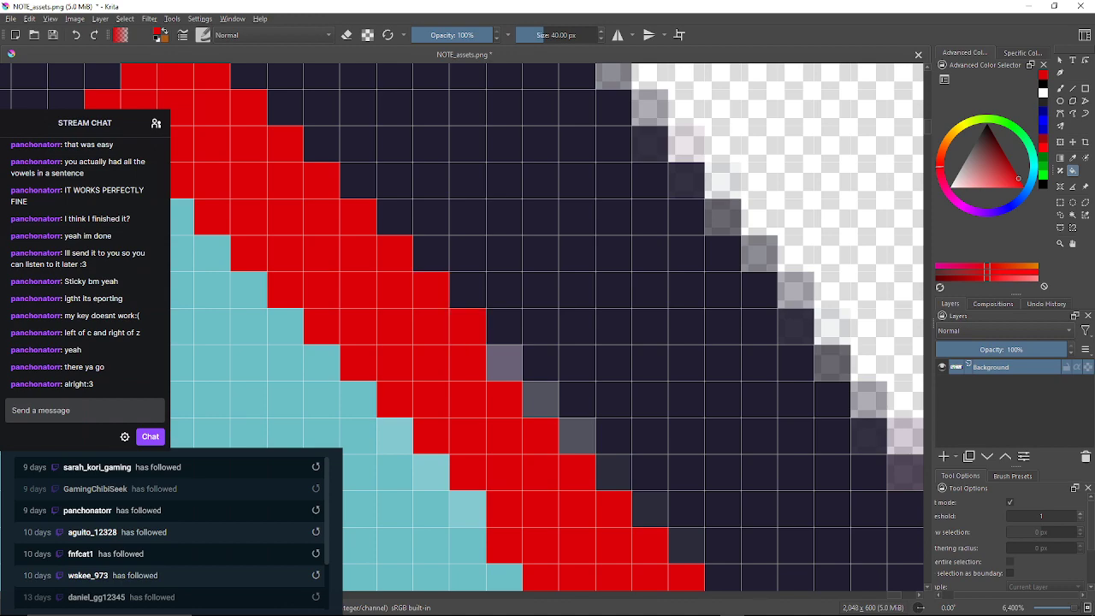
pyautogui.click(504, 363)
pyautogui.click(395, 436)
pyautogui.click(540, 398)
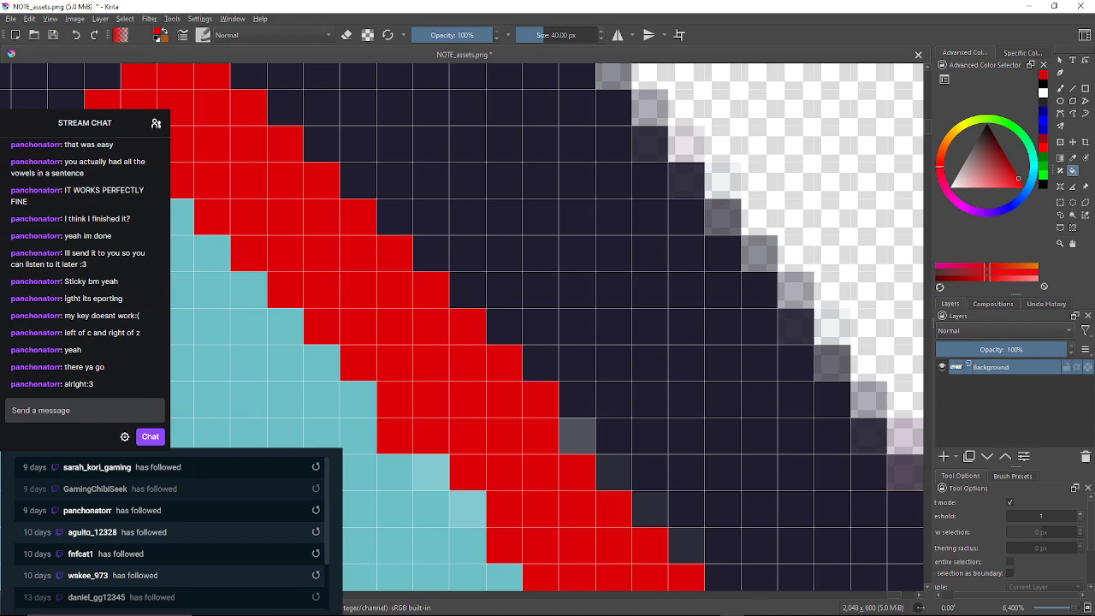
pyautogui.click(431, 472)
pyautogui.click(578, 435)
pyautogui.click(467, 508)
# Fill the leftover grey pixels along the middle of the right wing's upper outer edge red
pyautogui.moveTo(468, 506); pyautogui.dragTo(350, 331)
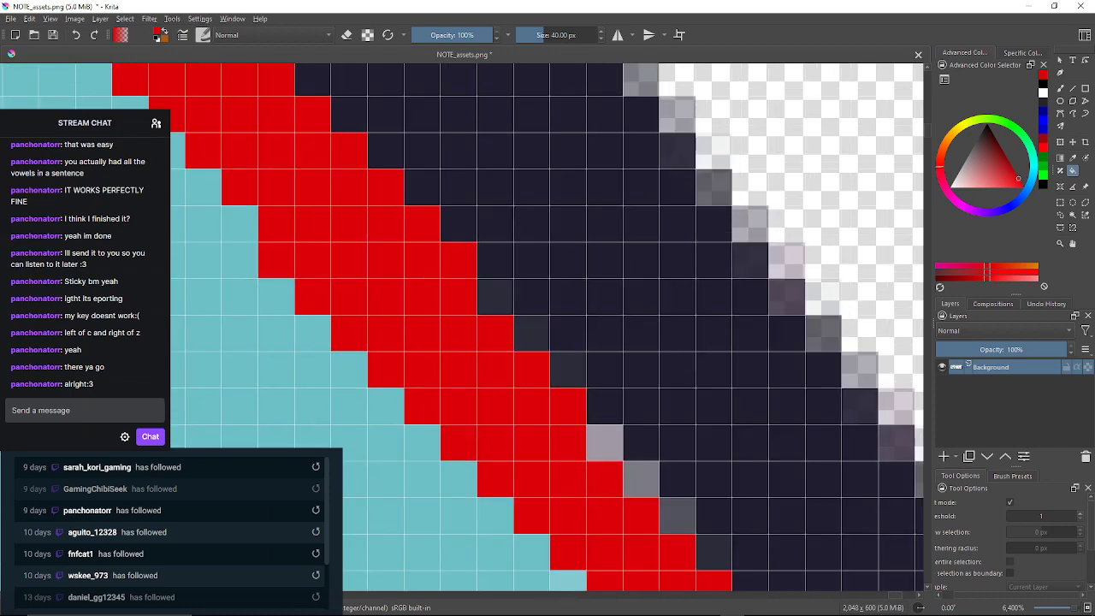
pyautogui.click(495, 296)
pyautogui.click(531, 333)
pyautogui.click(568, 370)
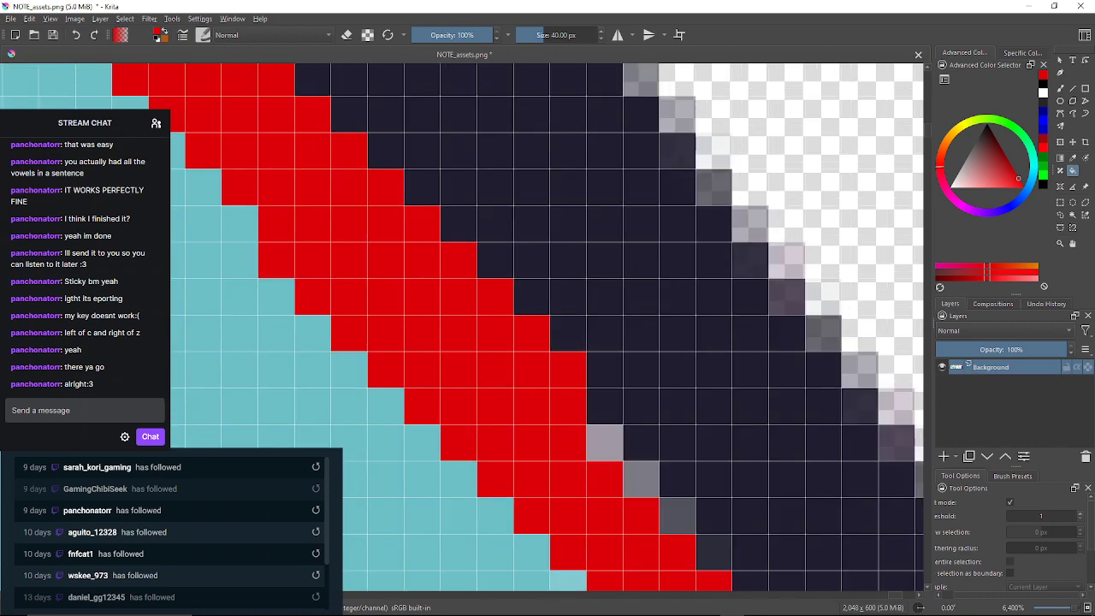
pyautogui.click(604, 443)
pyautogui.moveTo(605, 443); pyautogui.dragTo(537, 317)
pyautogui.click(501, 463)
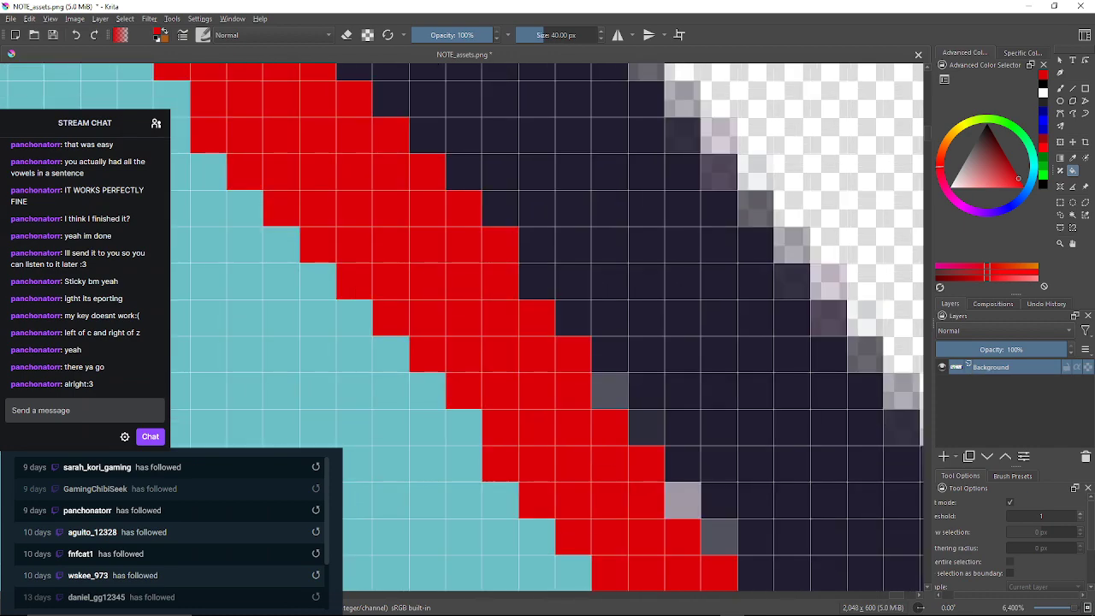
pyautogui.click(610, 391)
pyautogui.click(646, 428)
# Fill the leftover grey pixels leading into and around the arrowhead's outermost right corner red
pyautogui.moveTo(646, 427); pyautogui.dragTo(576, 318)
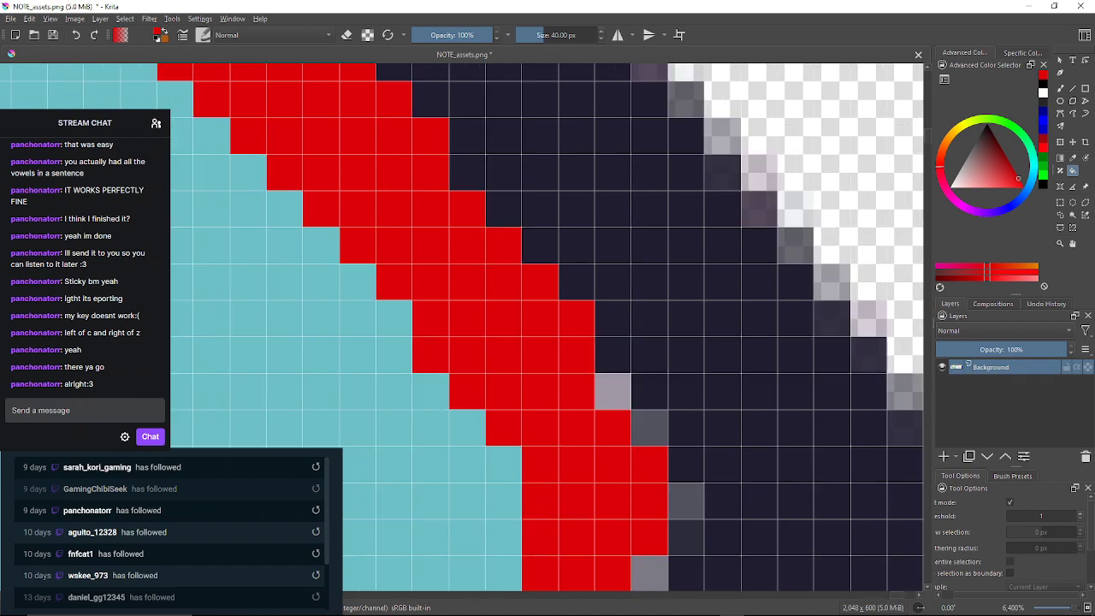
pyautogui.click(613, 391)
pyautogui.click(649, 427)
pyautogui.moveTo(649, 428); pyautogui.dragTo(507, 325)
pyautogui.click(546, 399)
pyautogui.moveTo(546, 400); pyautogui.dragTo(480, 384)
pyautogui.click(517, 348)
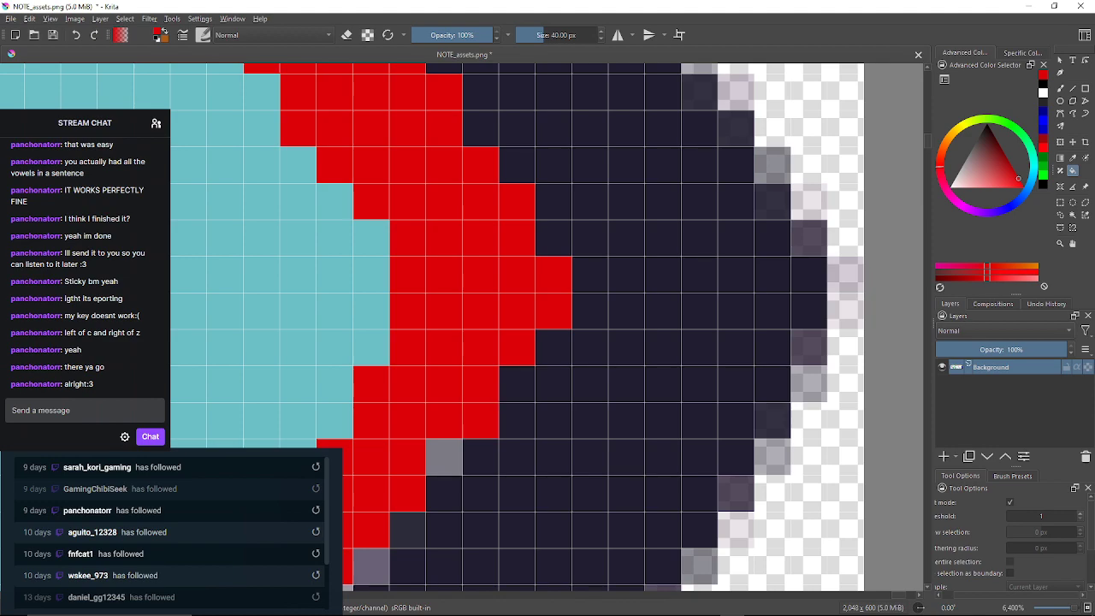
# Fill the grey and light teal pixels along the arrowhead's lower right edge, just below the right corner, red
pyautogui.click(443, 457)
pyautogui.moveTo(444, 456)
pyautogui.mouseDown()
pyautogui.moveTo(458, 385)
pyautogui.moveTo(481, 371)
pyautogui.mouseUp()
pyautogui.click(444, 444)
pyautogui.click(407, 481)
pyautogui.click(371, 517)
pyautogui.moveTo(371, 518); pyautogui.dragTo(474, 334)
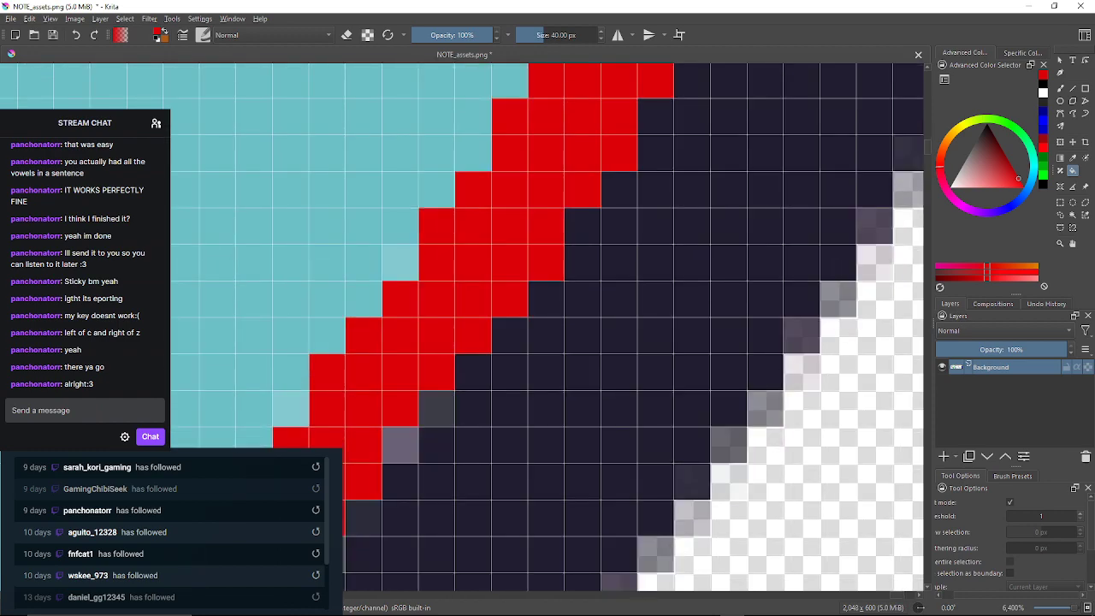
pyautogui.click(400, 262)
pyautogui.click(437, 409)
pyautogui.moveTo(437, 409); pyautogui.dragTo(452, 403)
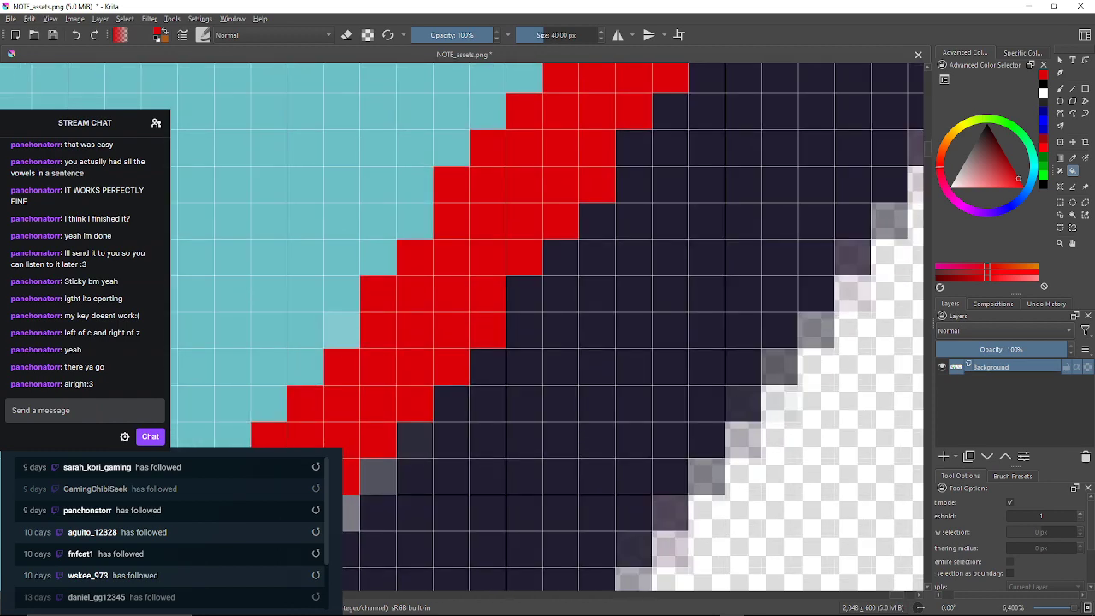
pyautogui.click(342, 330)
pyautogui.click(414, 441)
pyautogui.moveTo(415, 440); pyautogui.dragTo(490, 383)
pyautogui.click(453, 419)
pyautogui.click(417, 455)
pyautogui.moveTo(417, 455)
pyautogui.mouseDown()
pyautogui.moveTo(514, 350)
pyautogui.moveTo(452, 451)
pyautogui.moveTo(478, 411)
pyautogui.mouseUp()
pyautogui.click(477, 422)
pyautogui.click(441, 459)
pyautogui.click(442, 449)
pyautogui.click(405, 486)
# Fill the stray grey and light teal pixels along the middle stretch of the arrowhead's lower right edge red
pyautogui.moveTo(405, 486); pyautogui.dragTo(451, 438)
pyautogui.click(378, 362)
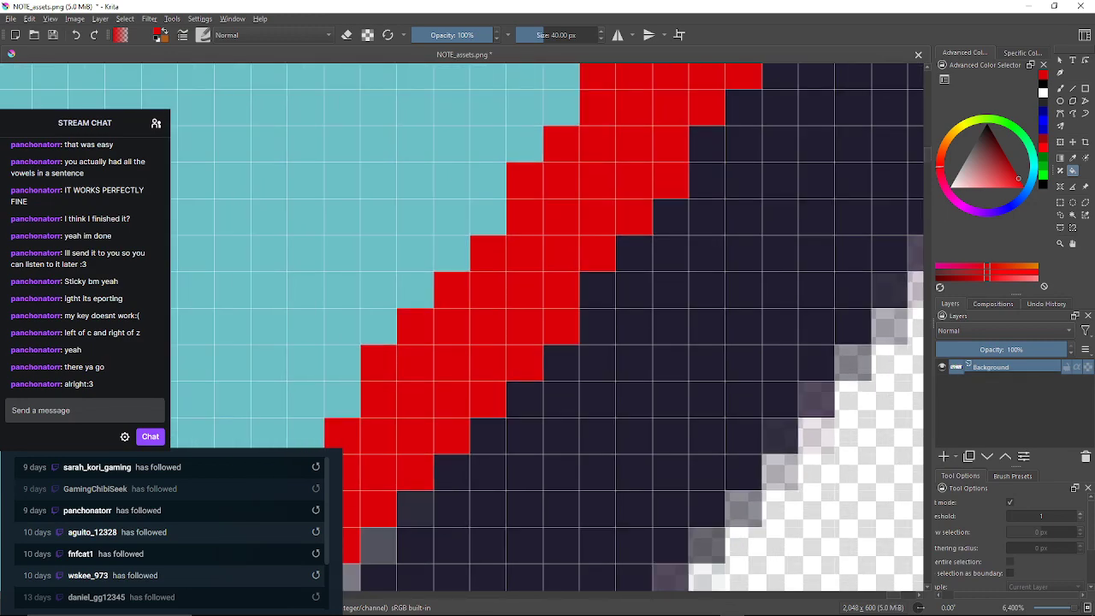
pyautogui.click(415, 508)
pyautogui.moveTo(416, 509); pyautogui.dragTo(468, 405)
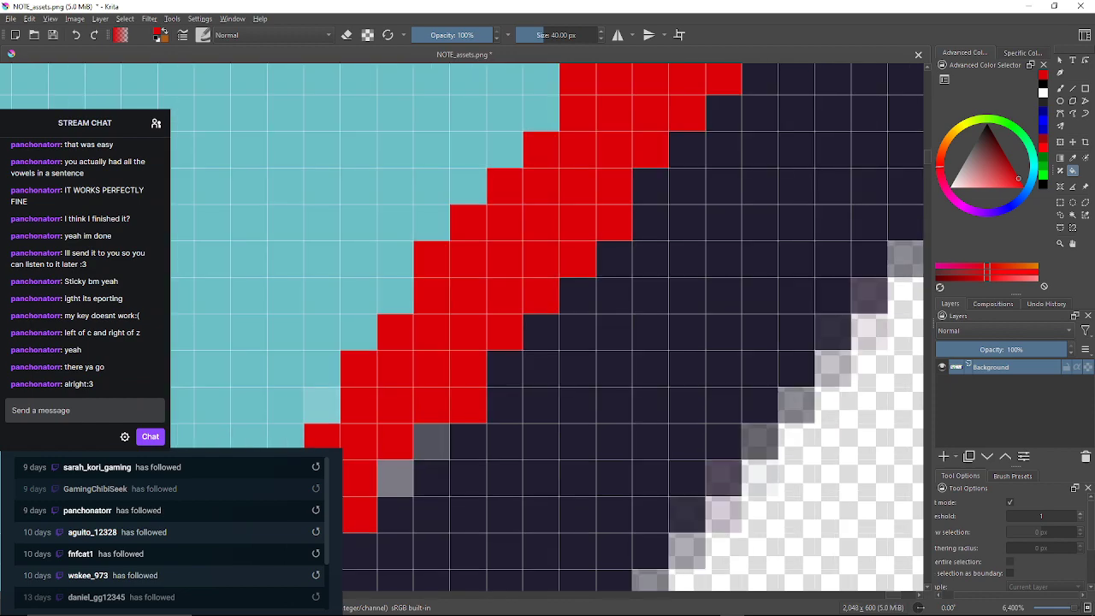
pyautogui.click(432, 442)
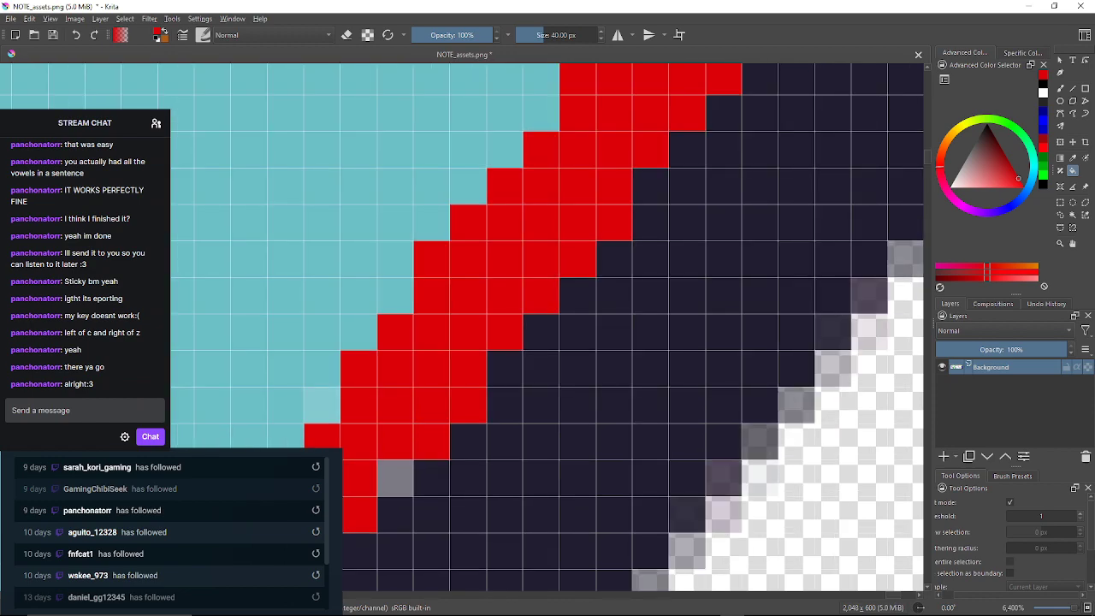
pyautogui.click(322, 405)
pyautogui.click(395, 478)
pyautogui.moveTo(395, 478); pyautogui.dragTo(489, 338)
pyautogui.click(416, 446)
pyautogui.click(379, 483)
pyautogui.moveTo(379, 482); pyautogui.dragTo(488, 402)
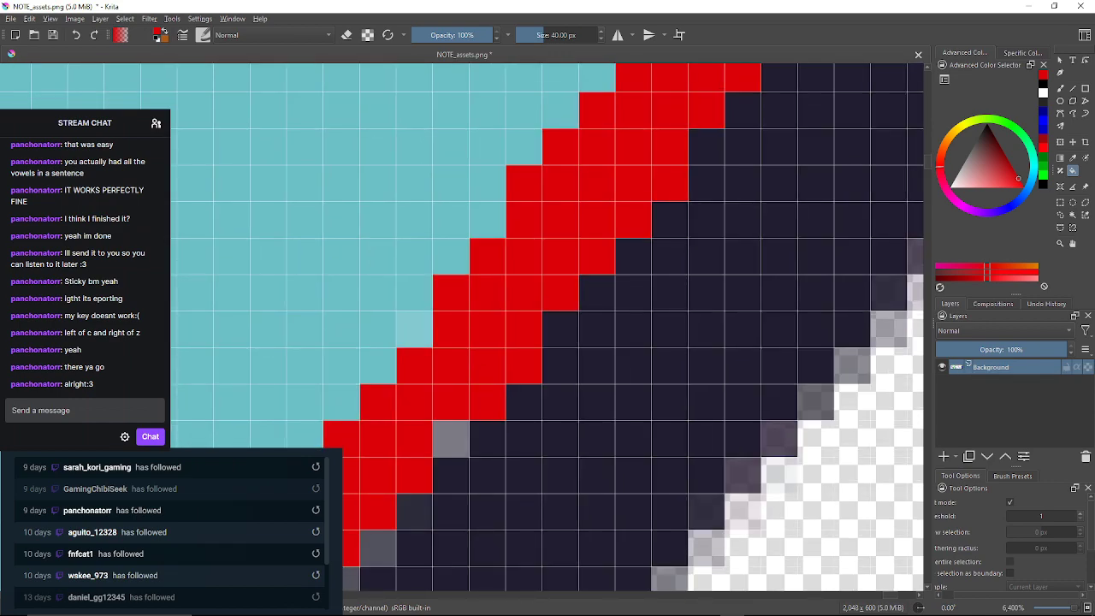
pyautogui.click(414, 329)
pyautogui.click(451, 438)
pyautogui.moveTo(451, 439); pyautogui.dragTo(477, 349)
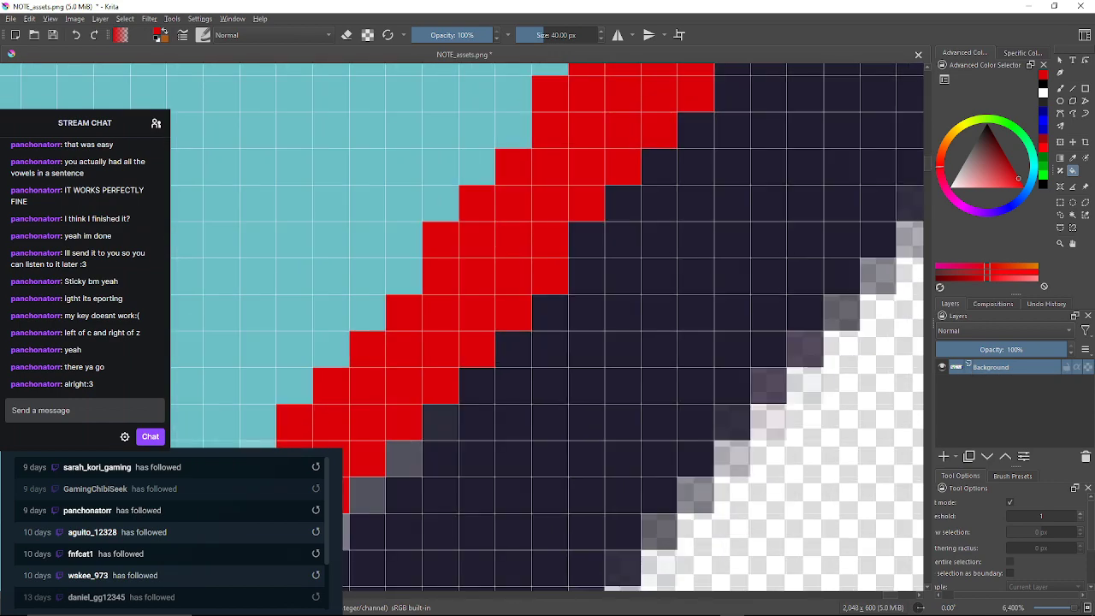
pyautogui.click(441, 421)
pyautogui.click(403, 459)
pyautogui.moveTo(403, 459); pyautogui.dragTo(447, 438)
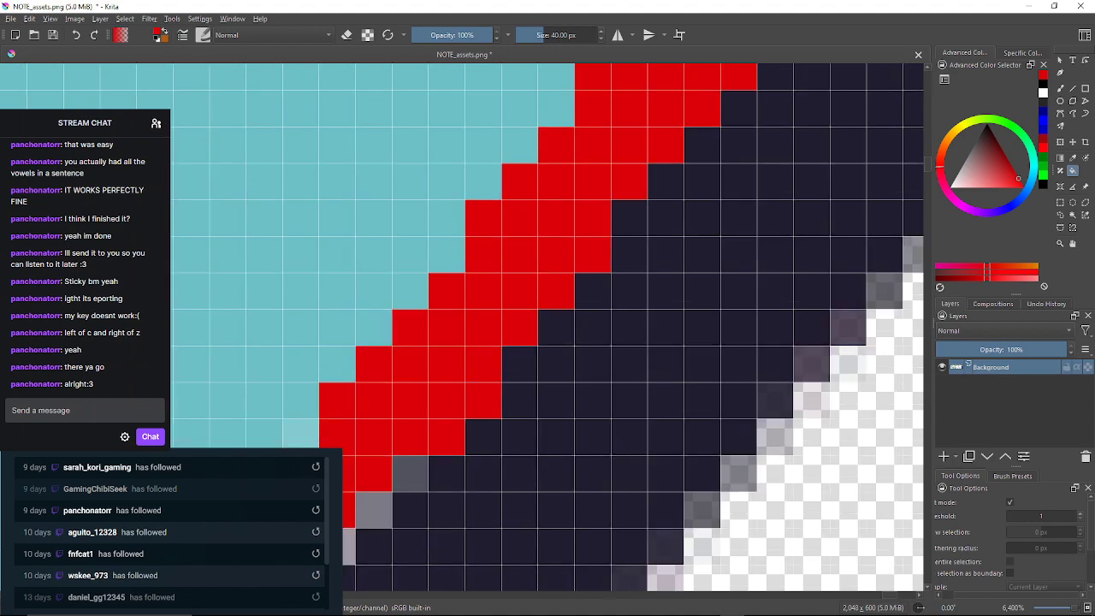
pyautogui.click(409, 473)
pyautogui.moveTo(409, 472); pyautogui.dragTo(500, 393)
pyautogui.click(464, 428)
pyautogui.click(390, 355)
pyautogui.click(426, 466)
pyautogui.moveTo(426, 465); pyautogui.dragTo(492, 386)
pyautogui.click(456, 423)
# Fill the stray grey and light teal pixels just below the middle of the arrowhead's lower right edge red
pyautogui.moveTo(456, 422); pyautogui.dragTo(523, 361)
pyautogui.click(486, 434)
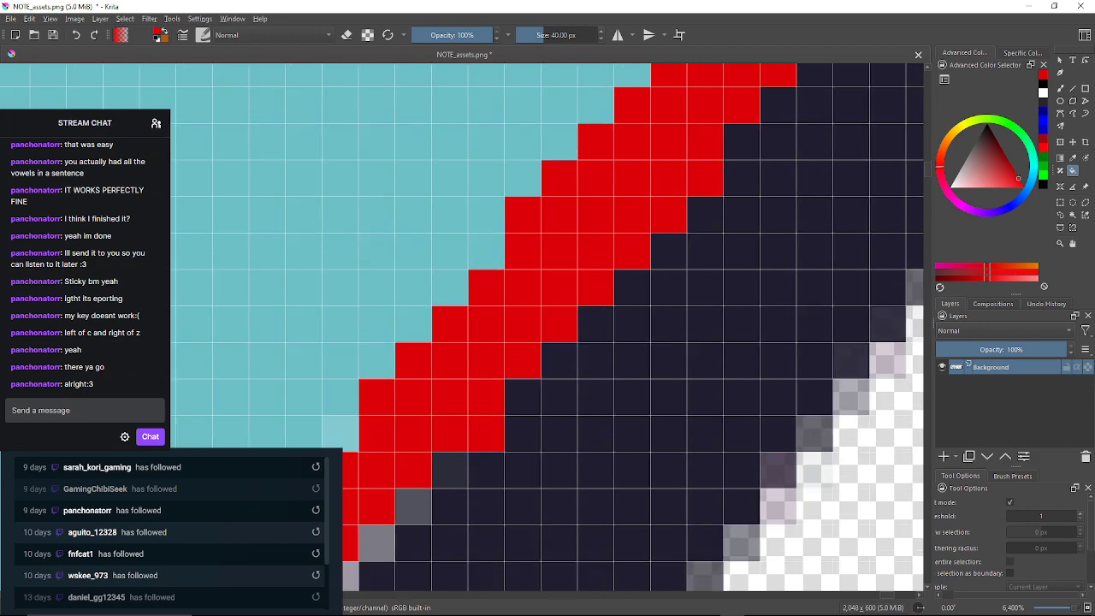
pyautogui.moveTo(487, 434); pyautogui.dragTo(501, 398)
pyautogui.click(390, 359)
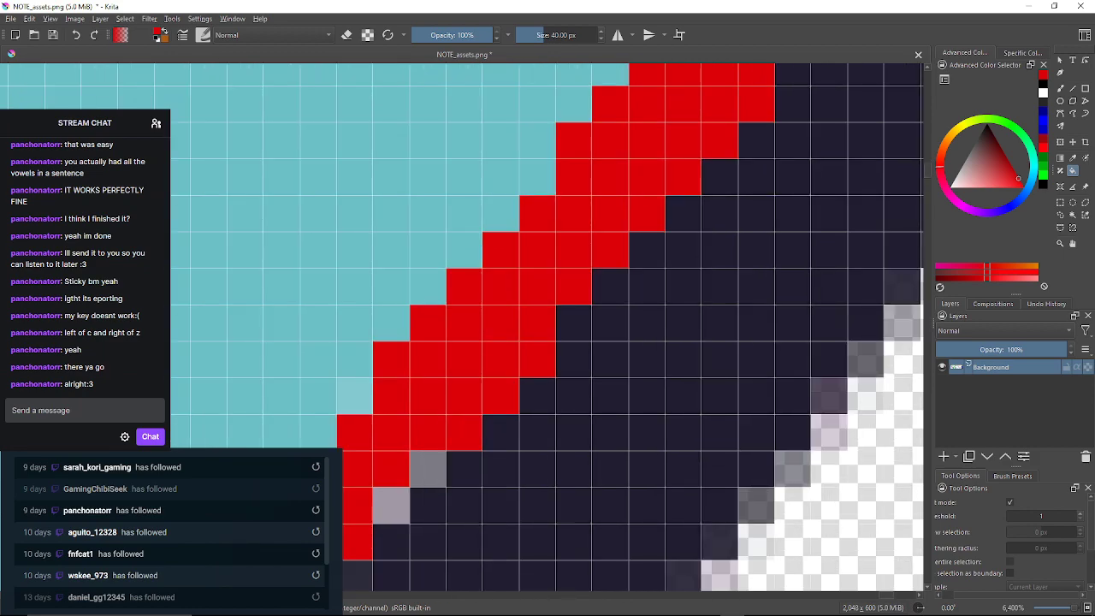
pyautogui.click(427, 469)
pyautogui.click(354, 396)
pyautogui.click(391, 506)
# Fill the leftover grey and light teal pixels on the next stretch down the arrowhead's lower right edge red
pyautogui.moveTo(391, 506); pyautogui.dragTo(482, 334)
pyautogui.click(446, 407)
pyautogui.click(409, 443)
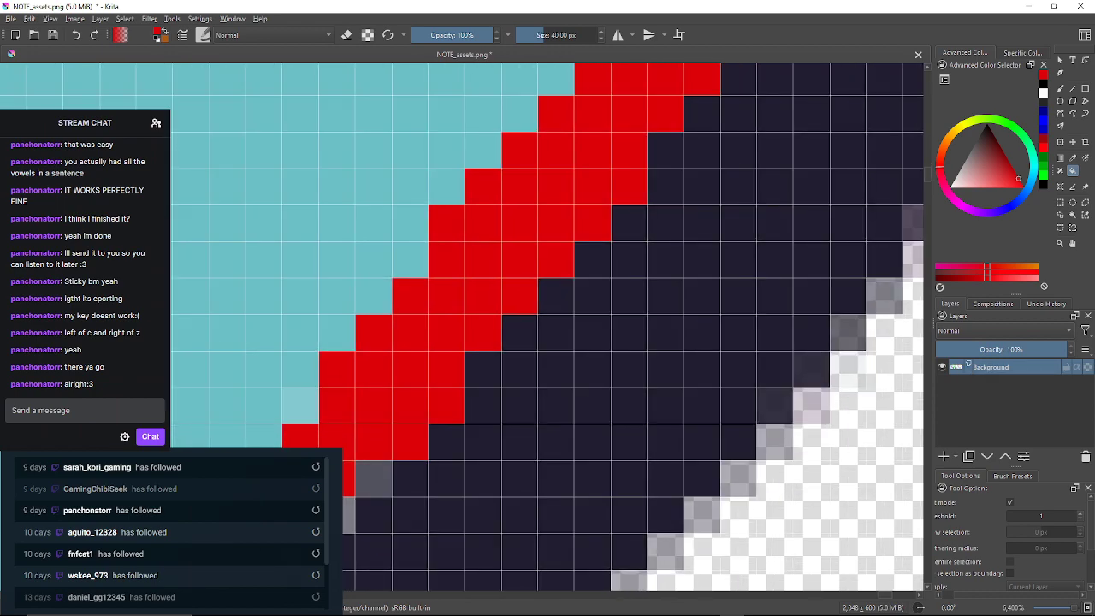
pyautogui.moveTo(409, 444); pyautogui.dragTo(441, 417)
pyautogui.click(403, 454)
pyautogui.click(330, 381)
pyautogui.click(366, 490)
# Fill the leftover edge pixels along the lower third of the arrowhead's lower right edge red, including one light teal pixel
pyautogui.moveTo(366, 490); pyautogui.dragTo(457, 359)
pyautogui.click(421, 395)
pyautogui.click(385, 469)
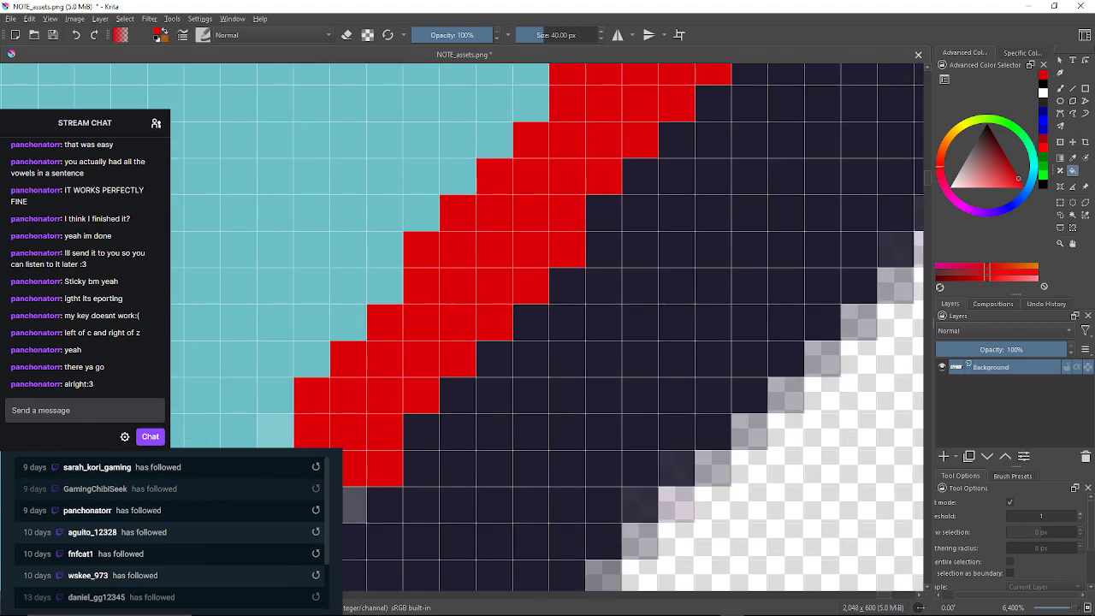
pyautogui.moveTo(385, 468); pyautogui.dragTo(518, 349)
pyautogui.click(481, 385)
pyautogui.click(408, 312)
pyautogui.click(444, 421)
pyautogui.click(407, 458)
# Fill the grey and light teal pixels on the lower right edge where it starts curving towards the arrow's bottom tip red
pyautogui.moveTo(407, 458)
pyautogui.mouseDown()
pyautogui.moveTo(463, 397)
pyautogui.moveTo(500, 315)
pyautogui.mouseUp()
pyautogui.moveTo(391, 424); pyautogui.dragTo(538, 342)
pyautogui.click(538, 342)
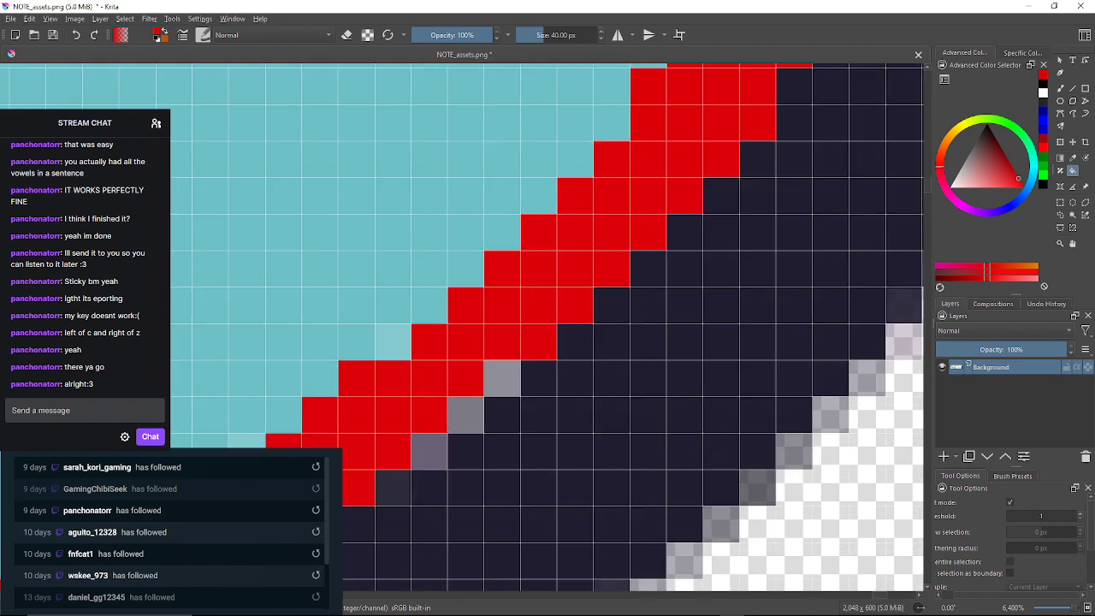
pyautogui.click(502, 378)
pyautogui.click(393, 342)
pyautogui.click(466, 415)
pyautogui.click(430, 451)
# Fill the remaining grey and light teal pixels where the lower right edge flattens out near the bottom tip red
pyautogui.moveTo(429, 452); pyautogui.dragTo(513, 355)
pyautogui.click(477, 391)
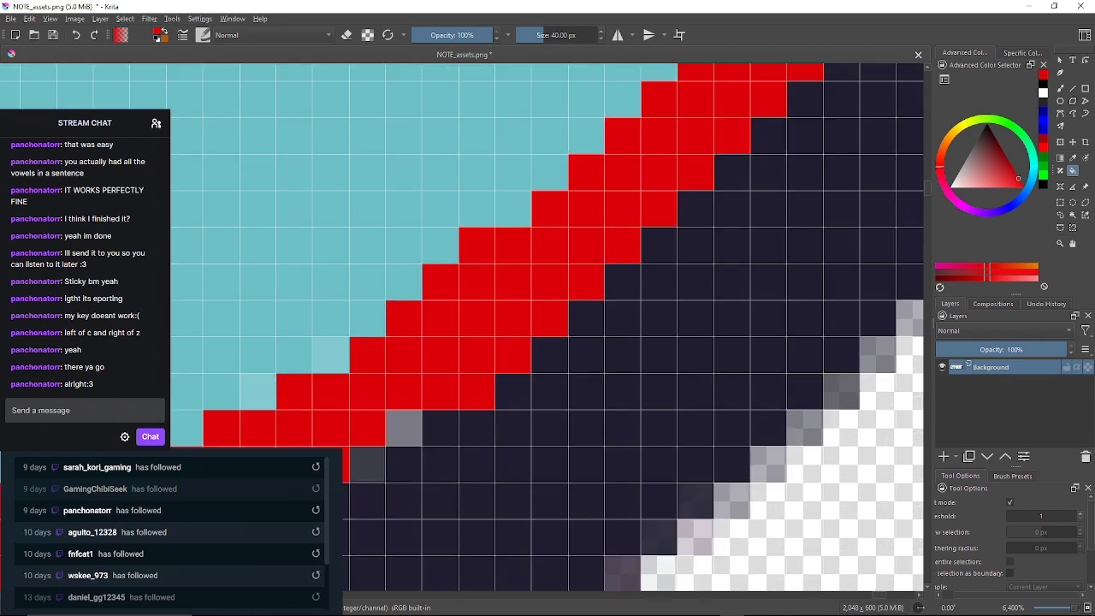
pyautogui.click(404, 427)
pyautogui.click(331, 354)
pyautogui.click(368, 465)
pyautogui.moveTo(368, 464); pyautogui.dragTo(496, 352)
pyautogui.click(363, 269)
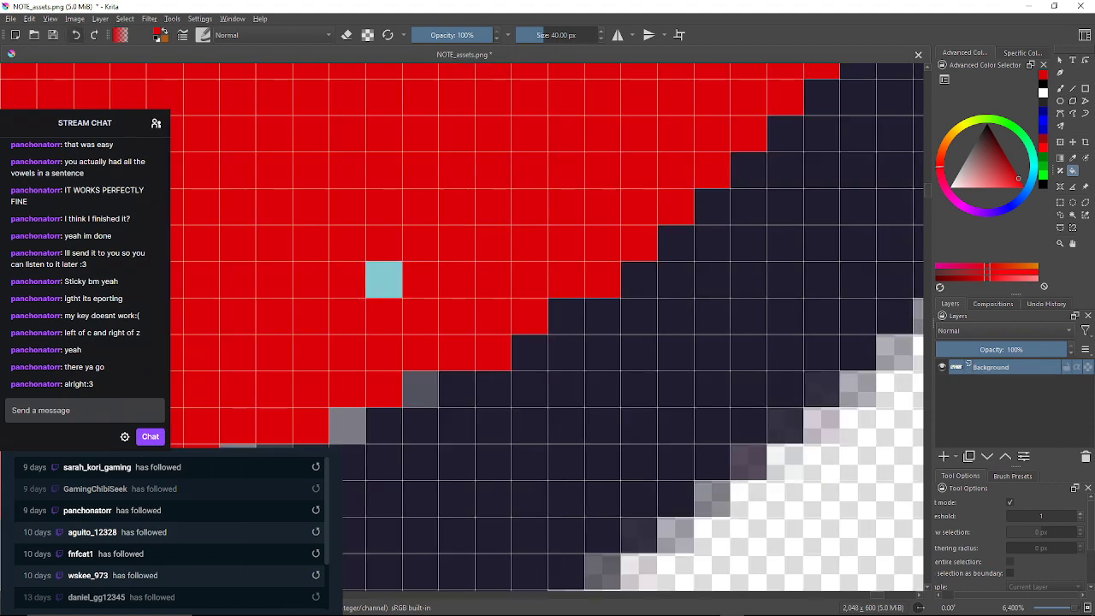
pyautogui.hotkey('ctrl', 'z')
pyautogui.hotkey('ctrl', 'z')
# Fill the grey pixels along the outer side of the outline leading into the arrow's bottom tip red
pyautogui.click(348, 425)
pyautogui.moveTo(348, 425)
pyautogui.mouseDown()
pyautogui.moveTo(395, 322)
pyautogui.moveTo(463, 301)
pyautogui.mouseUp()
pyautogui.click(389, 337)
pyautogui.click(353, 337)
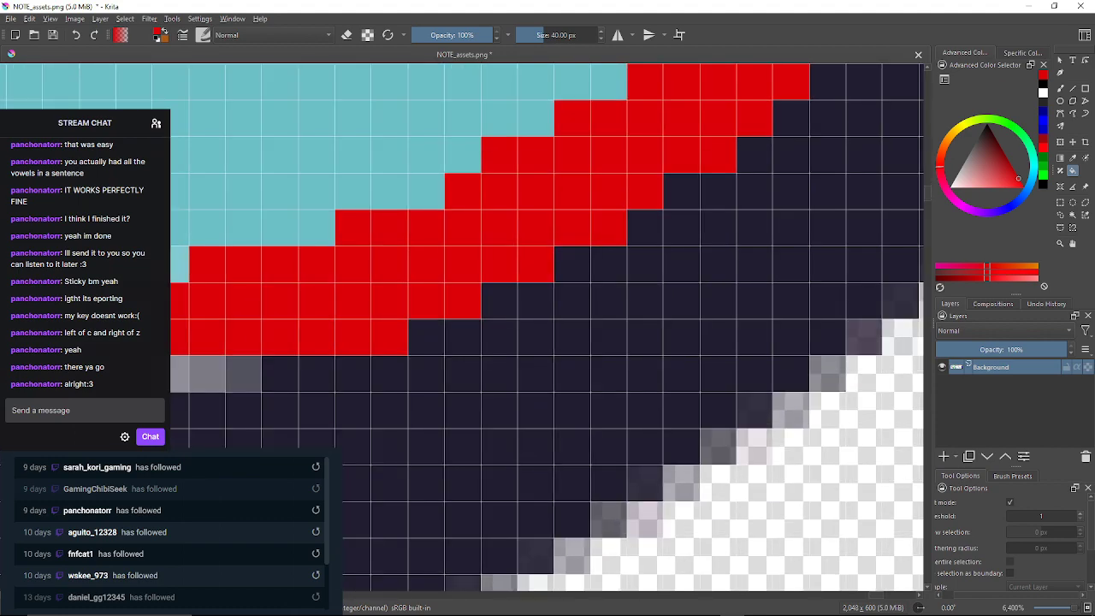
pyautogui.moveTo(352, 337); pyautogui.dragTo(507, 307)
pyautogui.click(398, 343)
pyautogui.click(361, 343)
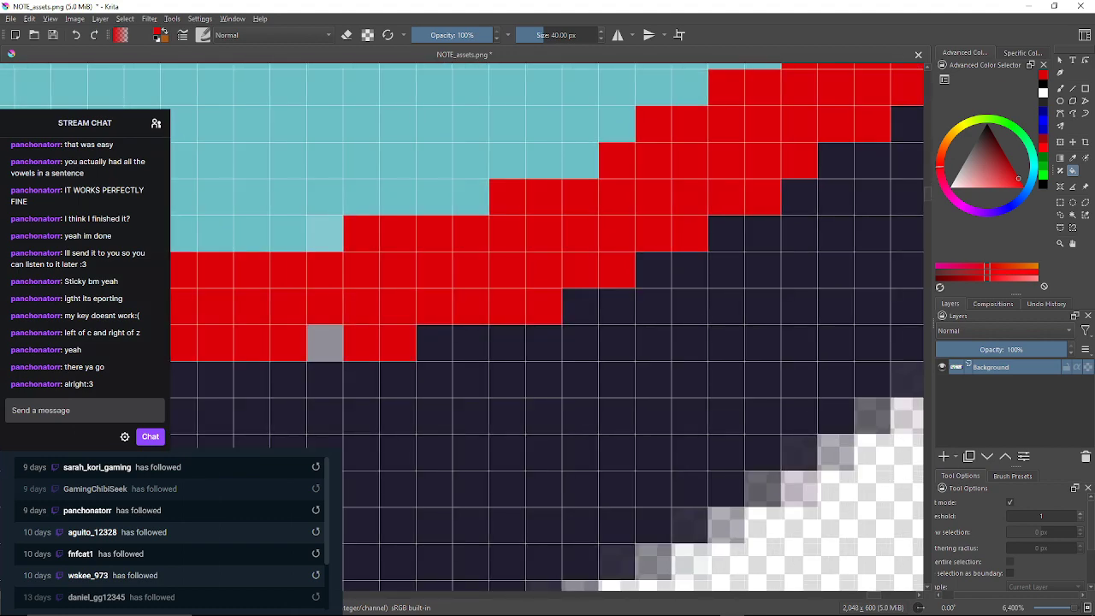
# Fill the leftover grey and light teal pixels around the bottom tip and onto the start of the lower left edge red
pyautogui.click(325, 343)
pyautogui.moveTo(325, 343); pyautogui.dragTo(855, 331)
pyautogui.click(380, 330)
pyautogui.click(343, 330)
pyautogui.click(380, 220)
pyautogui.click(270, 295)
pyautogui.moveTo(271, 294)
pyautogui.mouseDown()
pyautogui.moveTo(422, 354)
pyautogui.moveTo(421, 364)
pyautogui.mouseUp()
pyautogui.click(349, 327)
pyautogui.click(275, 291)
pyautogui.click(238, 255)
# Fill the grey pixels and the light teal pixel on the lower left edge just above the bottom tip red
pyautogui.moveTo(239, 255); pyautogui.dragTo(458, 388)
pyautogui.click(385, 350)
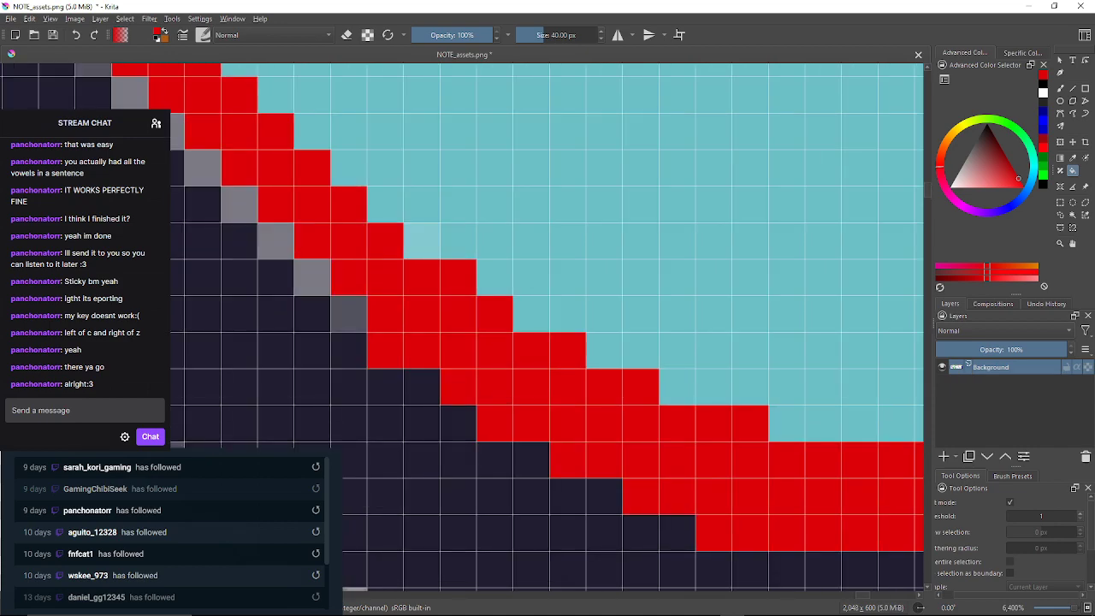
pyautogui.click(422, 241)
pyautogui.click(348, 313)
pyautogui.click(313, 277)
pyautogui.click(275, 241)
# Fill the diagonal run of grey pixels and the light teal pixel on the lowest stretch of the lower left edge red
pyautogui.moveTo(276, 241); pyautogui.dragTo(491, 409)
pyautogui.click(418, 335)
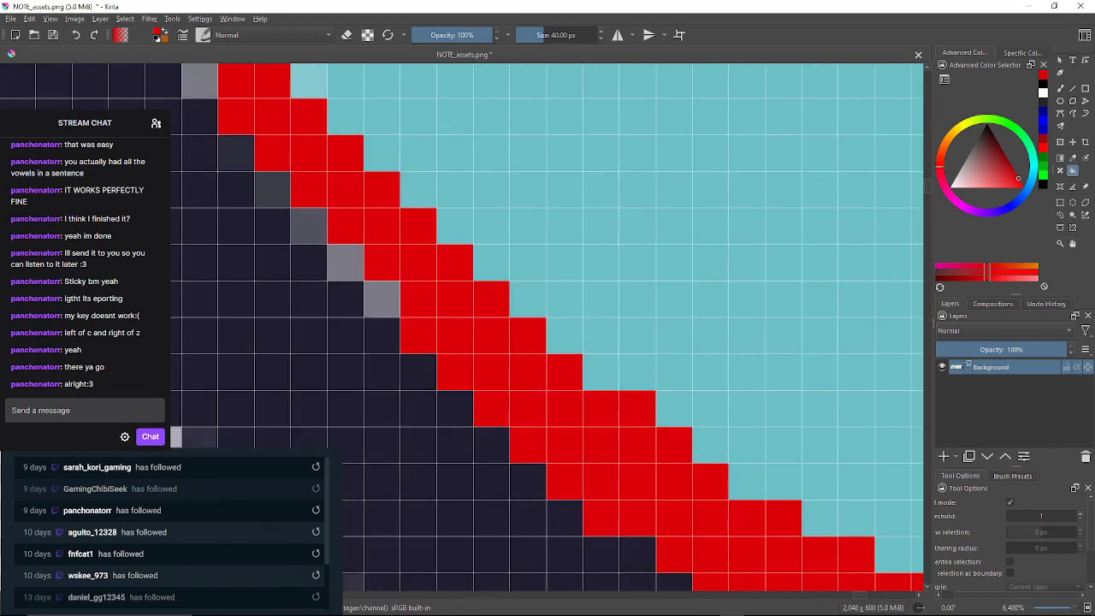
pyautogui.click(382, 299)
pyautogui.click(345, 261)
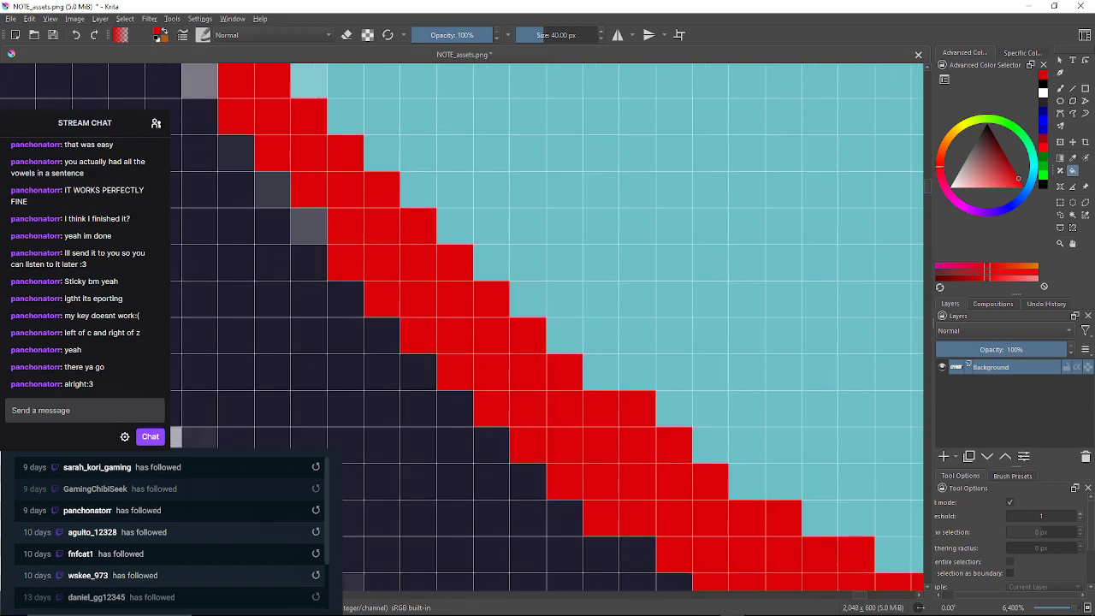
pyautogui.click(309, 227)
pyautogui.moveTo(309, 227); pyautogui.dragTo(412, 318)
pyautogui.click(303, 171)
pyautogui.click(412, 173)
# Fill the grey and light teal pixels along the lower third of the arrowhead's lower left edge red
pyautogui.moveTo(412, 173); pyautogui.dragTo(397, 194)
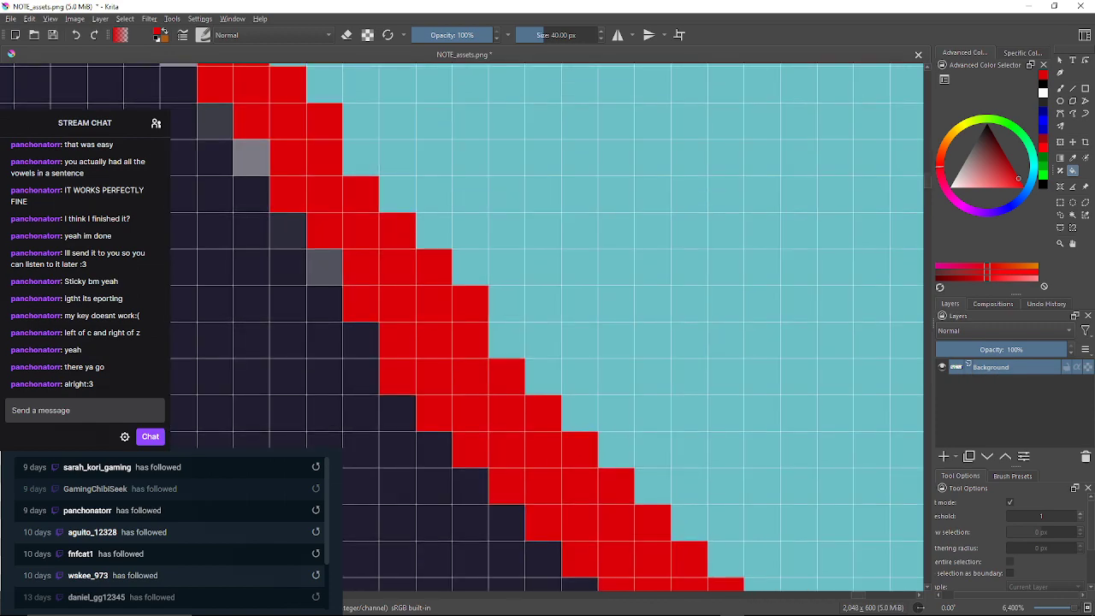
pyautogui.click(324, 267)
pyautogui.click(287, 230)
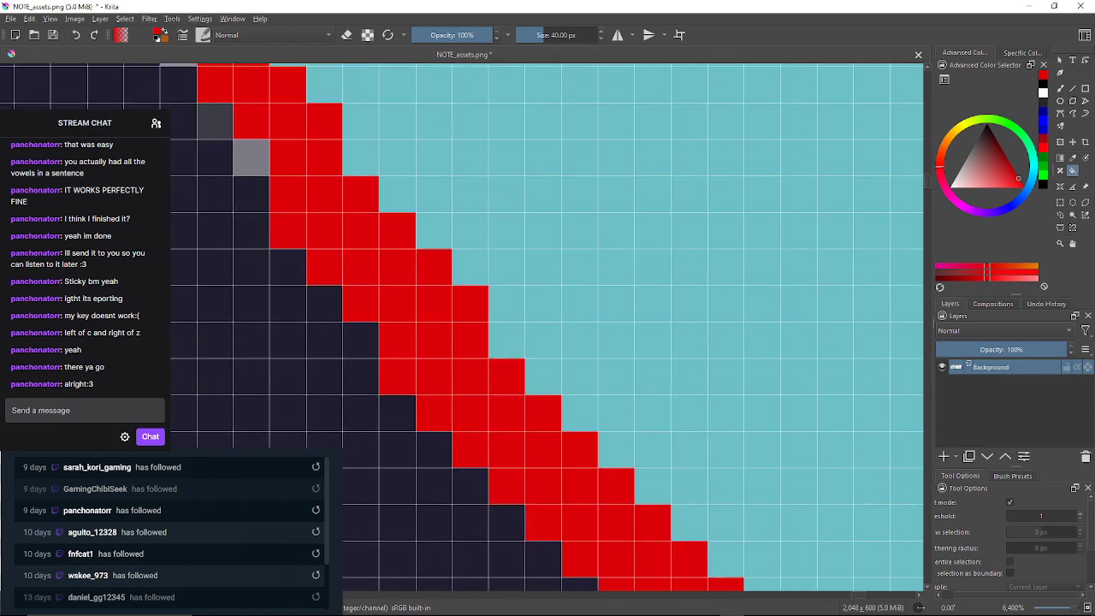
pyautogui.click(251, 157)
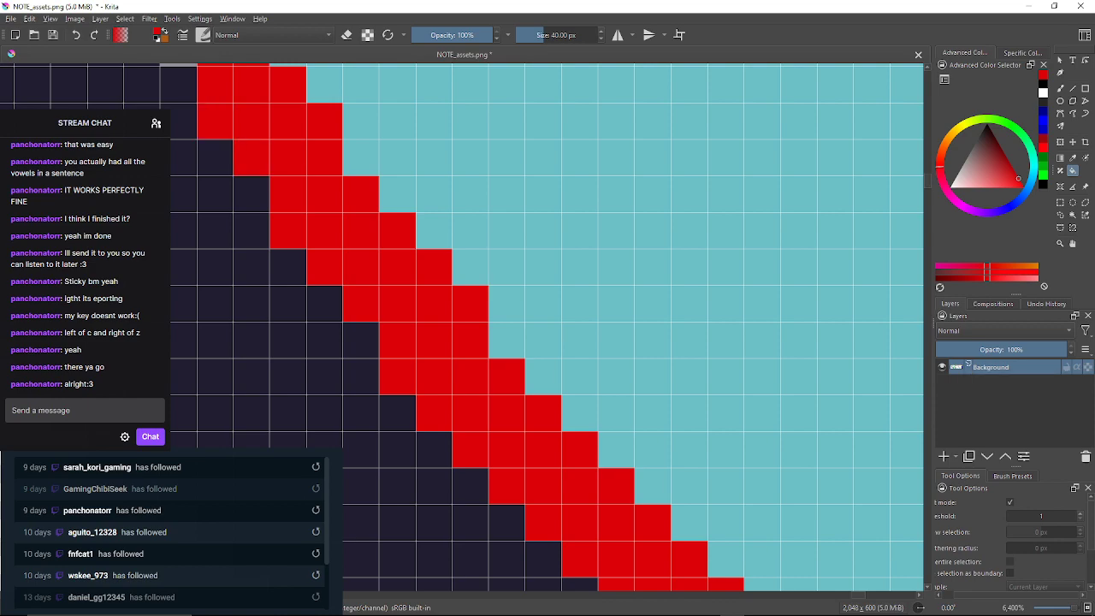
pyautogui.moveTo(251, 157); pyautogui.dragTo(397, 306)
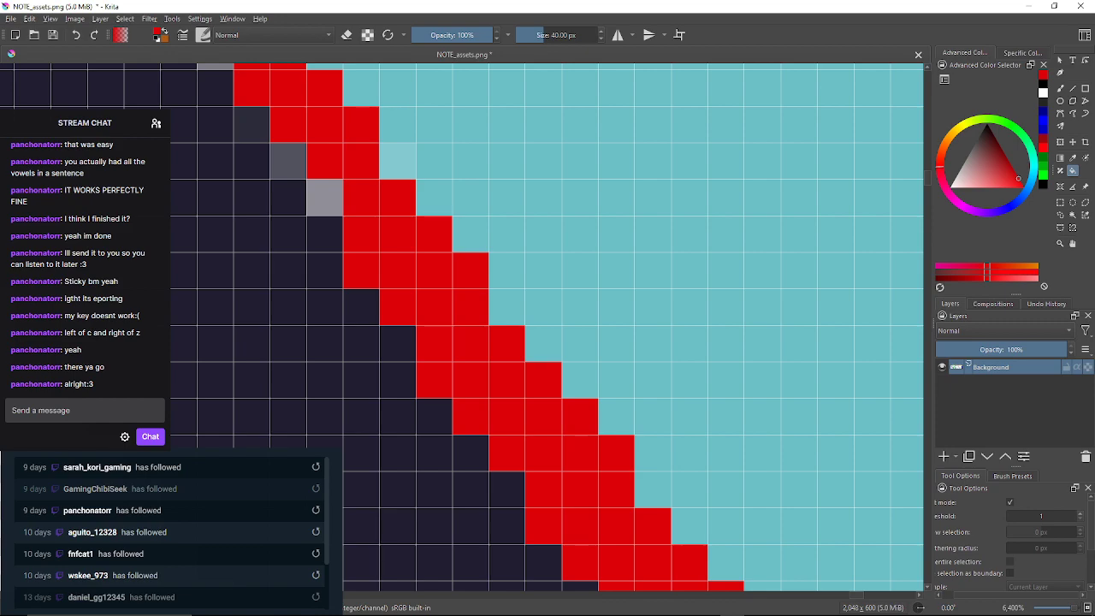
pyautogui.click(324, 197)
pyautogui.click(287, 161)
pyautogui.click(396, 161)
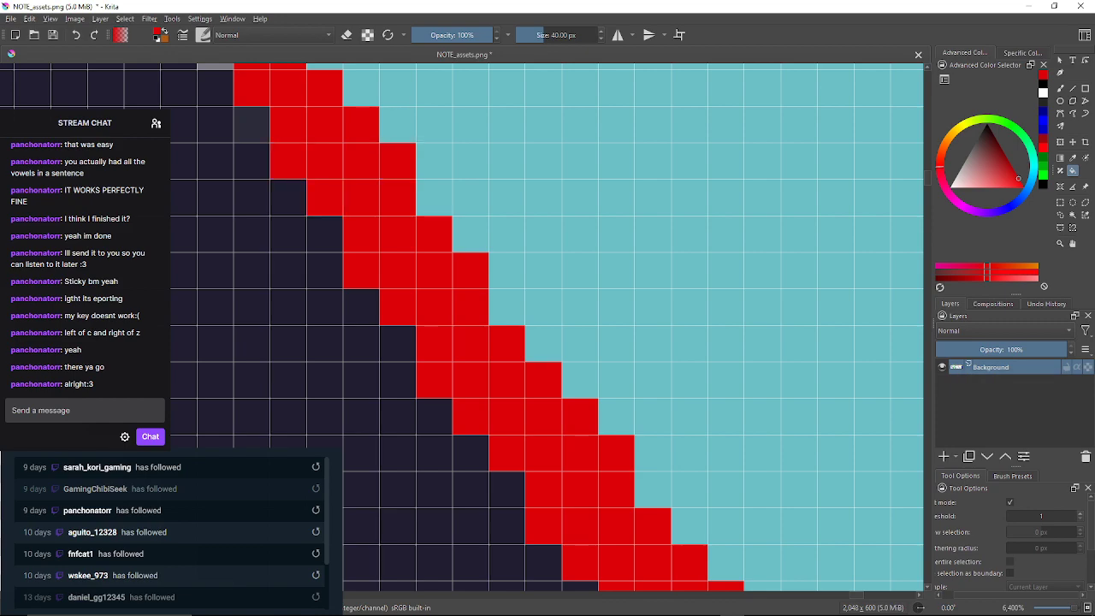
pyautogui.click(251, 124)
# Fill the stray grey and light teal pixels on the next stretch up the arrowhead's lower left edge red
pyautogui.moveTo(250, 124); pyautogui.dragTo(364, 335)
pyautogui.click(328, 262)
pyautogui.click(293, 227)
pyautogui.click(402, 225)
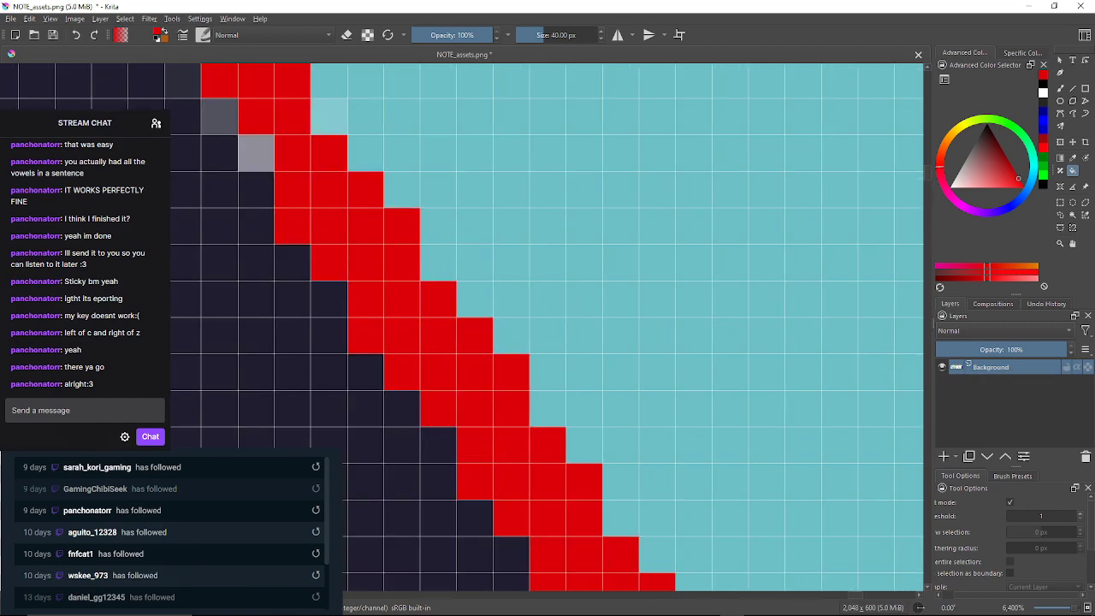
pyautogui.click(329, 117)
pyautogui.click(257, 153)
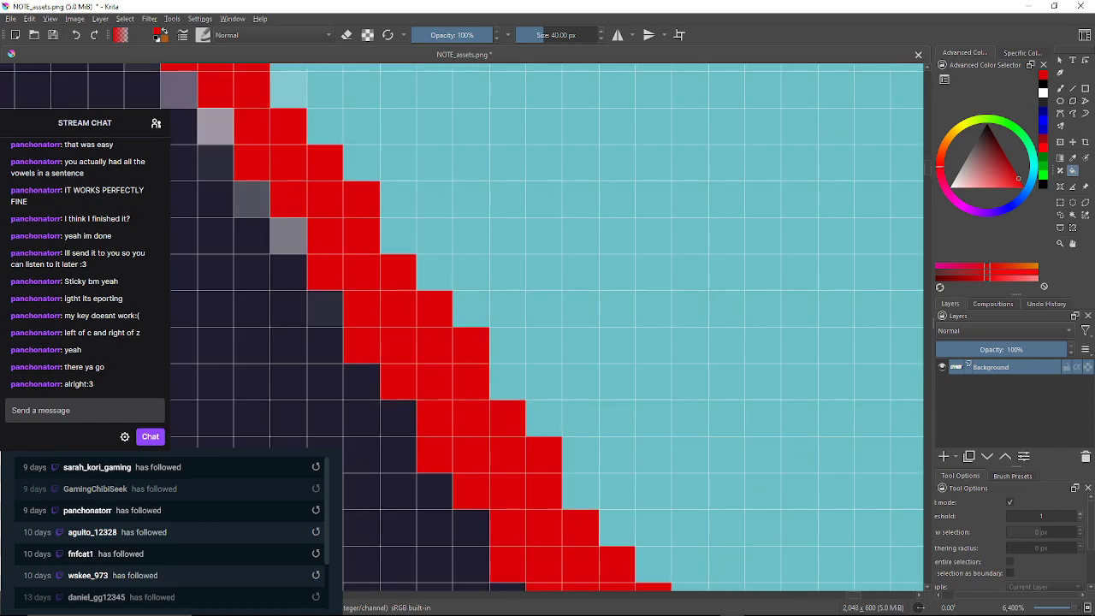
# Fill the leftover grey, purple-grey and light teal pixels just below the middle of the arrowhead's lower left edge red
pyautogui.click(325, 308)
pyautogui.click(288, 236)
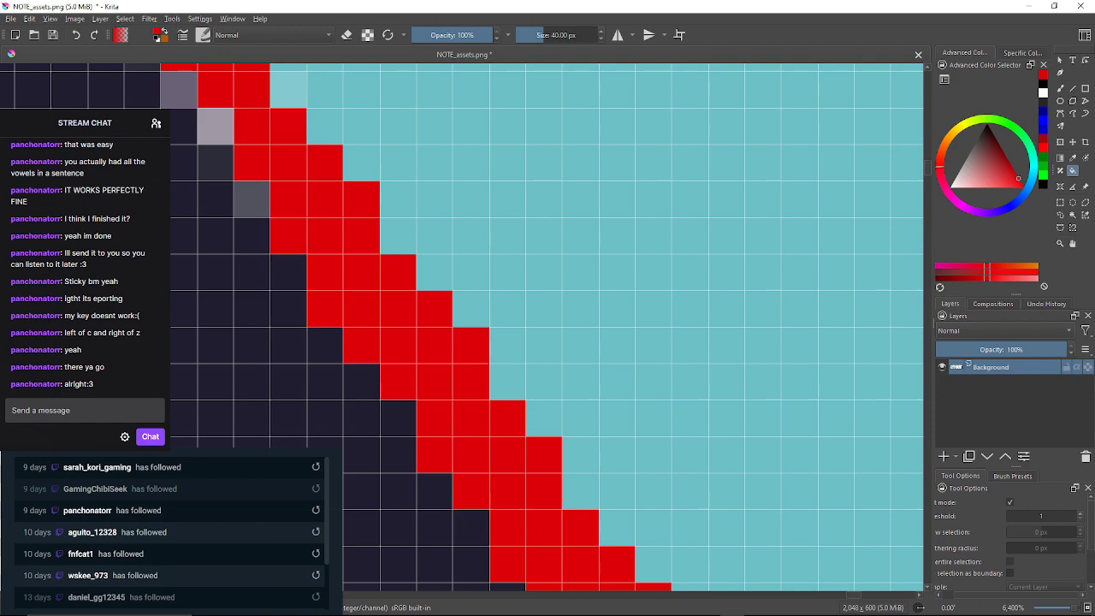
pyautogui.click(252, 199)
pyautogui.click(216, 163)
pyautogui.click(215, 127)
pyautogui.moveTo(216, 126); pyautogui.dragTo(234, 252)
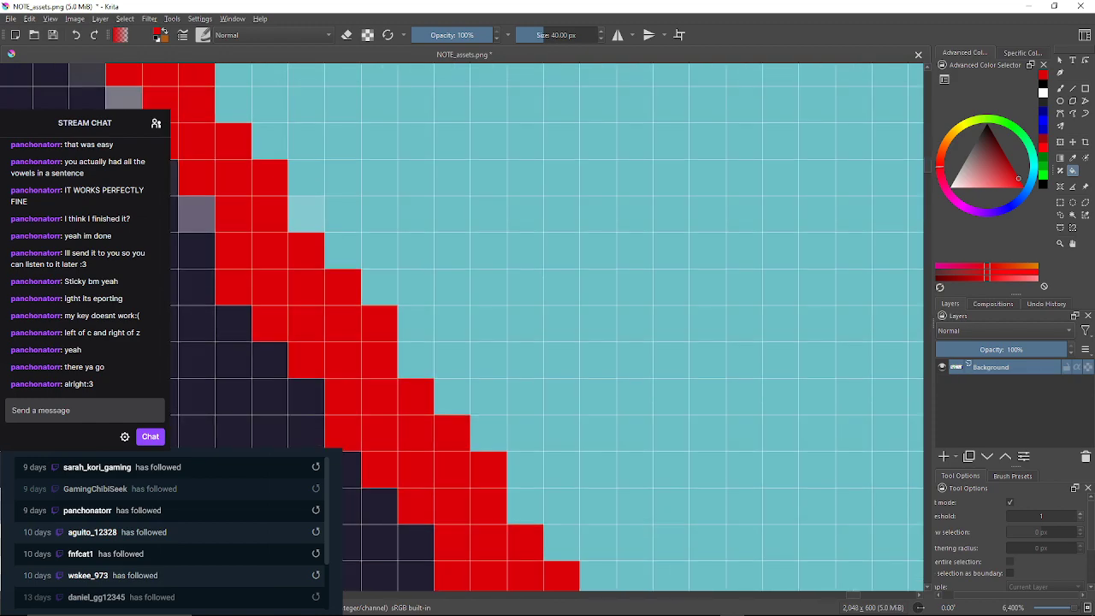
pyautogui.click(306, 214)
pyautogui.click(197, 214)
# Fill the three dark and light grey pixels at the middle of the arrowhead's lower left edge red
pyautogui.moveTo(197, 214); pyautogui.dragTo(362, 314)
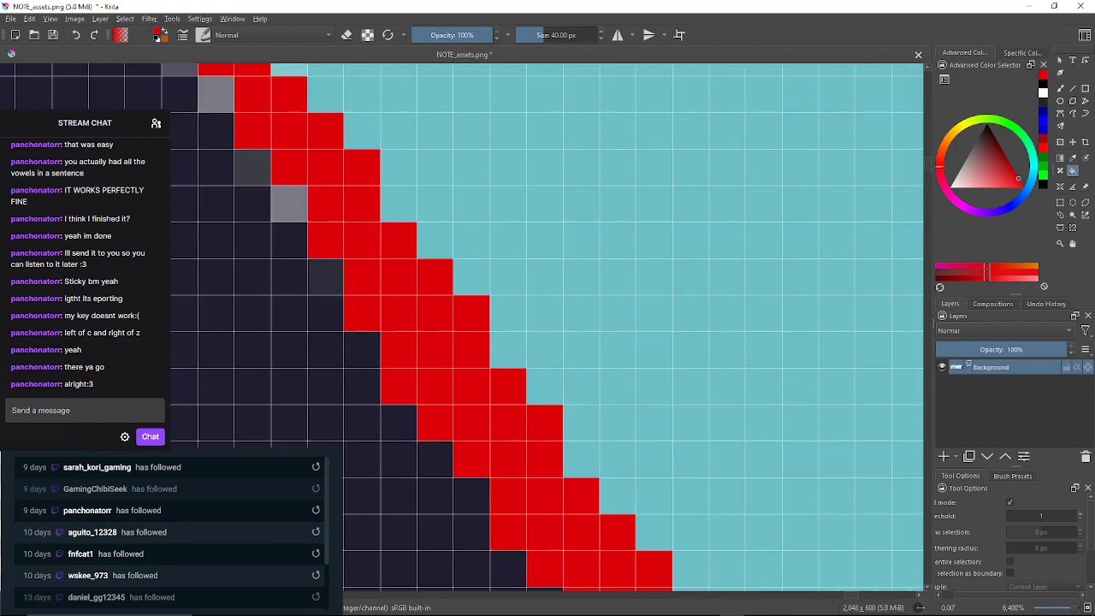
pyautogui.click(321, 315)
pyautogui.click(76, 35)
pyautogui.click(326, 277)
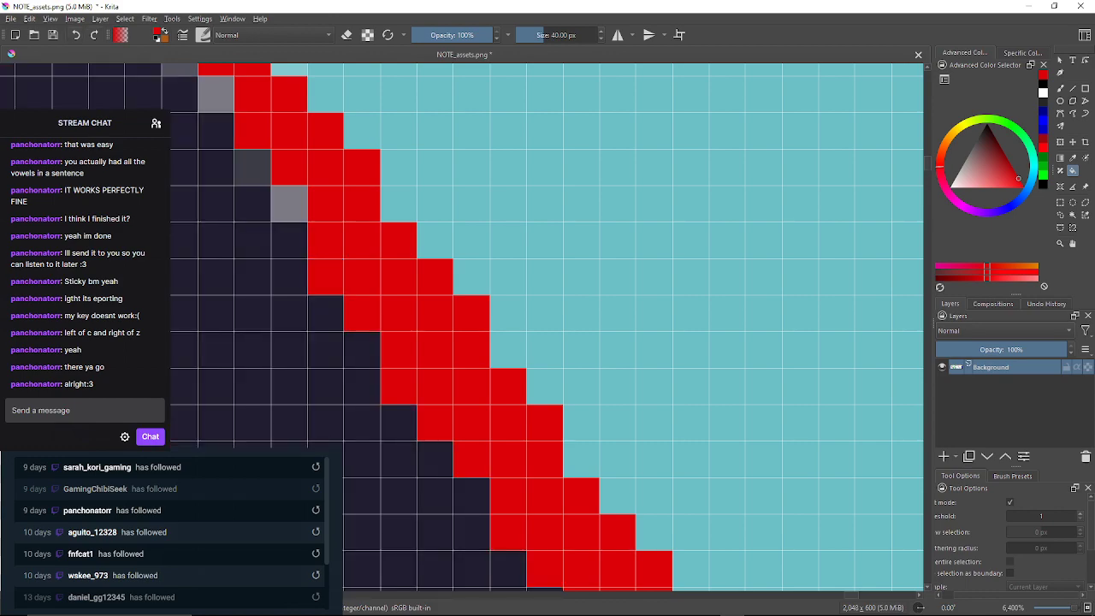
pyautogui.click(289, 204)
pyautogui.click(252, 167)
# Fill the grey and light teal pixels just above the middle of the arrowhead's lower left edge red
pyautogui.moveTo(252, 167); pyautogui.dragTo(302, 367)
pyautogui.click(265, 294)
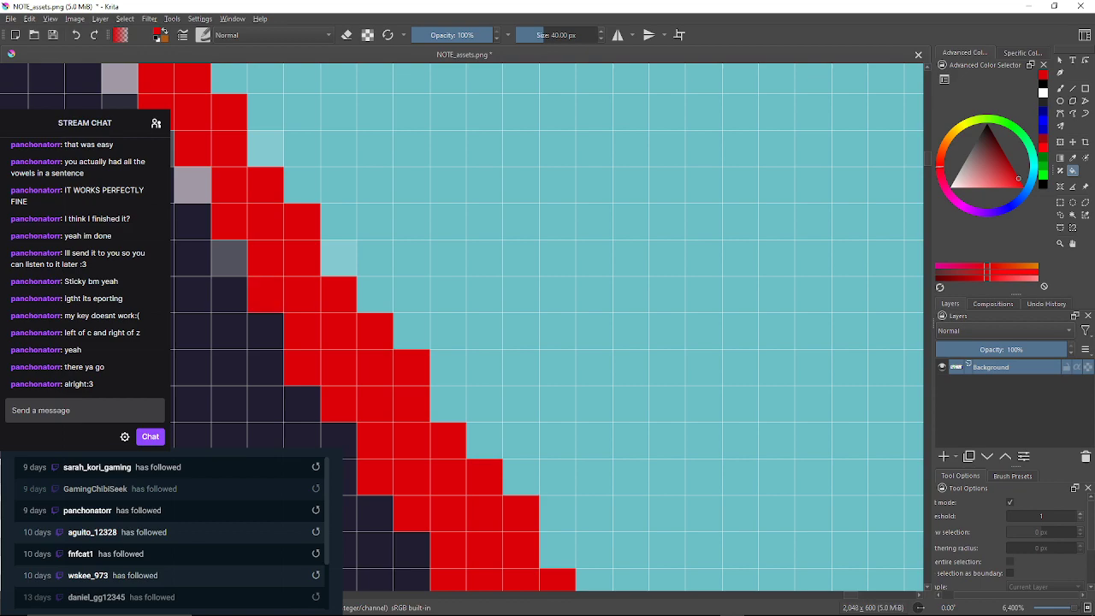
pyautogui.click(337, 258)
pyautogui.click(229, 258)
pyautogui.click(265, 149)
pyautogui.click(193, 185)
# Fill the leftover edge pixels further up the arrowhead's lower left edge red
pyautogui.moveTo(192, 185)
pyautogui.mouseDown()
pyautogui.moveTo(238, 254)
pyautogui.moveTo(345, 340)
pyautogui.mouseUp()
pyautogui.click(309, 303)
pyautogui.click(273, 267)
pyautogui.click(273, 230)
pyautogui.click(236, 193)
pyautogui.click(309, 121)
# Fill the three grey pixels and one light teal pixel on the upper part of the lower left edge red
pyautogui.moveTo(309, 120); pyautogui.dragTo(384, 276)
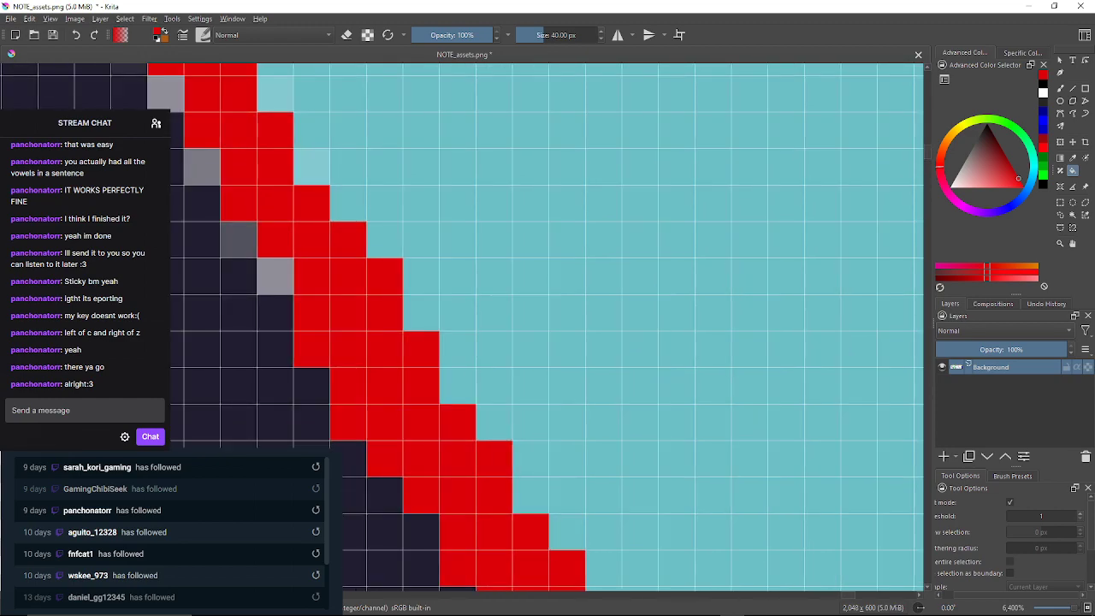
pyautogui.click(275, 277)
pyautogui.click(240, 269)
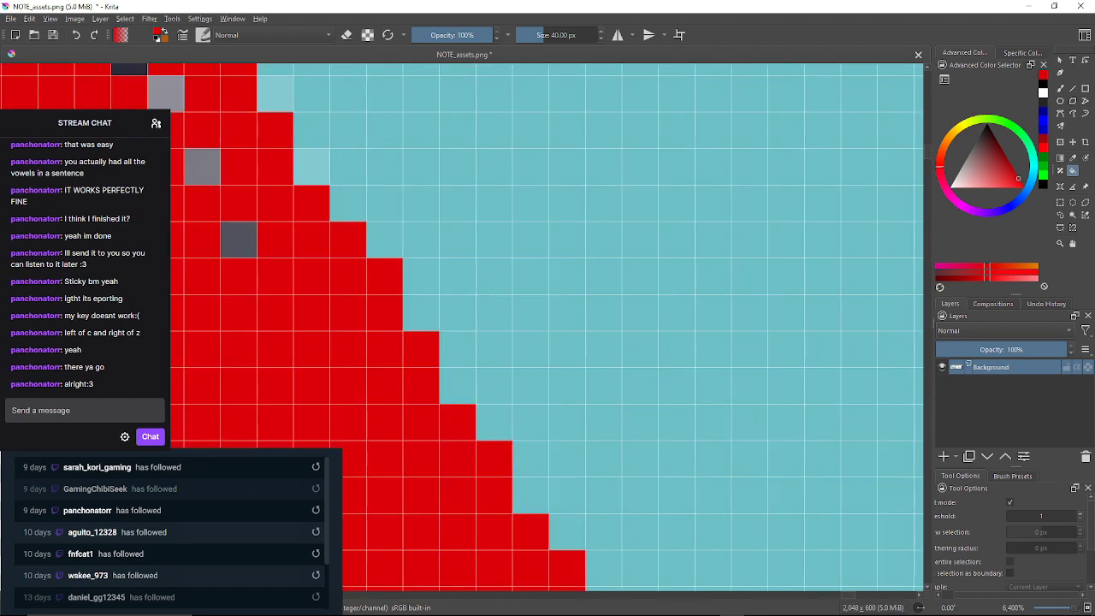
pyautogui.hotkey('ctrl', 'z')
pyautogui.click(238, 240)
pyautogui.click(338, 175)
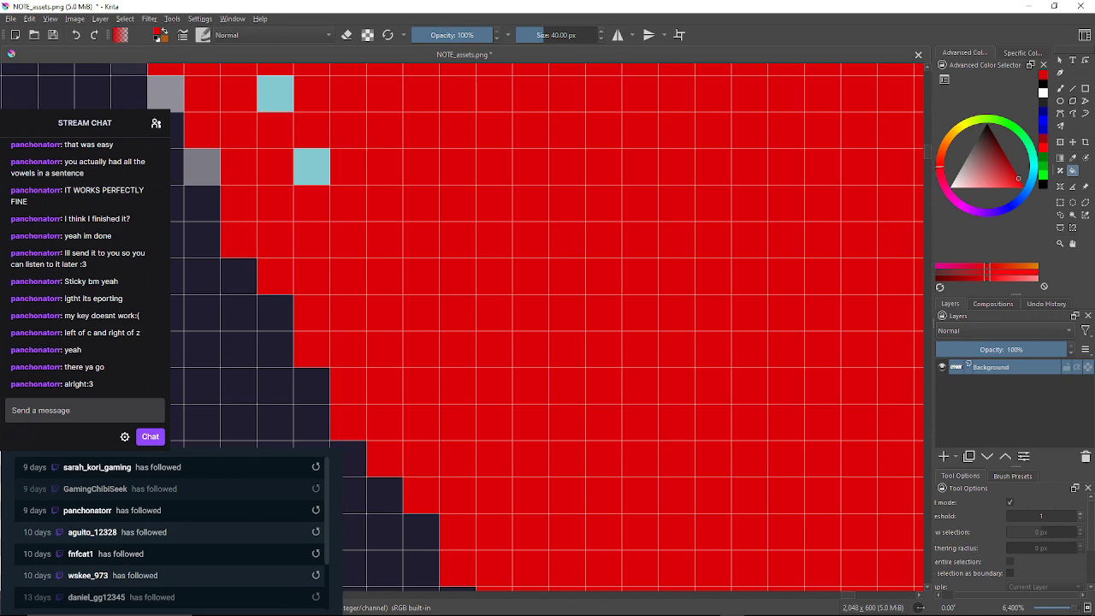
pyautogui.hotkey('ctrl', 'z')
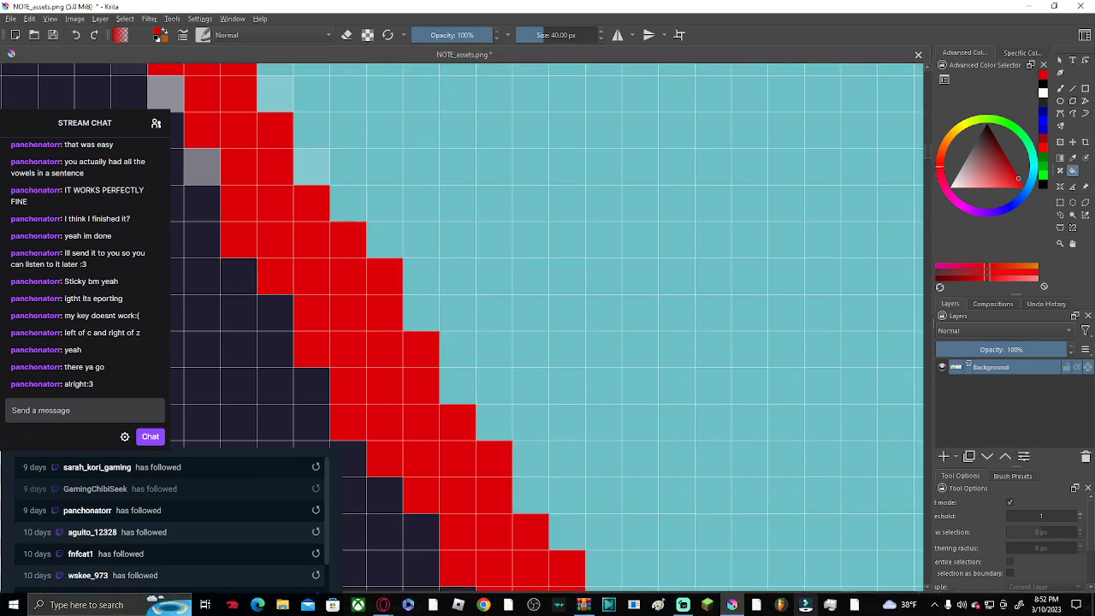
pyautogui.click(312, 166)
pyautogui.click(202, 166)
# Fill the remaining grey and light teal pixels on the lower left edge up to just below the outermost left corner red
pyautogui.moveTo(202, 166)
pyautogui.mouseDown()
pyautogui.moveTo(239, 328)
pyautogui.moveTo(256, 345)
pyautogui.mouseUp()
pyautogui.click(329, 273)
pyautogui.click(219, 272)
pyautogui.moveTo(219, 272); pyautogui.dragTo(435, 427)
pyautogui.click(362, 319)
pyautogui.click(400, 392)
pyautogui.click(436, 246)
pyautogui.click(327, 246)
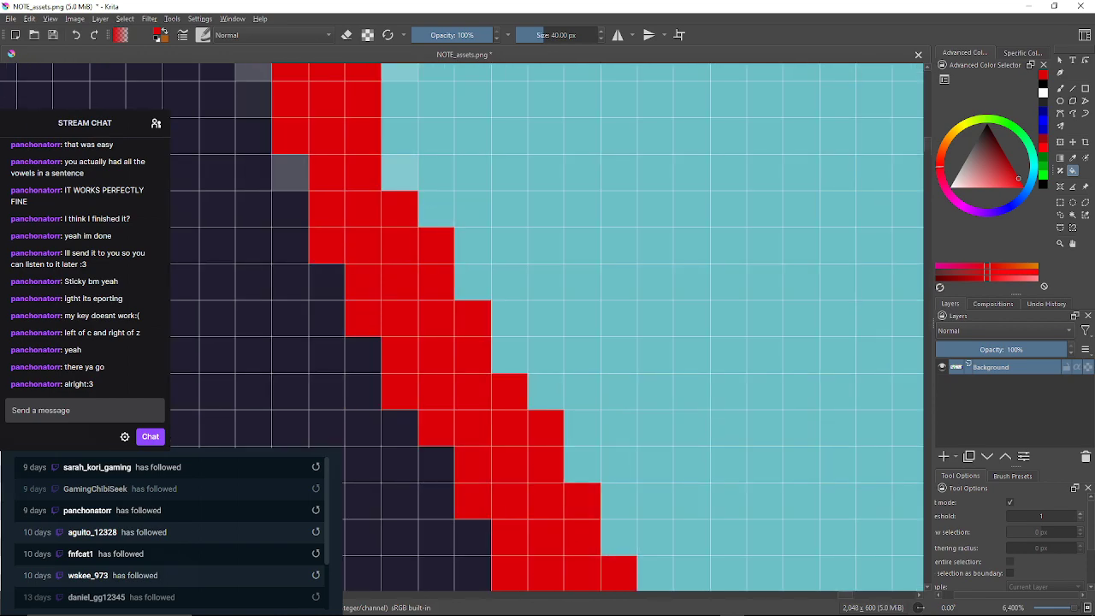
pyautogui.click(400, 172)
pyautogui.click(290, 172)
# Fill the leftover grey and light teal pixels around the arrowhead's outermost left corner red
pyautogui.moveTo(290, 173); pyautogui.dragTo(333, 324)
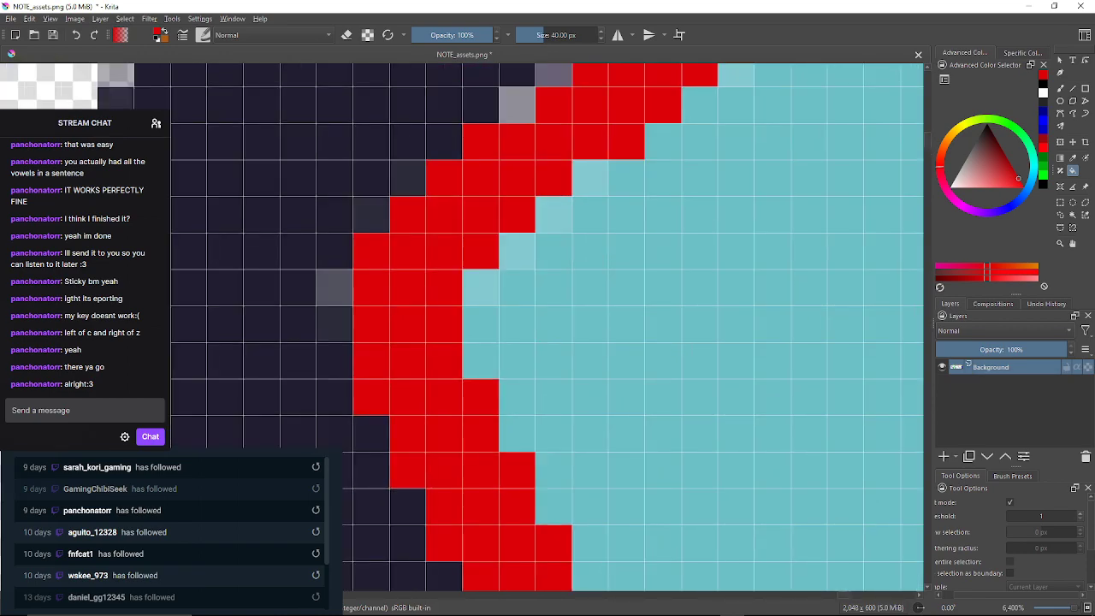
pyautogui.click(334, 323)
pyautogui.click(335, 289)
pyautogui.click(480, 288)
pyautogui.click(371, 215)
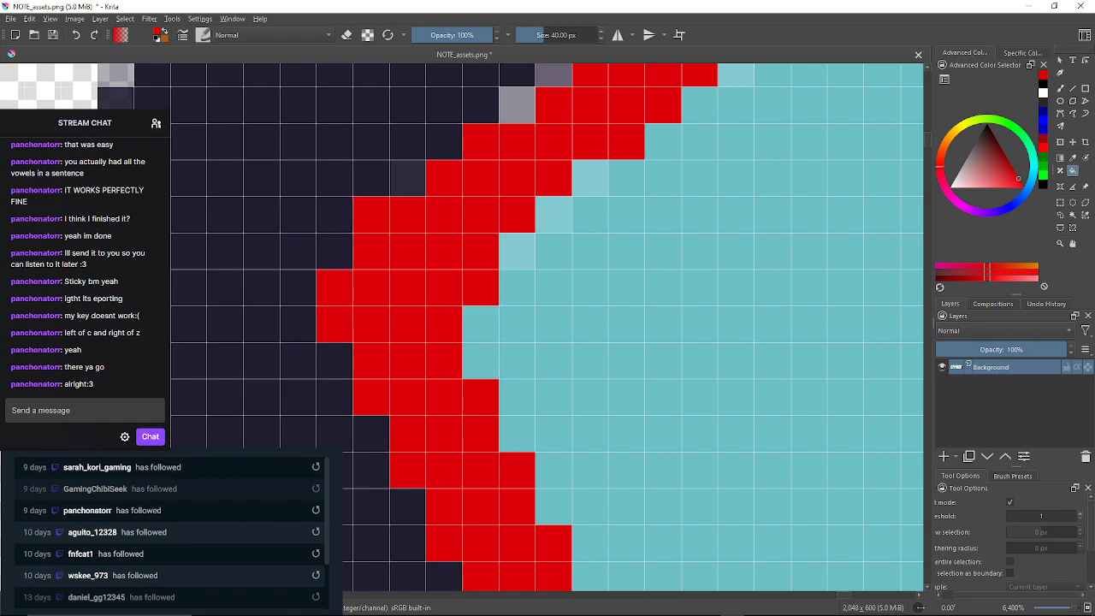
pyautogui.click(409, 178)
pyautogui.click(517, 251)
pyautogui.click(517, 104)
pyautogui.click(554, 215)
# Fill the grey pixels and the light teal pixel on the left wing's upper edge just past the left corner red
pyautogui.moveTo(555, 215); pyautogui.dragTo(506, 354)
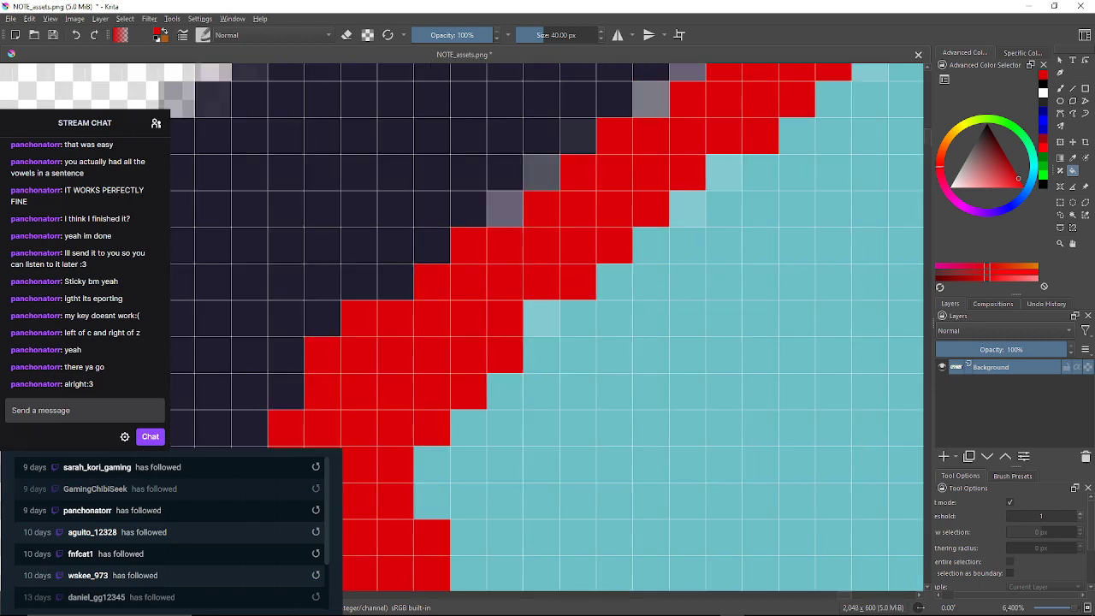
pyautogui.click(504, 208)
pyautogui.click(541, 318)
pyautogui.click(540, 172)
# Fill the stray grey, purple-grey and light teal pixels further along the left wing's upper edge red
pyautogui.moveTo(540, 171); pyautogui.dragTo(510, 217)
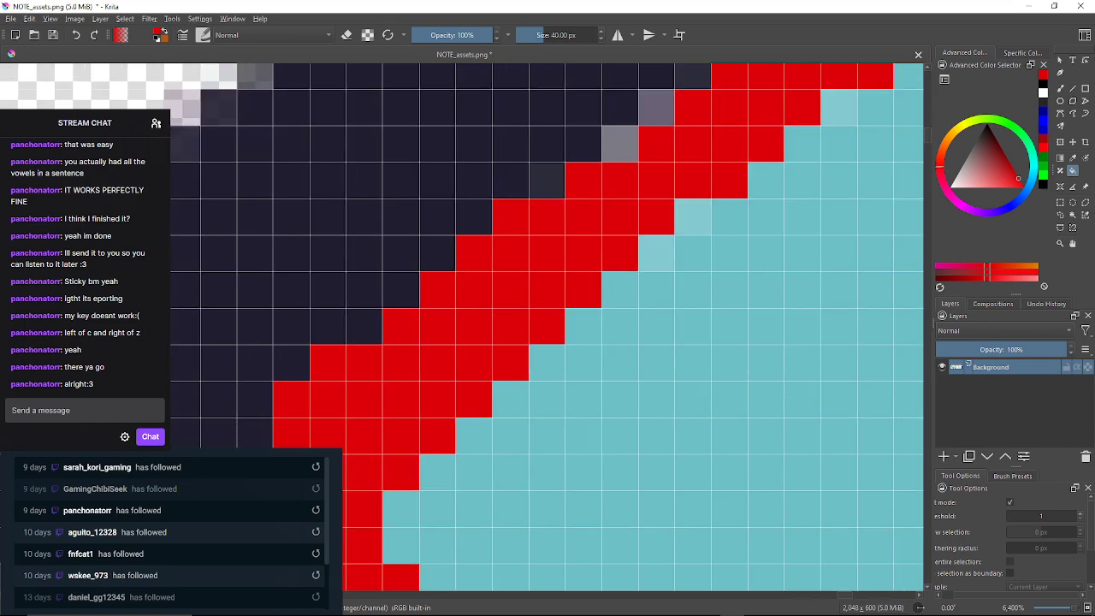
pyautogui.click(548, 179)
pyautogui.click(657, 254)
pyautogui.click(620, 143)
pyautogui.click(693, 218)
pyautogui.moveTo(693, 218); pyautogui.dragTo(600, 298)
pyautogui.click(565, 188)
pyautogui.click(600, 151)
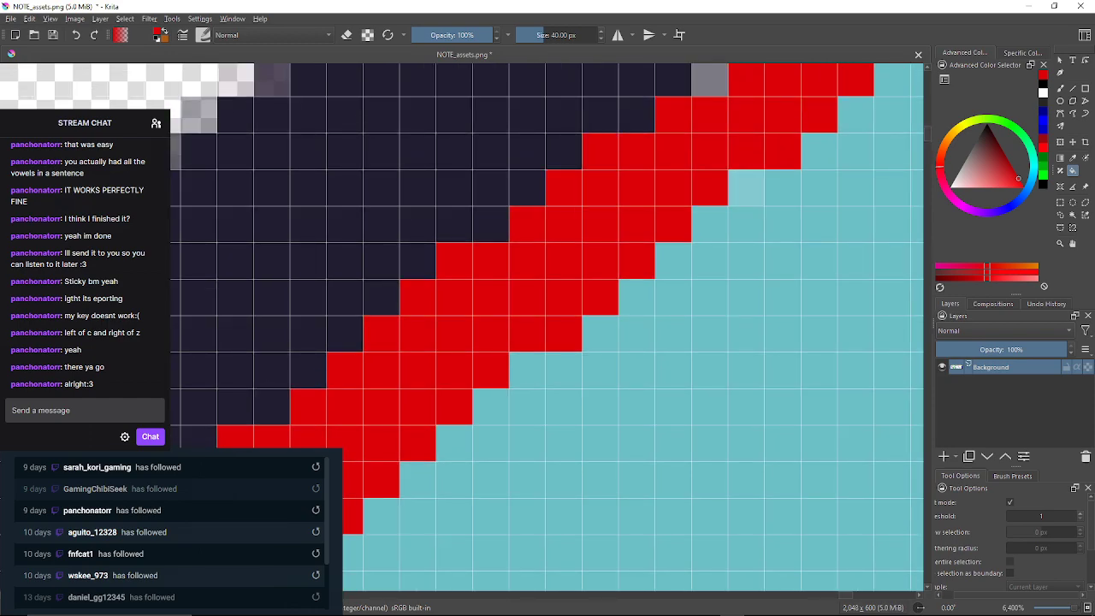
# Fill the next light teal and grey pixels higher up the left wing's upper edge red
pyautogui.click(746, 188)
pyautogui.moveTo(746, 187); pyautogui.dragTo(650, 314)
pyautogui.click(612, 205)
pyautogui.click(649, 169)
pyautogui.click(685, 131)
pyautogui.moveTo(685, 132)
pyautogui.mouseDown()
pyautogui.moveTo(629, 203)
pyautogui.moveTo(557, 237)
pyautogui.mouseUp()
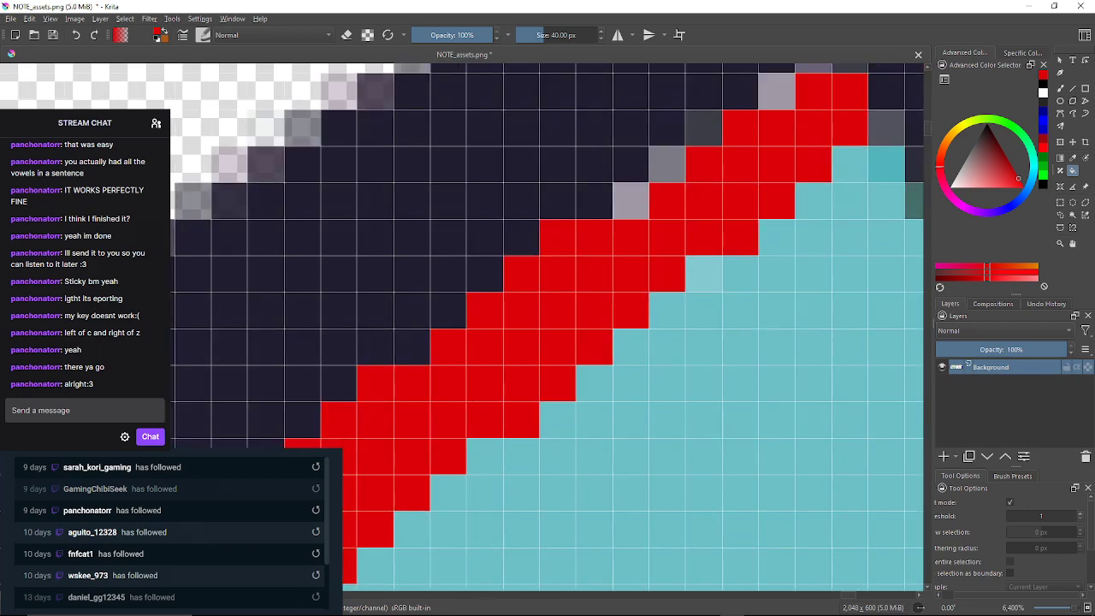
# Fill the remaining grey, purple-grey and light teal pixels just below and along the left wing's upper tip red
pyautogui.click(632, 200)
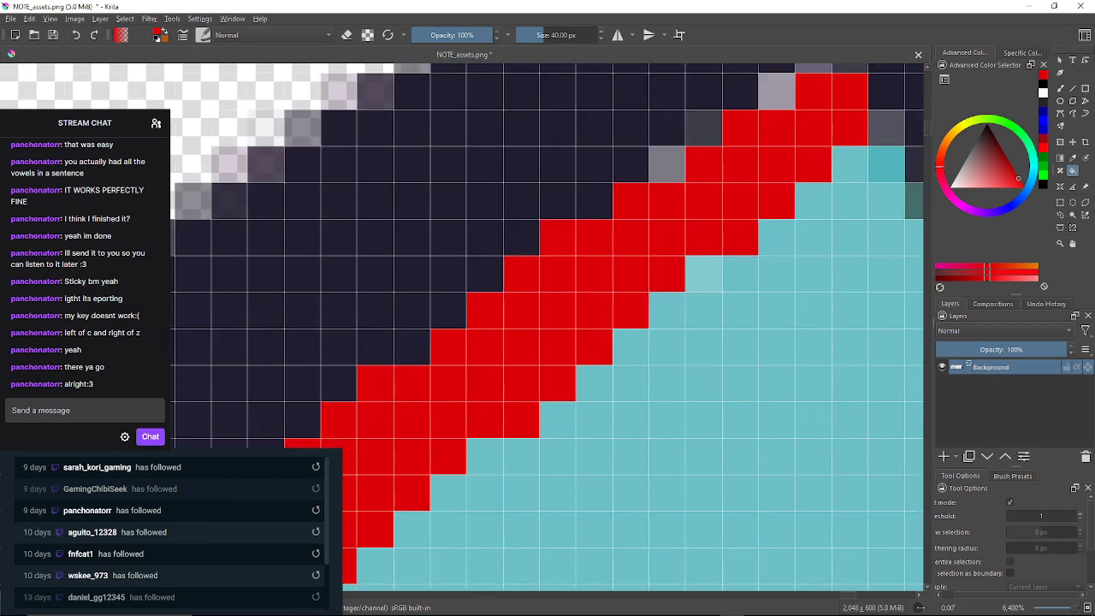
pyautogui.click(703, 274)
pyautogui.click(667, 164)
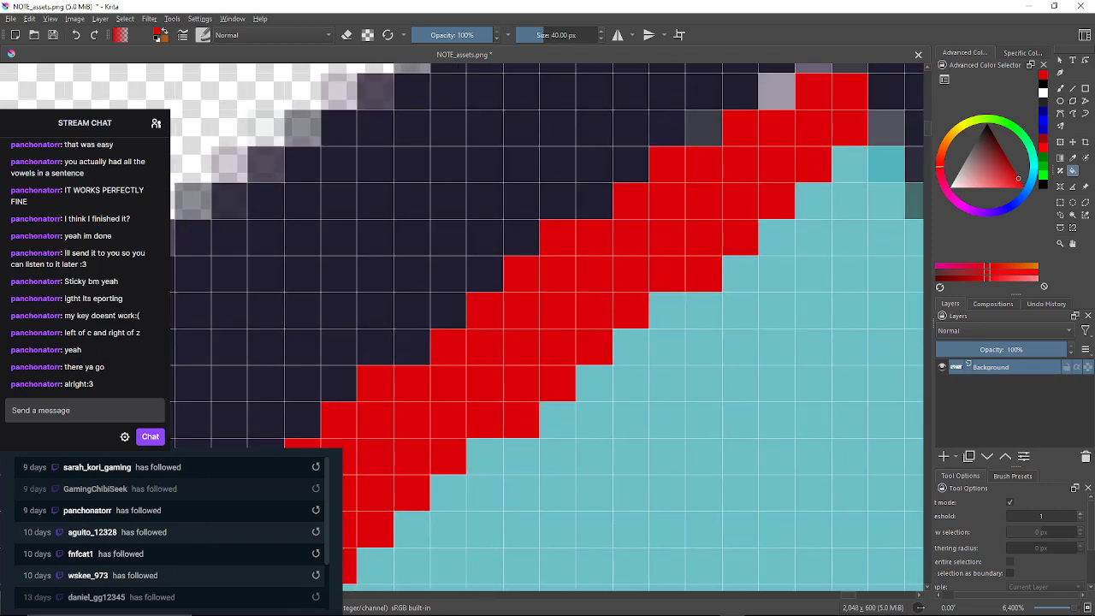
pyautogui.click(703, 128)
pyautogui.click(776, 91)
pyautogui.moveTo(776, 91); pyautogui.dragTo(710, 206)
pyautogui.click(748, 170)
pyautogui.click(783, 169)
# Fill the grey pixel on the inner side of the left wing's upper tip red
pyautogui.moveTo(784, 170); pyautogui.dragTo(564, 148)
pyautogui.scroll(-2, 590, 231)
pyautogui.scroll(2, 592, 224)
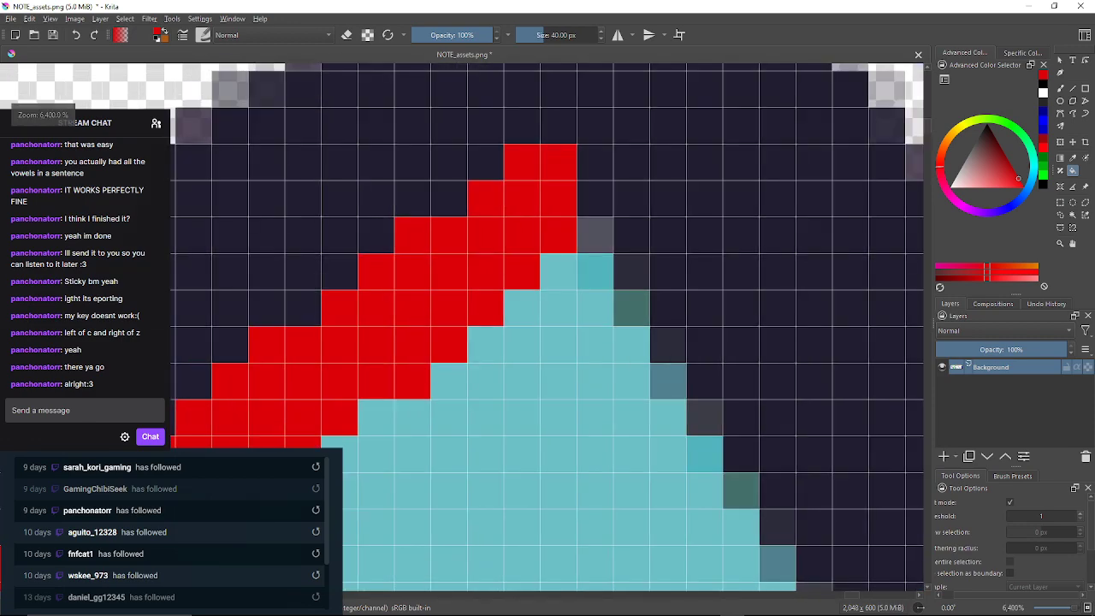
pyautogui.click(595, 232)
# Raise the fill threshold to 63 and choose a brighter, fully saturated red
pyautogui.scroll(-7, 655, 410)
pyautogui.scroll(1, 657, 438)
pyautogui.moveTo(656, 438); pyautogui.dragTo(506, 438)
pyautogui.scroll(-3, 521, 442)
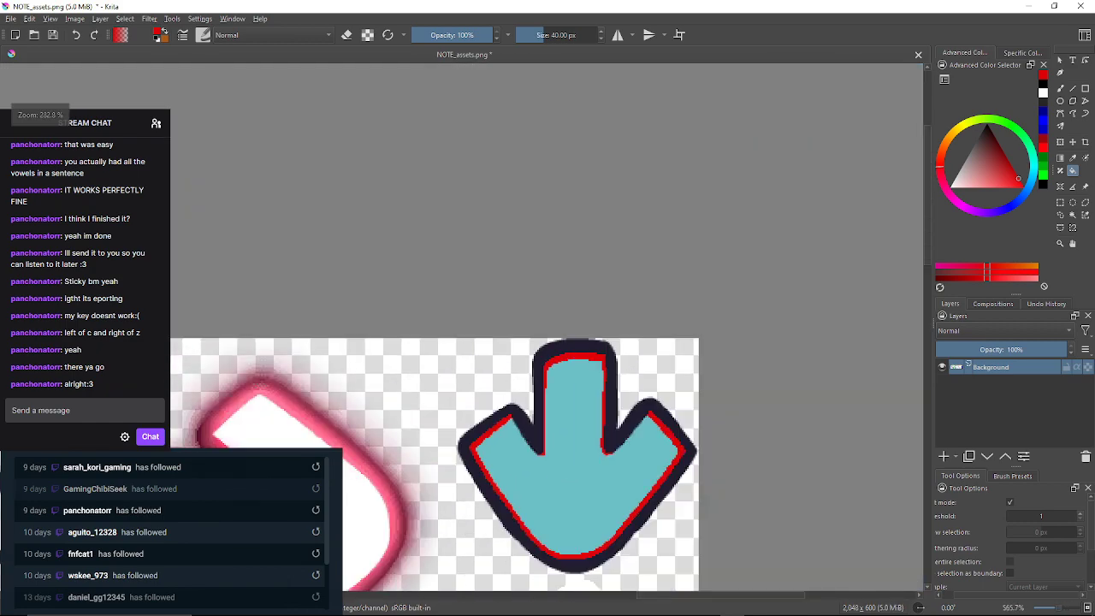
pyautogui.moveTo(595, 463); pyautogui.dragTo(595, 452)
pyautogui.scroll(2, 595, 452)
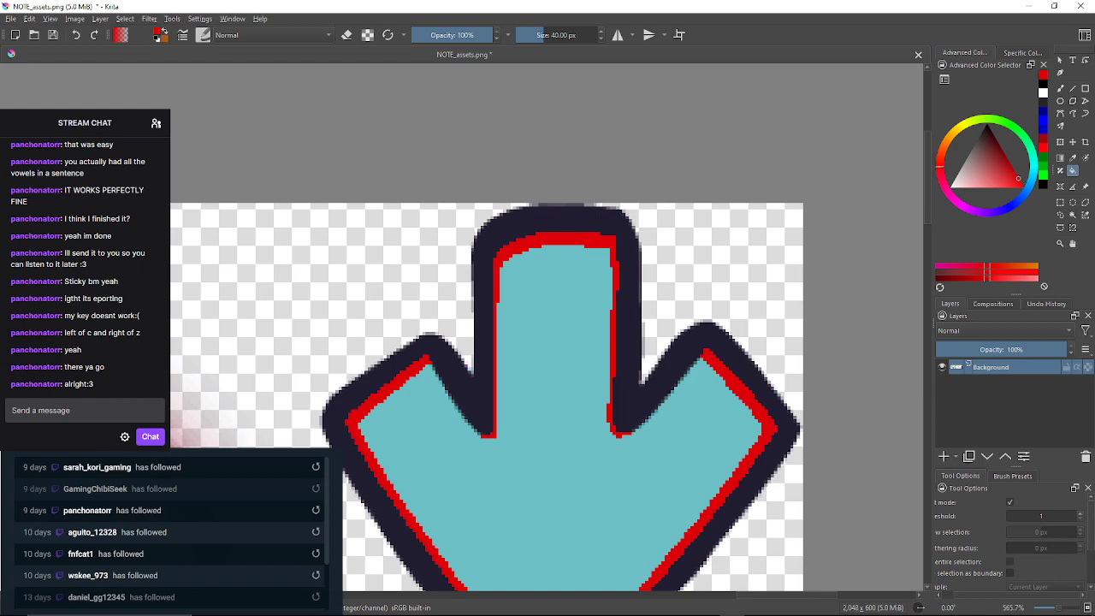
pyautogui.moveTo(1043, 516); pyautogui.dragTo(1050, 516)
pyautogui.click(1023, 187)
# Try filling the arrow's dark border bright red at thresholds 63 and 67, undoing each fill
pyautogui.click(638, 409)
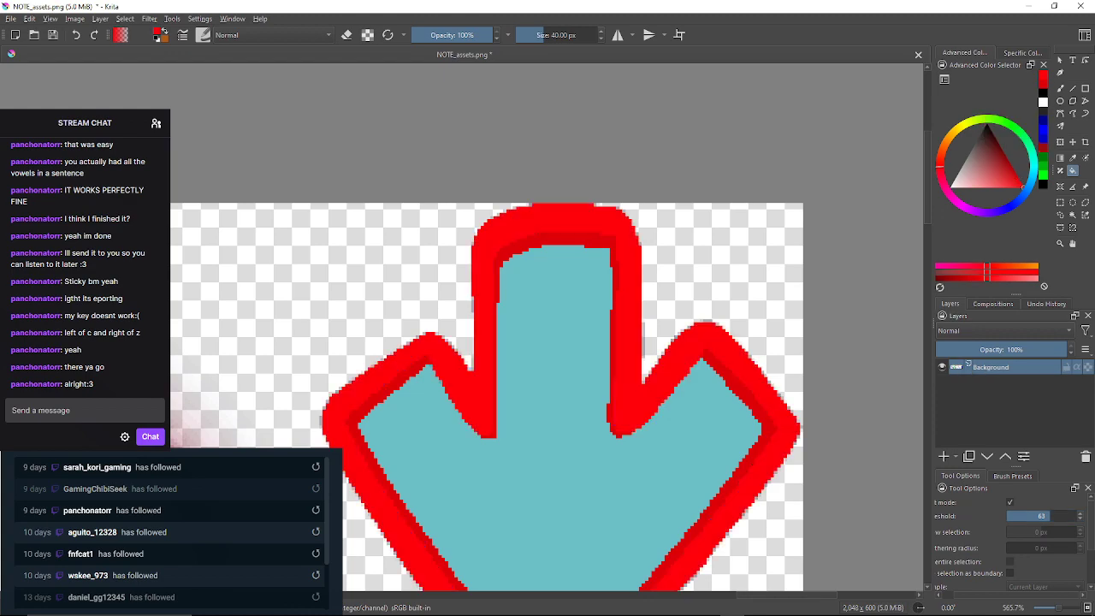
pyautogui.scroll(-4, 487, 385)
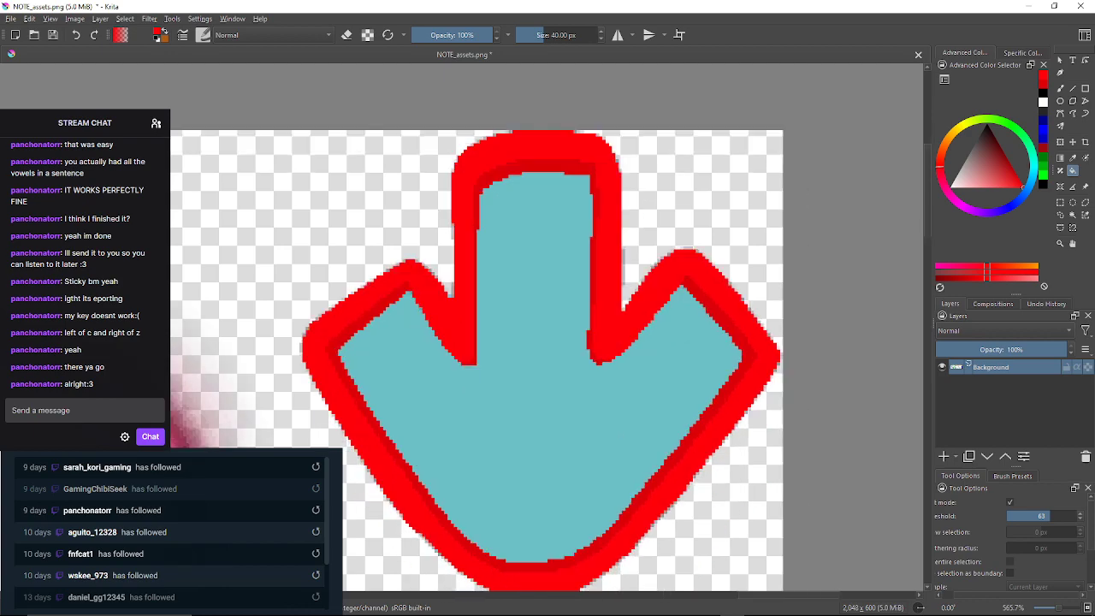
pyautogui.click(75, 34)
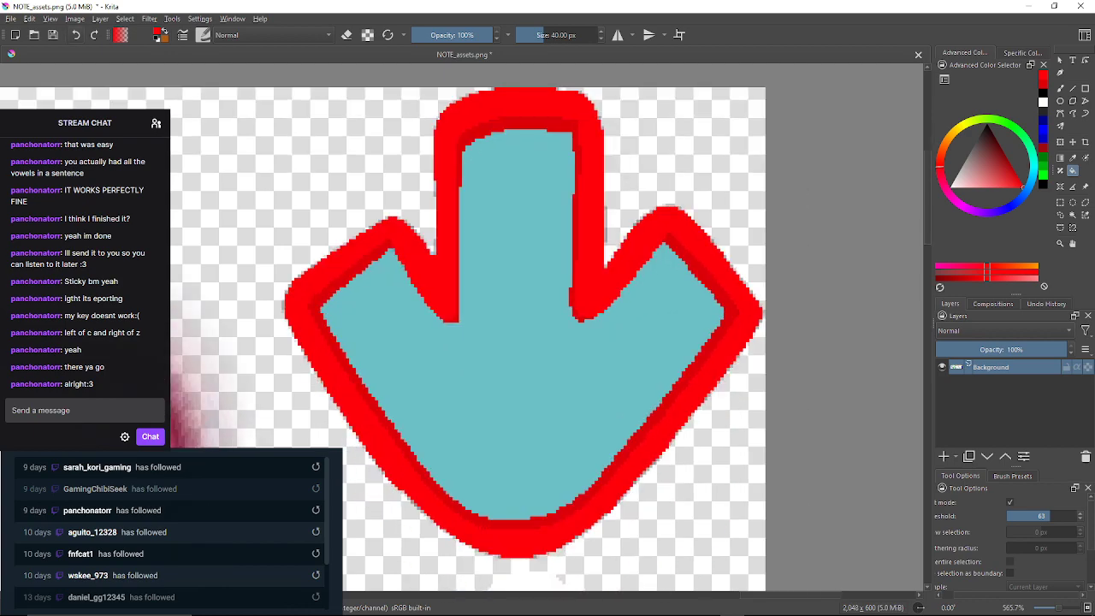
pyautogui.click(1053, 516)
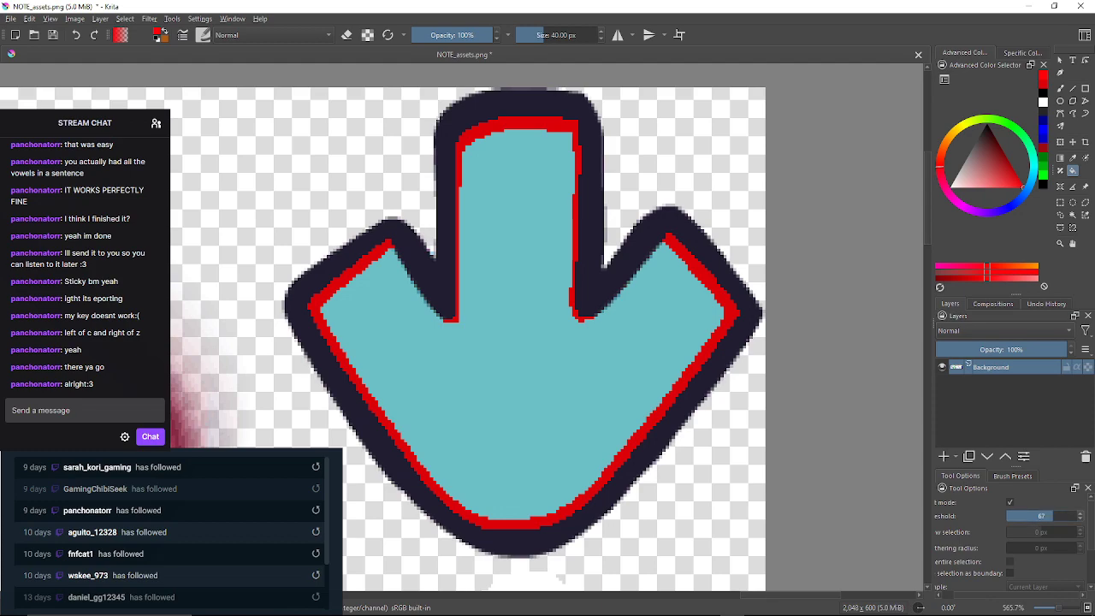
pyautogui.click(597, 295)
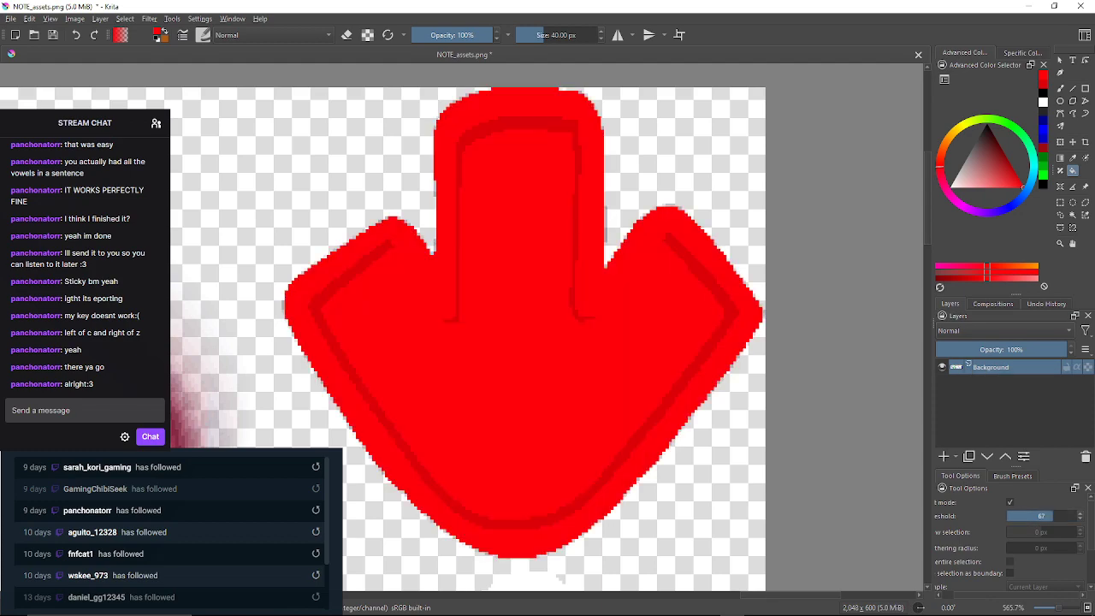
pyautogui.click(75, 34)
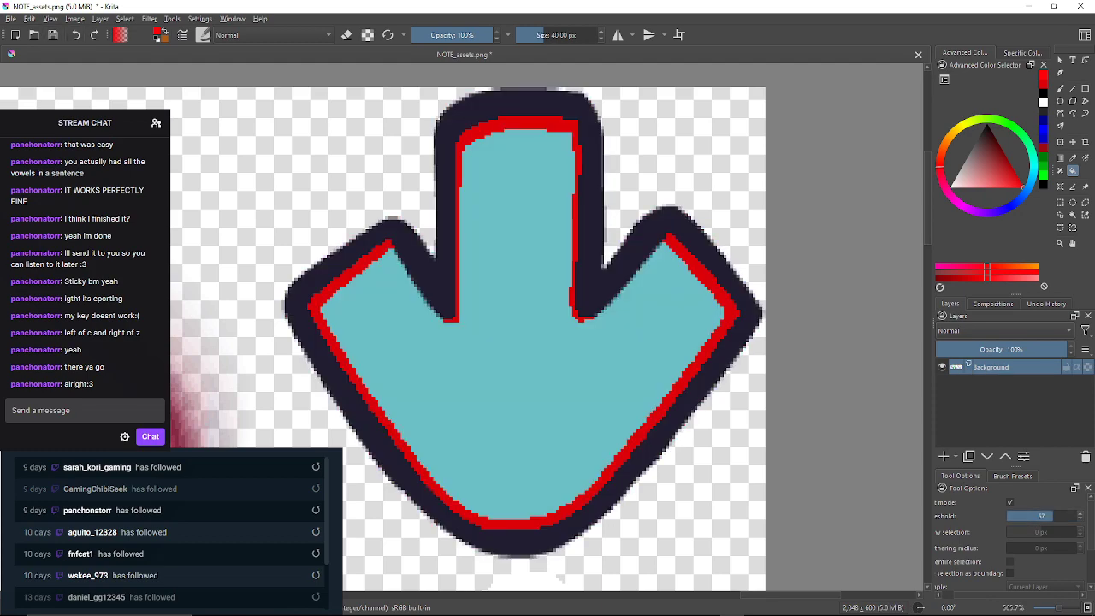
# Try filling the dark border bright red at thresholds 64 and 65, undoing each fill
pyautogui.click(1049, 516)
pyautogui.click(1080, 513)
pyautogui.click(597, 295)
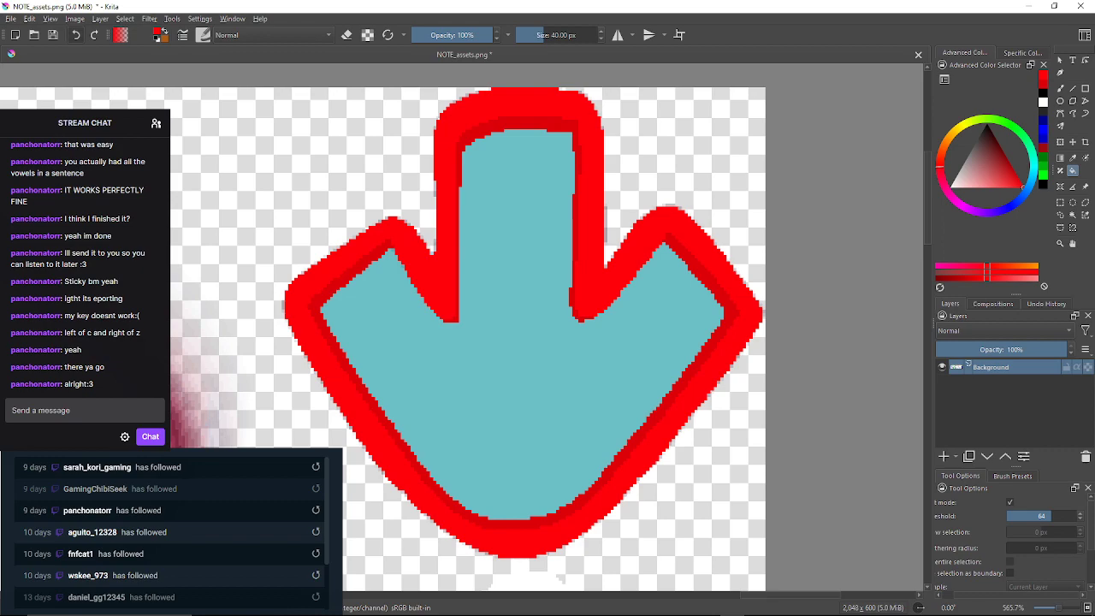
pyautogui.click(75, 34)
pyautogui.click(1080, 512)
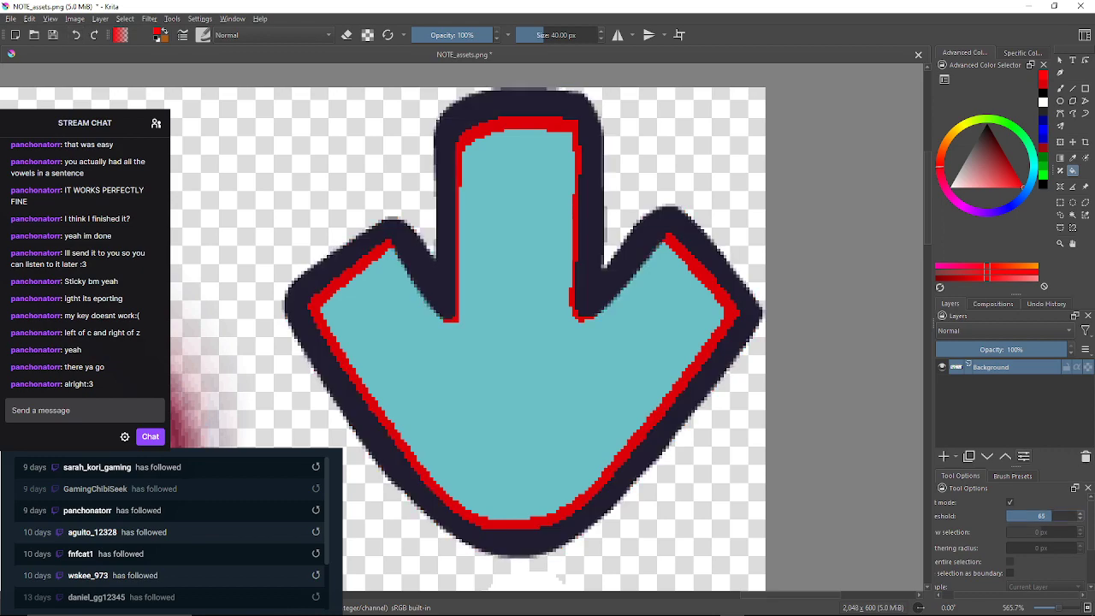
pyautogui.click(597, 295)
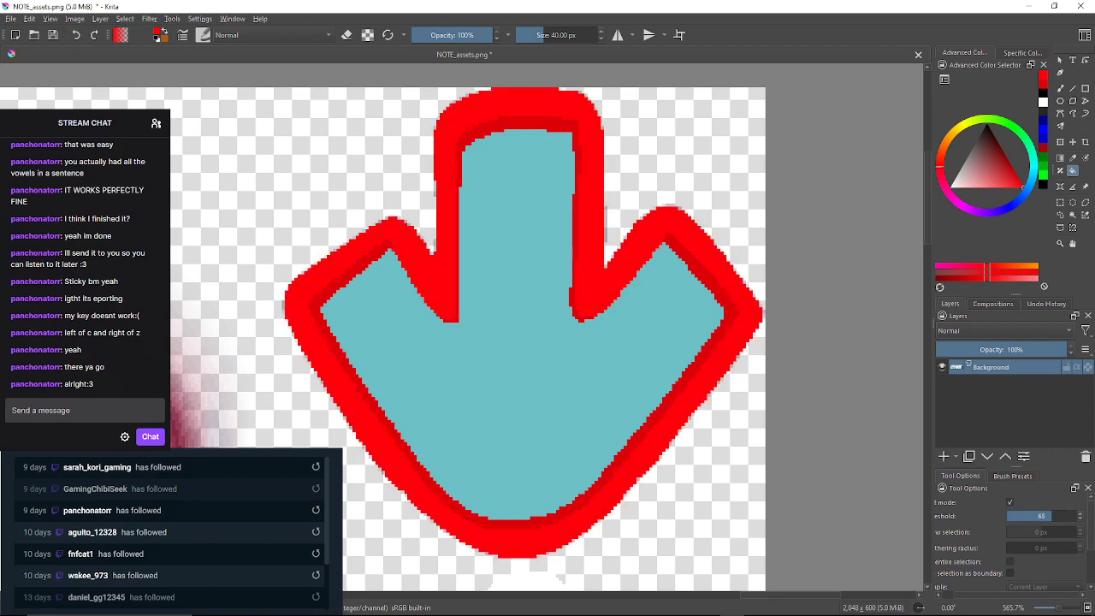
pyautogui.click(75, 35)
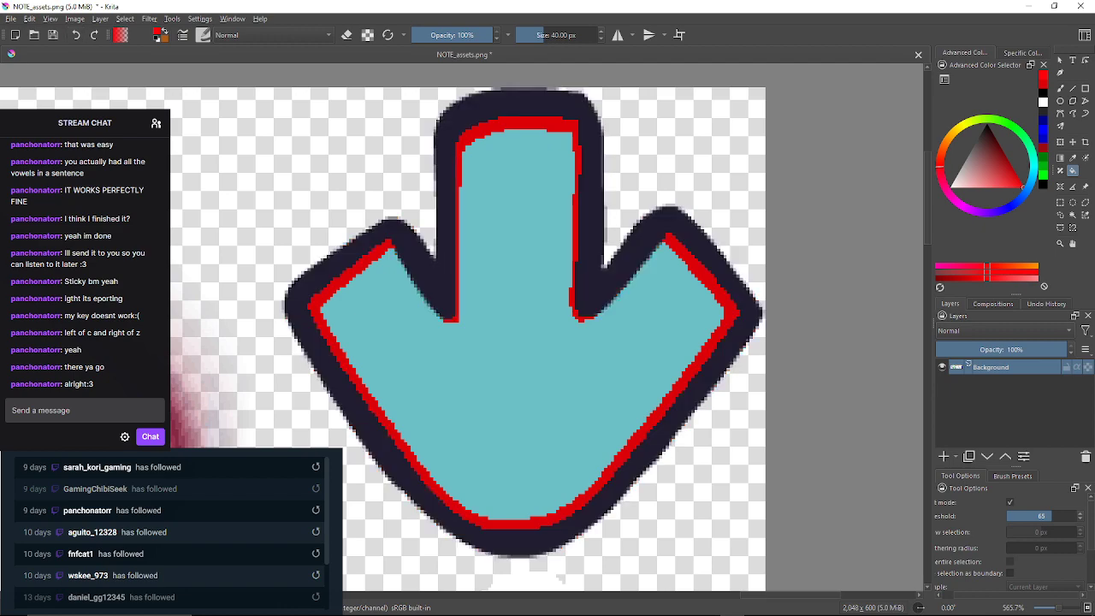
# Try filling the dark border bright red at thresholds 66 and 67, undoing each fill
pyautogui.click(1080, 512)
pyautogui.click(547, 124)
pyautogui.click(75, 35)
pyautogui.click(590, 282)
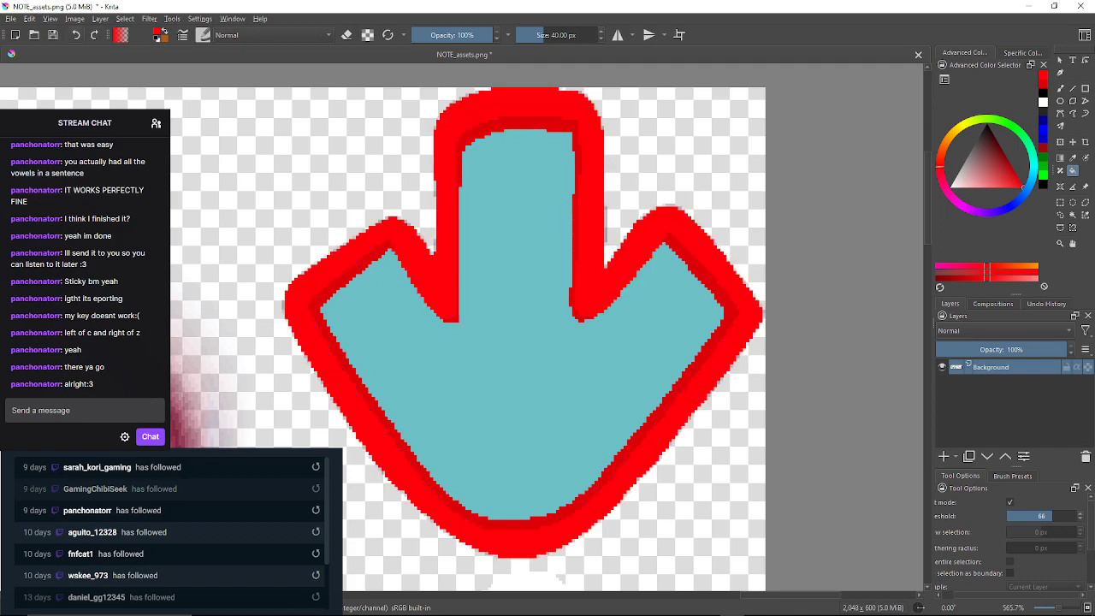
pyautogui.hotkey('ctrl', 'z')
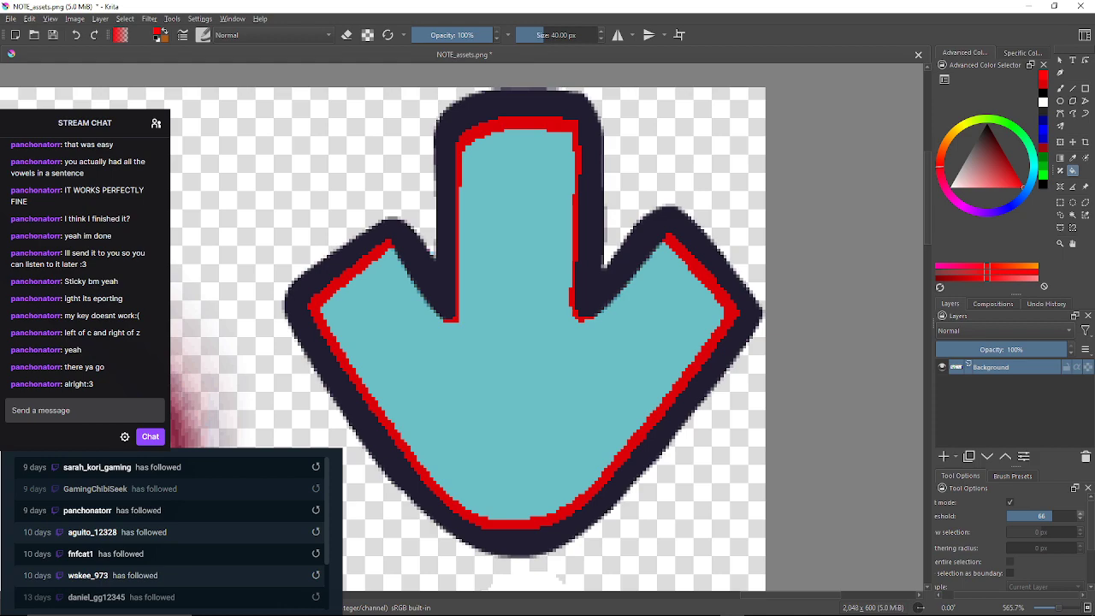
pyautogui.click(548, 325)
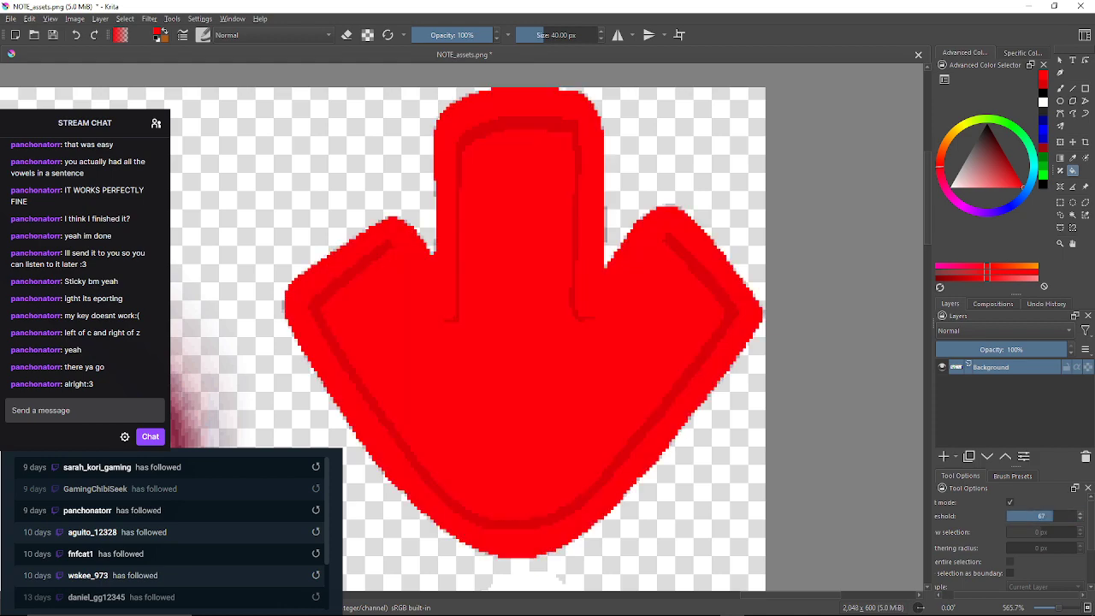
pyautogui.hotkey('ctrl', 'z')
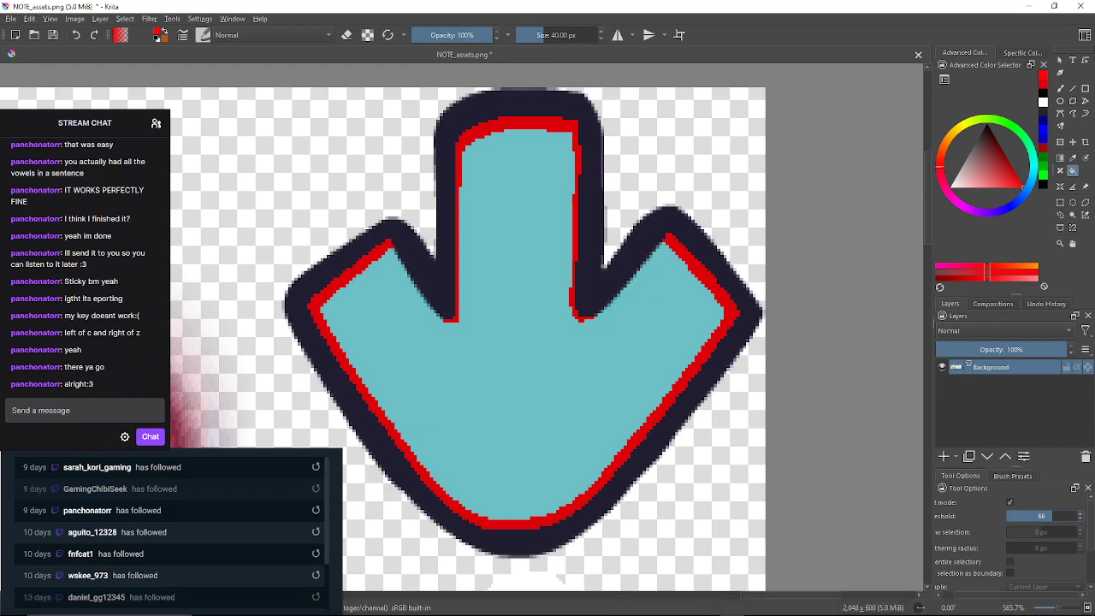
# Apply the bright red fill to the arrow's dark border at threshold 66, then reset the fill threshold to 1
pyautogui.hotkey('ctrl', 'shift', 'z')
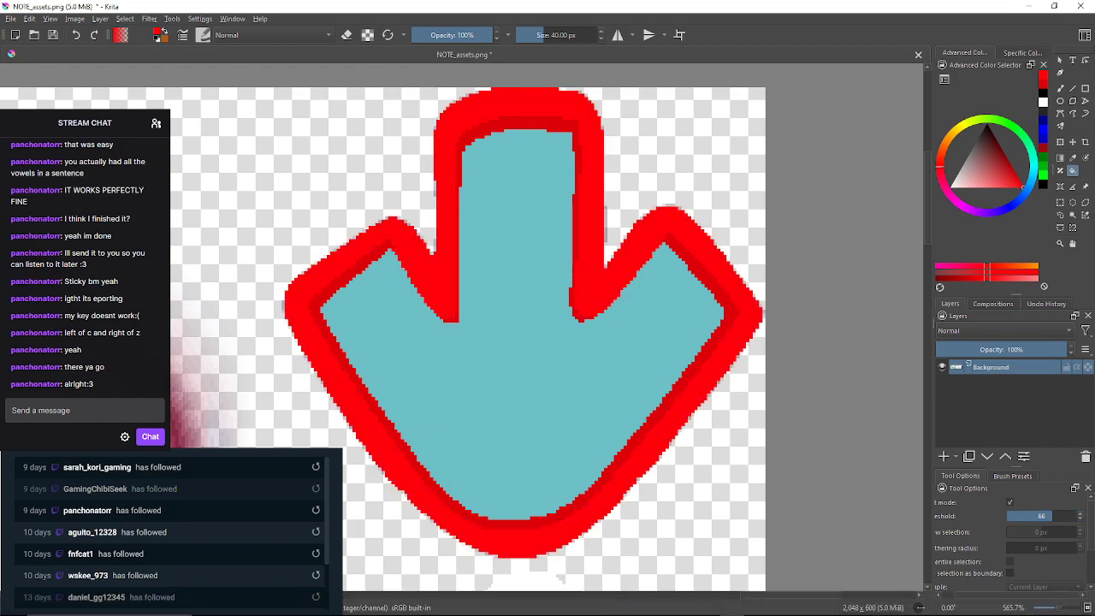
pyautogui.write('1')
# Fill the pale grey pixels at both ends of the arrow's lowest border row bright red
pyautogui.scroll(7, 519, 563)
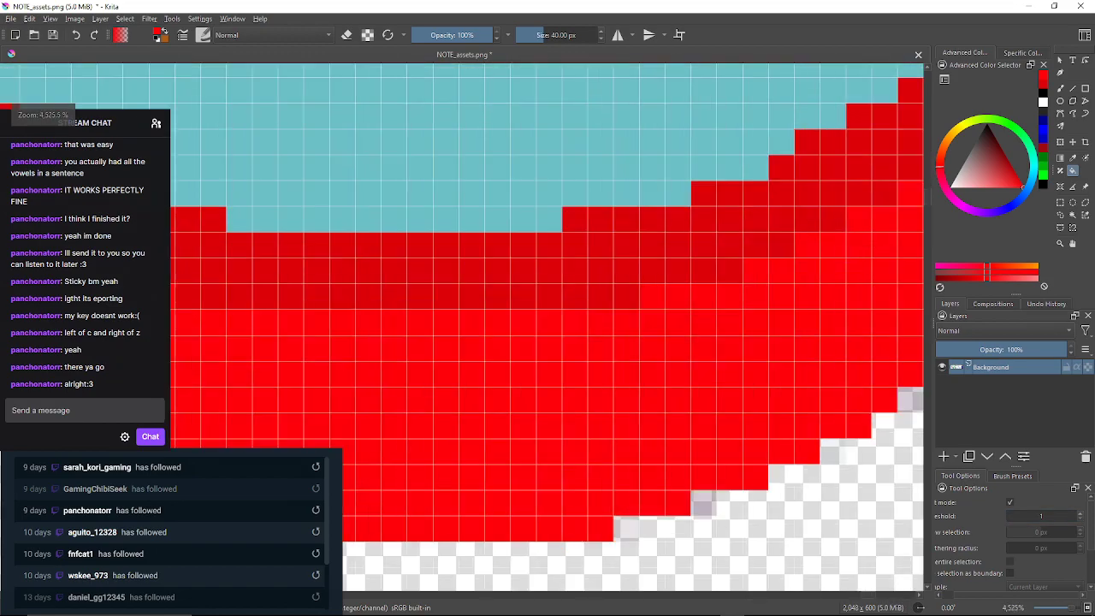
pyautogui.moveTo(520, 563); pyautogui.dragTo(643, 471)
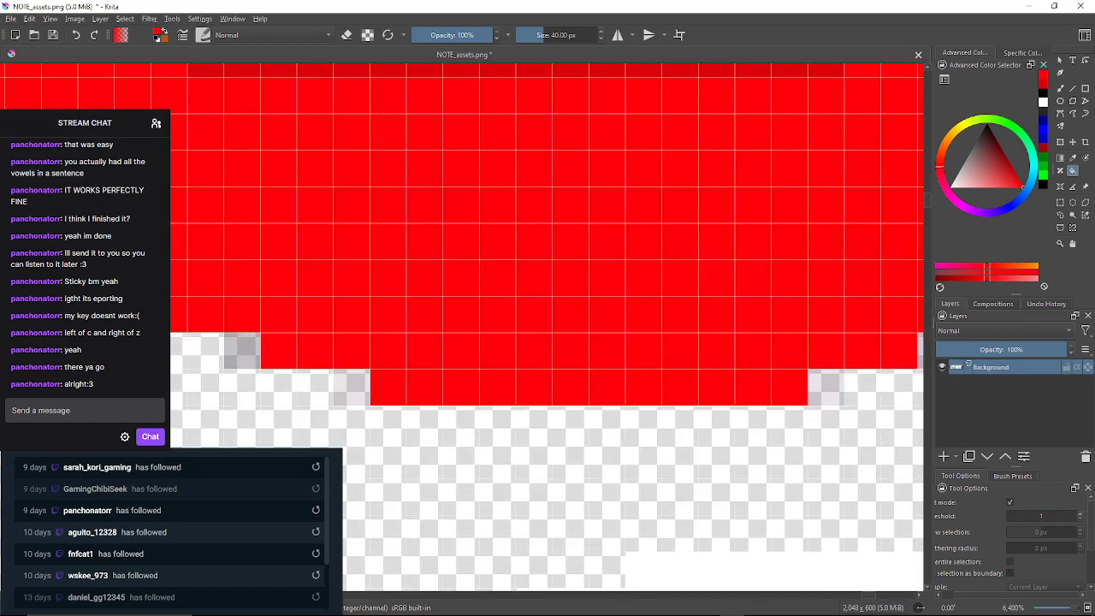
pyautogui.click(351, 386)
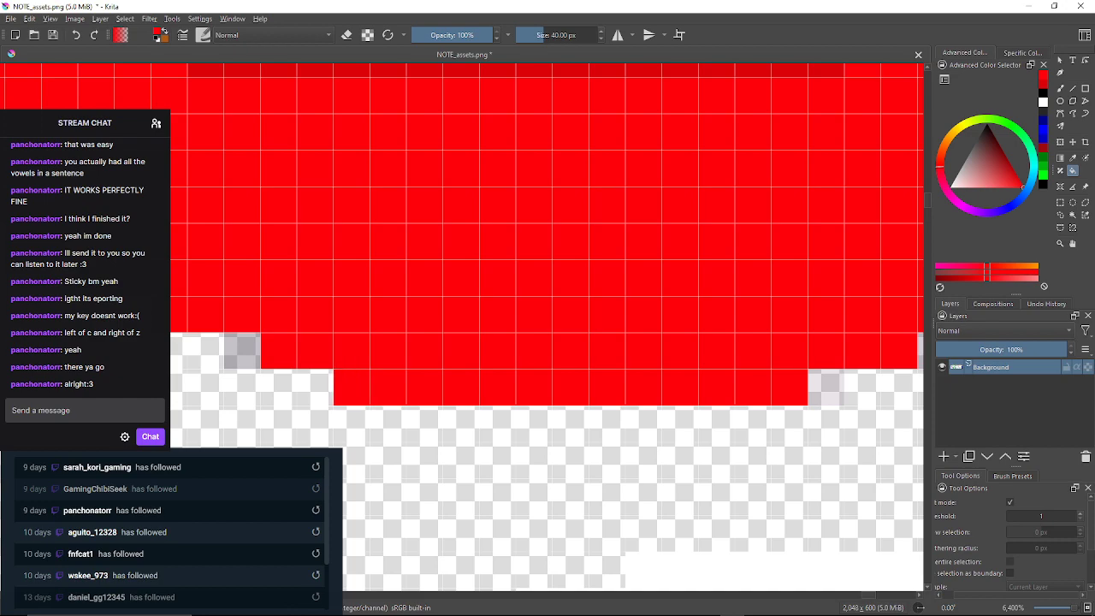
pyautogui.click(826, 386)
pyautogui.moveTo(826, 387); pyautogui.dragTo(530, 469)
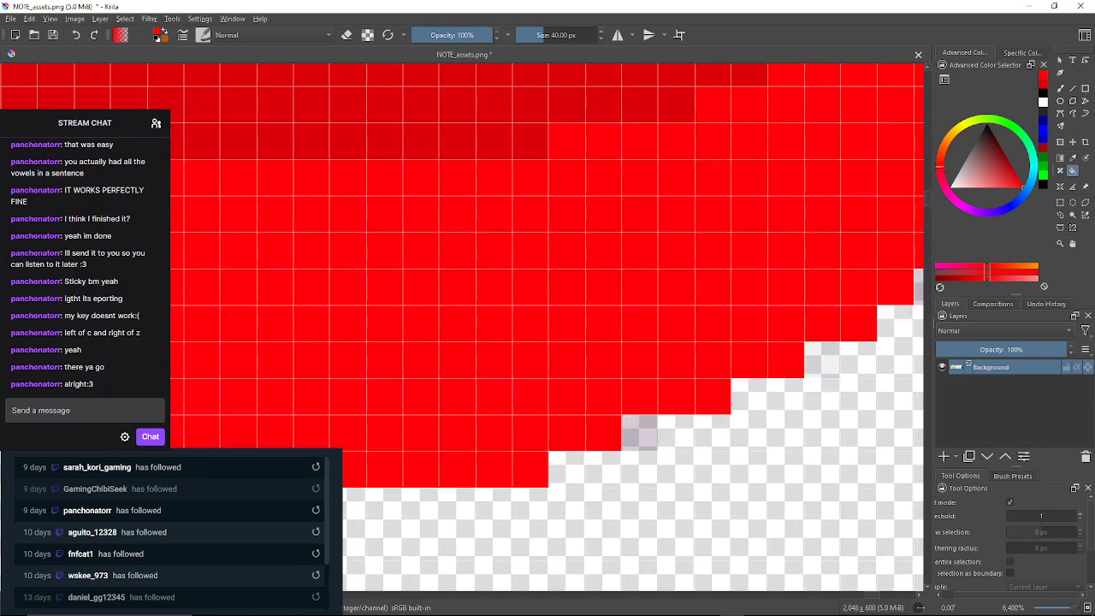
# Fill the purple-grey and pale leftover pixels on the outer edge just right of the arrow's bottom tip bright red
pyautogui.click(639, 433)
pyautogui.moveTo(639, 432); pyautogui.dragTo(536, 440)
pyautogui.click(719, 366)
pyautogui.moveTo(719, 366); pyautogui.dragTo(500, 418)
pyautogui.click(609, 345)
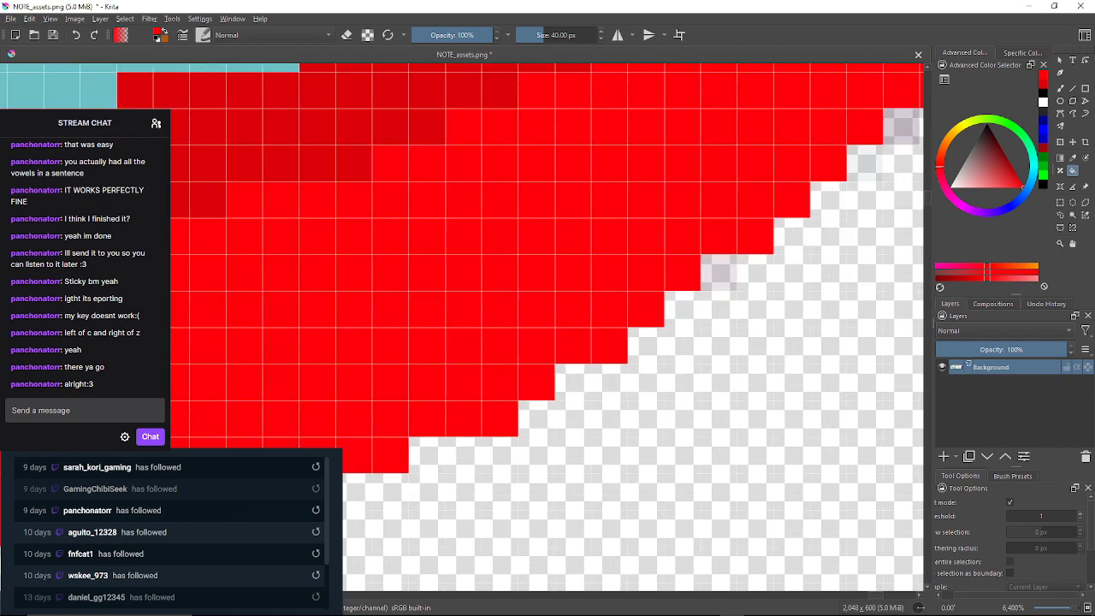
# Fill the next purple-grey and pale pixels up the lower right outer edge bright red, undoing any fill that floods the background
pyautogui.moveTo(609, 345); pyautogui.dragTo(514, 395)
pyautogui.click(624, 320)
pyautogui.moveTo(624, 321); pyautogui.dragTo(533, 374)
pyautogui.click(678, 266)
pyautogui.click(715, 229)
pyautogui.moveTo(715, 229); pyautogui.dragTo(563, 336)
pyautogui.click(715, 244)
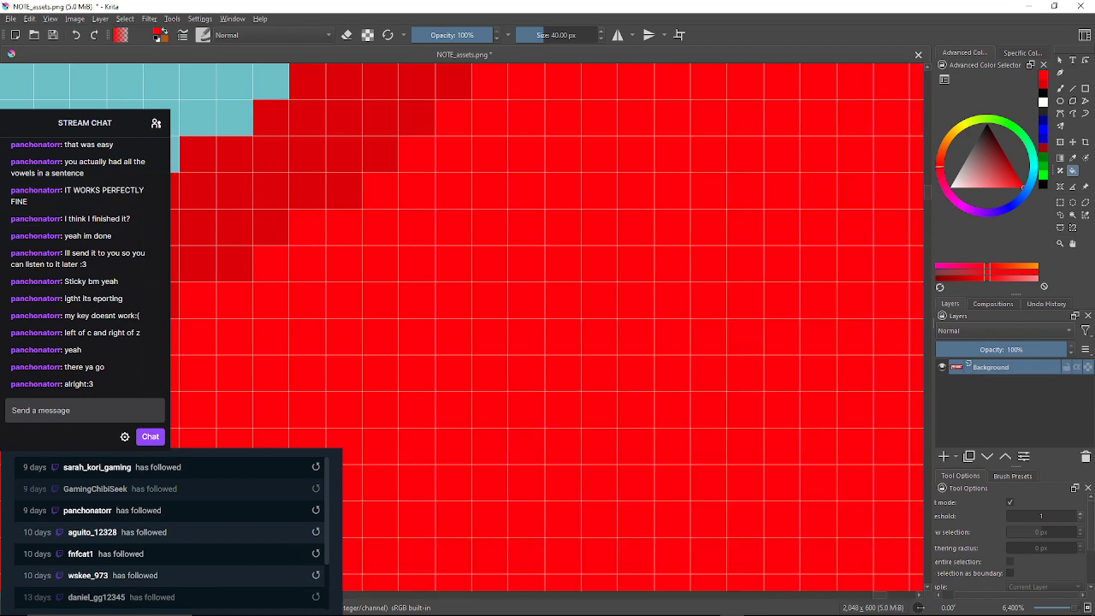
pyautogui.hotkey('ctrl', 'z')
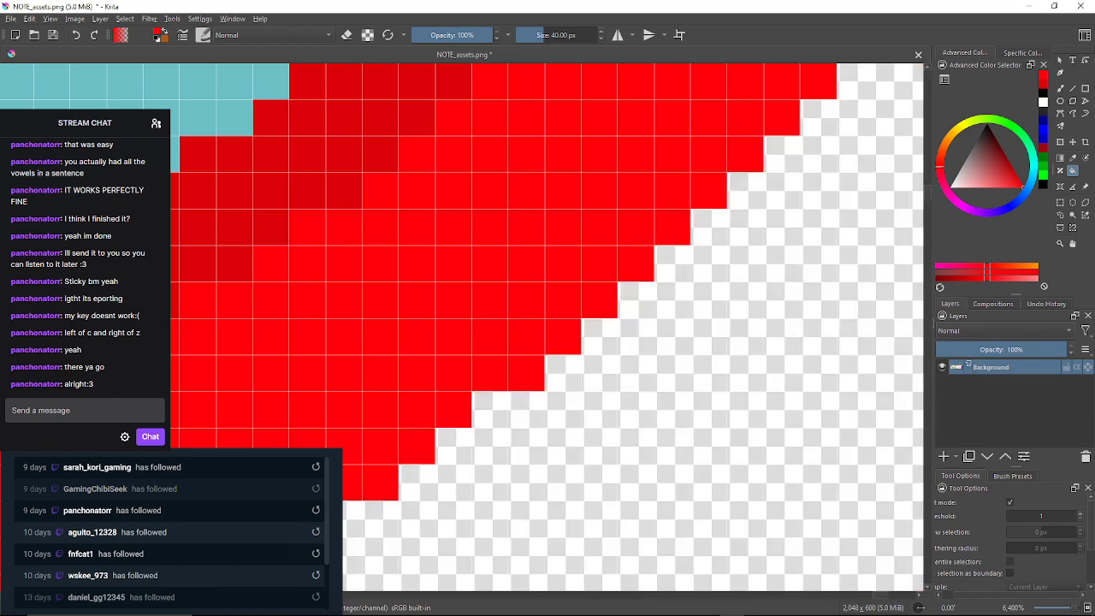
# Fill the following pale leftover pixels further up the arrowhead's lower right outer edge bright red
pyautogui.click(643, 213)
pyautogui.click(680, 177)
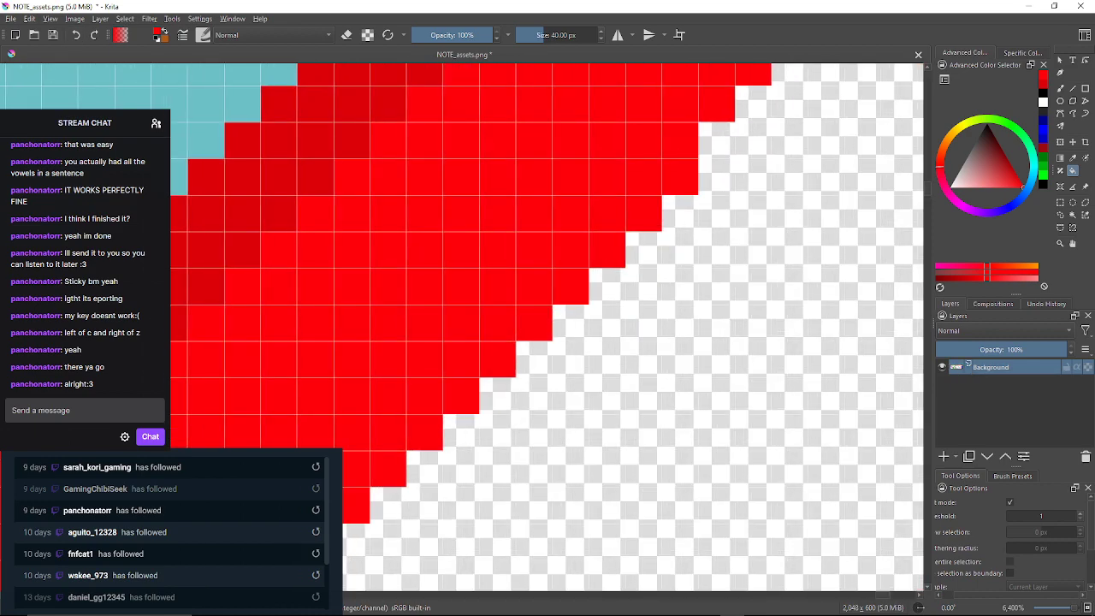
pyautogui.moveTo(680, 177); pyautogui.dragTo(571, 301)
pyautogui.moveTo(680, 154)
pyautogui.mouseDown()
pyautogui.moveTo(651, 187)
pyautogui.moveTo(542, 238)
pyautogui.mouseUp()
pyautogui.click(652, 187)
pyautogui.moveTo(718, 94); pyautogui.dragTo(596, 333)
pyautogui.click(601, 294)
pyautogui.moveTo(710, 148); pyautogui.dragTo(673, 211)
pyautogui.click(673, 210)
# Fill the four pale and purple-grey pixels on the next stretch of the lower right outer edge, undoing accidental background fills
pyautogui.moveTo(782, 67); pyautogui.dragTo(695, 179)
pyautogui.click(720, 183)
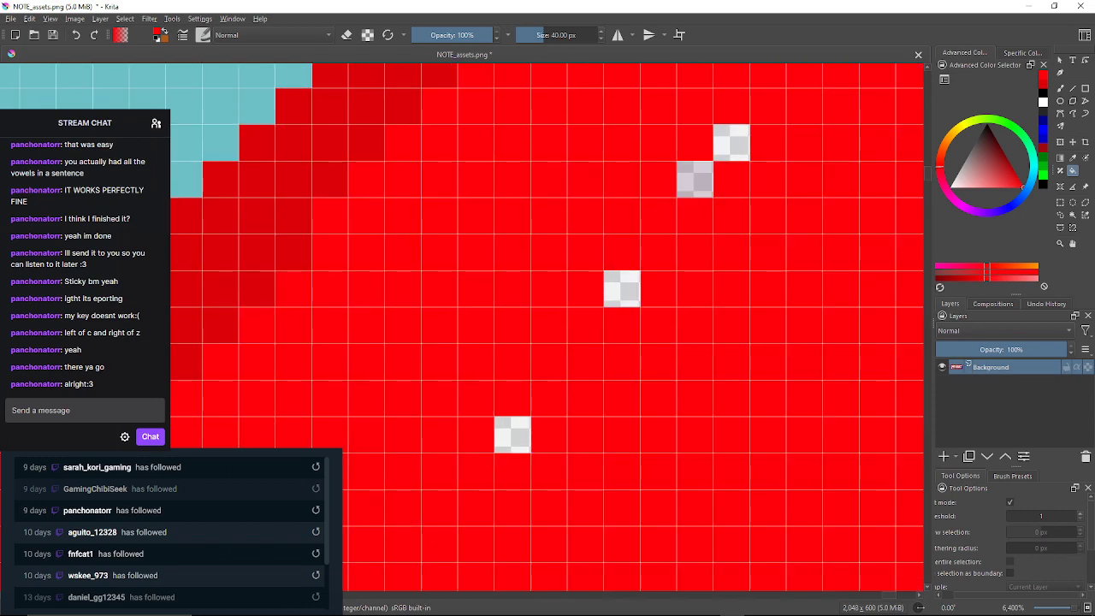
pyautogui.hotkey('ctrl', 'z')
pyautogui.click(511, 434)
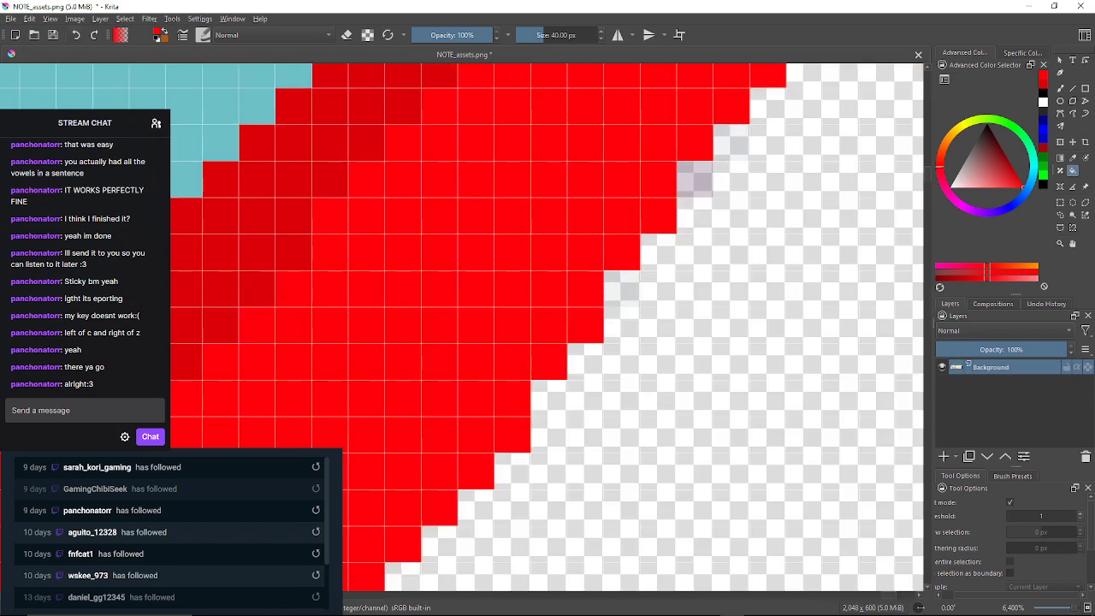
pyautogui.click(622, 289)
pyautogui.click(695, 179)
pyautogui.click(727, 168)
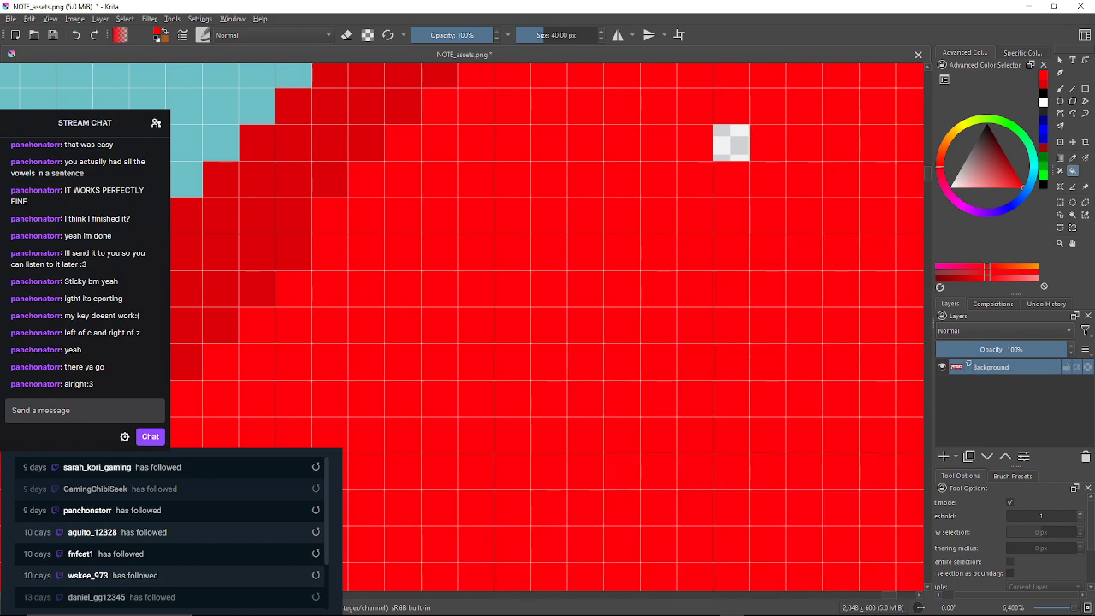
pyautogui.hotkey('ctrl', 'z')
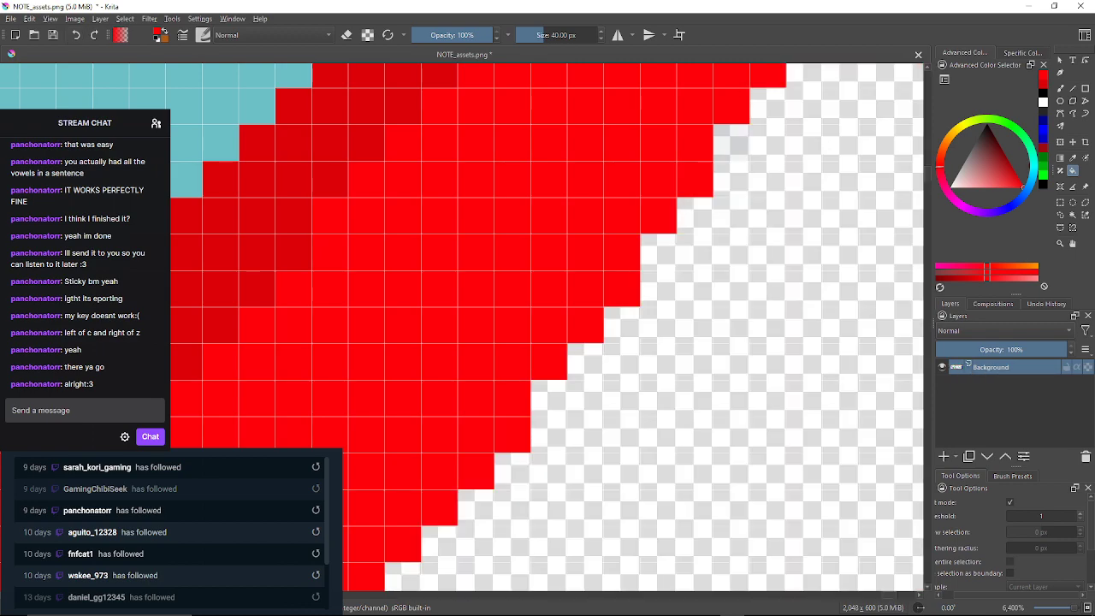
pyautogui.click(732, 143)
# Fill the pale grey pixels on the steps just above the last filled stretch of the lower right outer edge bright red
pyautogui.moveTo(729, 145)
pyautogui.mouseDown()
pyautogui.moveTo(678, 258)
pyautogui.moveTo(587, 393)
pyautogui.mouseUp()
pyautogui.click(662, 281)
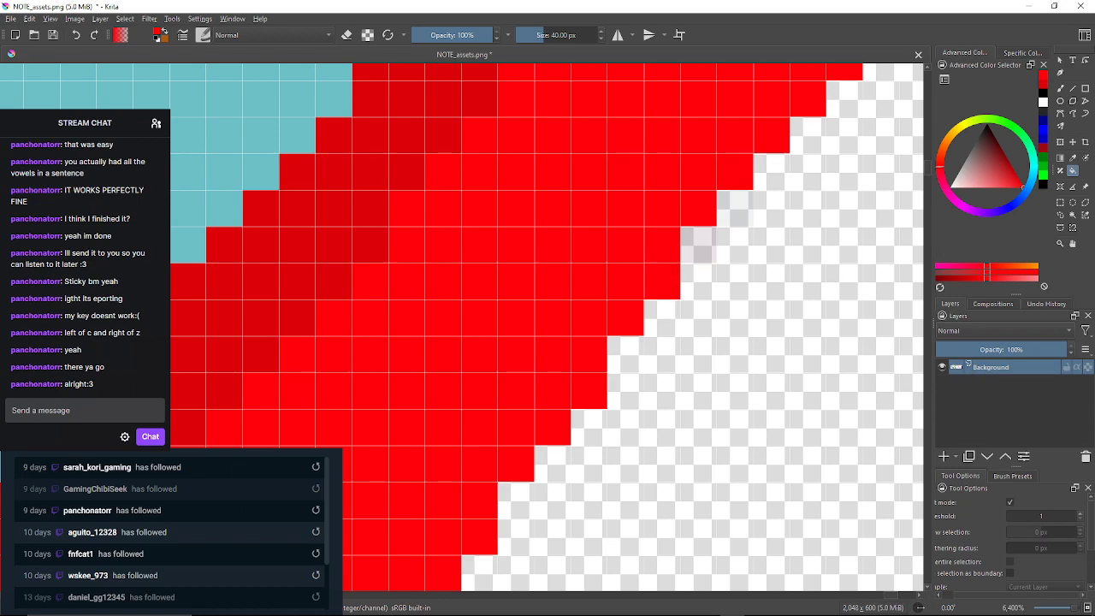
pyautogui.click(698, 244)
pyautogui.click(735, 209)
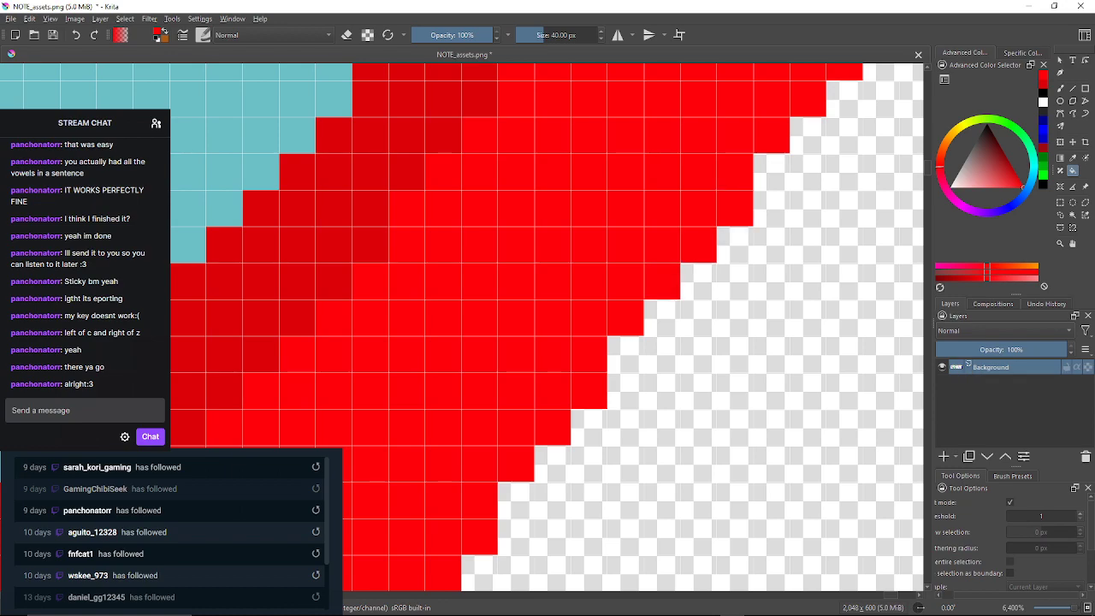
# Fill the grey and pale leftover pixels on the next stretch of the arrowhead's lower right outer edge bright red
pyautogui.moveTo(735, 208); pyautogui.dragTo(547, 287)
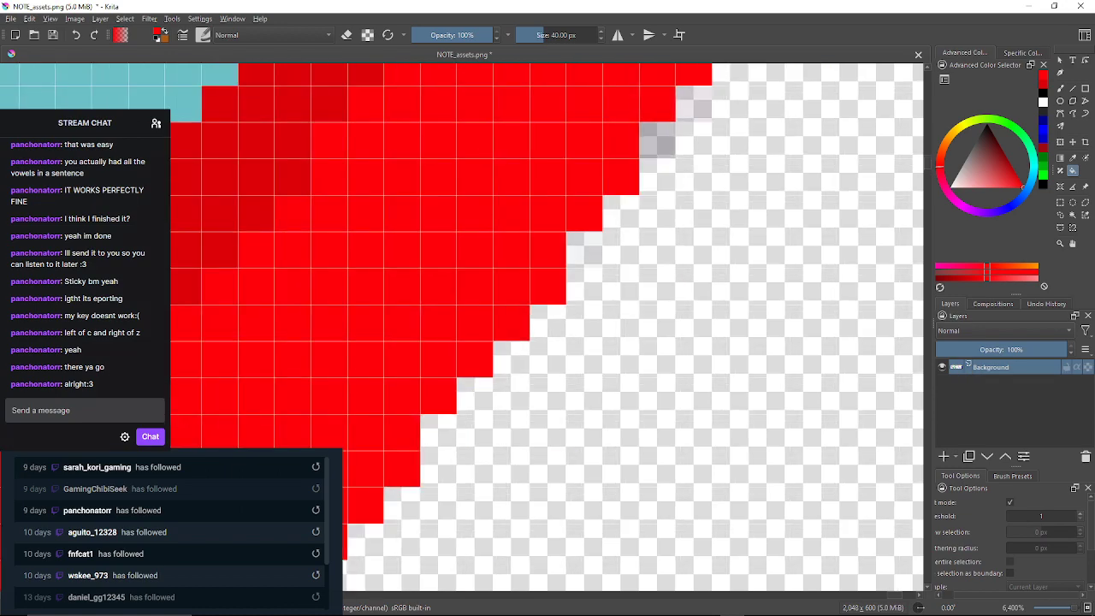
pyautogui.click(657, 140)
pyautogui.click(694, 103)
pyautogui.moveTo(694, 103); pyautogui.dragTo(620, 330)
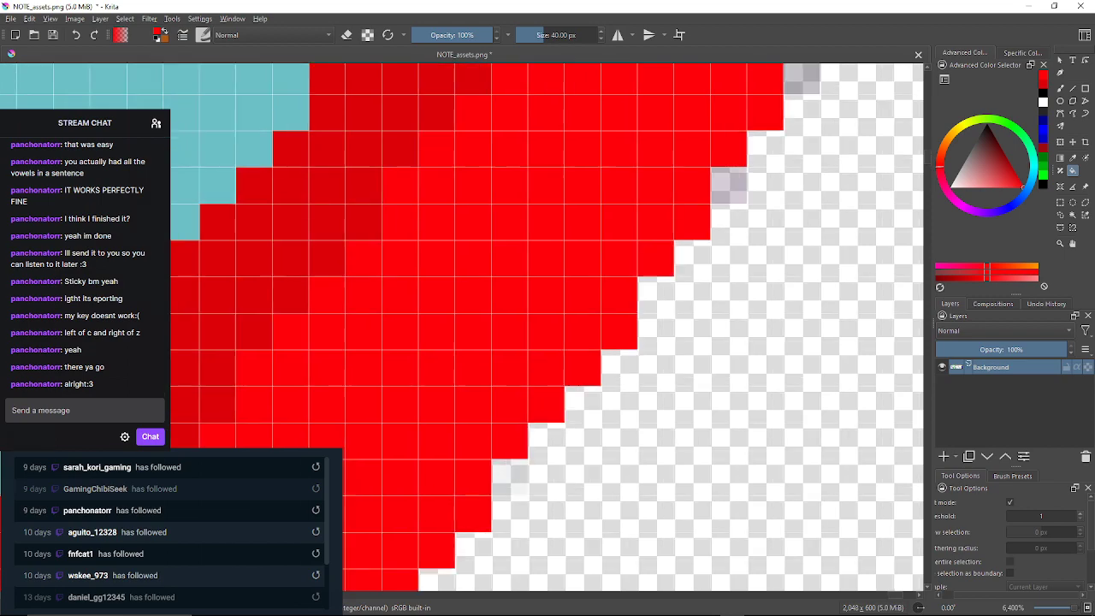
pyautogui.click(509, 477)
pyautogui.moveTo(509, 478); pyautogui.dragTo(483, 474)
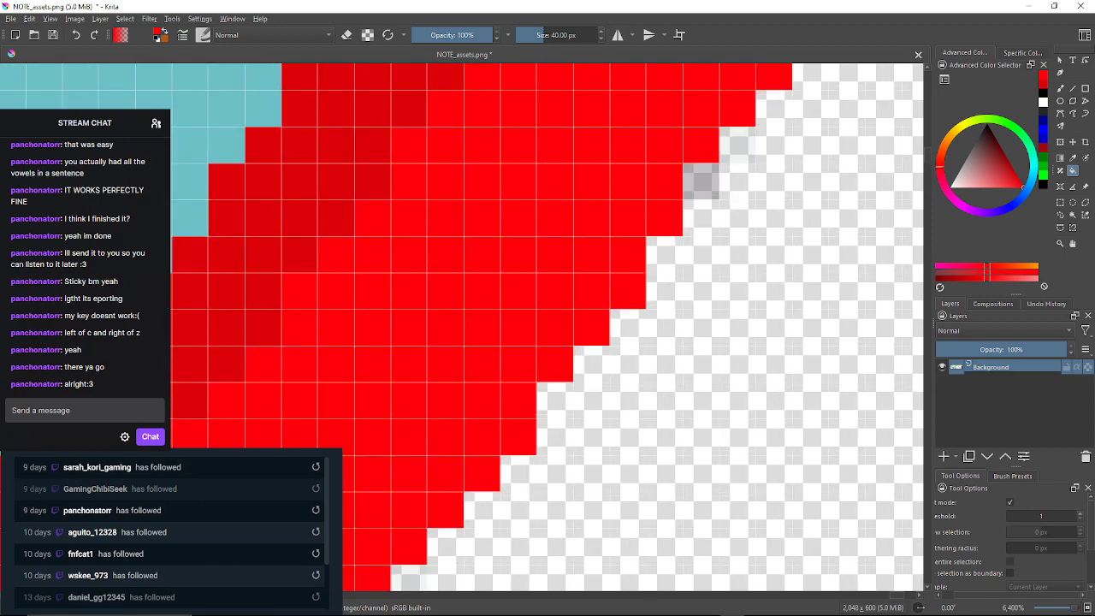
pyautogui.moveTo(701, 181); pyautogui.dragTo(567, 276)
pyautogui.moveTo(641, 166); pyautogui.dragTo(548, 280)
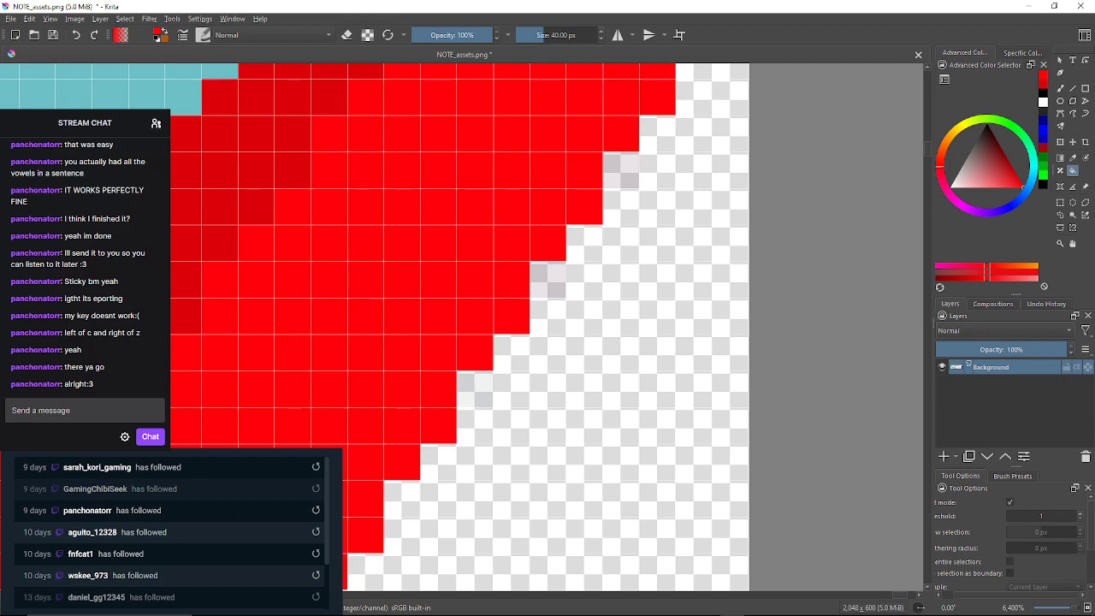
# Fill the pale leftover pixels just below, on and just above the arrowhead's right-hand tip bright red
pyautogui.click(548, 279)
pyautogui.click(620, 170)
pyautogui.moveTo(620, 169); pyautogui.dragTo(437, 450)
pyautogui.click(547, 198)
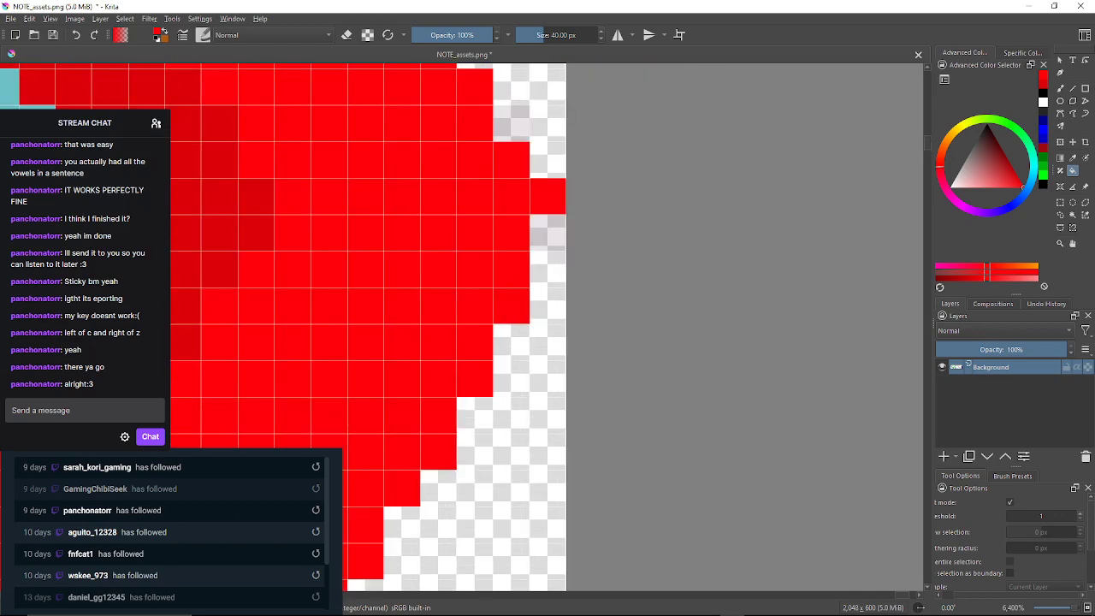
pyautogui.click(547, 233)
pyautogui.click(511, 123)
# Fill the purple-grey and pale pixels along the slope rising from the right-hand tip bright red
pyautogui.moveTo(512, 124); pyautogui.dragTo(610, 394)
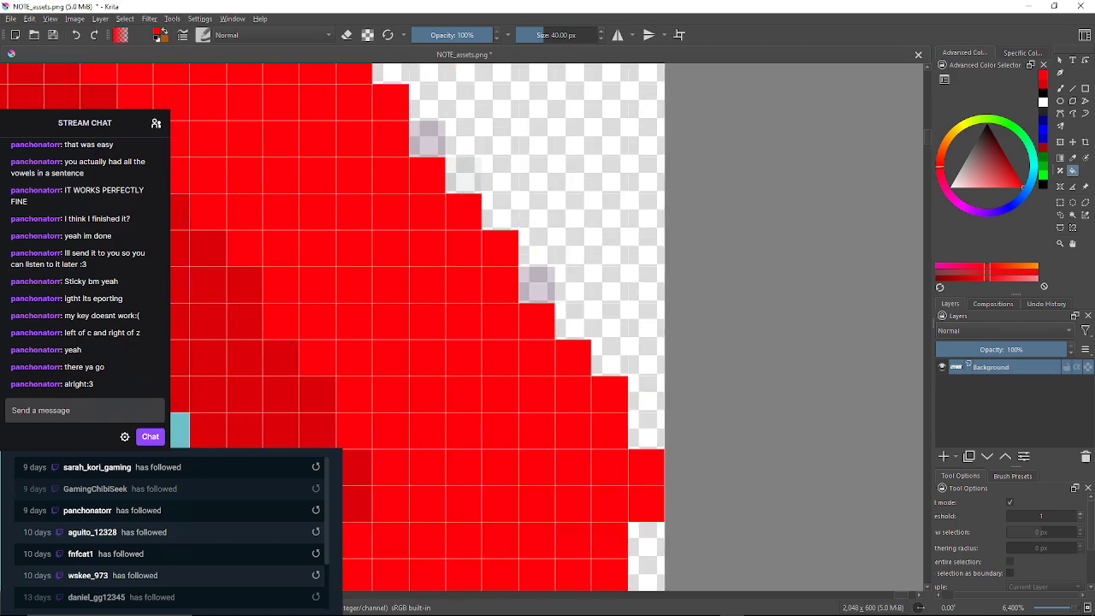
pyautogui.click(536, 285)
pyautogui.click(462, 174)
pyautogui.click(427, 138)
pyautogui.moveTo(427, 138); pyautogui.dragTo(487, 316)
pyautogui.click(414, 206)
pyautogui.click(378, 171)
pyautogui.moveTo(379, 170); pyautogui.dragTo(482, 307)
pyautogui.moveTo(262, 86)
pyautogui.mouseDown()
pyautogui.moveTo(446, 284)
pyautogui.moveTo(513, 445)
pyautogui.moveTo(566, 530)
pyautogui.mouseUp()
pyautogui.click(470, 328)
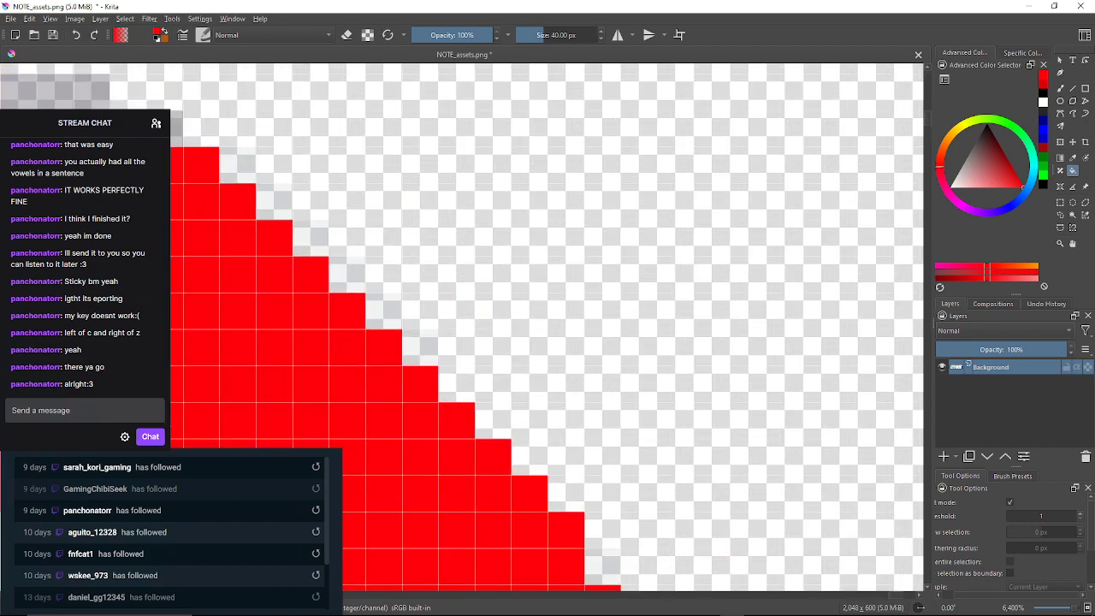
# Fill the grey and pale pixels on the upper part of the right barb's outer slope bright red
pyautogui.click(421, 347)
pyautogui.click(384, 312)
pyautogui.moveTo(384, 312); pyautogui.dragTo(508, 345)
pyautogui.click(435, 270)
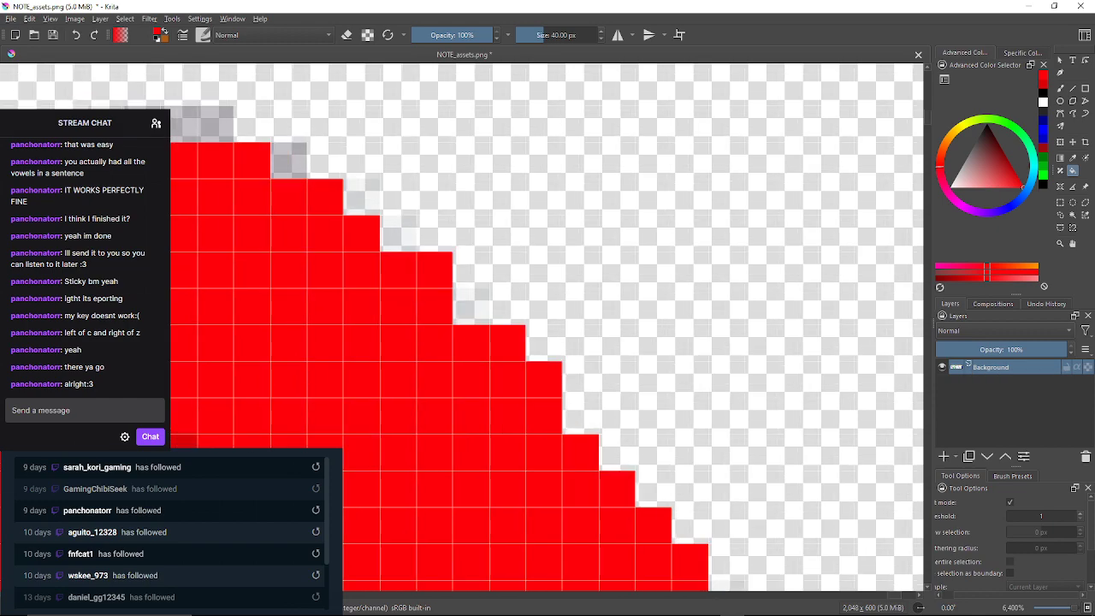
pyautogui.click(471, 306)
pyautogui.click(398, 234)
pyautogui.click(361, 197)
pyautogui.moveTo(710, 429); pyautogui.dragTo(815, 472)
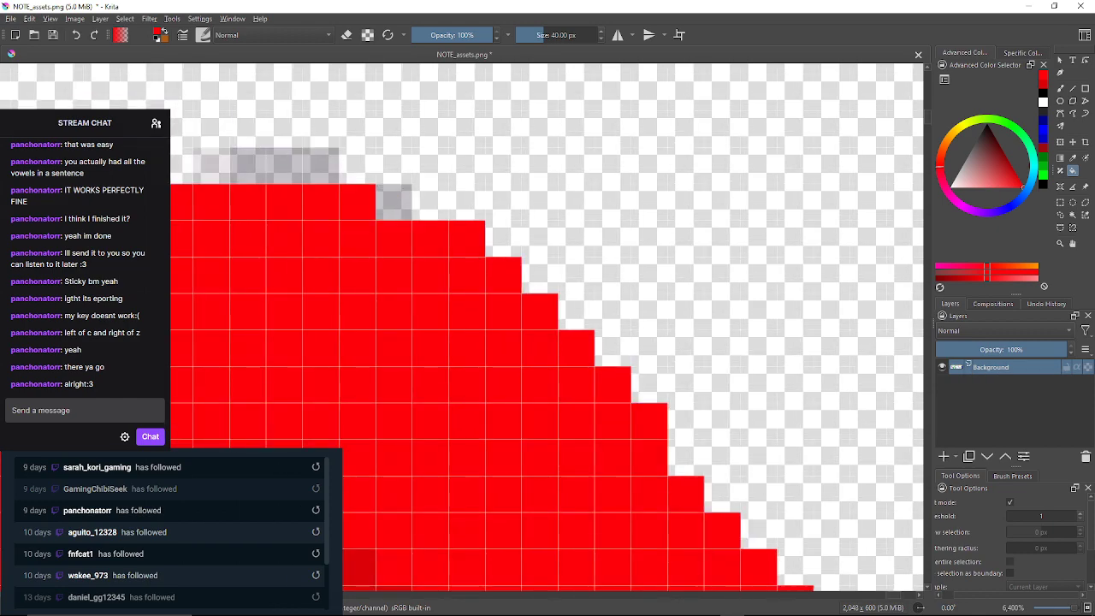
# Fill the grey leftover pixels around the rounded peak of the right barb bright red
pyautogui.click(393, 202)
pyautogui.moveTo(321, 165); pyautogui.dragTo(247, 165)
pyautogui.moveTo(599, 385); pyautogui.dragTo(707, 420)
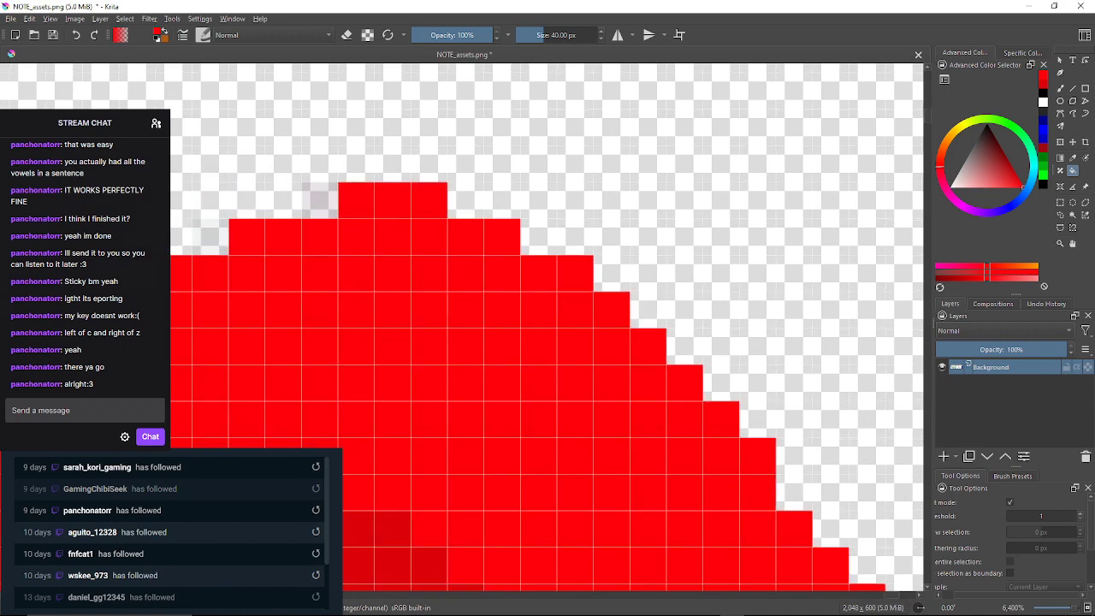
pyautogui.click(320, 200)
pyautogui.moveTo(599, 385); pyautogui.dragTo(728, 365)
pyautogui.moveTo(599, 385); pyautogui.dragTo(608, 383)
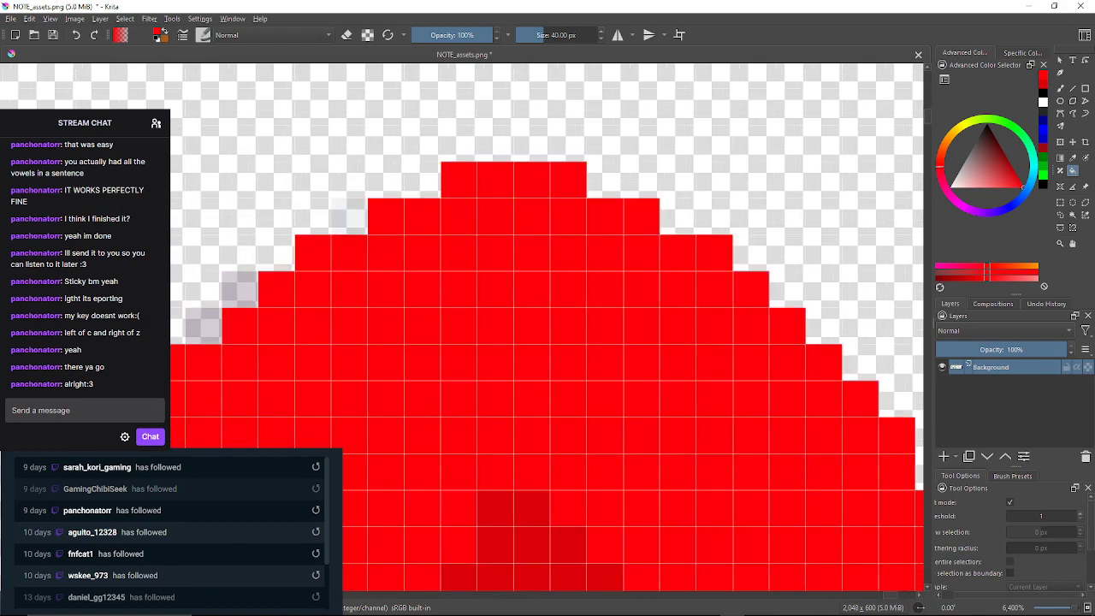
pyautogui.click(349, 215)
pyautogui.moveTo(349, 216); pyautogui.dragTo(443, 172)
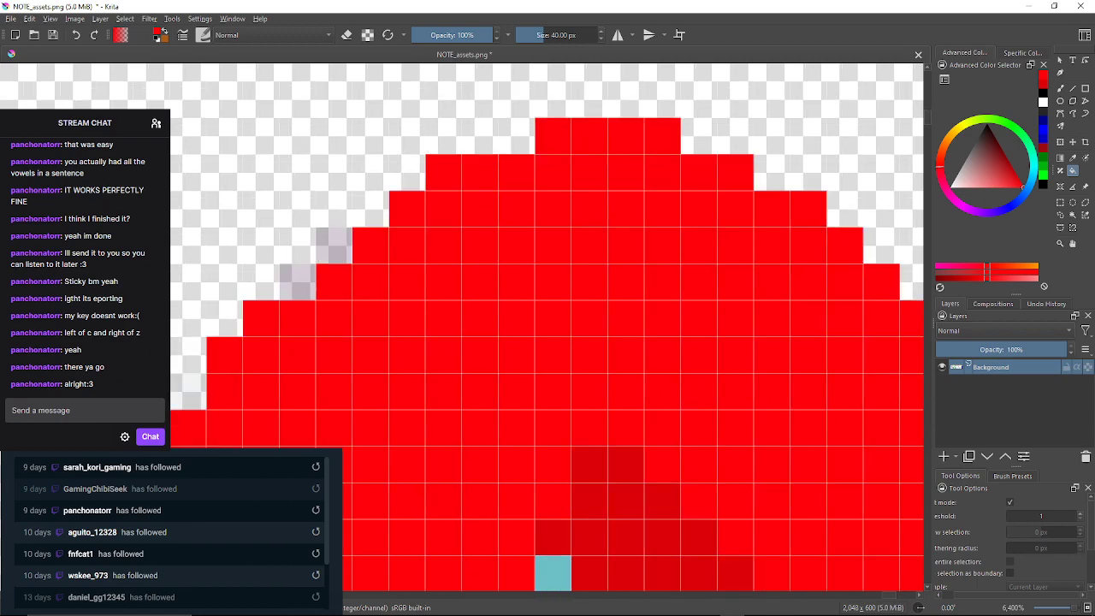
# Fill the purple-grey and pale pixels down the right barb's inner slope to the notch beside the shaft bright red
pyautogui.click(333, 246)
pyautogui.click(298, 283)
pyautogui.moveTo(298, 283); pyautogui.dragTo(417, 192)
pyautogui.click(307, 302)
pyautogui.moveTo(307, 302); pyautogui.dragTo(381, 198)
pyautogui.click(308, 308)
pyautogui.moveTo(308, 308); pyautogui.dragTo(420, 195)
pyautogui.click(347, 307)
pyautogui.moveTo(347, 306); pyautogui.dragTo(404, 249)
pyautogui.click(330, 359)
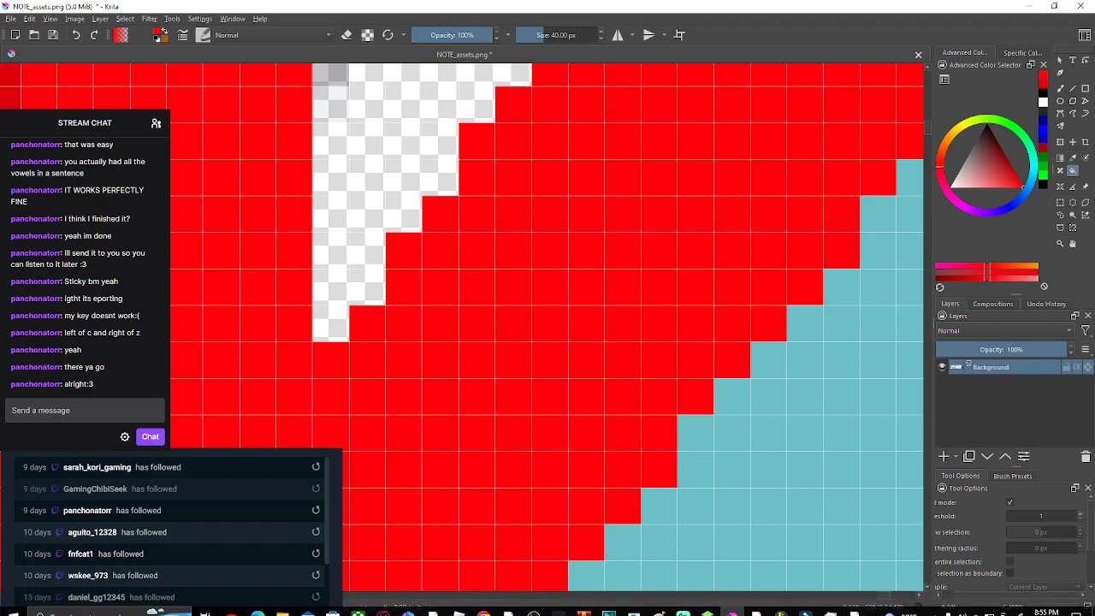
# View the whole recoloured arrow and save NOTE_assets.png with the default PNG options
pyautogui.moveTo(414, 162); pyautogui.dragTo(498, 289)
pyautogui.scroll(-3, 498, 288)
pyautogui.scroll(-5, 497, 288)
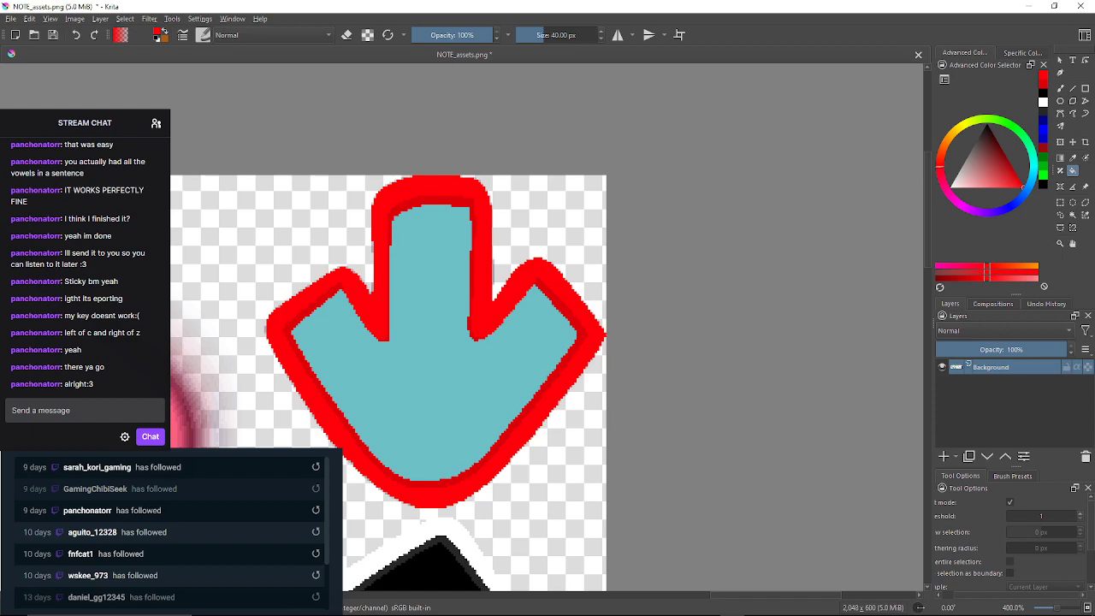
pyautogui.click(10, 18)
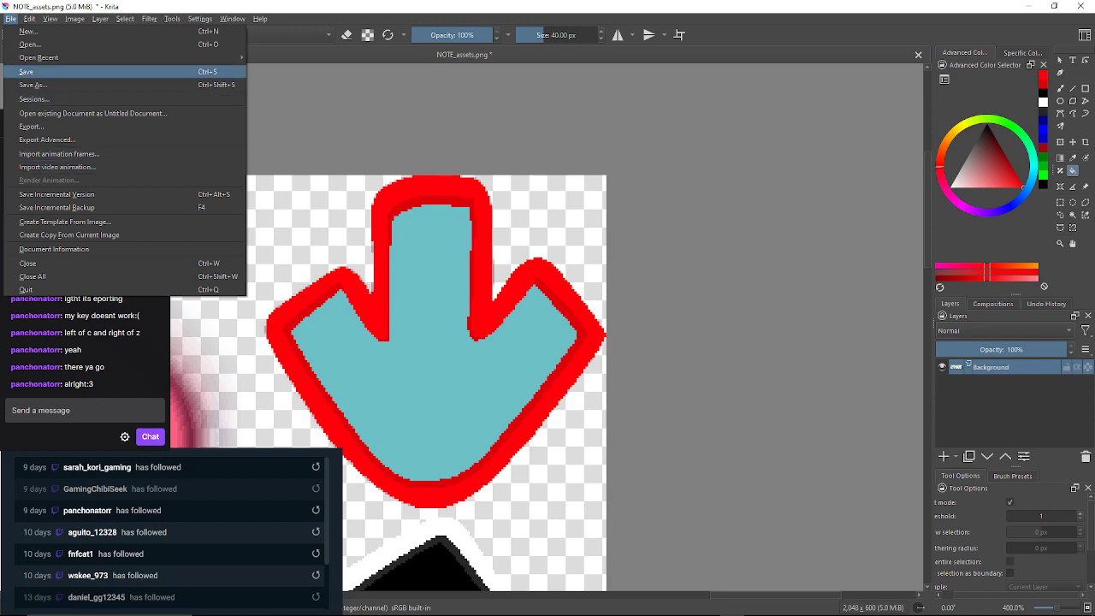
pyautogui.click(27, 72)
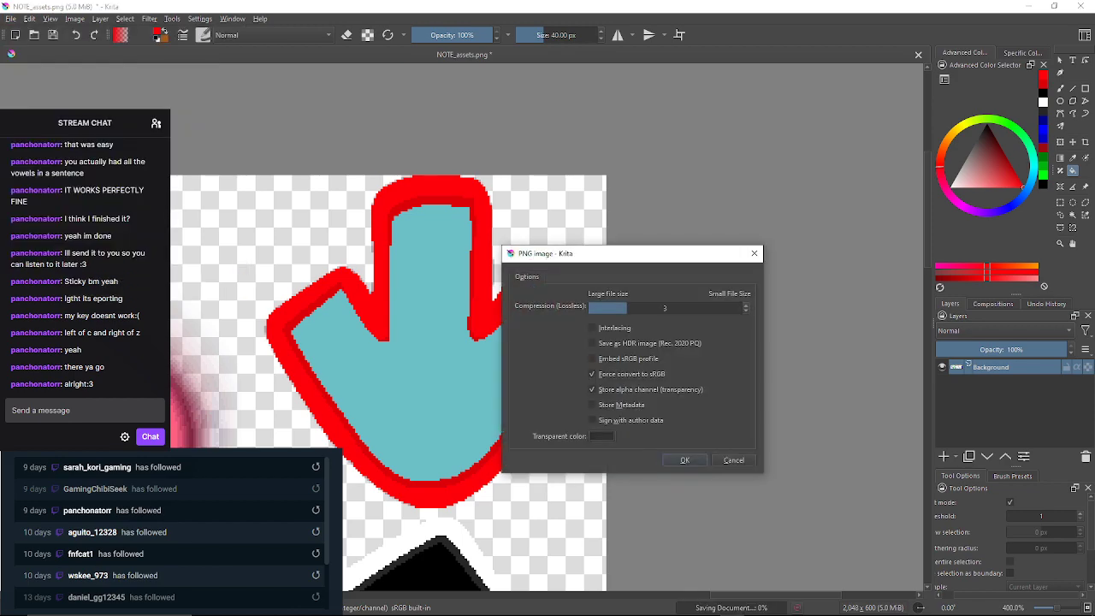
pyautogui.press('Return')
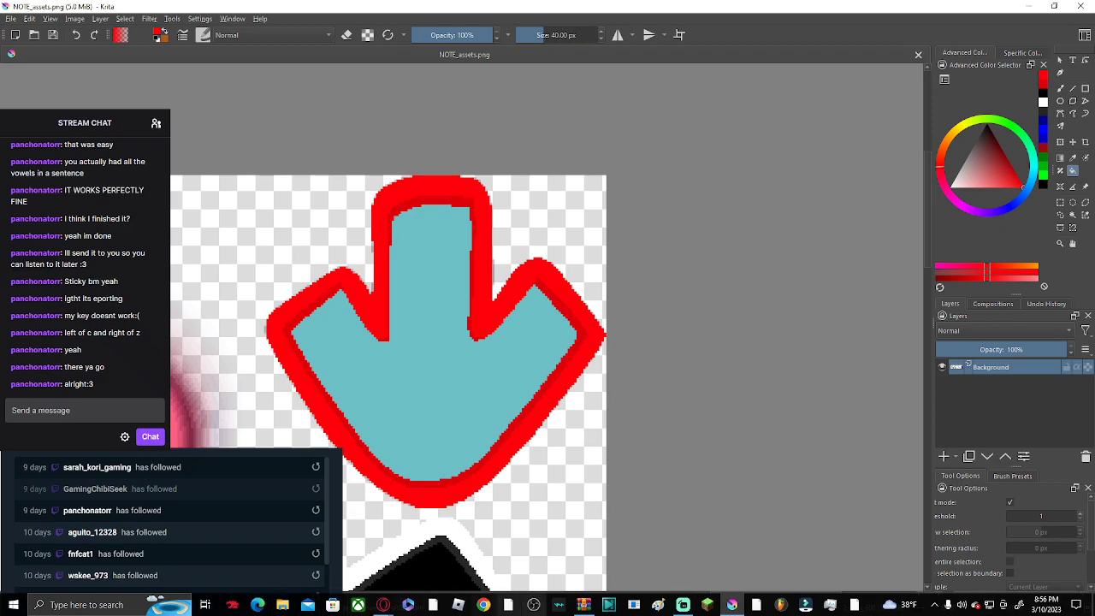
# Switch to the WinRAR psychengine archive and add the desktop's NOTE_assets.png to PsychEngine\assets\shared\images, replacing the existing copy
pyautogui.click(585, 605)
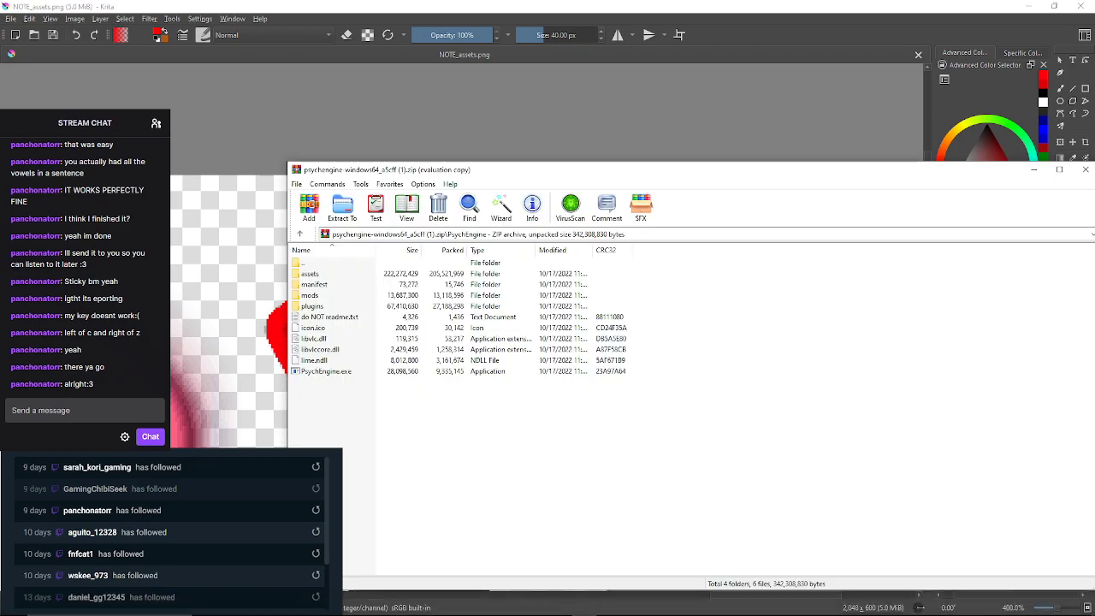
pyautogui.doubleClick(310, 273)
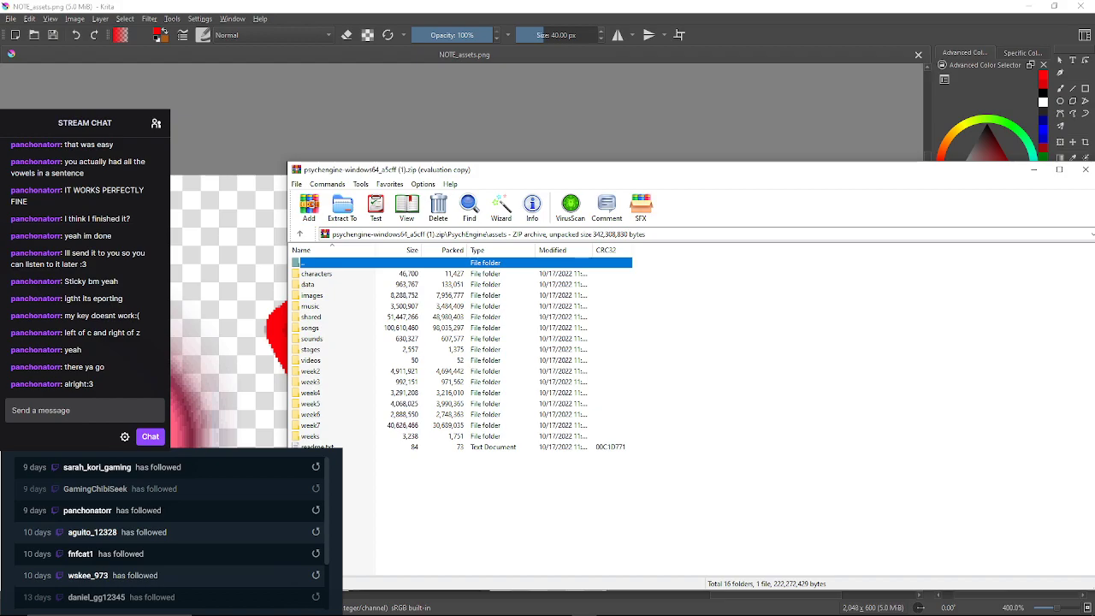
pyautogui.doubleClick(311, 317)
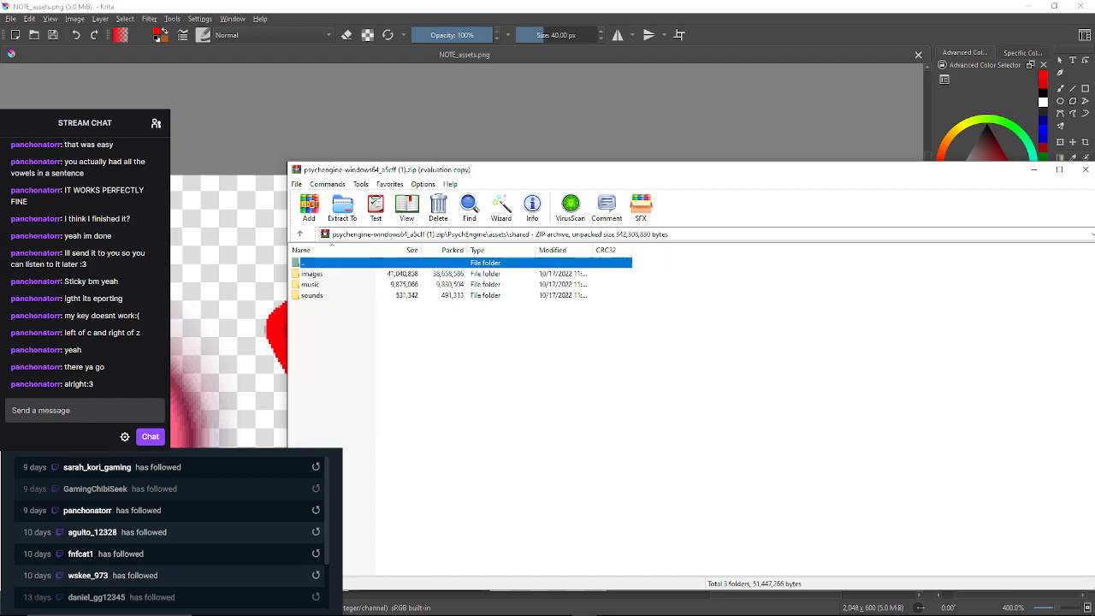
pyautogui.doubleClick(312, 274)
pyautogui.click(1027, 6)
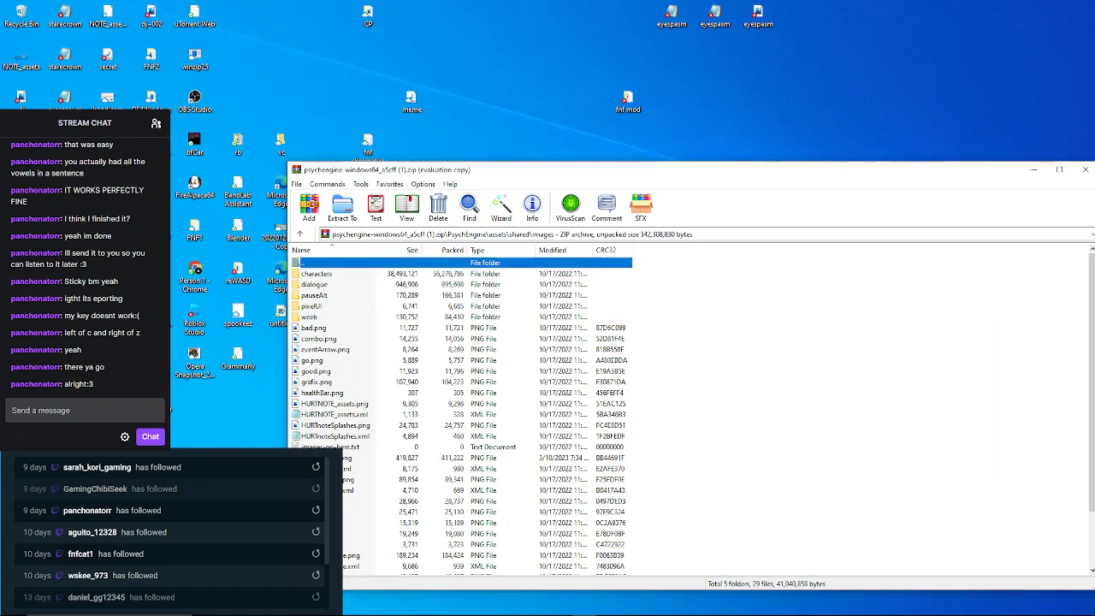
pyautogui.moveTo(21, 58); pyautogui.dragTo(684, 385)
pyautogui.click(703, 486)
# Preview the archive's NOTE_assets.png to check the recoloured arrows, and close the image
pyautogui.scroll(-2, 479, 410)
pyautogui.doubleClick(325, 392)
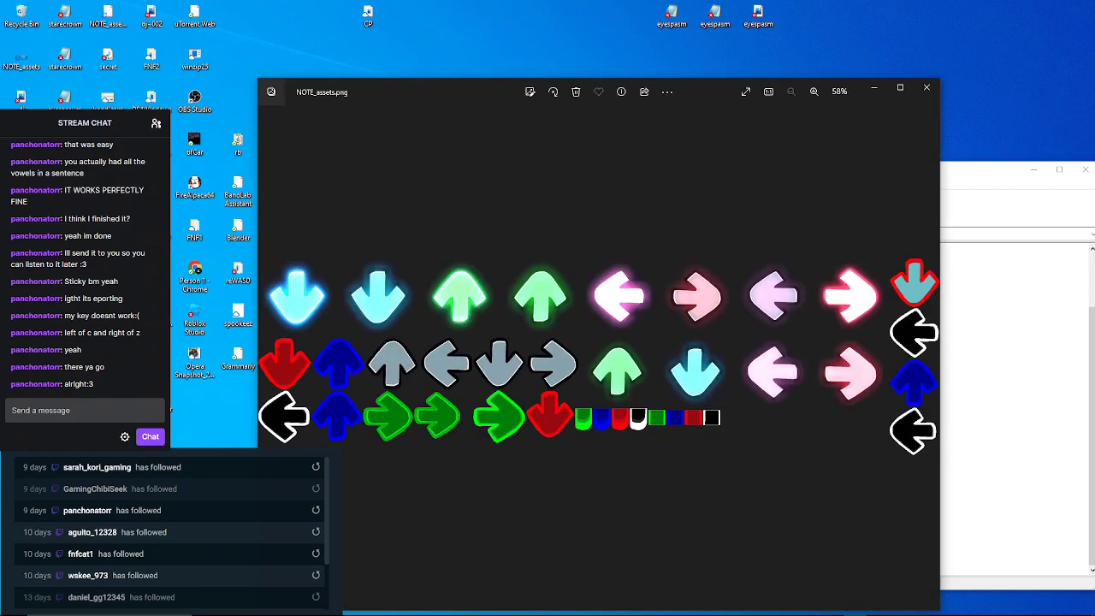
pyautogui.click(926, 87)
pyautogui.scroll(2, 334, 256)
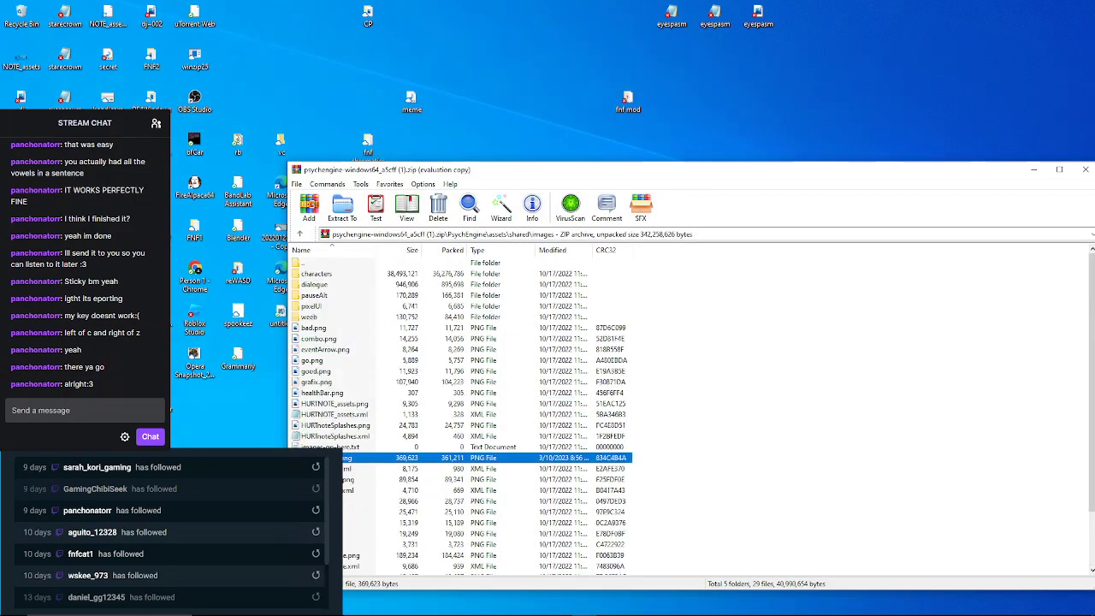
# Return to the archive's PsychEngine folder, launch PsychEngine.exe and maximize the game window
pyautogui.press('BackSpace')
pyautogui.press('BackSpace')
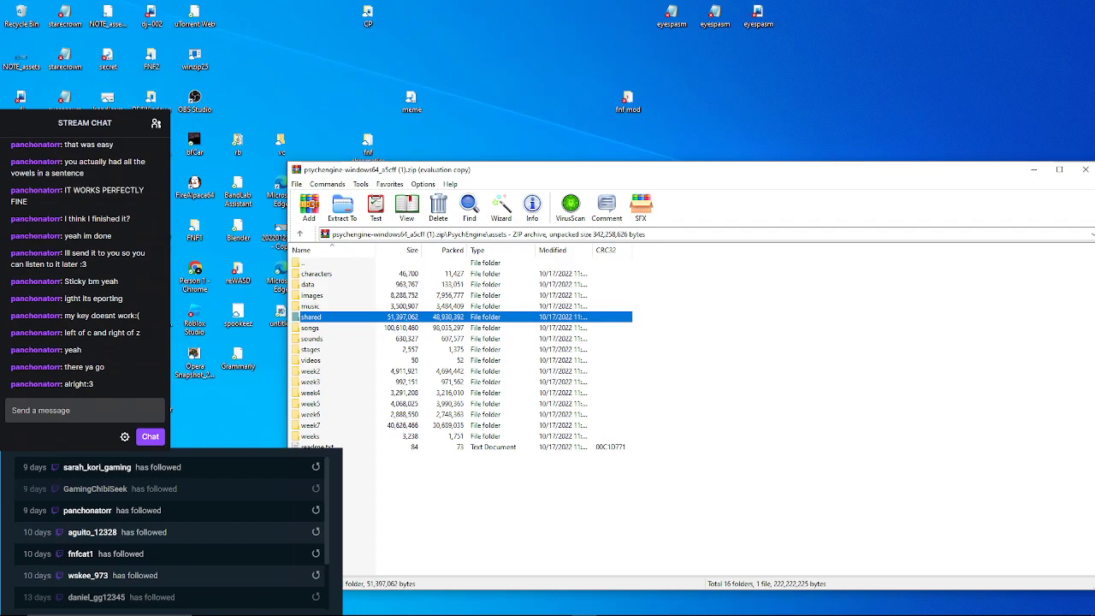
pyautogui.press('Home')
pyautogui.press('Return')
pyautogui.press('End')
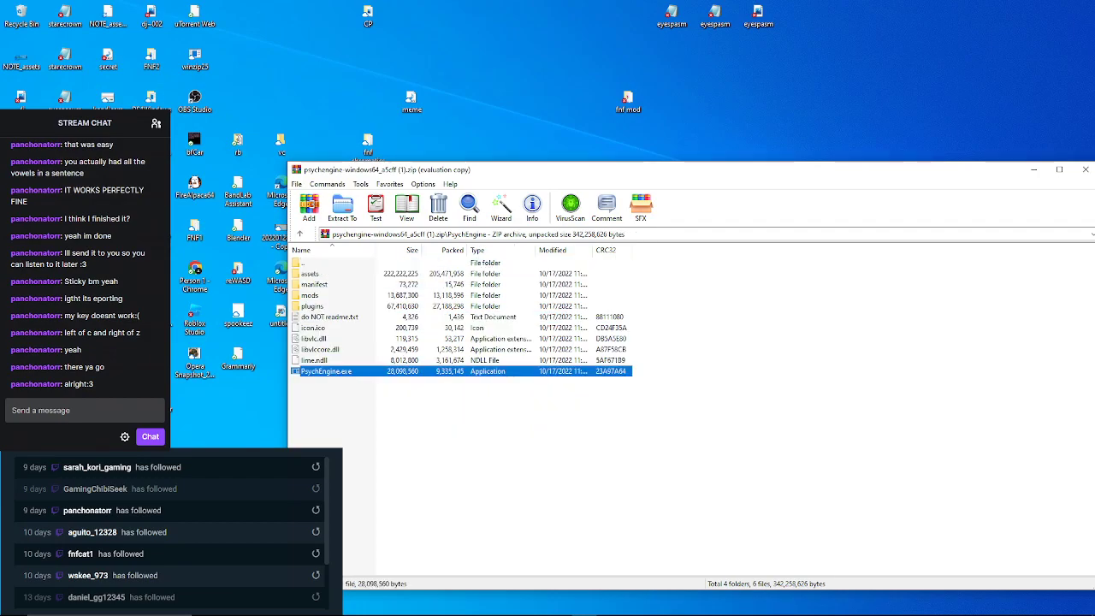
pyautogui.press('Return')
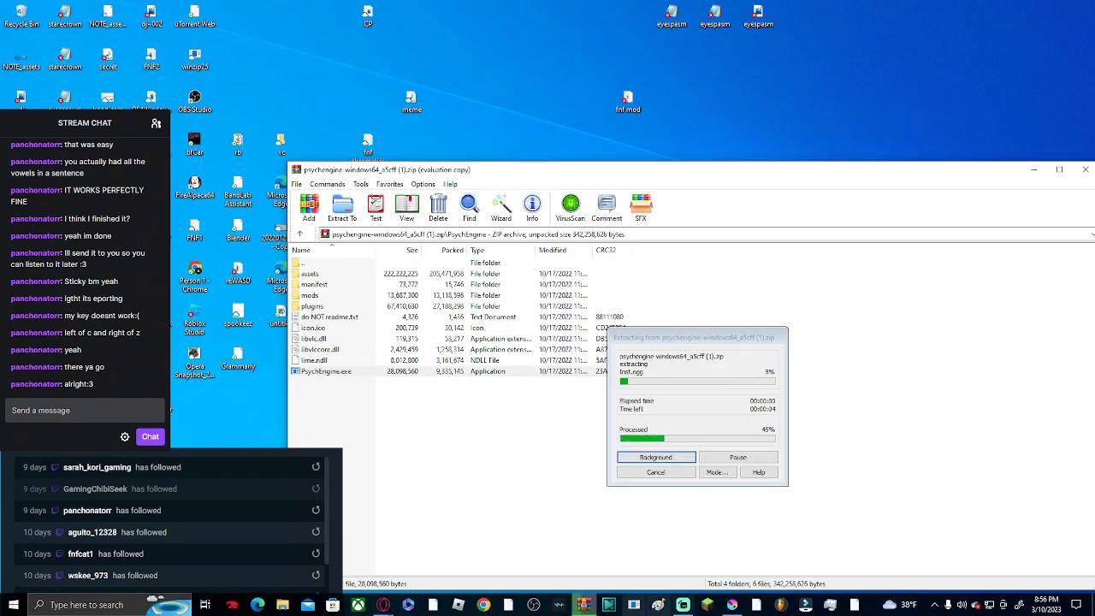
pyautogui.moveTo(584, 604)
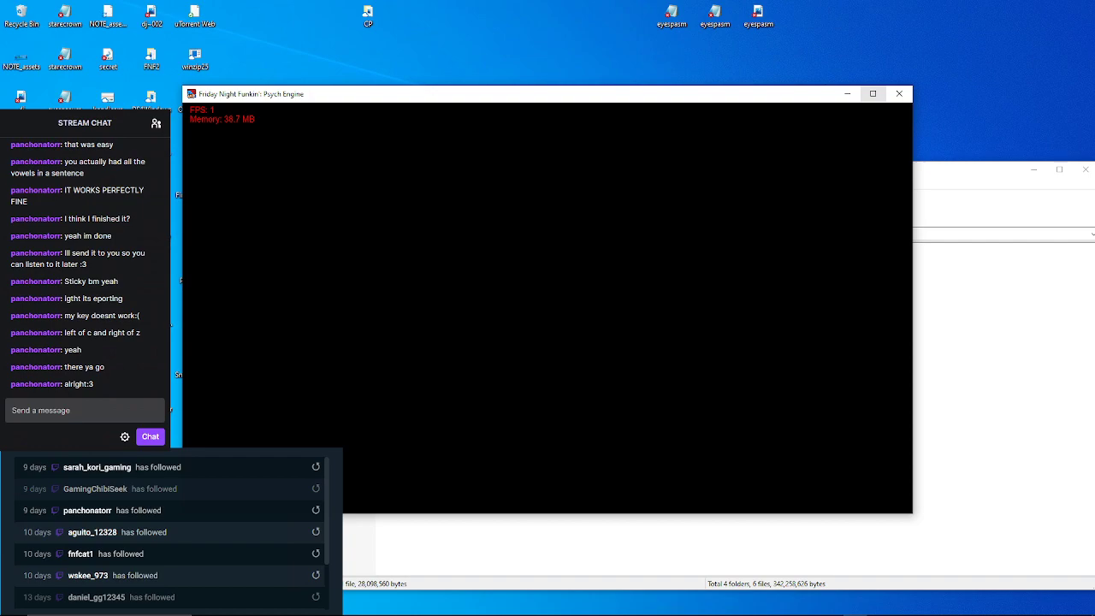
pyautogui.click(873, 93)
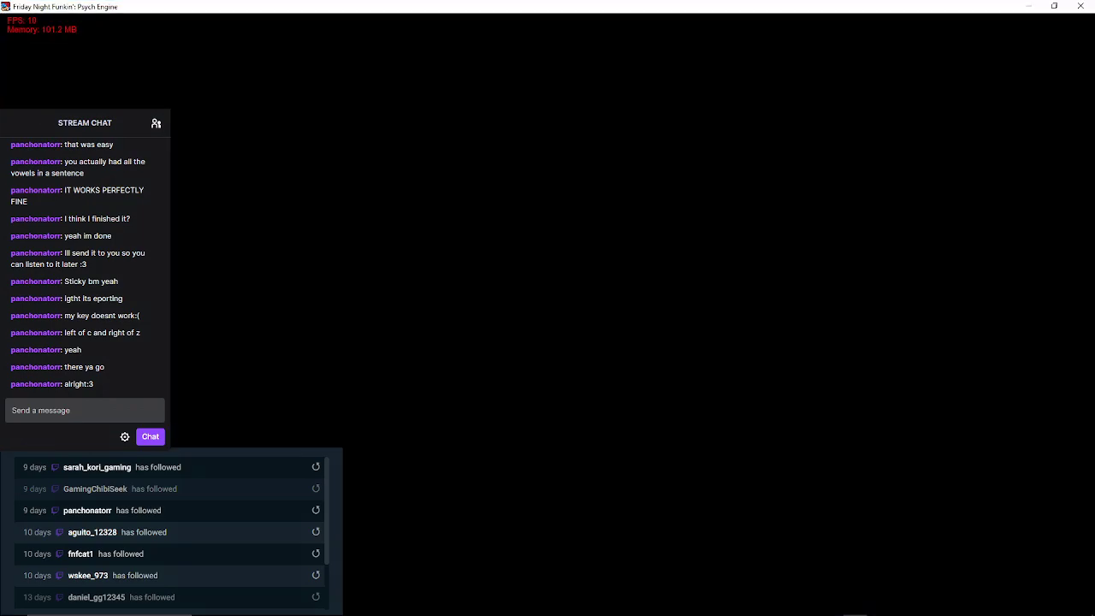
# Enter Freeplay and start the song Eyespasm on Hard difficulty
pyautogui.press('Return')
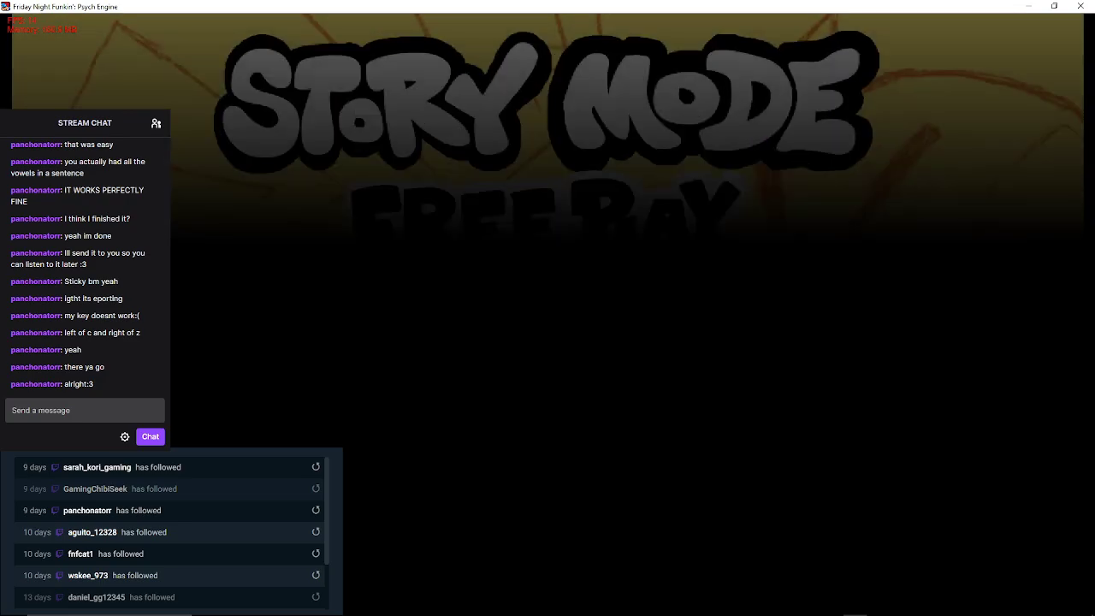
pyautogui.press('Down')
pyautogui.press('Return')
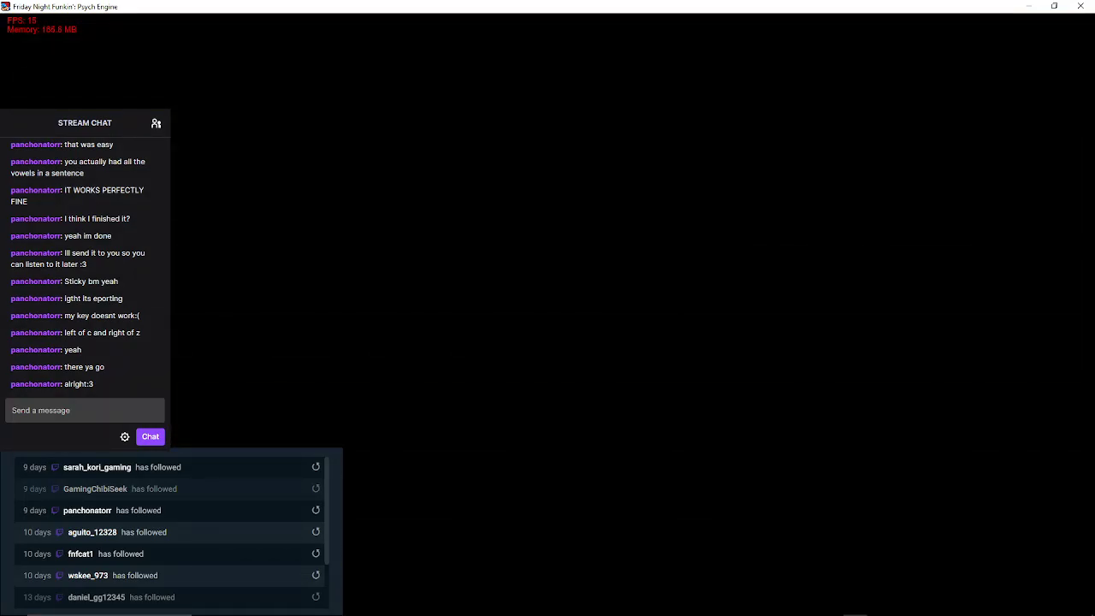
pyautogui.press('Up')
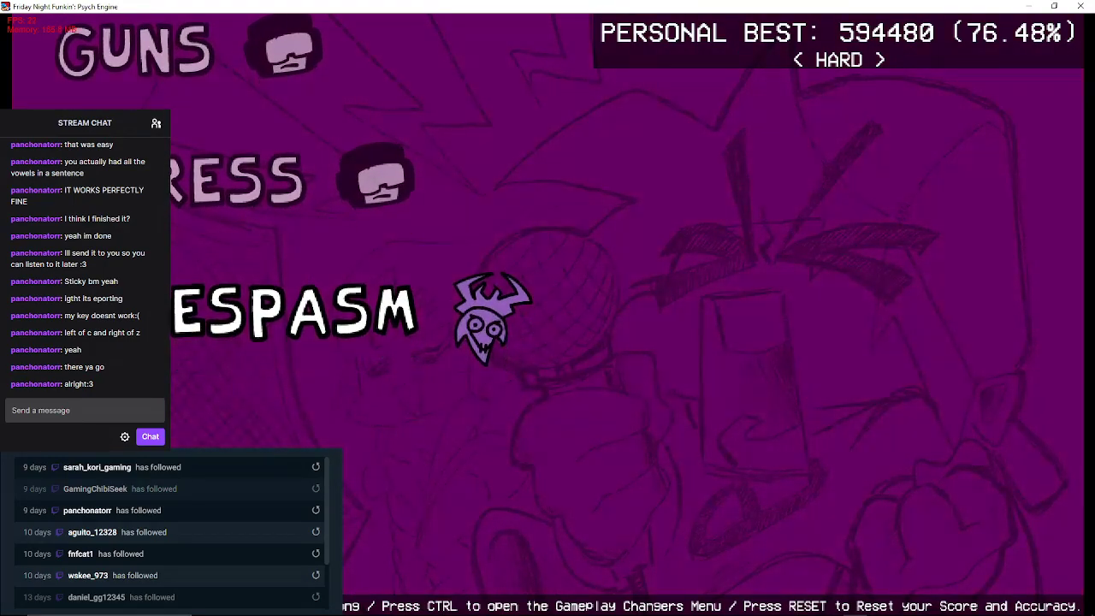
pyautogui.press('+')
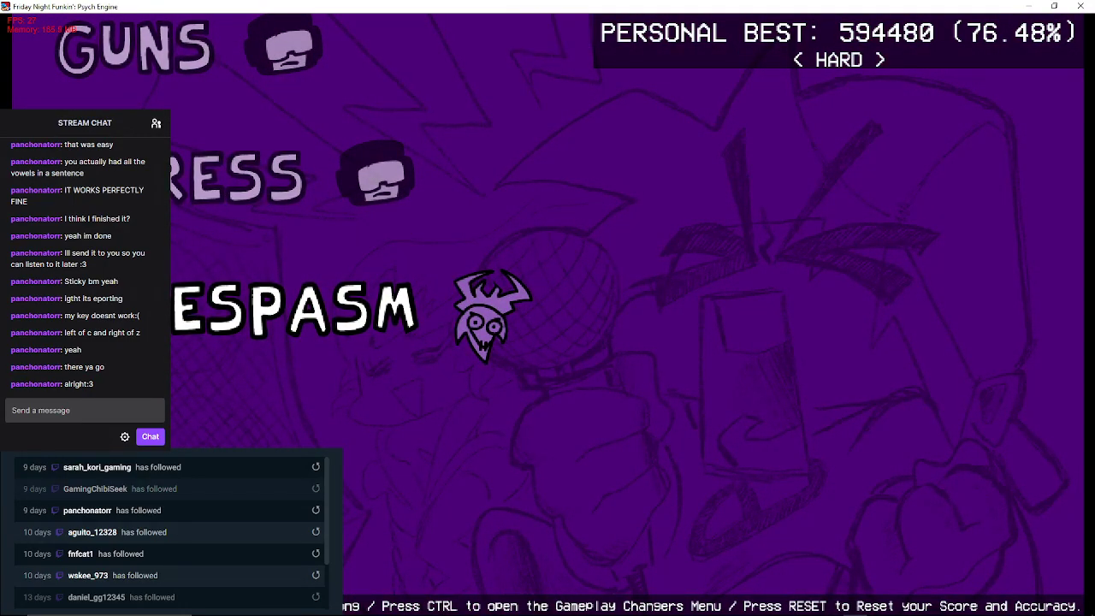
pyautogui.press('Return')
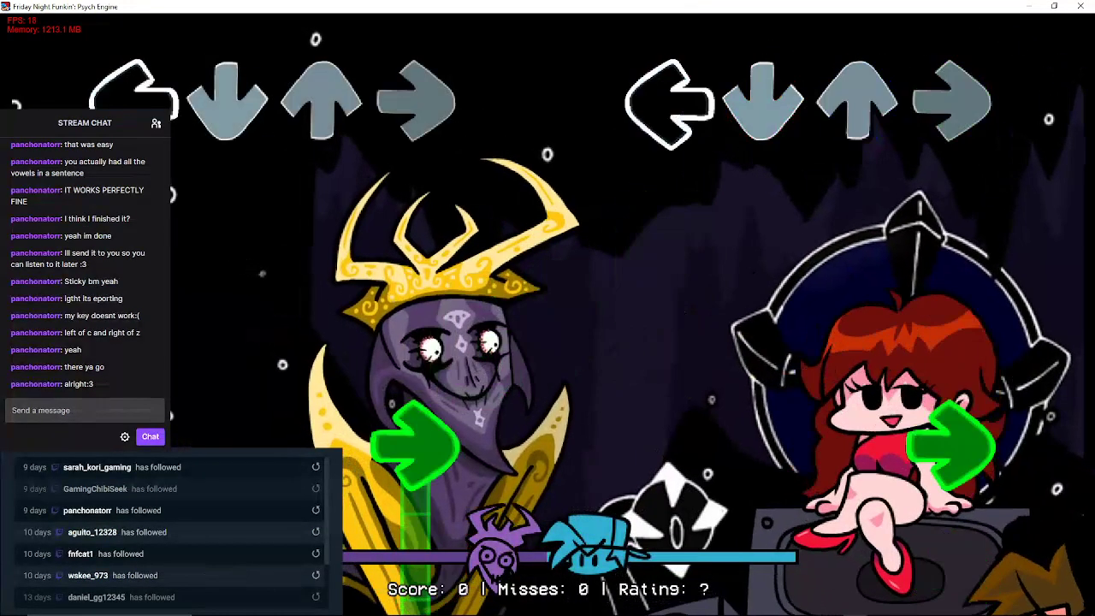
# Play Eyespasm on Hard, hitting the incoming notes in time, to check how the recoloured note arrows look in game
pyautogui.press('Right')
pyautogui.press('Right')
pyautogui.press('Left')
pyautogui.press('Up')
pyautogui.press('Left')
pyautogui.press('Right')
pyautogui.press('Up')
pyautogui.press('Left')
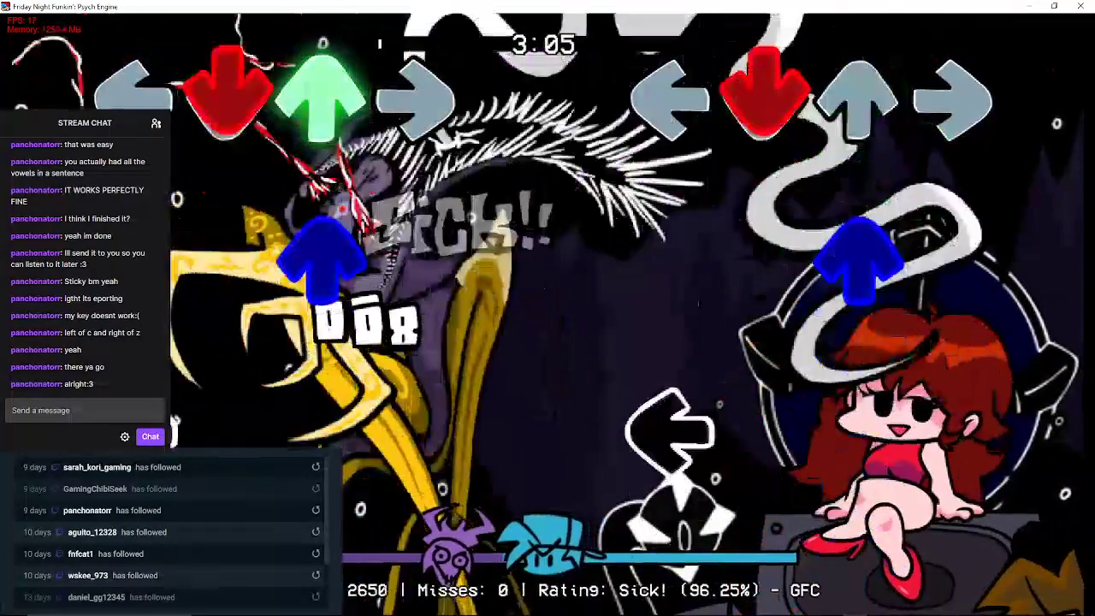
pyautogui.press('Down')
pyautogui.press('Up')
pyautogui.press('Left')
pyautogui.press('Right')
pyautogui.press('Left')
pyautogui.press('Up')
pyautogui.press('Left')
pyautogui.press('Right')
pyautogui.press('Left')
pyautogui.press('Up')
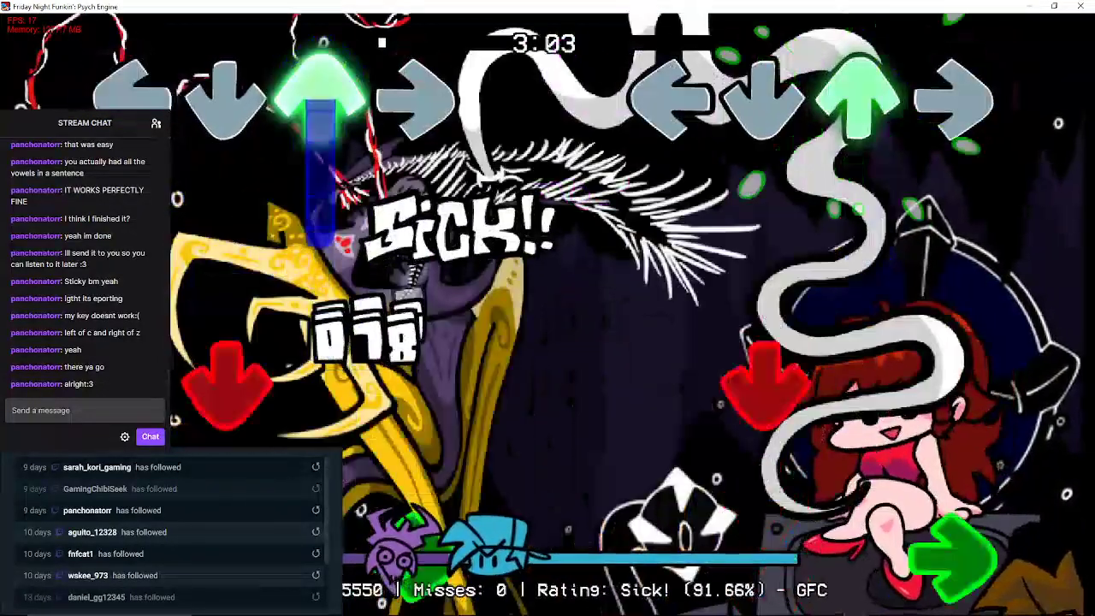
pyautogui.press('Down')
pyautogui.press('Right')
pyautogui.press('Left')
pyautogui.press('Right')
pyautogui.press('Down')
pyautogui.press('Down')
pyautogui.press('Right')
pyautogui.press('Up')
pyautogui.press('Left')
pyautogui.press('Left')
pyautogui.press('Up')
pyautogui.press('Right')
pyautogui.press('Left')
pyautogui.press('Down')
pyautogui.press('Up')
pyautogui.press('Right')
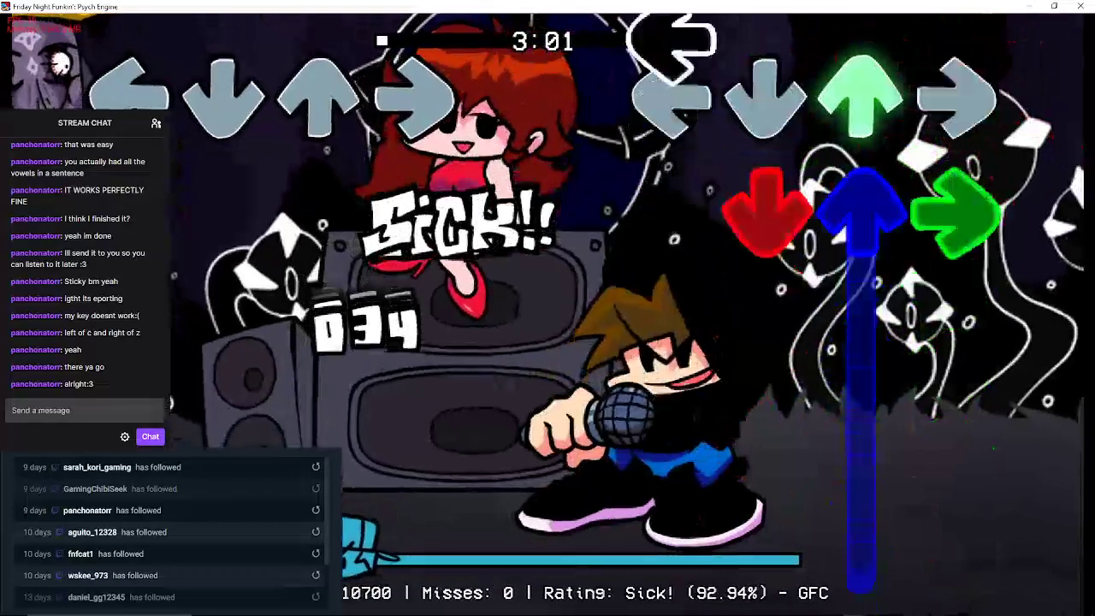
pyautogui.press('Down')
pyautogui.press('Up')
pyautogui.press('Right')
pyautogui.press('Up')
pyautogui.press('Down')
pyautogui.press('Up')
pyautogui.press('Left')
pyautogui.press('Down')
pyautogui.press('Right')
pyautogui.press('Down')
pyautogui.press('Up')
pyautogui.press('Right')
pyautogui.press('Left')
pyautogui.press('Down')
pyautogui.press('Up')
pyautogui.press('Right')
pyautogui.press('Left')
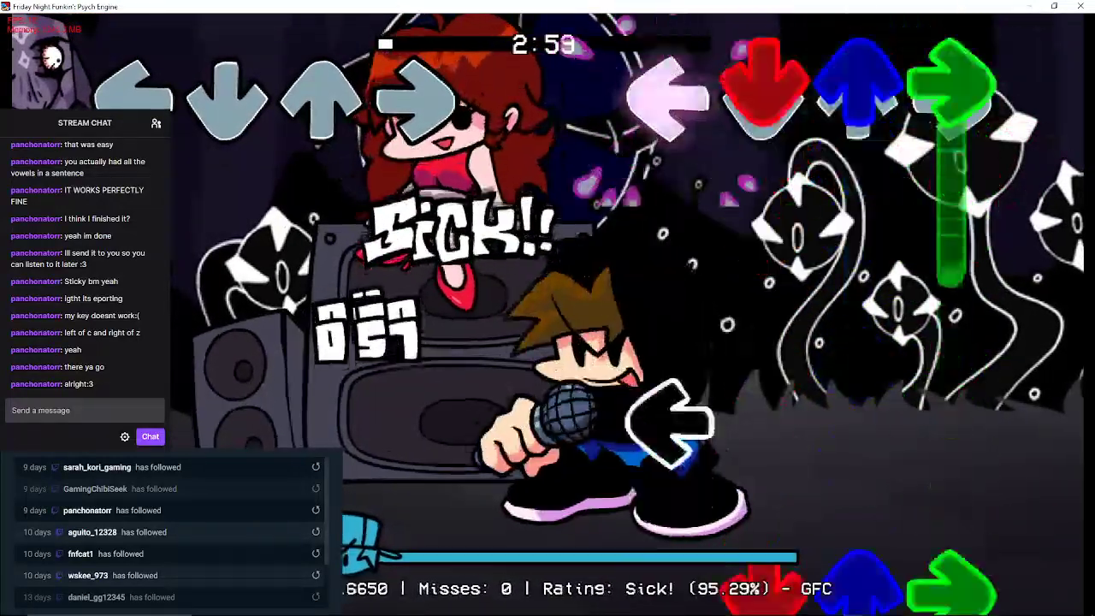
pyautogui.press('Down')
pyautogui.press('Up')
pyautogui.press('Right')
pyautogui.press('Down')
pyautogui.press('Up')
pyautogui.press('Right')
pyautogui.press('Down')
pyautogui.press('Right')
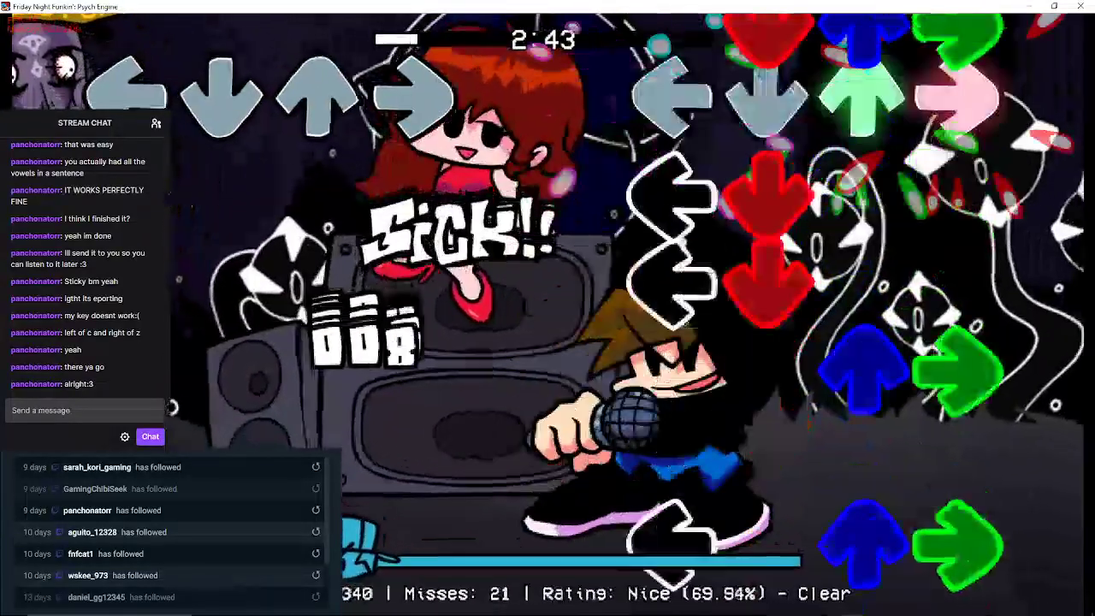
pyautogui.press('Left')
pyautogui.press('Down')
pyautogui.press('Left')
pyautogui.press('Down')
pyautogui.press('Left')
pyautogui.press('Down')
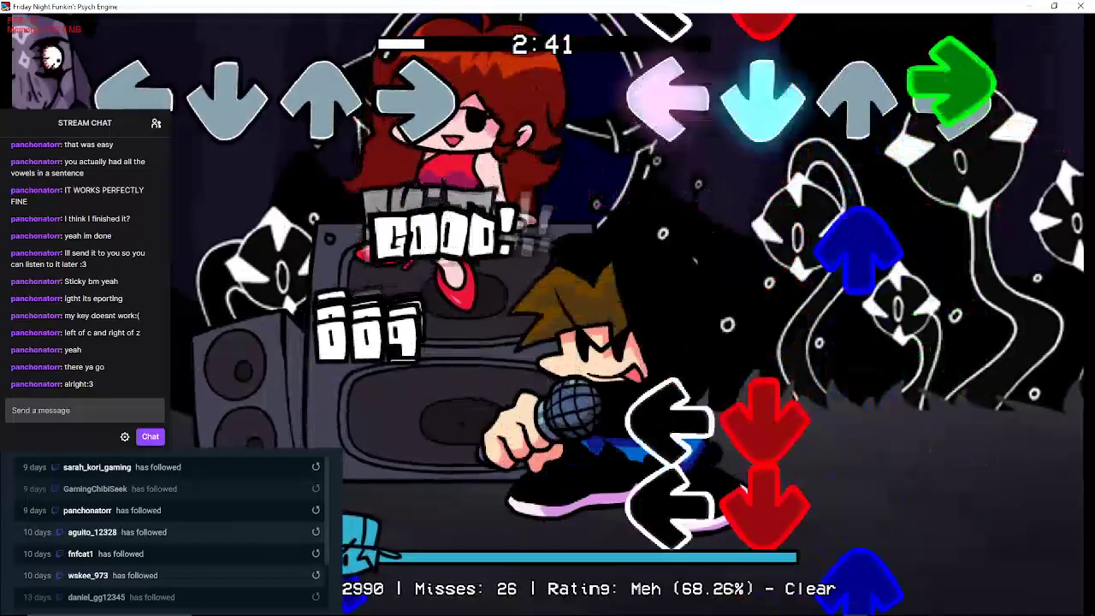
pyautogui.press('Down')
pyautogui.press('Right')
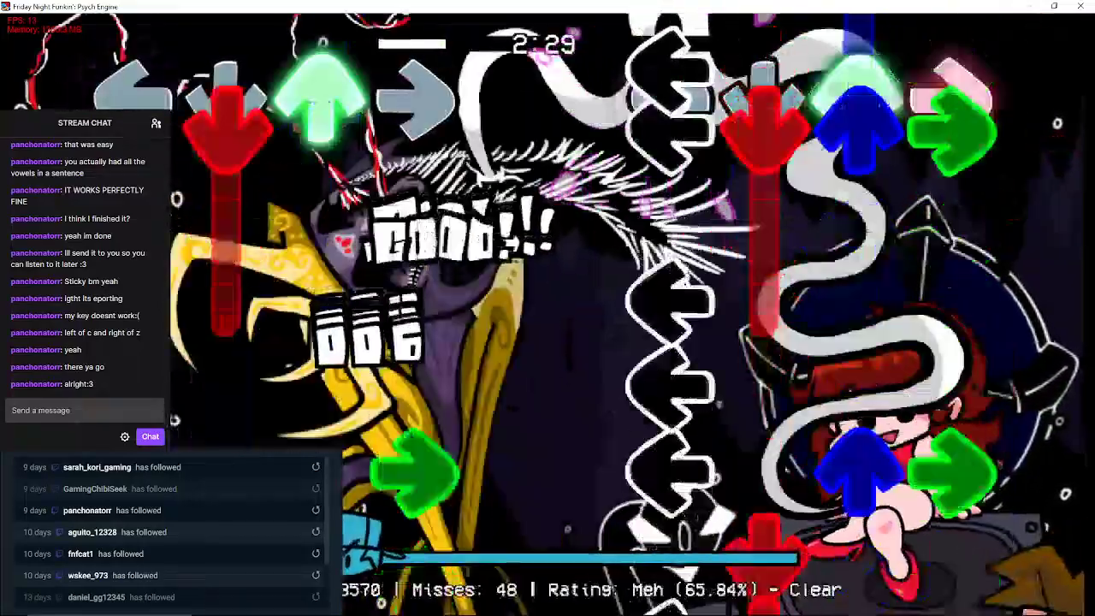
pyautogui.press('Left')
pyautogui.press('Up')
pyautogui.press('Left')
pyautogui.press('Down')
pyautogui.press('Right')
pyautogui.press('Left')
pyautogui.press('Up')
pyautogui.press('Left')
pyautogui.press('Down')
pyautogui.press('Right')
pyautogui.press('Left')
pyautogui.press('Down')
pyautogui.press('Up')
pyautogui.press('Right')
pyautogui.press('Left')
pyautogui.press('Down')
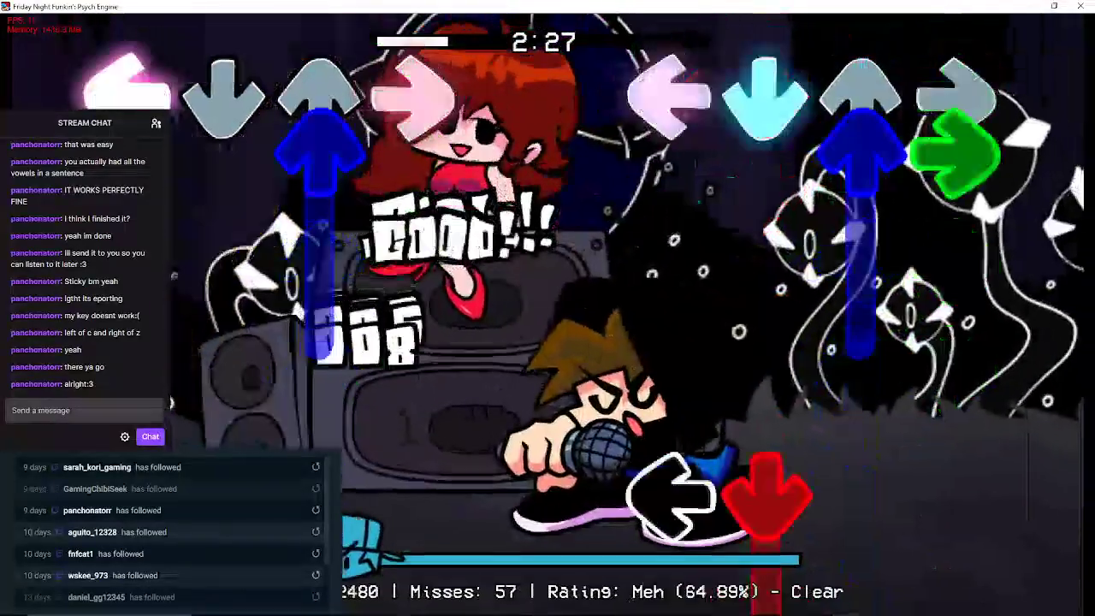
pyautogui.press('Left')
pyautogui.press('Right')
pyautogui.press('Down')
pyautogui.press('Up')
pyautogui.press('Left')
pyautogui.press('Right')
pyautogui.press('Up')
pyautogui.press('Left')
pyautogui.press('Down')
pyautogui.press('Up')
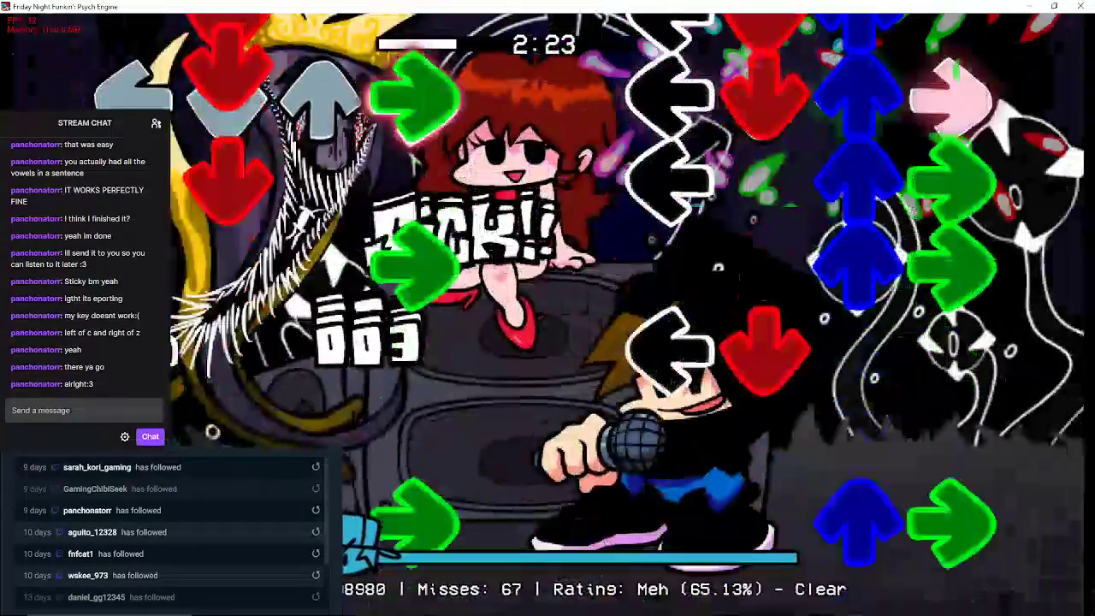
pyautogui.press('Down')
pyautogui.press('Right')
pyautogui.press('Up')
pyautogui.press('Right')
pyautogui.press('Left')
pyautogui.press('Down')
pyautogui.press('Right')
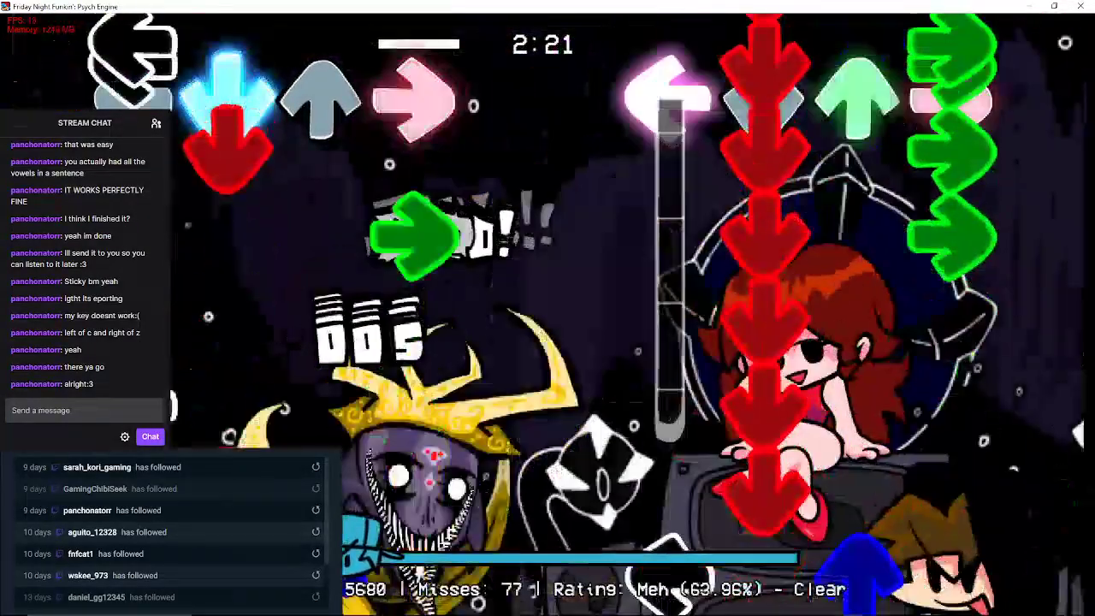
pyautogui.press('Down')
pyautogui.press('Right')
pyautogui.press('Down')
pyautogui.press('Down')
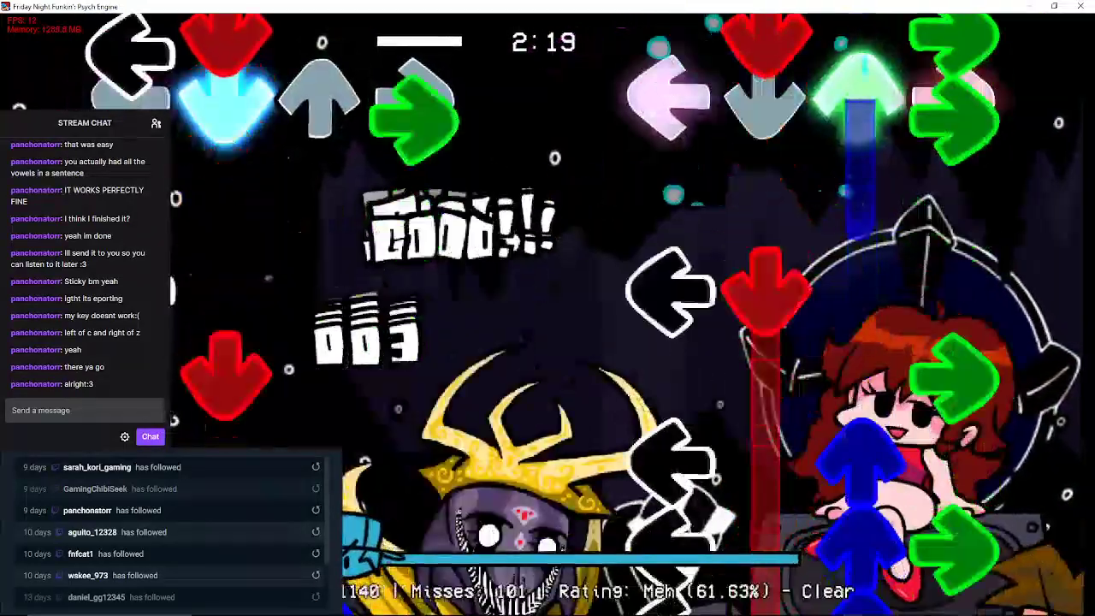
pyautogui.press('Right')
pyautogui.press('Left')
pyautogui.press('Down')
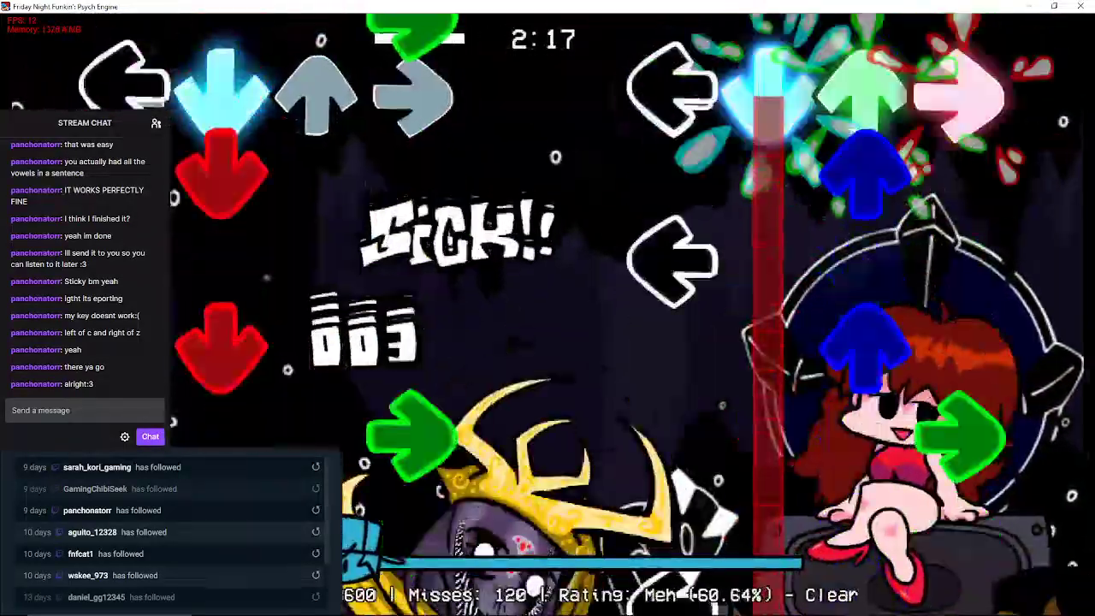
pyautogui.press('Up')
pyautogui.press('Left')
pyautogui.press('Down')
pyautogui.press('Left')
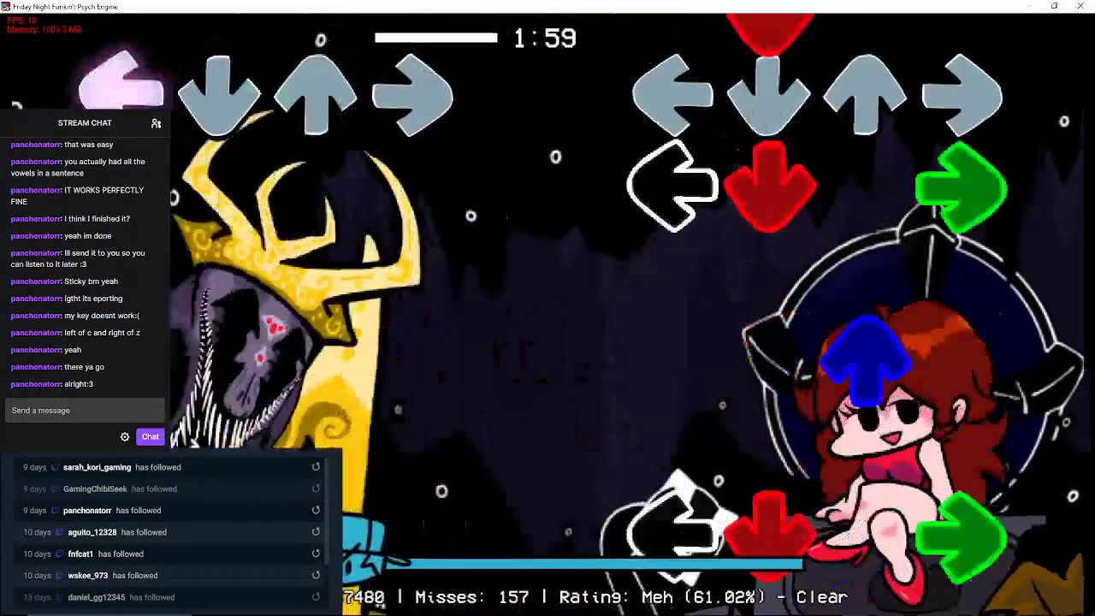
pyautogui.press('Up')
pyautogui.press('Right')
pyautogui.press('Up')
pyautogui.press('Left')
pyautogui.press('Up')
pyautogui.press('Right')
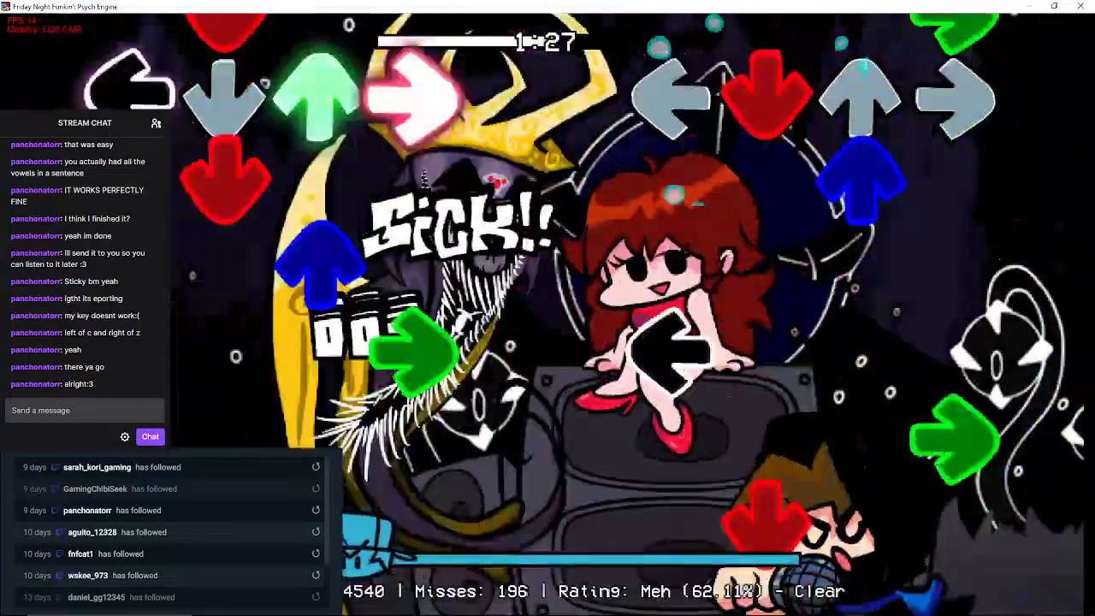
pyautogui.press('Down')
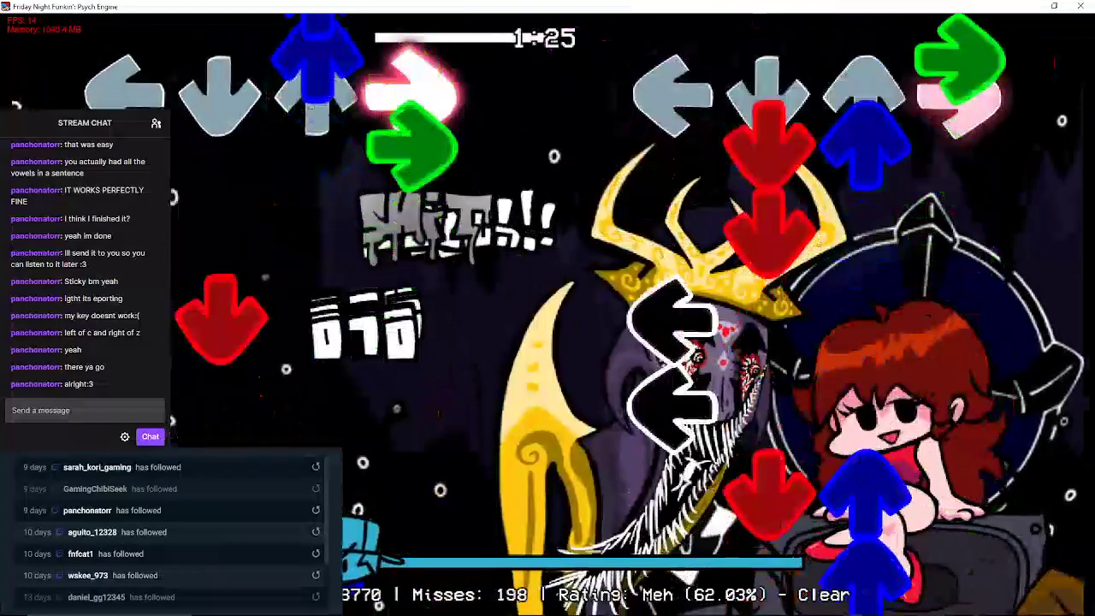
pyautogui.press('Right')
pyautogui.press('Up')
pyautogui.press('Right')
pyautogui.press('Right')
pyautogui.press('Up')
pyautogui.press('Up')
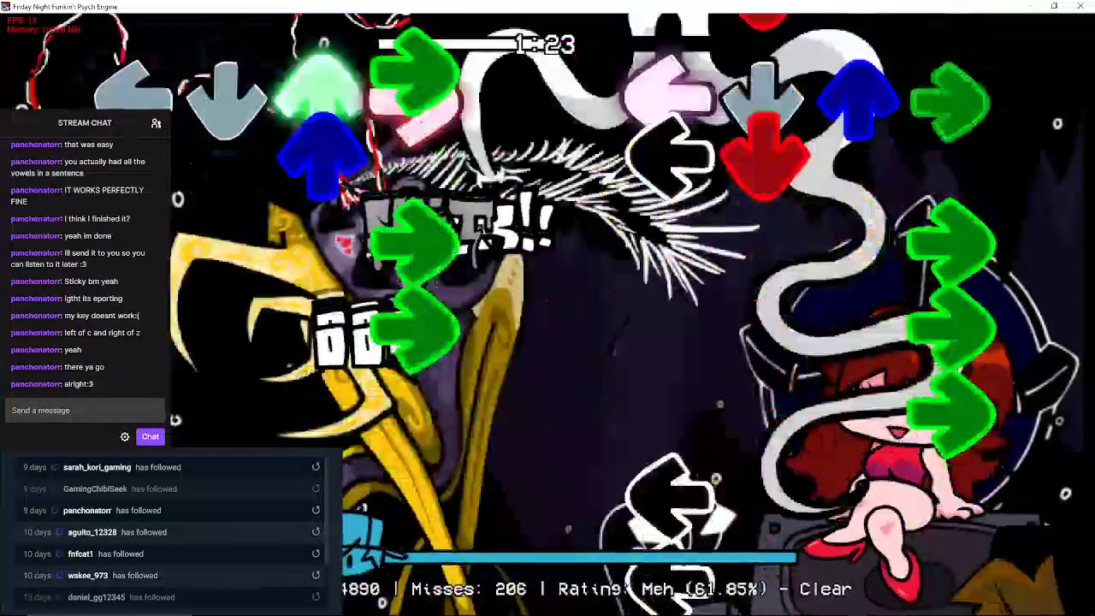
pyautogui.press('Up')
pyautogui.press('Down')
pyautogui.press('Up')
pyautogui.press('Right')
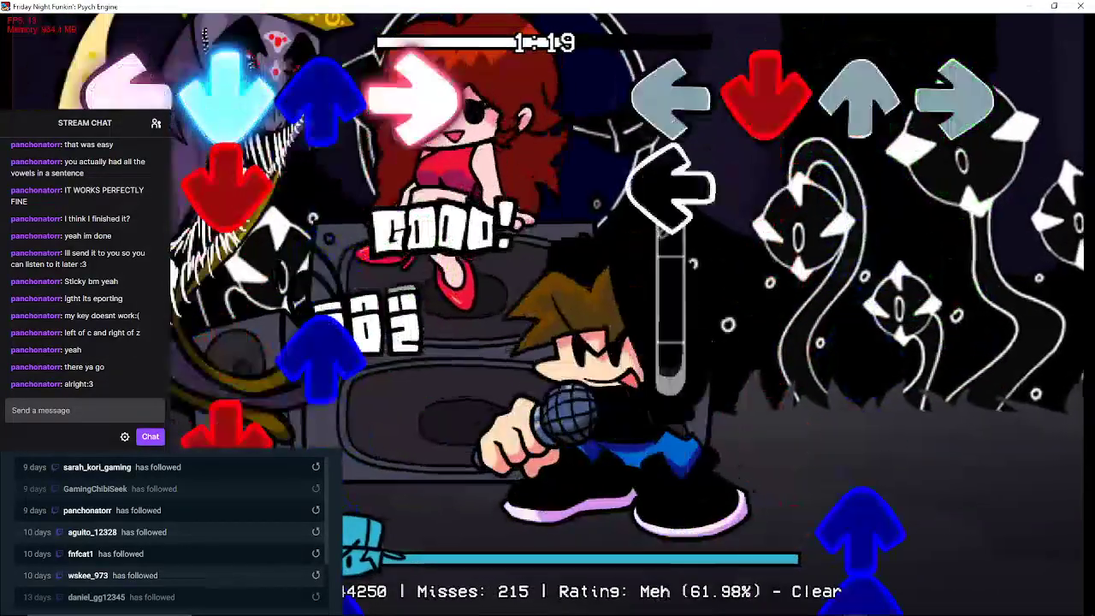
pyautogui.press('Down')
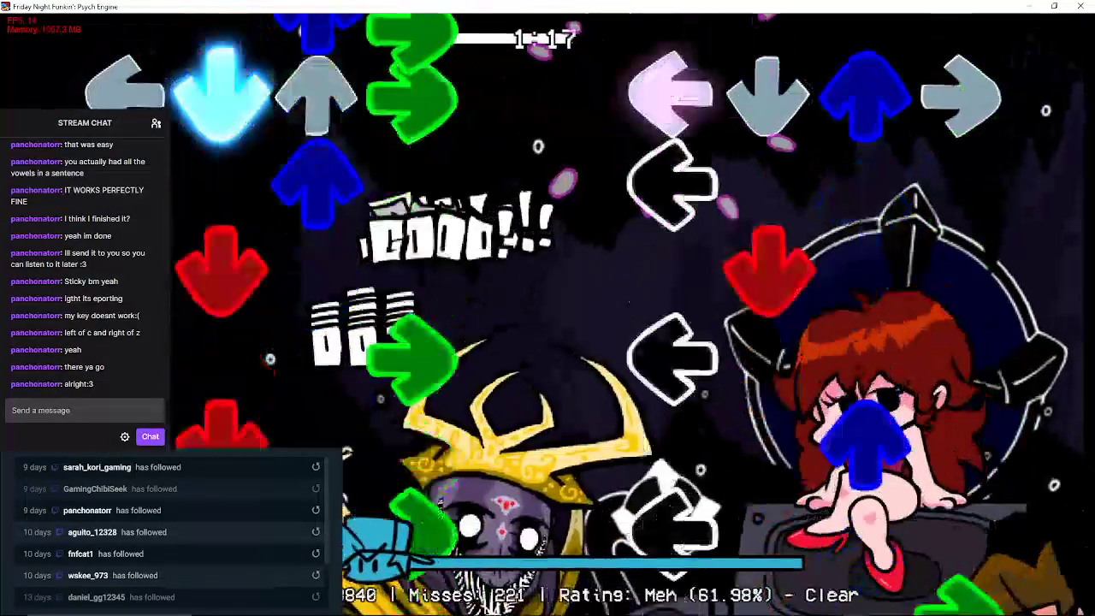
pyautogui.press('Left')
pyautogui.press('Down')
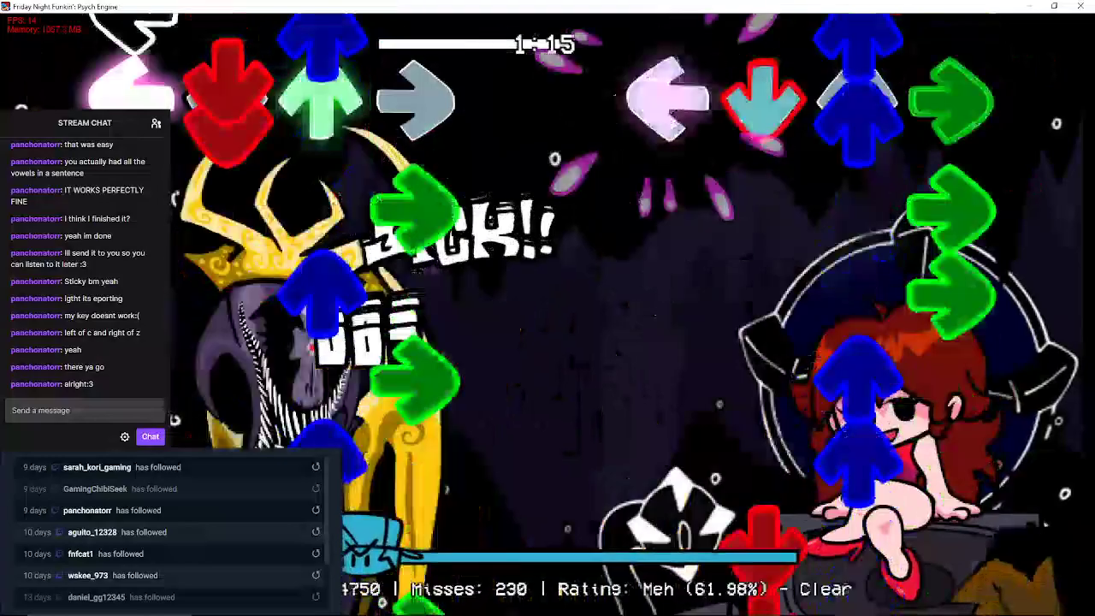
pyautogui.press('Down')
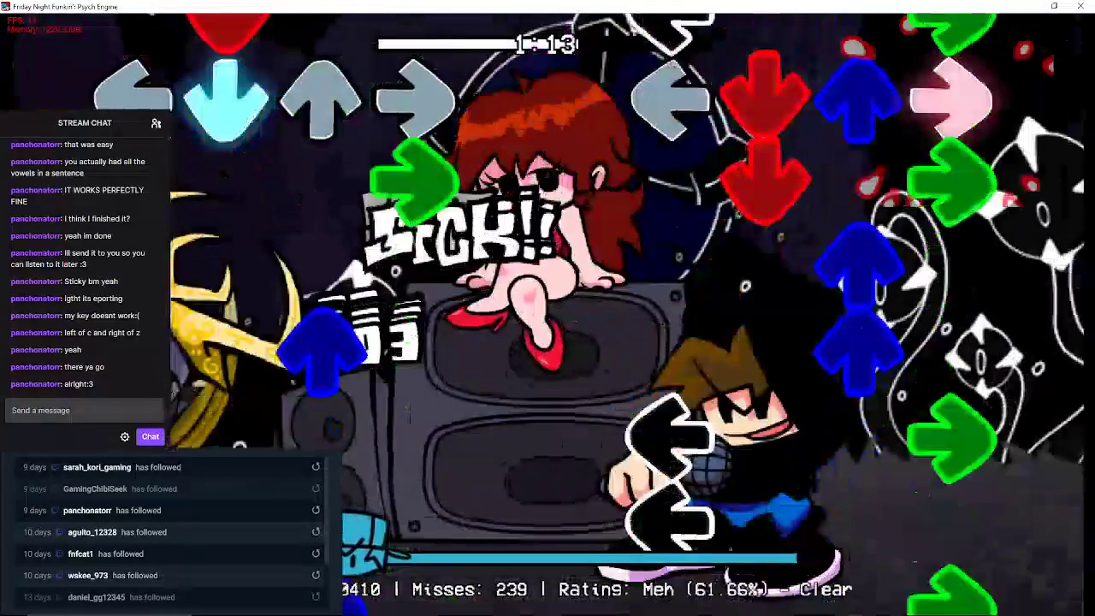
pyautogui.press('Left')
pyautogui.press('Down')
pyautogui.press('Up')
pyautogui.press('Right')
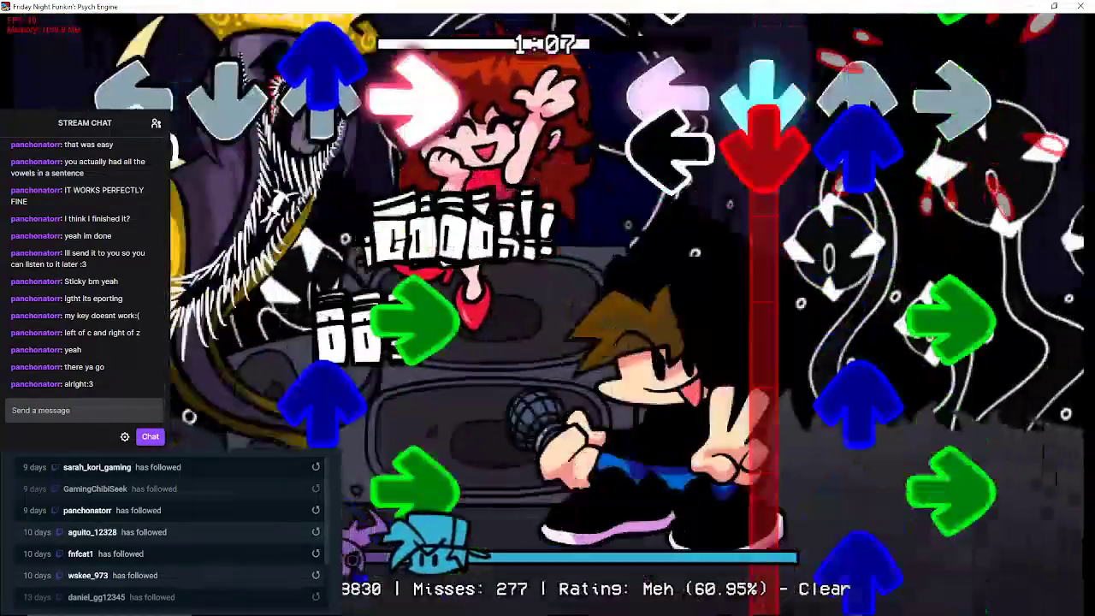
pyautogui.press('Down')
pyautogui.press('Right')
pyautogui.press('Left')
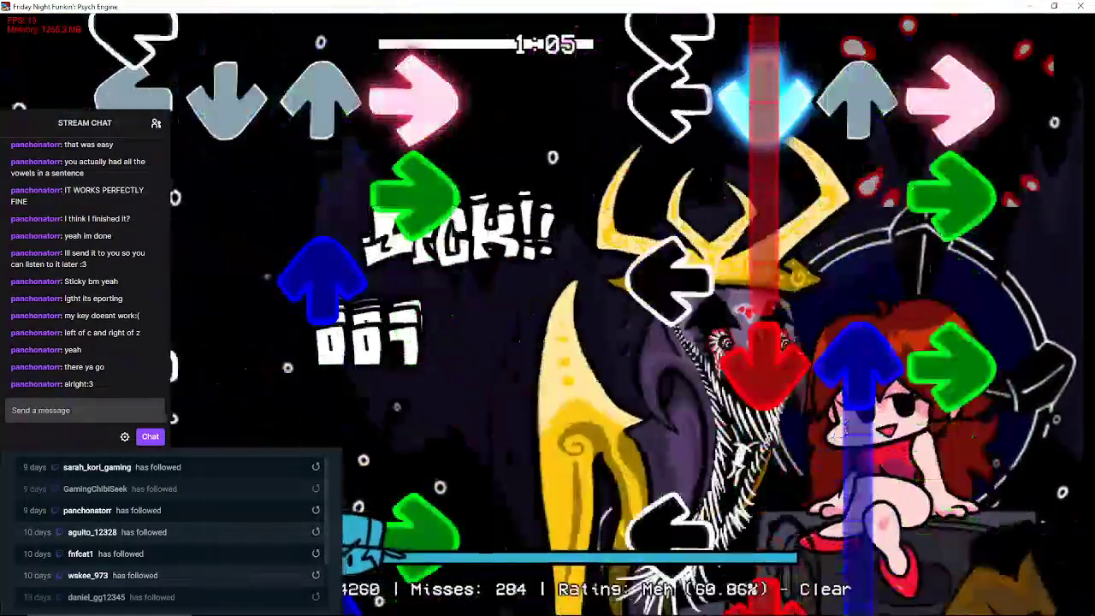
pyautogui.press('Down')
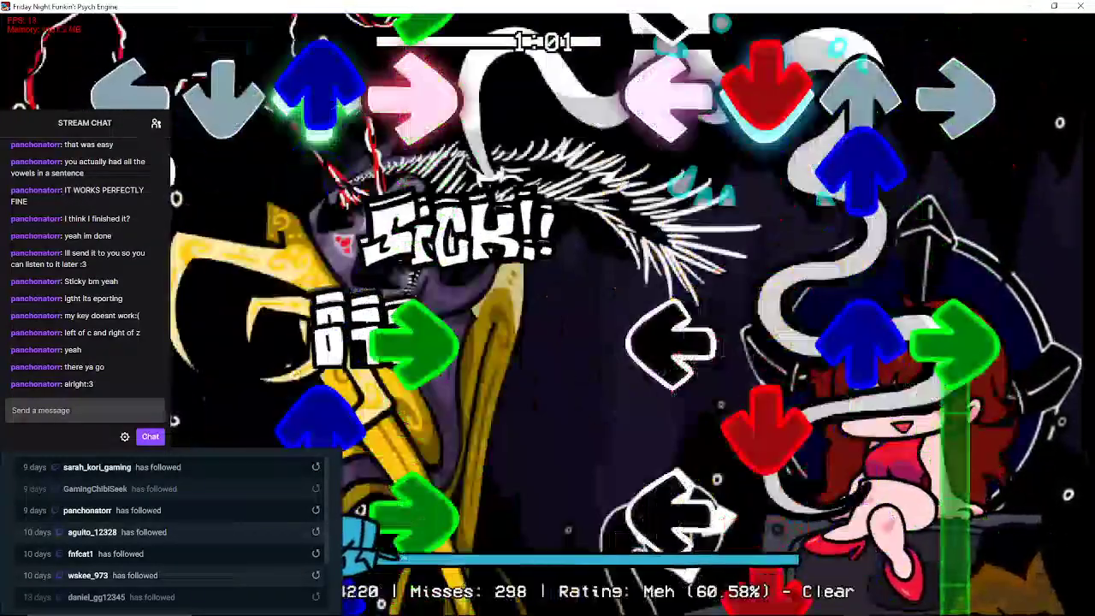
pyautogui.press('Up')
pyautogui.press('Down')
pyautogui.press('Left')
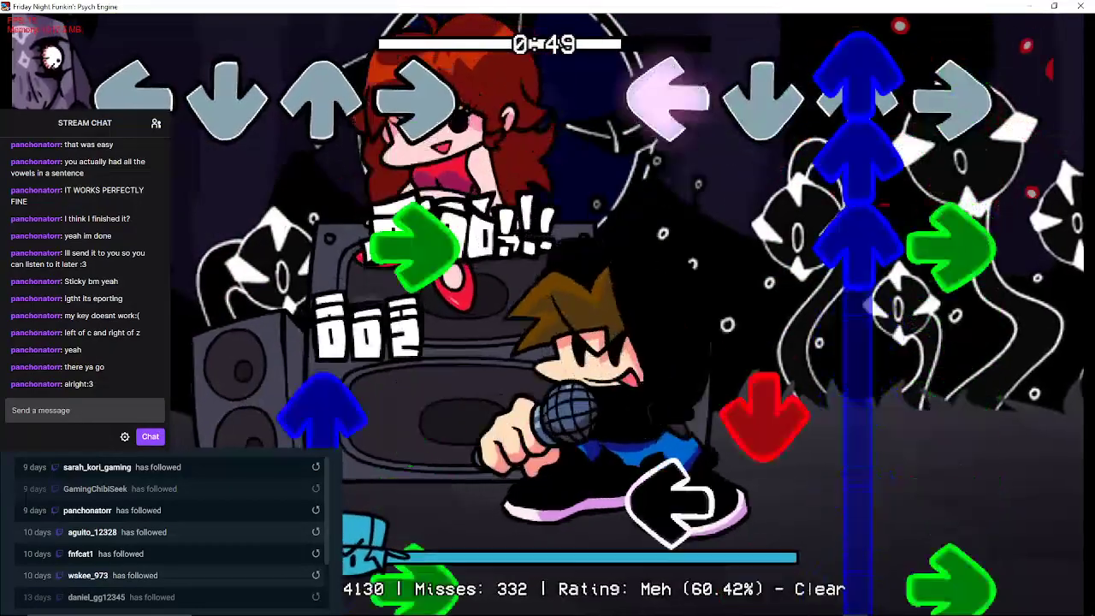
pyautogui.press('Down')
pyautogui.press('Down')
pyautogui.press('Right')
pyautogui.press('Up')
pyautogui.press('Down')
pyautogui.press('Up')
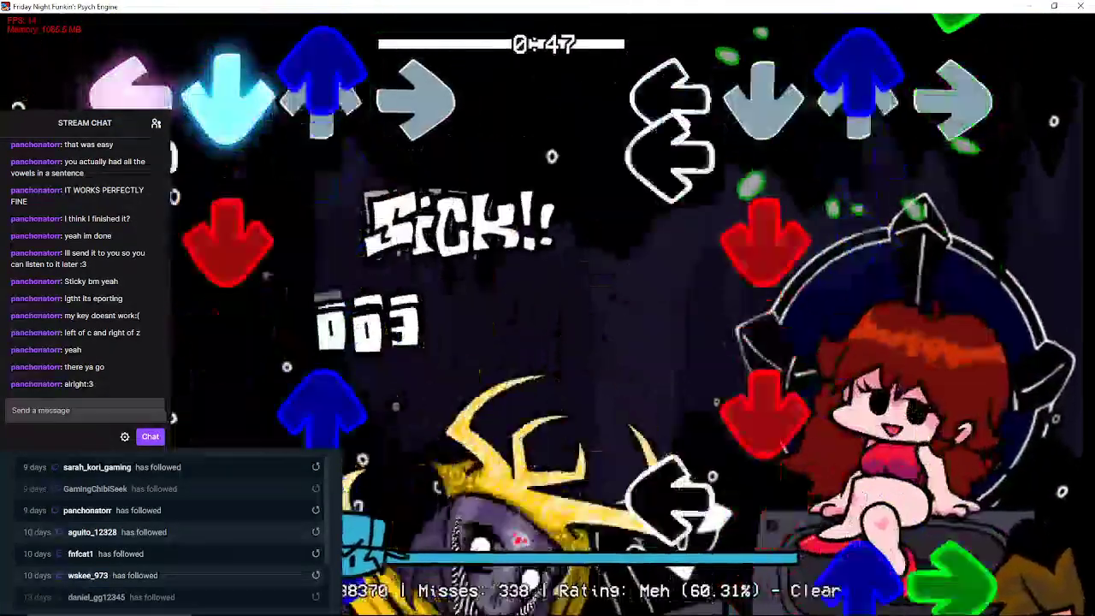
pyautogui.press('Down')
pyautogui.press('Up')
pyautogui.press('Down')
pyautogui.press('Right')
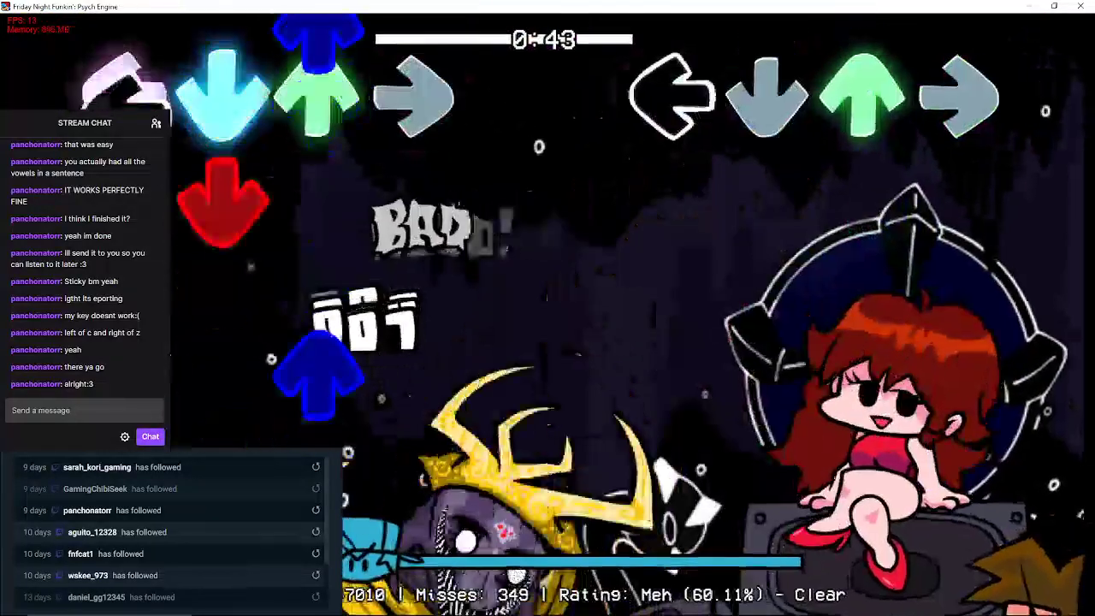
pyautogui.press('Up')
pyautogui.press('Down')
pyautogui.press('Down')
pyautogui.press('Right')
pyautogui.press('Left')
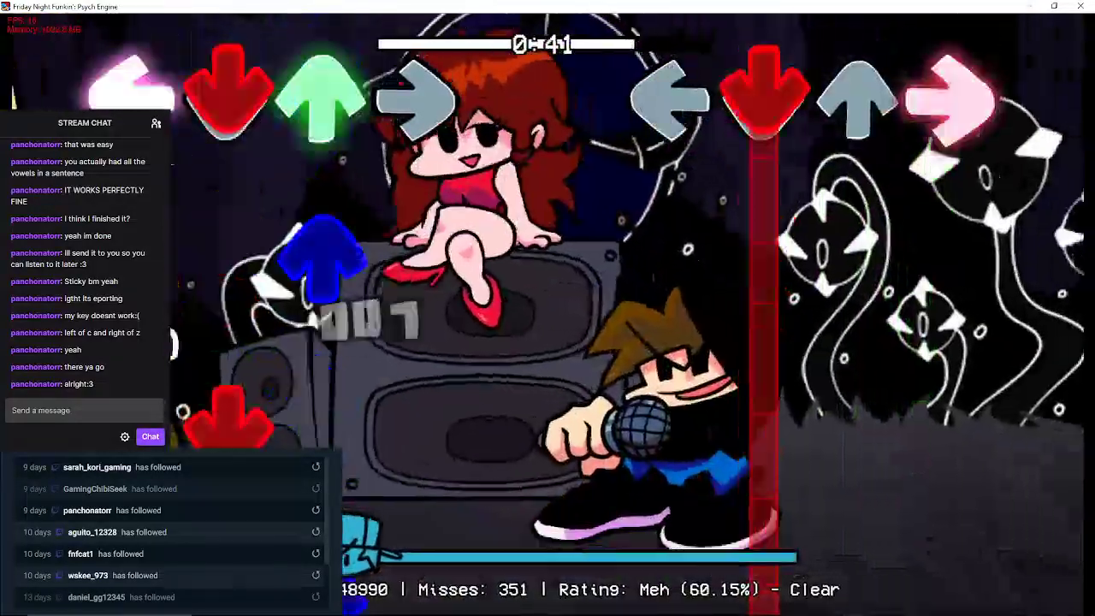
# Play the rest of Eyespasm to the end of the song, hitting the incoming arrow notes in time
pyautogui.press('Down')
pyautogui.press('Up')
pyautogui.press('Right')
pyautogui.press('Up')
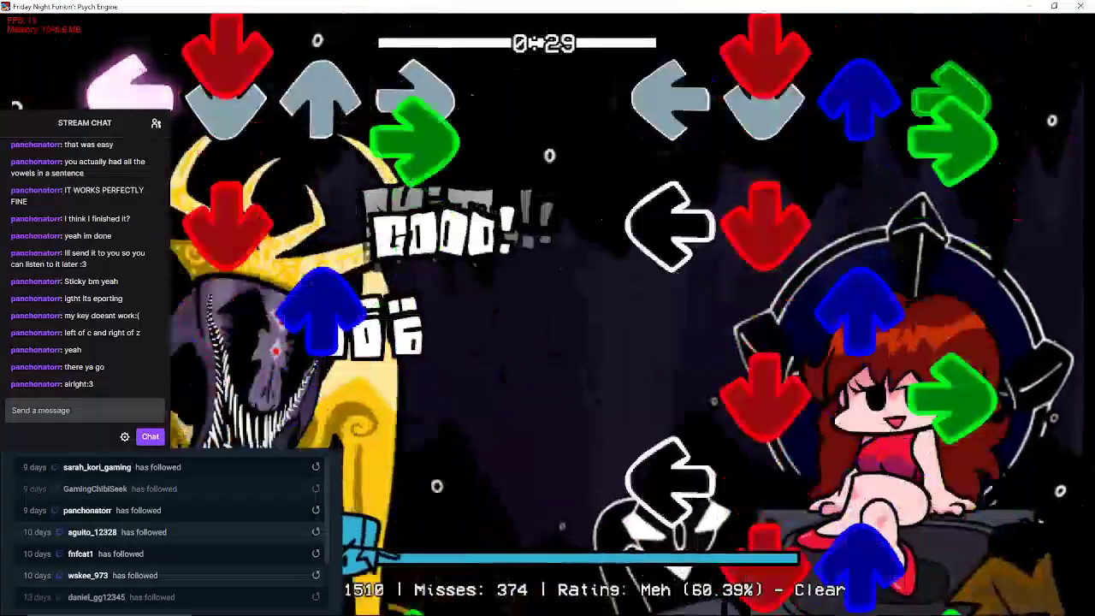
pyautogui.press('Left')
pyautogui.press('Up')
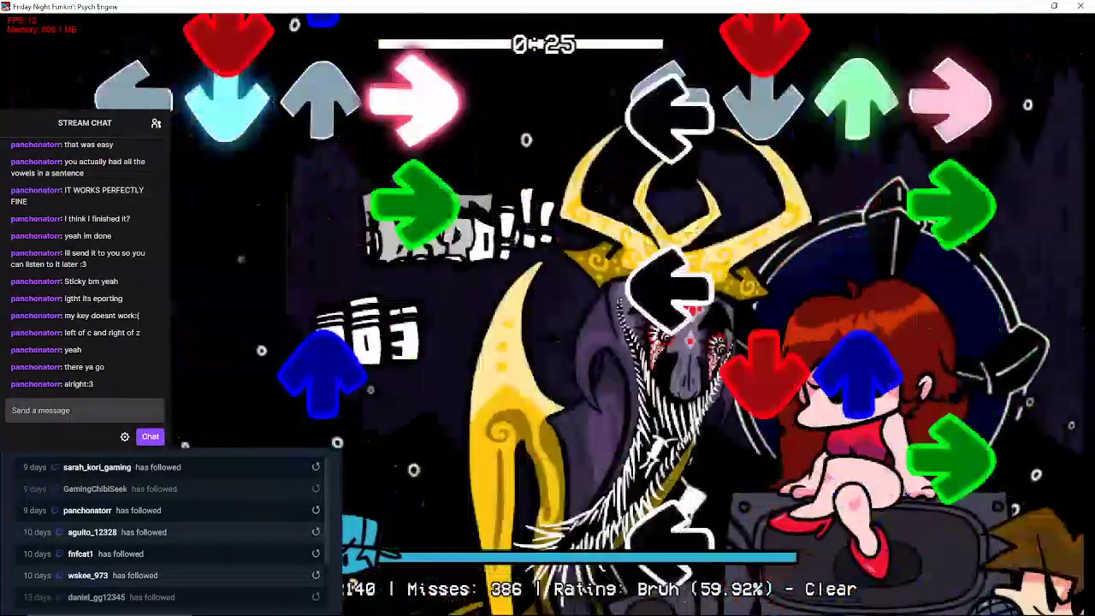
pyautogui.press('Right')
pyautogui.press('Left')
pyautogui.press('Up')
pyautogui.press('Left')
pyautogui.press('Down')
pyautogui.press('Up')
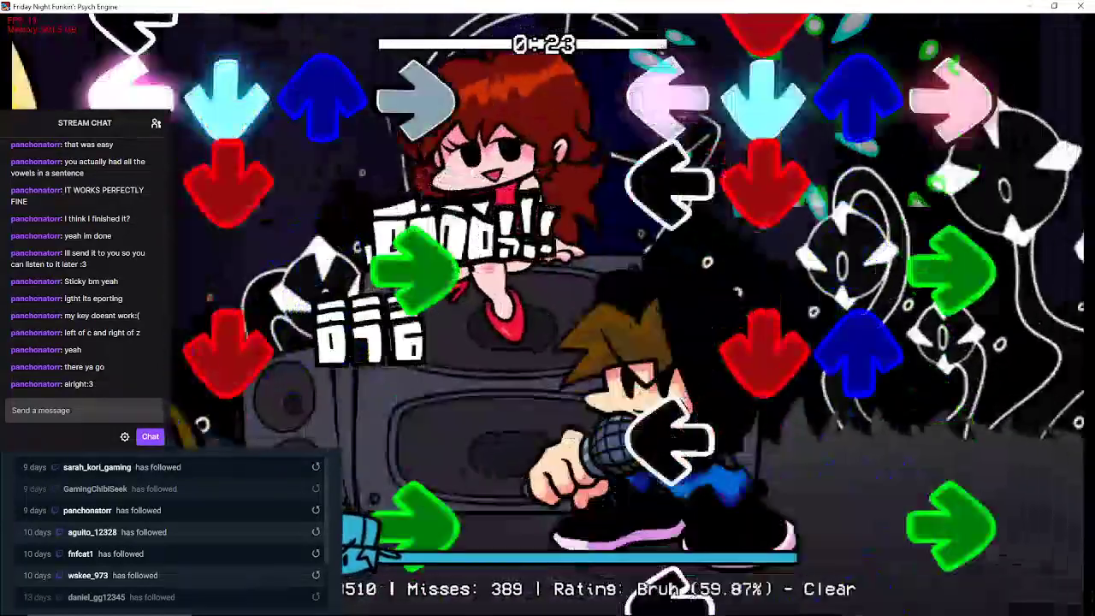
pyautogui.press('Down')
pyautogui.press('Right')
pyautogui.press('Left')
pyautogui.press('Down')
pyautogui.press('Up')
pyautogui.press('Right')
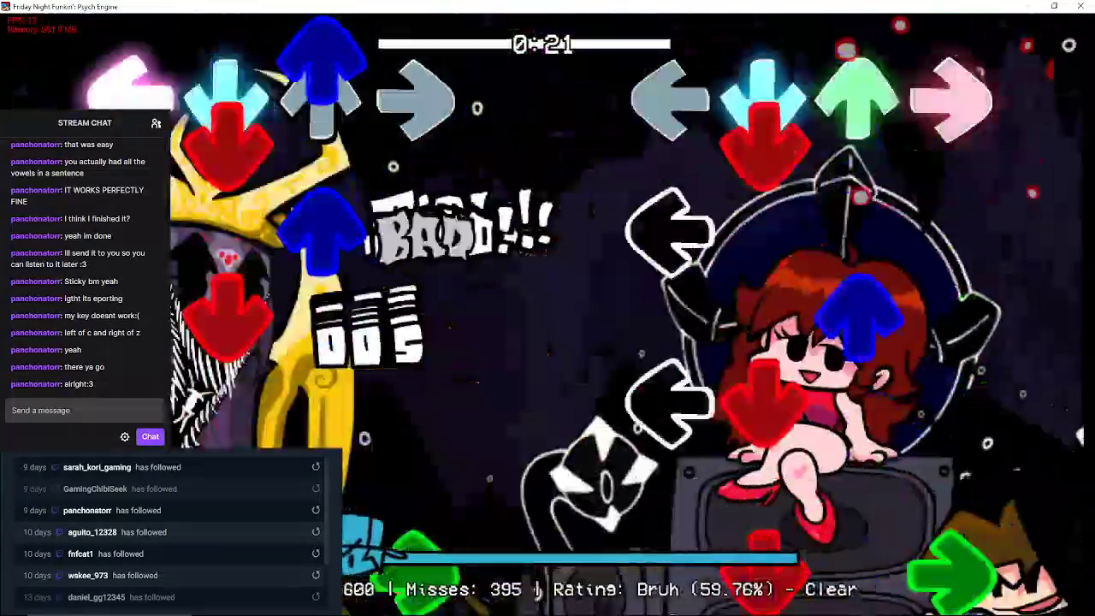
pyautogui.press('Left')
pyautogui.press('Down')
pyautogui.press('Up')
pyautogui.press('Right')
pyautogui.press('Down')
pyautogui.press('Left')
pyautogui.press('Up')
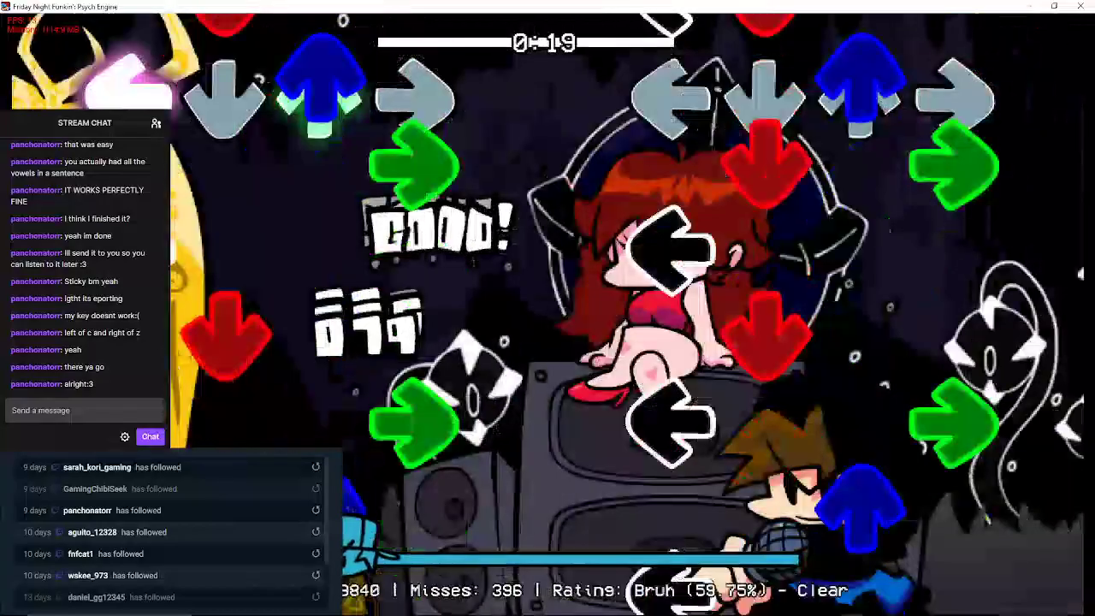
pyautogui.press('Up')
pyautogui.press('Down')
pyautogui.press('Up')
pyautogui.press('Right')
pyautogui.press('Down')
pyautogui.press('Right')
pyautogui.press('Up')
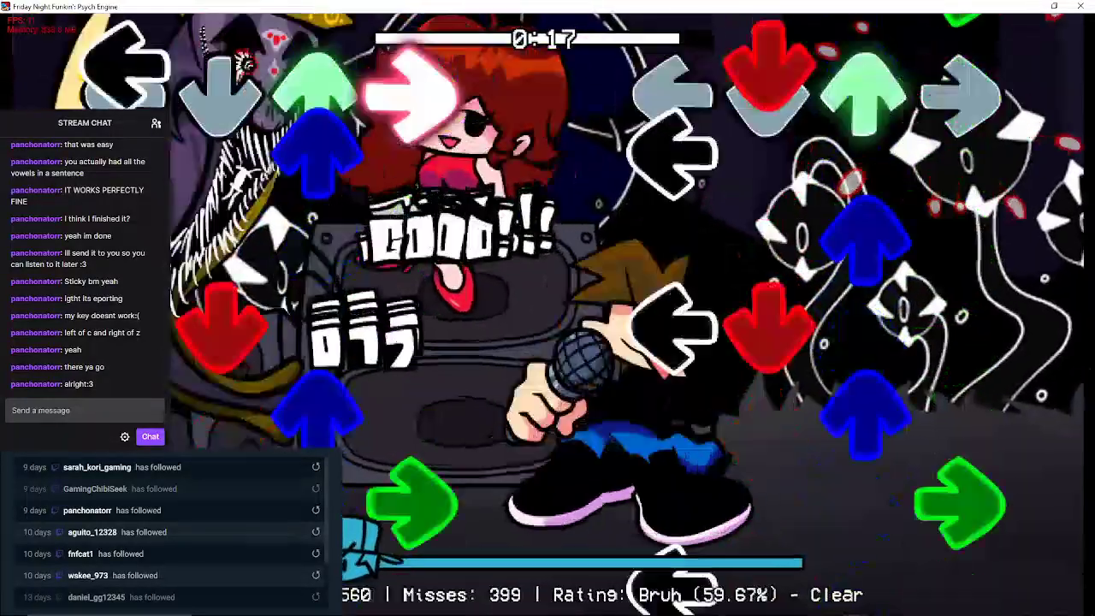
pyautogui.press('Down')
pyautogui.press('Left')
pyautogui.press('Up')
pyautogui.press('Right')
pyautogui.press('Down')
pyautogui.press('Up')
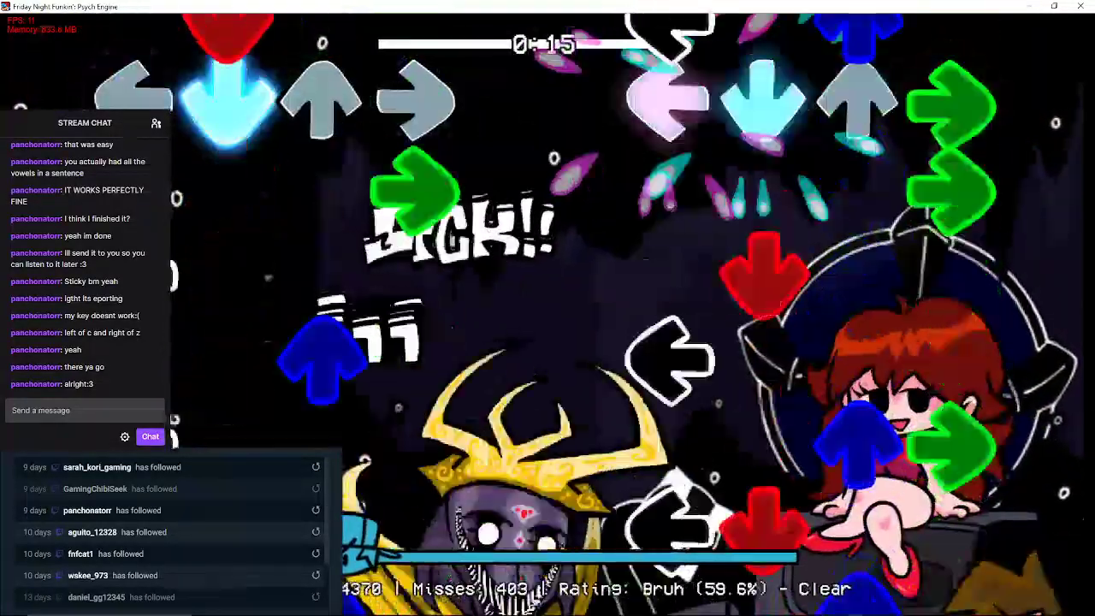
pyautogui.press('Right')
pyautogui.press('Down')
pyautogui.press('Up')
pyautogui.press('Left')
pyautogui.press('Right')
pyautogui.press('Down')
pyautogui.press('Left')
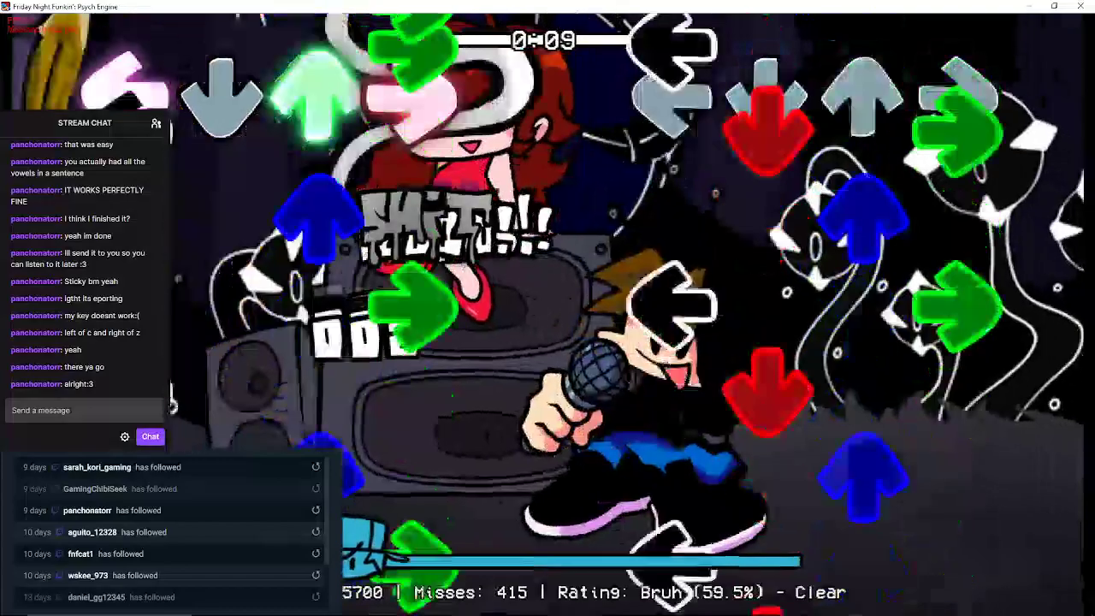
pyautogui.press('Up')
pyautogui.press('Right')
pyautogui.press('Left')
pyautogui.press('Down')
pyautogui.press('Up')
pyautogui.press('Right')
pyautogui.press('Left')
pyautogui.press('Down')
pyautogui.press('Up')
pyautogui.press('Right')
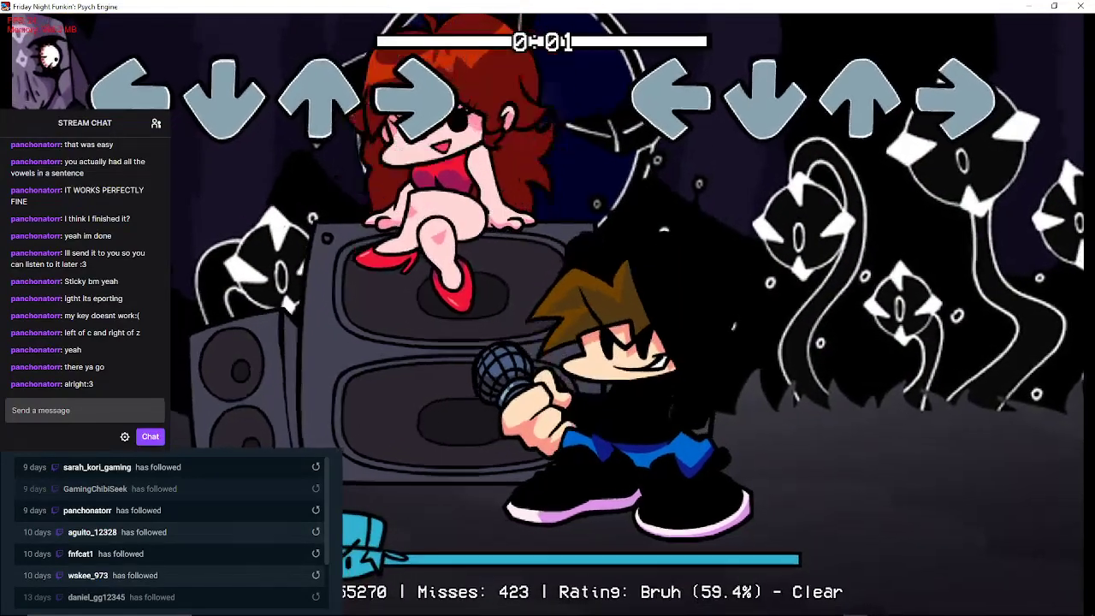
pyautogui.press('Down')
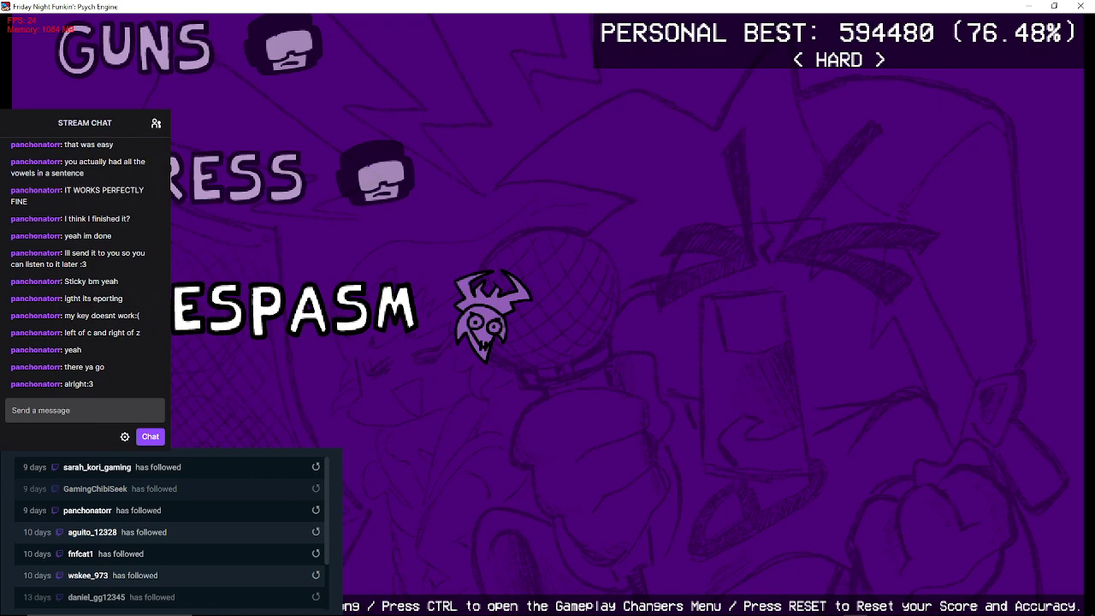
# Switch from the game to the Streamlabs Desktop window
pyautogui.moveTo(736, 614)
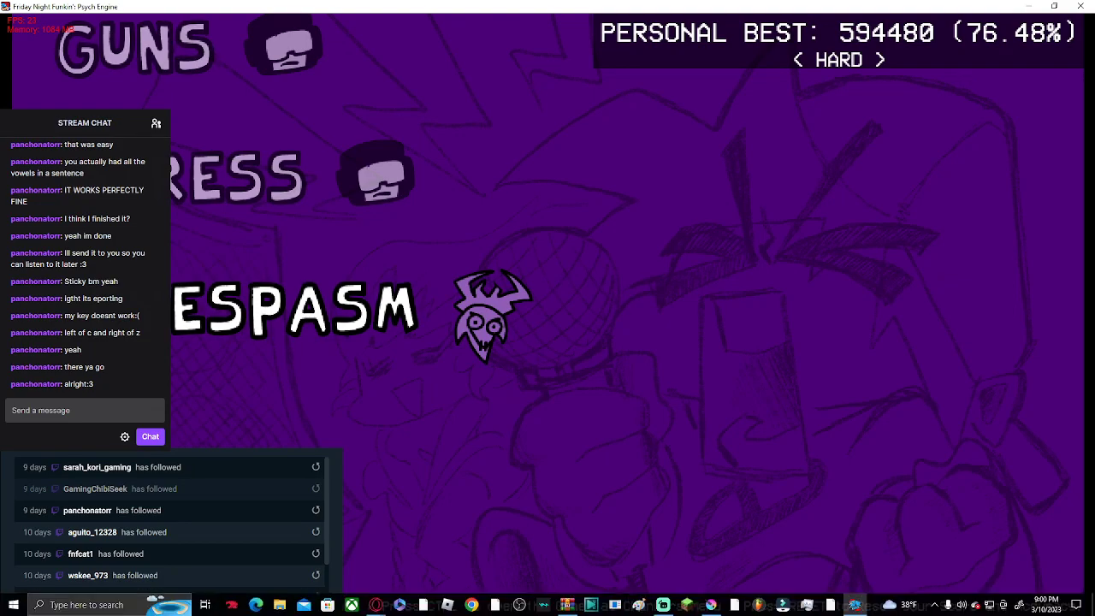
pyautogui.click(663, 605)
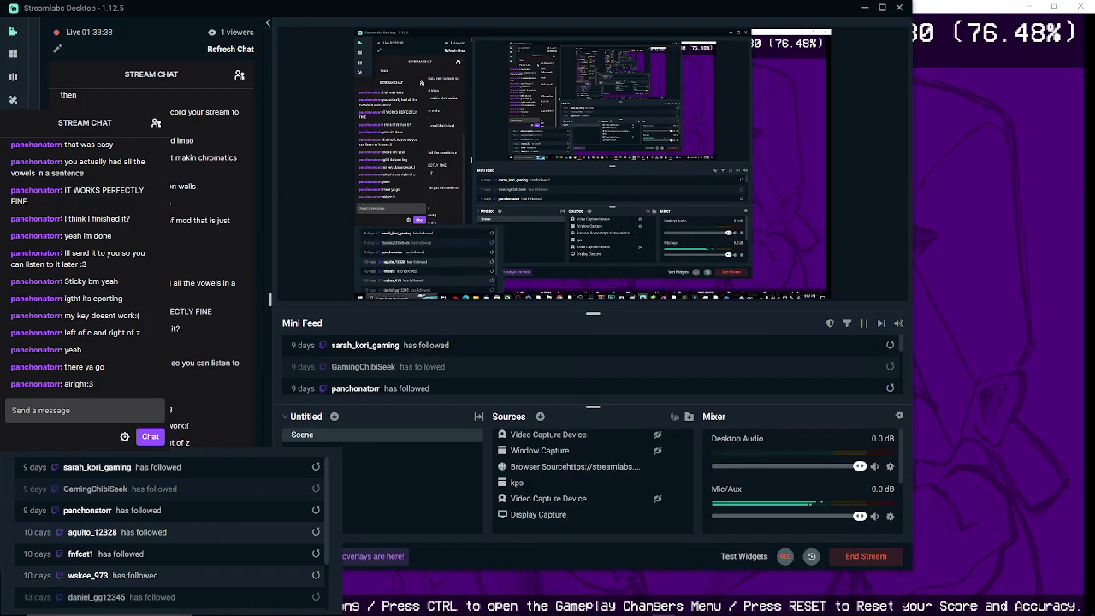